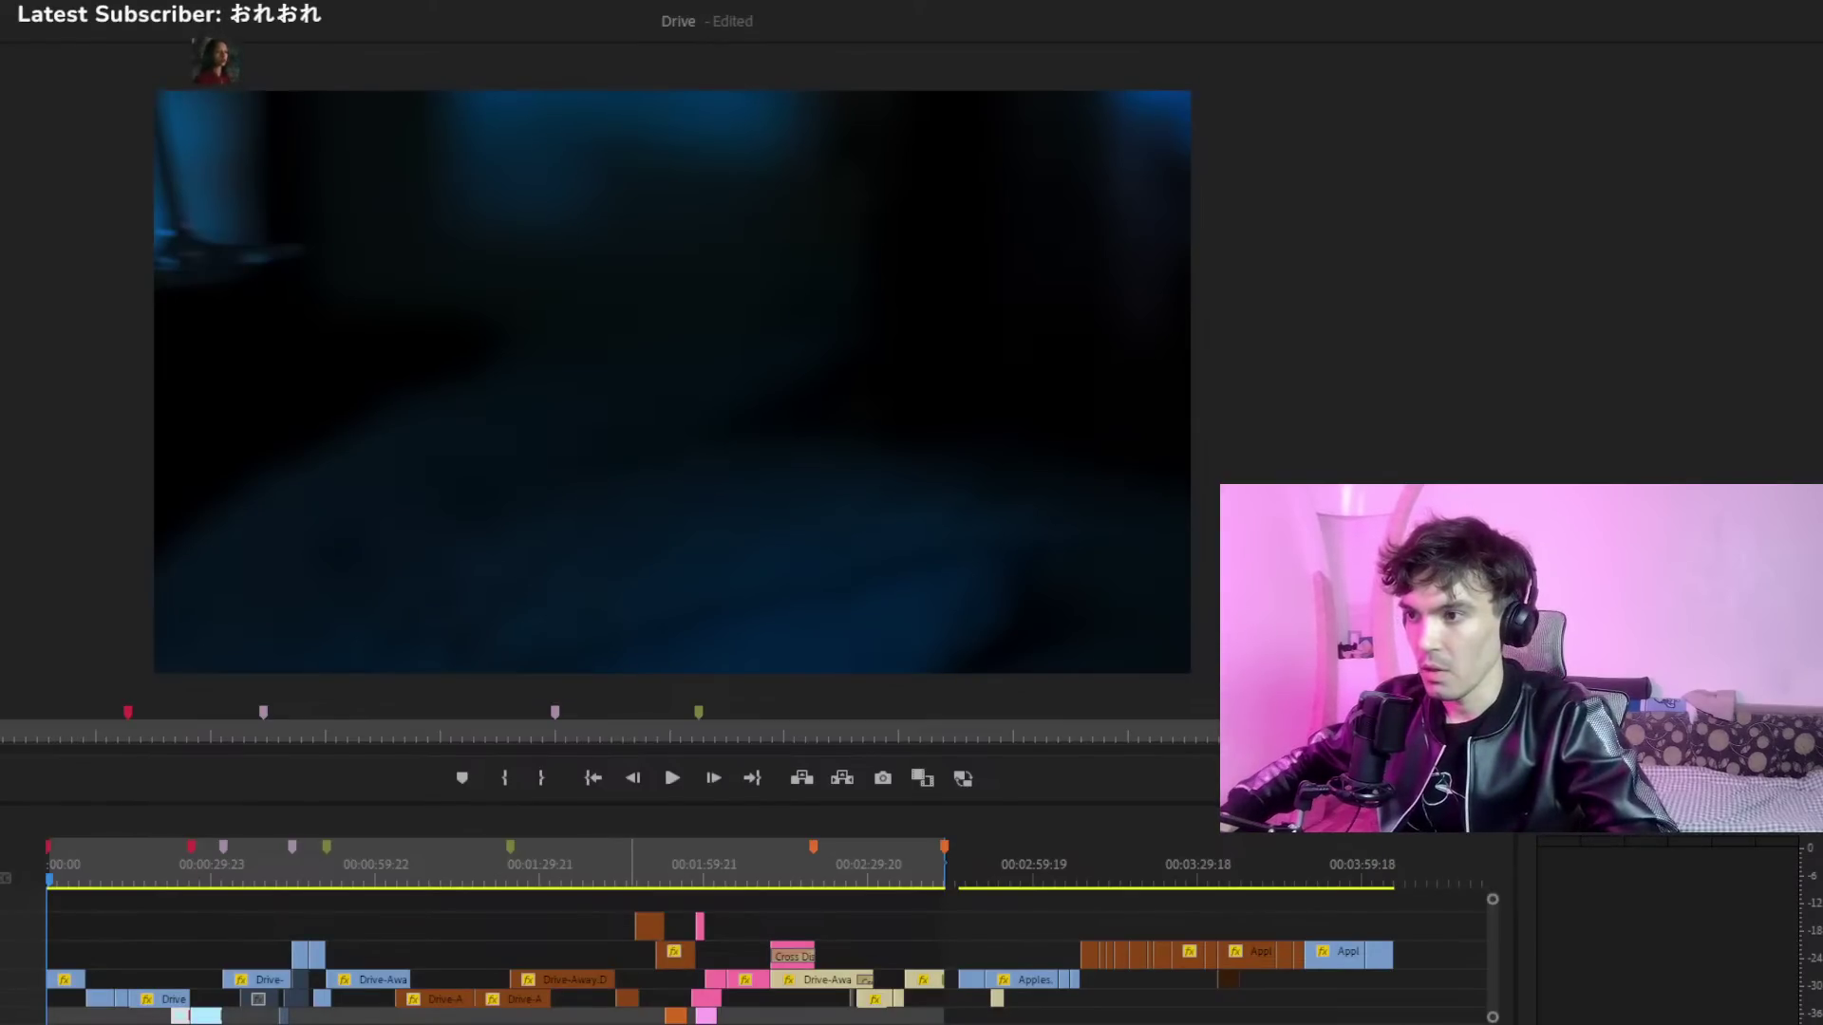
# Examine the sequence's opening clips up to the red marker and the spare blue Apples clips placed after the sequence's end
pyautogui.hotkey('alt', 'Tab')
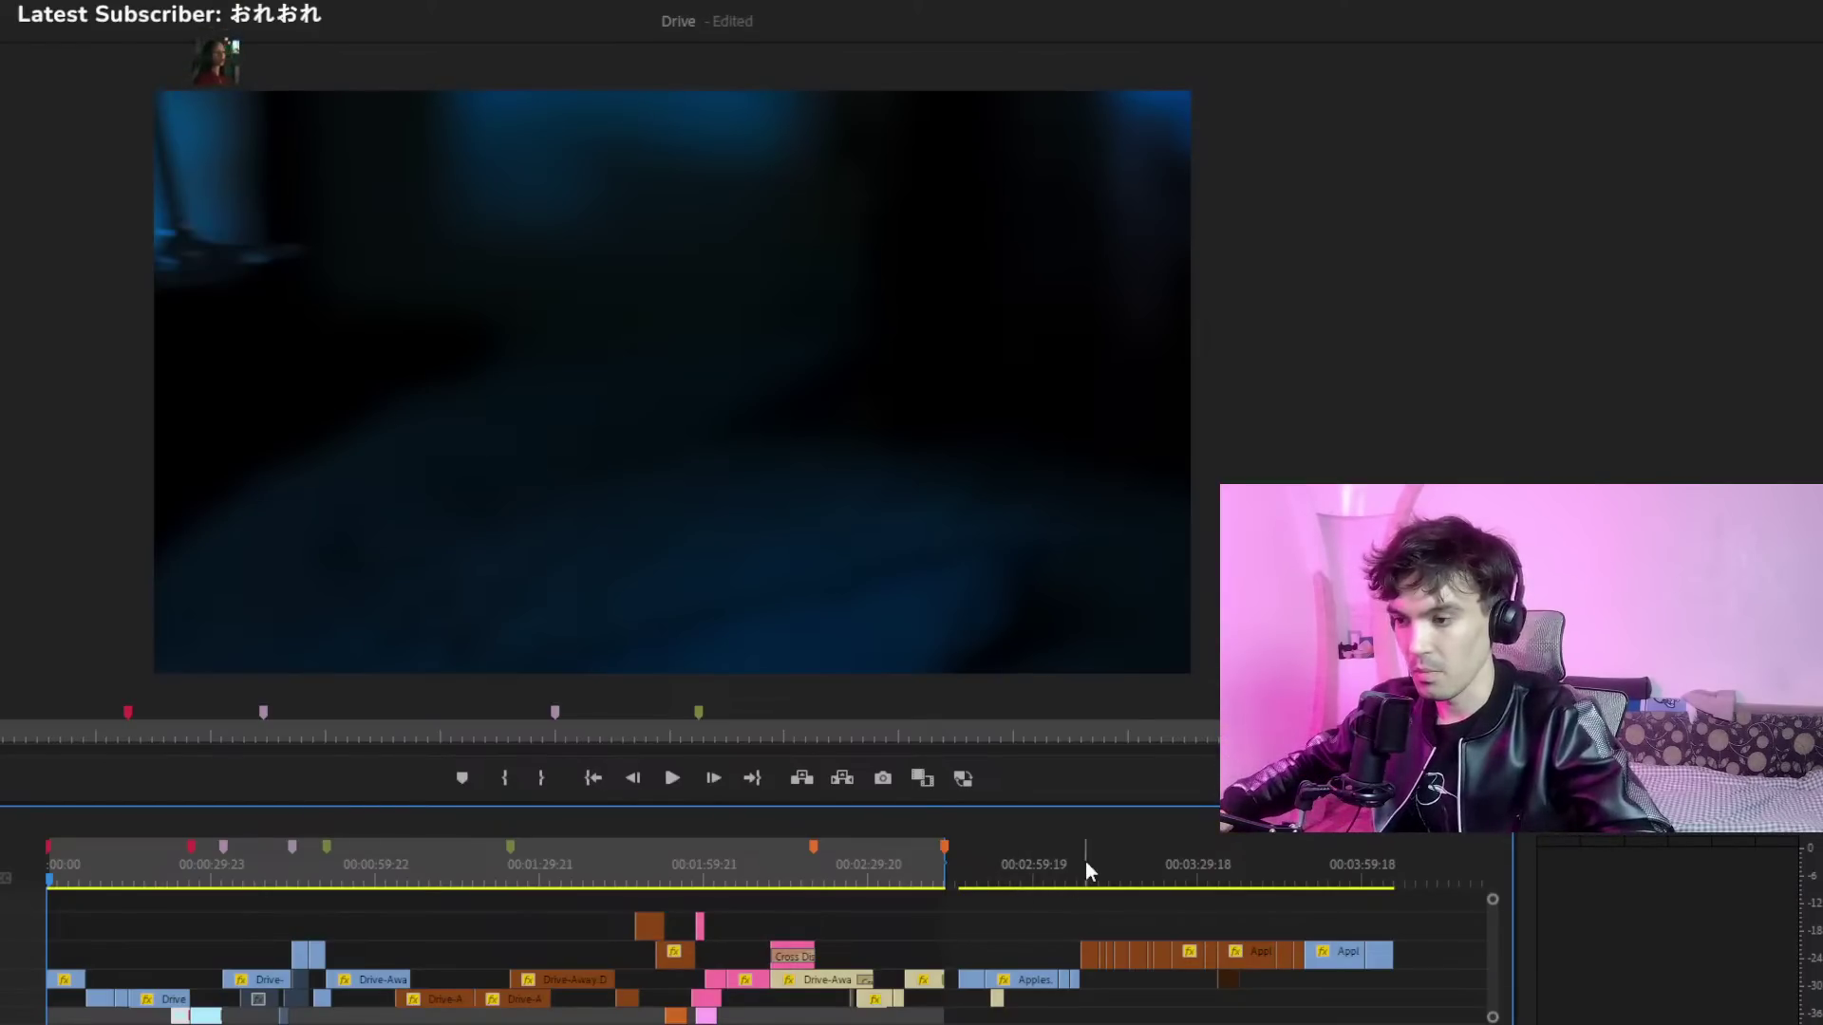
pyautogui.scroll(-2, 427, 952)
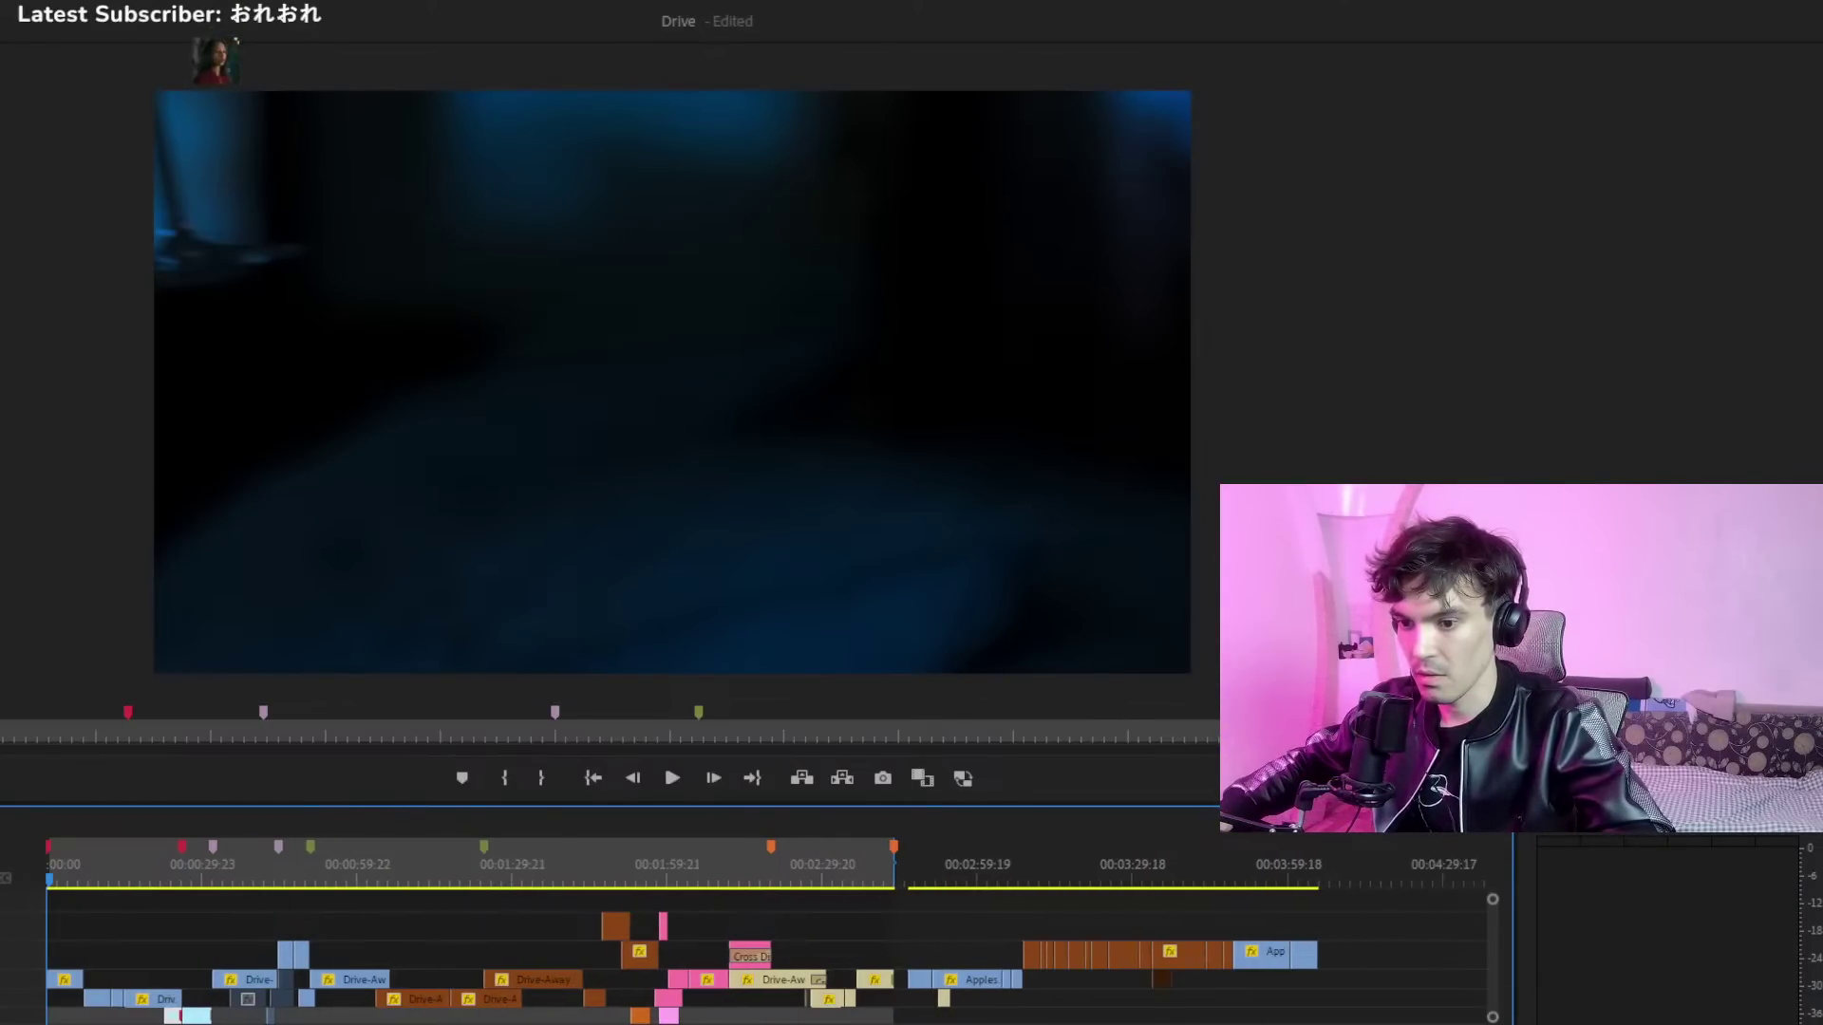
pyautogui.moveTo(95, 875); pyautogui.dragTo(58, 872)
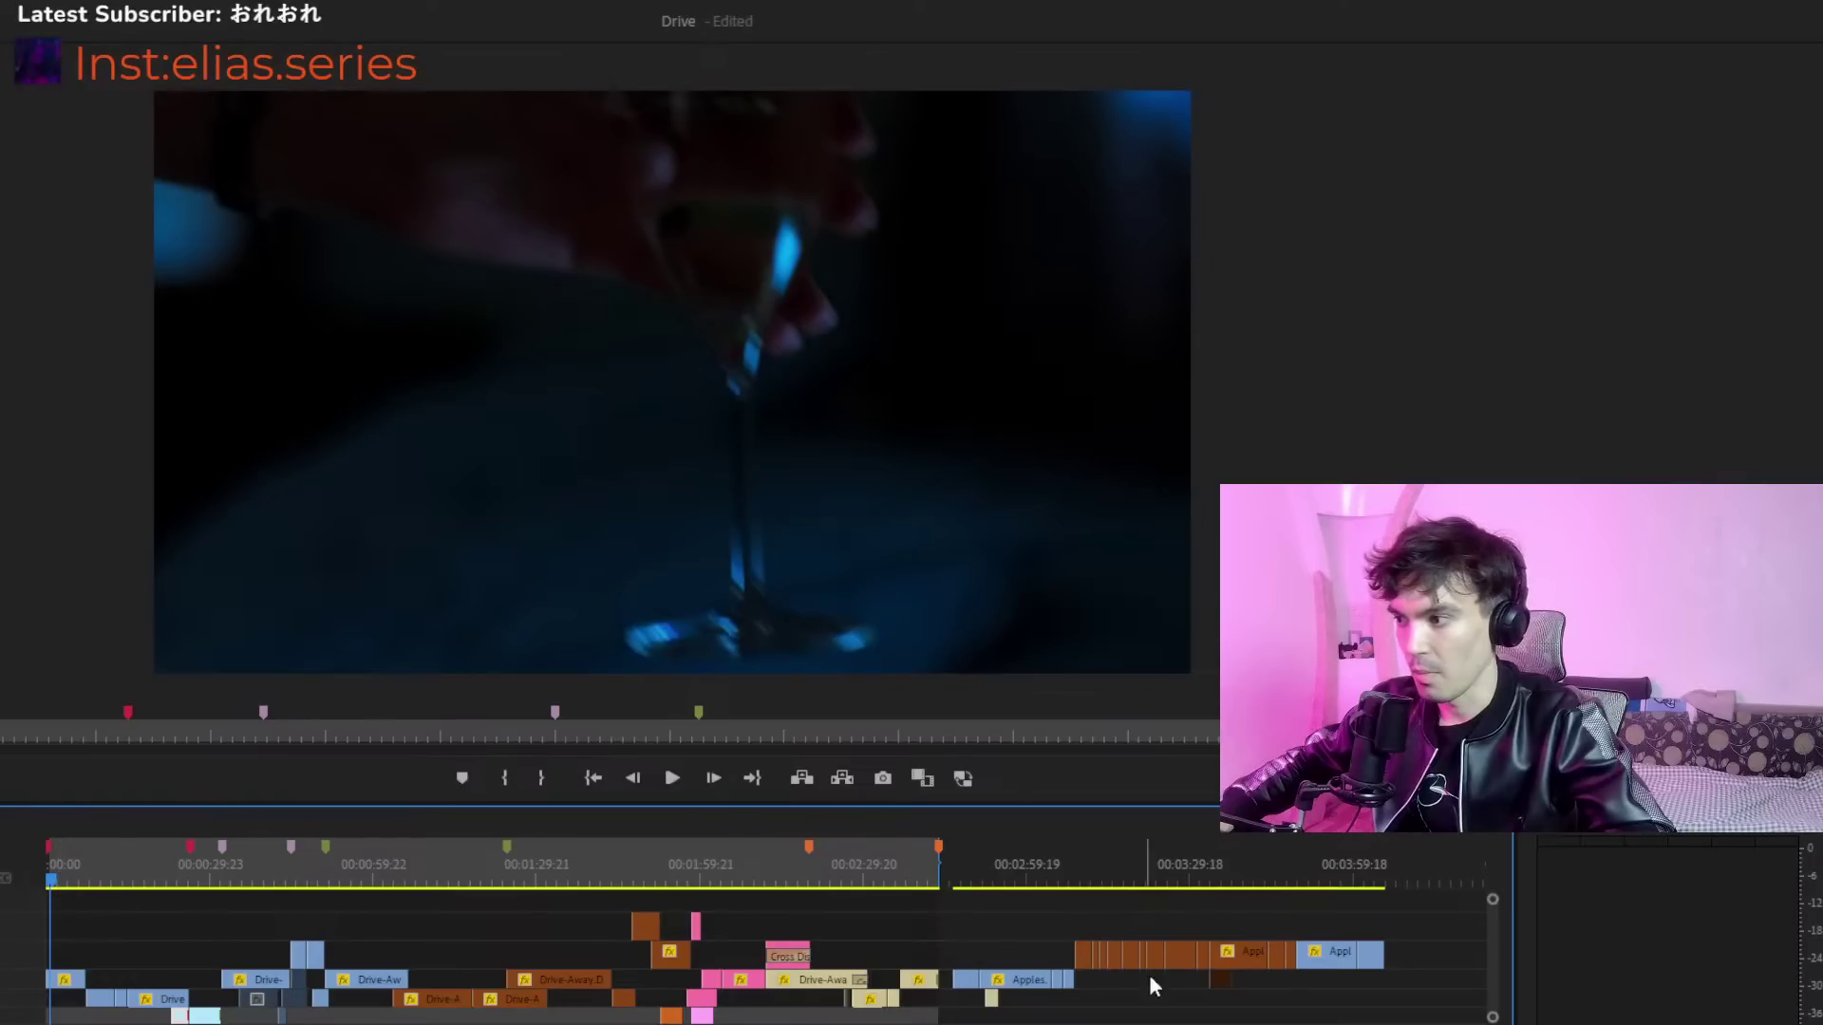
pyautogui.moveTo(1385, 923); pyautogui.dragTo(966, 983)
pyautogui.click(1027, 923)
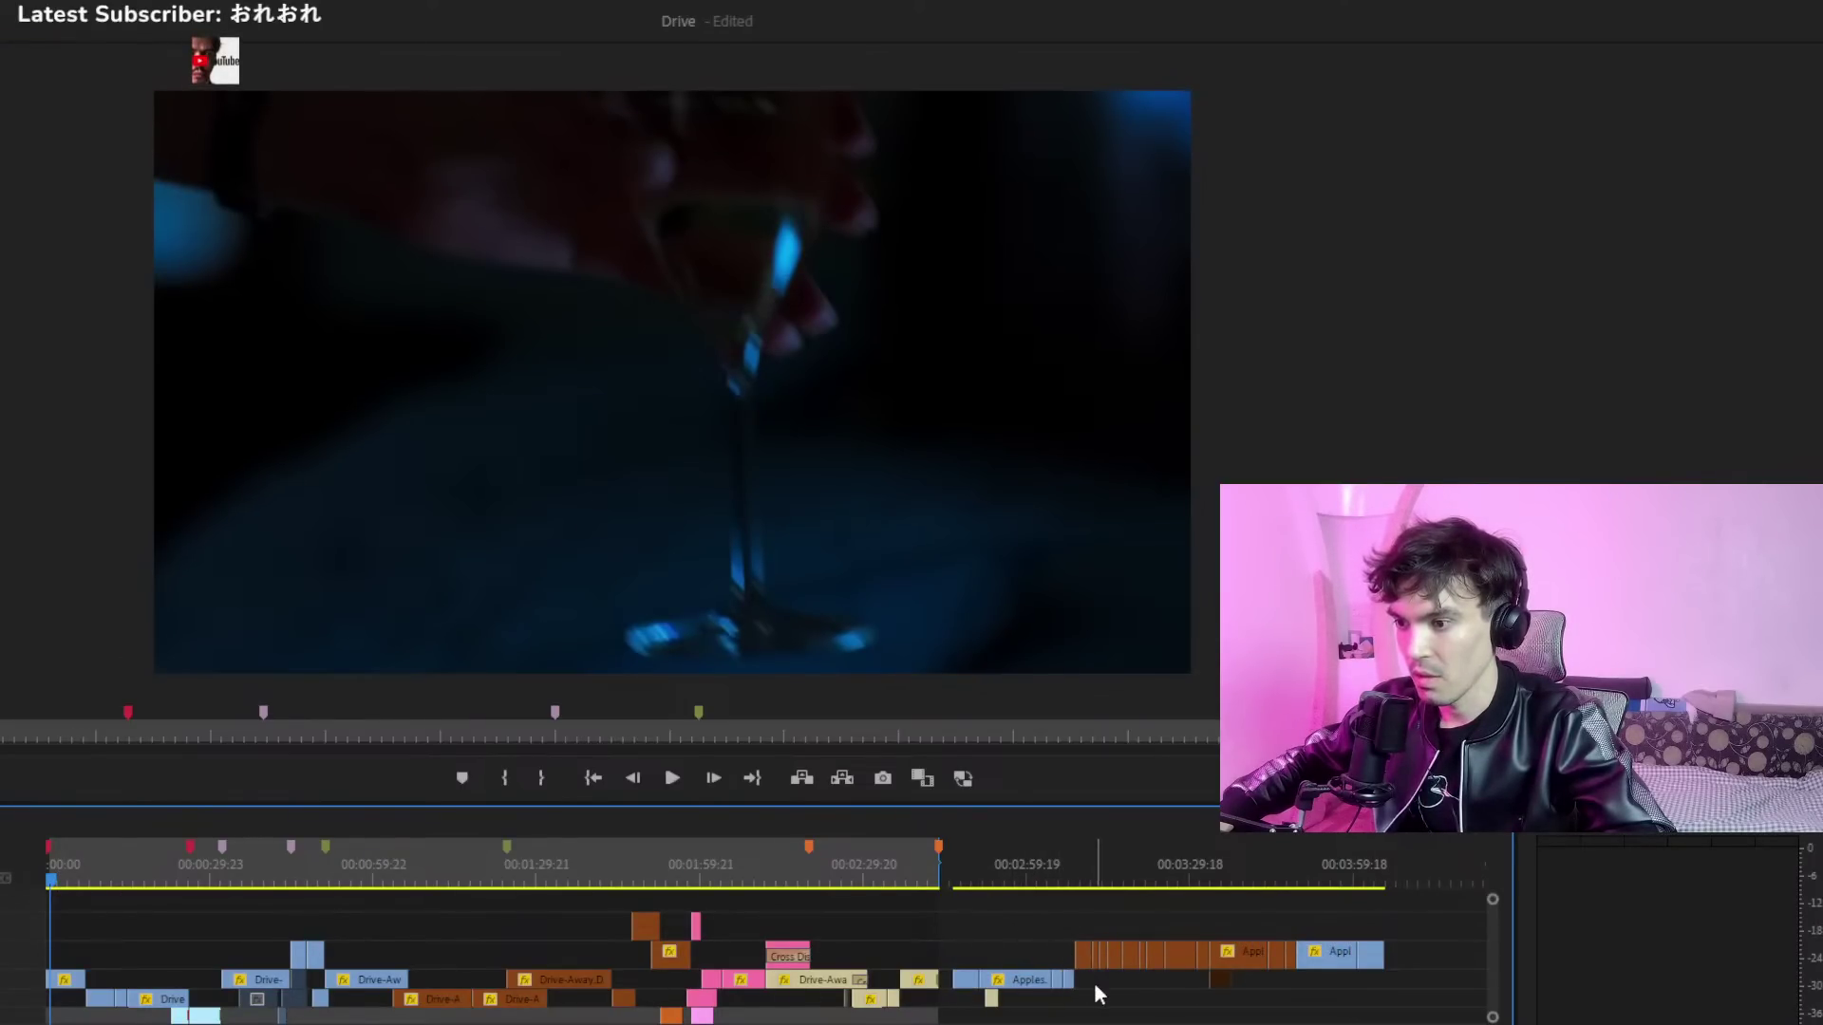
pyautogui.moveTo(1099, 978); pyautogui.dragTo(986, 981)
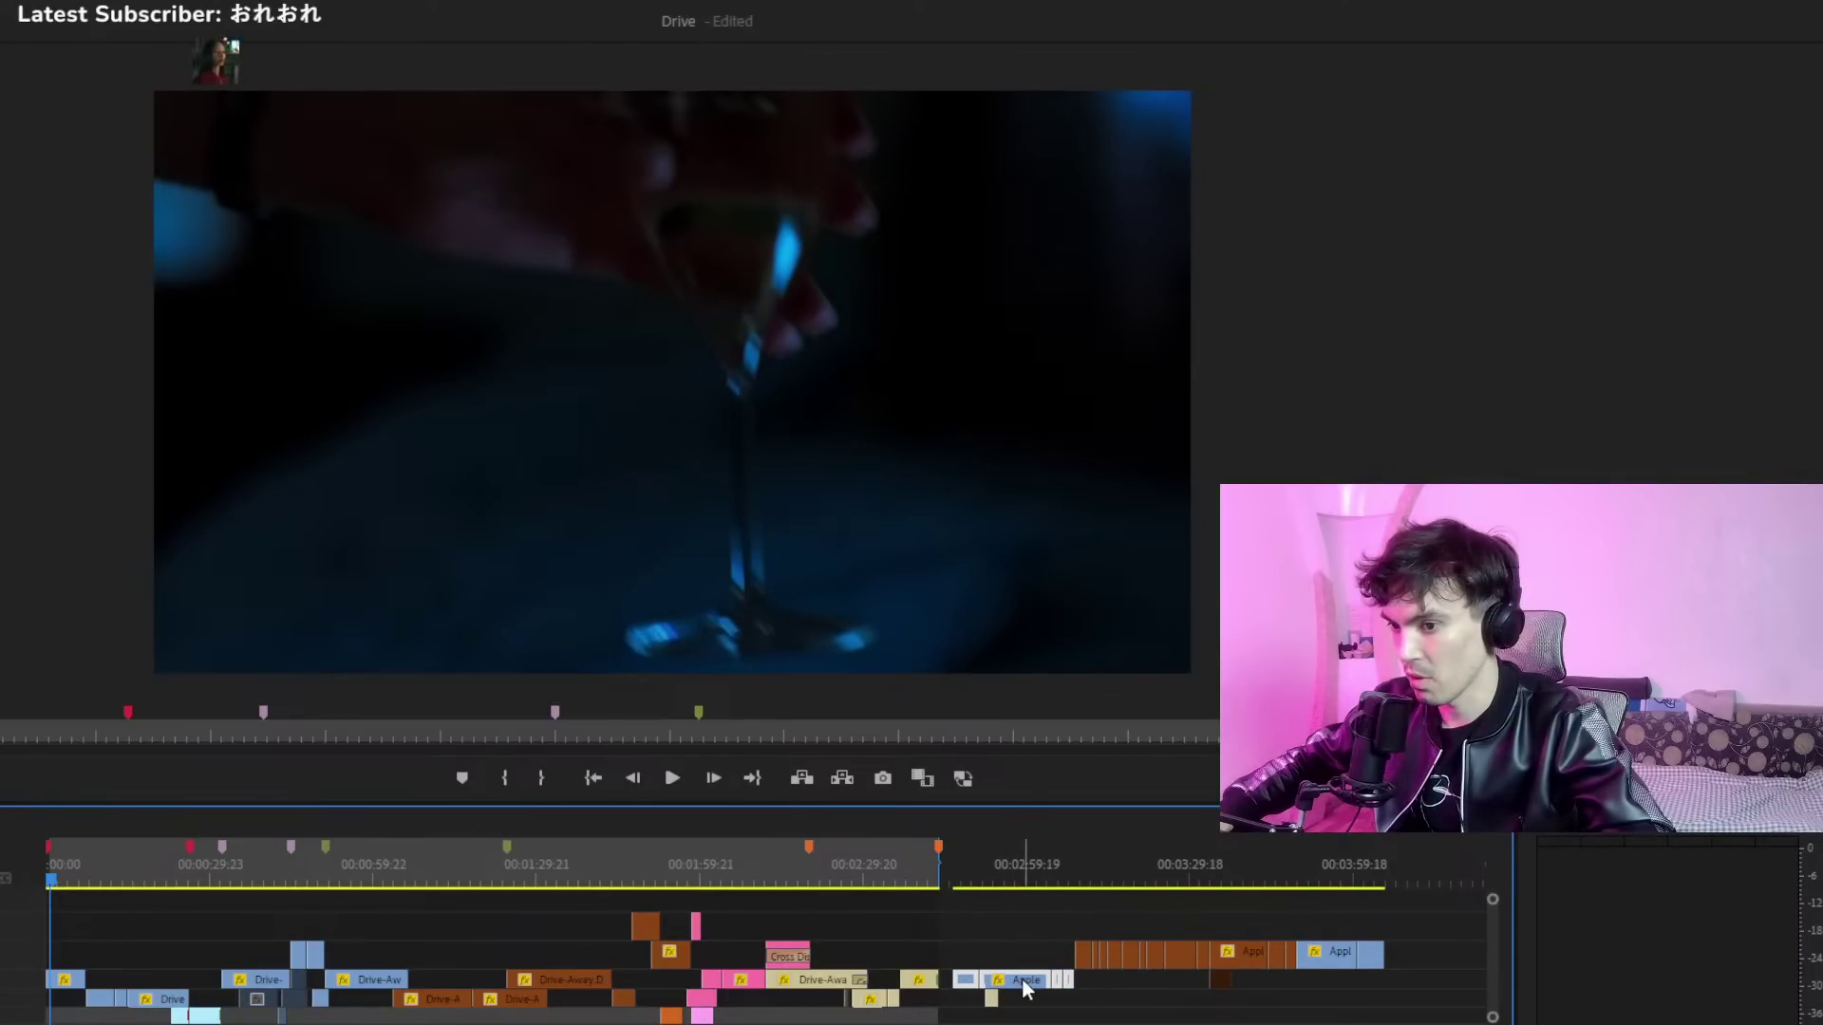
pyautogui.click(105, 873)
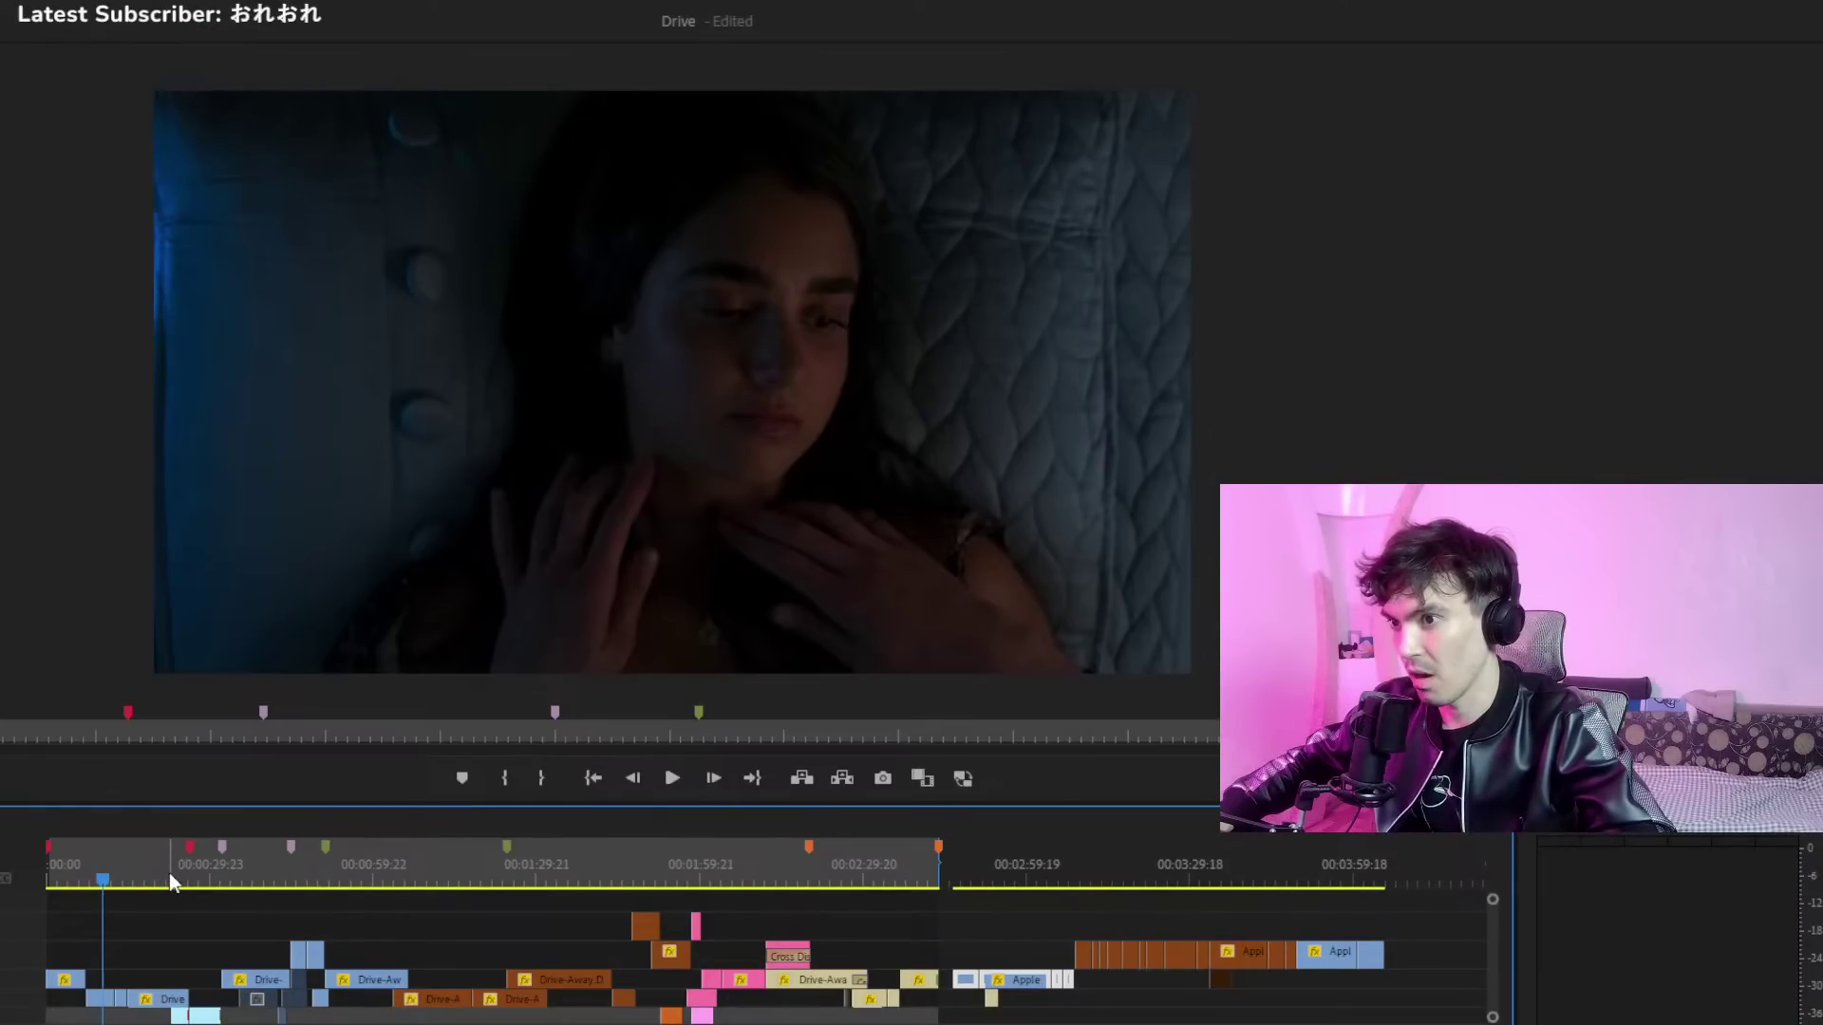
pyautogui.click(1080, 1009)
pyautogui.moveTo(966, 958); pyautogui.dragTo(1049, 987)
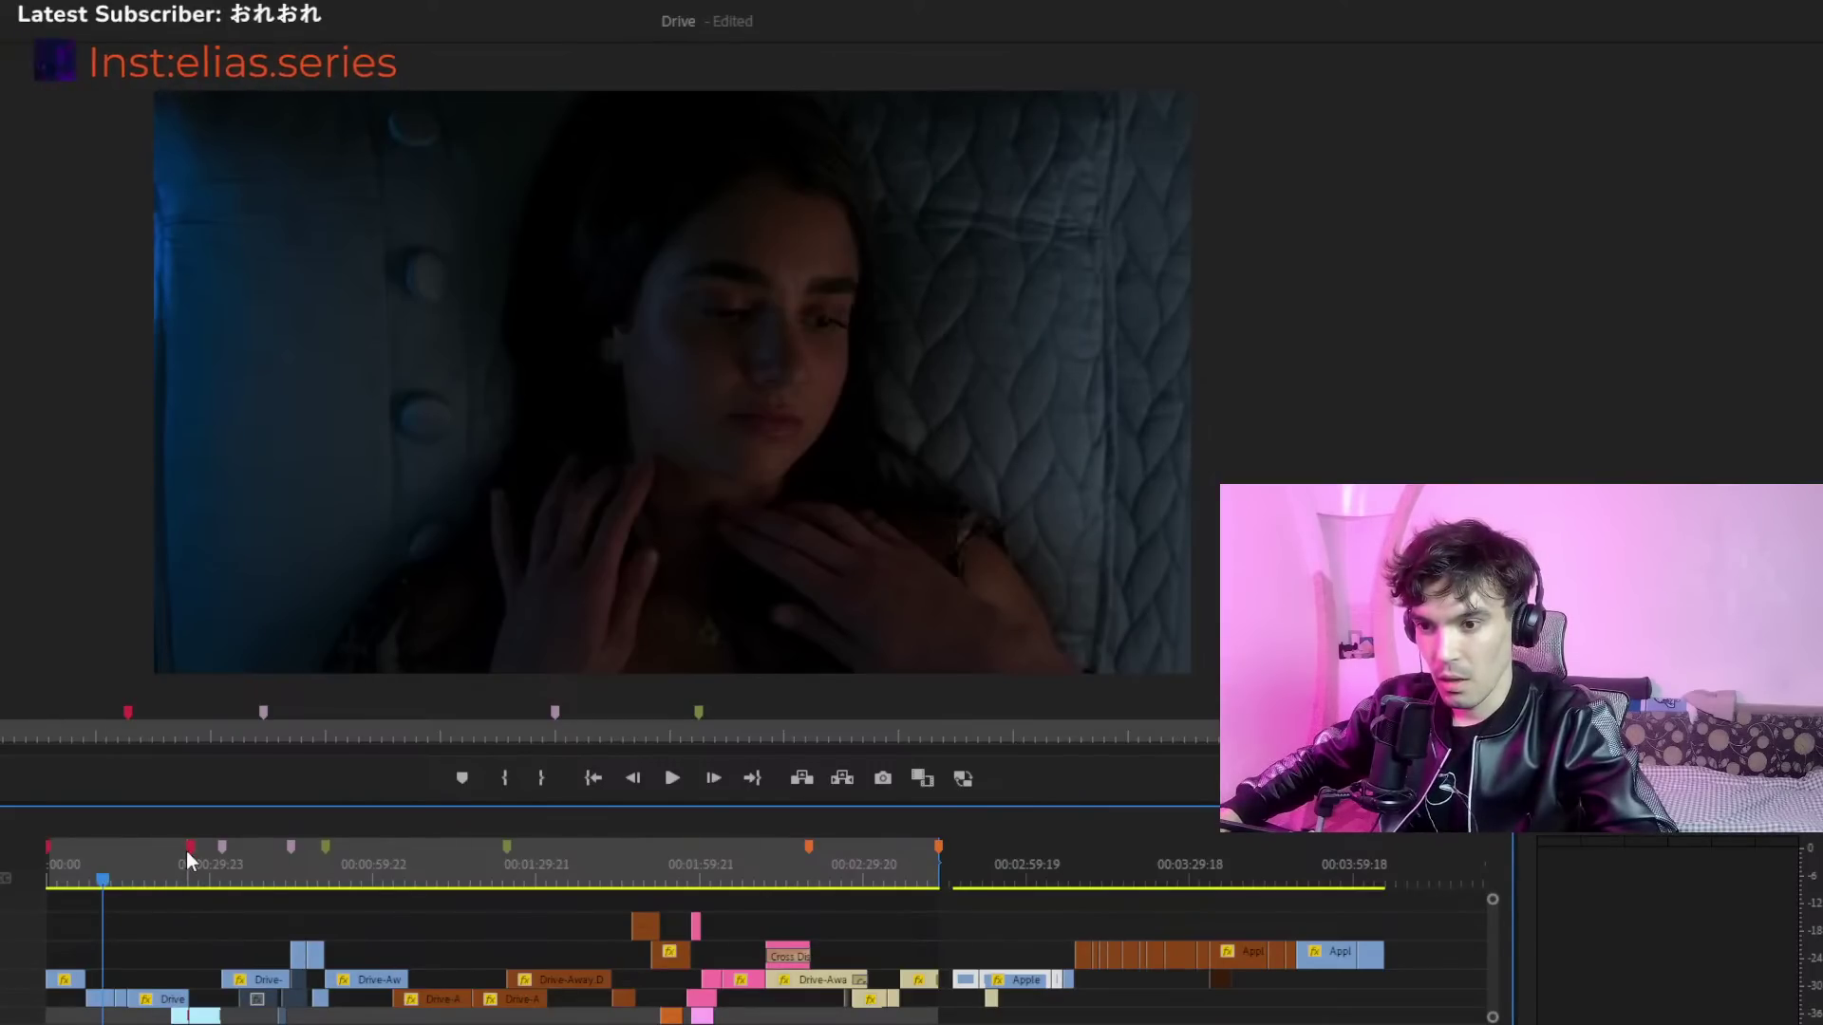
pyautogui.scroll(3, 284, 859)
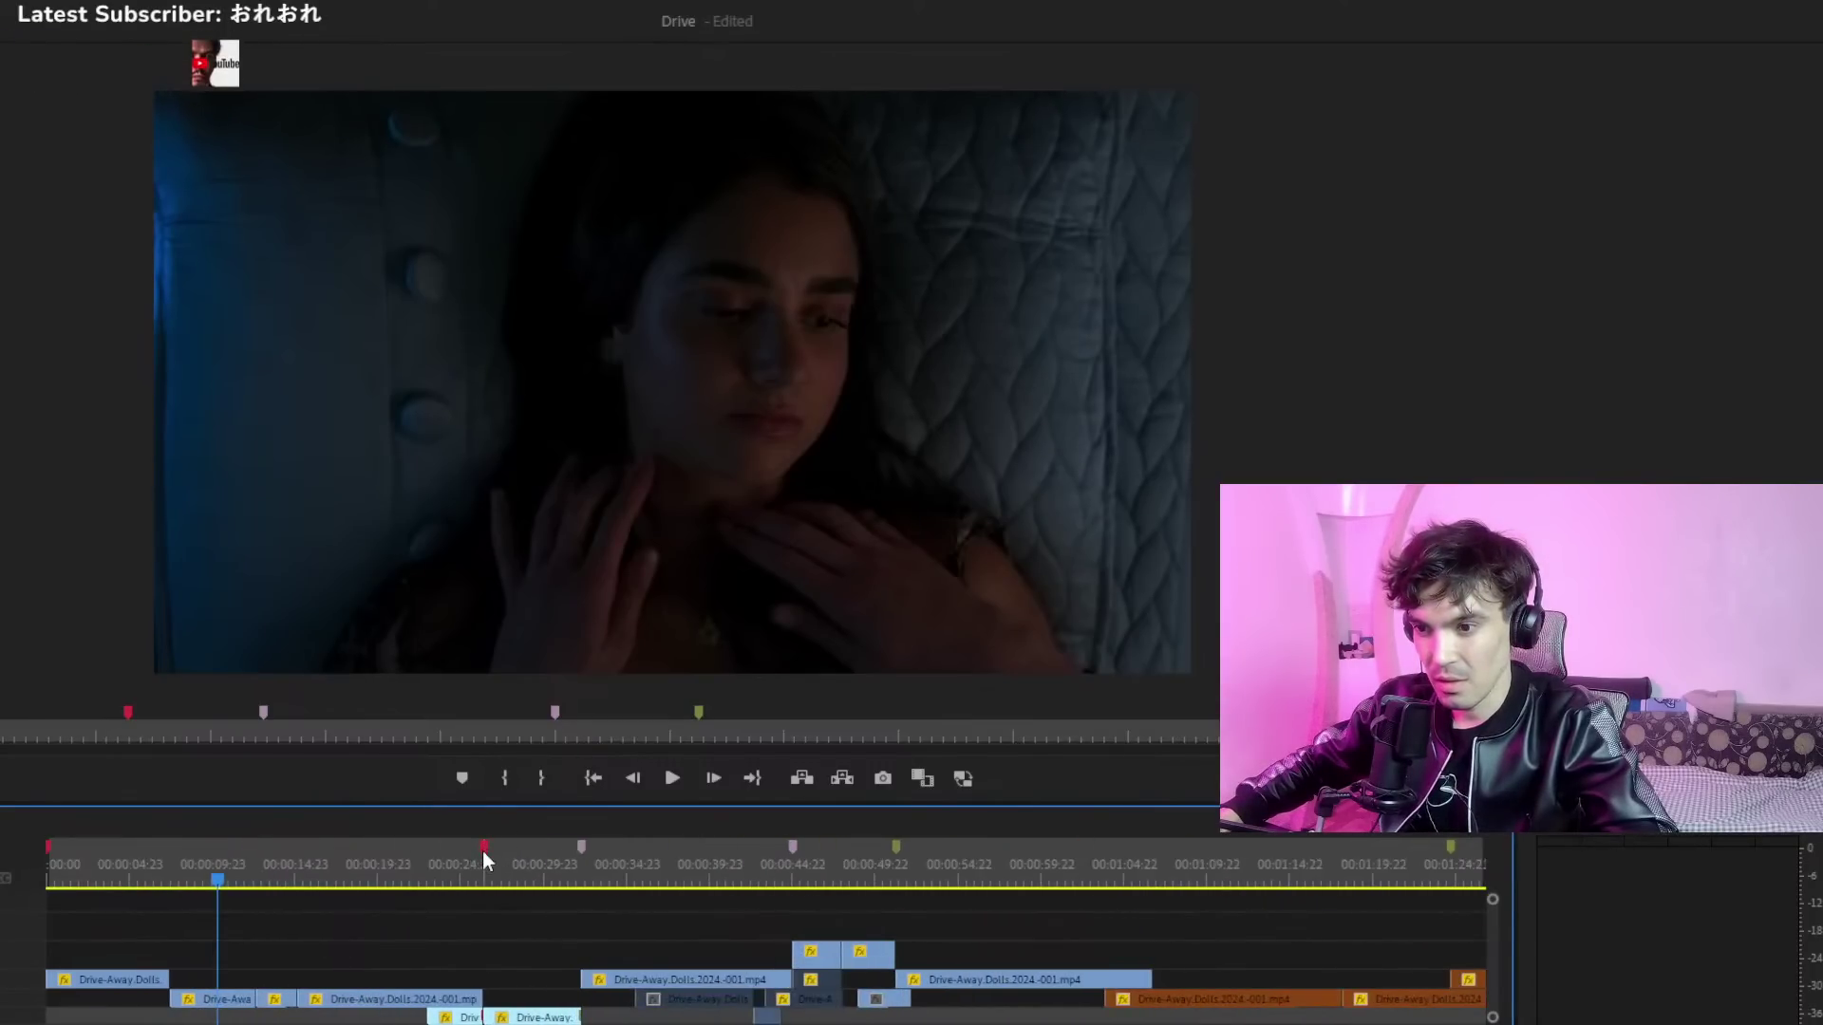
pyautogui.click(483, 854)
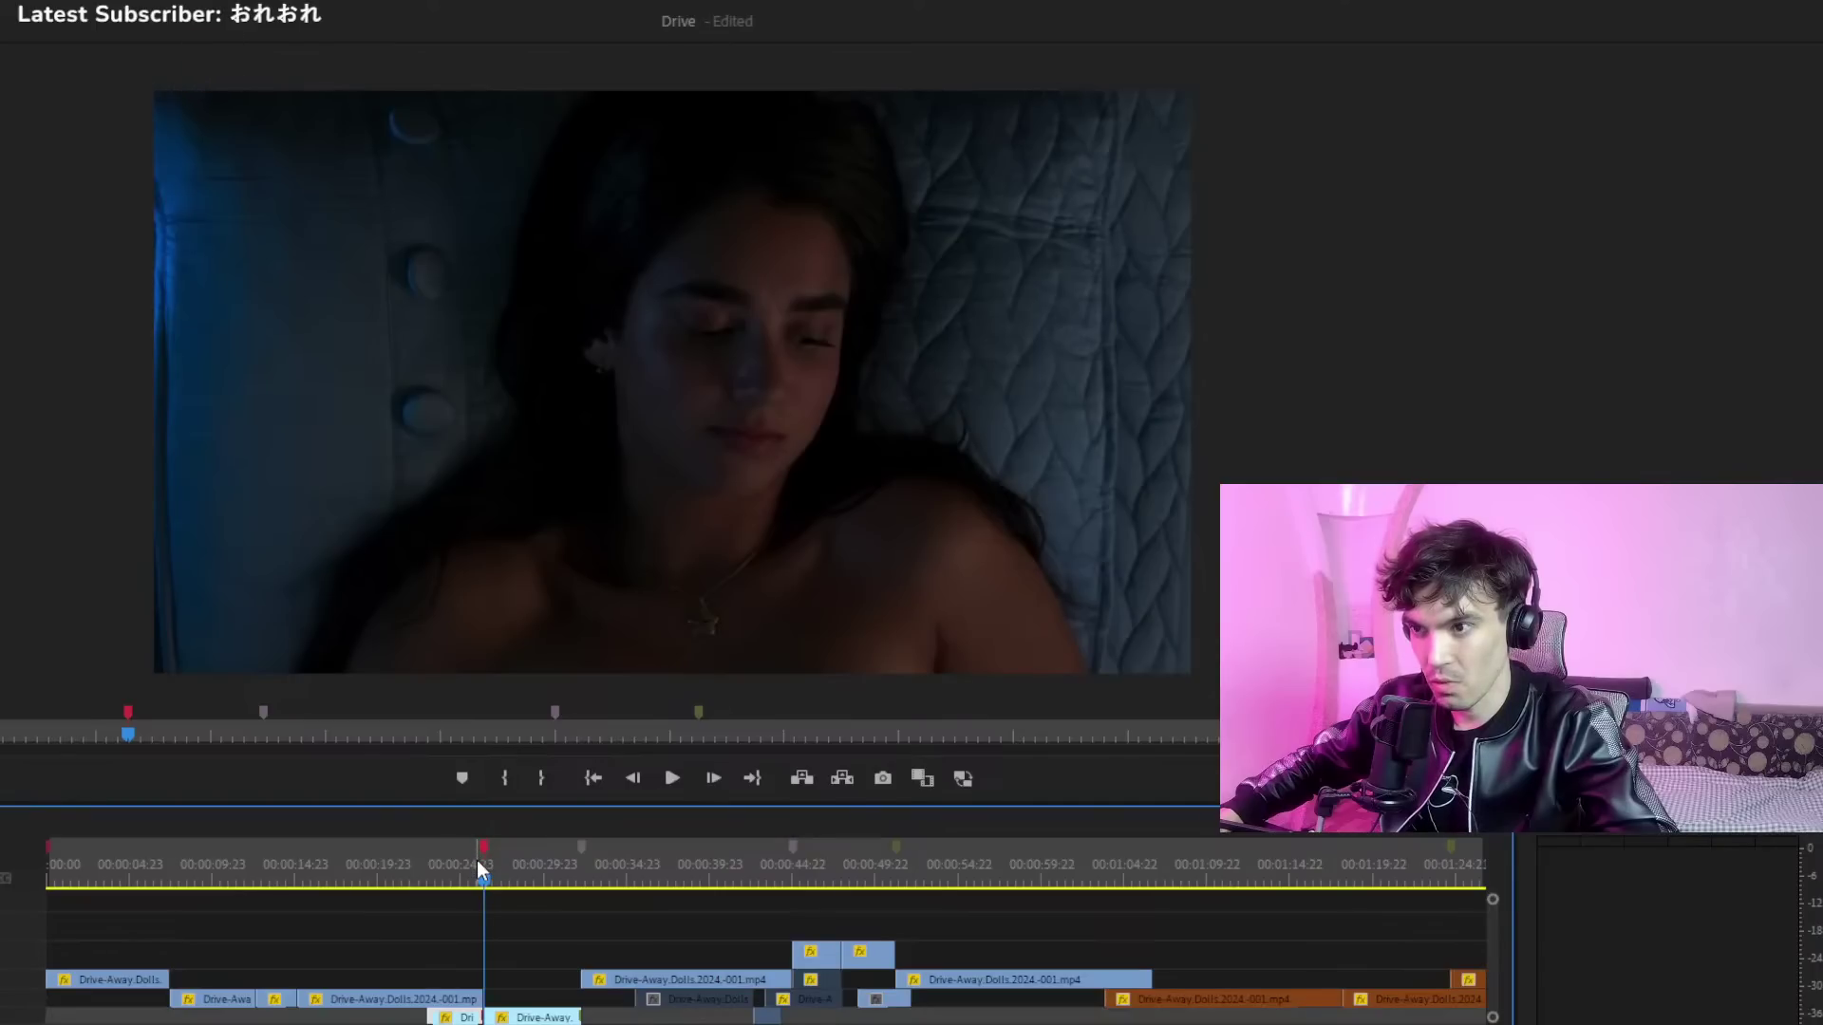
pyautogui.scroll(-2, 60, 873)
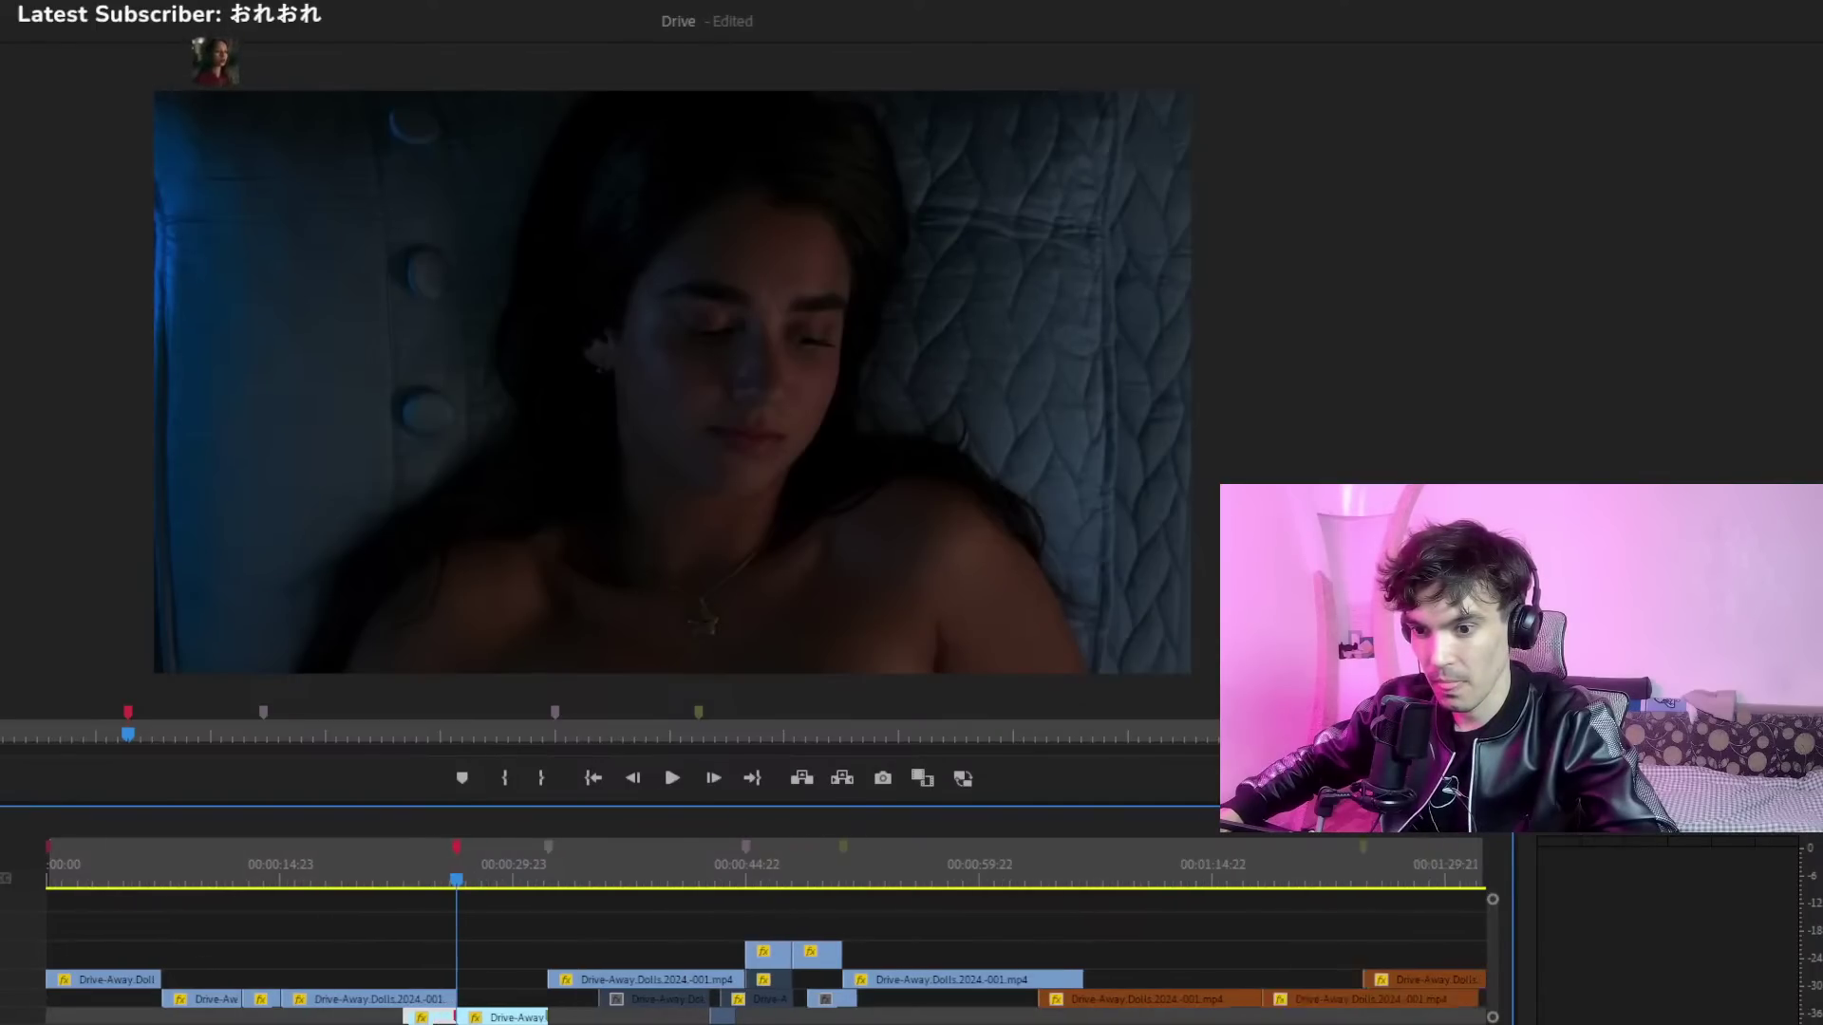
pyautogui.click(49, 875)
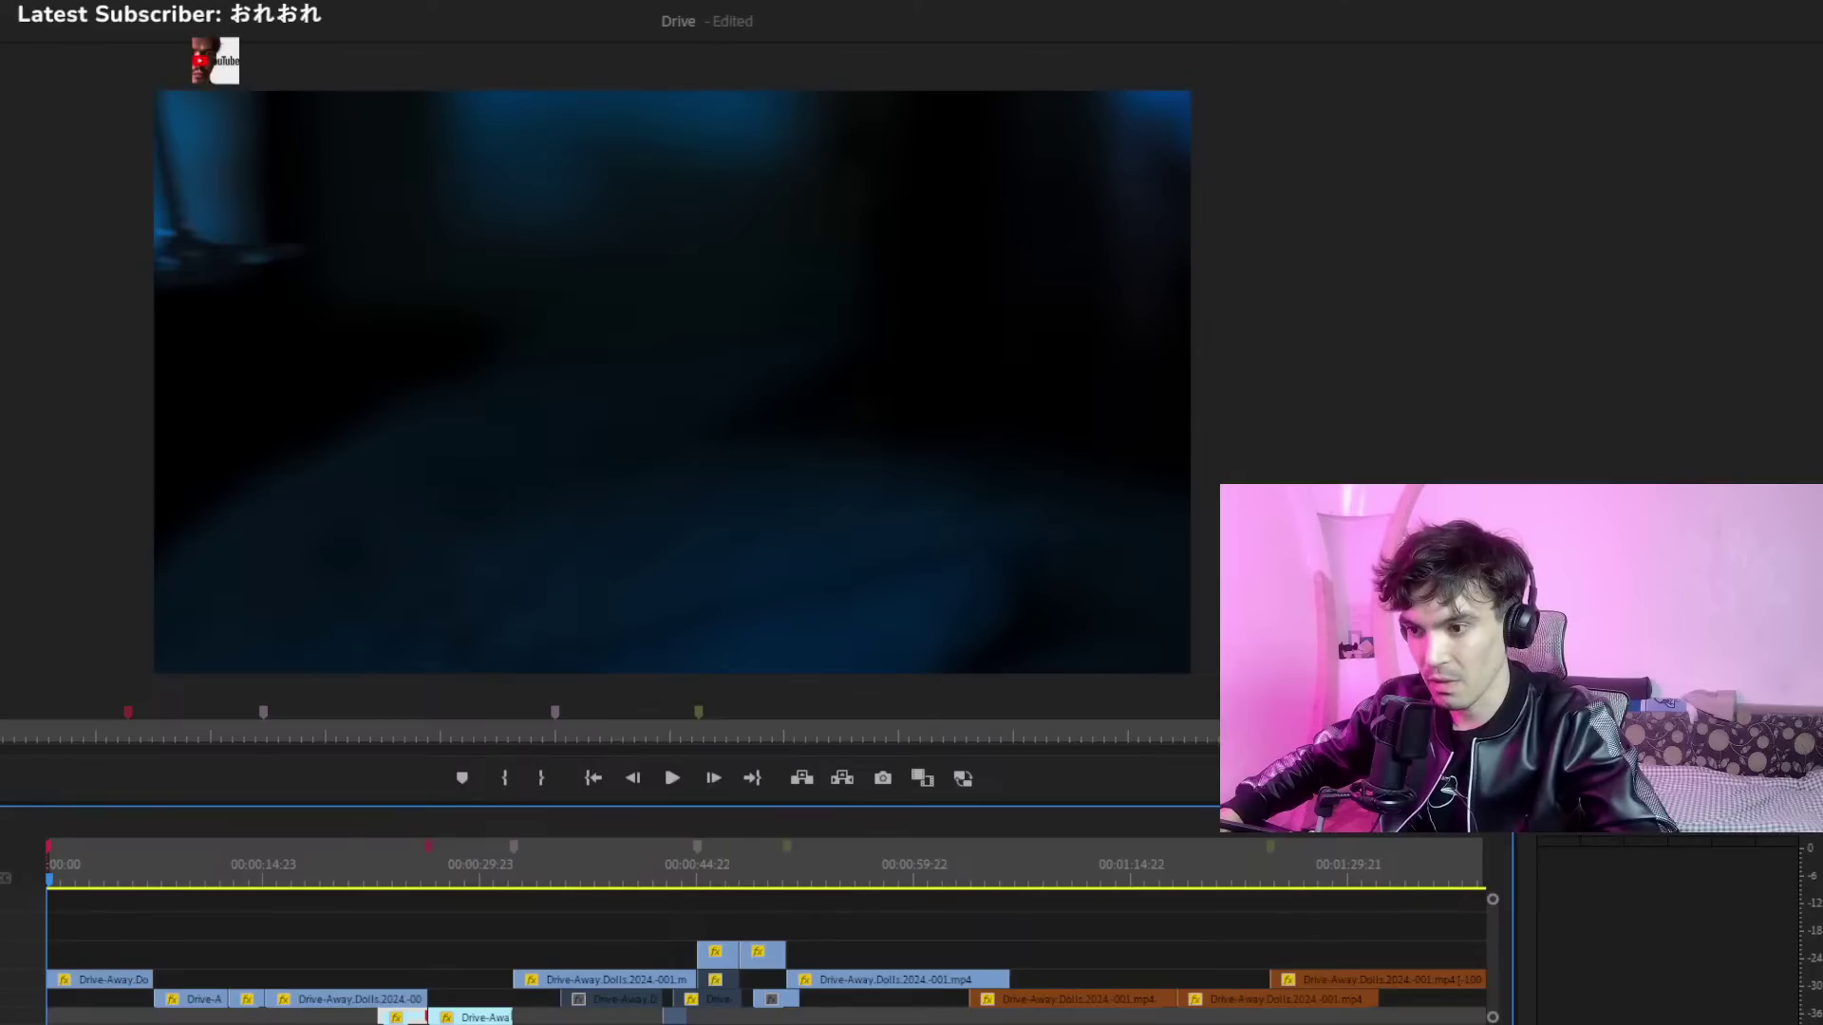
# Try placing the spare blue Apples clips on the uppermost track over the sequence's opening, and undo the move
pyautogui.press('-')
pyautogui.press('-')
pyautogui.press('-')
pyautogui.press('-')
pyautogui.press('-')
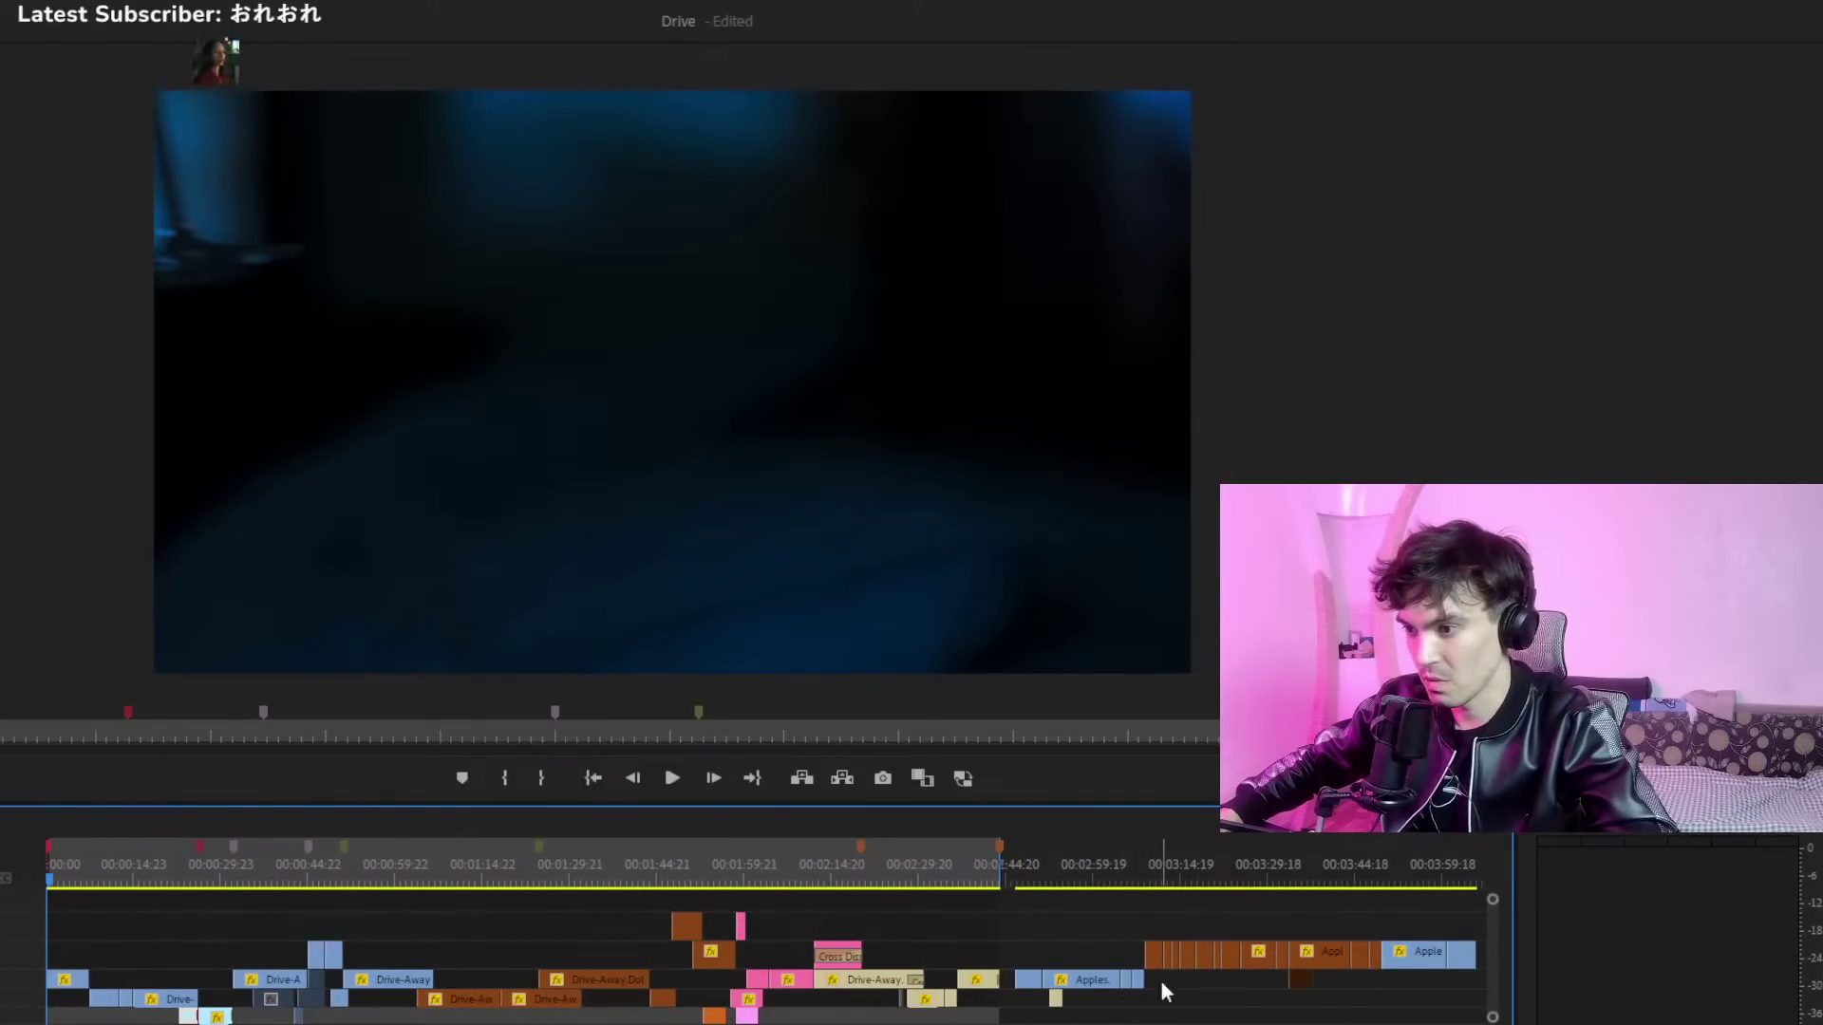
pyautogui.moveTo(1168, 981); pyautogui.dragTo(1031, 974)
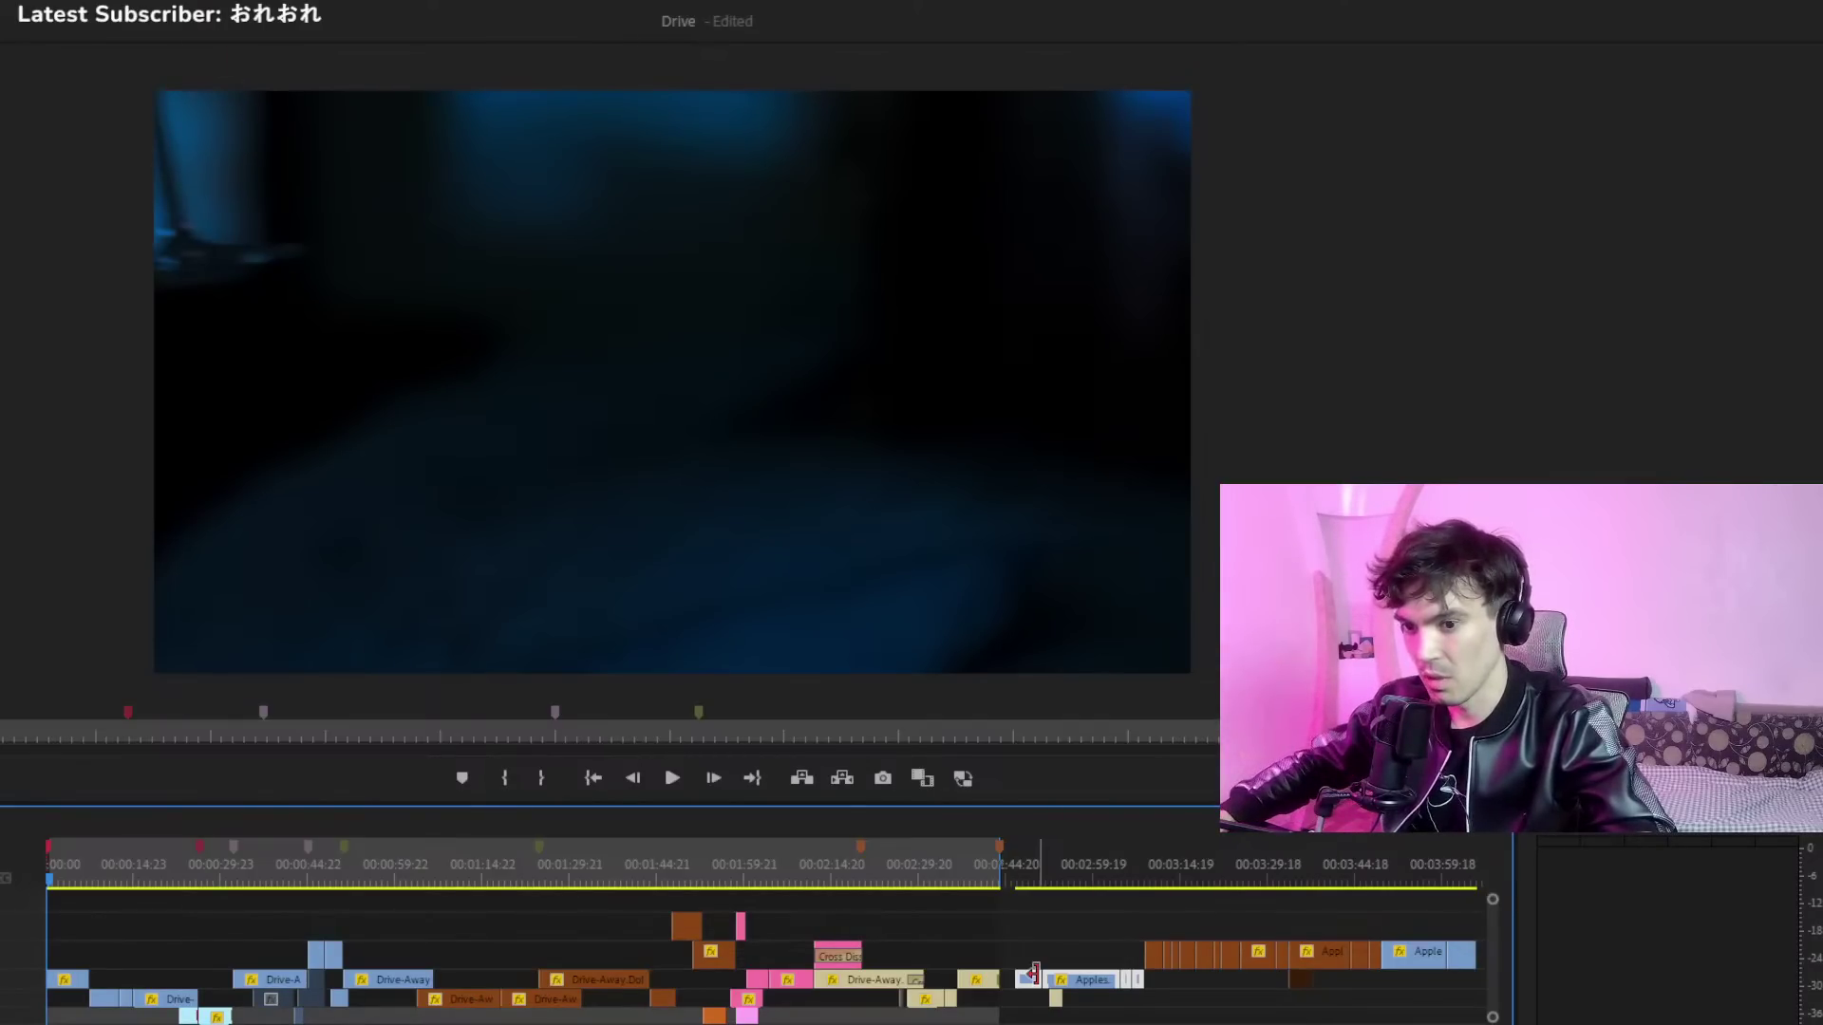
pyautogui.moveTo(1056, 982); pyautogui.dragTo(108, 946)
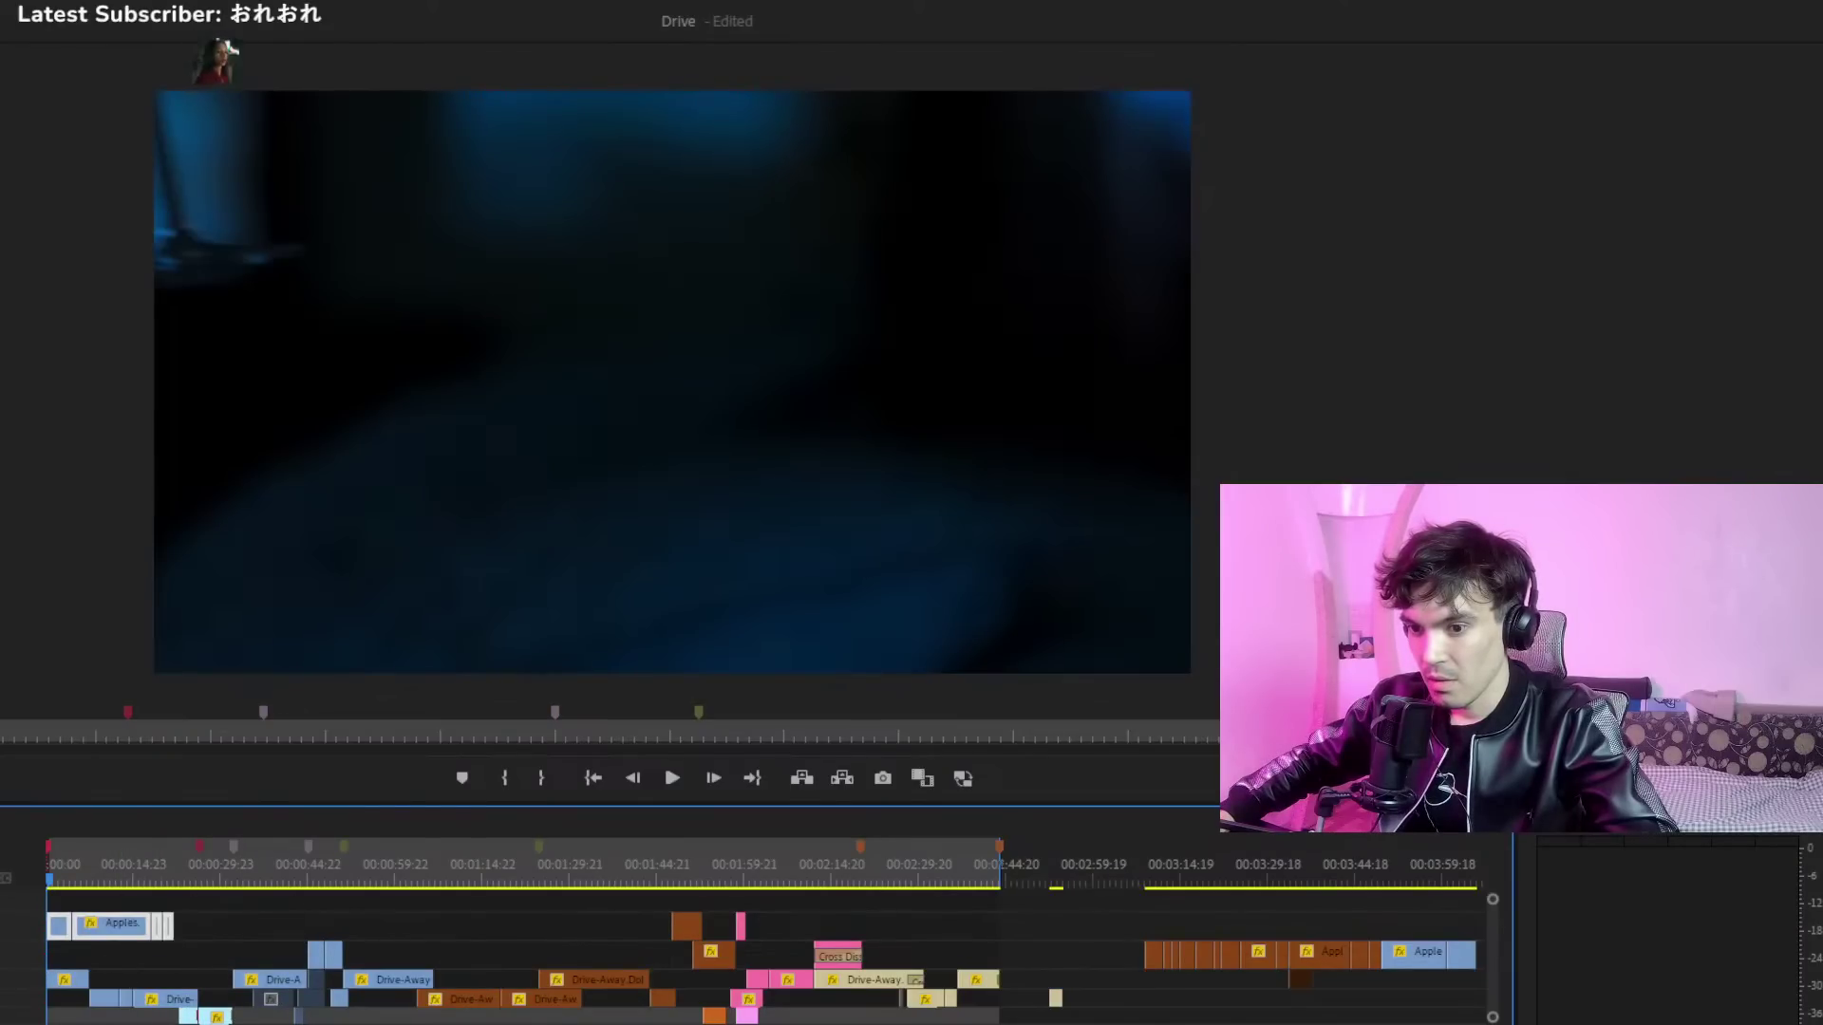
pyautogui.press('\\')
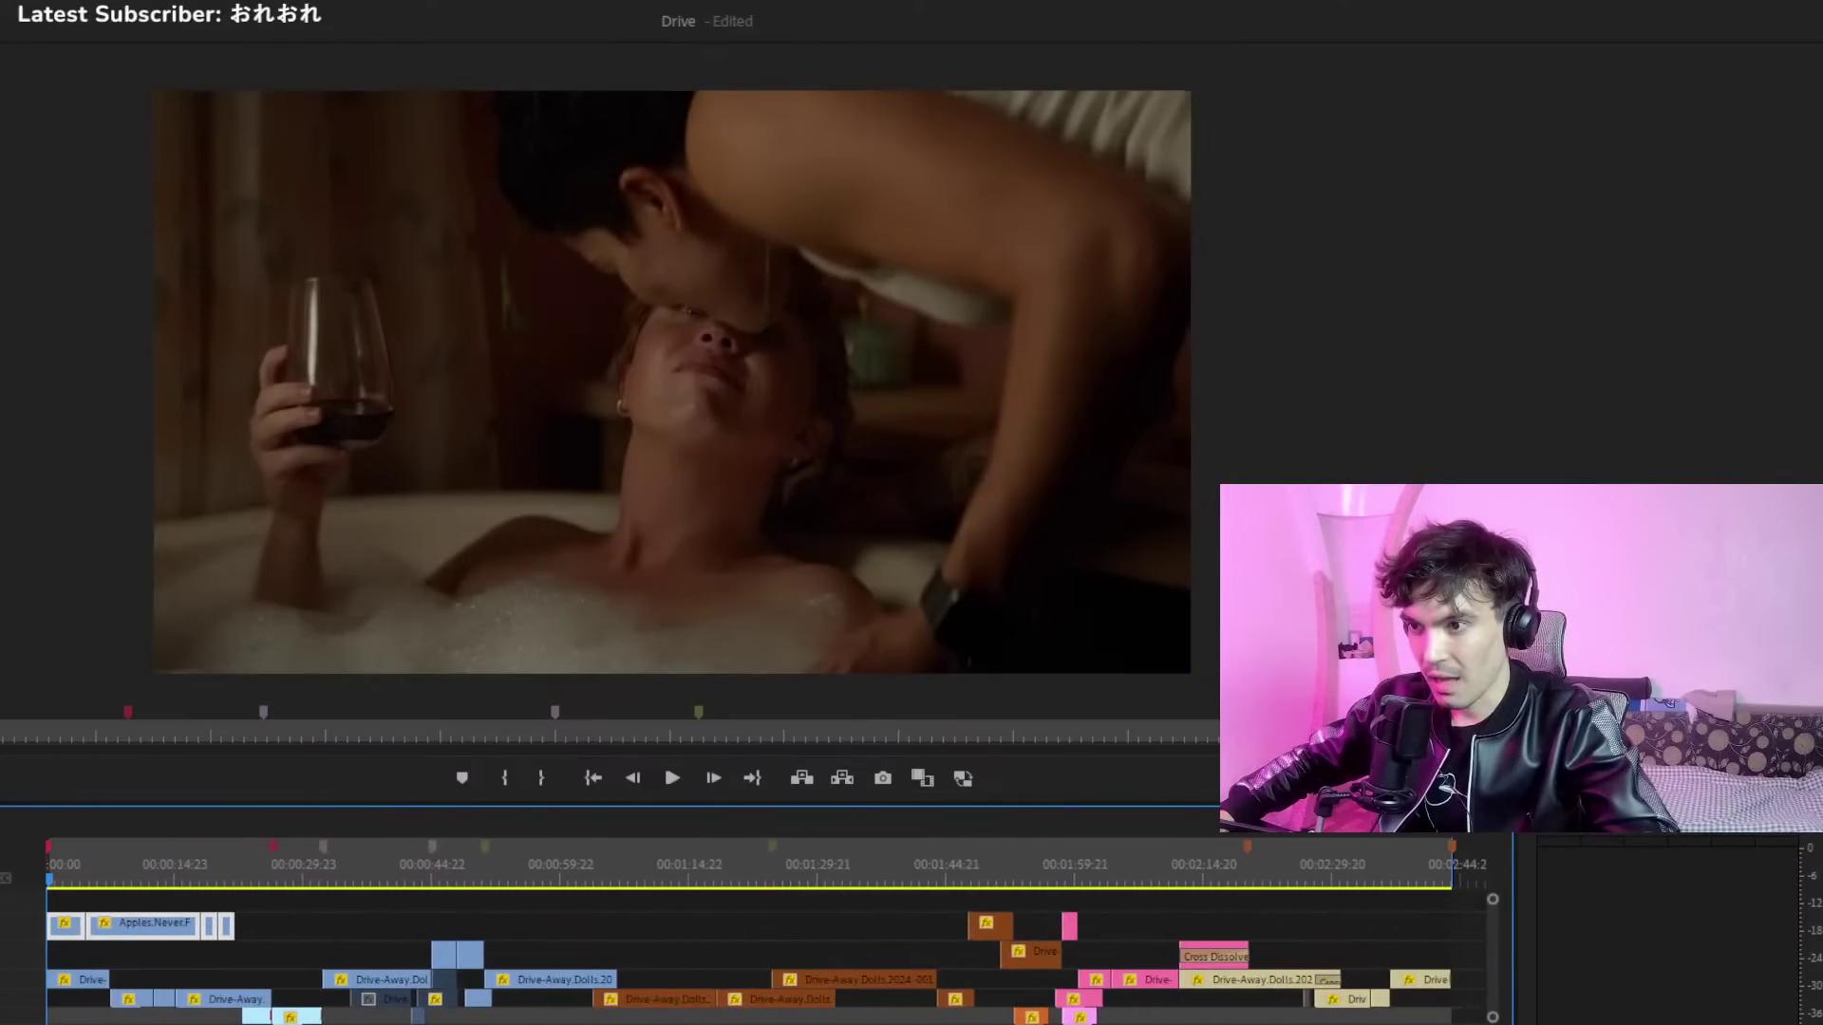
pyautogui.hotkey('ctrl', 'z')
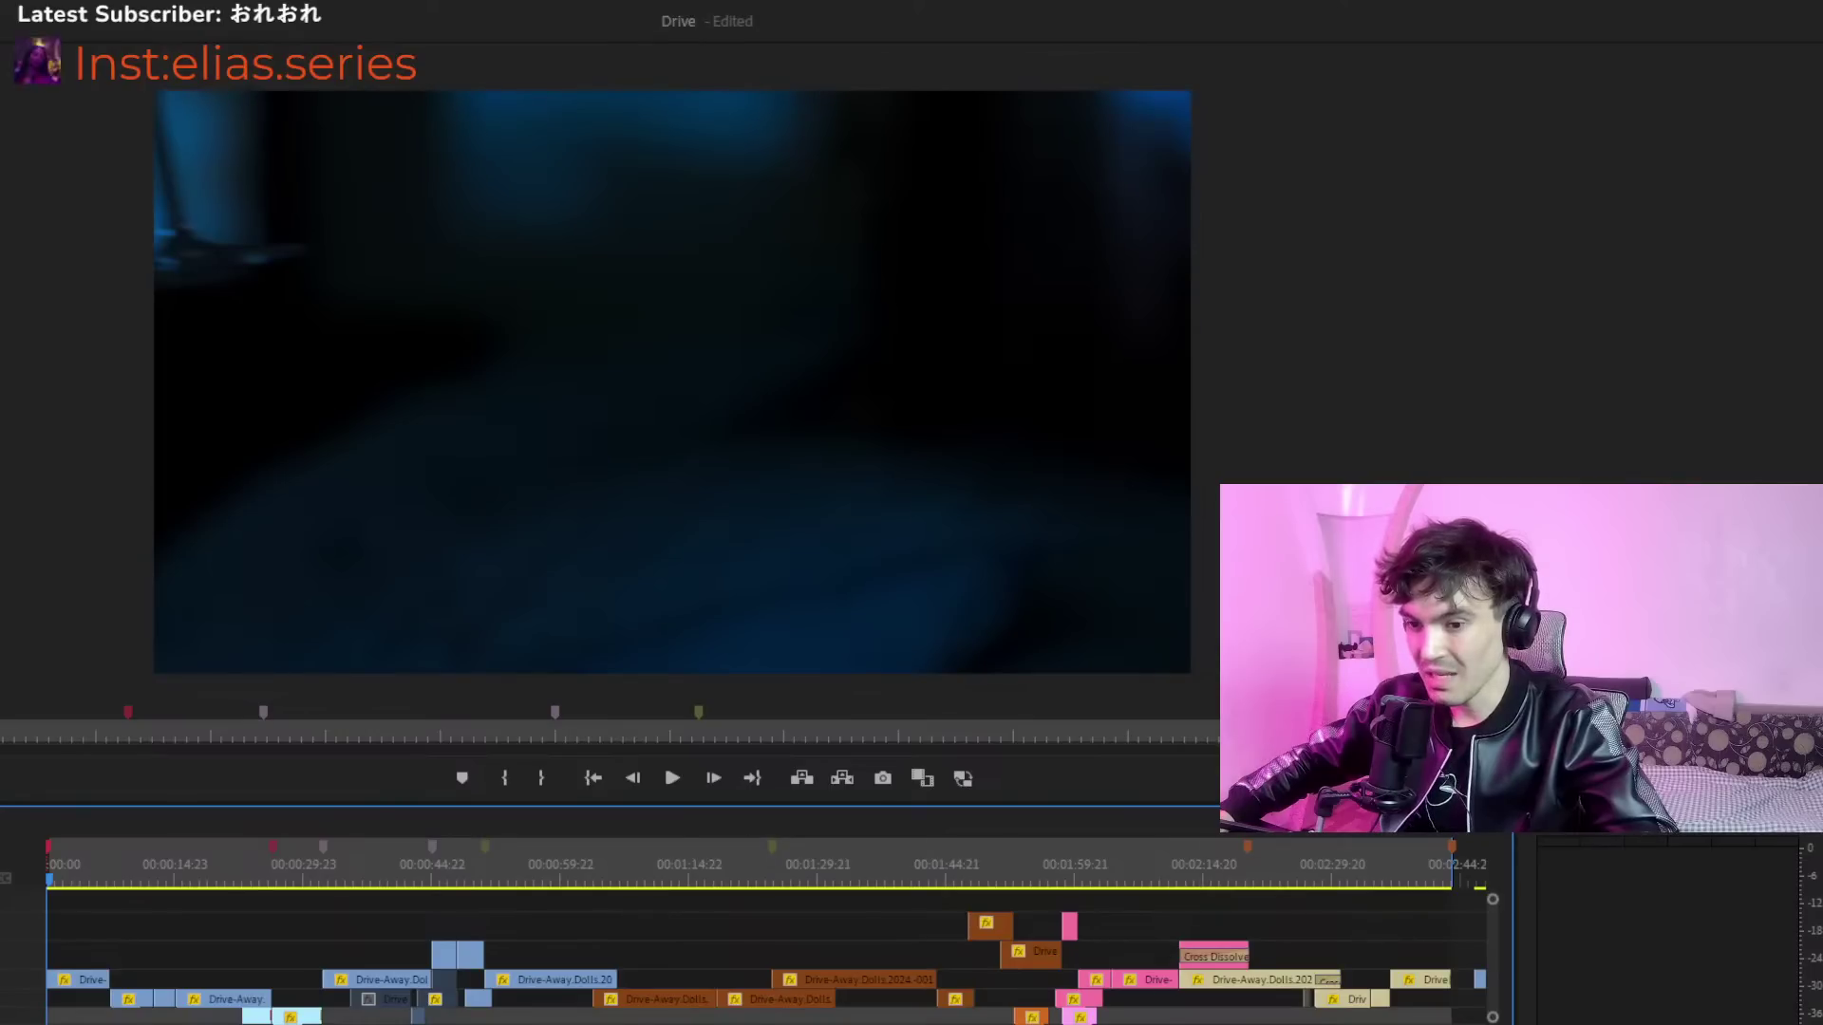
pyautogui.press('\\')
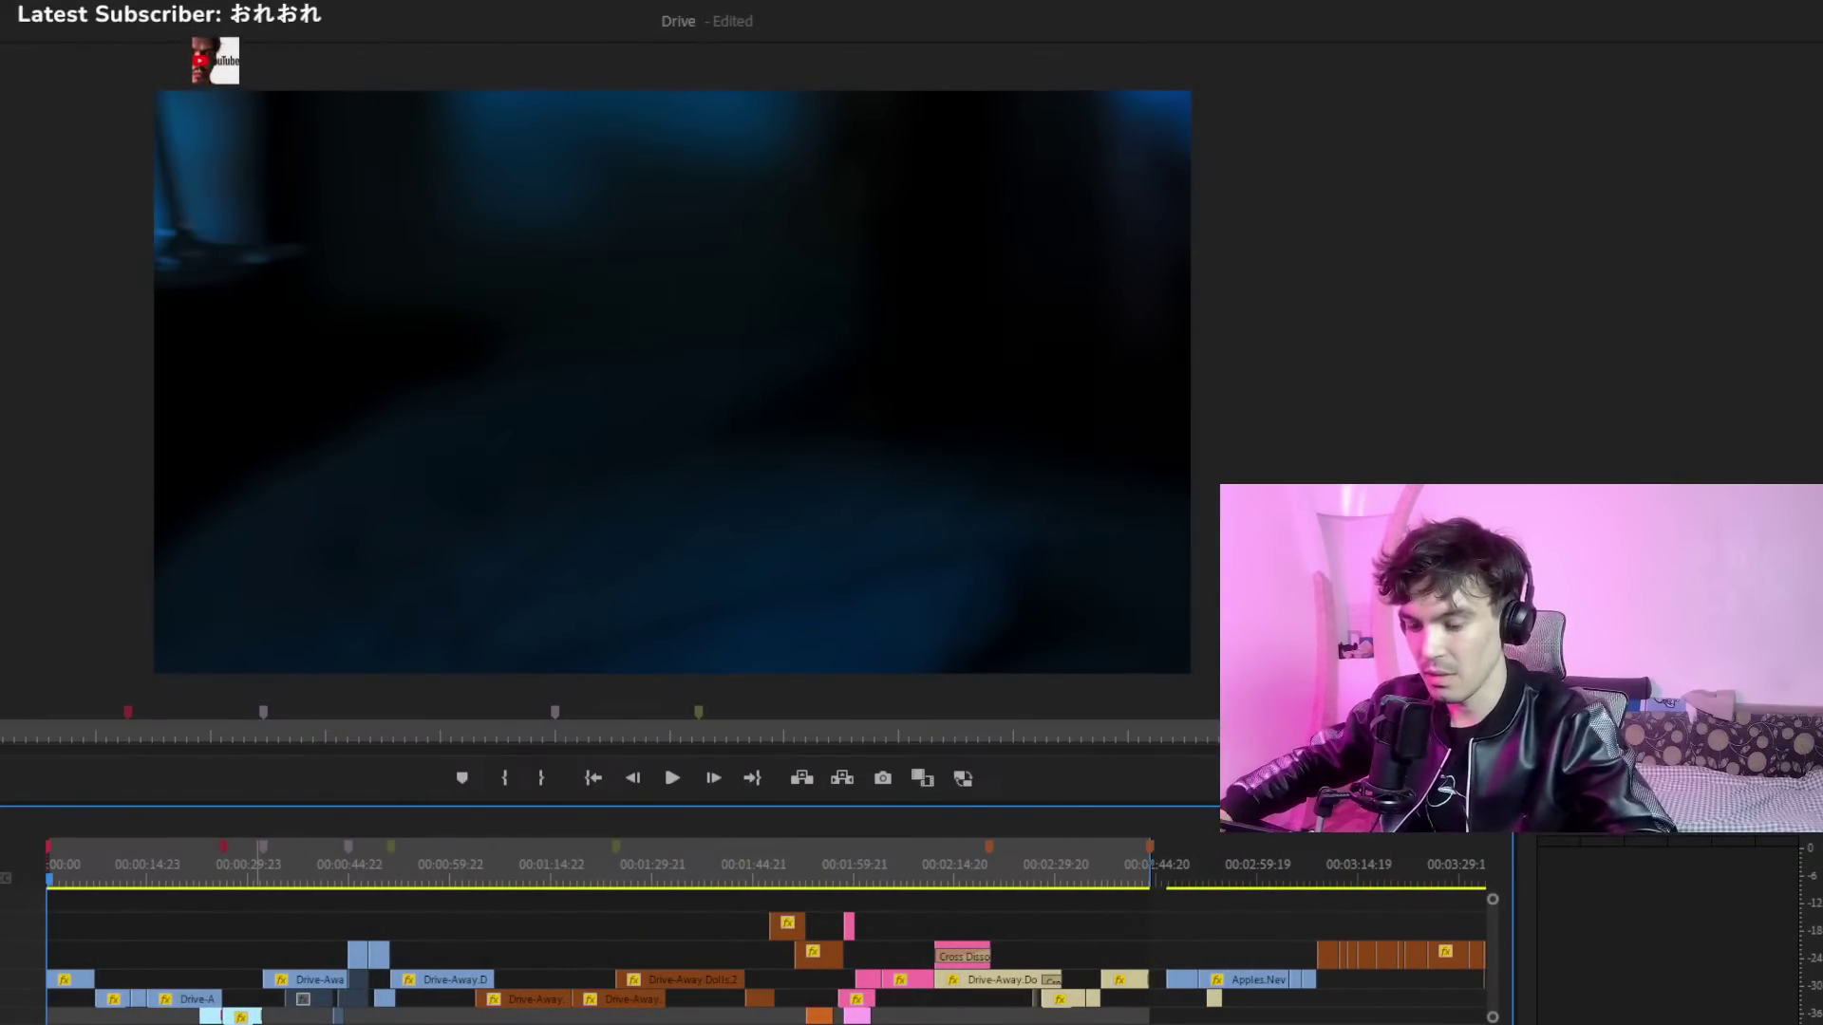
# Review the first four spare orange Apples clips and move them to the sequence's start, on the track above the Drive-Away Dolls opening clip
pyautogui.press('-')
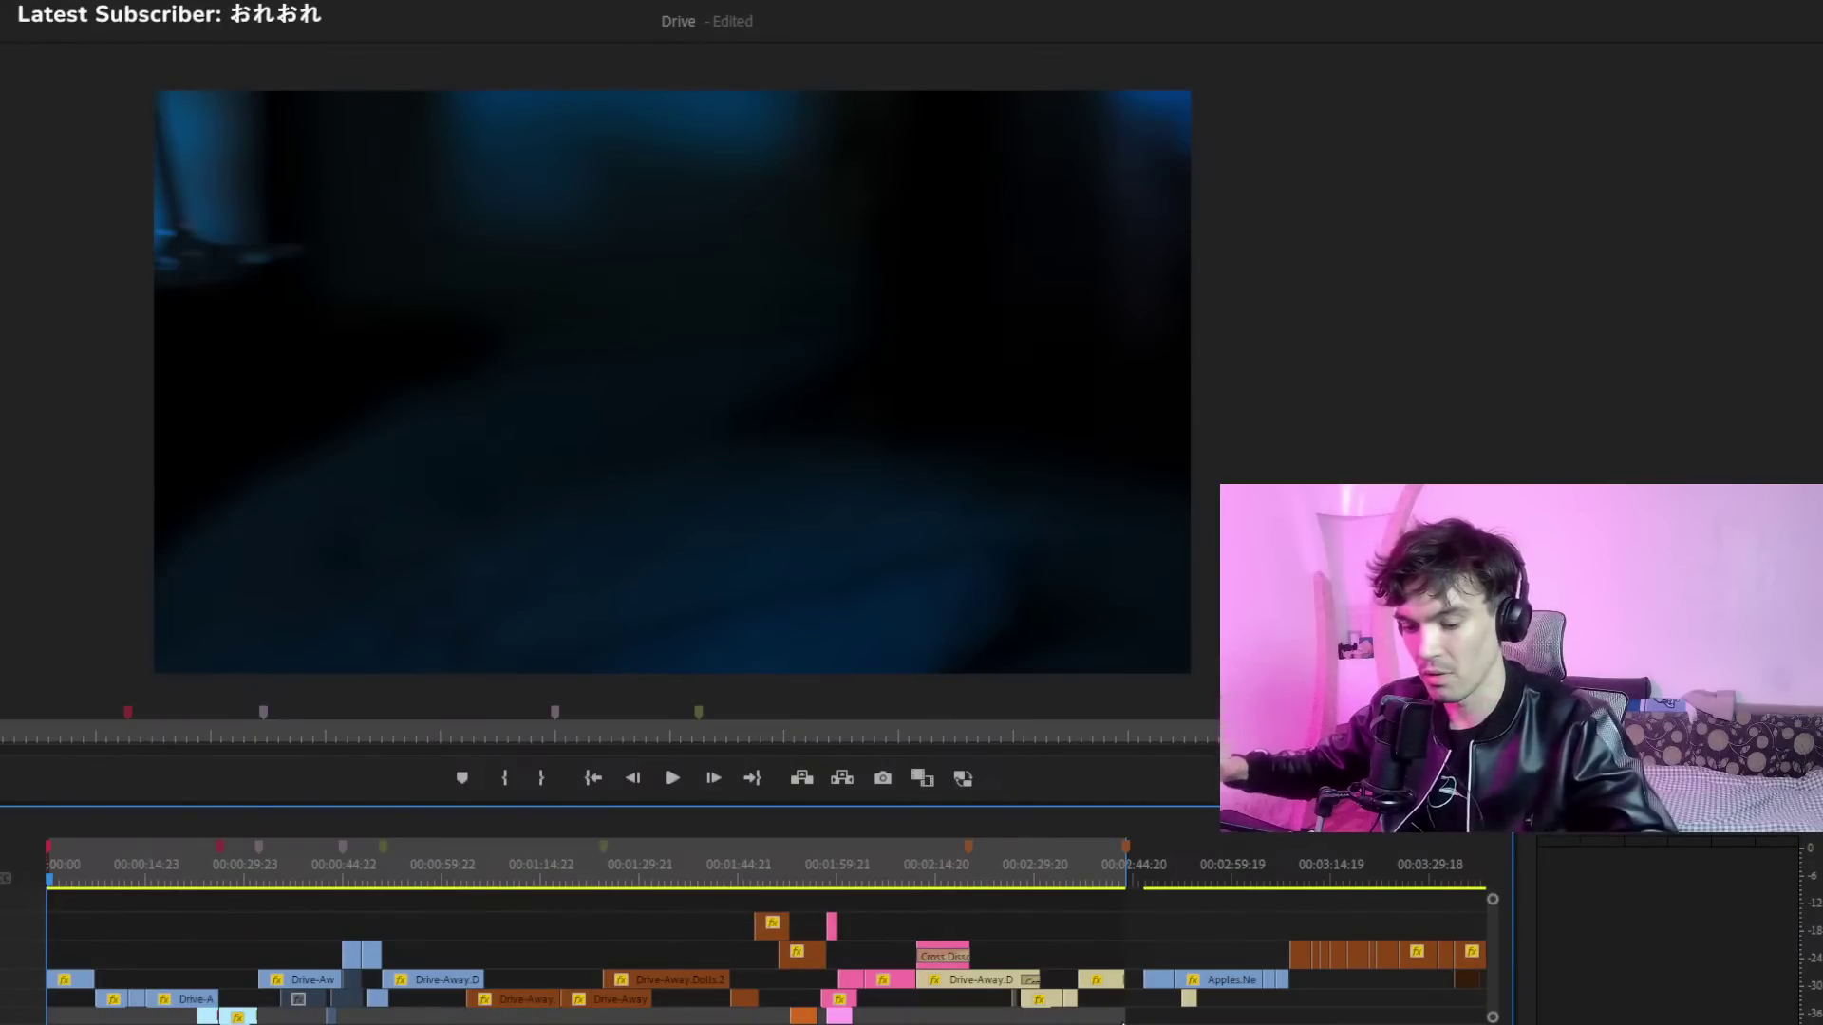
pyautogui.moveTo(1224, 868); pyautogui.dragTo(1303, 881)
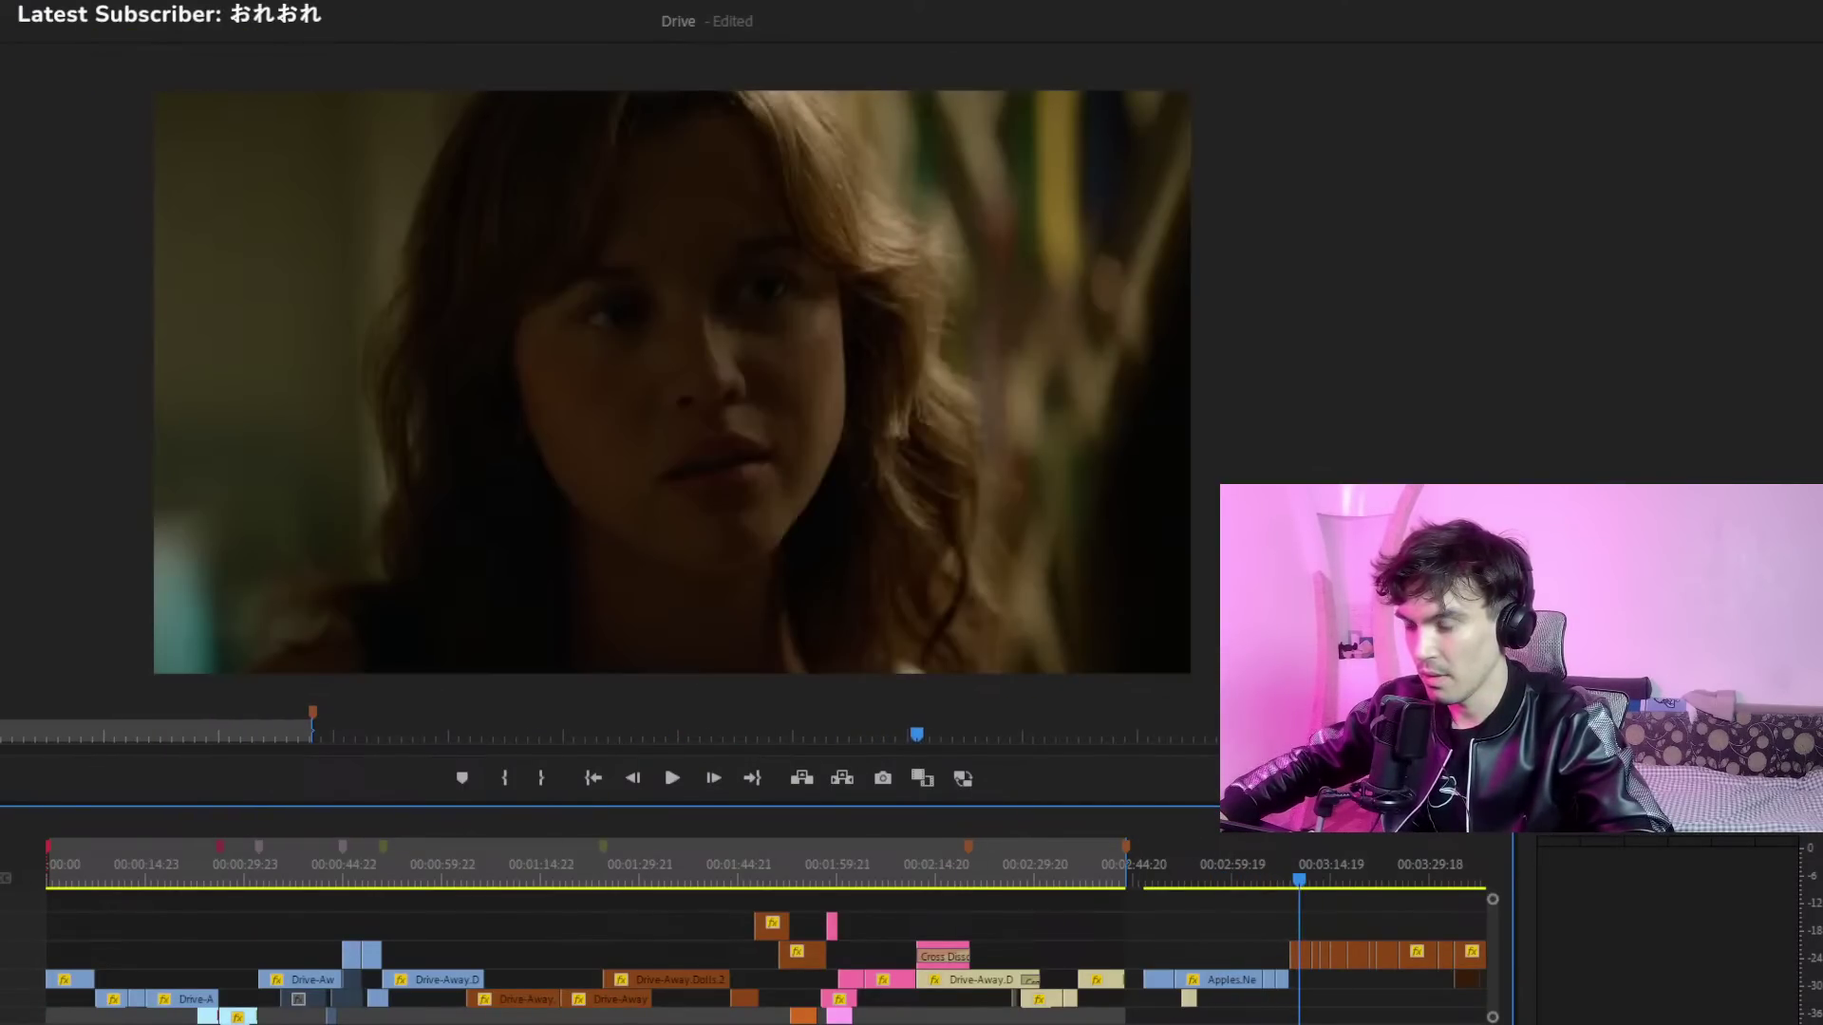
pyautogui.press('-')
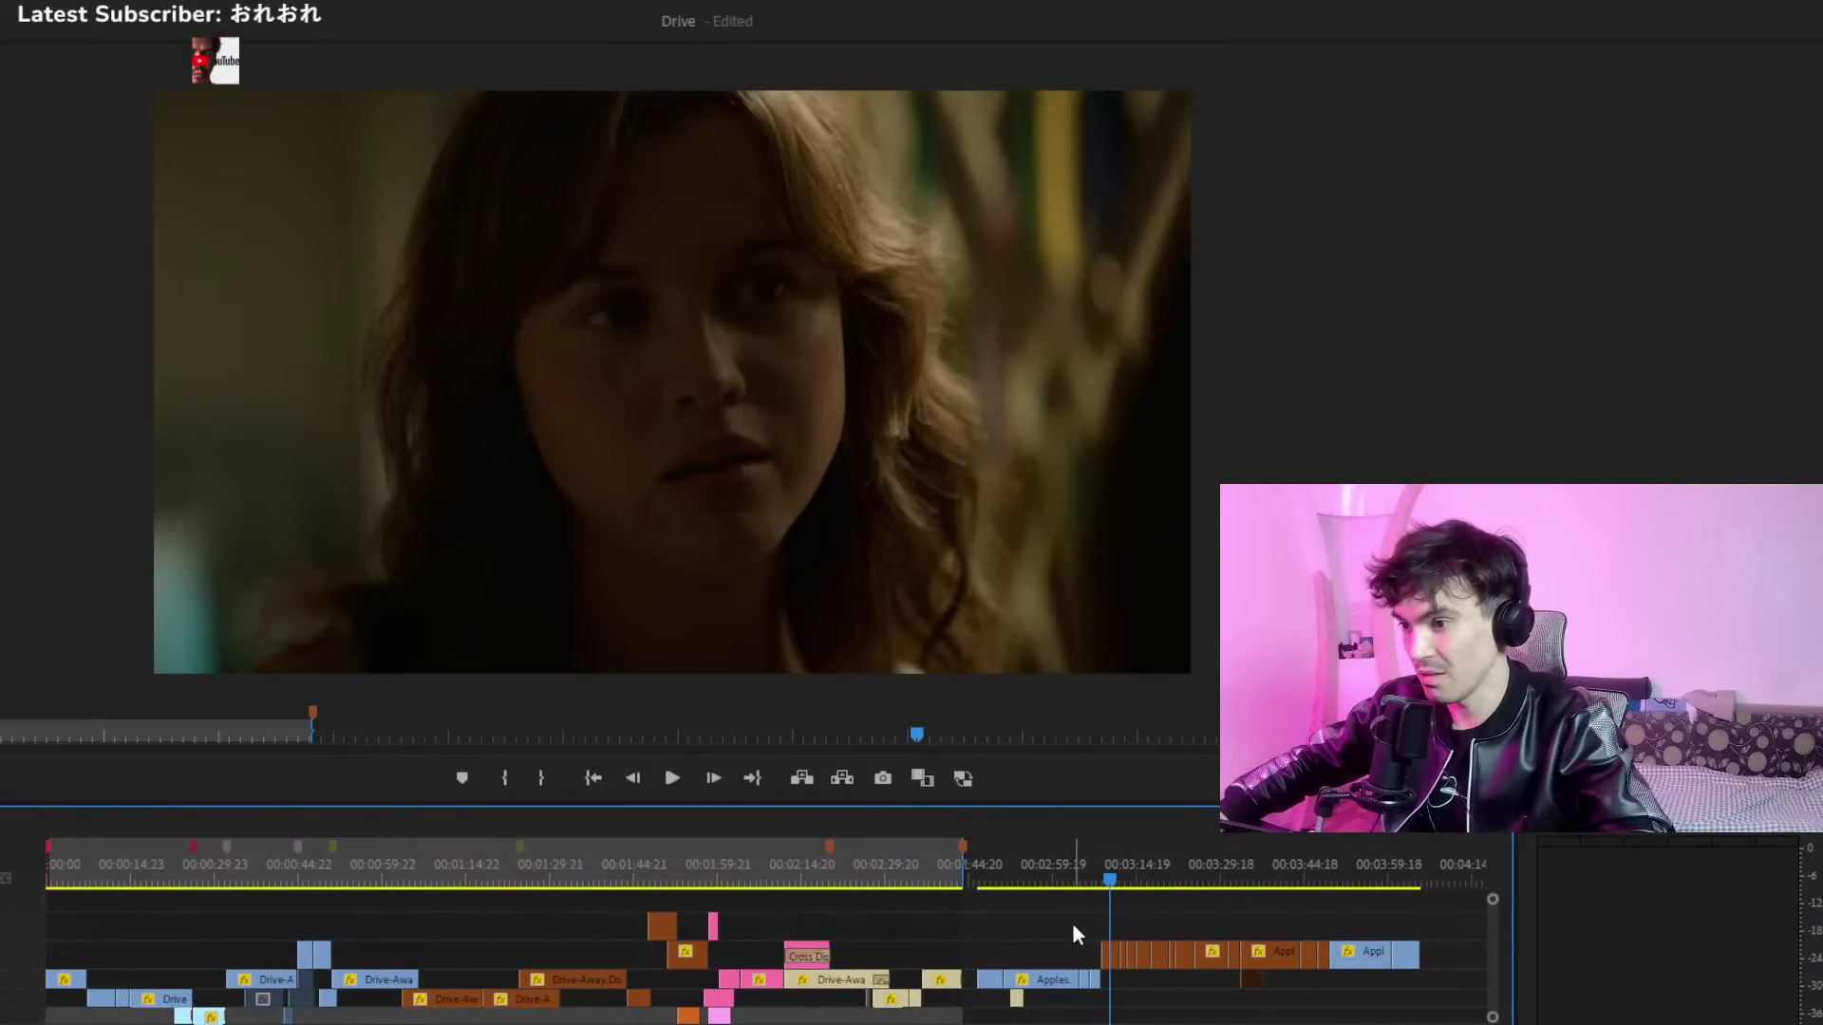
pyautogui.moveTo(1113, 860); pyautogui.dragTo(1158, 881)
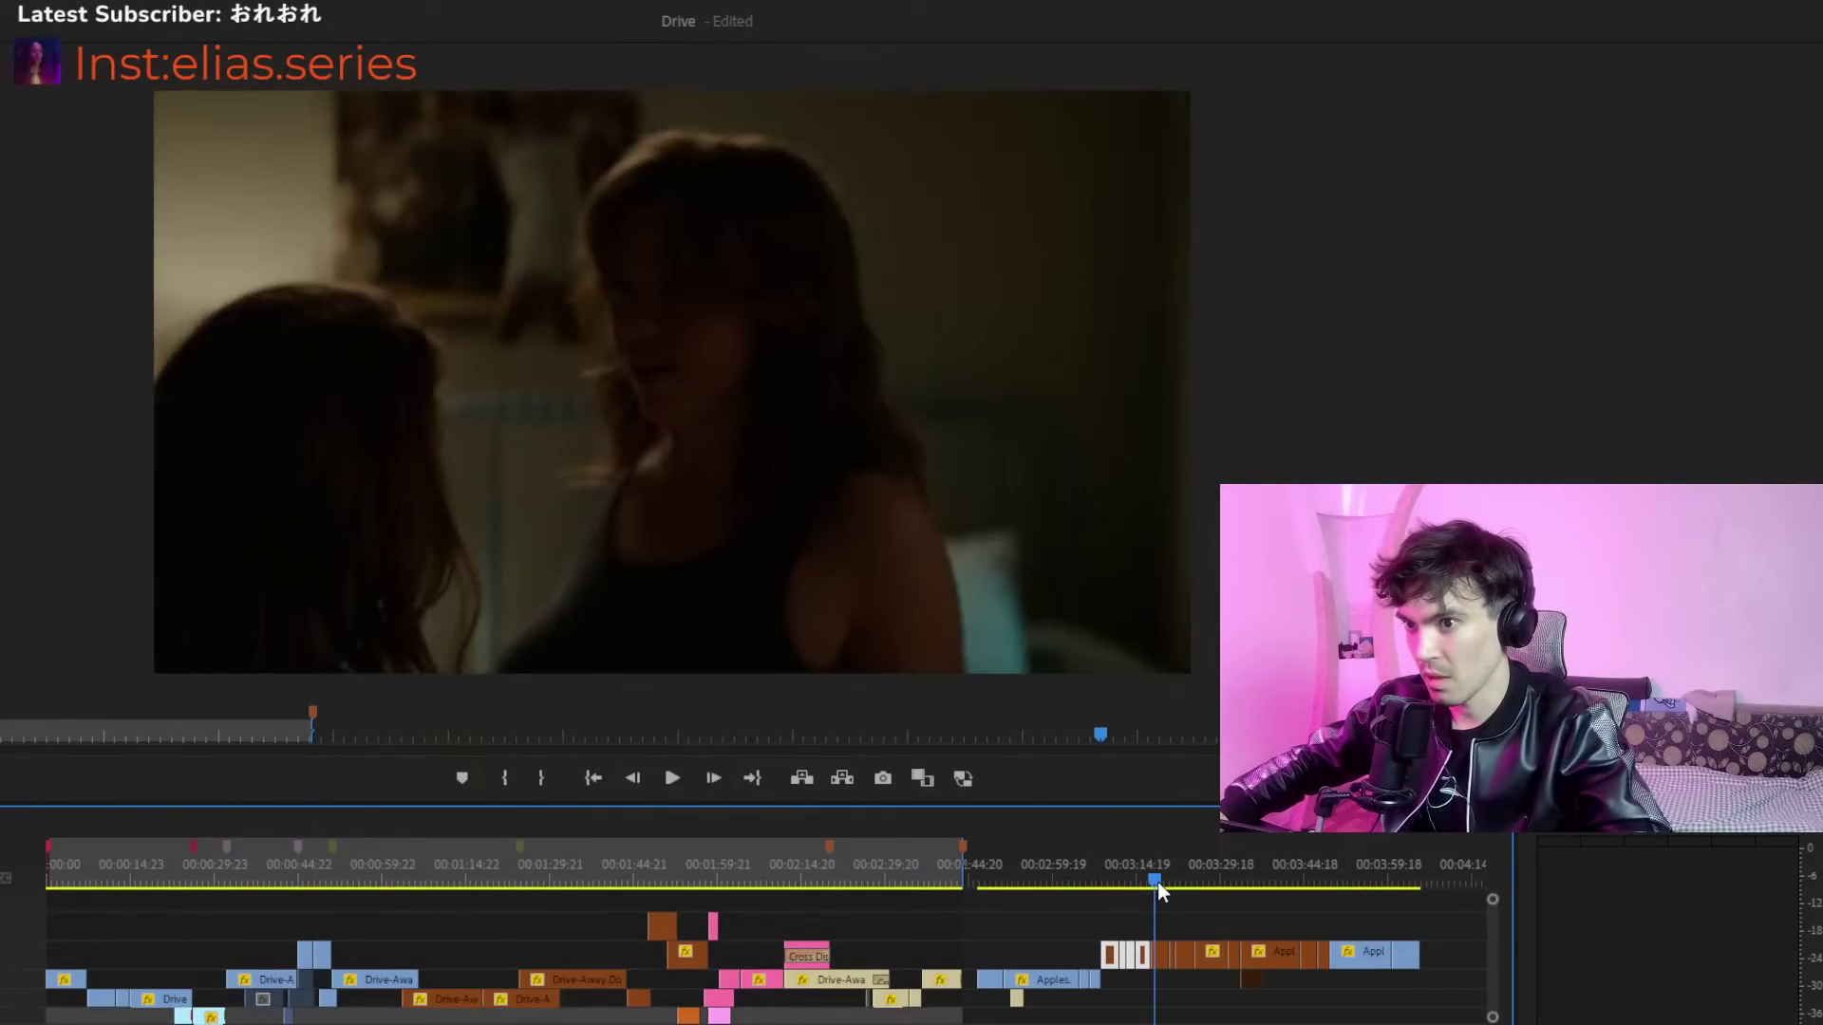
pyautogui.hotkey('alt', 'Tab')
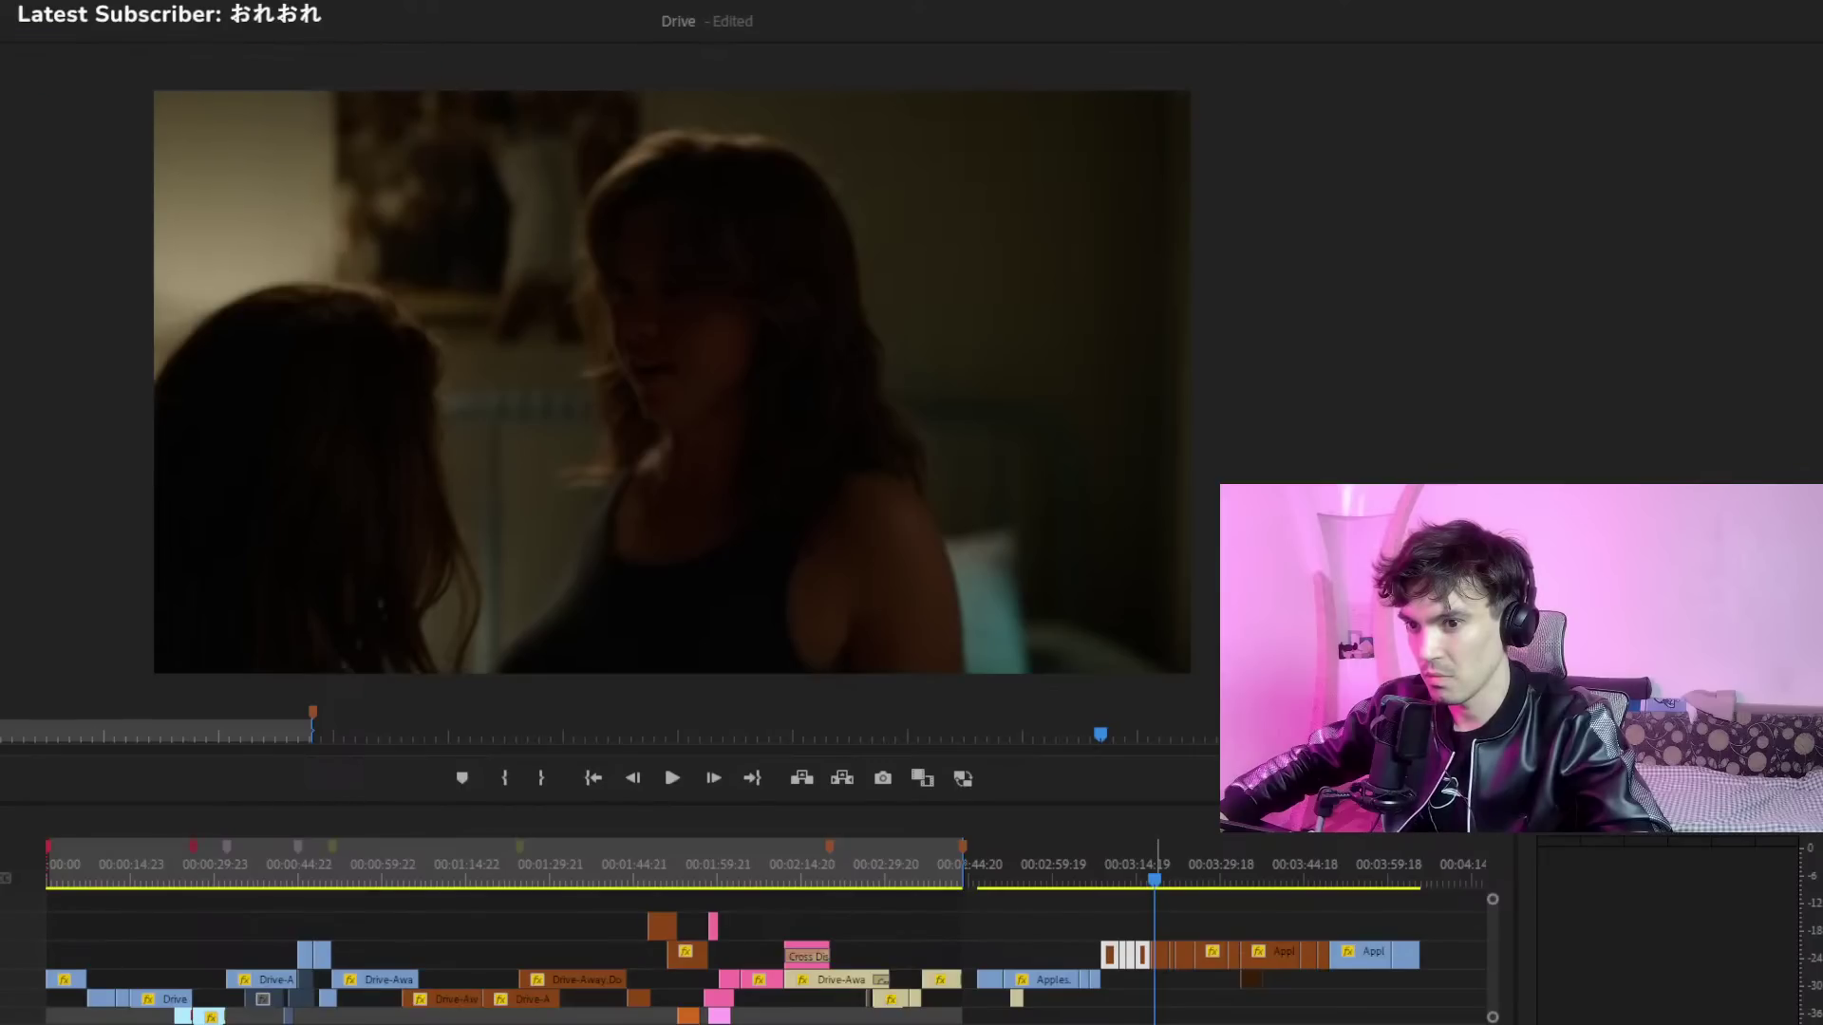
pyautogui.hotkey('alt', 'Tab')
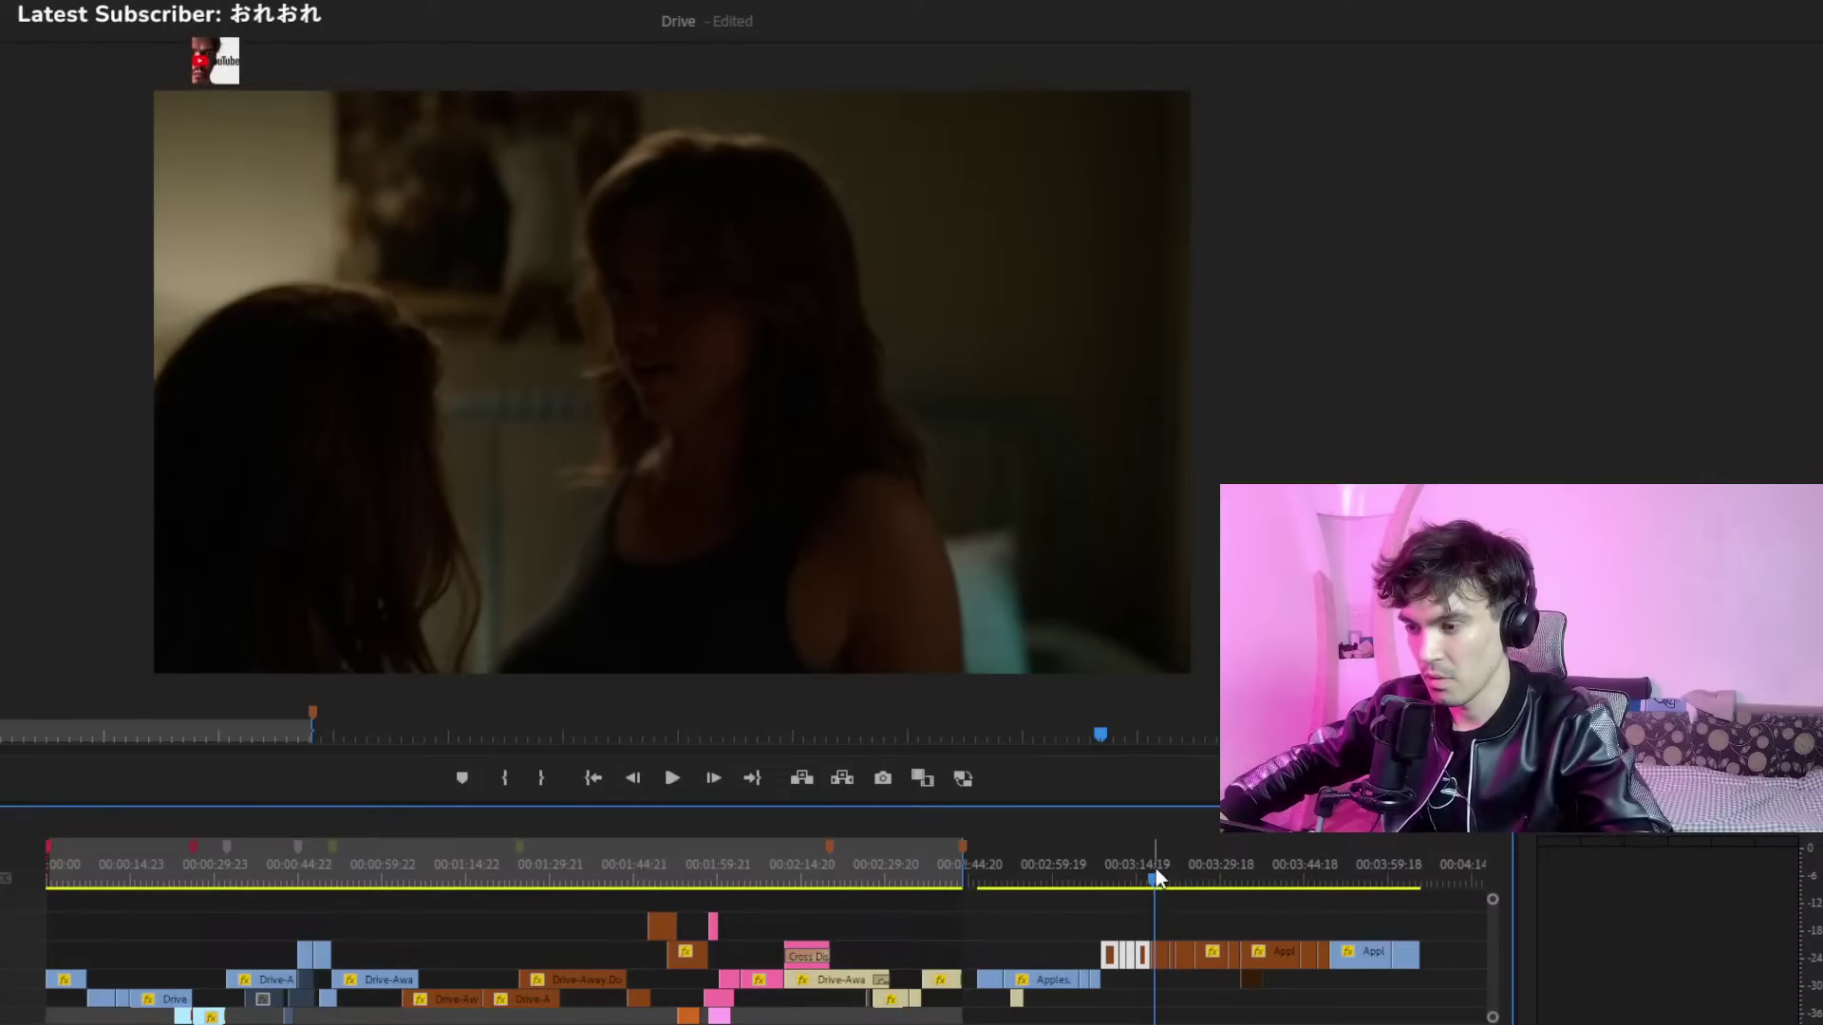
pyautogui.hotkey('alt', 'Tab')
pyautogui.hotkey('alt', 'Tab')
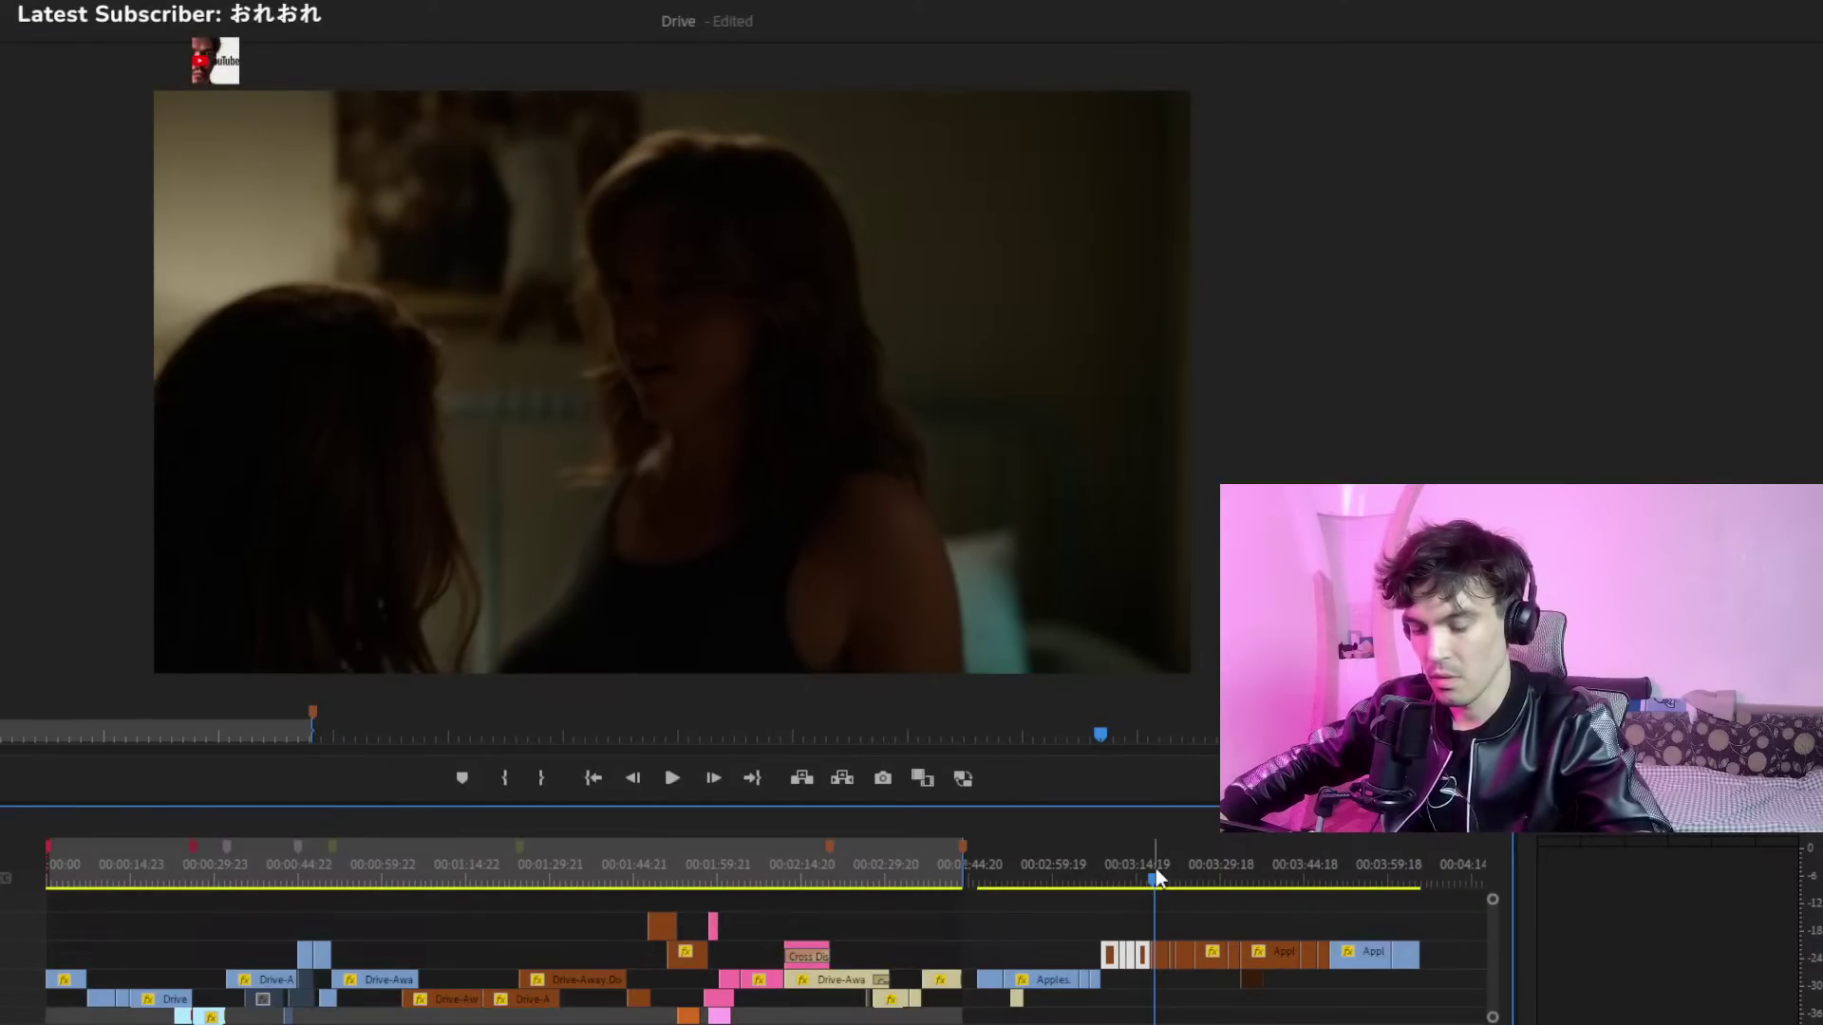
pyautogui.moveTo(1151, 865); pyautogui.dragTo(1143, 864)
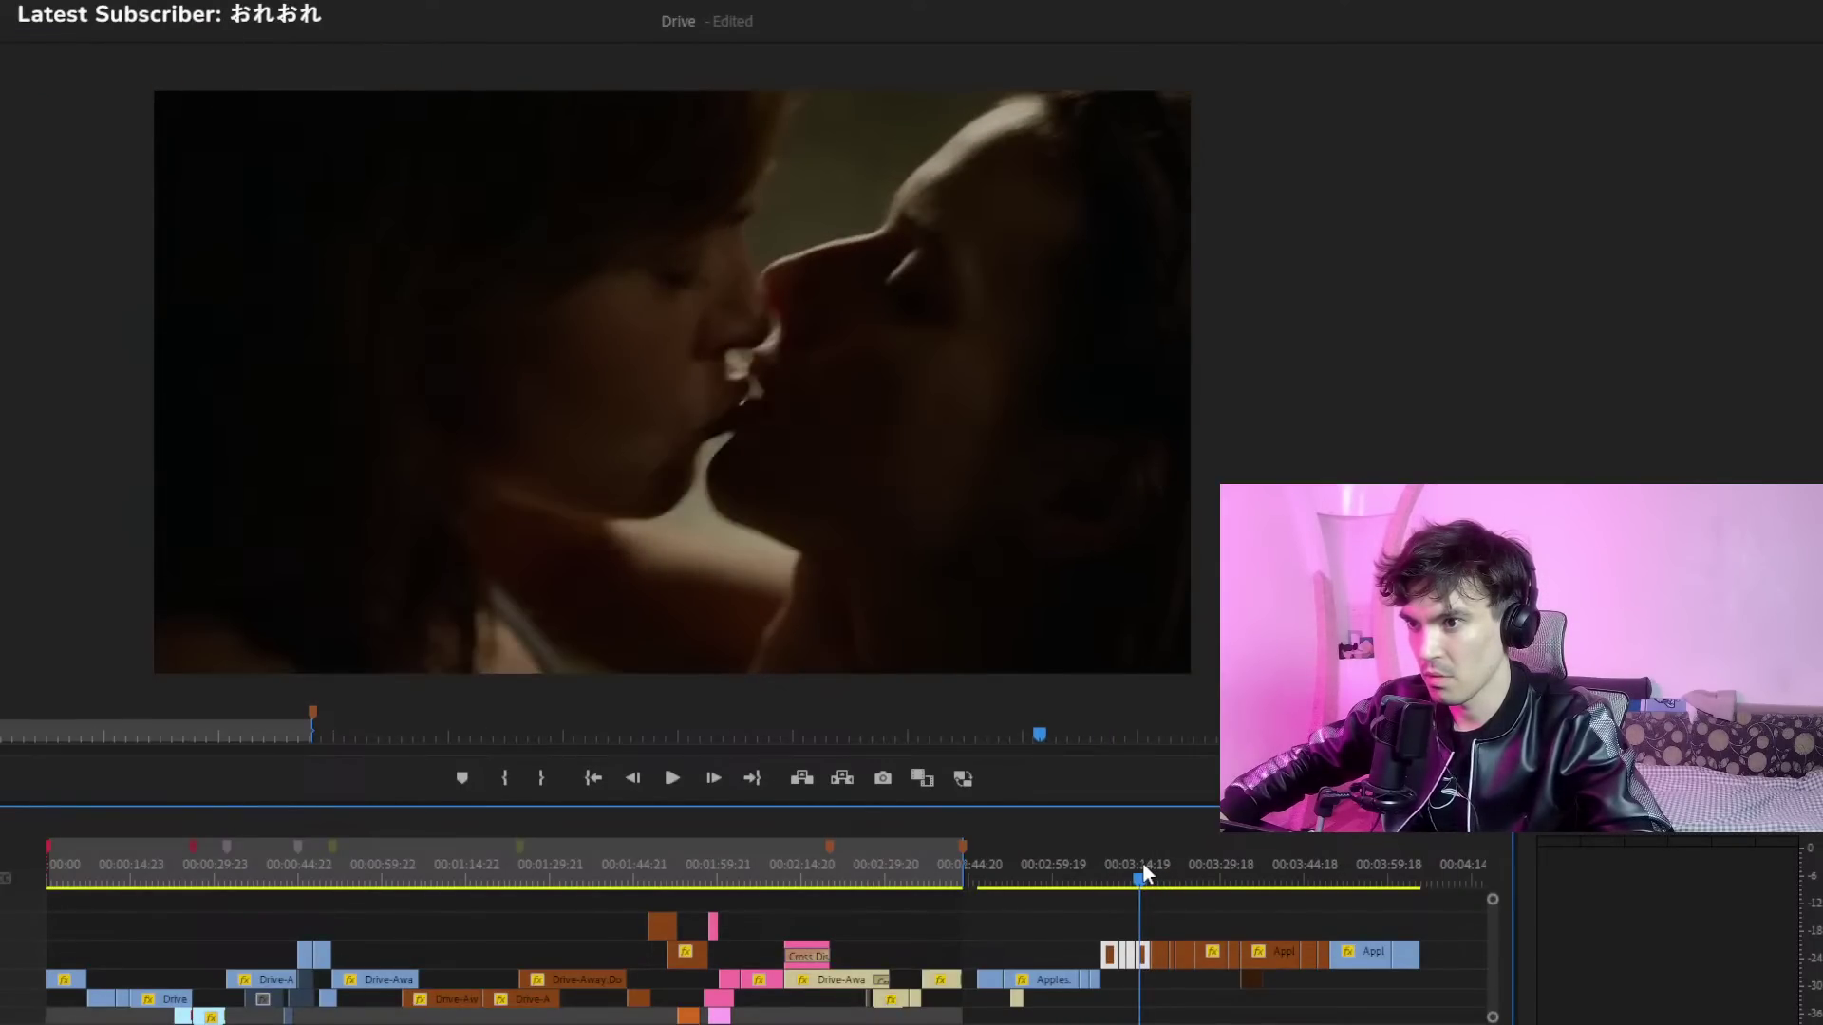
pyautogui.moveTo(1113, 954); pyautogui.dragTo(69, 954)
pyautogui.click(52, 865)
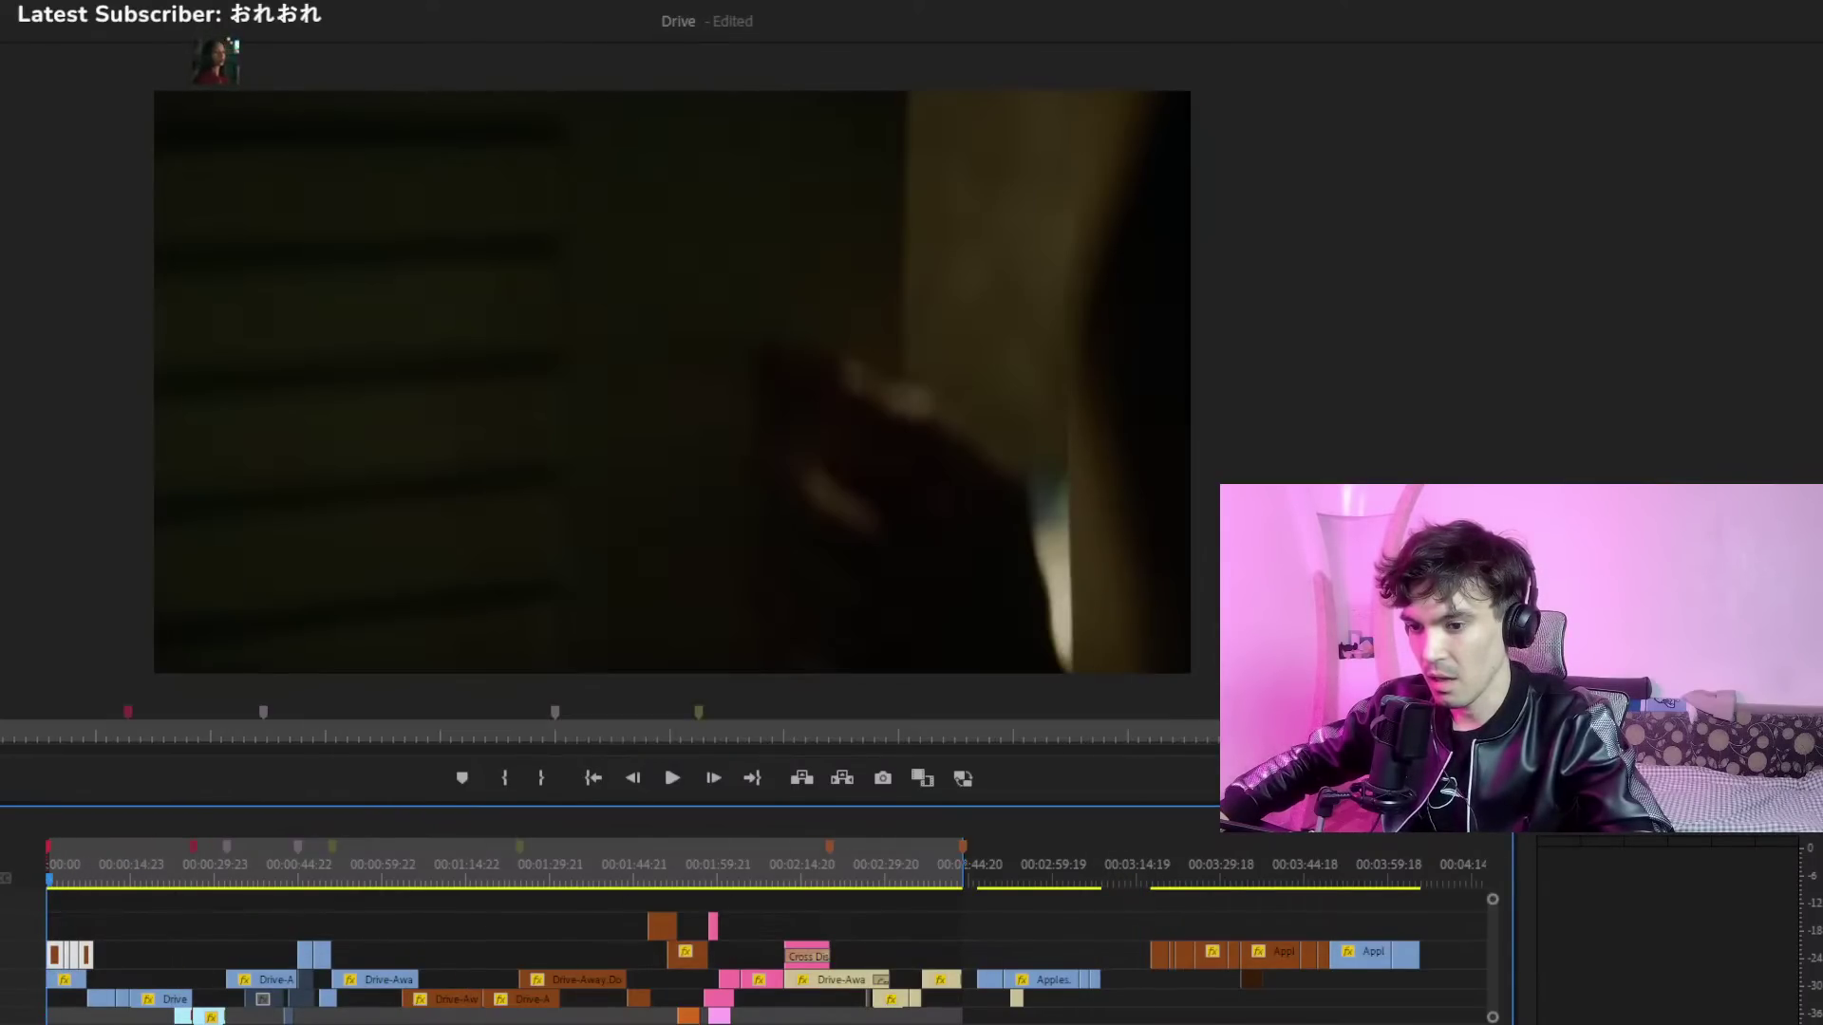
# Deselect the four orange Apples clips and review their shots from the start of the sequence
pyautogui.press('=')
pyautogui.press('=')
pyautogui.press('=')
pyautogui.press('=')
pyautogui.press('=')
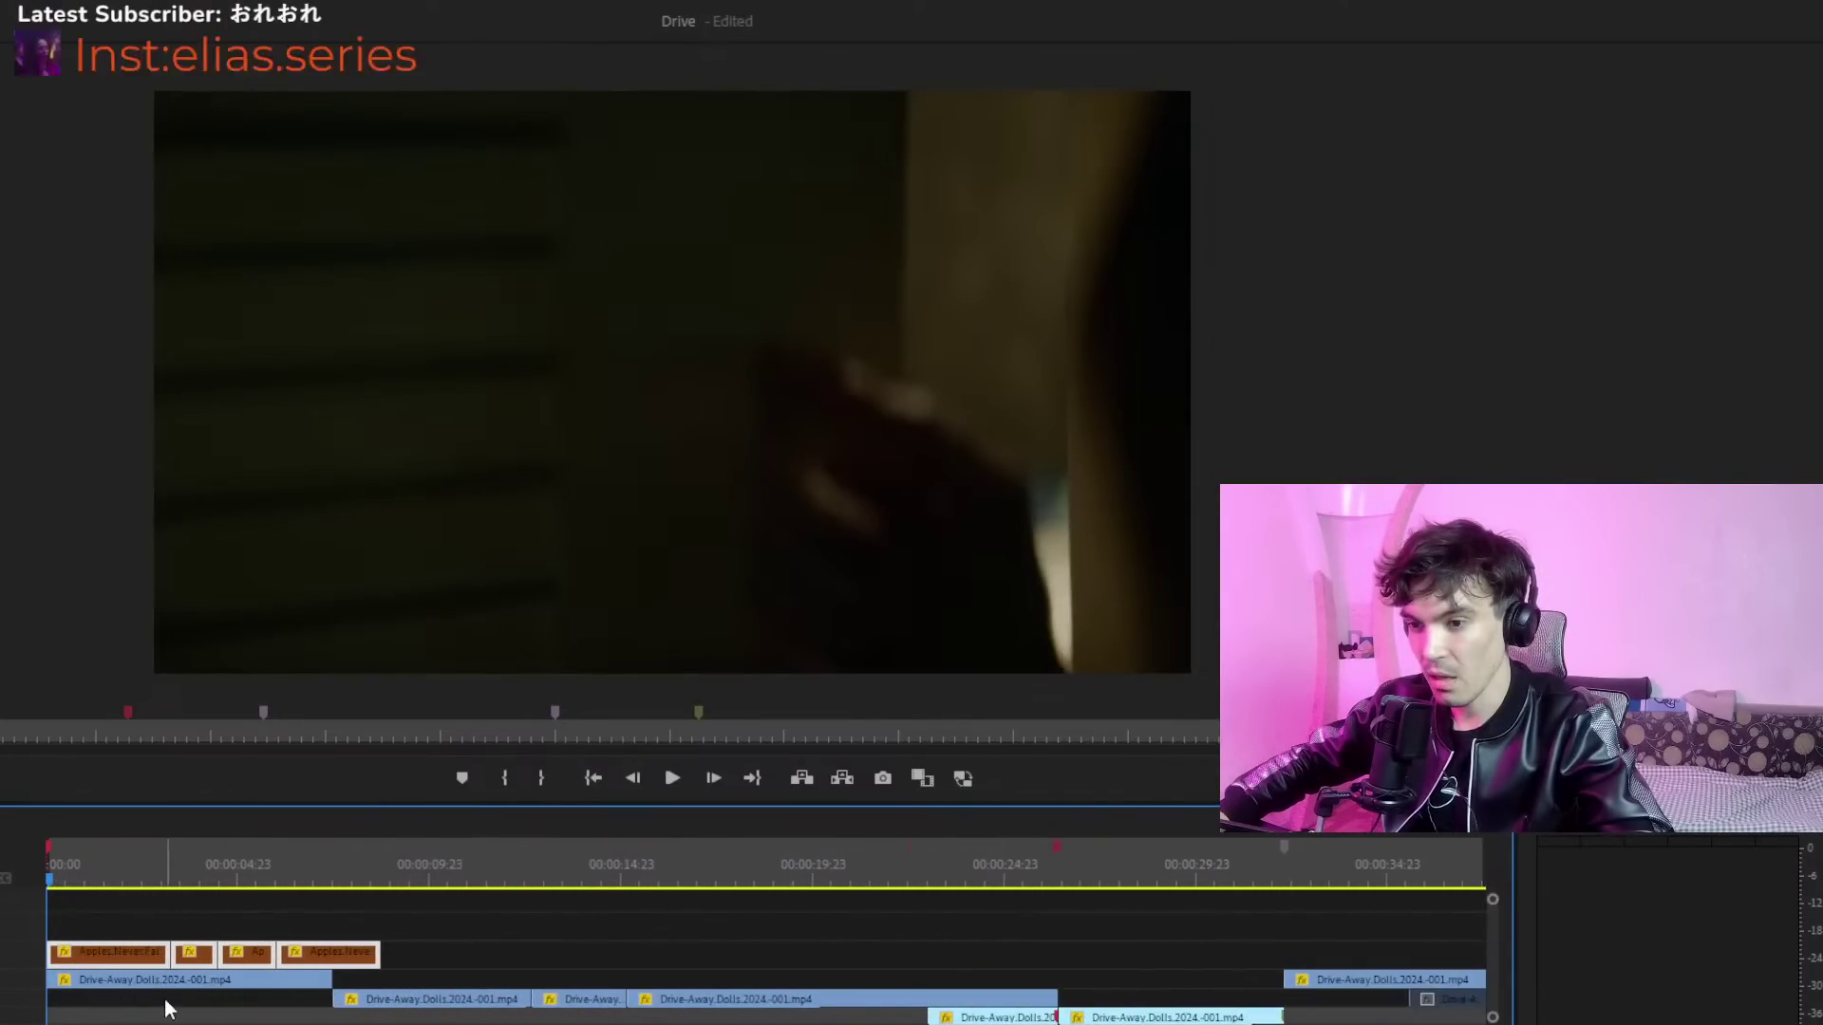
pyautogui.press('=')
pyautogui.press('=')
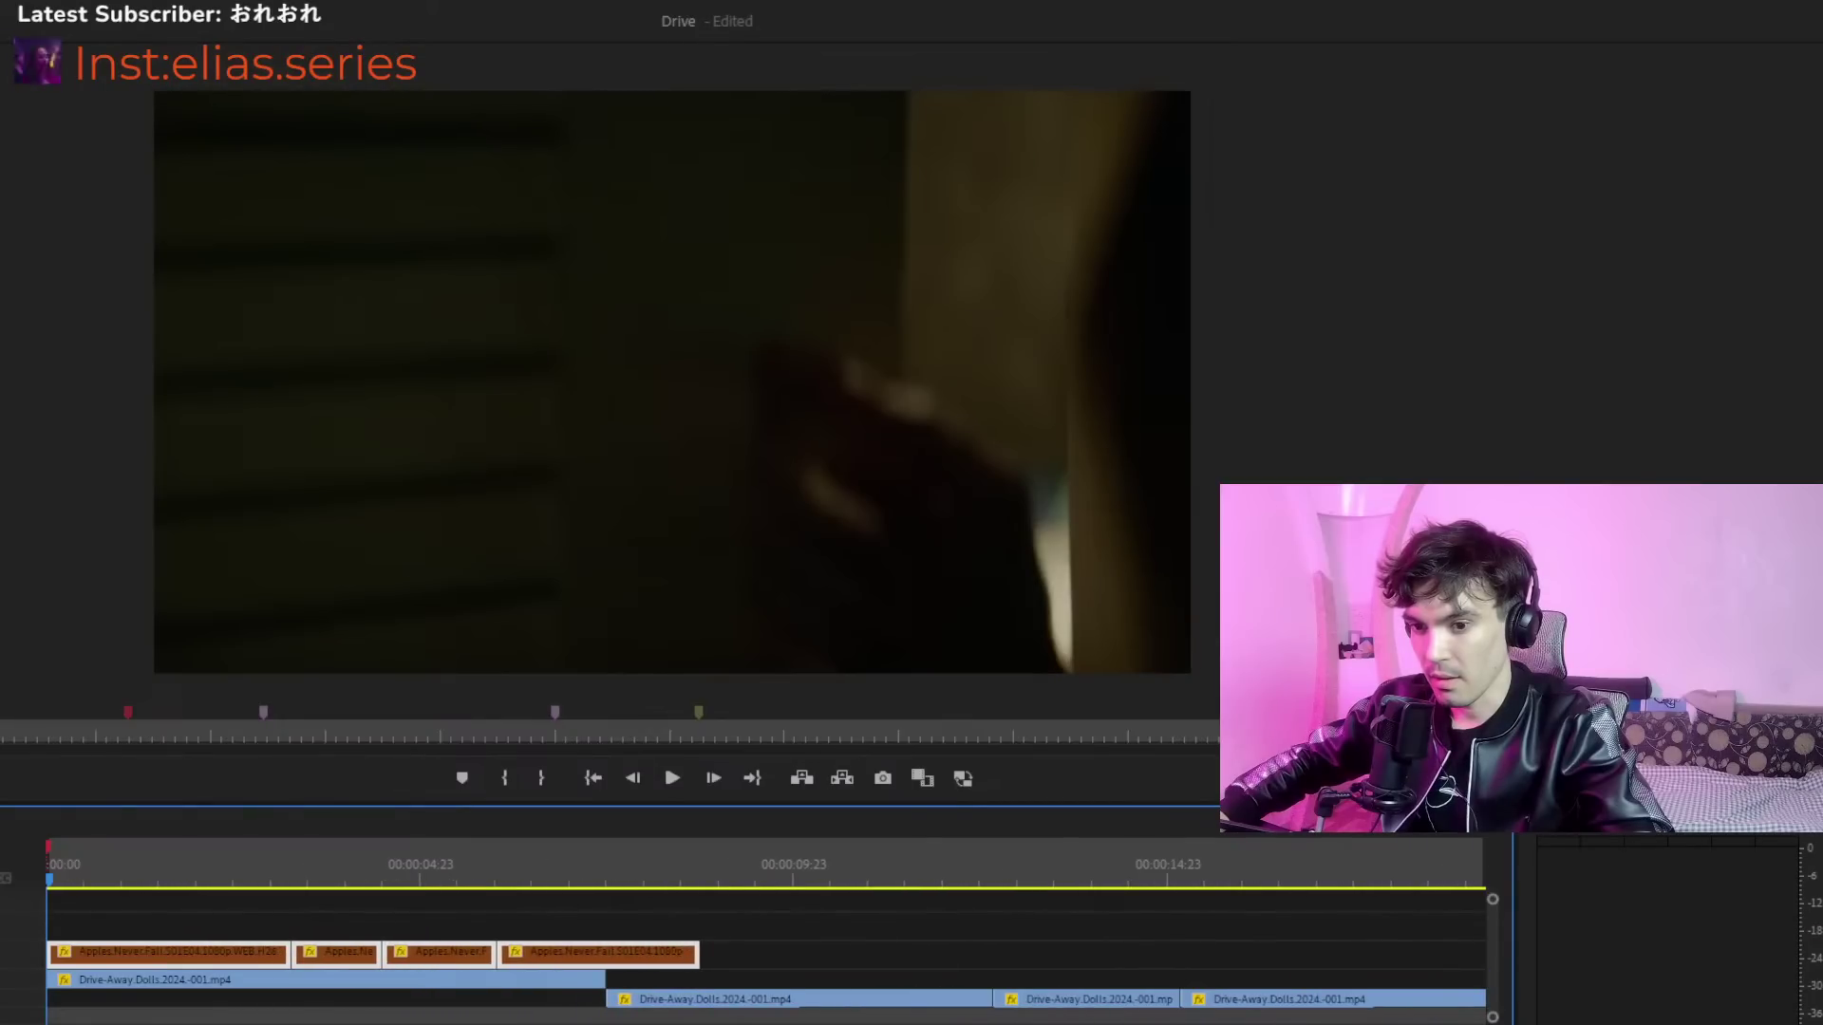
pyautogui.press('-')
pyautogui.press('-')
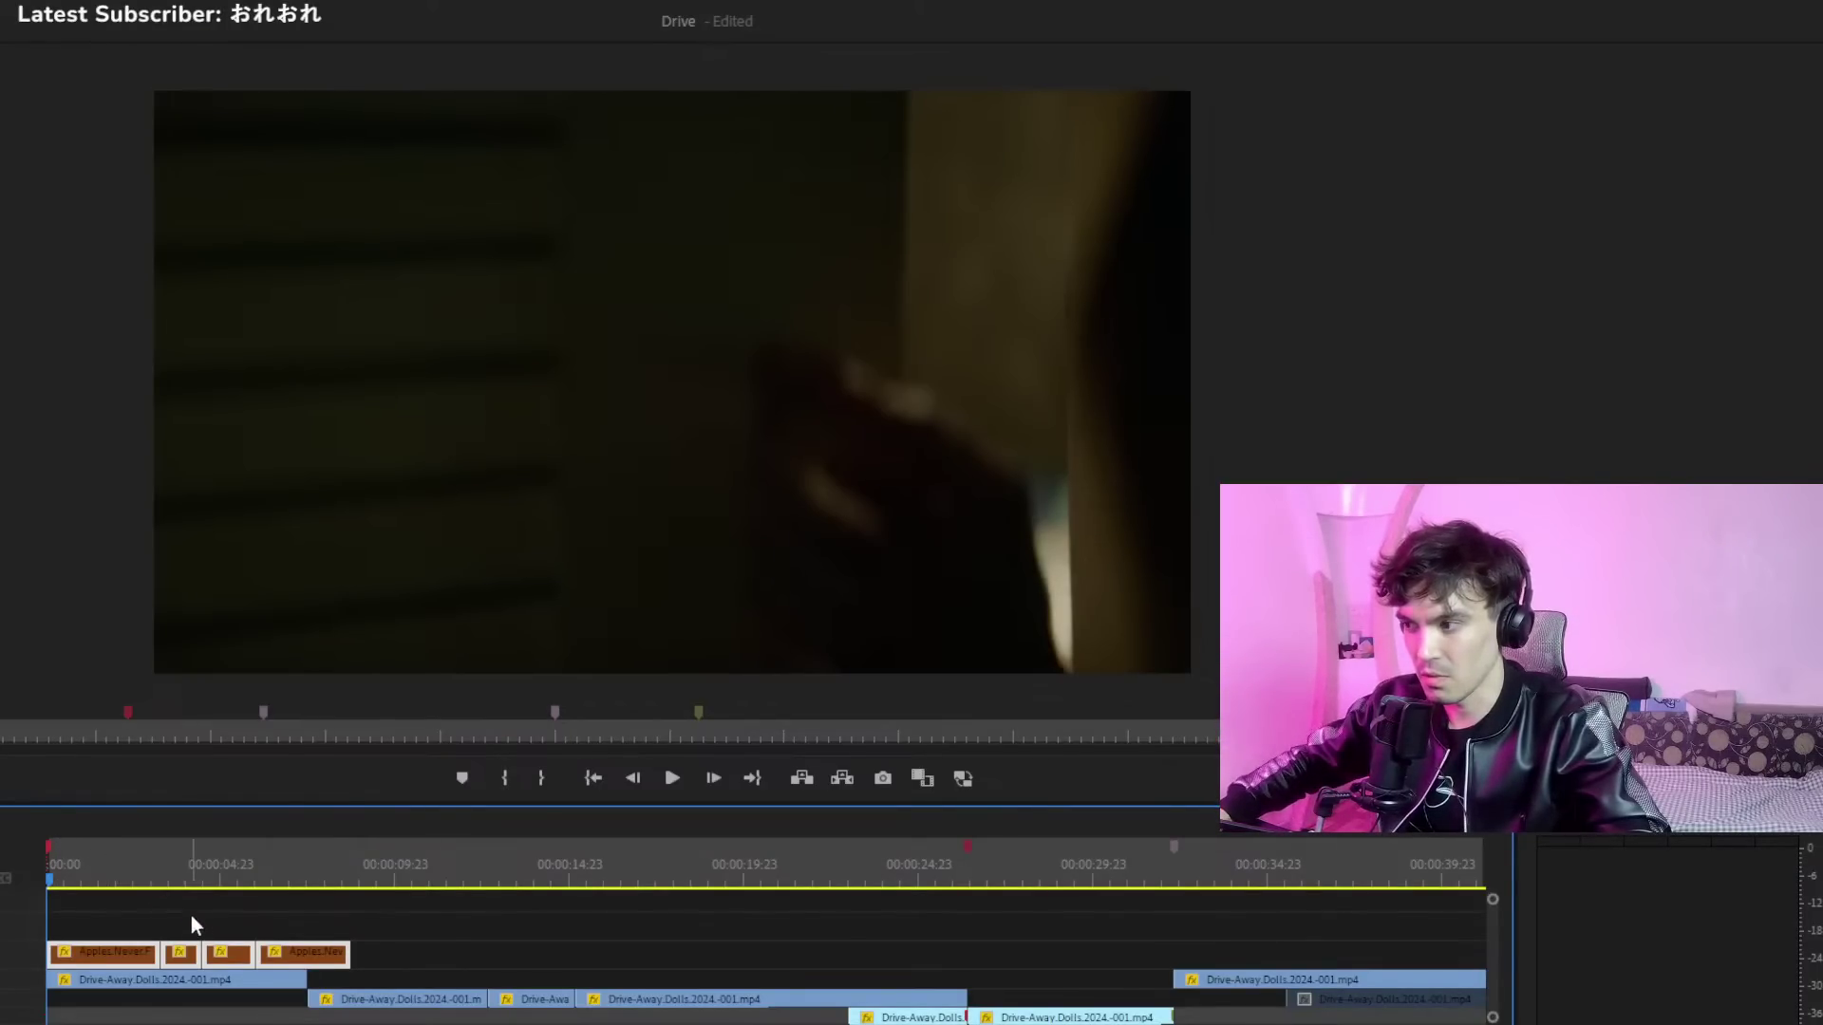
pyautogui.click(309, 928)
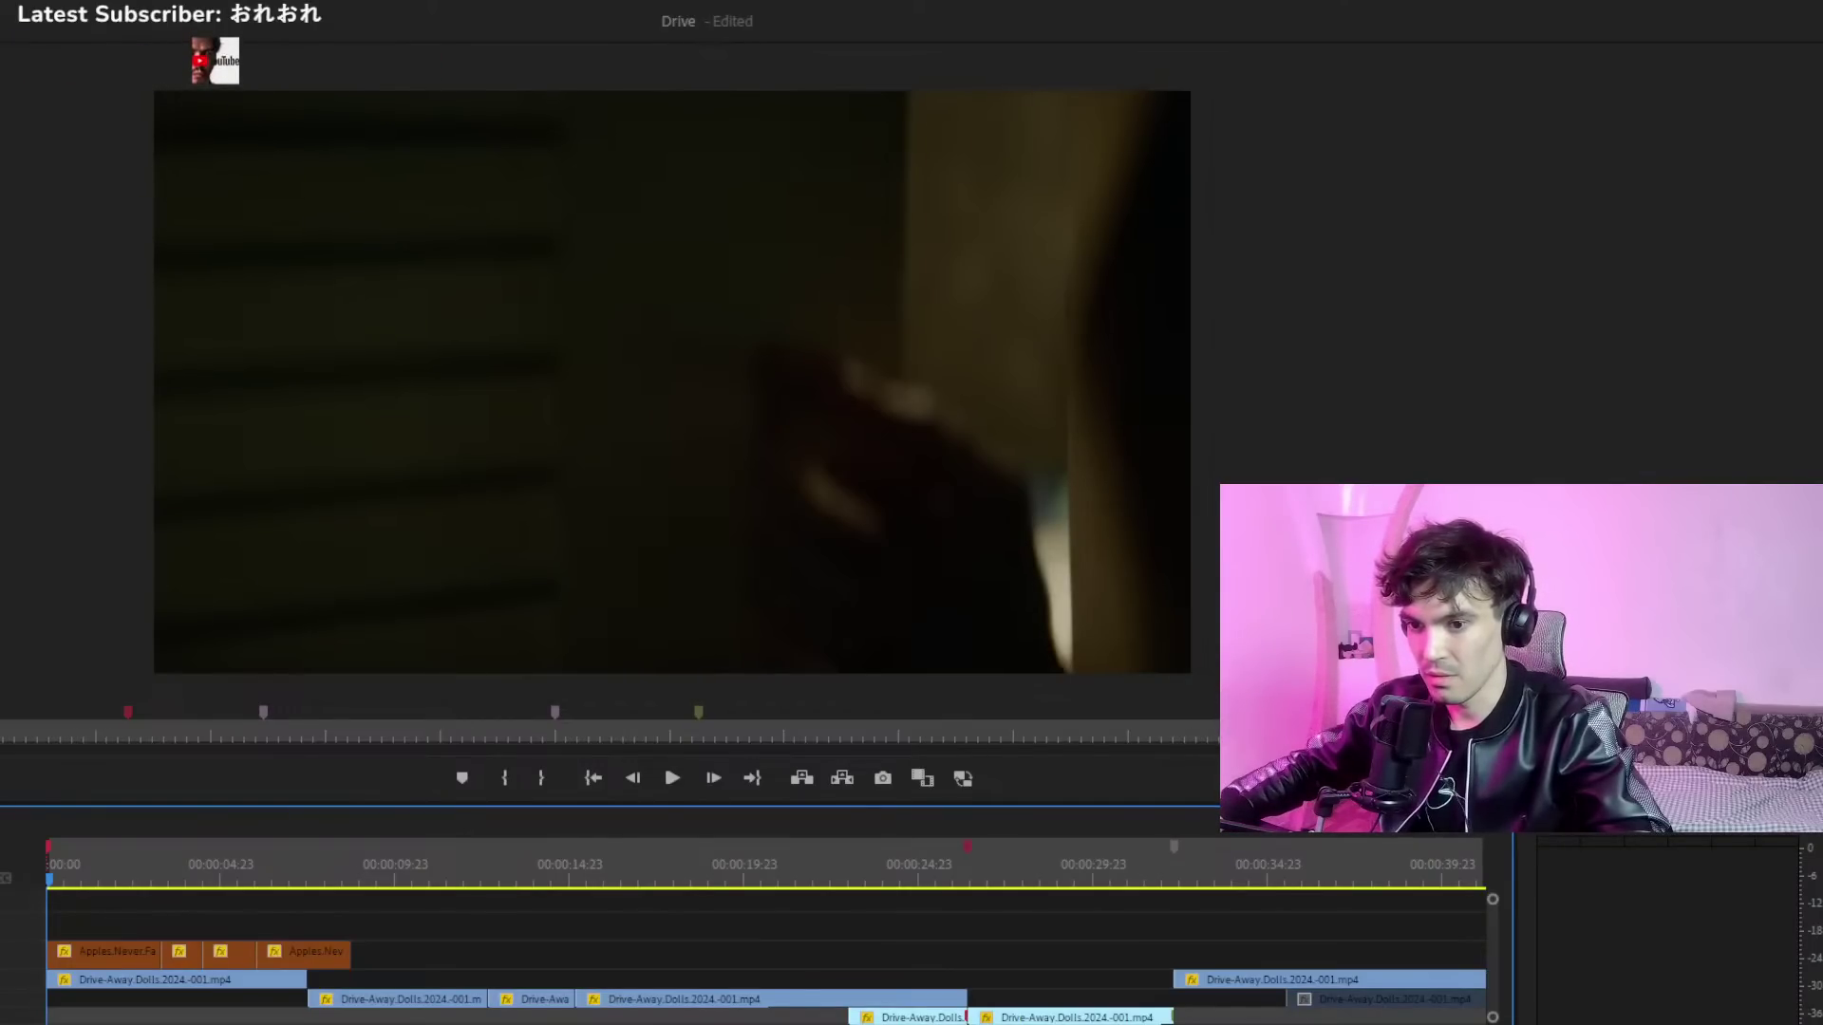
pyautogui.moveTo(62, 881); pyautogui.dragTo(73, 881)
pyautogui.press('space')
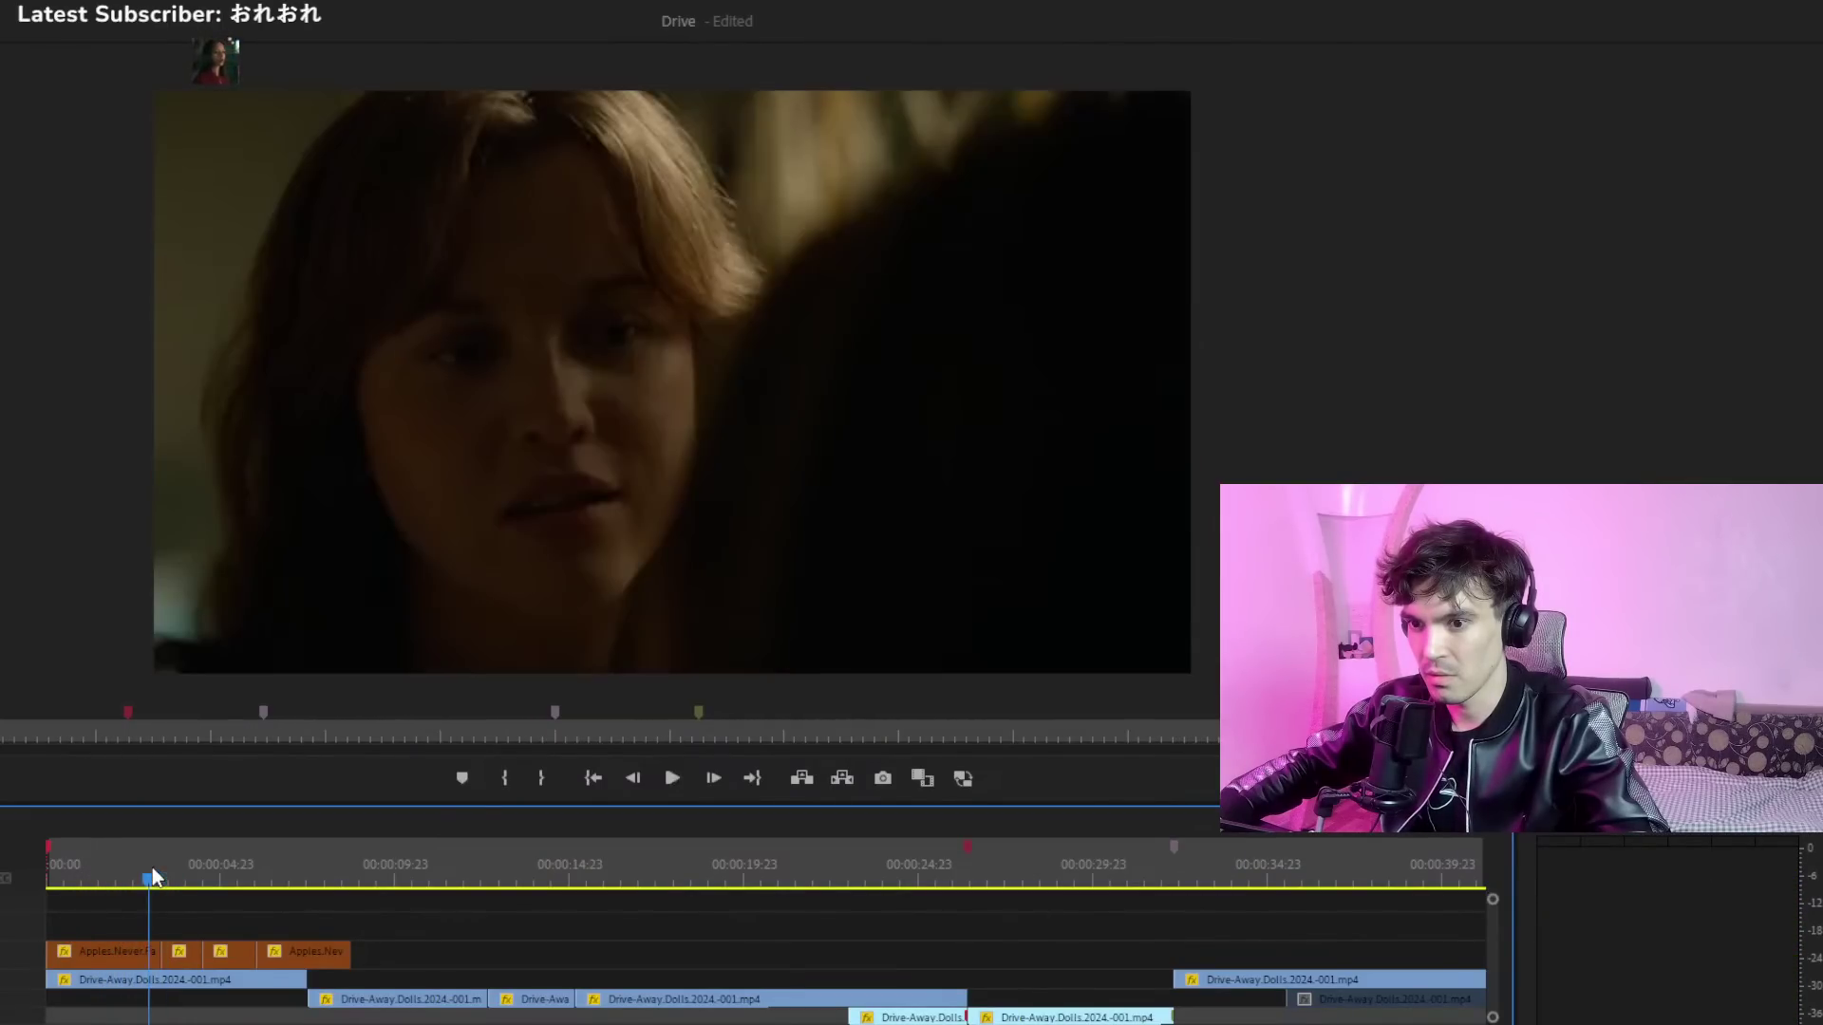
# Compare the original Drive-Away Dolls opening with the overlaid Apples clips, and play the new opening through to the following shot
pyautogui.moveTo(152, 868); pyautogui.dragTo(36, 890)
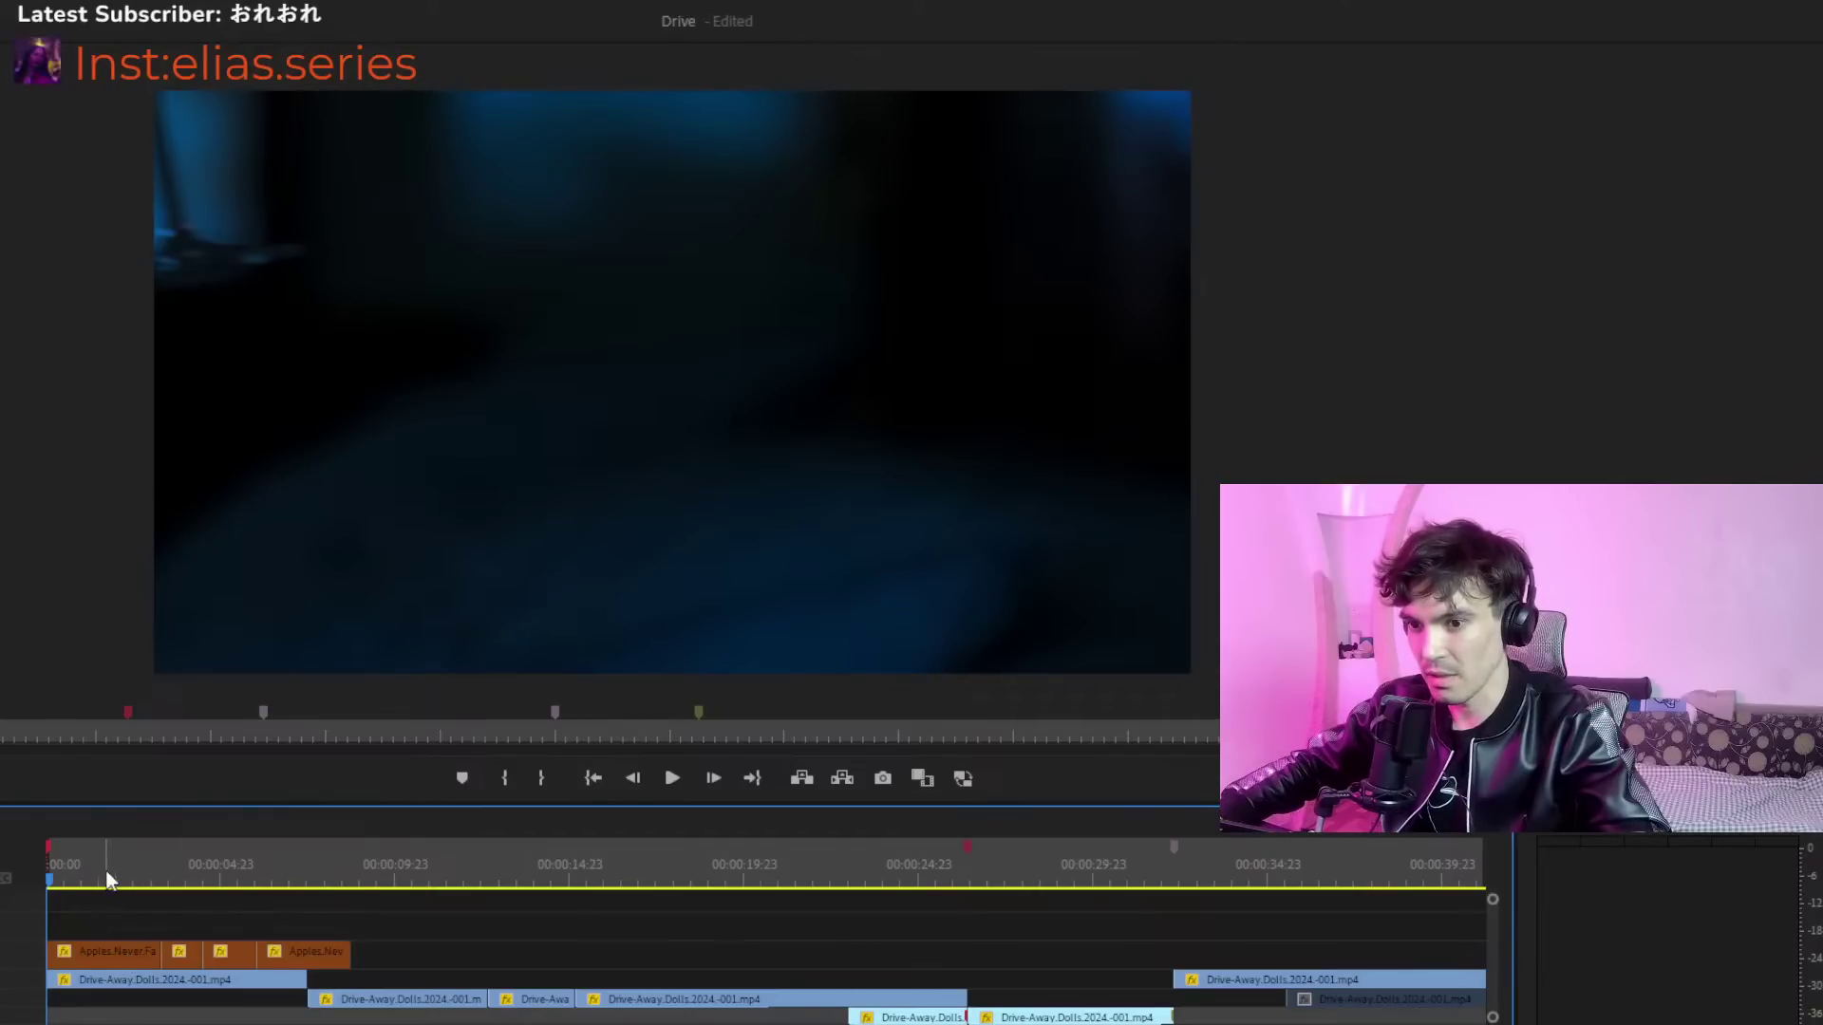
pyautogui.moveTo(105, 879); pyautogui.dragTo(283, 883)
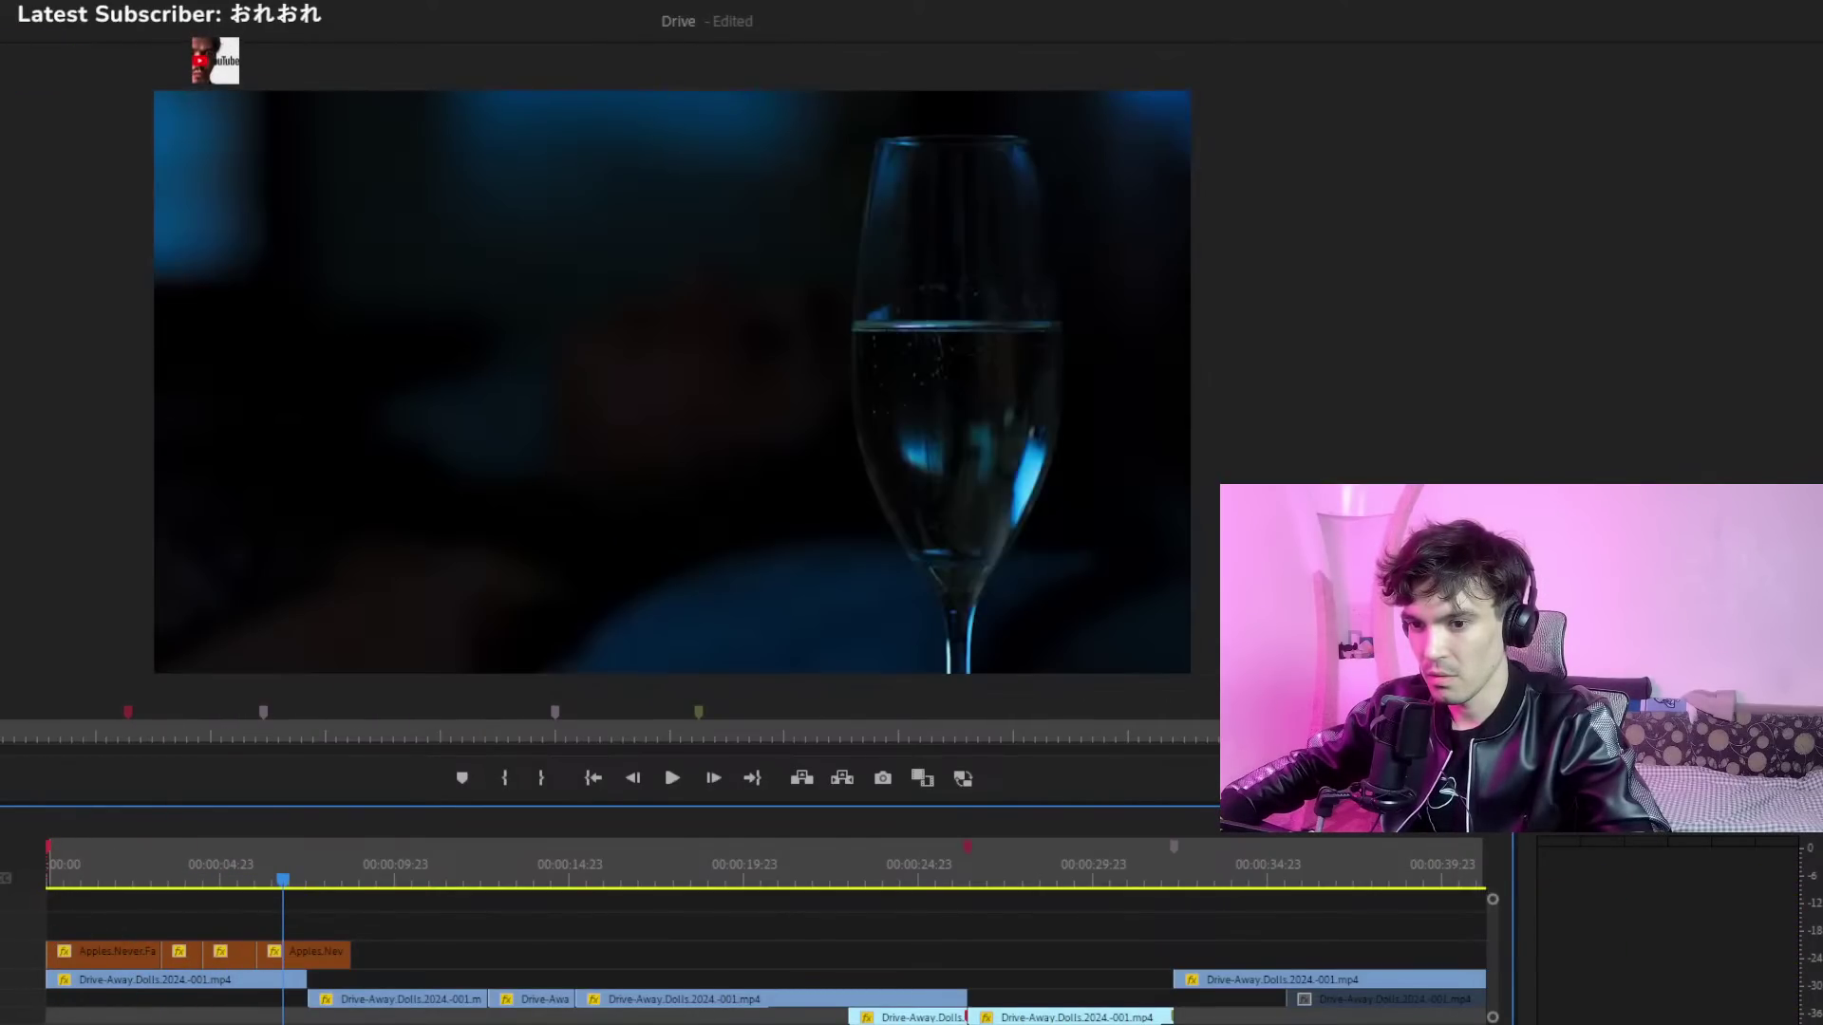
pyautogui.click(40, 879)
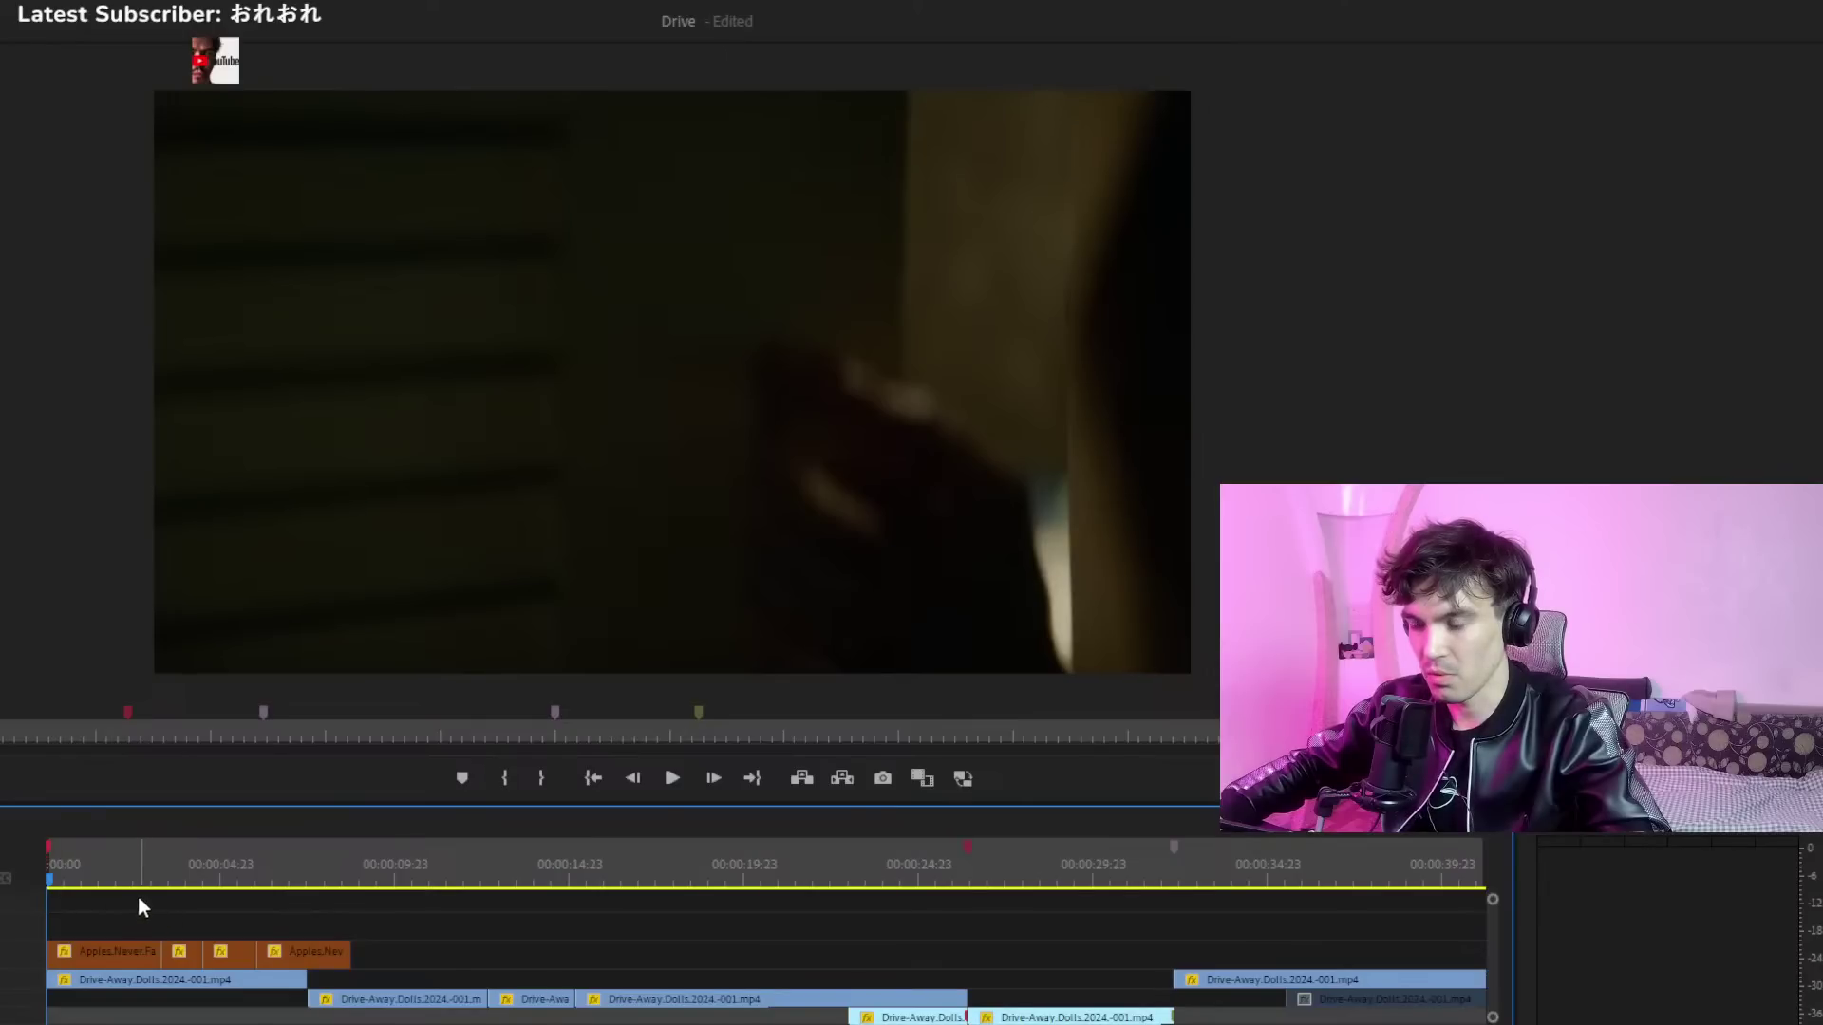
pyautogui.moveTo(97, 871)
pyautogui.mouseDown()
pyautogui.moveTo(190, 880)
pyautogui.moveTo(129, 886)
pyautogui.mouseUp()
pyautogui.press('space')
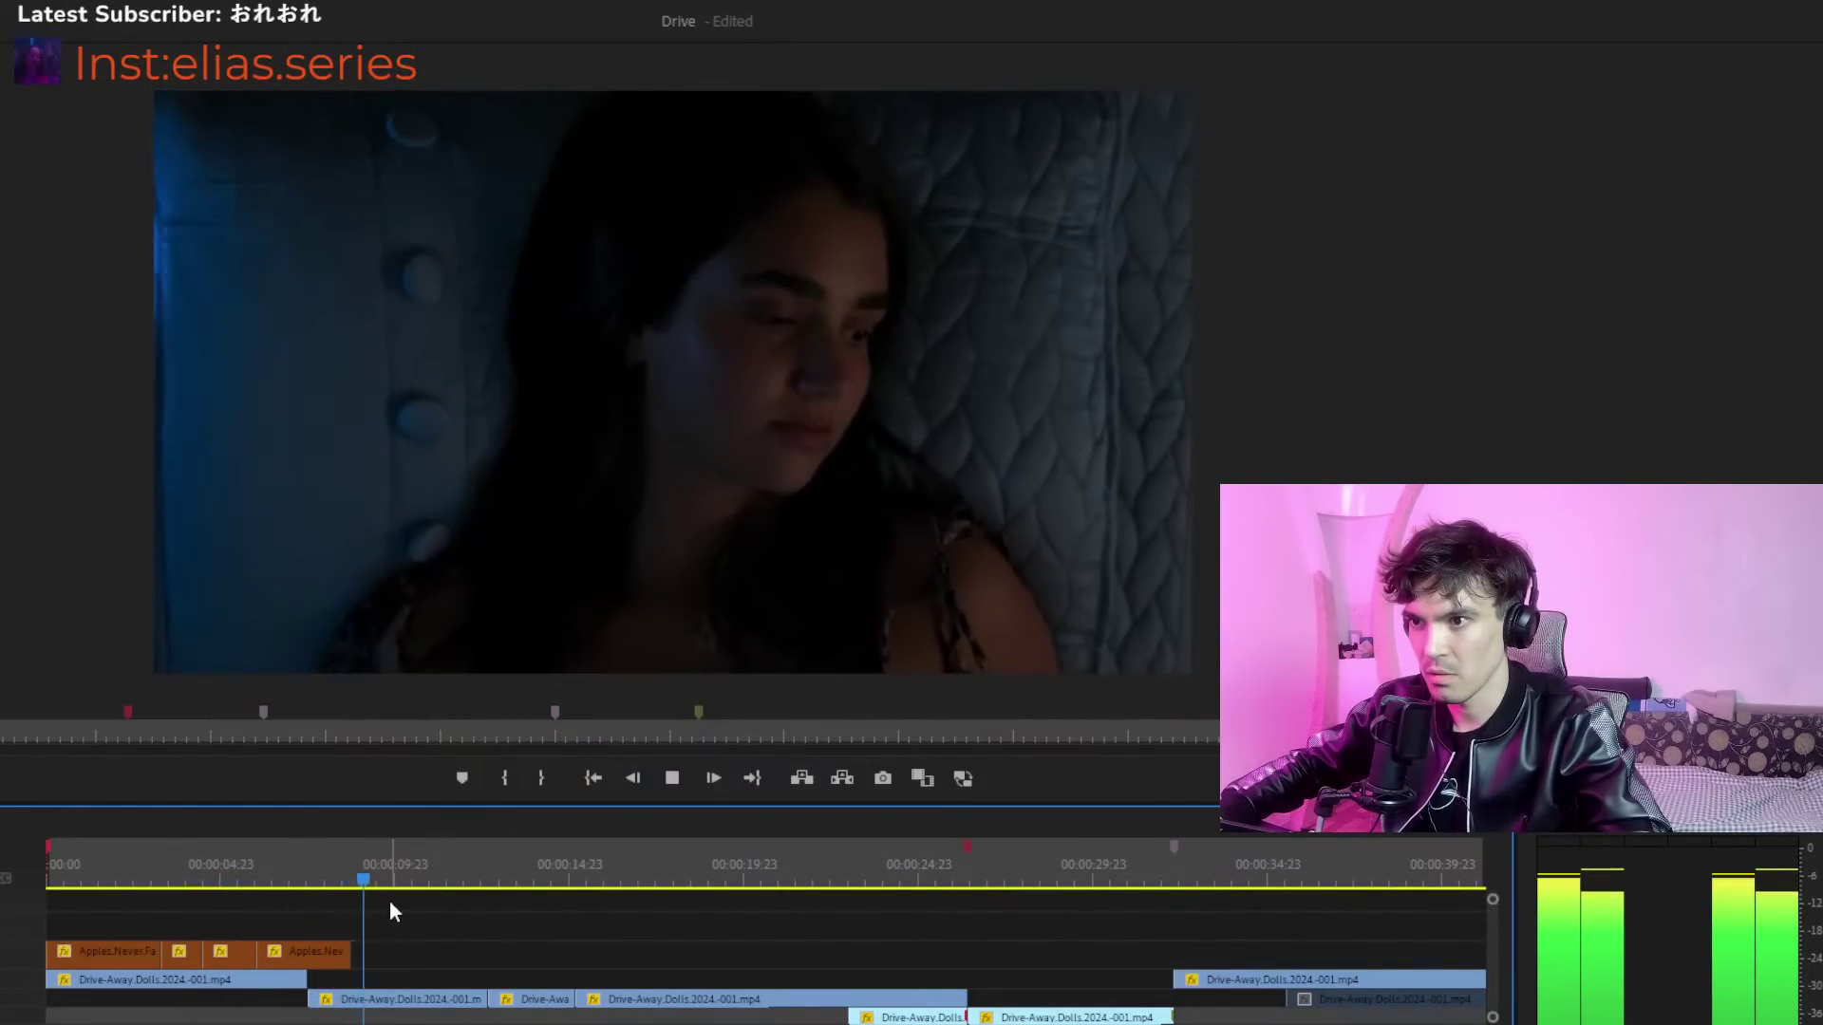
# Stop the playback and give the three Drive-Away Dolls clips that follow the opening clip a pink label colour
pyautogui.press('space')
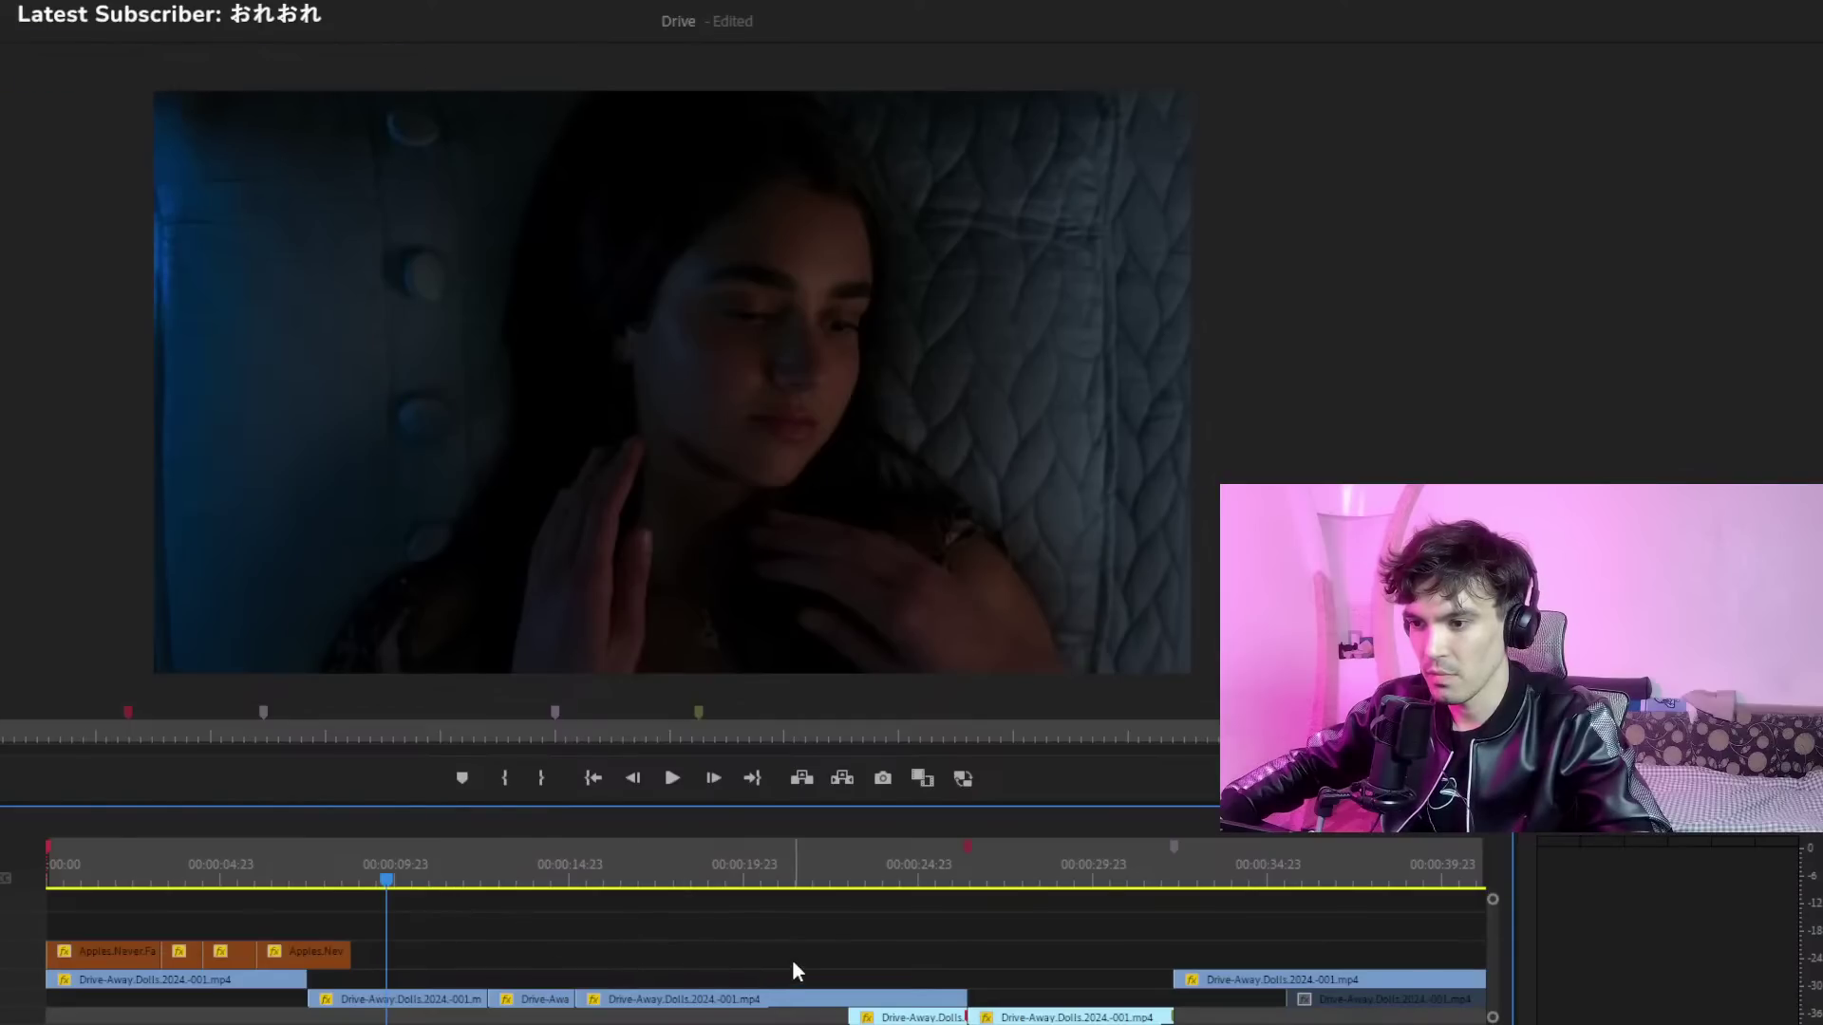
pyautogui.click(958, 882)
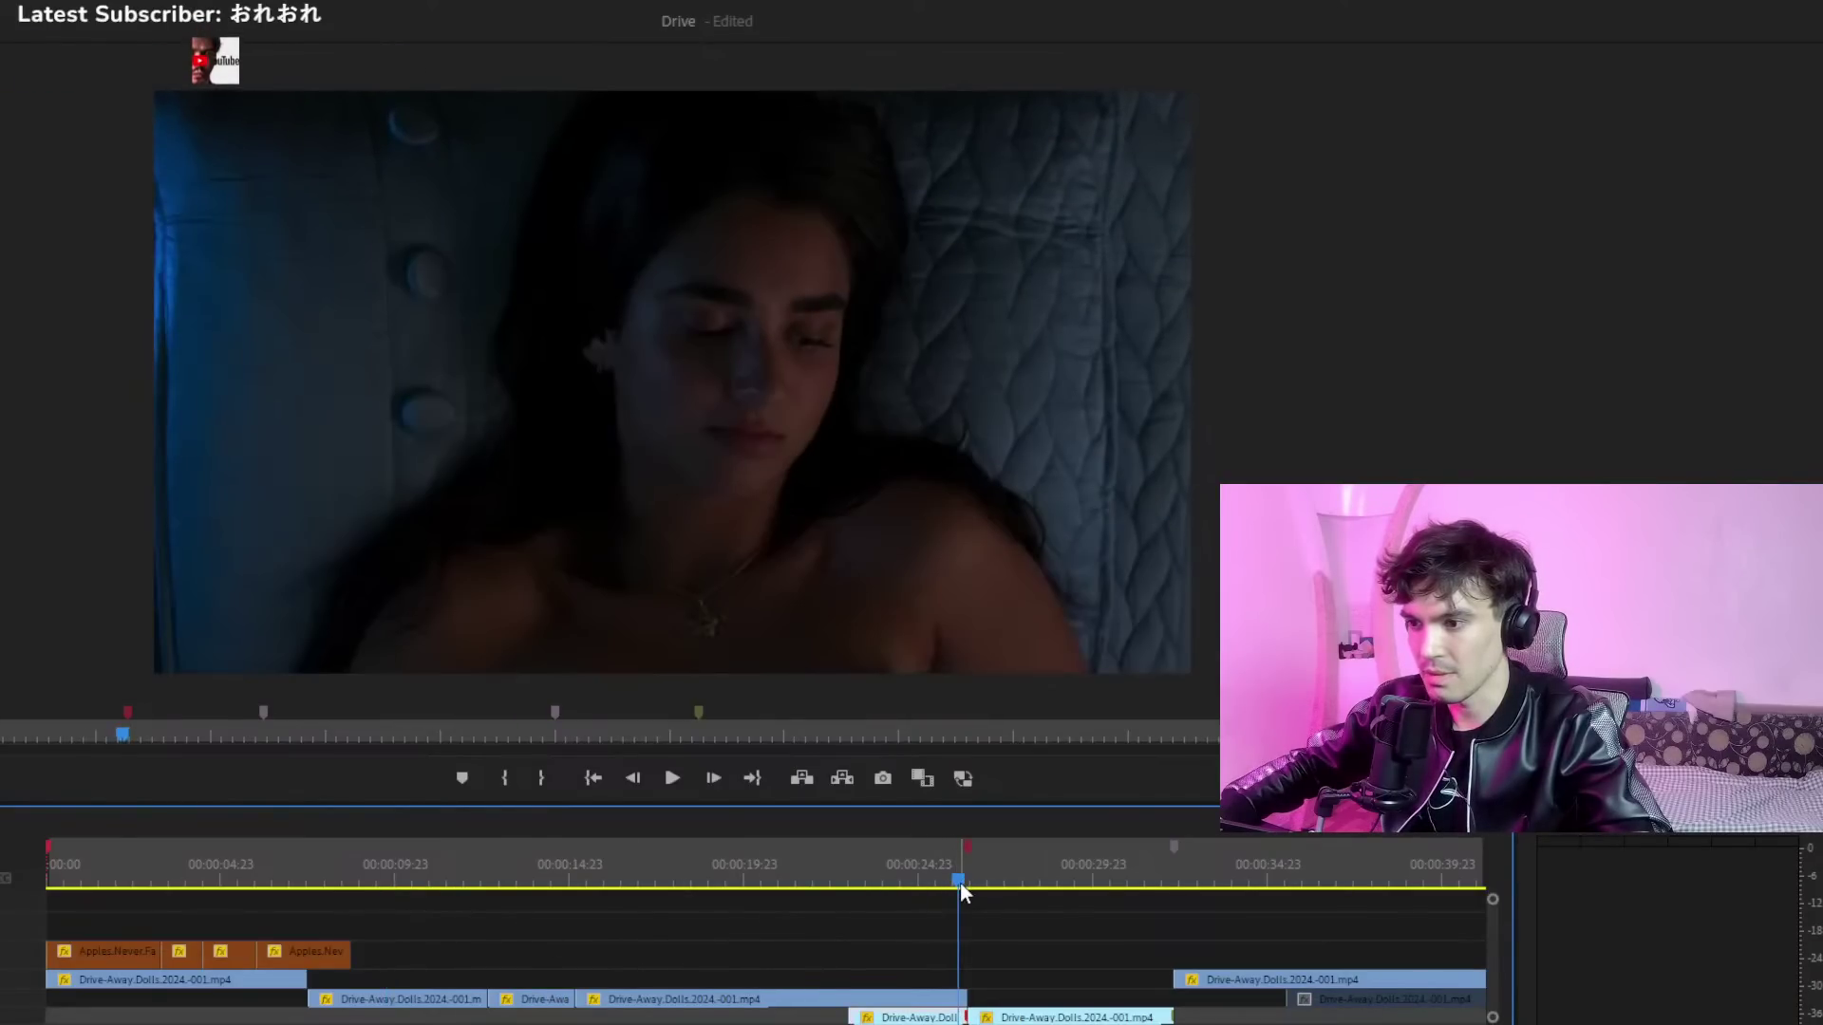
pyautogui.moveTo(875, 938); pyautogui.dragTo(427, 1000)
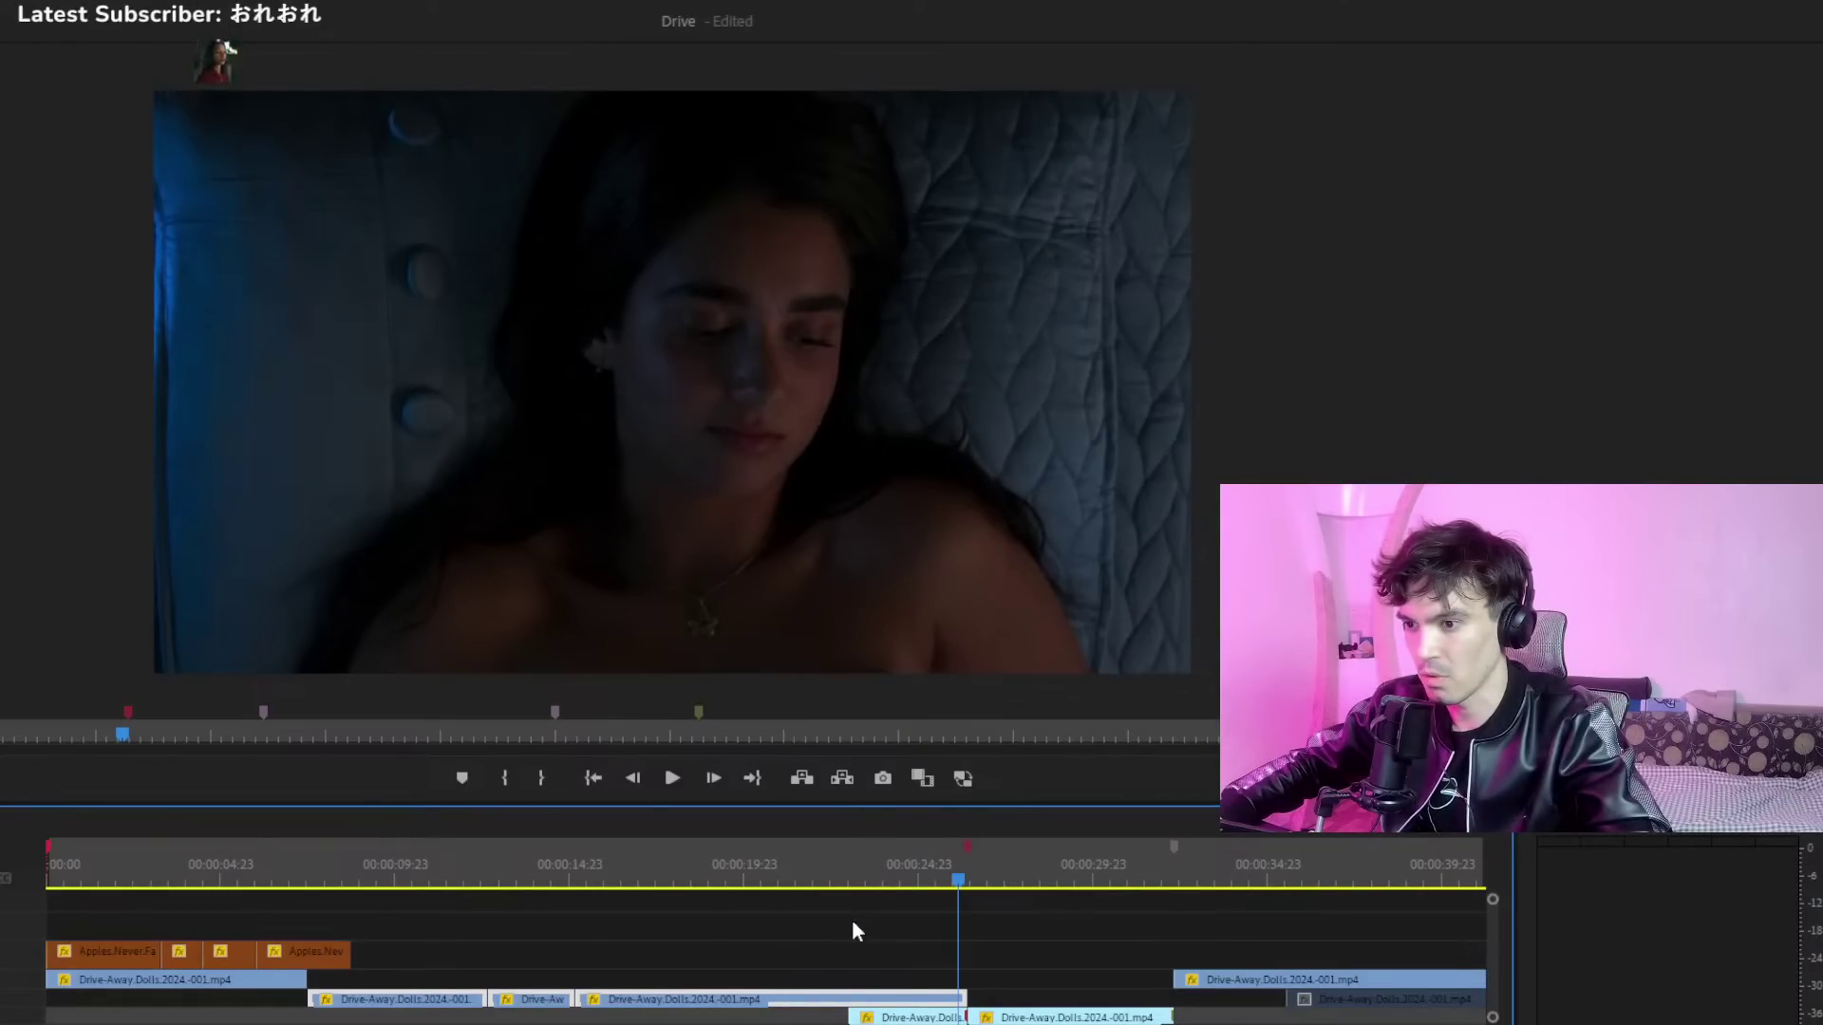
pyautogui.click(619, 937)
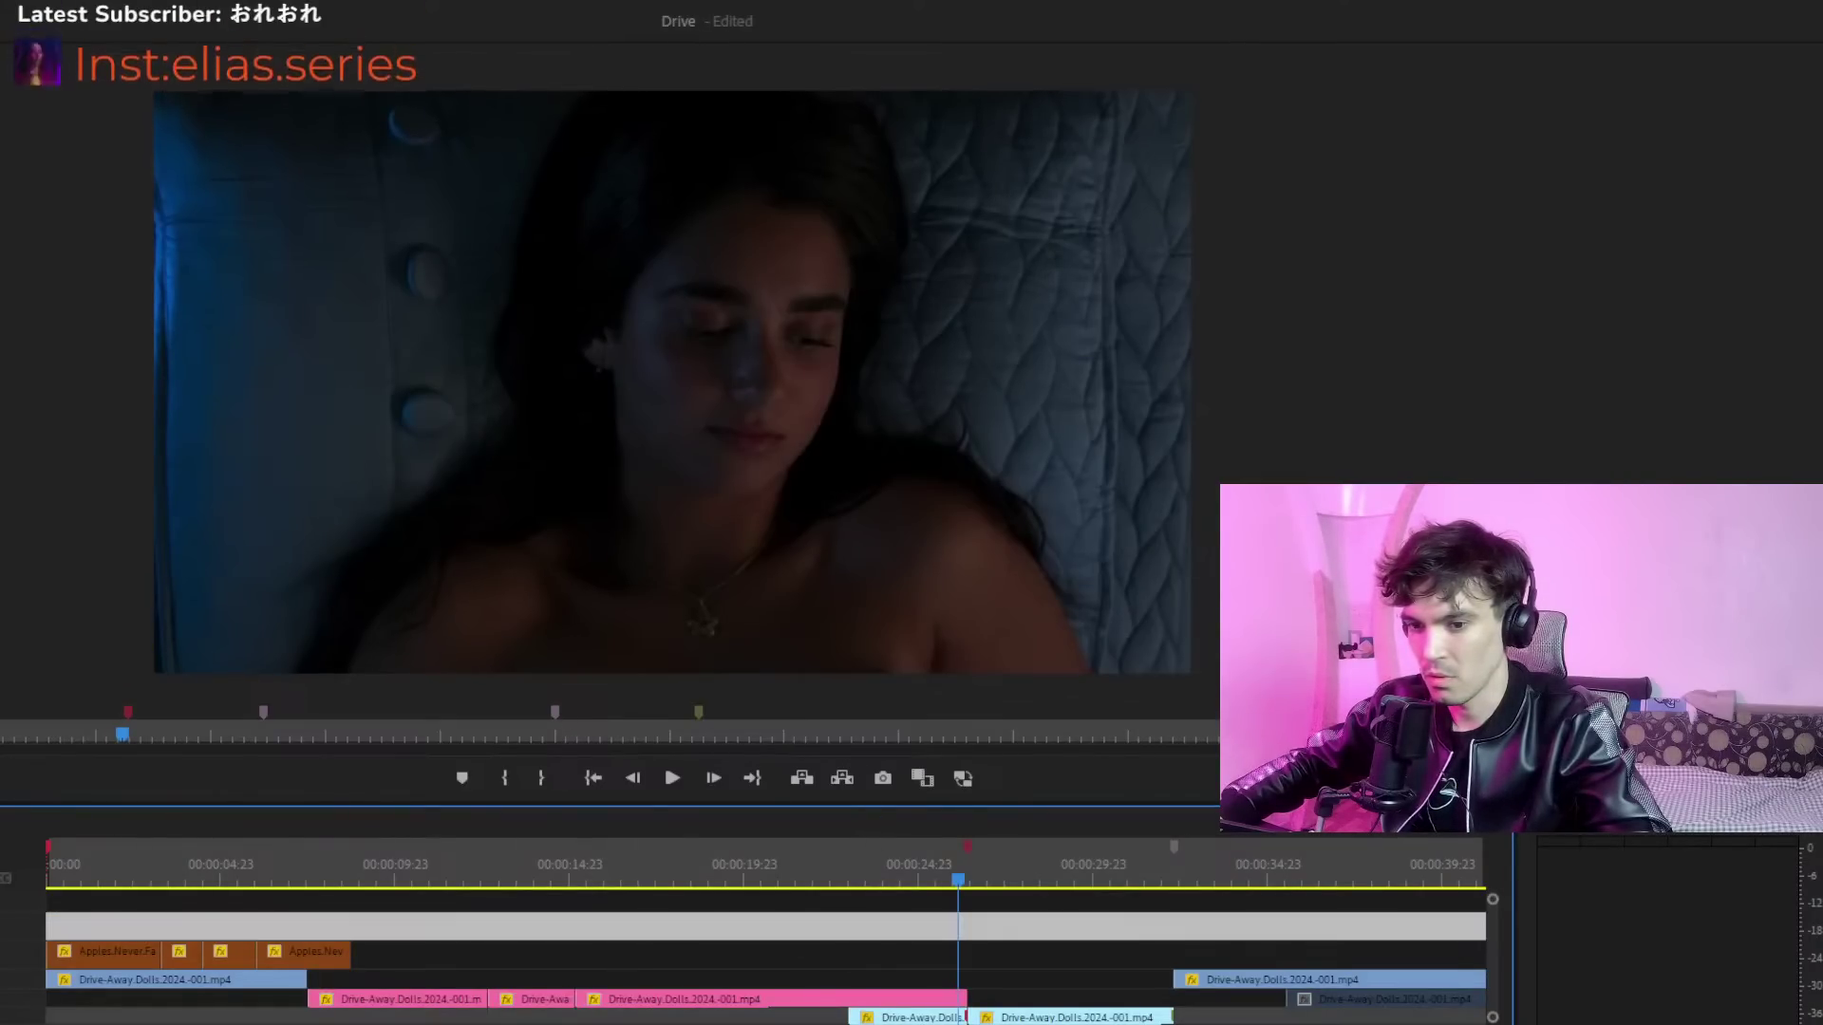
# Move the four orange Apples clips to the end of the Drive-Away Dolls opening clip, above the pink clips, and deselect them
pyautogui.press('-')
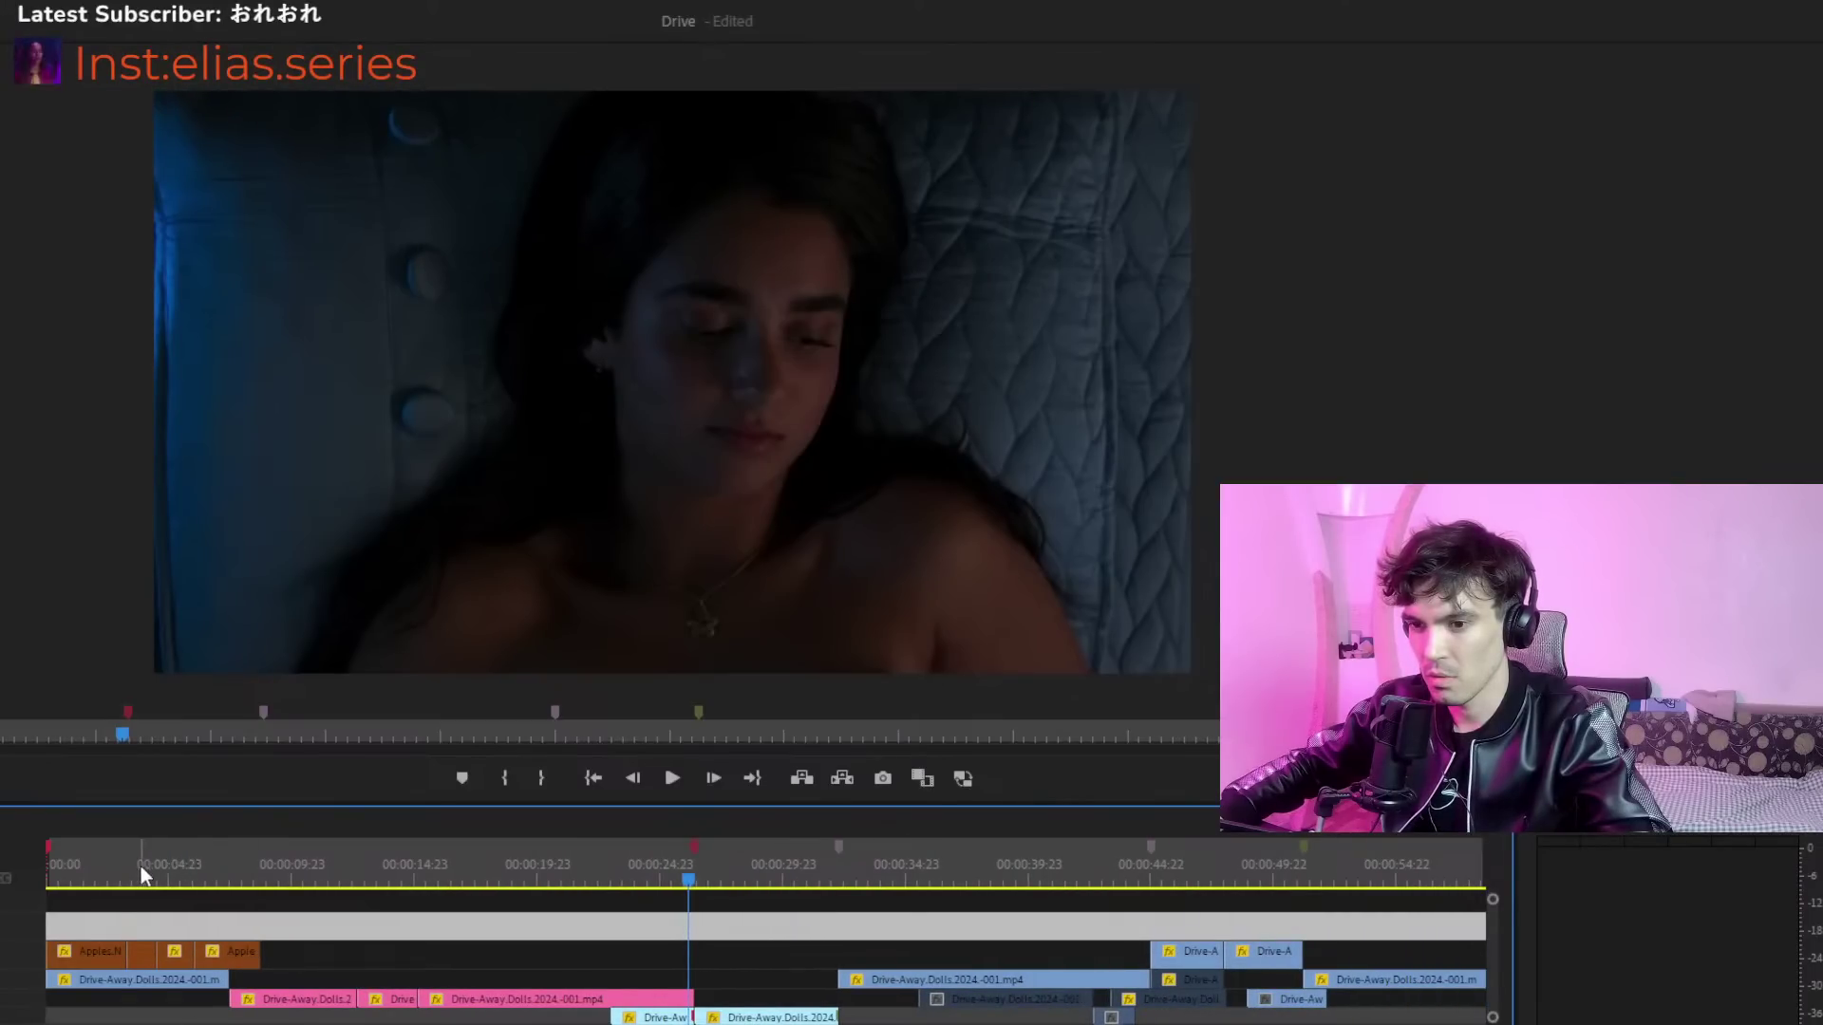
pyautogui.moveTo(141, 866); pyautogui.dragTo(191, 880)
pyautogui.press('-')
pyautogui.press('-')
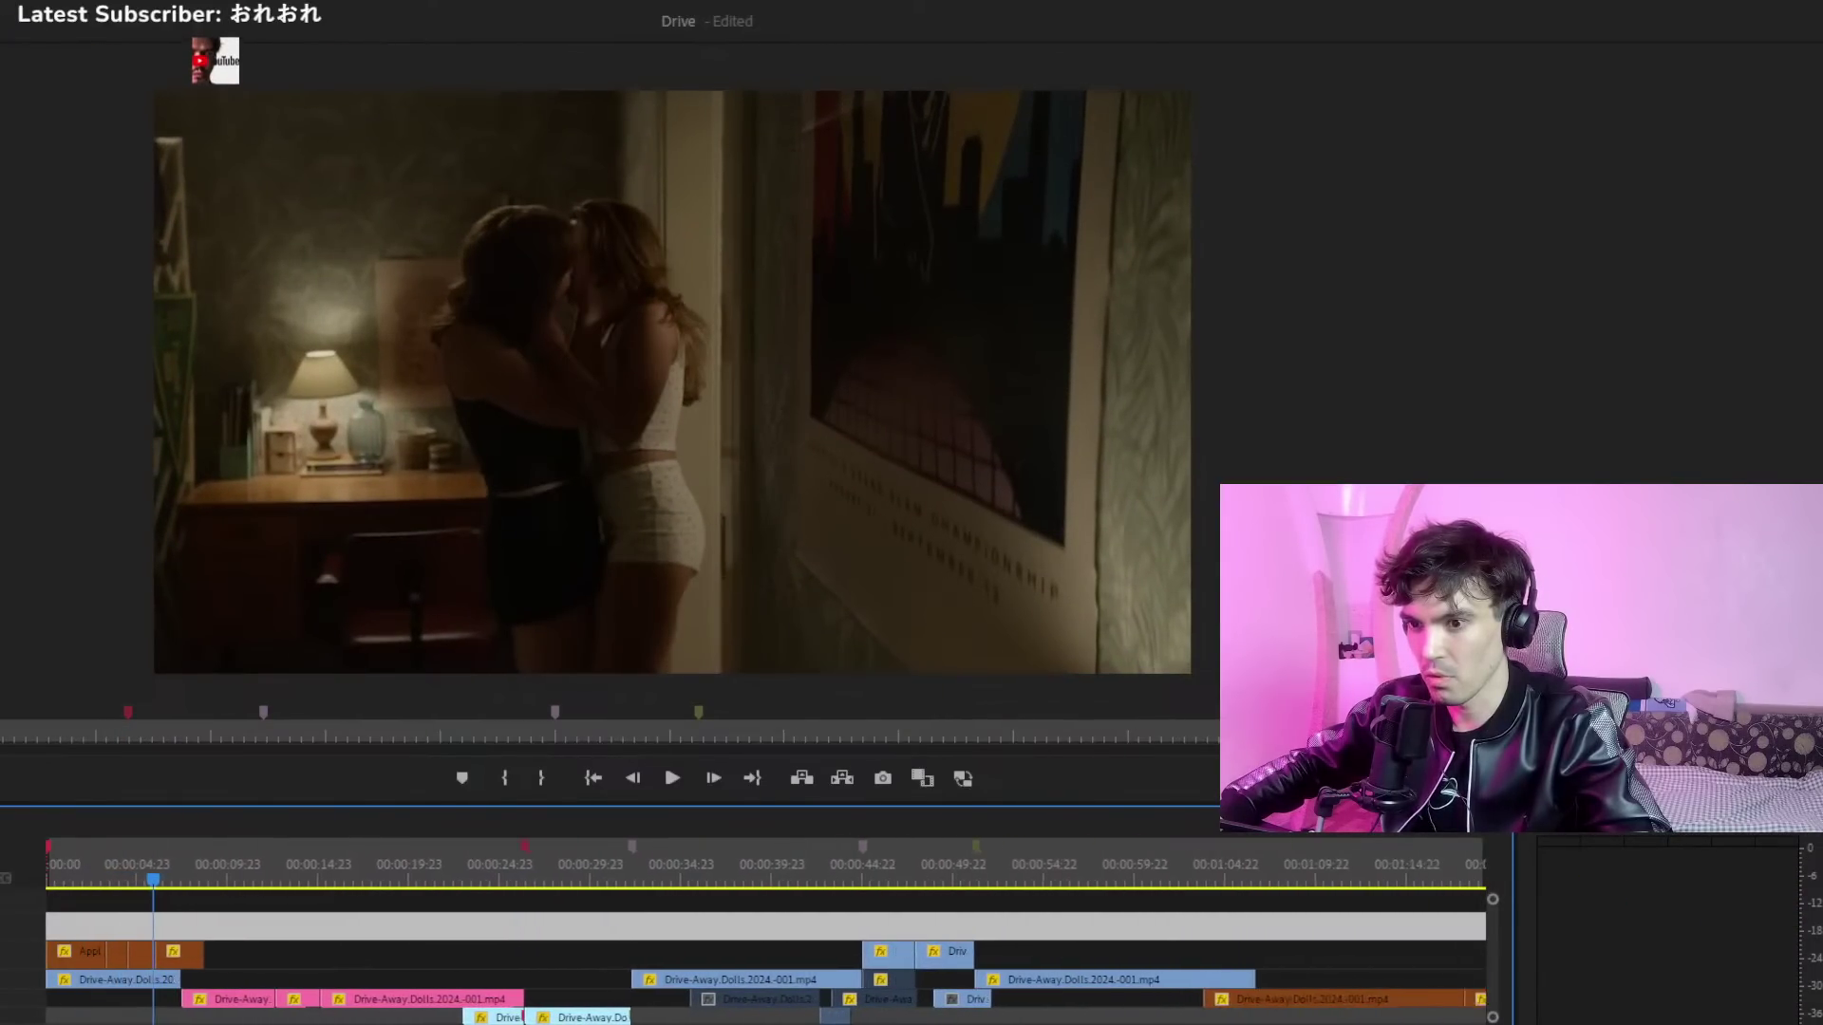
pyautogui.moveTo(166, 952)
pyautogui.mouseDown()
pyautogui.moveTo(67, 964)
pyautogui.moveTo(188, 963)
pyautogui.mouseUp()
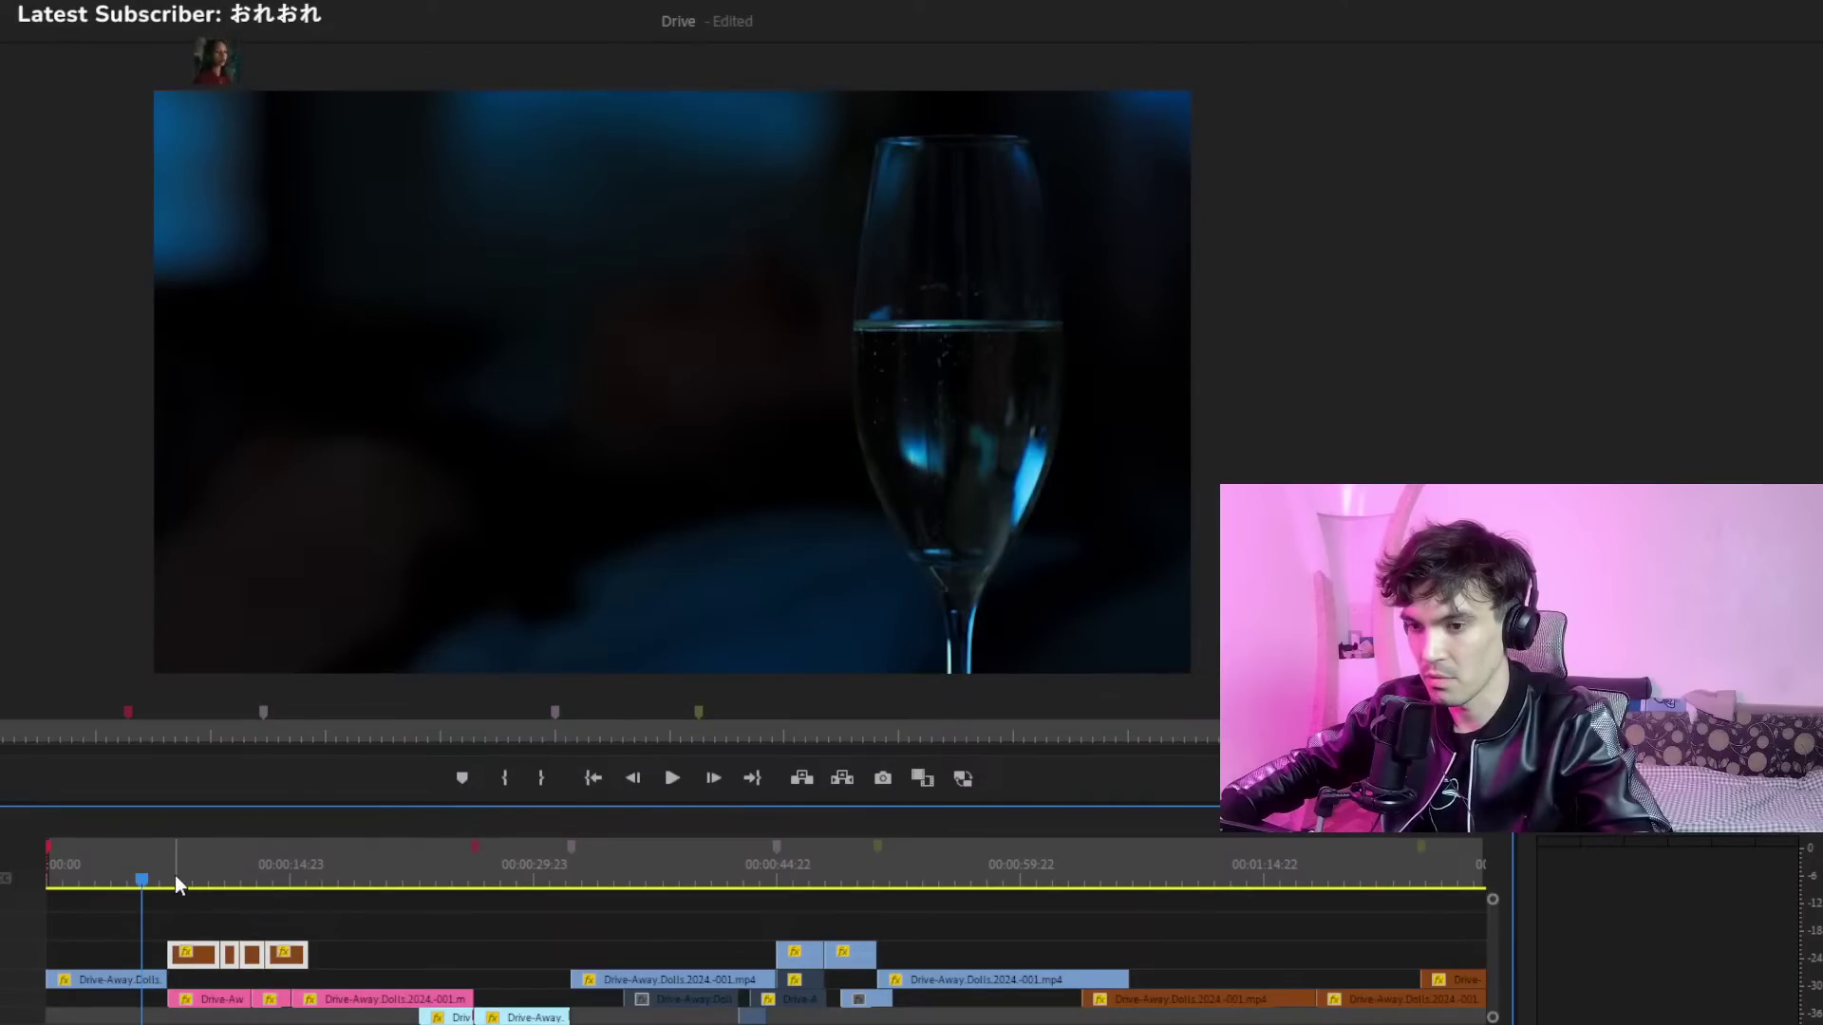
pyautogui.click(116, 968)
pyautogui.click(207, 881)
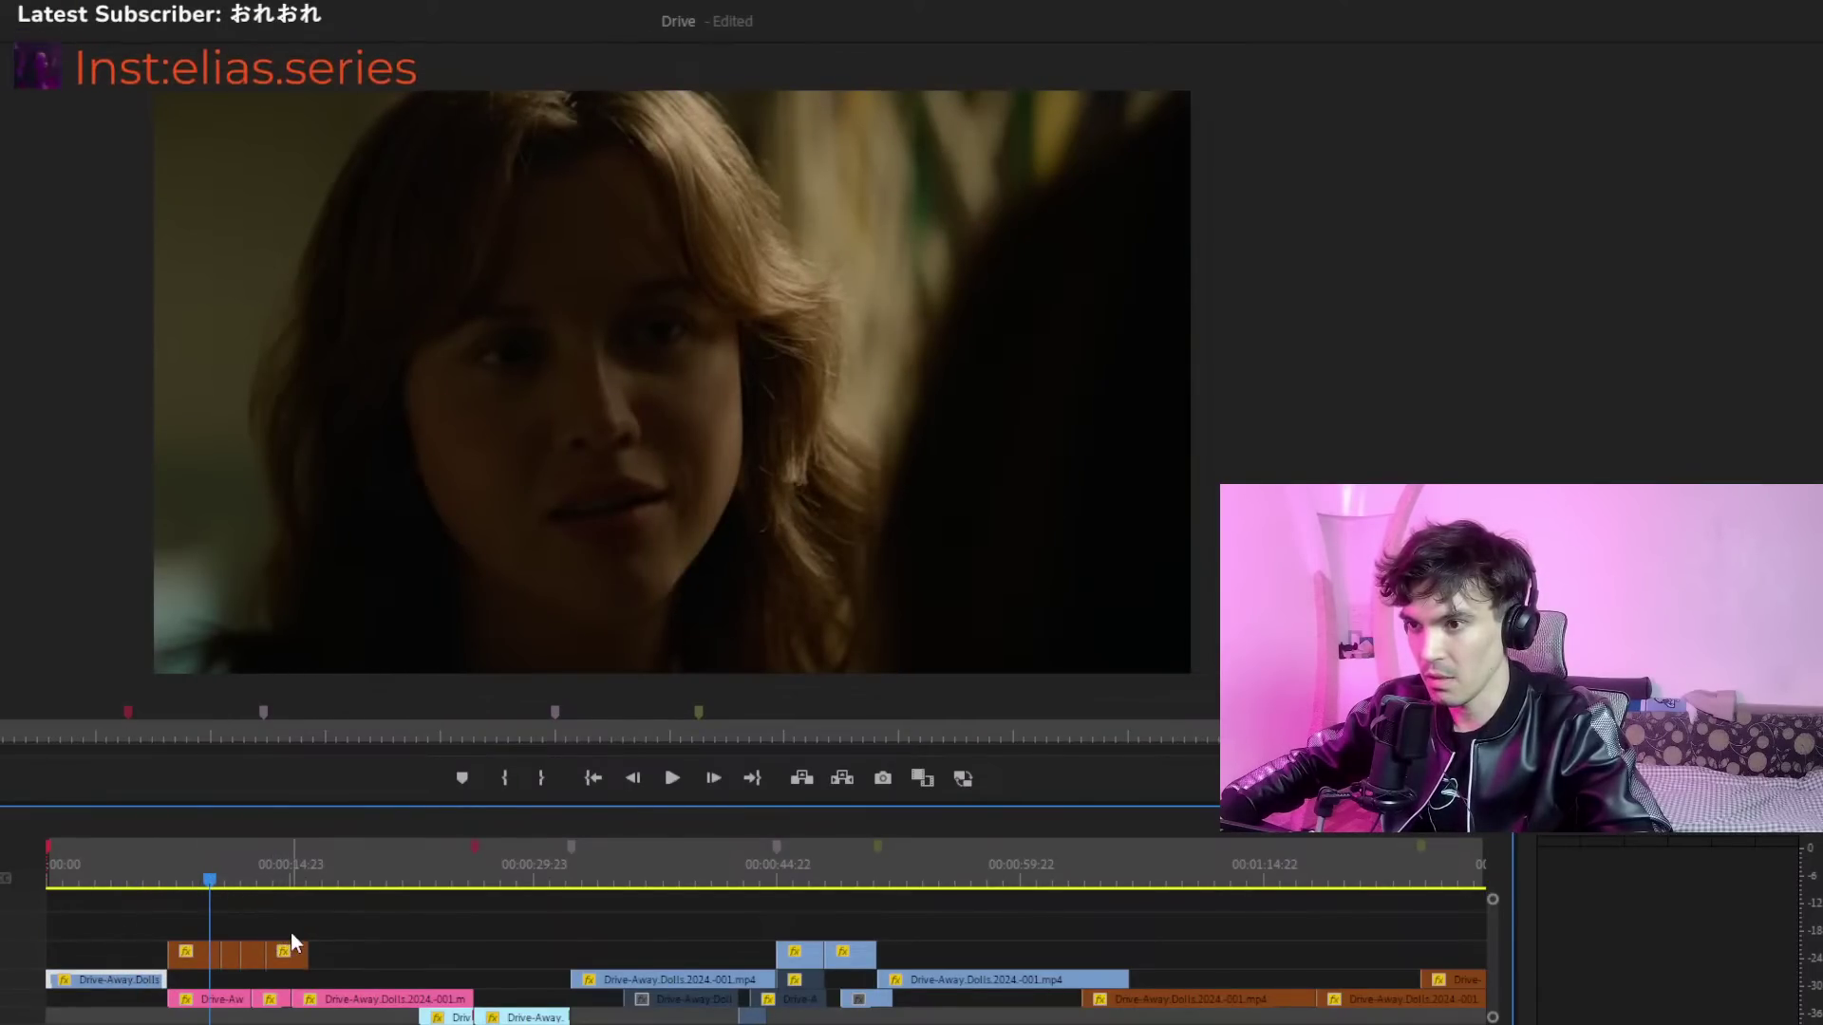
# Play the cut from the Drive-Away Dolls opening into the Apples clips and on into the long pink clip
pyautogui.click(140, 881)
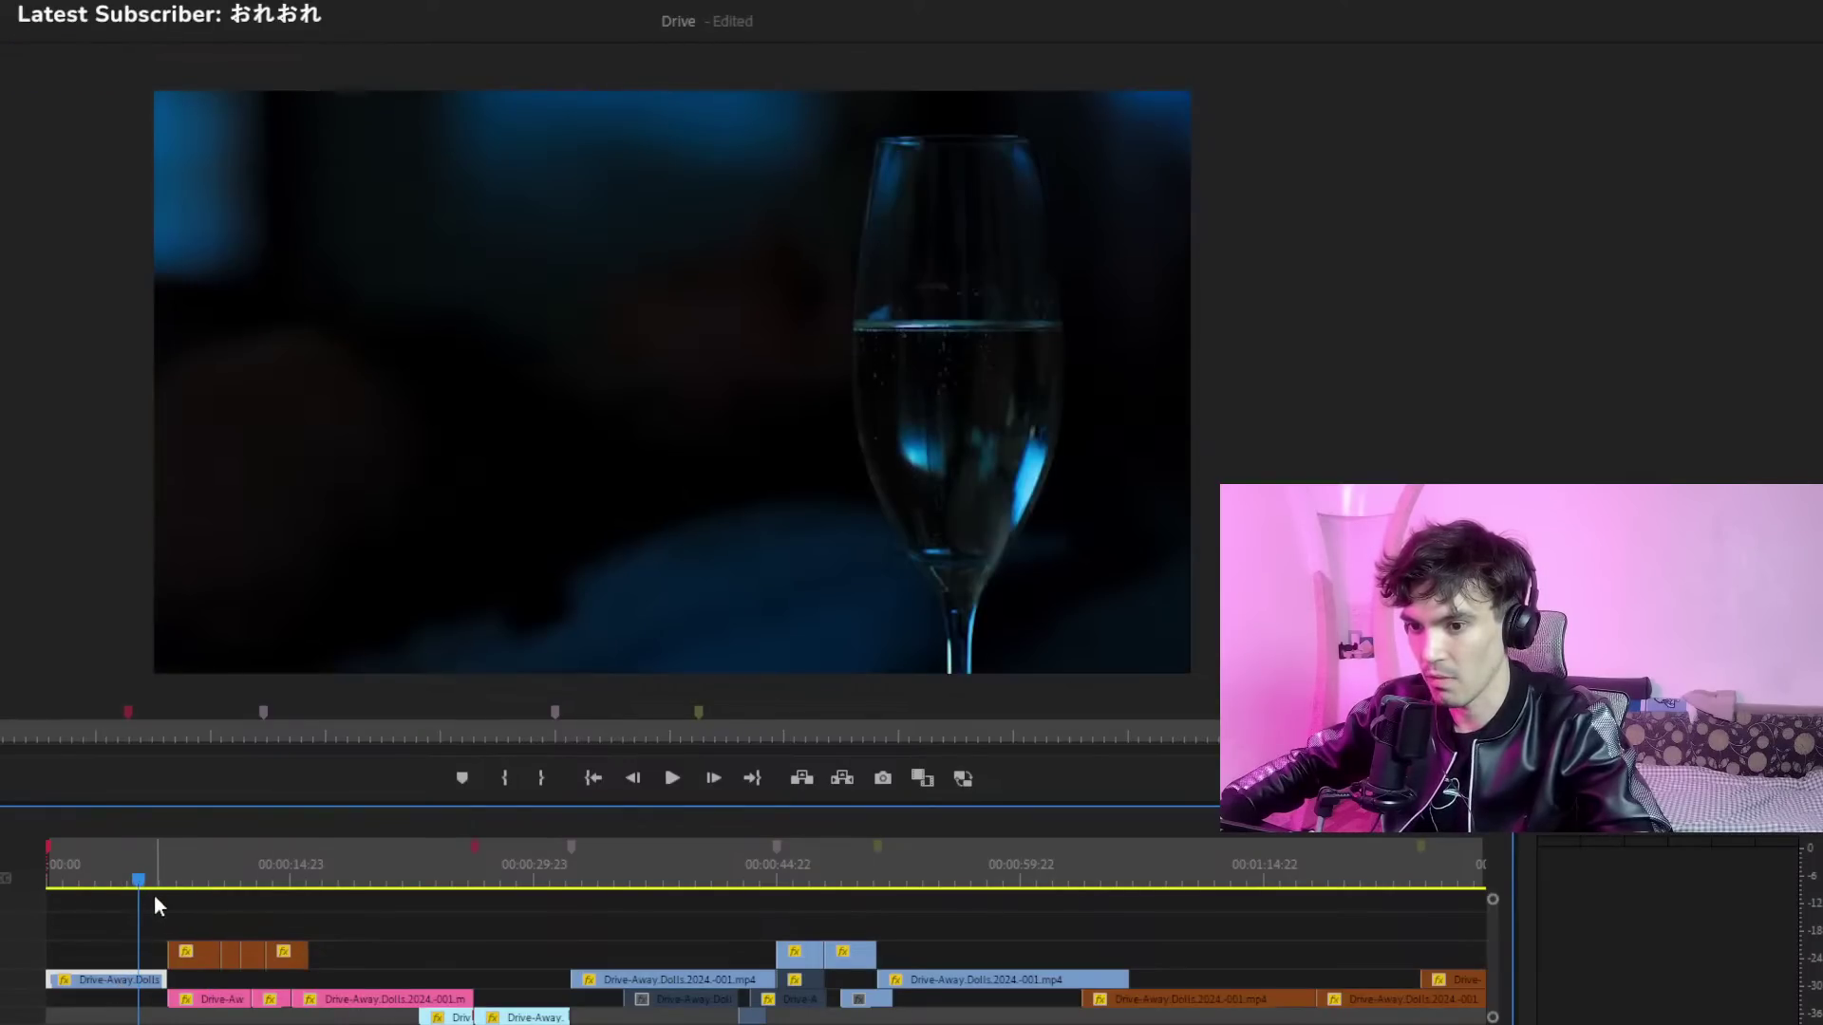
pyautogui.moveTo(124, 871); pyautogui.dragTo(169, 878)
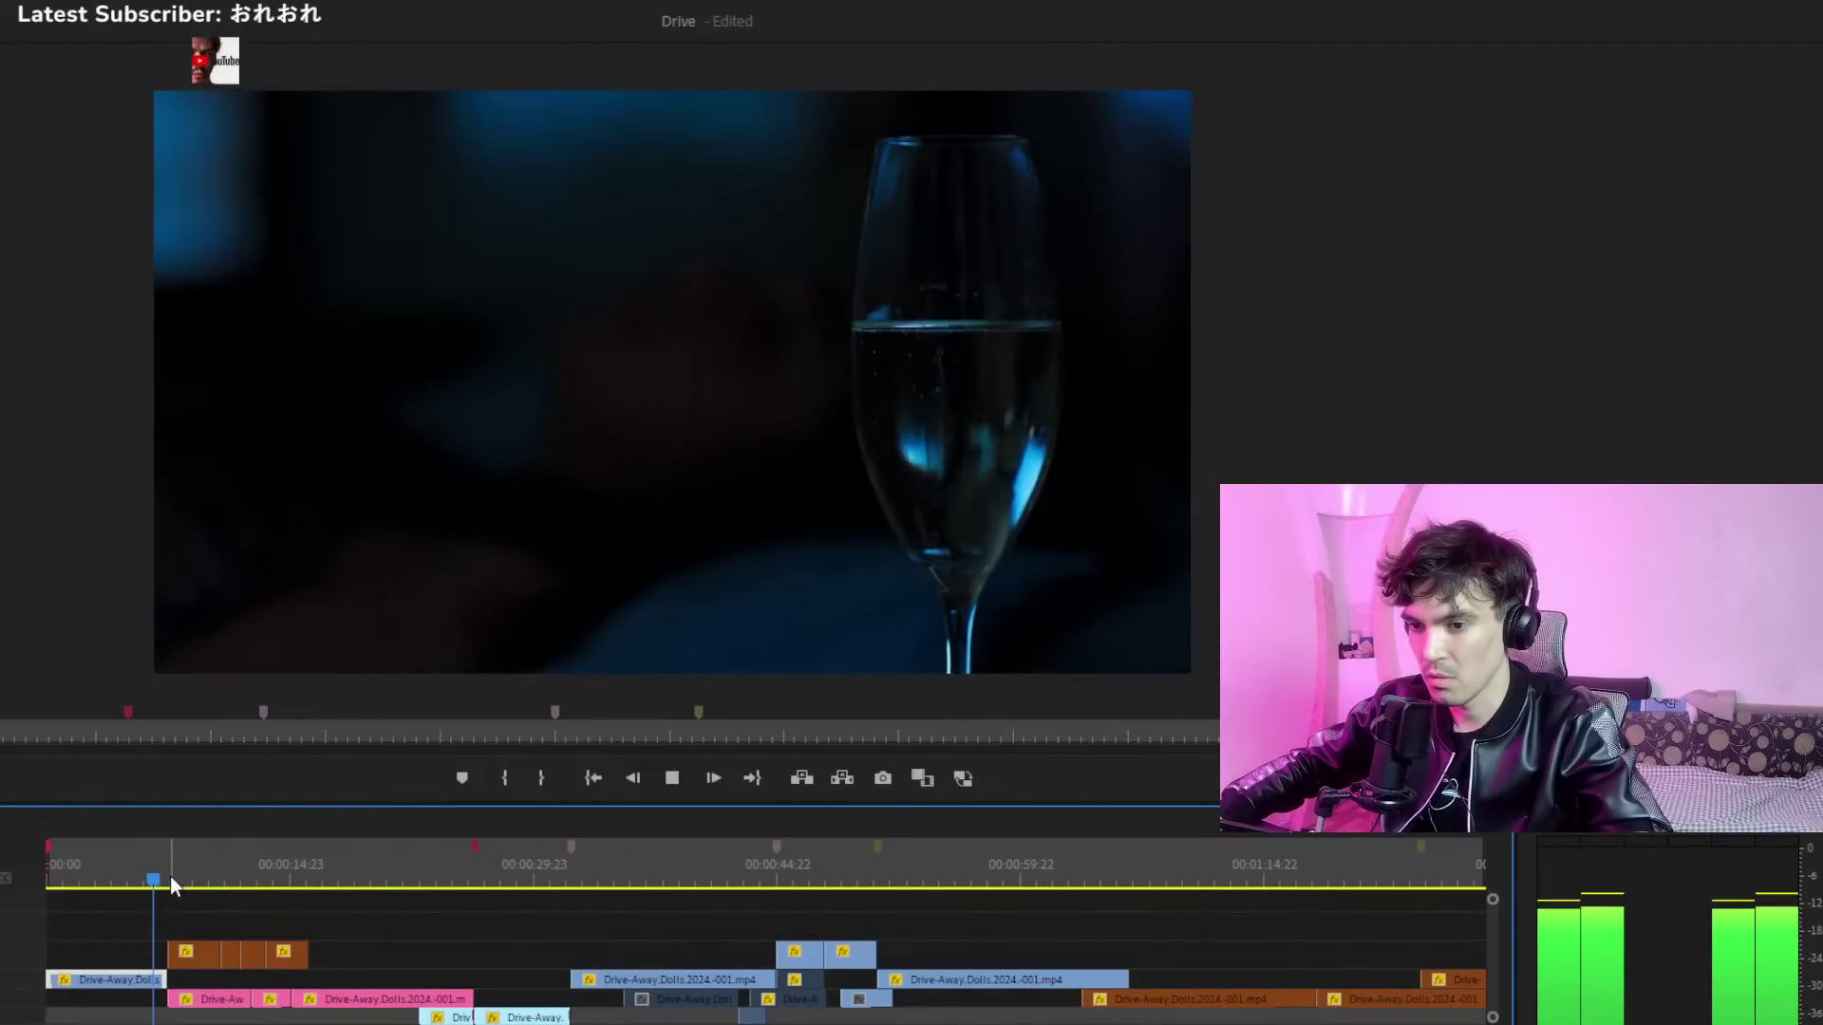
pyautogui.press('space')
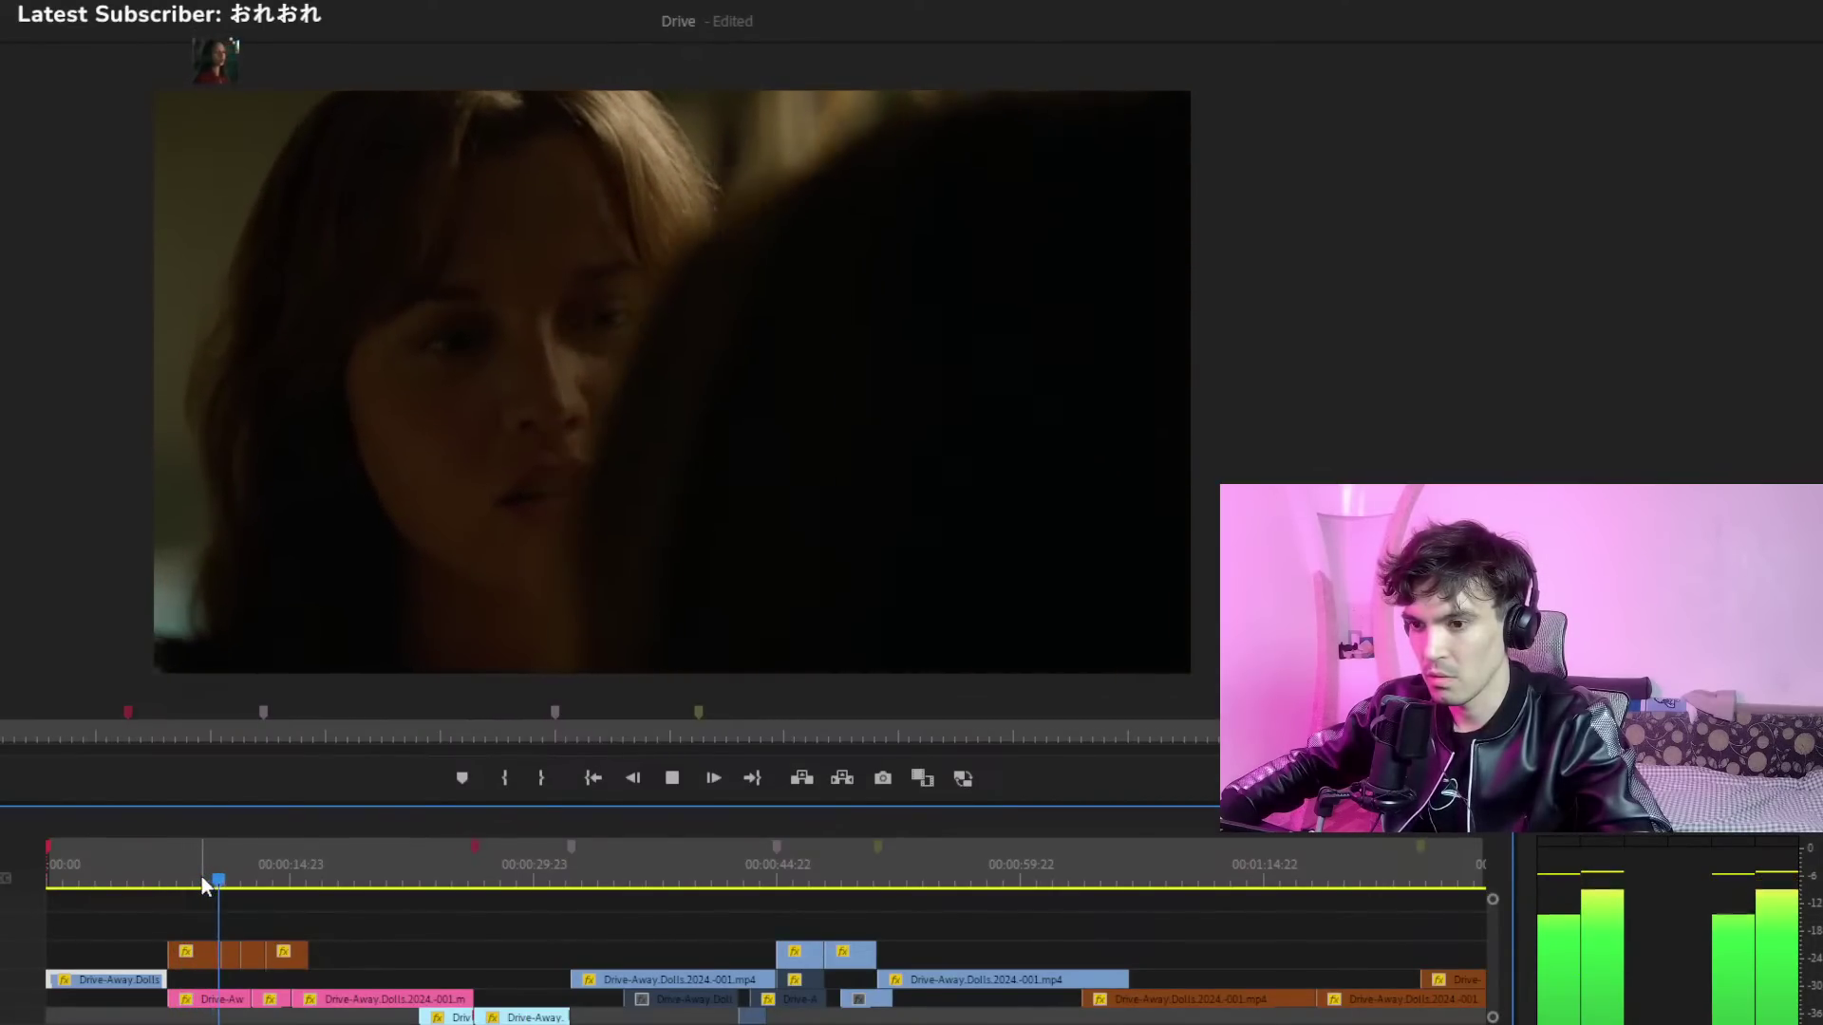
pyautogui.press('space')
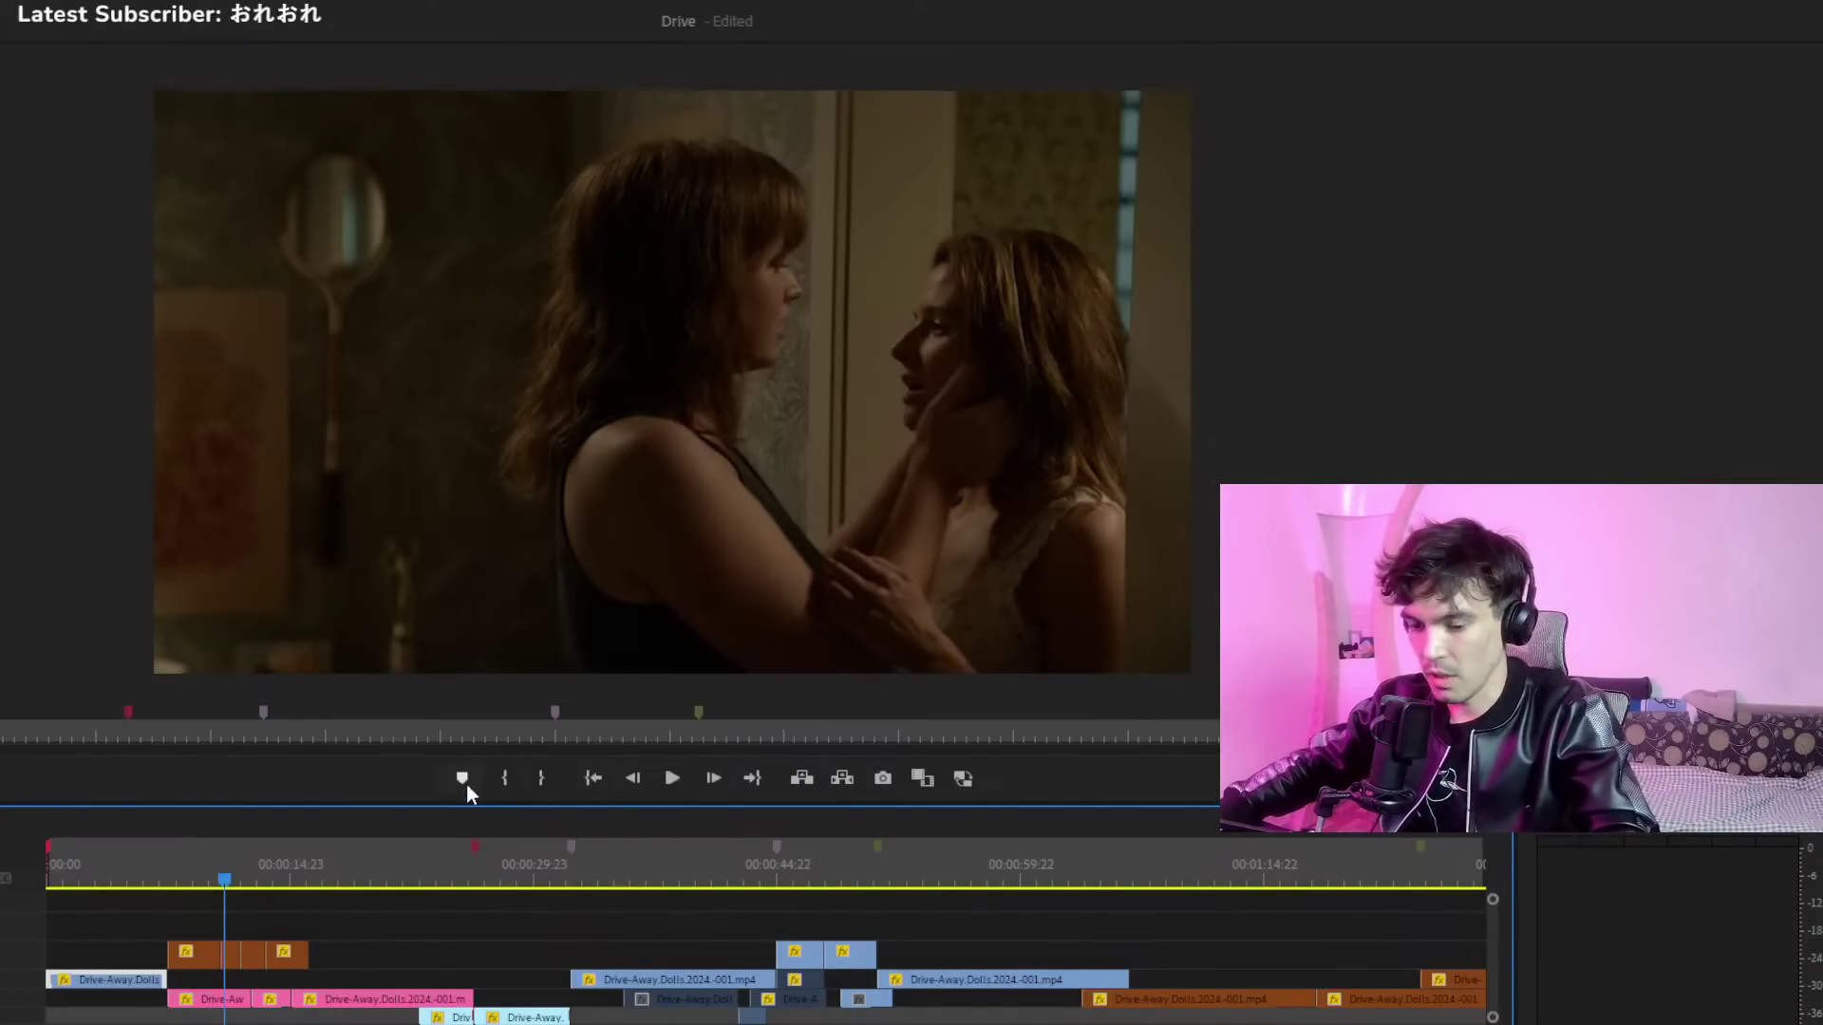
pyautogui.click(247, 873)
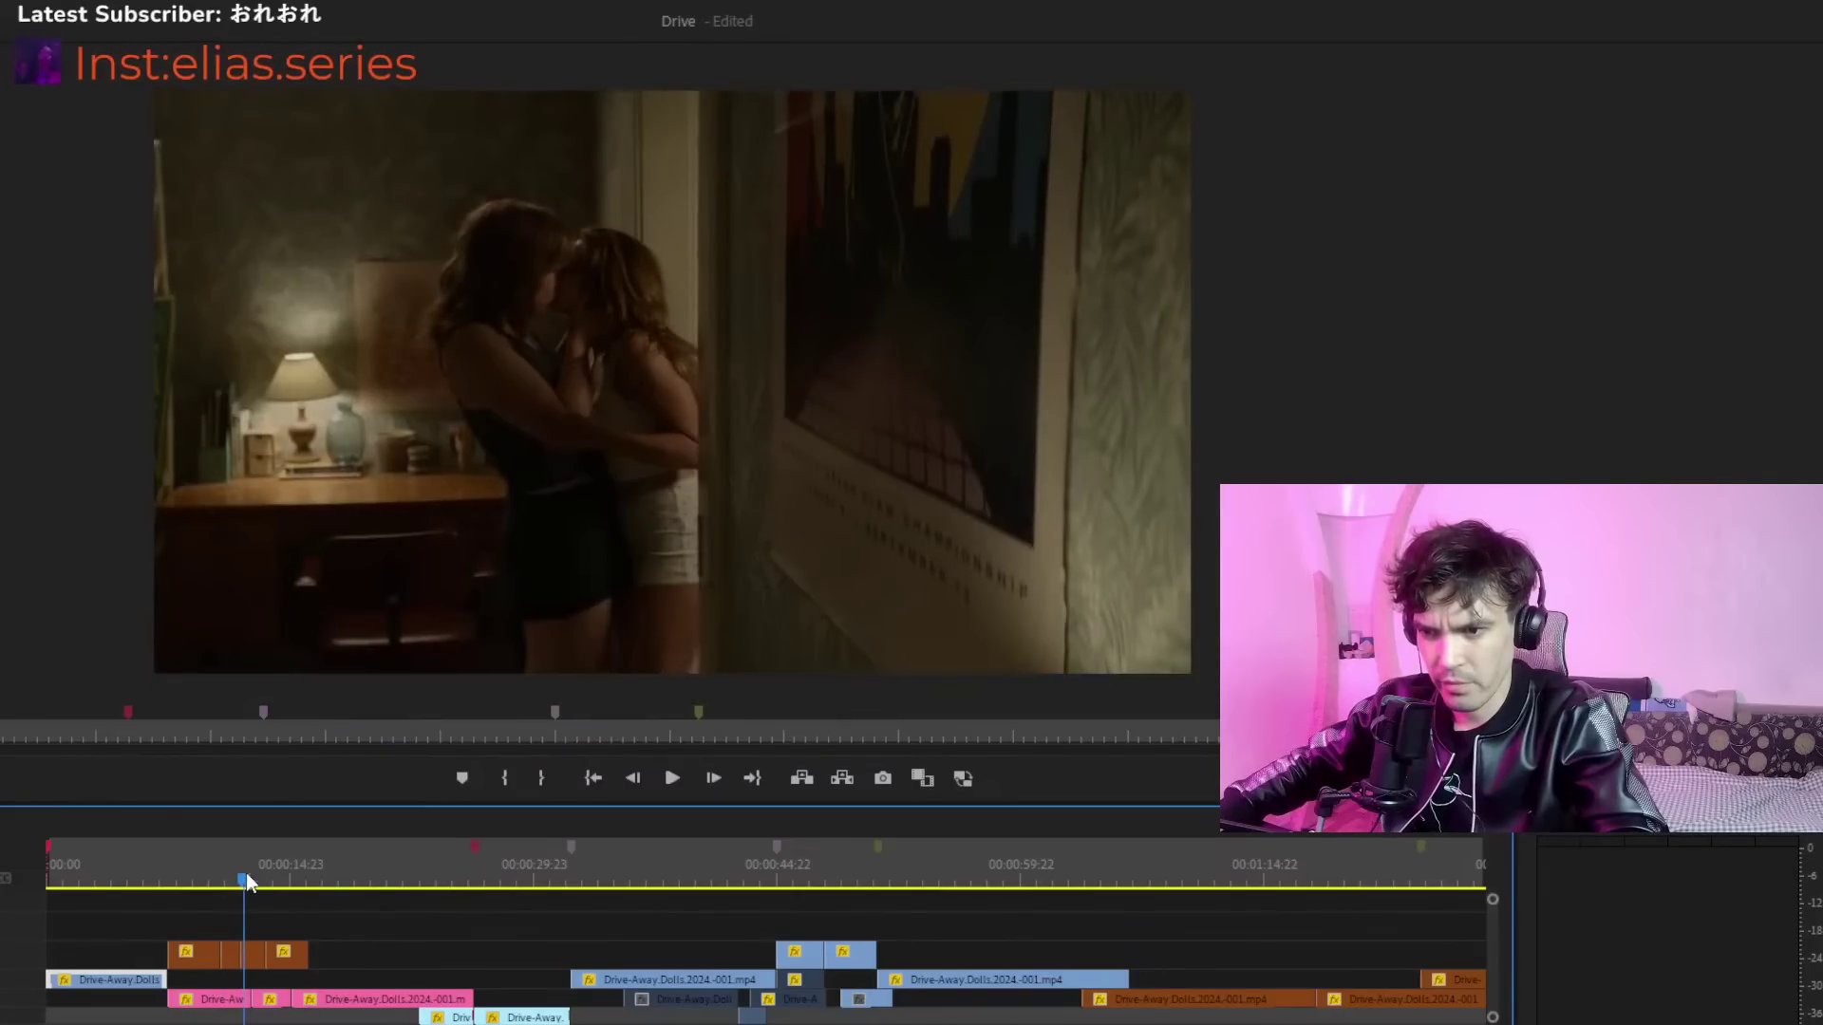
pyautogui.press('space')
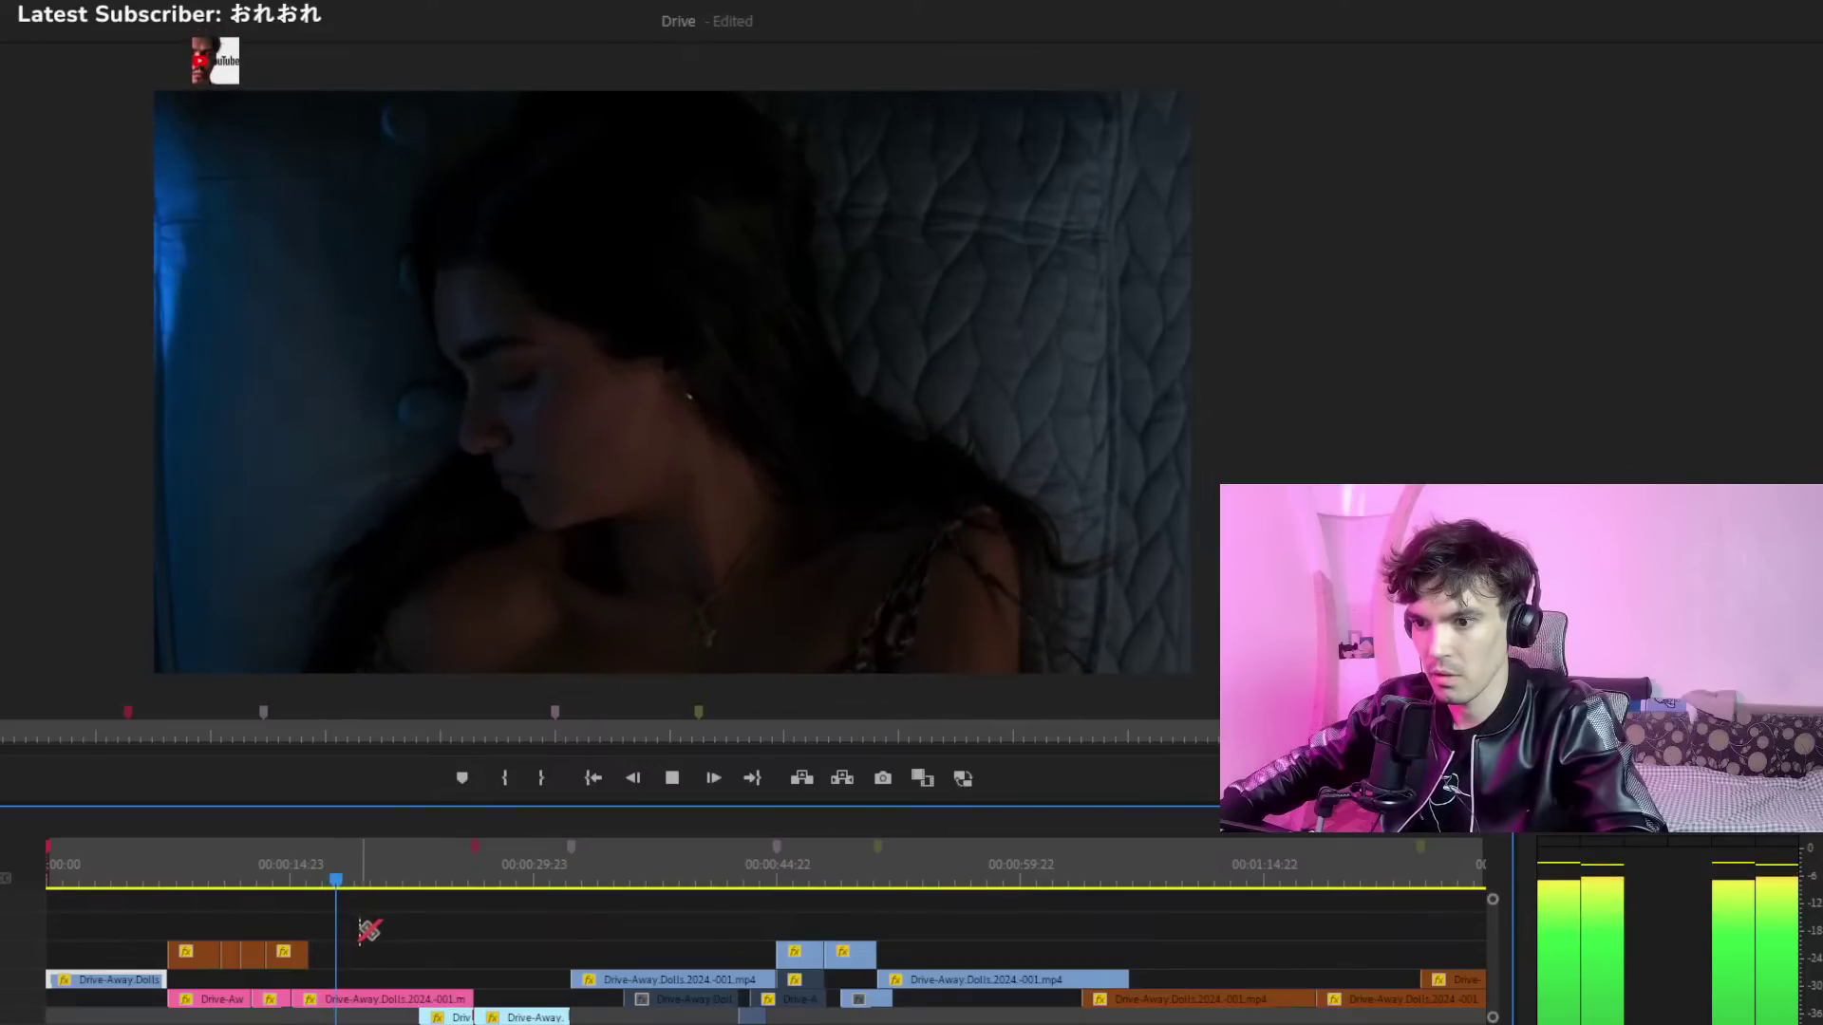
pyautogui.press('space')
# Move the first two pink Drive-Away Dolls clips one track up, directly after the four orange Apples clips
pyautogui.click(373, 999)
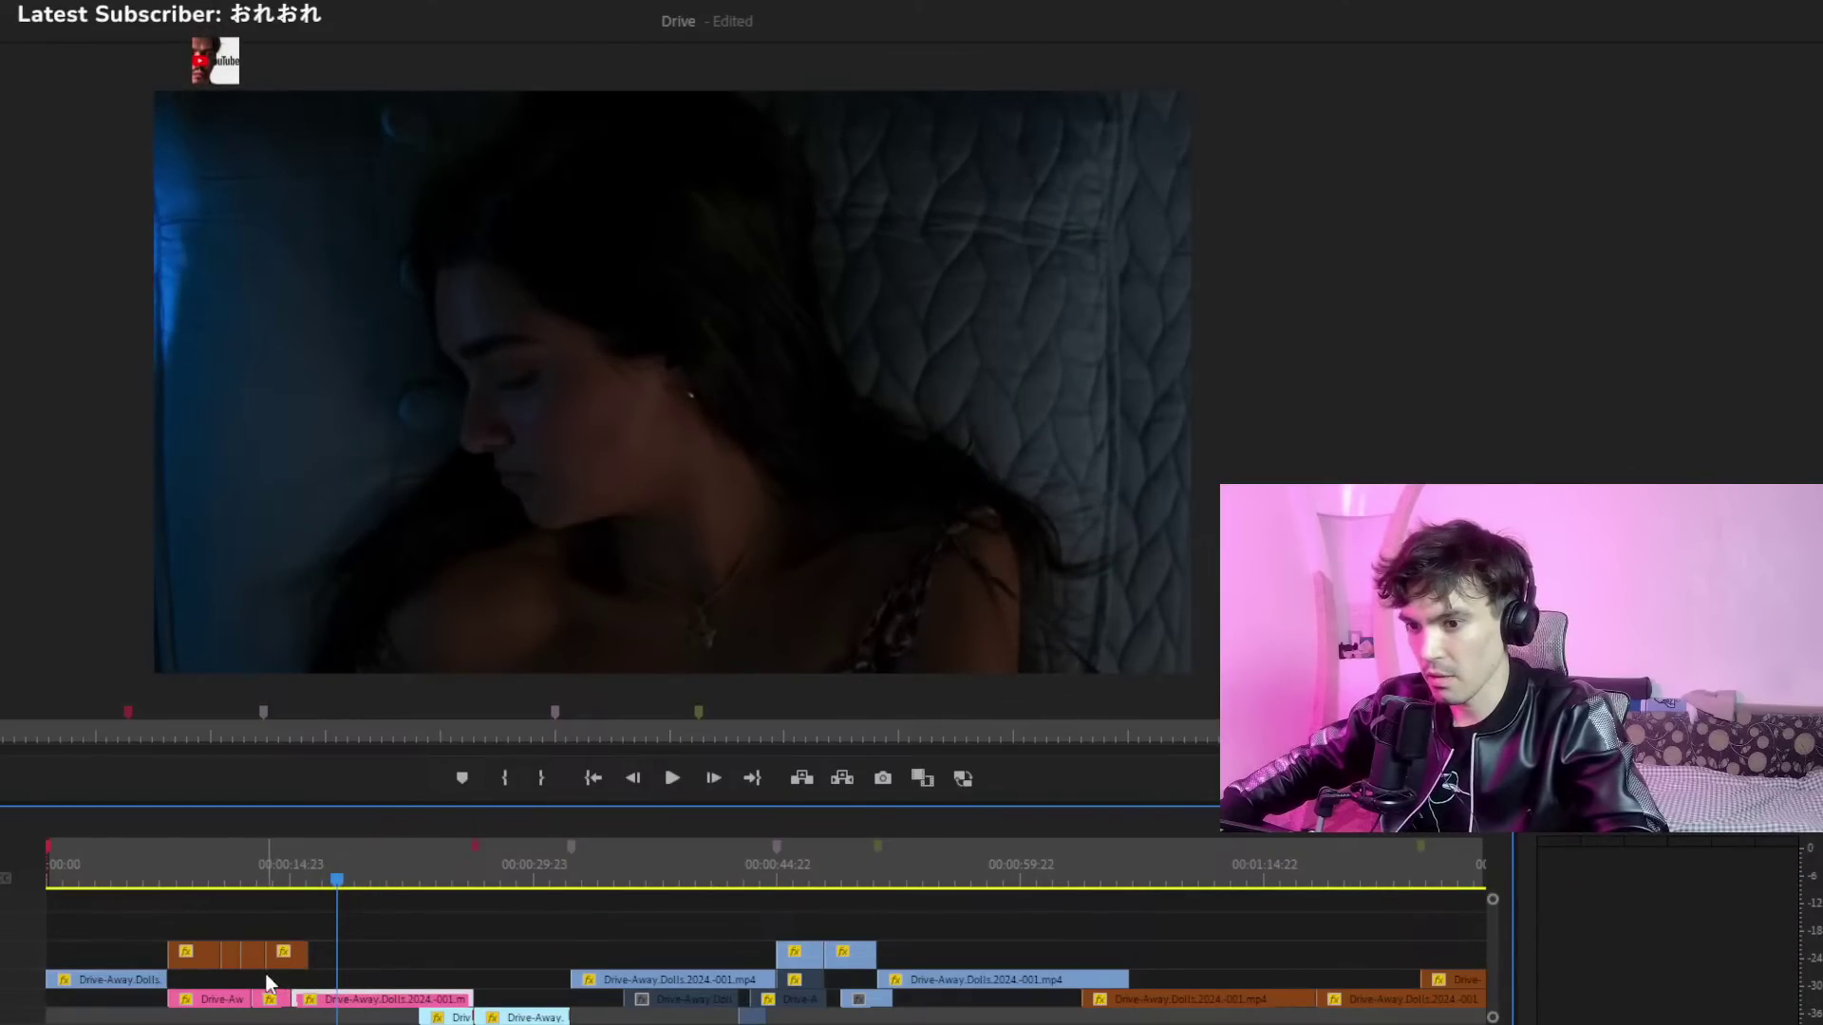
pyautogui.click(218, 1001)
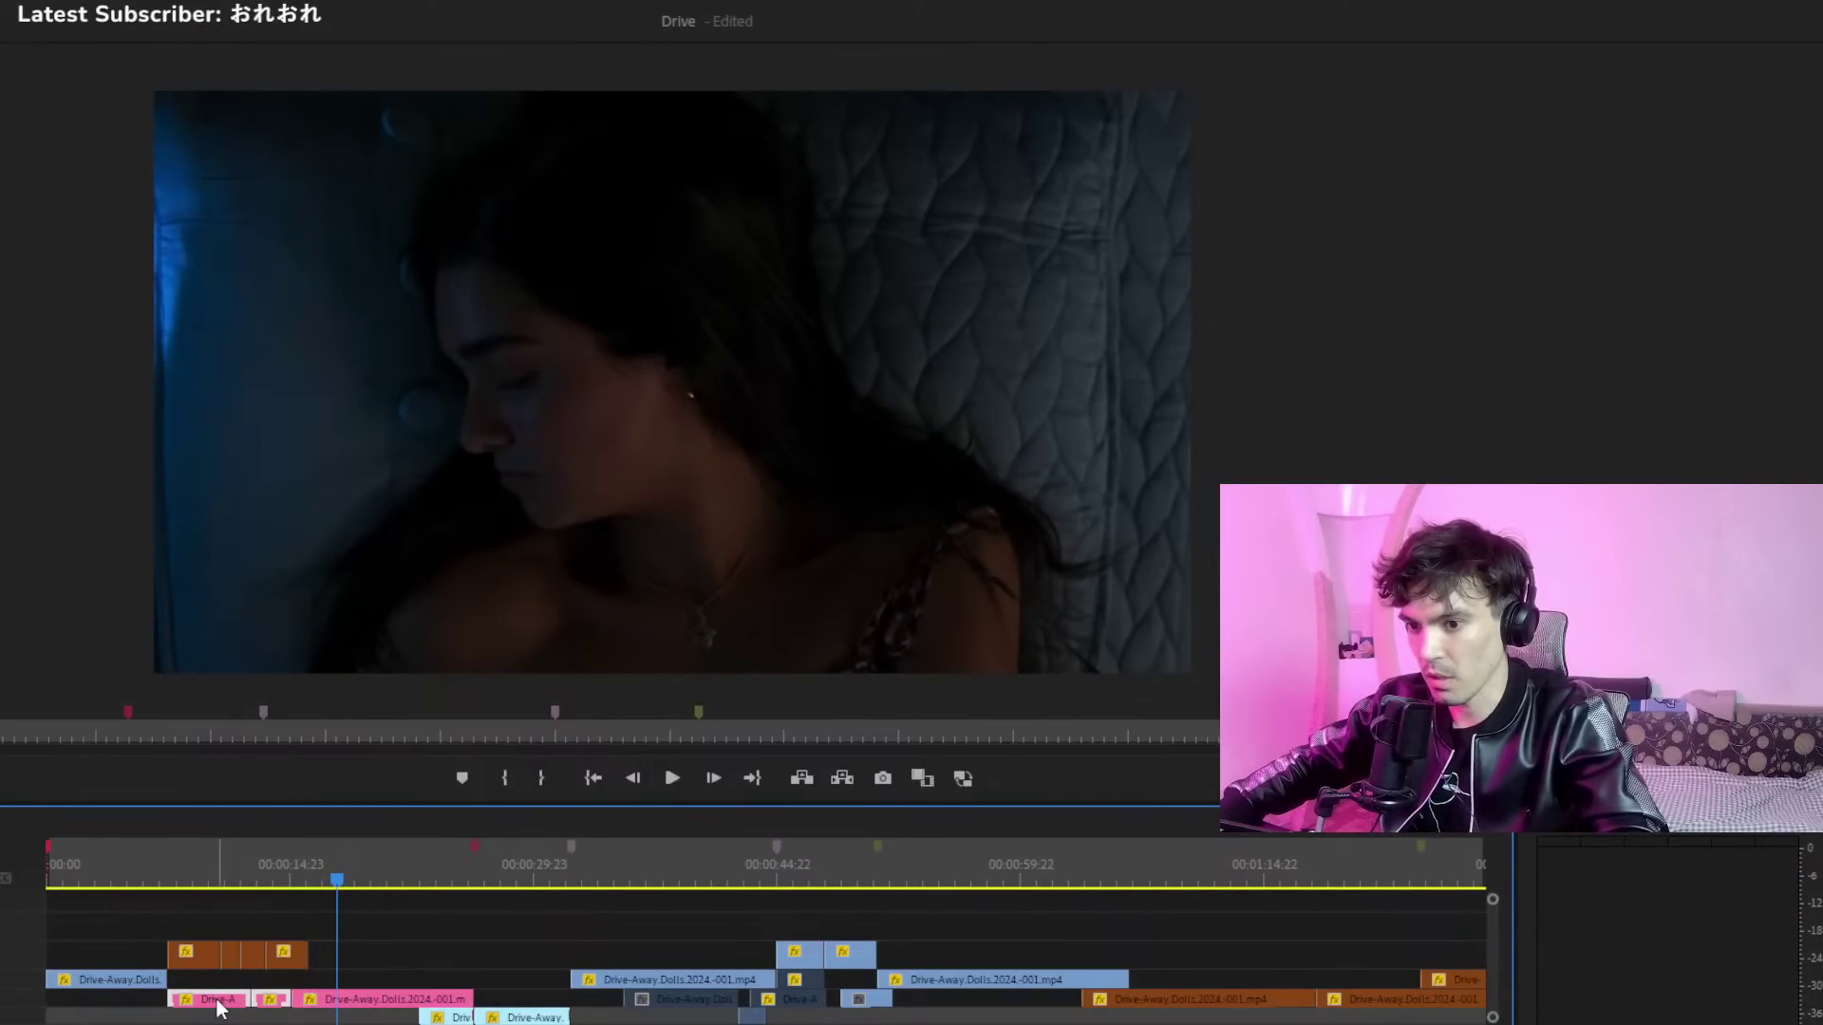
pyautogui.moveTo(215, 1003); pyautogui.dragTo(356, 985)
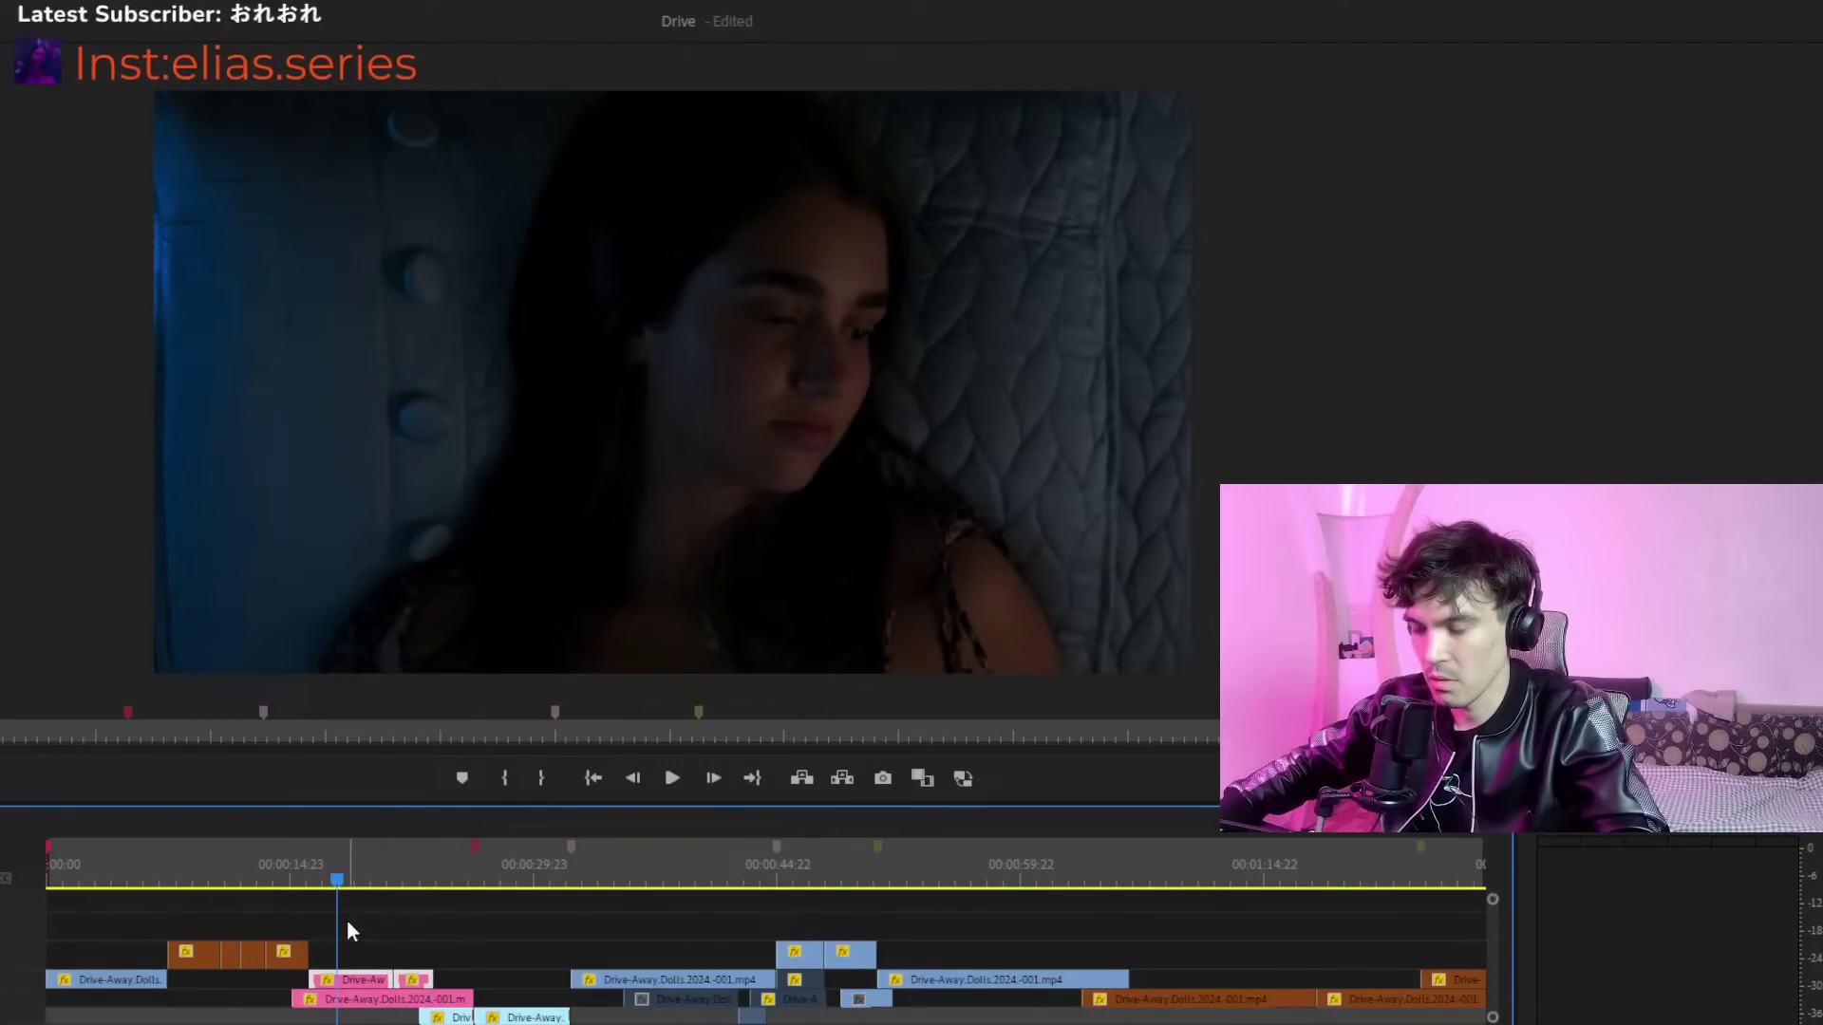
# Play the cut from the last orange Apples clip into the first moved pink clip
pyautogui.click(308, 883)
pyautogui.press('space')
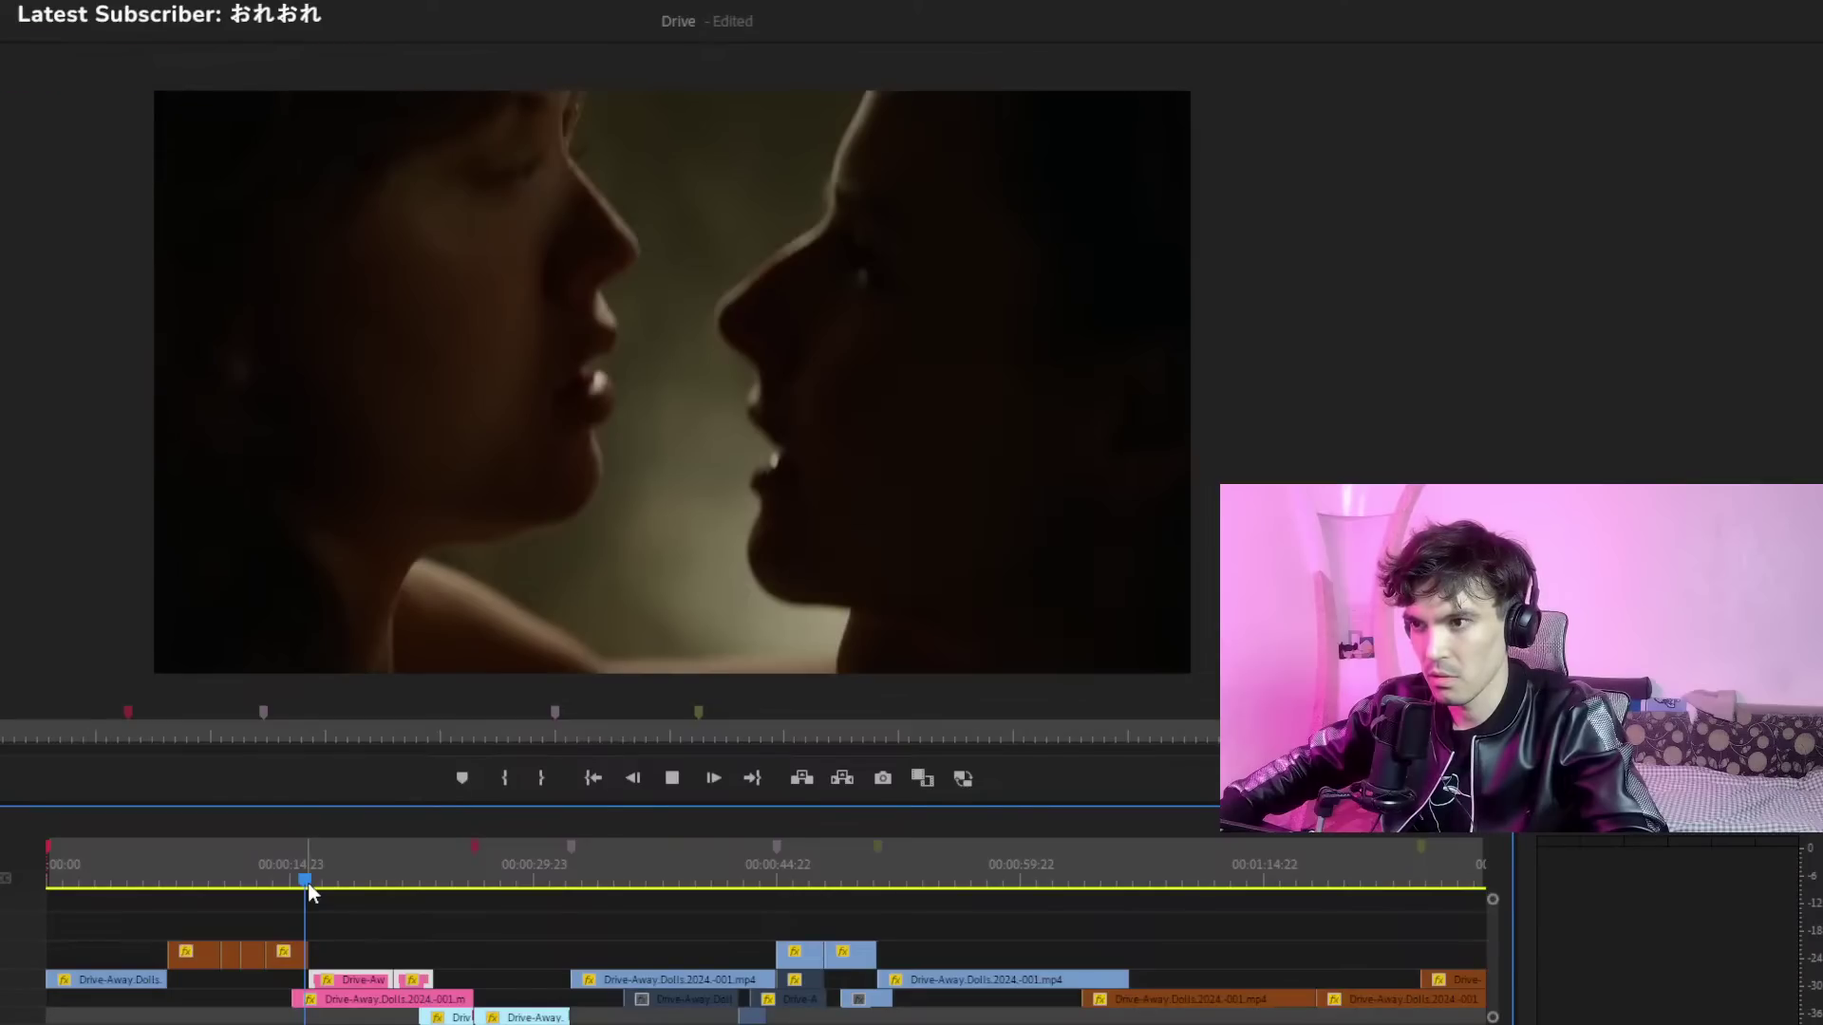
pyautogui.click(302, 878)
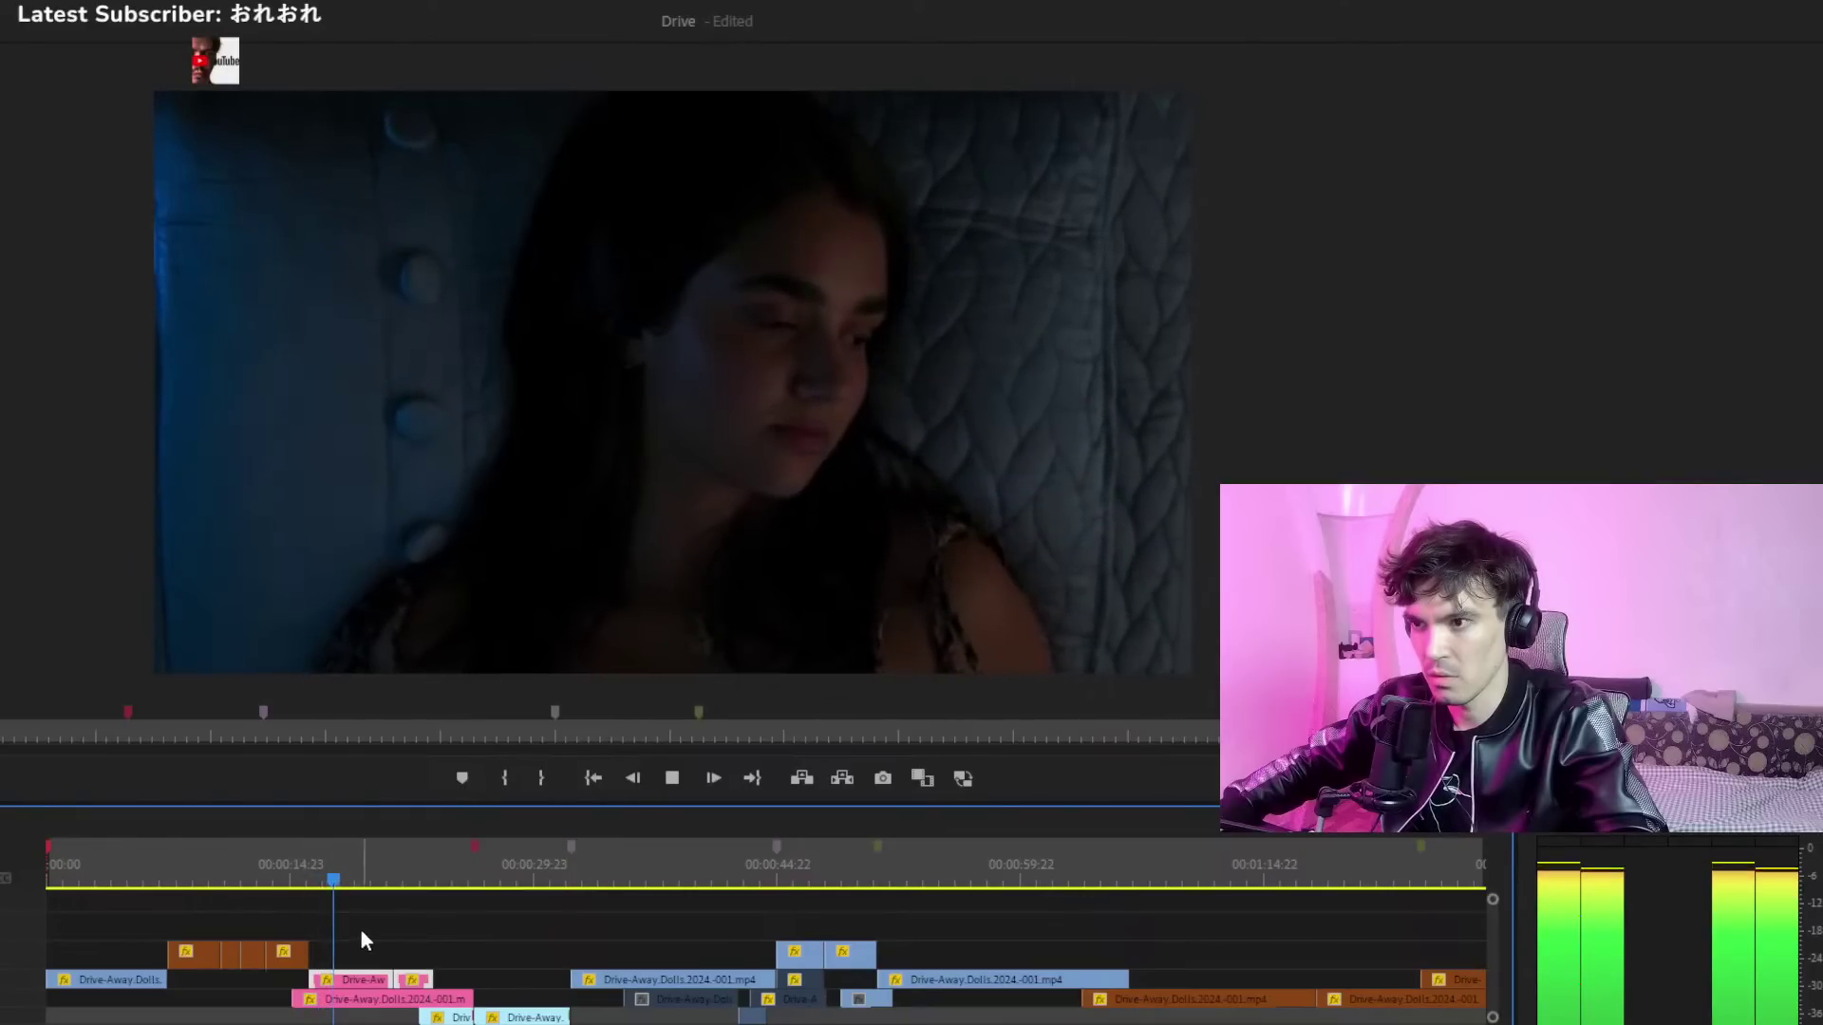
pyautogui.press('space')
# Disable the long pink Drive-Away Dolls clip and check the end of the two pink clips above it
pyautogui.click(406, 993)
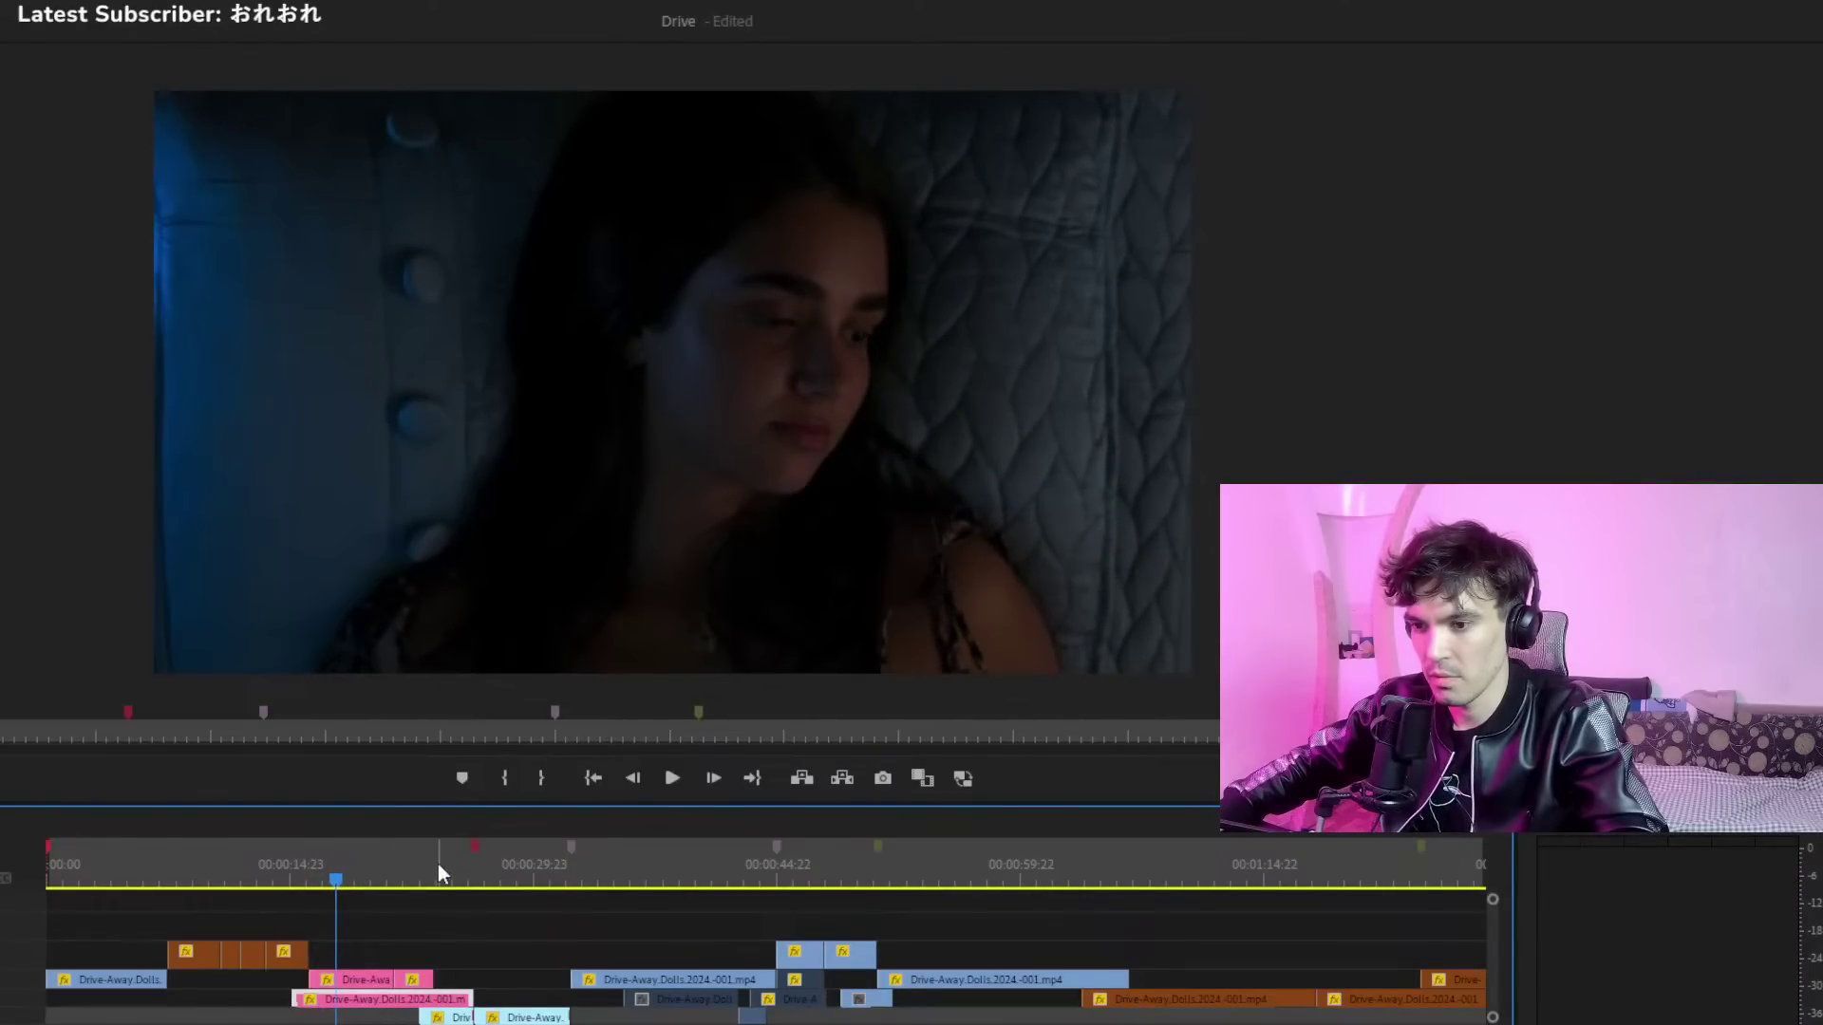
pyautogui.moveTo(439, 871); pyautogui.dragTo(486, 893)
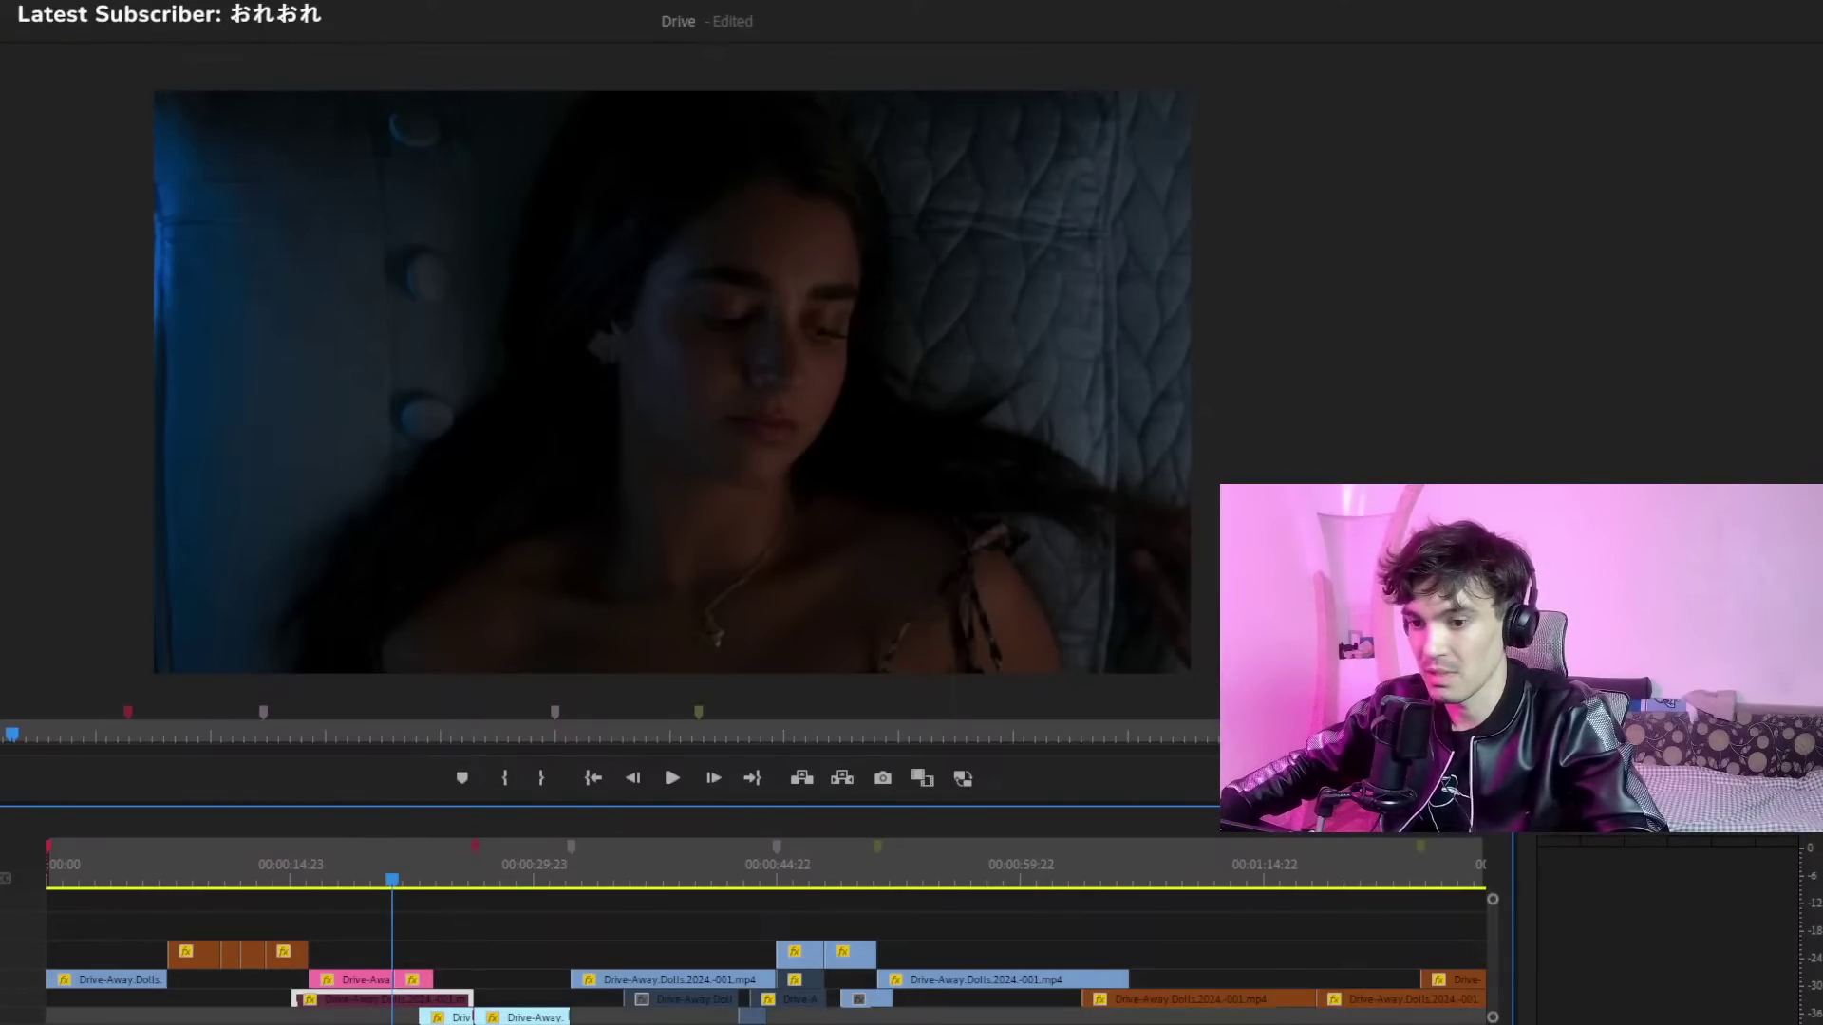
pyautogui.press('=')
pyautogui.moveTo(582, 888); pyautogui.dragTo(665, 875)
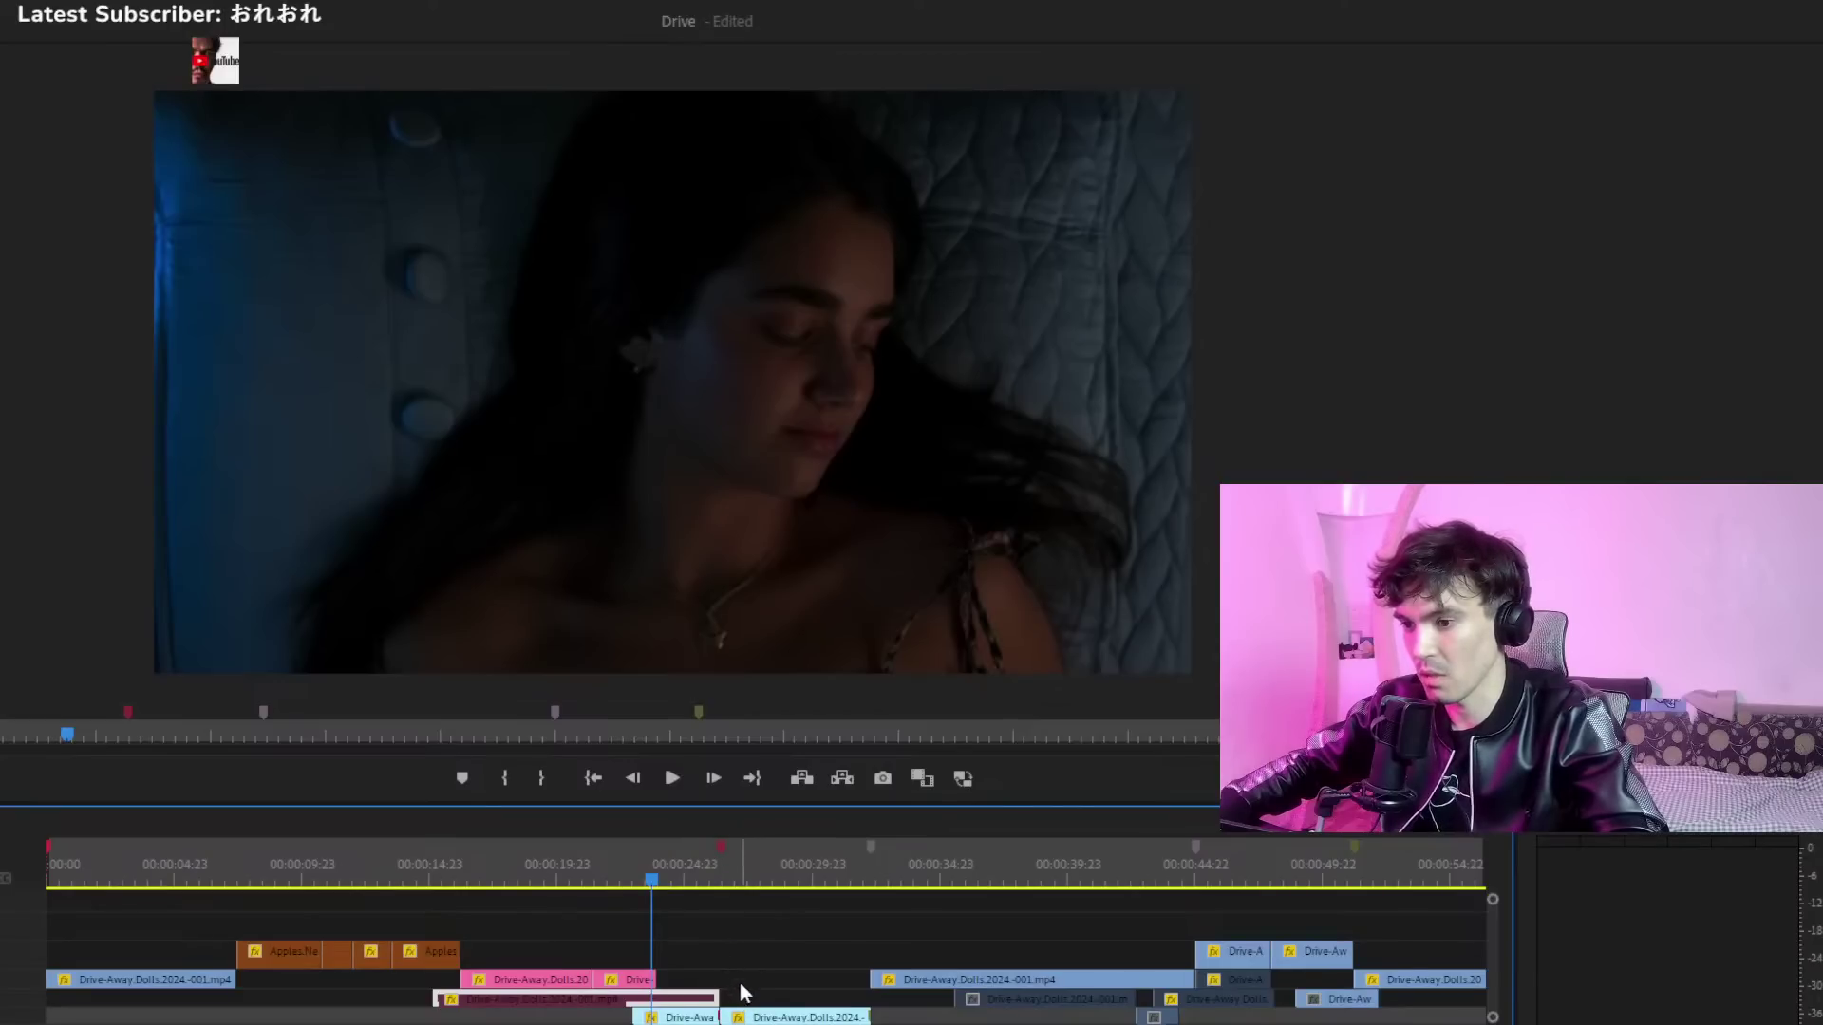
# Select the first light-blue Drive-Away Dolls clip and play the sequence from its start into the second light-blue clip
pyautogui.click(699, 1018)
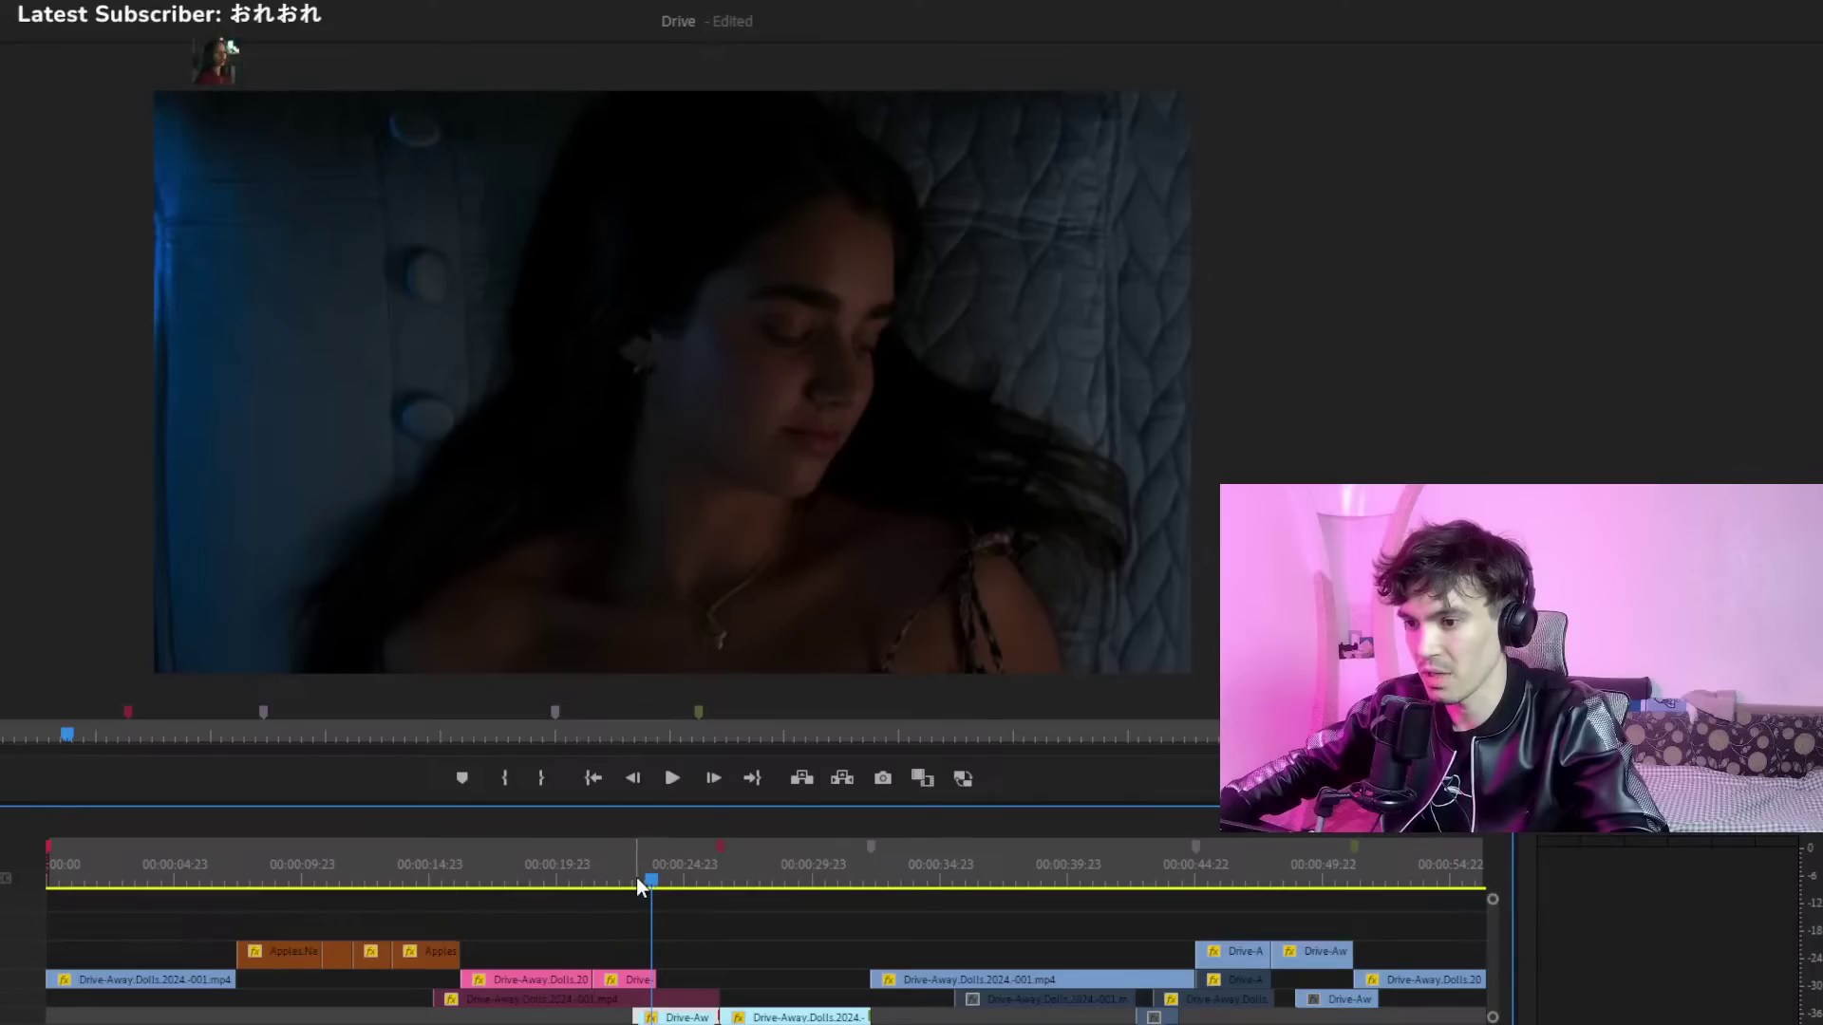
pyautogui.moveTo(636, 885)
pyautogui.mouseDown()
pyautogui.moveTo(591, 879)
pyautogui.moveTo(659, 892)
pyautogui.mouseUp()
pyautogui.press('space')
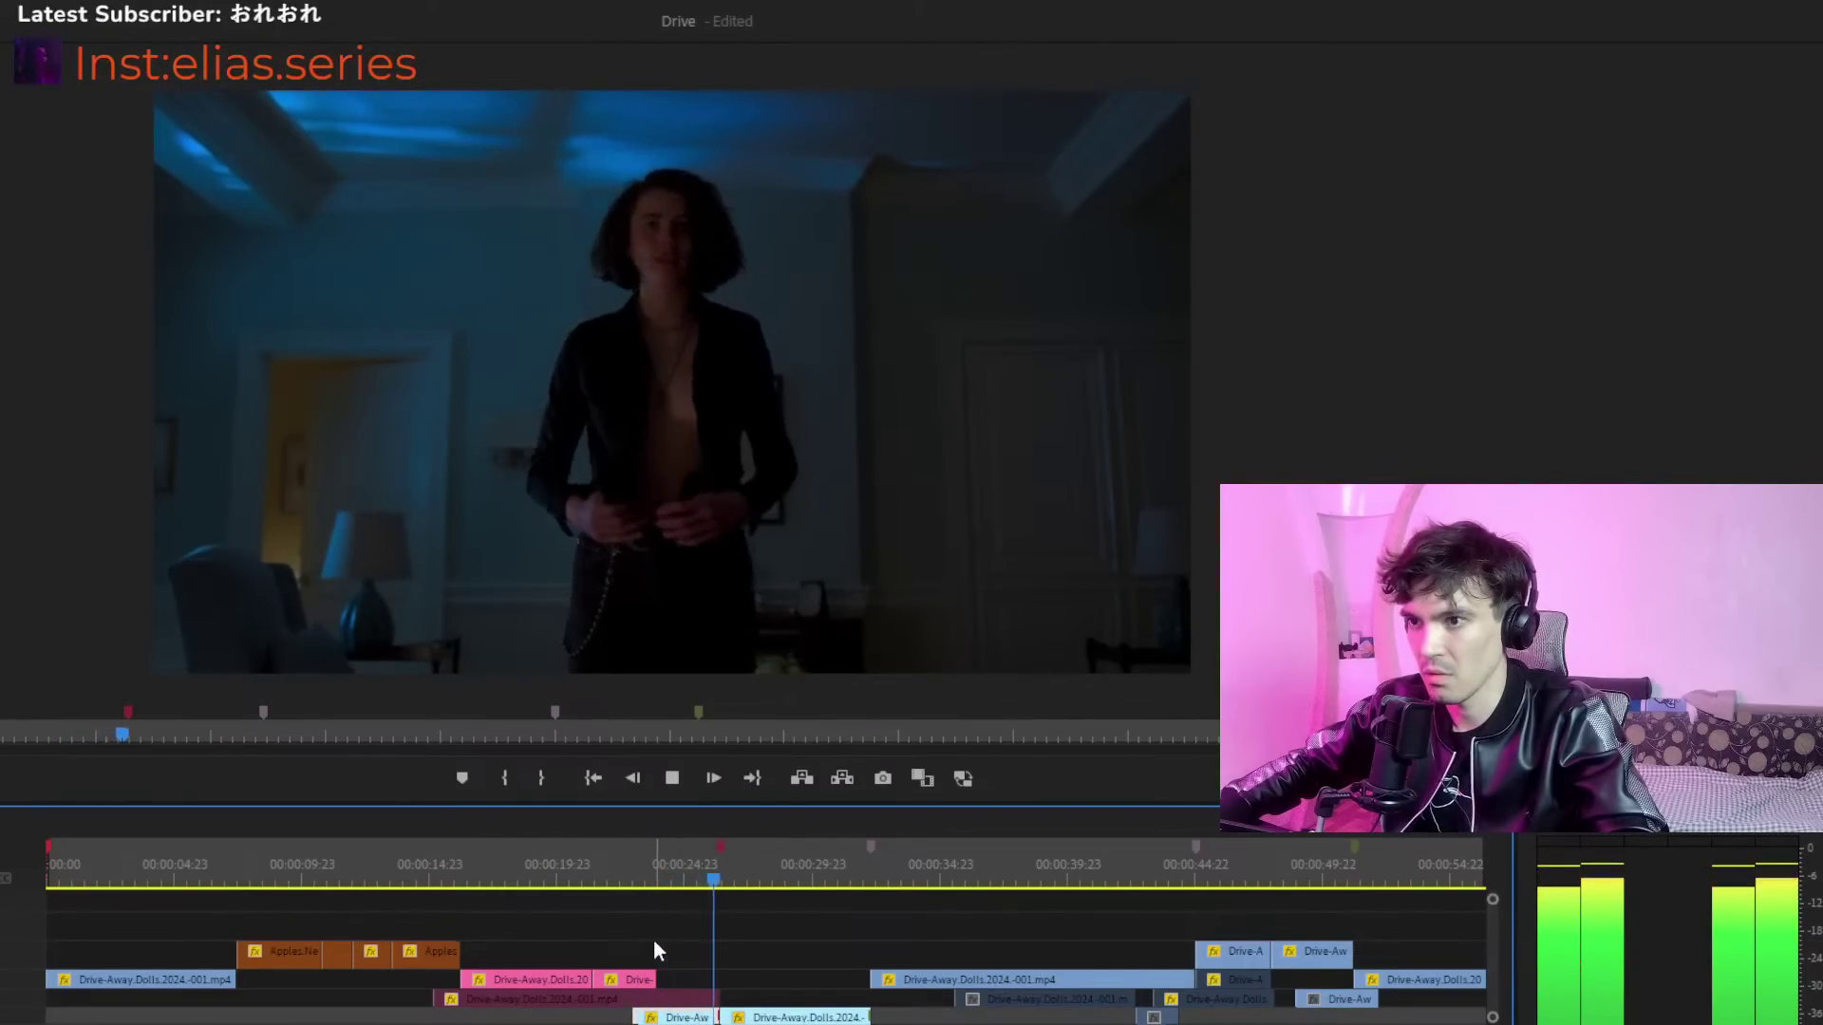
pyautogui.press('space')
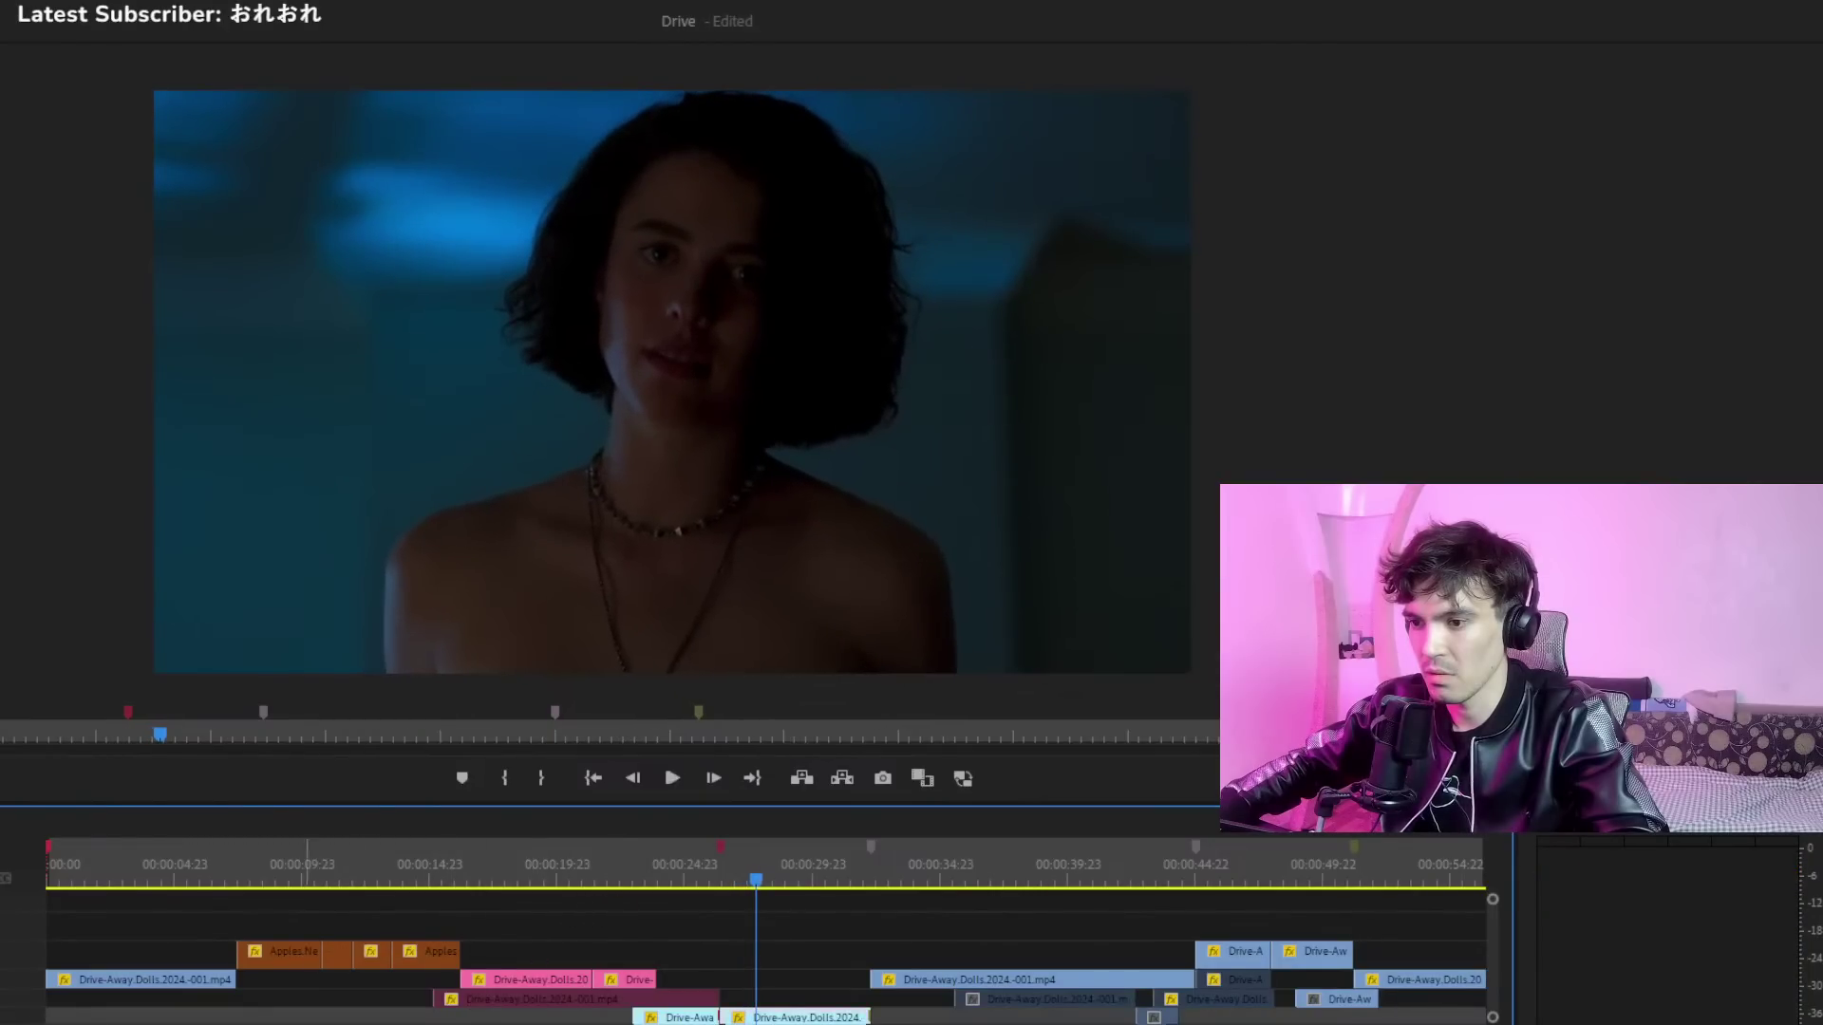
# Check the frame at the red marker between the light-blue clips, and review the orange Apples shots near the opening
pyautogui.scroll(-2, 431, 974)
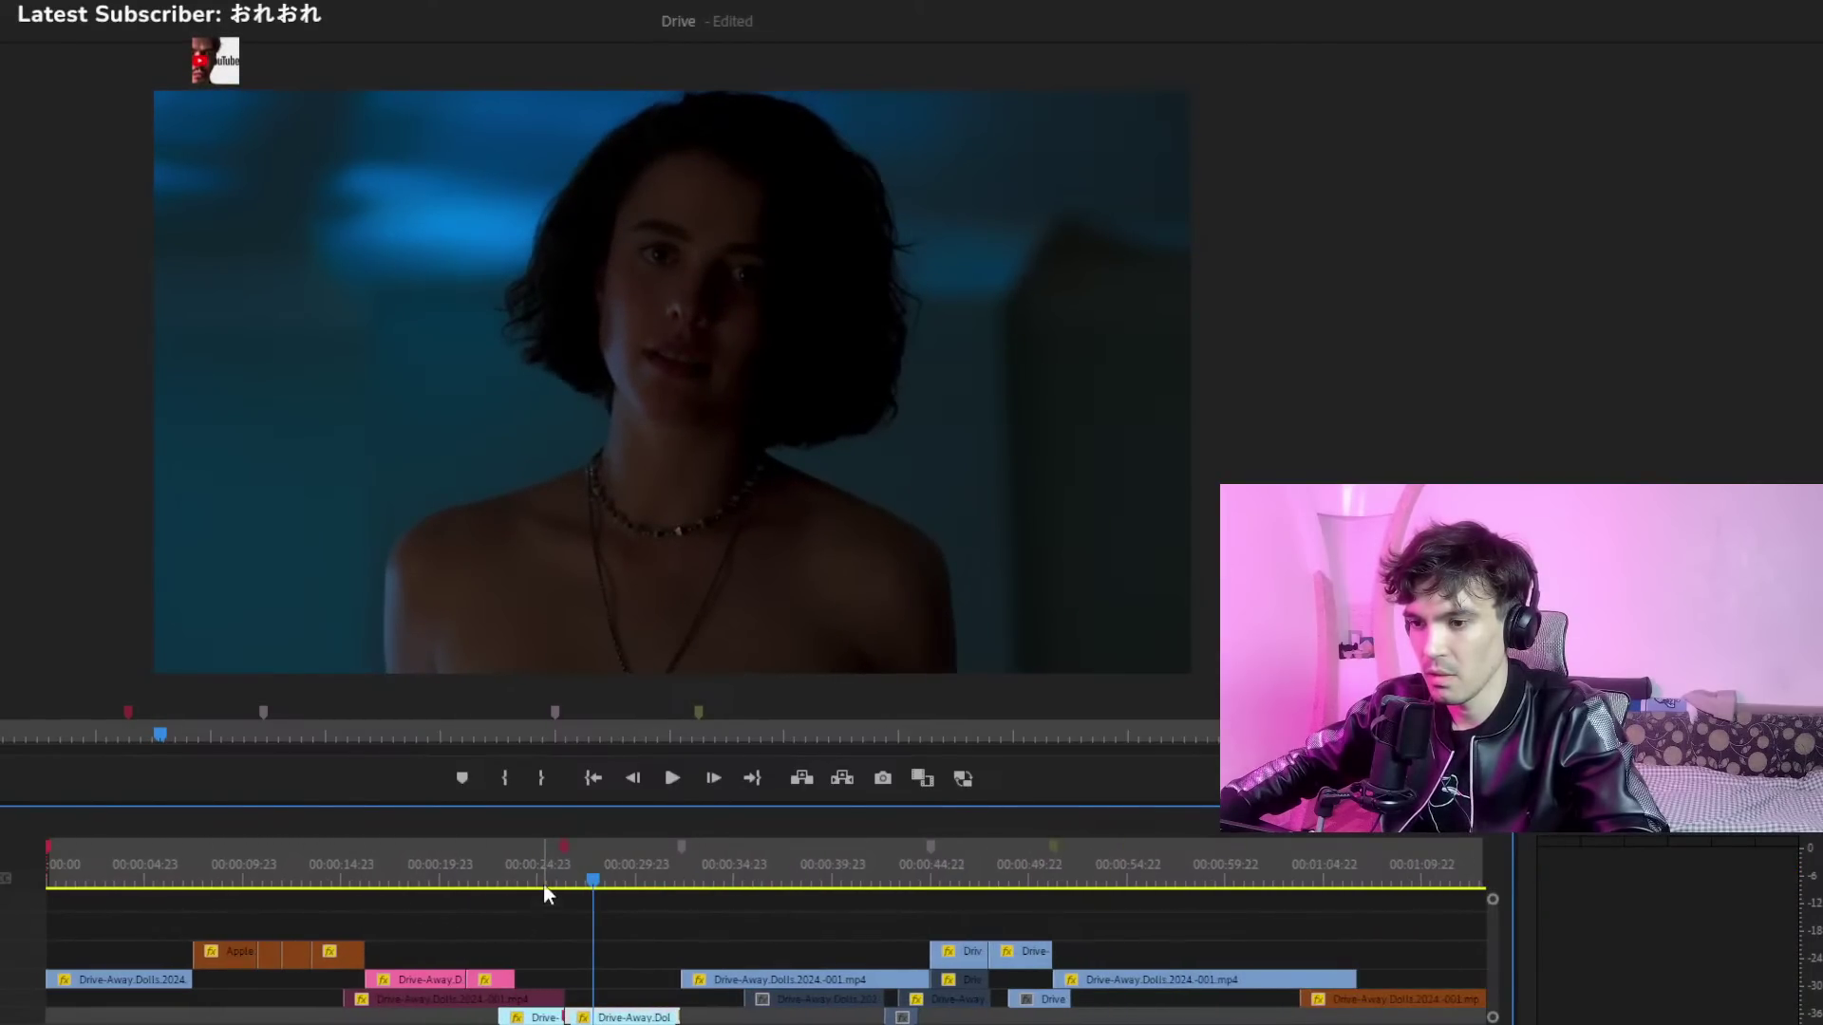
pyautogui.moveTo(543, 885); pyautogui.dragTo(560, 878)
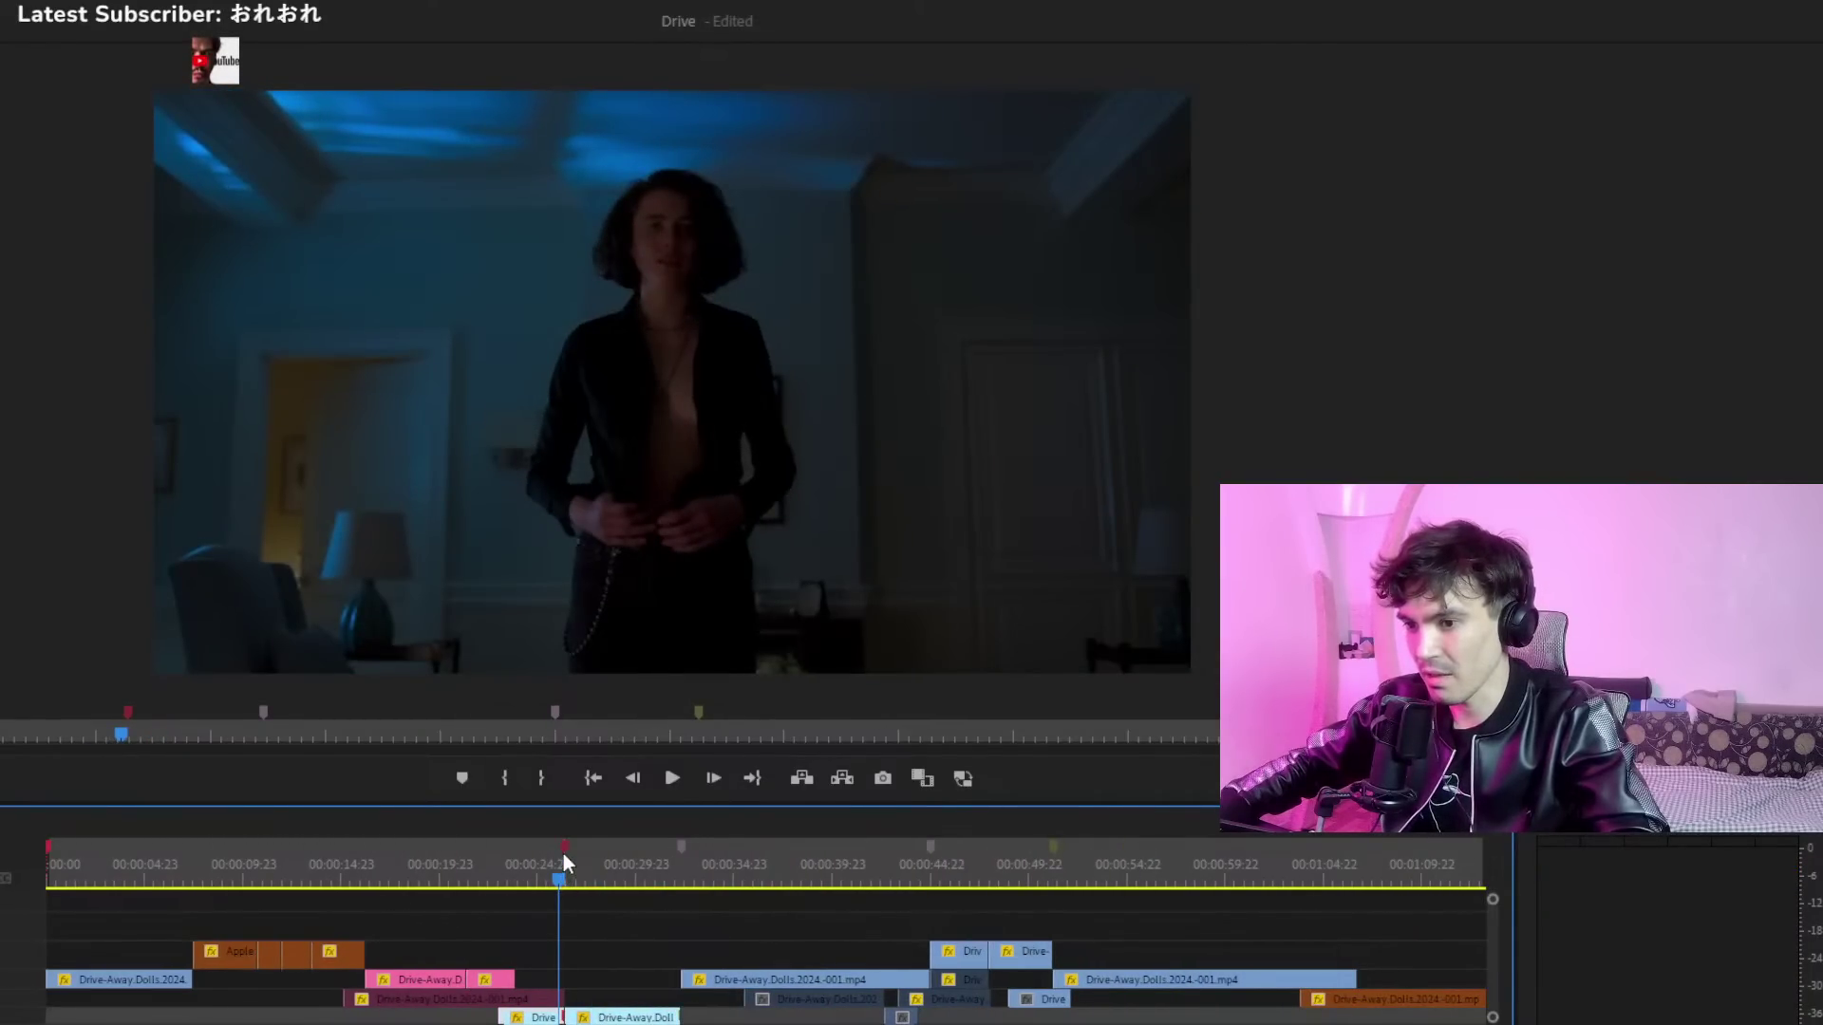
pyautogui.click(564, 859)
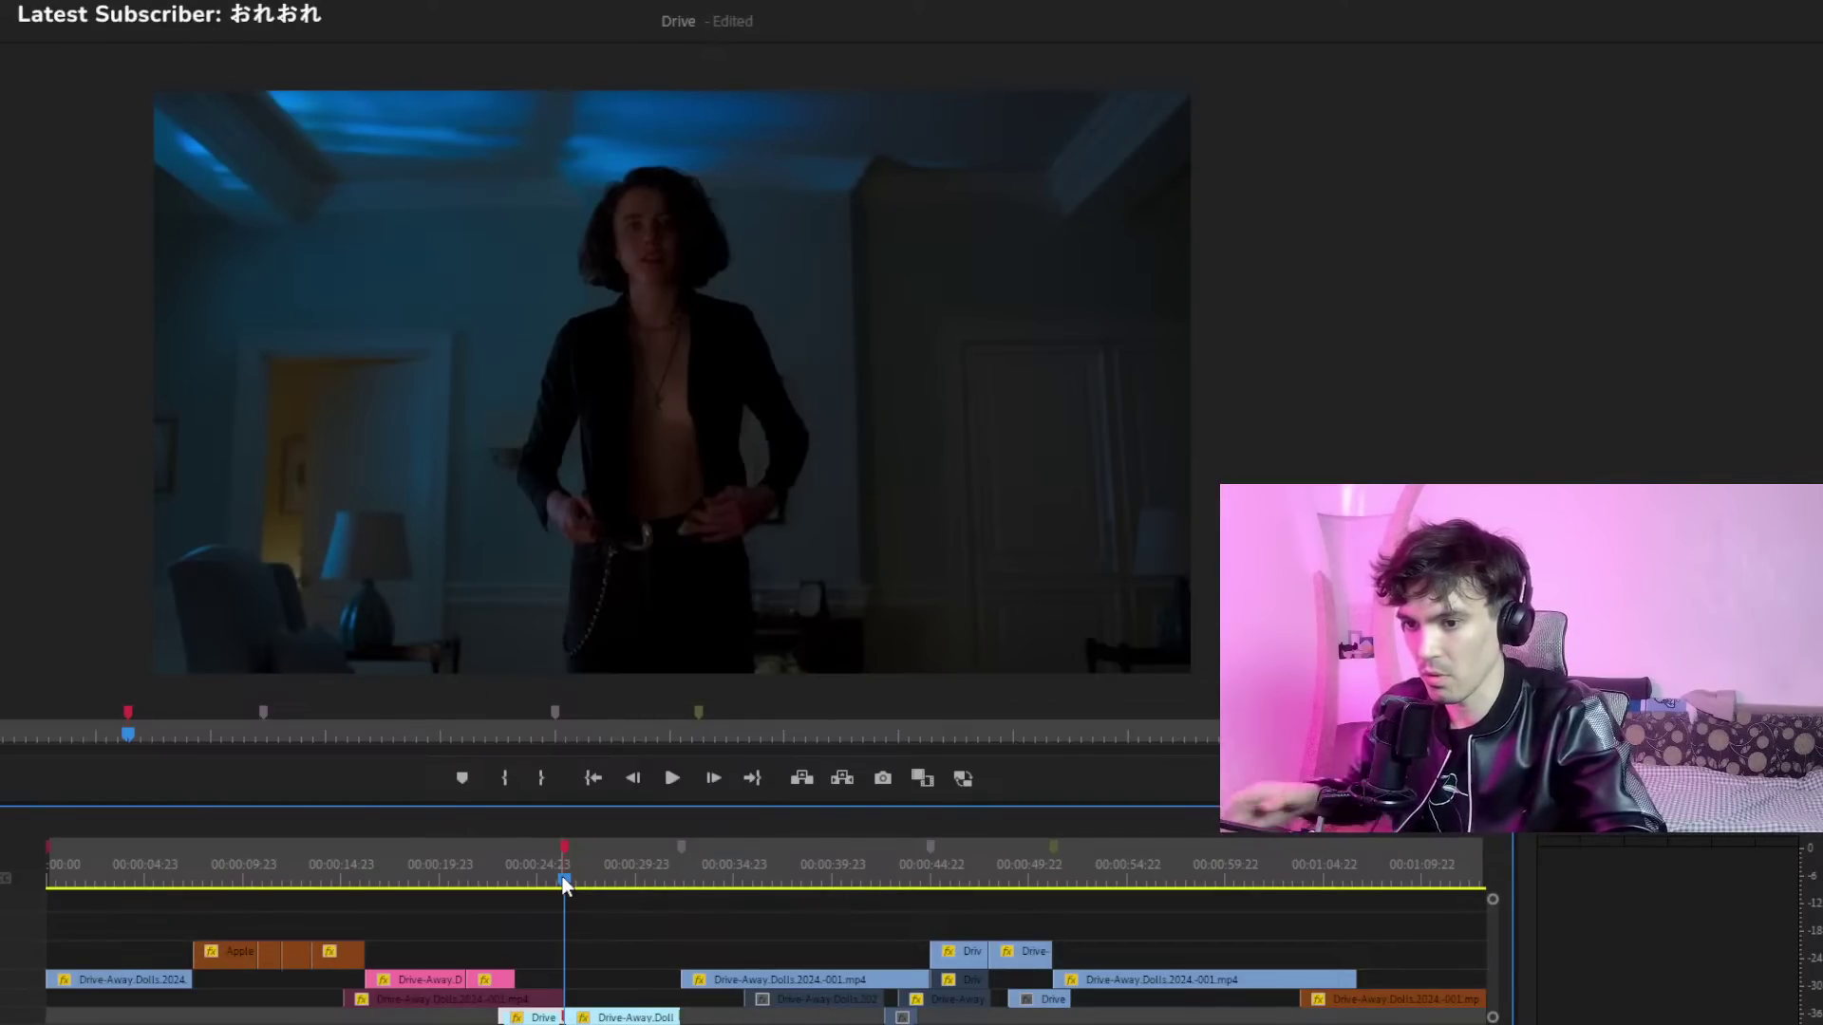
pyautogui.moveTo(241, 866); pyautogui.dragTo(317, 870)
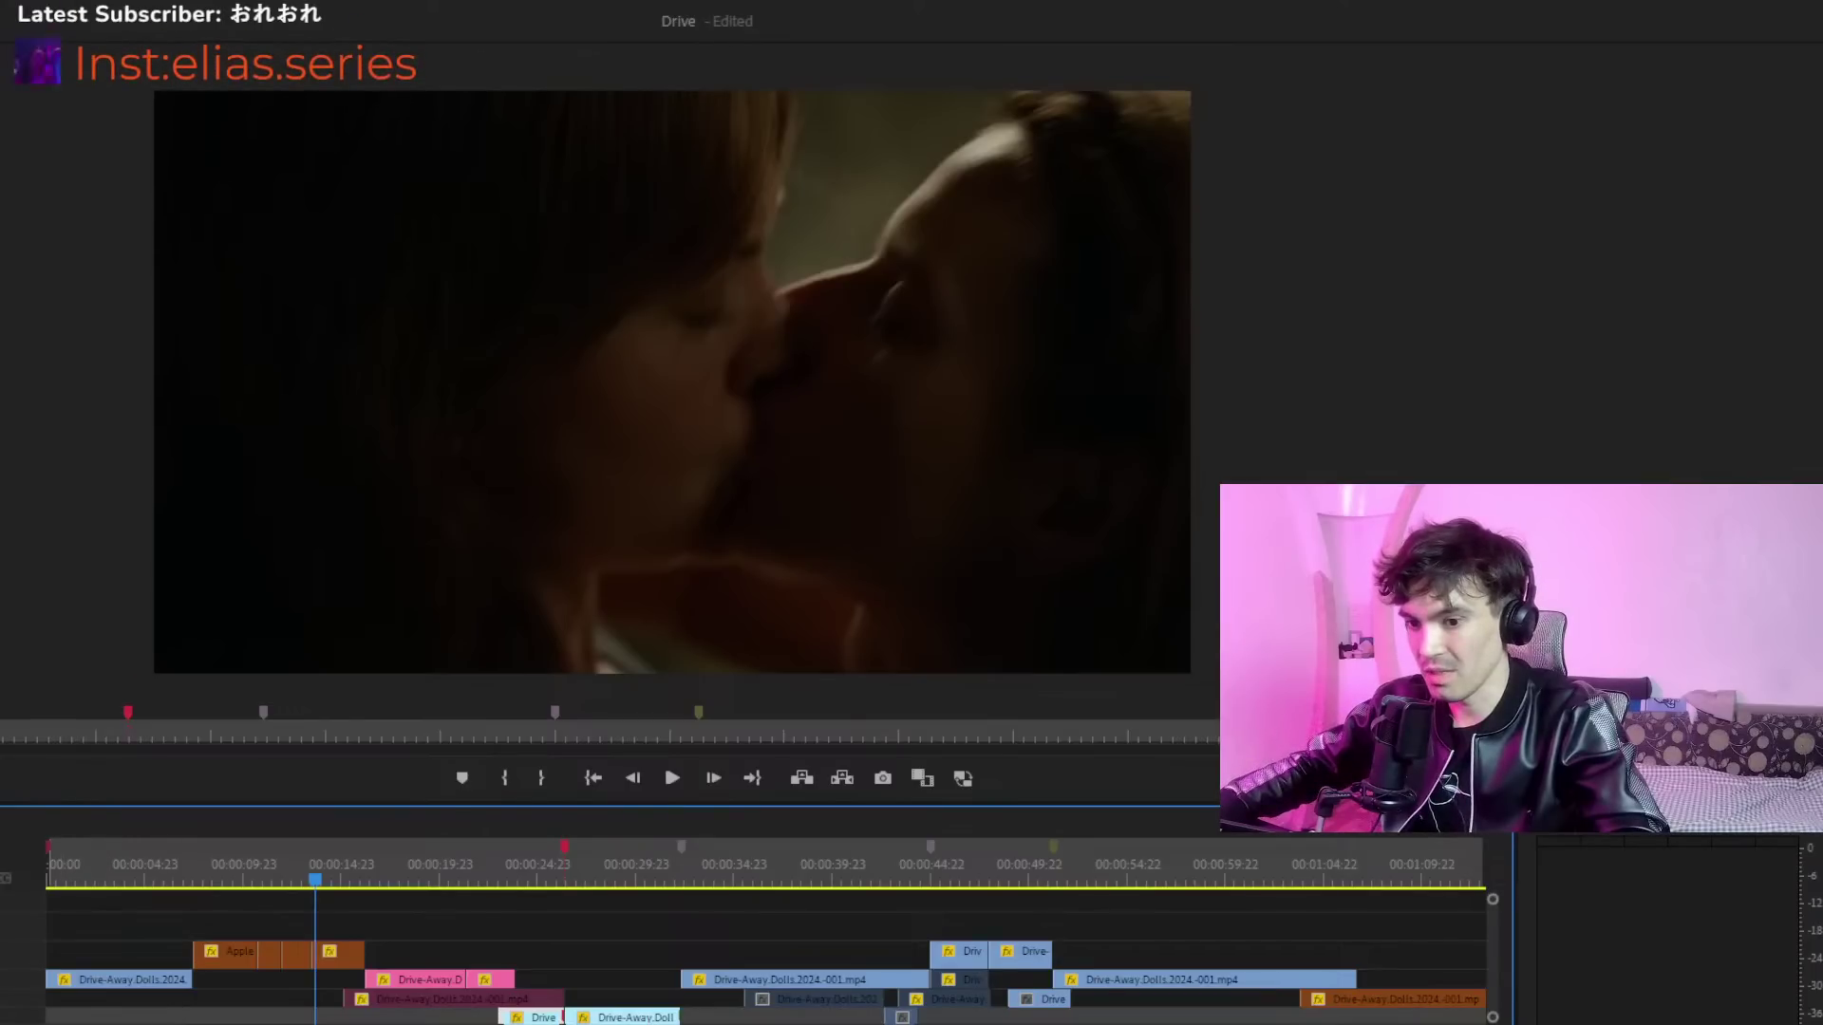
# Review the next spare orange Apples clips and move the first group to the red marker, above the second light-blue clip
pyautogui.press('-')
pyautogui.press('-')
pyautogui.press('-')
pyautogui.press('-')
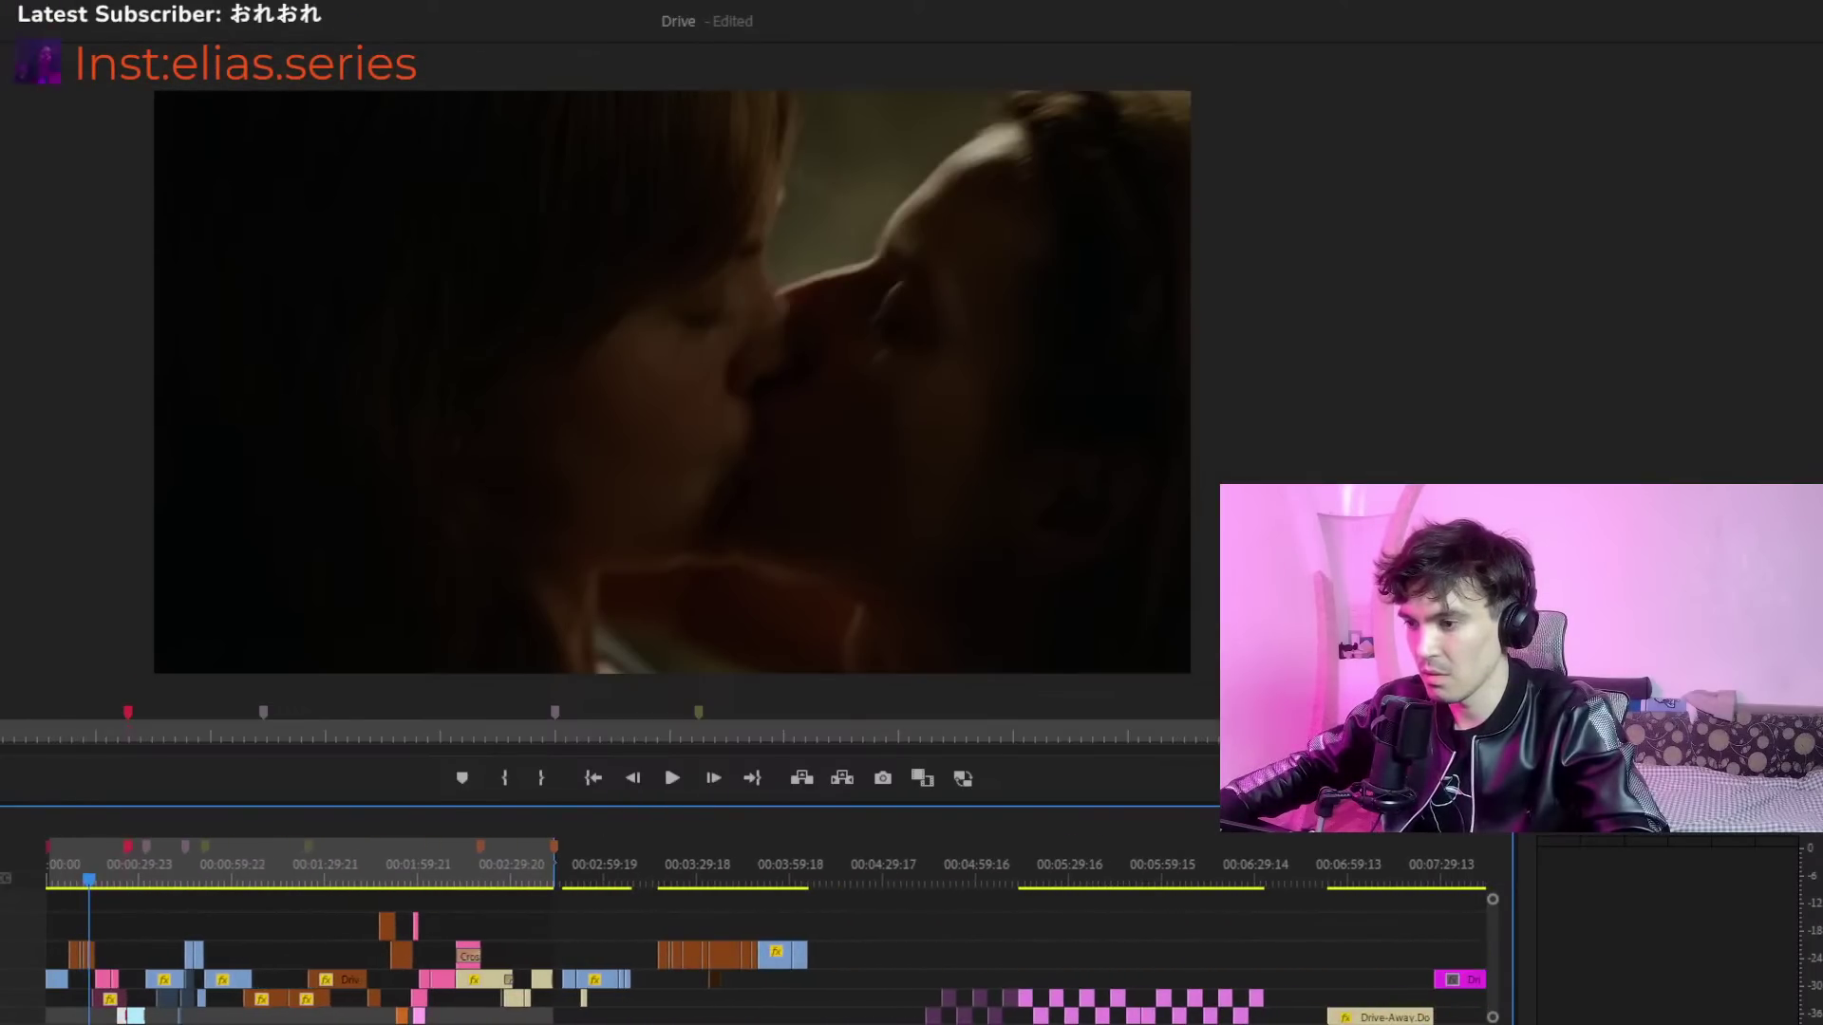
pyautogui.moveTo(664, 856); pyautogui.dragTo(683, 862)
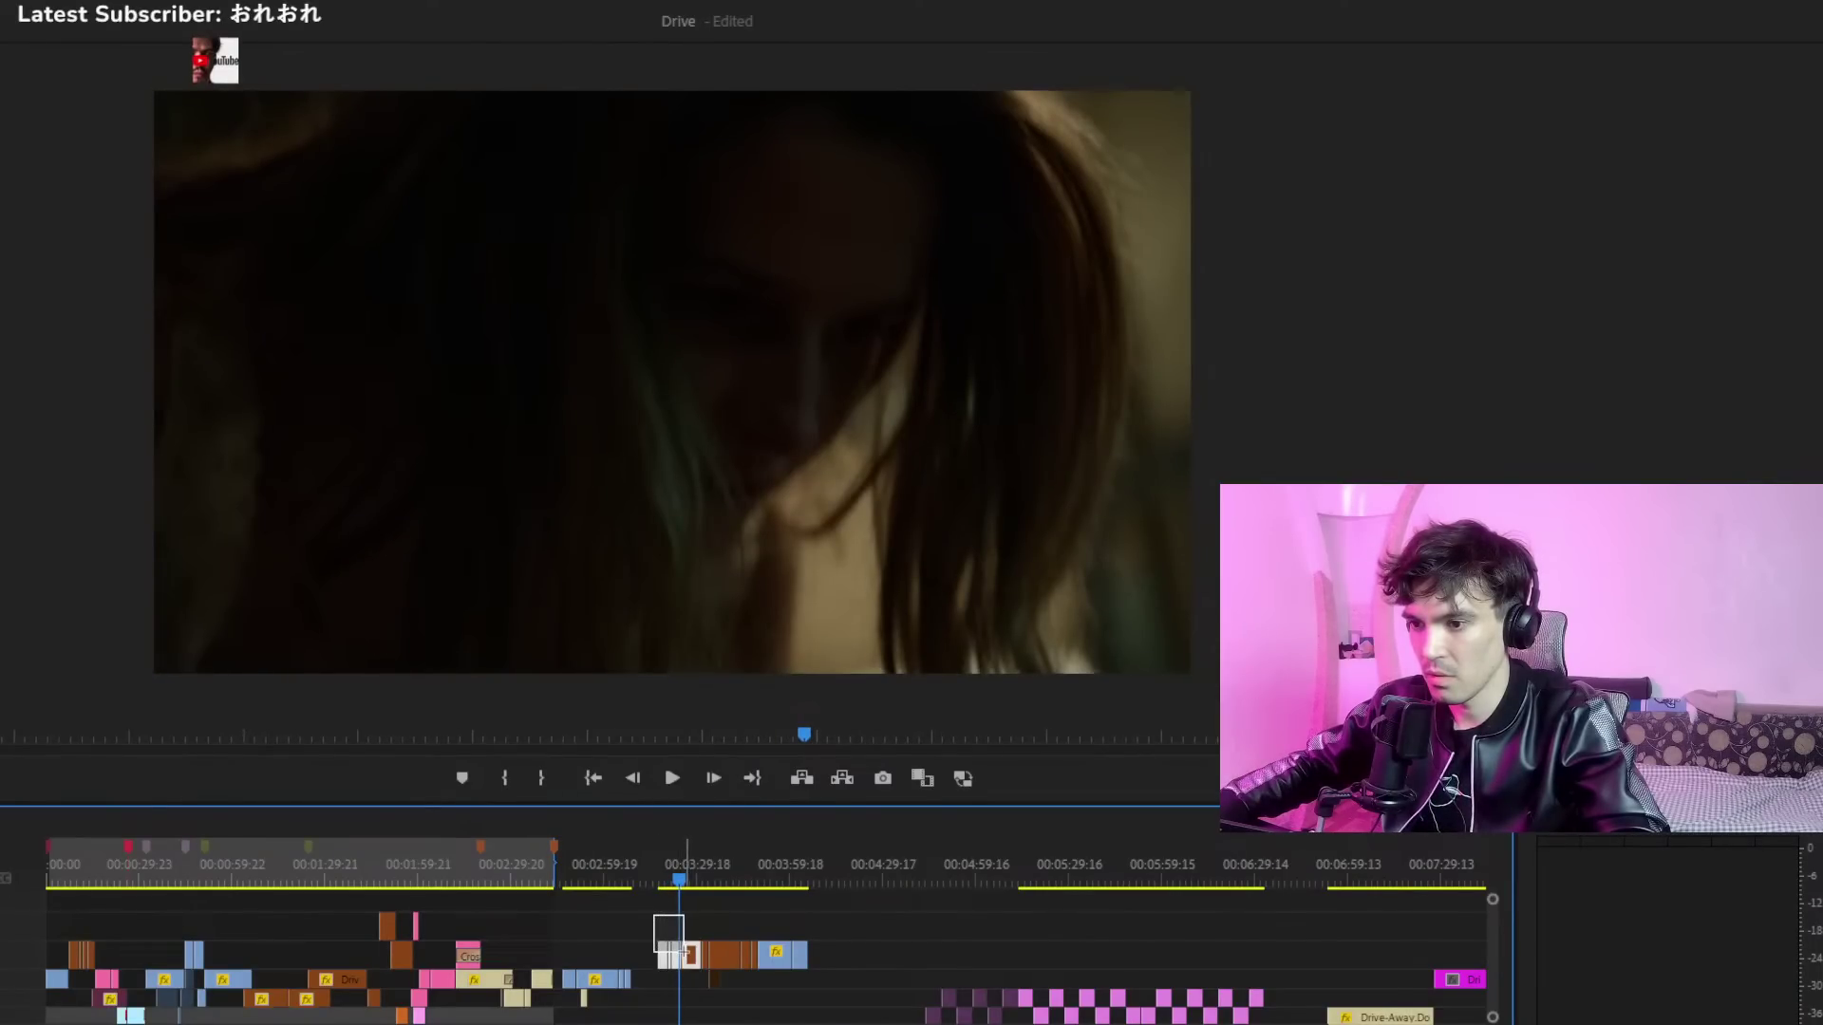
pyautogui.moveTo(680, 953); pyautogui.dragTo(147, 954)
pyautogui.click(122, 875)
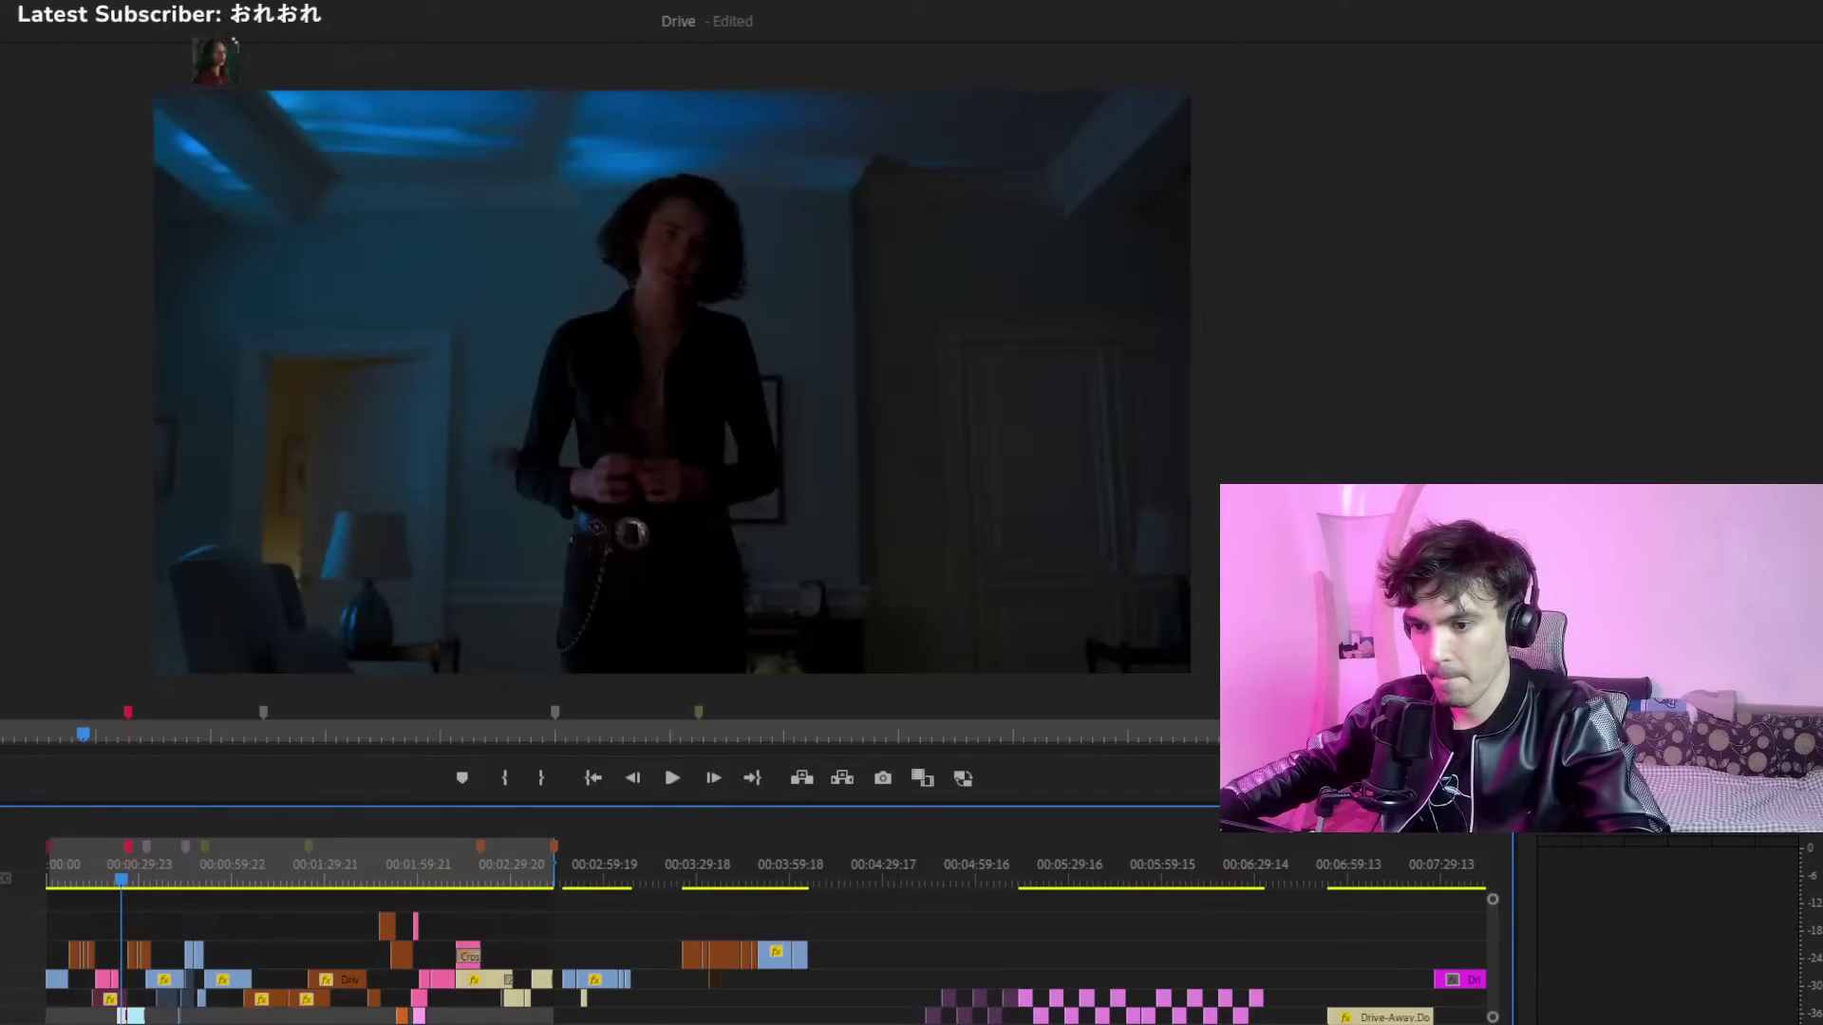
# Play the cut from the first light-blue clip into the newly placed Apples clips at the red marker
pyautogui.press('=')
pyautogui.press('=')
pyautogui.press('=')
pyautogui.press('=')
pyautogui.press('=')
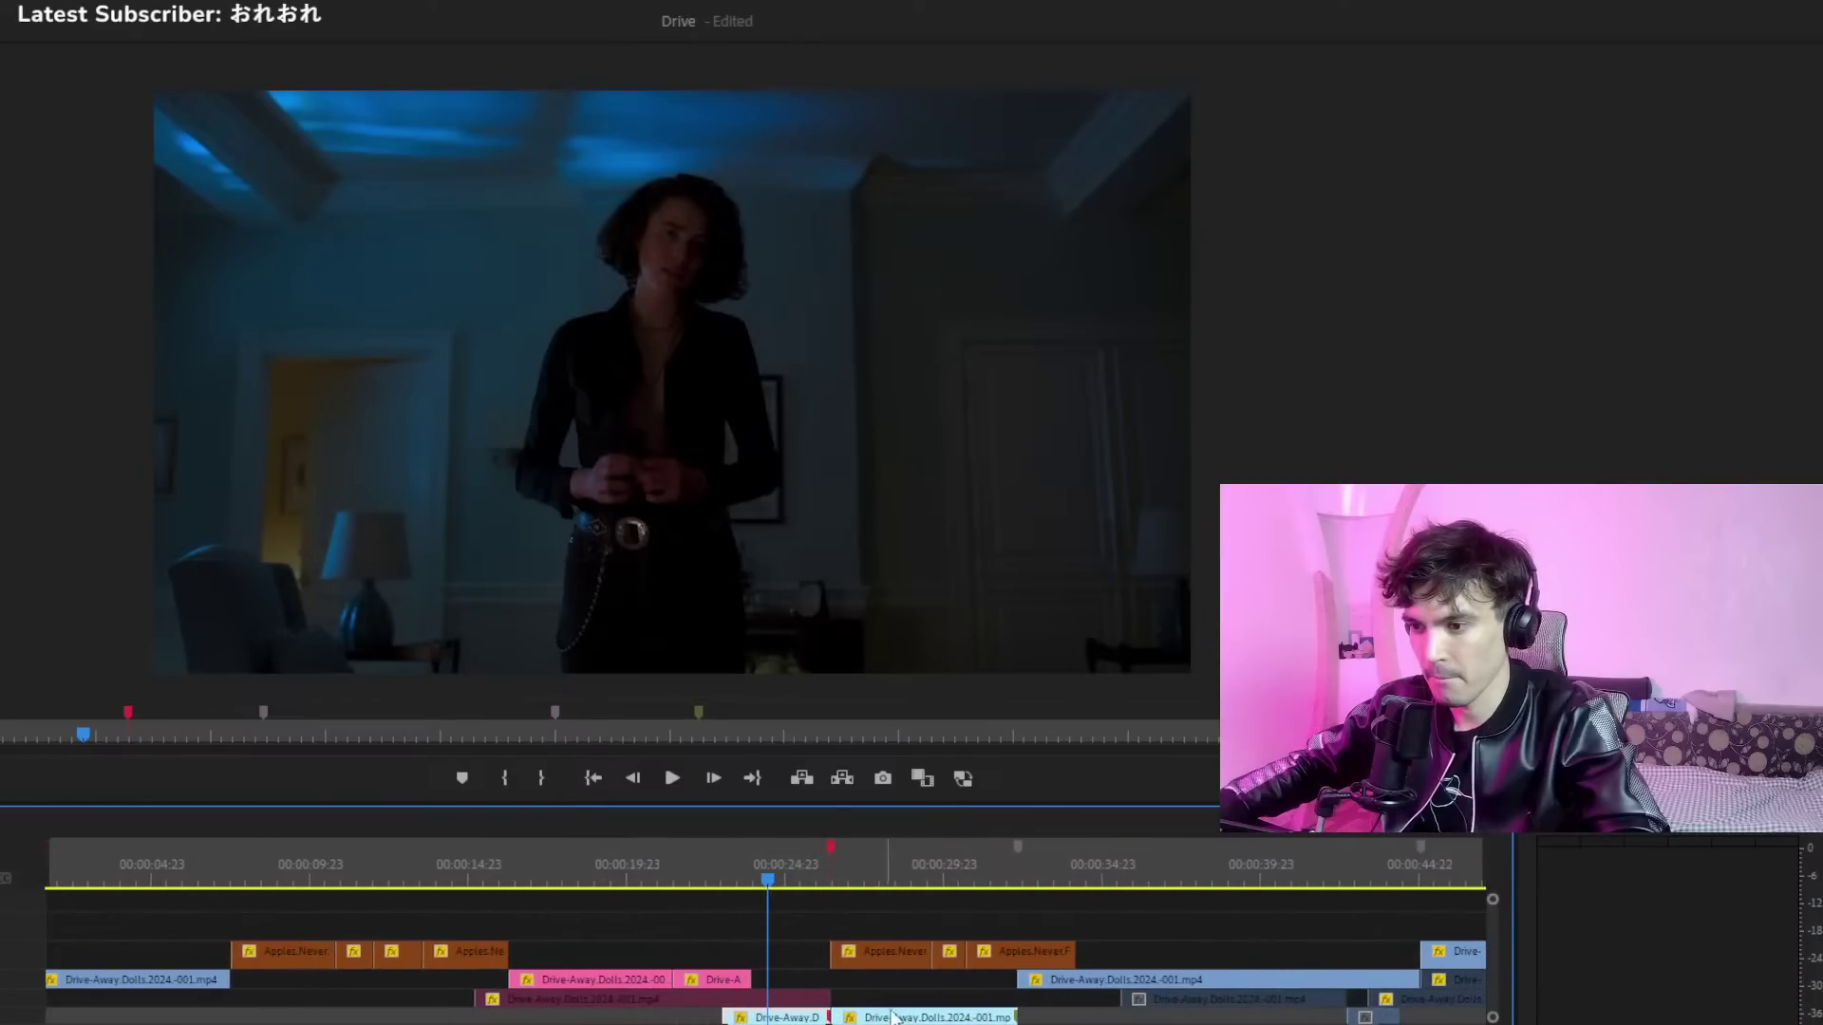
pyautogui.click(811, 867)
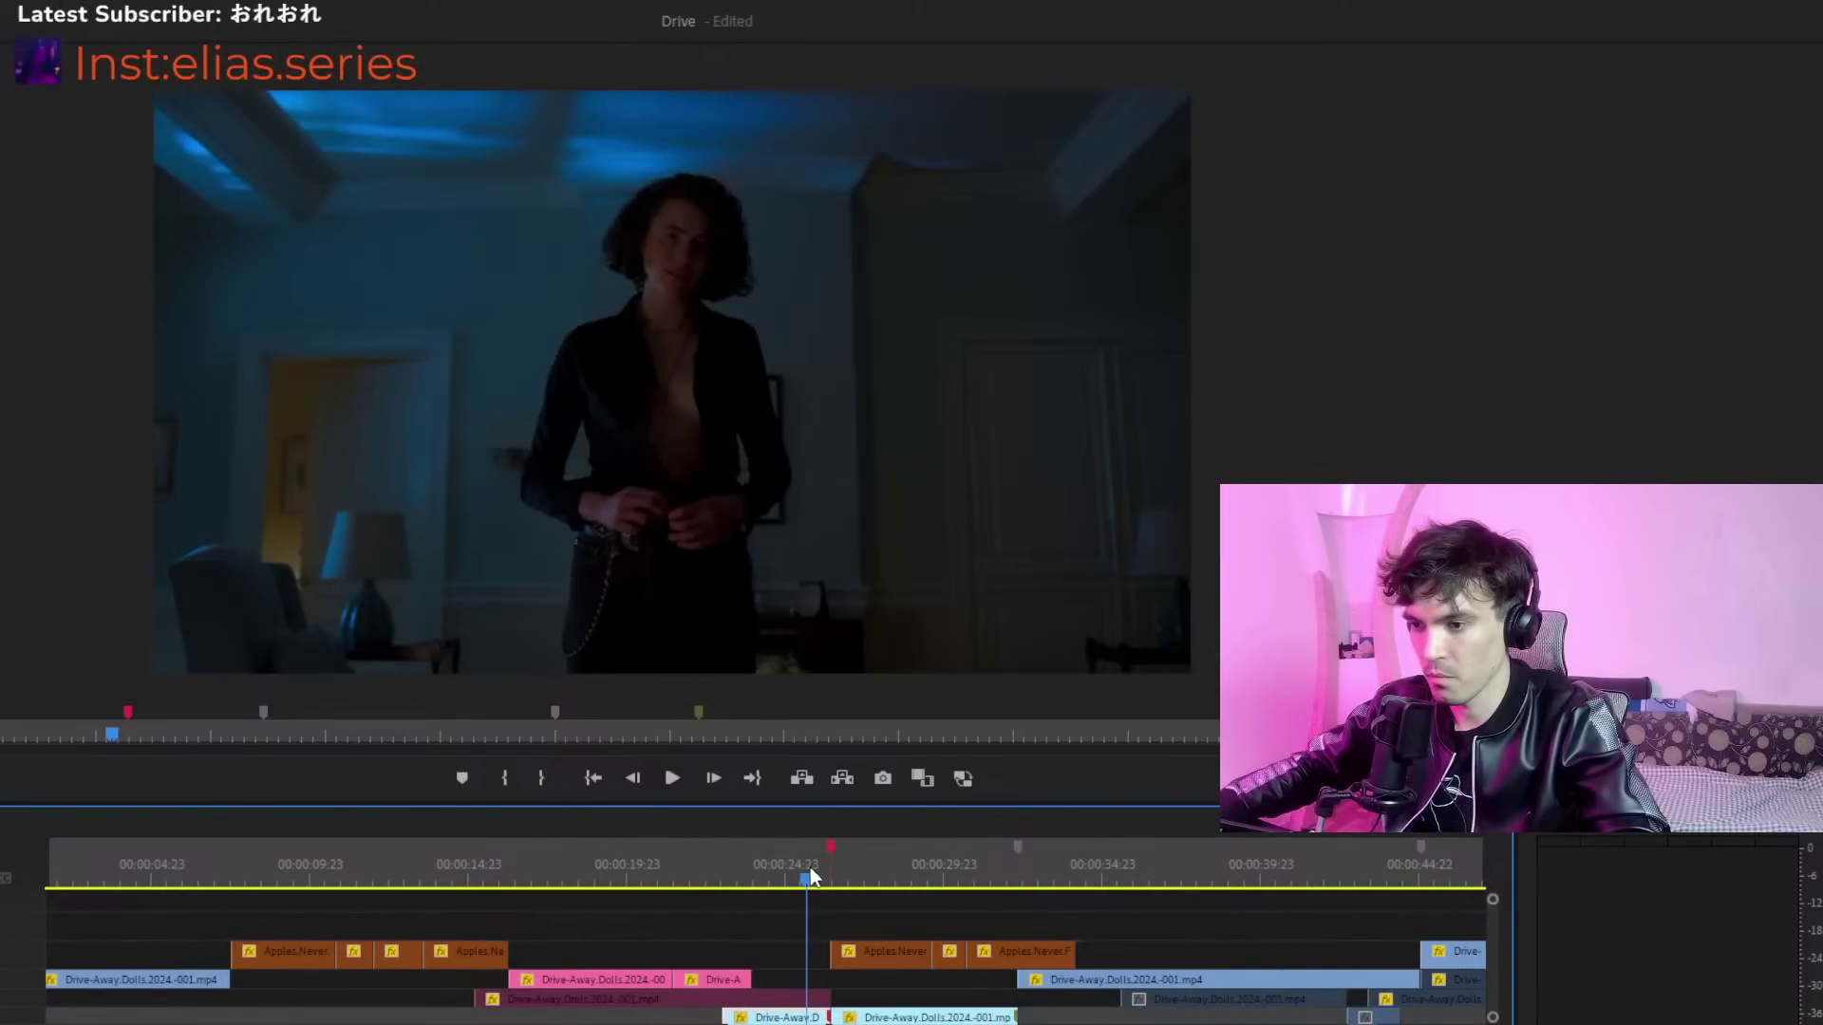
pyautogui.press('space')
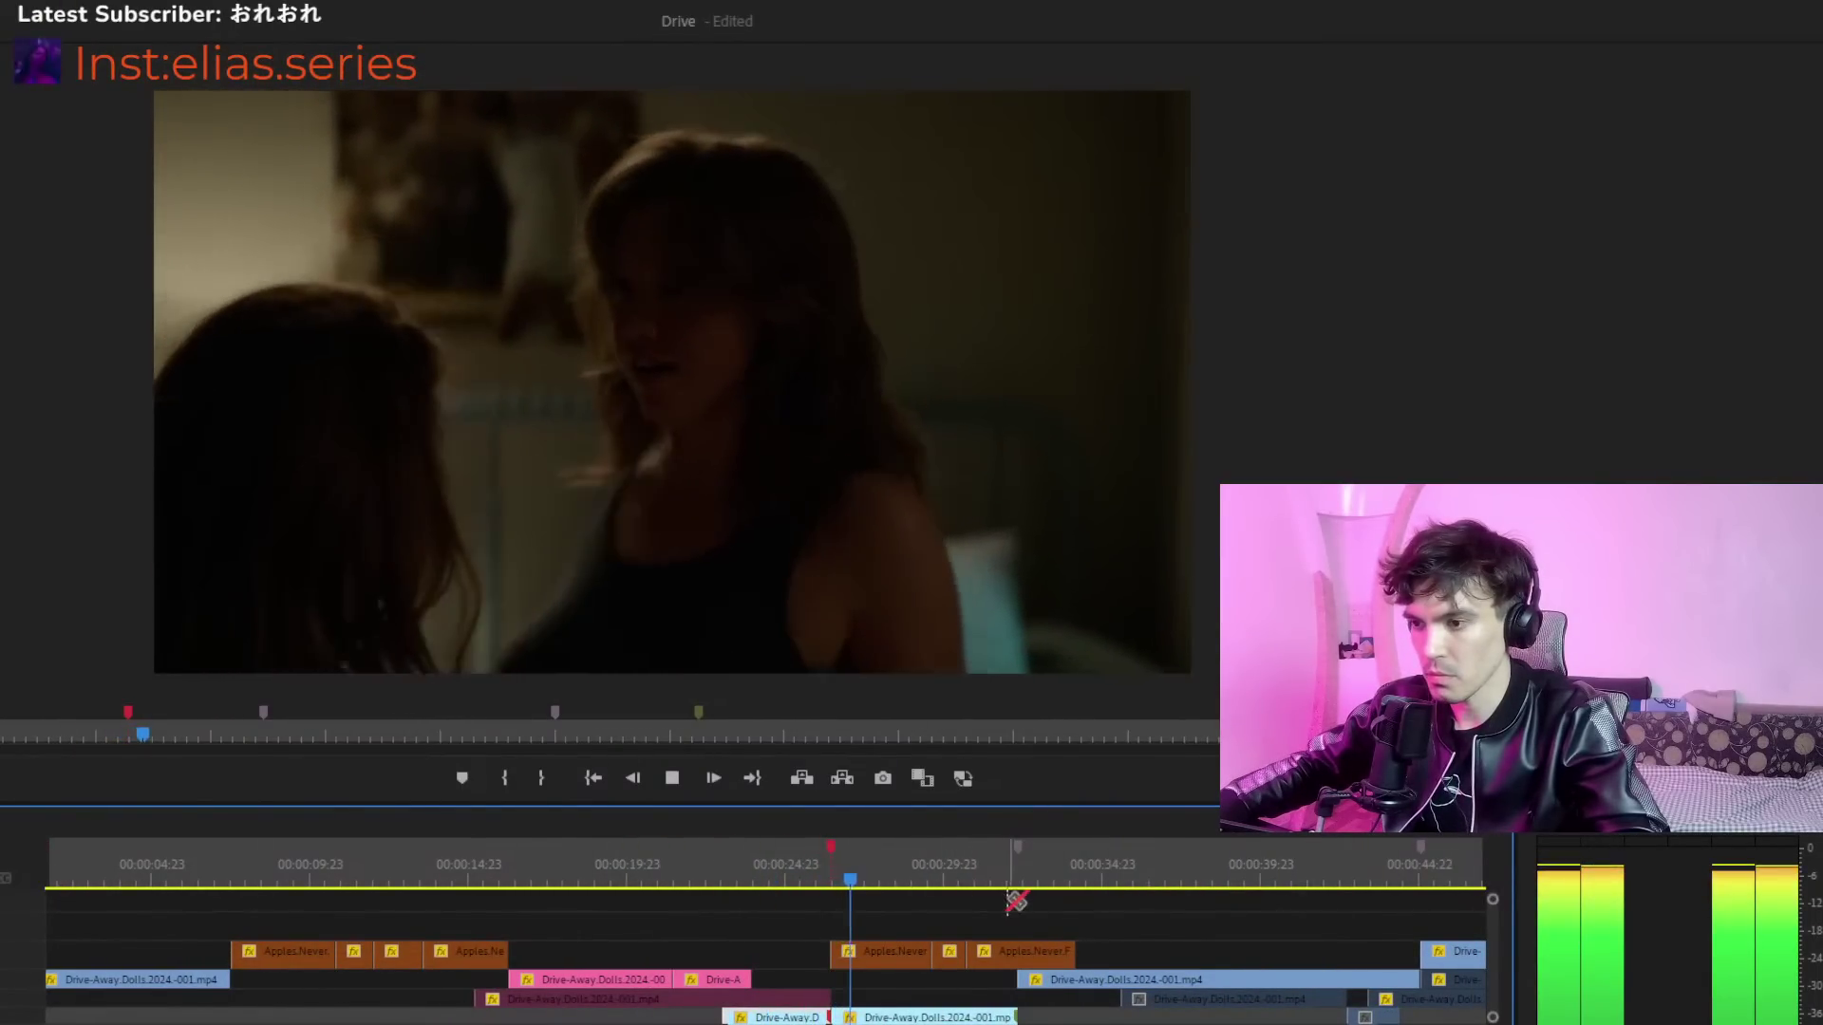
# Select the three Apples clips at the red marker and check frames in the long blue Drive-Away Dolls clip that follows
pyautogui.moveTo(1016, 911); pyautogui.dragTo(874, 957)
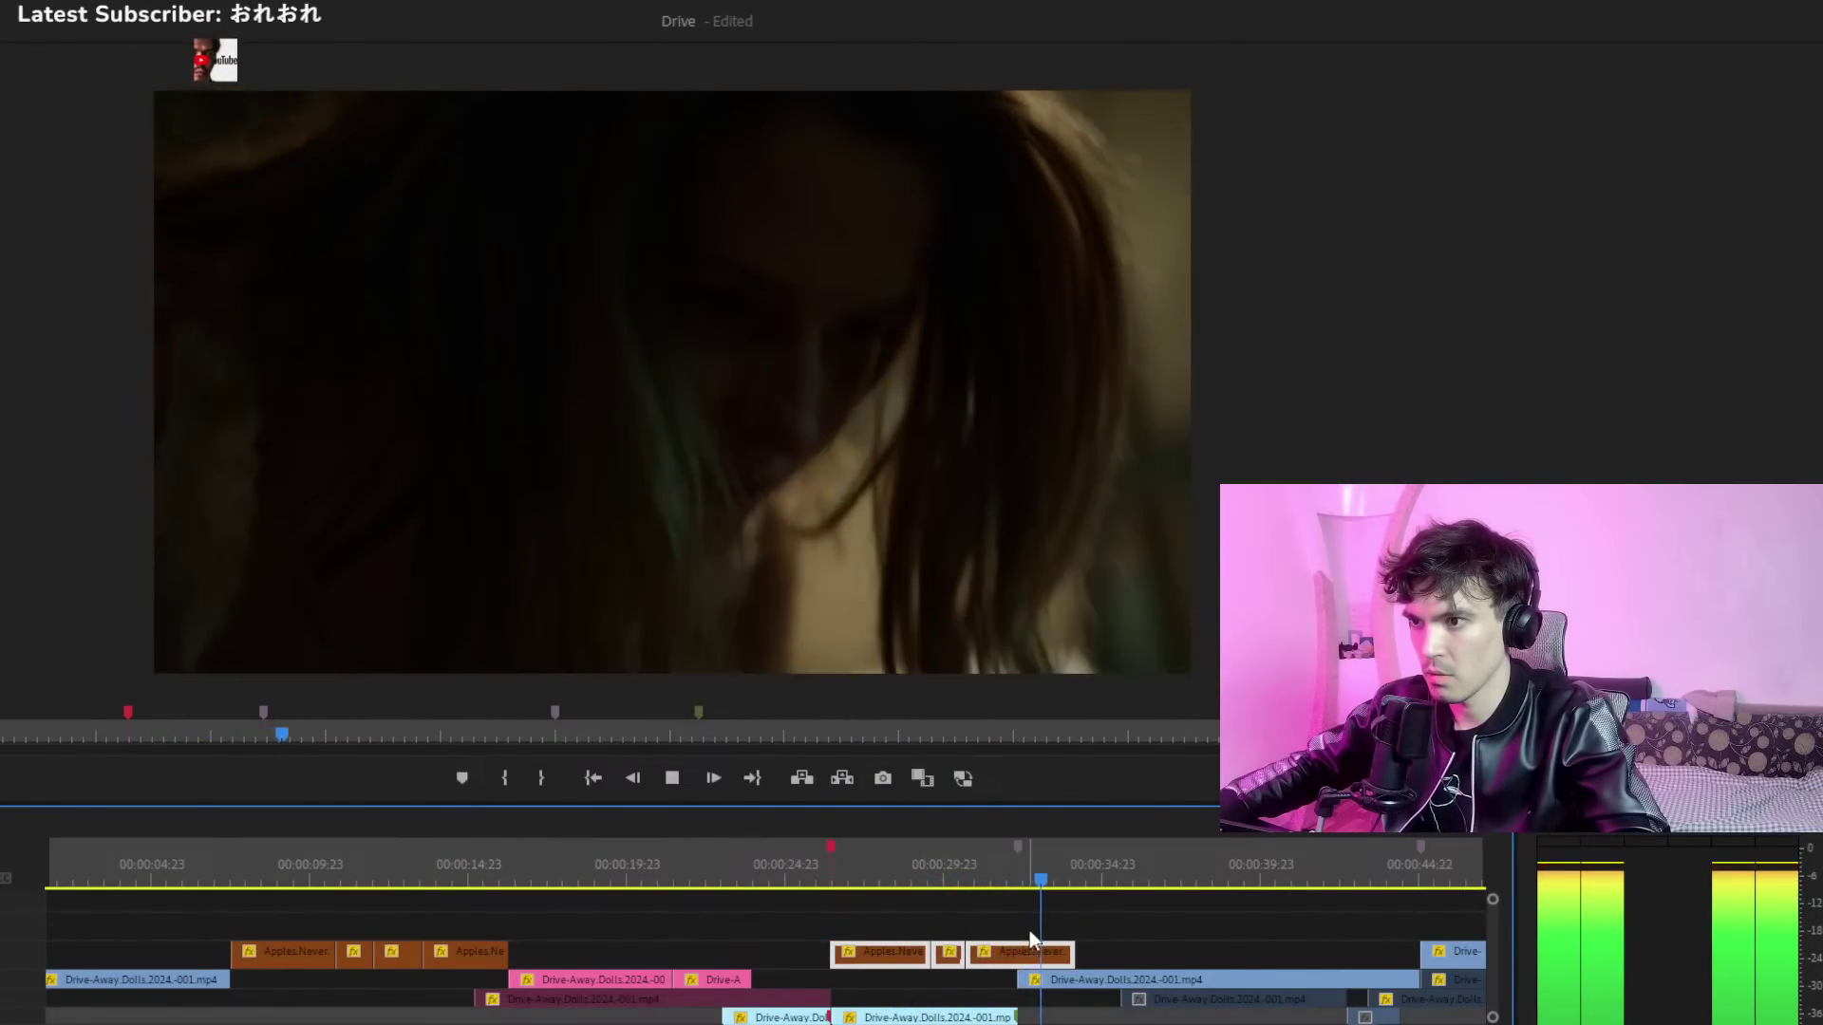
pyautogui.press('space')
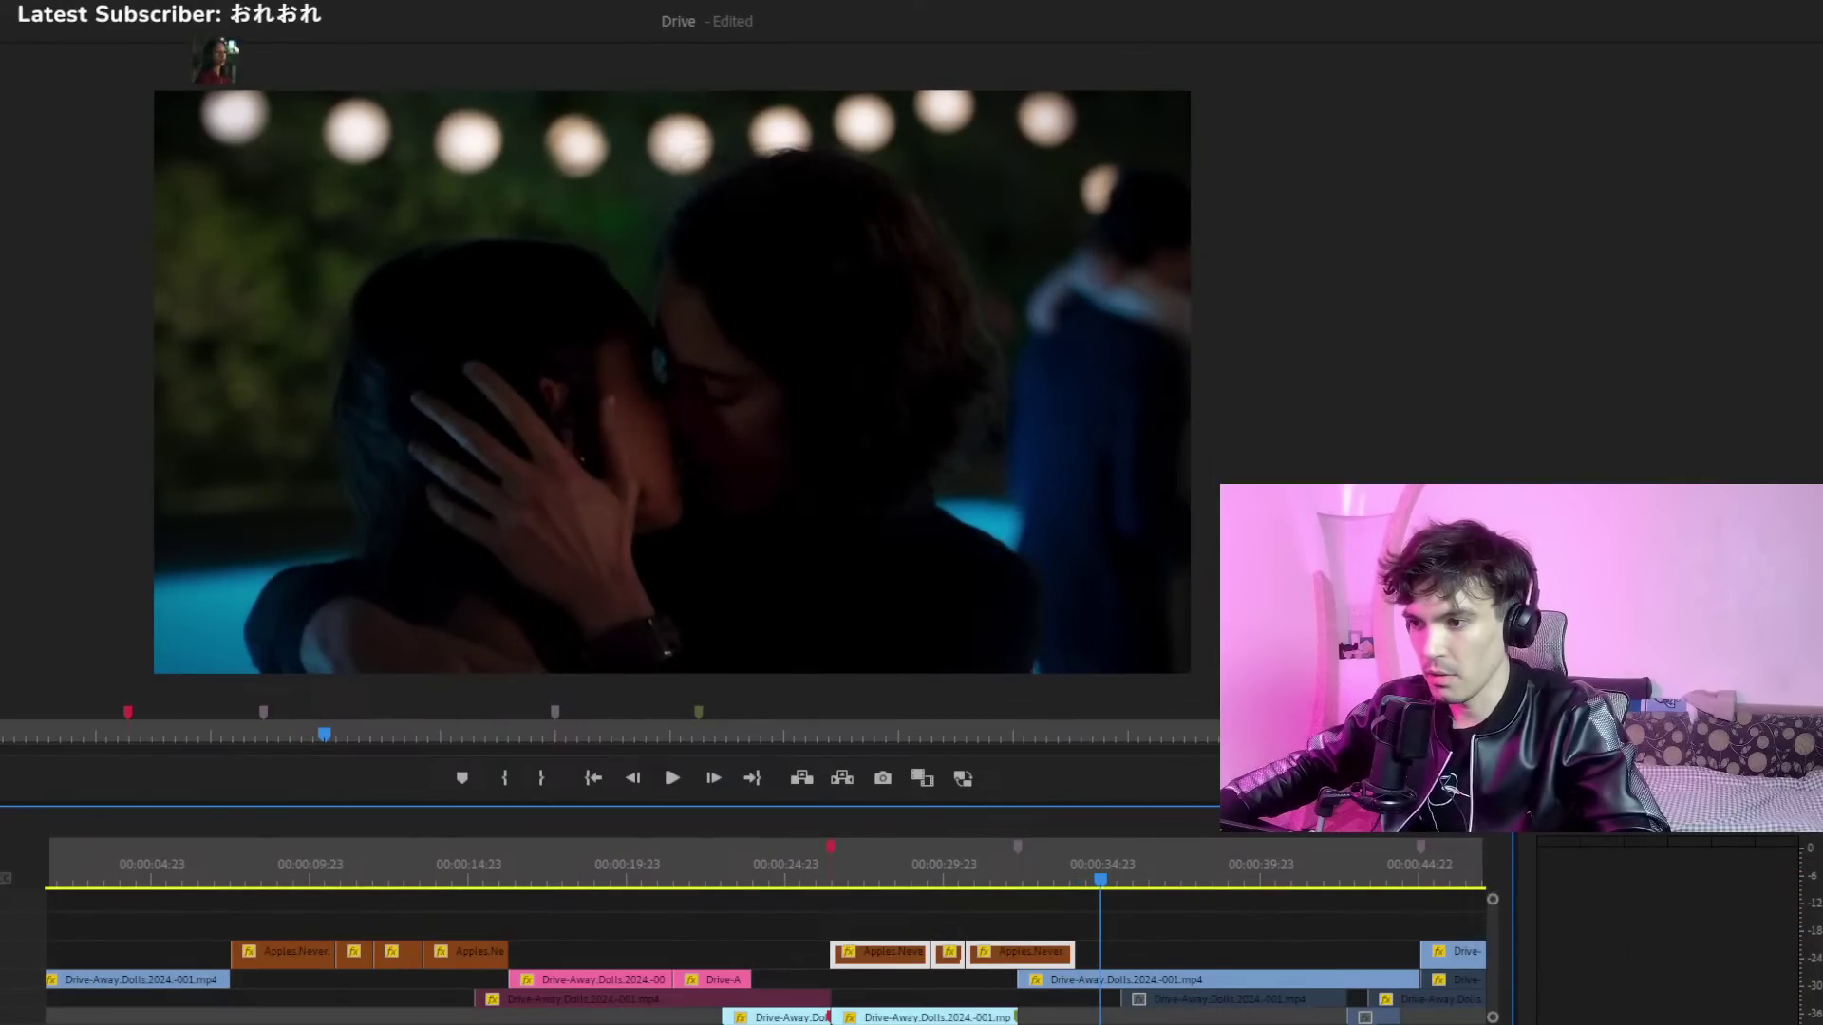
pyautogui.press('=')
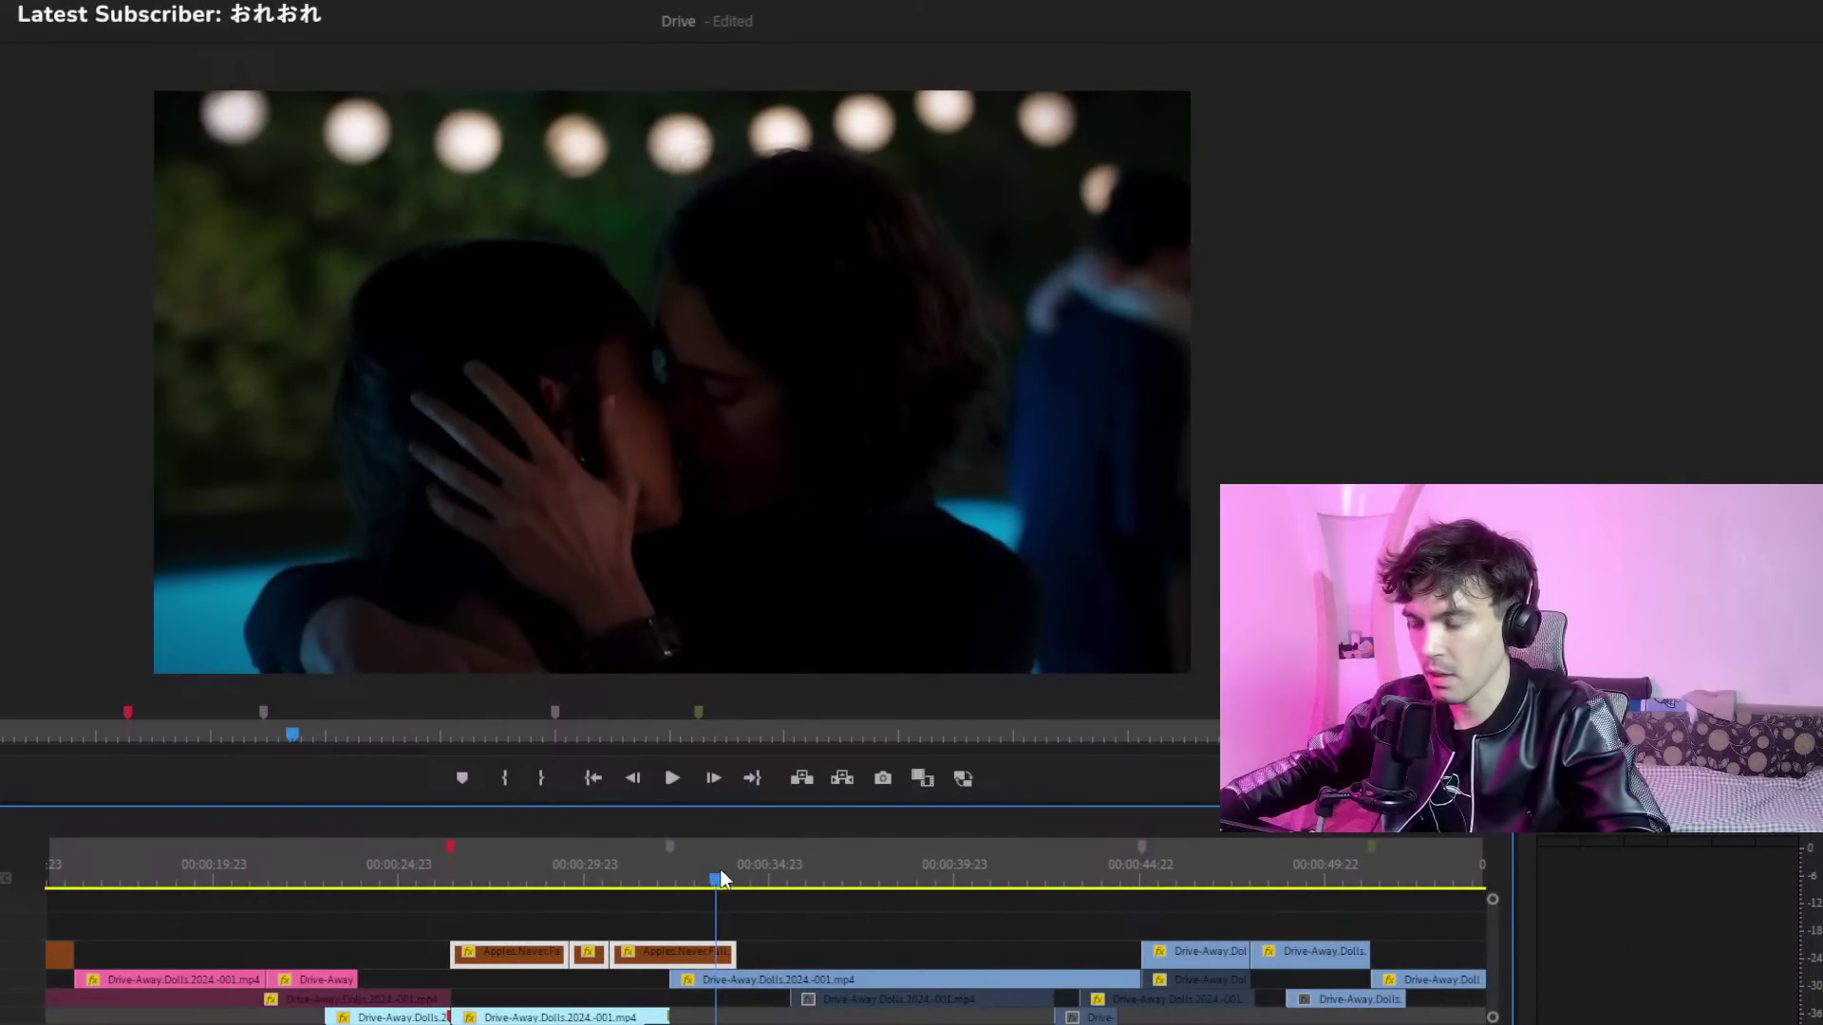
pyautogui.click(822, 879)
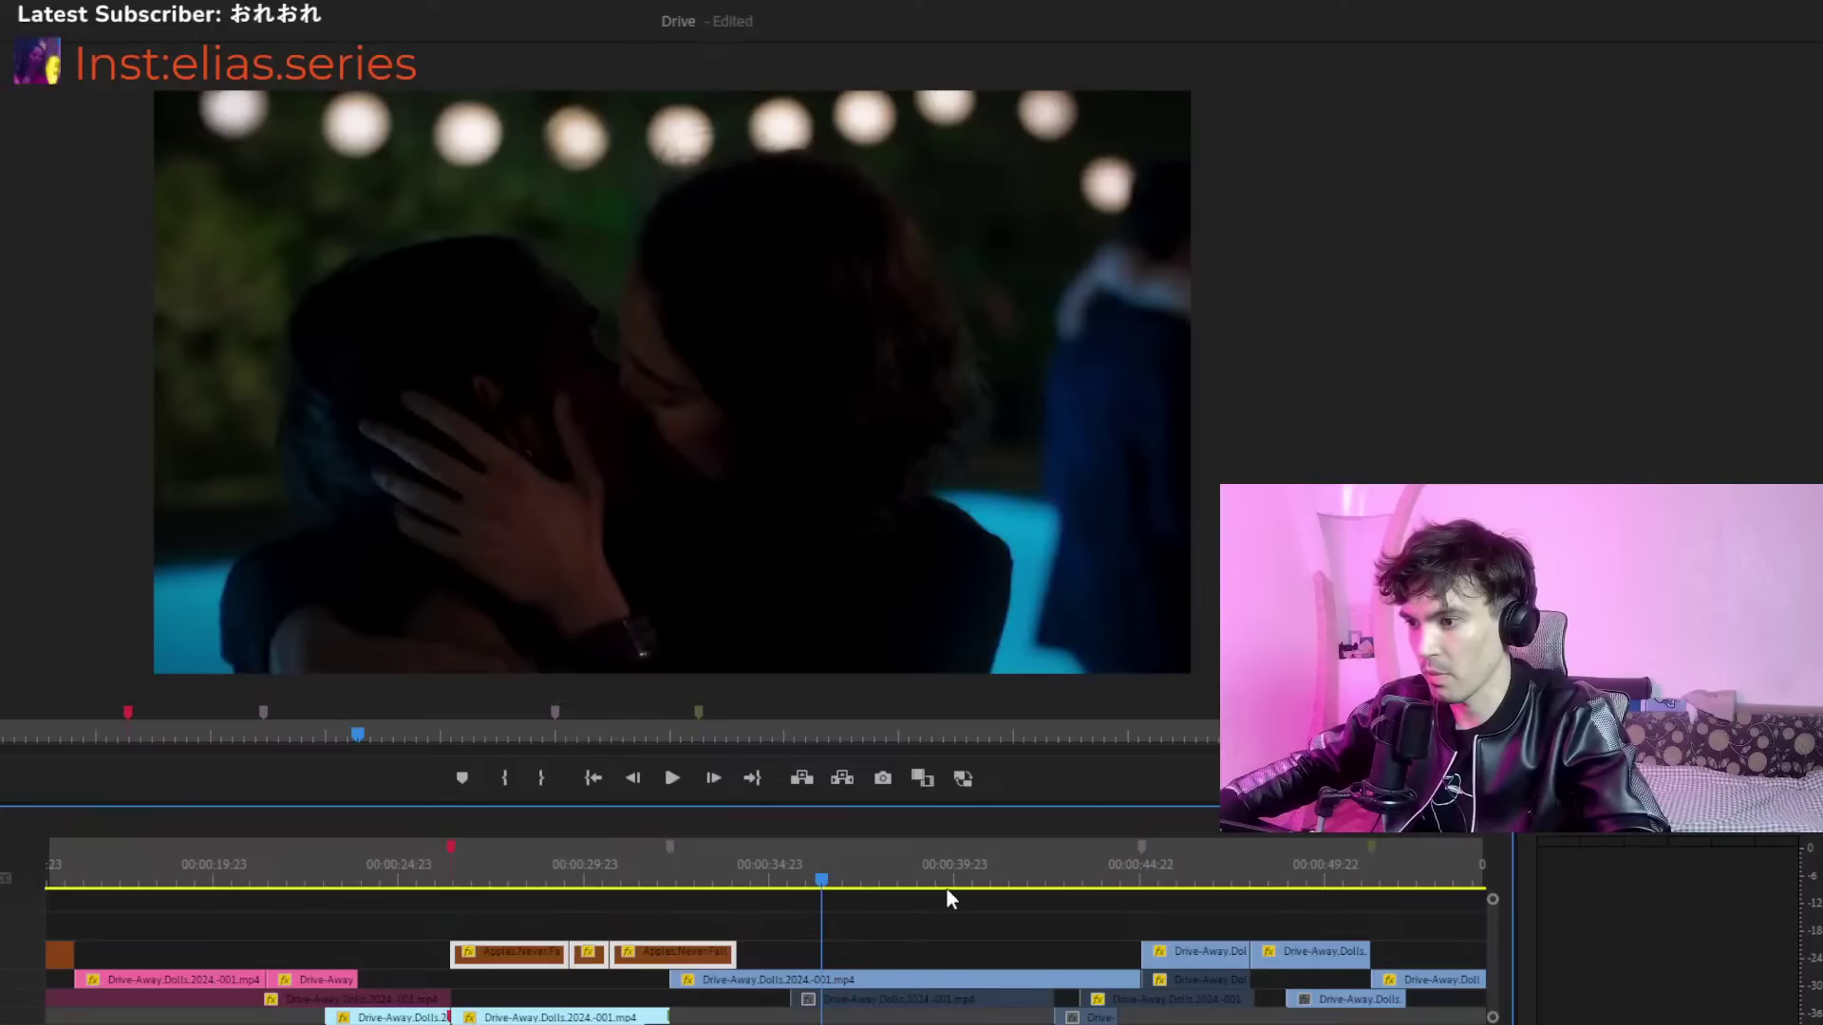
pyautogui.click(850, 874)
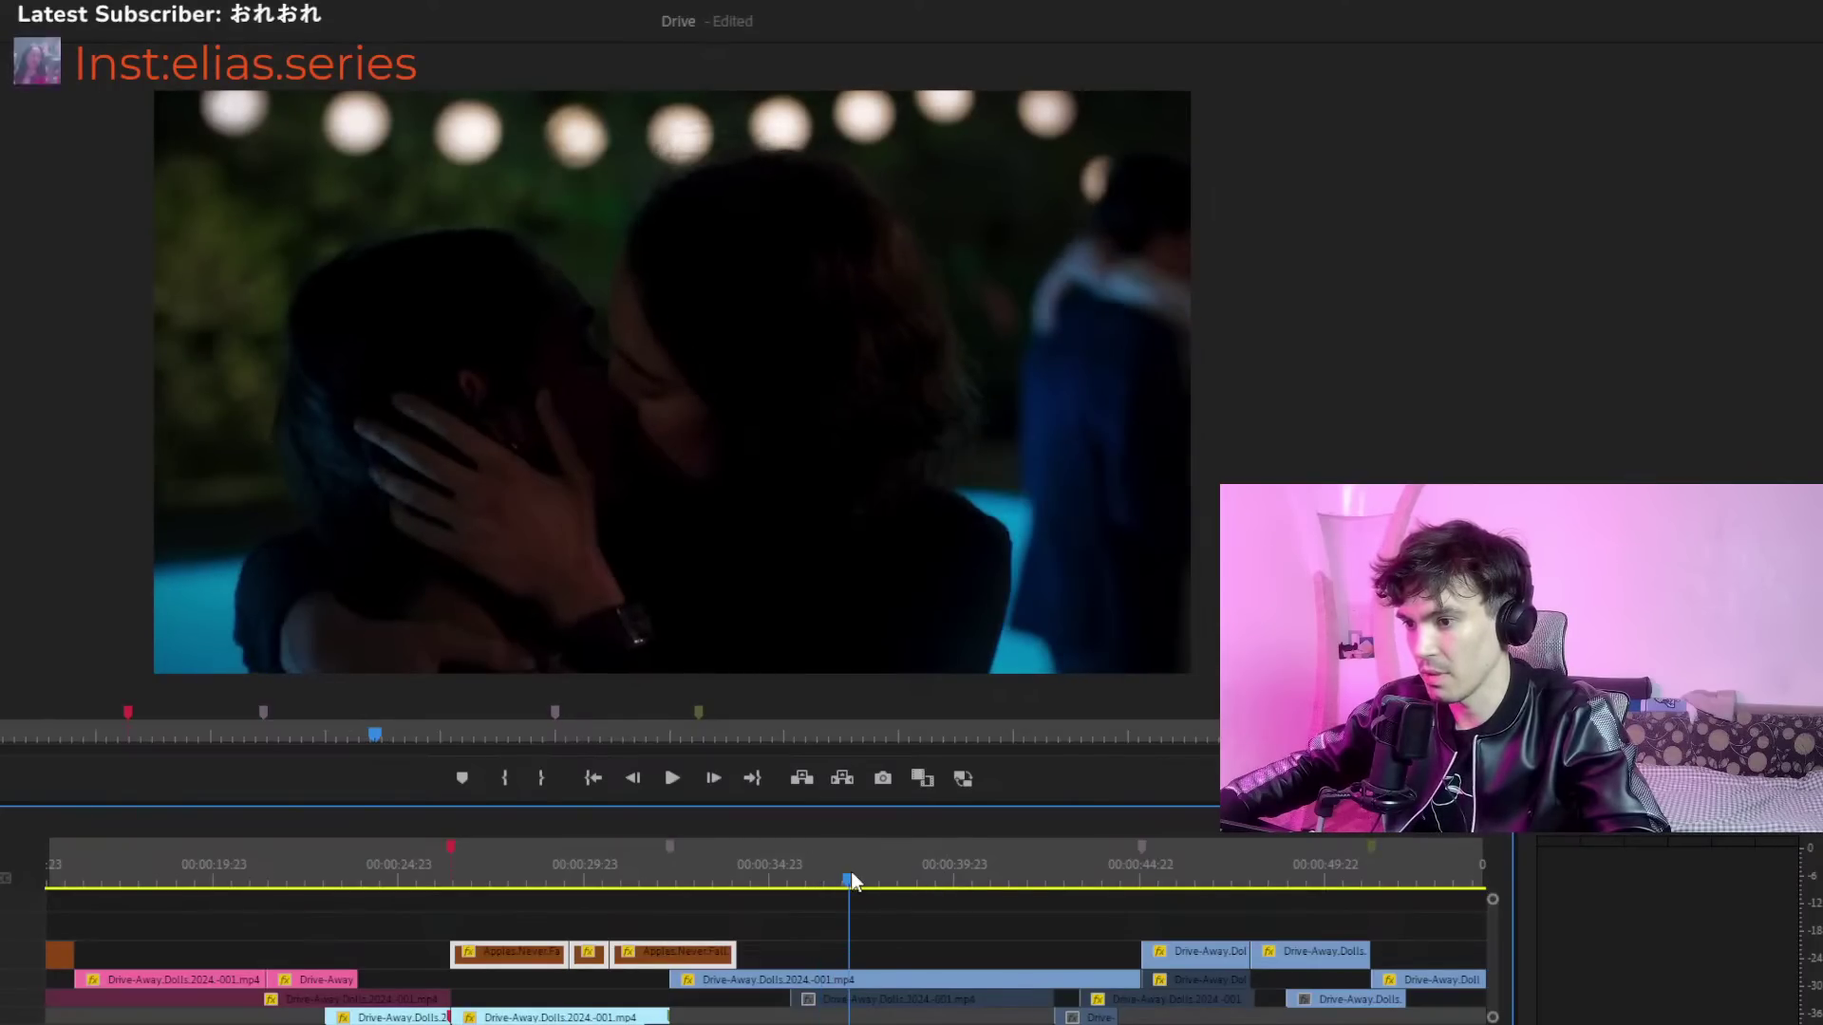
# Check the frames at both ends of the long blue Drive-Away Dolls clip and move the three Apples clips to its starting marker
pyautogui.click(672, 850)
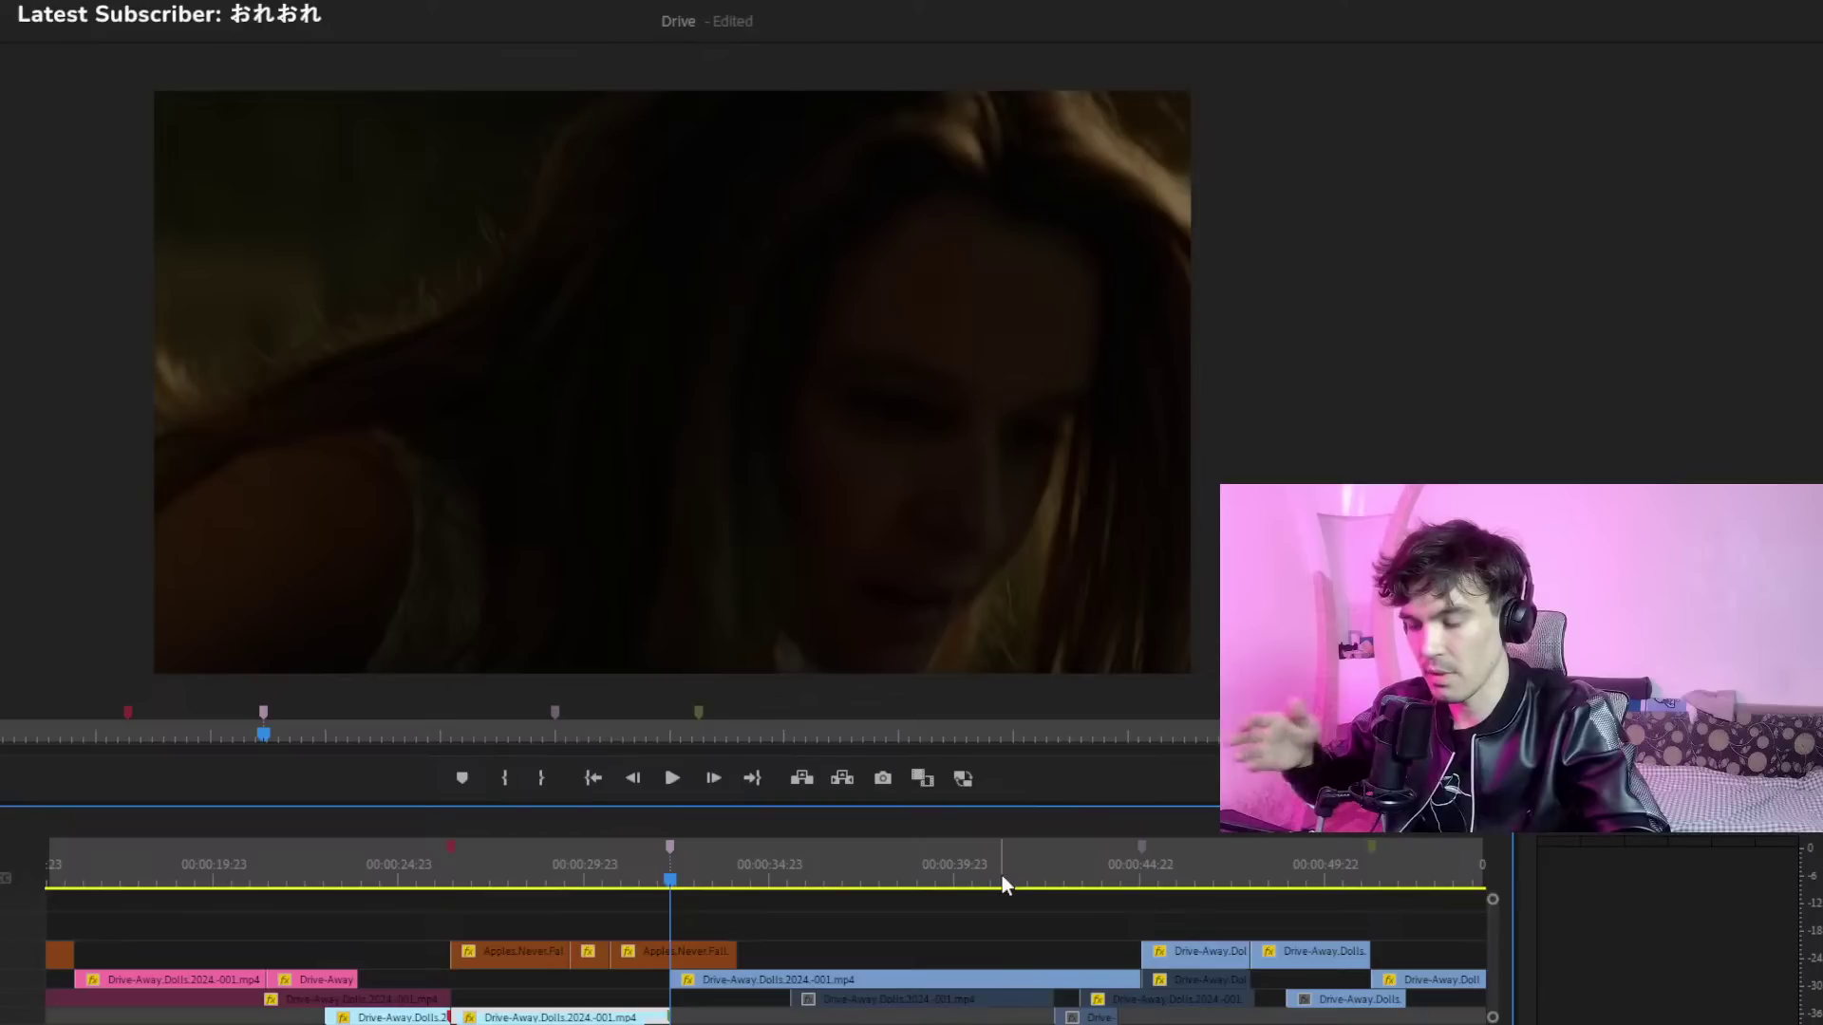
pyautogui.click(1132, 884)
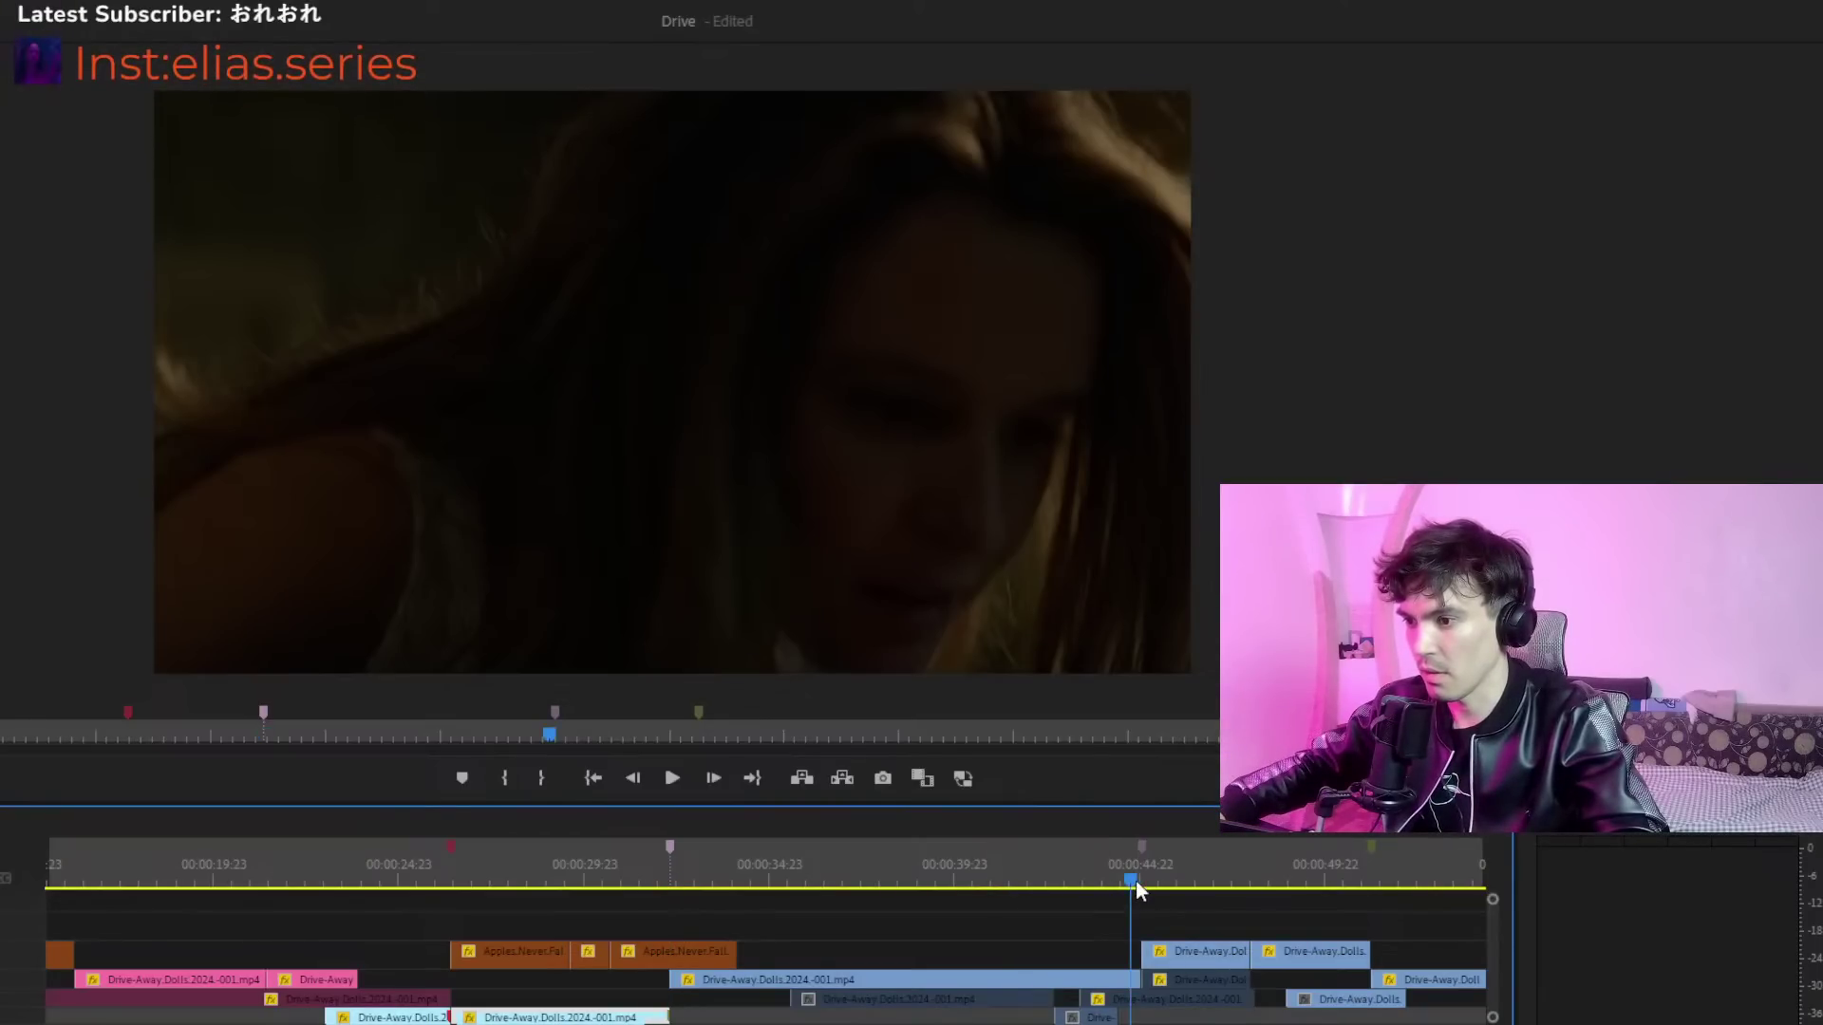
pyautogui.click(1136, 883)
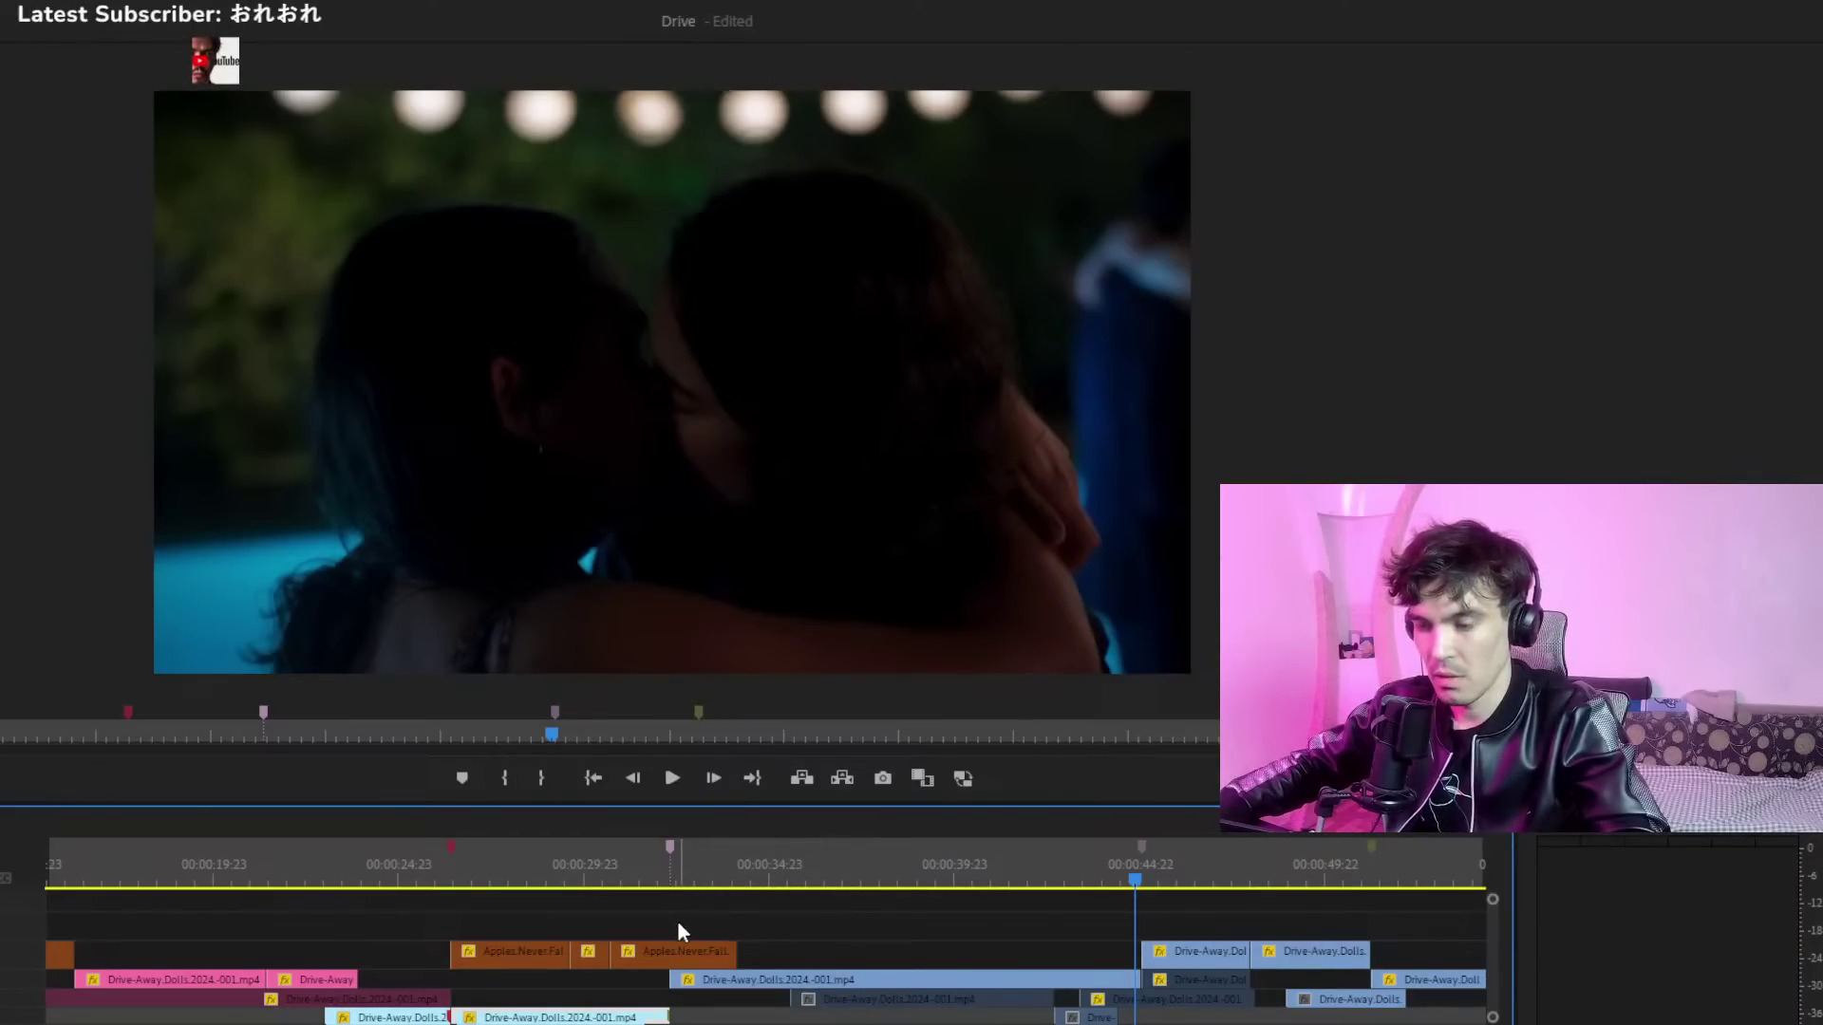
pyautogui.moveTo(676, 920); pyautogui.dragTo(715, 949)
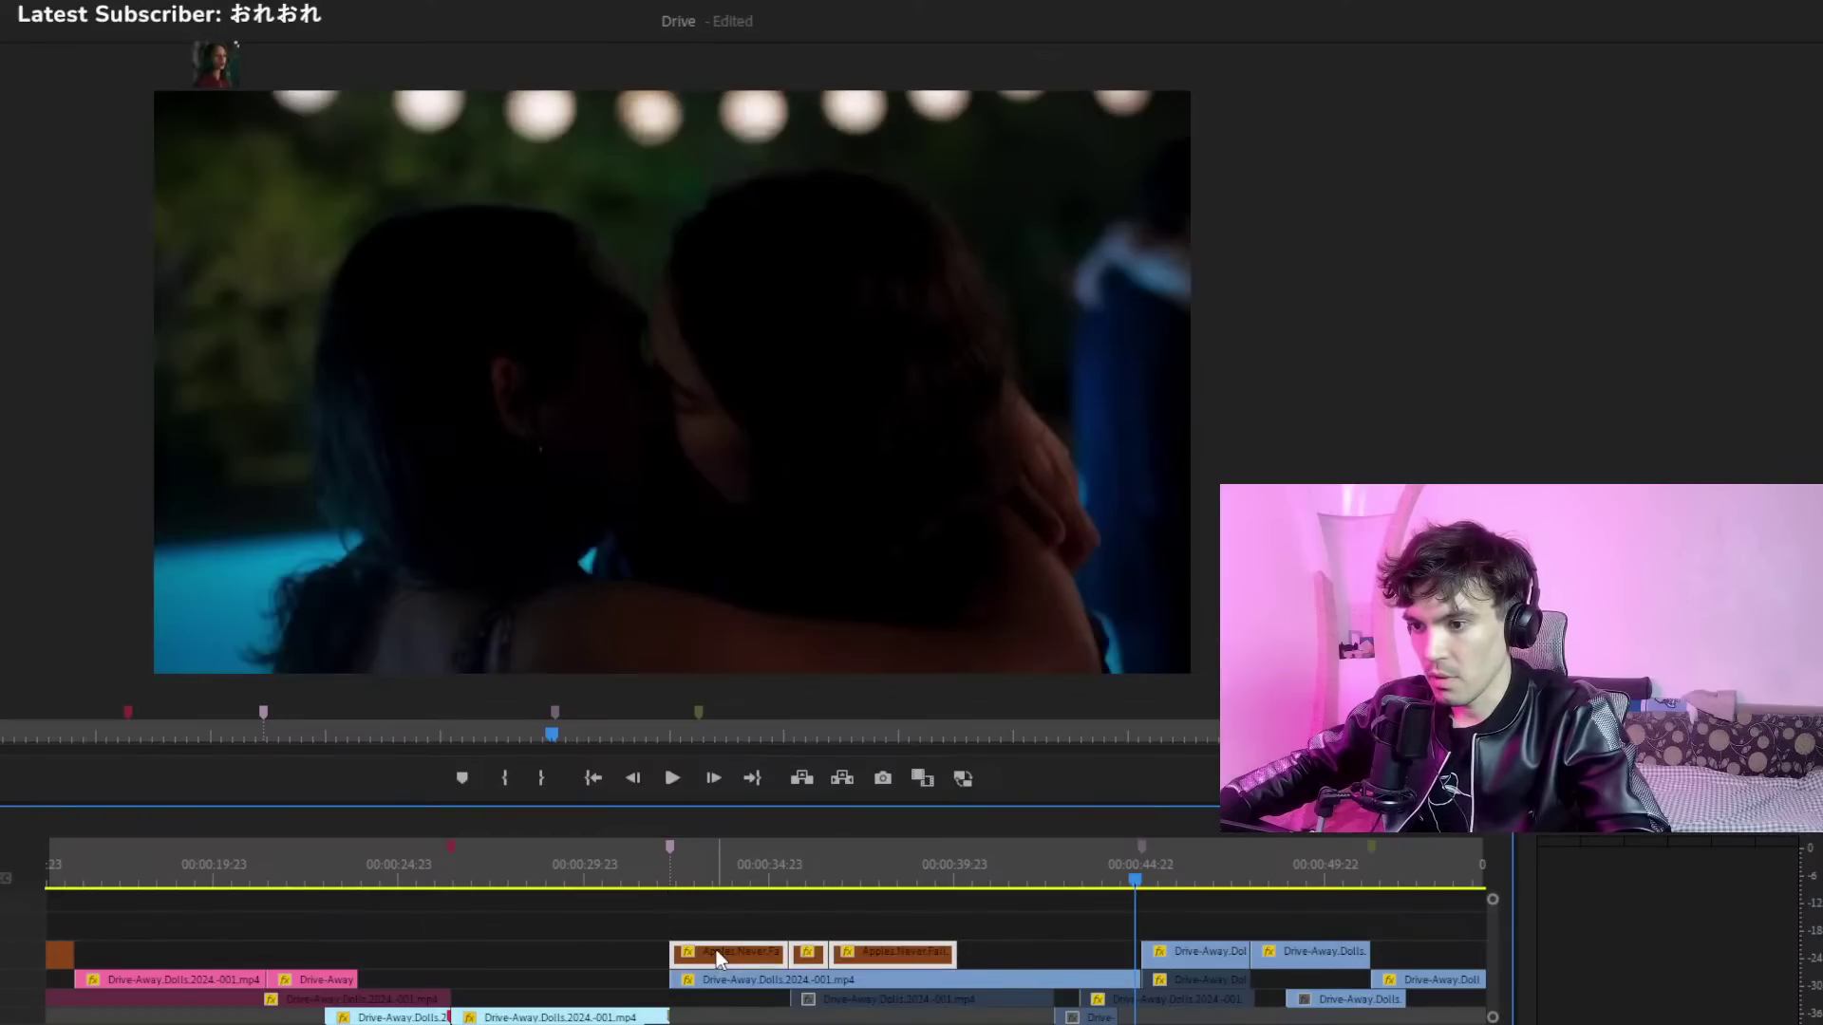
# Play the cut into the repositioned Apples clips and the transition from the last of them back to the blue Drive-Away Dolls clip
pyautogui.moveTo(640, 872)
pyautogui.mouseDown()
pyautogui.moveTo(681, 879)
pyautogui.moveTo(661, 875)
pyautogui.mouseUp()
pyautogui.press('space')
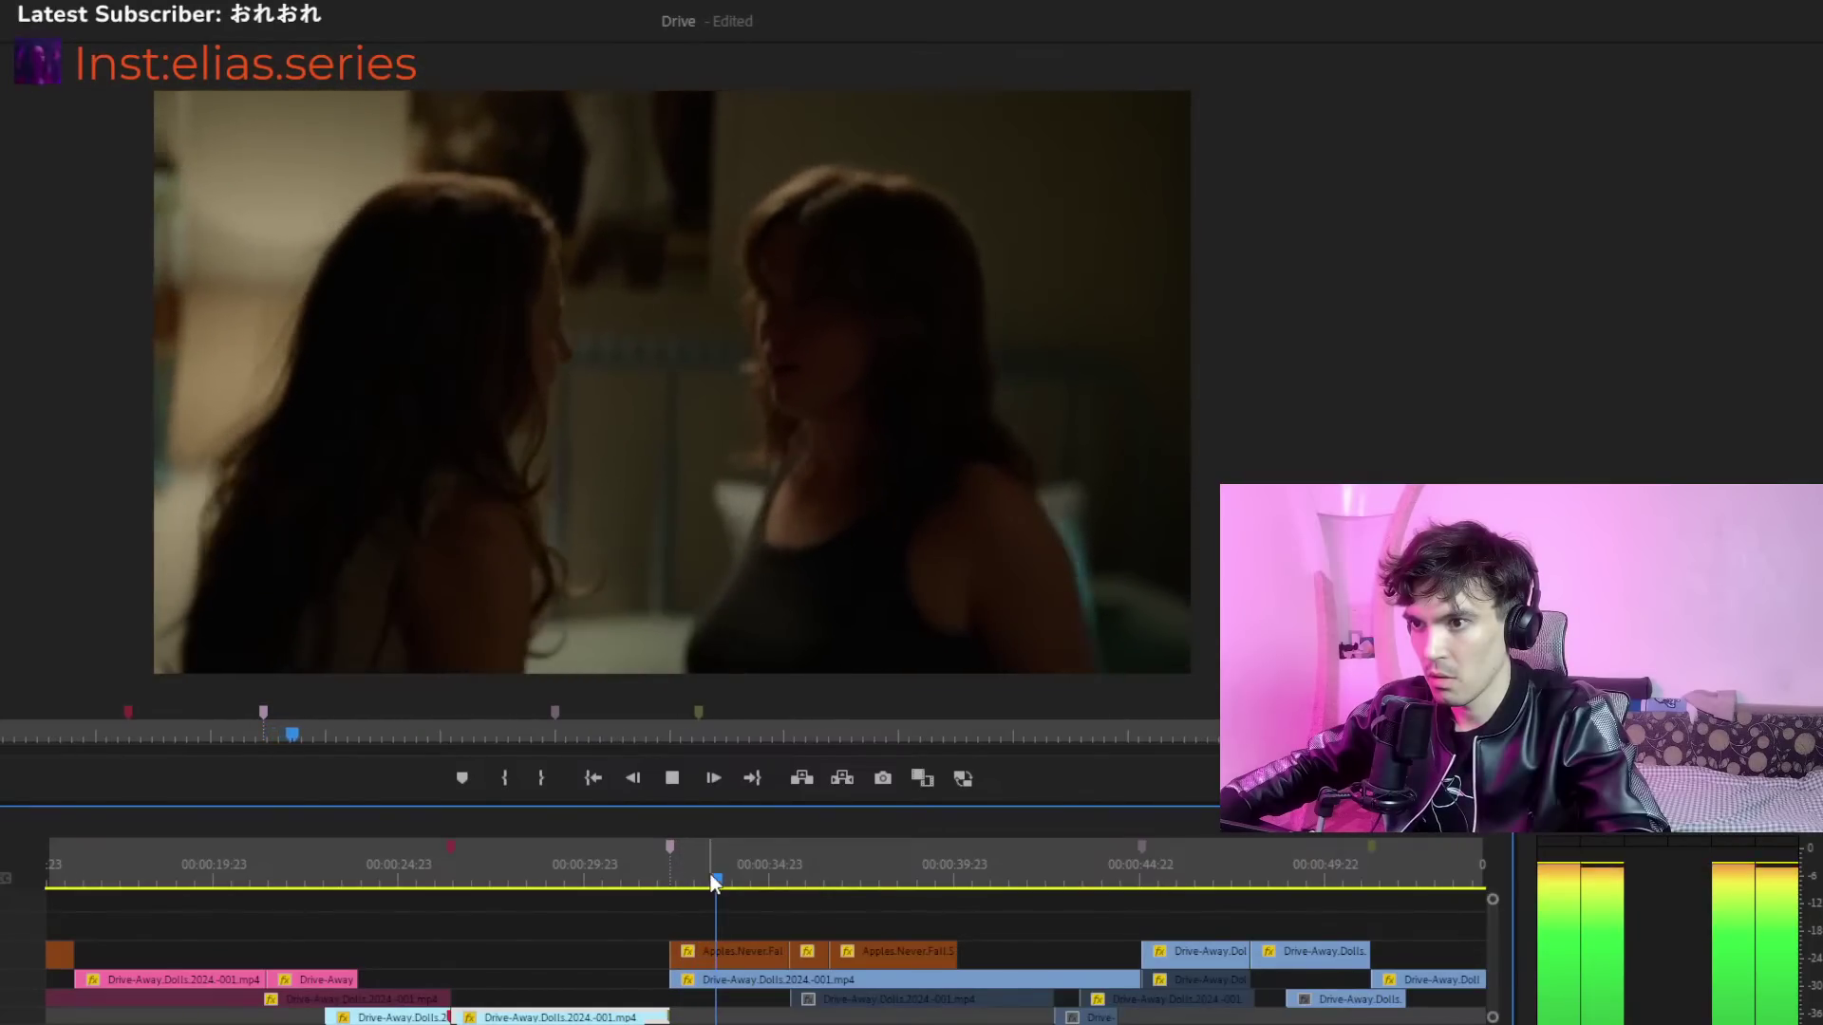
pyautogui.press('space')
pyautogui.click(850, 875)
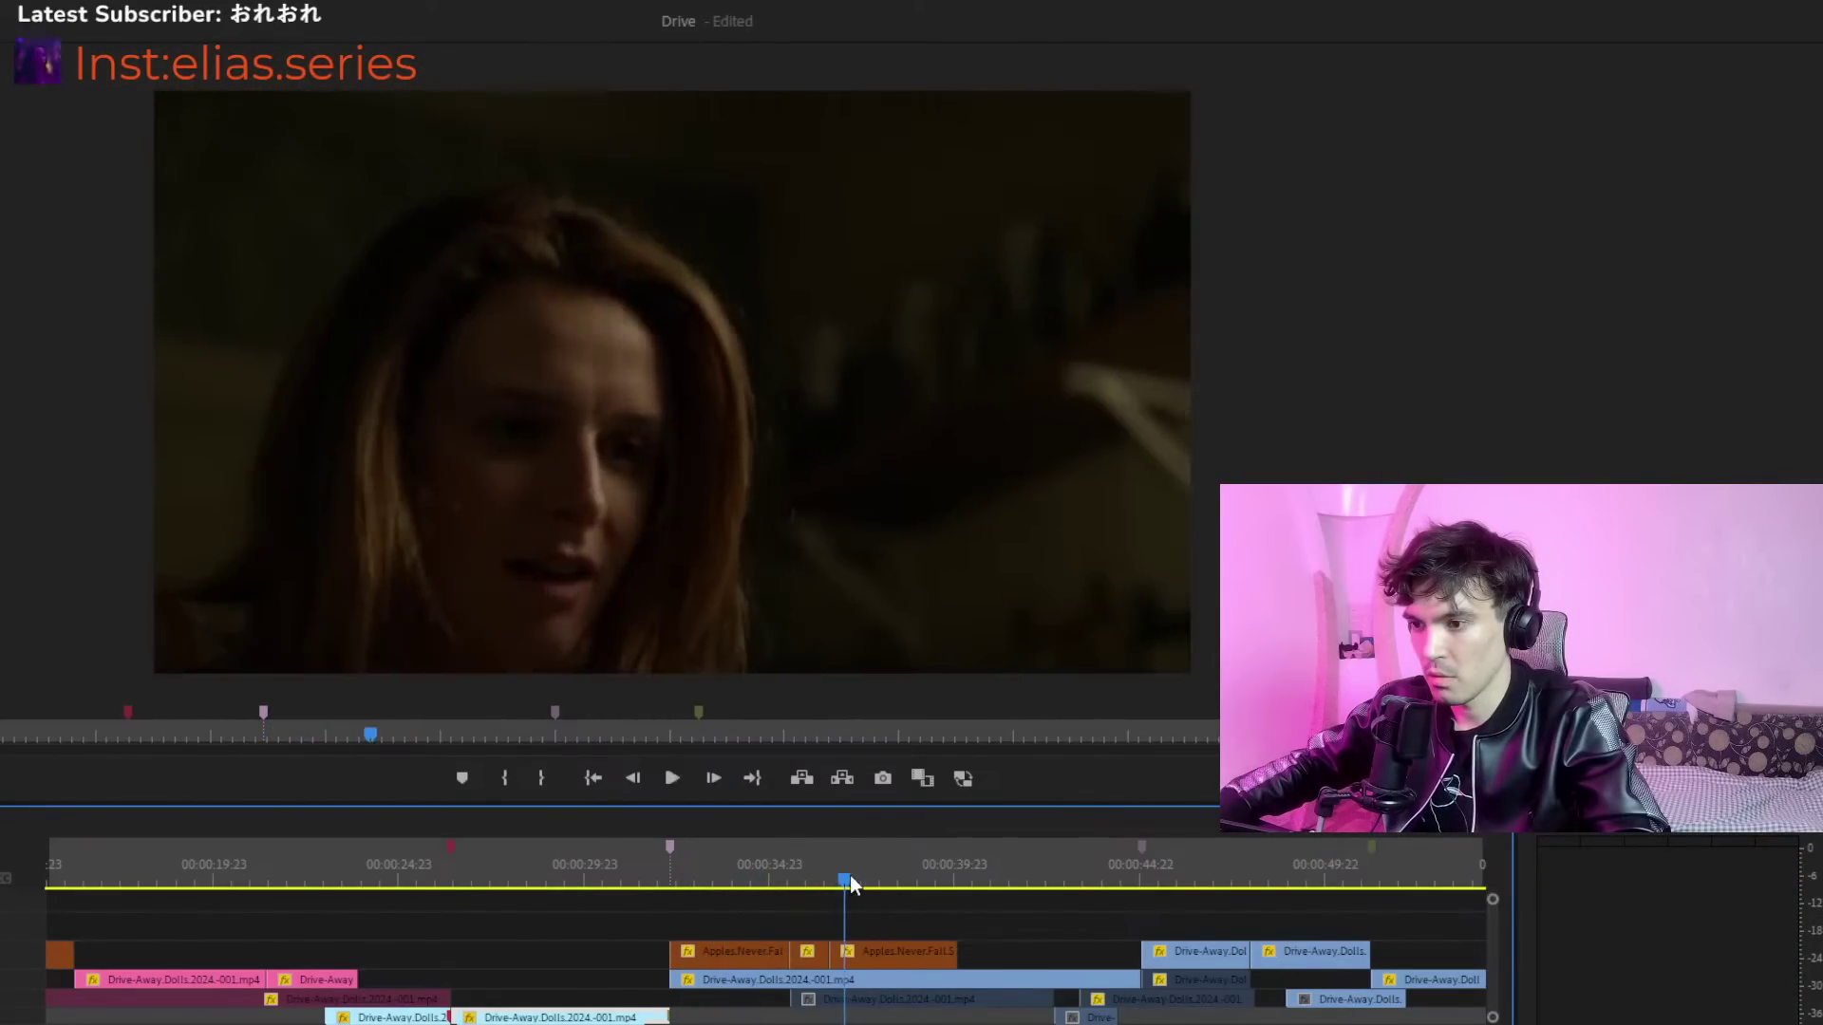
pyautogui.press('space')
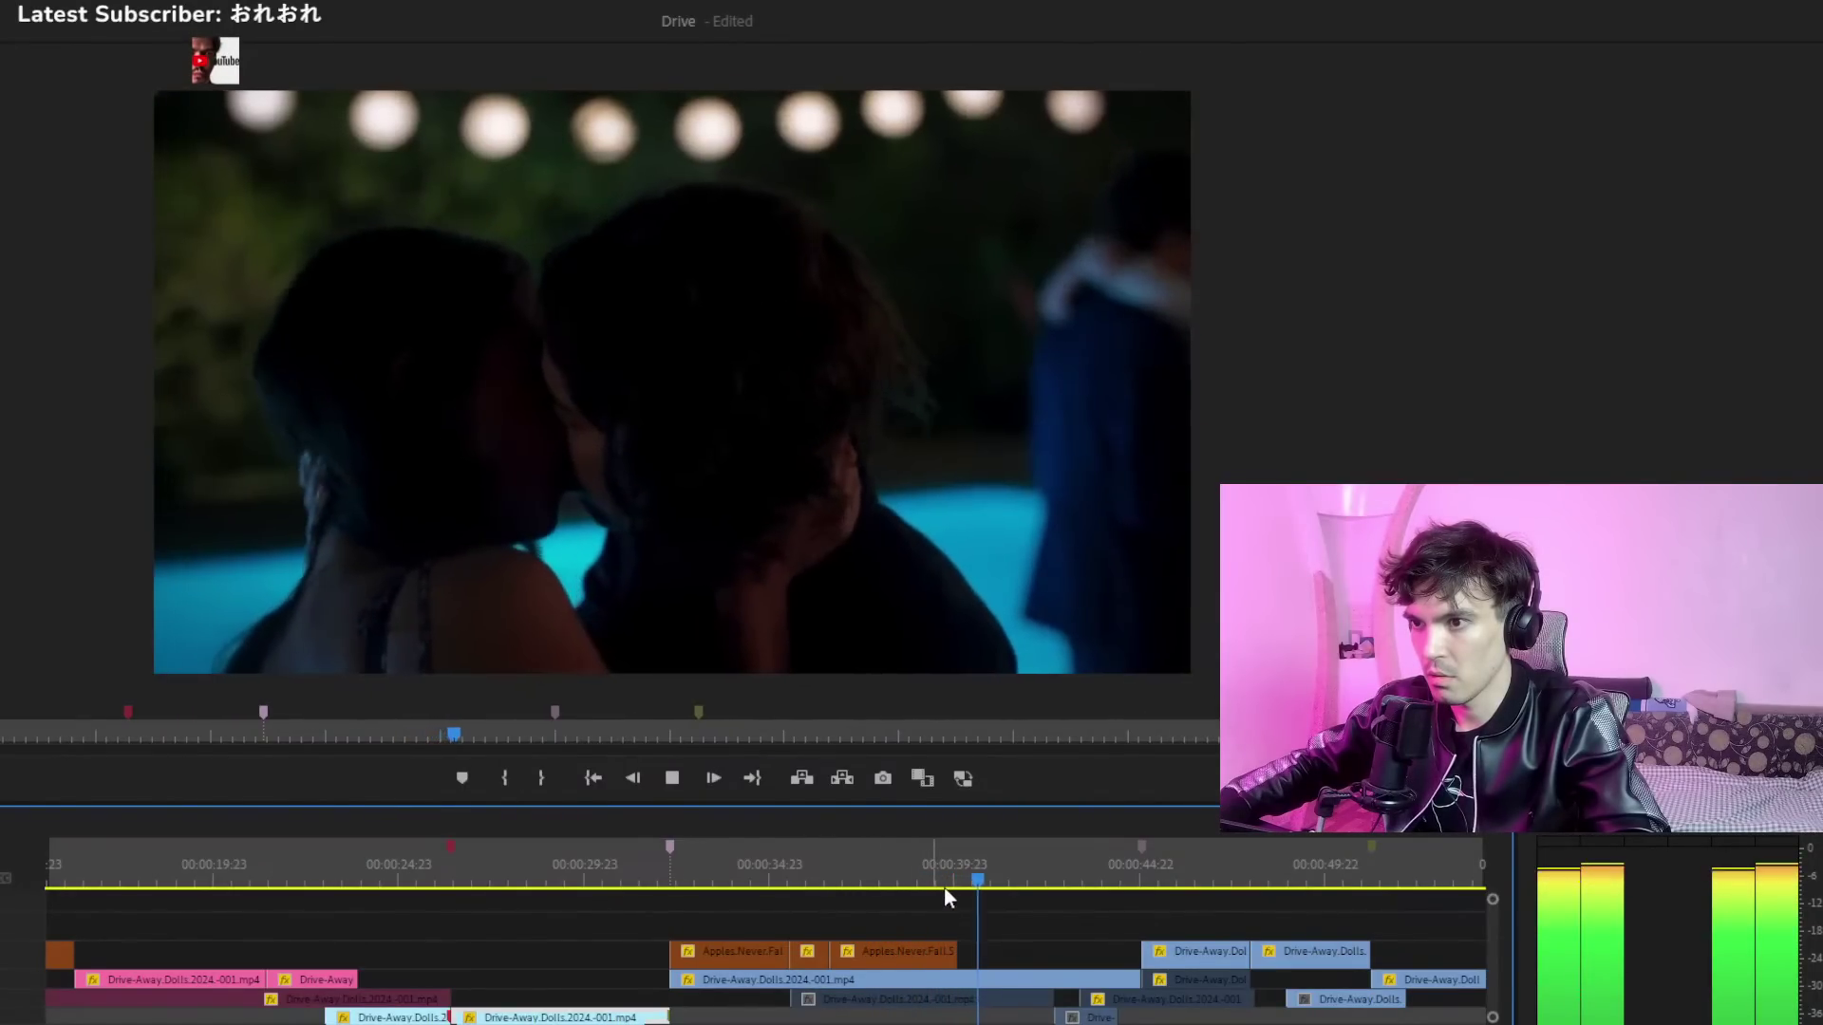
pyautogui.press('space')
# Disable the long blue Drive-Away Dolls clip beneath the three Apples clips
pyautogui.click(964, 981)
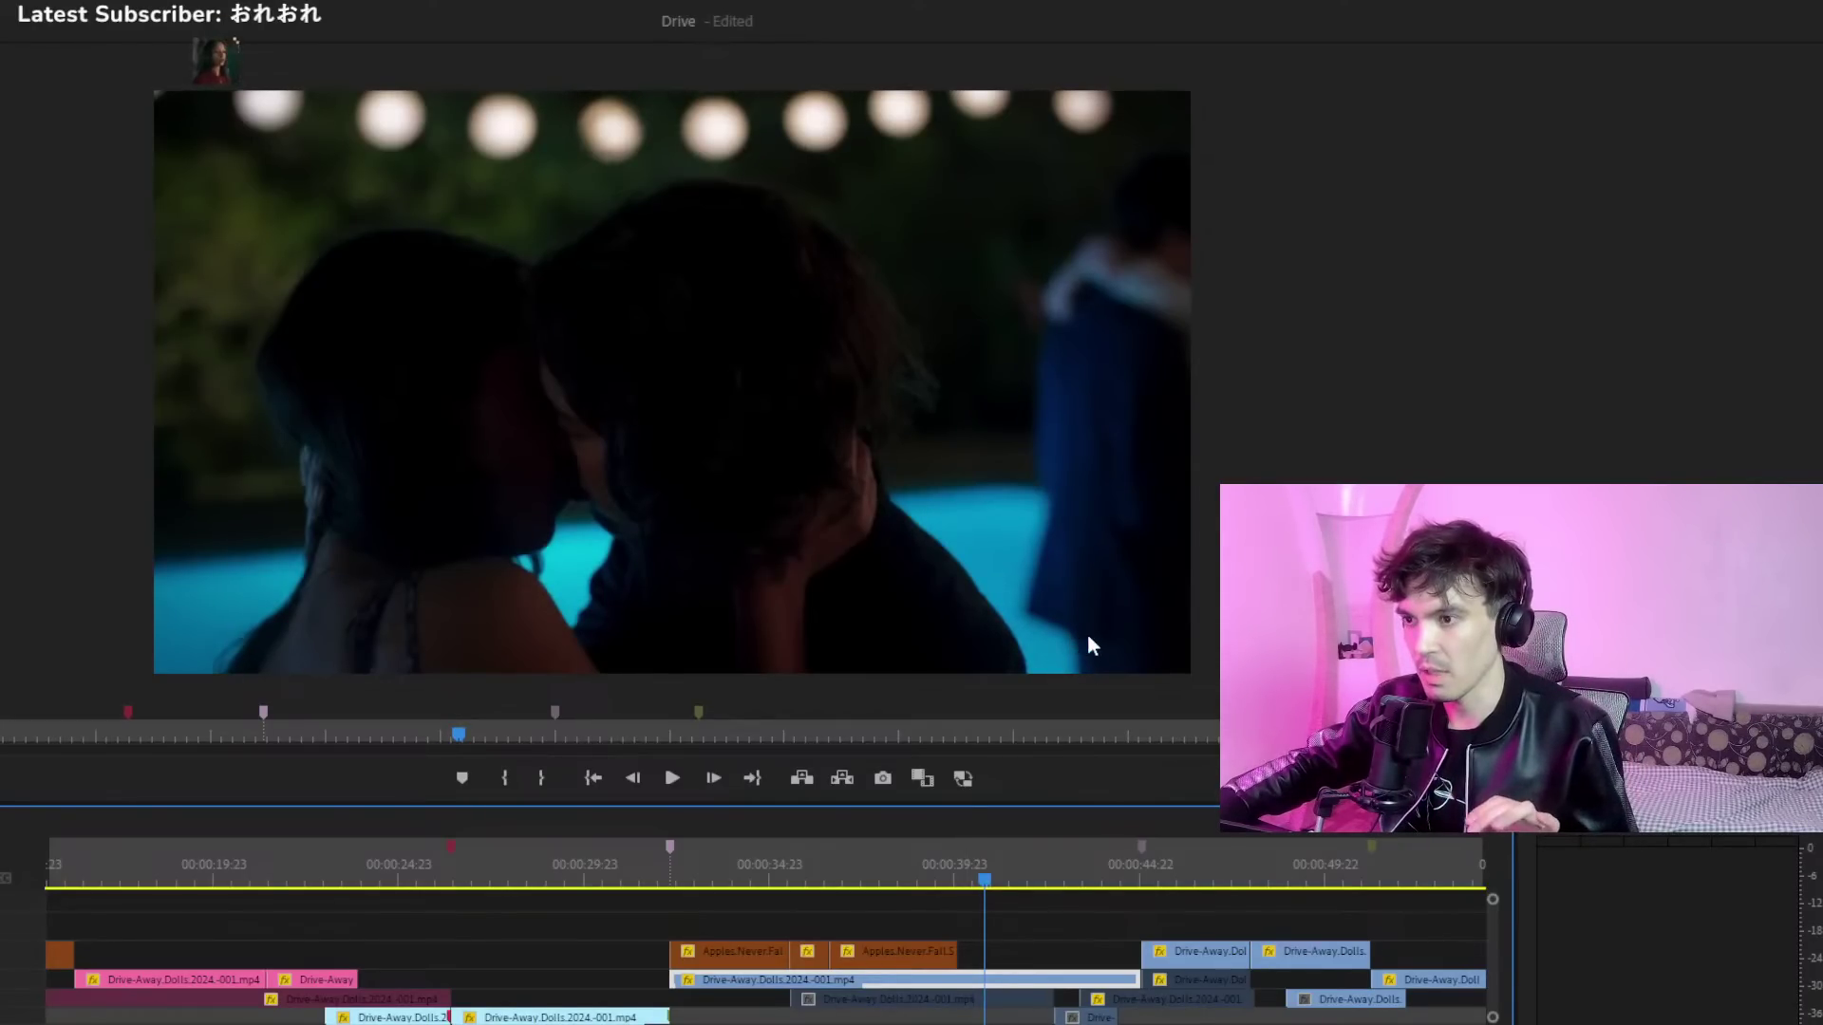
pyautogui.hotkey('shift', 'e')
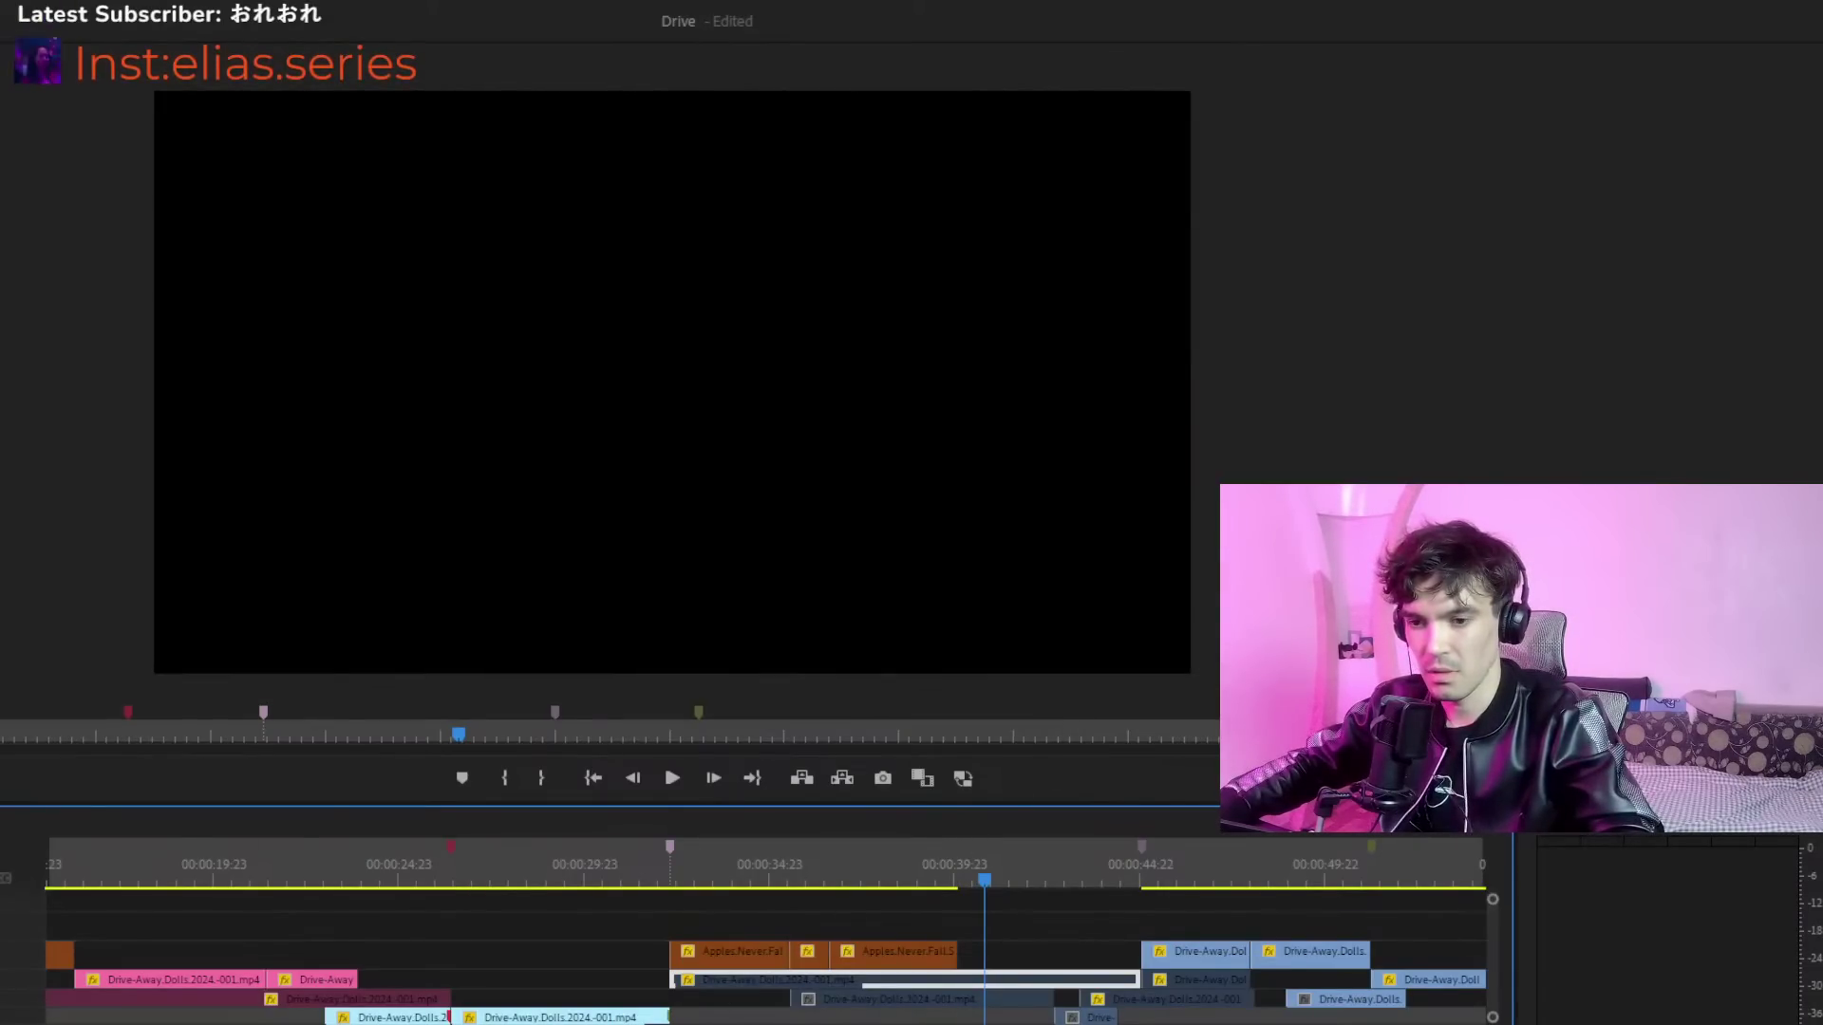
# Review the spare orange Apples clips around 00:03:29 beyond the end of the edit
pyautogui.press('-')
pyautogui.press('-')
pyautogui.press('-')
pyautogui.press('-')
pyautogui.press('-')
pyautogui.press('-')
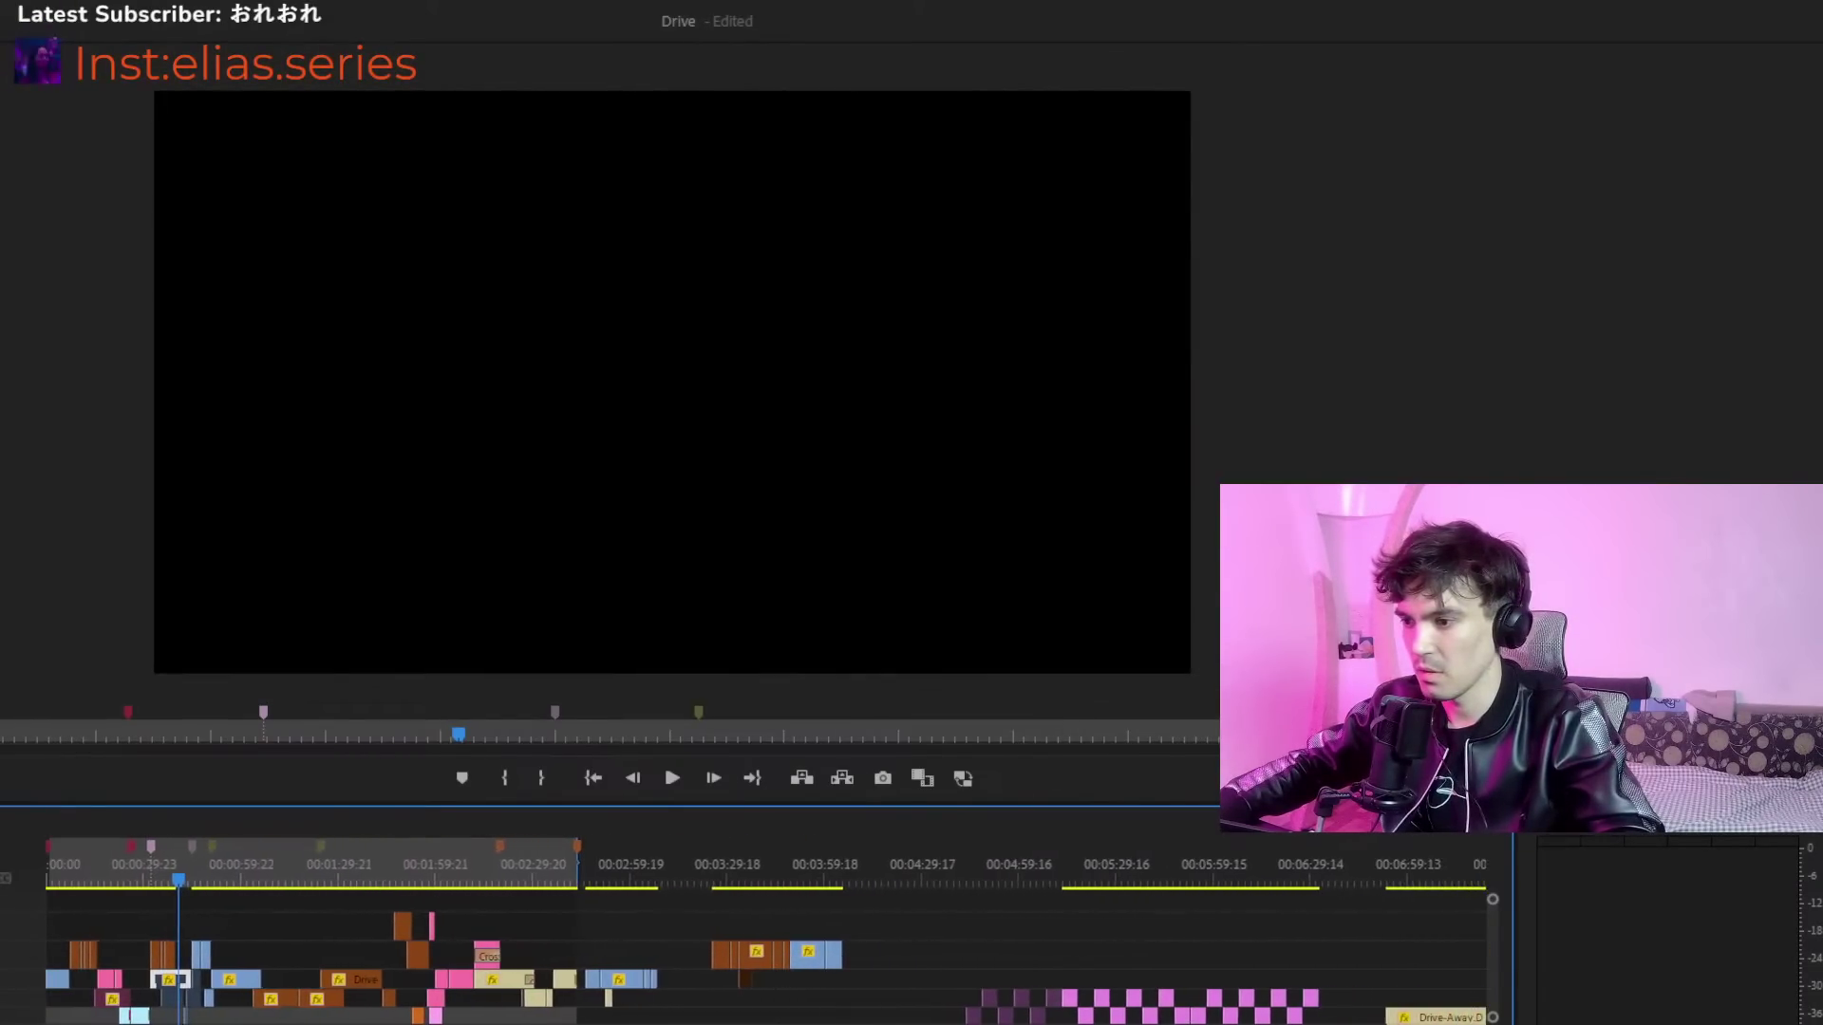
pyautogui.press('=')
pyautogui.press('=')
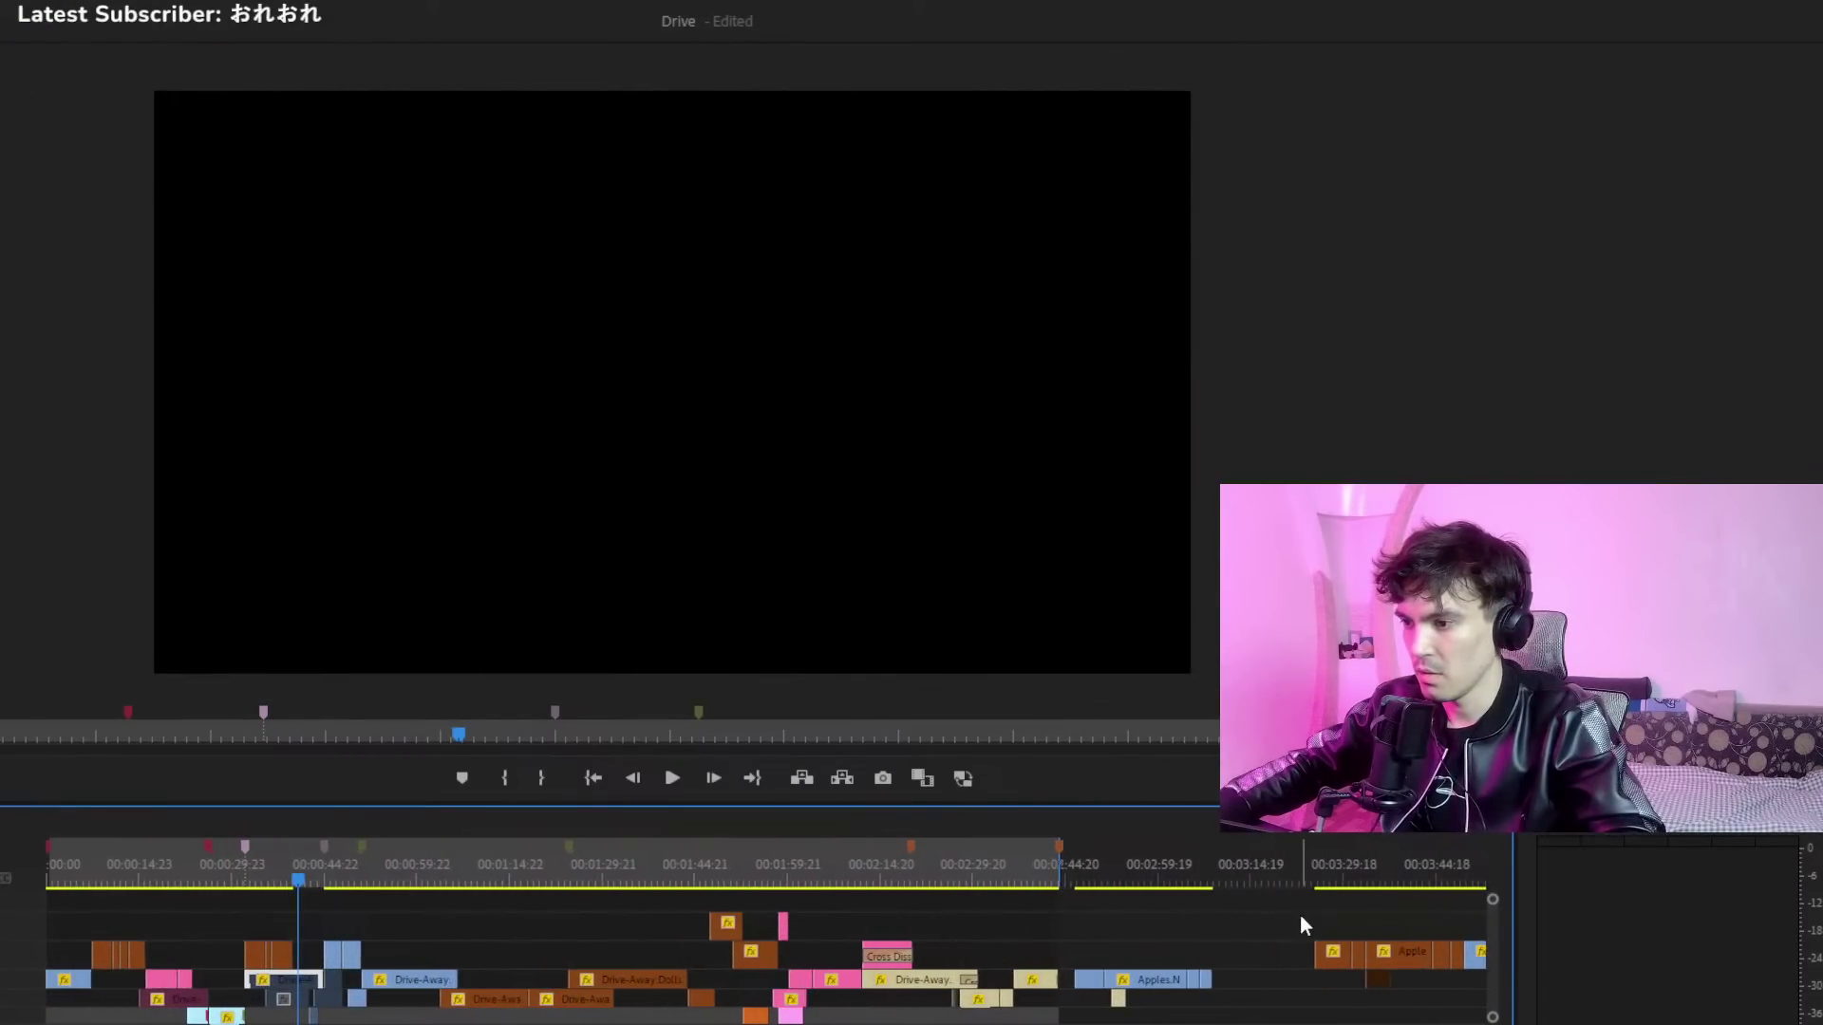
pyautogui.click(1338, 881)
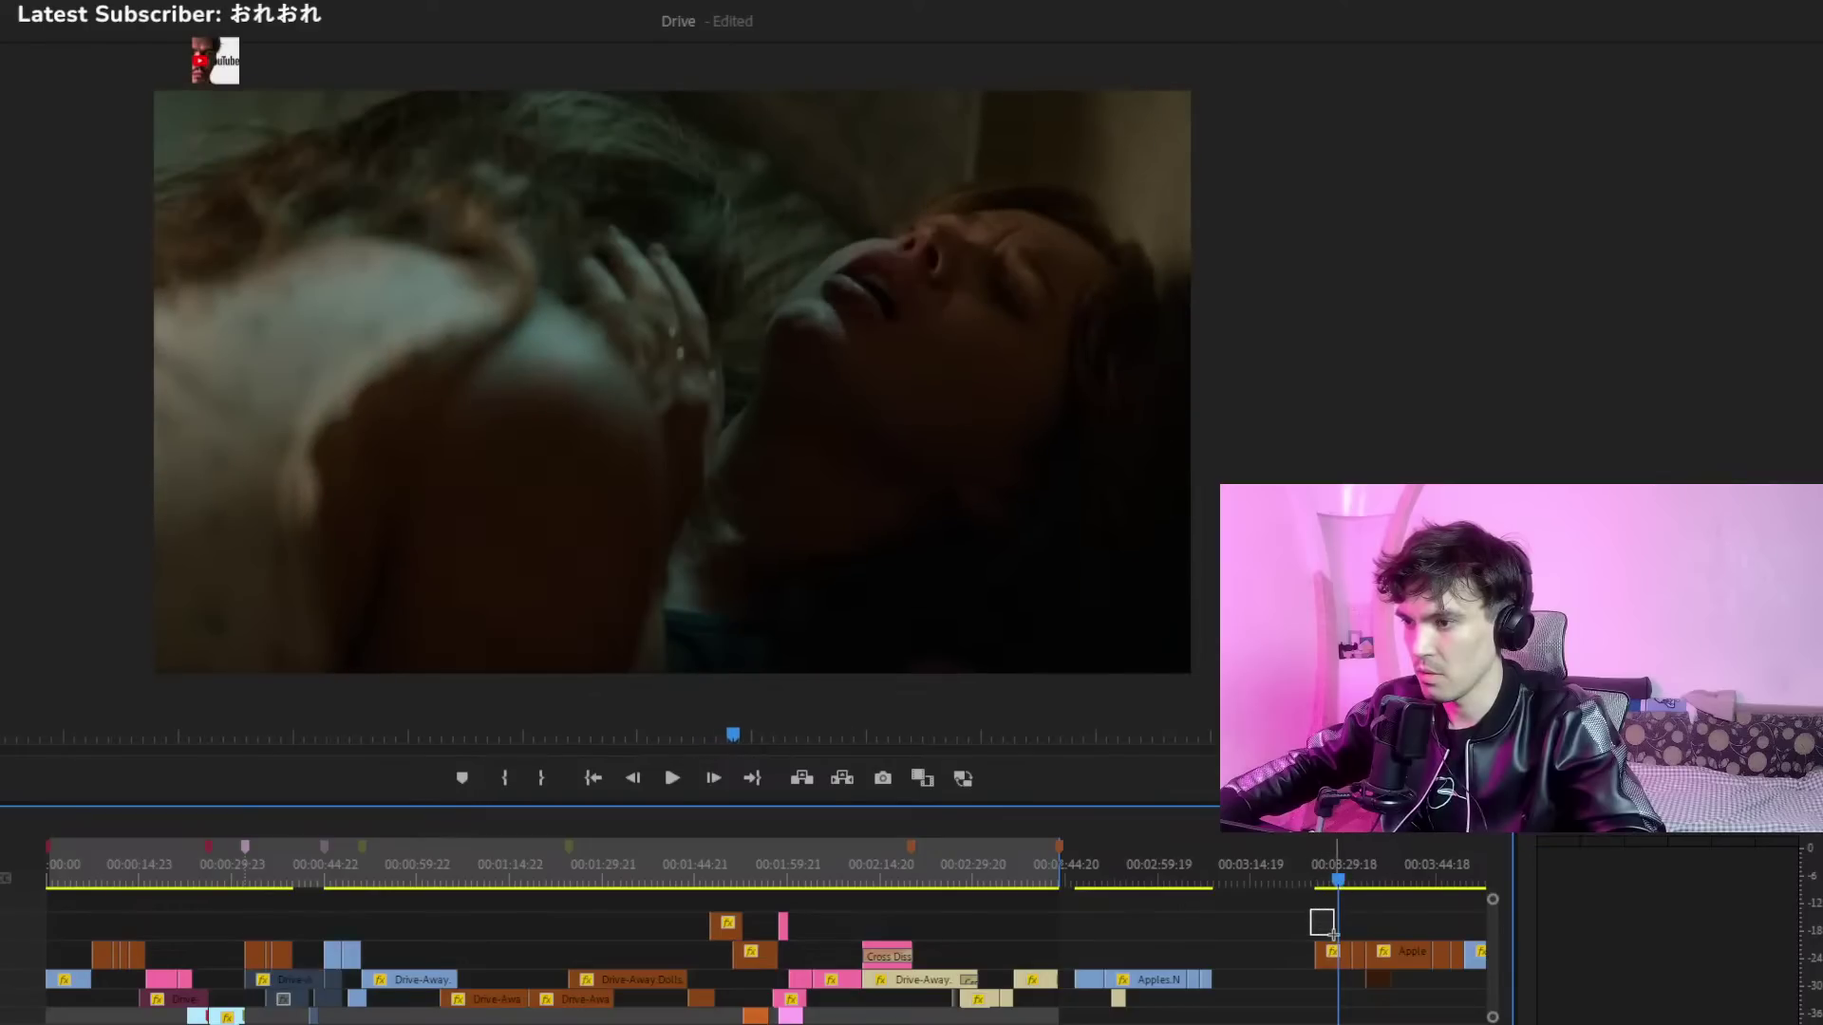
pyautogui.click(1347, 867)
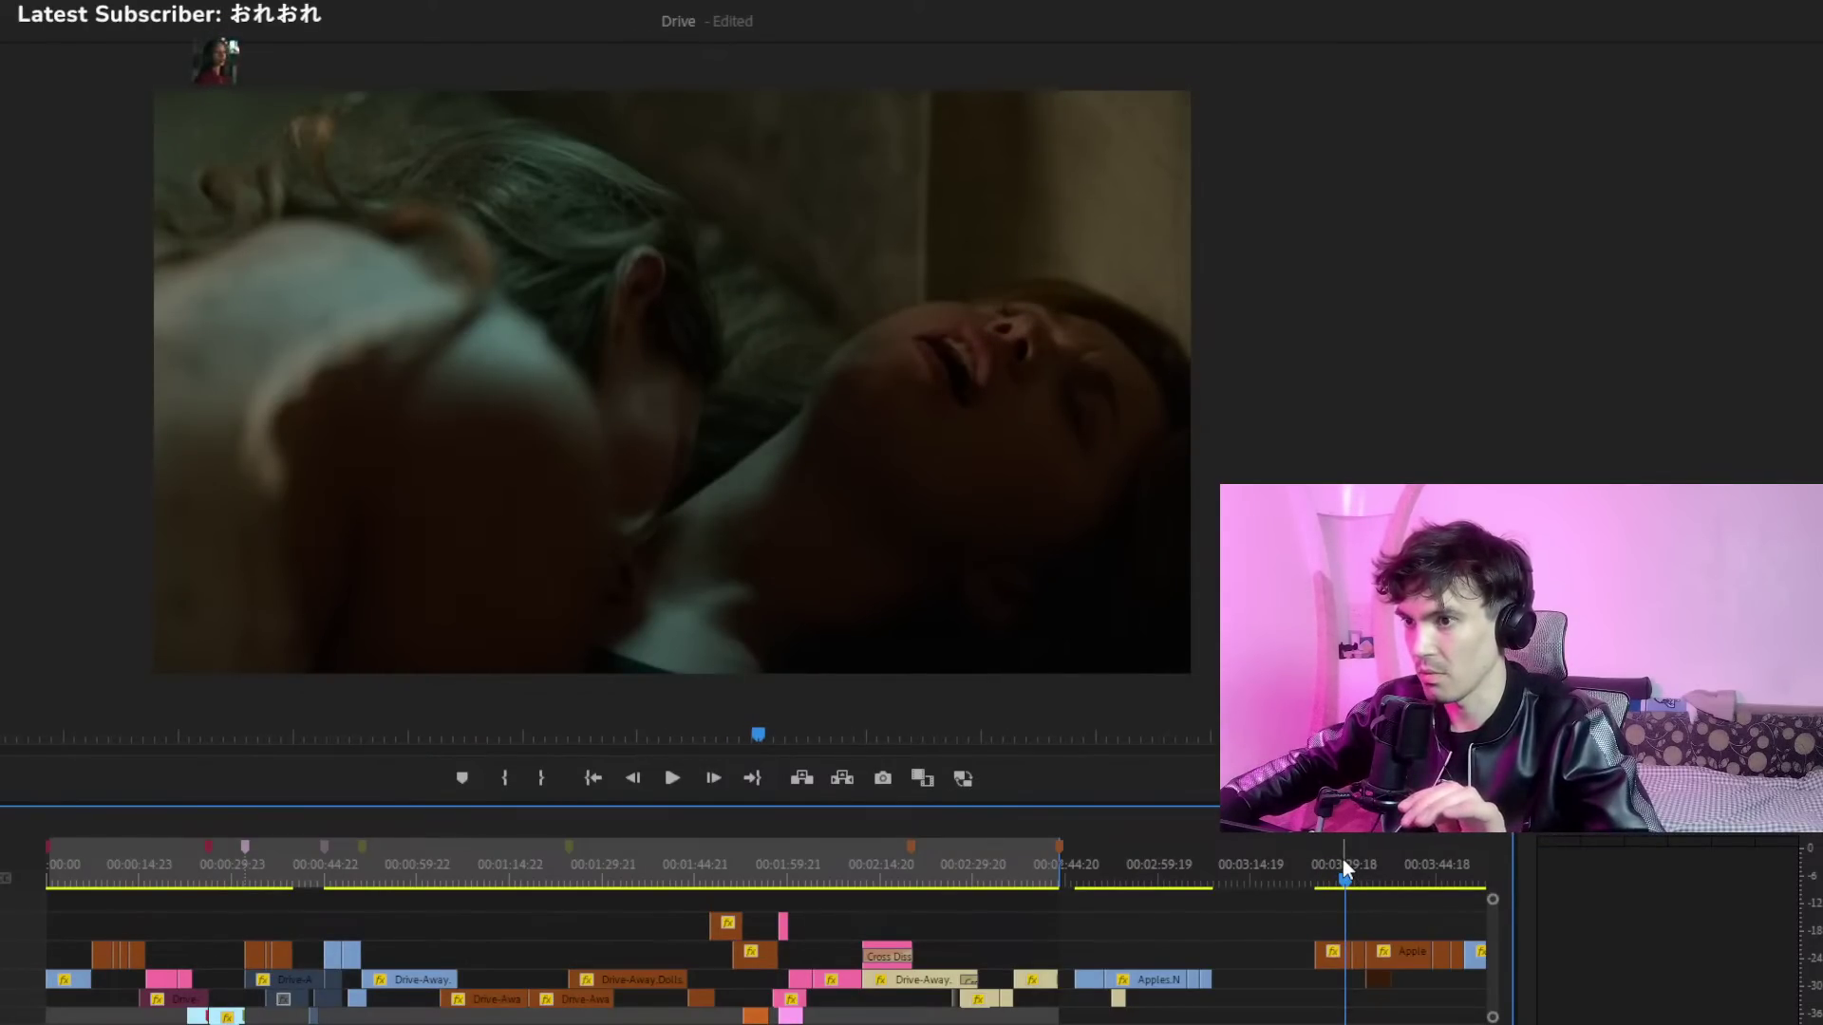
# Move the first two spare Apples clips to the end of the placed Apples group, on the track above
pyautogui.moveTo(1312, 917); pyautogui.dragTo(1342, 962)
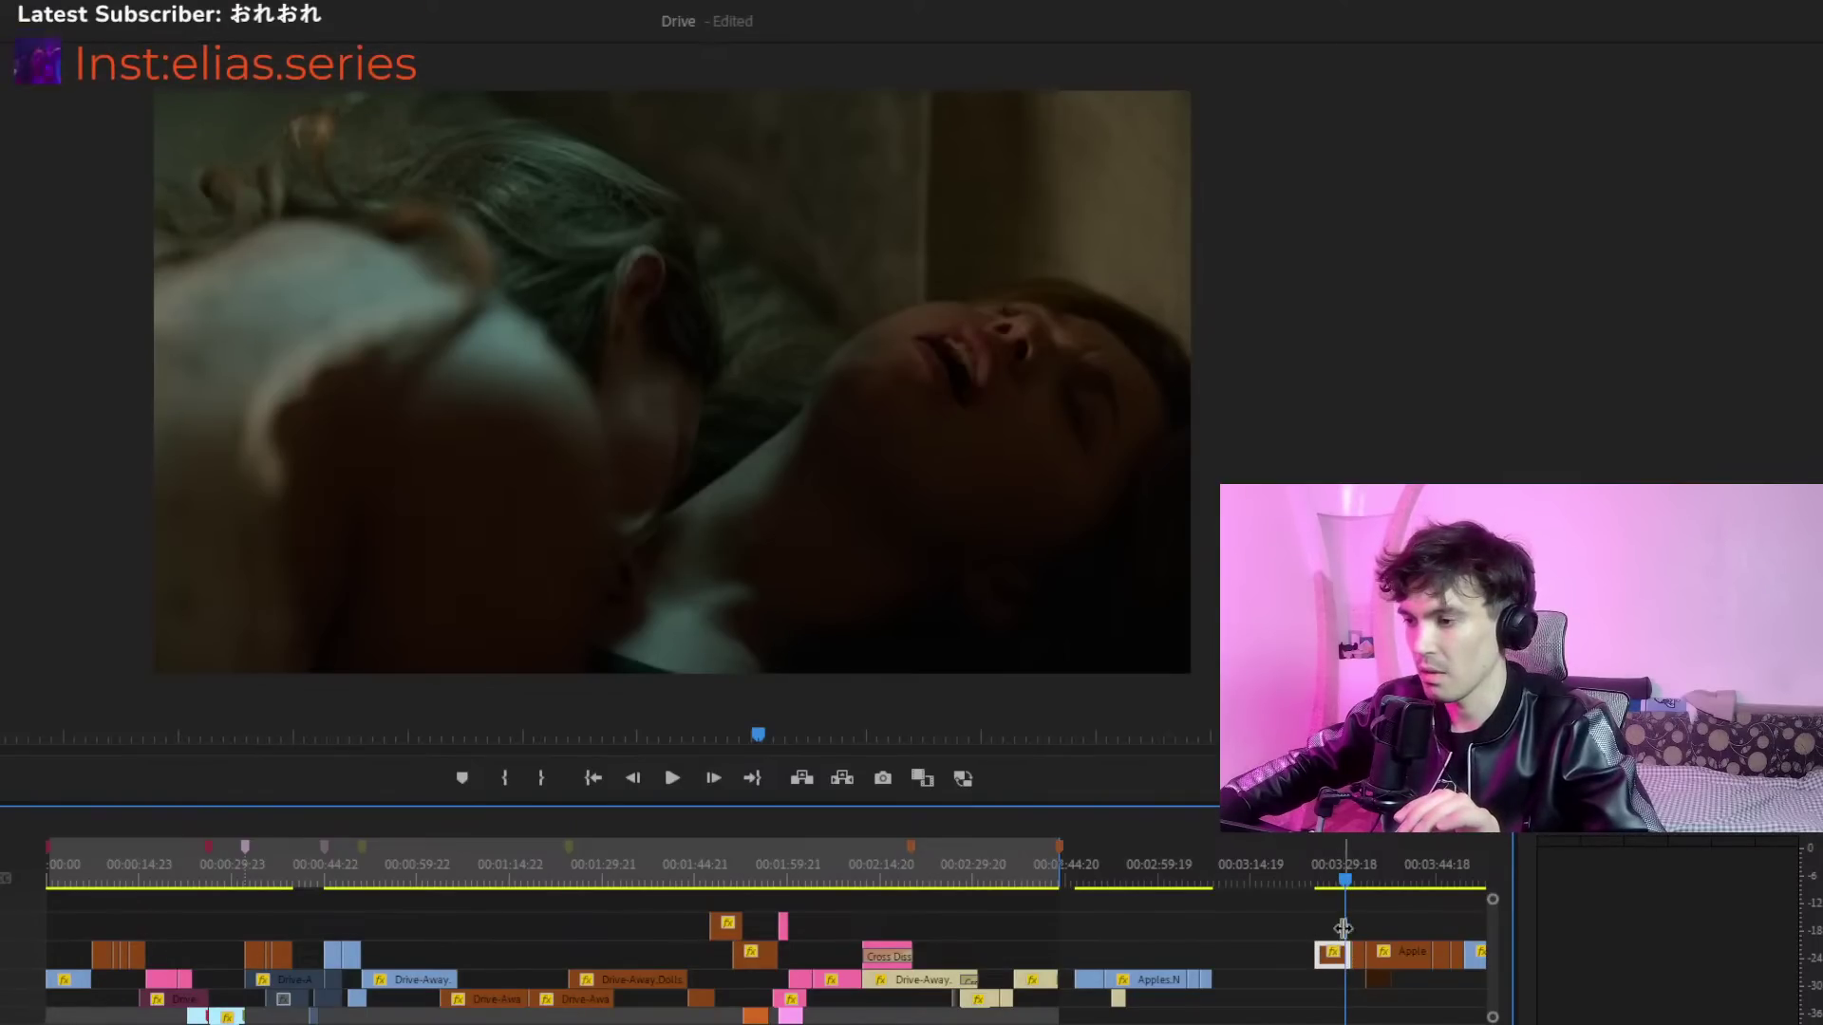
pyautogui.press('space')
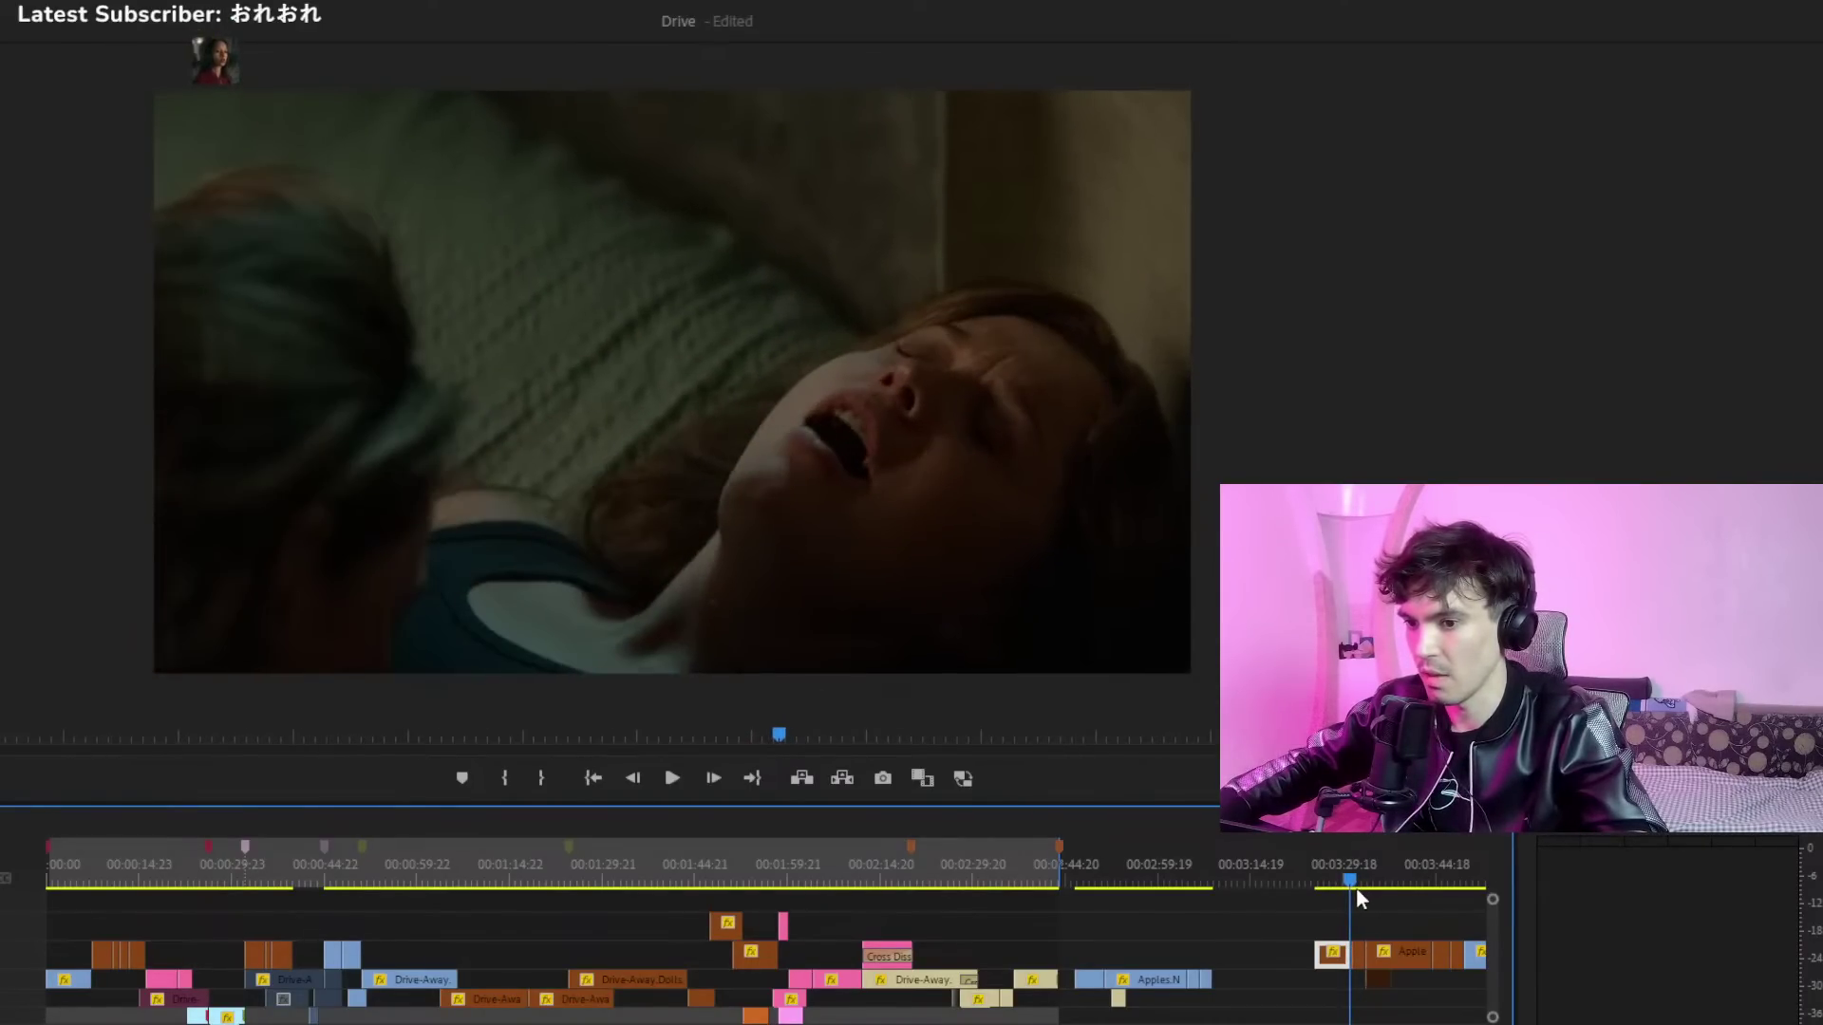
pyautogui.moveTo(1329, 909); pyautogui.dragTo(318, 923)
pyautogui.click(302, 880)
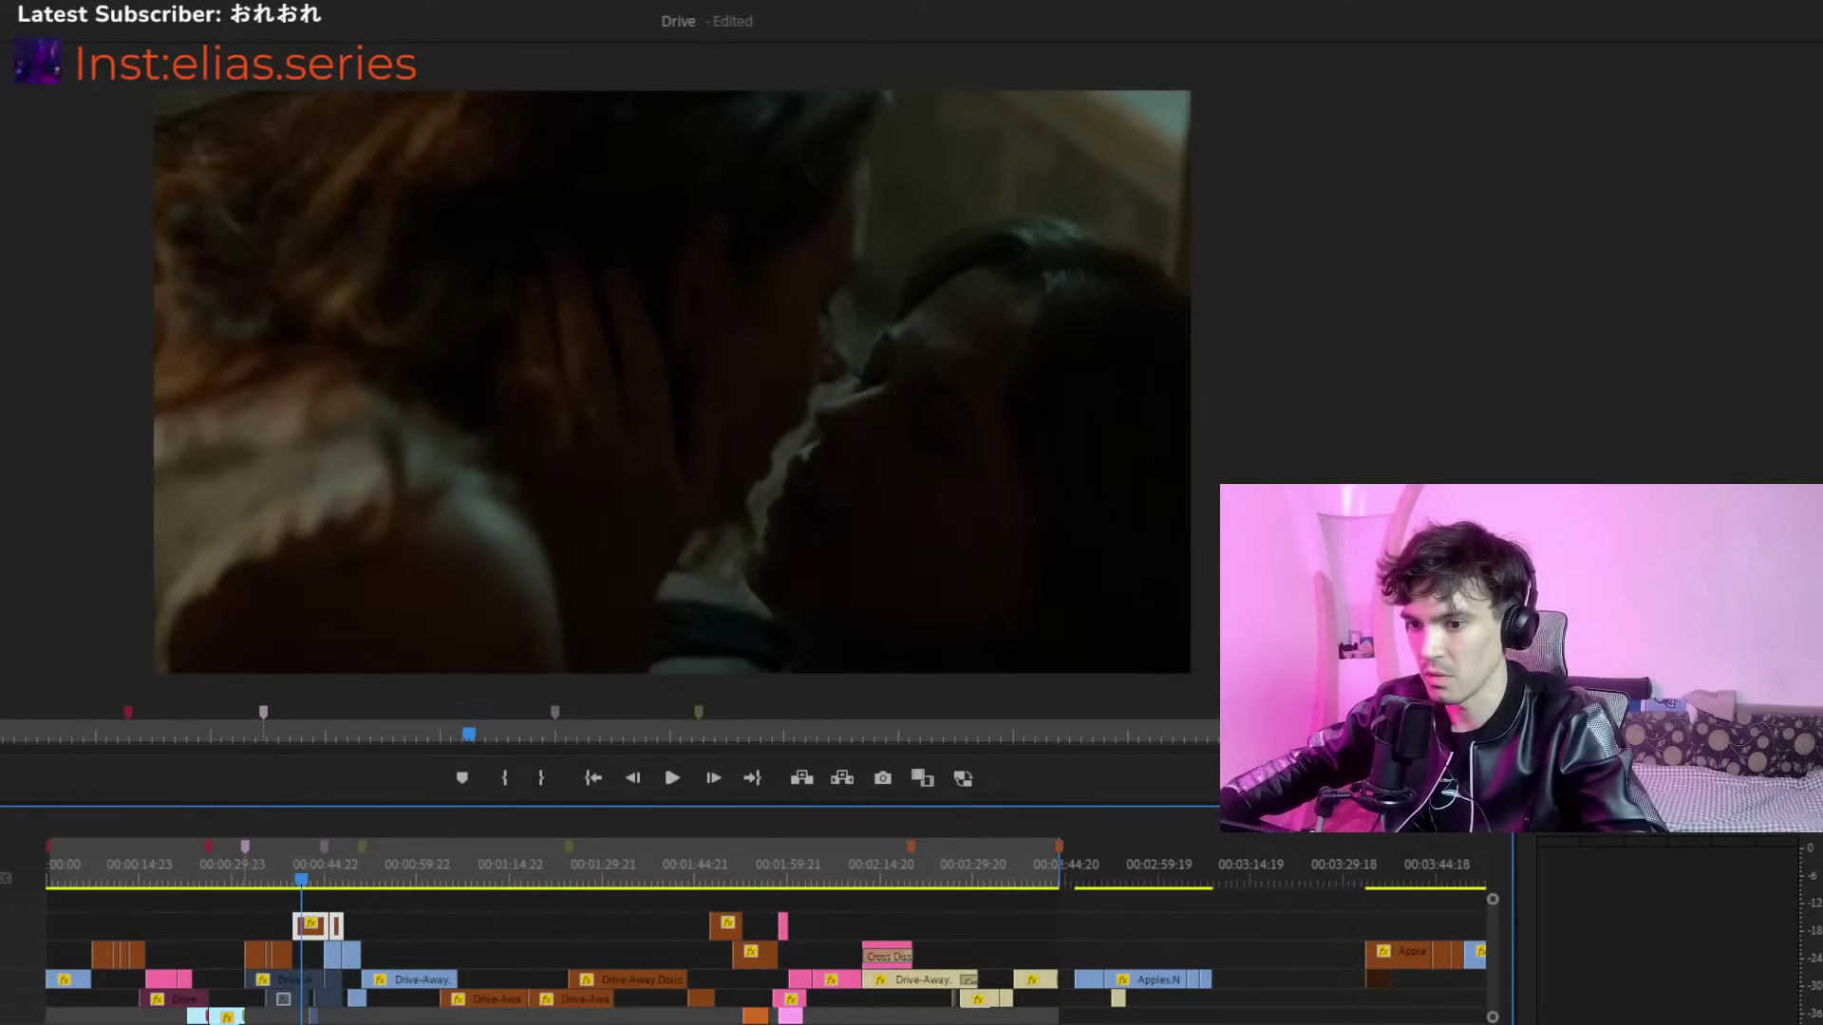
# Play the two newly placed Apples clips from the end of the earlier Apples group past the next marker
pyautogui.press('=')
pyautogui.press('=')
pyautogui.press('=')
pyautogui.press('=')
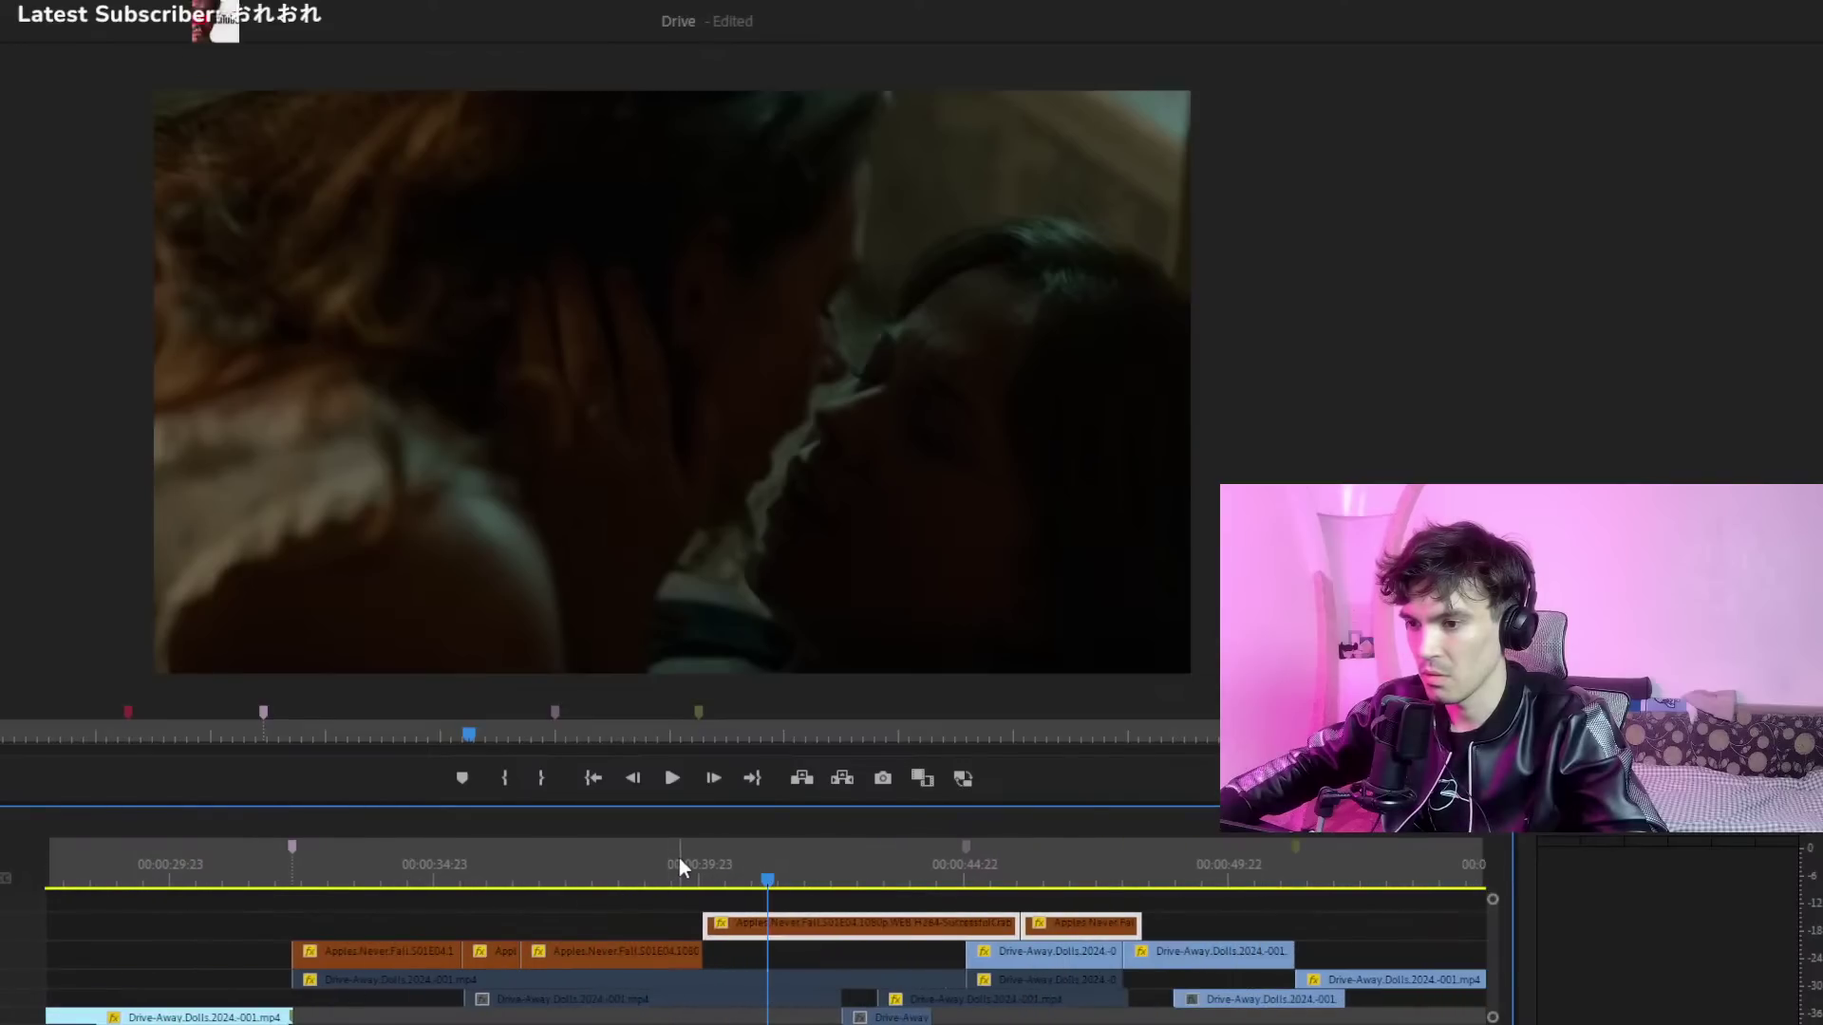
pyautogui.click(704, 858)
pyautogui.press('space')
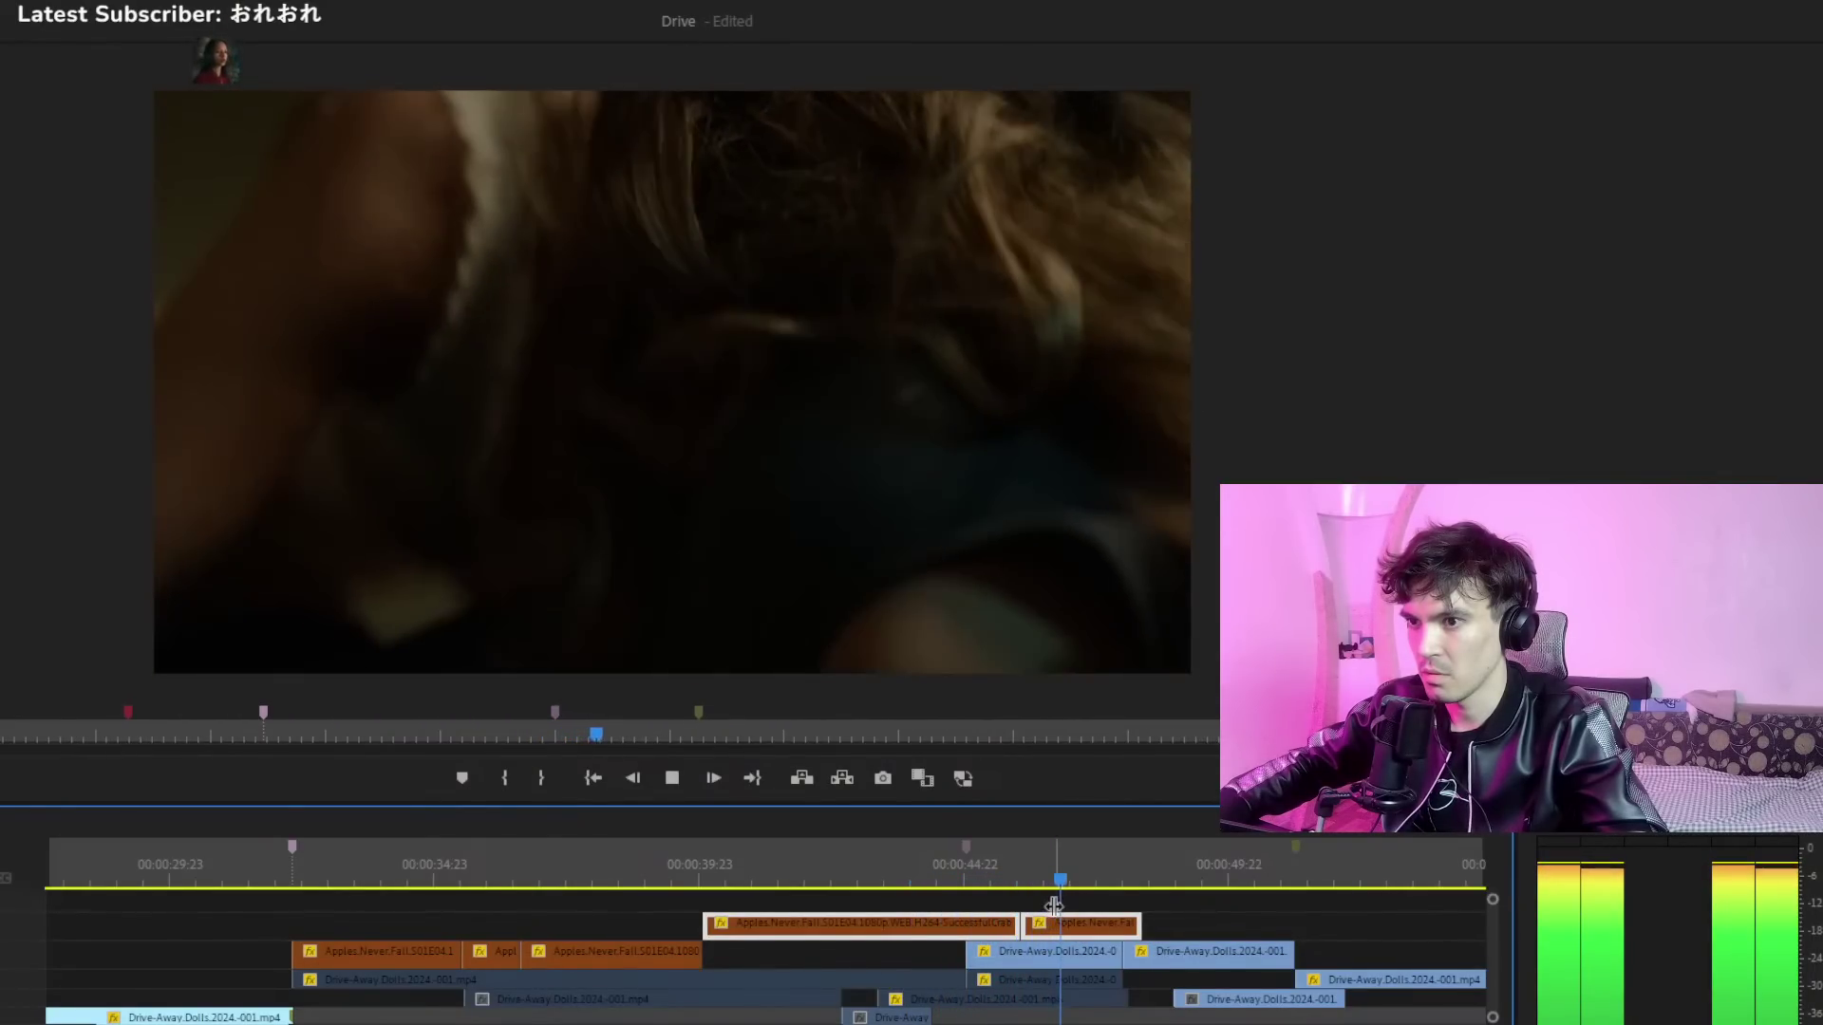
pyautogui.press('space')
# Move the shorter Apples clip to the olive marker and stack the blue Drive-Away Dolls clip above the end of the longer Apples clip
pyautogui.click(1062, 921)
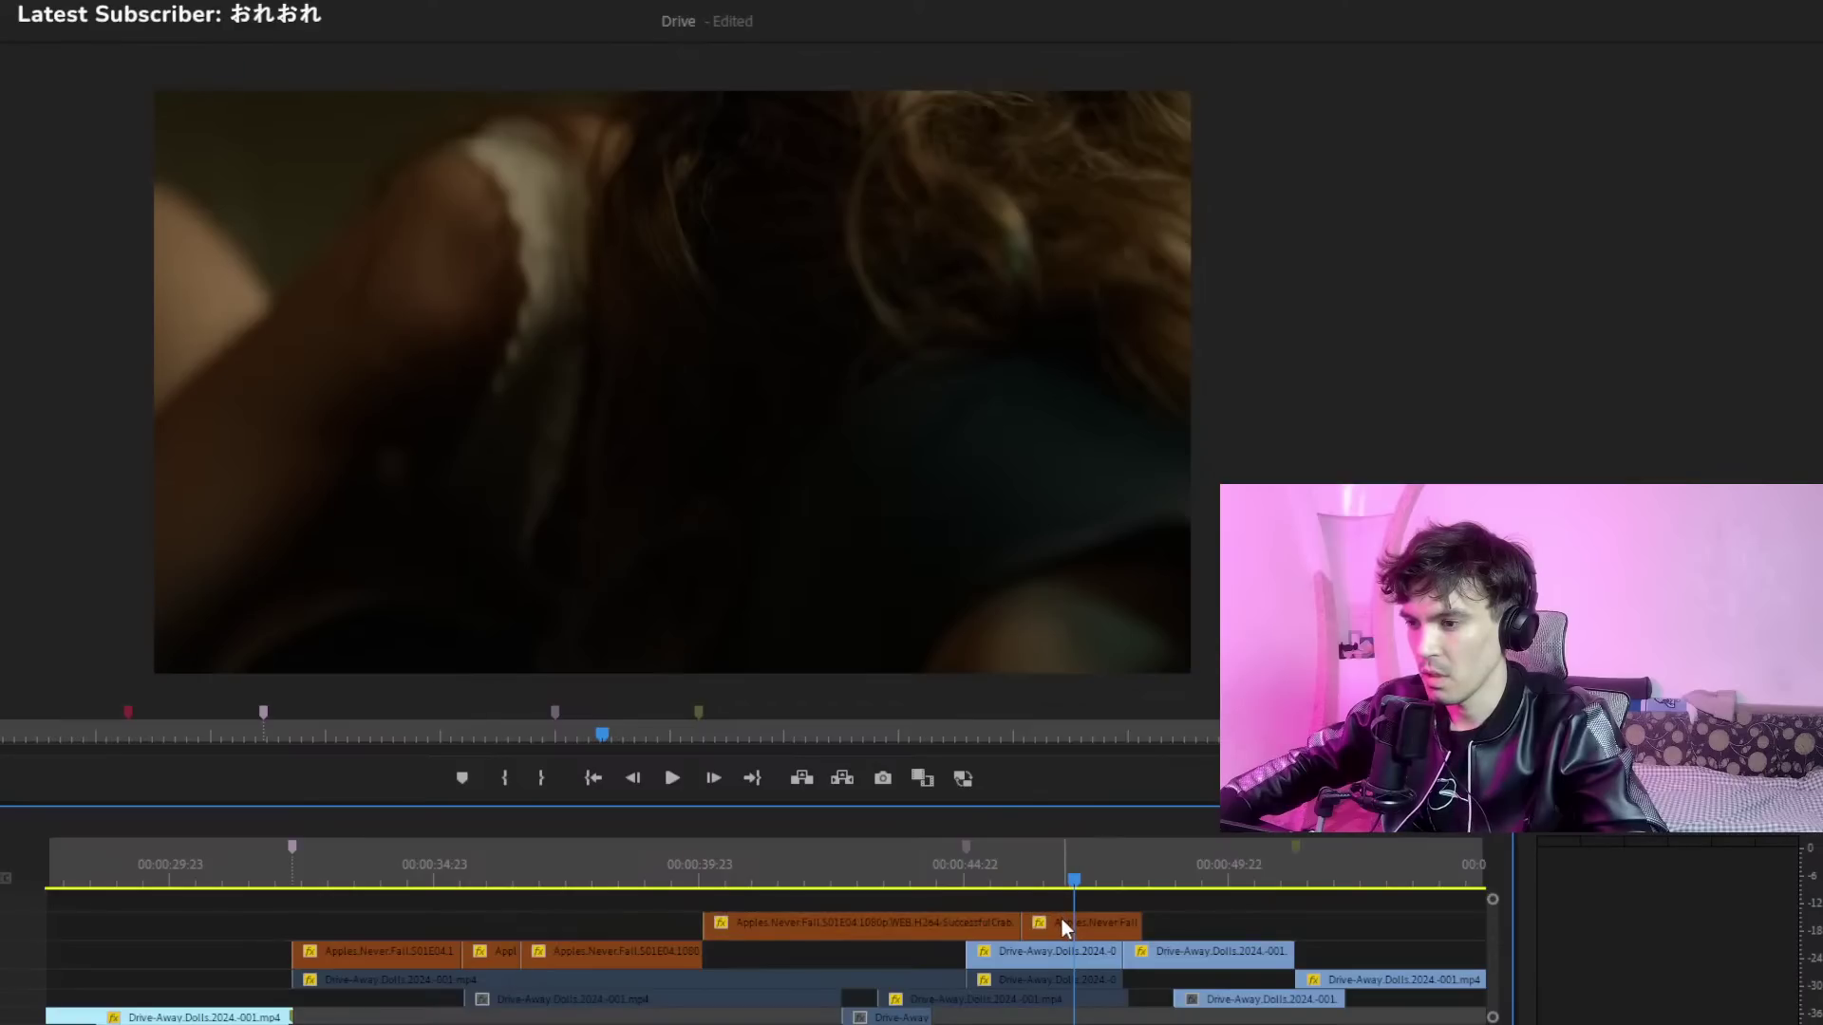
pyautogui.moveTo(1063, 926); pyautogui.dragTo(1334, 942)
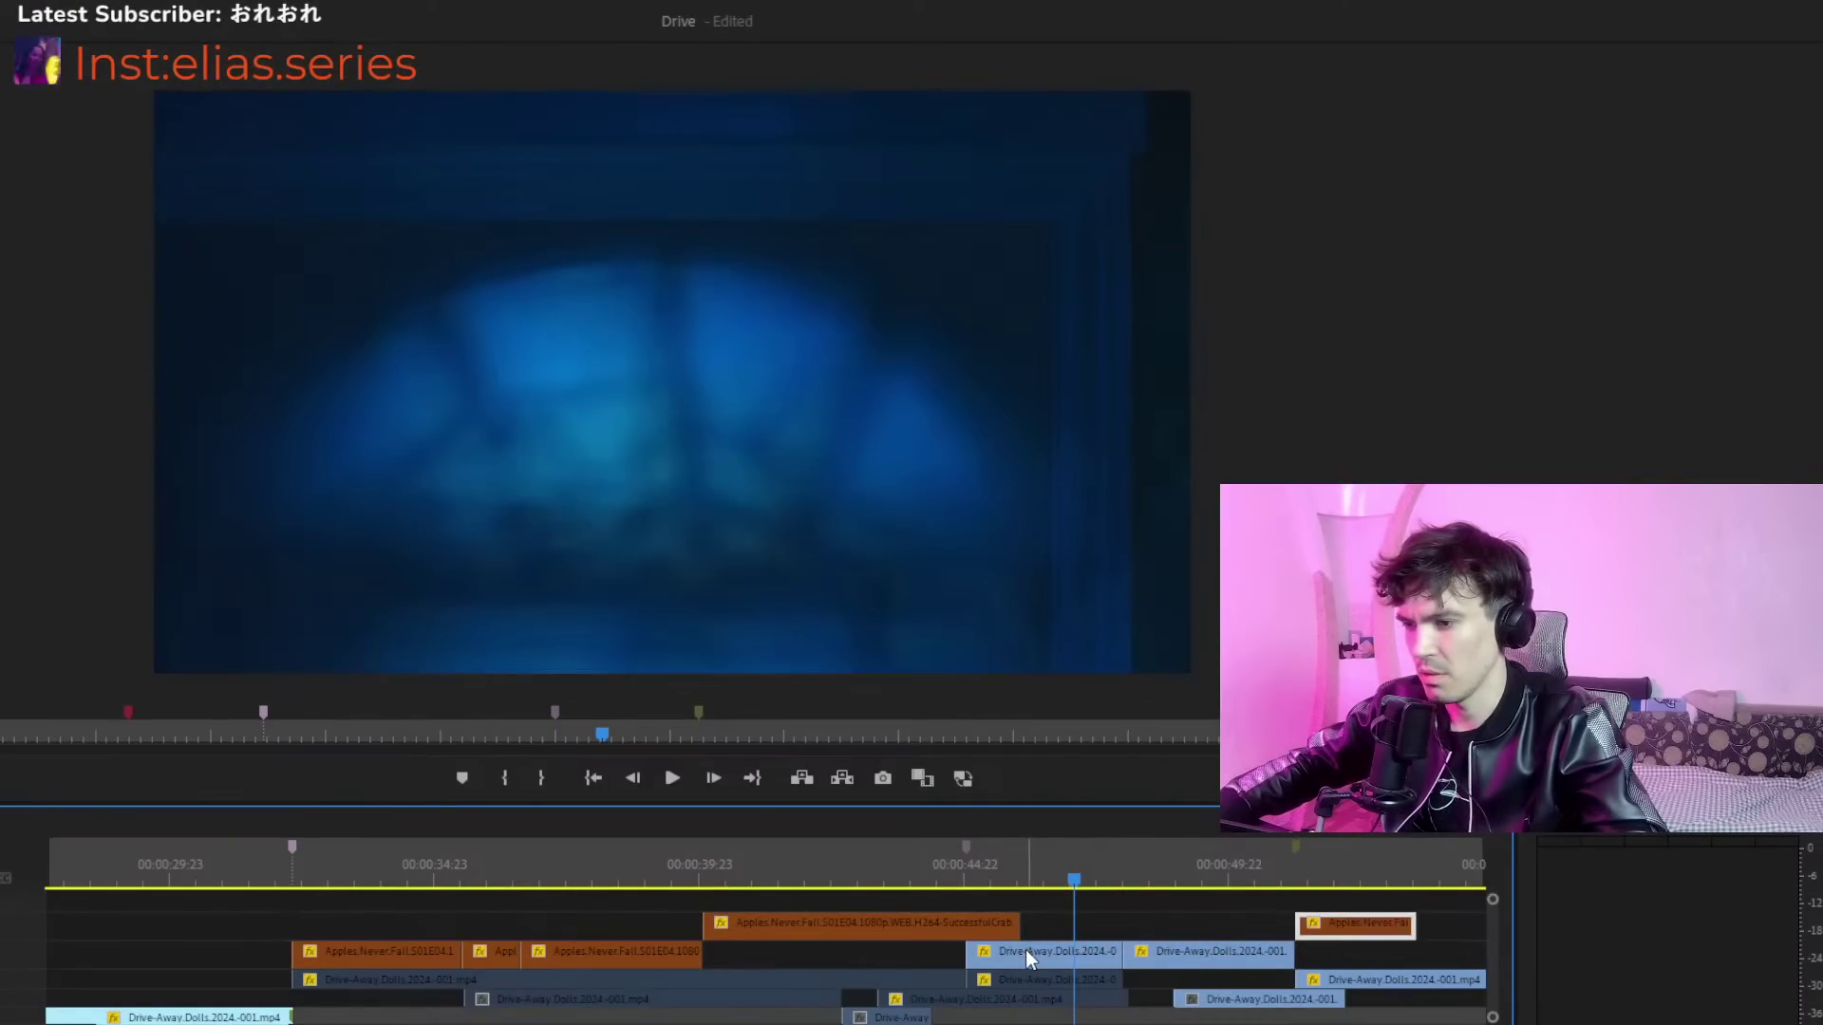
pyautogui.moveTo(1025, 949); pyautogui.dragTo(971, 919)
pyautogui.moveTo(973, 940); pyautogui.dragTo(978, 966)
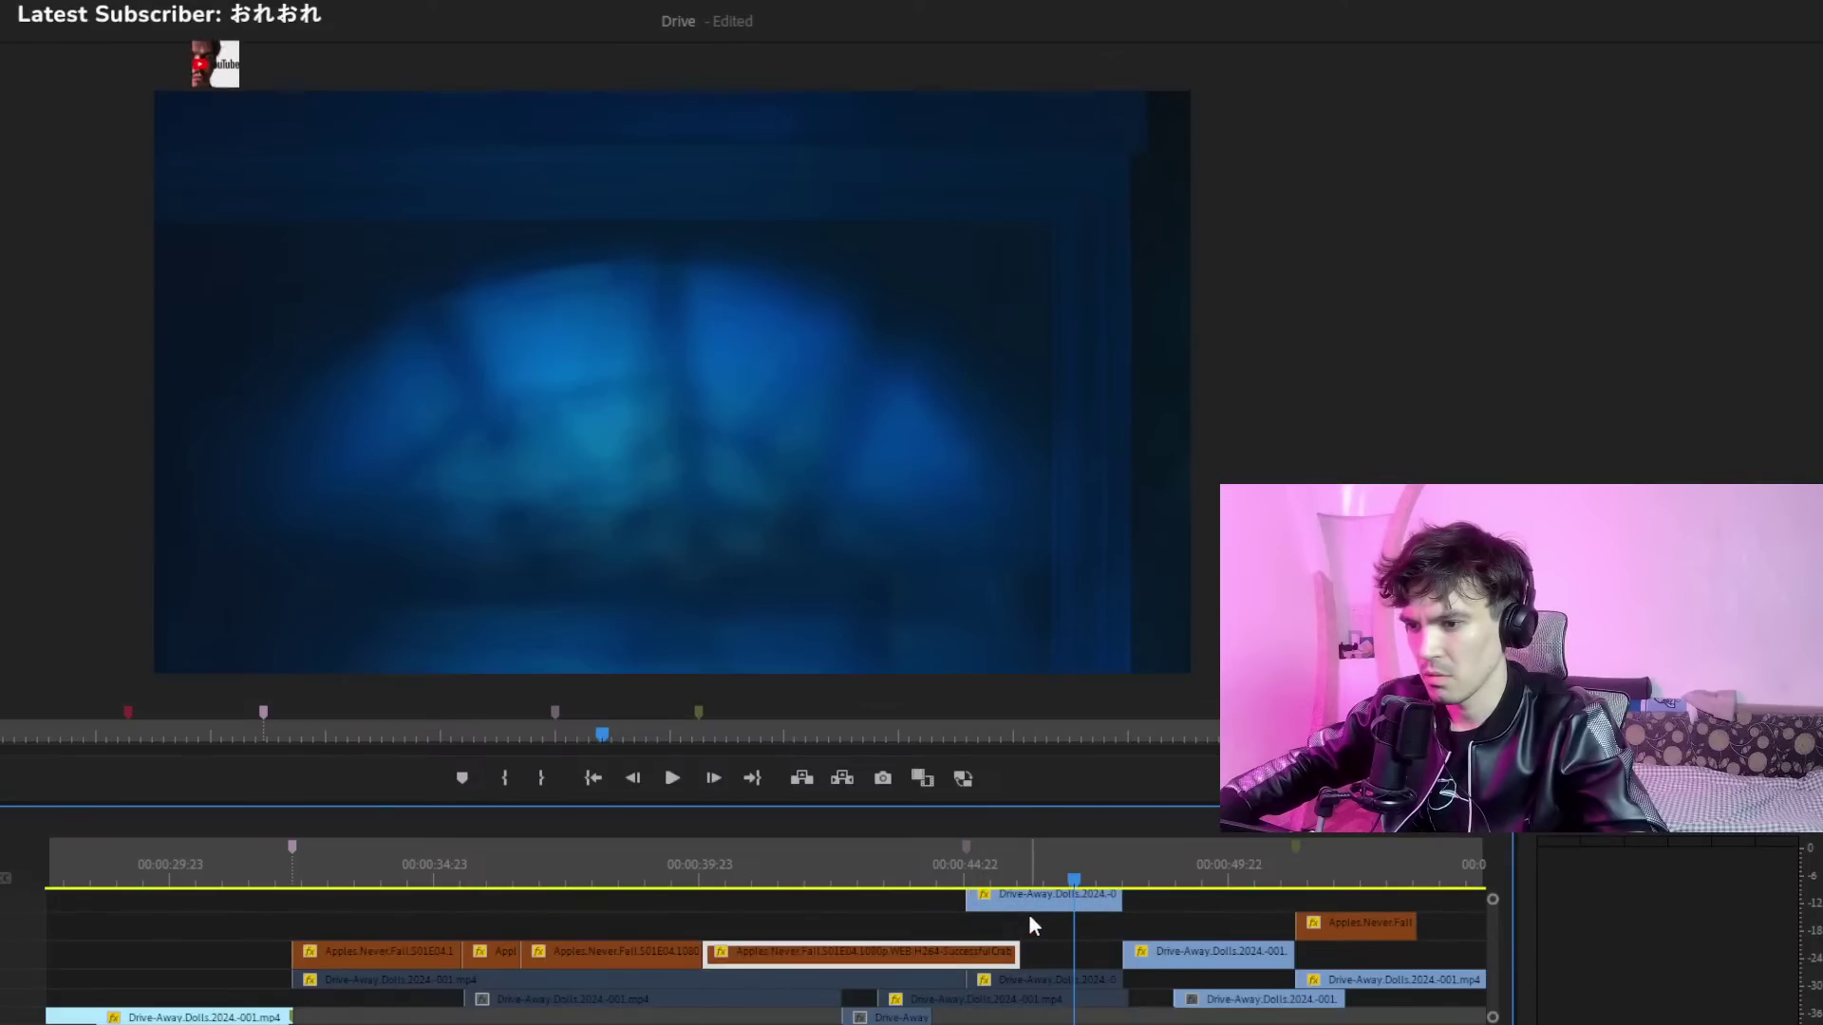
pyautogui.moveTo(1029, 898); pyautogui.dragTo(1029, 926)
# Check frames in both Apples clips and return the shorter one to the spare area, just before the remaining spare Apples clips
pyautogui.click(917, 875)
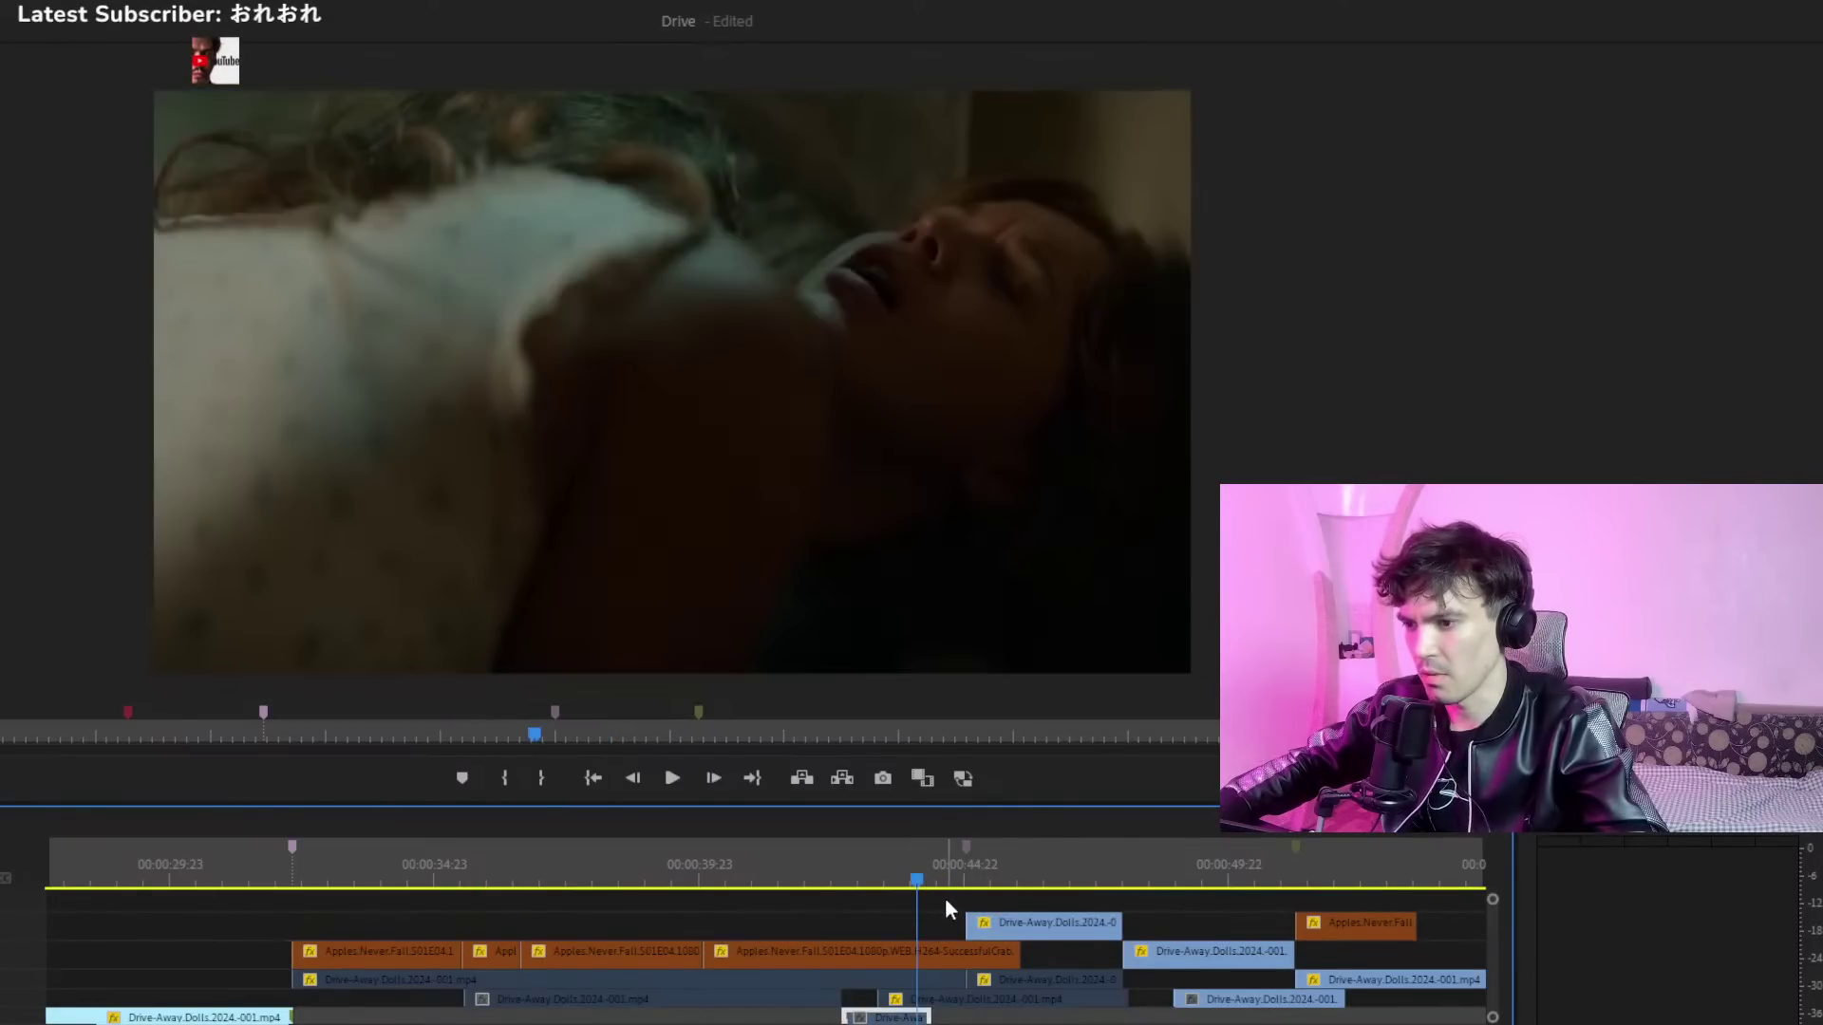
pyautogui.click(1353, 885)
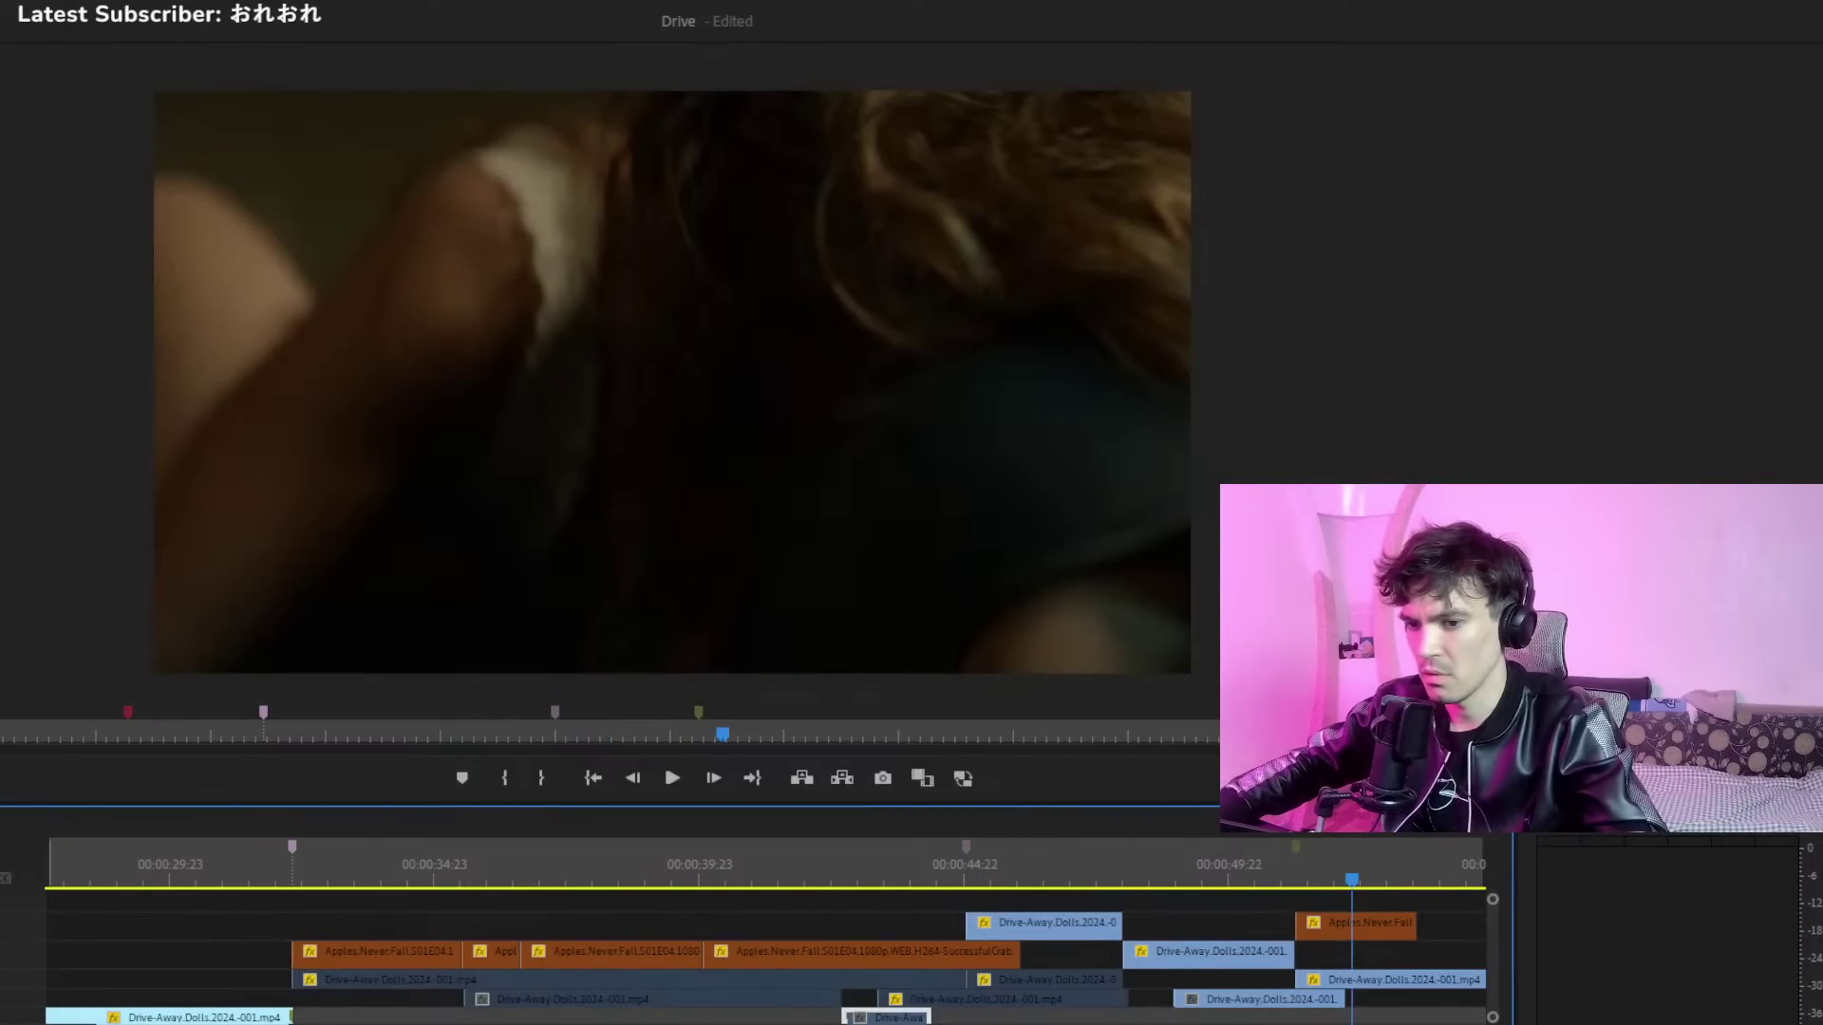
pyautogui.scroll(-6, 366, 963)
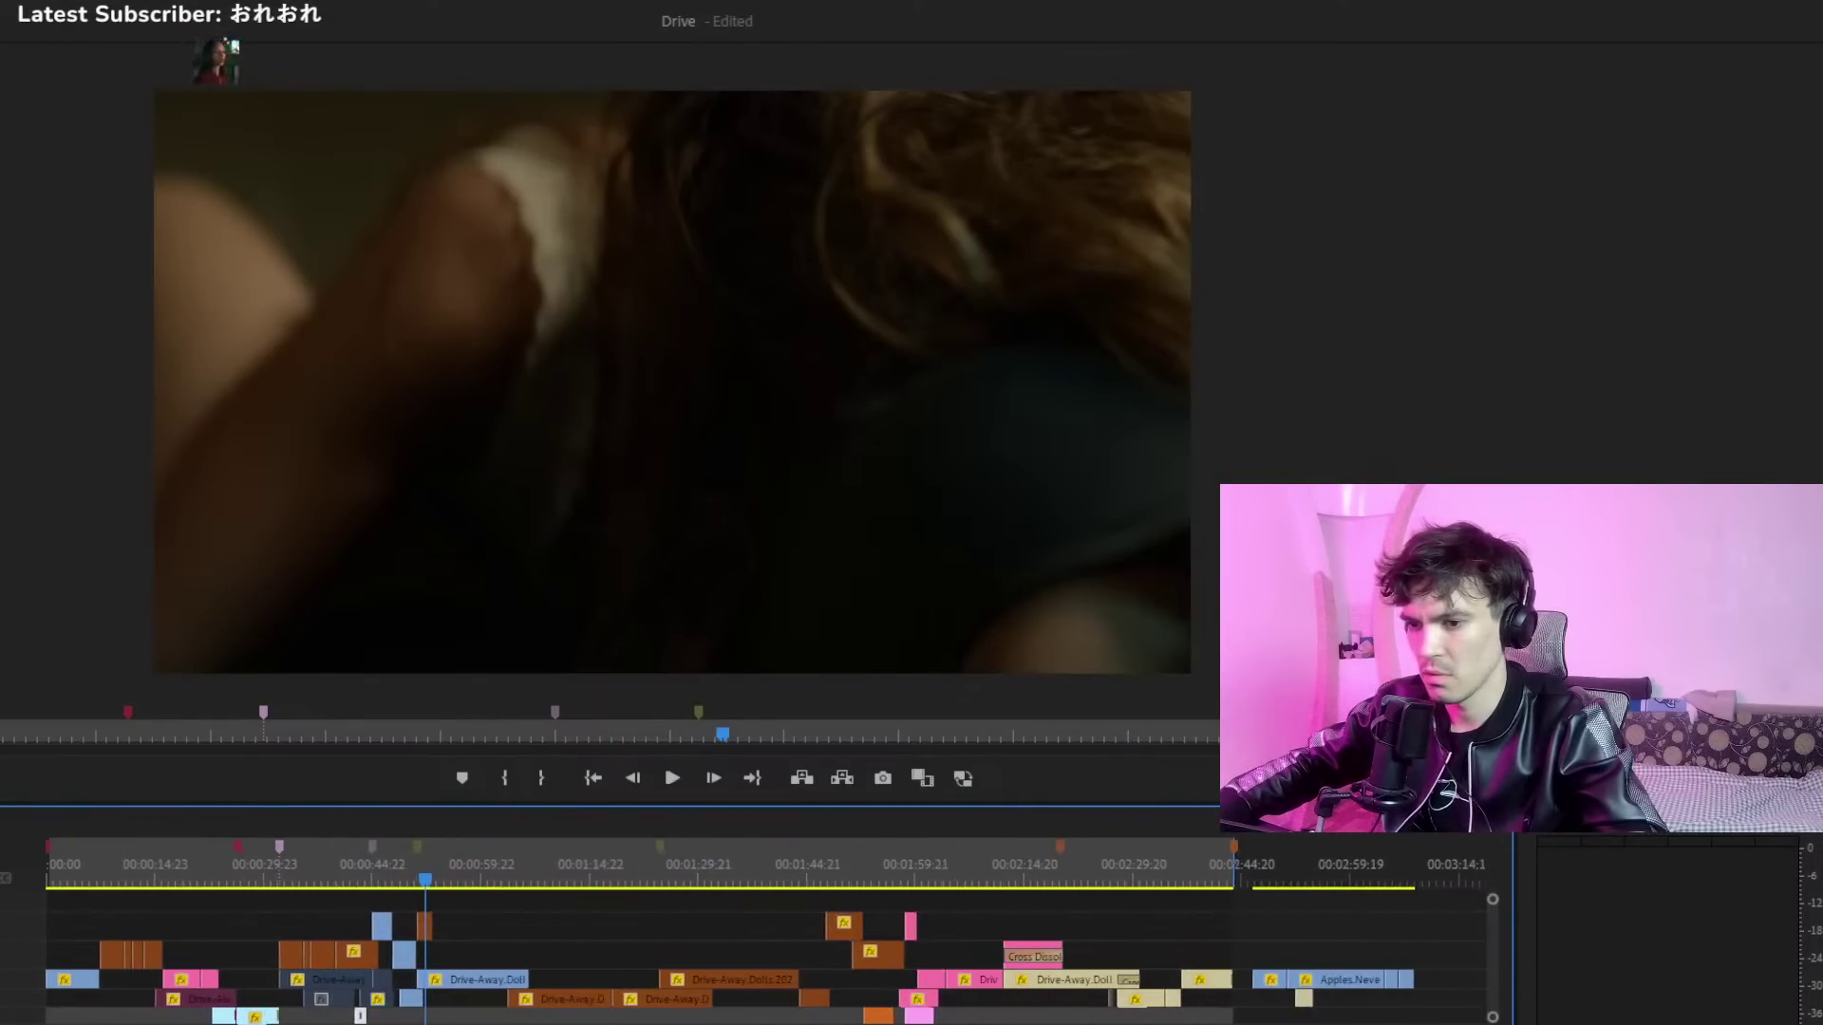
pyautogui.moveTo(428, 938); pyautogui.dragTo(1422, 954)
pyautogui.scroll(-2, 1052, 981)
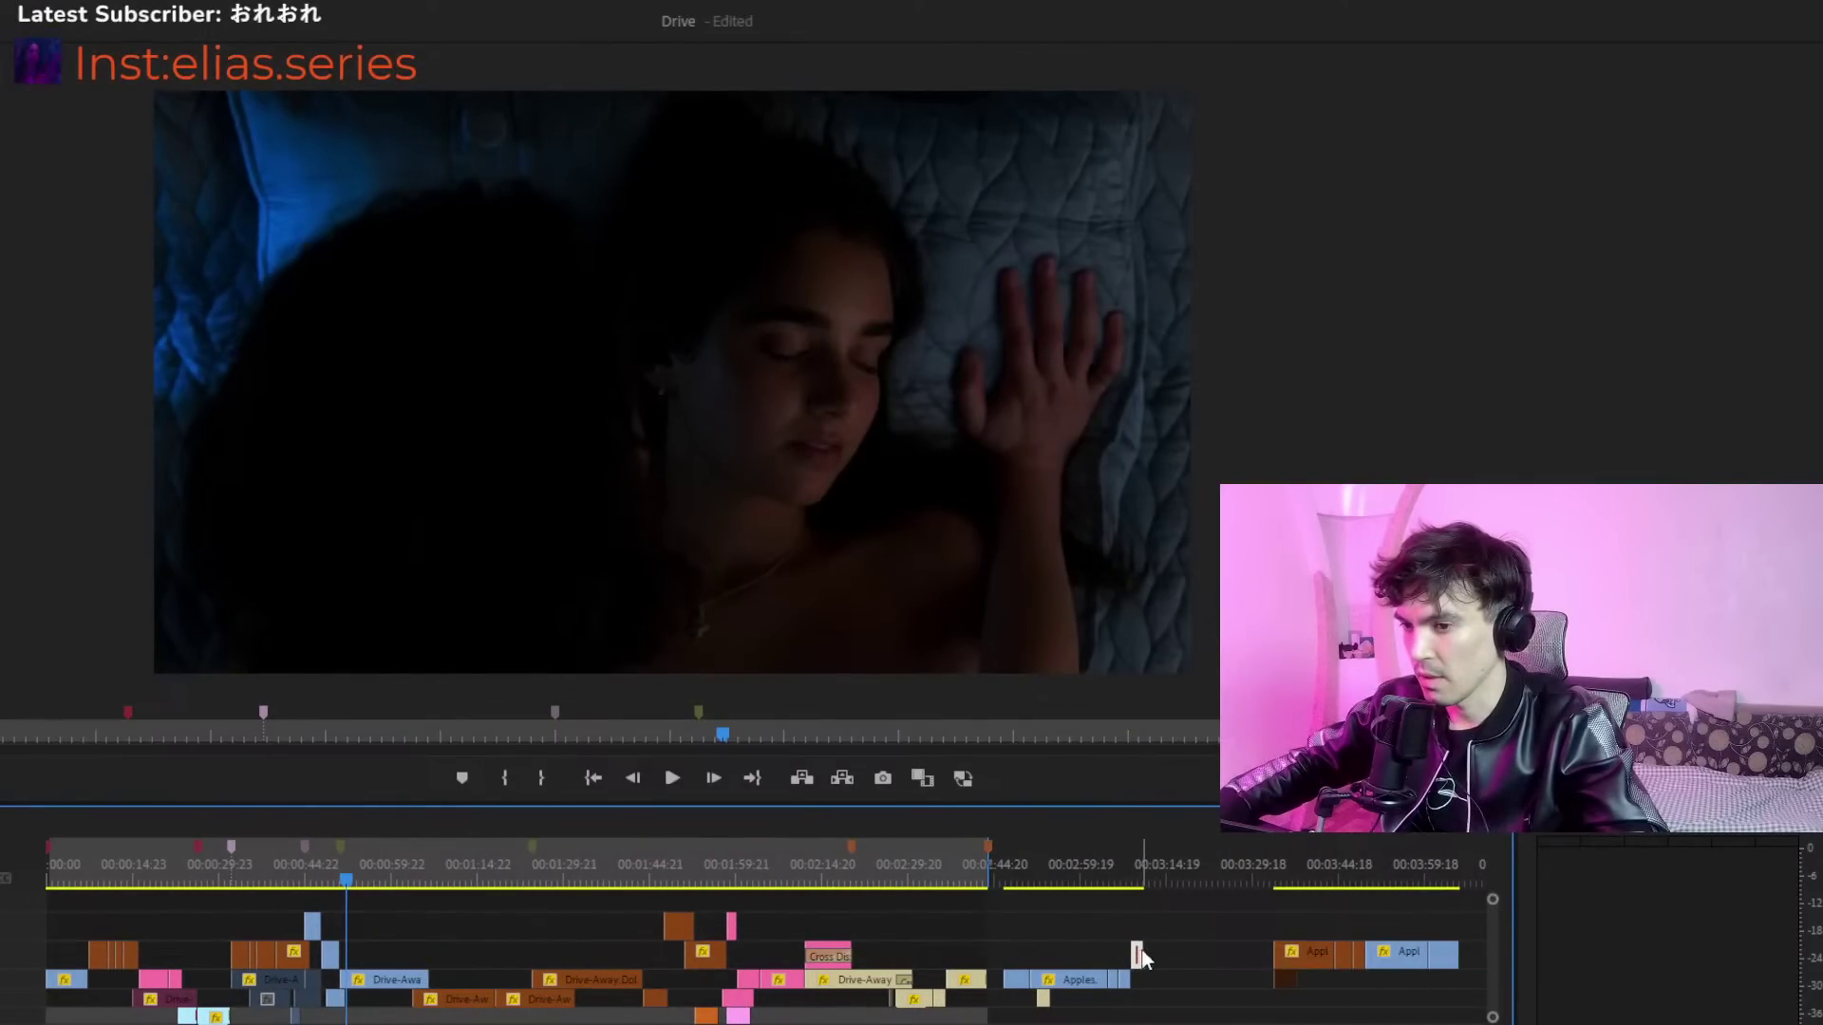
pyautogui.moveTo(1136, 954); pyautogui.dragTo(1240, 954)
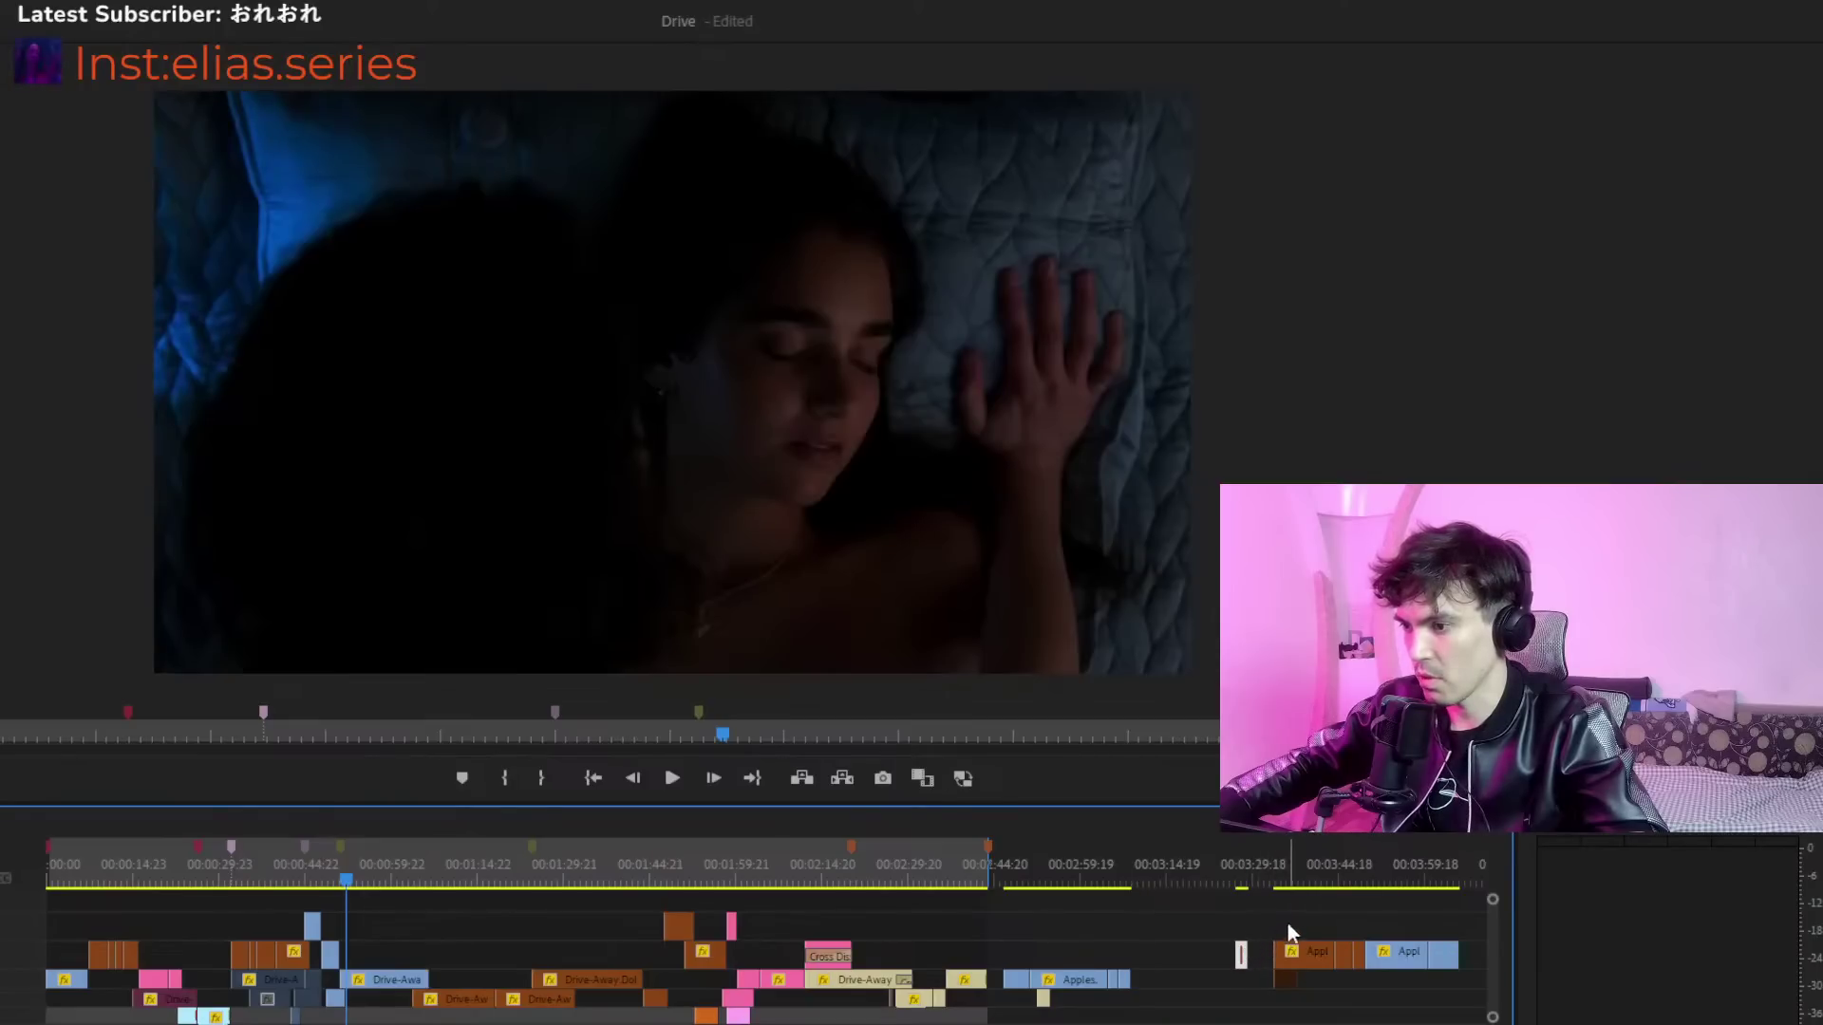
# Inspect the end of the last Apples clip just before the blue Drive-Away Dolls clip stacked at the marker
pyautogui.click(300, 874)
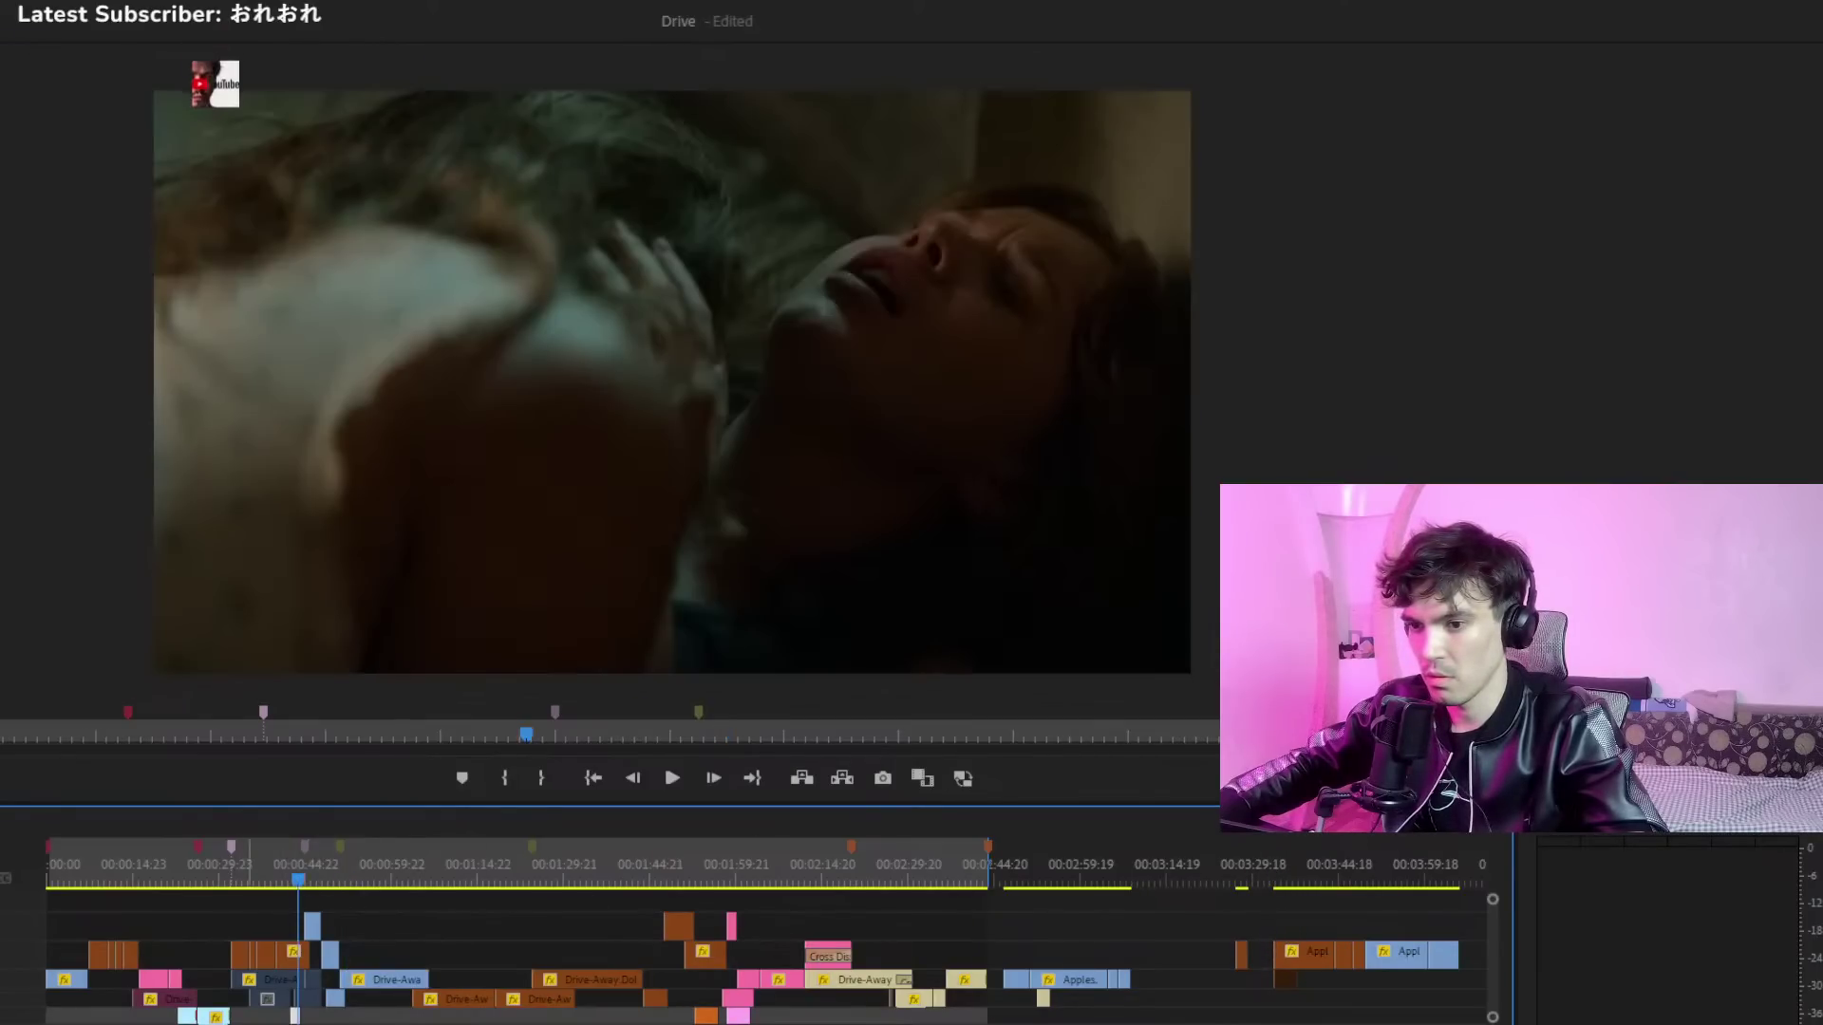
pyautogui.scroll(4, 300, 874)
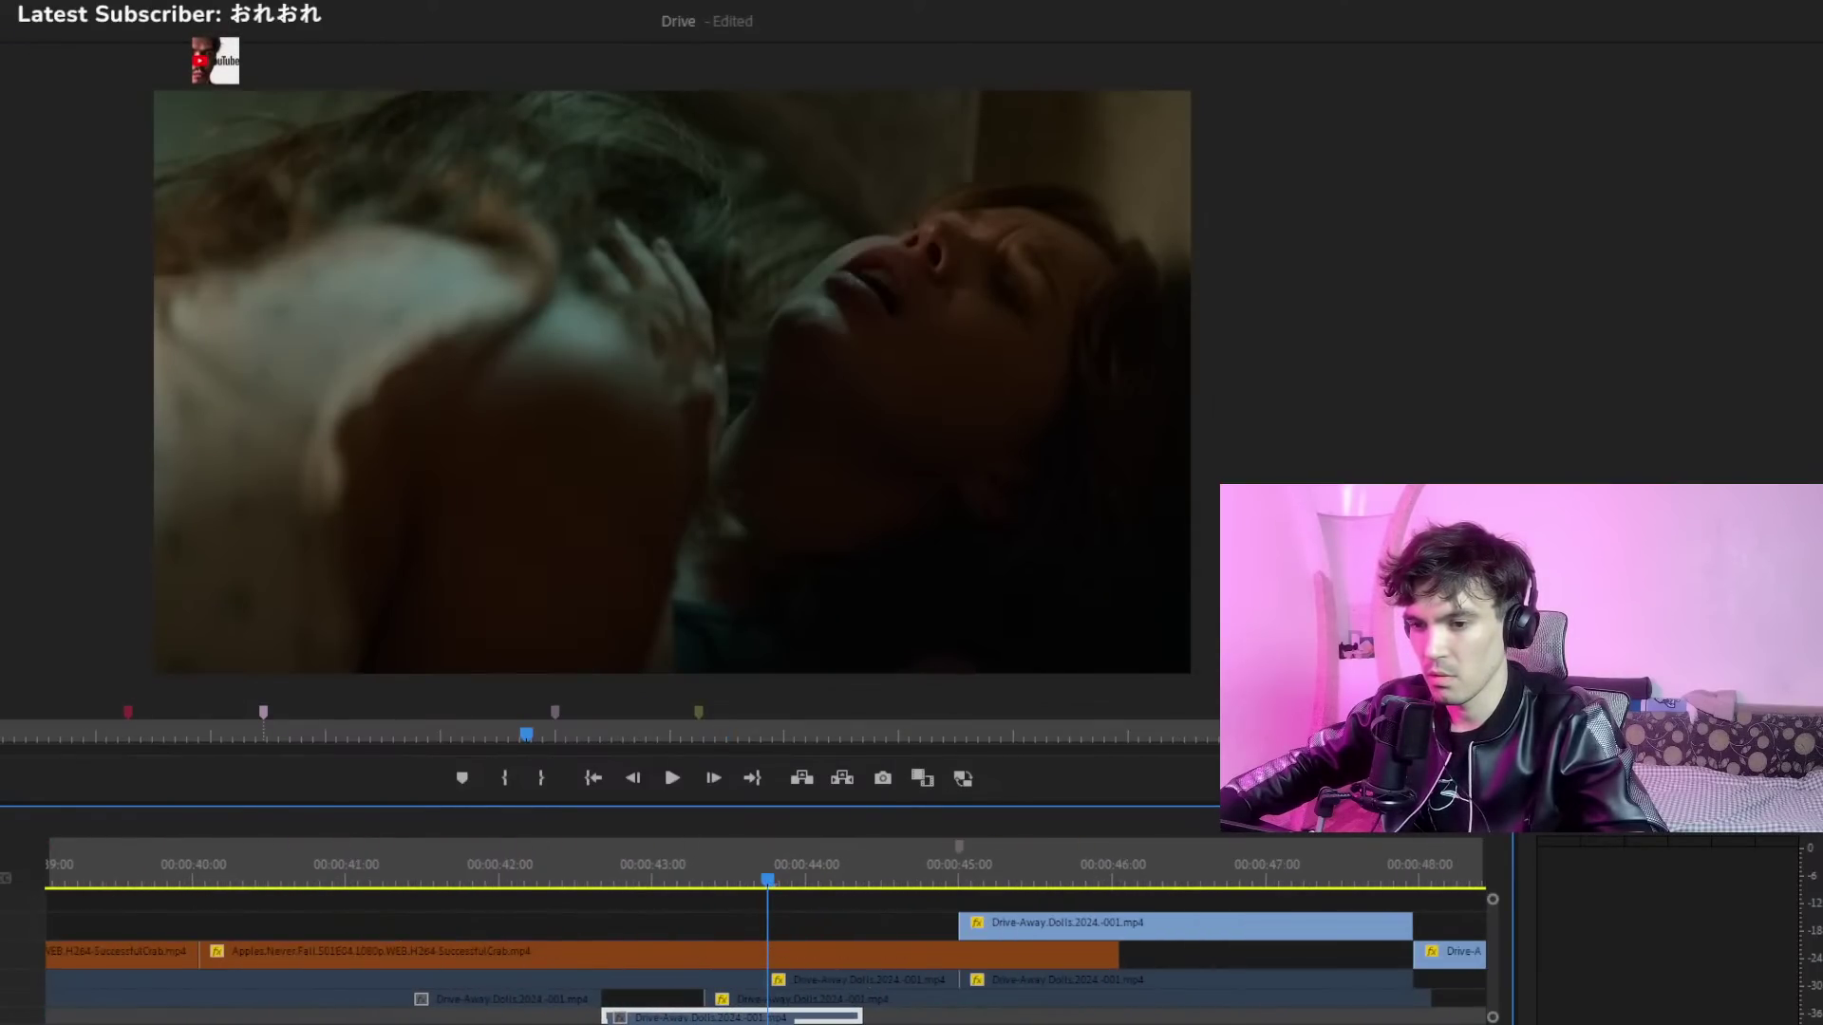
pyautogui.press('-')
pyautogui.press('-')
pyautogui.press('-')
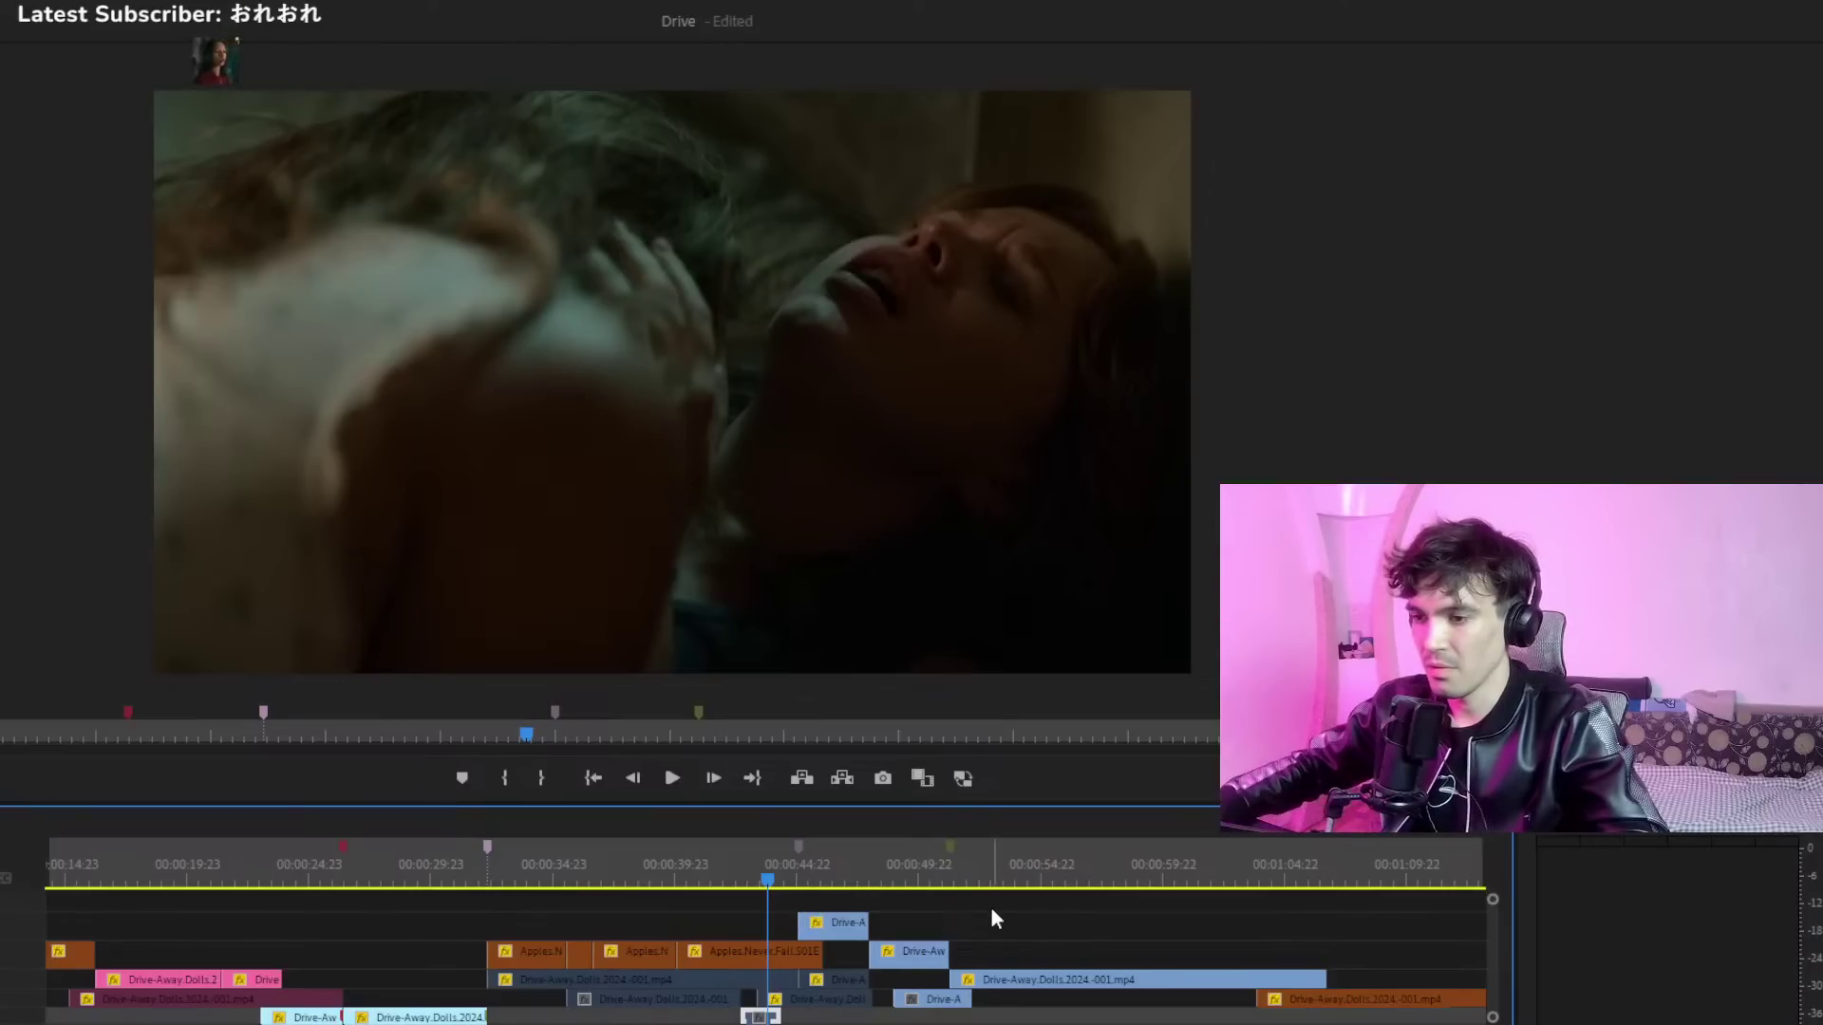
pyautogui.moveTo(776, 881); pyautogui.dragTo(793, 874)
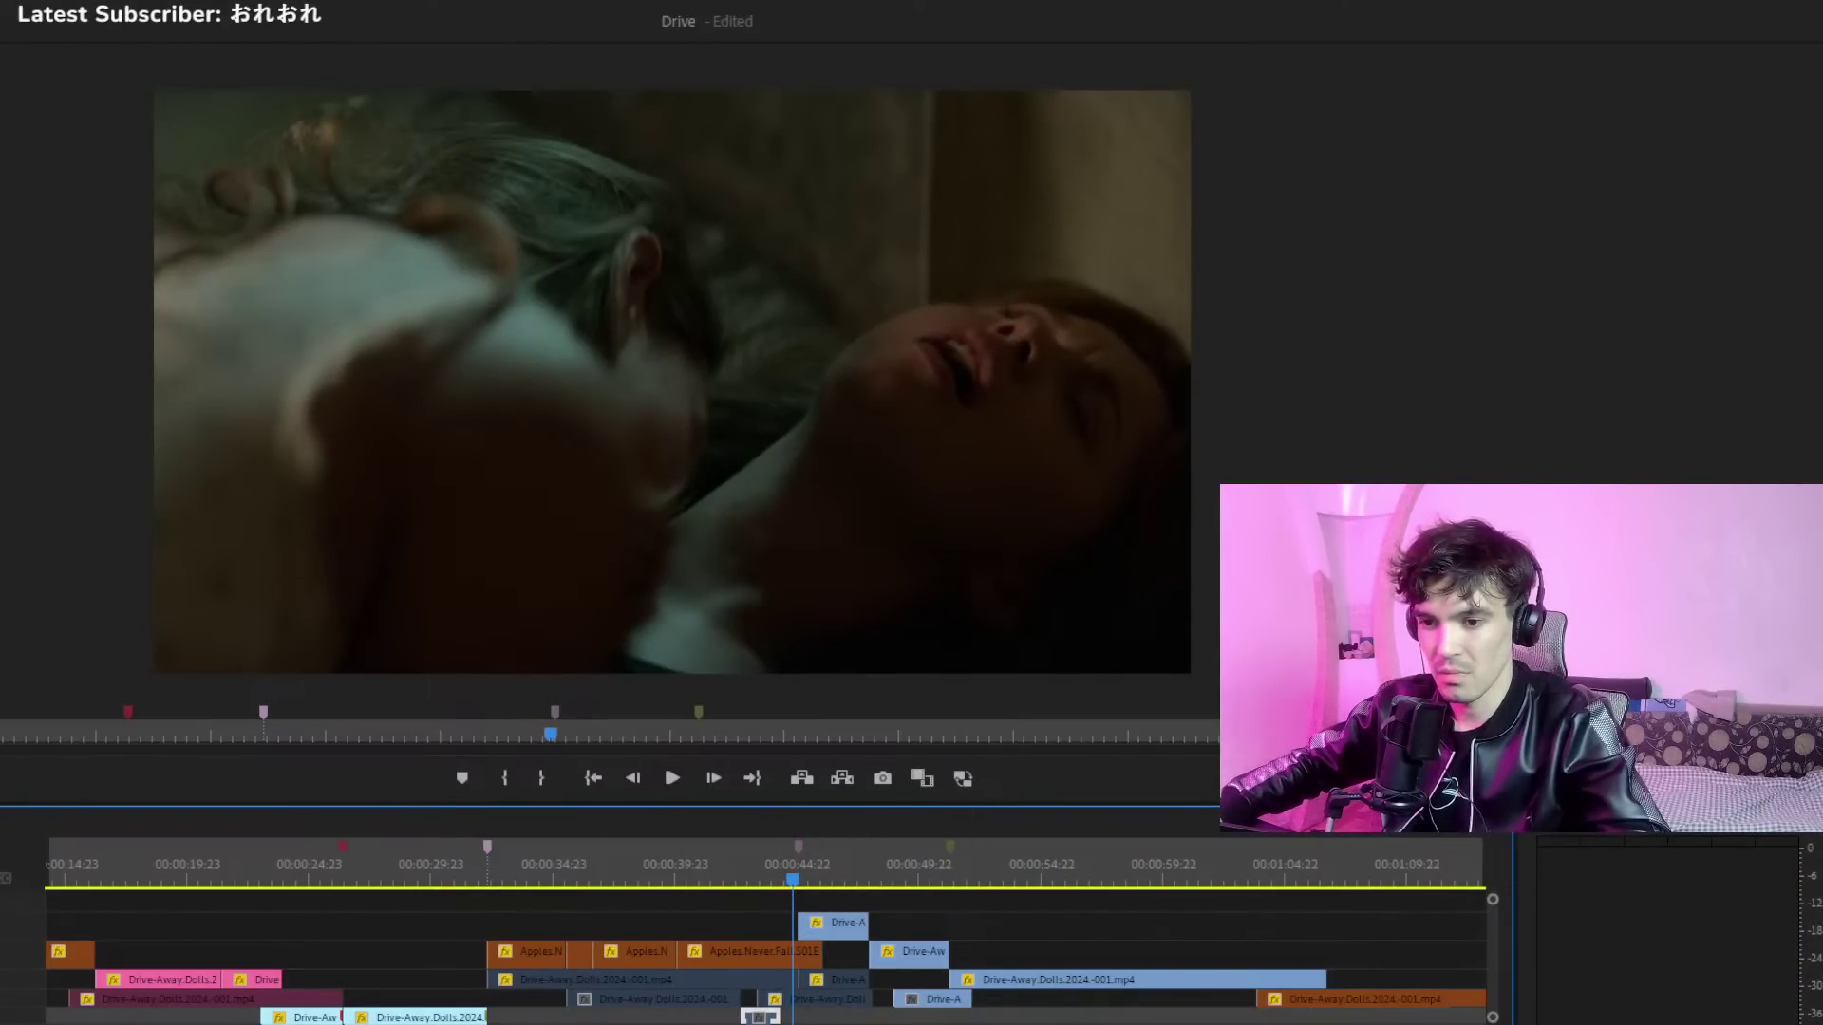
# Play from inside the last Apples group across the grey marker and past the olive marker to check the cuts
pyautogui.scroll(2, 863, 911)
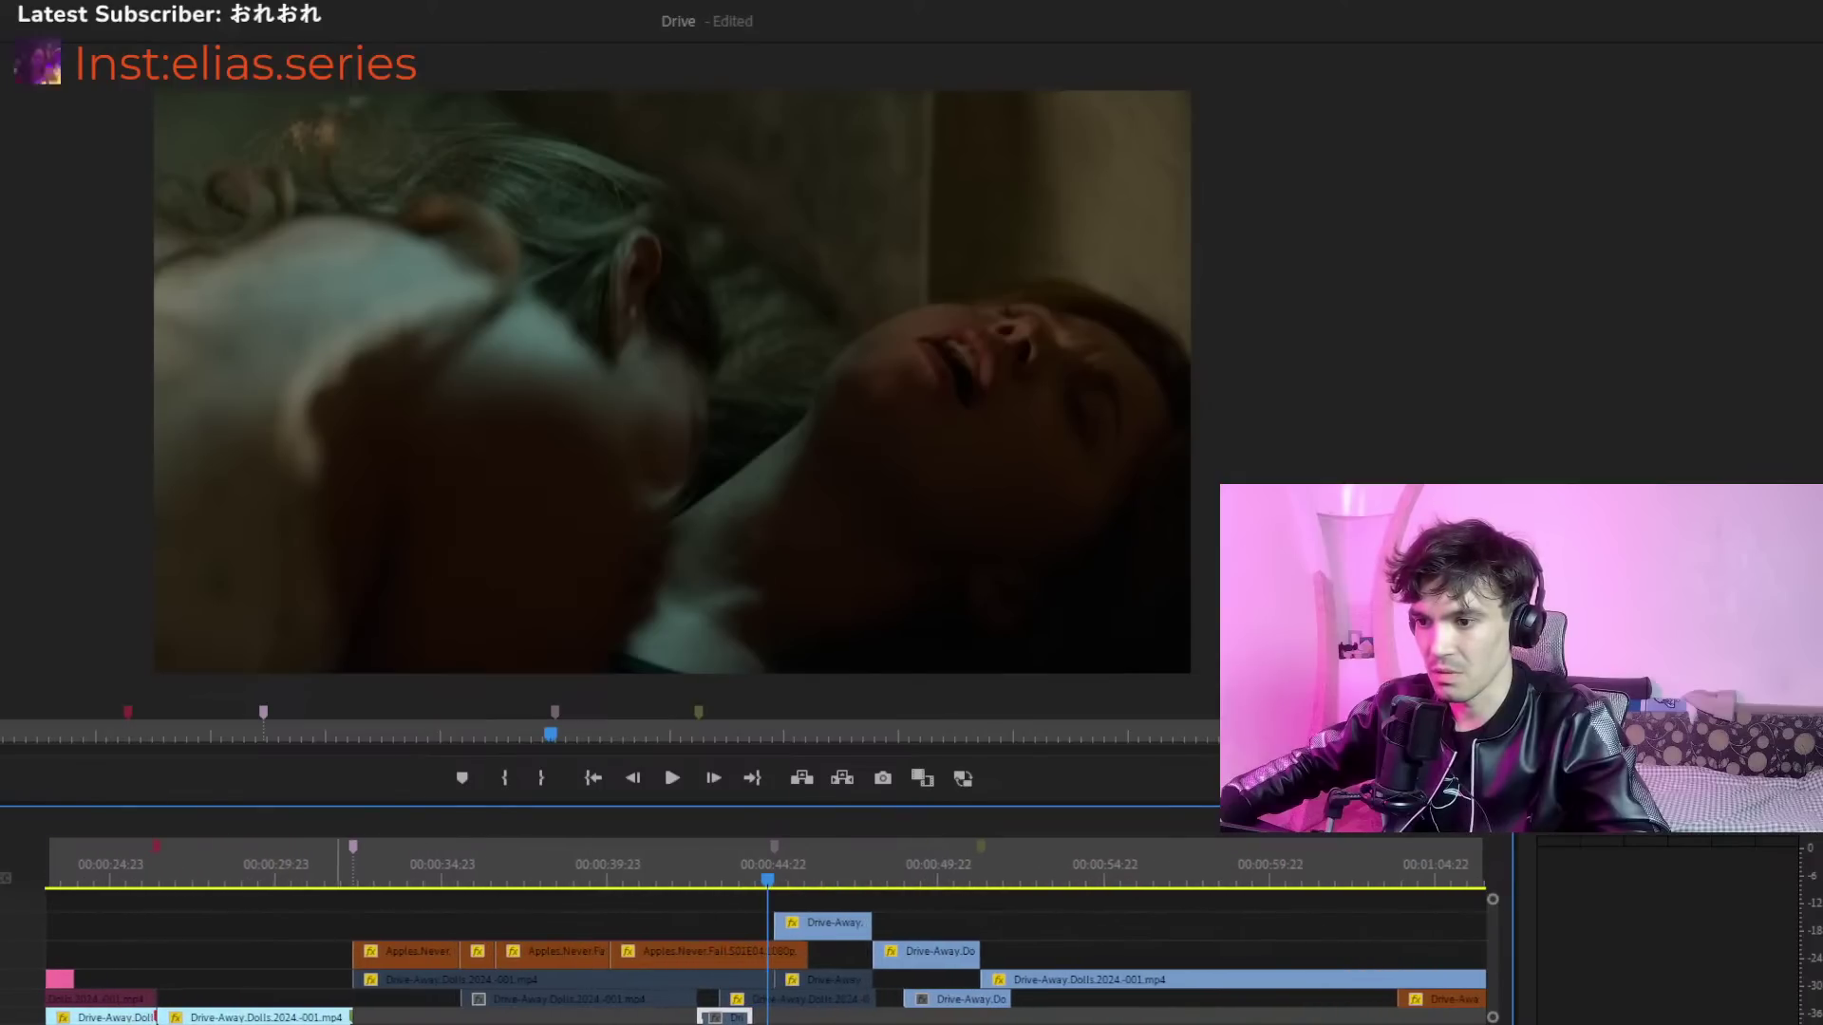
pyautogui.click(600, 868)
pyautogui.press('space')
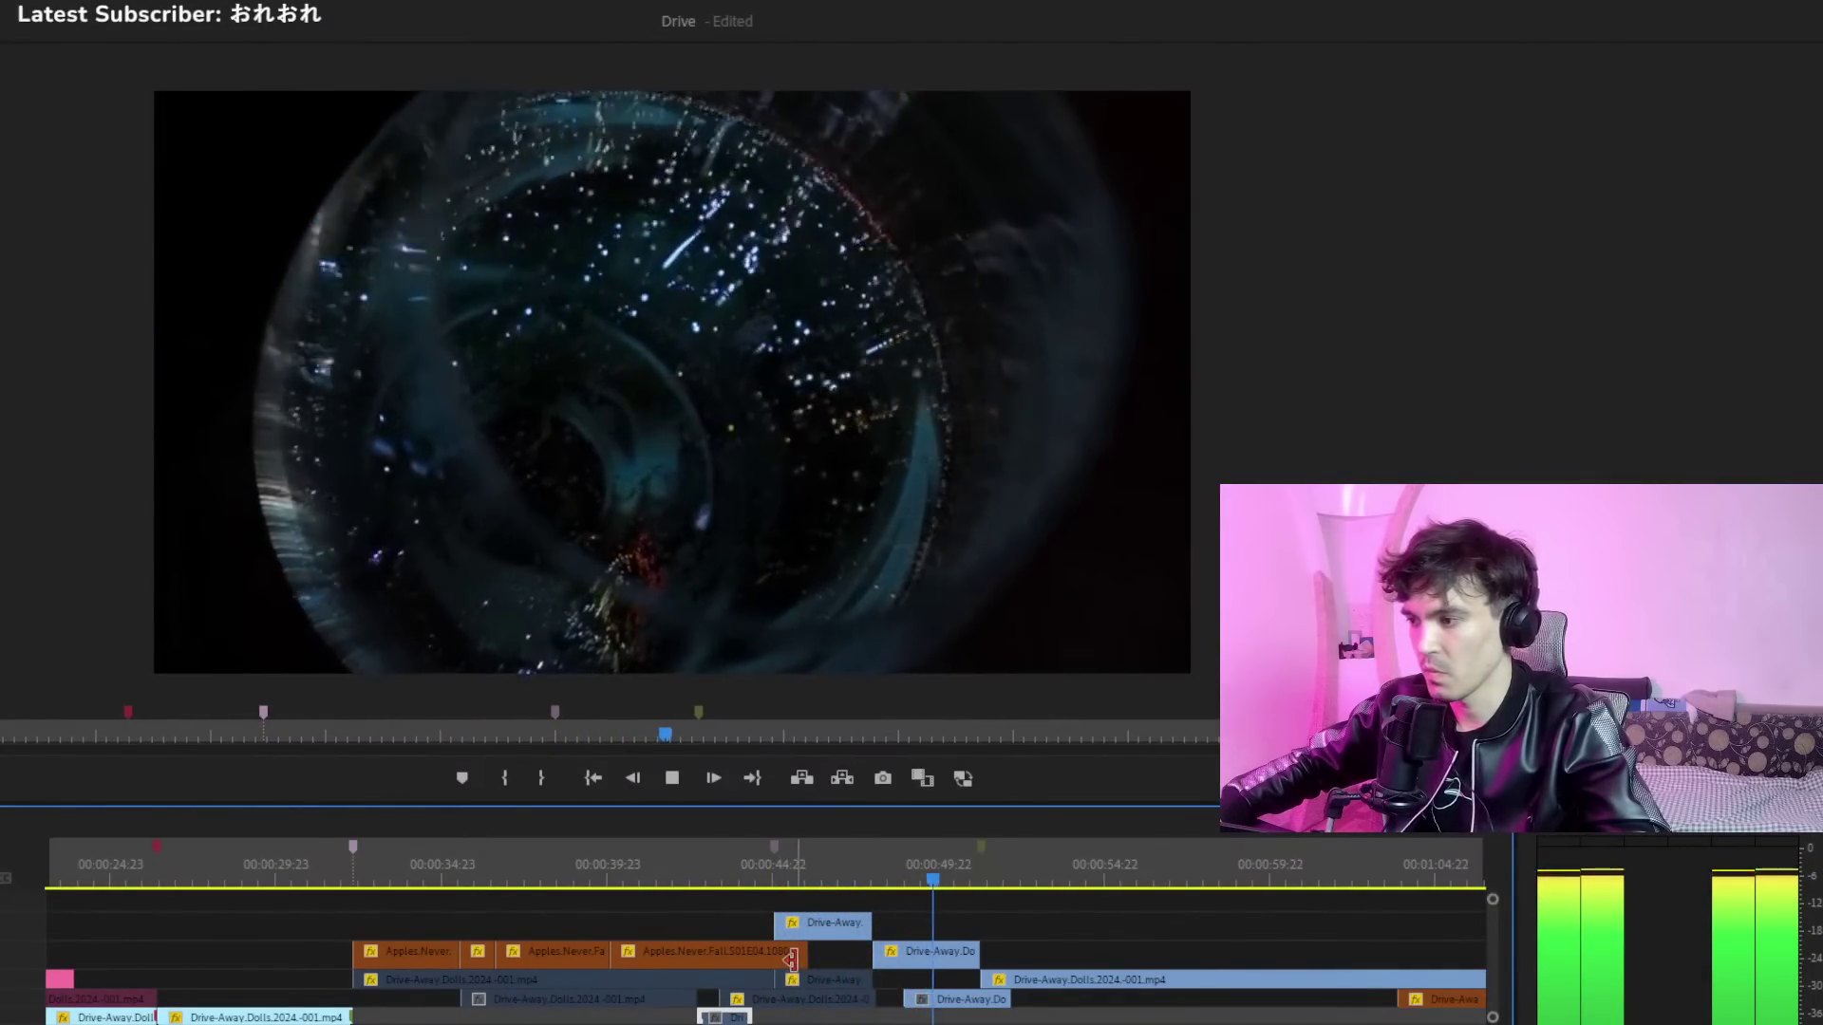
pyautogui.press('space')
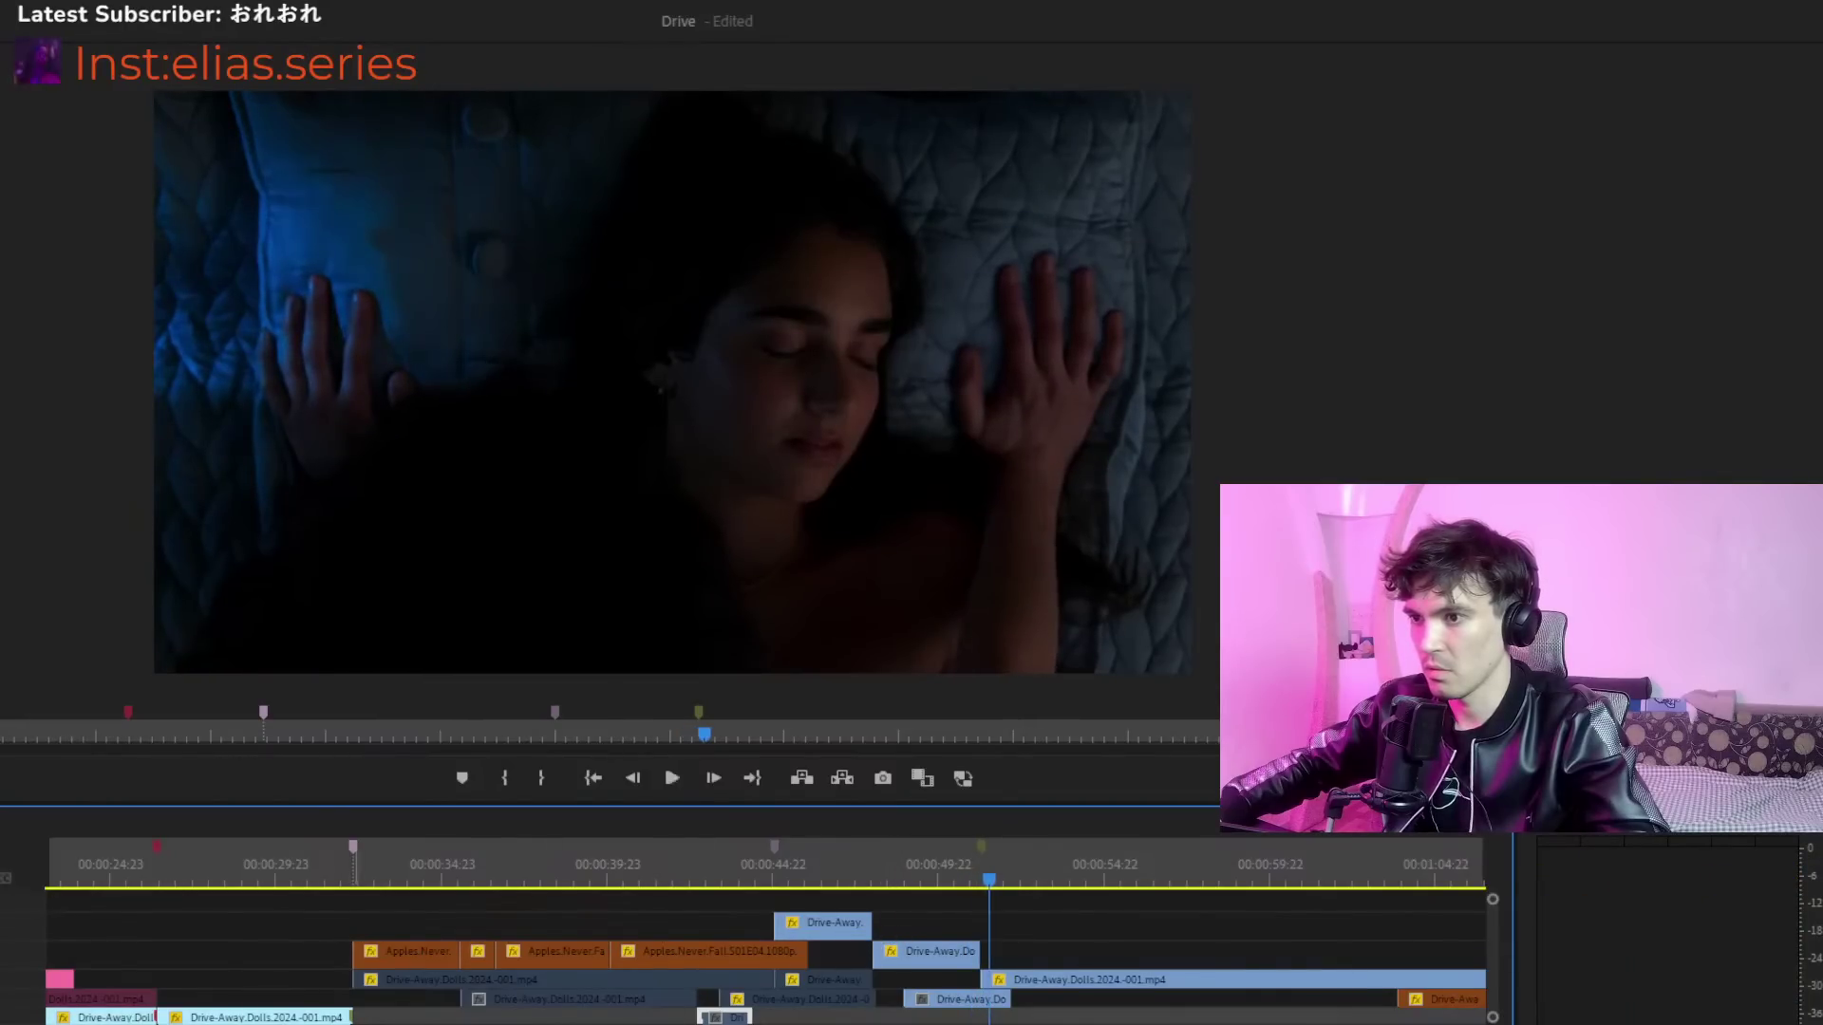
# Inspect the end and start frames of the long Drive-Away Dolls clip that begins at the olive marker
pyautogui.hscroll(6, 888, 964)
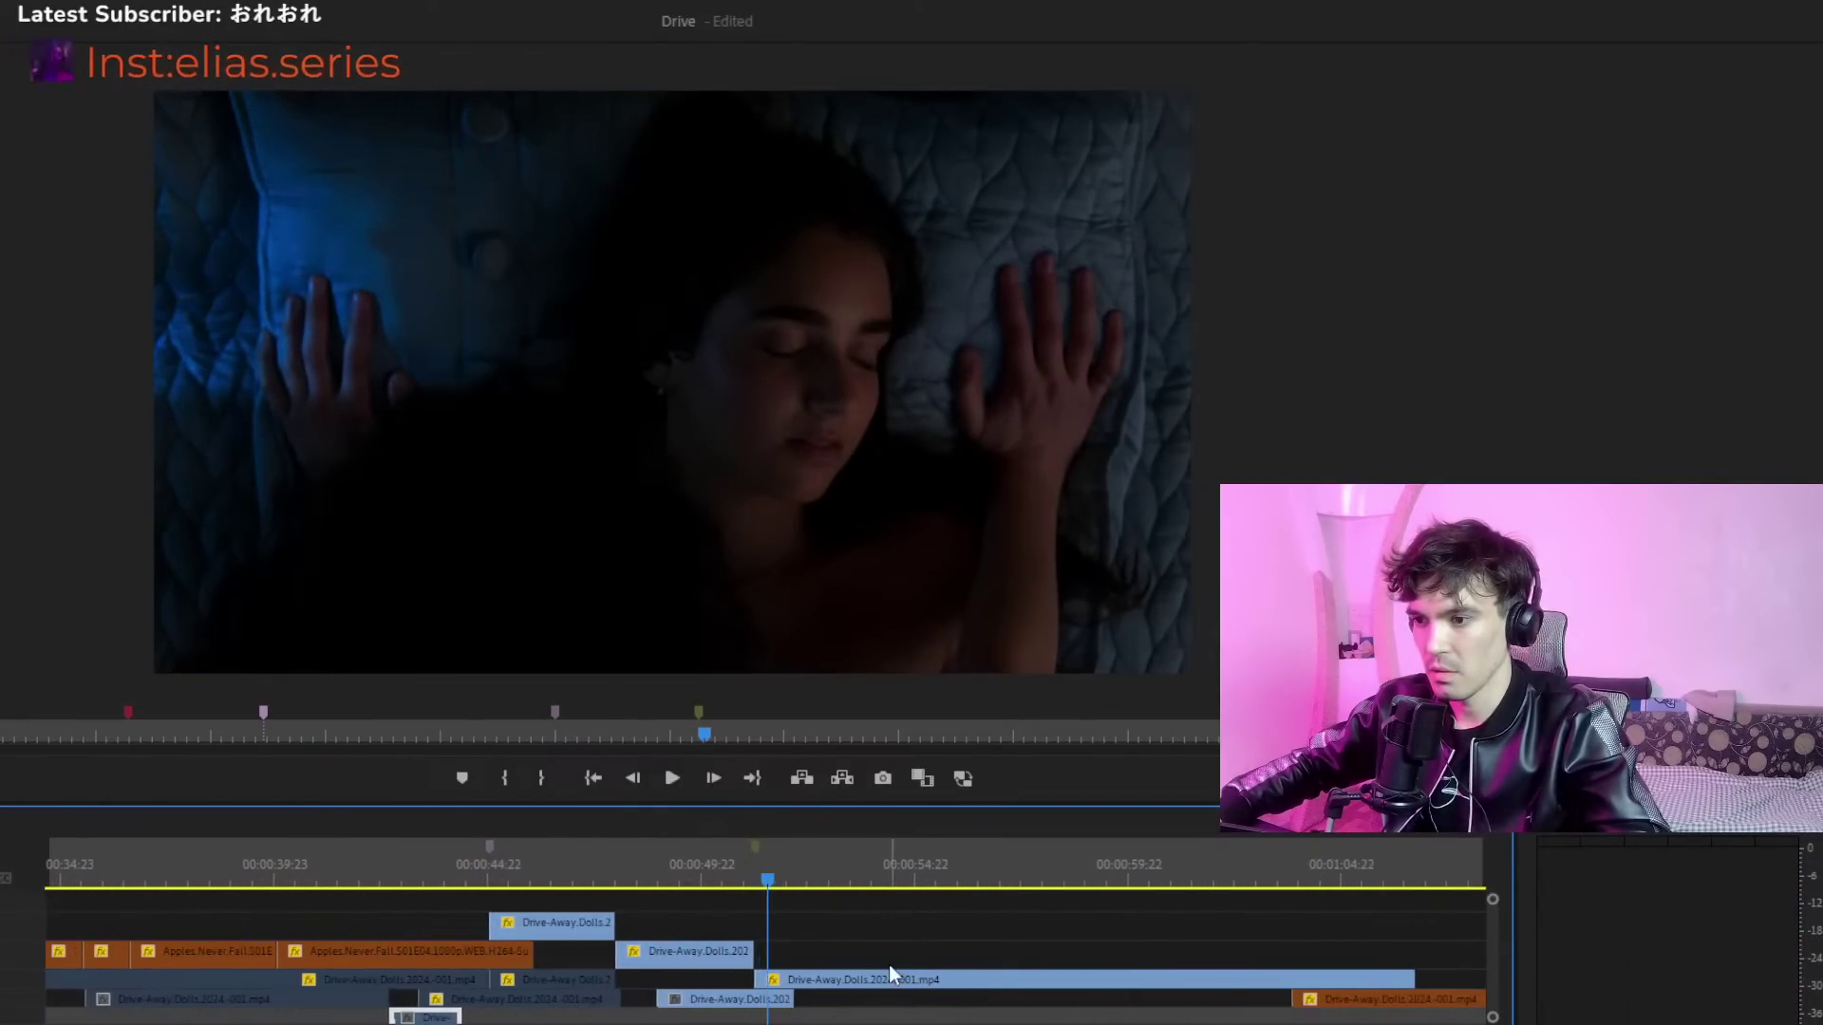
pyautogui.click(898, 987)
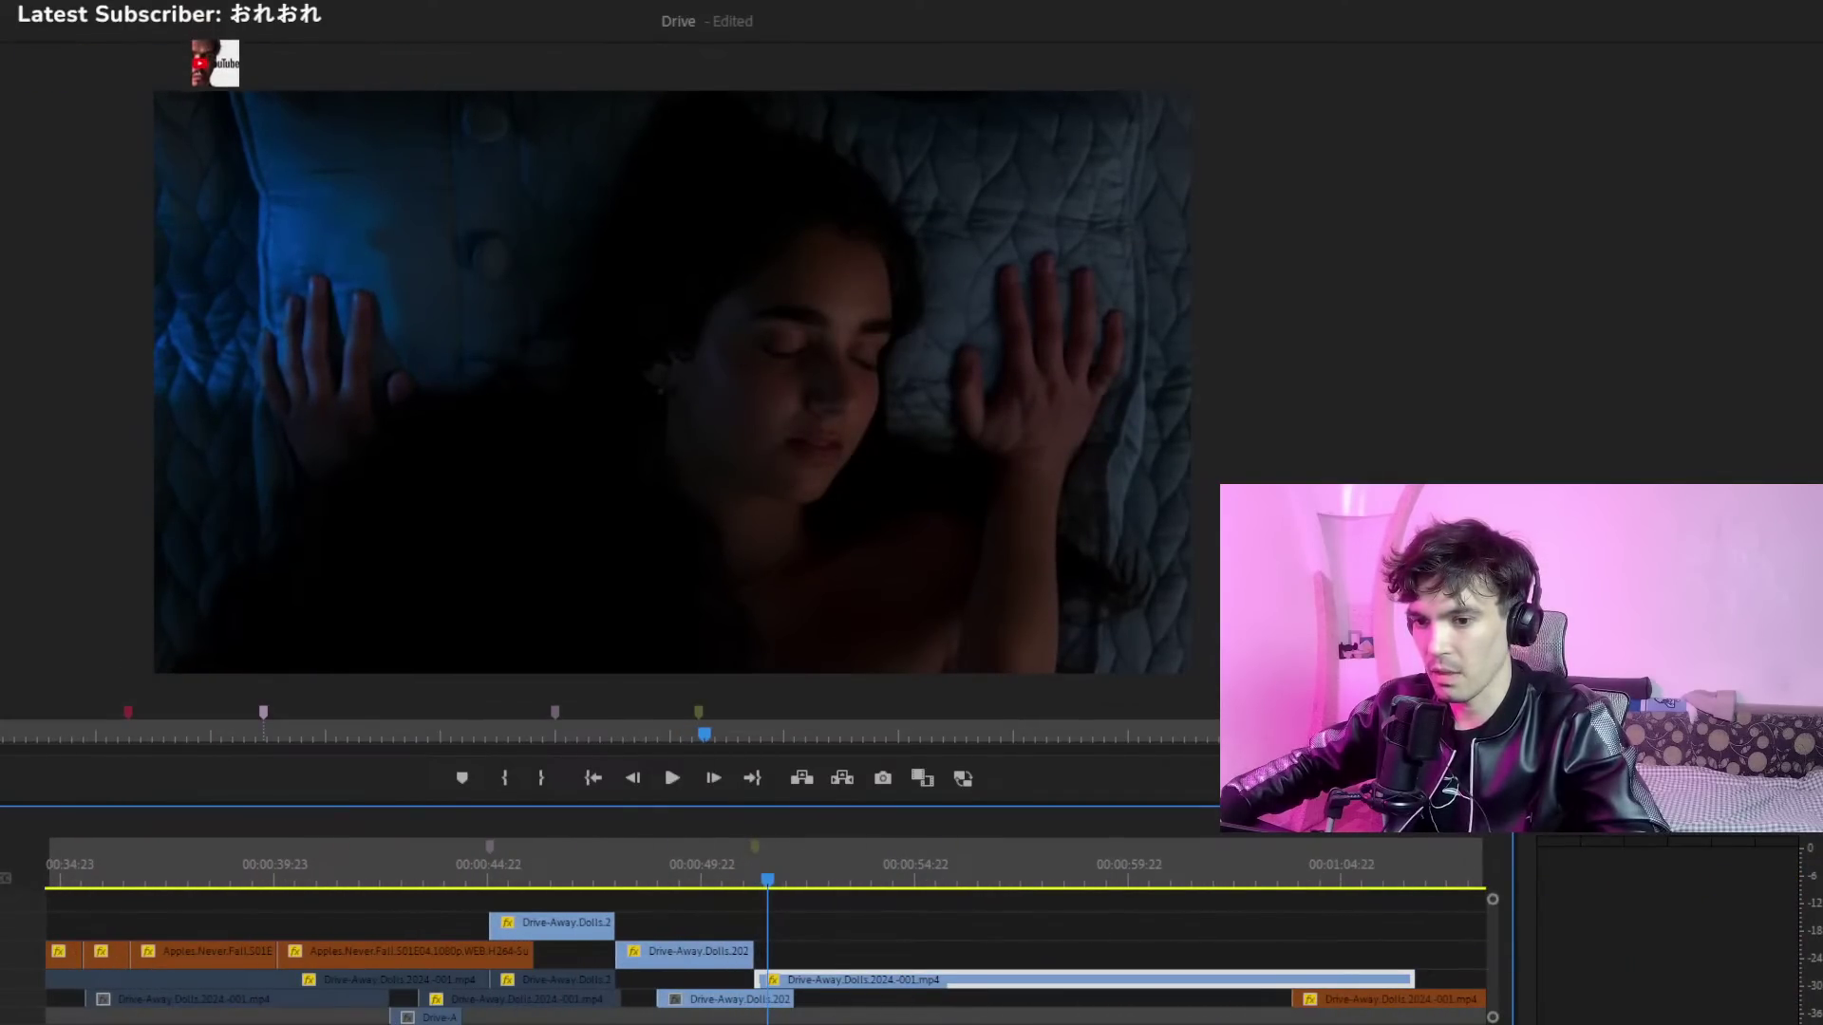
pyautogui.press('-')
pyautogui.press('-')
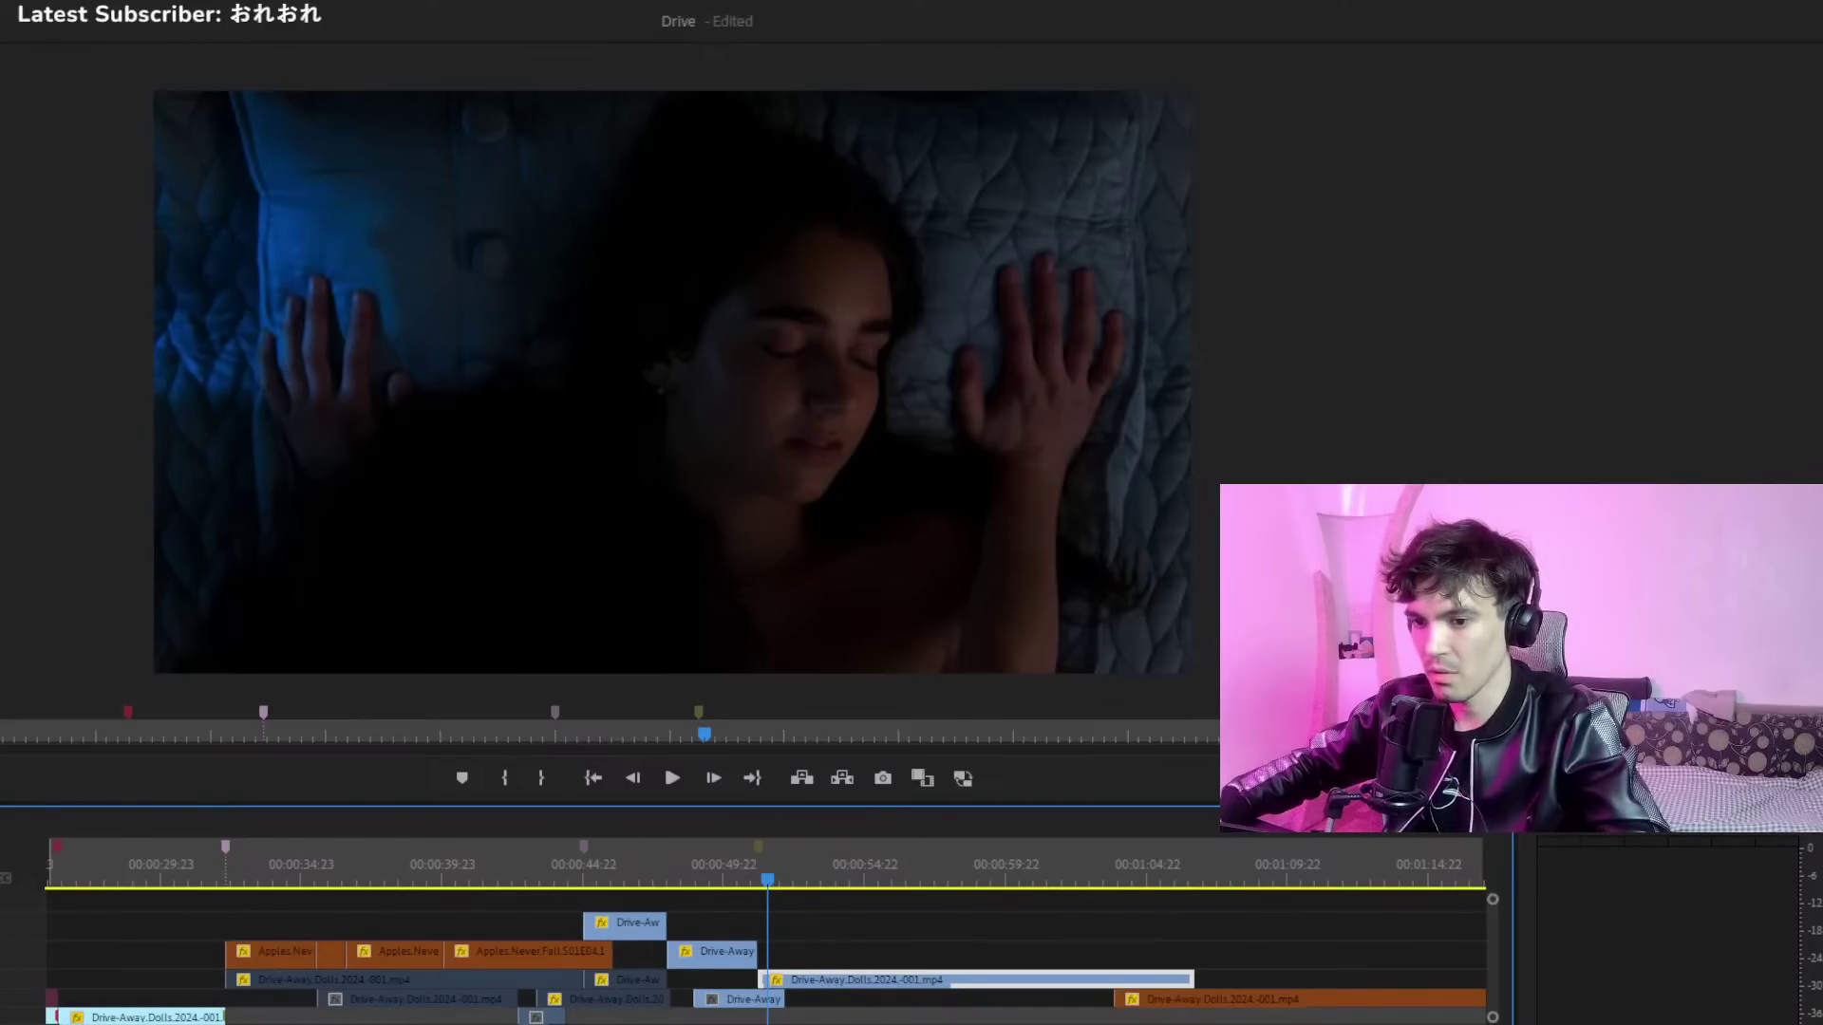
pyautogui.press('-')
pyautogui.press('-')
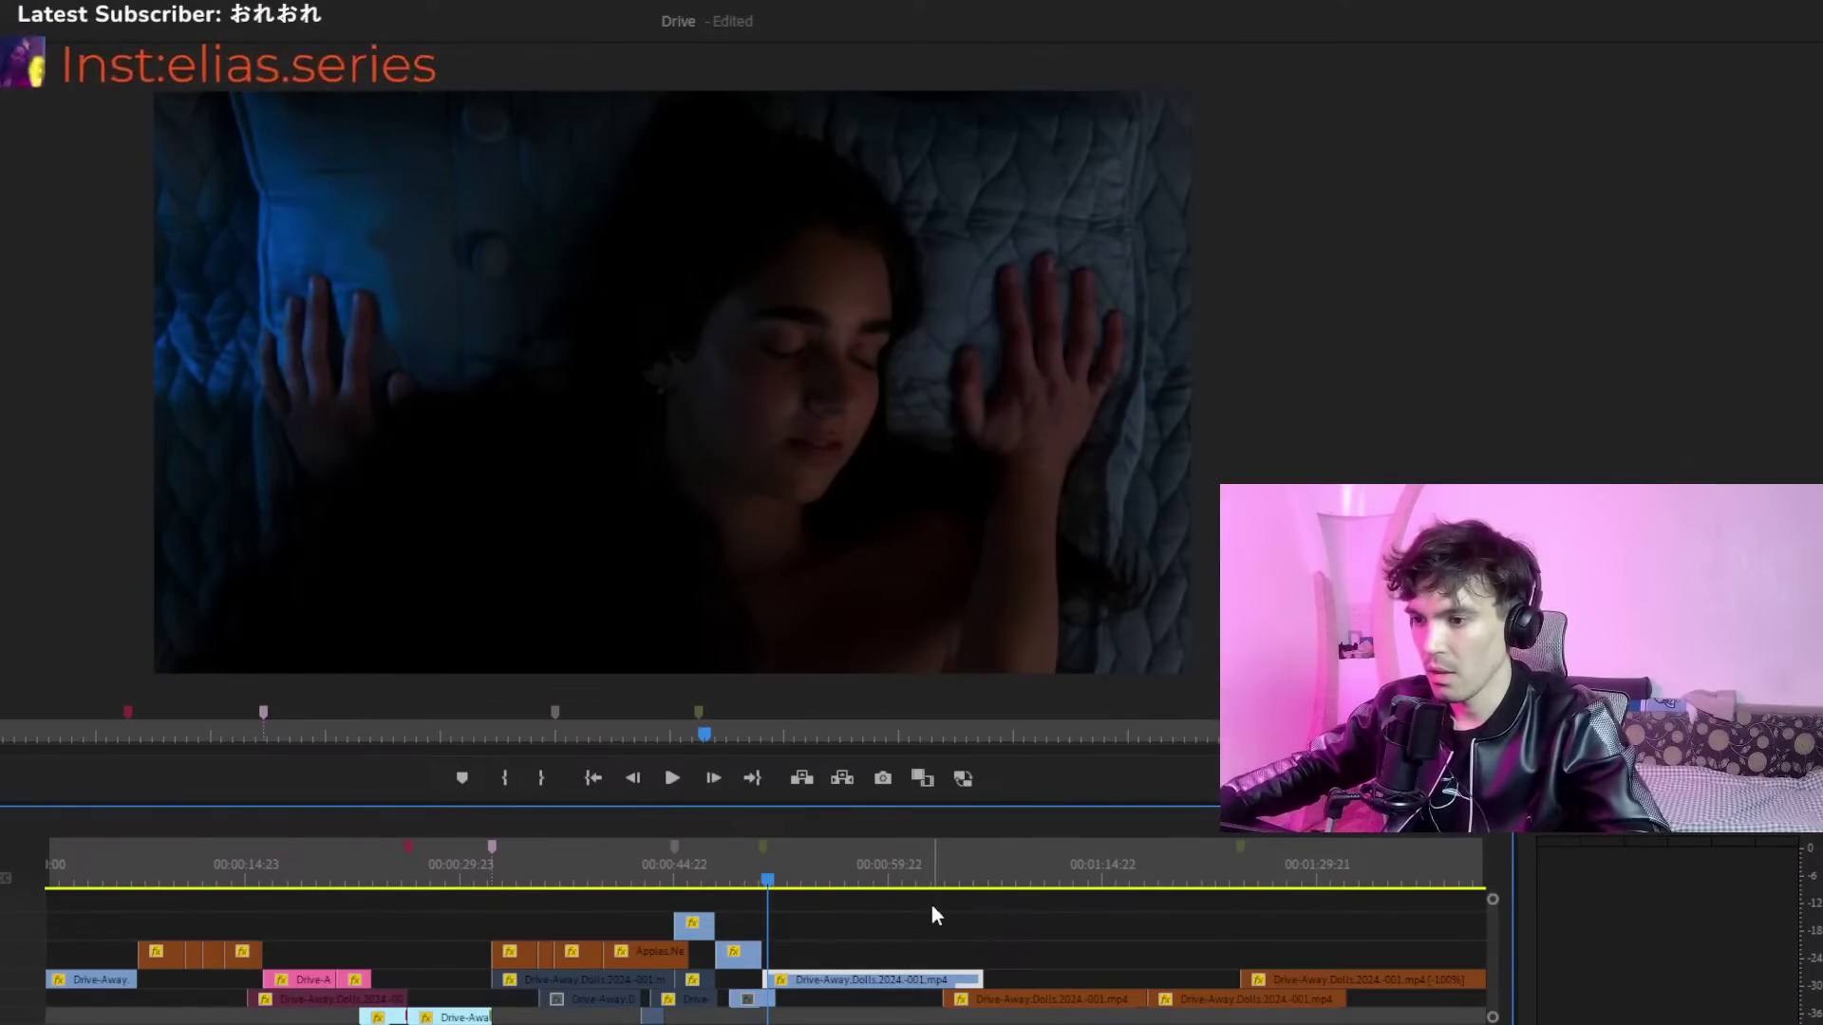
pyautogui.click(981, 867)
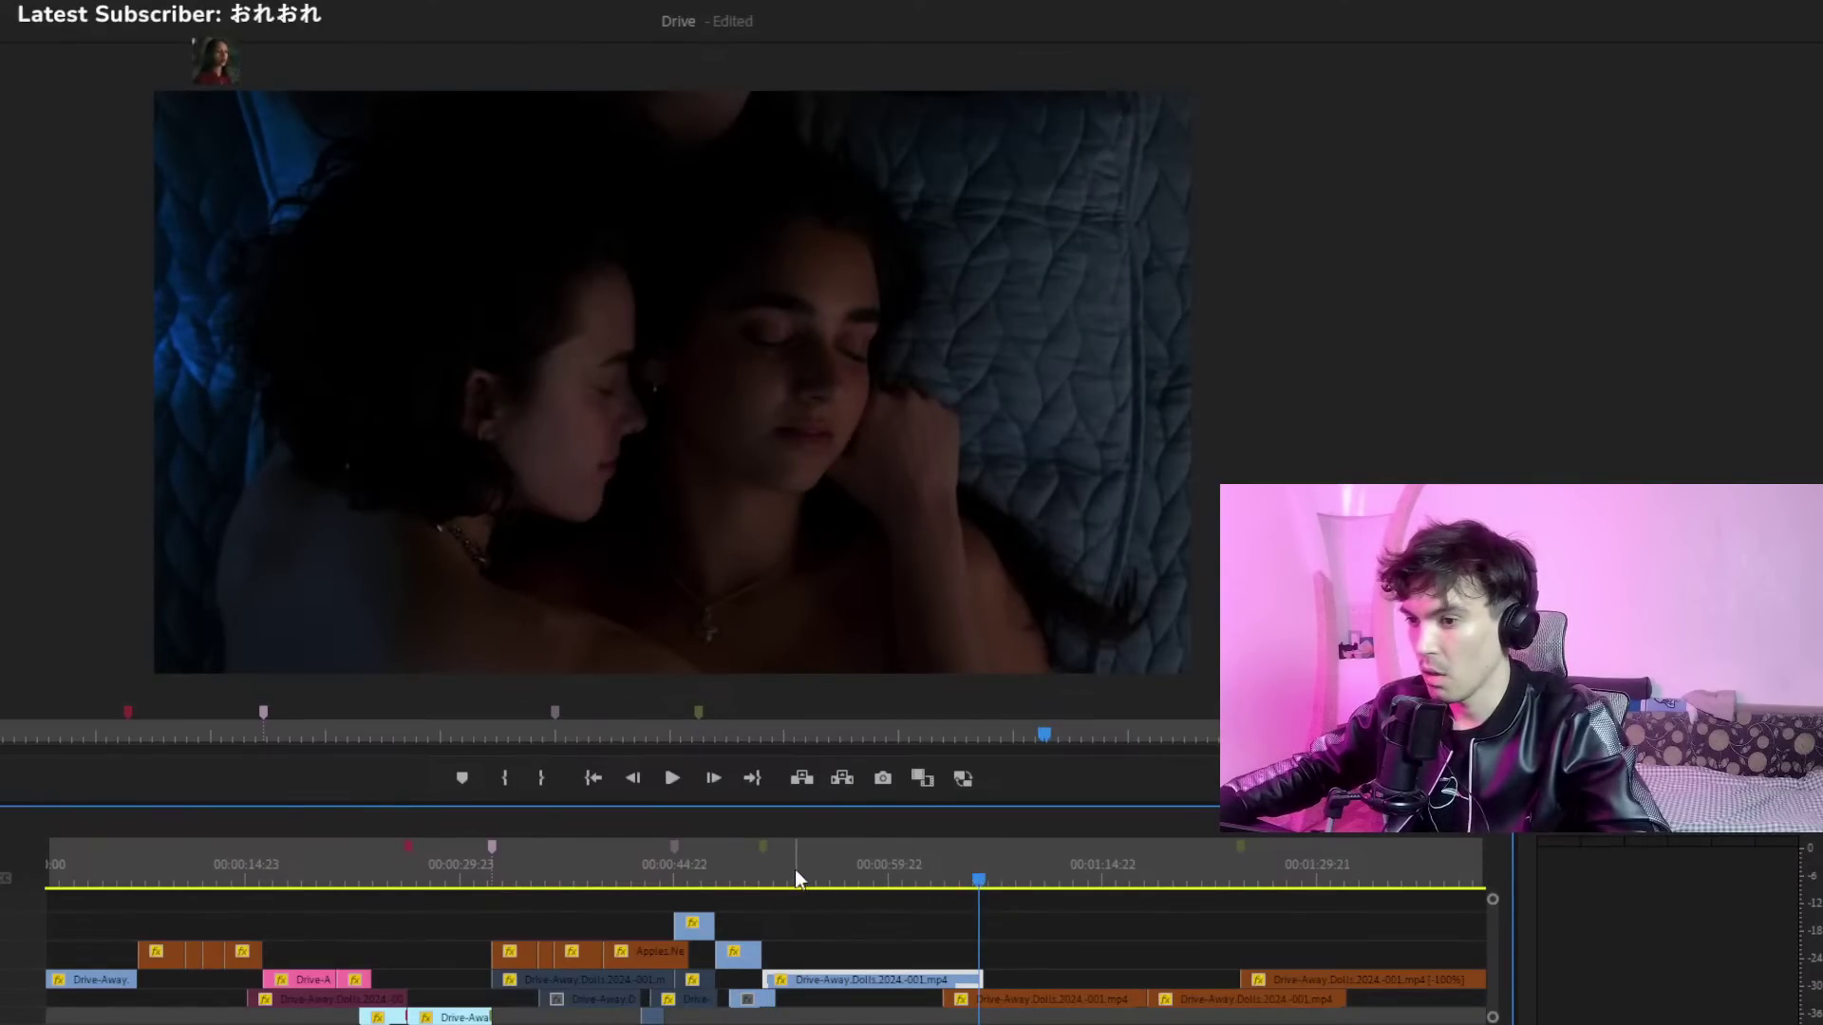
pyautogui.click(765, 868)
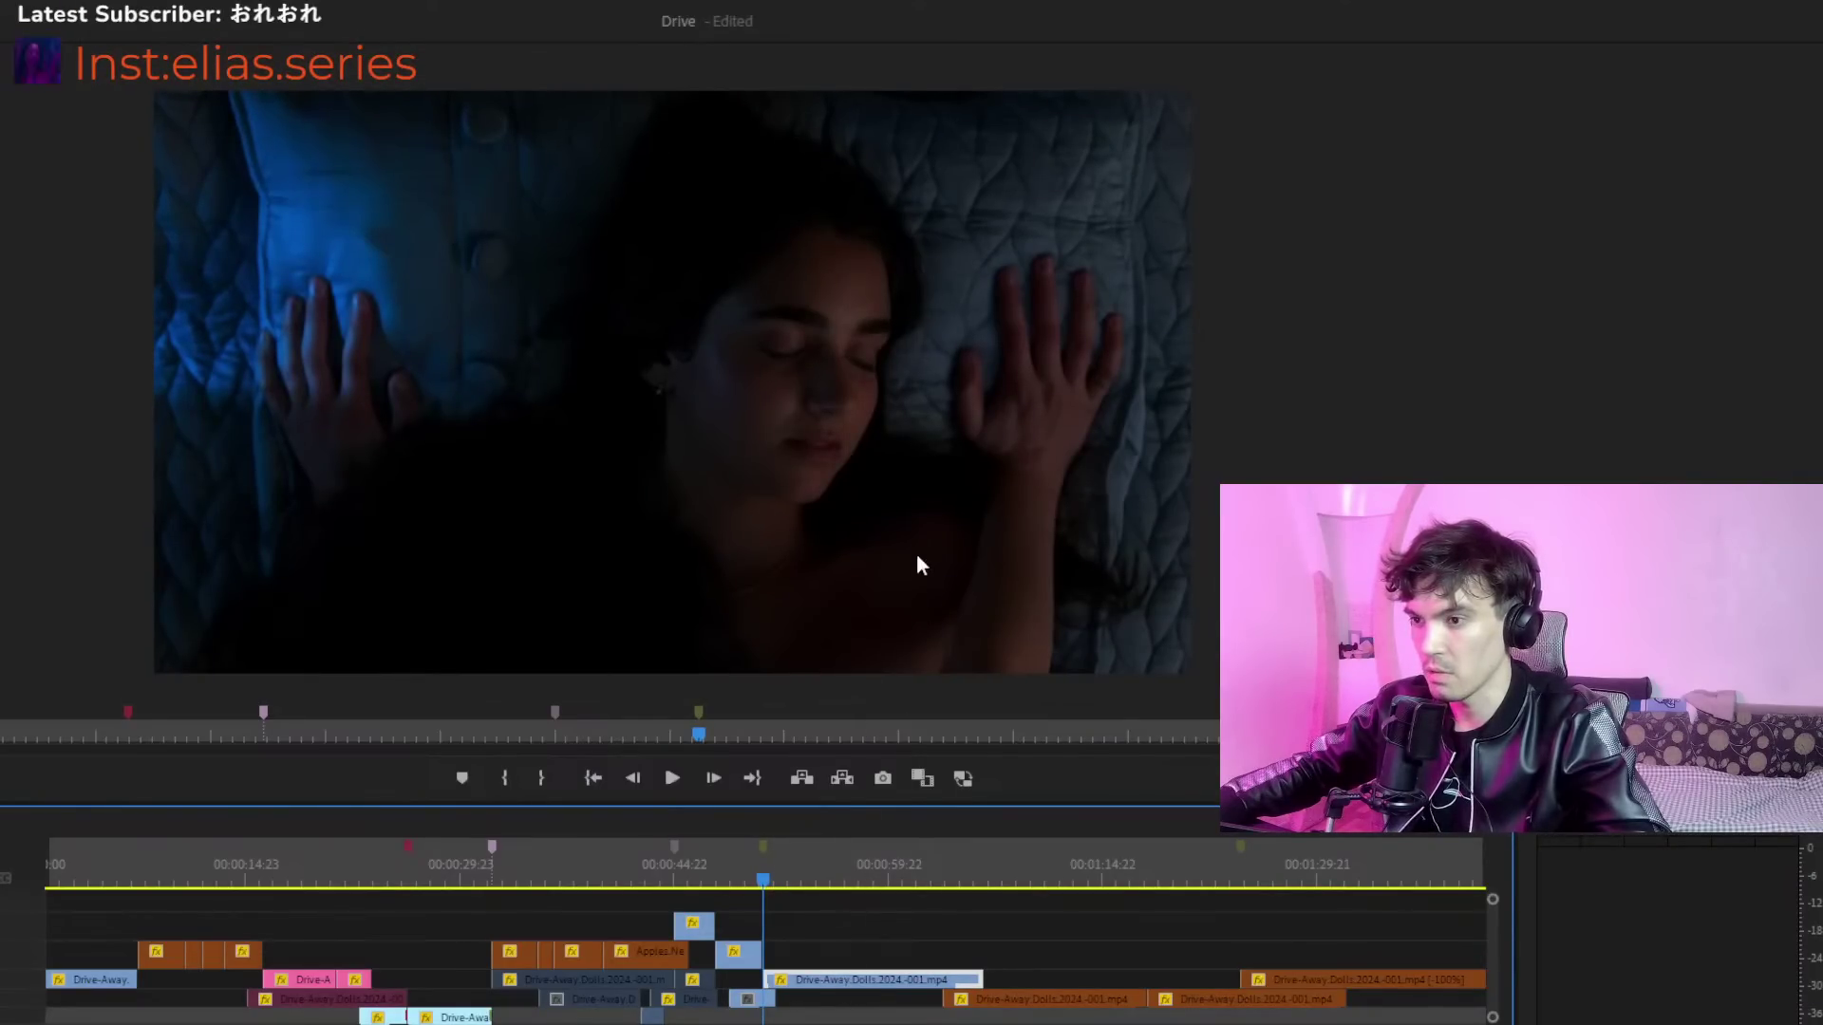
# Try disabling the long Drive-Away Dolls clip that begins at the olive marker
pyautogui.hotkey('shift', 'e')
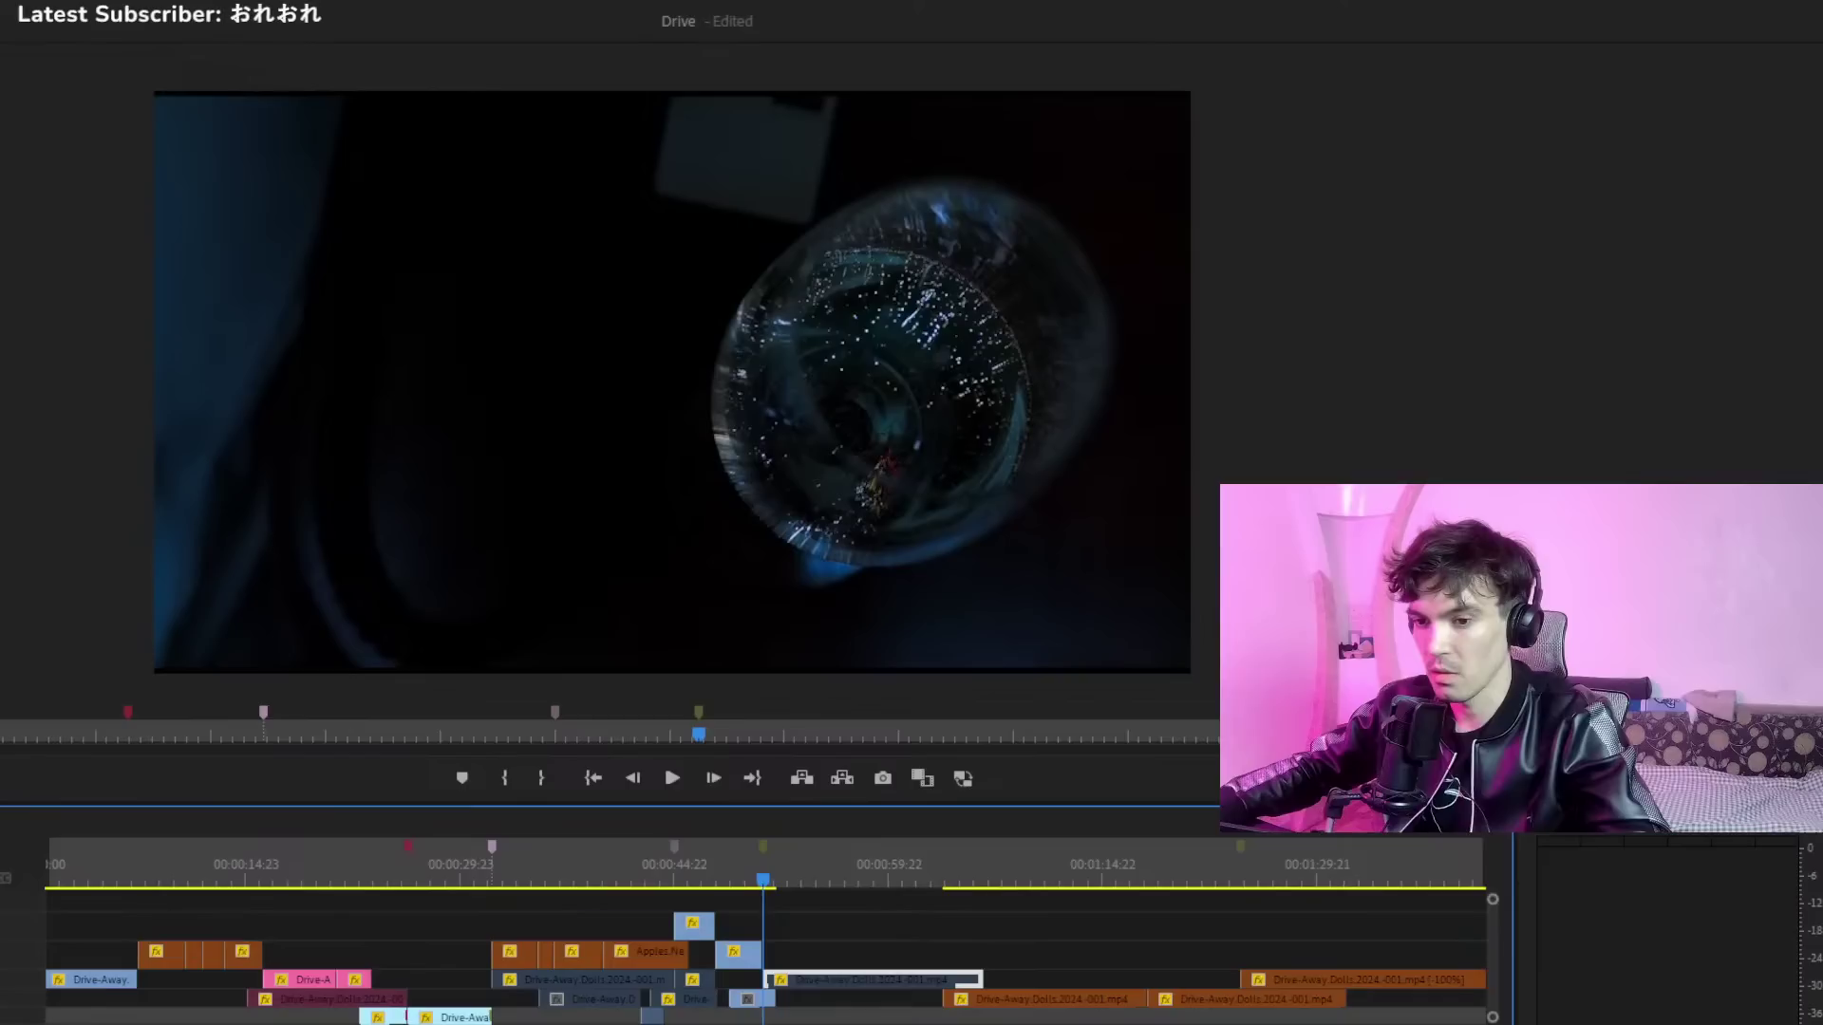
pyautogui.press('-')
pyautogui.press('-')
pyautogui.press('-')
pyautogui.press('-')
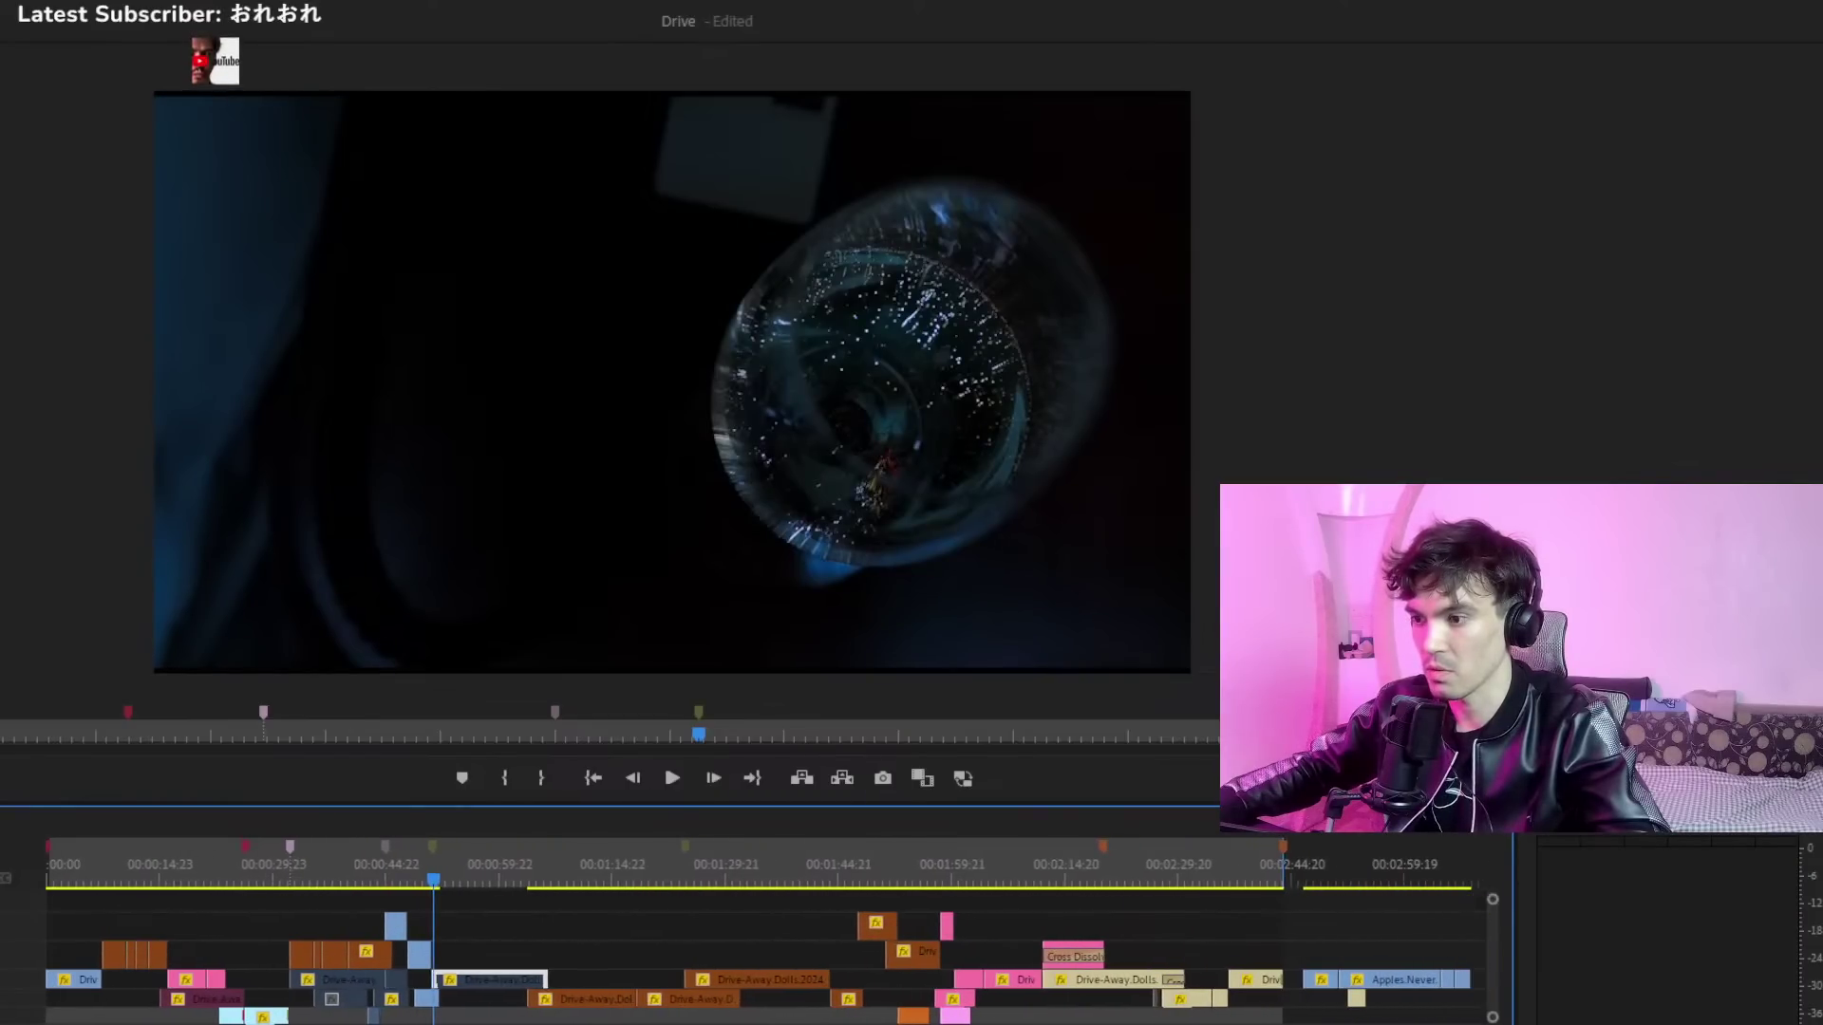
pyautogui.press('-')
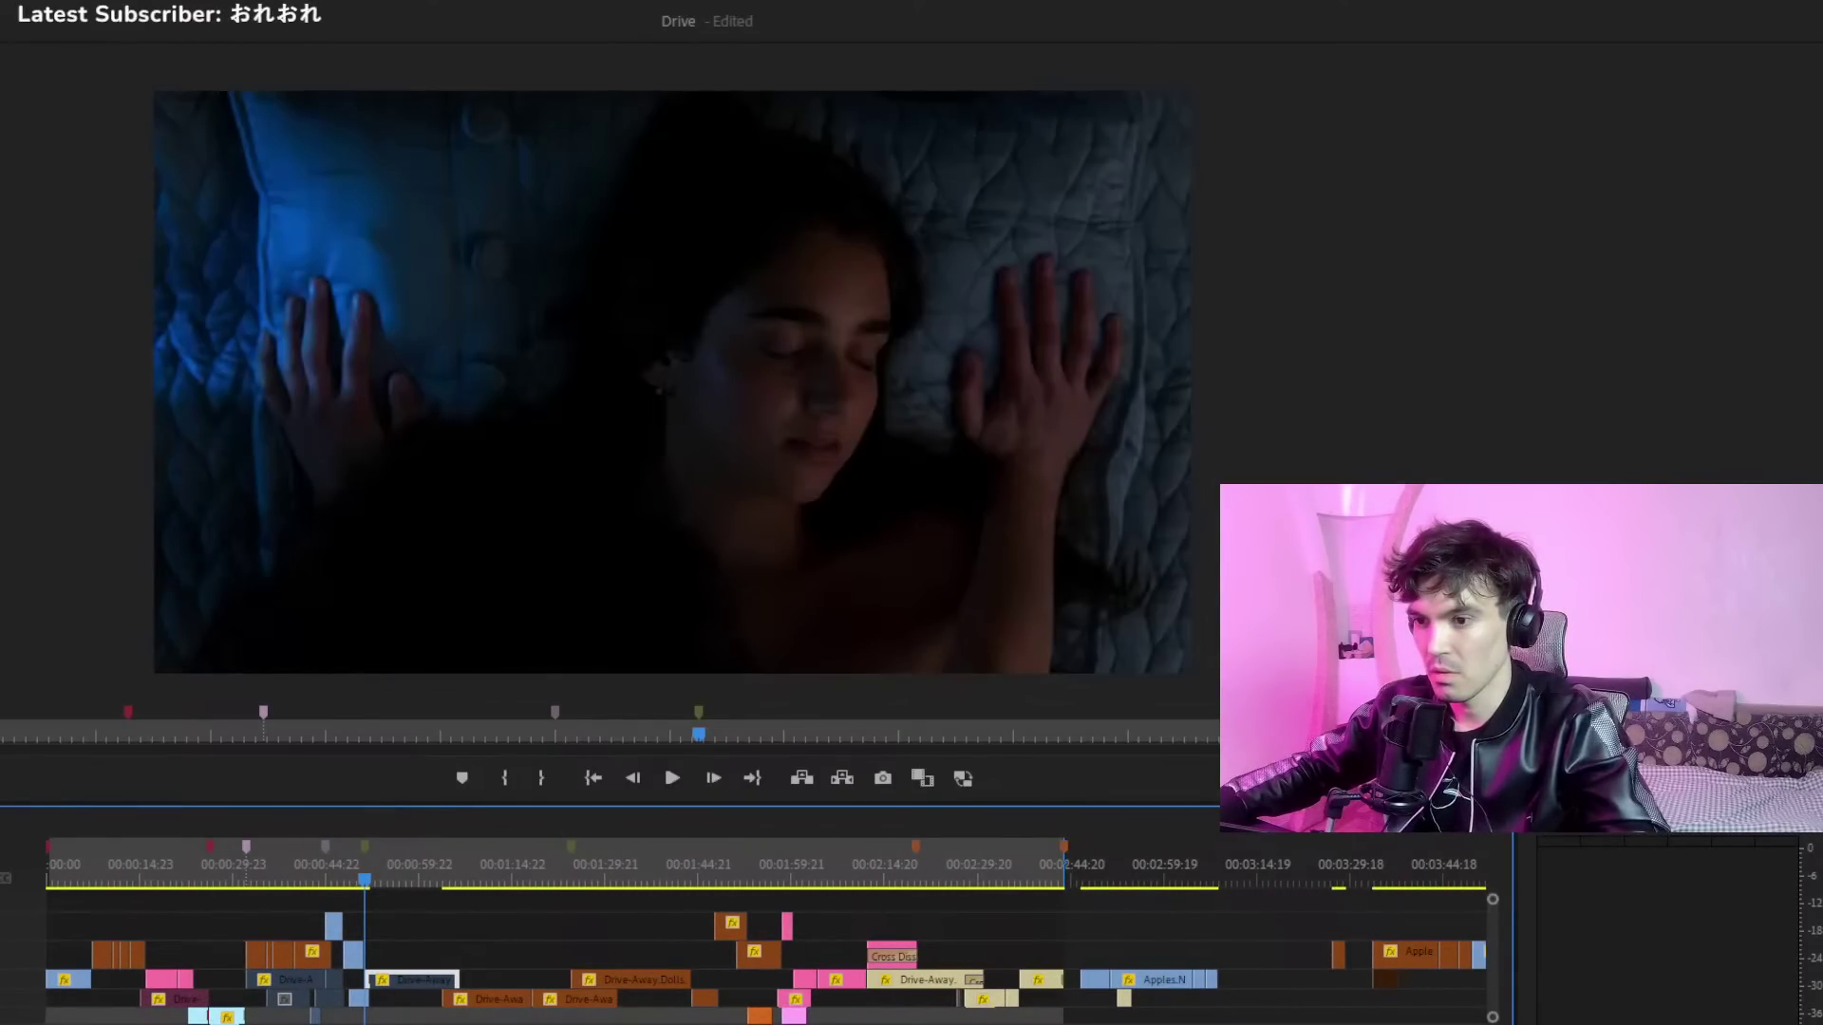
# Move a long spare Apples clip above the Drive-Away Dolls clip and align its start with the olive marker
pyautogui.press('-')
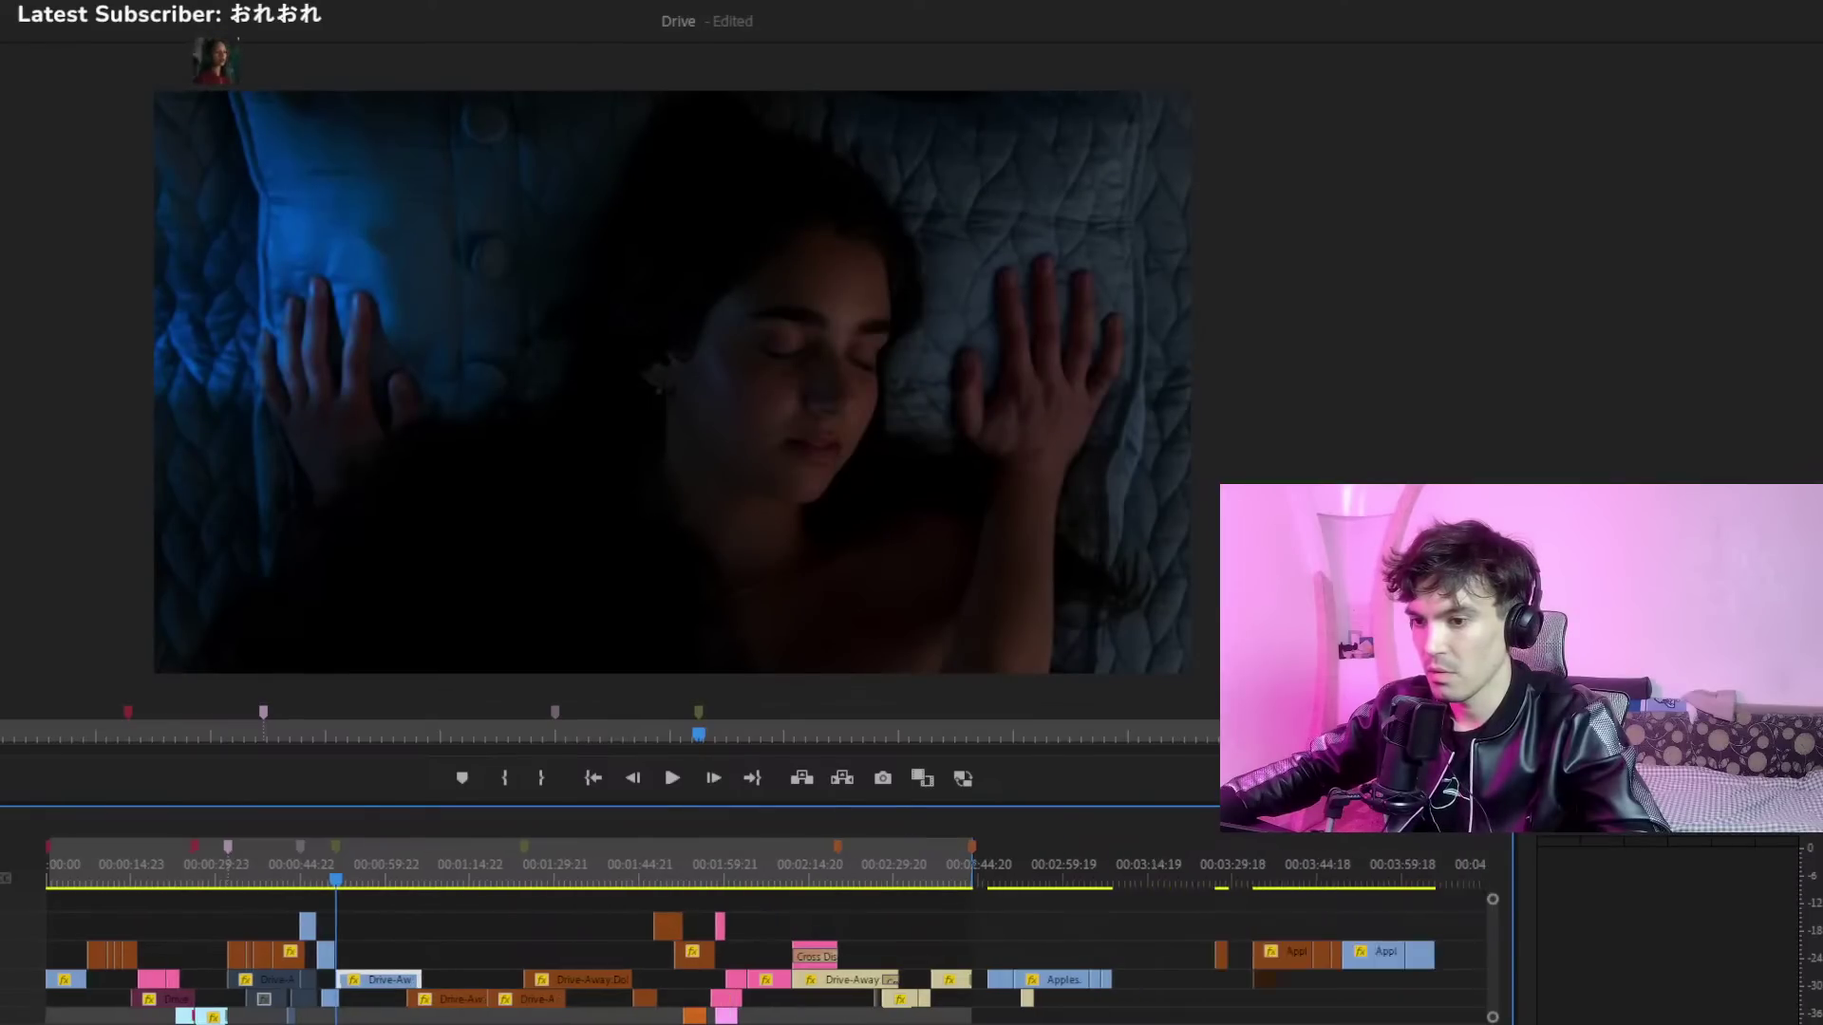
pyautogui.press('-')
pyautogui.moveTo(879, 863); pyautogui.dragTo(926, 870)
pyautogui.moveTo(919, 945); pyautogui.dragTo(284, 960)
pyautogui.click(280, 874)
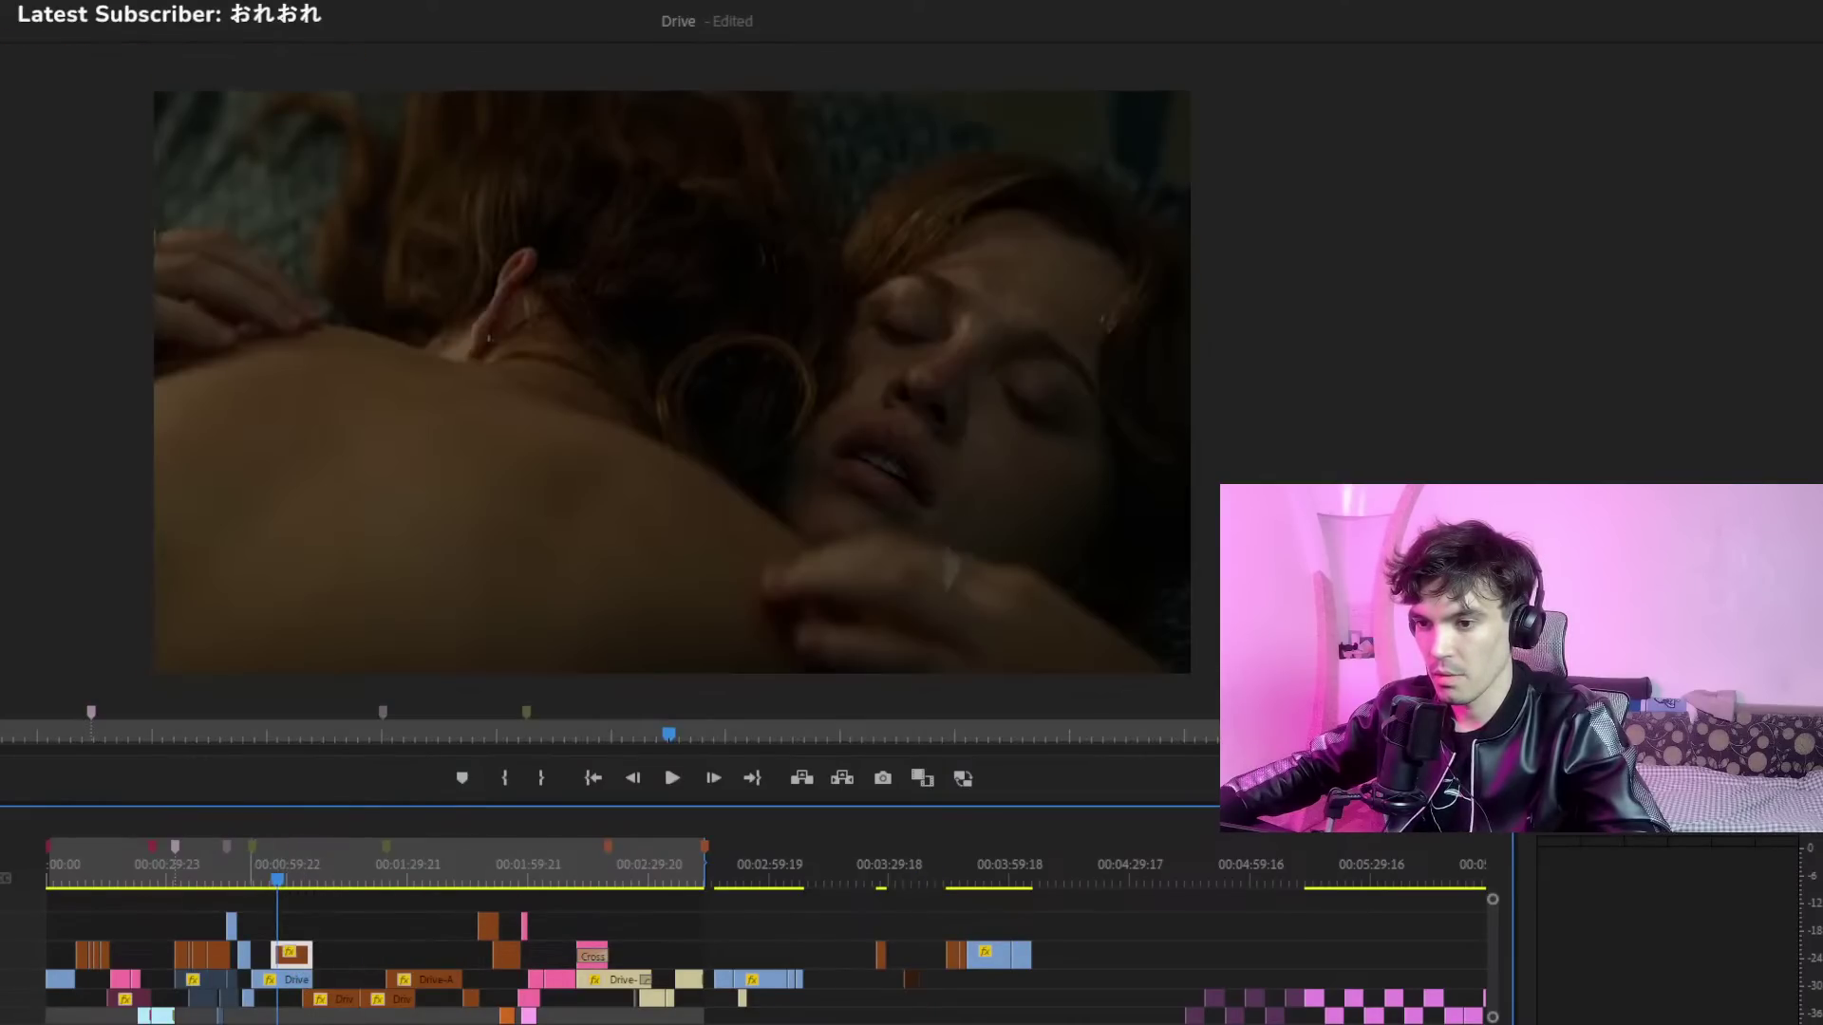
pyautogui.press('=')
pyautogui.press('=')
pyautogui.press('=')
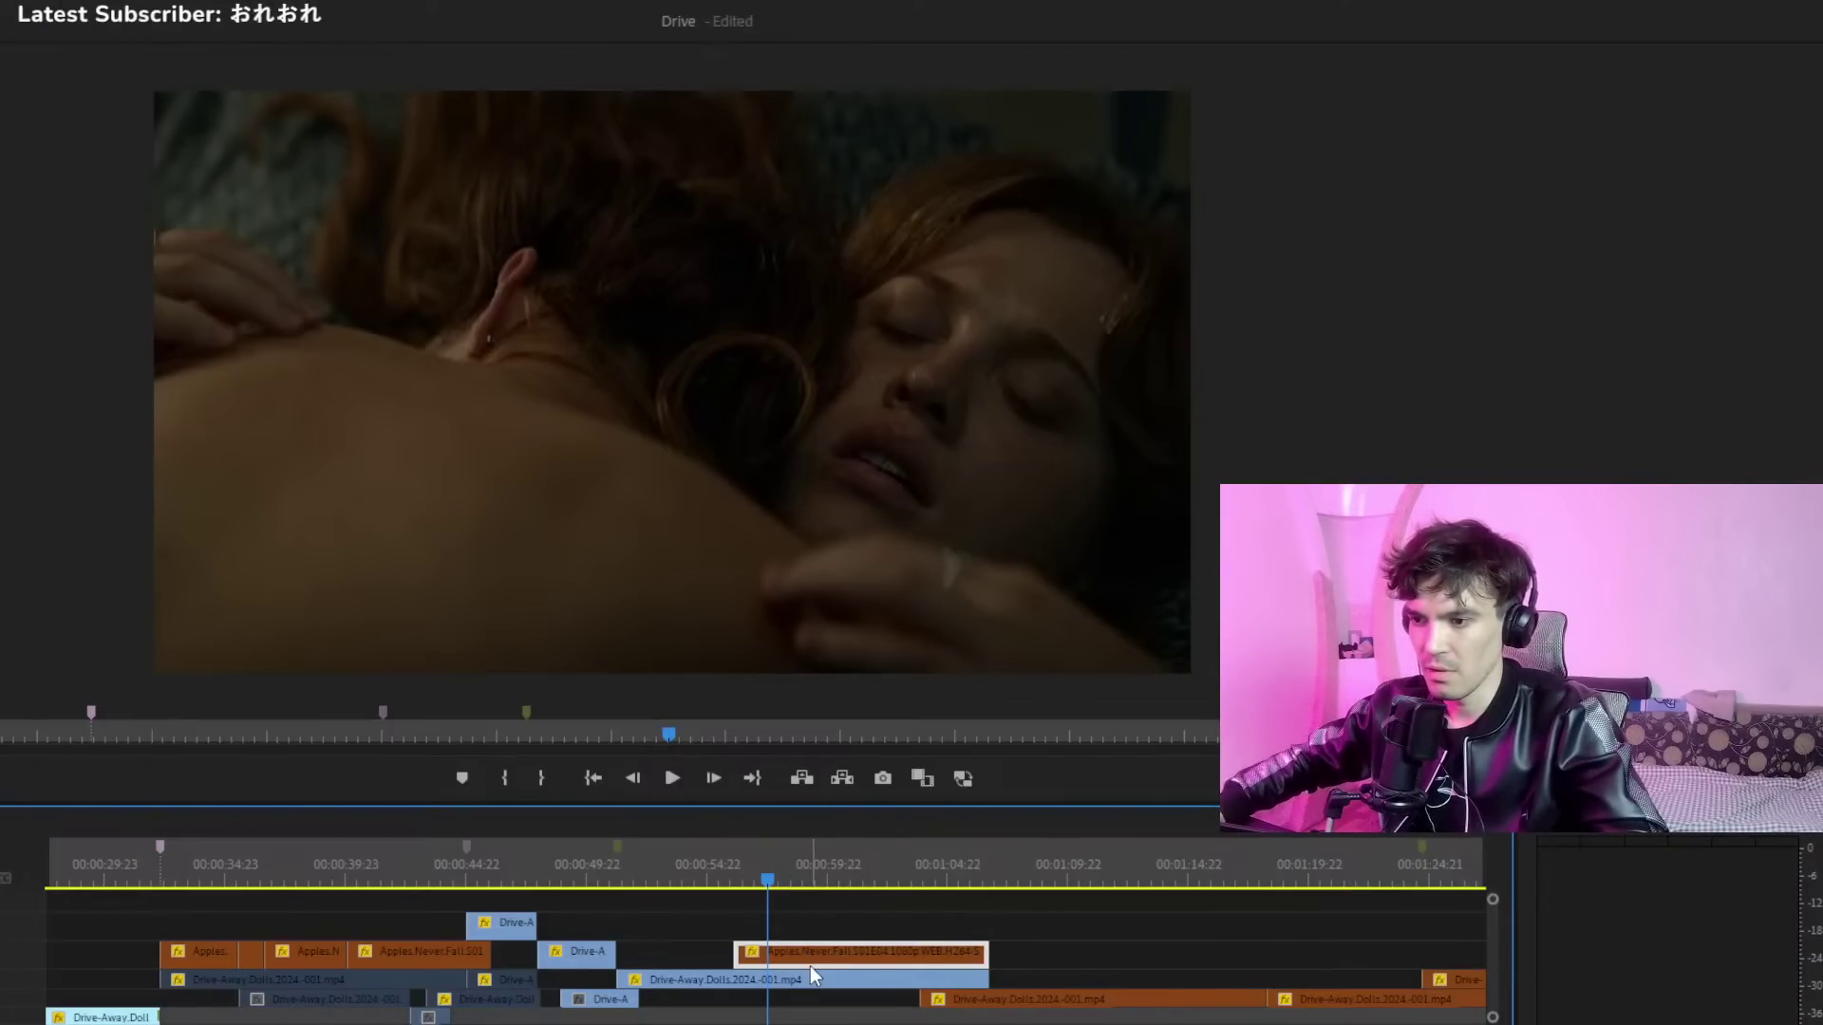
pyautogui.moveTo(746, 945); pyautogui.dragTo(619, 949)
# Play from just before the grey marker into the newly placed Apples clip and inspect a frame near its end
pyautogui.press('space')
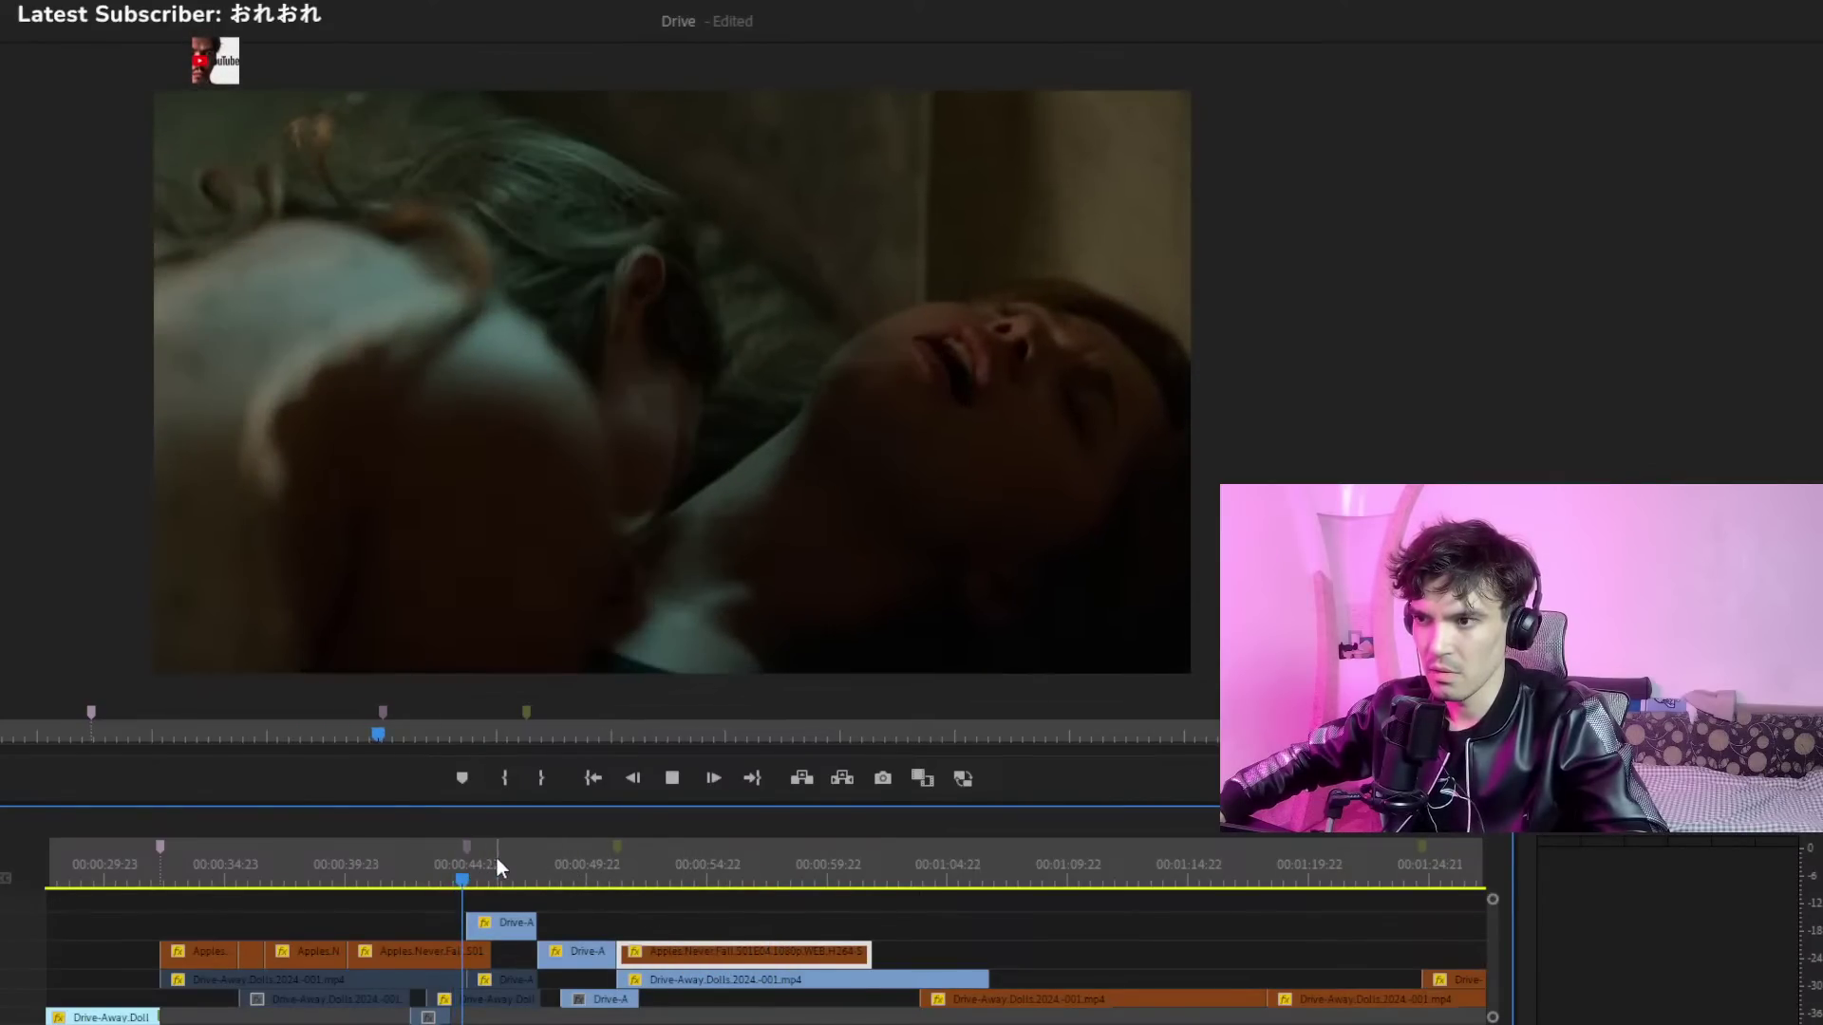
pyautogui.click(459, 868)
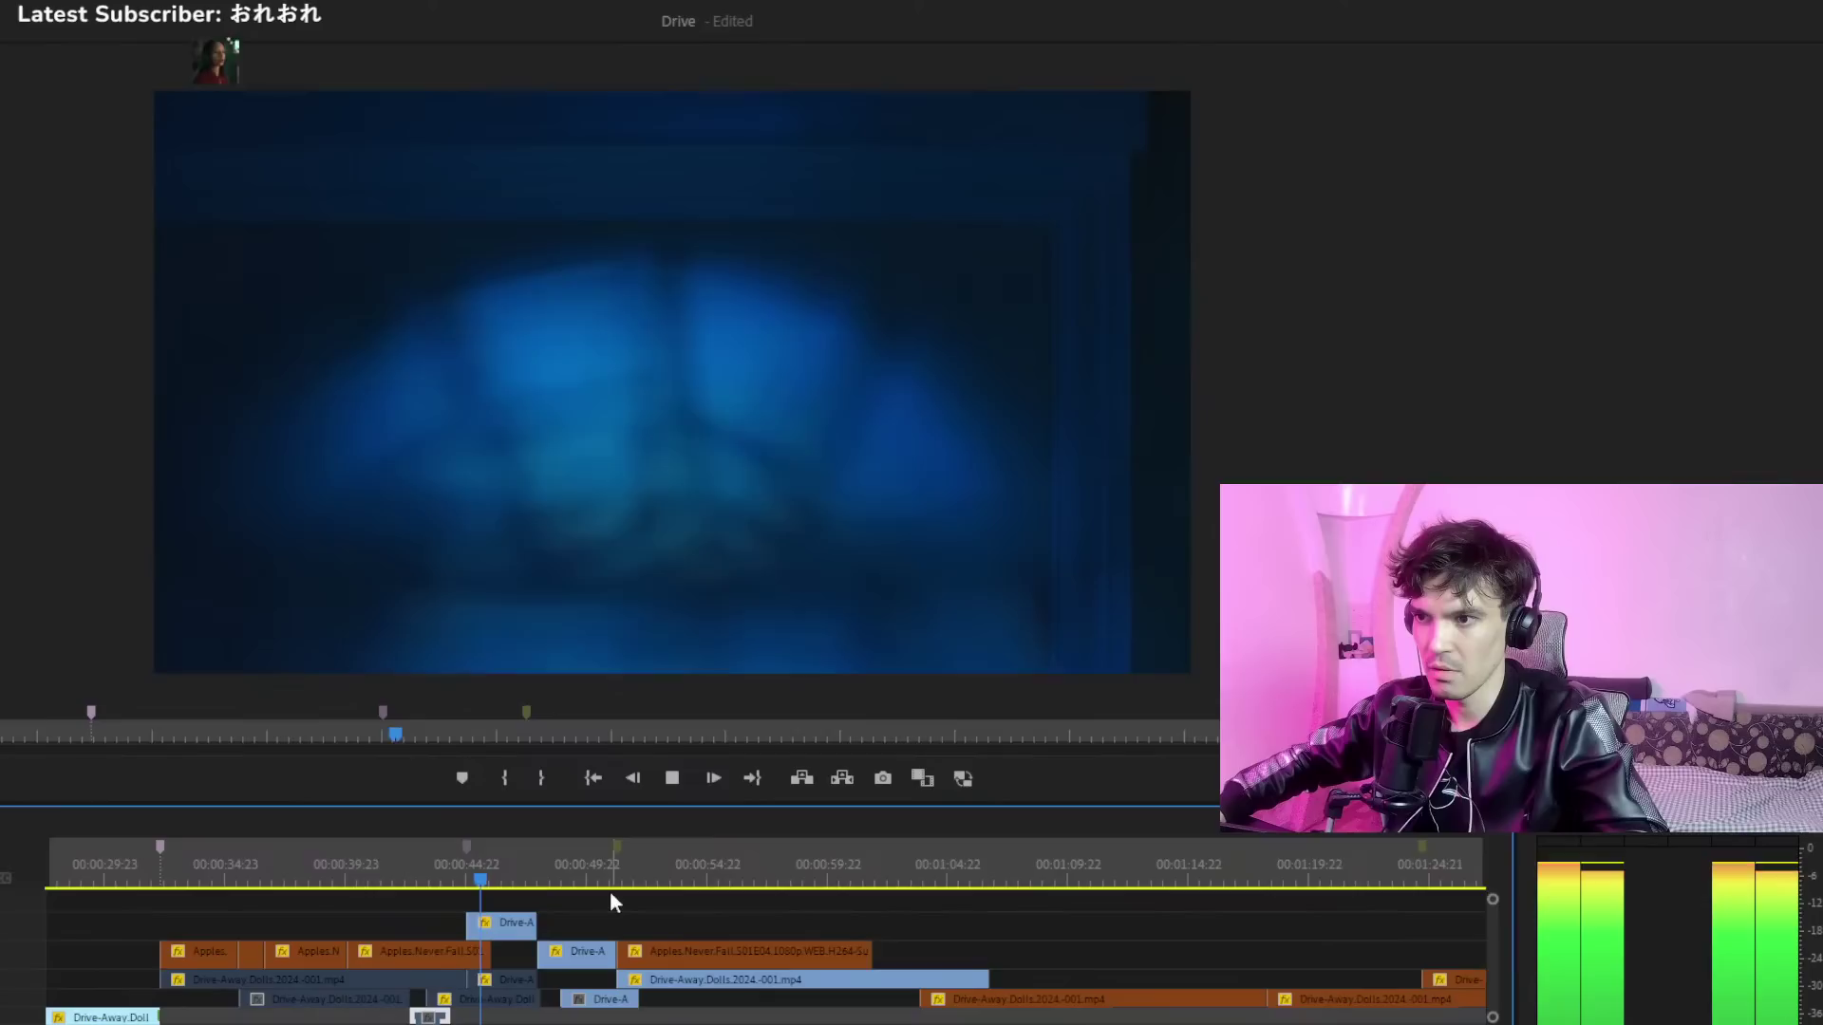
pyautogui.click(672, 954)
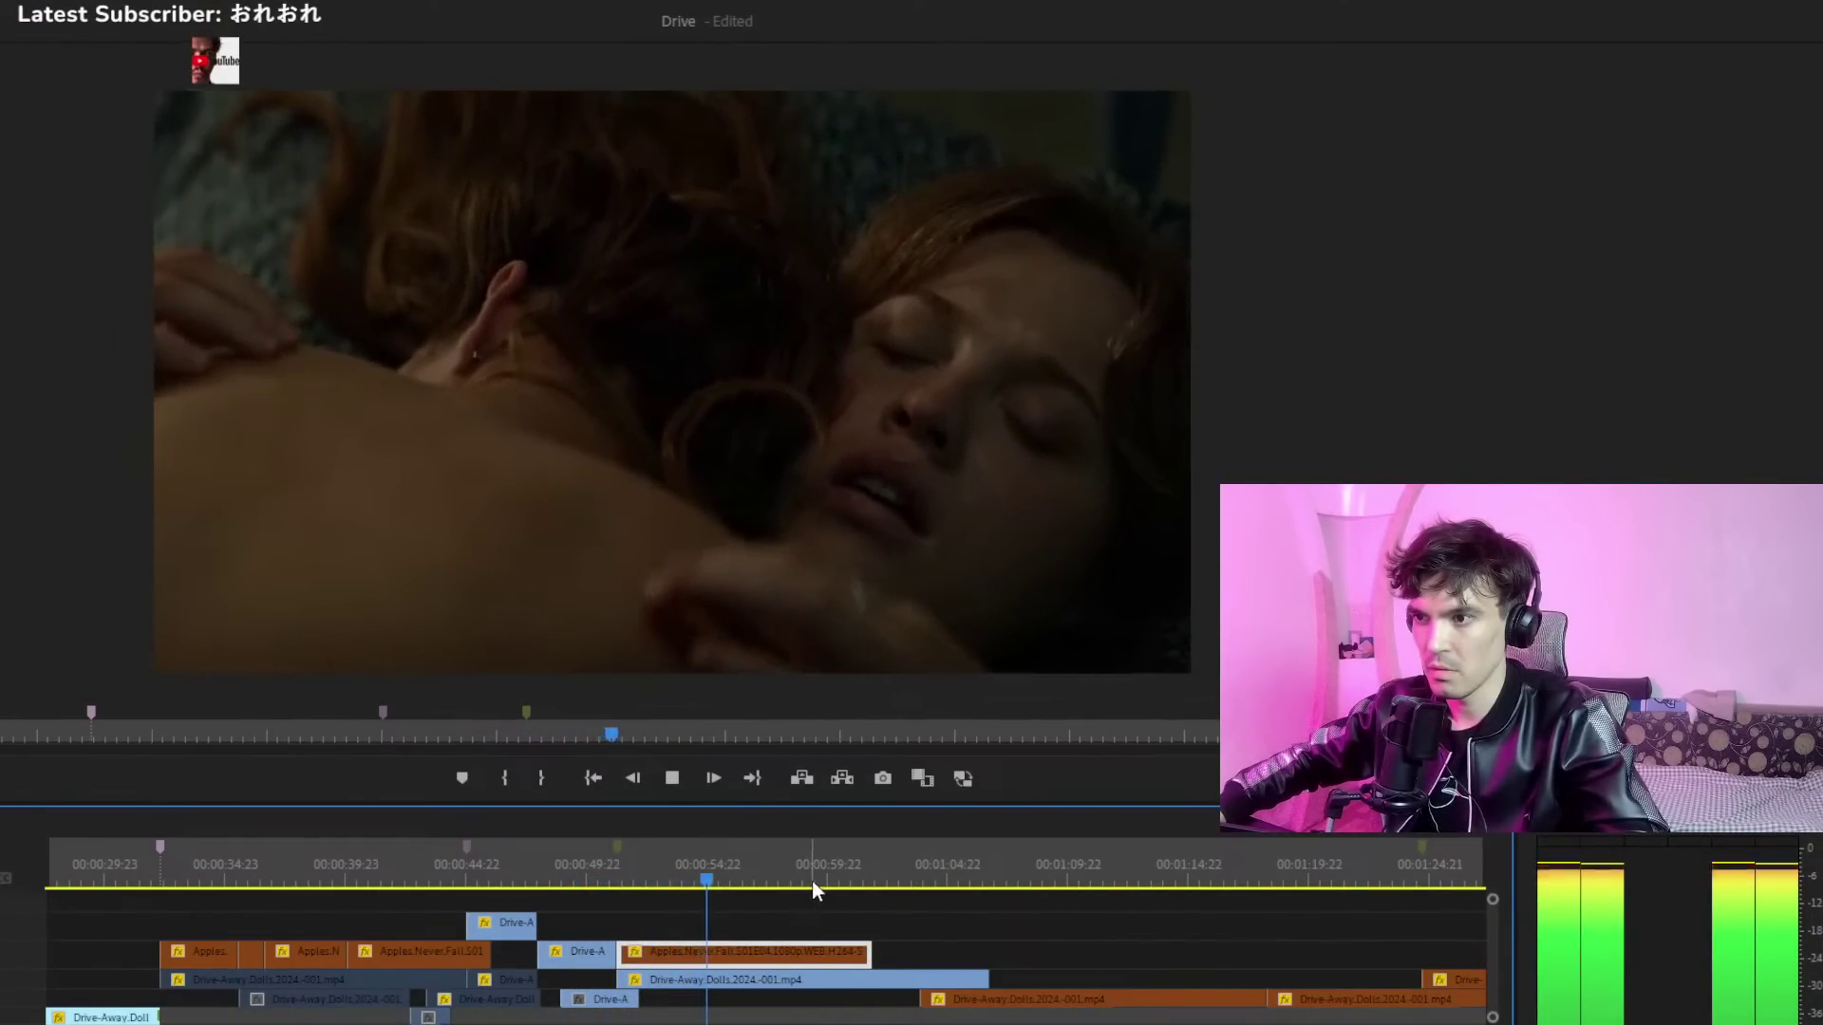
pyautogui.click(822, 880)
pyautogui.moveTo(828, 877); pyautogui.dragTo(832, 880)
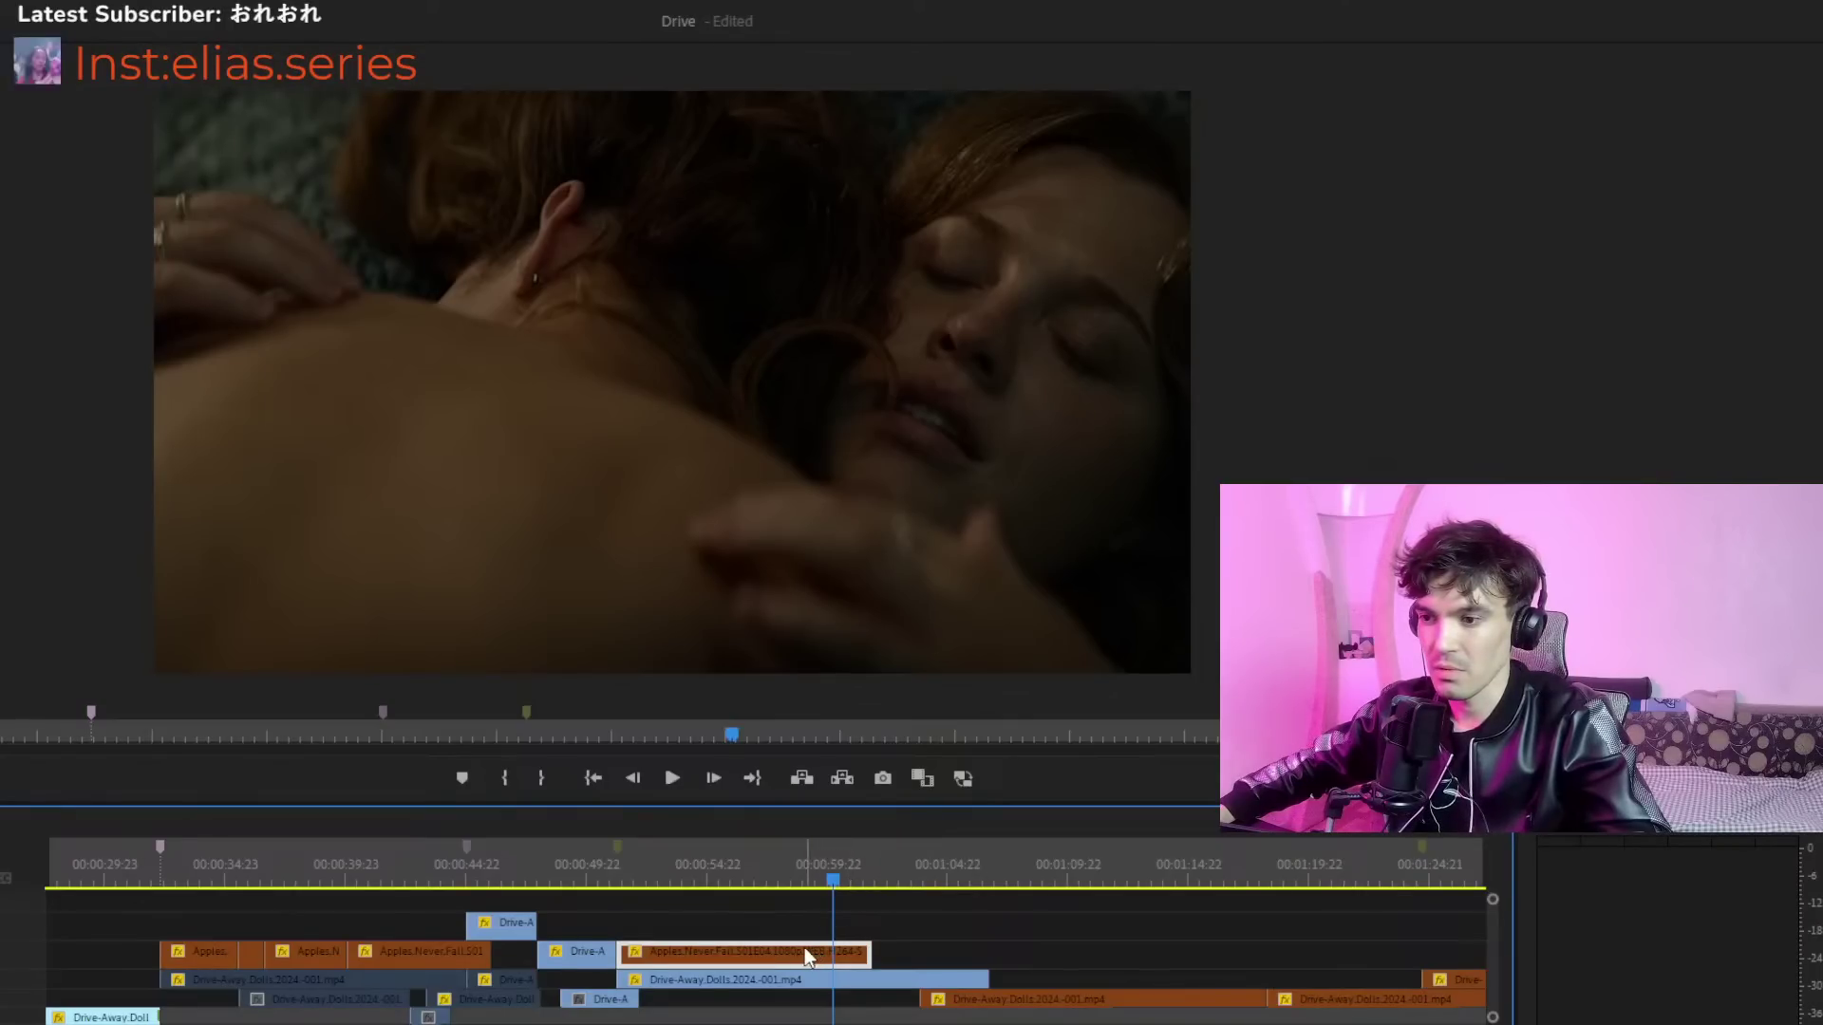
# Try ending the Apples clip flush with the Drive-Away Dolls clip below, play the transition, and return it to the olive marker
pyautogui.moveTo(773, 951); pyautogui.dragTo(840, 950)
pyautogui.moveTo(681, 865); pyautogui.dragTo(718, 879)
pyautogui.press('space')
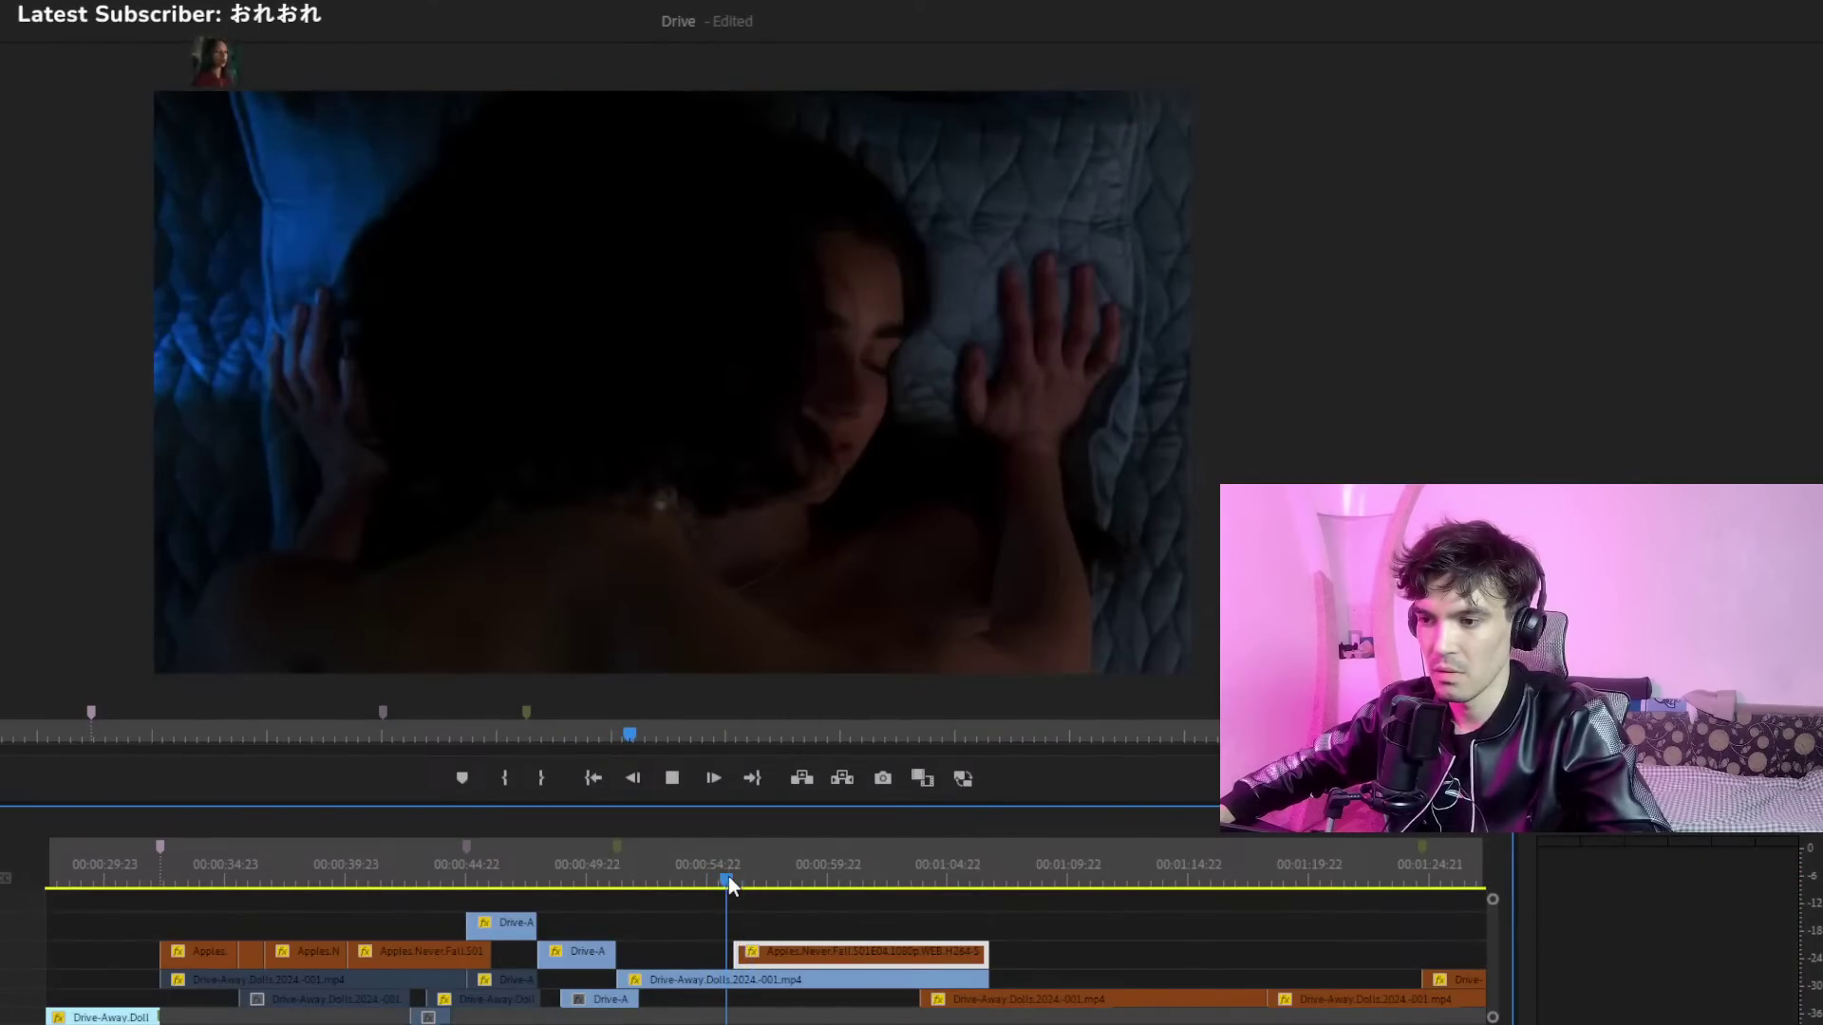
pyautogui.moveTo(777, 953); pyautogui.dragTo(659, 955)
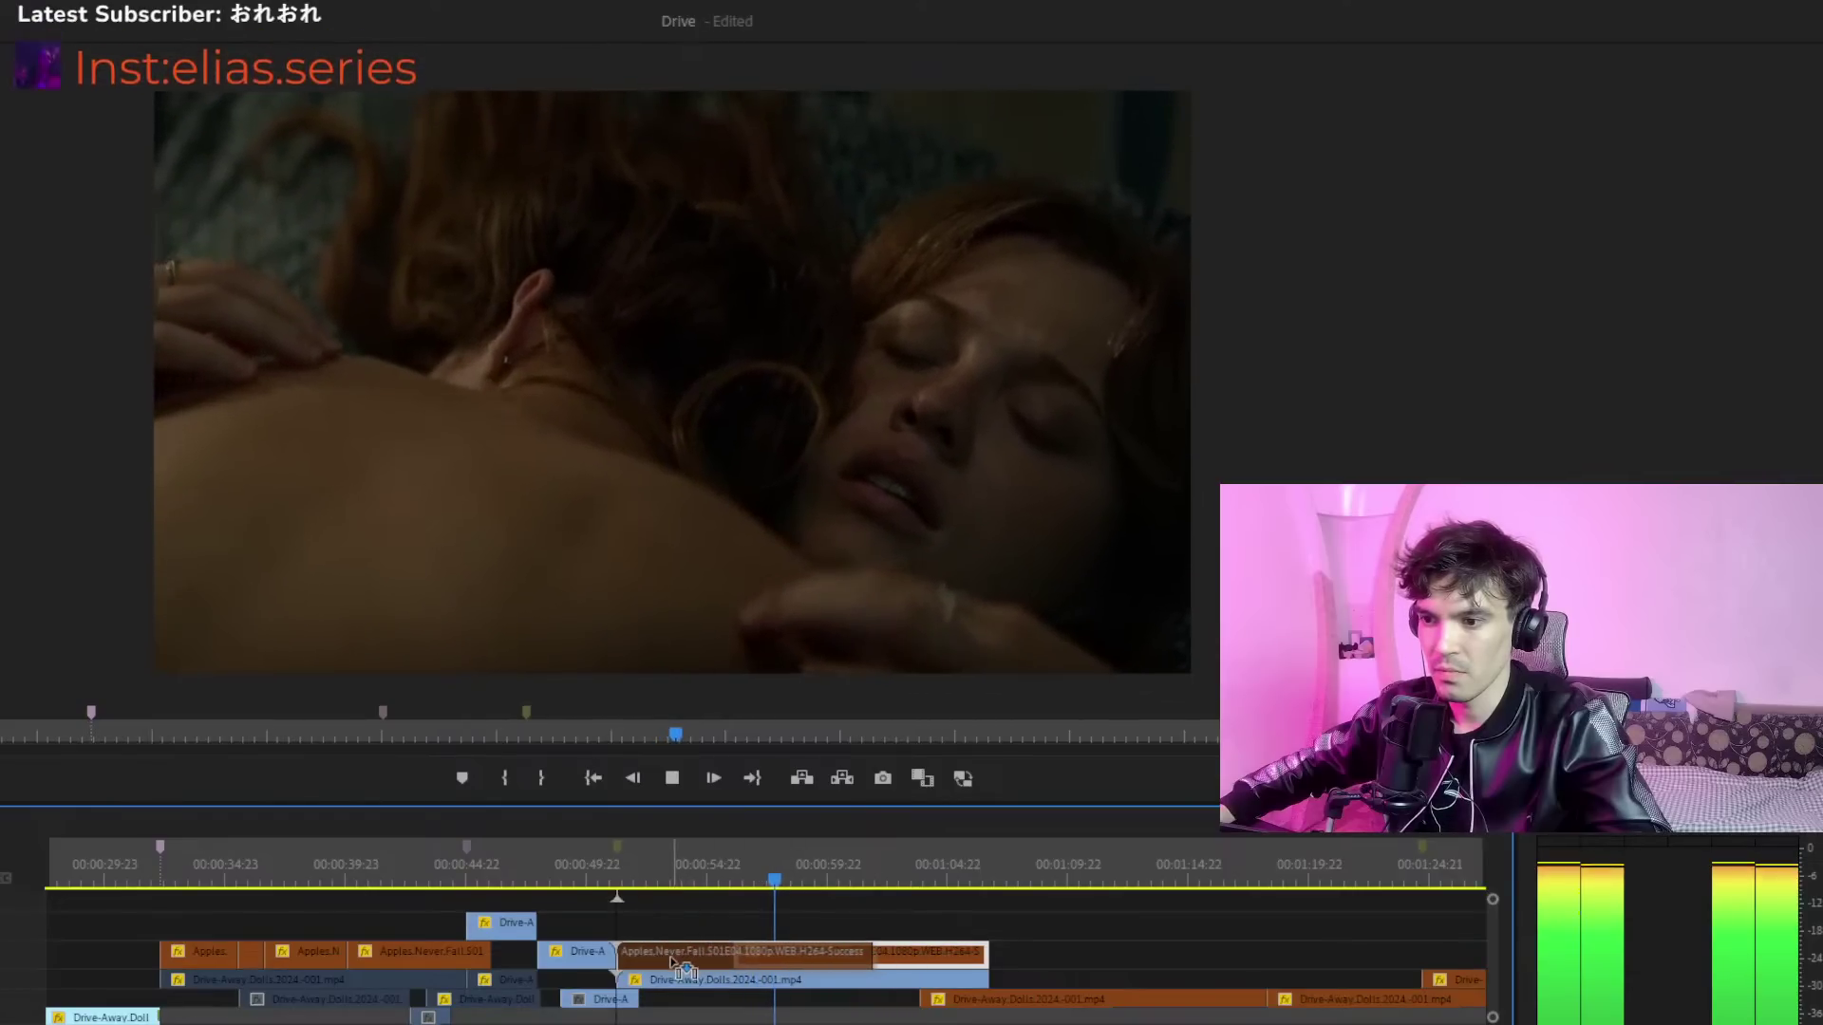
# Check playback at the Apples clip's start on the olive marker and past its end into the Drive-Away Dolls footage
pyautogui.click(607, 870)
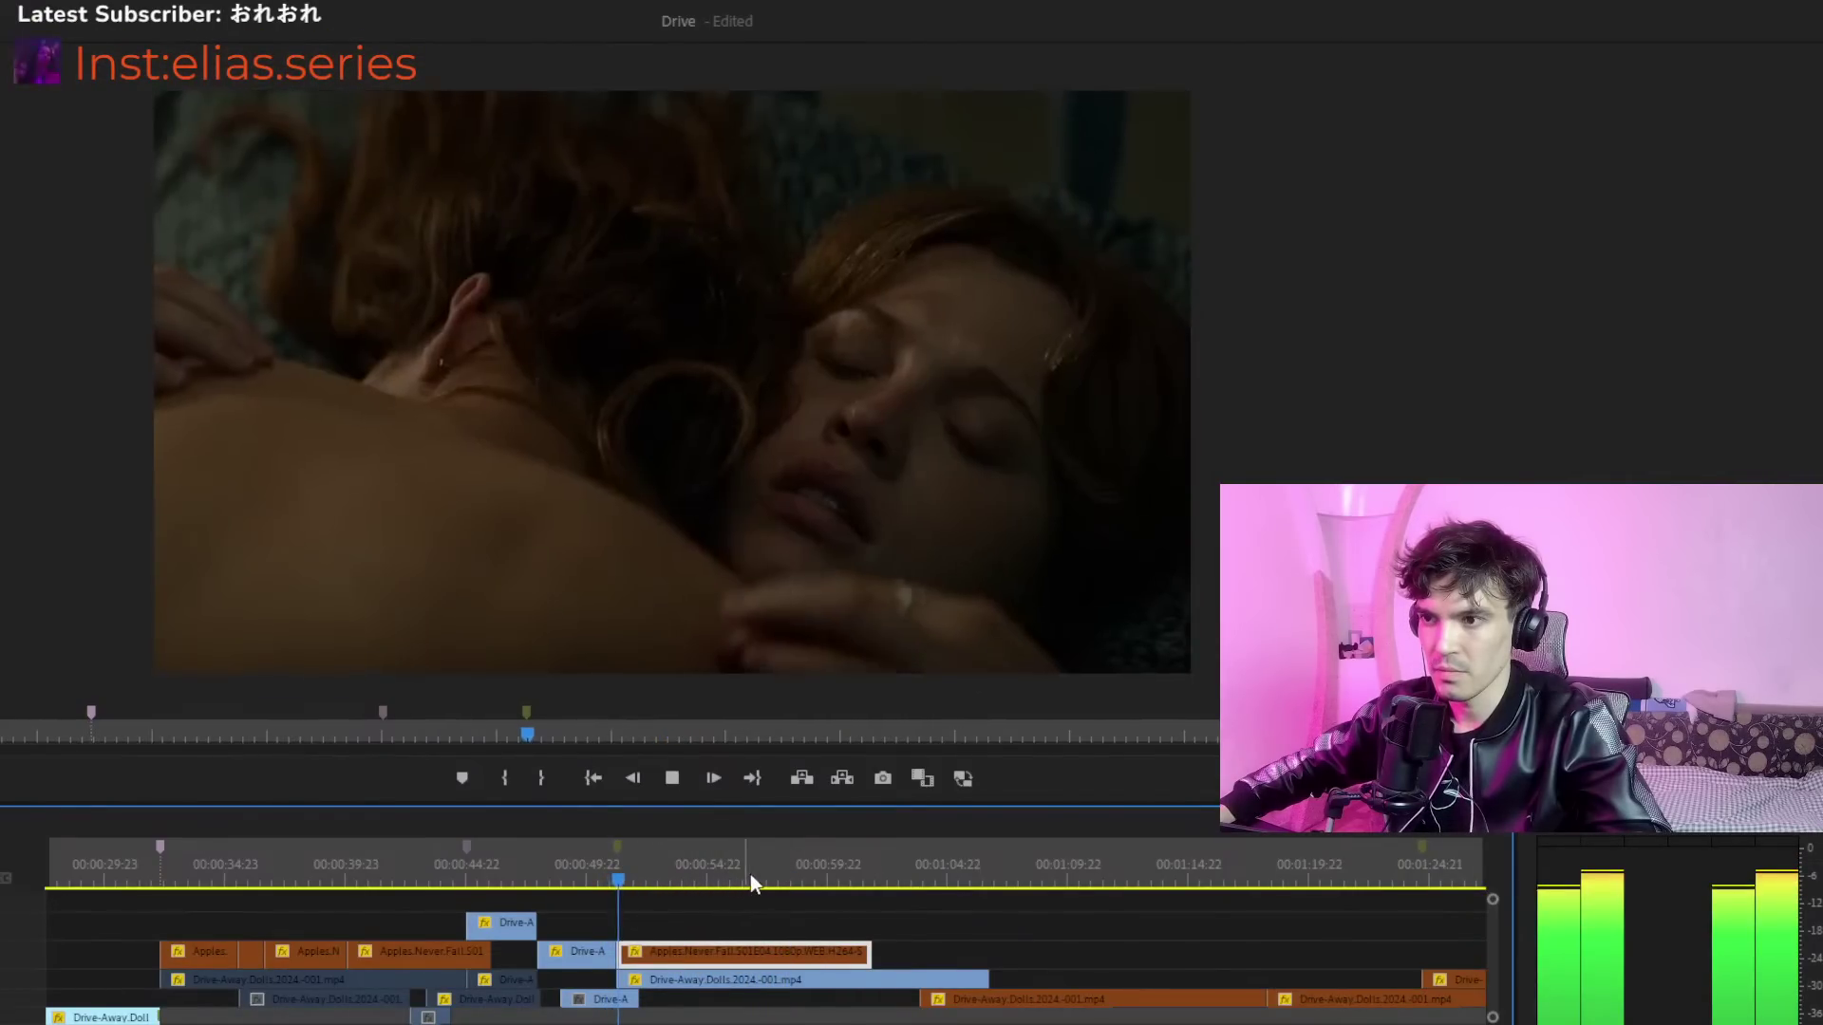
pyautogui.click(864, 870)
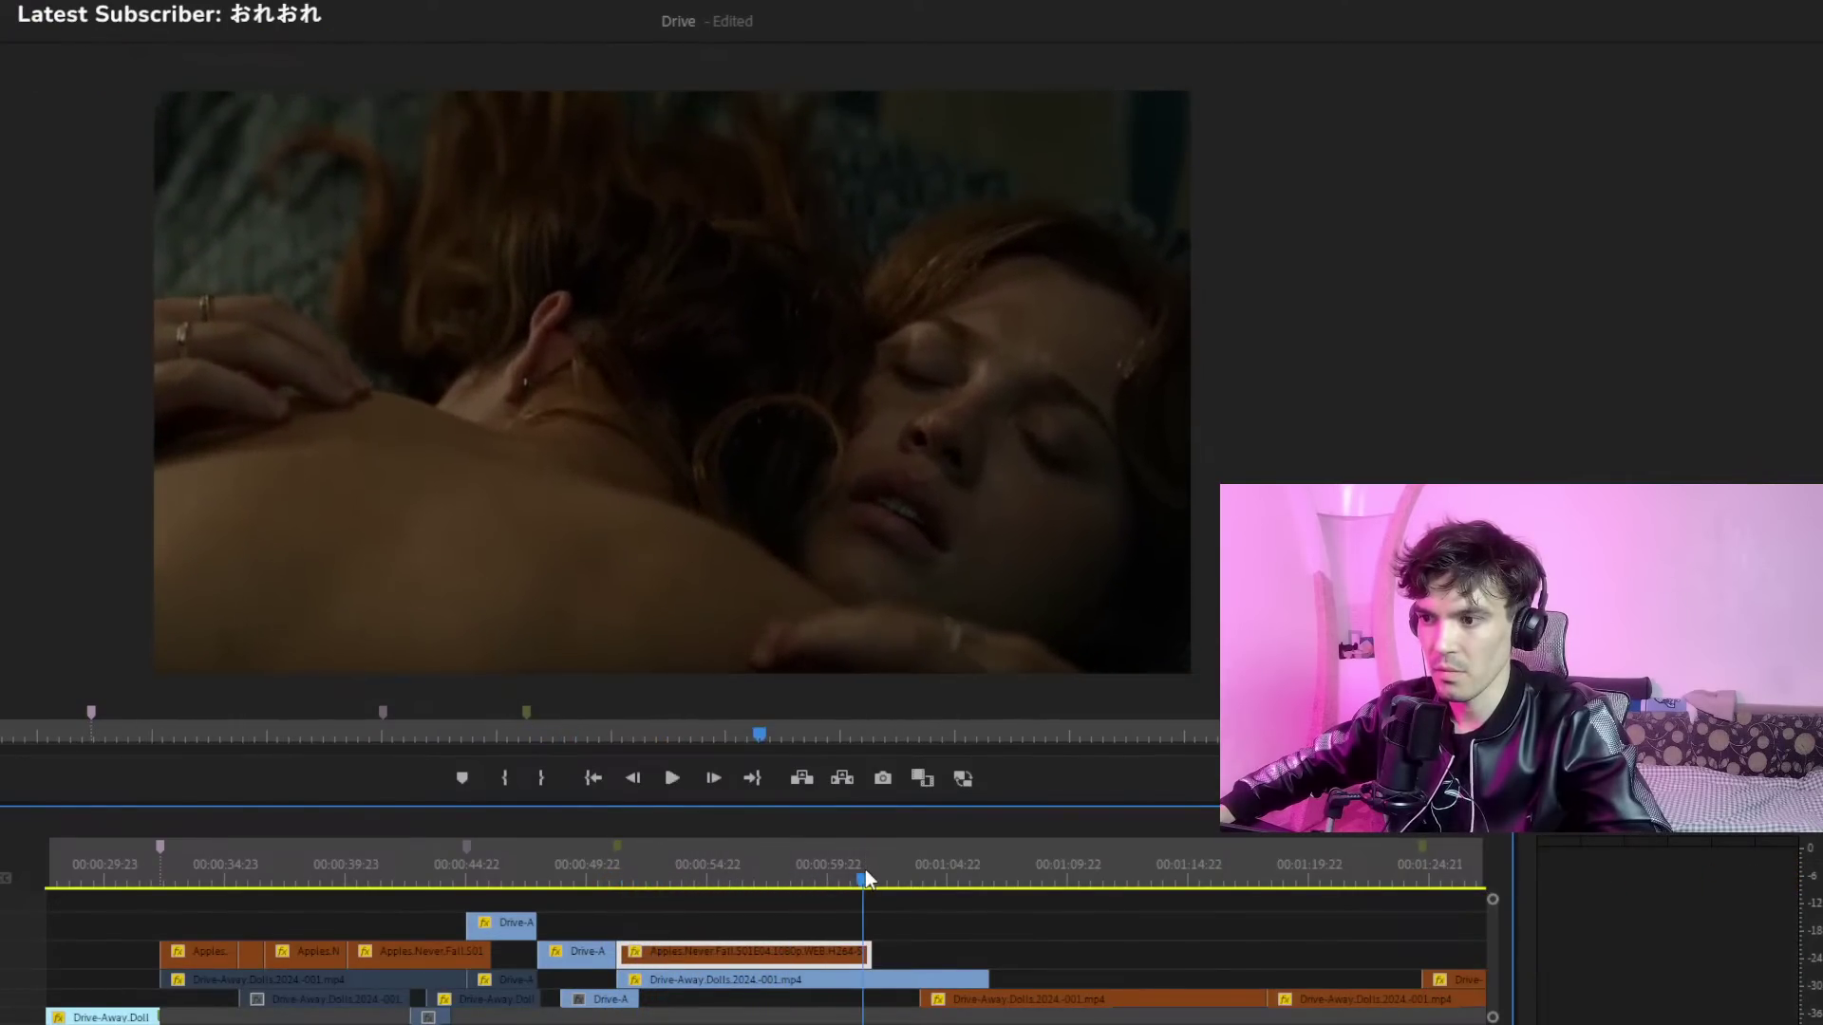
pyautogui.press('space')
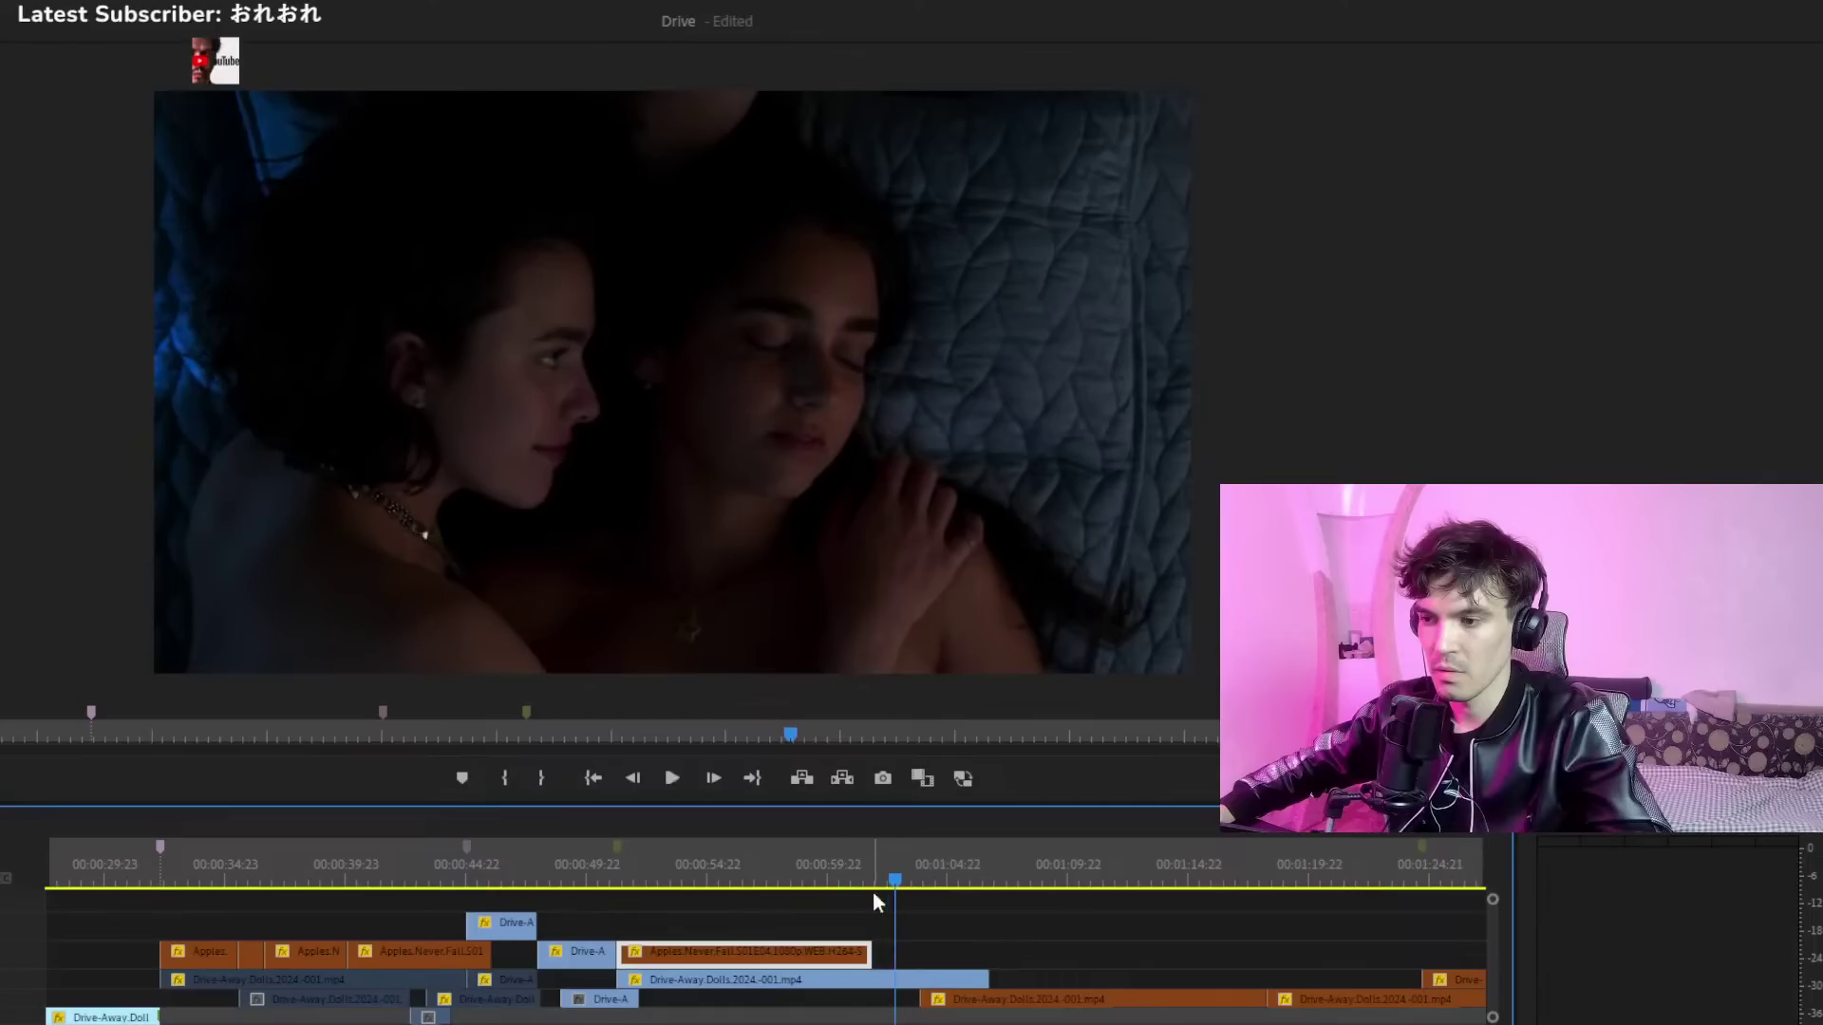
# Disable the long Drive-Away Dolls clip beneath the Apples clip at the olive marker
pyautogui.click(902, 996)
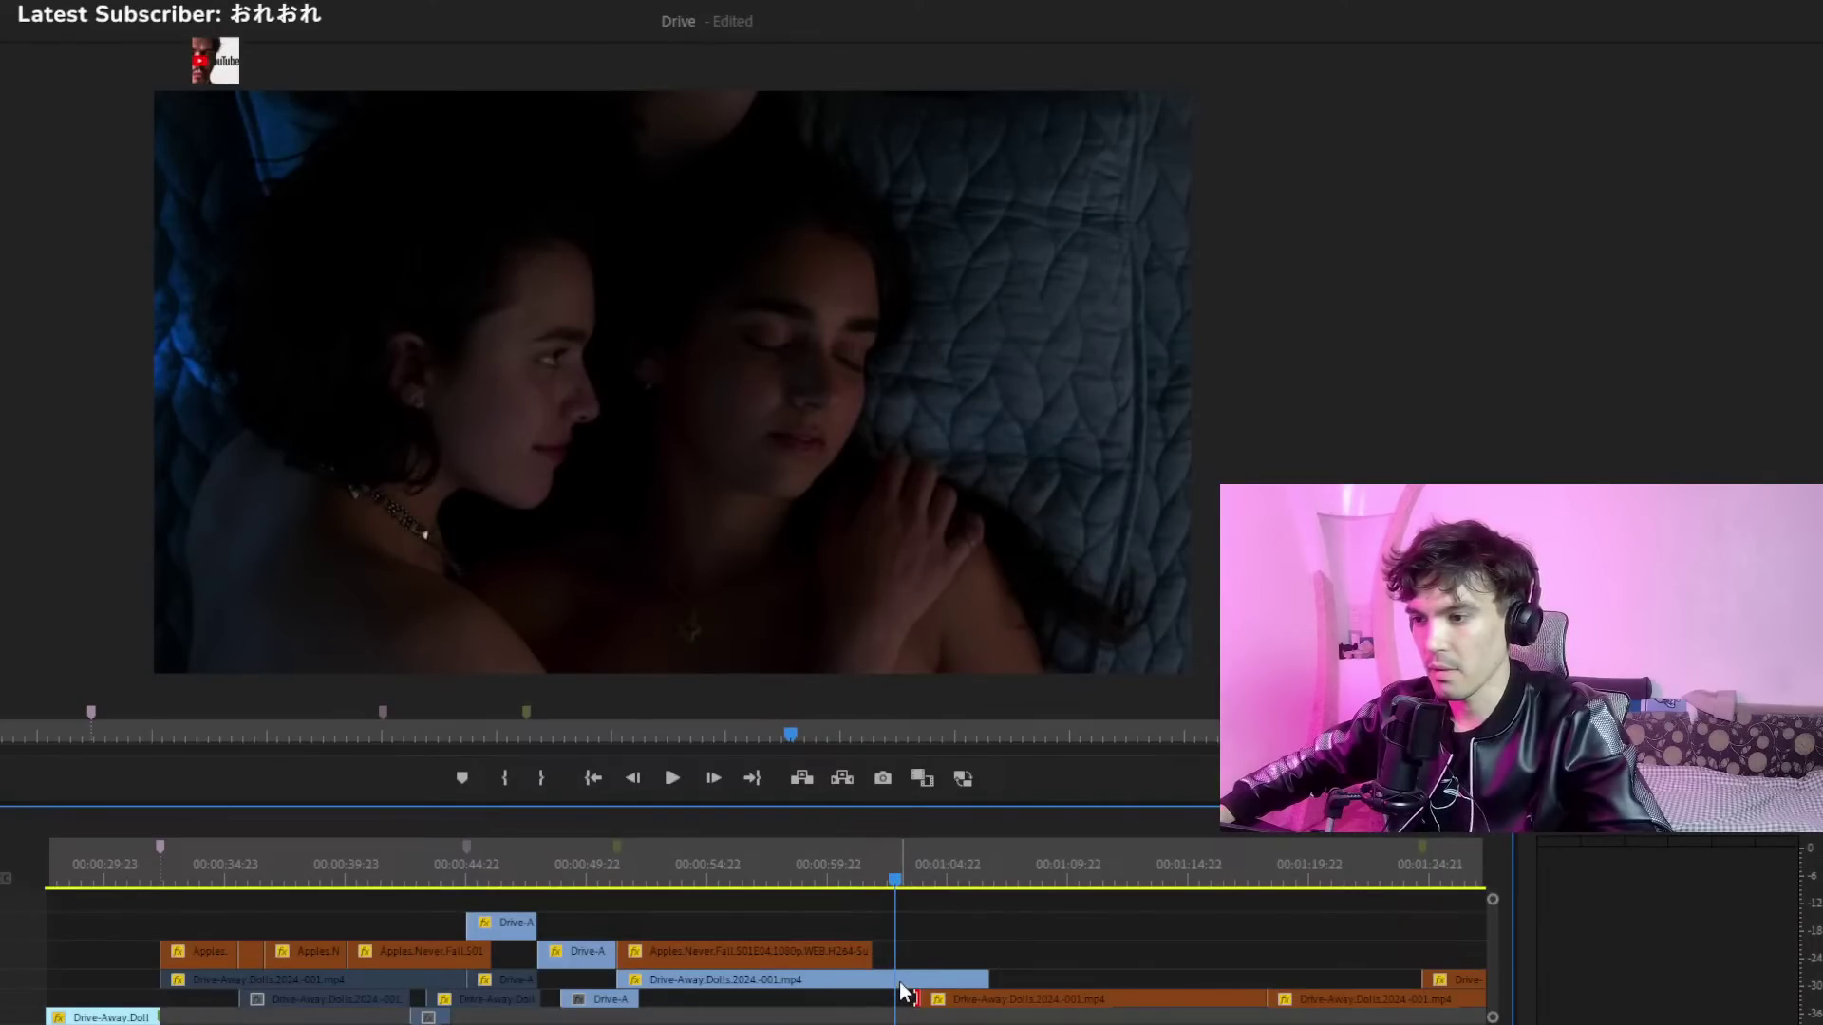
pyautogui.click(901, 985)
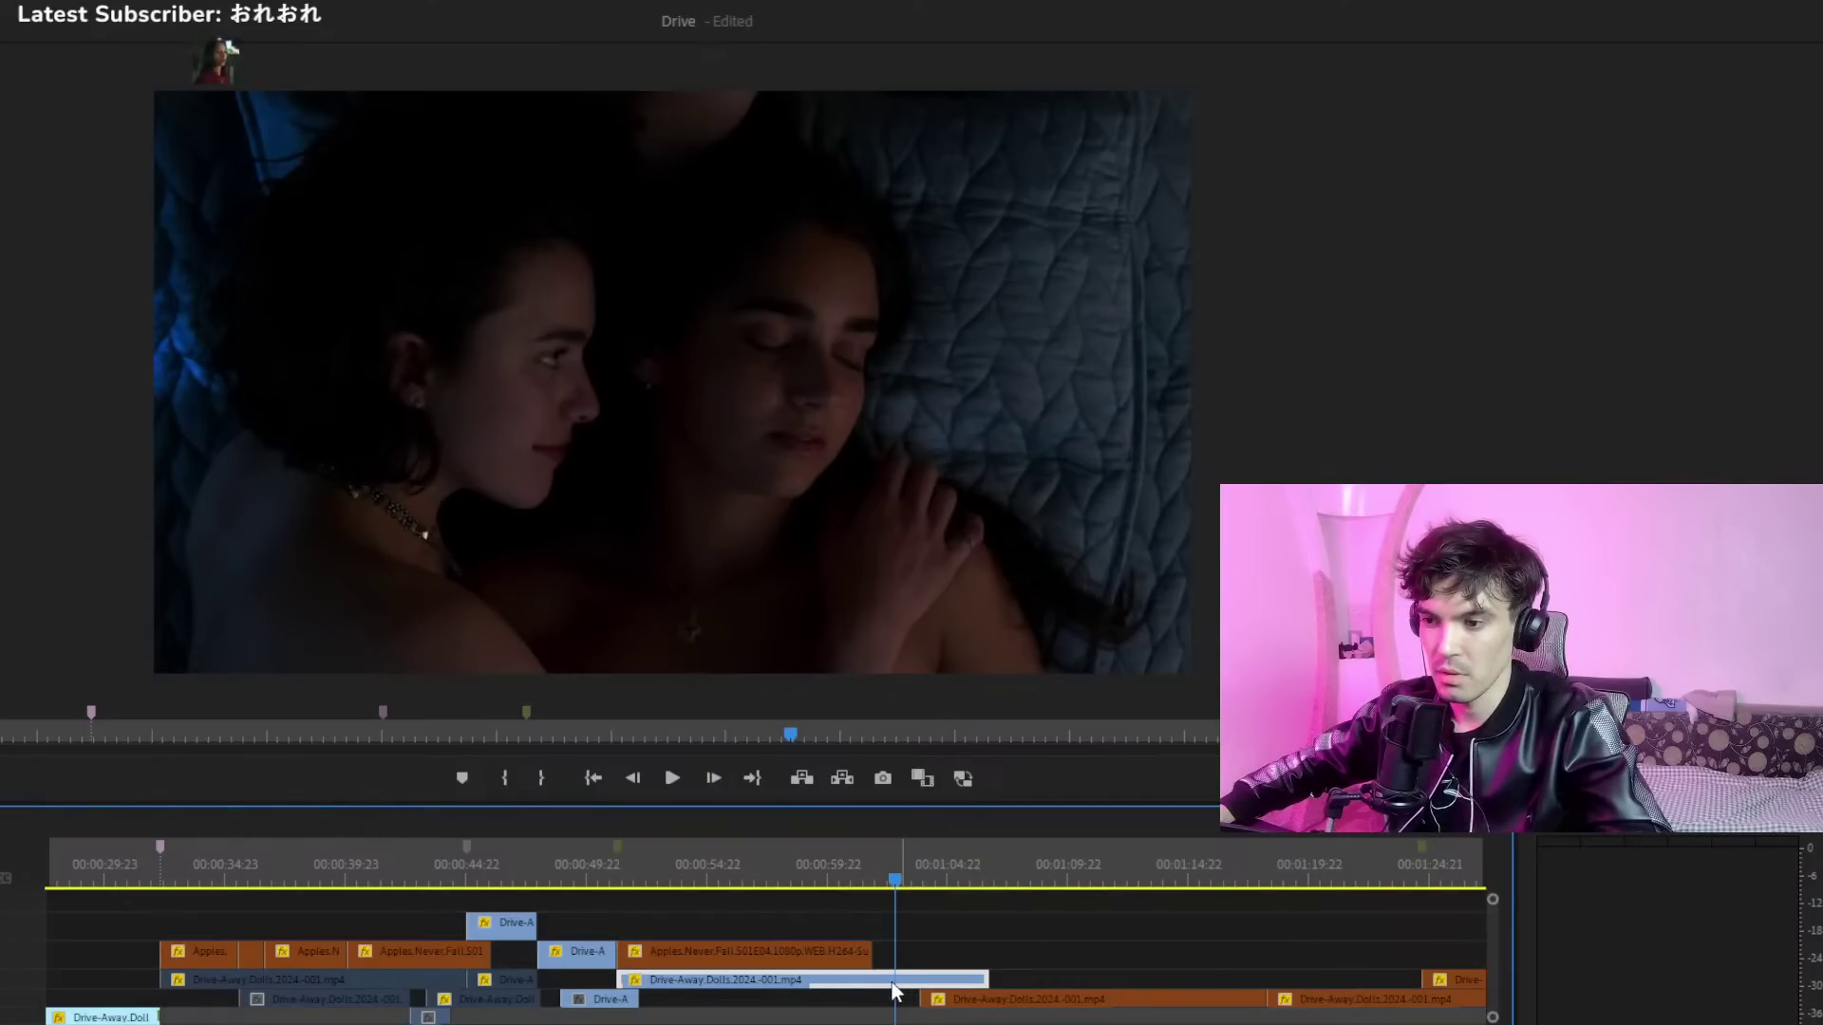
pyautogui.hotkey('shift', 'e')
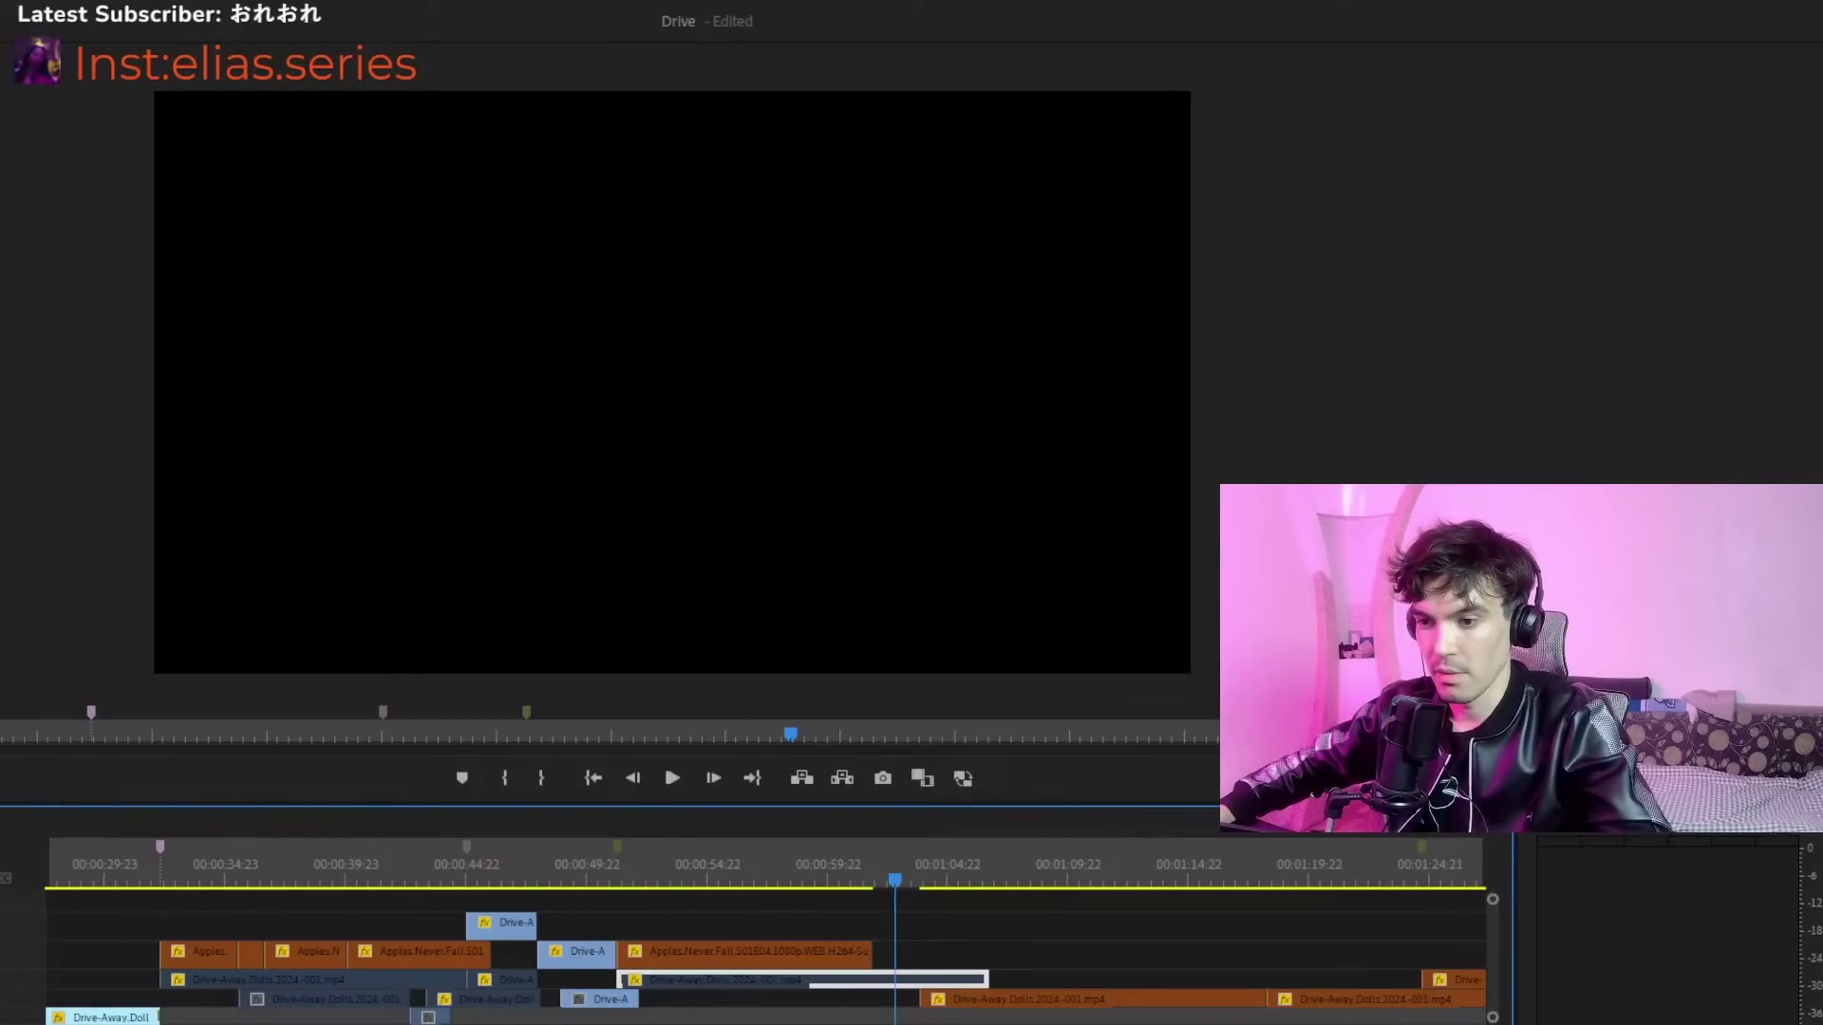
# Replay the cut at the grey marker from the Apples clip into the stacked blue Drive-Away Dolls clip
pyautogui.press('=')
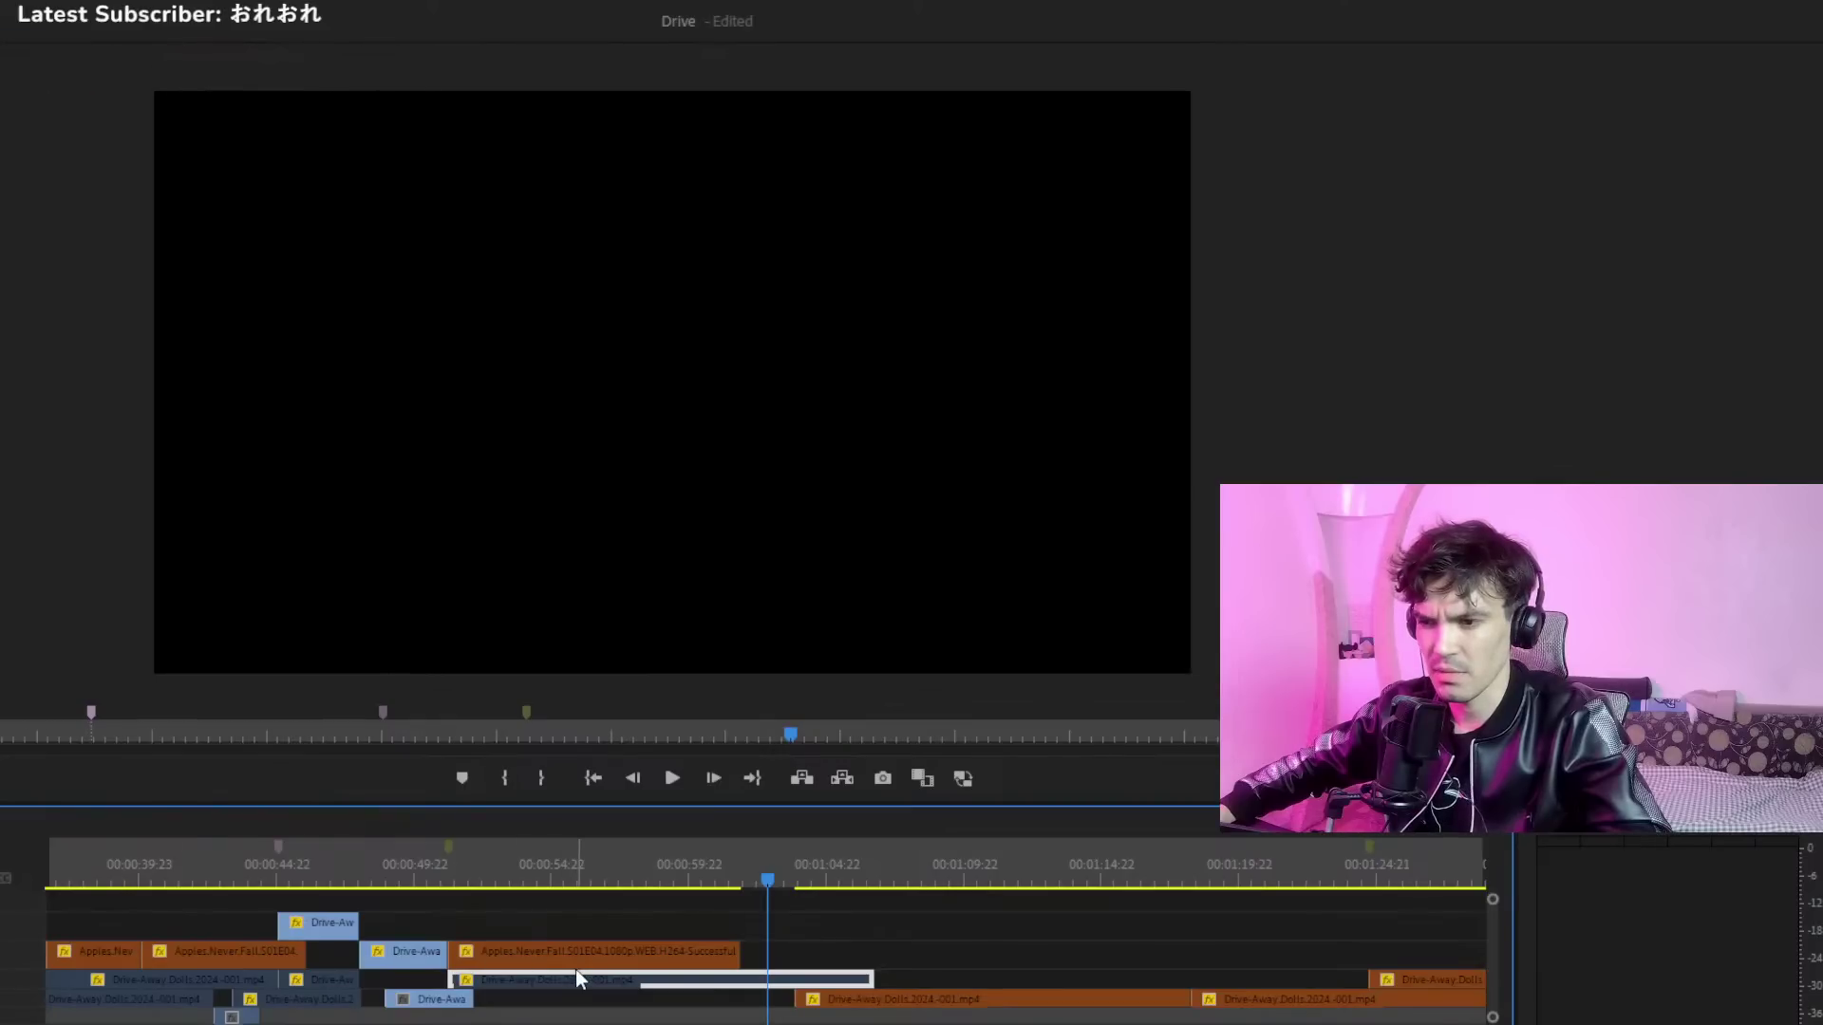
pyautogui.moveTo(201, 875); pyautogui.dragTo(266, 871)
pyautogui.press('space')
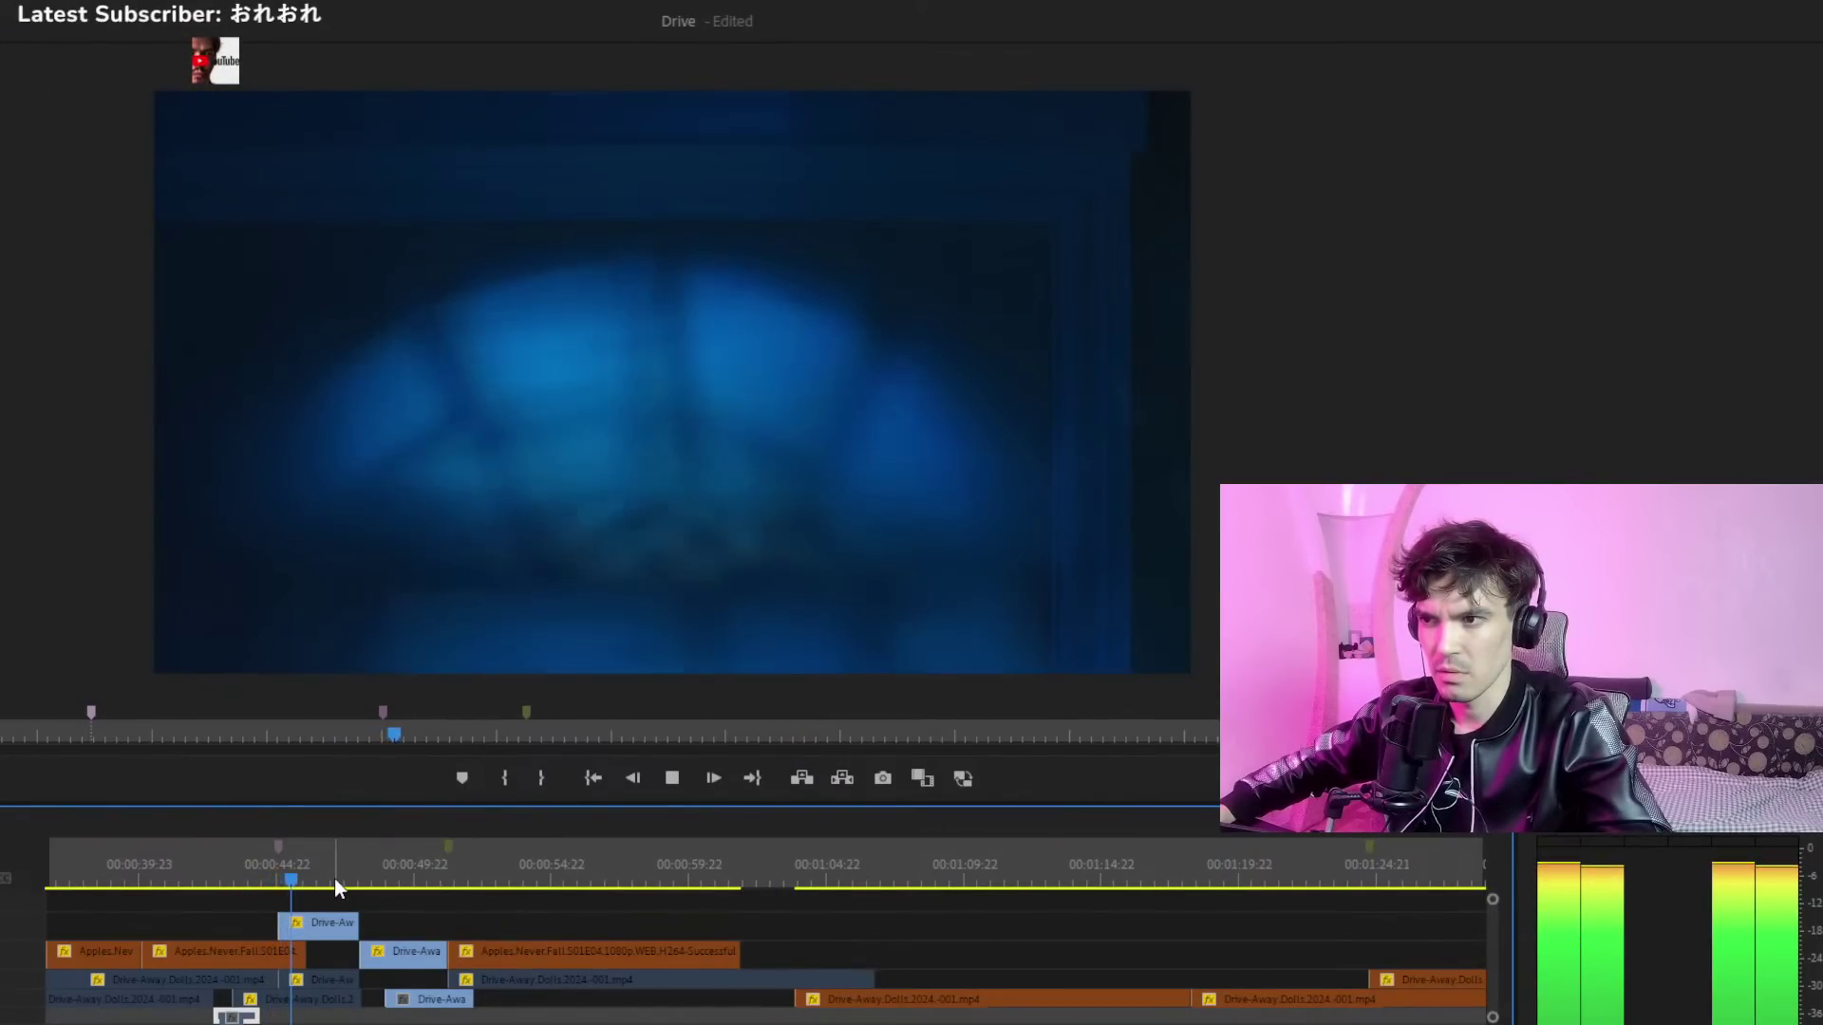
pyautogui.moveTo(186, 875); pyautogui.dragTo(274, 868)
pyautogui.press('space')
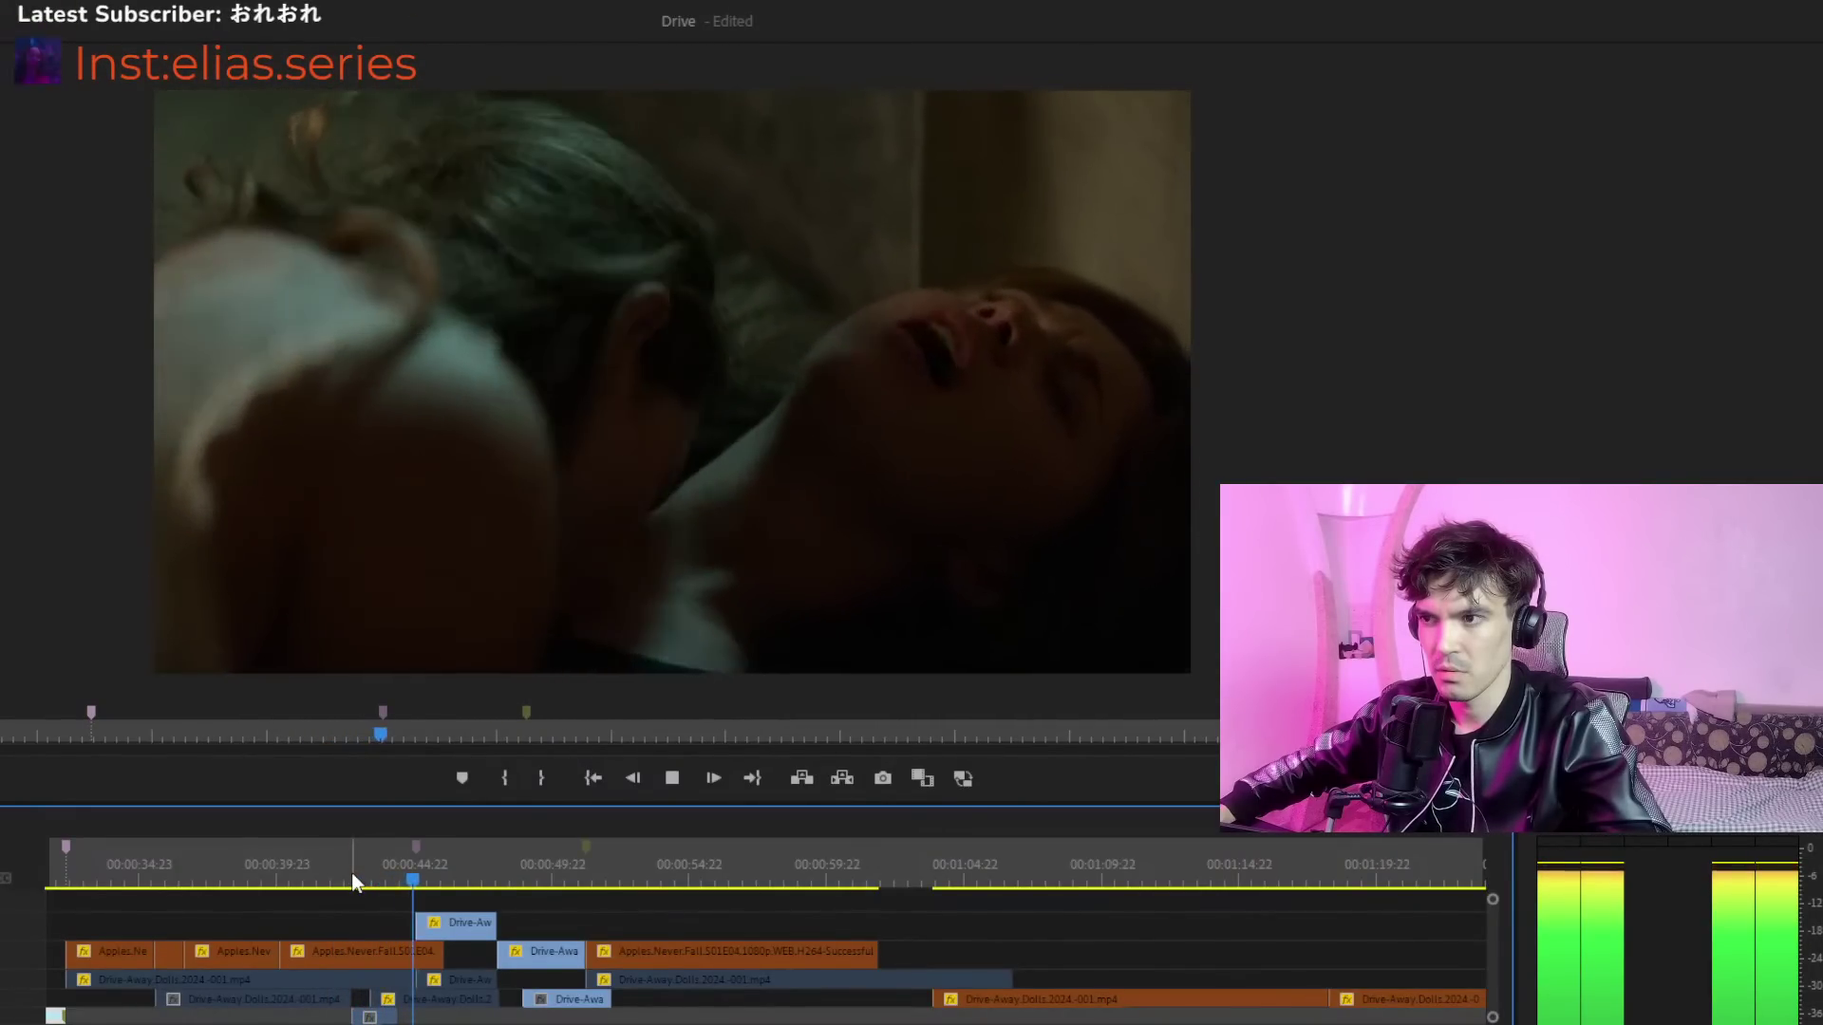
pyautogui.press('space')
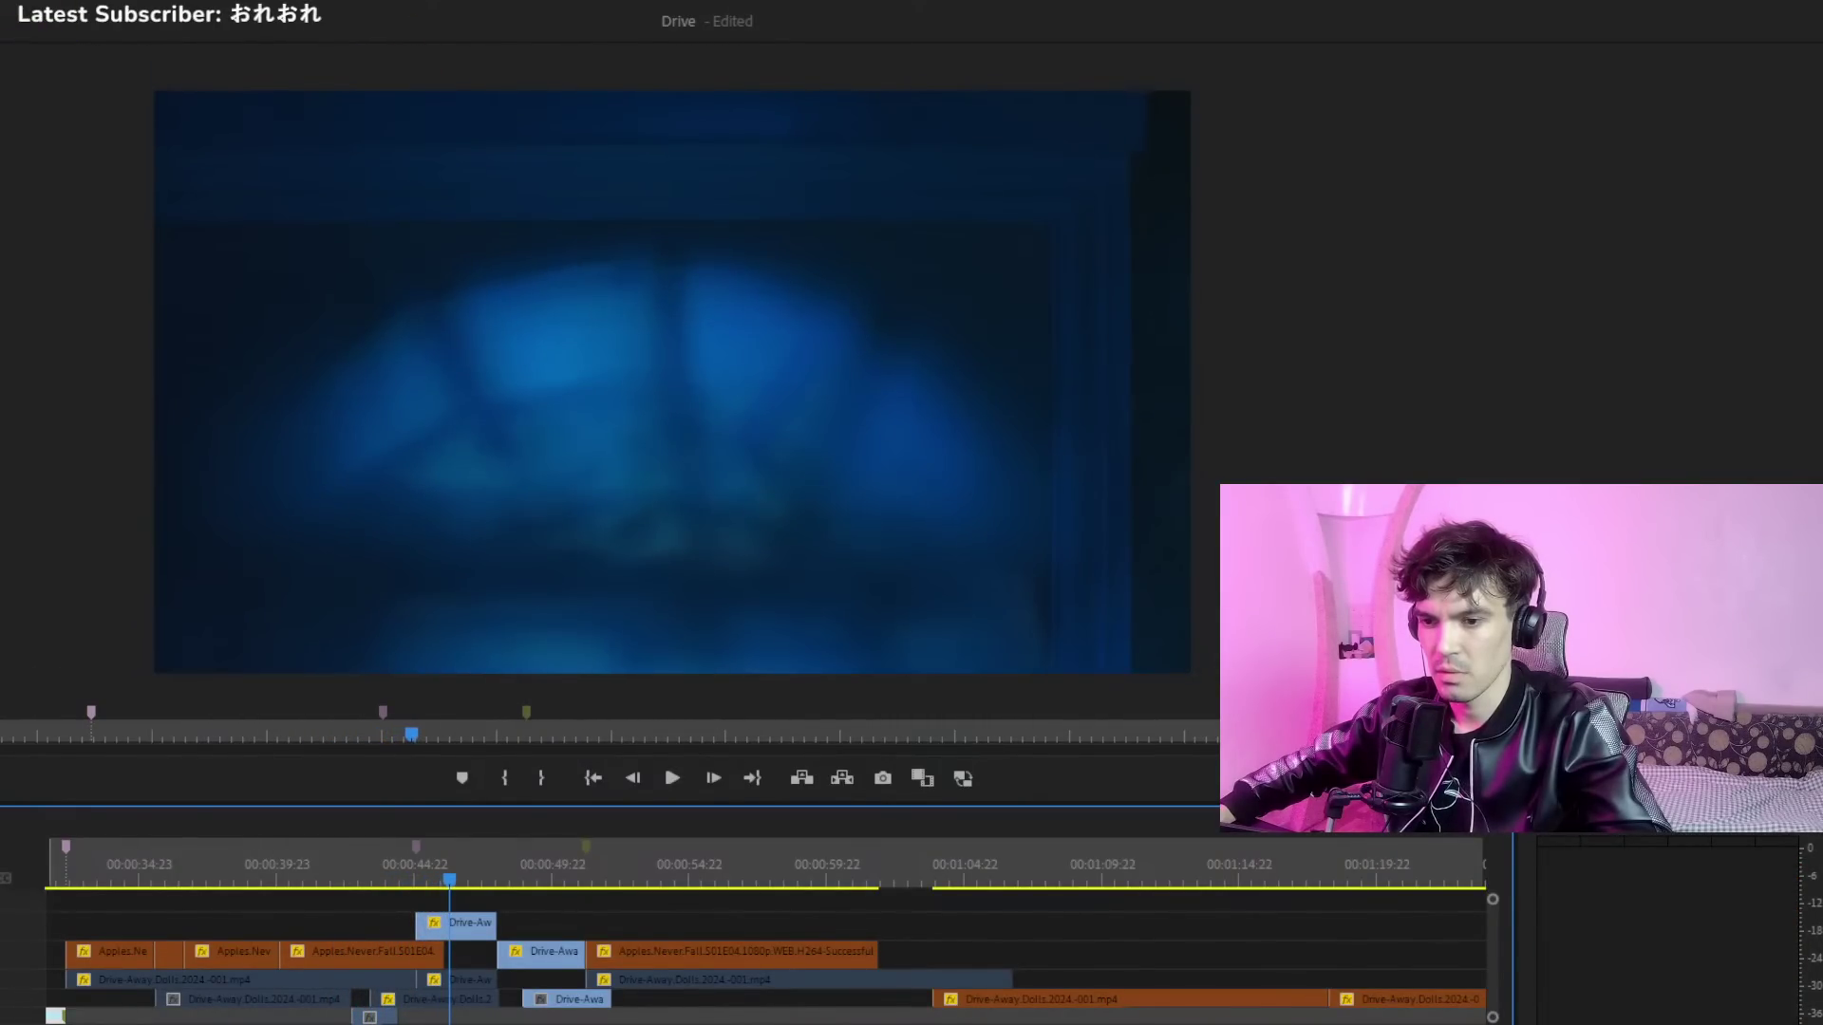
# Move the short brown Apples clips from the spare area to start at the end of the disabled Drive-Away Dolls clip
pyautogui.scroll(3, 177, 1014)
pyautogui.scroll(-6, 177, 1014)
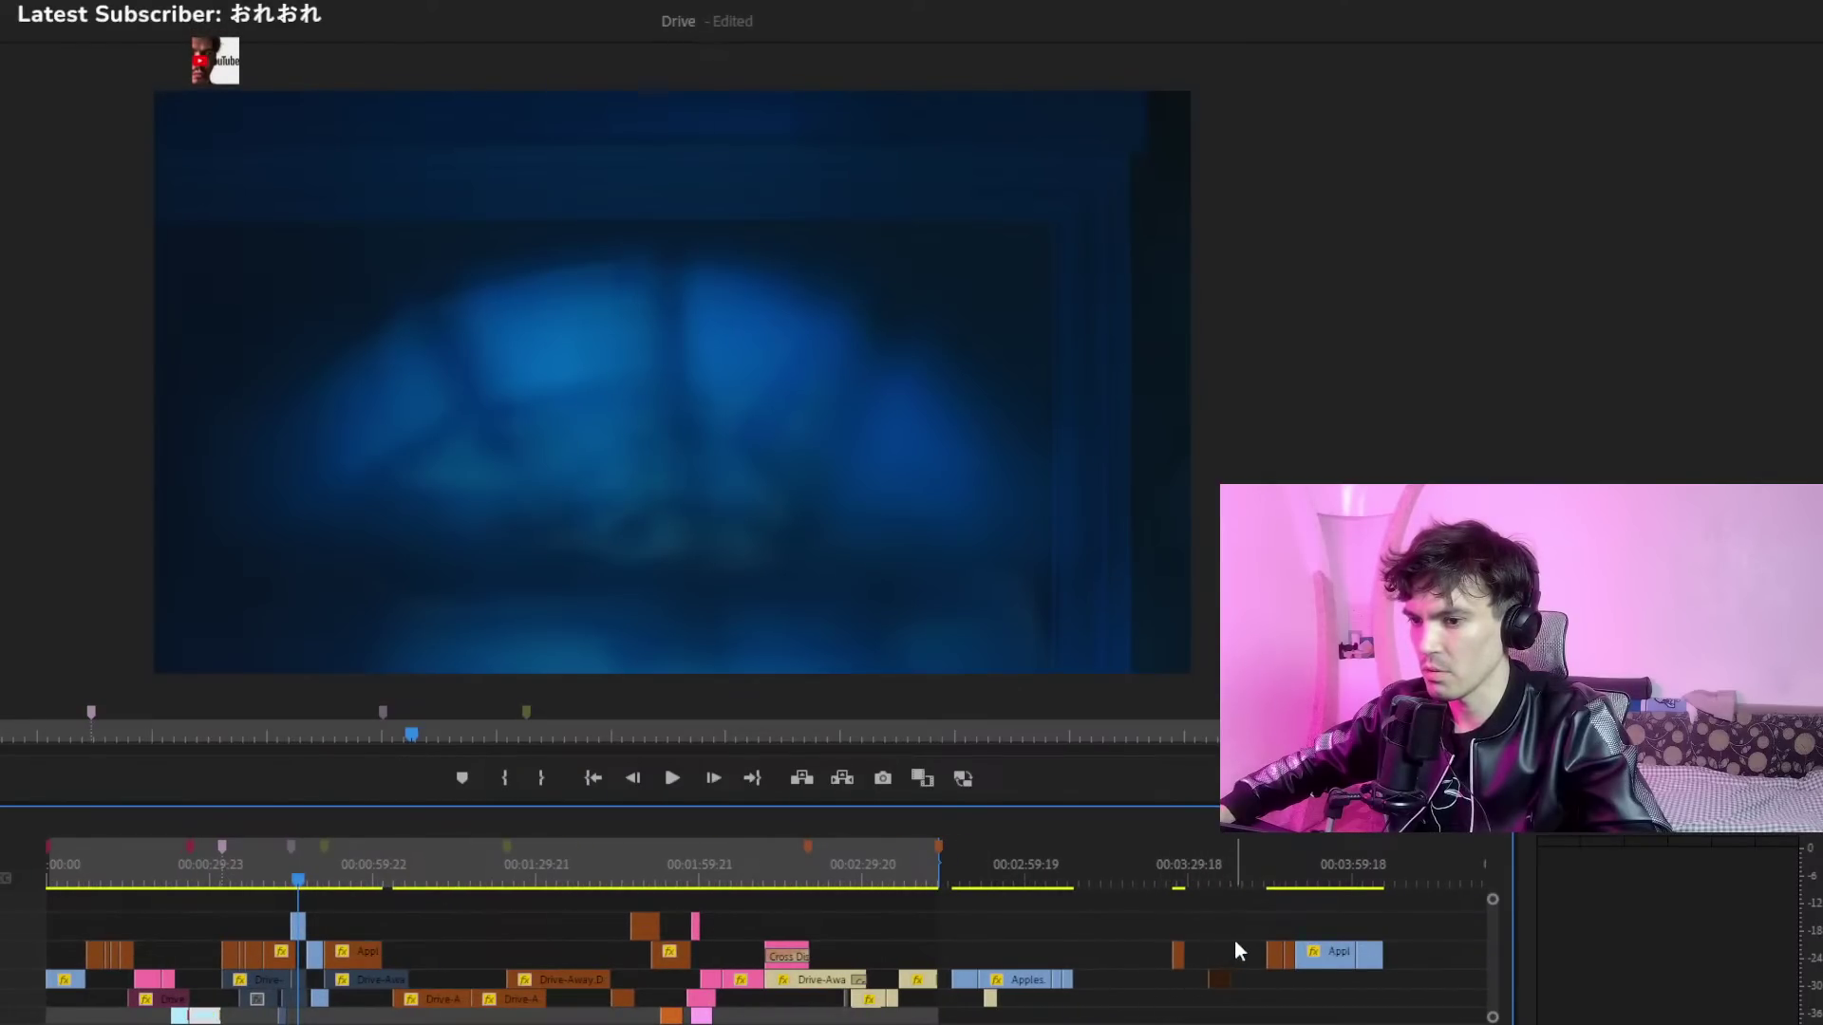
pyautogui.moveTo(1370, 922); pyautogui.dragTo(1310, 954)
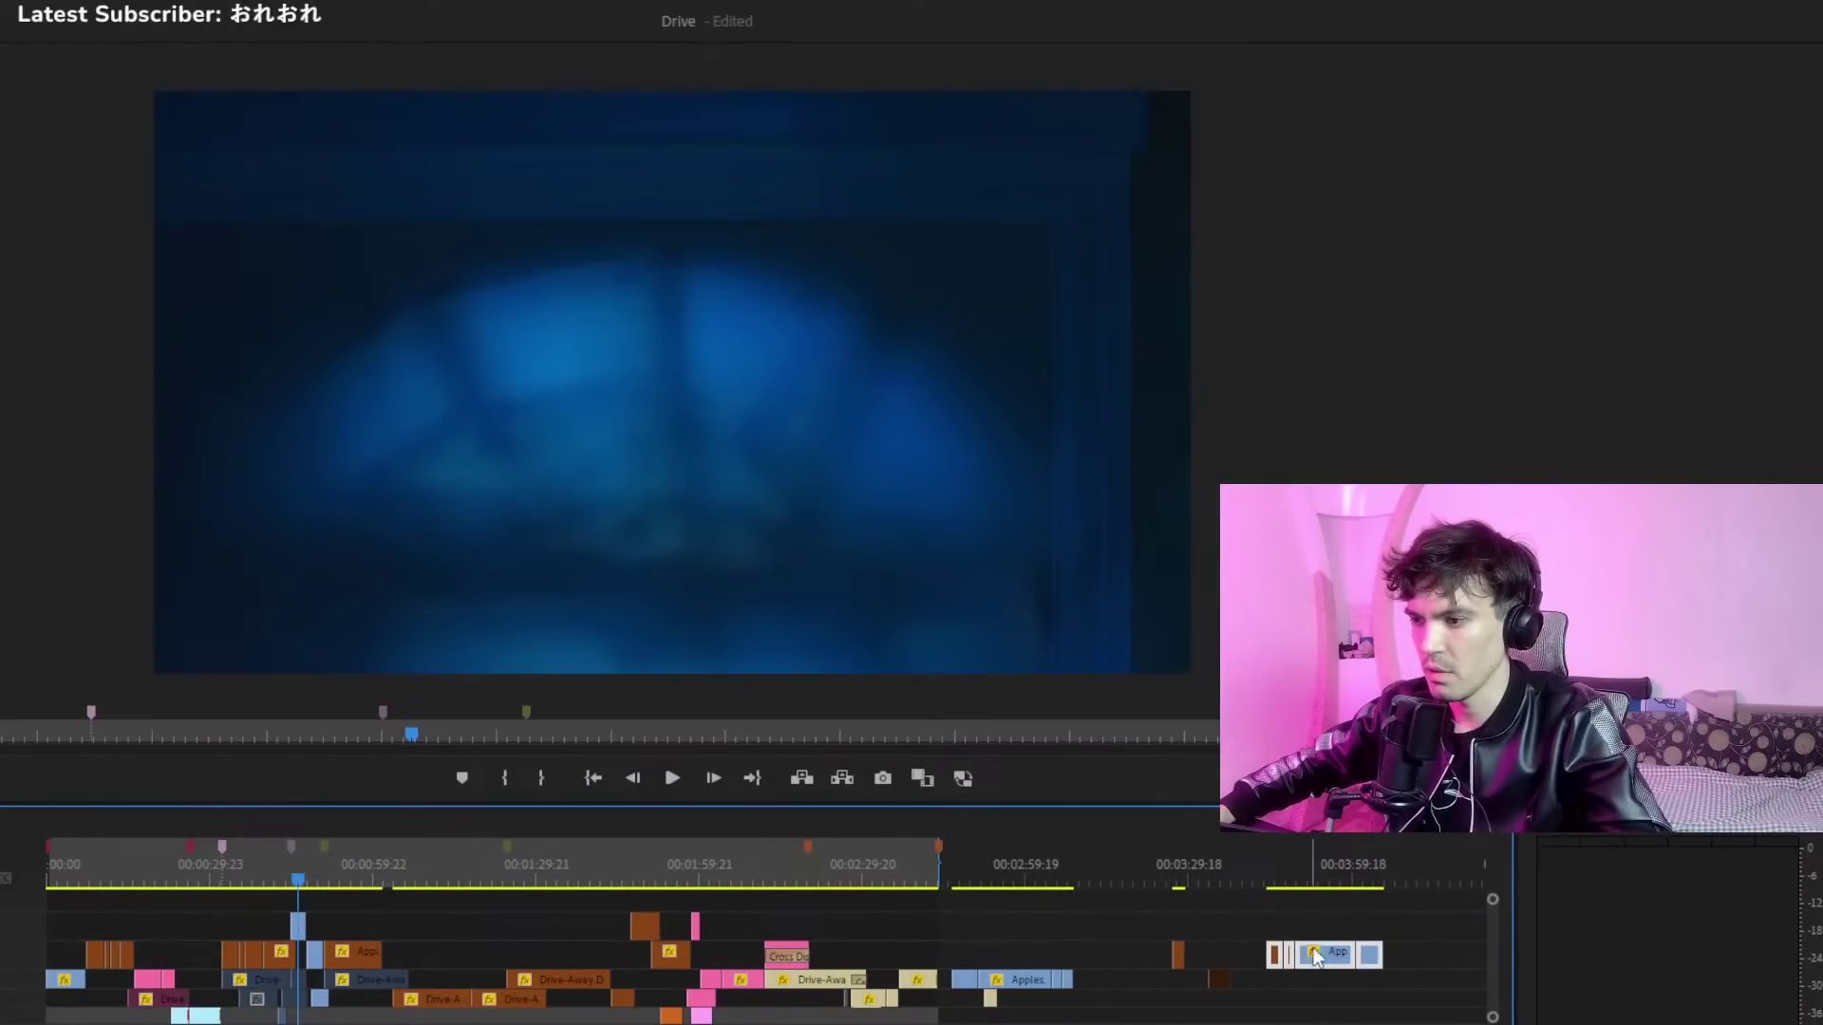
pyautogui.click(1377, 881)
pyautogui.moveTo(1283, 881); pyautogui.dragTo(418, 957)
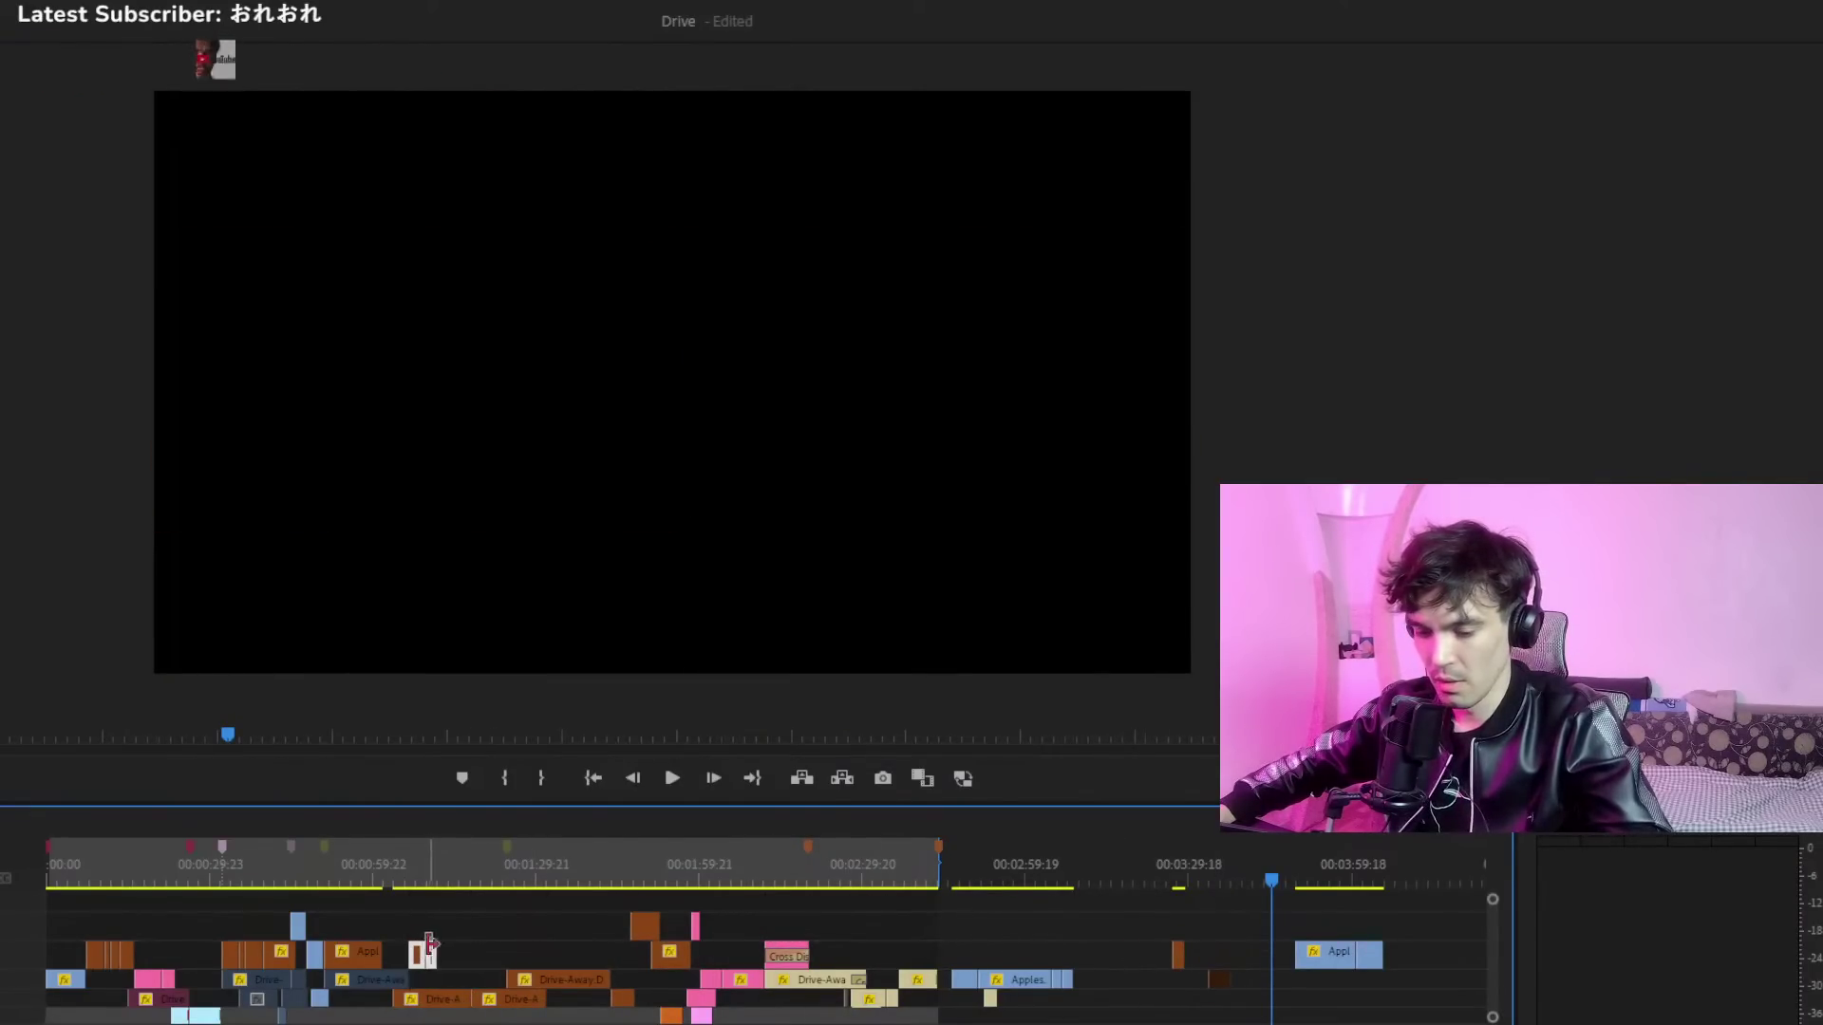
pyautogui.click(409, 877)
pyautogui.press('=')
pyautogui.press('=')
pyautogui.press('=')
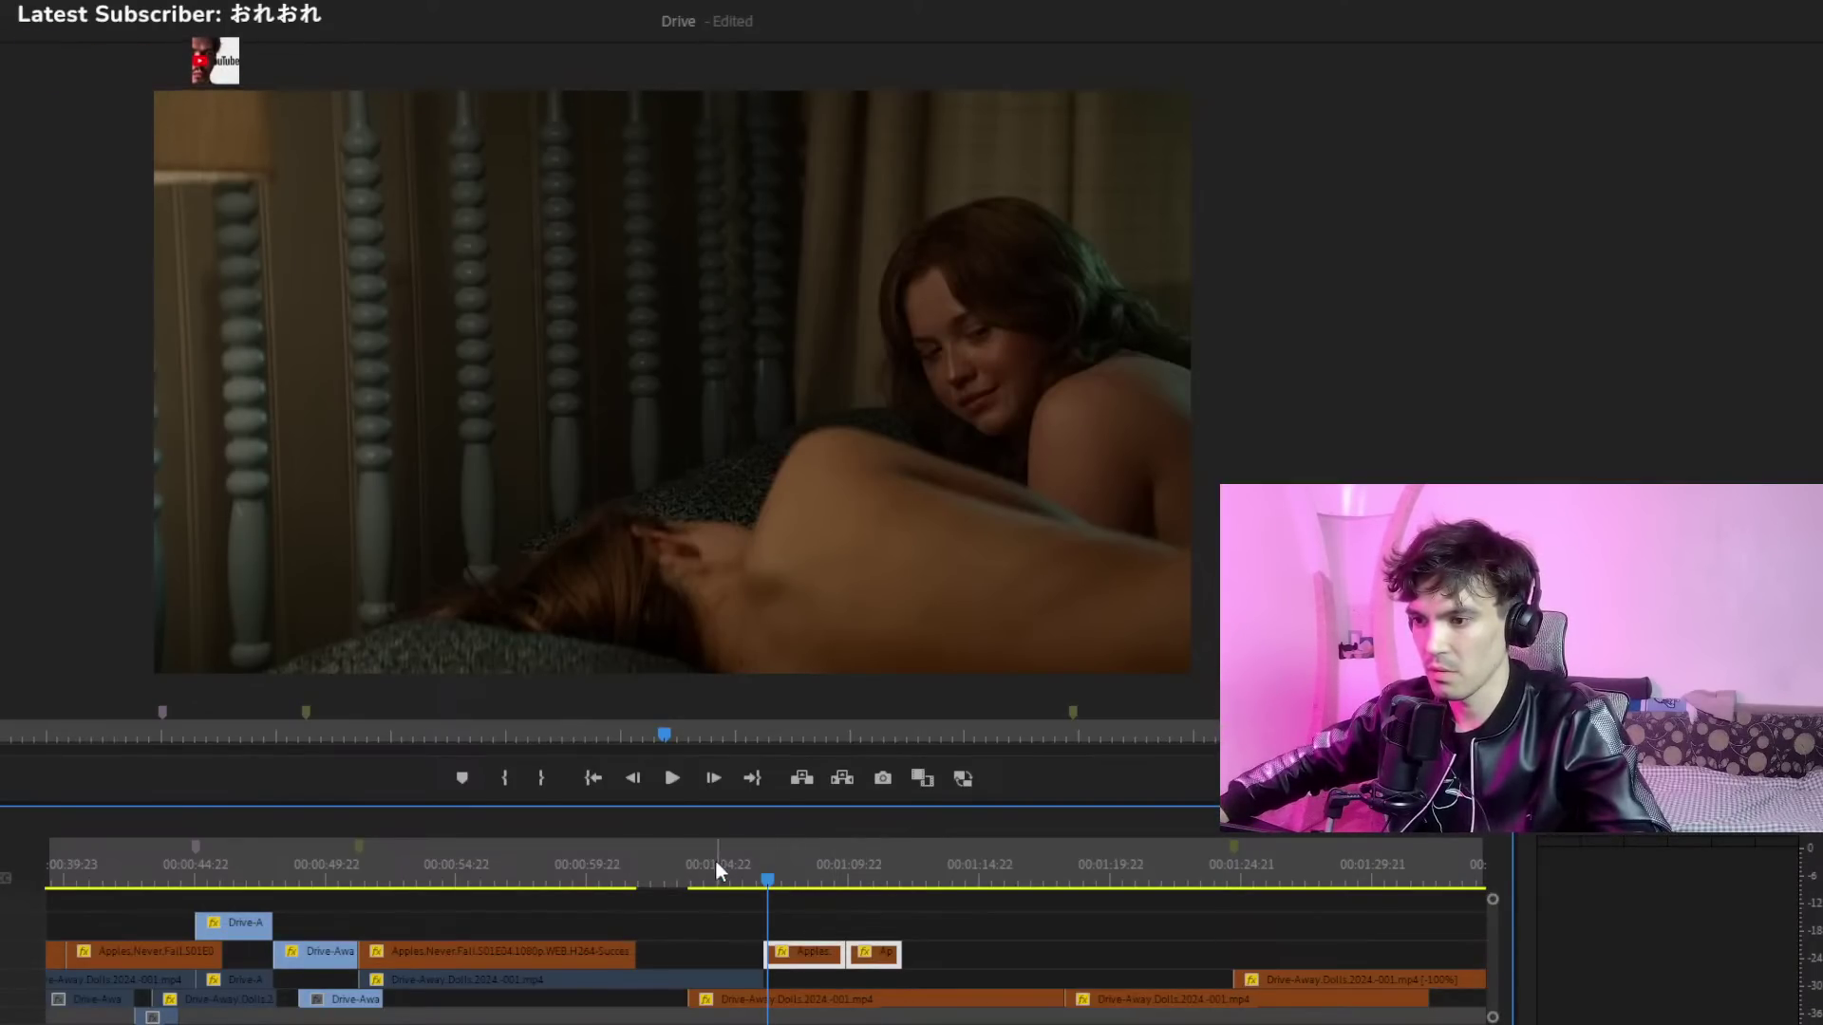
# Move the two short brown Apples clips directly against the long Apples clip's end and play through them into the Drive-Away Dolls footage
pyautogui.moveTo(716, 864); pyautogui.dragTo(810, 901)
pyautogui.moveTo(878, 952); pyautogui.dragTo(674, 958)
pyautogui.click(606, 873)
pyautogui.press('space')
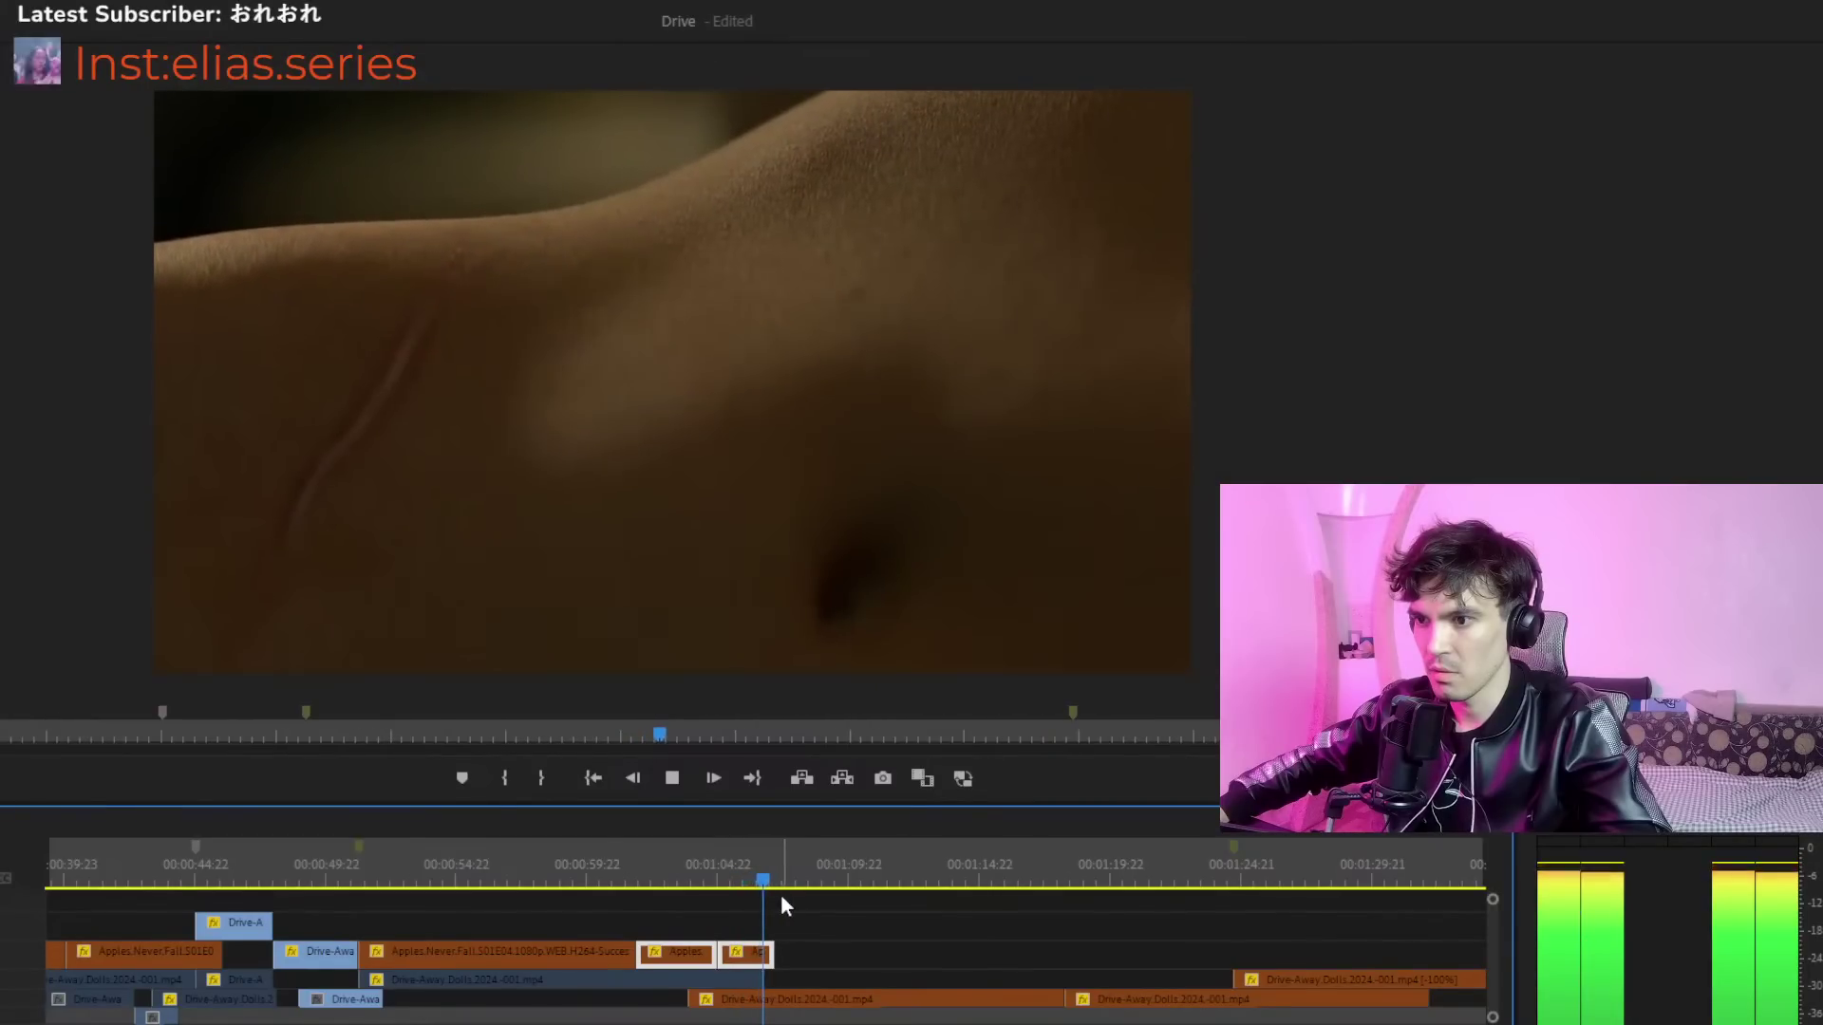
pyautogui.press('space')
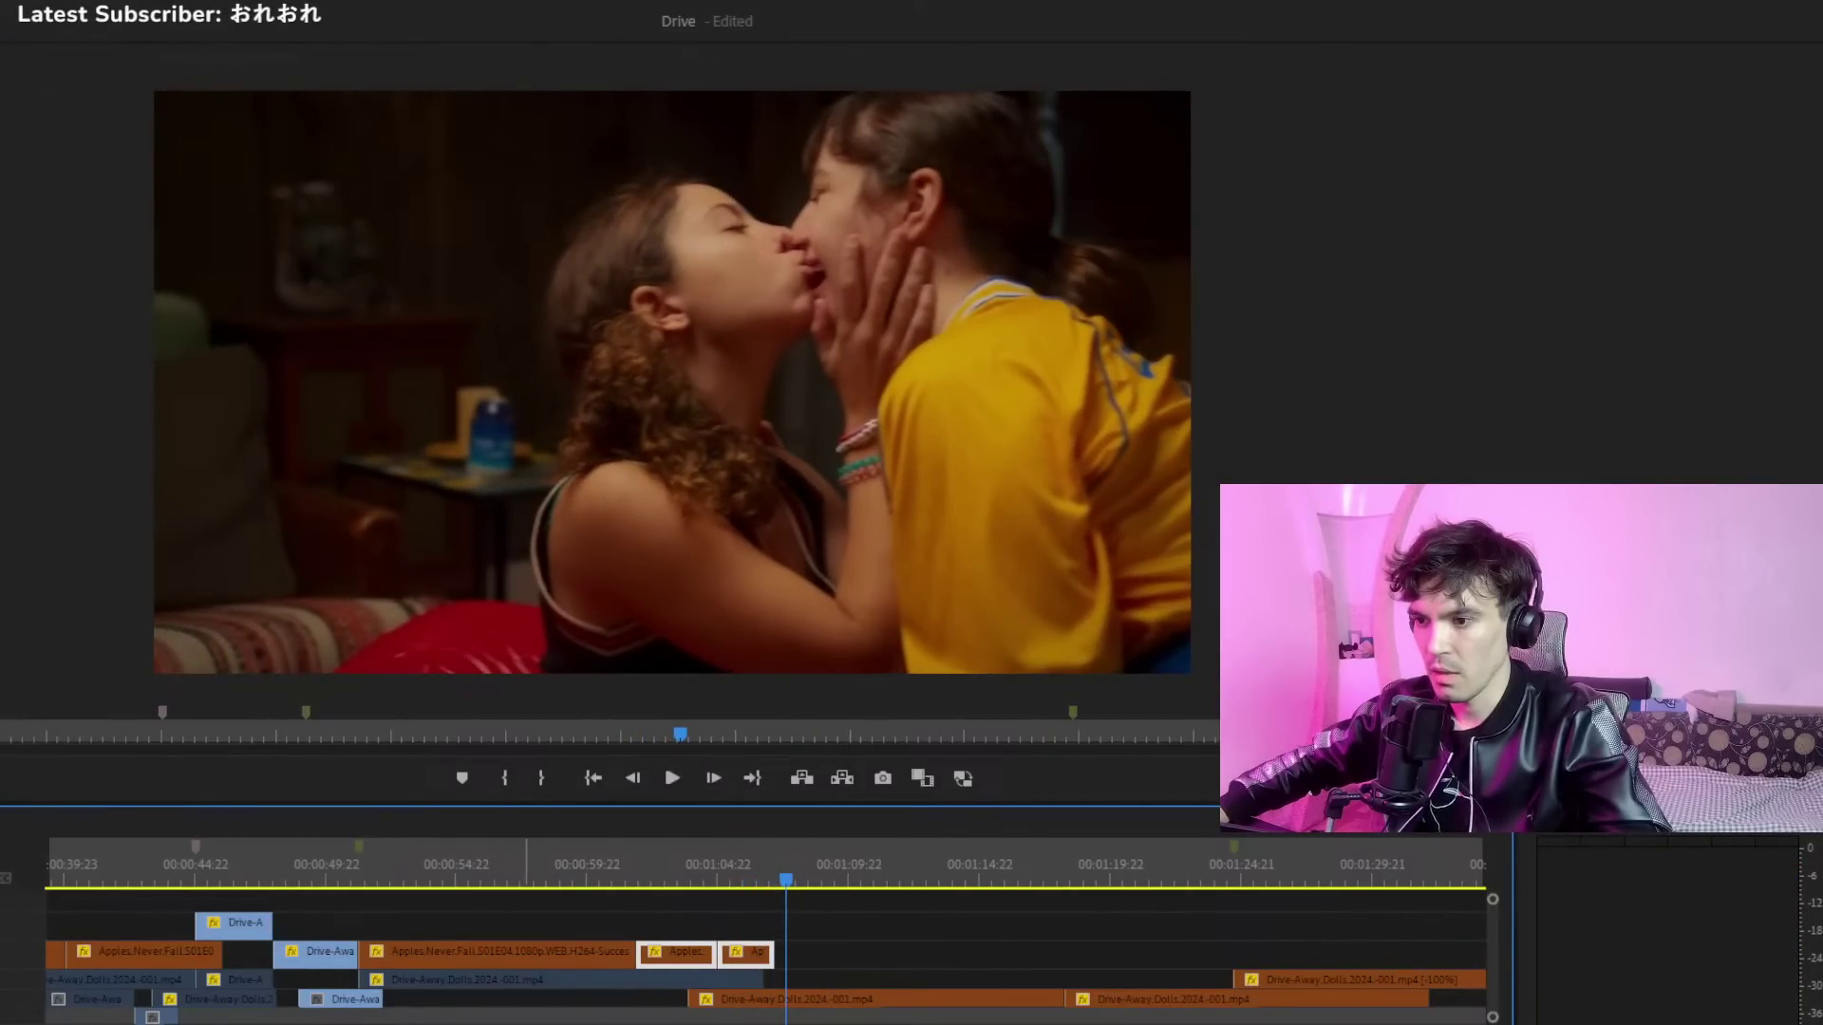
# Compare the frames at the two olive markers and disable the brown Drive-Away Dolls clip that follows the short Apples clips
pyautogui.press('-')
pyautogui.press('-')
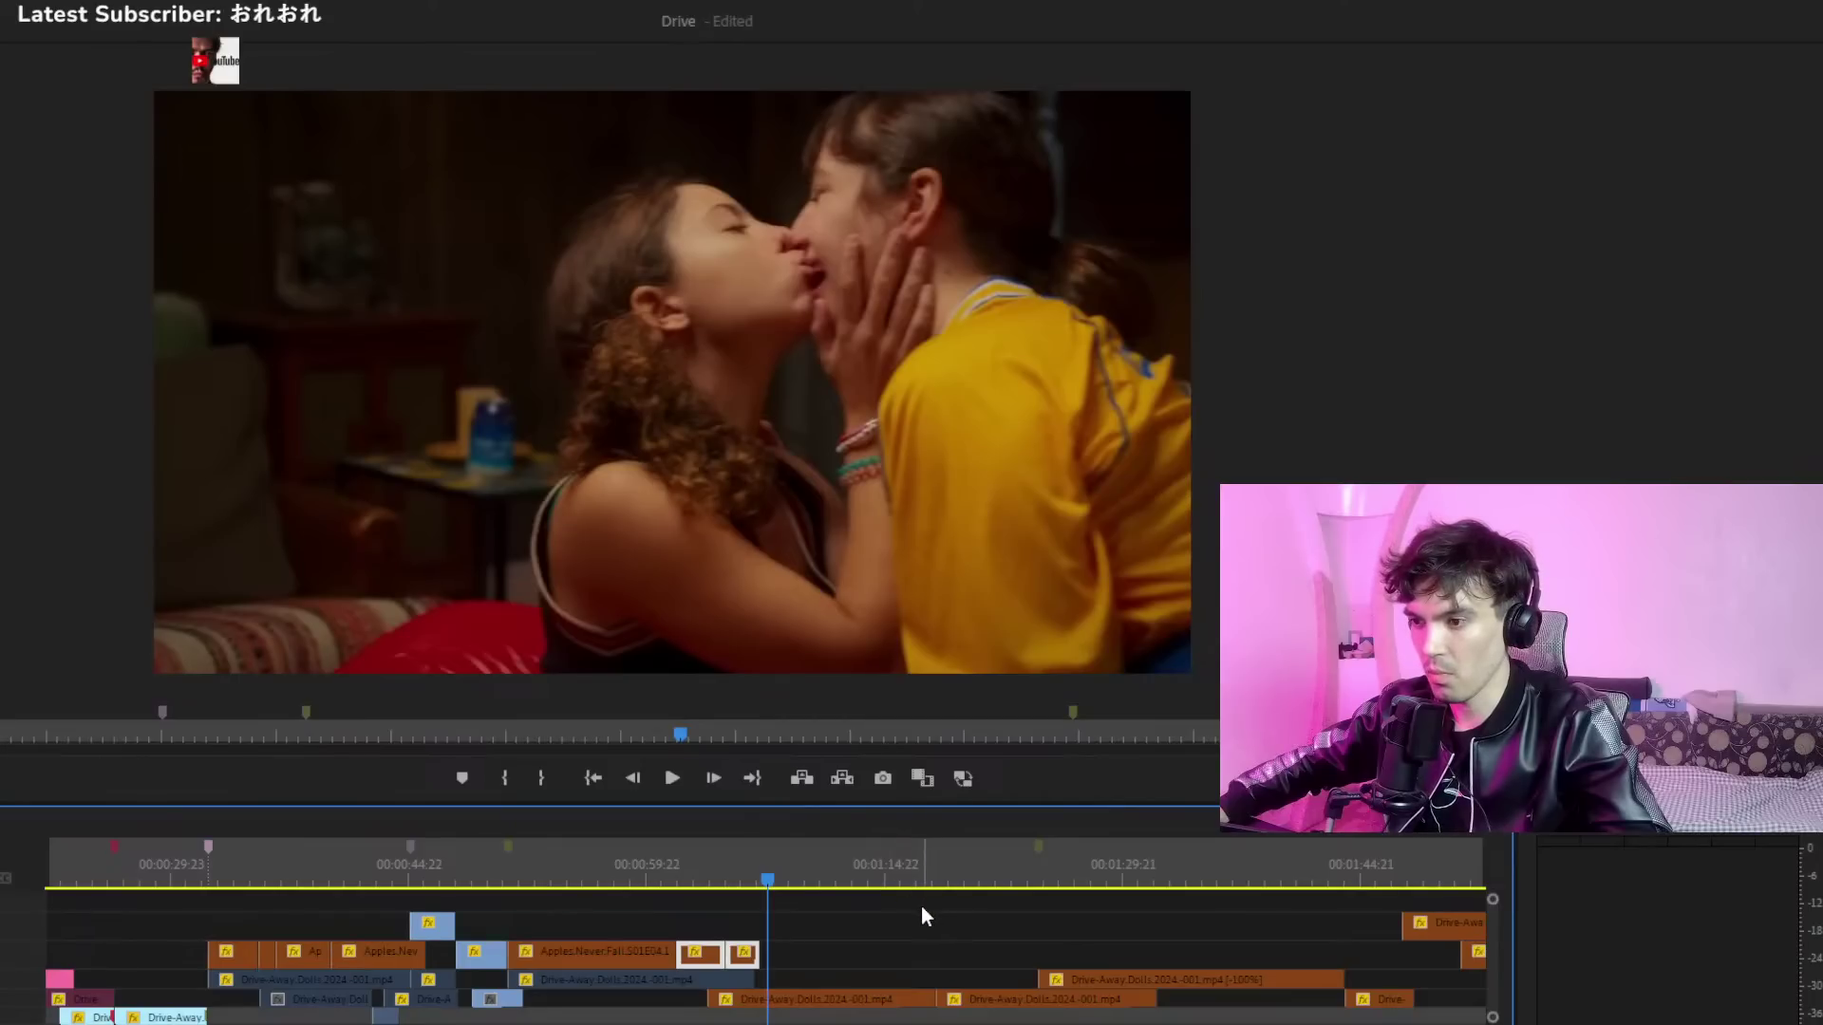
pyautogui.click(515, 849)
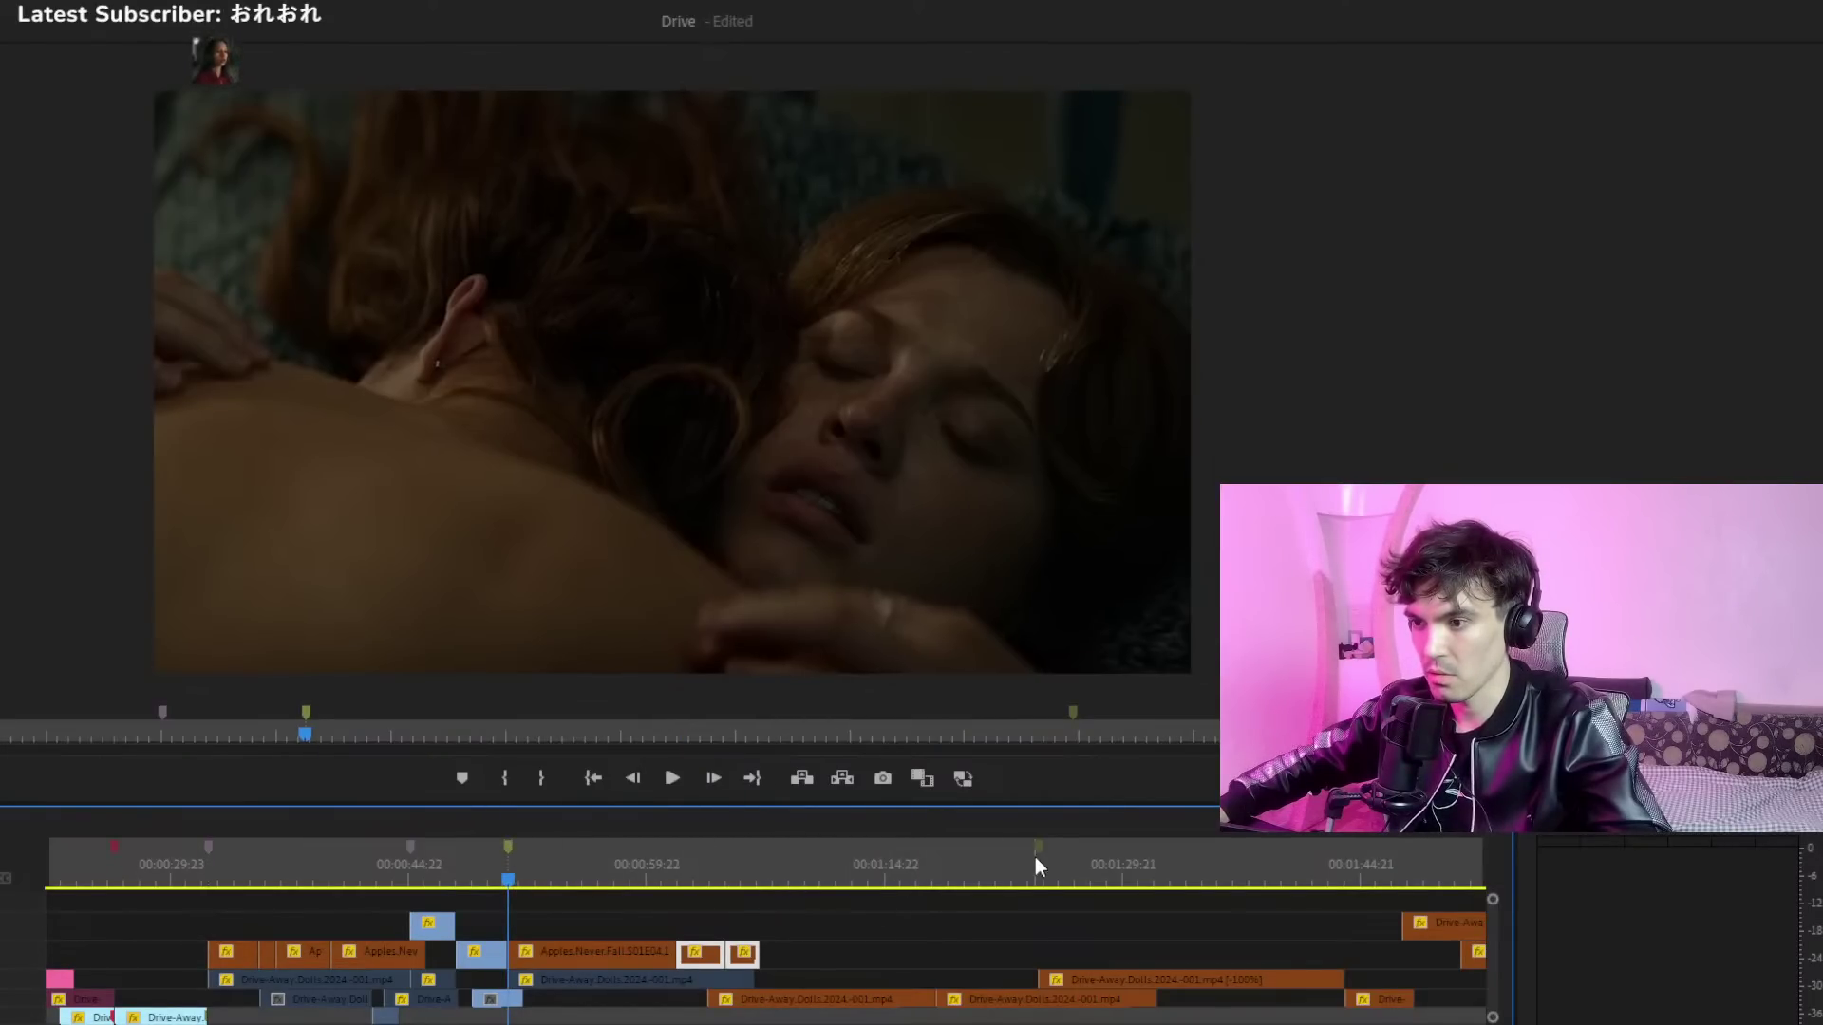
pyautogui.moveTo(1040, 885); pyautogui.dragTo(1033, 857)
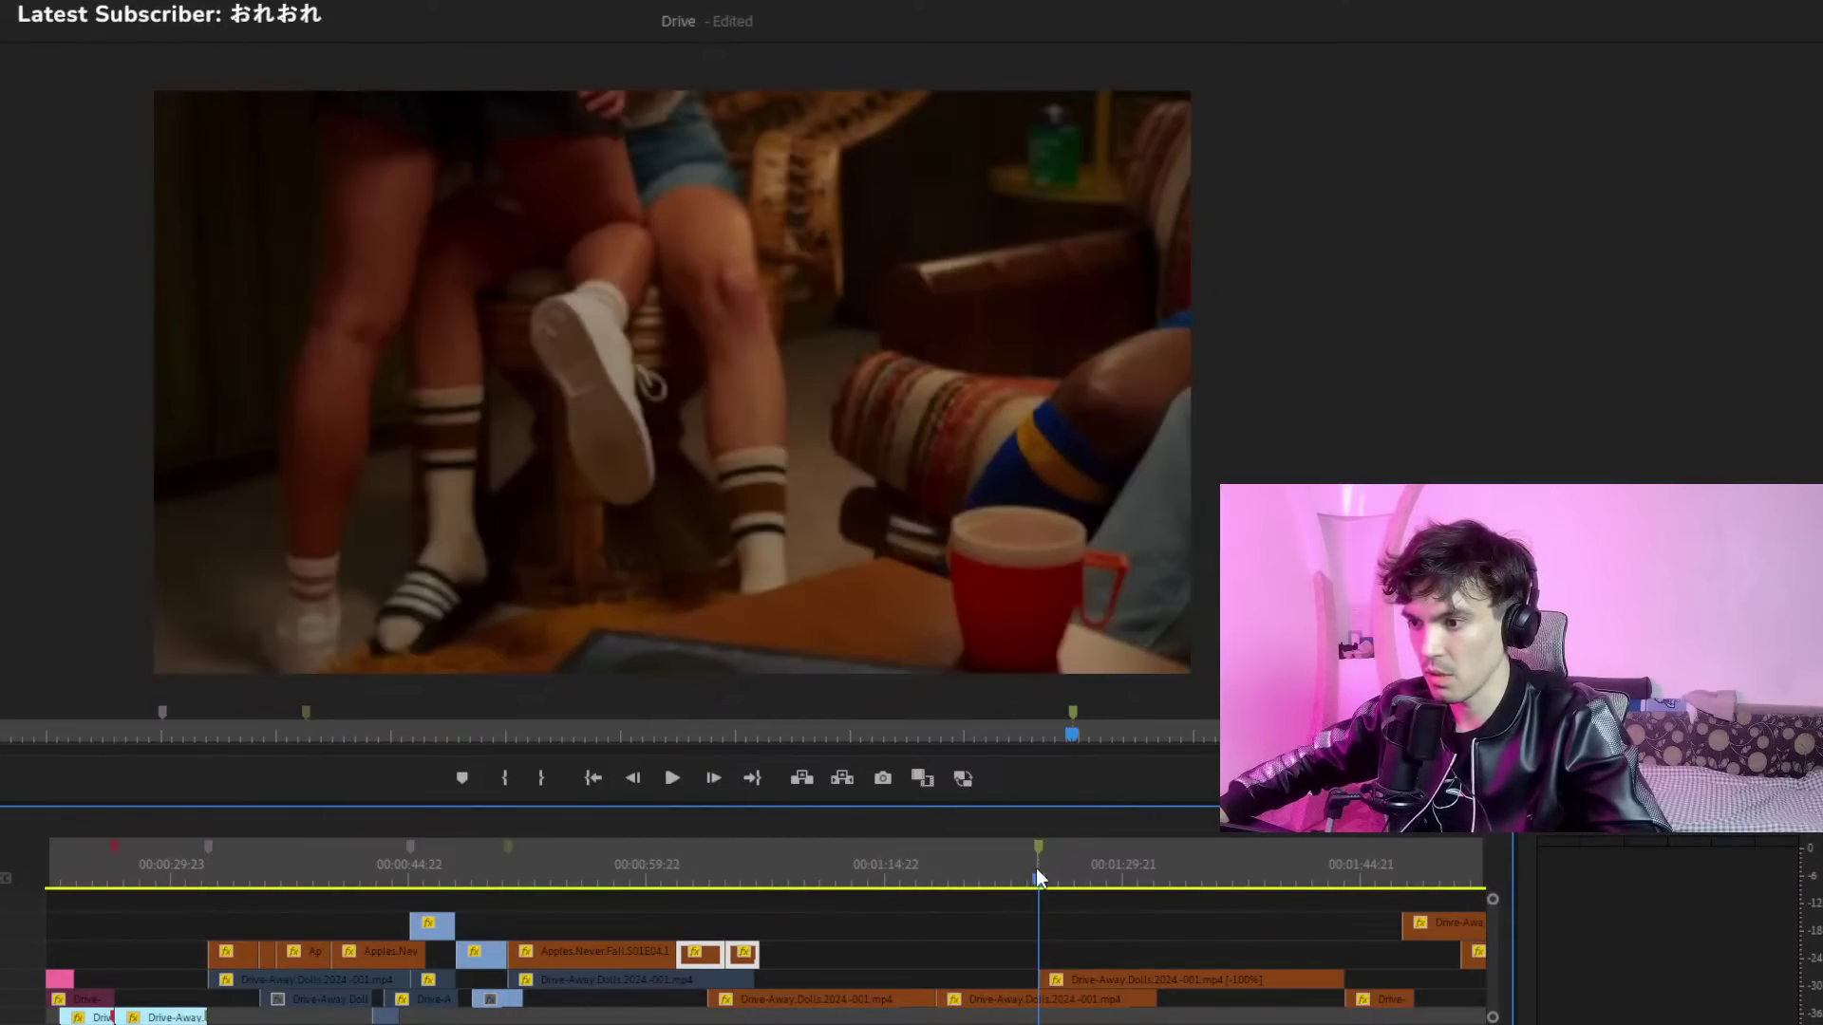
pyautogui.click(771, 871)
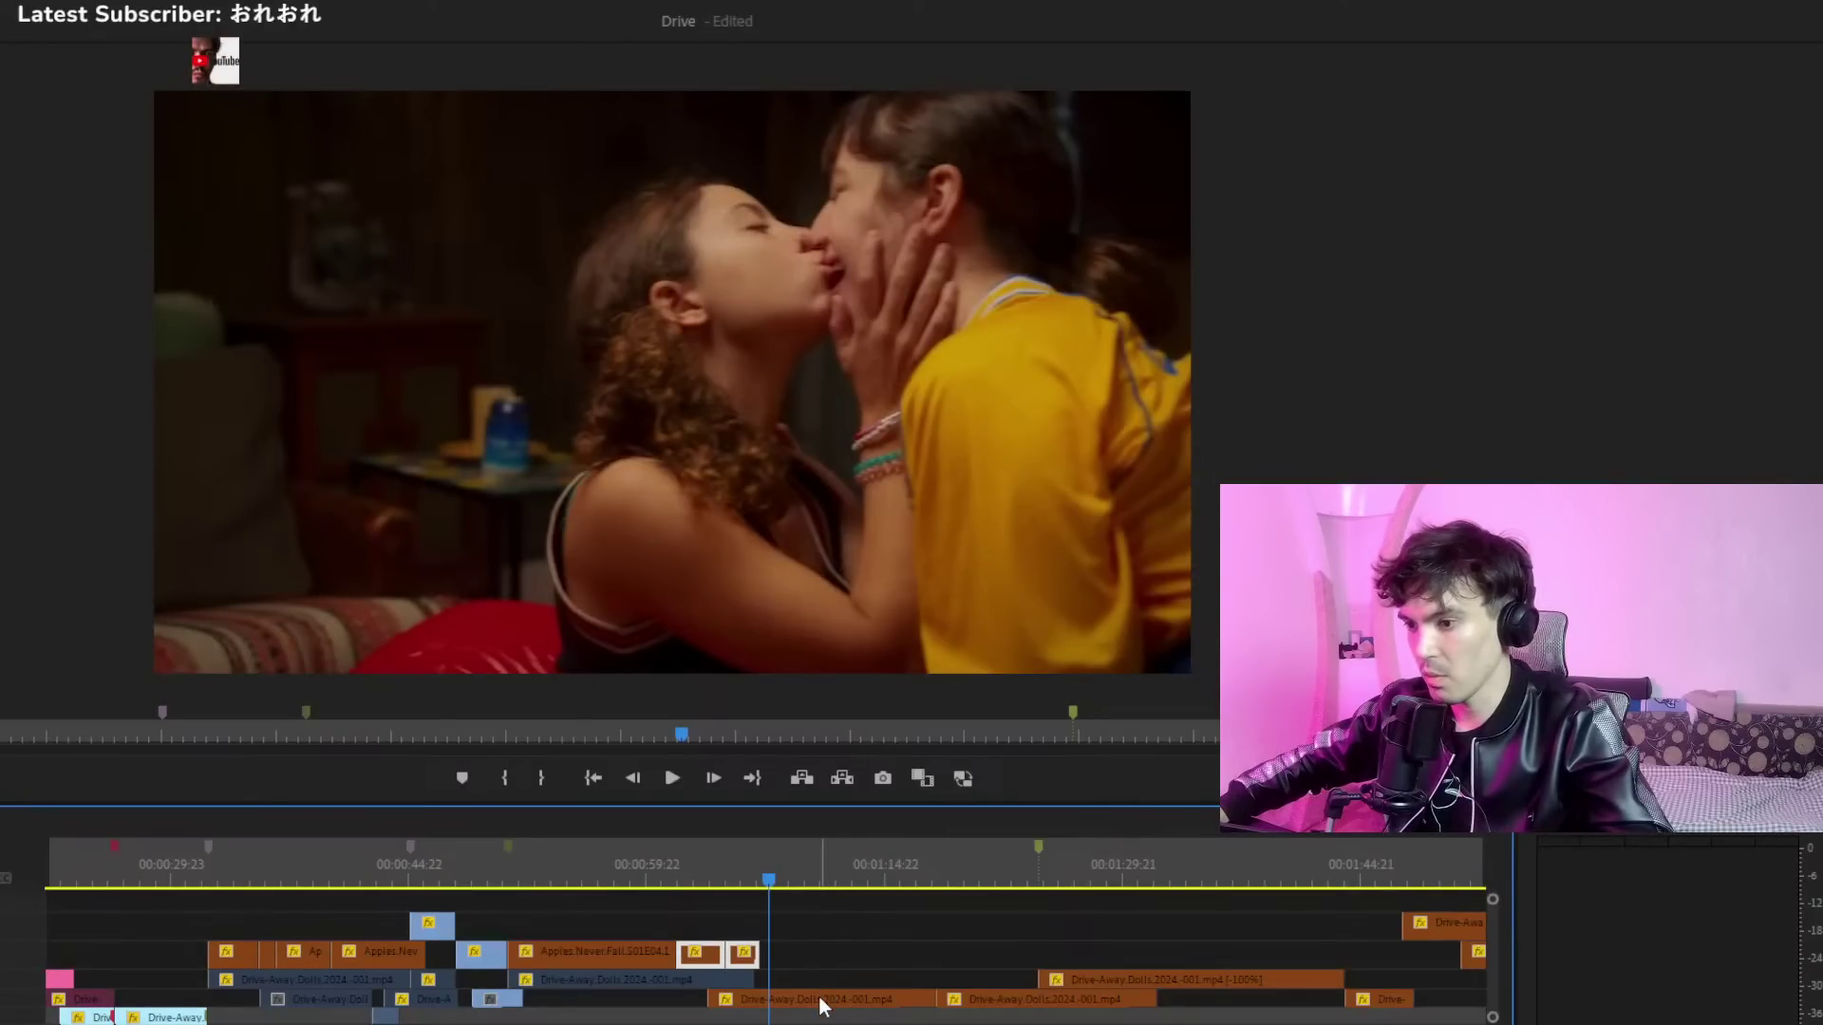
pyautogui.click(822, 1000)
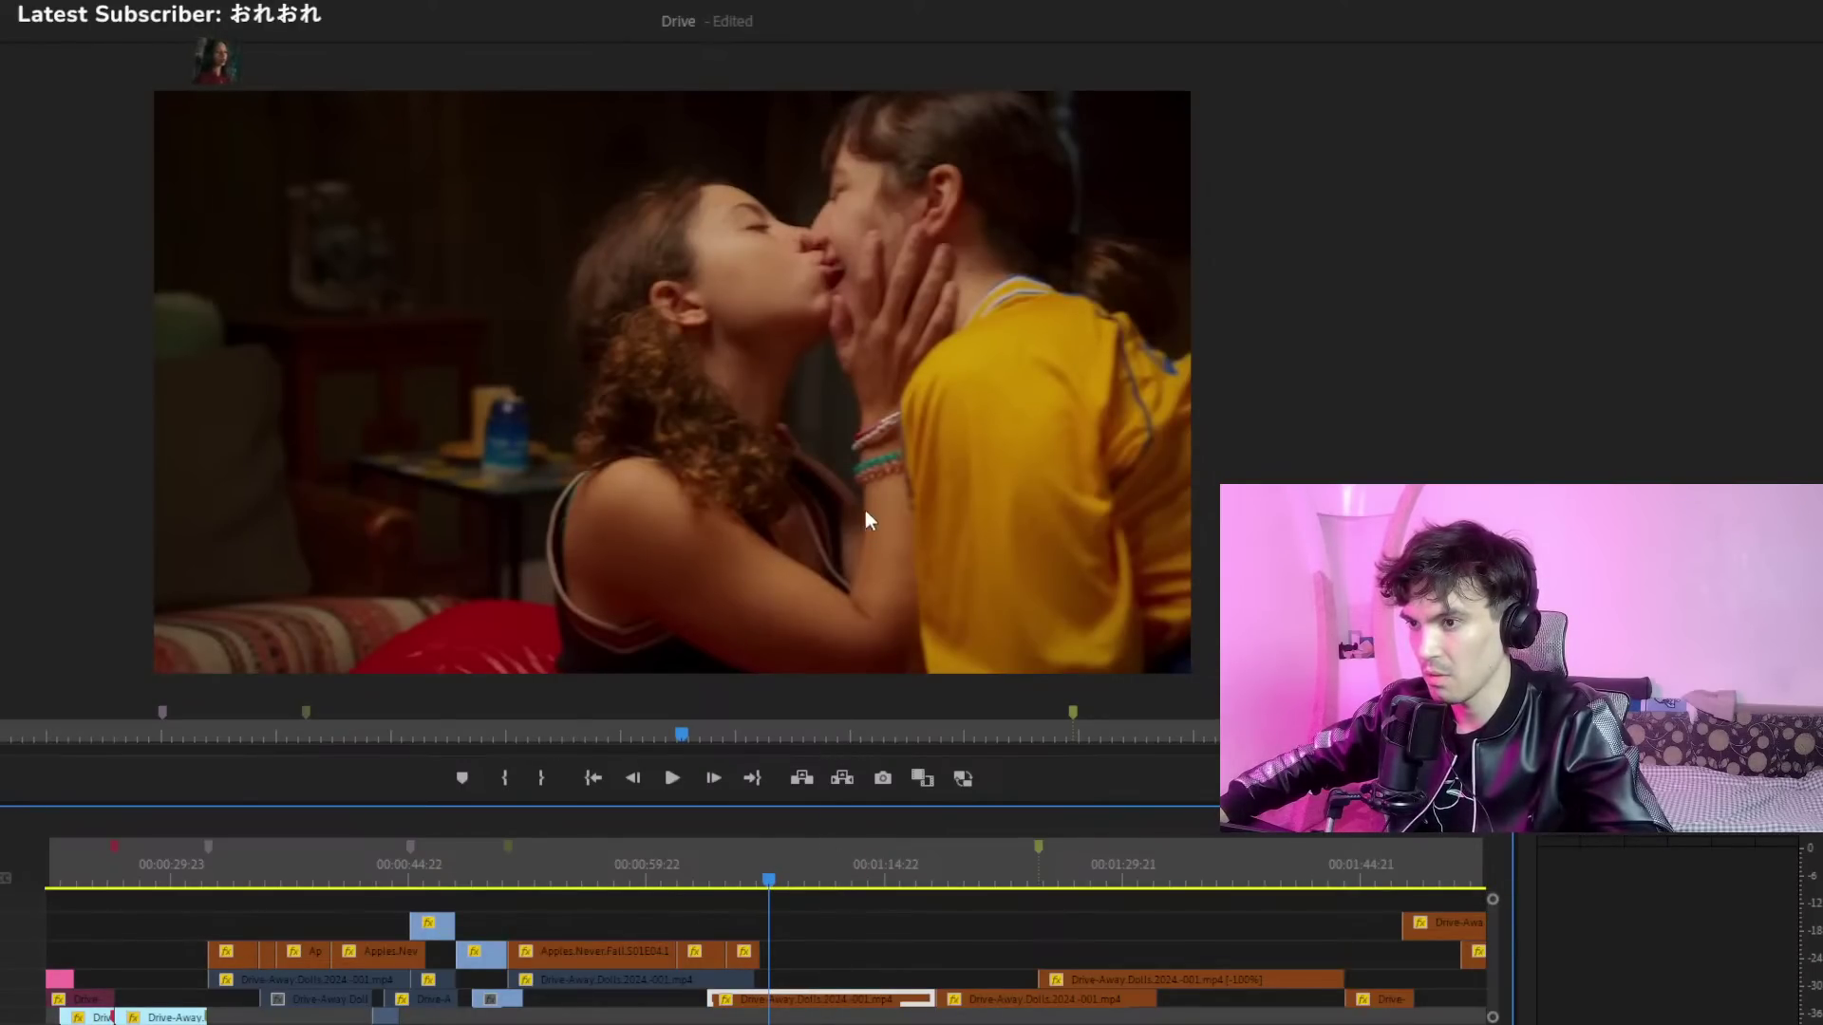
pyautogui.hotkey('shift', 'e')
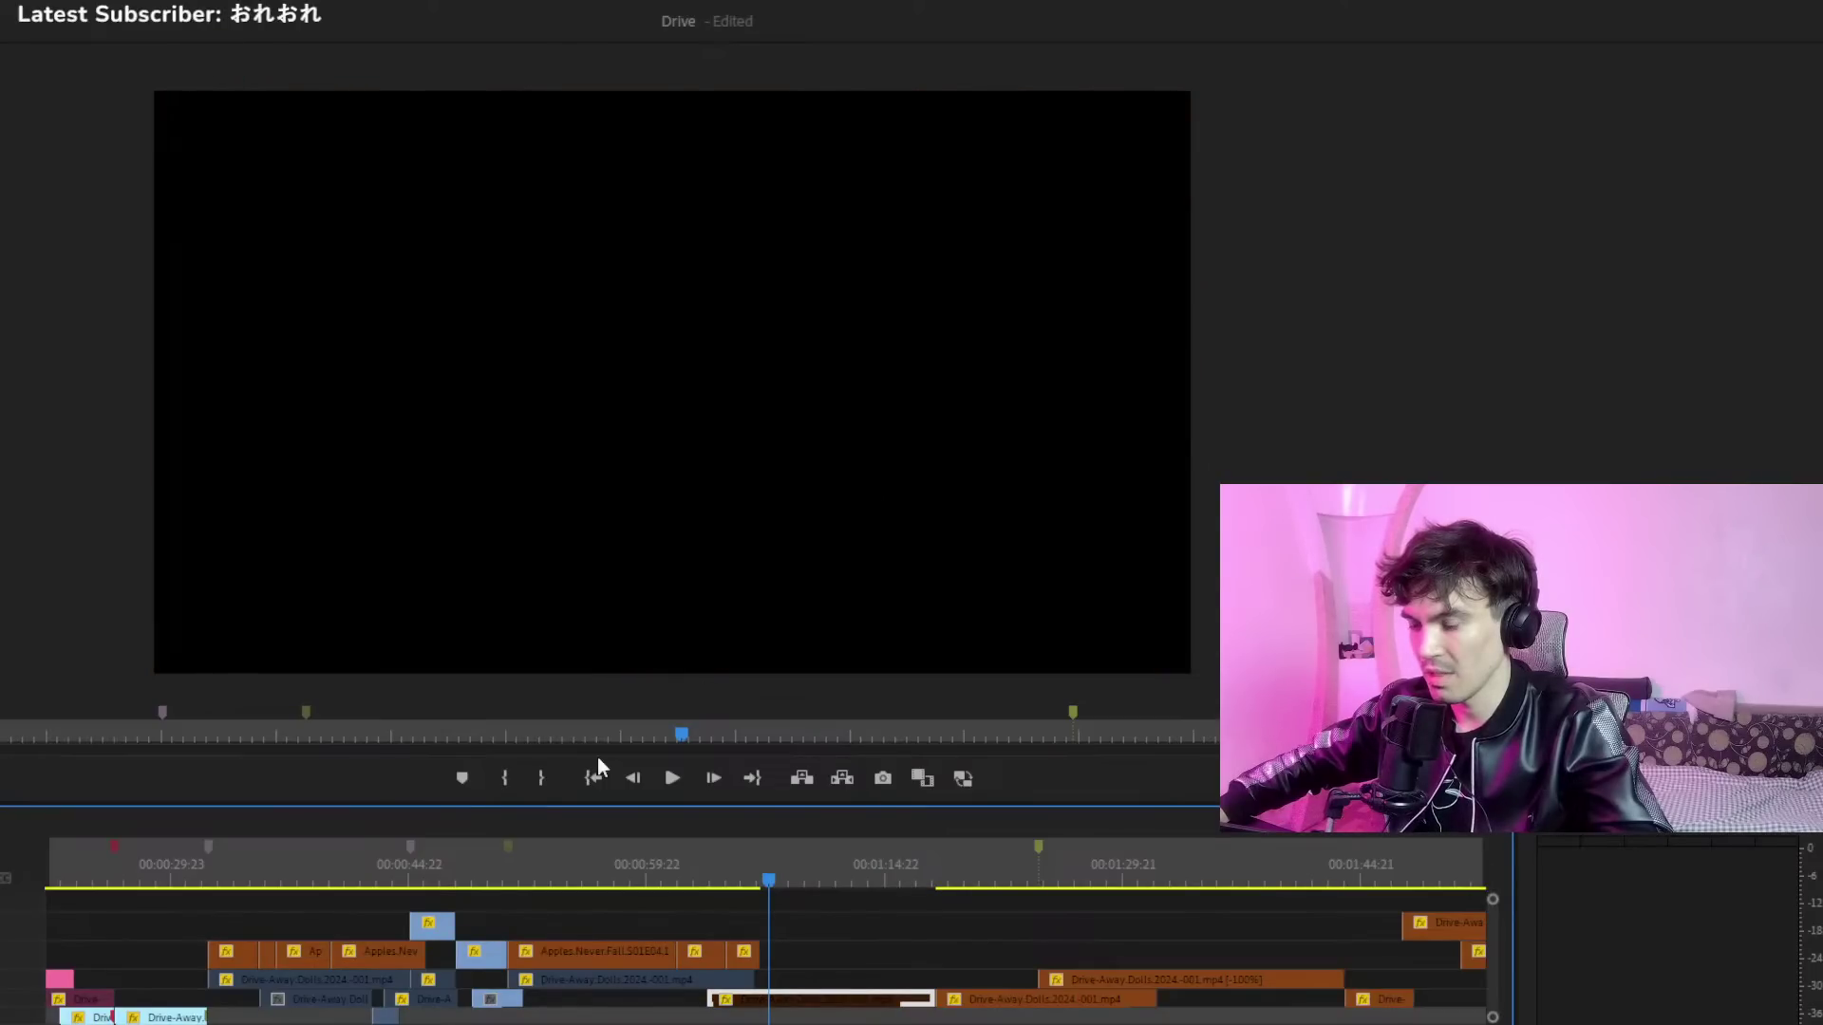
# Split the blue Apples clip in the spare area and move its first part above the disabled brown Drive-Away Dolls clip
pyautogui.press('-')
pyautogui.press('-')
pyautogui.press('-')
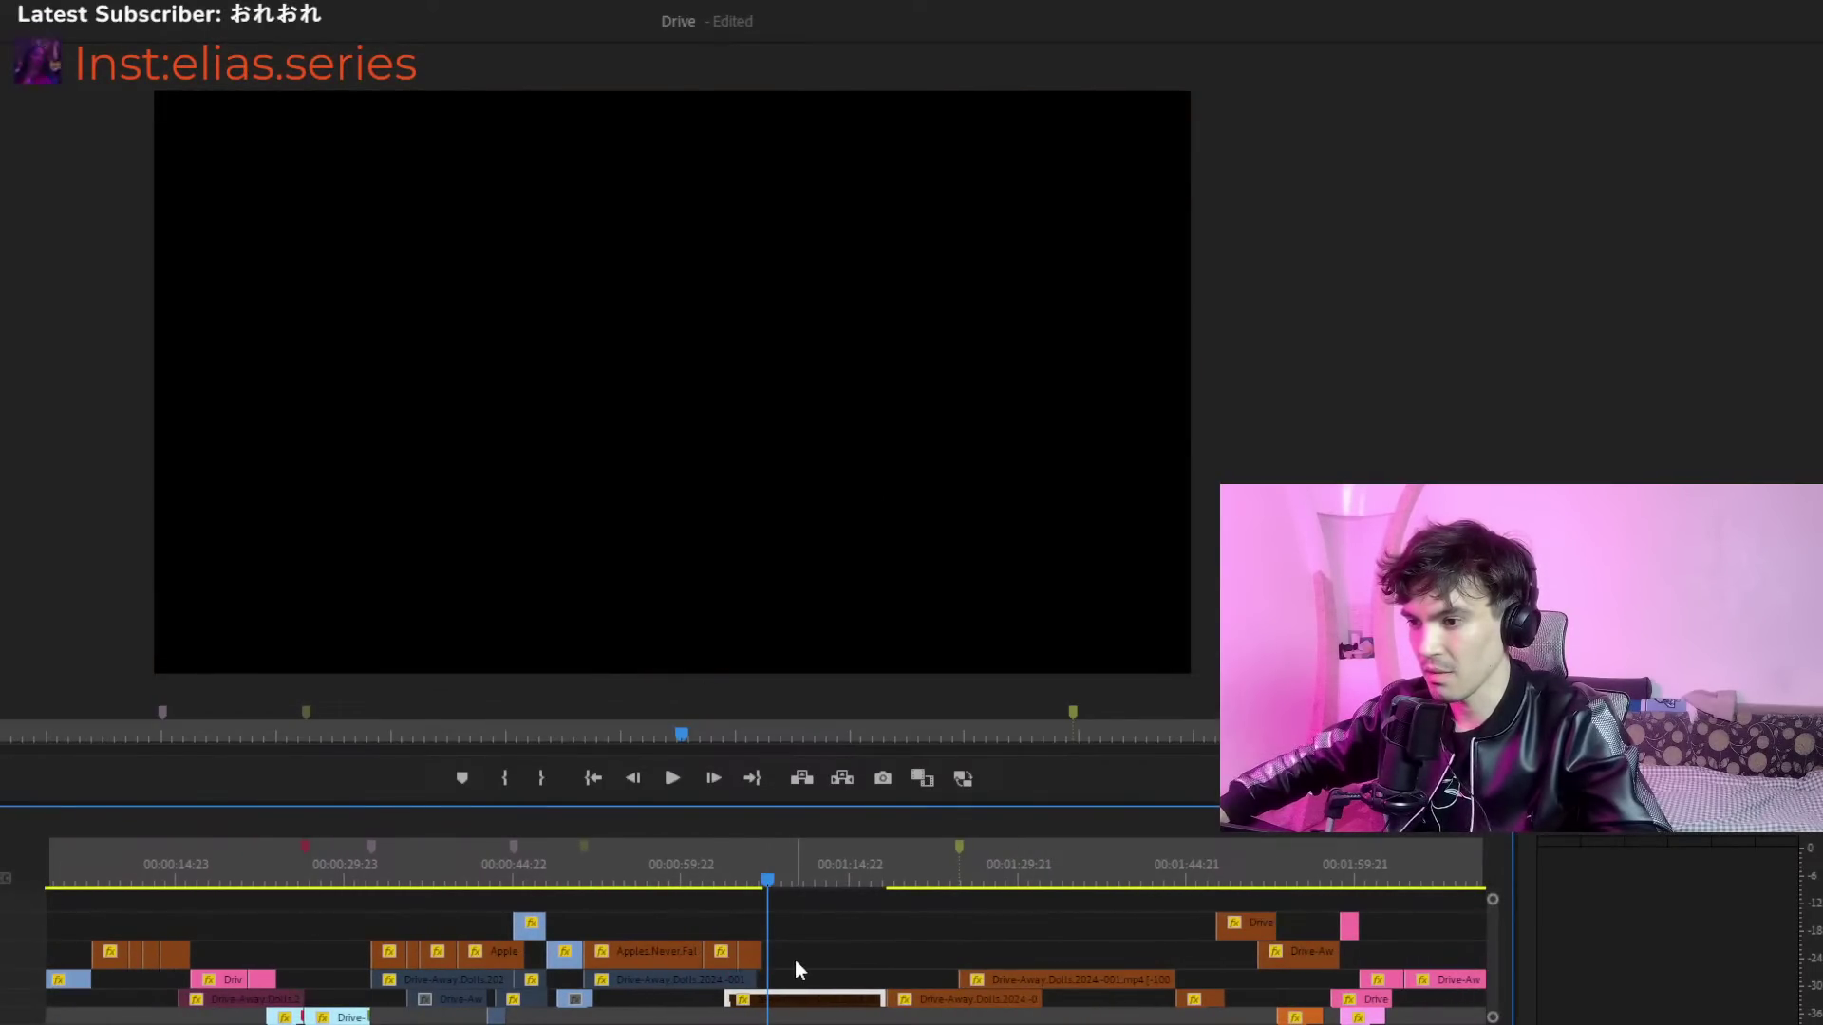
pyautogui.click(817, 934)
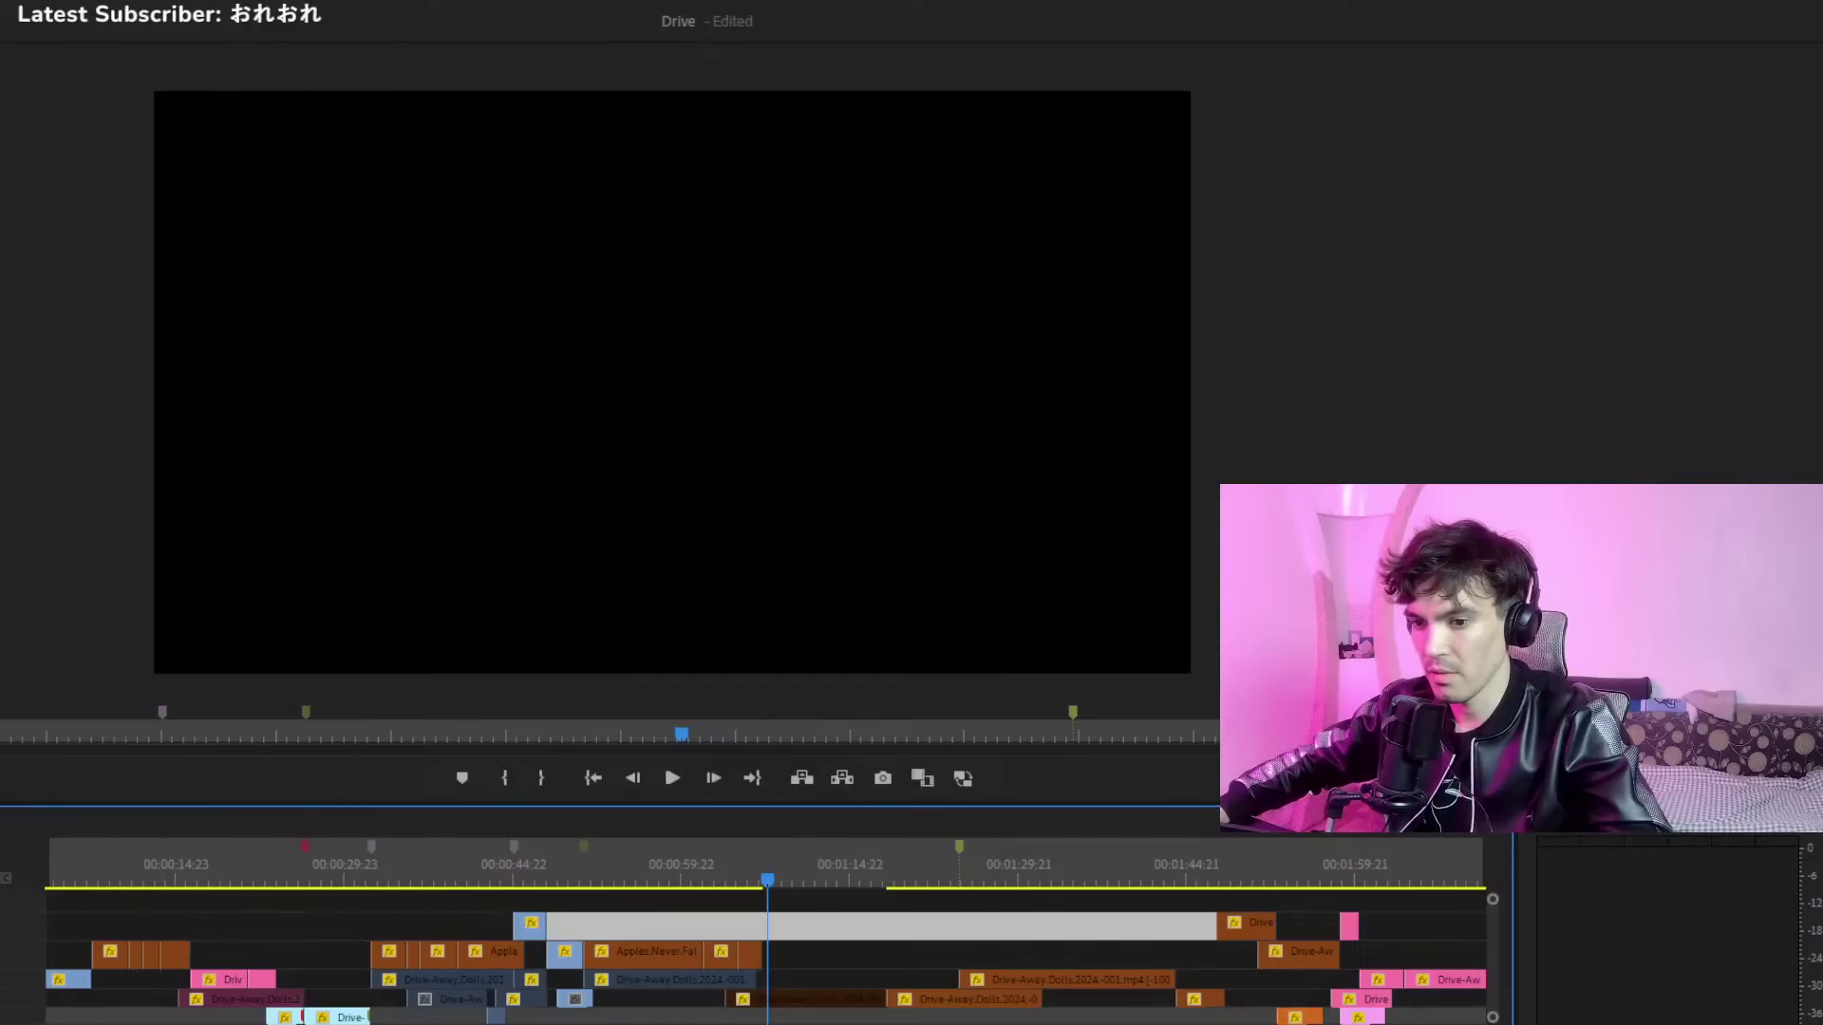
pyautogui.press('-')
pyautogui.press('-')
pyautogui.press('-')
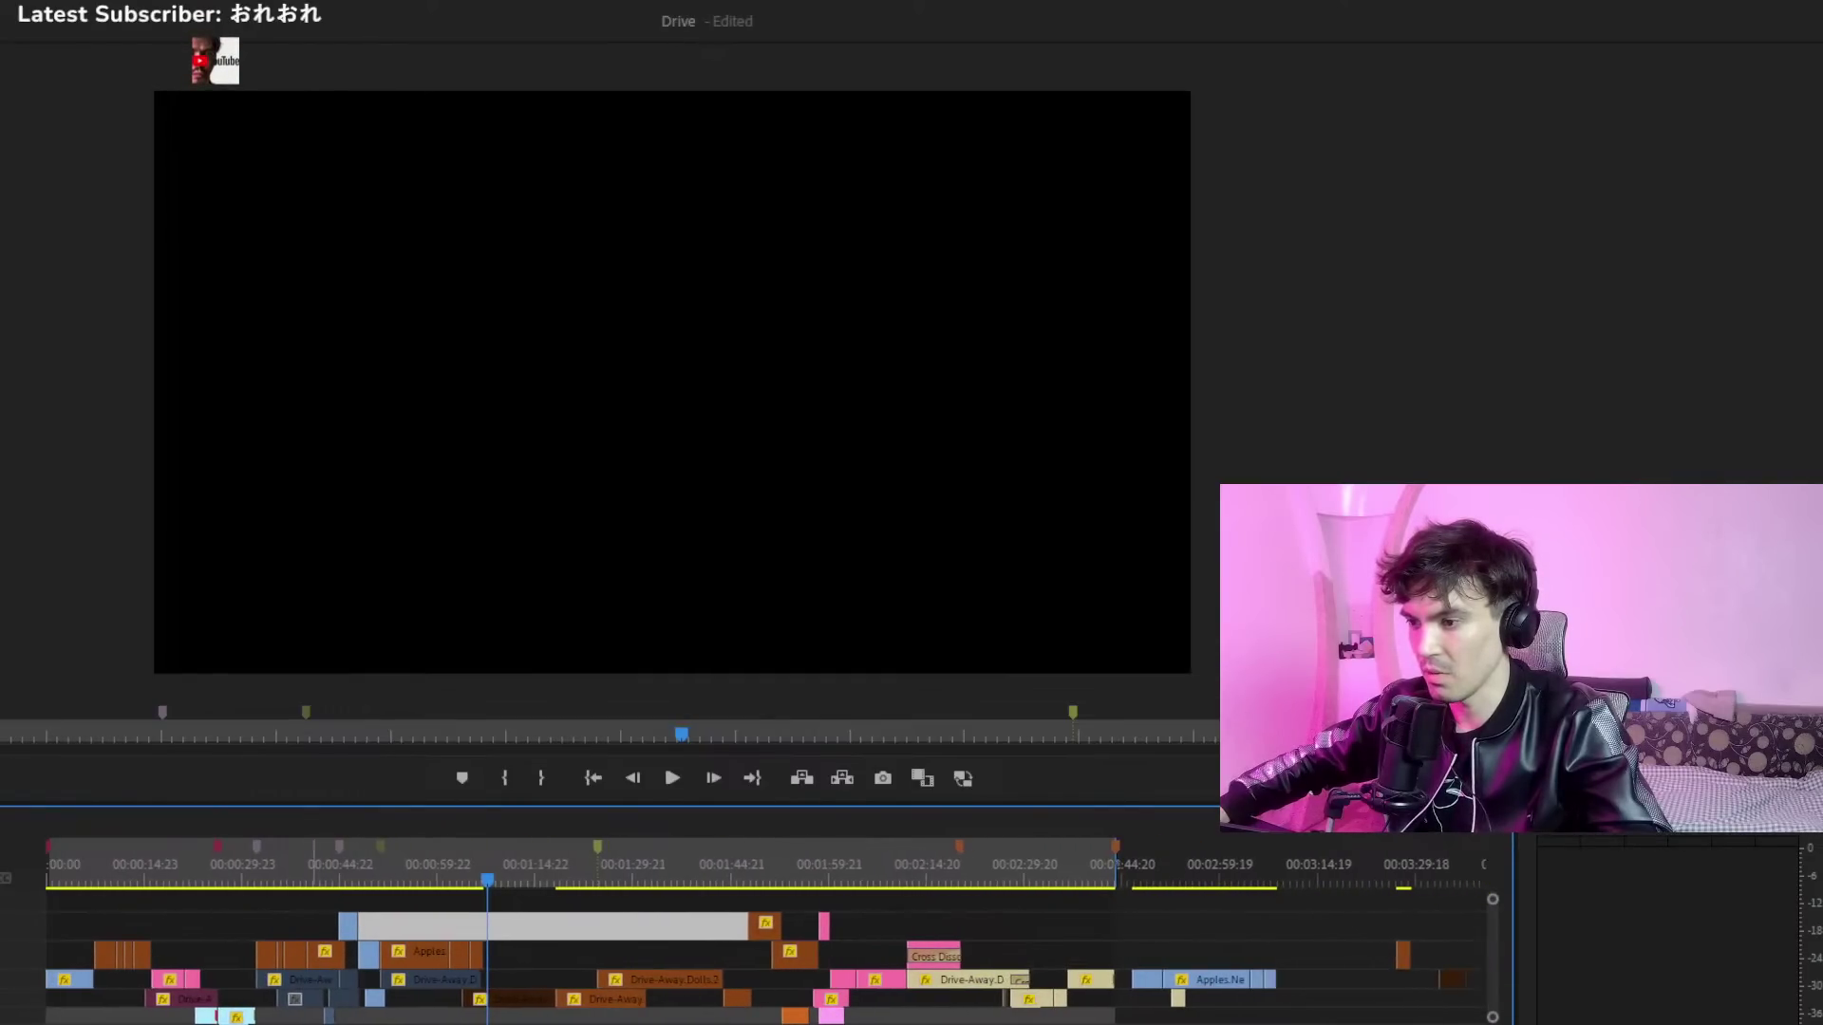
pyautogui.click(499, 1005)
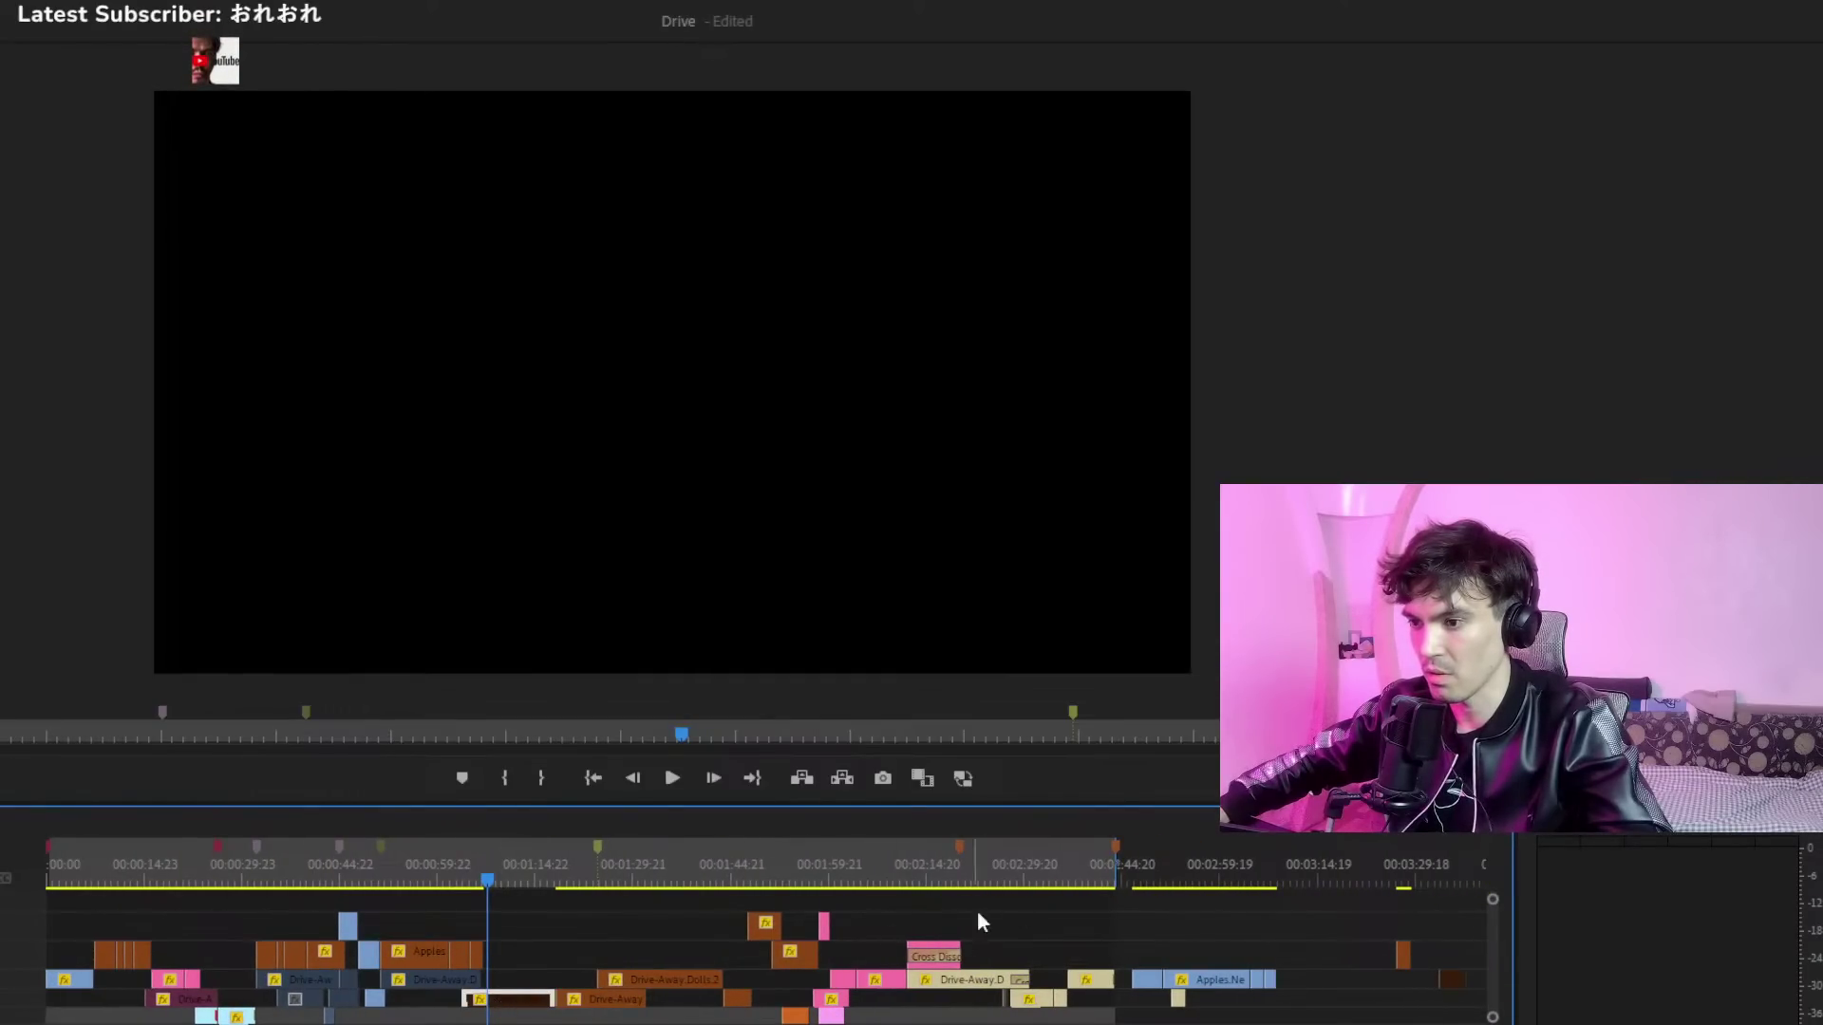
pyautogui.moveTo(1212, 868); pyautogui.dragTo(1400, 870)
pyautogui.hscroll(5, 760, 959)
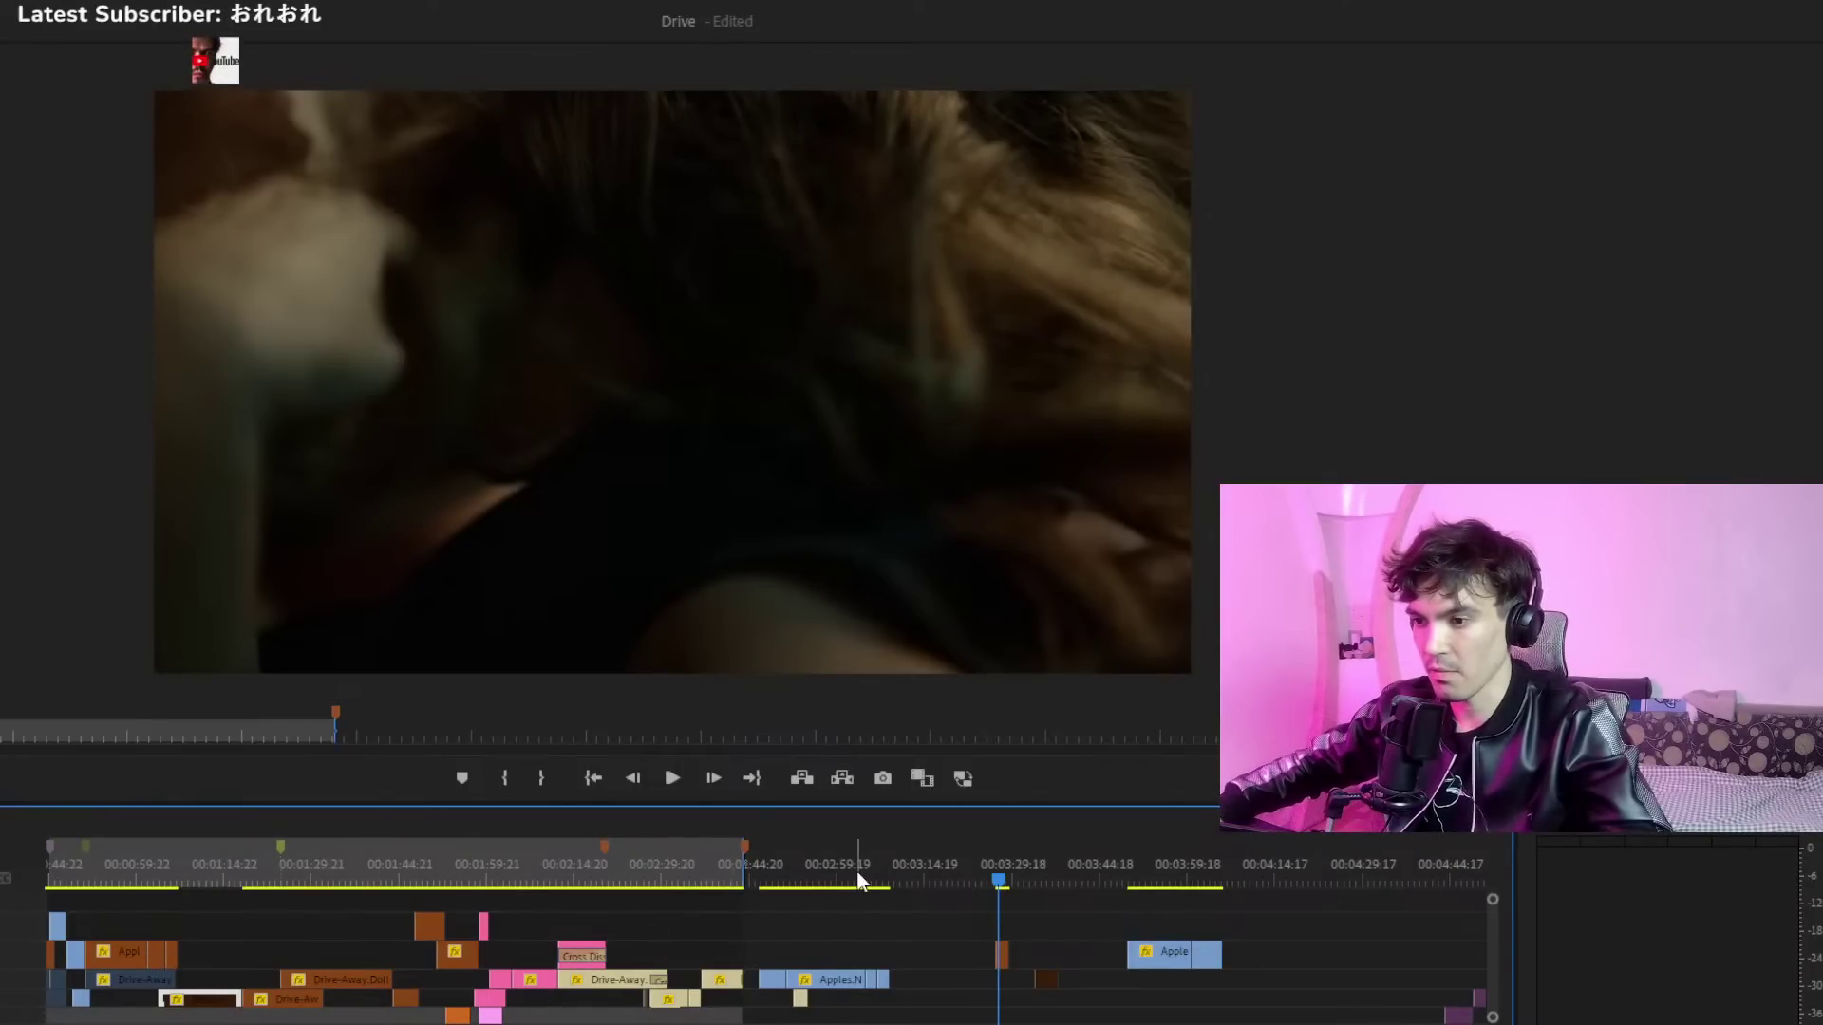
pyautogui.moveTo(1048, 879); pyautogui.dragTo(1150, 881)
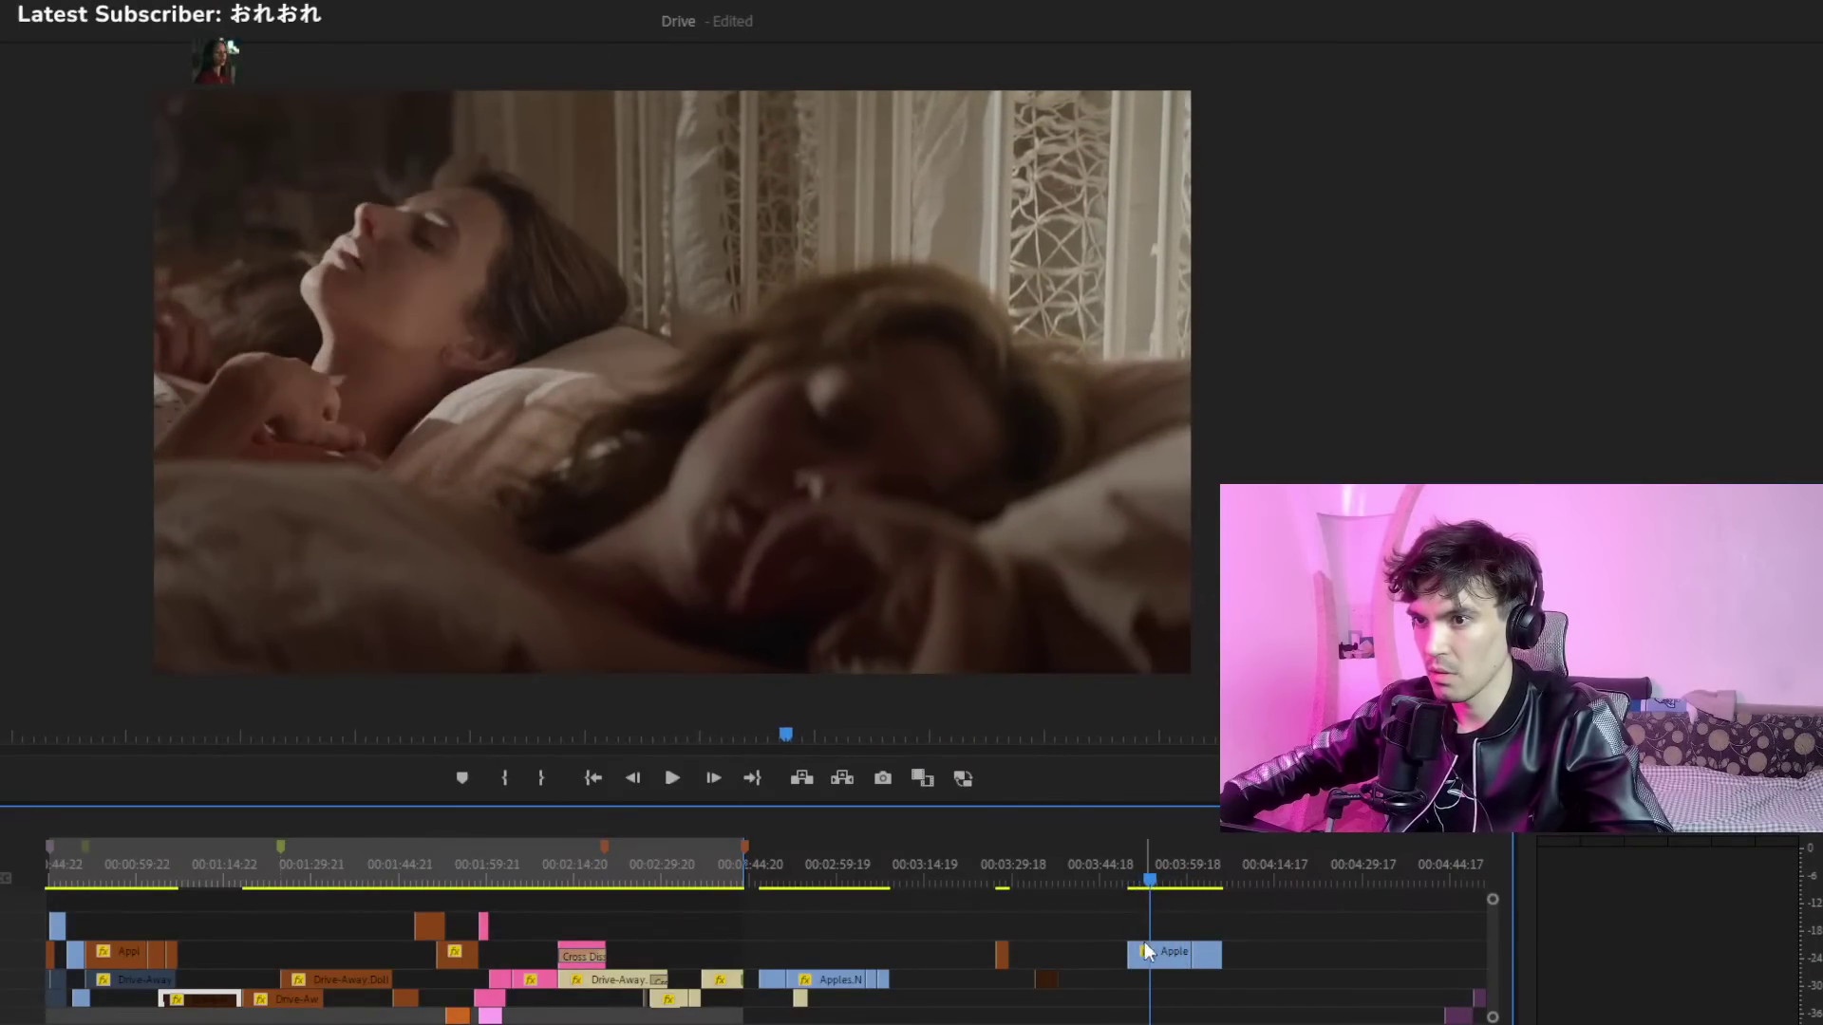
pyautogui.moveTo(1168, 954); pyautogui.dragTo(249, 977)
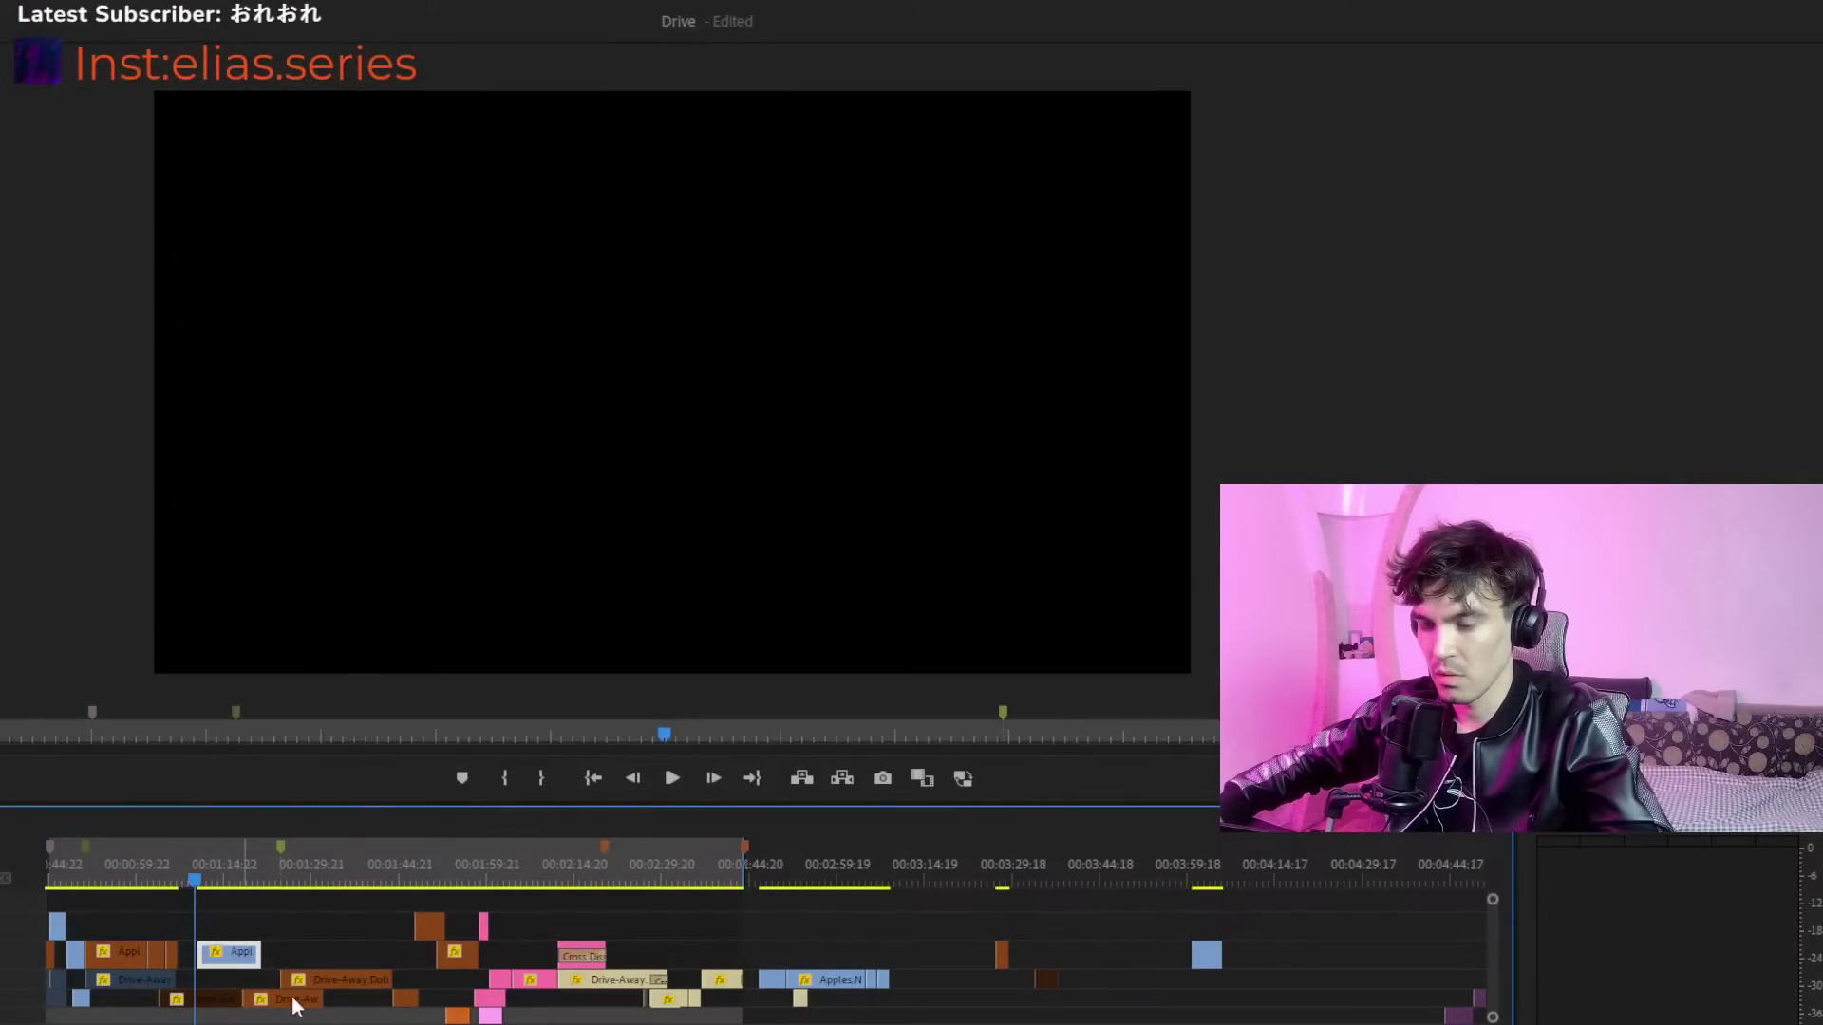
# Close the gap by moving the blue Apples clip directly against the end of the last short brown Apples clip
pyautogui.scroll(-5, 759, 939)
pyautogui.scroll(5, 759, 939)
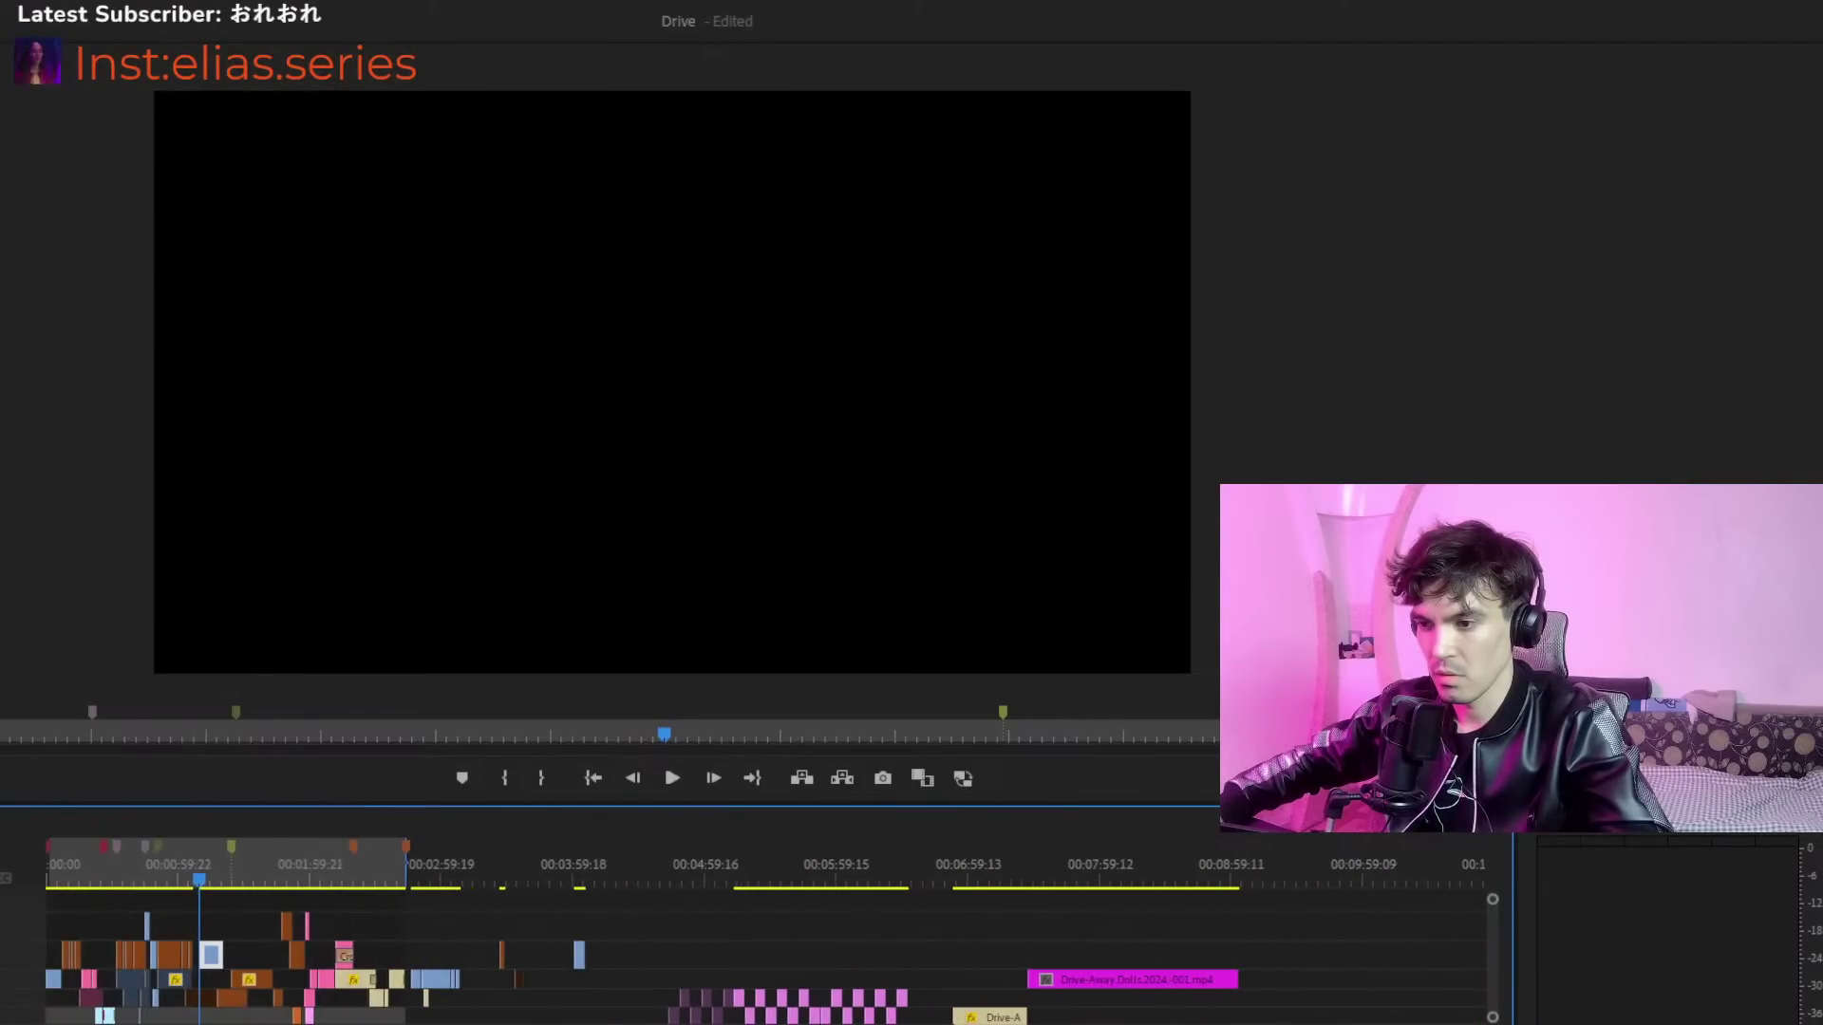
pyautogui.press('=')
pyautogui.press('=')
pyautogui.moveTo(836, 959); pyautogui.dragTo(724, 959)
# Play the cut from the last short brown Apples clip into the blue Apples clip and replay it
pyautogui.click(632, 864)
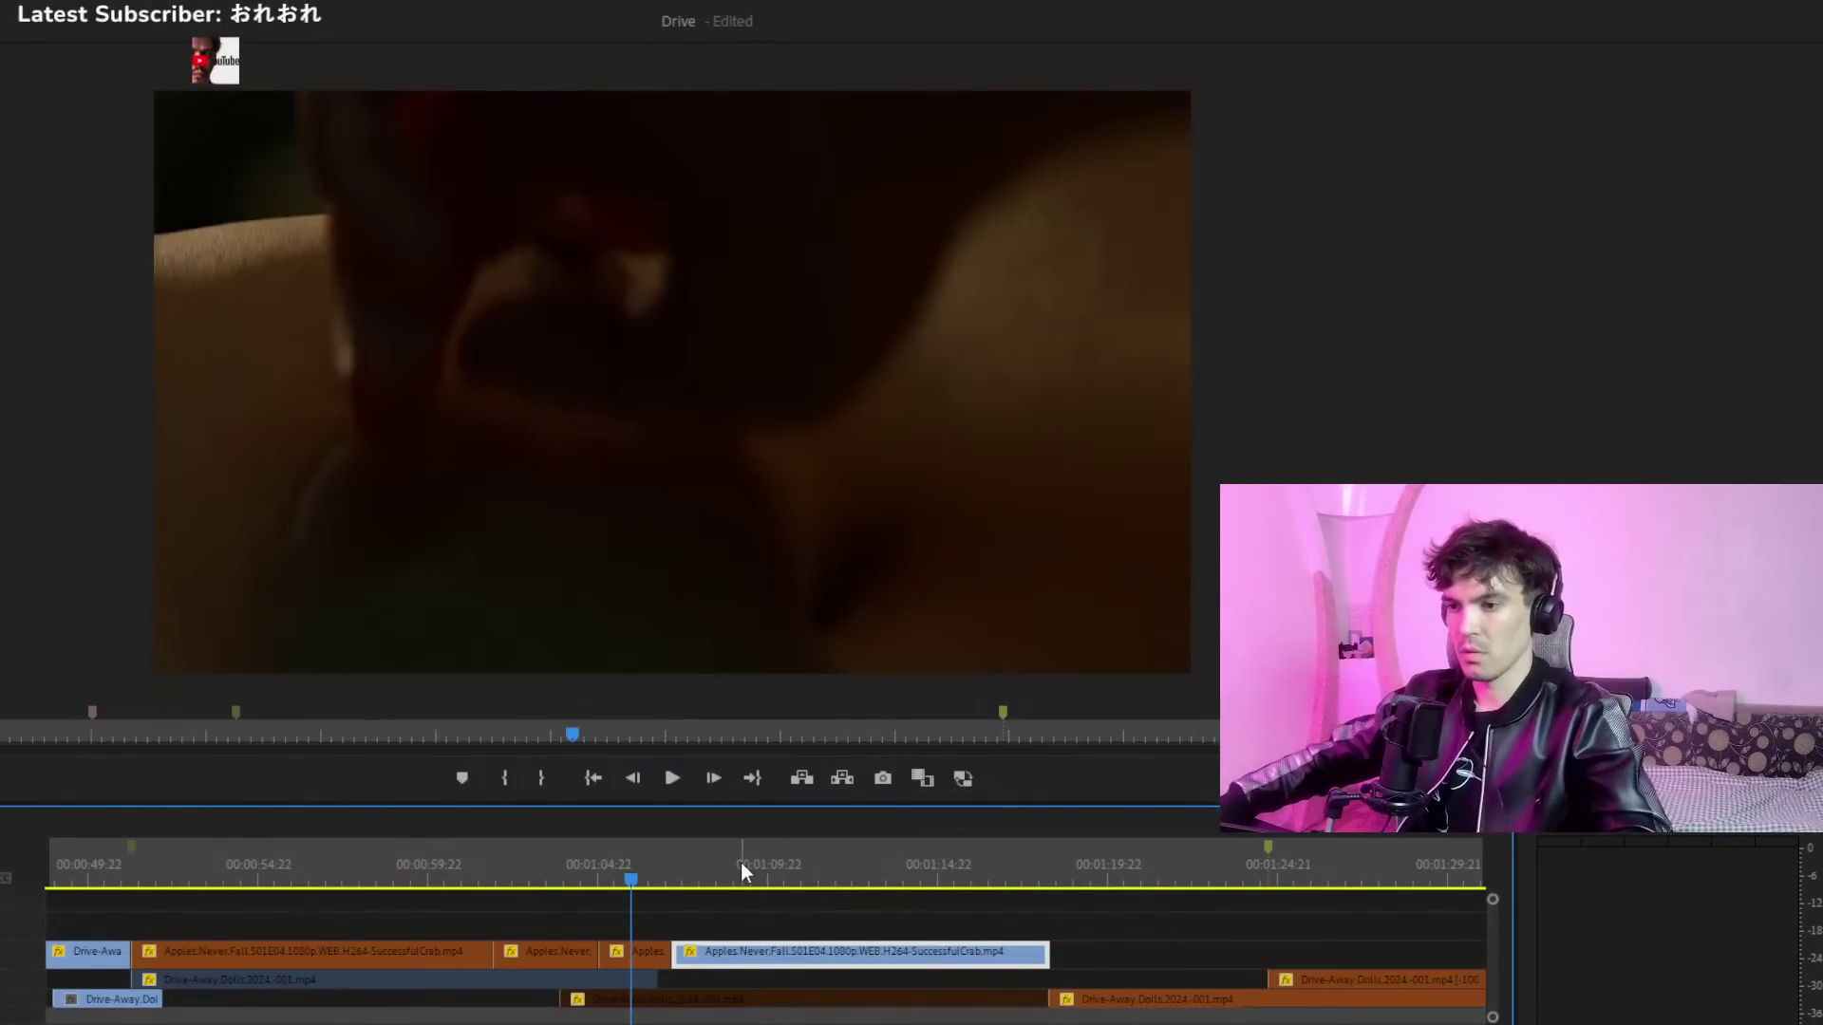
pyautogui.press('space')
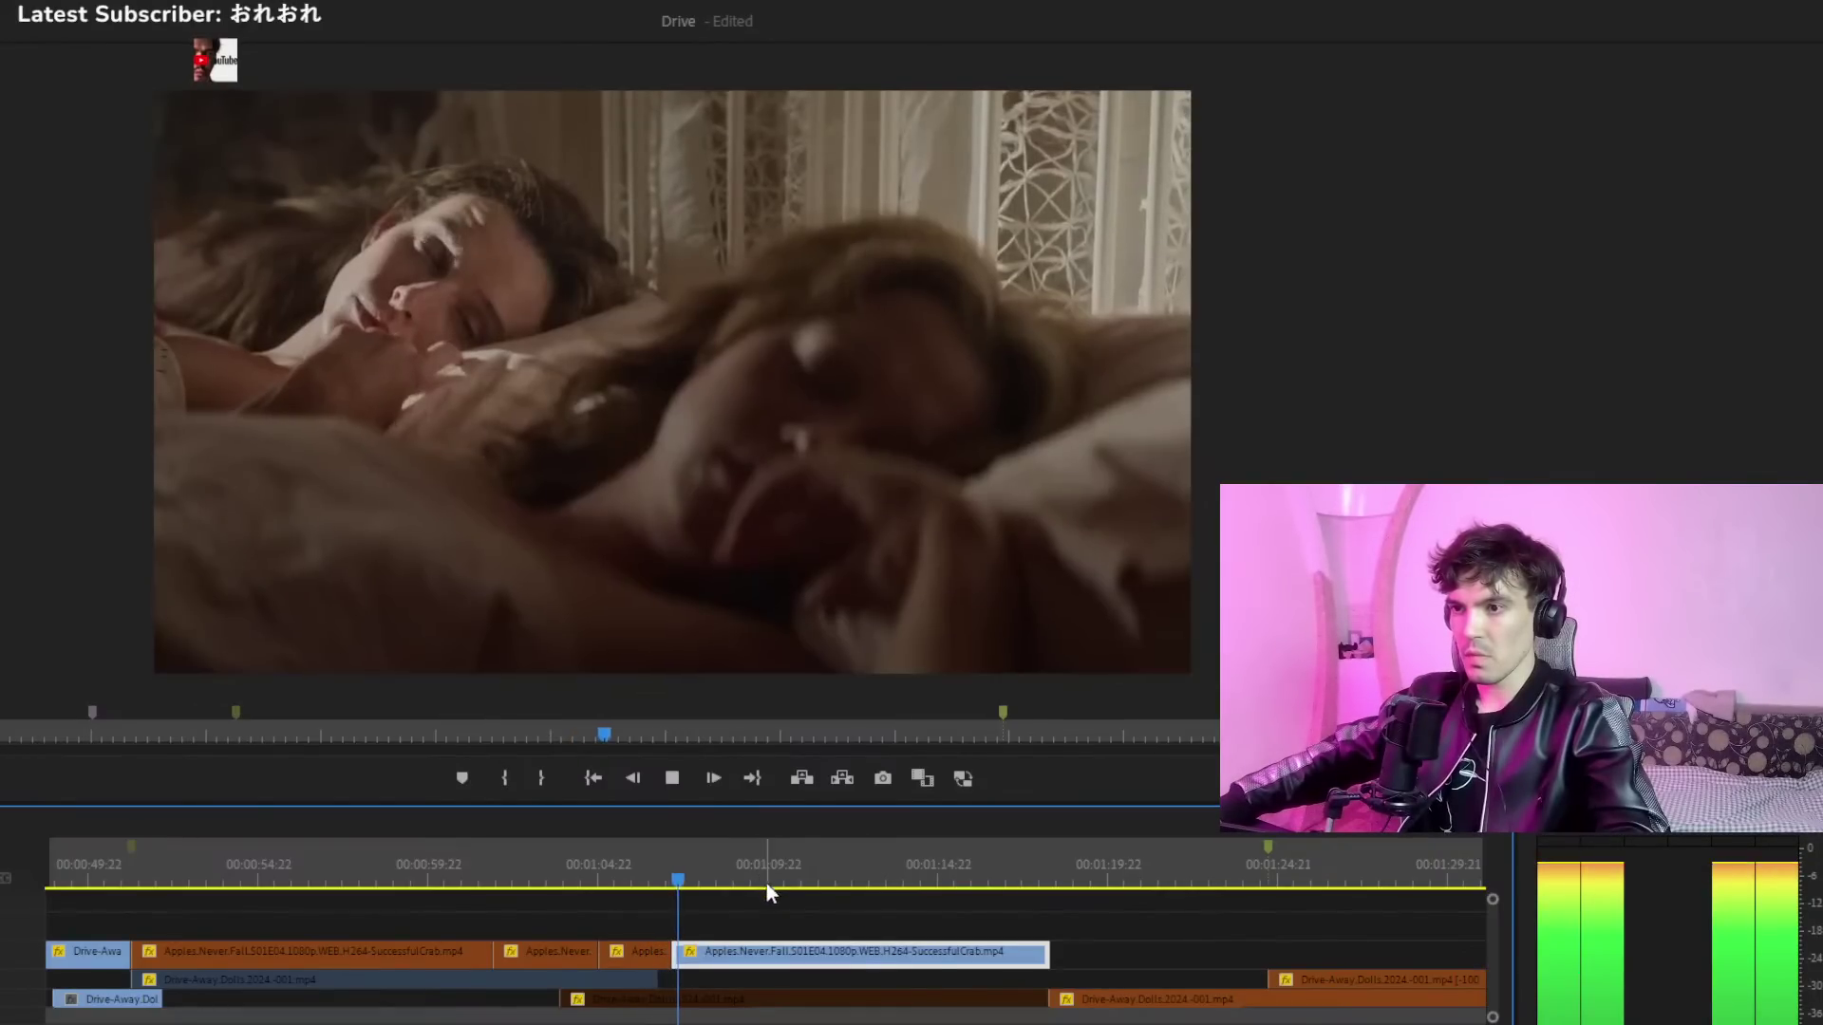
pyautogui.press('space')
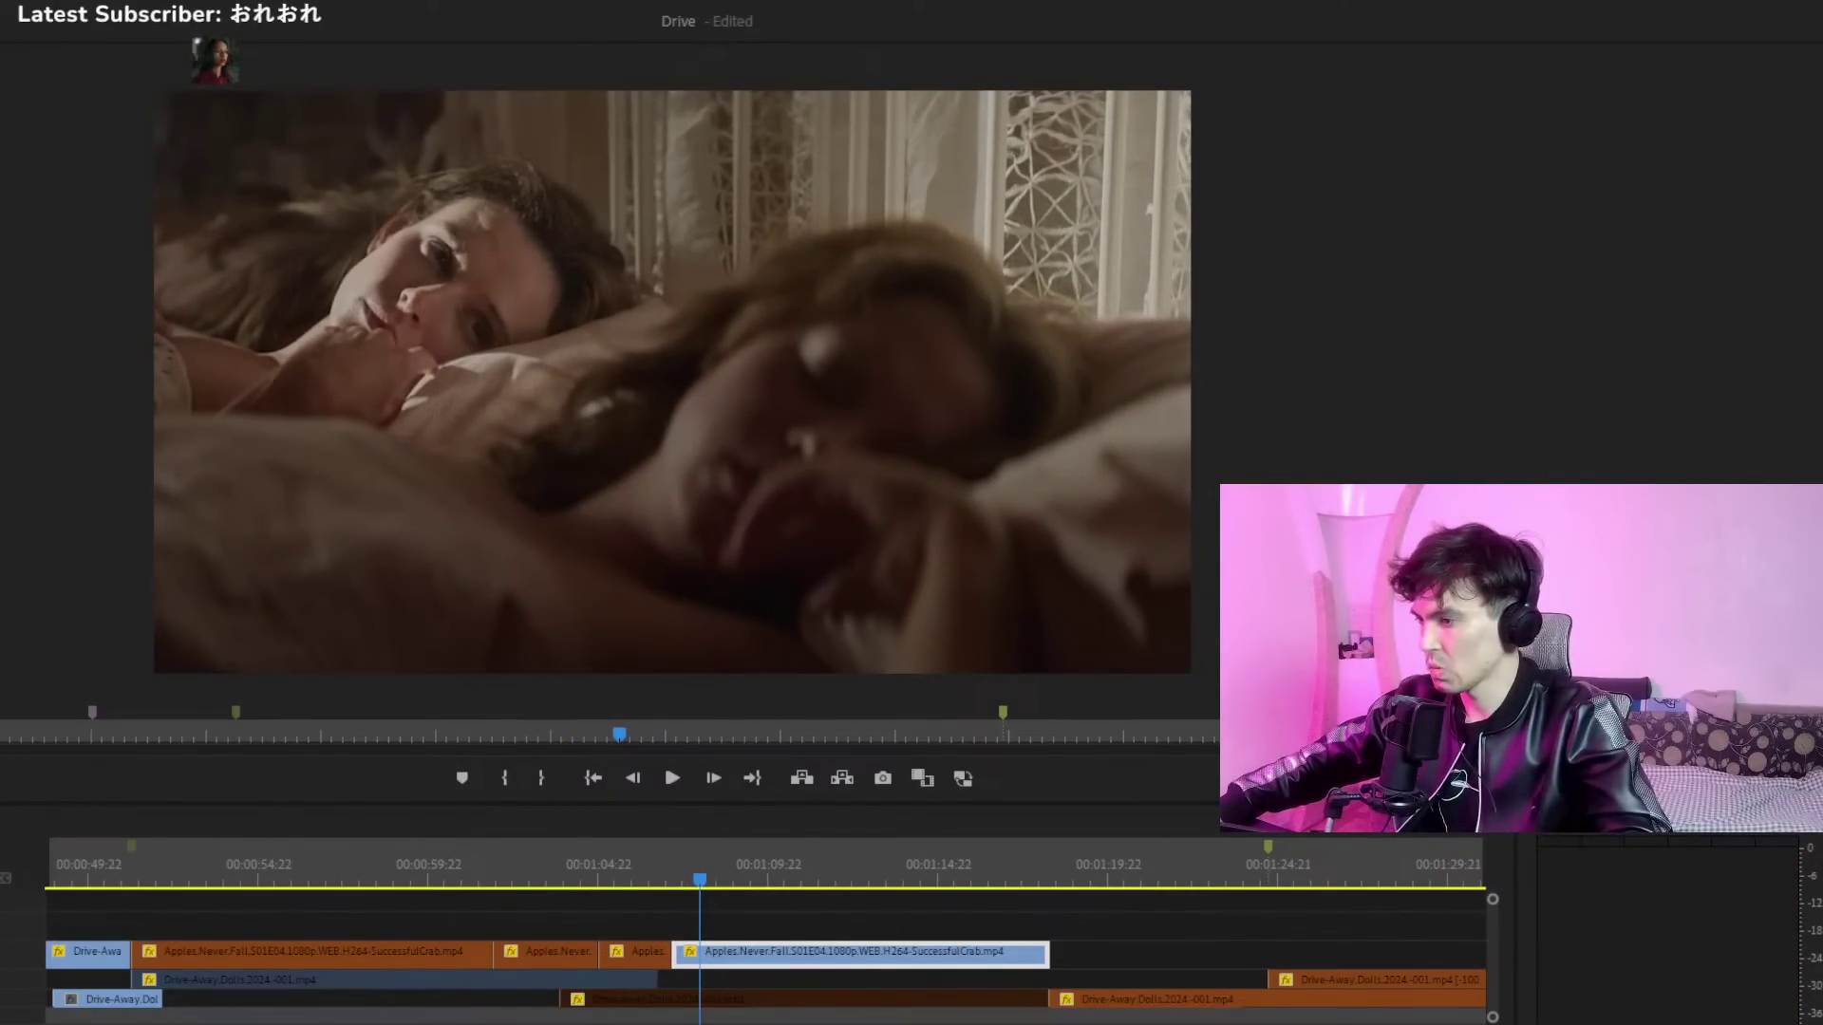
pyautogui.click(589, 869)
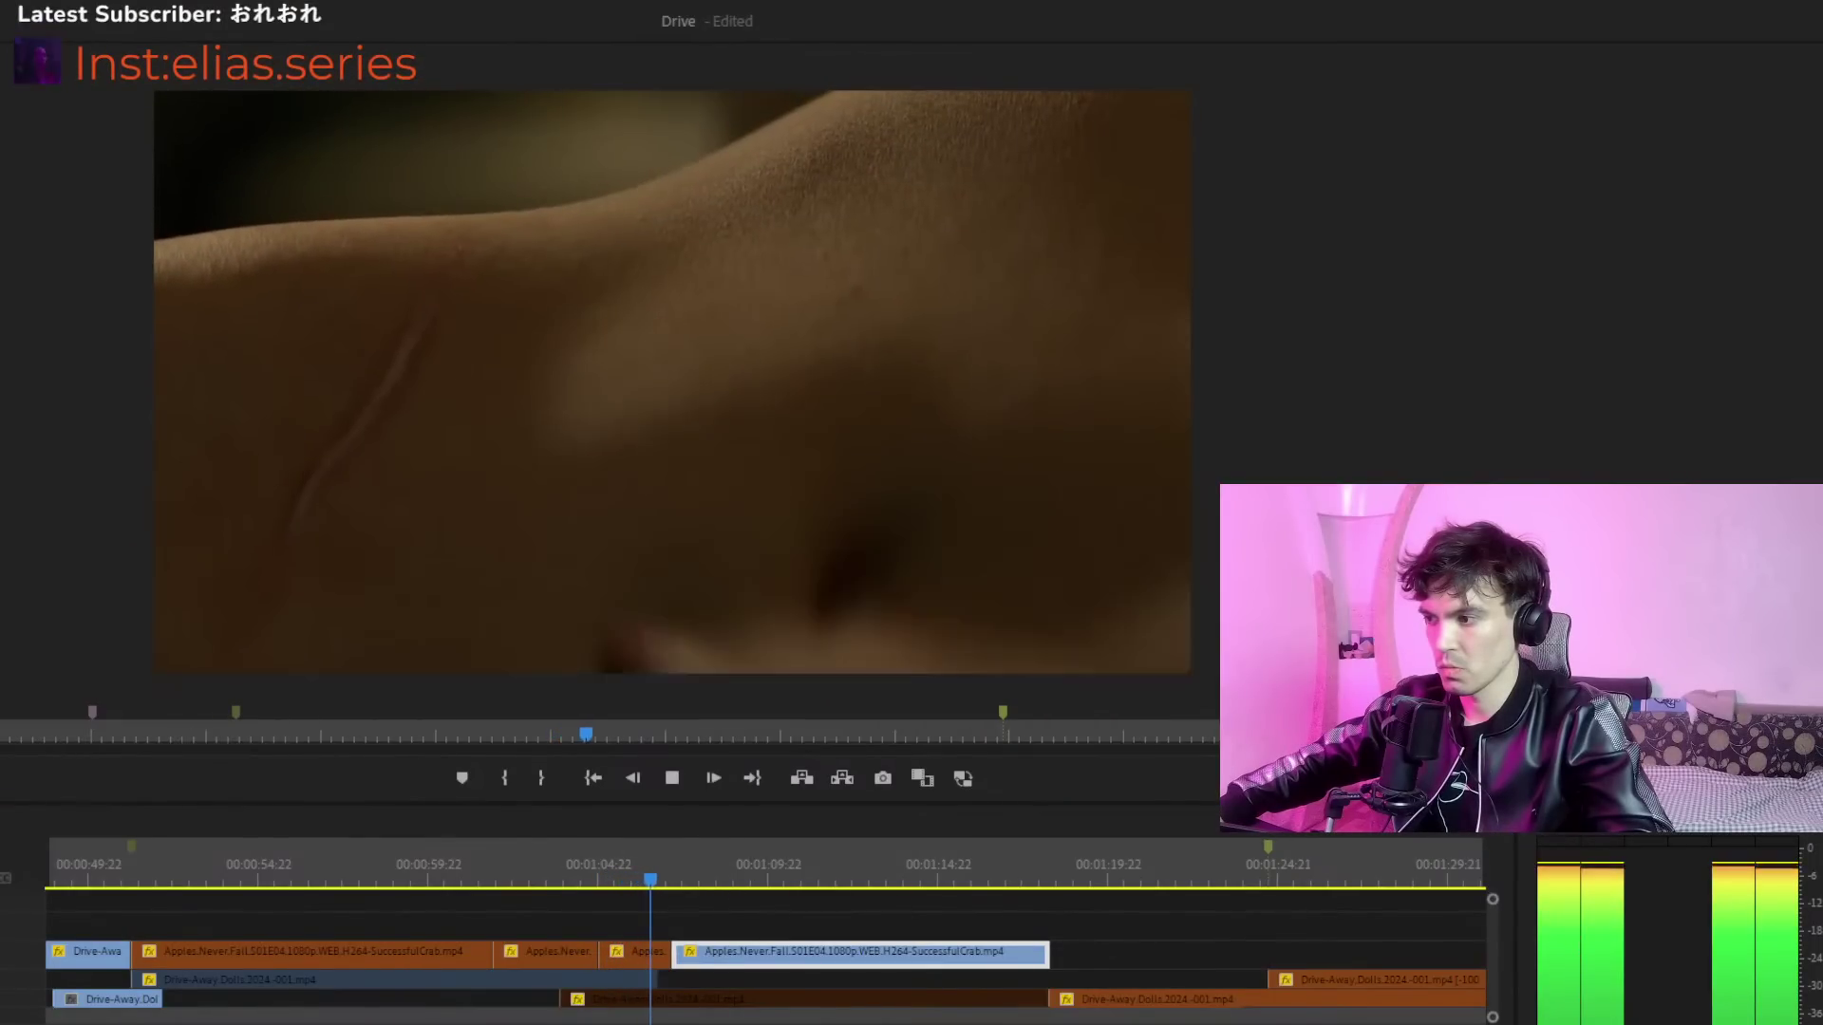
pyautogui.moveTo(697, 869)
pyautogui.mouseDown()
pyautogui.moveTo(635, 869)
pyautogui.moveTo(674, 873)
pyautogui.mouseUp()
pyautogui.press('space')
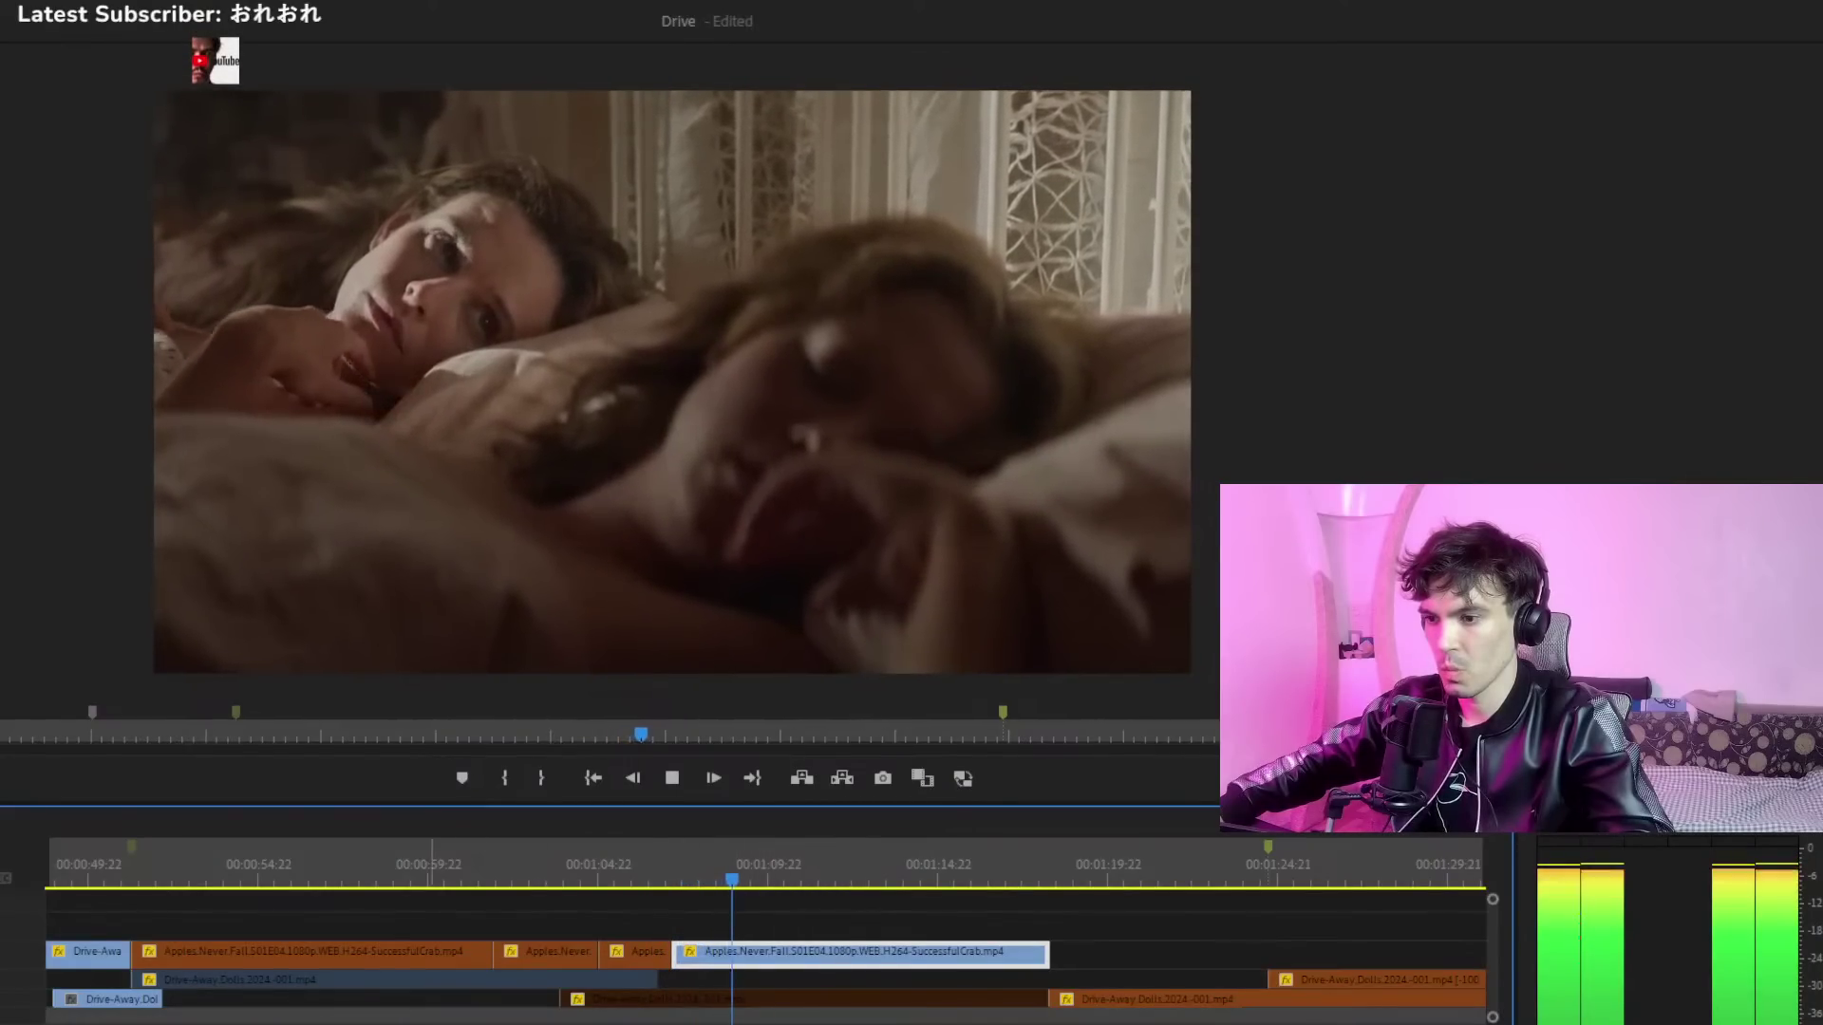
pyautogui.press('space')
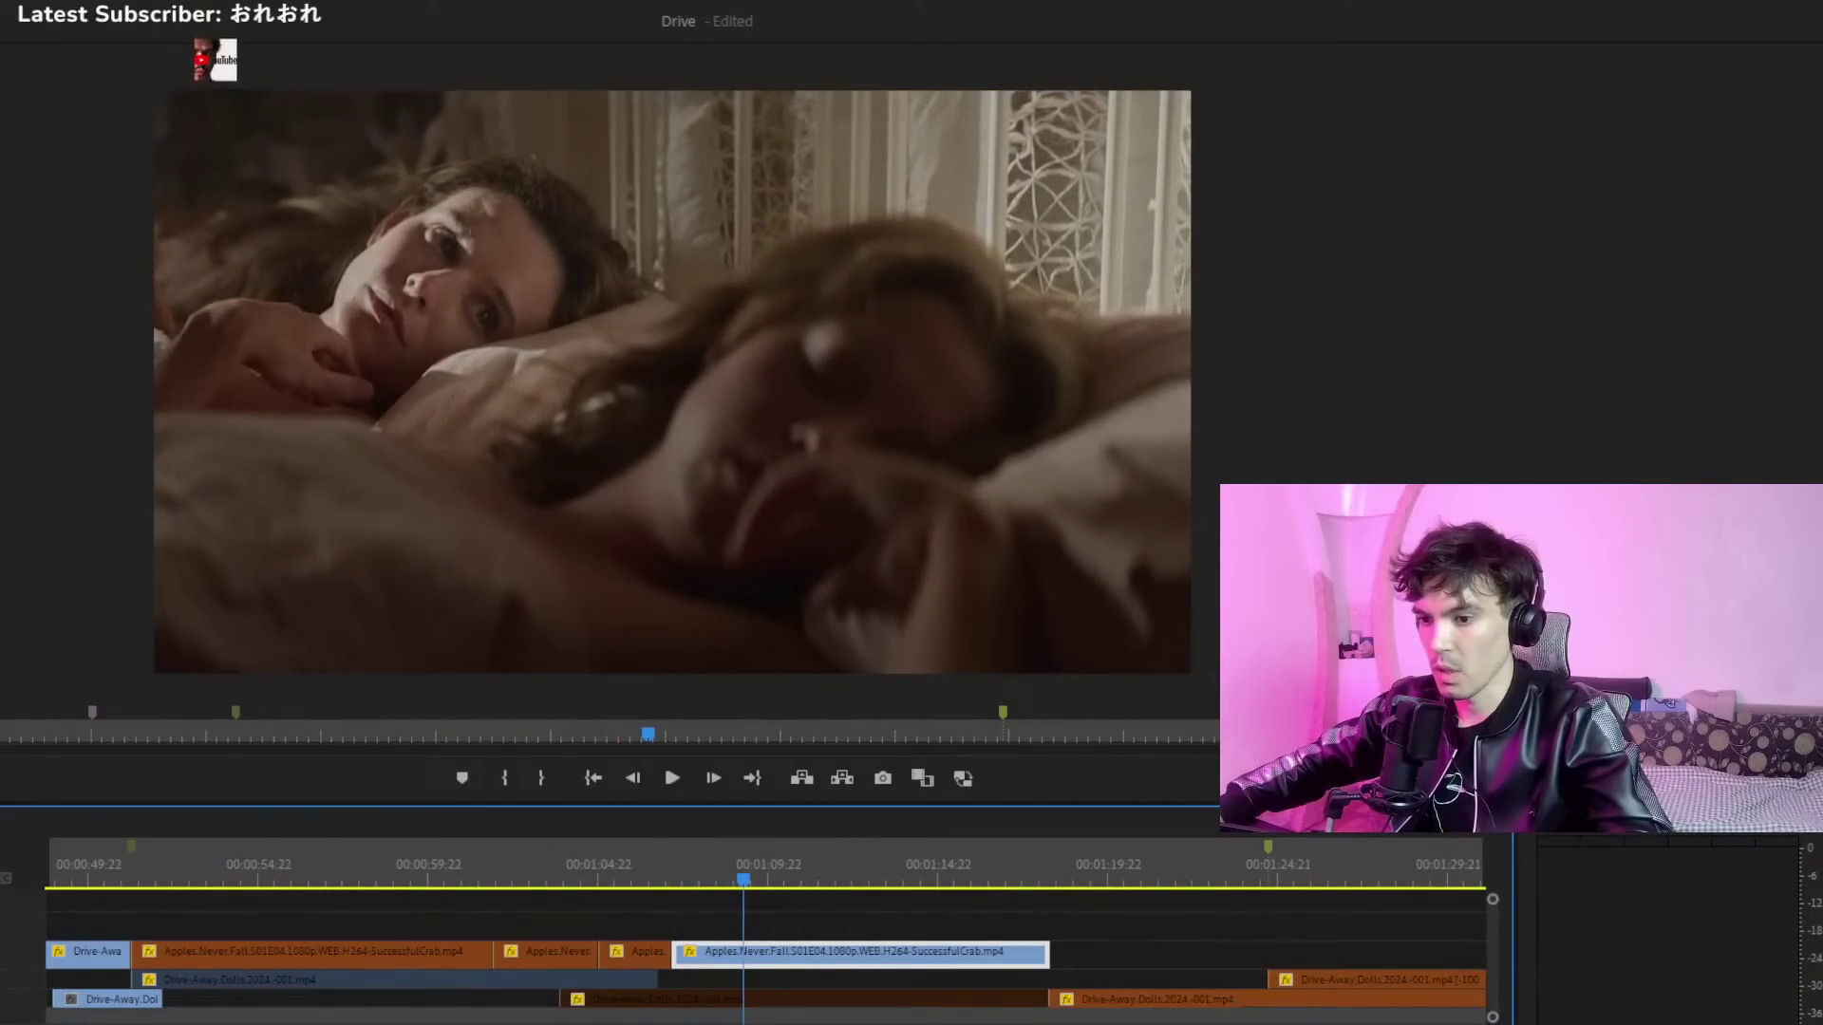
# Inspect the blue Apples clip's middle and its end, and a frame of the short brown Apples clip before it
pyautogui.press('=')
pyautogui.press('=')
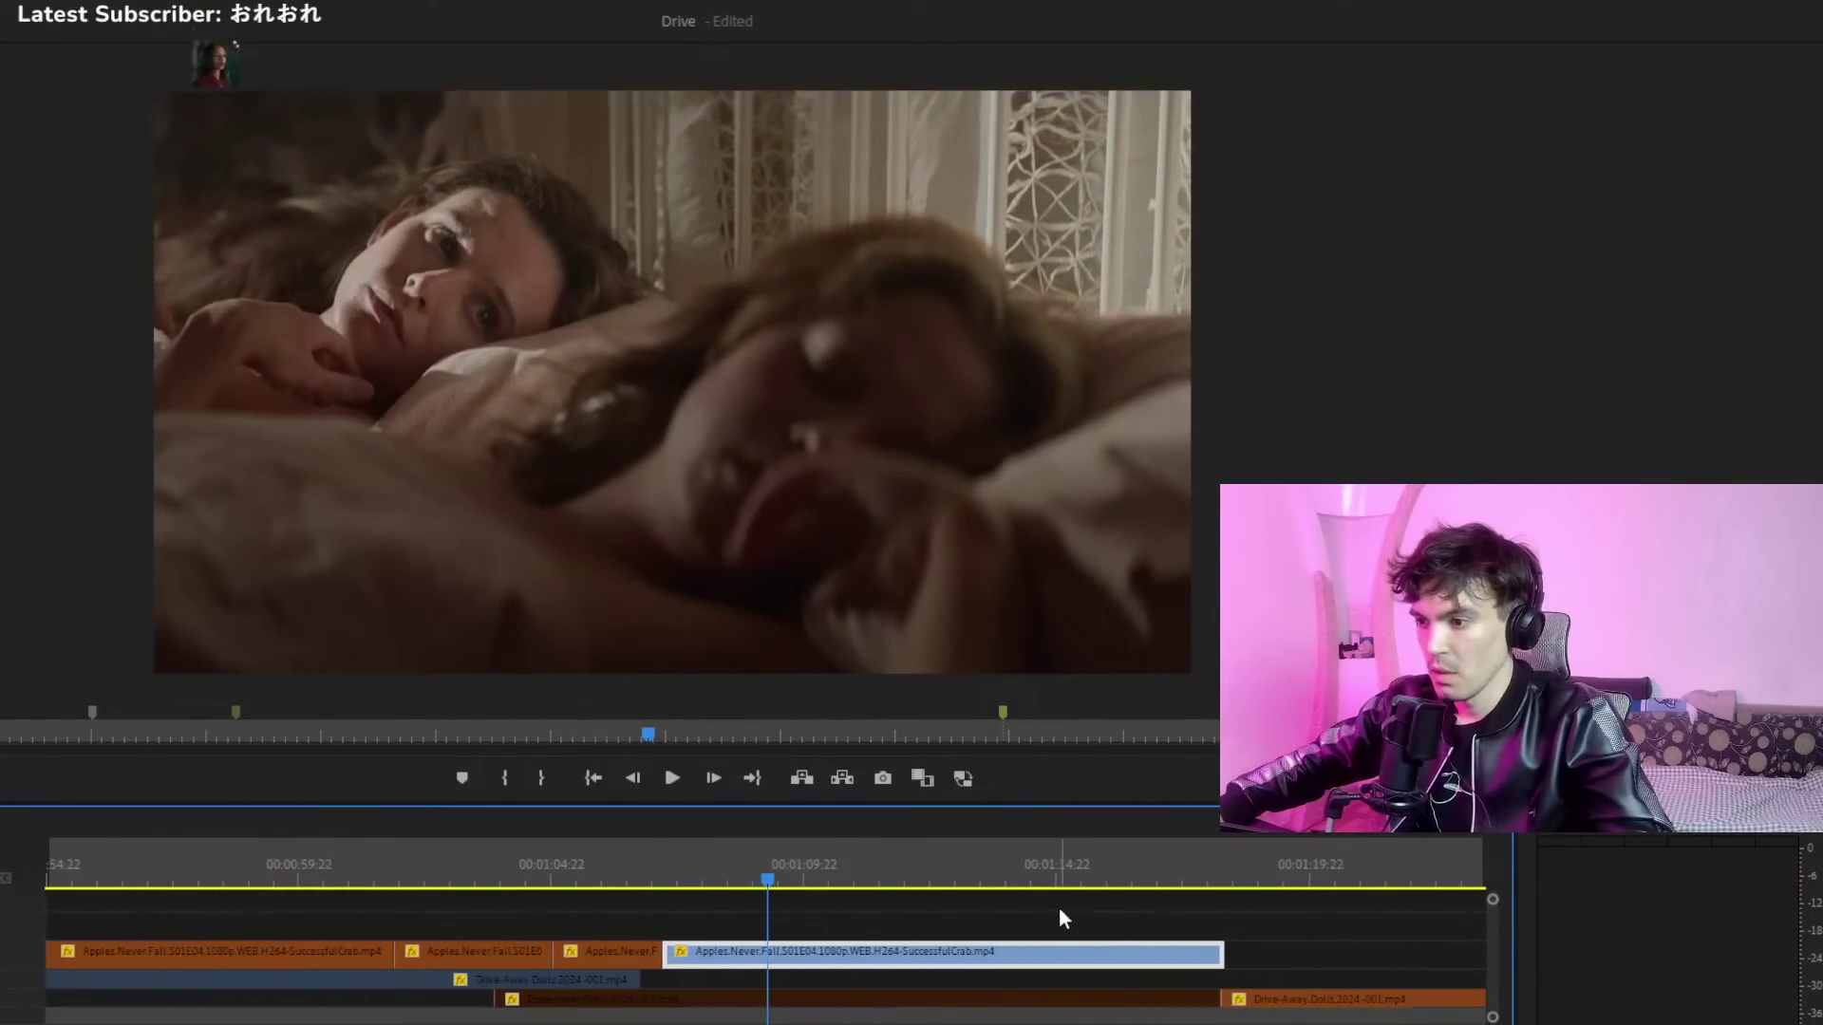
pyautogui.click(1057, 904)
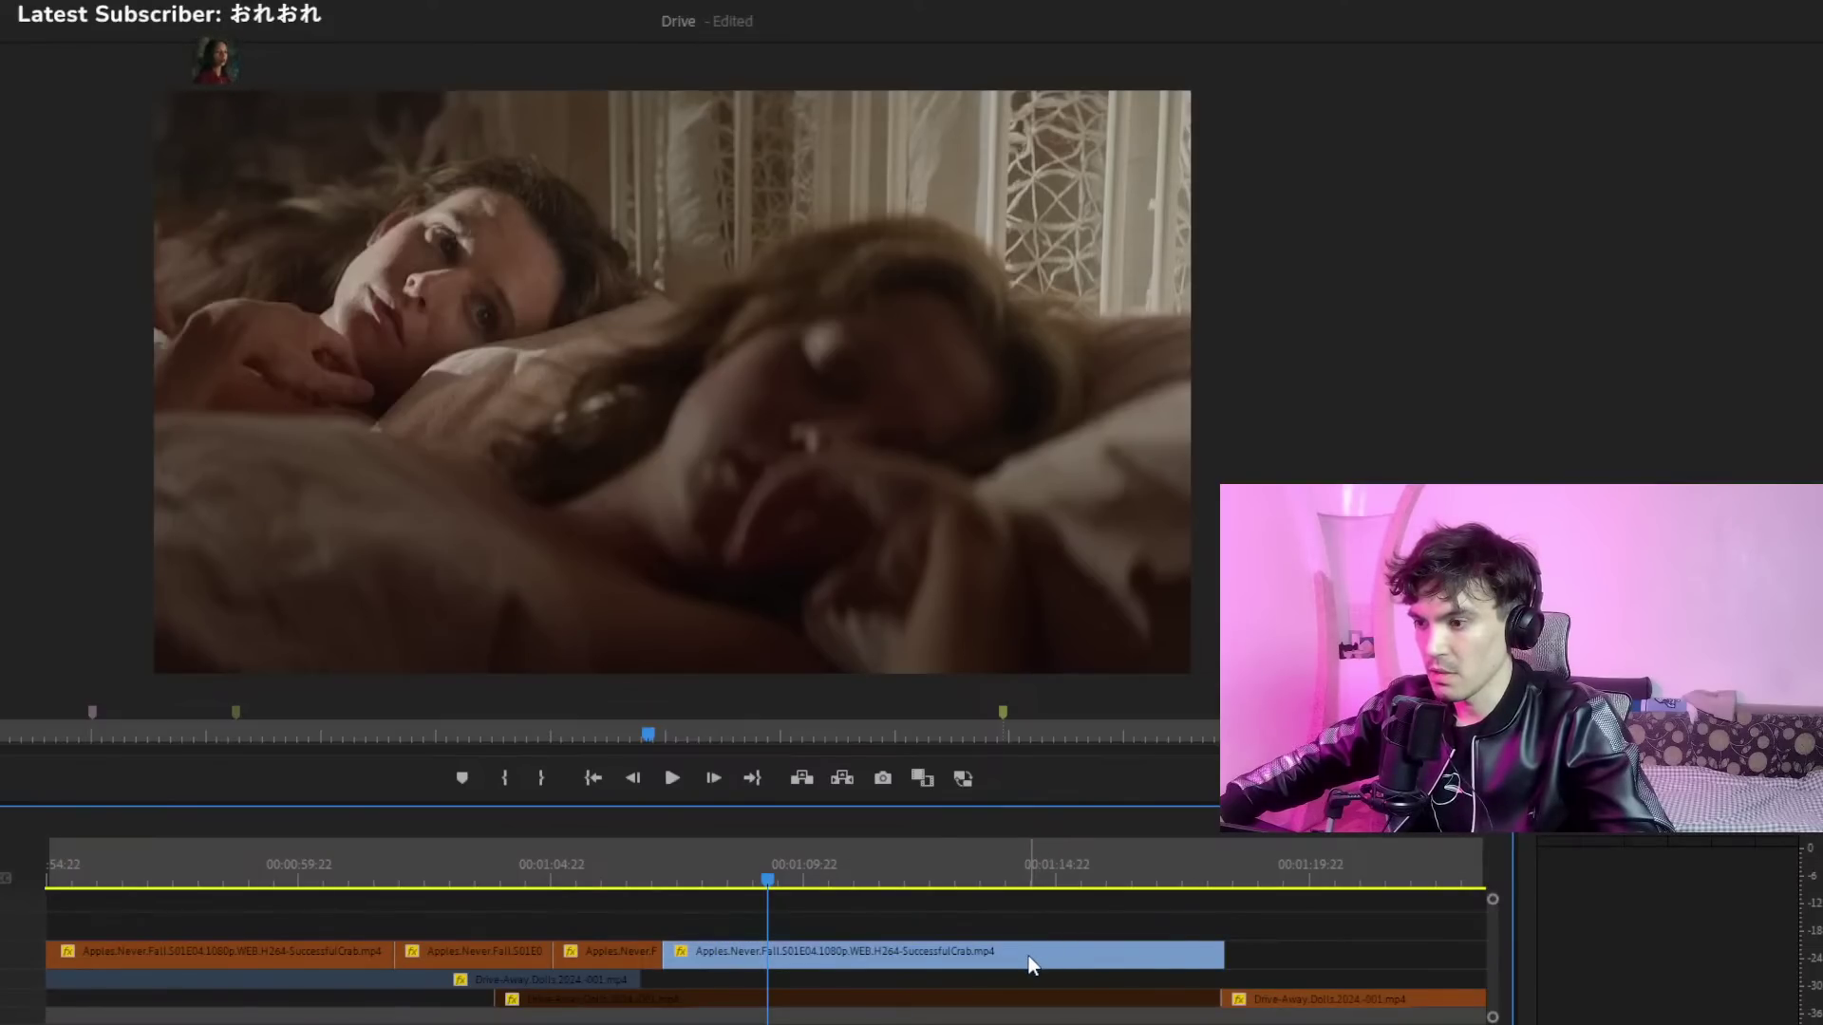
pyautogui.click(1220, 885)
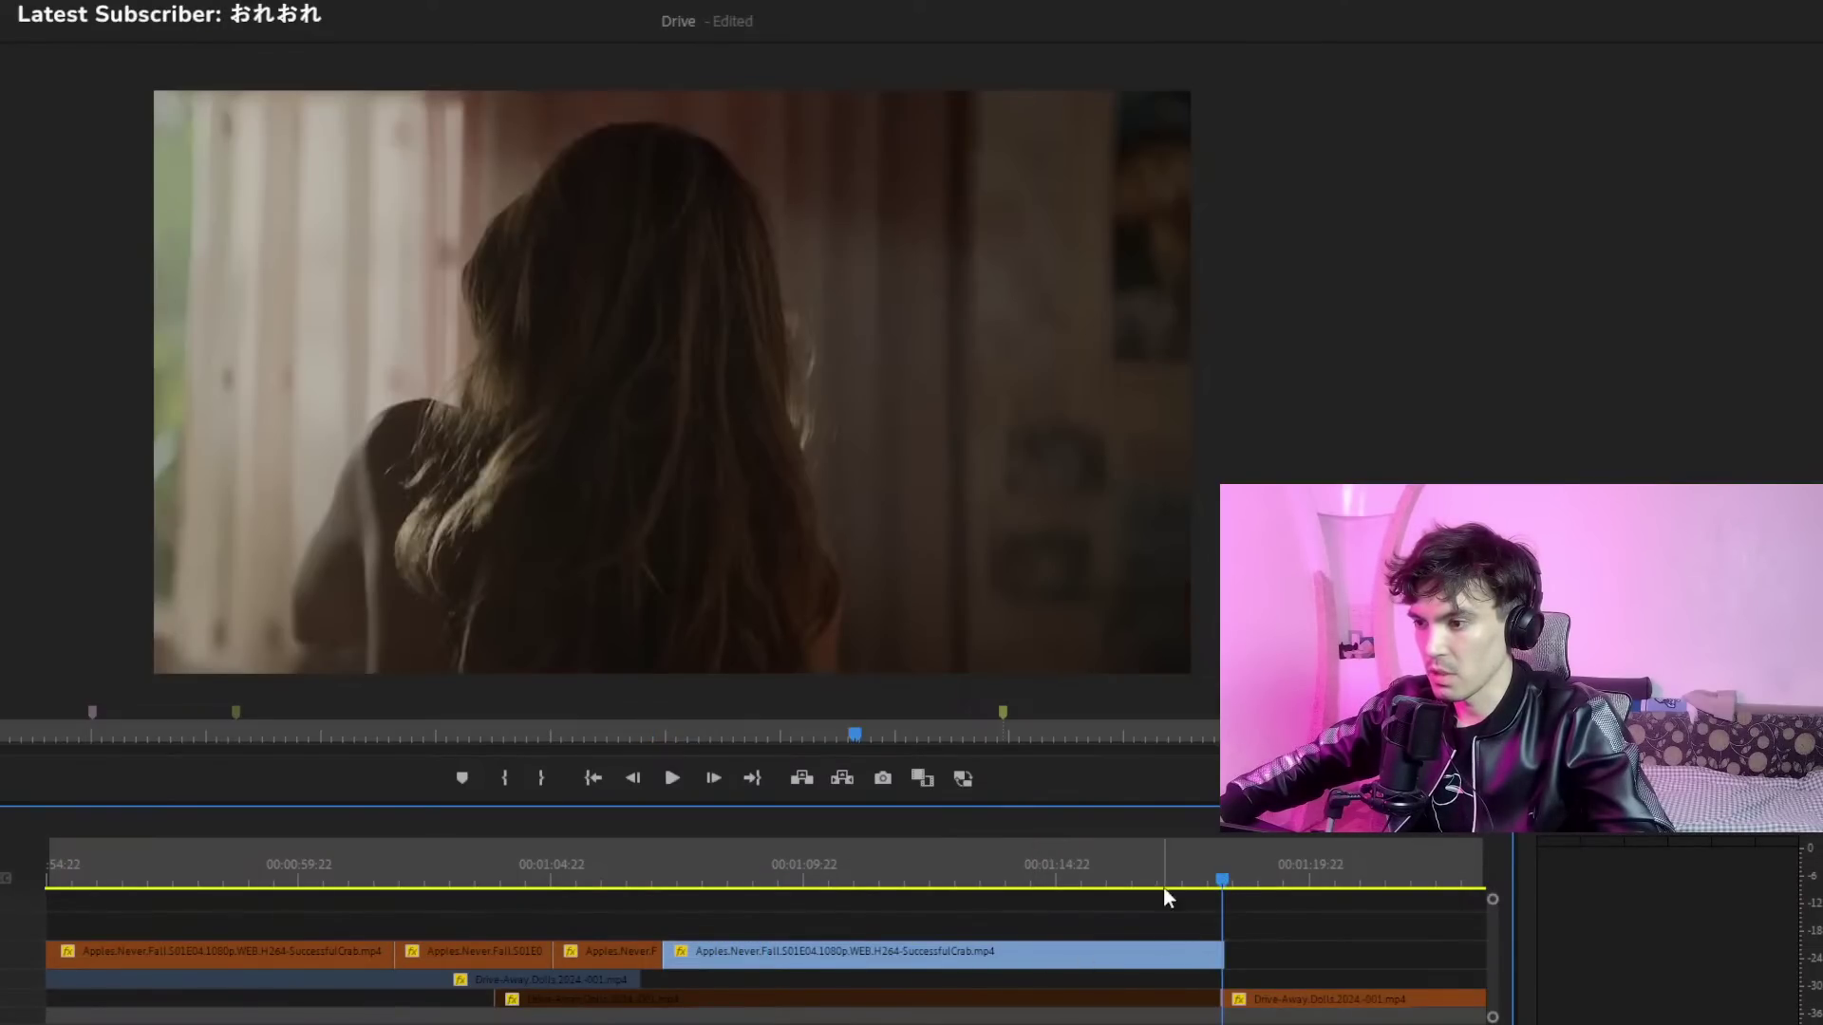
pyautogui.click(927, 872)
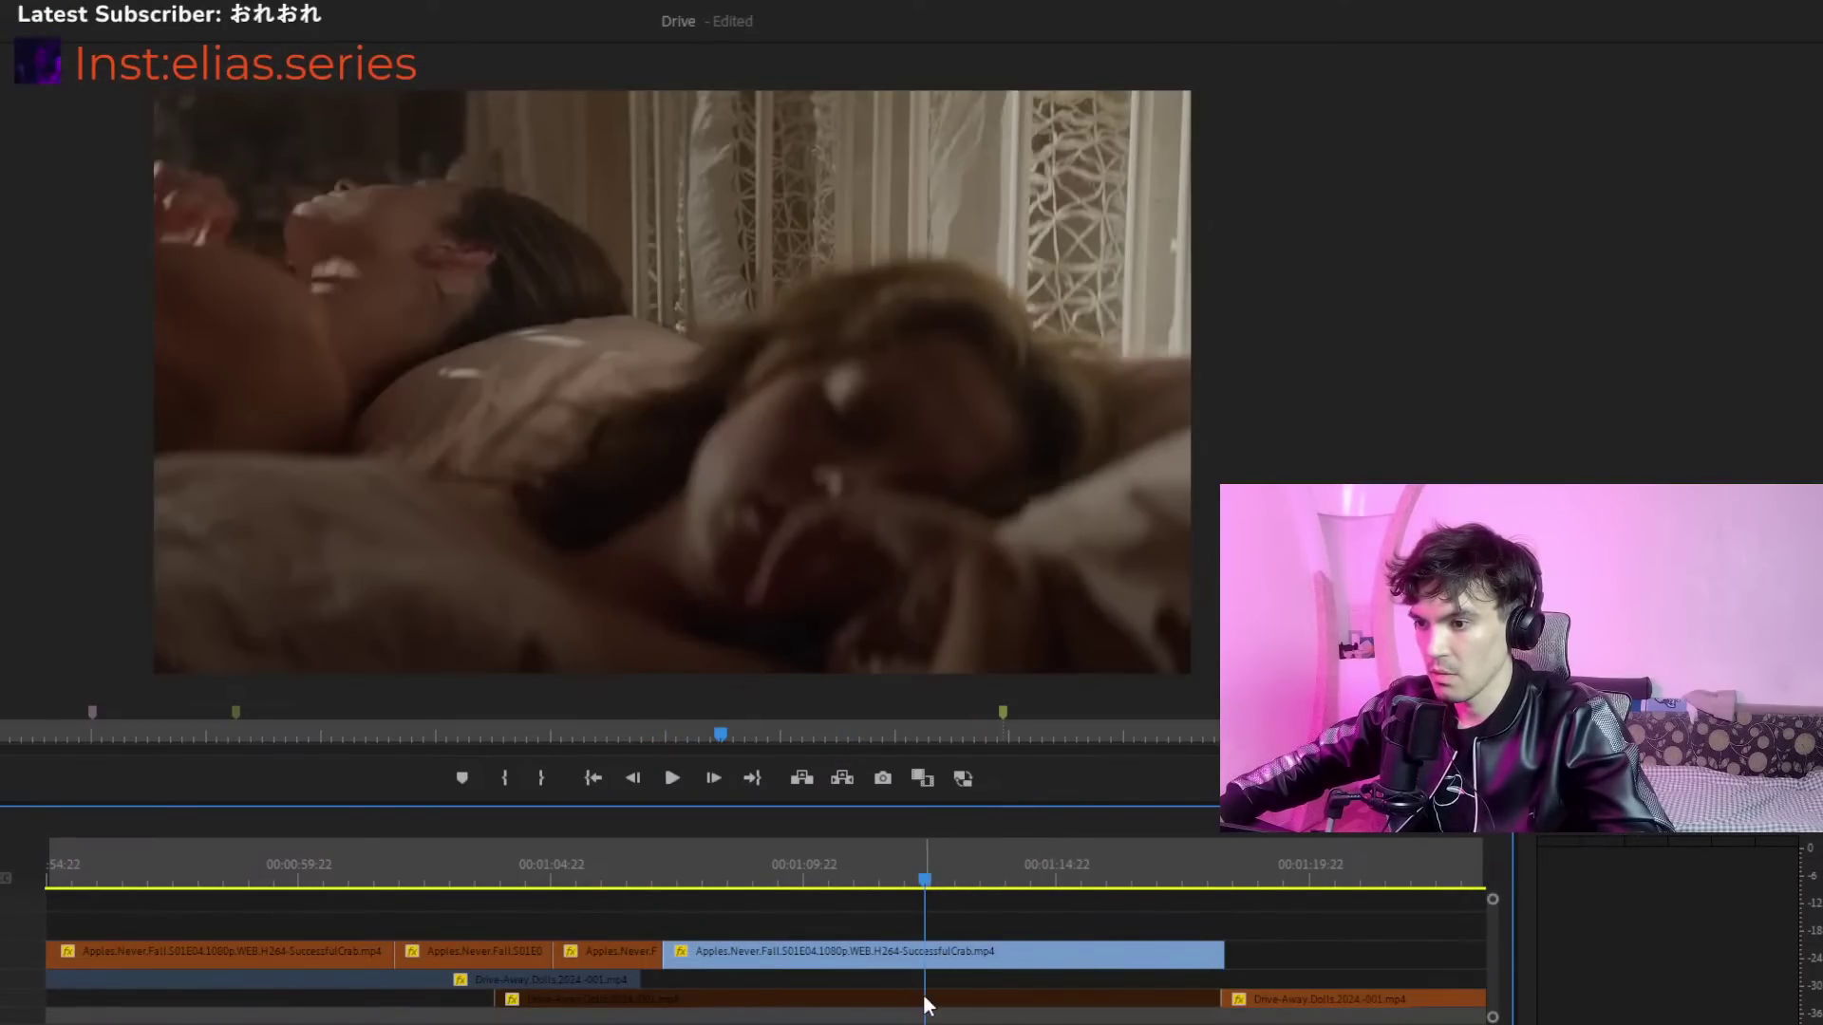
pyautogui.click(623, 869)
pyautogui.click(601, 948)
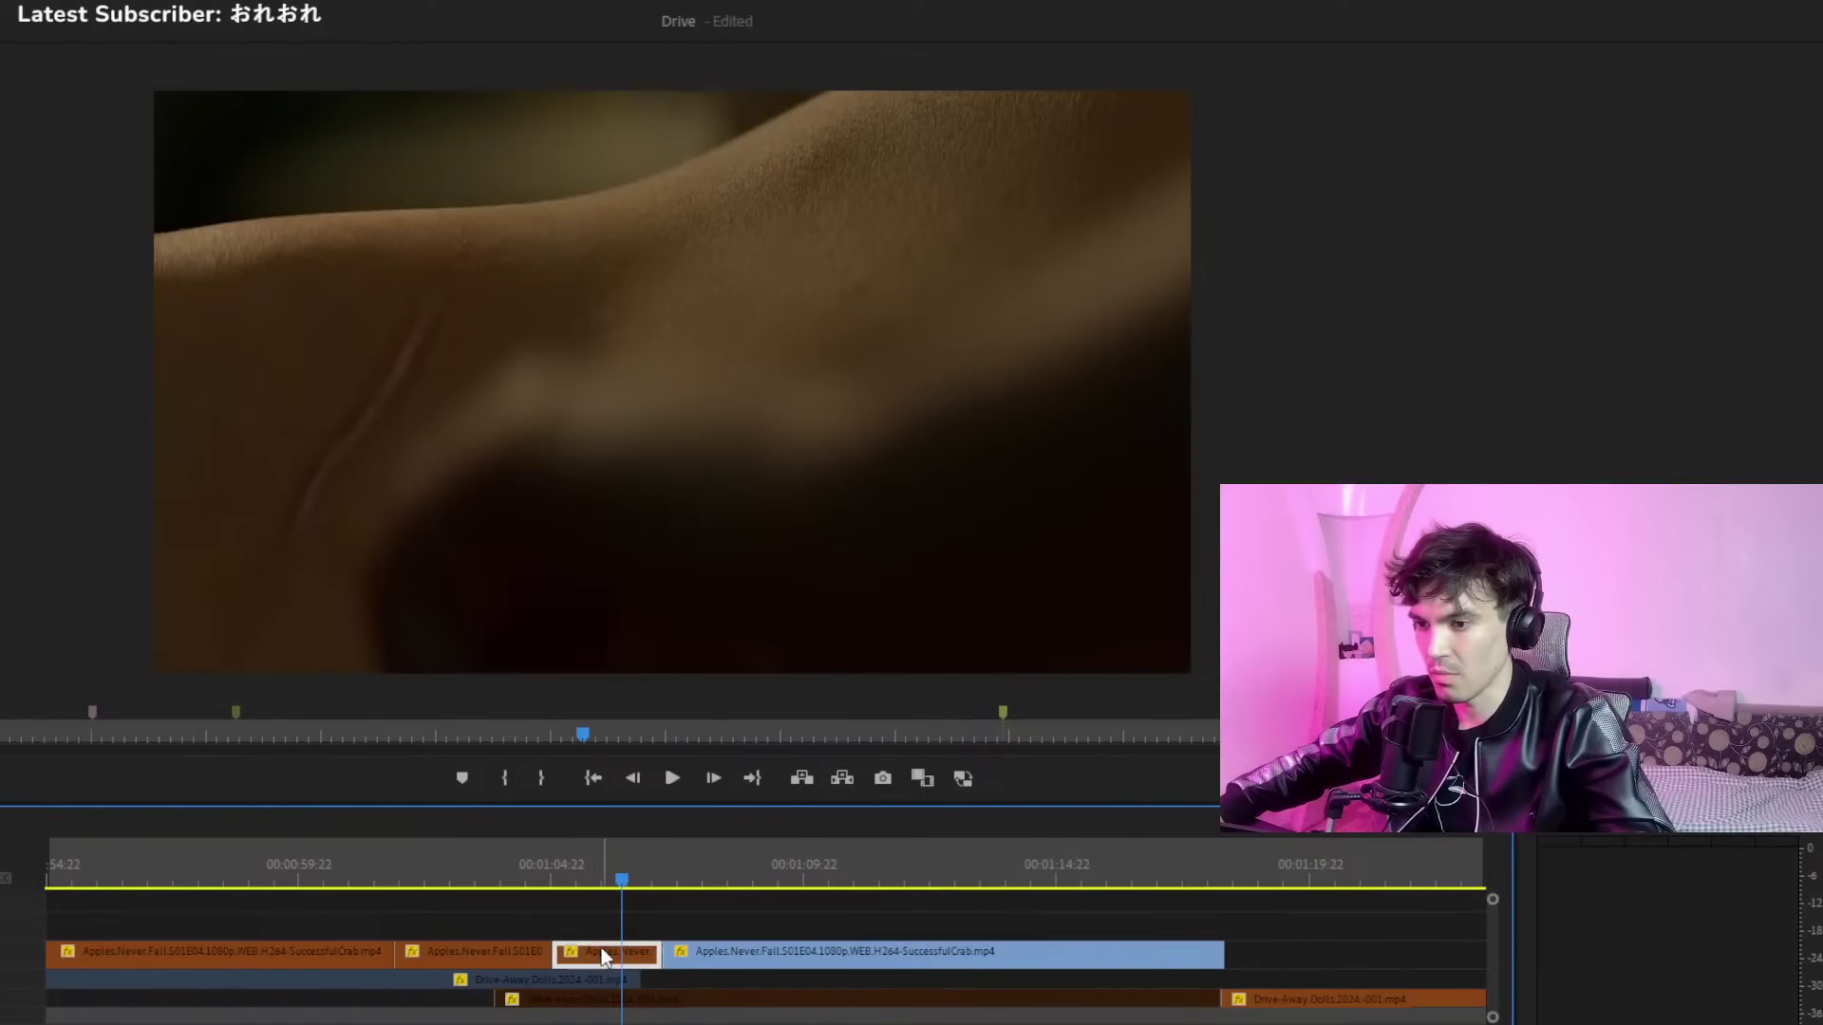
# Examine the opening frames of the enabled Drive-Away Dolls clip that follows the blue Apples clip
pyautogui.click(1254, 870)
pyautogui.press('-')
pyautogui.press('-')
pyautogui.press('-')
pyautogui.press('-')
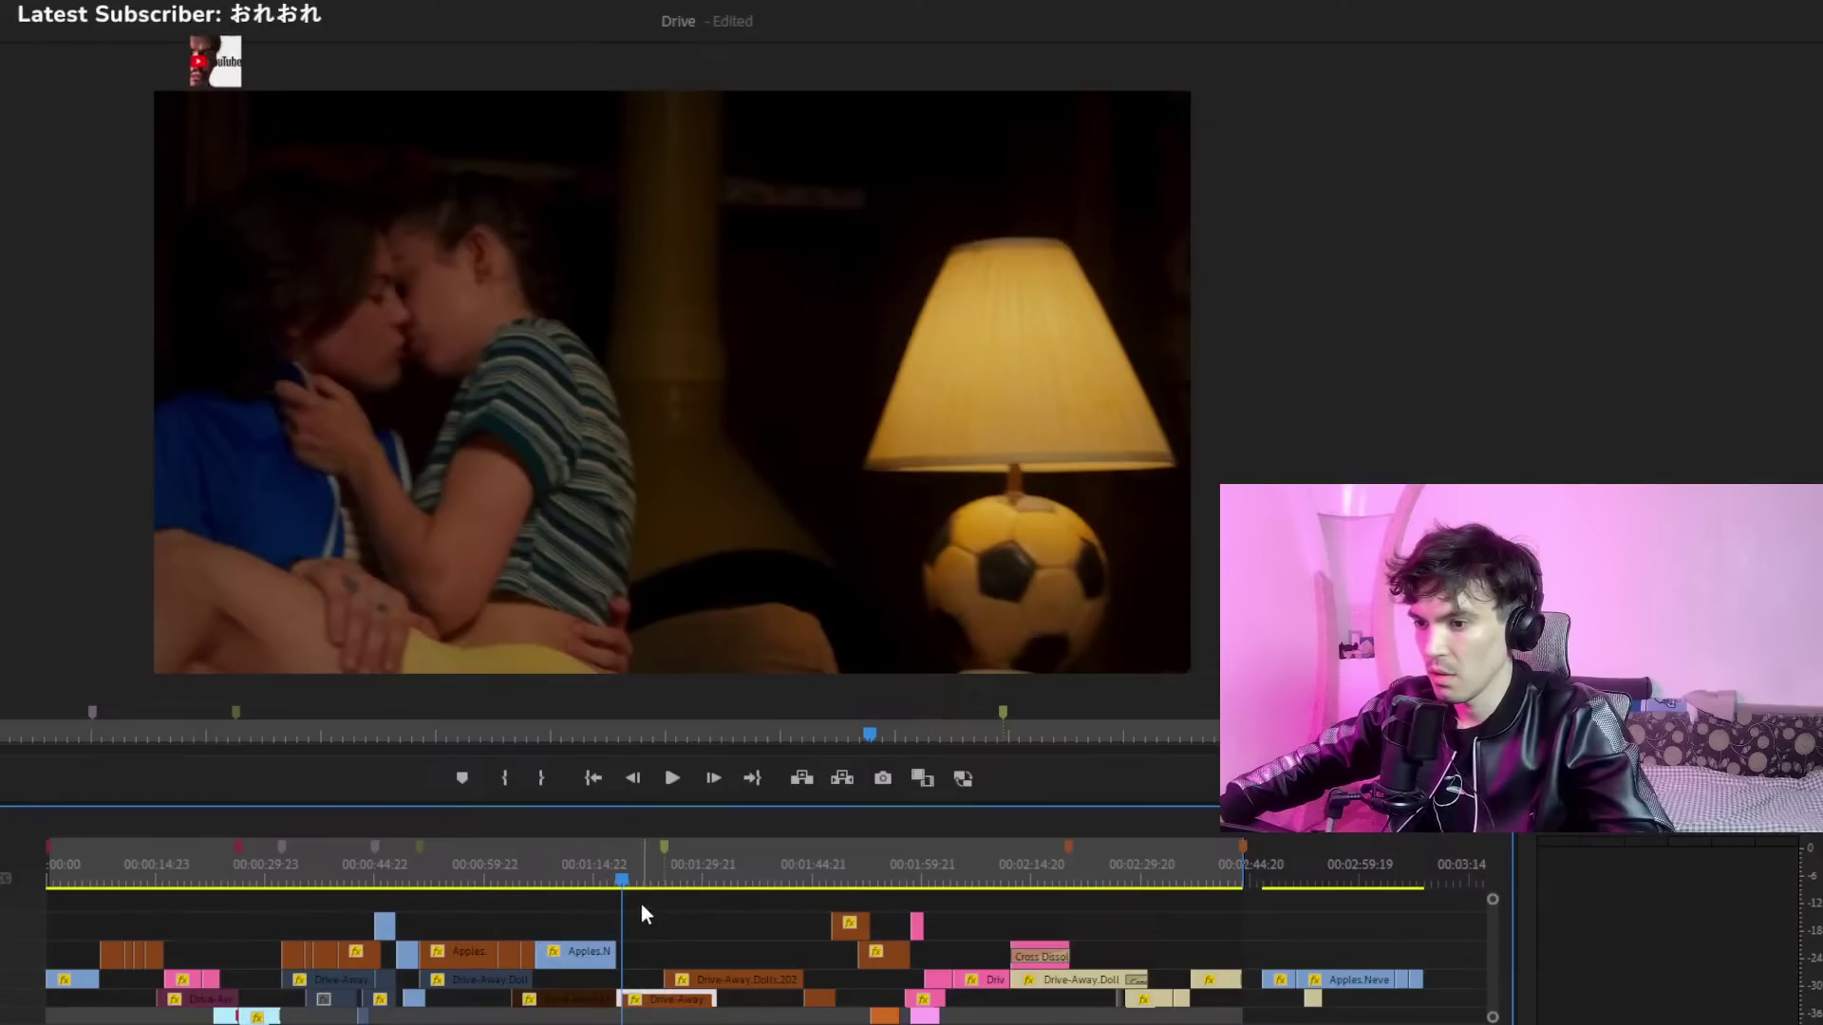
pyautogui.click(641, 913)
pyautogui.click(625, 877)
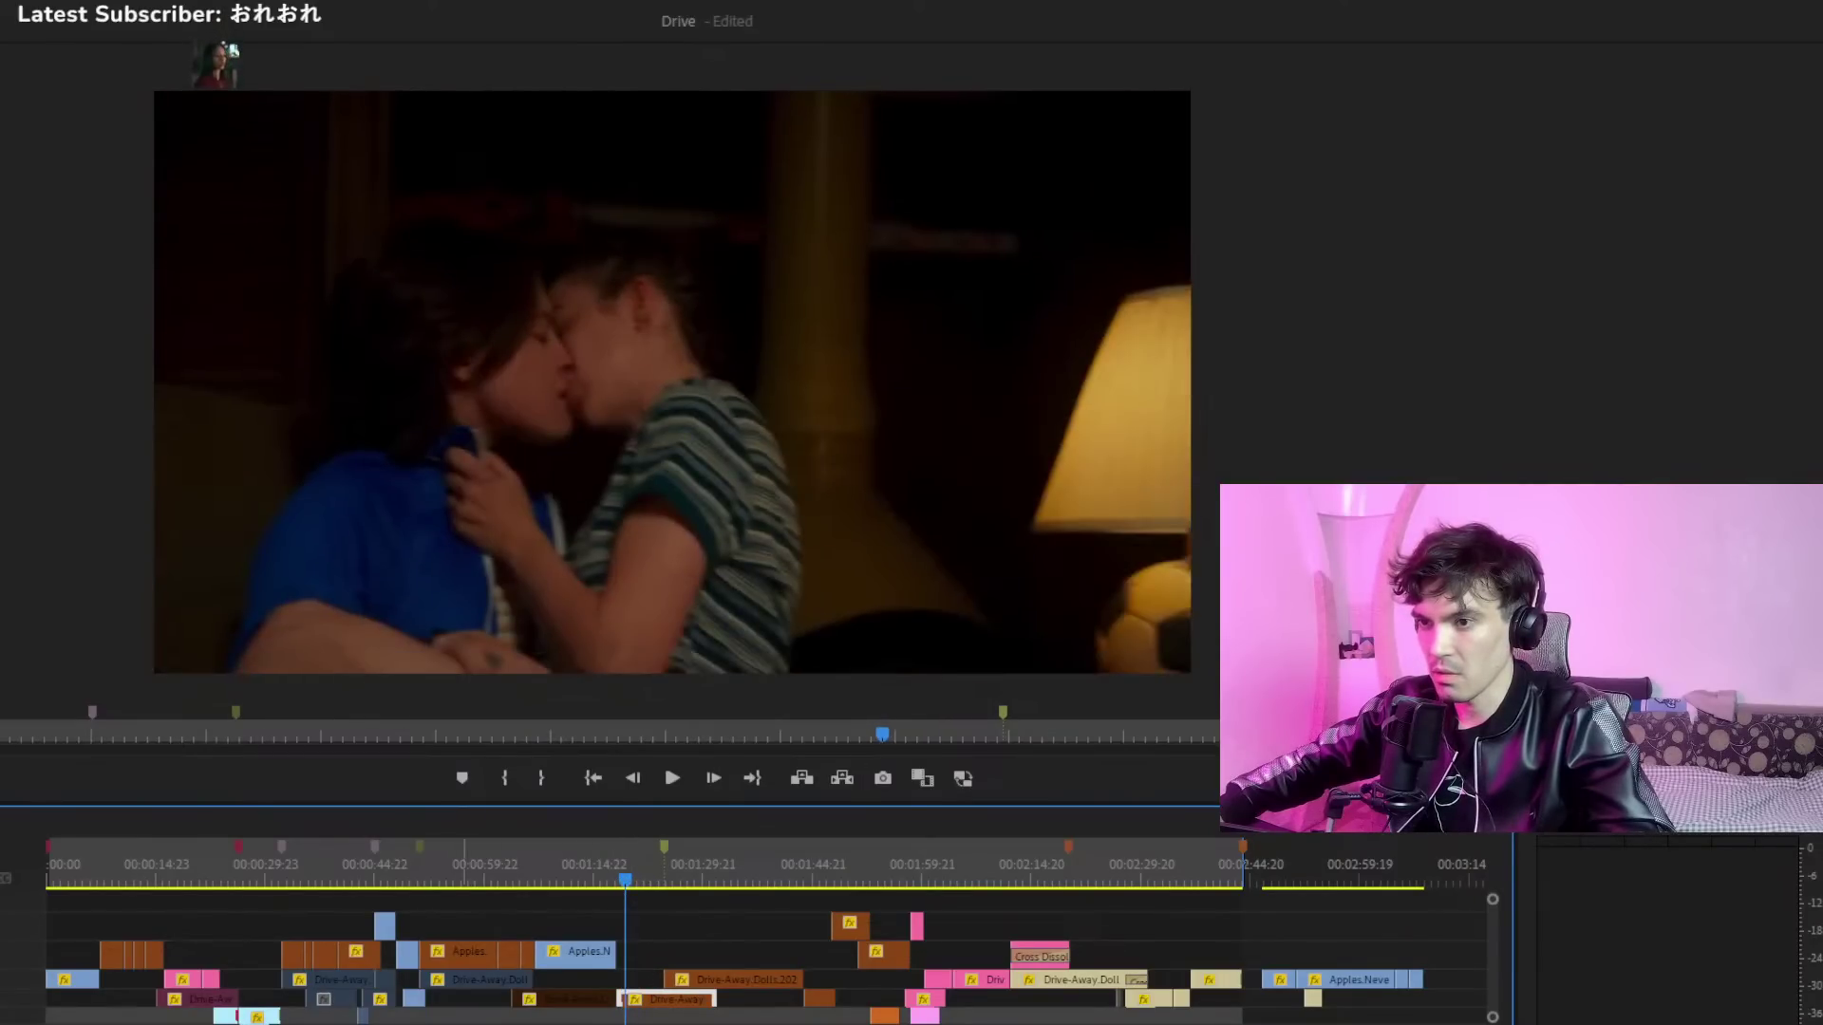
pyautogui.press('=')
pyautogui.press('=')
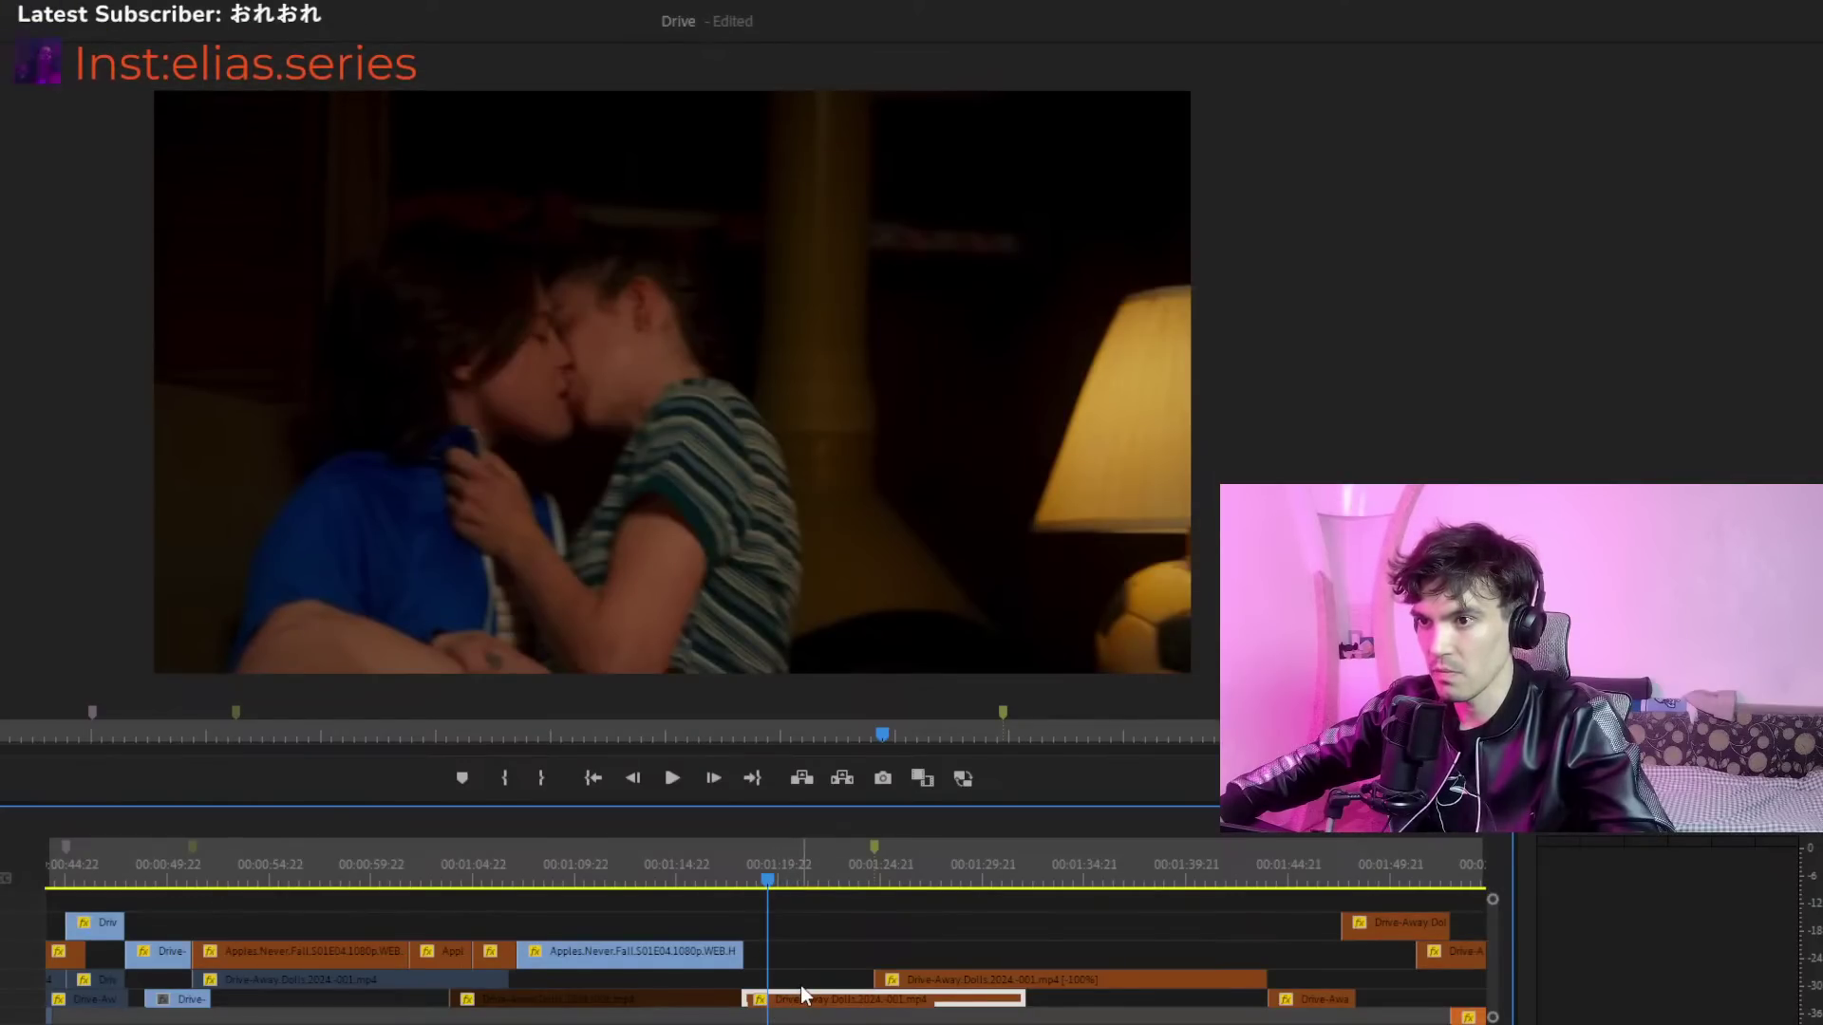
# Play the Drive-Away Dolls footage after the blue Apples clip and examine its shot just before the olive marker
pyautogui.click(779, 864)
pyautogui.press('space')
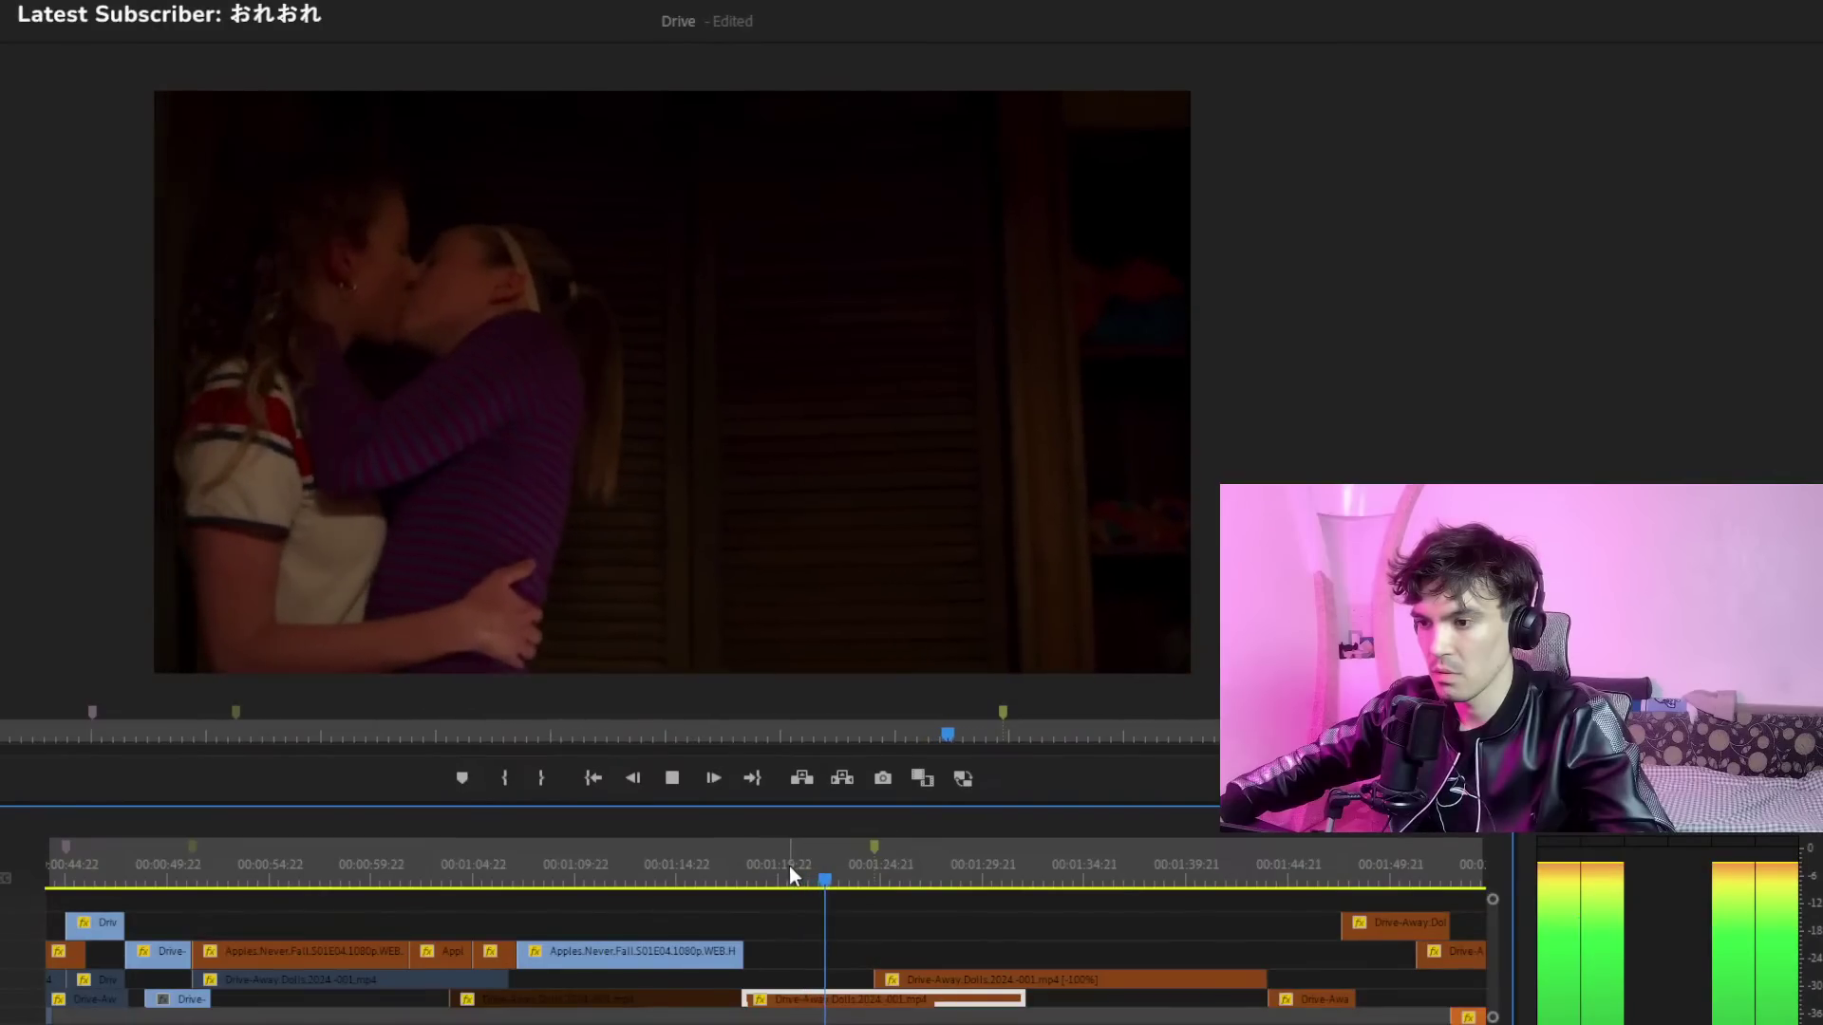
pyautogui.click(739, 878)
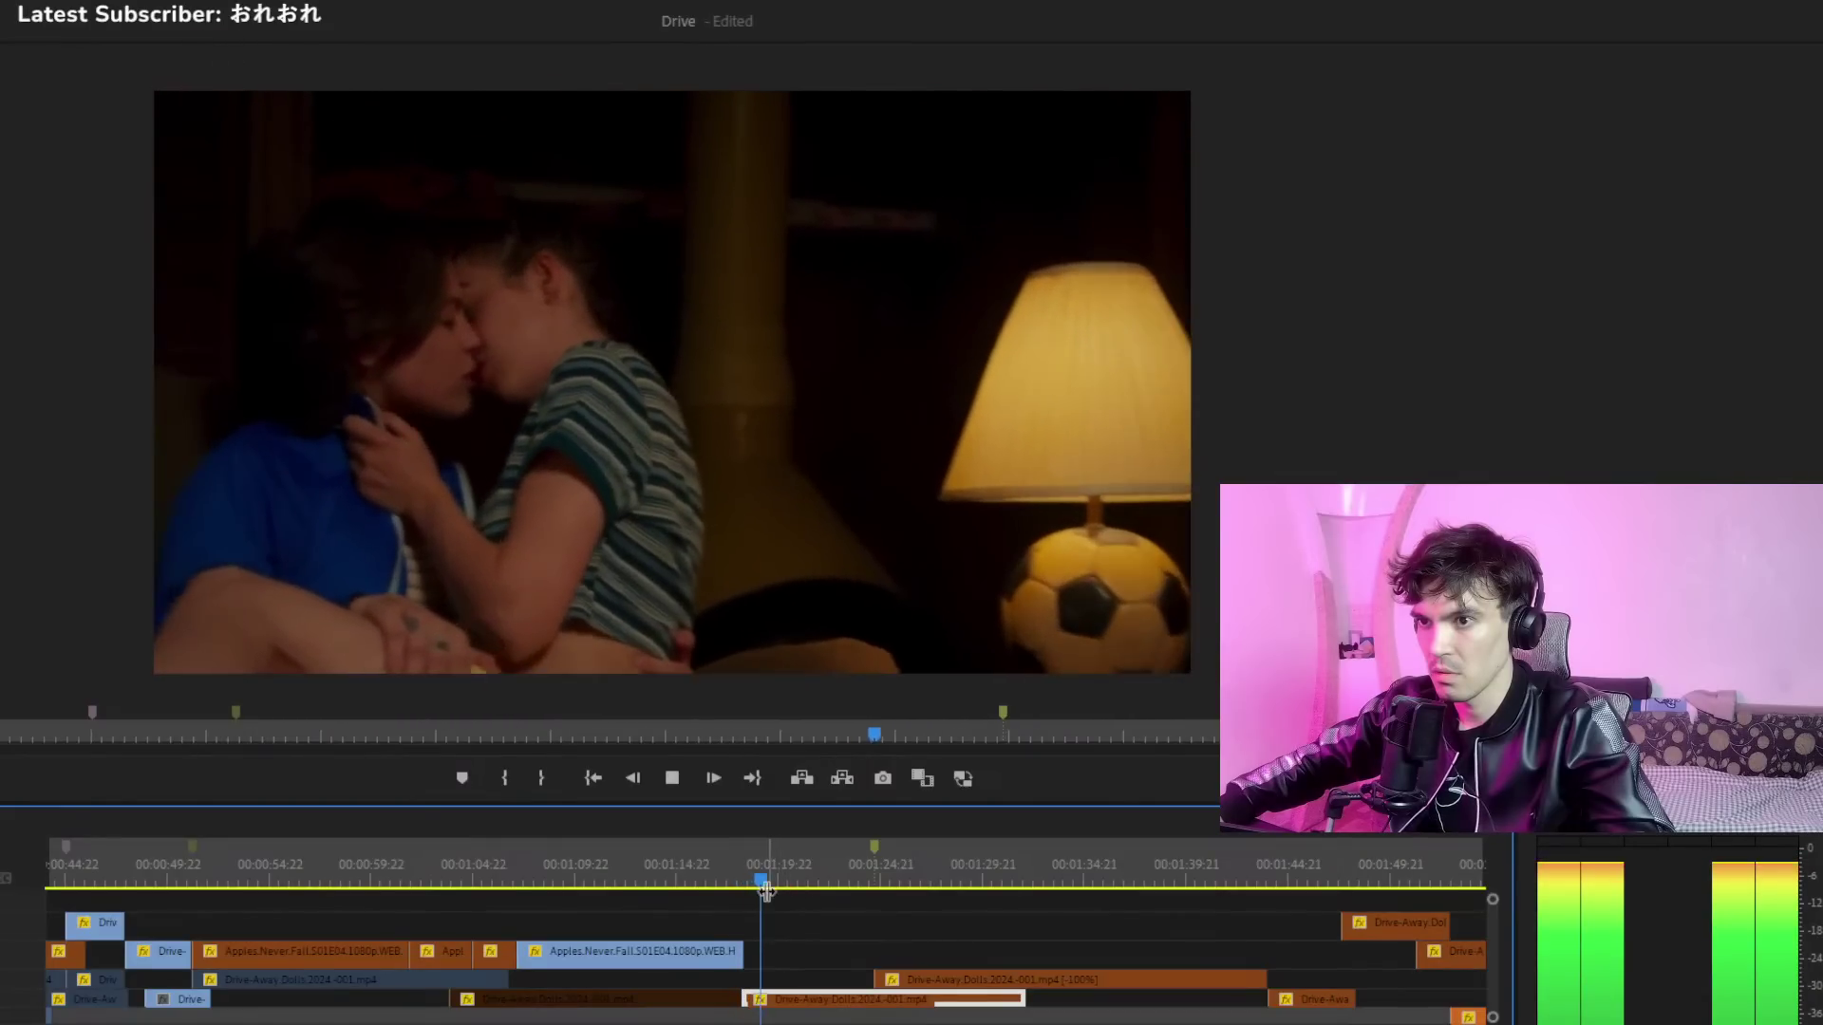
pyautogui.press('space')
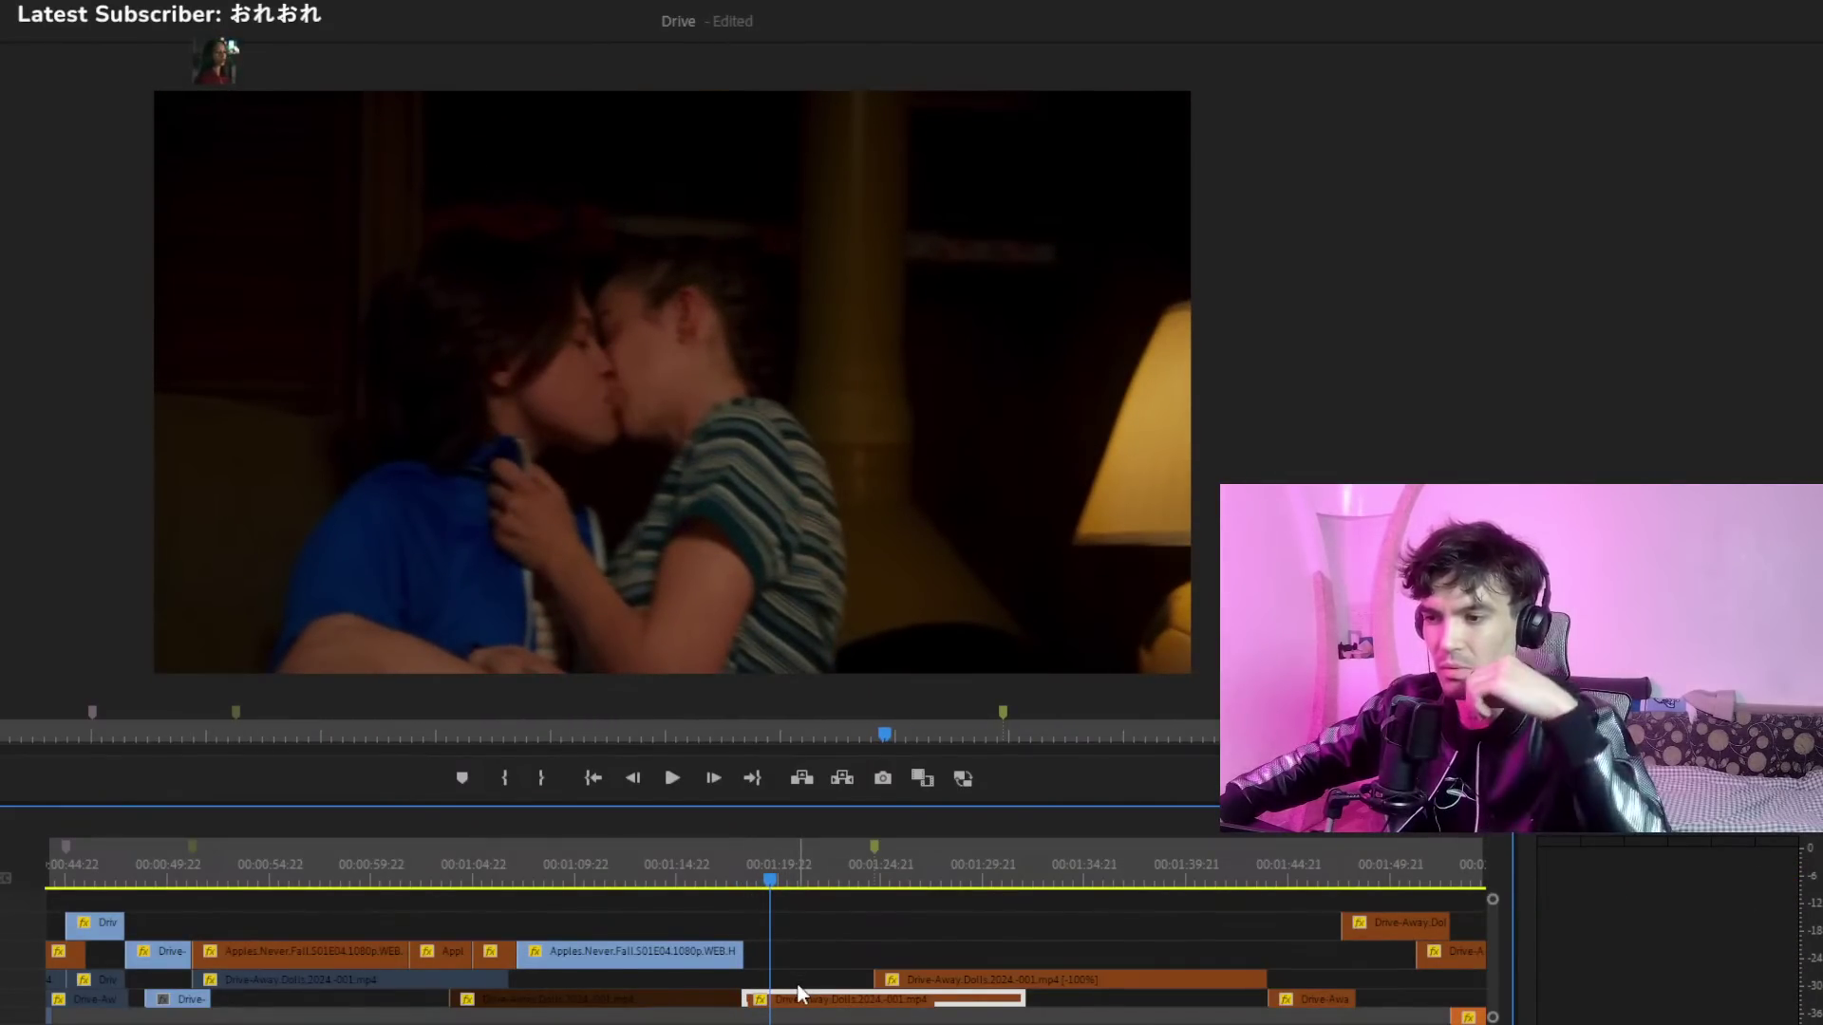
pyautogui.click(804, 881)
pyautogui.click(838, 983)
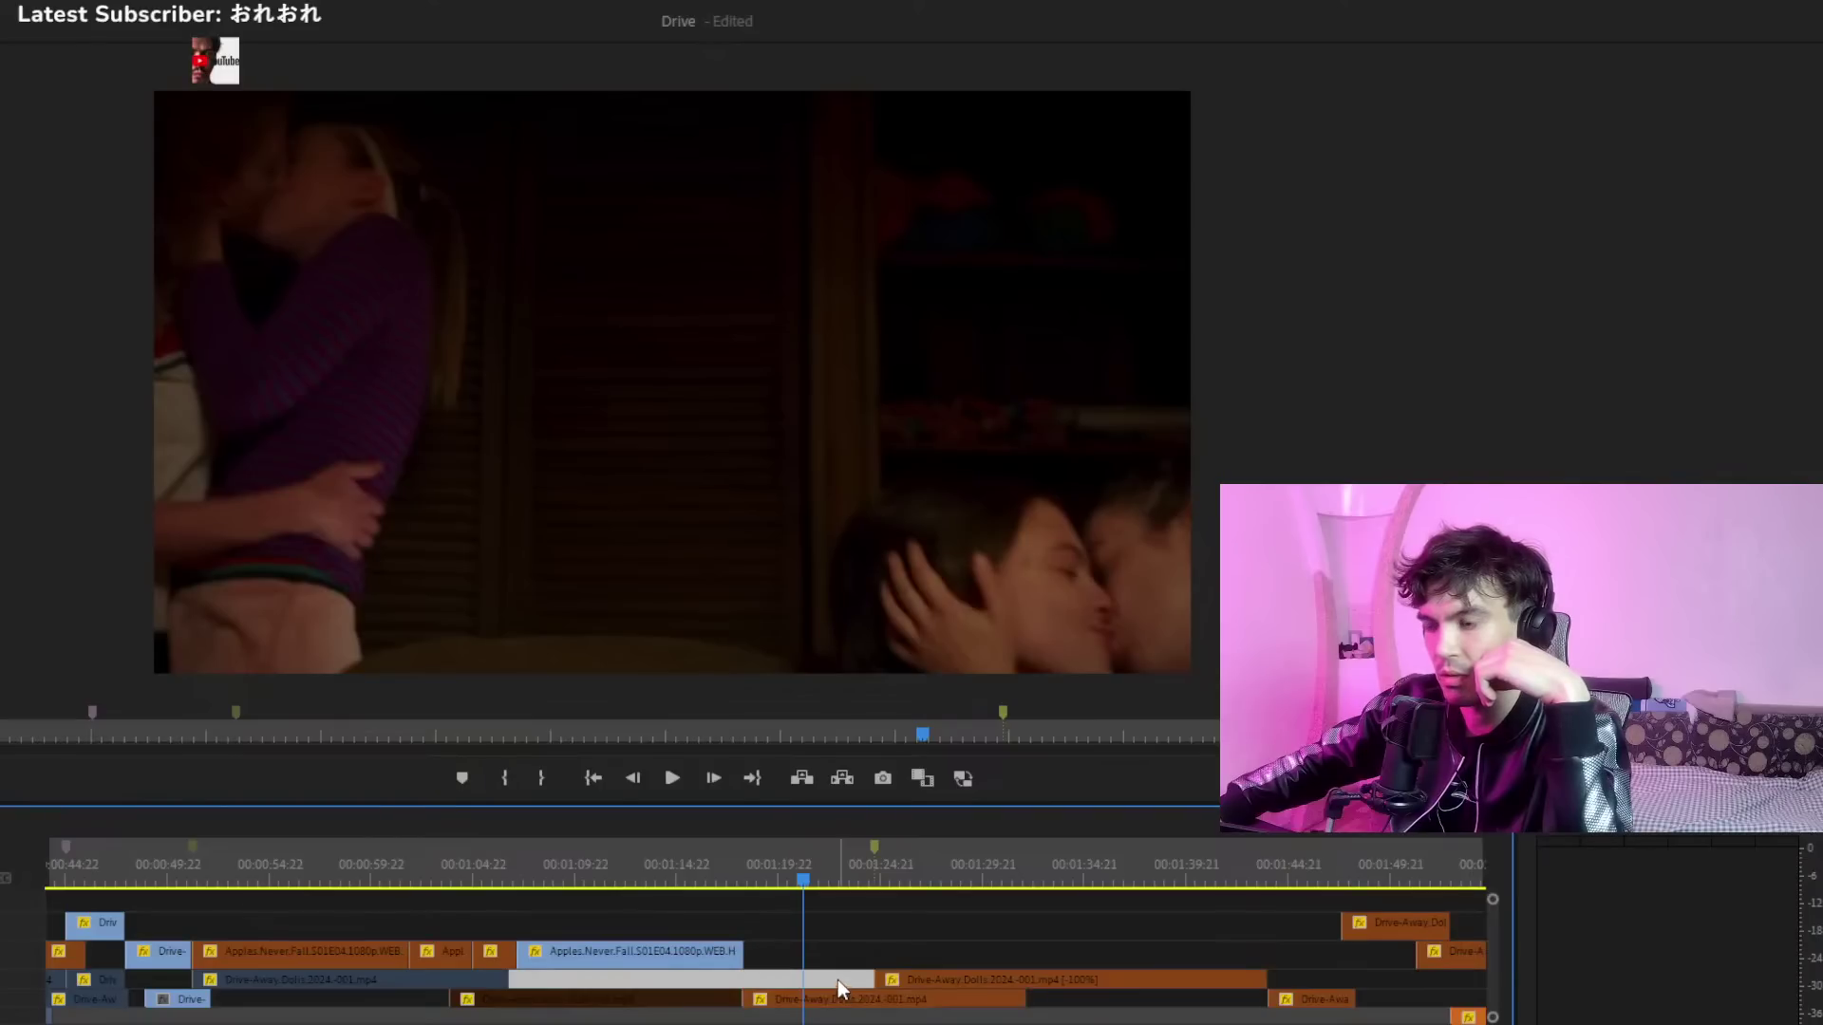
pyautogui.click(806, 865)
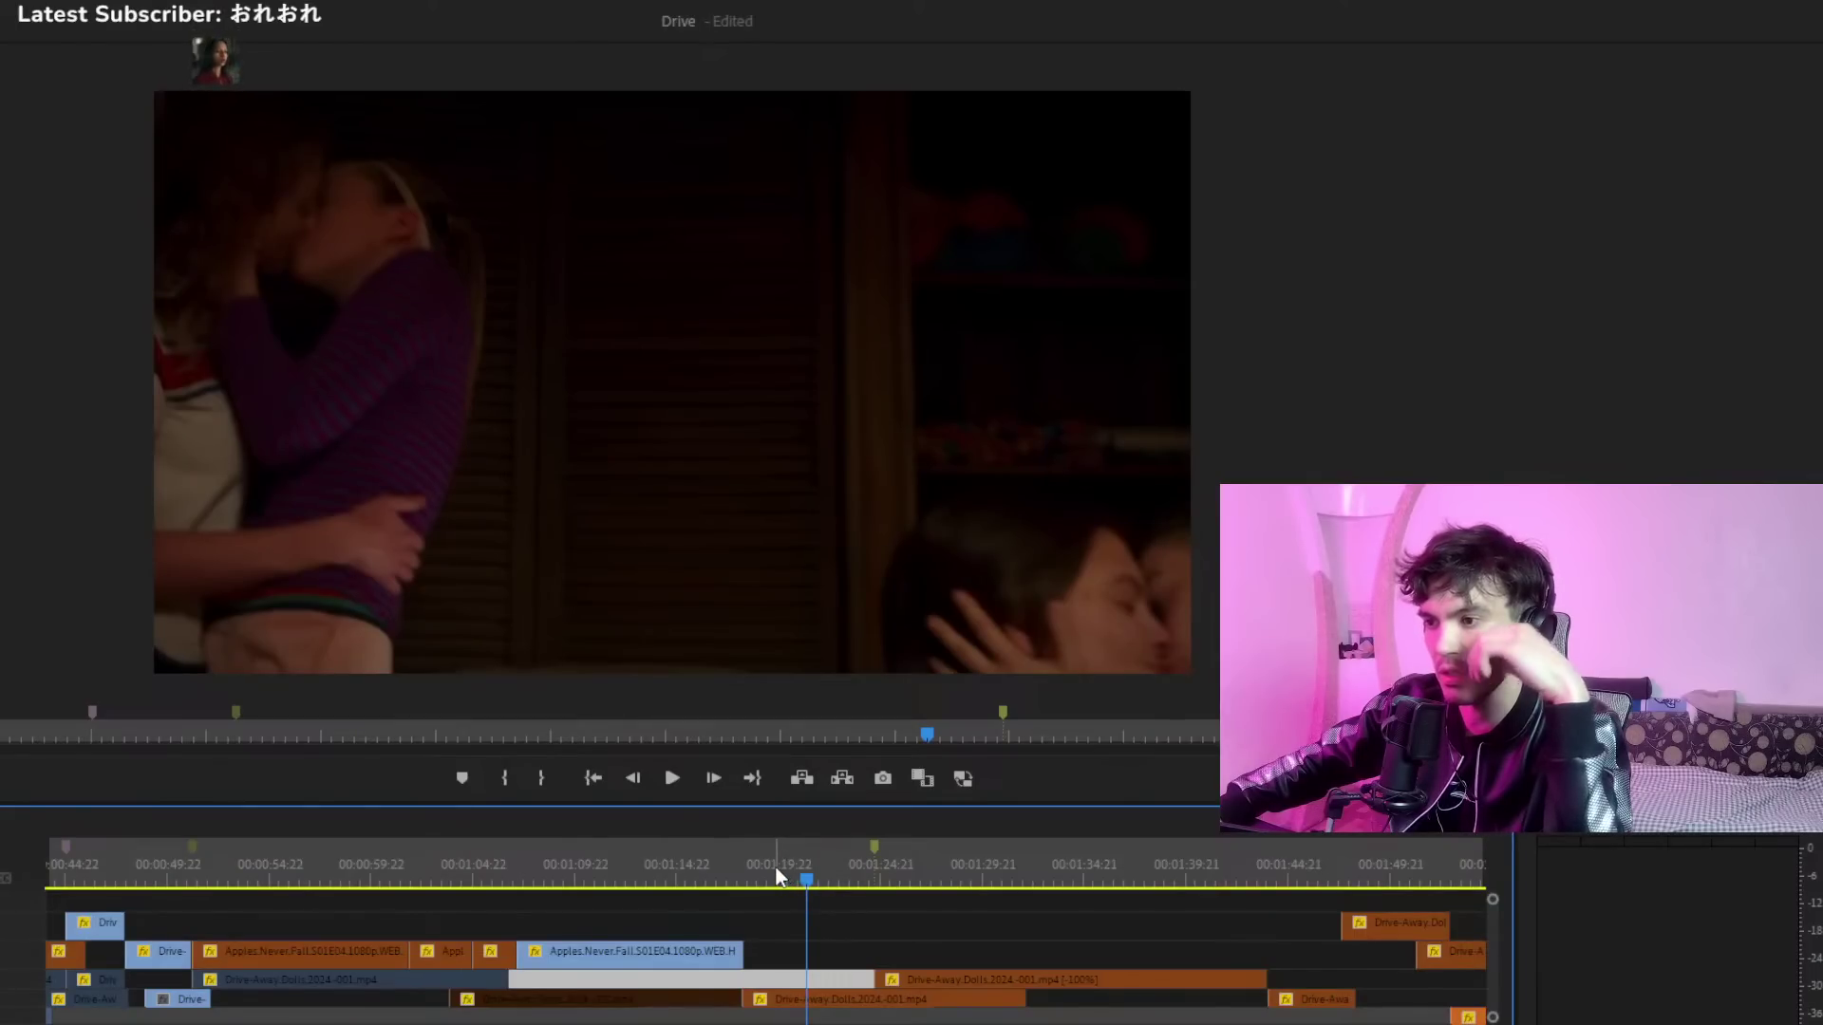
# Play the cut from the end of the blue Apples clip into the Drive-Away Dolls clip that follows it
pyautogui.click(742, 880)
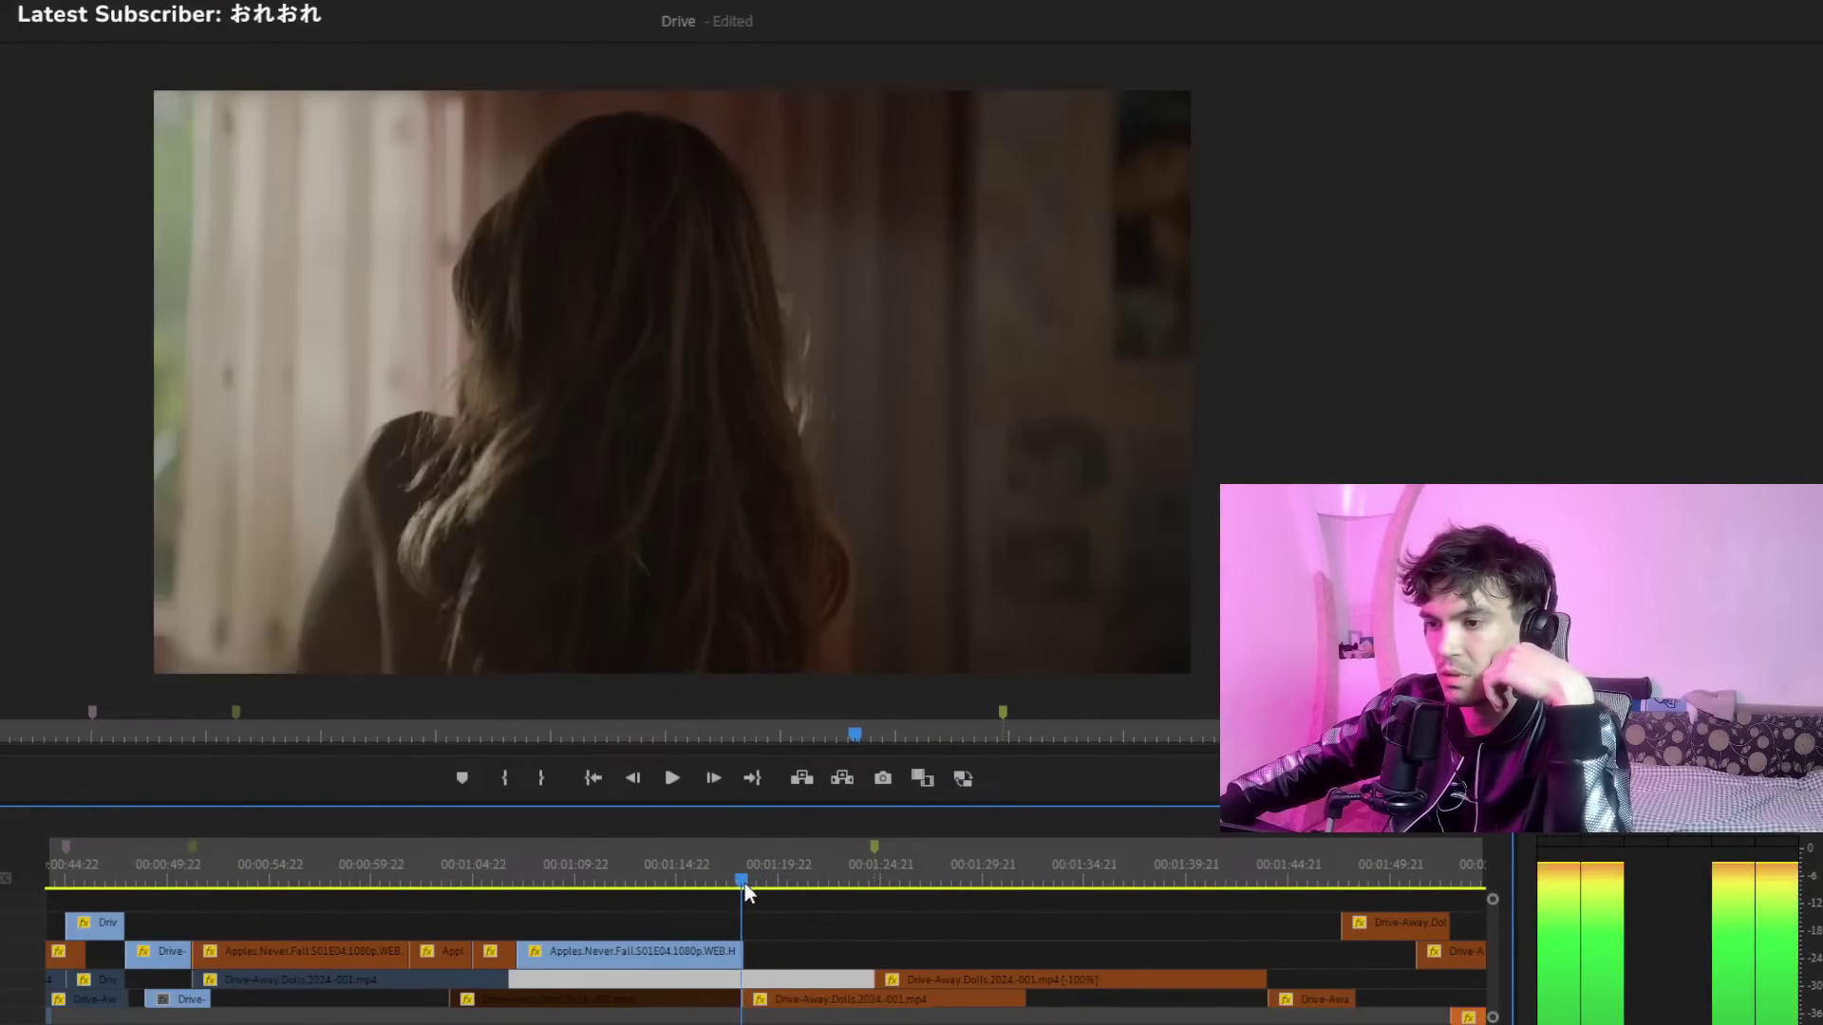
pyautogui.click(768, 888)
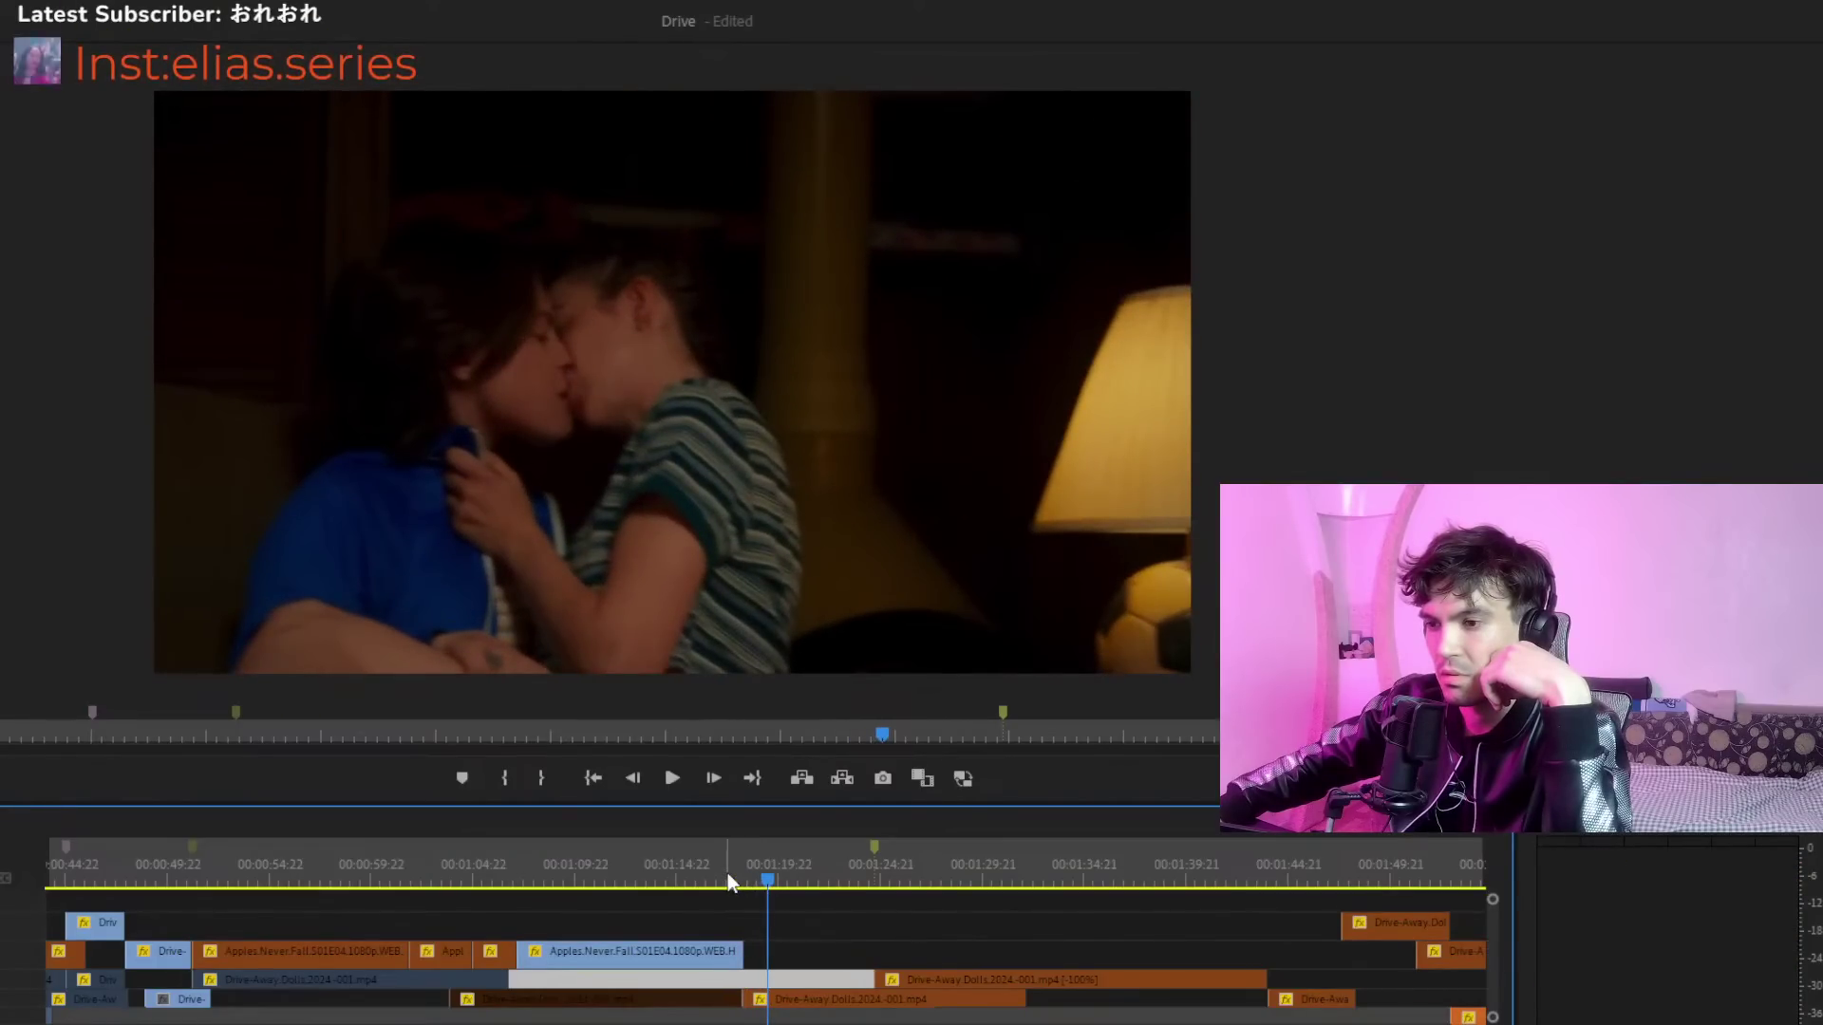
pyautogui.click(727, 874)
pyautogui.click(673, 779)
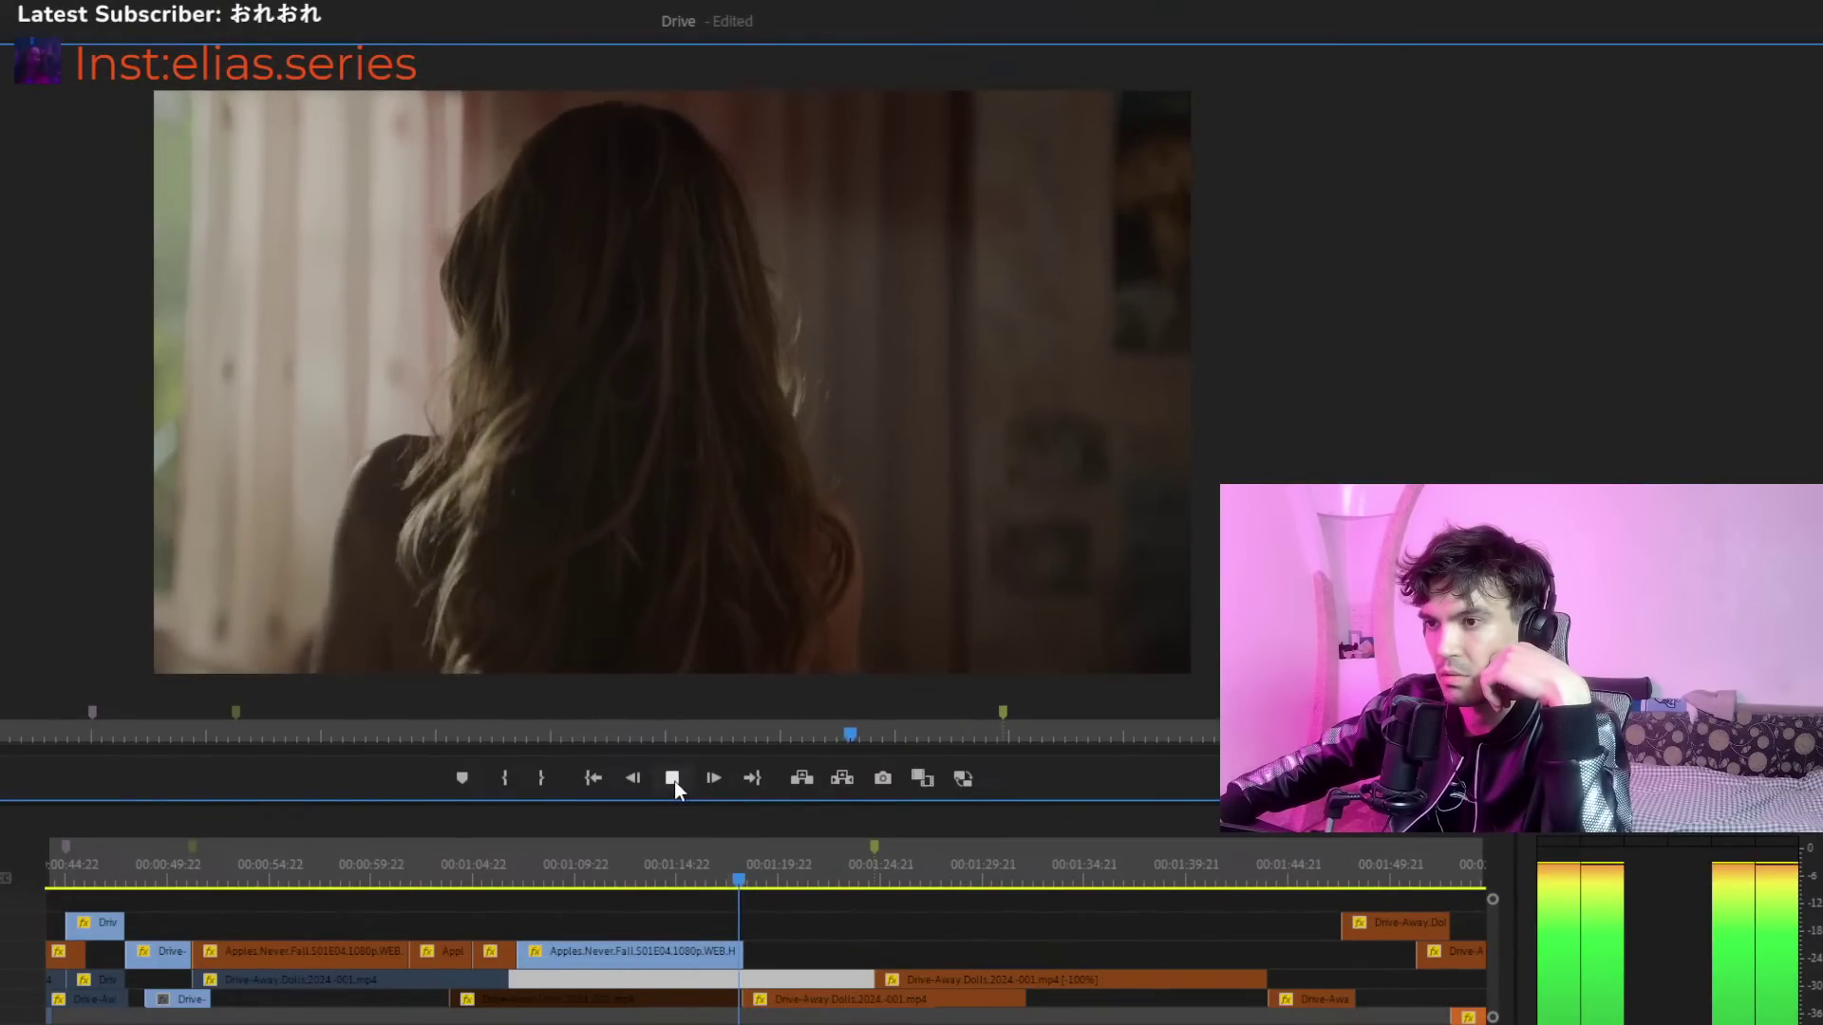
# Try moving that Drive-Away Dolls clip to the track above the blue Apples clip, aligned with its start, and play the new cut
pyautogui.click(536, 872)
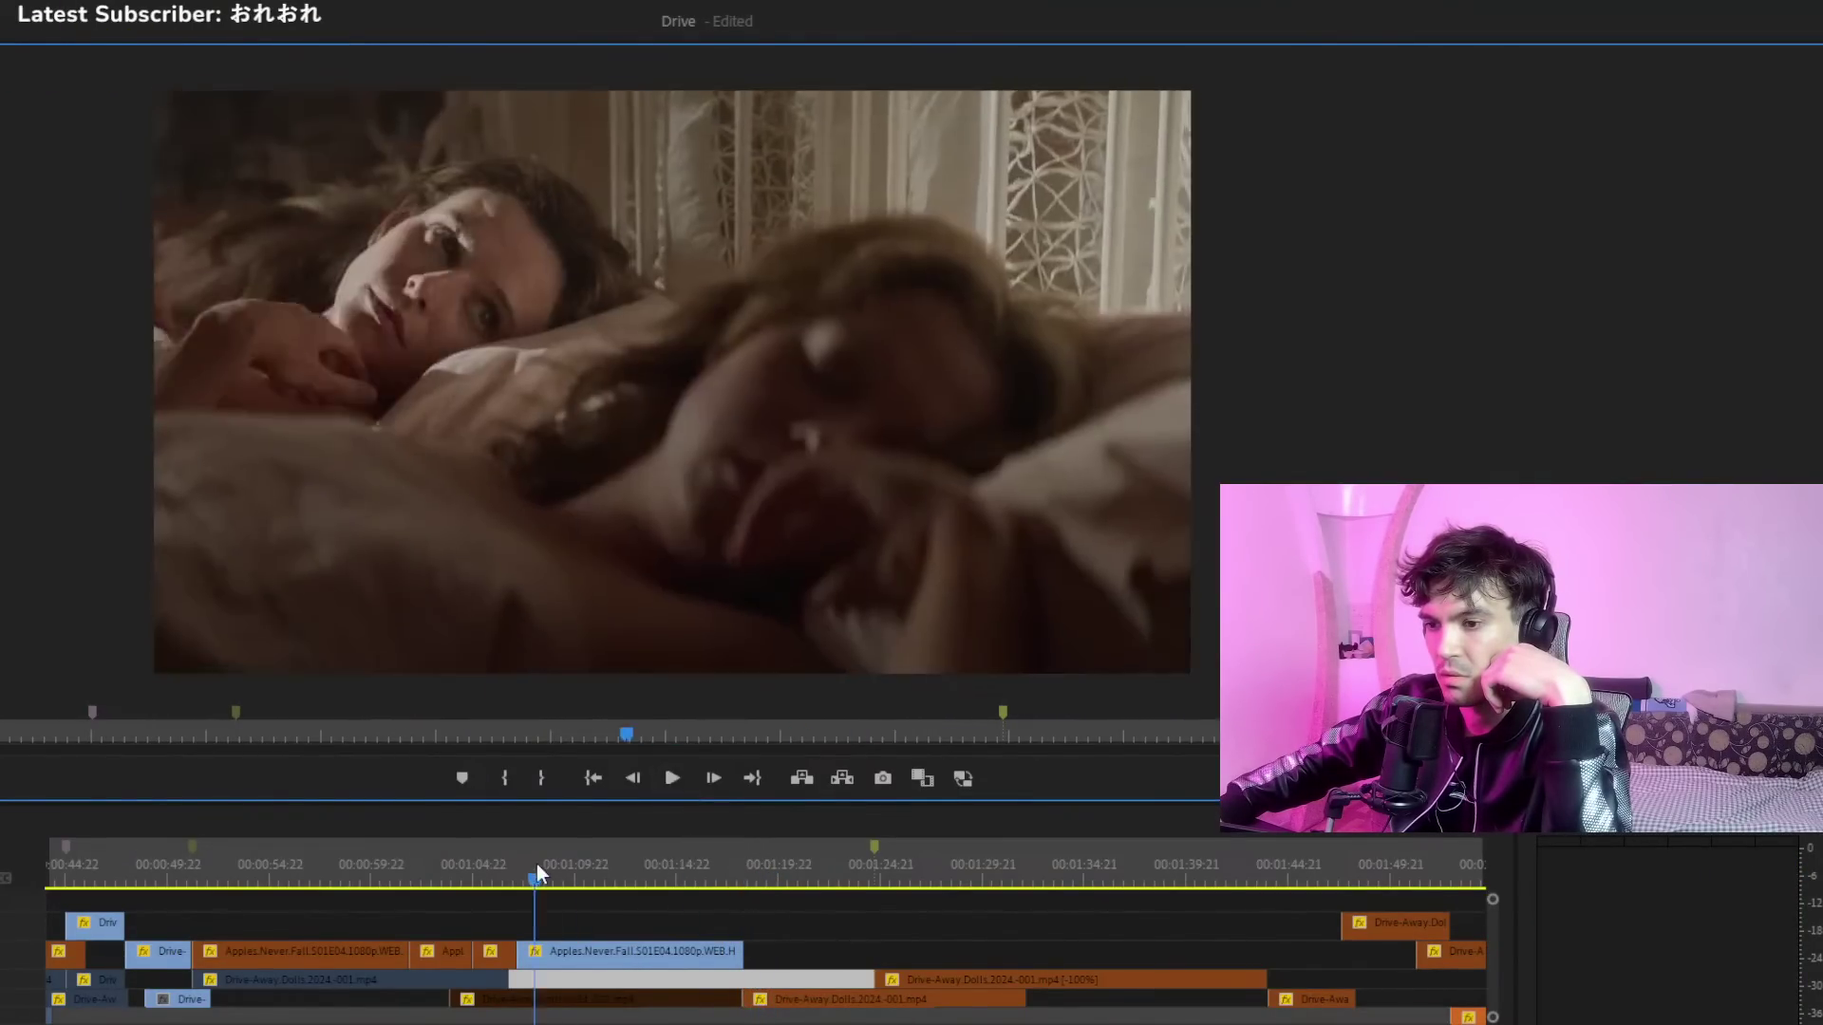
pyautogui.click(511, 872)
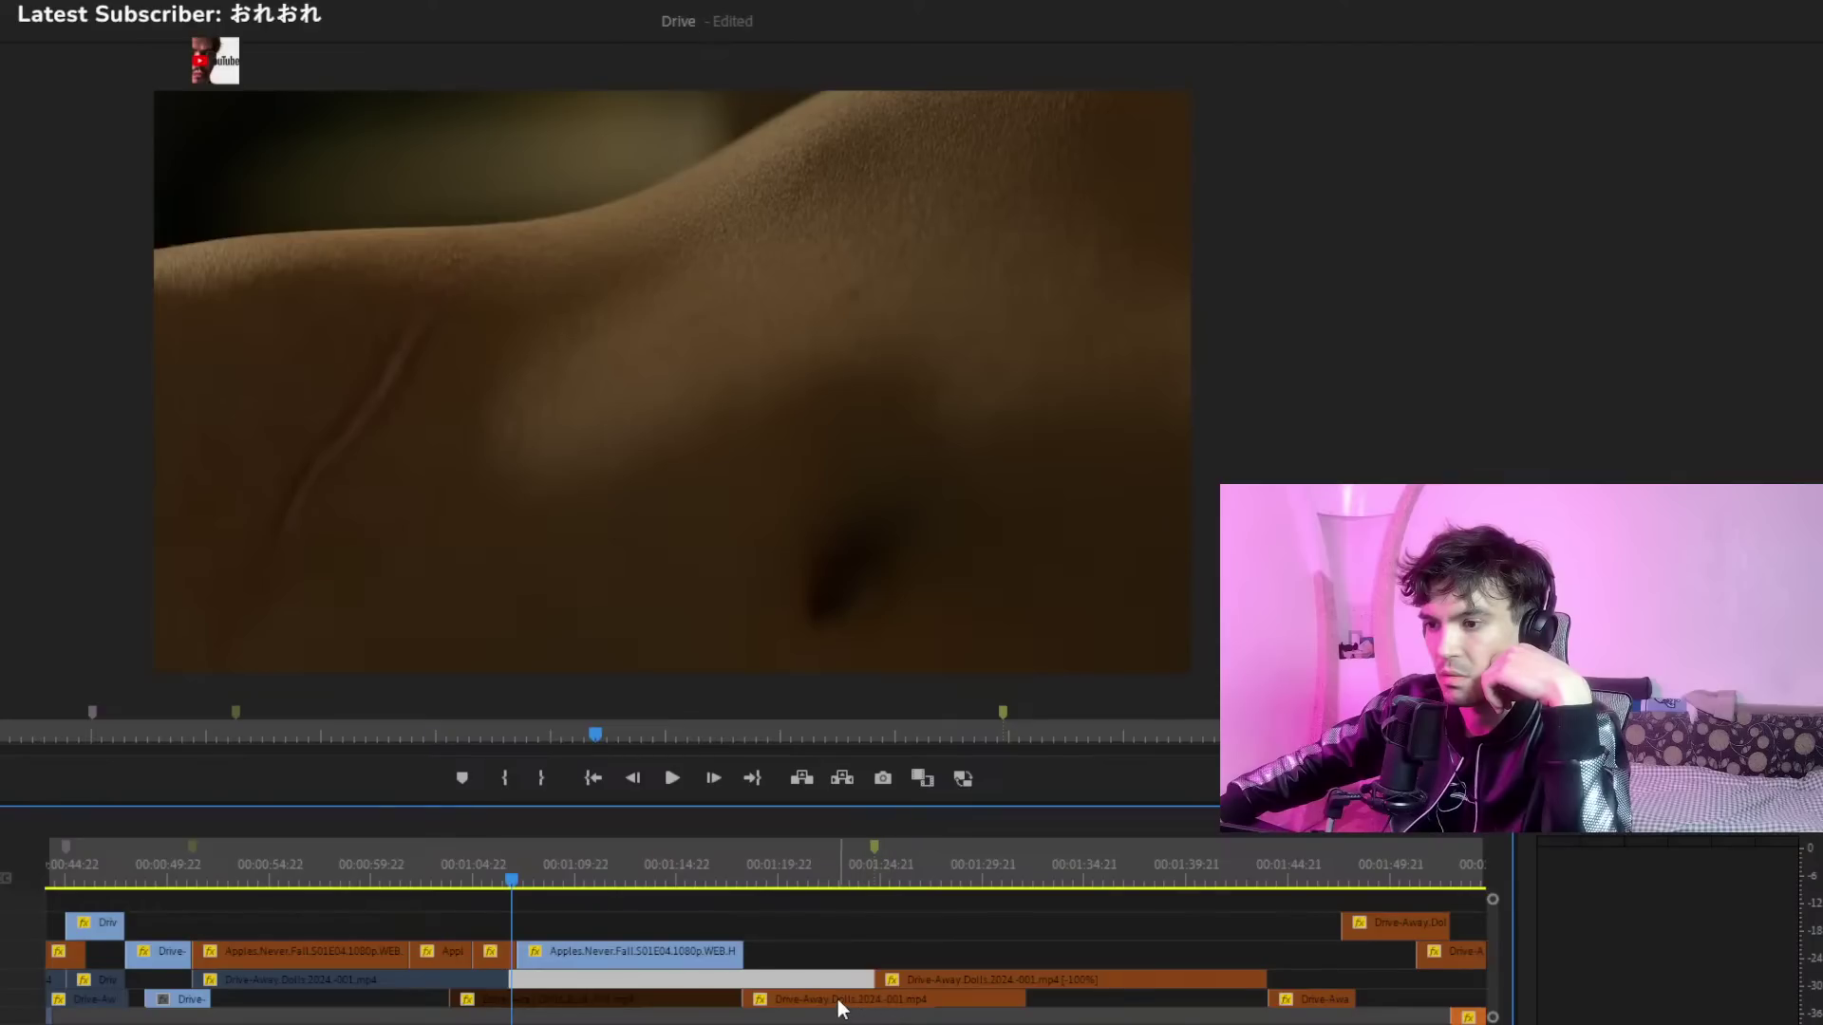
pyautogui.moveTo(842, 1008); pyautogui.dragTo(626, 925)
pyautogui.click(671, 779)
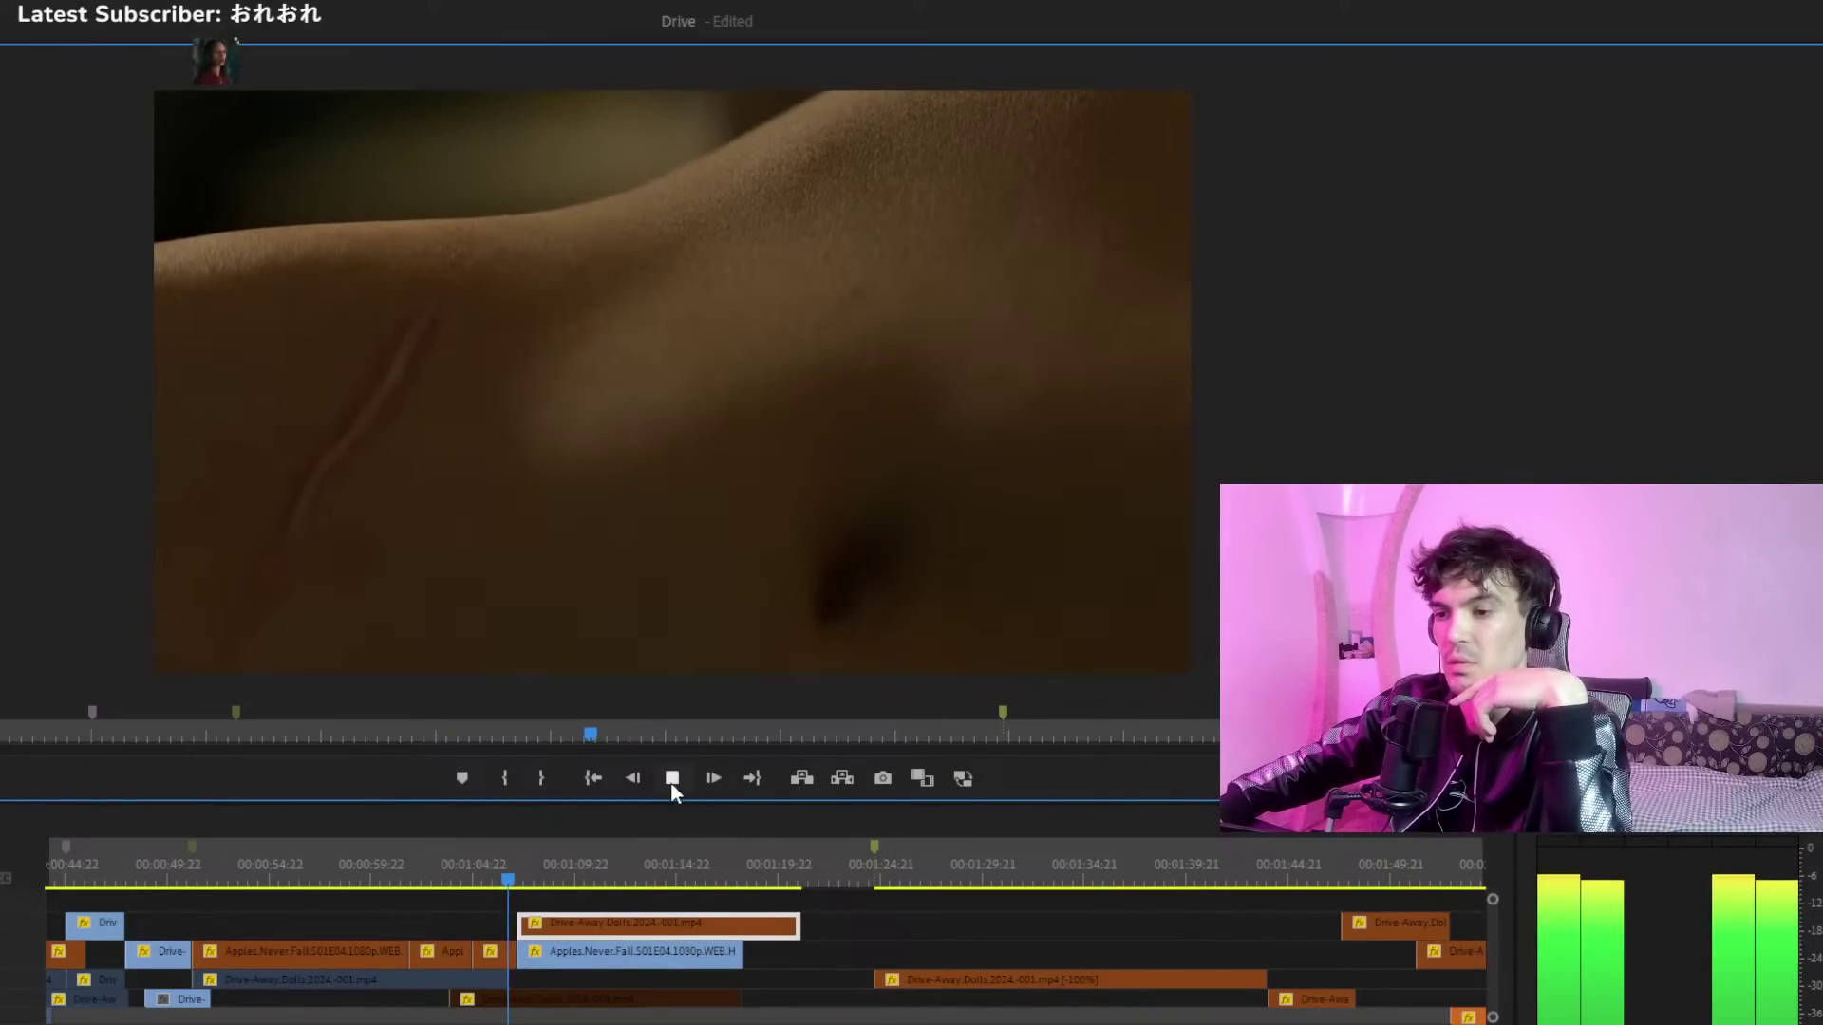
pyautogui.click(486, 872)
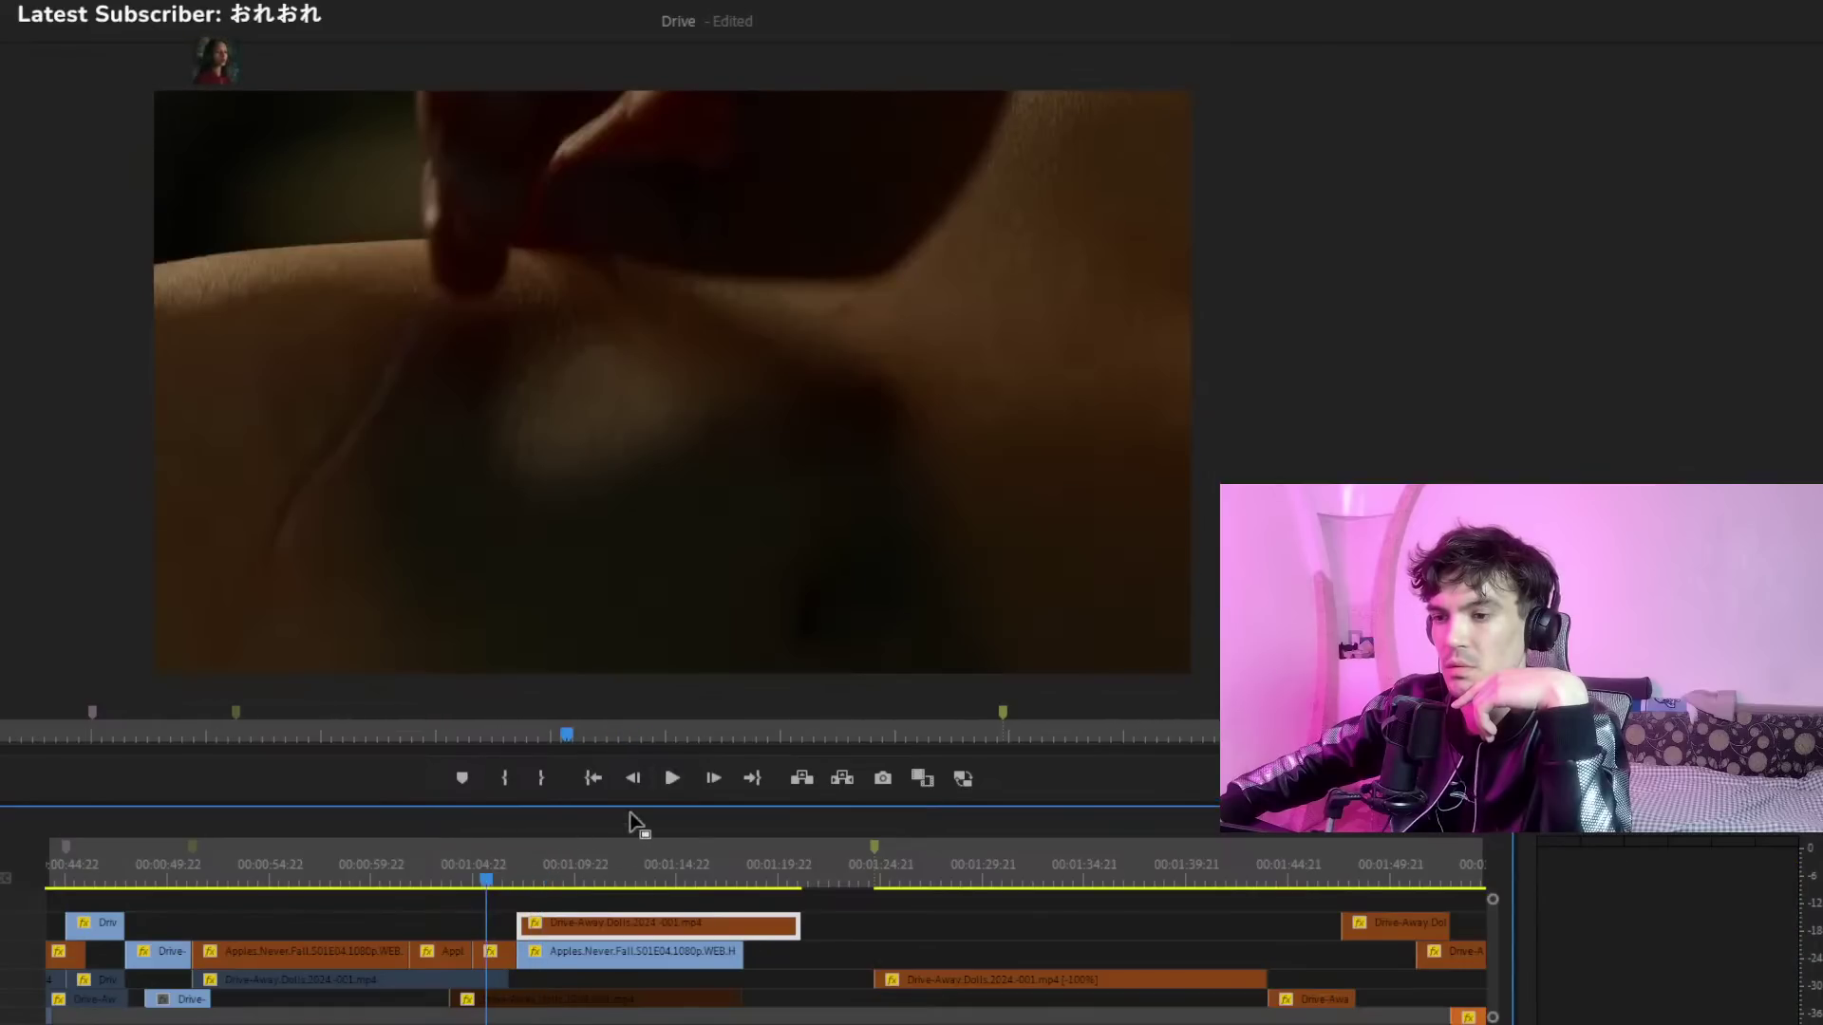
pyautogui.click(671, 780)
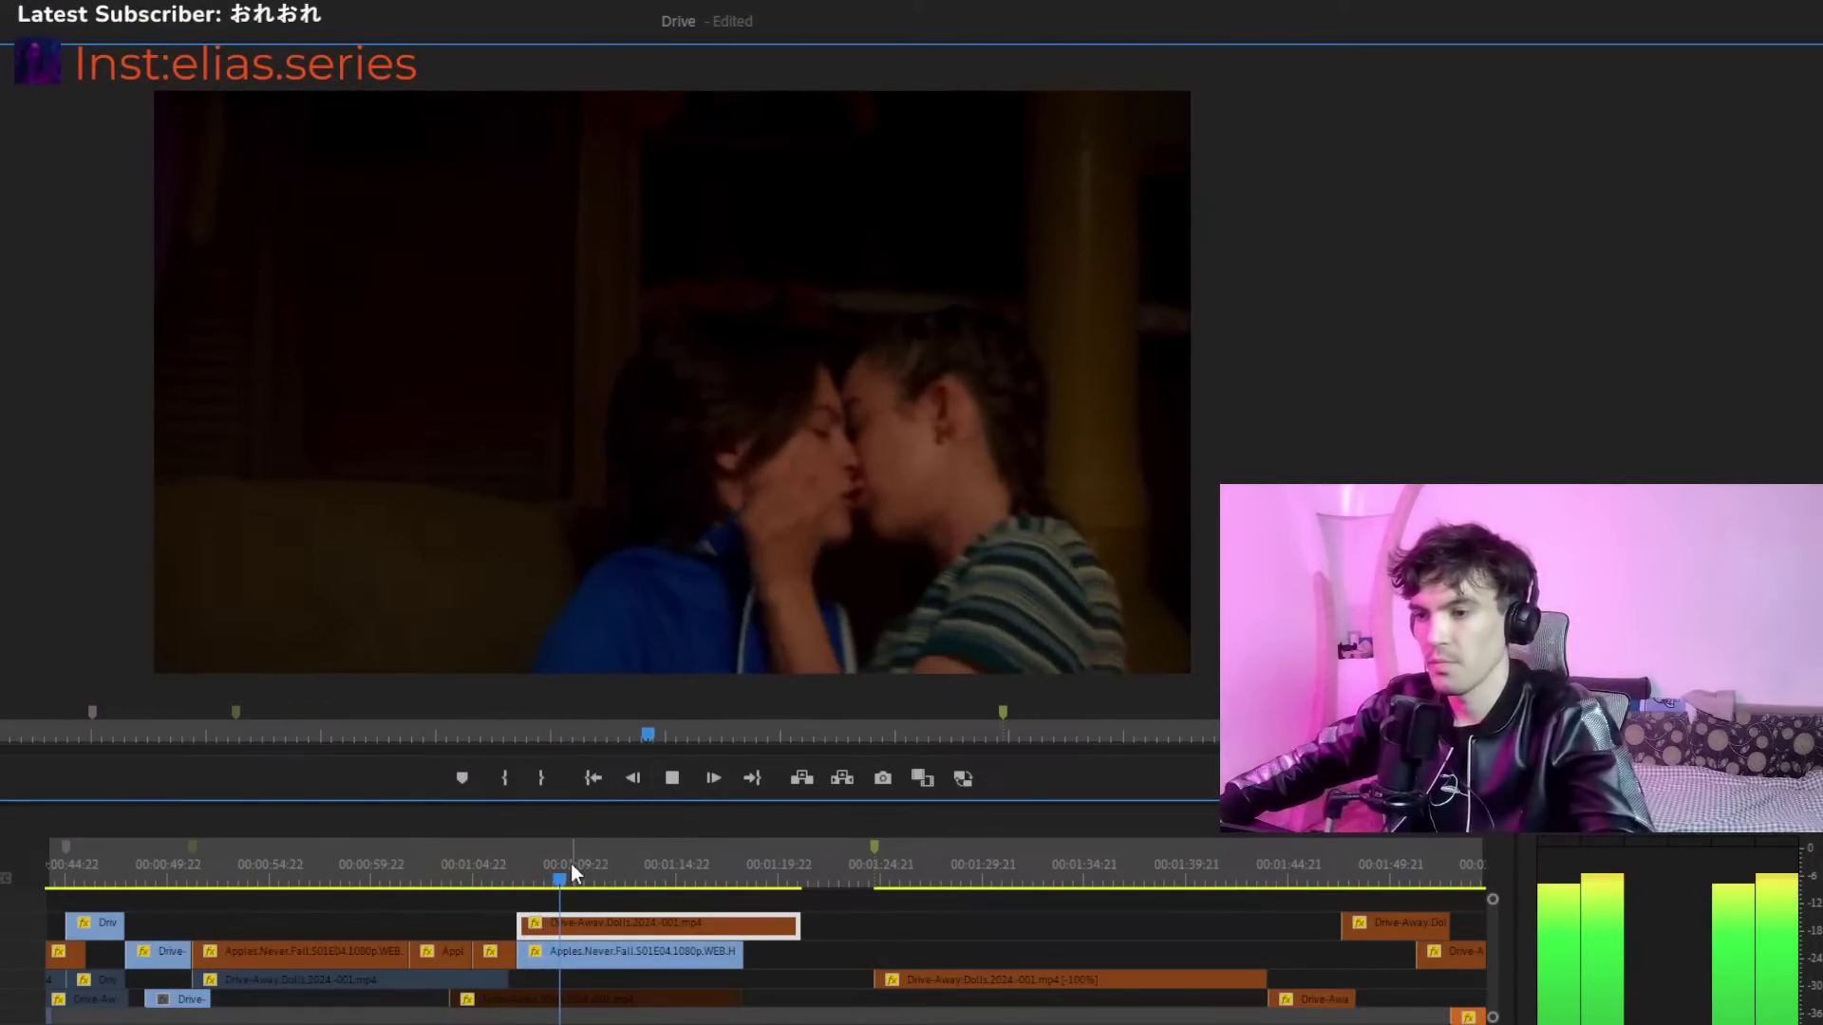
pyautogui.press('space')
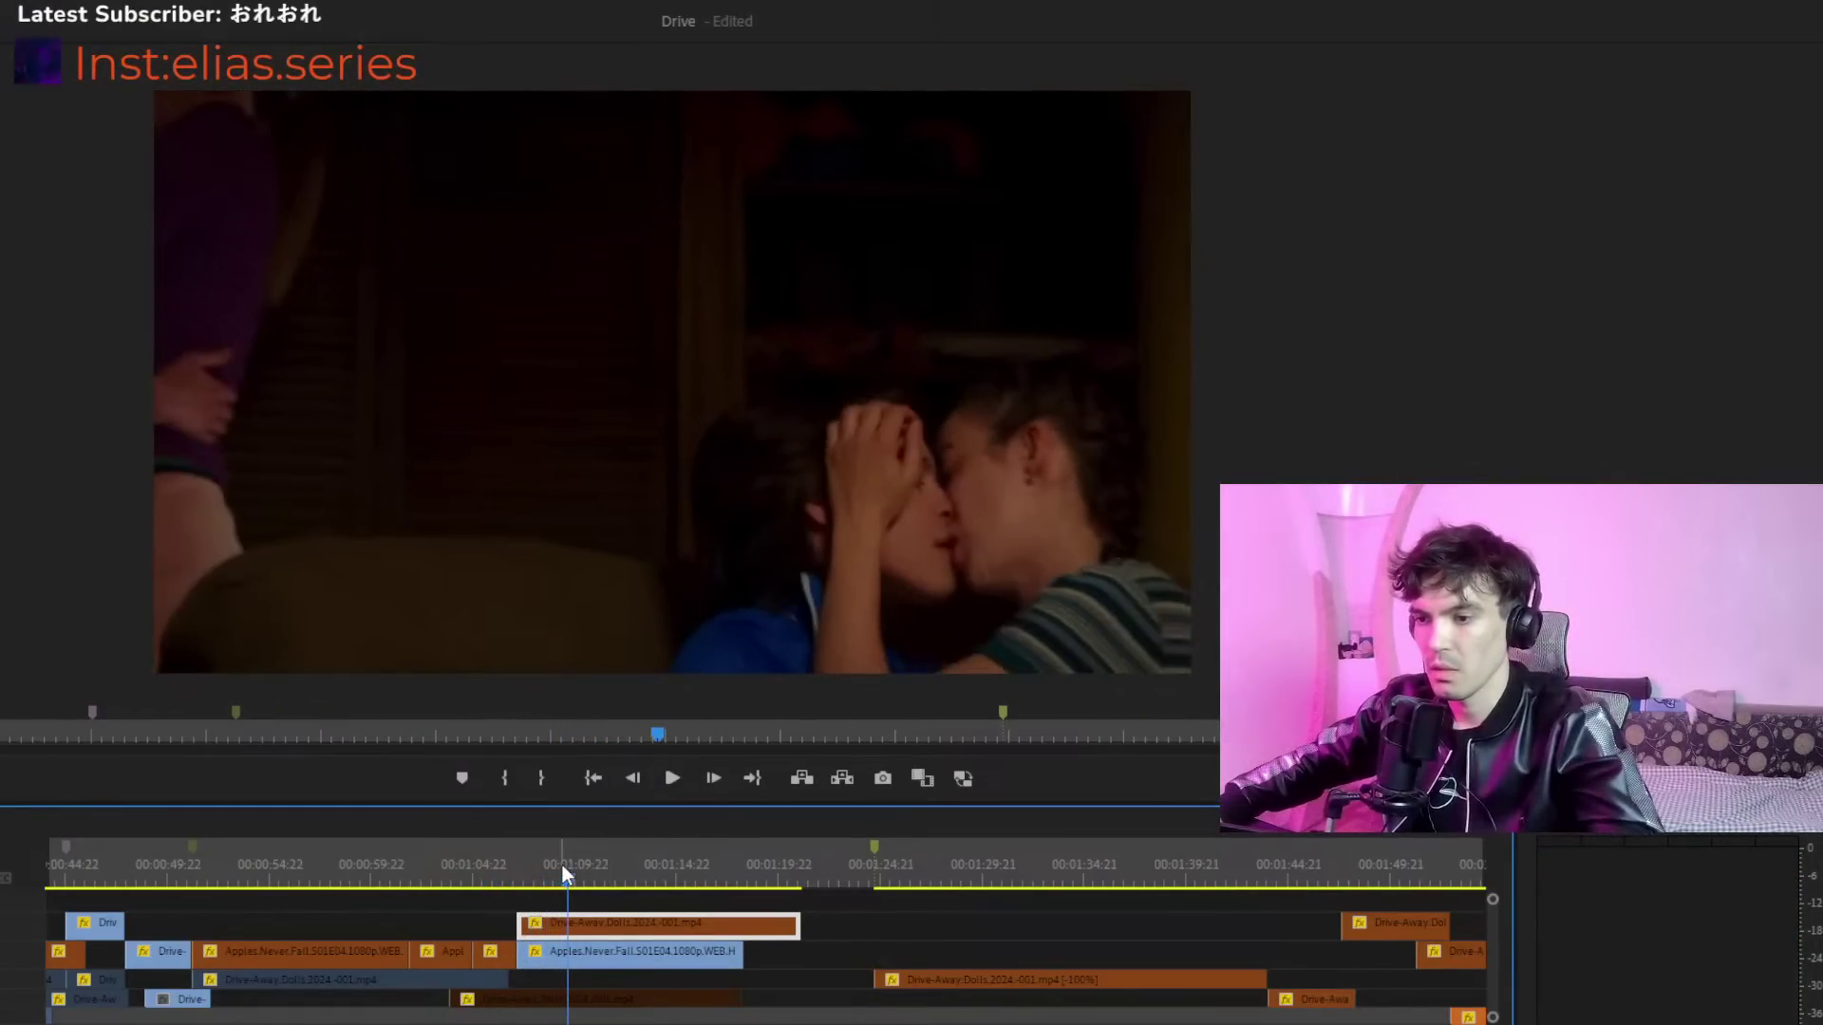
# Replay the trial cut, examine the moved clip's frames and the footage after the olive marker, and undo the move
pyautogui.click(499, 868)
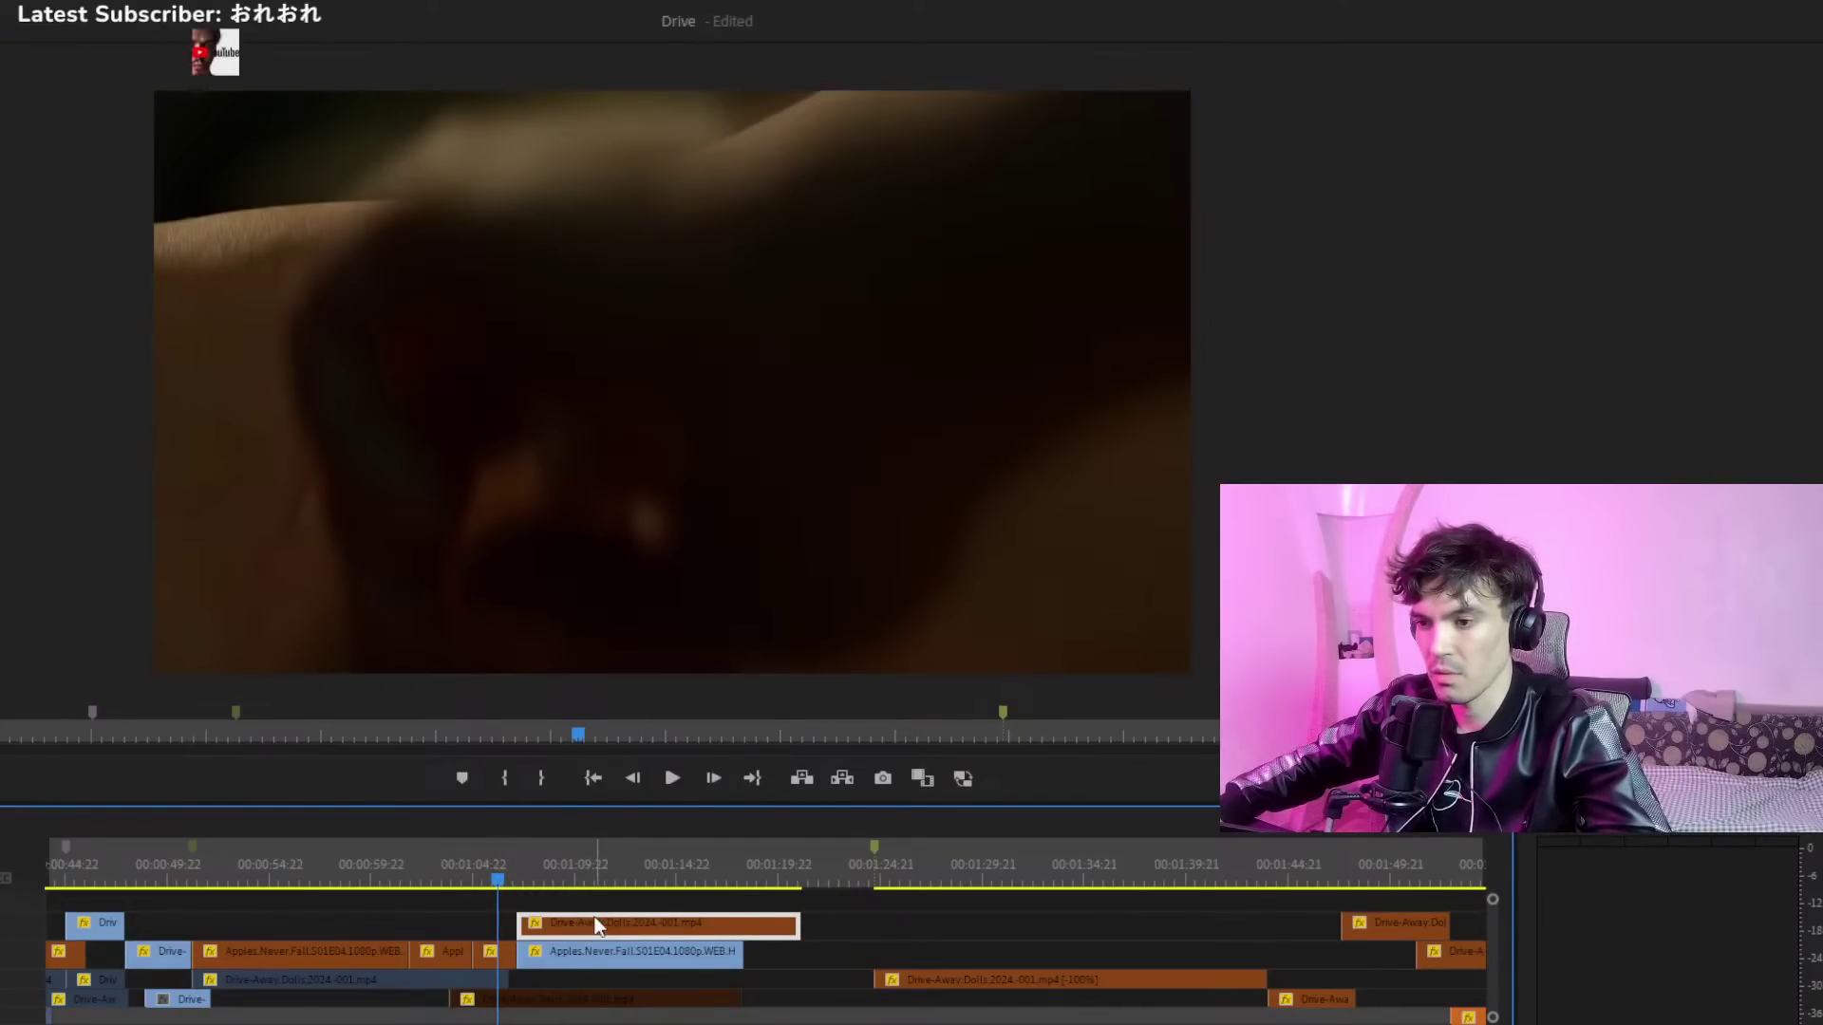
pyautogui.press('space')
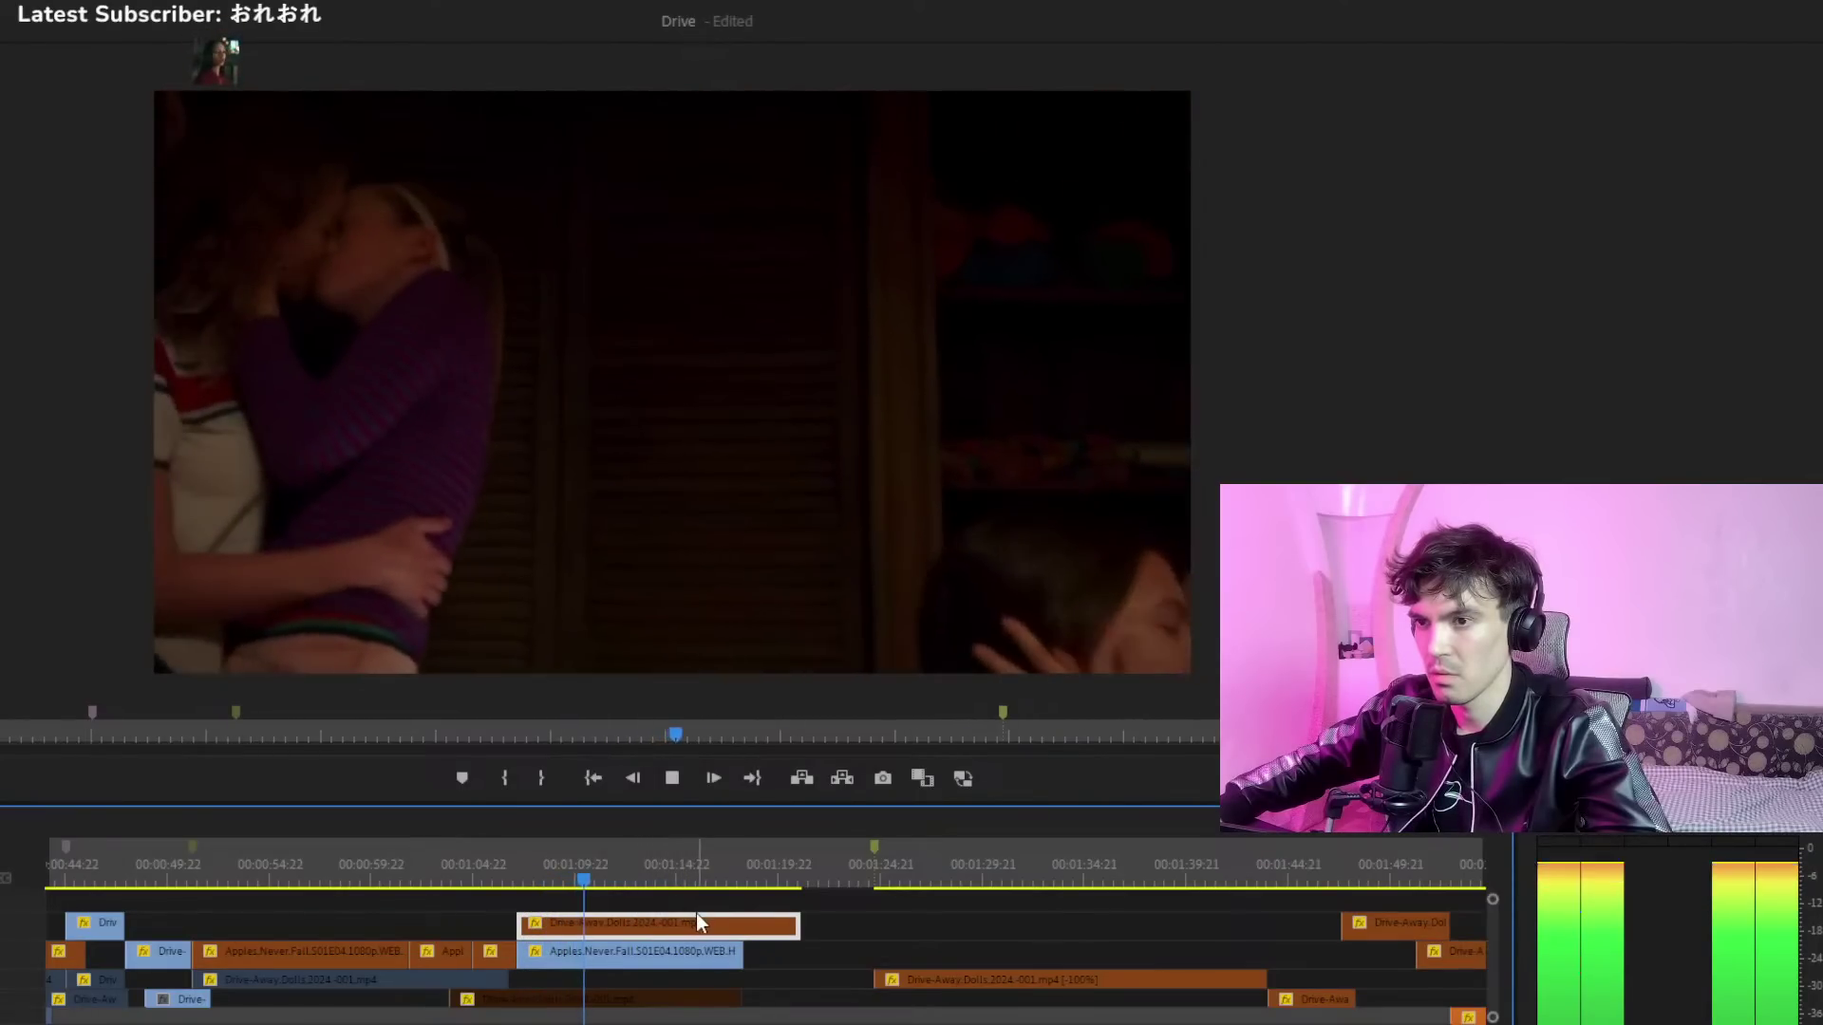
pyautogui.click(704, 866)
pyautogui.moveTo(704, 866); pyautogui.dragTo(711, 866)
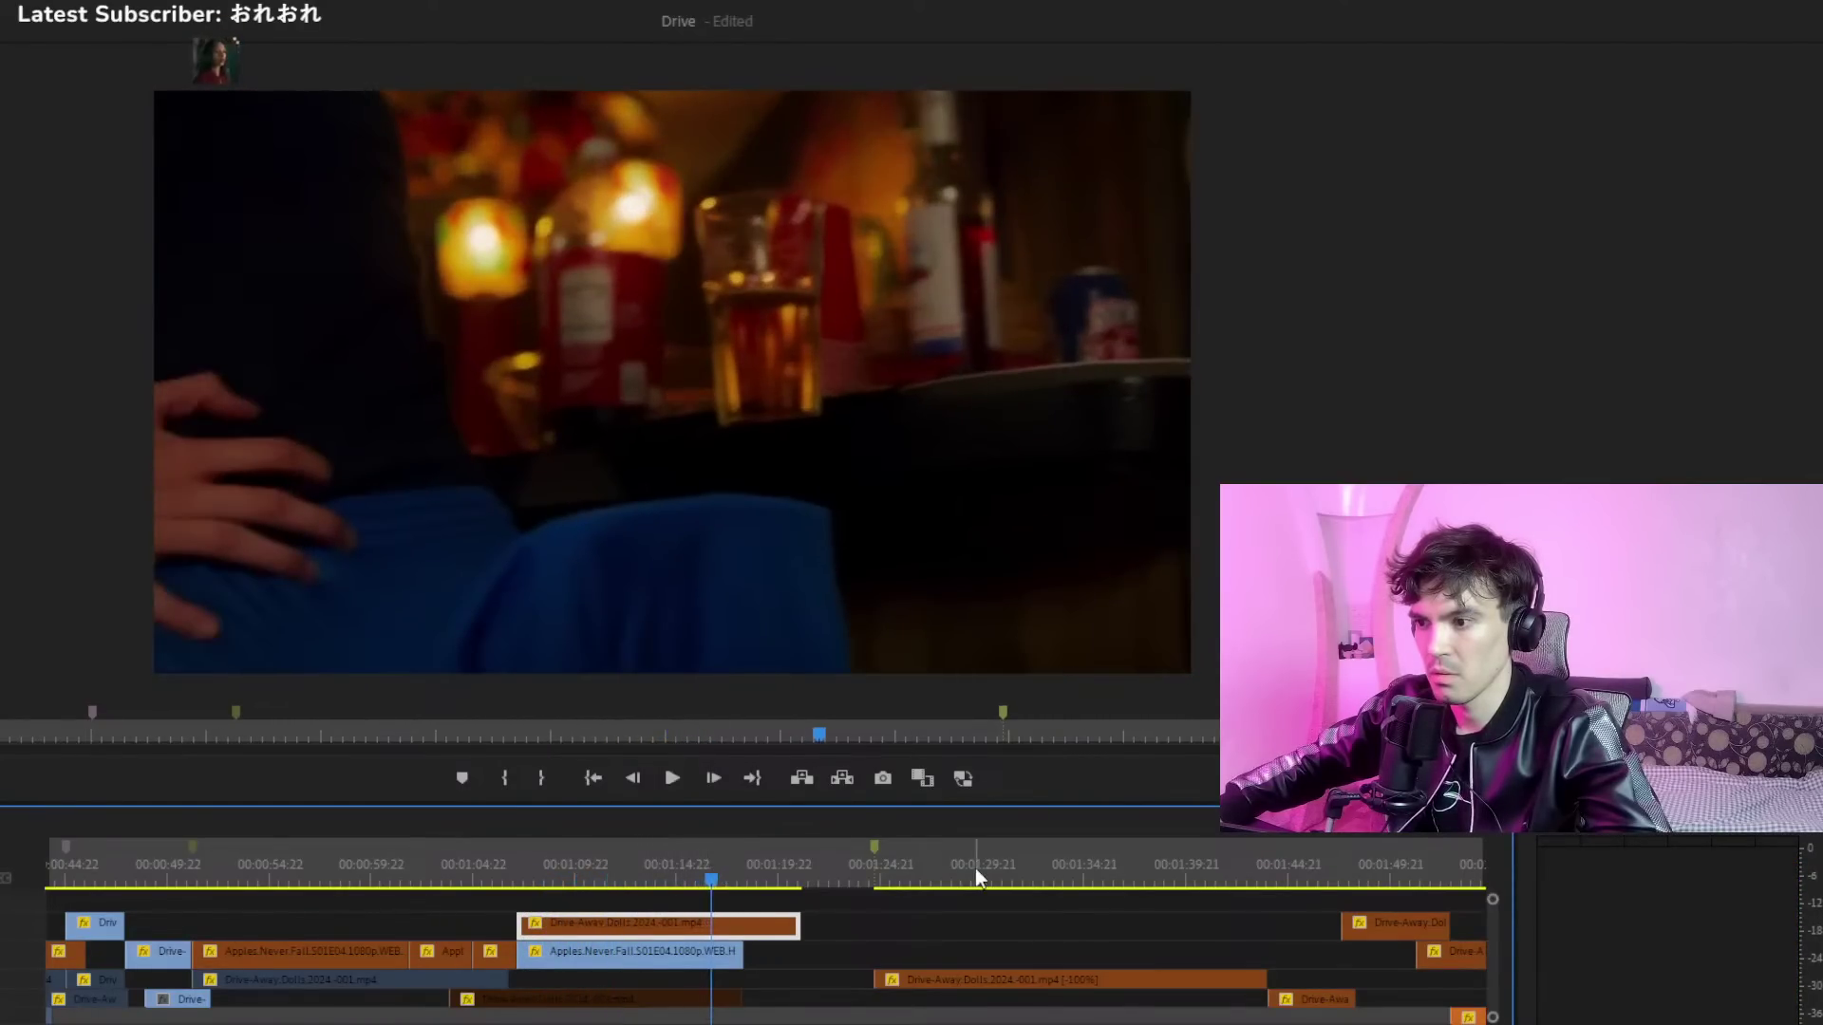
pyautogui.click(937, 879)
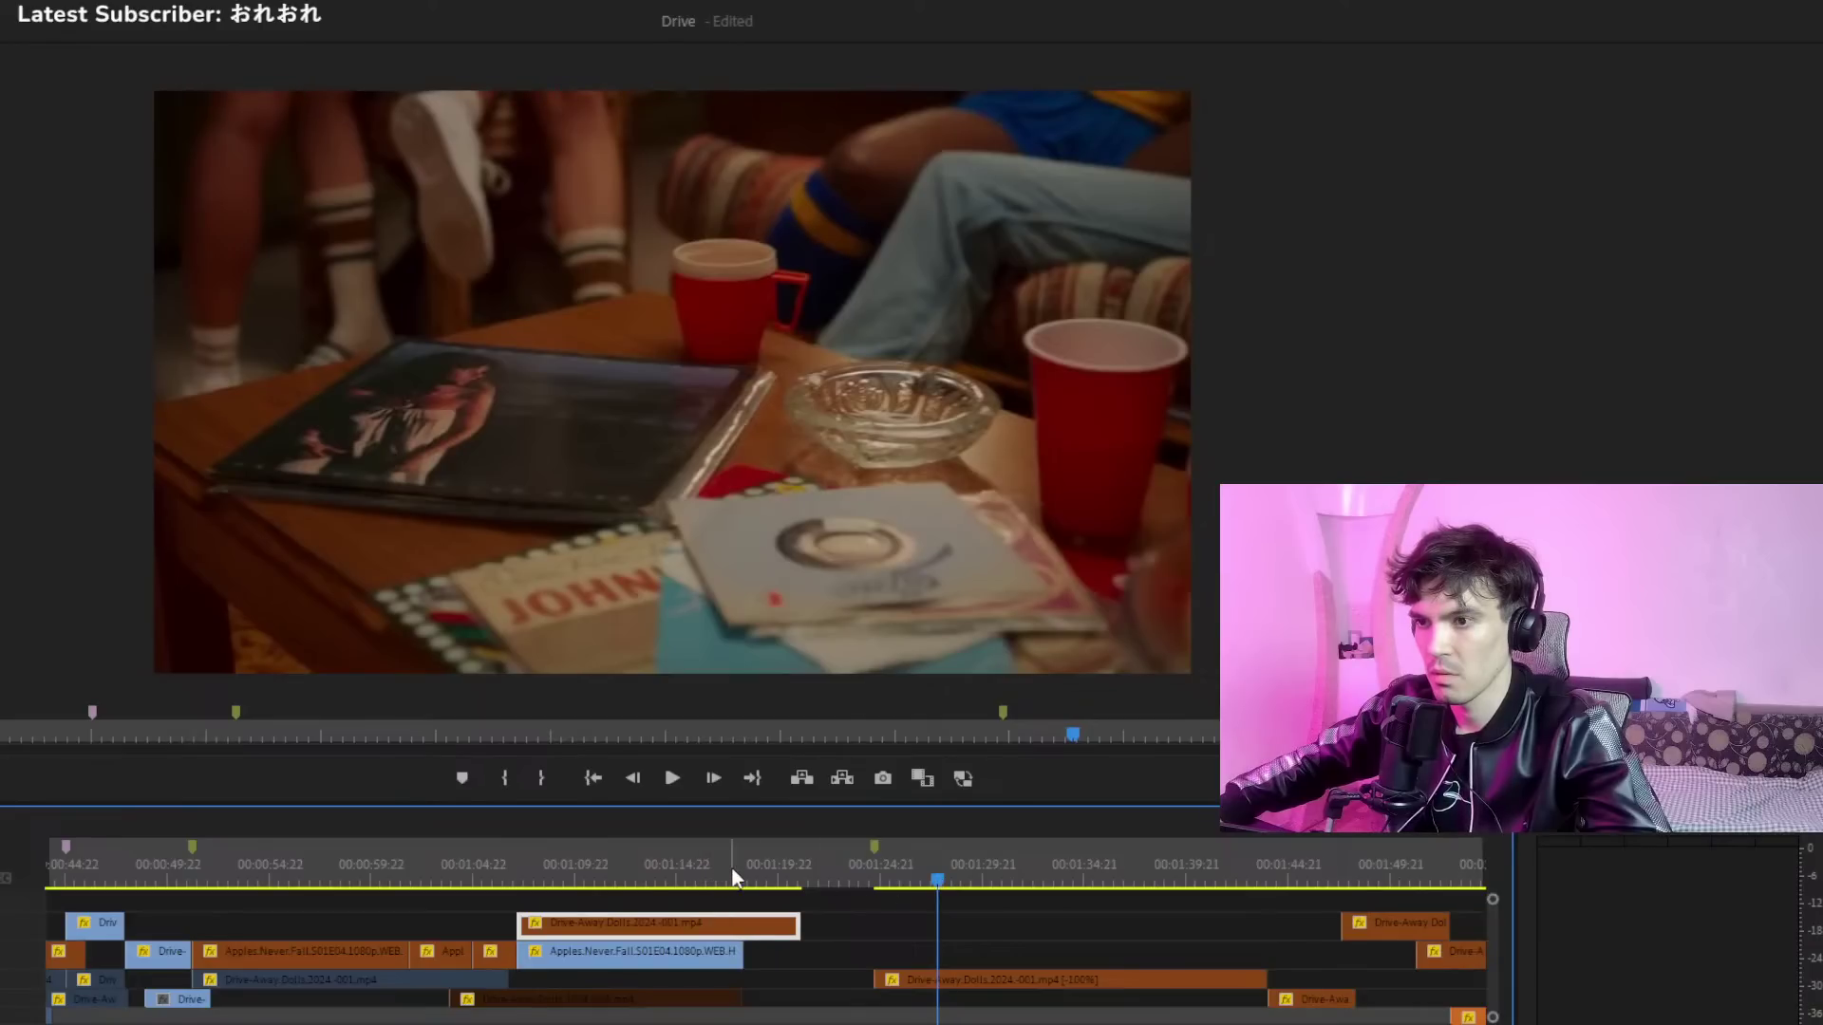
pyautogui.click(761, 864)
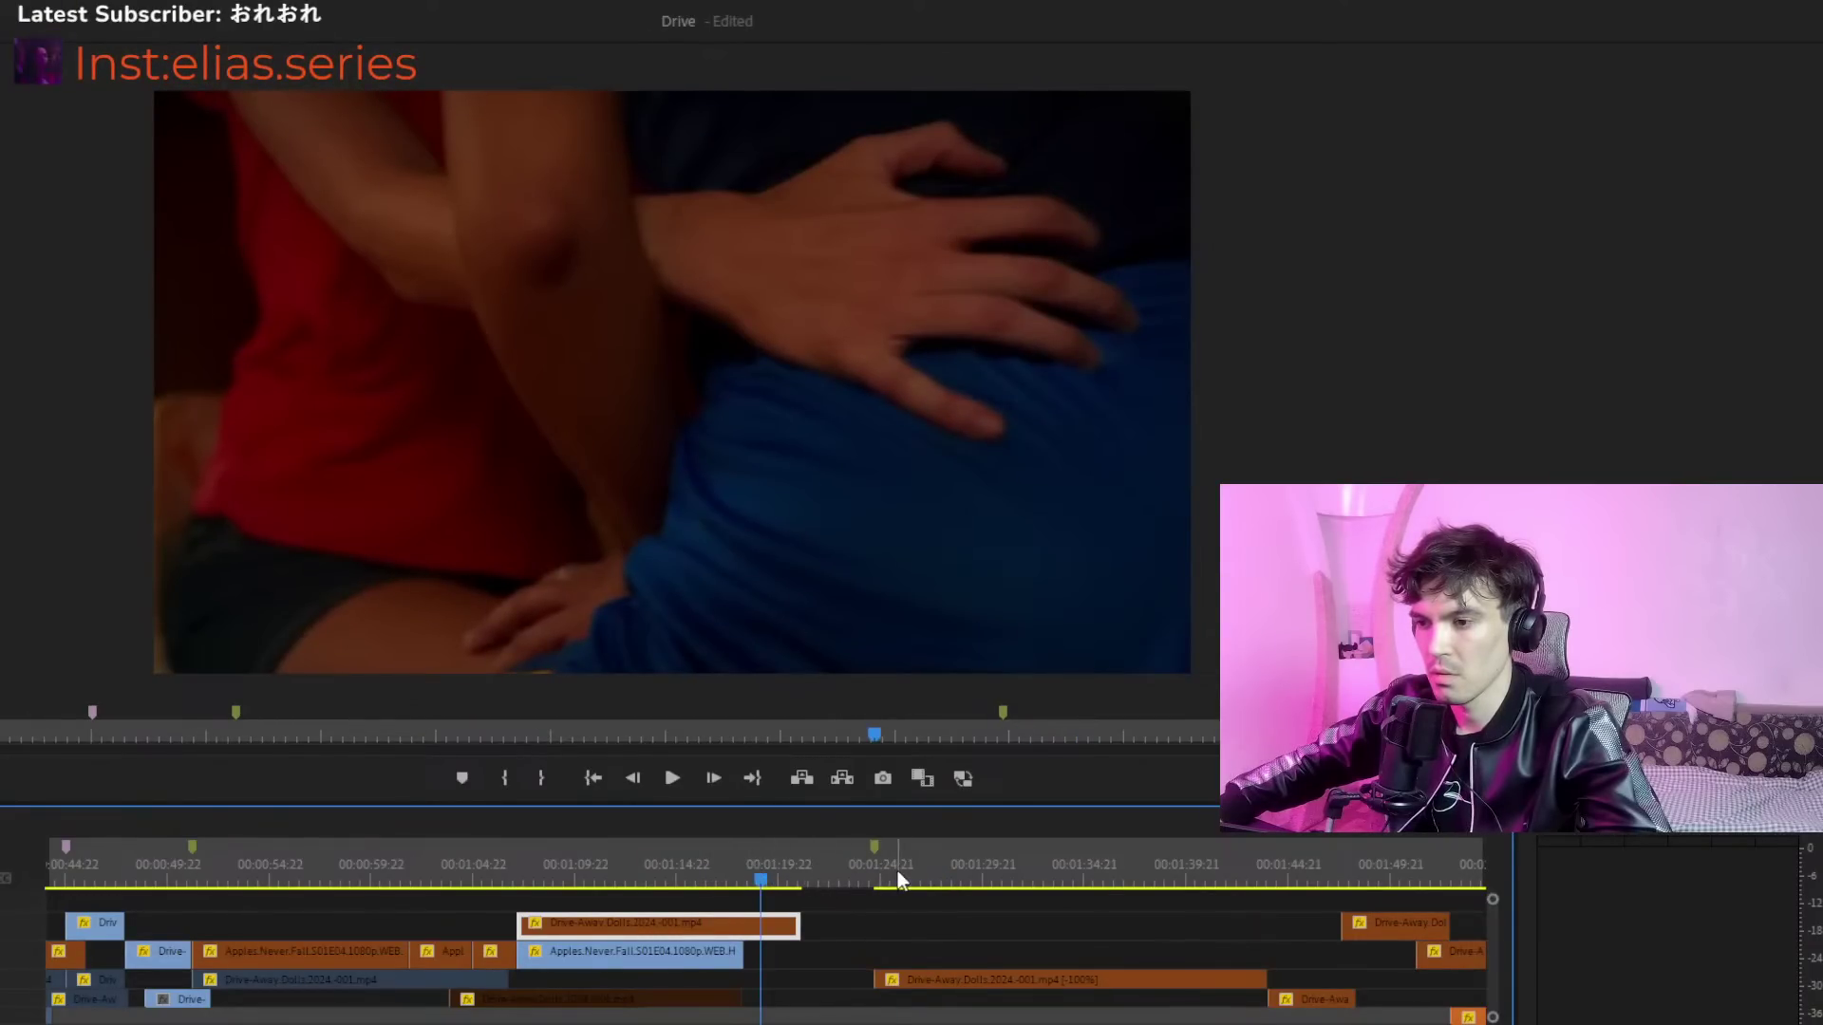
pyautogui.moveTo(902, 870); pyautogui.dragTo(778, 872)
pyautogui.hotkey('ctrl', 'z')
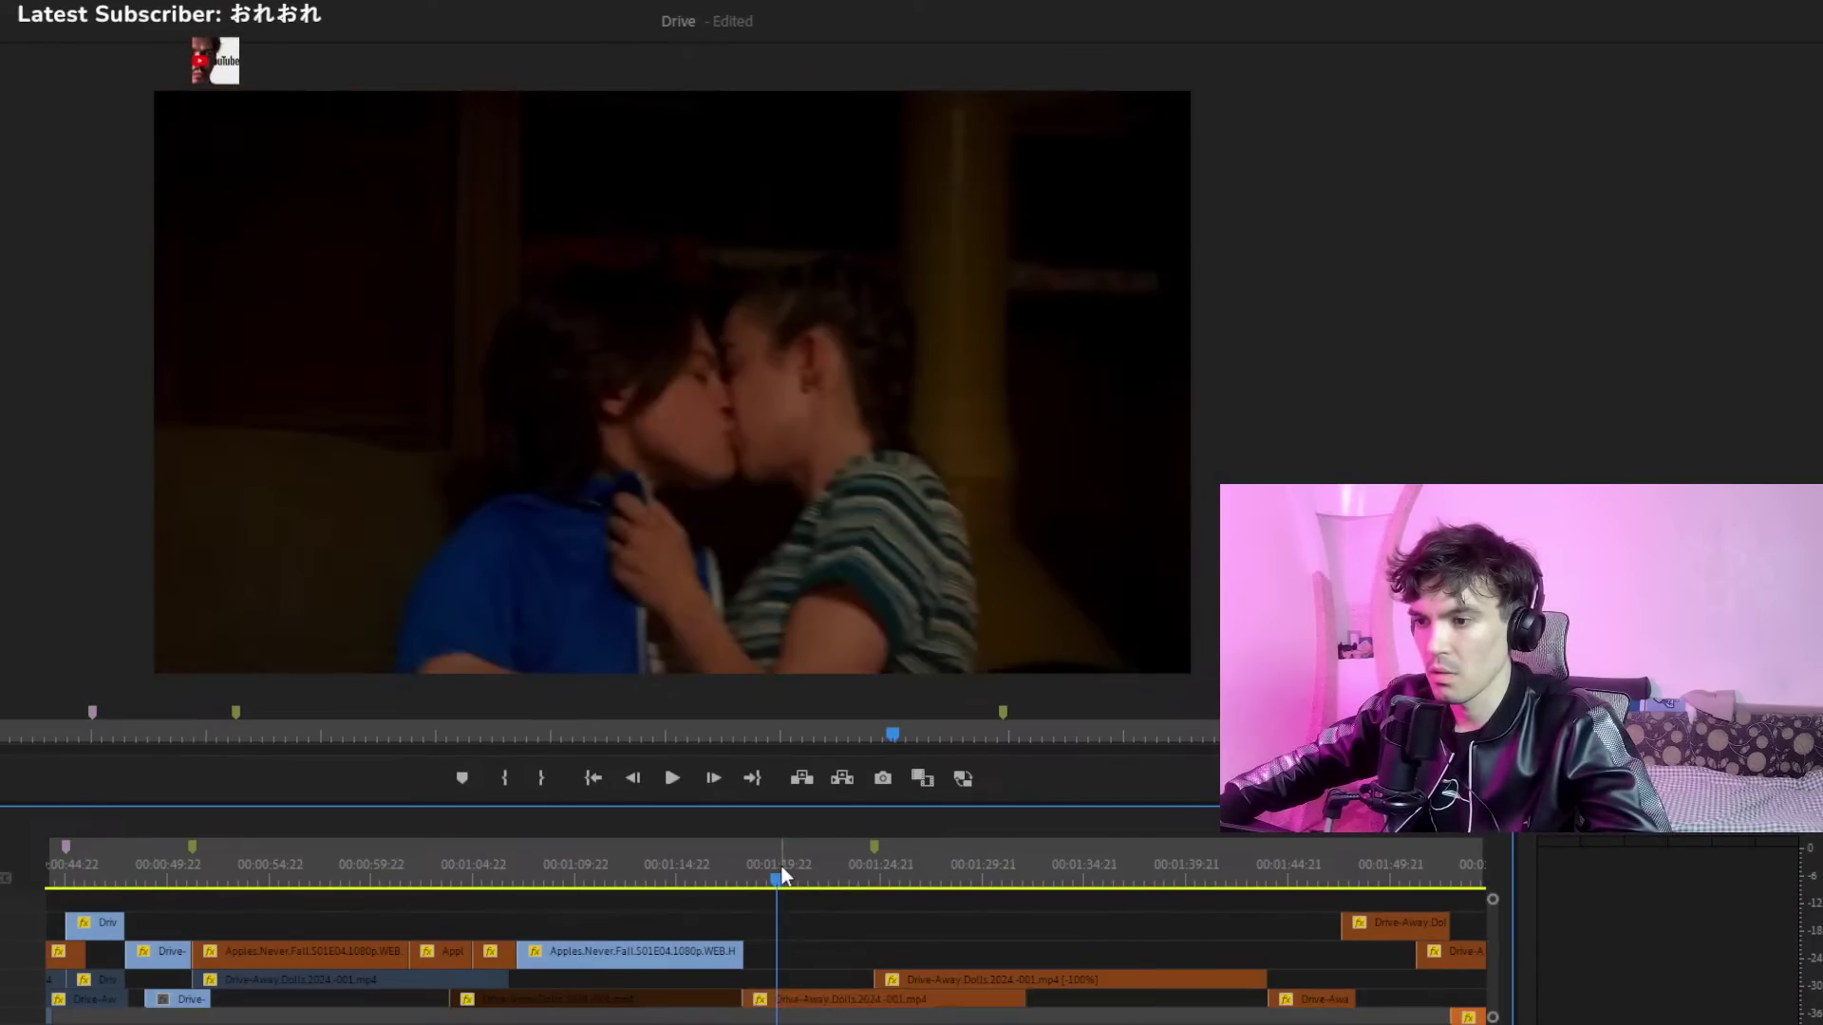
# Play the couch shot in the -100% Drive-Away Dolls clip starting at the olive marker, and set that clip's label colour to green
pyautogui.click(826, 874)
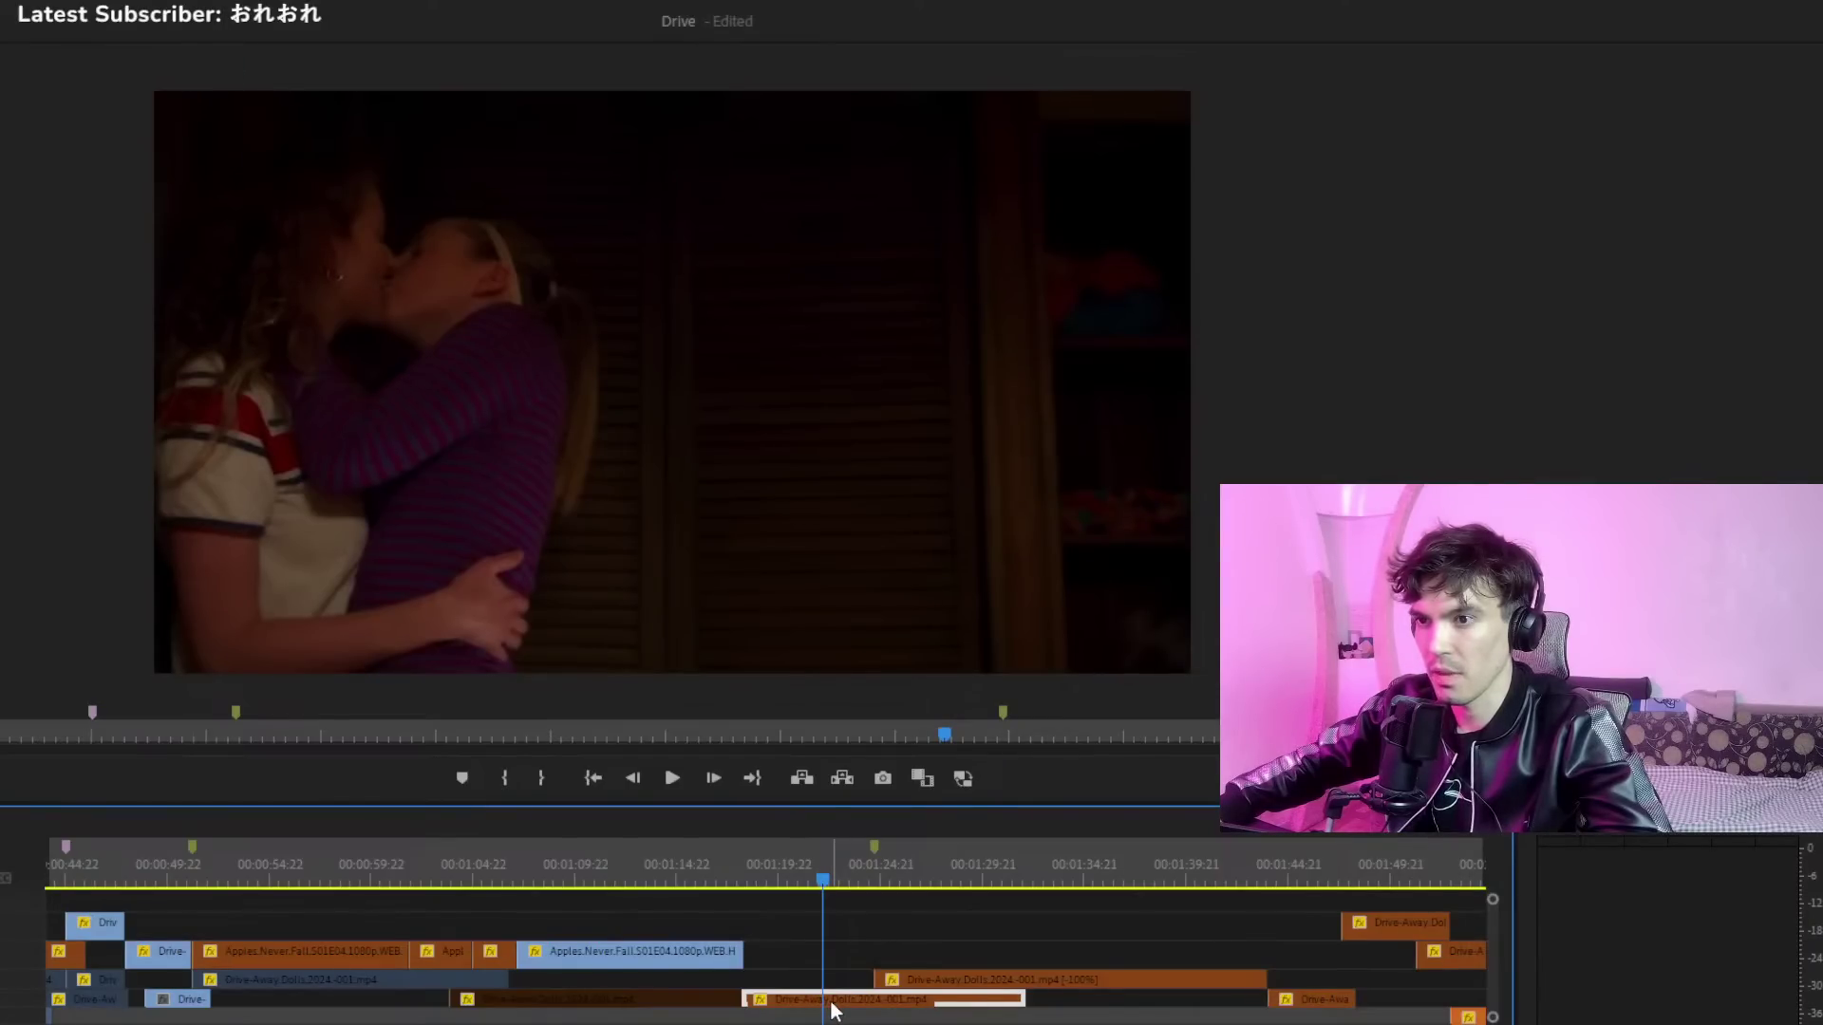
pyautogui.press('Down')
pyautogui.click(1049, 981)
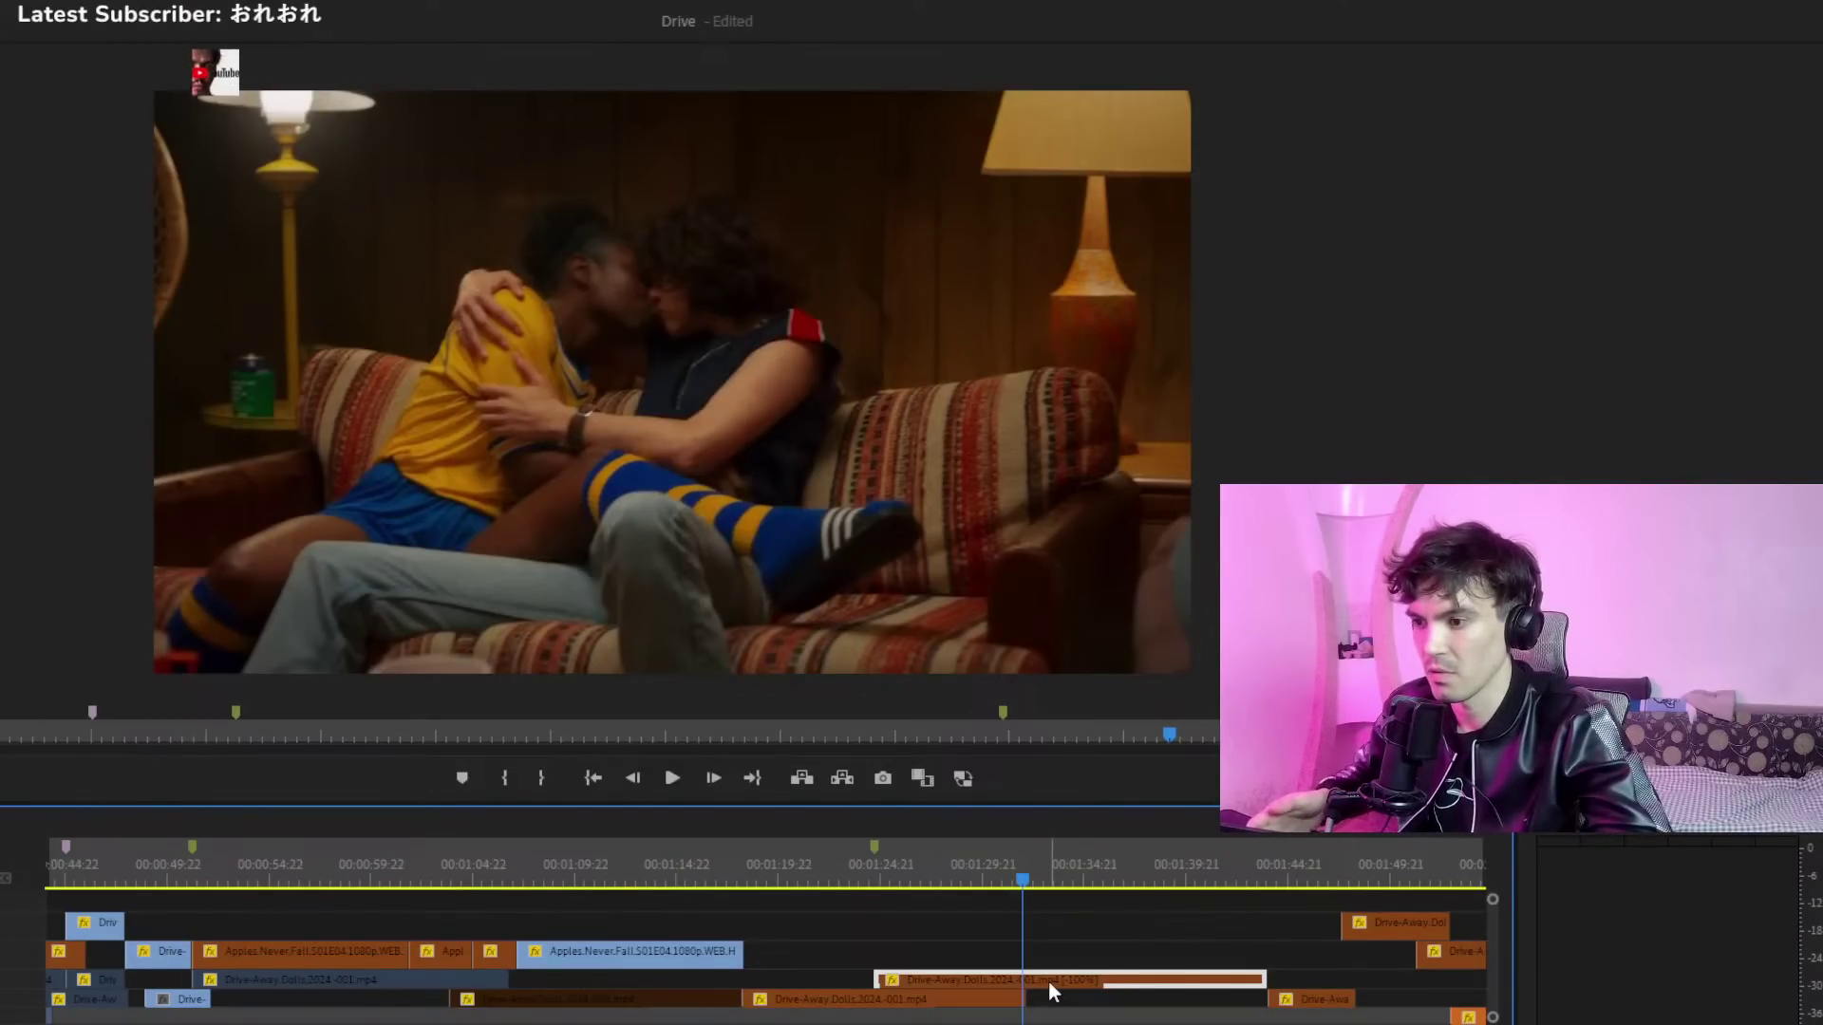
pyautogui.click(1081, 863)
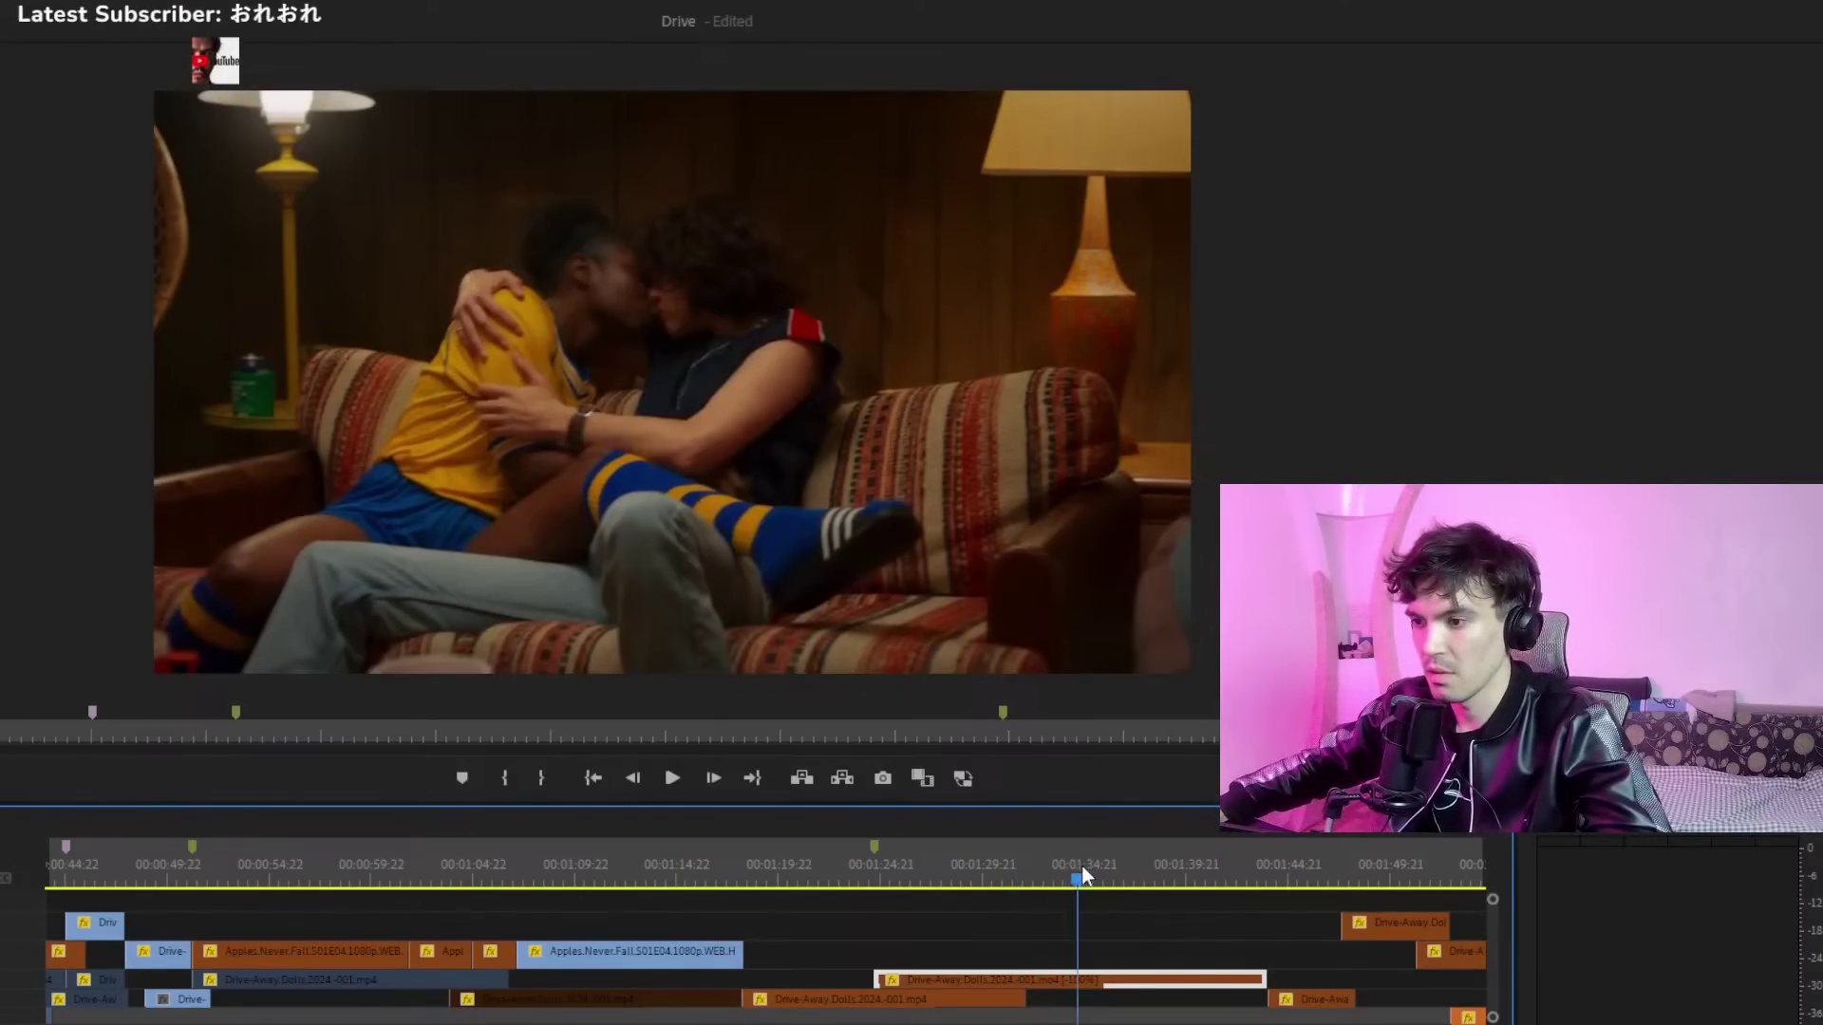
pyautogui.press('space')
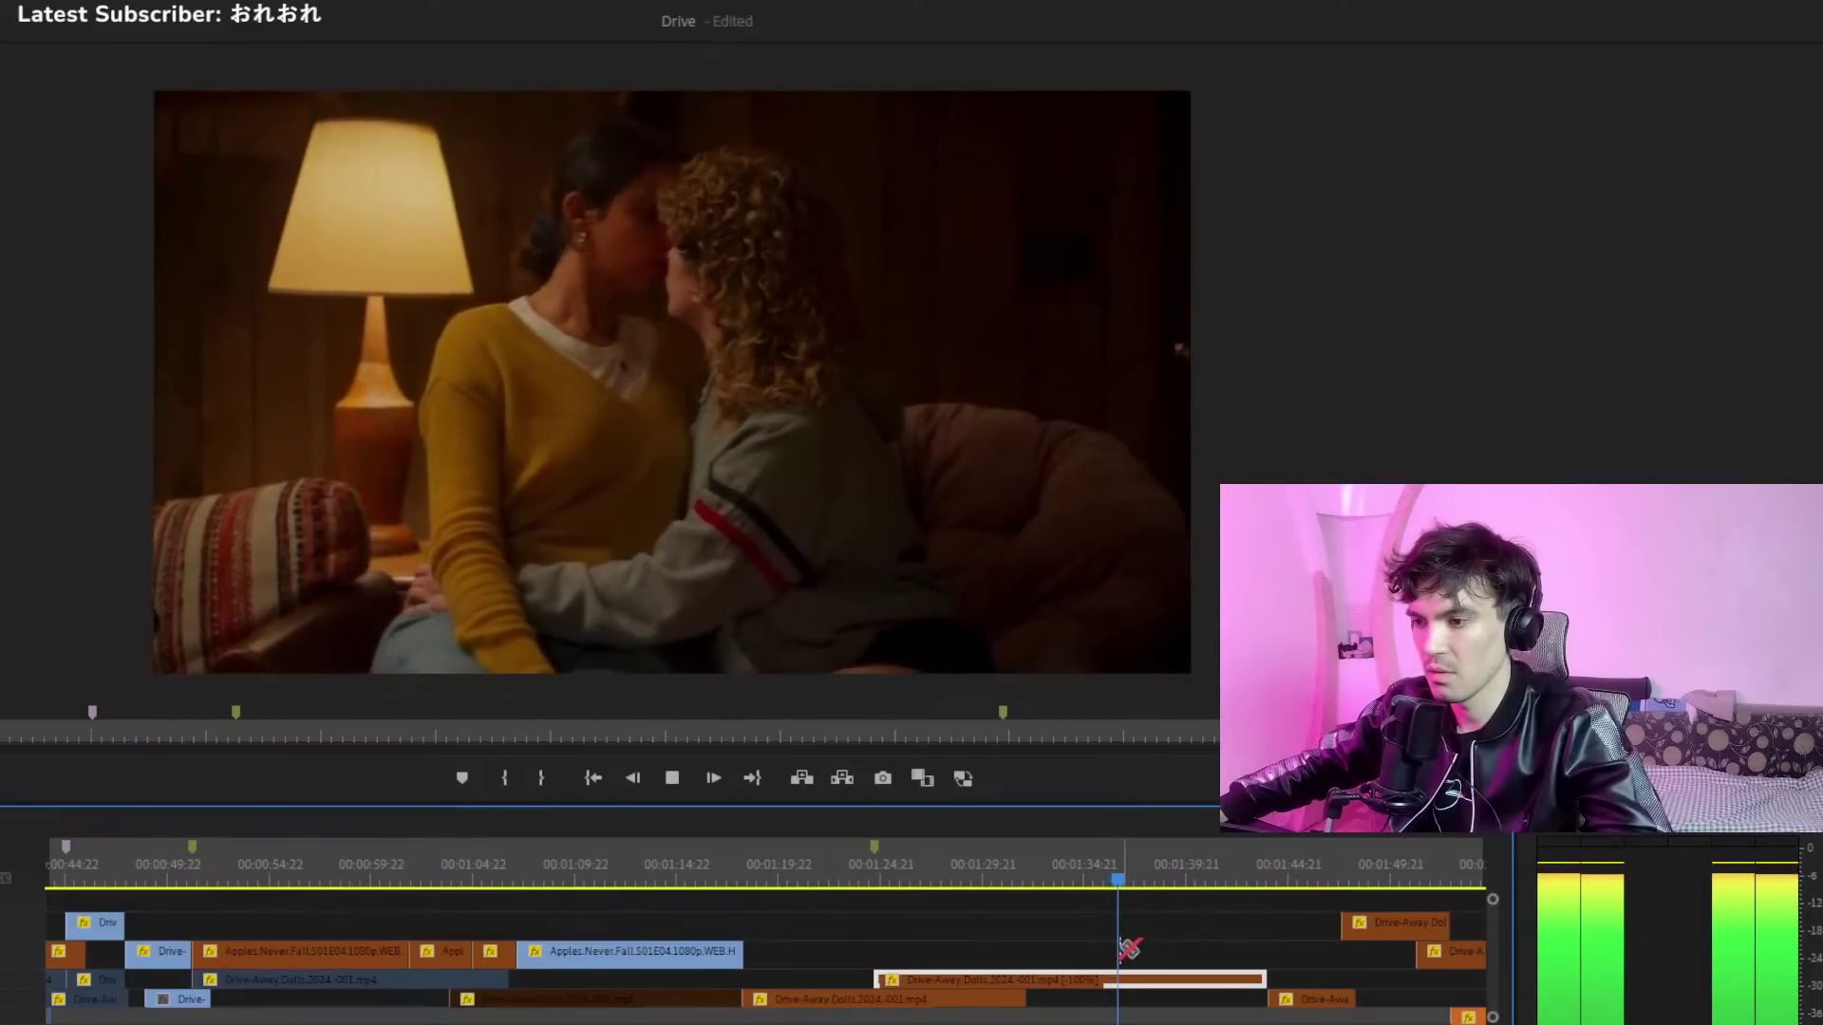
pyautogui.press('space')
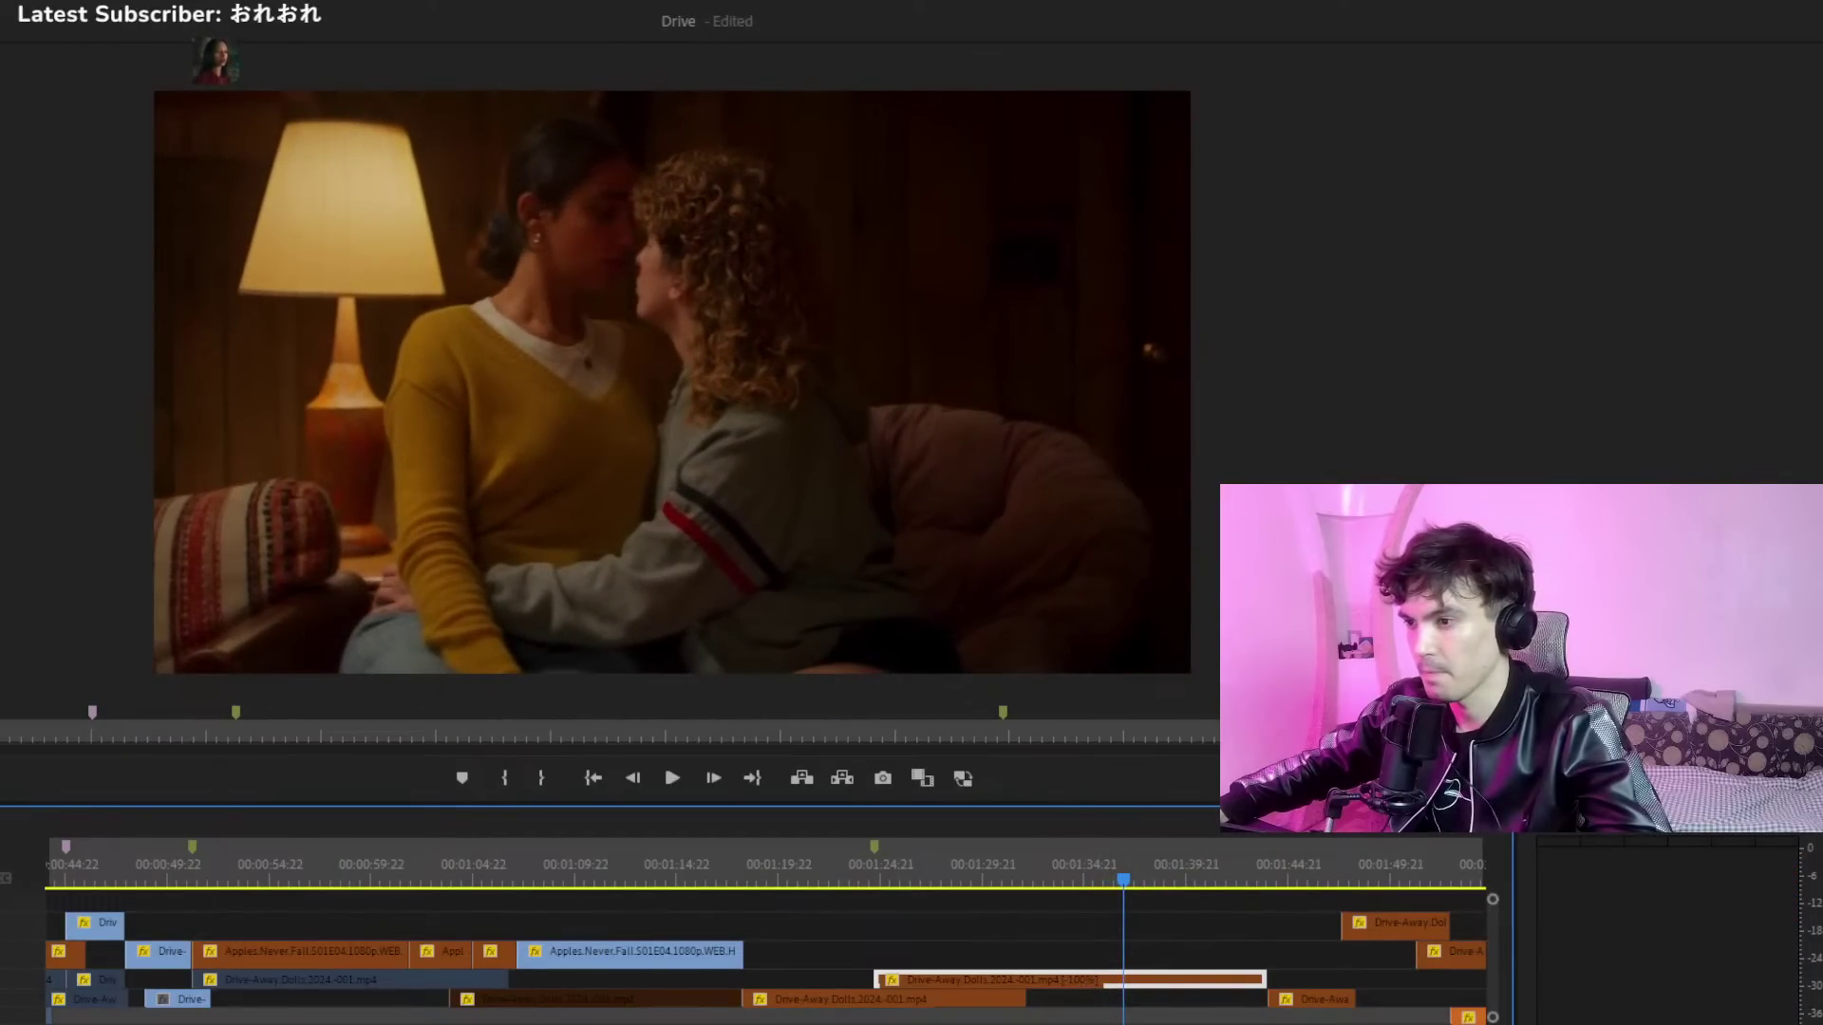
pyautogui.click(1131, 955)
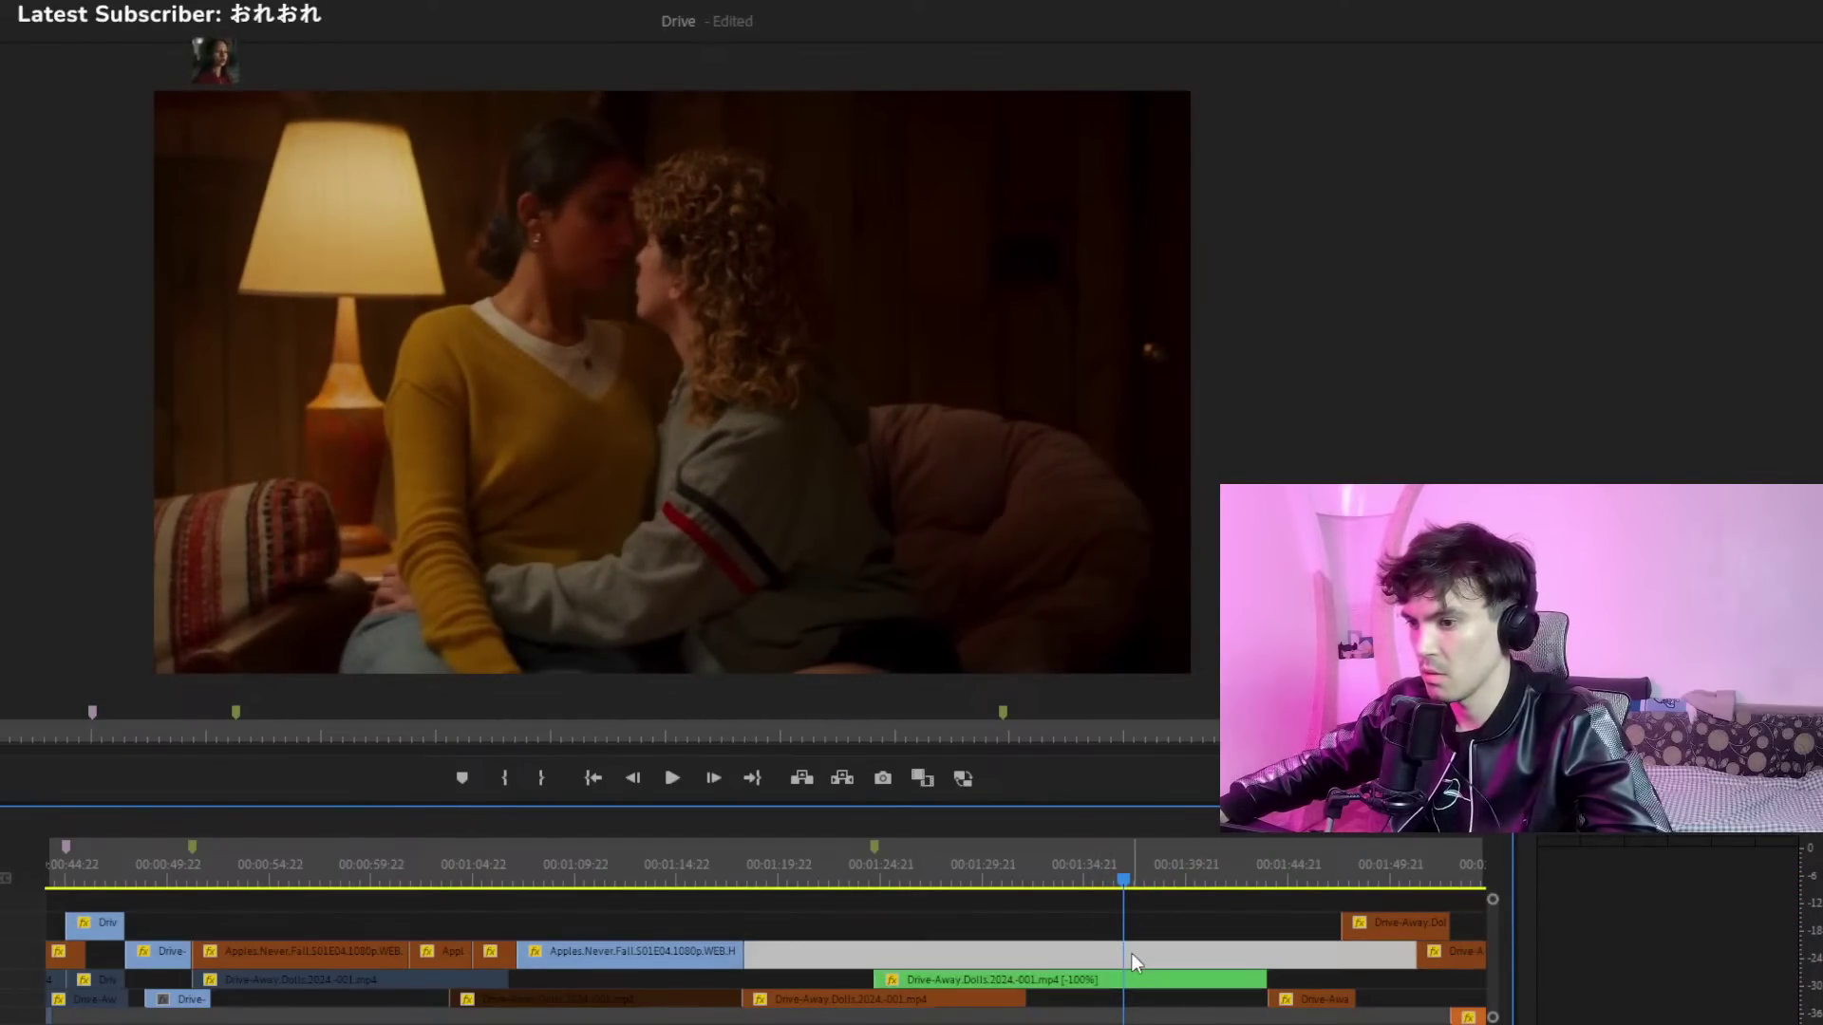
# Play the green Drive-Away Dolls clip from the couple beside the lamp and inspect its frame near 00:01:39:21
pyautogui.click(1073, 879)
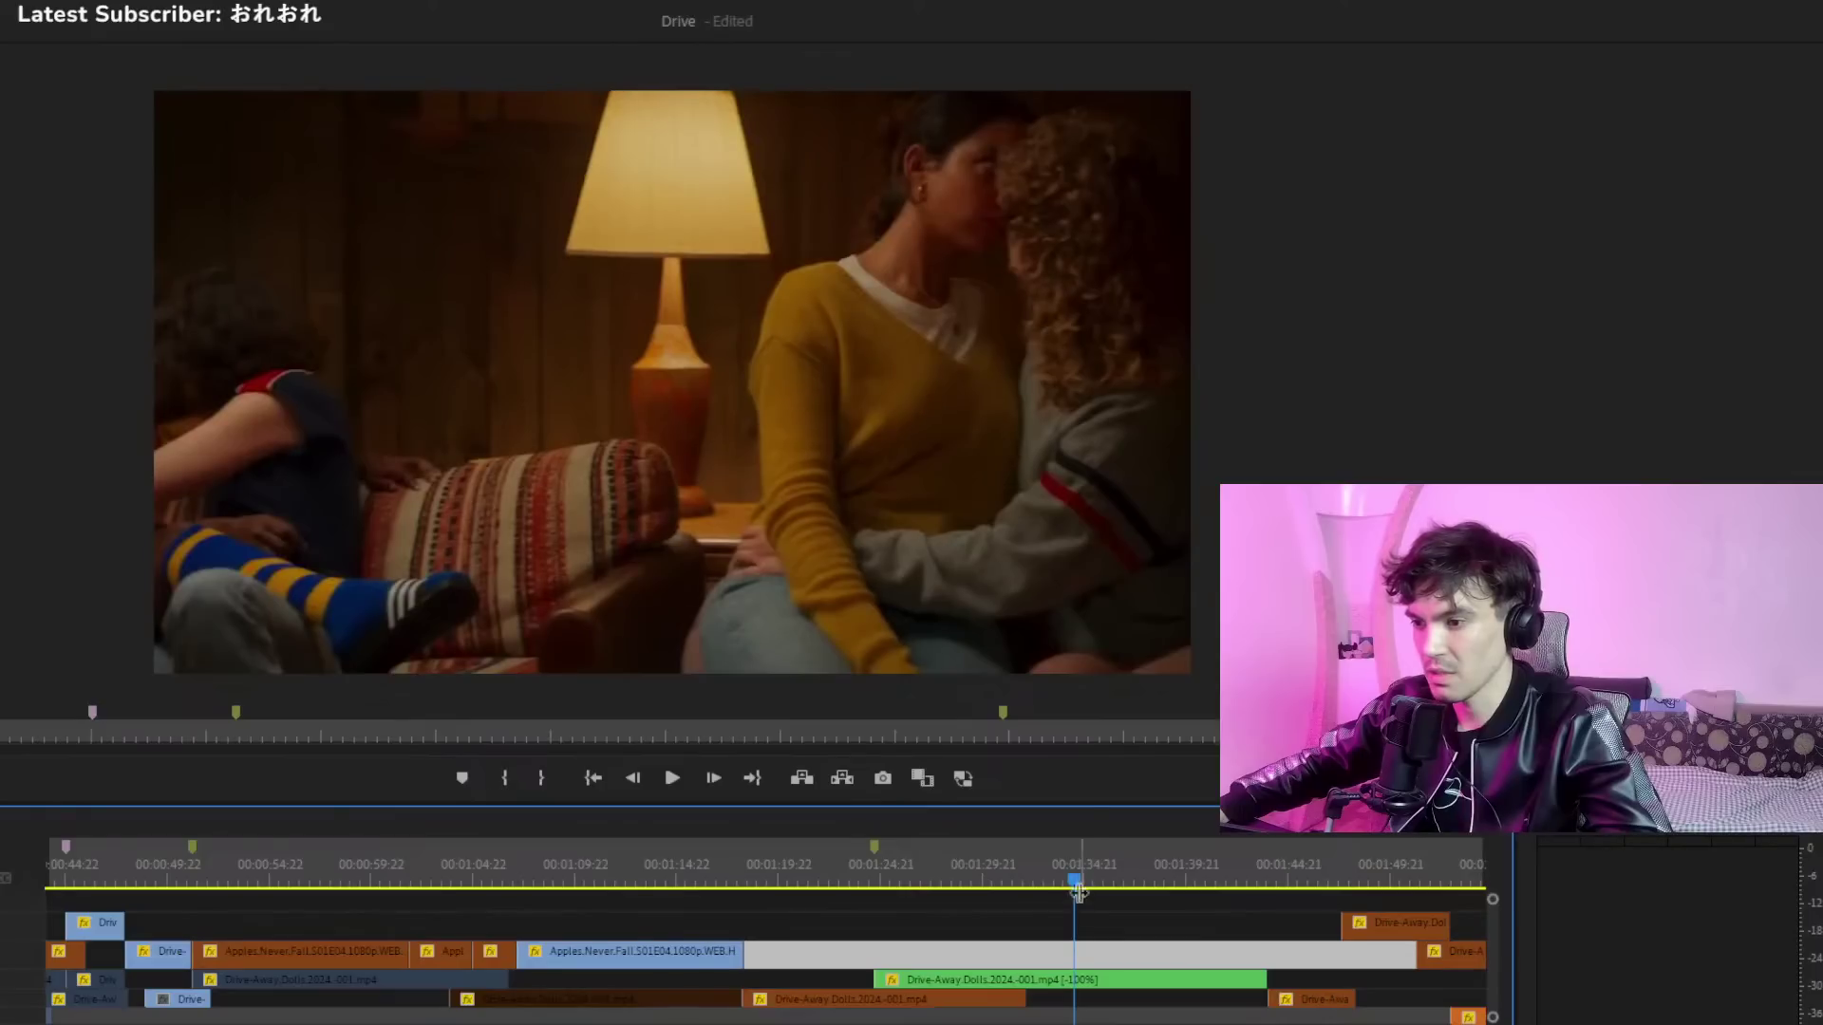
pyautogui.click(1085, 983)
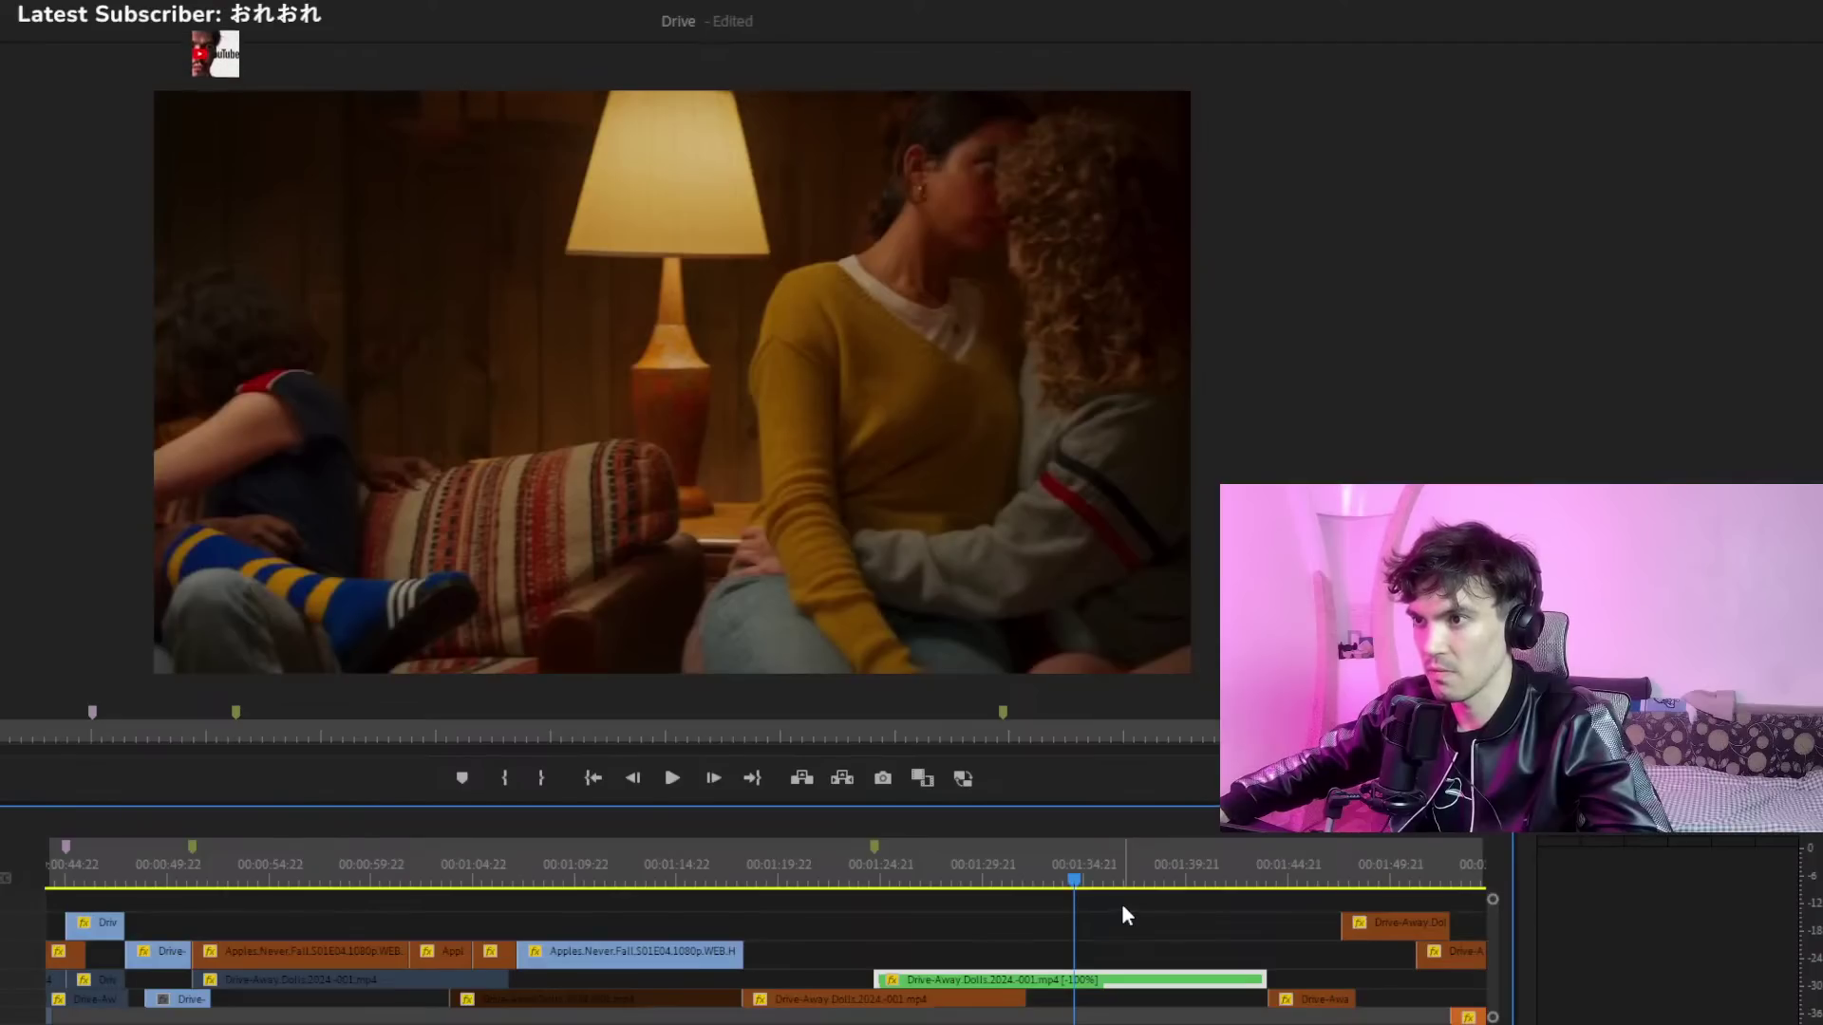
pyautogui.press('space')
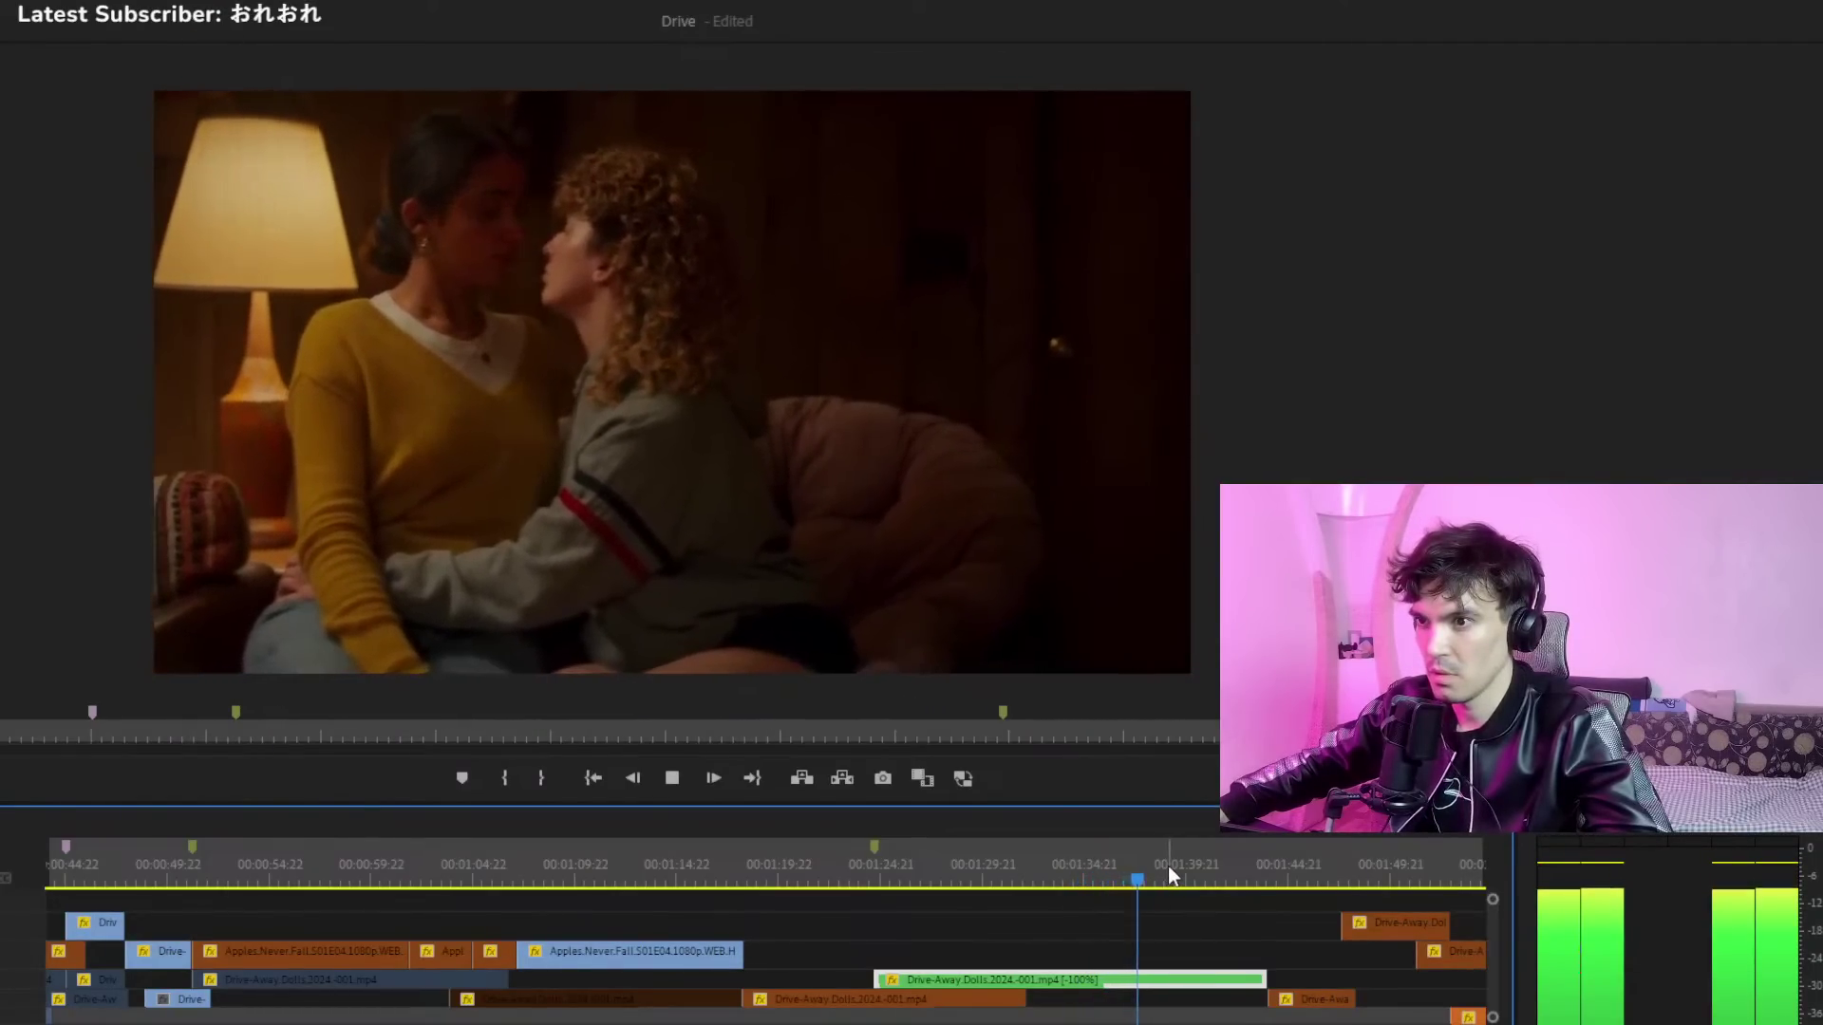
pyautogui.click(1188, 865)
pyautogui.click(1195, 866)
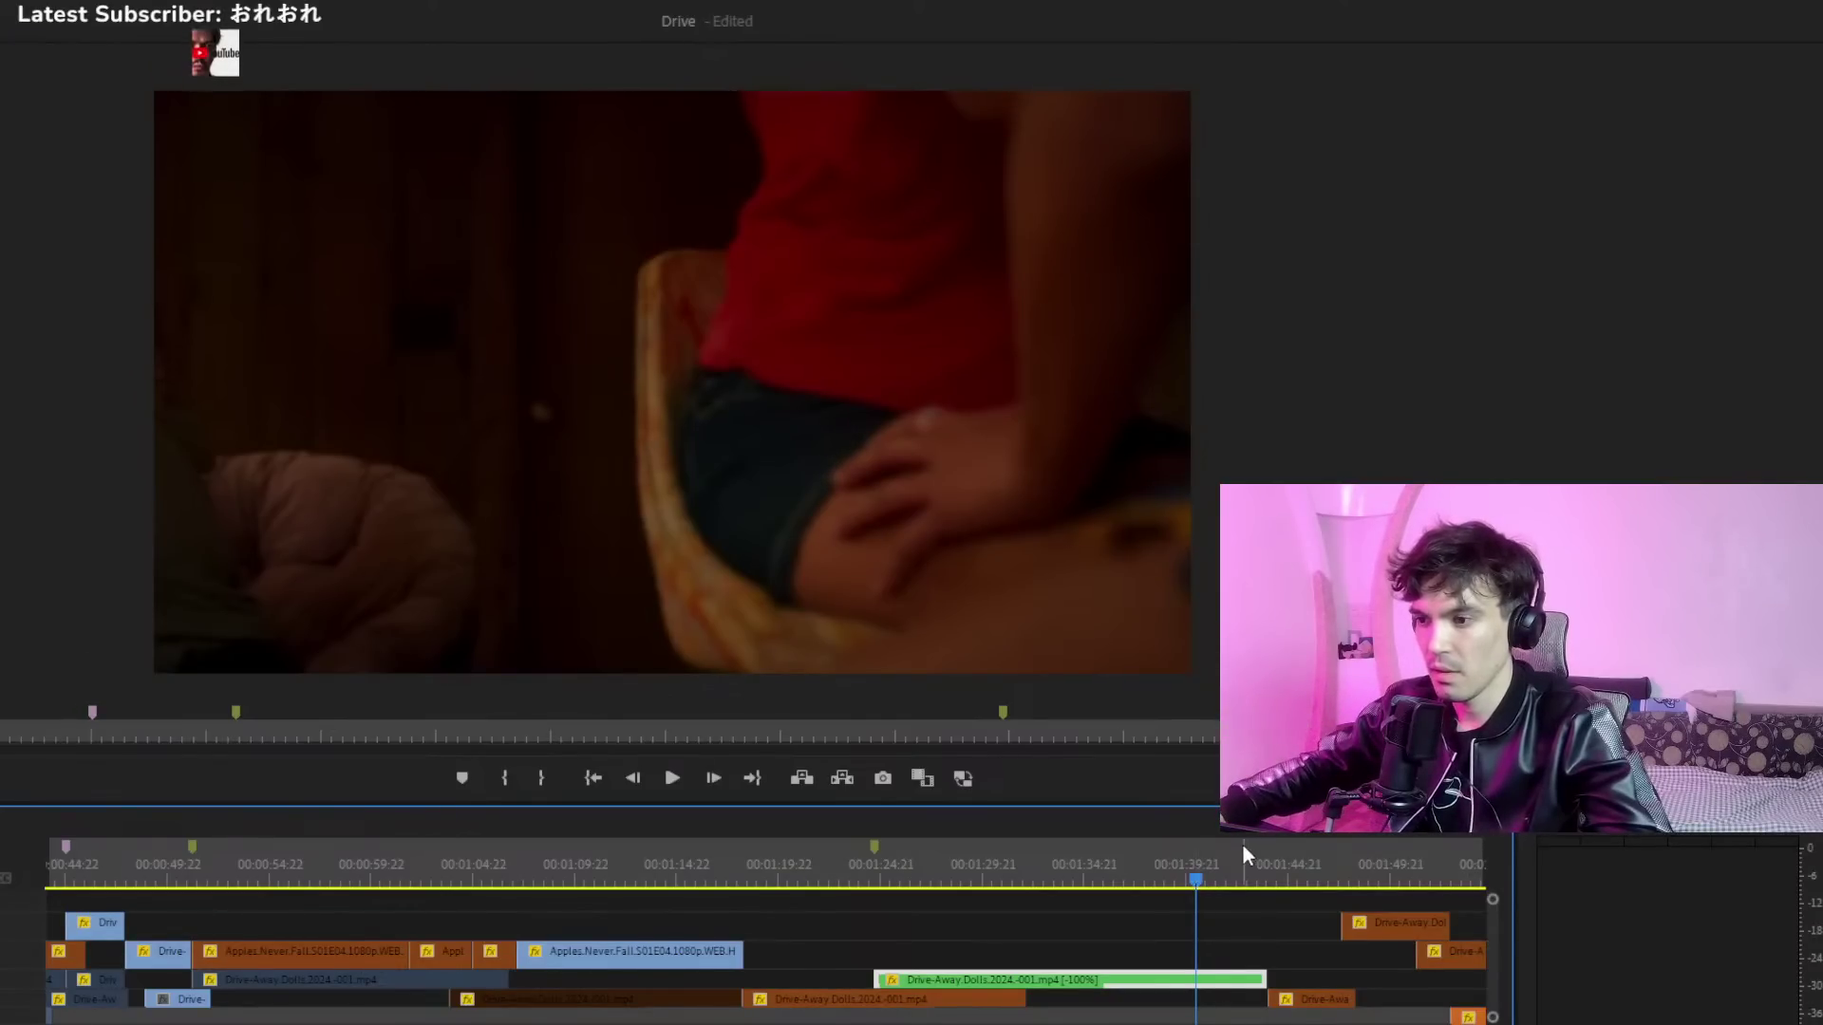
# Play the last part of the green clip through the cut into the short Drive-Away Dolls clip after it
pyautogui.press('space')
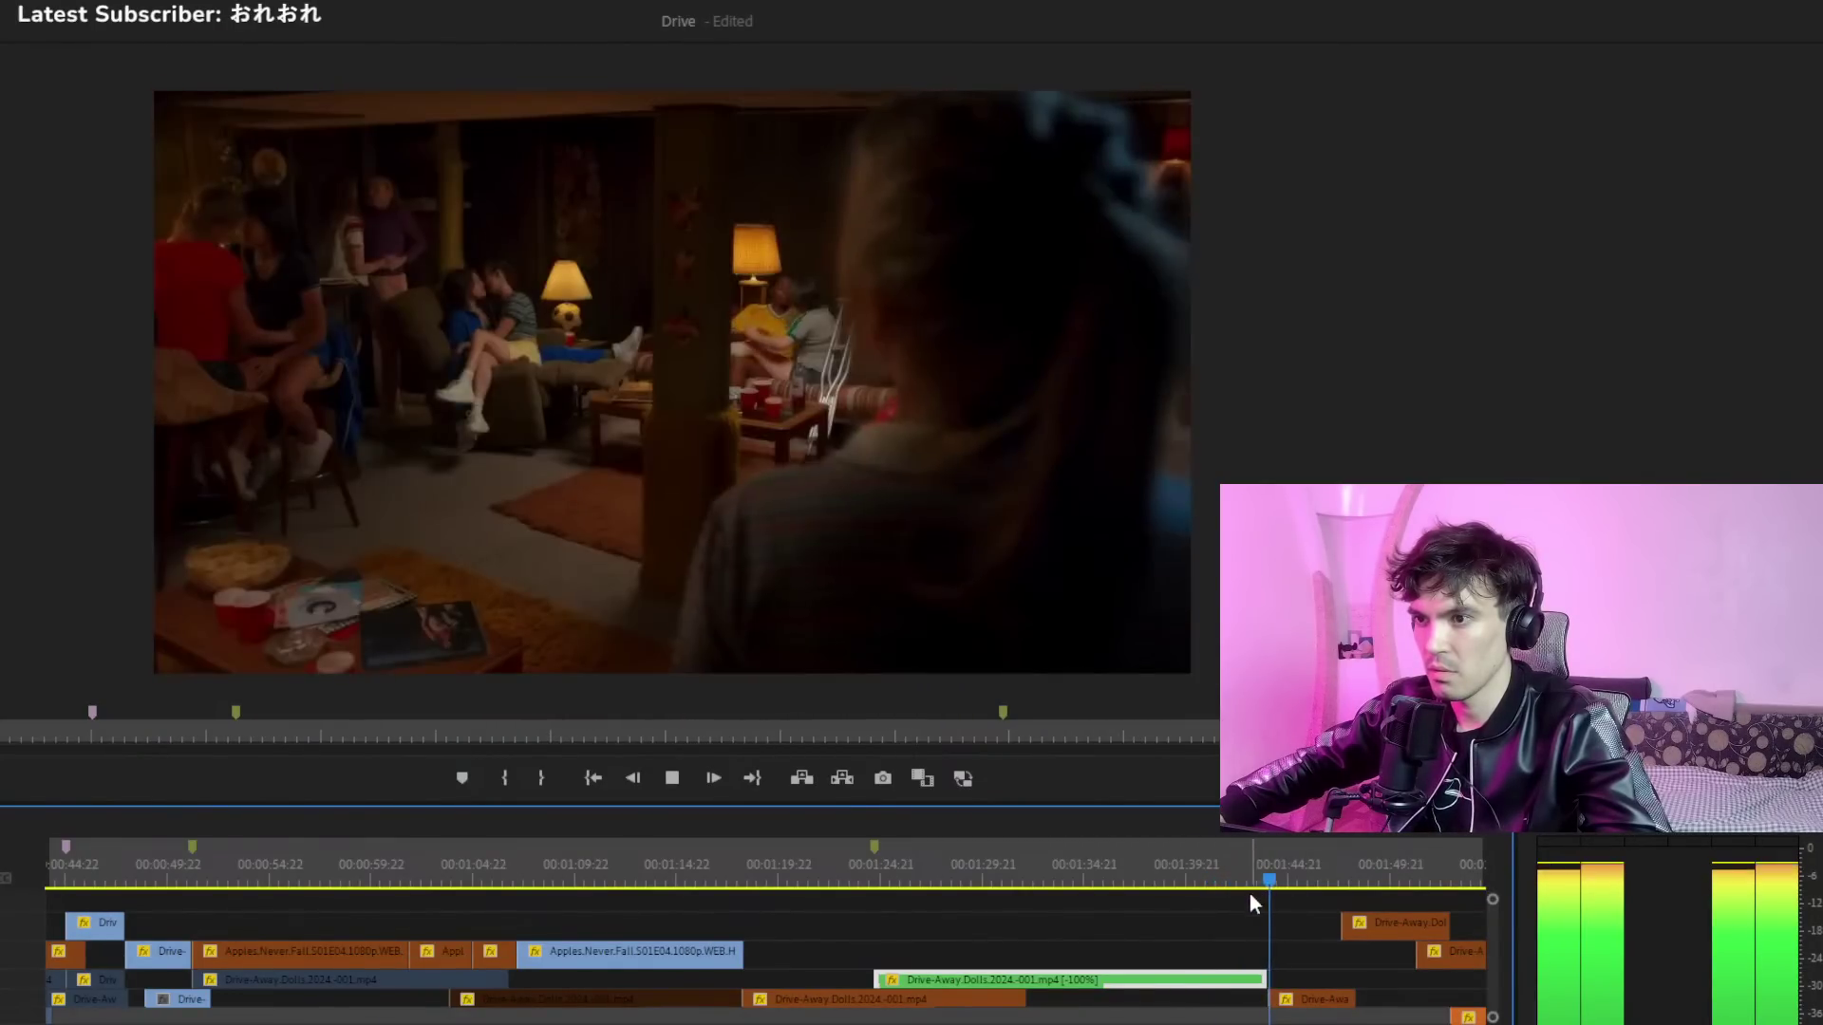
pyautogui.press('-')
pyautogui.press('-')
pyautogui.press('-')
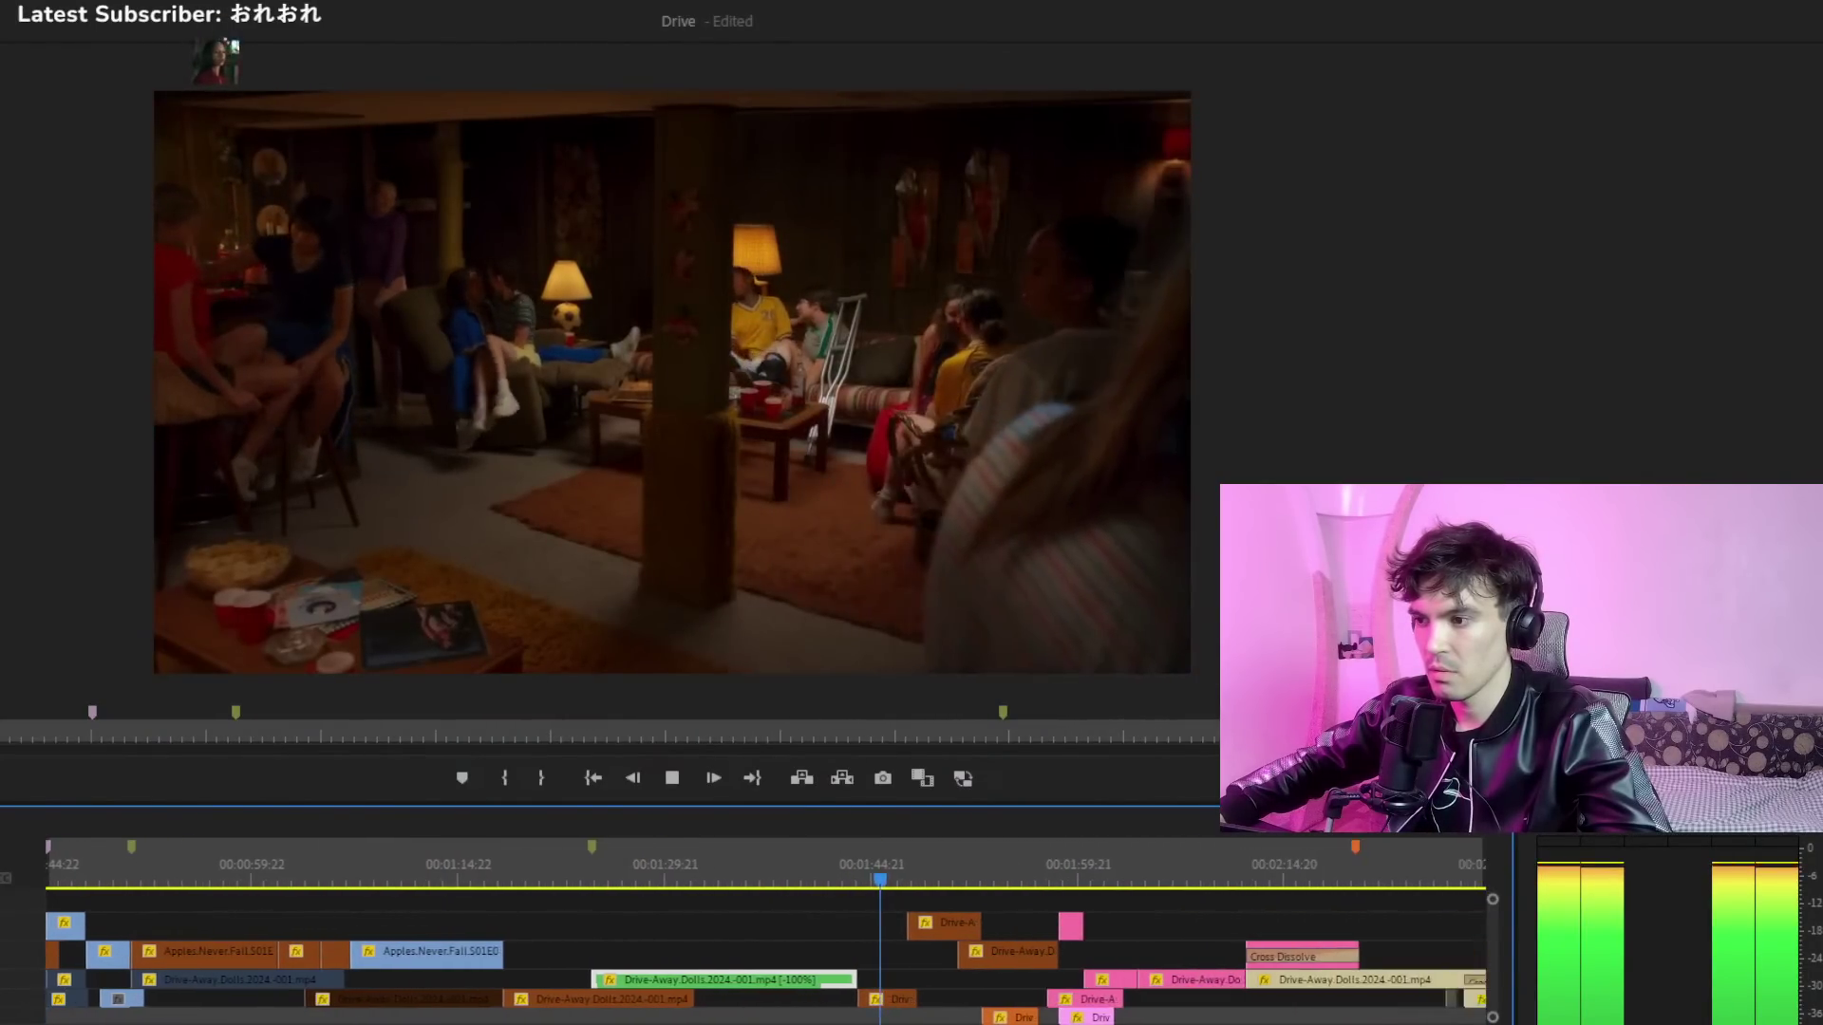
pyautogui.press('space')
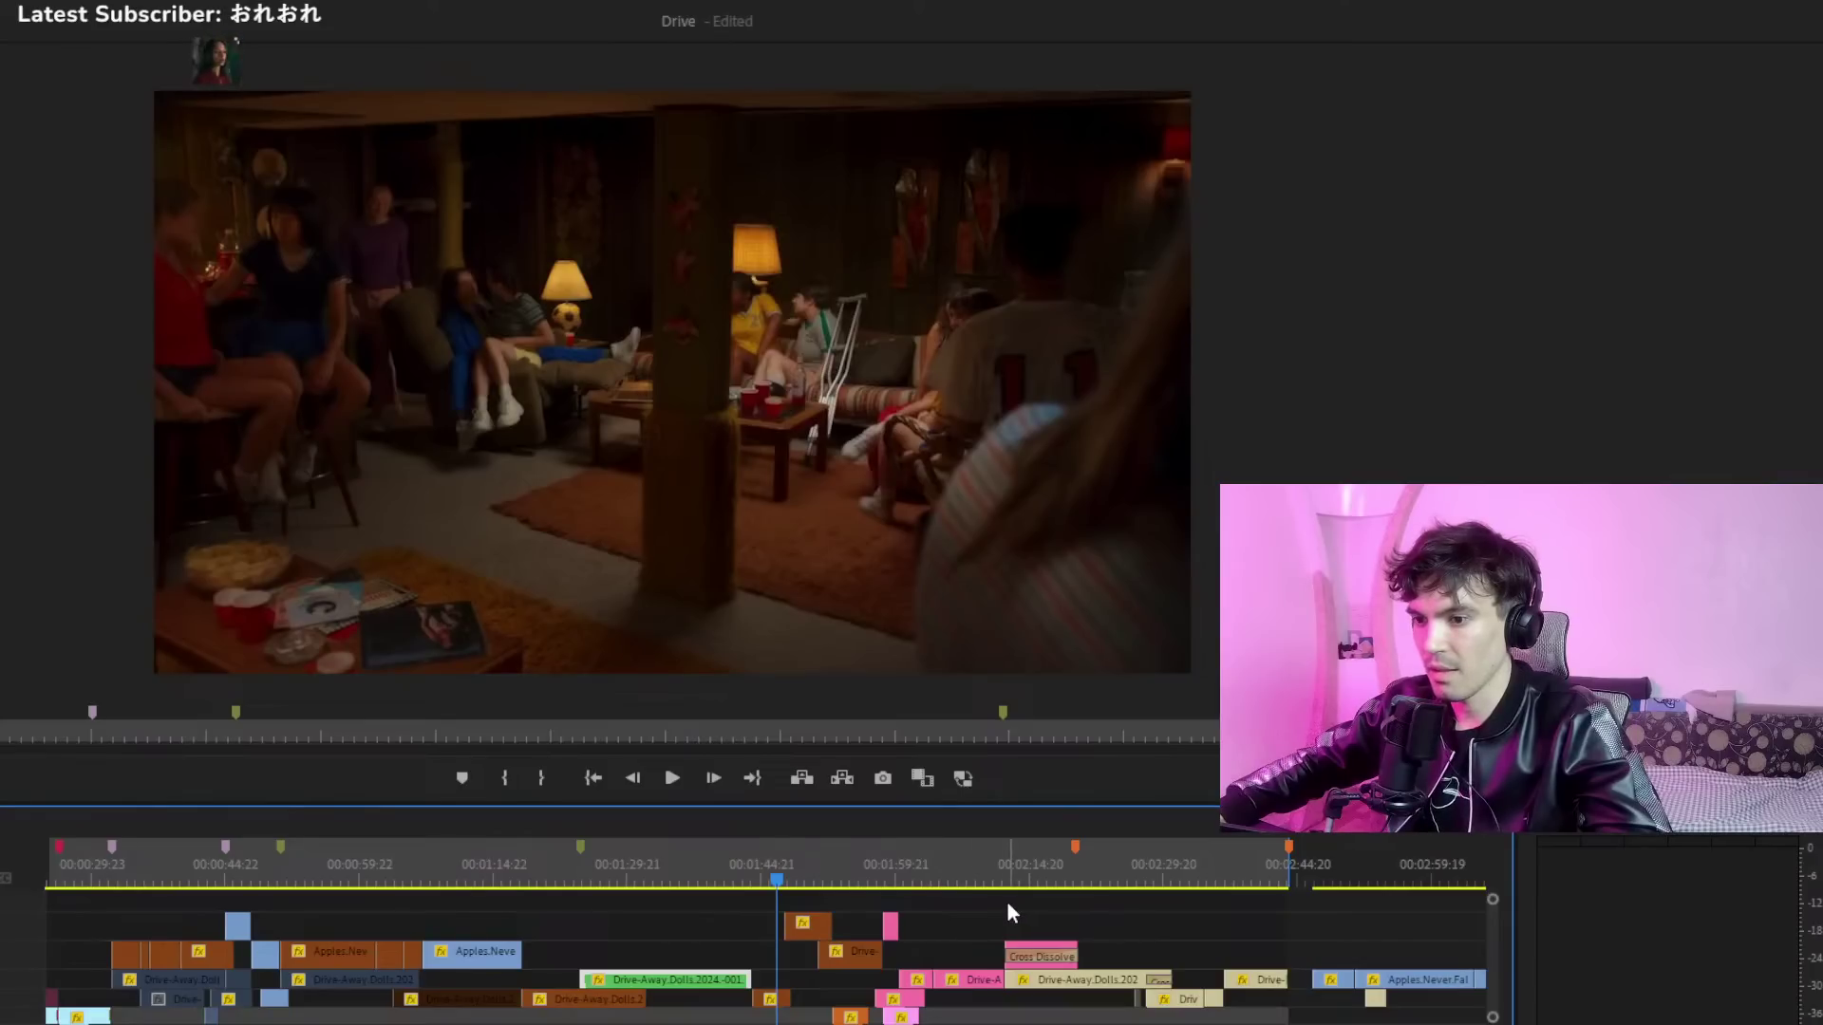
# Put the playhead exactly on the orange marker at 00:02:20:00 and examine the cross-dissolve frame there
pyautogui.click(1074, 877)
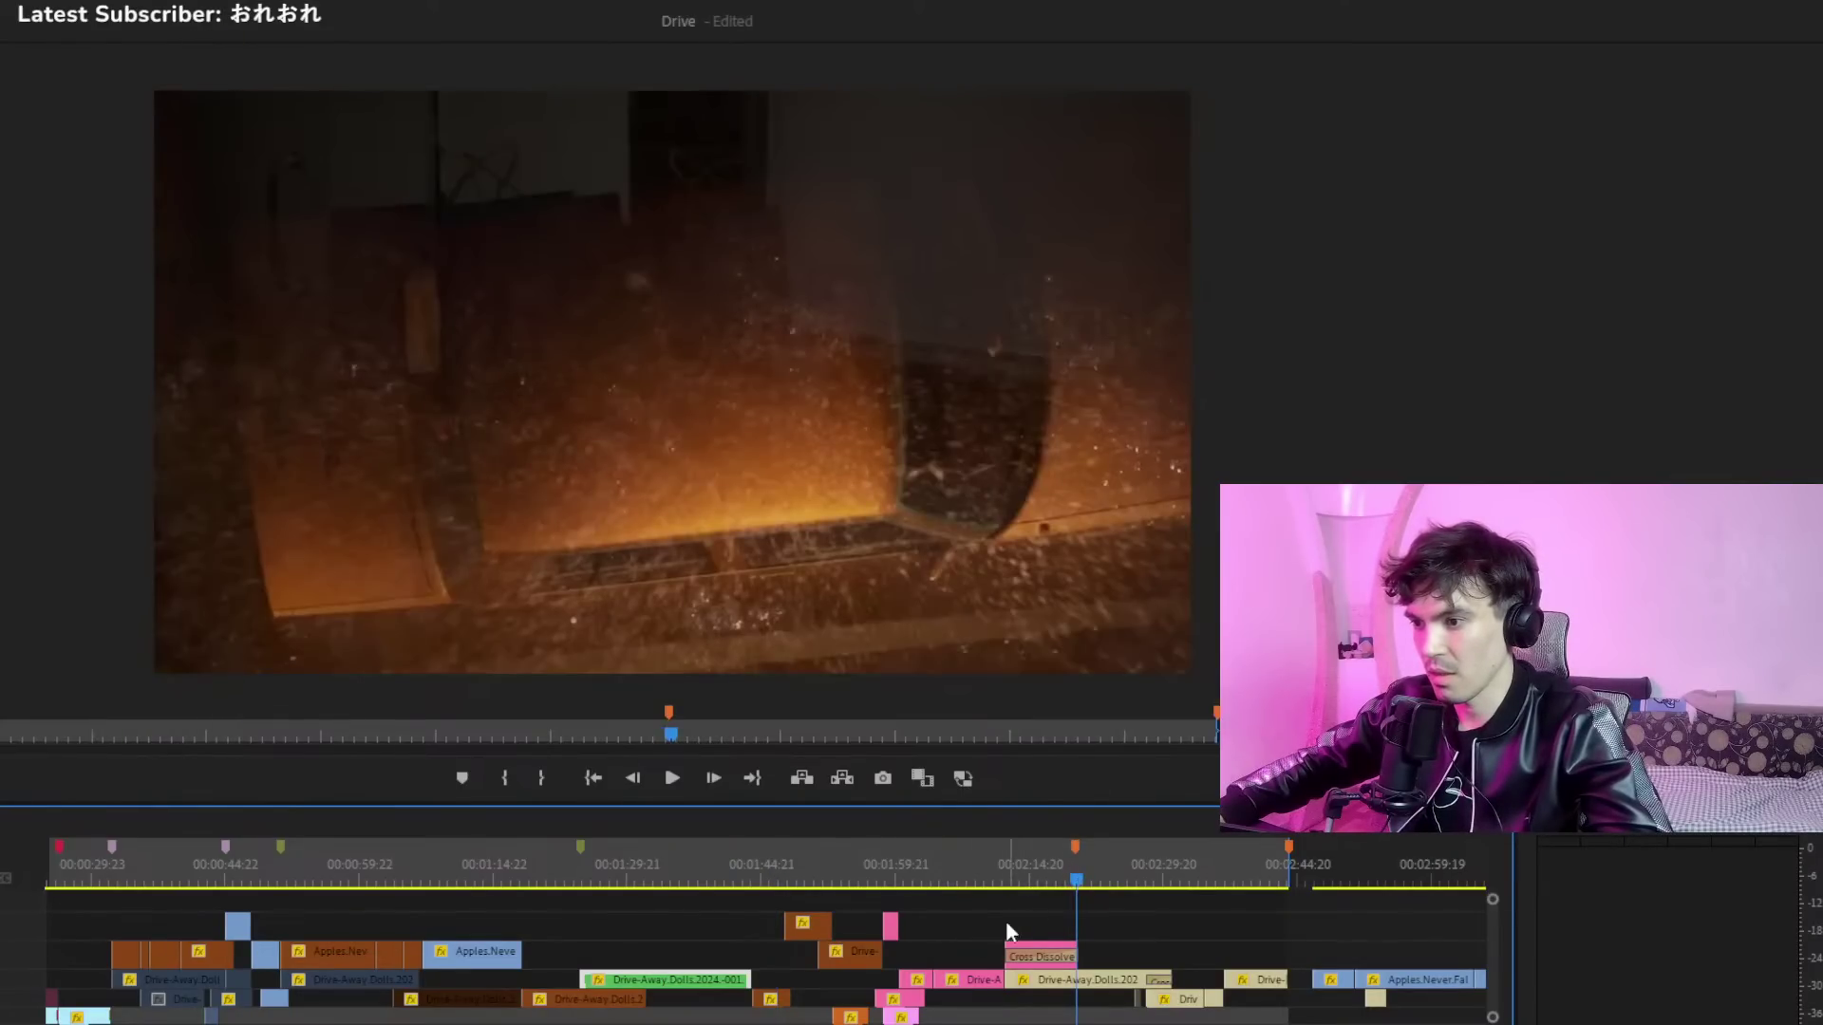
pyautogui.press('-')
pyautogui.press('-')
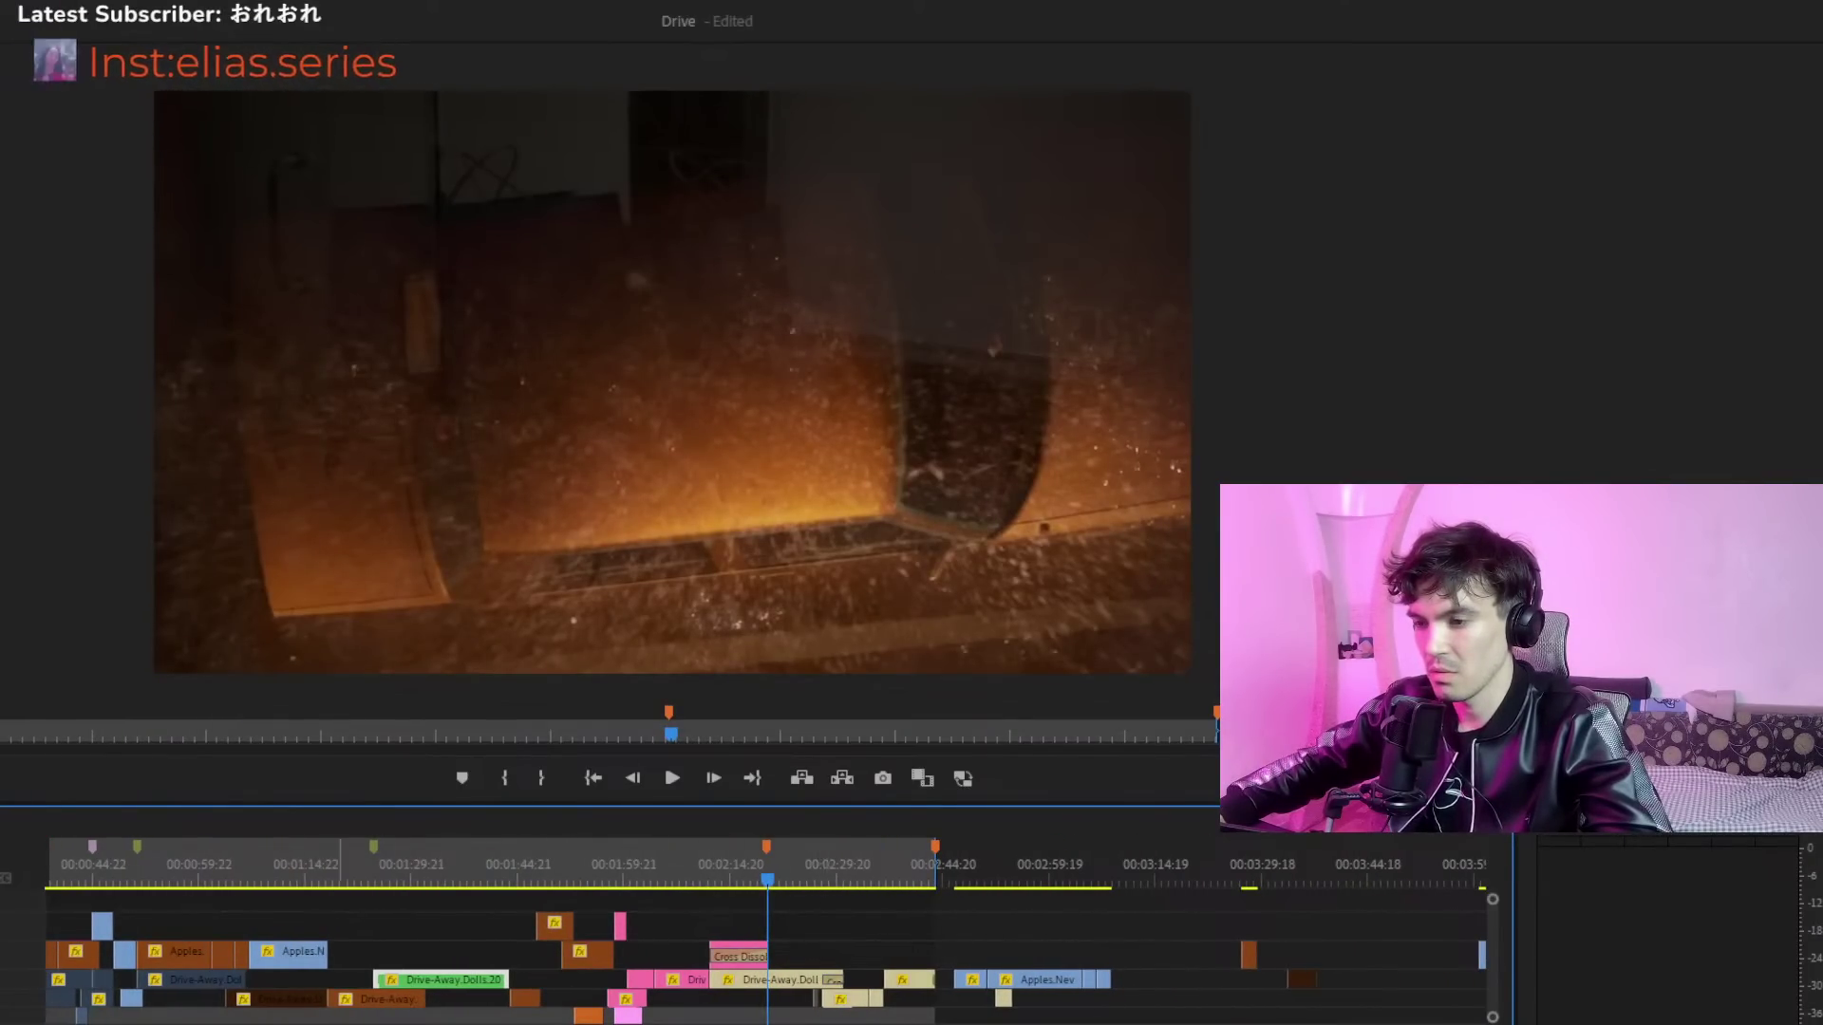
pyautogui.press('=')
pyautogui.press('=')
pyautogui.press('=')
pyautogui.press('=')
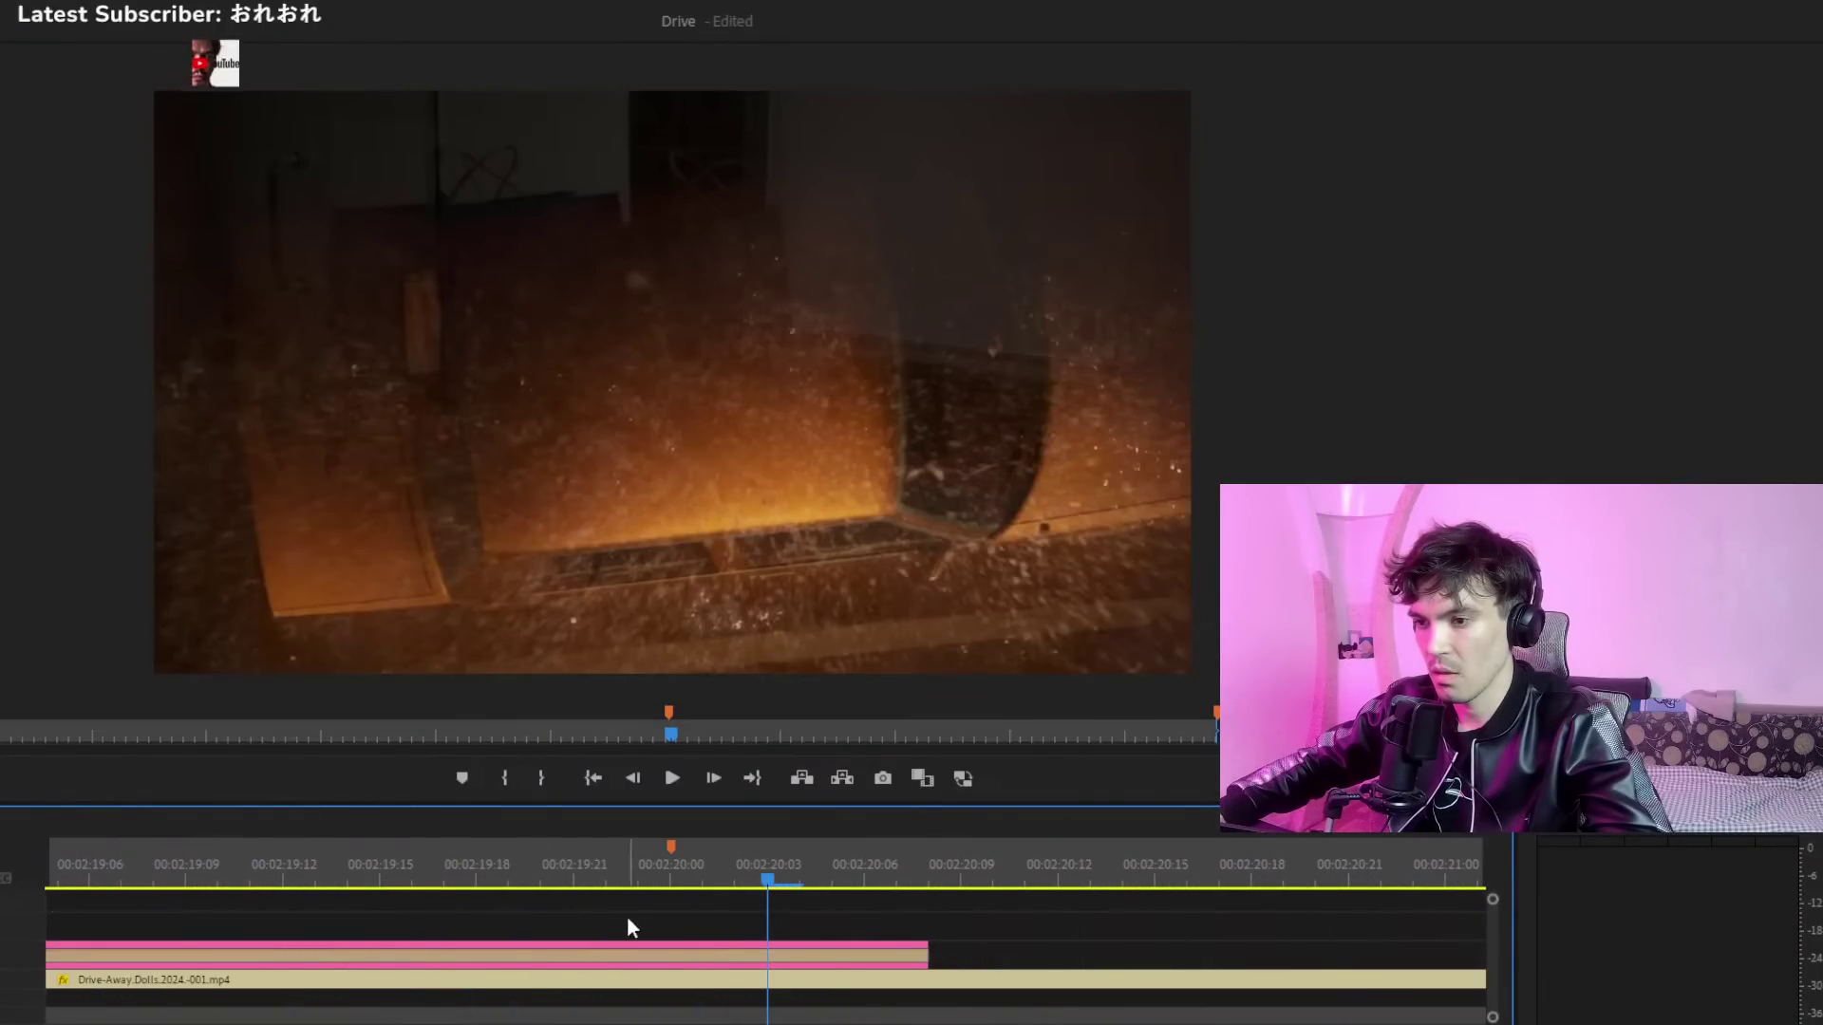
pyautogui.click(670, 880)
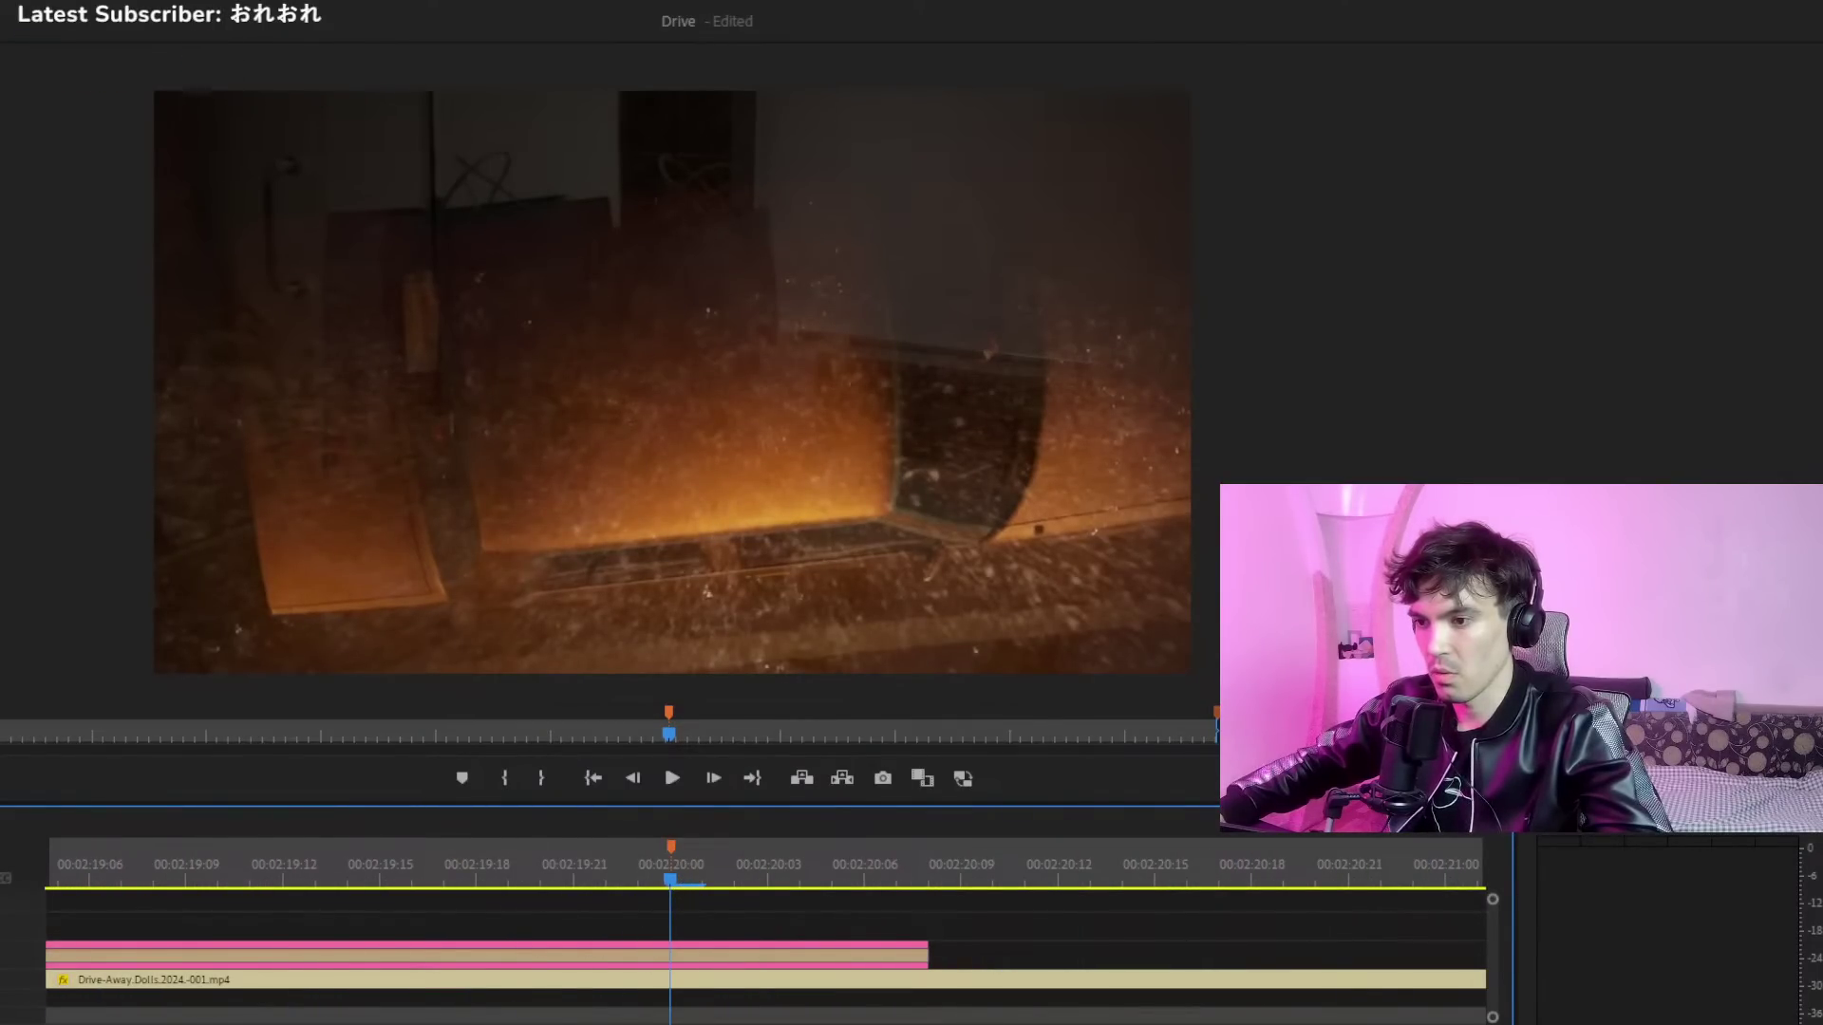
# Compare the frame just before the second orange marker with the one at the end of the cross dissolve
pyautogui.press('-')
pyautogui.press('-')
pyautogui.press('-')
pyautogui.press('-')
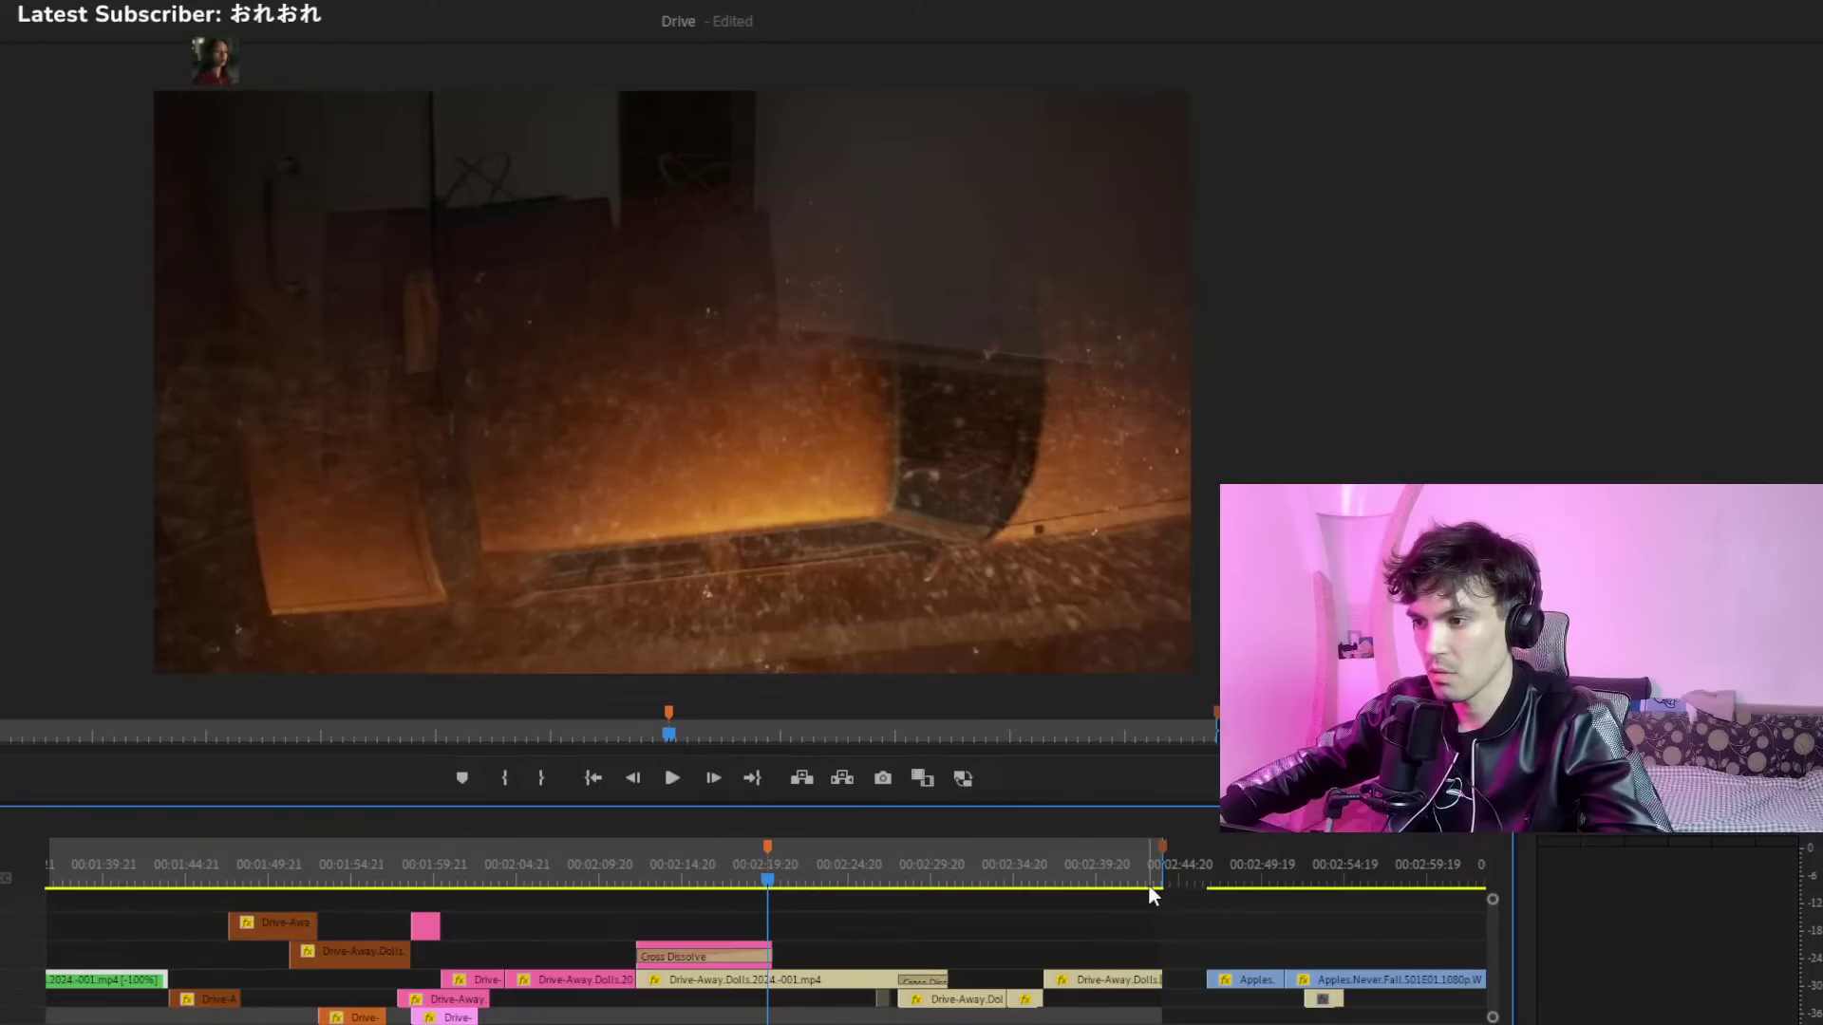
pyautogui.click(1157, 885)
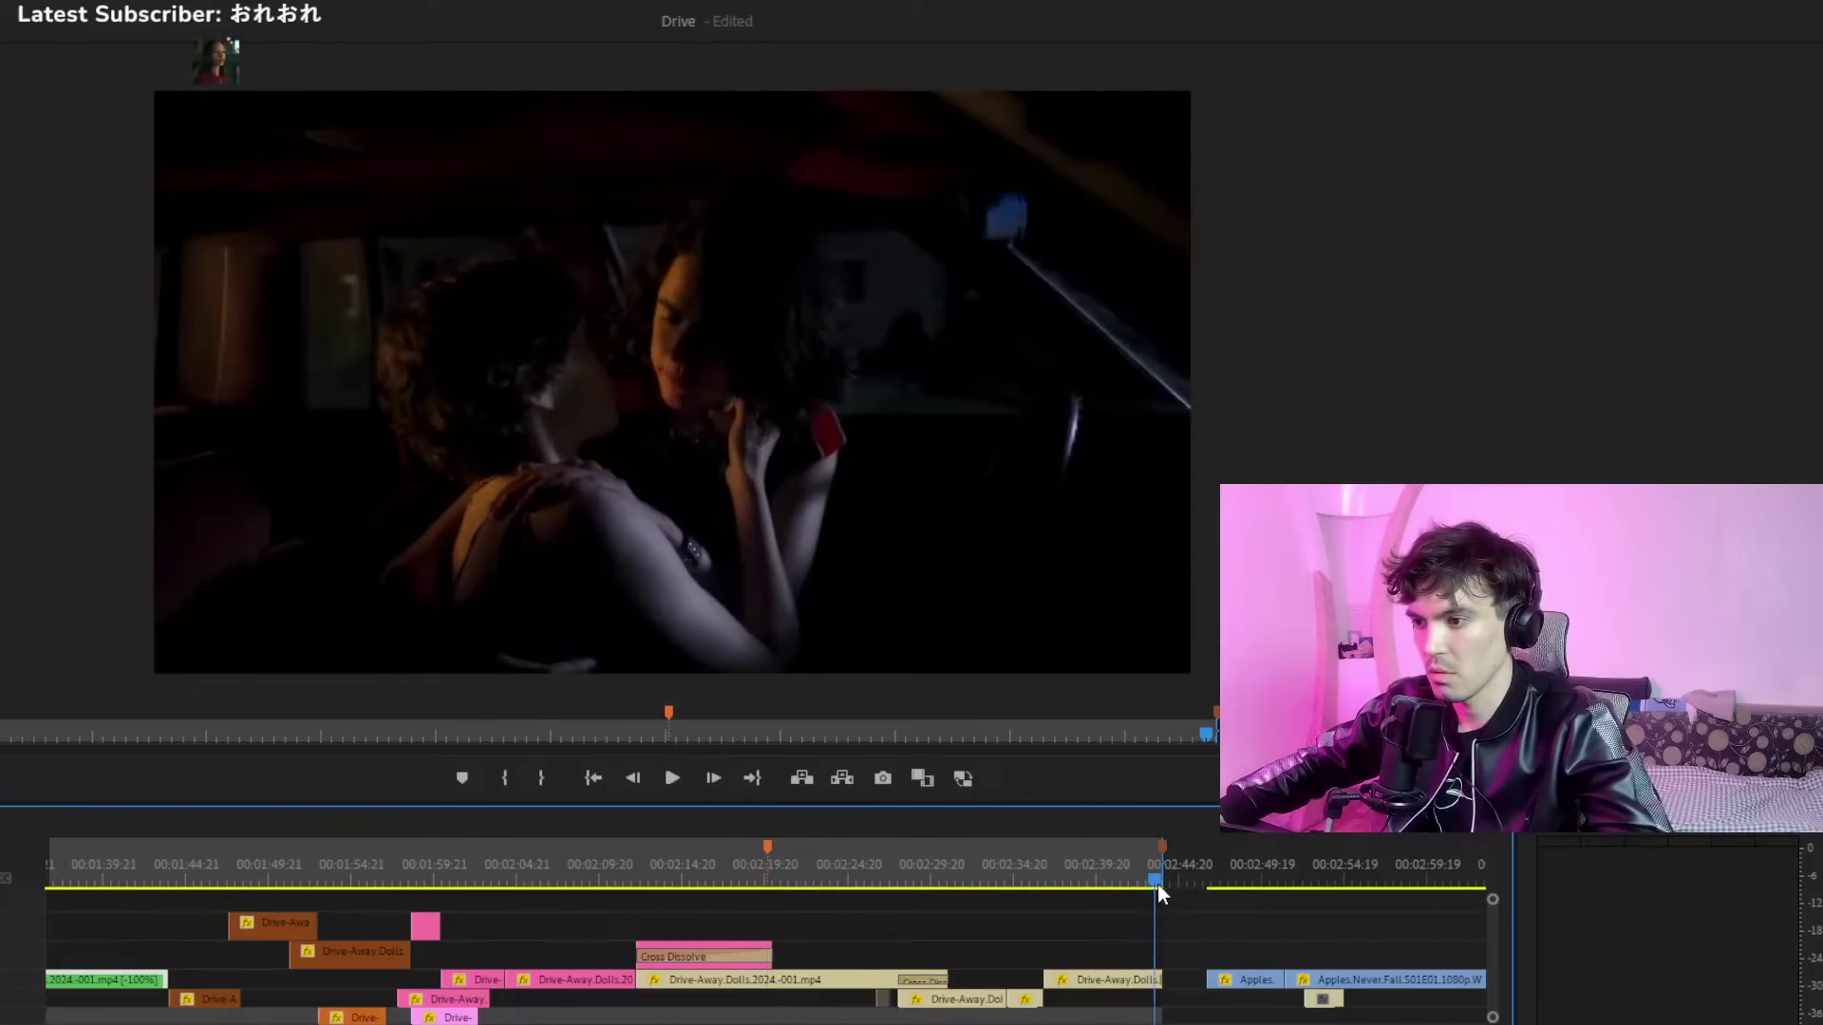
pyautogui.click(775, 885)
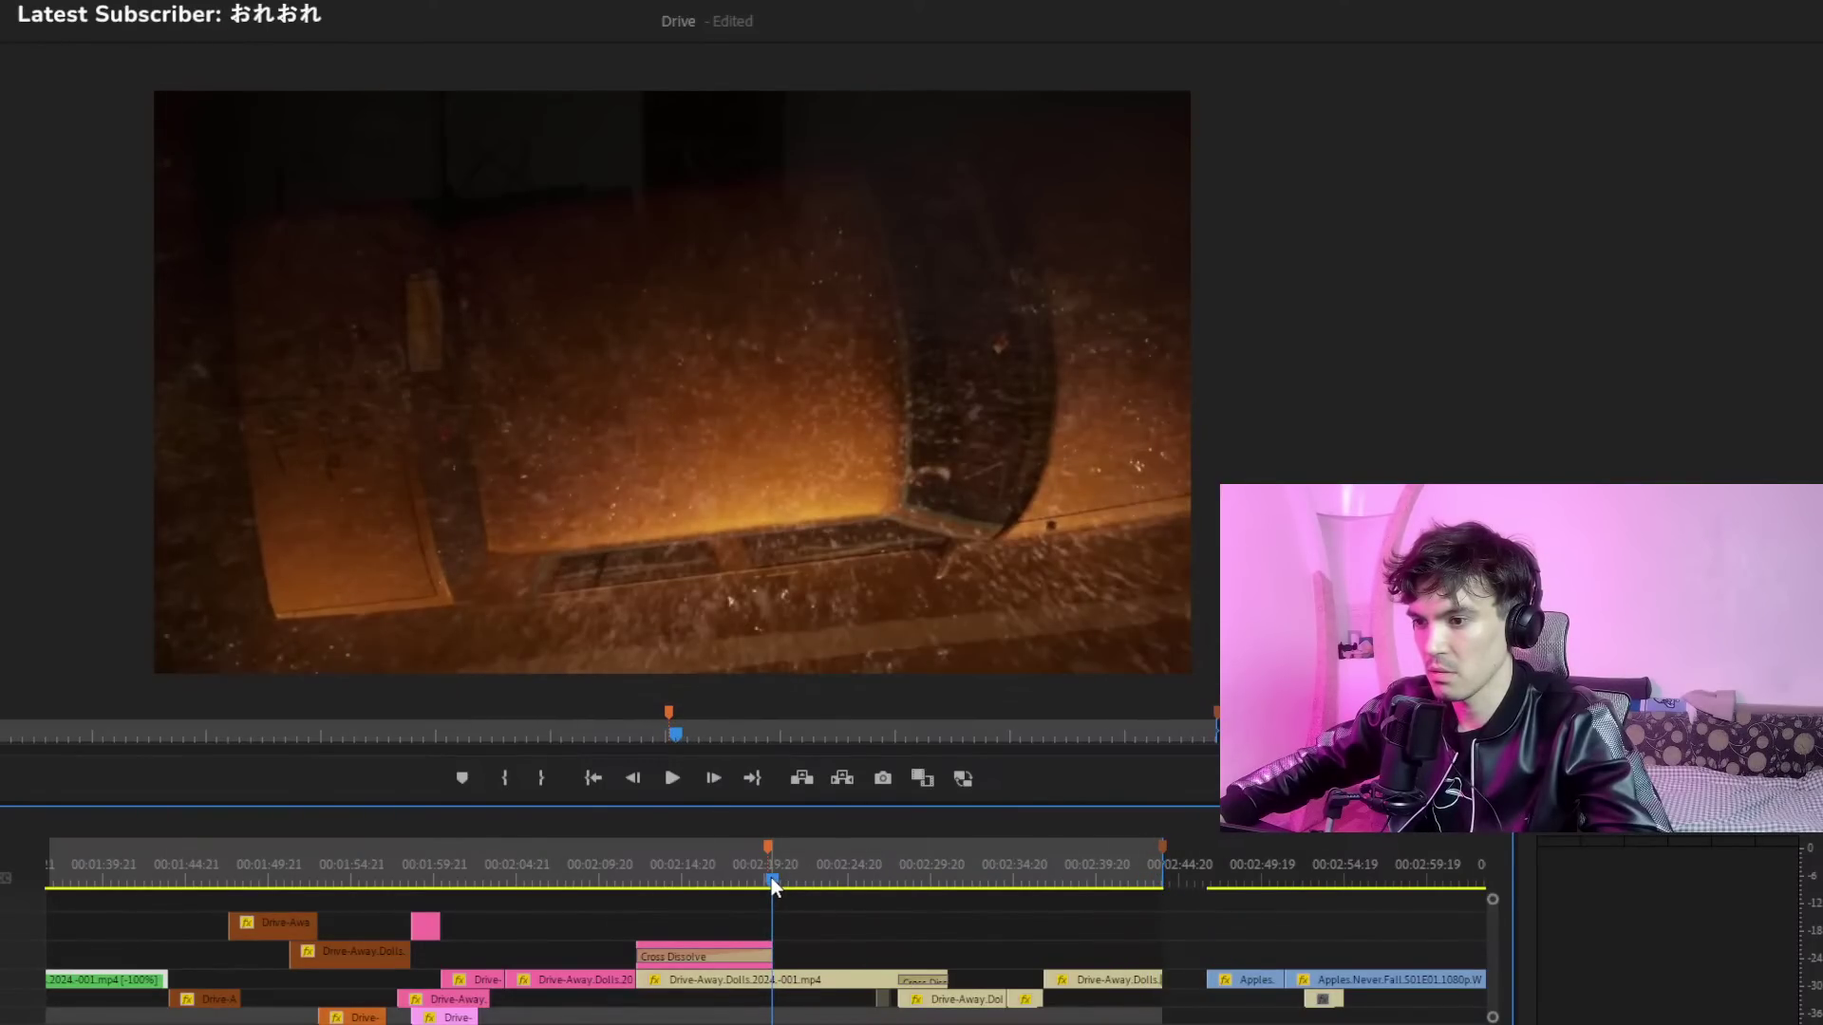
# Move the isolated Apples hallway clip near 00:03:59:18 back to the end of the blue Apples clips after the last marker
pyautogui.click(1157, 880)
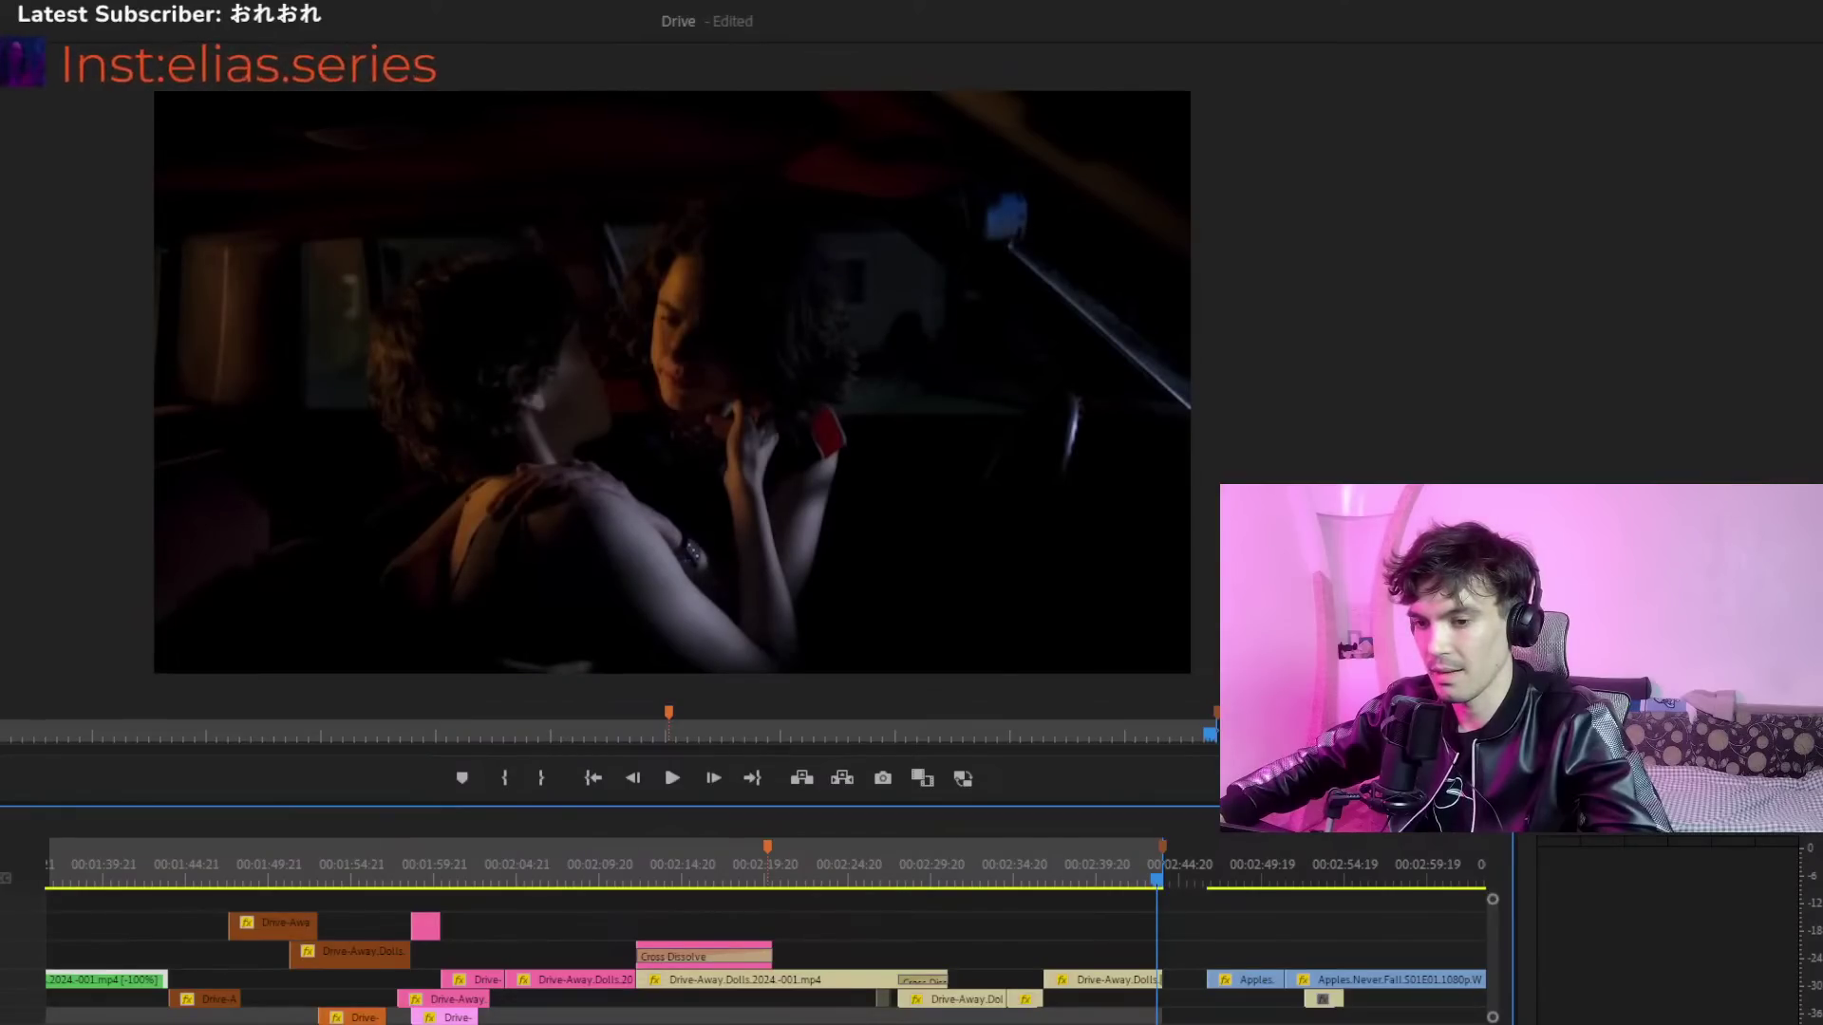
pyautogui.press('-')
pyautogui.press('-')
pyautogui.press('-')
pyautogui.press('-')
pyautogui.press('=')
pyautogui.press('=')
pyautogui.press('=')
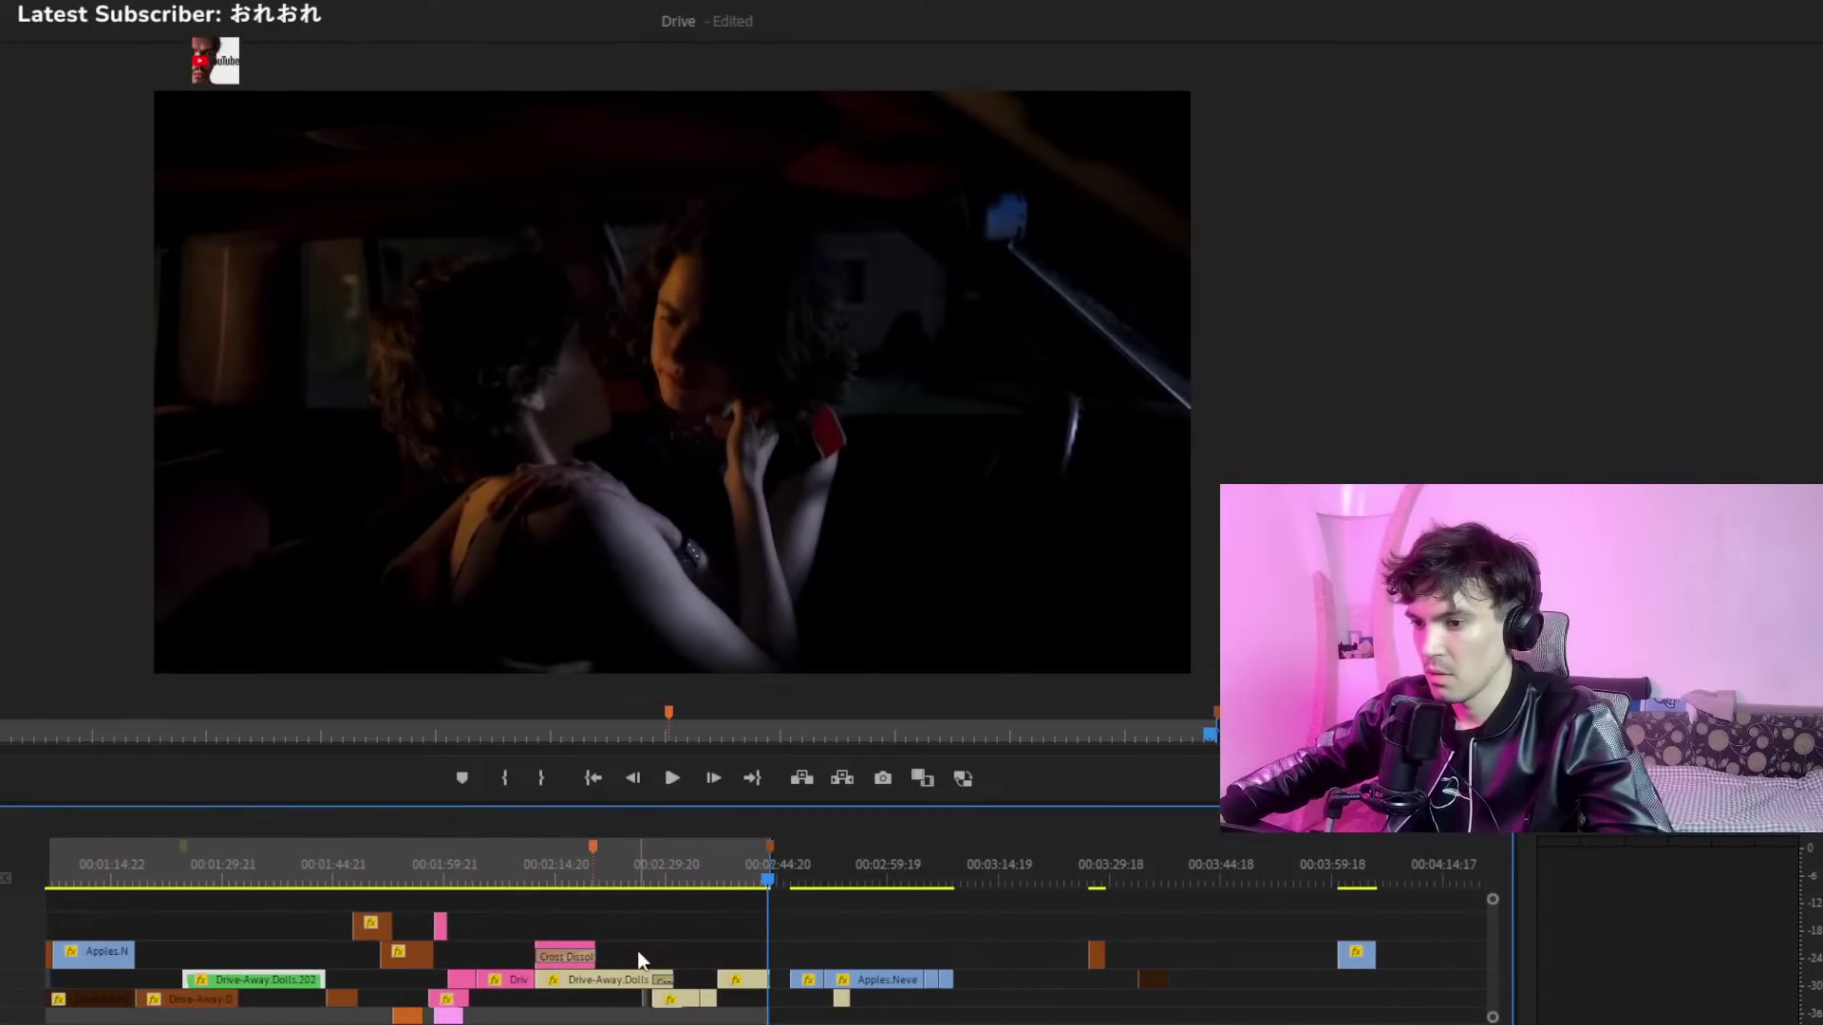
pyautogui.click(1340, 875)
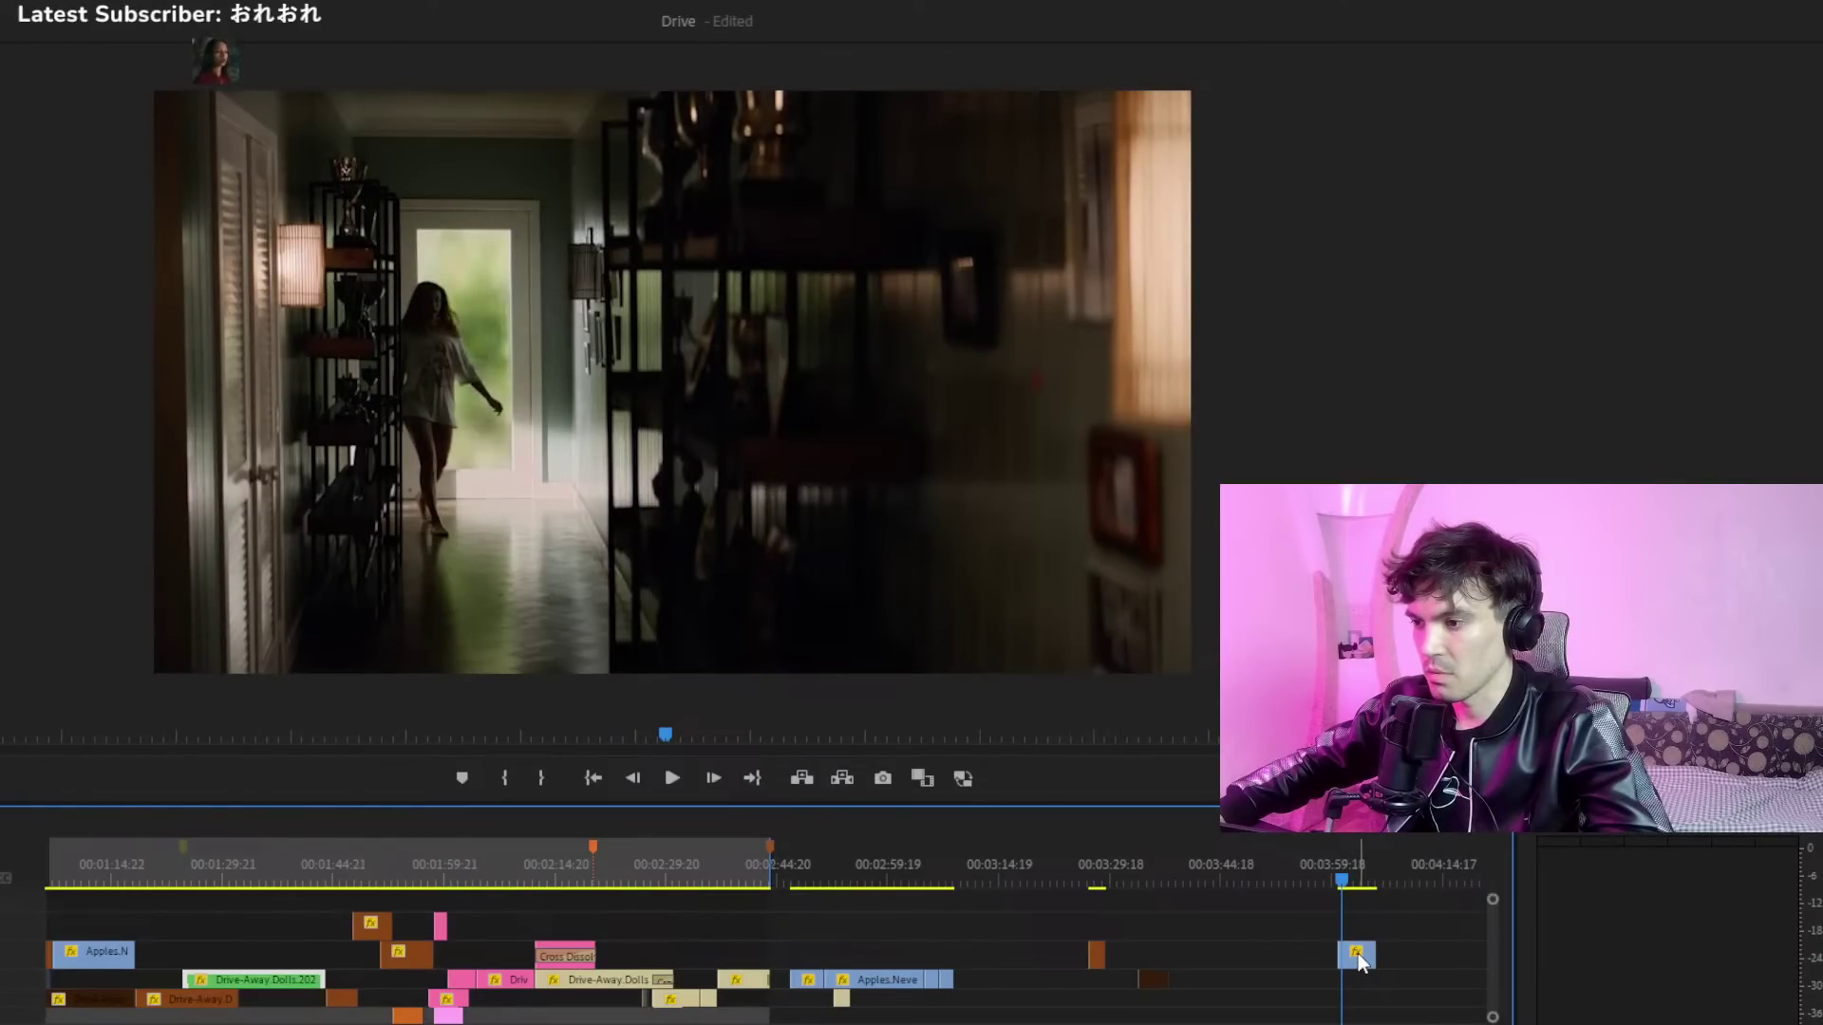
pyautogui.click(1351, 866)
pyautogui.moveTo(1352, 862); pyautogui.dragTo(974, 875)
pyautogui.click(971, 869)
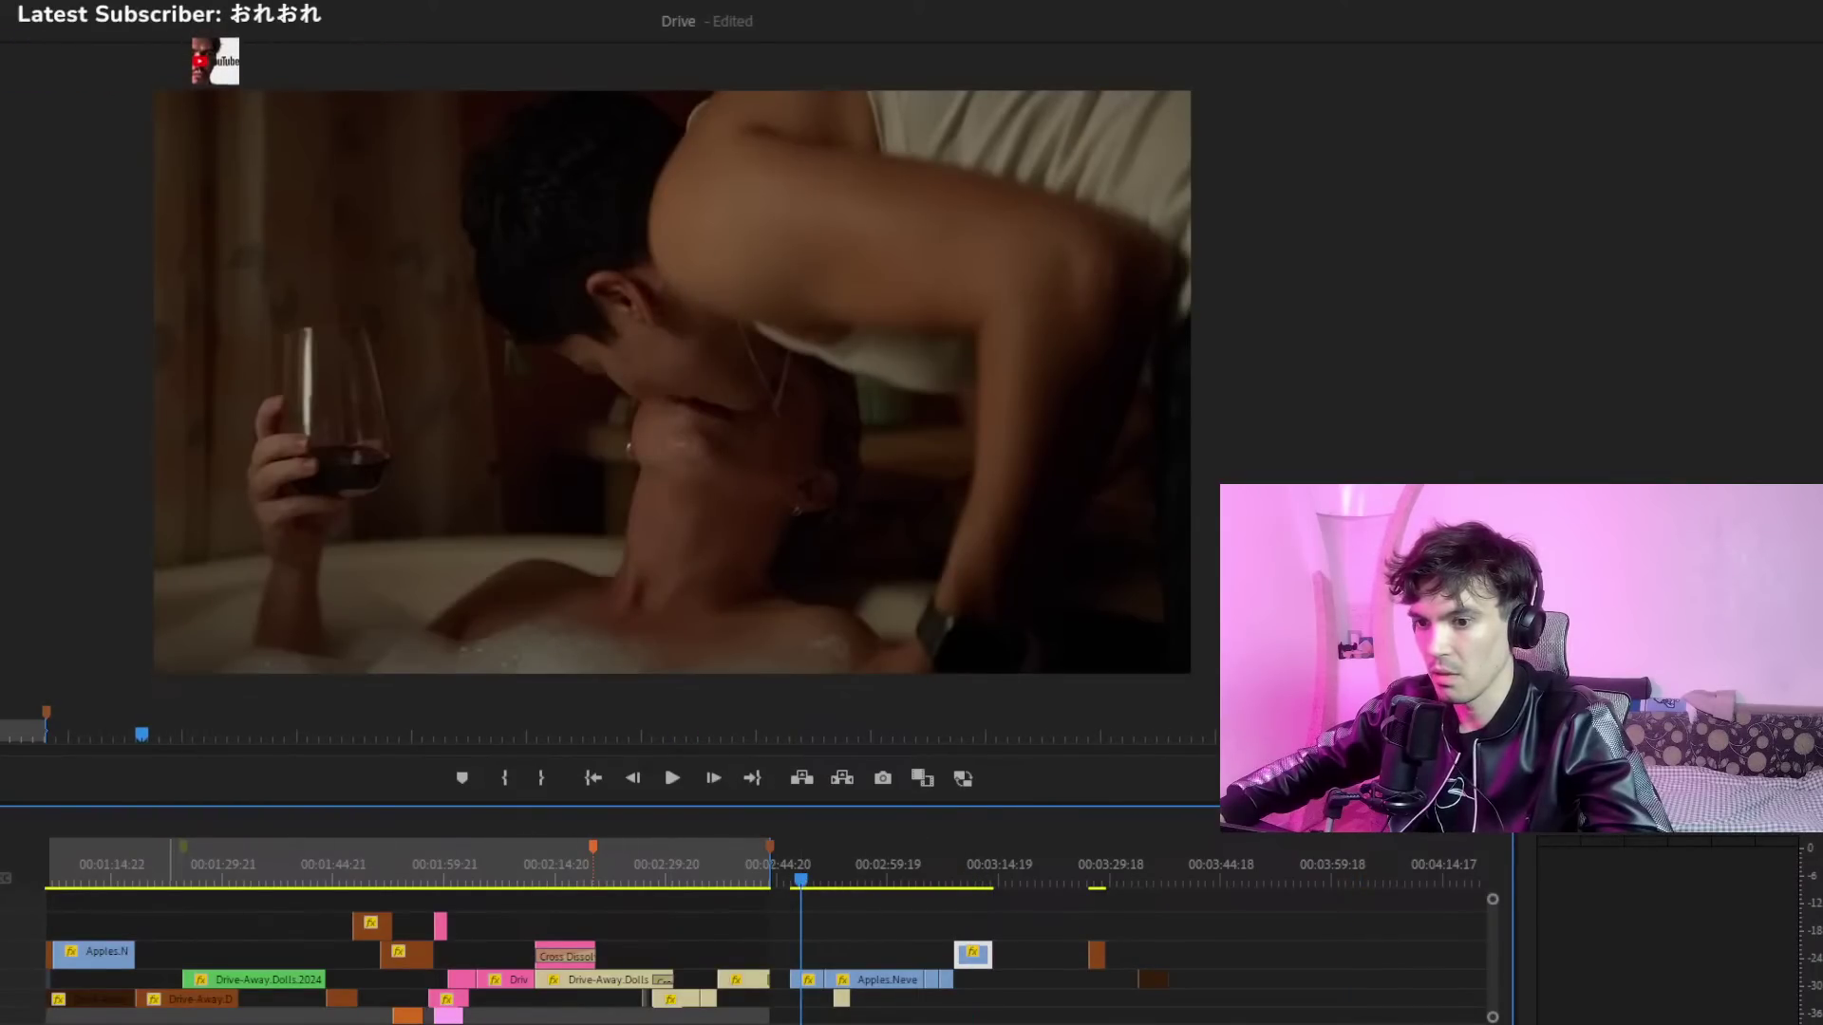
# Move the pink cross-dissolve clip before the 00:02:20:00 marker up one track, checking the frames around it
pyautogui.scroll(2, 852, 949)
pyautogui.moveTo(767, 875)
pyautogui.mouseDown()
pyautogui.moveTo(857, 875)
pyautogui.moveTo(784, 896)
pyautogui.mouseUp()
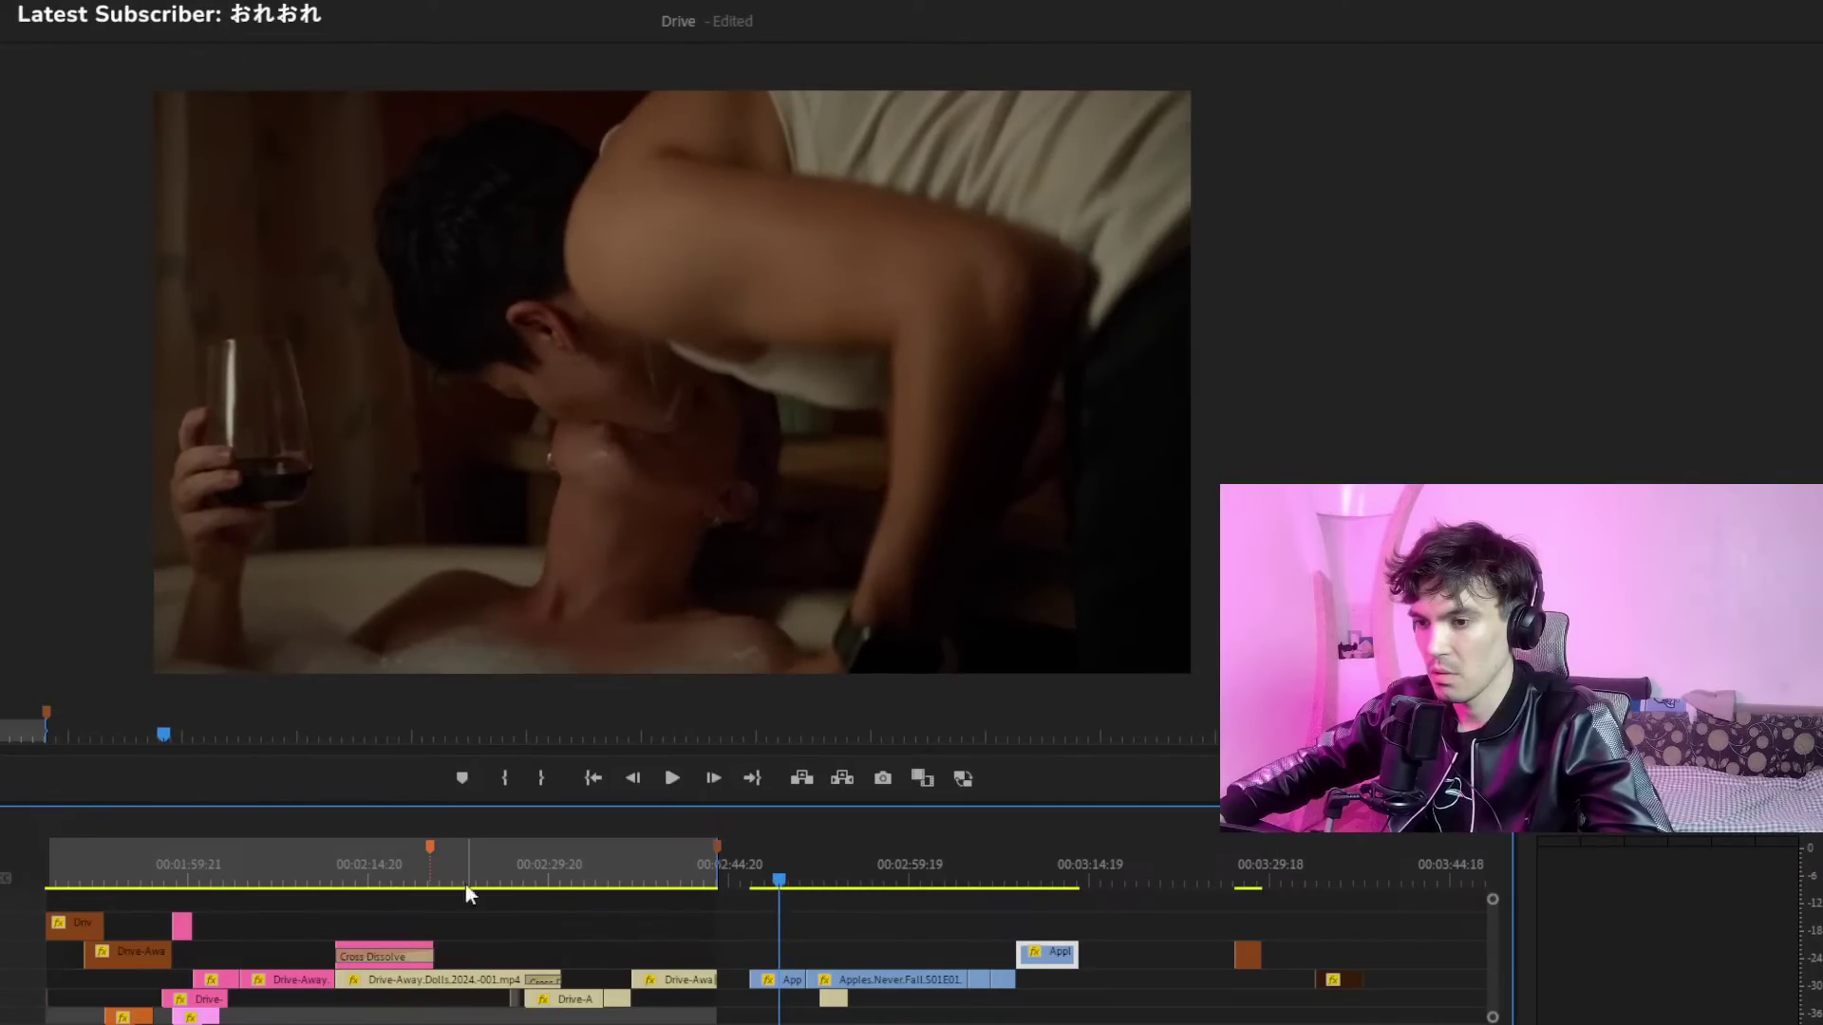
pyautogui.moveTo(378, 874); pyautogui.dragTo(398, 874)
pyautogui.moveTo(360, 952); pyautogui.dragTo(389, 919)
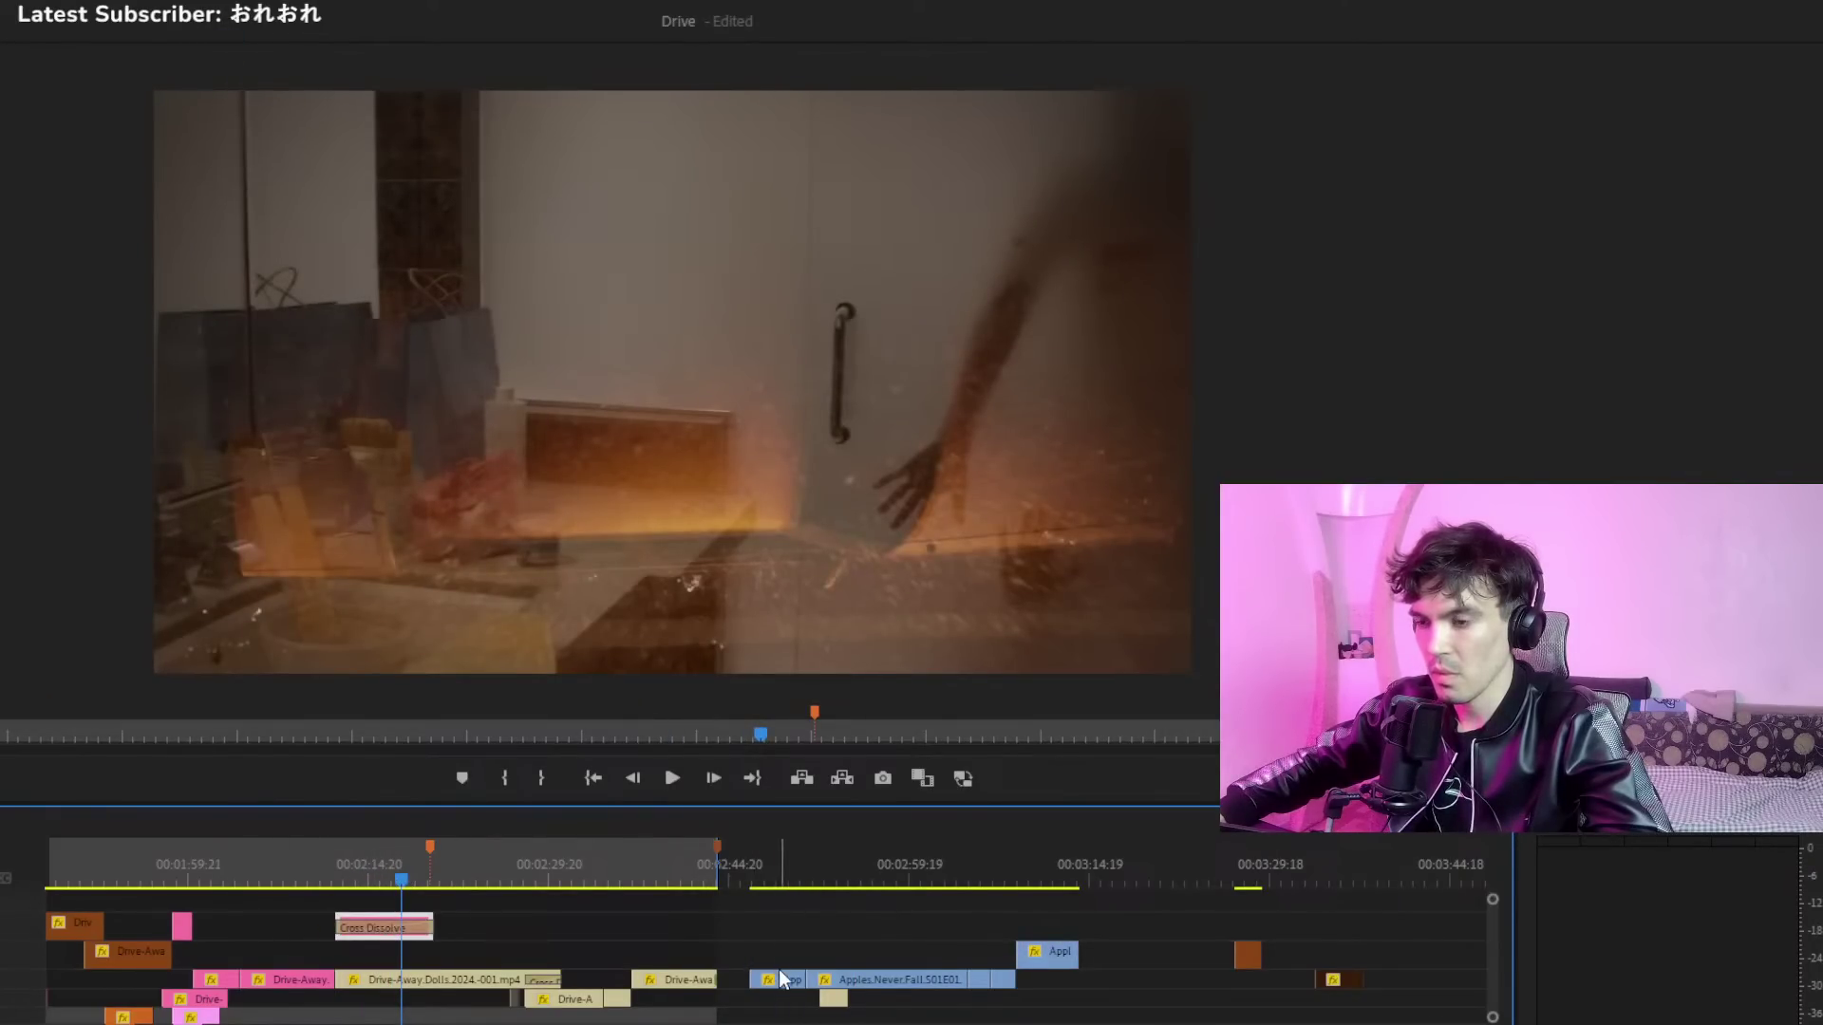
pyautogui.moveTo(402, 880); pyautogui.dragTo(443, 885)
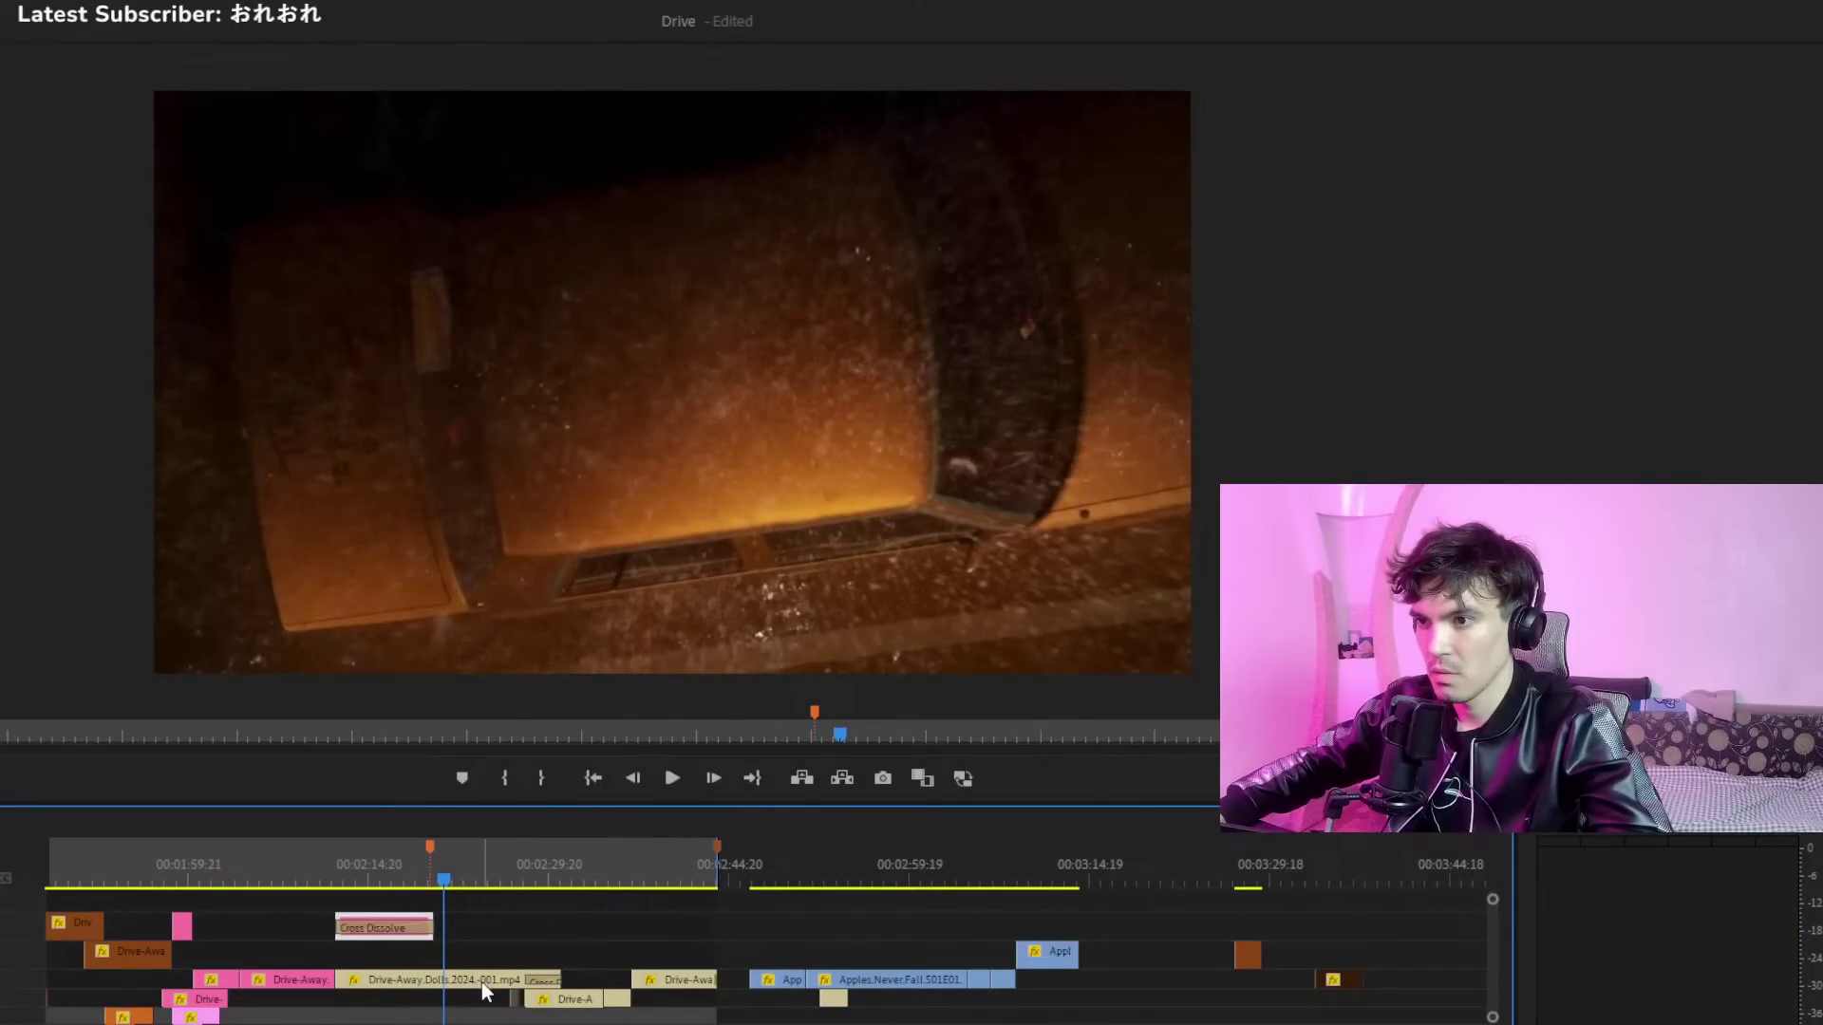
pyautogui.moveTo(511, 875); pyautogui.dragTo(524, 874)
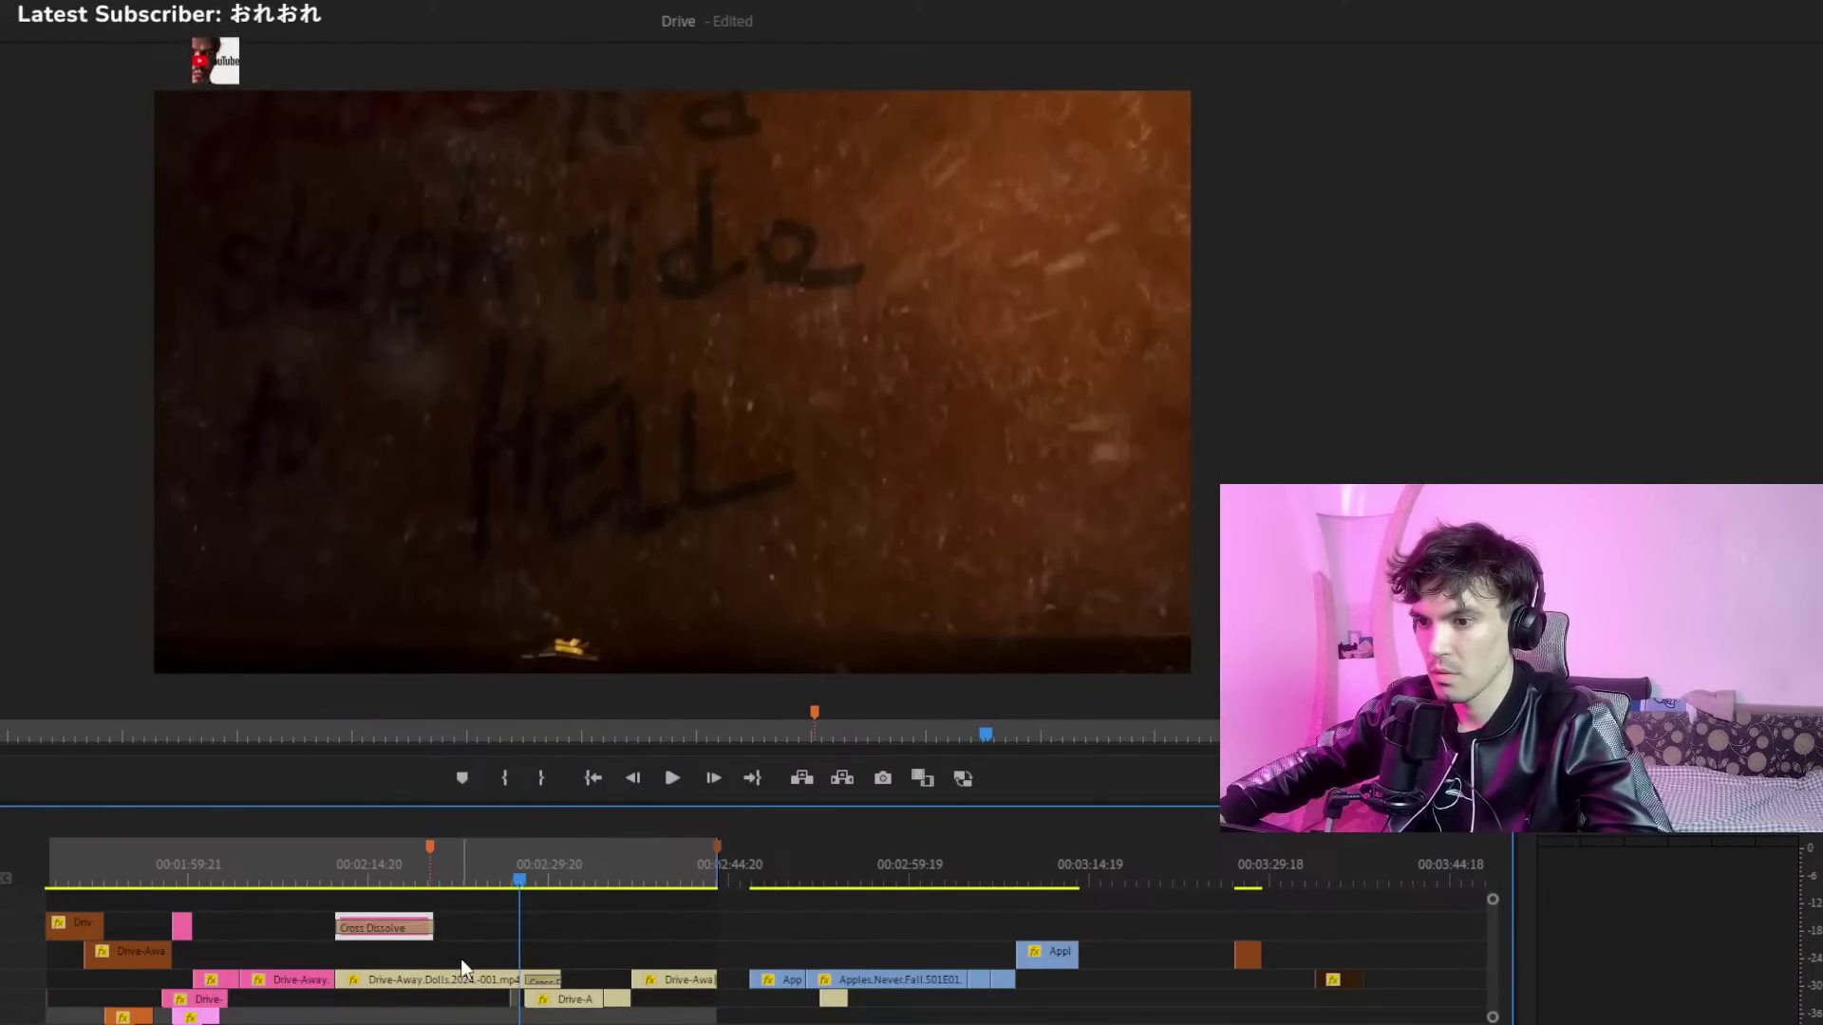
# Disable all sand-coloured Drive-Away Dolls clips between the pink clips and the last marker
pyautogui.moveTo(455, 977); pyautogui.dragTo(455, 977)
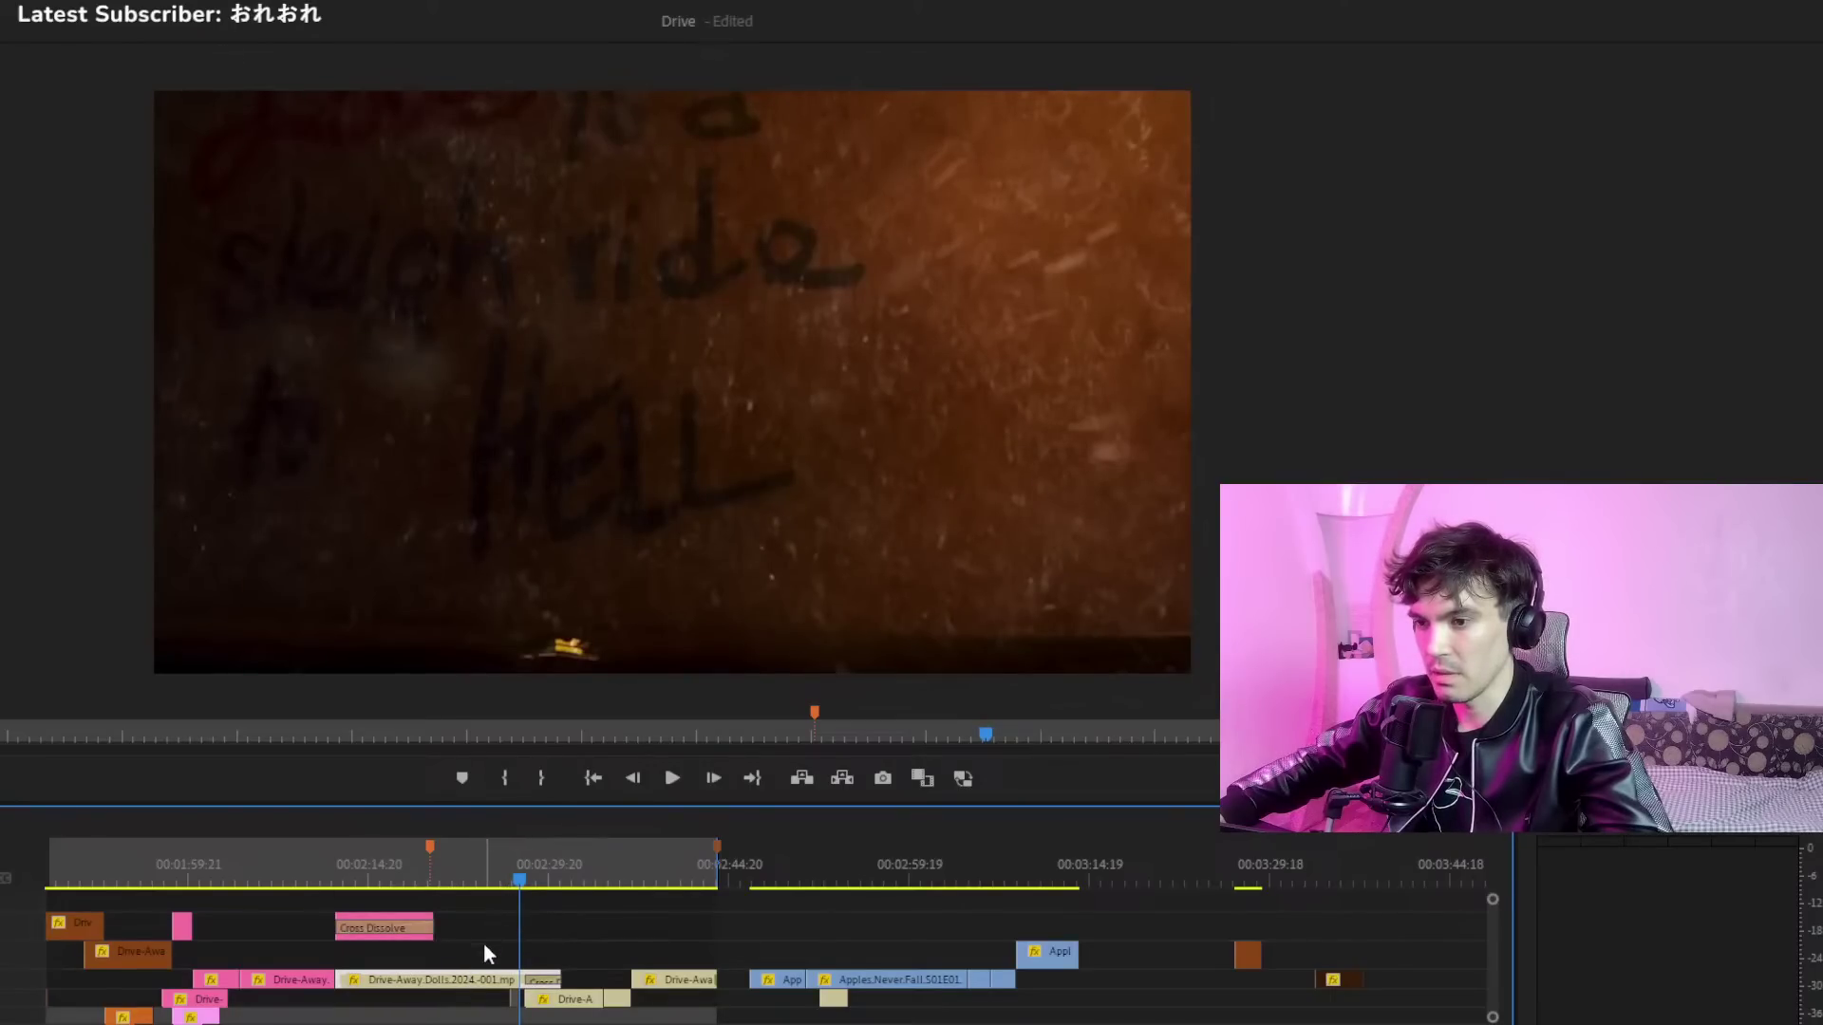
pyautogui.moveTo(664, 945); pyautogui.dragTo(492, 993)
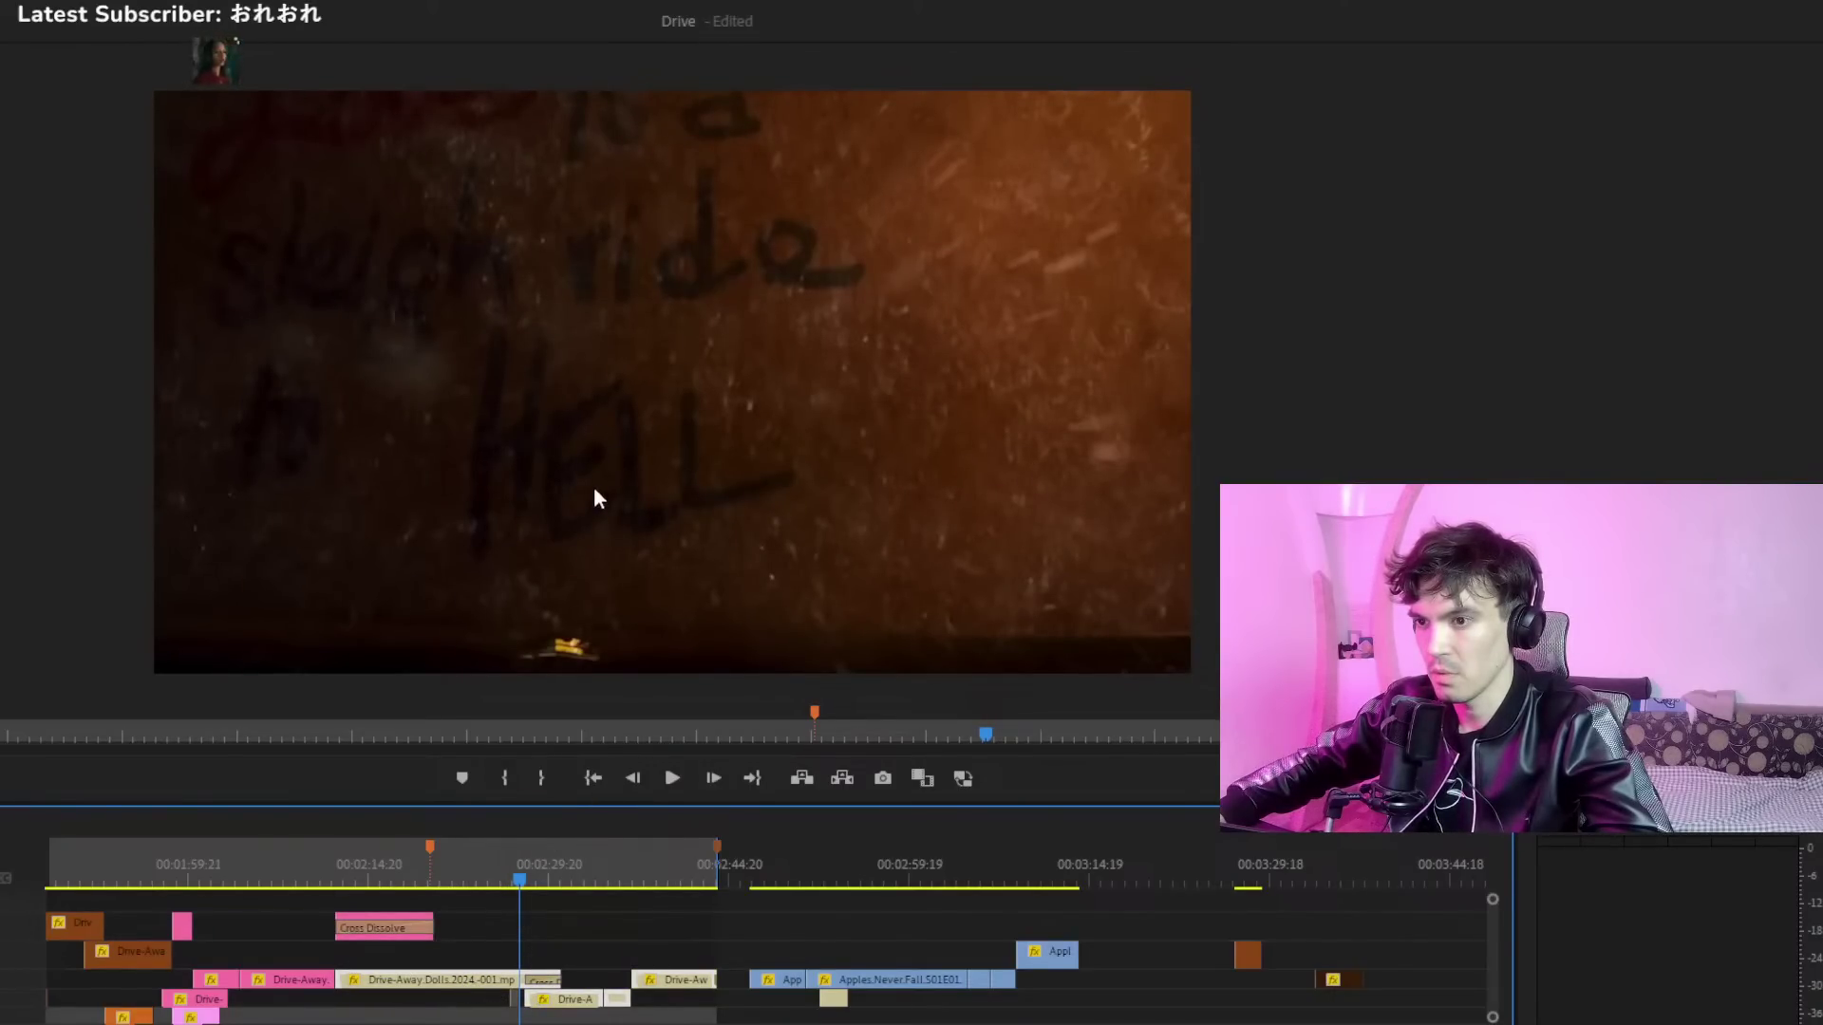
pyautogui.hotkey('shift', 'e')
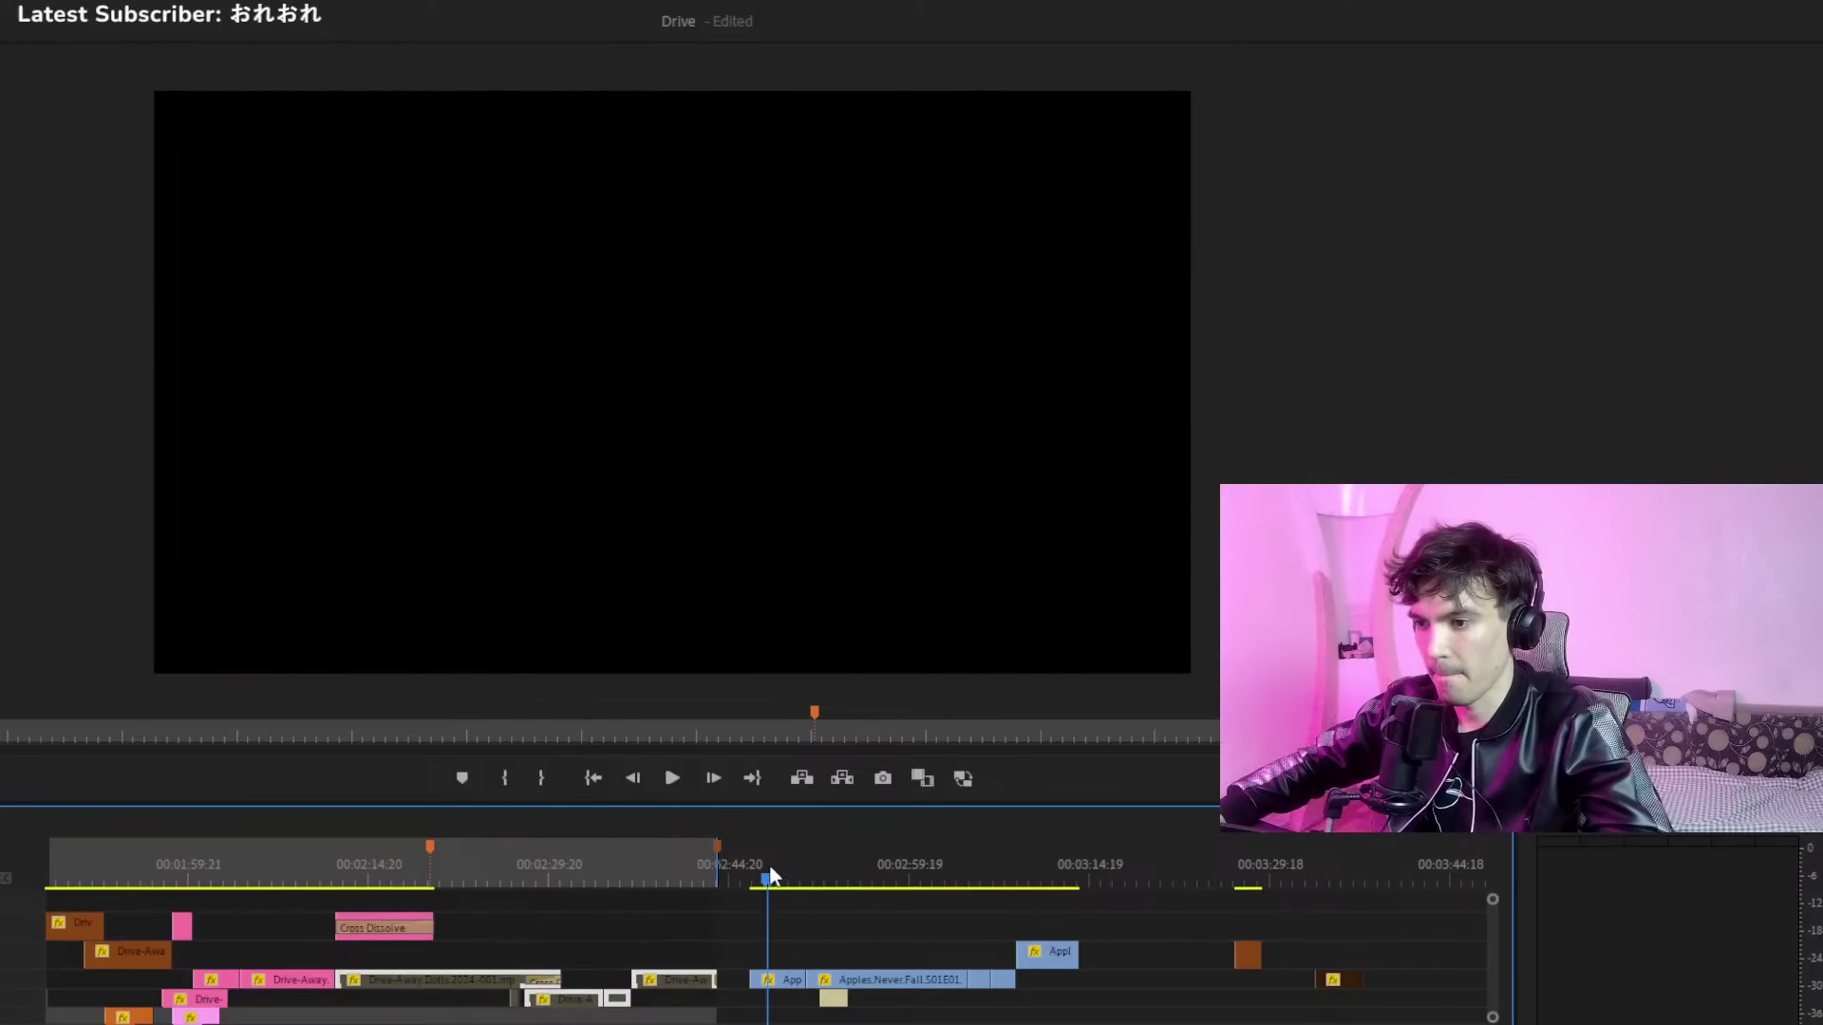
# Move the bathtub Apples clip from beyond the last marker to the 00:02:20:00 marker, below the track of the pink cross-dissolve clip
pyautogui.moveTo(769, 874); pyautogui.dragTo(783, 879)
pyautogui.click(786, 983)
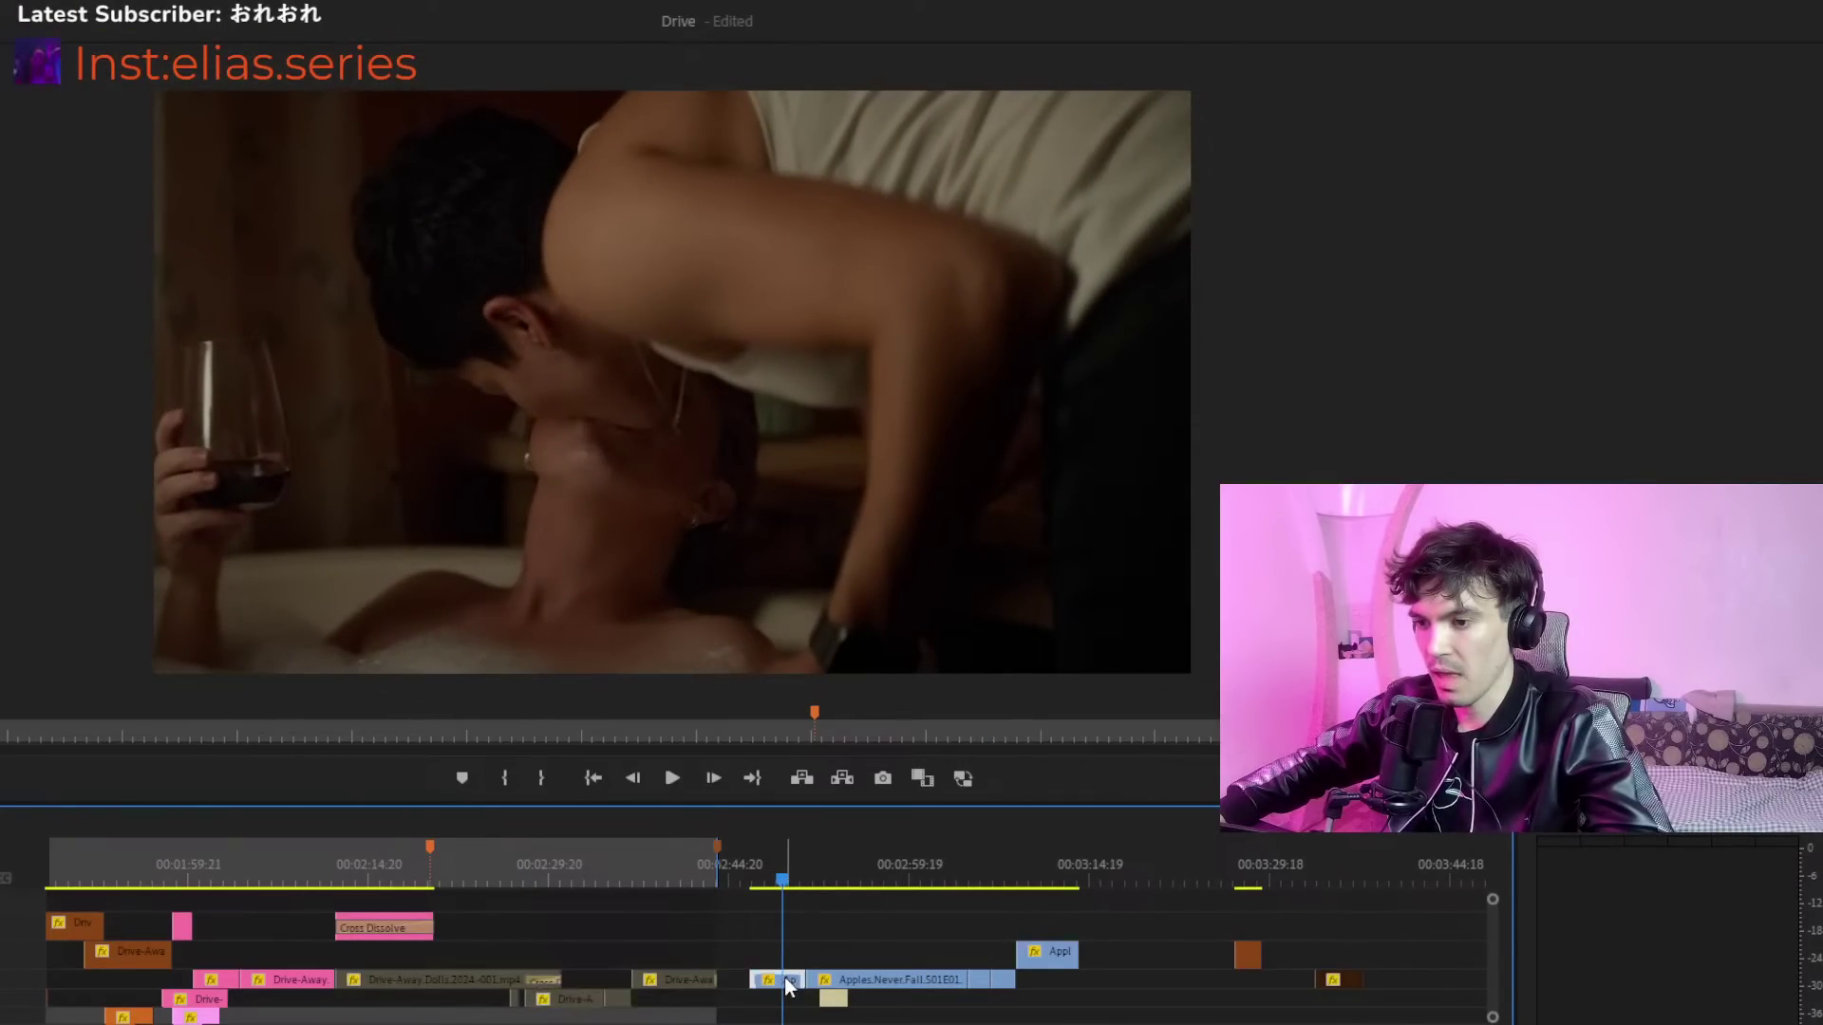
pyautogui.moveTo(786, 987); pyautogui.dragTo(411, 968)
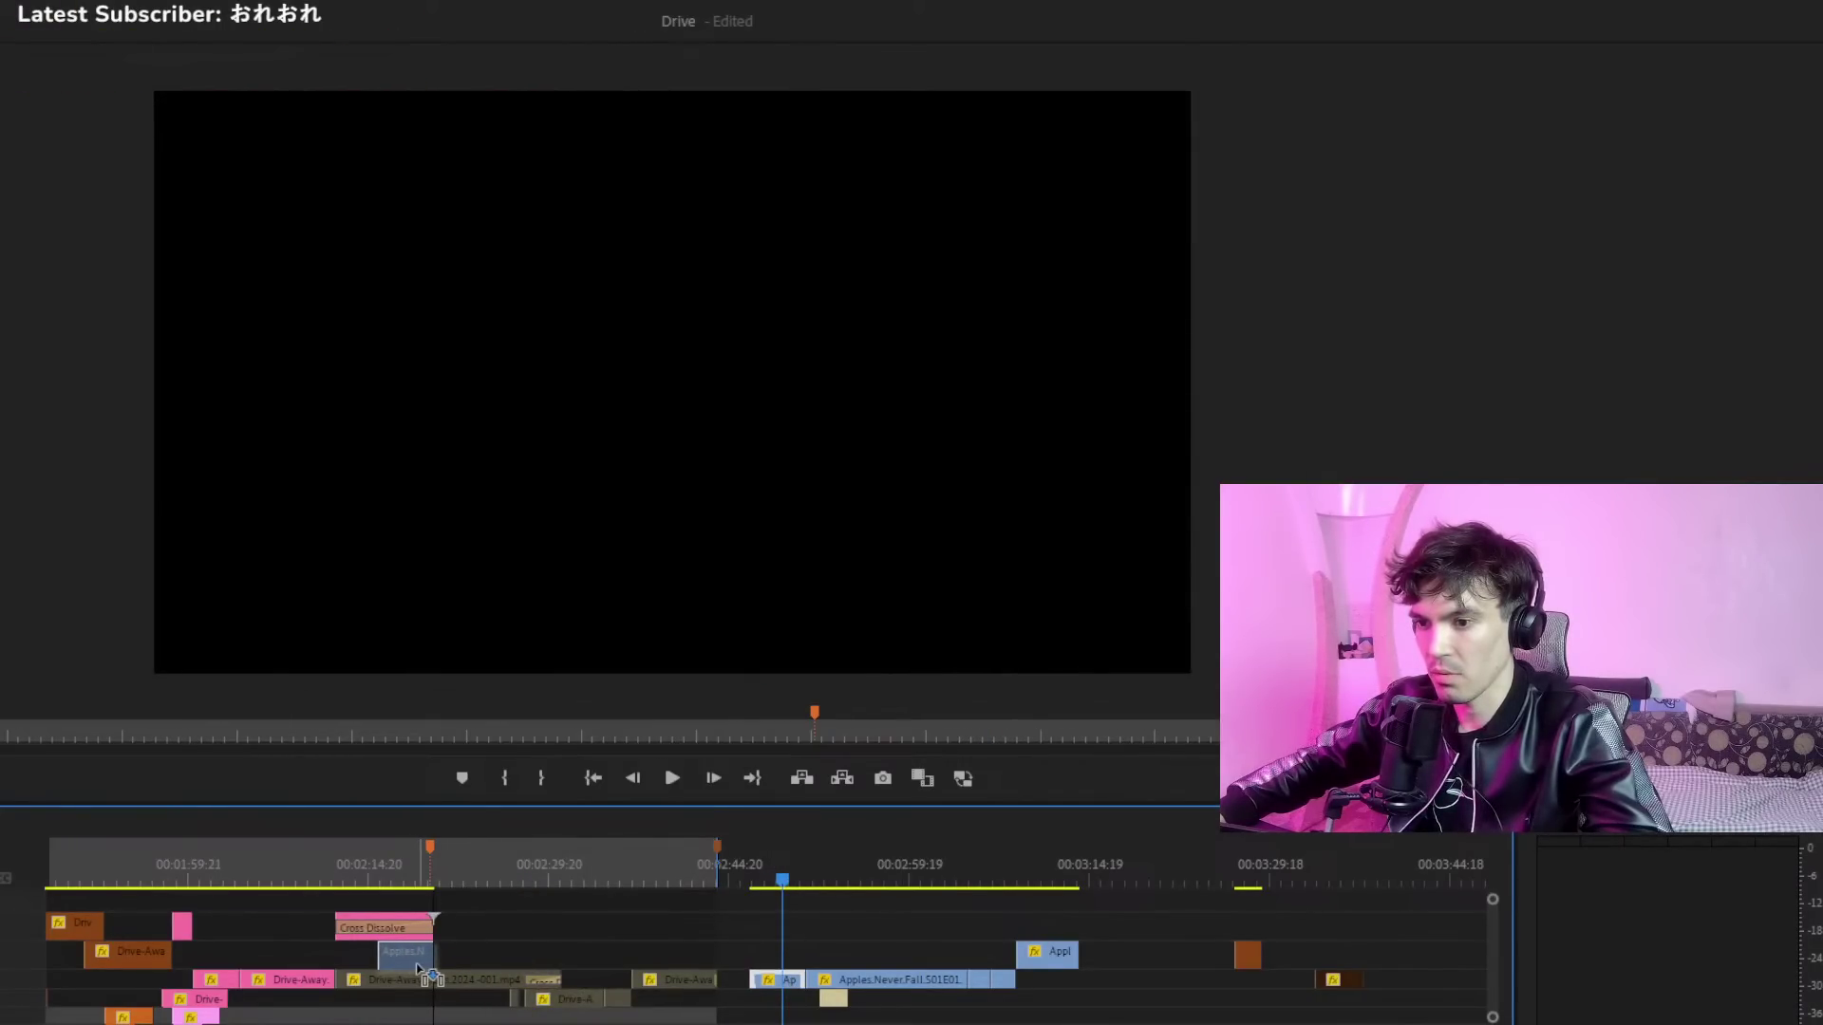
pyautogui.moveTo(391, 872); pyautogui.dragTo(436, 887)
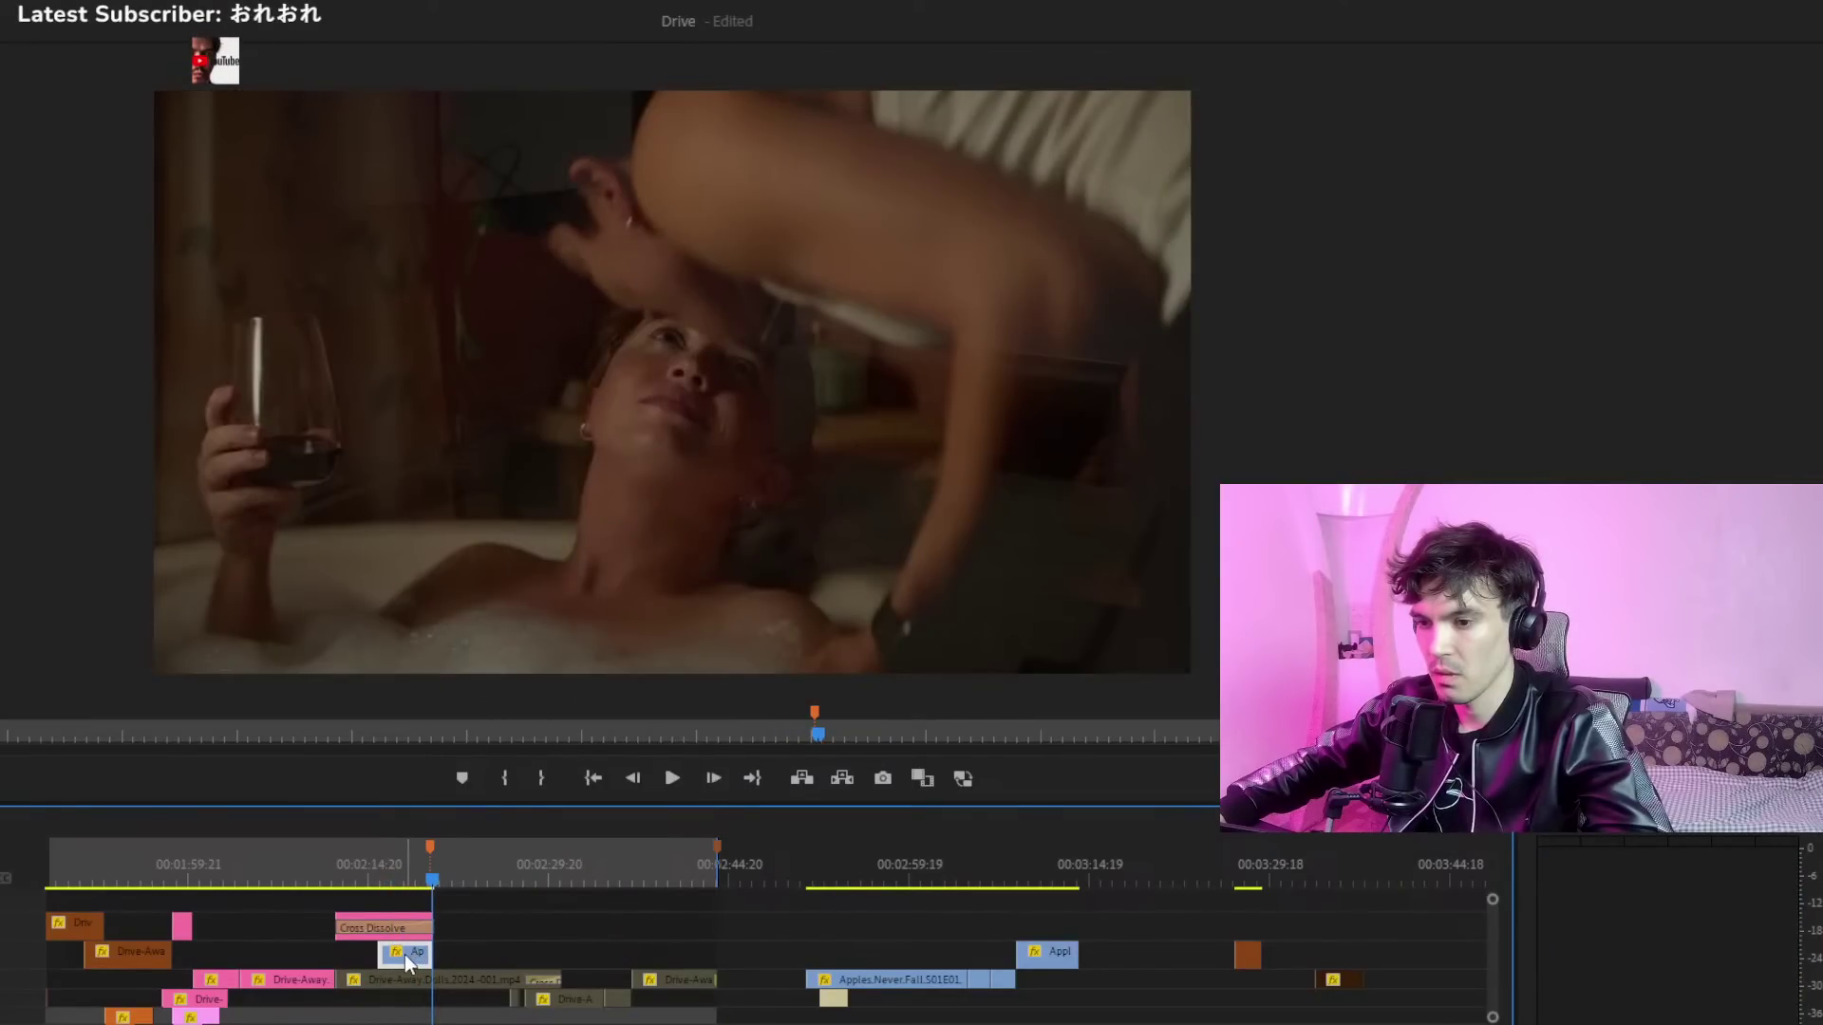
pyautogui.moveTo(411, 954); pyautogui.dragTo(460, 959)
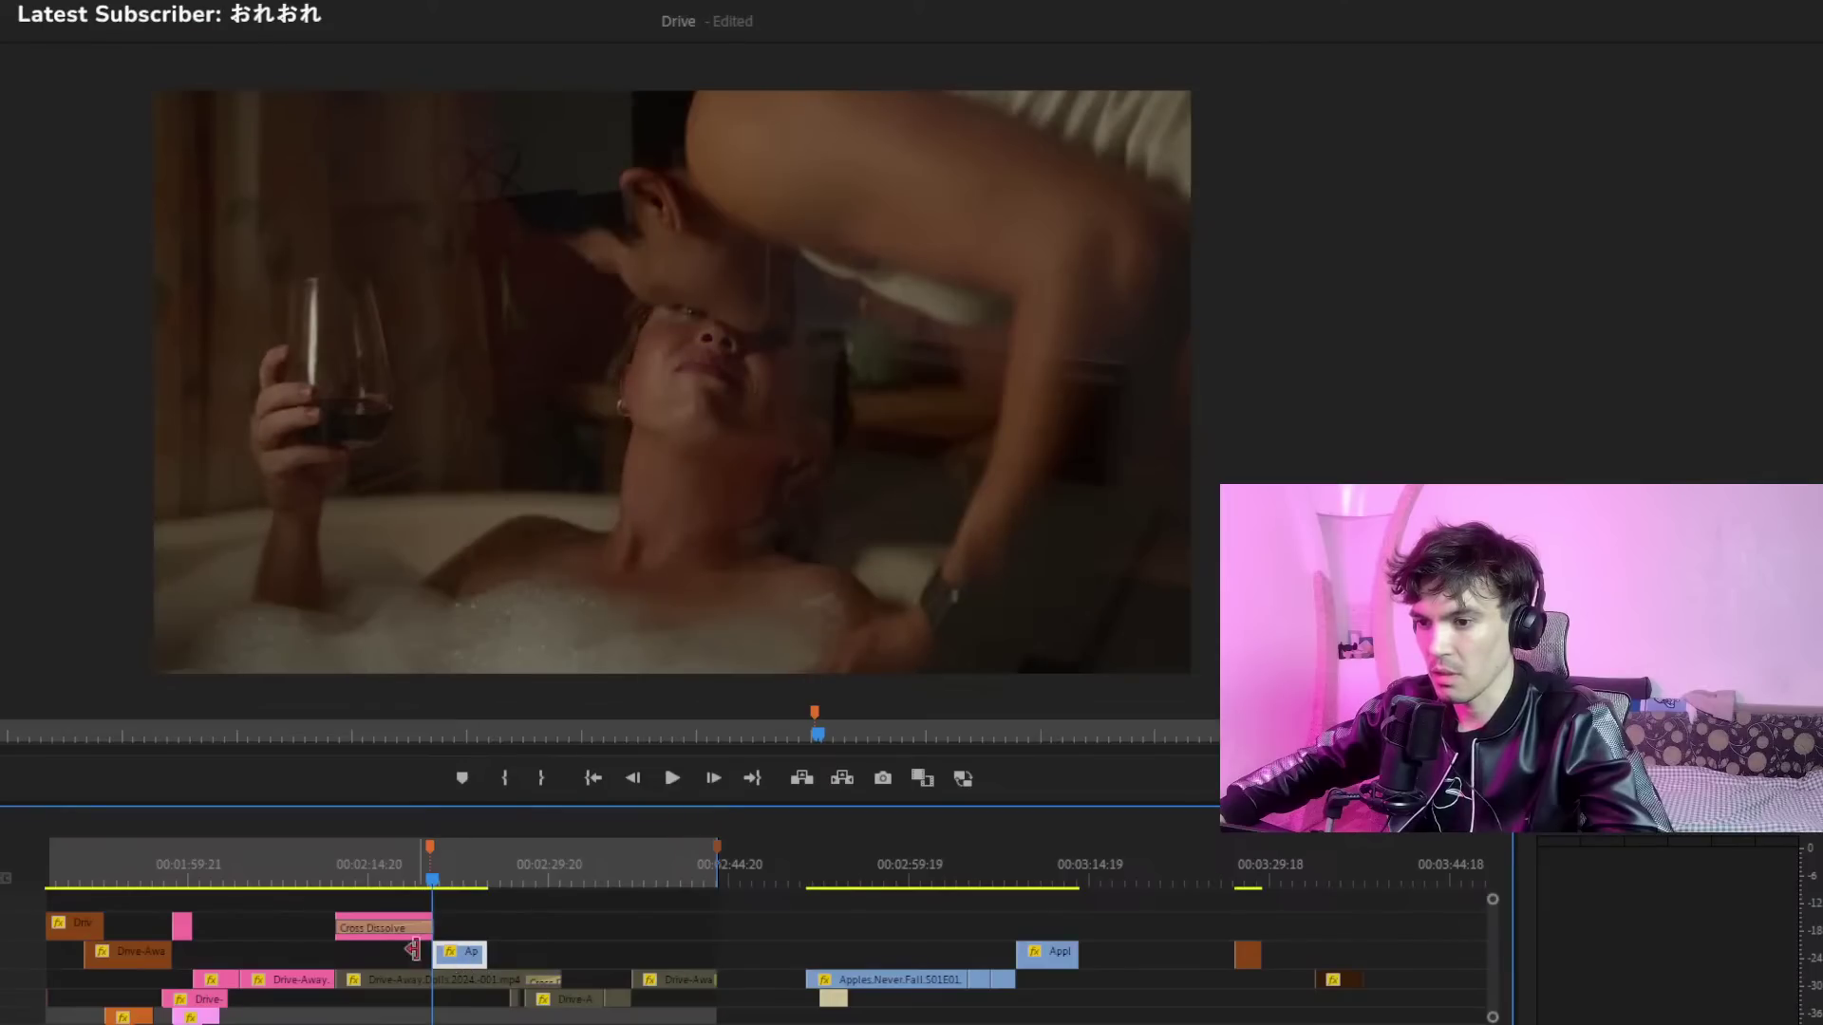
# Delete the cross dissolve from the upper pink Drive-Away Dolls clip ending near 00:02:20:00
pyautogui.click(393, 930)
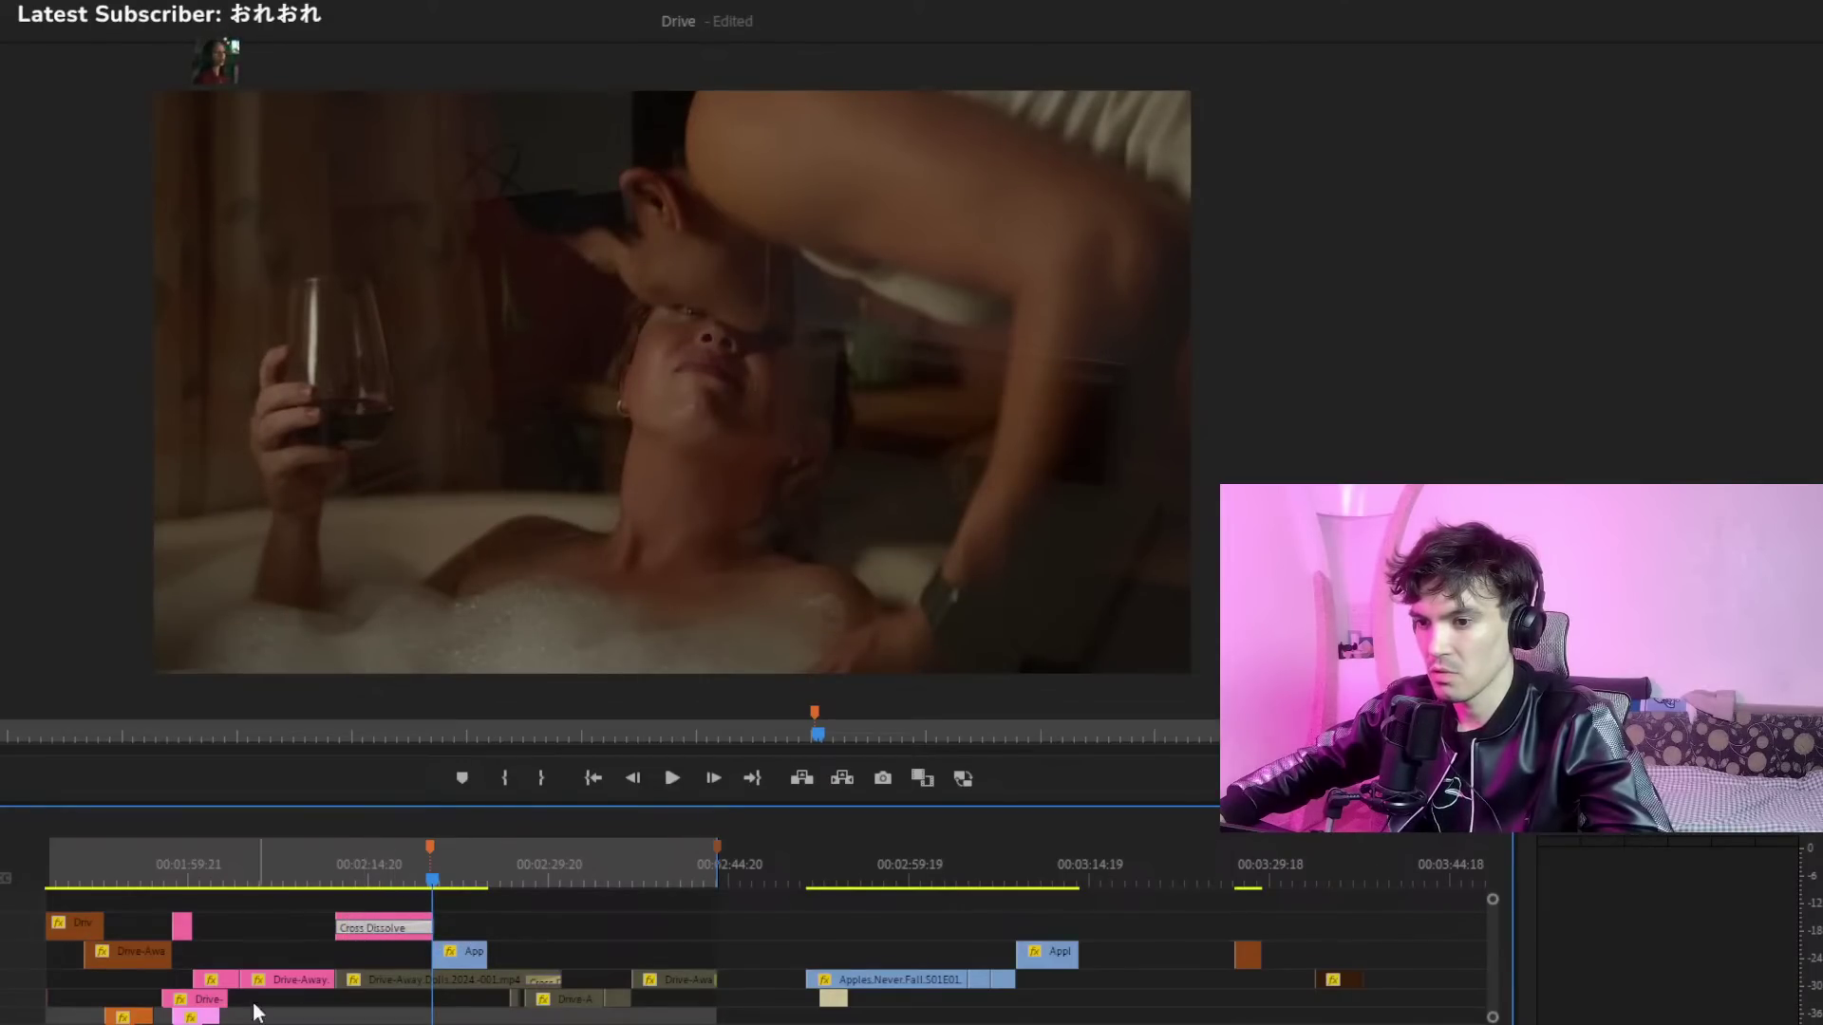
pyautogui.press('=')
pyautogui.press('=')
pyautogui.press('=')
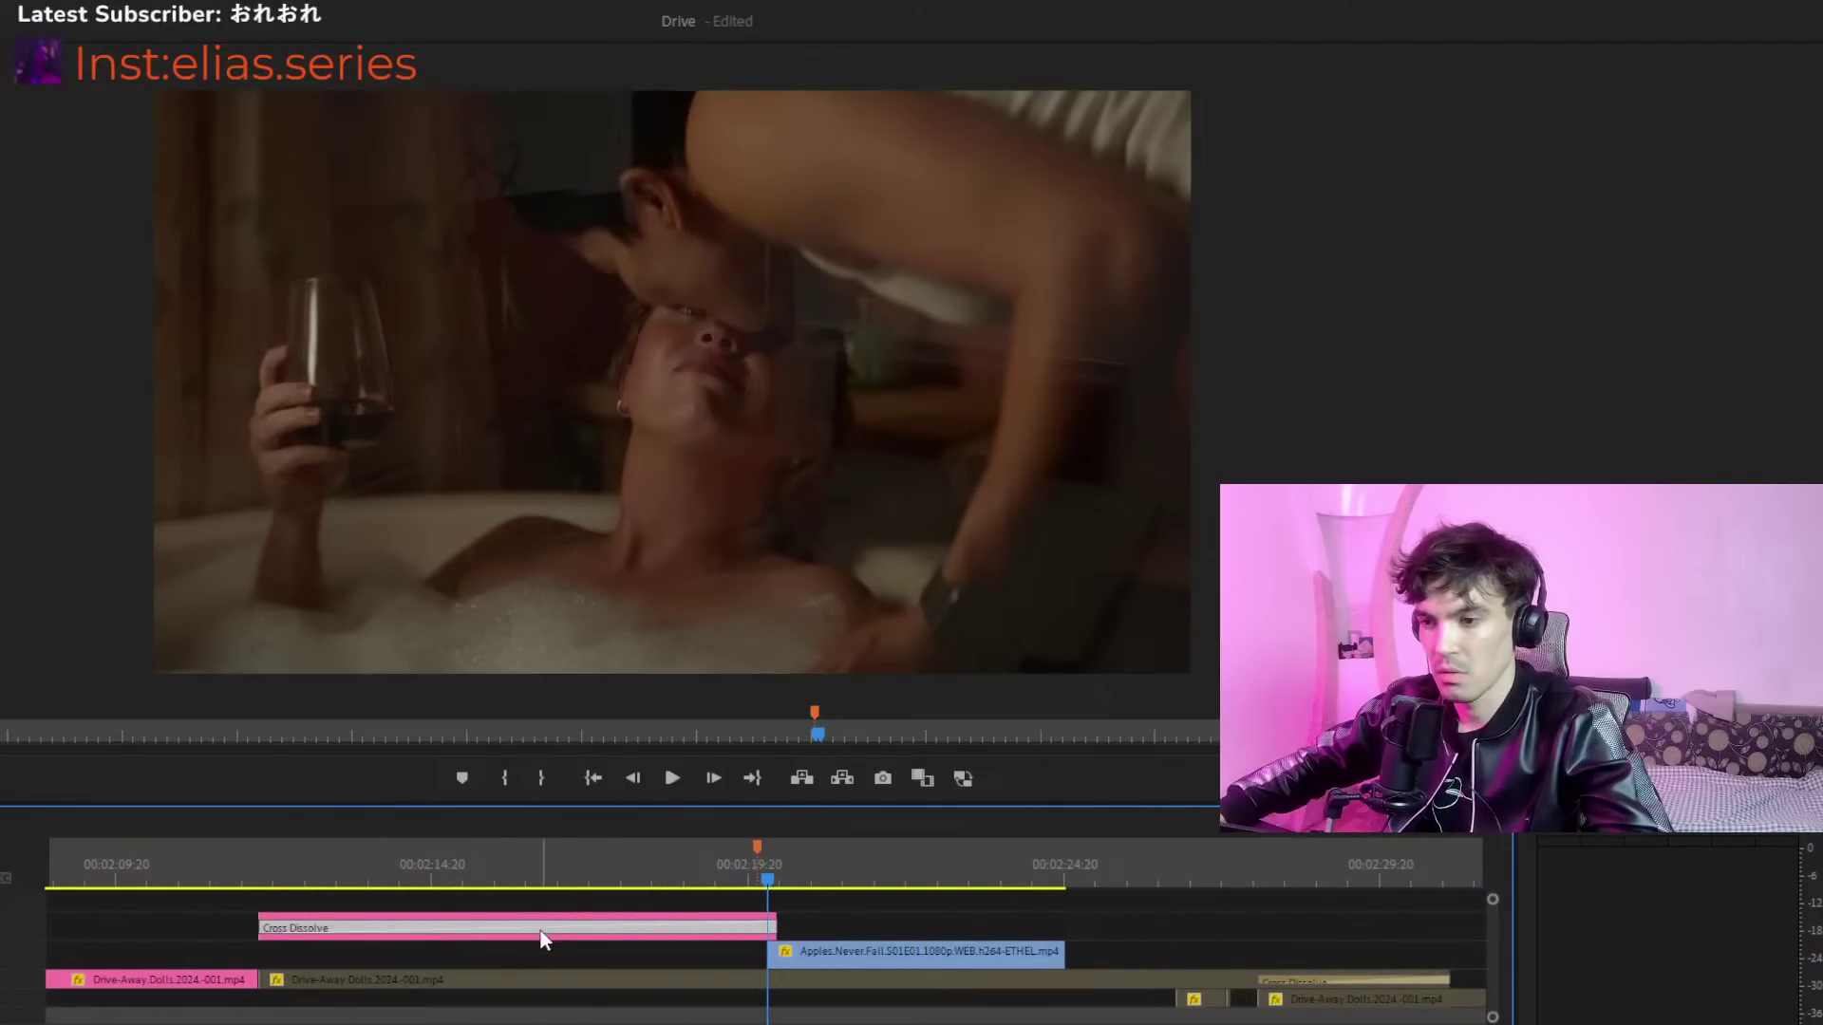
pyautogui.press('Delete')
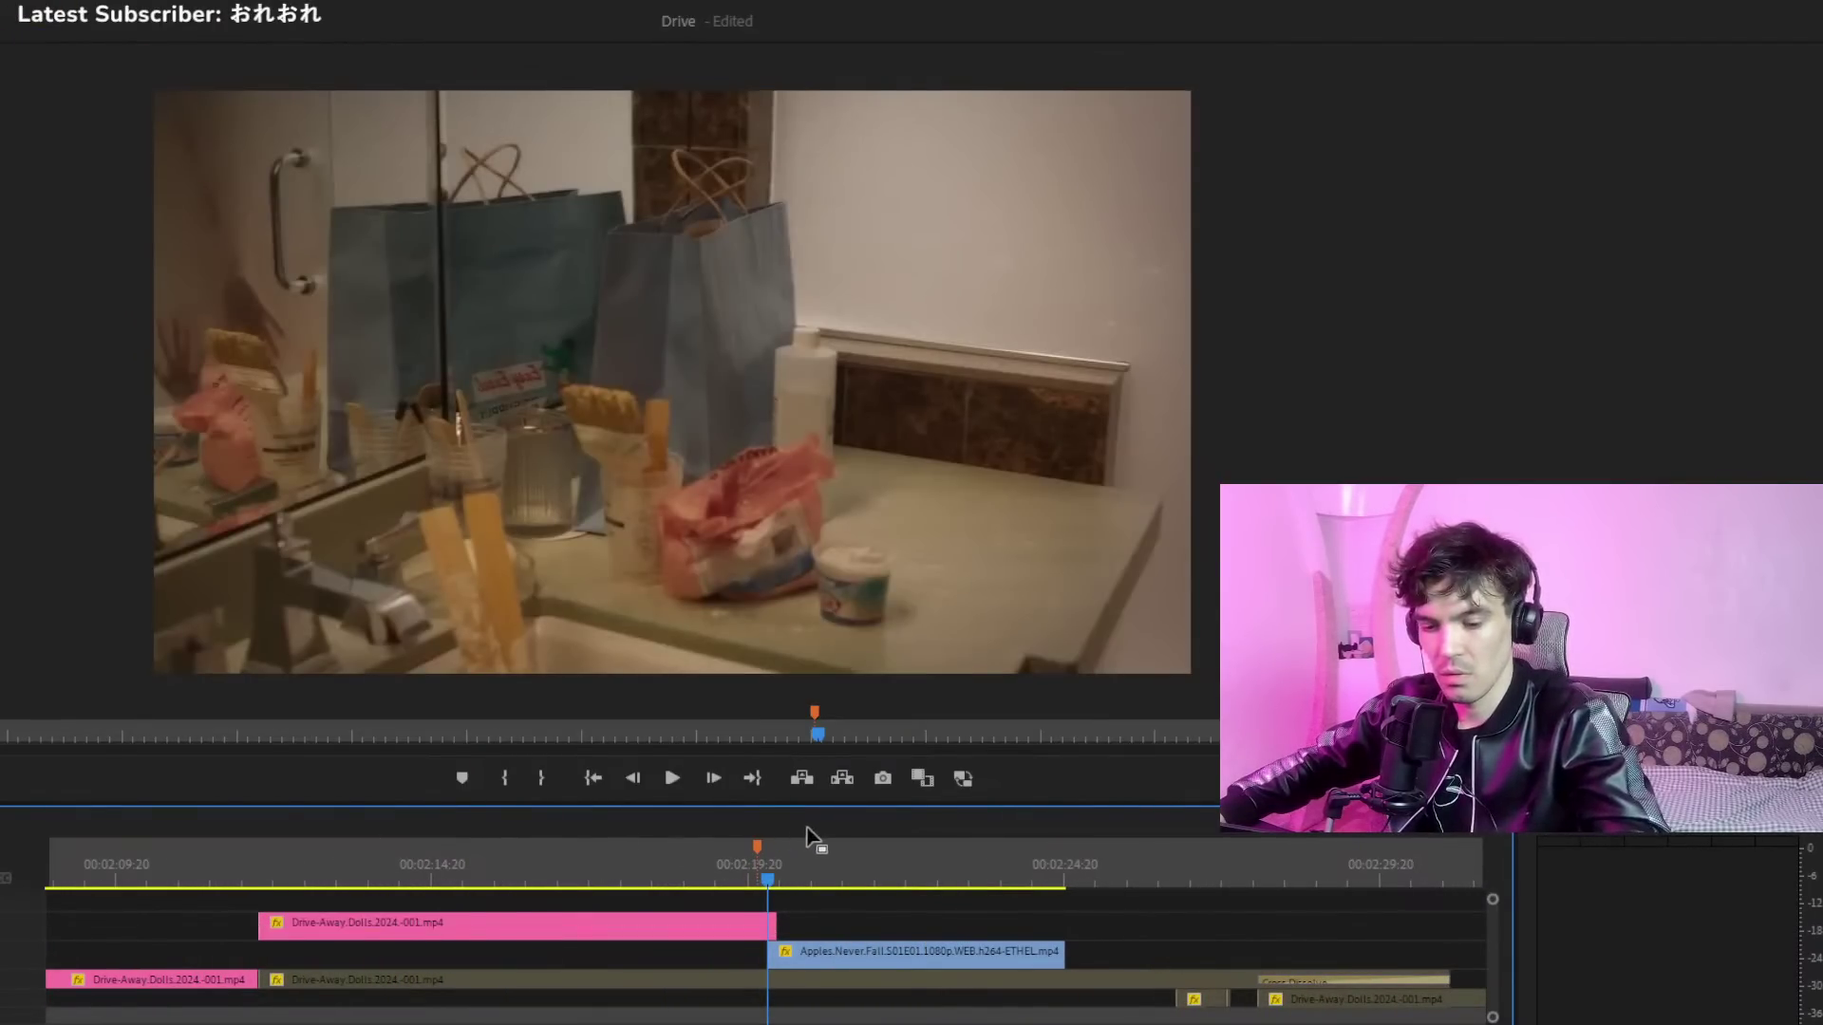
# Compare the bathtub Apples frame just past 00:02:20:00 with the shower shot near 00:02:10
pyautogui.moveTo(664, 844); pyautogui.dragTo(799, 867)
pyautogui.press('-')
pyautogui.press('-')
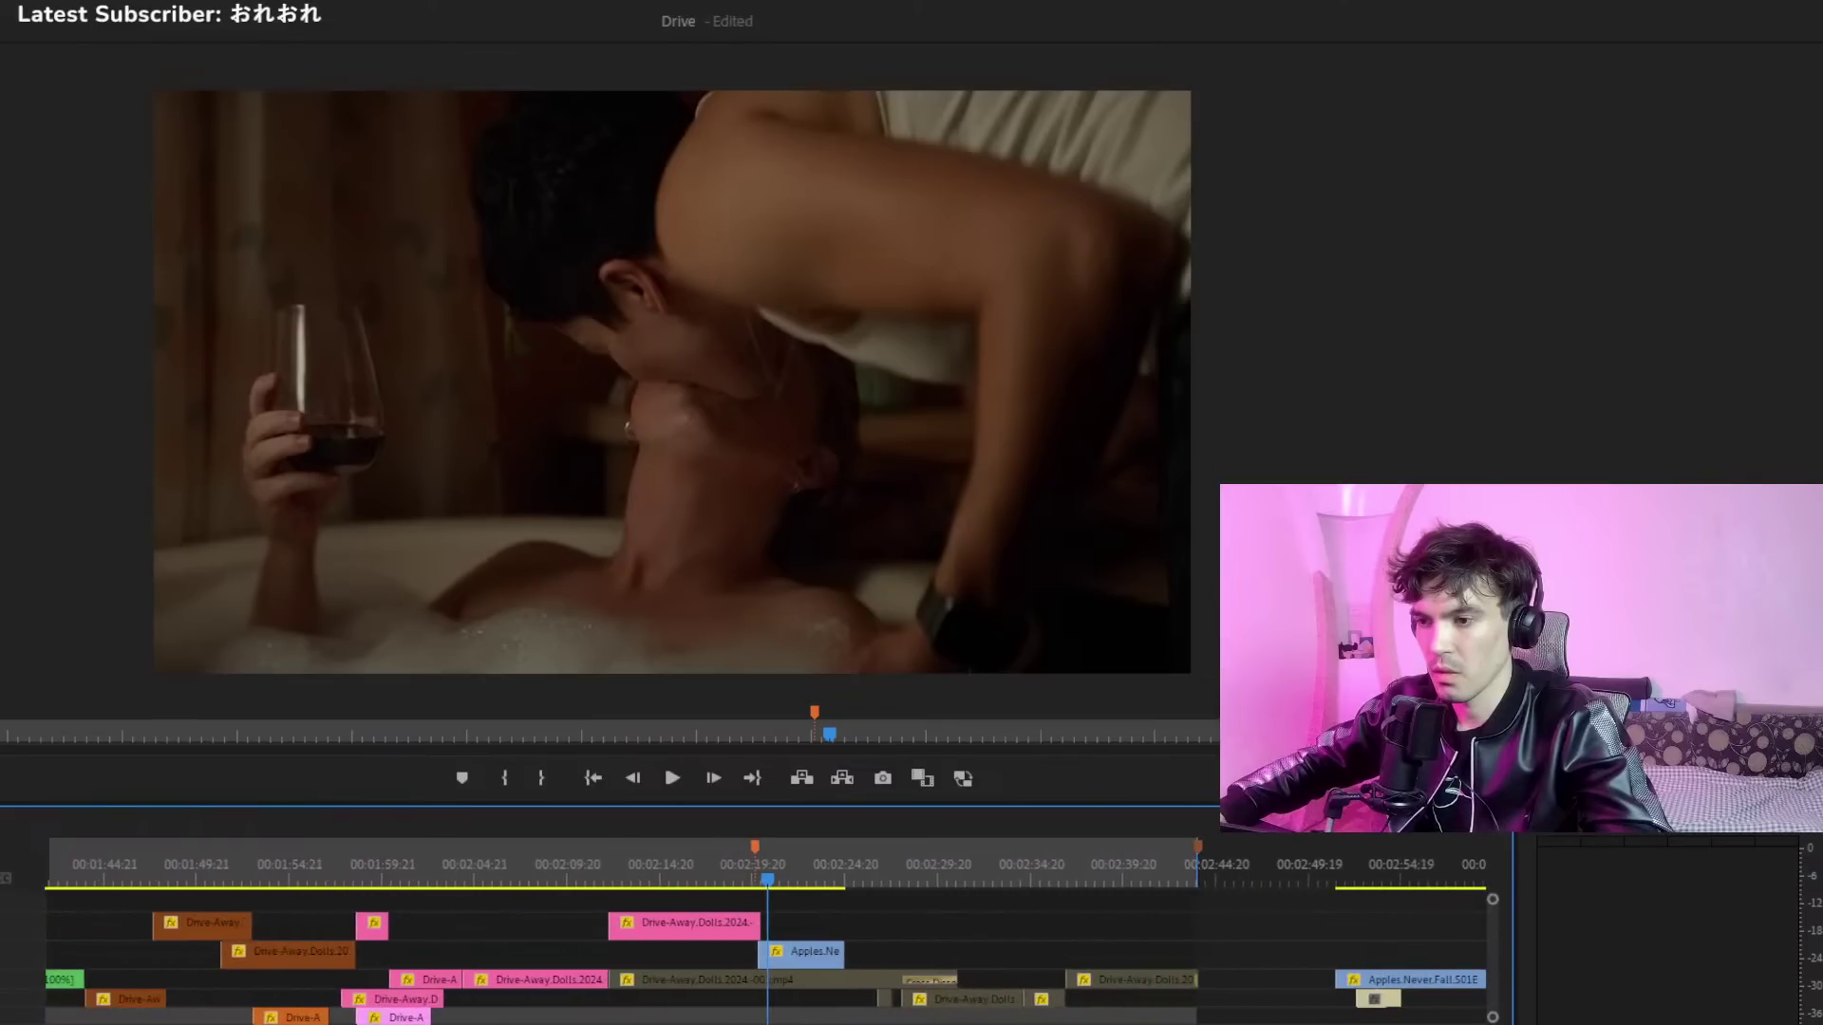
pyautogui.moveTo(585, 877); pyautogui.dragTo(581, 868)
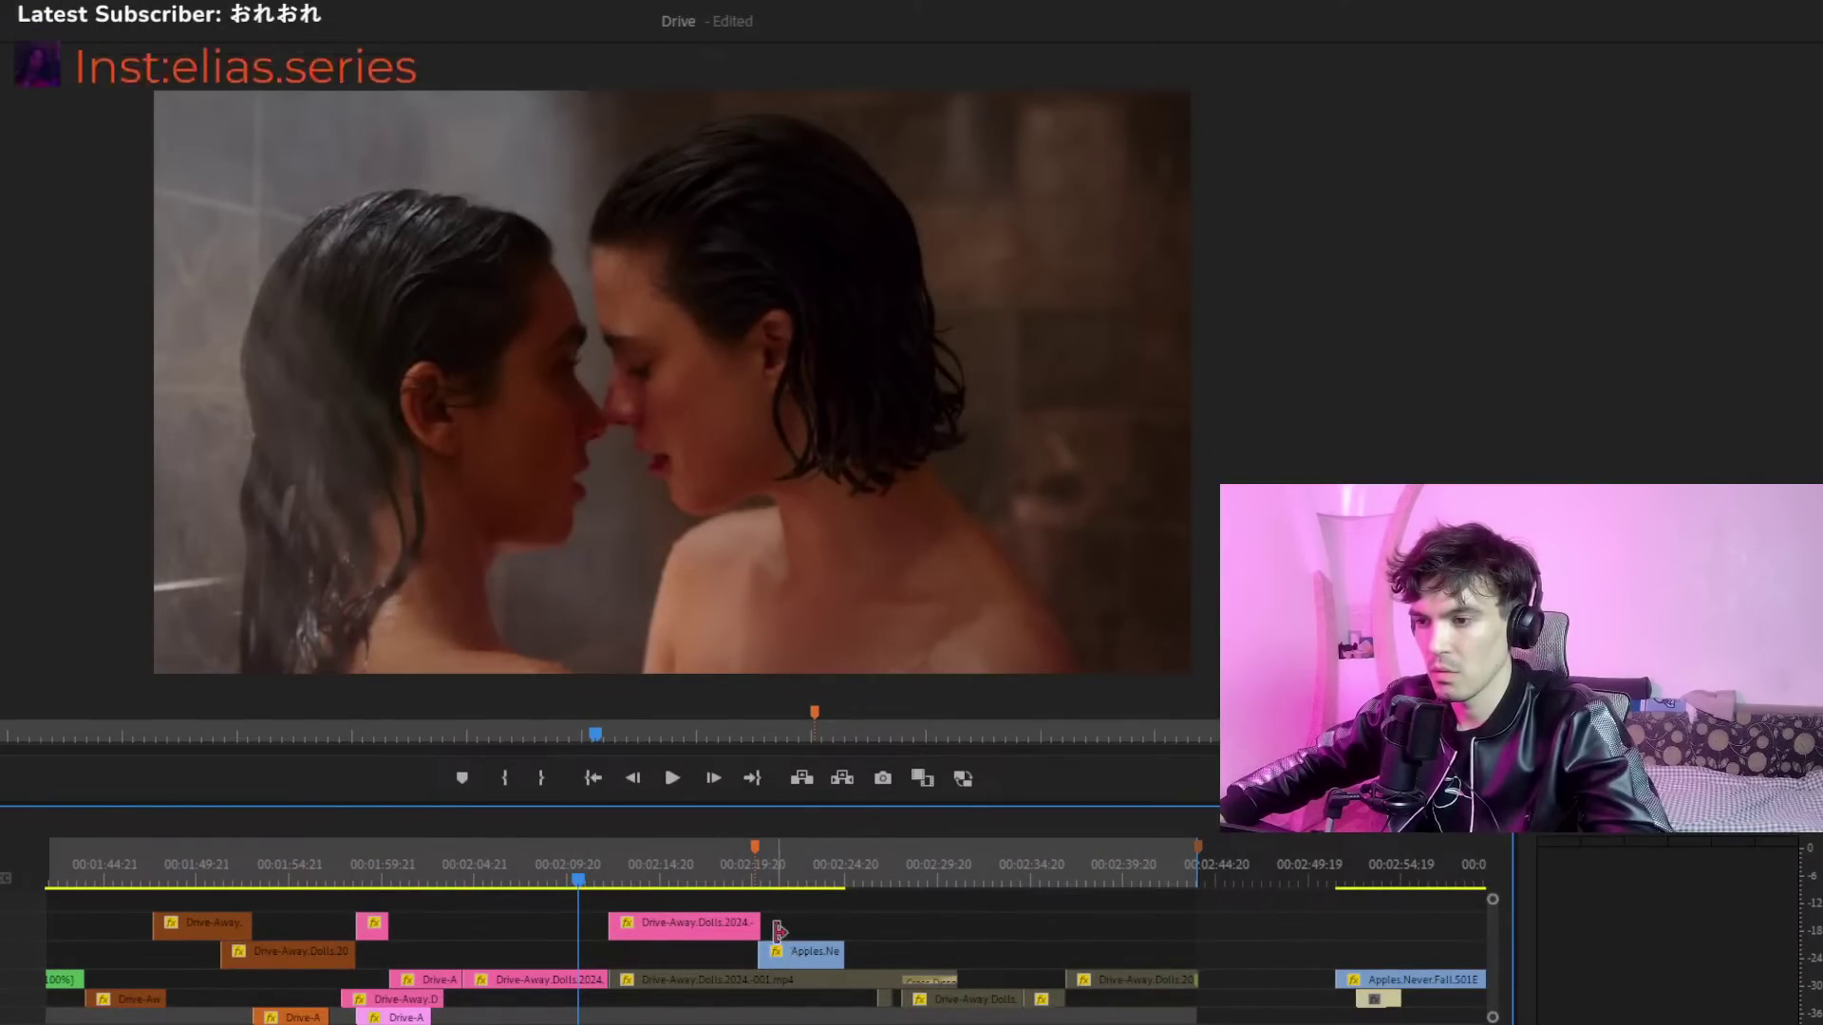
pyautogui.moveTo(737, 879); pyautogui.dragTo(585, 902)
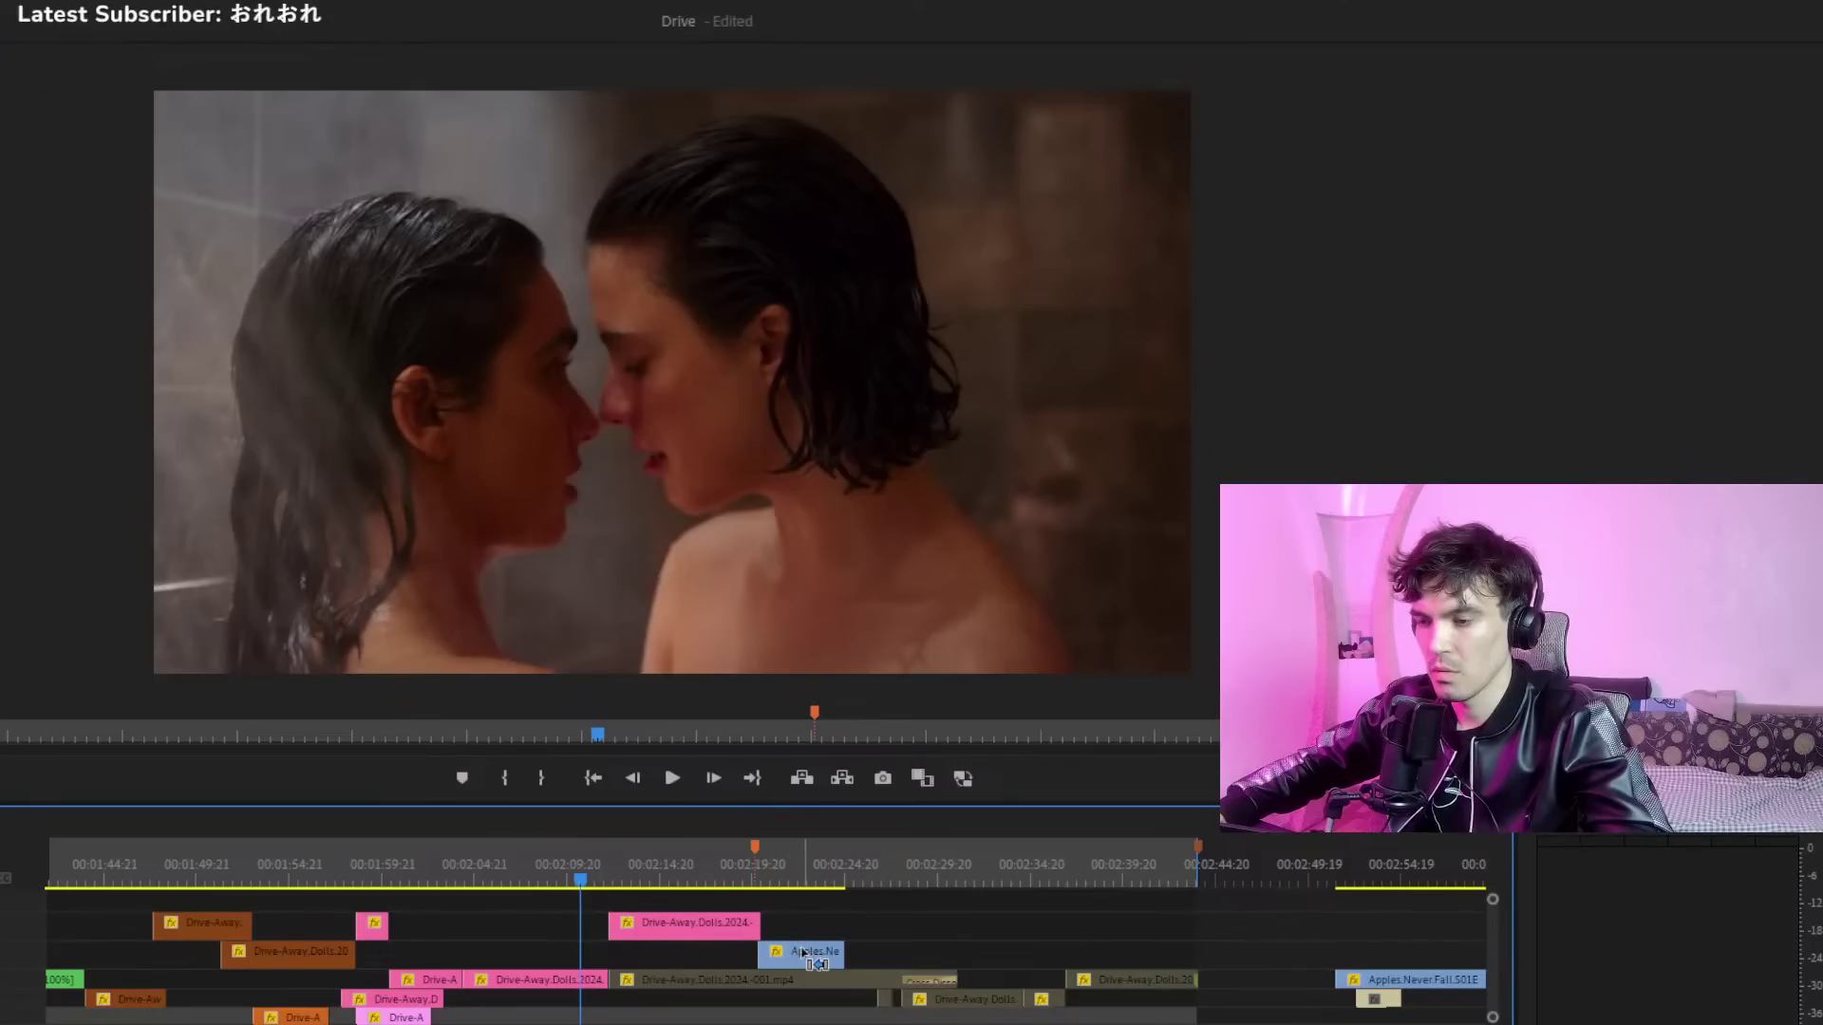
# Move the bathtub Apples clip directly under the start of the pink cross-dissolve clip and disable the pink clip
pyautogui.moveTo(789, 959); pyautogui.dragTo(641, 957)
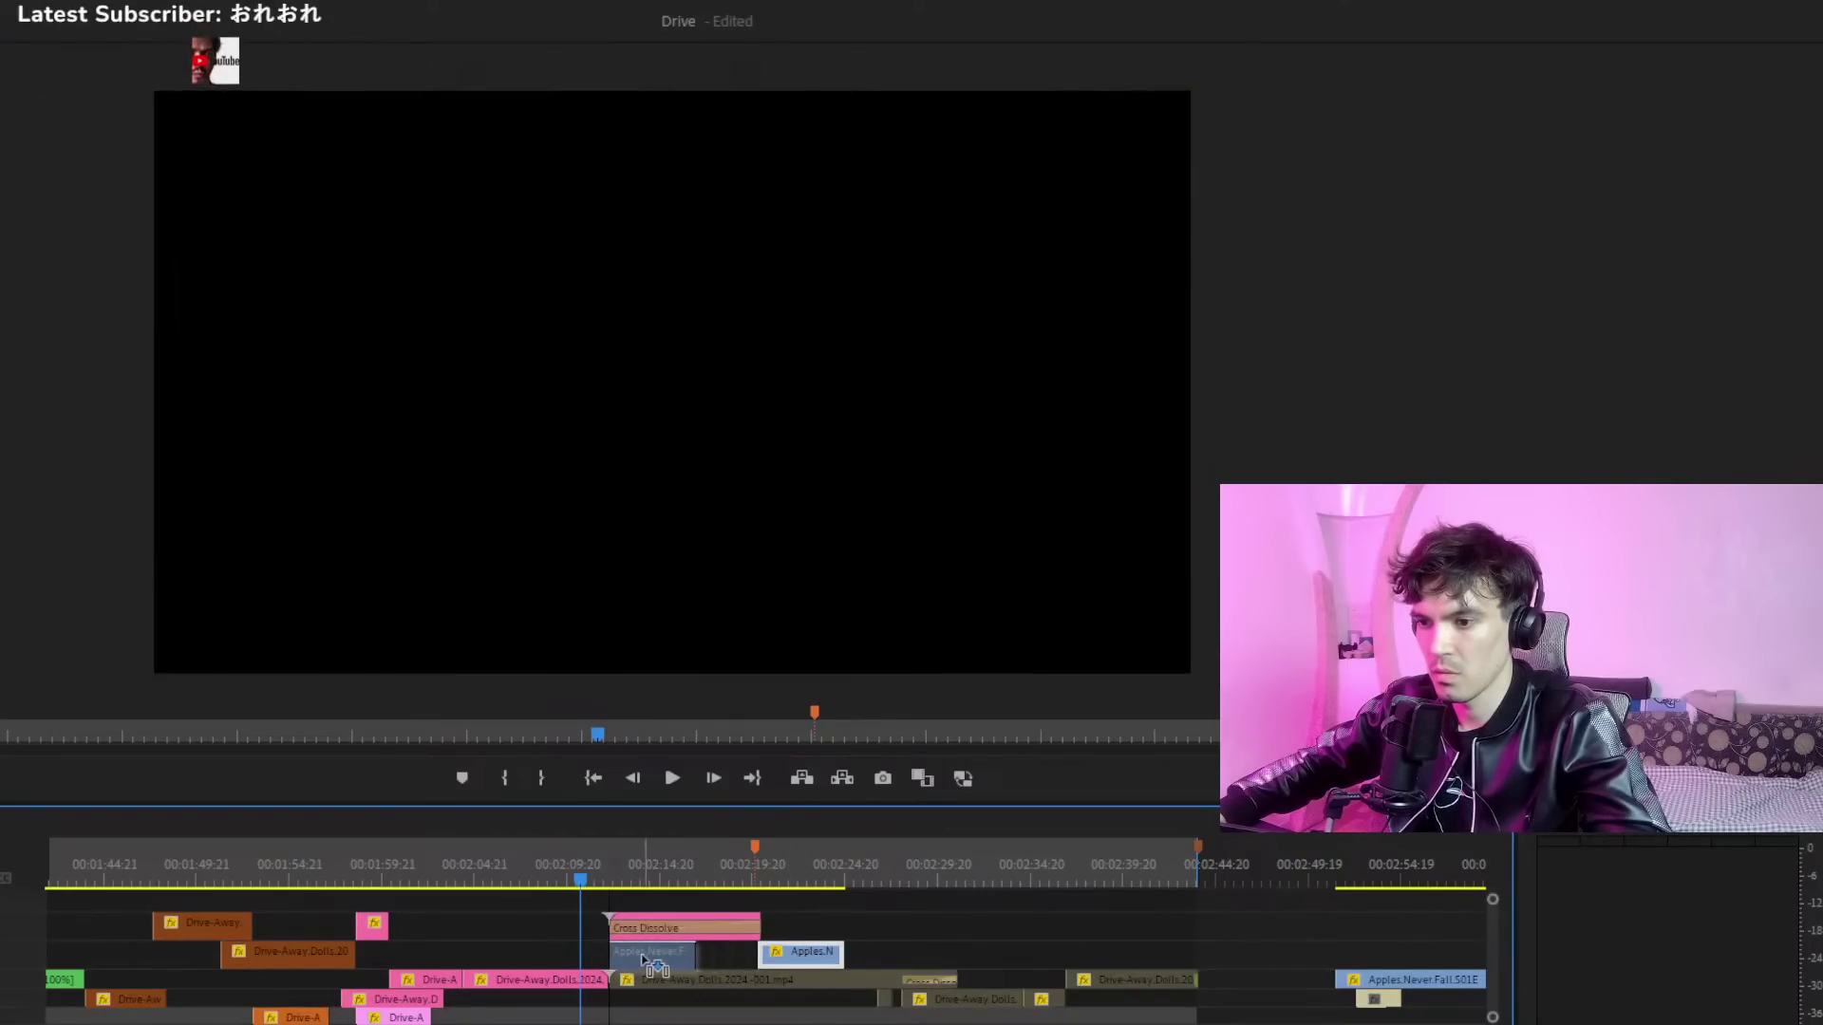
pyautogui.click(657, 917)
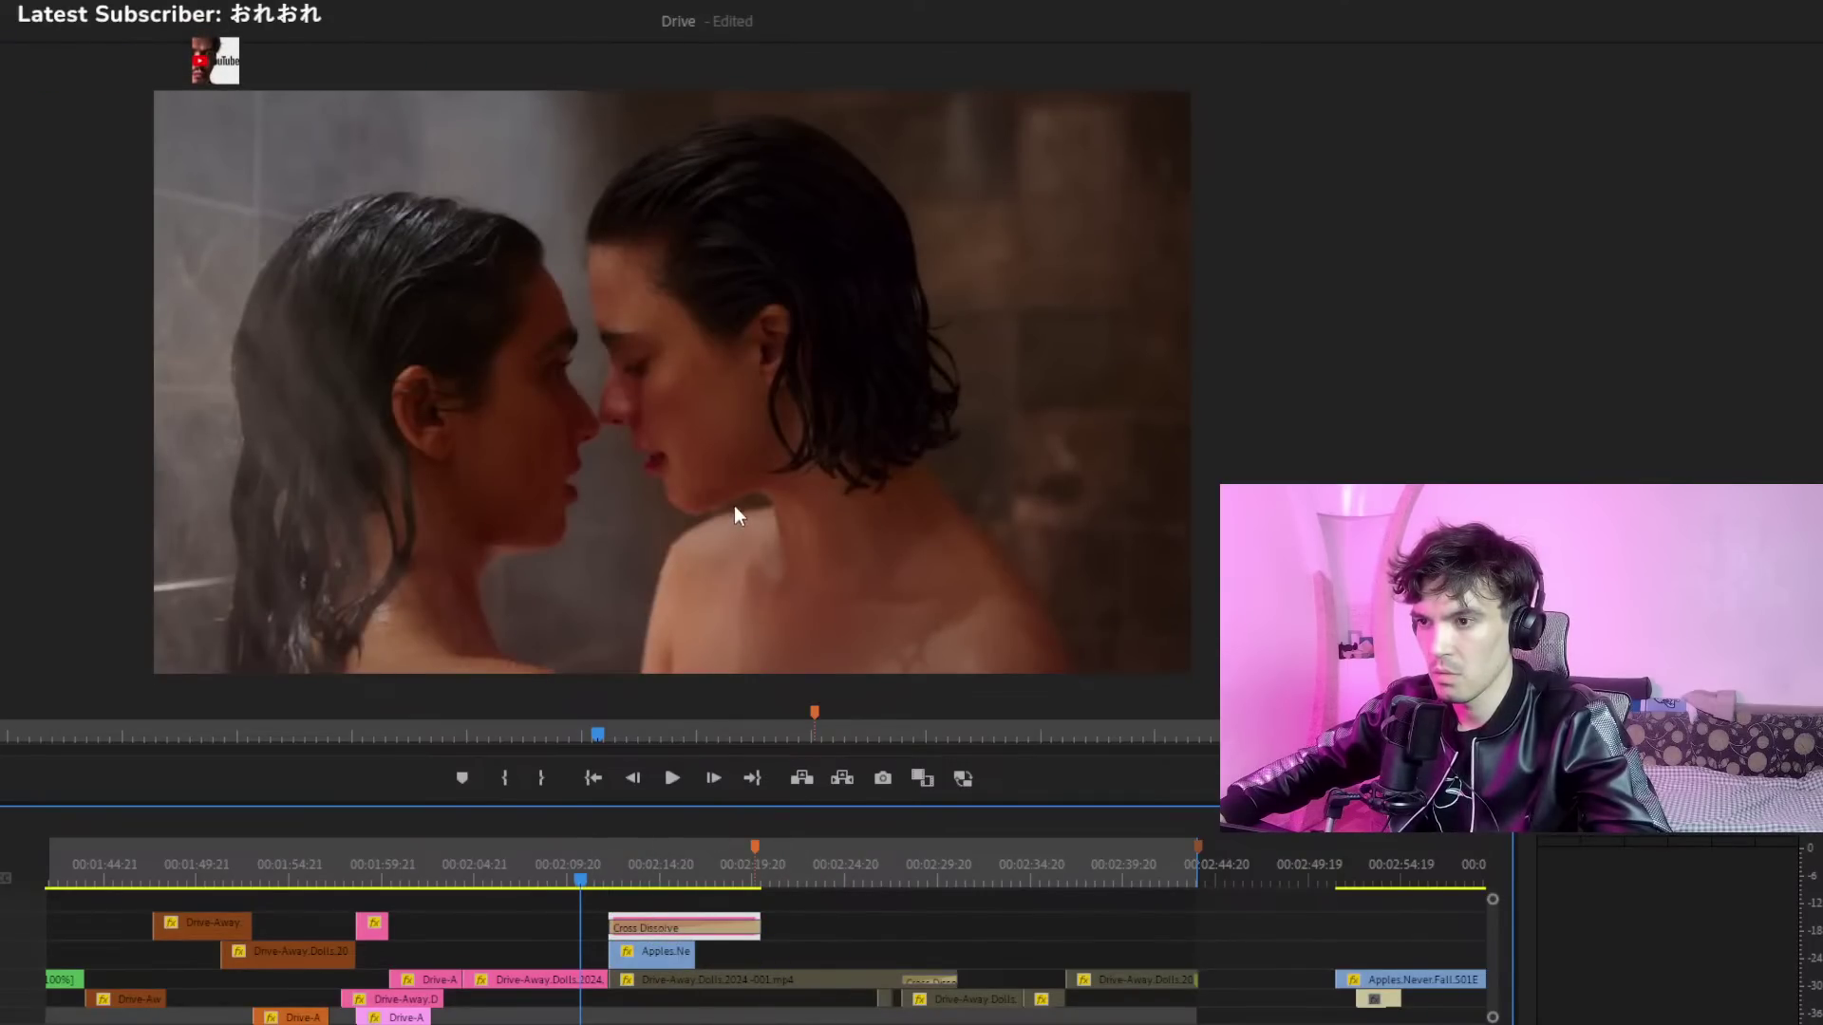
pyautogui.press('space')
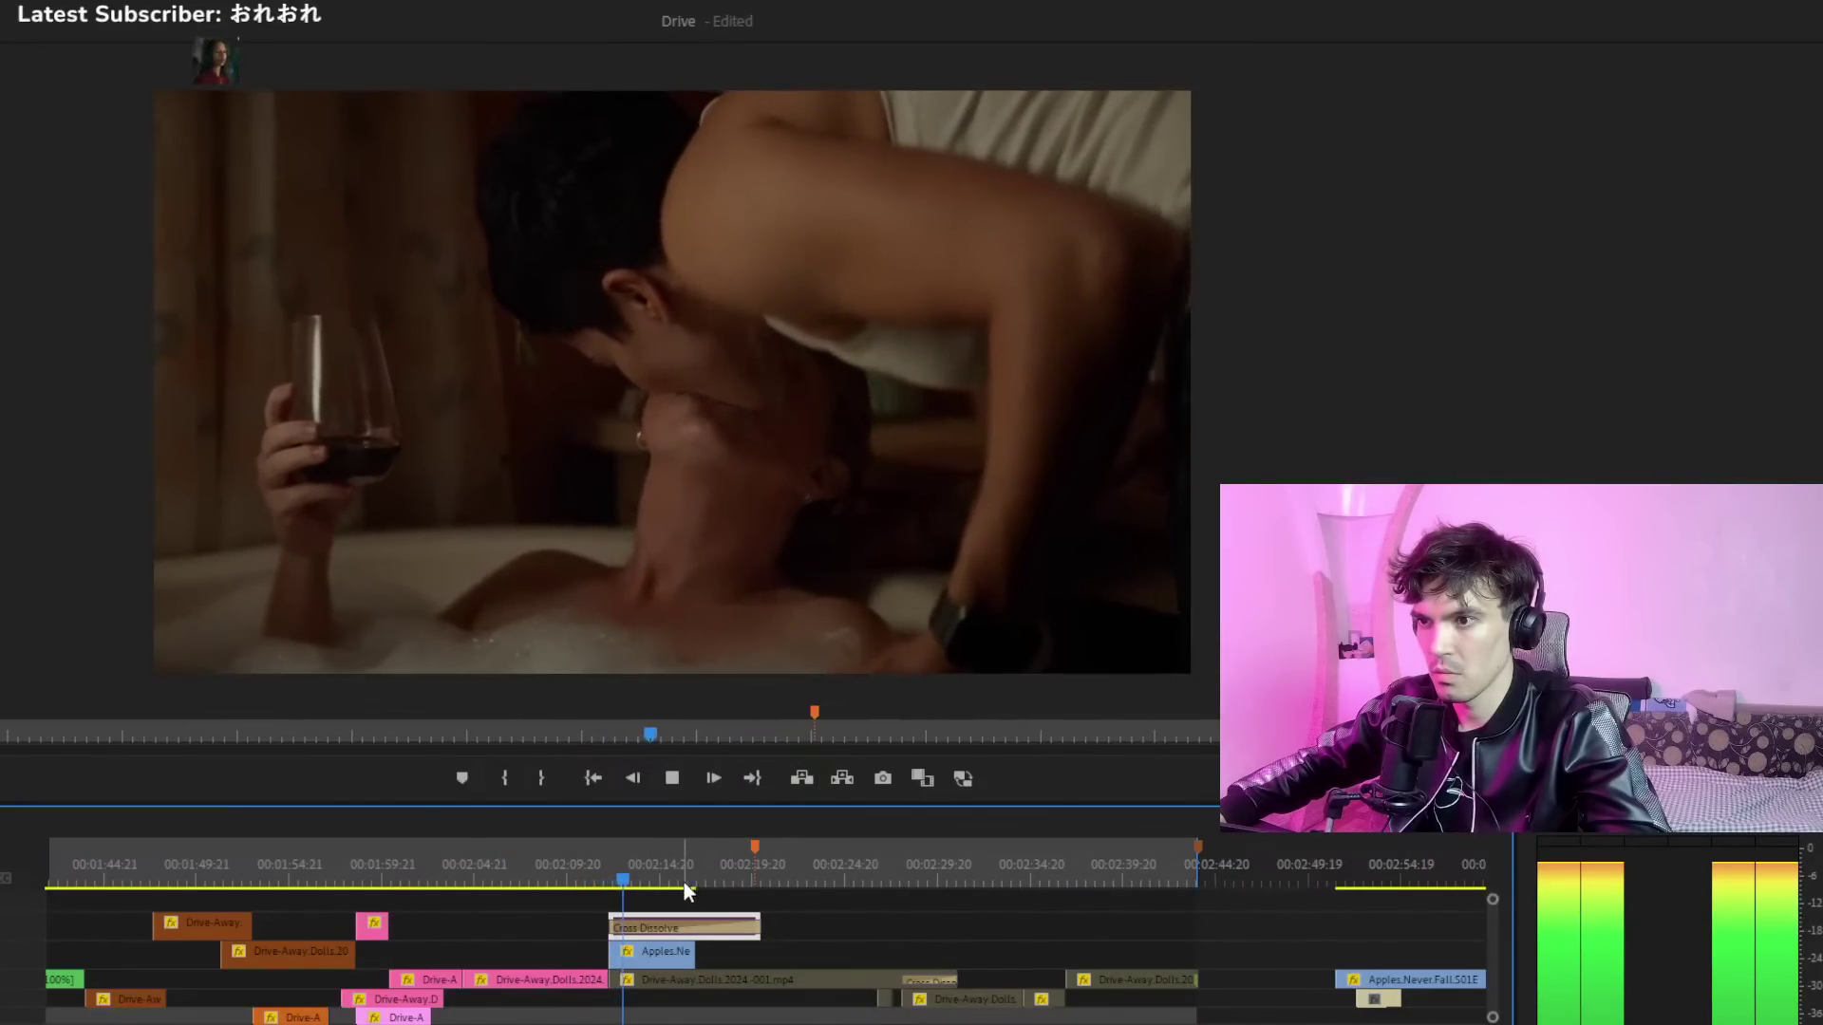
# Play the cut from the Drive-Away Dolls shower shot into the bathtub Apples clip several times
pyautogui.click(609, 876)
pyautogui.press('space')
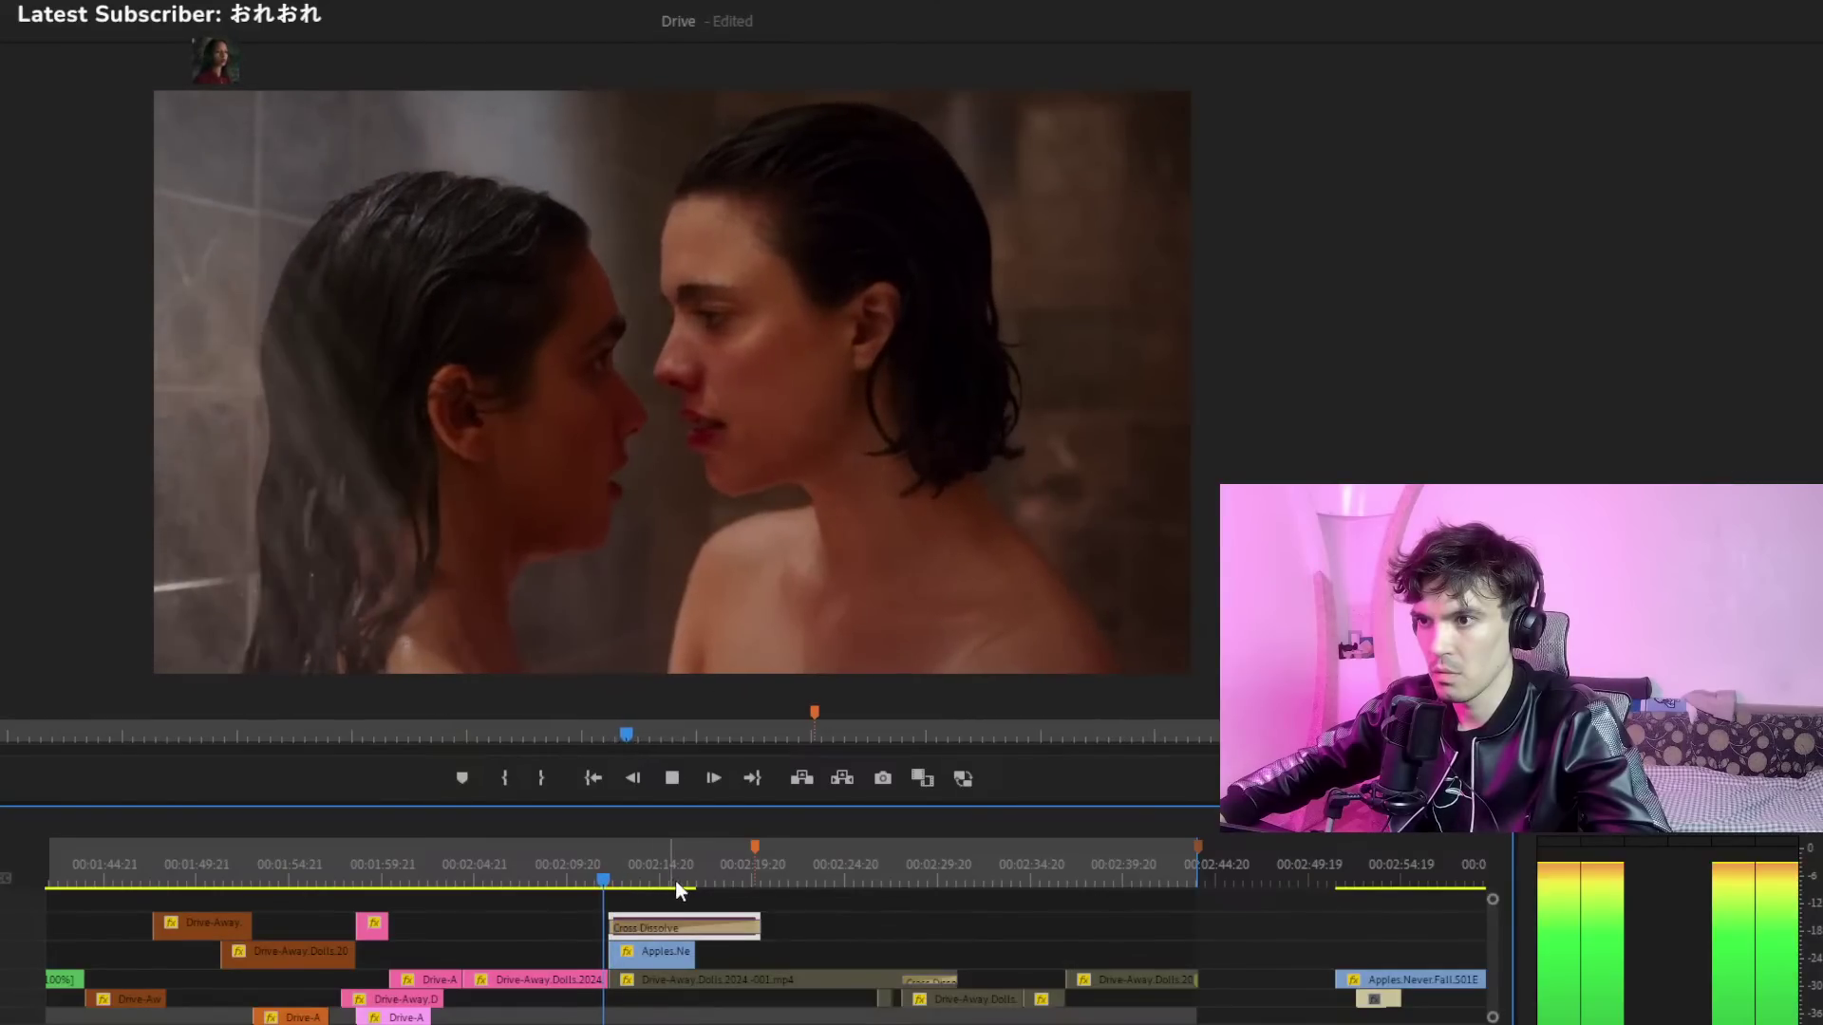
pyautogui.click(607, 875)
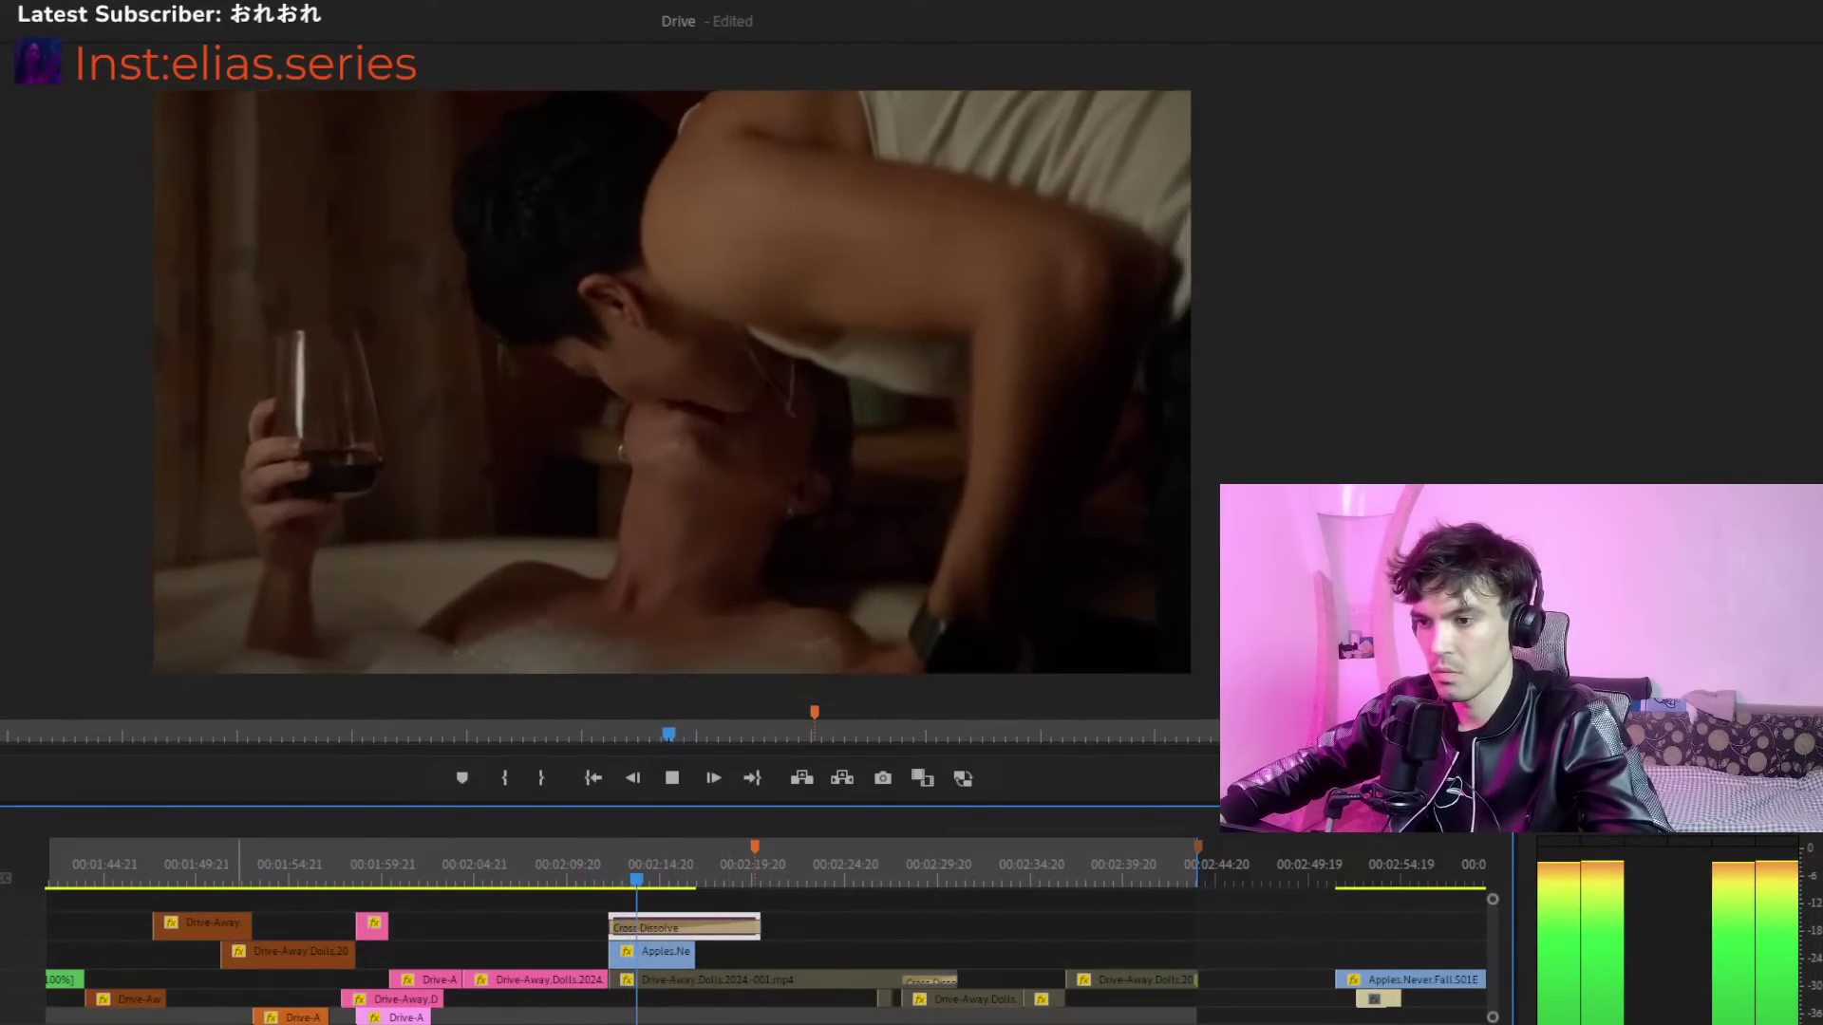
pyautogui.press('-')
pyautogui.press('-')
pyautogui.press('space')
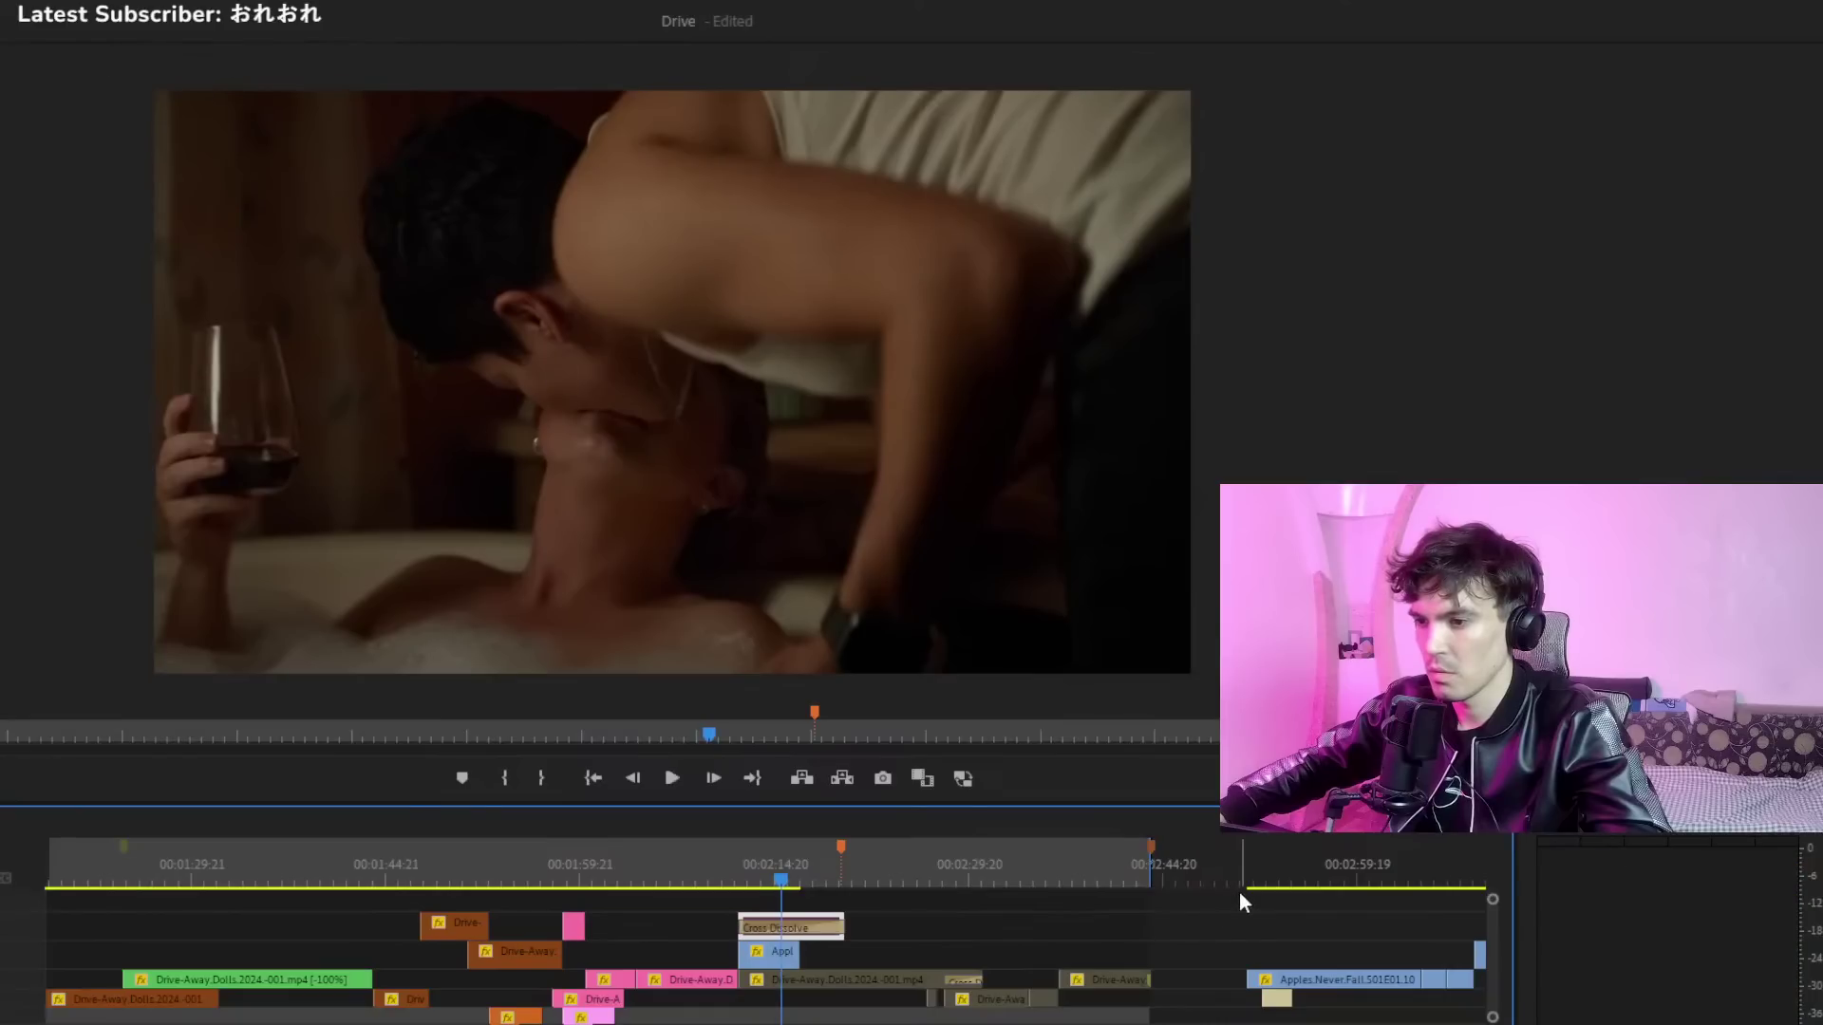
# Examine the blue Apples clips beyond the last marker and the gap that follows the bathtub clip
pyautogui.scroll(-4, 1283, 885)
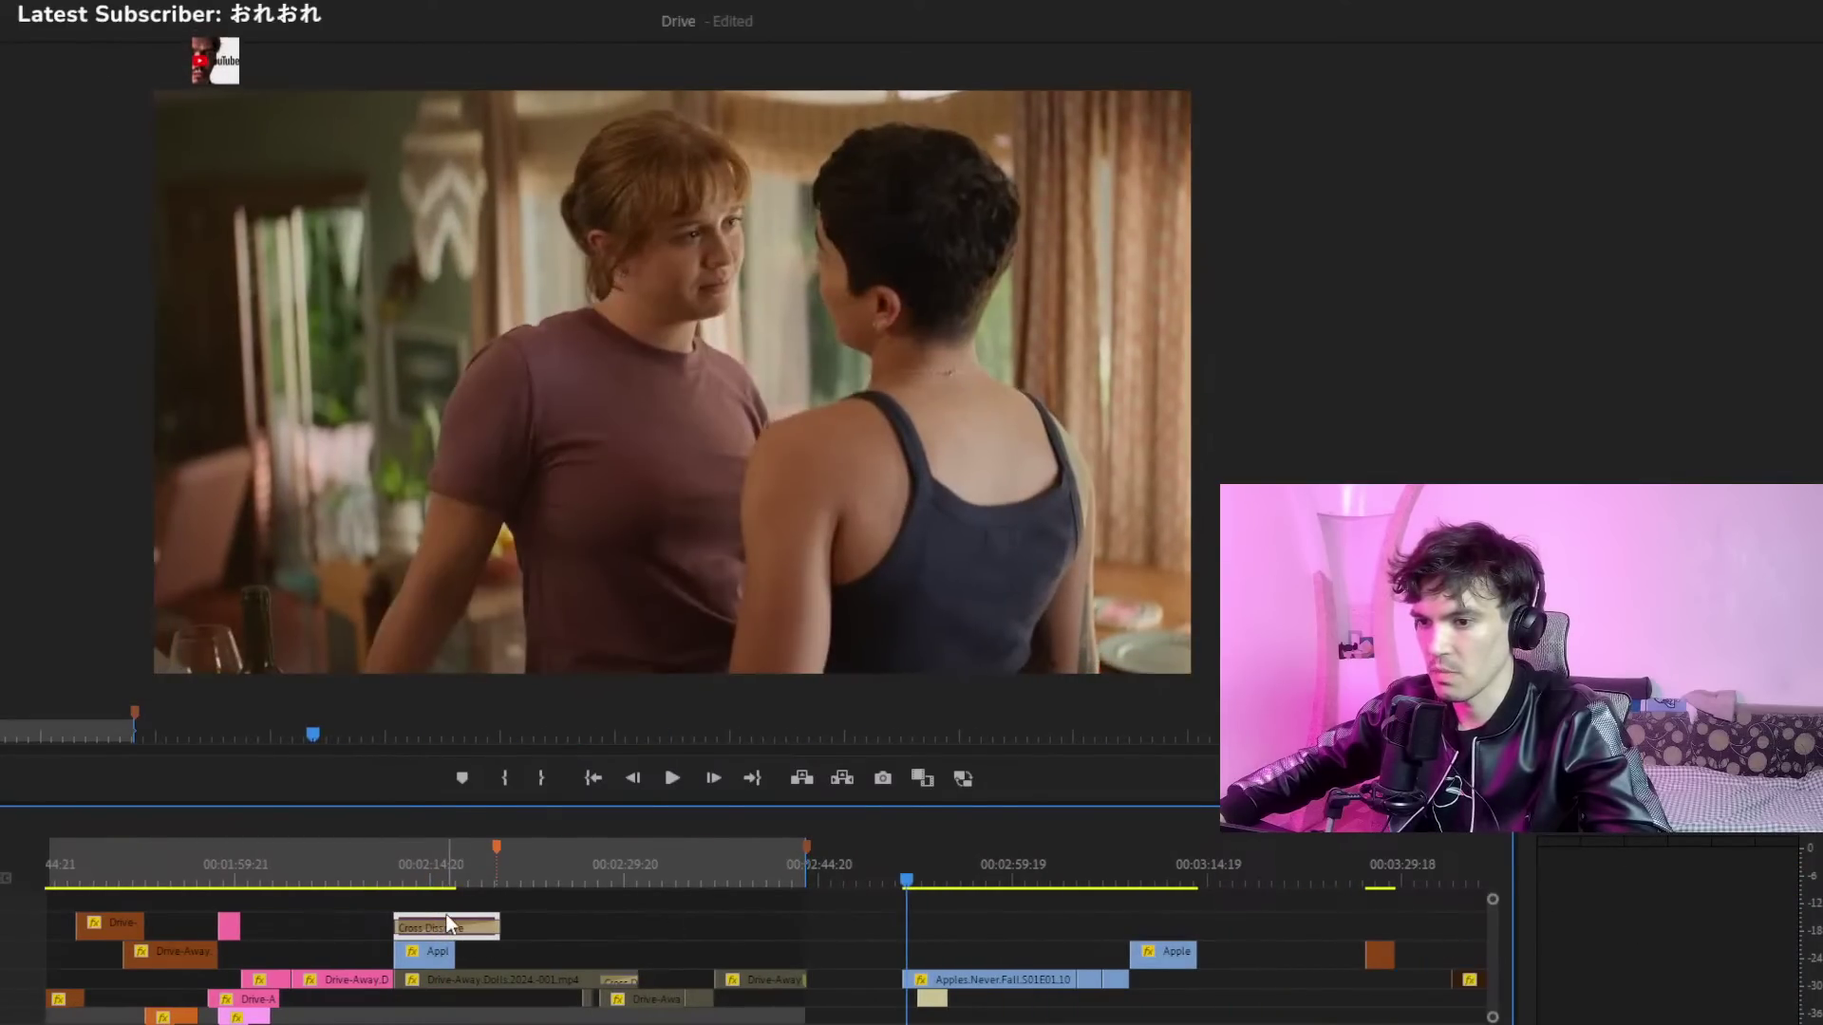
pyautogui.click(458, 900)
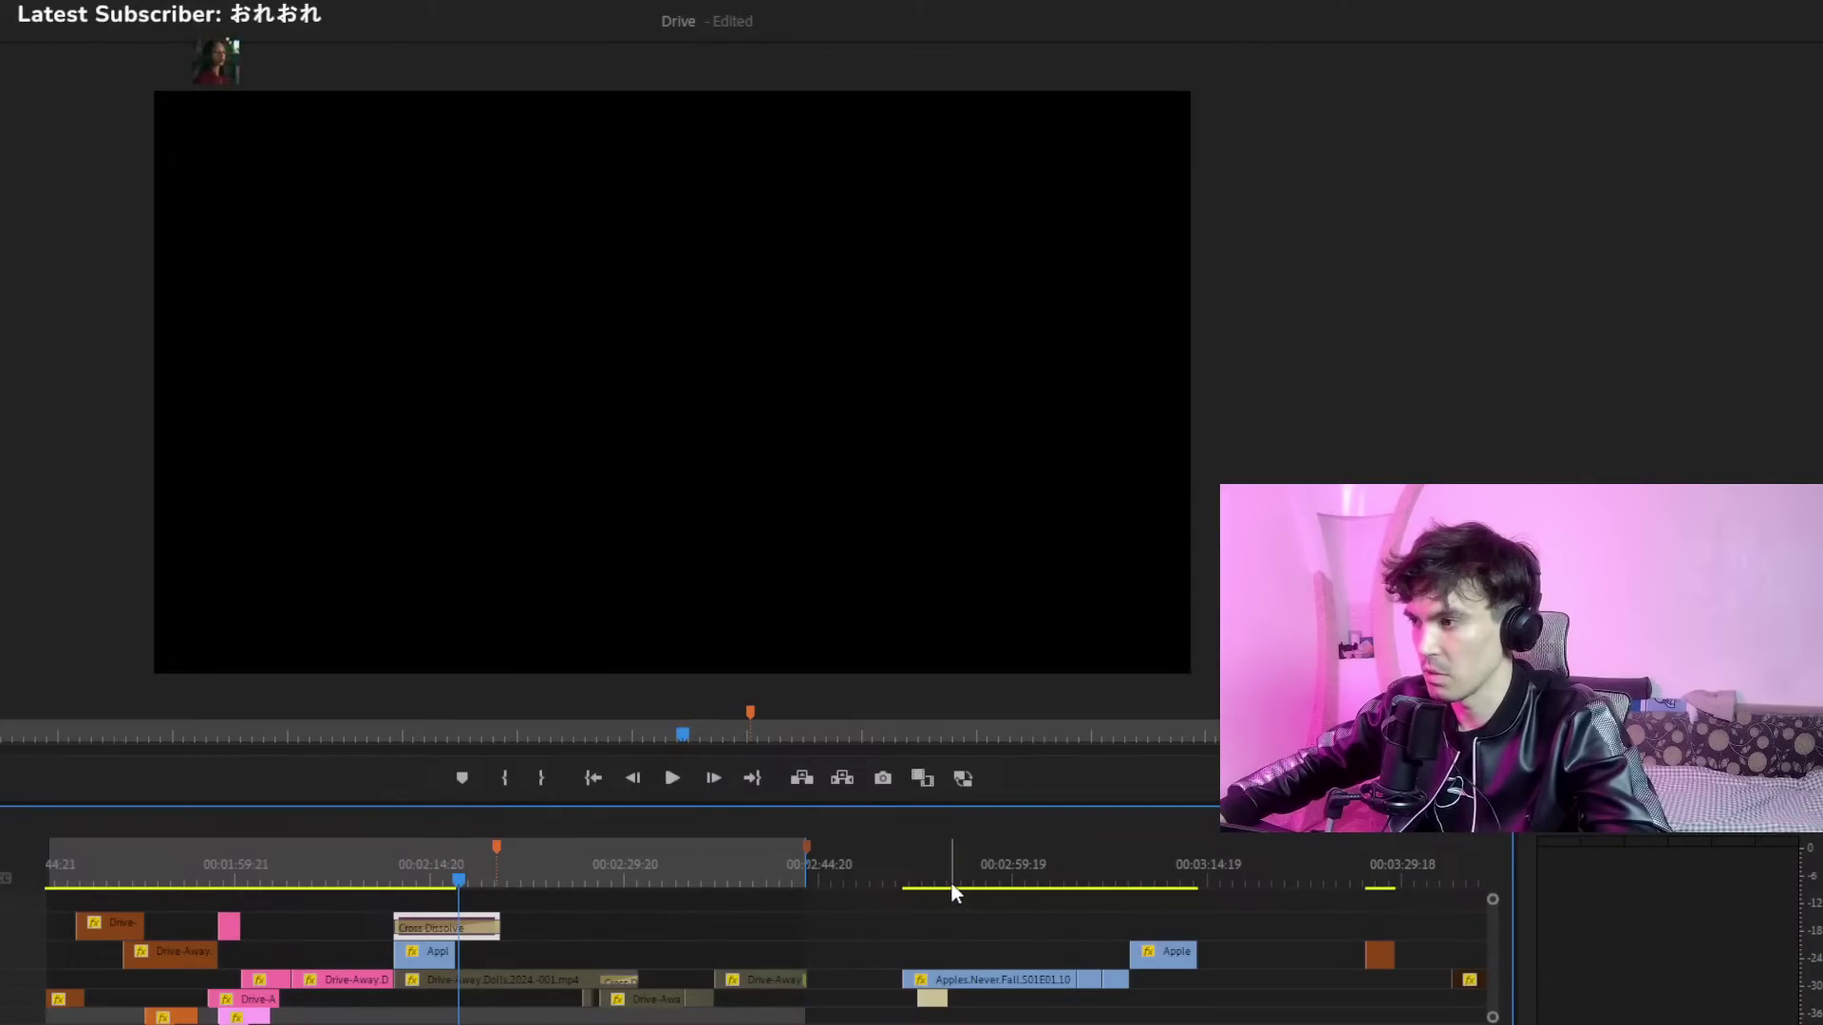
pyautogui.moveTo(950, 881); pyautogui.dragTo(516, 976)
pyautogui.click(493, 972)
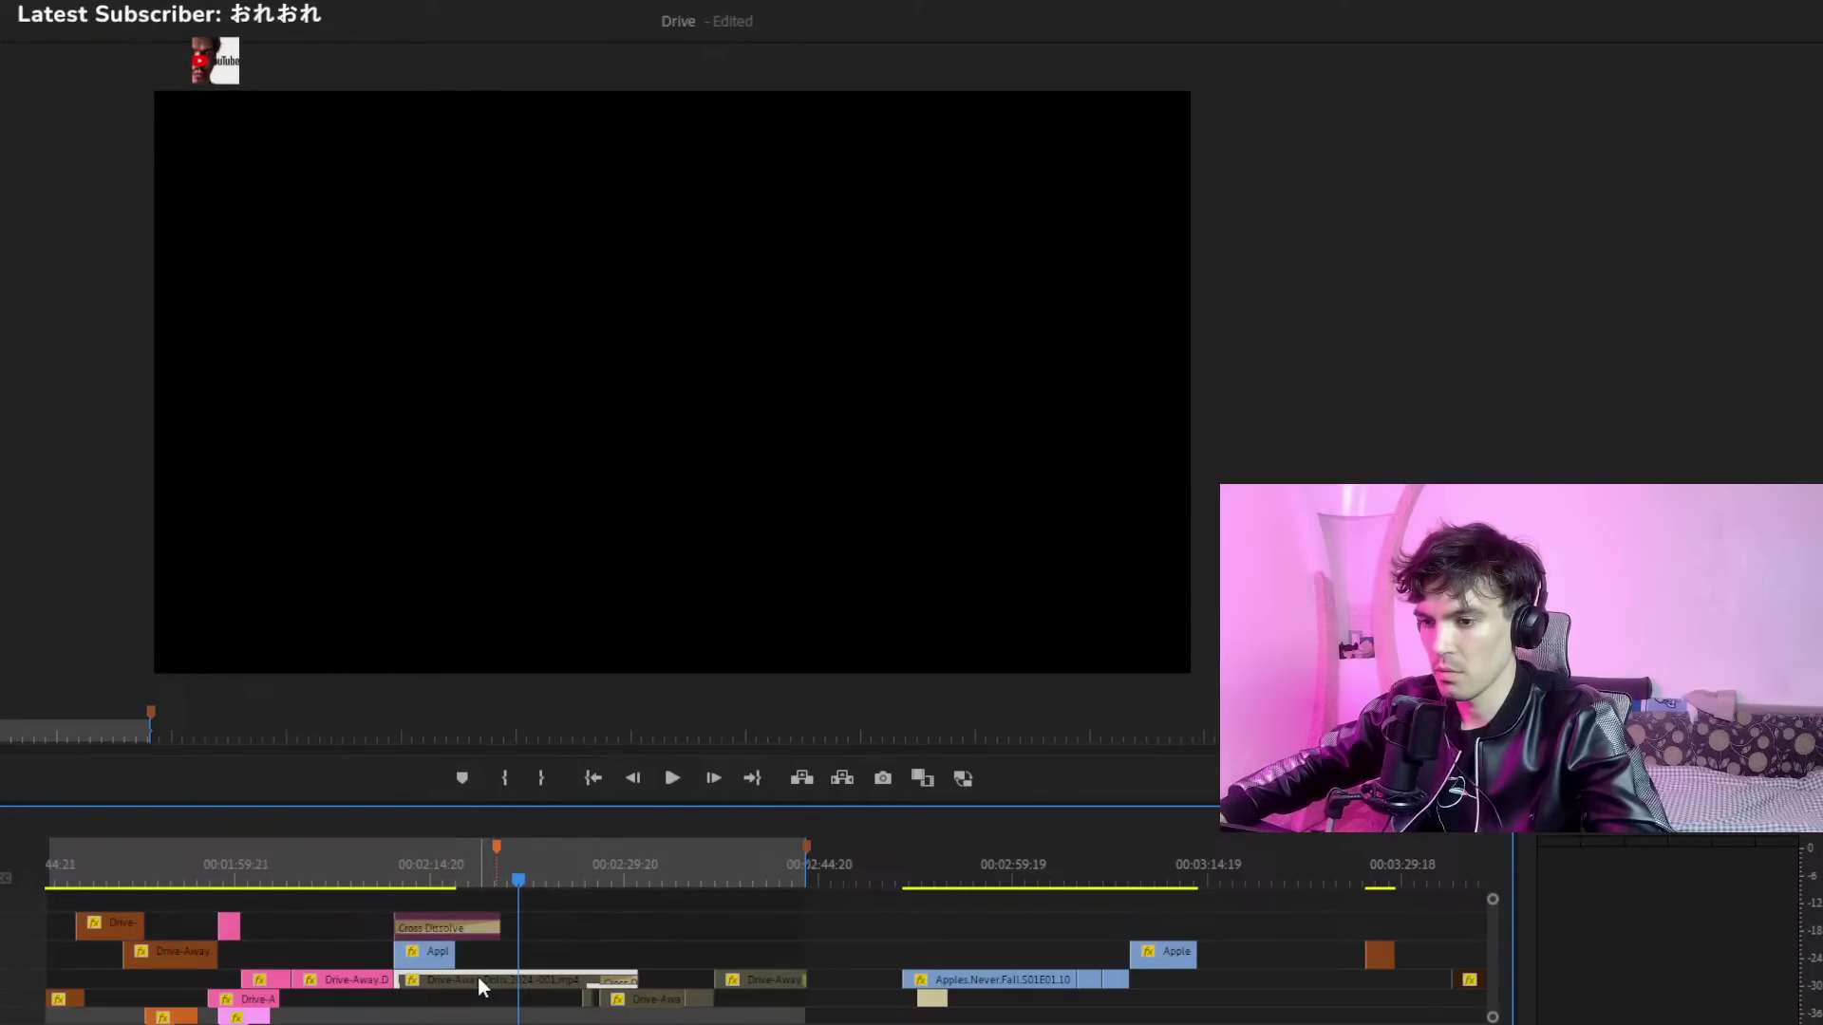
# Re-enable the pink cross-dissolve clip, shift it to start where the bathtub Apples clip ends, and play the sequence through it
pyautogui.click(465, 916)
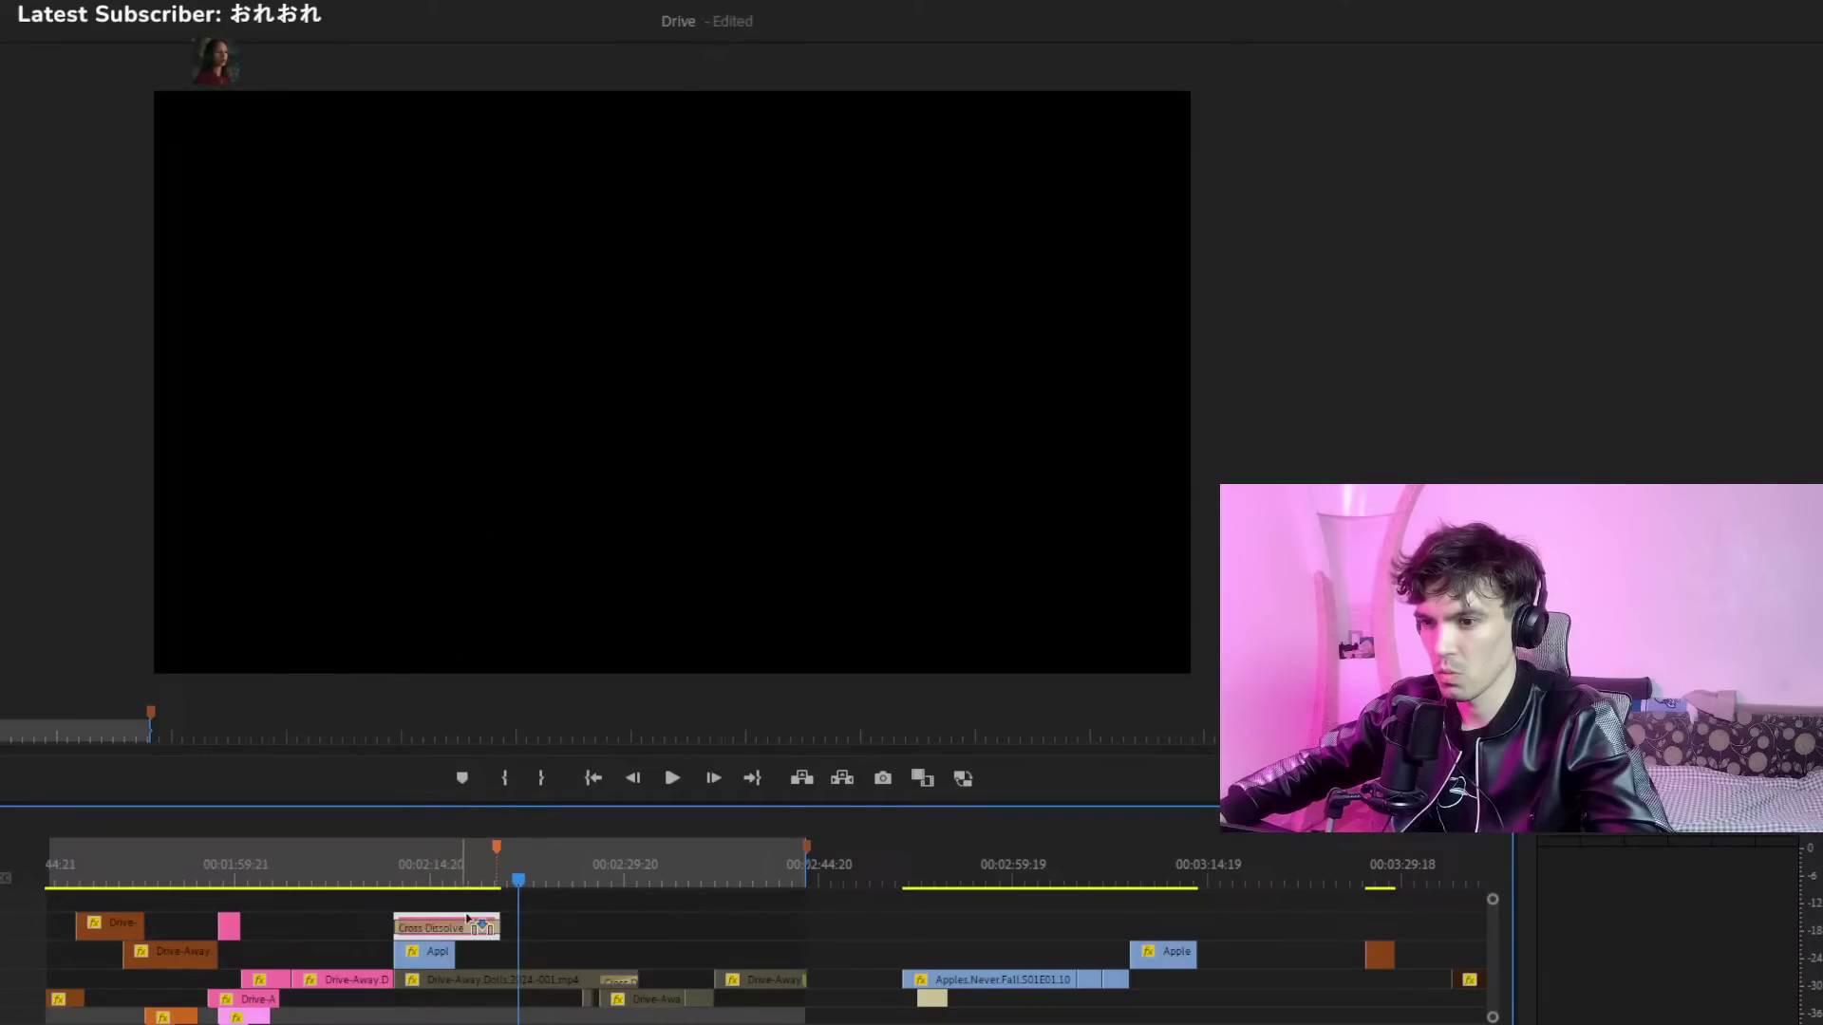
pyautogui.moveTo(467, 919); pyautogui.dragTo(529, 919)
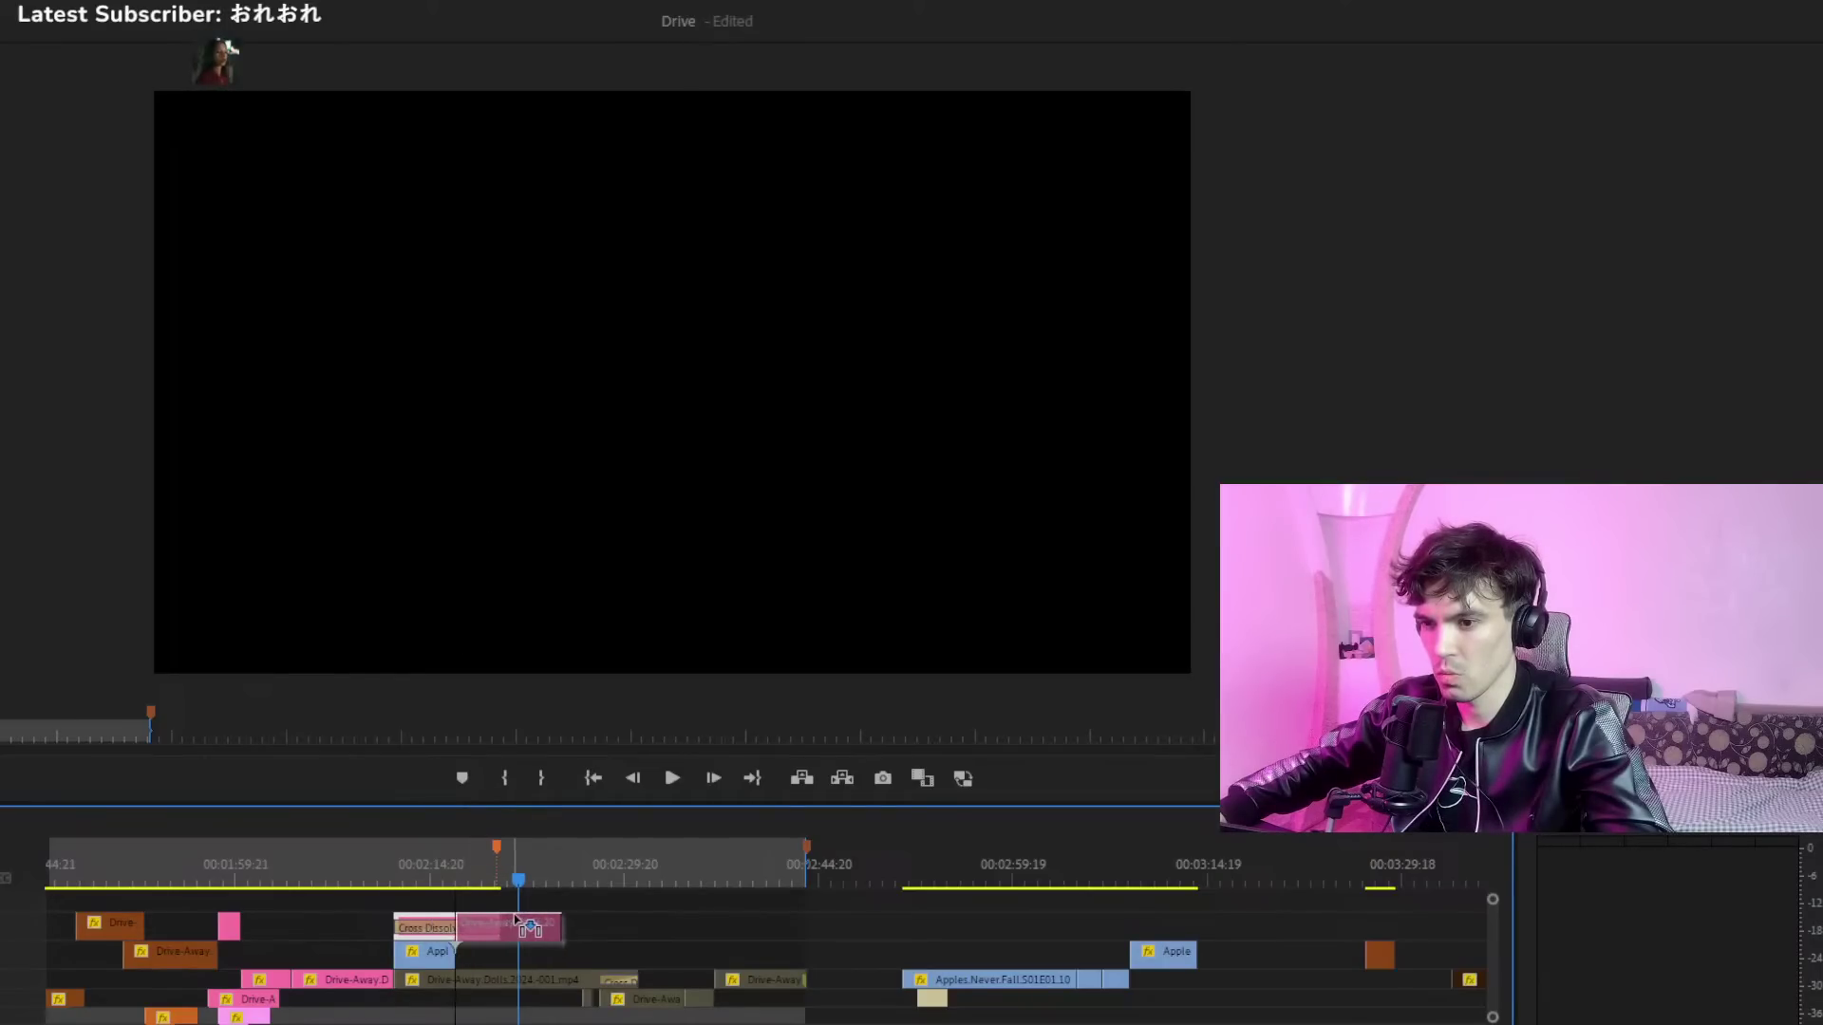
pyautogui.click(435, 863)
pyautogui.press('space')
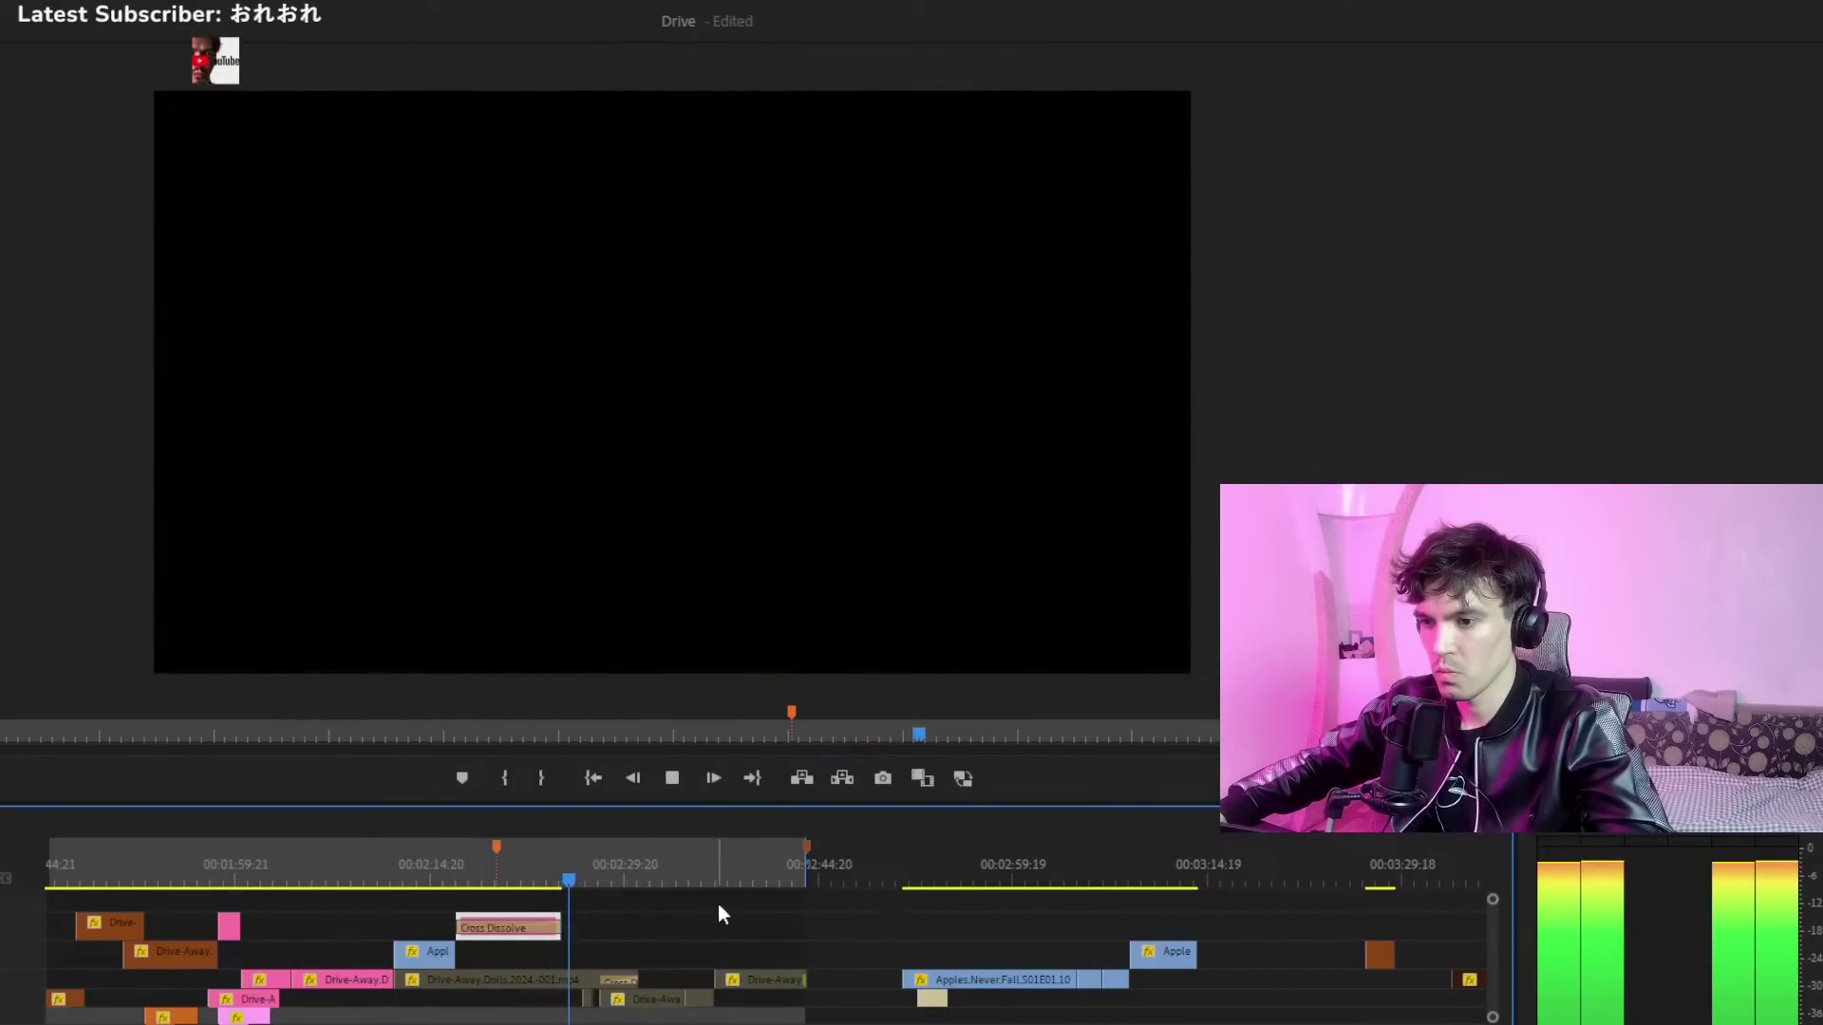
pyautogui.press('space')
# Scrub through the blue and brown clips beyond the last marker to review the unused shots
pyautogui.moveTo(917, 864); pyautogui.dragTo(1106, 883)
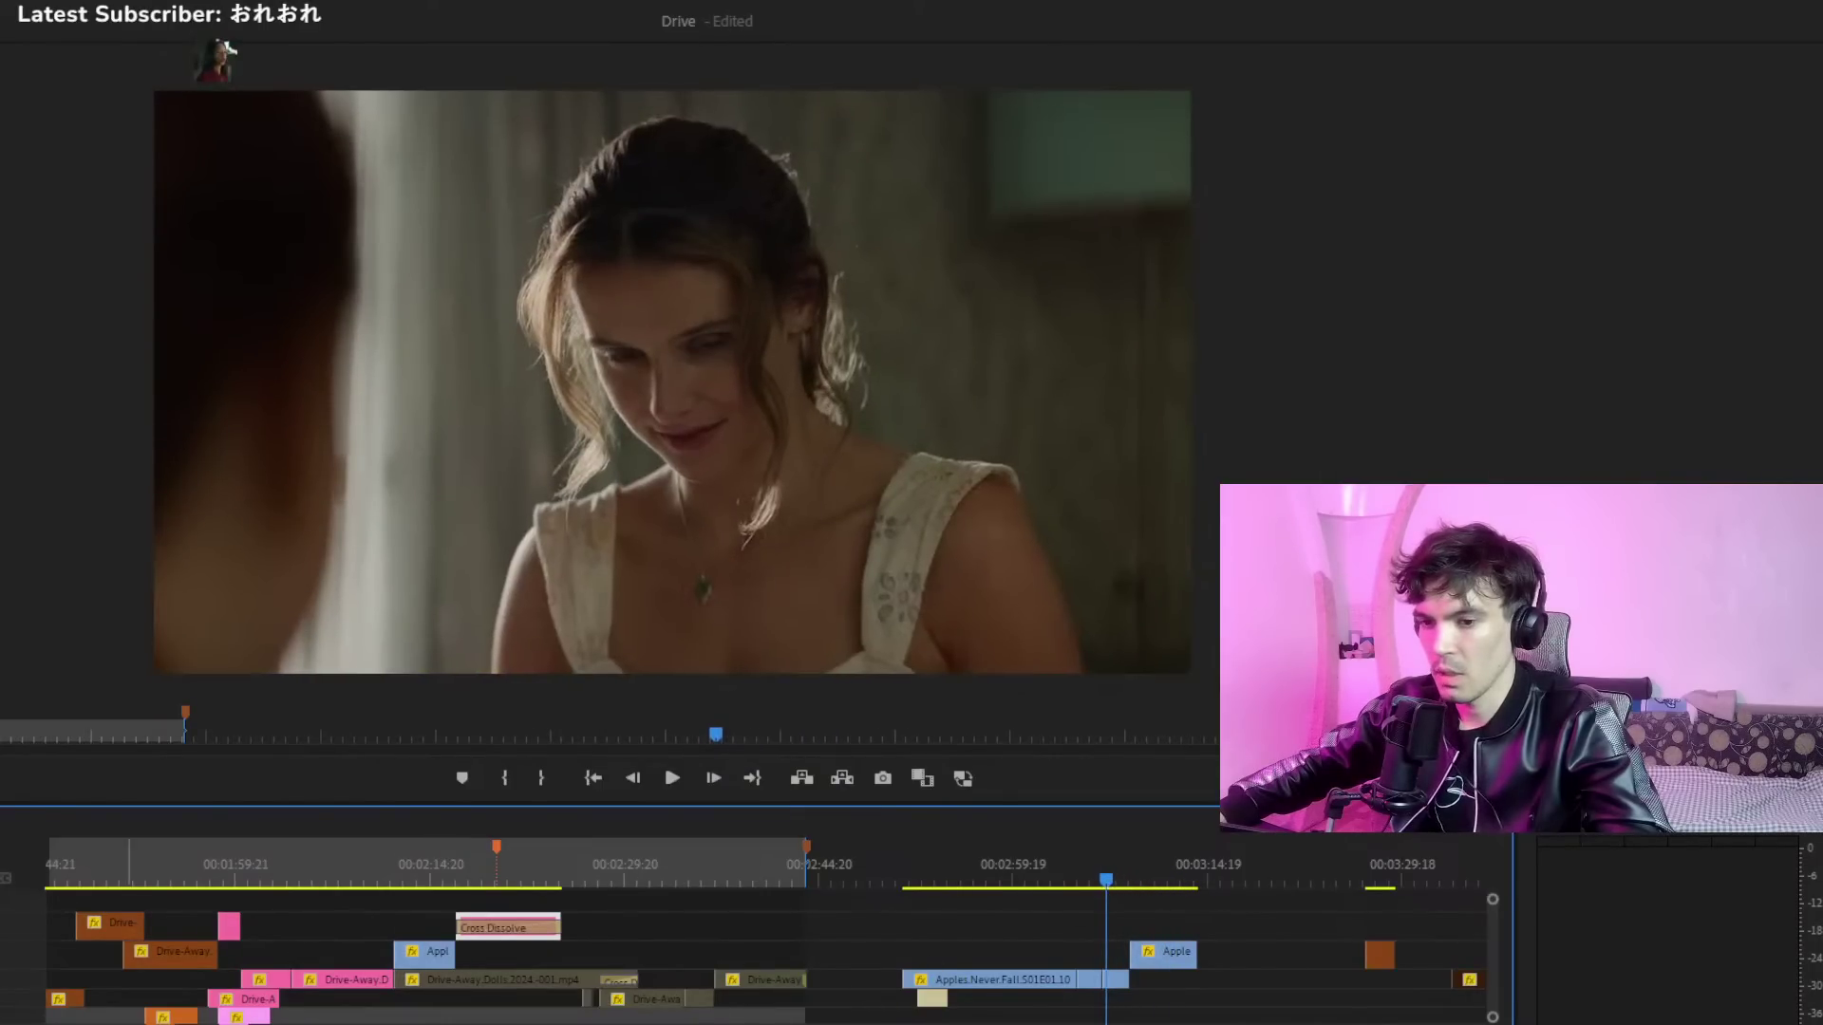
pyautogui.press('-')
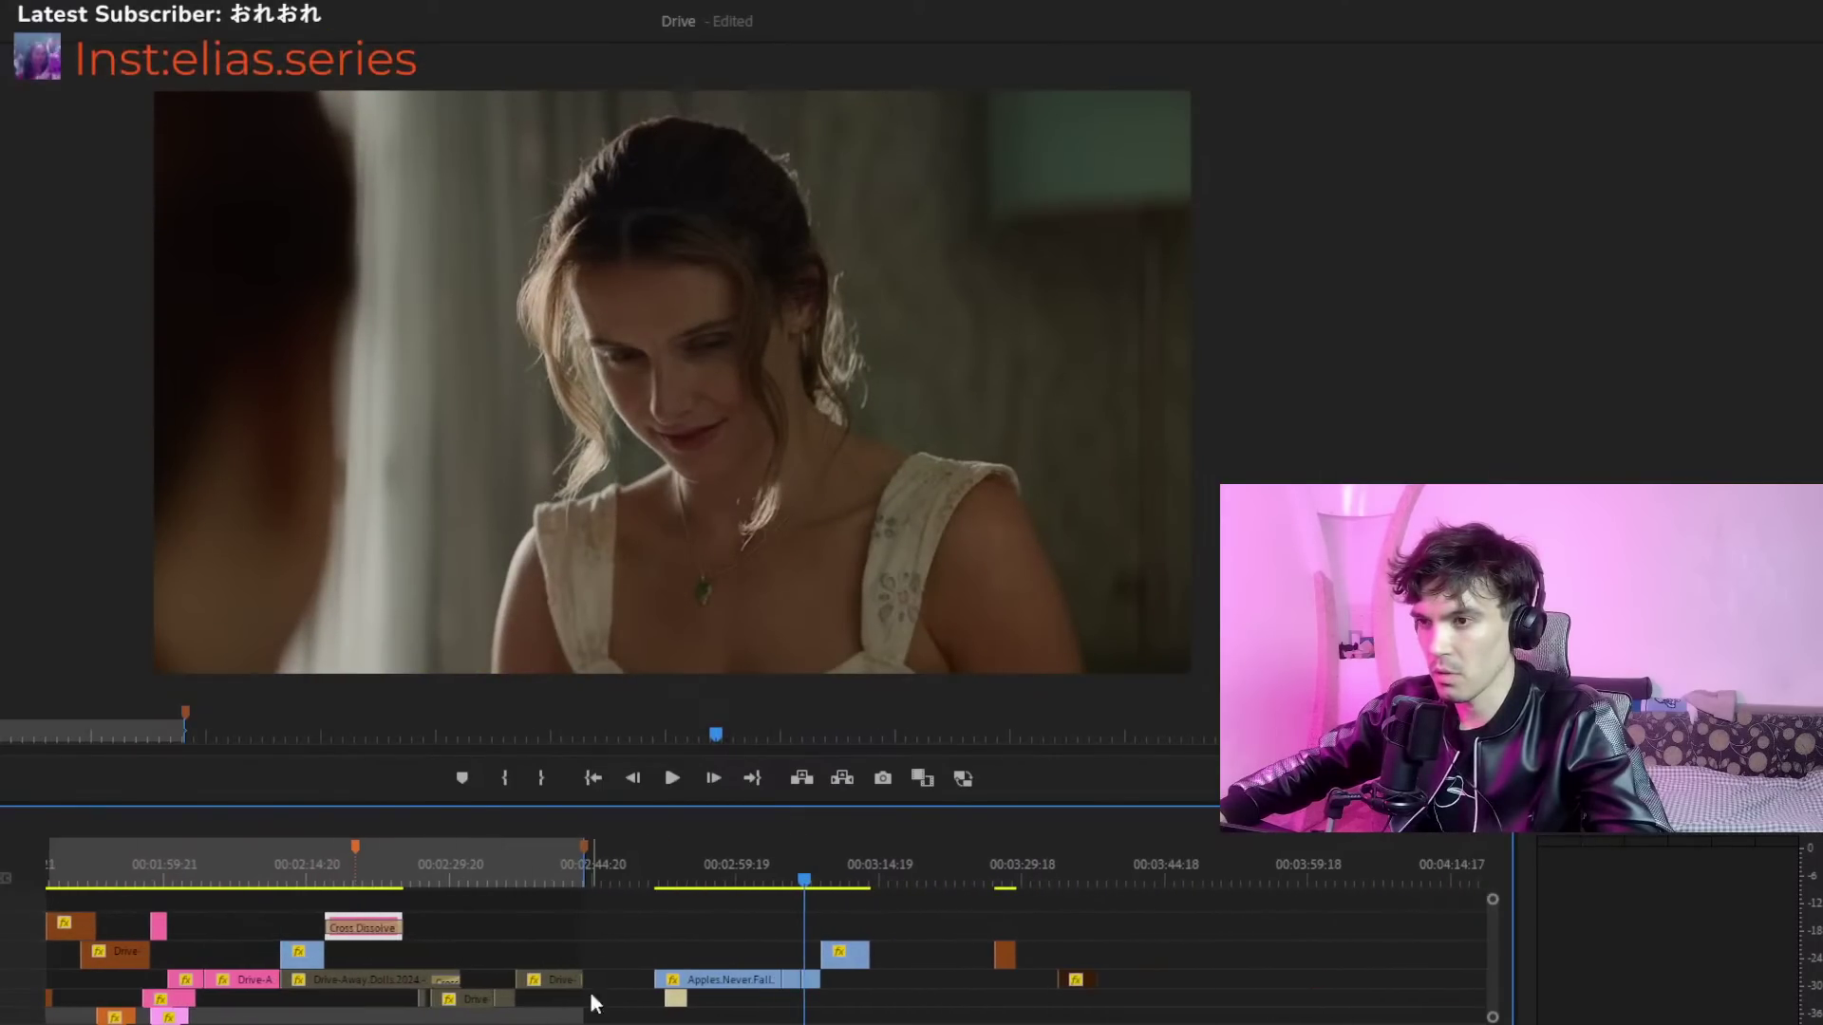
pyautogui.press('space')
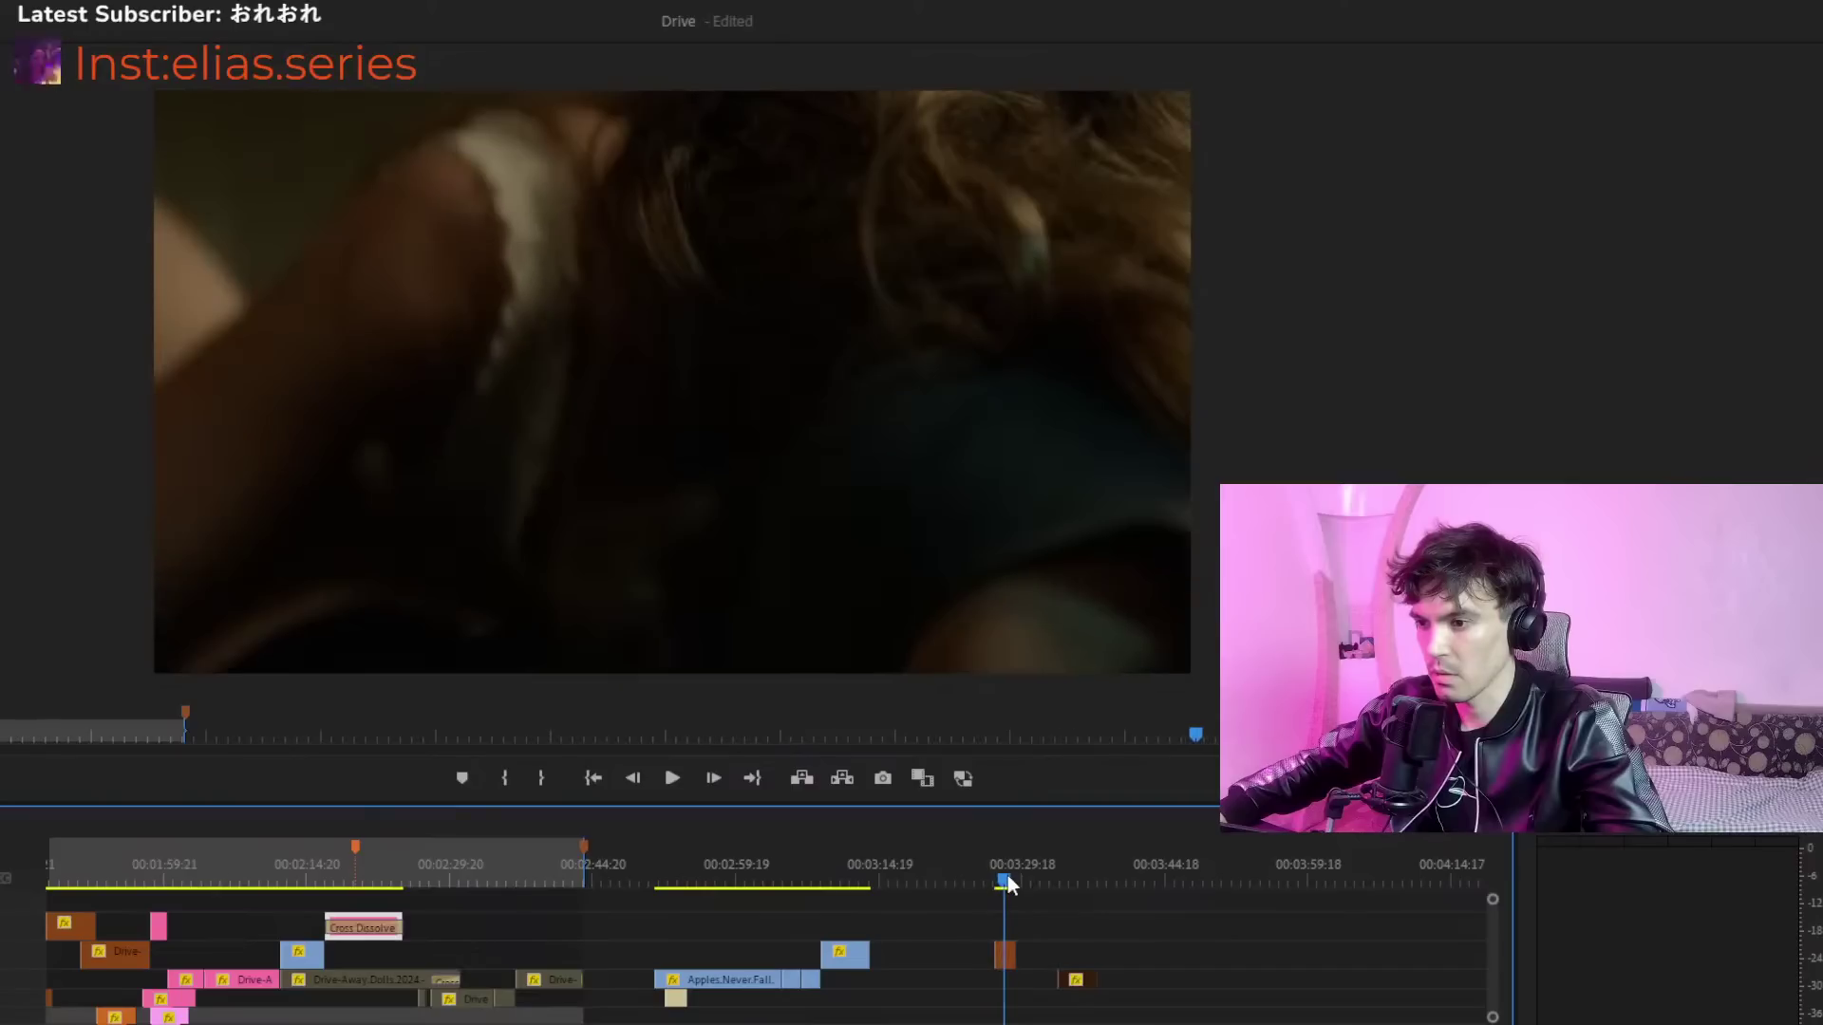
pyautogui.moveTo(825, 893); pyautogui.dragTo(639, 898)
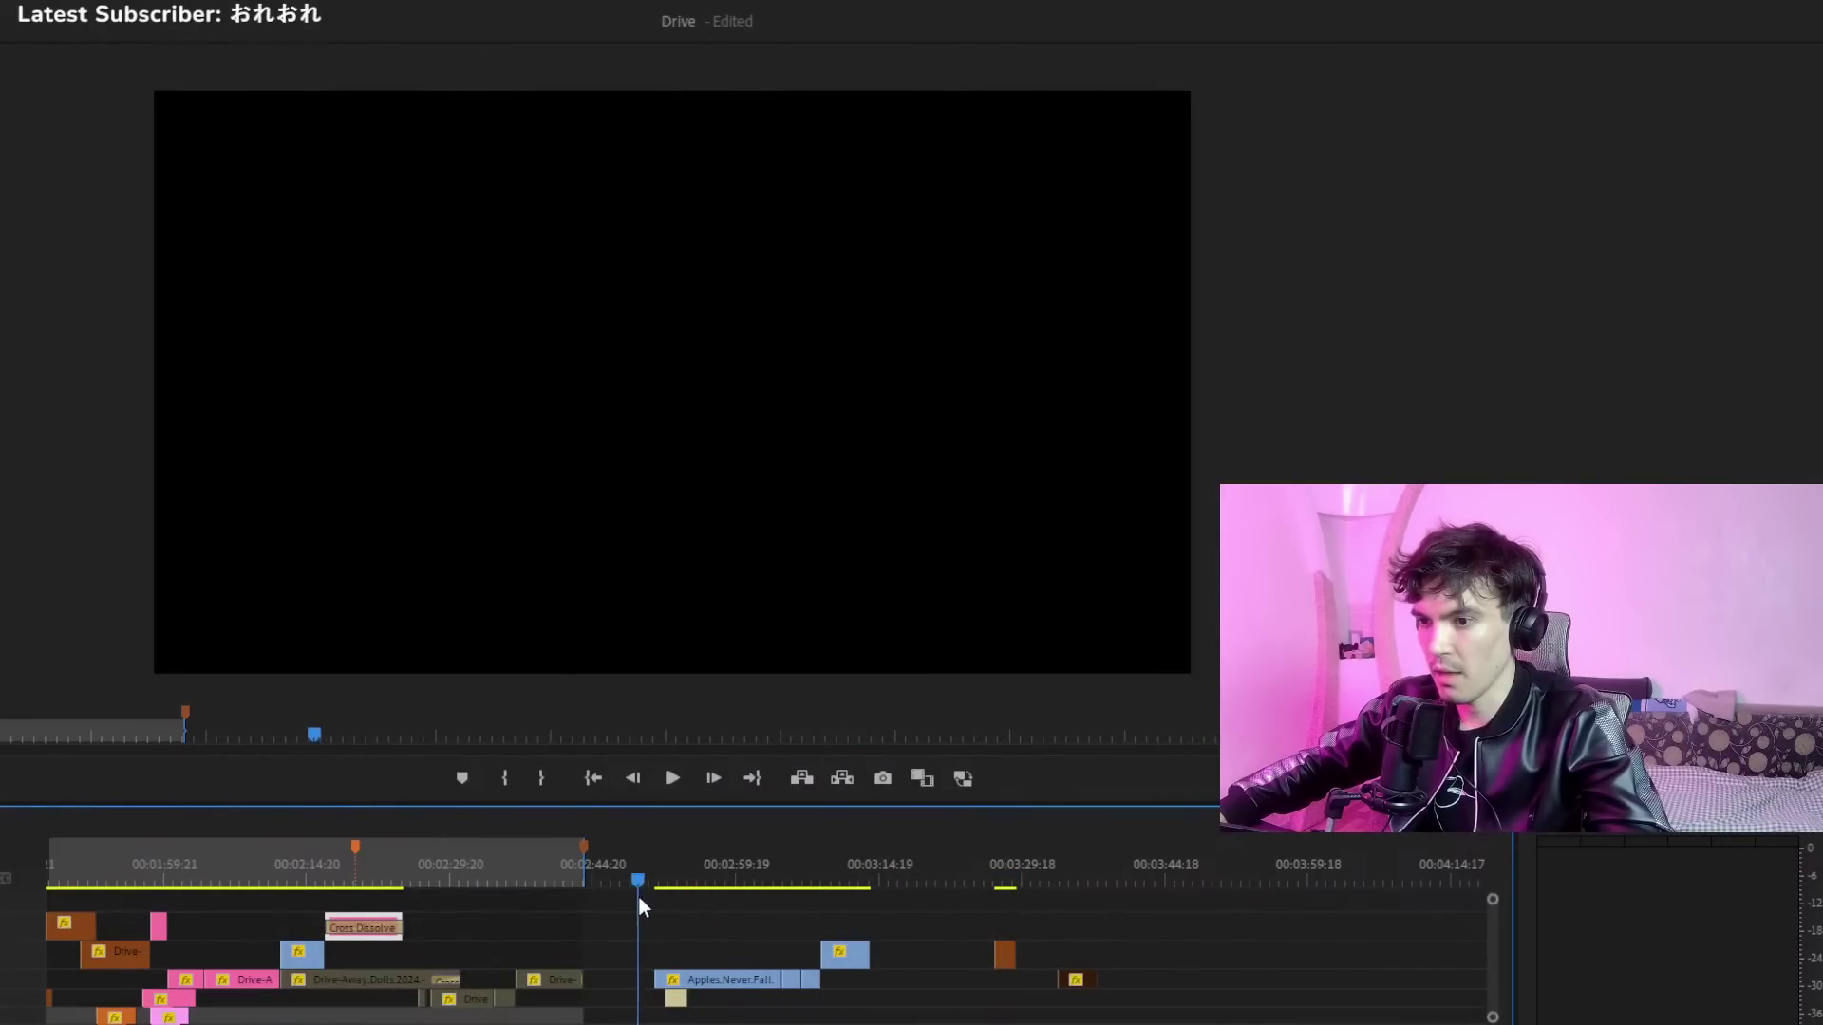
pyautogui.press('-')
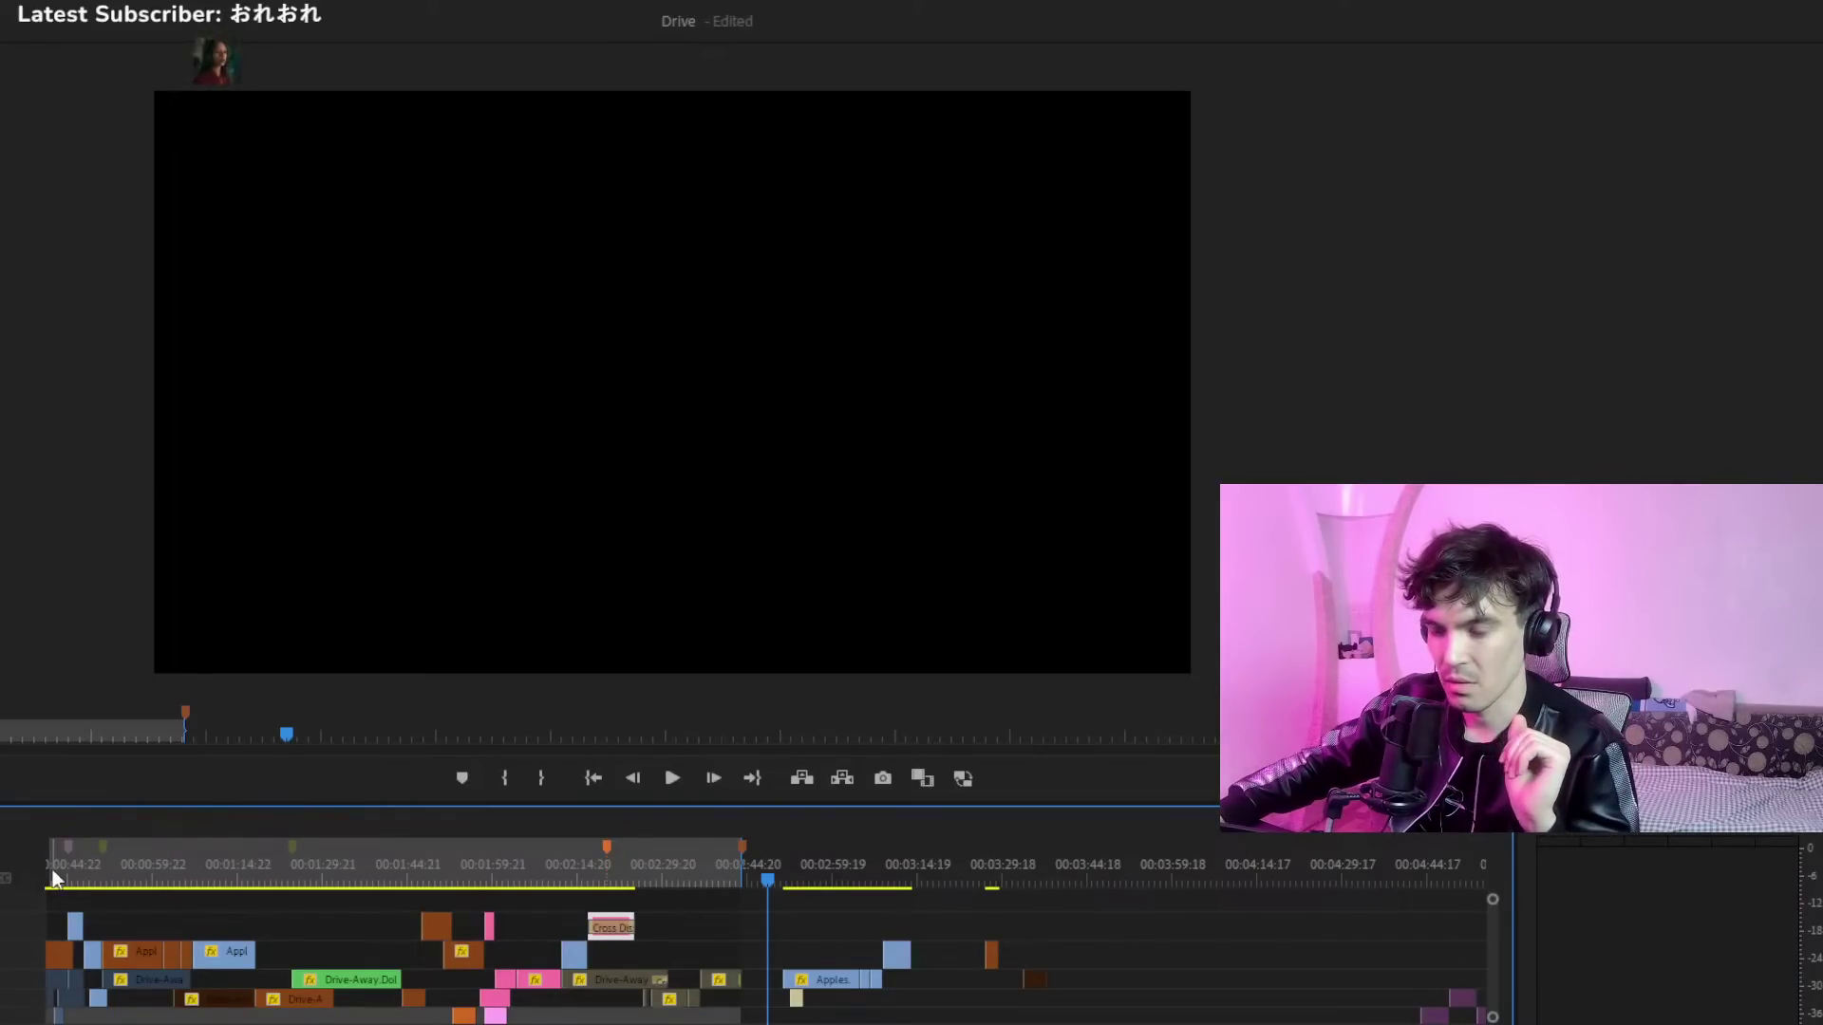
# Return to the sequence start and play from the orange Apples kiss clips into the pink Drive-Away Dolls clips
pyautogui.press('Home')
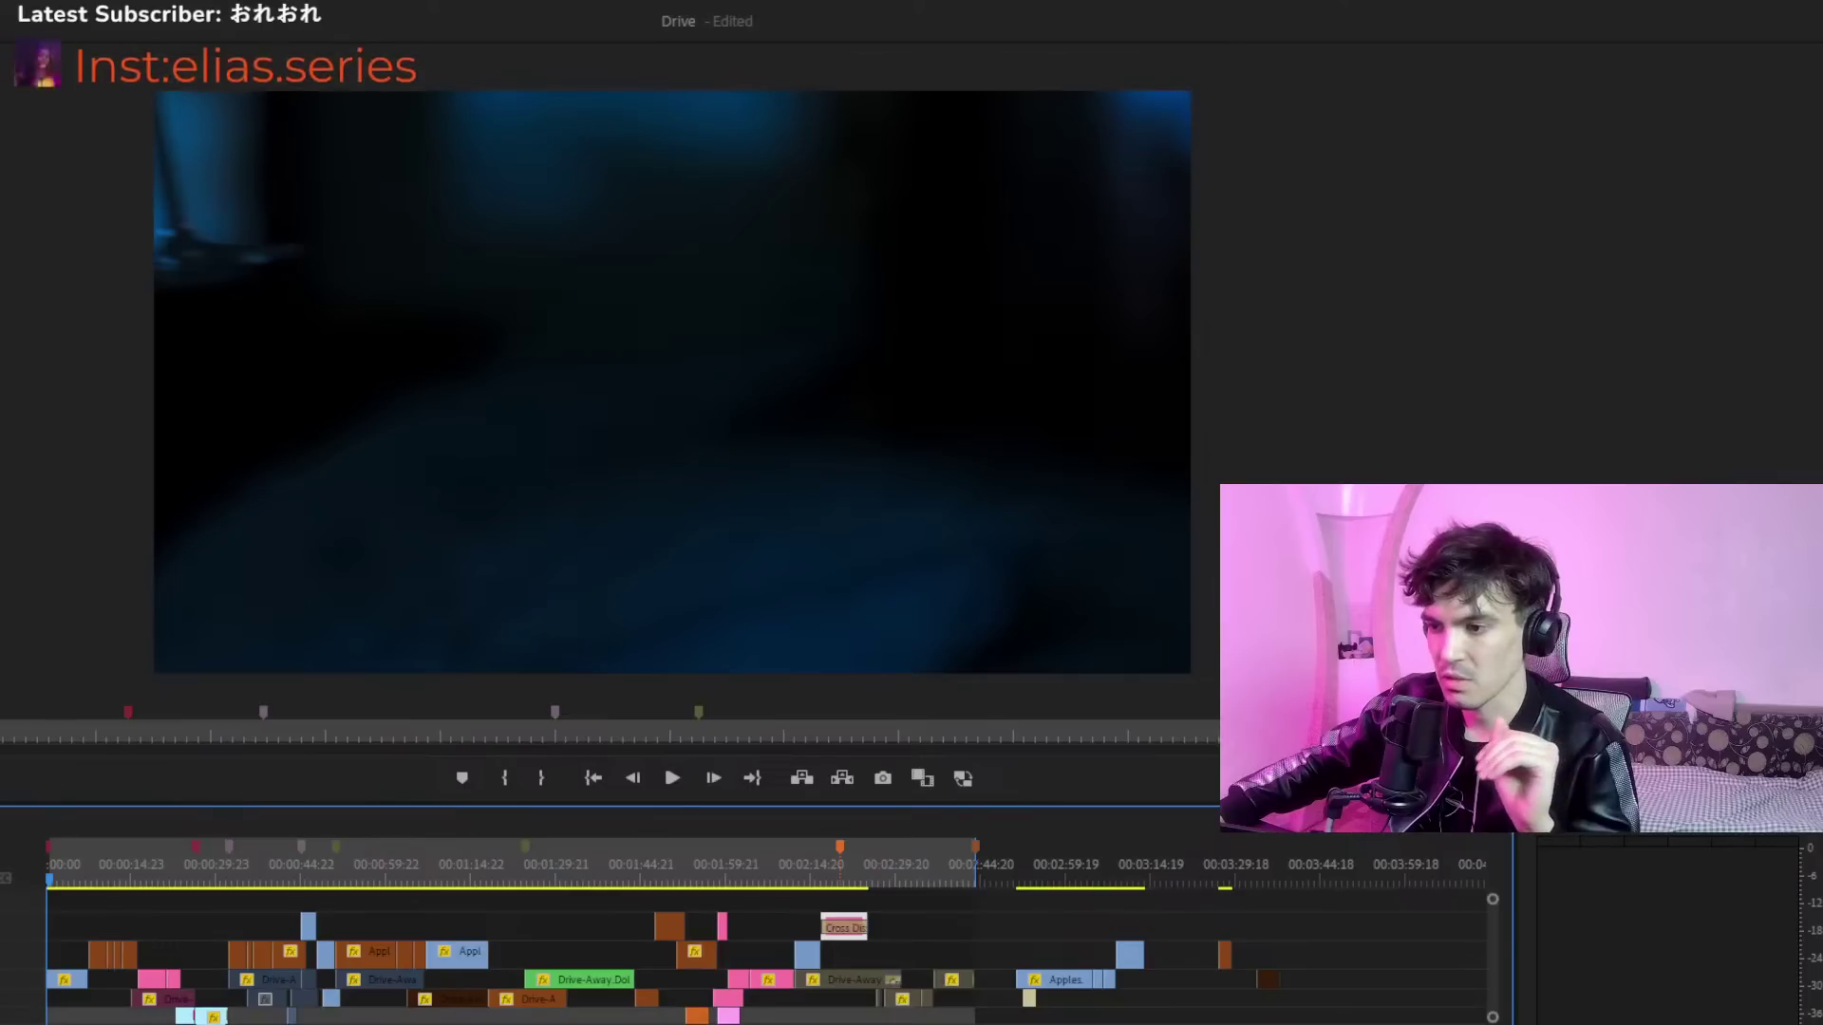
pyautogui.press('-')
pyautogui.press('=')
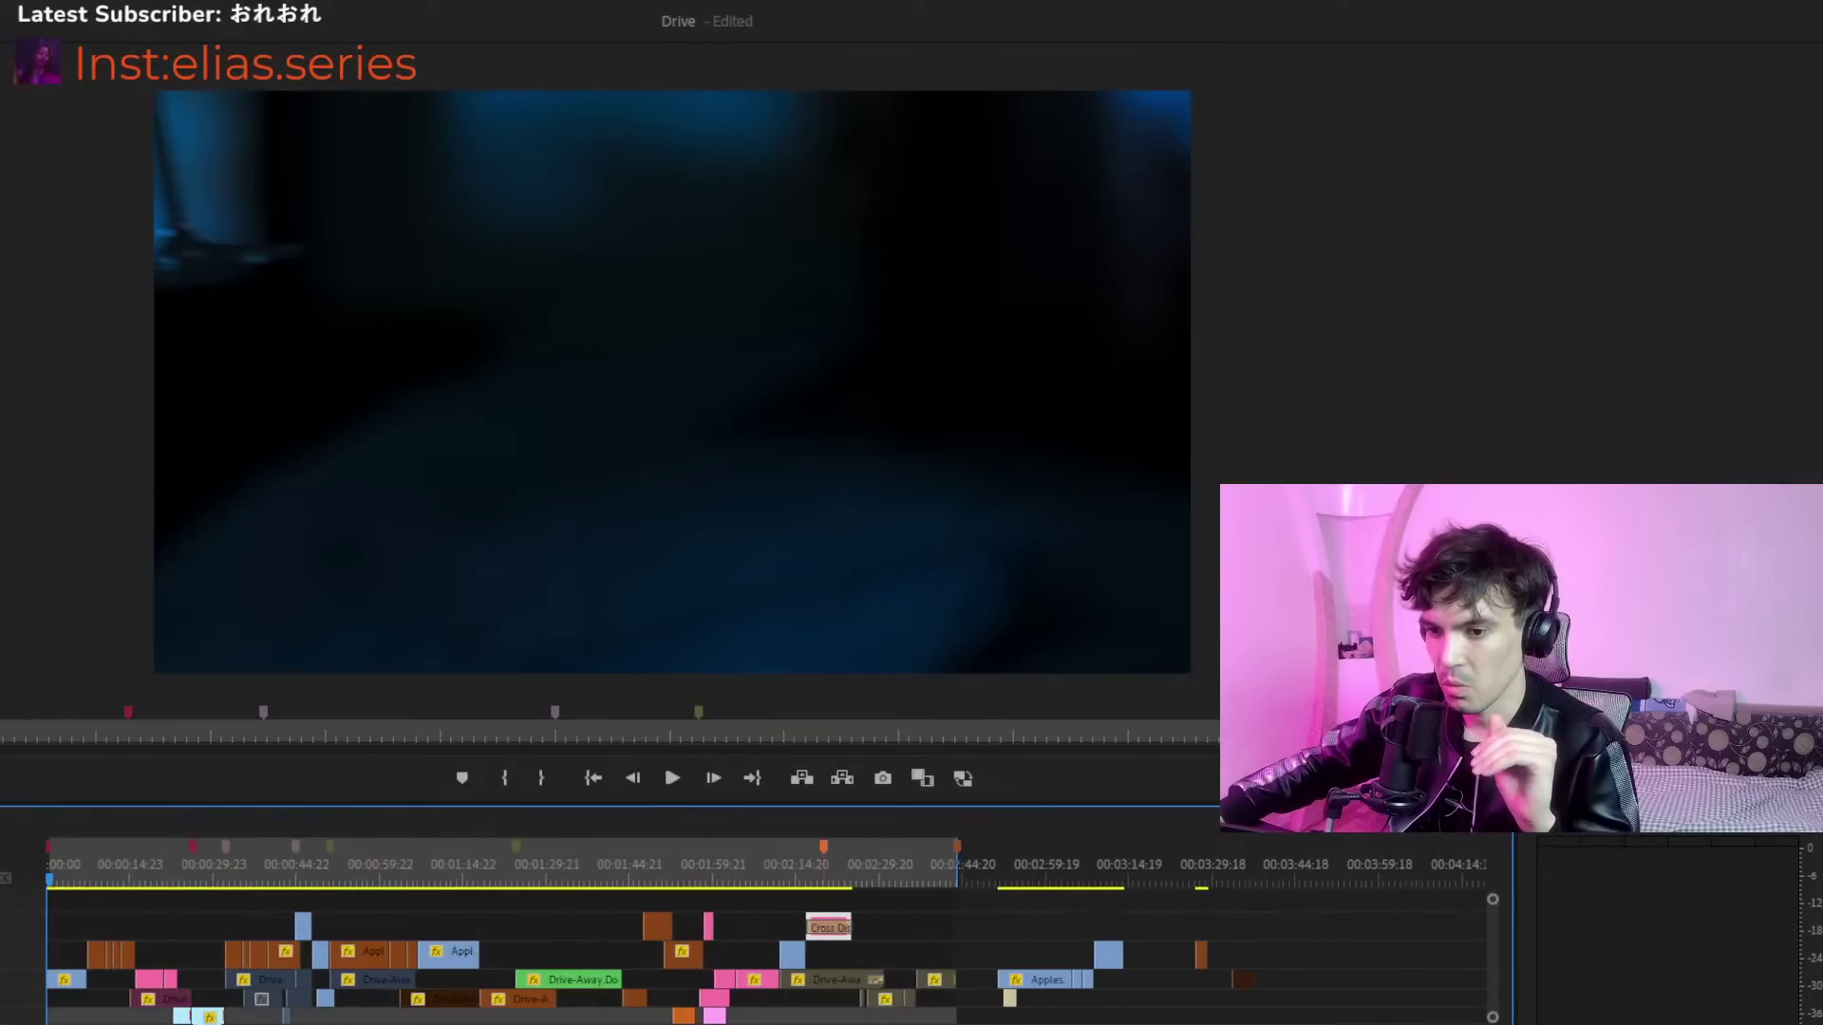
pyautogui.press('=')
pyautogui.press('=')
pyautogui.press('=')
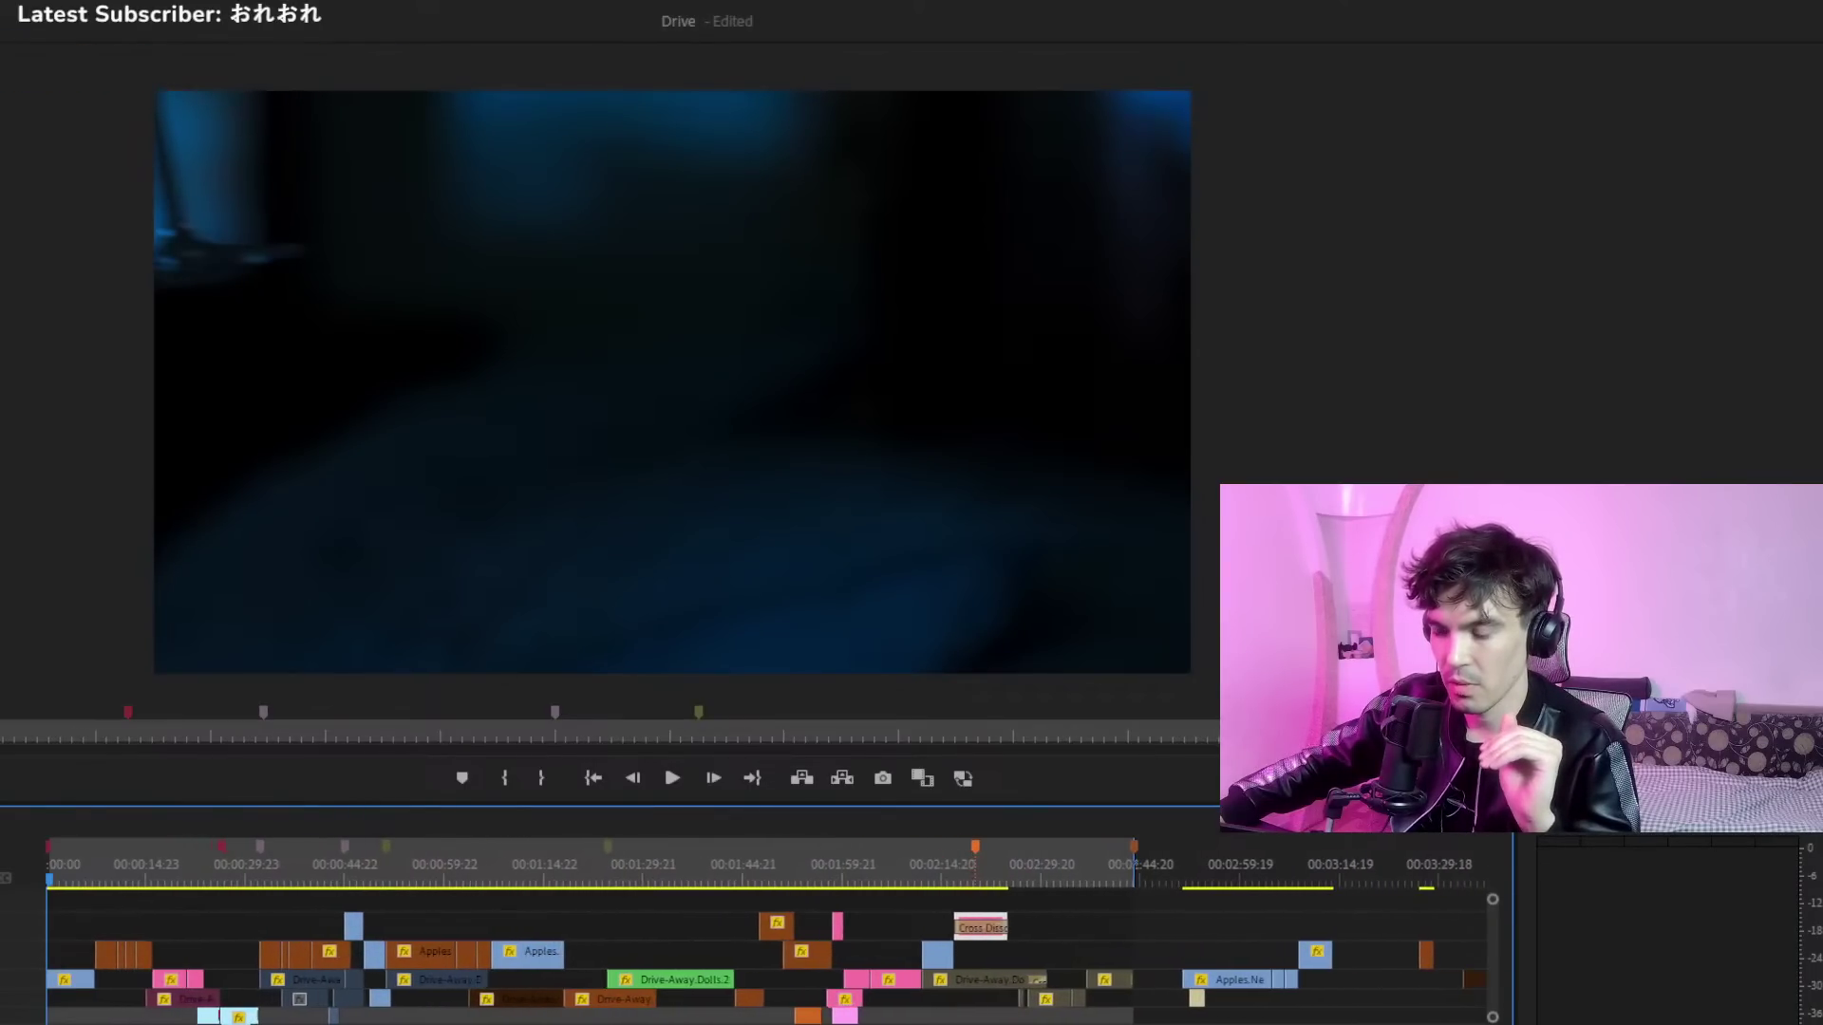
pyautogui.press('=')
pyautogui.press('=')
pyautogui.press('=')
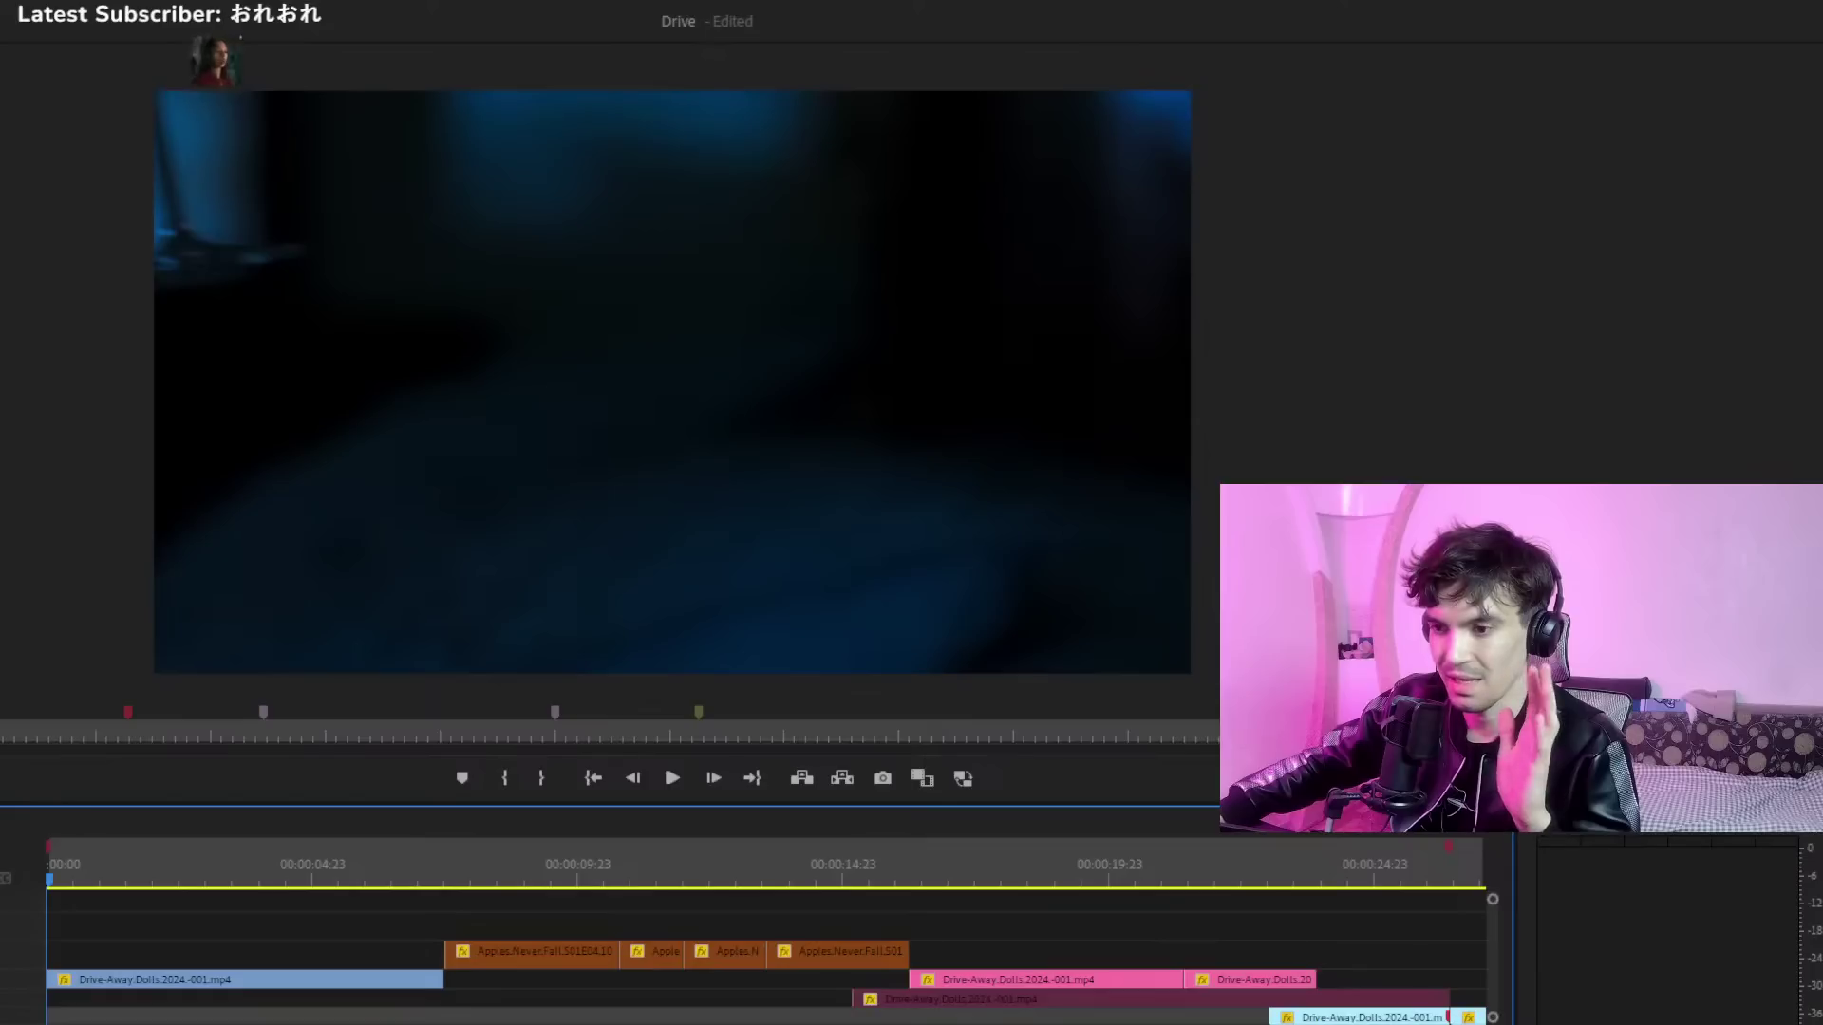
pyautogui.press('-')
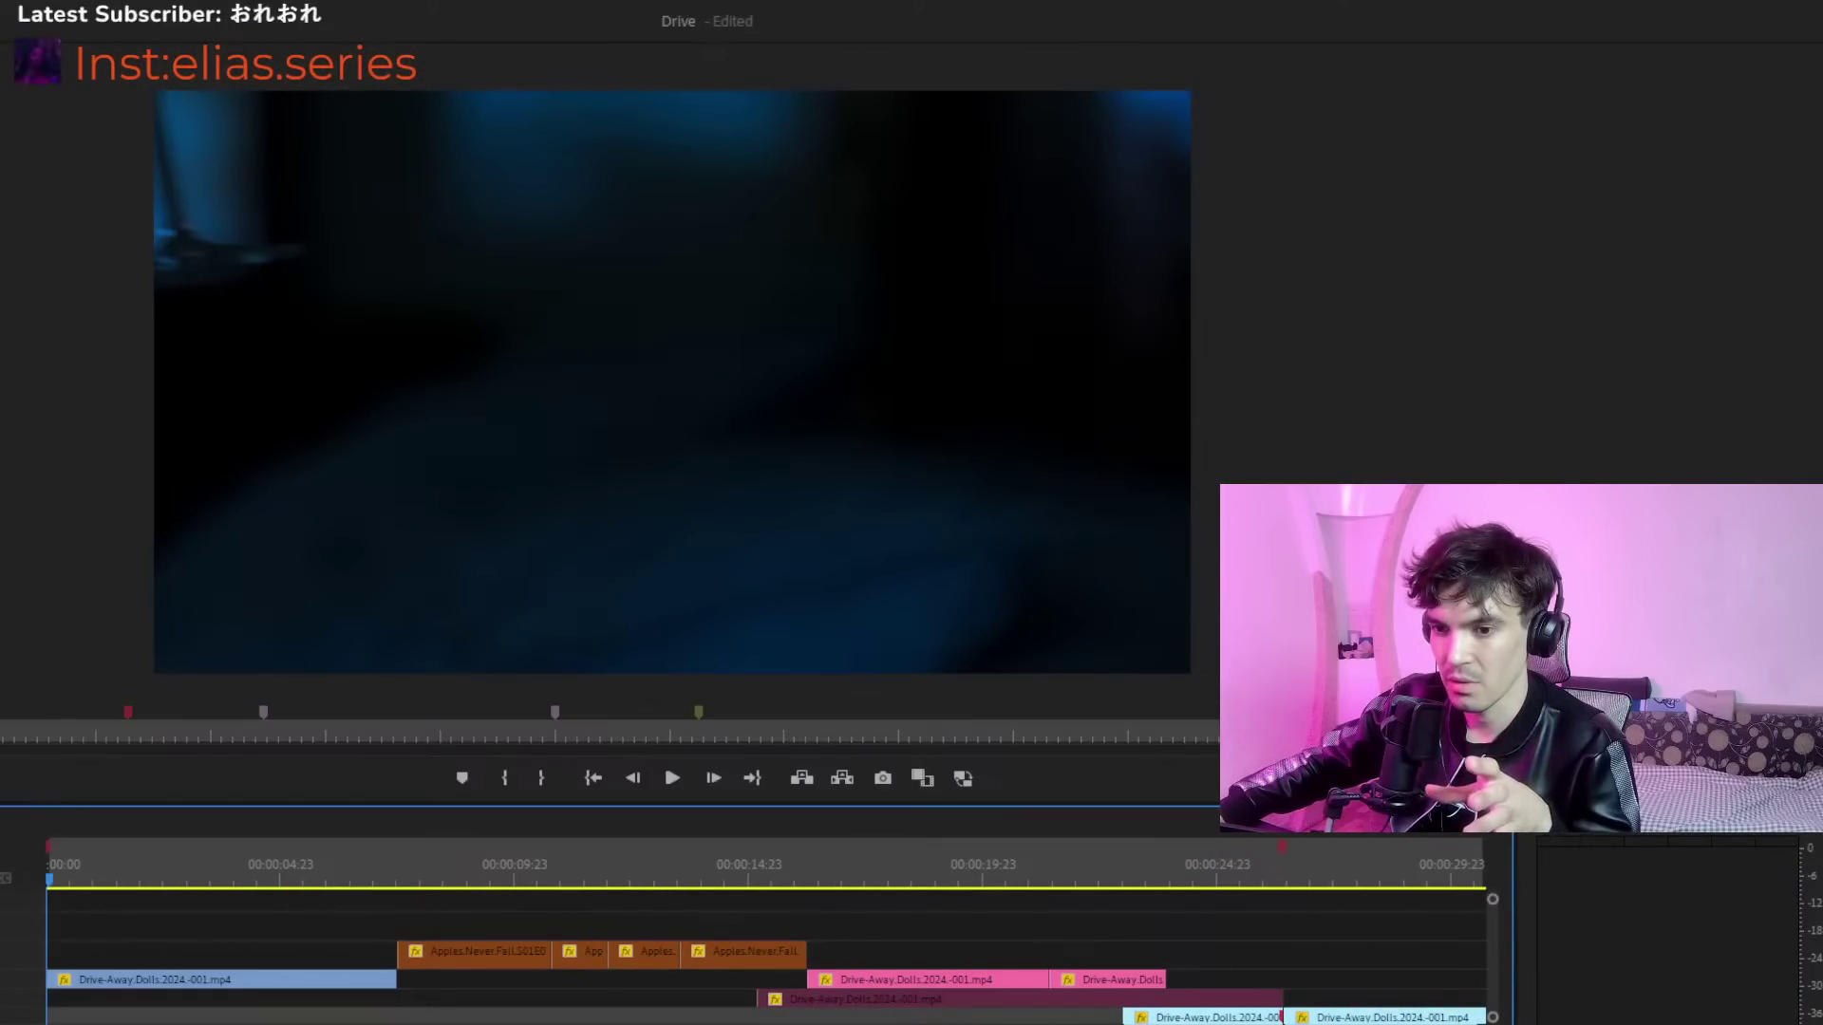
pyautogui.press('-')
pyautogui.press('-')
pyautogui.press('-')
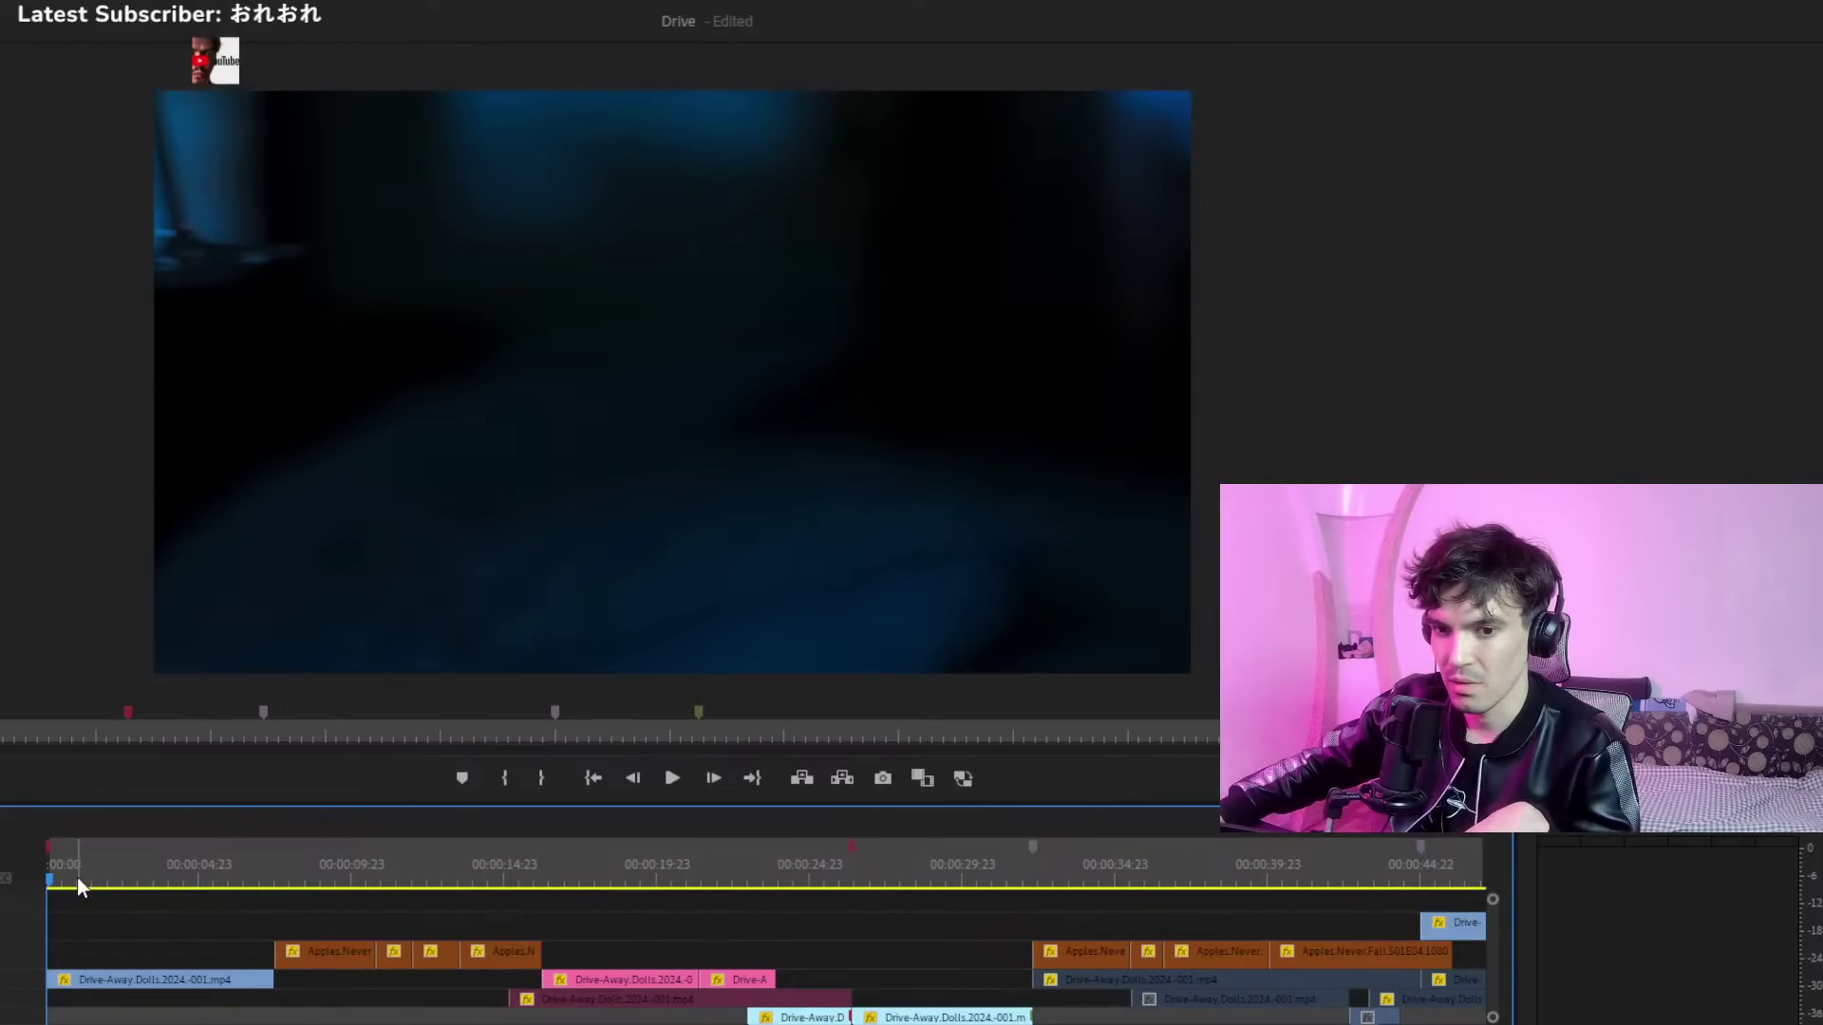
pyautogui.moveTo(79, 881); pyautogui.dragTo(511, 887)
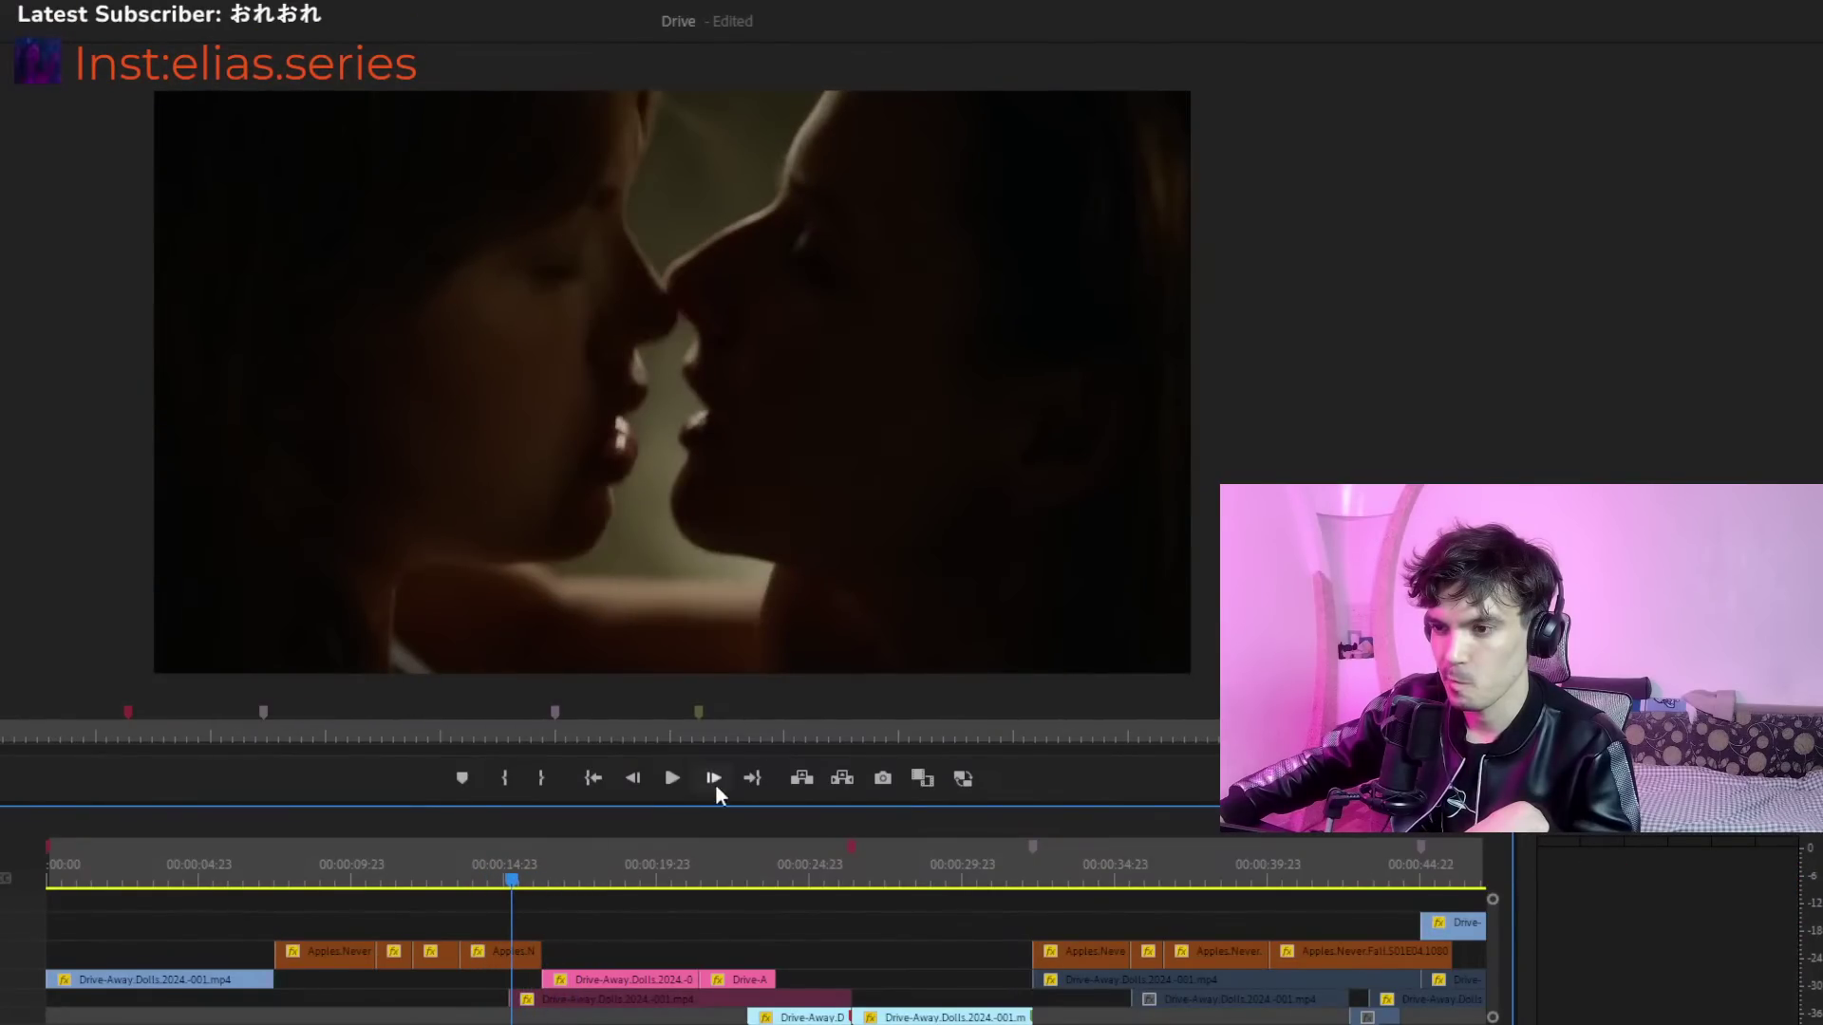
pyautogui.click(673, 777)
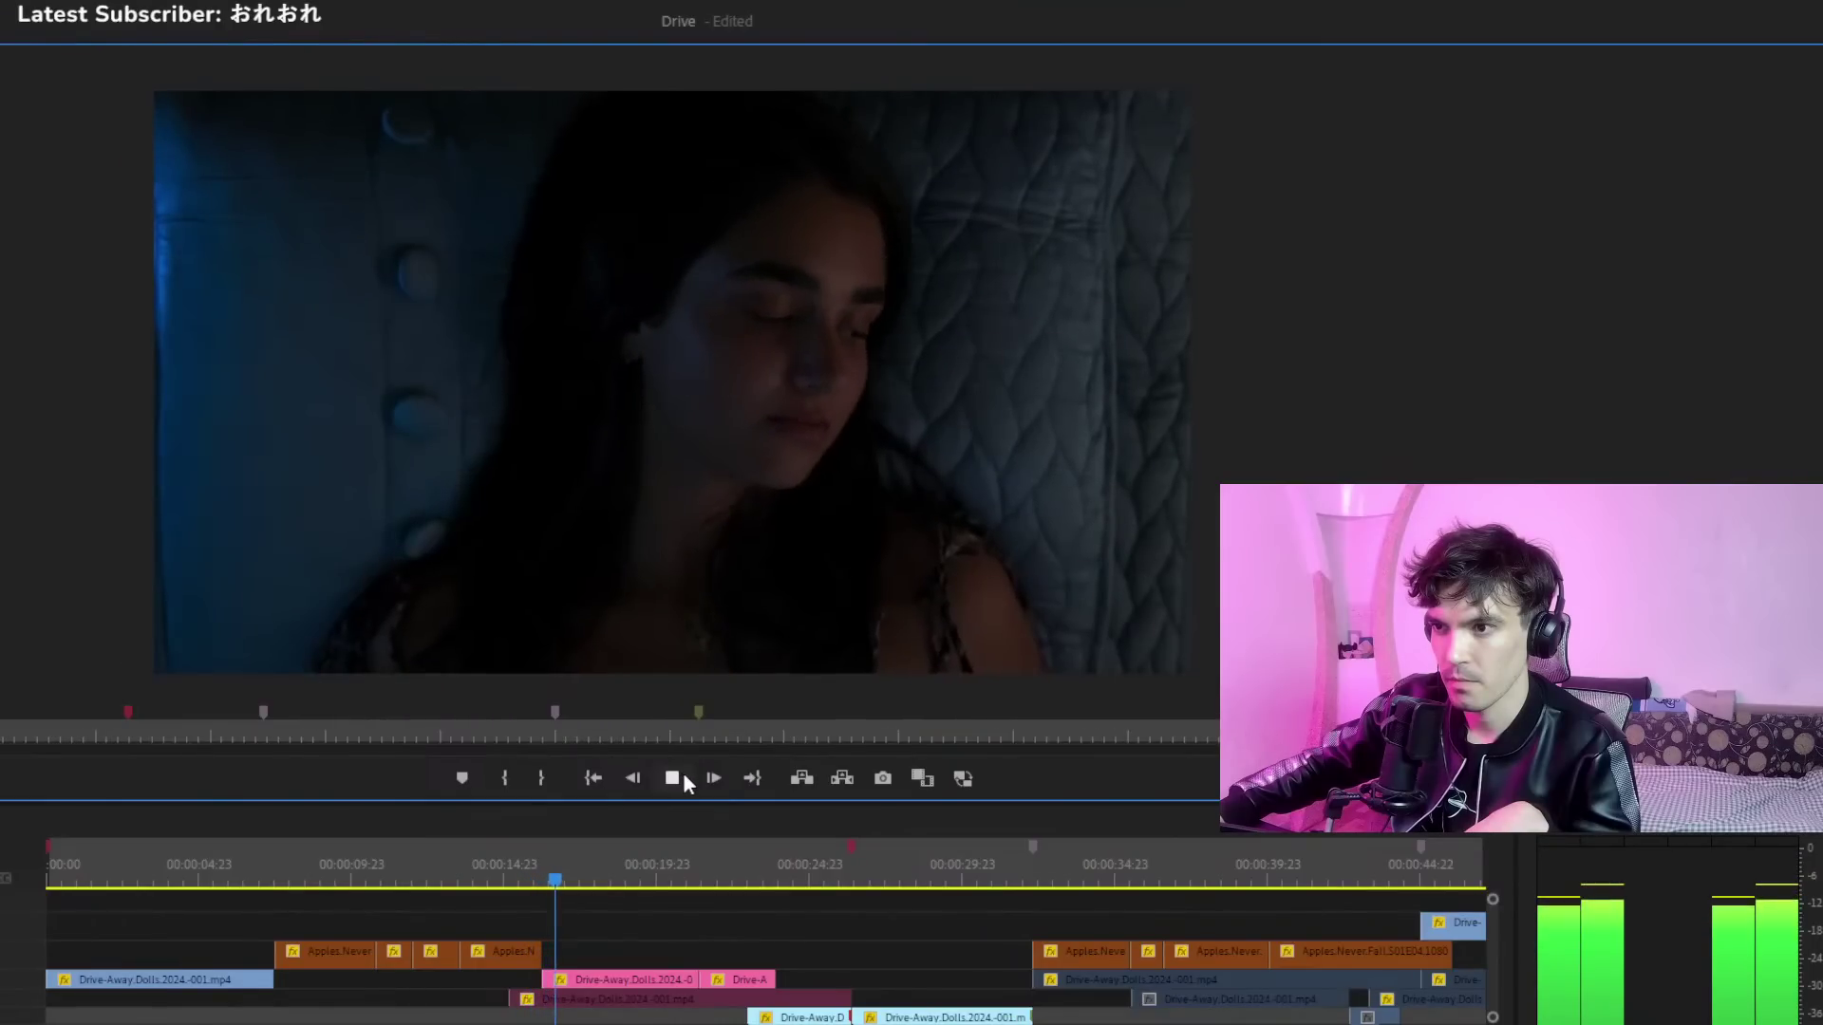
pyautogui.moveTo(665, 883); pyautogui.dragTo(771, 897)
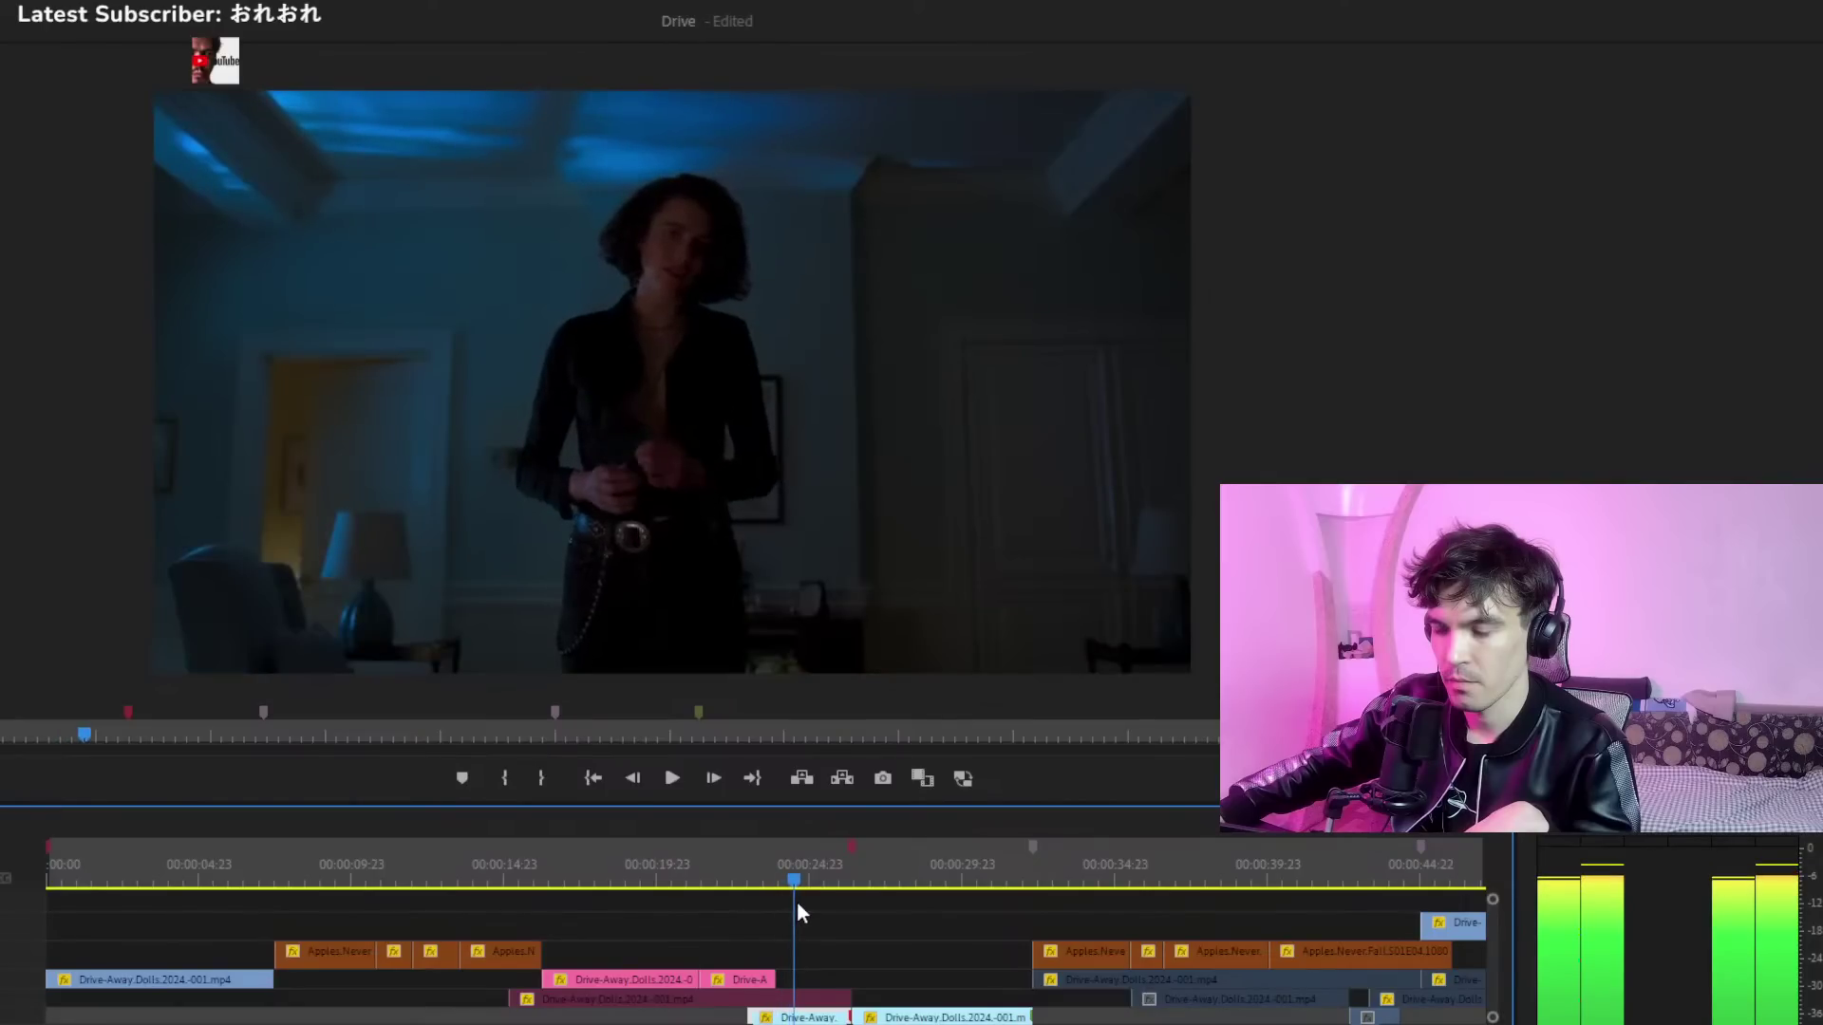
# Replay the passage where the pink Drive-Away Dolls clips give way to the first light-blue clip
pyautogui.moveTo(795, 902); pyautogui.dragTo(727, 879)
pyautogui.click(674, 778)
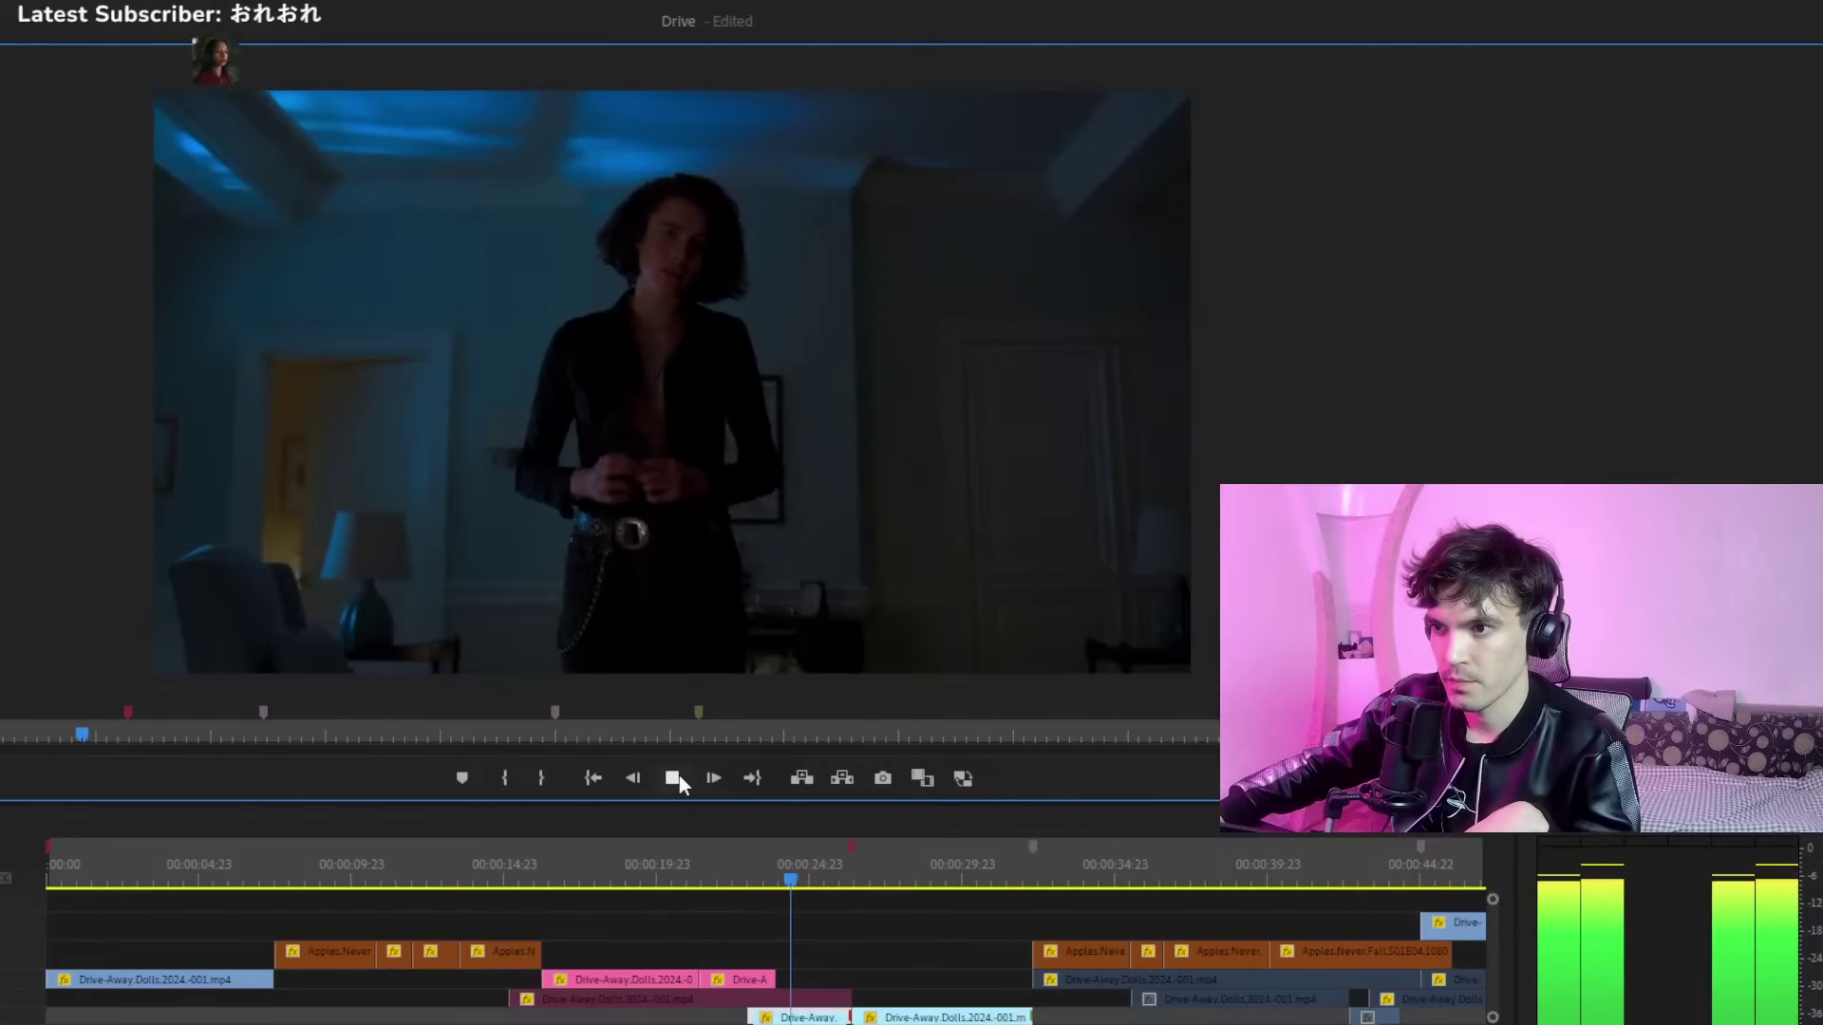
pyautogui.click(676, 778)
pyautogui.moveTo(747, 874); pyautogui.dragTo(777, 869)
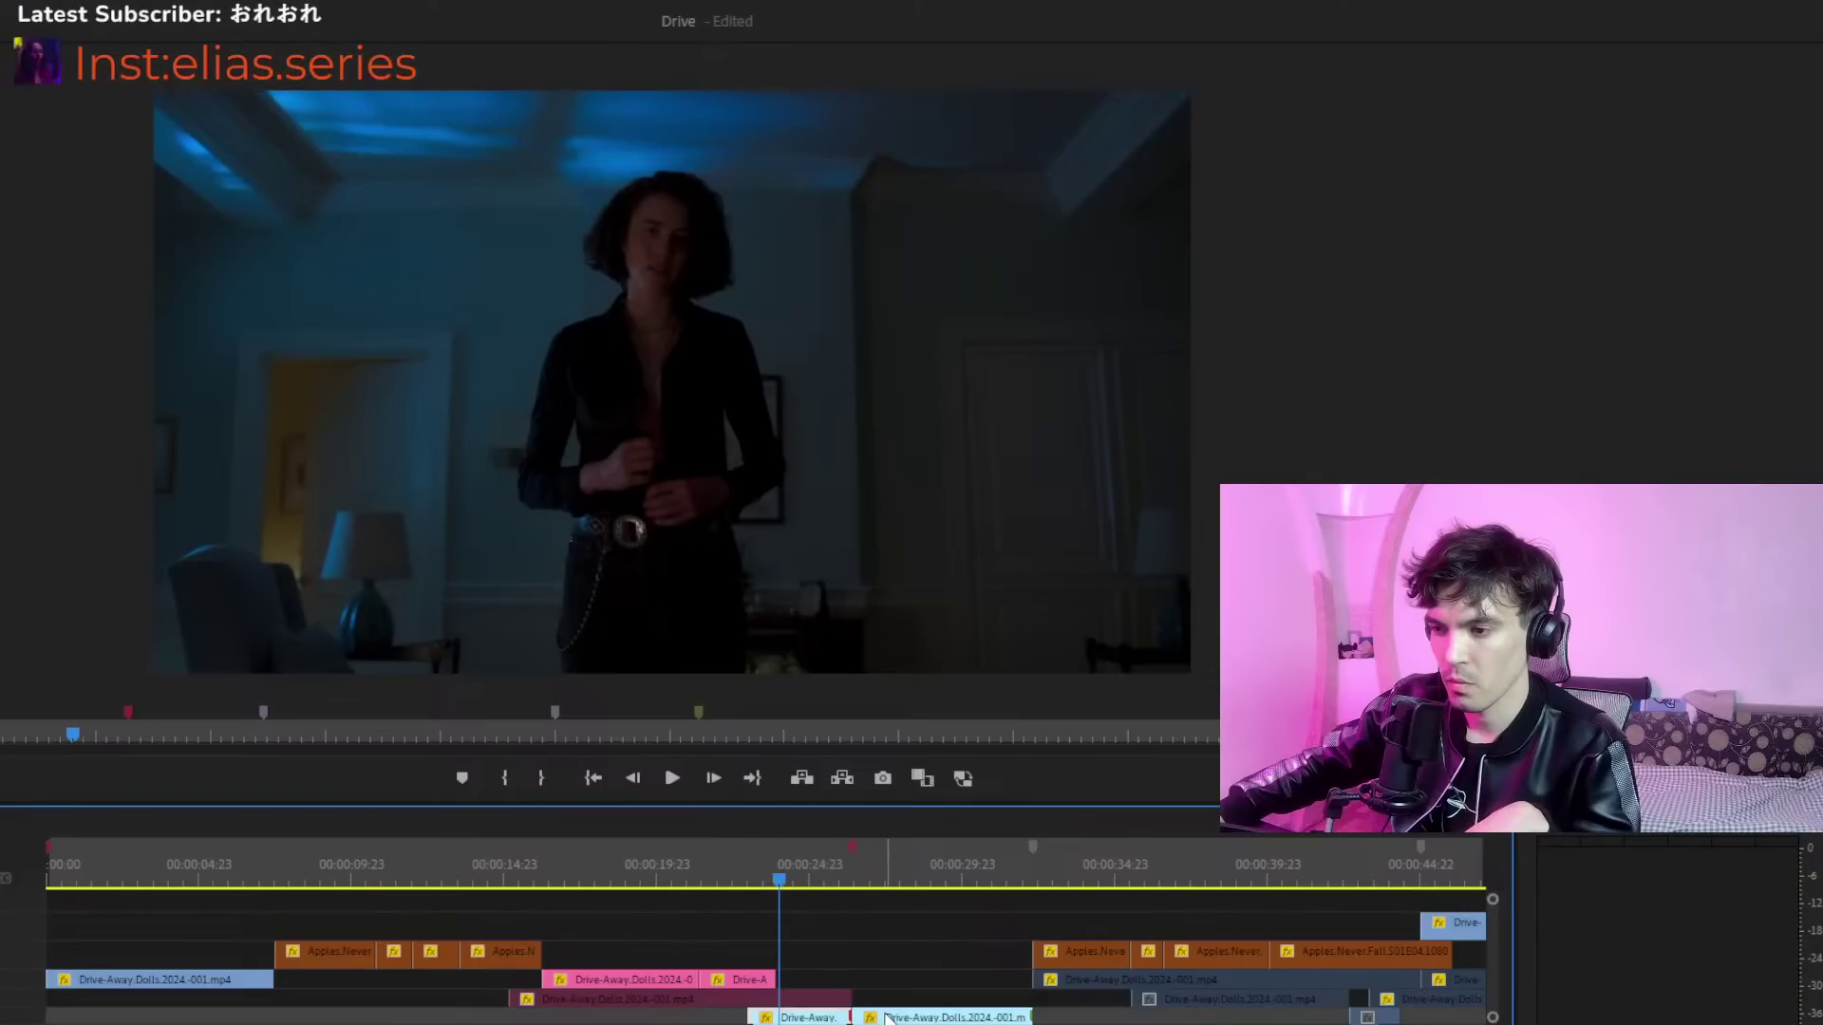
# Enable the dark pink Drive-Away Dolls clip, compare the picture over the first light-blue clip, and disable it again
pyautogui.click(829, 1005)
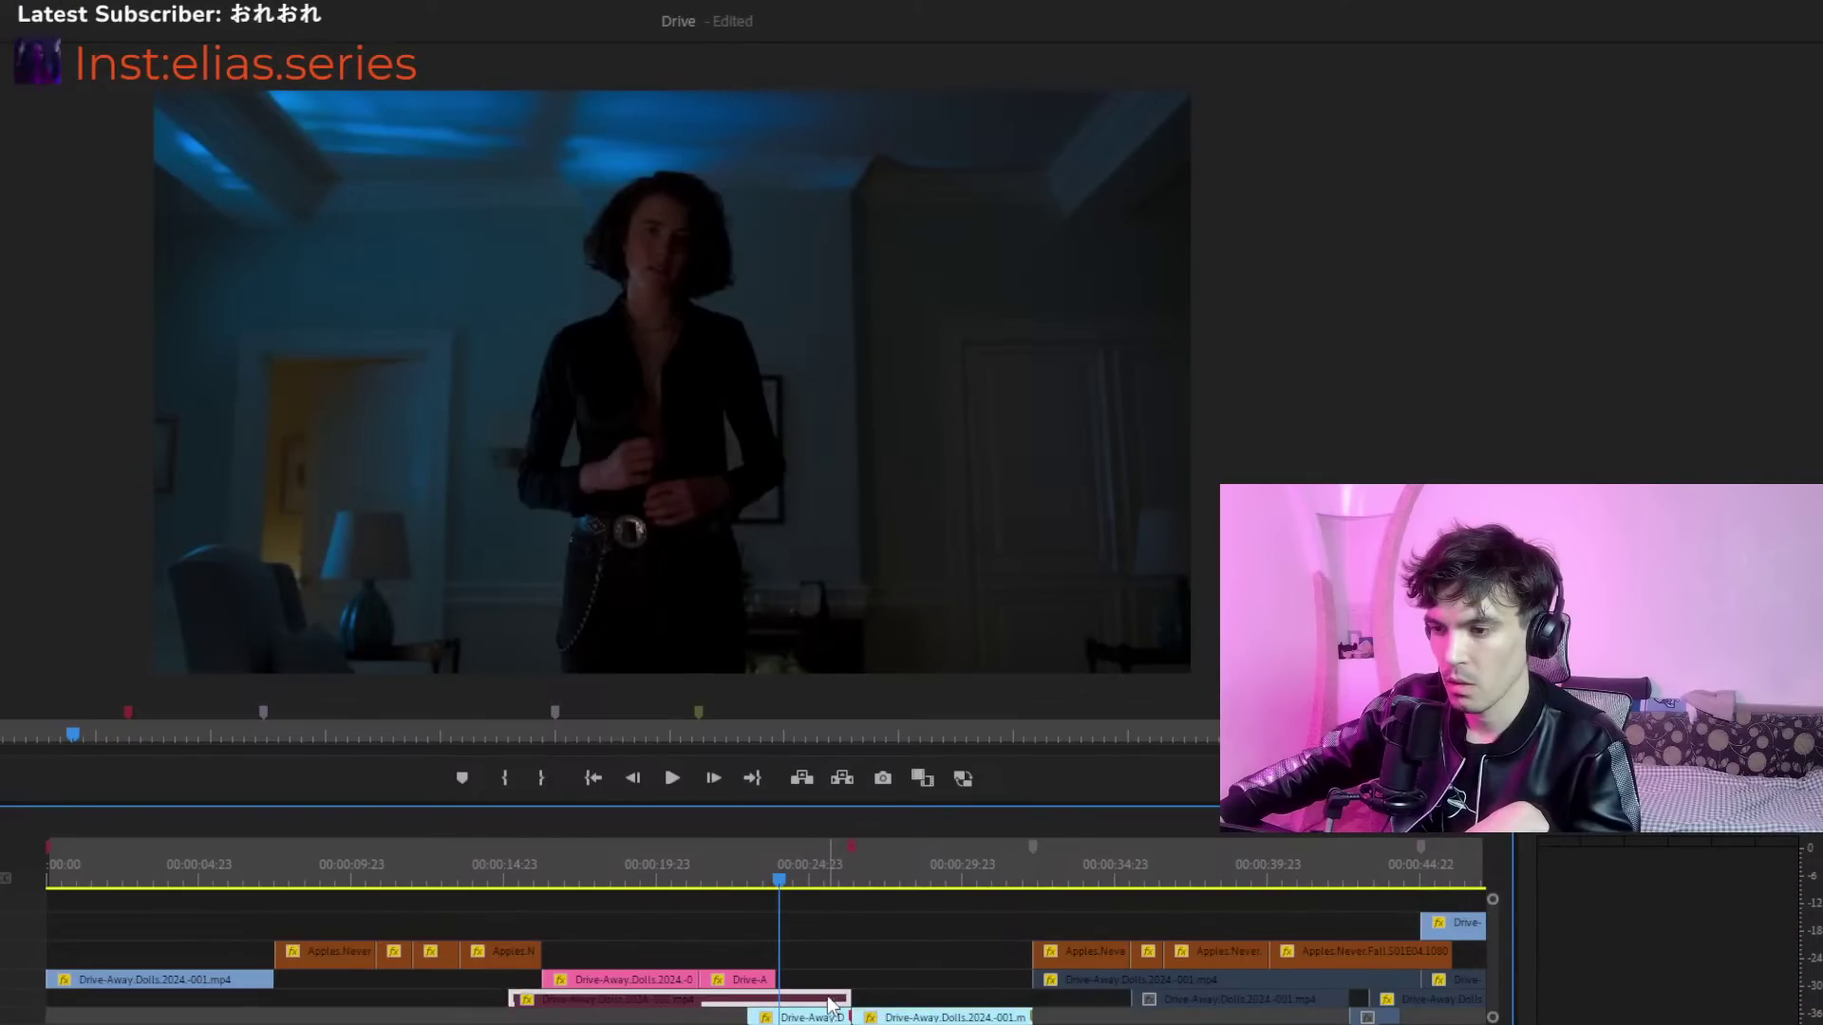
pyautogui.hotkey('shift', 'e')
pyautogui.moveTo(778, 864); pyautogui.dragTo(801, 917)
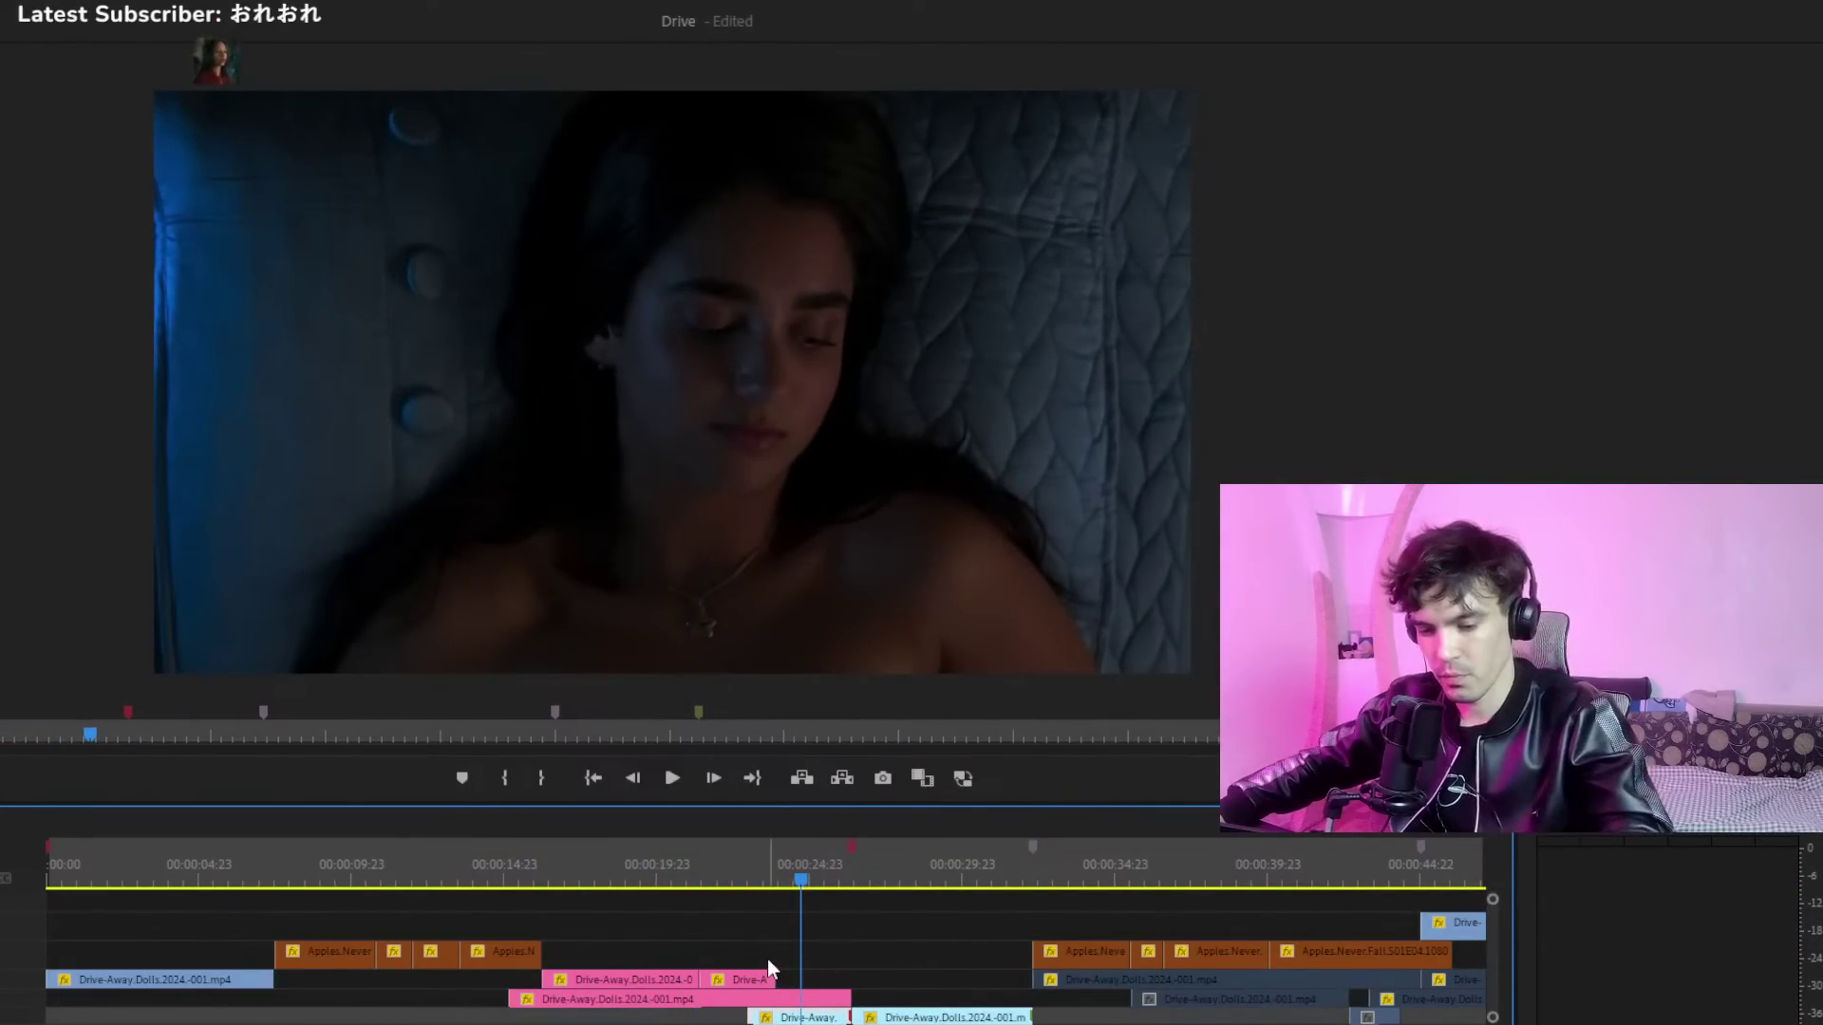
pyautogui.hotkey('shift', 'e')
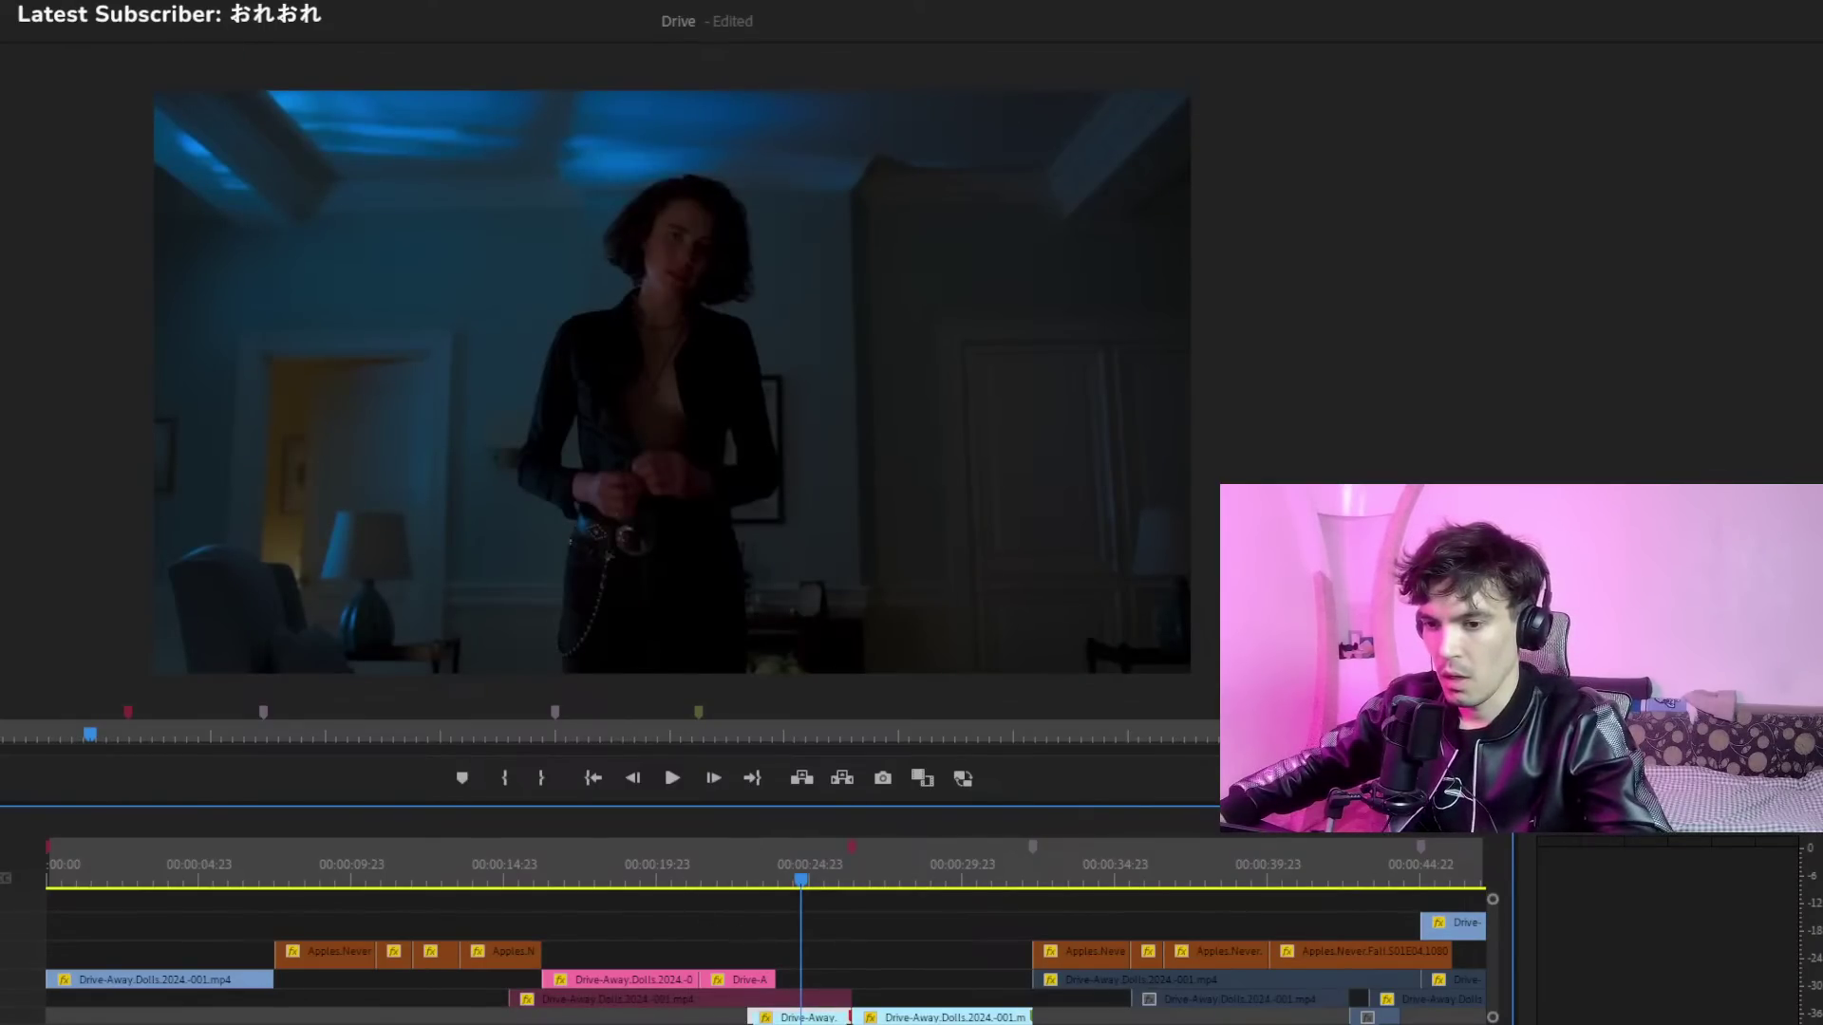
# Inspect the cut from the second pink clip to the first light-blue Drive-Away Dolls clip frame by frame
pyautogui.press('=')
pyautogui.press('=')
pyautogui.press('=')
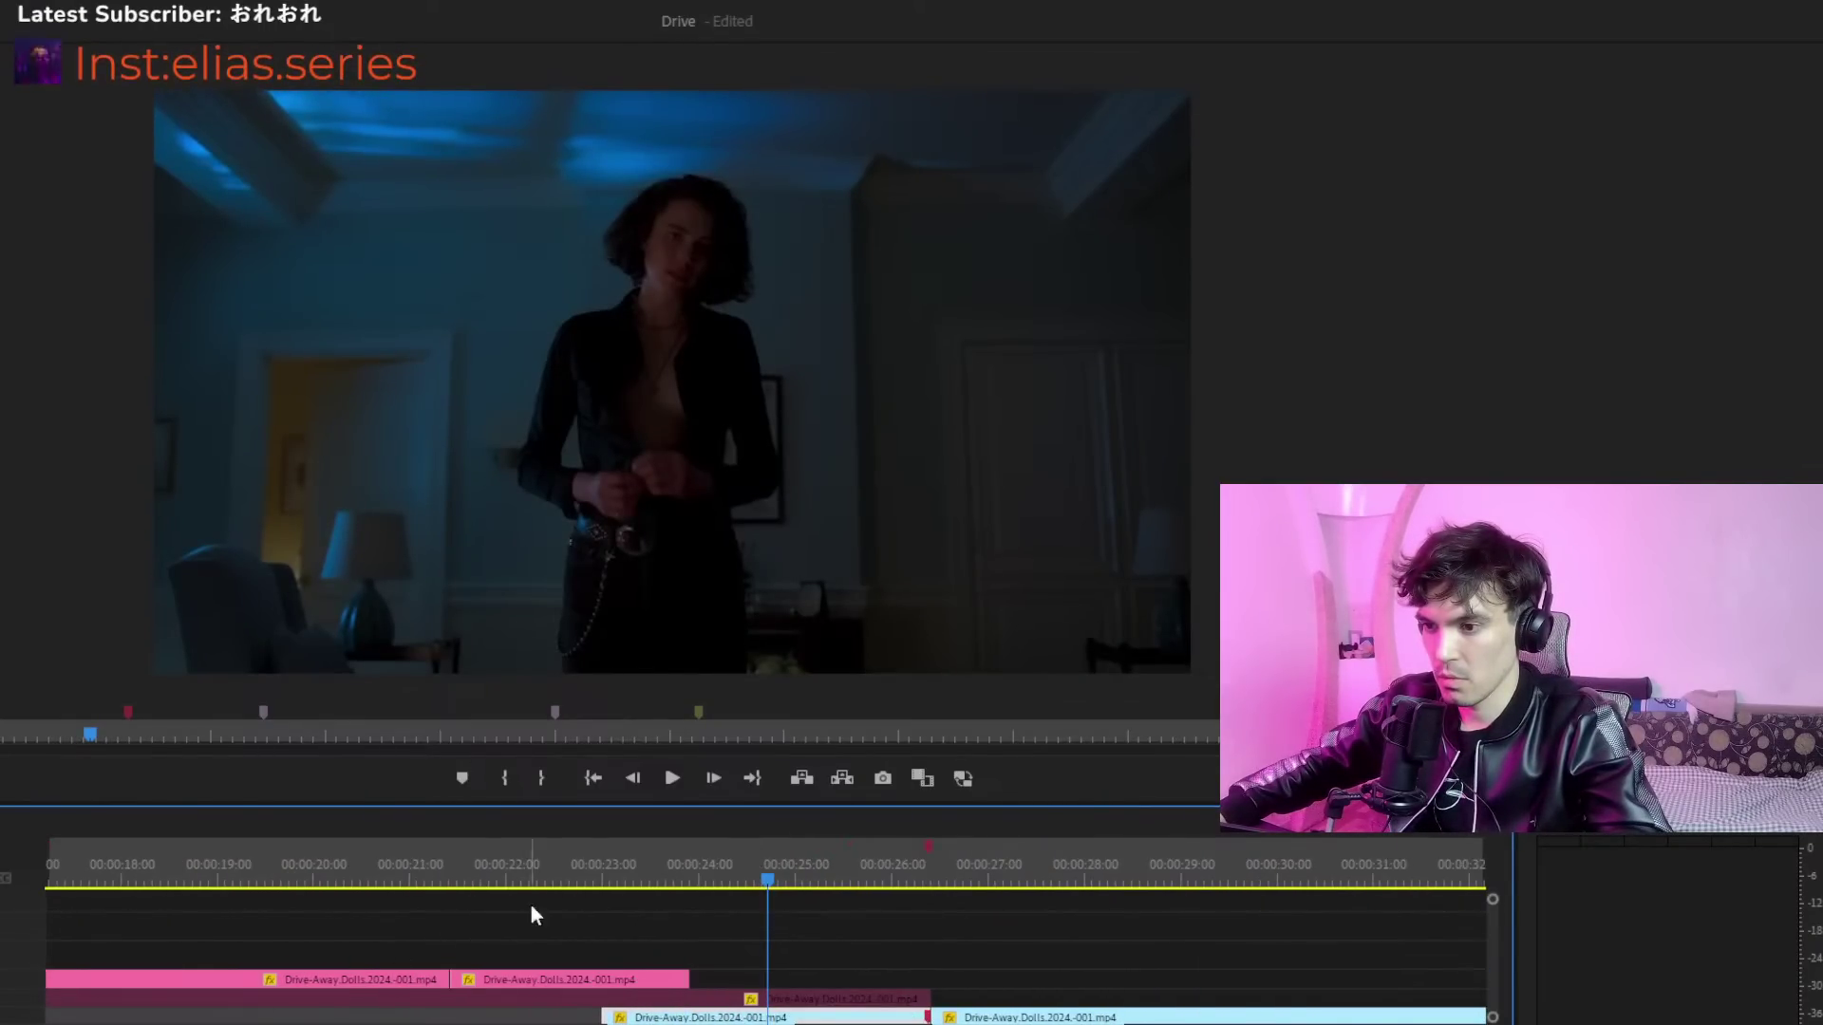
pyautogui.click(654, 866)
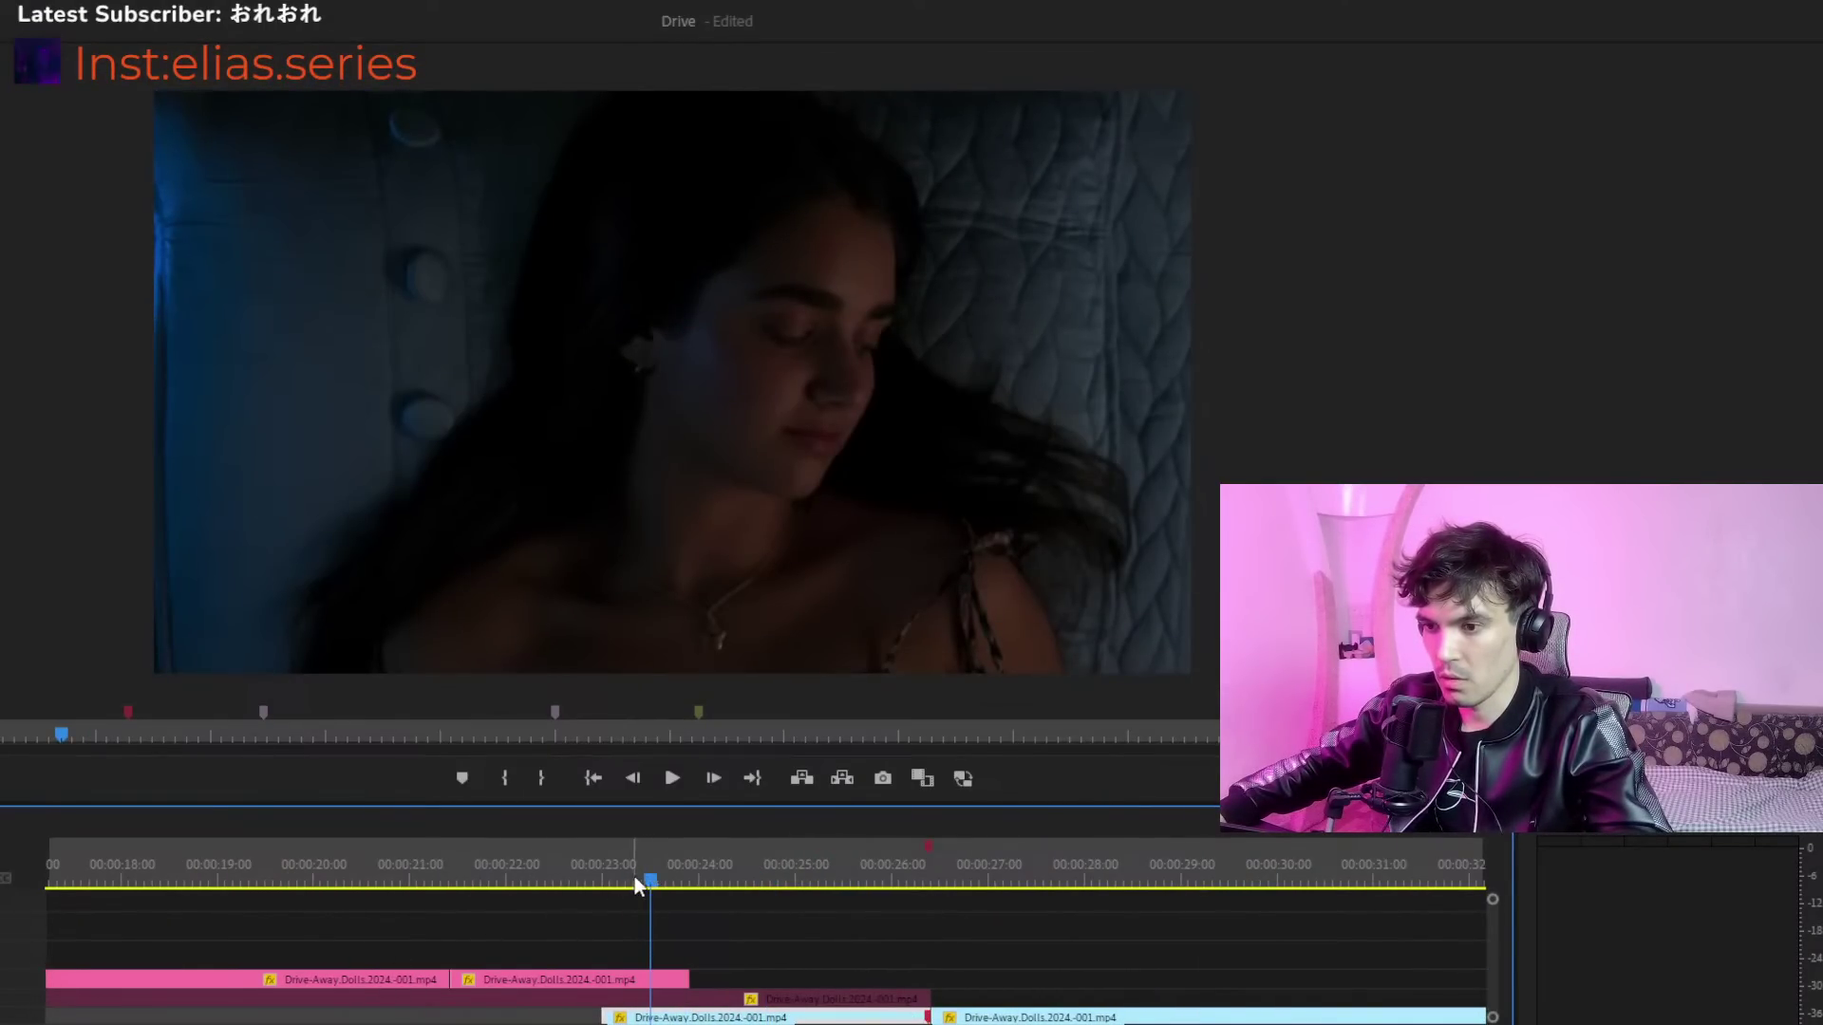
pyautogui.moveTo(634, 875)
pyautogui.mouseDown()
pyautogui.moveTo(712, 875)
pyautogui.moveTo(617, 890)
pyautogui.mouseUp()
pyautogui.press('space')
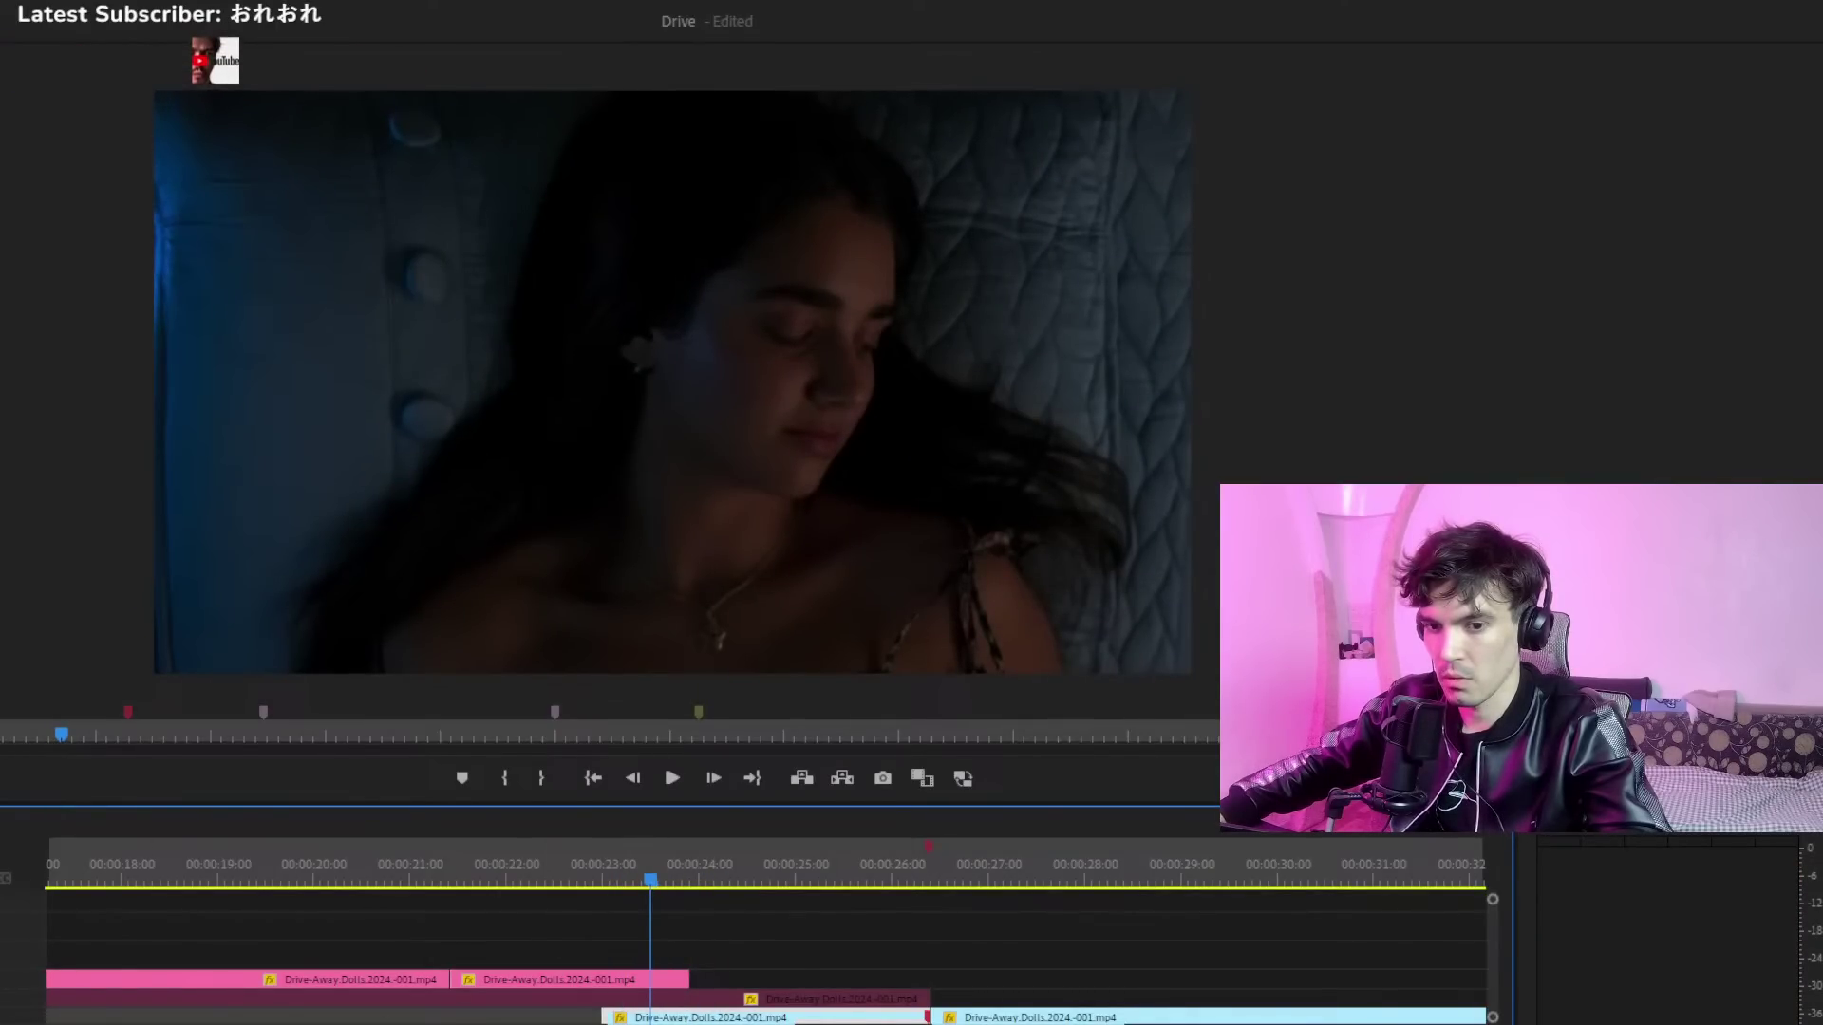
pyautogui.press('-')
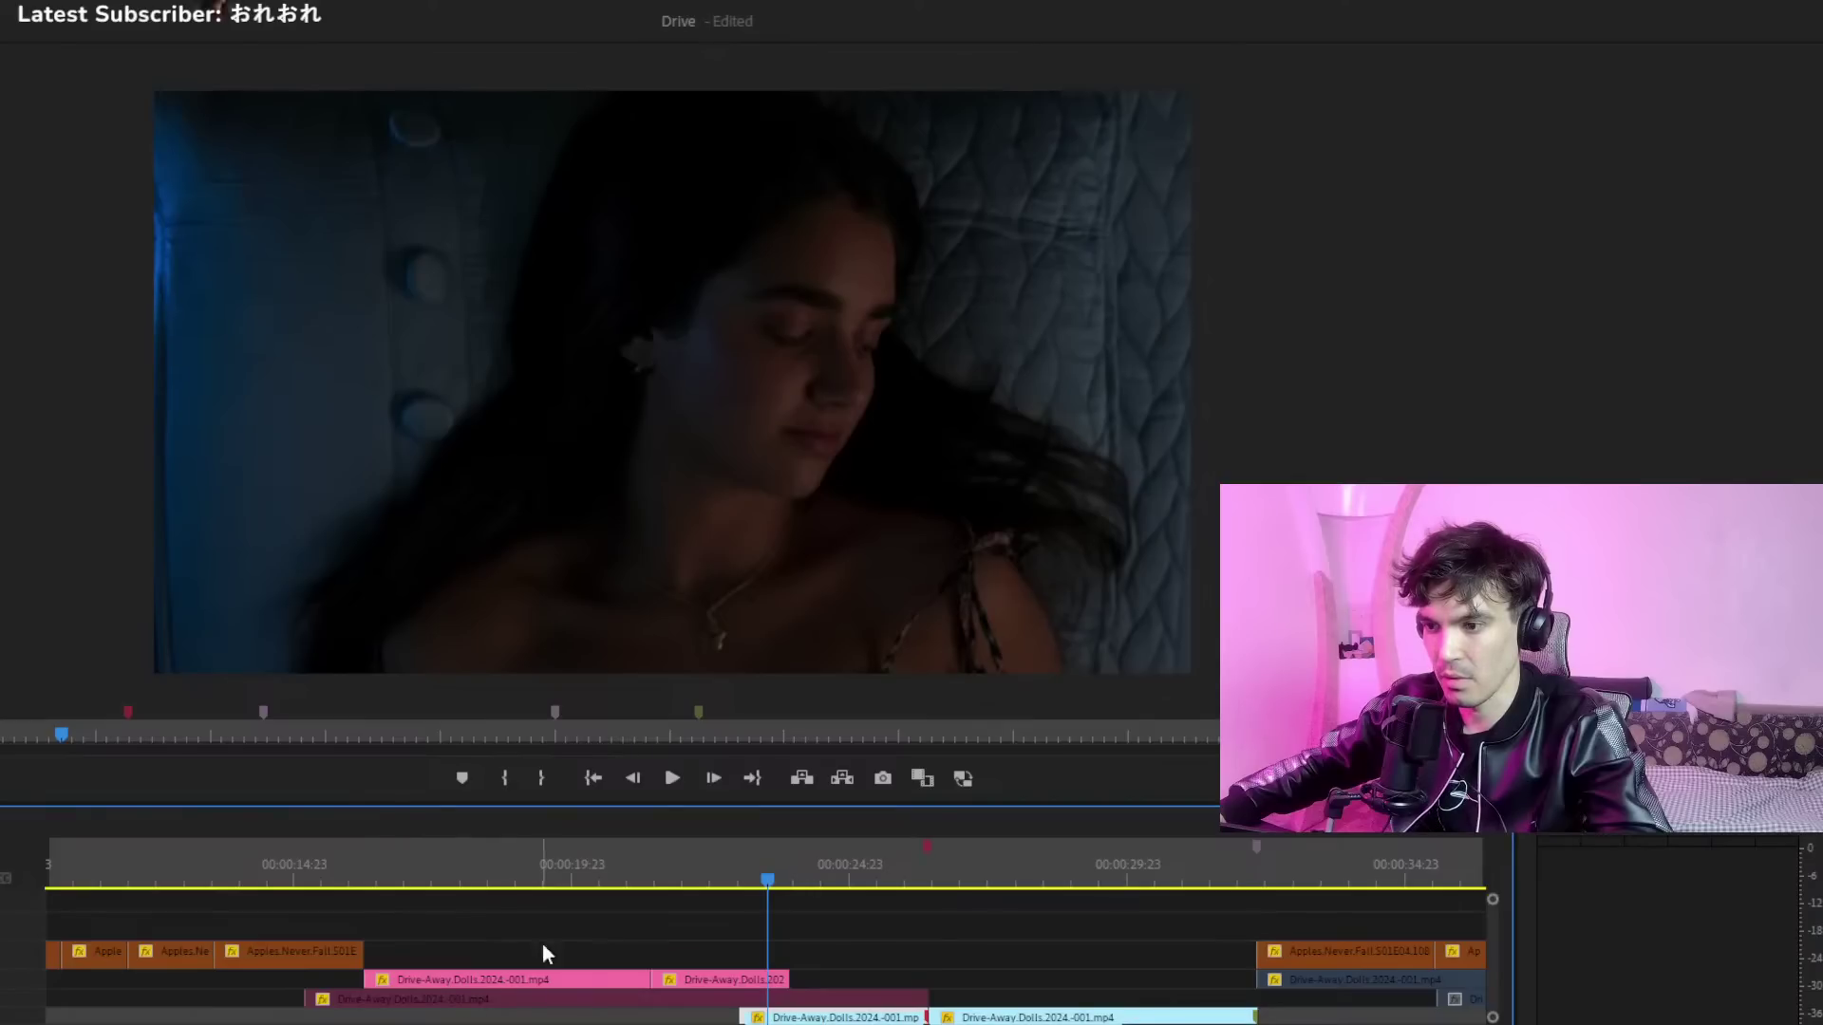
pyautogui.click(741, 872)
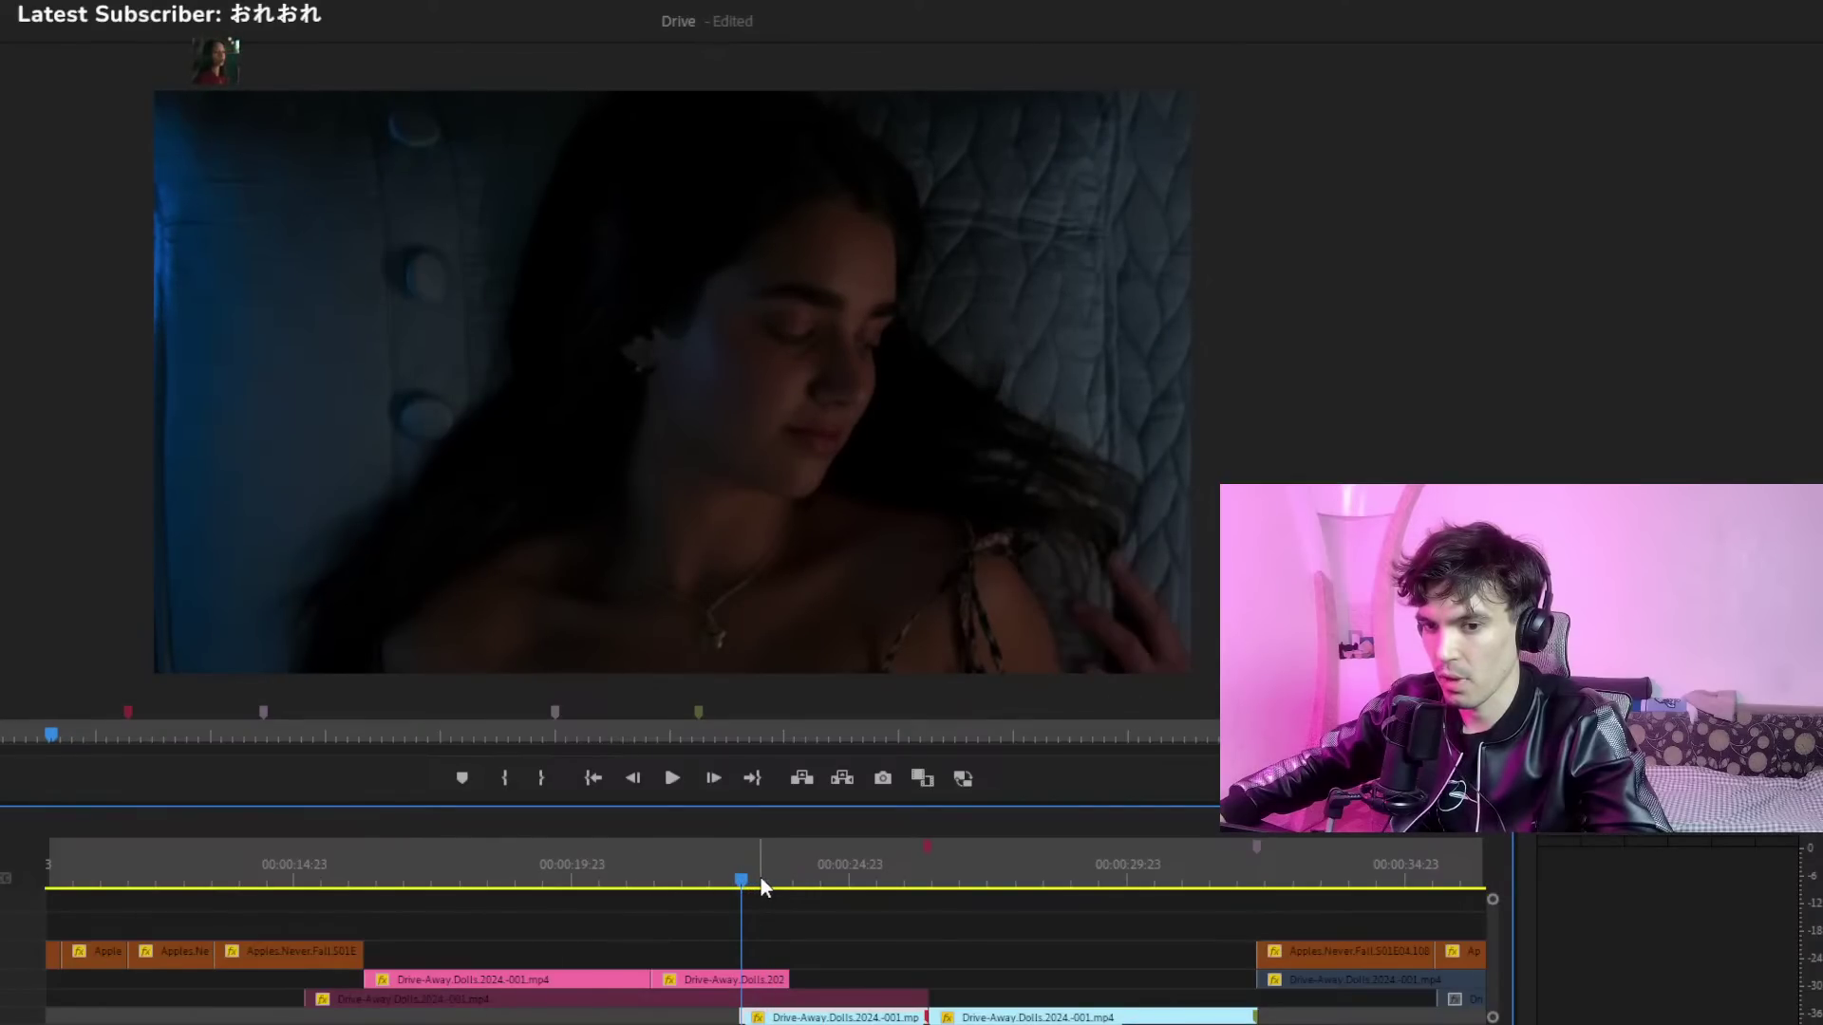
pyautogui.moveTo(760, 877); pyautogui.dragTo(797, 883)
# View the whole sequence and check the blue Apples clip beyond the last marker again
pyautogui.press('-')
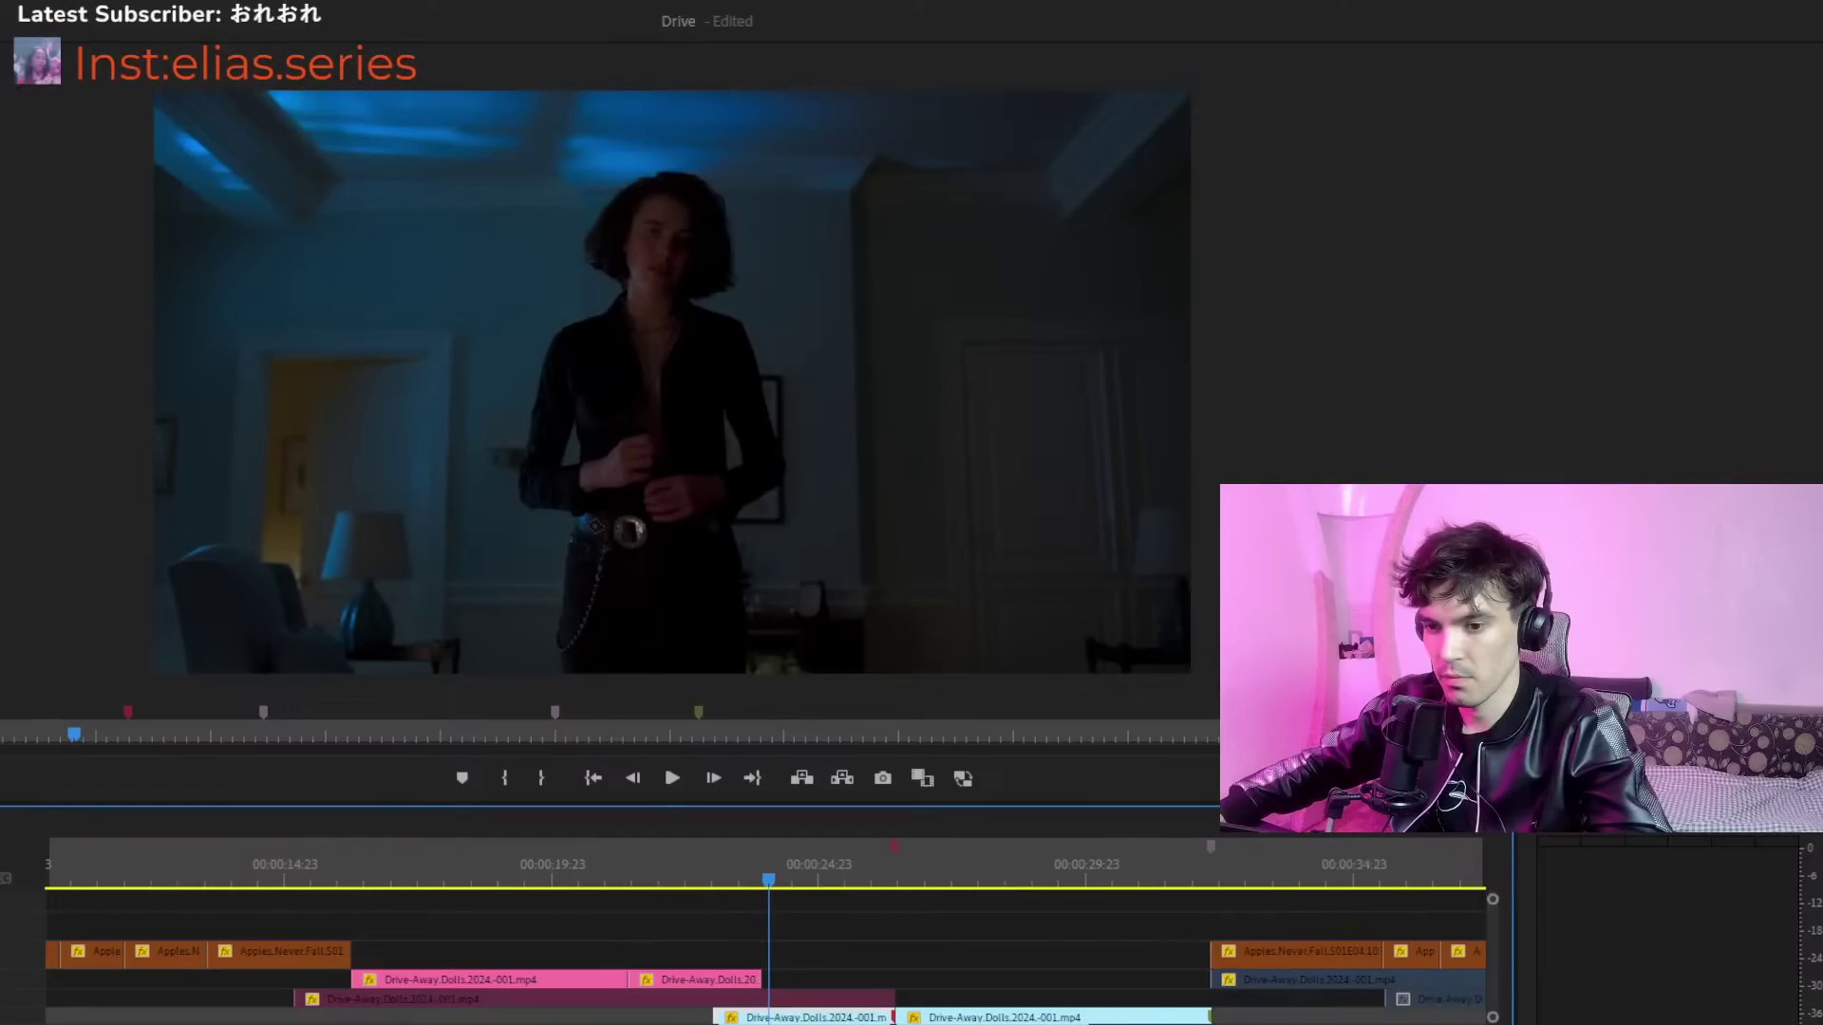
pyautogui.press('-')
pyautogui.press('-')
pyautogui.press('-')
pyautogui.click(899, 877)
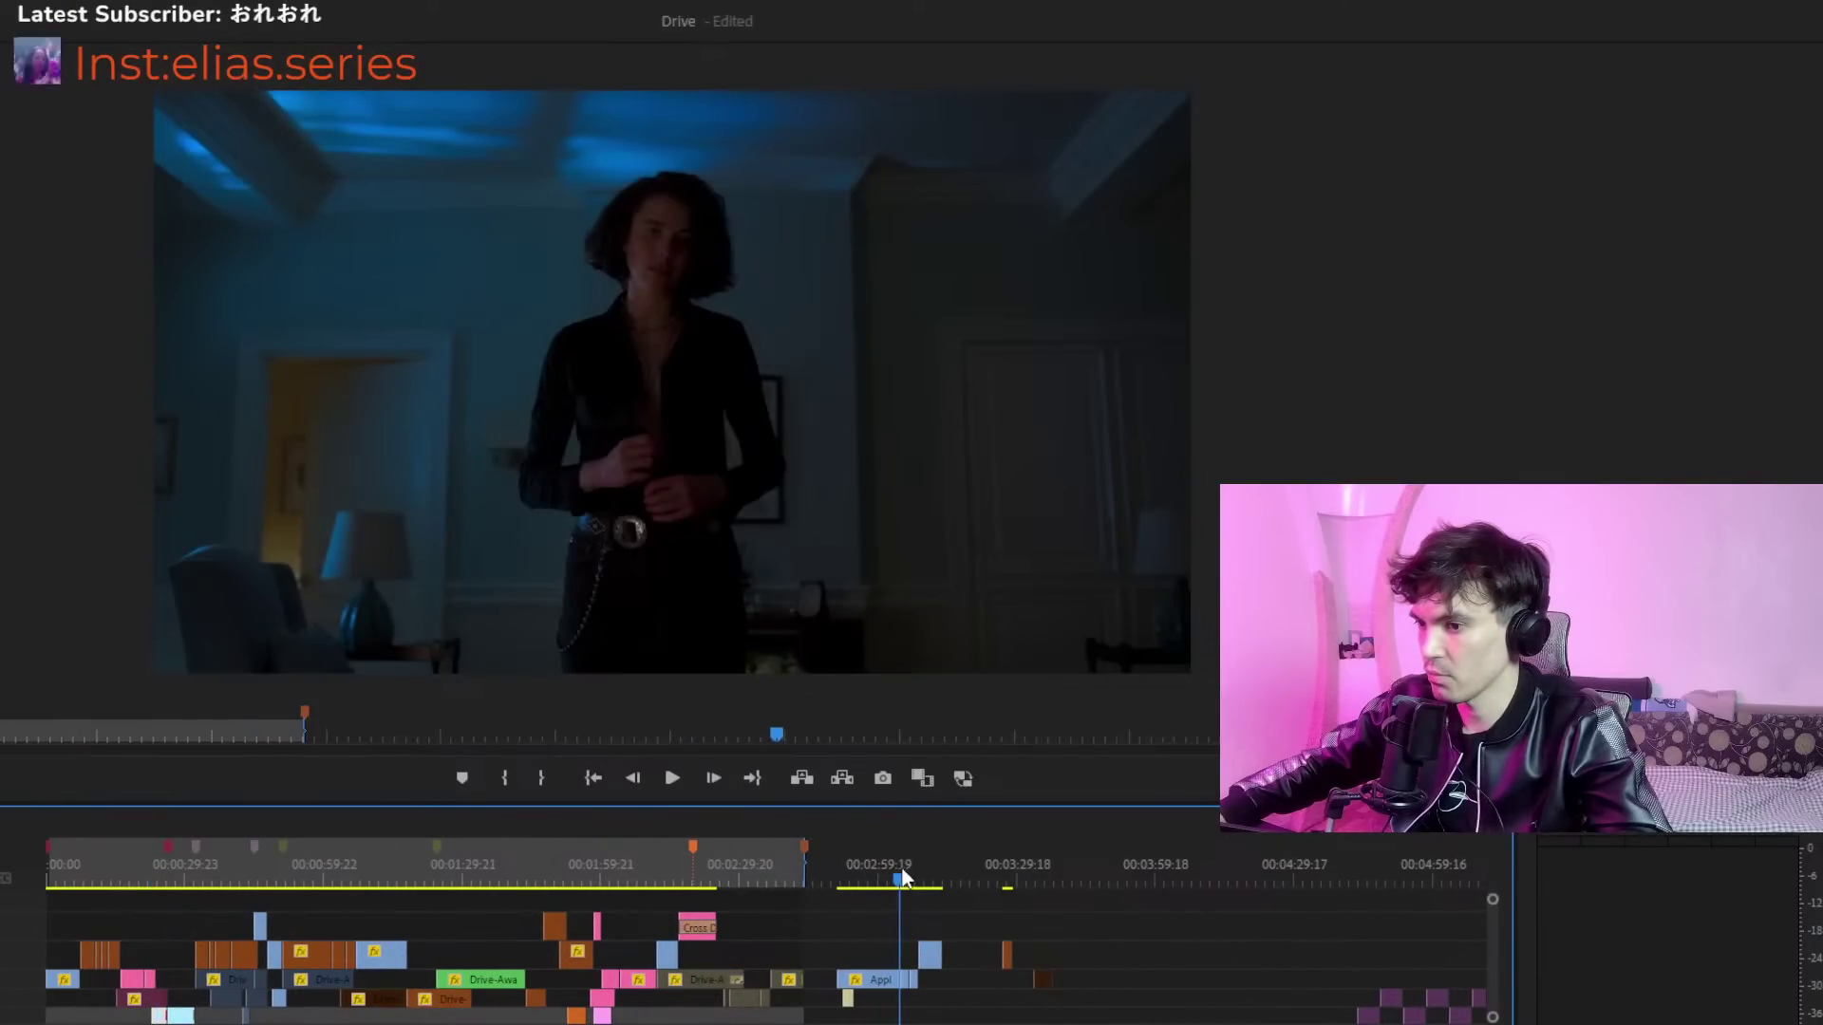
# Play from the opening Apples kiss shot through the pink clips into the second light-blue Drive-Away Dolls clip
pyautogui.moveTo(904, 875); pyautogui.dragTo(114, 939)
pyautogui.press('space')
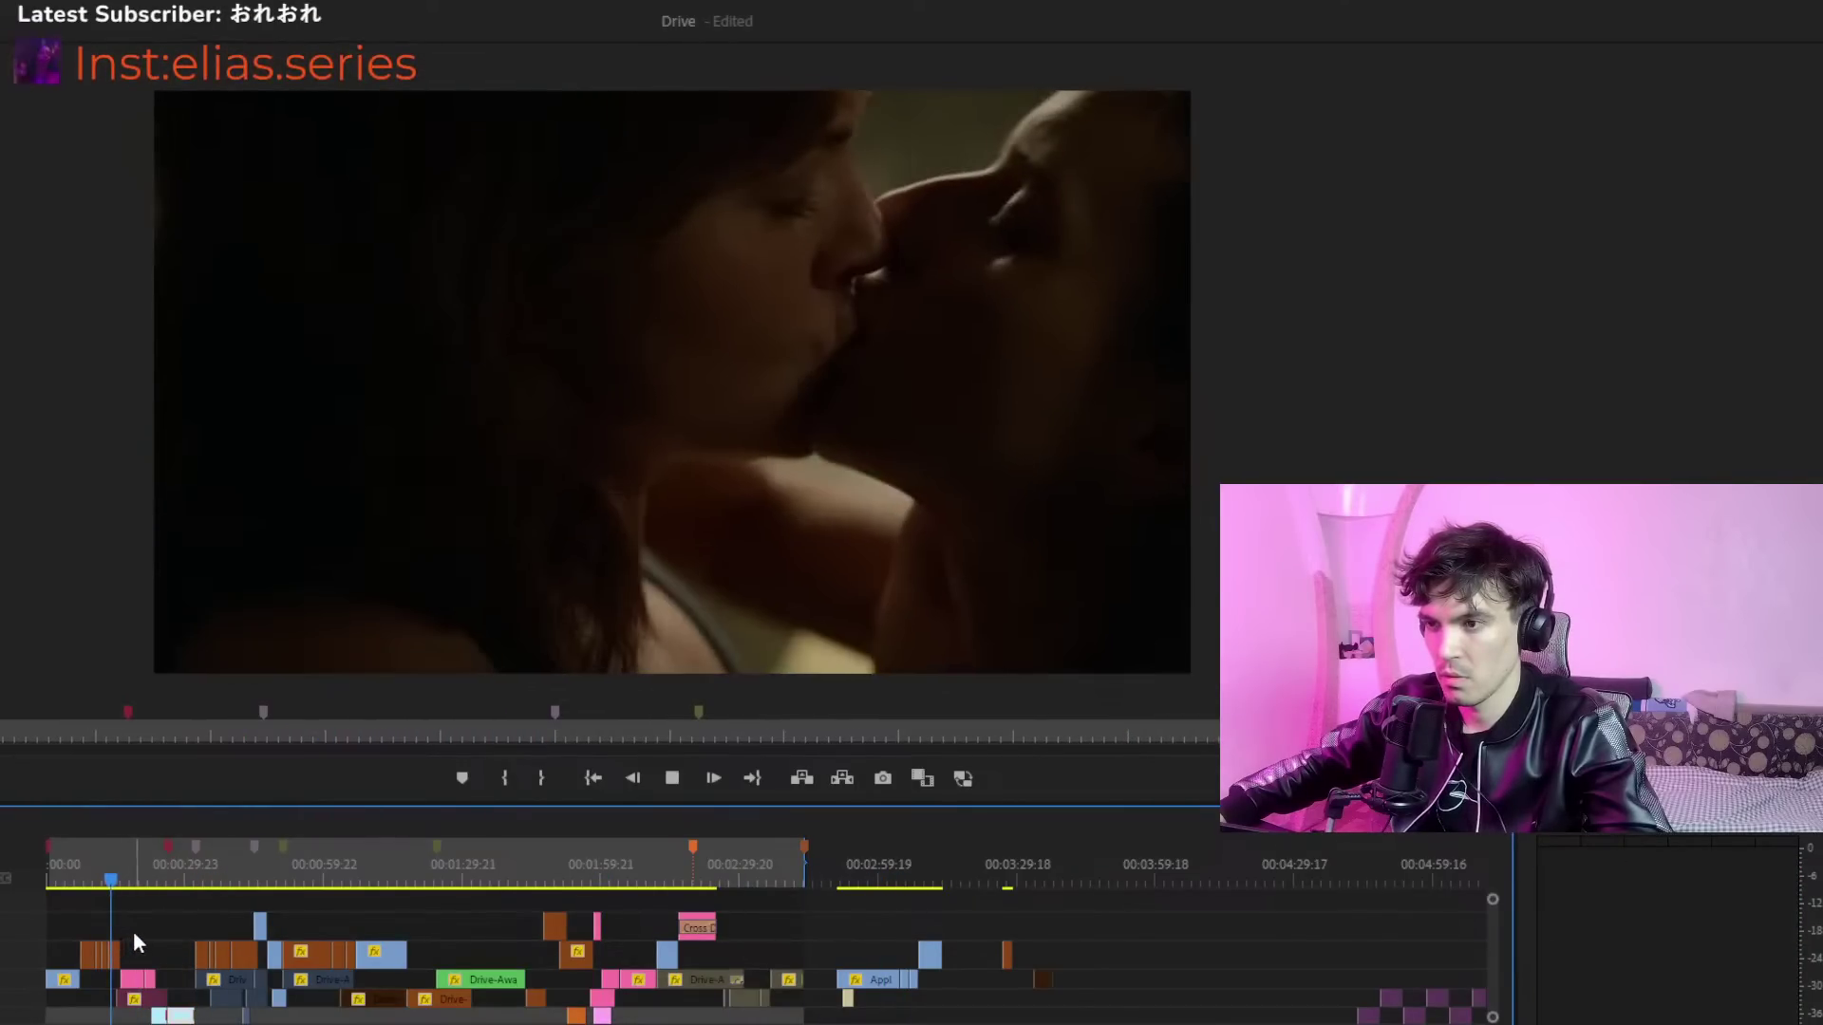
pyautogui.press('=')
pyautogui.press('=')
pyautogui.press('=')
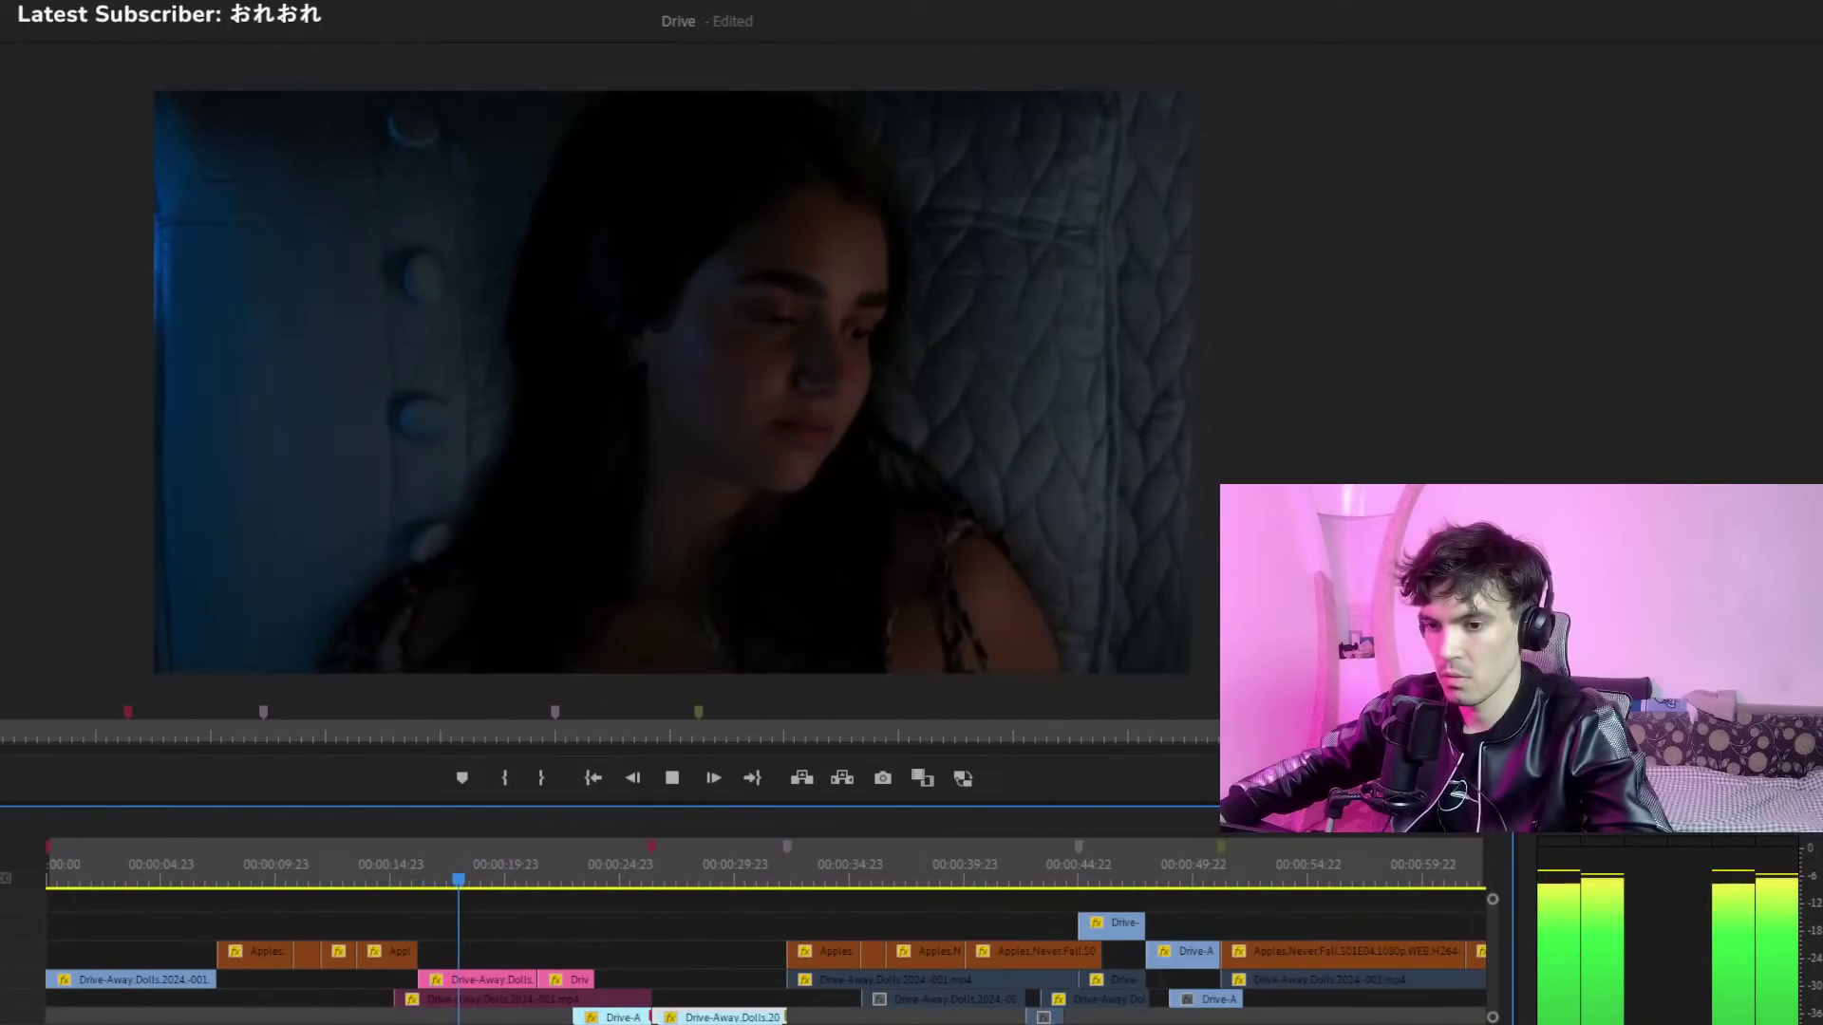
pyautogui.press('-')
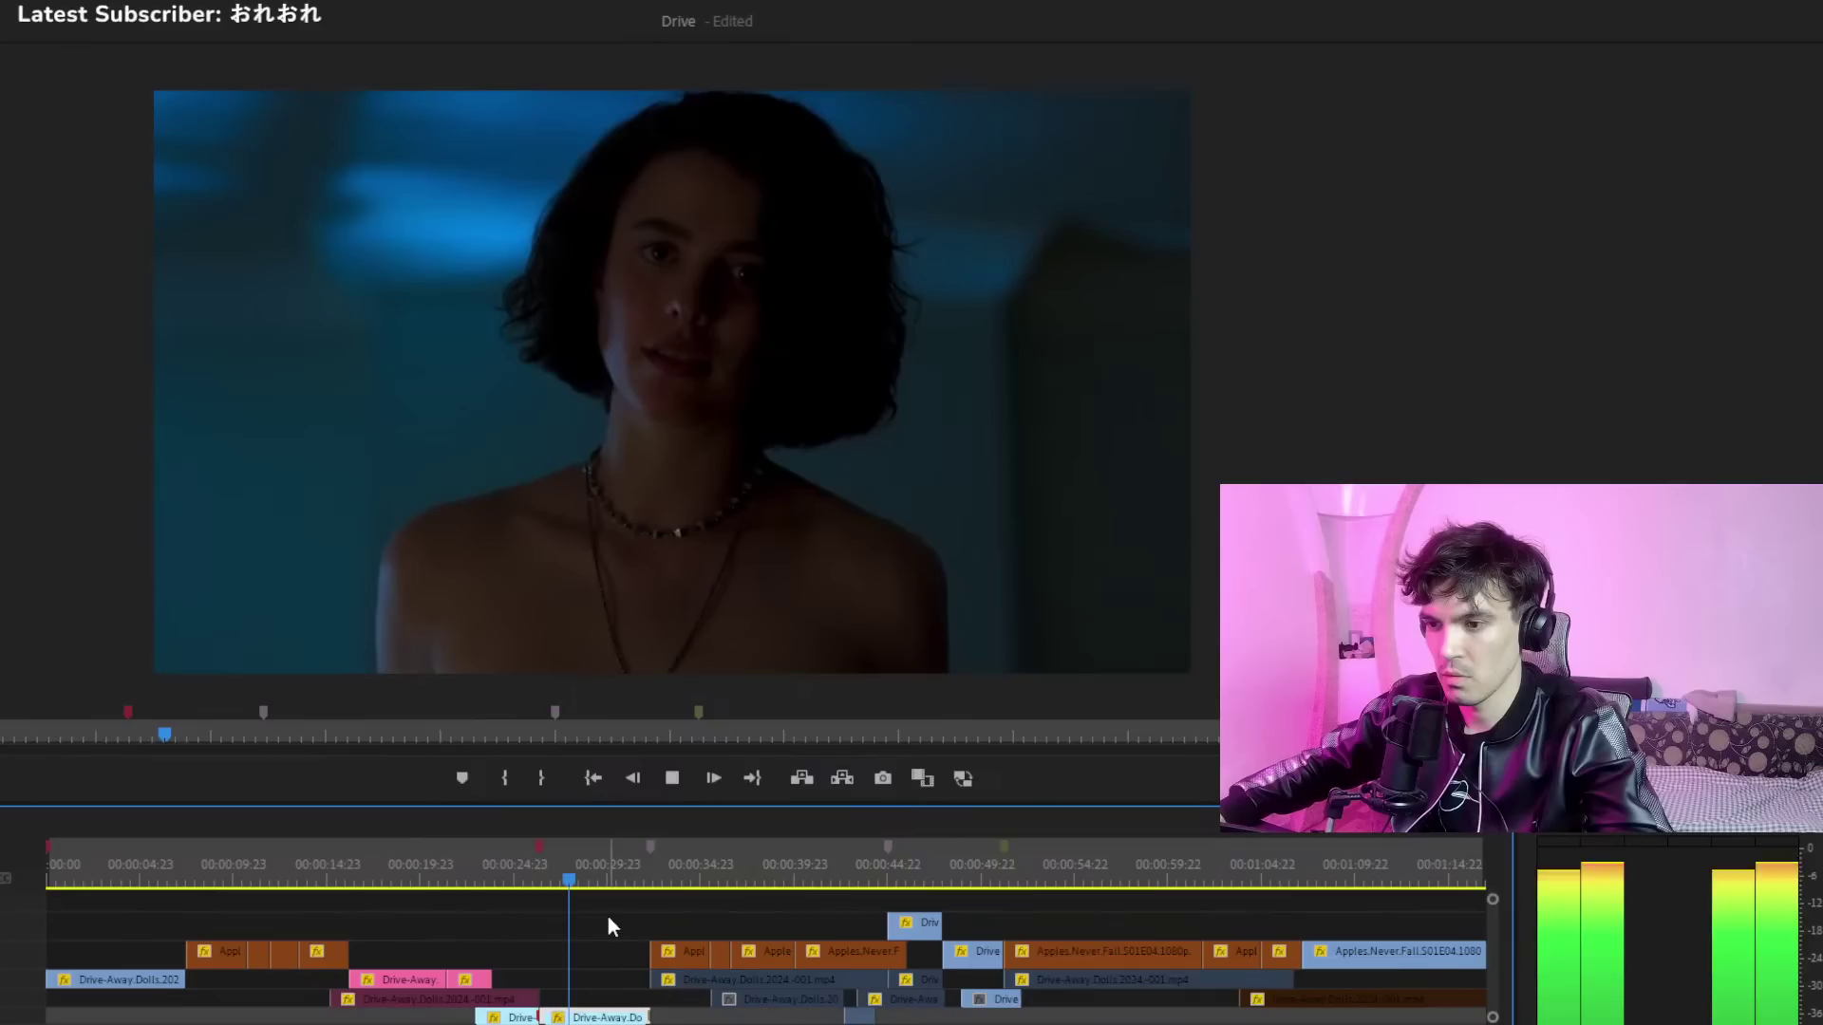
pyautogui.press('space')
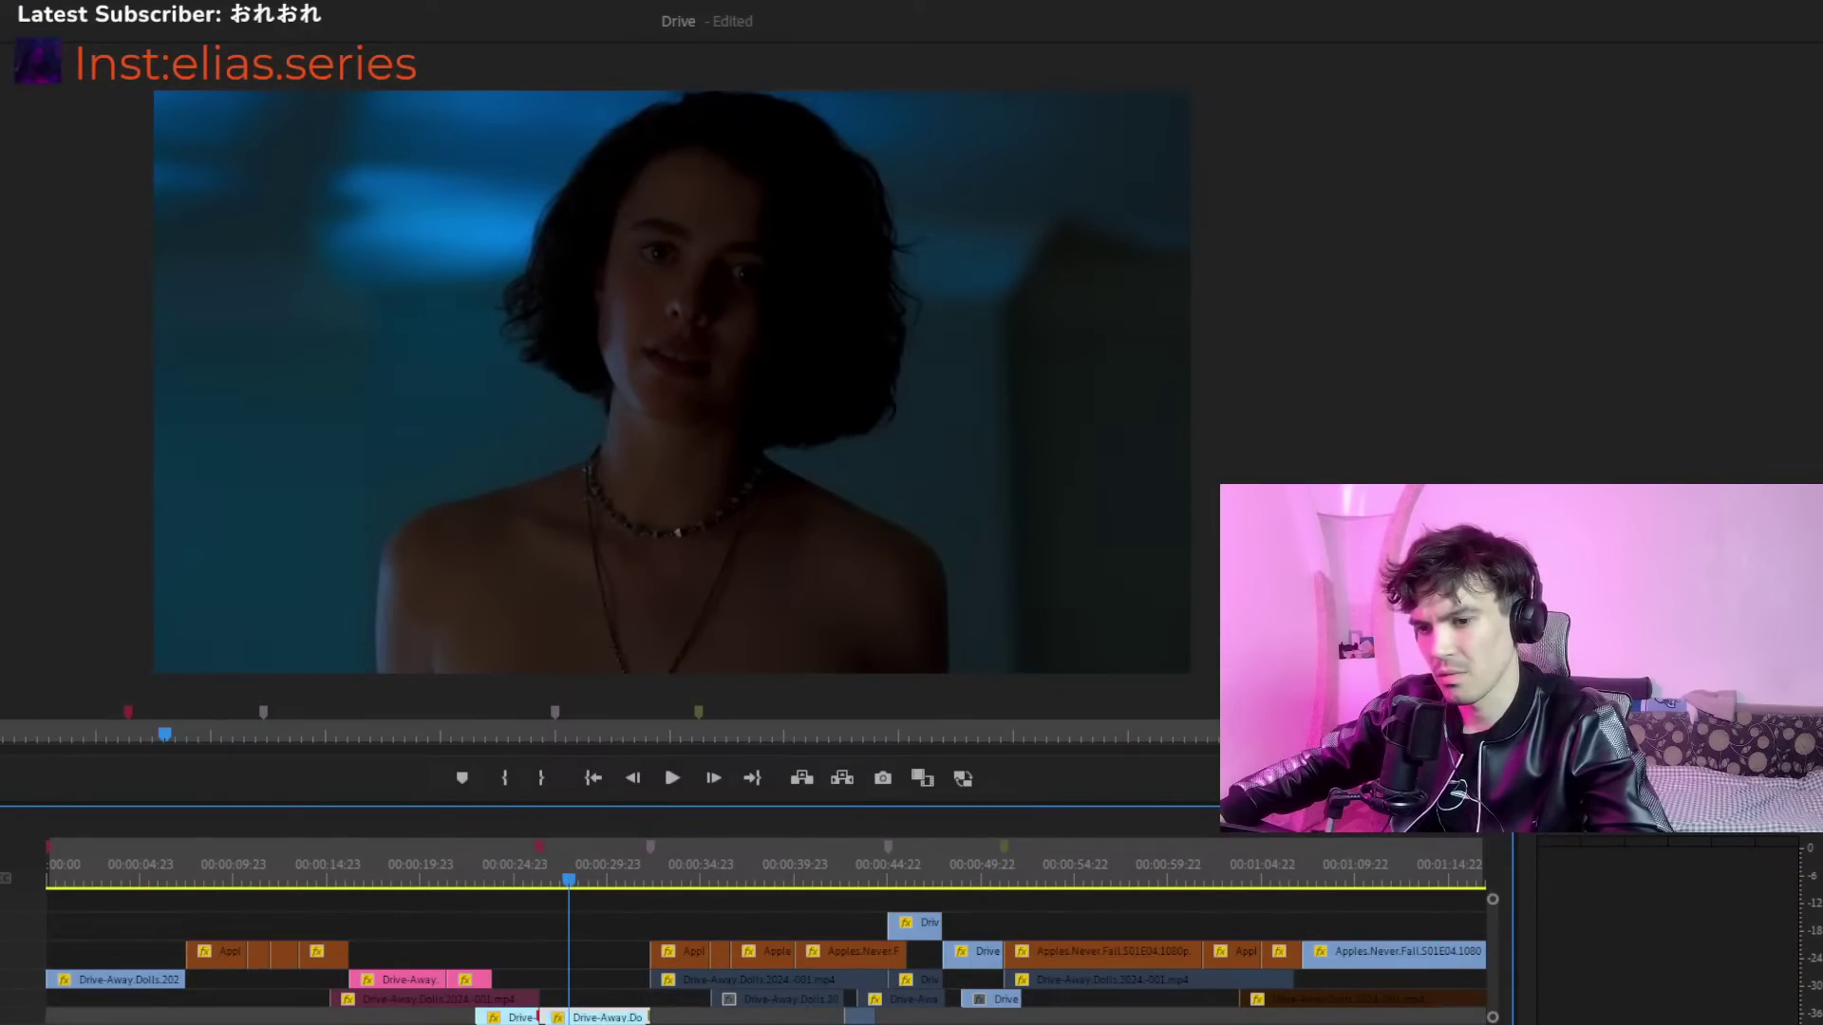
# Try moving the first light-blue clip to end with the pink clips and extending the second light-blue clip's start to meet it
pyautogui.press('=')
pyautogui.press('=')
pyautogui.press('=')
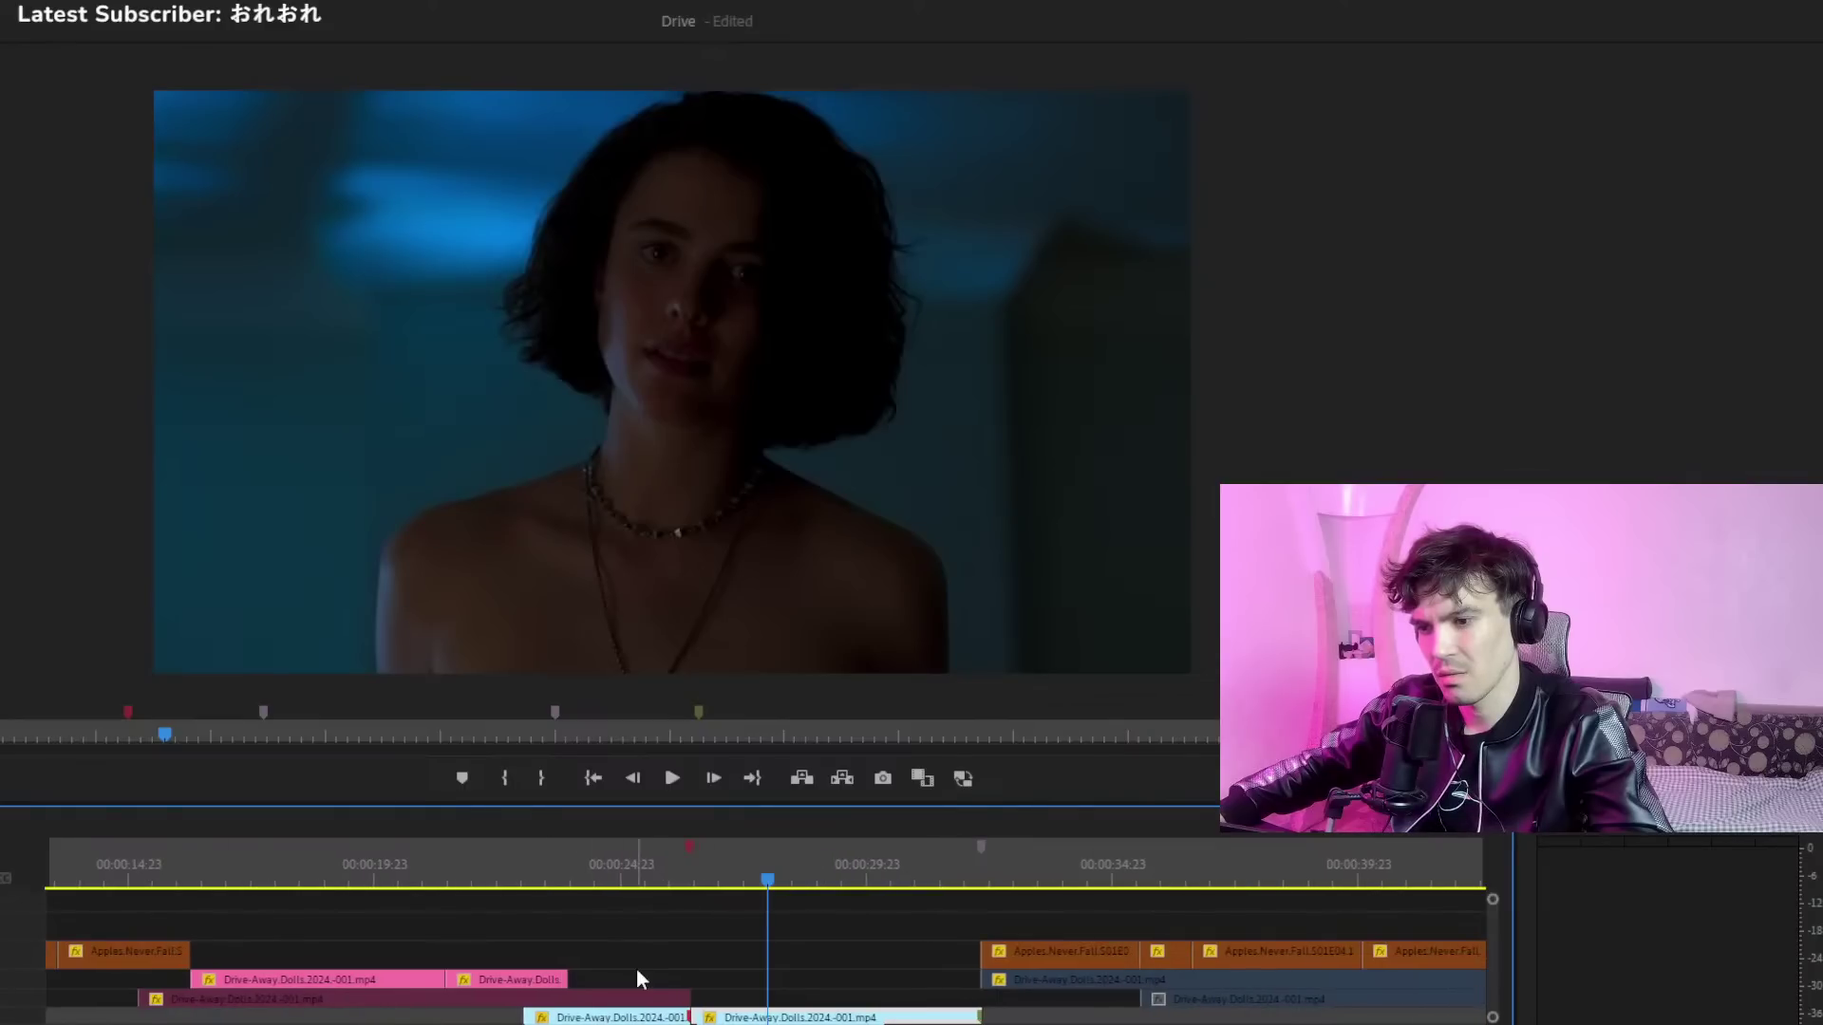
pyautogui.hotkey('ctrl', 'z')
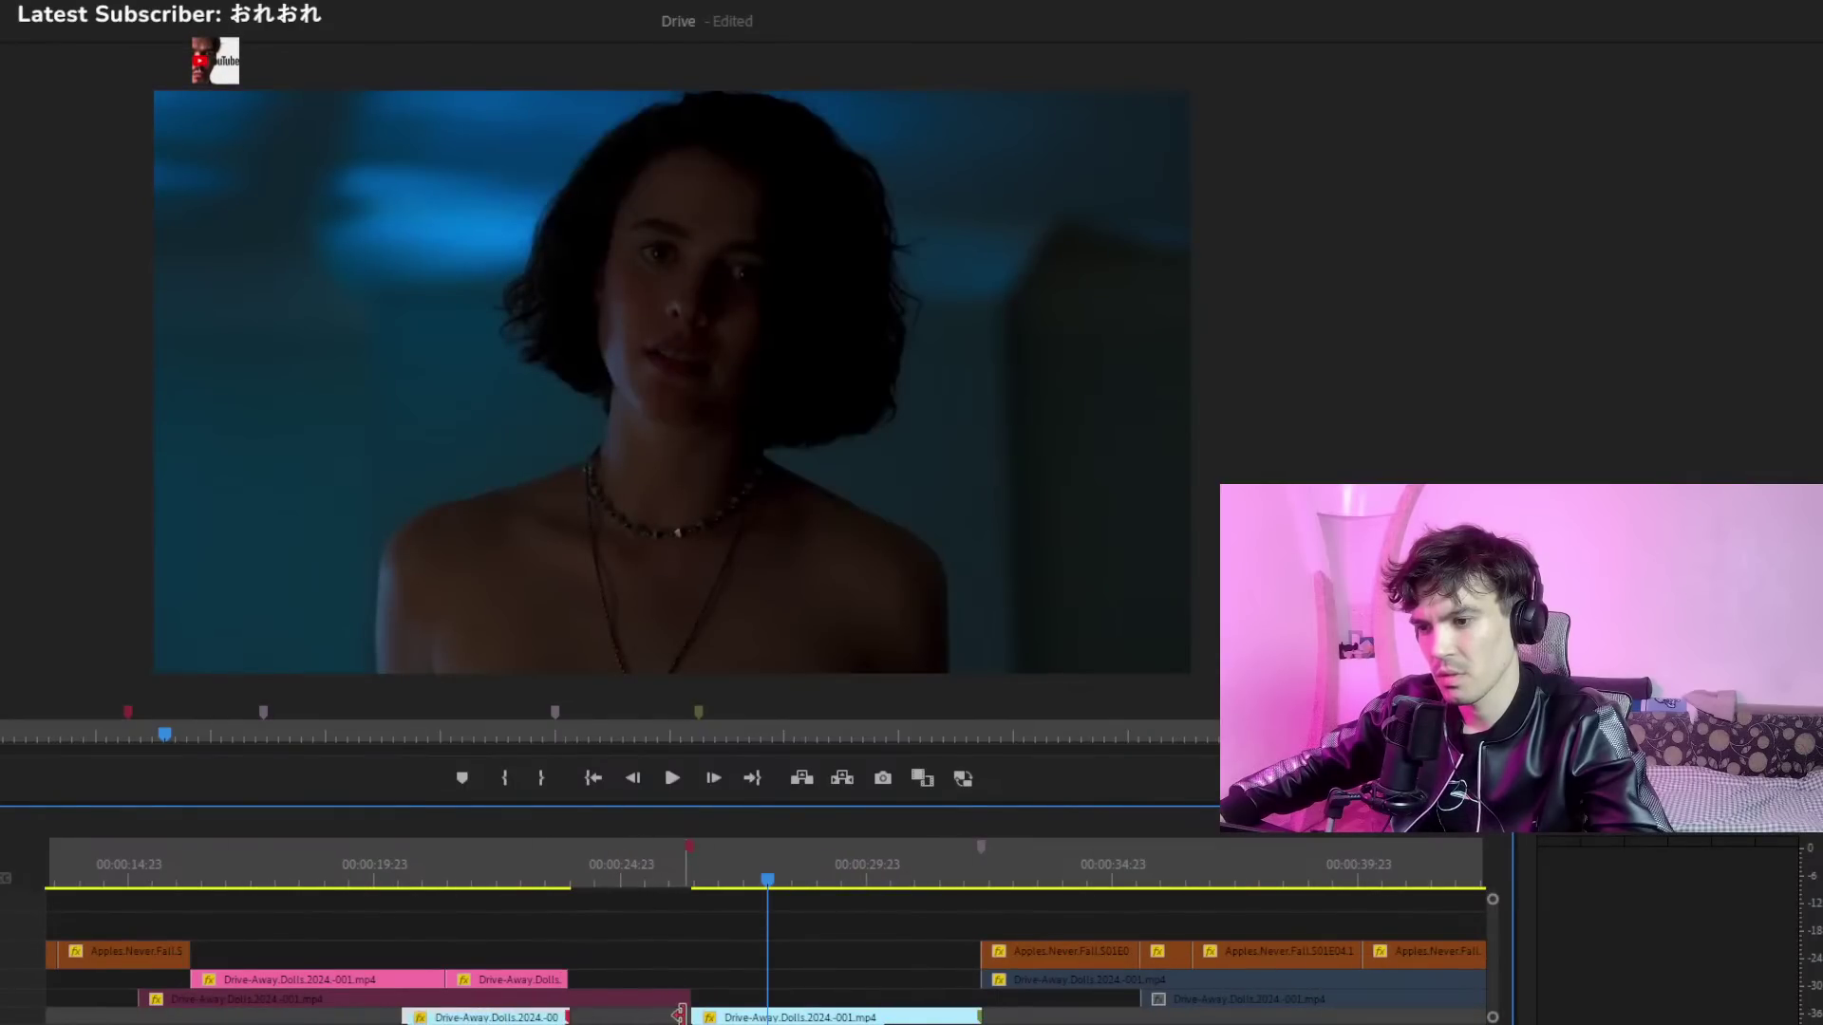
pyautogui.moveTo(679, 1016); pyautogui.dragTo(570, 1015)
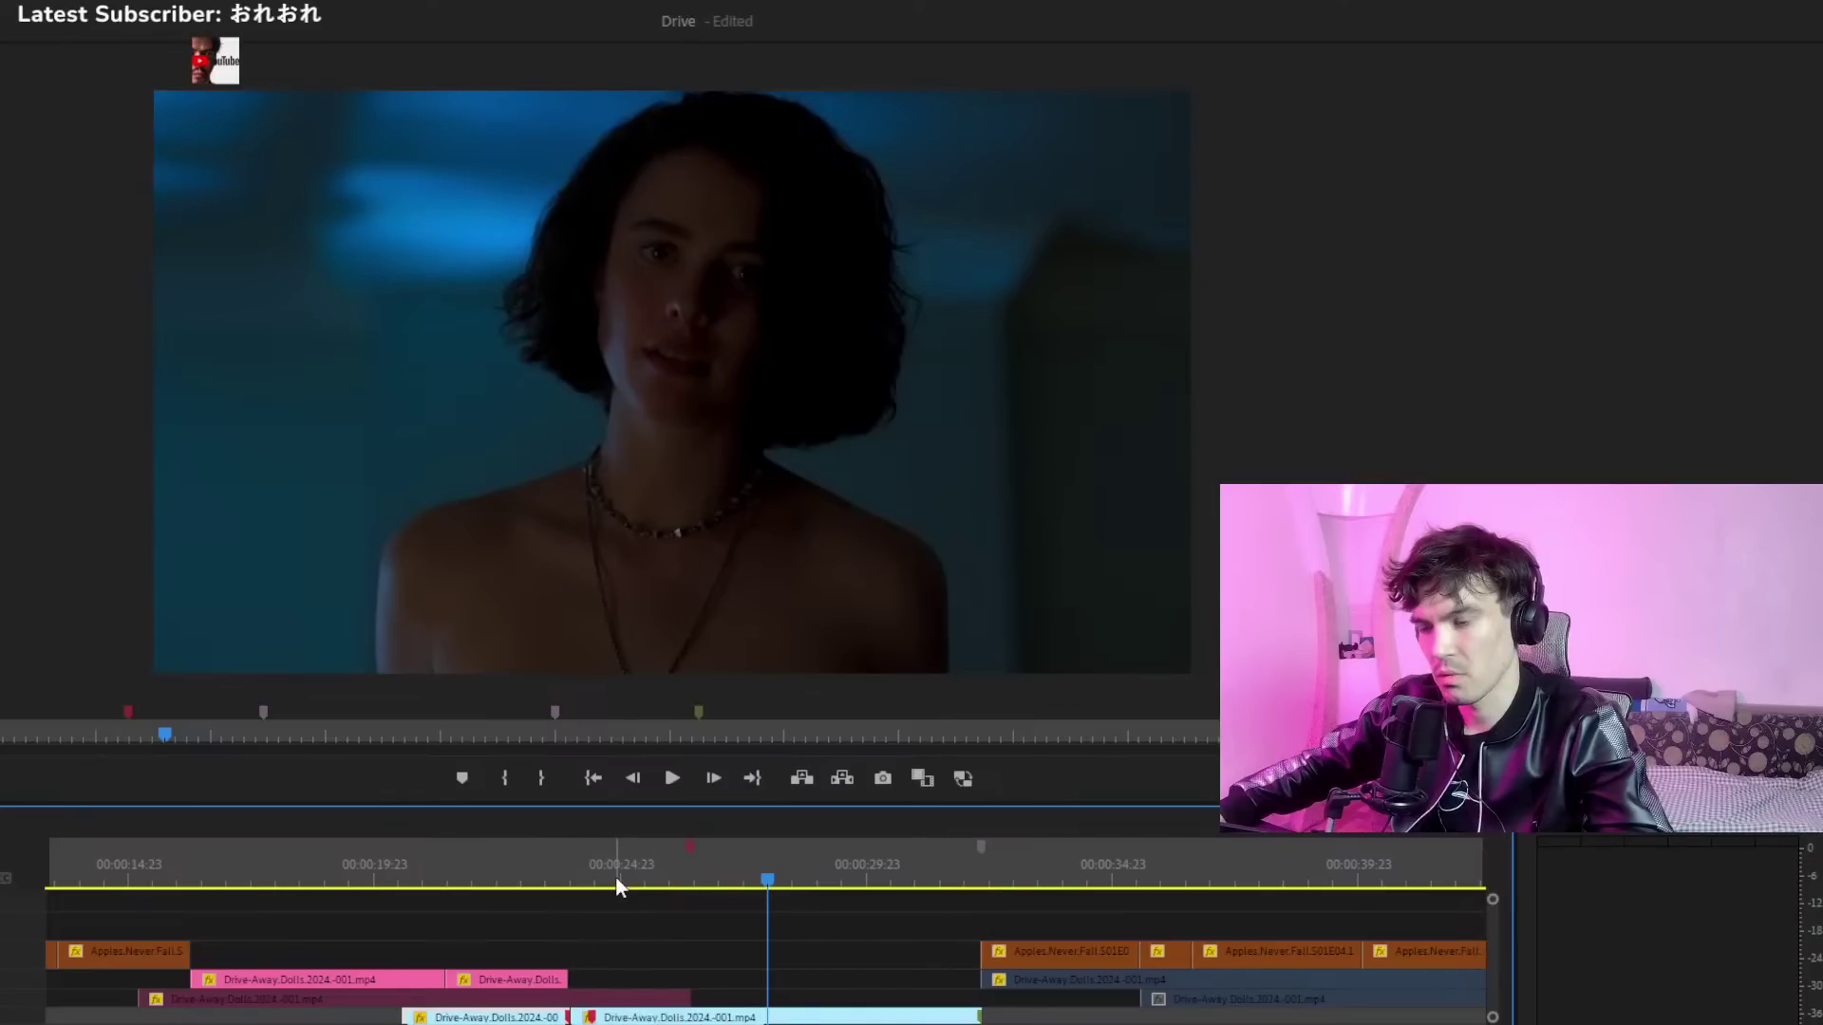
pyautogui.click(616, 876)
# Undo the extension and the move of the light-blue clips and view the start of the second one
pyautogui.hotkey('ctrl', 'z')
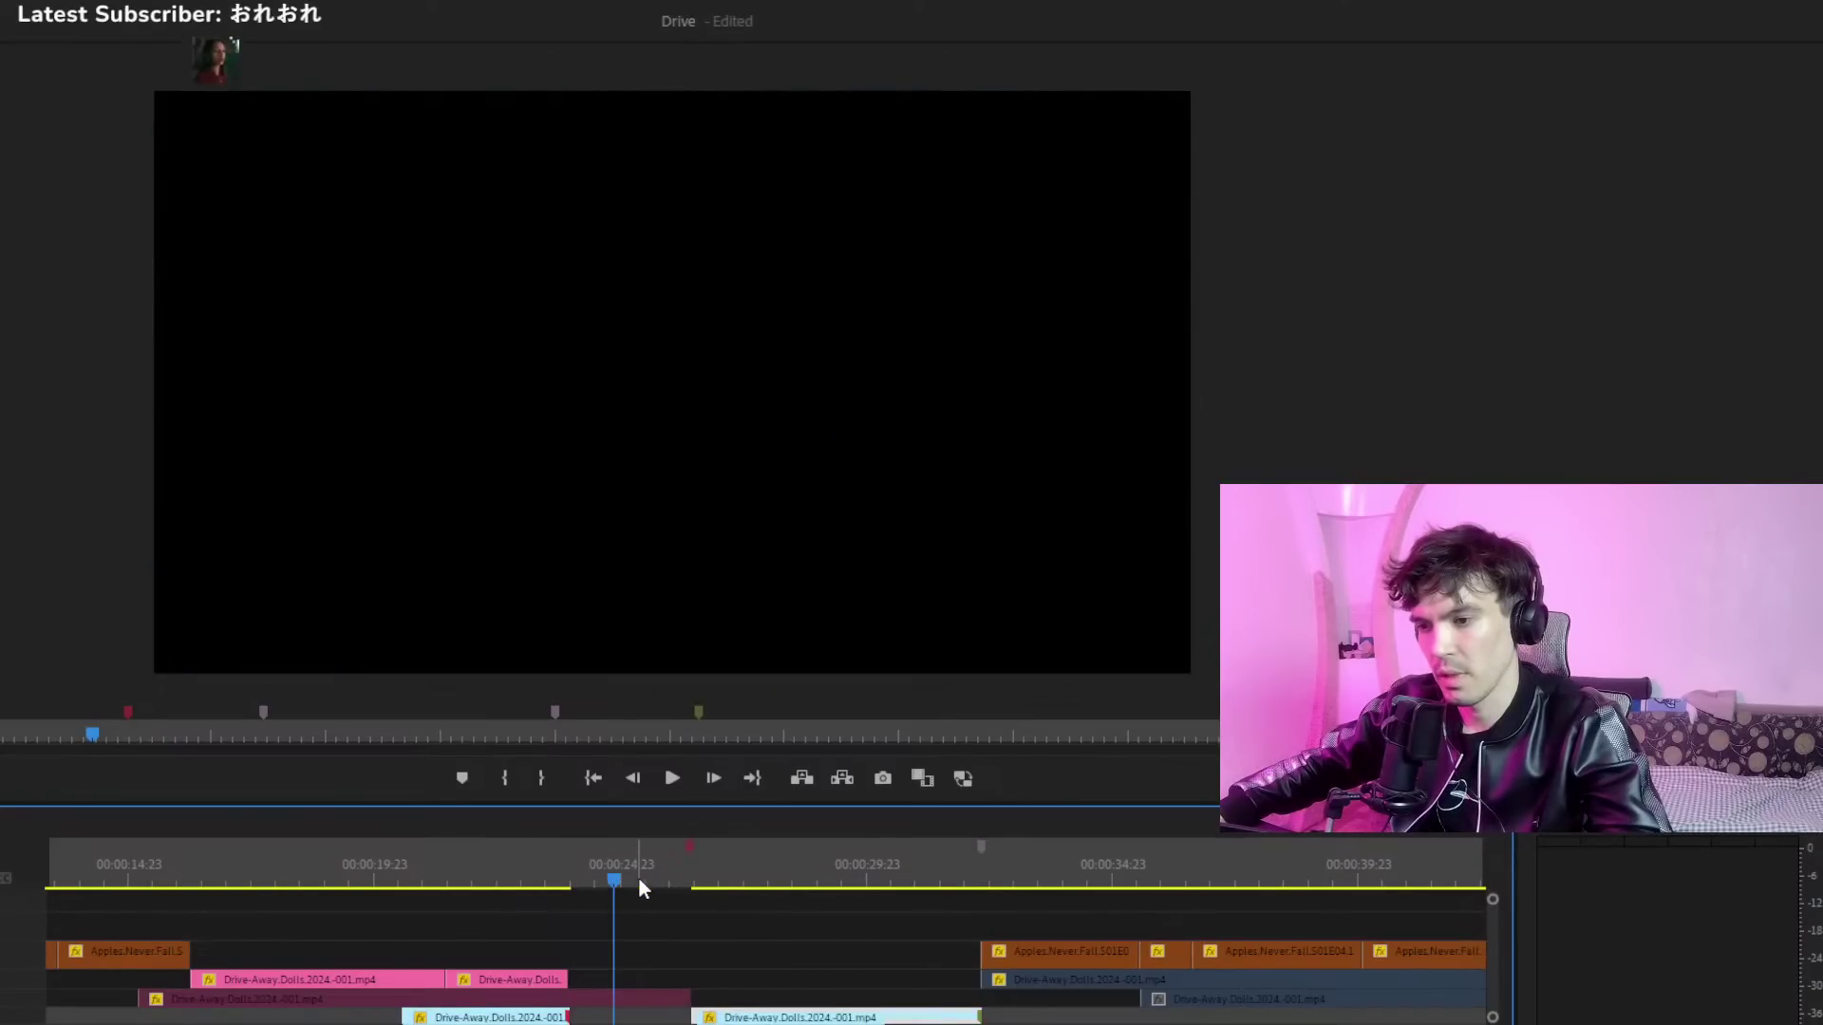
pyautogui.hotkey('ctrl', 'shift', 'z')
pyautogui.click(714, 878)
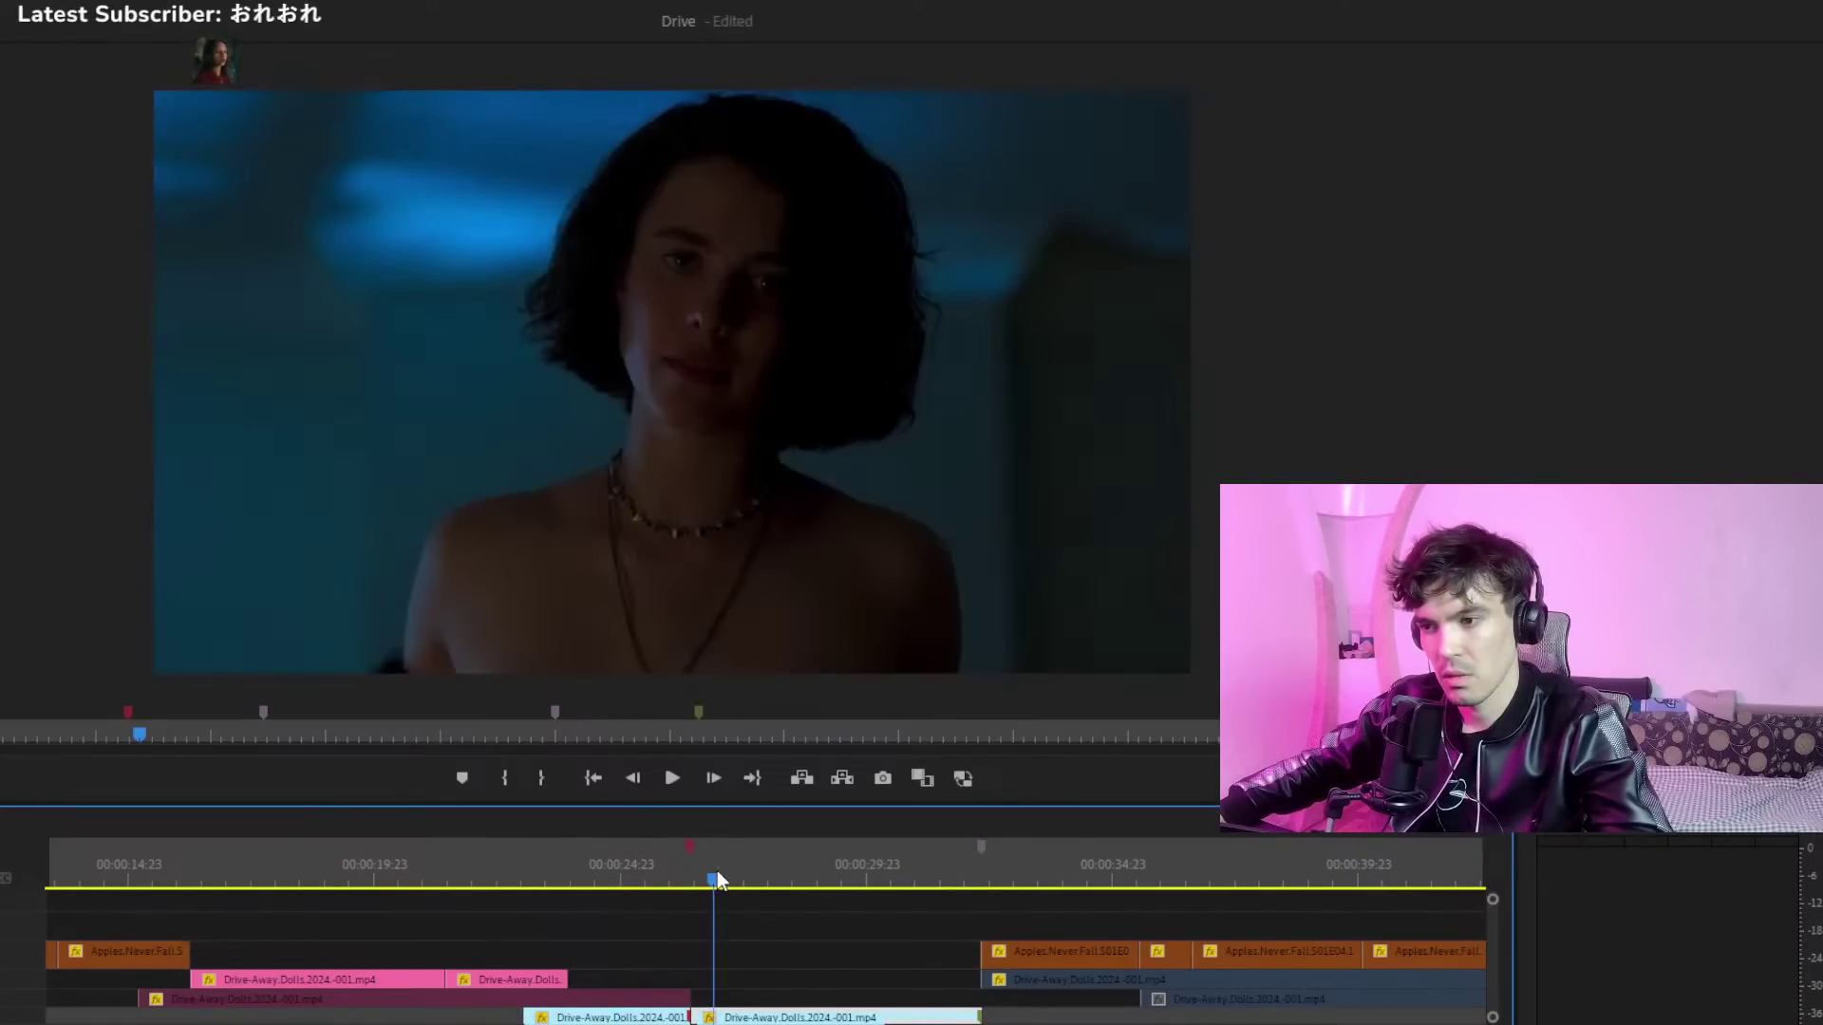
# Review the cut from the second light-blue Drive-Away Dolls clip to the first orange Apples clip near 00:00:32
pyautogui.click(777, 879)
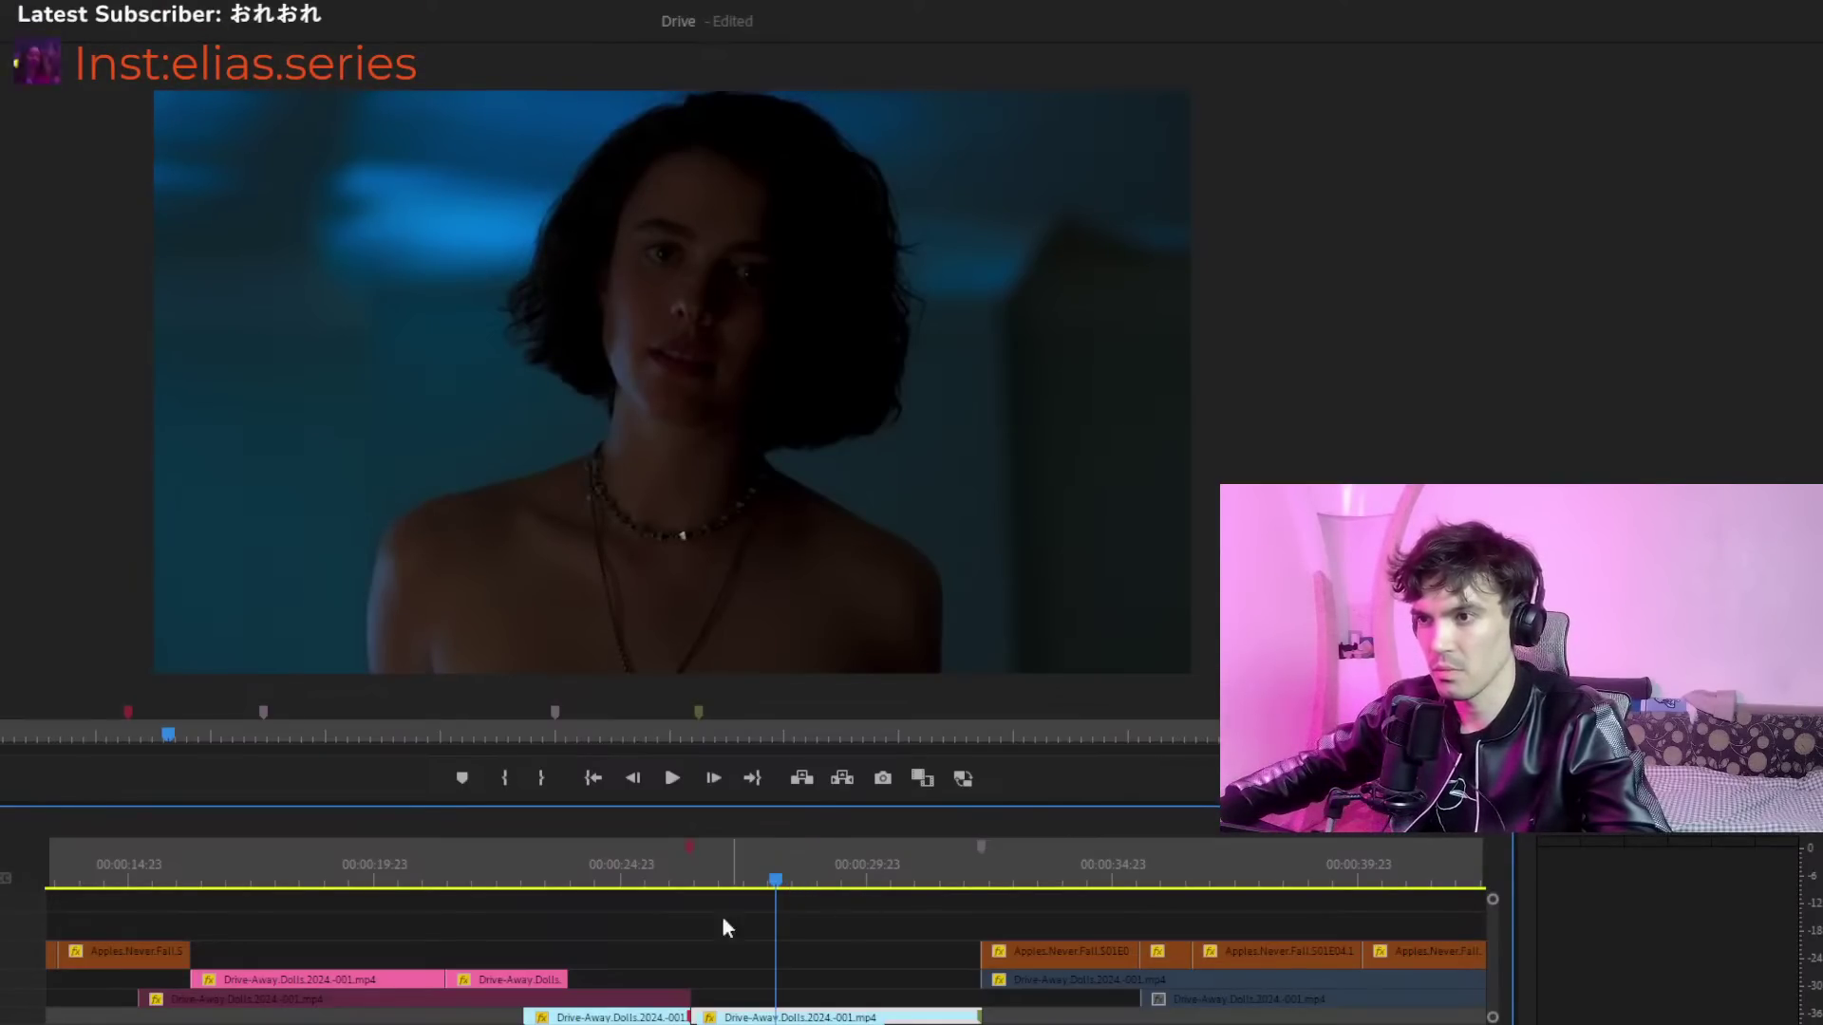
pyautogui.scroll(-5, 634, 980)
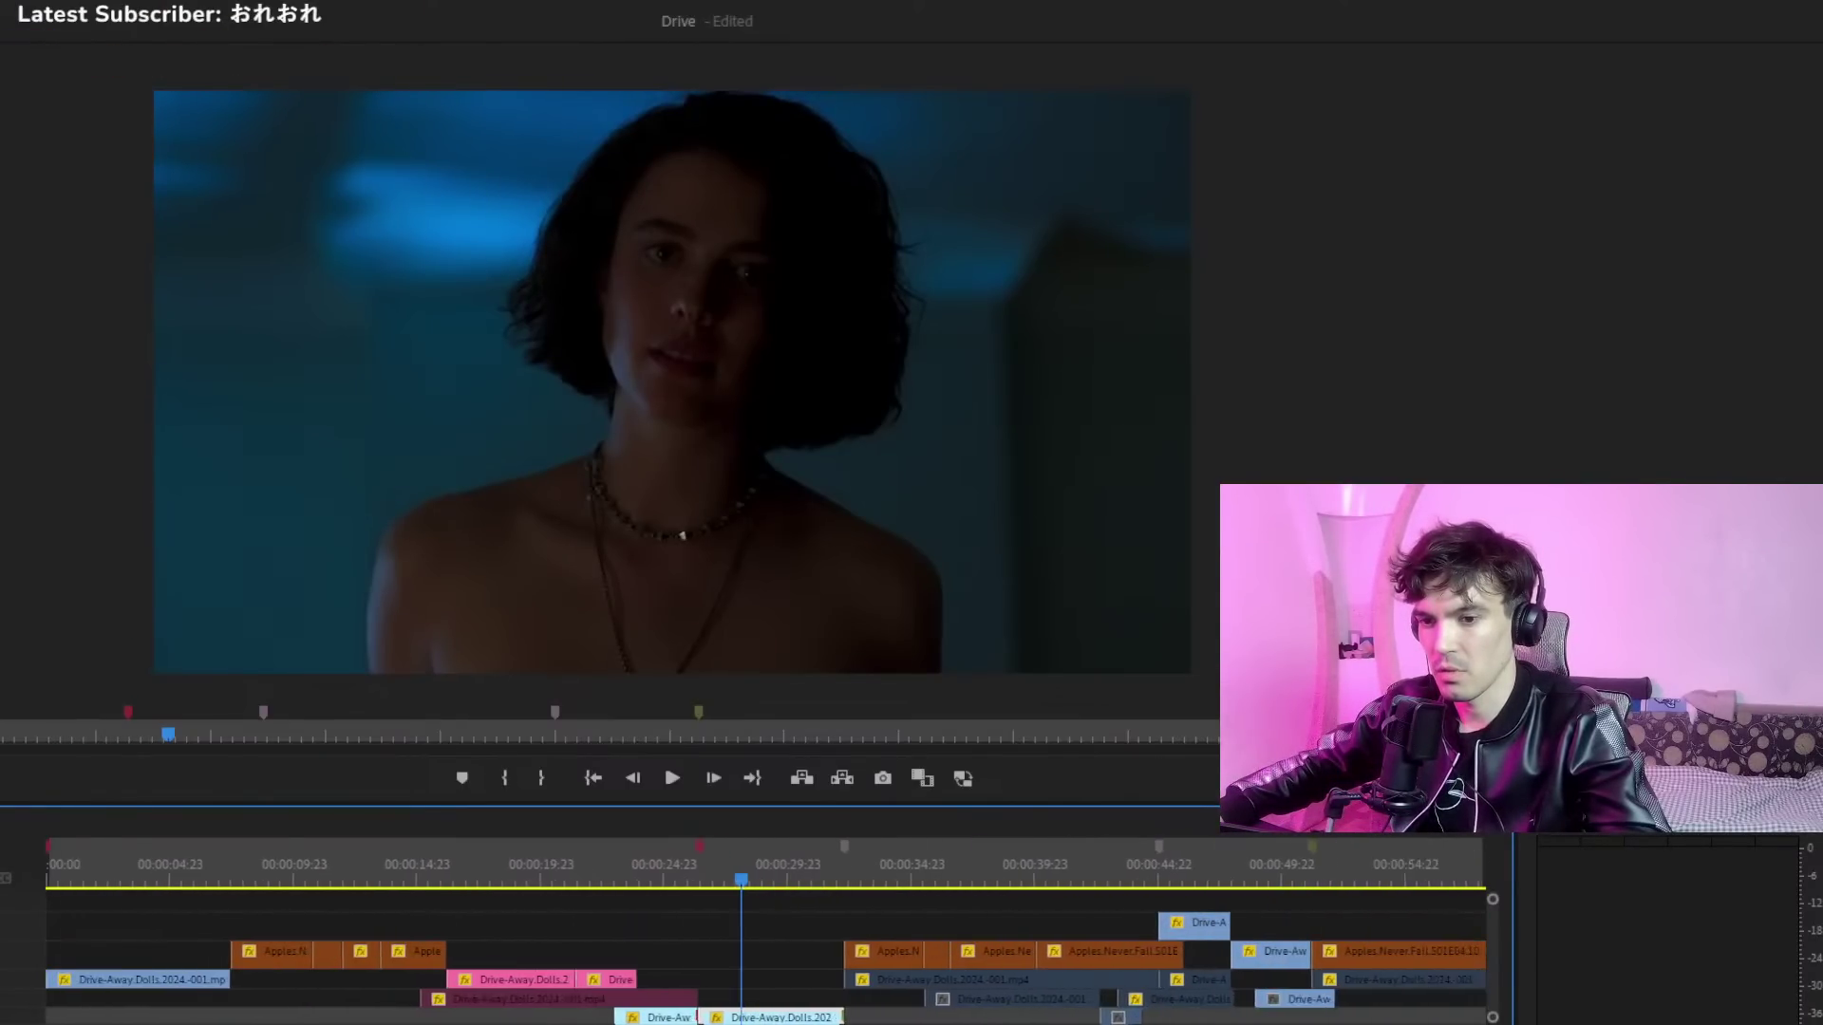
pyautogui.click(693, 873)
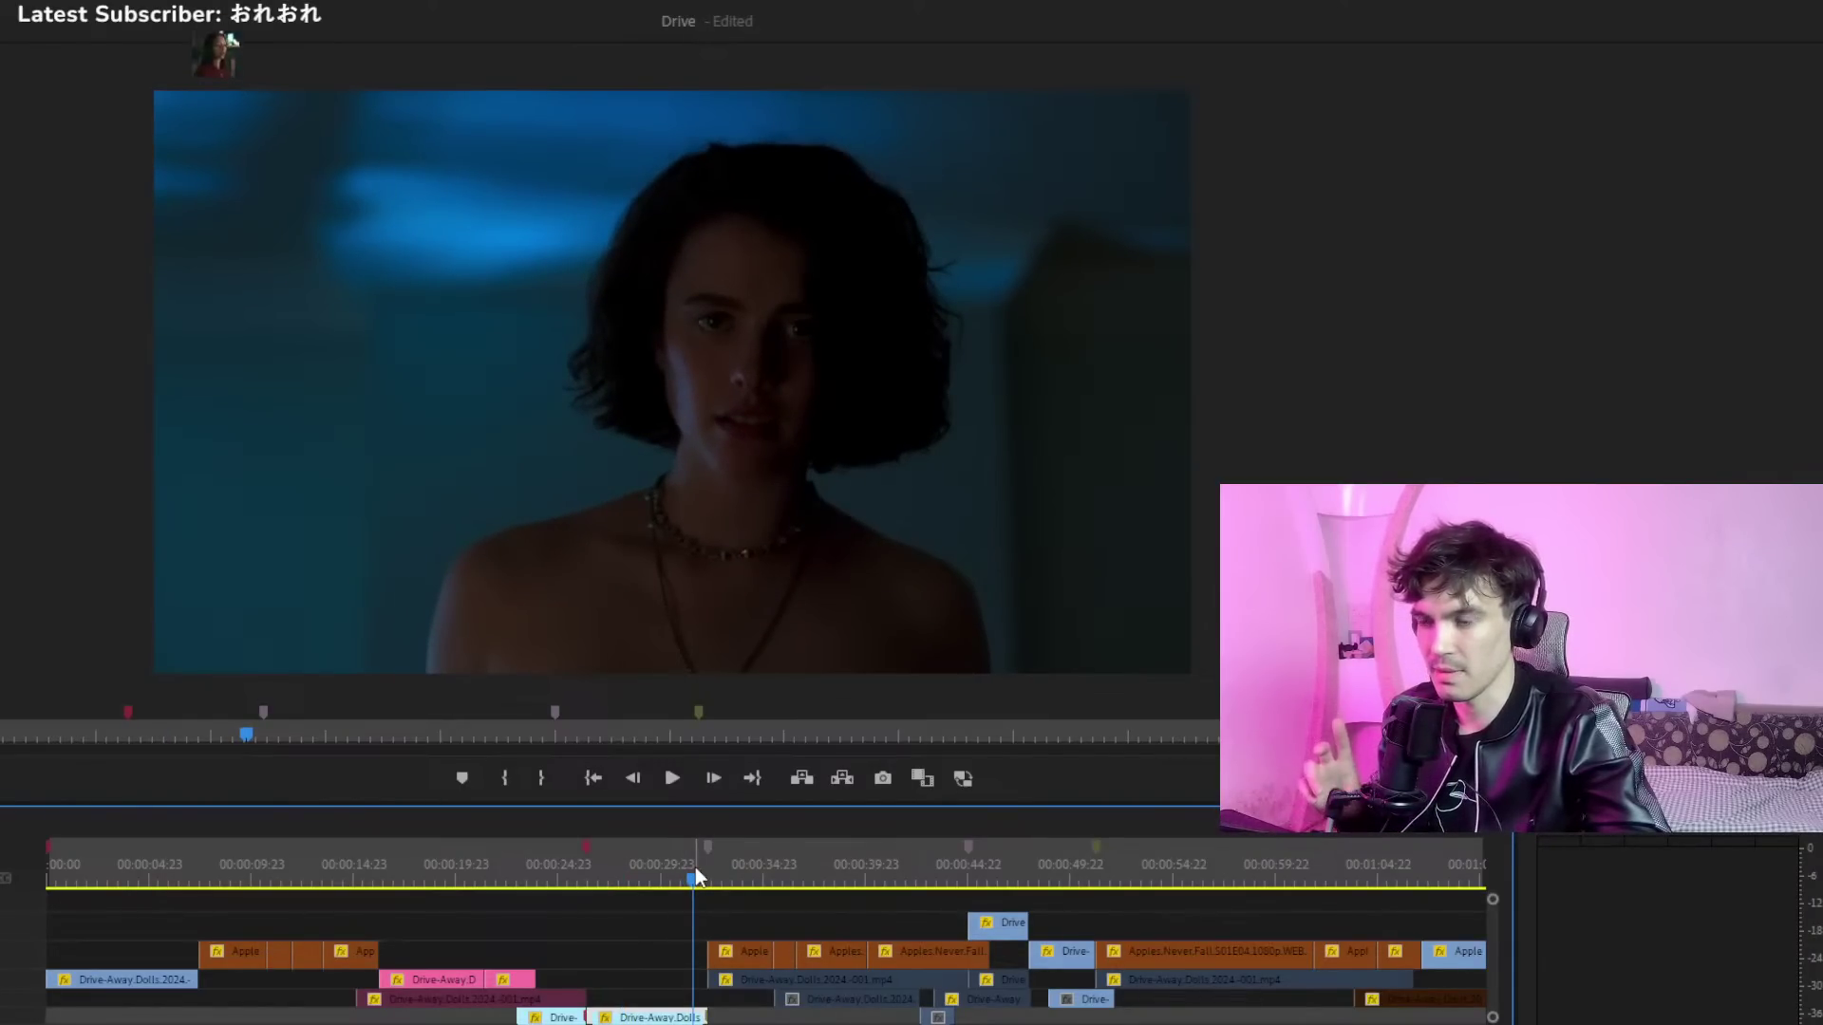
pyautogui.click(712, 875)
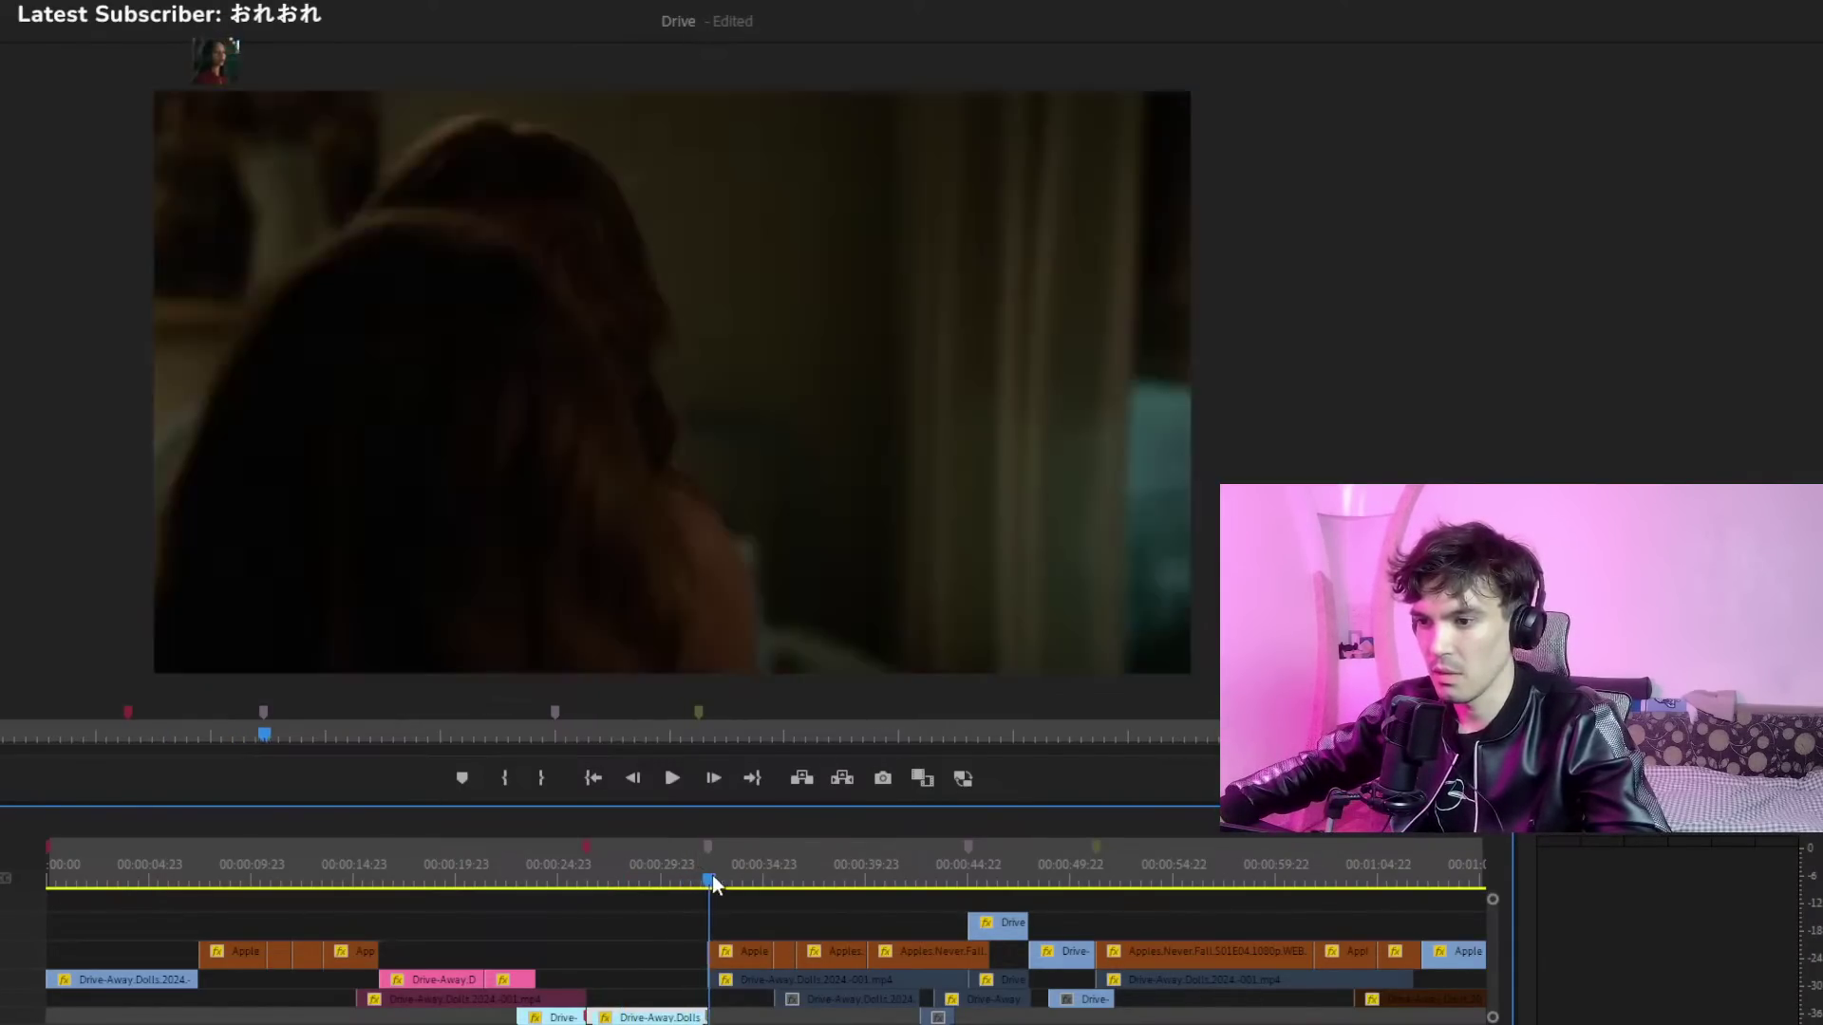
pyautogui.press('=')
pyautogui.press('=')
pyautogui.press('=')
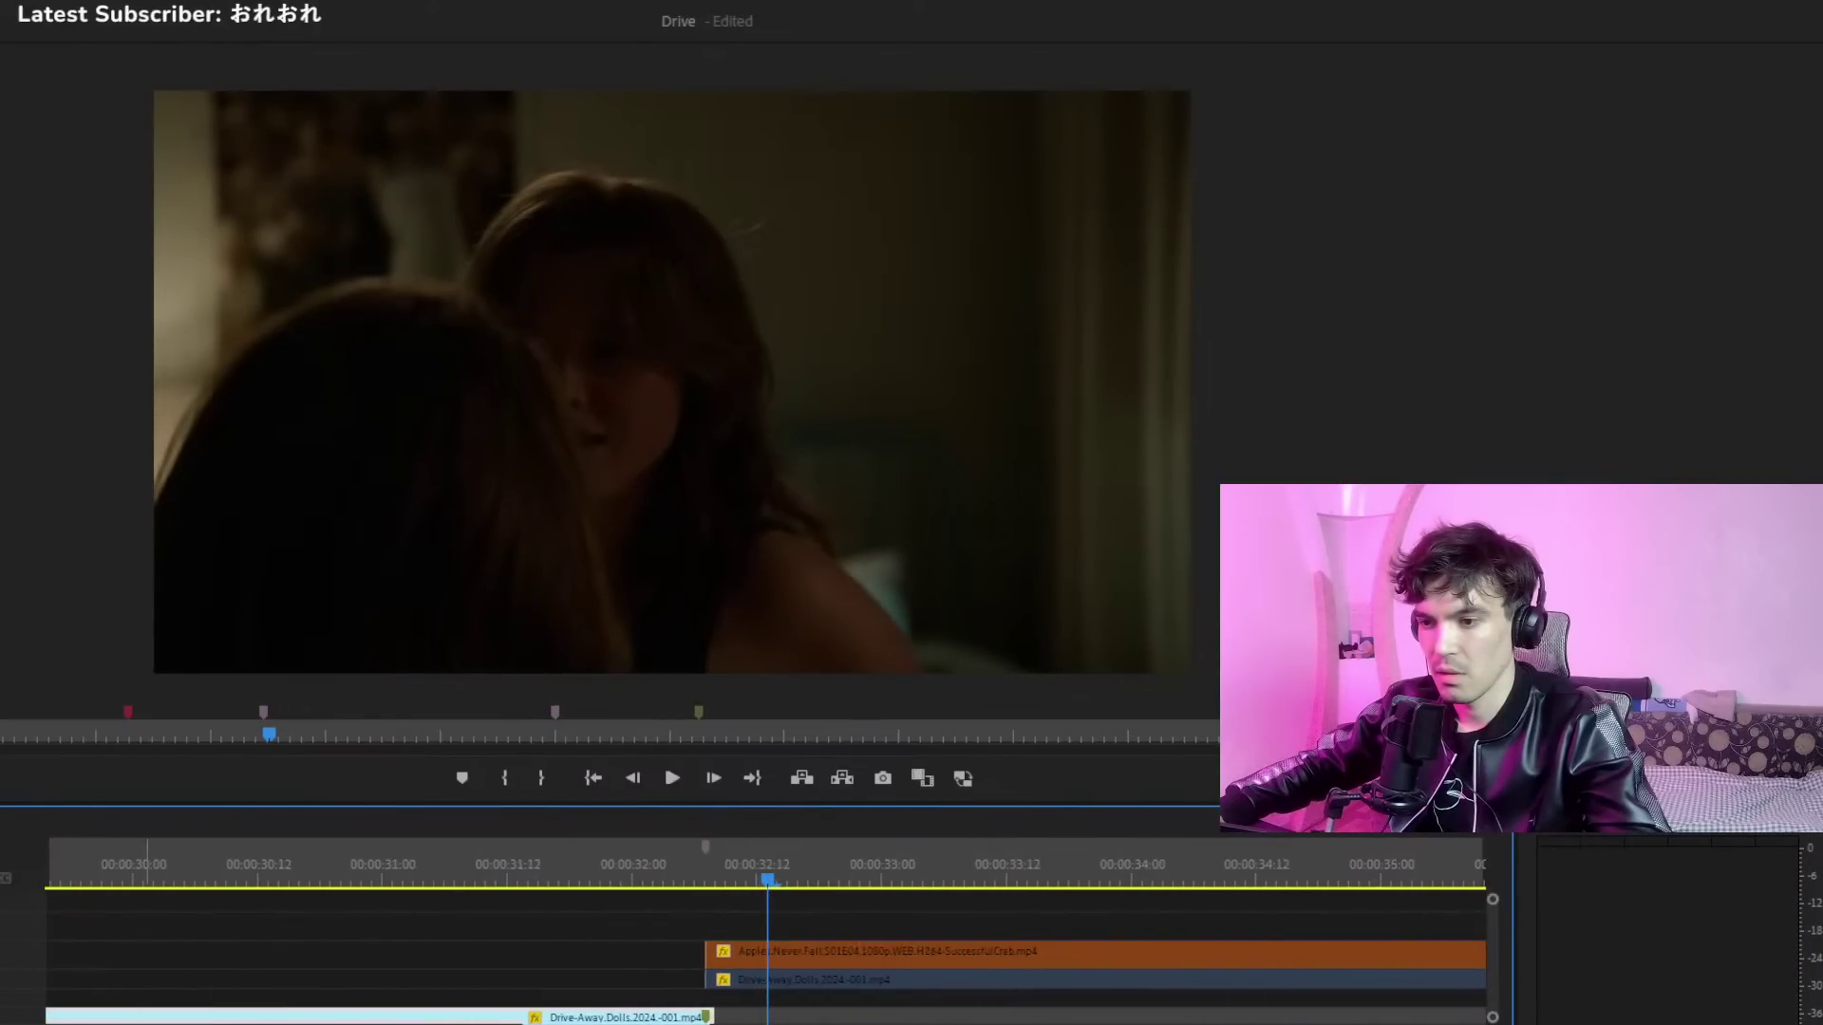
pyautogui.click(634, 874)
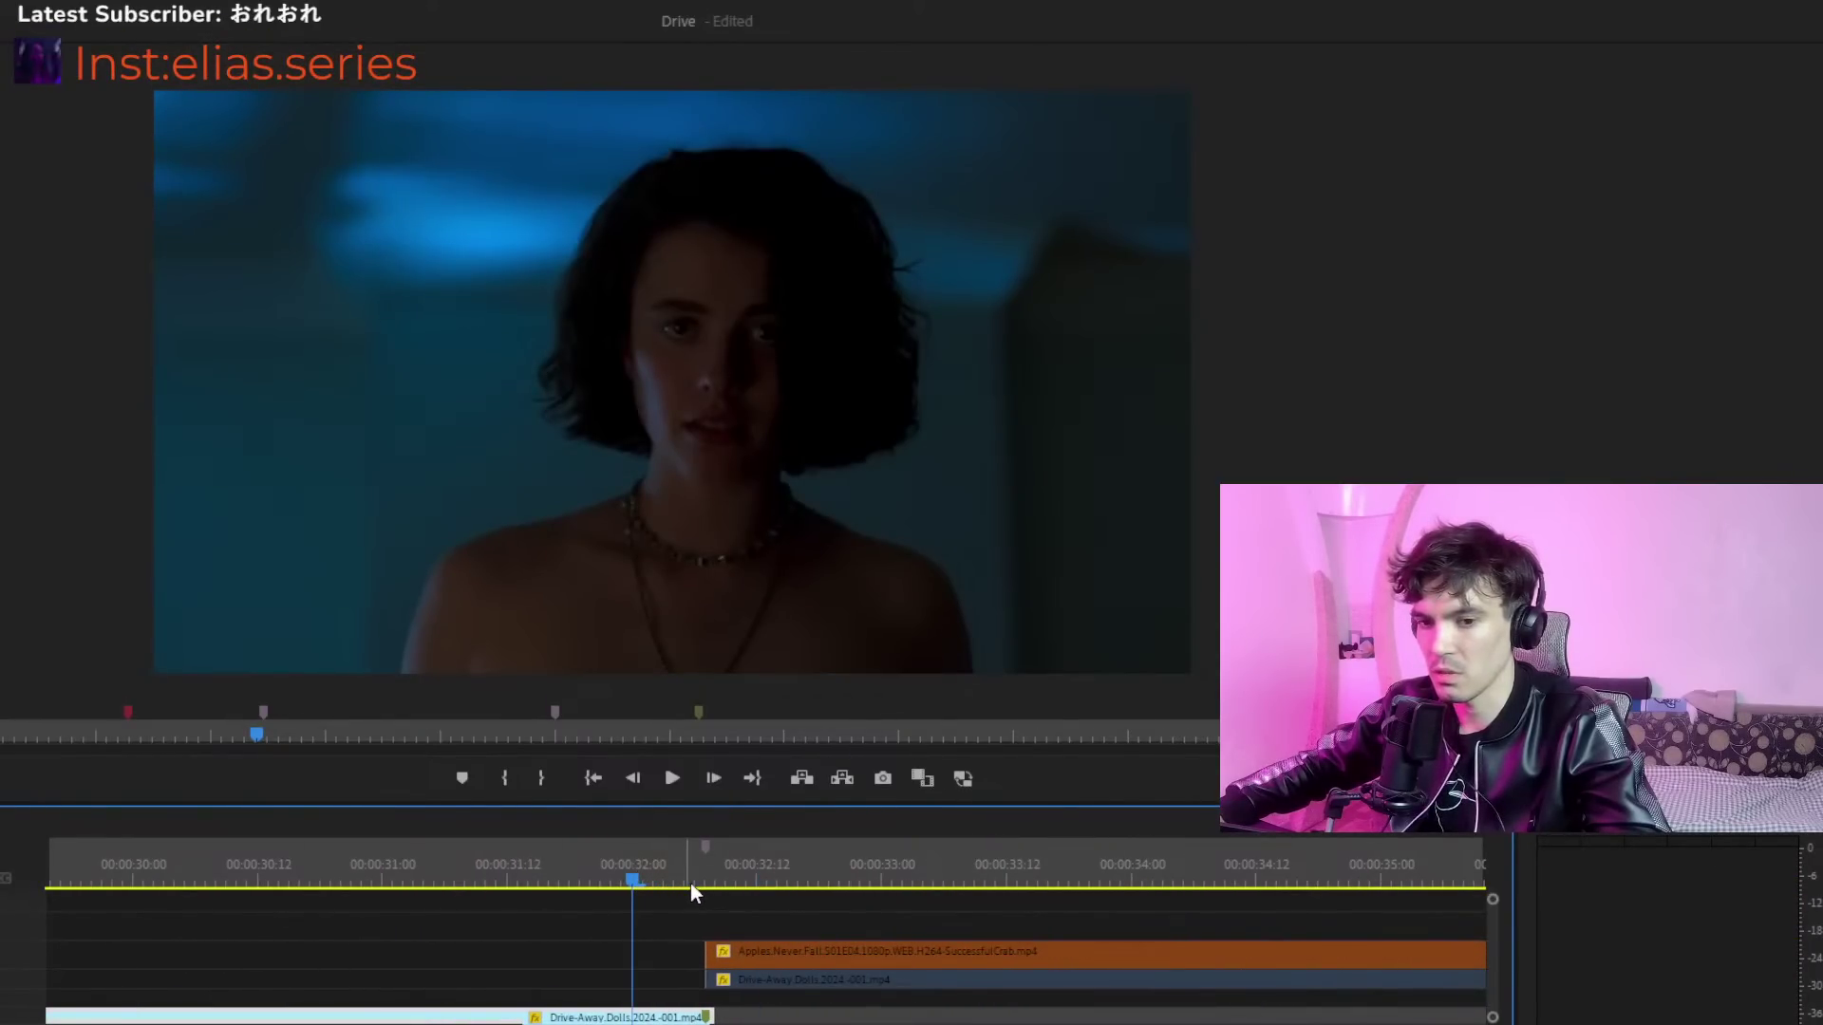
pyautogui.click(707, 880)
pyautogui.click(589, 885)
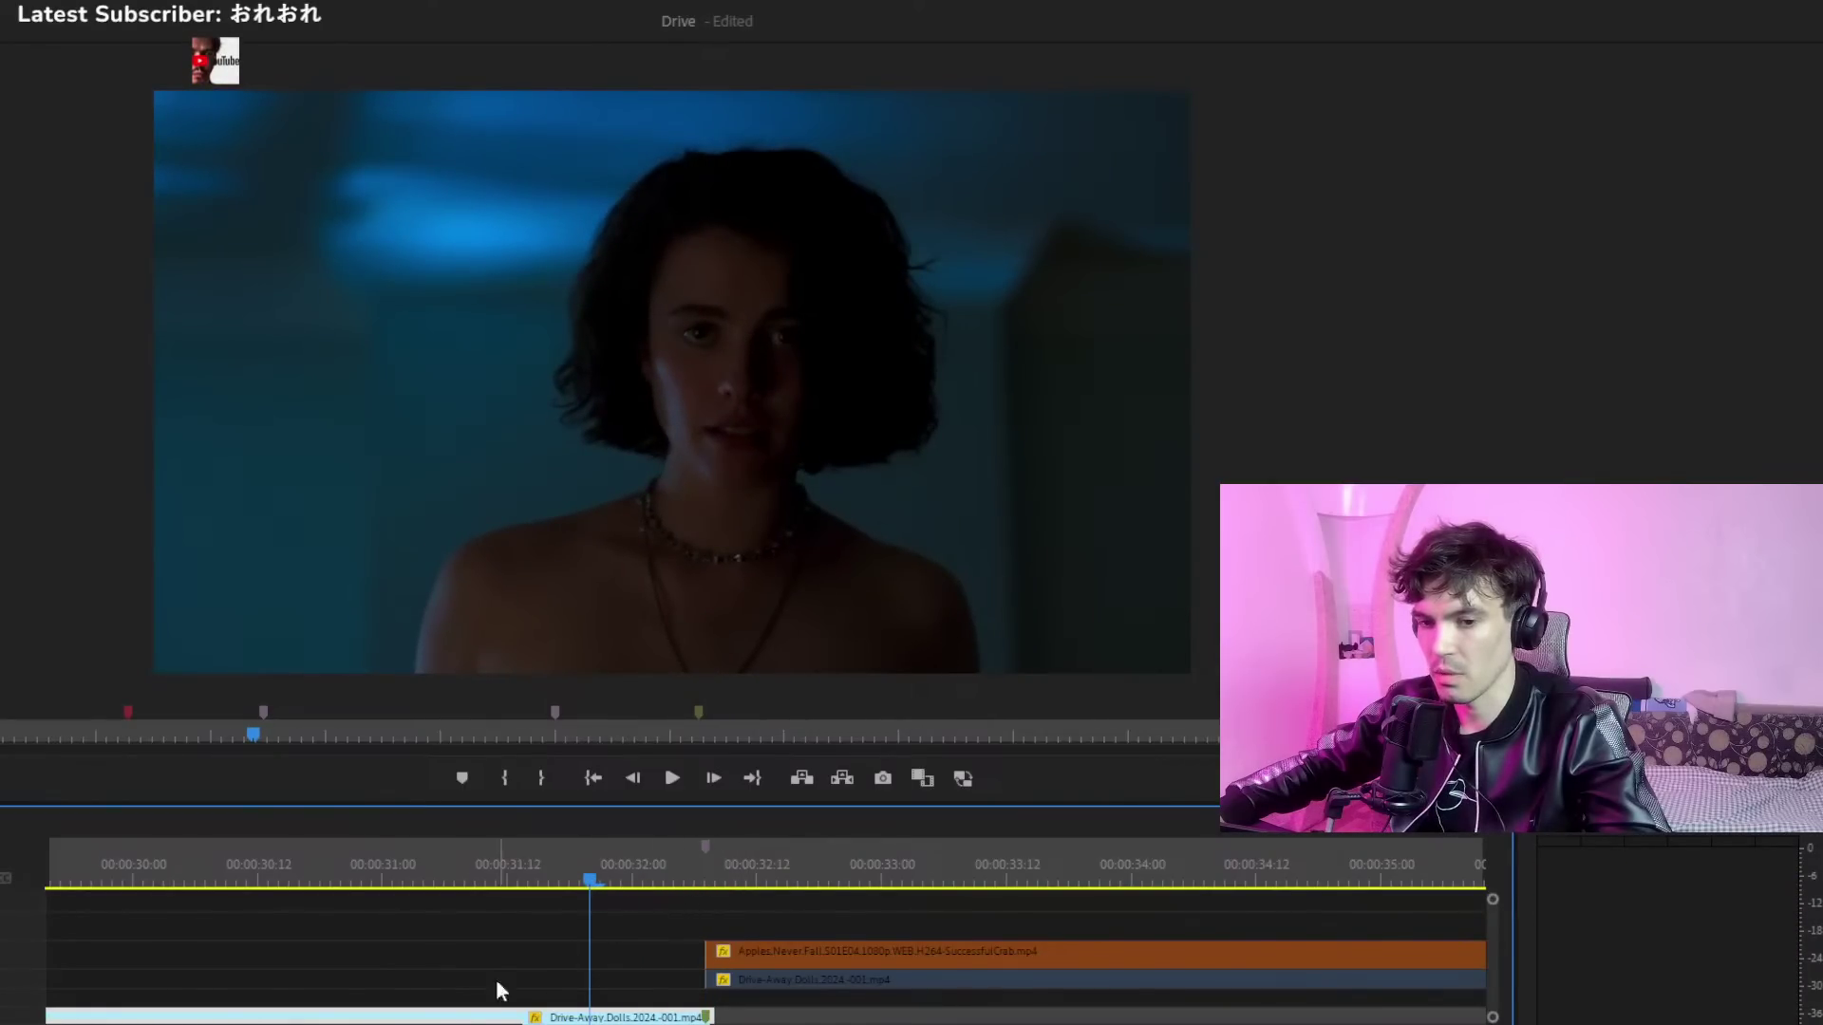
pyautogui.press('-')
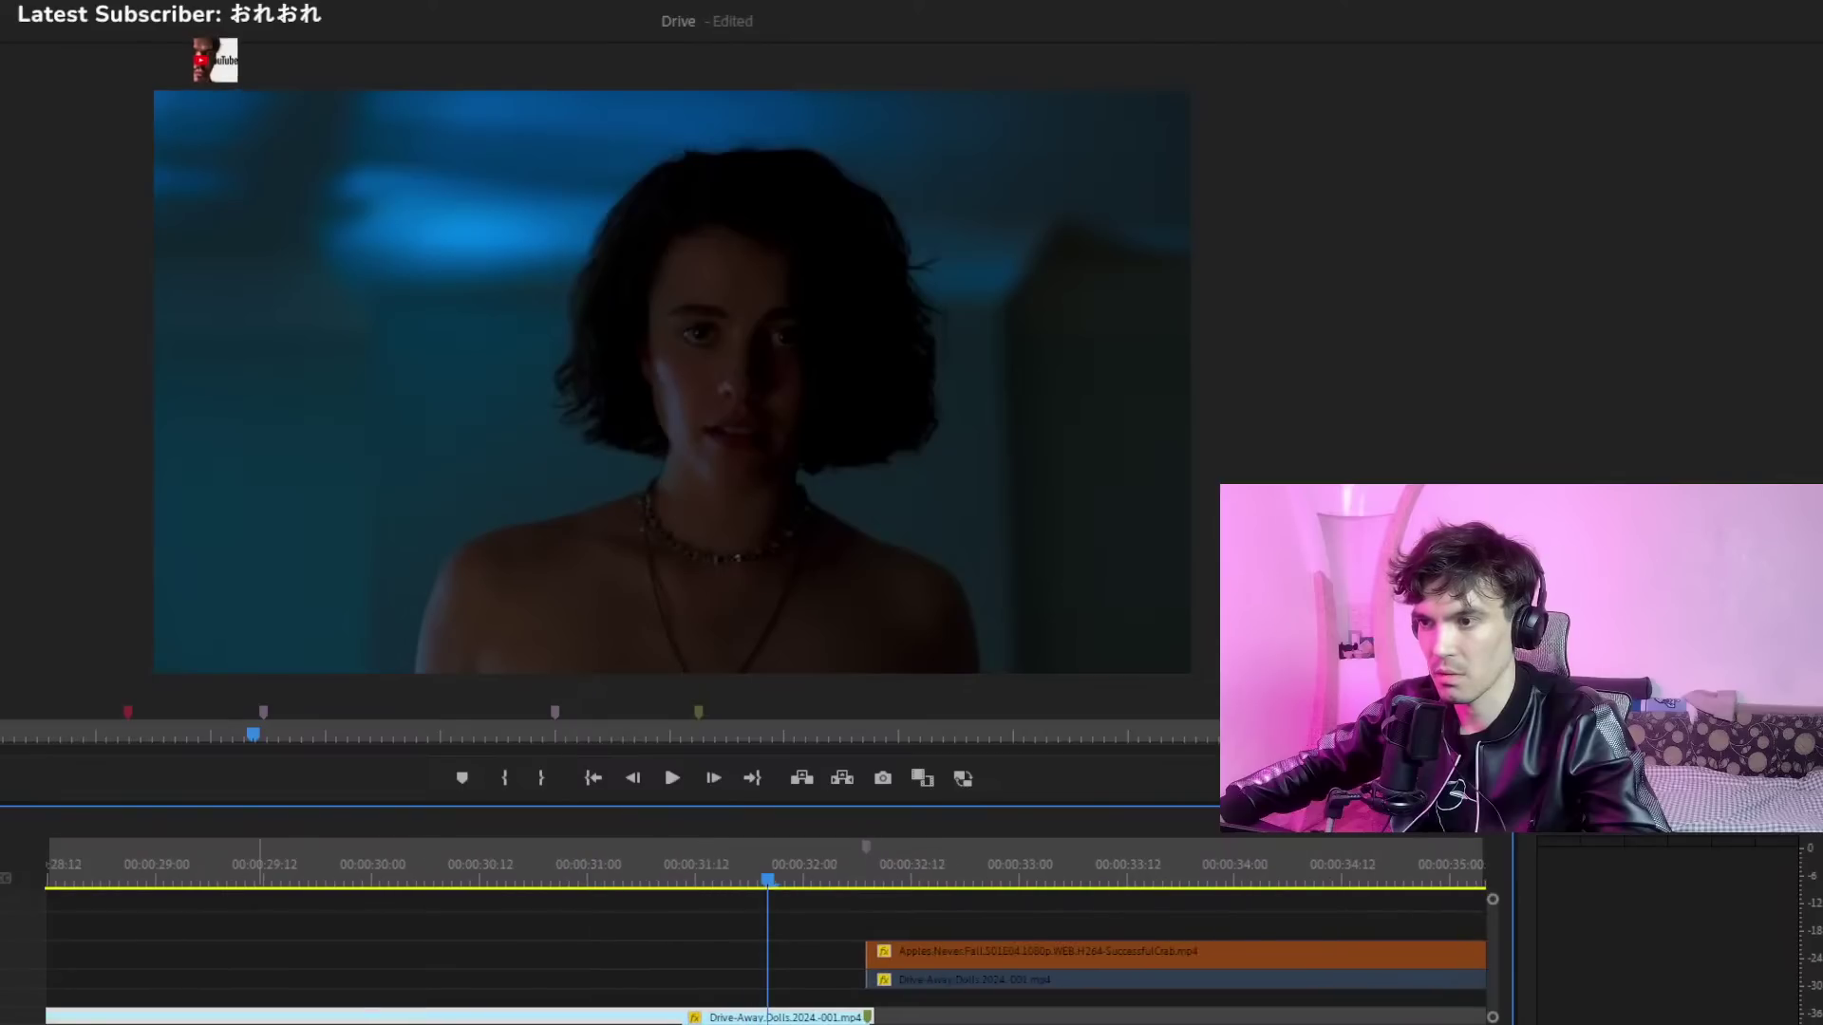
# Play from the end of the light-blue clip through the orange Apples clips into the blue Drive-Away Dolls clips
pyautogui.moveTo(785, 860)
pyautogui.mouseDown()
pyautogui.moveTo(973, 875)
pyautogui.moveTo(766, 880)
pyautogui.mouseUp()
pyautogui.press('space')
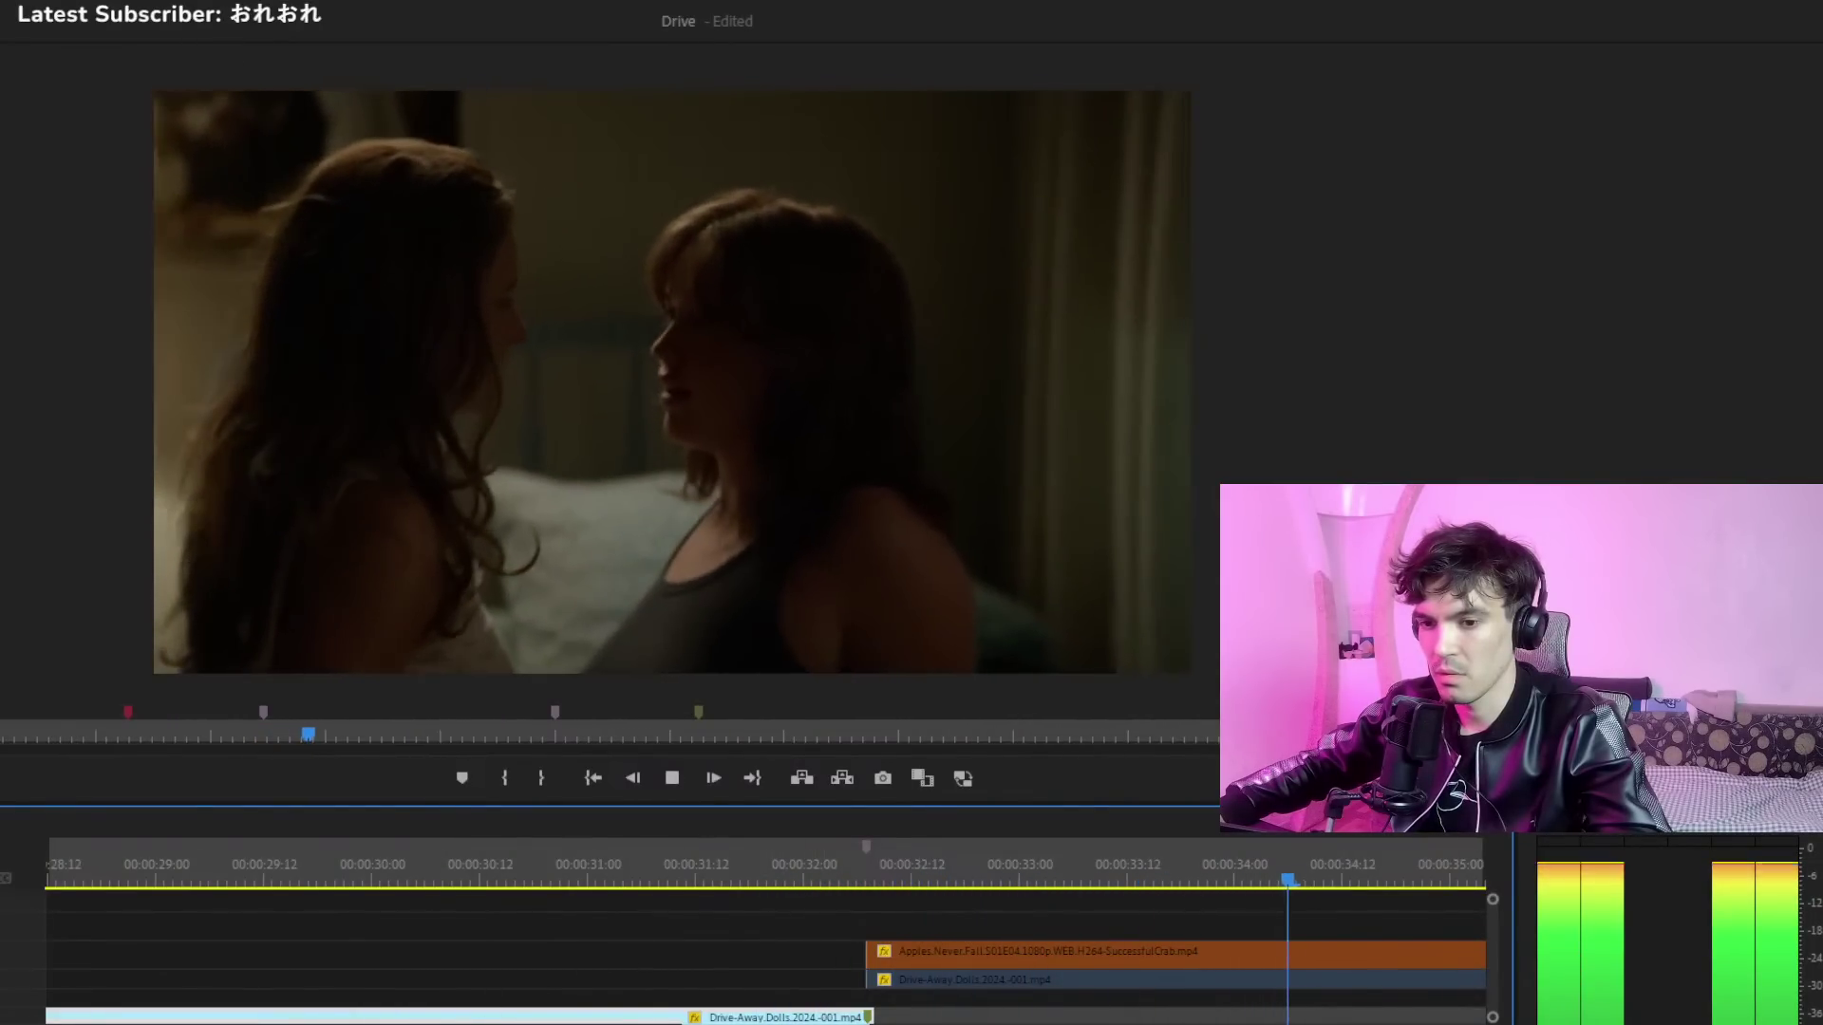
pyautogui.press('-')
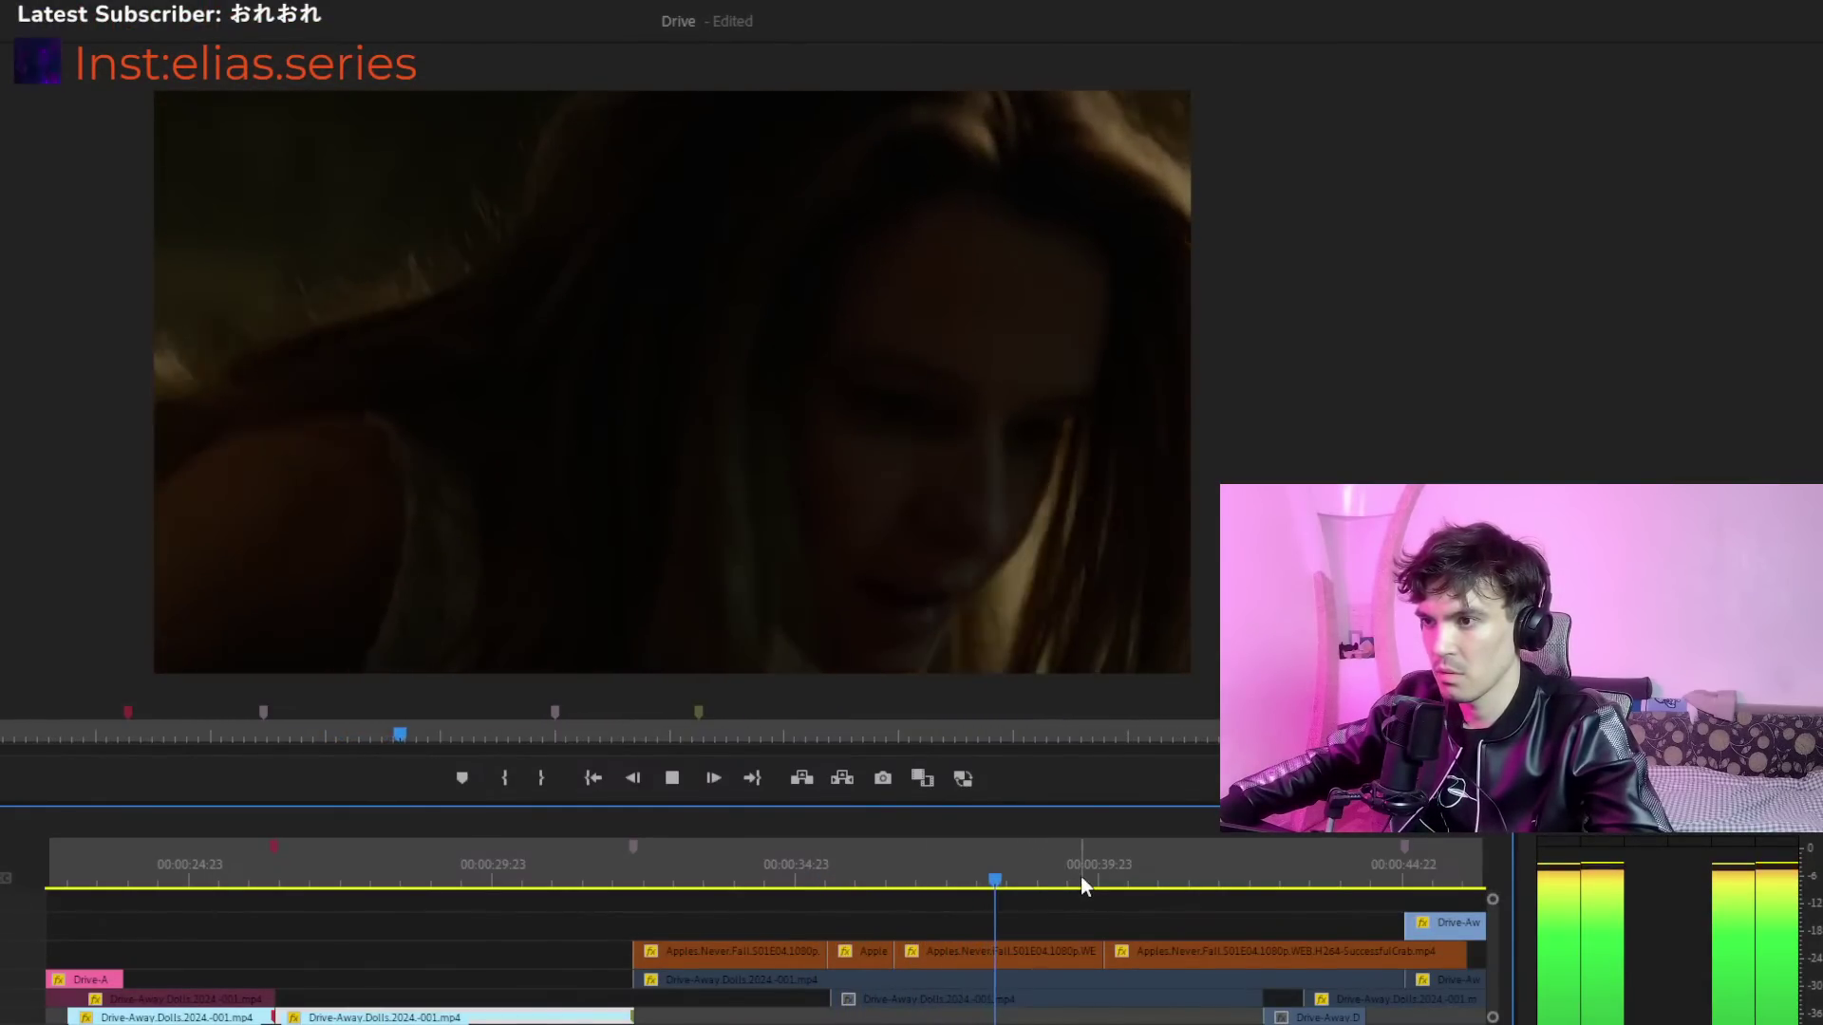
pyautogui.press('-')
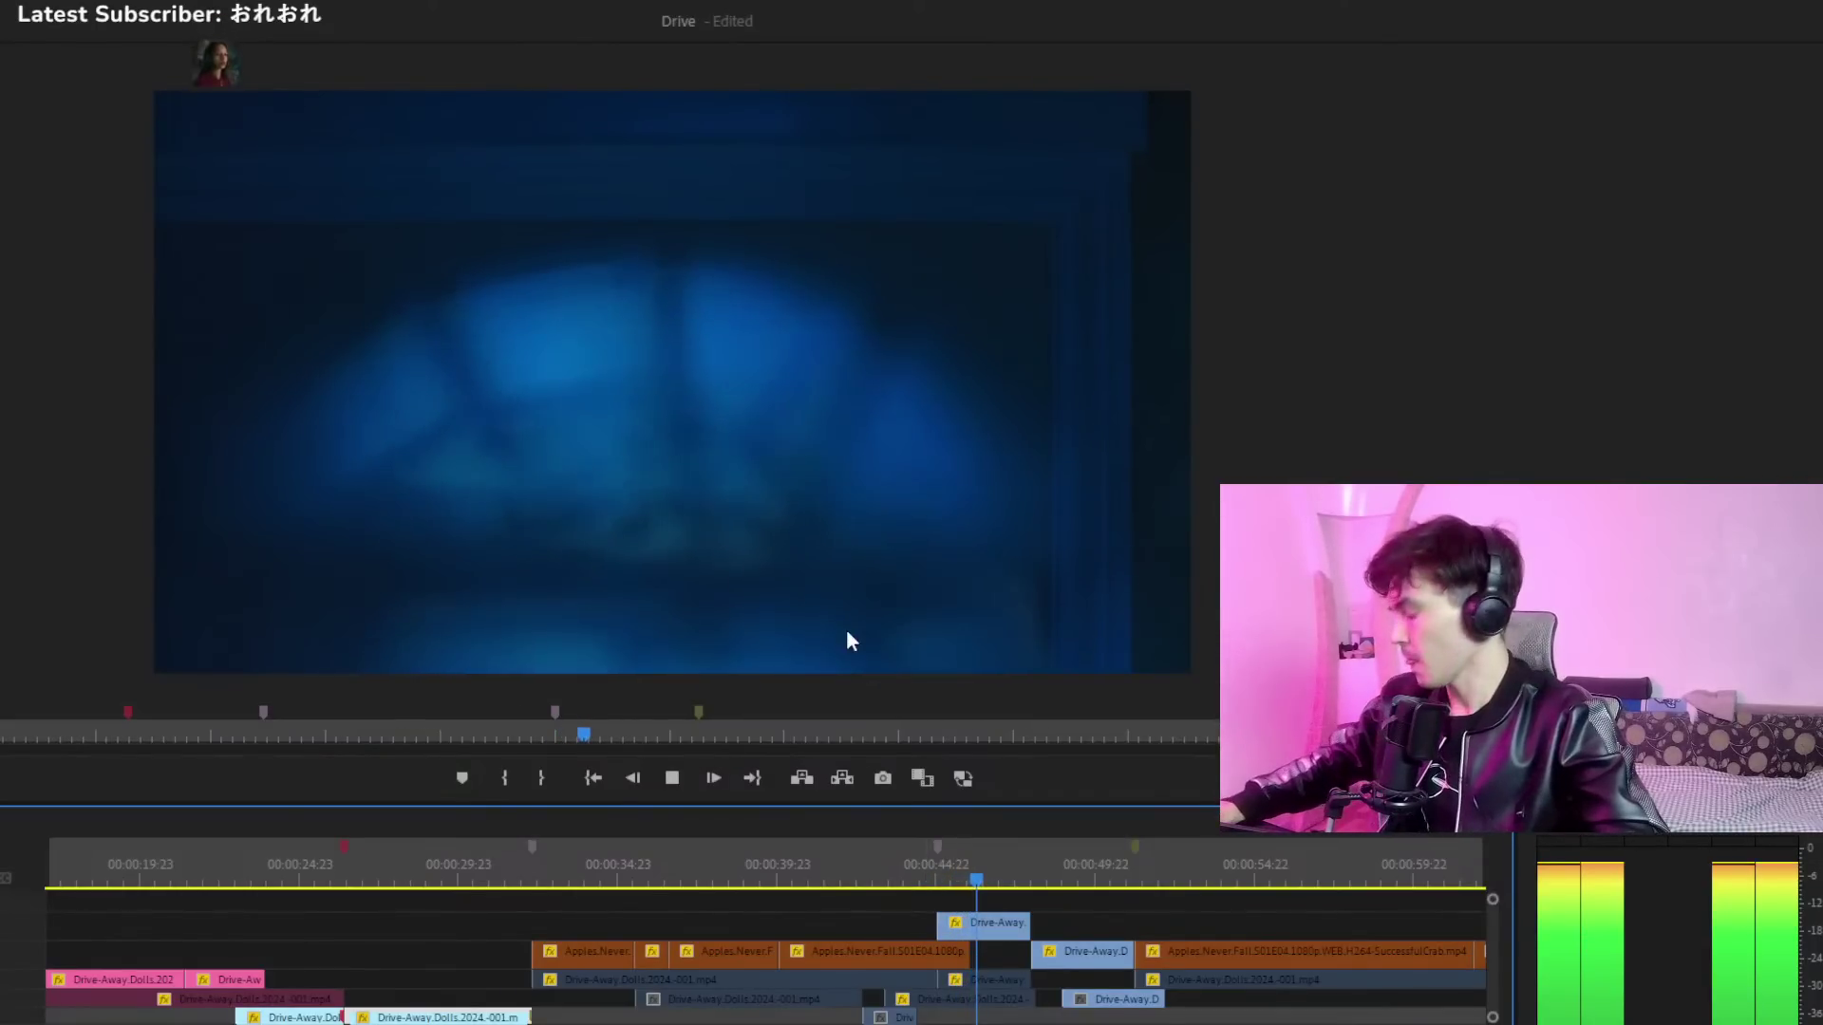
pyautogui.press('space')
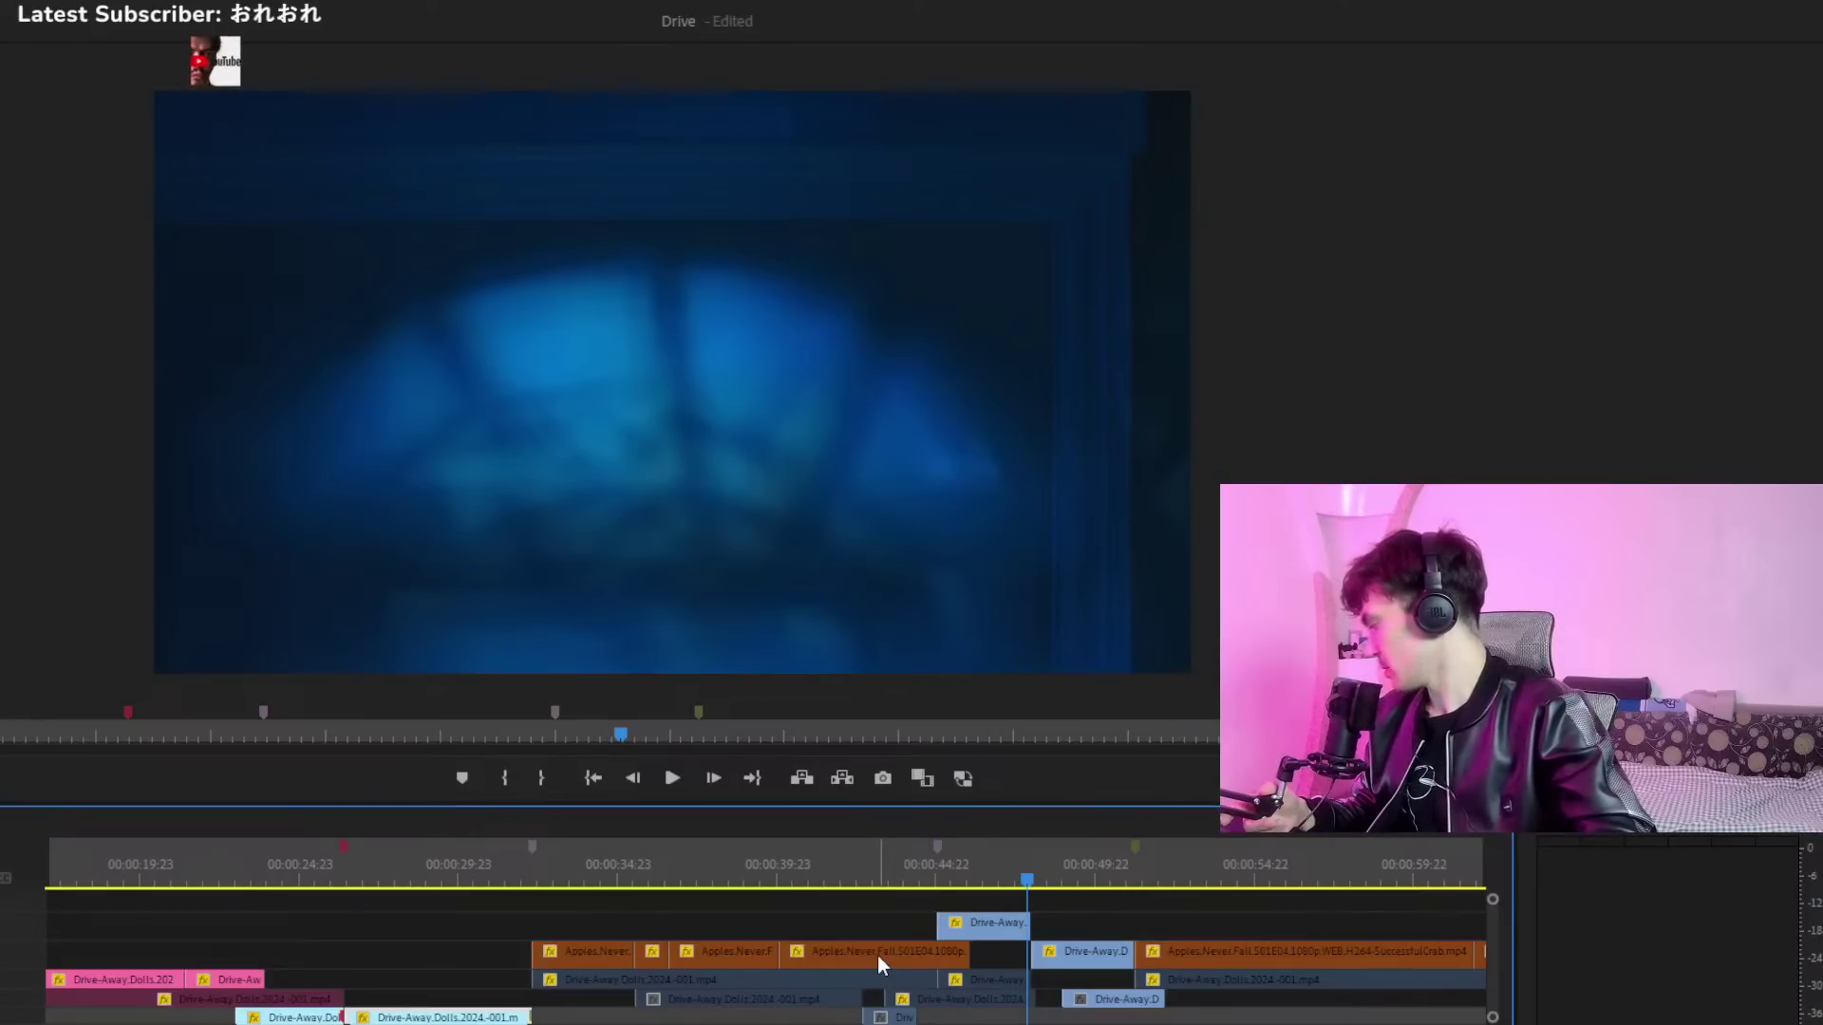
pyautogui.press('space')
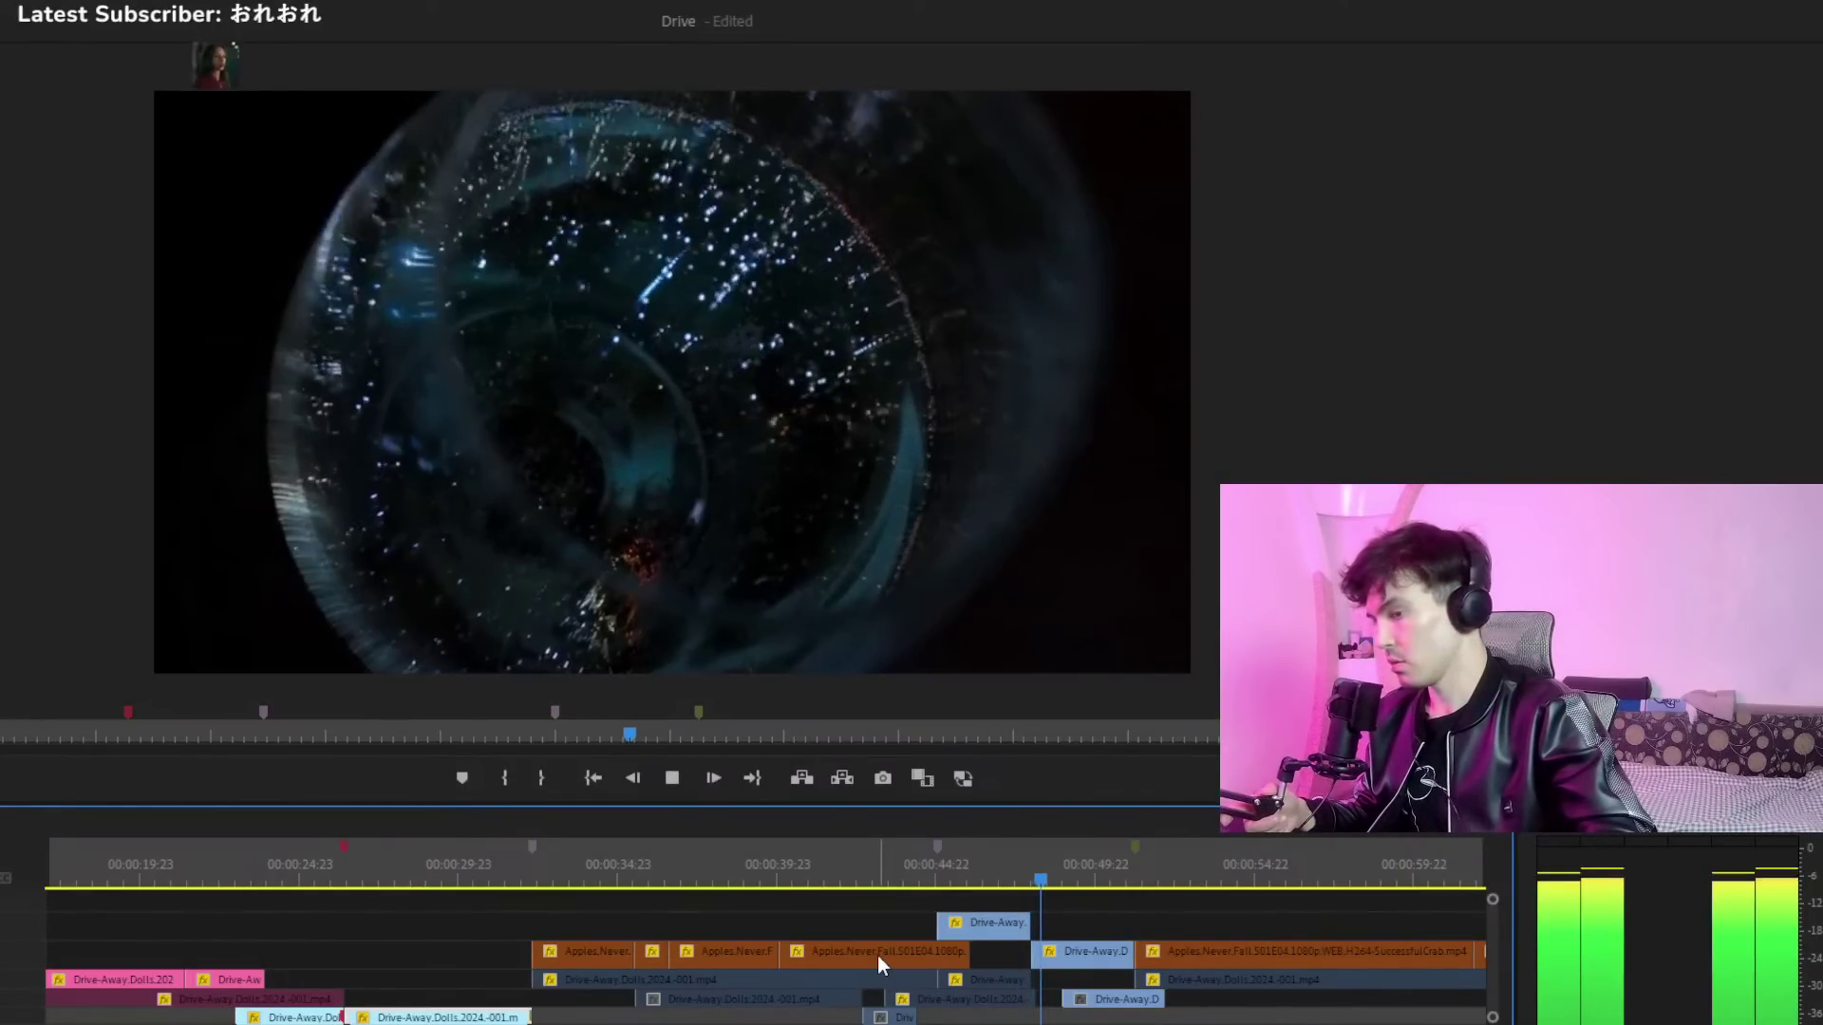
pyautogui.press('space')
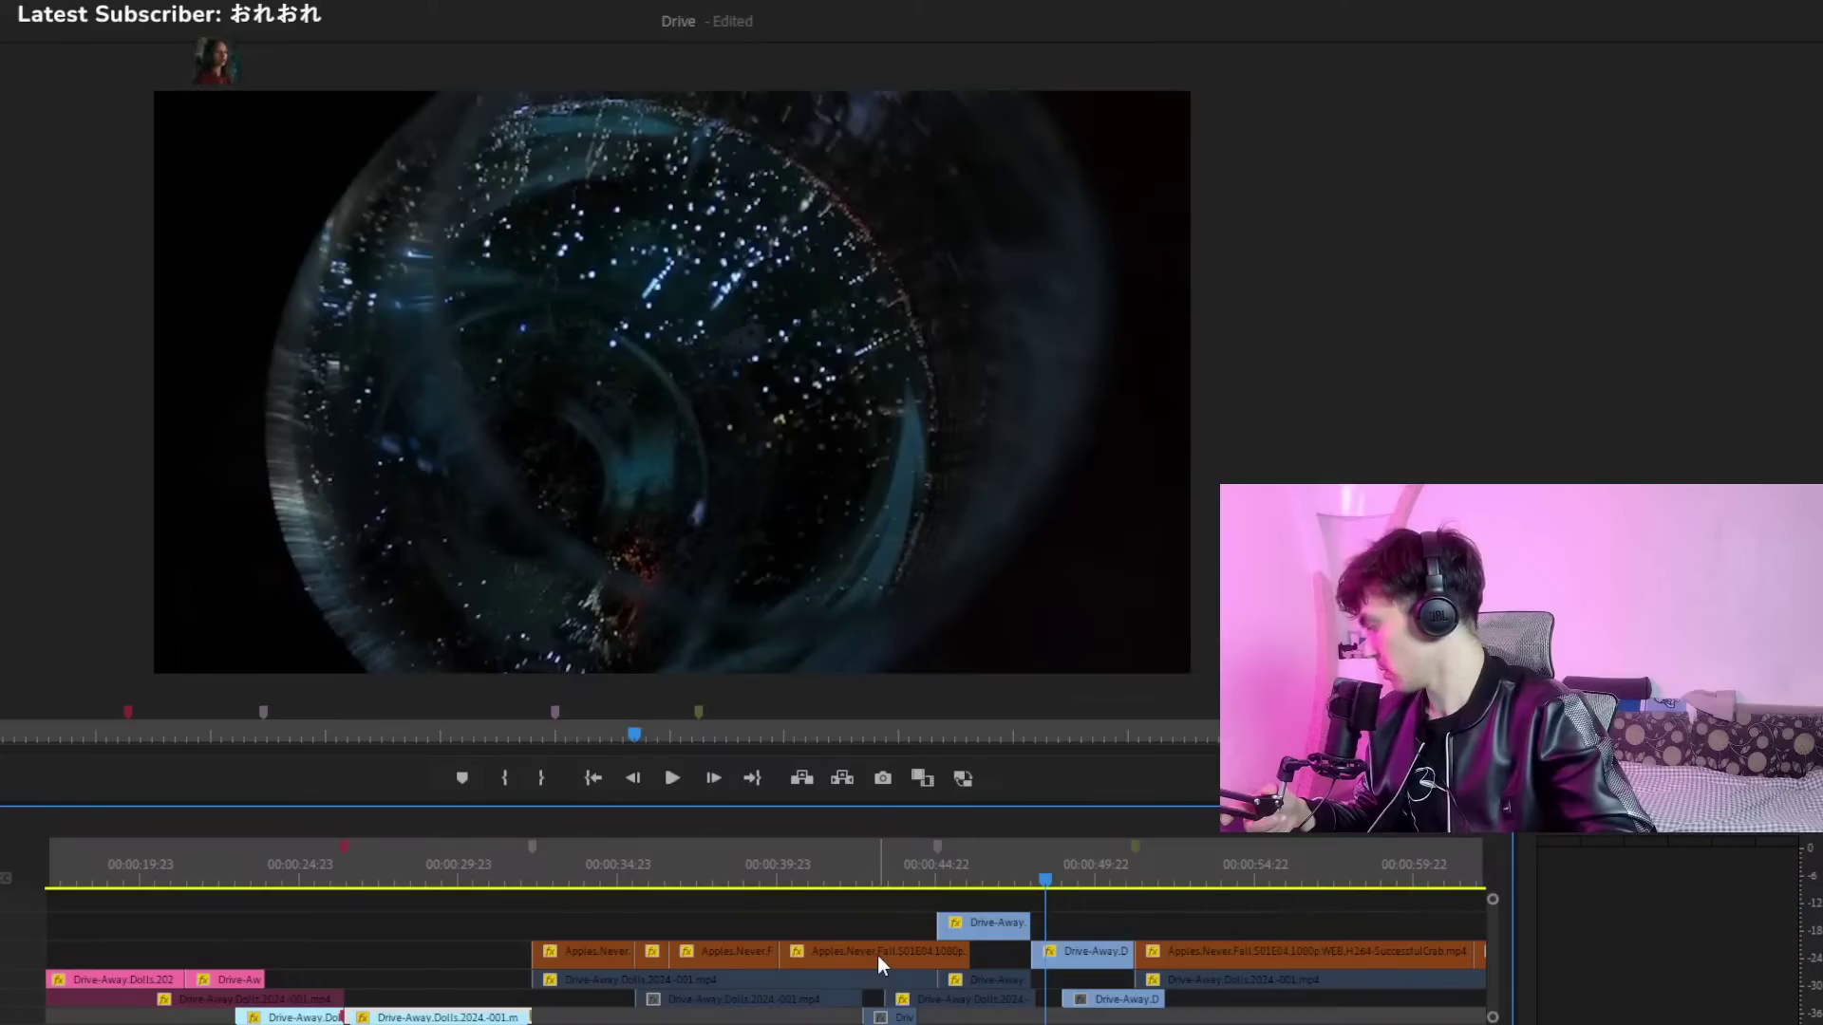
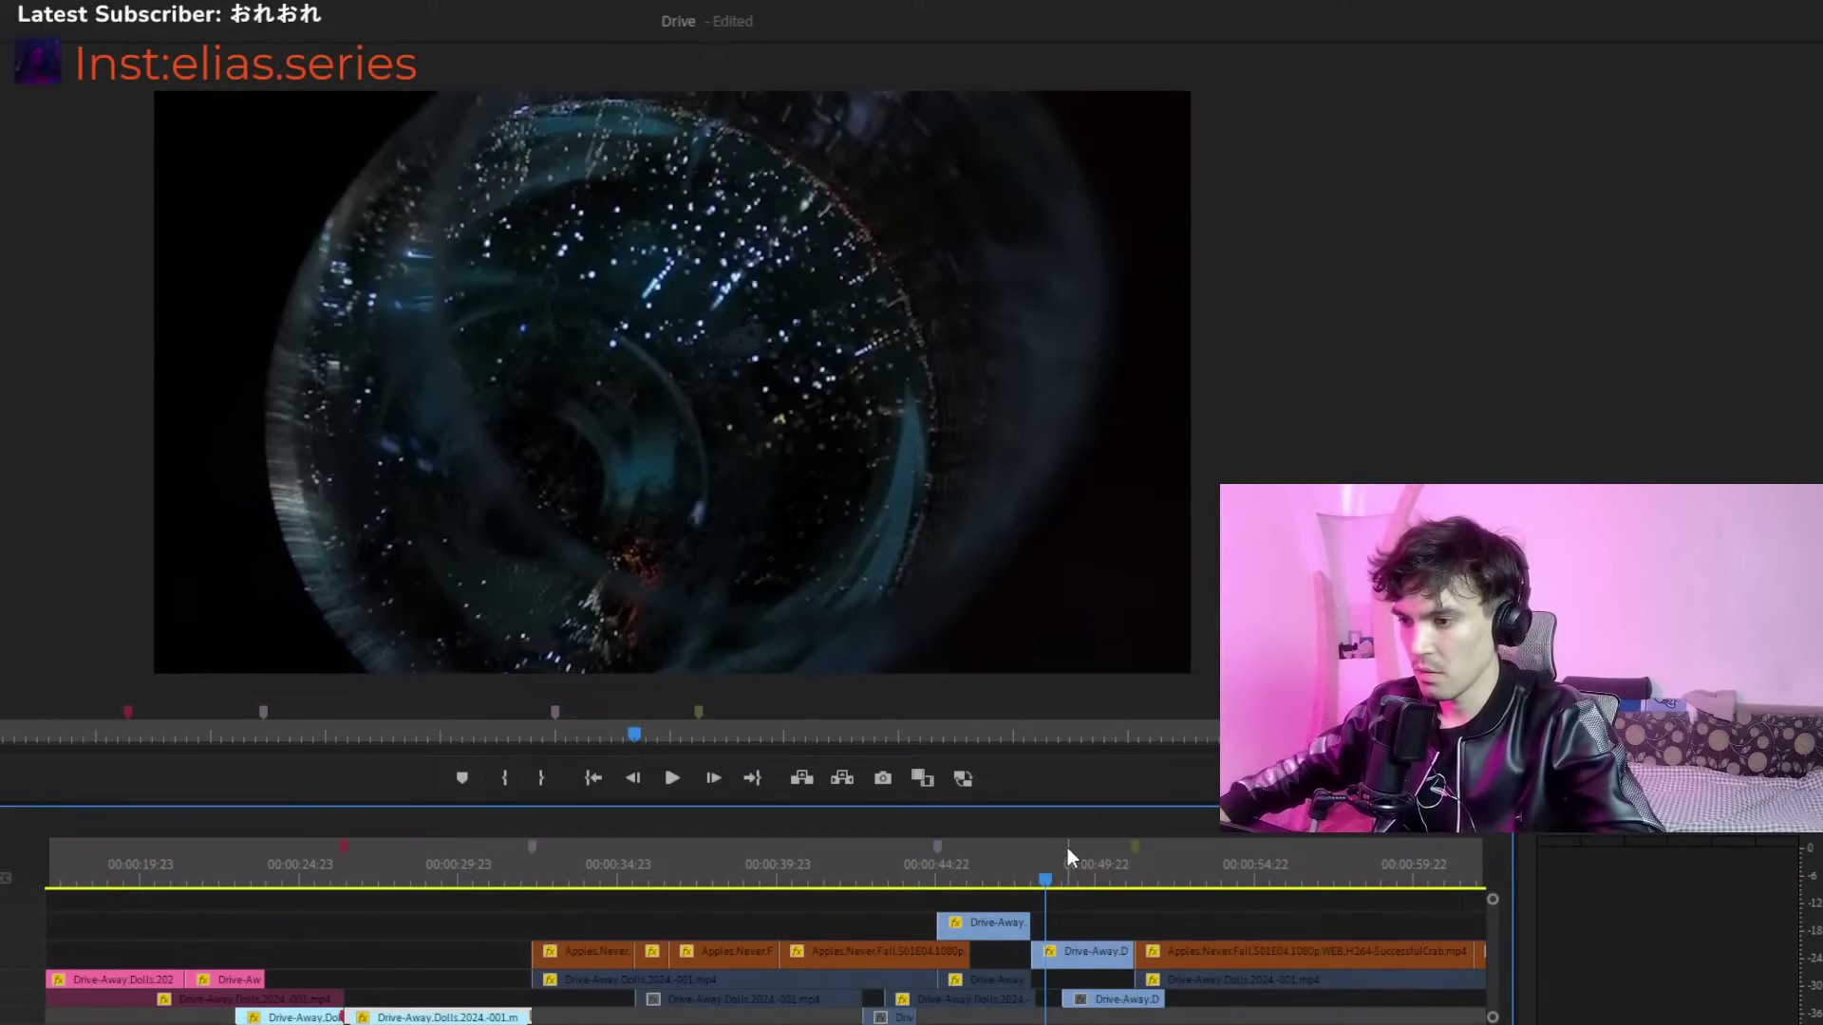
# Play from the end of the blue Drive-Away Dolls clip into the long Apples clip and view the latter's last frames
pyautogui.hscroll(3, 765, 949)
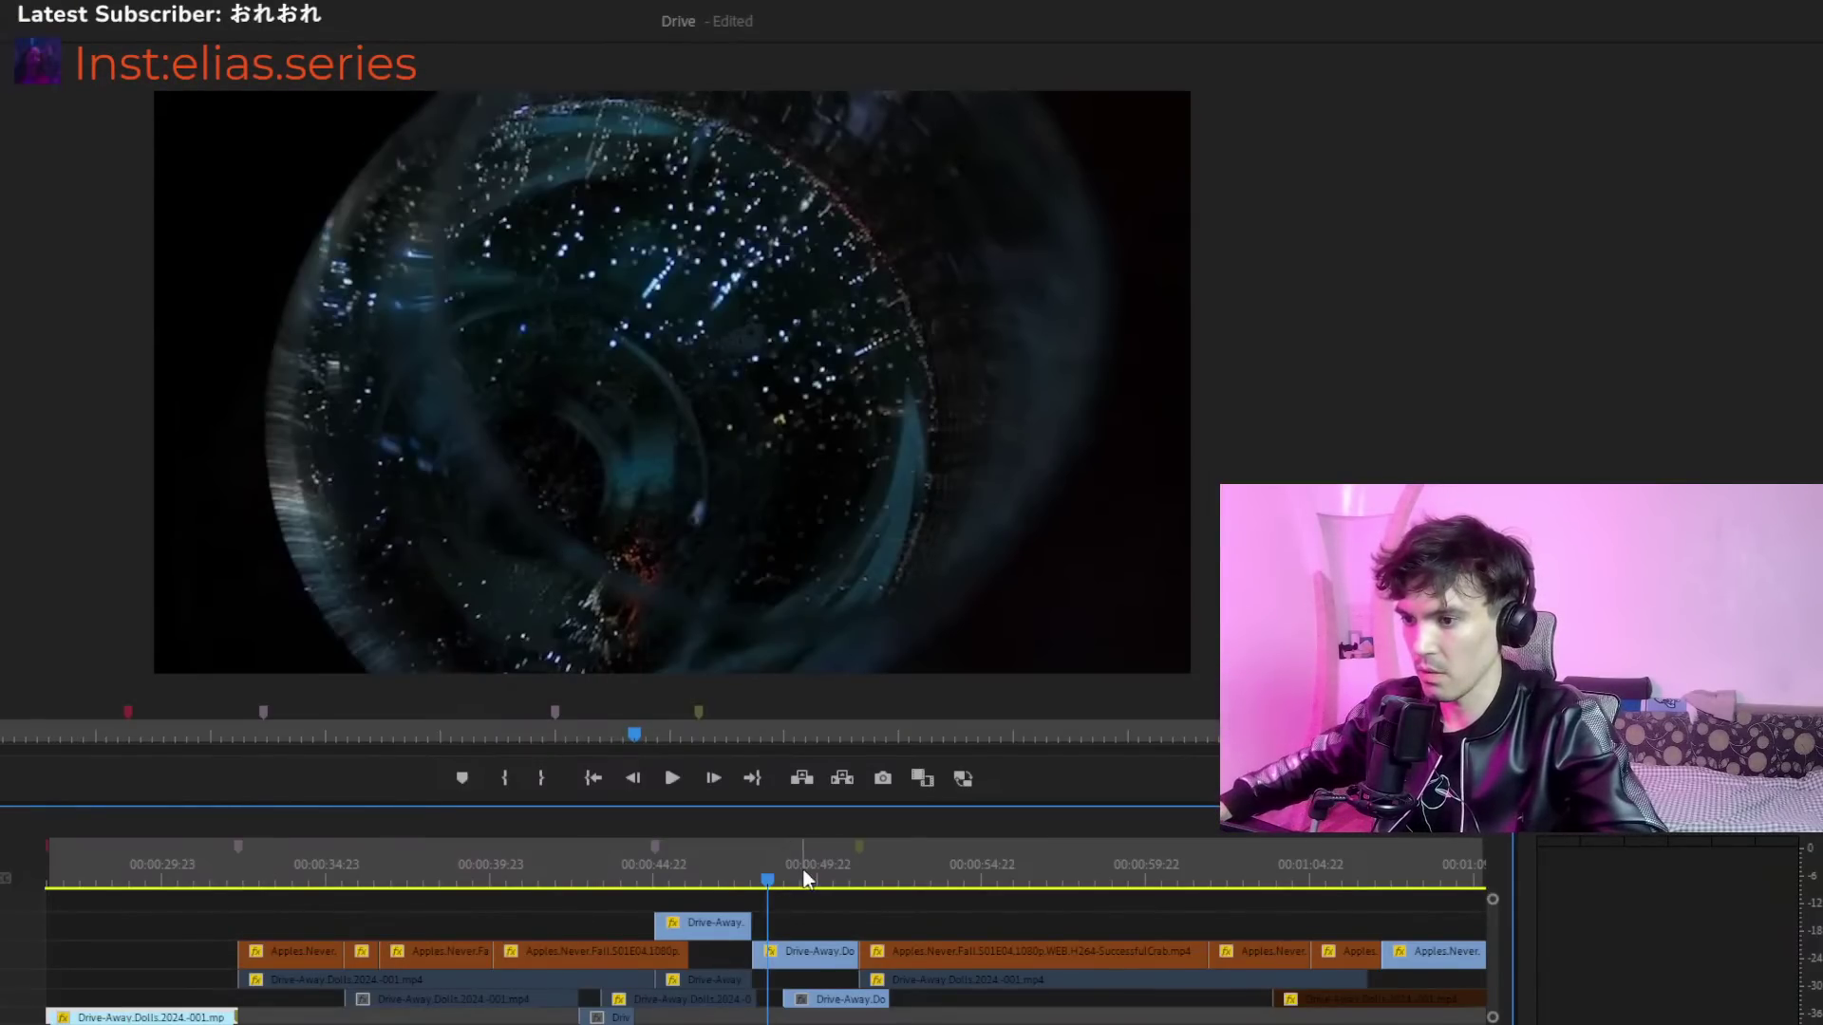
pyautogui.click(843, 876)
pyautogui.press('space')
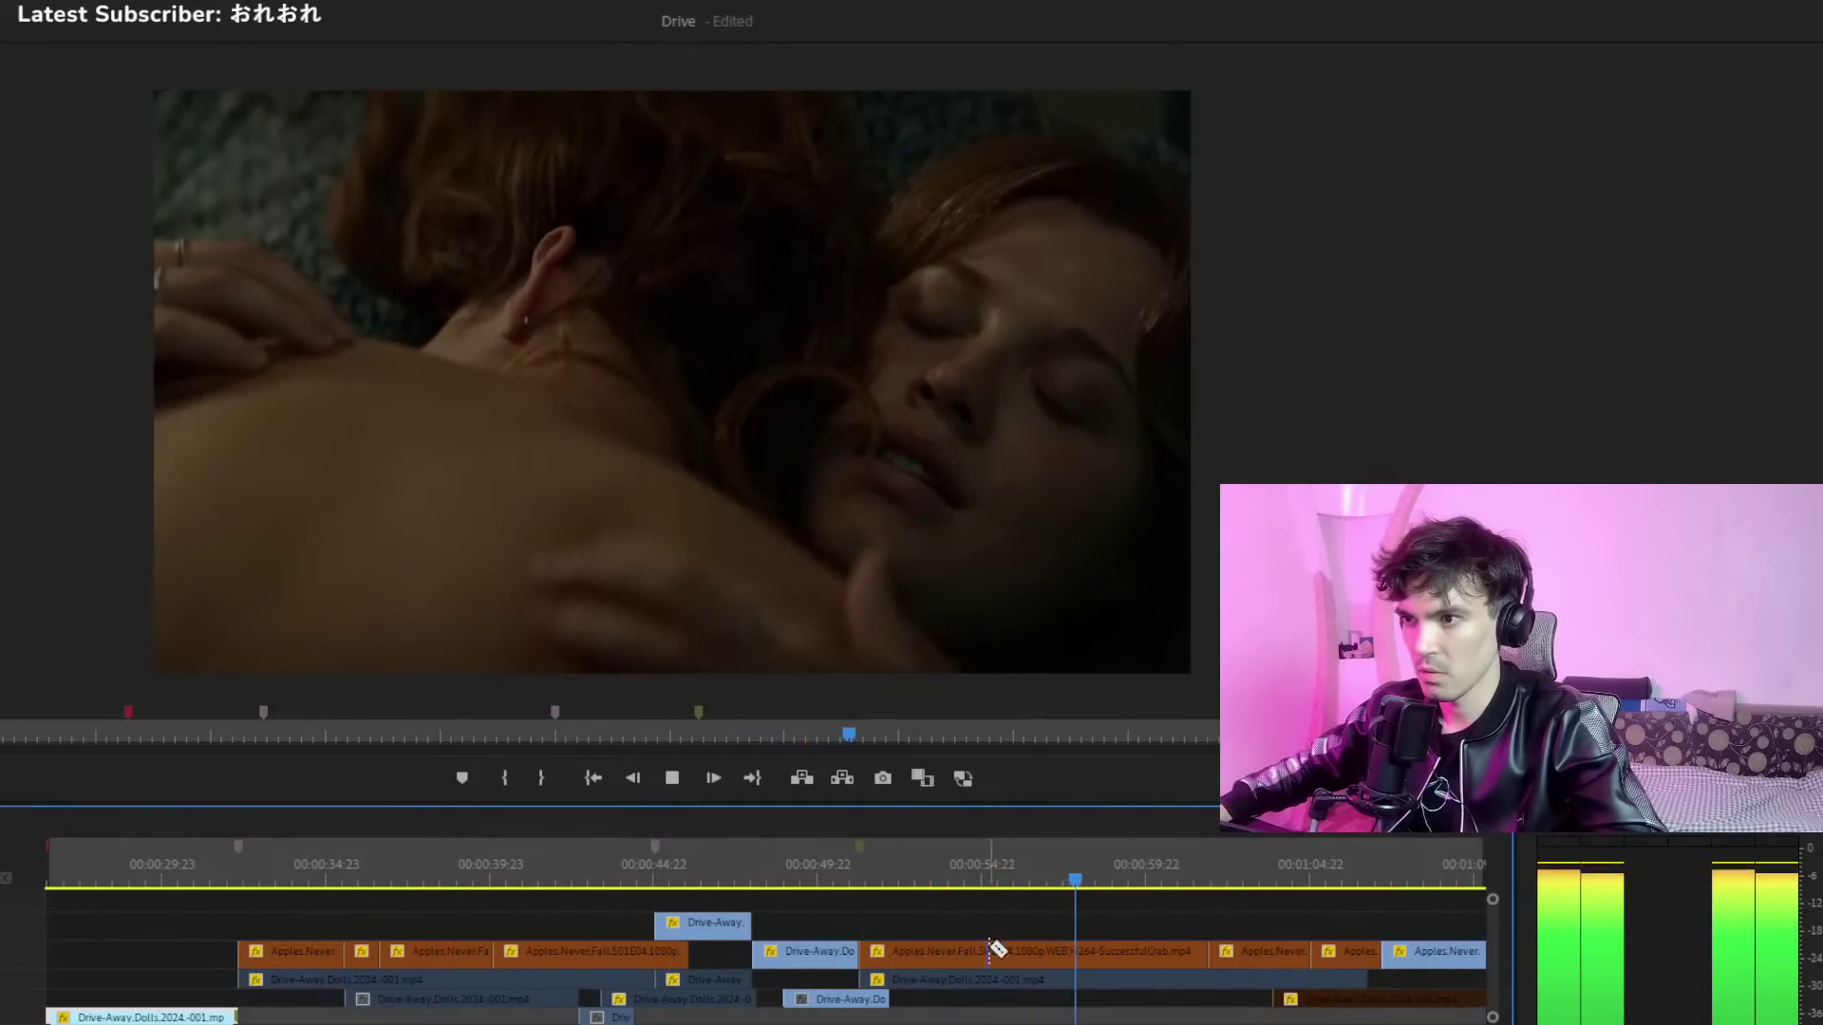
pyautogui.click(1166, 887)
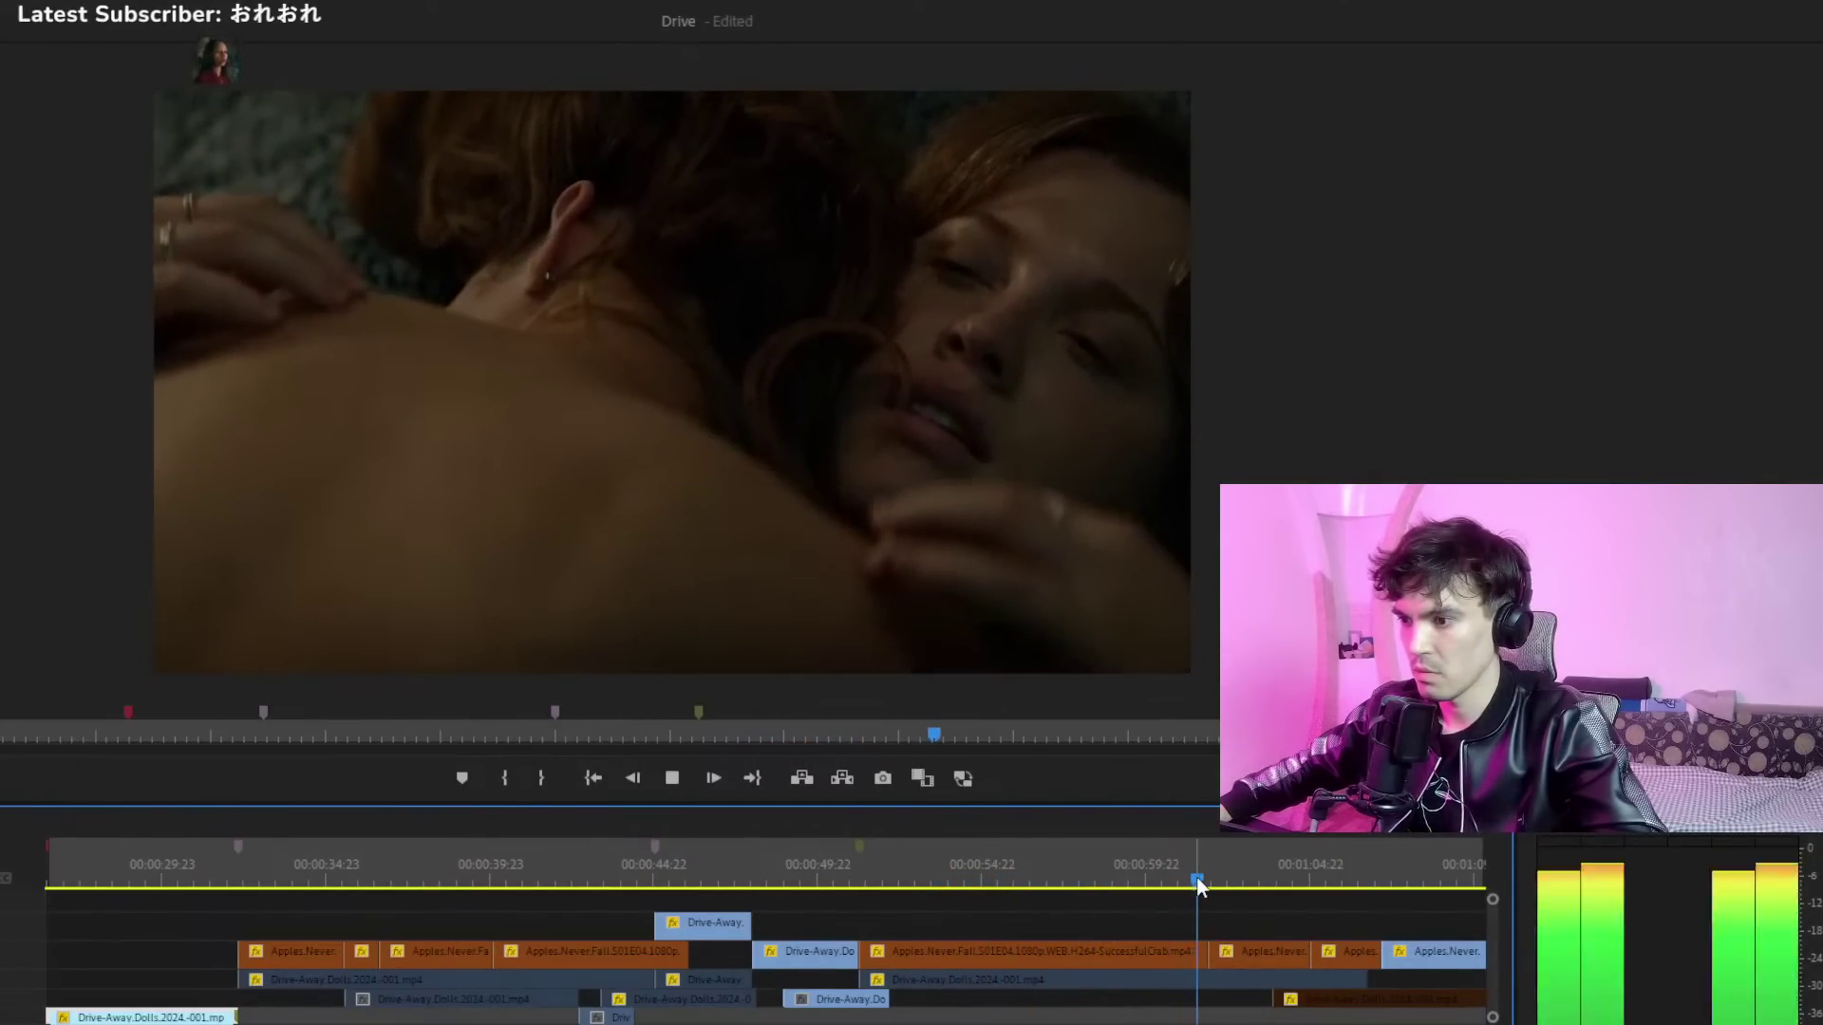
pyautogui.click(1177, 889)
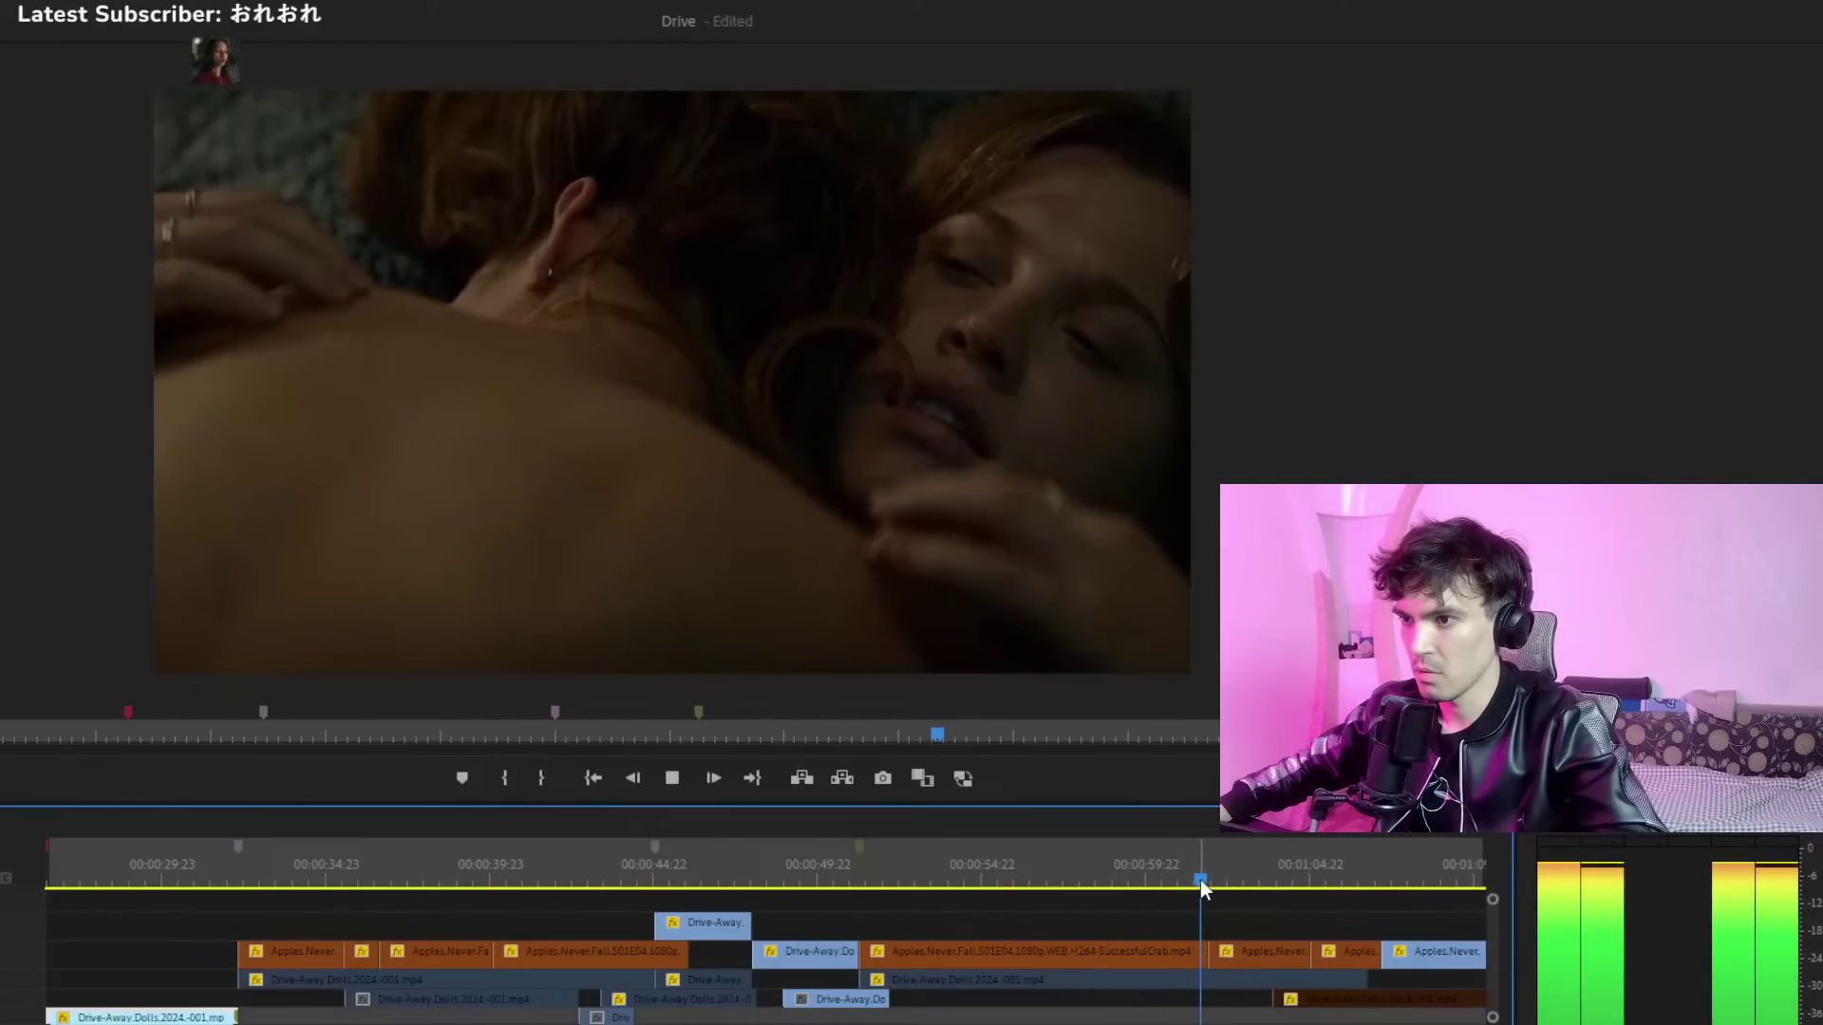
pyautogui.click(1194, 876)
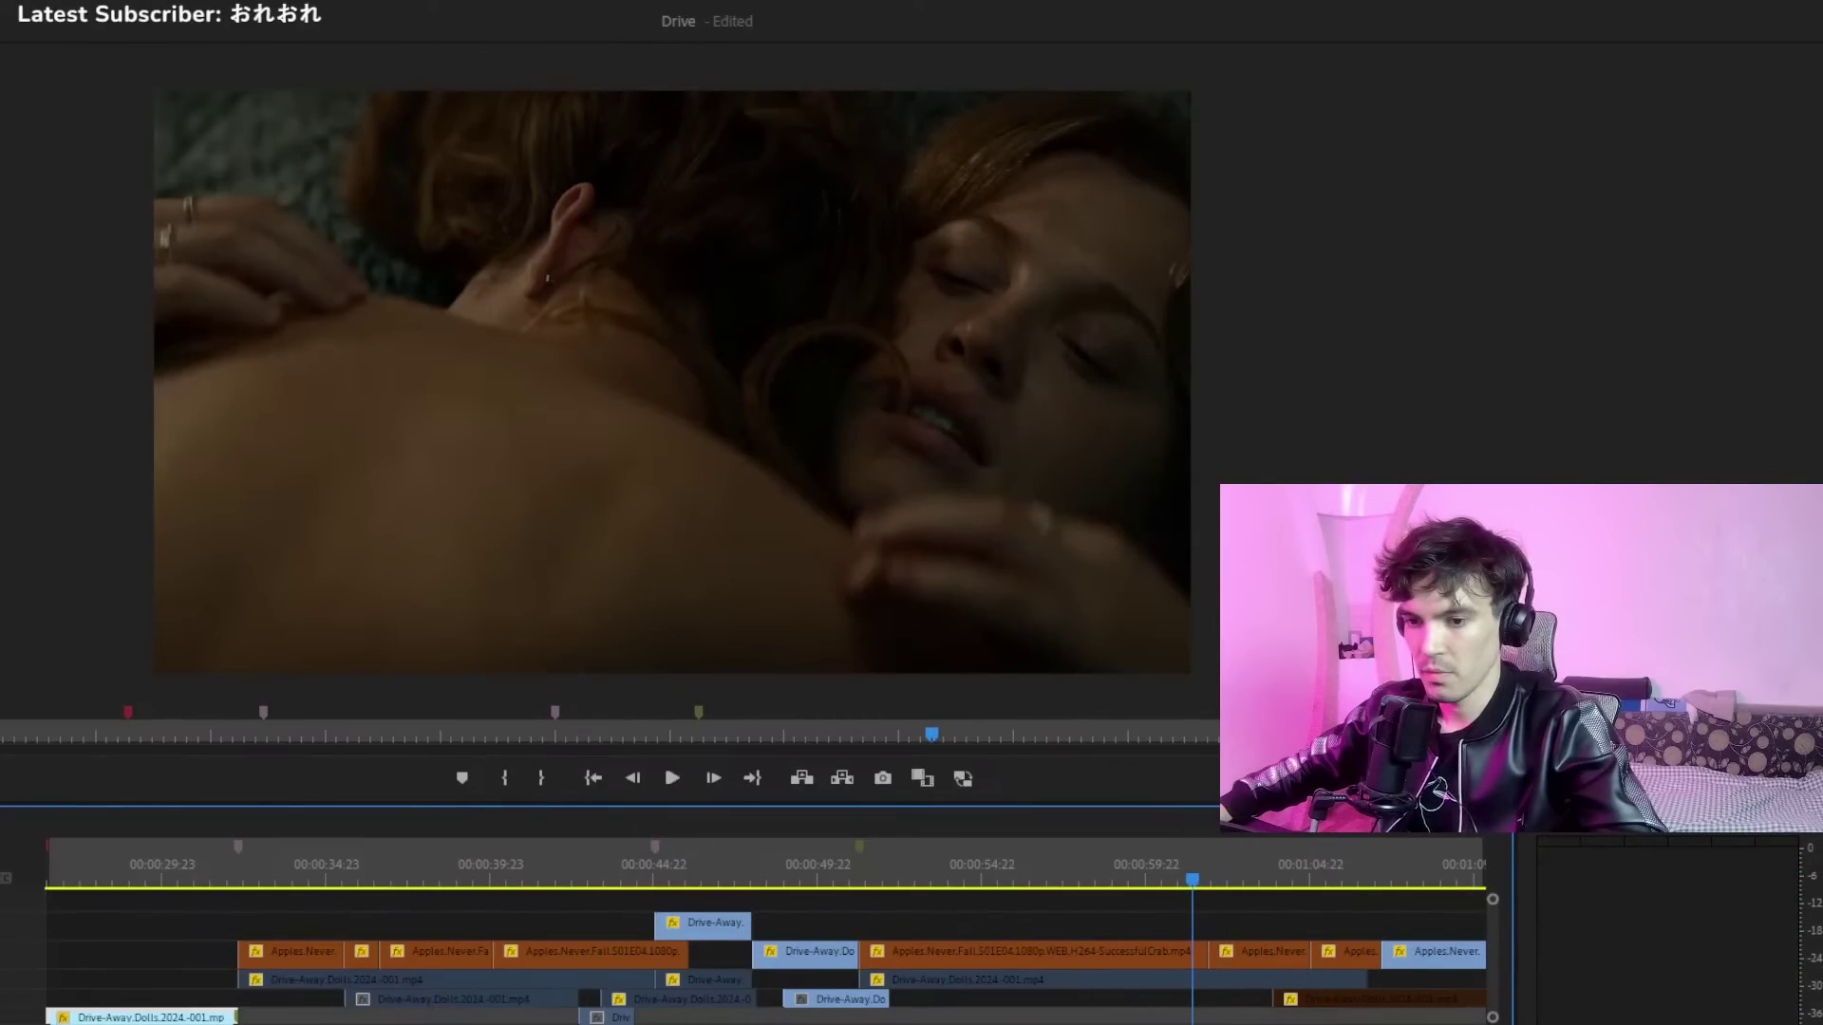
# Review the cuts from the long Apples clip through the short Apples clips up to about 00:01:05
pyautogui.press('=')
pyautogui.press('=')
pyautogui.moveTo(801, 875); pyautogui.dragTo(771, 925)
pyautogui.press('space')
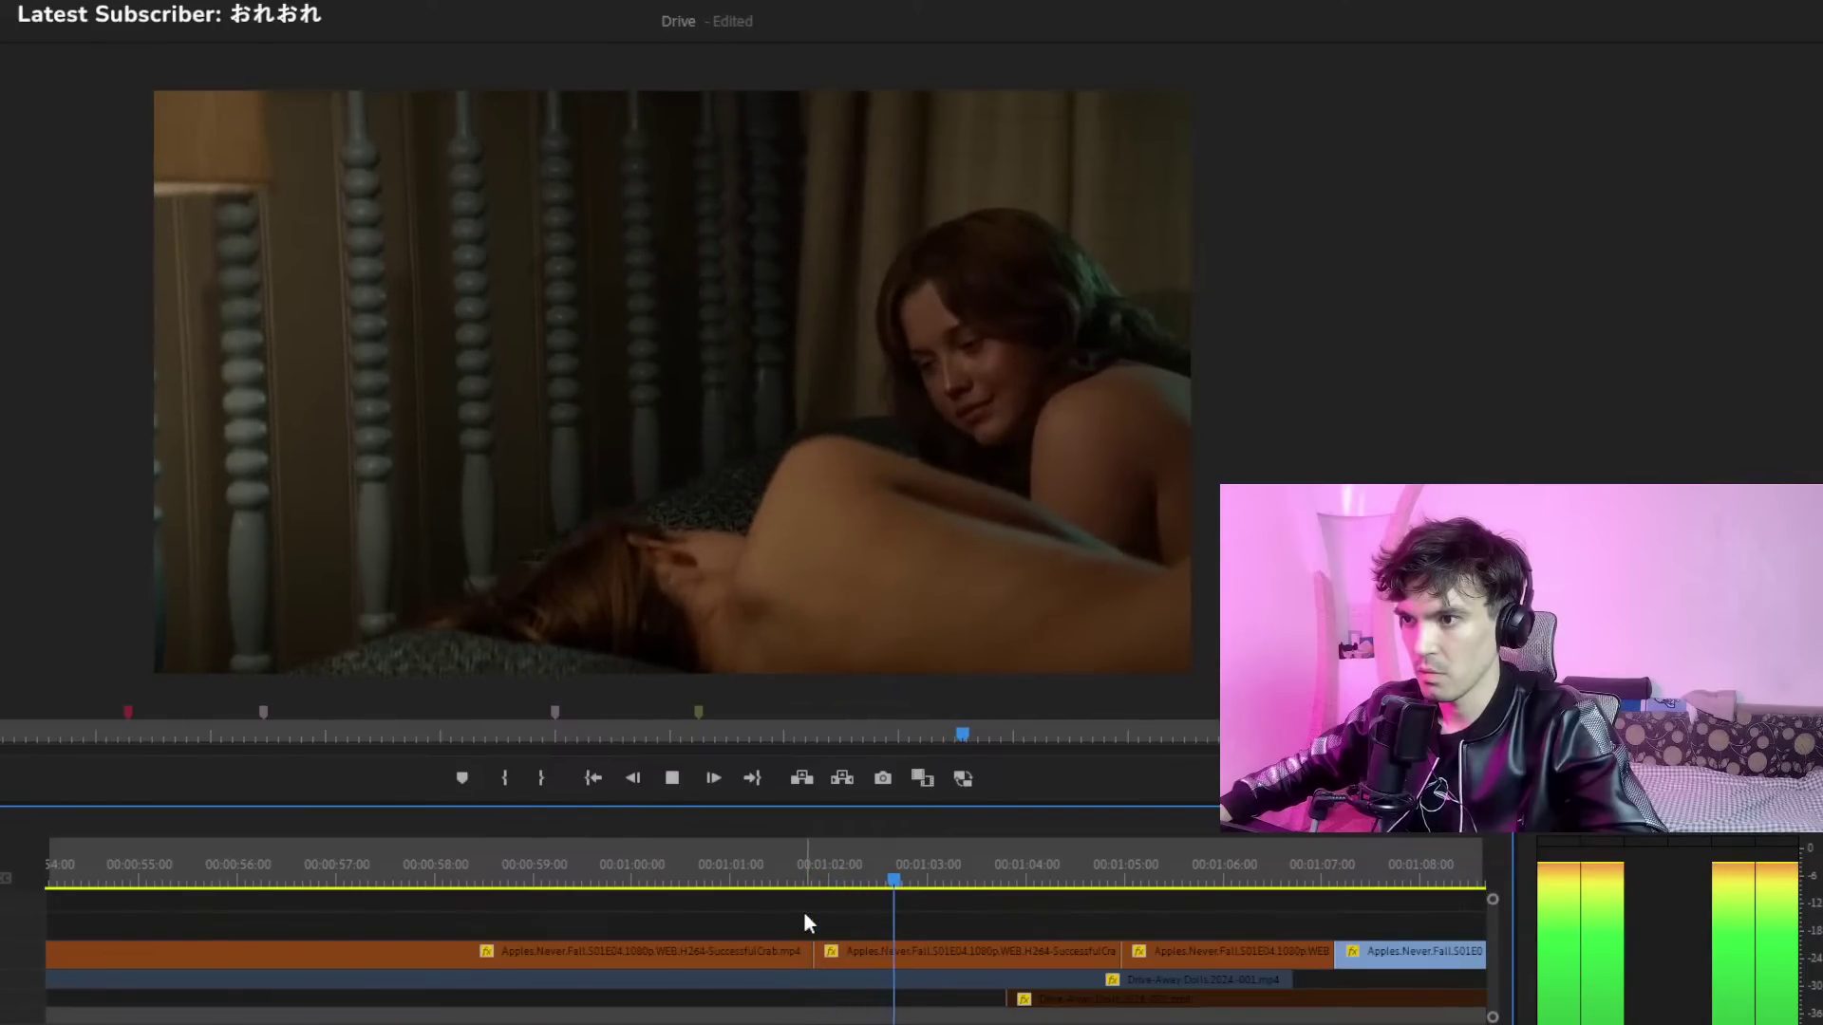
pyautogui.press('space')
pyautogui.click(822, 870)
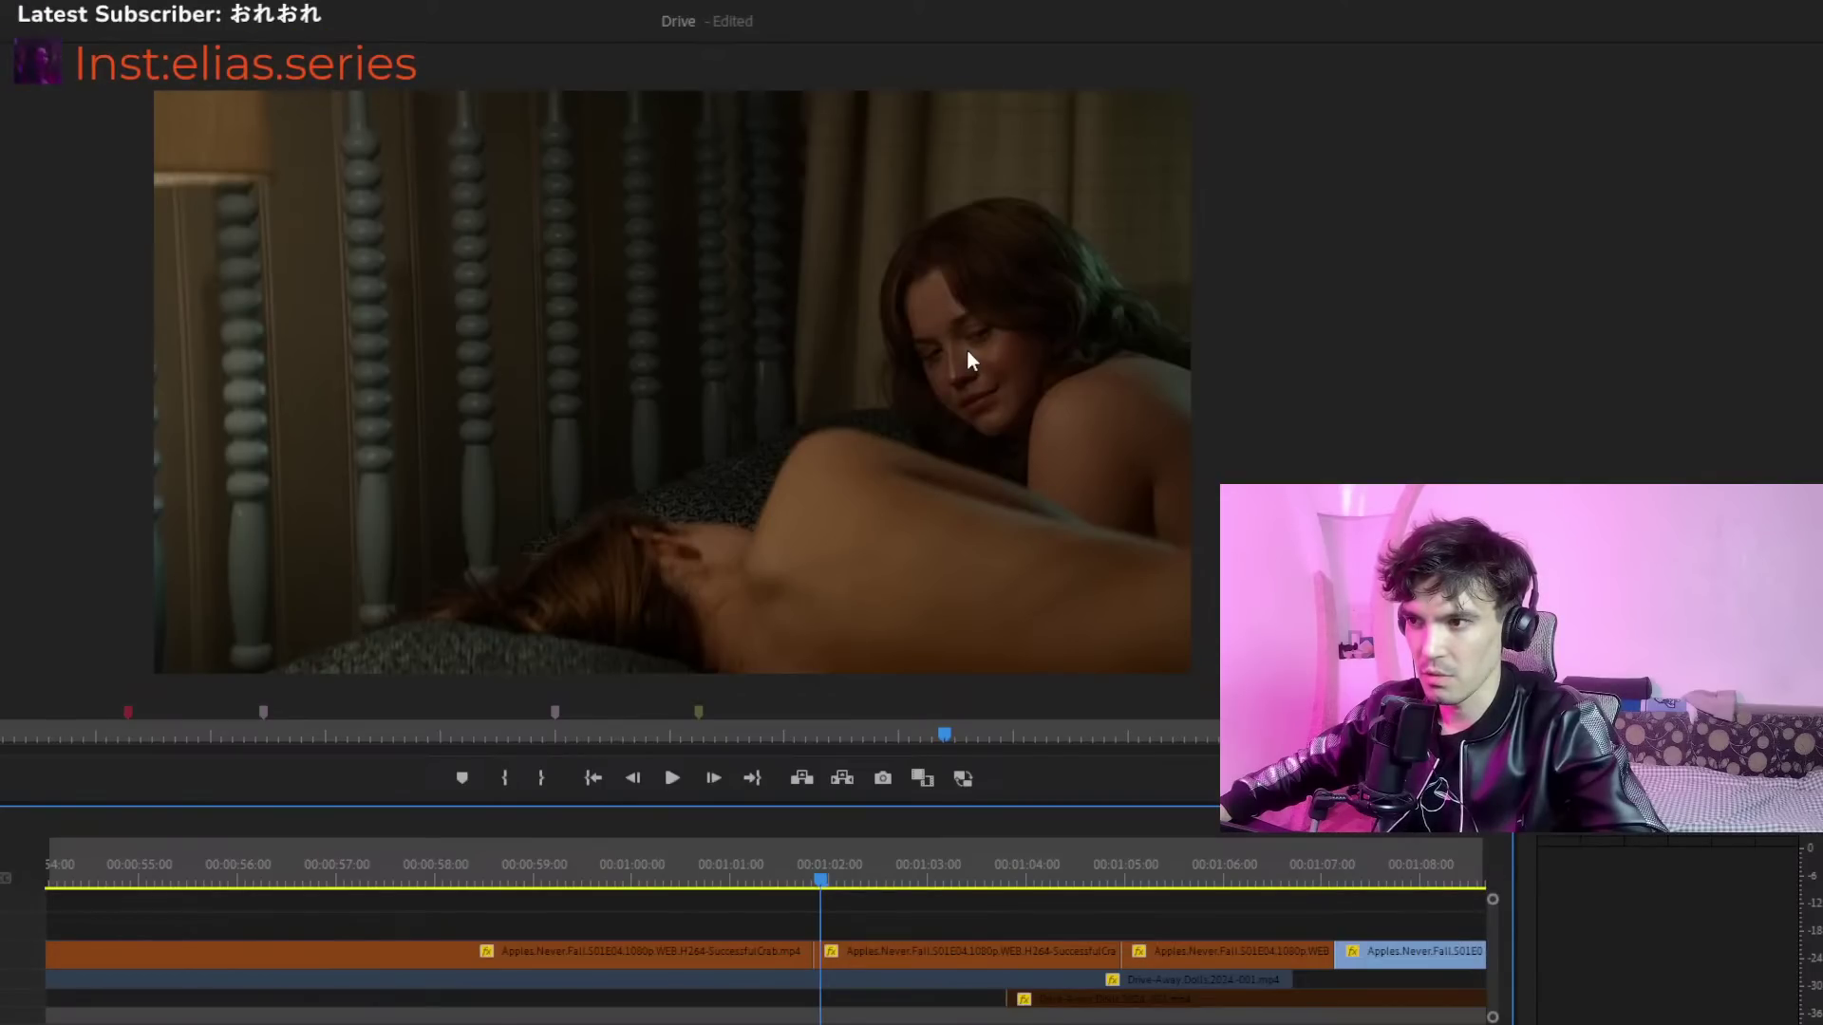
pyautogui.moveTo(851, 886); pyautogui.dragTo(1129, 898)
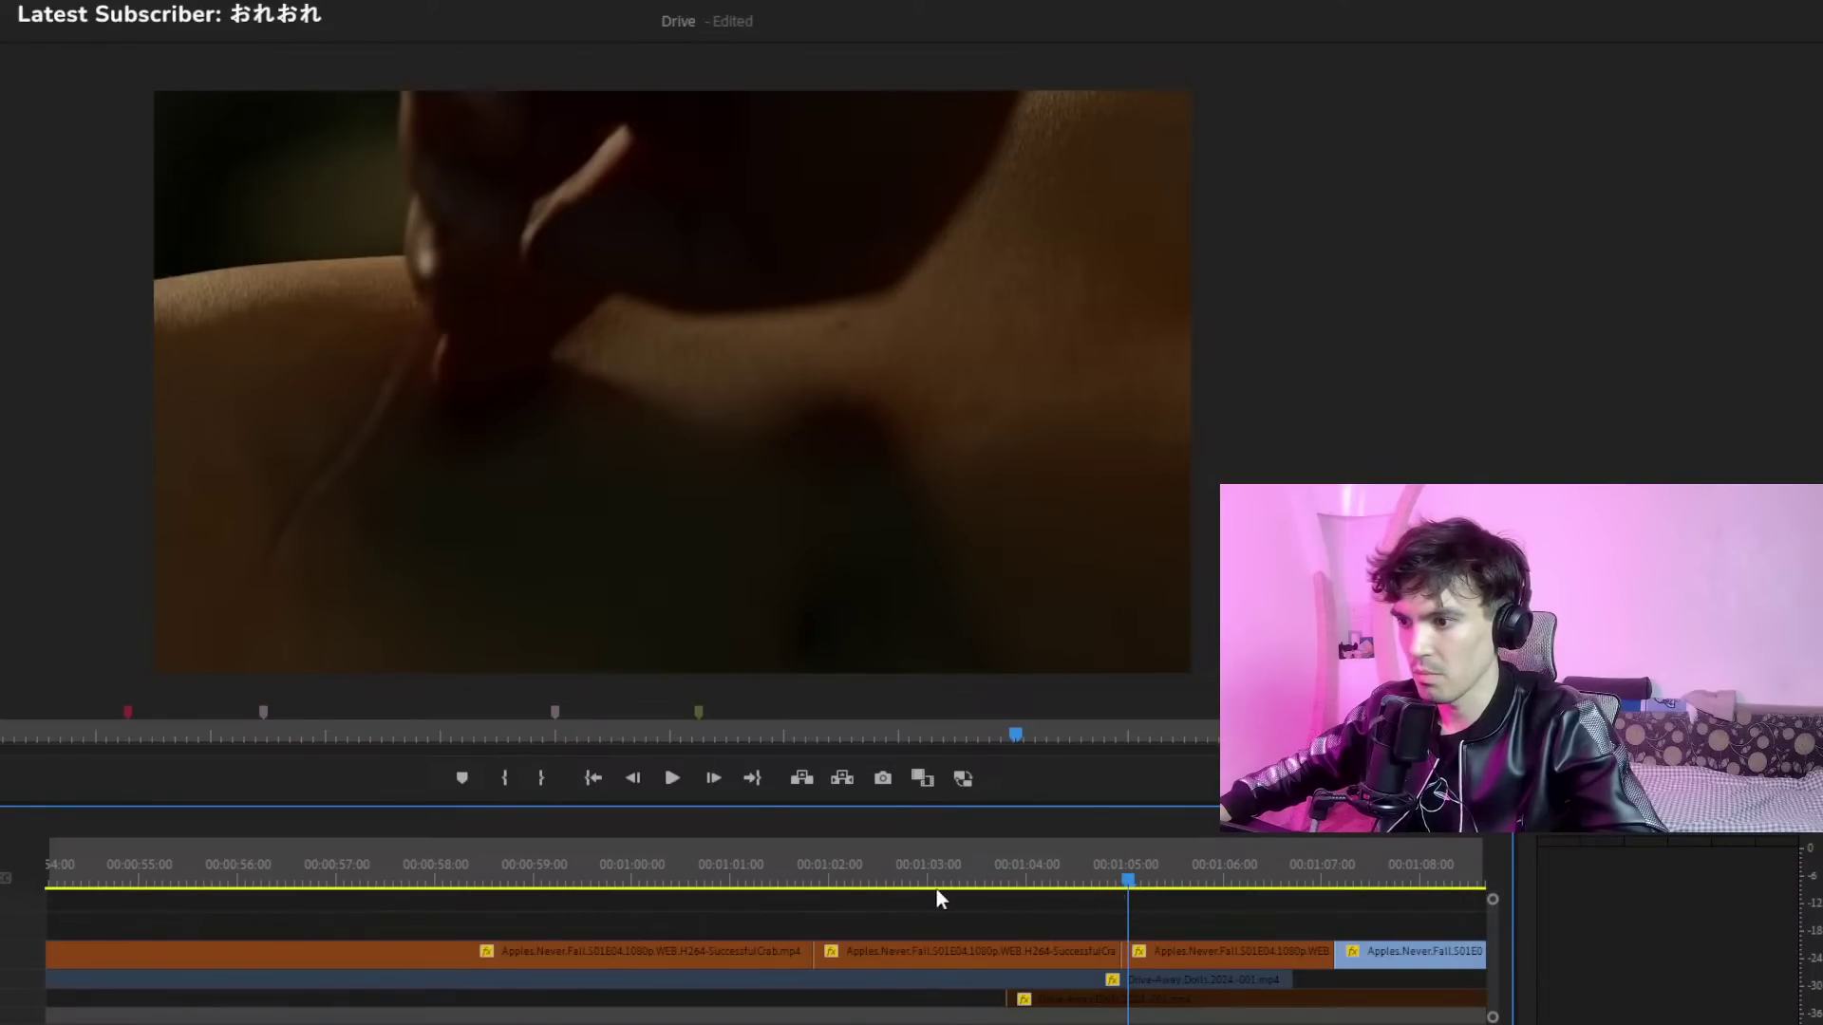
# Move the long orange Apples clip up one track and split the short Apples clip after it near 00:01:02:14
pyautogui.press('-')
pyautogui.press('-')
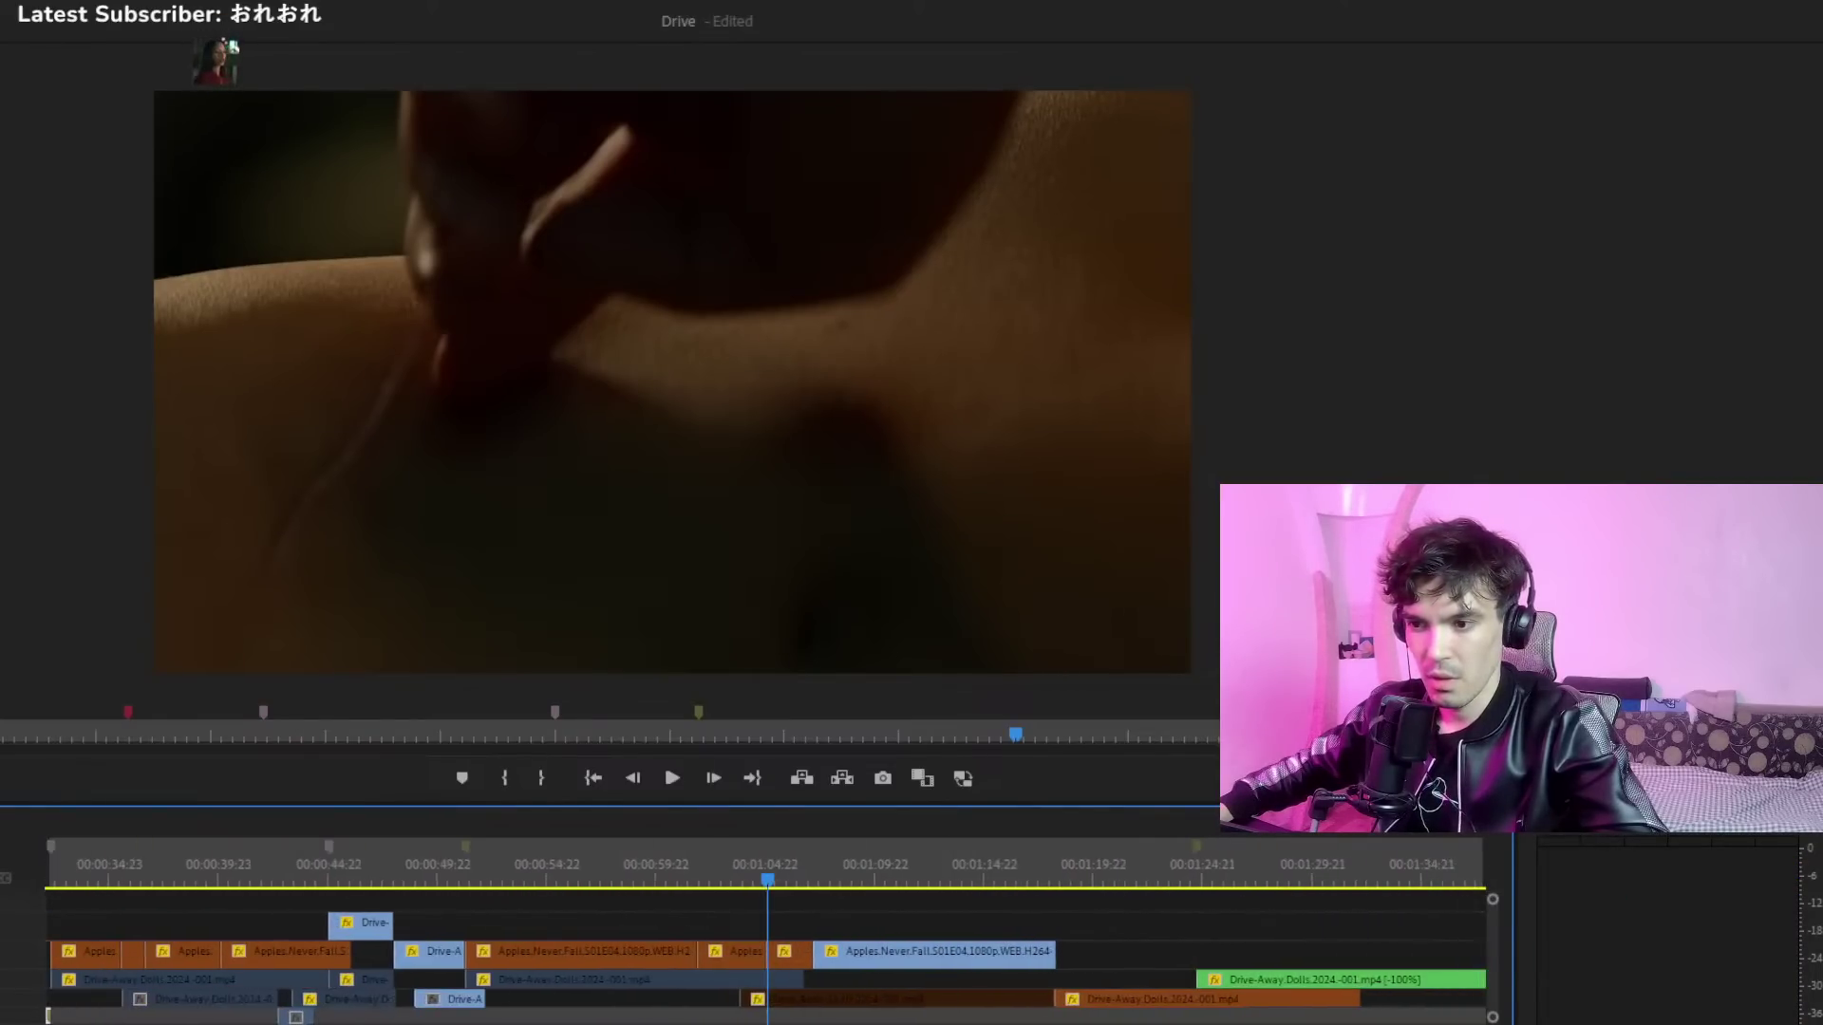
pyautogui.moveTo(488, 954); pyautogui.dragTo(491, 924)
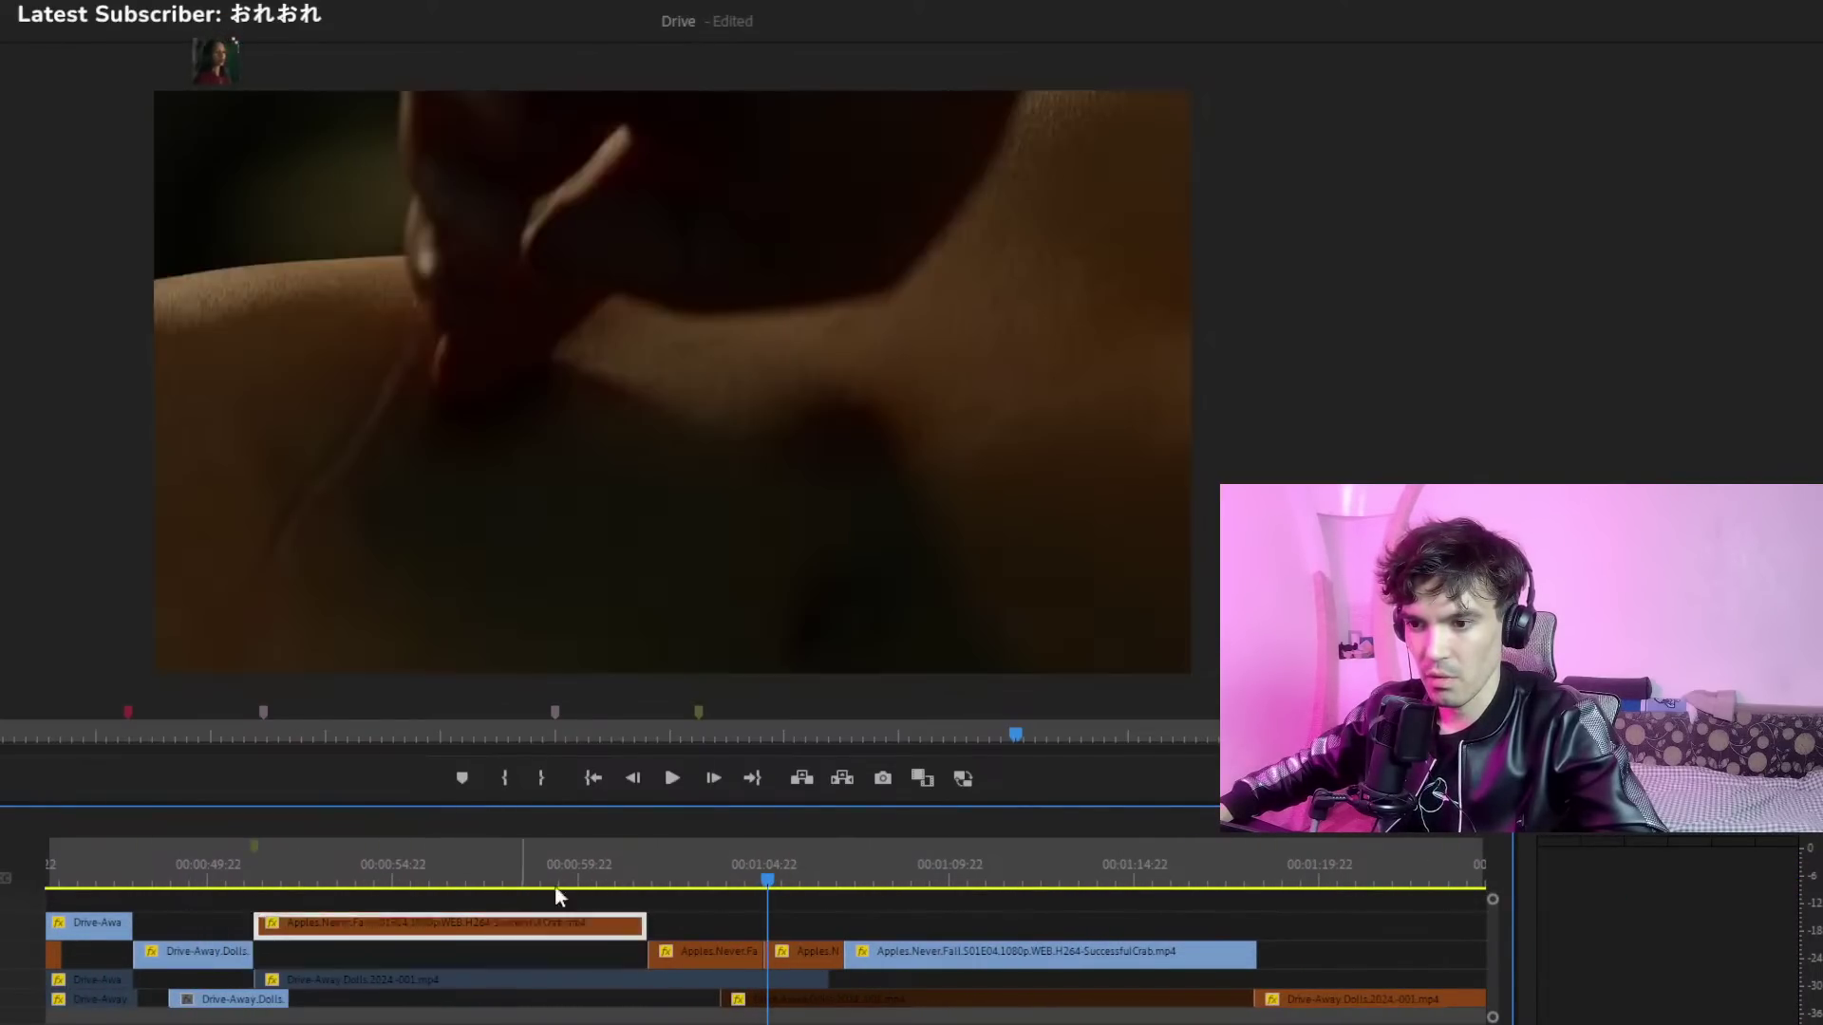
pyautogui.click(667, 879)
pyautogui.moveTo(646, 885); pyautogui.dragTo(834, 958)
pyautogui.press('=')
pyautogui.press('=')
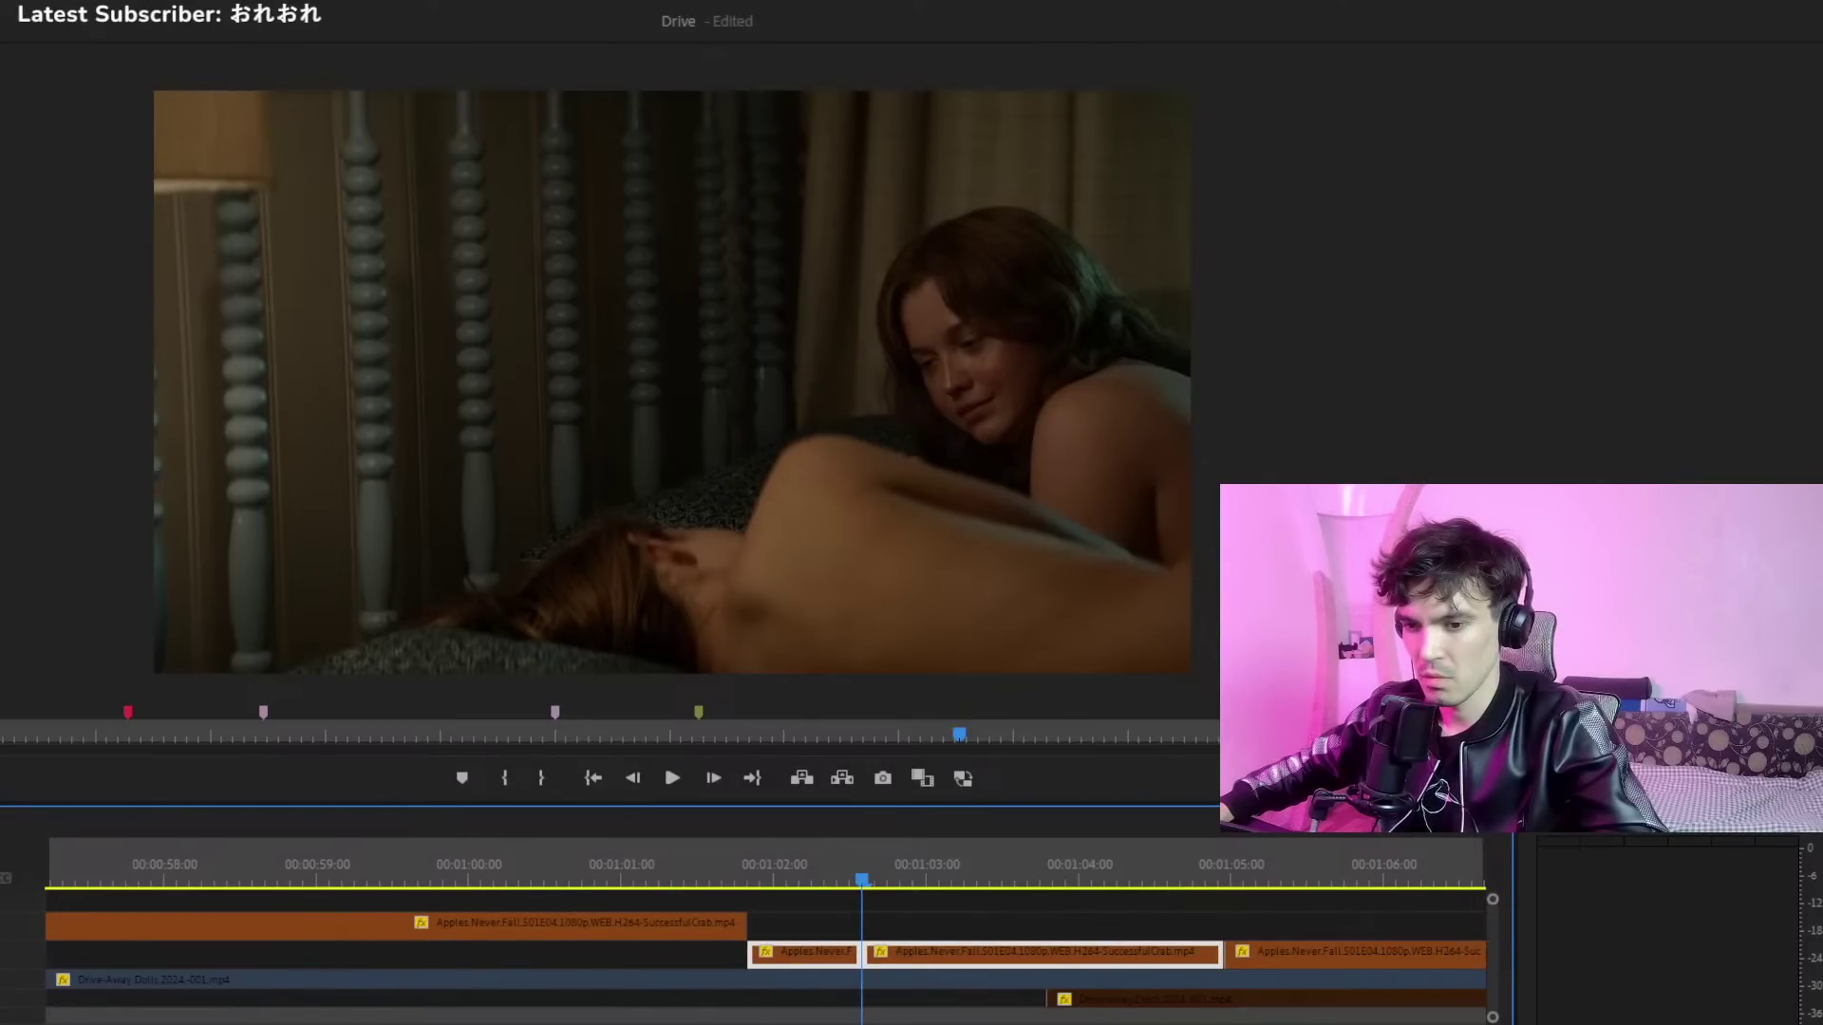
# Try shifting the three short Apples clips earlier so the split meets the raised clip's end, play the cut and undo the shift
pyautogui.press('-')
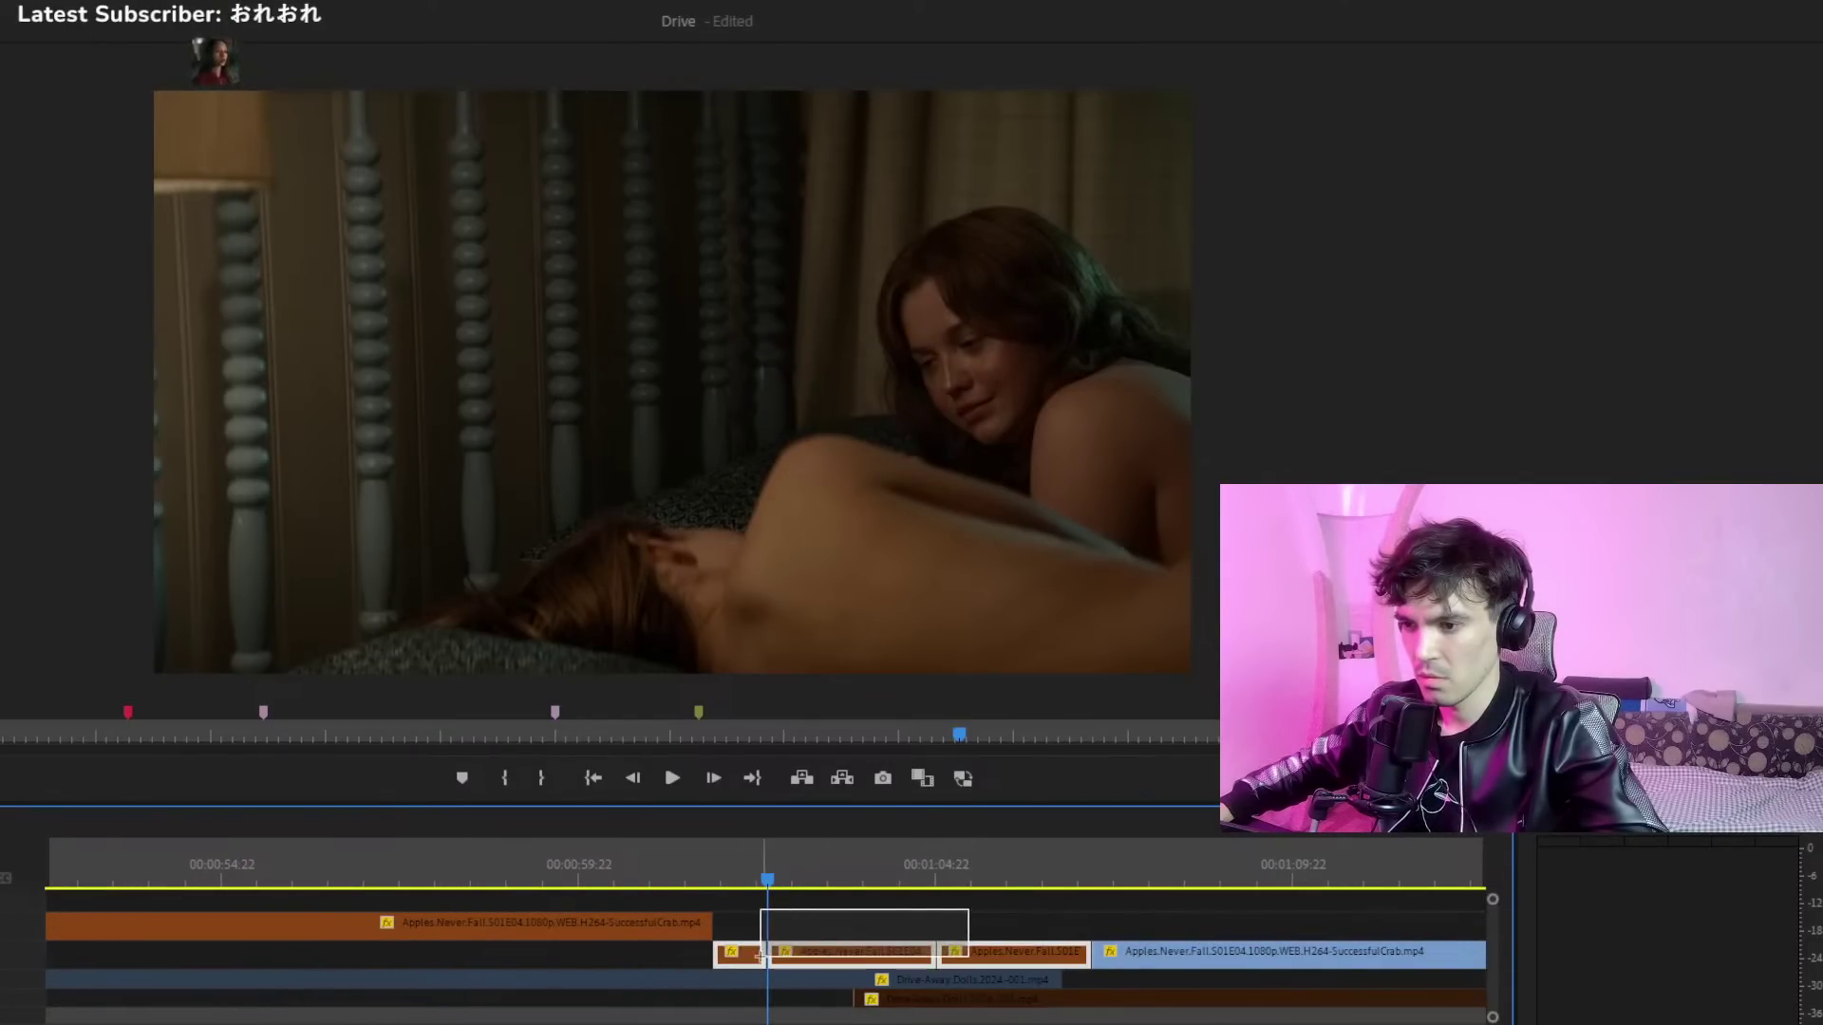
pyautogui.moveTo(759, 954); pyautogui.dragTo(707, 954)
pyautogui.moveTo(670, 860); pyautogui.dragTo(733, 869)
pyautogui.press('Up')
pyautogui.press('space')
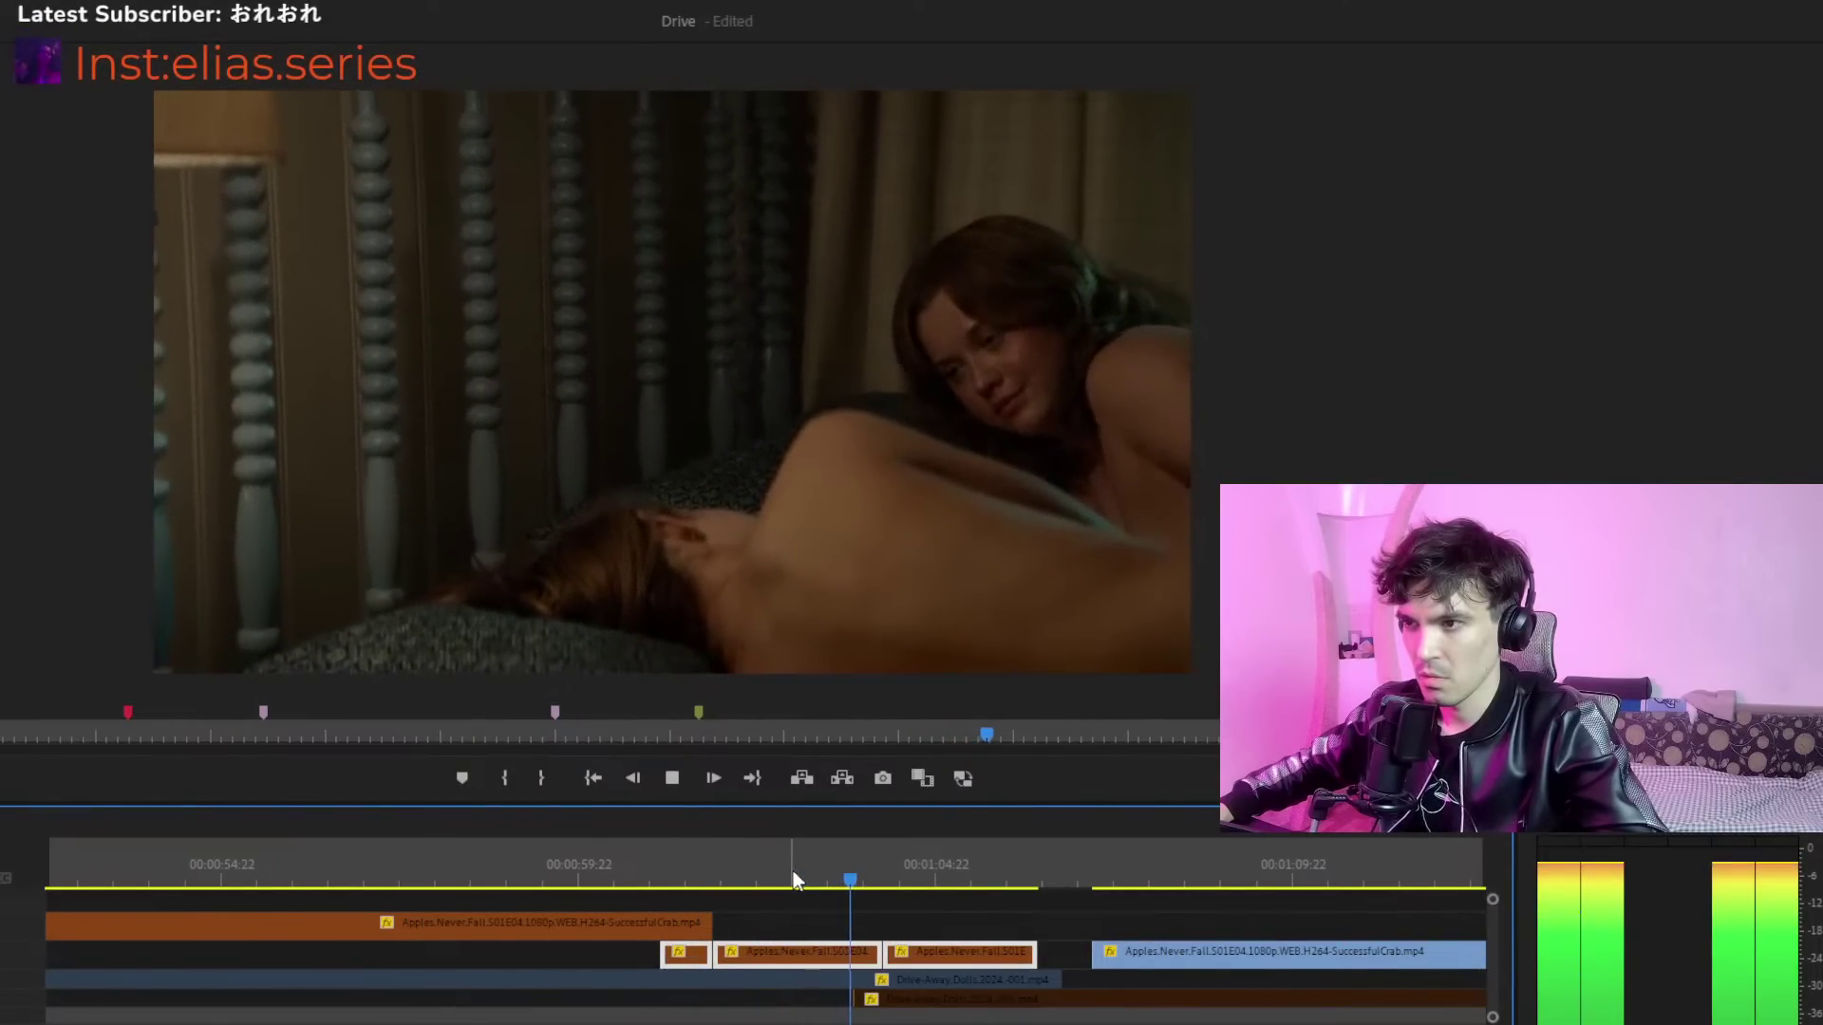
pyautogui.press('space')
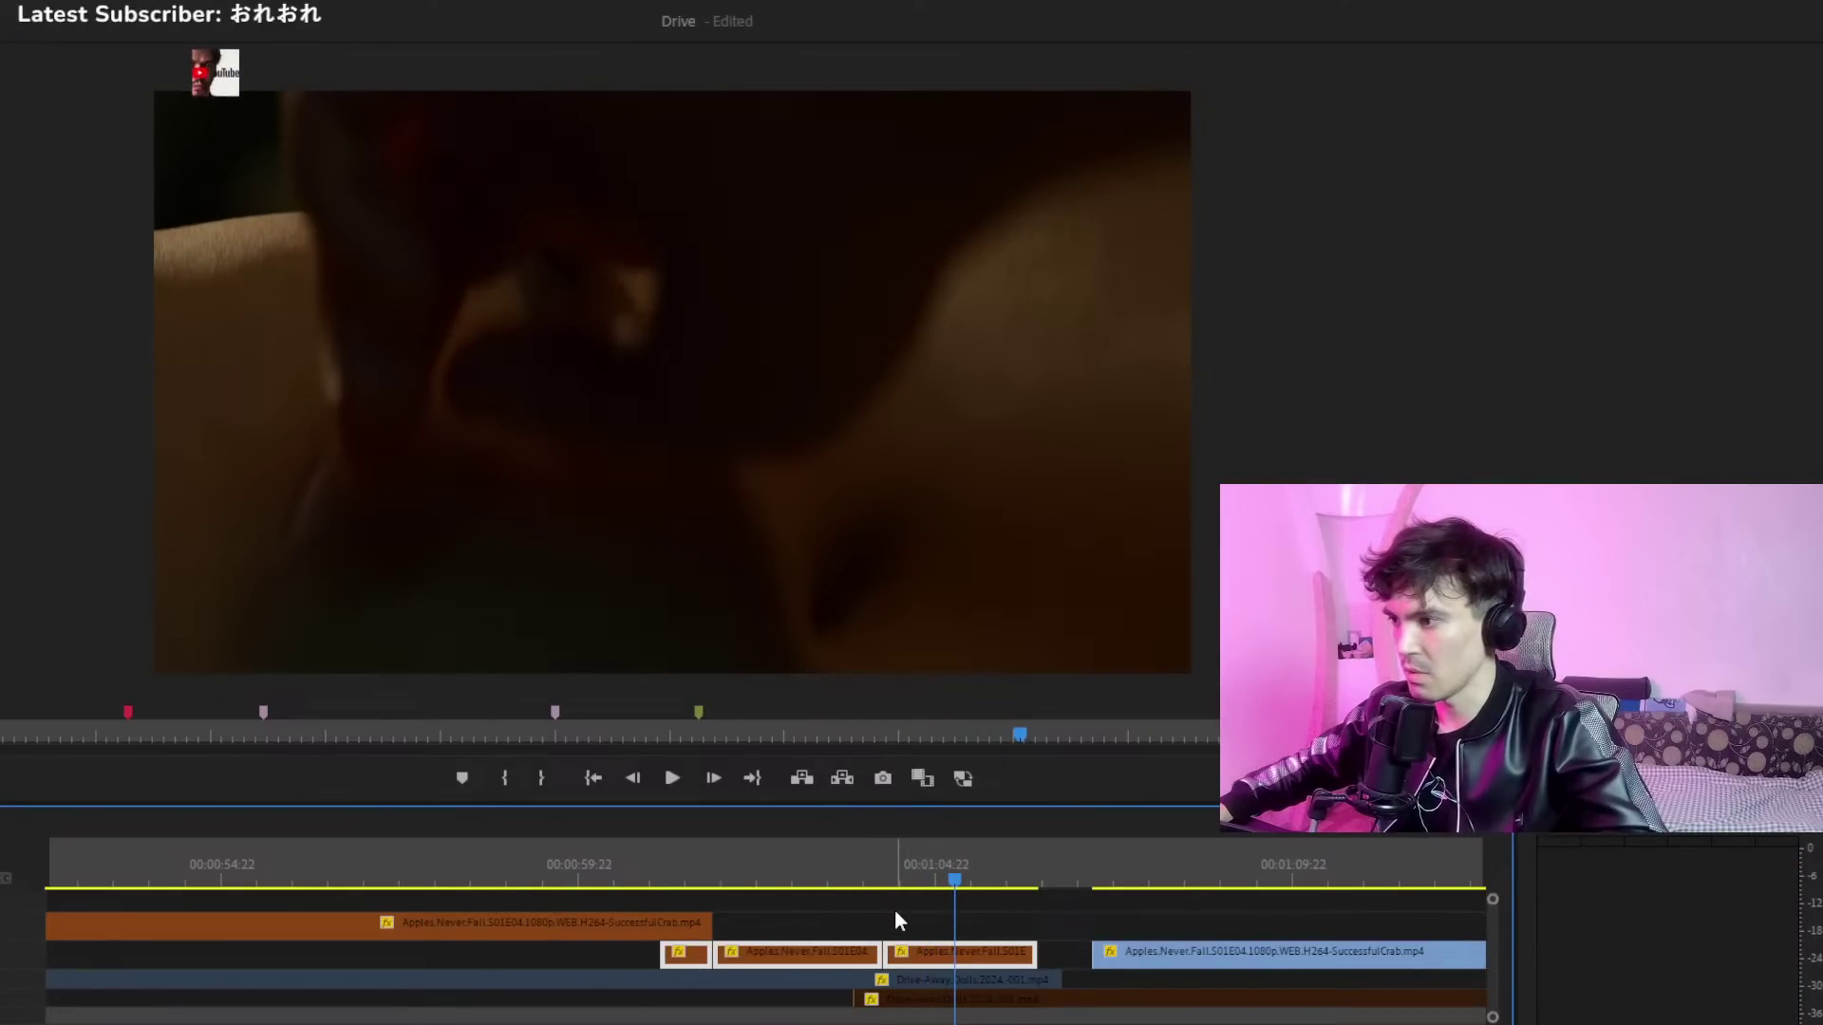
pyautogui.hotkey('ctrl', 'z')
# Play from the short Apples clips through the blue Apples clip into the orange Drive-Away Dolls clip
pyautogui.press('space')
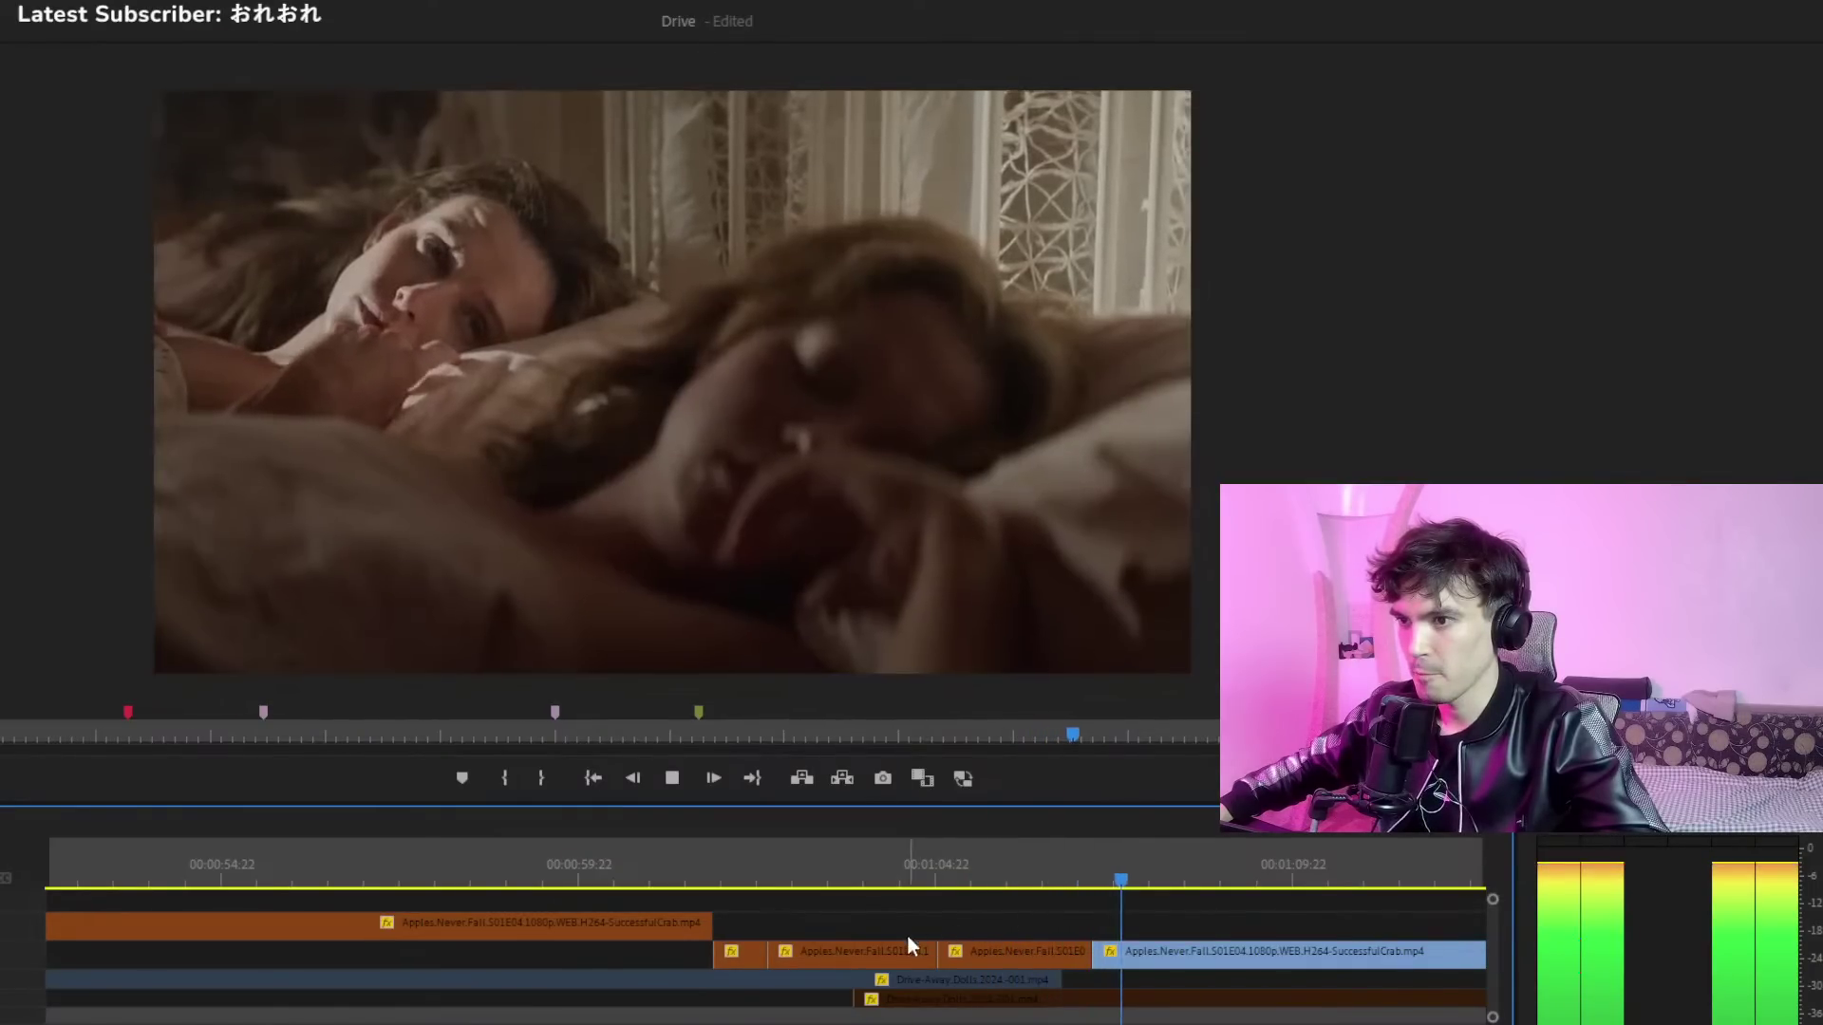
pyautogui.press('-')
pyautogui.press('-')
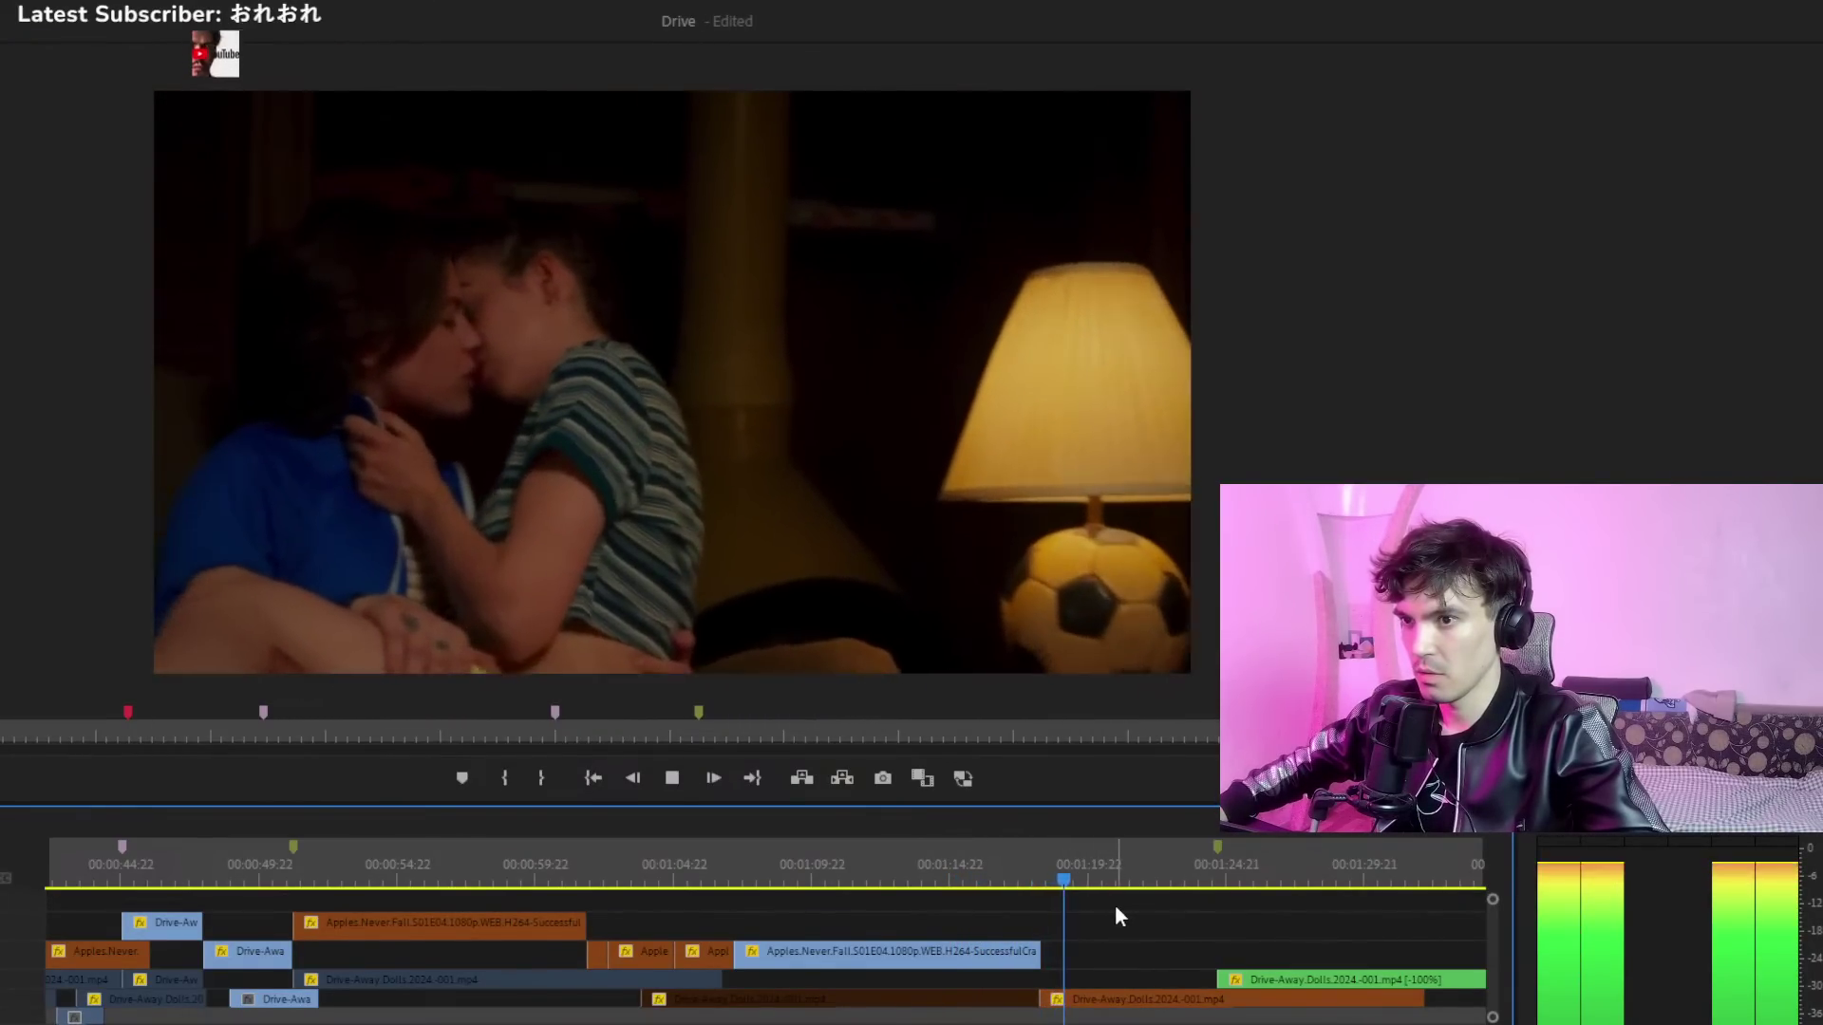
pyautogui.press('space')
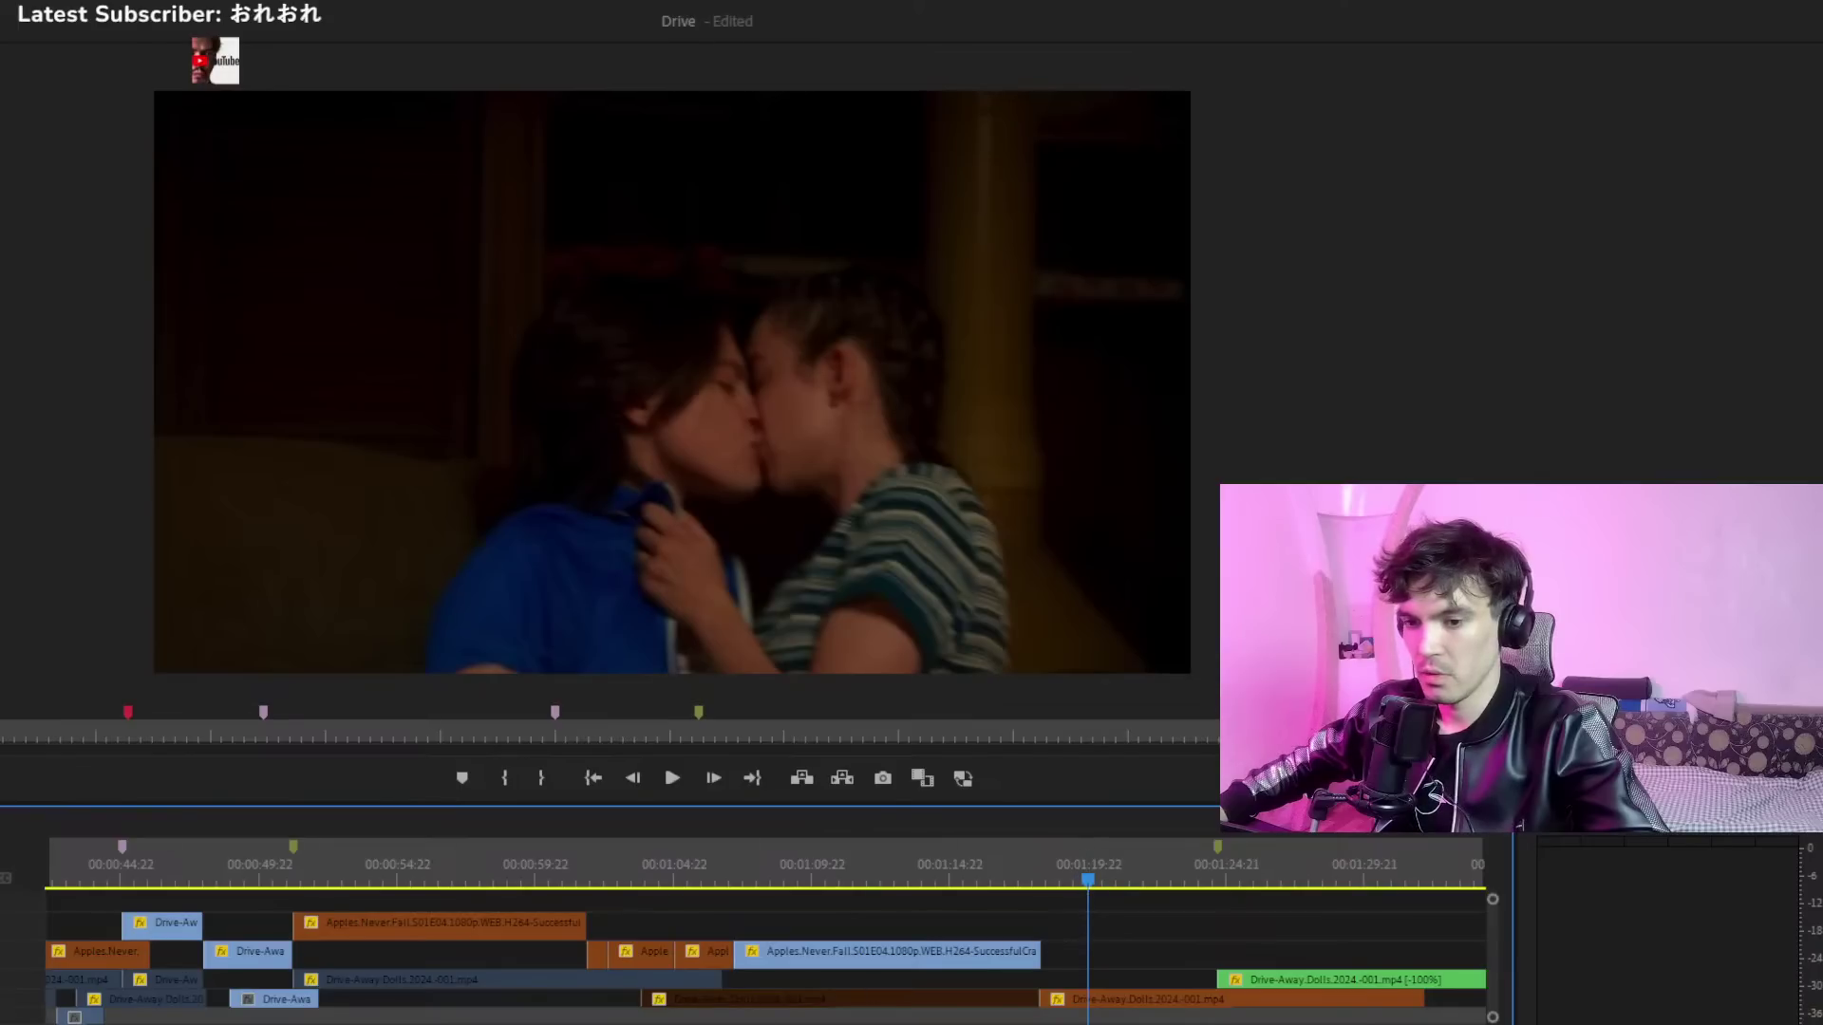
# Replay the cut from the end of the blue Apples clip into the orange Drive-Away Dolls kiss shot
pyautogui.press('=')
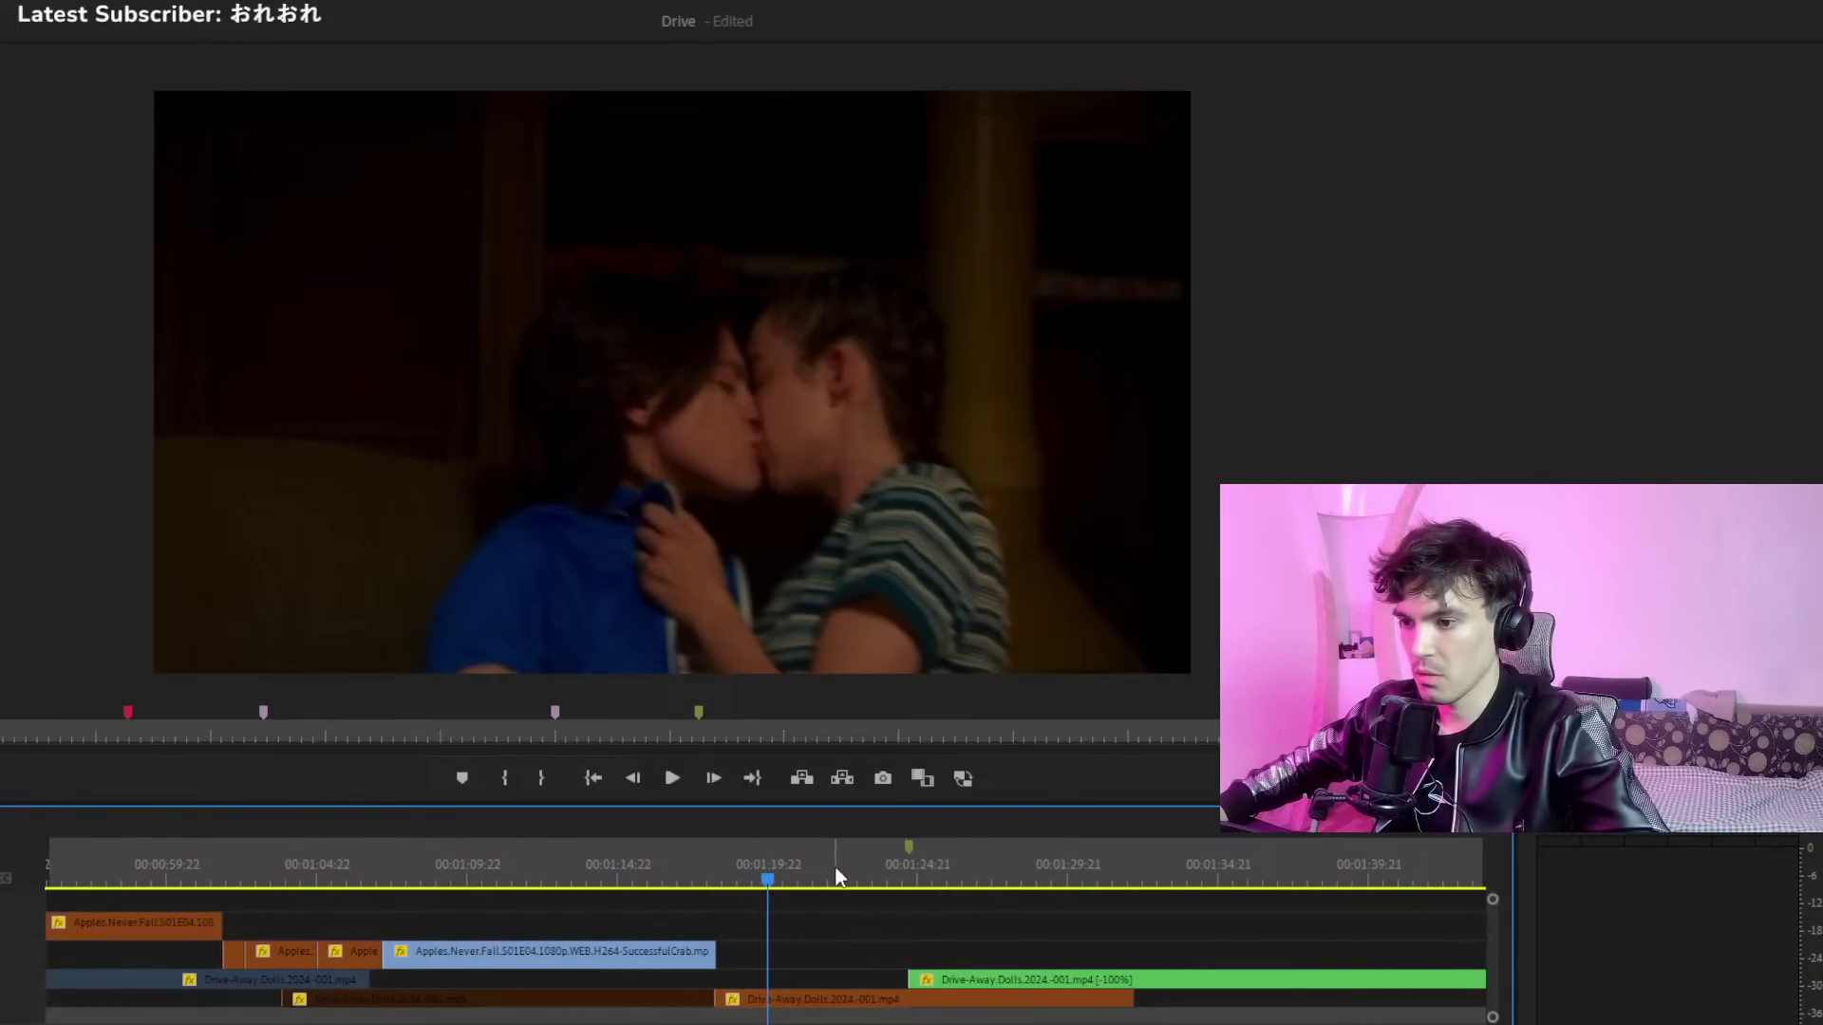
pyautogui.moveTo(823, 868); pyautogui.dragTo(716, 880)
pyautogui.press('space')
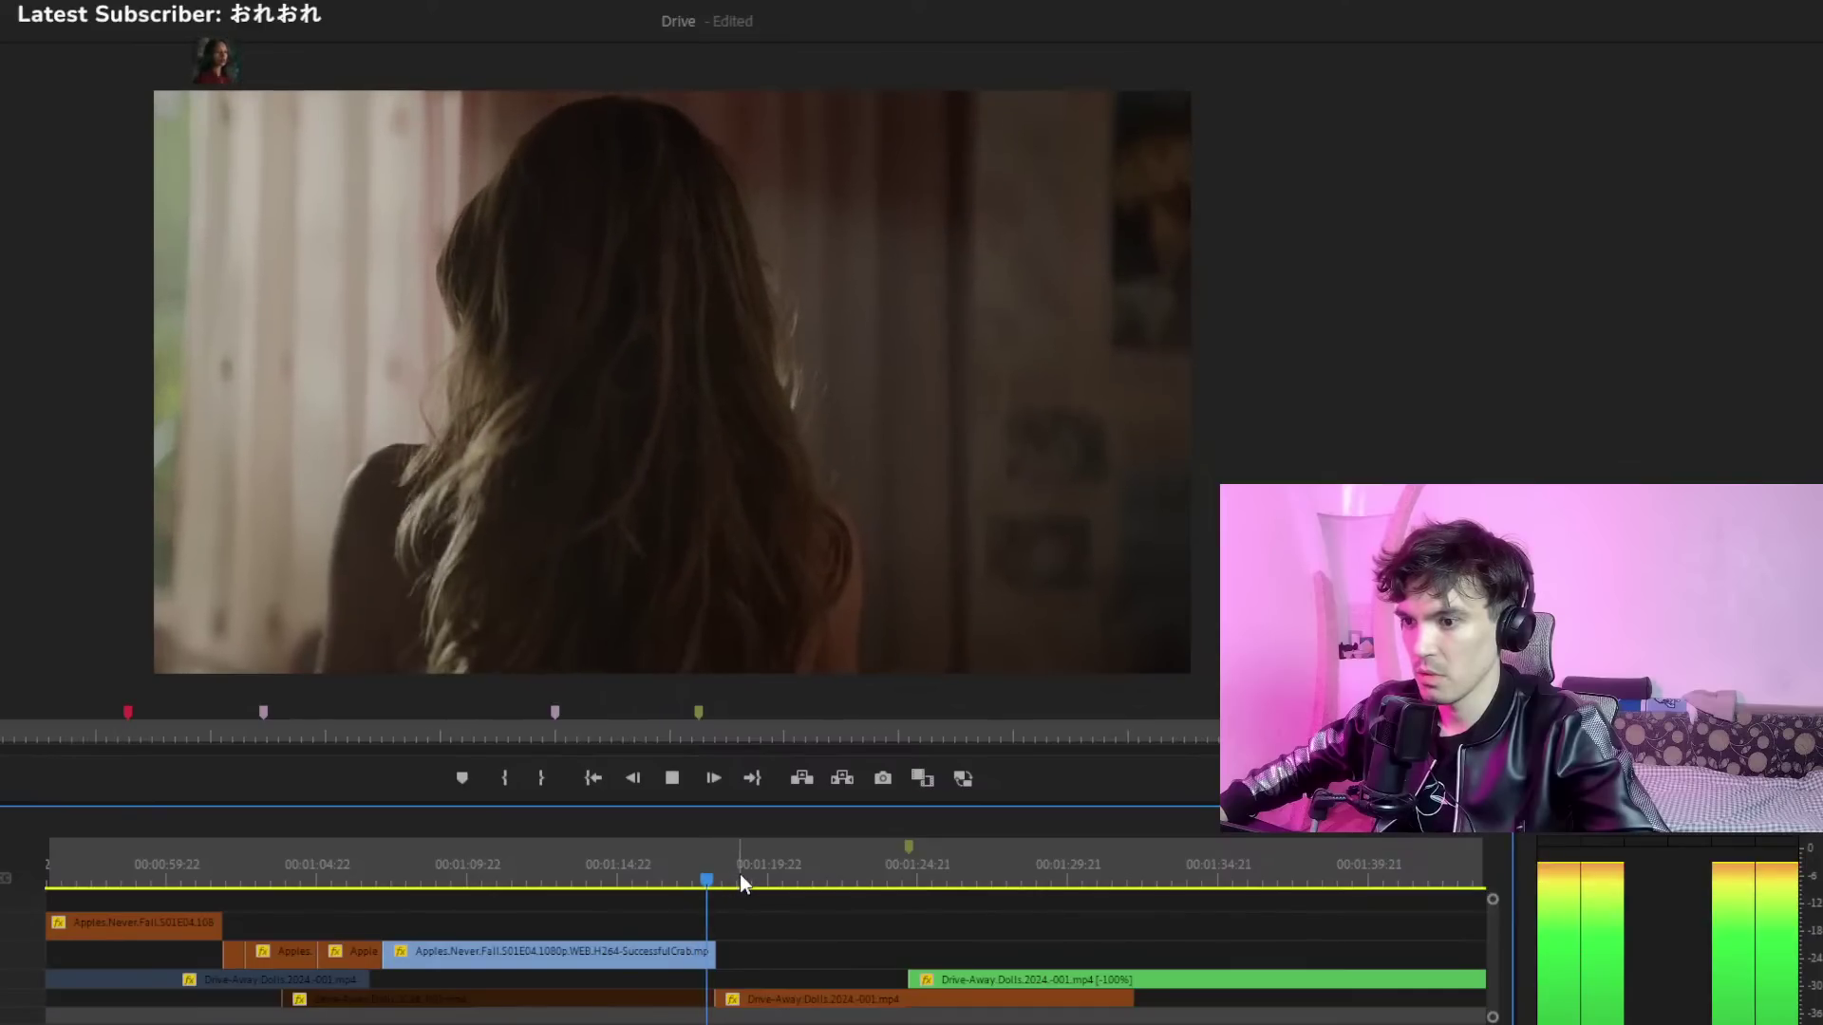
pyautogui.press('space')
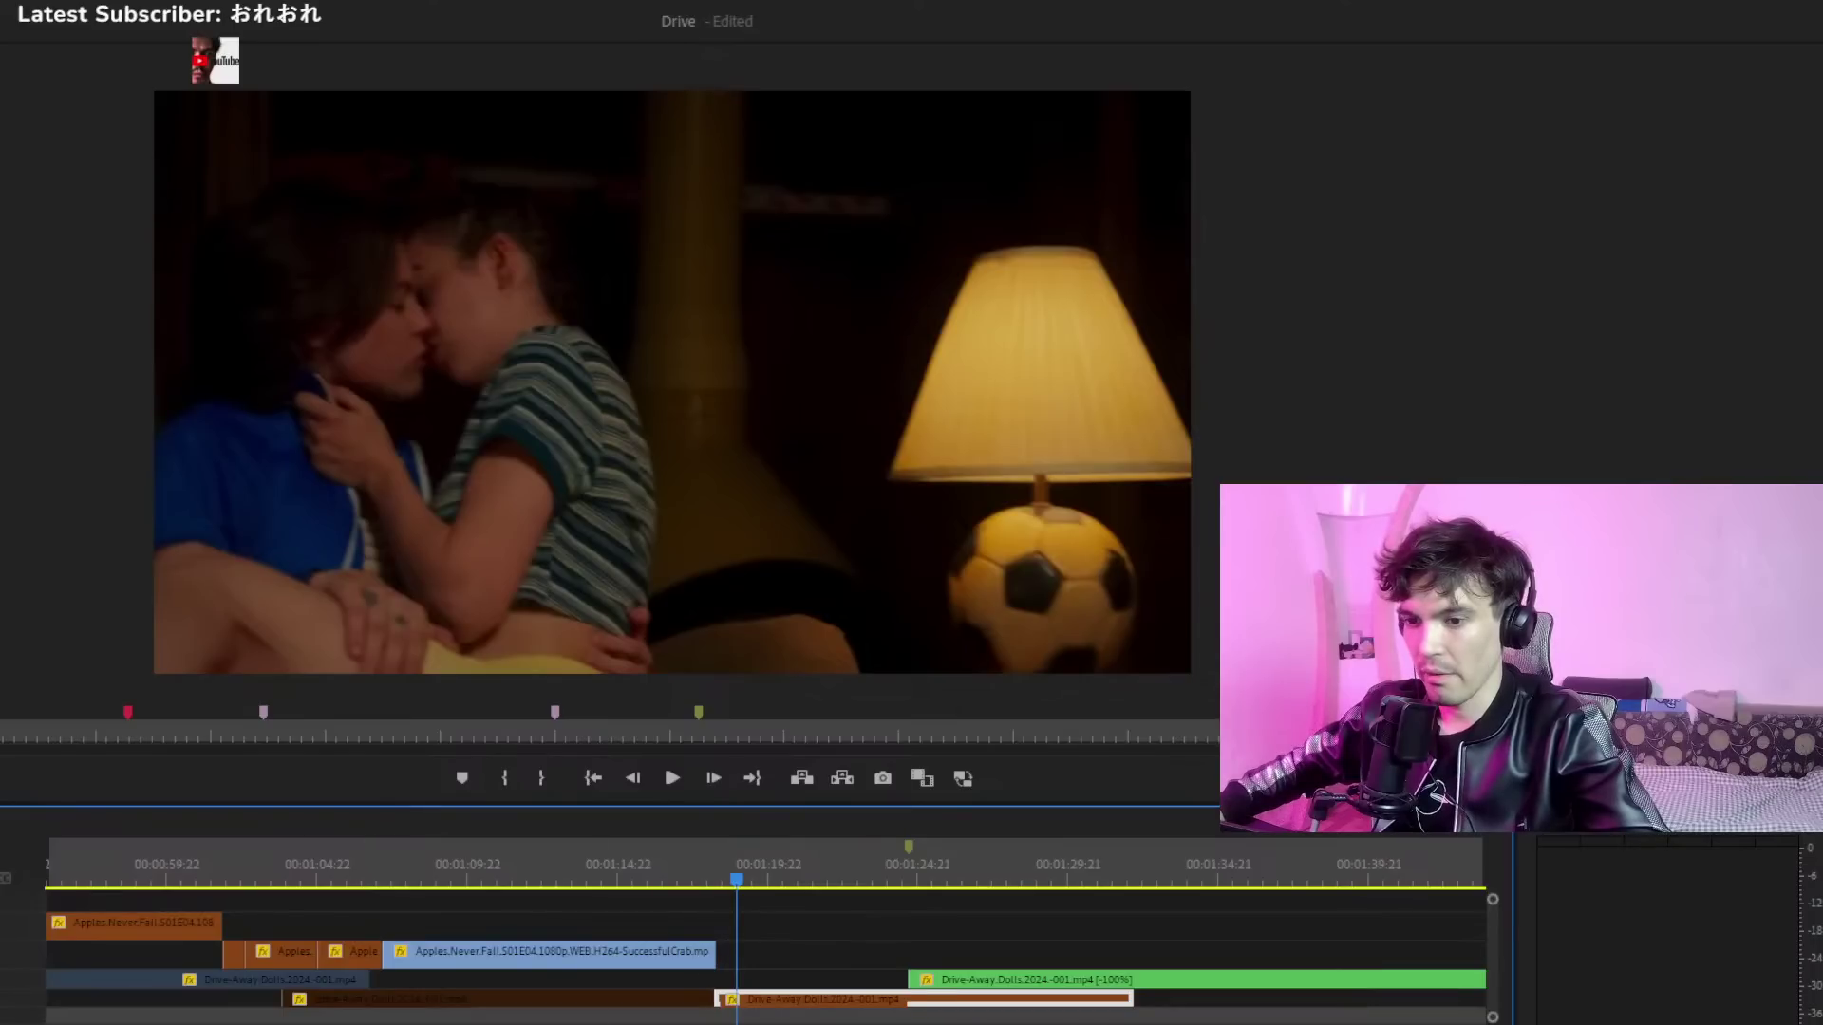
# Move the blue Apples clip down one track and replay its cut into the orange Drive-Away Dolls clip
pyautogui.press('-')
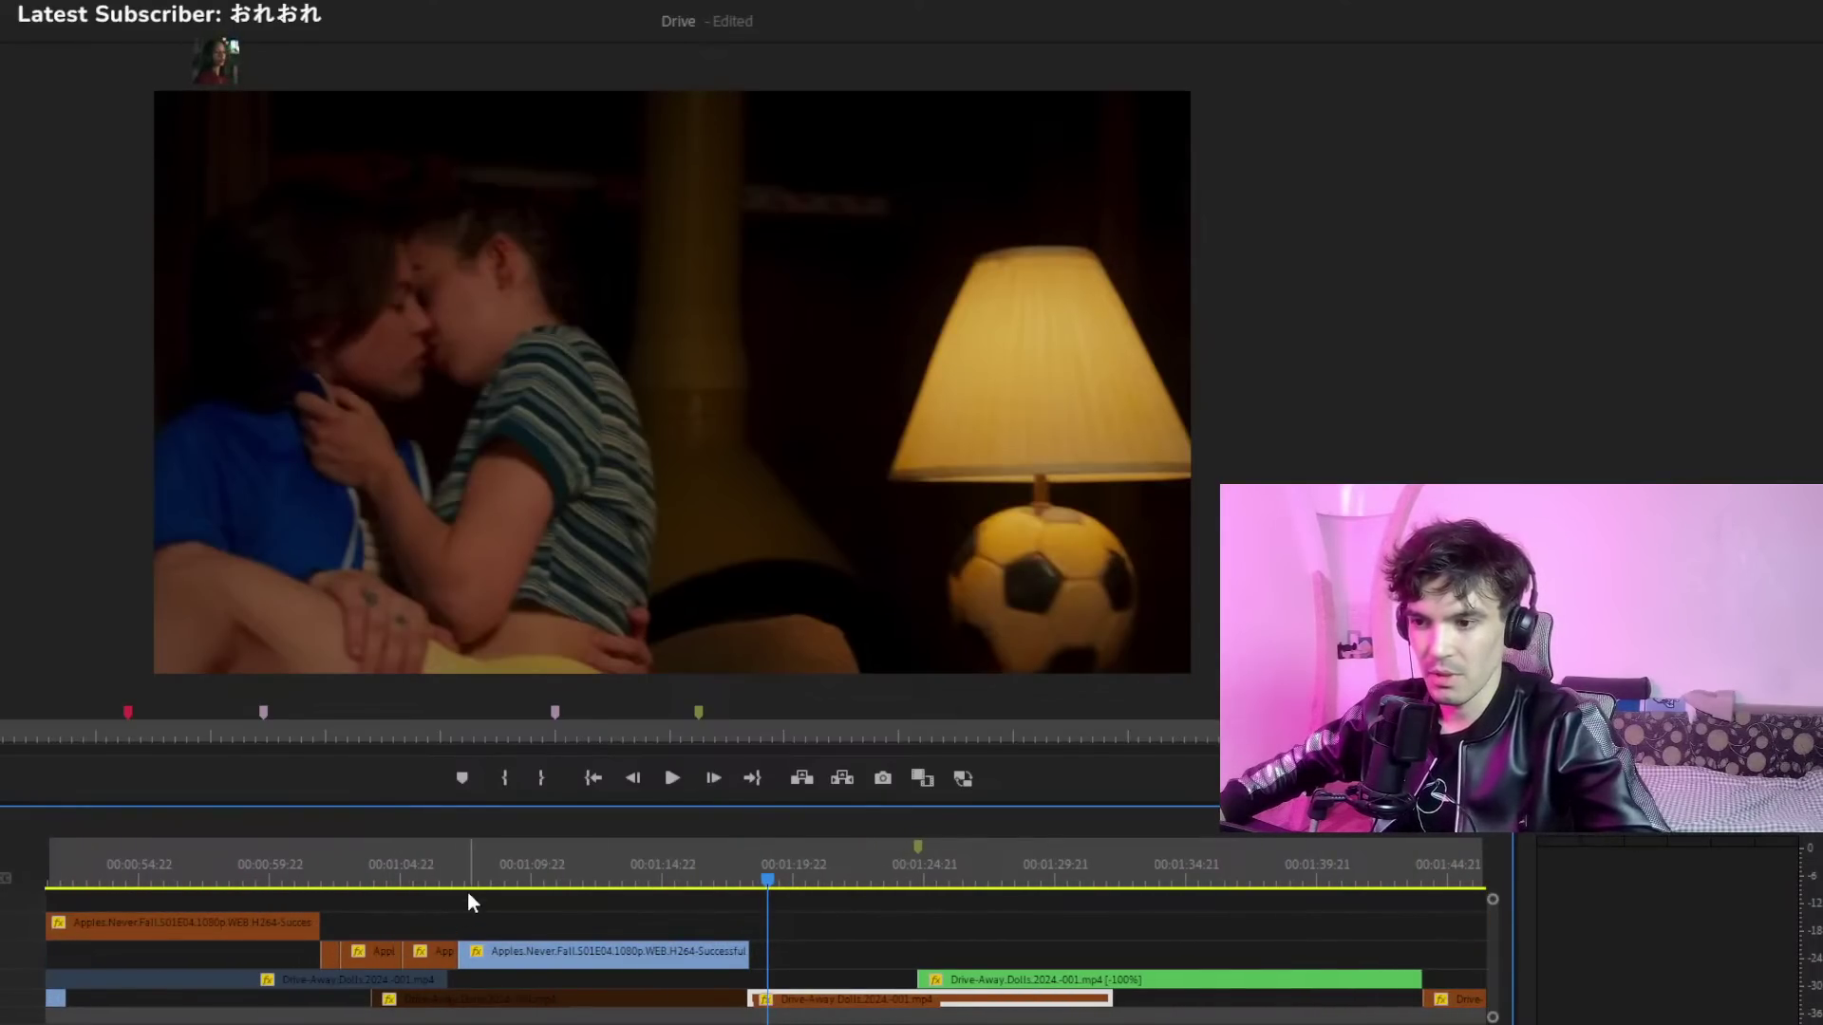
pyautogui.moveTo(526, 951); pyautogui.dragTo(526, 978)
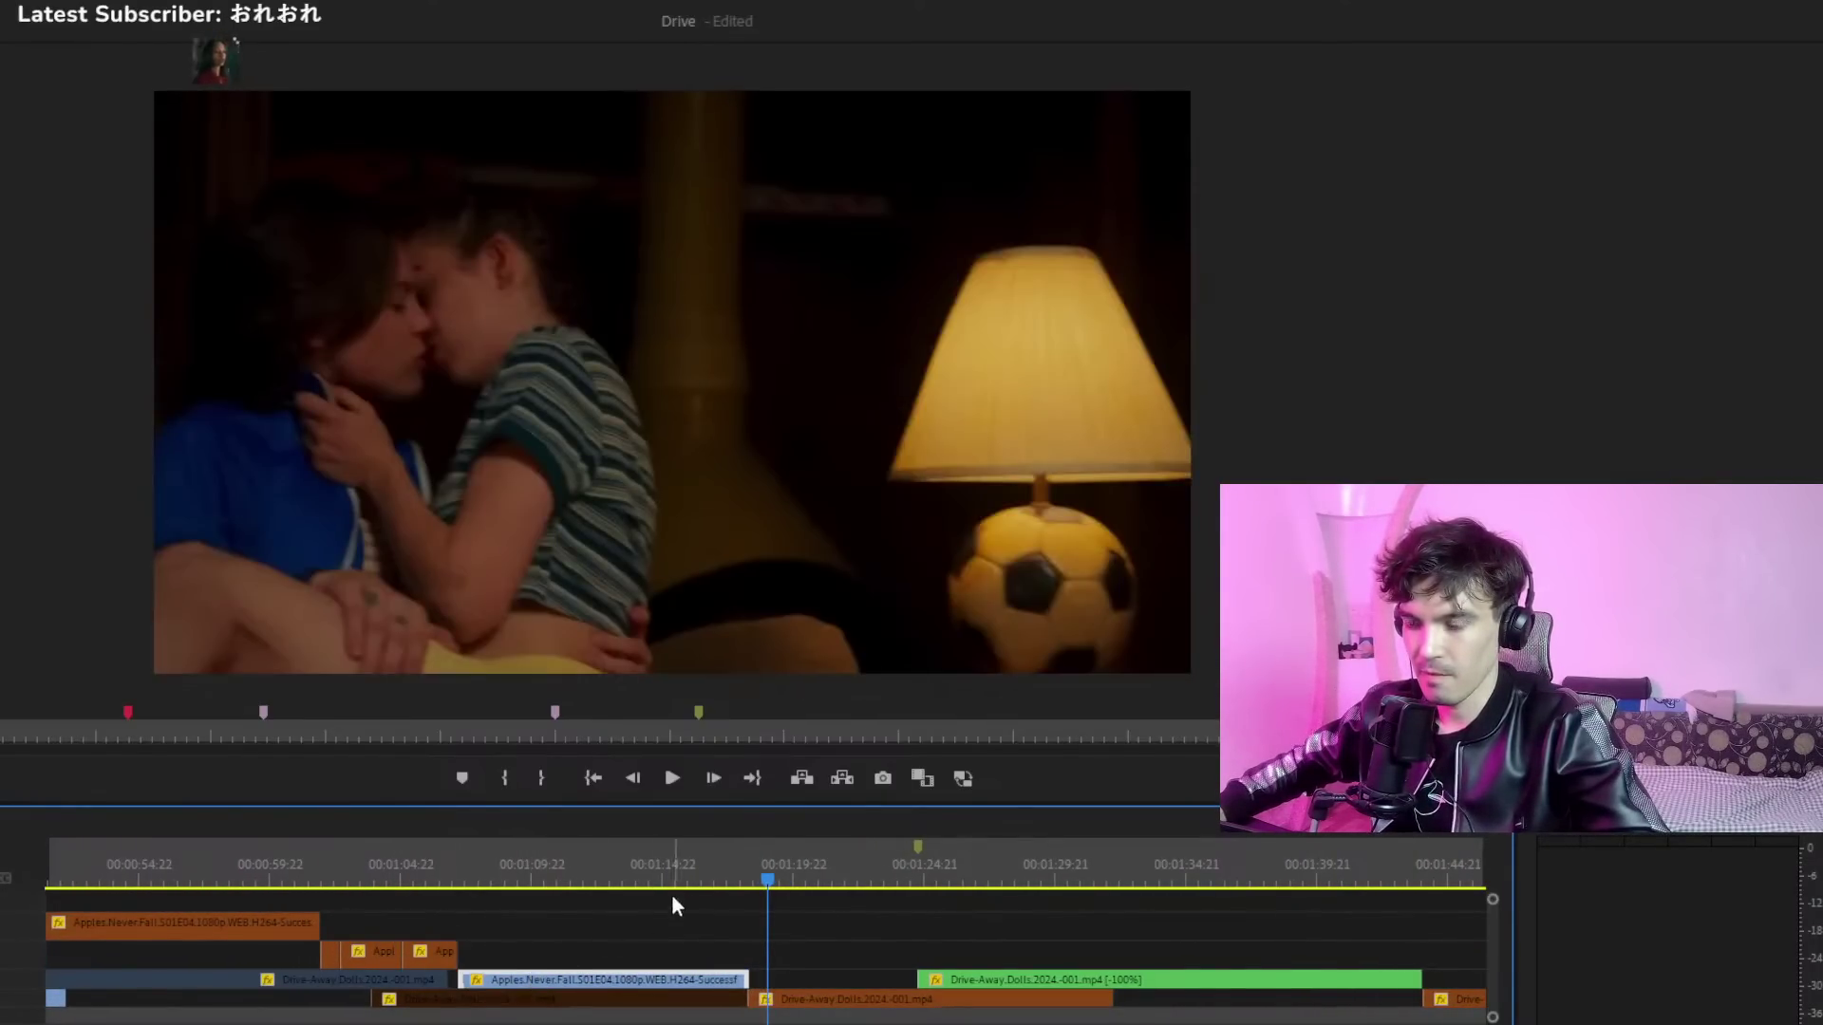
pyautogui.moveTo(750, 867); pyautogui.dragTo(739, 882)
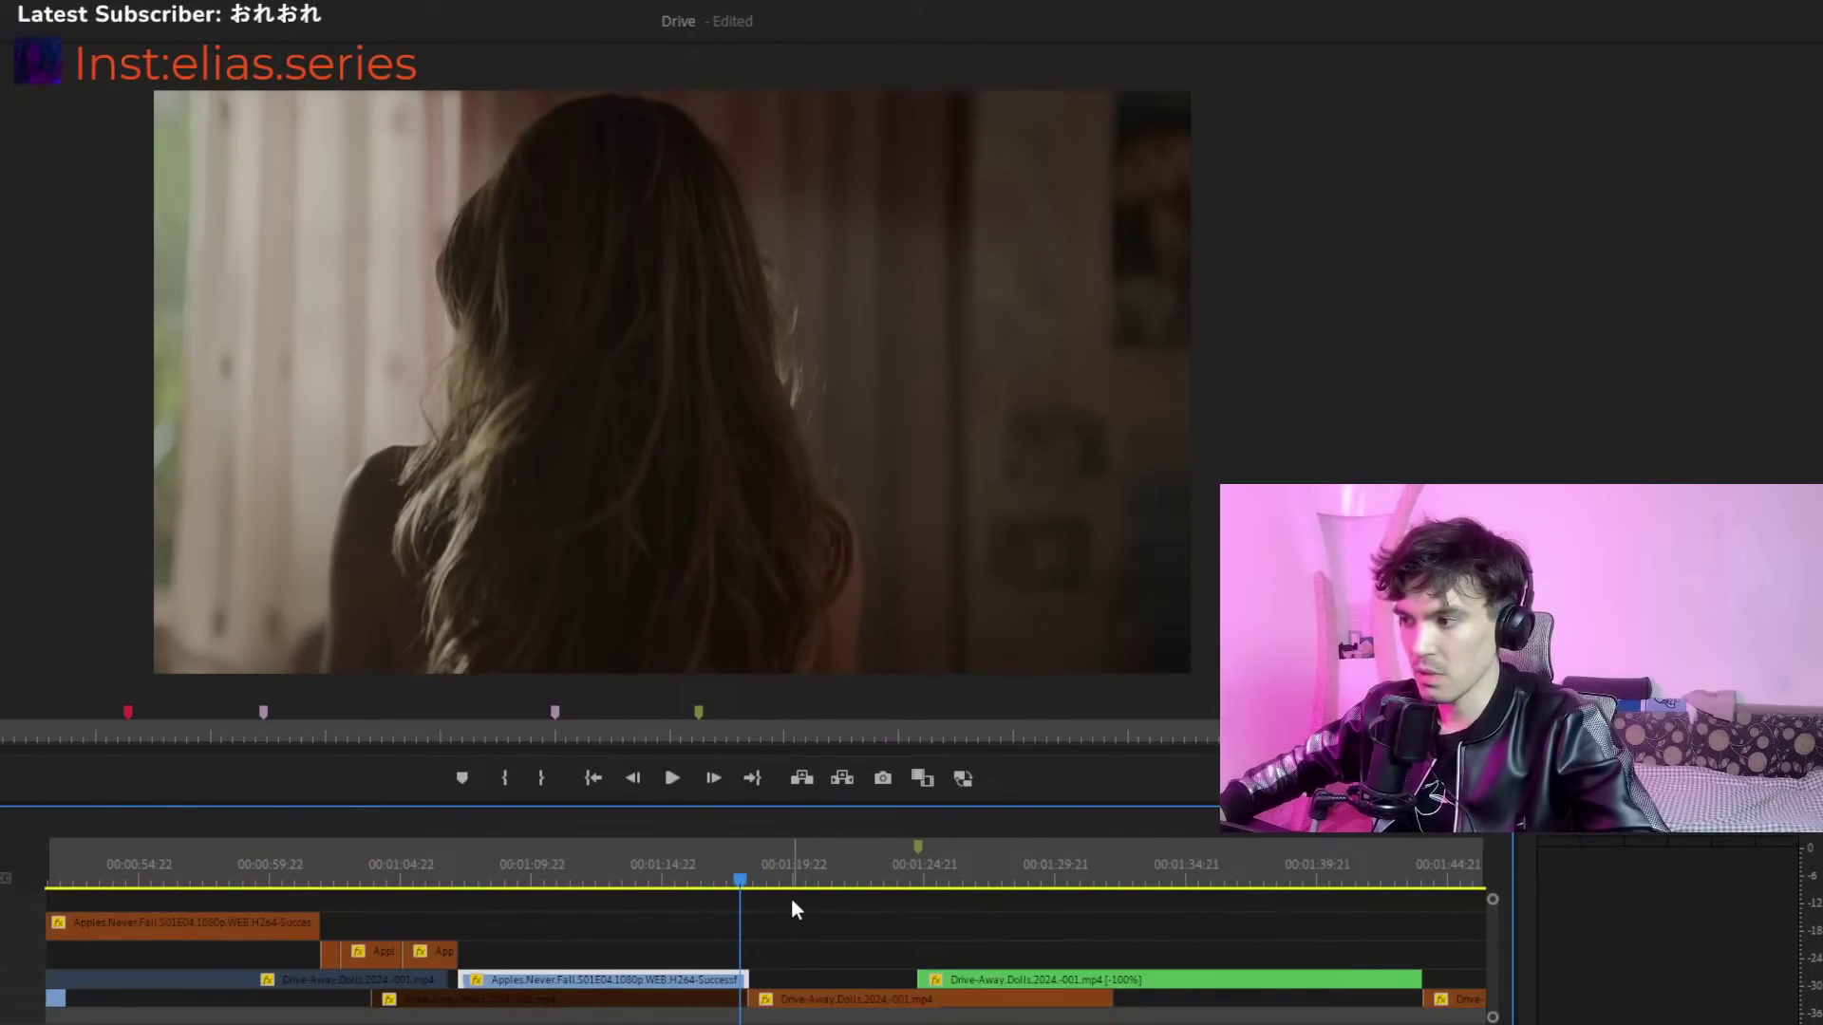
pyautogui.moveTo(740, 887)
pyautogui.mouseDown()
pyautogui.moveTo(757, 880)
pyautogui.moveTo(734, 893)
pyautogui.mouseUp()
pyautogui.press('space')
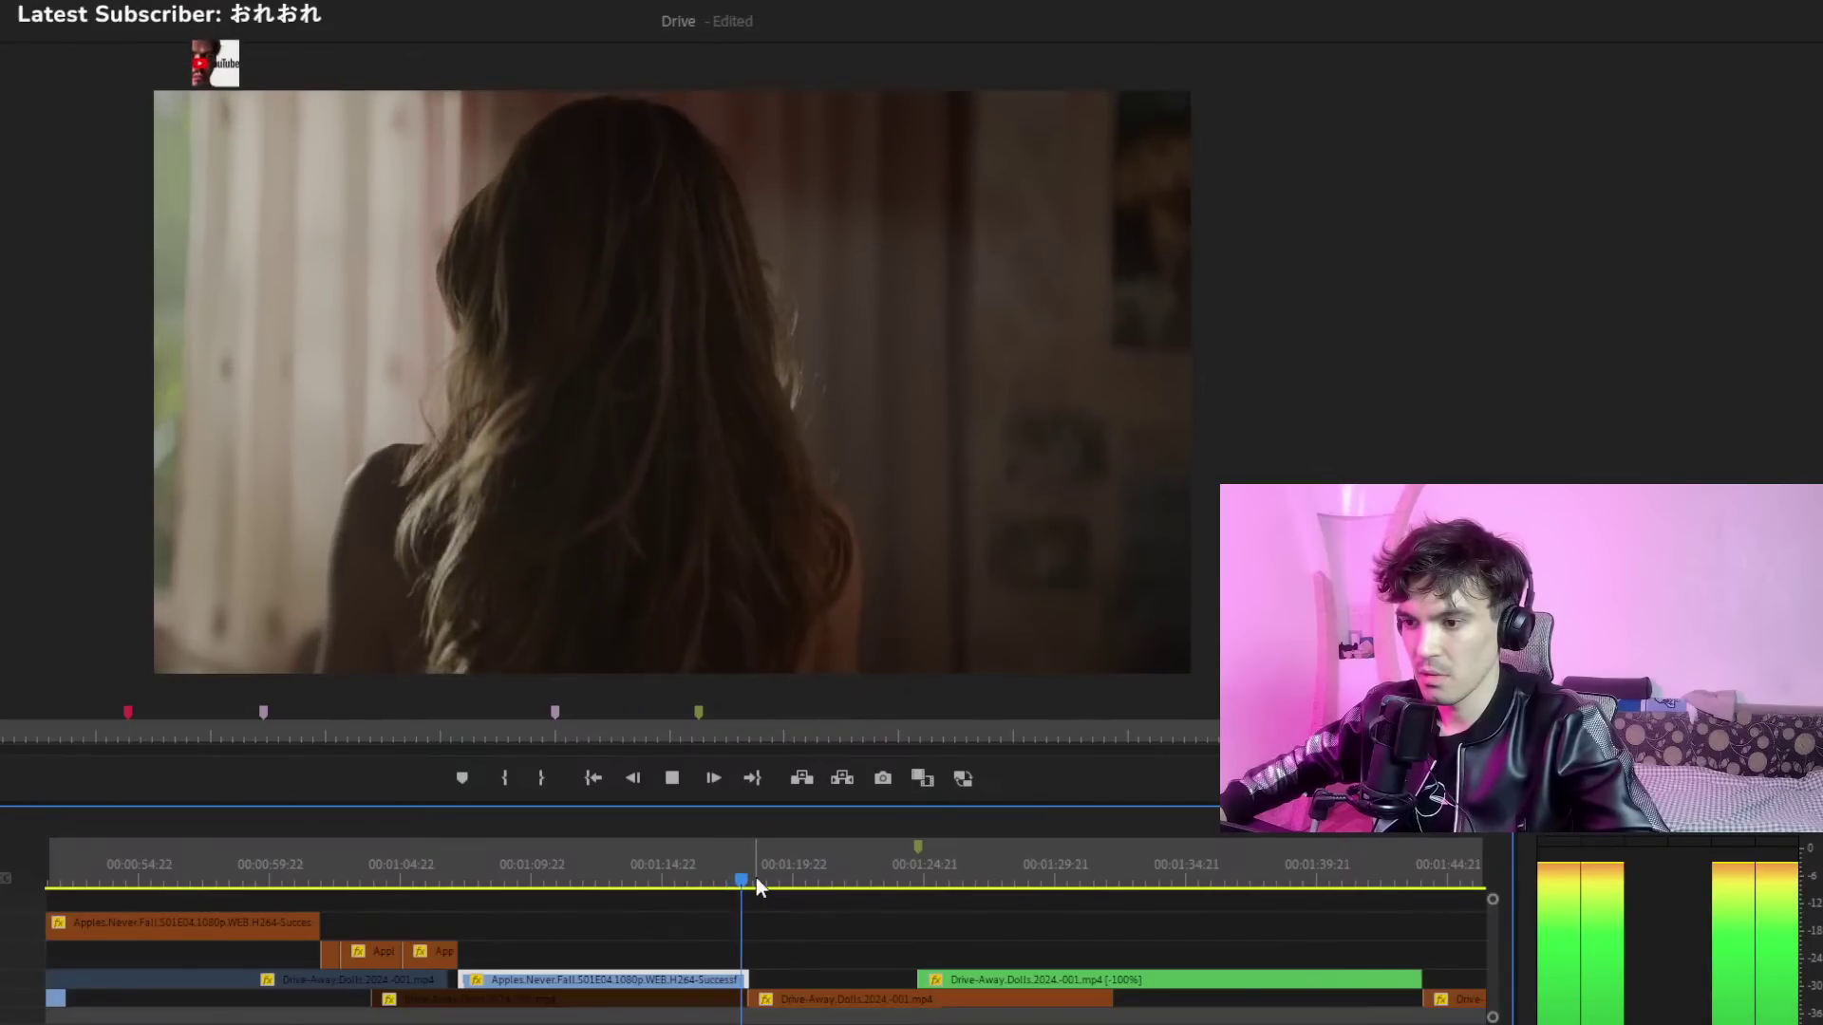
pyautogui.press('space')
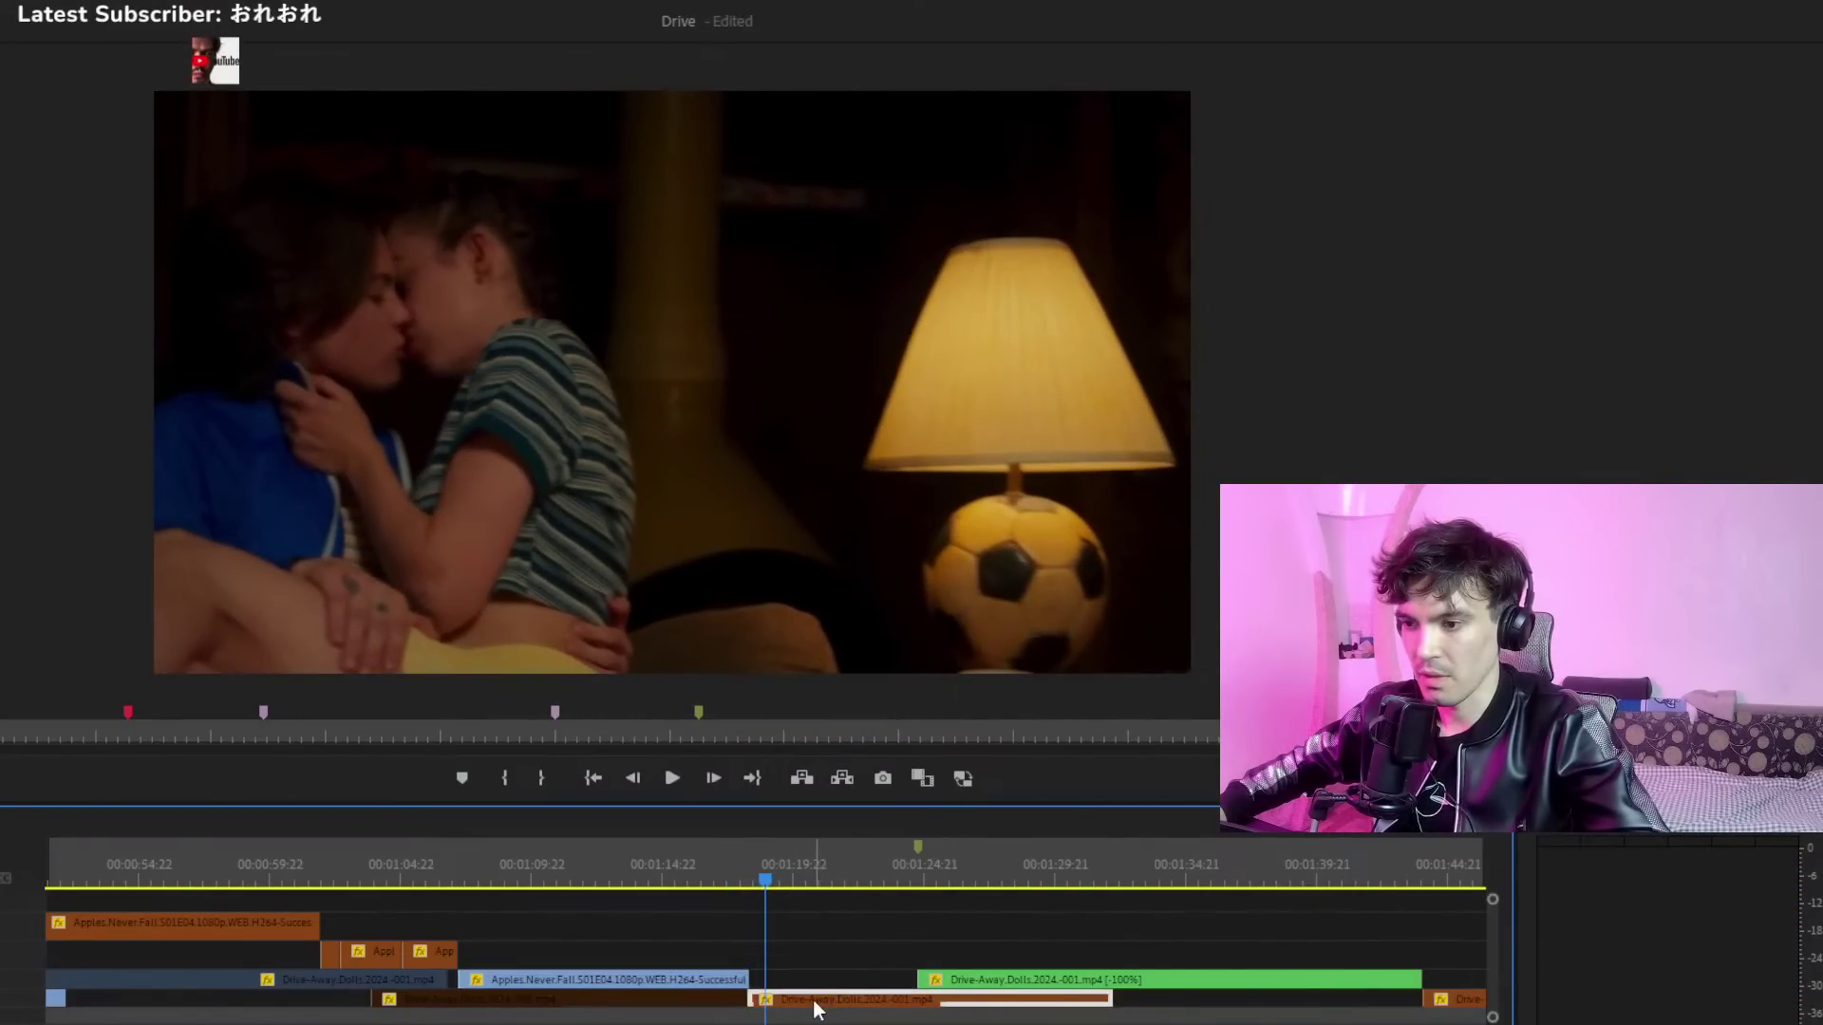
# Play the section from just before the 00:00:44:22 marker through the blue Drive-Away Dolls clips into the long orange Apples clip
pyautogui.moveTo(765, 880); pyautogui.dragTo(638, 890)
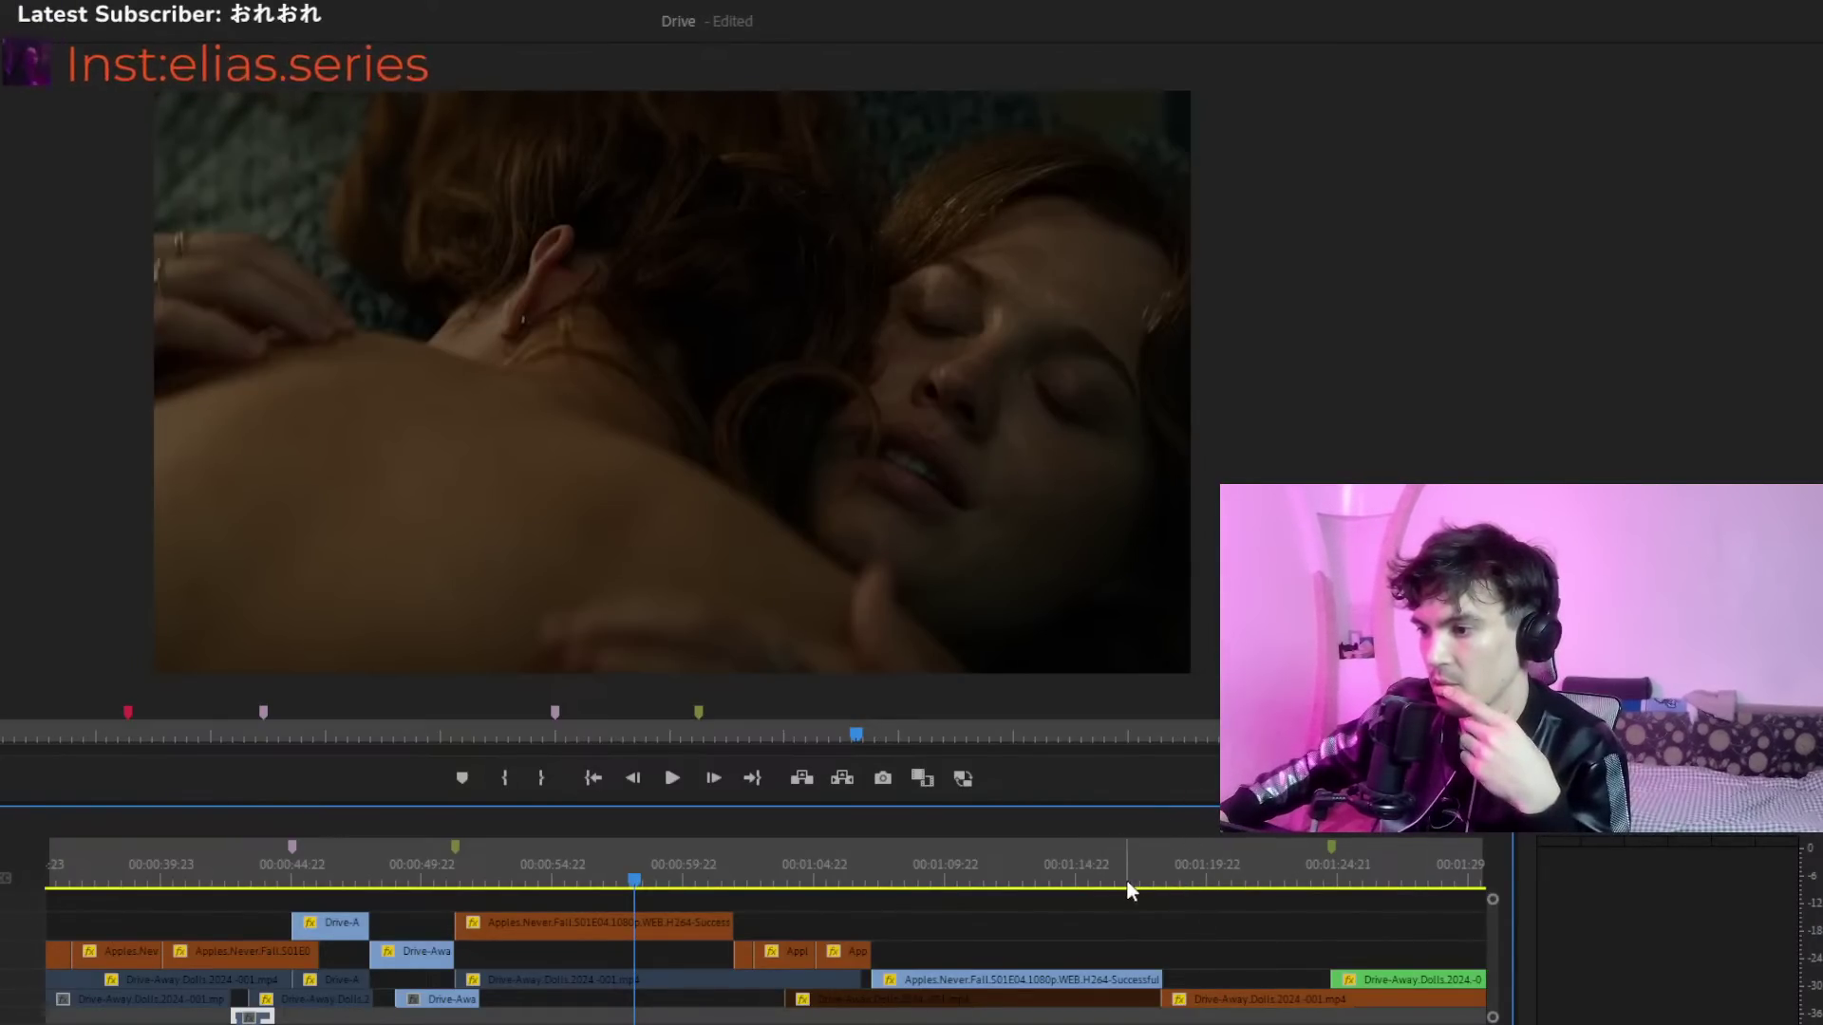
pyautogui.moveTo(1144, 891); pyautogui.dragTo(1207, 967)
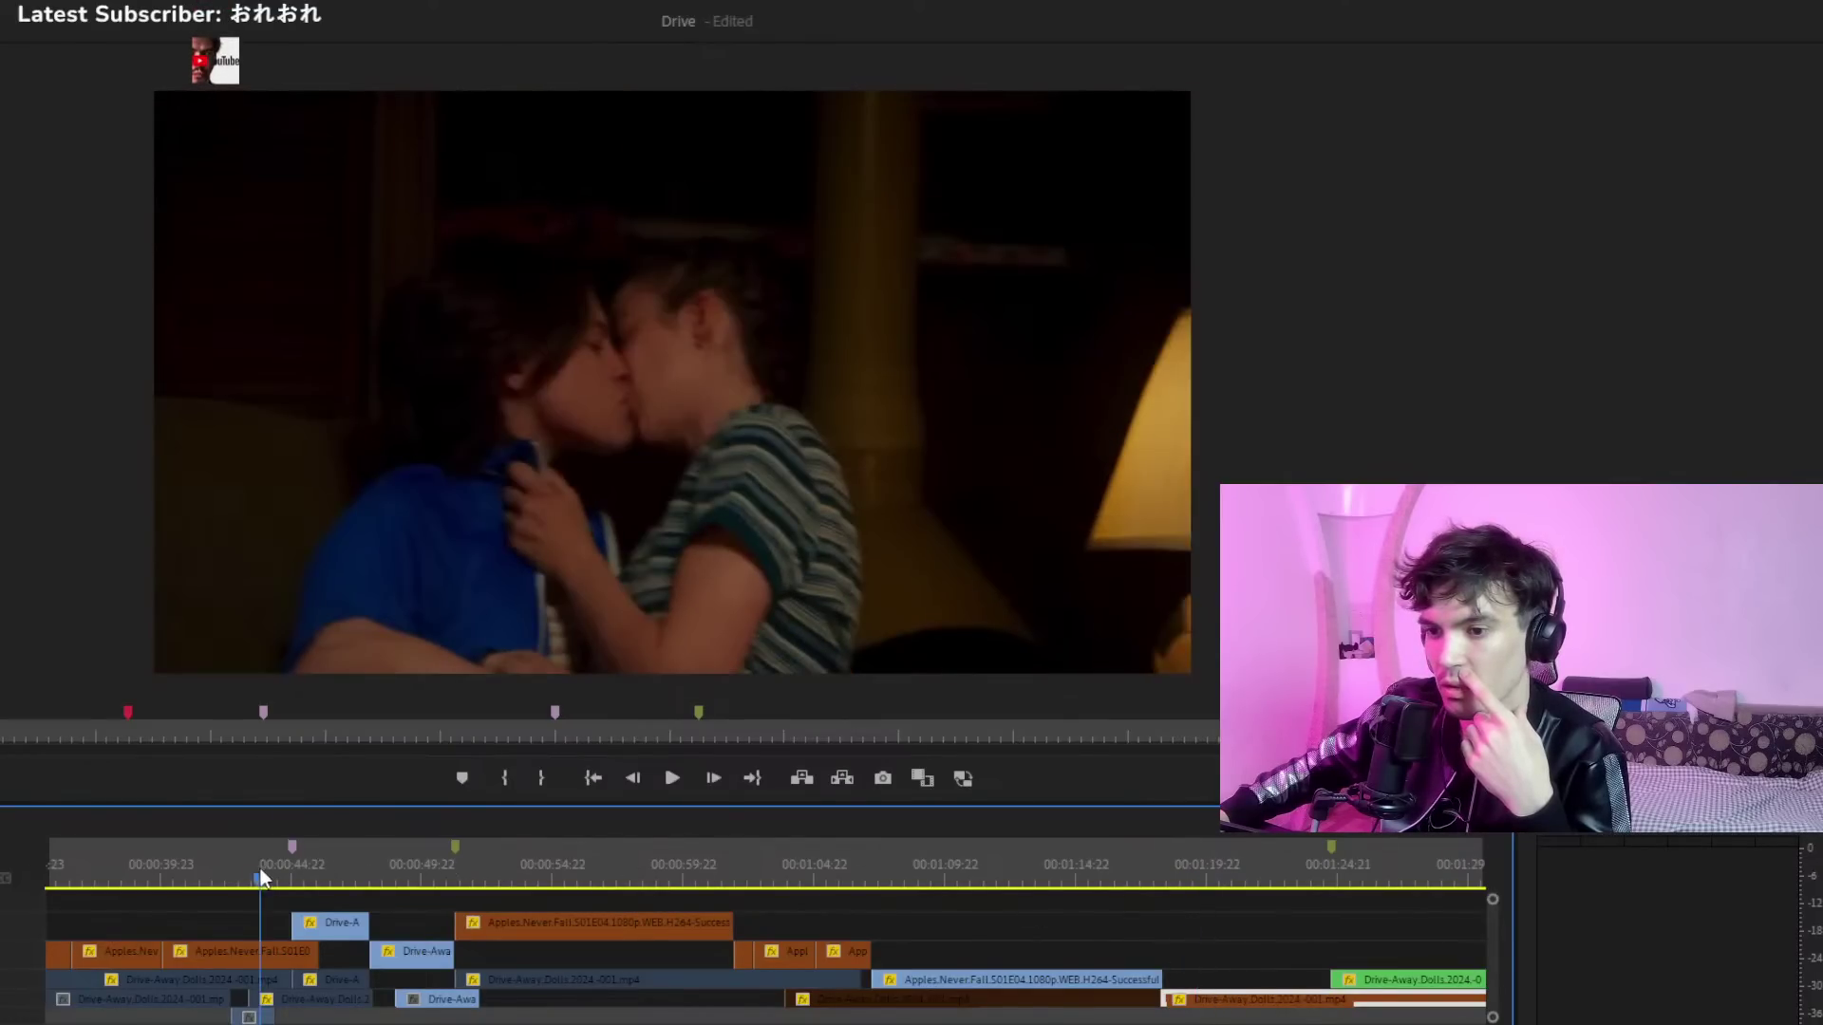
pyautogui.moveTo(264, 879)
pyautogui.mouseDown()
pyautogui.moveTo(218, 879)
pyautogui.moveTo(260, 885)
pyautogui.moveTo(244, 879)
pyautogui.mouseUp()
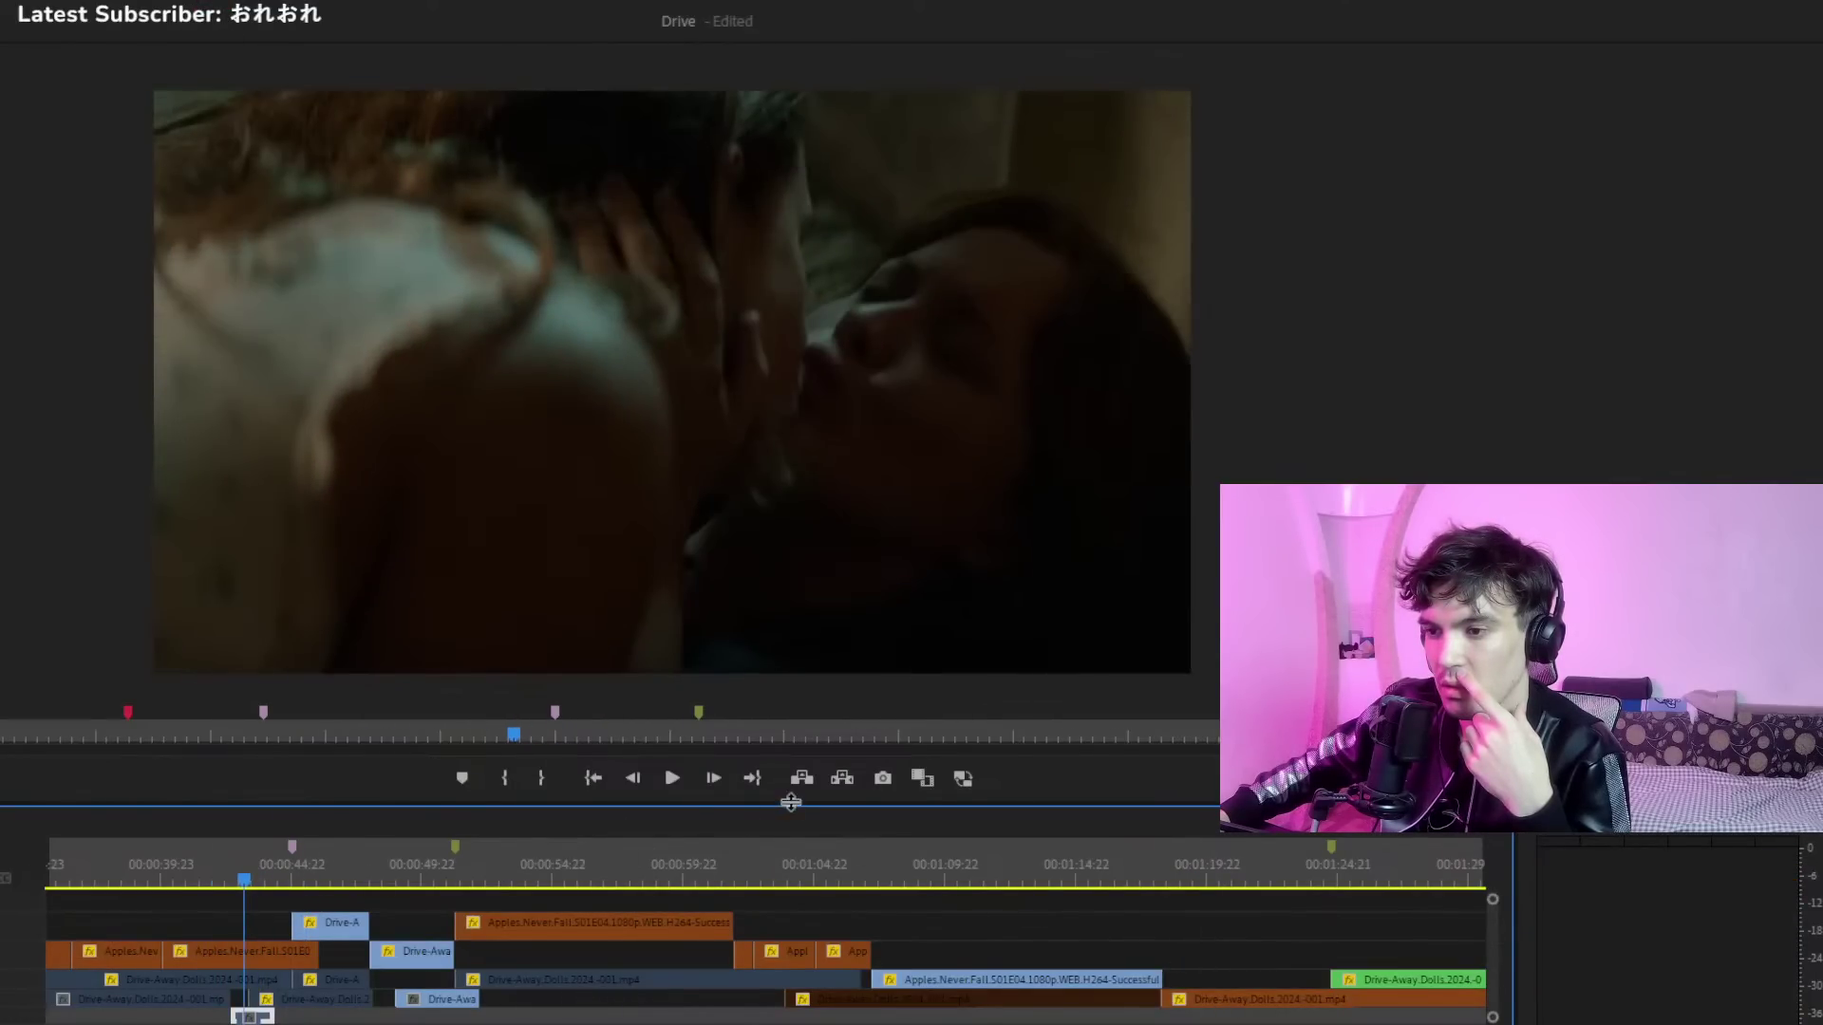
pyautogui.click(671, 779)
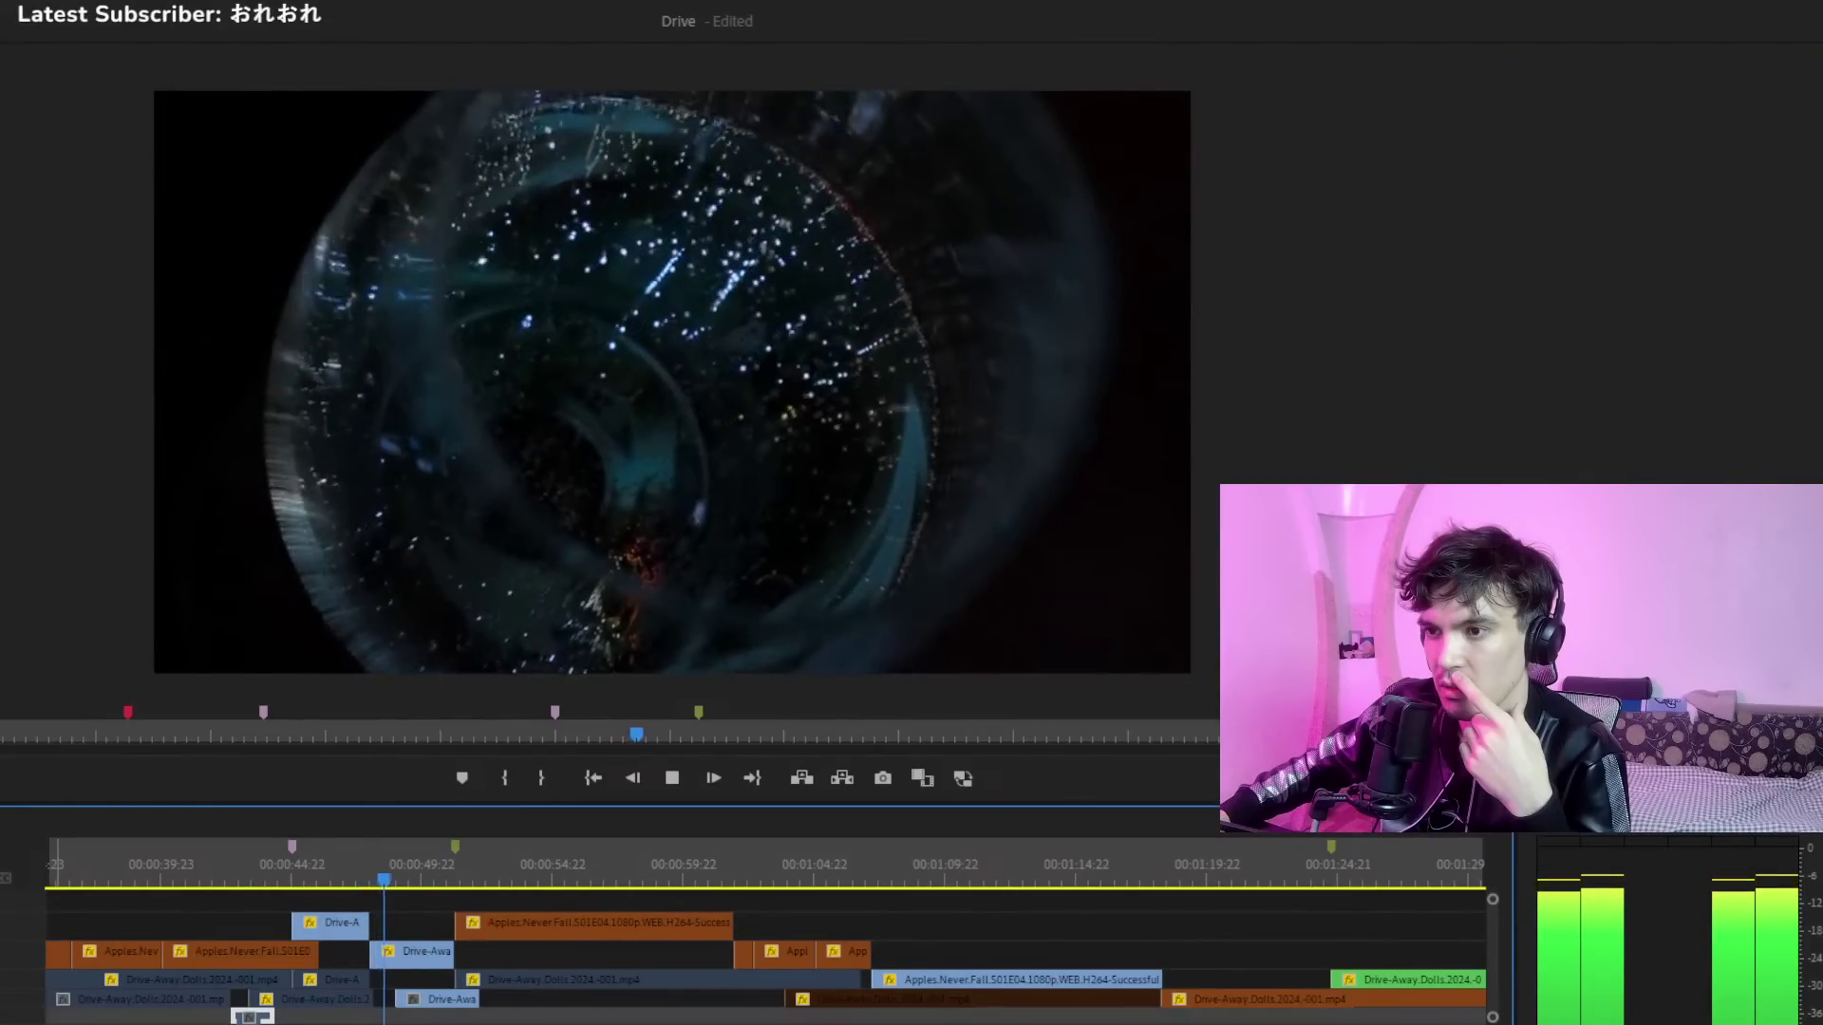
pyautogui.scroll(1, 759, 958)
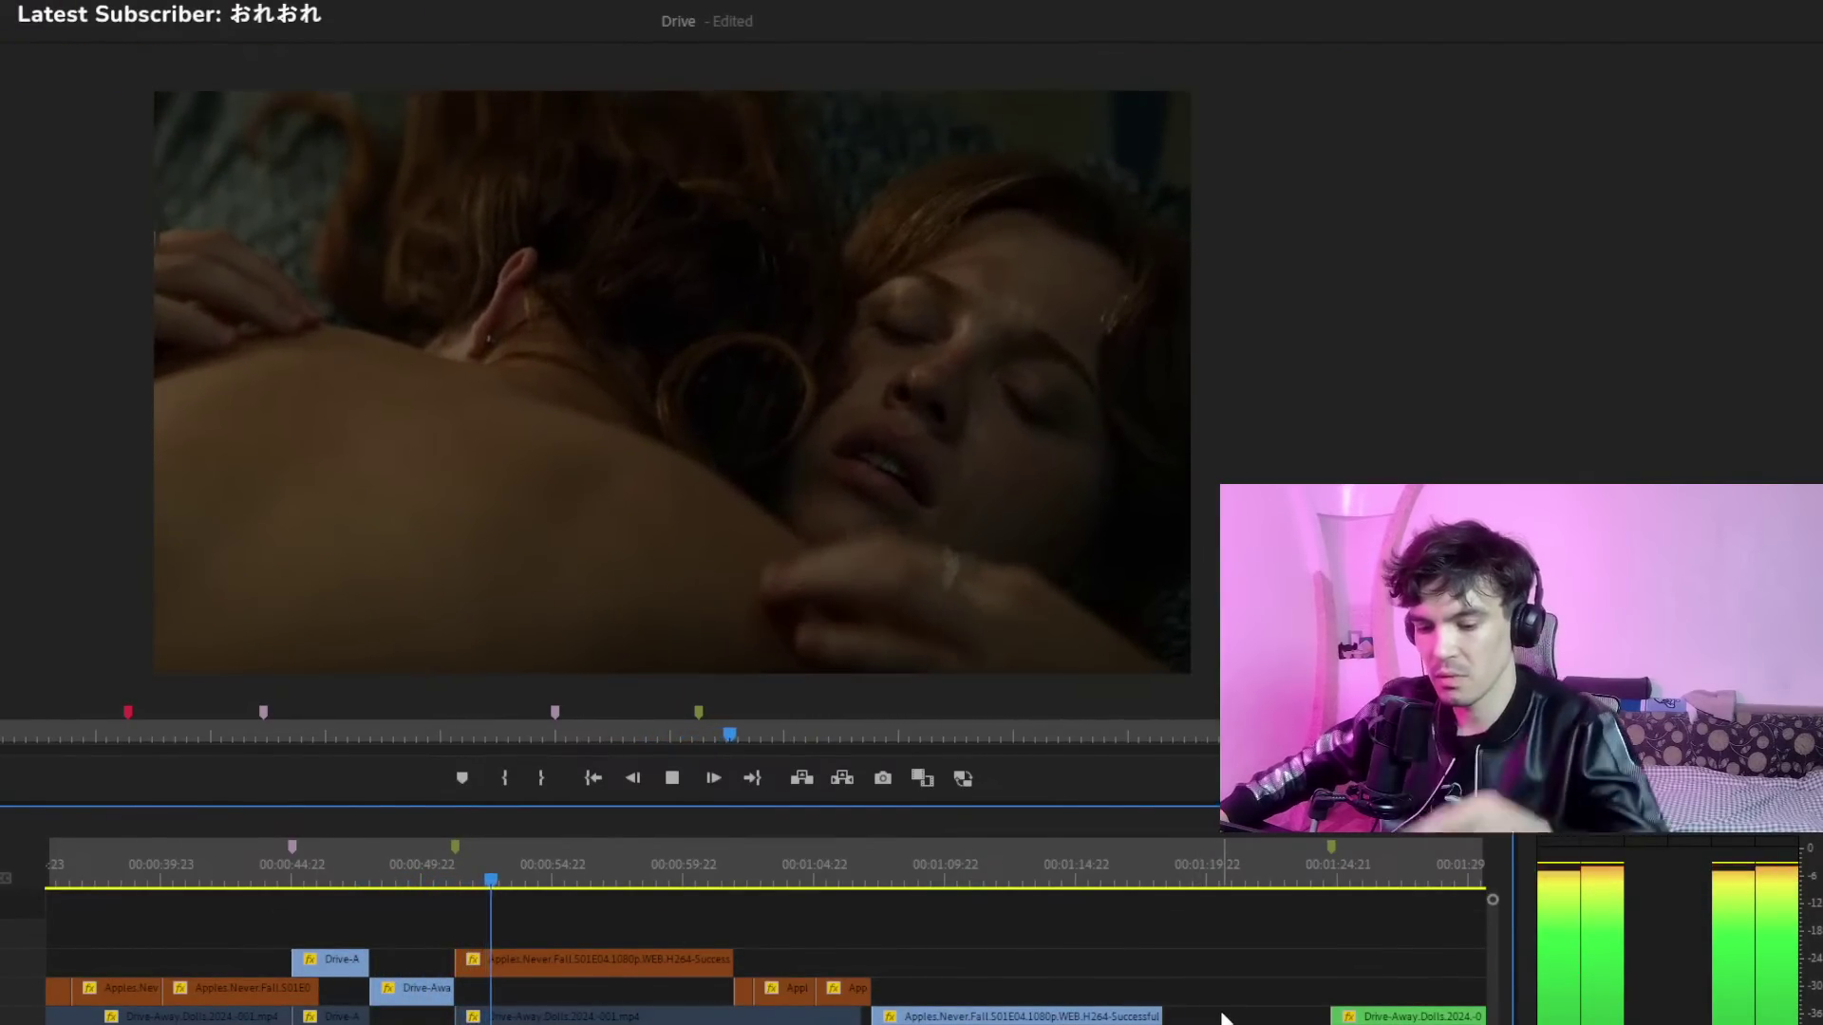
pyautogui.press('space')
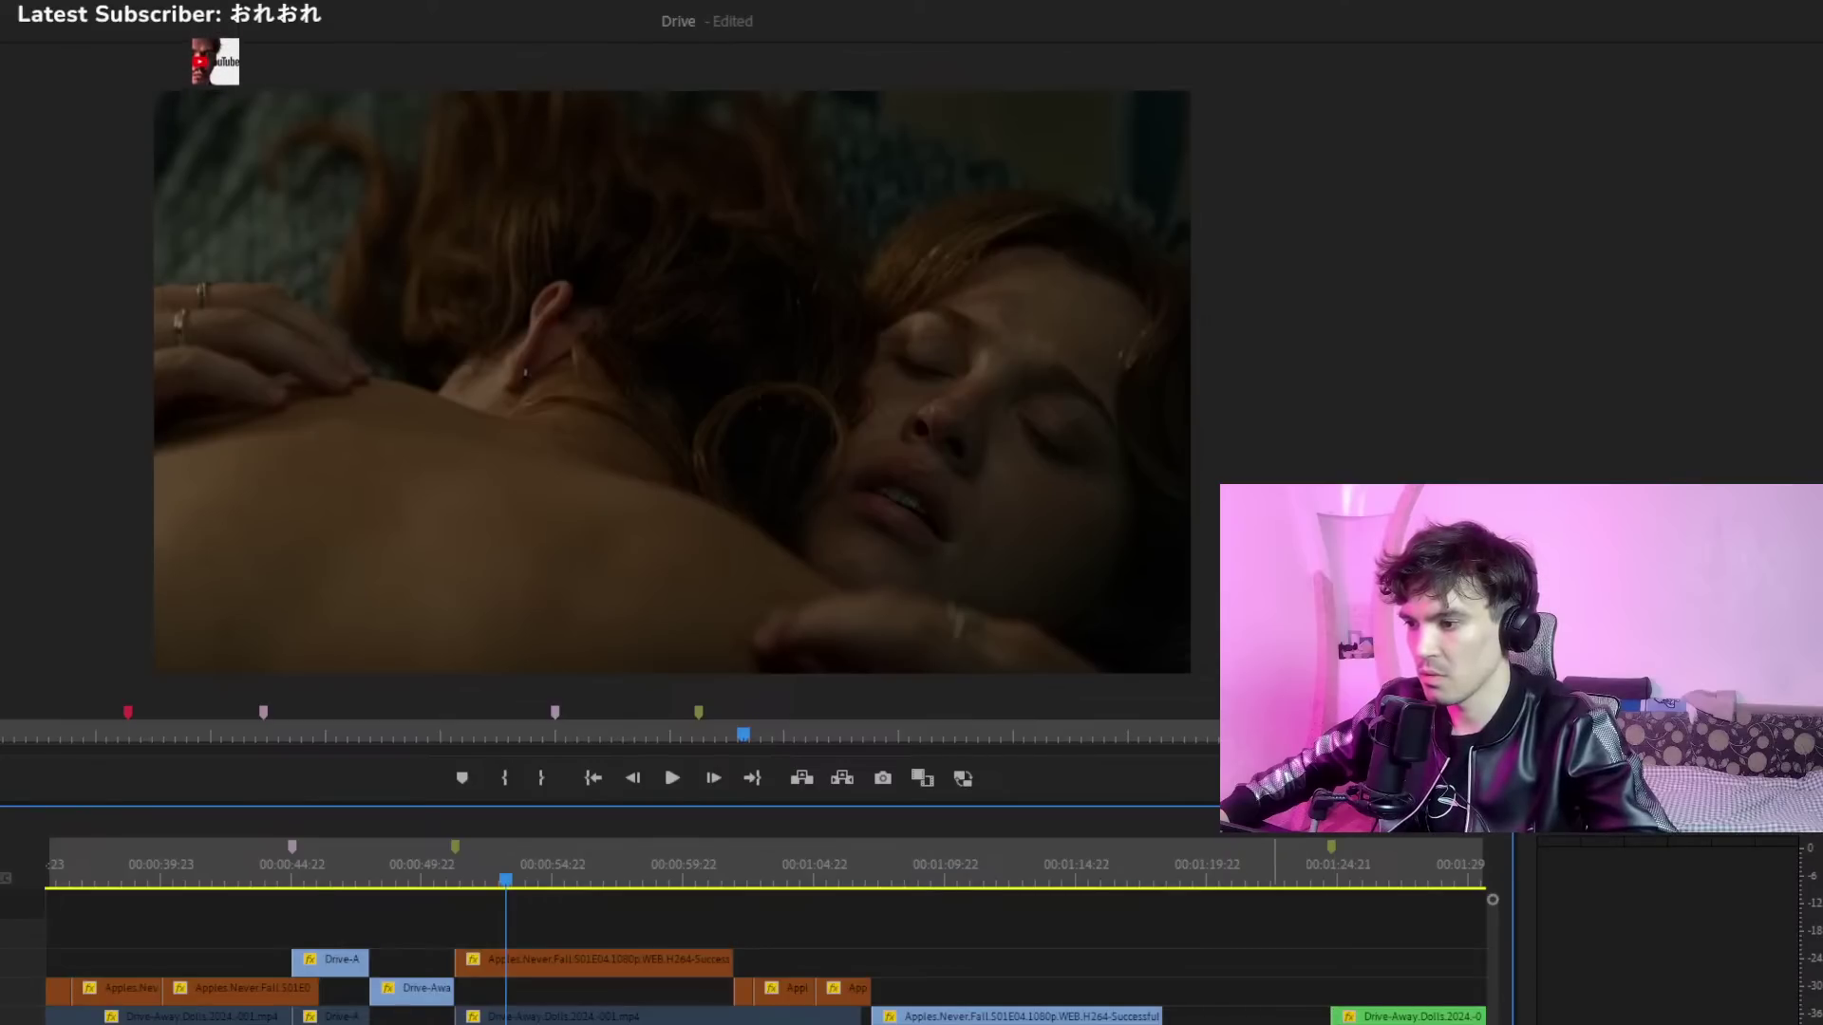
# Try placing the orange Drive-Away Dolls kiss clip above the blue clips at the 00:00:44:22 marker, adjust its position, play it and undo the placement
pyautogui.moveTo(1275, 1023); pyautogui.dragTo(410, 935)
pyautogui.click(260, 864)
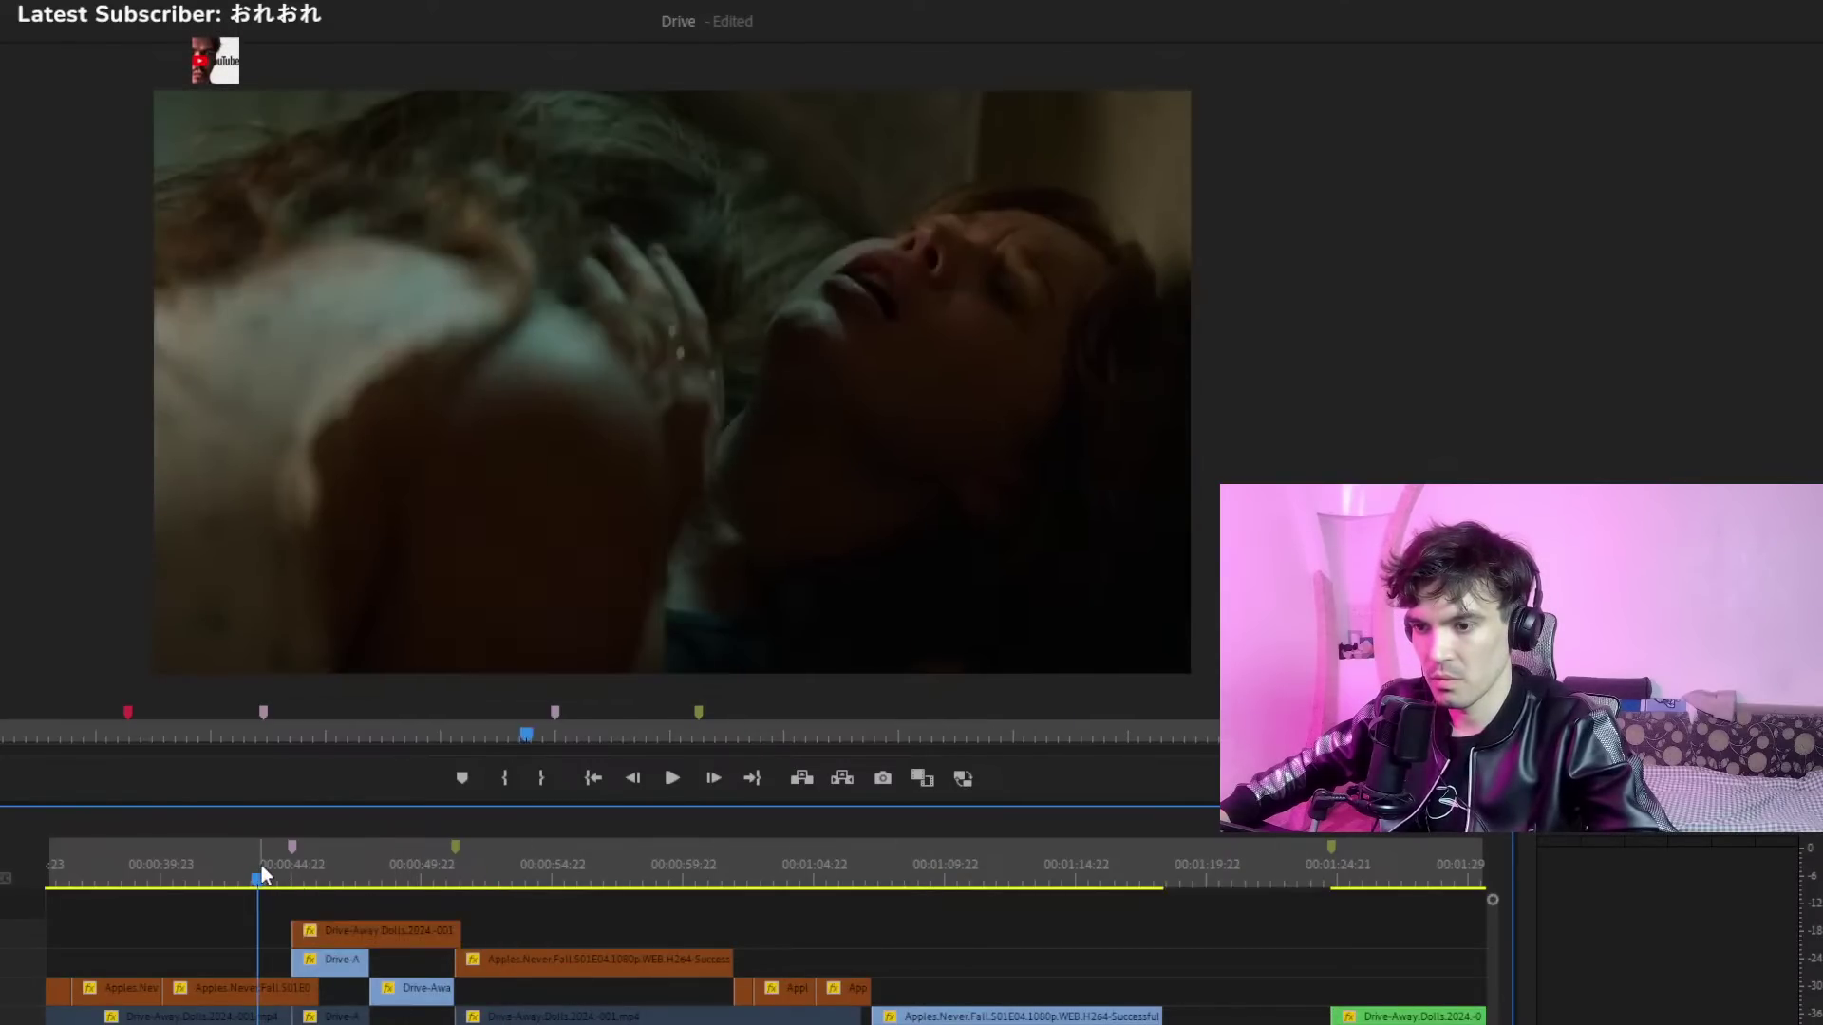
pyautogui.press('space')
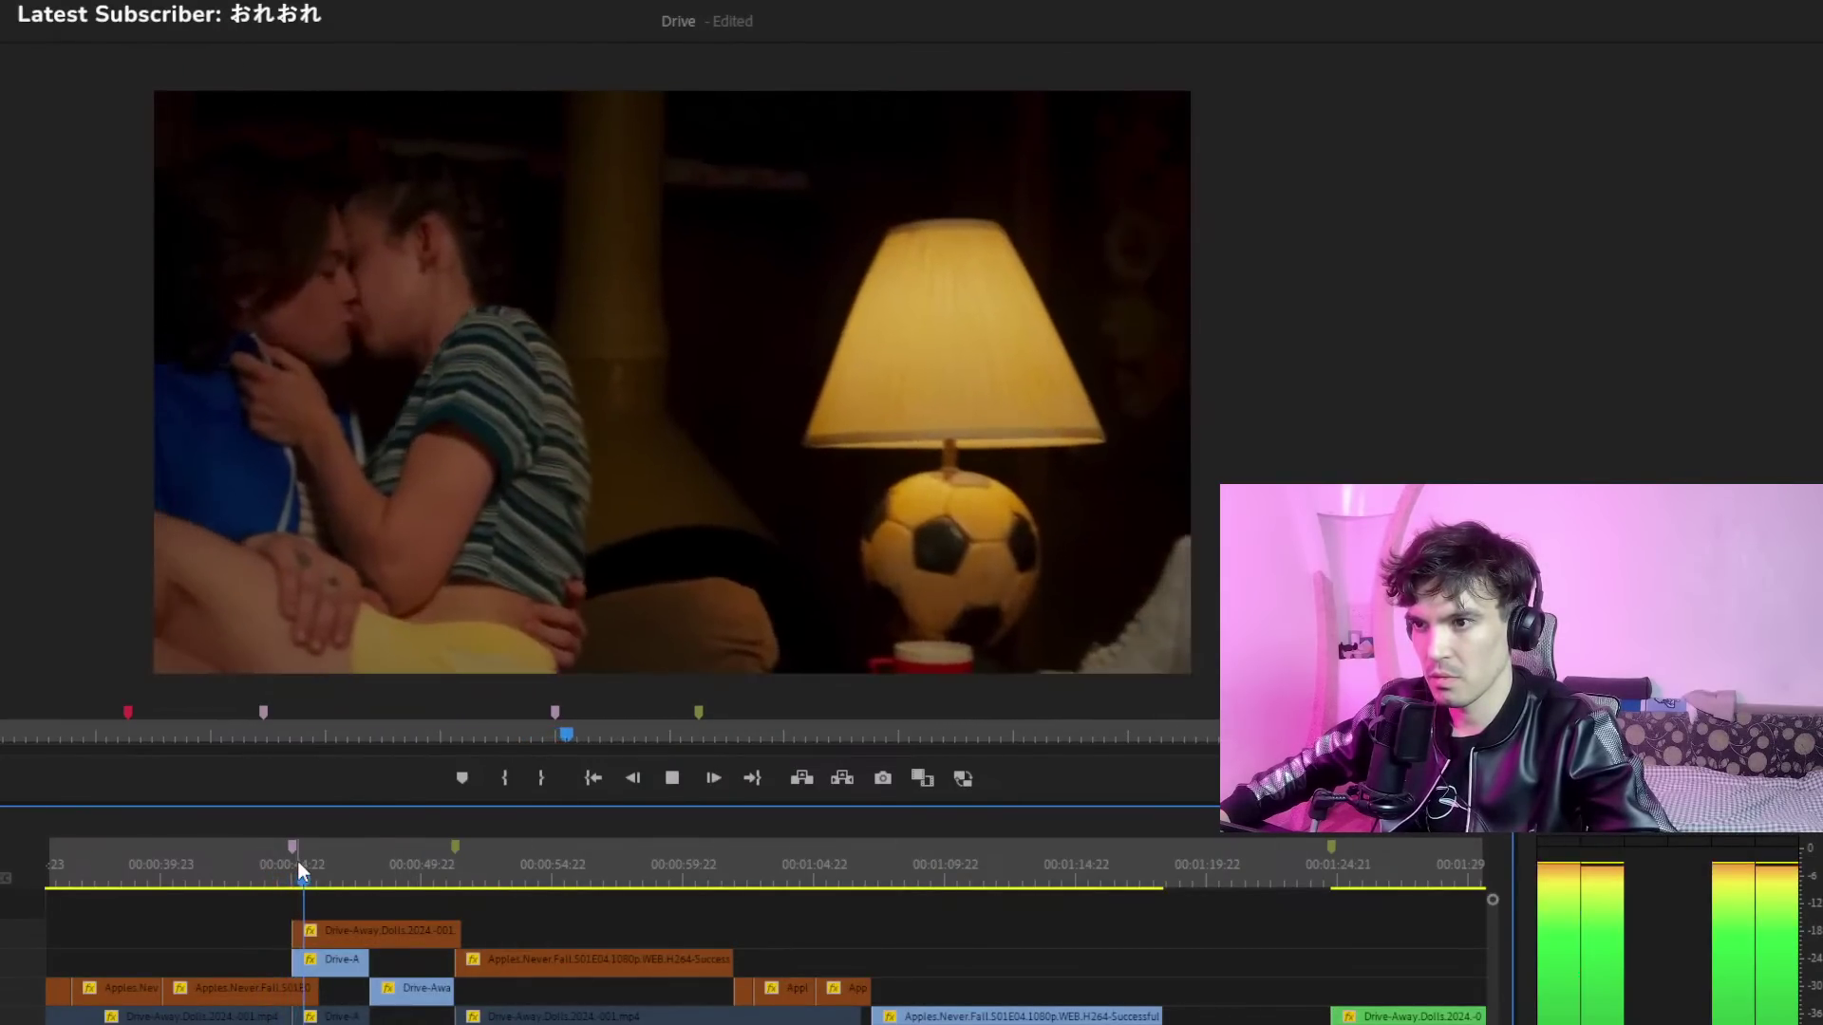
pyautogui.click(340, 930)
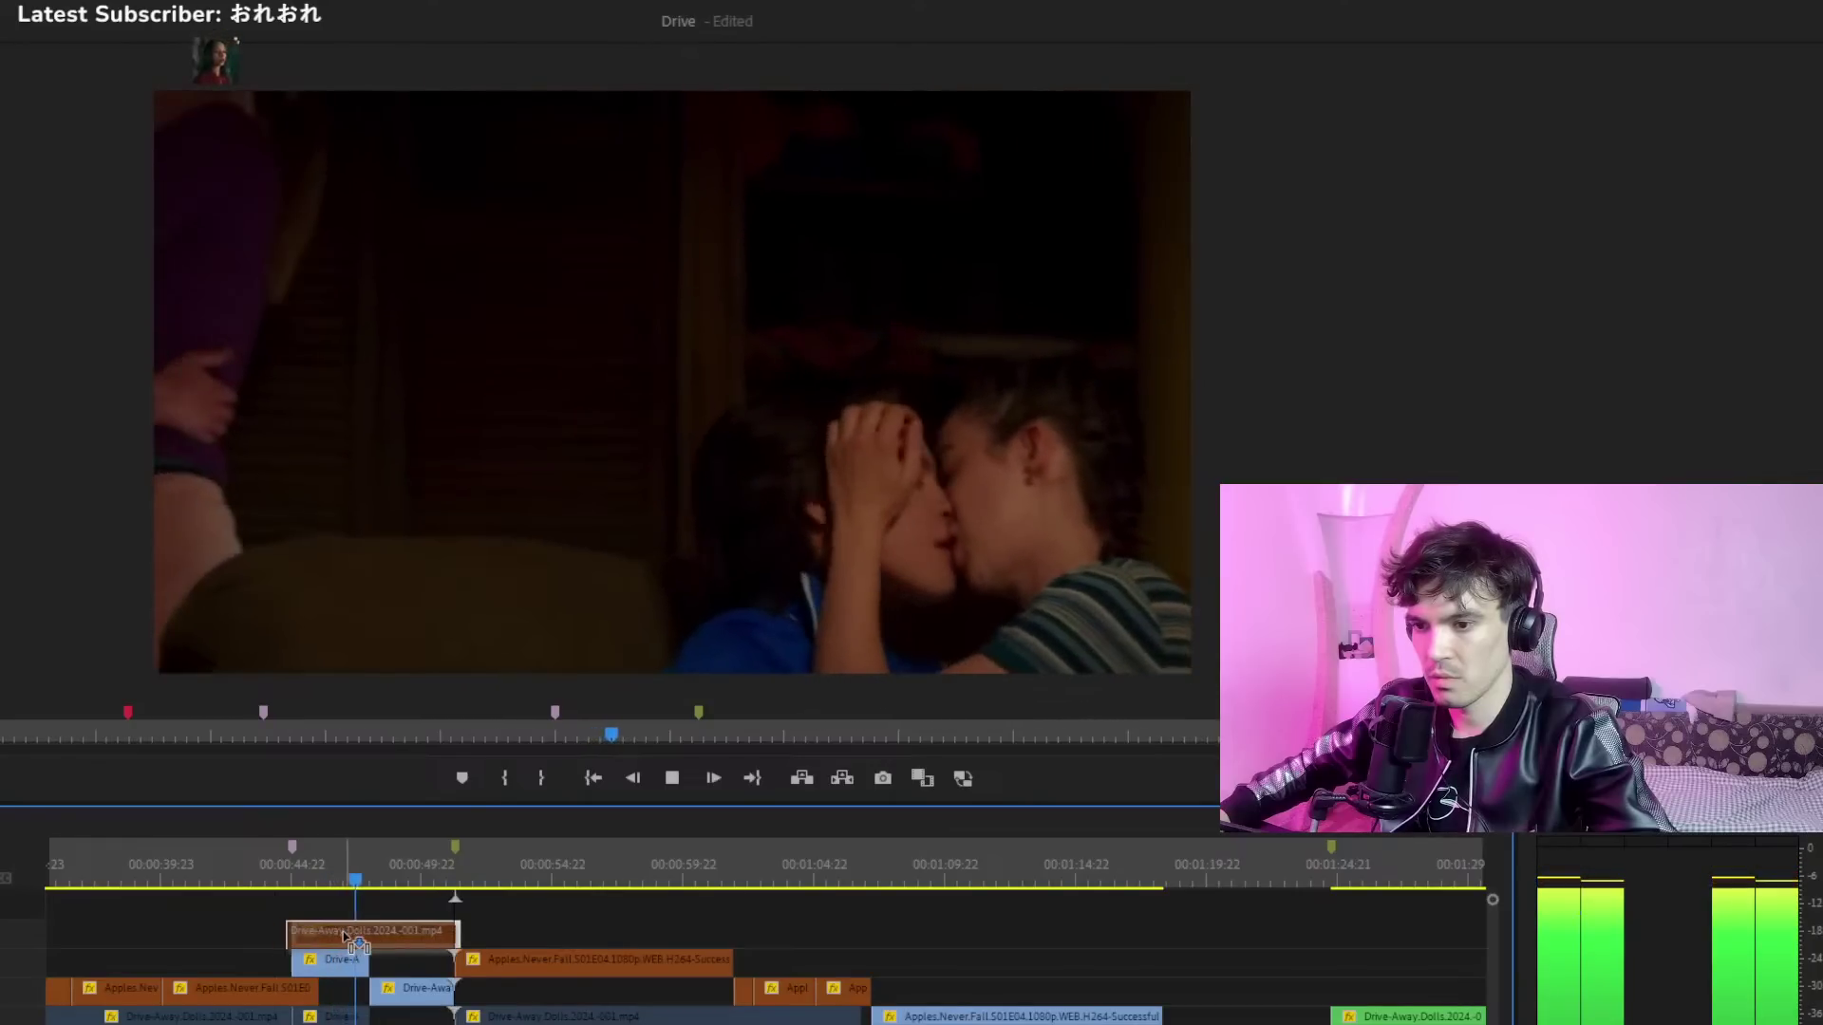
pyautogui.click(254, 864)
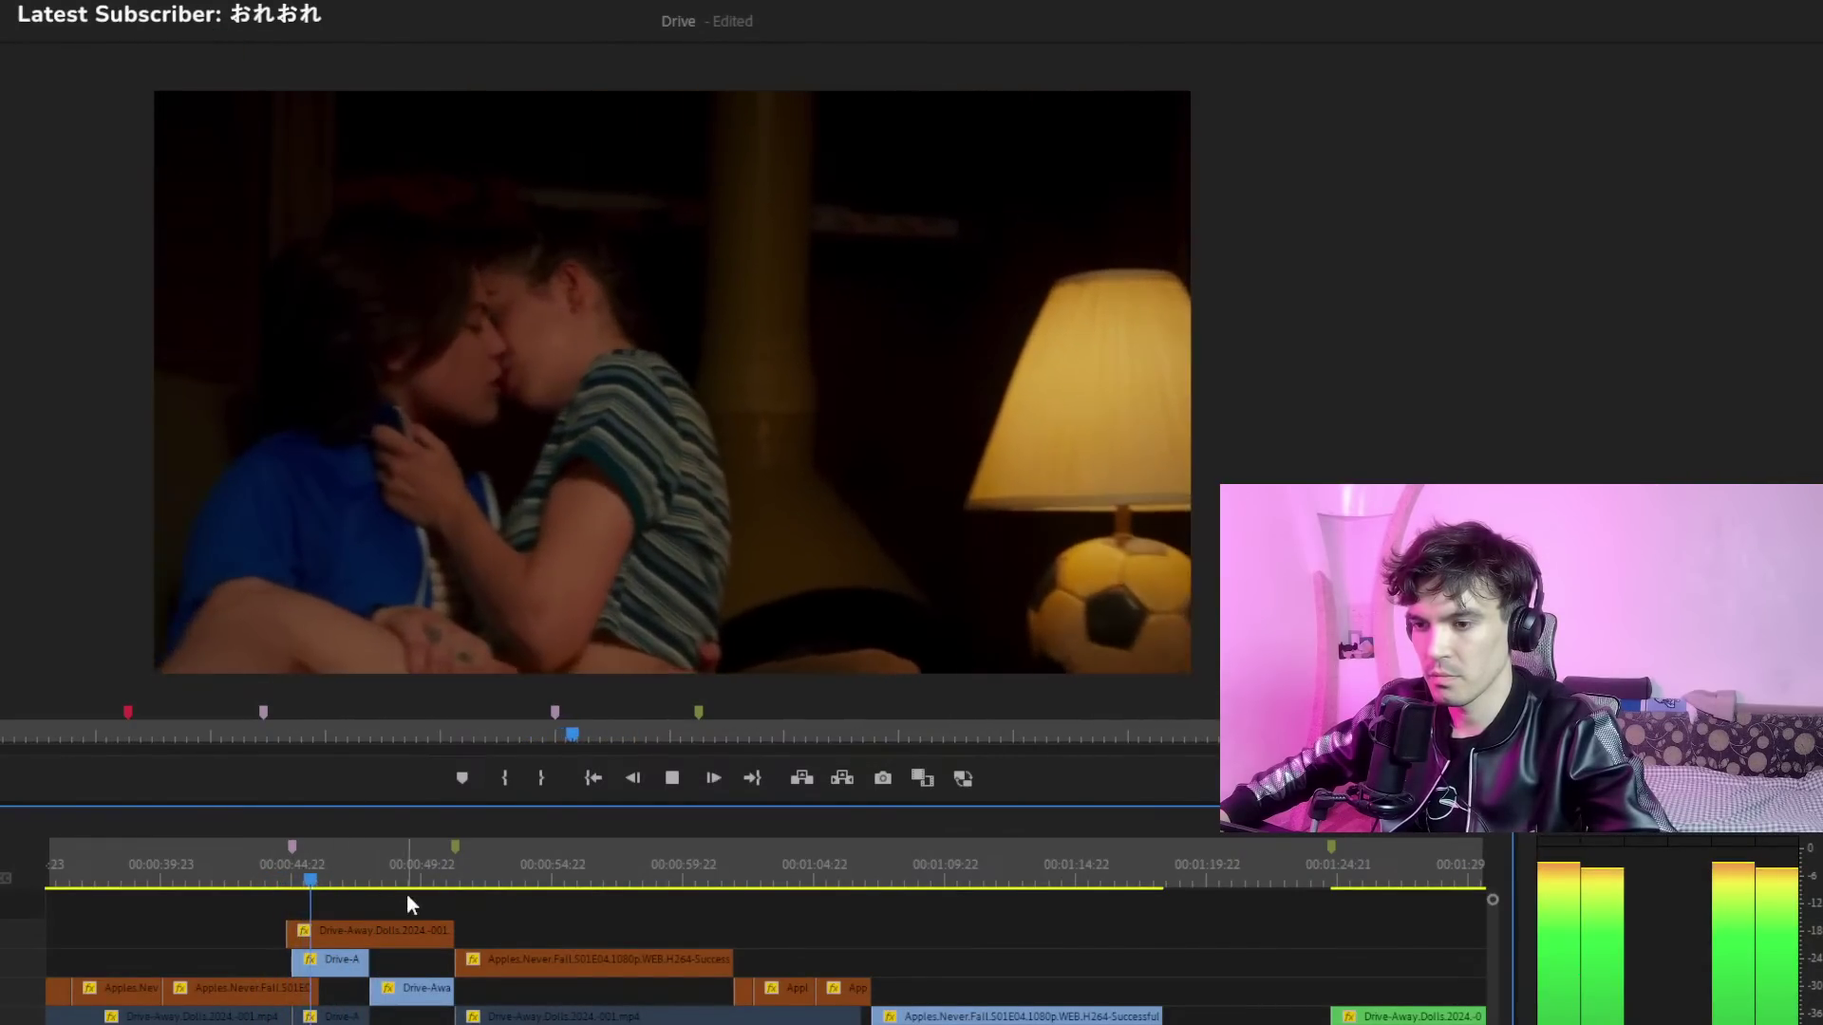
pyautogui.click(438, 867)
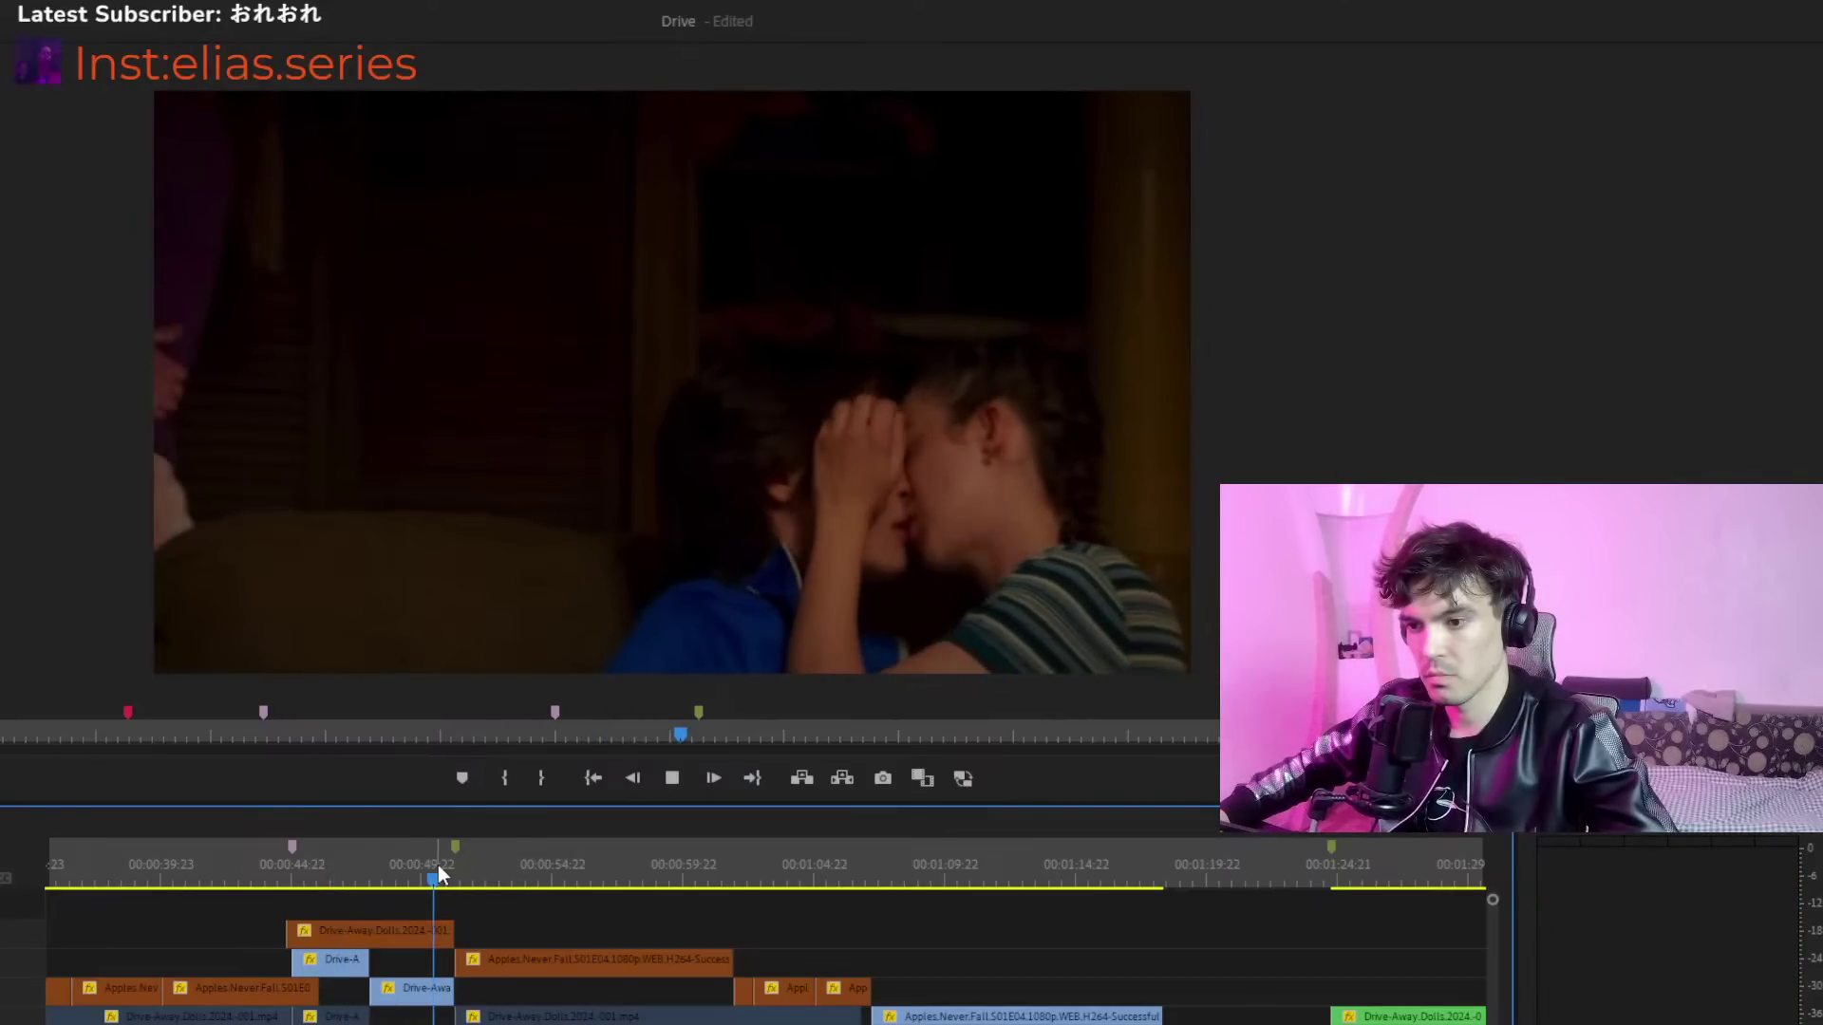
pyautogui.moveTo(431, 866)
pyautogui.mouseDown()
pyautogui.moveTo(405, 870)
pyautogui.moveTo(436, 876)
pyautogui.mouseUp()
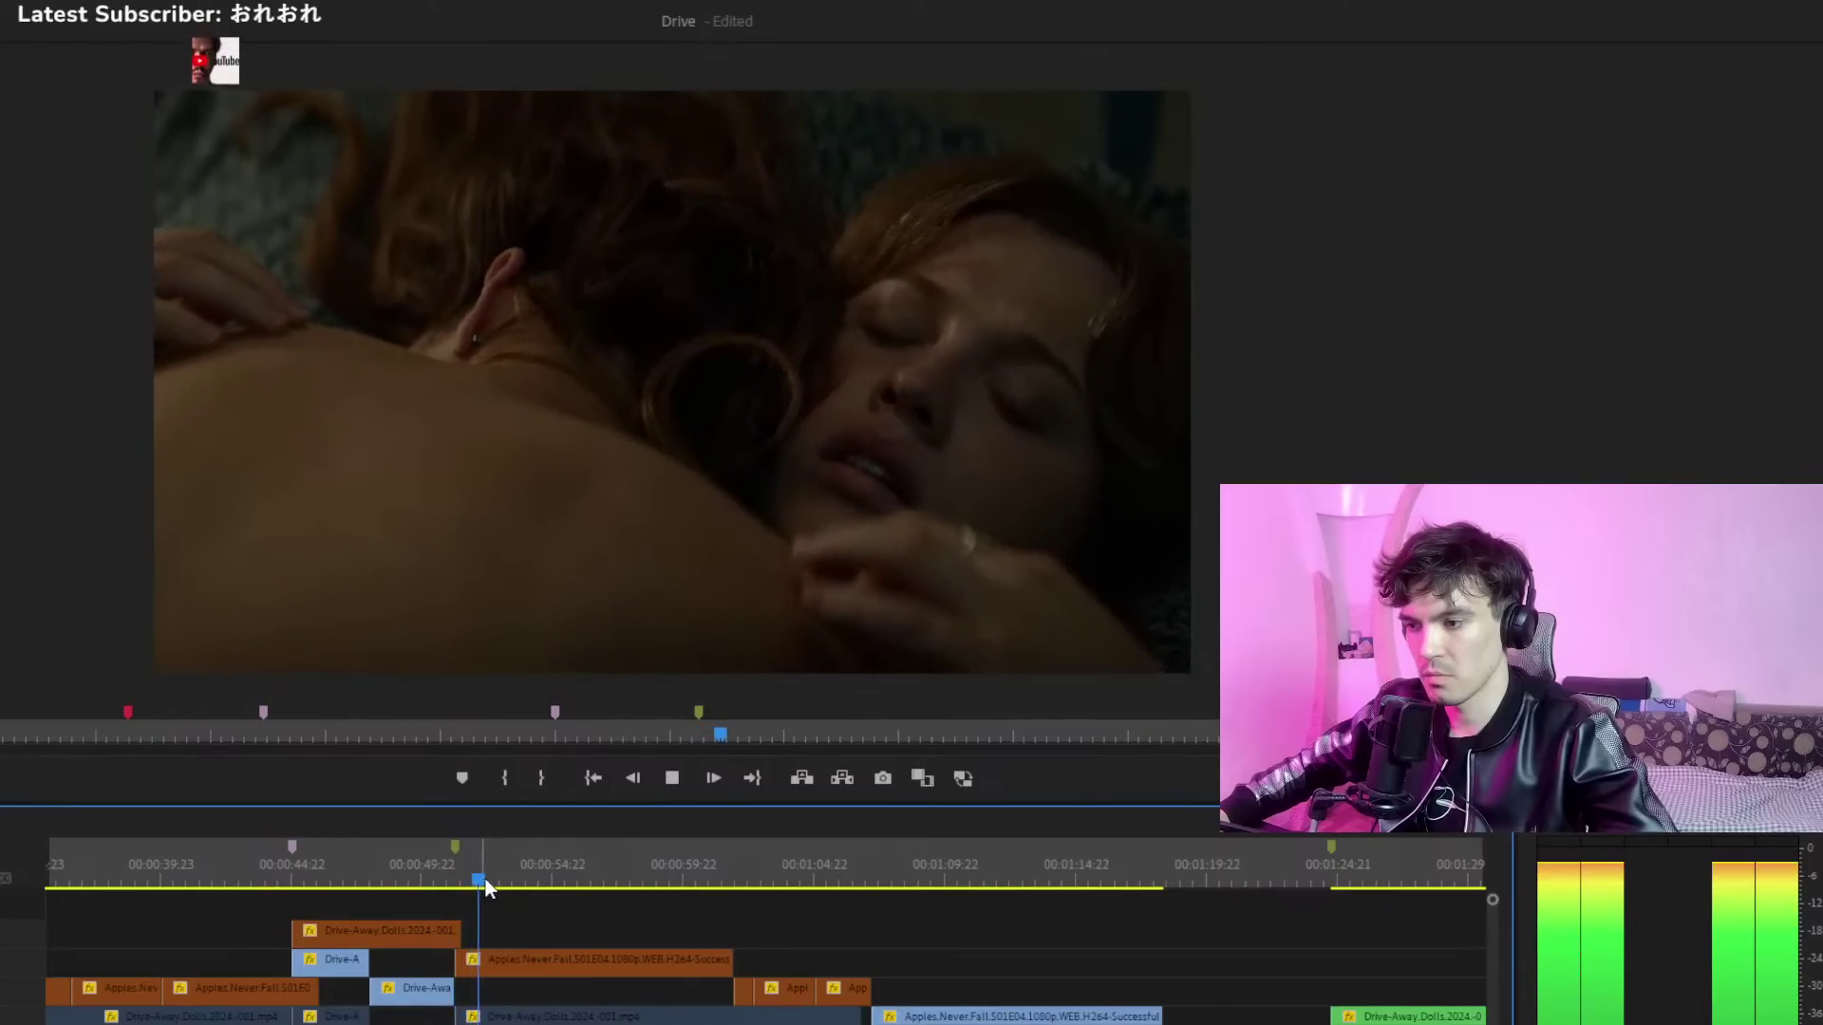
pyautogui.click(503, 881)
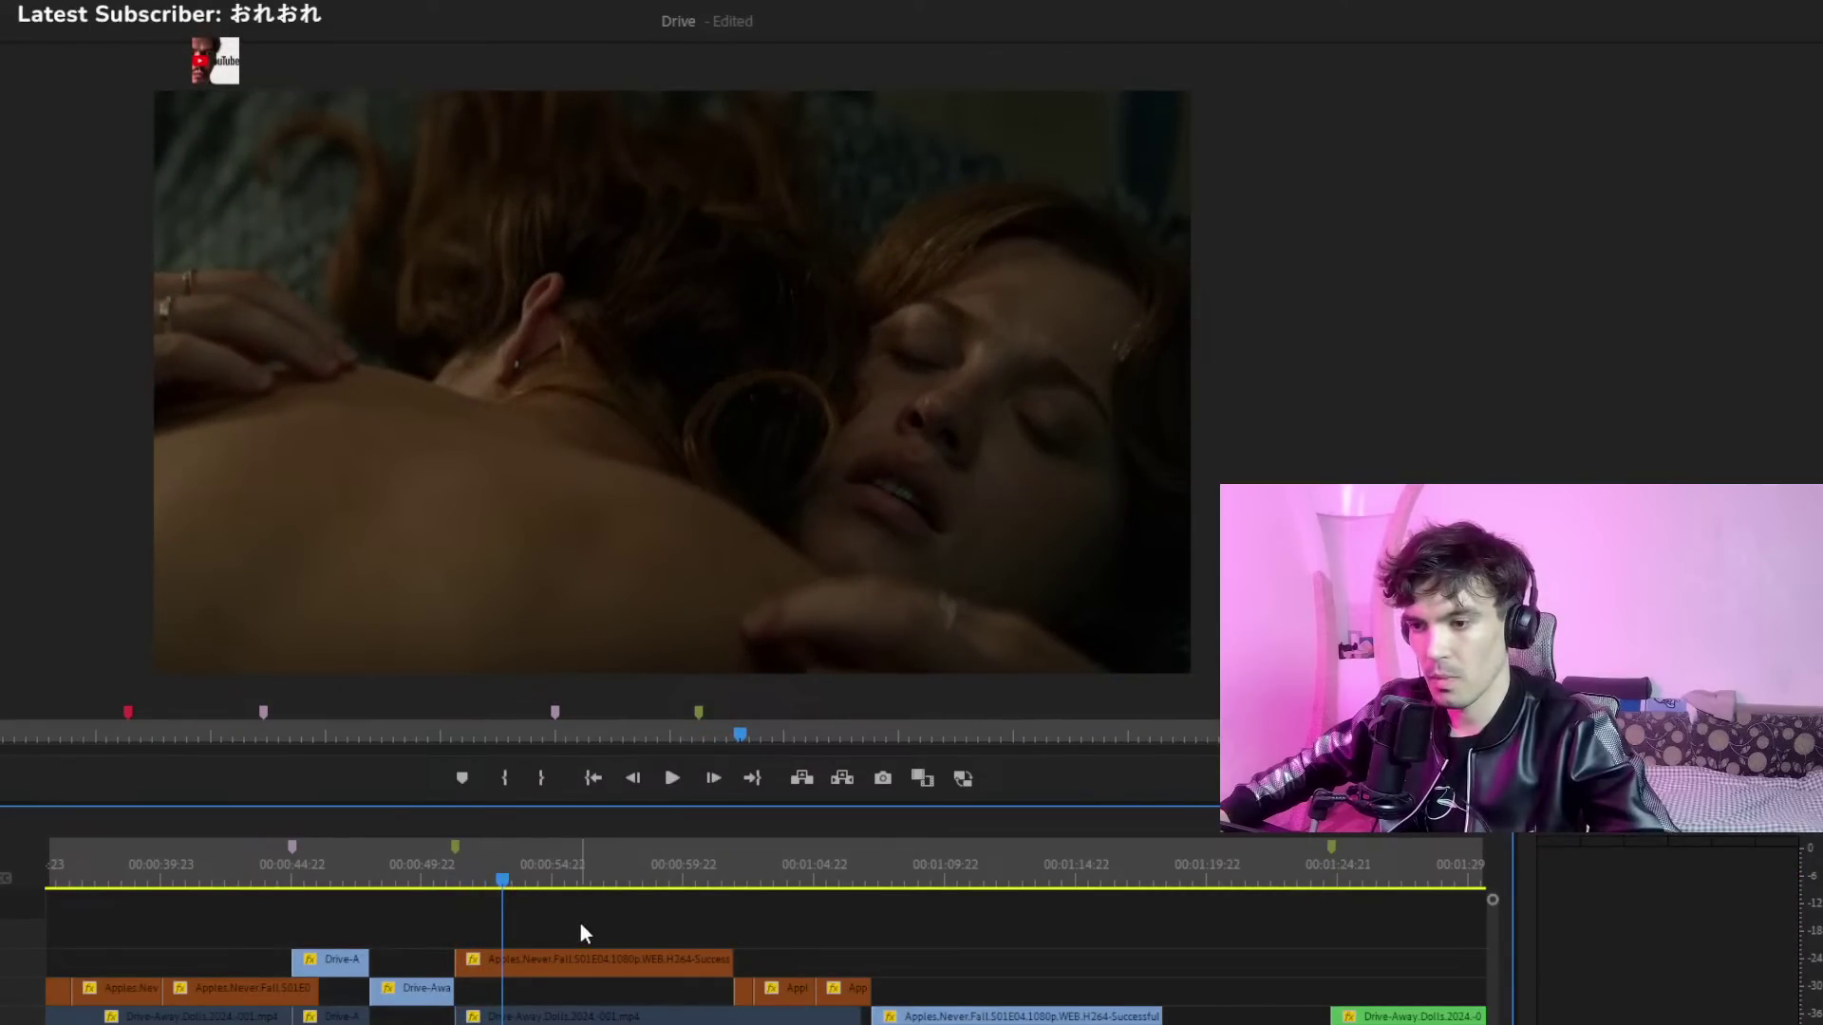
# Try placing the orange Drive-Away Dolls kiss clip above the short Apples clips after the long one, play the cut and undo the placement
pyautogui.moveTo(600, 868); pyautogui.dragTo(718, 887)
pyautogui.press('space')
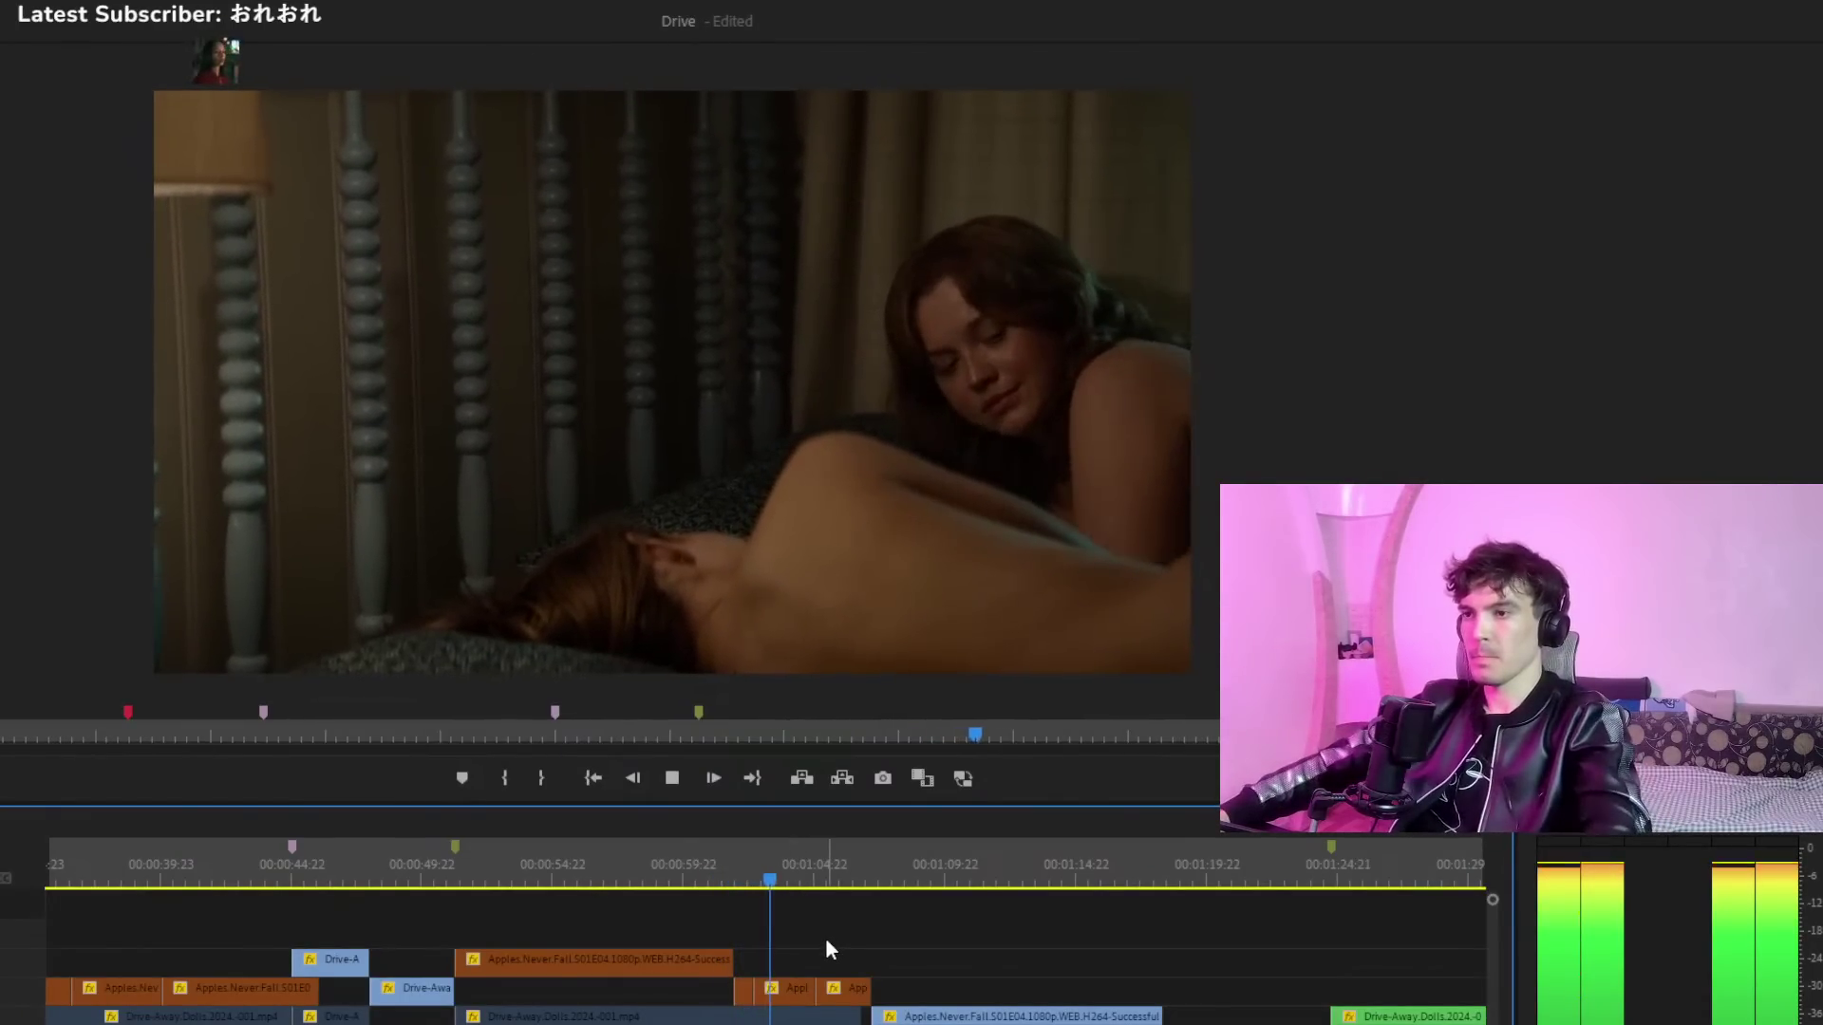
pyautogui.moveTo(1237, 1023); pyautogui.dragTo(810, 966)
pyautogui.click(722, 880)
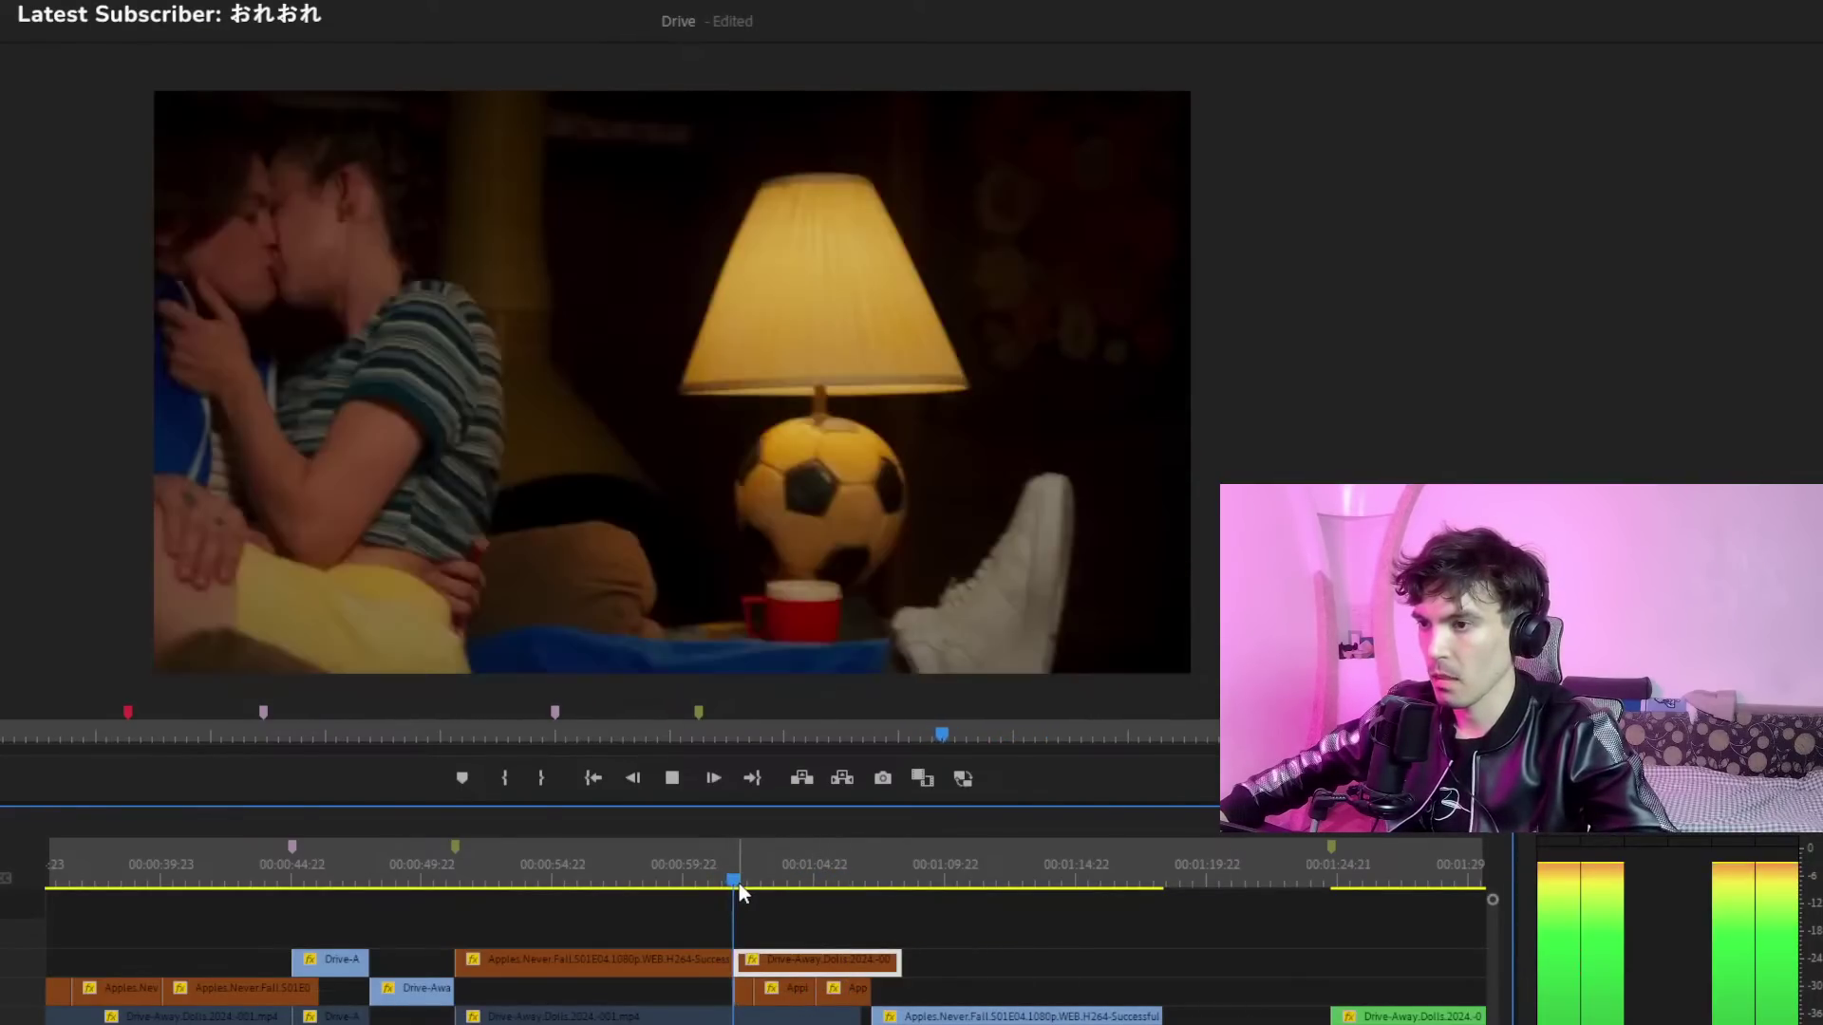
pyautogui.press('Delete')
pyautogui.press('space')
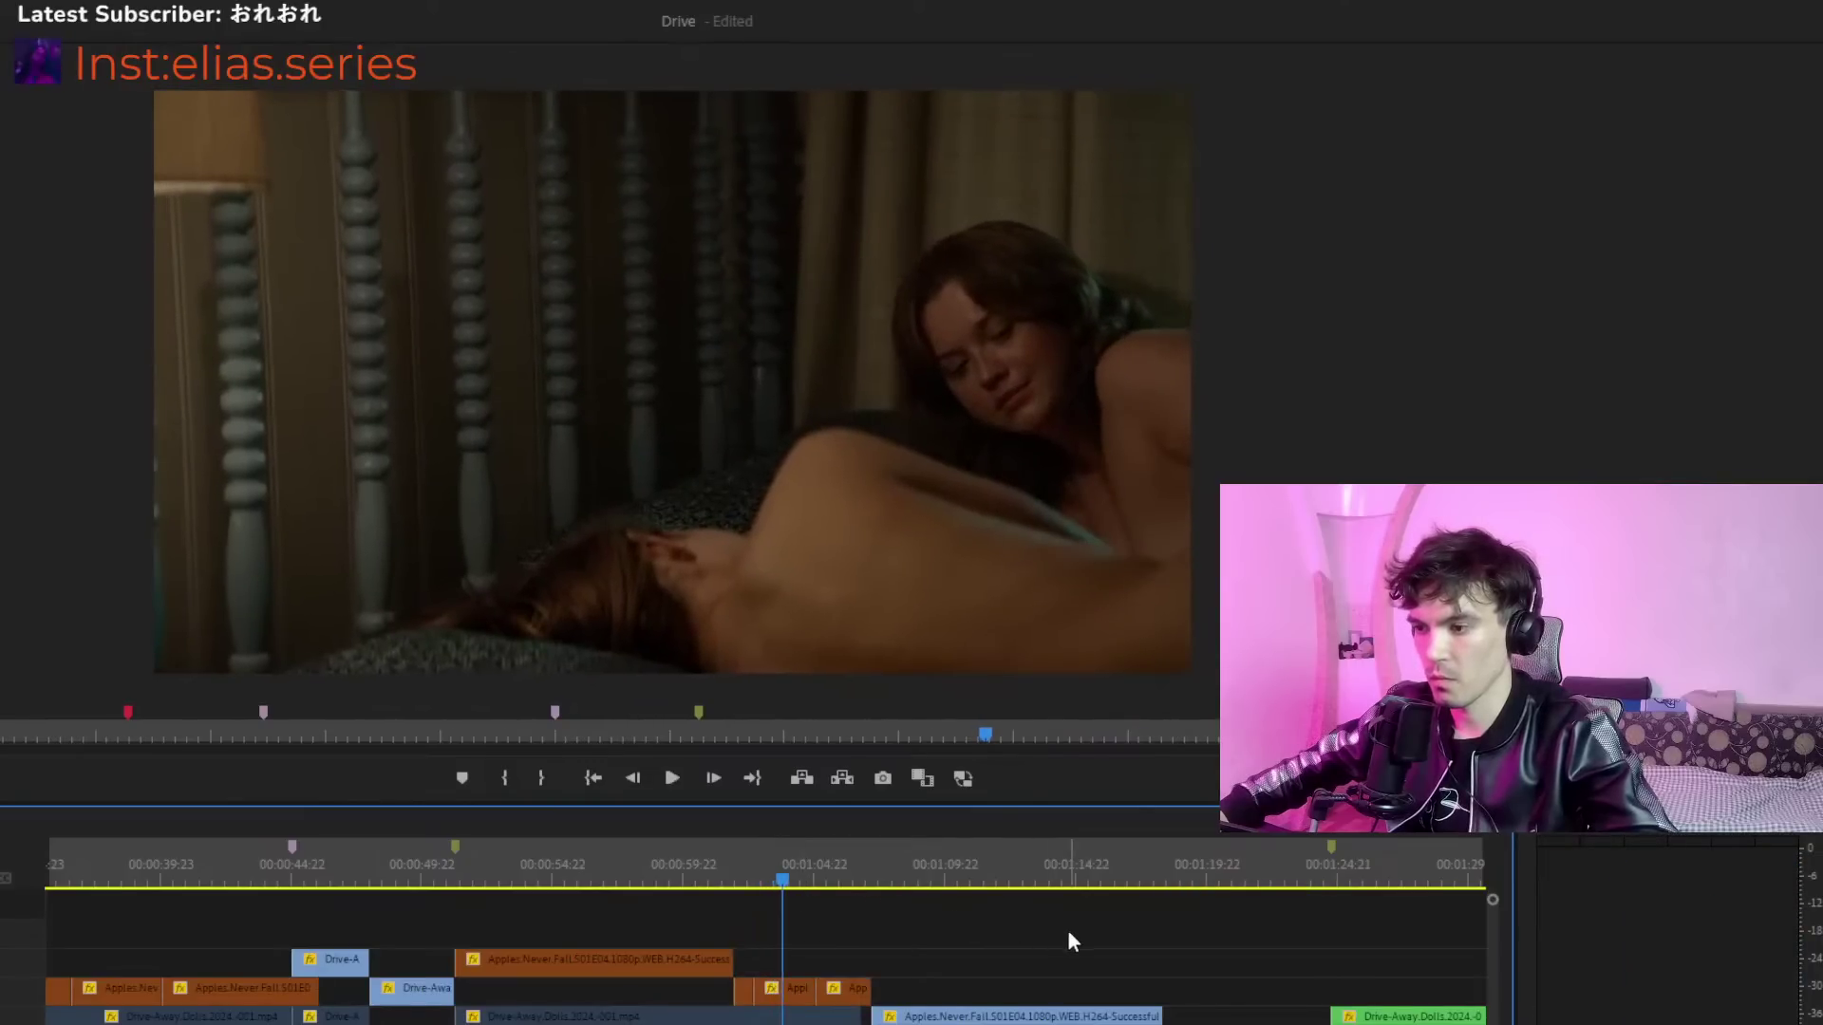
# Preview the start of the green reversed Drive-Away Dolls clip and move the clip up one track
pyautogui.press('-')
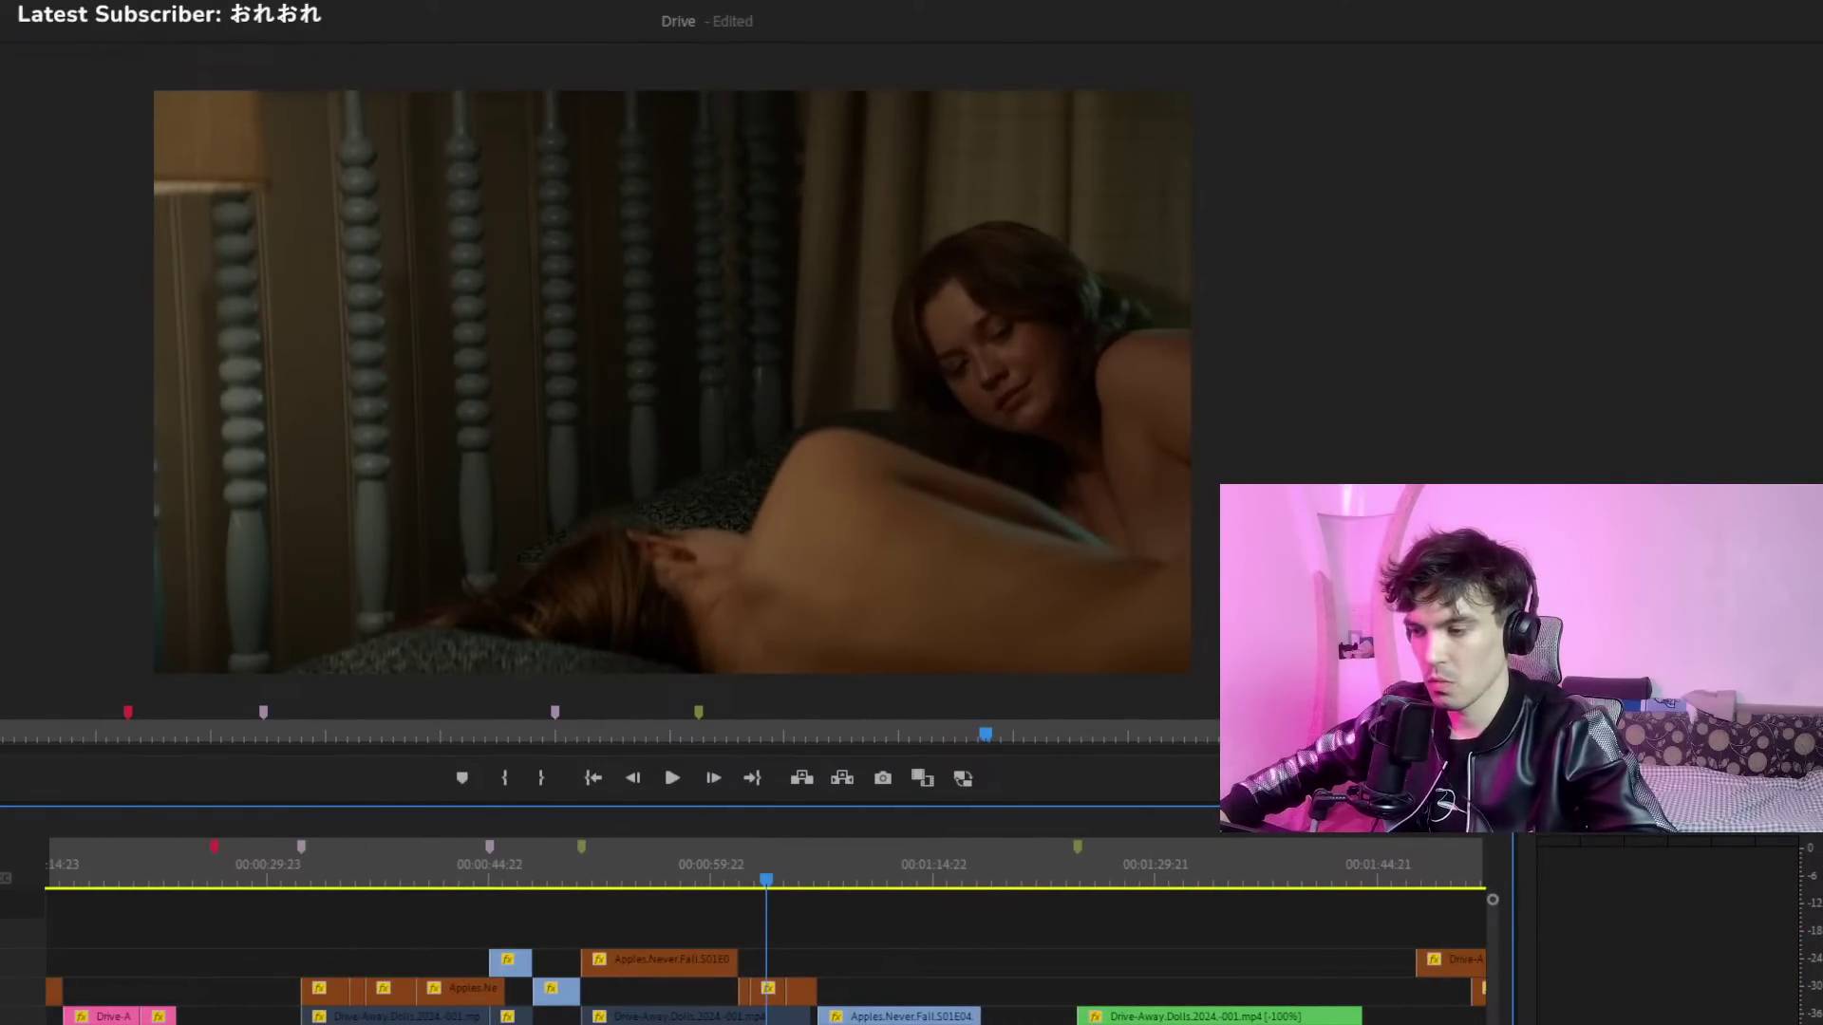
pyautogui.press('space')
pyautogui.click(1130, 881)
pyautogui.moveTo(1137, 880); pyautogui.dragTo(1091, 897)
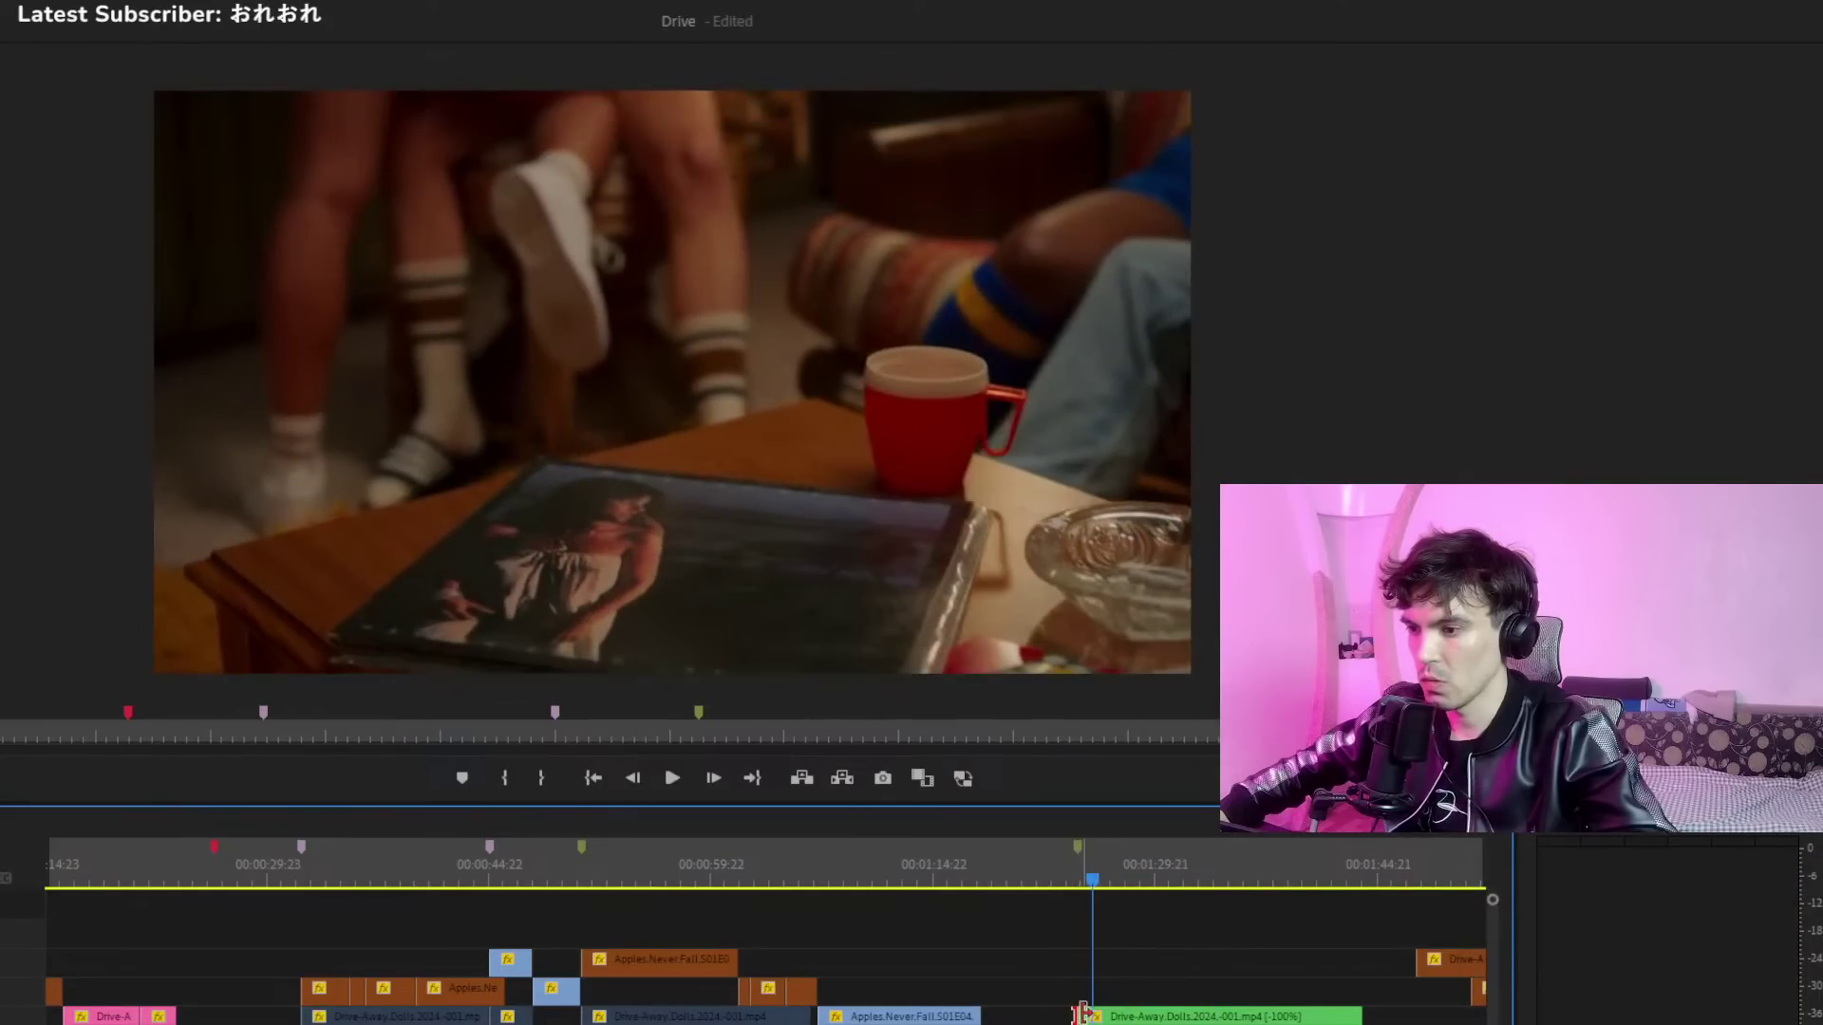
pyautogui.moveTo(1098, 1019); pyautogui.dragTo(1089, 994)
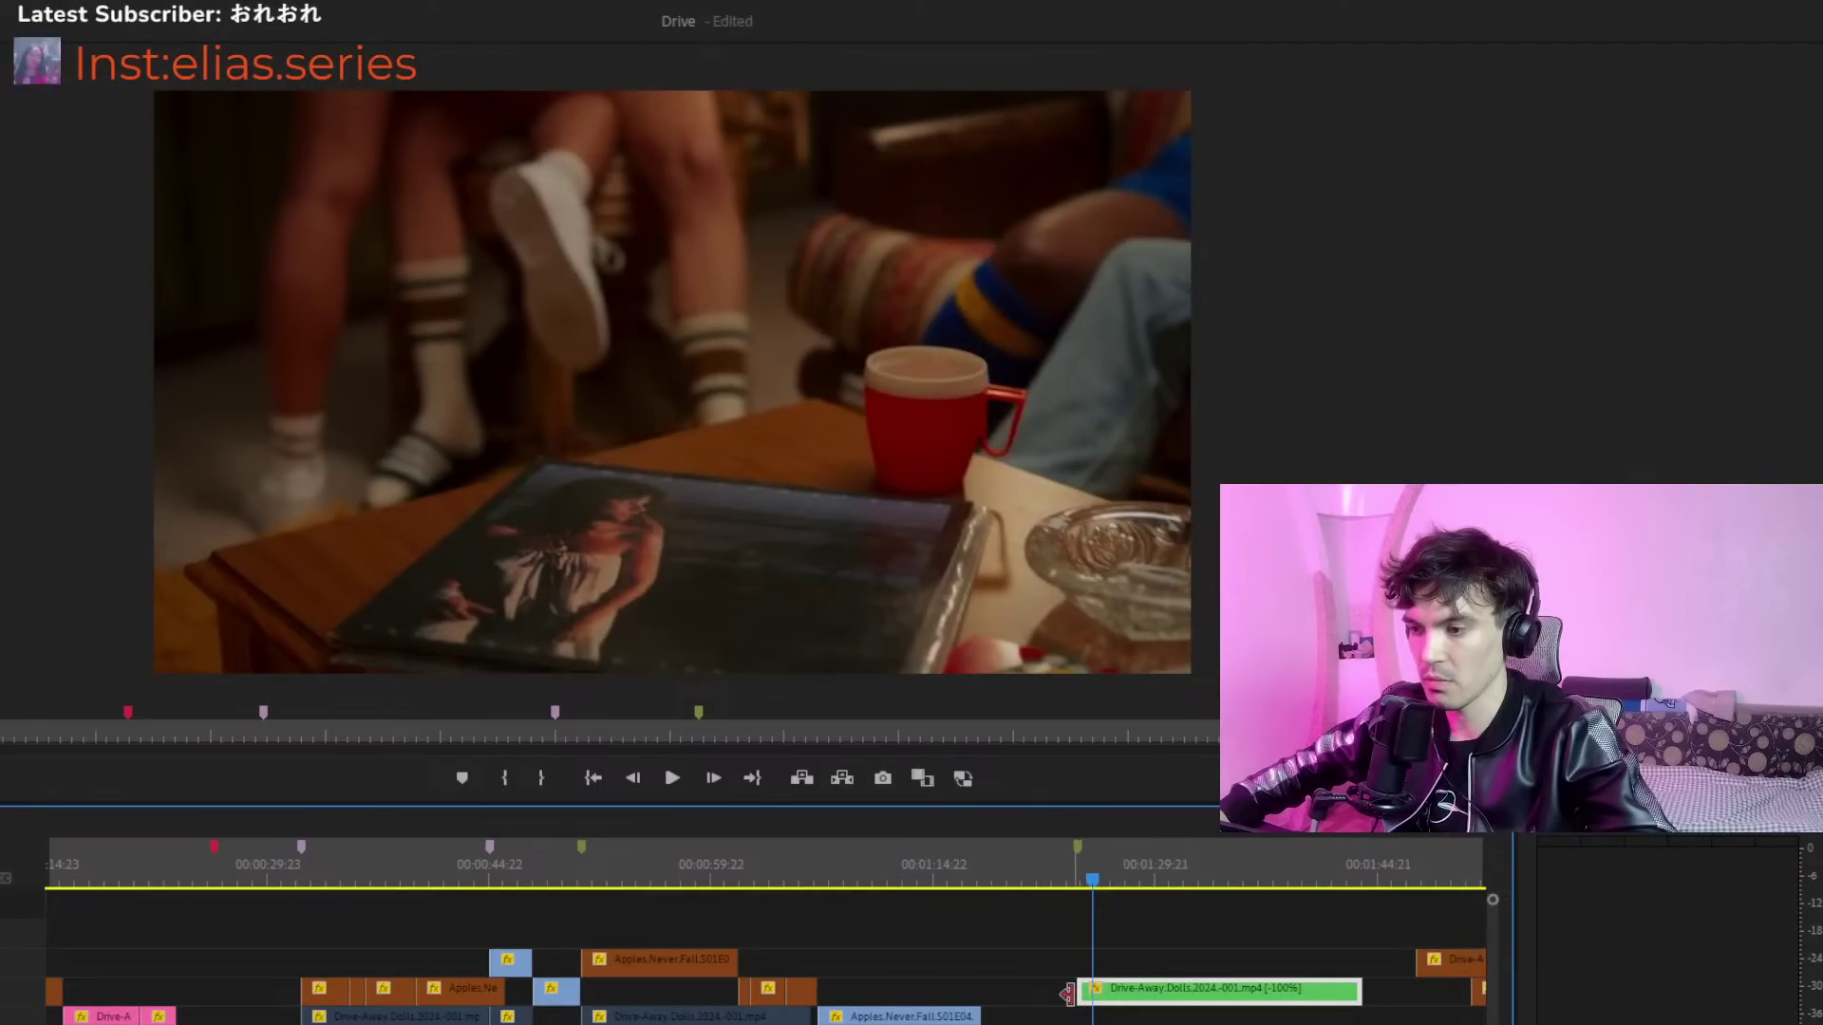
# Try extending the green clip's start back to the end of the blue Apples clip, preview the added footage and undo the extension
pyautogui.moveTo(1067, 994); pyautogui.dragTo(986, 994)
pyautogui.click(994, 881)
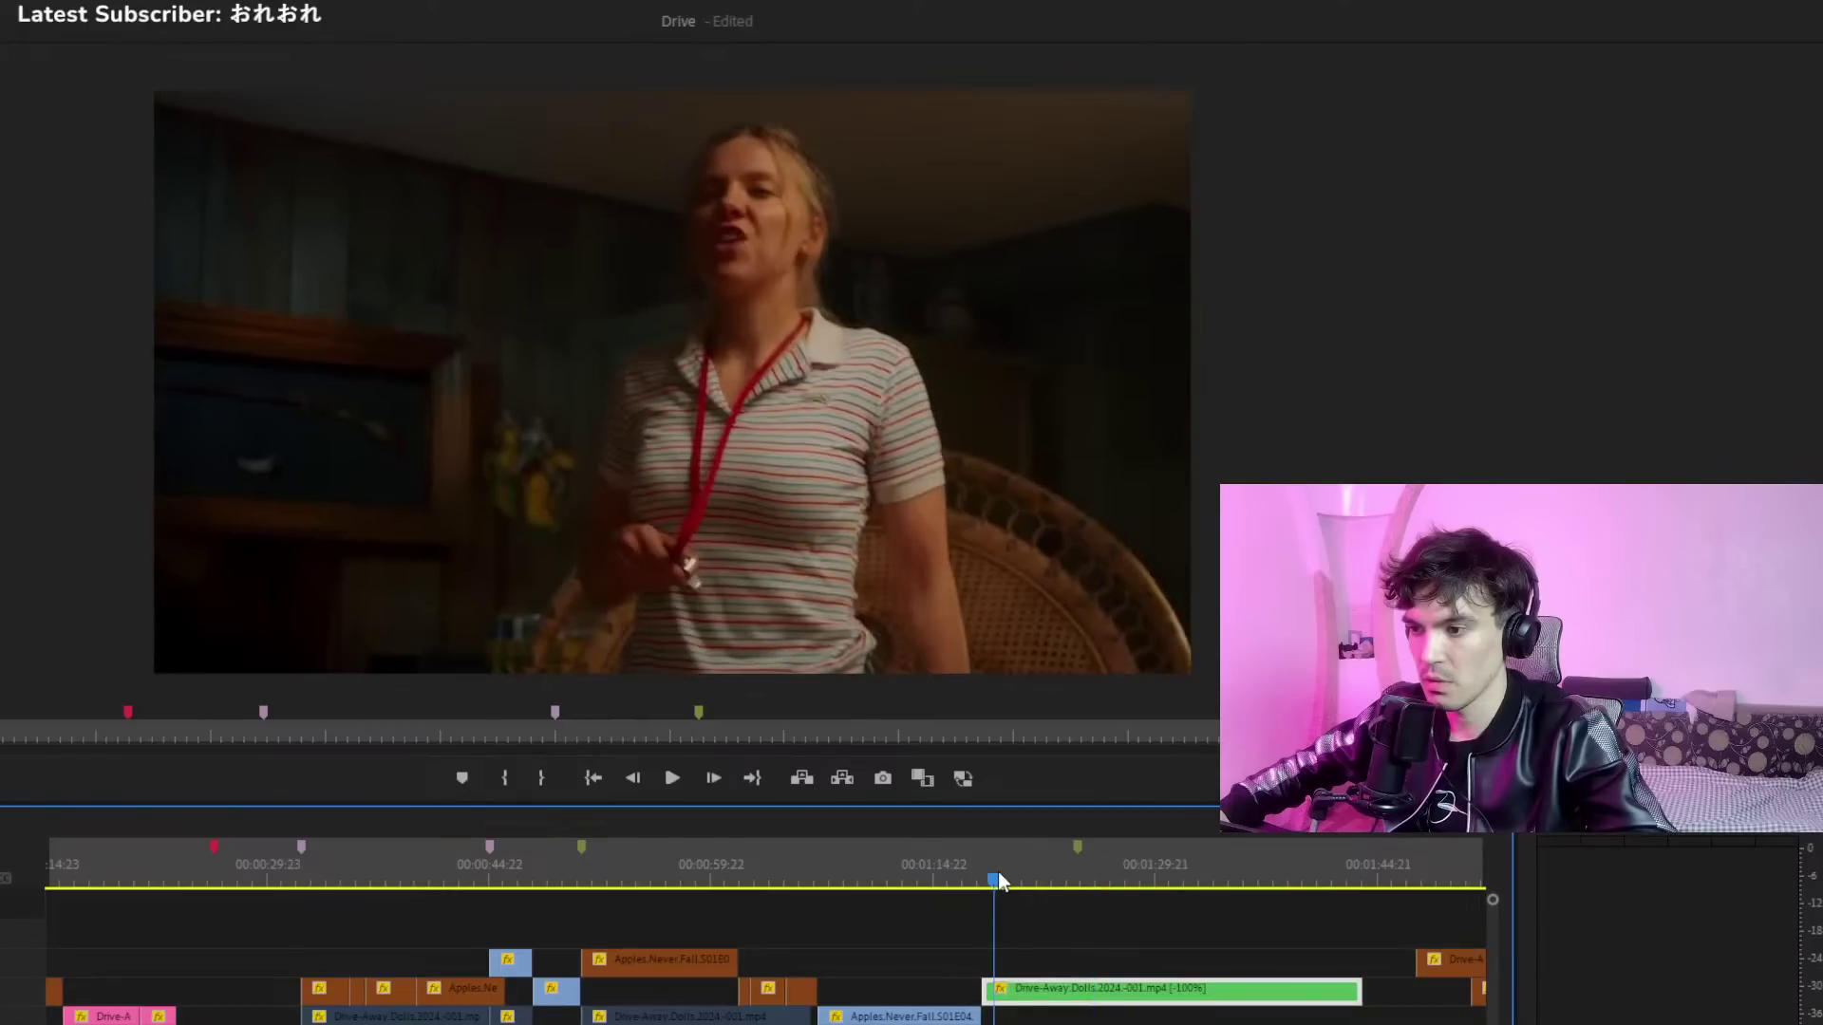
pyautogui.moveTo(1025, 875); pyautogui.dragTo(1075, 884)
pyautogui.hotkey('ctrl', 'z')
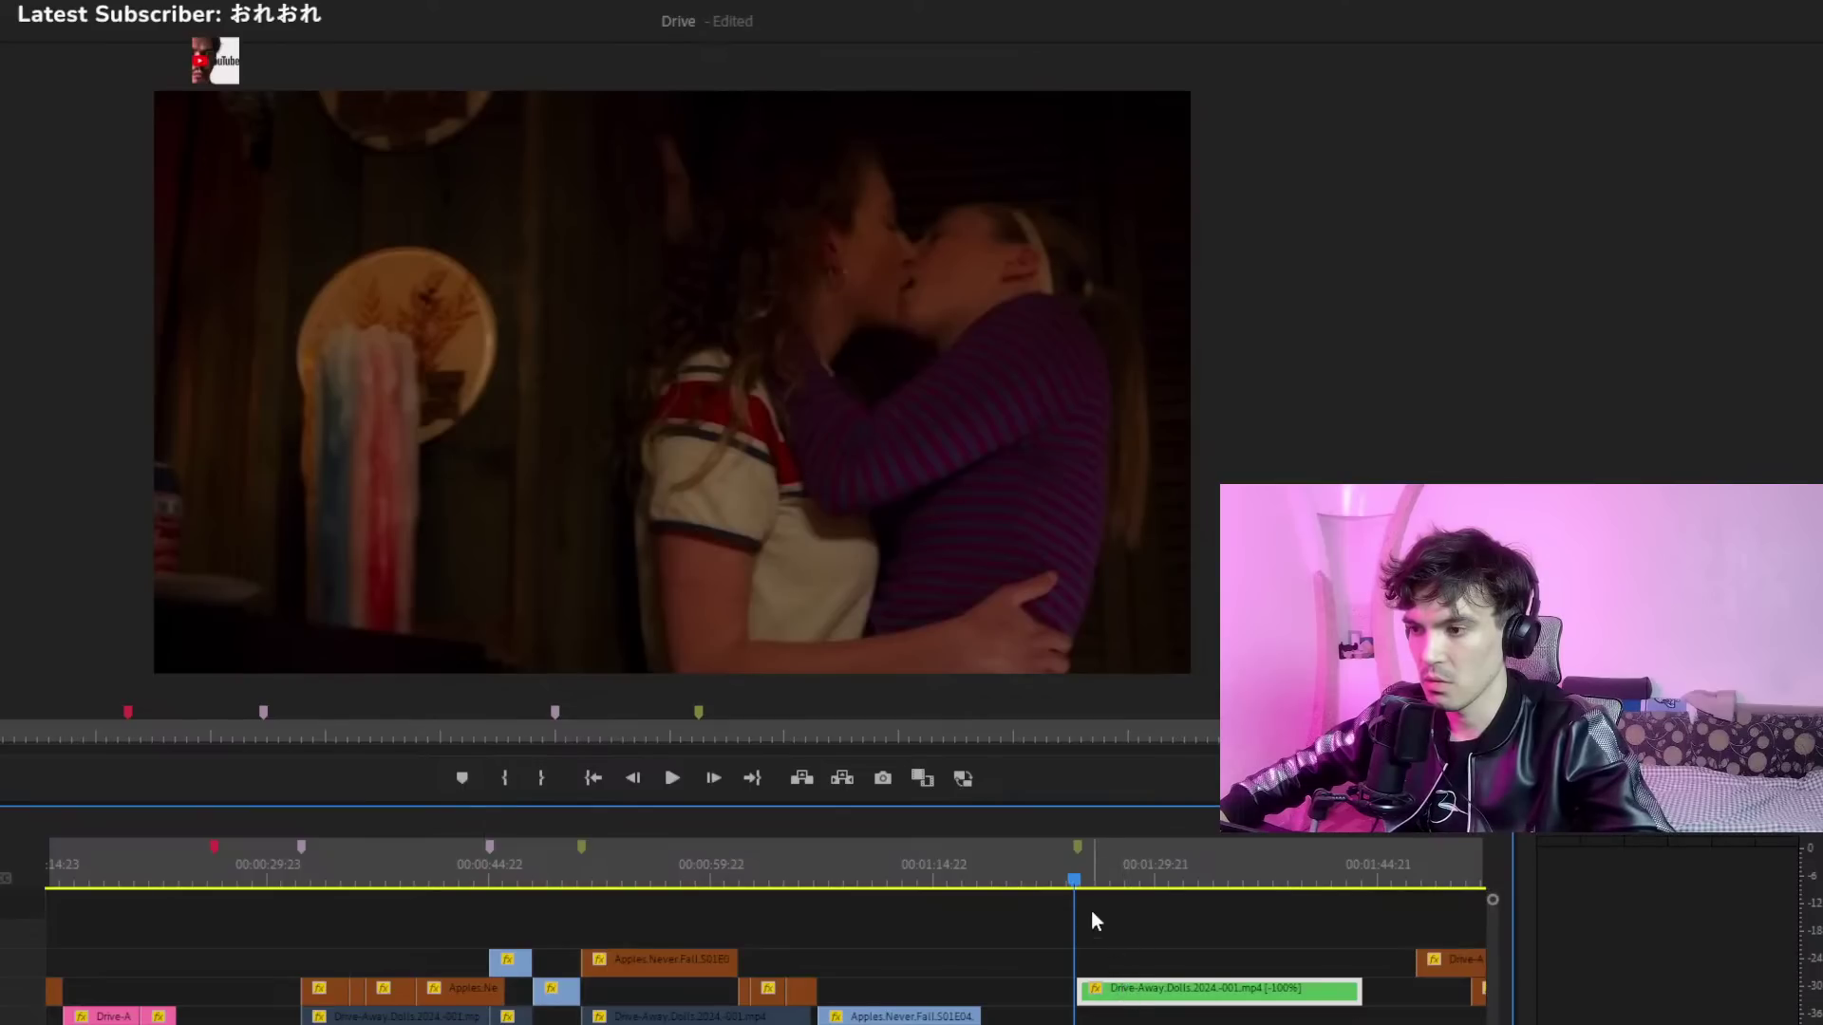
pyautogui.click(1098, 867)
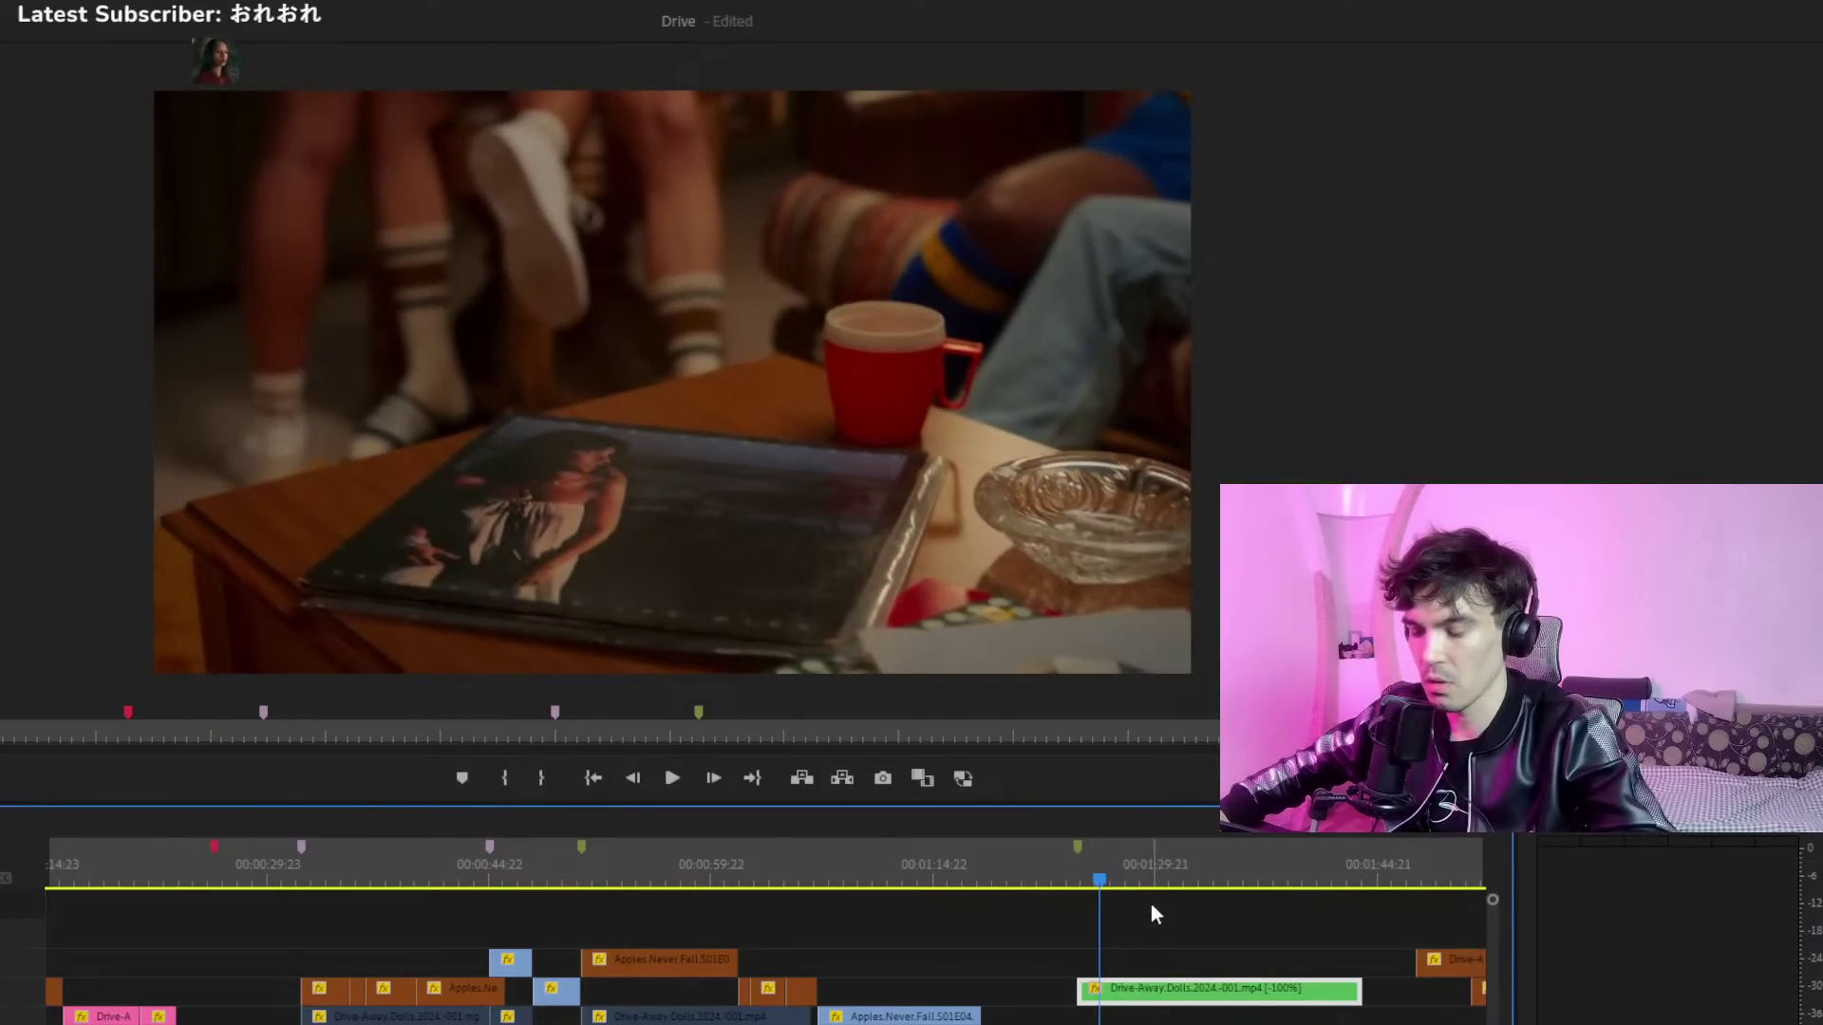
# Extend the end of the green reversed Drive-Away Dolls clip to the start of the next brown clip
pyautogui.moveTo(1153, 912); pyautogui.dragTo(1268, 919)
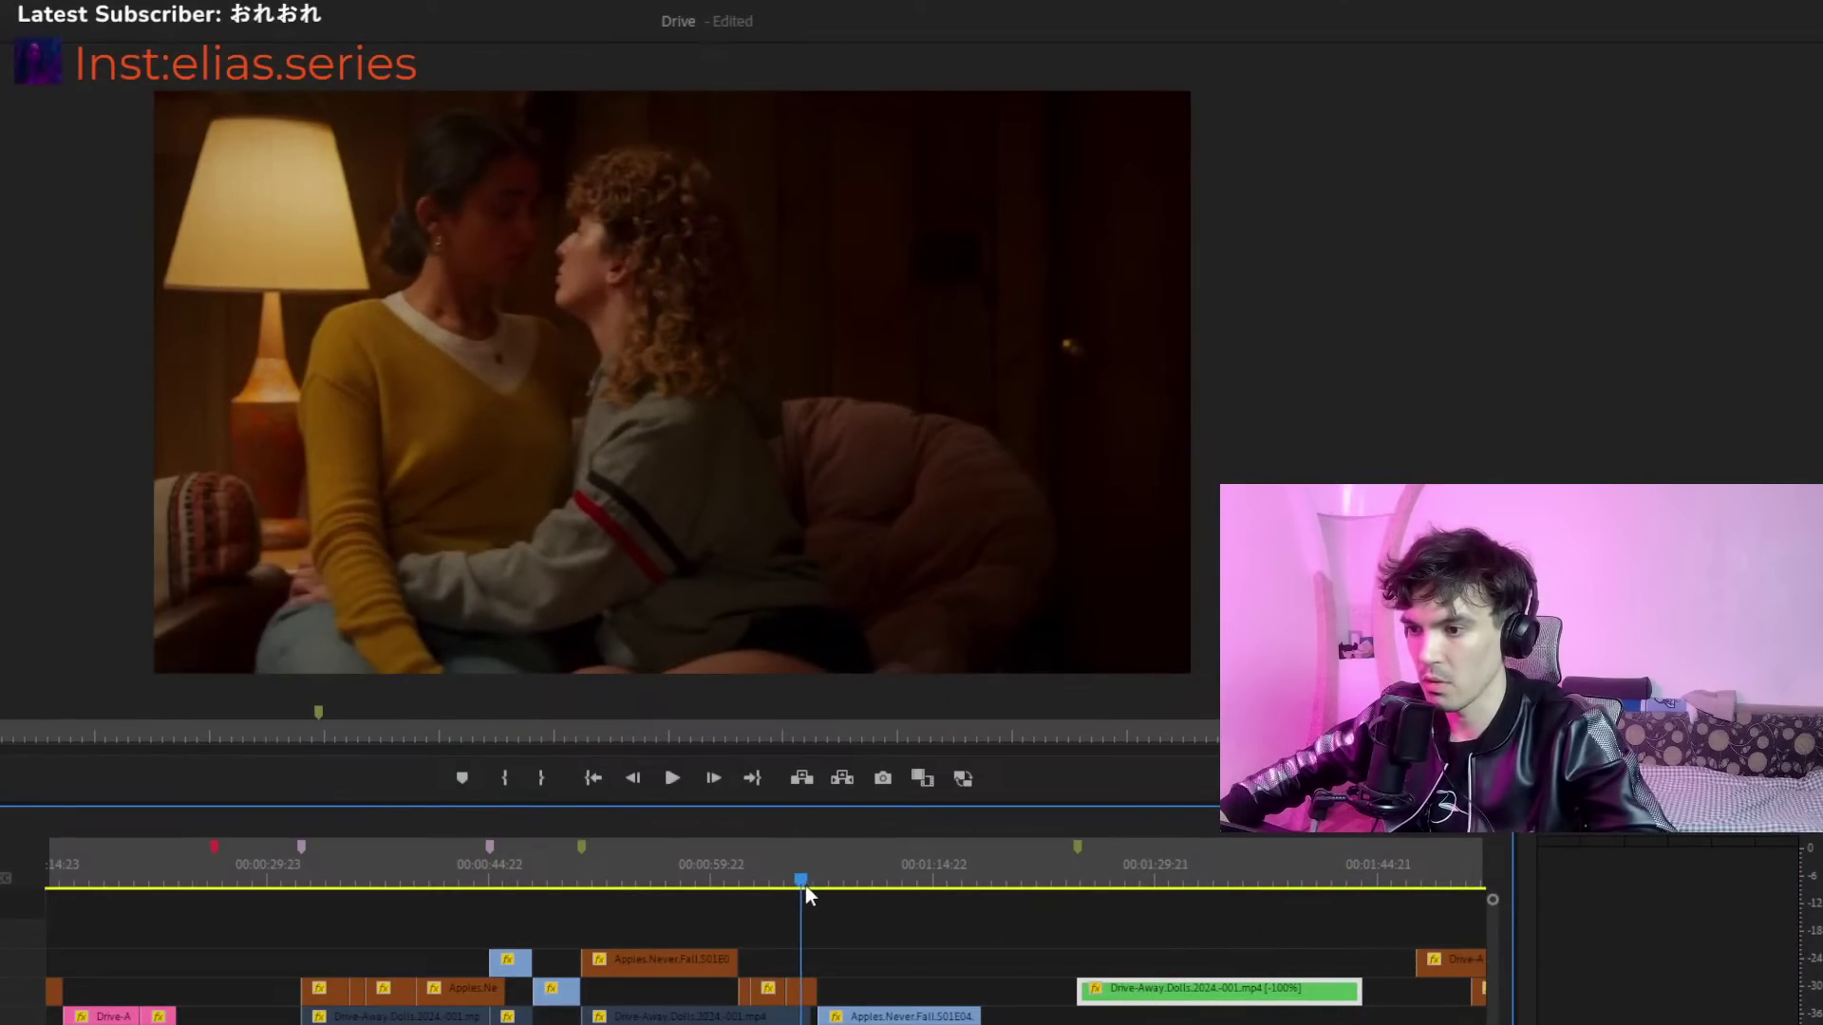
pyautogui.press('space')
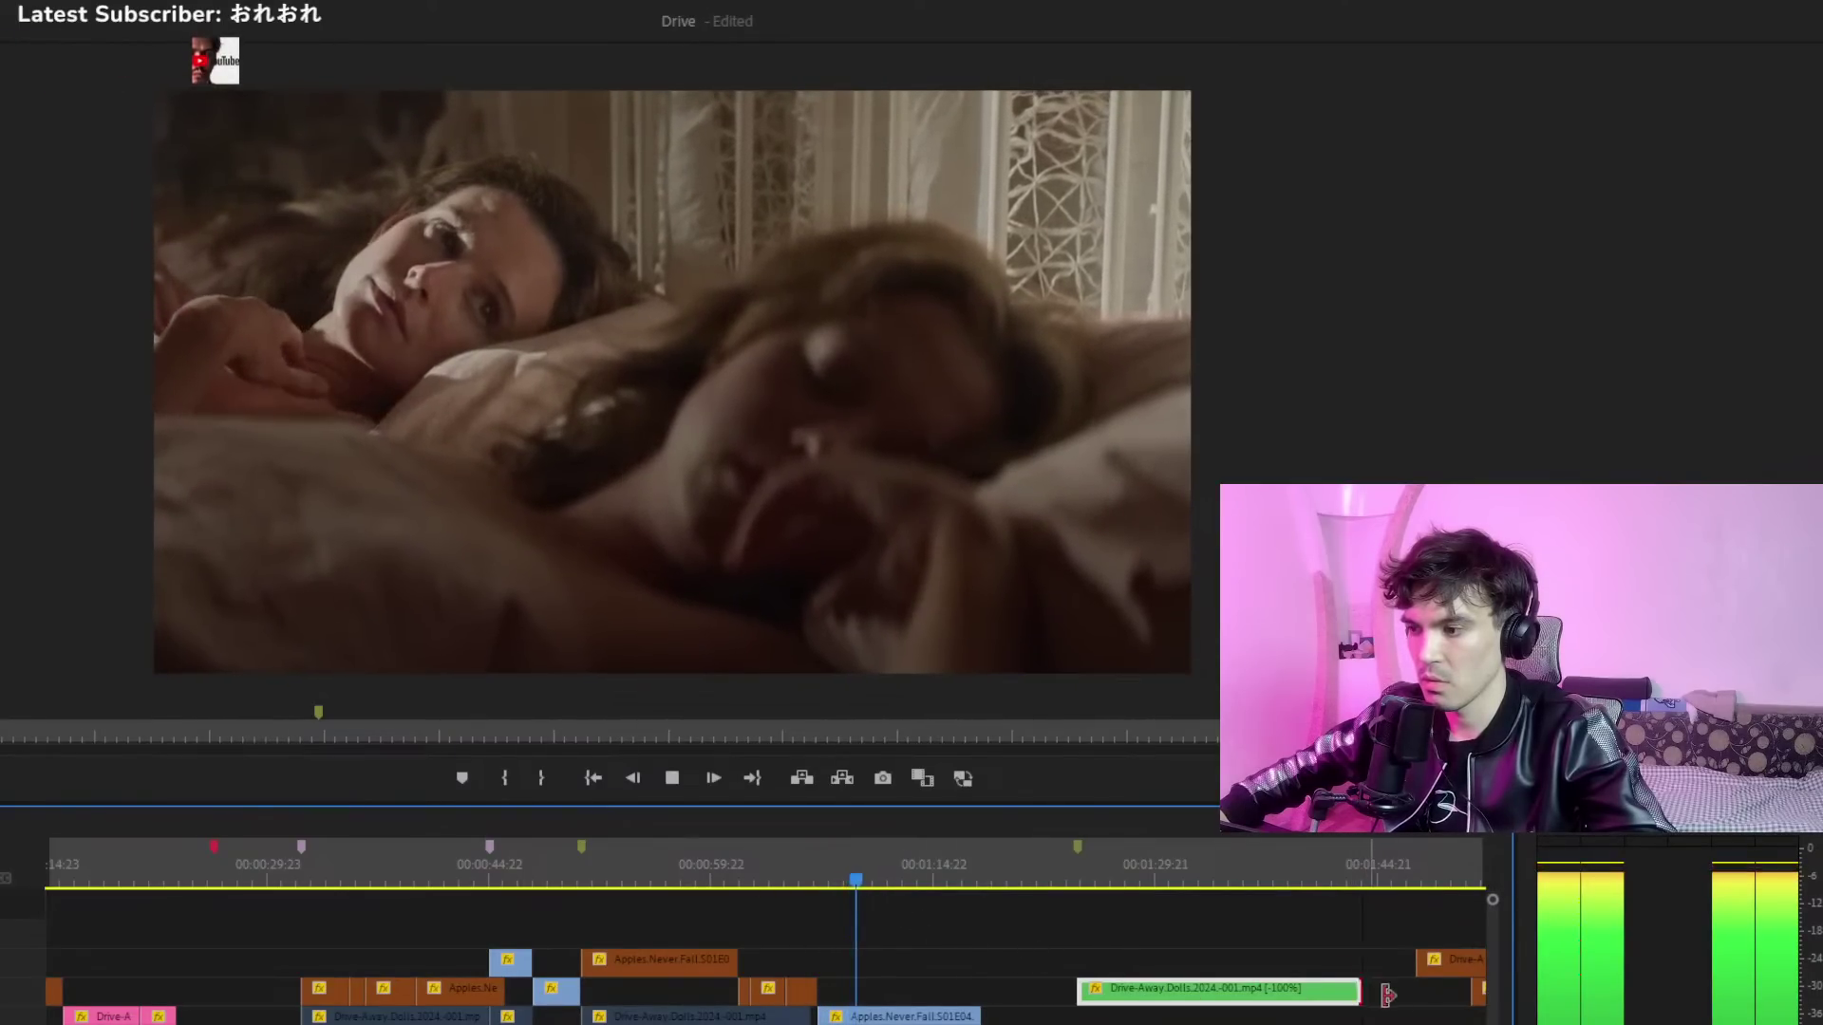
pyautogui.moveTo(1367, 887); pyautogui.dragTo(1416, 887)
pyautogui.press('e')
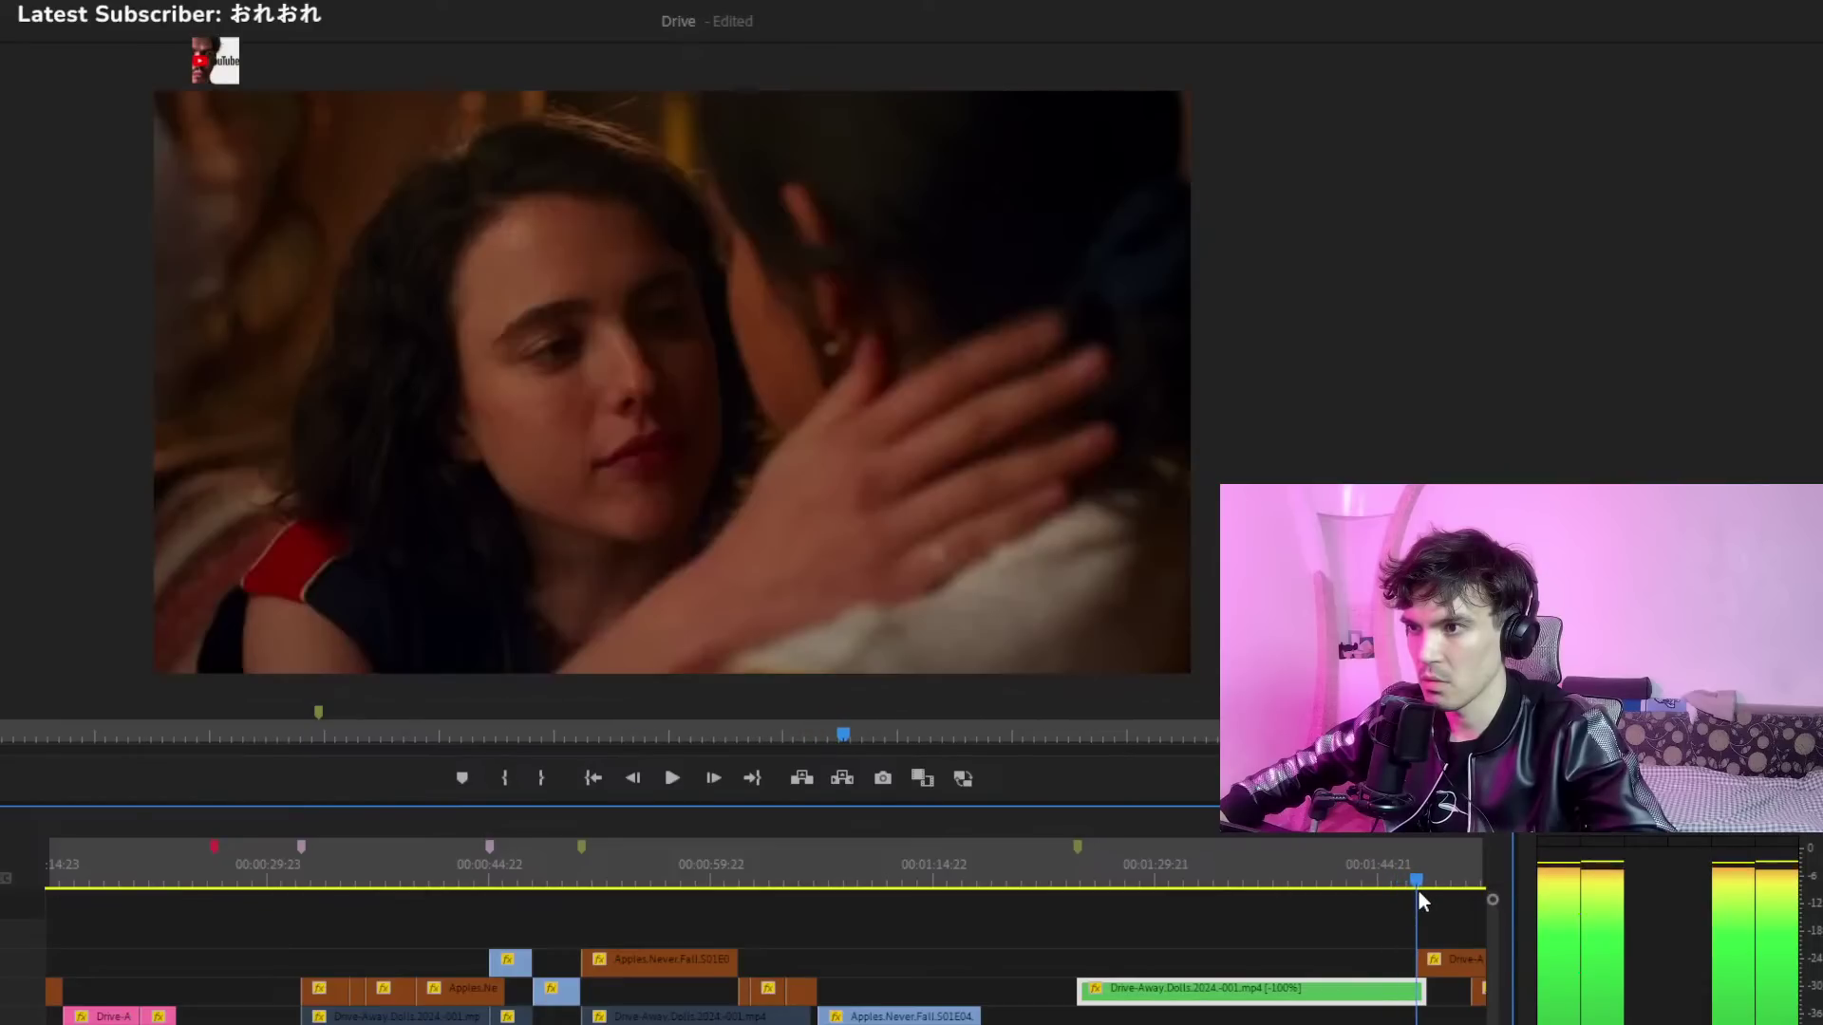
# Review the footage at the end of the green clip, just before the cut to the following brown clip
pyautogui.click(1403, 889)
pyautogui.press('space')
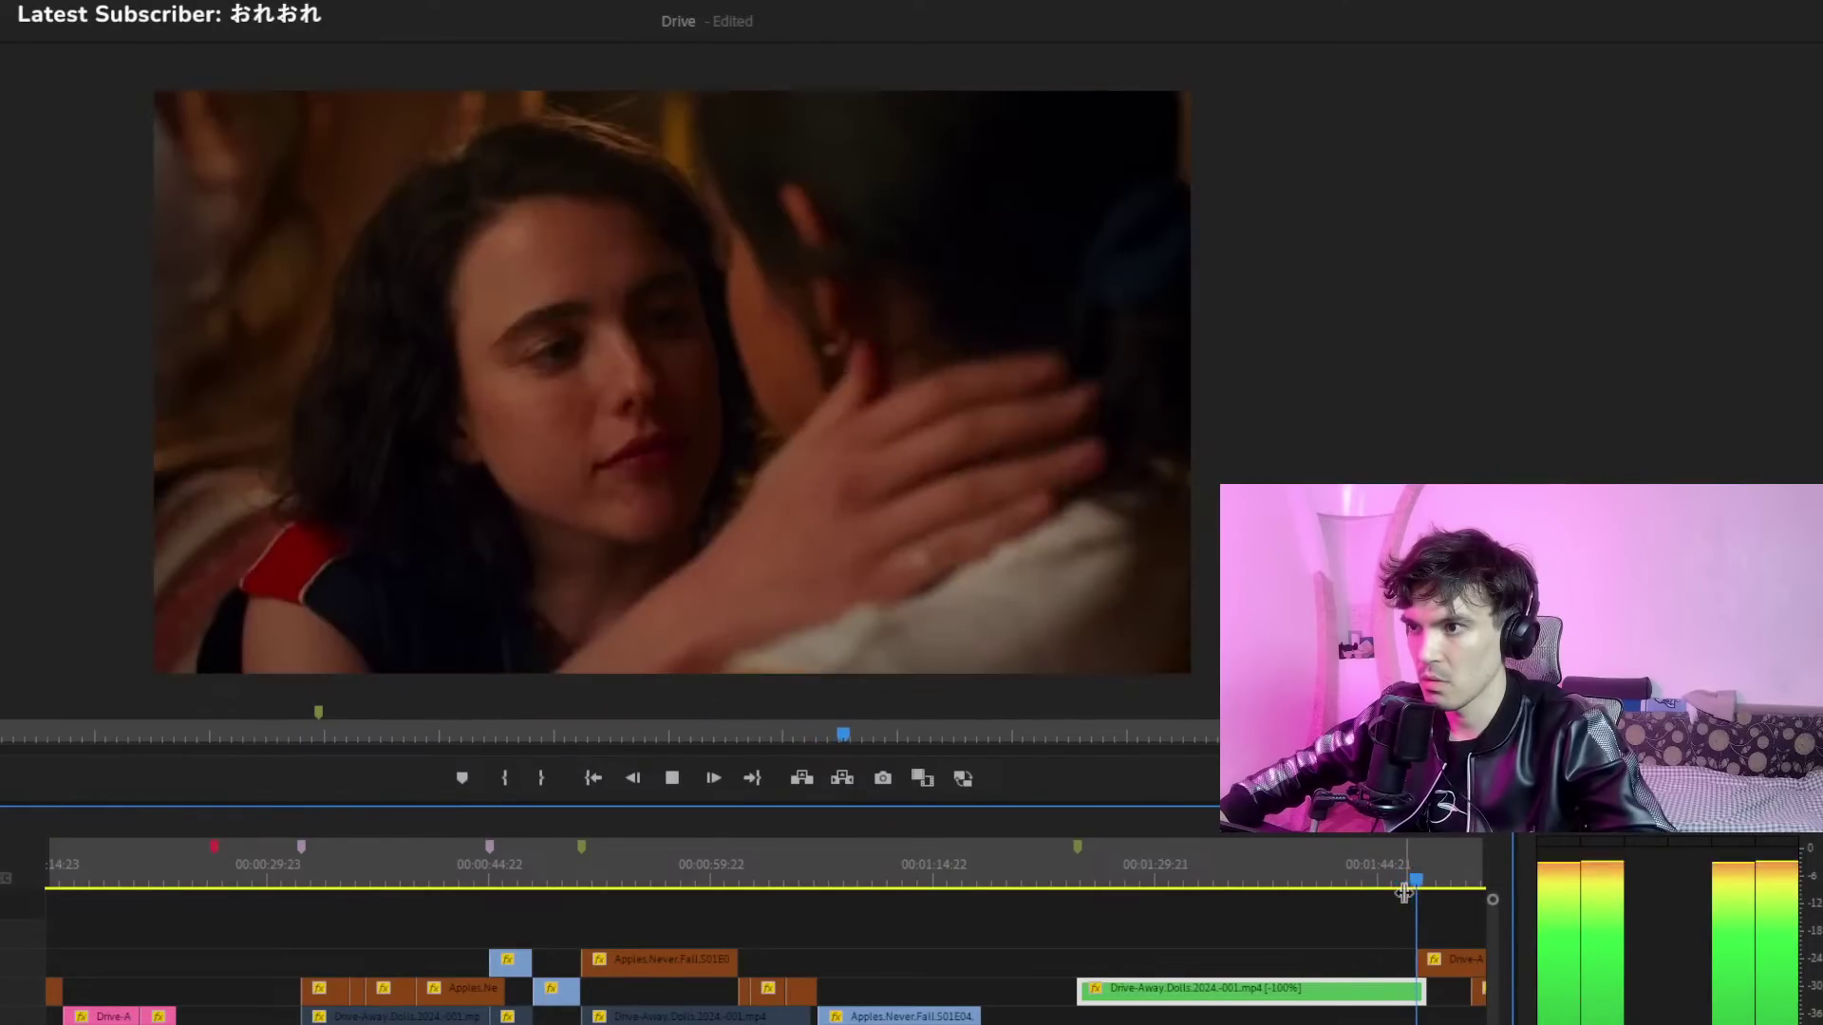
pyautogui.scroll(-5, 1400, 895)
pyautogui.press('space')
pyautogui.moveTo(122, 880); pyautogui.dragTo(49, 880)
pyautogui.scroll(5, 927, 877)
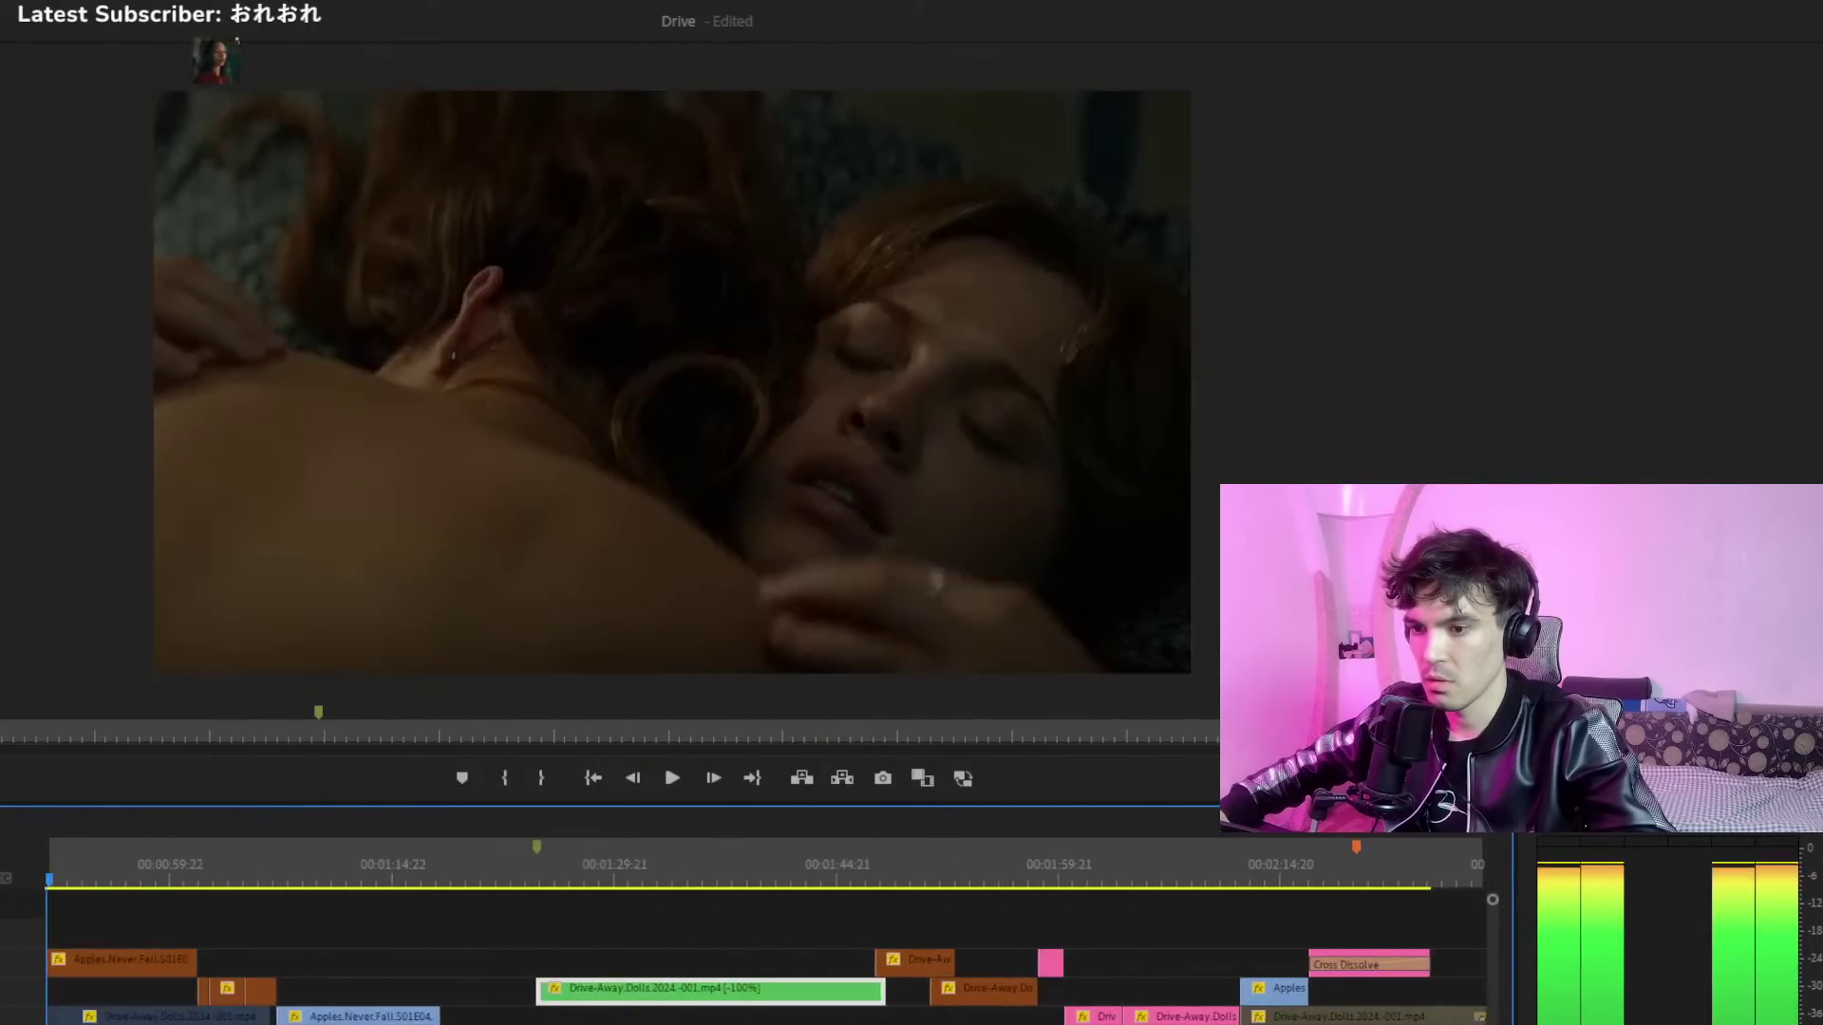
pyautogui.press('space')
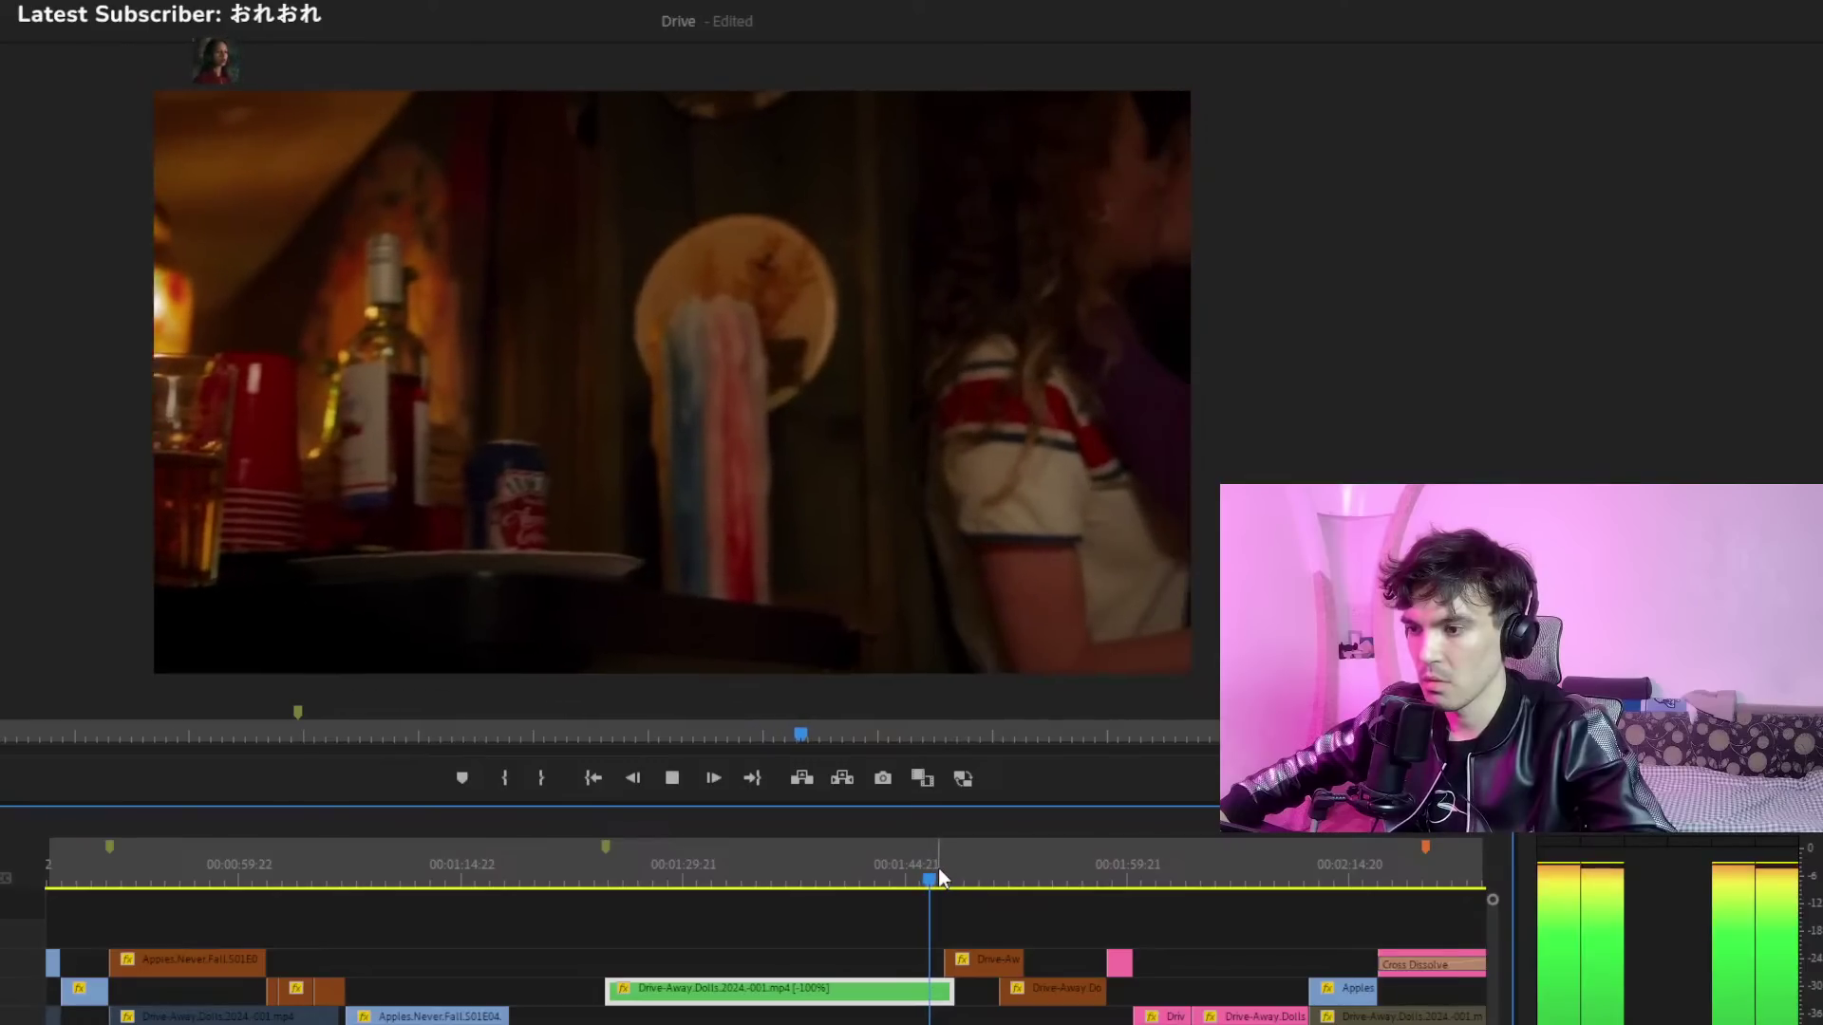
pyautogui.press('space')
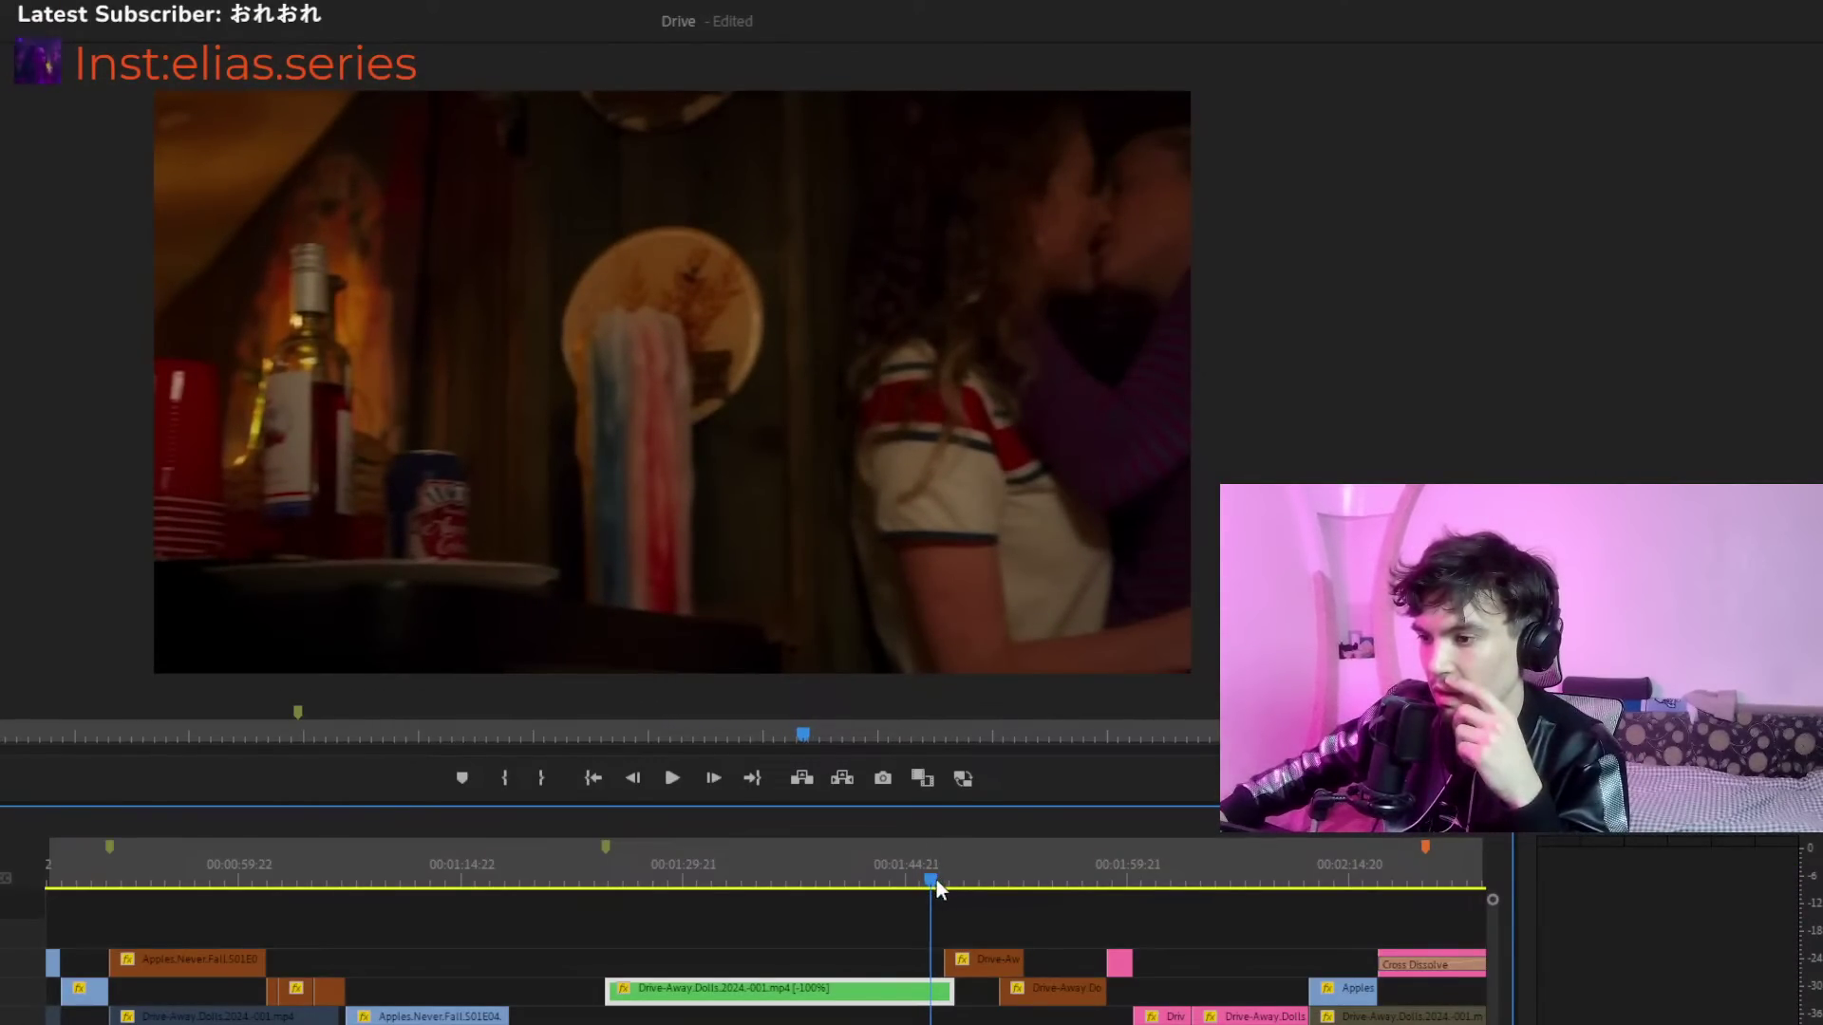
pyautogui.moveTo(938, 879); pyautogui.dragTo(942, 880)
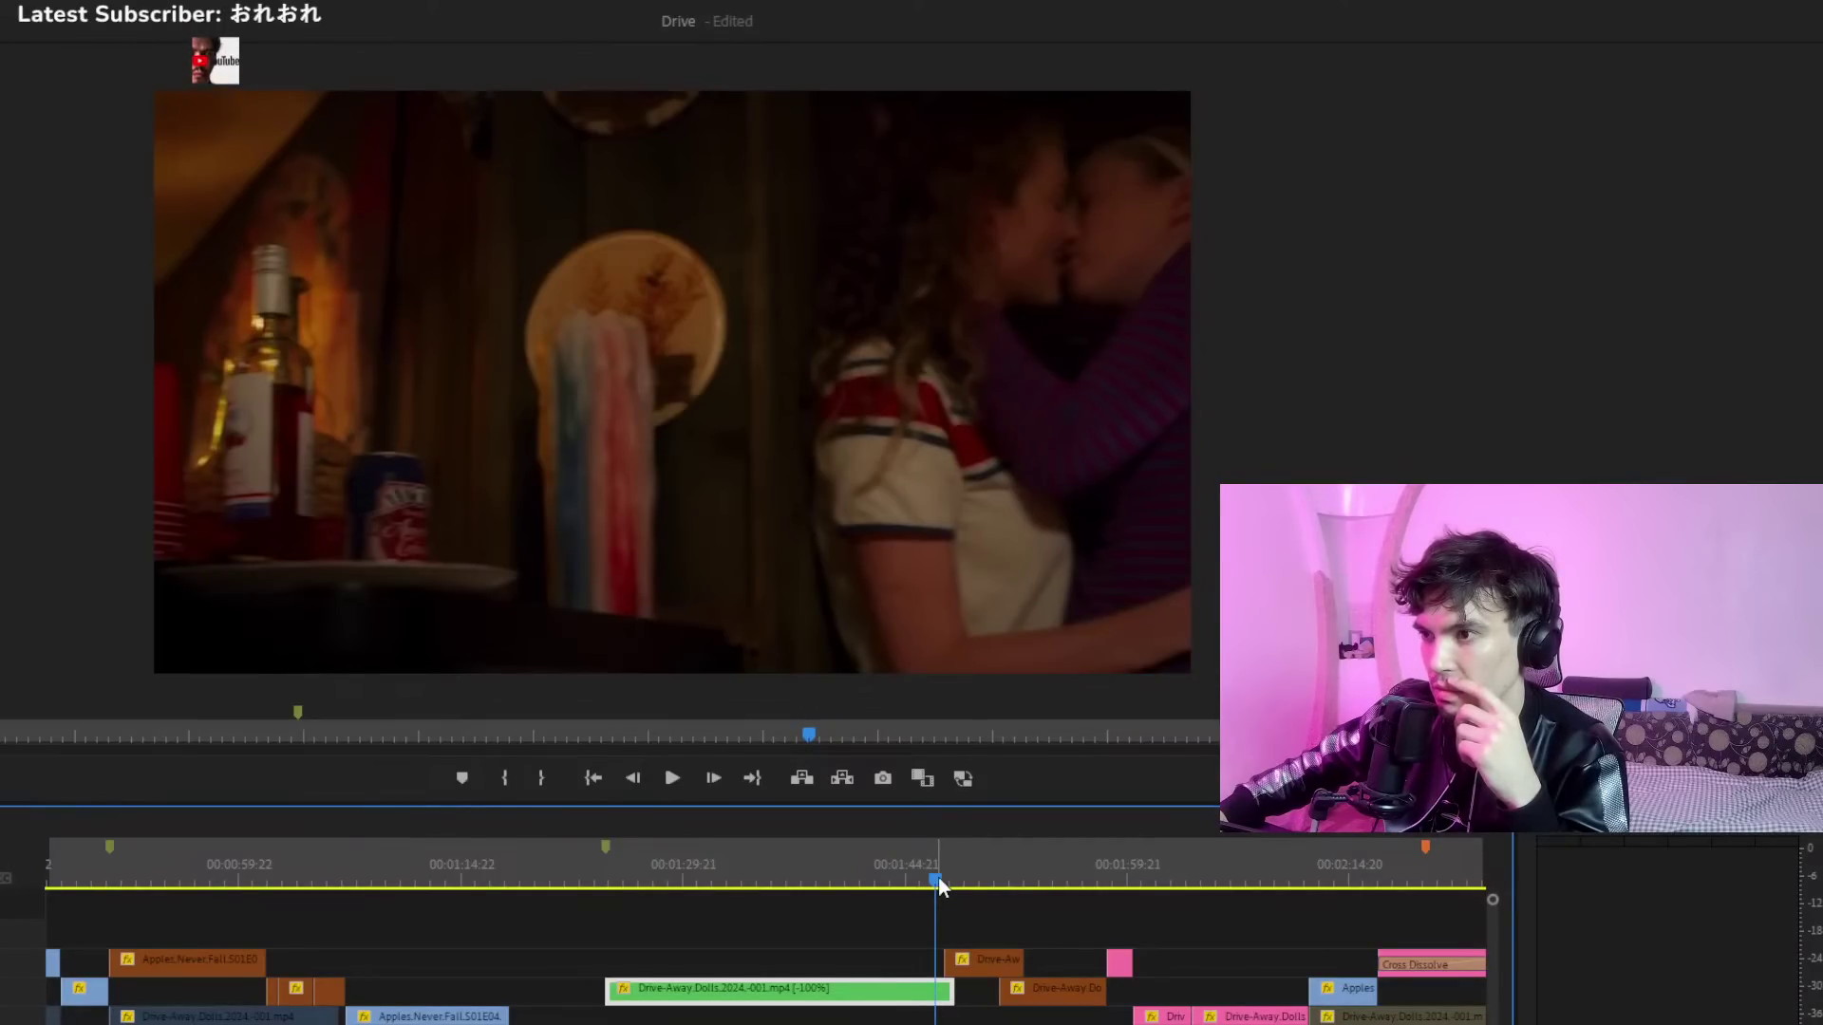
pyautogui.moveTo(937, 877); pyautogui.dragTo(942, 877)
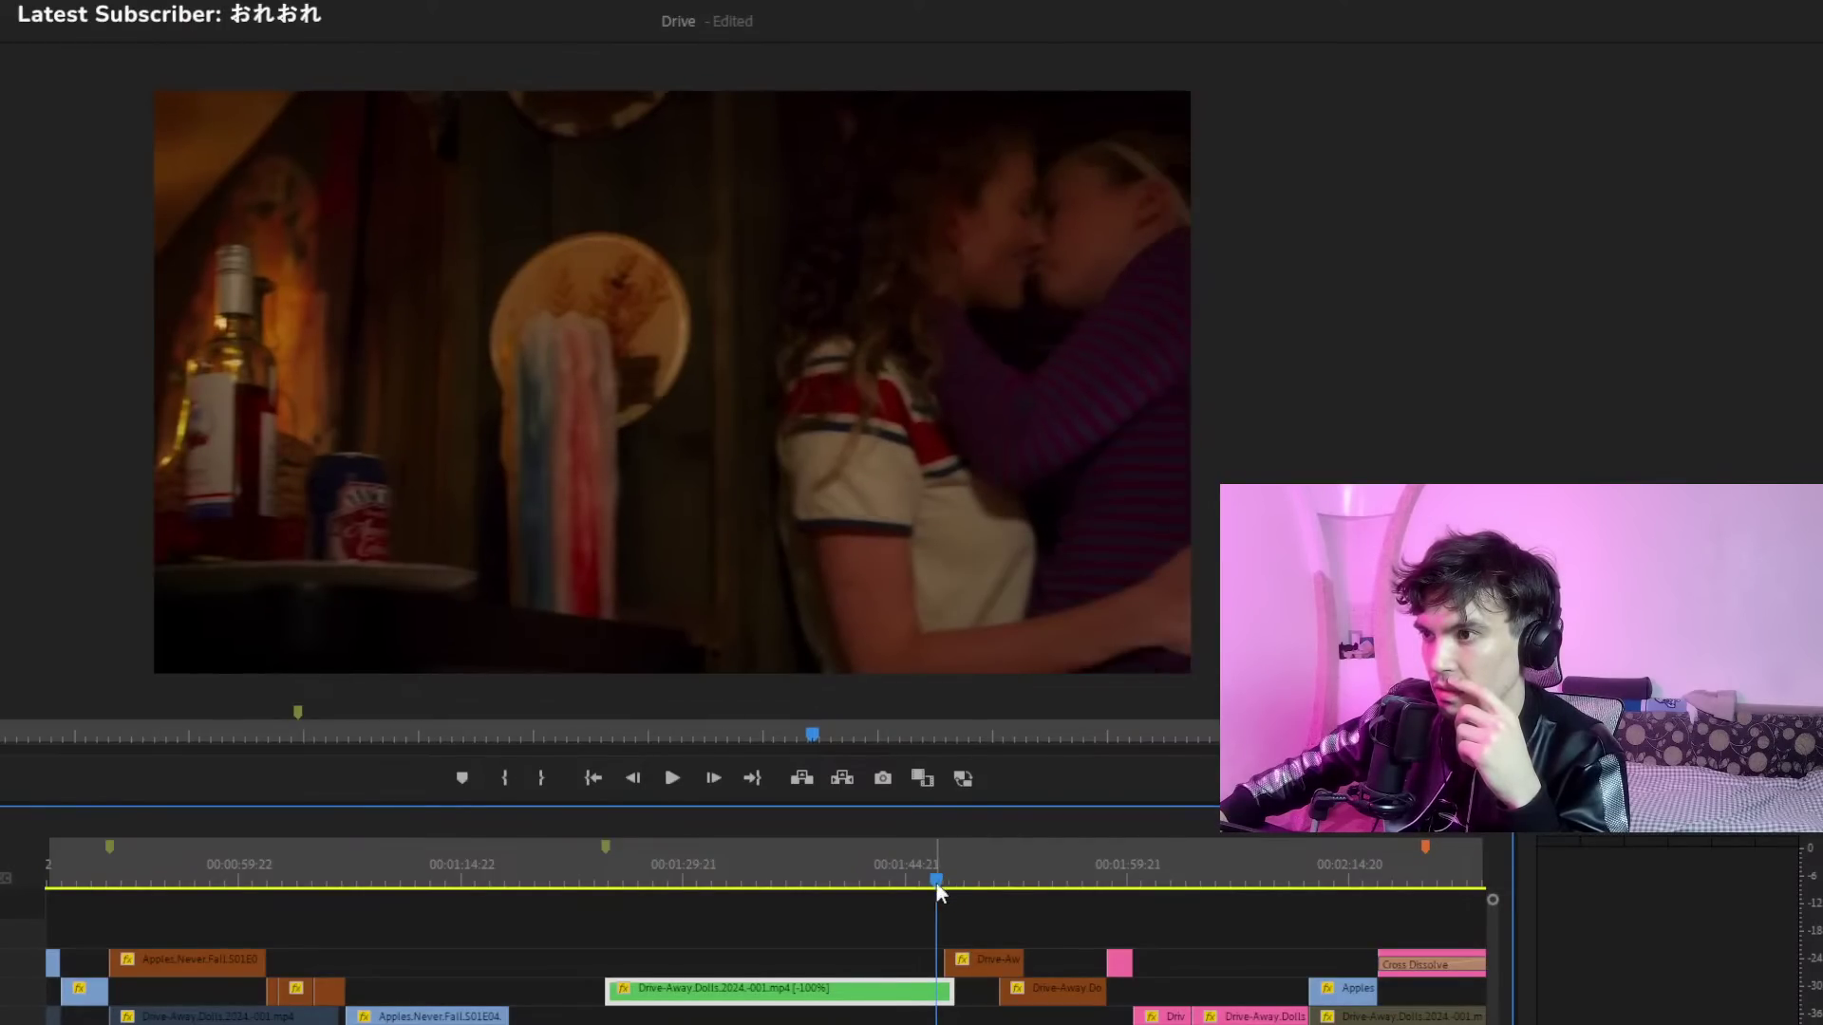
# Try moving the green clip above the brown clips and extending it over the first one, then undo both changes
pyautogui.moveTo(910, 981); pyautogui.dragTo(935, 943)
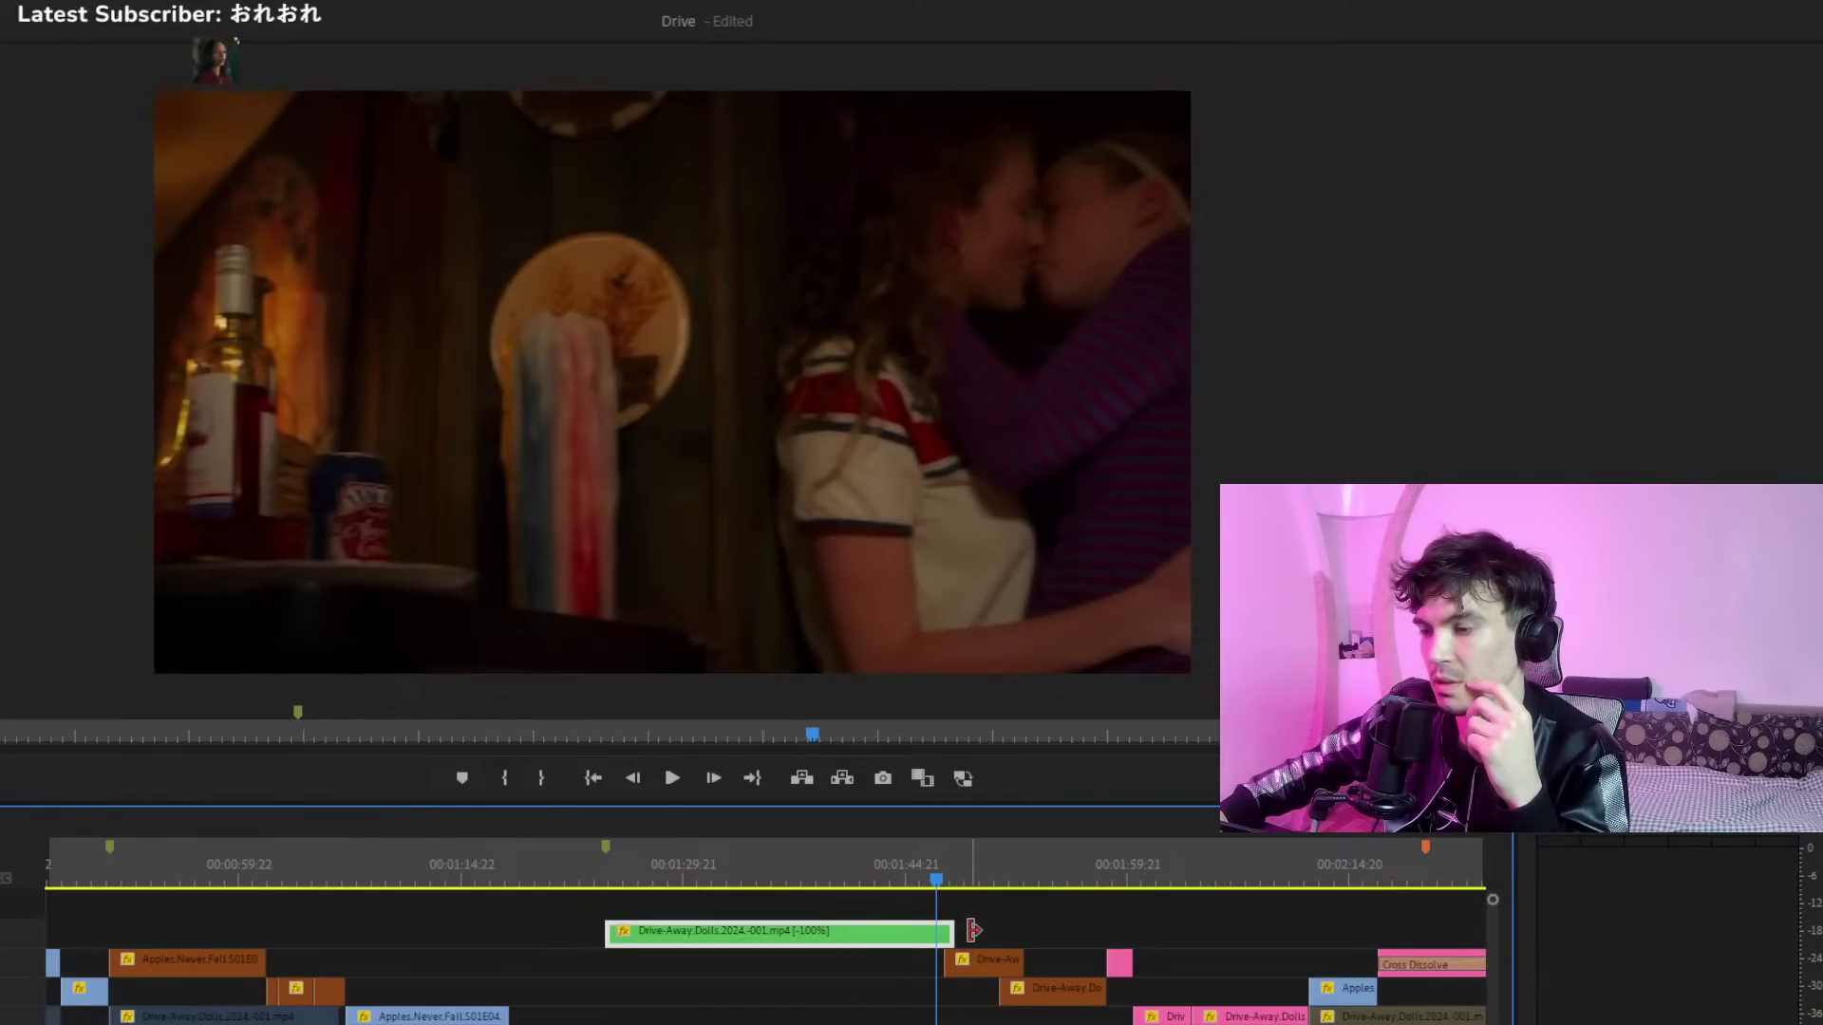
pyautogui.moveTo(974, 930); pyautogui.dragTo(1022, 930)
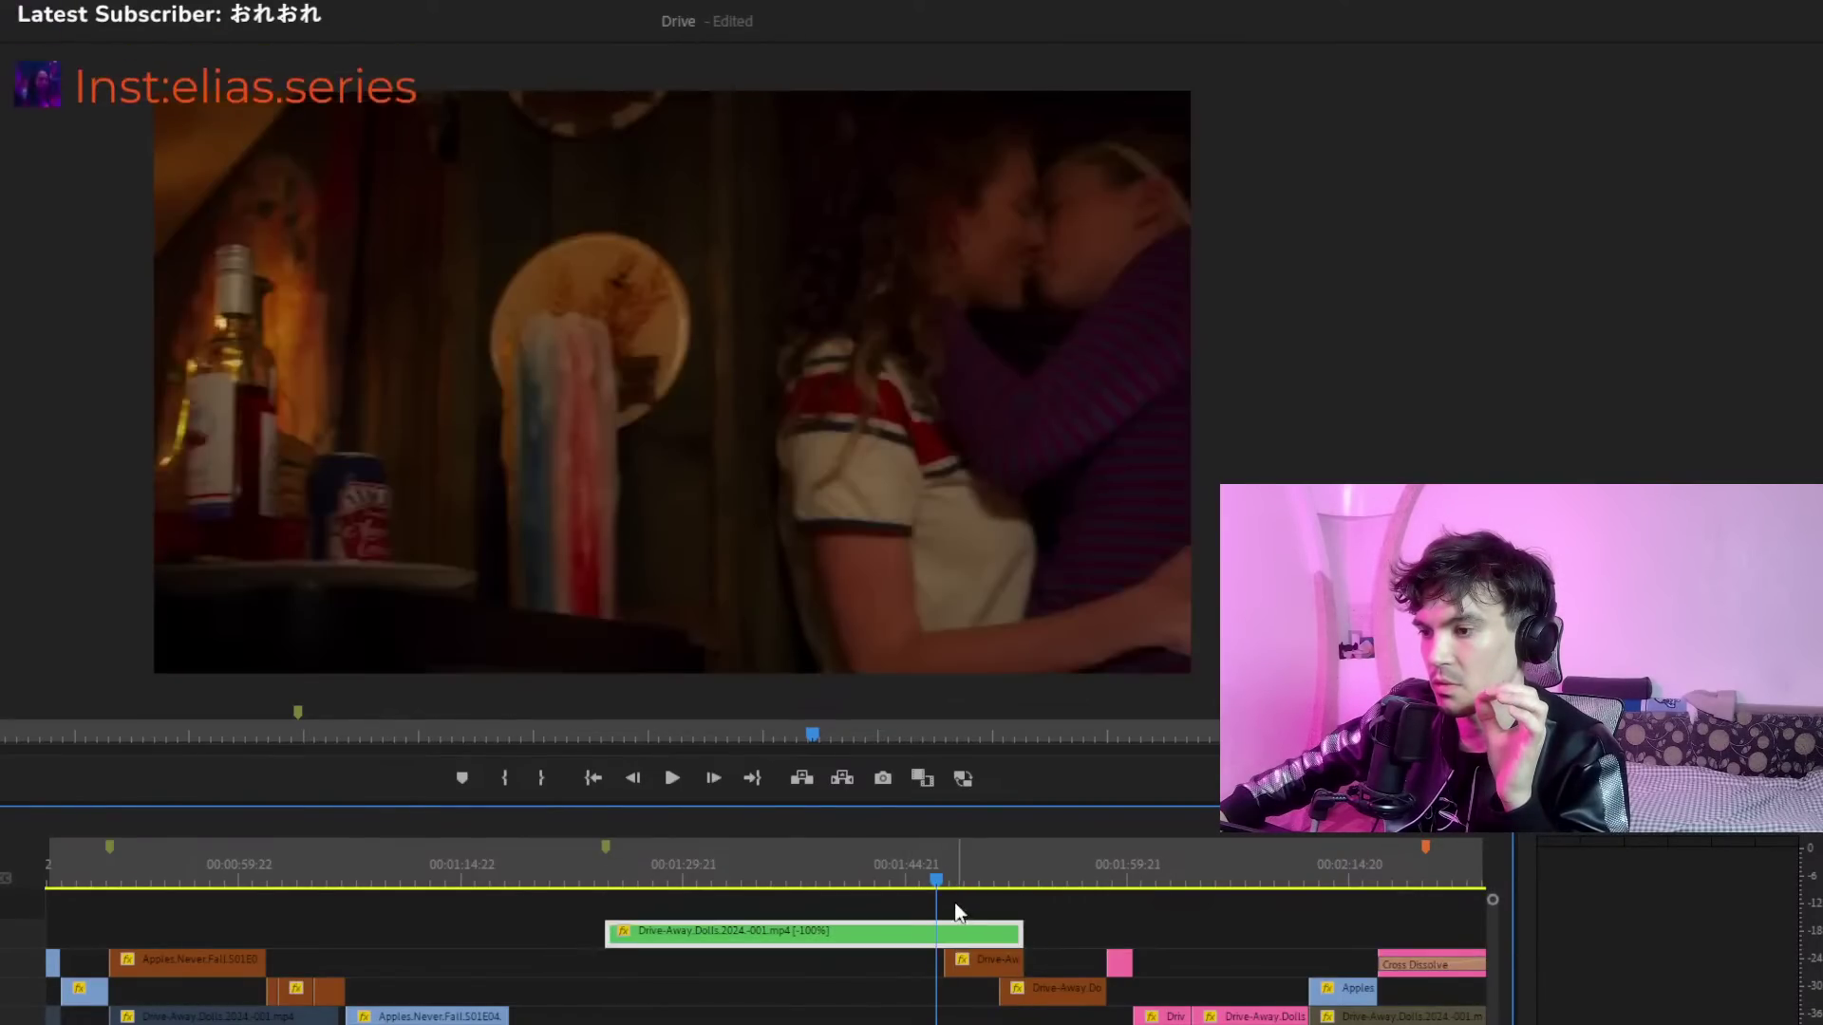
pyautogui.click(674, 779)
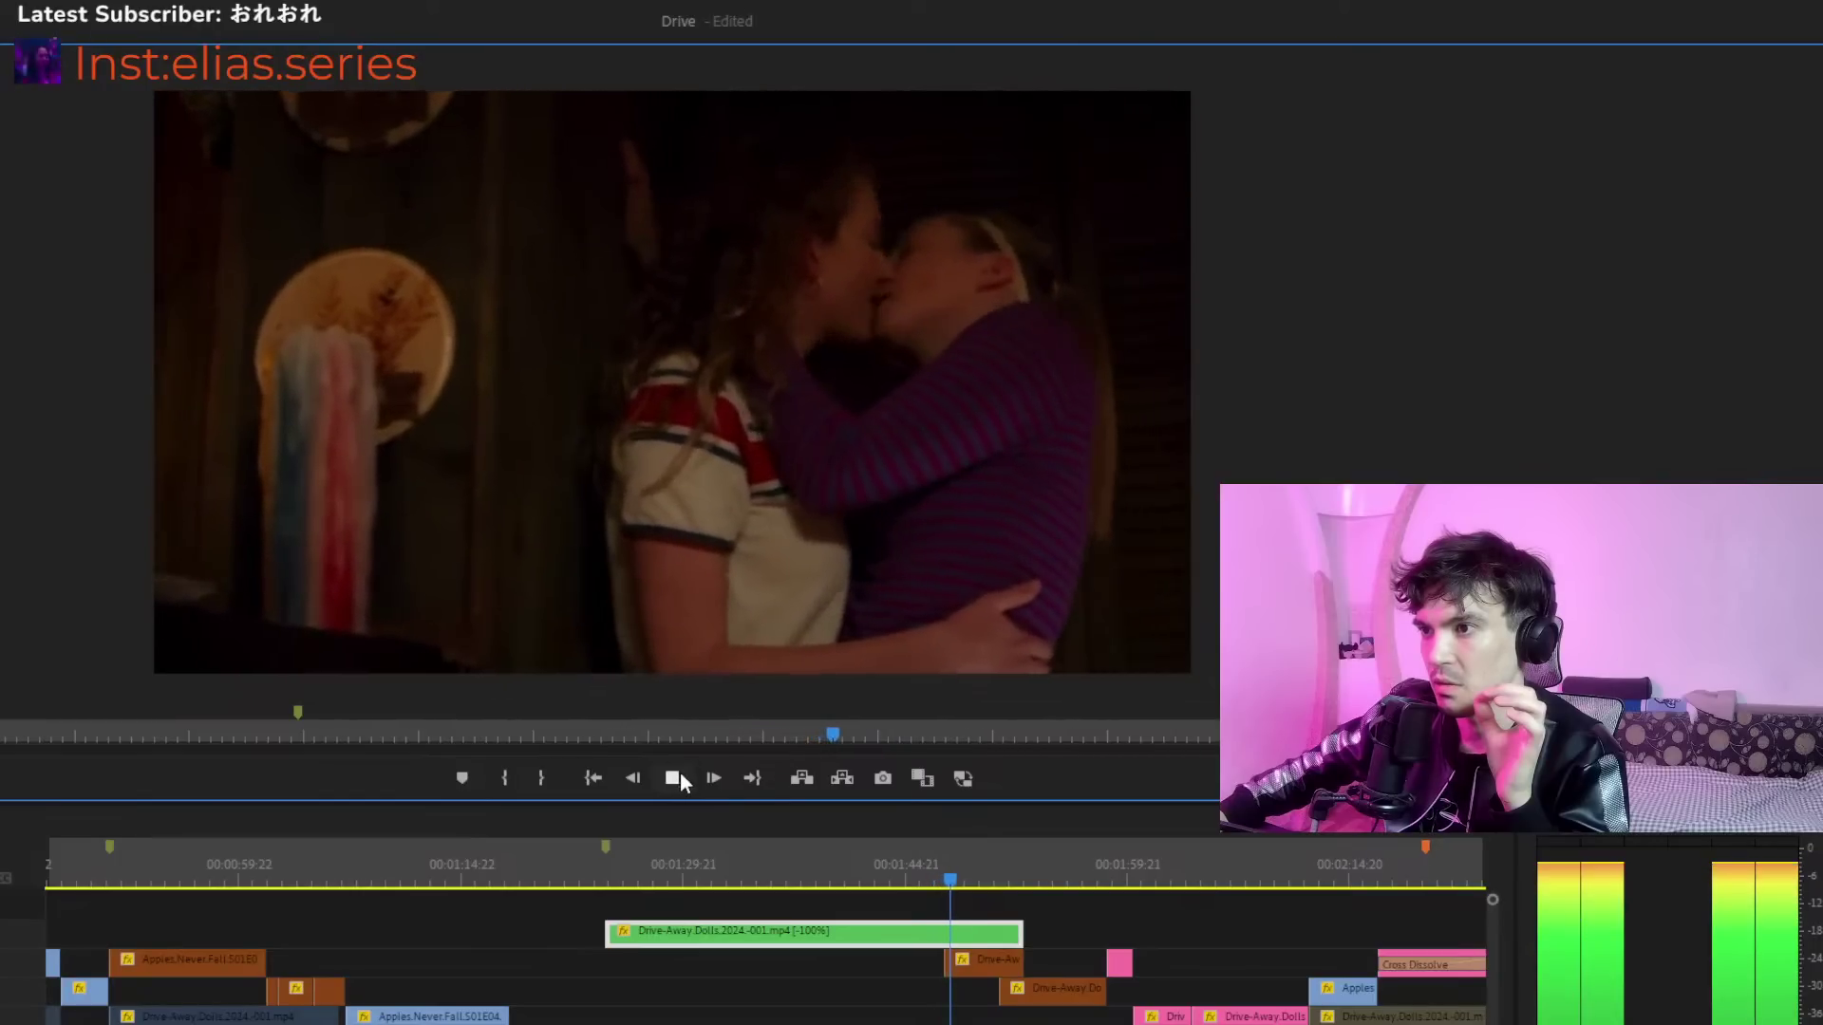
pyautogui.click(682, 771)
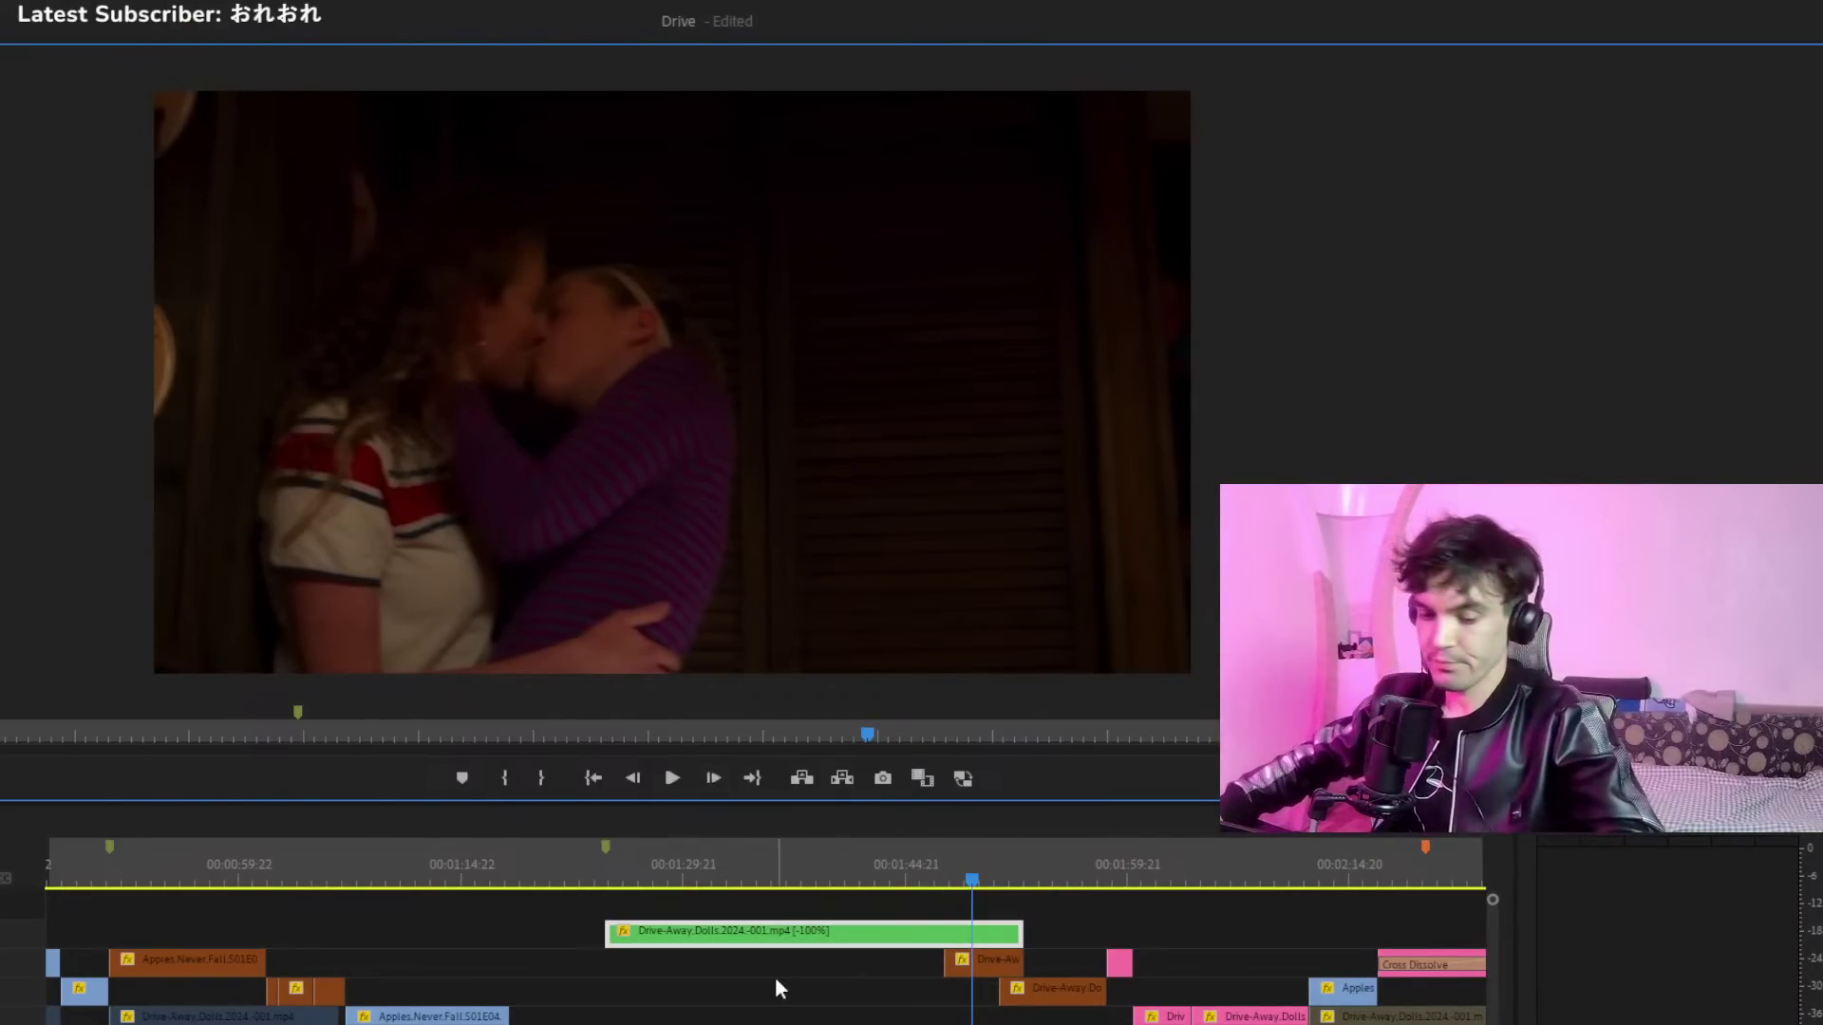
pyautogui.click(958, 878)
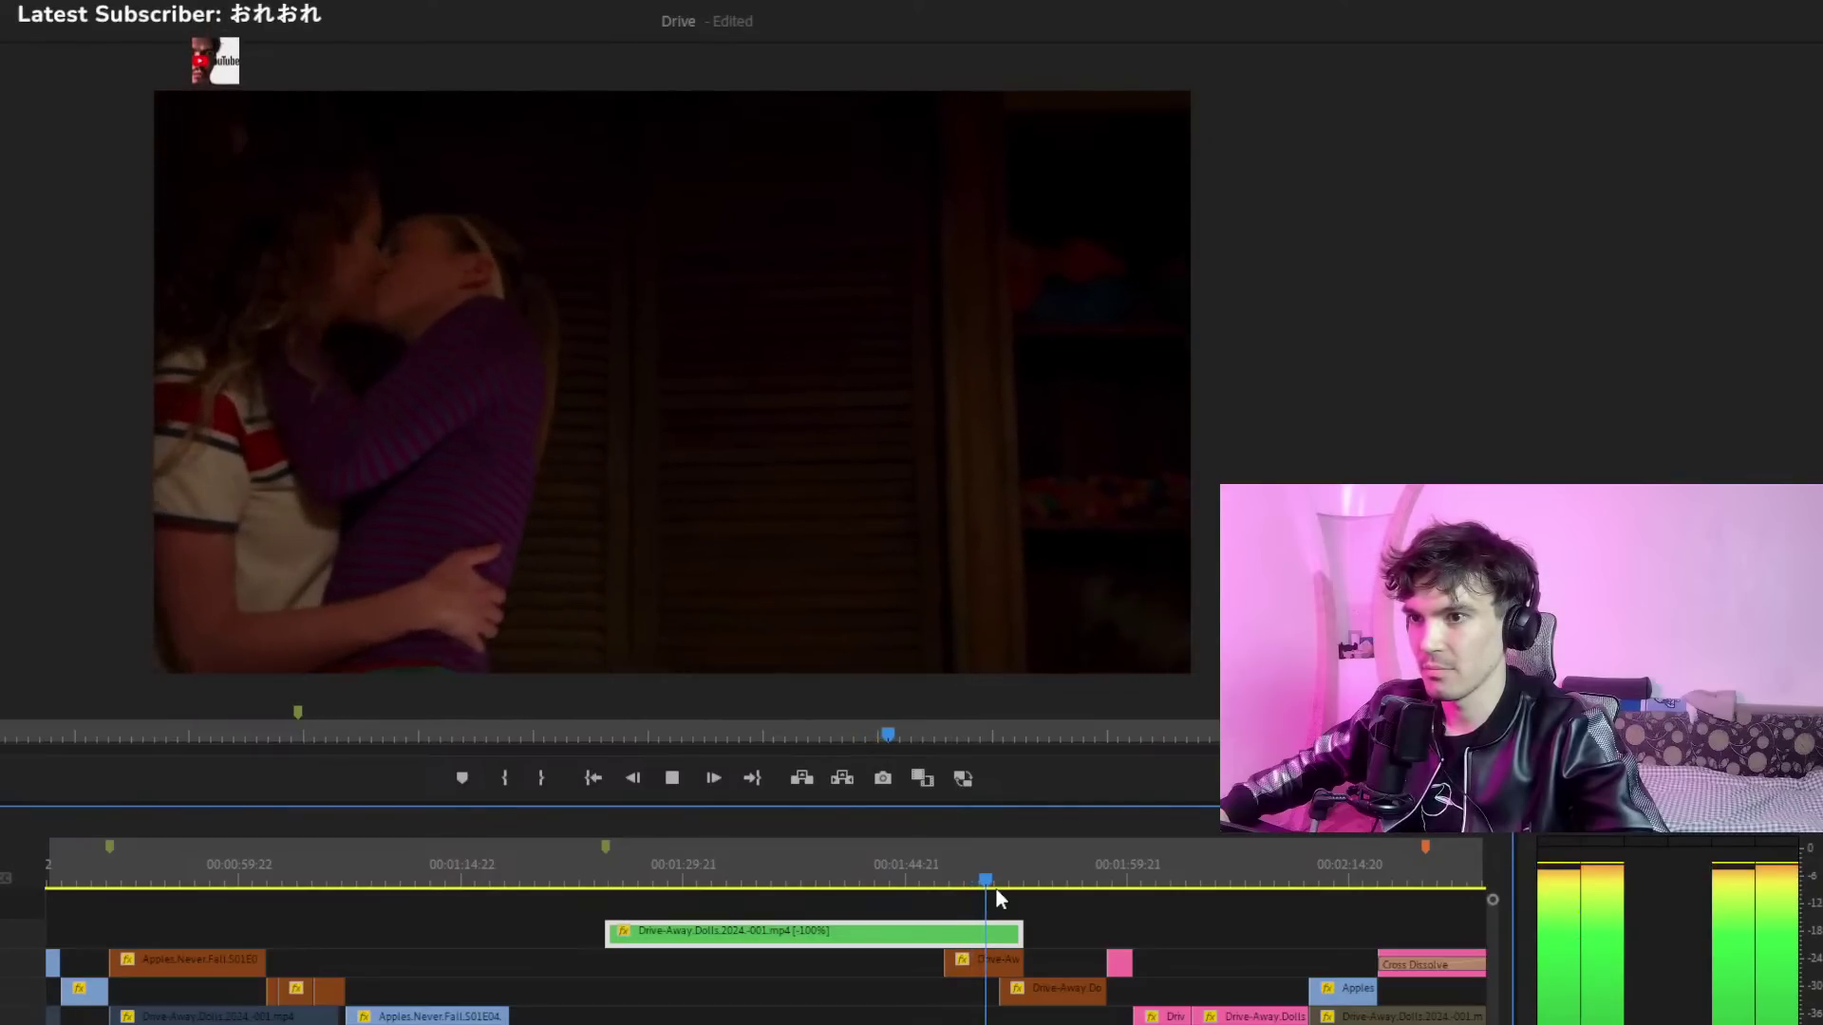
pyautogui.press('space')
pyautogui.hotkey('ctrl', 'z')
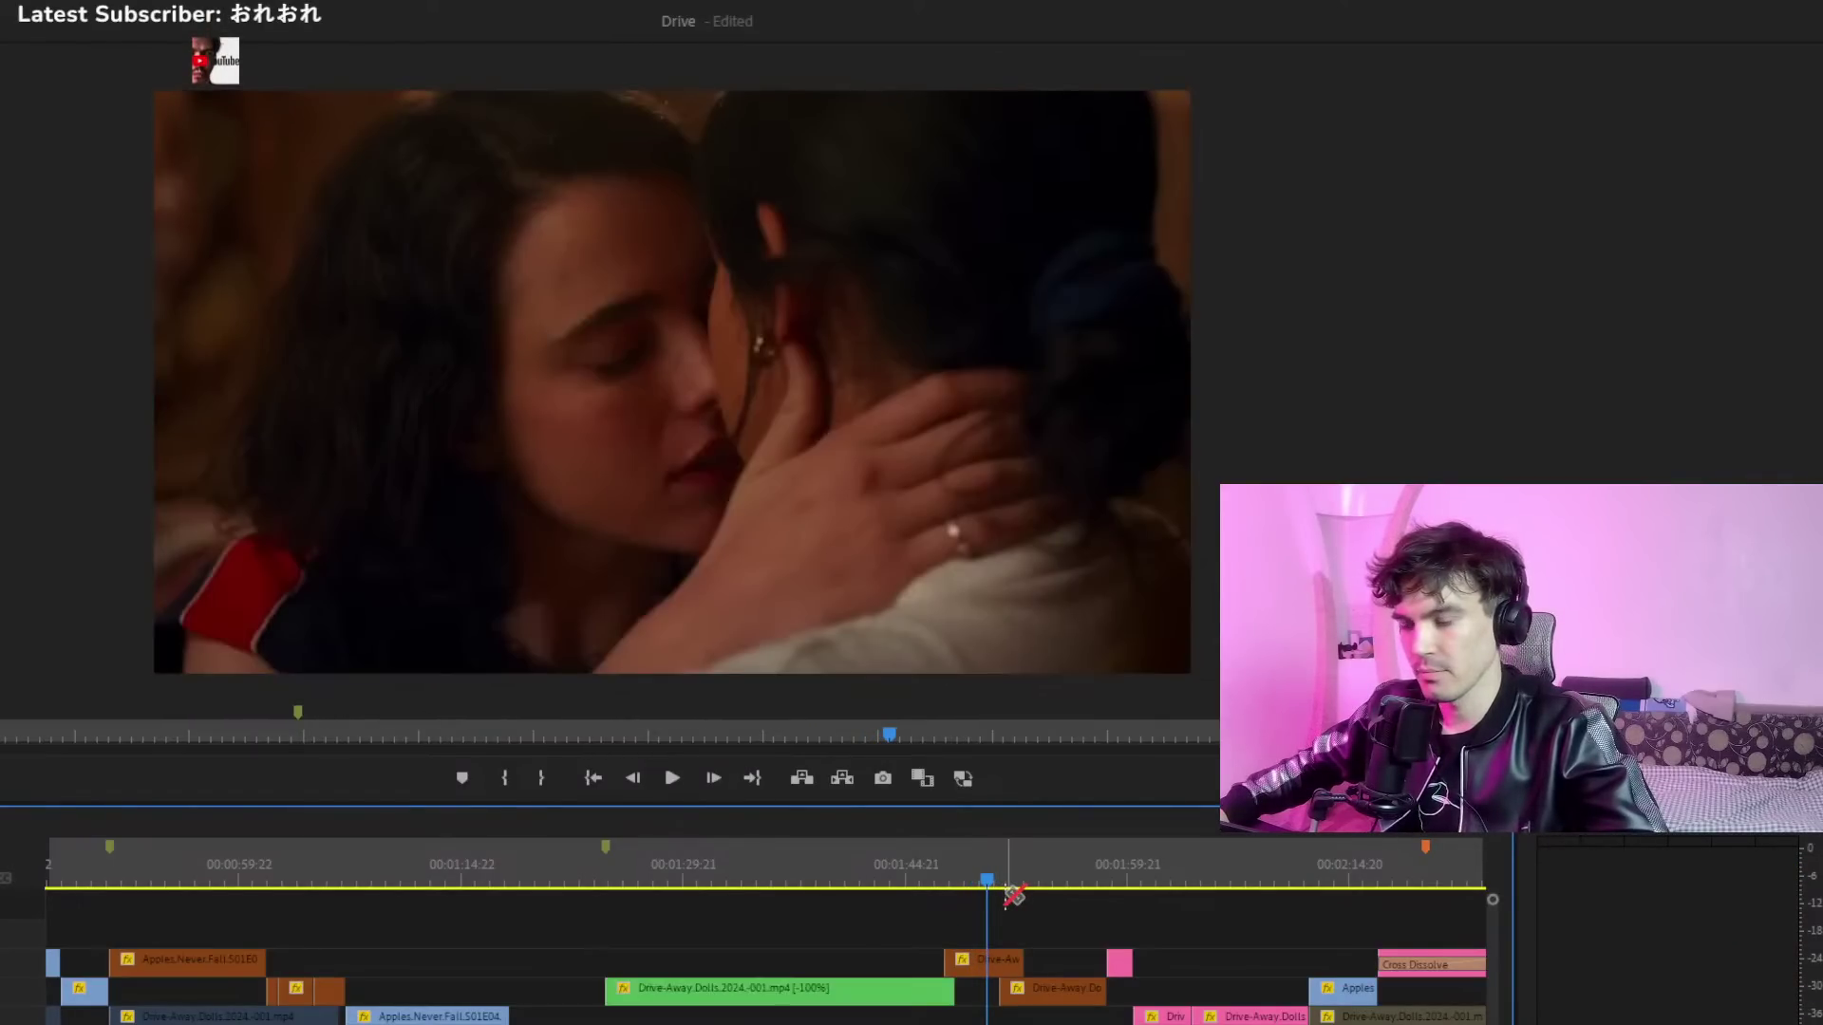
# Play the sequence from the end of the green clip through the following brown clips to check the cuts
pyautogui.click(932, 883)
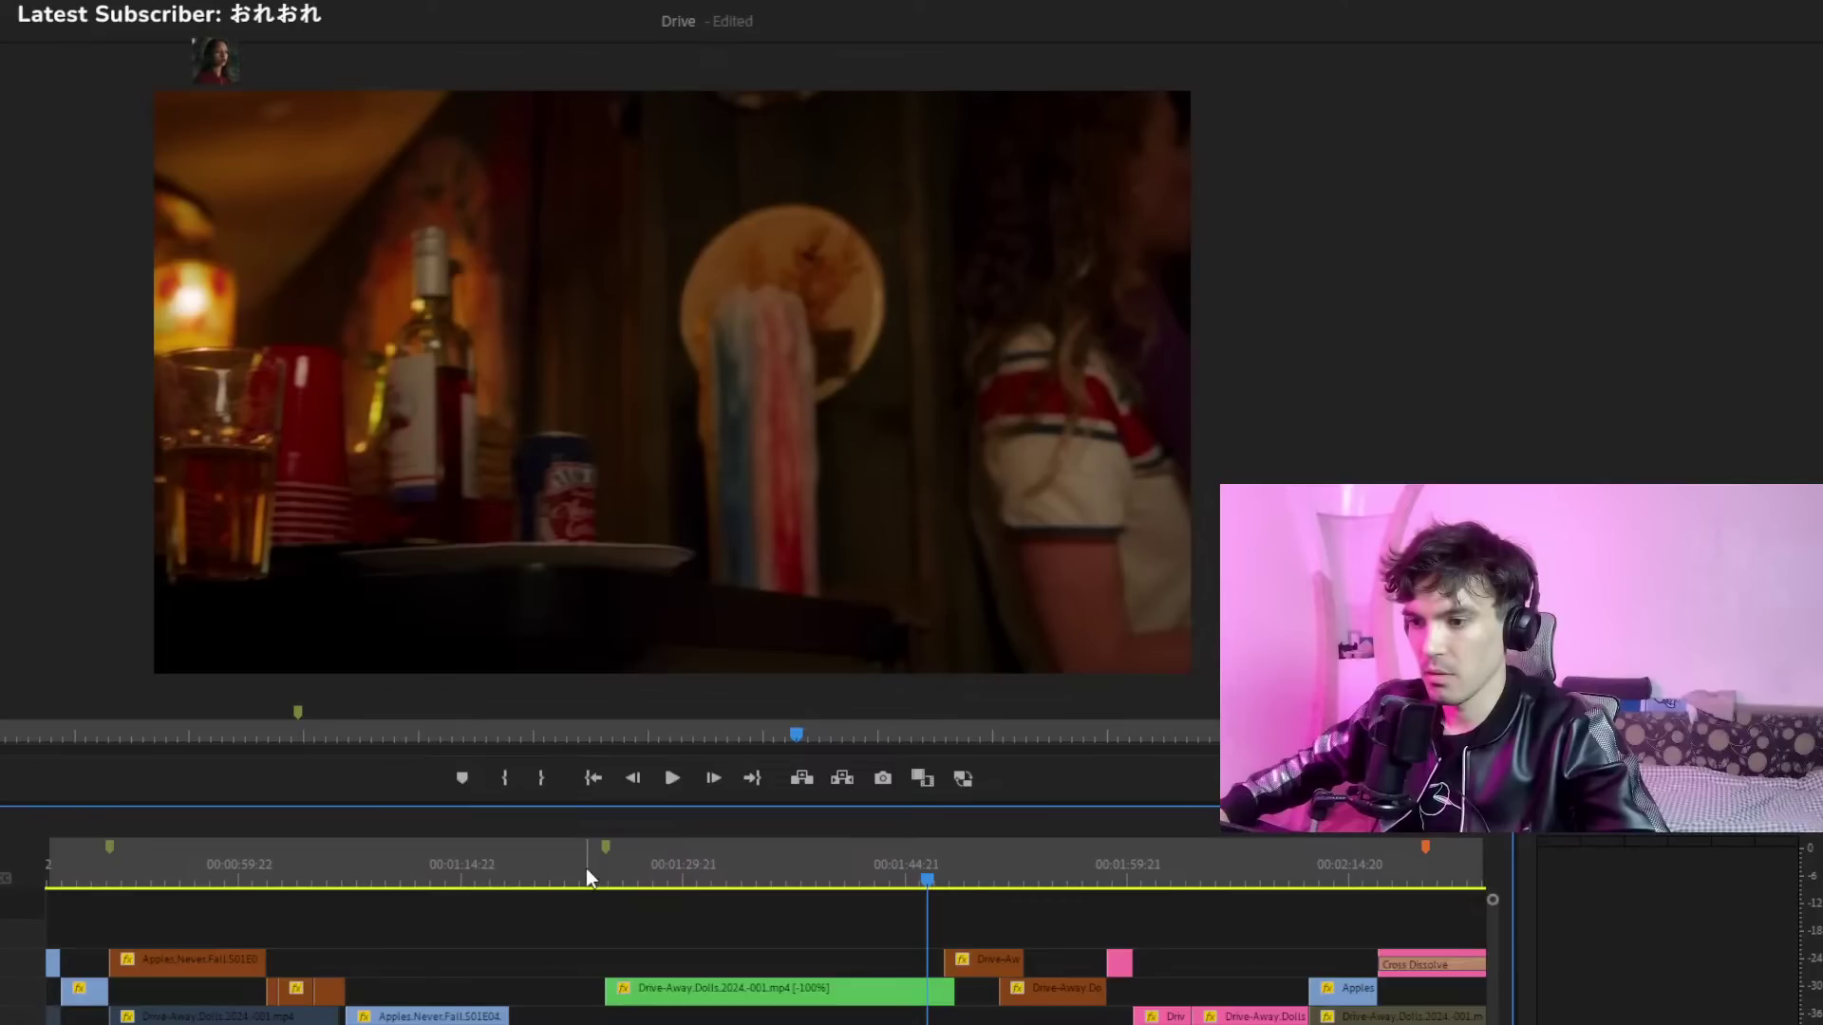
pyautogui.scroll(-2, 346, 912)
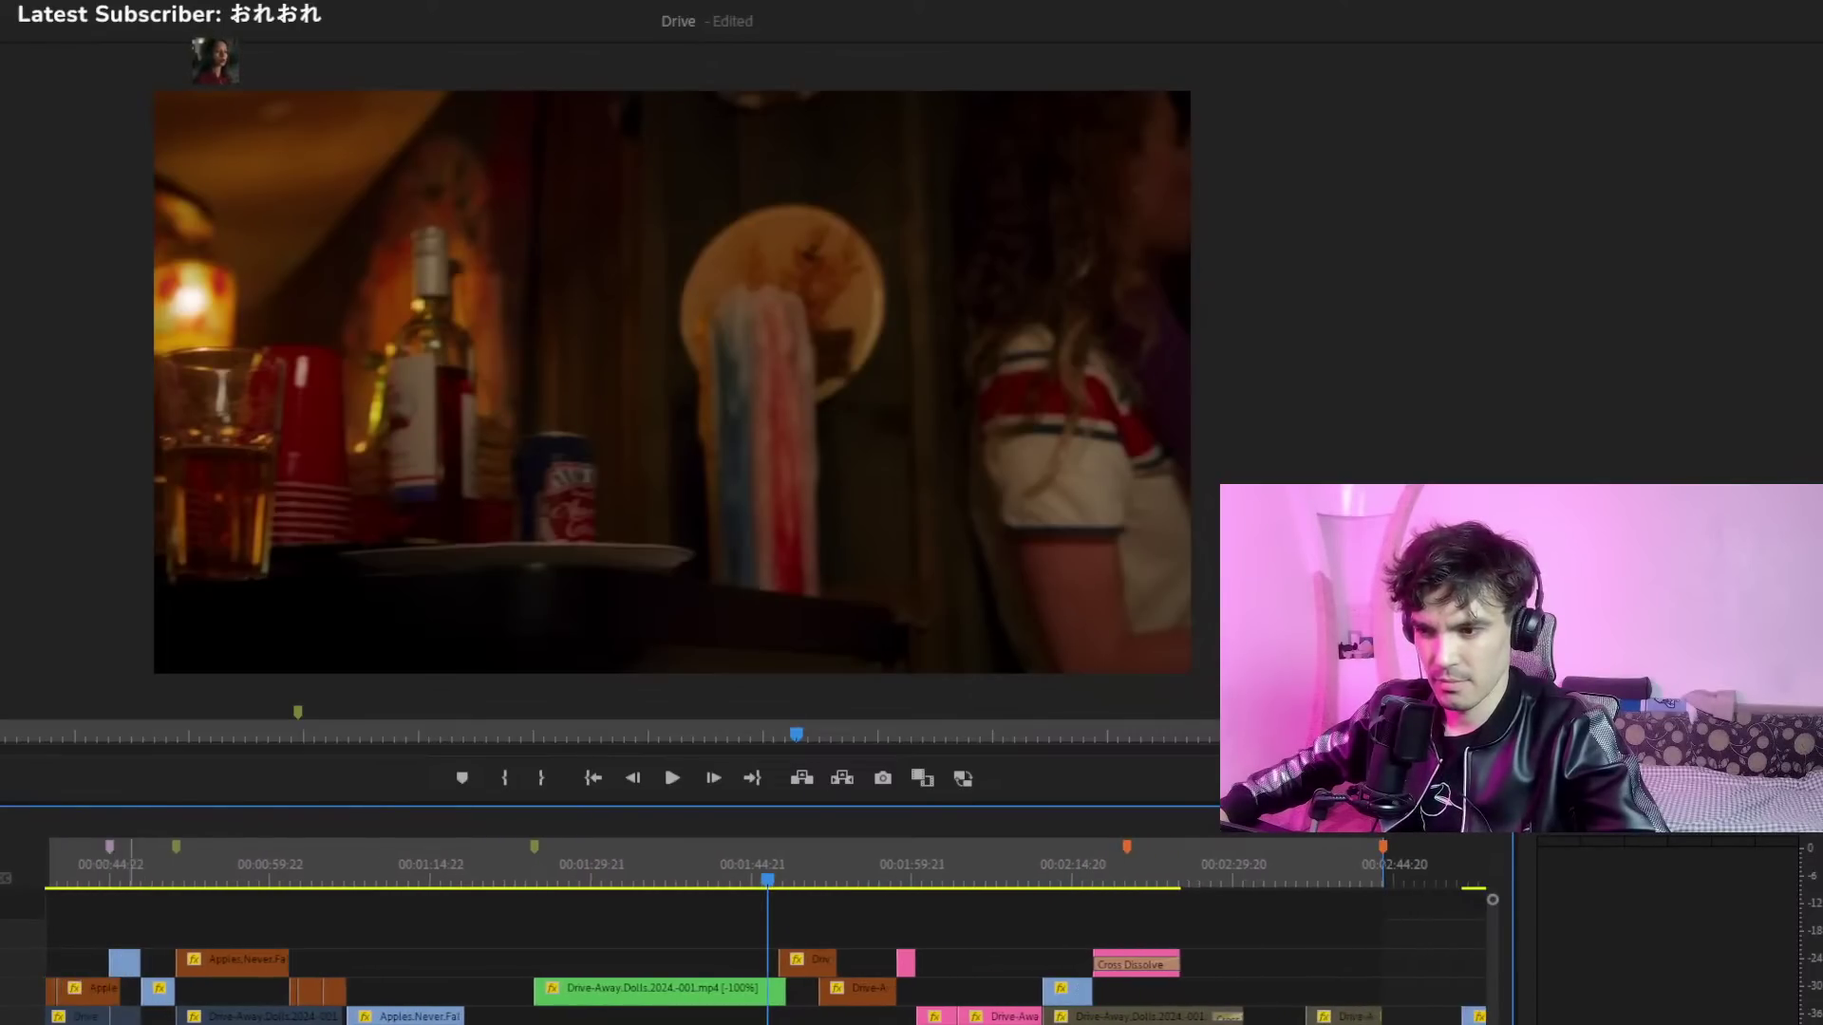
pyautogui.press('space')
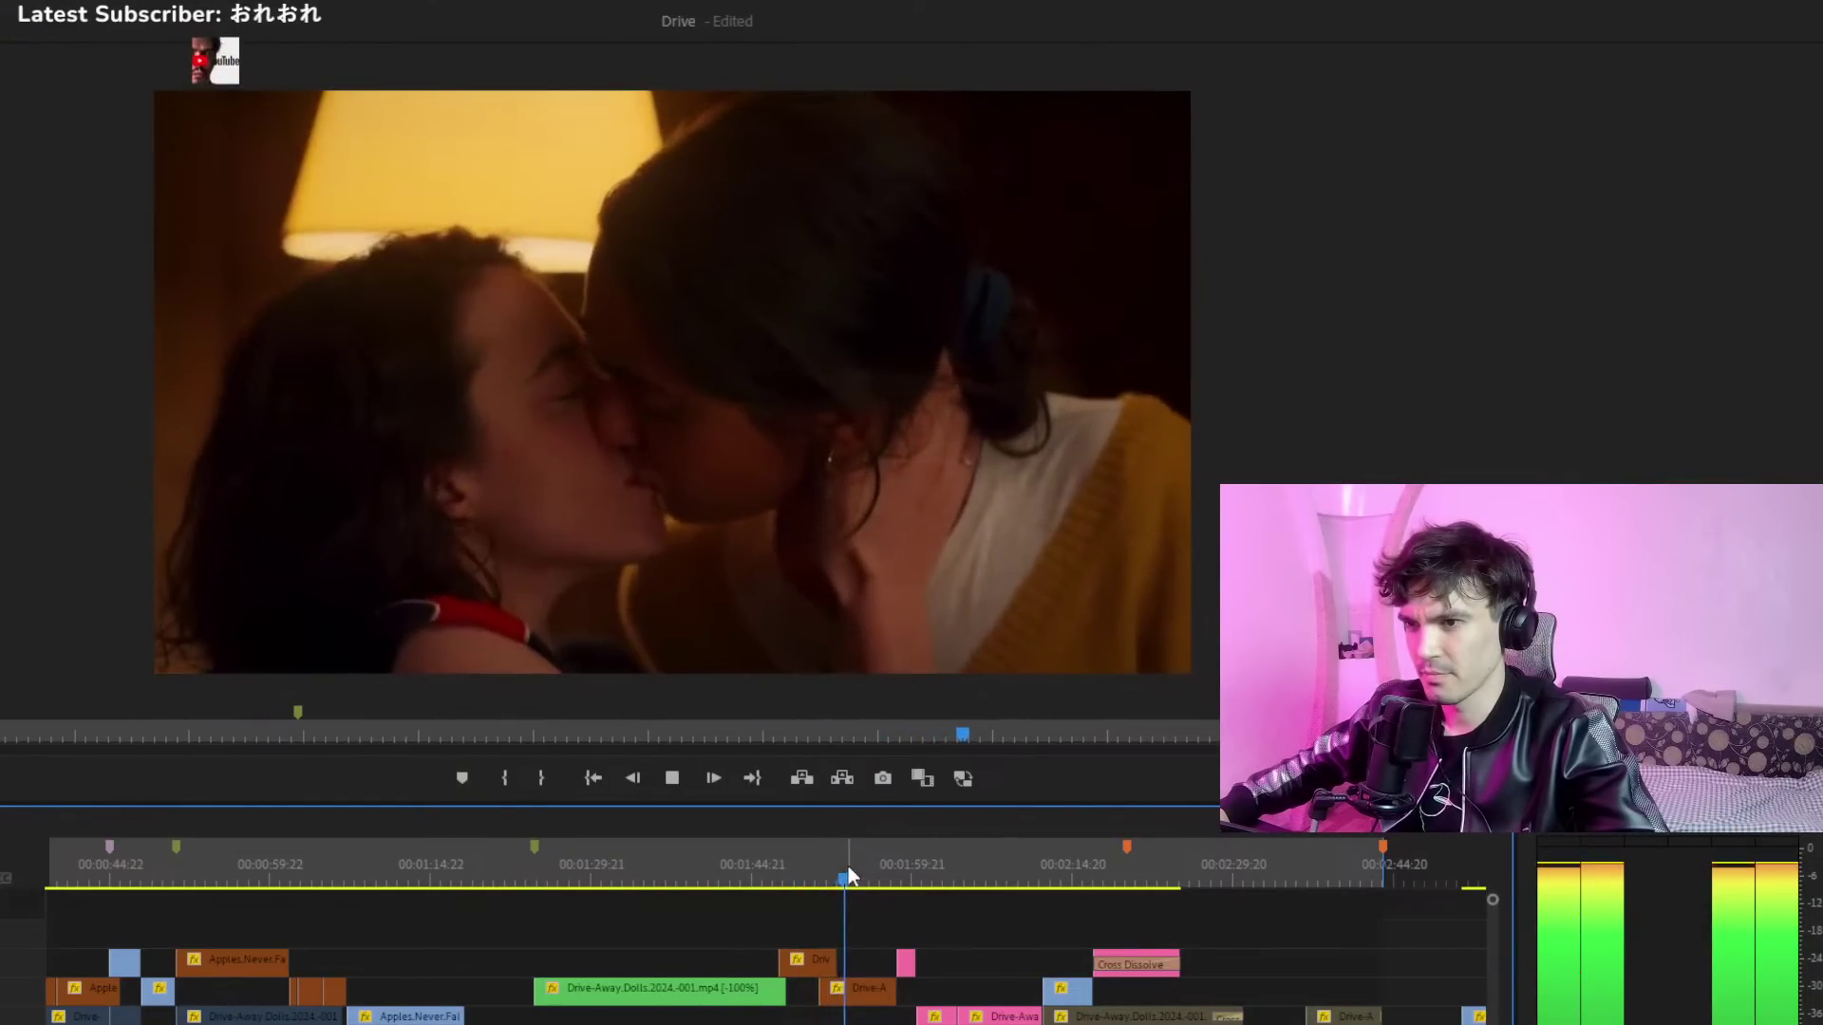
pyautogui.press('space')
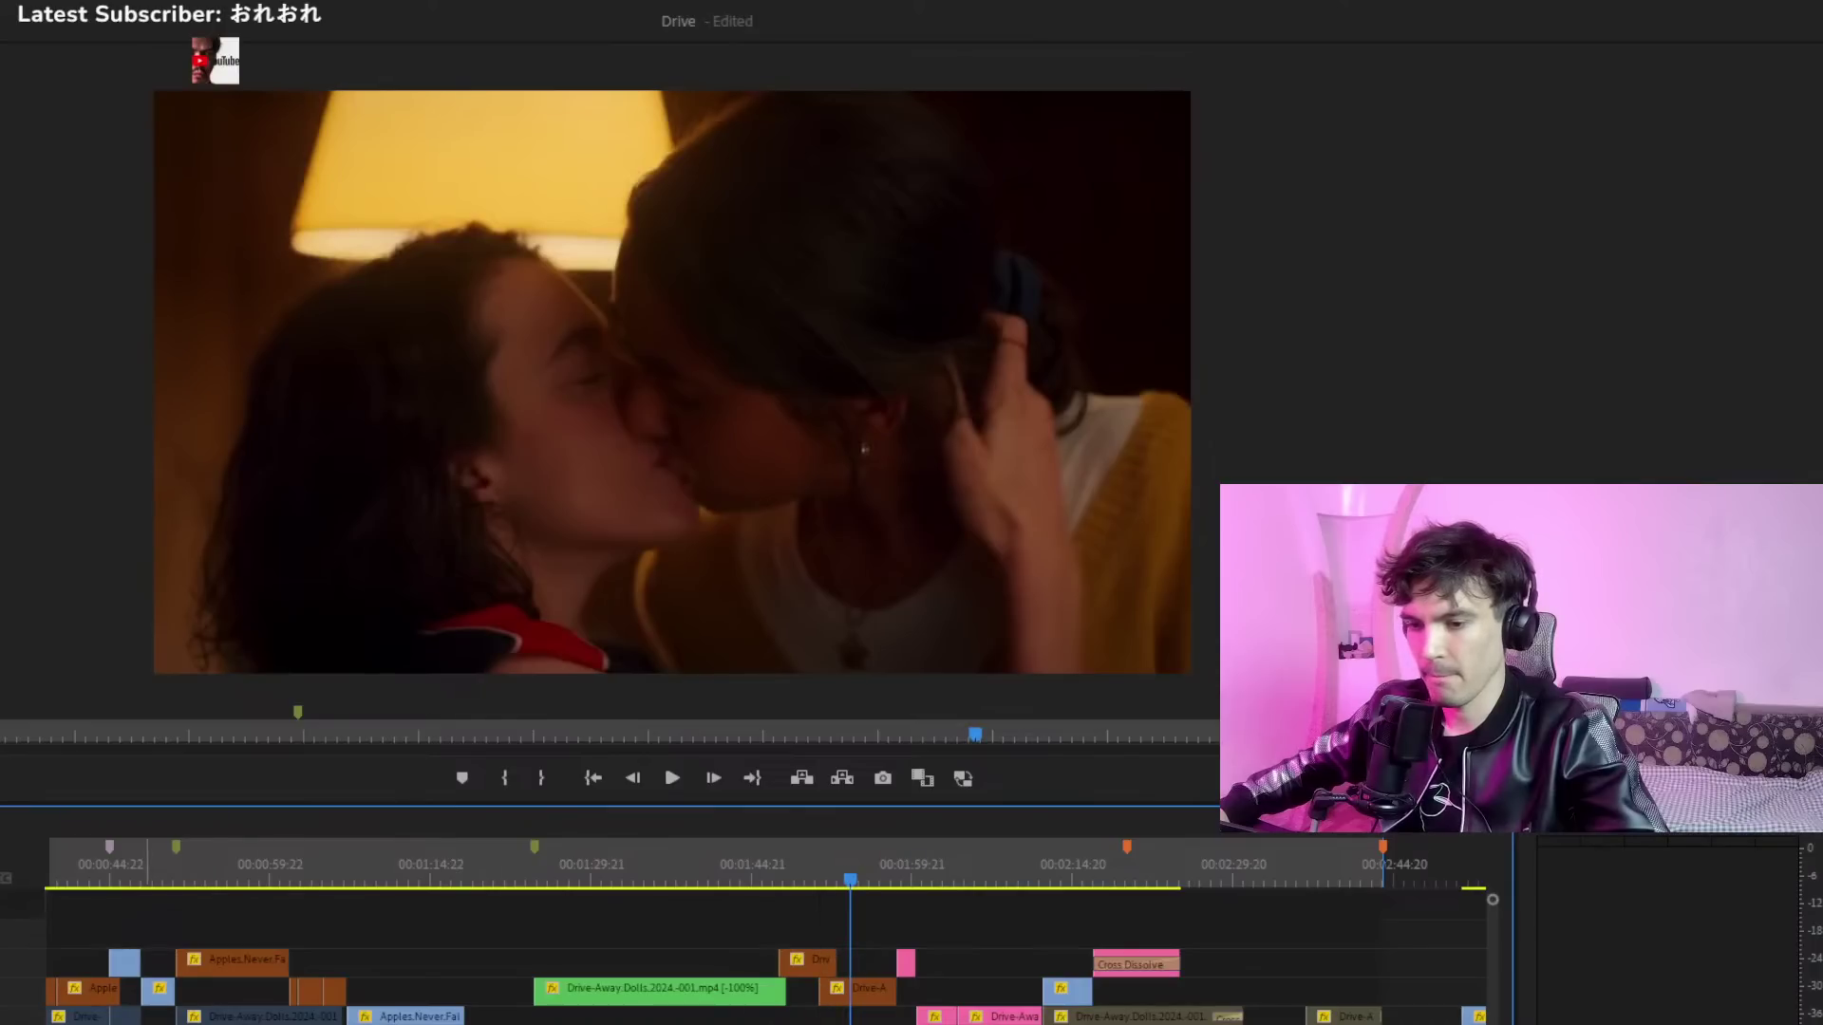
pyautogui.press('-')
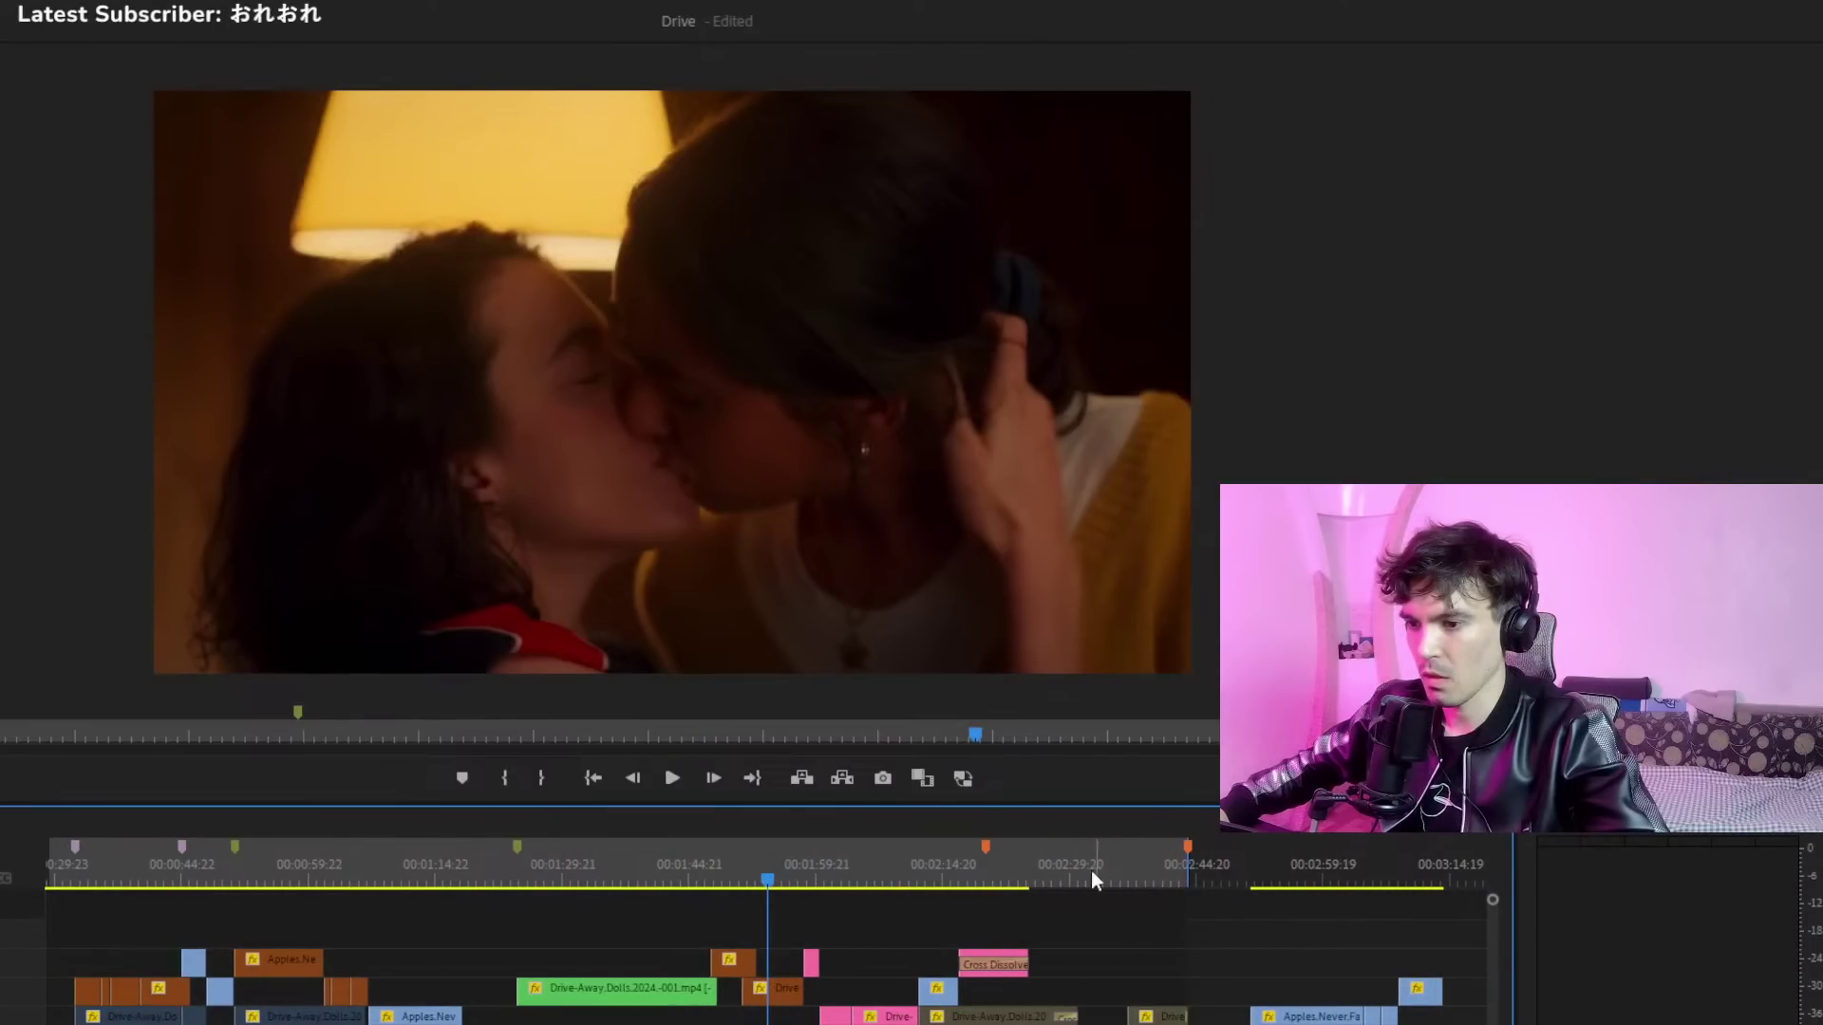
pyautogui.press('space')
# Examine the cuts around the marker near 00:00:44:22, including the two short blue Drive-Away Dolls clips
pyautogui.moveTo(482, 864); pyautogui.dragTo(183, 879)
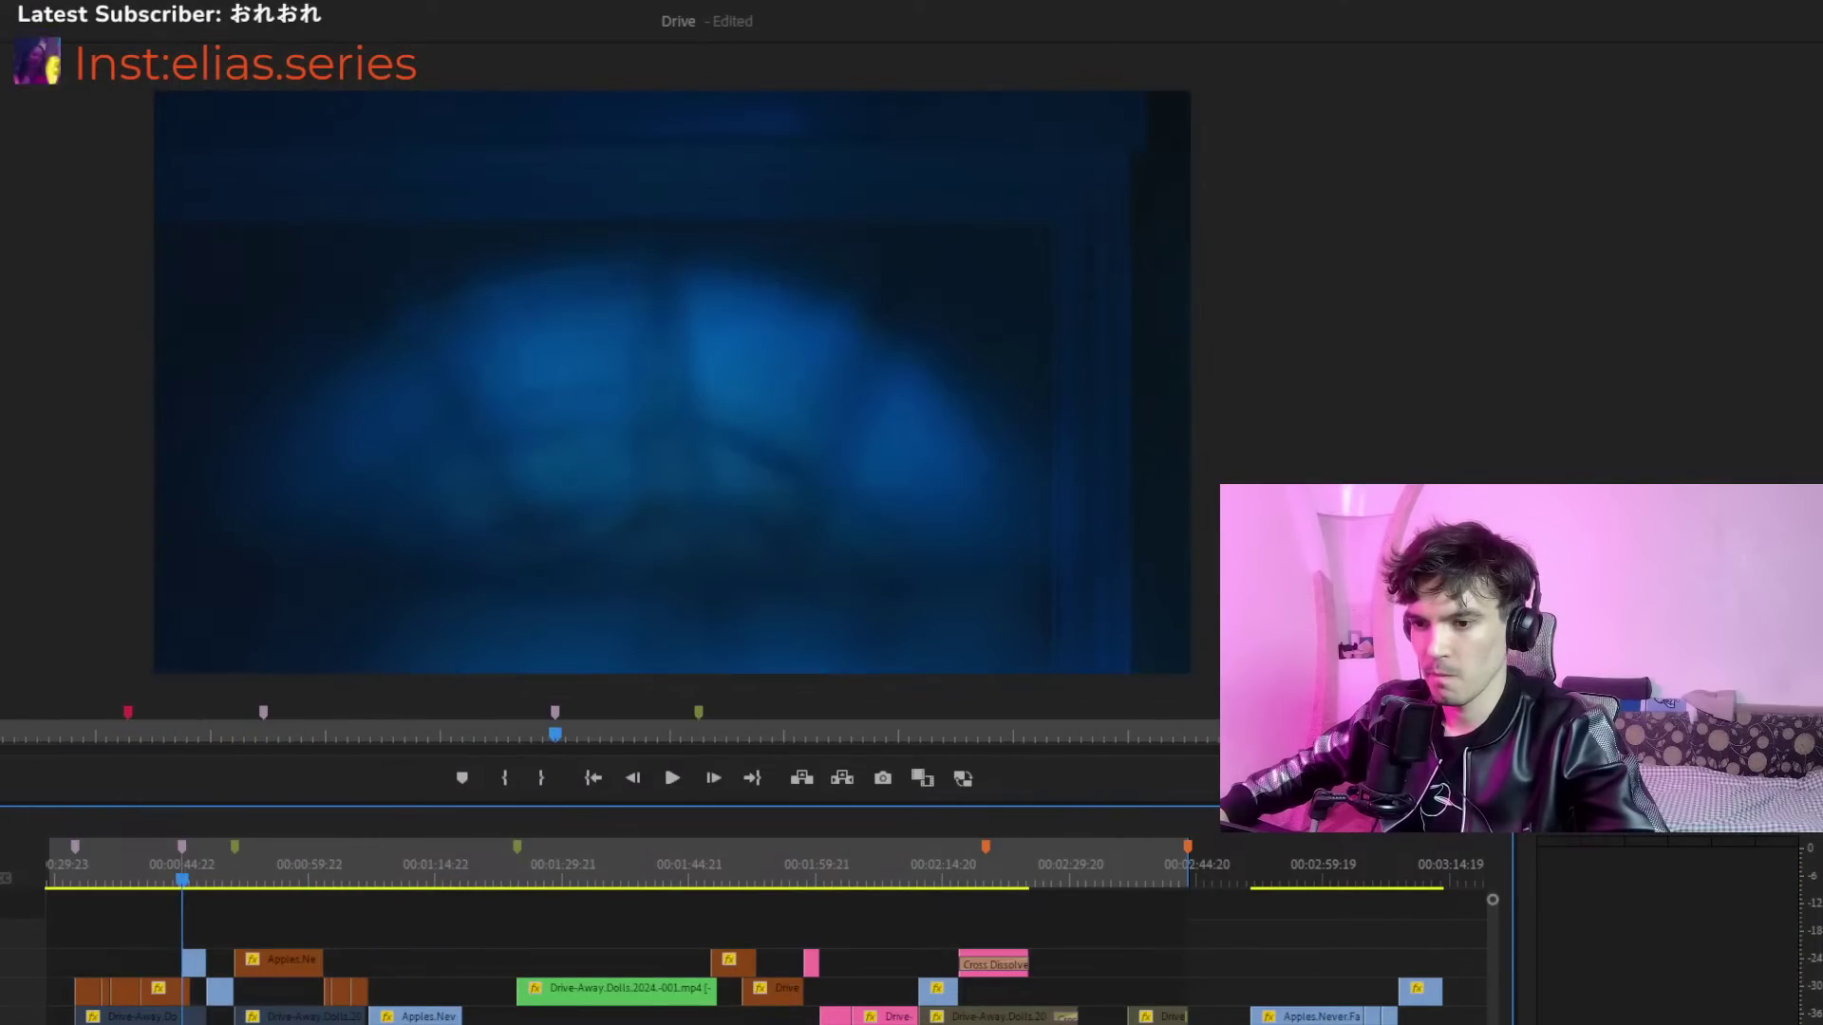
pyautogui.press('=')
pyautogui.press('=')
pyautogui.press('=')
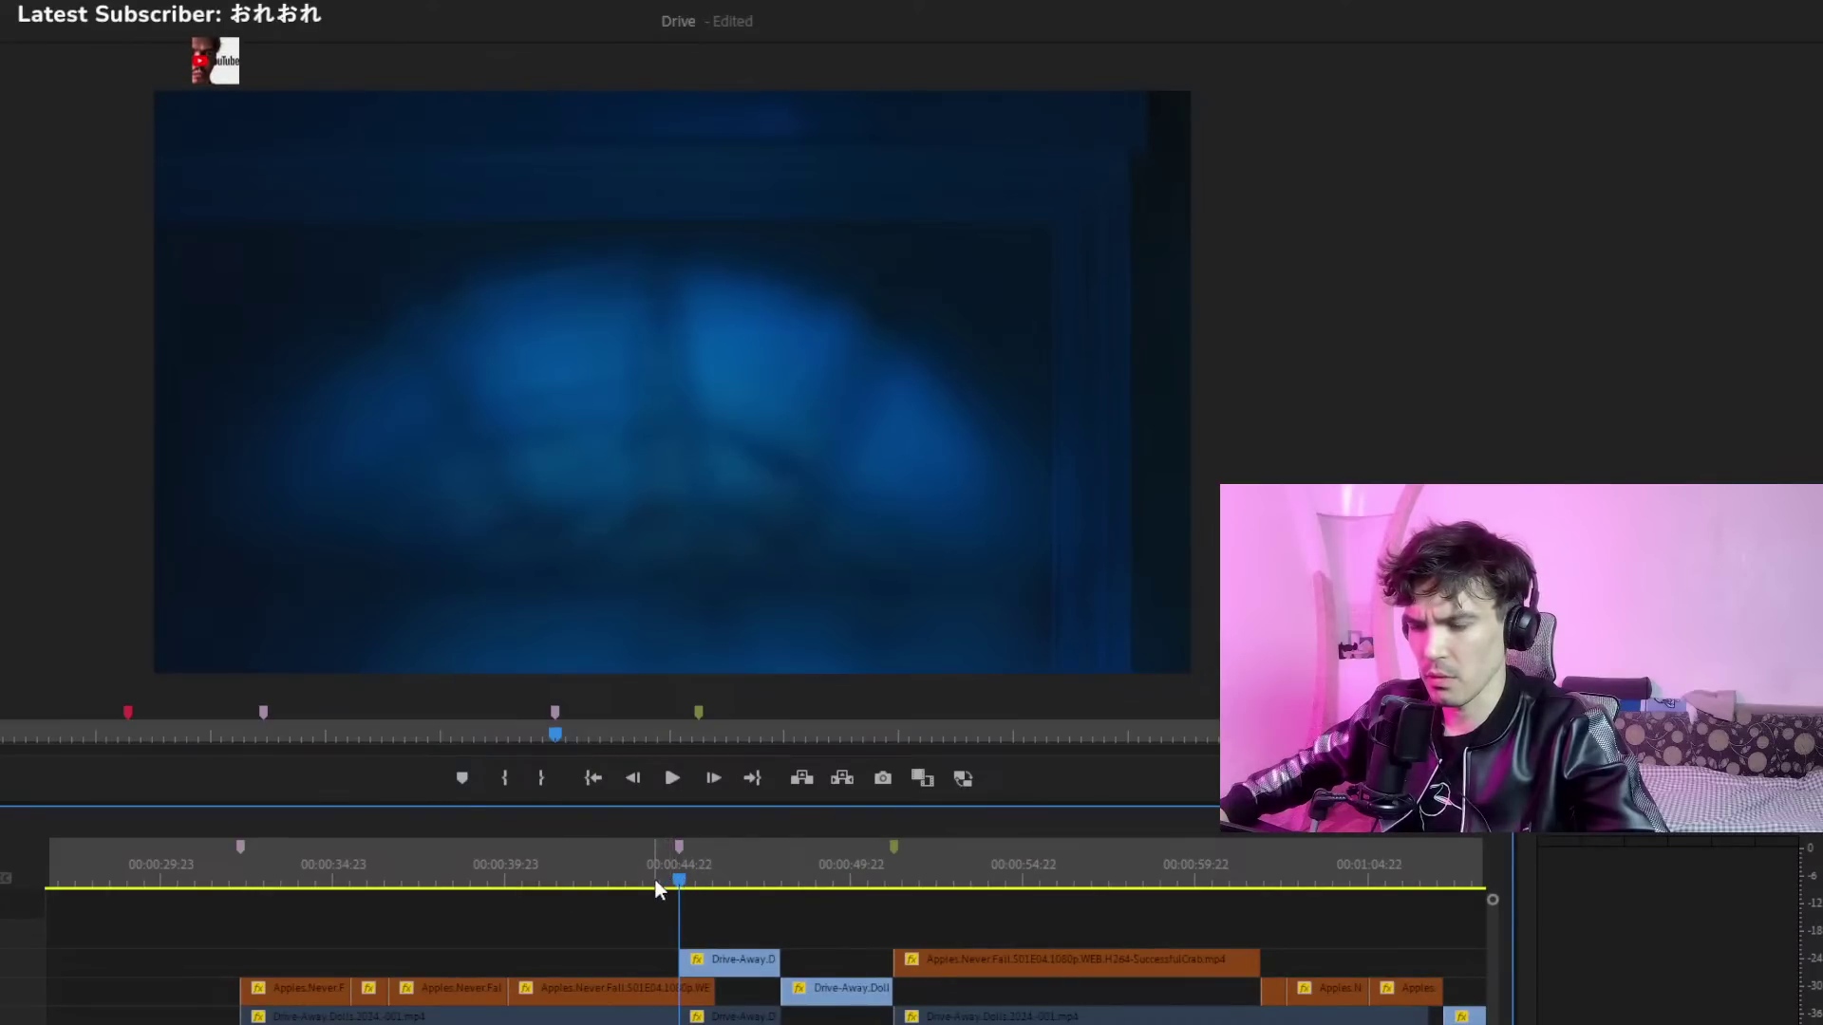
pyautogui.moveTo(660, 880); pyautogui.dragTo(677, 879)
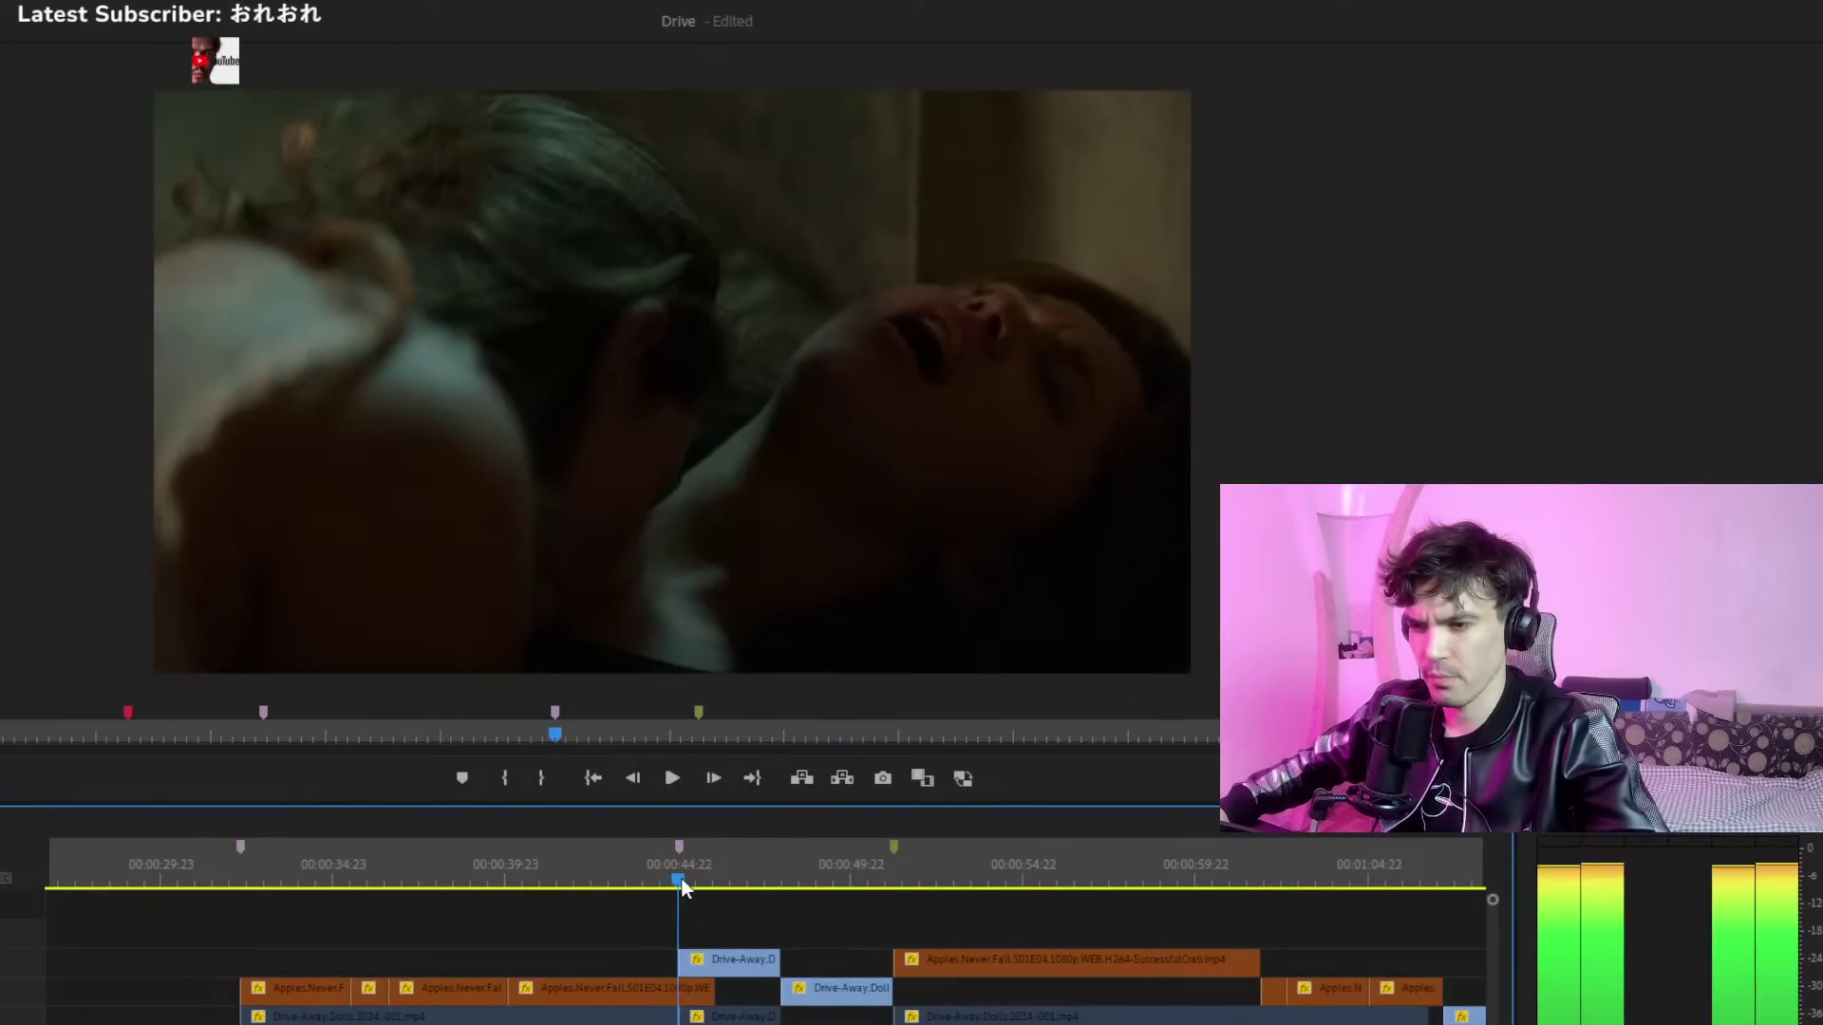
pyautogui.click(750, 875)
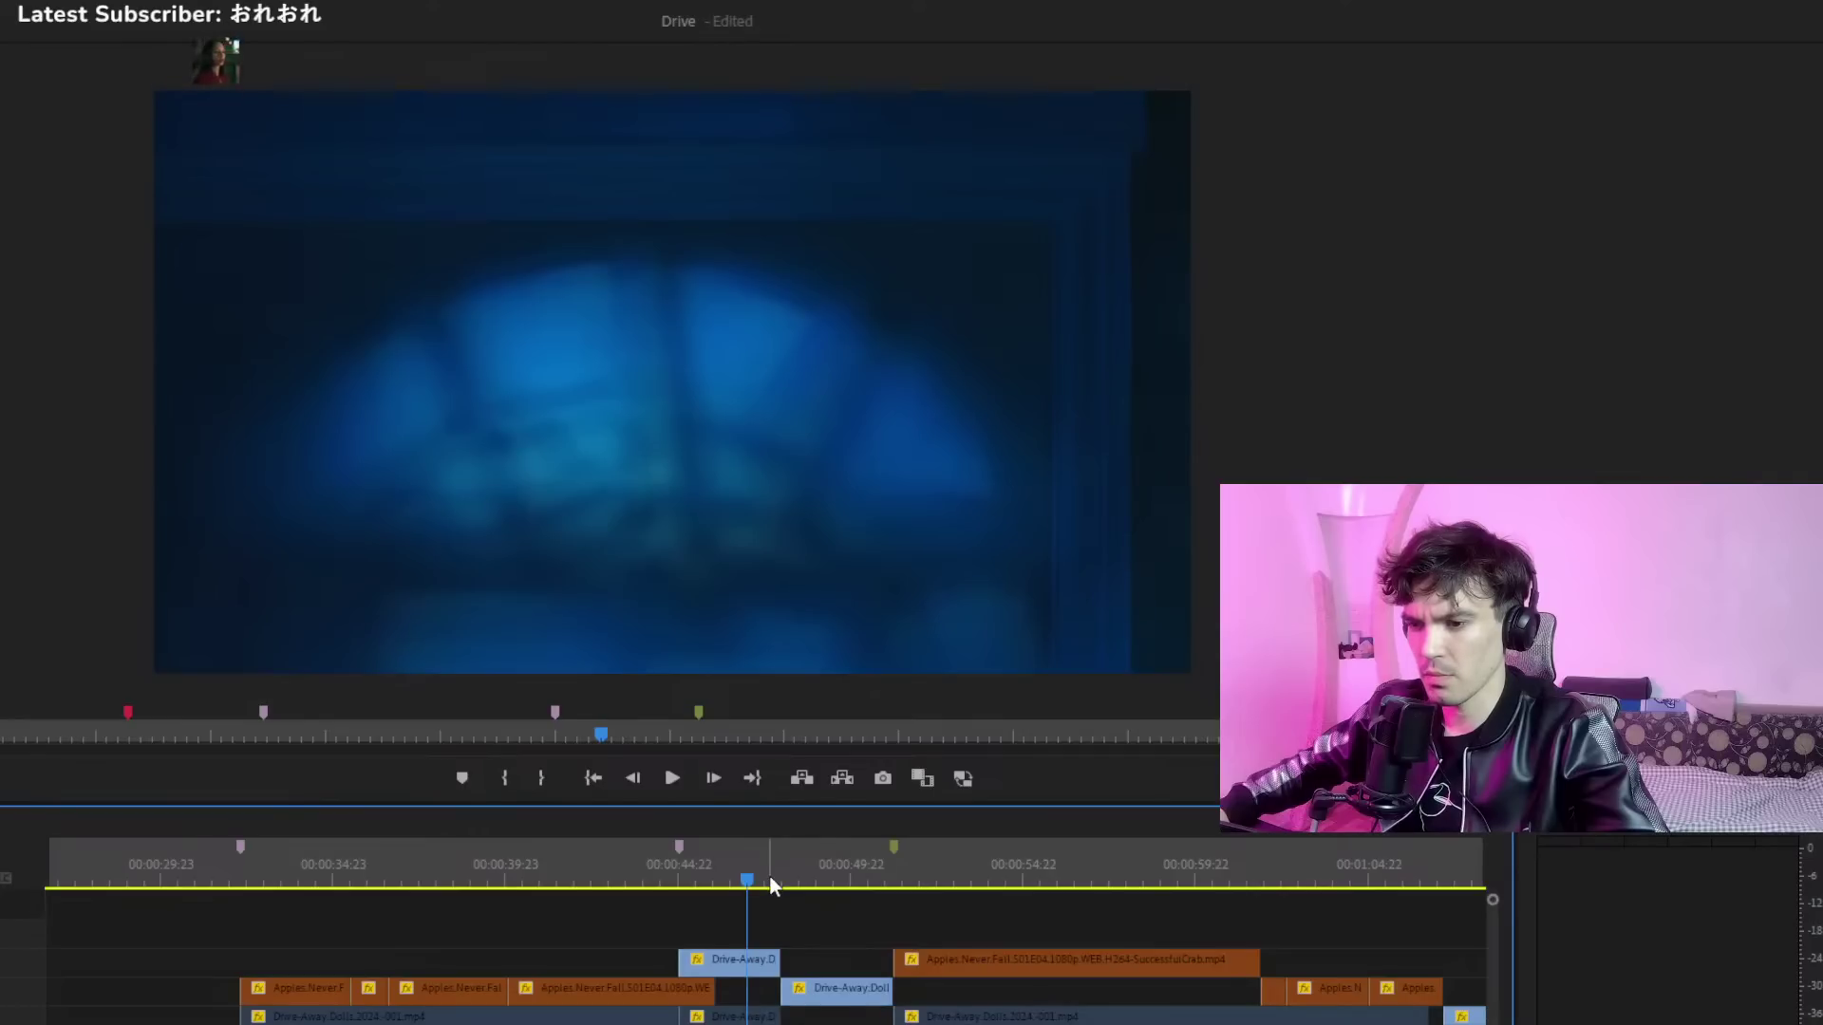
pyautogui.moveTo(768, 878); pyautogui.dragTo(785, 878)
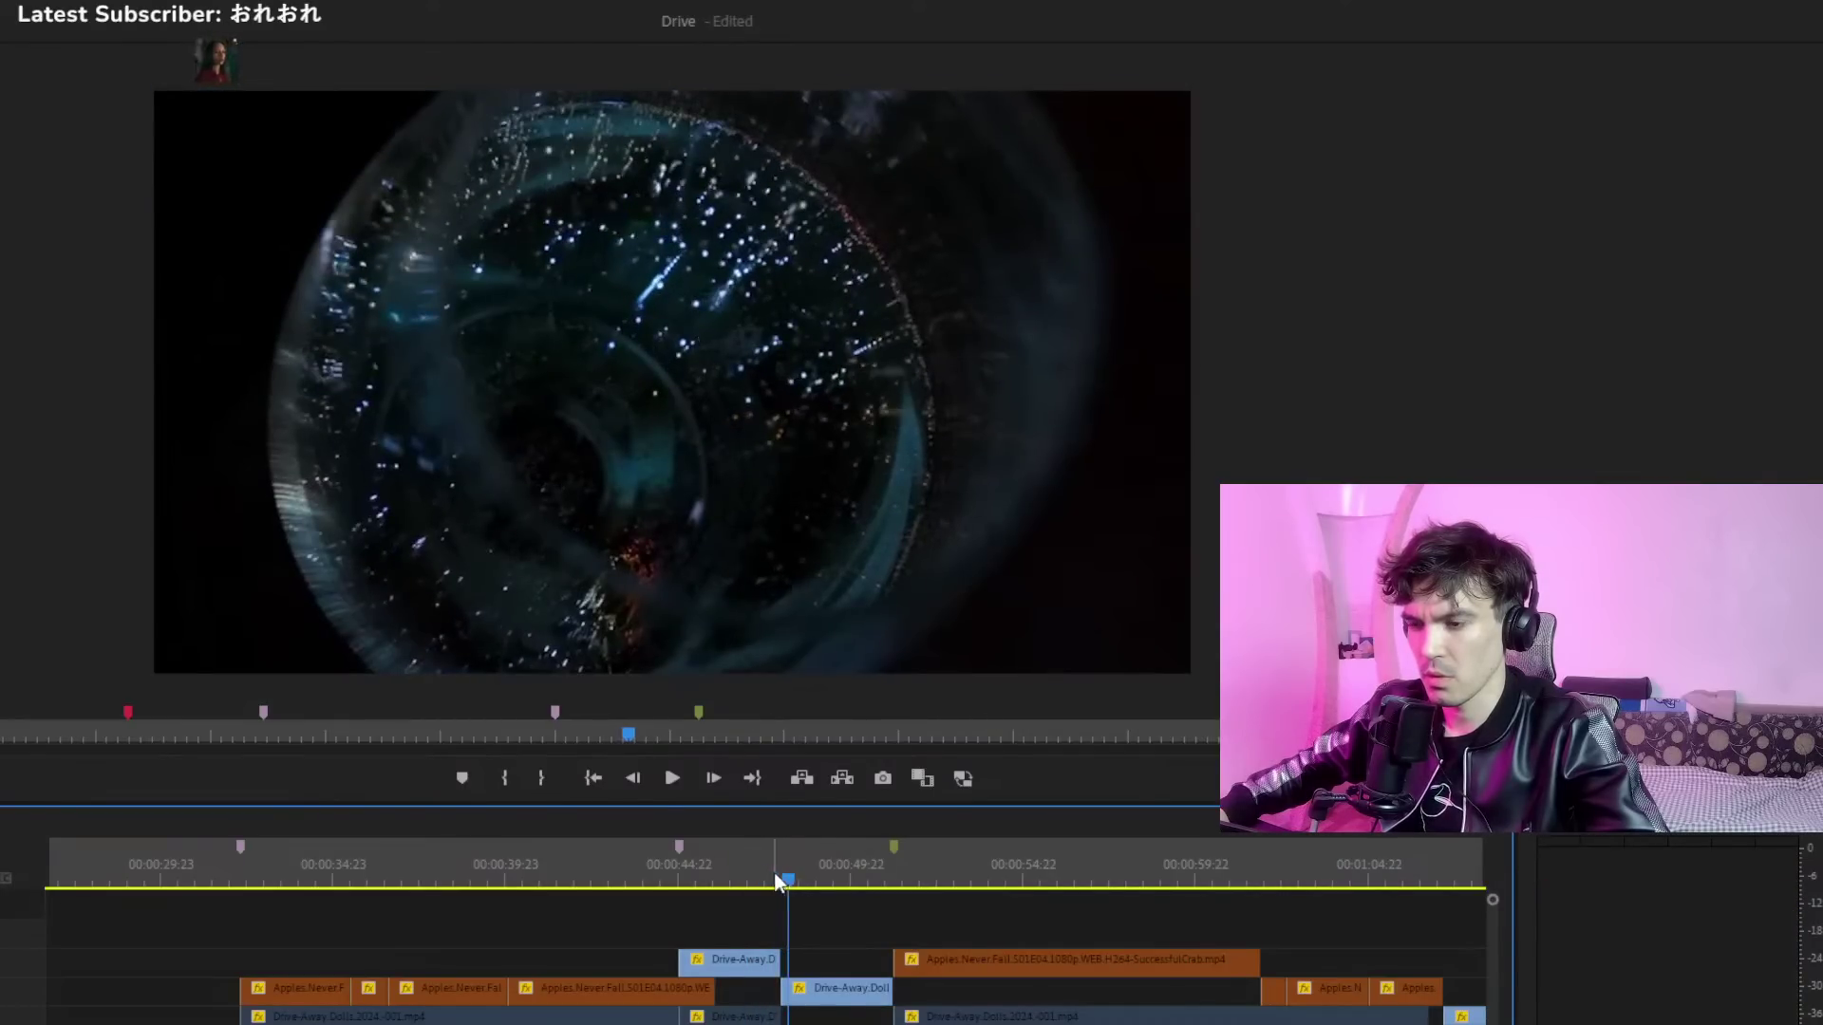
pyautogui.click(674, 881)
pyautogui.press('space')
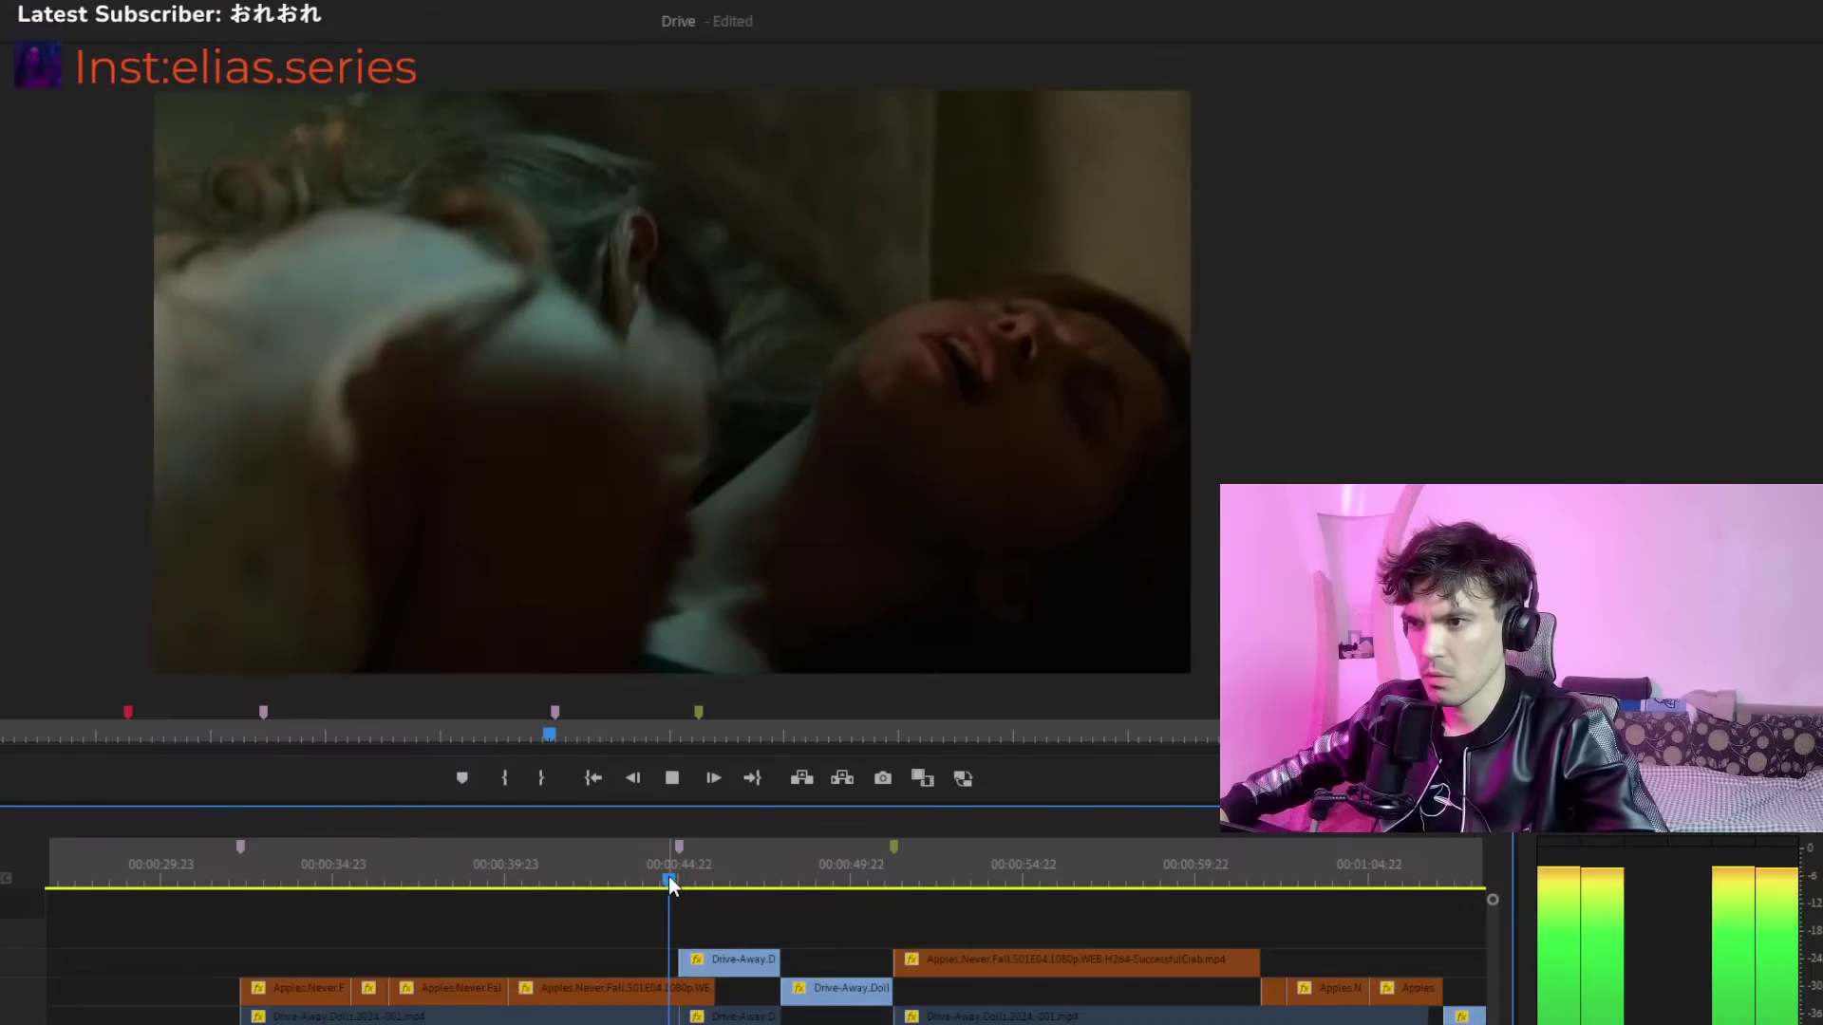
# Play the section from the end of the pink clips near 00:00:23 into the brown clips after the 00:00:32 marker
pyautogui.click(220, 881)
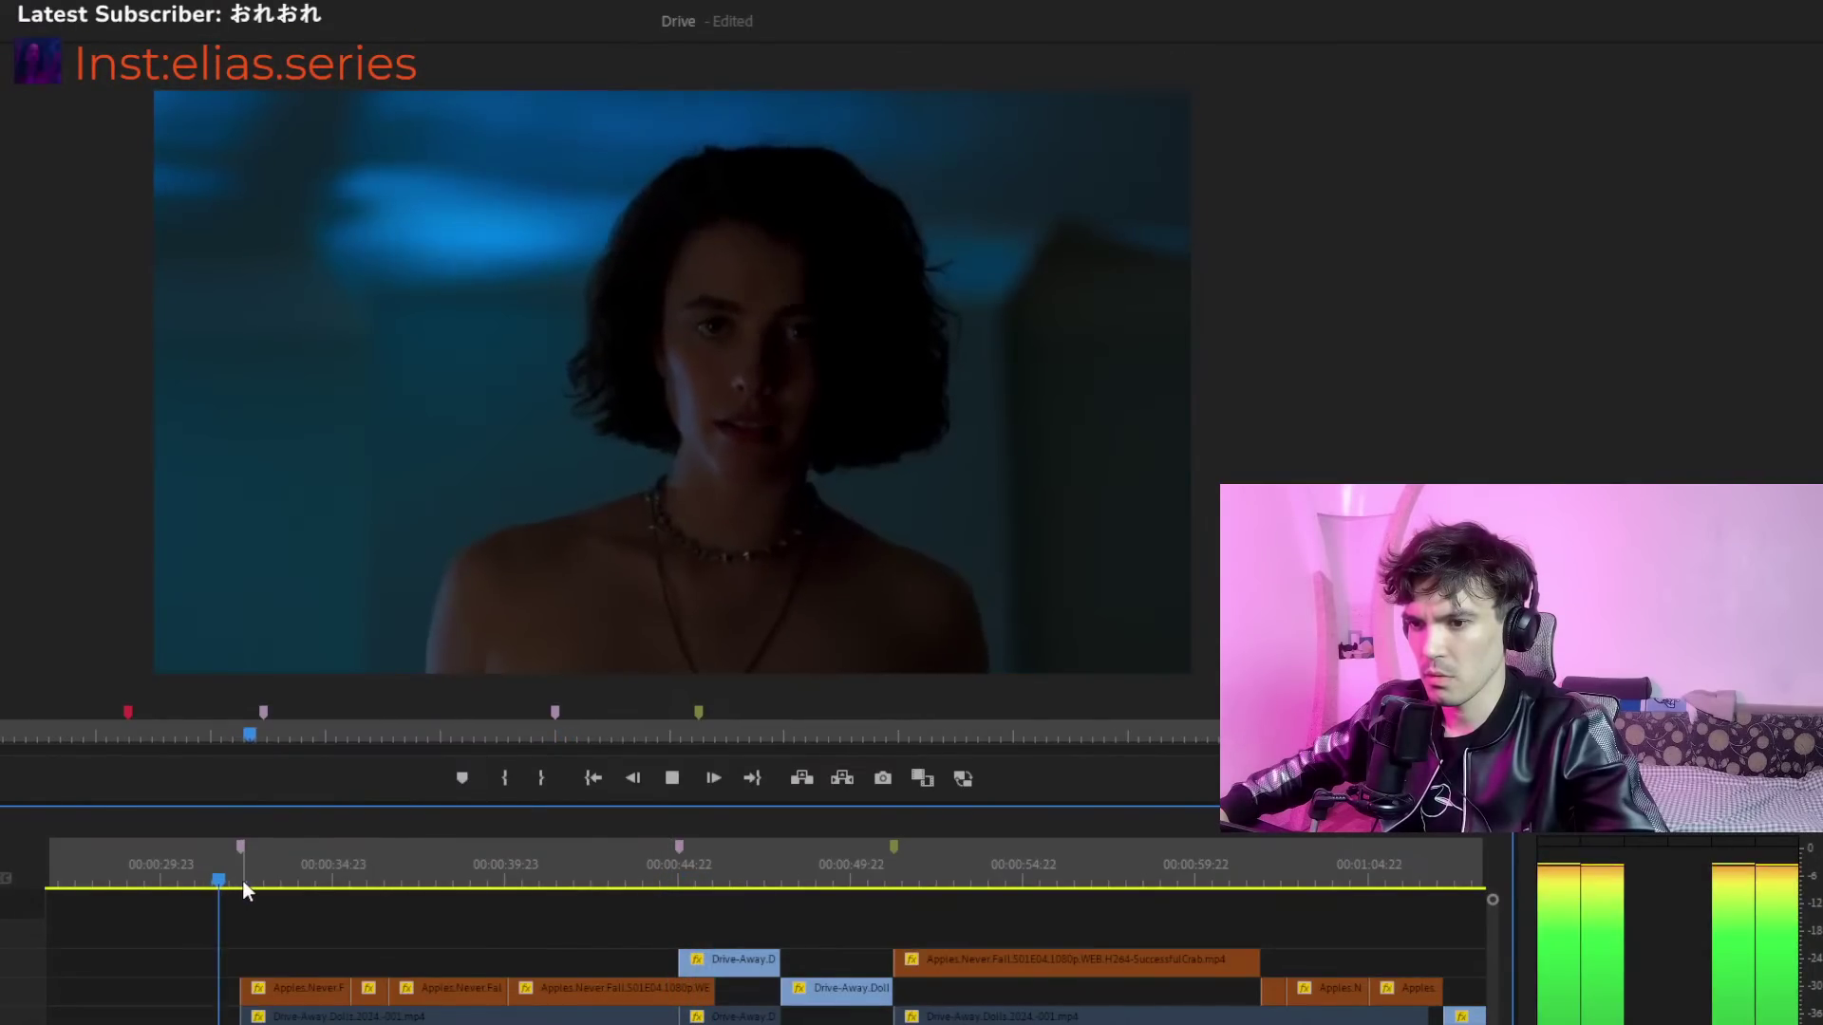
pyautogui.moveTo(251, 881); pyautogui.dragTo(204, 879)
pyautogui.press('space')
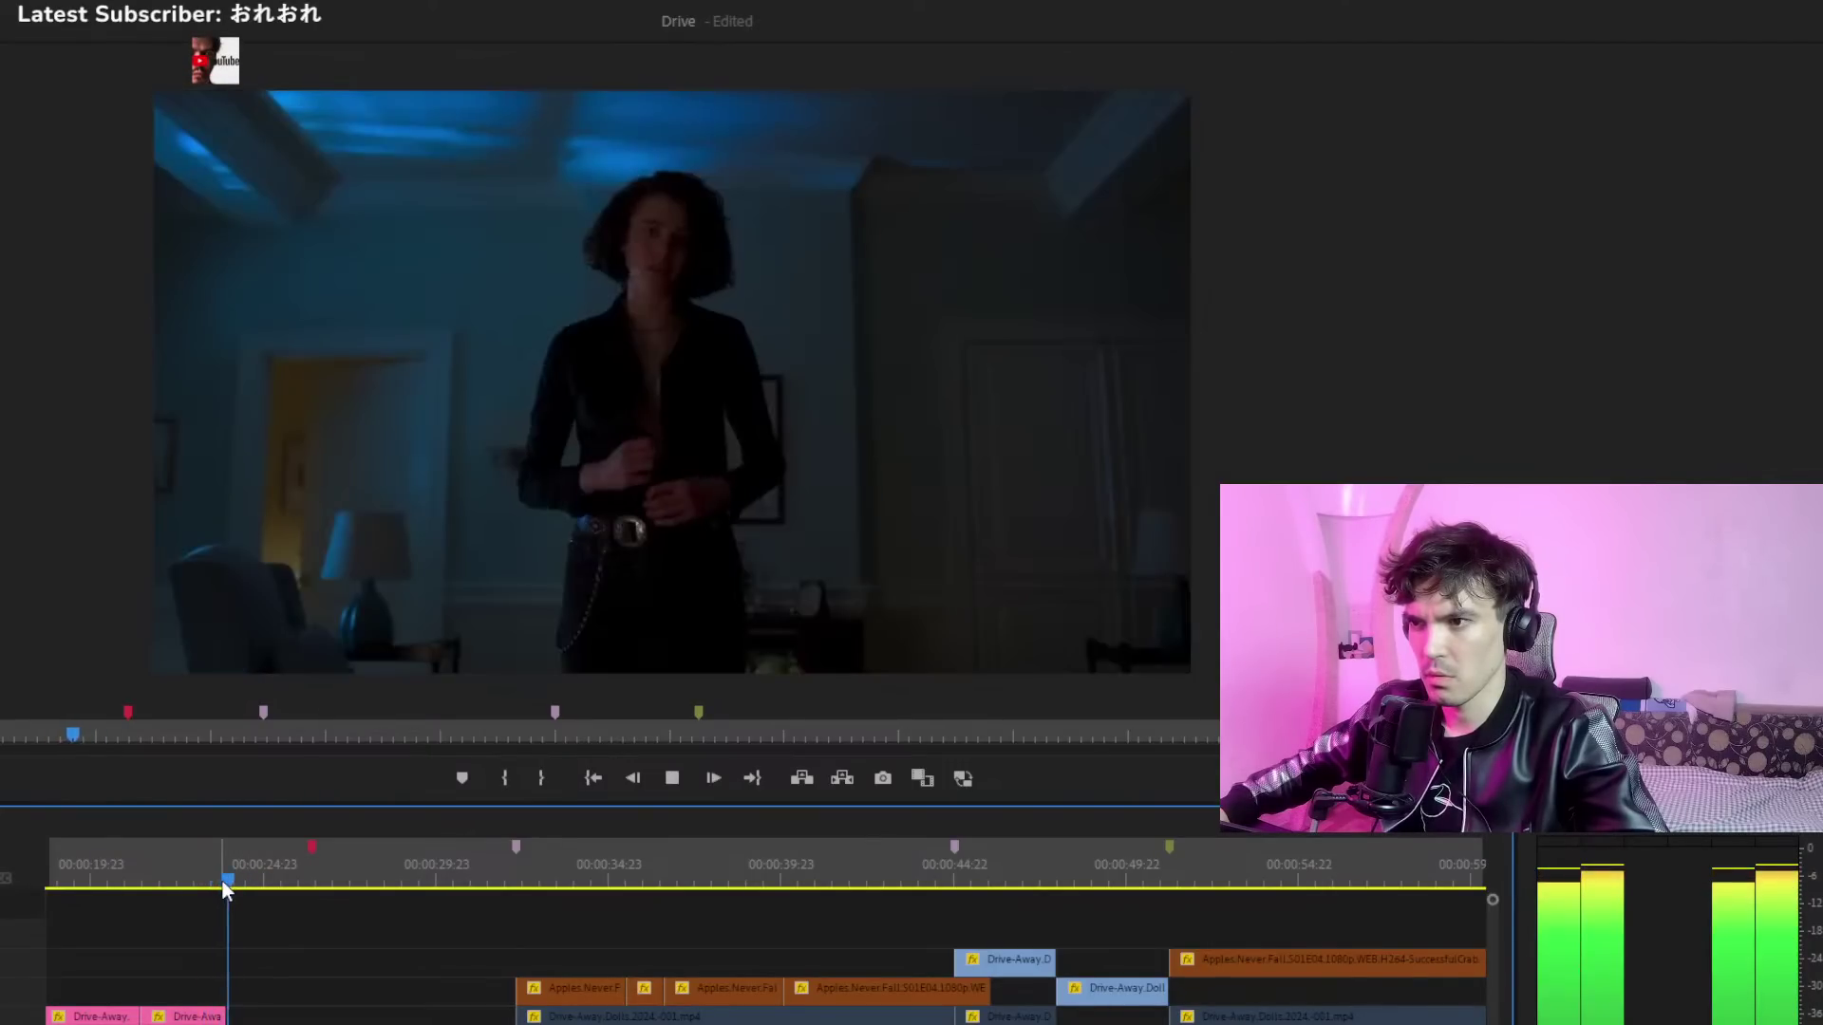
pyautogui.press('space')
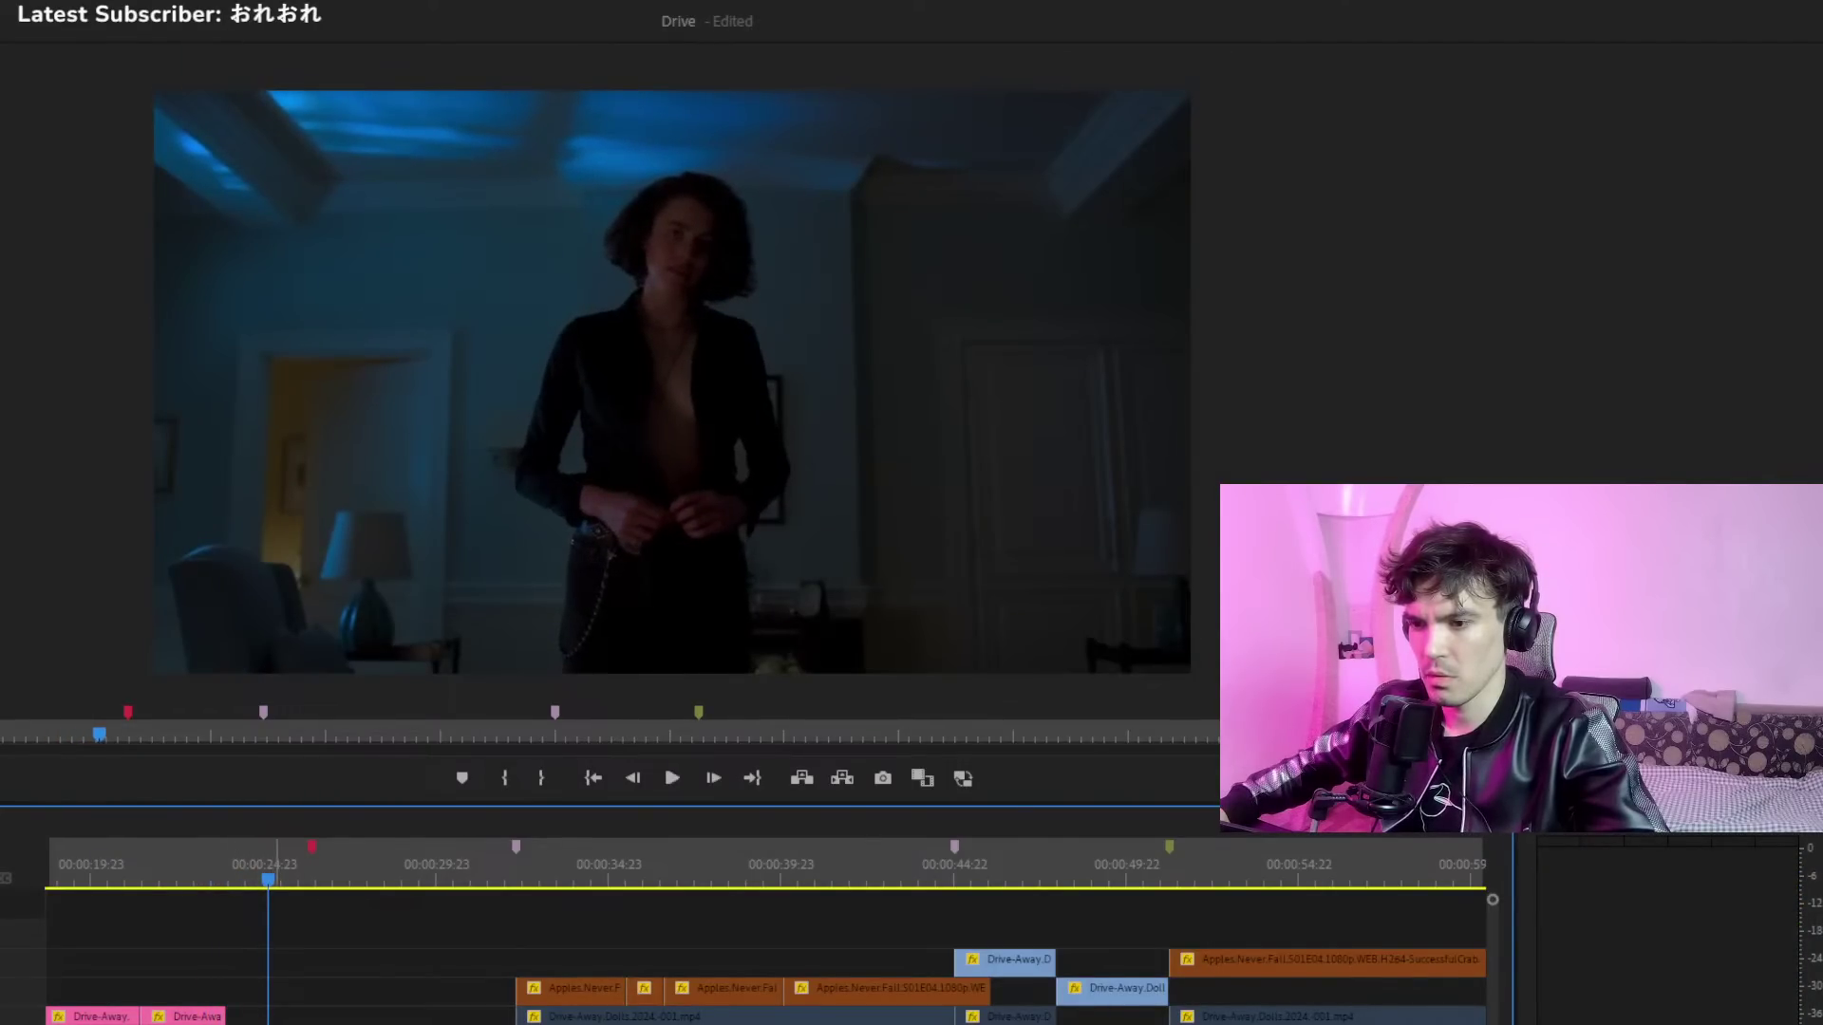
pyautogui.press('space')
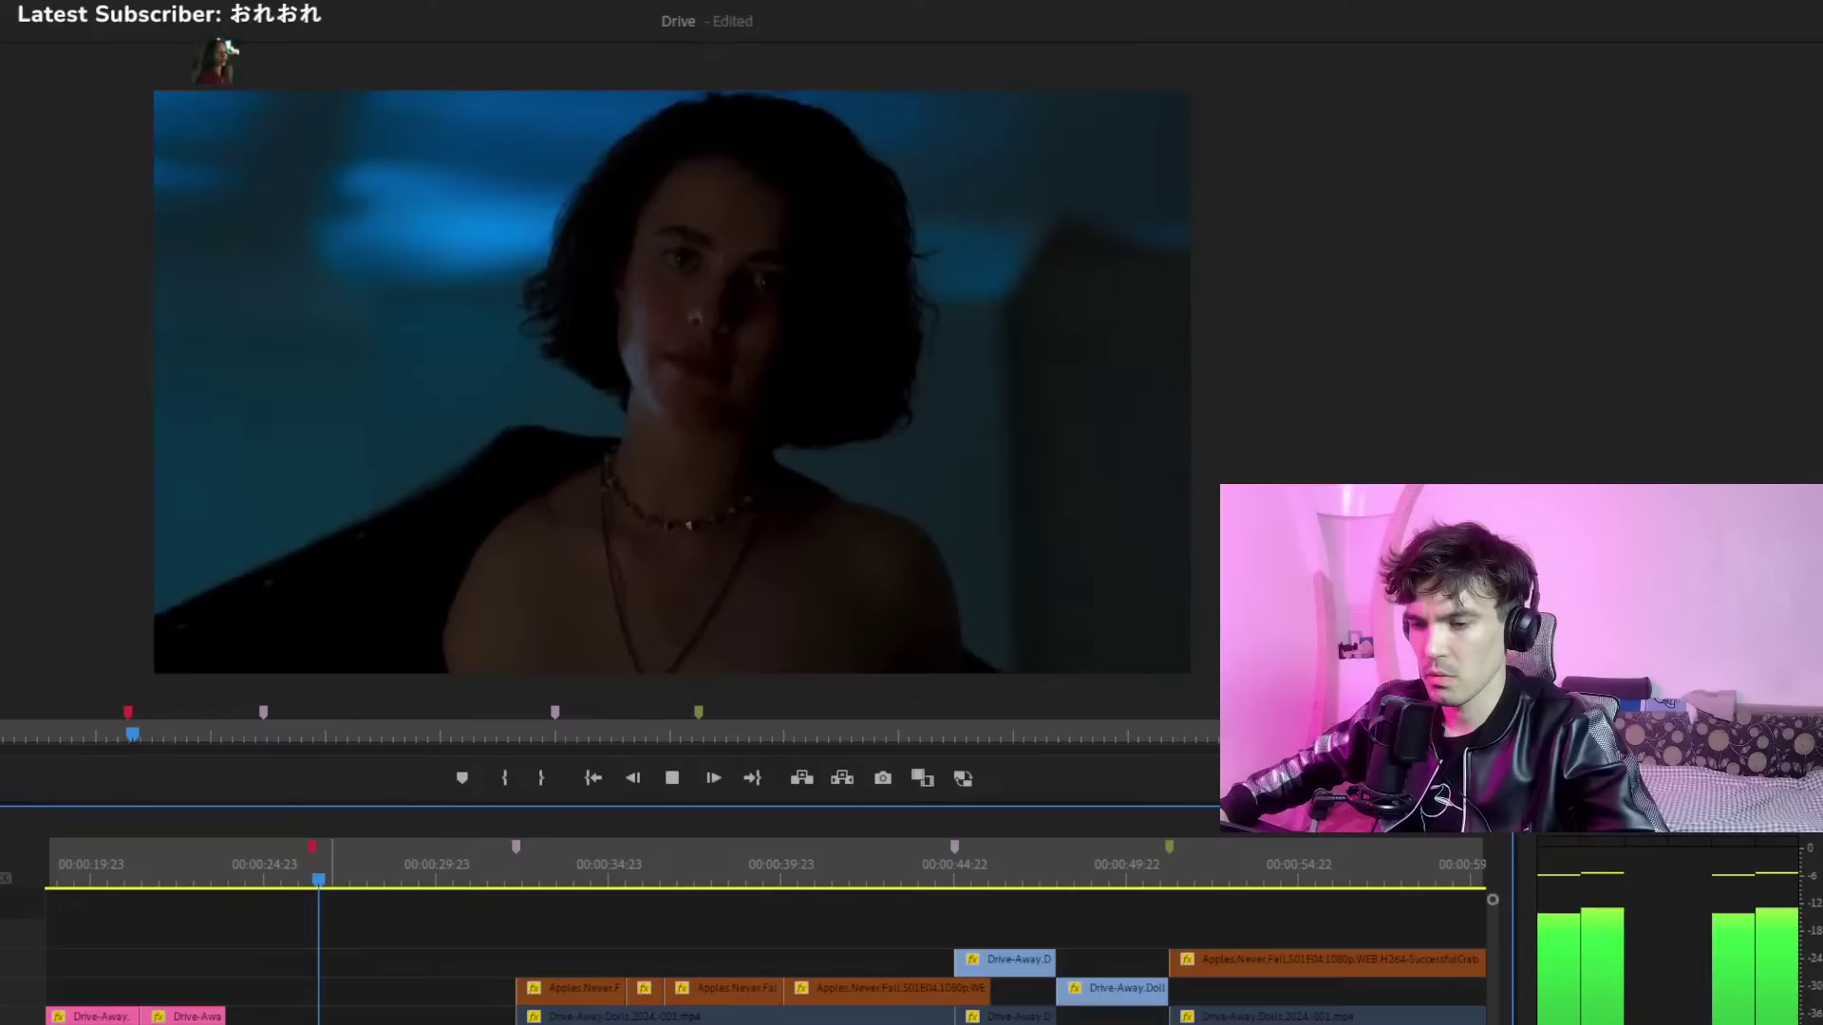
pyautogui.press('space')
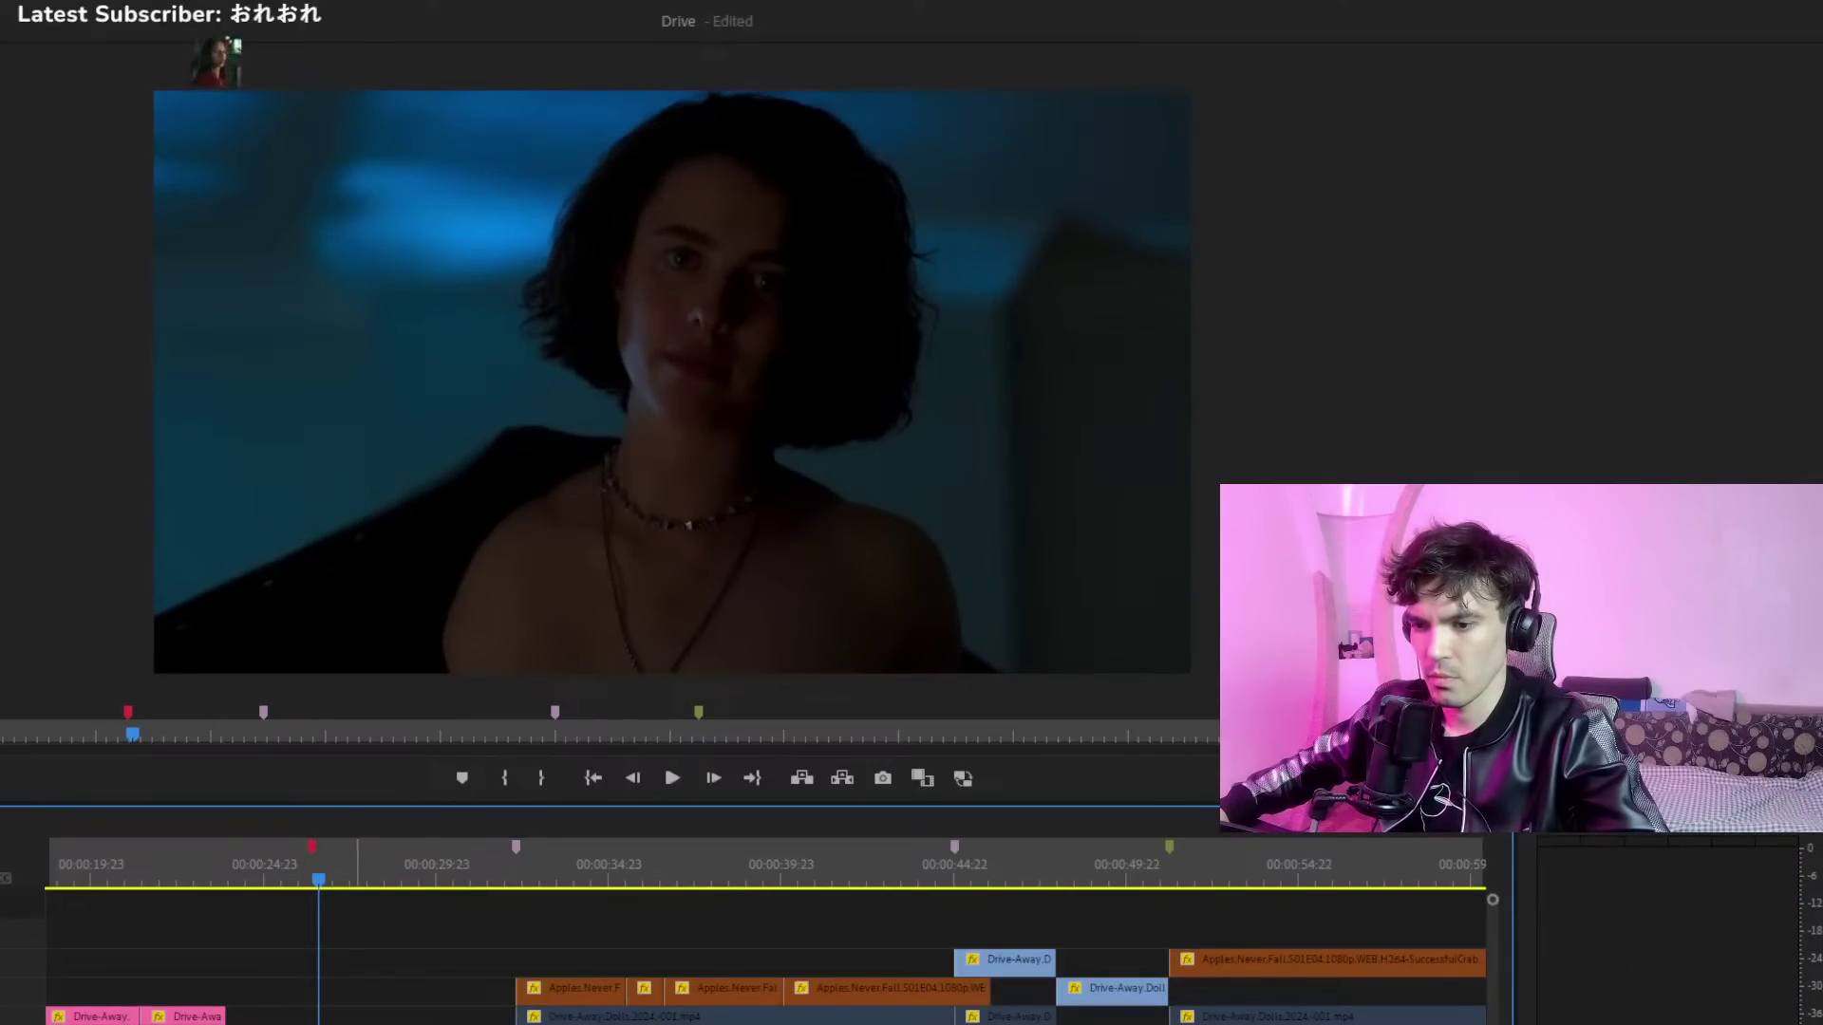
pyautogui.press('space')
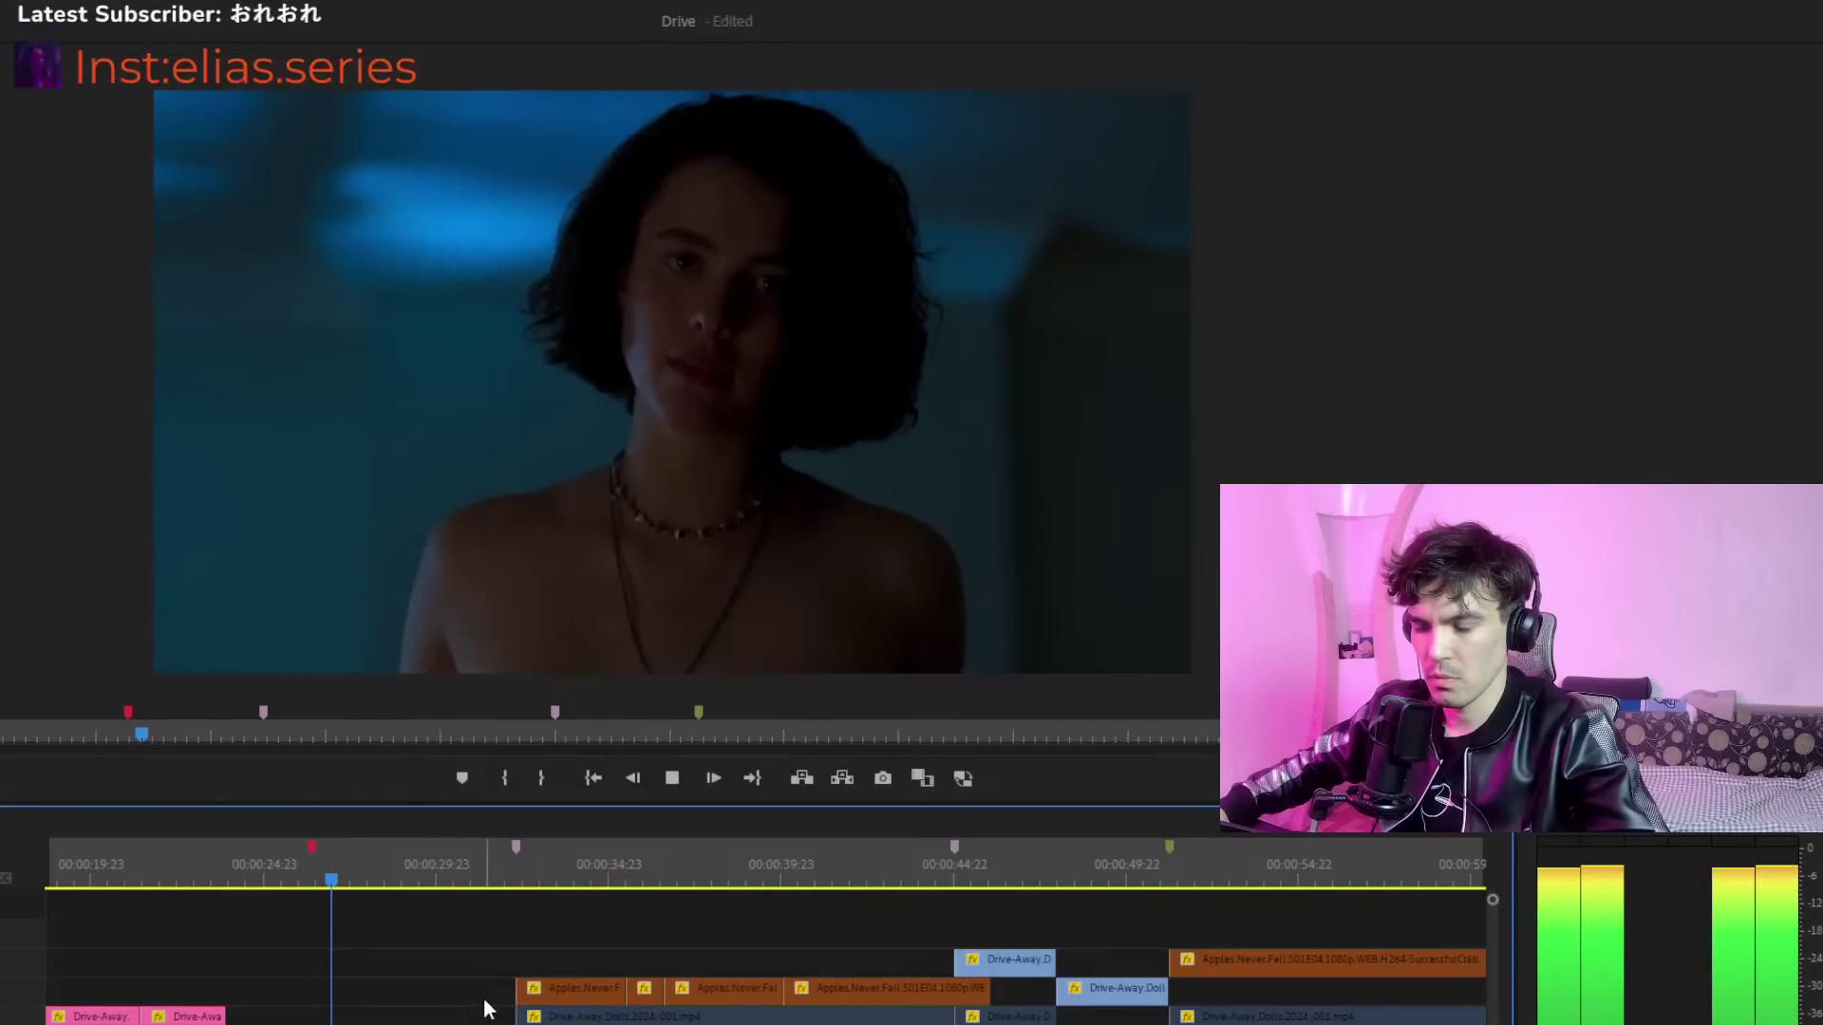
pyautogui.click(492, 877)
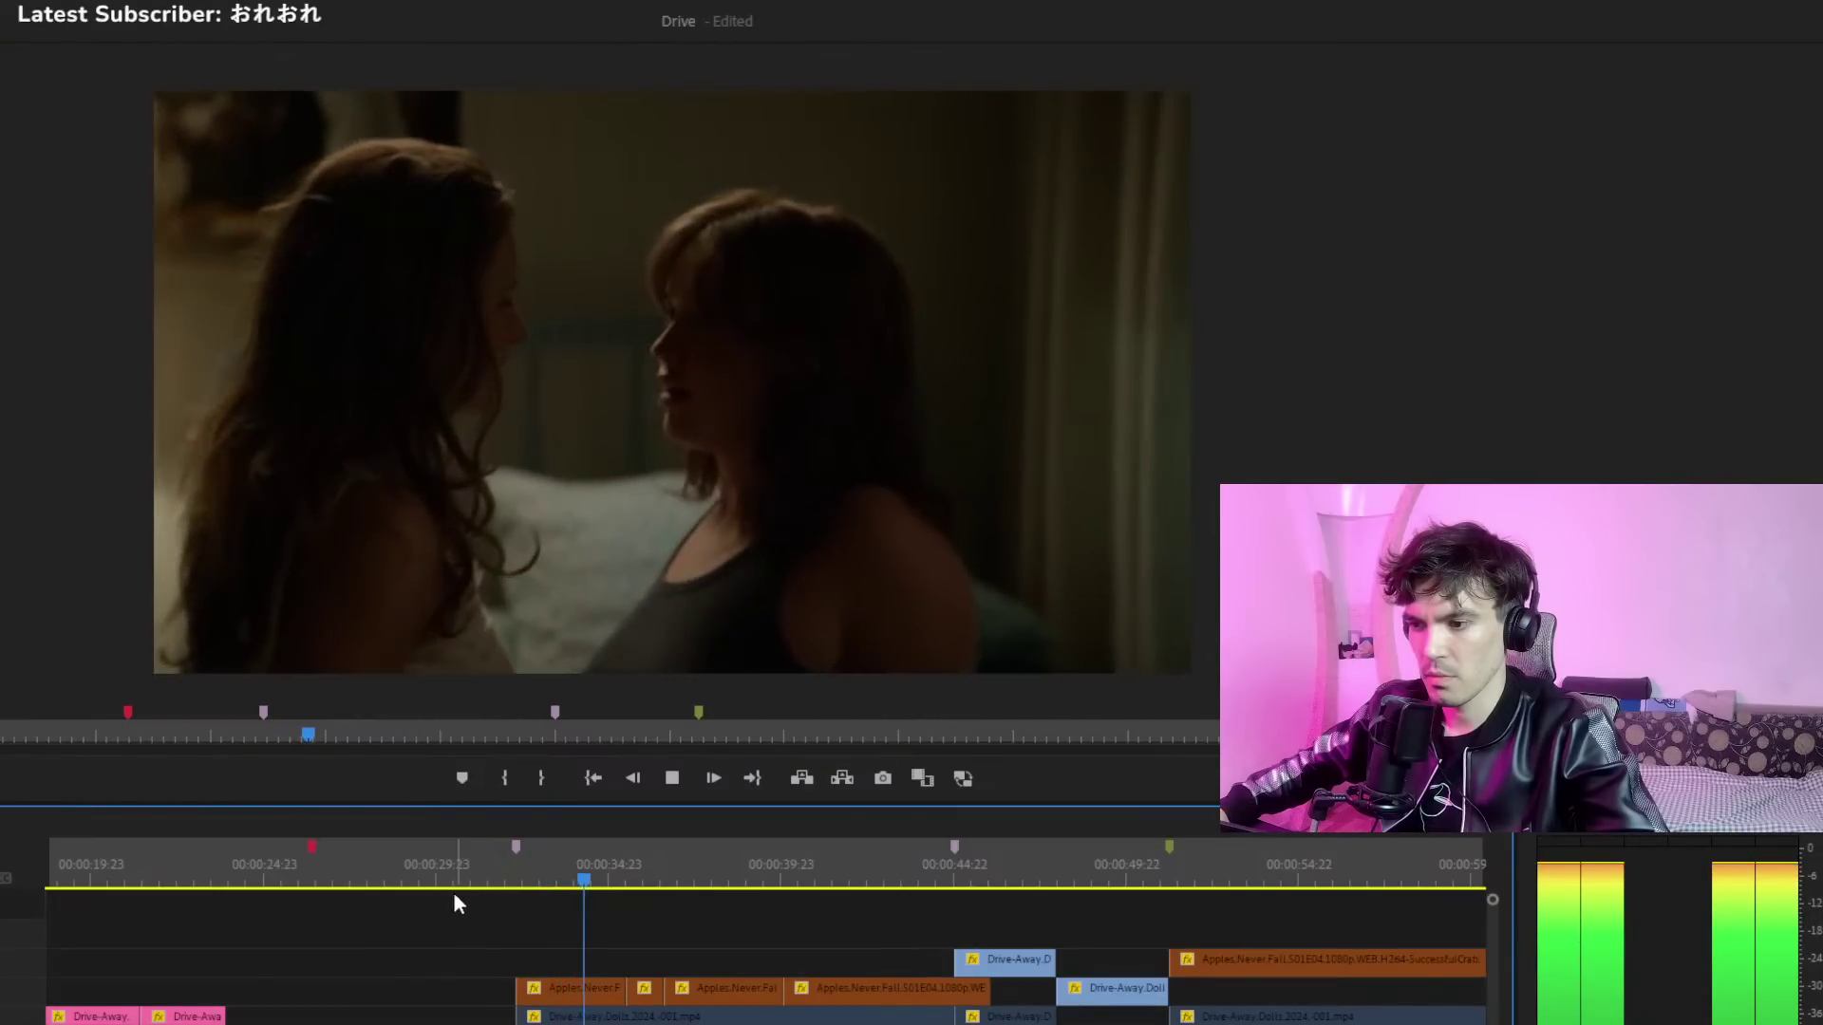
# Review the opening brown clips between about 00:00:08 and 00:00:15 of the sequence
pyautogui.scroll(10, 453, 891)
pyautogui.click(322, 877)
pyautogui.press('space')
pyautogui.press('space')
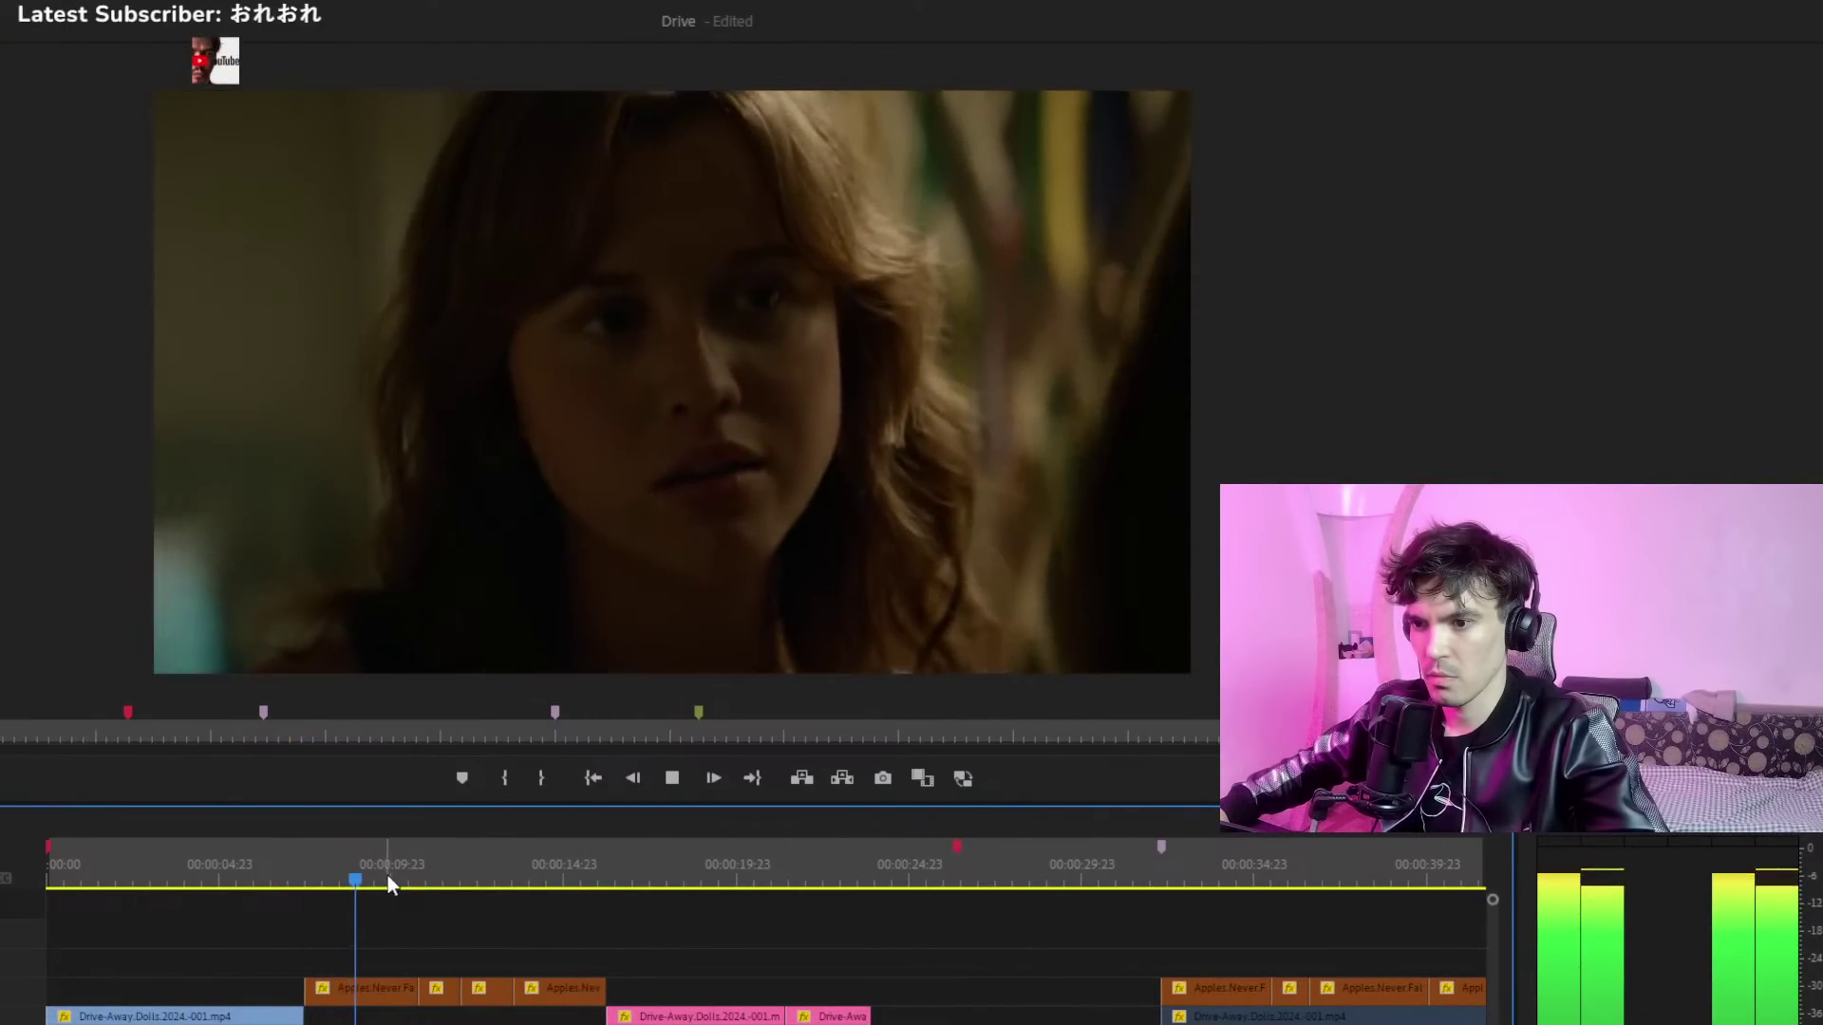
pyautogui.moveTo(390, 877); pyautogui.dragTo(584, 898)
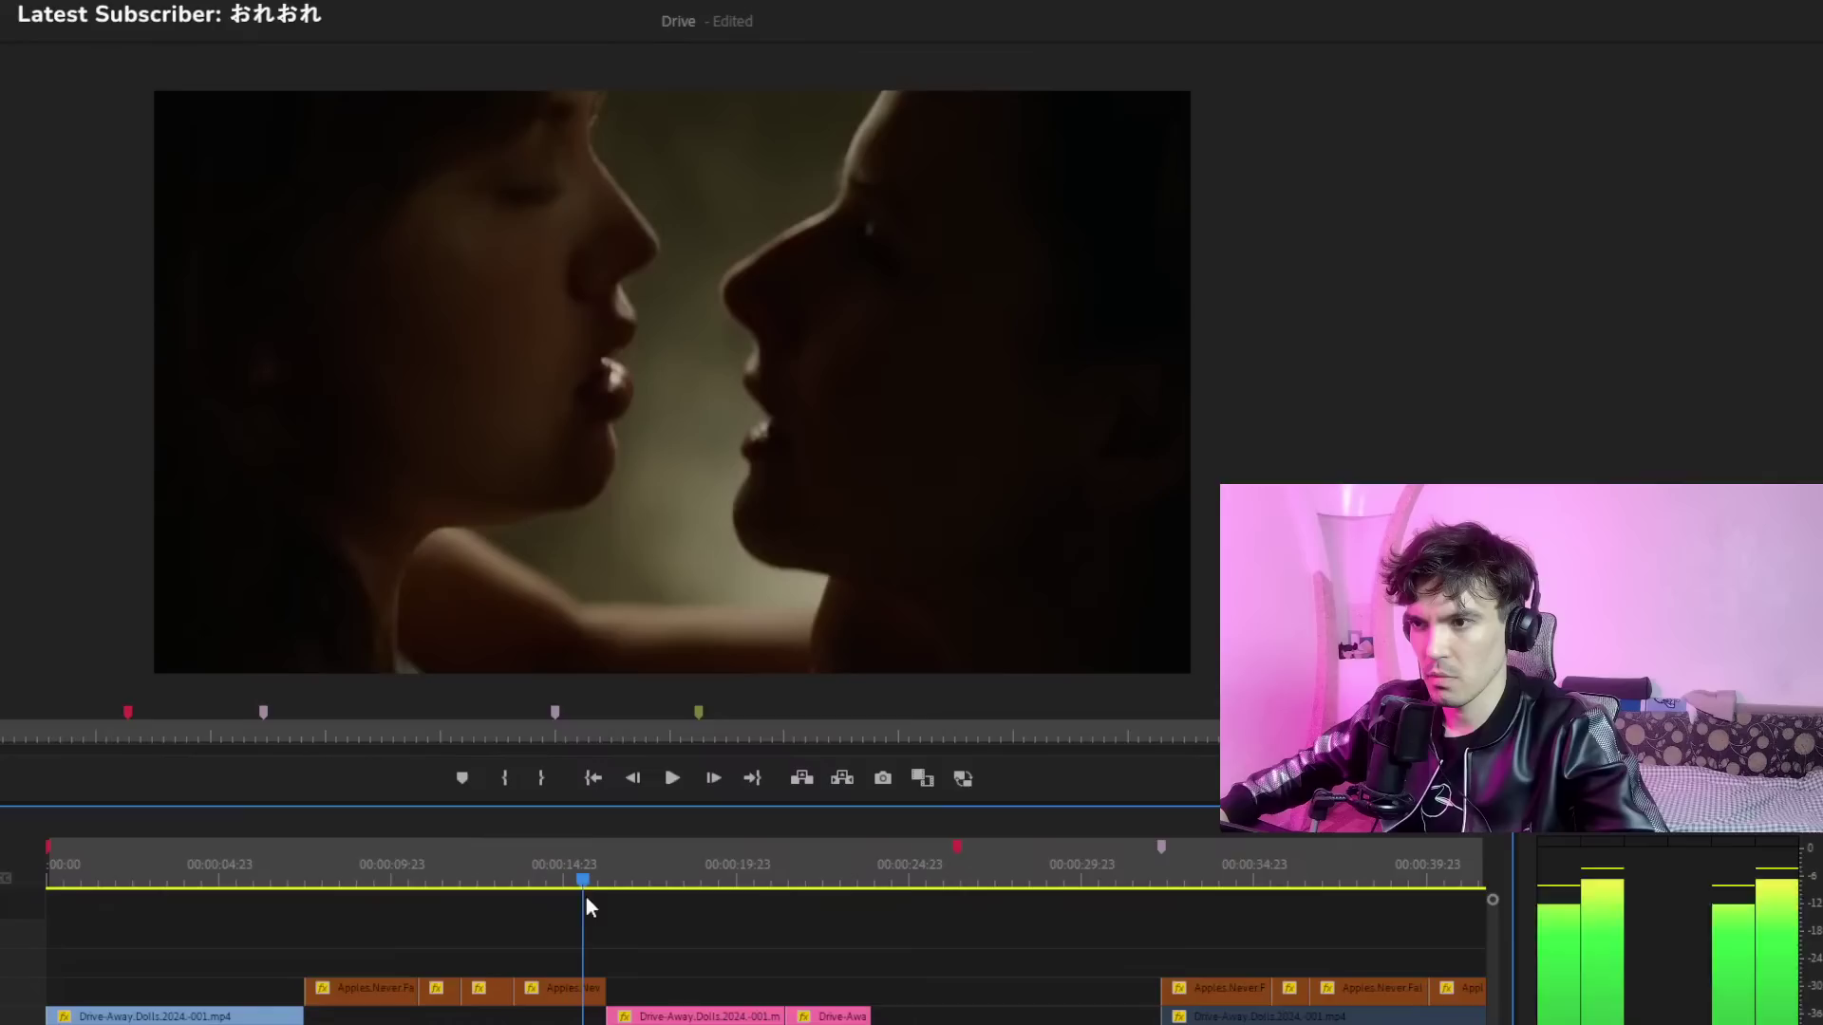
# Play from the end of the opening brown clips through the pink clips to the red marker near 00:00:26 to check the cuts
pyautogui.press('space')
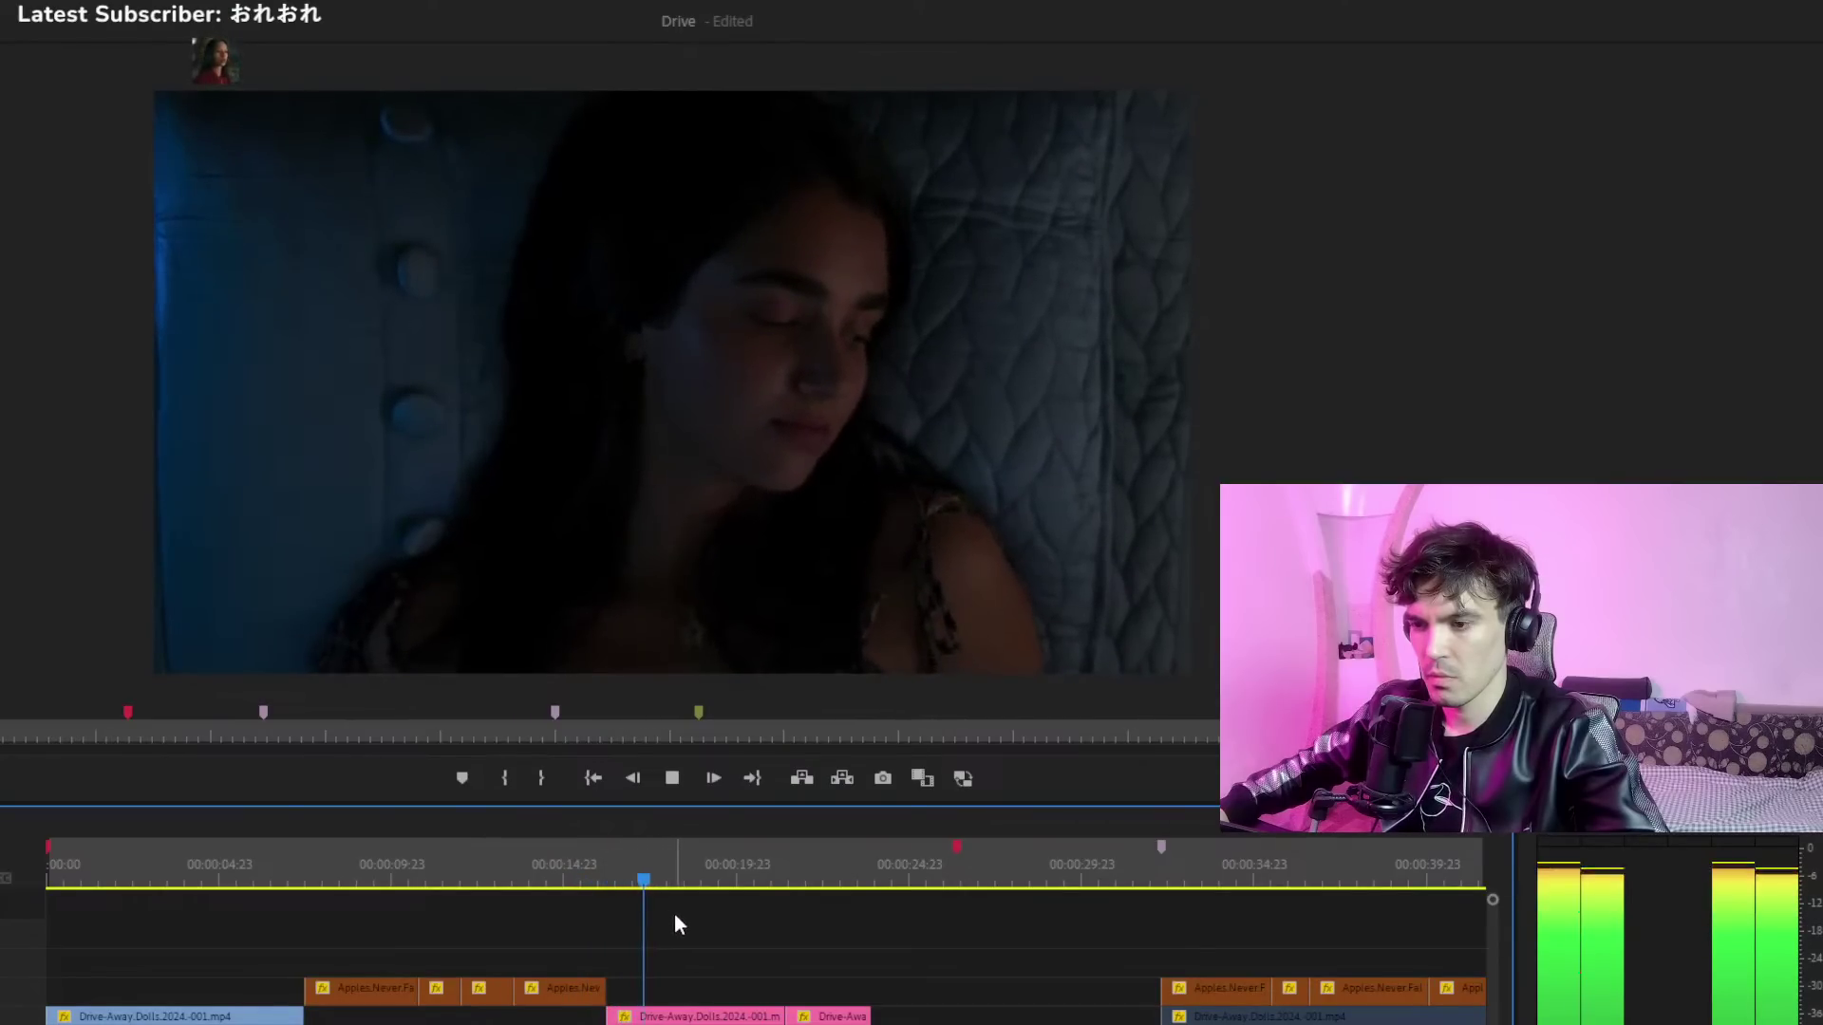
pyautogui.moveTo(731, 885); pyautogui.dragTo(860, 893)
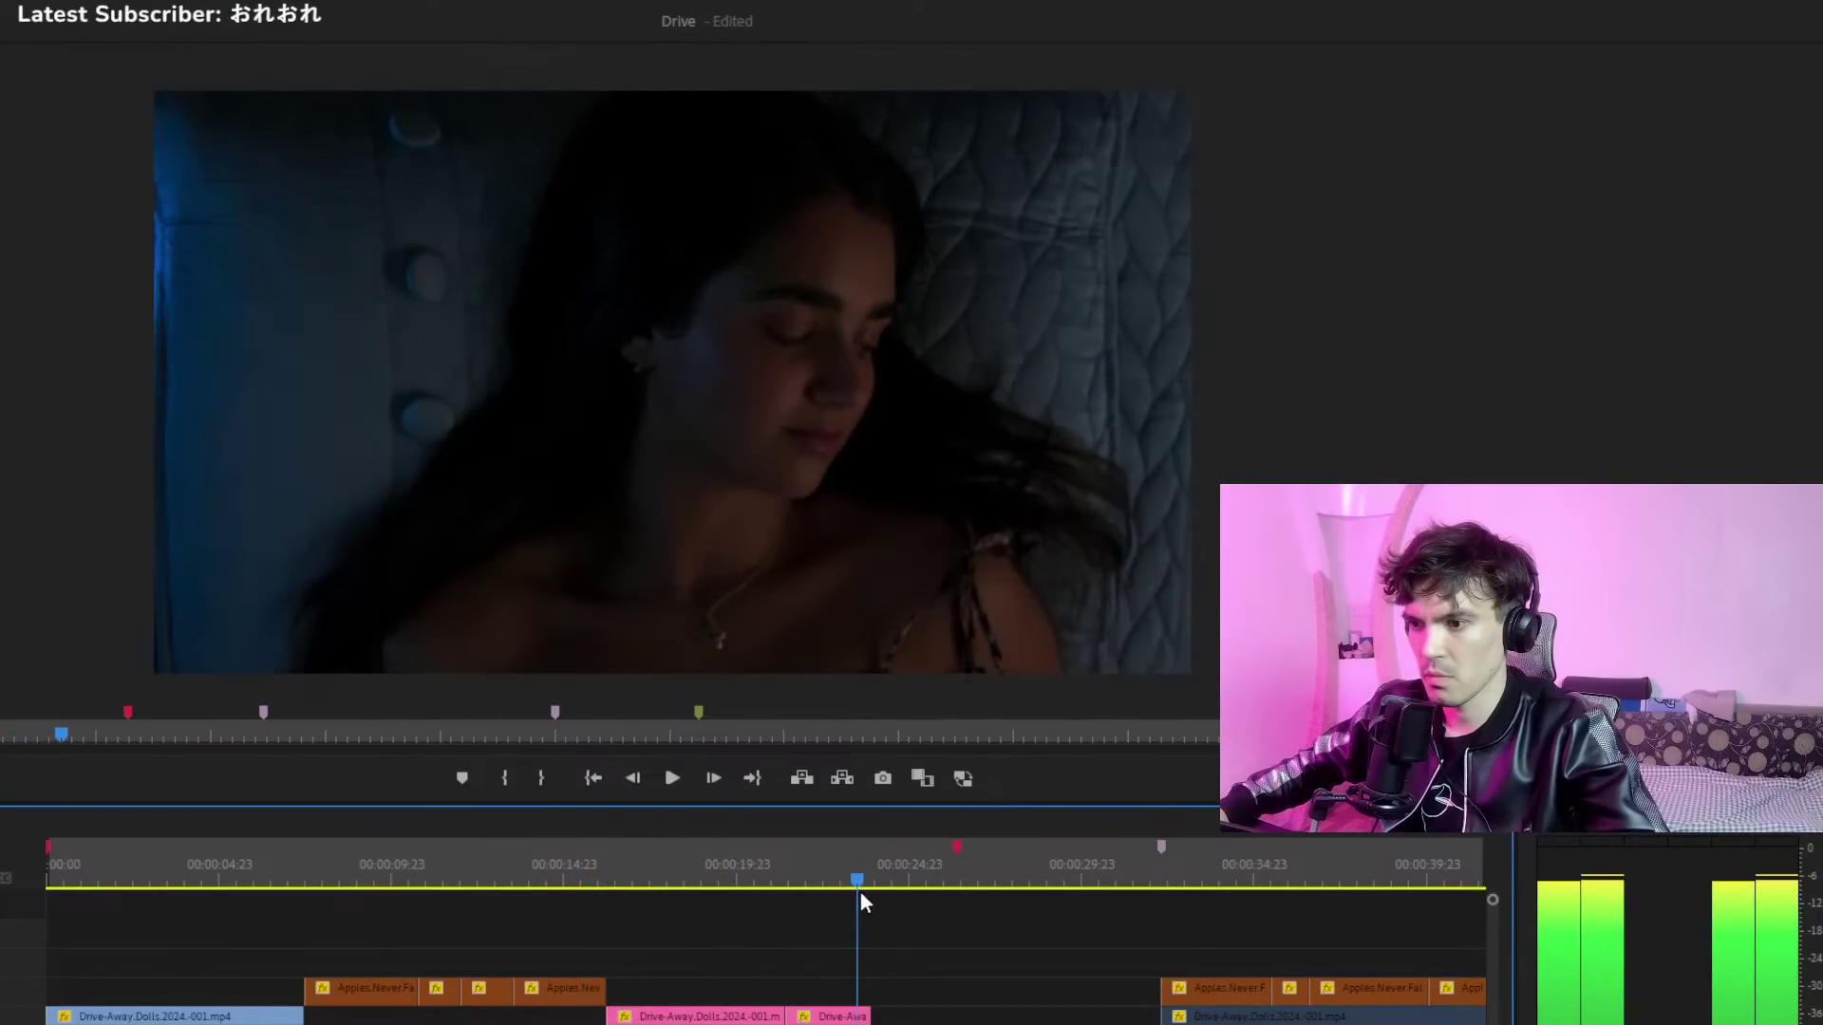
pyautogui.hotkey('shift', 'Left')
pyautogui.hotkey('shift', 'Left')
pyautogui.hotkey('shift', 'Left')
pyautogui.hotkey('shift', 'Left')
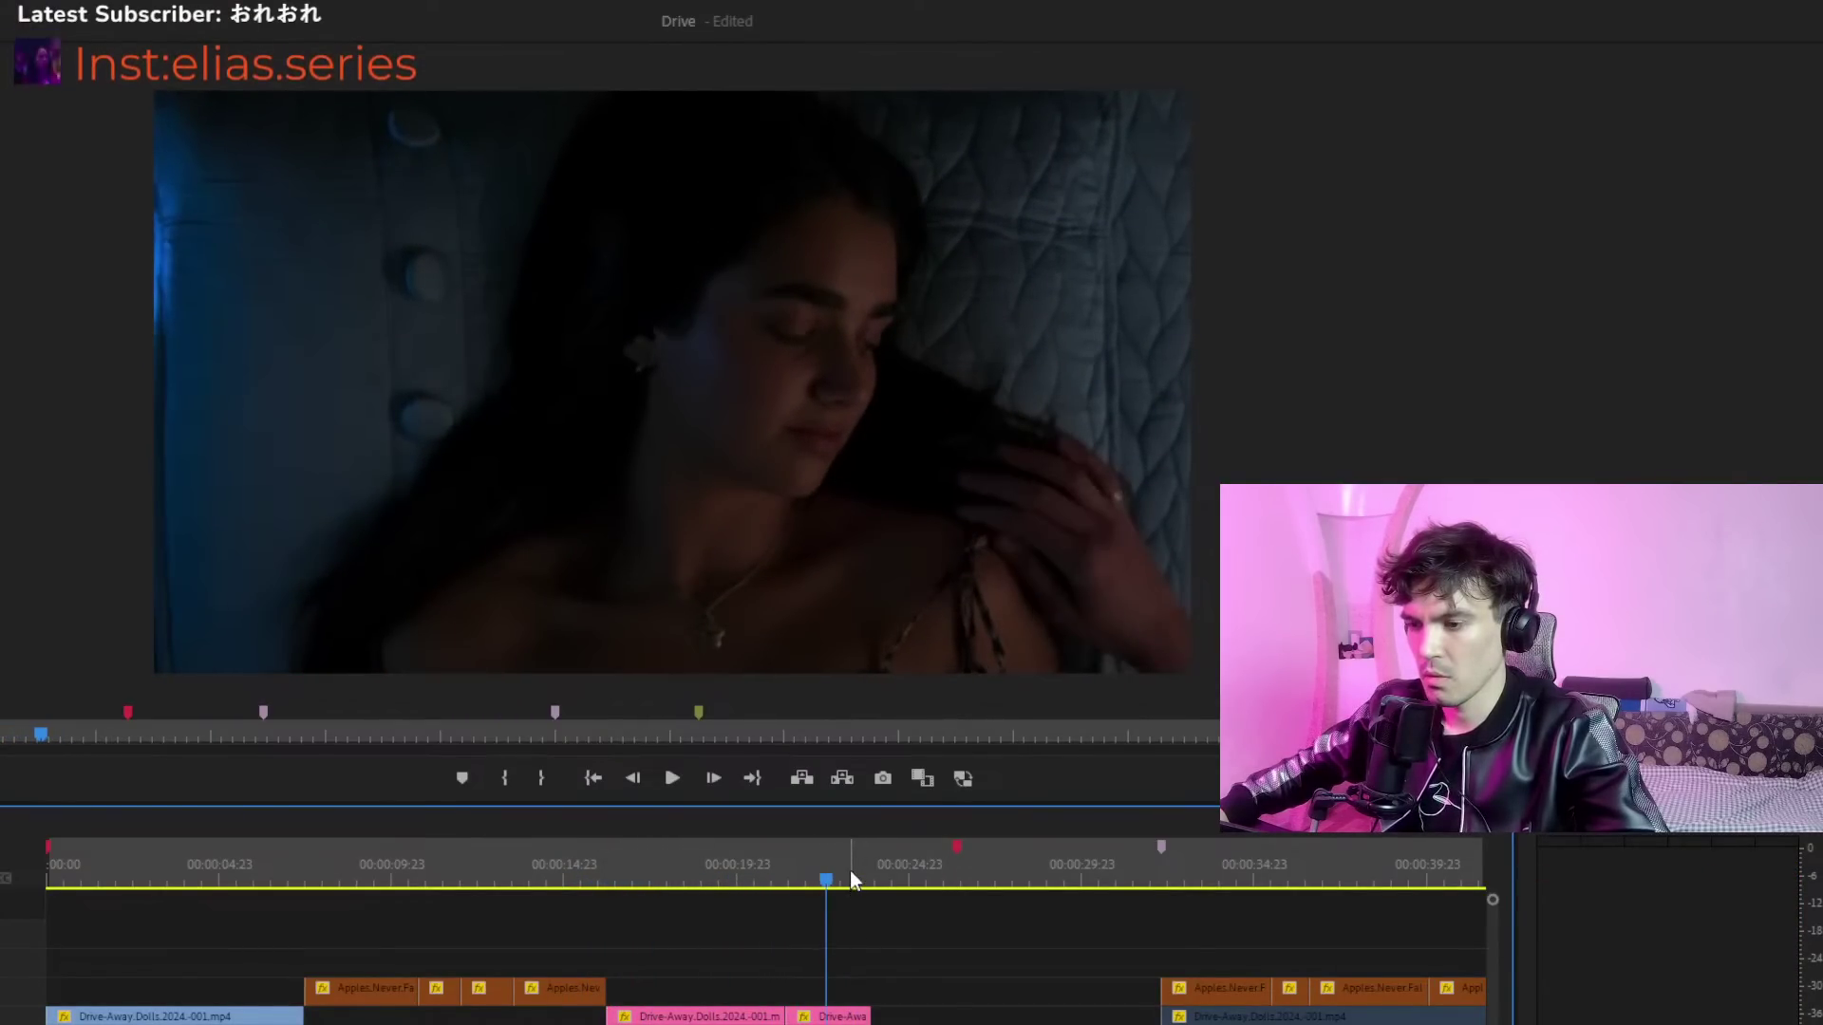
pyautogui.press('space')
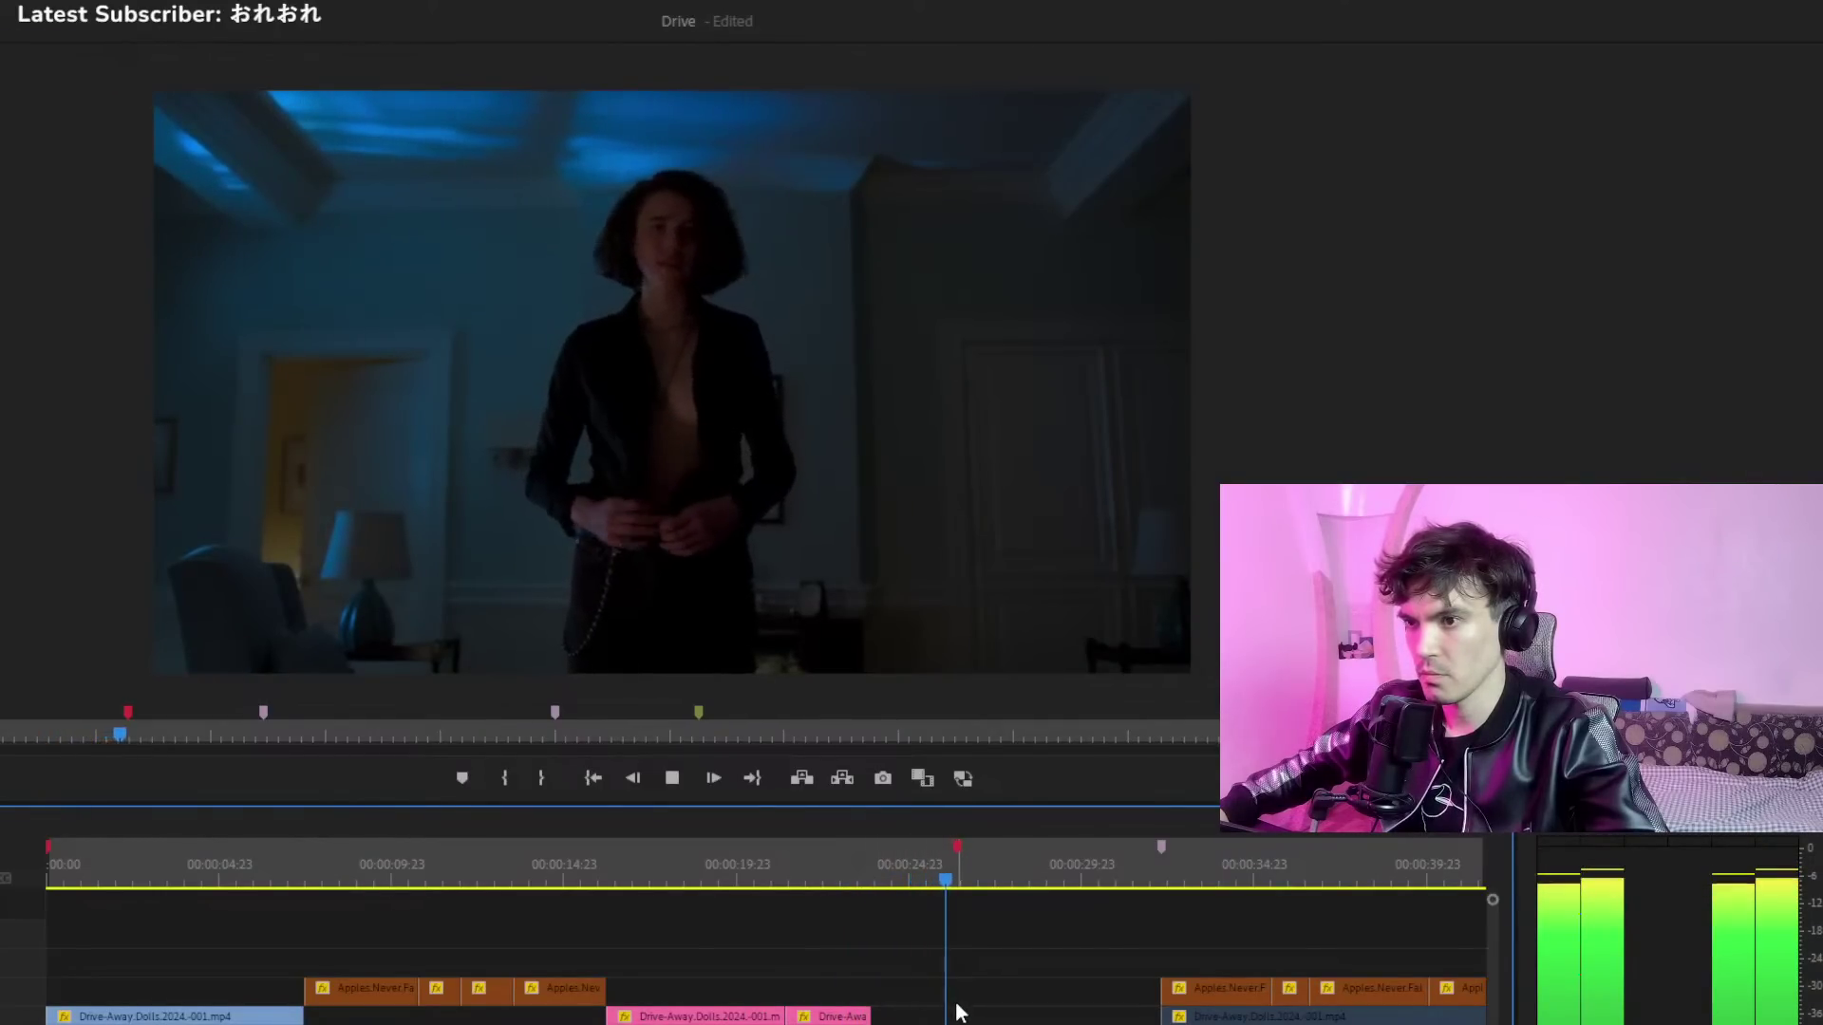
pyautogui.press('space')
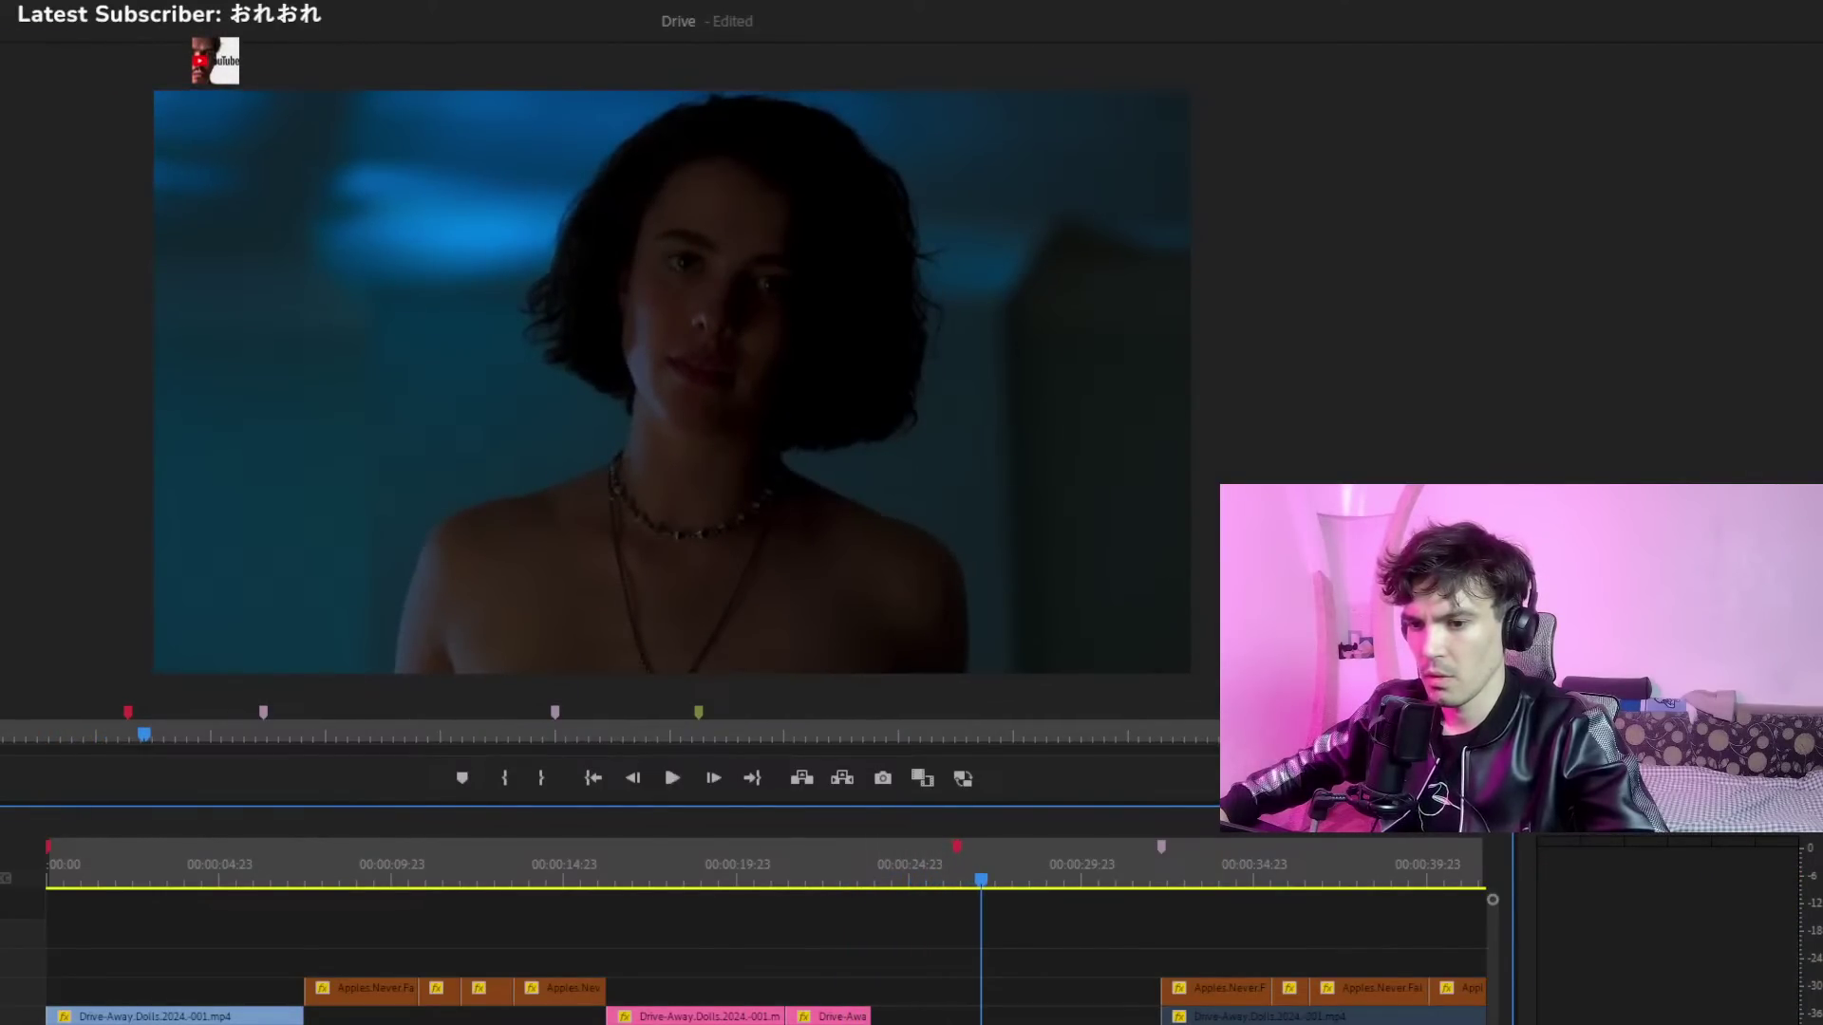
# Move the Apples Never Fall S01E01 clip from after the end marker into the gap before the green clip, ending at its start
pyautogui.press('-')
pyautogui.press('-')
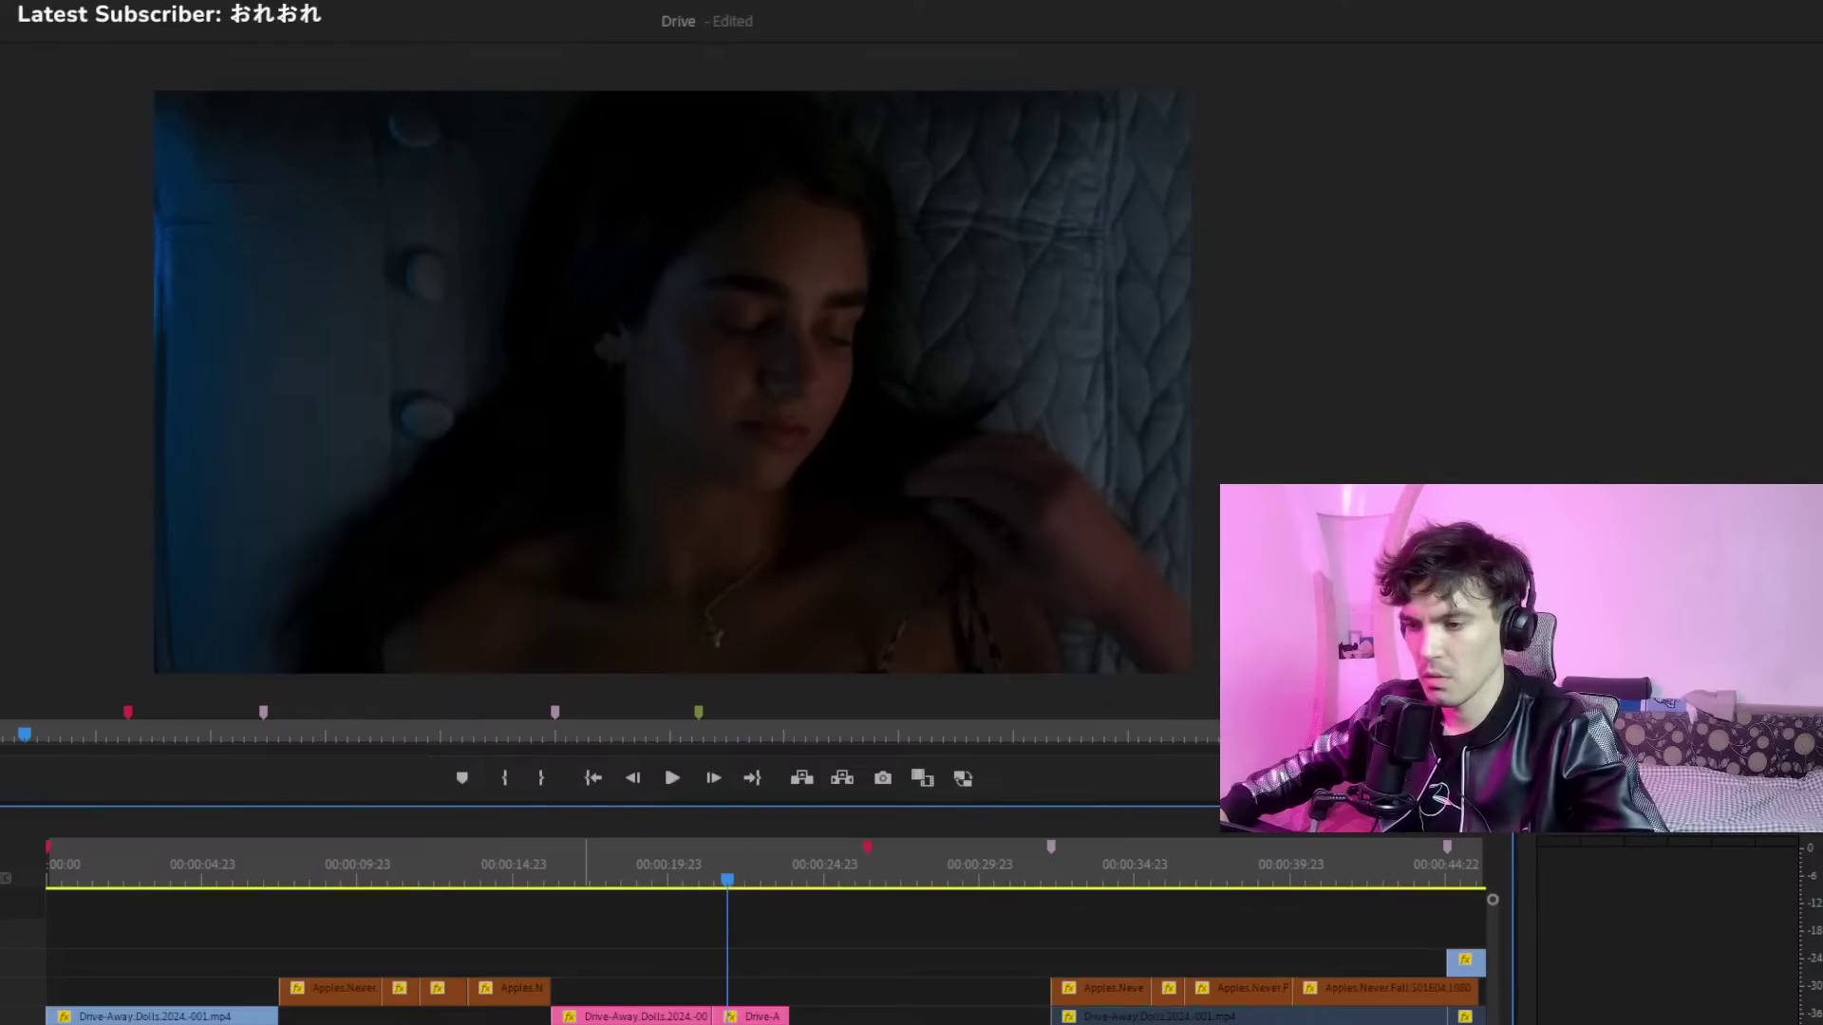
pyautogui.press('-')
pyautogui.press('-')
pyautogui.press('-')
pyautogui.press('-')
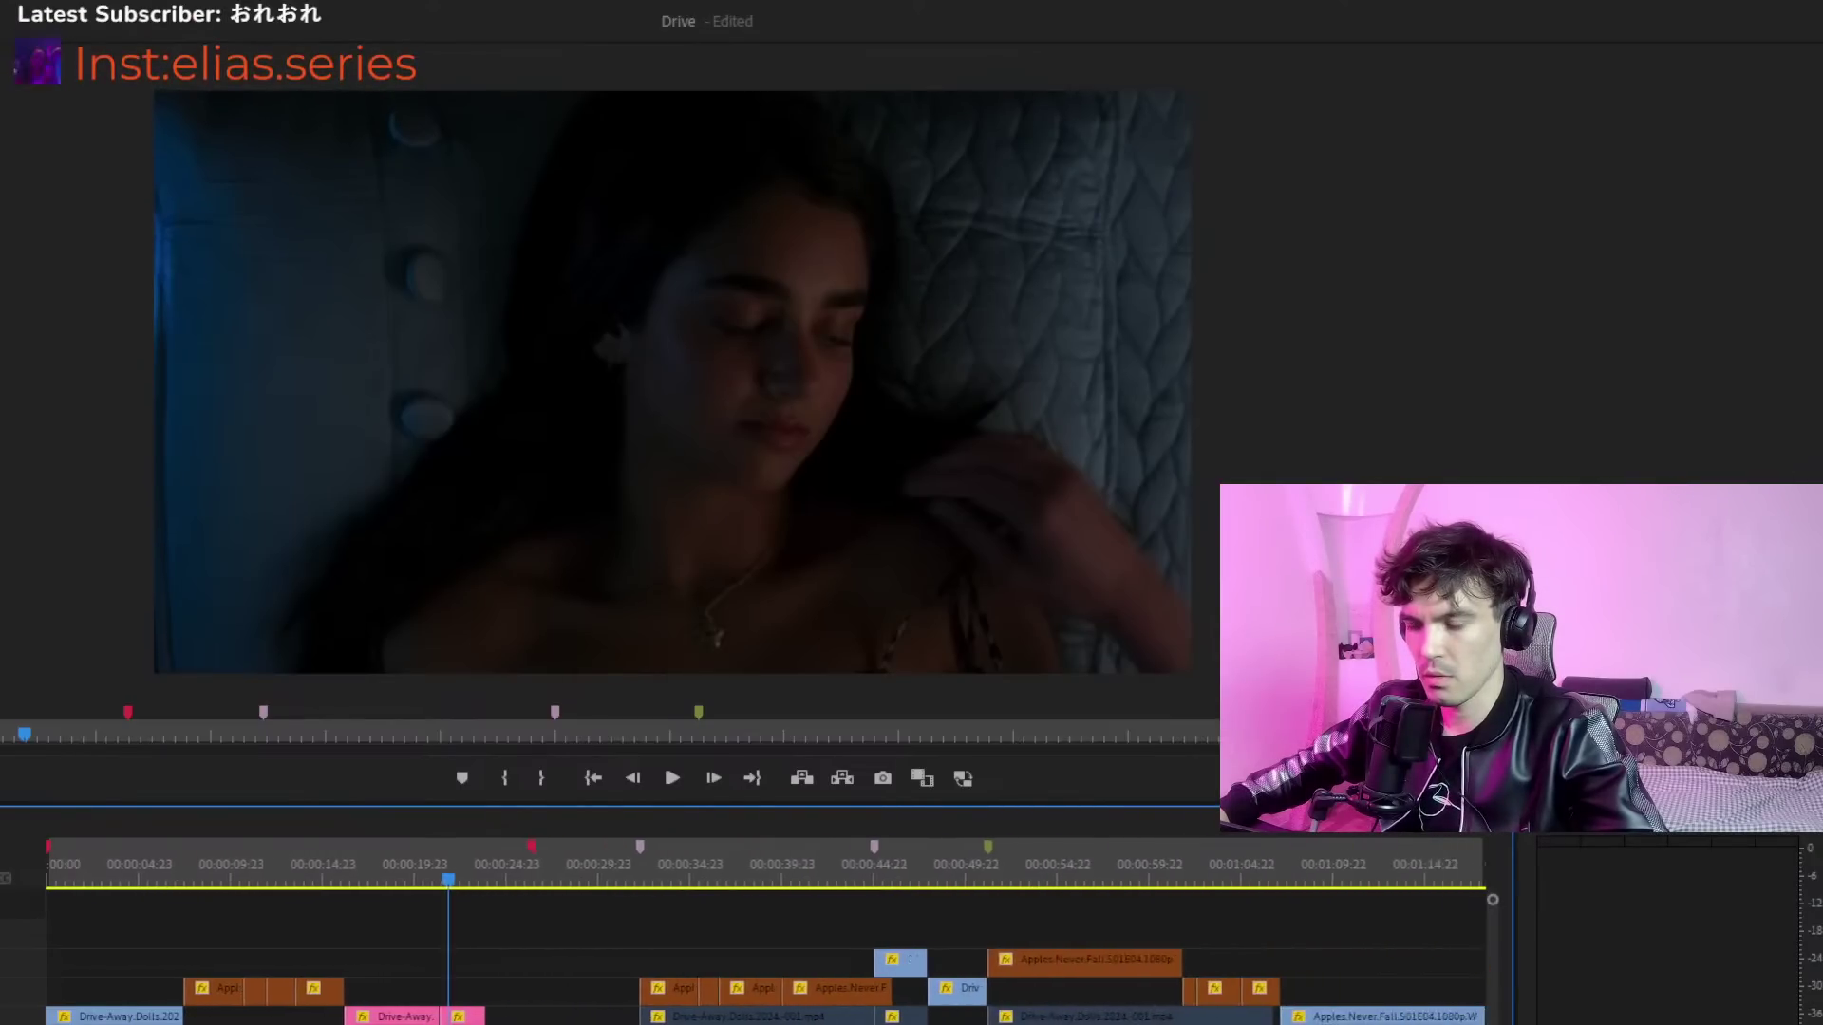
pyautogui.press('-')
pyautogui.press('-')
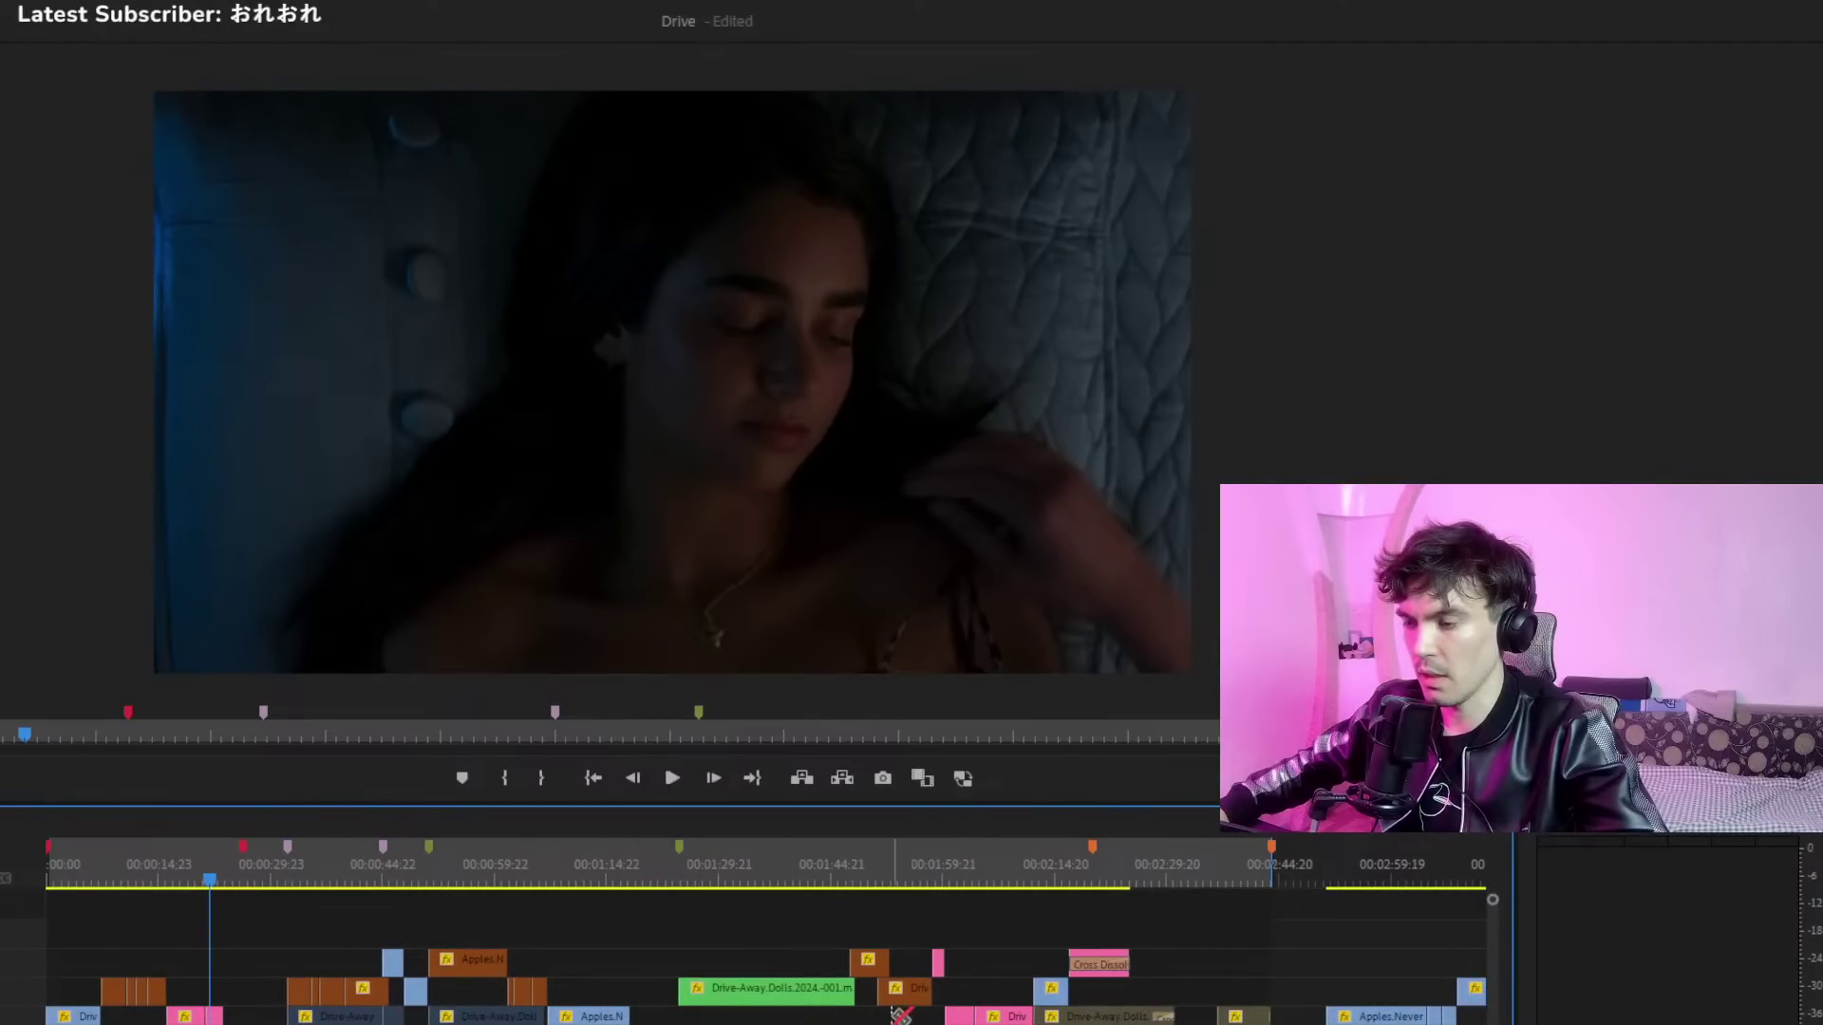
pyautogui.click(1374, 881)
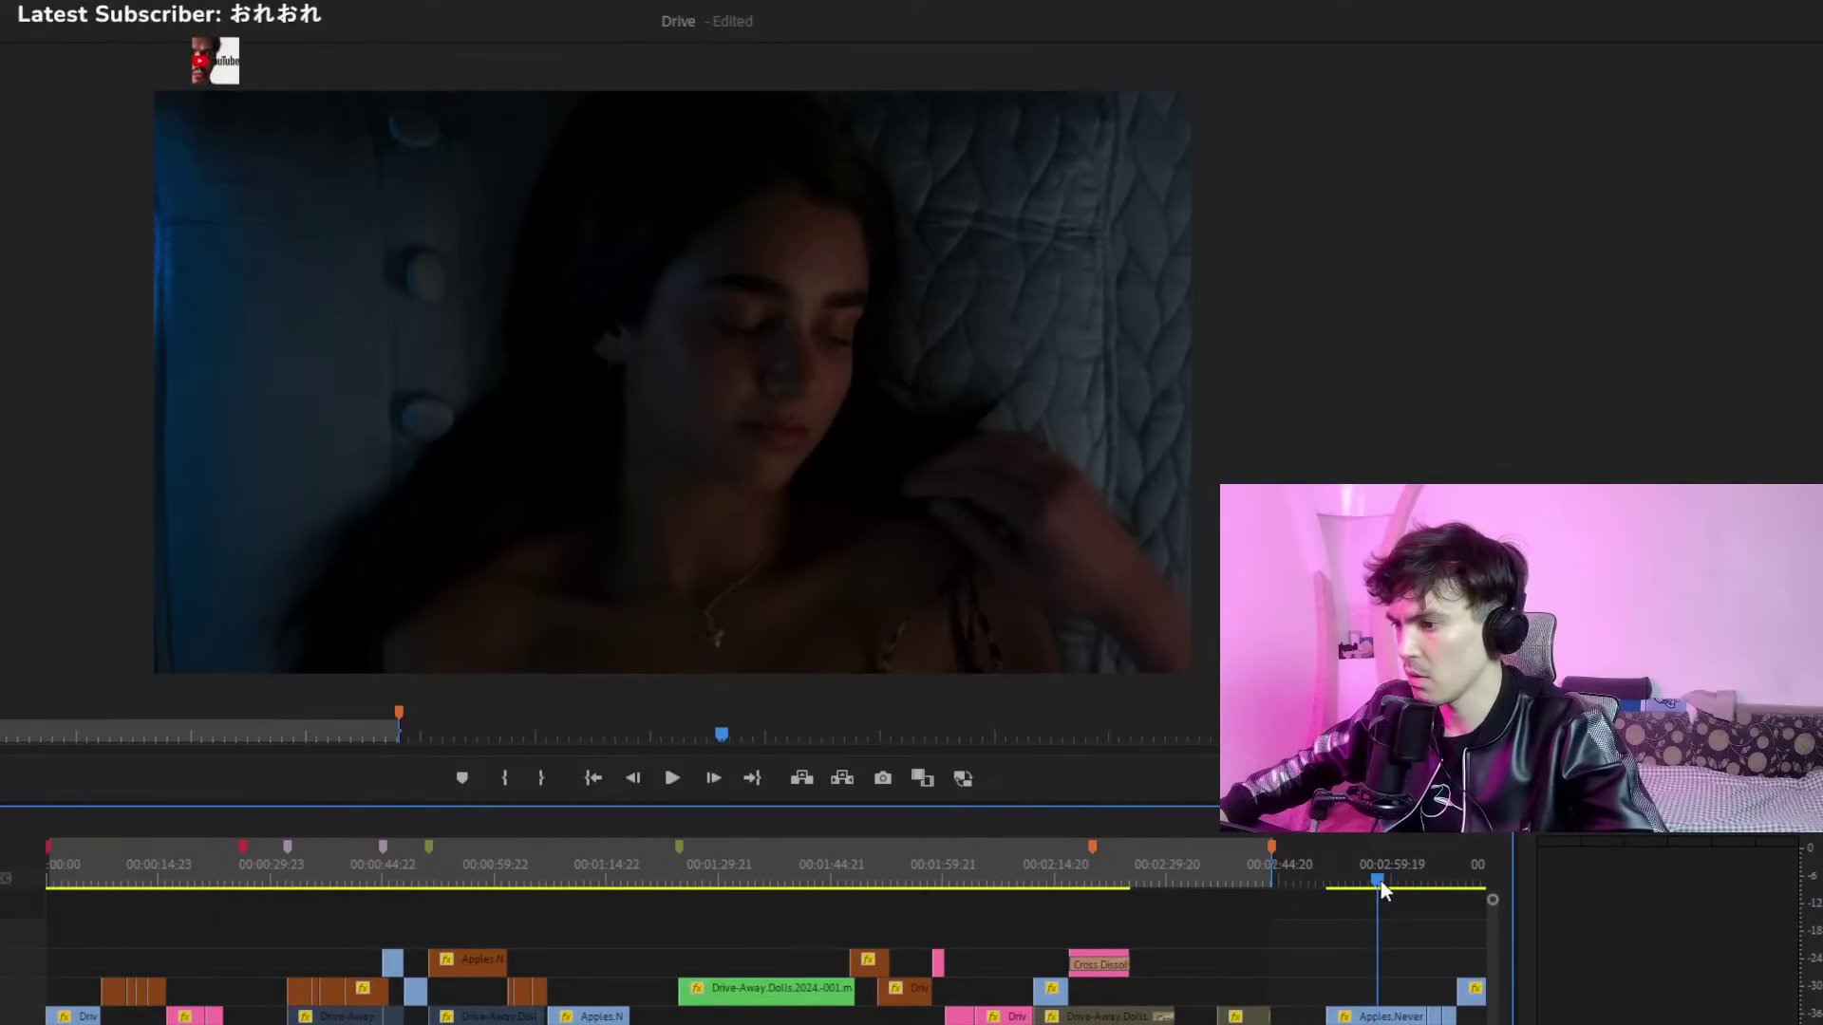
pyautogui.moveTo(1383, 889); pyautogui.dragTo(1356, 922)
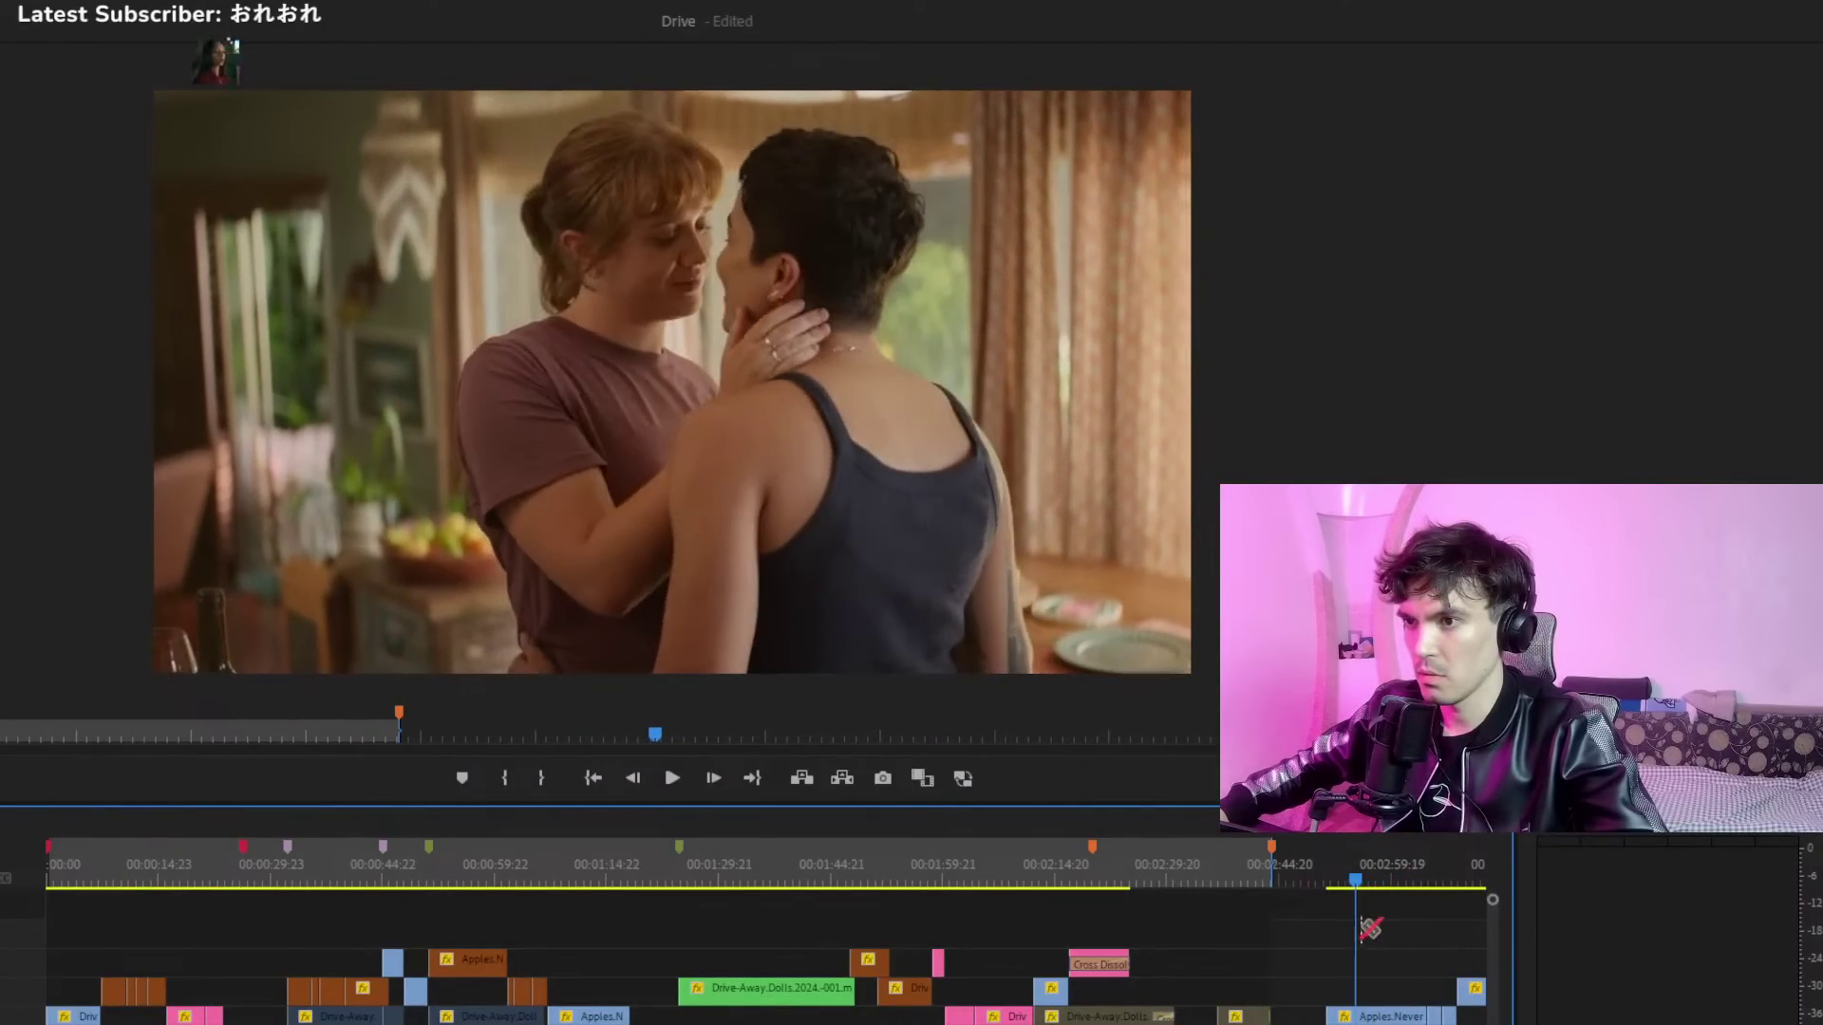
pyautogui.moveTo(1372, 1019); pyautogui.dragTo(574, 939)
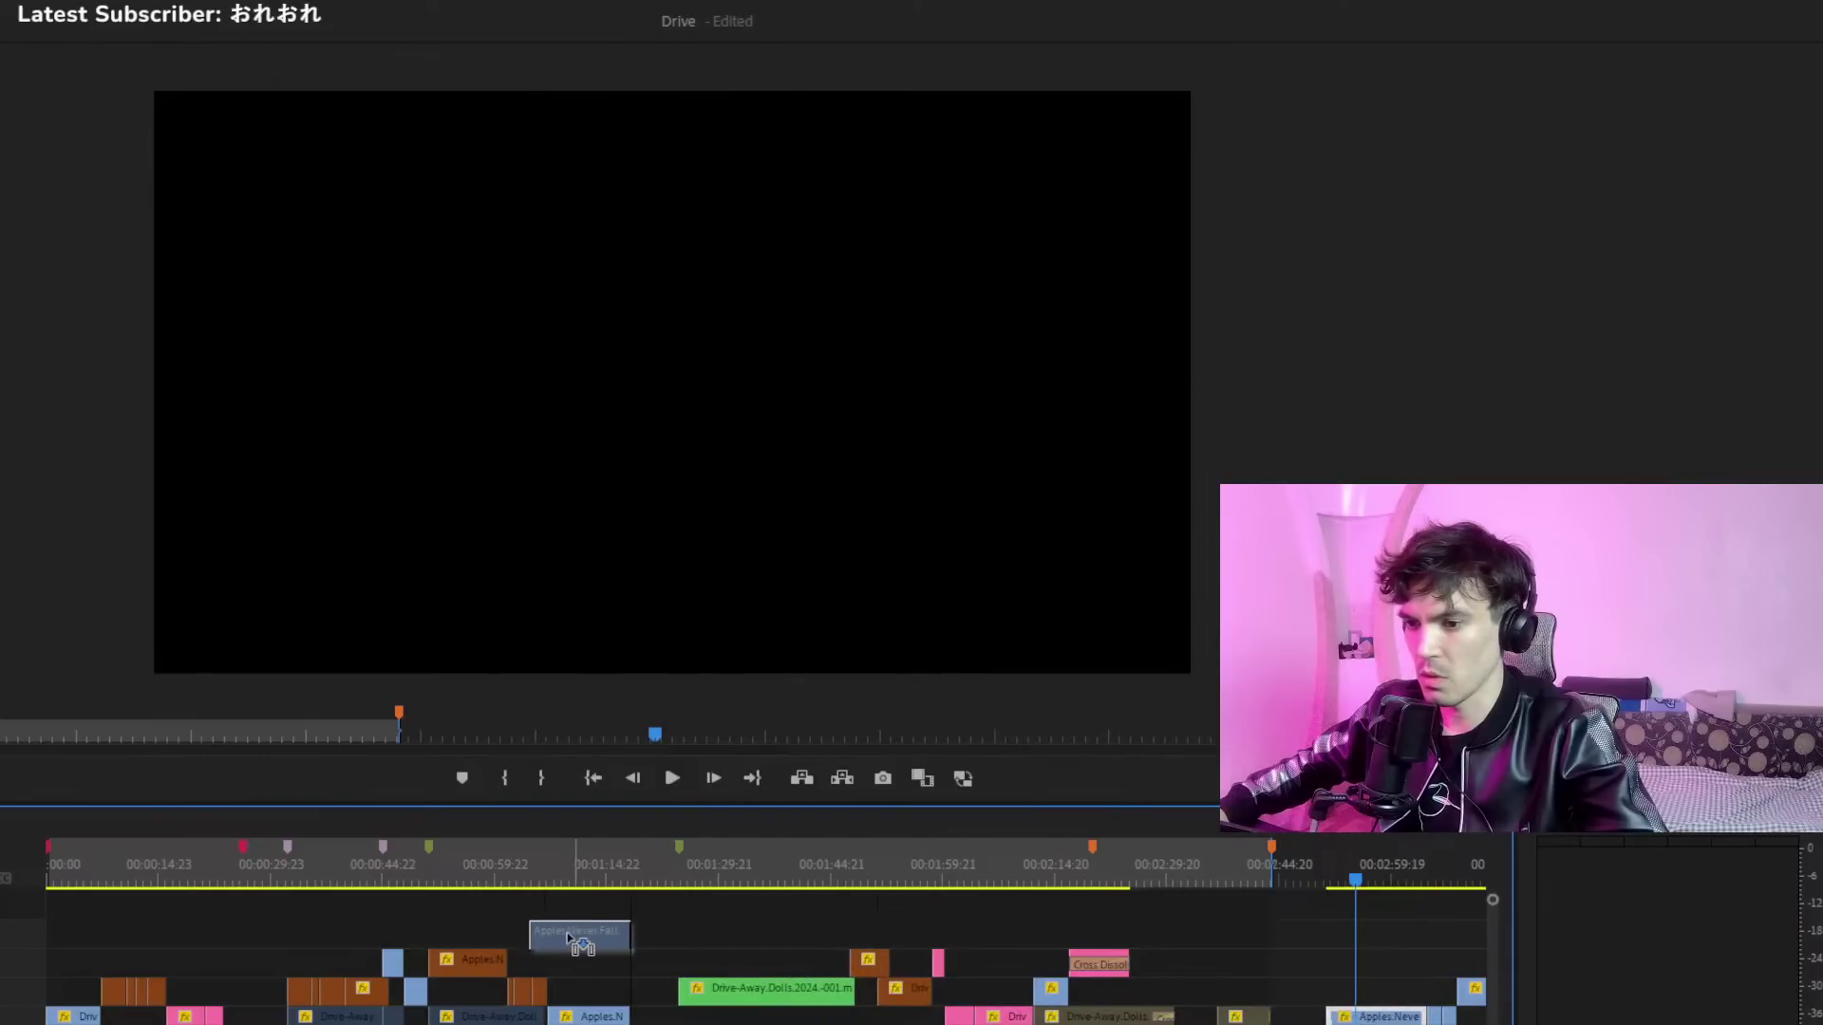
pyautogui.moveTo(528, 879); pyautogui.dragTo(533, 883)
pyautogui.moveTo(198, 1024); pyautogui.dragTo(118, 1024)
pyautogui.moveTo(801, 943); pyautogui.dragTo(1010, 965)
# Try shifting the three short brown clips earlier beneath the end of the long brown clip near 00:00:59:22, and play the cut
pyautogui.moveTo(874, 888); pyautogui.dragTo(668, 879)
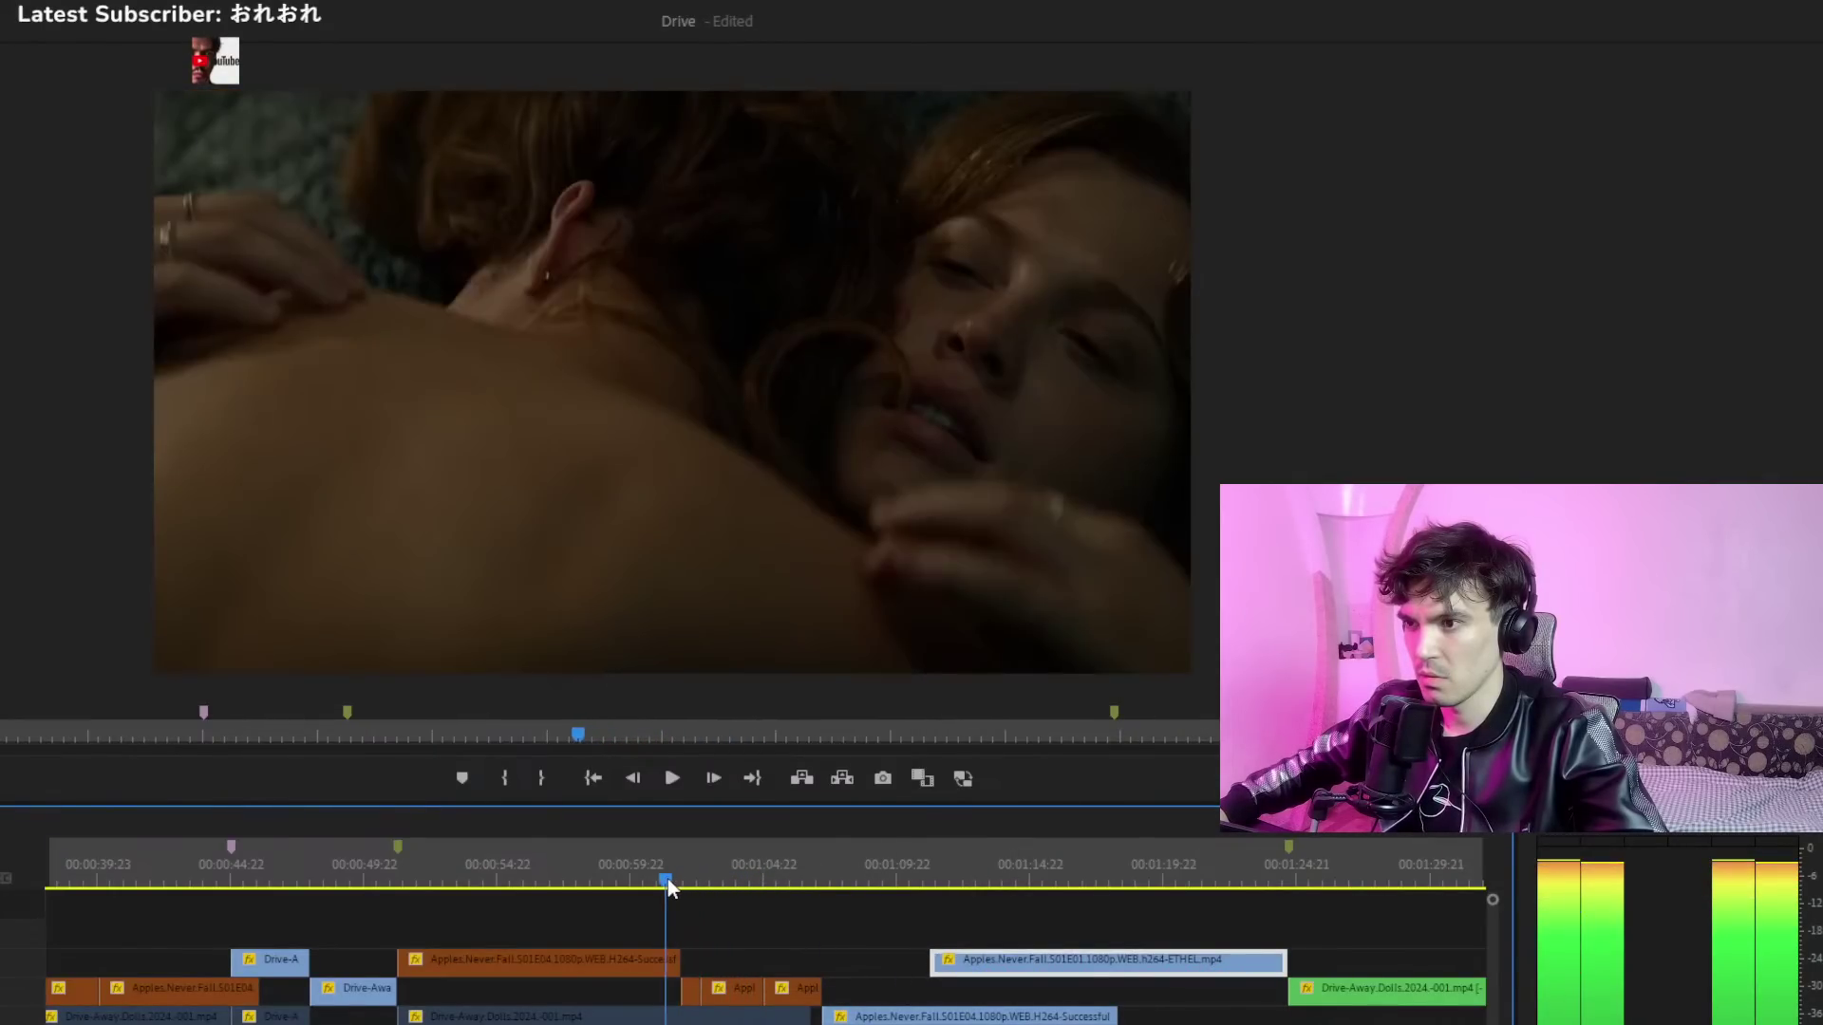
pyautogui.press('space')
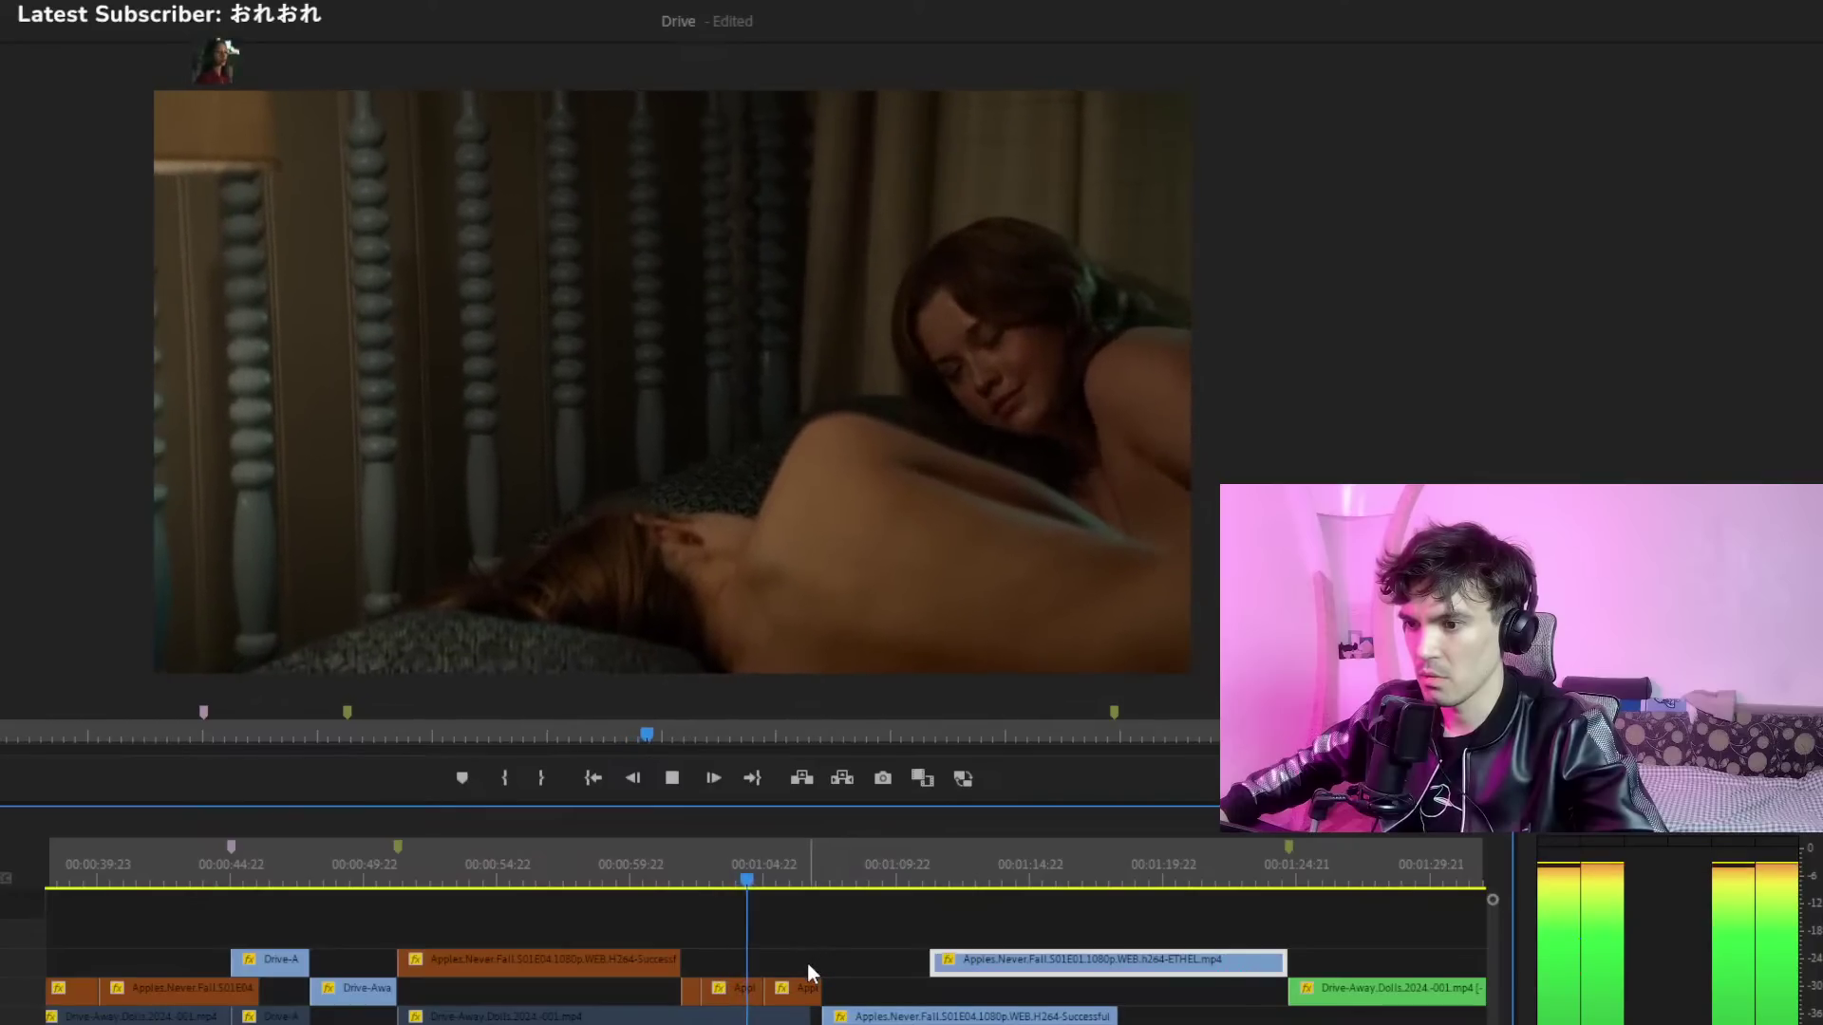
pyautogui.moveTo(806, 965); pyautogui.dragTo(676, 989)
pyautogui.click(651, 863)
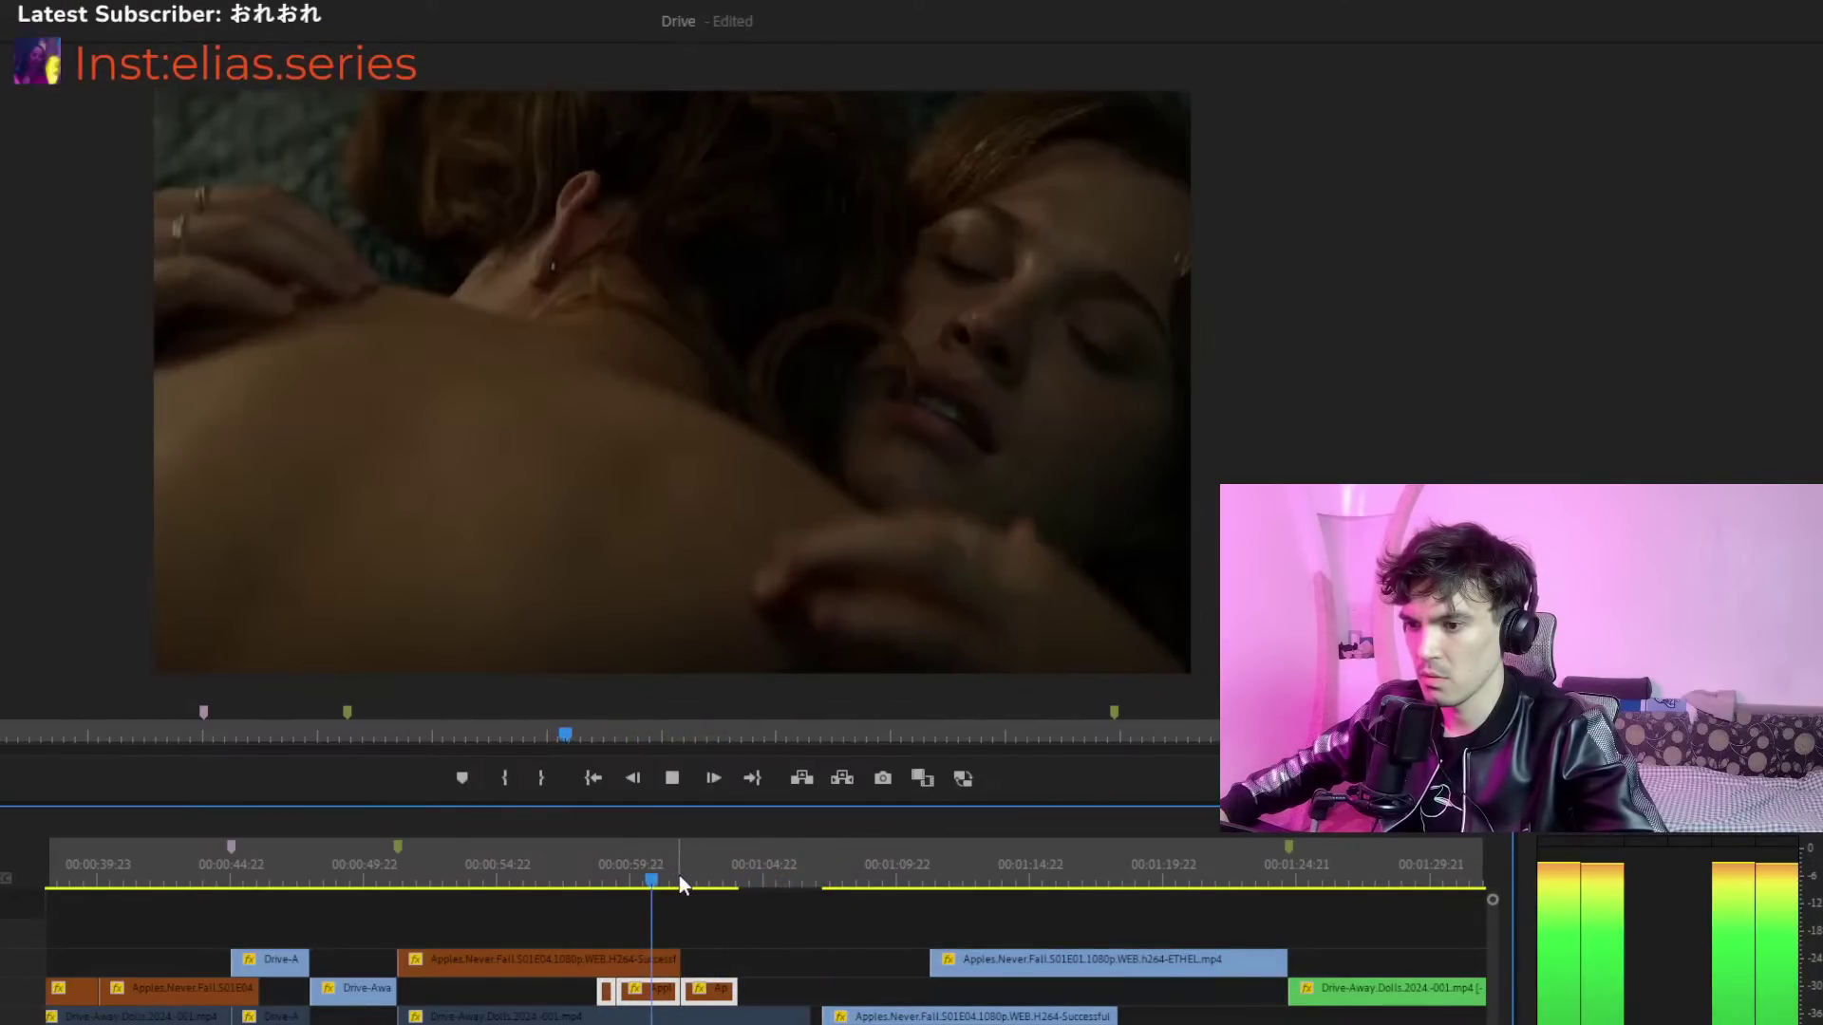
pyautogui.click(667, 869)
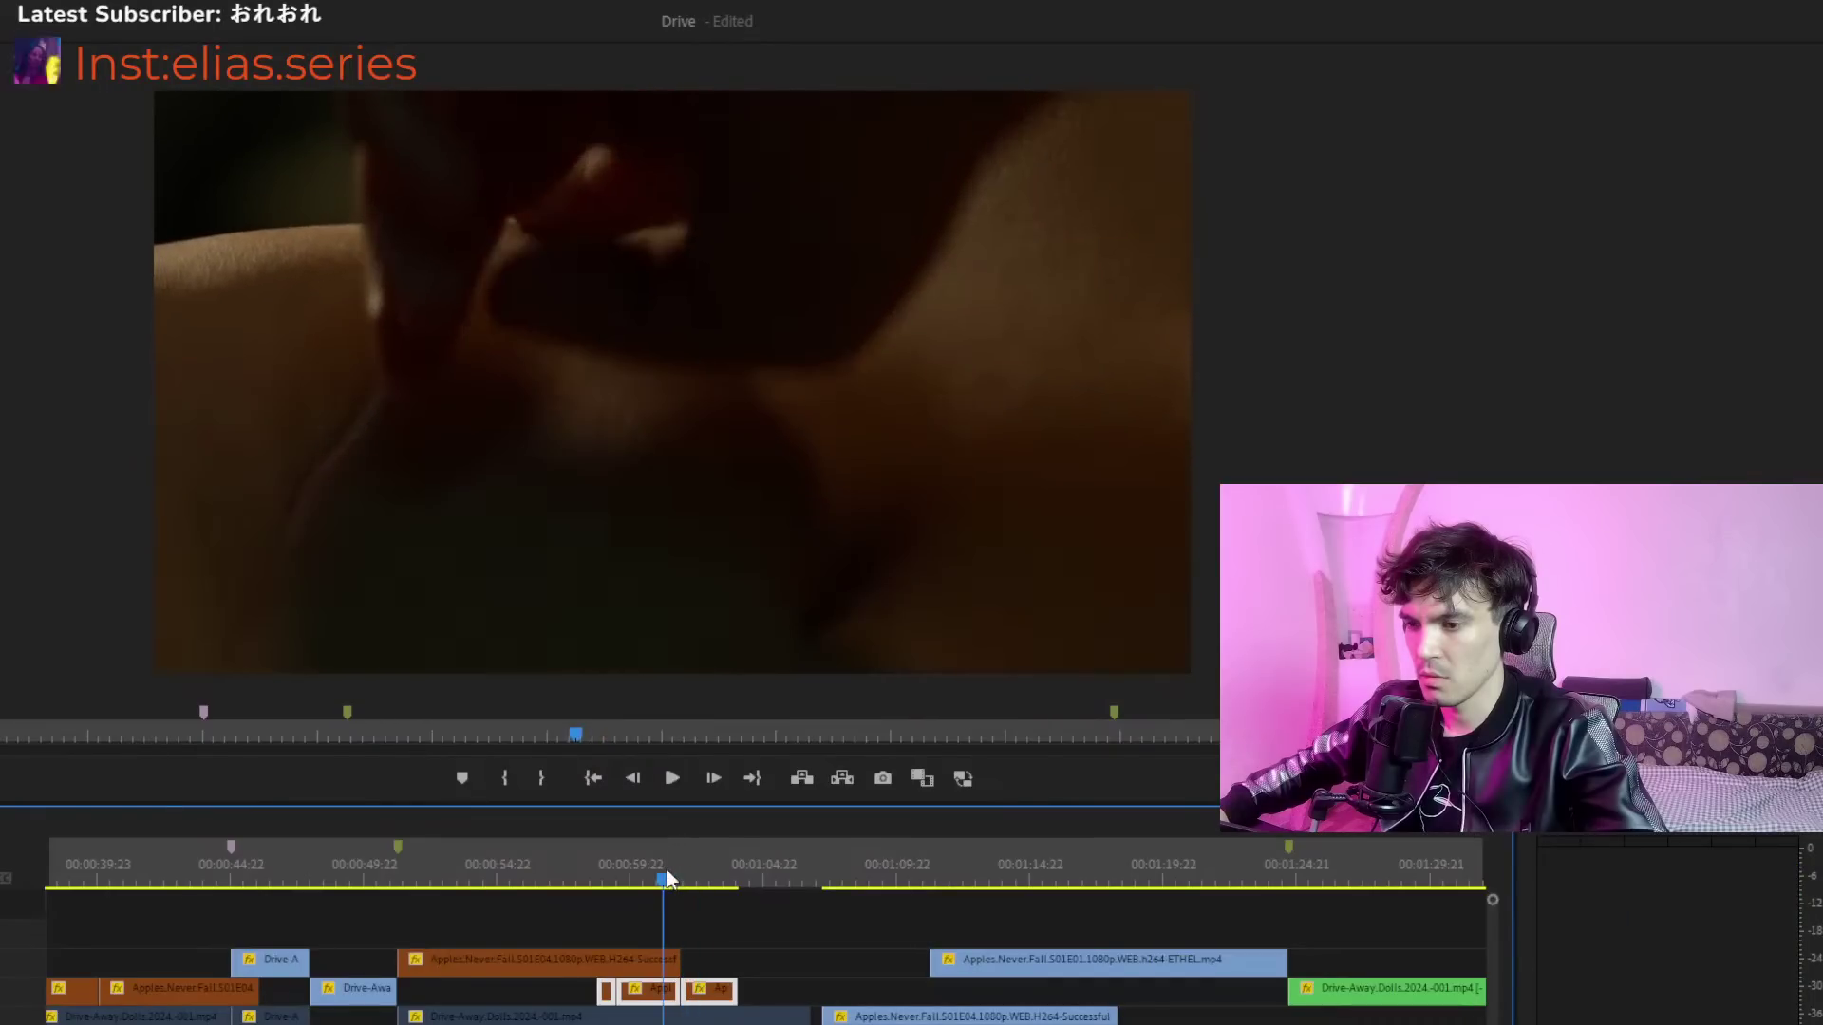
pyautogui.moveTo(674, 869)
pyautogui.mouseDown()
pyautogui.moveTo(691, 874)
pyautogui.moveTo(669, 875)
pyautogui.mouseUp()
pyautogui.press('space')
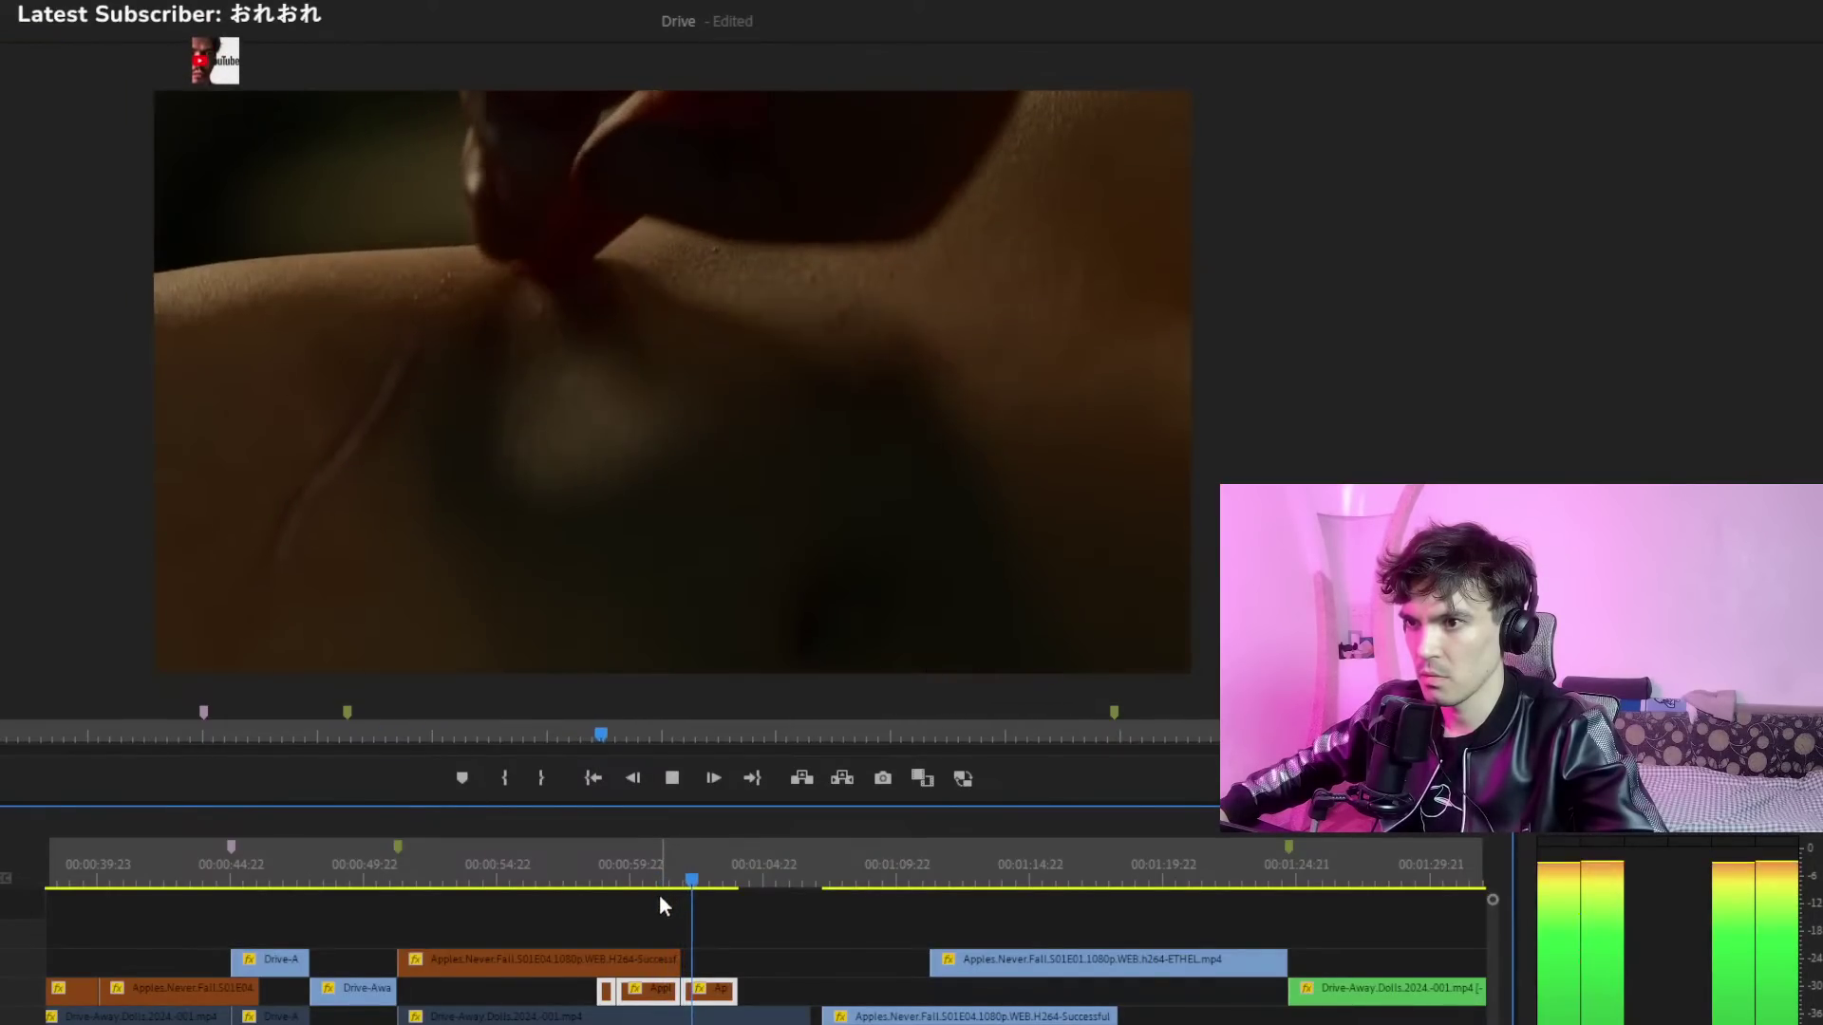
# Try placing the S01E01 clip earlier over the short brown clips near 00:01:04, play the cut, and undo the rearrangement
pyautogui.click(557, 997)
pyautogui.moveTo(646, 997); pyautogui.dragTo(824, 997)
pyautogui.moveTo(961, 970); pyautogui.dragTo(778, 967)
pyautogui.press('space')
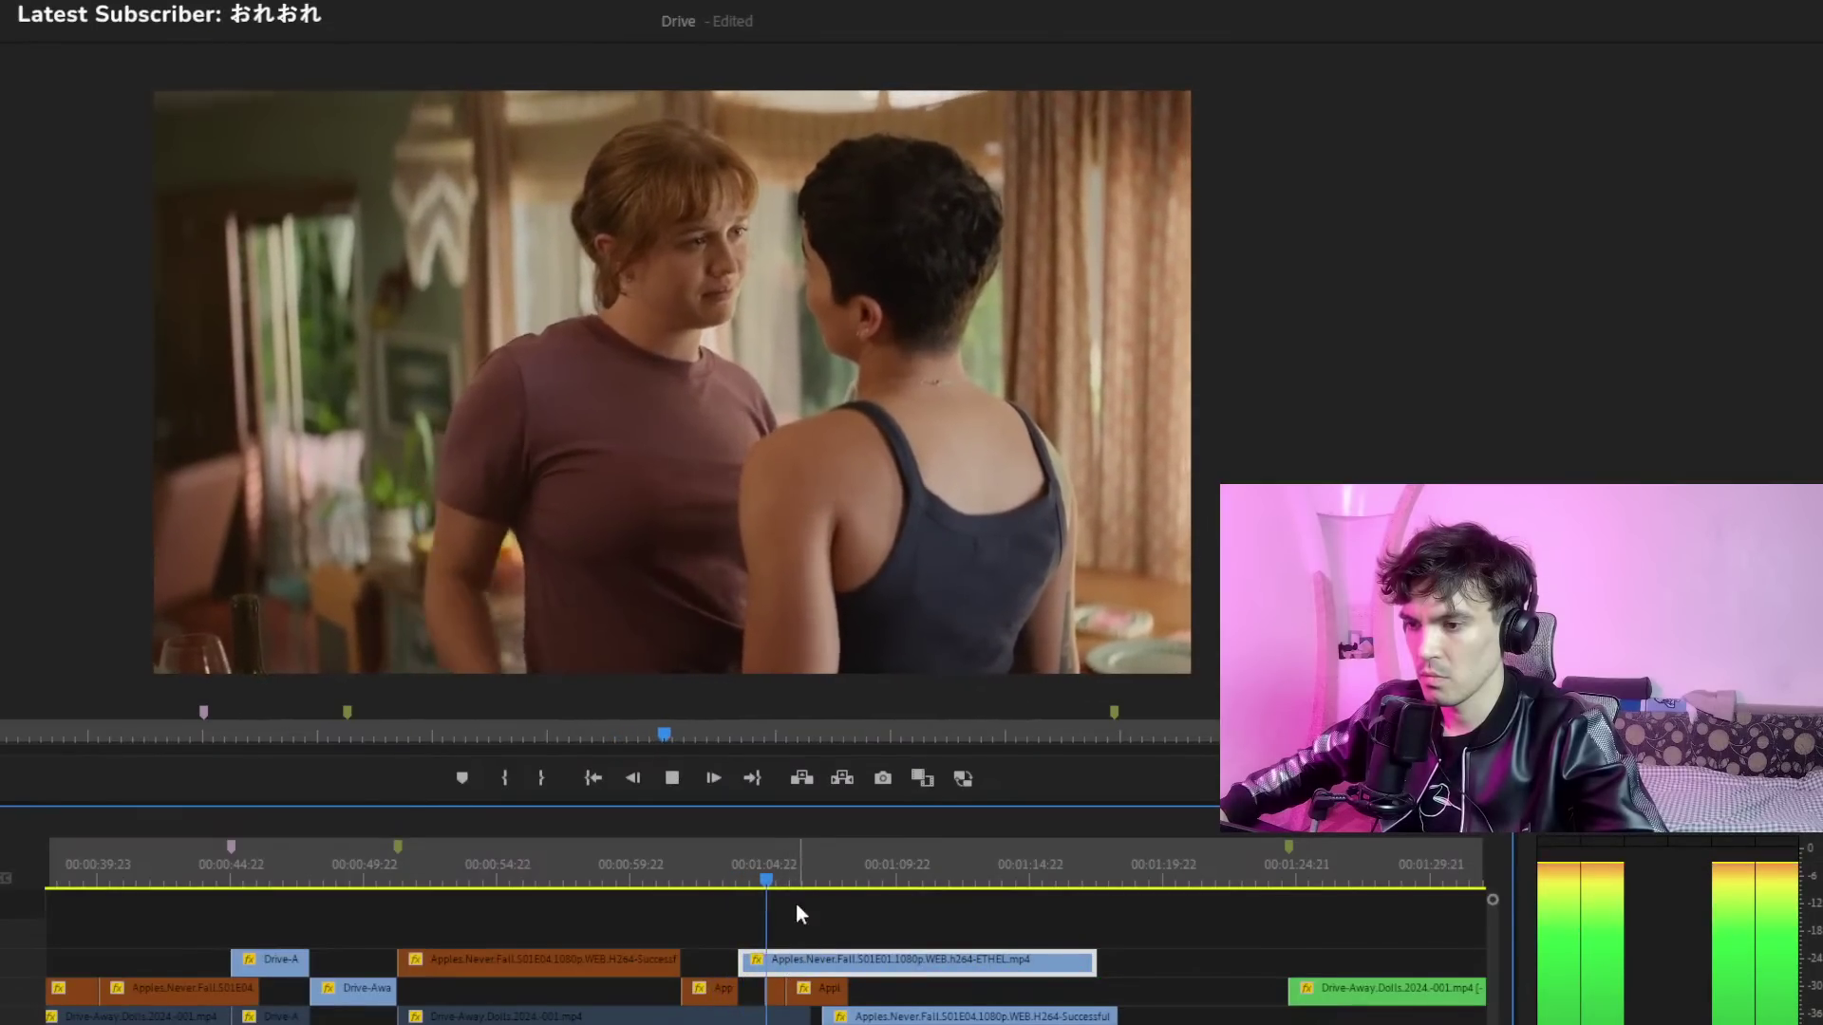
pyautogui.click(858, 878)
pyautogui.hotkey('ctrl', 'z')
pyautogui.hotkey('ctrl', 'z')
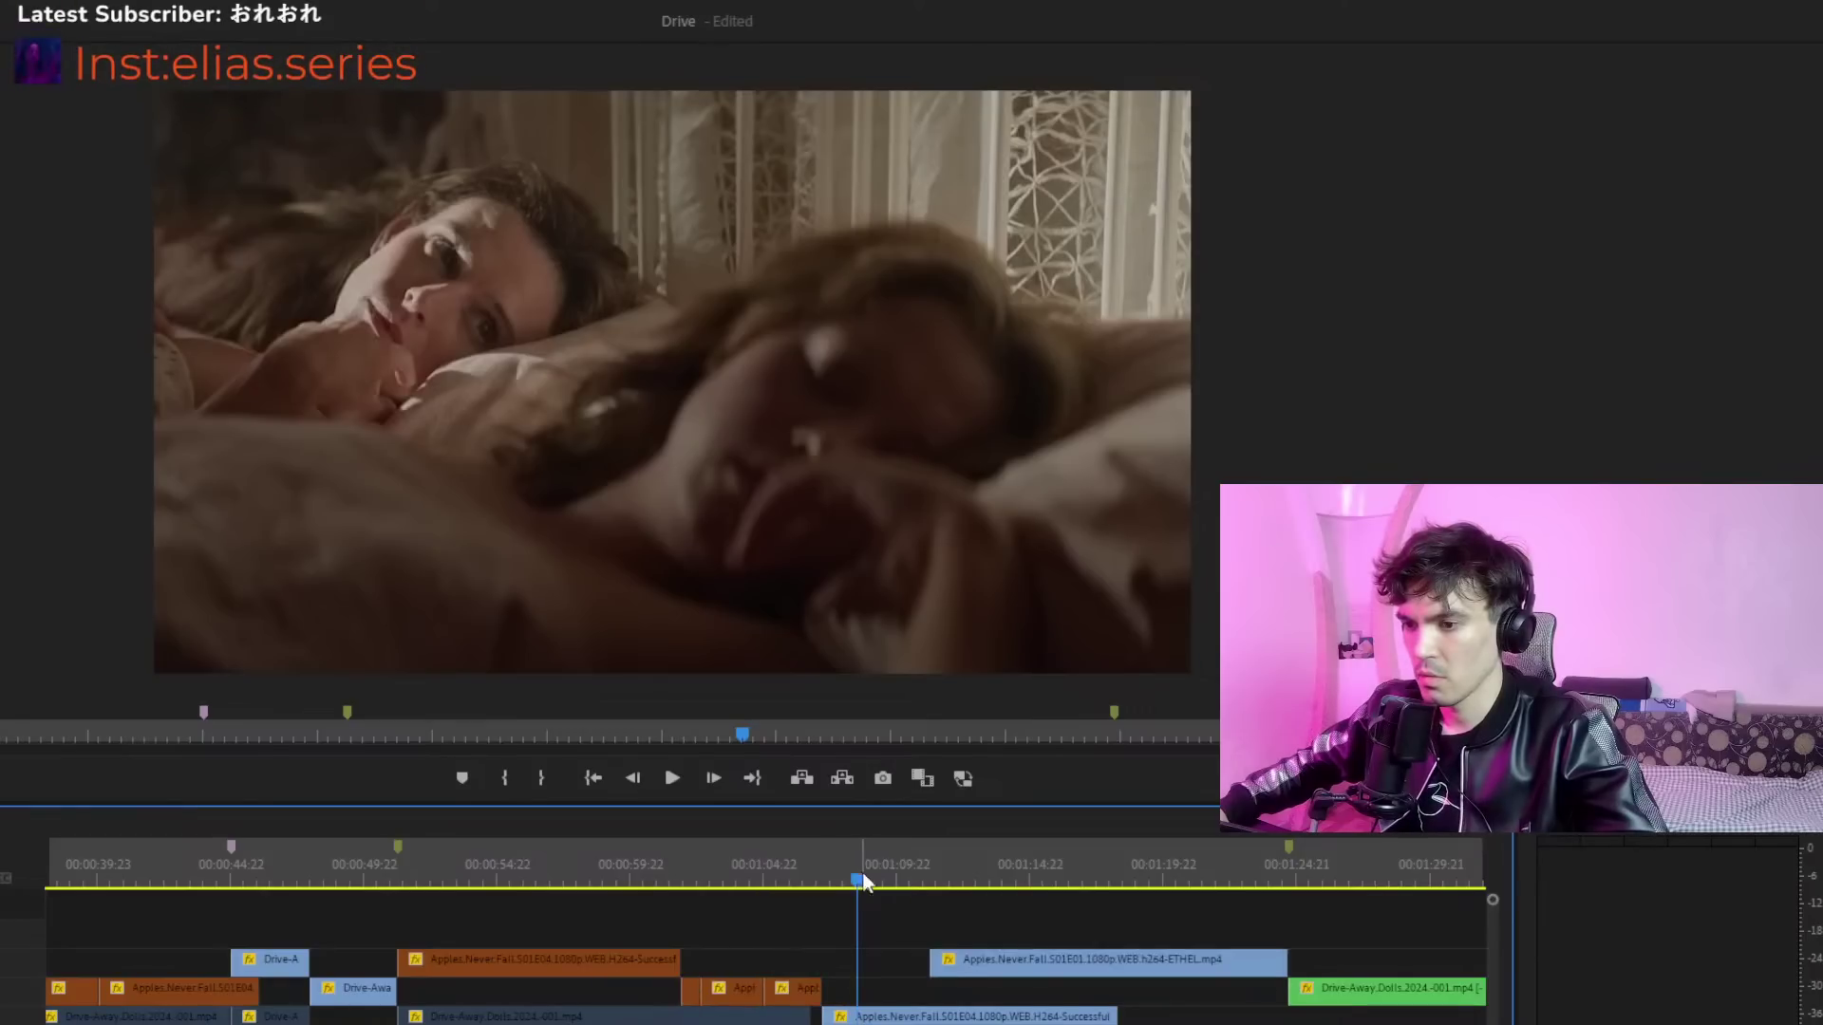
# Review the S01E01 clip before the green clip and move it onto a higher track above the green clip's end
pyautogui.moveTo(861, 881); pyautogui.dragTo(1087, 878)
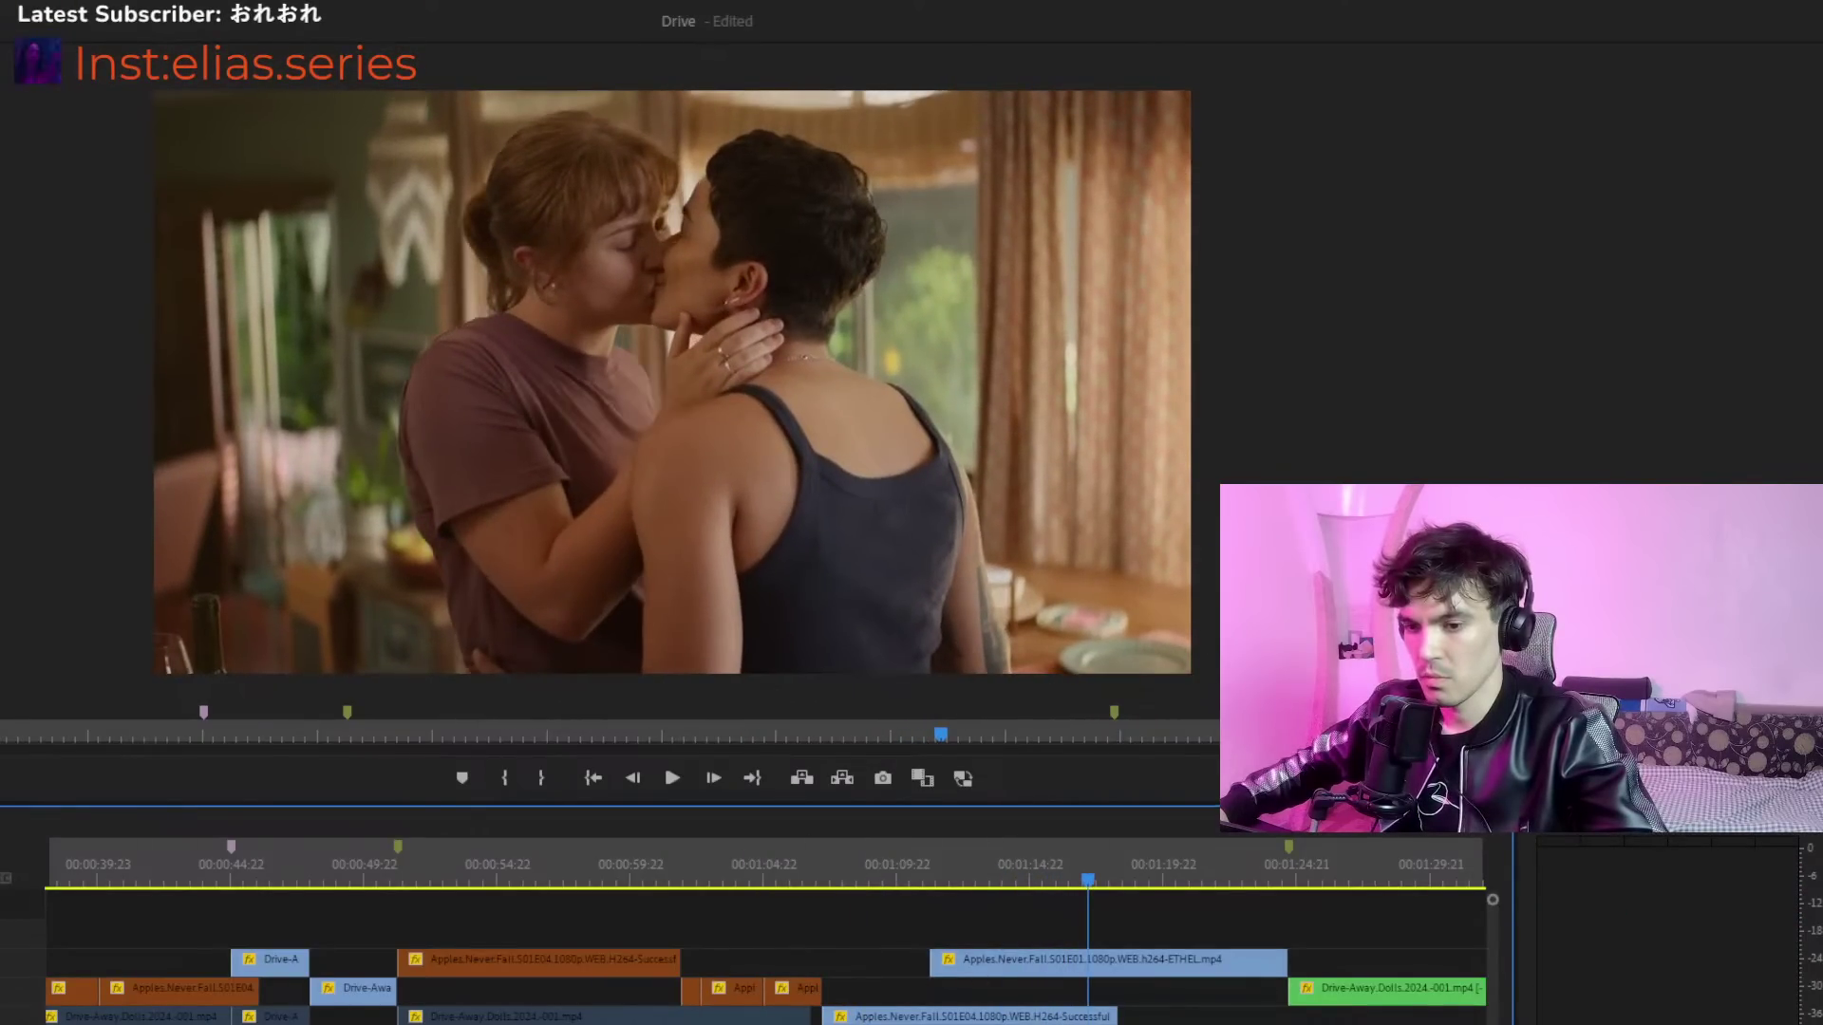
pyautogui.press('-')
pyautogui.press('-')
pyautogui.press('-')
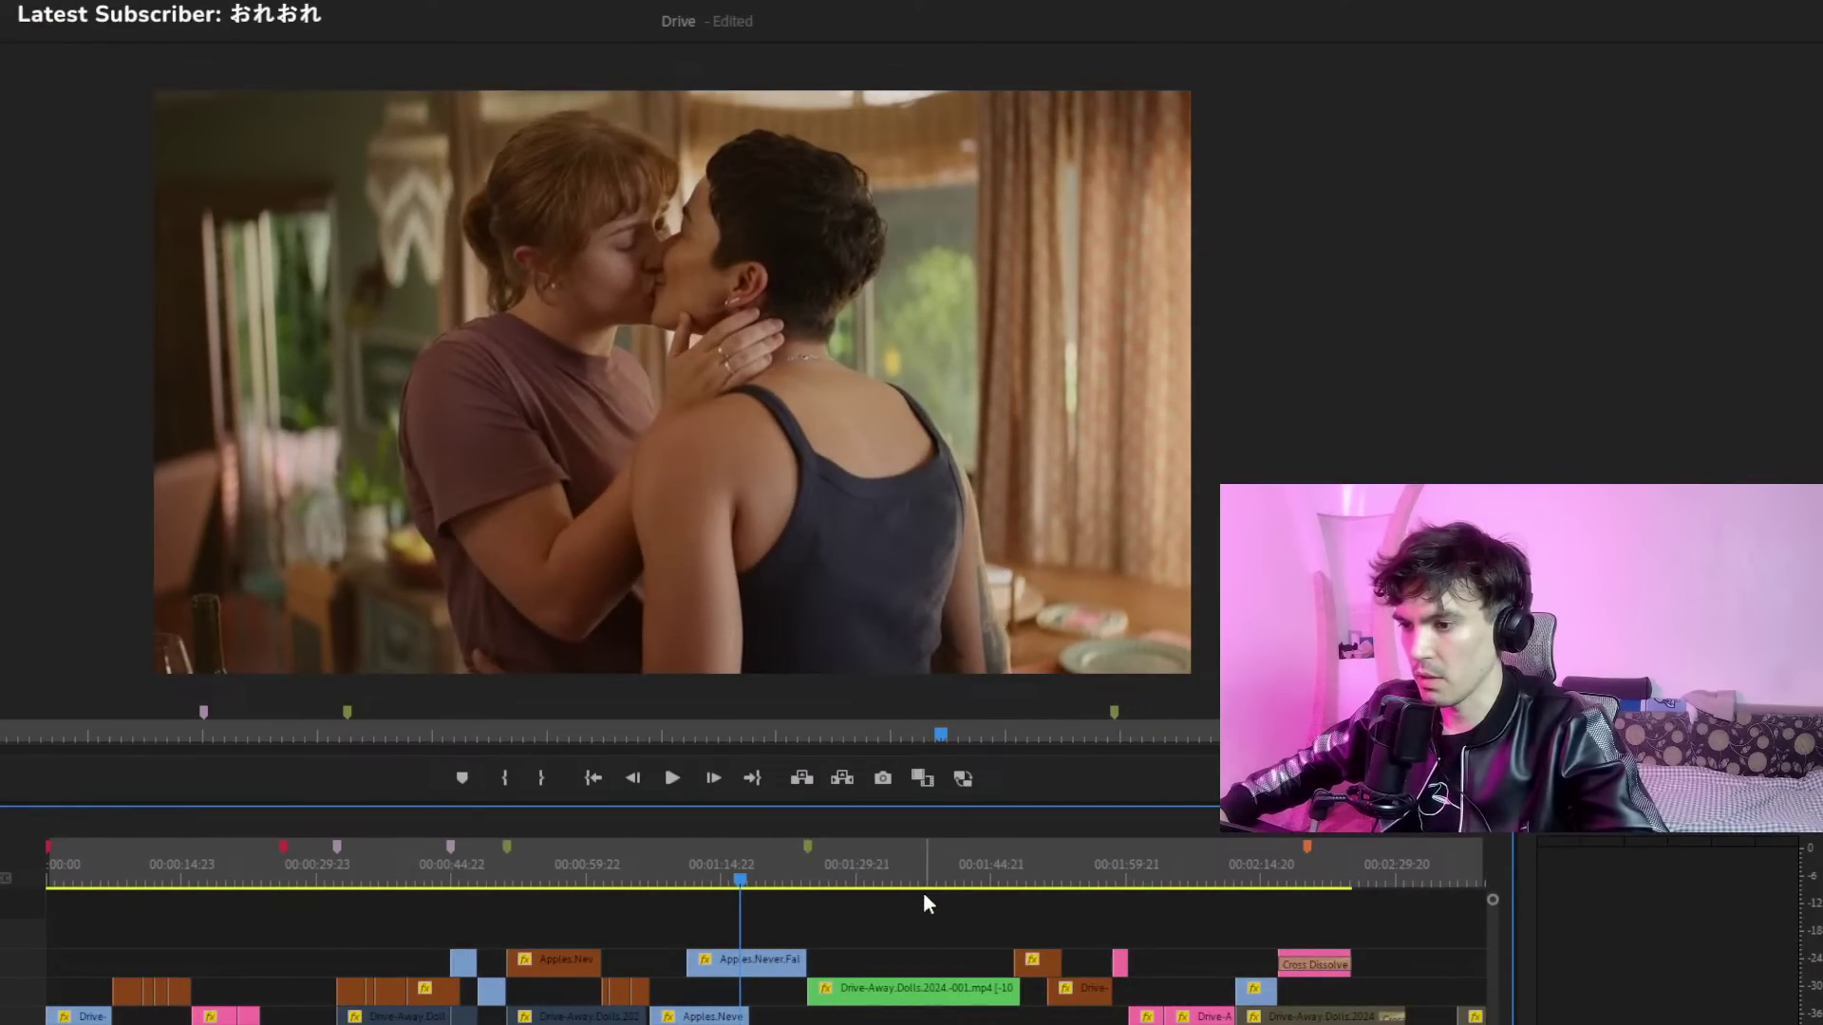
pyautogui.click(795, 880)
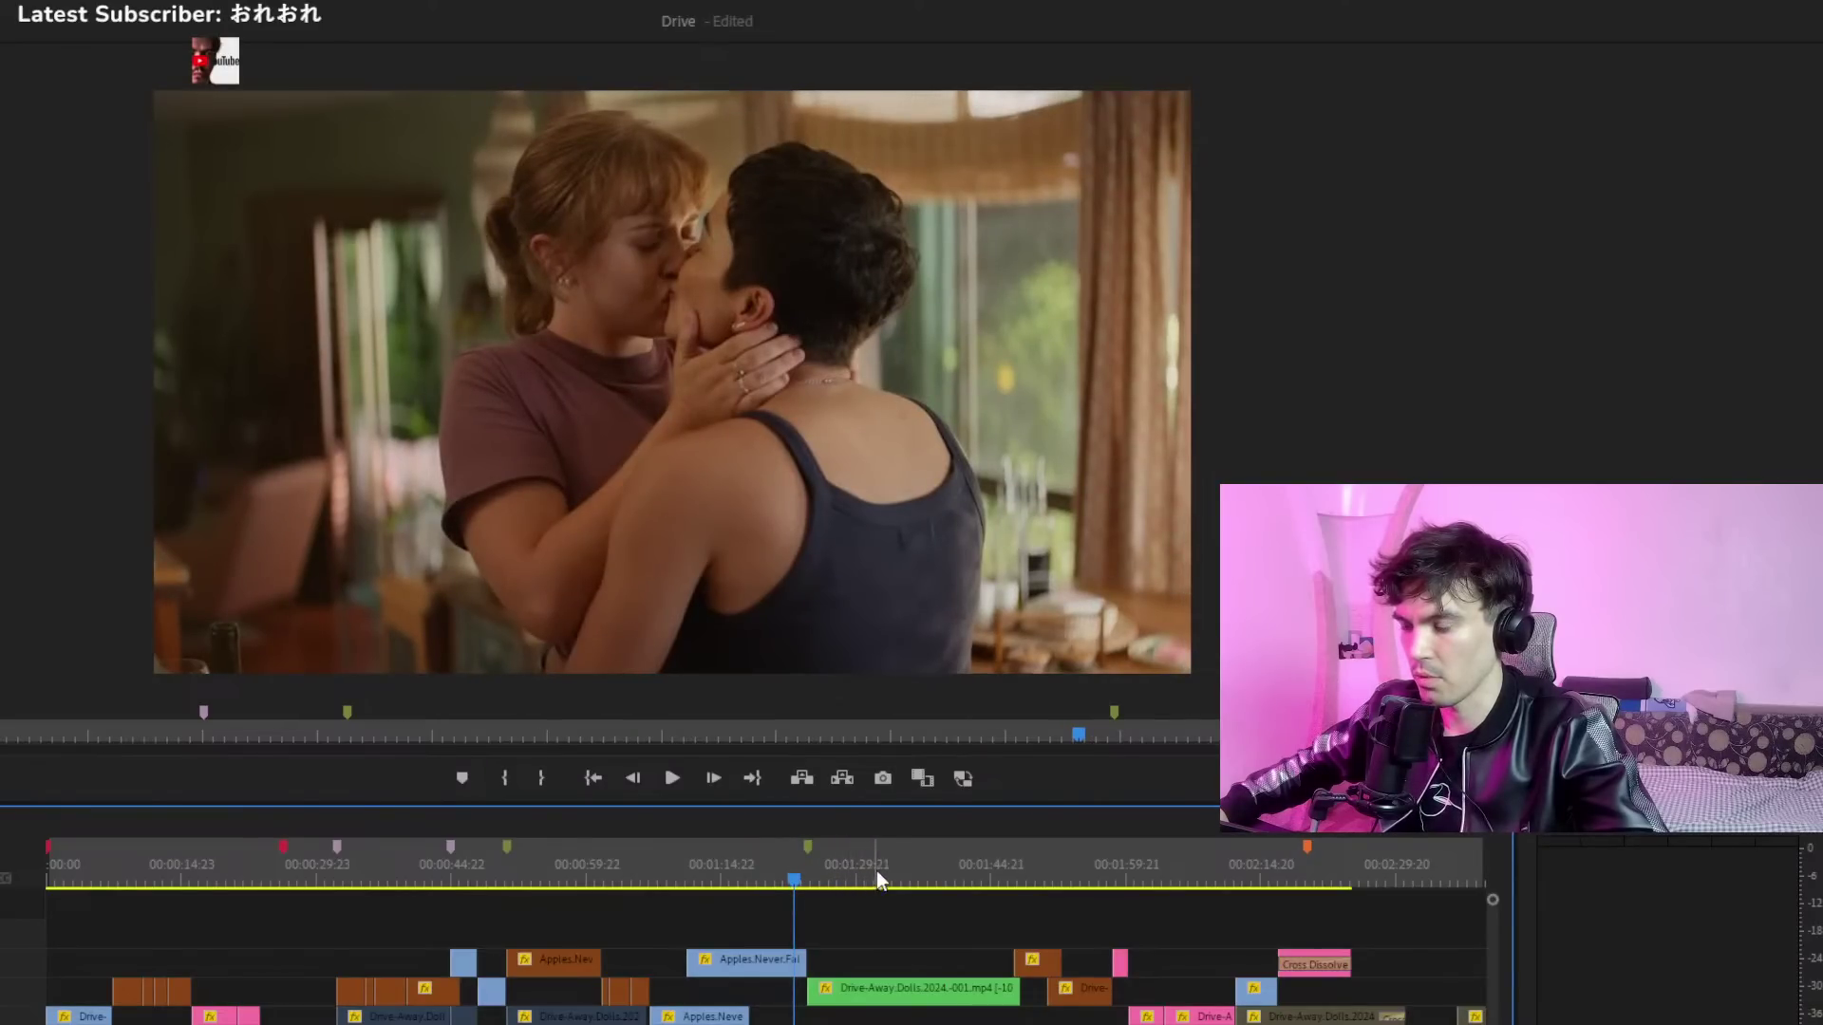
pyautogui.moveTo(862, 868); pyautogui.dragTo(811, 873)
pyautogui.moveTo(767, 963); pyautogui.dragTo(1022, 943)
# Play the cut from the end of the blue S01E04 clip into the uncovered section near 00:01:19 to check the transition
pyautogui.click(738, 875)
pyautogui.press('space')
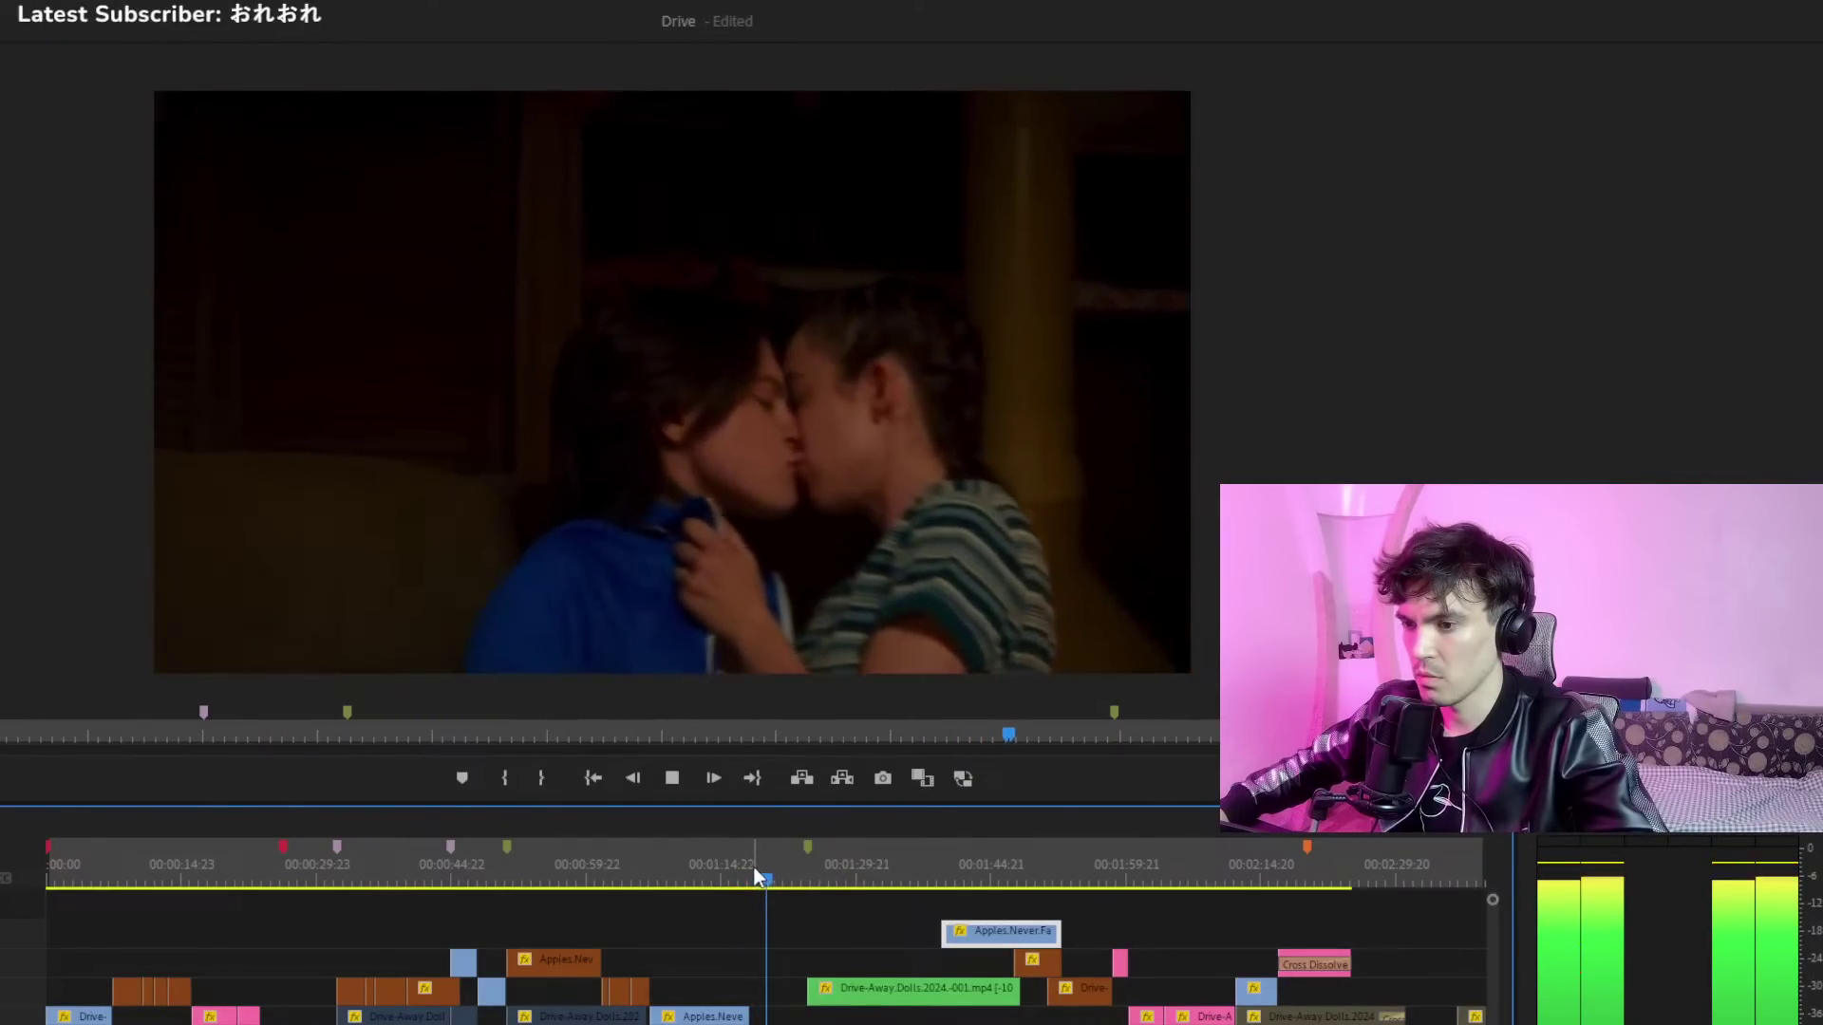
pyautogui.click(743, 869)
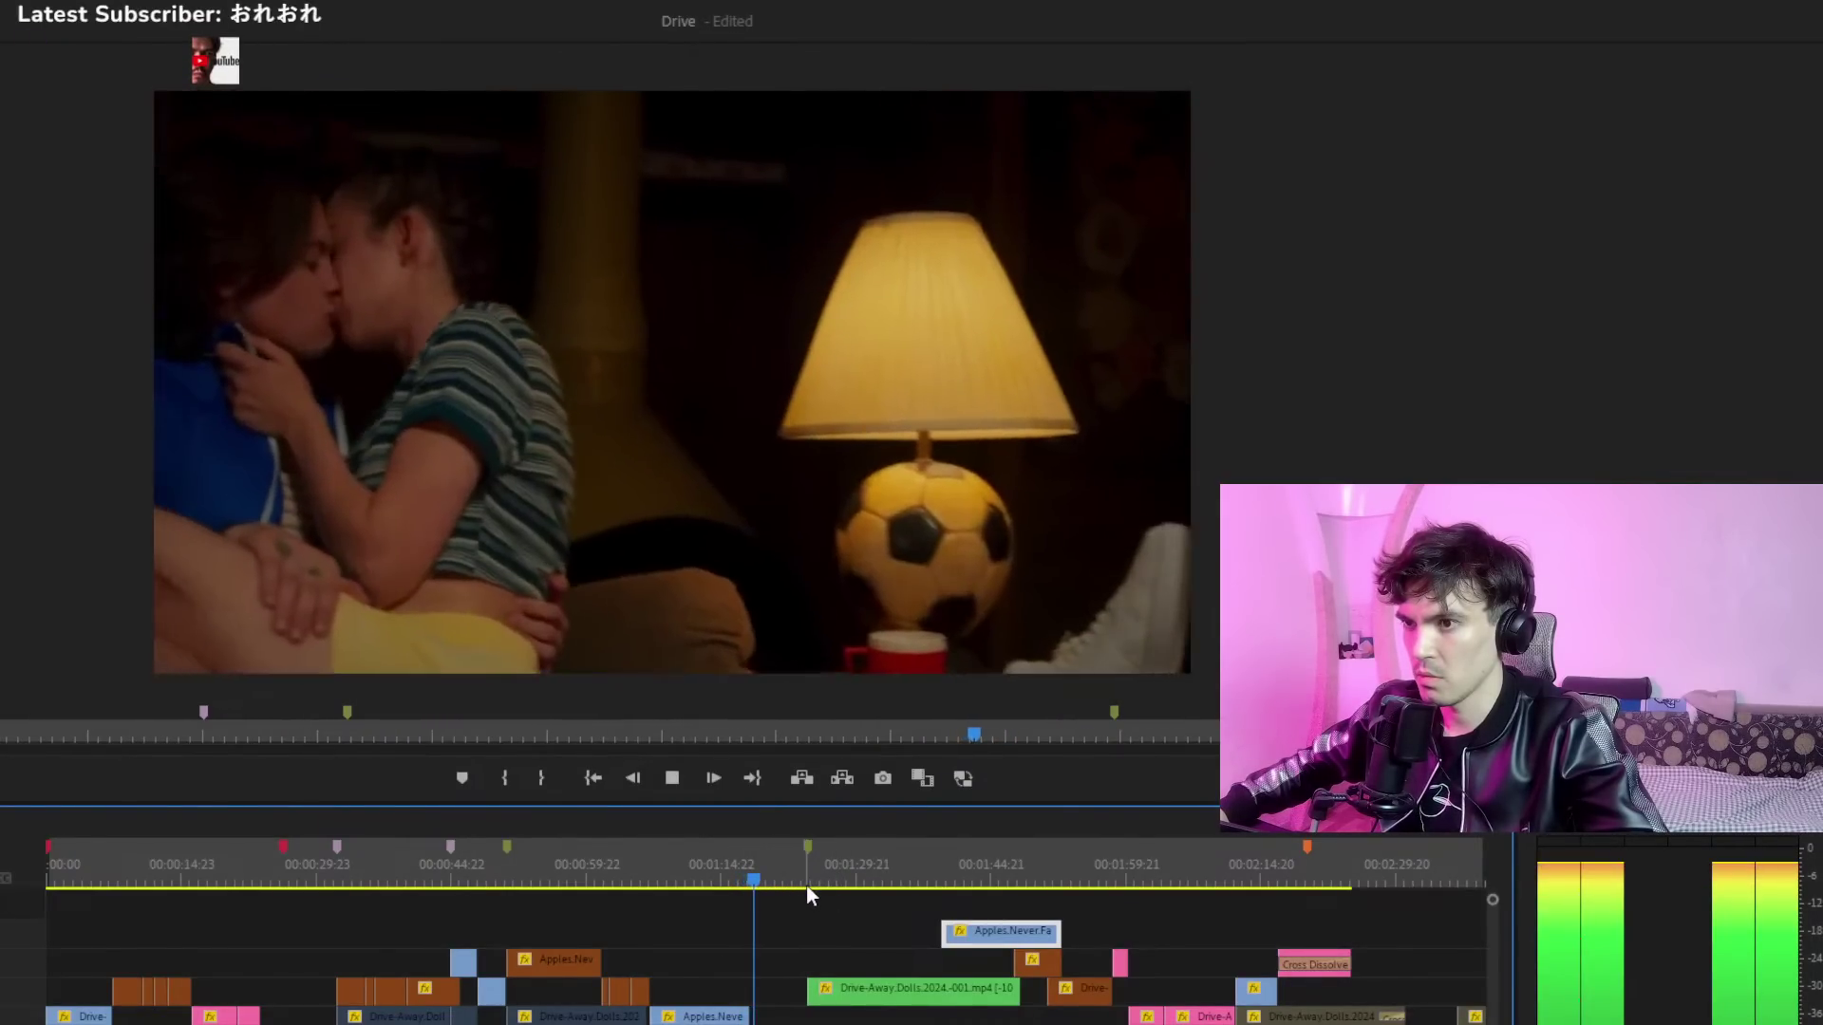
pyautogui.press('space')
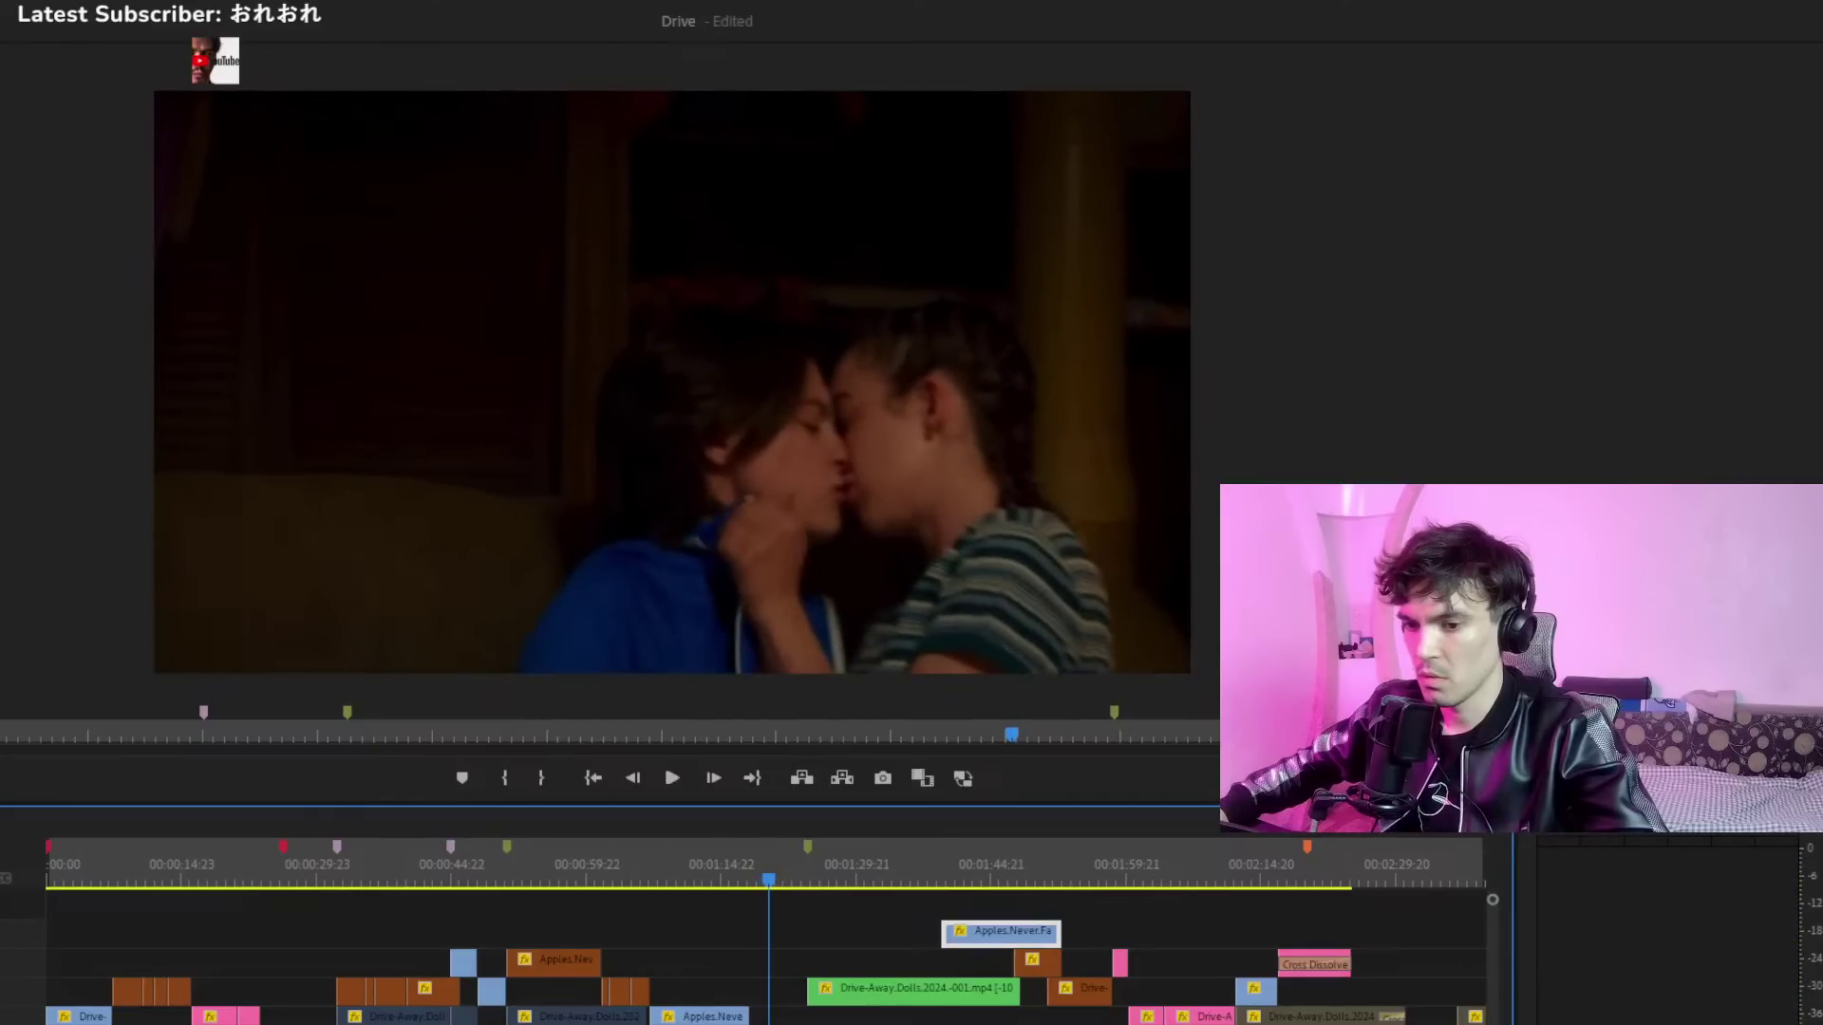
pyautogui.press('=')
pyautogui.press('=')
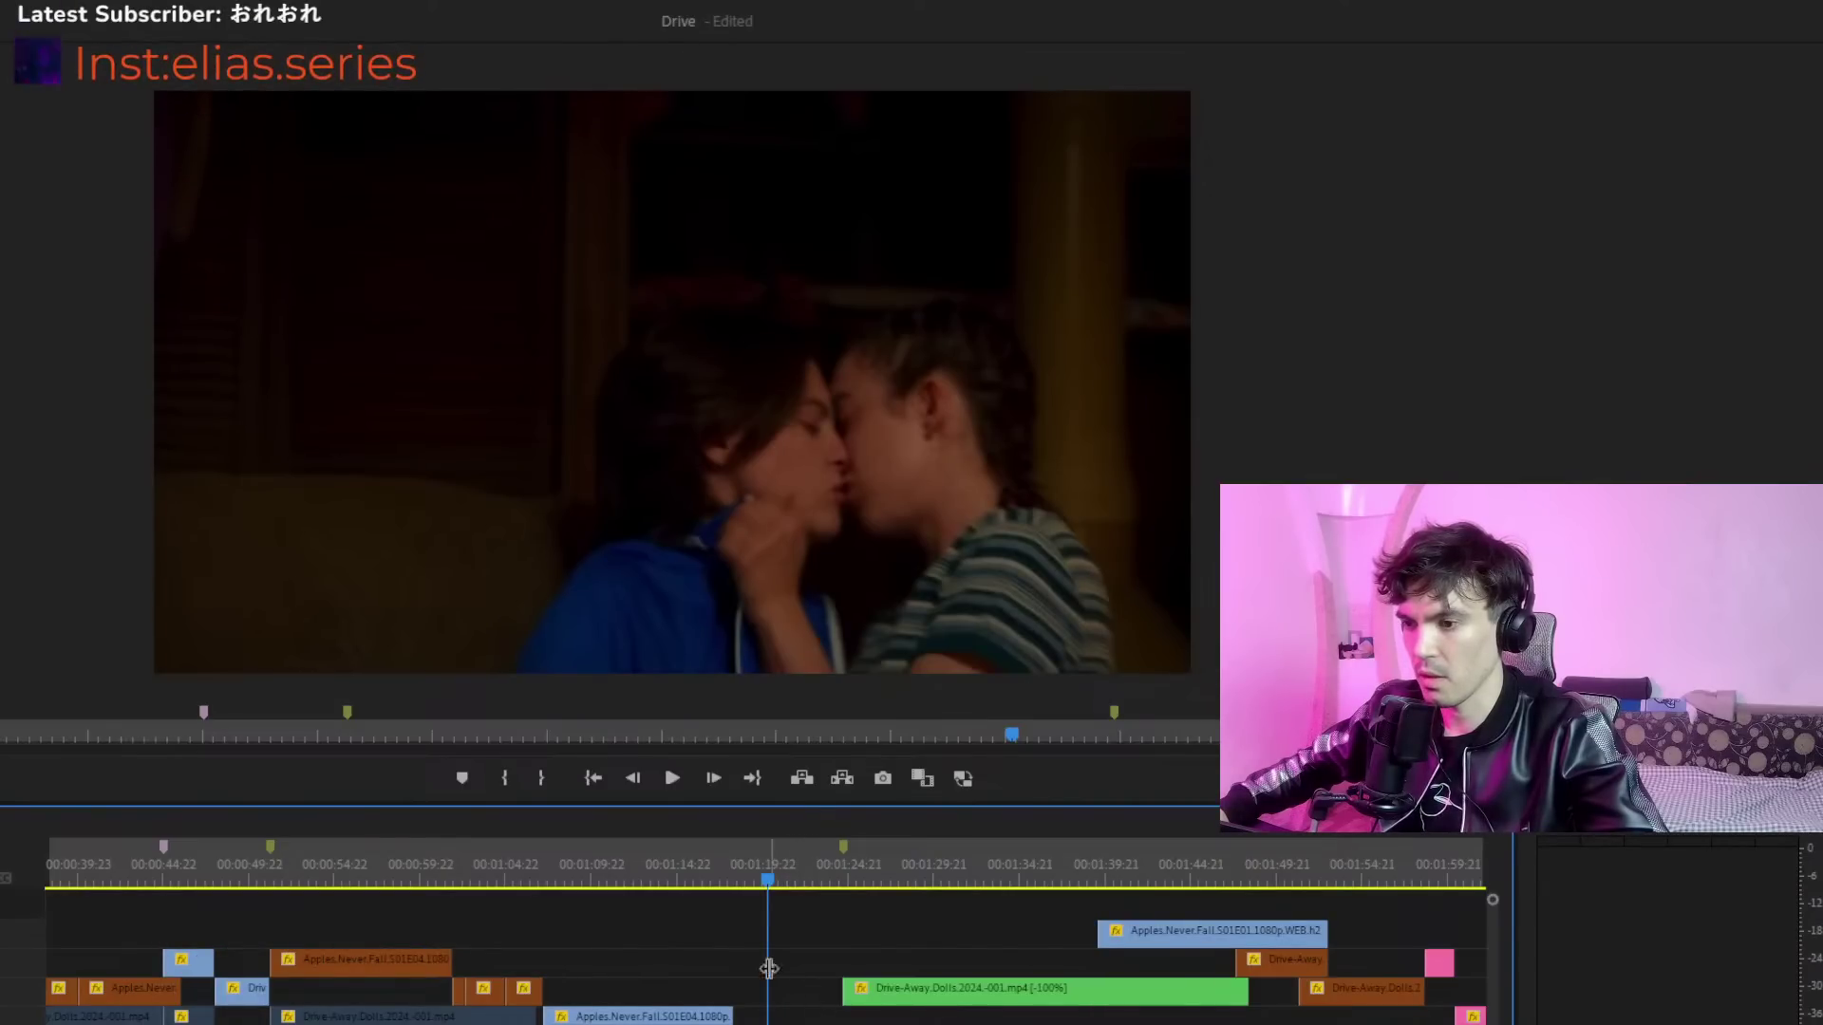
pyautogui.click(717, 881)
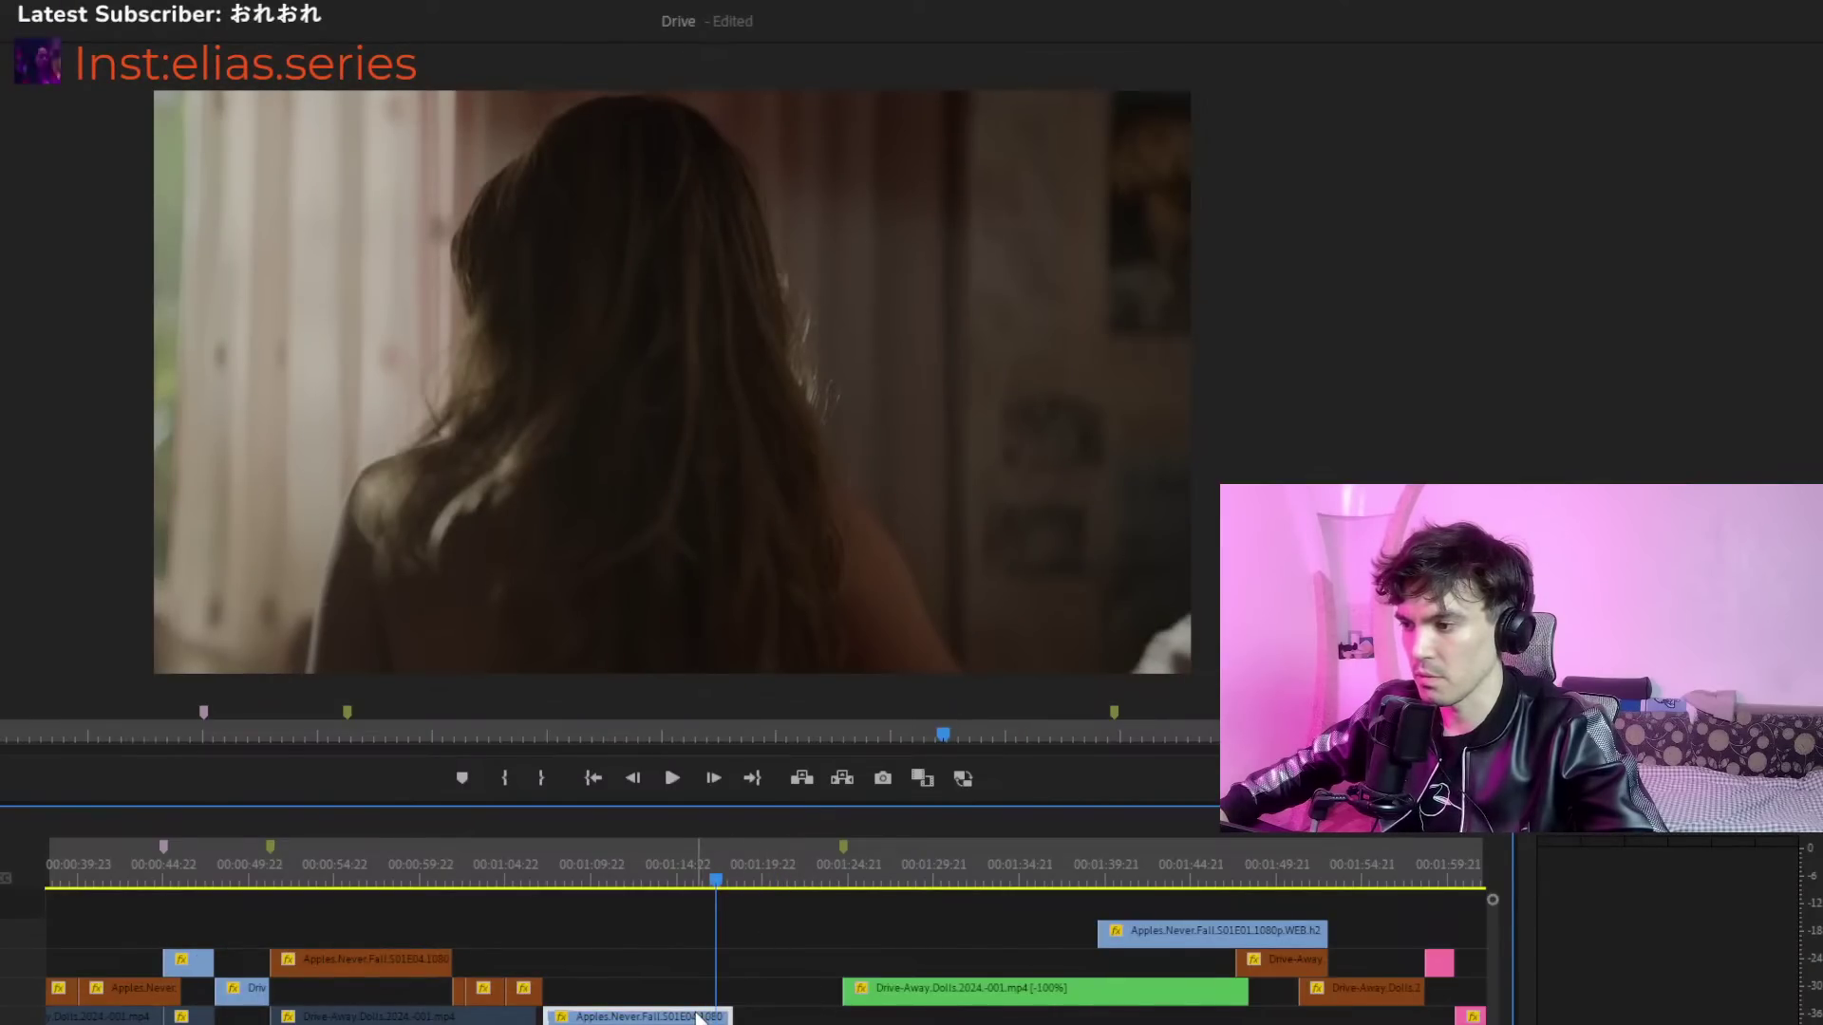
pyautogui.press('space')
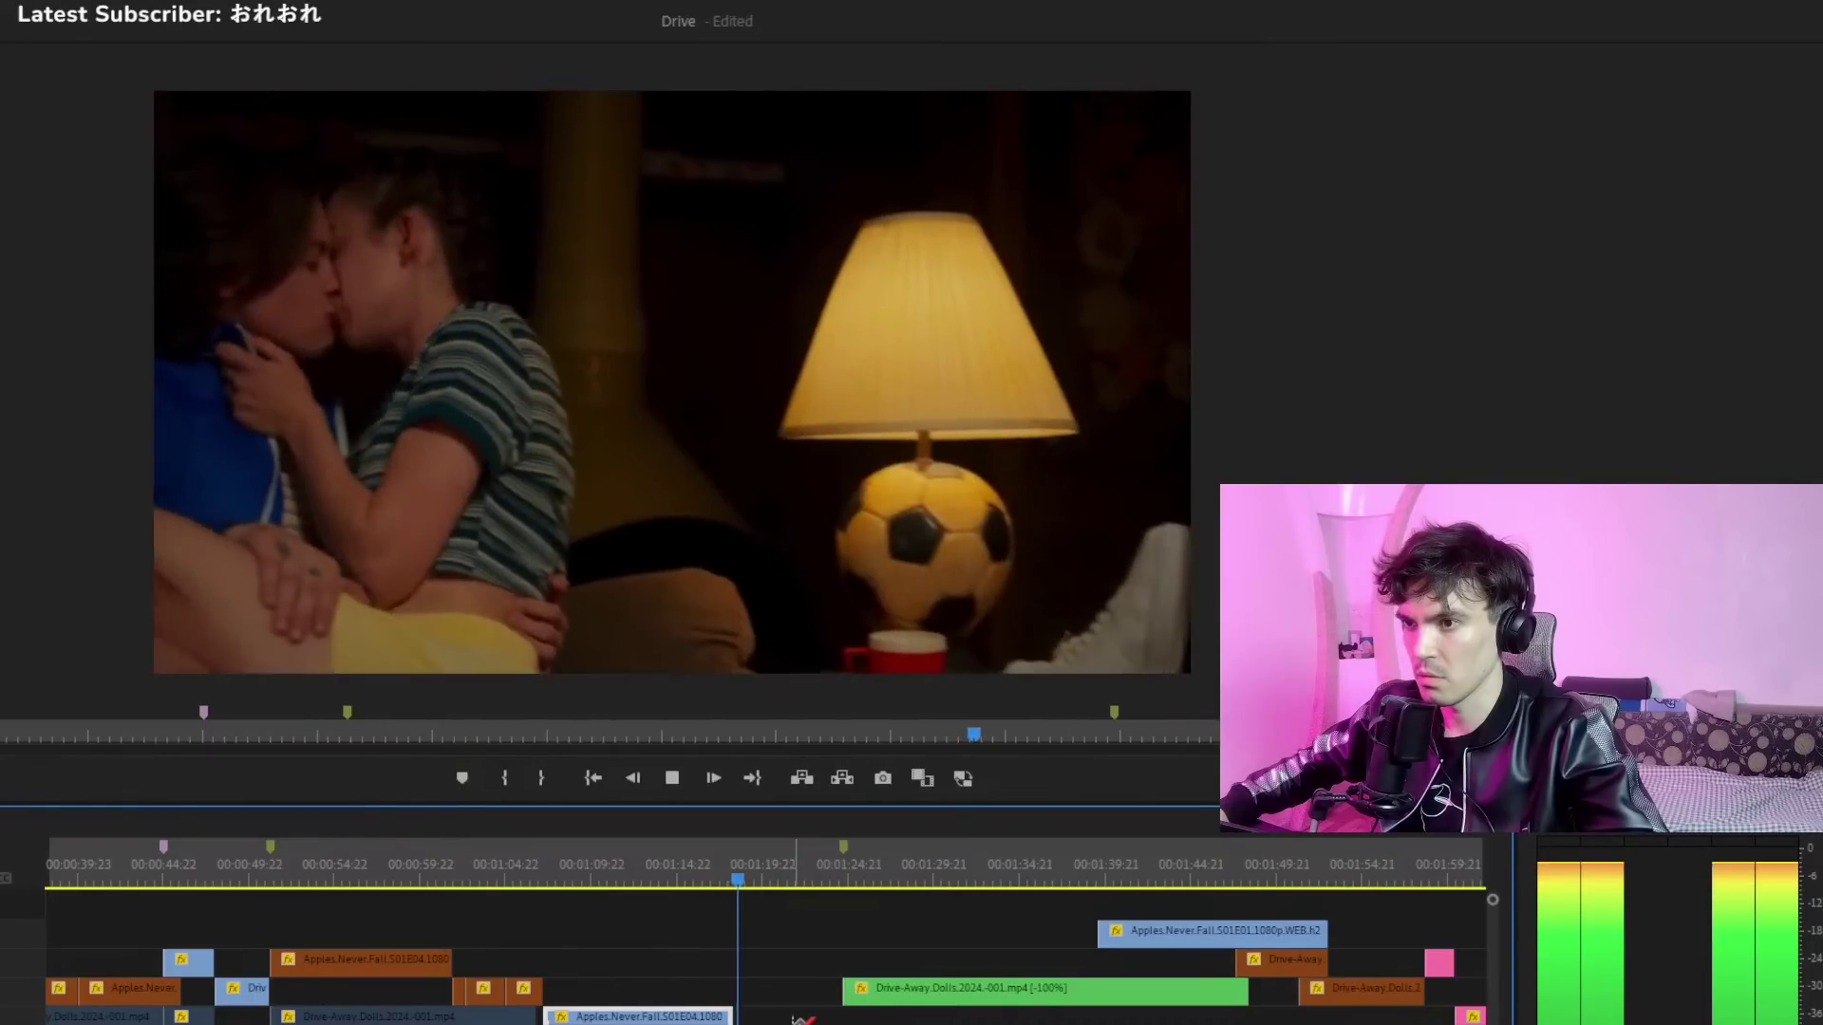
pyautogui.press('space')
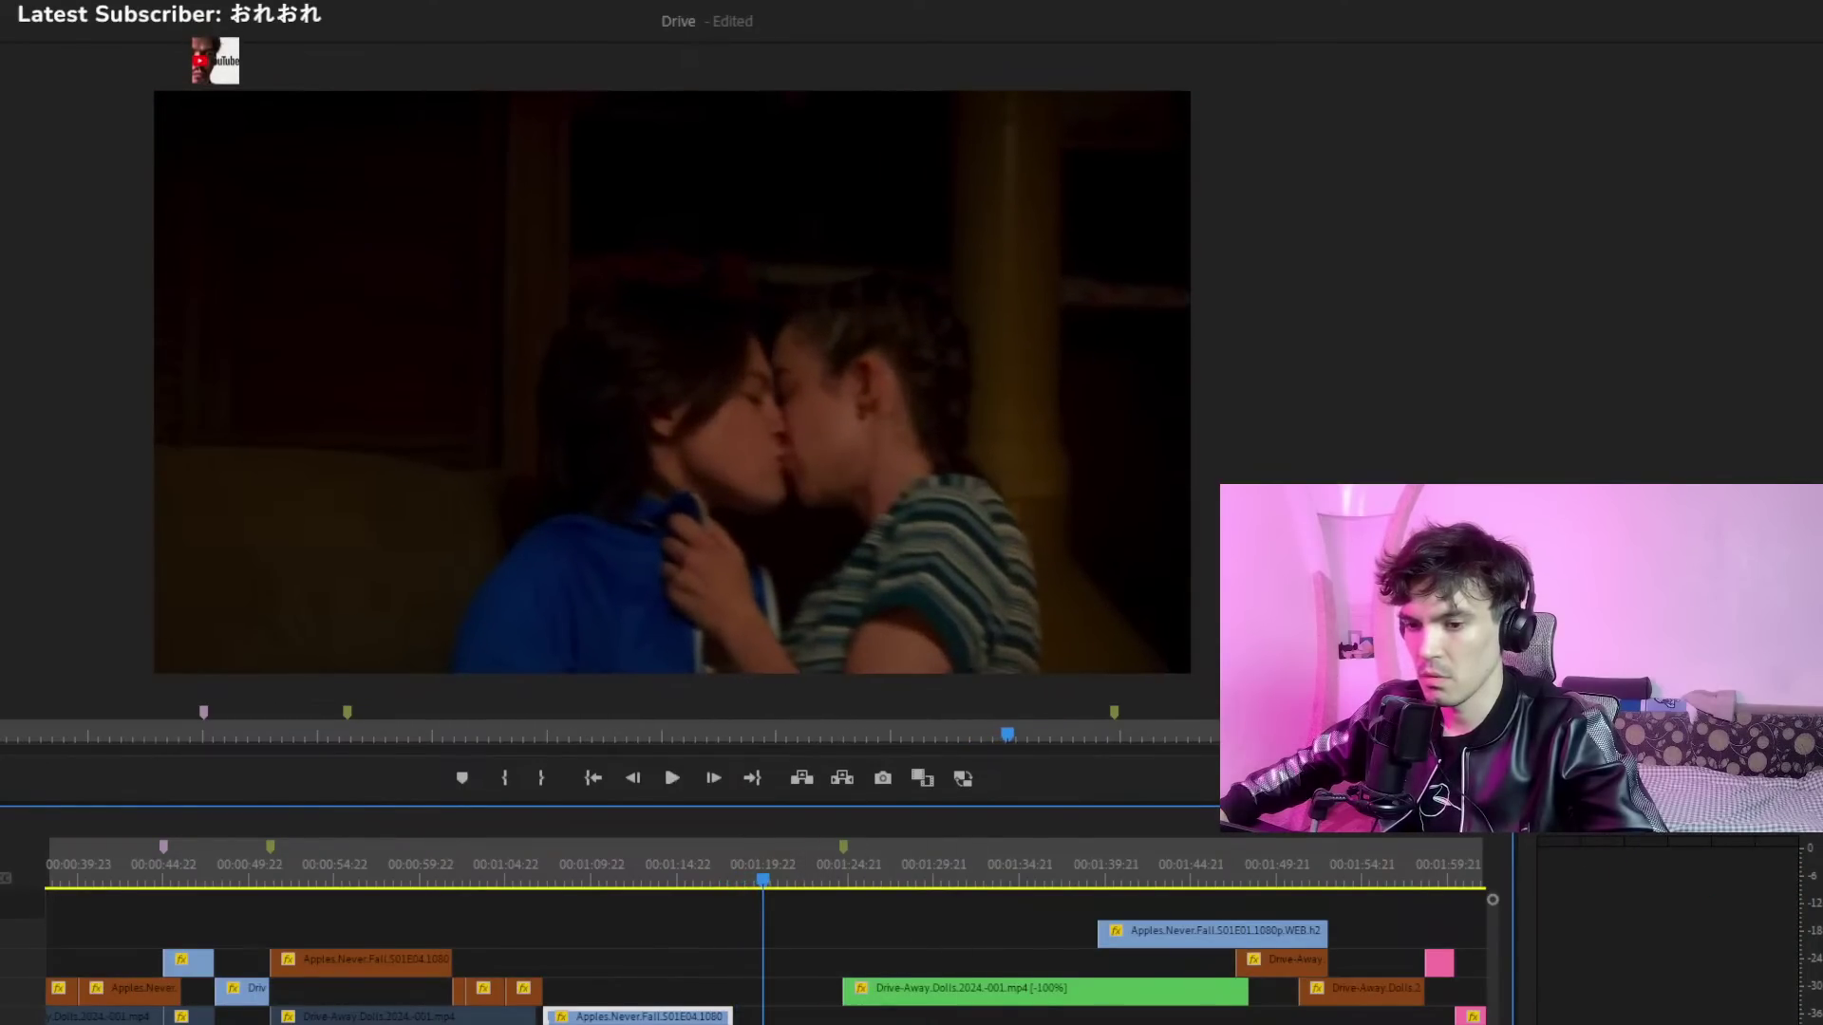
# Move the Apples Never Fall S01E01 clip out of the edit, past the end marker near 00:02:44
pyautogui.press('-')
pyautogui.press('-')
pyautogui.press('-')
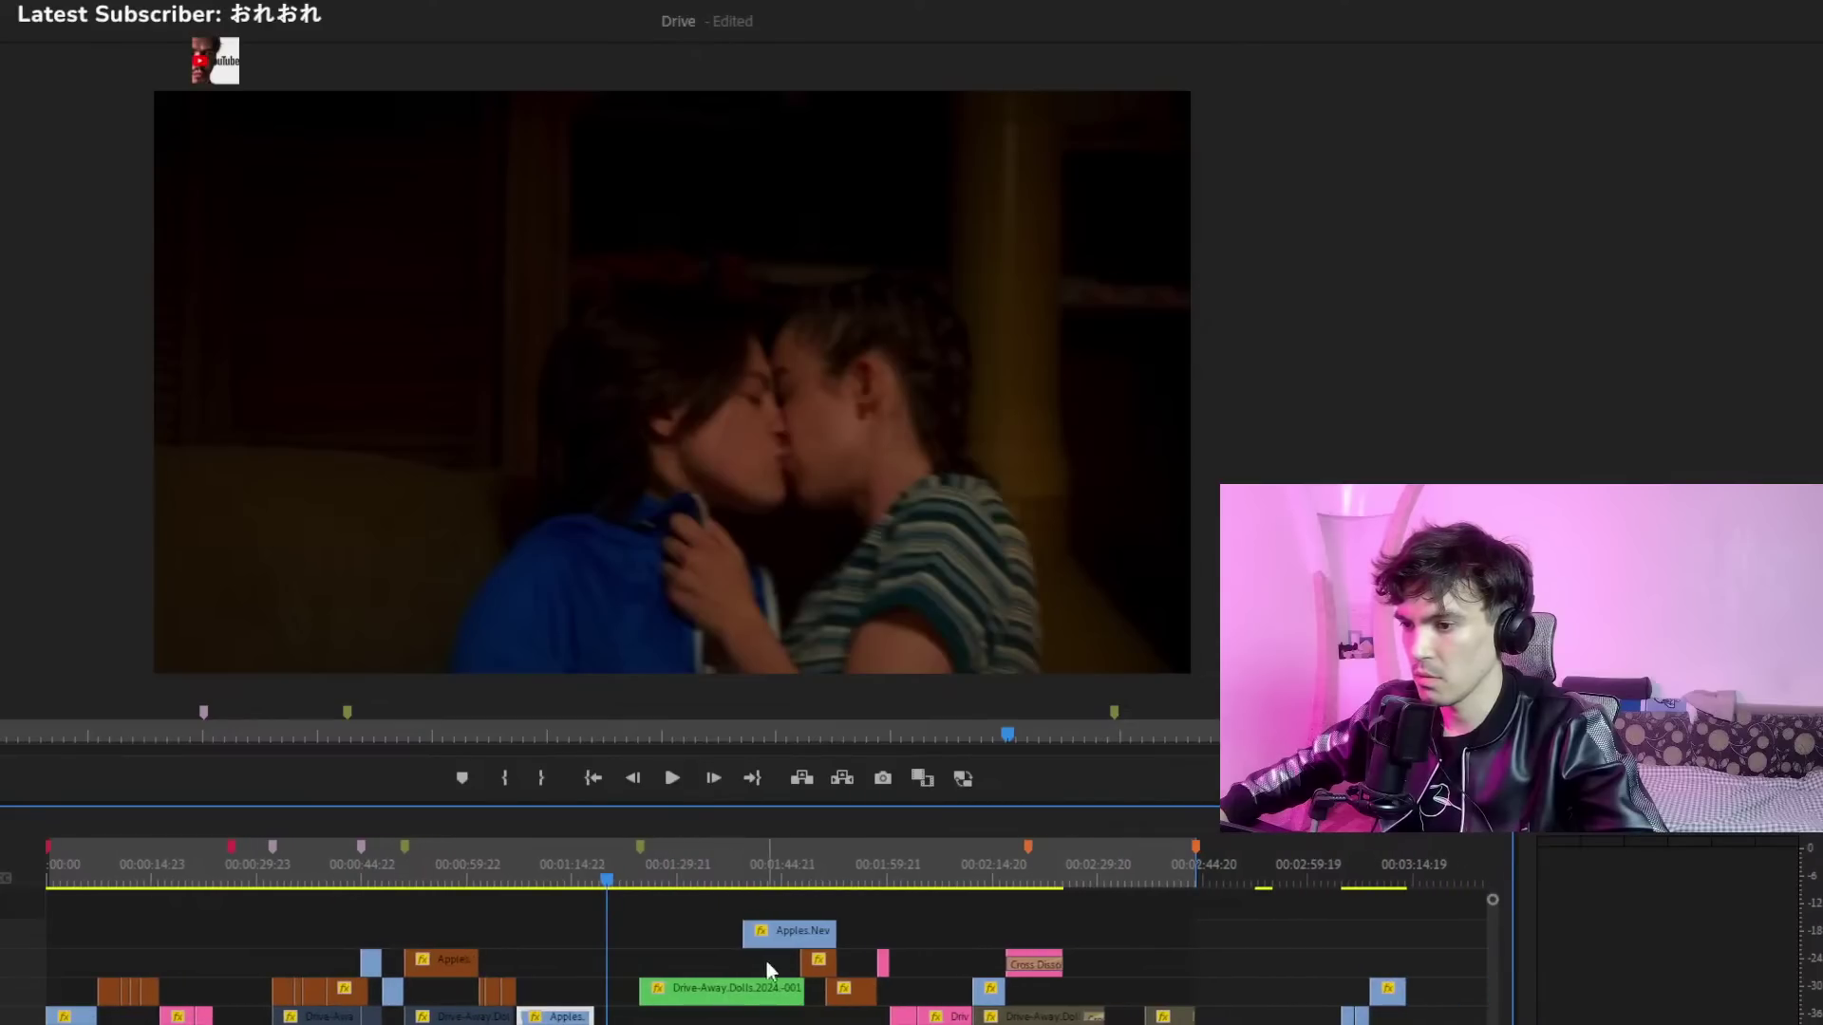
pyautogui.moveTo(787, 939); pyautogui.dragTo(1266, 946)
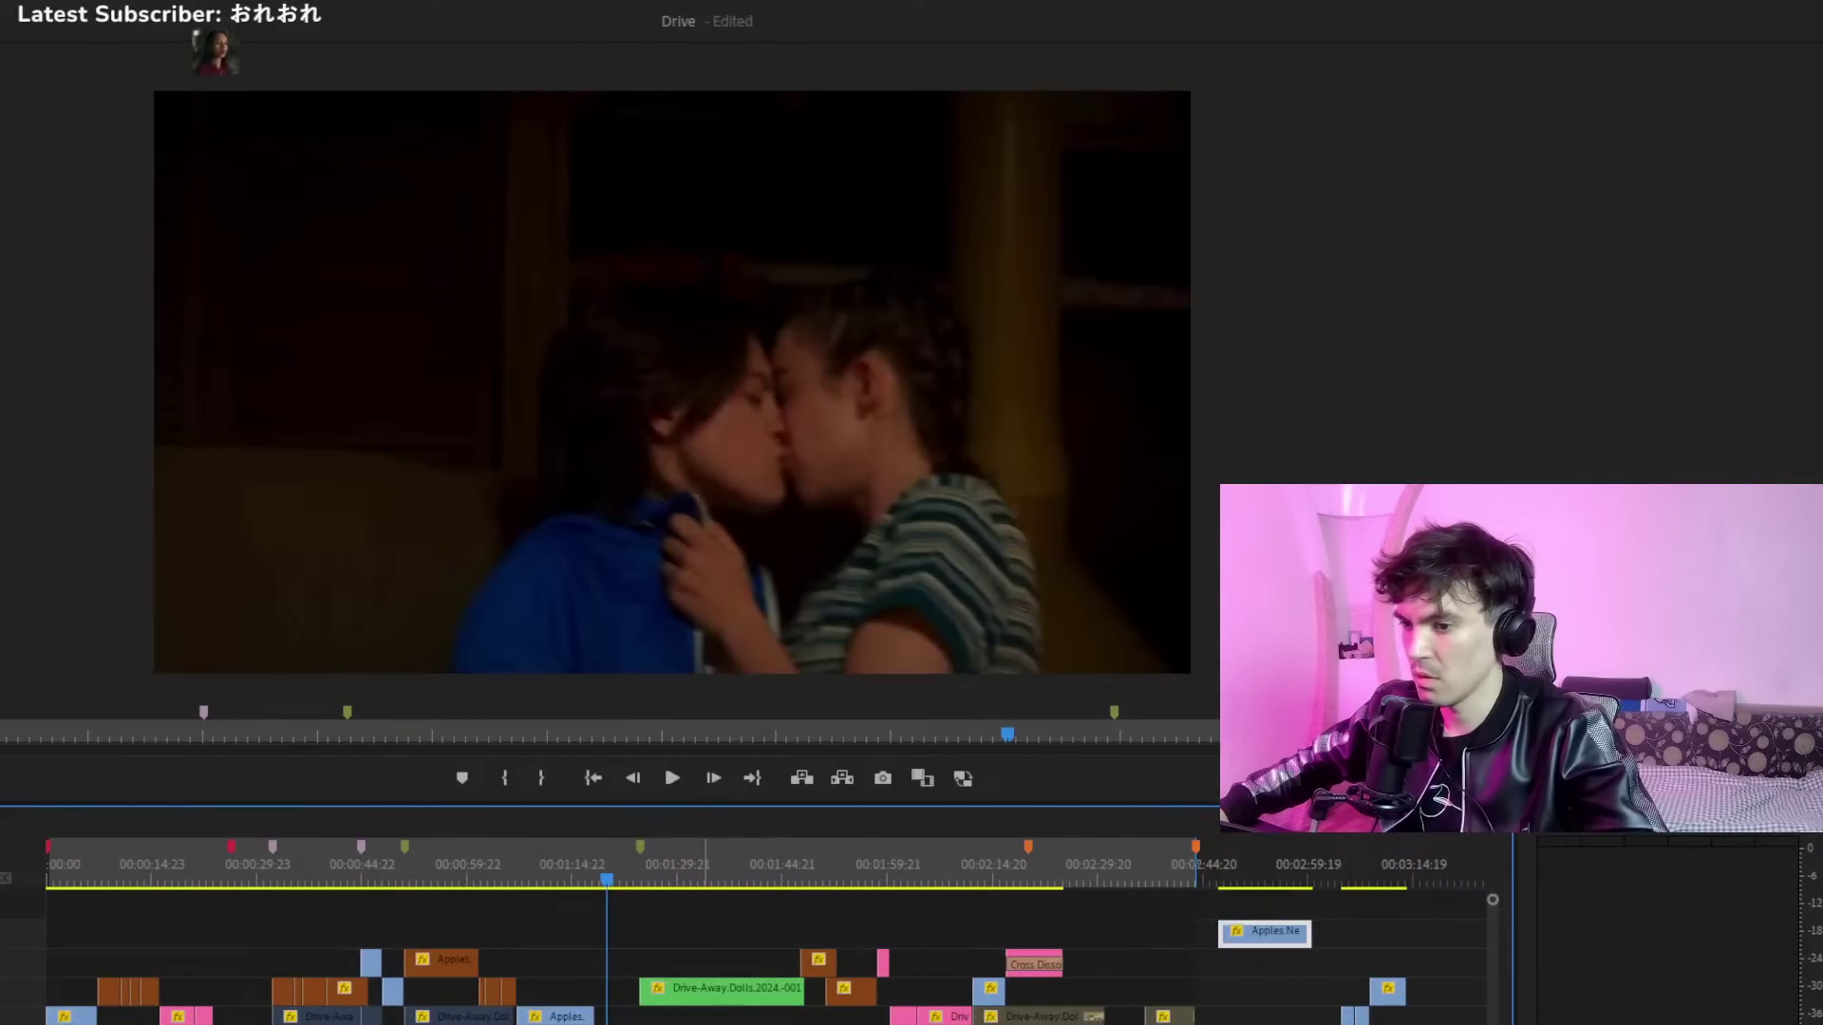
# Check the cut after the green clip and shift the two brown Drive-Away Dolls clips earlier, starting over its end near 00:01:46
pyautogui.moveTo(663, 870); pyautogui.dragTo(793, 892)
pyautogui.press('space')
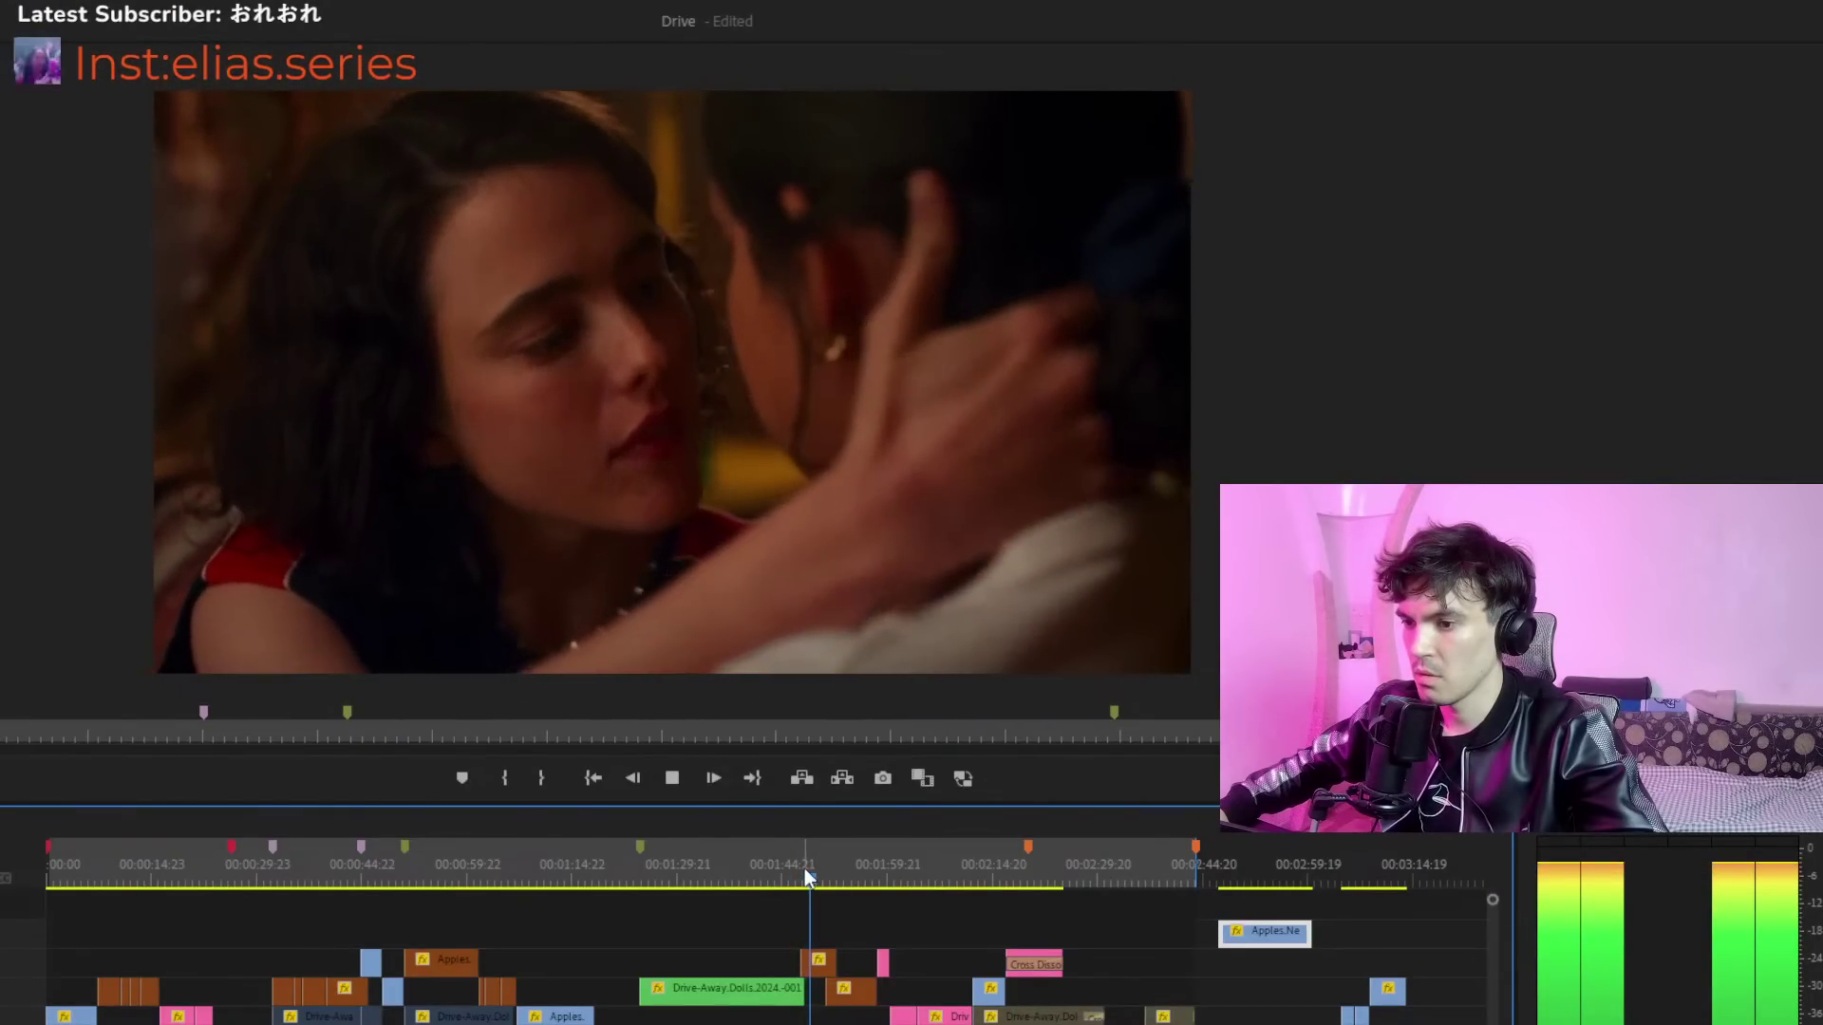
pyautogui.press('space')
pyautogui.press('=')
pyautogui.press('=')
pyautogui.press('=')
pyautogui.press('=')
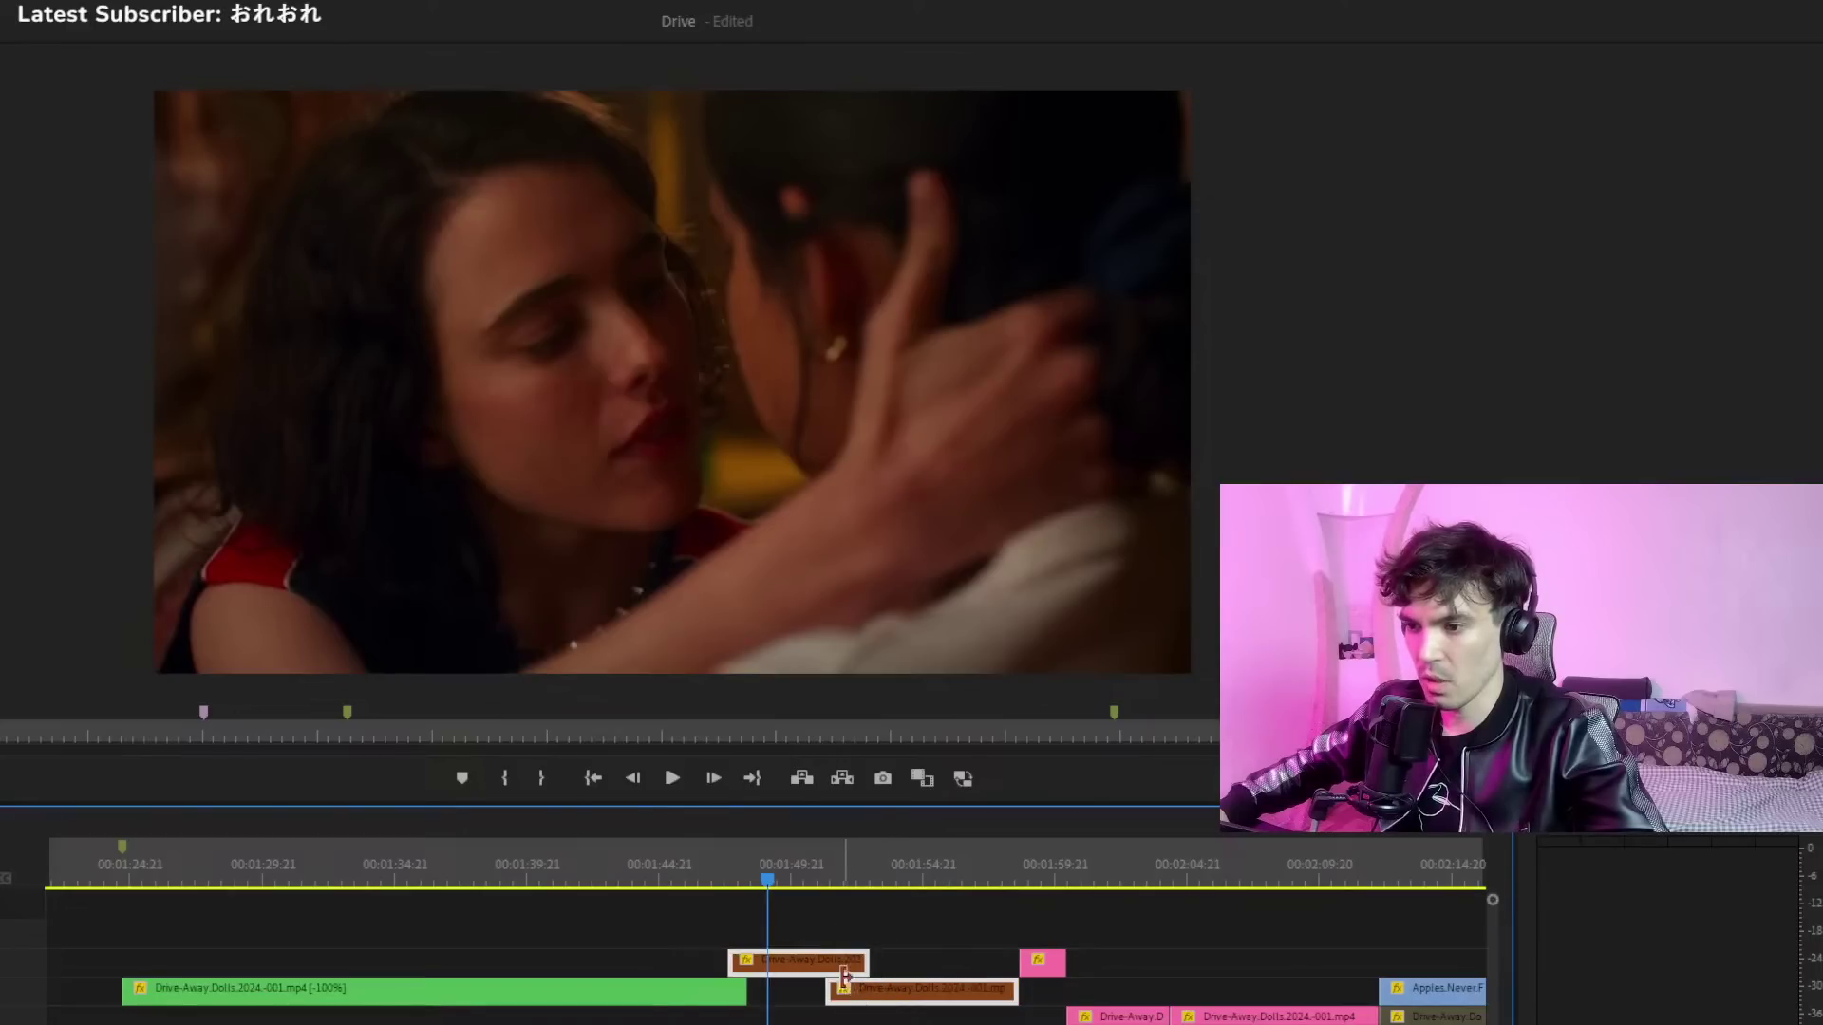
pyautogui.click(709, 860)
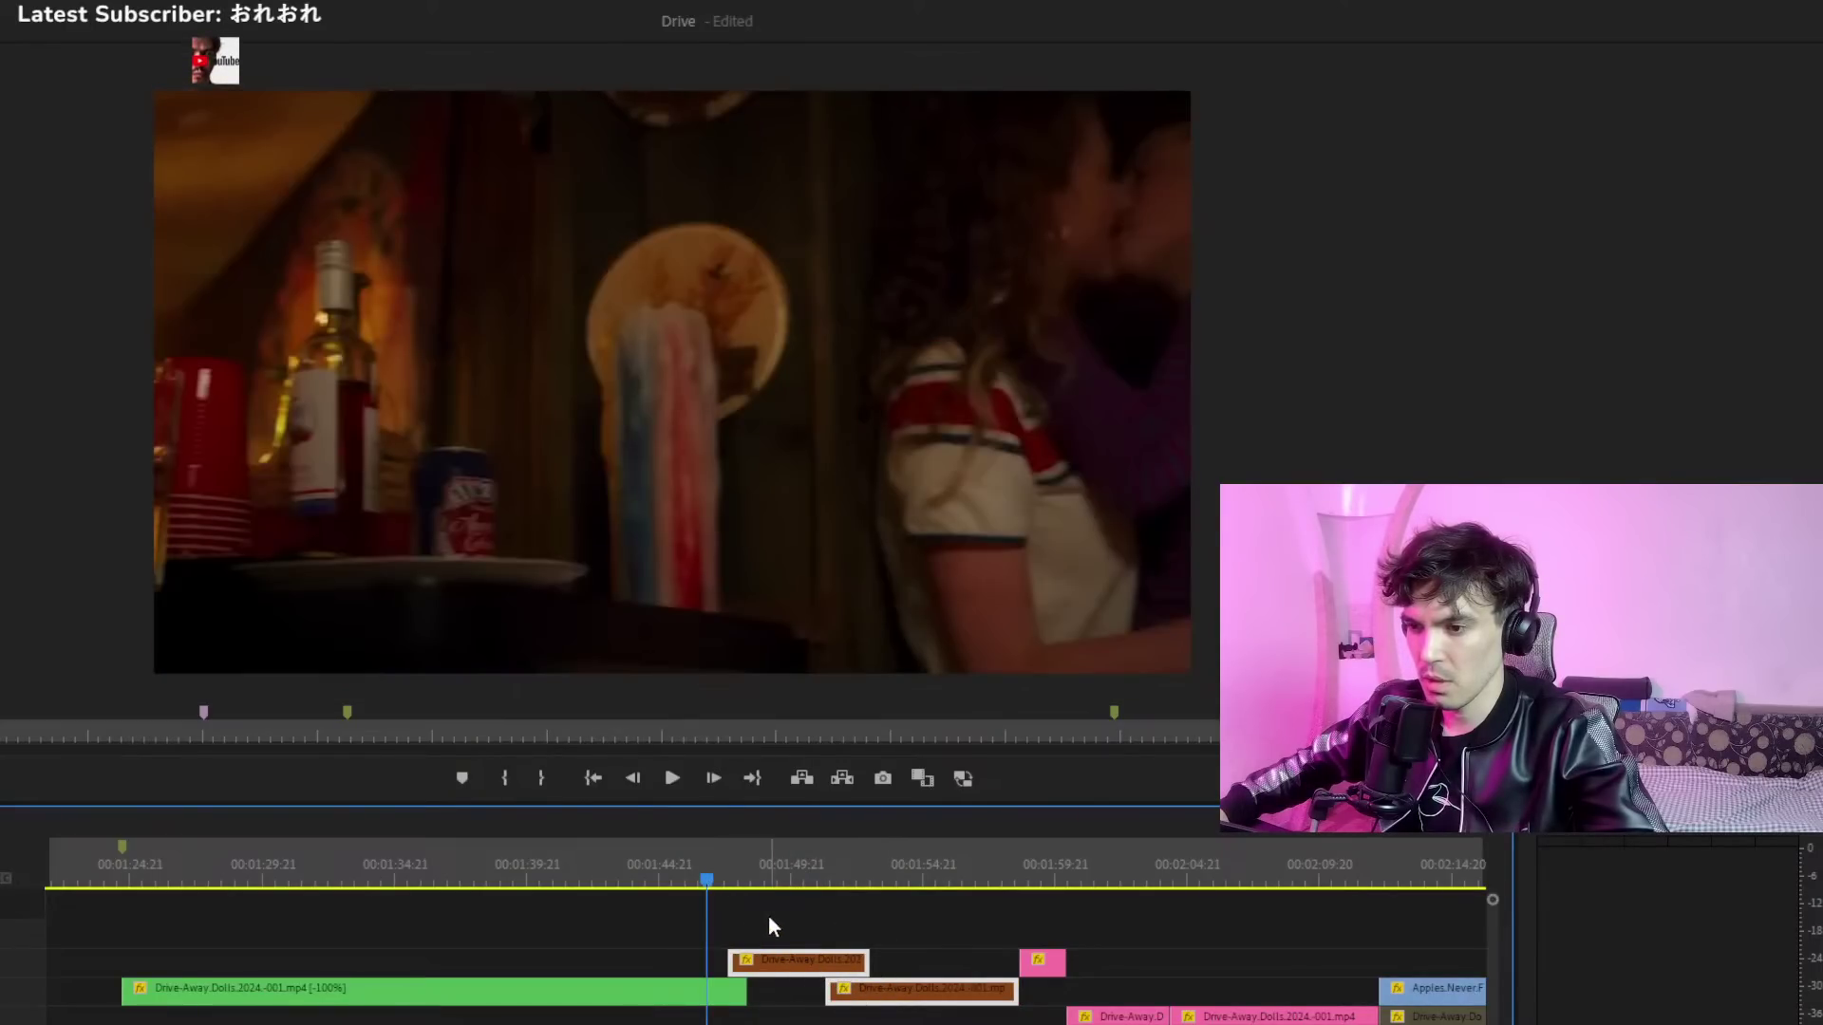
pyautogui.moveTo(713, 877); pyautogui.dragTo(697, 877)
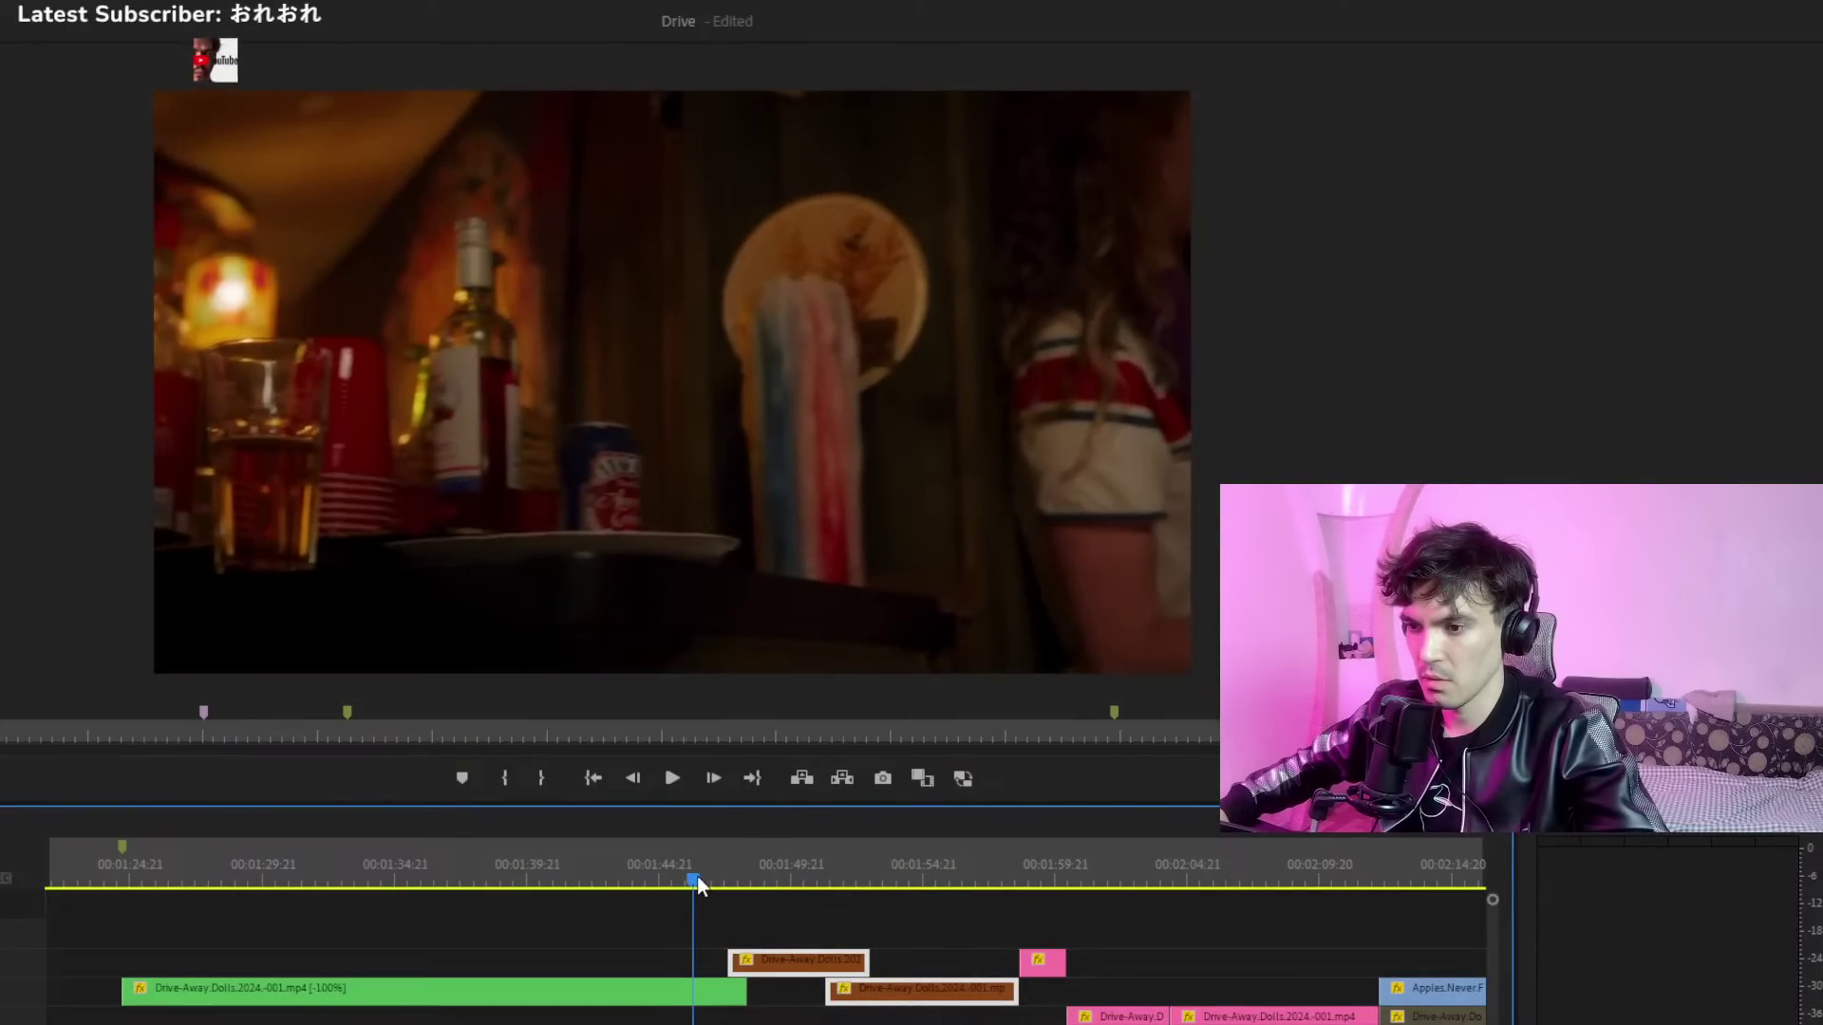
pyautogui.moveTo(829, 973); pyautogui.dragTo(794, 973)
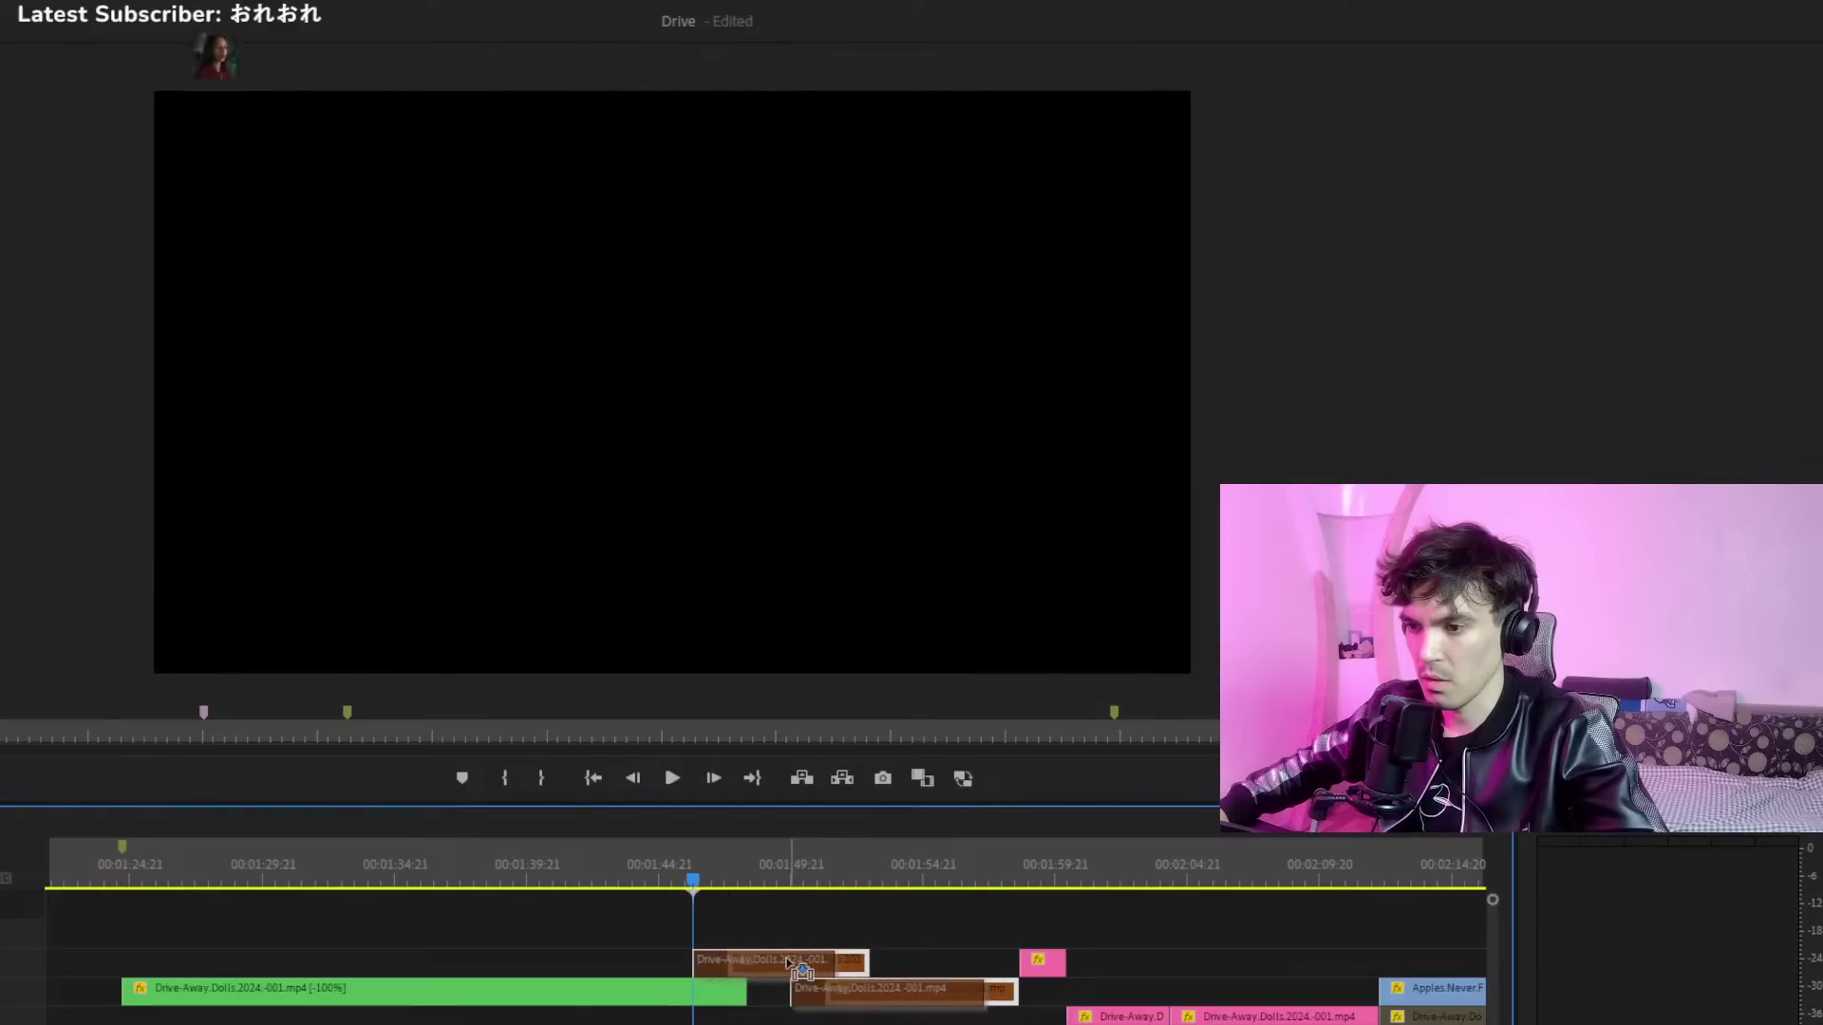
# Shift the two brown Drive-Away Dolls clips earlier so the second one starts at the green clip's end, and play the cut
pyautogui.click(665, 862)
pyautogui.press('space')
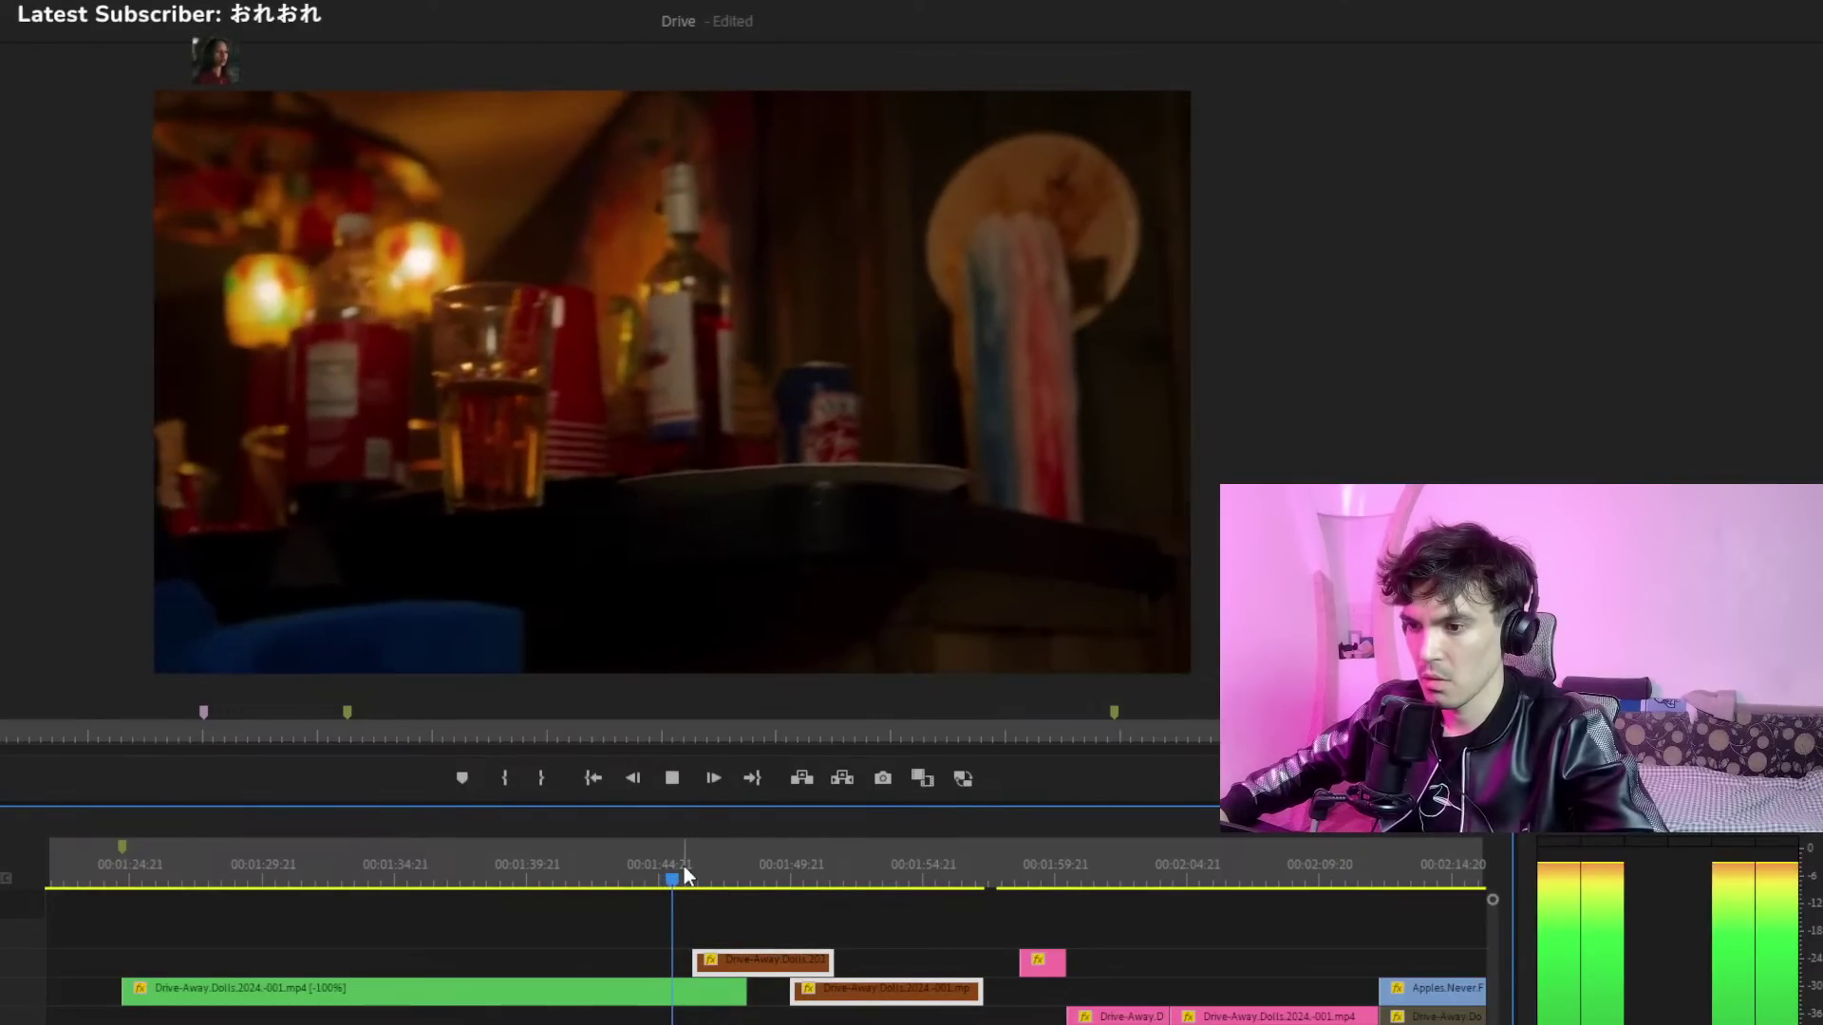
pyautogui.click(657, 877)
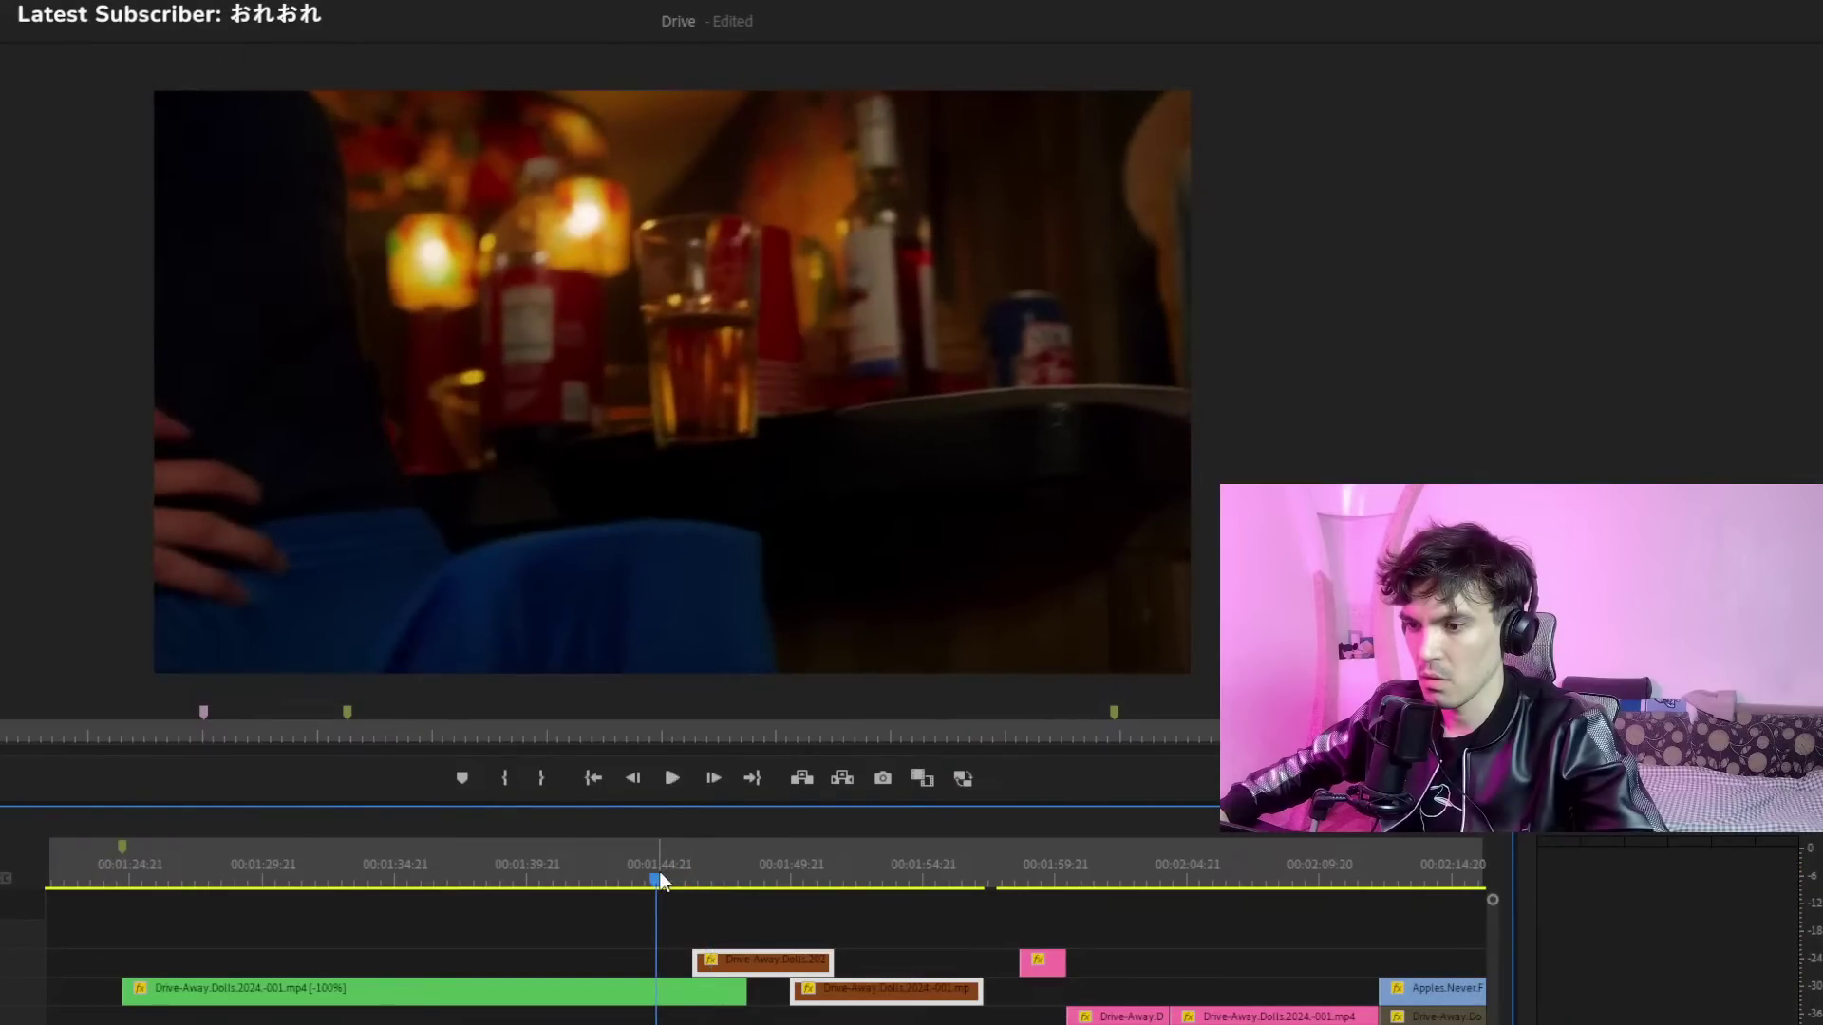
pyautogui.moveTo(809, 987); pyautogui.dragTo(760, 973)
pyautogui.click(621, 877)
pyautogui.press('space')
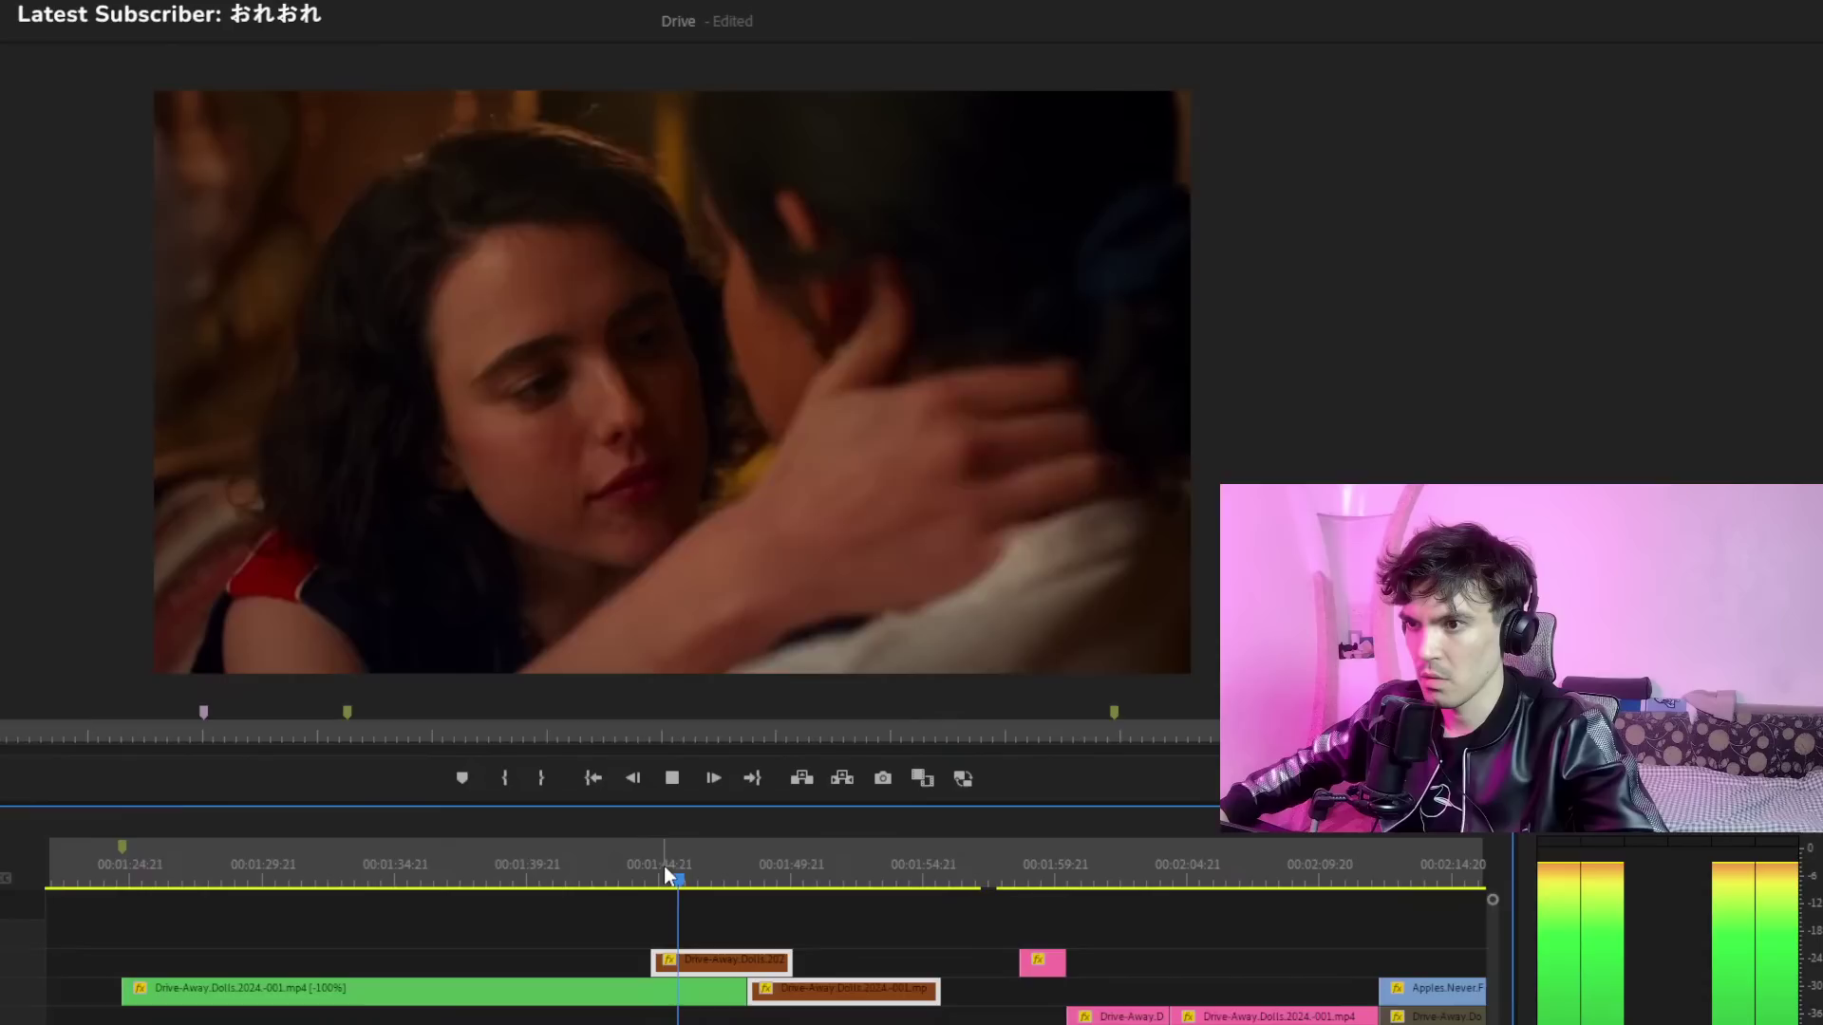
pyautogui.click(640, 864)
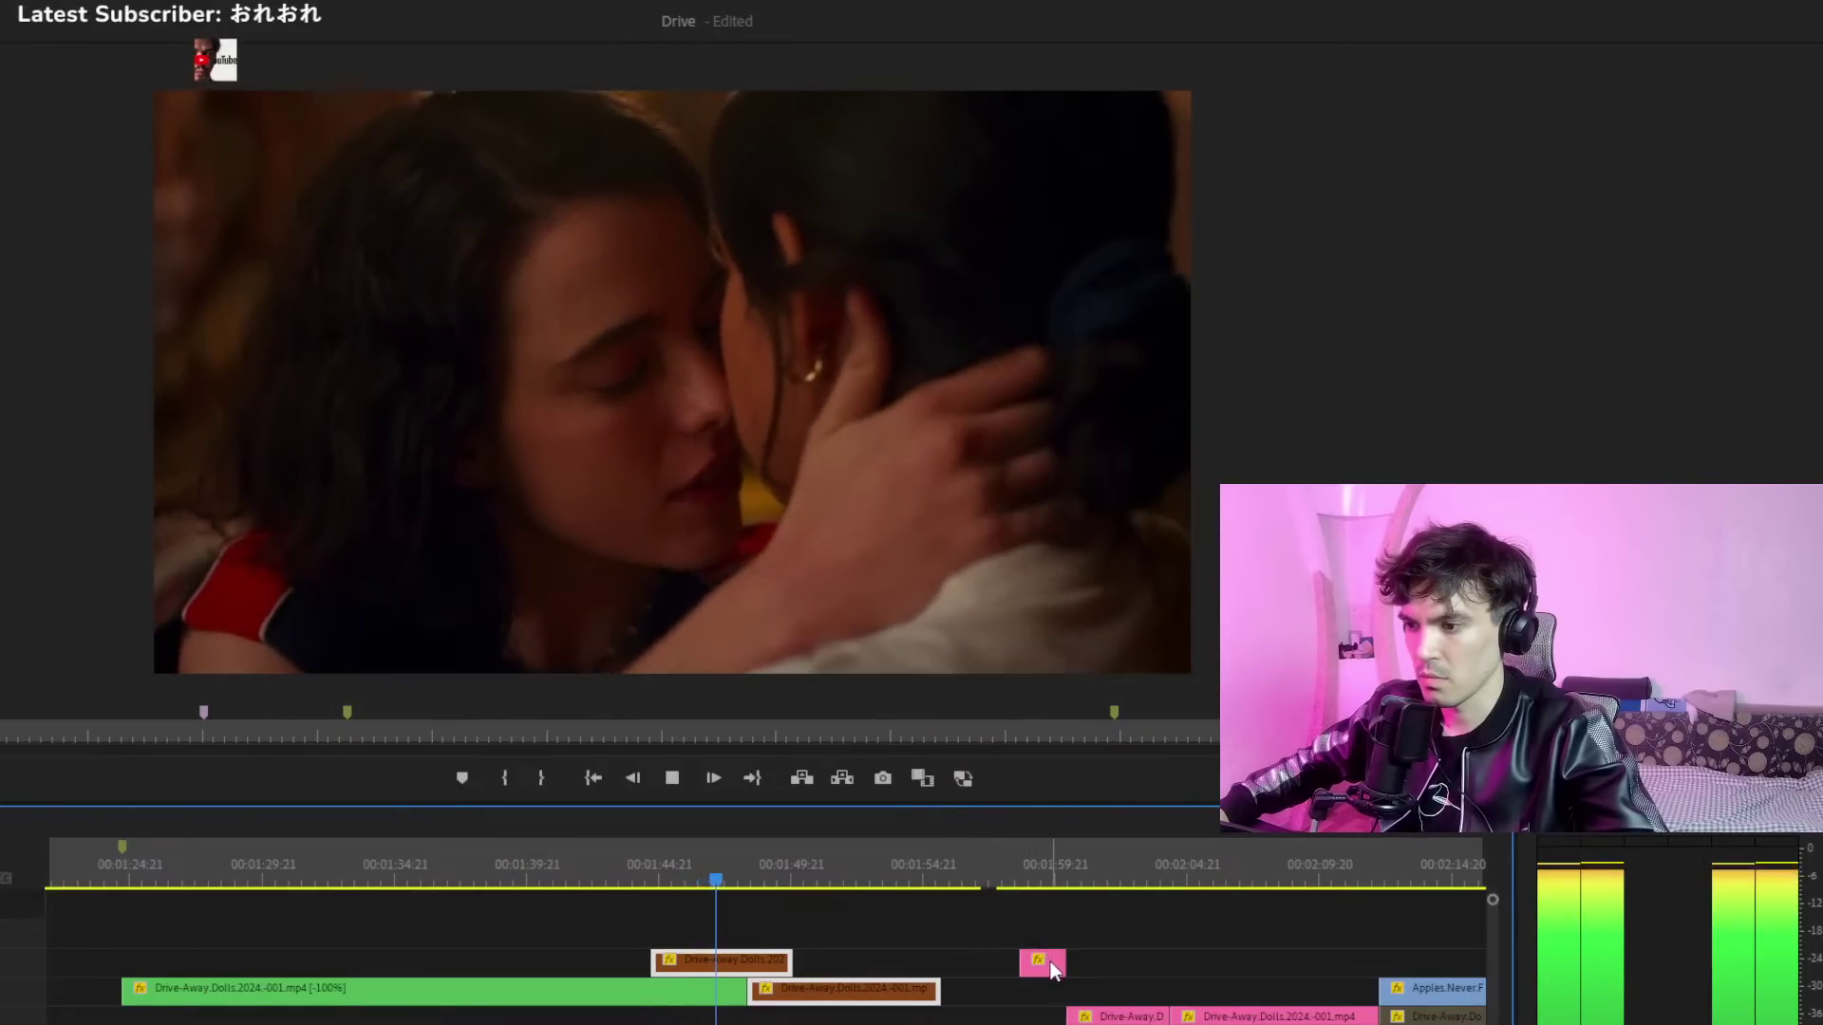
# Move the short pink clip near 00:01:59 down one track and preview the cut into the next pink clip
pyautogui.click(1045, 963)
pyautogui.moveTo(1052, 976); pyautogui.dragTo(1056, 992)
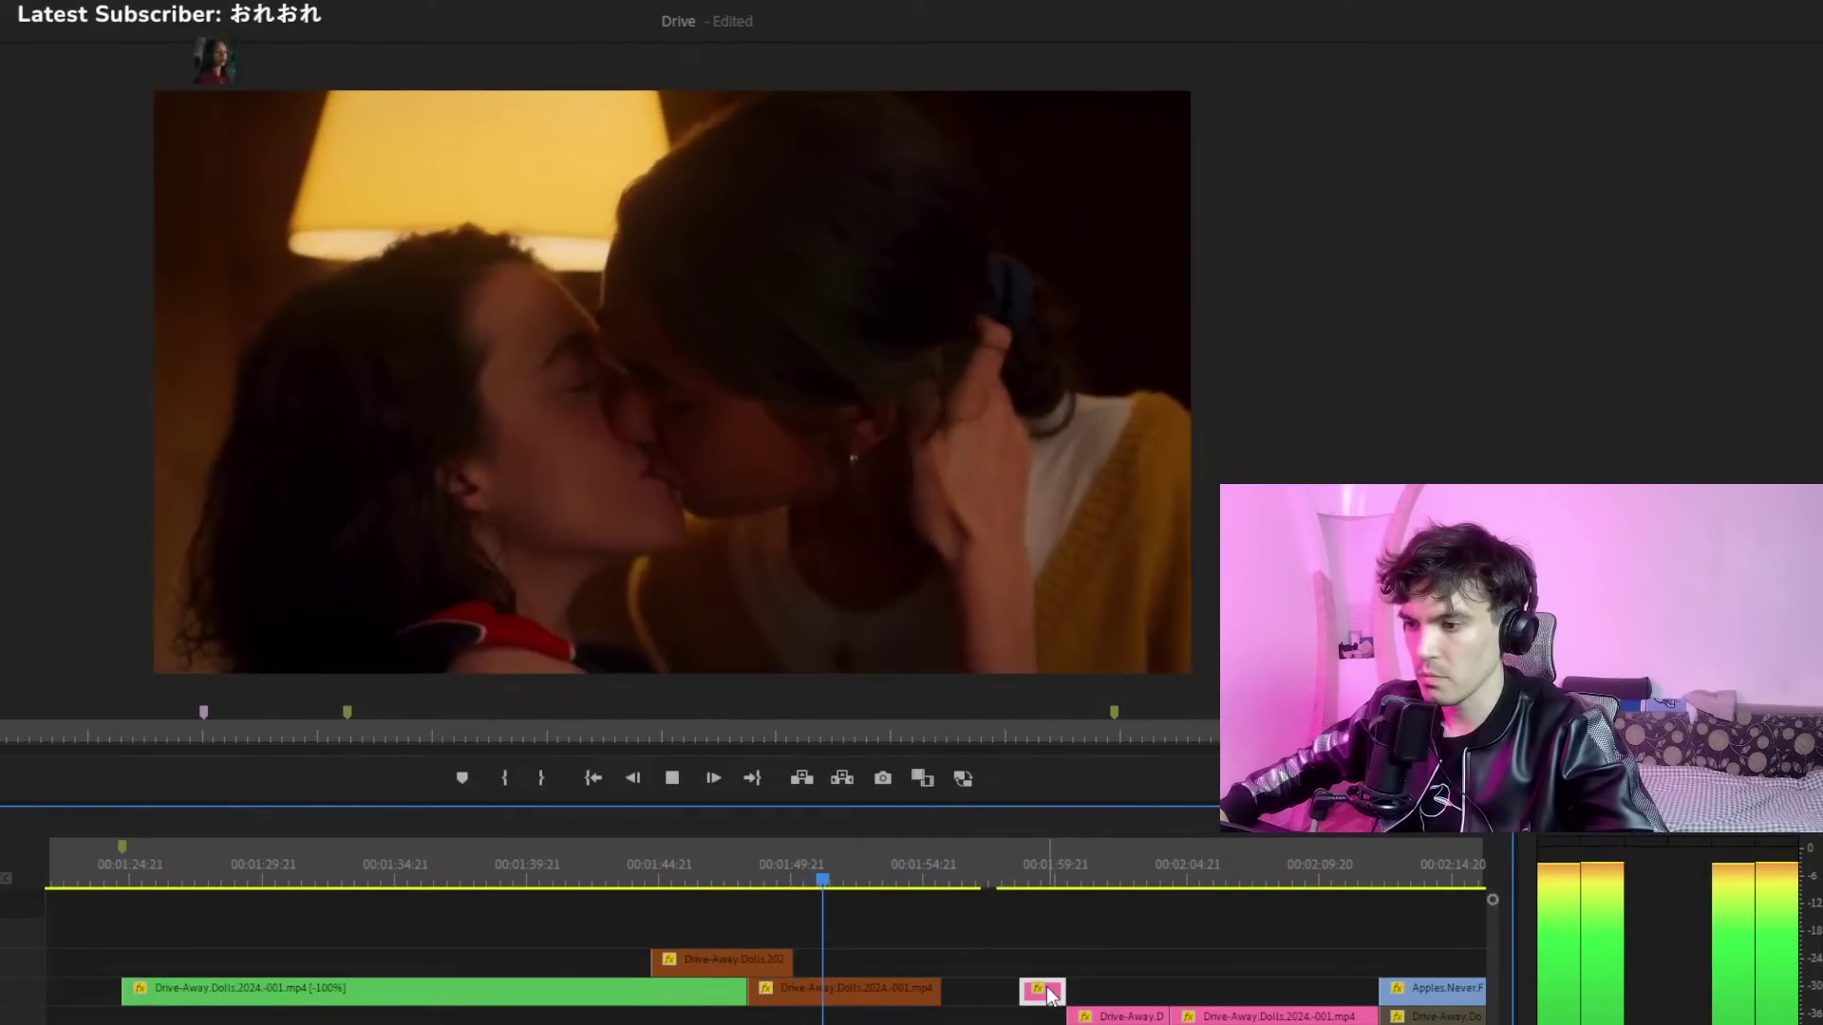
pyautogui.moveTo(1030, 866); pyautogui.dragTo(1080, 878)
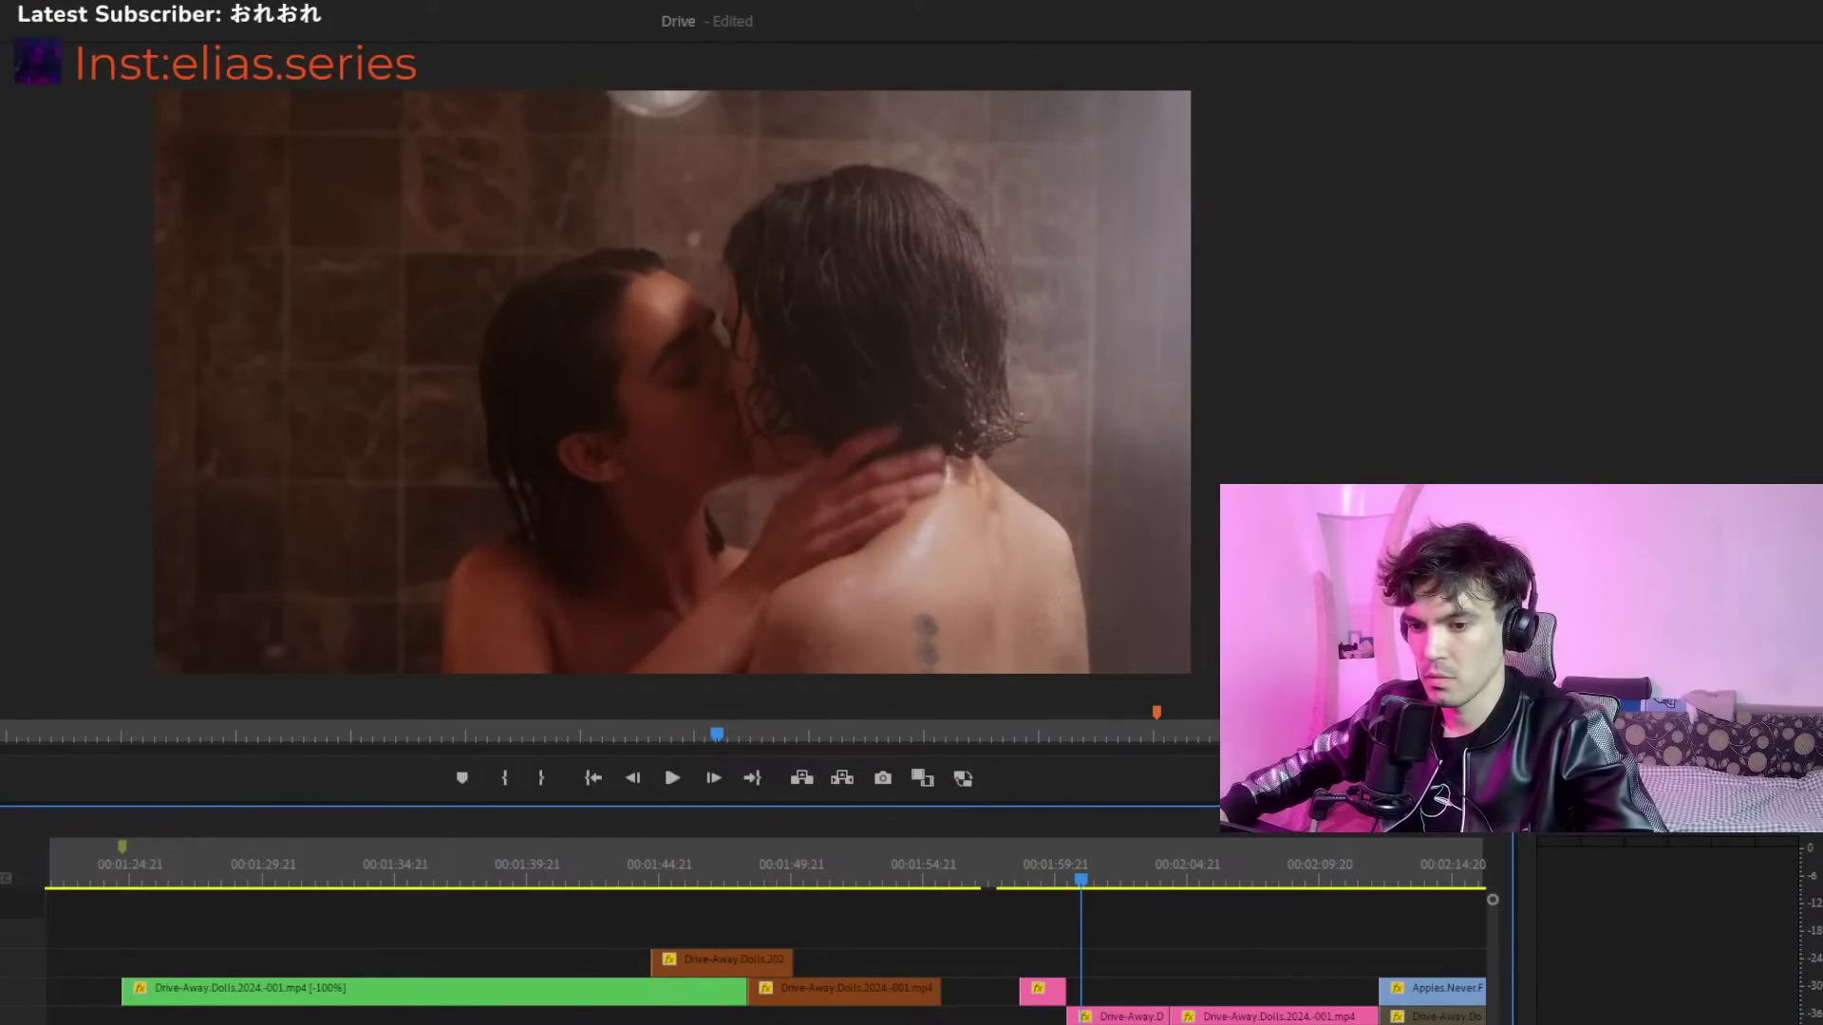
# Play the pink clips around 00:01:59 and the end of the second brown clip to compare the shots on both sides of the gap
pyautogui.press('-')
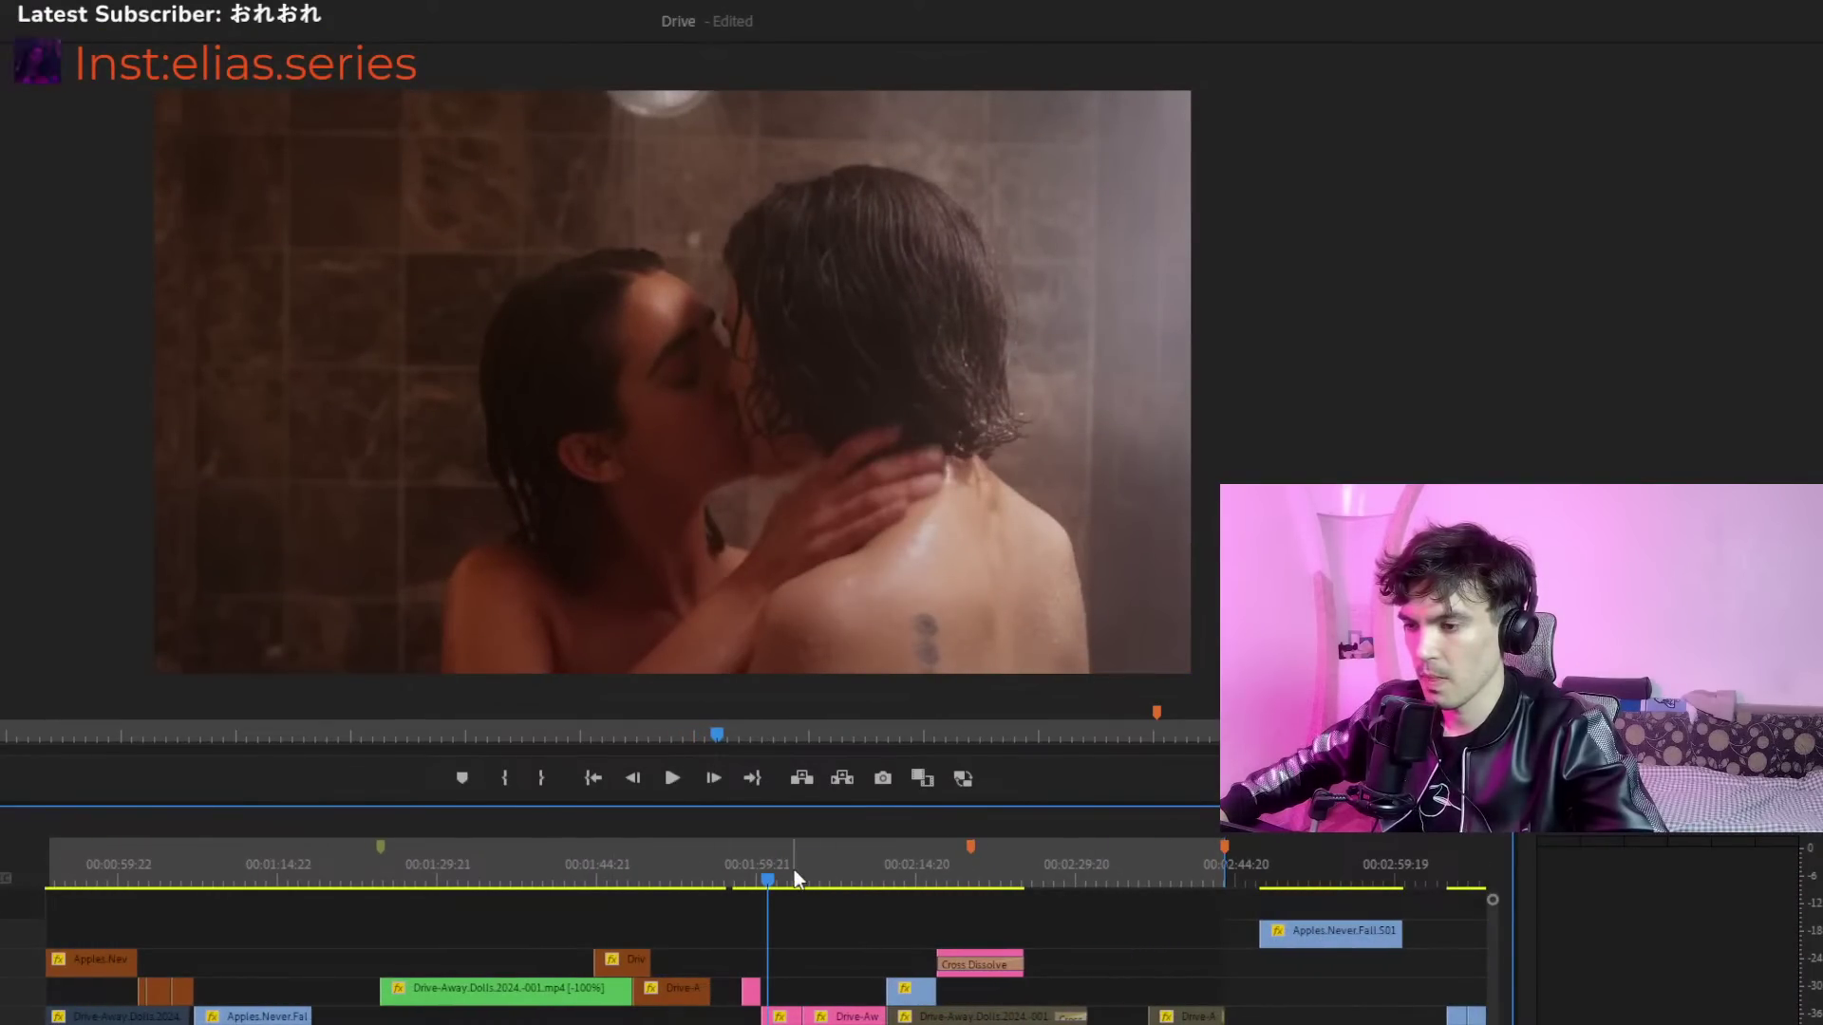
pyautogui.press('space')
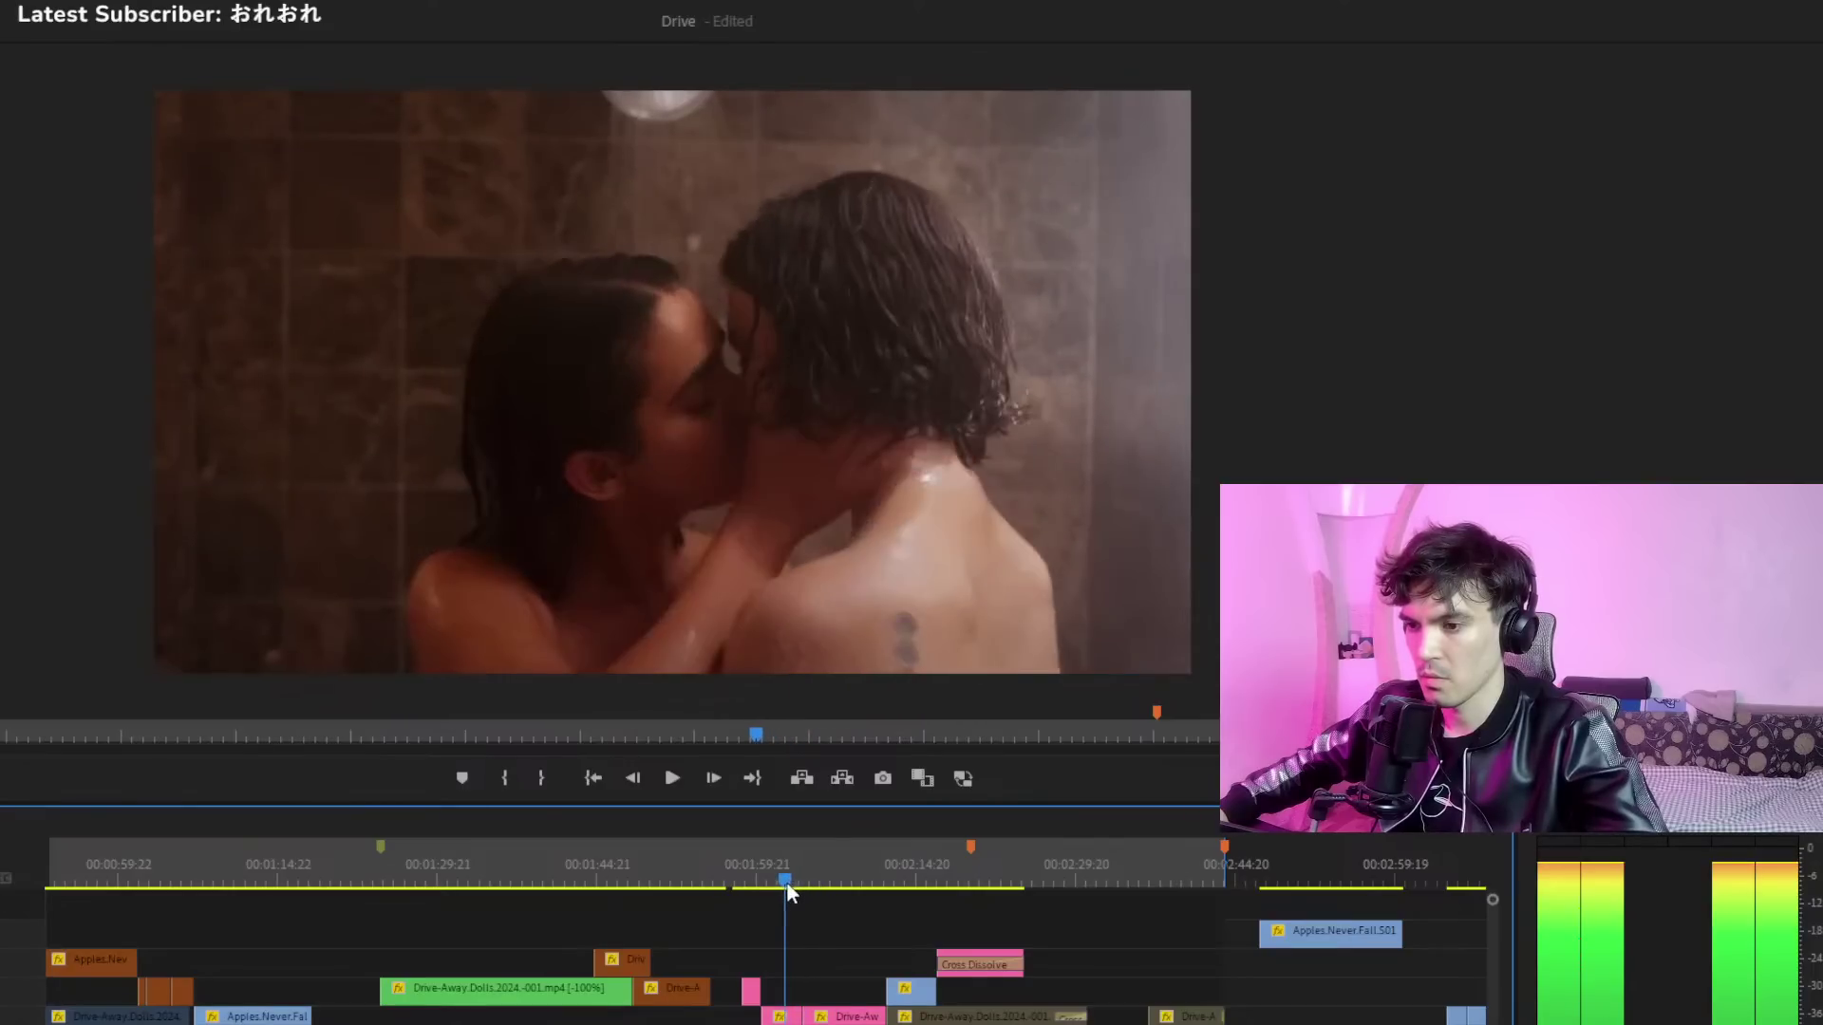
pyautogui.click(777, 880)
pyautogui.press('=')
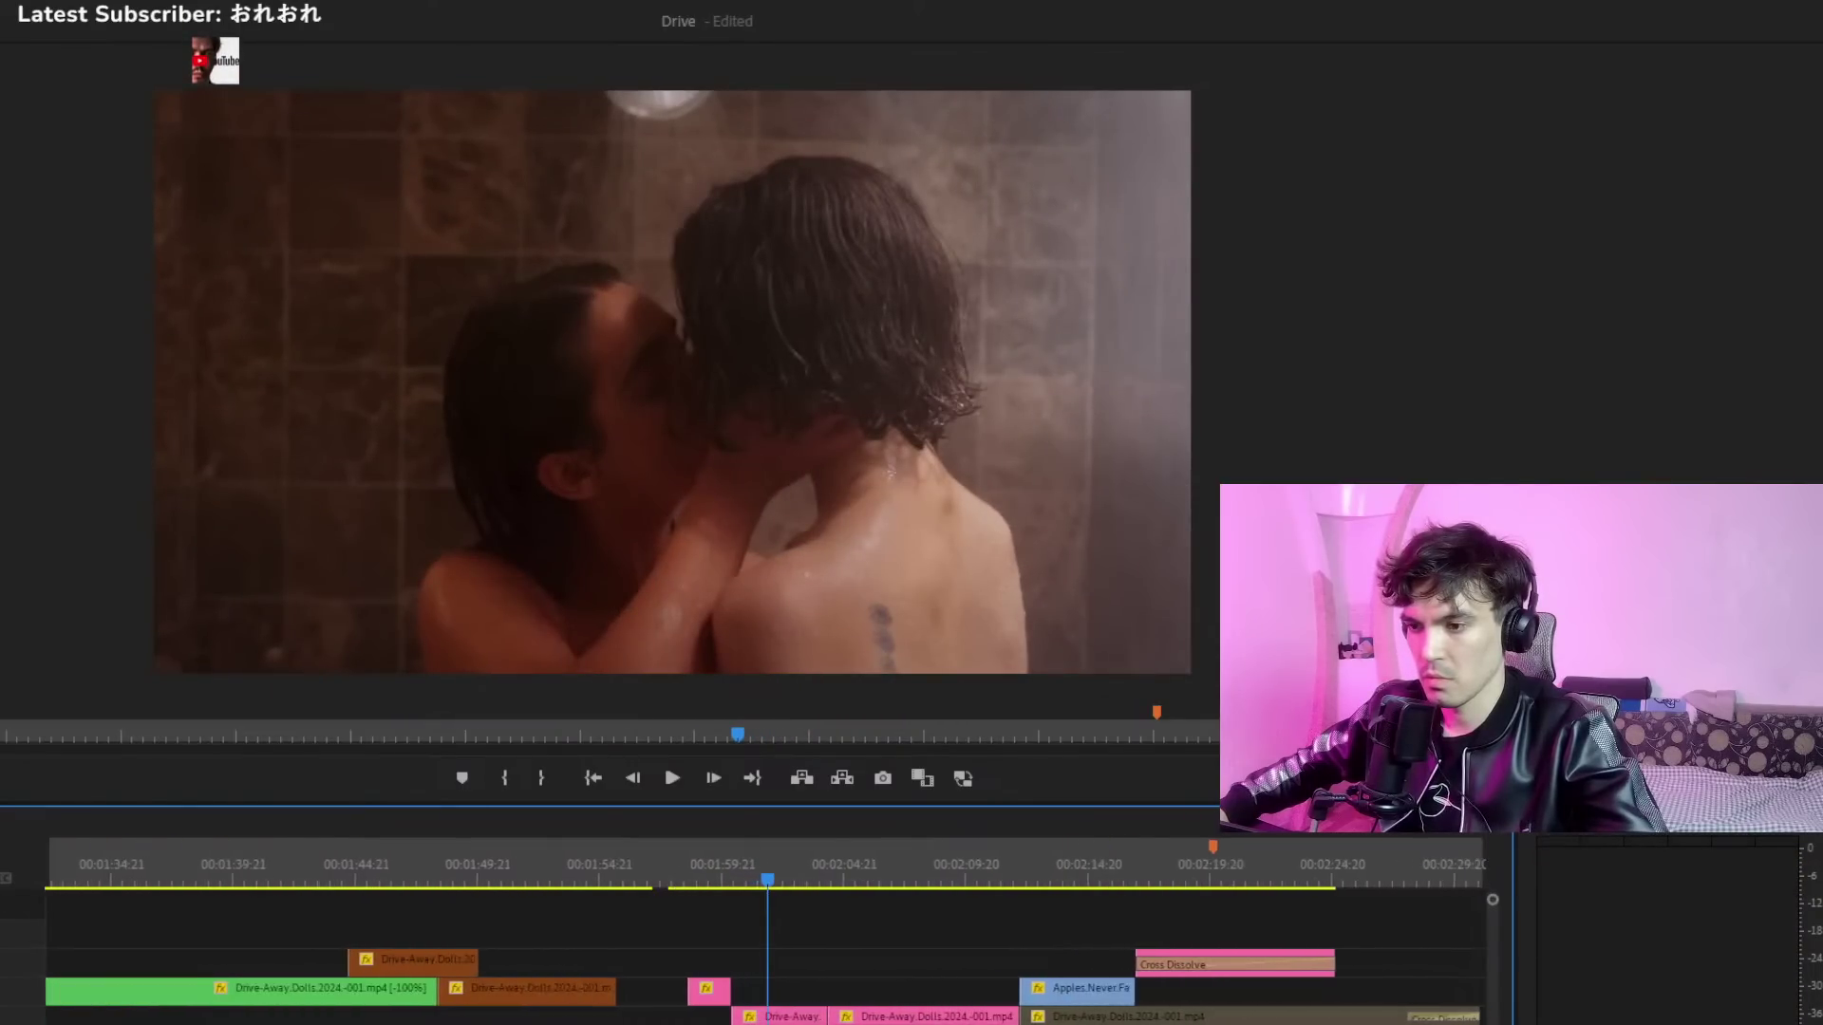
pyautogui.click(707, 881)
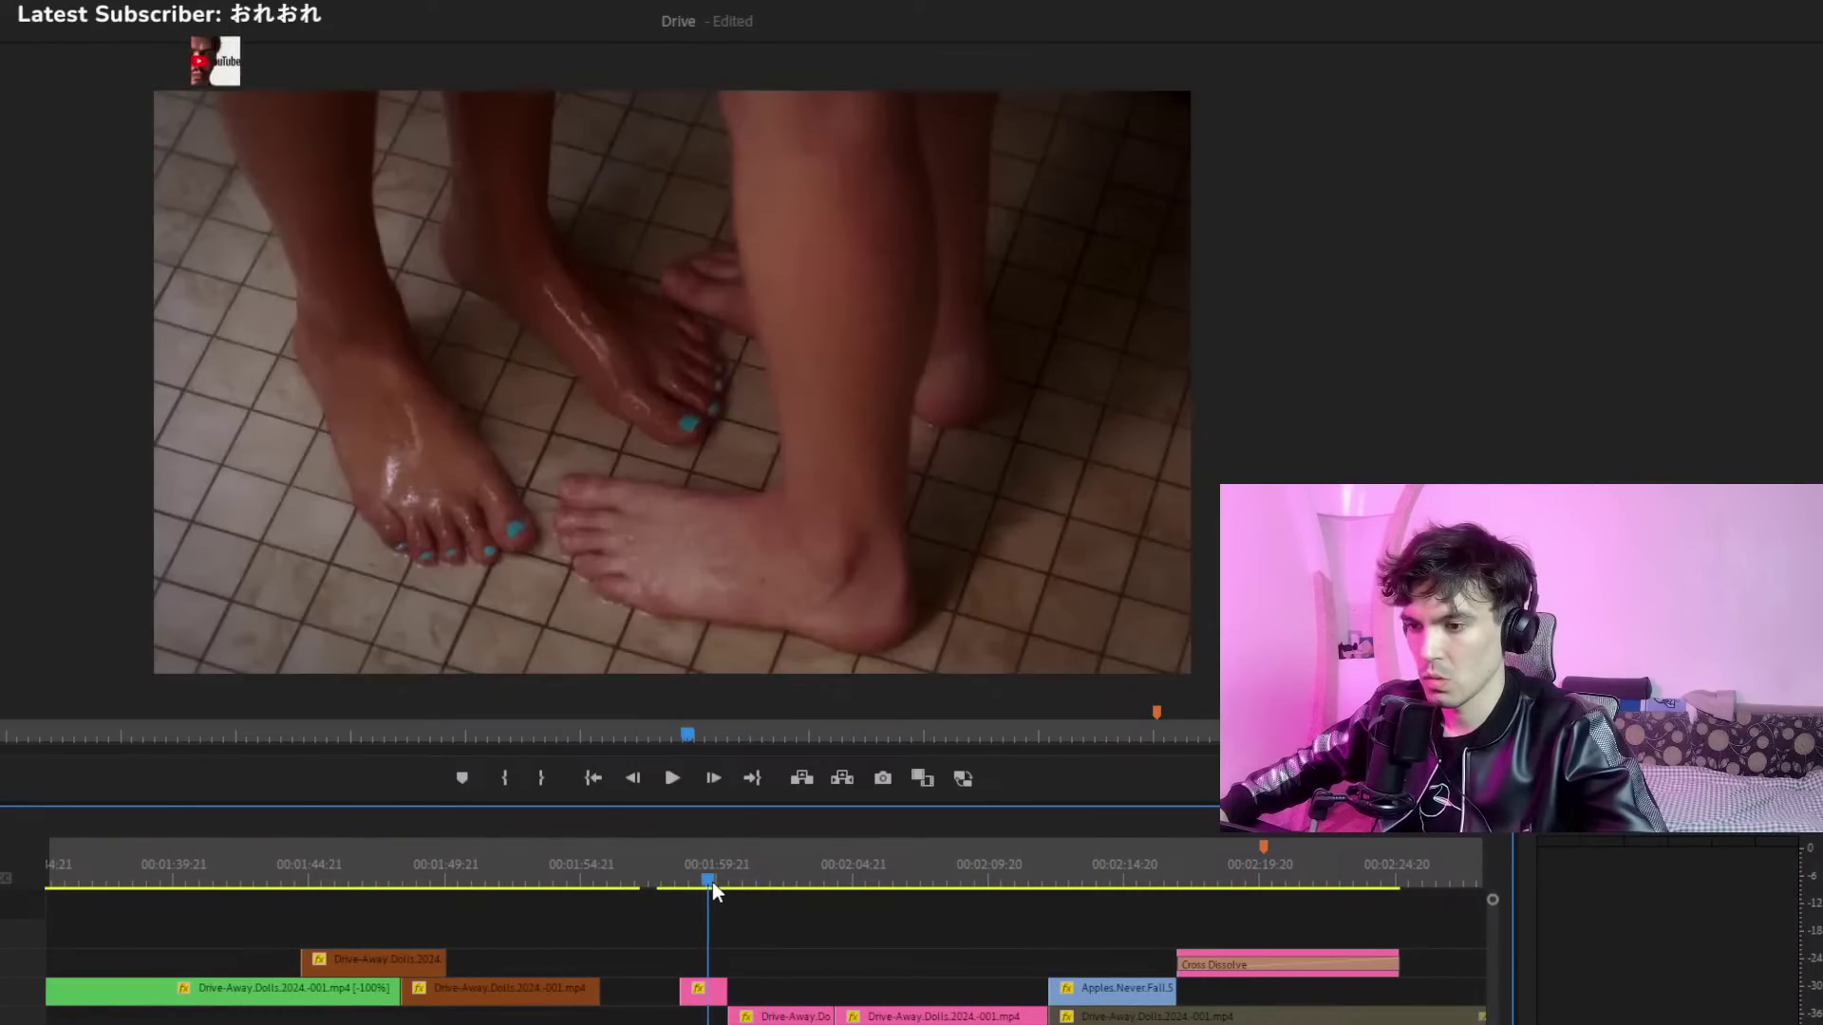
pyautogui.press('space')
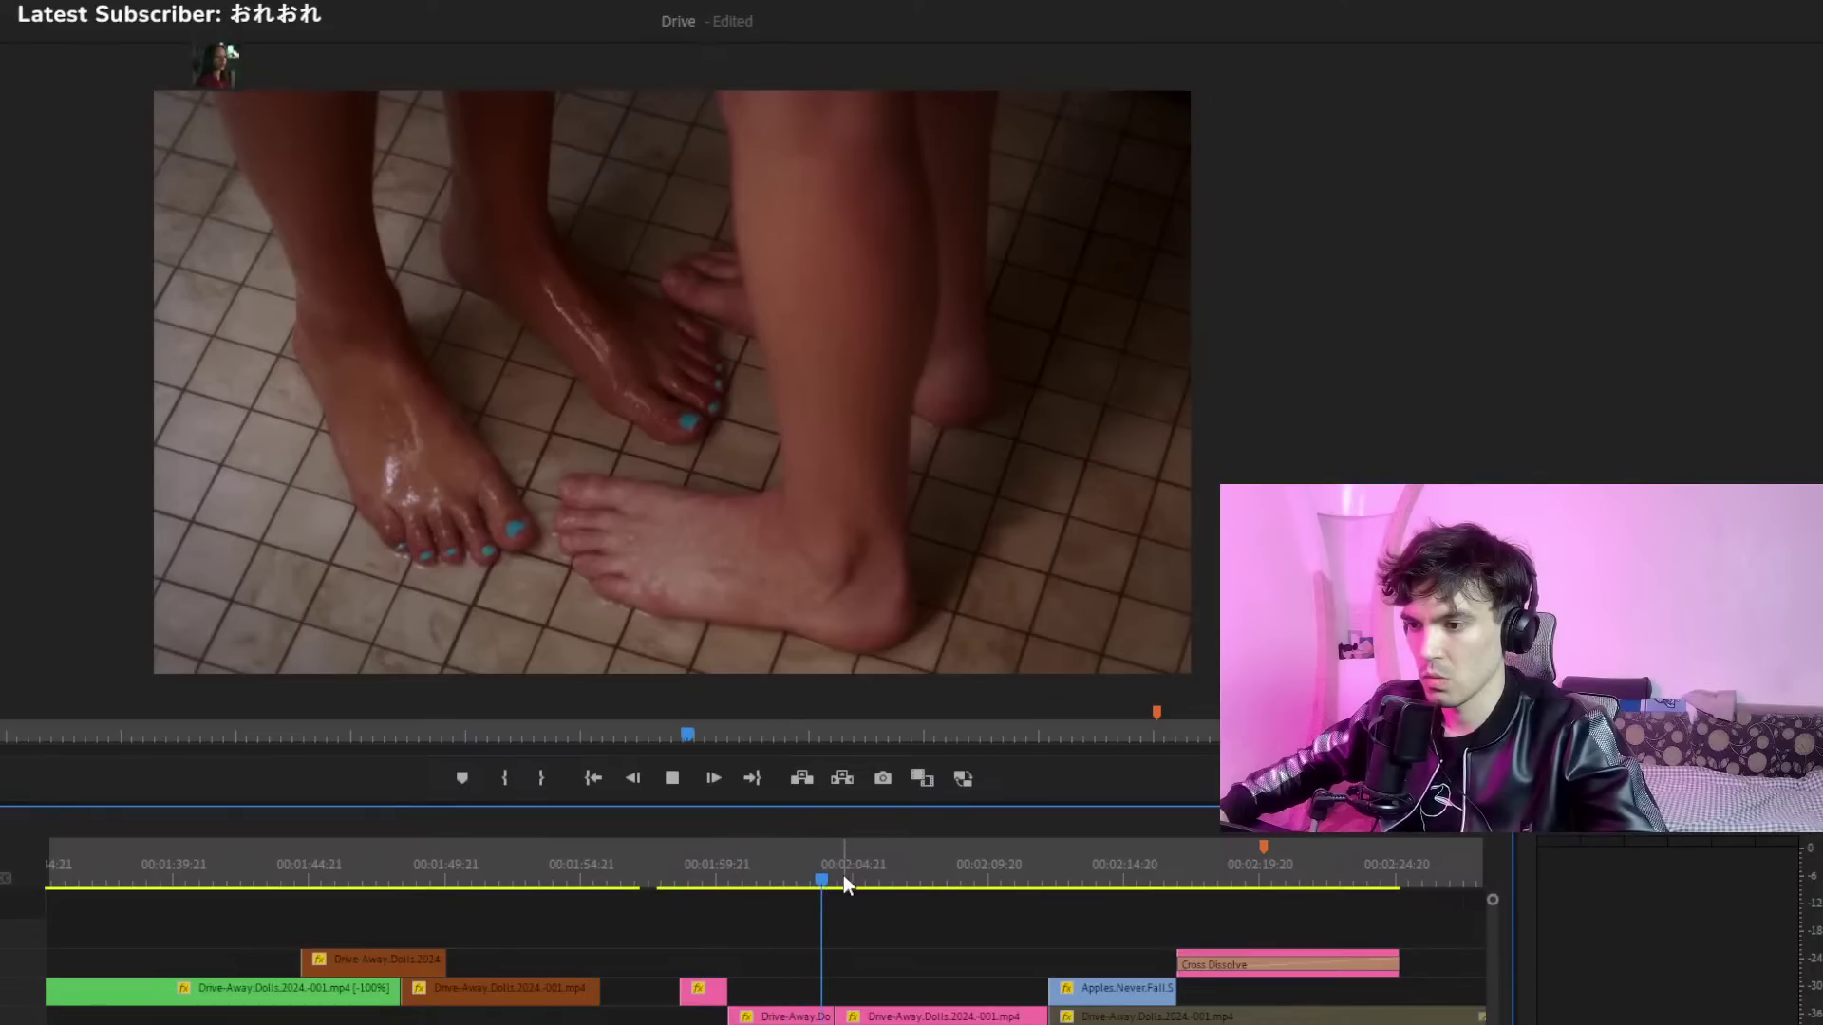
pyautogui.moveTo(844, 885); pyautogui.dragTo(531, 885)
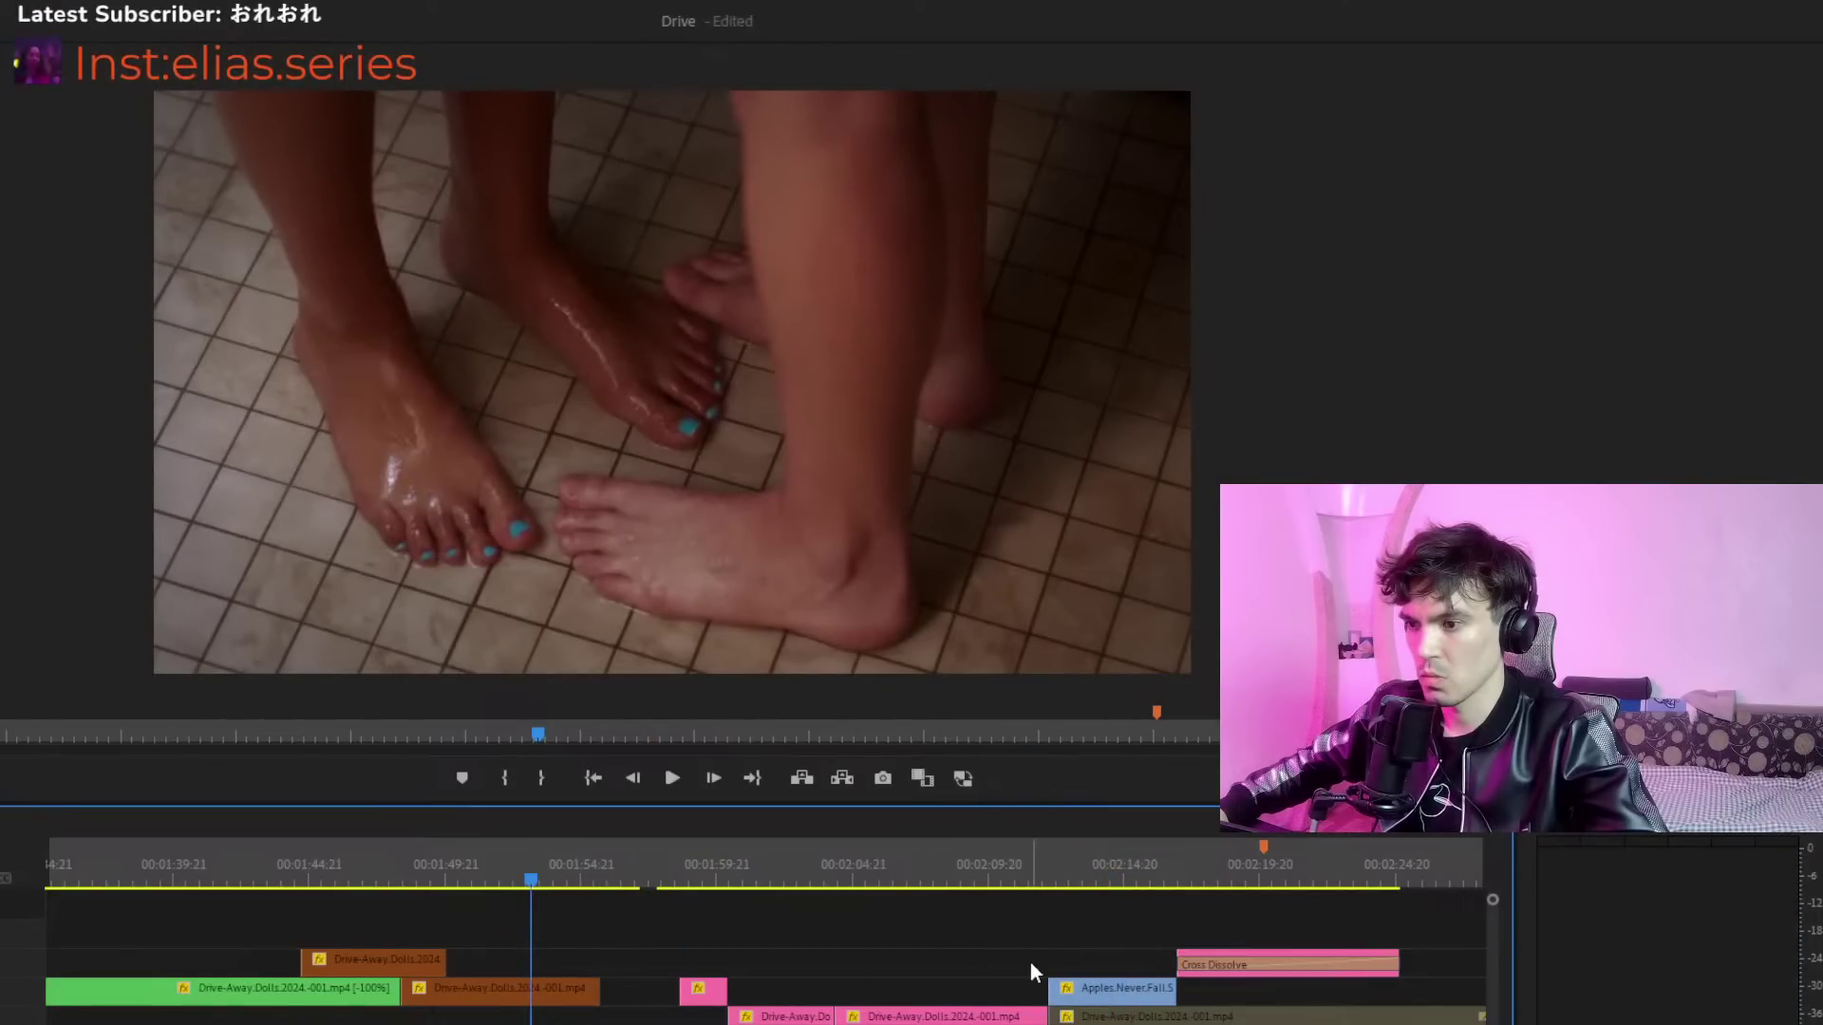
pyautogui.press('space')
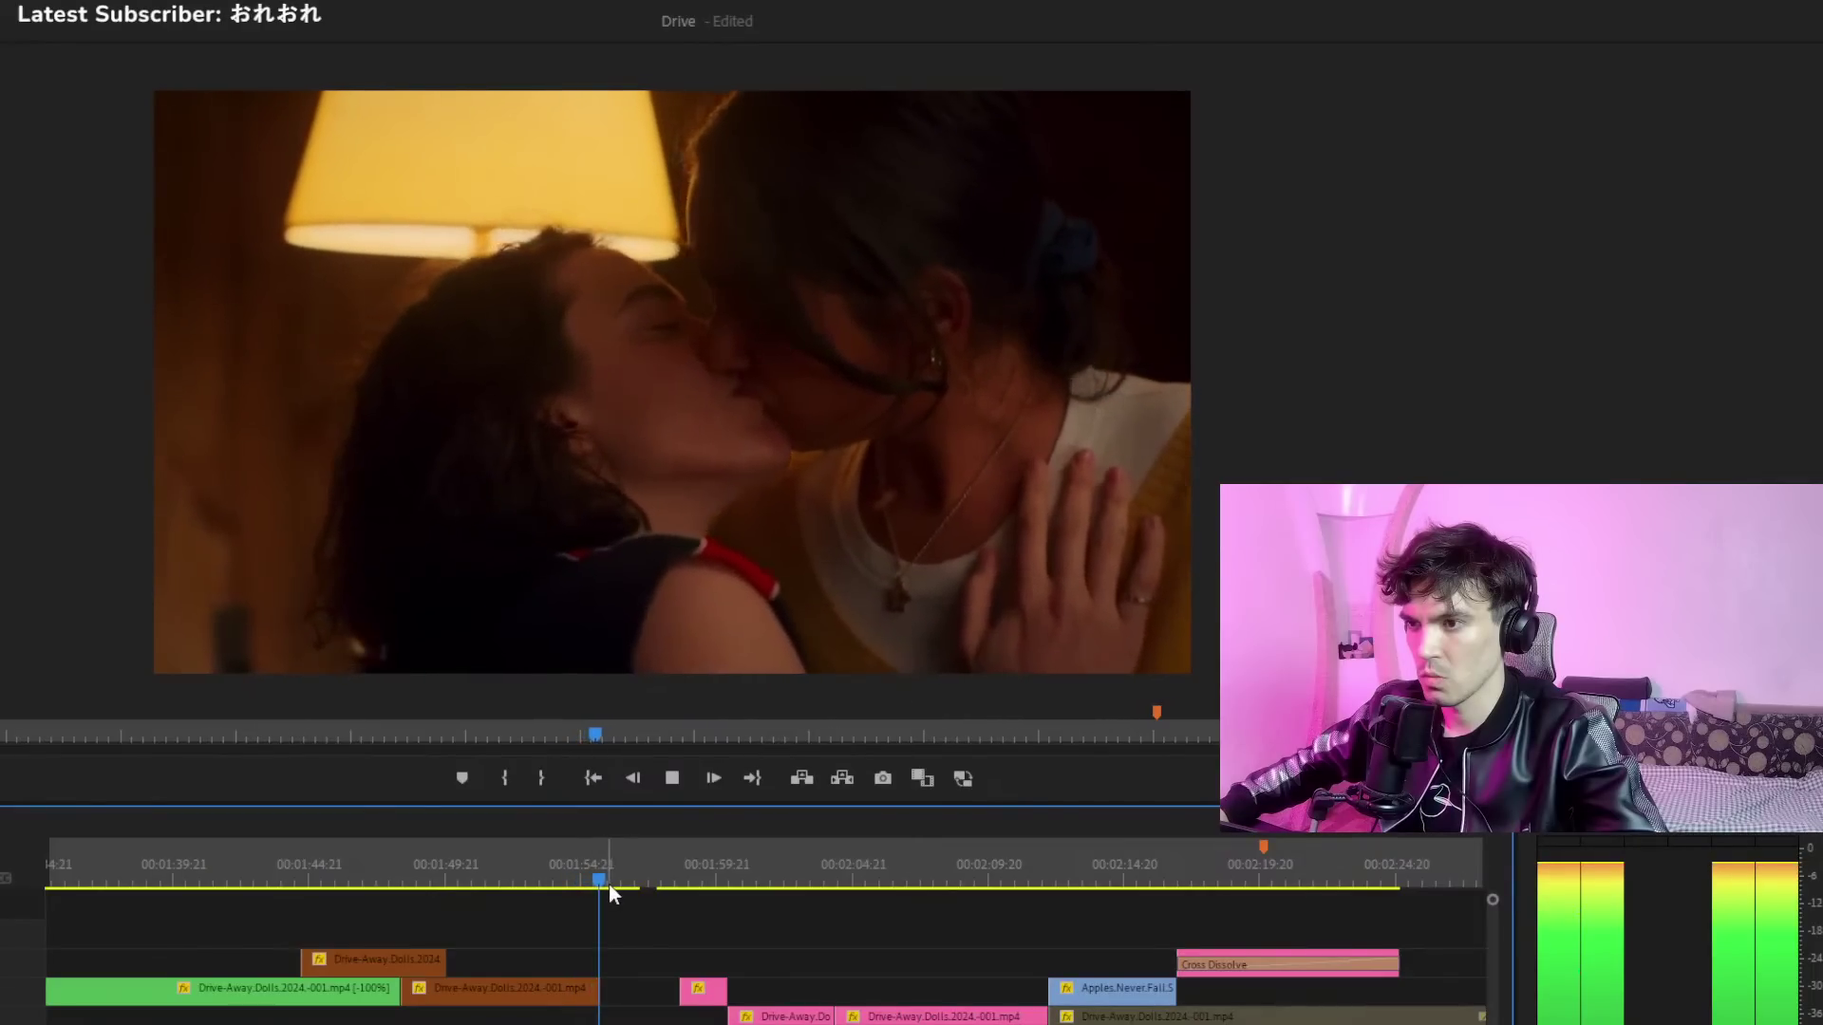
pyautogui.moveTo(658, 878); pyautogui.dragTo(680, 875)
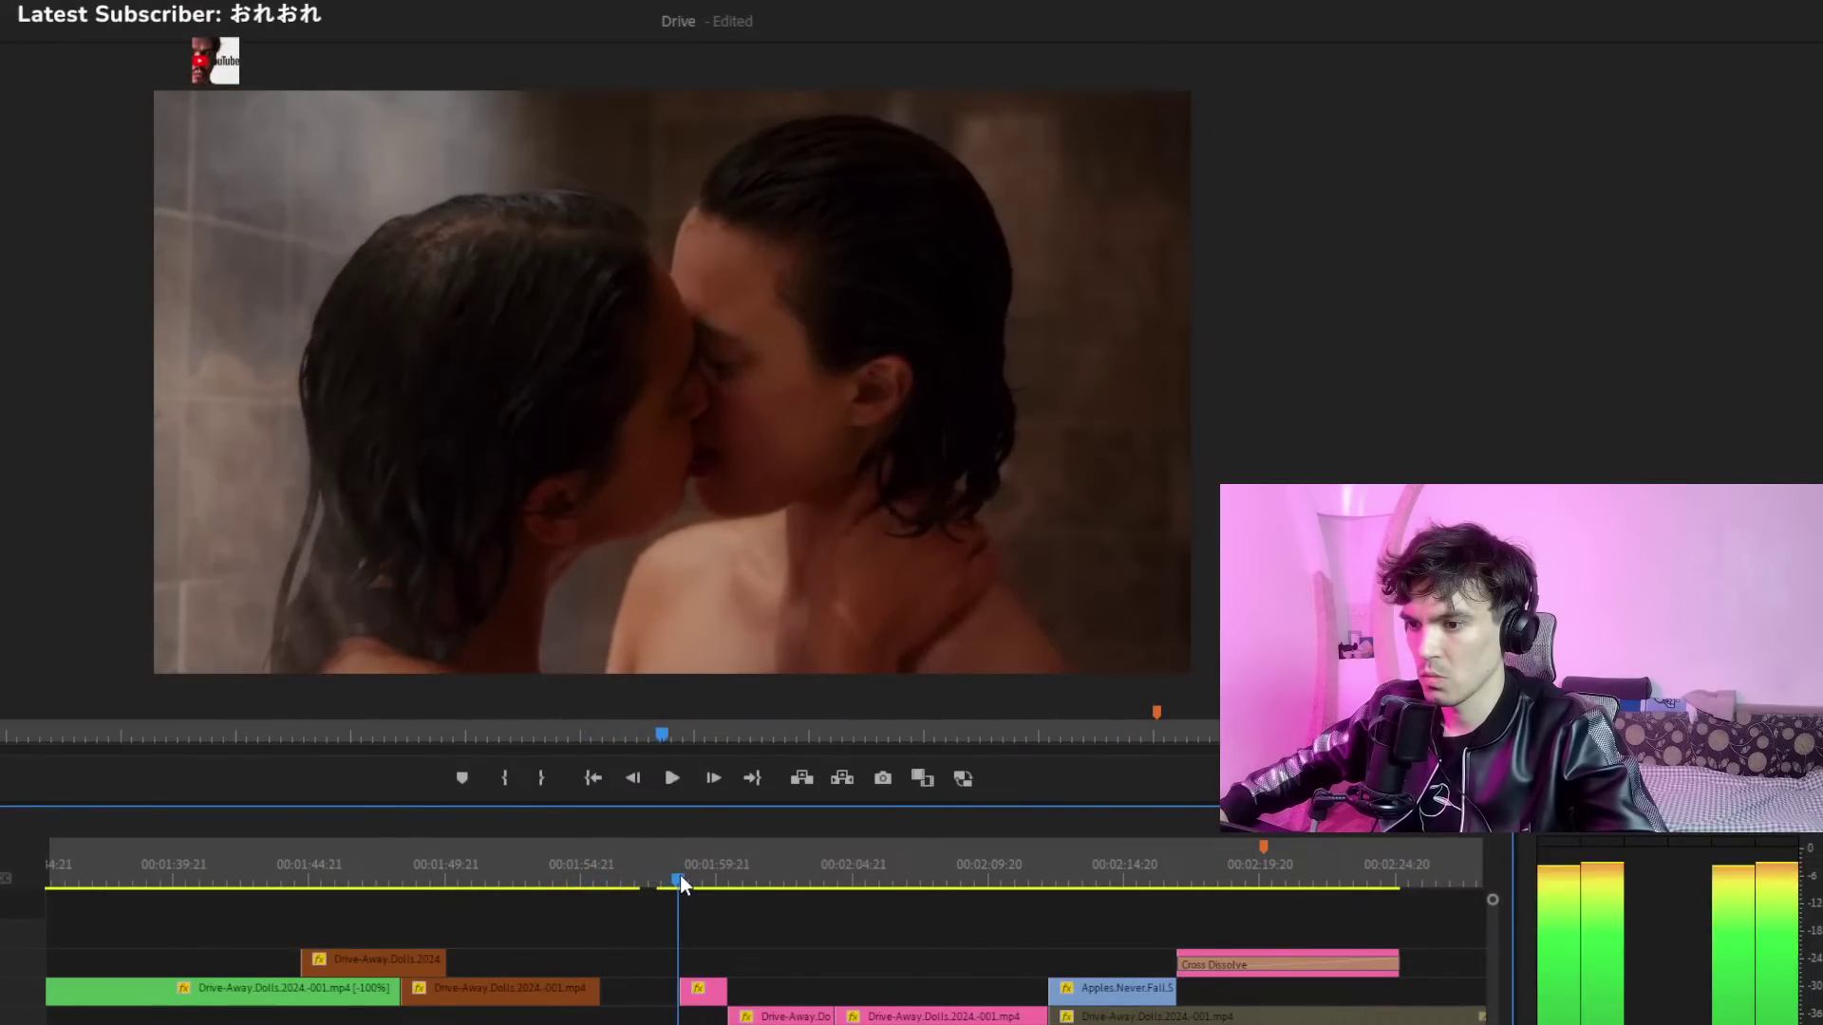
pyautogui.press('space')
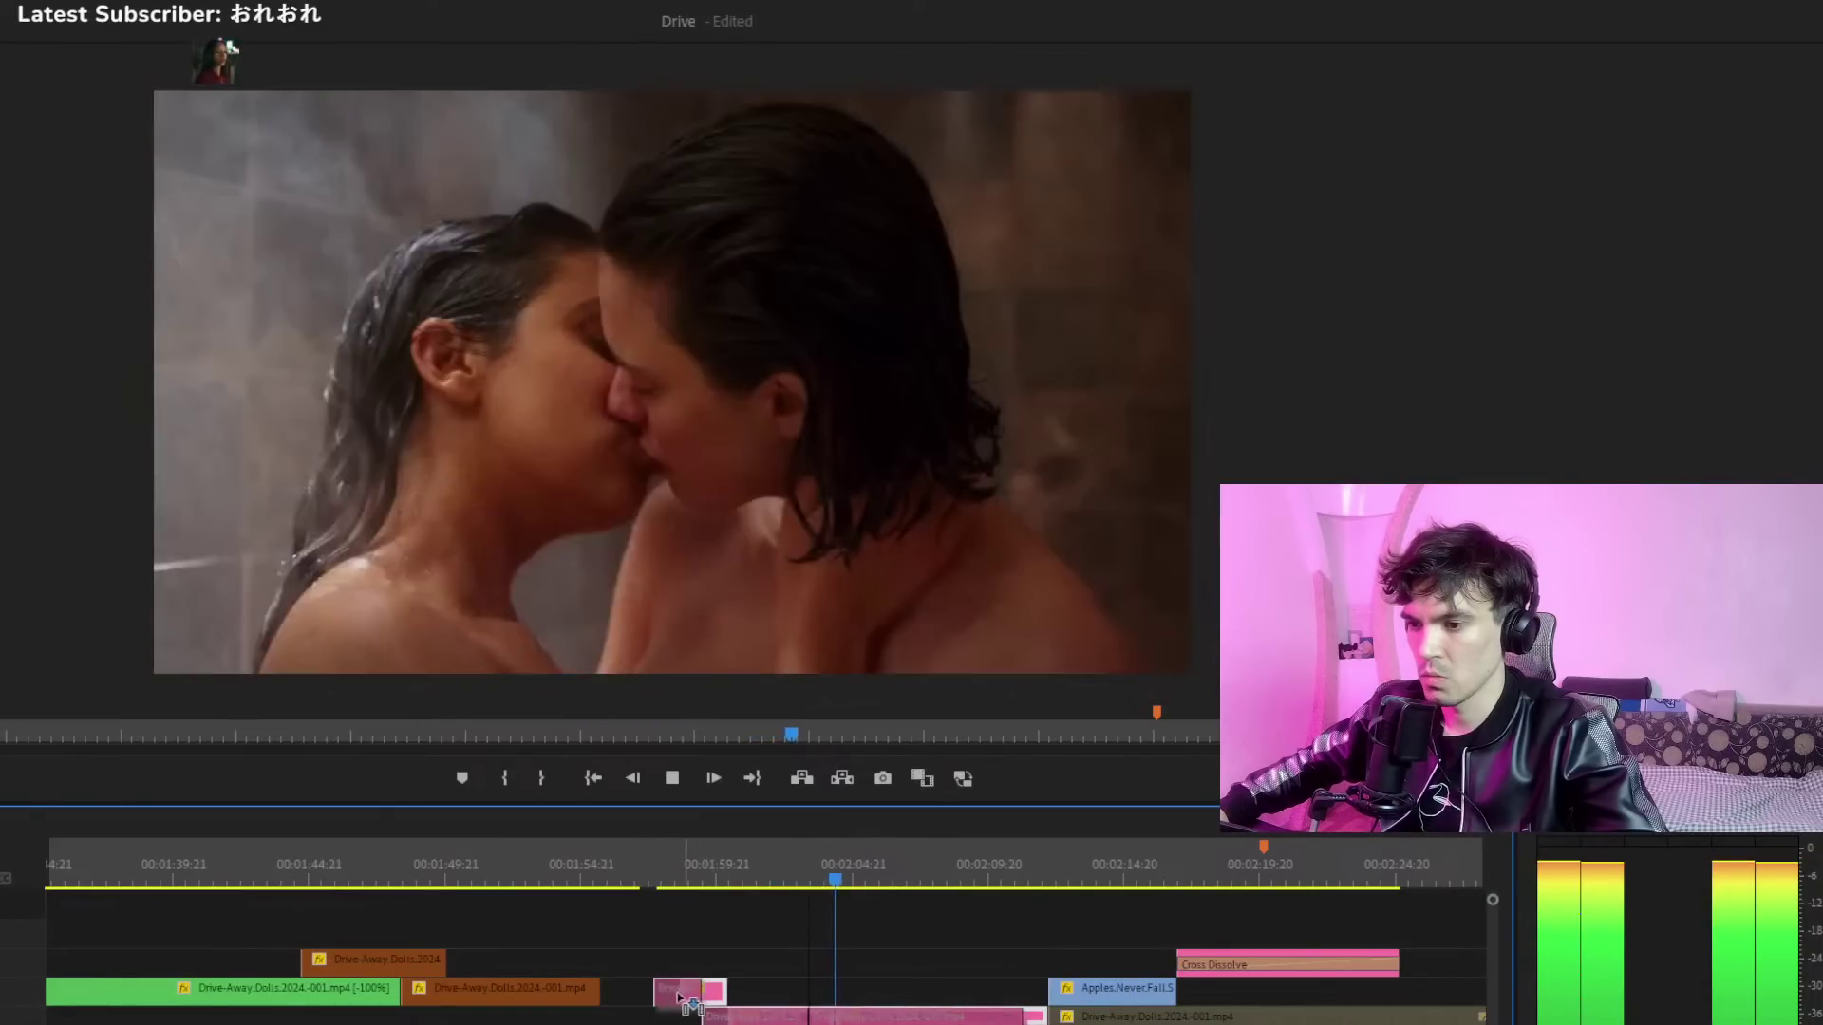
# Try moving the pink clips earlier against the brown clip's end near 00:01:55, play the cut, and undo the move
pyautogui.moveTo(708, 990); pyautogui.dragTo(628, 991)
pyautogui.click(568, 878)
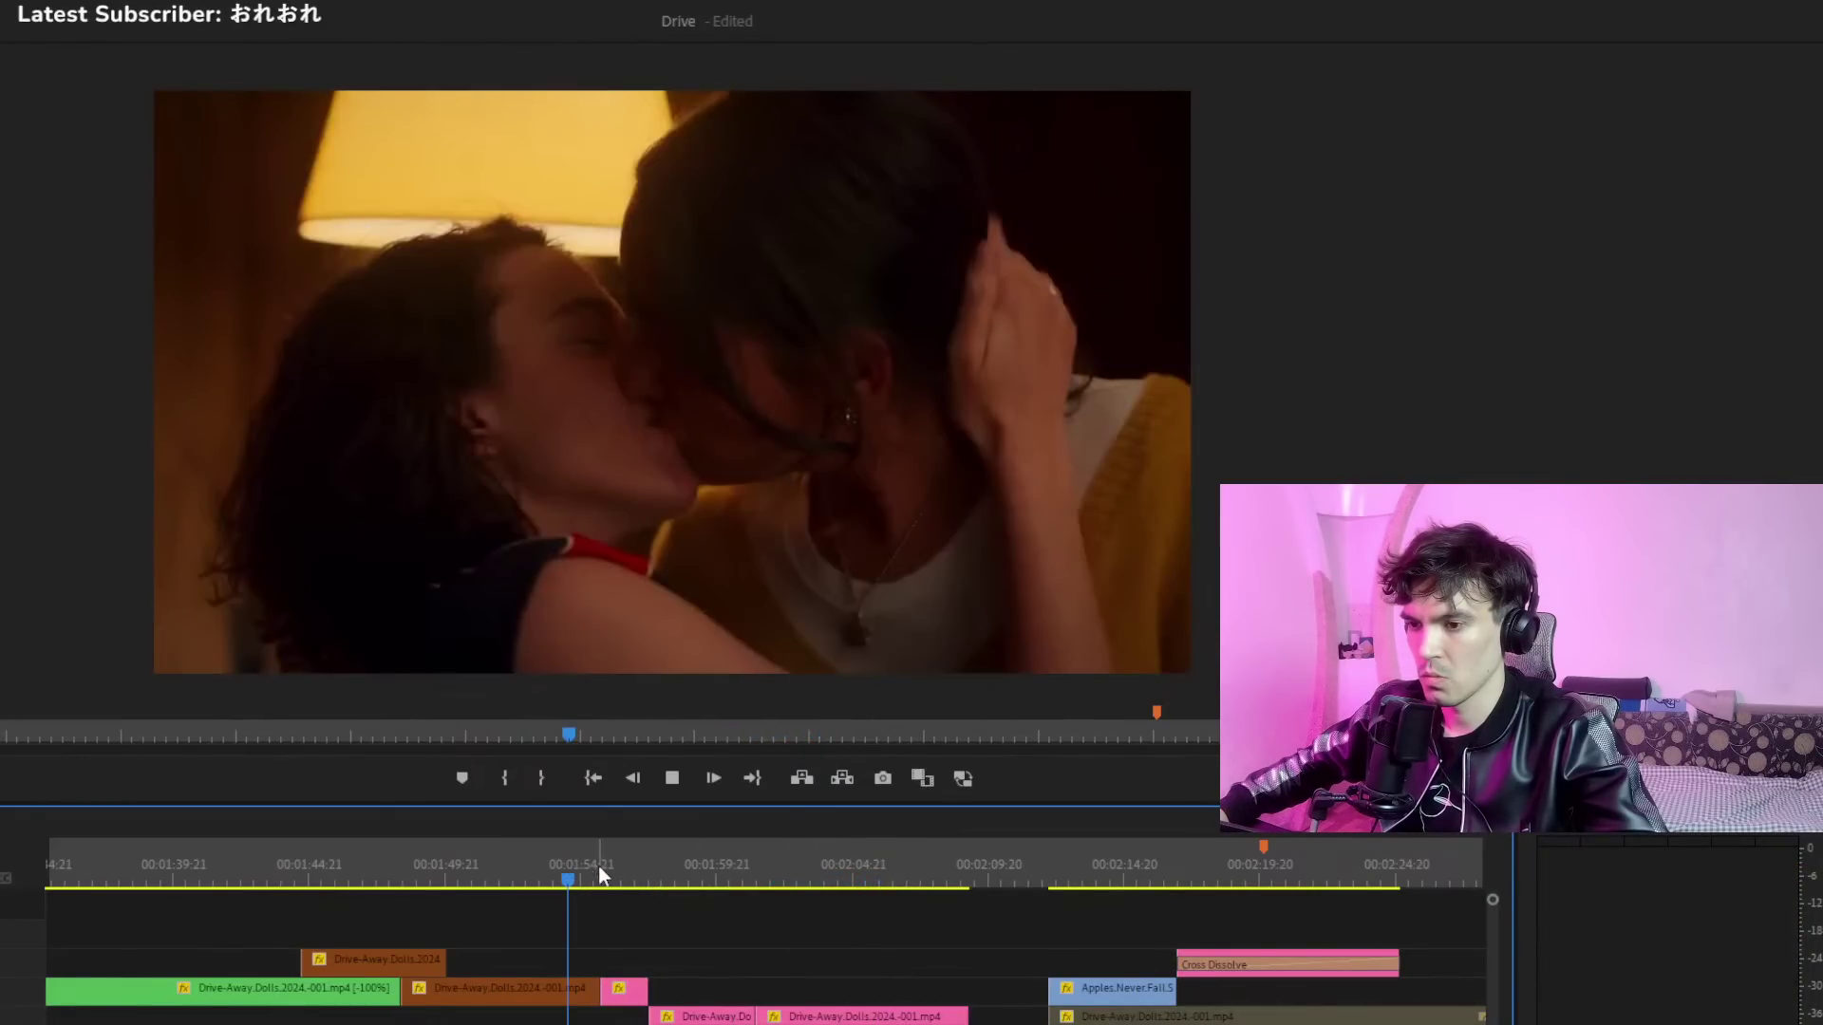
pyautogui.press('space')
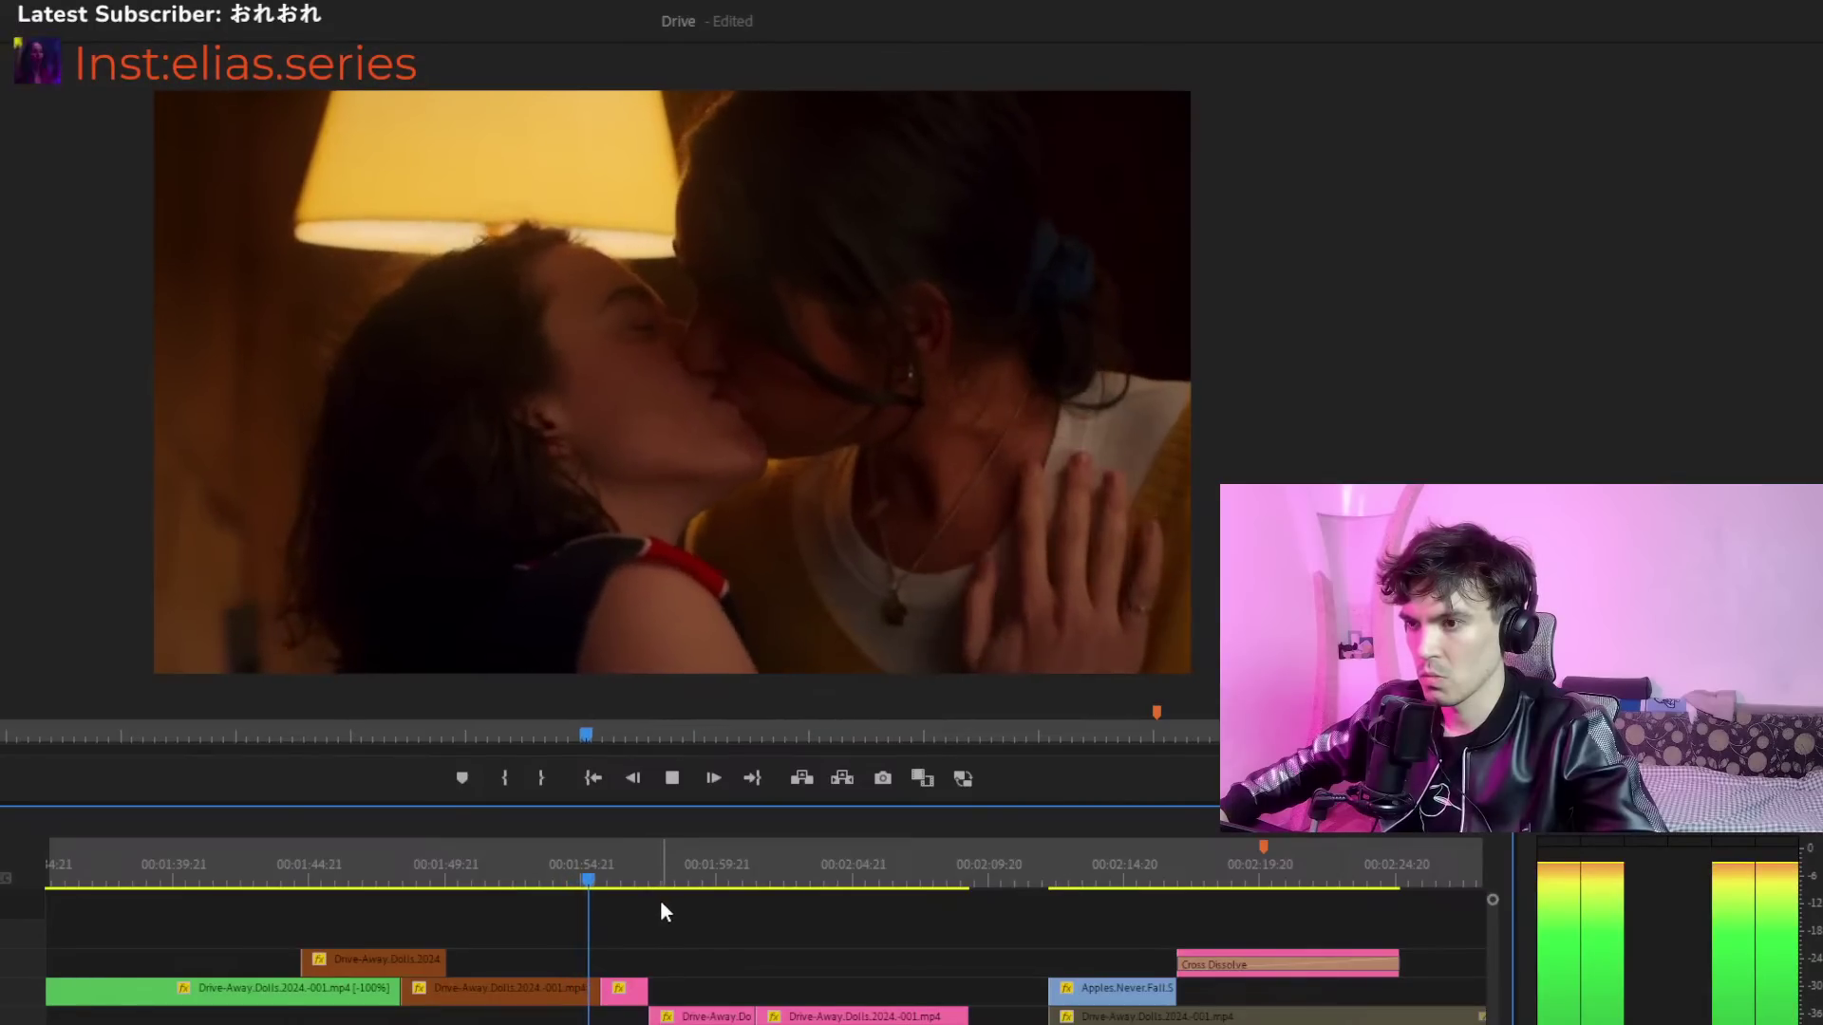
pyautogui.click(595, 877)
pyautogui.press('space')
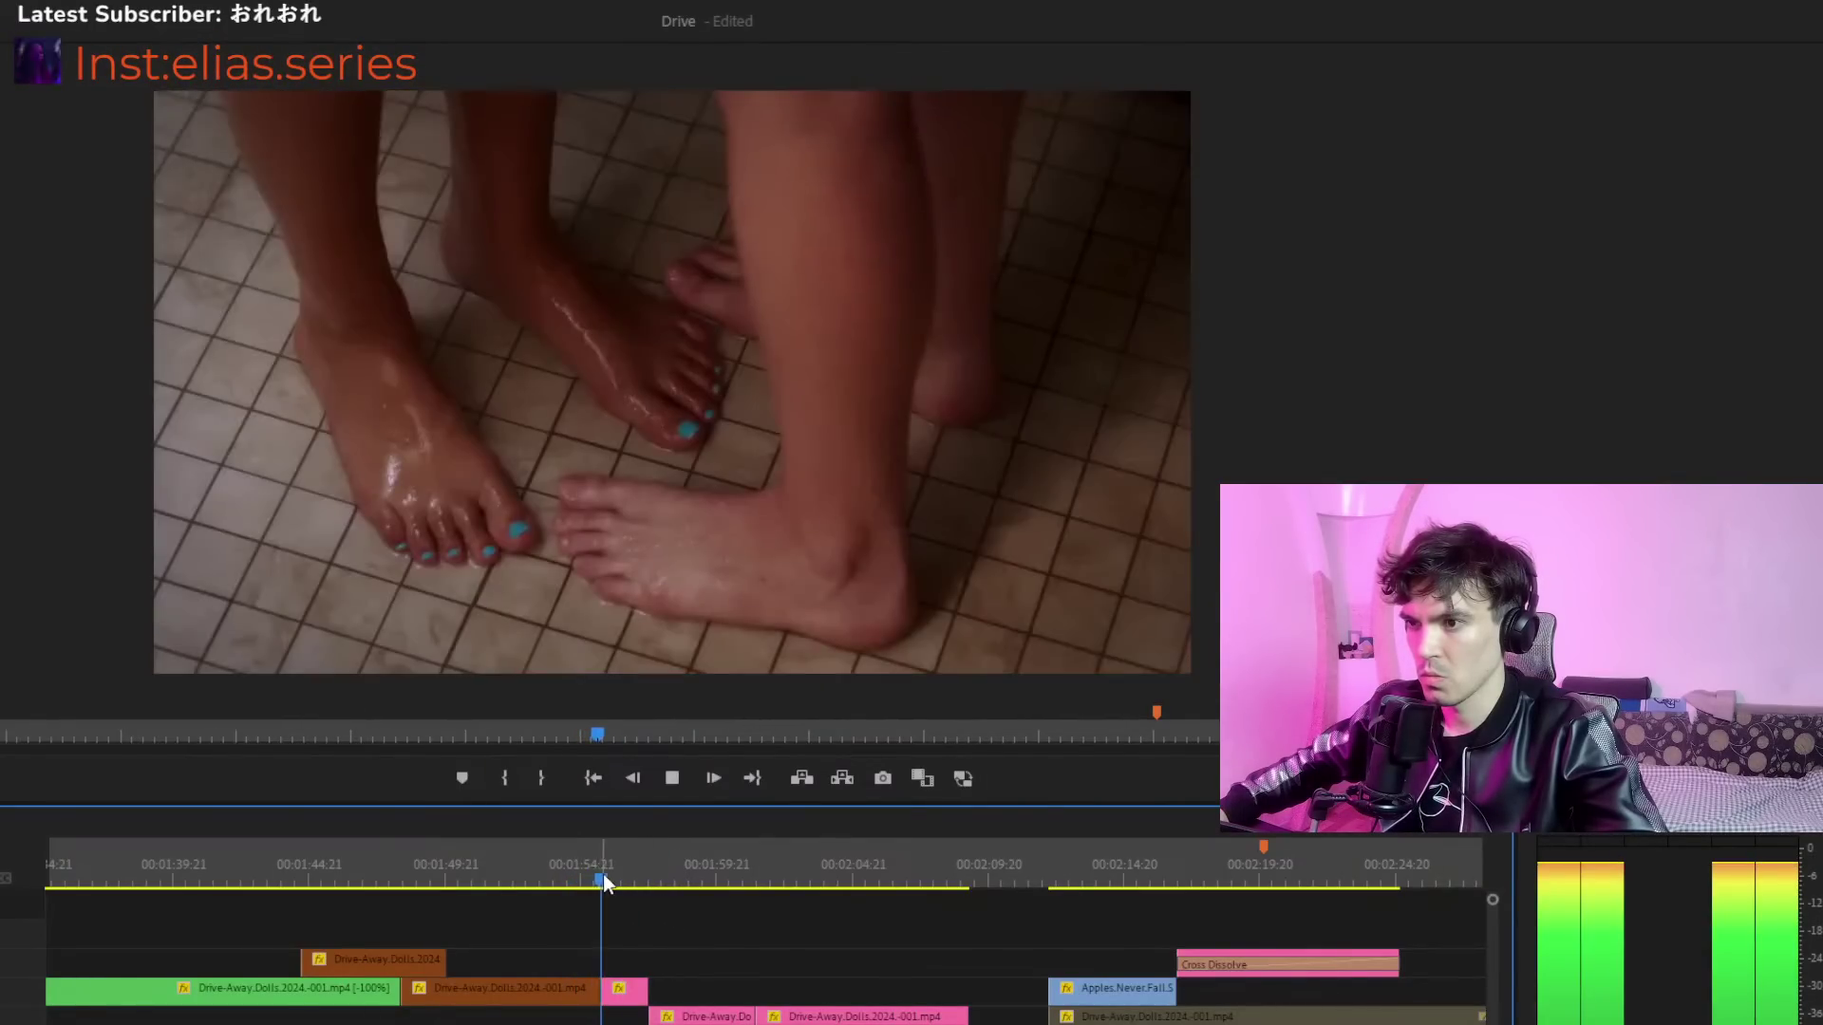
pyautogui.hotkey('ctrl', 'z')
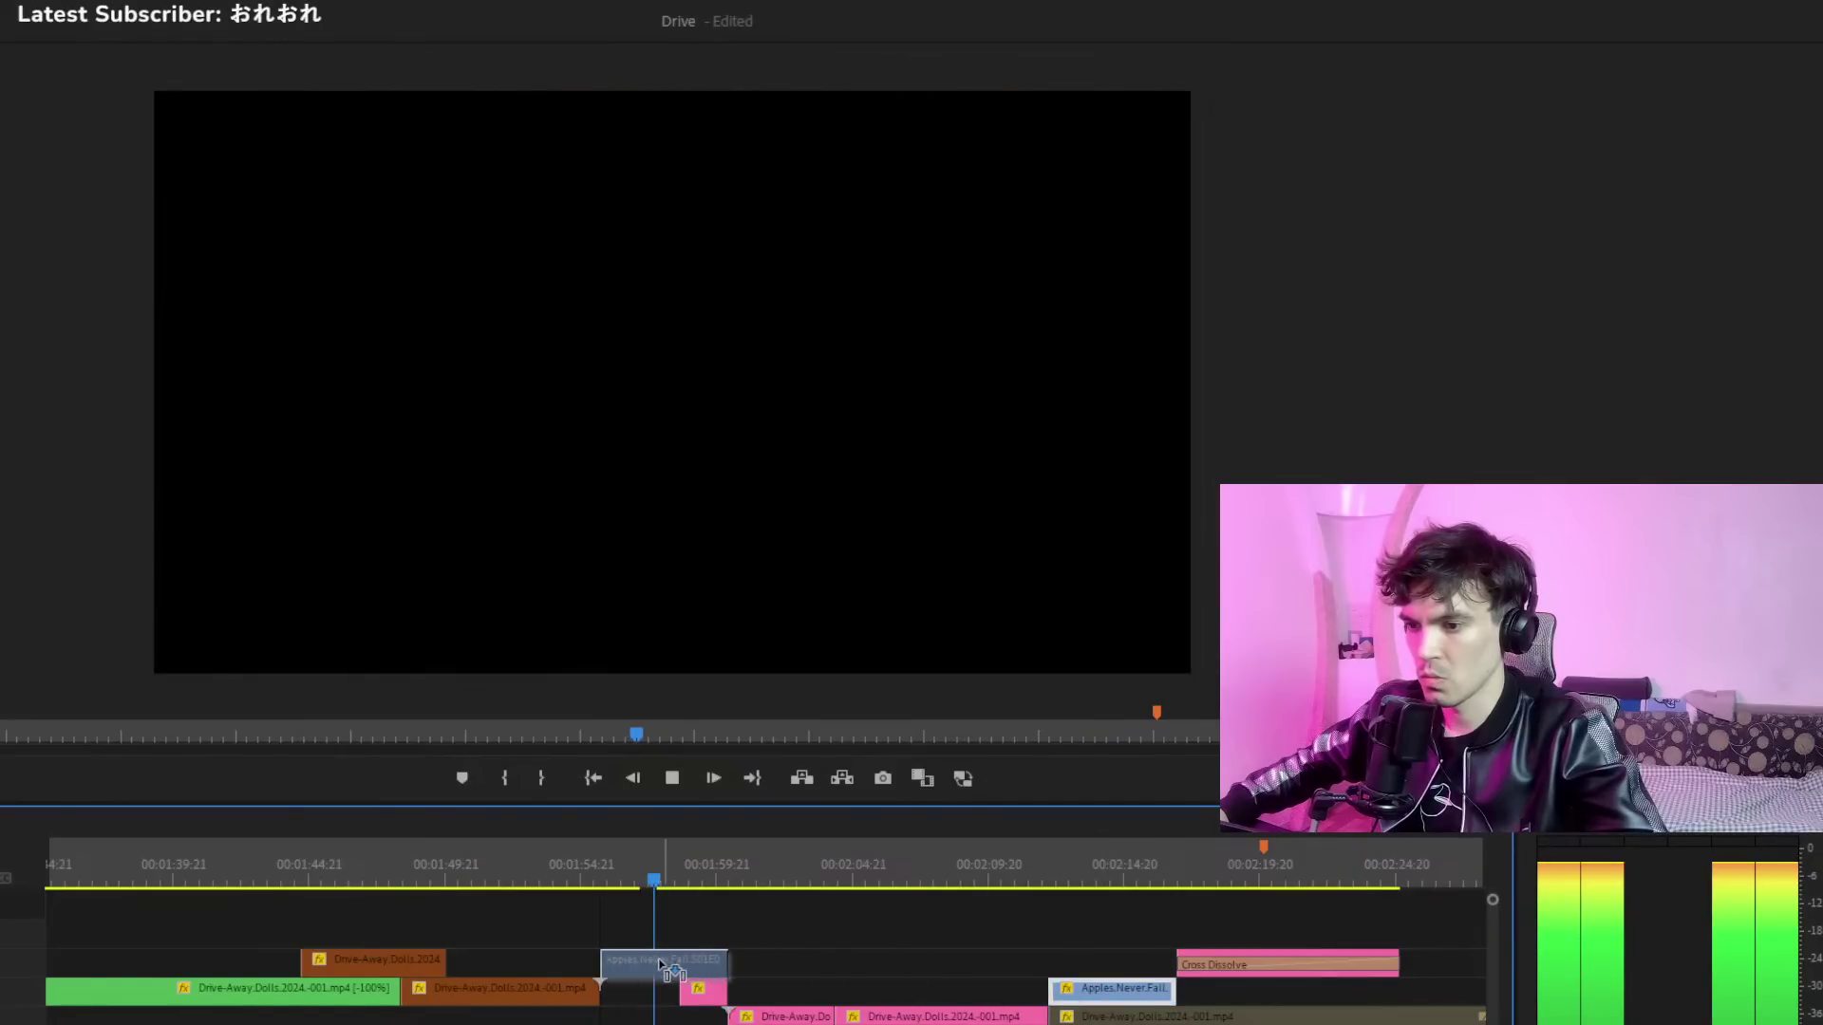
# Preview the blue Apples Never Fall clip placed after the second brown clip and undo that placement
pyautogui.moveTo(610, 873)
pyautogui.mouseDown()
pyautogui.moveTo(588, 845)
pyautogui.moveTo(618, 873)
pyautogui.mouseUp()
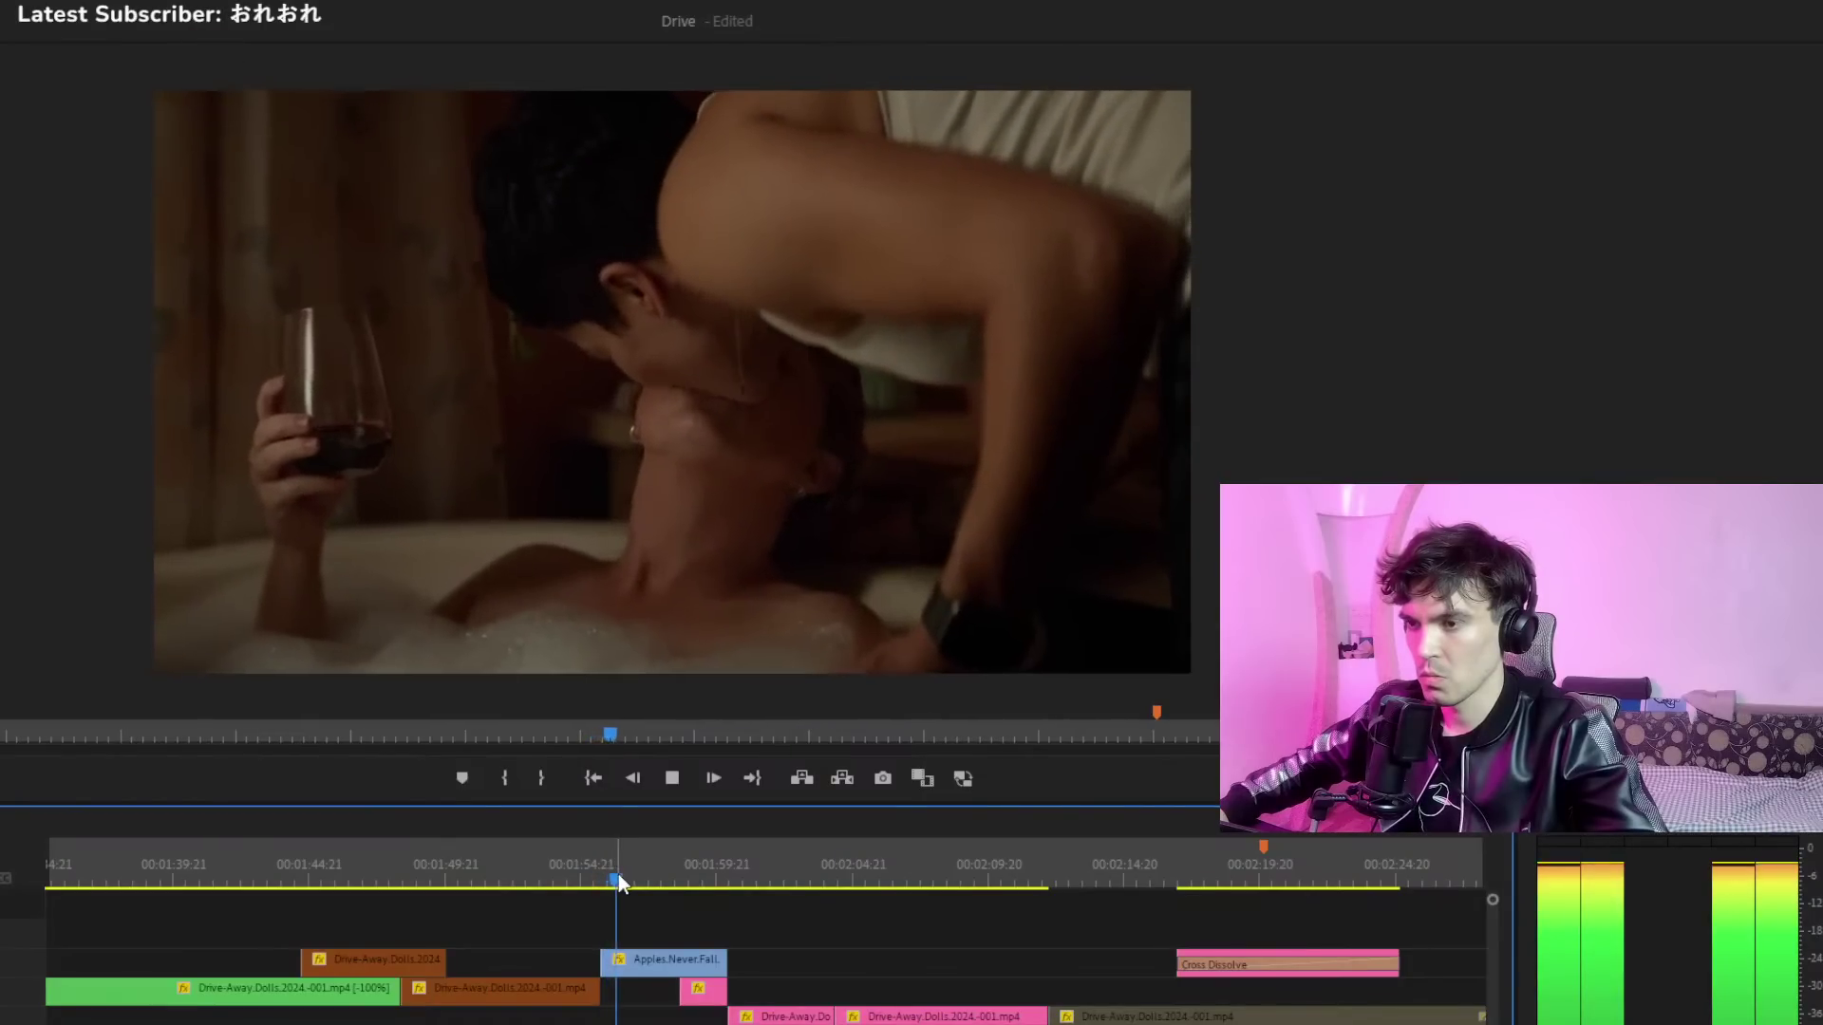
pyautogui.hotkey('ctrl', 'z')
pyautogui.press('space')
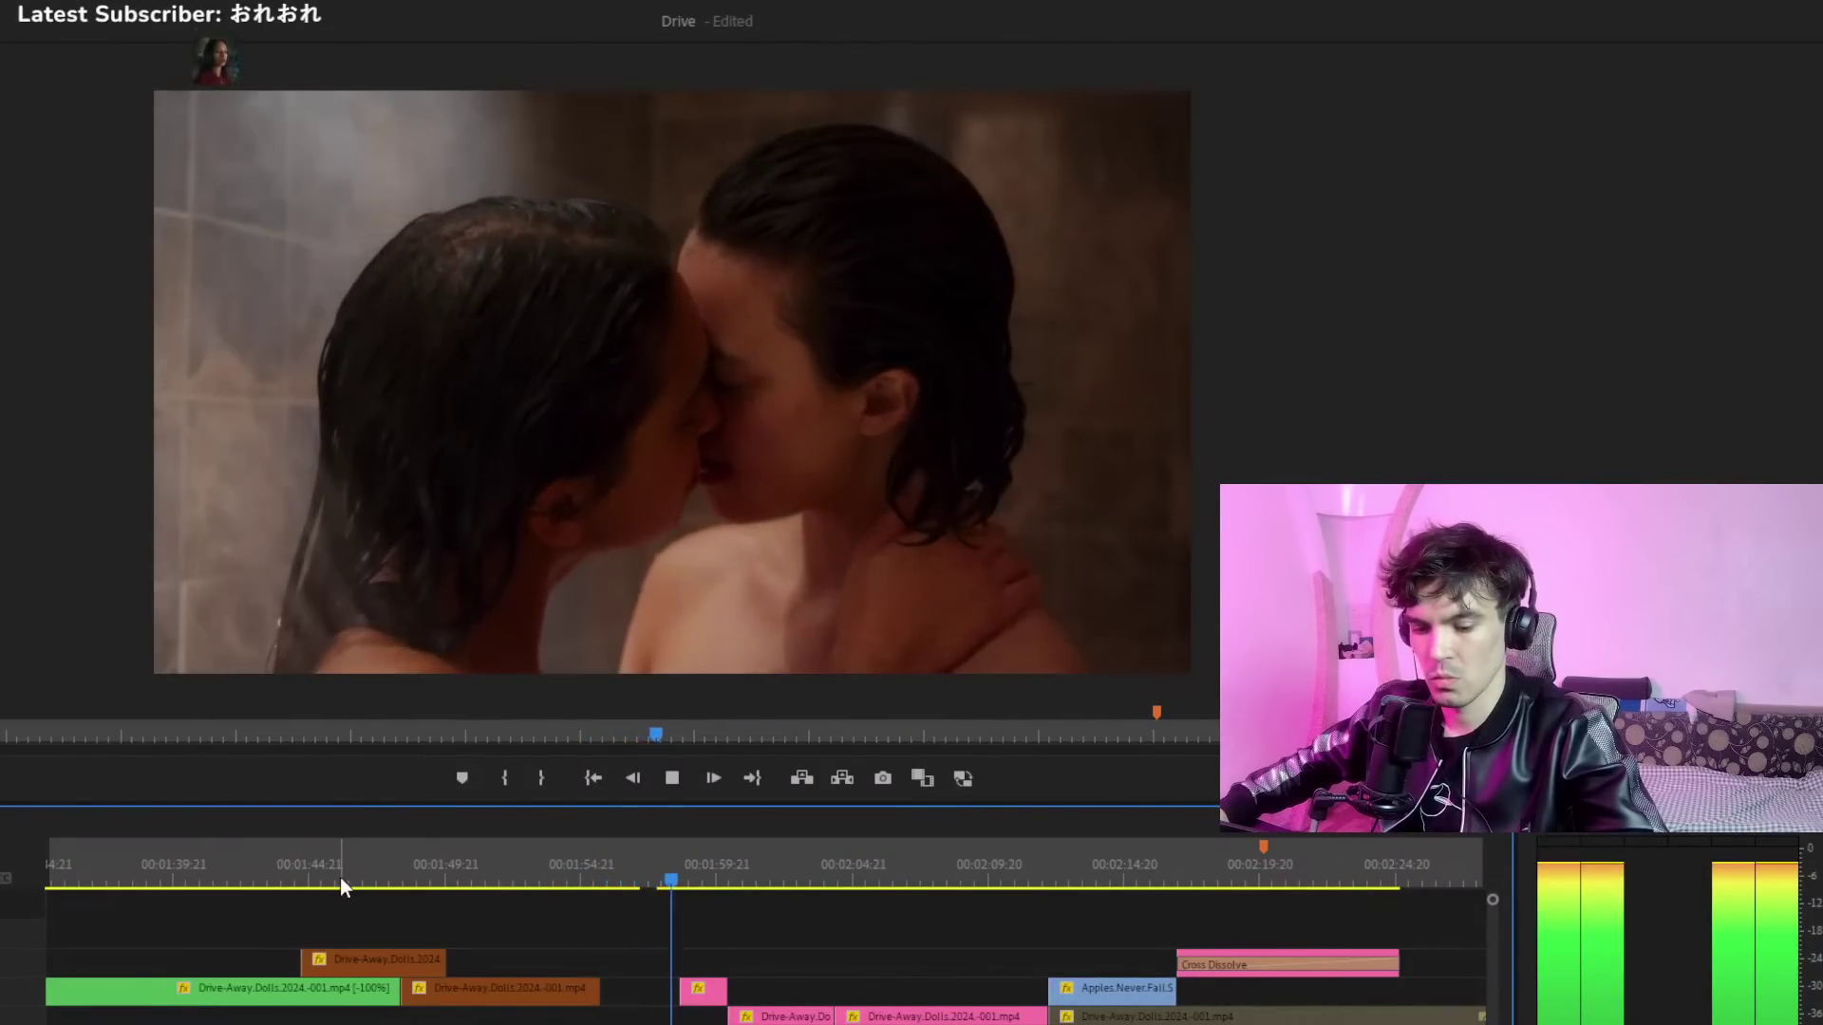
# Review the brown clips near 00:01:44 and the blue-to-green section from about 00:01:14 to check how the scenes flow
pyautogui.click(284, 879)
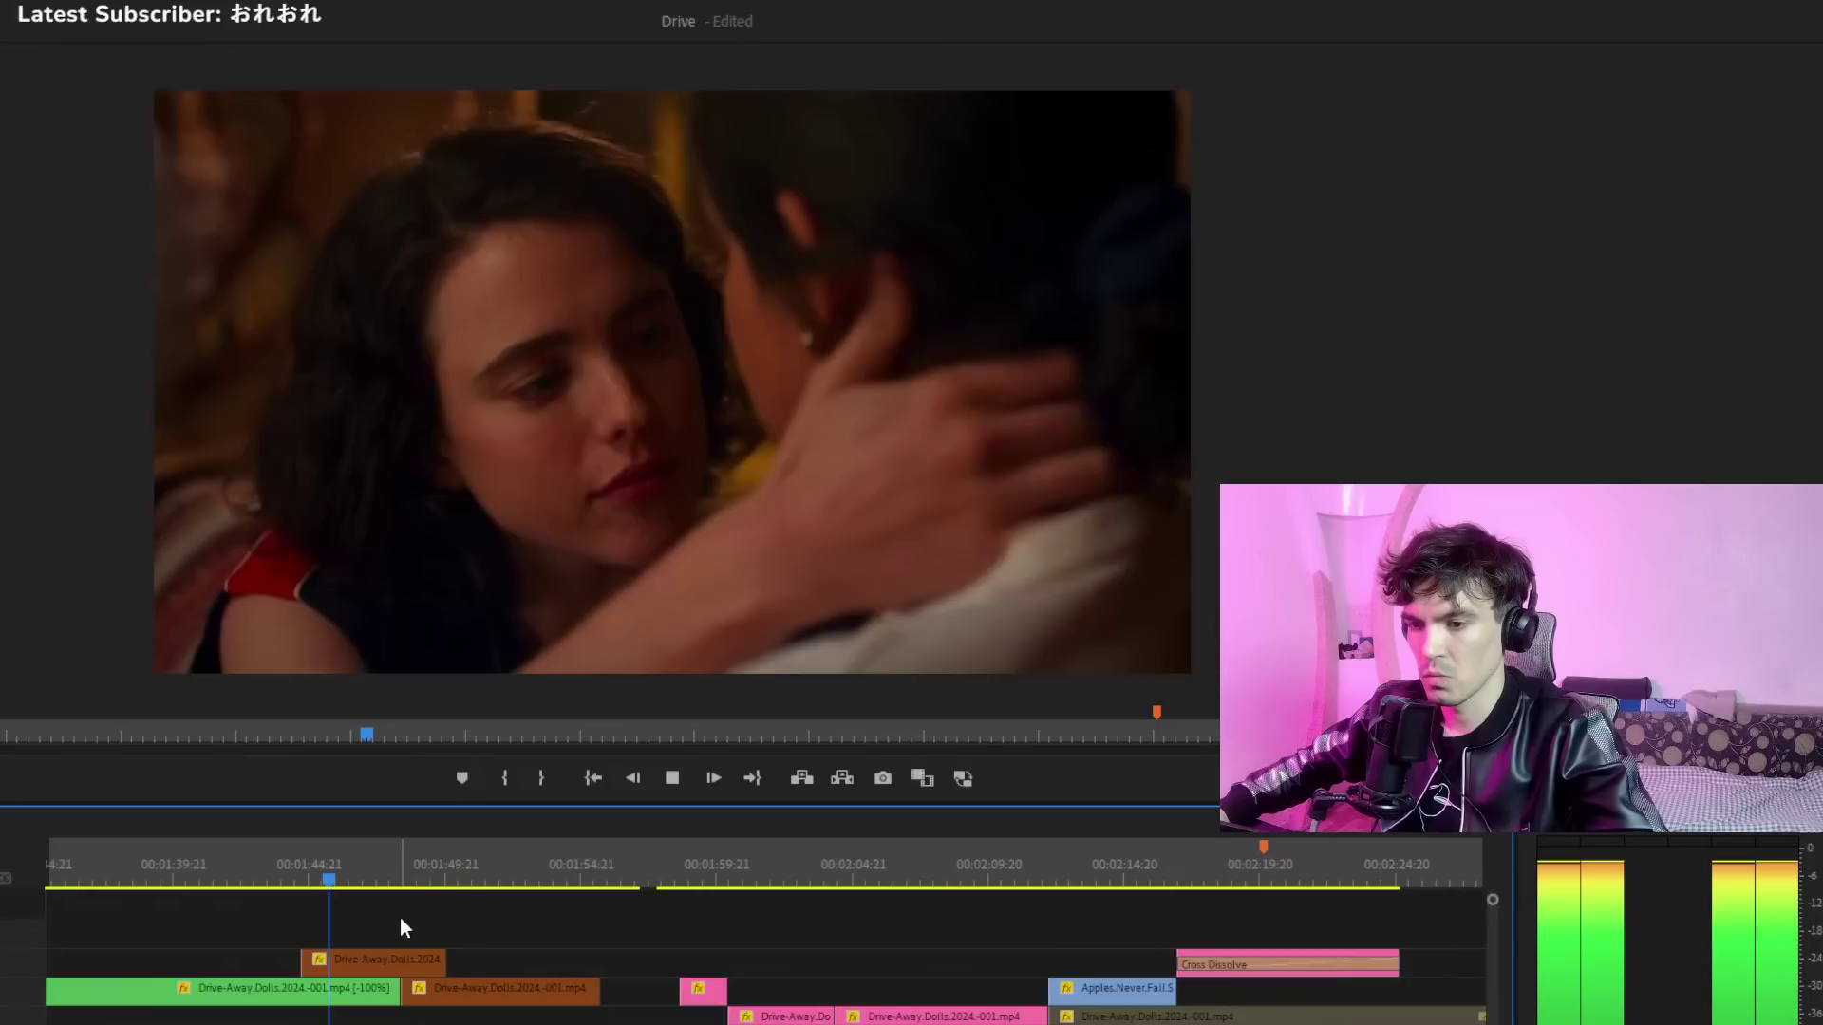
pyautogui.moveTo(472, 935); pyautogui.dragTo(441, 997)
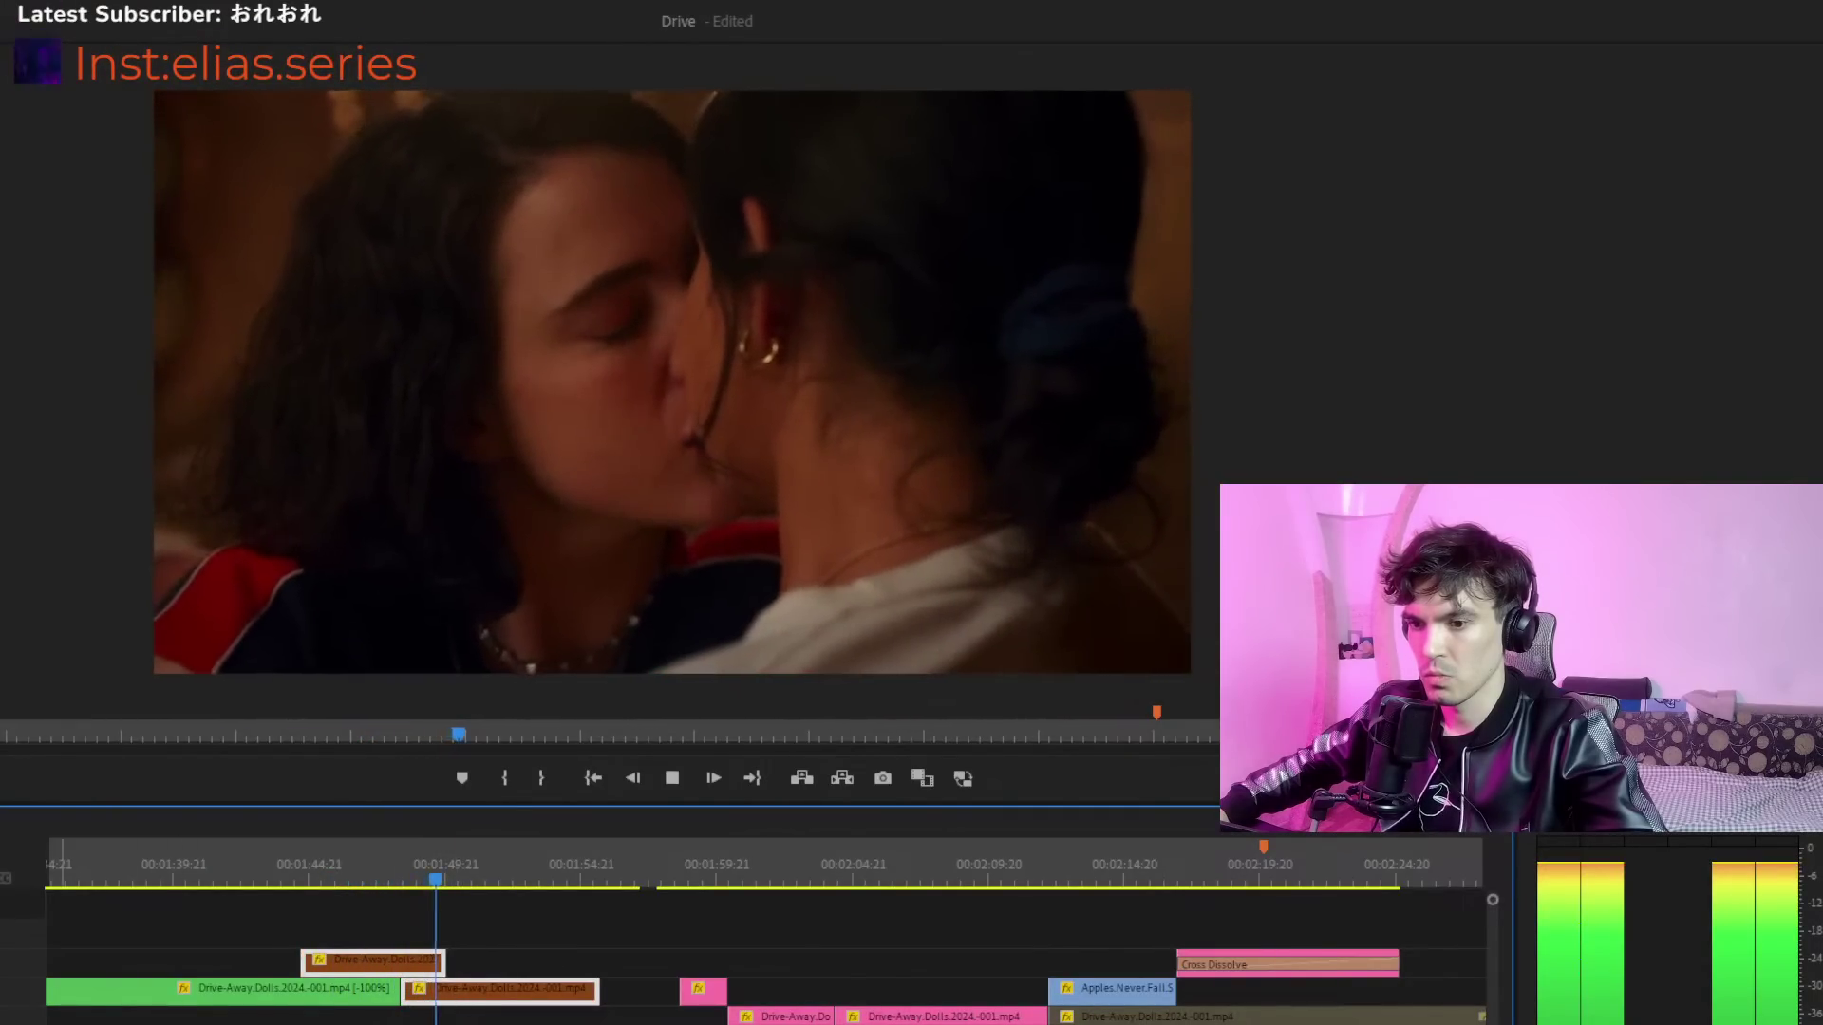
pyautogui.press('-')
pyautogui.click(418, 860)
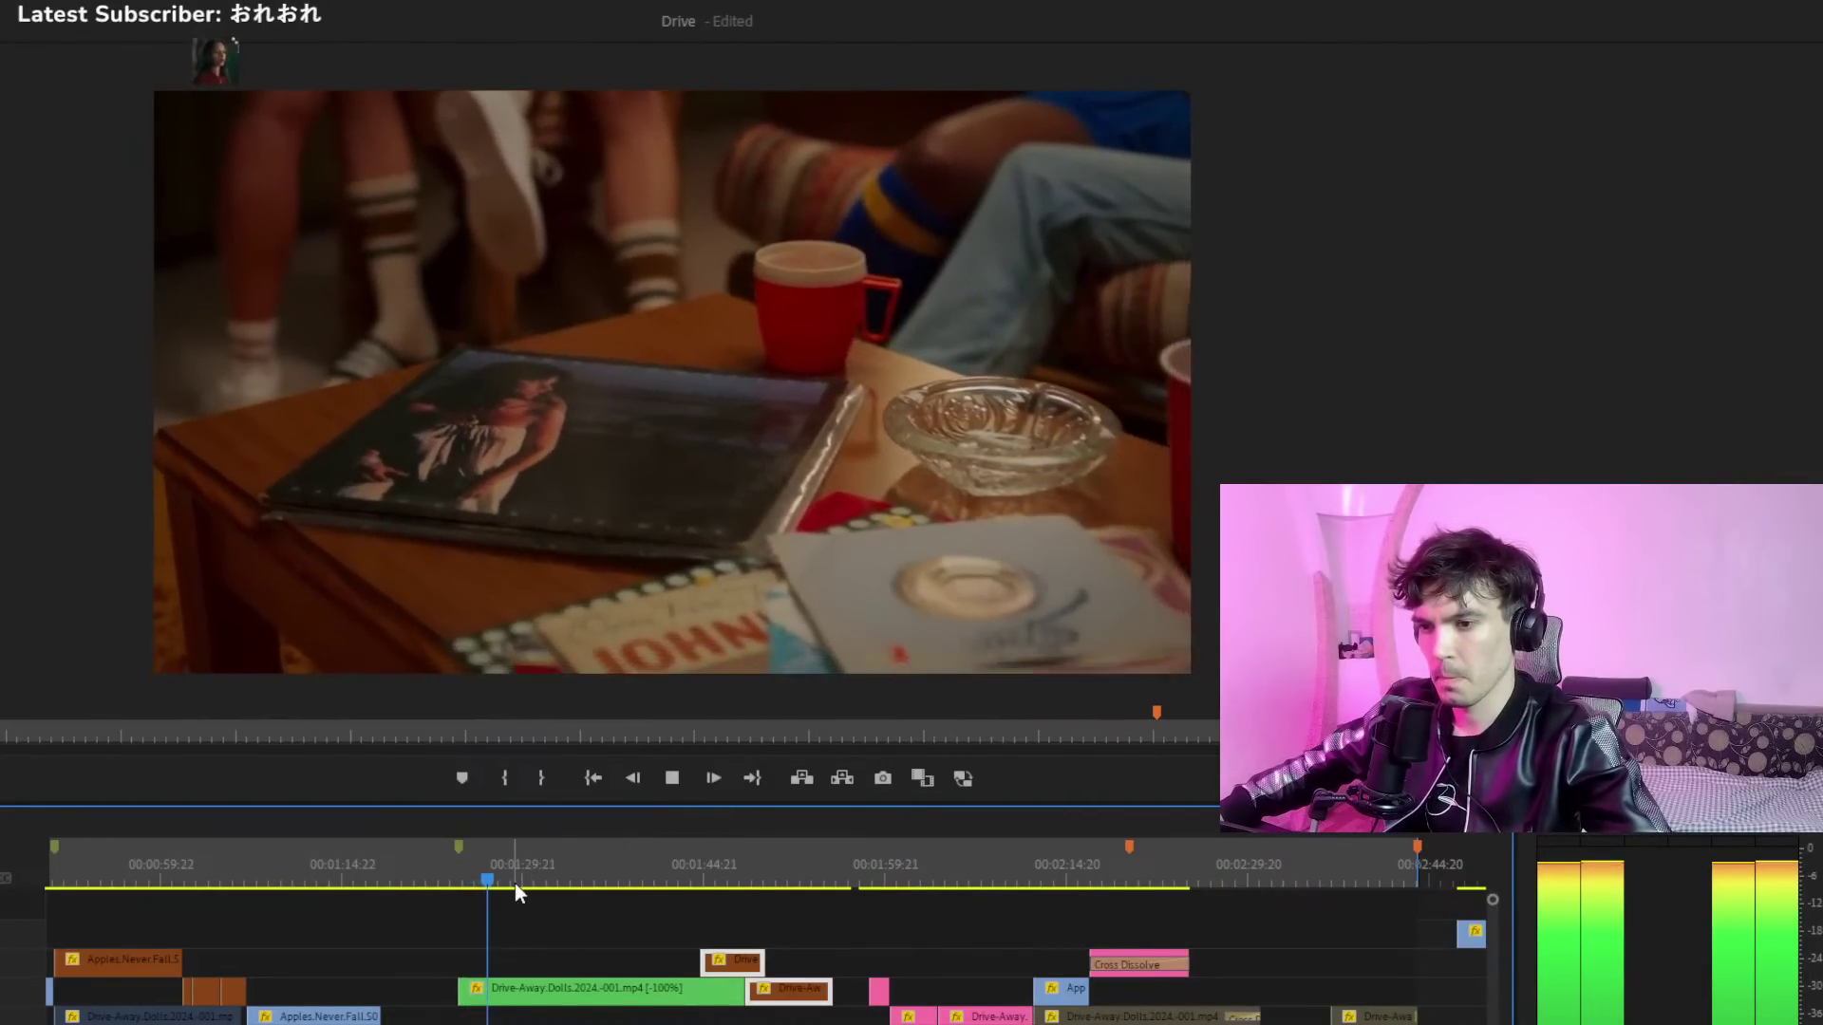
pyautogui.click(323, 876)
pyautogui.press('space')
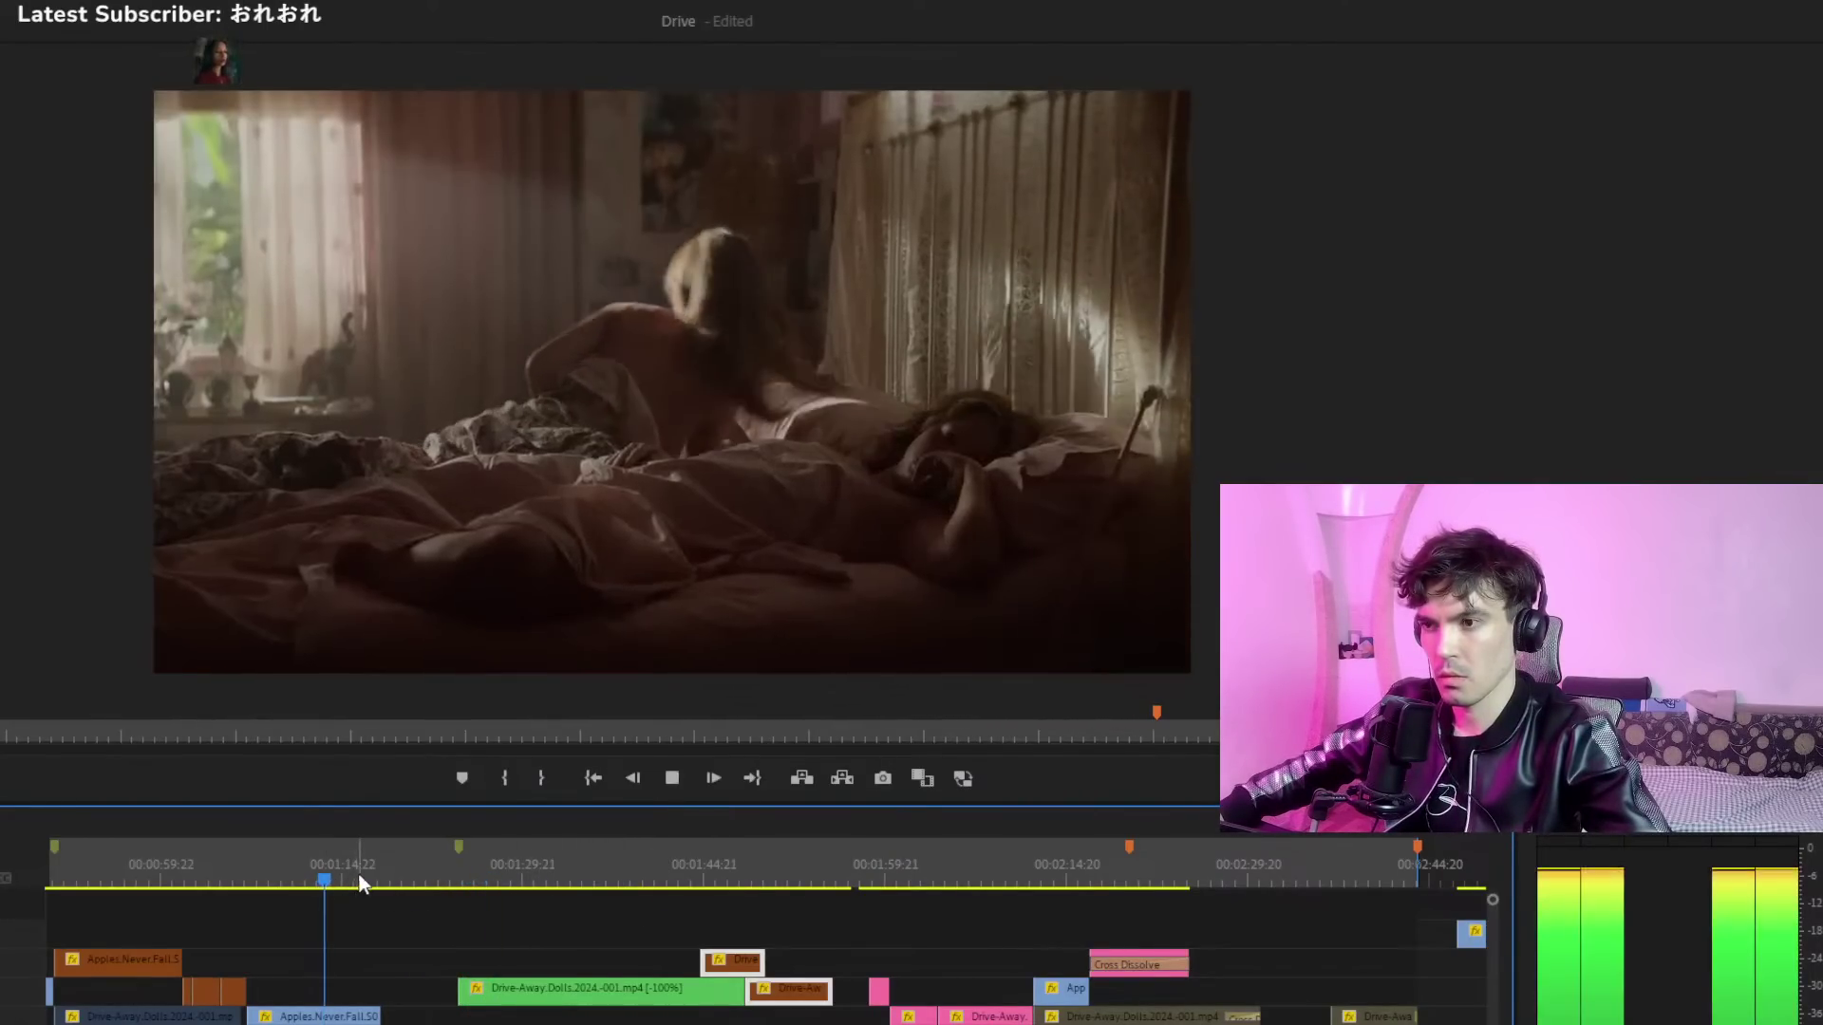
pyautogui.click(369, 868)
pyautogui.moveTo(370, 873); pyautogui.dragTo(461, 936)
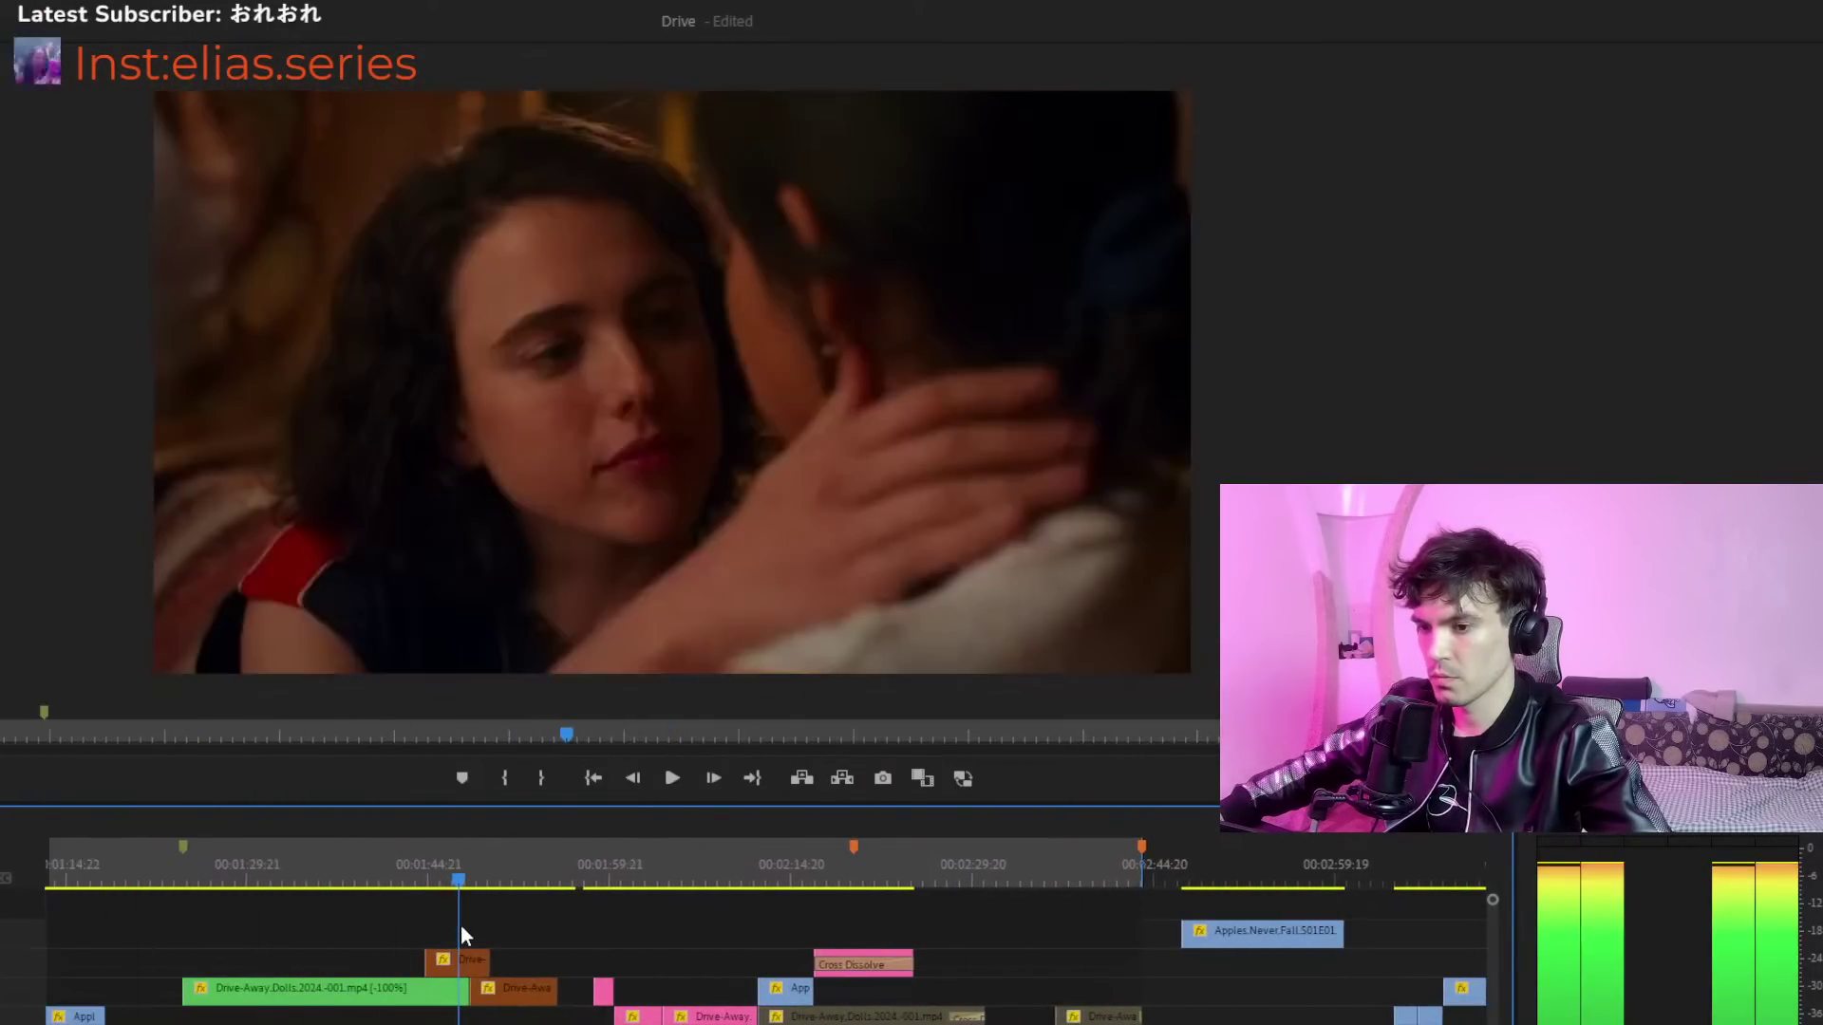
pyautogui.press('space')
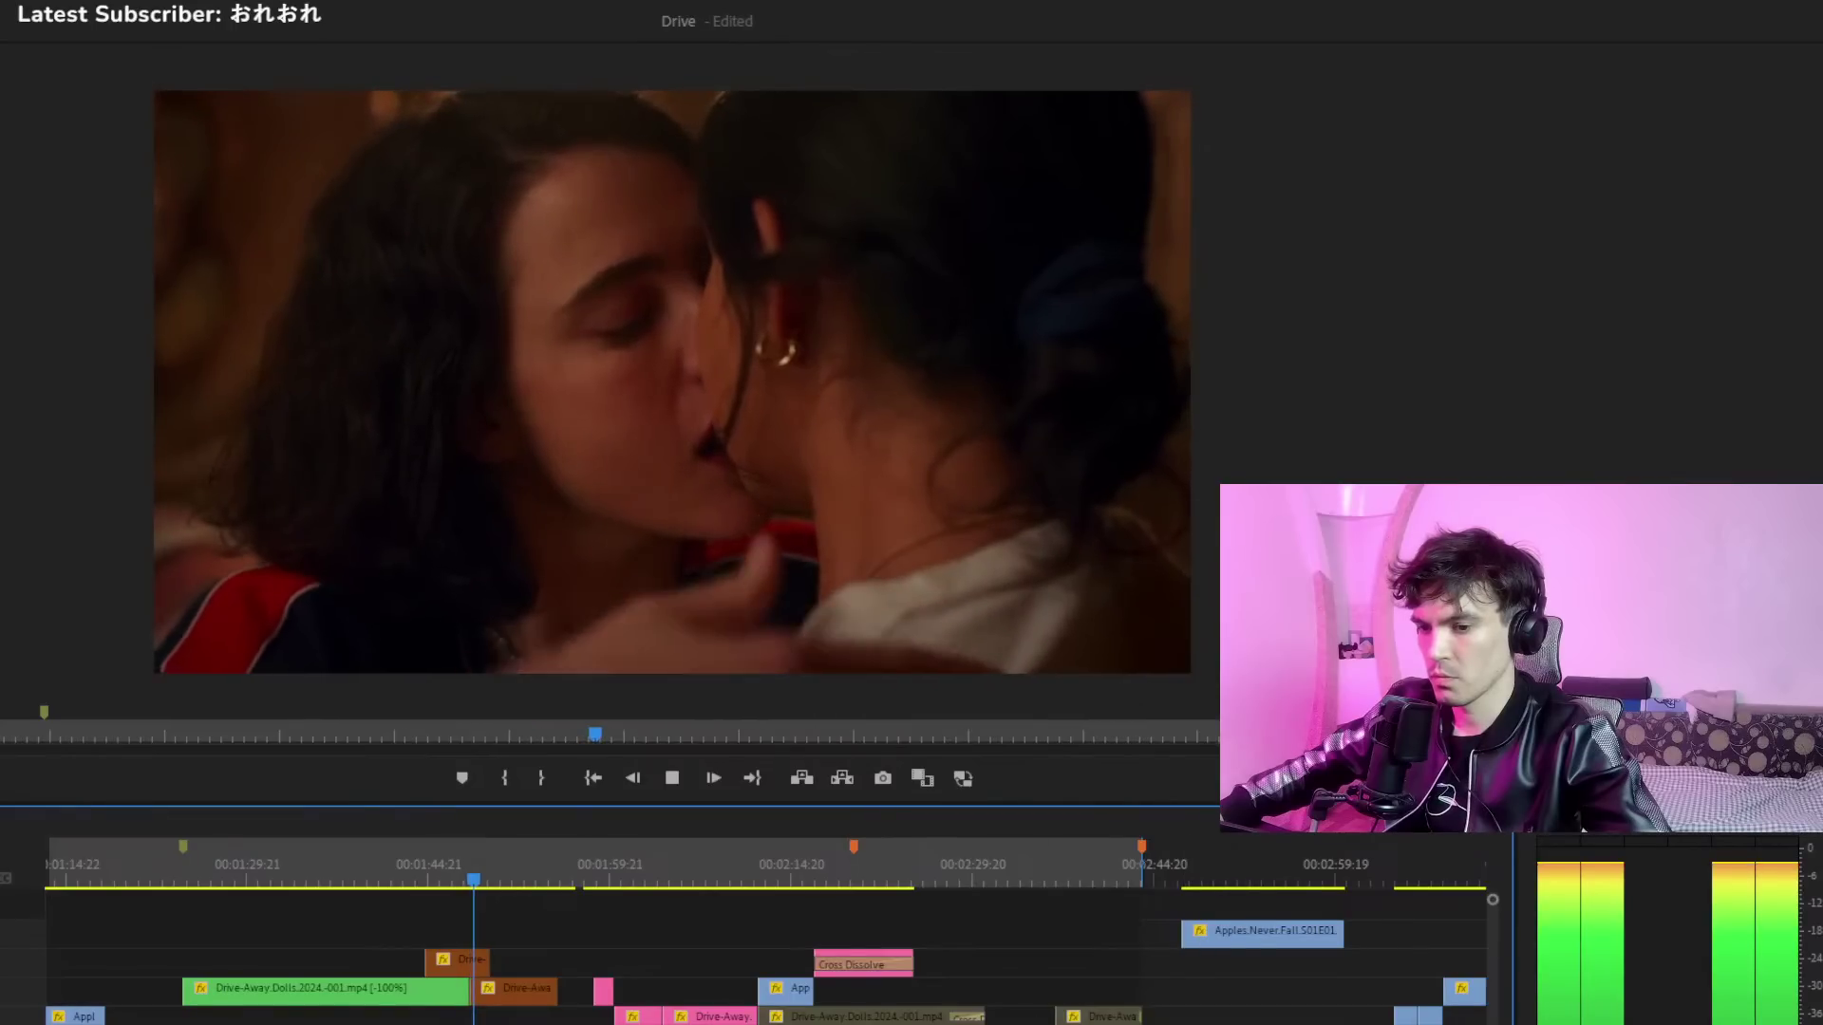
# Bring the unused blue Apples Never Fall clip from near 00:03:14 to directly after the second brown clip and play the cut
pyautogui.press('-')
pyautogui.moveTo(1379, 883); pyautogui.dragTo(1265, 1007)
pyautogui.moveTo(747, 973); pyautogui.dragTo(601, 967)
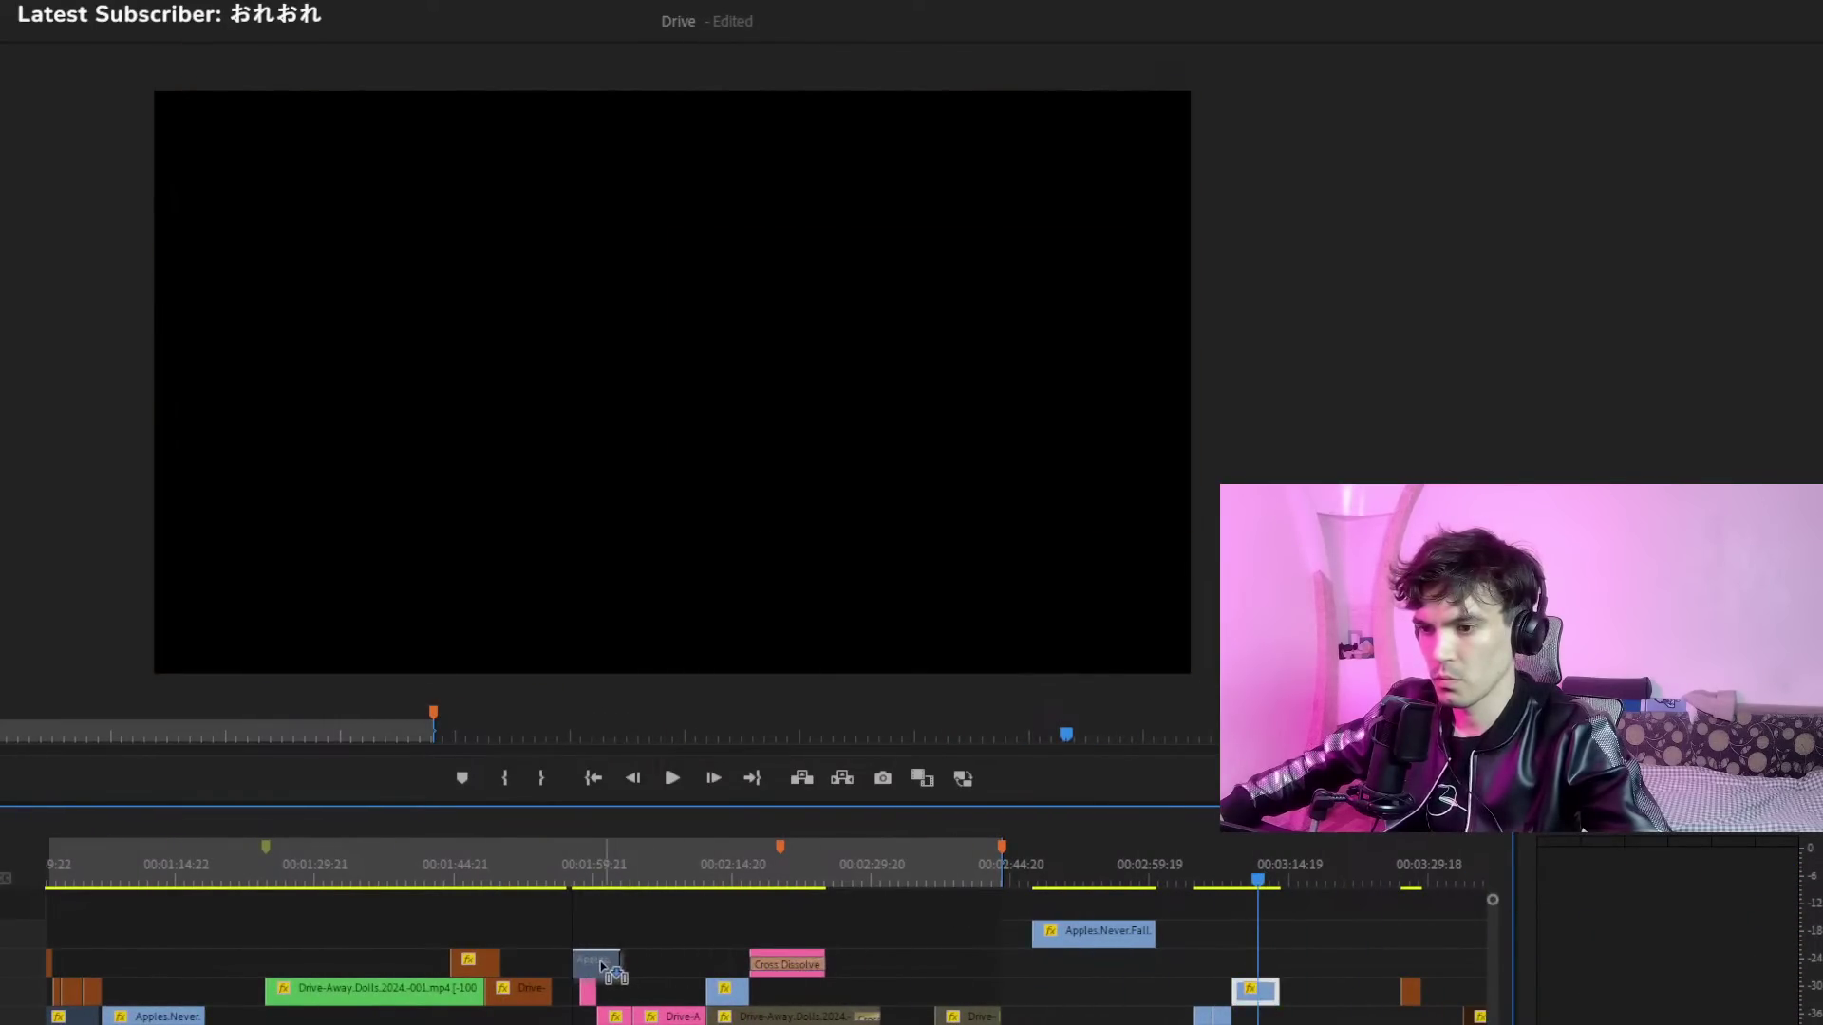
pyautogui.moveTo(528, 856); pyautogui.dragTo(549, 879)
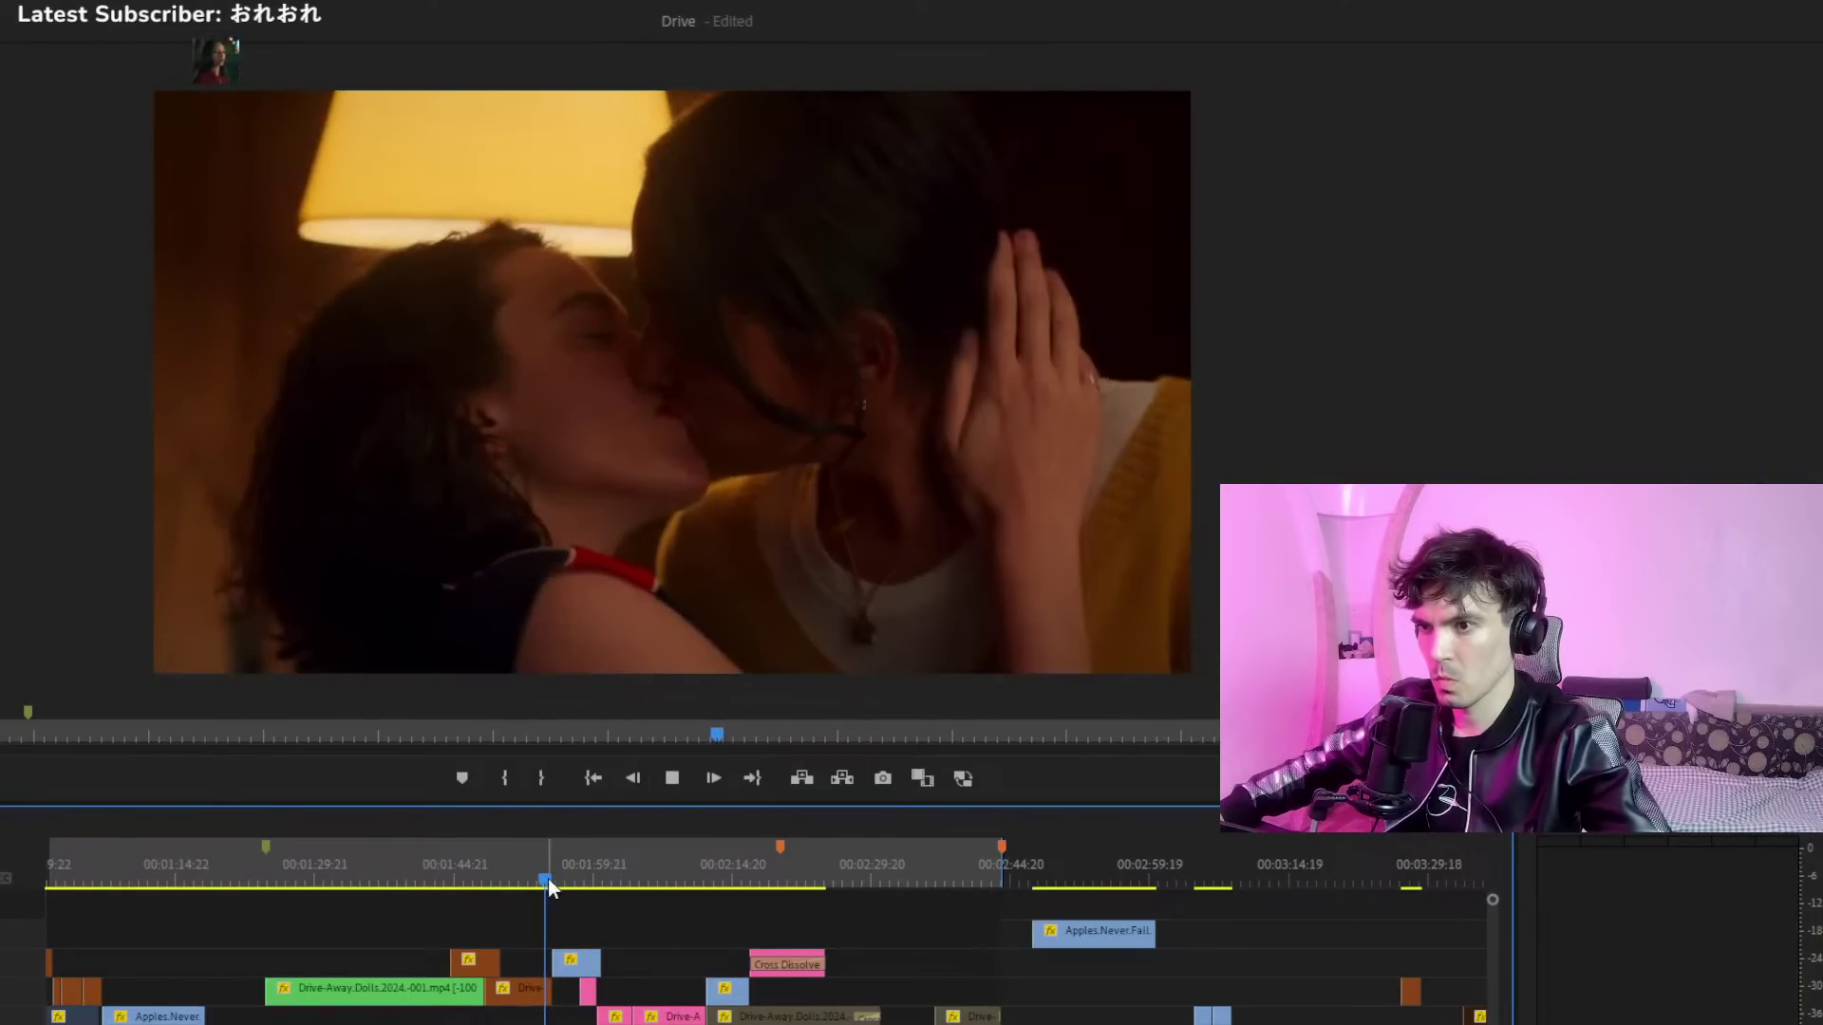
pyautogui.press('space')
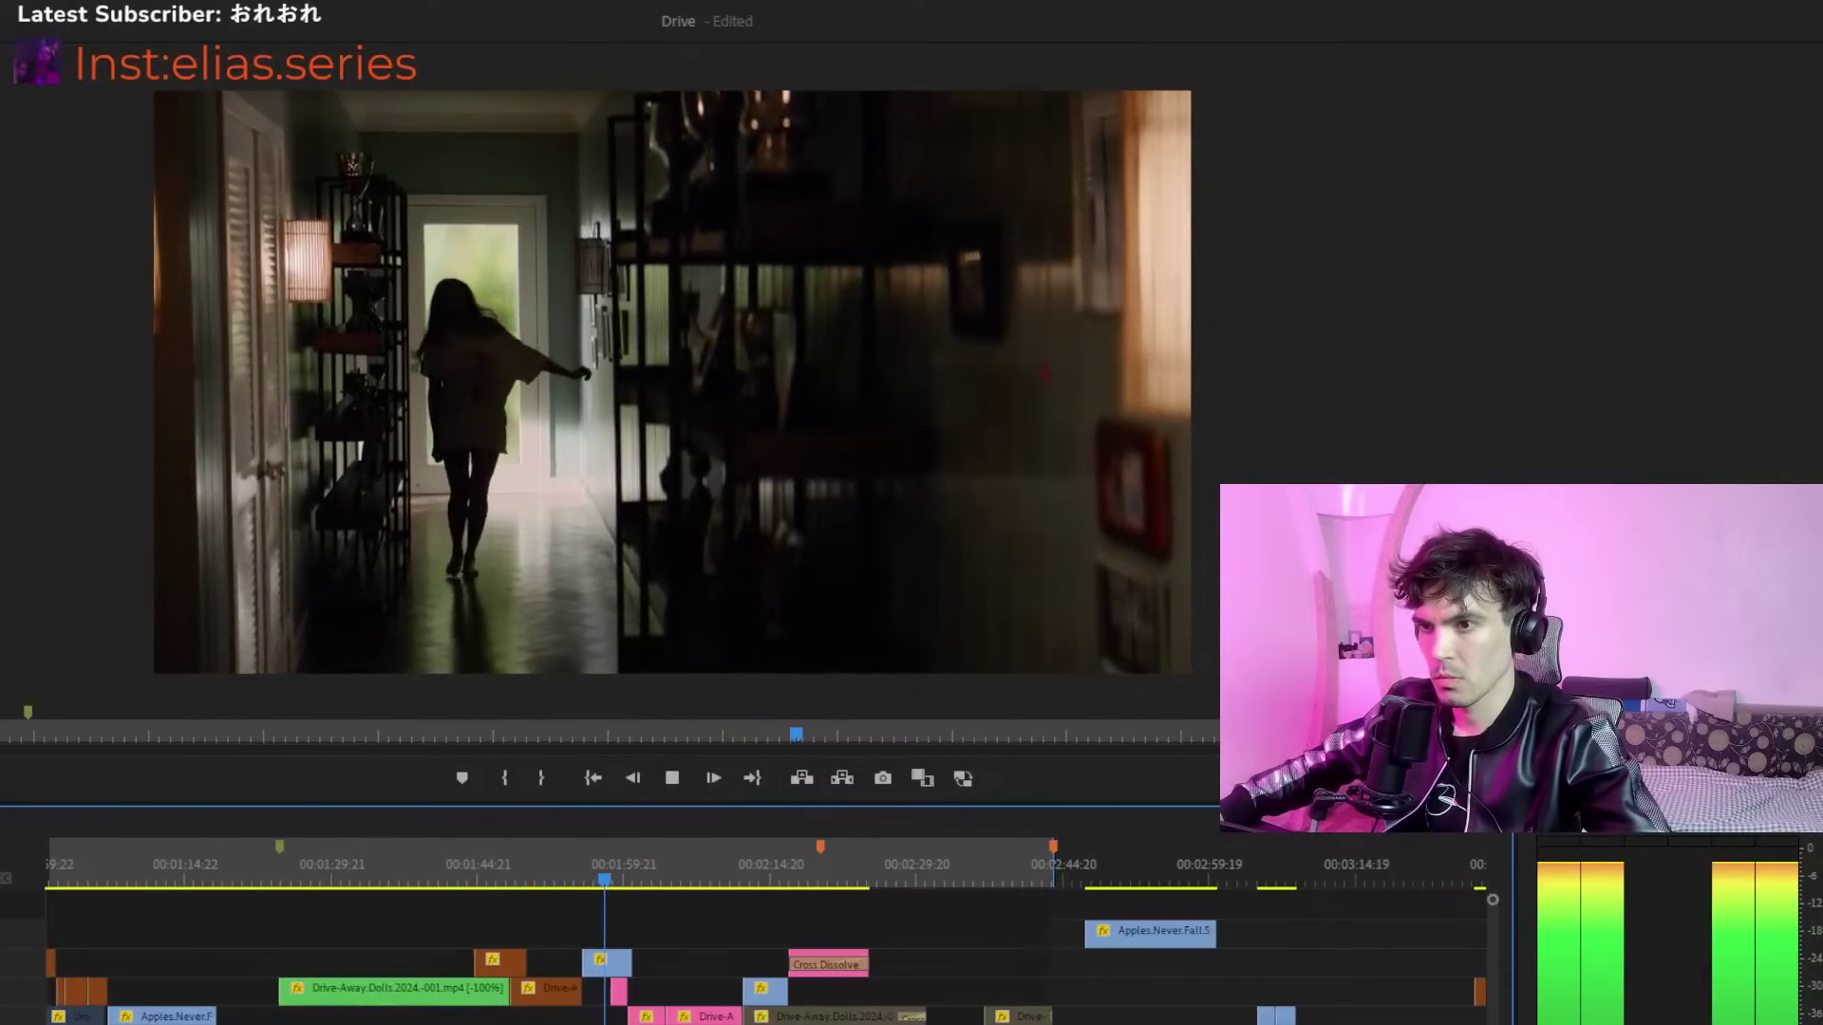
# Raise the two brown Drive-Away Dolls clips two tracks higher without changing their timing
pyautogui.press('=')
pyautogui.press('=')
pyautogui.press('=')
pyautogui.press('space')
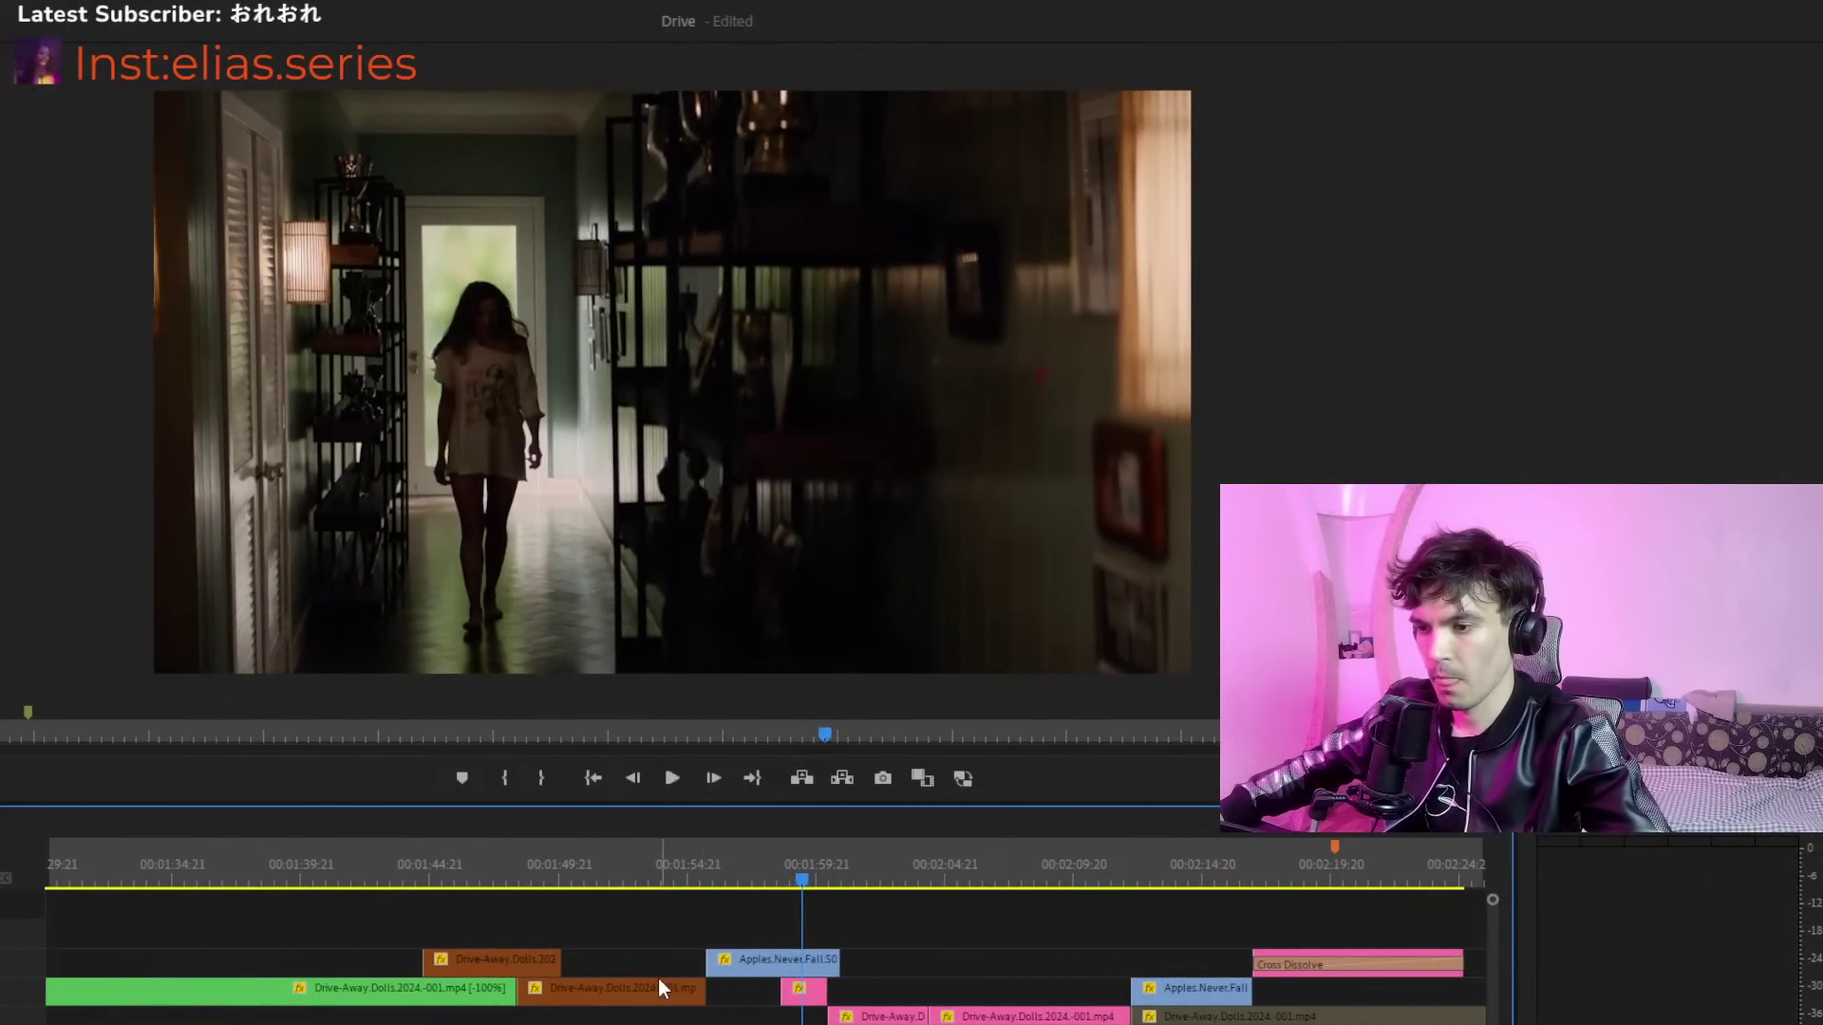
pyautogui.moveTo(549, 994); pyautogui.dragTo(551, 938)
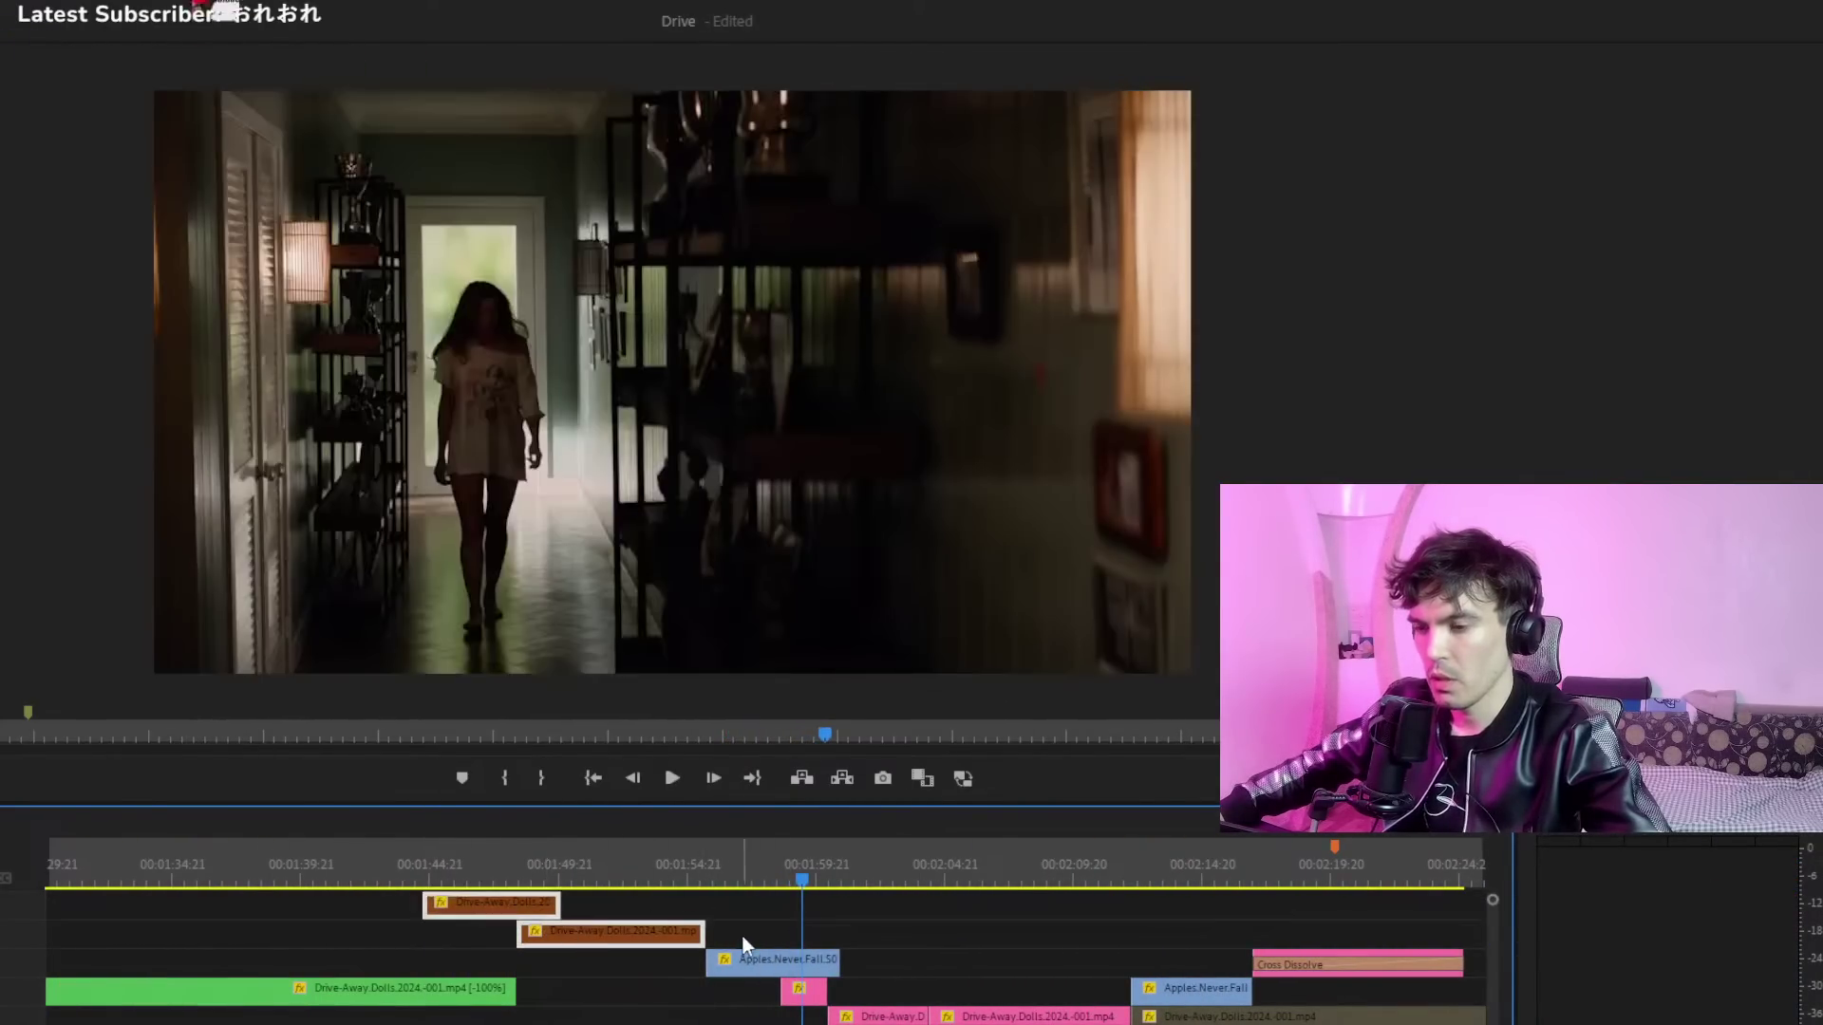
# Lift the short pink clip one track, place the Apples Never Fall clip beneath it up against the next pink clip, and check the overlap
pyautogui.moveTo(799, 988)
pyautogui.mouseDown()
pyautogui.moveTo(801, 936)
pyautogui.moveTo(784, 988)
pyautogui.moveTo(767, 985)
pyautogui.moveTo(812, 964)
pyautogui.mouseUp()
pyautogui.click(756, 868)
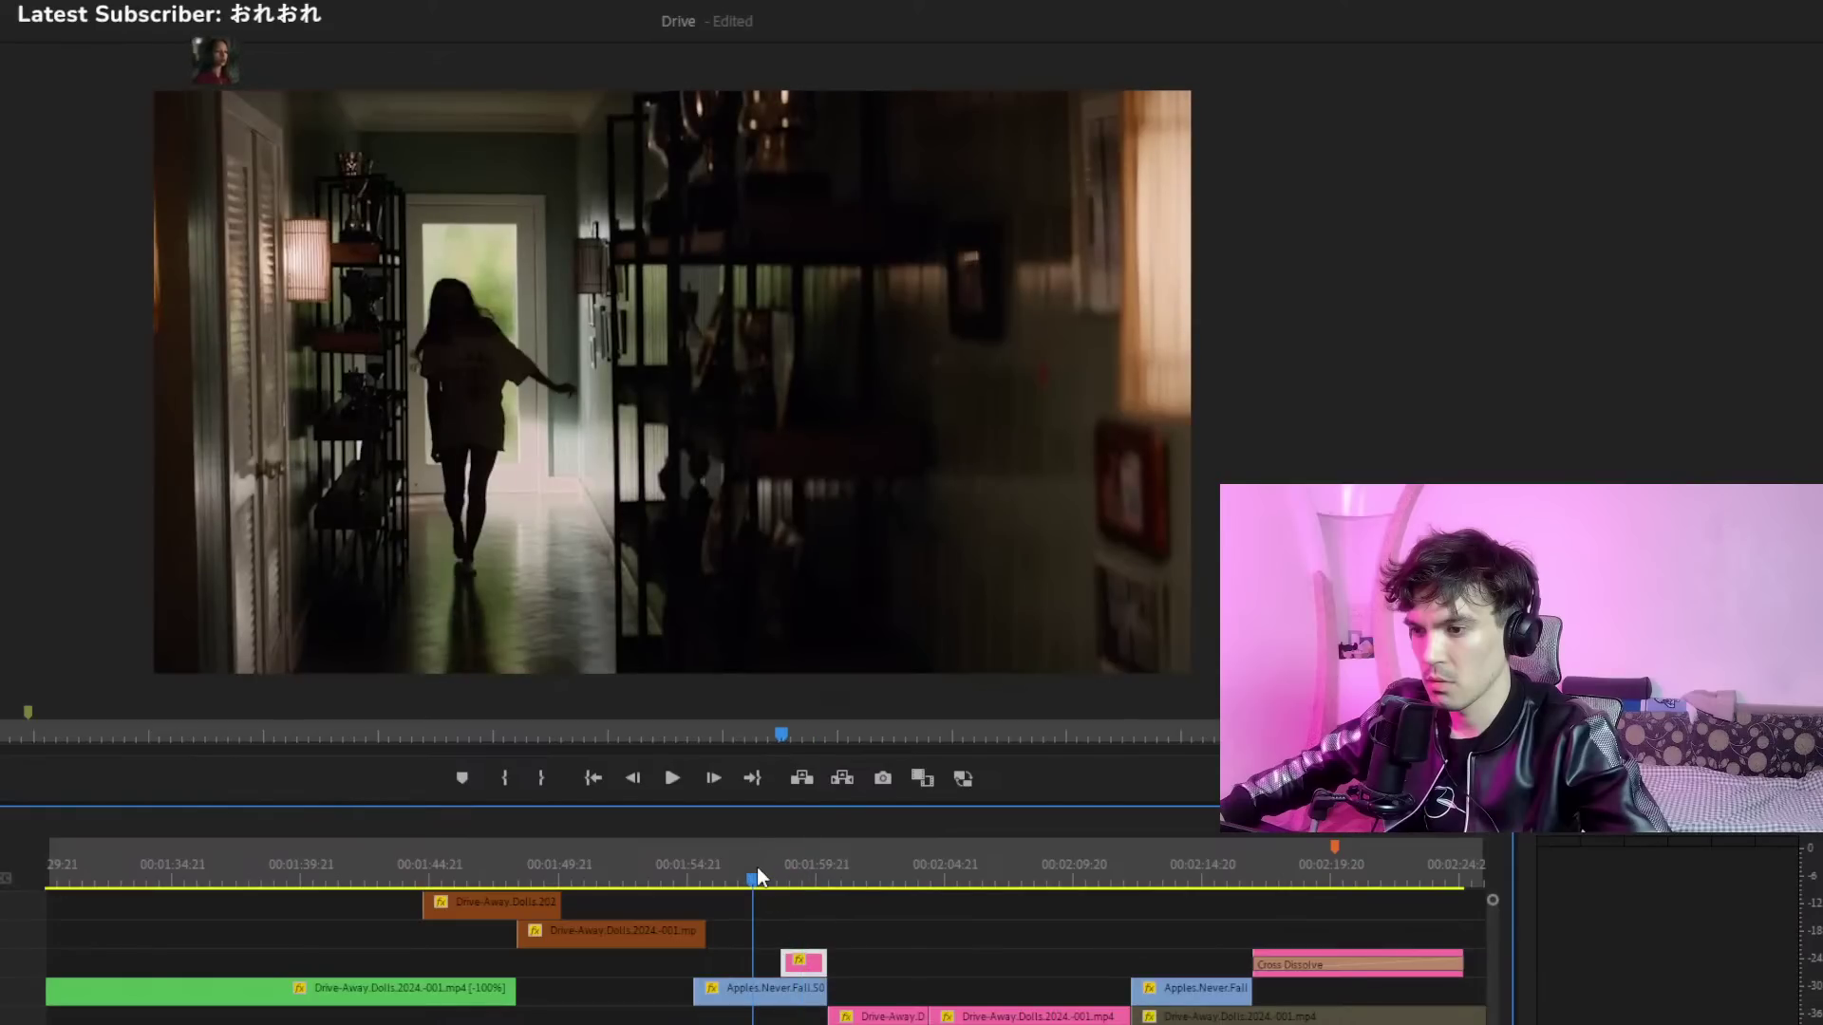
pyautogui.press('space')
pyautogui.click(772, 873)
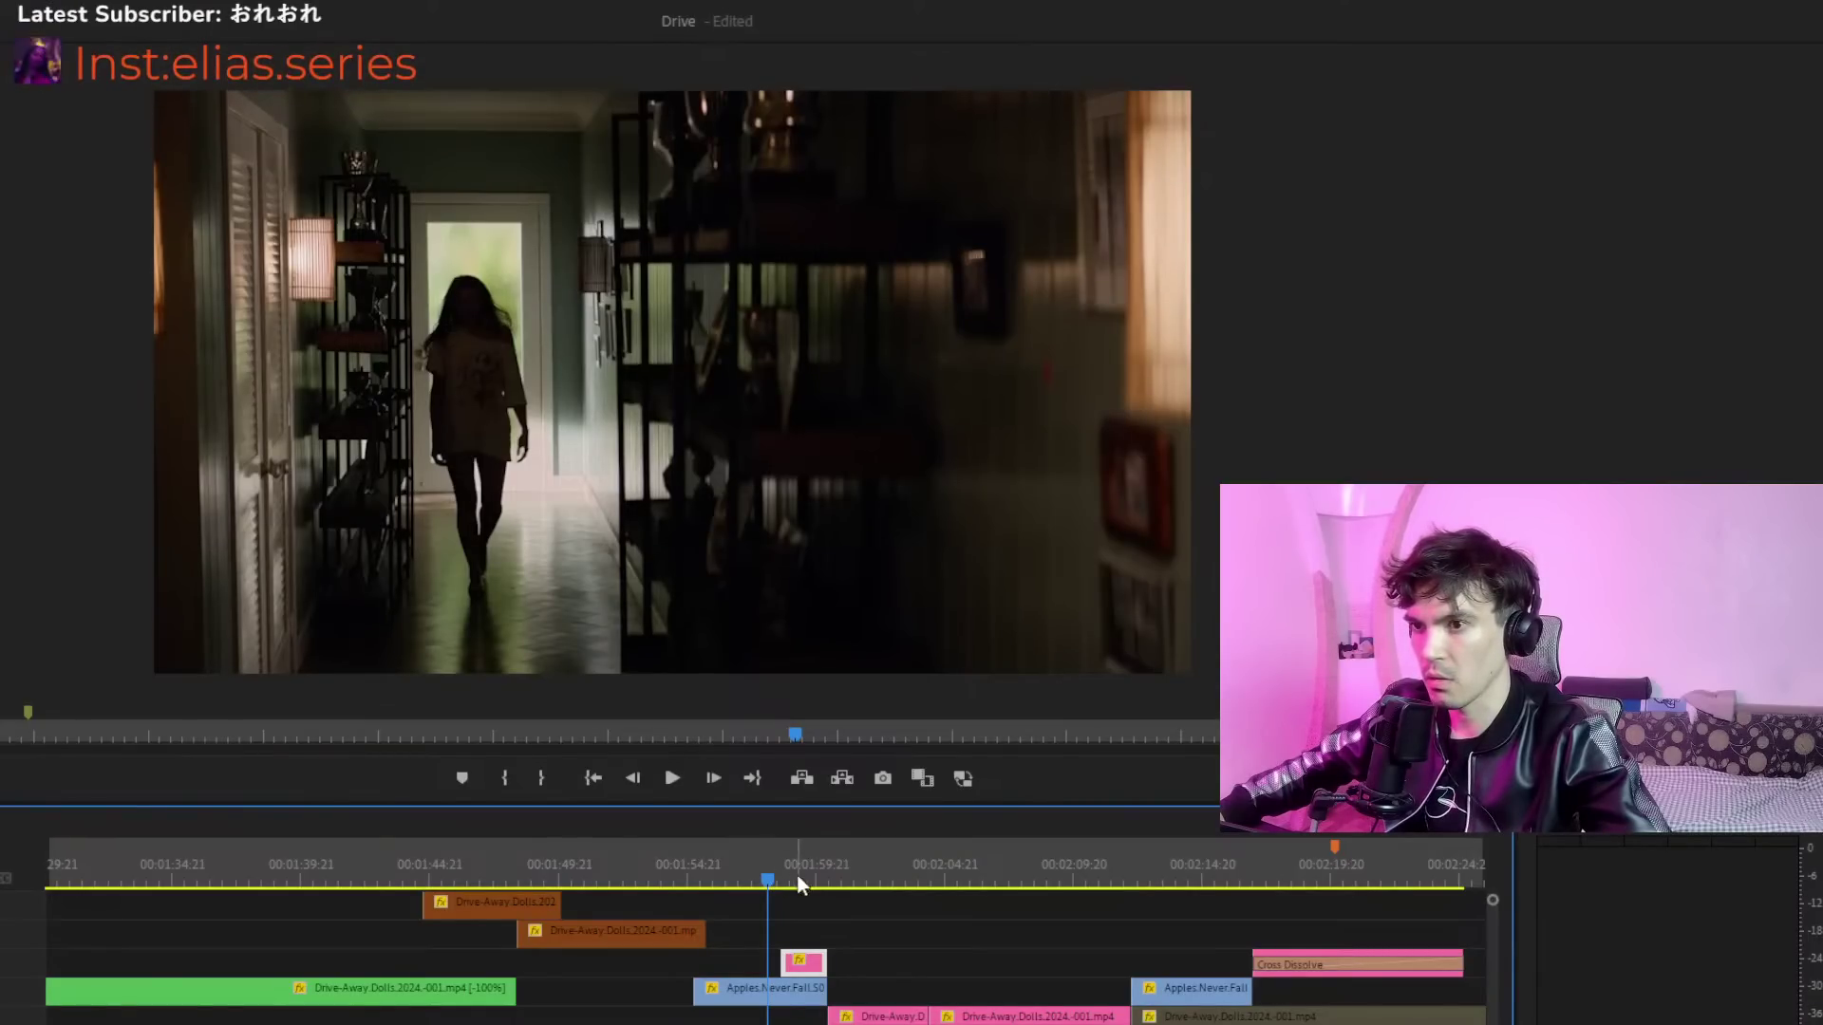
pyautogui.click(839, 908)
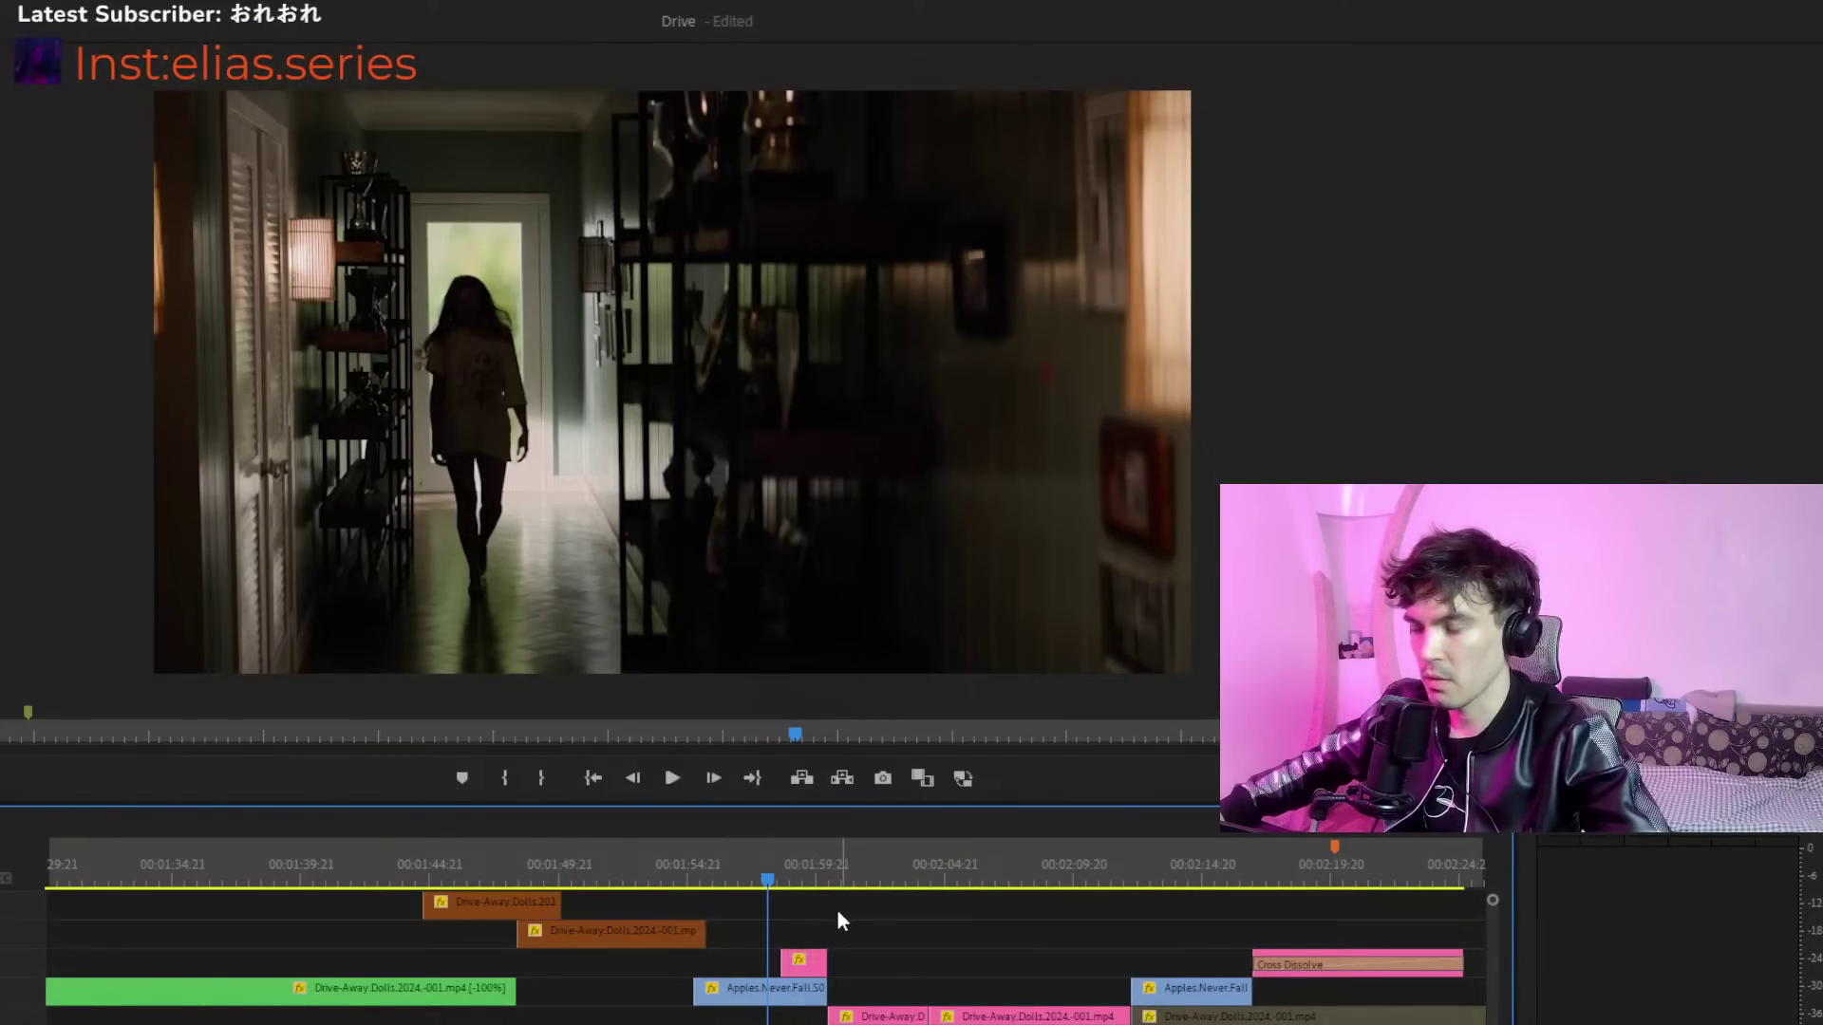
# Play the overlap, try deleting the short pink clip above the Apples Never Fall clip near 00:01:59, and play the cut without it
pyautogui.press('space')
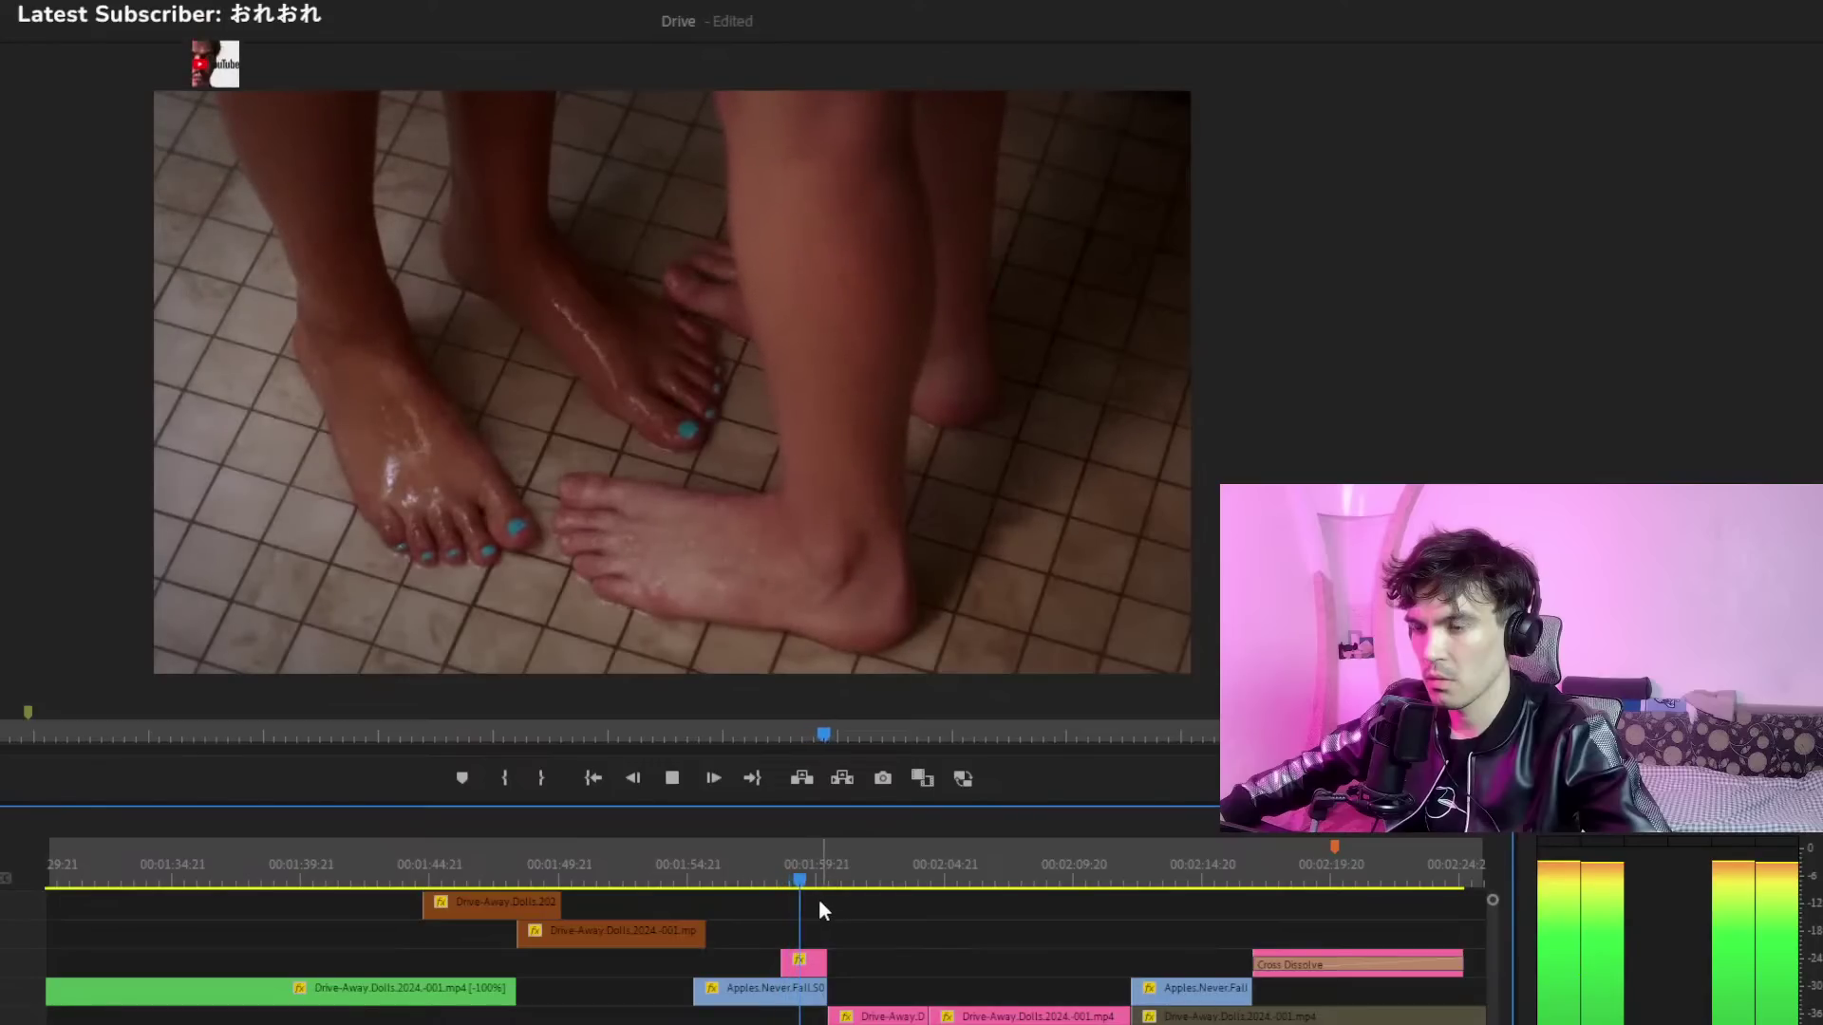
pyautogui.press('space')
pyautogui.press('space')
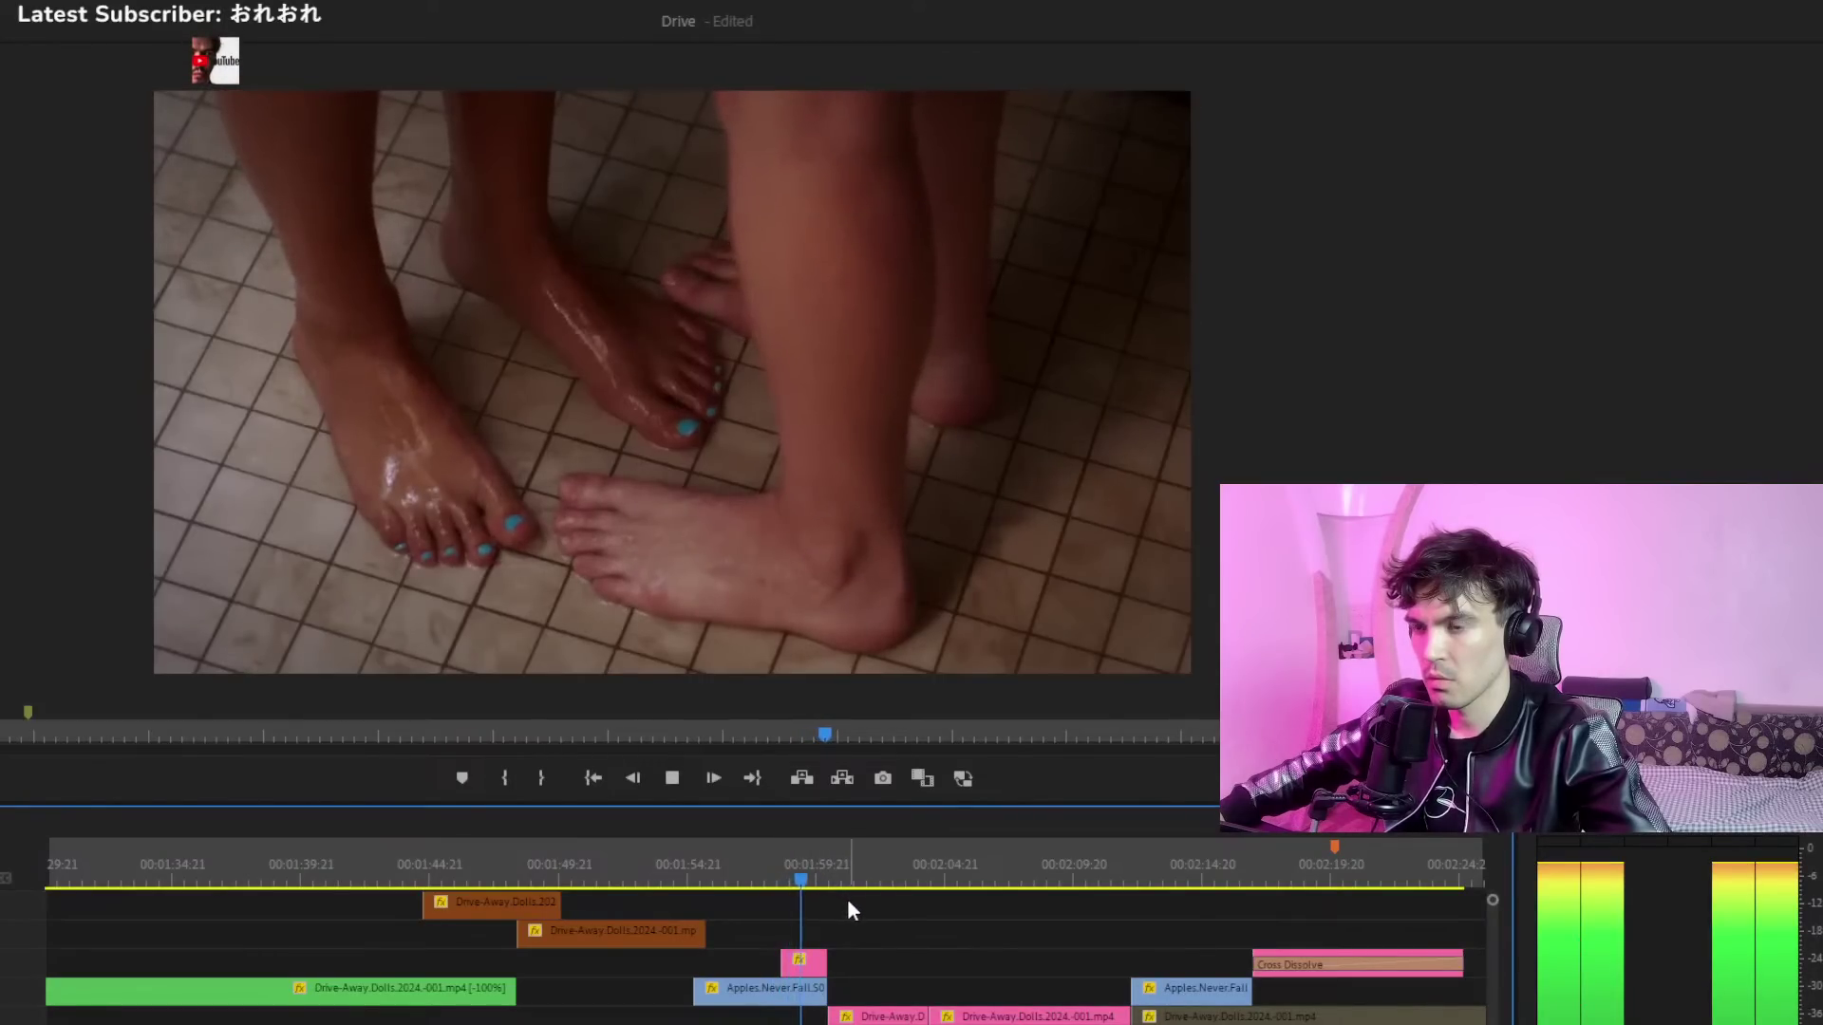
pyautogui.click(811, 961)
pyautogui.press('Delete')
pyautogui.click(808, 869)
pyautogui.press('space')
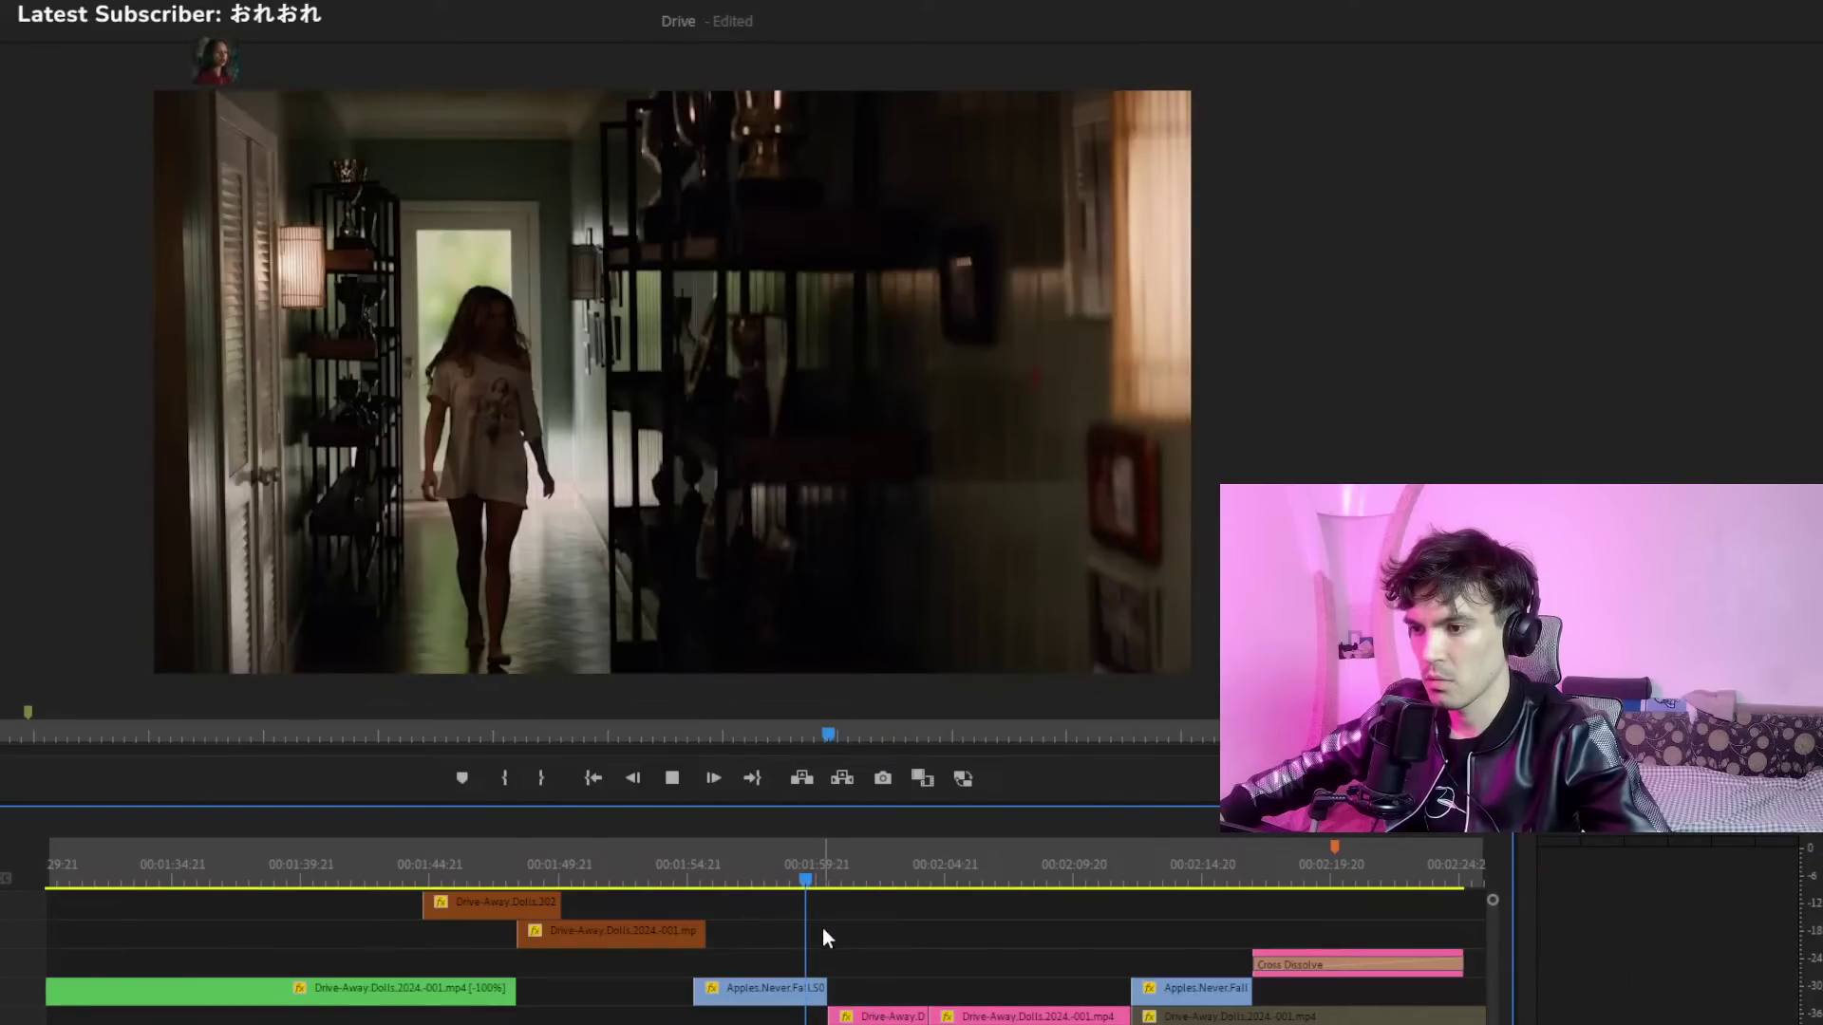
pyautogui.press('space')
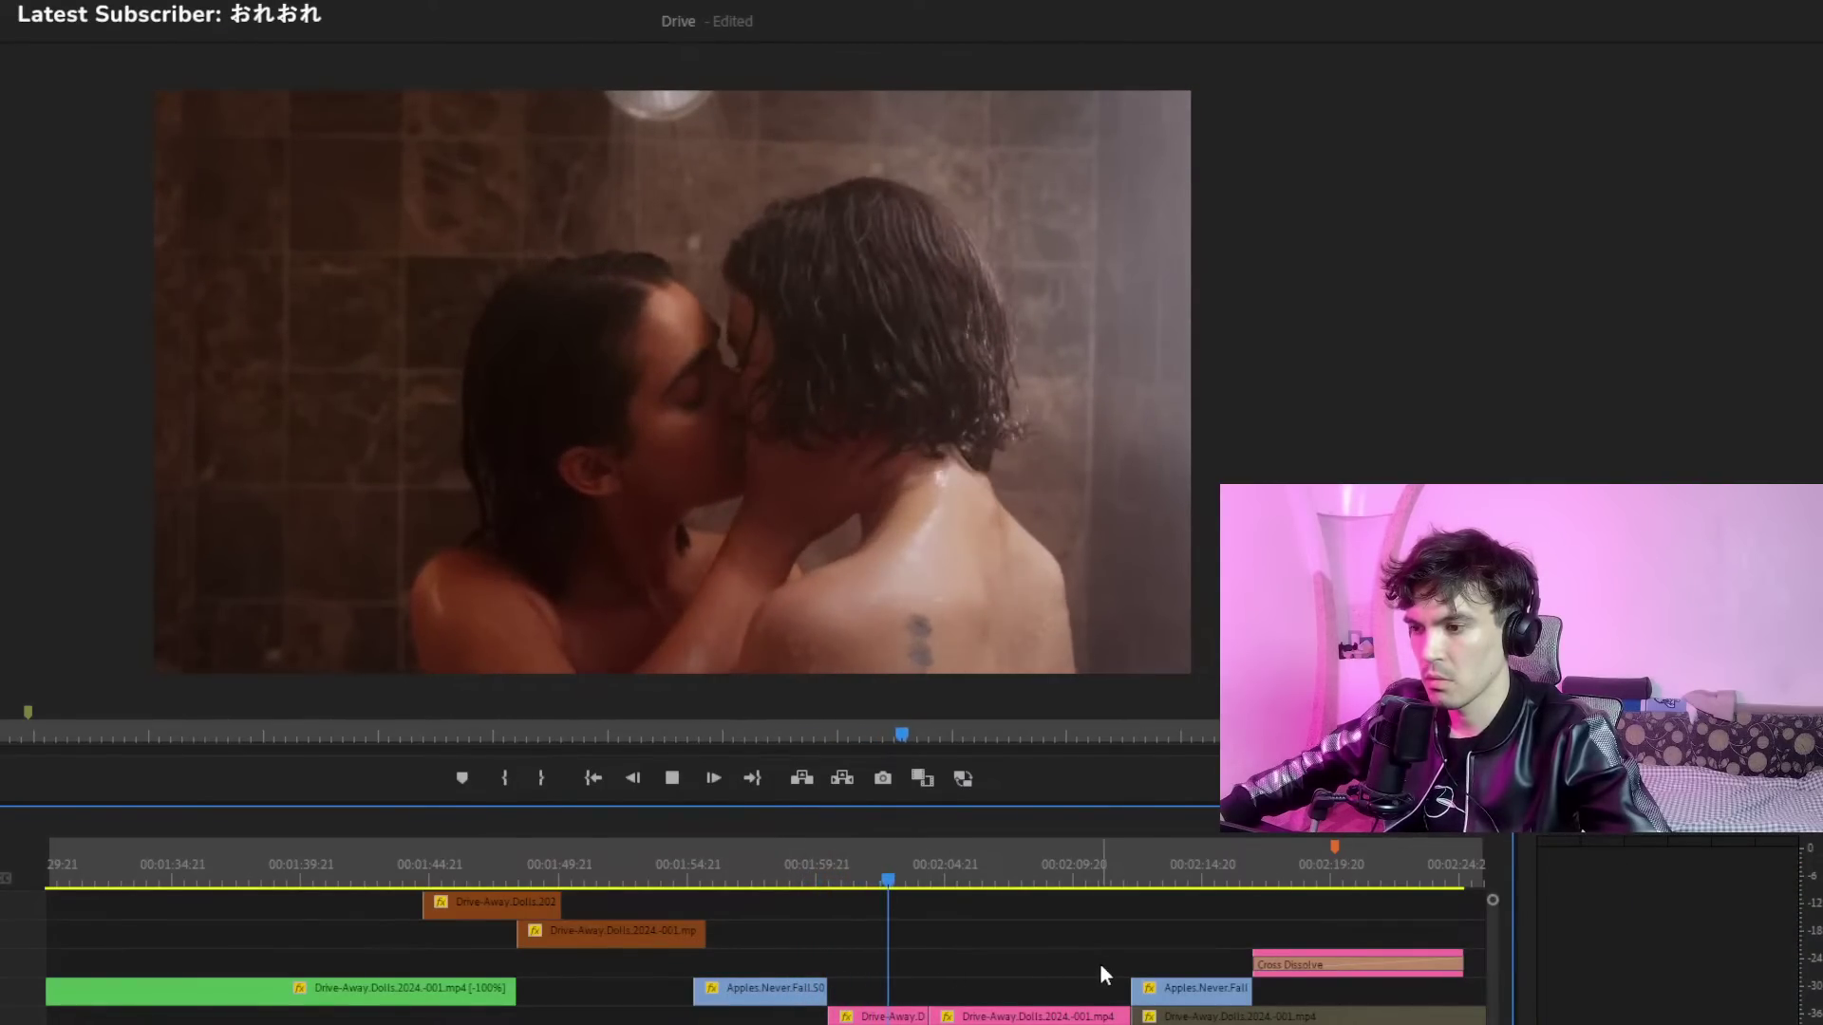
# Try the later Apples Never Fall clip directly after the first one, then undo that move and the short pink clip's deletion
pyautogui.moveTo(1154, 987); pyautogui.dragTo(859, 987)
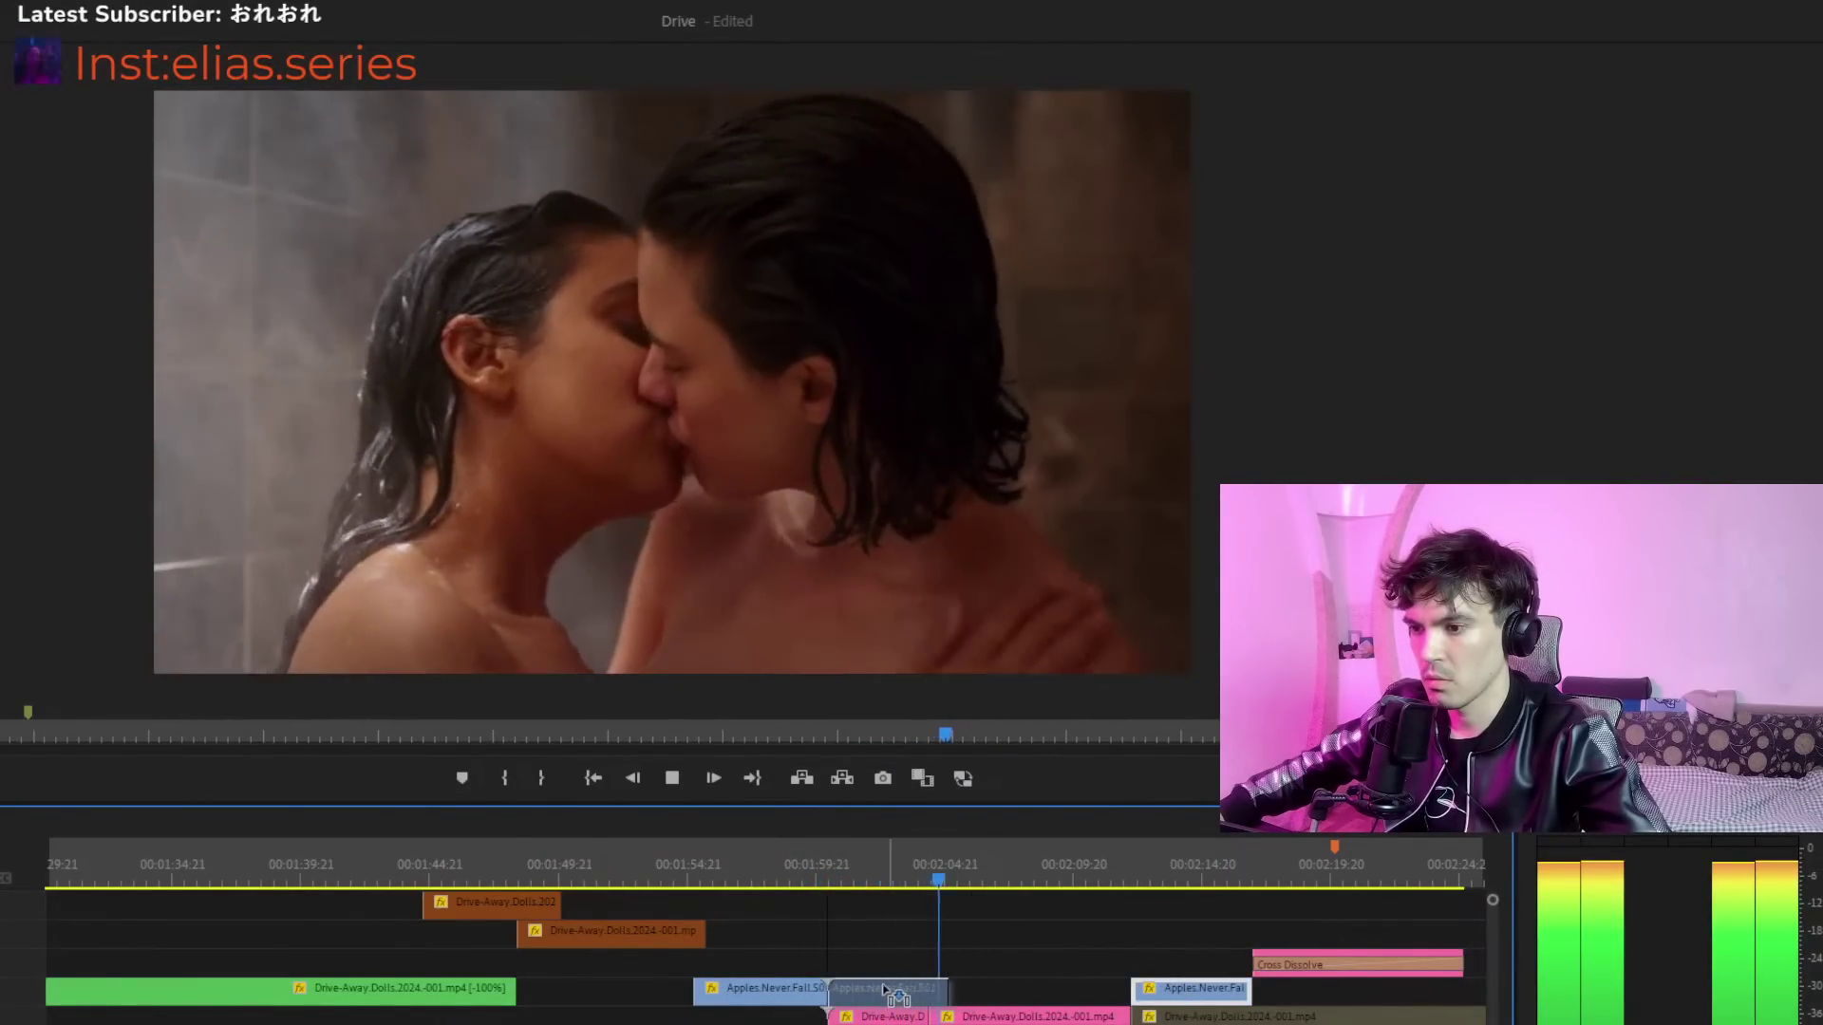
pyautogui.click(811, 864)
pyautogui.moveTo(811, 864)
pyautogui.mouseDown()
pyautogui.moveTo(835, 875)
pyautogui.moveTo(822, 888)
pyautogui.mouseUp()
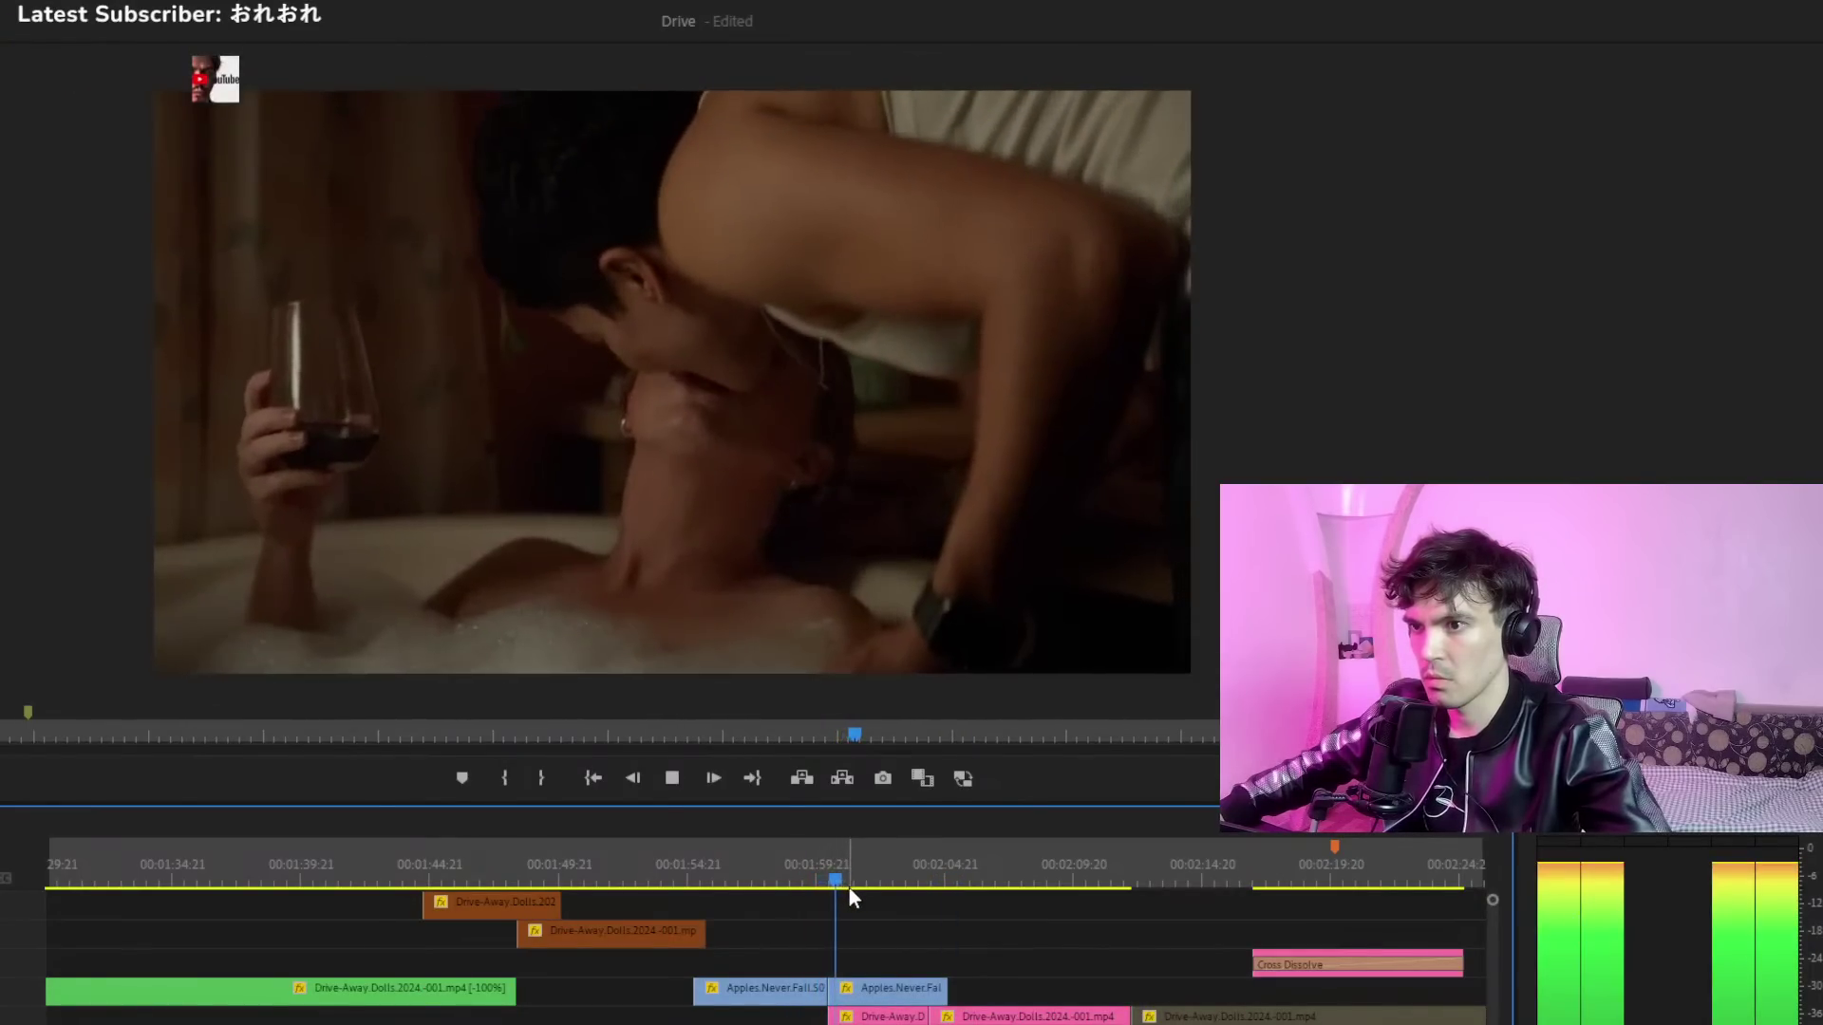
pyautogui.hotkey('ctrl', 'z')
pyautogui.click(818, 883)
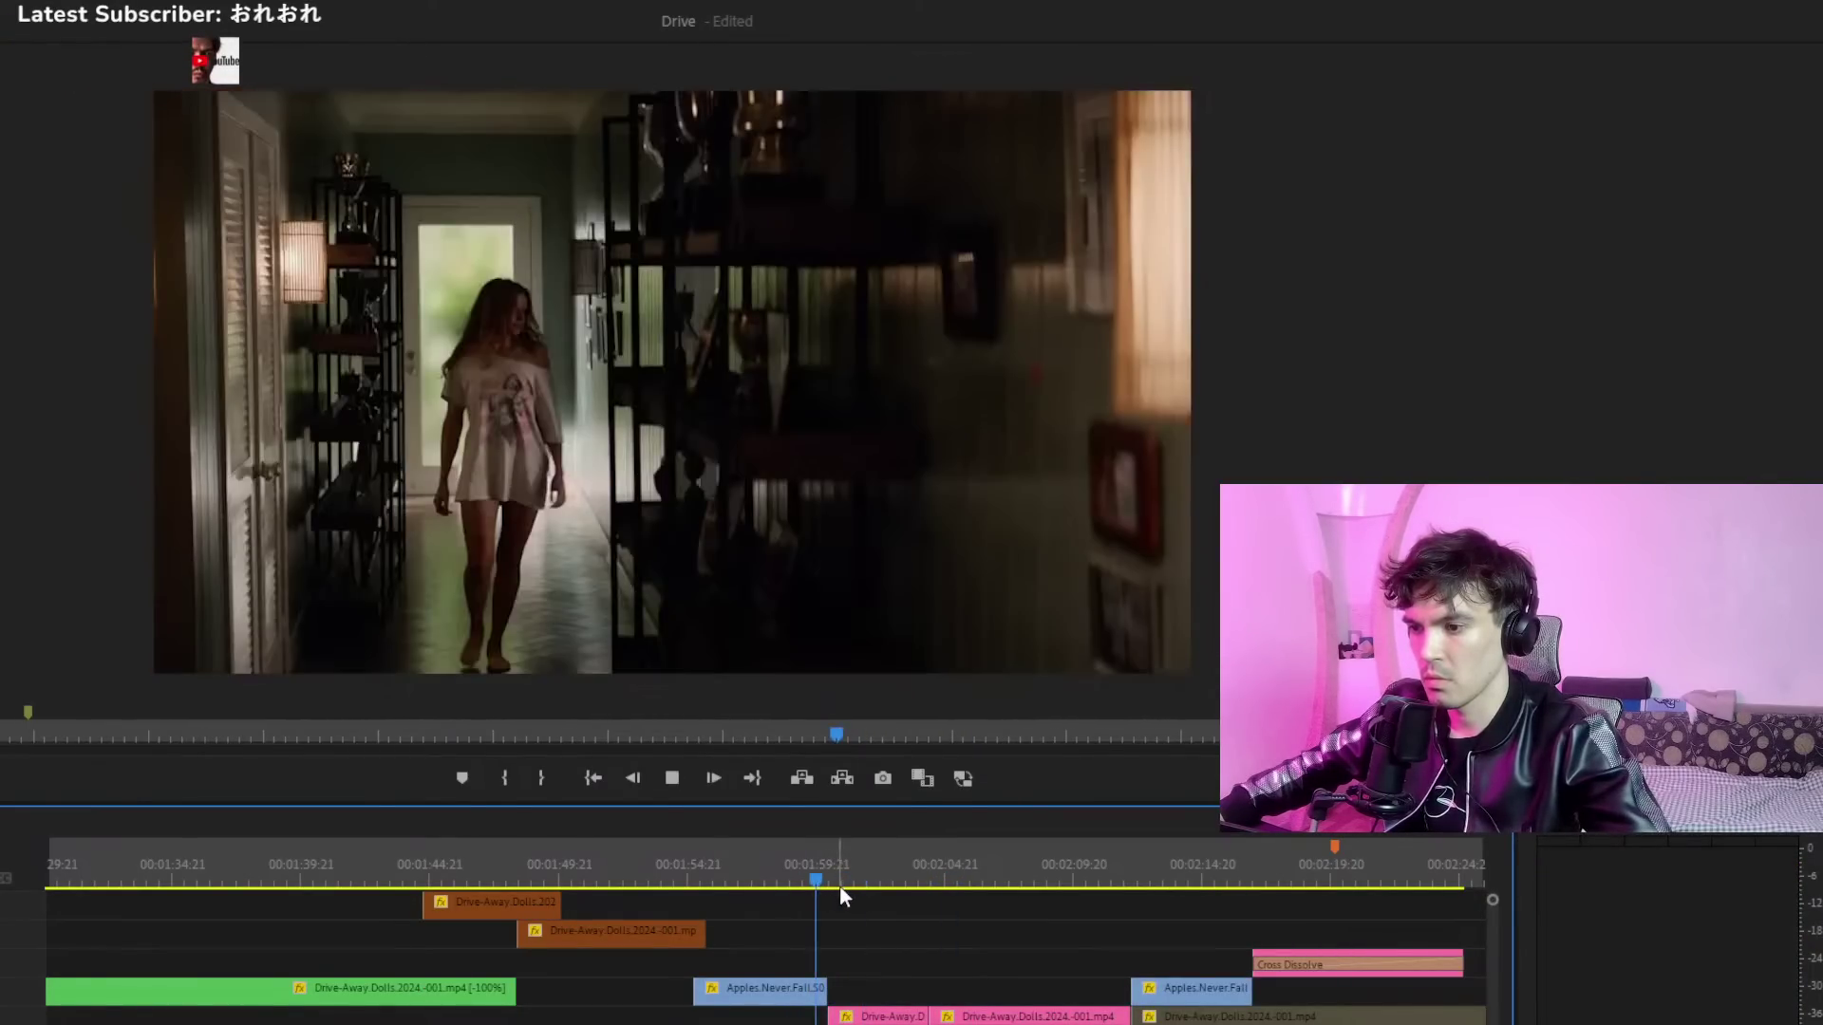
pyautogui.hotkey('ctrl', 'z')
# Move the short pink clip to start where the first Apples Never Fall clip ends, and play the cut
pyautogui.moveTo(811, 962); pyautogui.dragTo(859, 976)
pyautogui.press('space')
pyautogui.moveTo(830, 887); pyautogui.dragTo(803, 883)
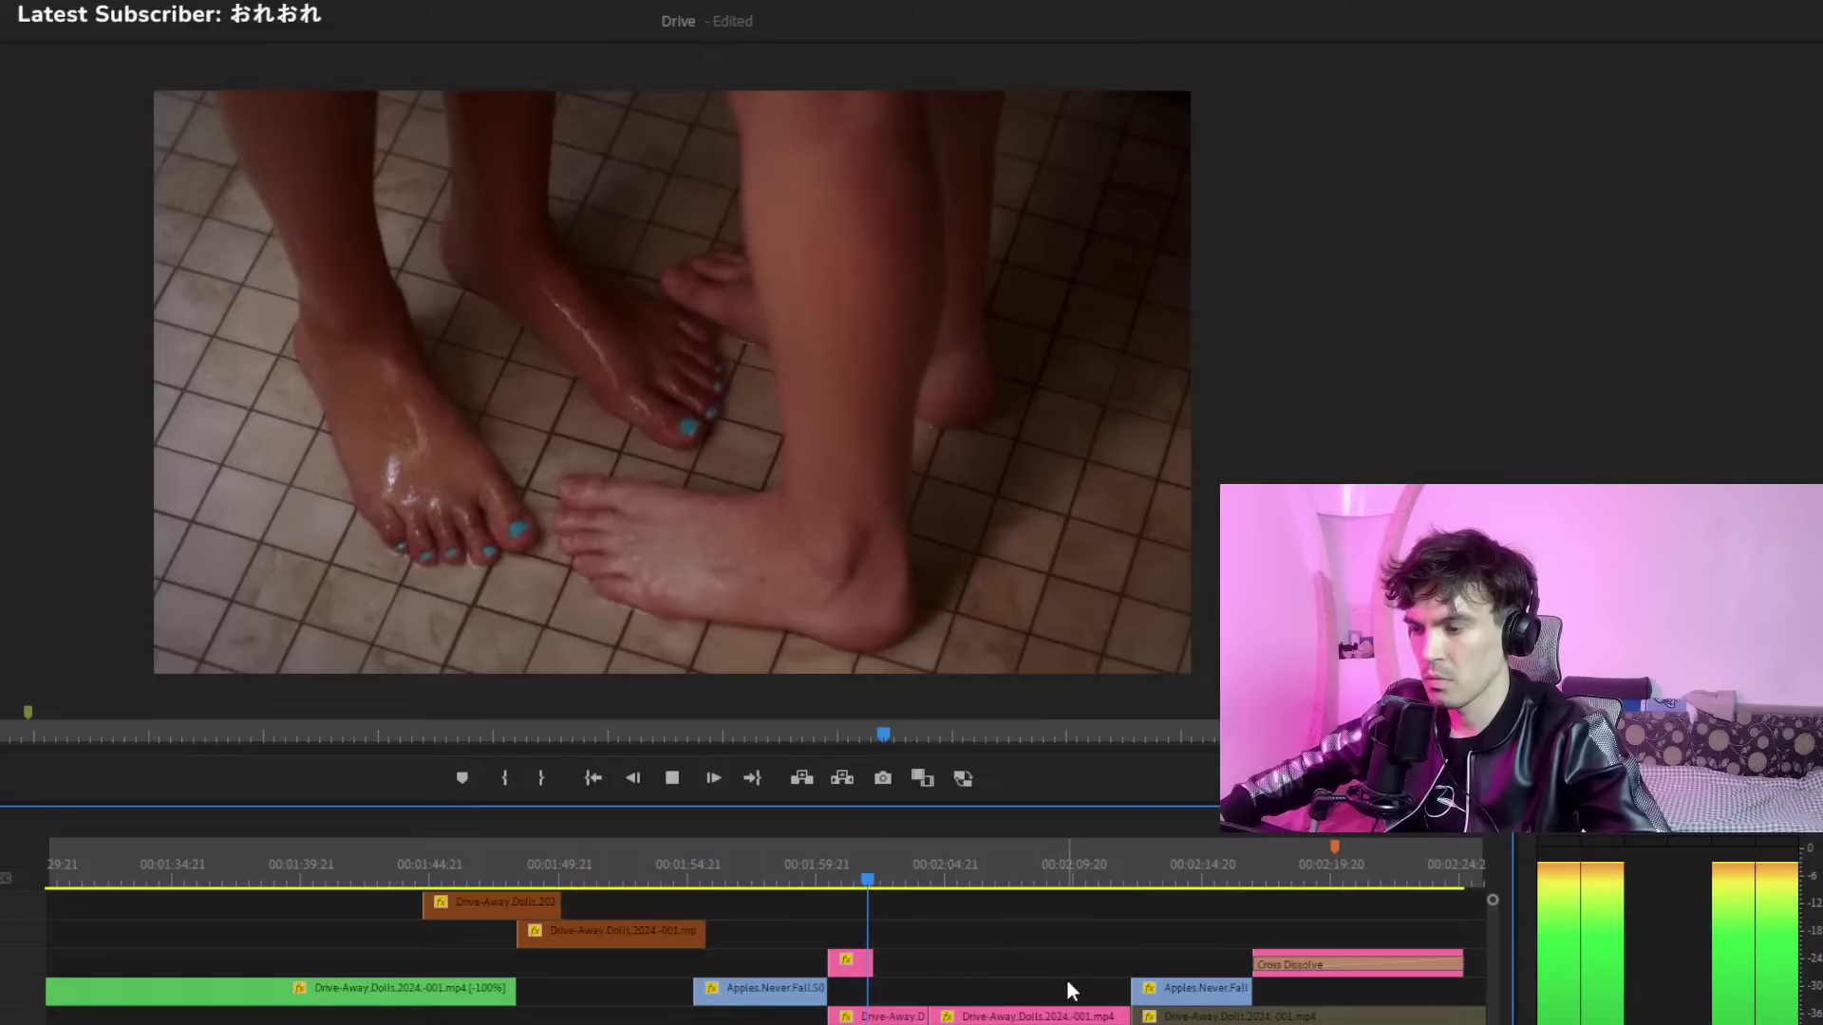
pyautogui.scroll(-2, 750, 997)
pyautogui.press('space')
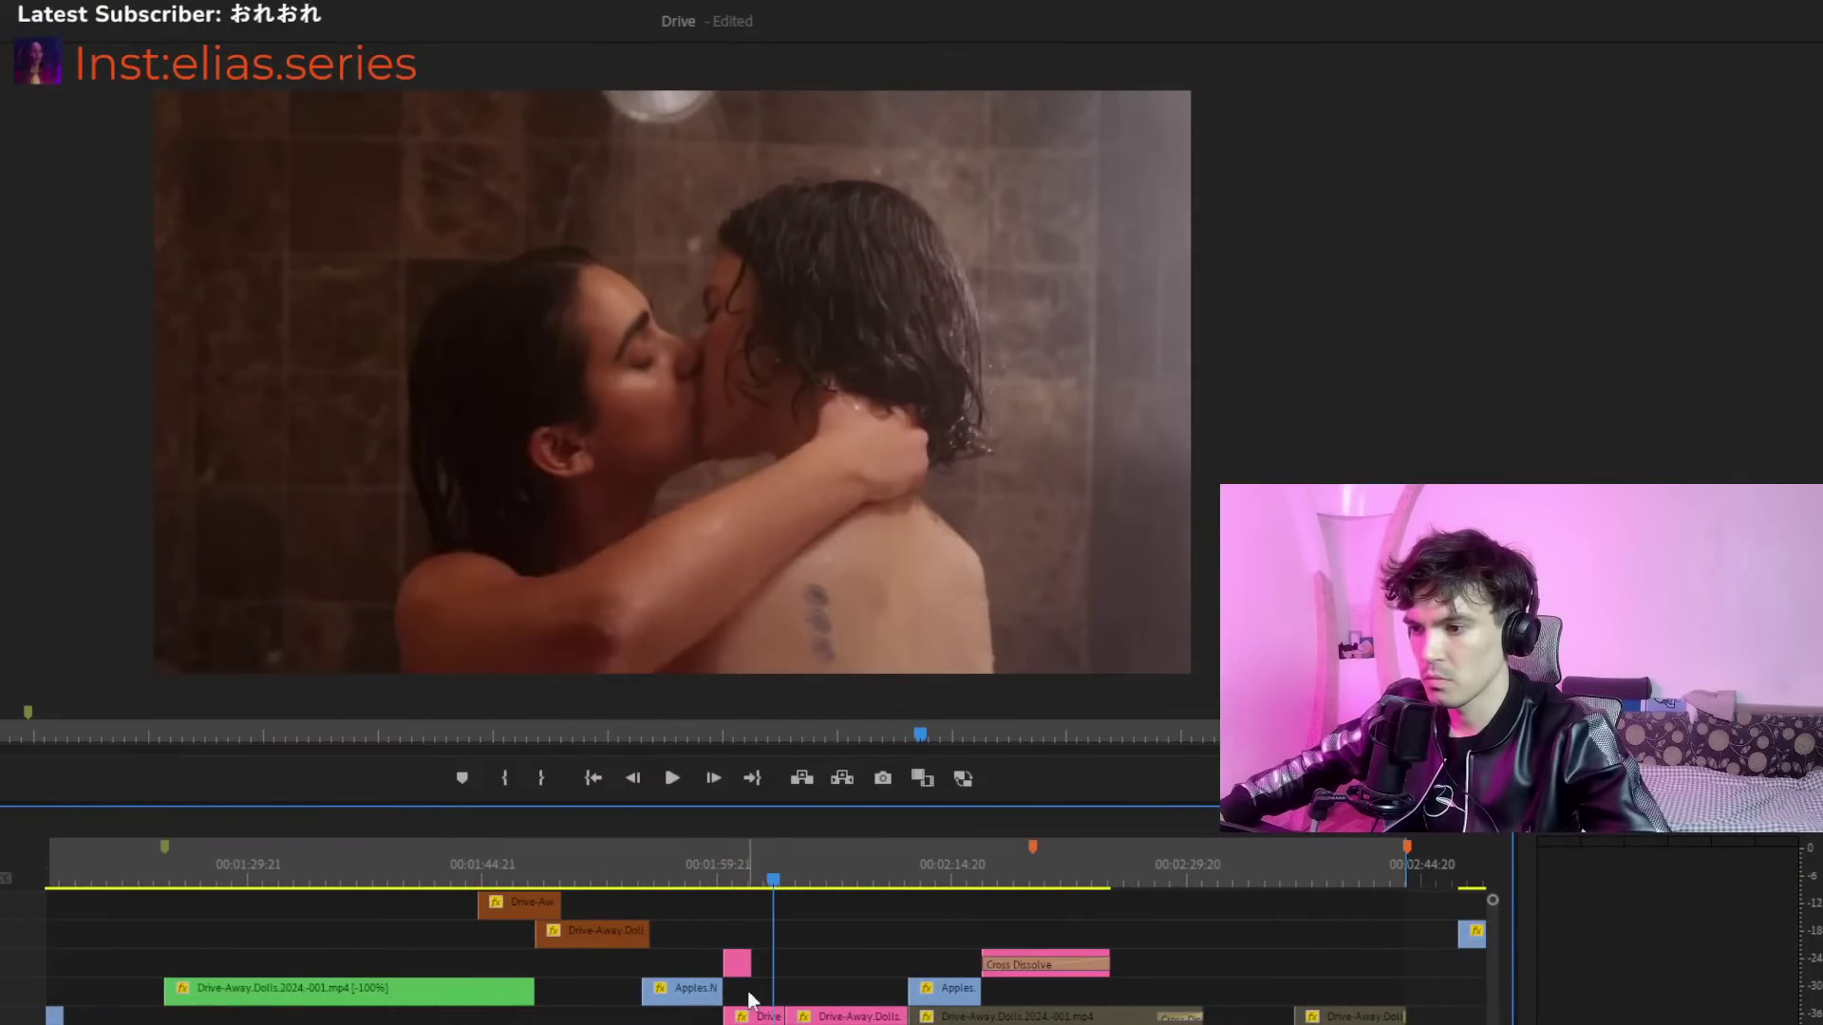
# Raise the two pink Drive-Away Dolls clips one track directly after the short pink clip, shifting the following Apples Never Fall and Cross Dissolve clips along
pyautogui.moveTo(900, 993); pyautogui.dragTo(774, 1019)
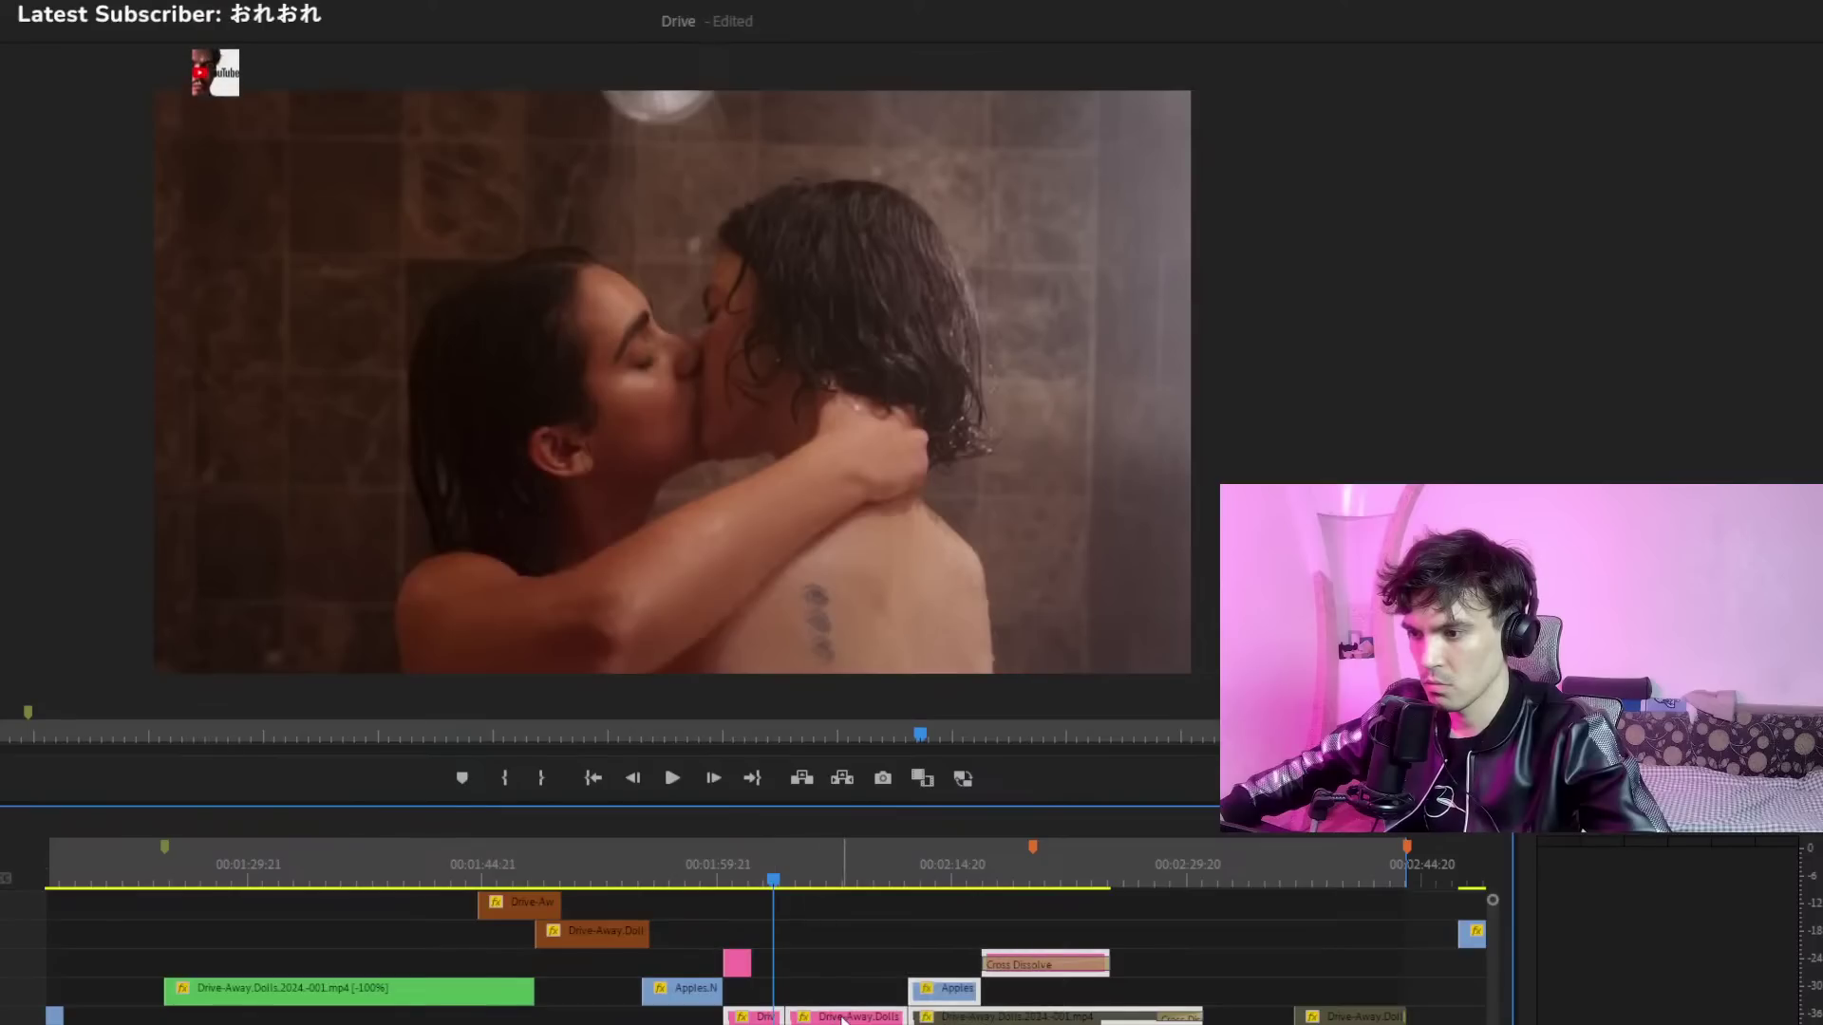
pyautogui.click(841, 999)
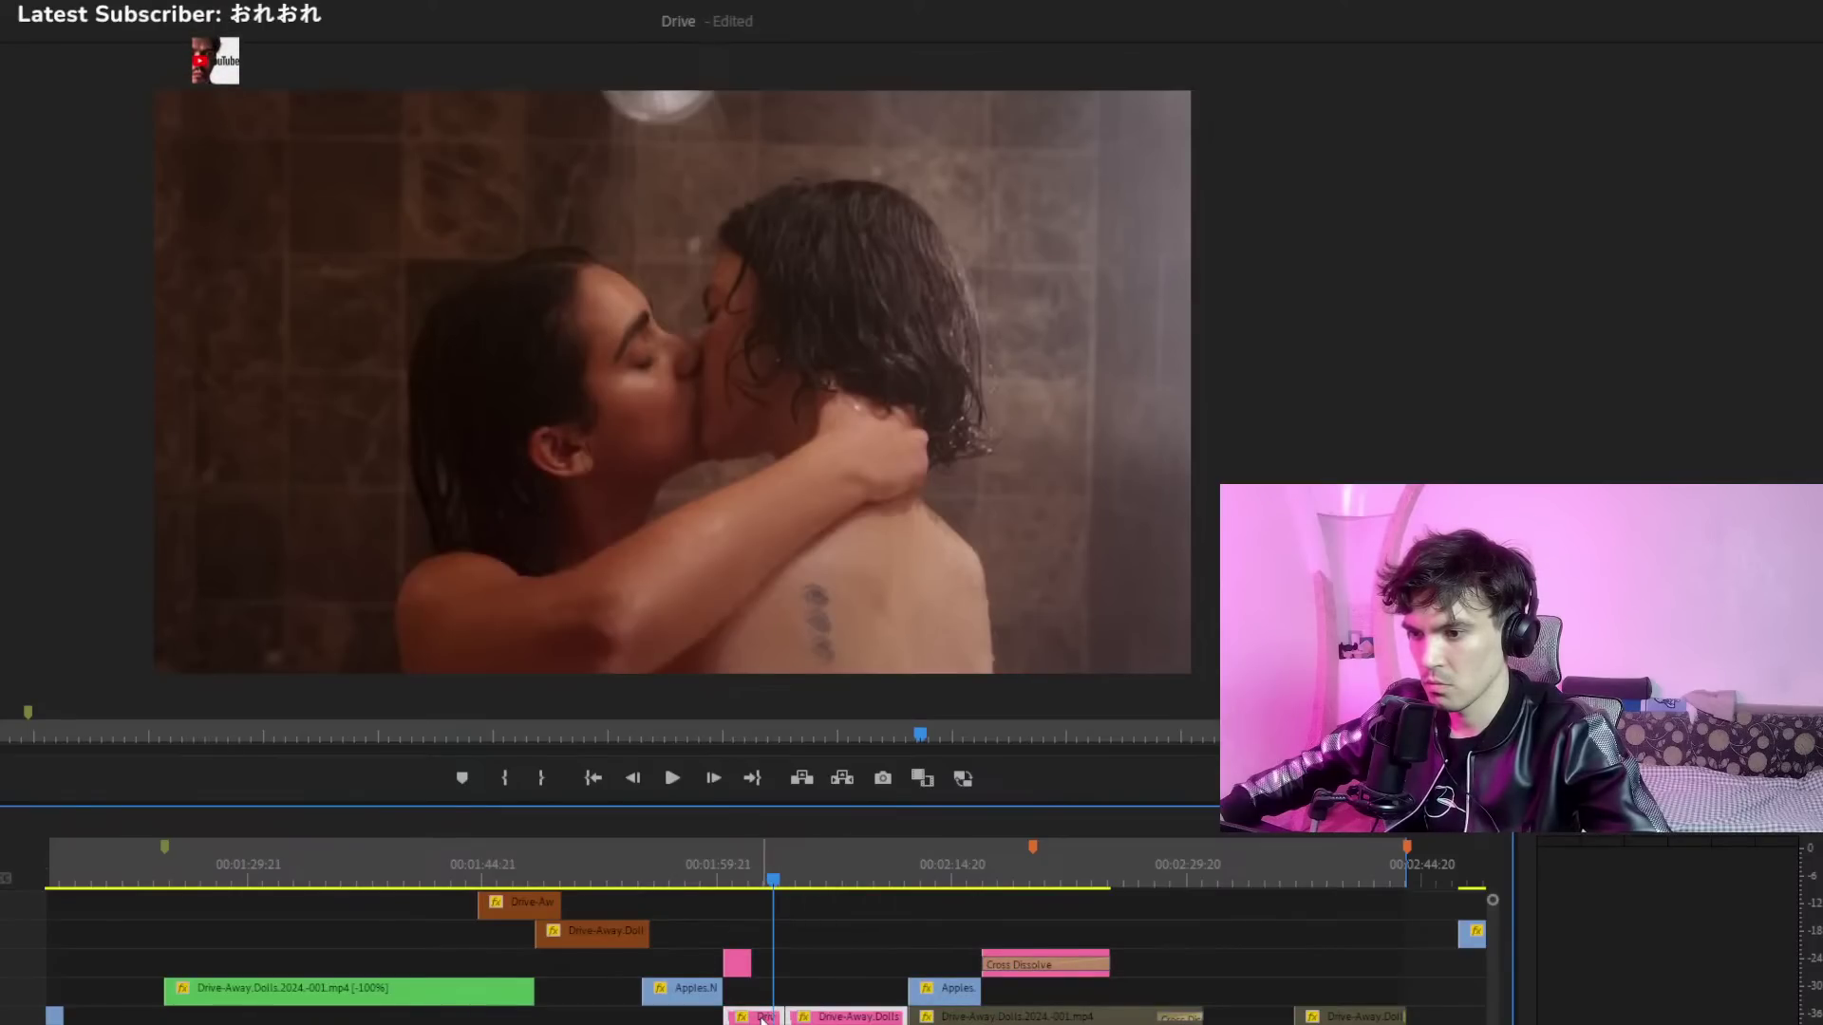
pyautogui.moveTo(763, 1020); pyautogui.dragTo(802, 990)
pyautogui.click(743, 871)
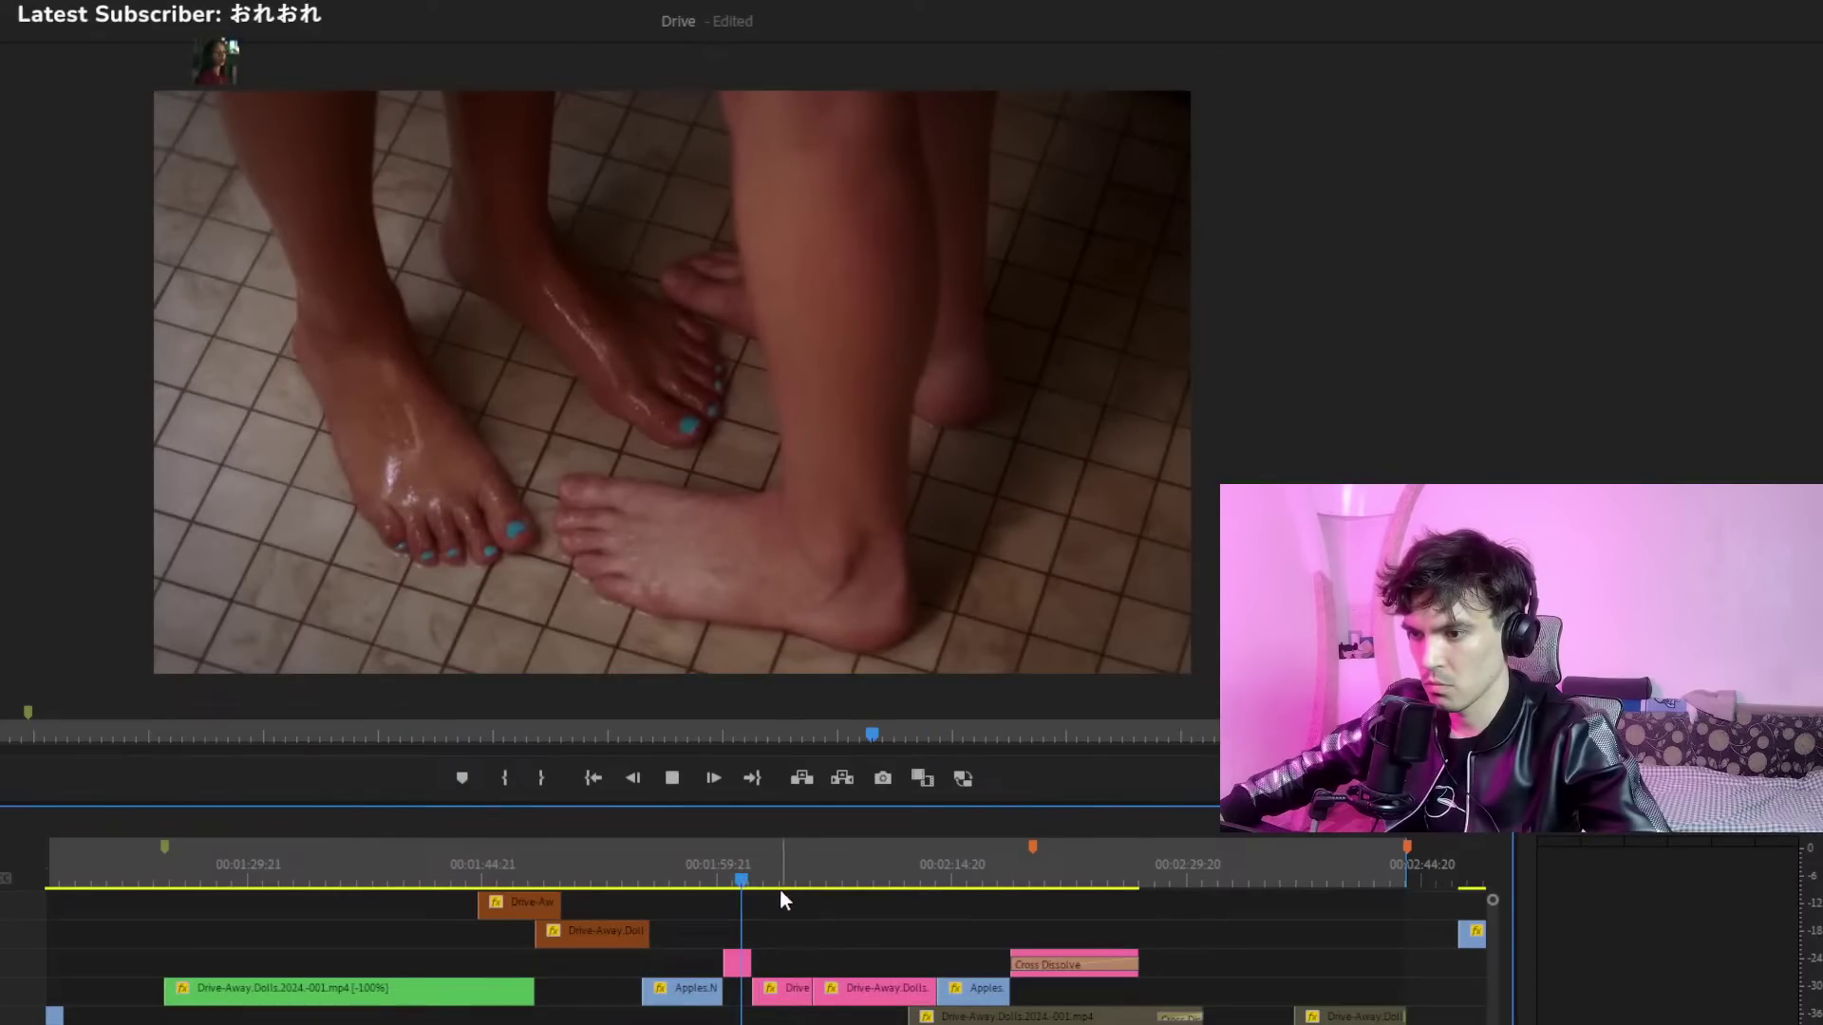
pyautogui.click(754, 887)
pyautogui.press('space')
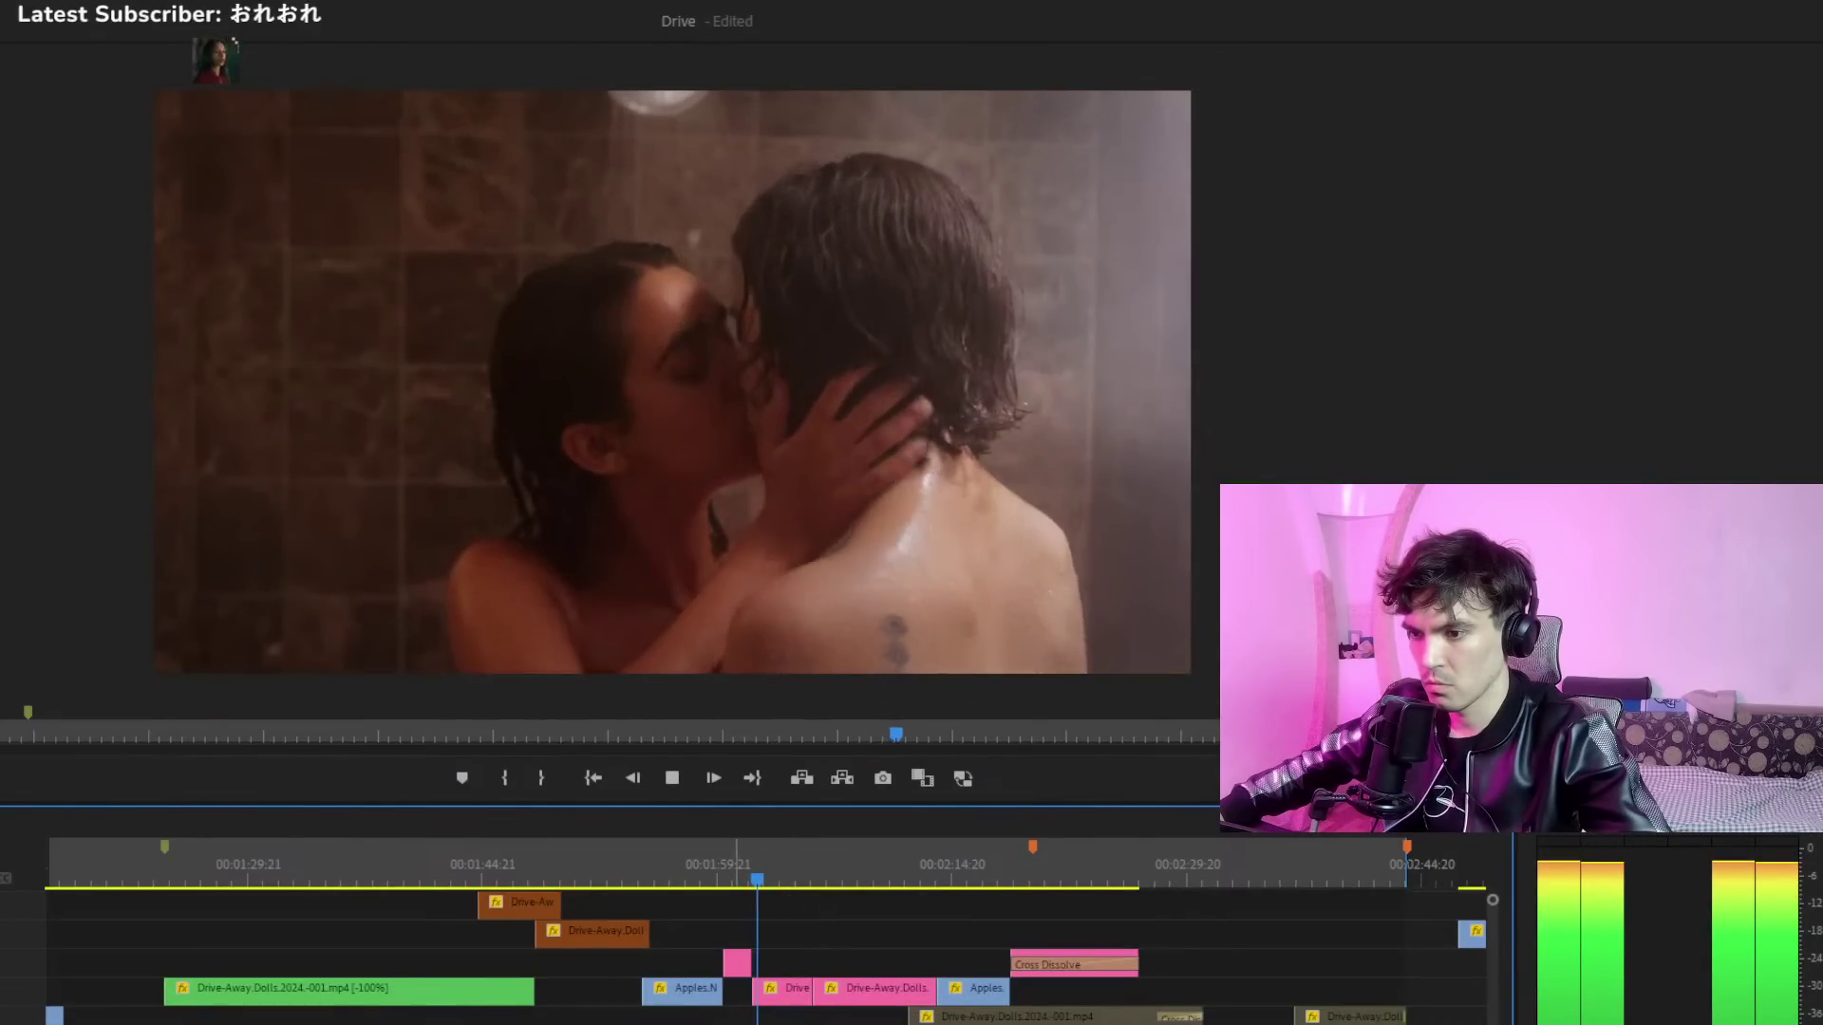
# Place two spare pink Drive-Away Dolls clips just after 00:02:44 and play the sequence through the Cross Dissolve clip
pyautogui.moveTo(1355, 1023)
pyautogui.mouseDown()
pyautogui.moveTo(1366, 983)
pyautogui.moveTo(1415, 1020)
pyautogui.moveTo(1419, 991)
pyautogui.mouseUp()
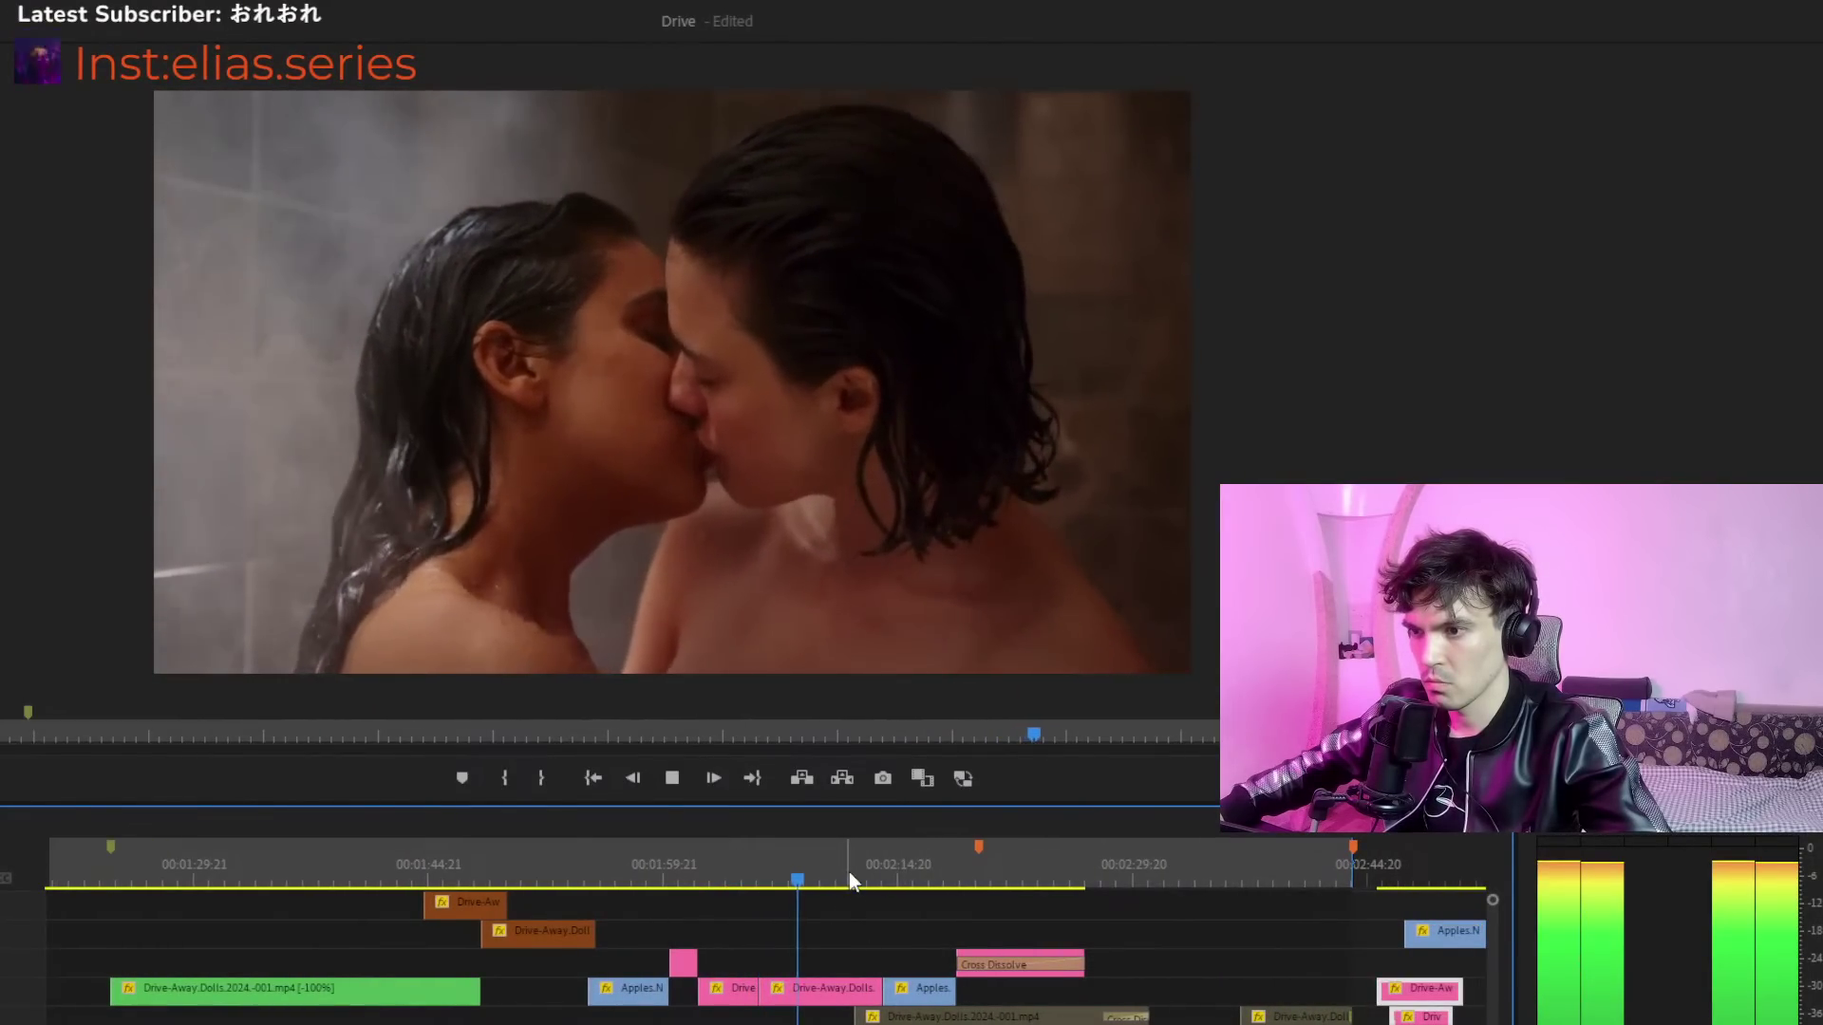
pyautogui.press('space')
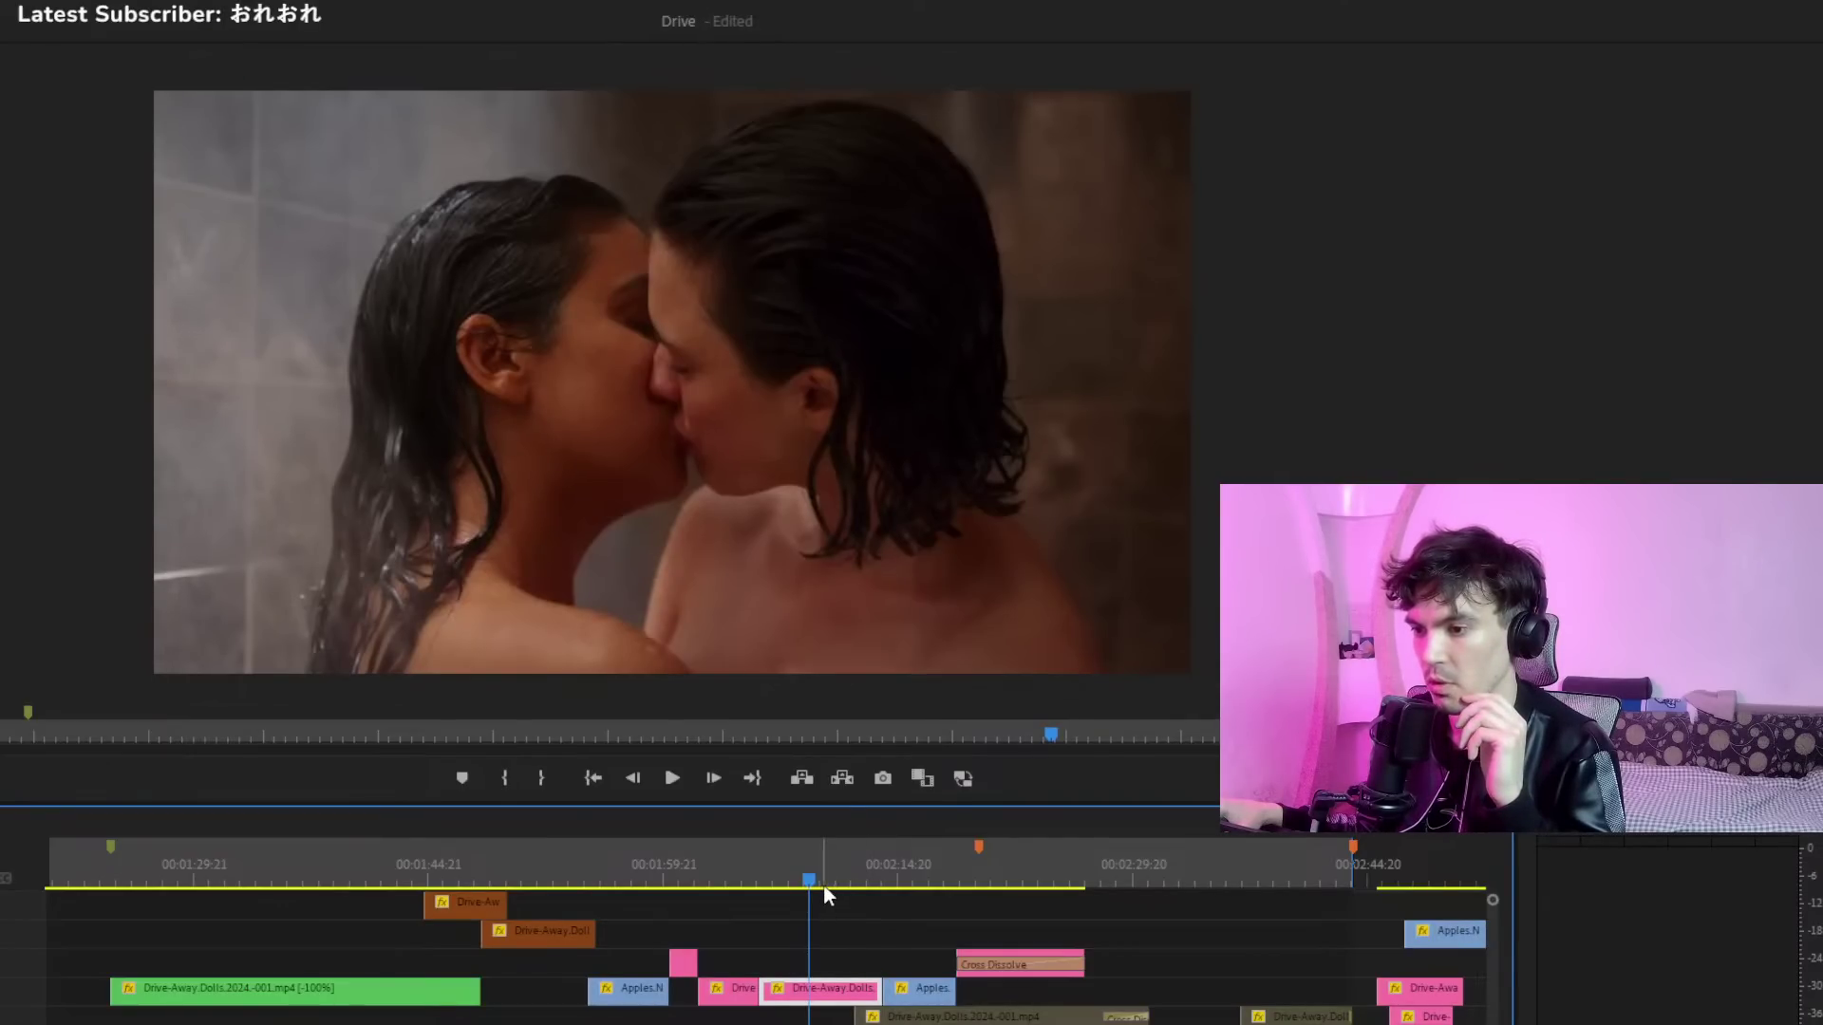
pyautogui.click(672, 778)
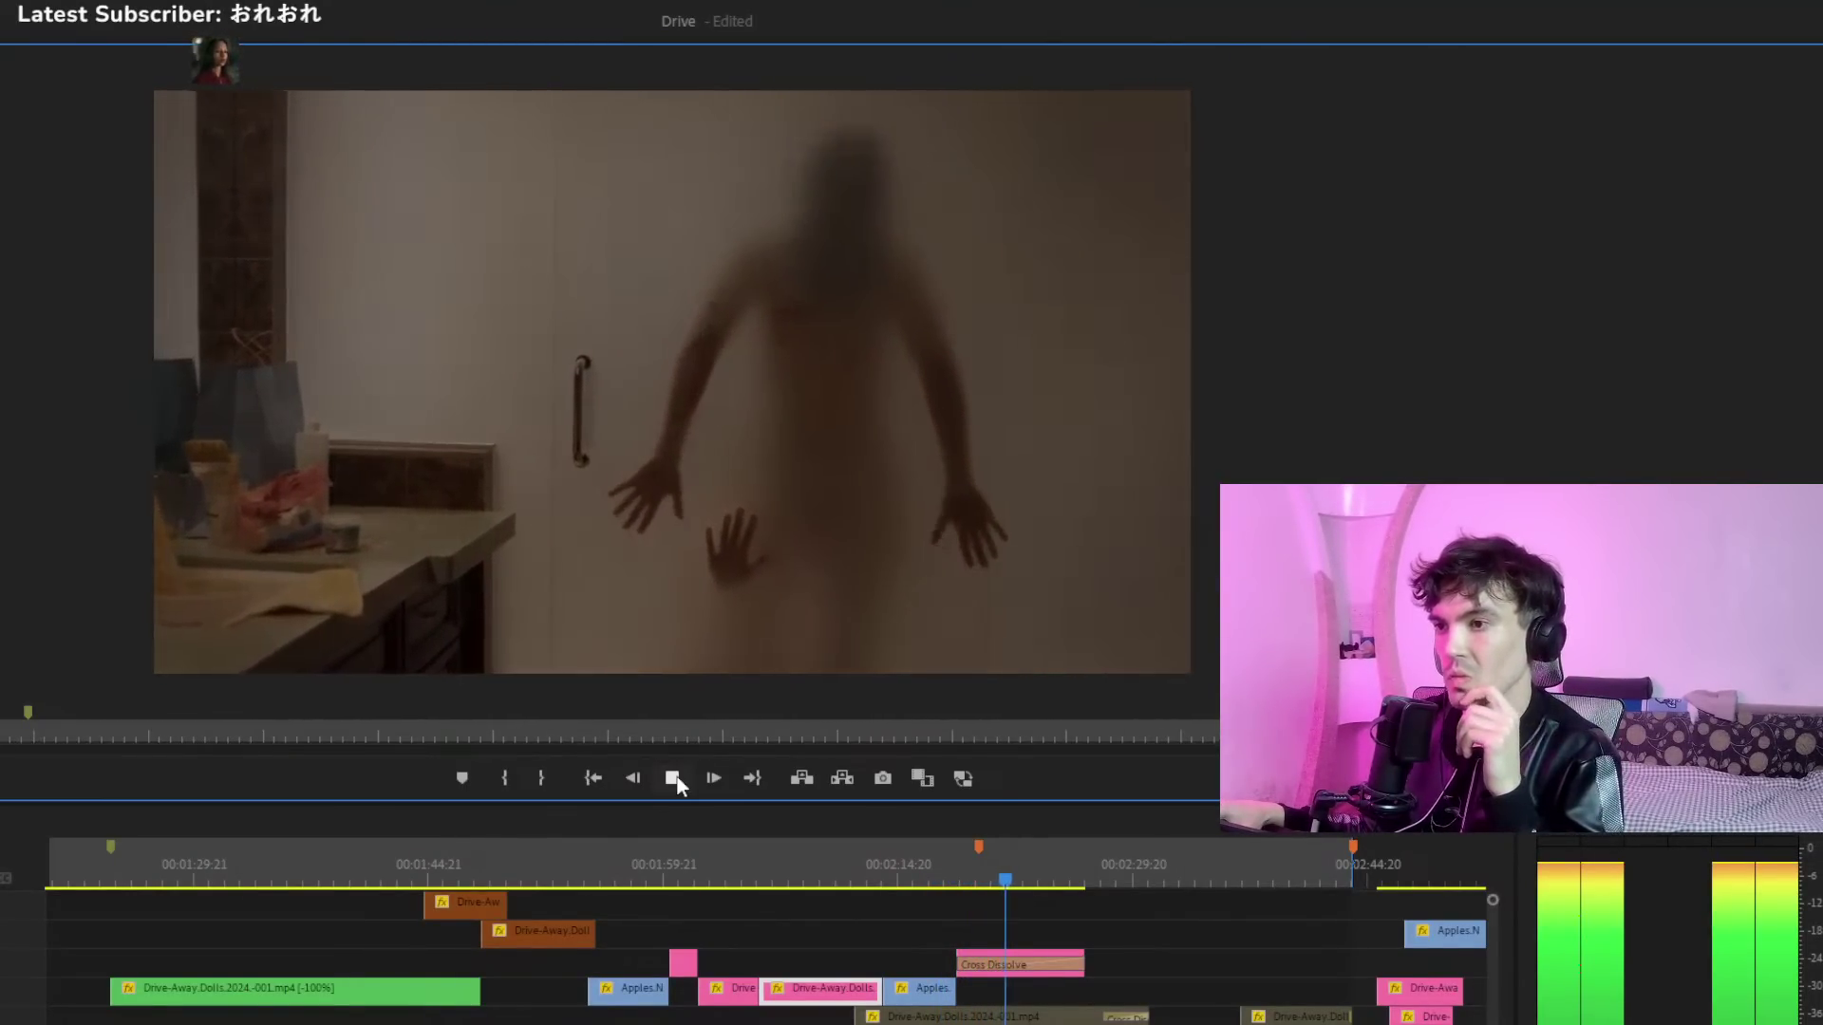
pyautogui.click(676, 776)
pyautogui.click(1016, 961)
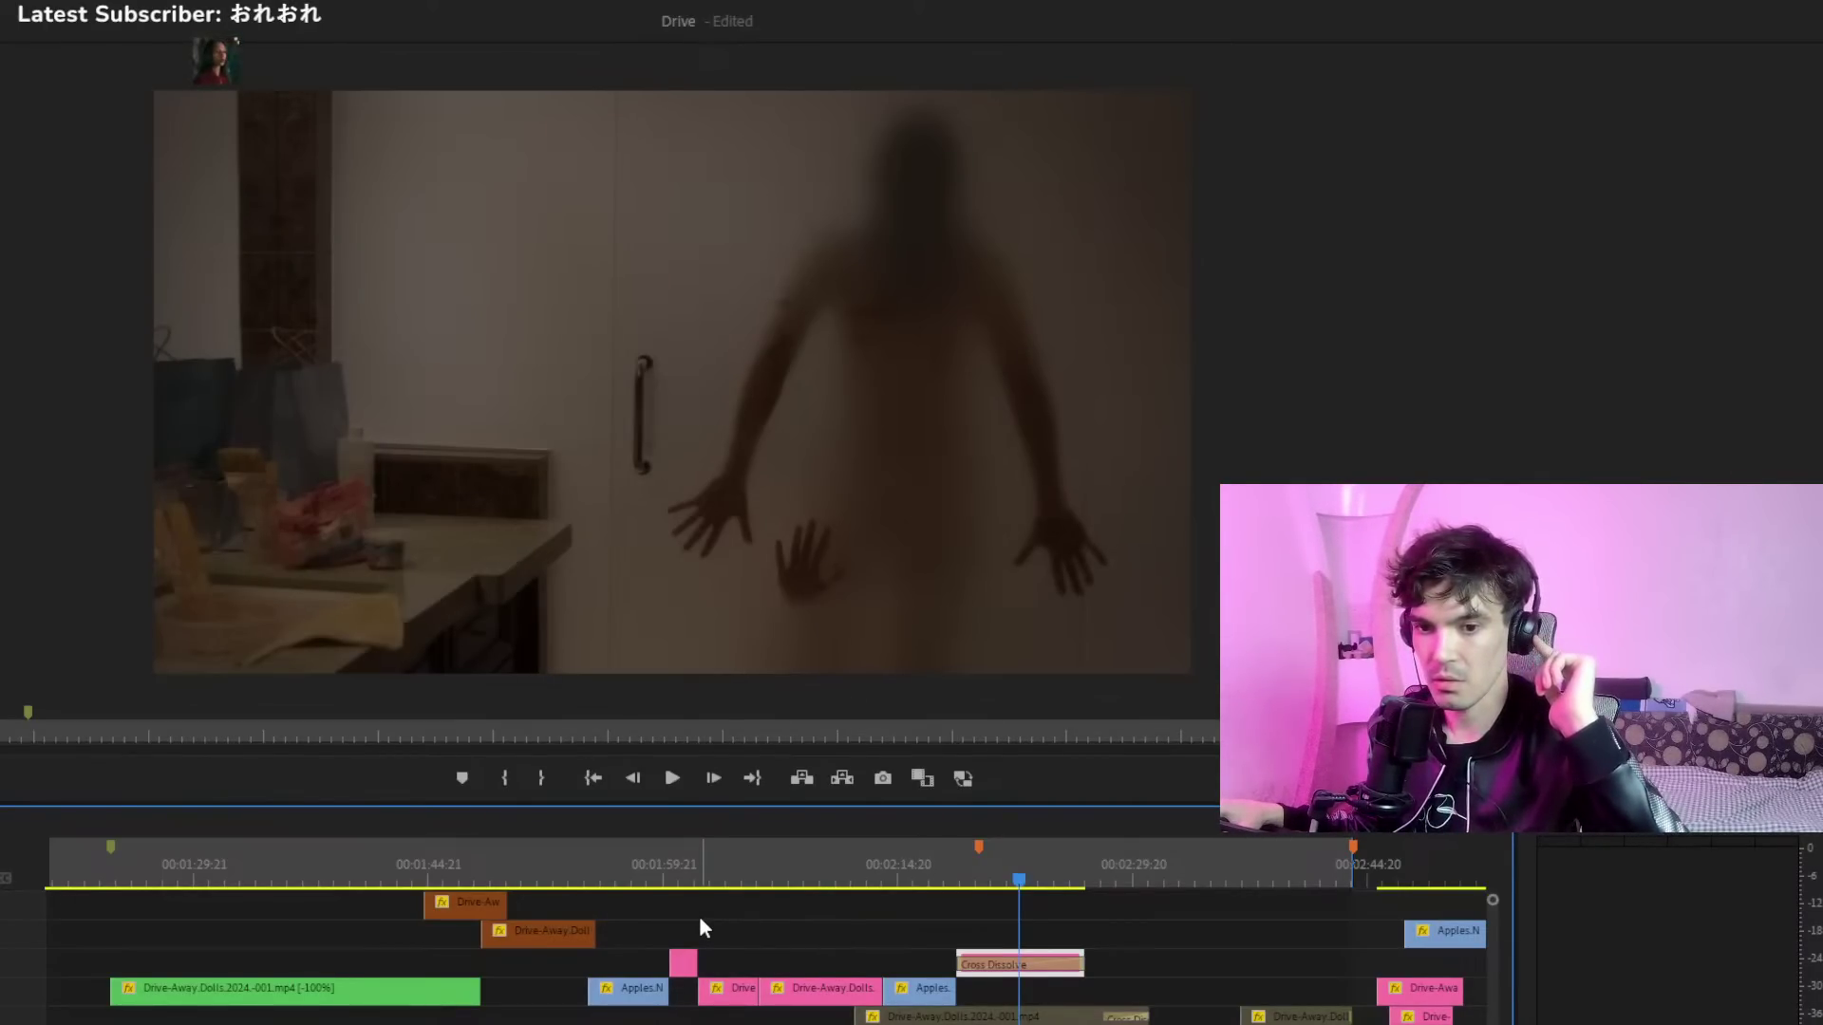
pyautogui.press('space')
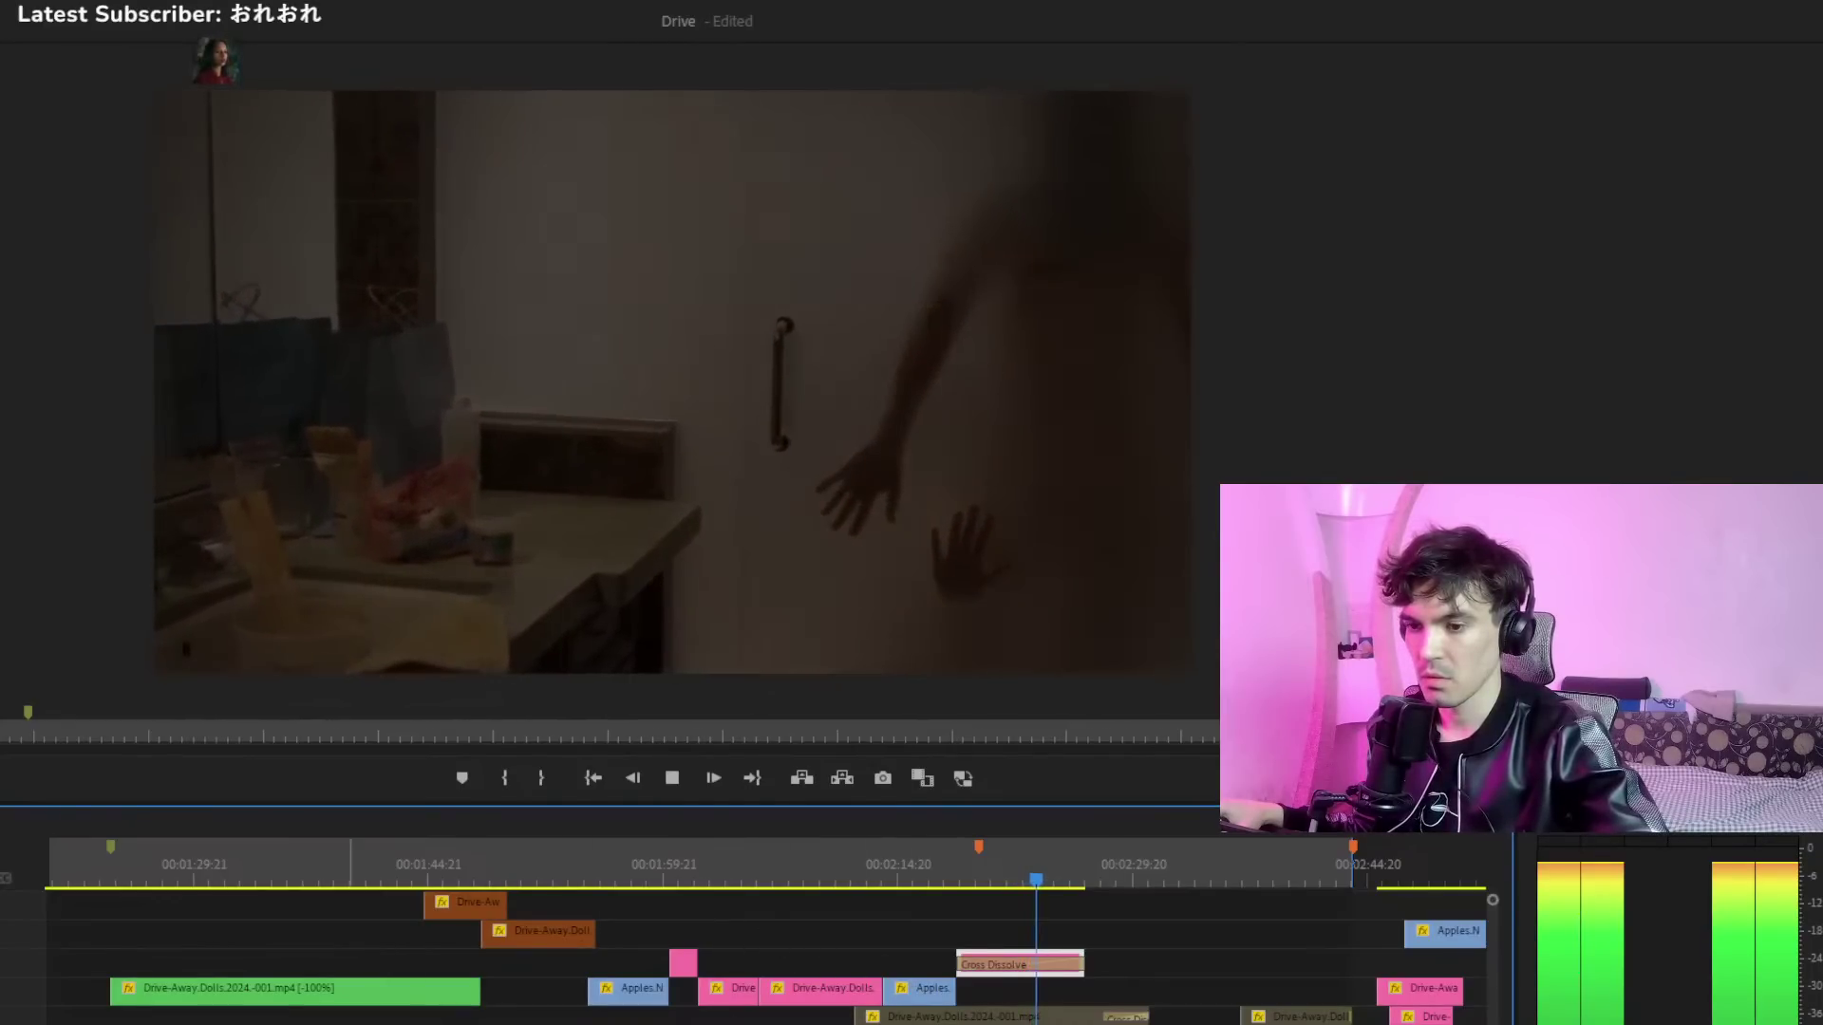
pyautogui.hscroll(3, 982, 961)
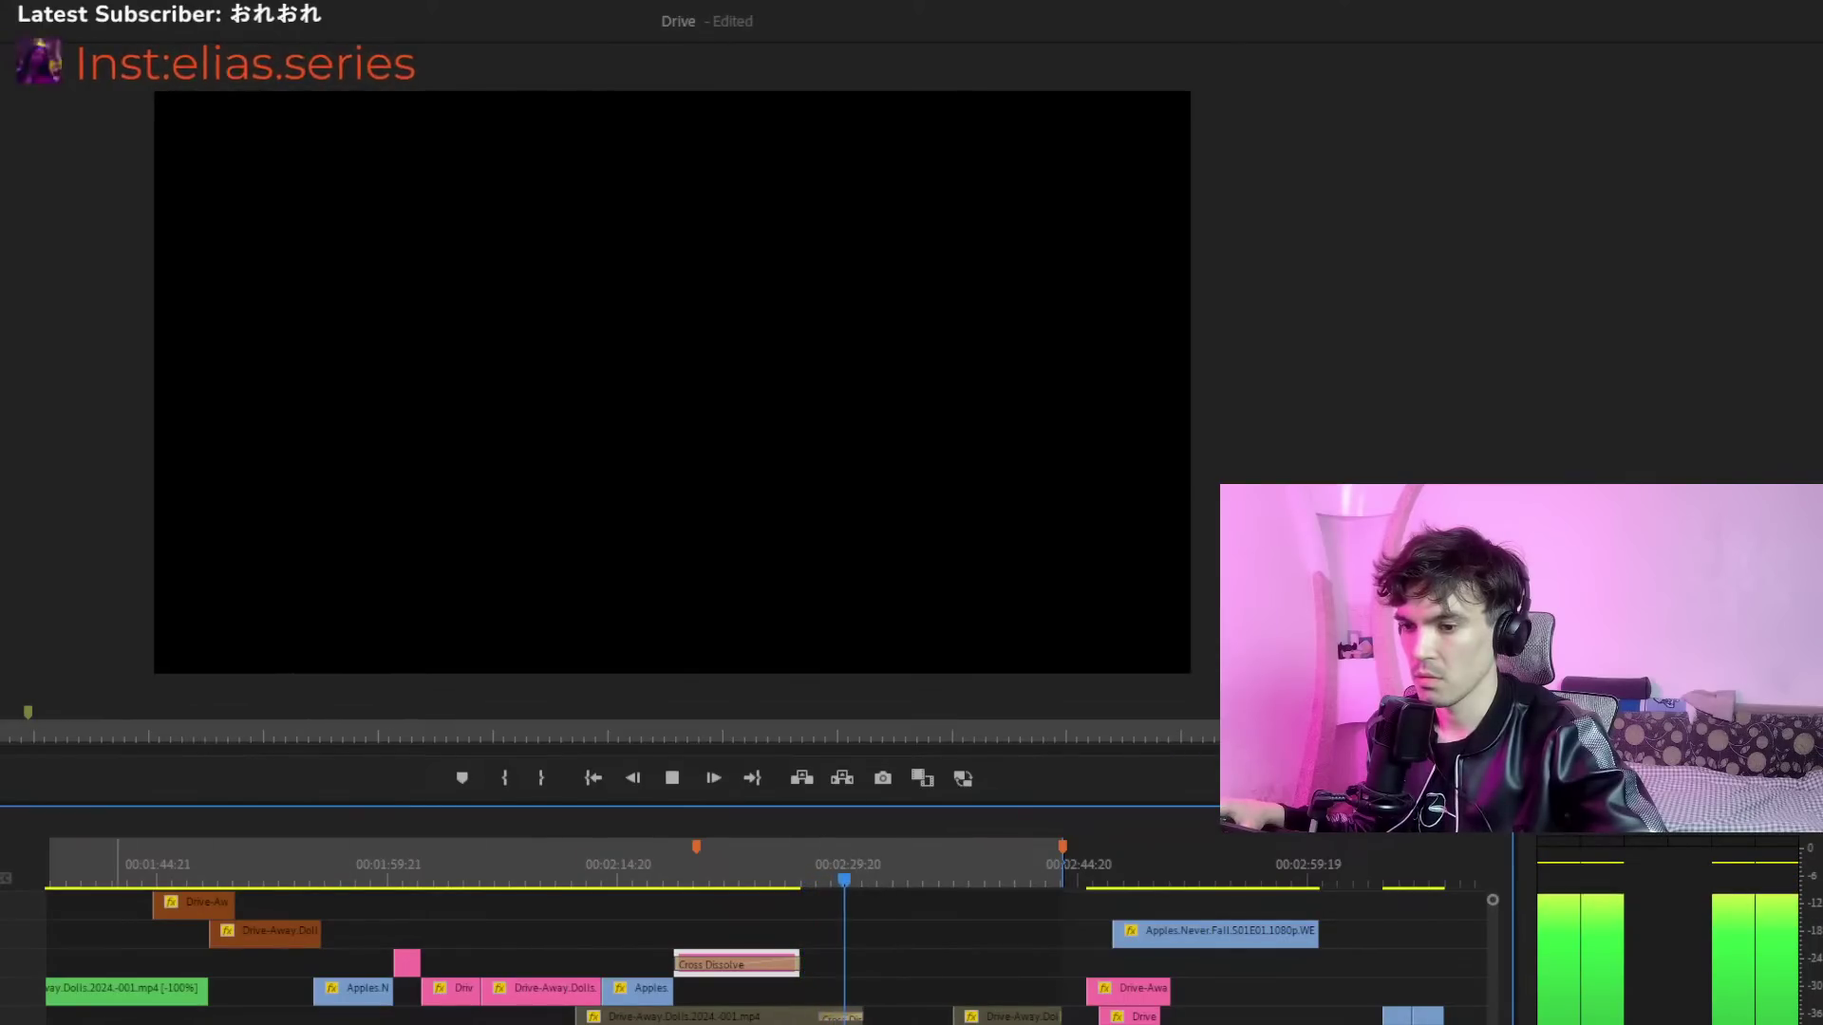
pyautogui.press('-')
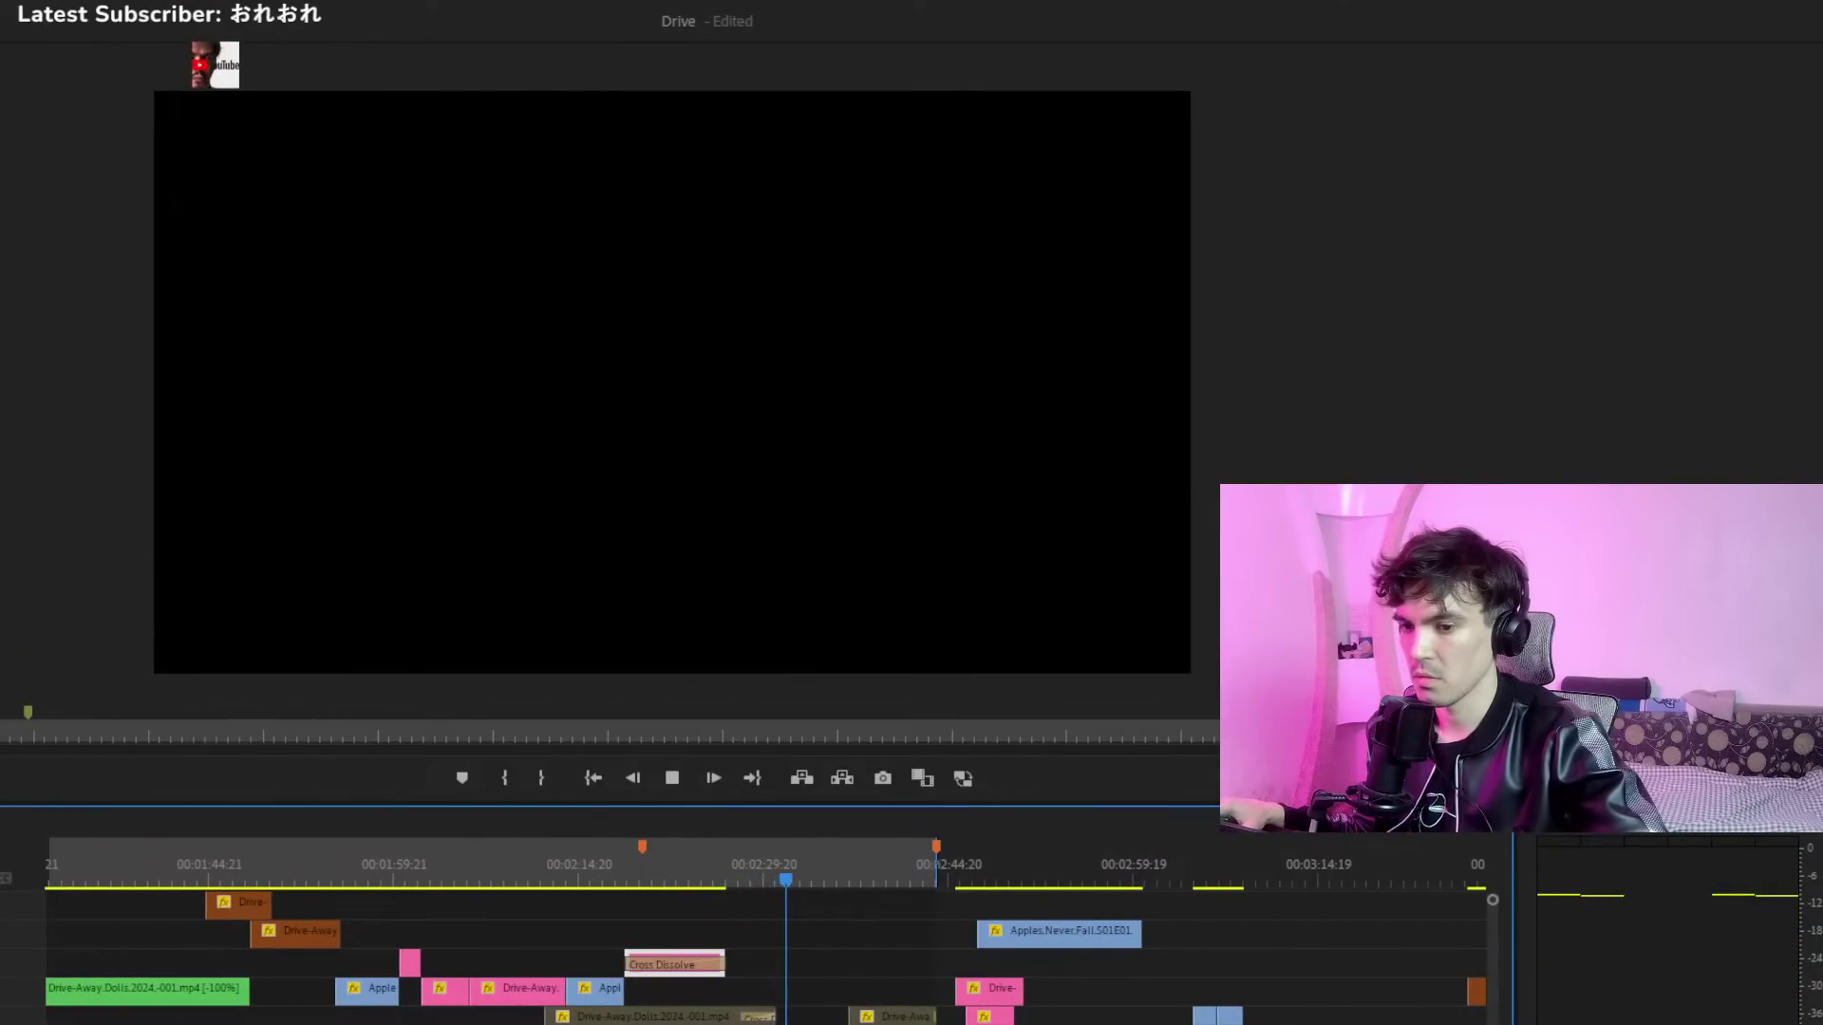
pyautogui.press('-')
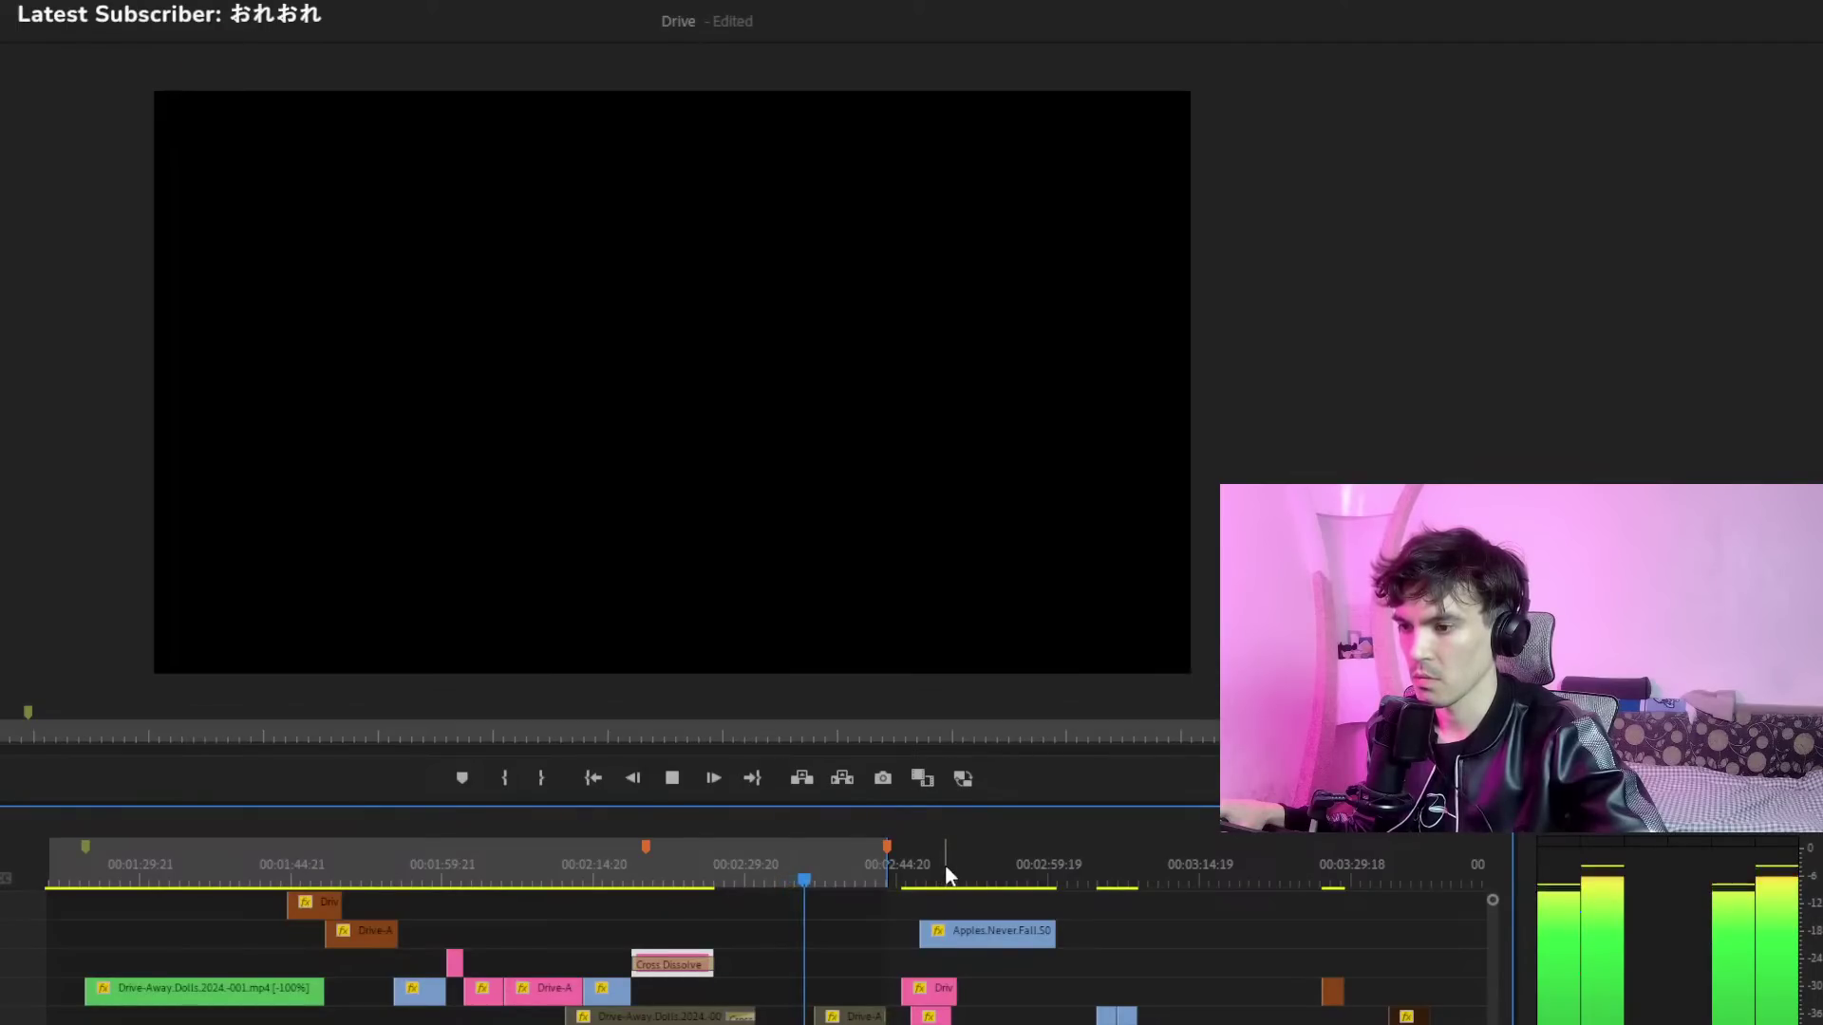
# Try the longer Apples Never Fall clip beneath the Cross Dissolve clip, scrub the overlap, and park it near 00:02:59 instead
pyautogui.moveTo(943, 863); pyautogui.dragTo(703, 957)
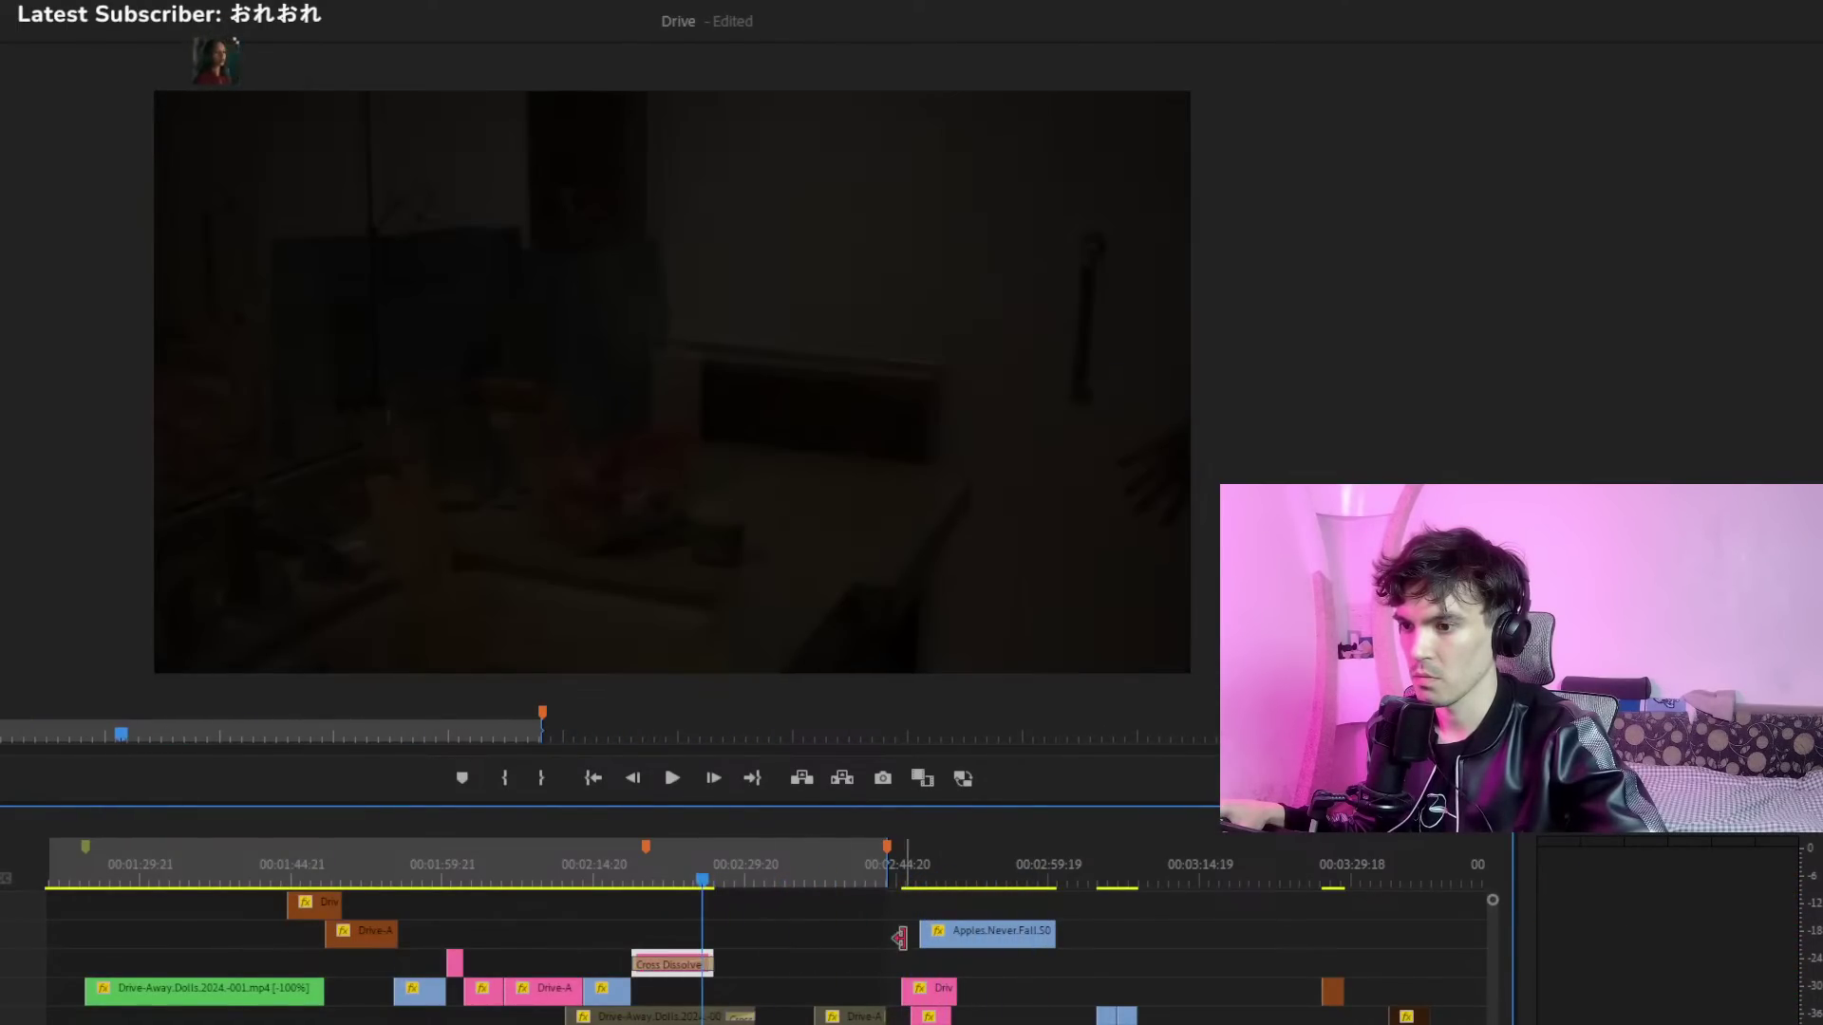
pyautogui.moveTo(997, 939); pyautogui.dragTo(710, 1005)
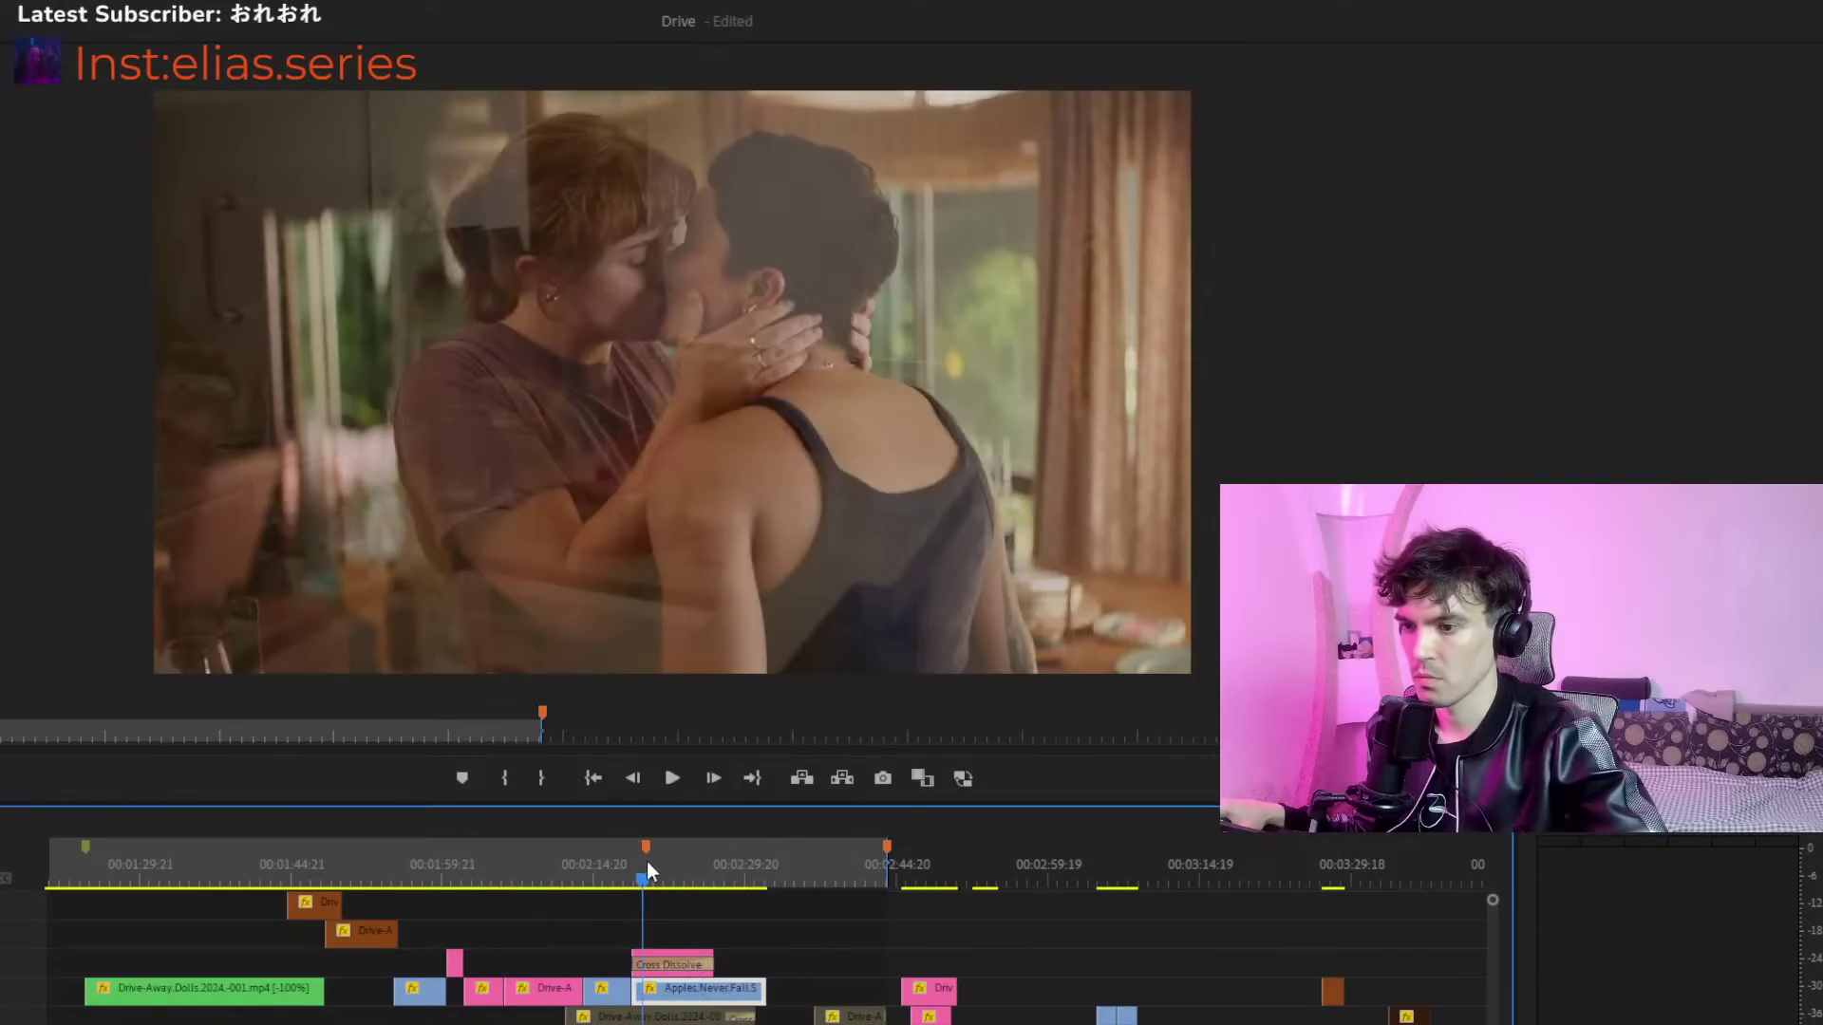
pyautogui.moveTo(648, 871); pyautogui.dragTo(719, 878)
pyautogui.click(680, 878)
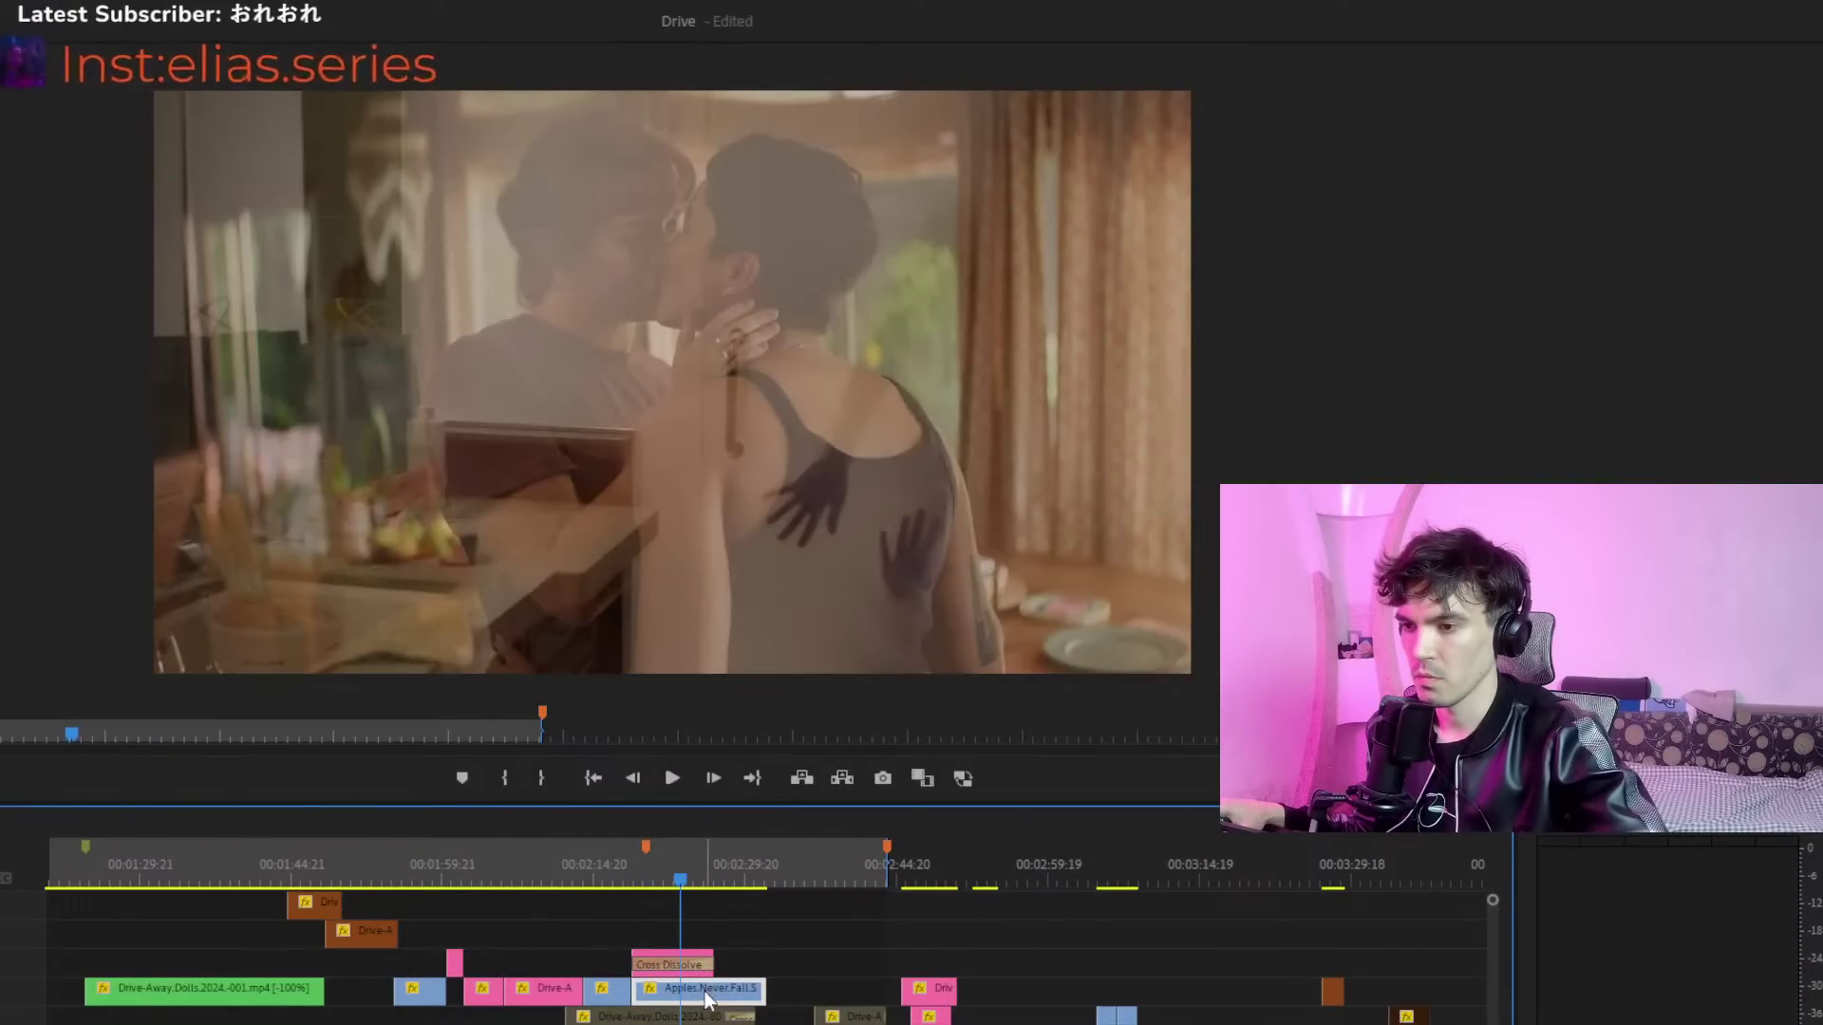
pyautogui.moveTo(707, 997); pyautogui.dragTo(1121, 938)
pyautogui.press('space')
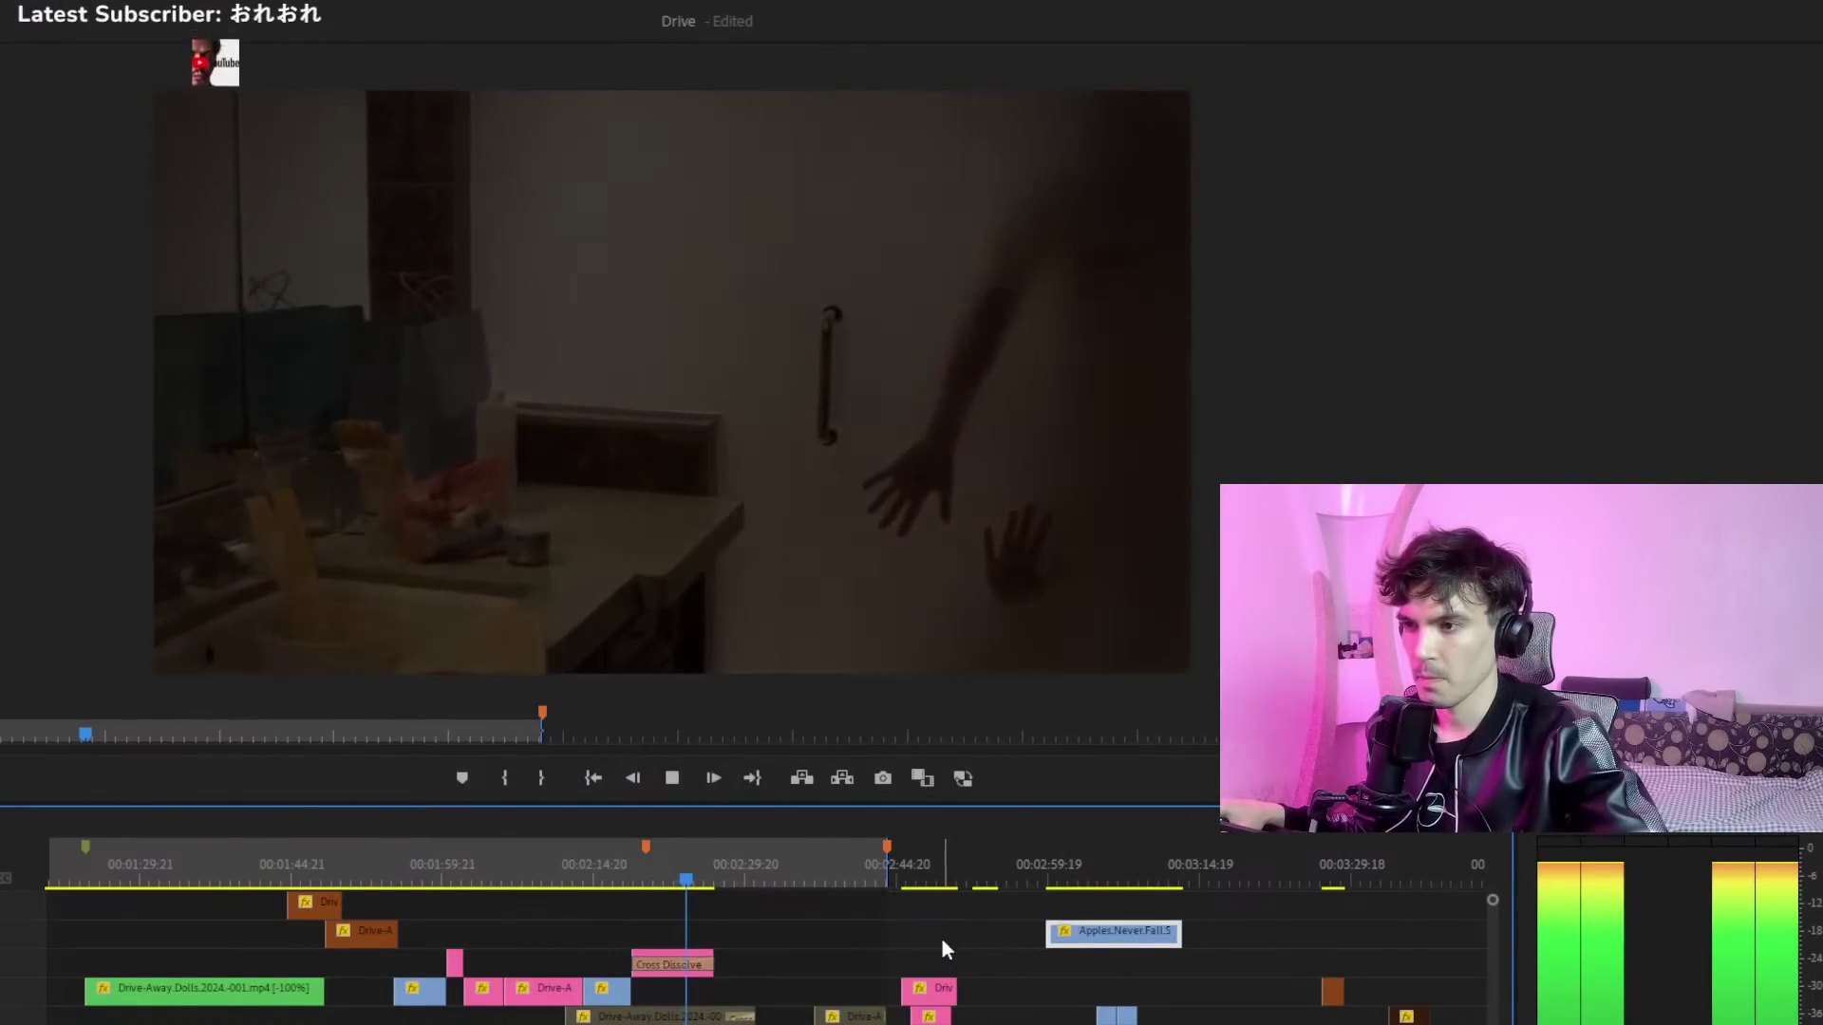
pyautogui.press('space')
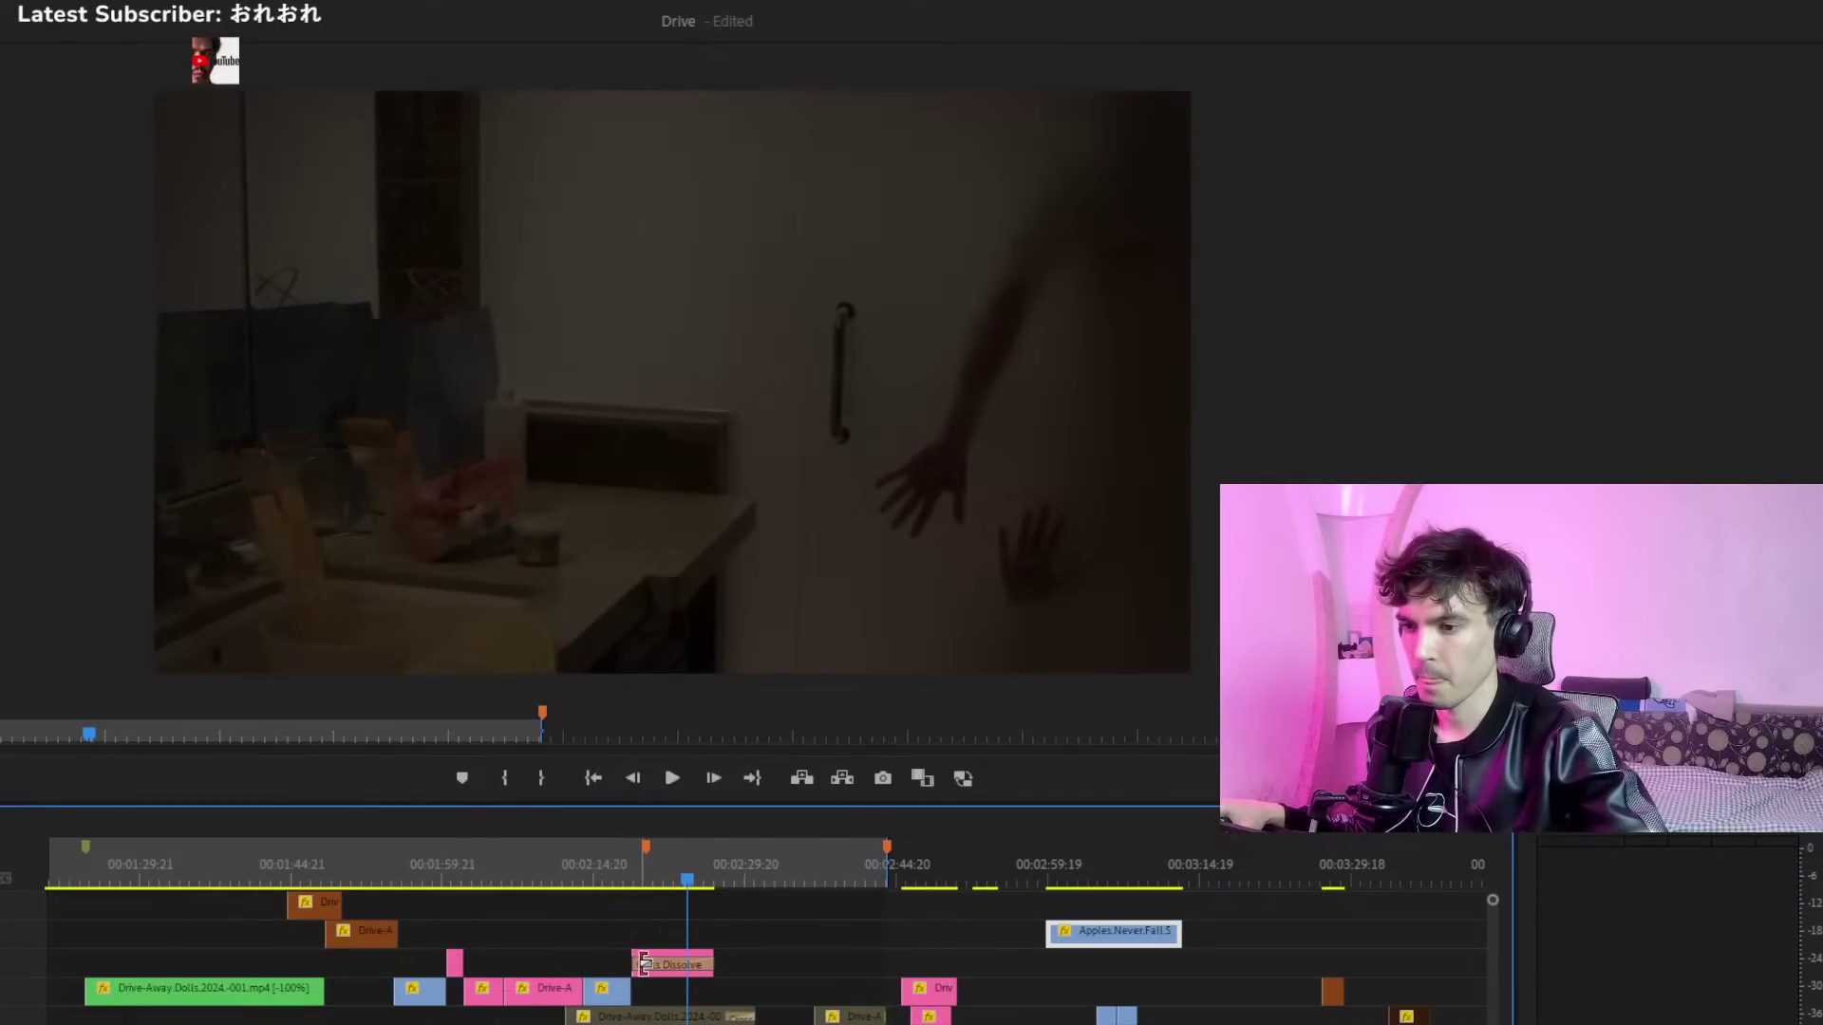
# Move the upper spare pink clip to about 00:02:54 and place the lower one directly after the second Apples Never Fall clip
pyautogui.press('space')
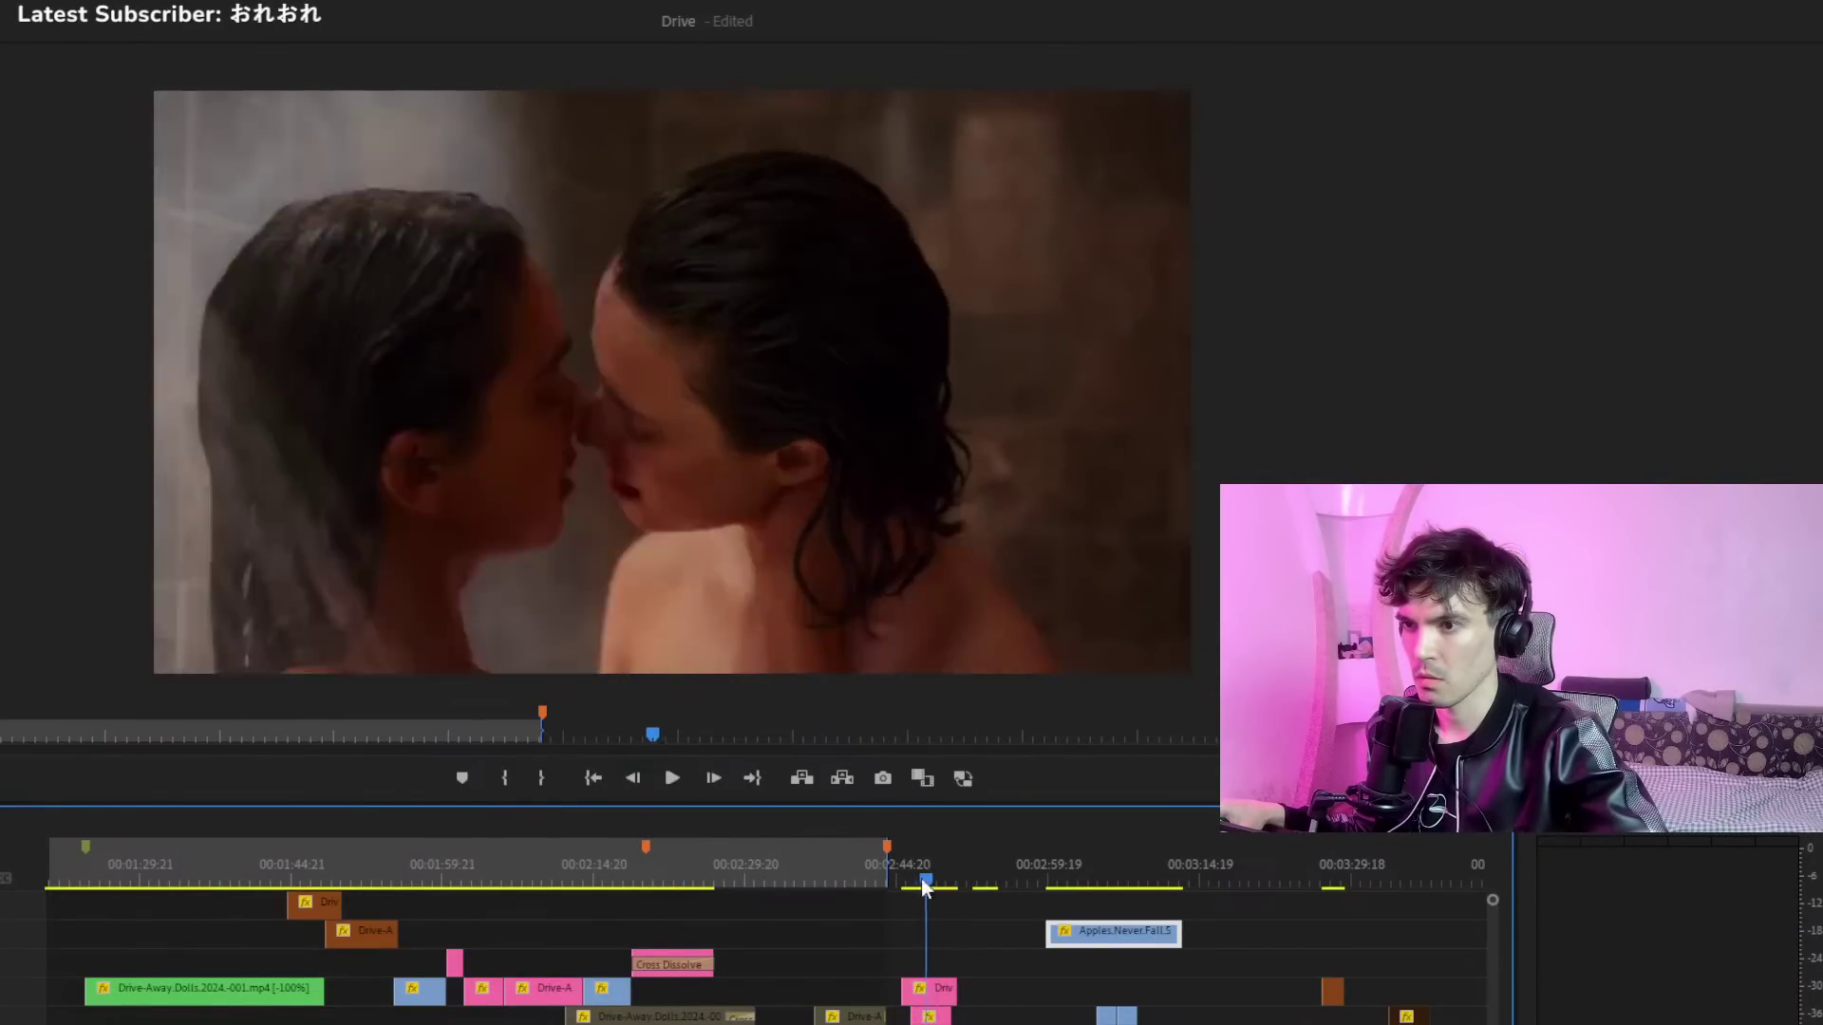
pyautogui.click(606, 883)
pyautogui.press('space')
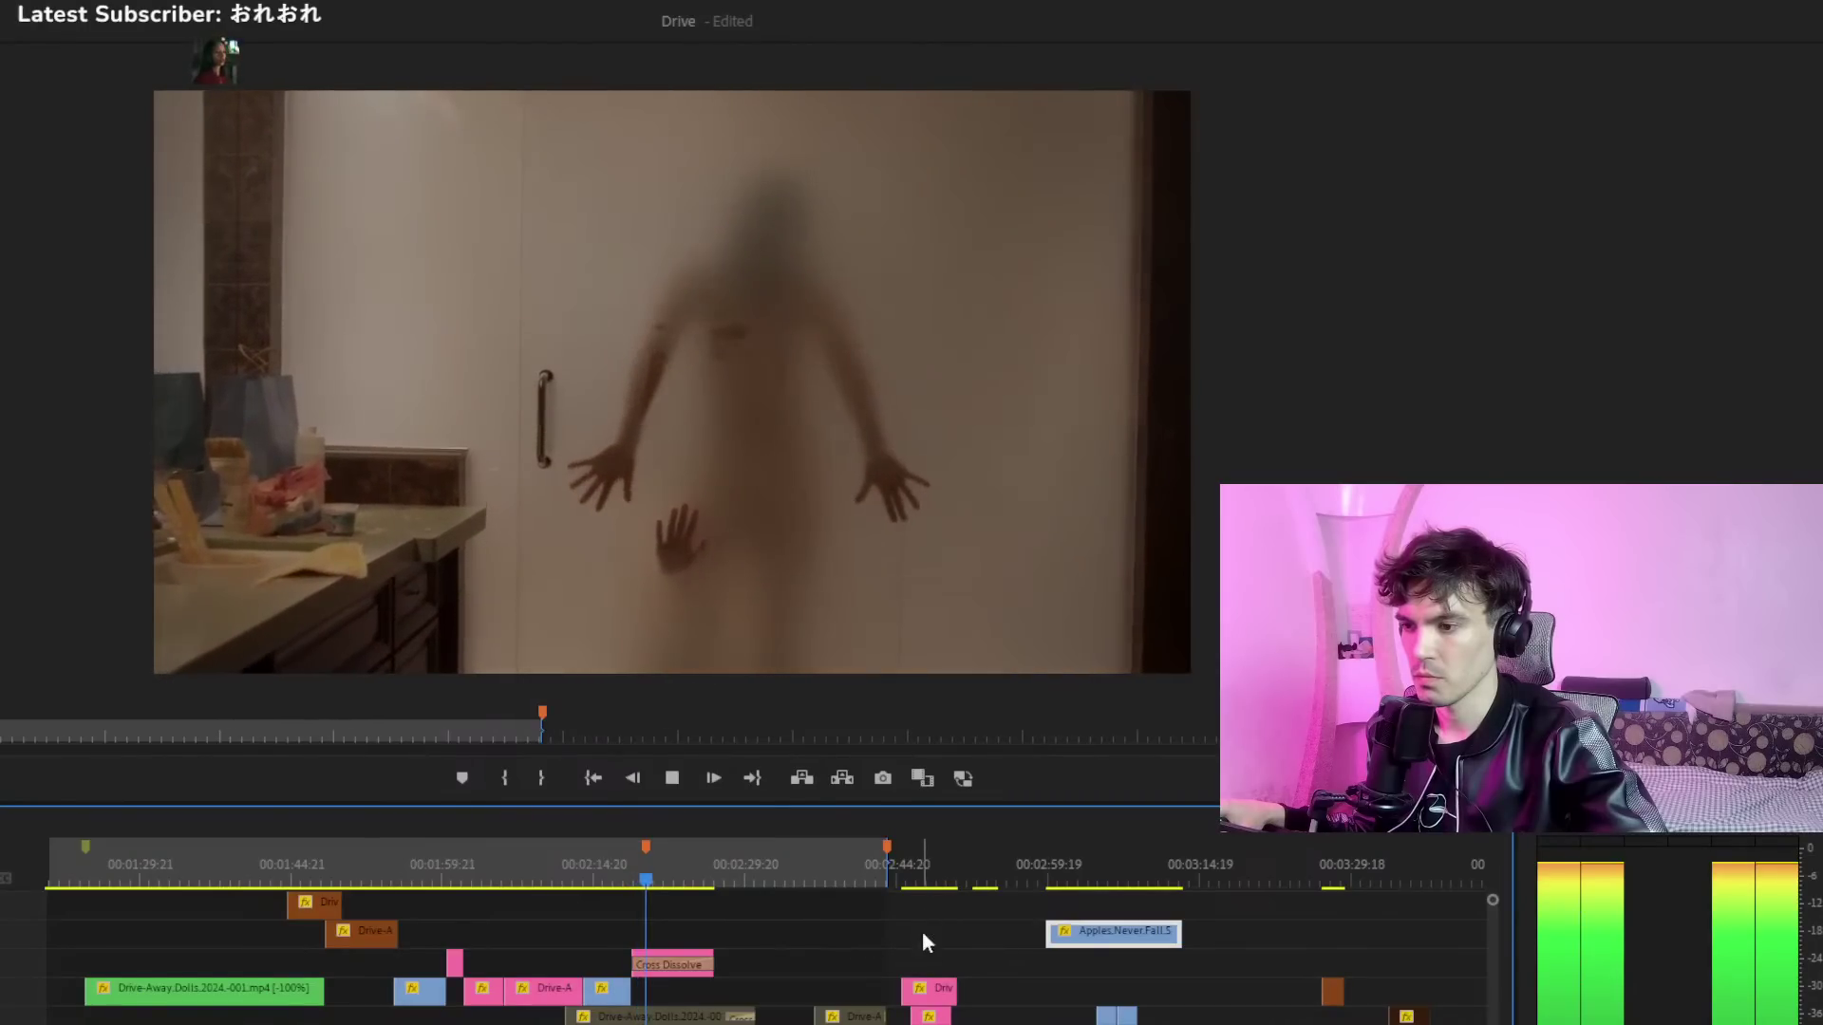
pyautogui.click(932, 995)
pyautogui.moveTo(932, 995); pyautogui.dragTo(1020, 995)
pyautogui.moveTo(913, 866)
pyautogui.mouseDown()
pyautogui.moveTo(966, 887)
pyautogui.moveTo(920, 881)
pyautogui.mouseUp()
pyautogui.moveTo(866, 1019); pyautogui.dragTo(652, 999)
pyautogui.click(629, 862)
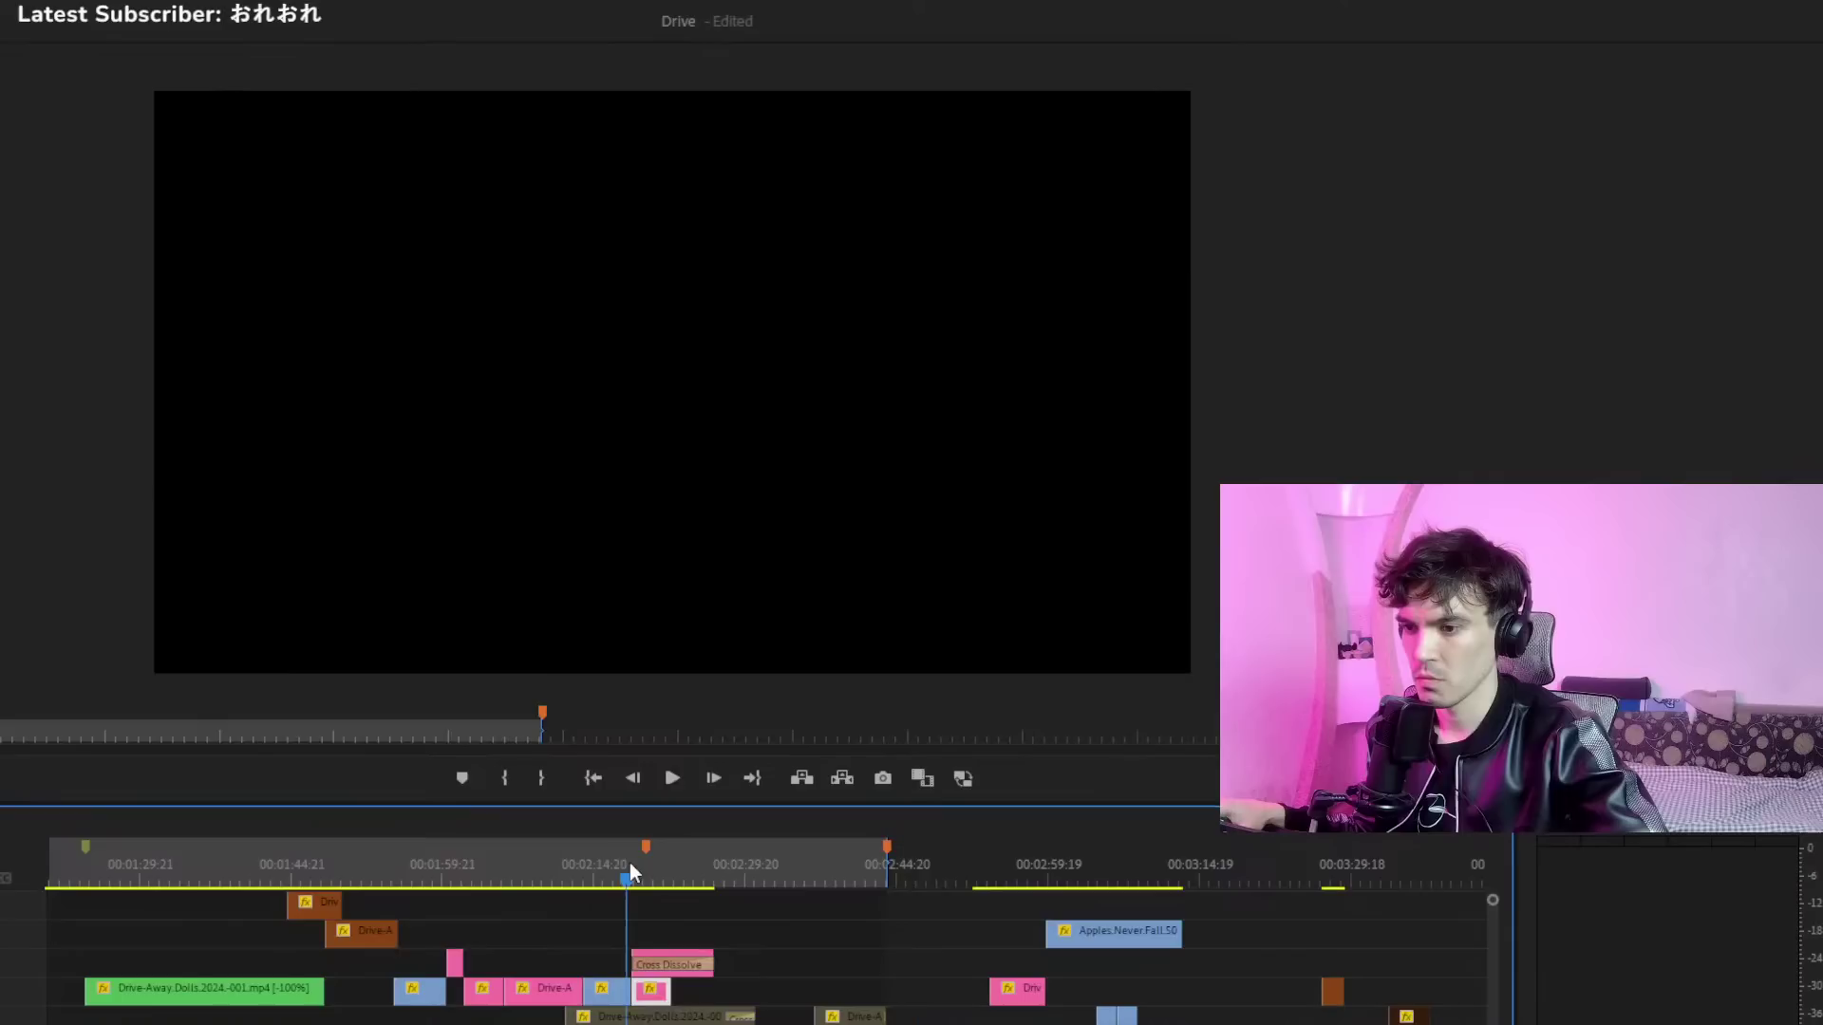
# Move the Cross Dissolve clip to about 00:02:30, where the muted Drive-Away Dolls clip below ends, and play the section
pyautogui.moveTo(636, 881); pyautogui.dragTo(727, 962)
pyautogui.press('space')
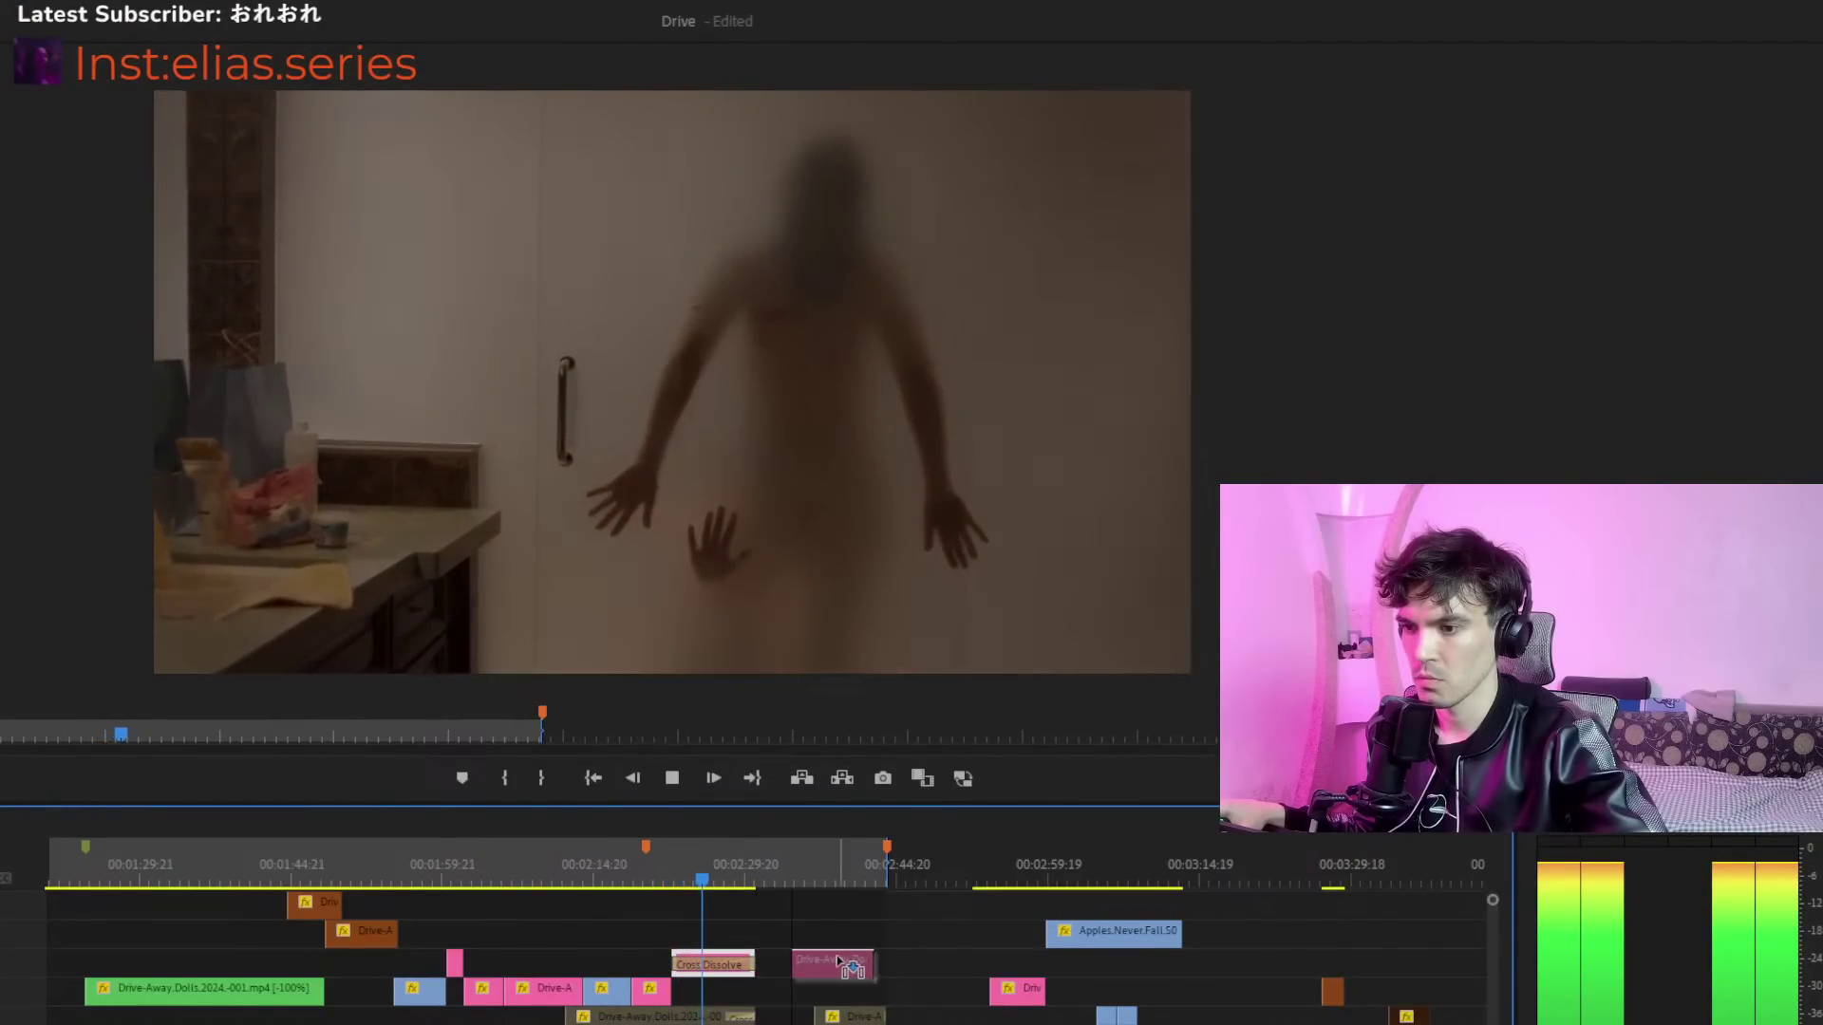
pyautogui.moveTo(722, 964); pyautogui.dragTo(805, 963)
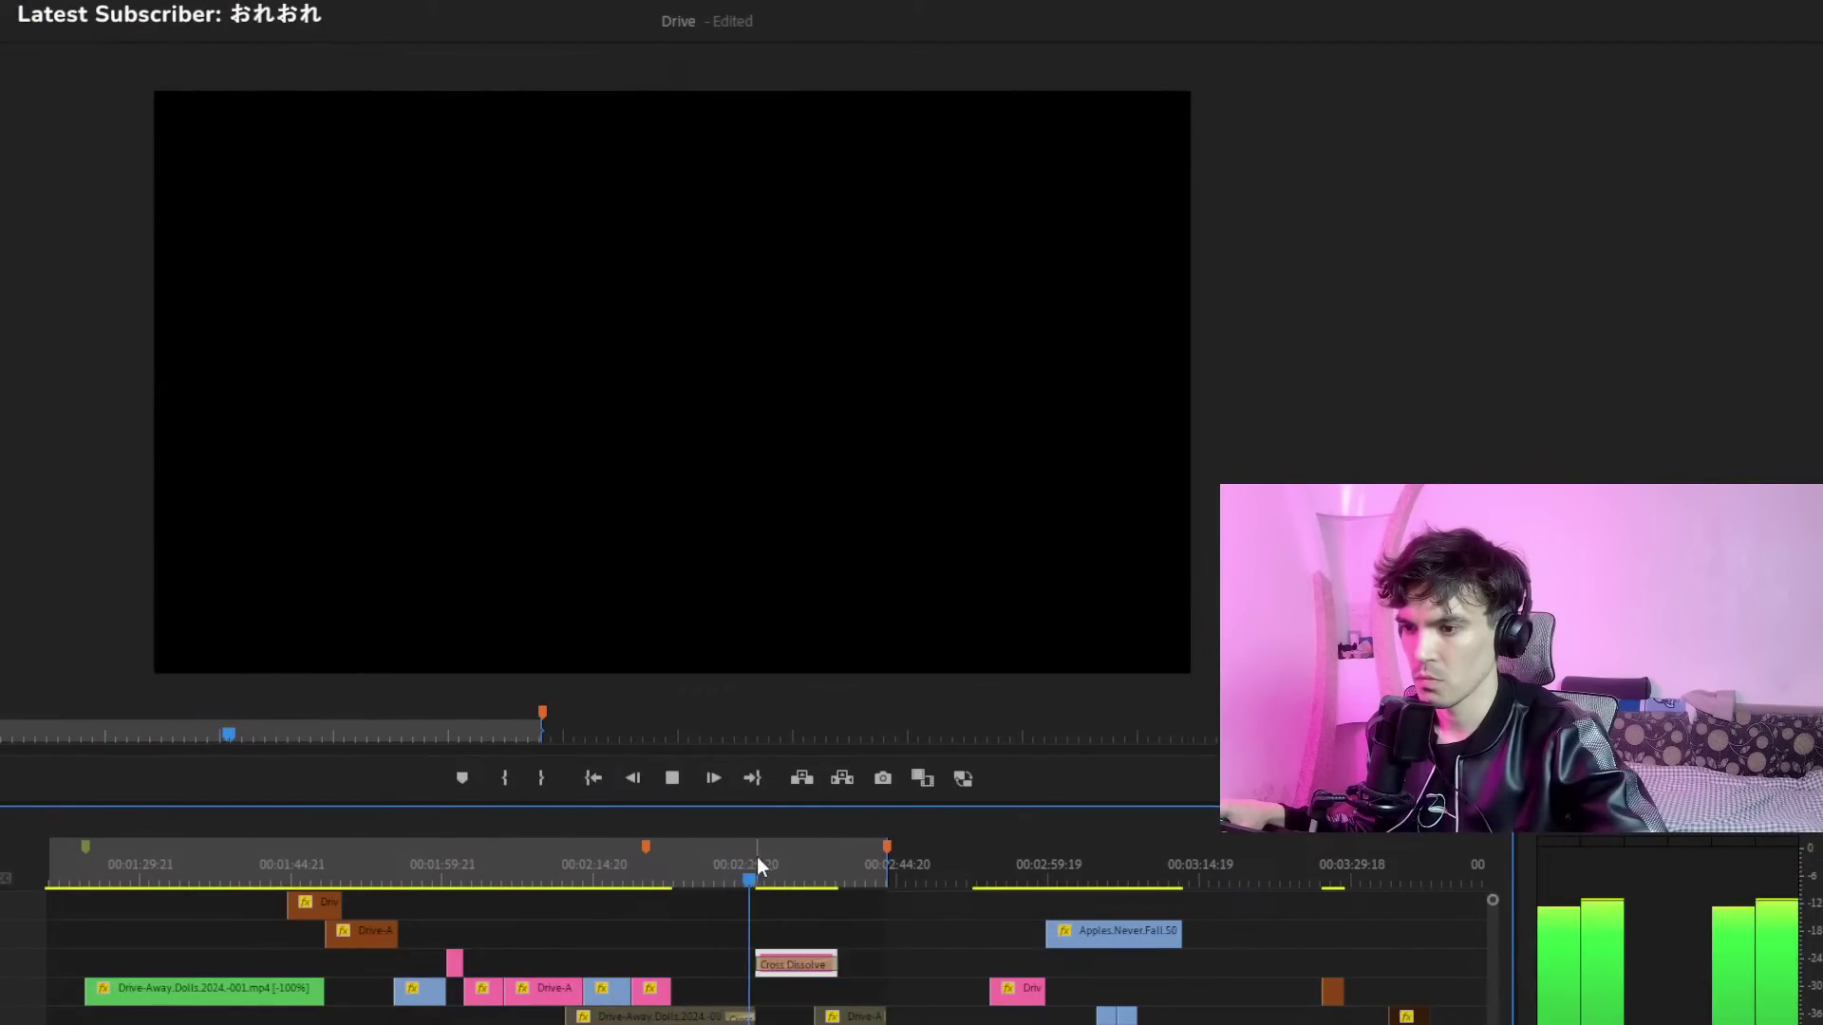
pyautogui.click(756, 859)
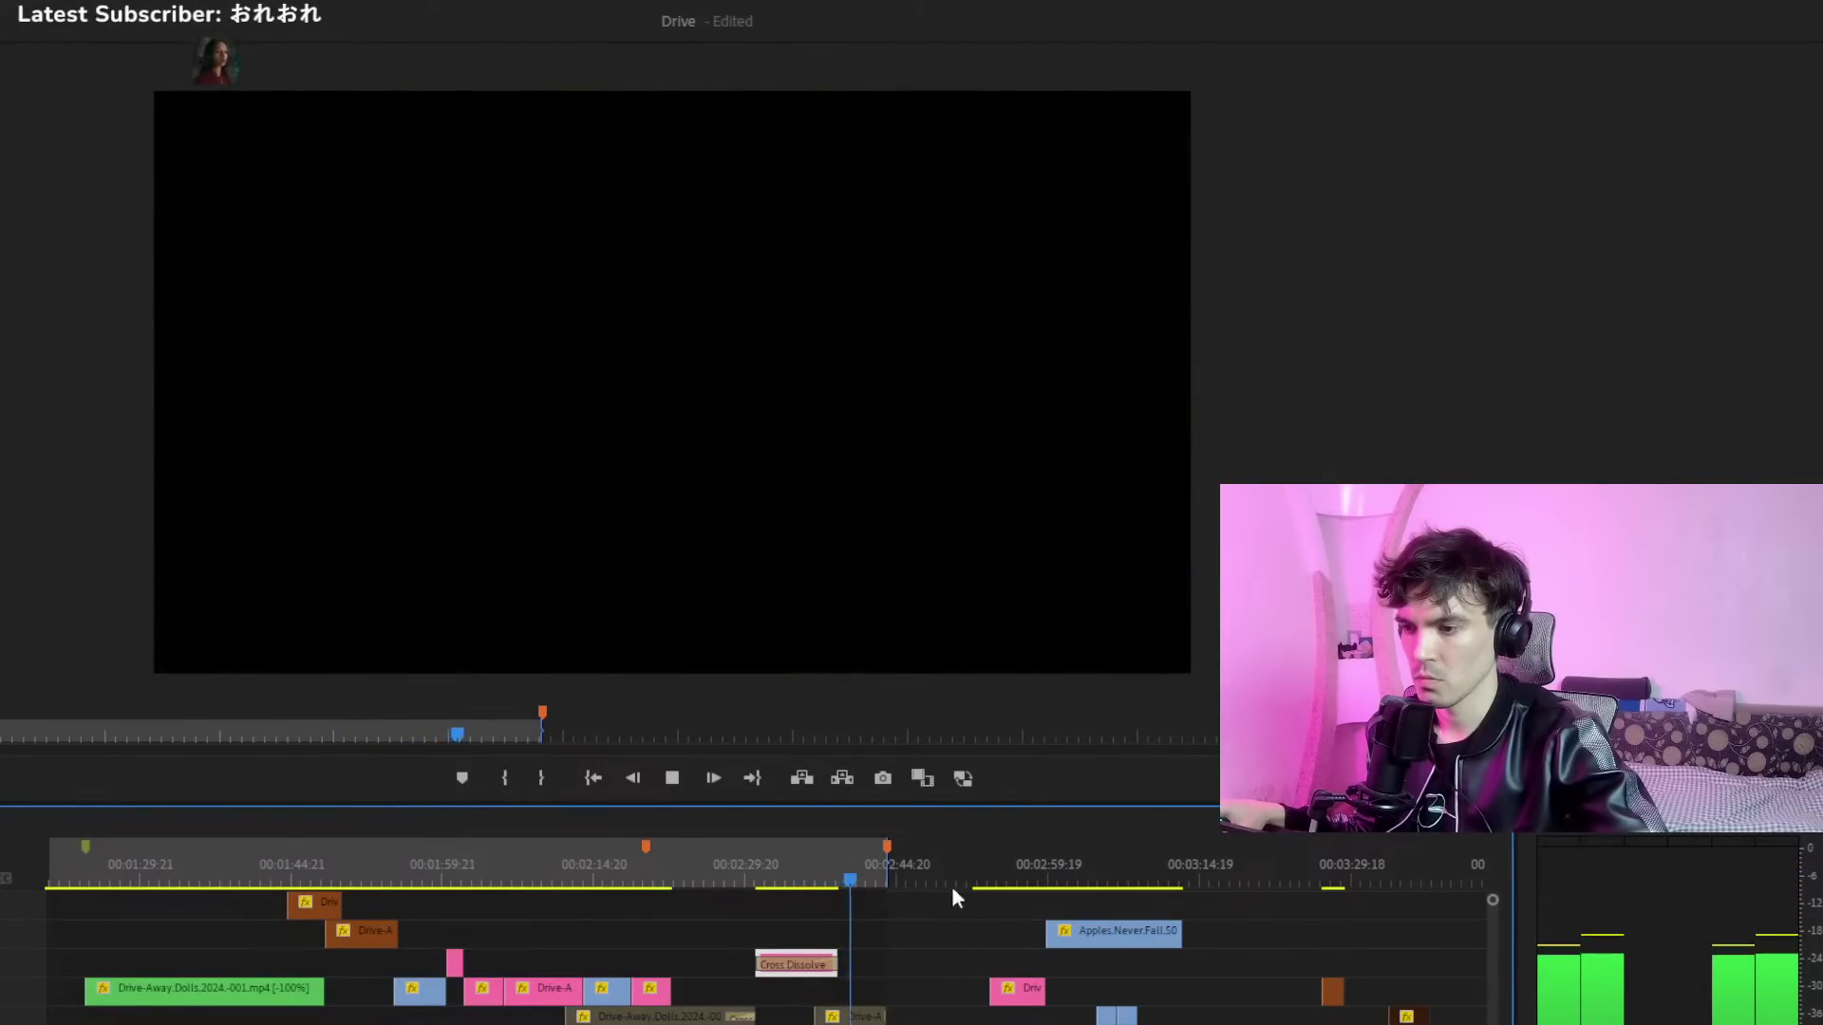
# Preview the remaining spare pink clip near 00:02:54 and place it one track higher, right after the short pink clip near 00:02:19
pyautogui.click(1012, 883)
pyautogui.moveTo(1014, 883); pyautogui.dragTo(657, 930)
pyautogui.moveTo(1012, 998); pyautogui.dragTo(700, 976)
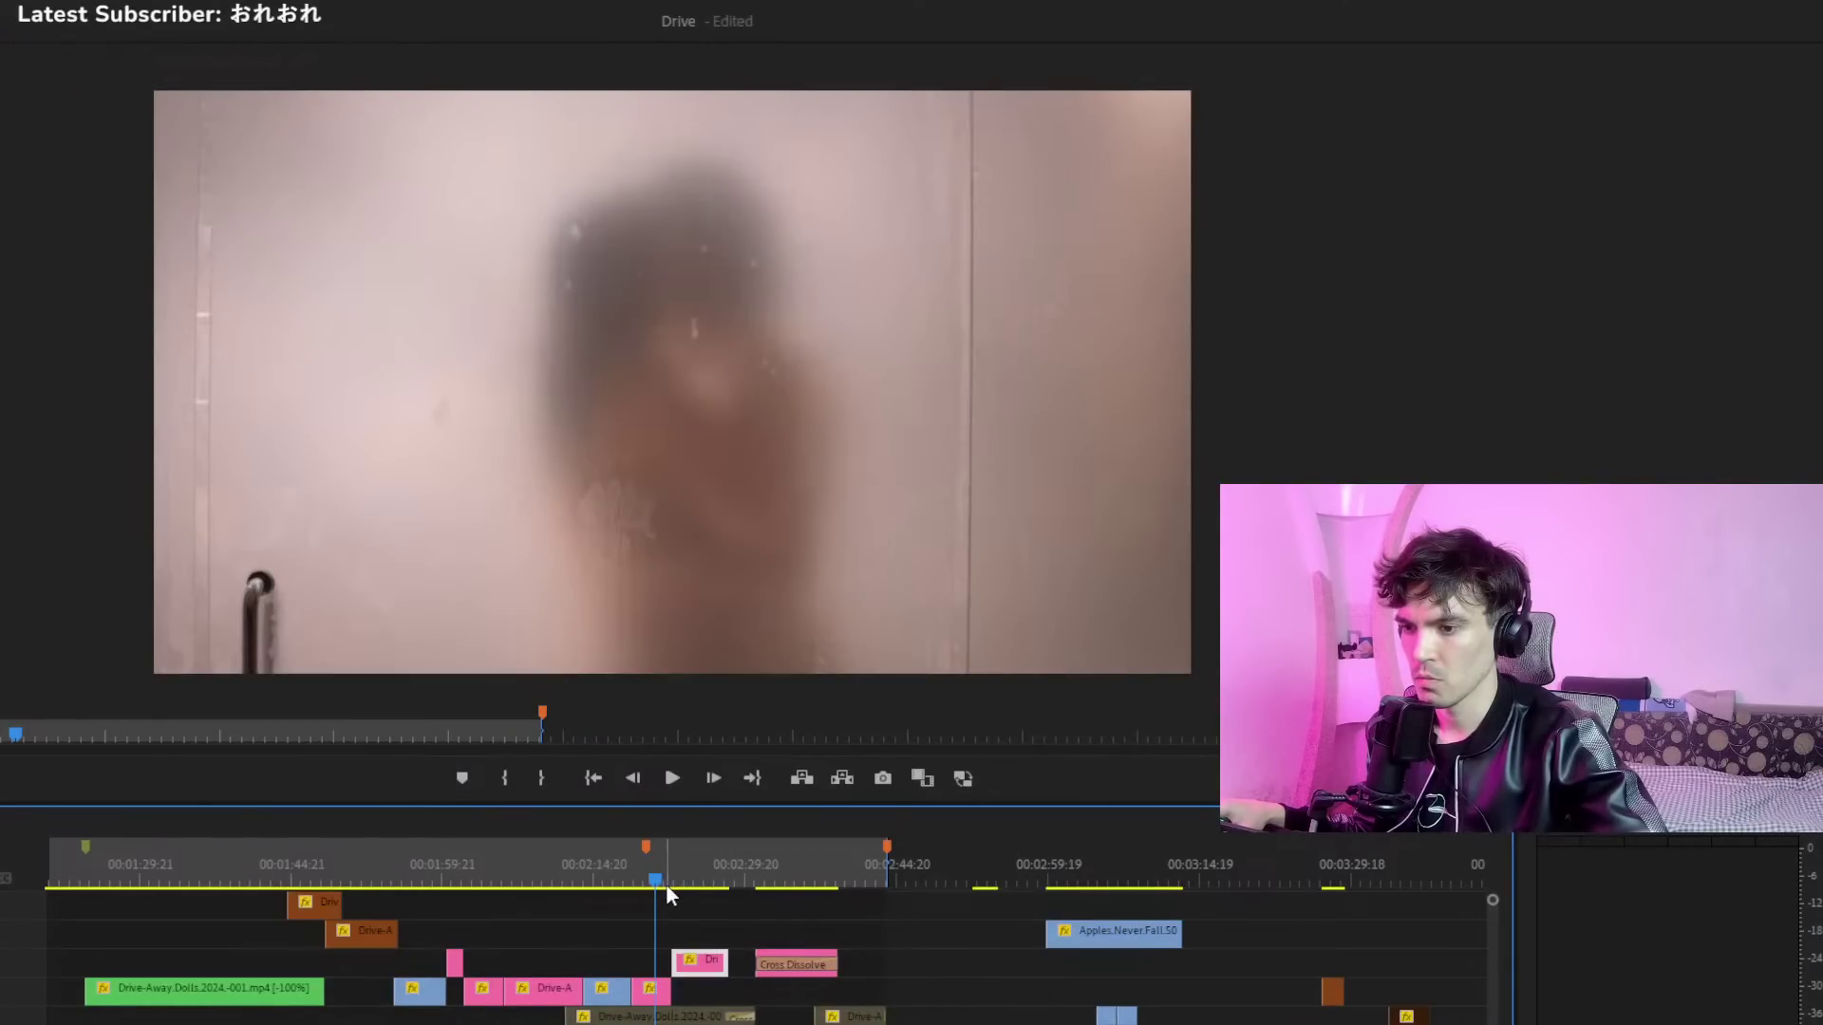
# Try extending the start of the raised pink clip back to the orange marker near 00:02:20, then undo the trim
pyautogui.moveTo(665, 885)
pyautogui.mouseDown()
pyautogui.moveTo(665, 858)
pyautogui.moveTo(689, 870)
pyautogui.moveTo(668, 869)
pyautogui.mouseUp()
pyautogui.moveTo(664, 959); pyautogui.dragTo(647, 961)
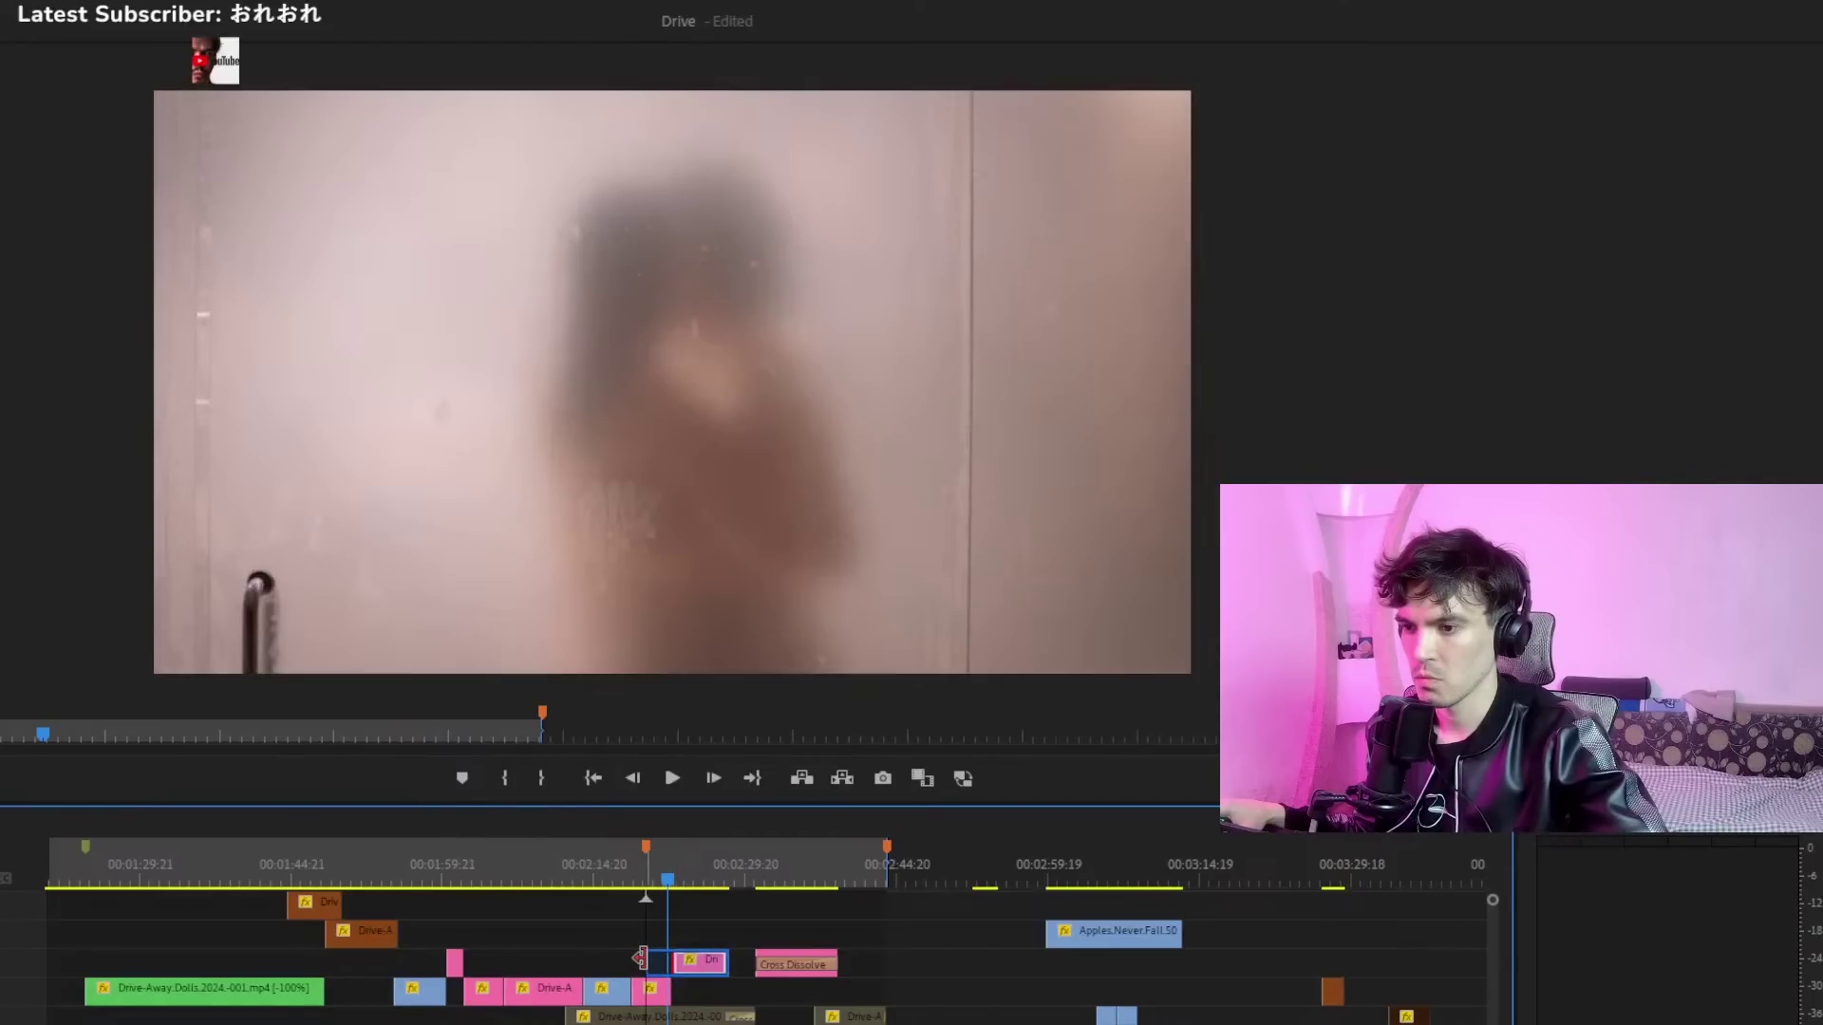
pyautogui.moveTo(662, 875); pyautogui.dragTo(651, 881)
pyautogui.hotkey('ctrl', 'z')
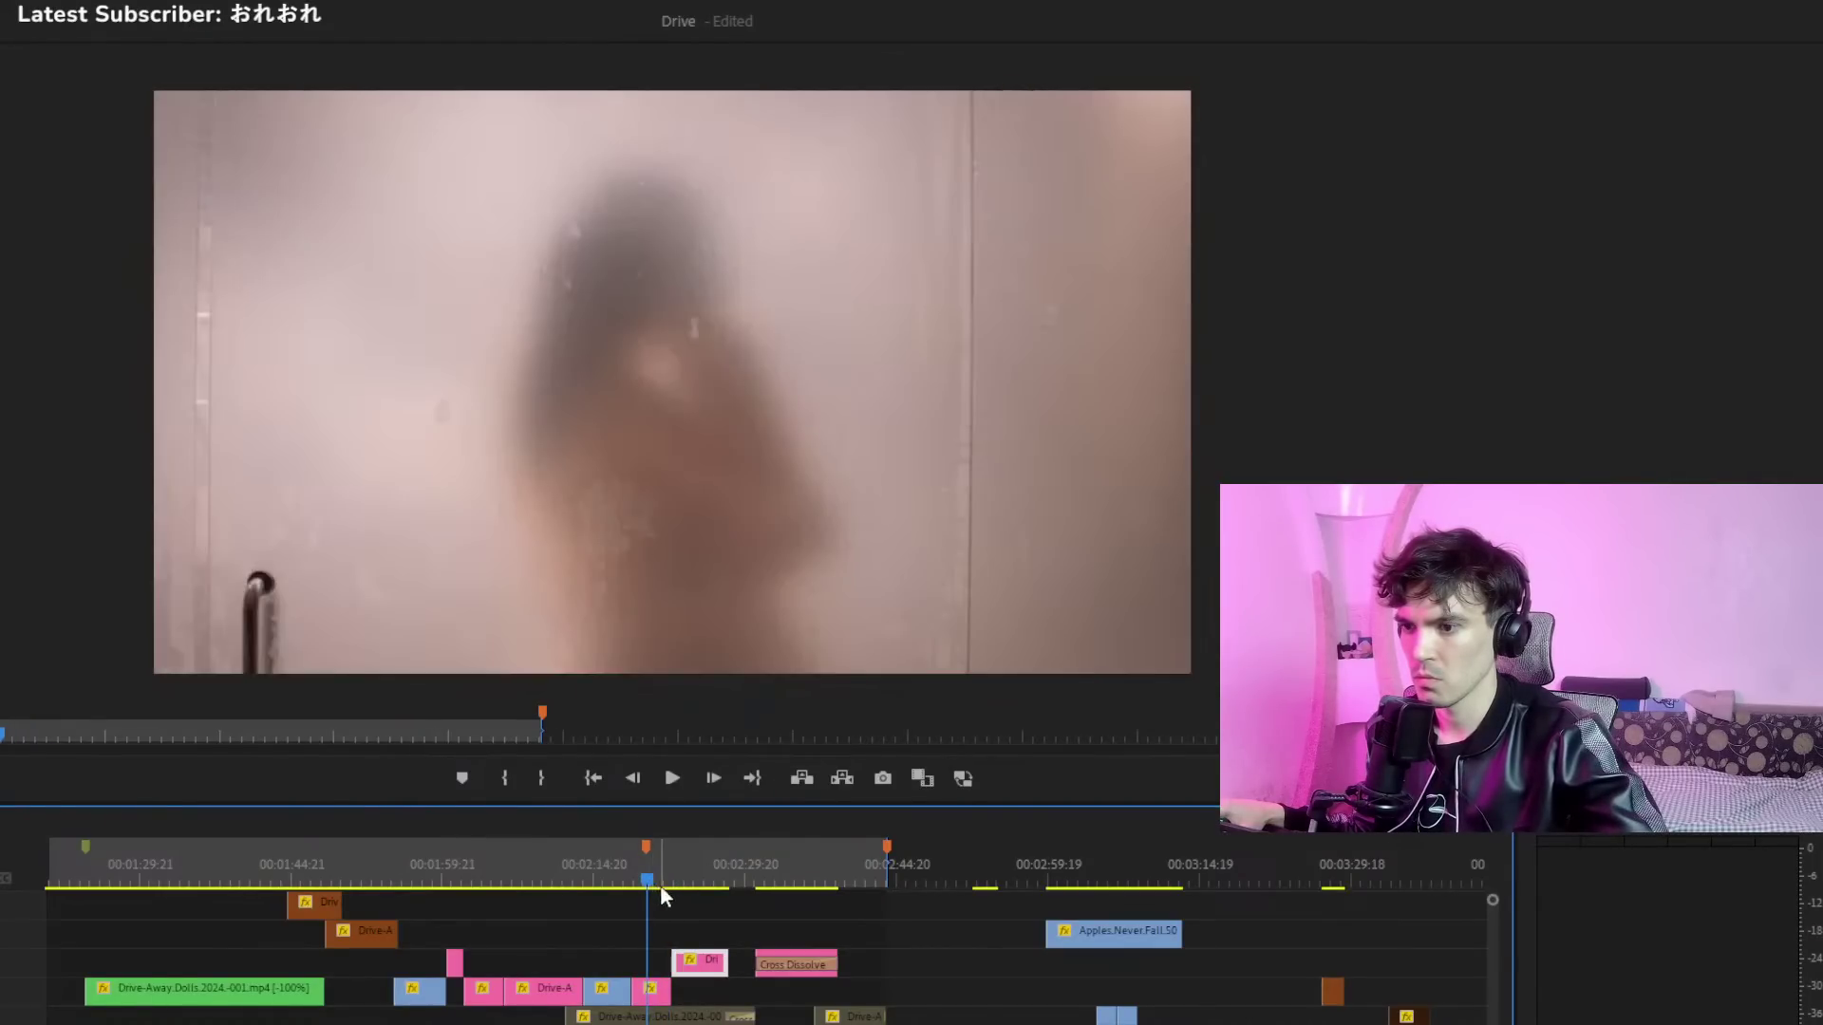
# Play the section from the orange marker near 00:02:20 and move the Cross Dissolve clip directly after the raised pink clip
pyautogui.press('space')
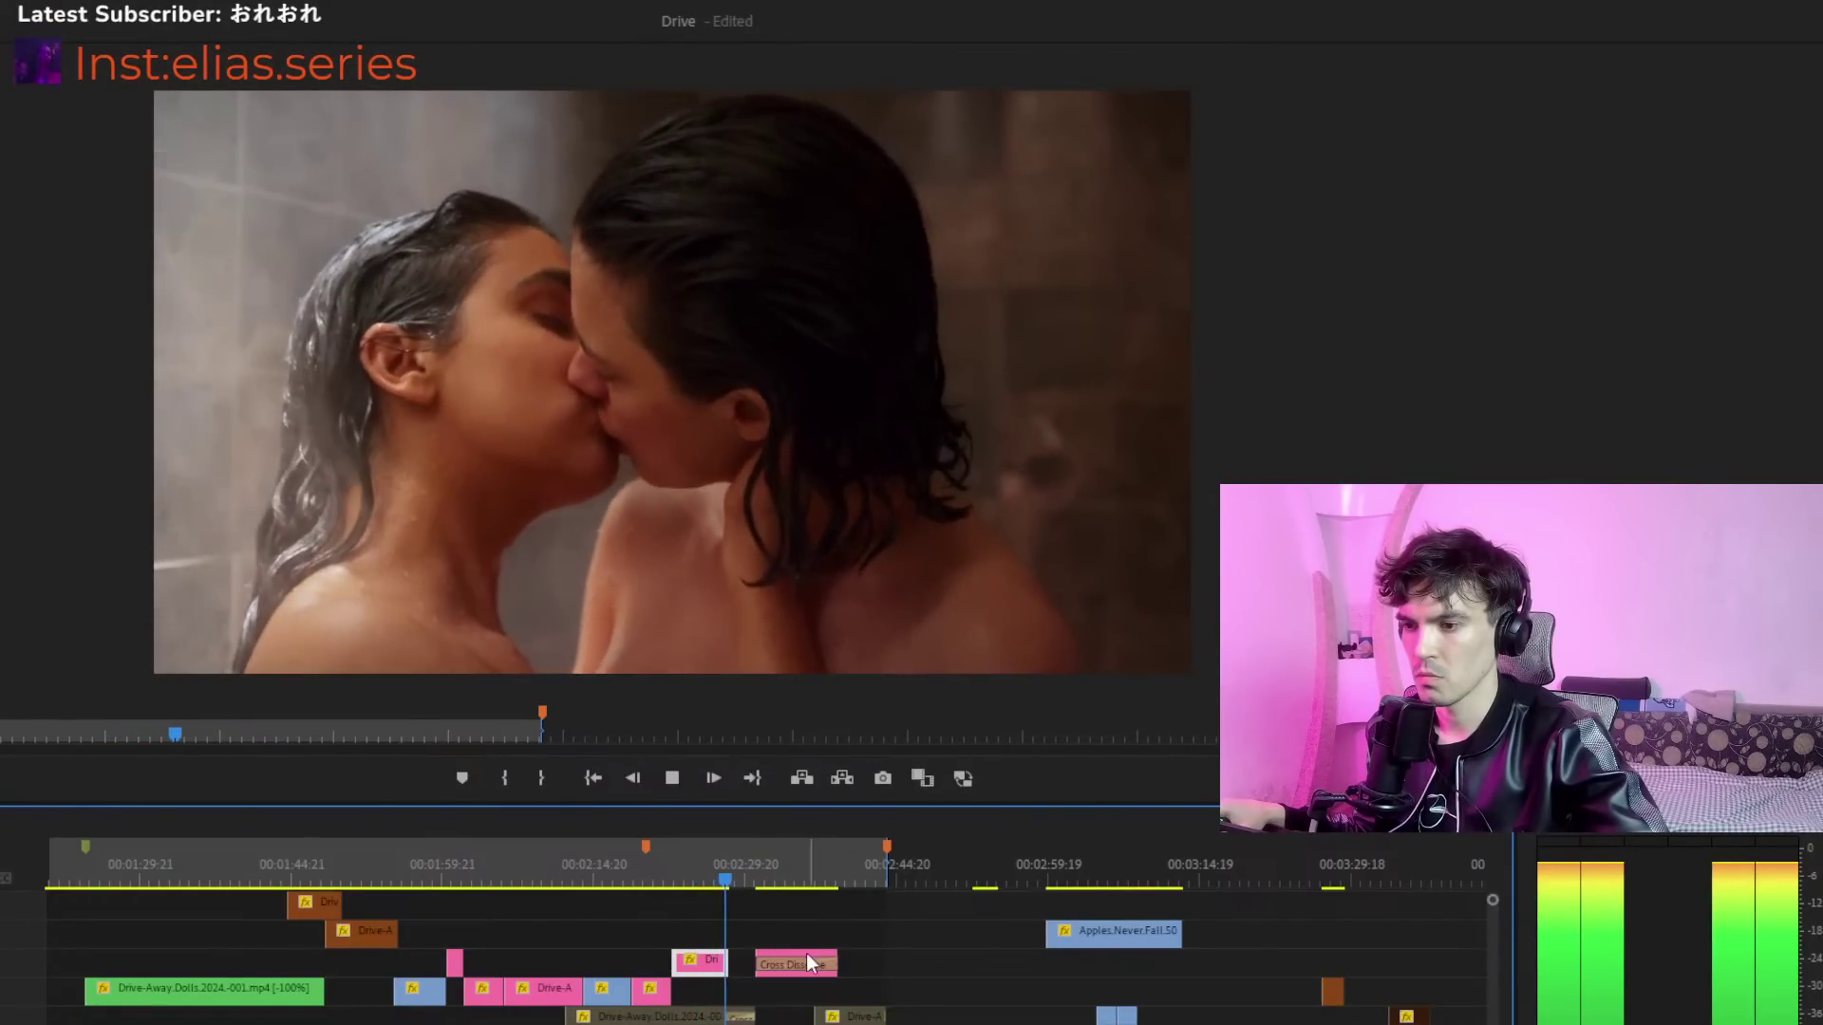
pyautogui.moveTo(793, 954); pyautogui.dragTo(765, 961)
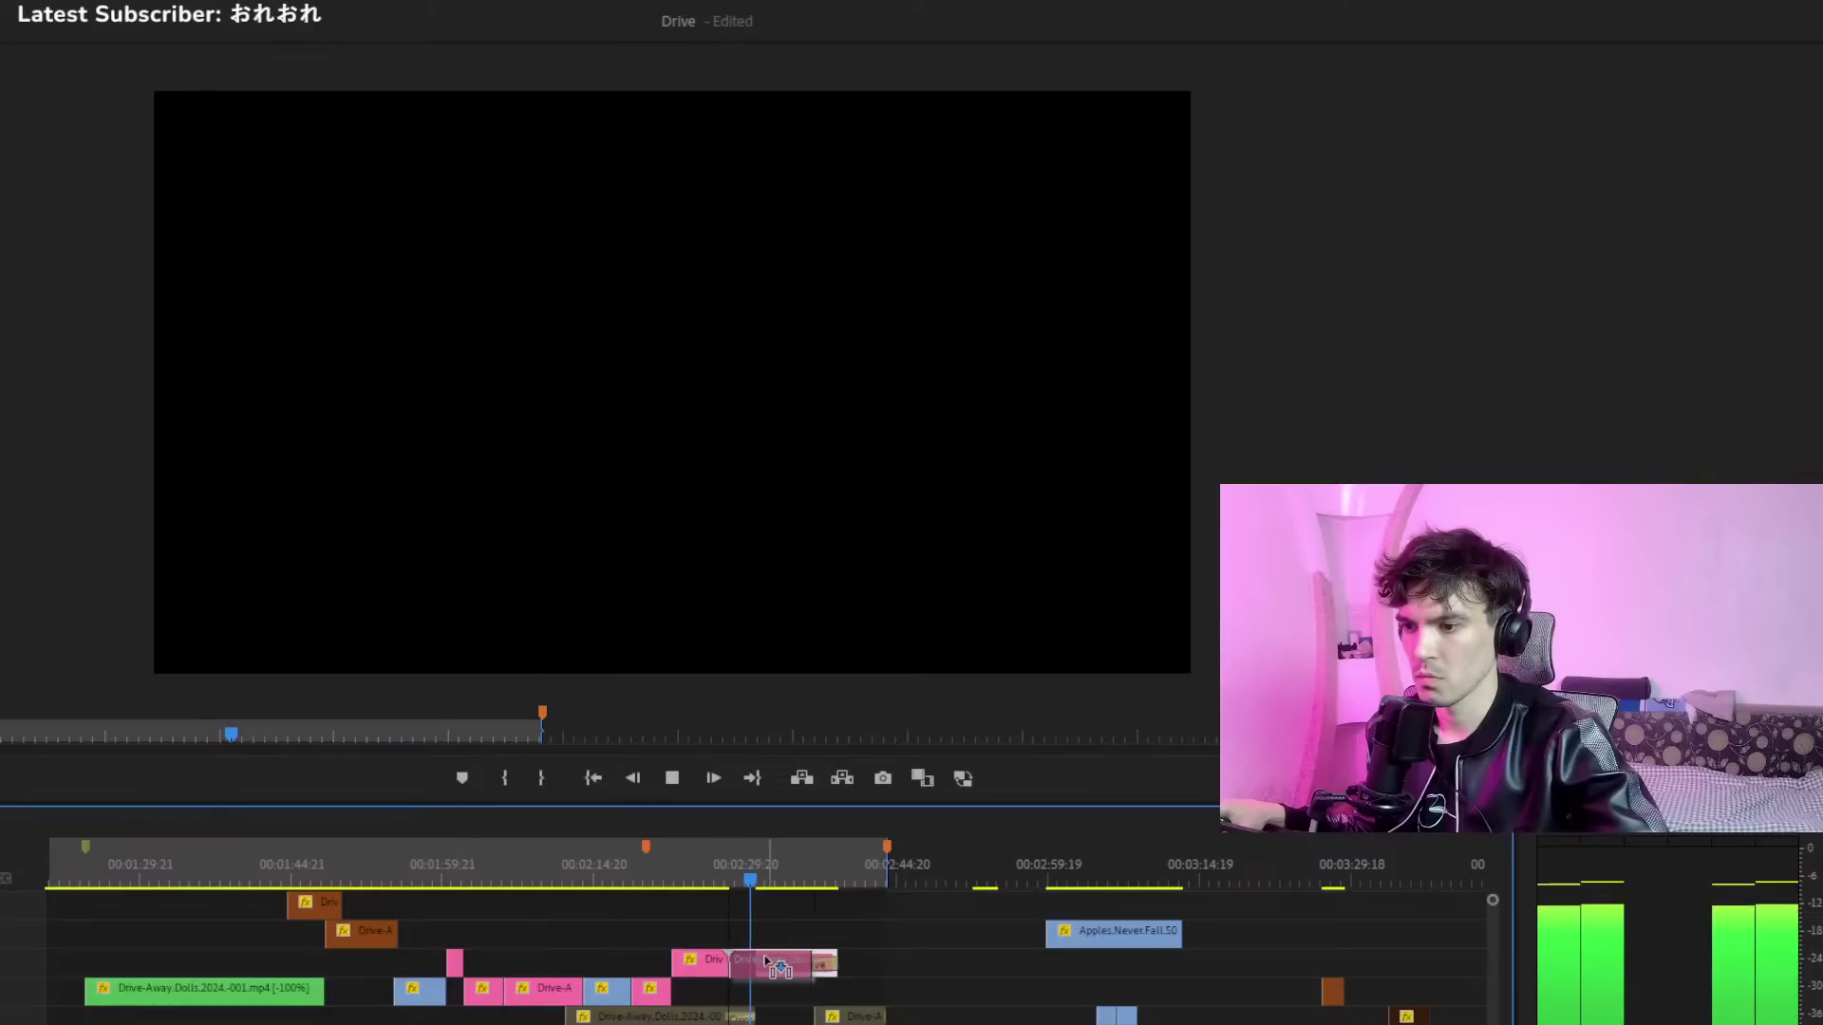
pyautogui.click(726, 875)
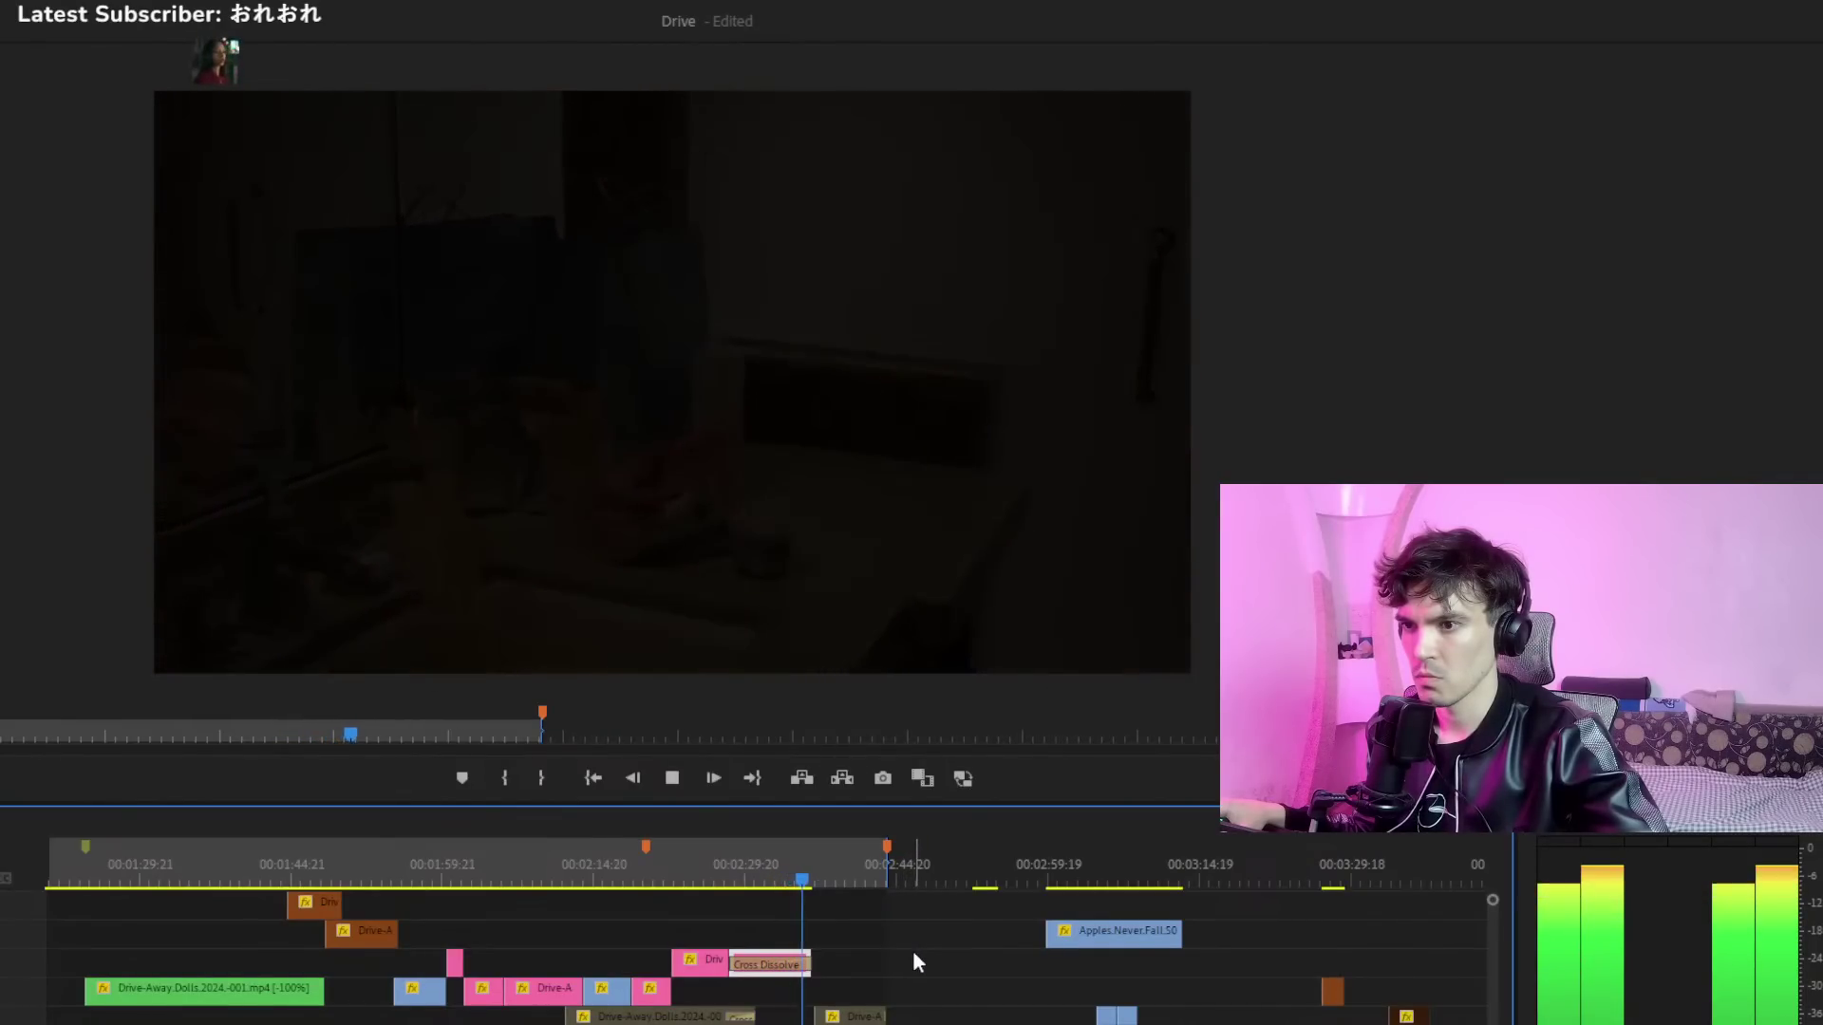
pyautogui.press('space')
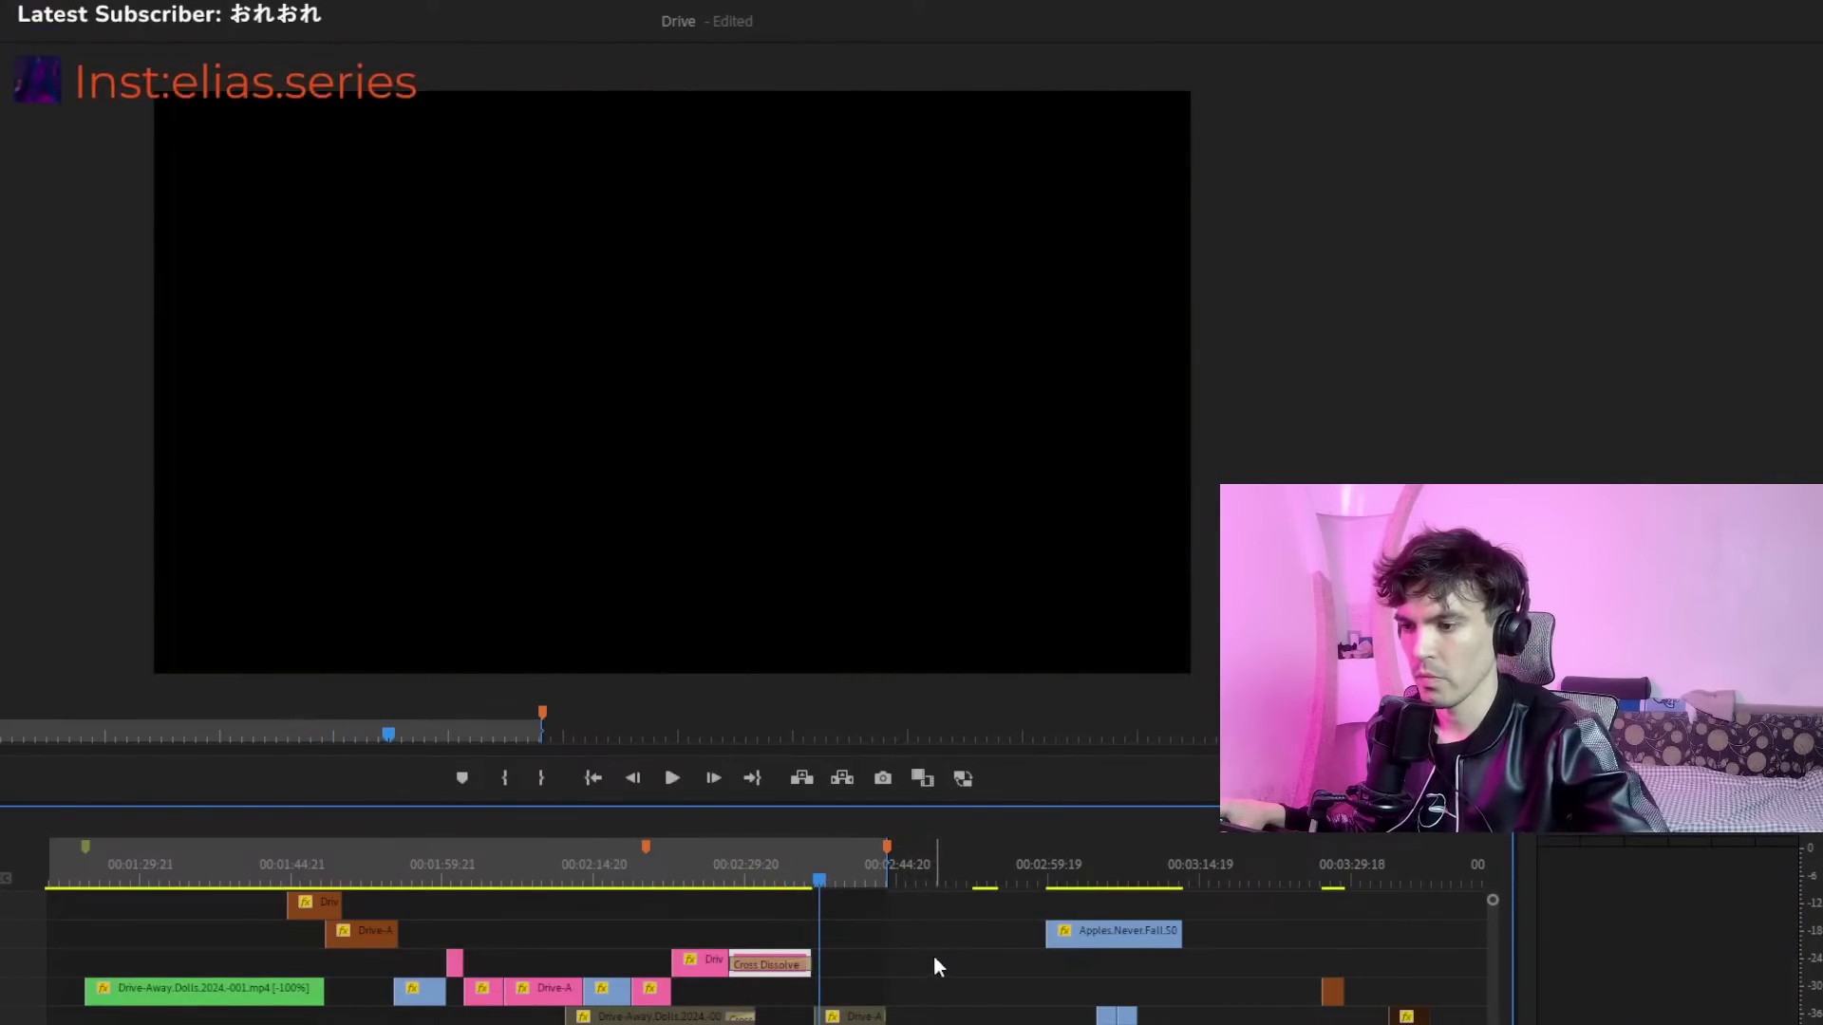
# Check the blue Apples Never Fall clip near 00:02:59 and move it along its track to start at about 00:03:15
pyautogui.click(1058, 877)
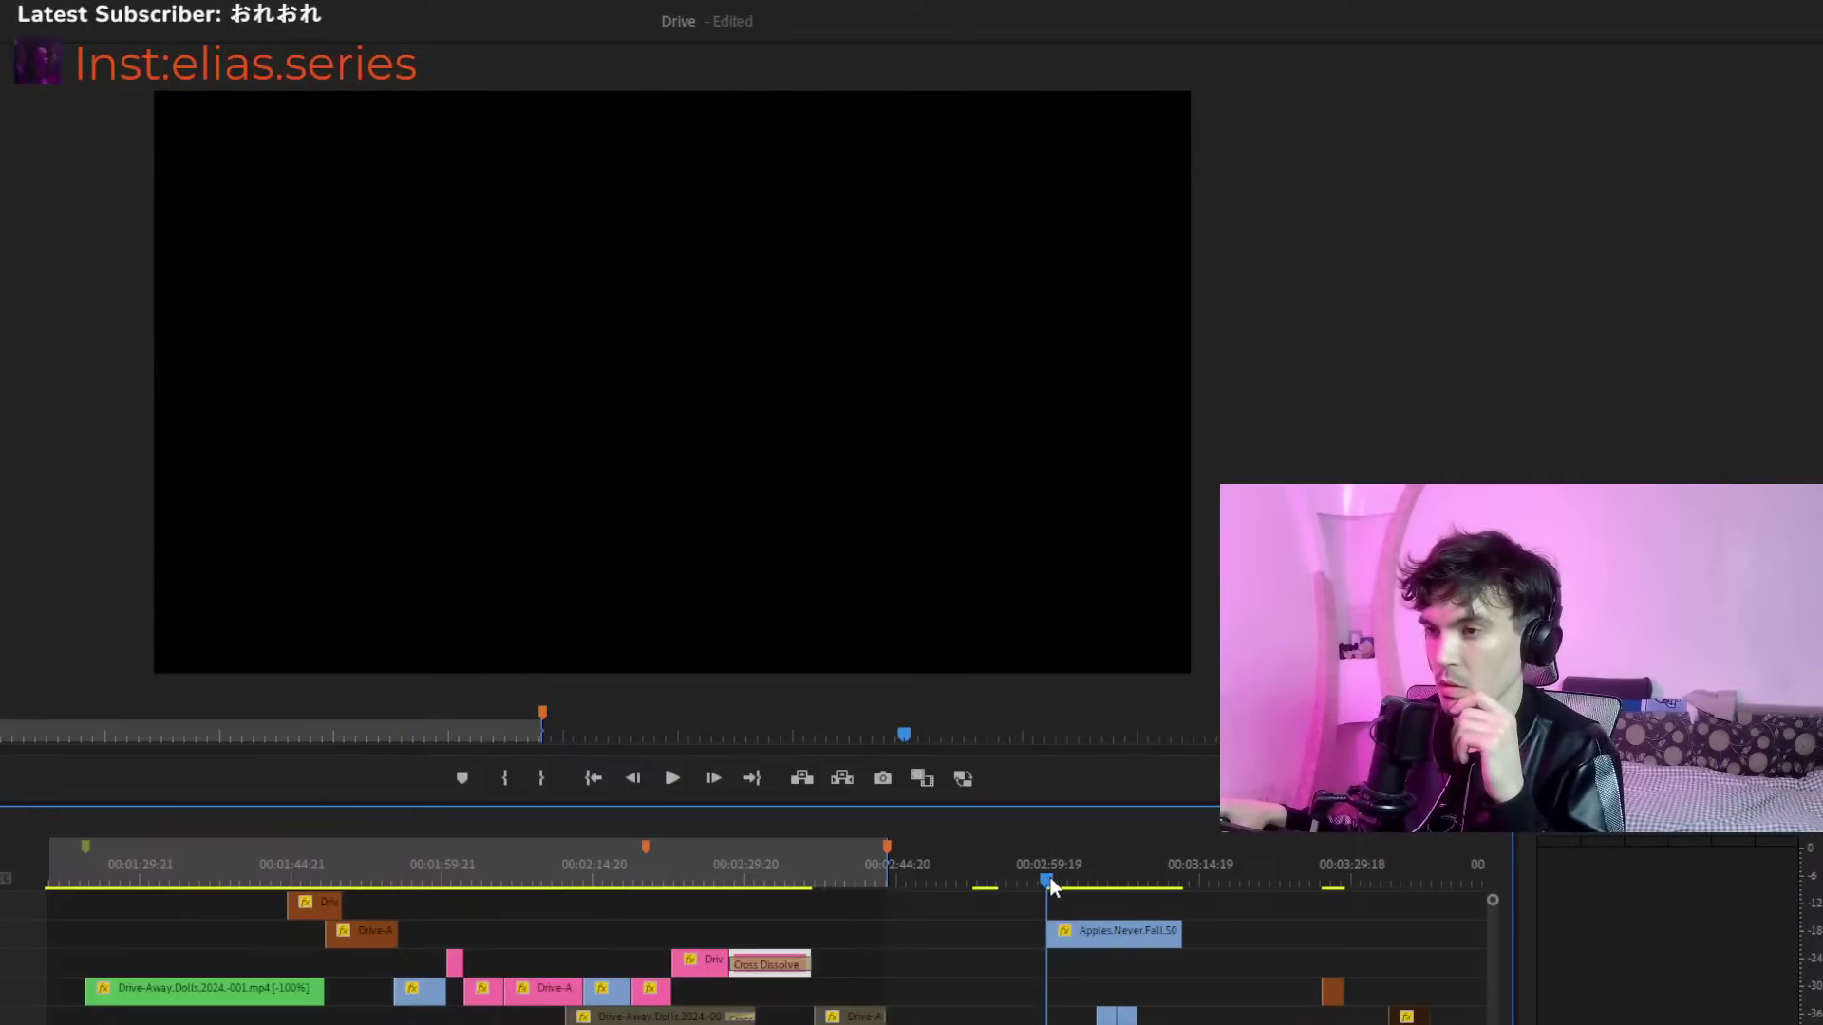
pyautogui.click(1099, 879)
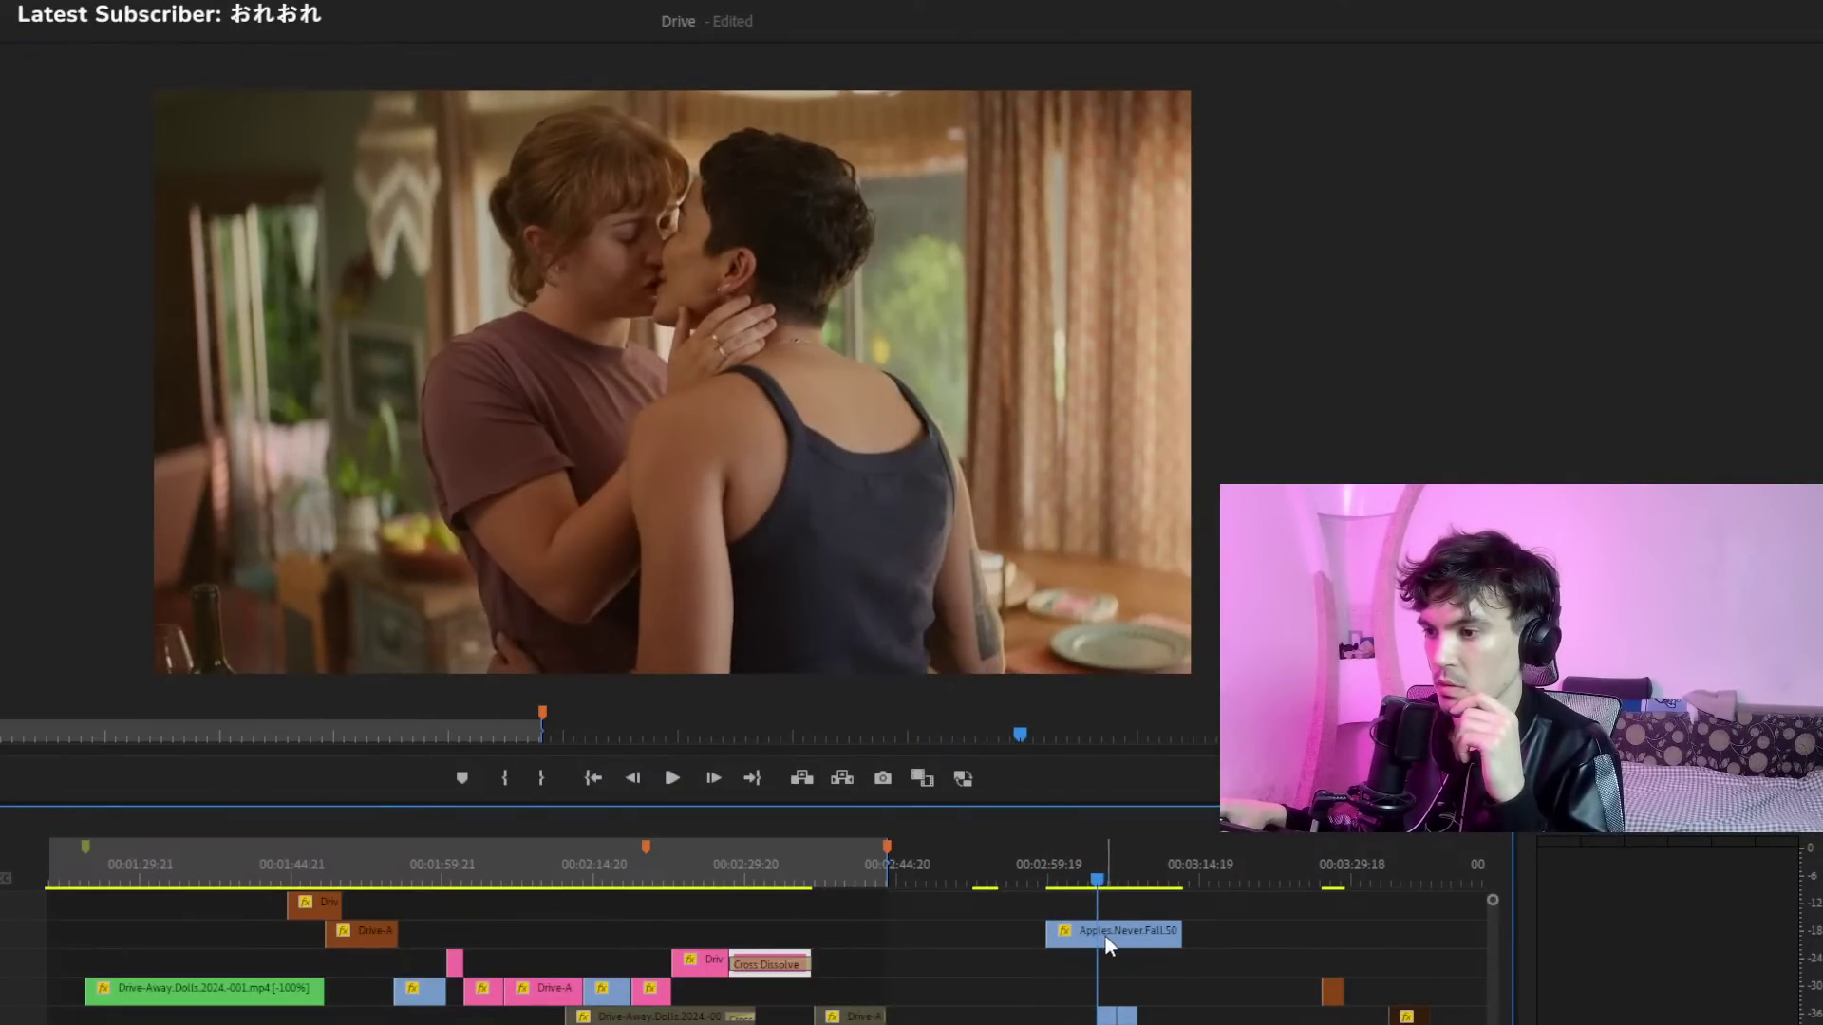
pyautogui.click(1106, 938)
pyautogui.moveTo(1106, 941); pyautogui.dragTo(1271, 940)
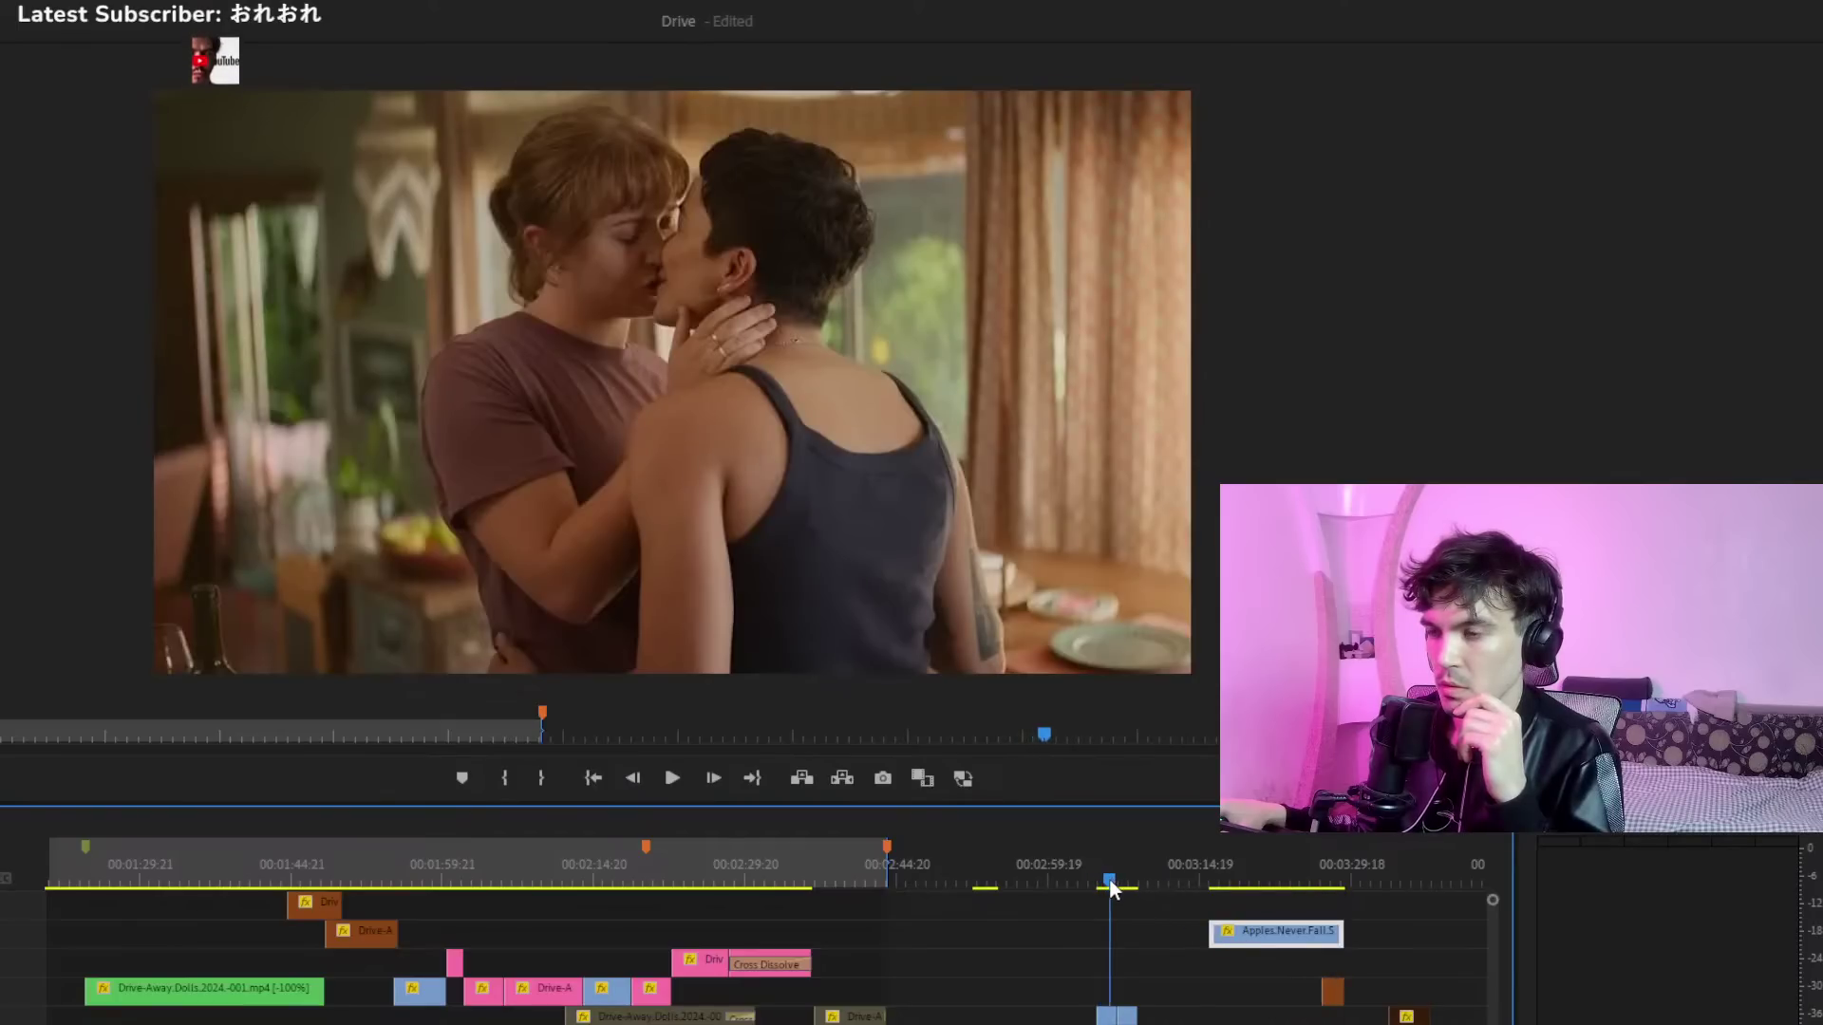
# Review the scenes between about 00:01:44 and 00:02:02 to check how the rearranged cuts flow
pyautogui.moveTo(1113, 888); pyautogui.dragTo(637, 925)
pyautogui.click(671, 777)
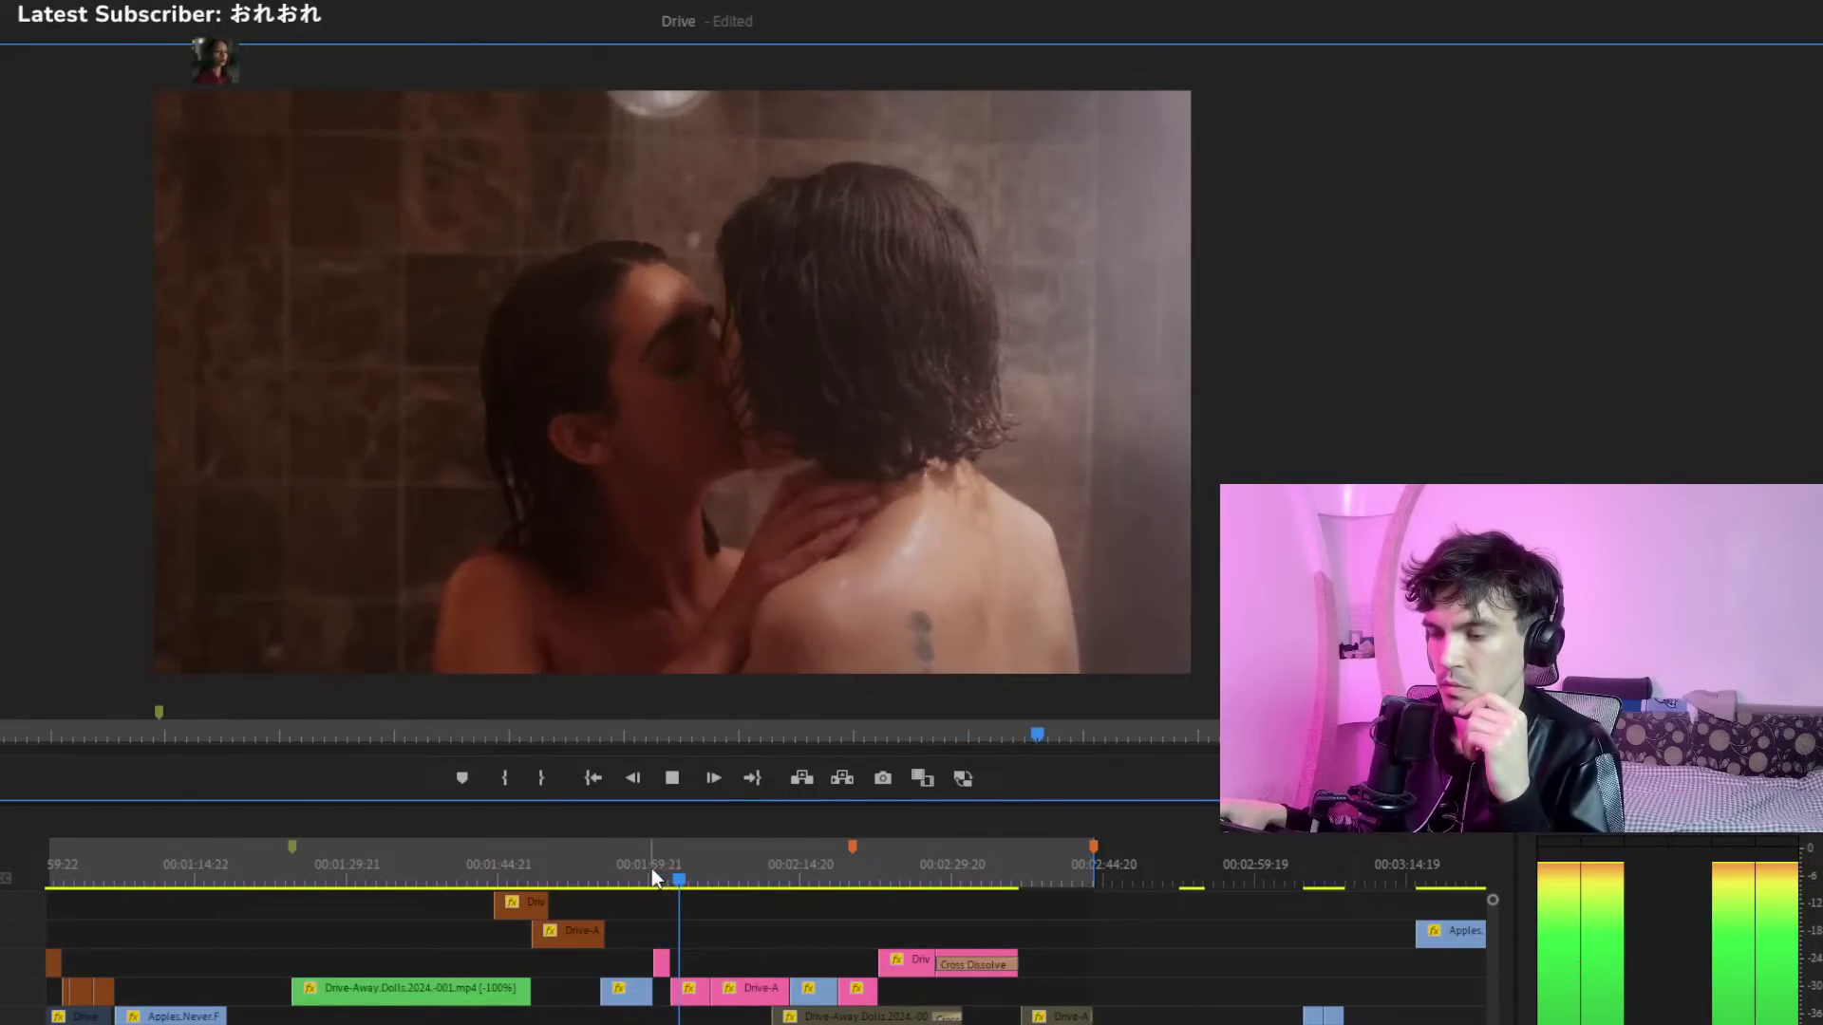
pyautogui.moveTo(603, 867); pyautogui.dragTo(681, 885)
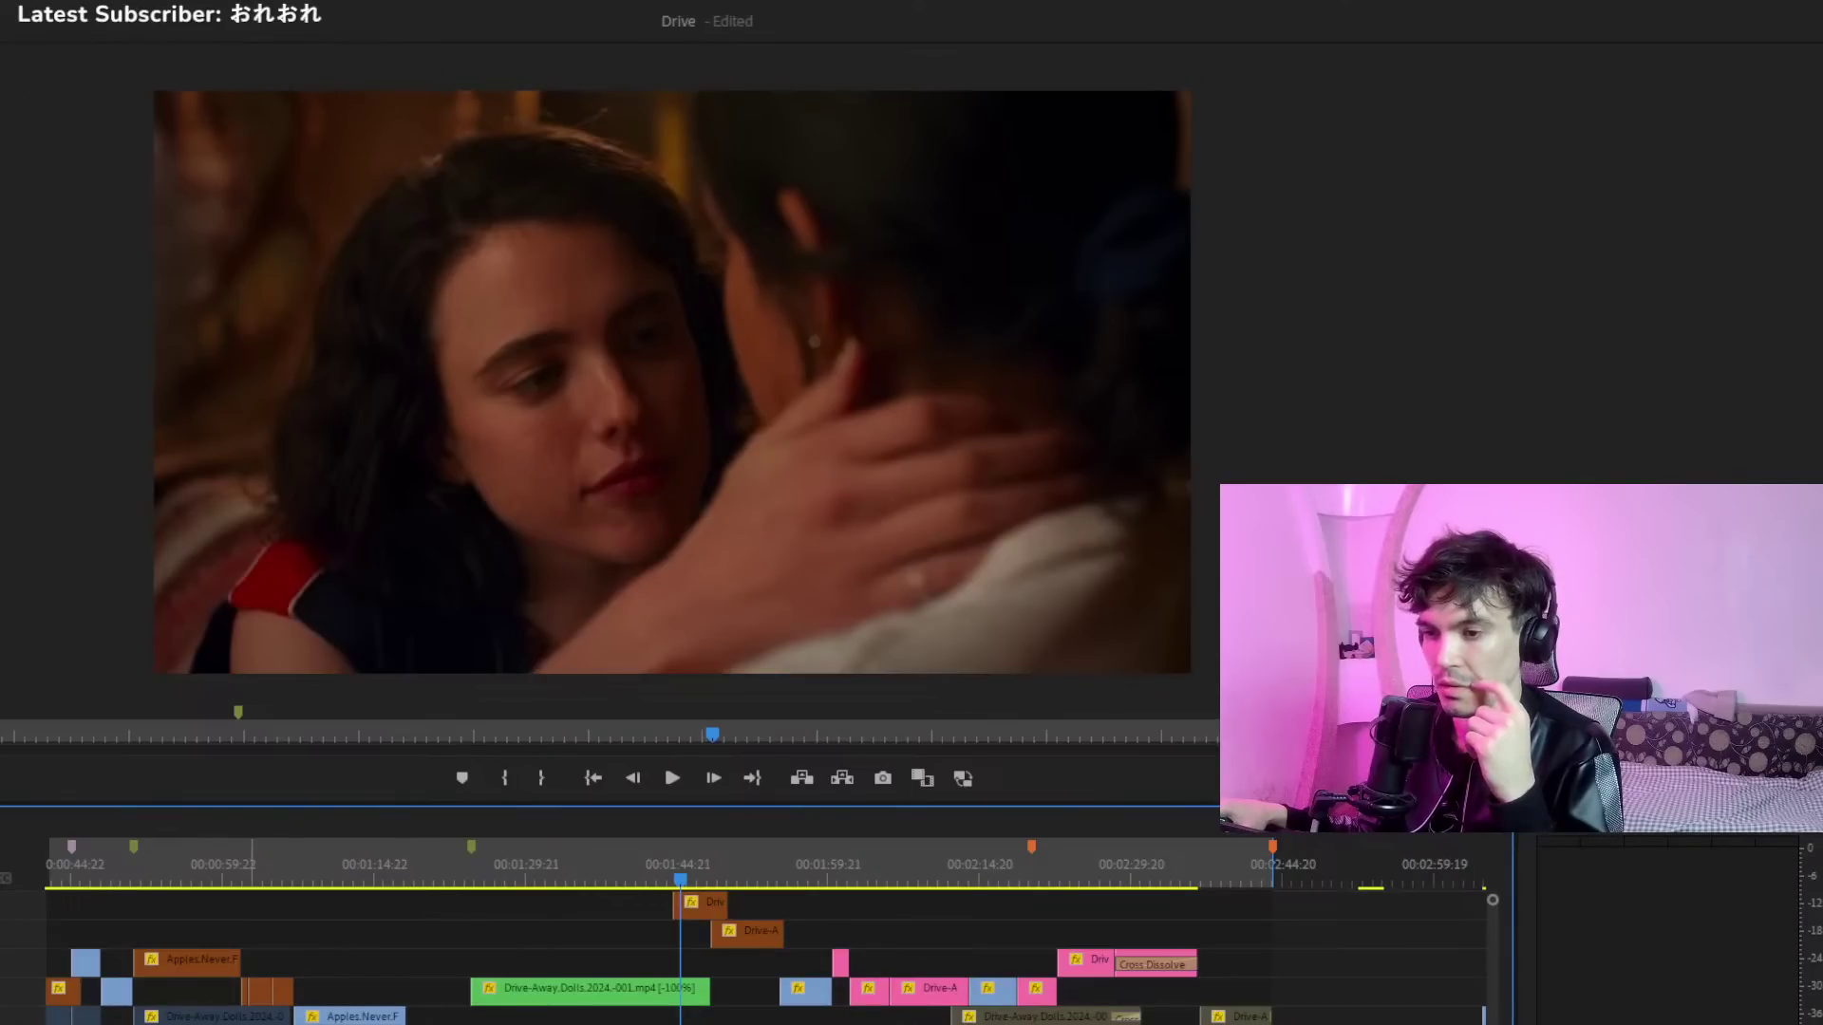
pyautogui.press('-')
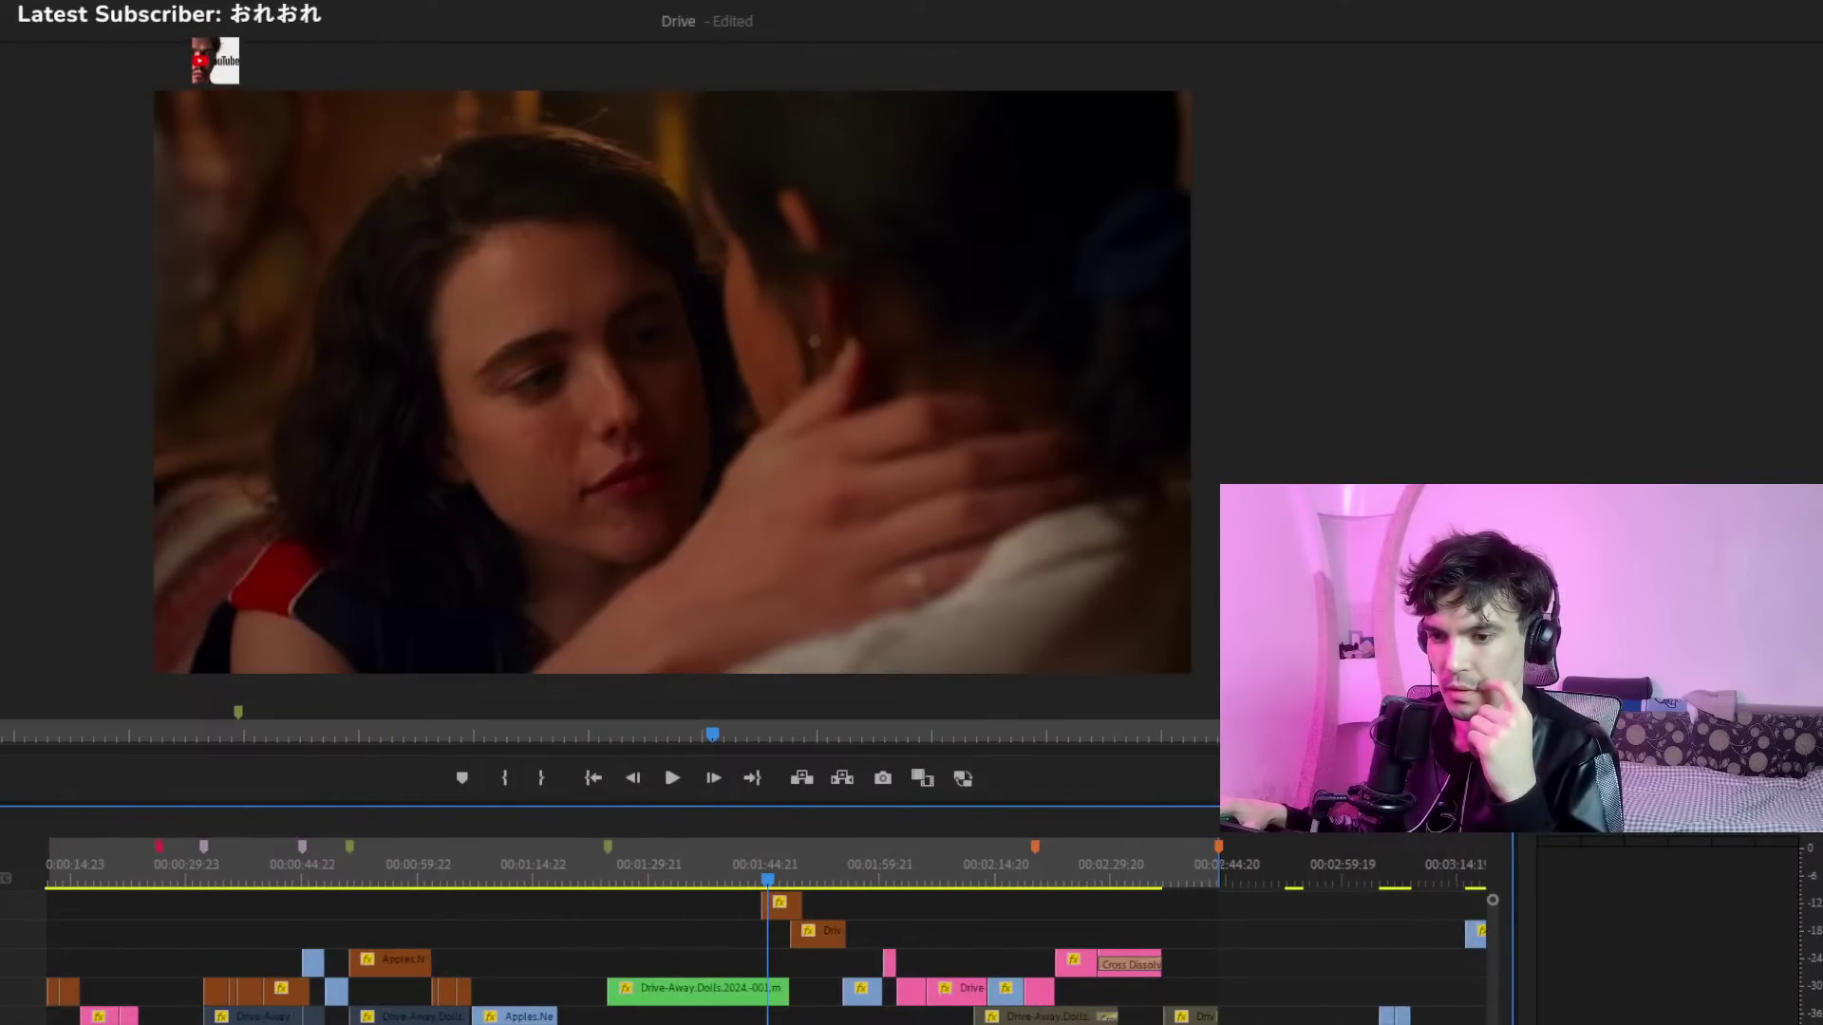
pyautogui.press('-')
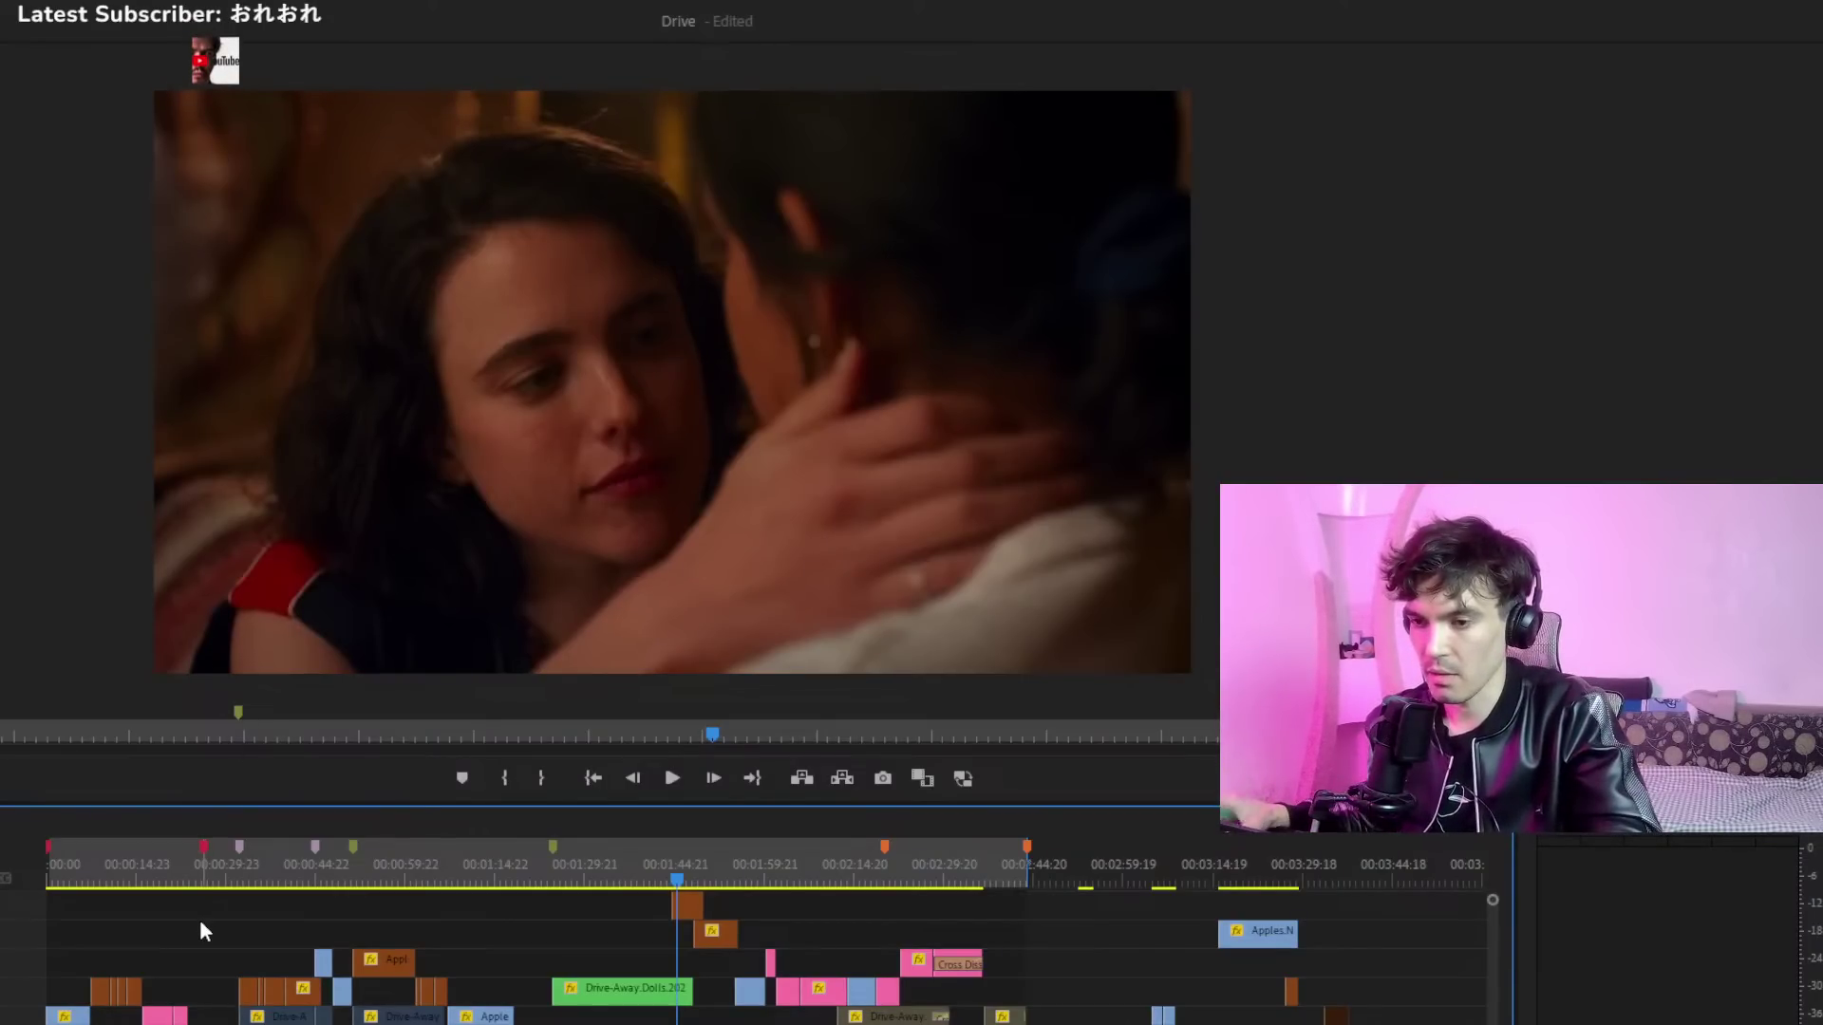
# Play the sequence opening from the start and check the orange Apples Never Fall and pink Drive-Away Dolls cuts up to about 00:00:24
pyautogui.moveTo(58, 880); pyautogui.dragTo(26, 881)
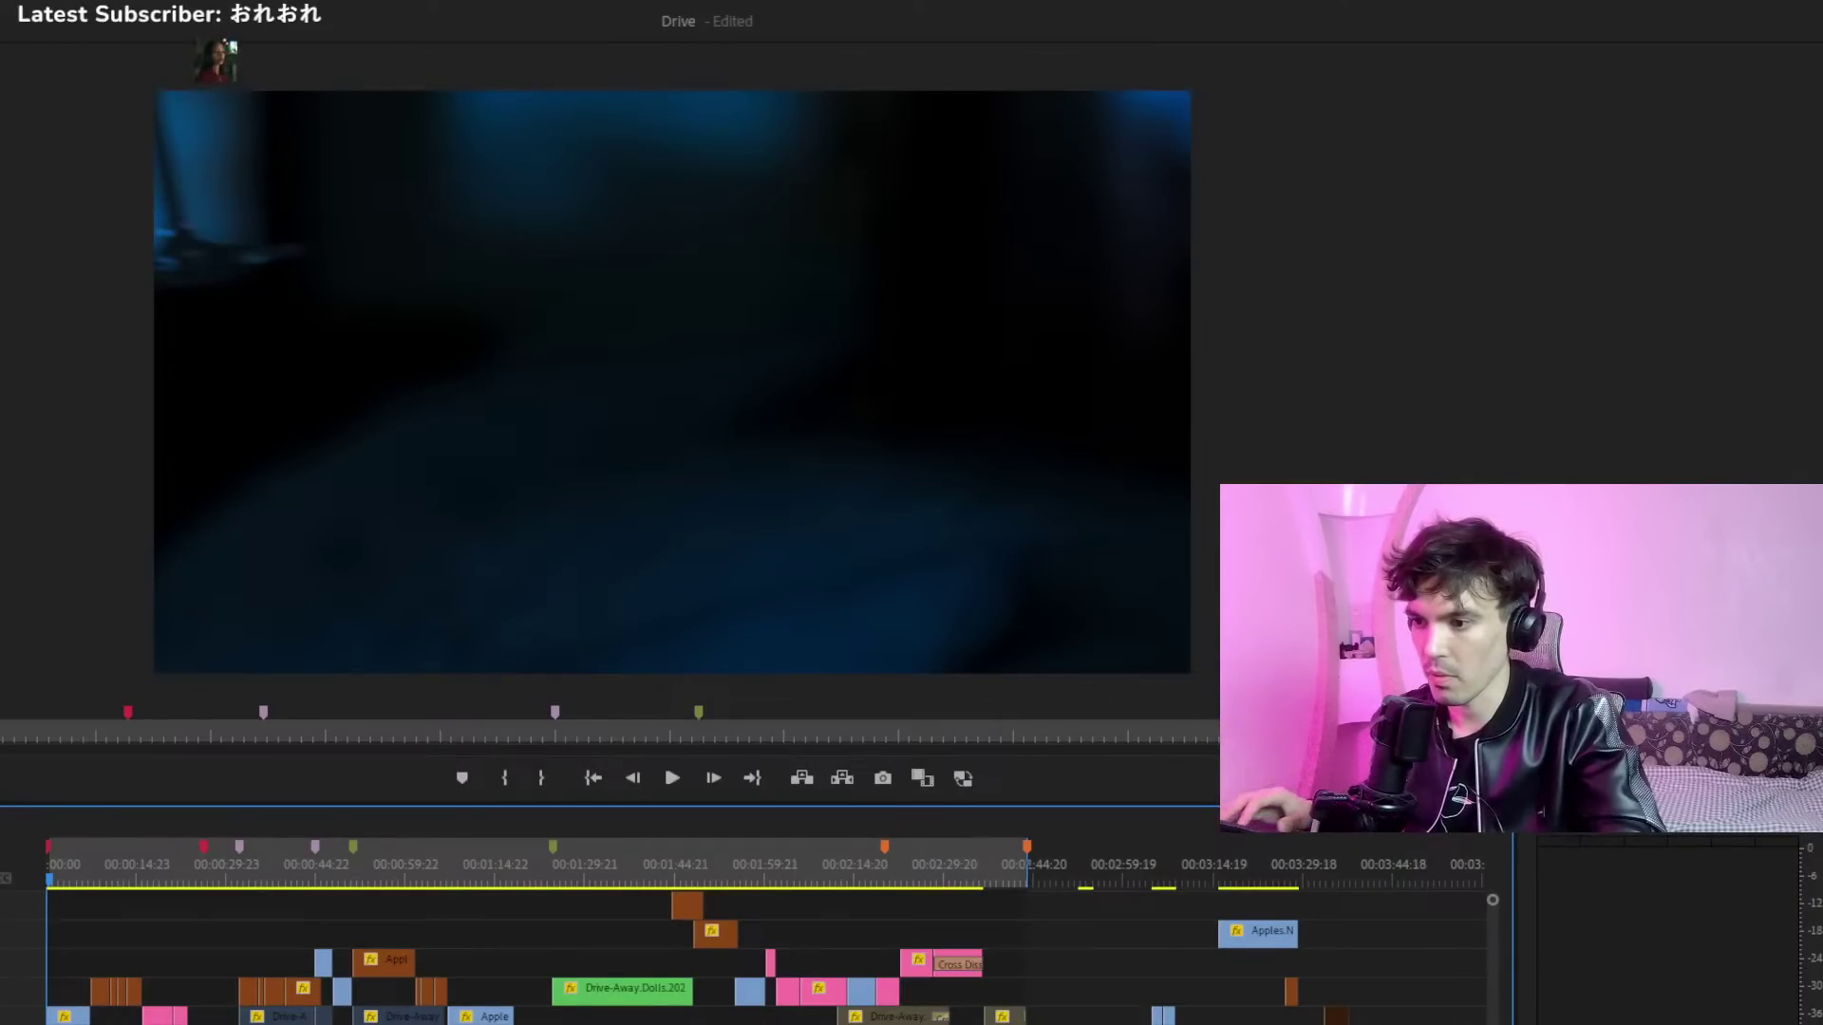
pyautogui.press('=')
pyautogui.press('=')
pyautogui.press('=')
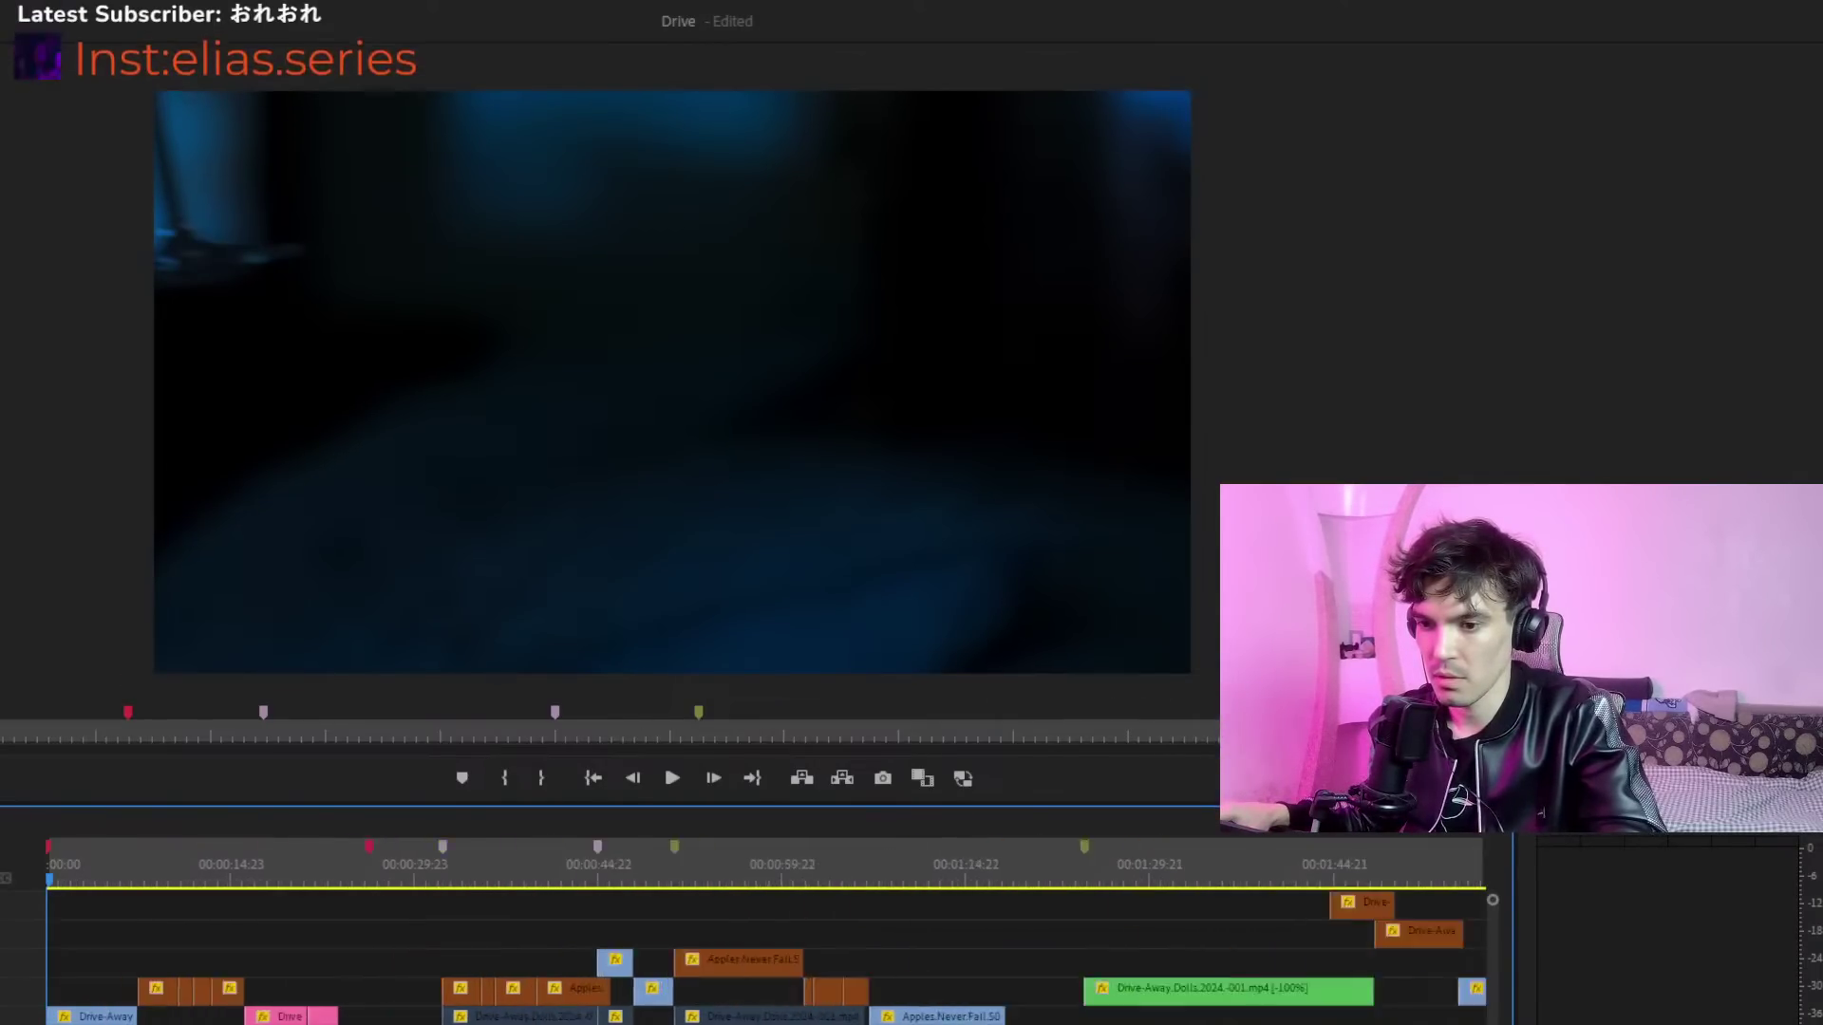
pyautogui.press('-')
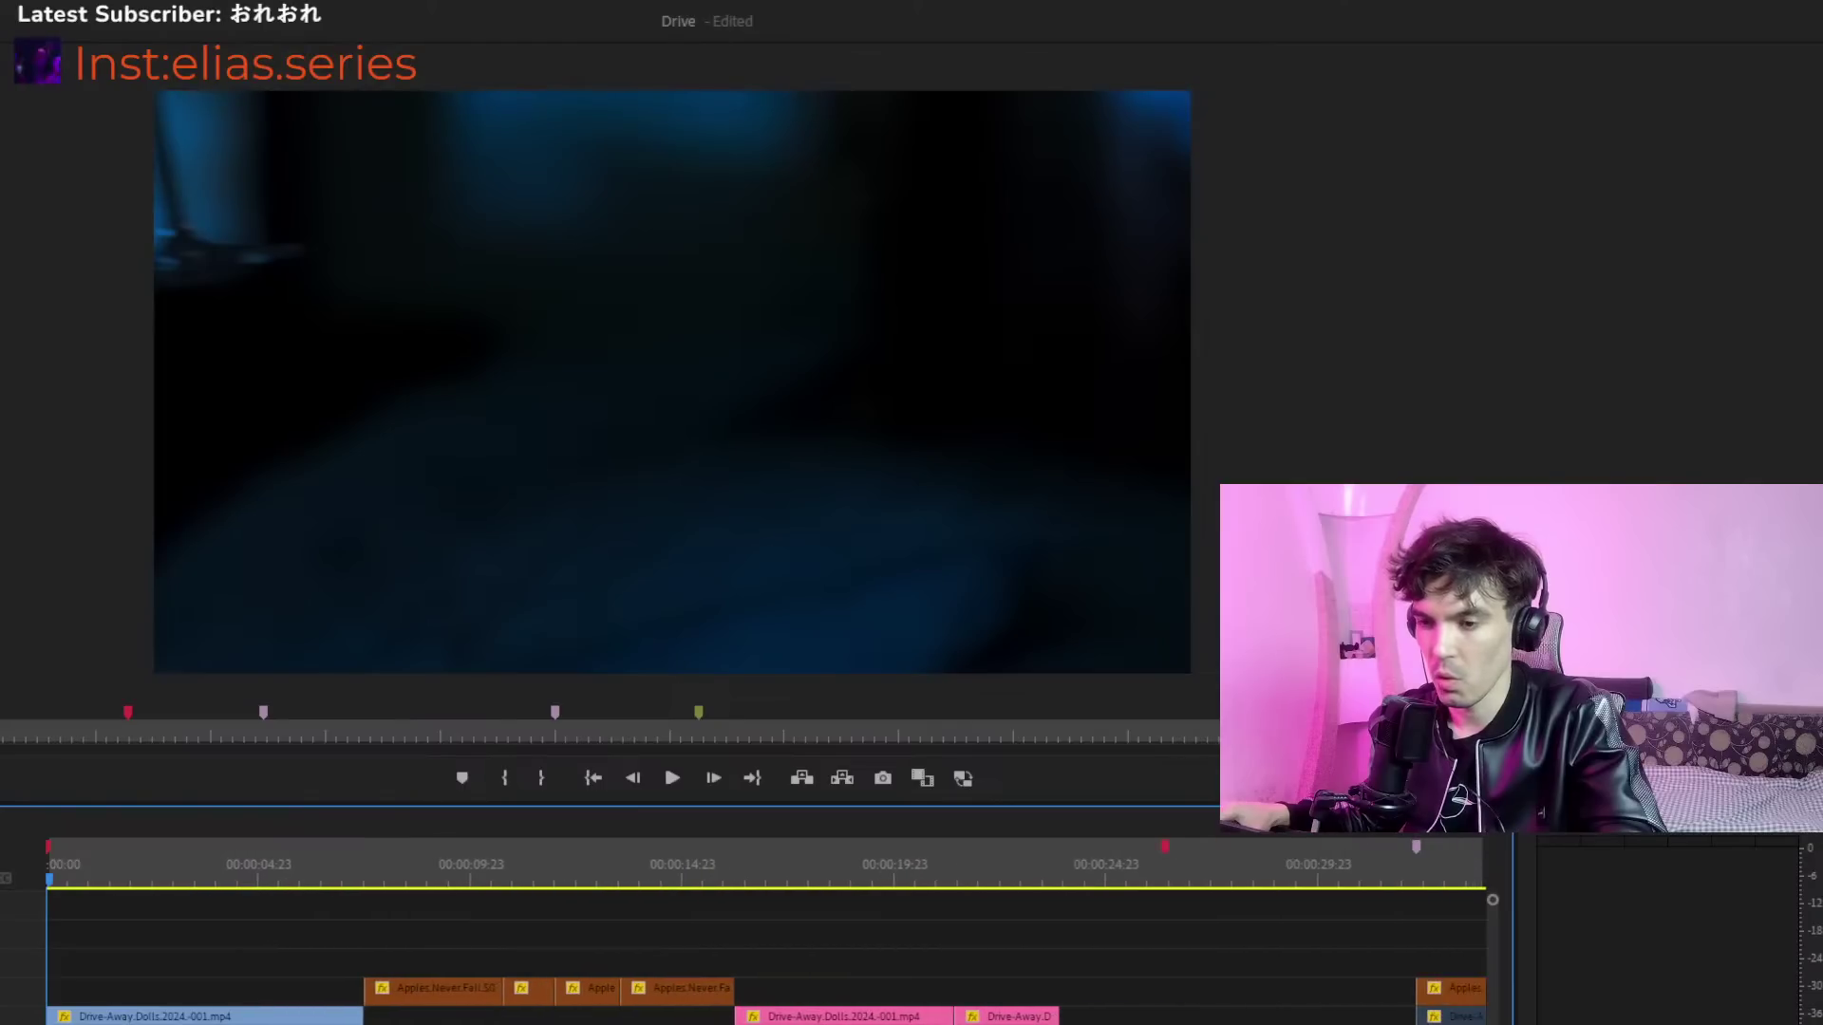
pyautogui.press('space')
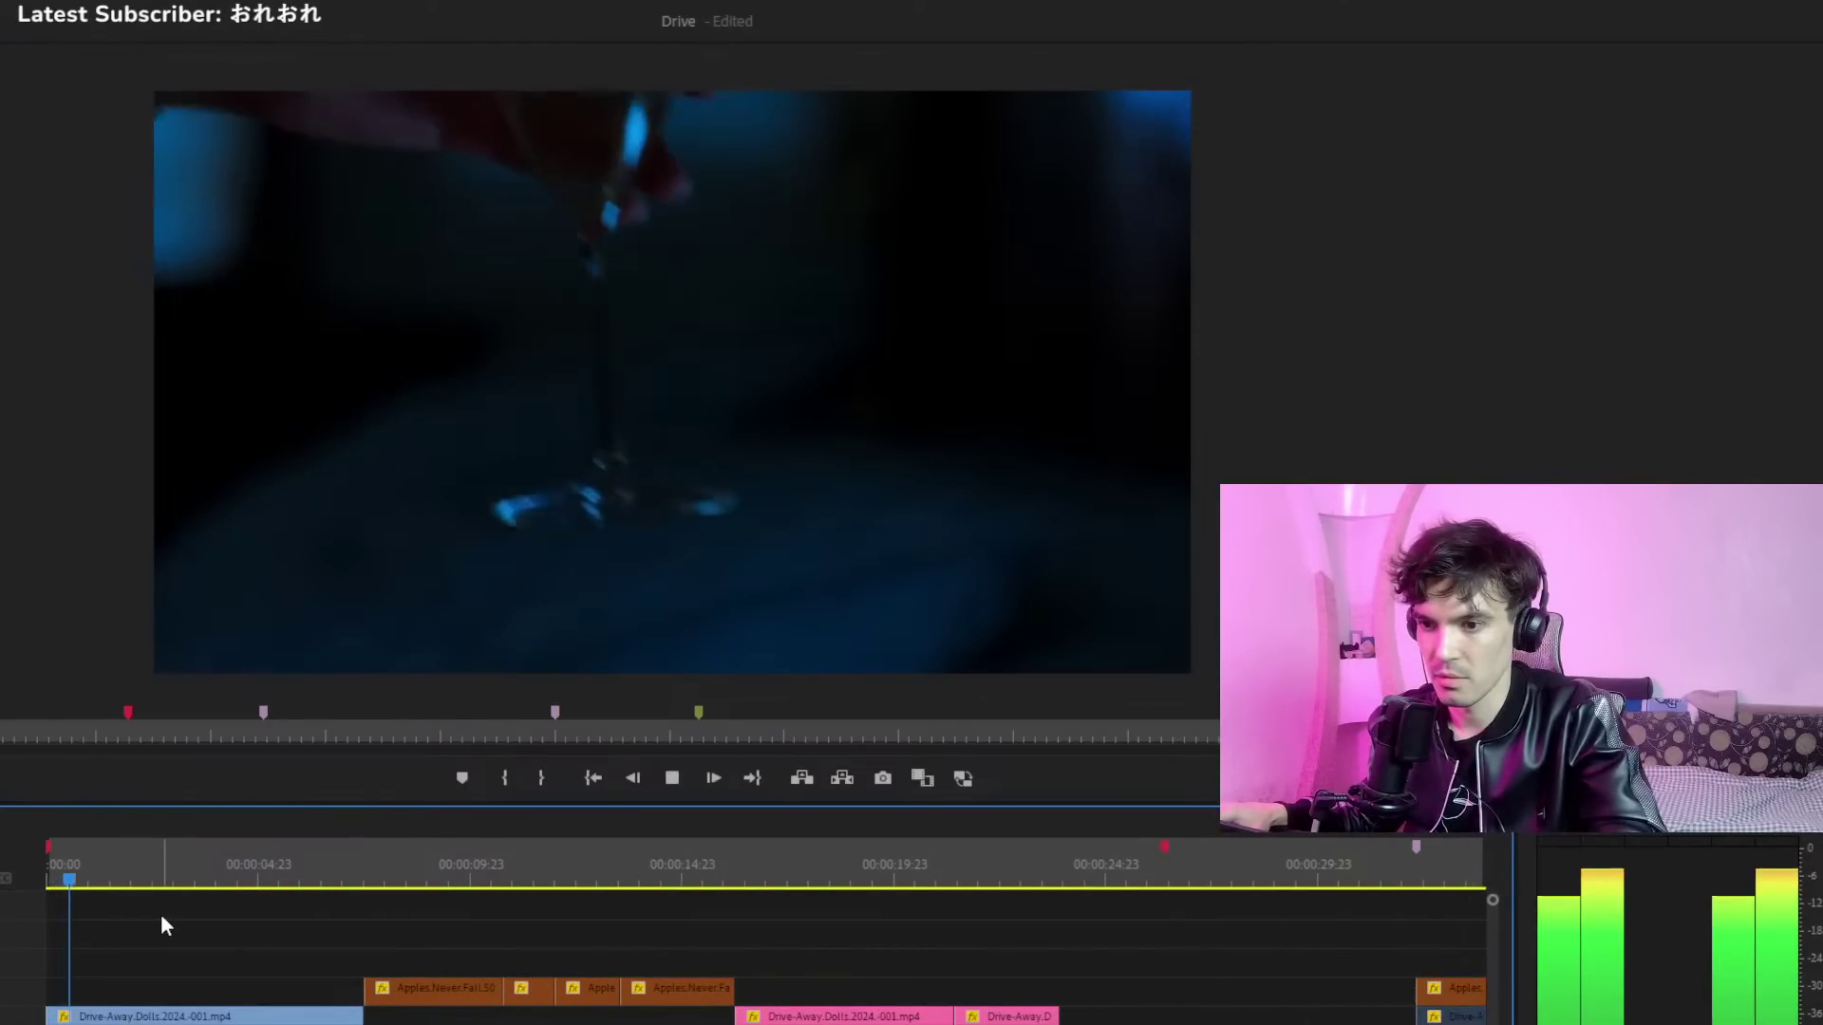
pyautogui.press('space')
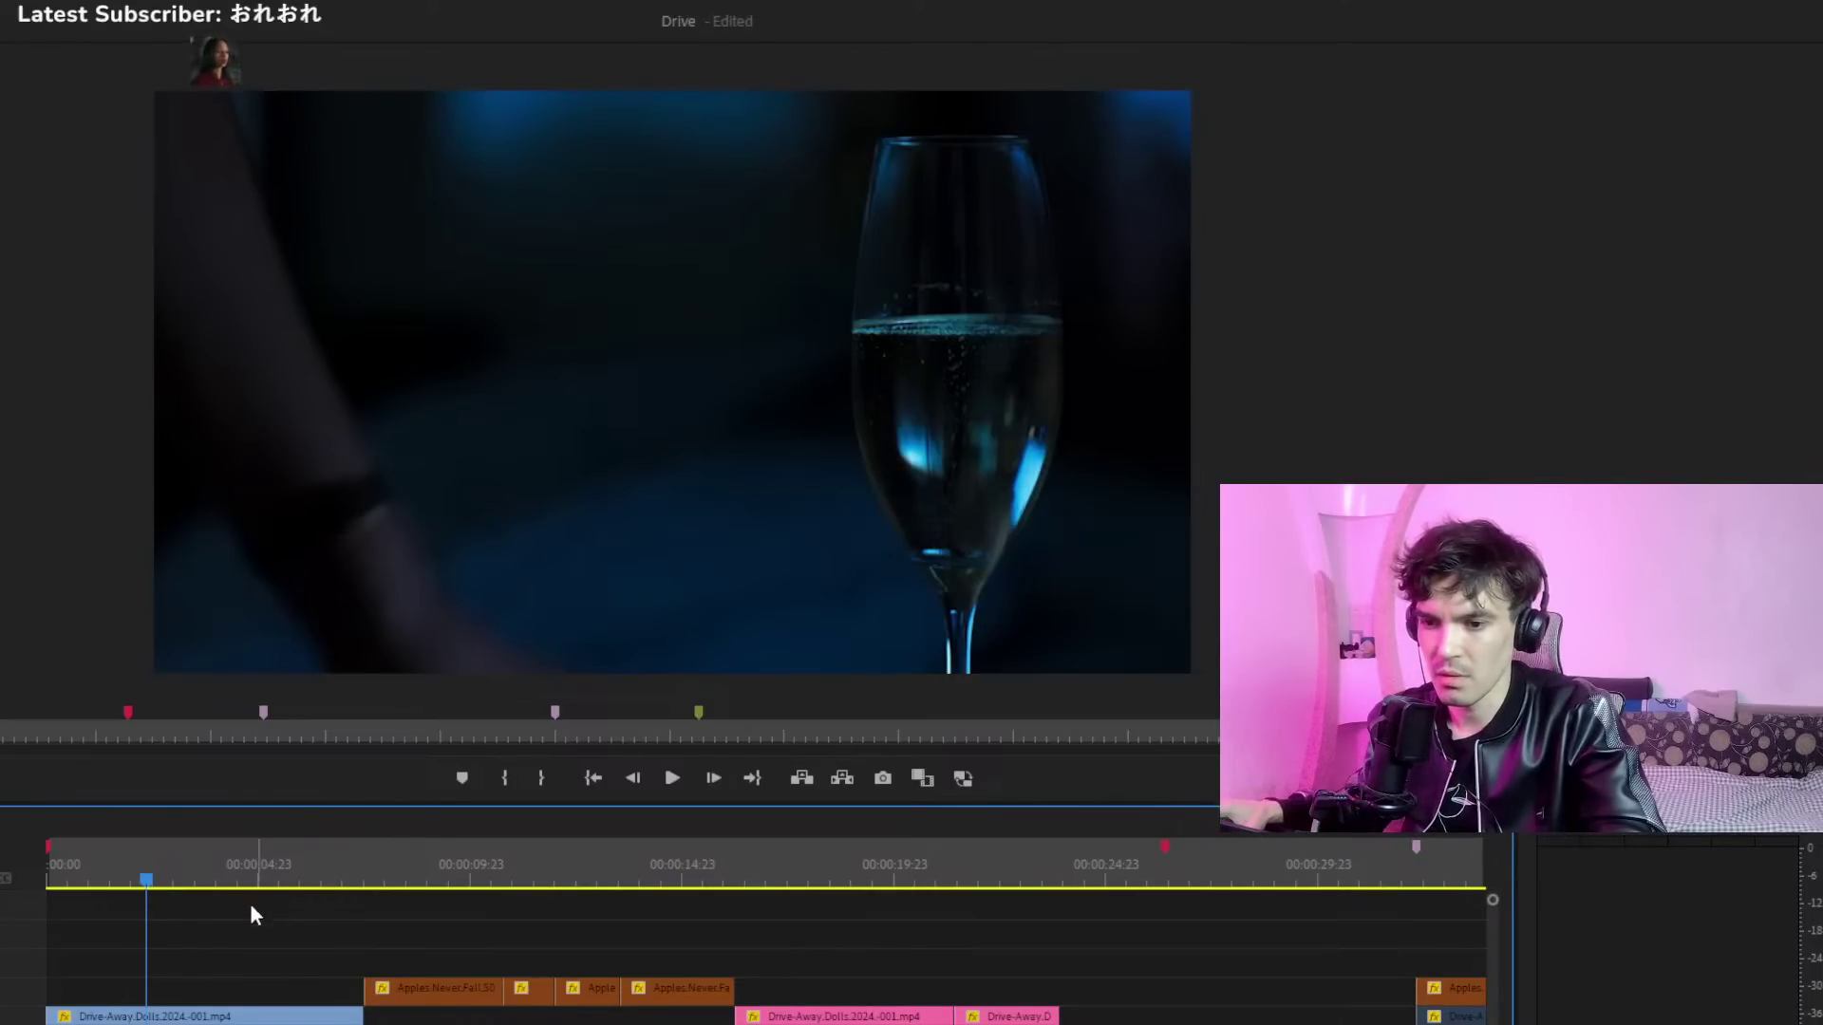
pyautogui.scroll(3, 759, 949)
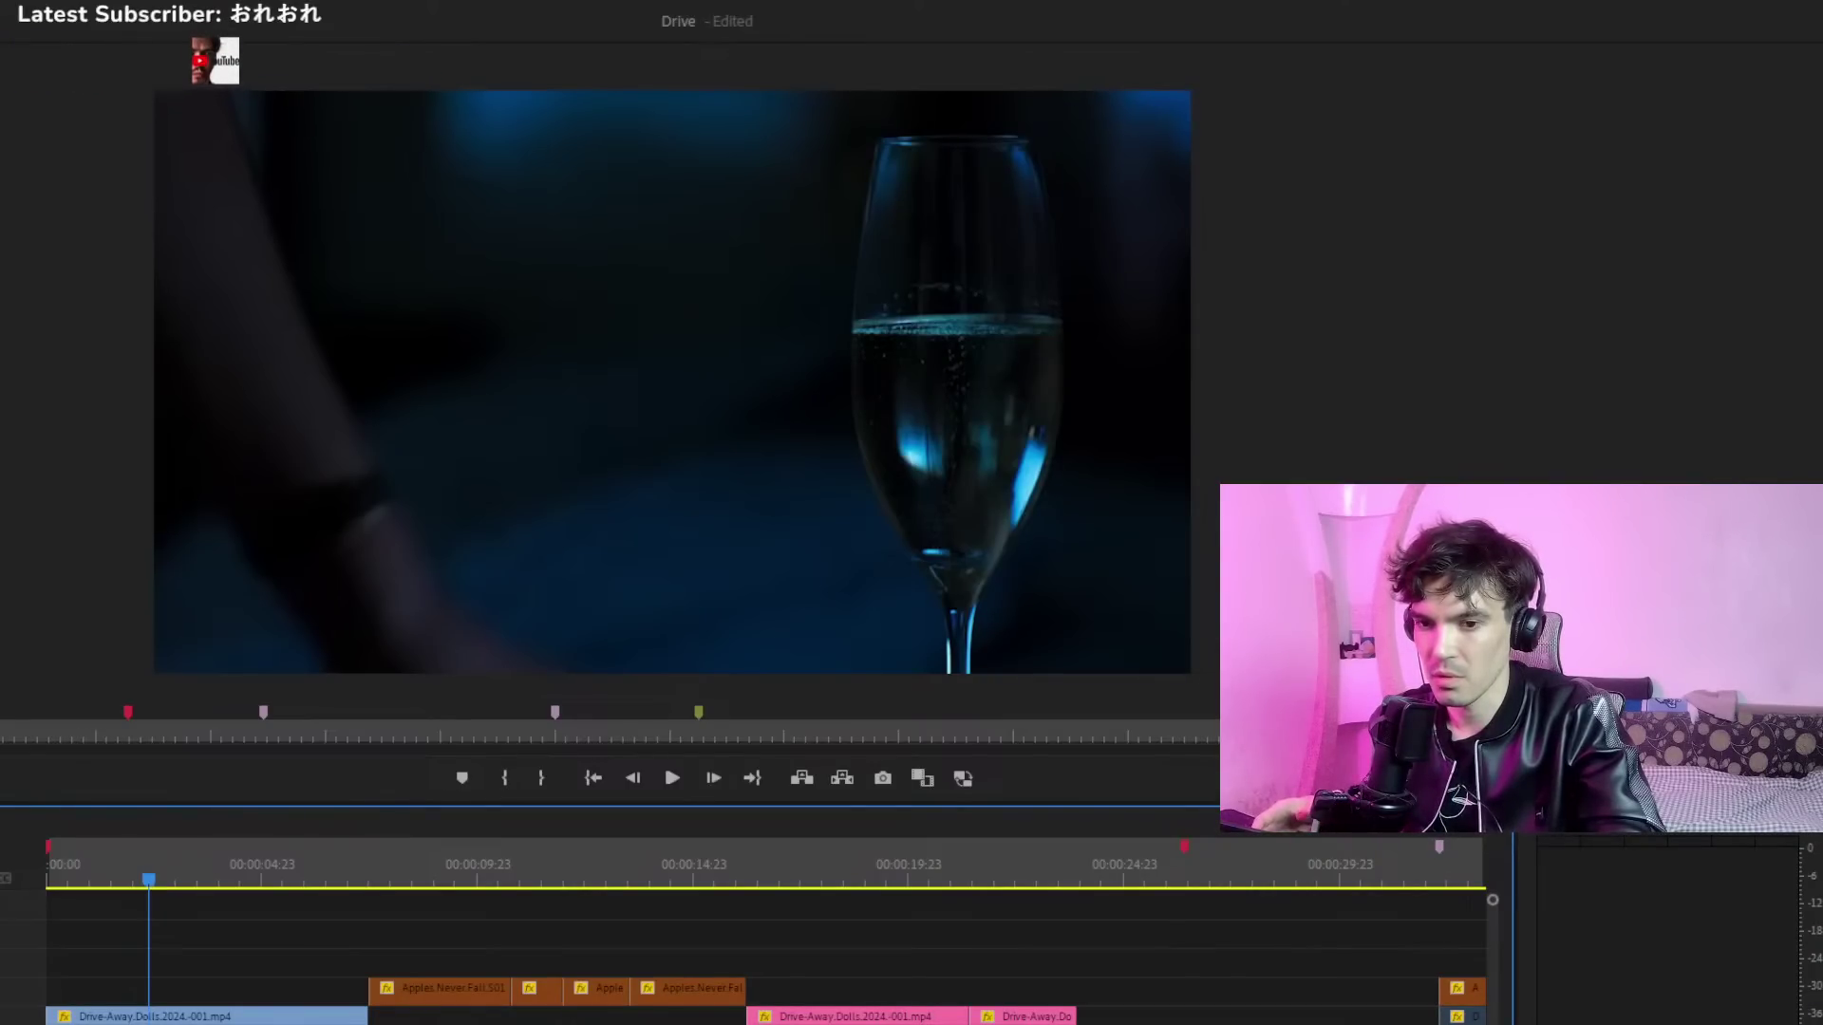
pyautogui.moveTo(176, 888); pyautogui.dragTo(333, 869)
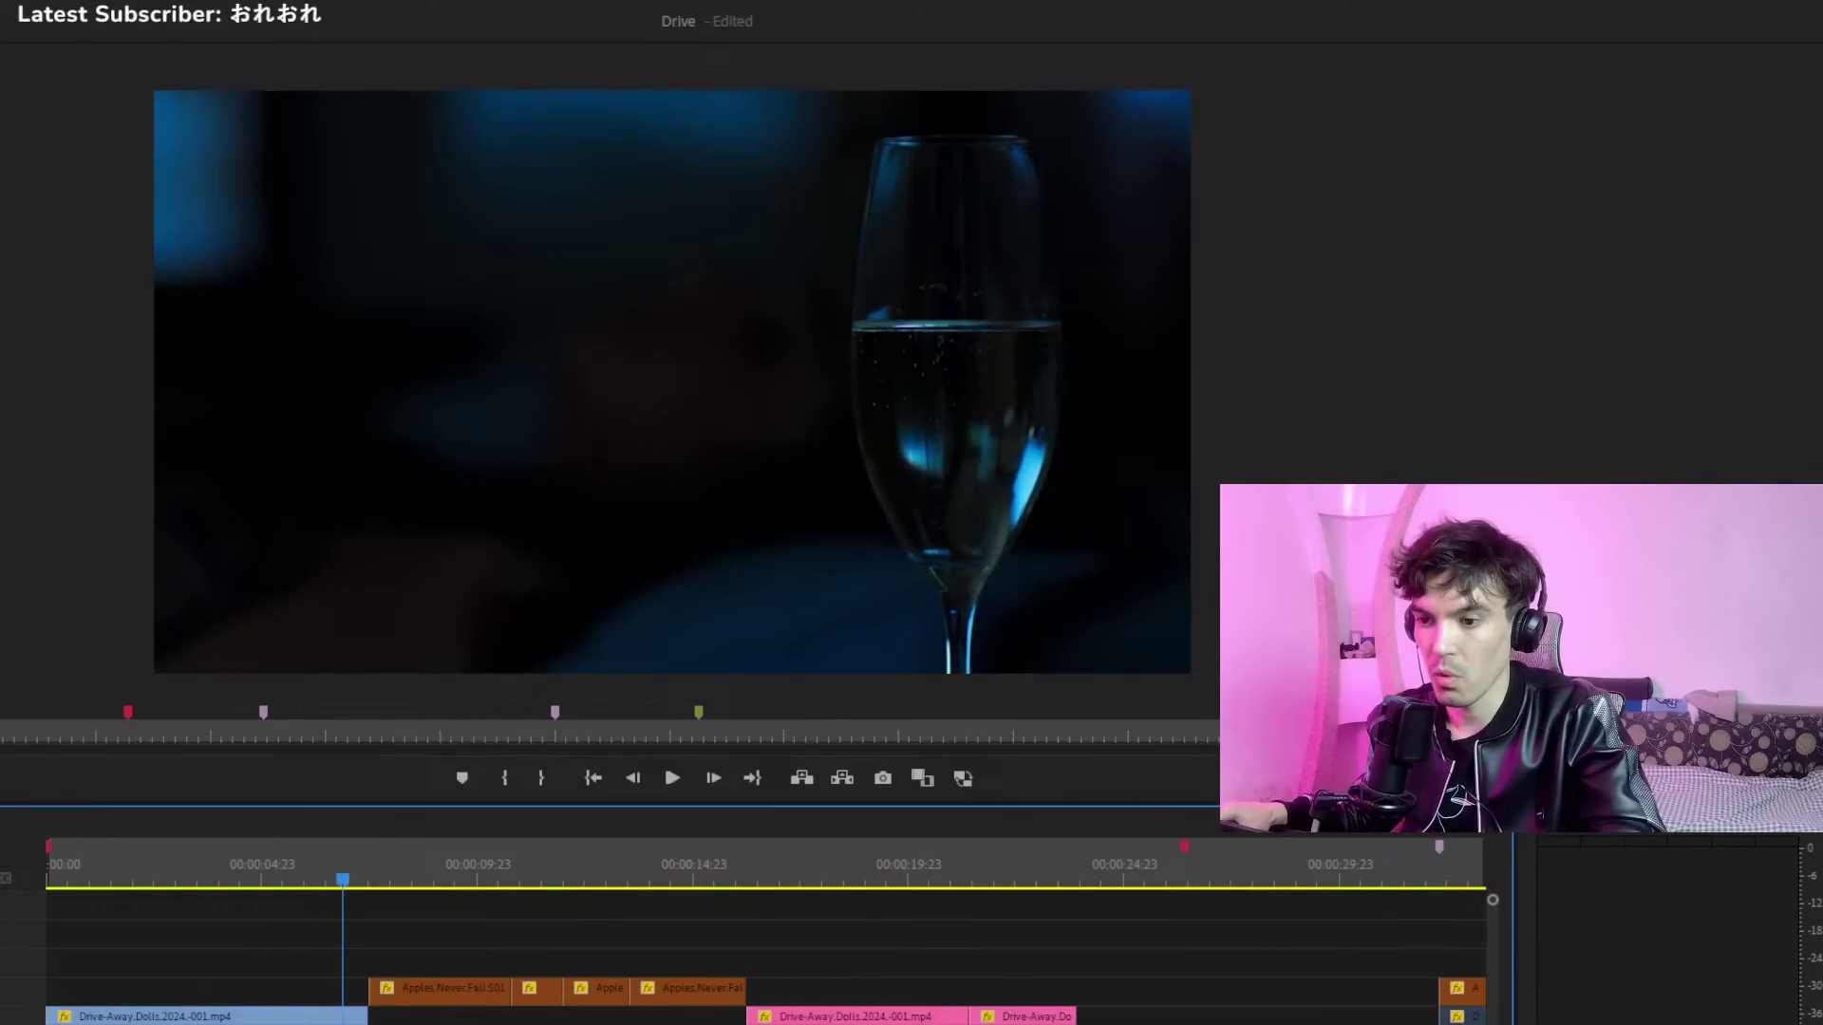
pyautogui.press('=')
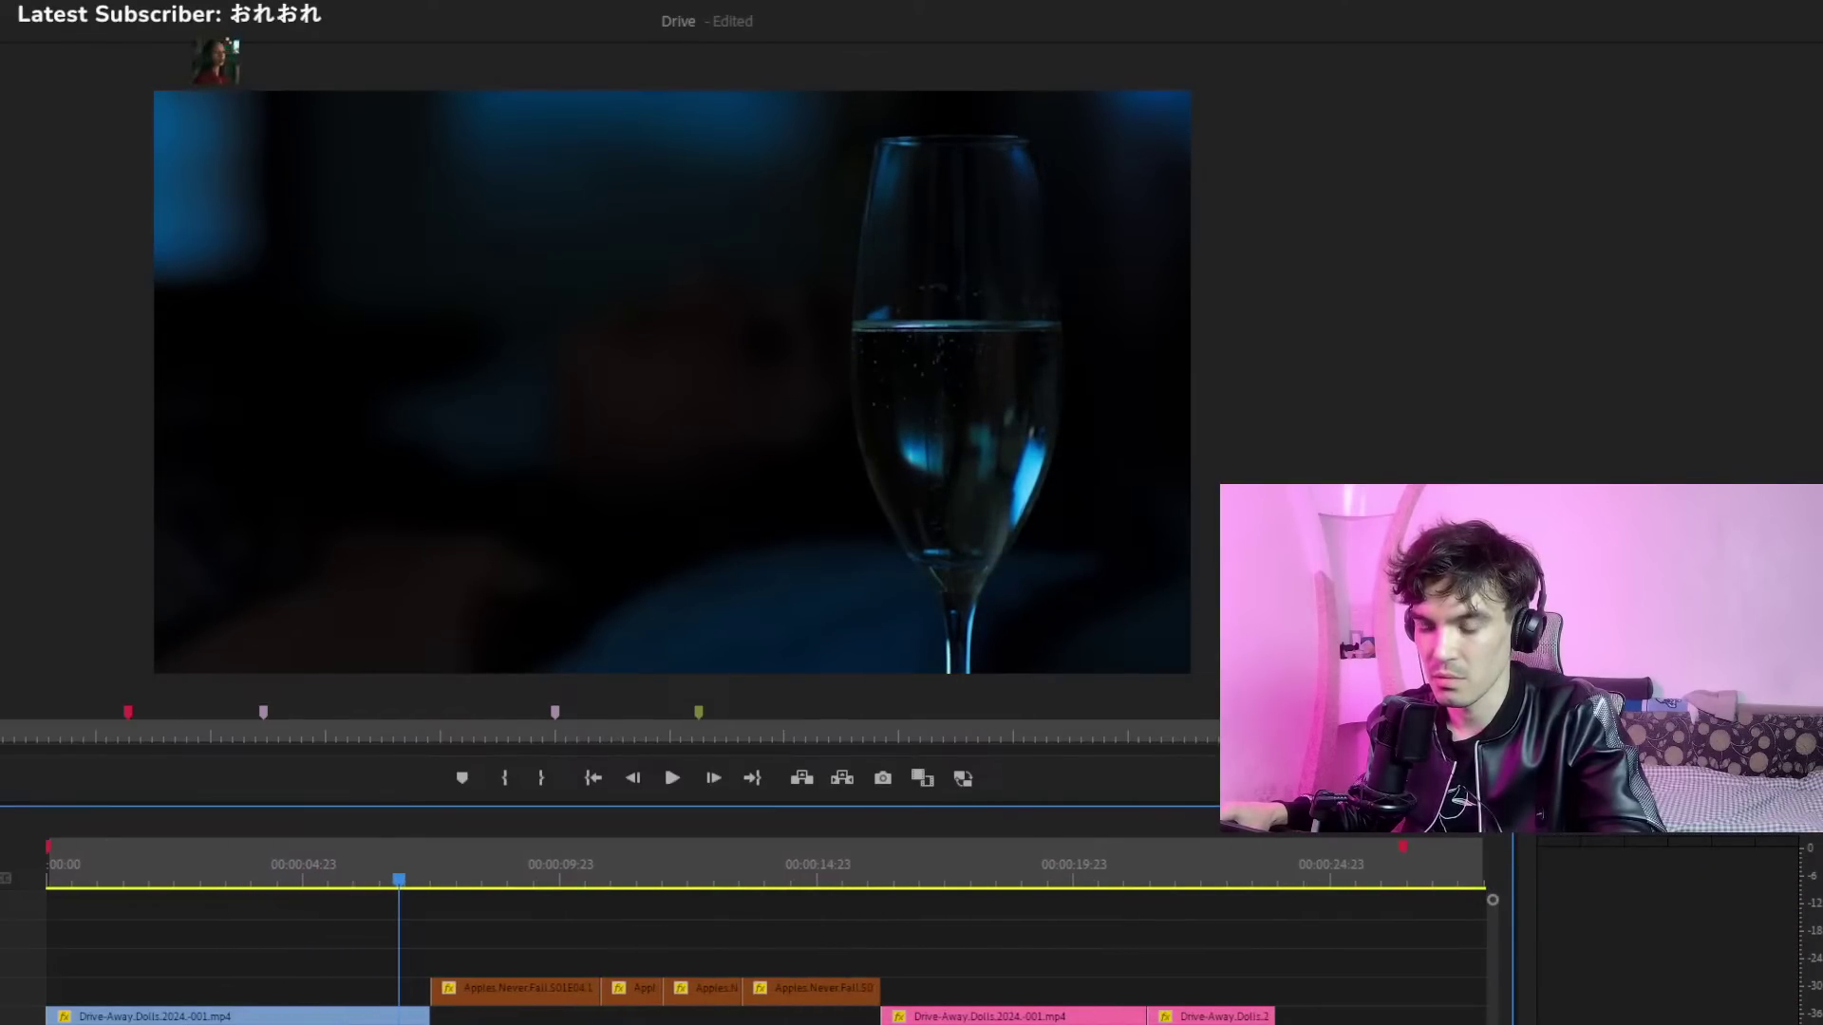
pyautogui.press('space')
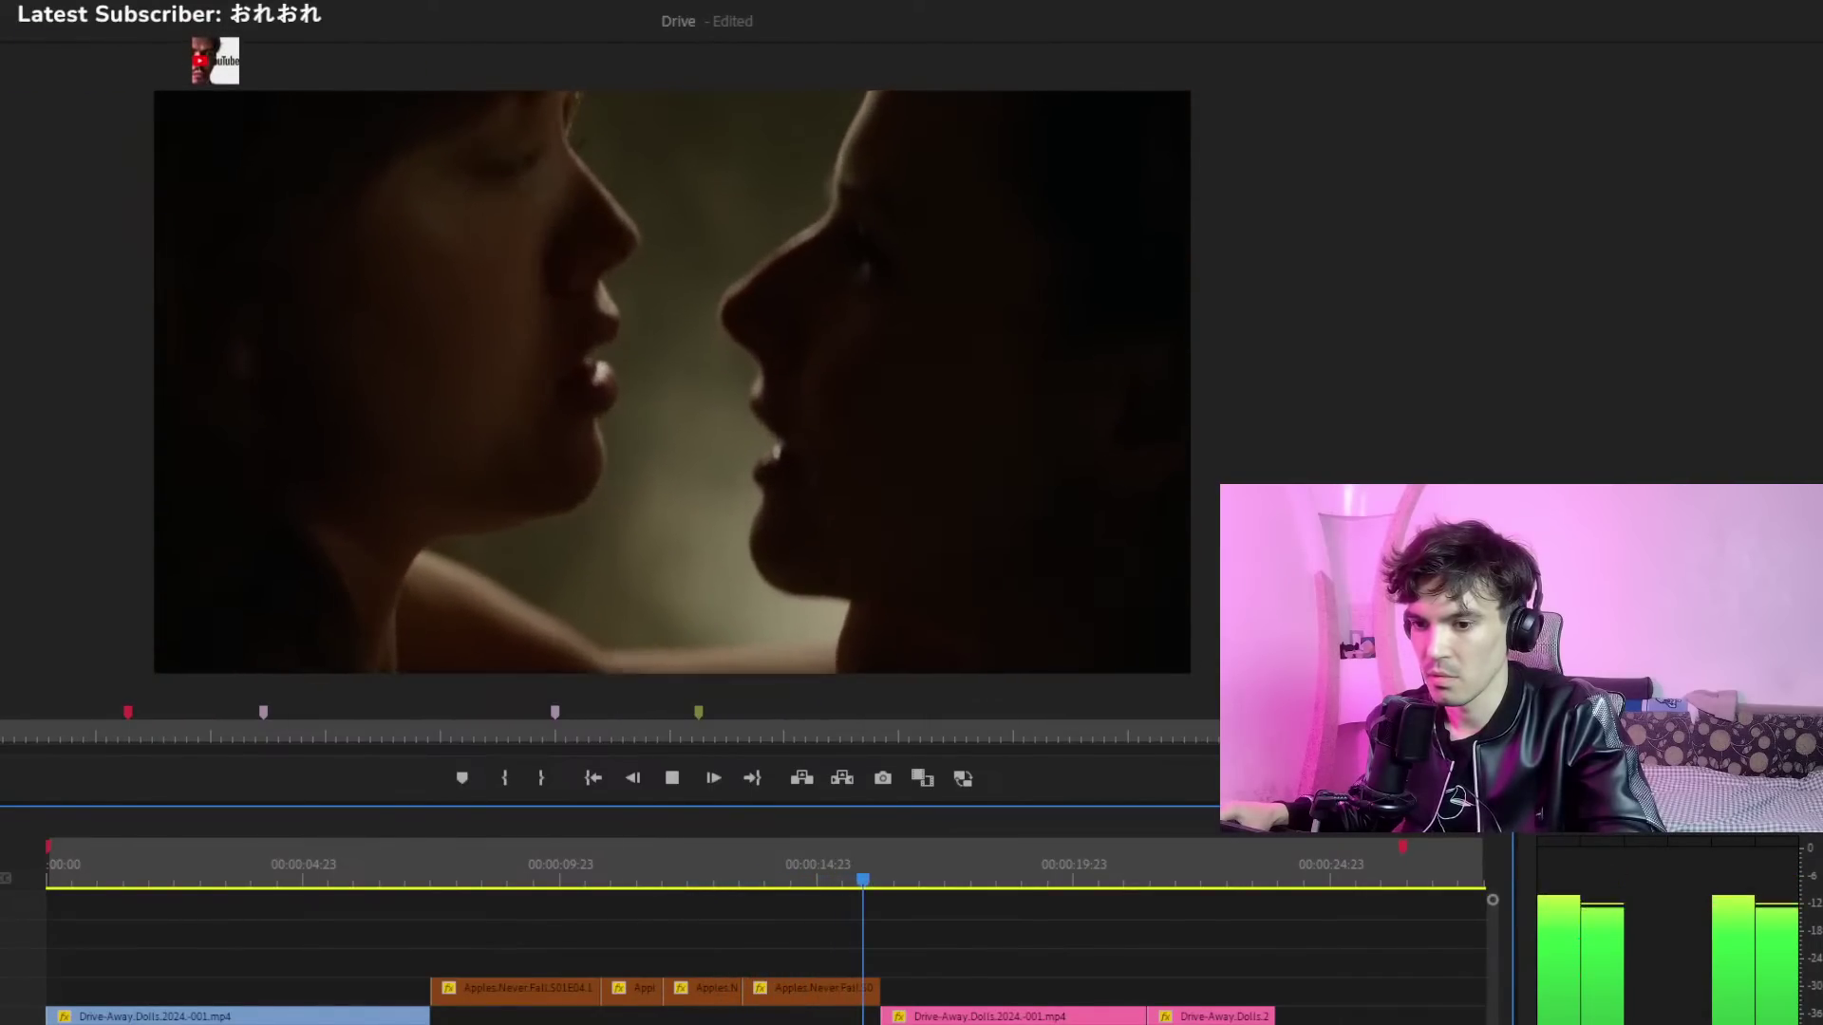
pyautogui.moveTo(987, 877); pyautogui.dragTo(1191, 882)
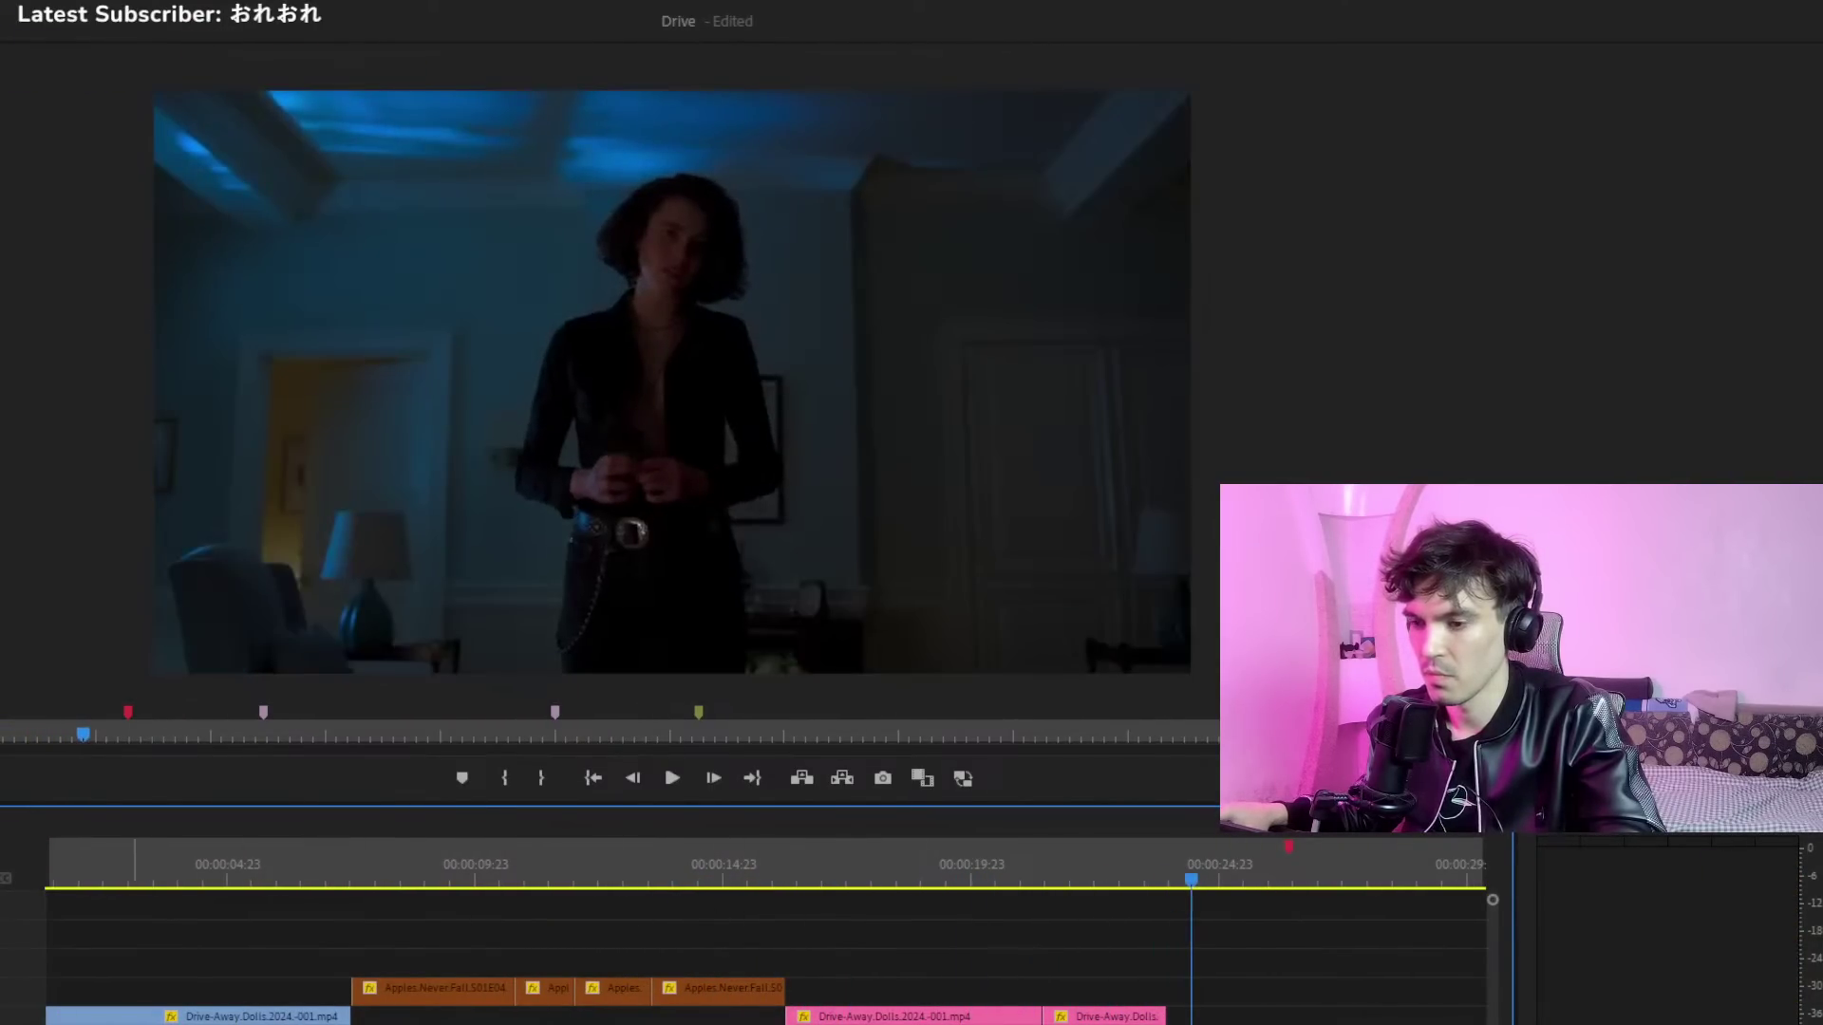
# Examine the transition from the end of the second pink Drive-Away Dolls clip into the following shot near 00:00:23
pyautogui.press('-')
pyautogui.press('-')
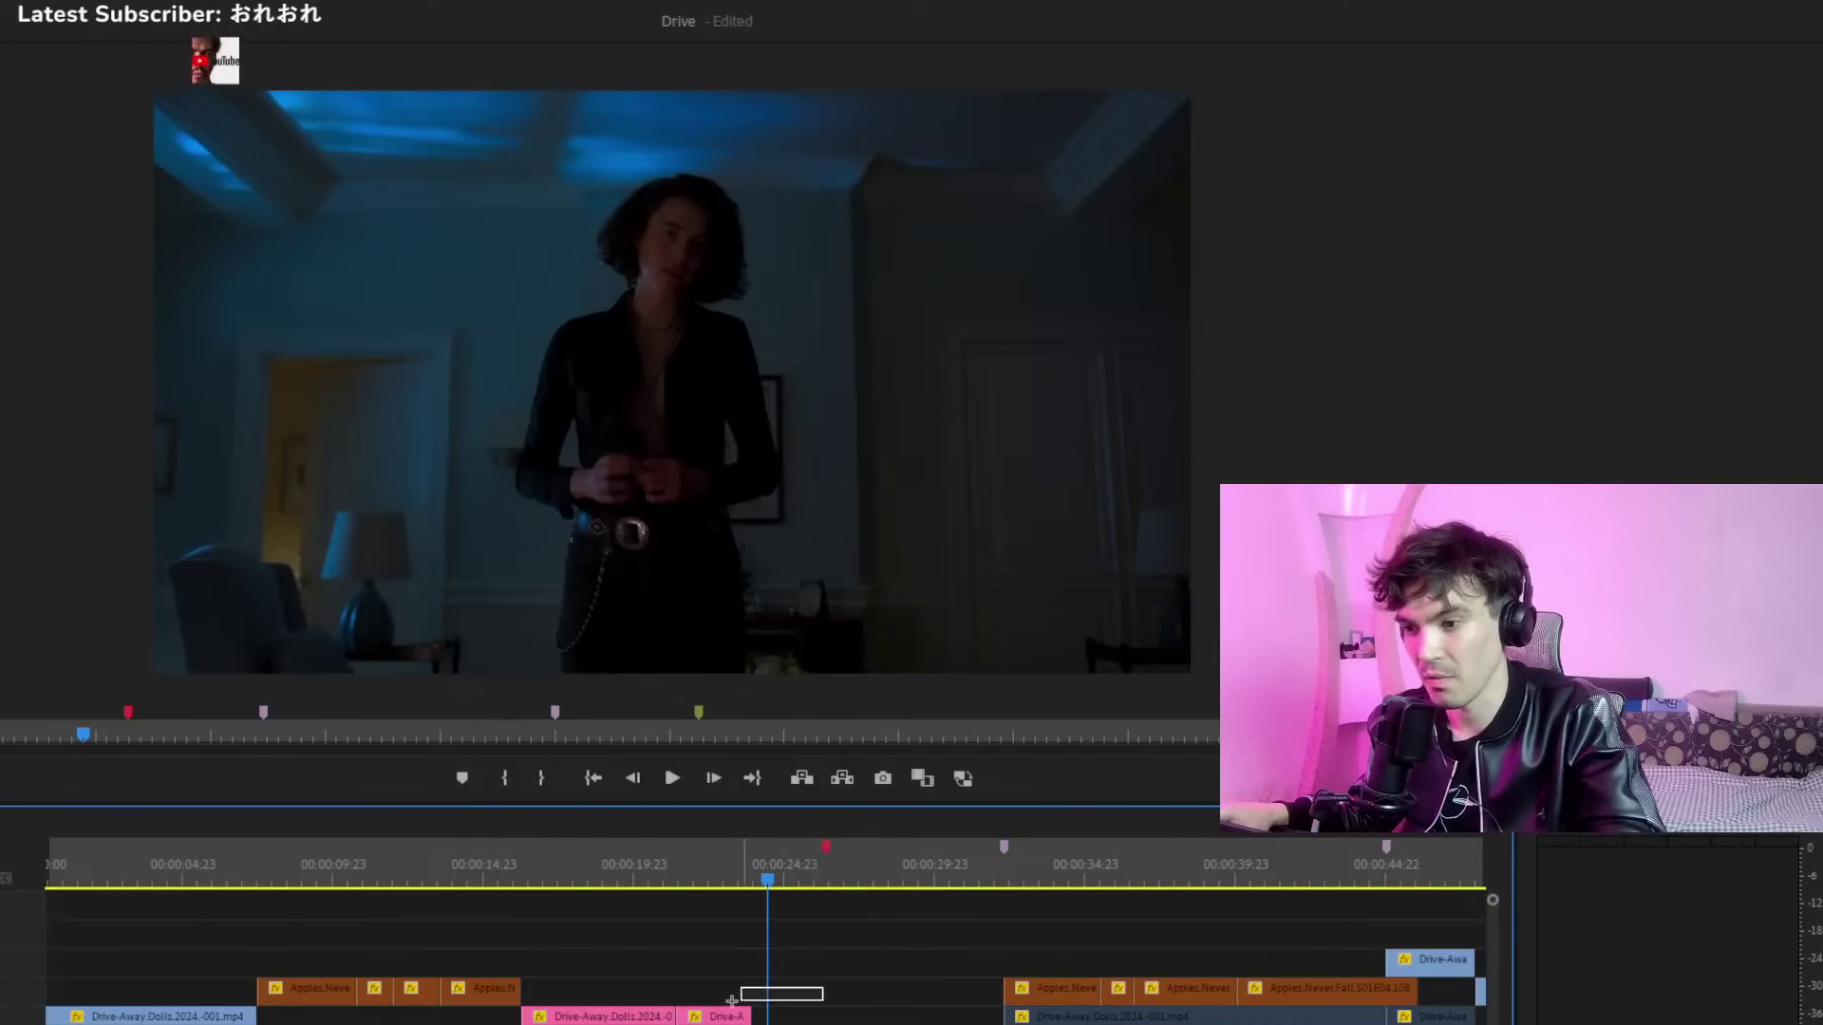
pyautogui.moveTo(731, 1000); pyautogui.dragTo(641, 1017)
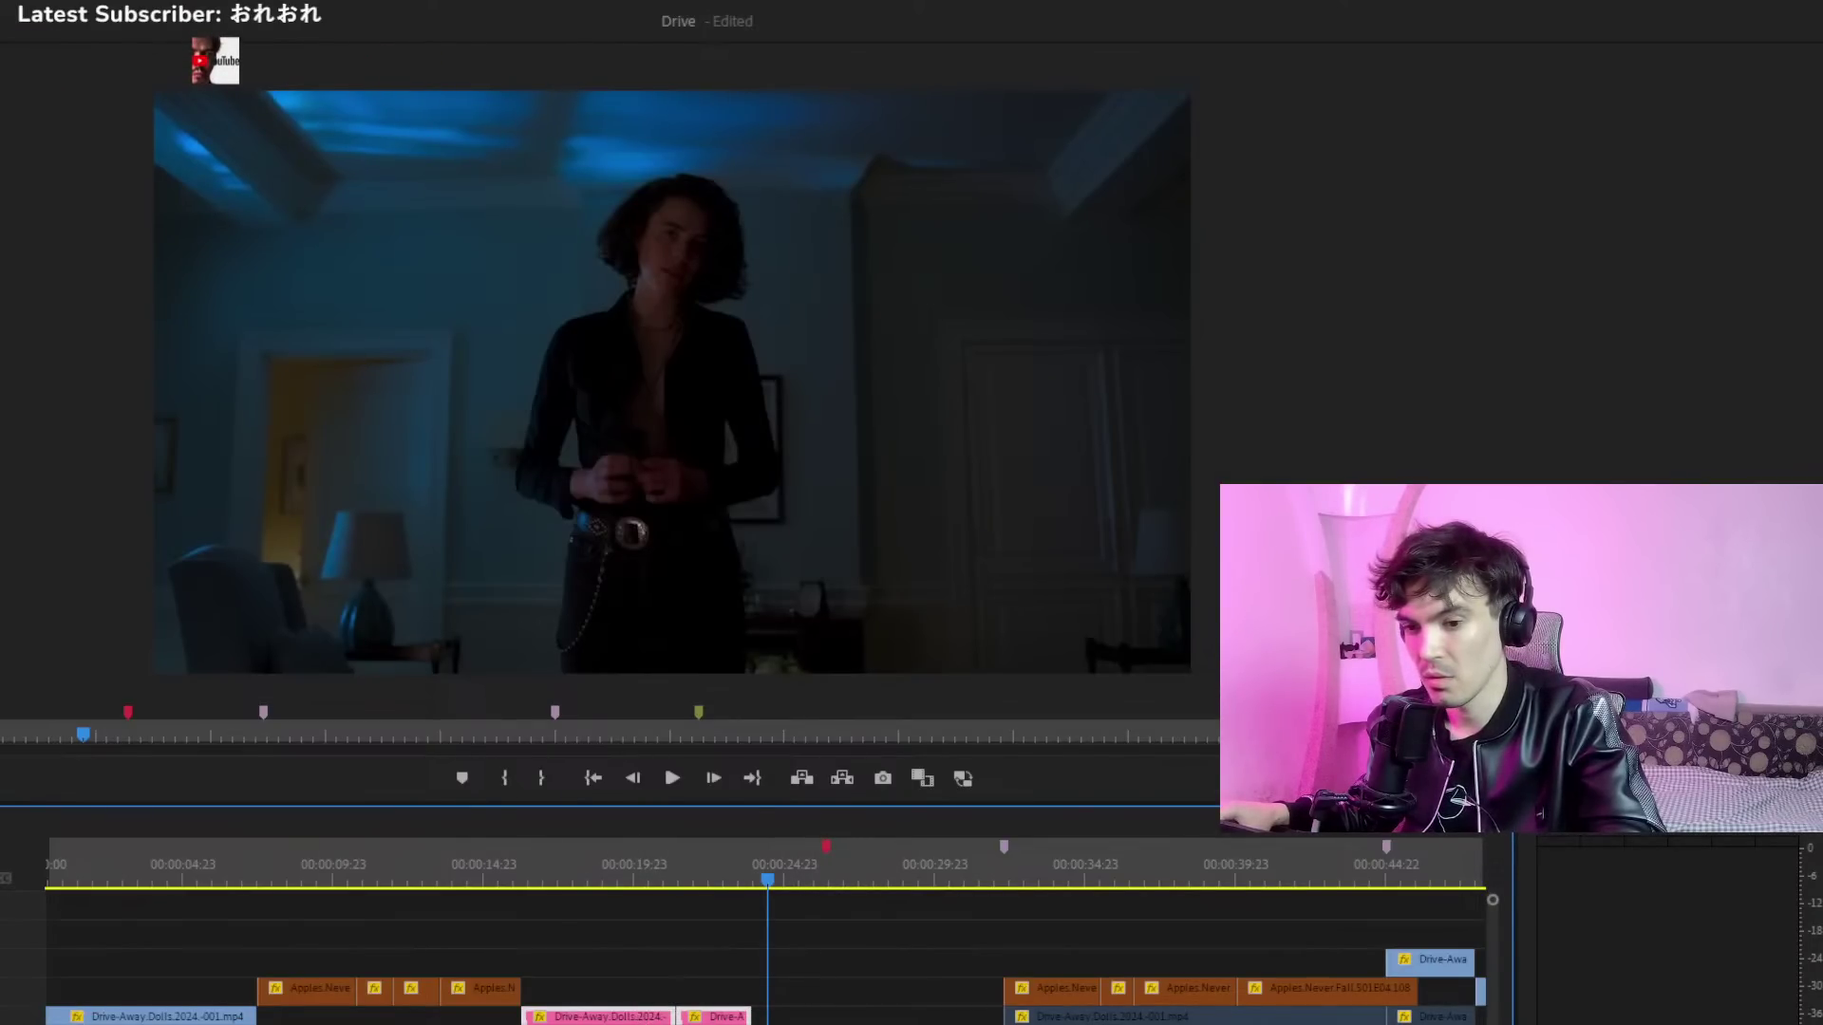
pyautogui.press('=')
pyautogui.press('=')
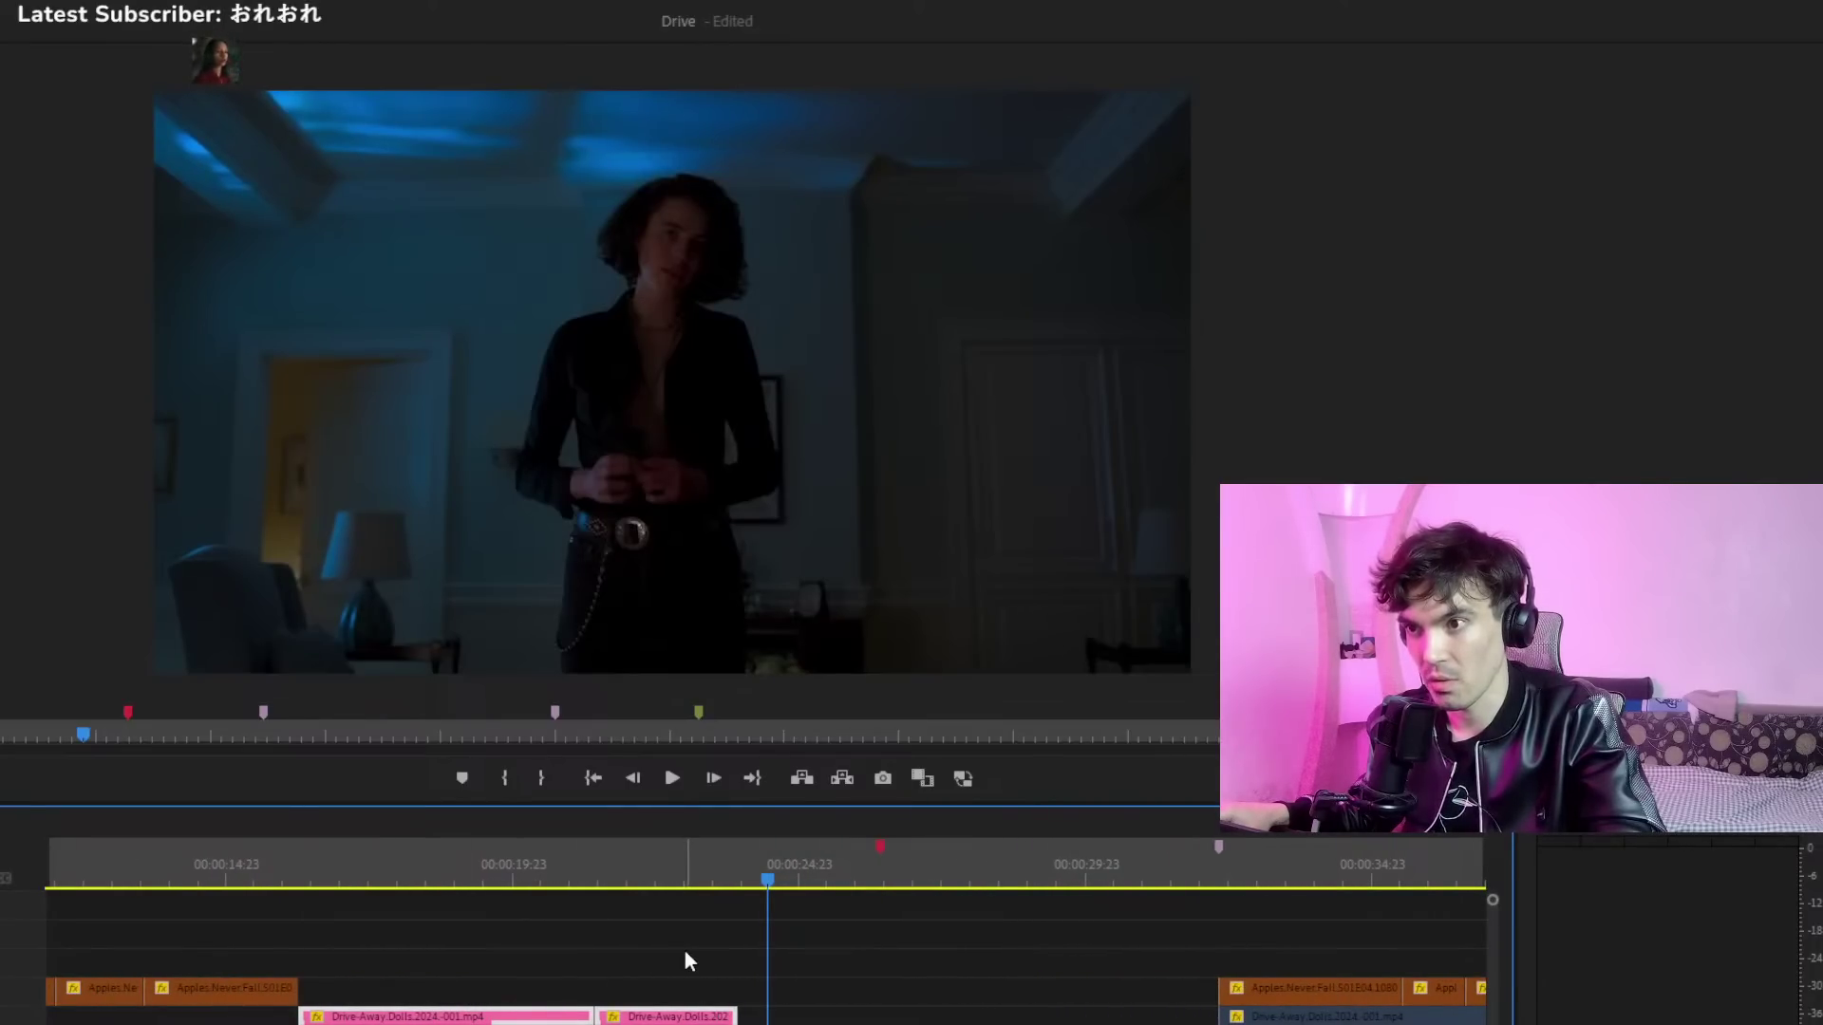
pyautogui.click(709, 887)
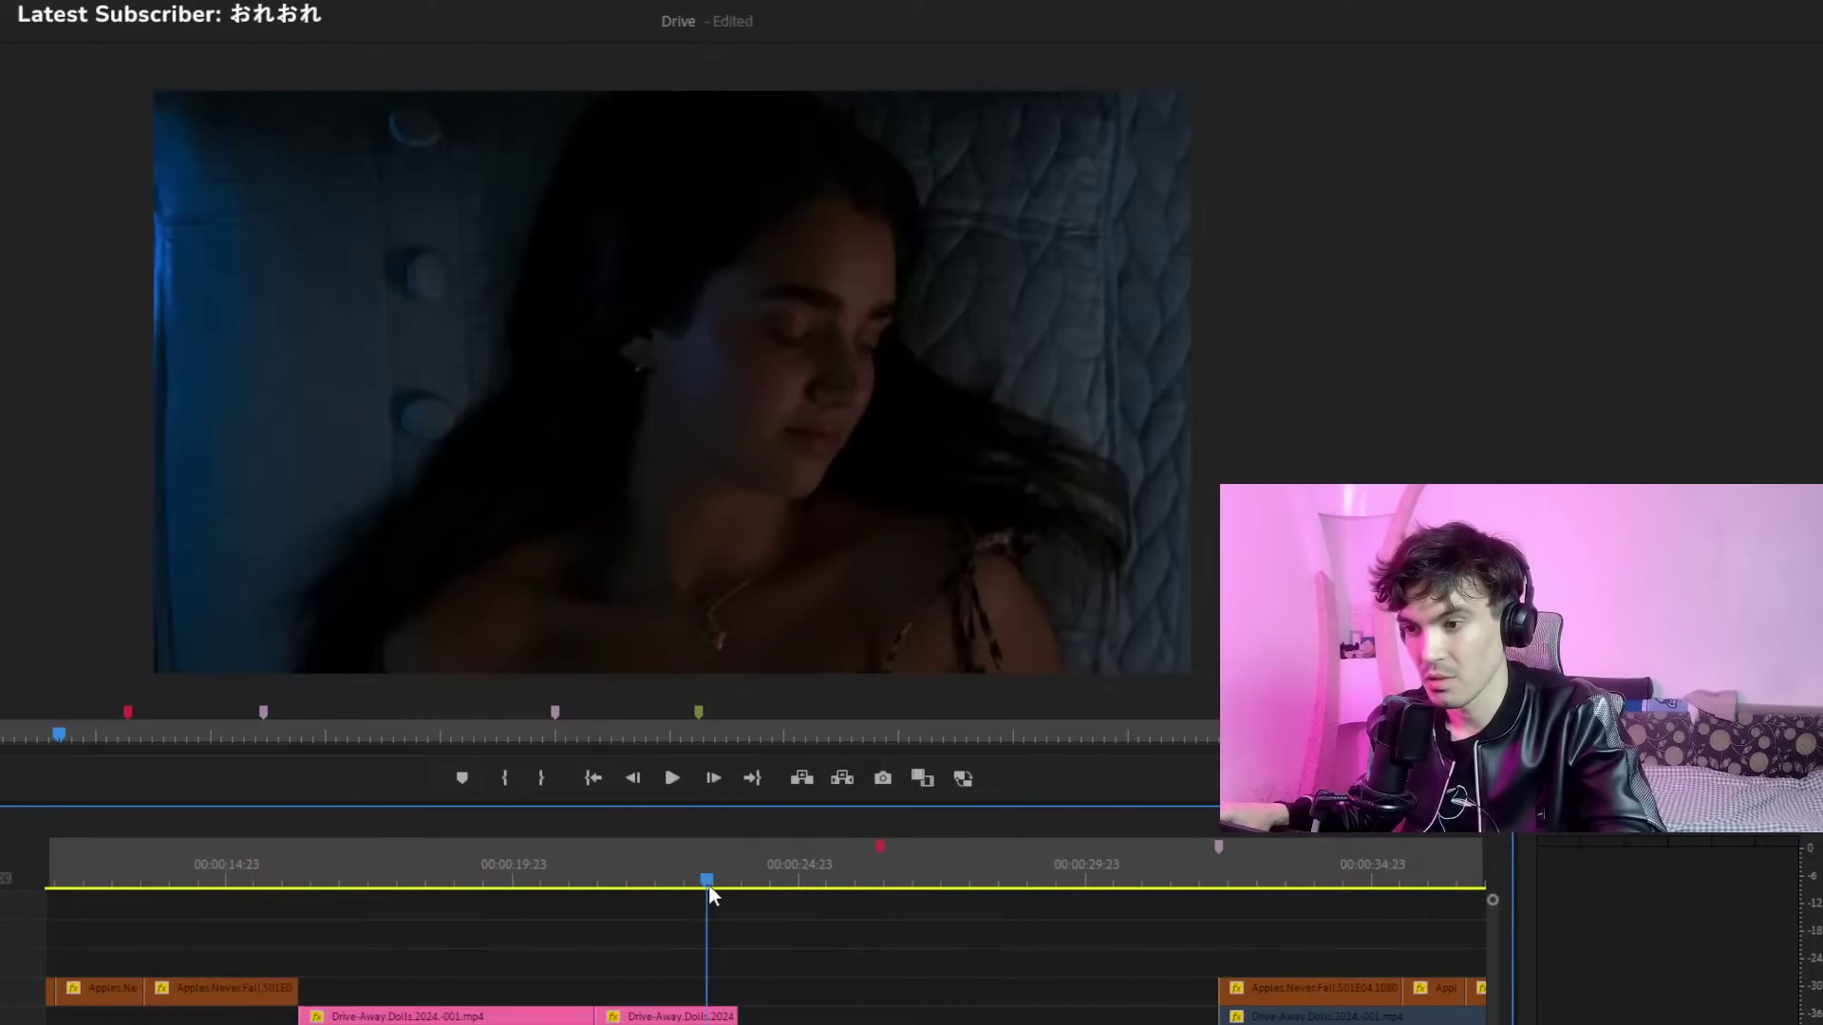
pyautogui.press('space')
pyautogui.click(698, 888)
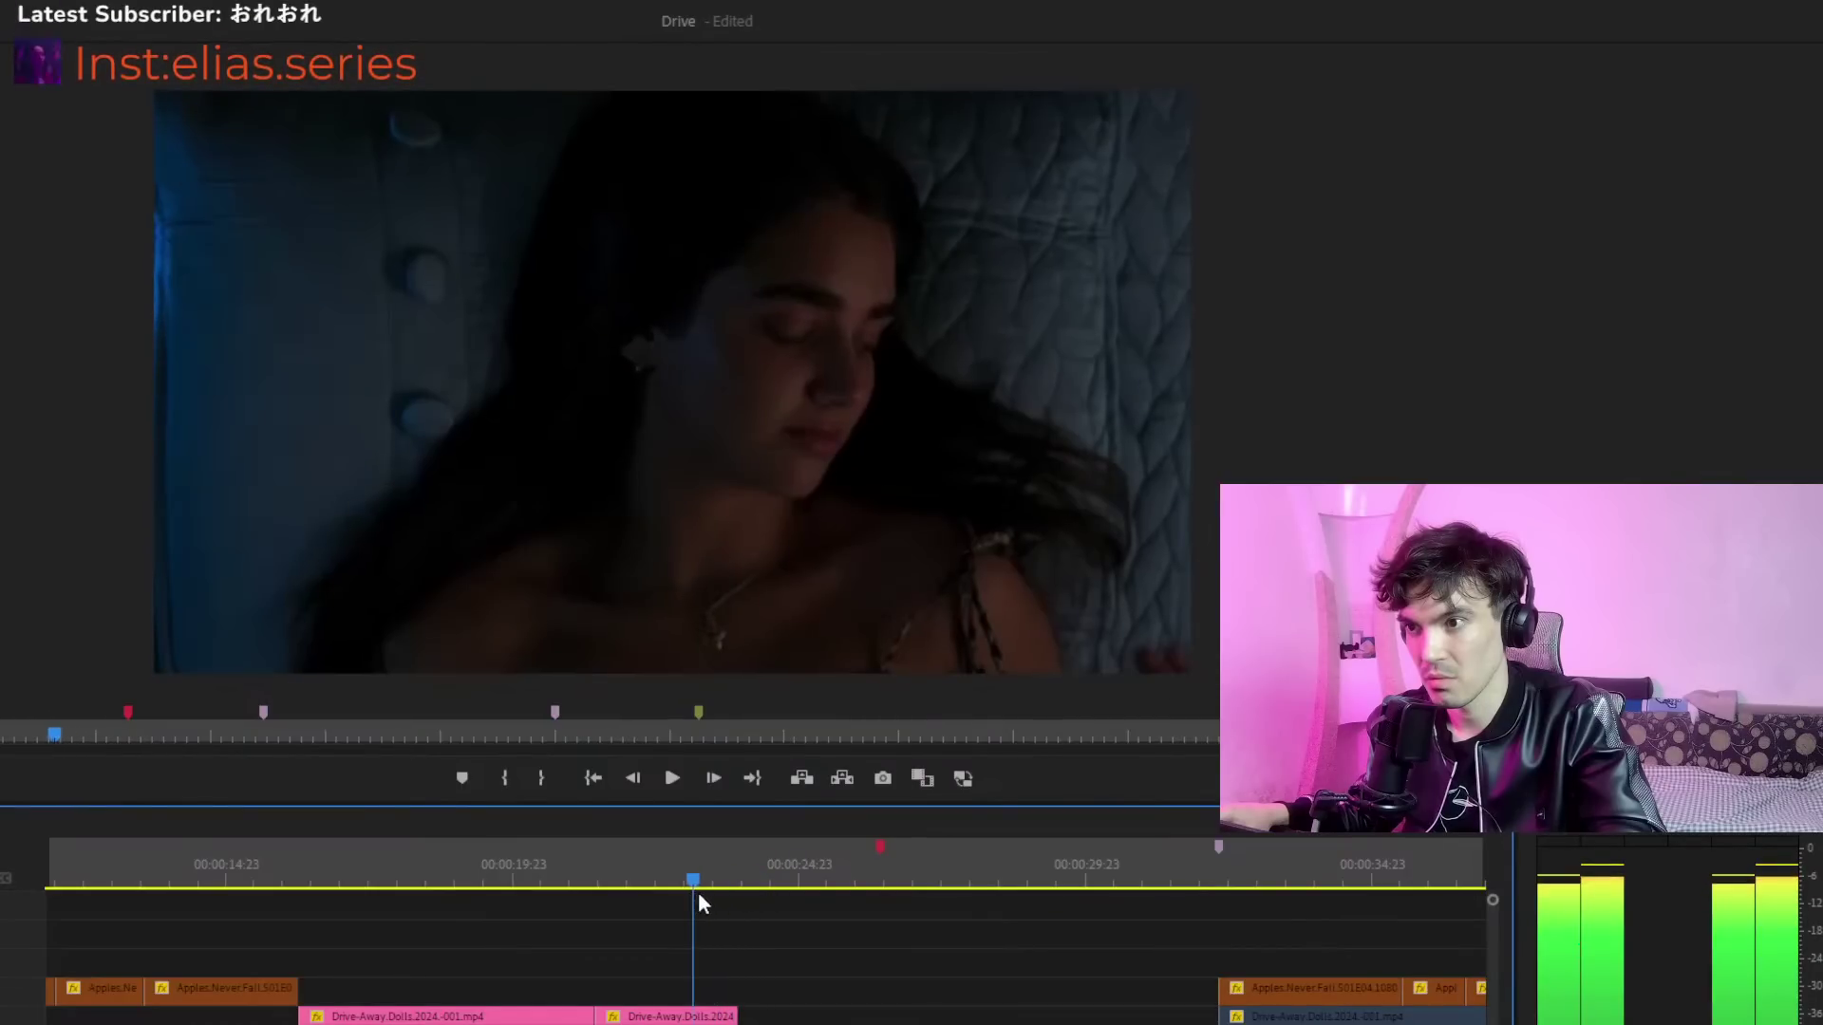
pyautogui.click(687, 886)
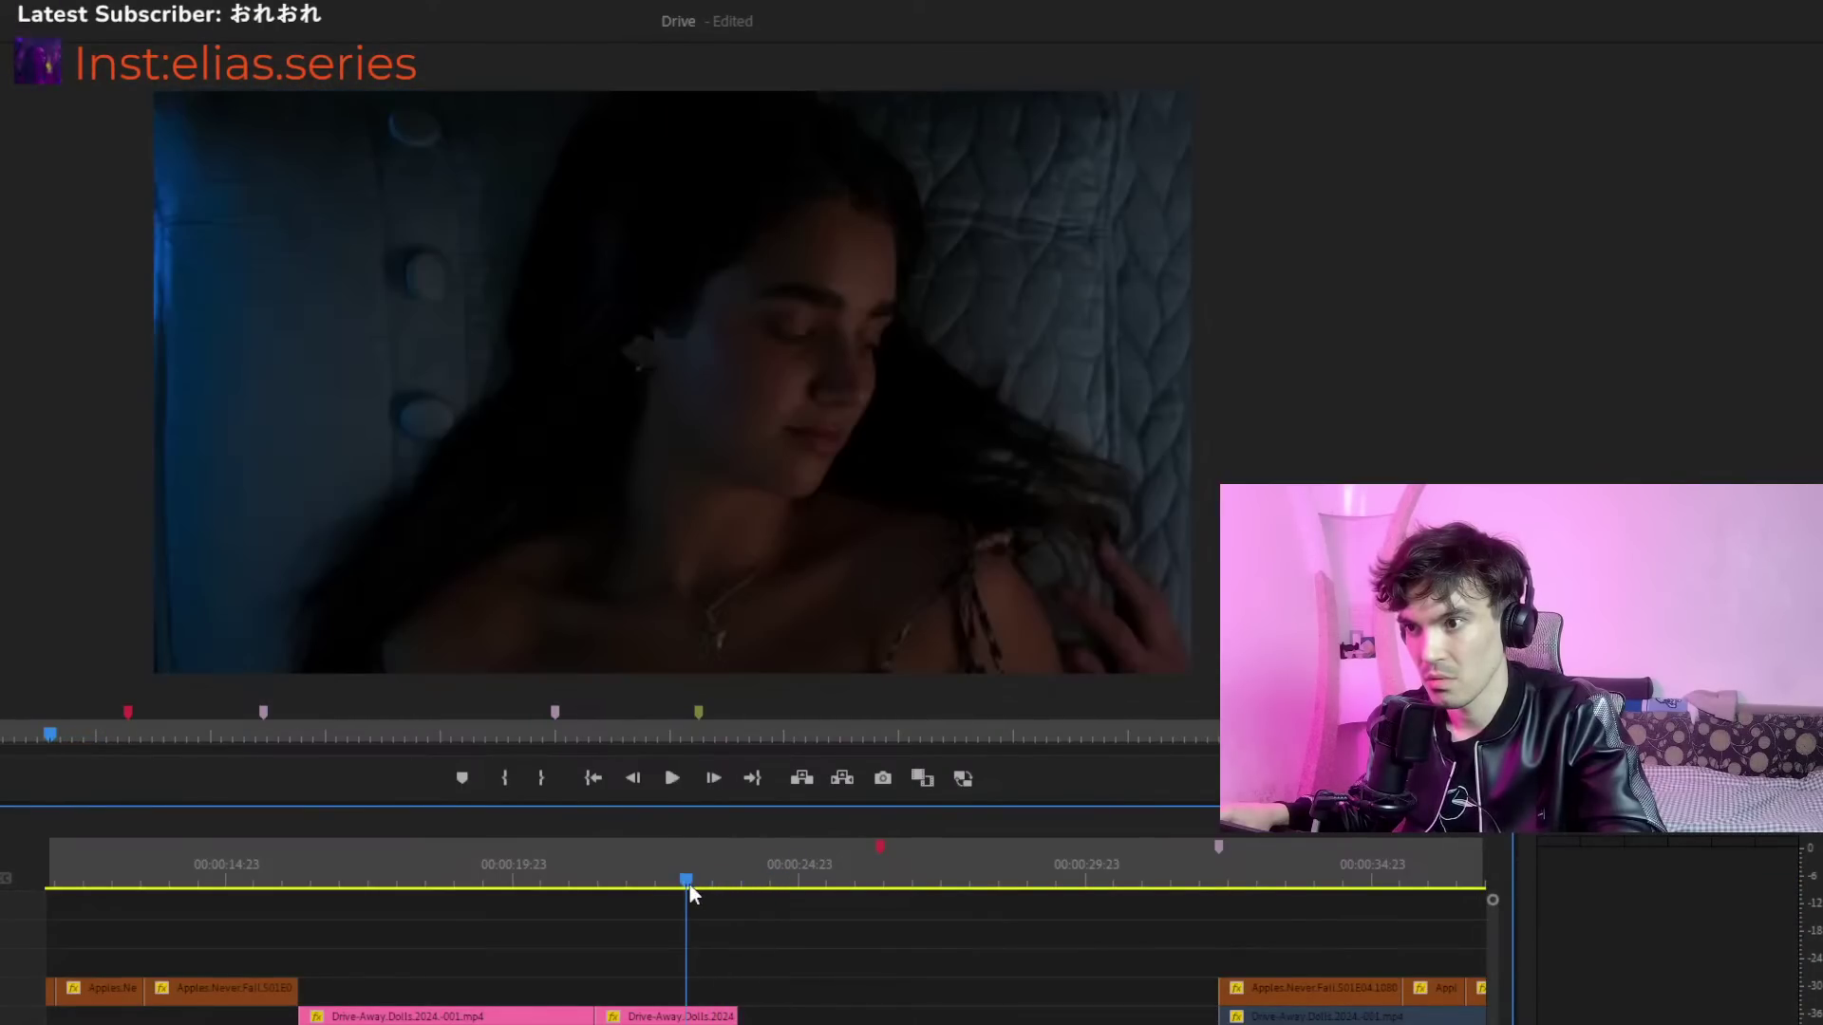
pyautogui.click(653, 874)
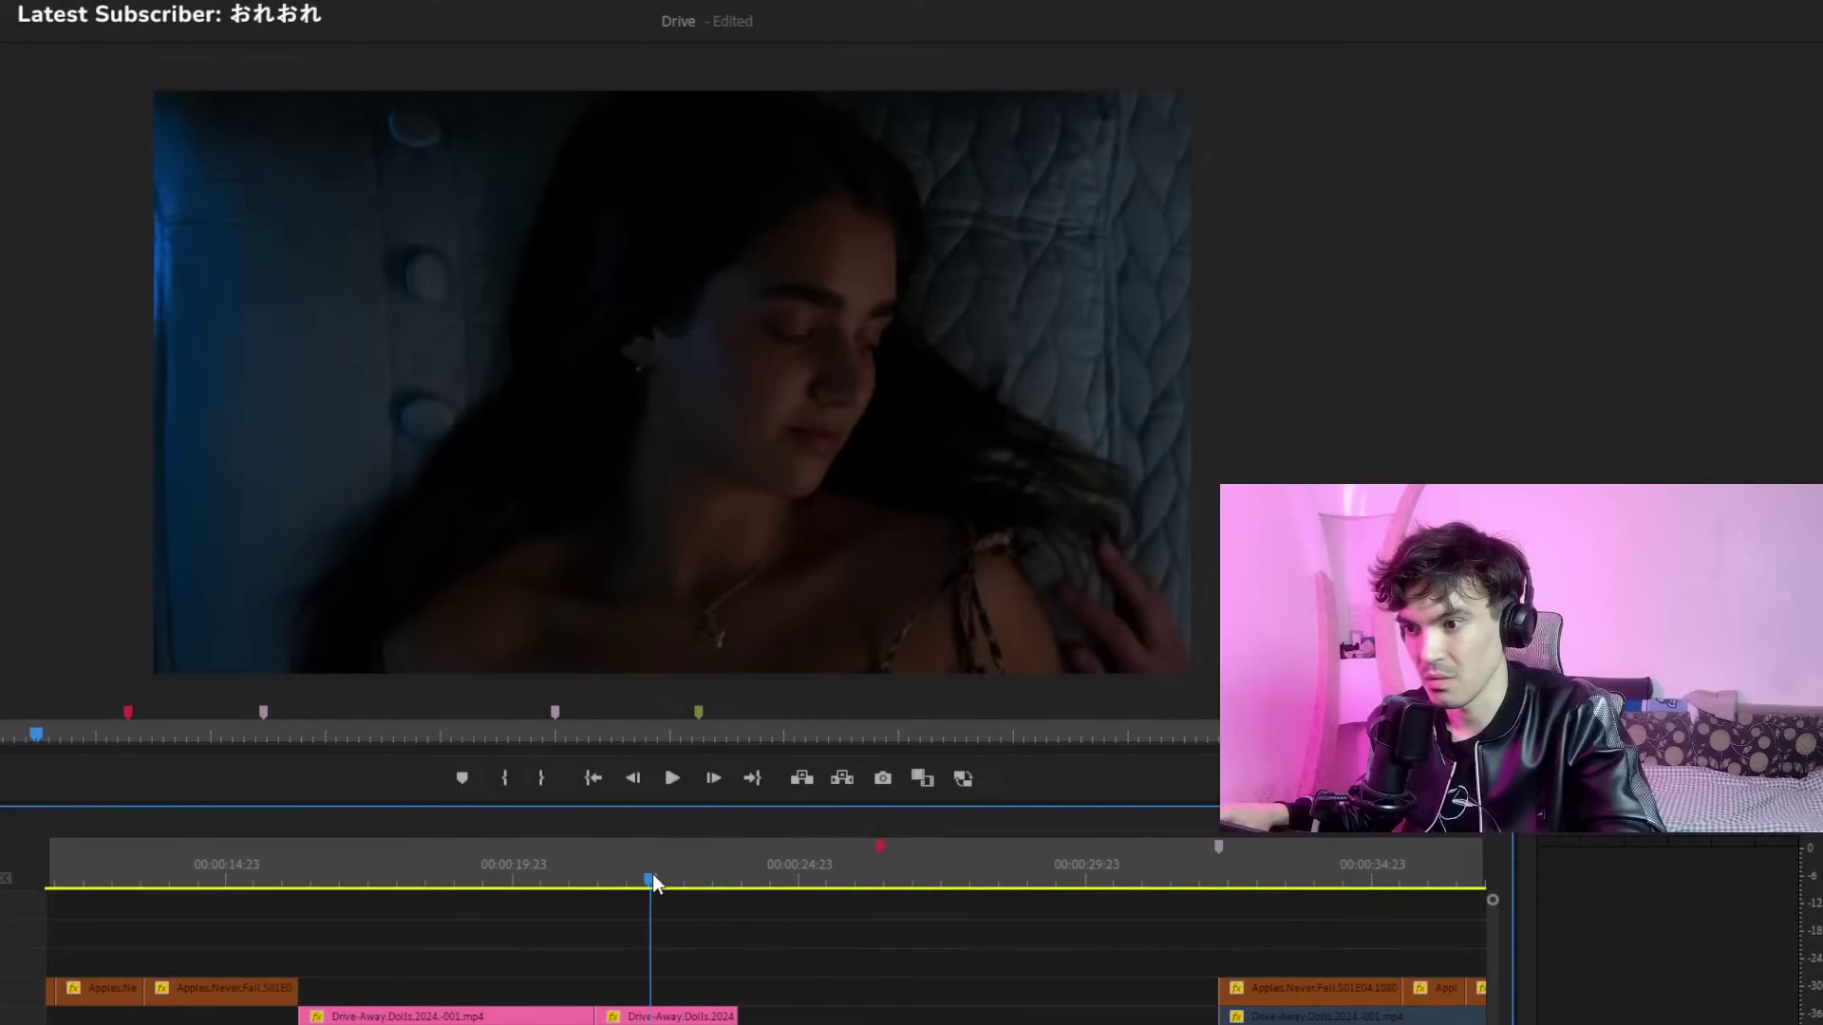
pyautogui.press('space')
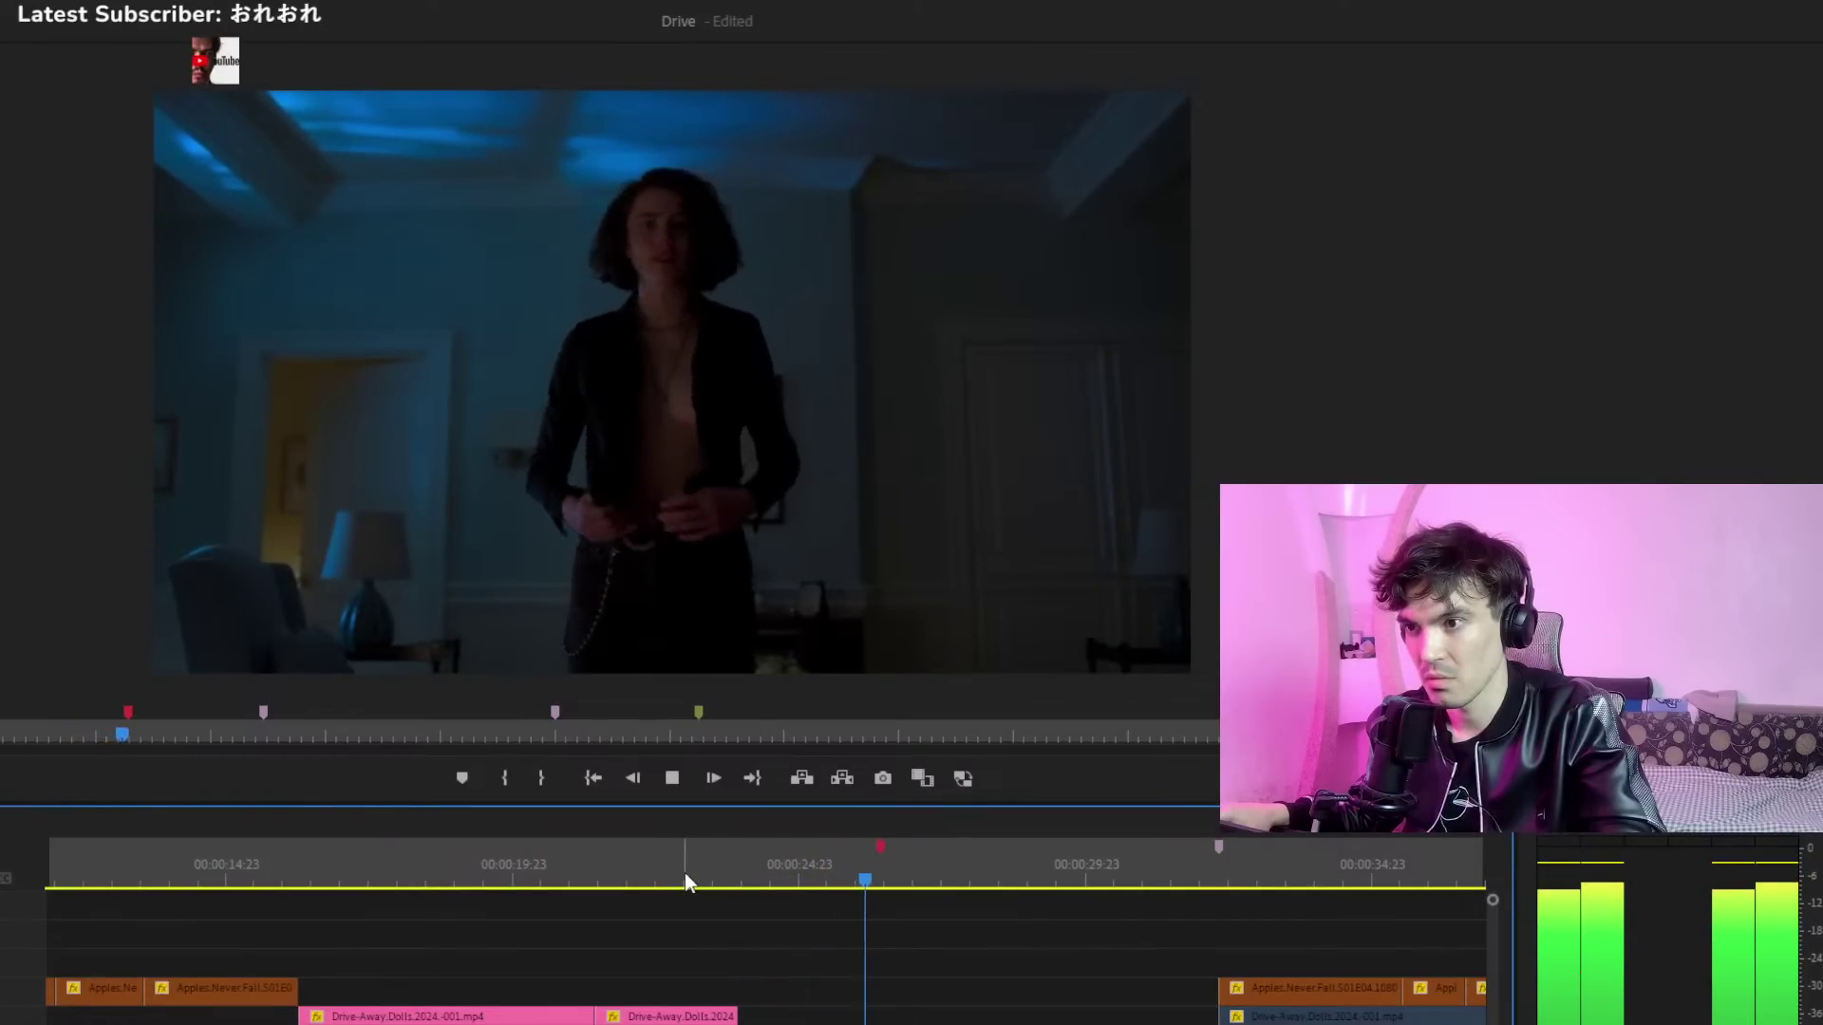
pyautogui.click(686, 874)
pyautogui.click(680, 883)
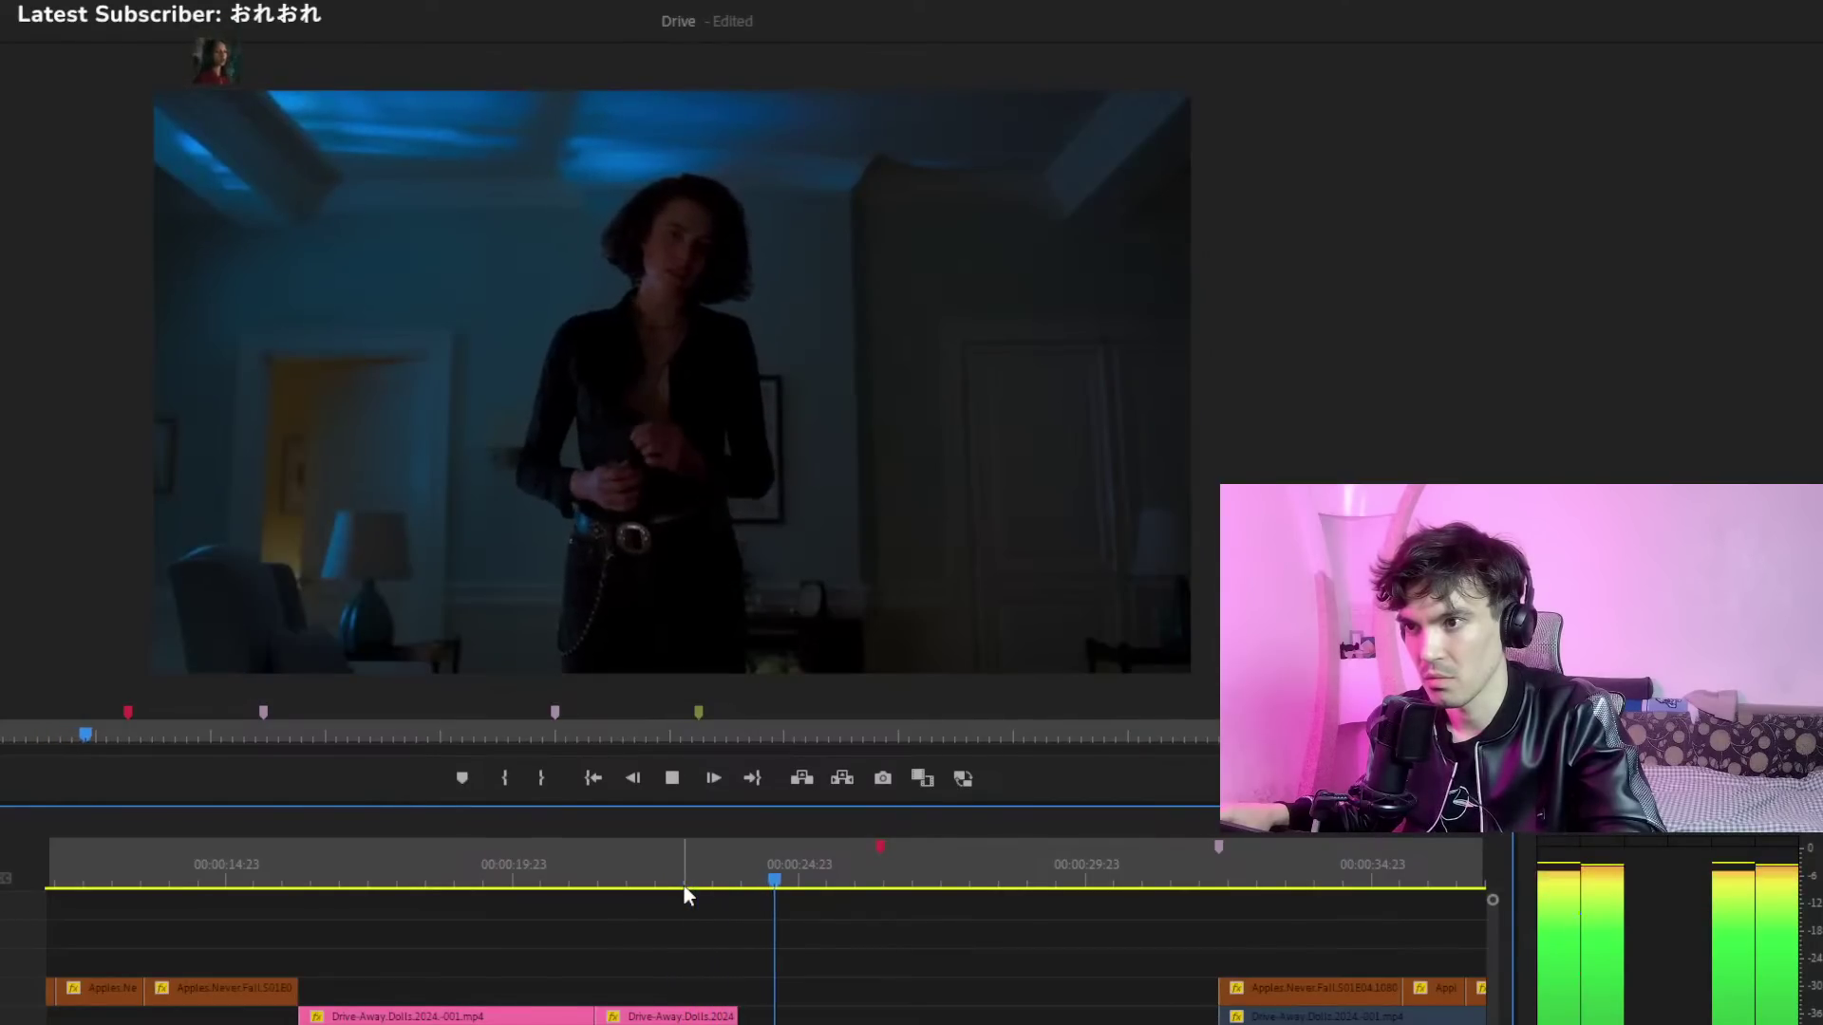
pyautogui.press('space')
pyautogui.click(674, 881)
# Move the two pink Drive-Away Dolls clips near 00:00:20 about one second earlier in total, playing the cut to check it
pyautogui.moveTo(637, 964); pyautogui.dragTo(489, 1013)
pyautogui.moveTo(489, 1016); pyautogui.dragTo(453, 1015)
pyautogui.click(664, 865)
pyautogui.press('space')
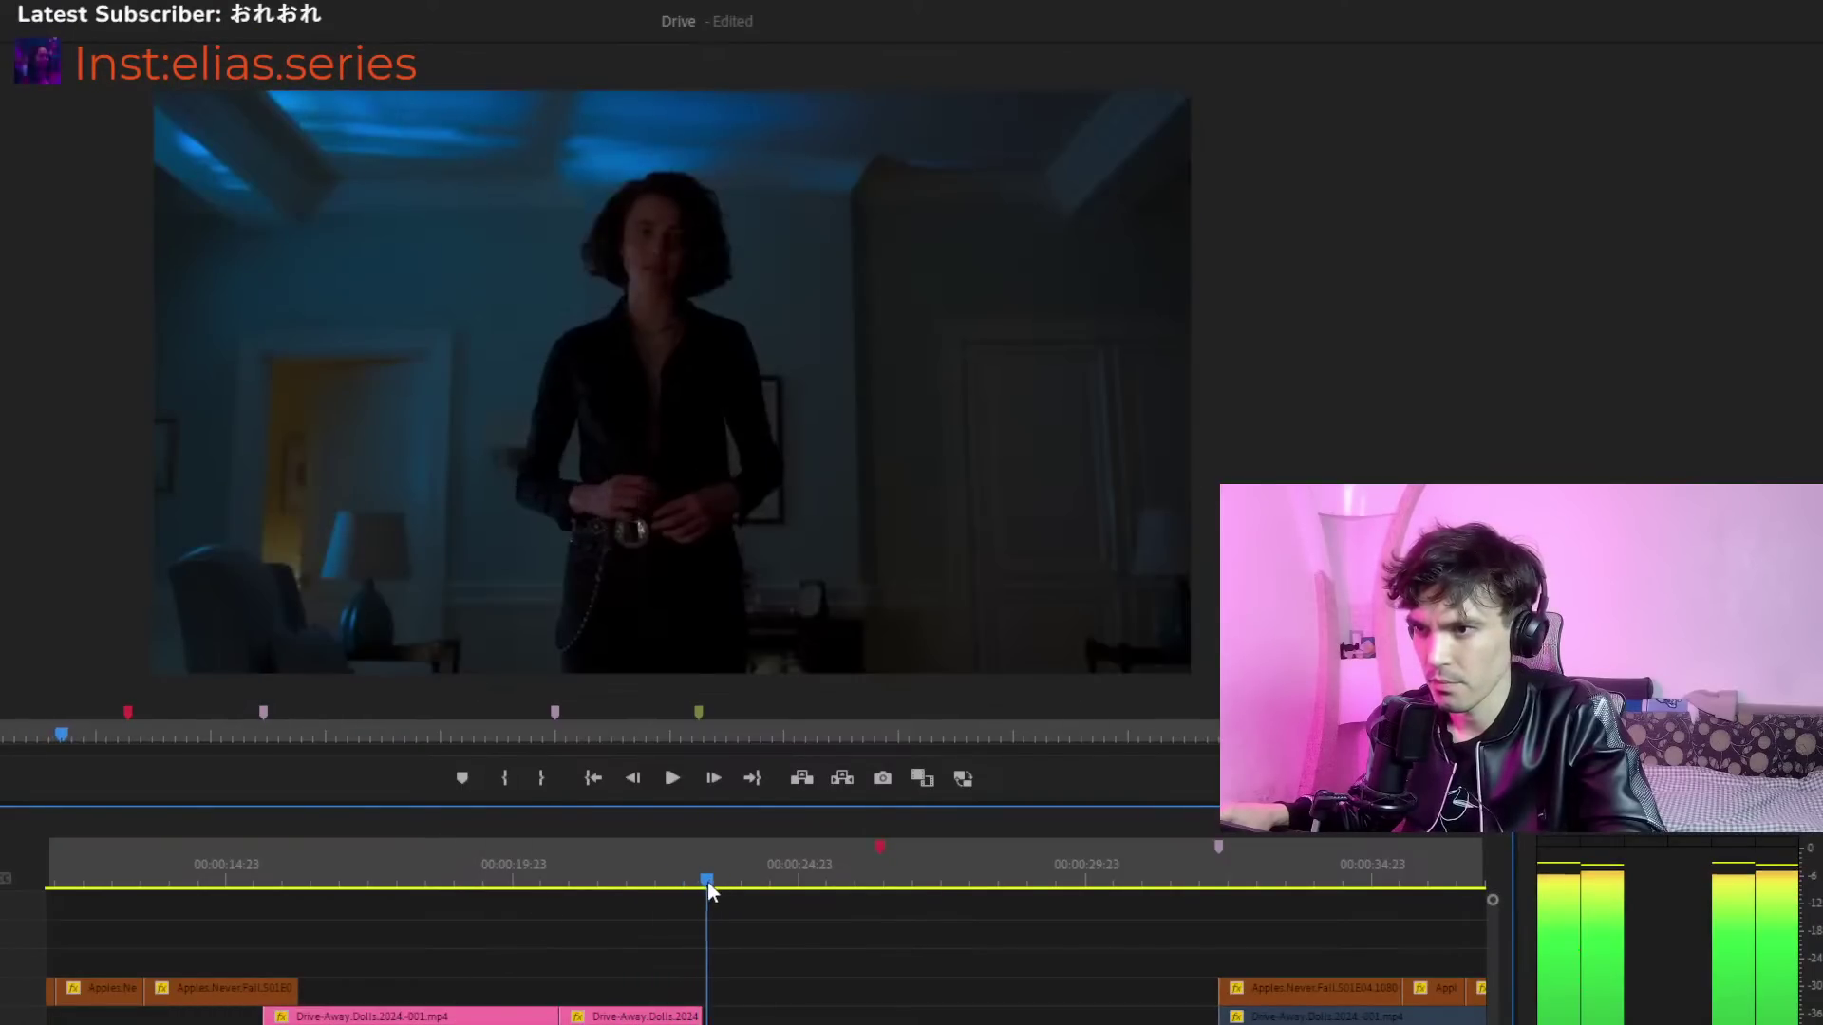
pyautogui.click(636, 881)
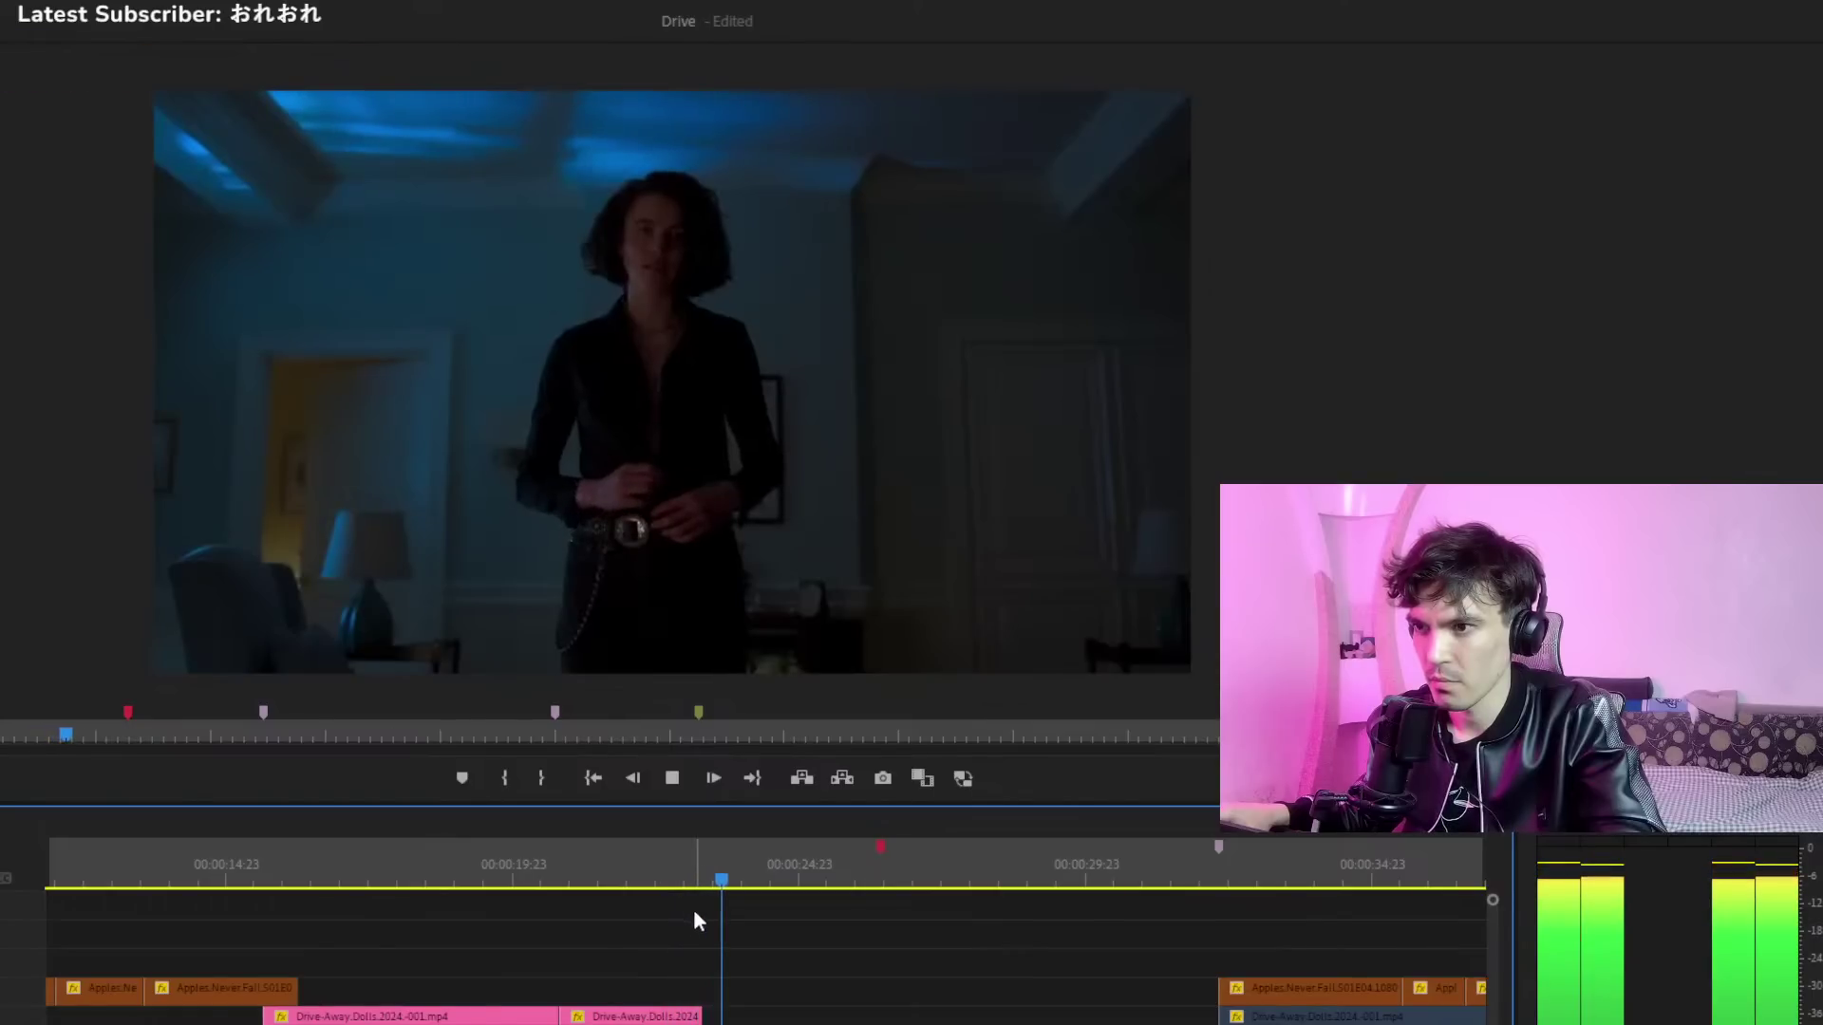
pyautogui.moveTo(554, 975); pyautogui.dragTo(593, 985)
pyautogui.press('space')
pyautogui.press('space')
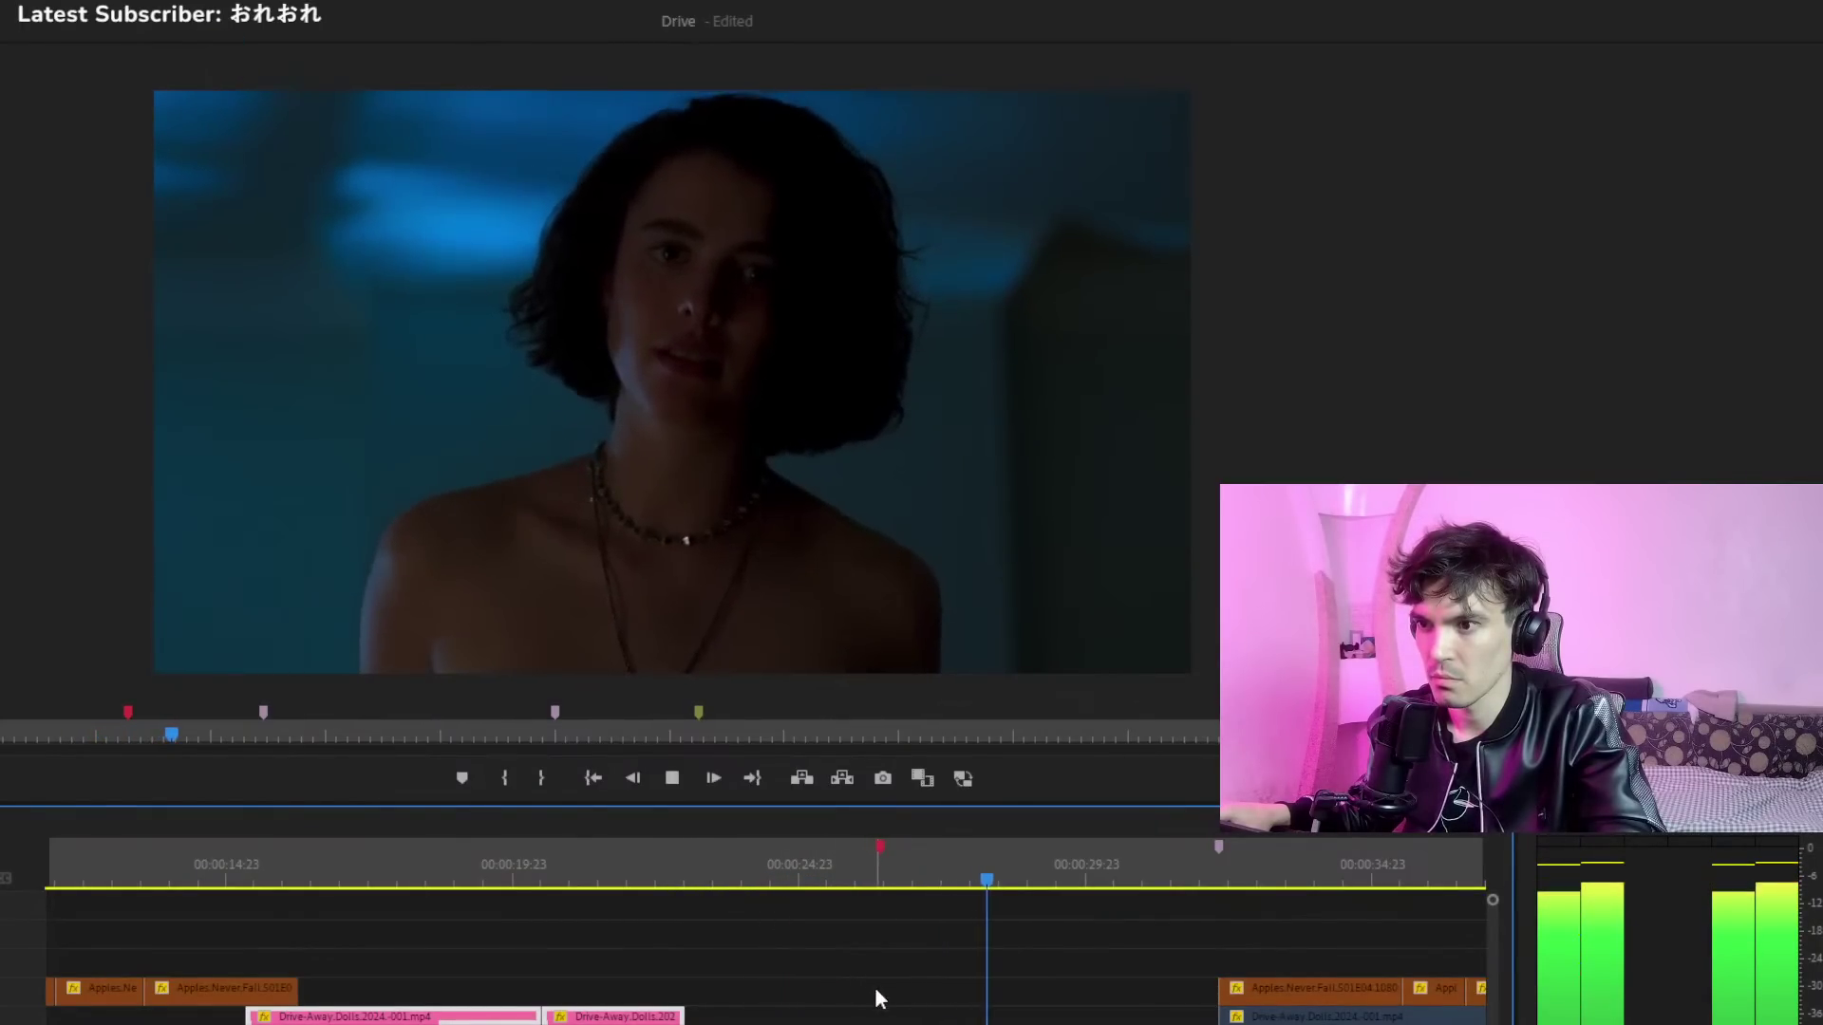
# Place the blue Drive-Away Dolls clip one track above the pink clips, starting where they end near 00:00:23, and check its frames
pyautogui.moveTo(801, 1017); pyautogui.dragTo(943, 988)
pyautogui.click(864, 883)
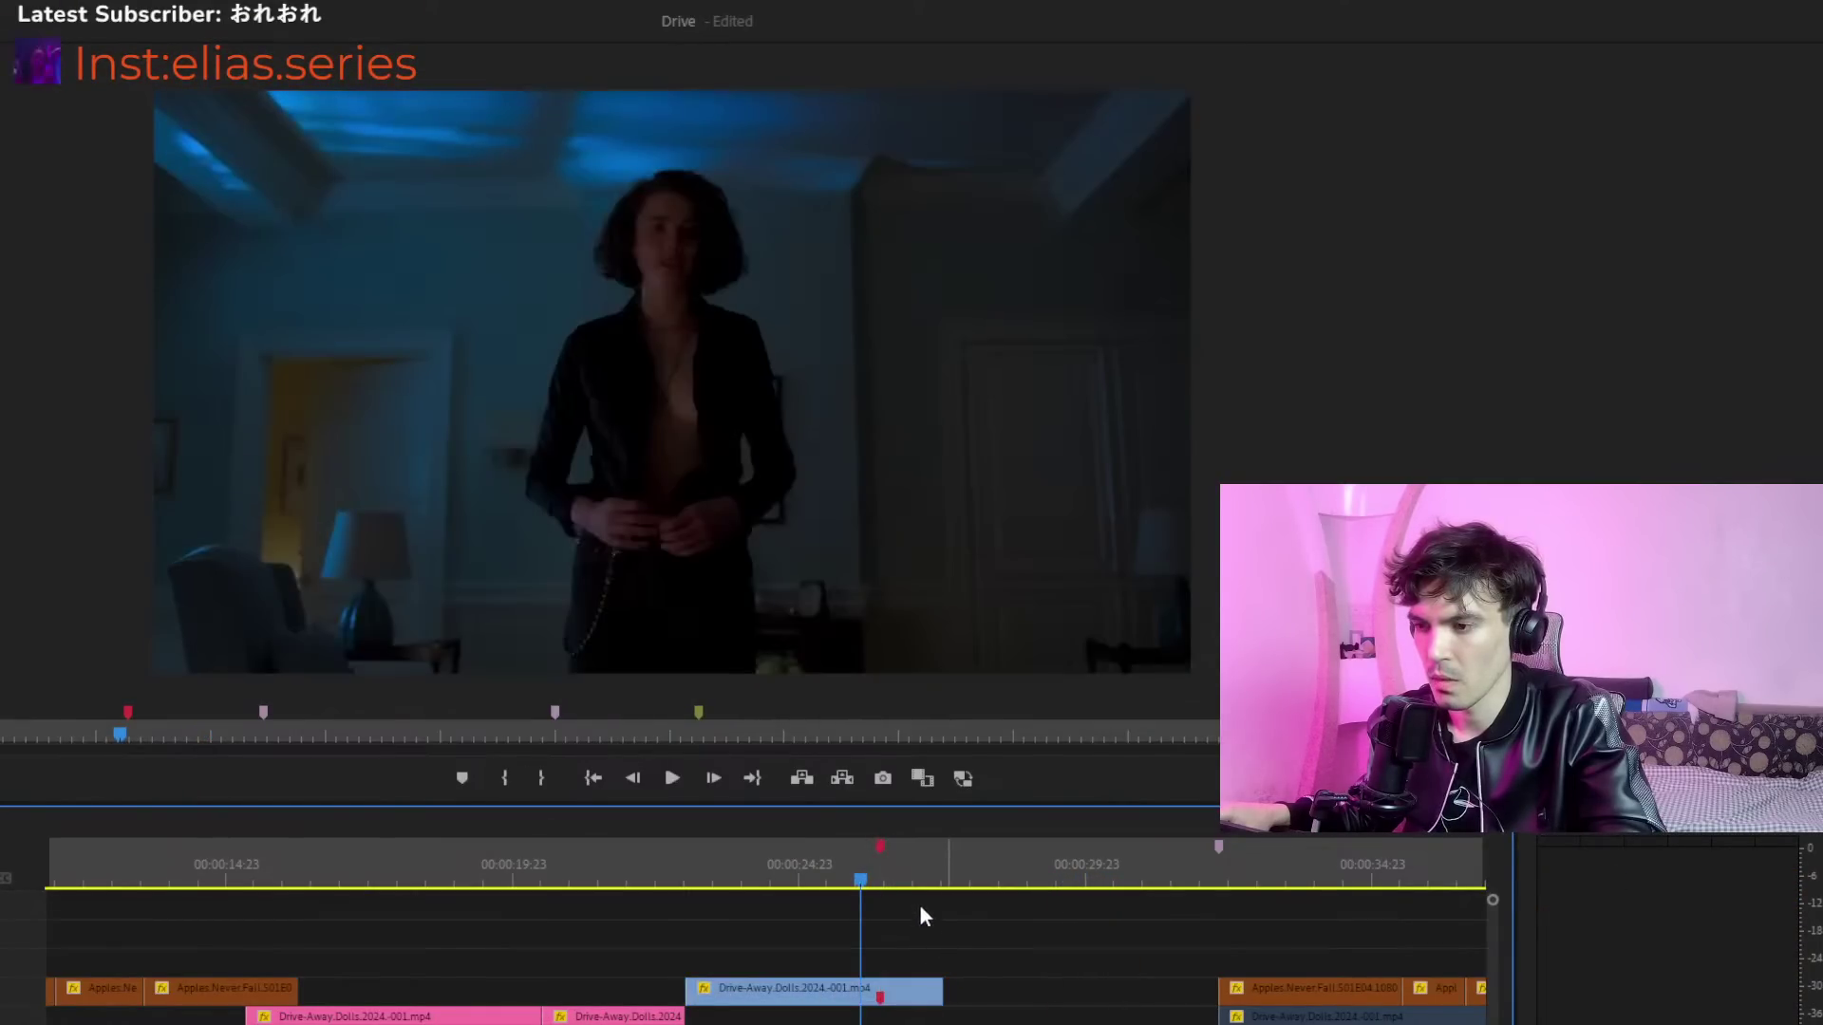
pyautogui.click(822, 869)
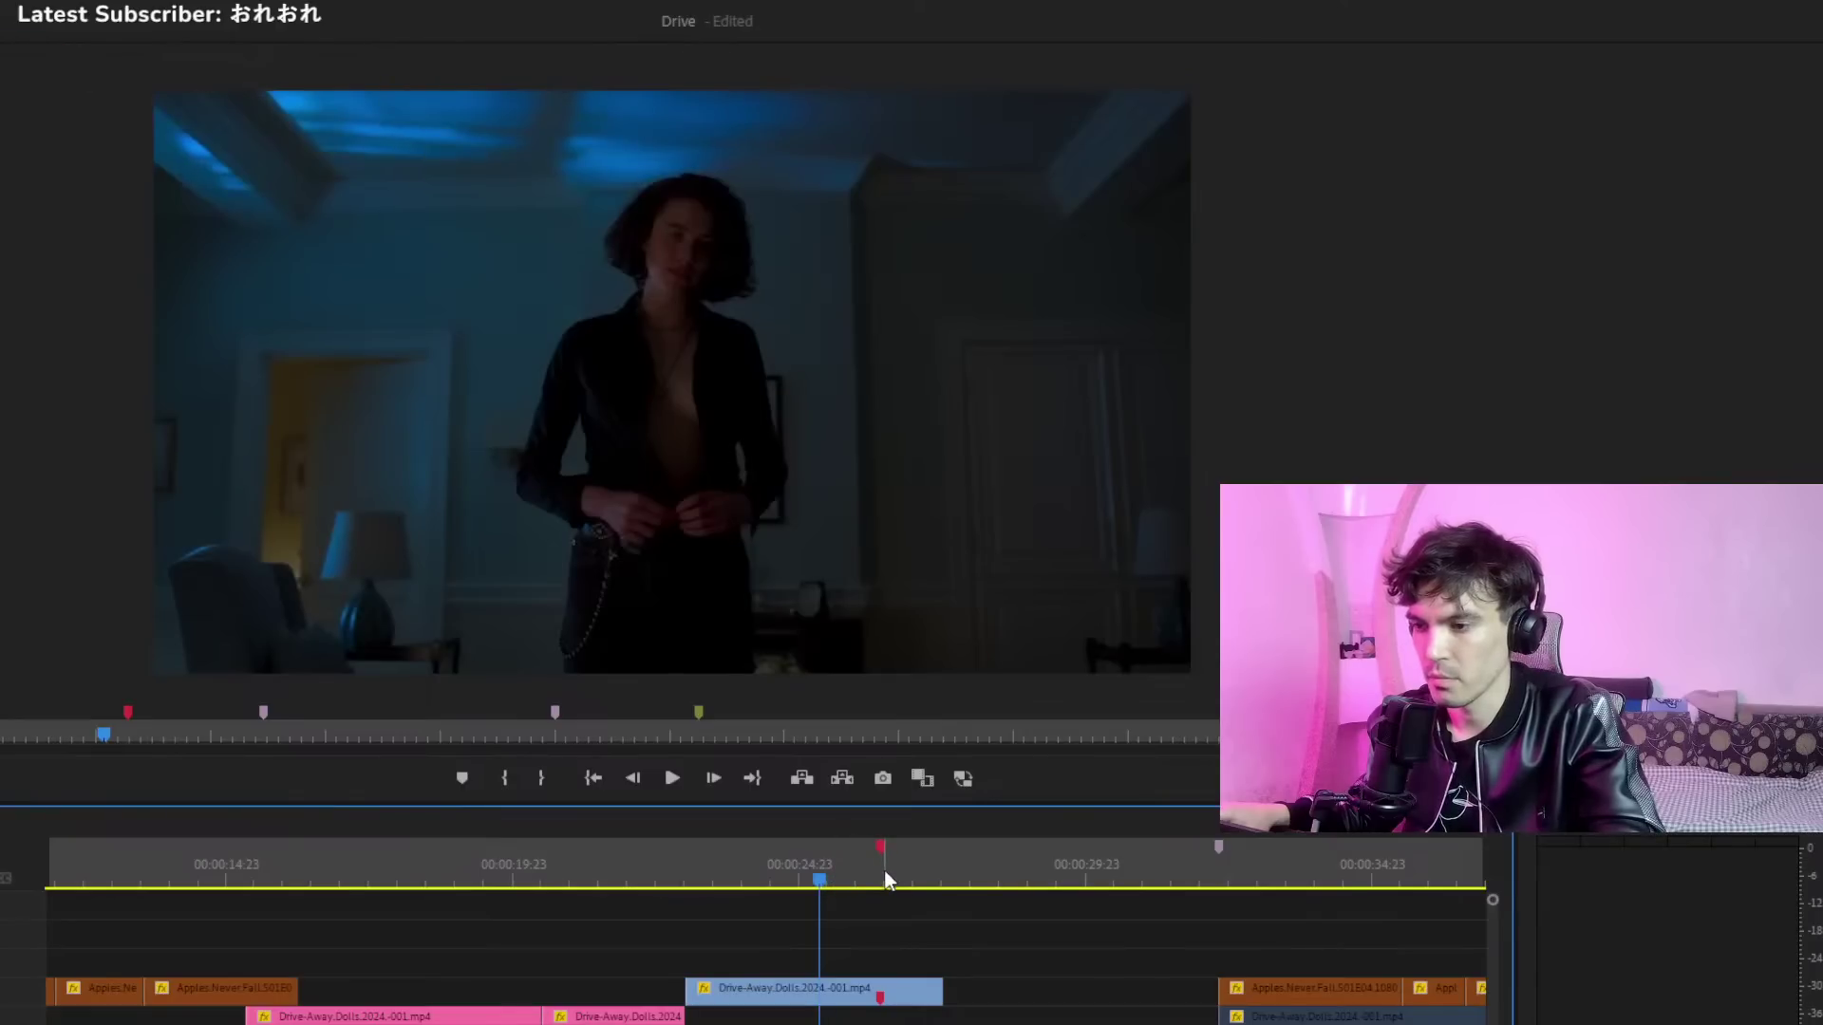
# Undo the placement of the blue Drive-Away Dolls clip after the pink clips near 00:00:23 and play that stretch to check it
pyautogui.hotkey('ctrl', 'z')
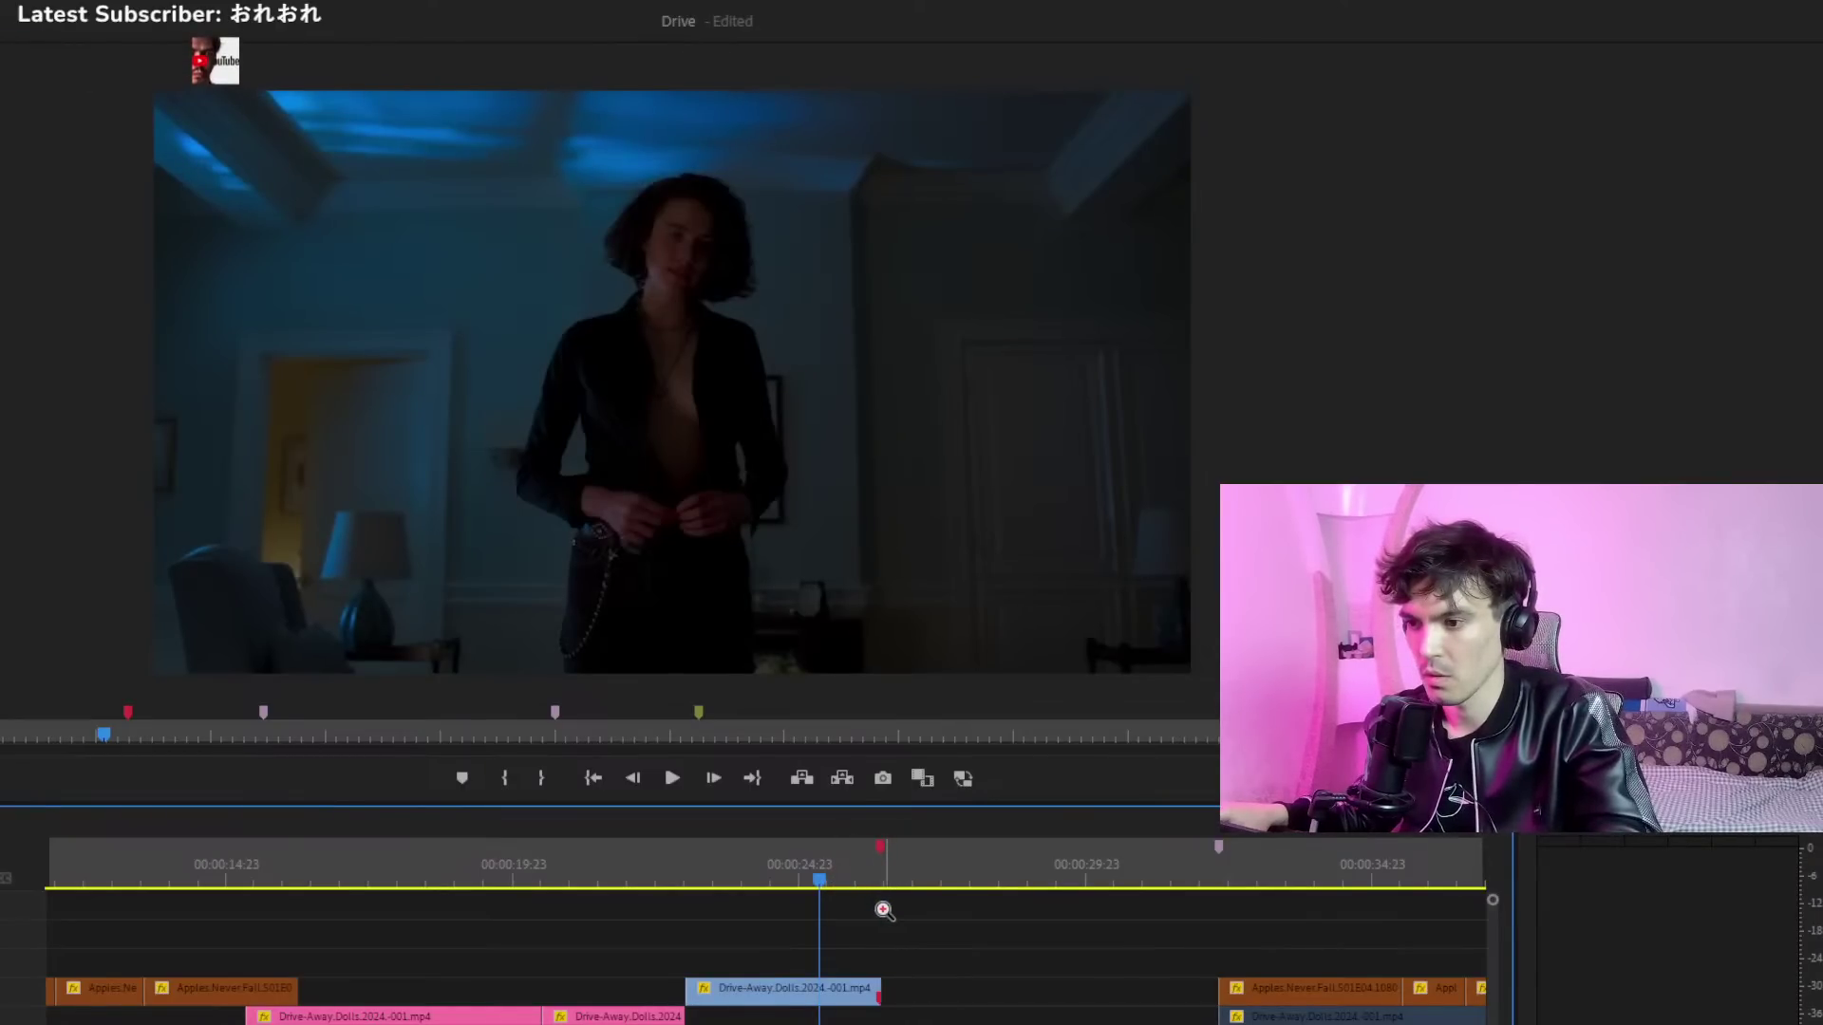
pyautogui.hotkey('ctrl', 'z')
pyautogui.press('space')
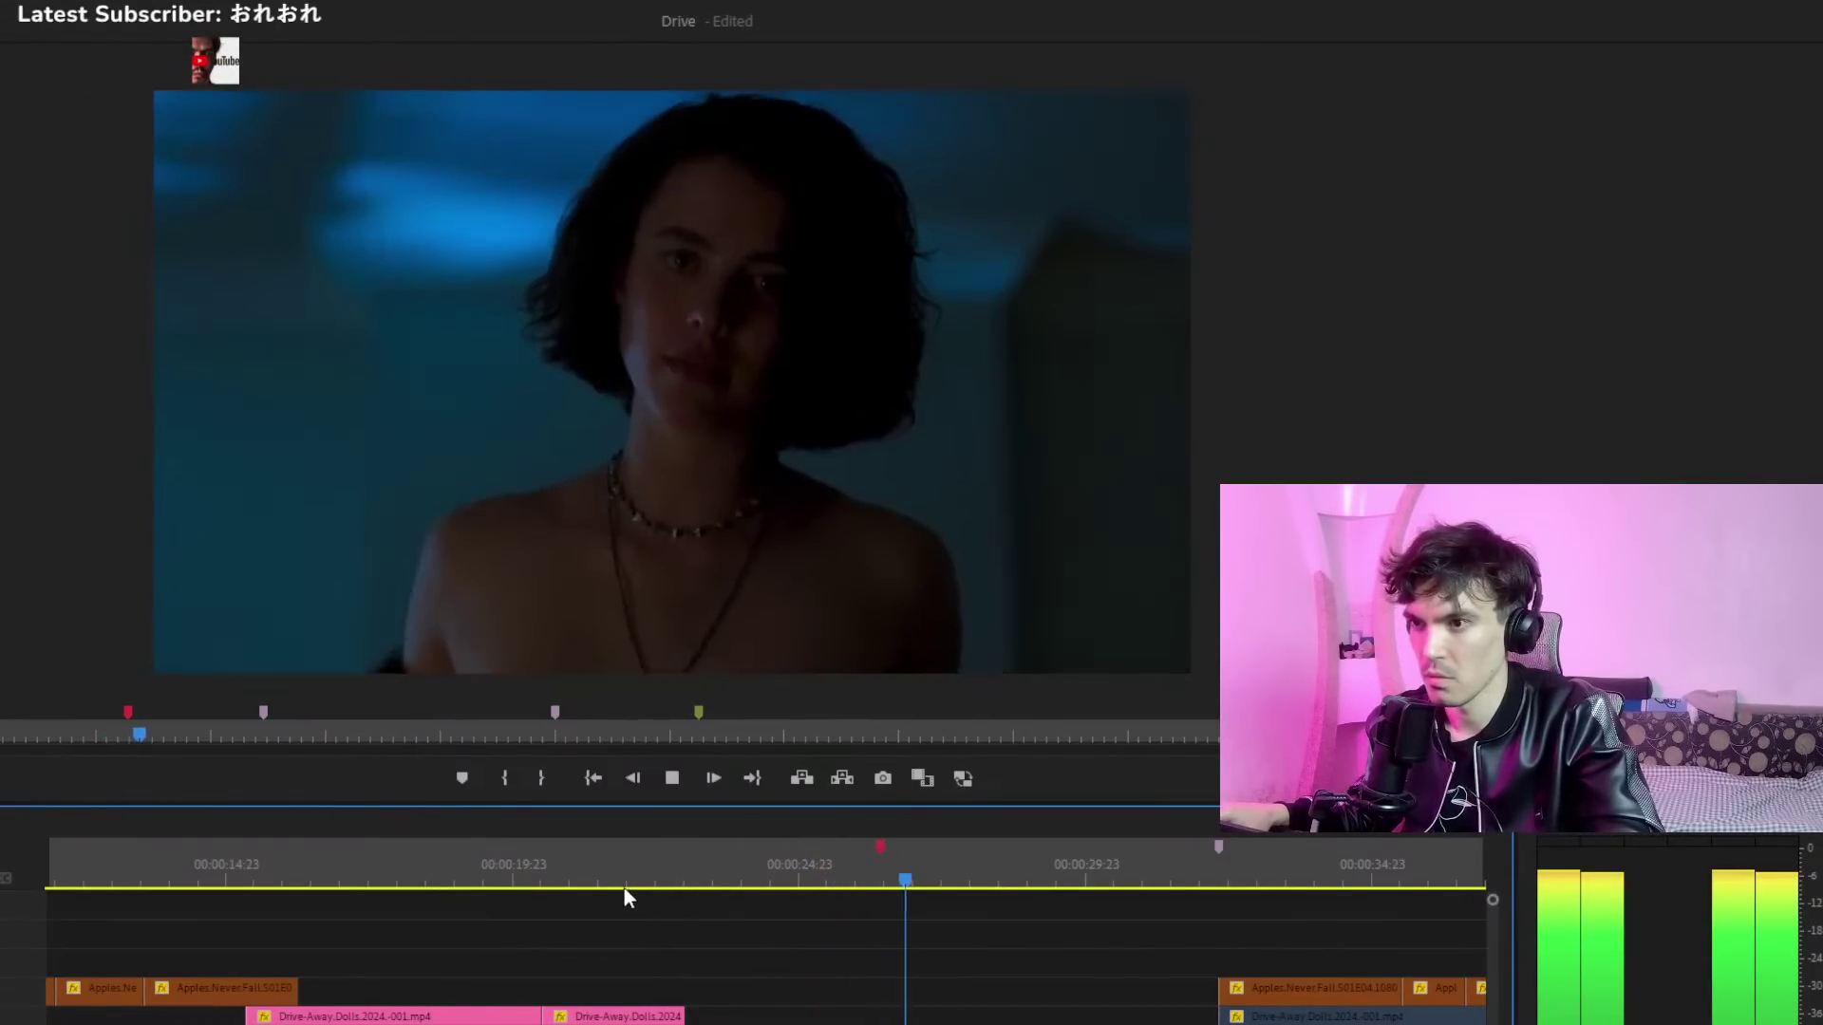
pyautogui.click(538, 859)
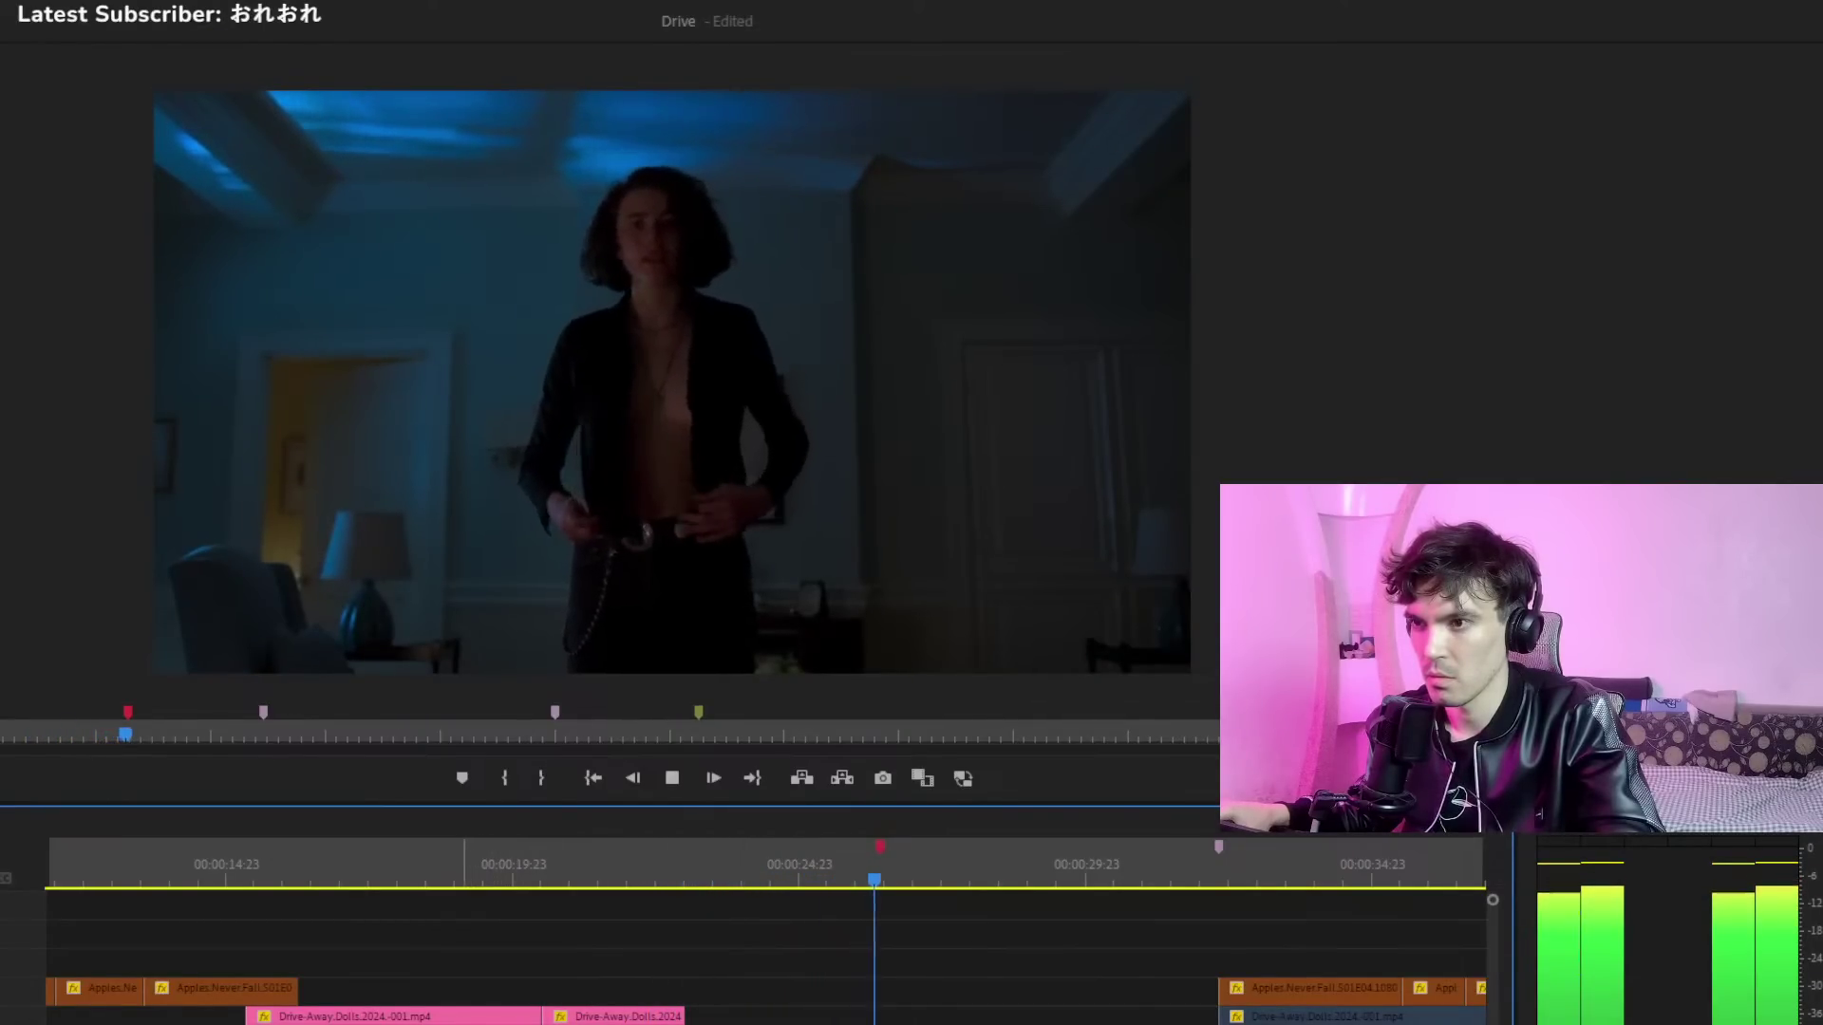
pyautogui.press('-')
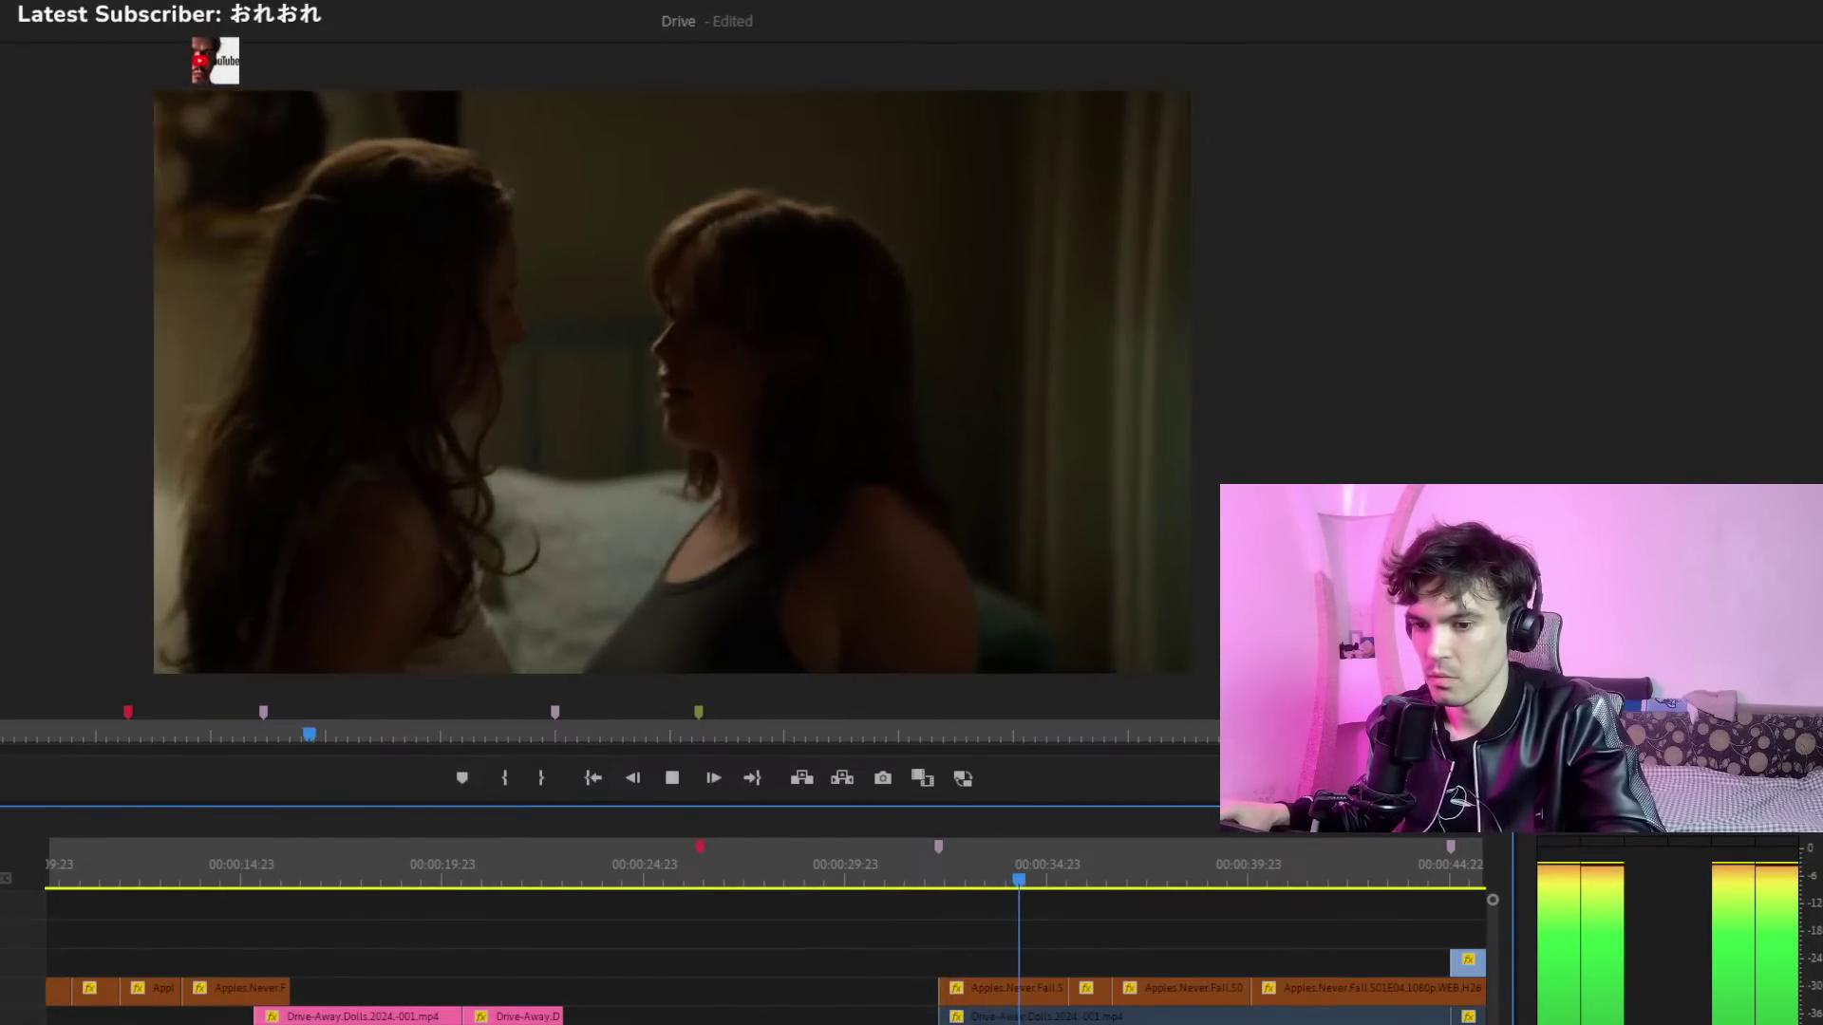
# Review the pink Drive-Away Dolls clips from about 00:00:15, and the orange Apples Never Fall scene from about 00:00:32
pyautogui.press('space')
pyautogui.press('-')
pyautogui.press('-')
pyautogui.moveTo(207, 876)
pyautogui.mouseDown()
pyautogui.moveTo(245, 869)
pyautogui.moveTo(217, 880)
pyautogui.mouseUp()
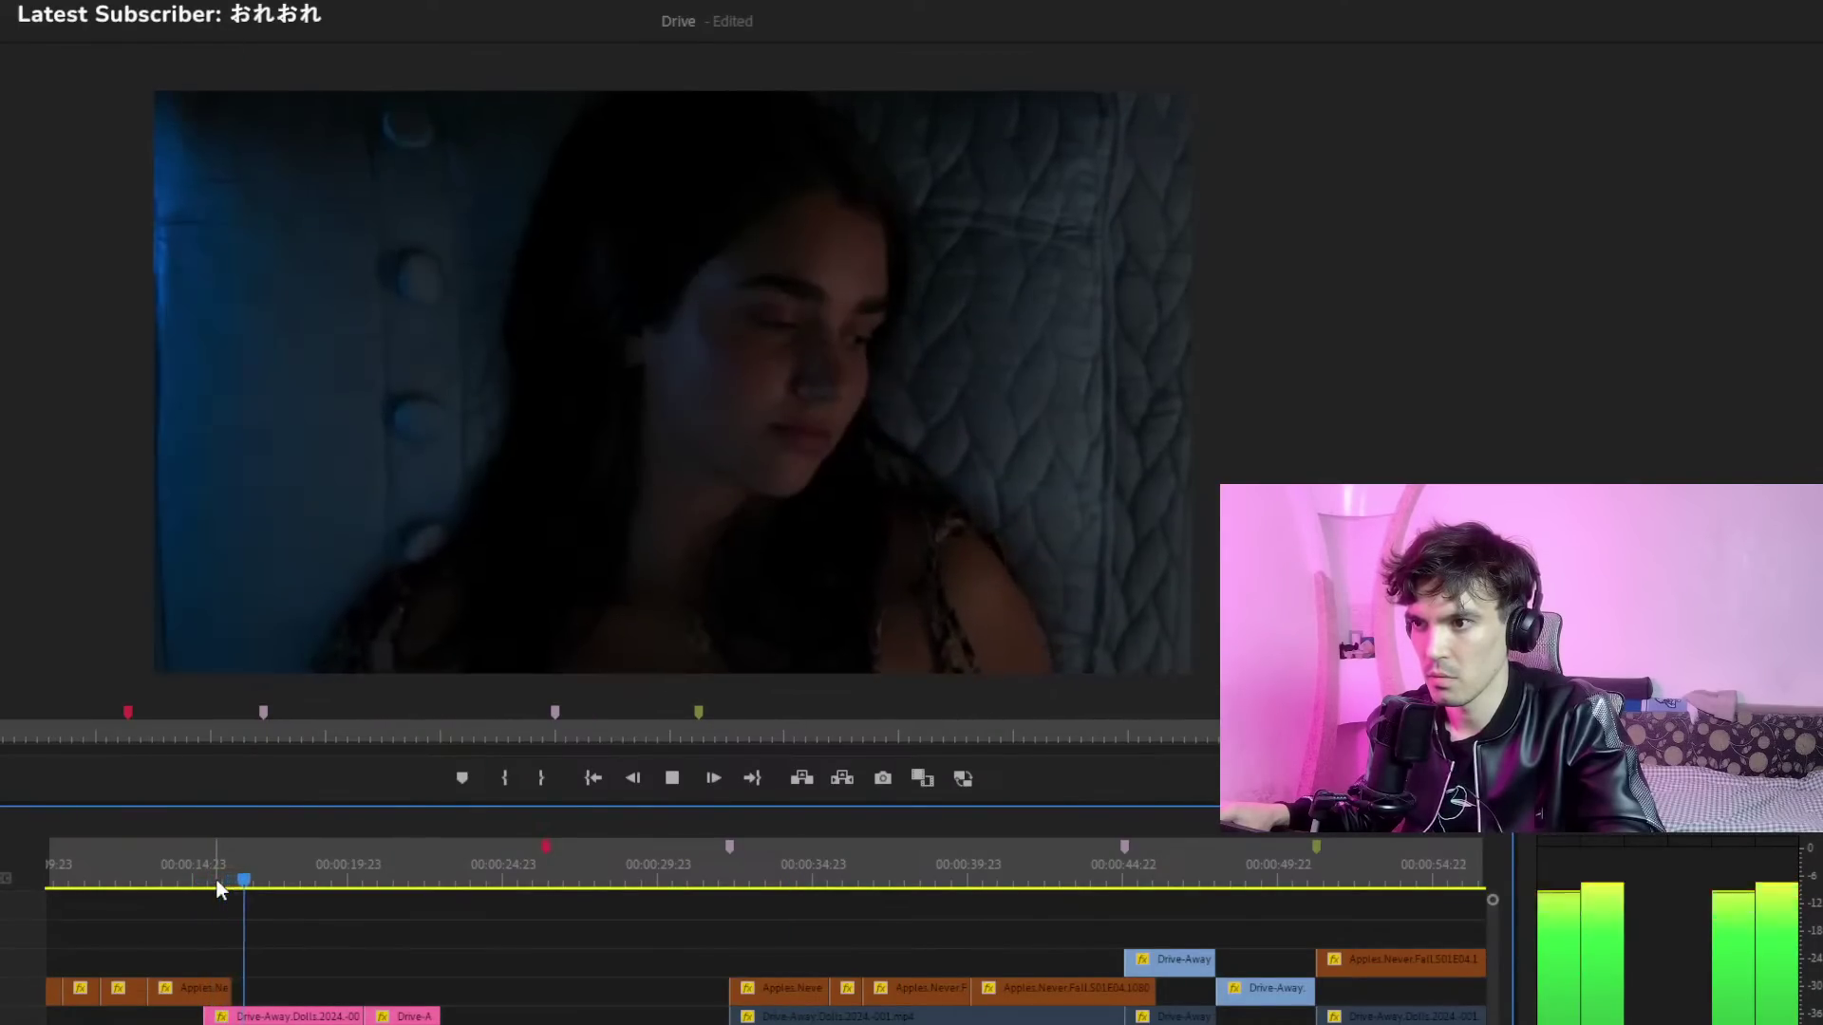
pyautogui.press('space')
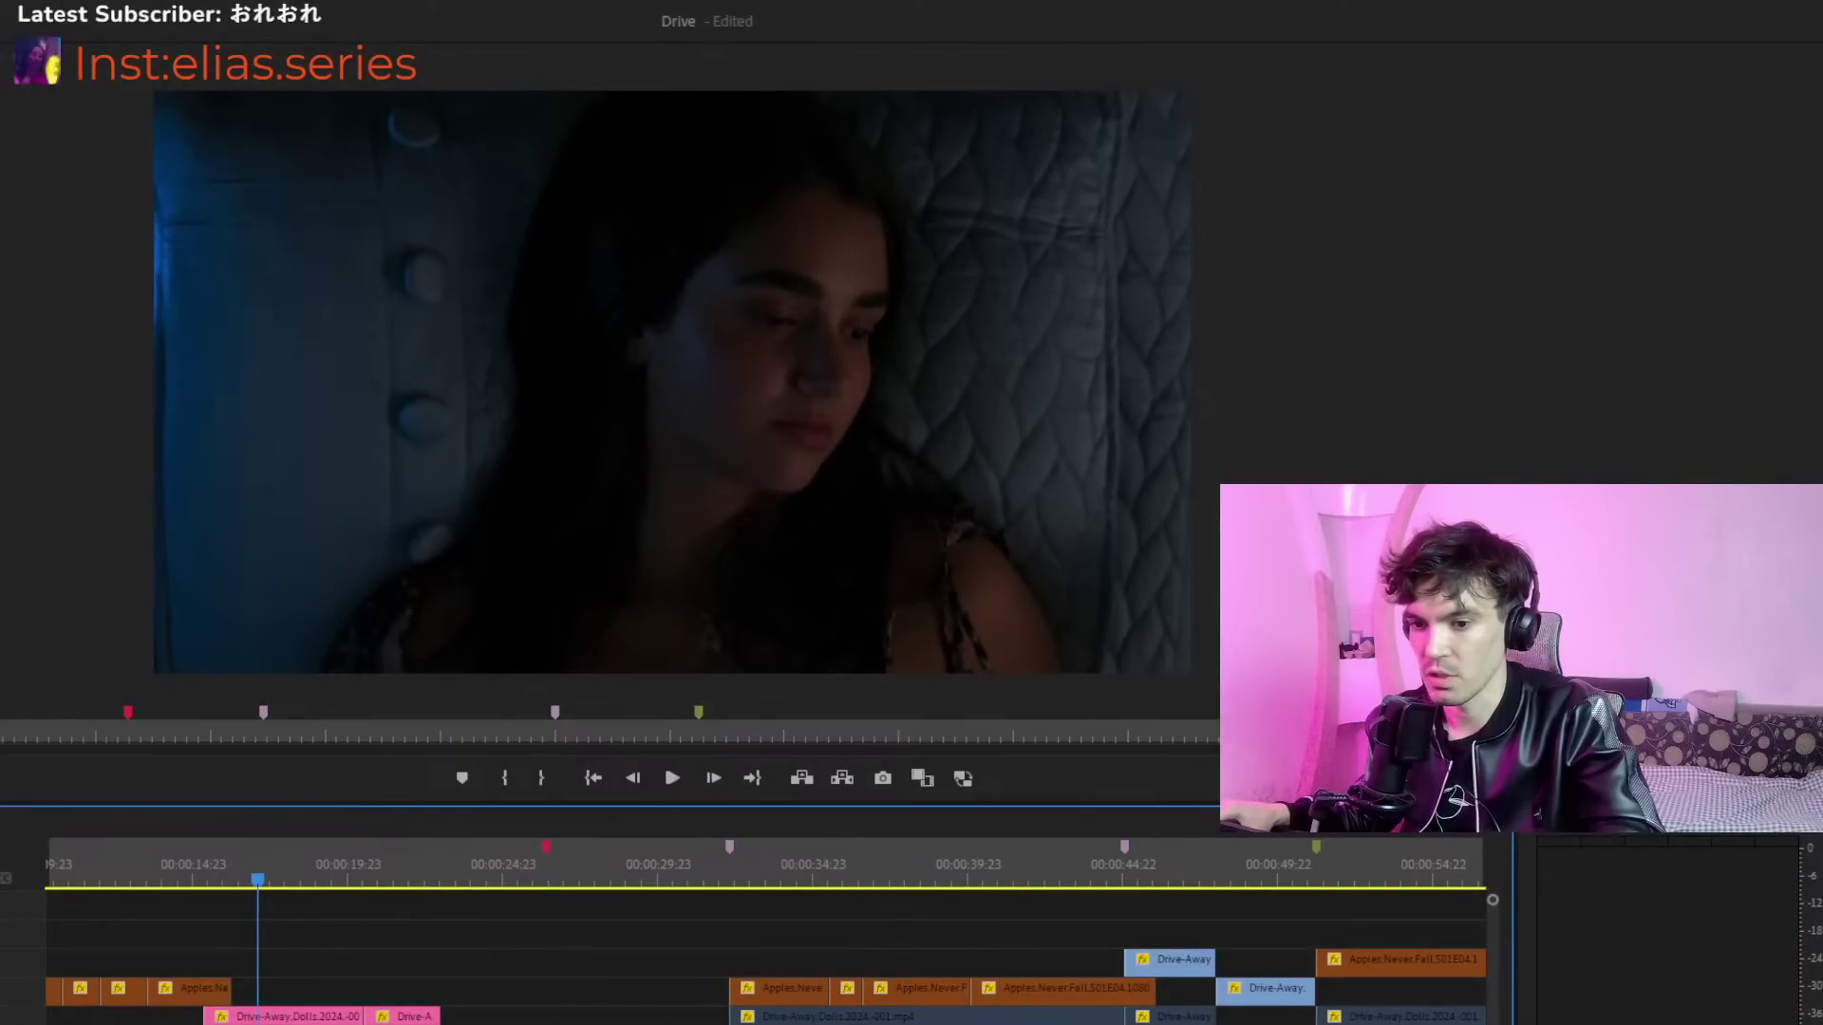
pyautogui.press('\\')
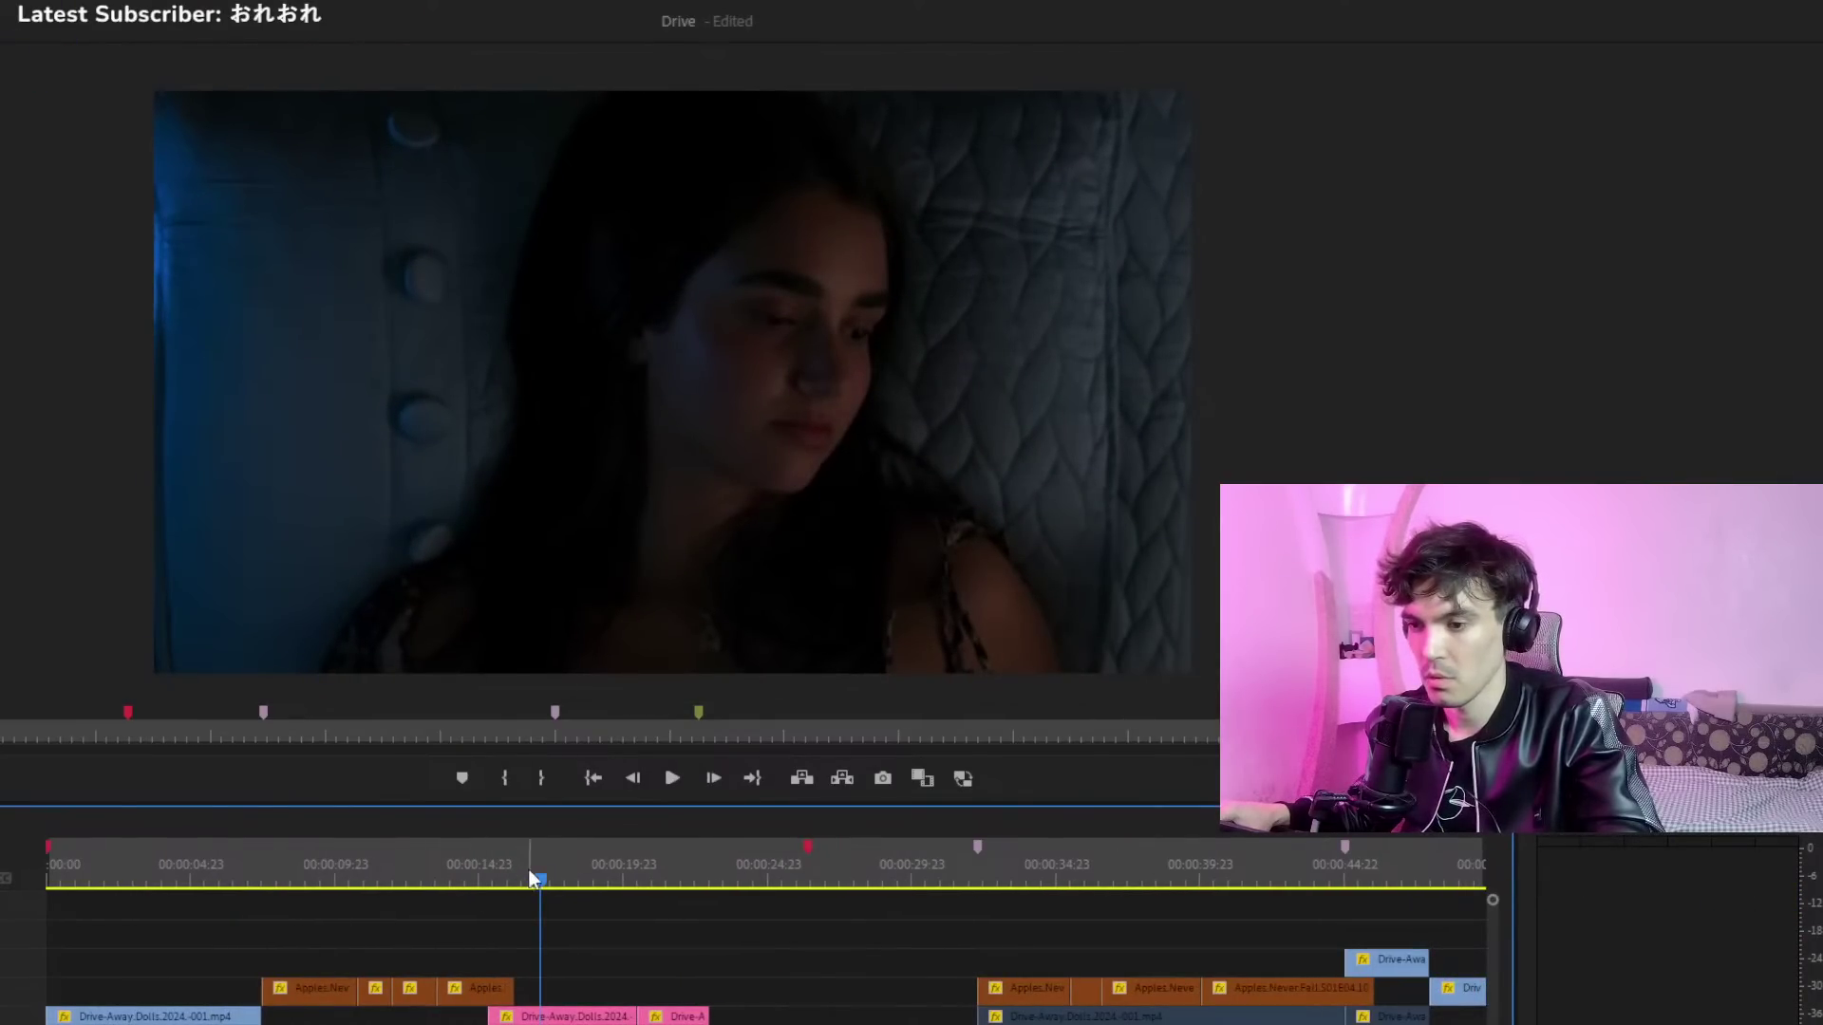
pyautogui.moveTo(540, 881); pyautogui.dragTo(984, 913)
pyautogui.press('space')
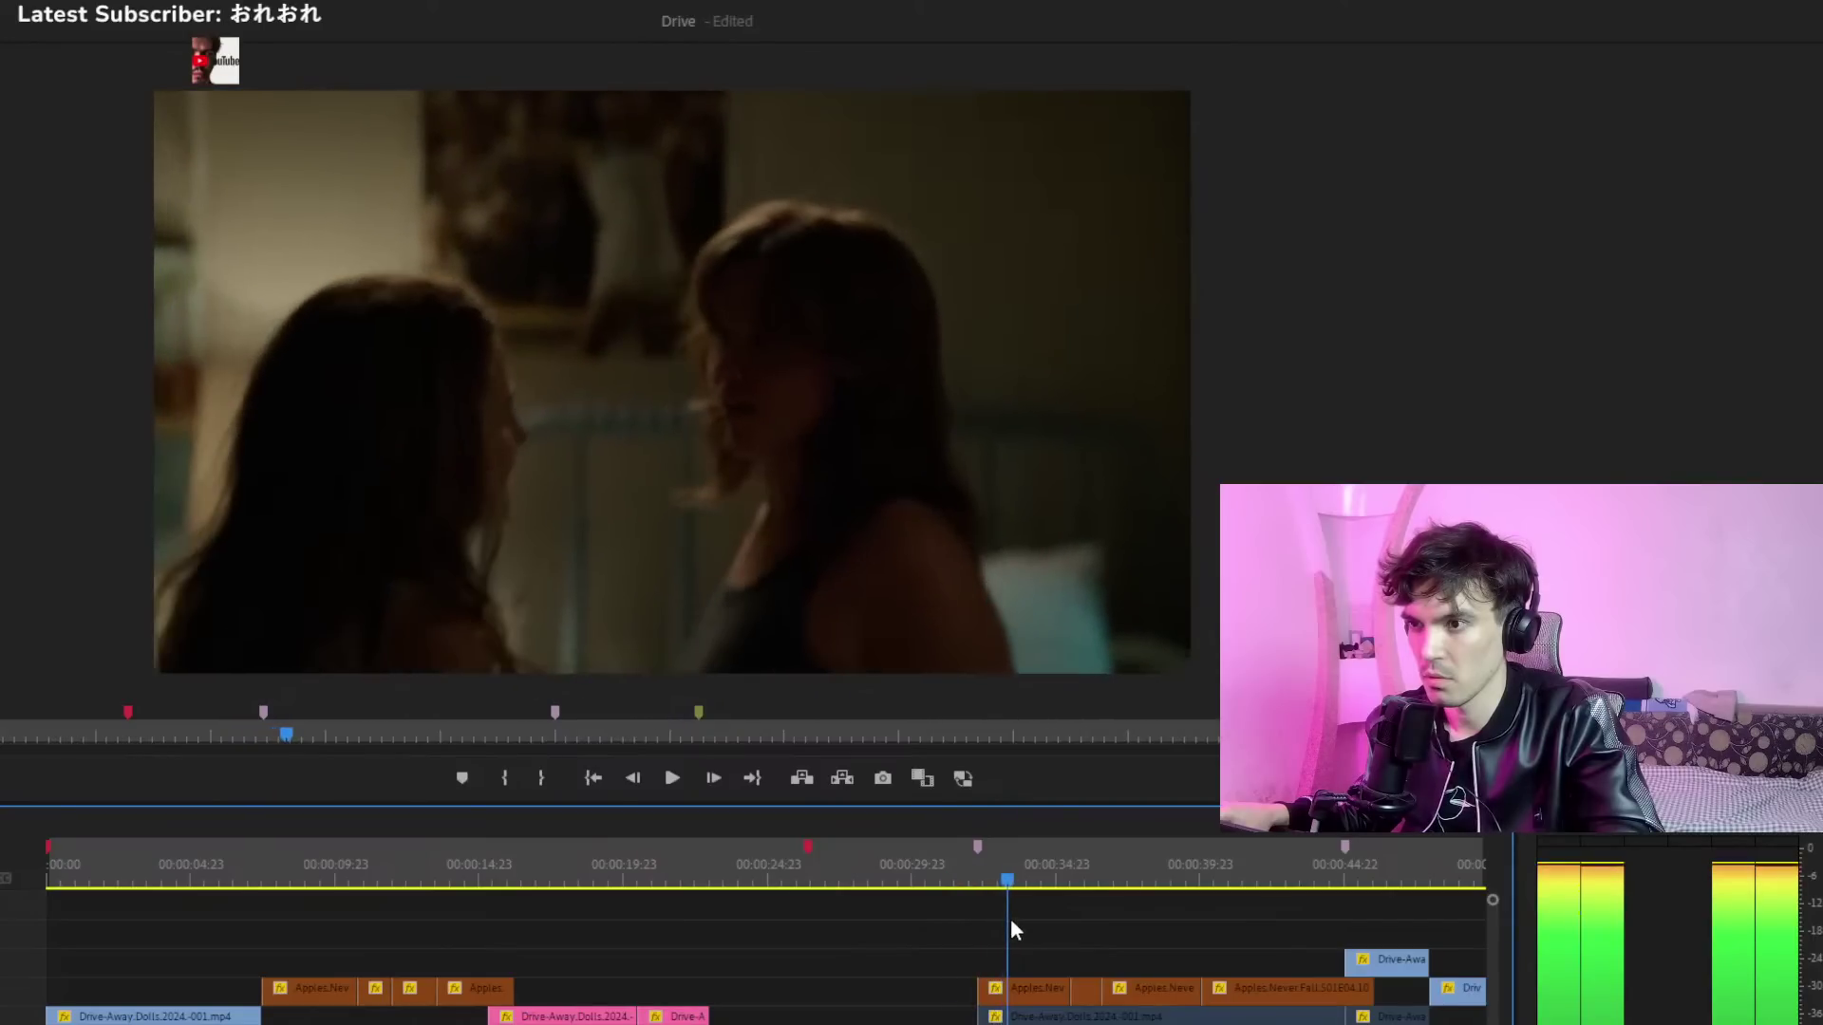
pyautogui.moveTo(1092, 885); pyautogui.dragTo(1345, 888)
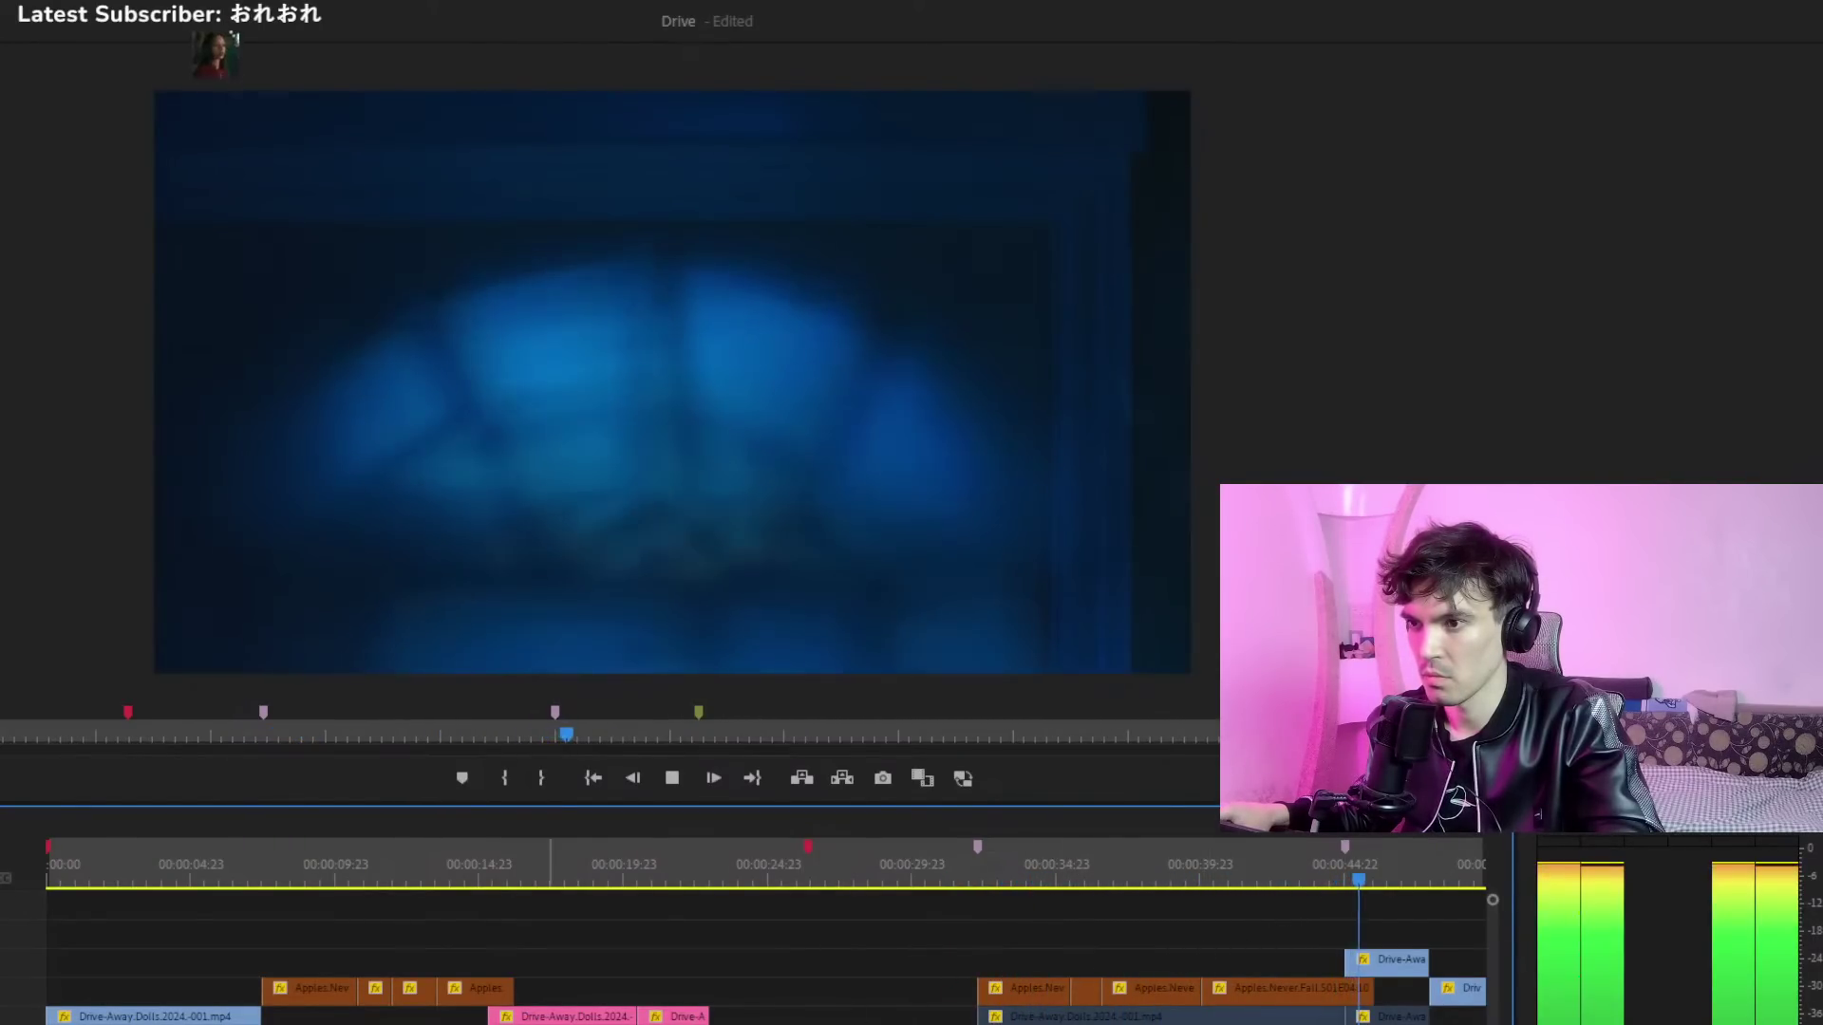
# Play the two blue Drive-Away Dolls clips between about 00:00:45 and 00:00:51 and examine the cuts around them
pyautogui.press('=')
pyautogui.press('=')
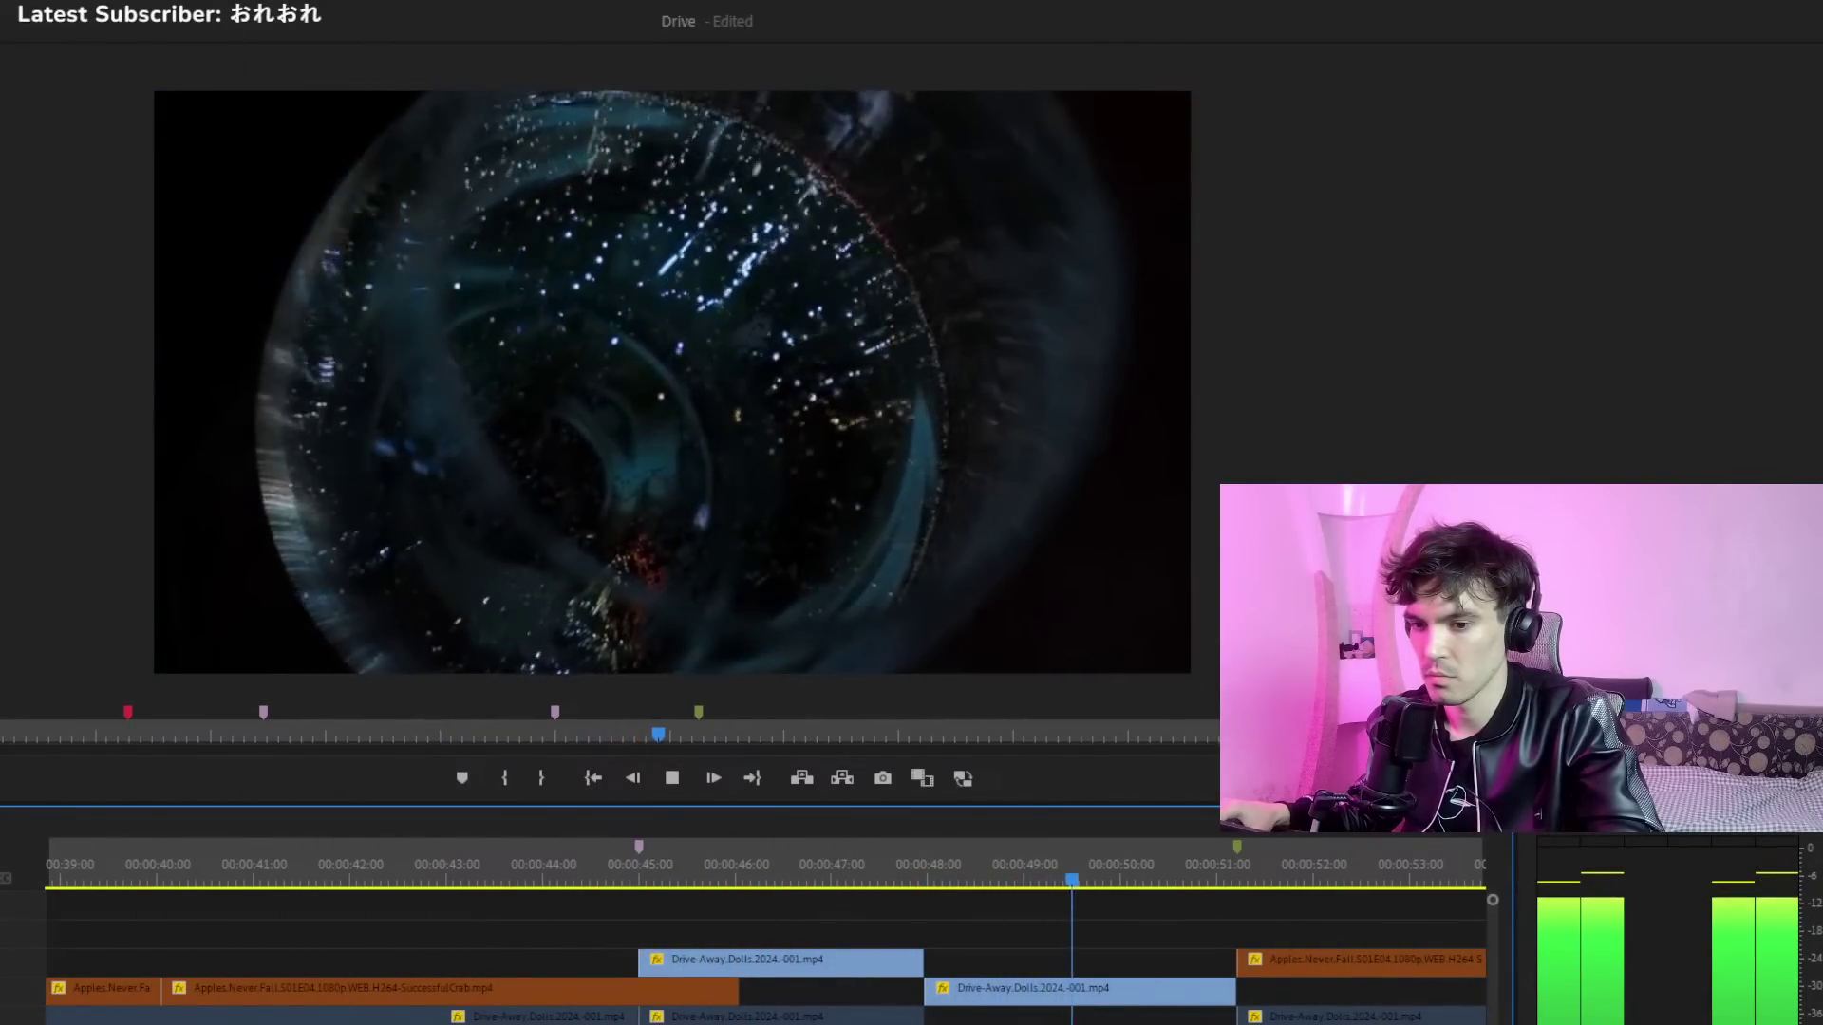
pyautogui.press('-')
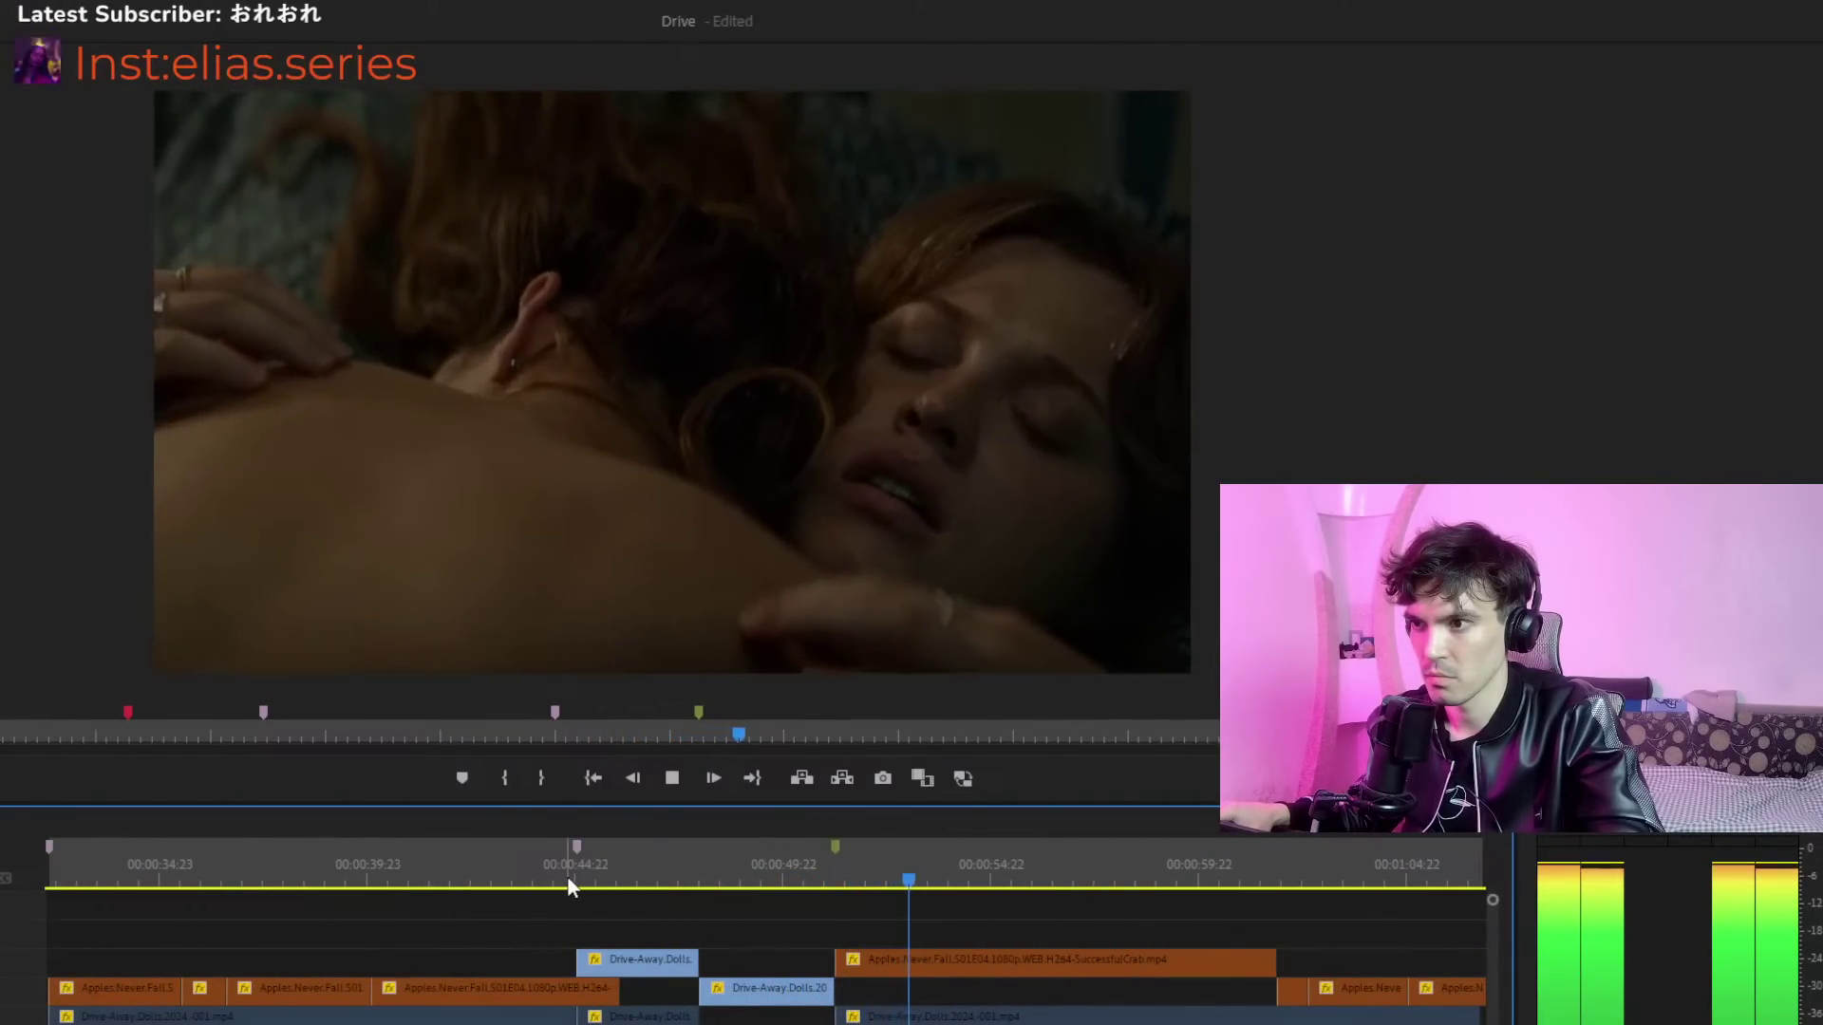
pyautogui.click(475, 874)
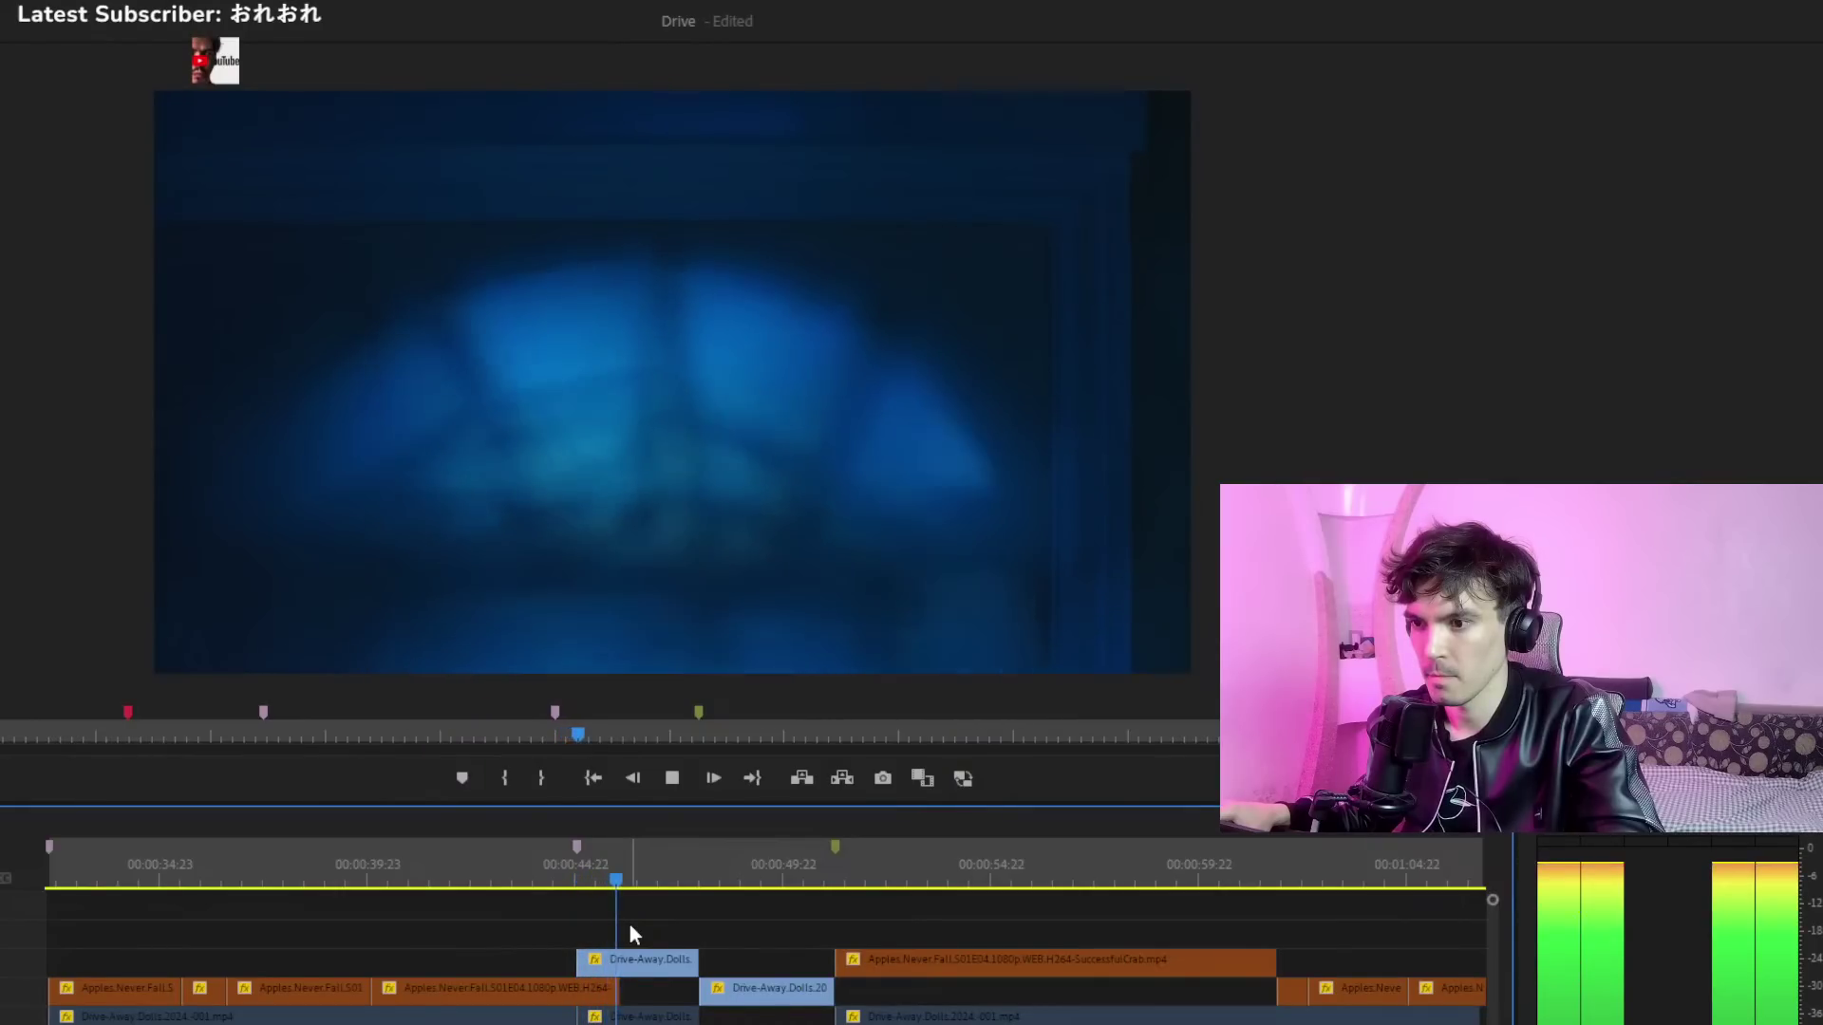
pyautogui.moveTo(550, 884)
pyautogui.mouseDown()
pyautogui.moveTo(590, 876)
pyautogui.moveTo(540, 880)
pyautogui.mouseUp()
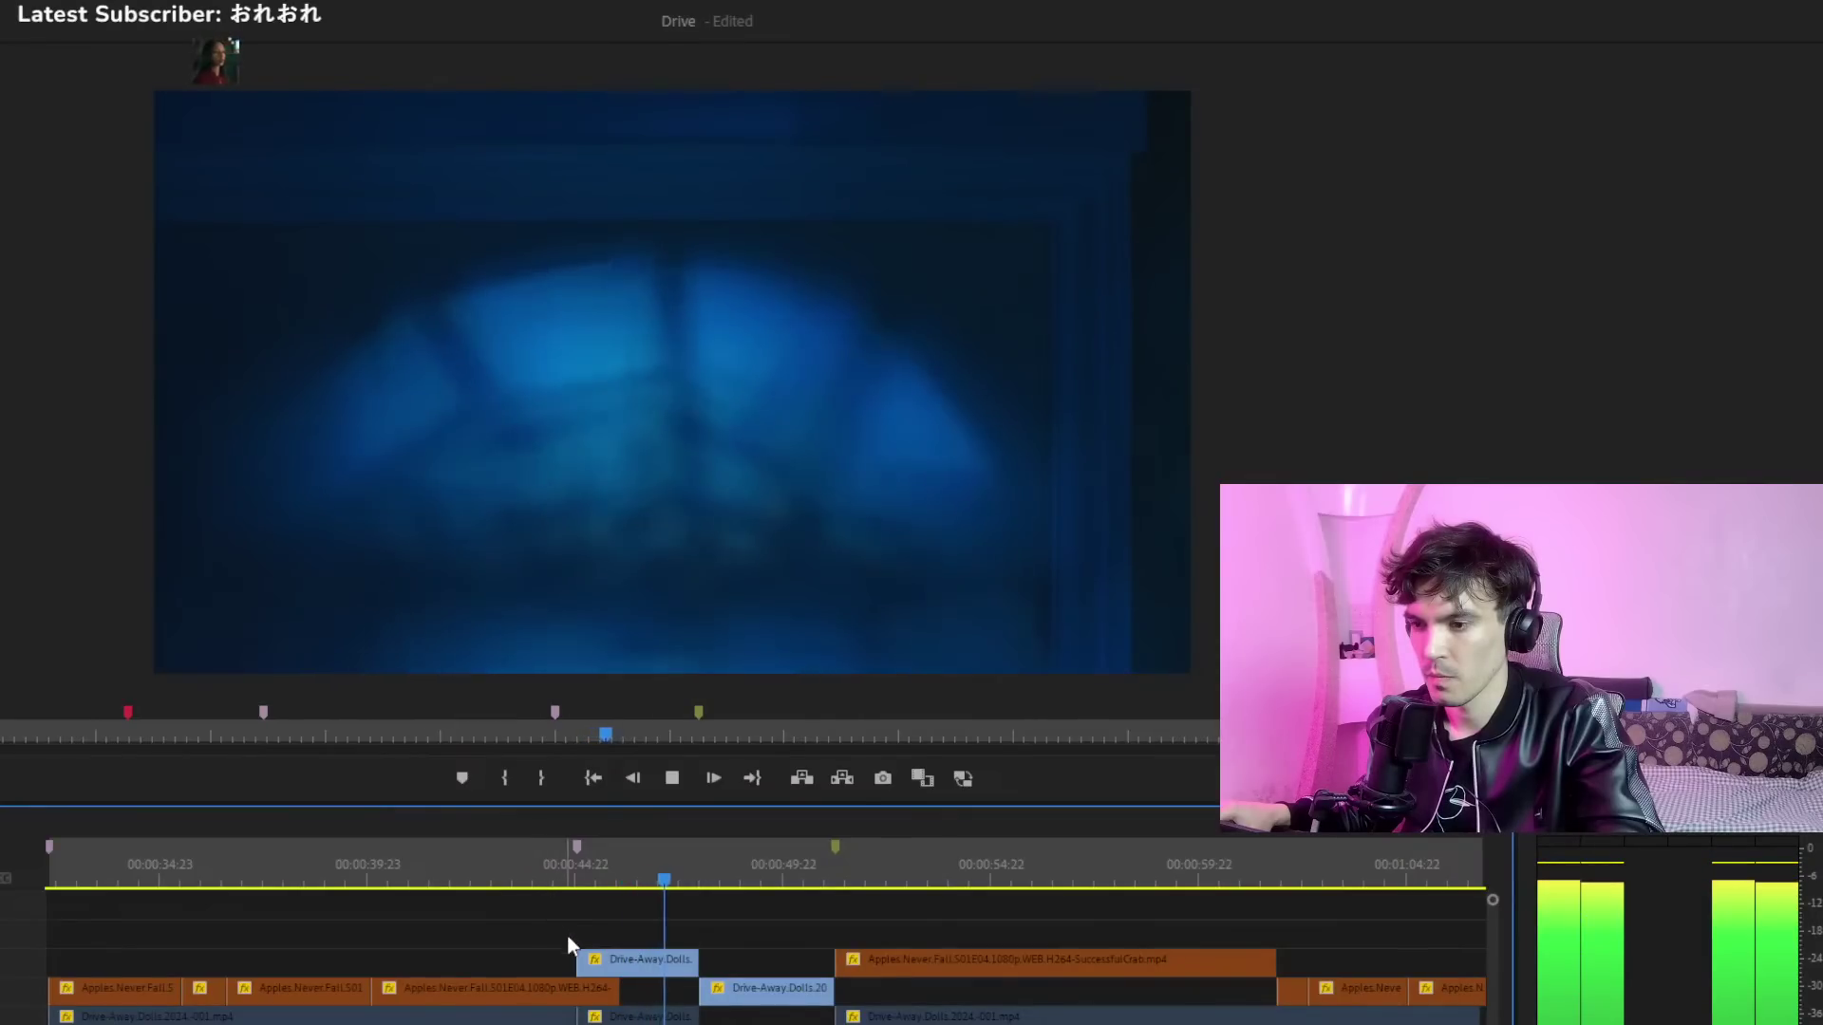
pyautogui.press('space')
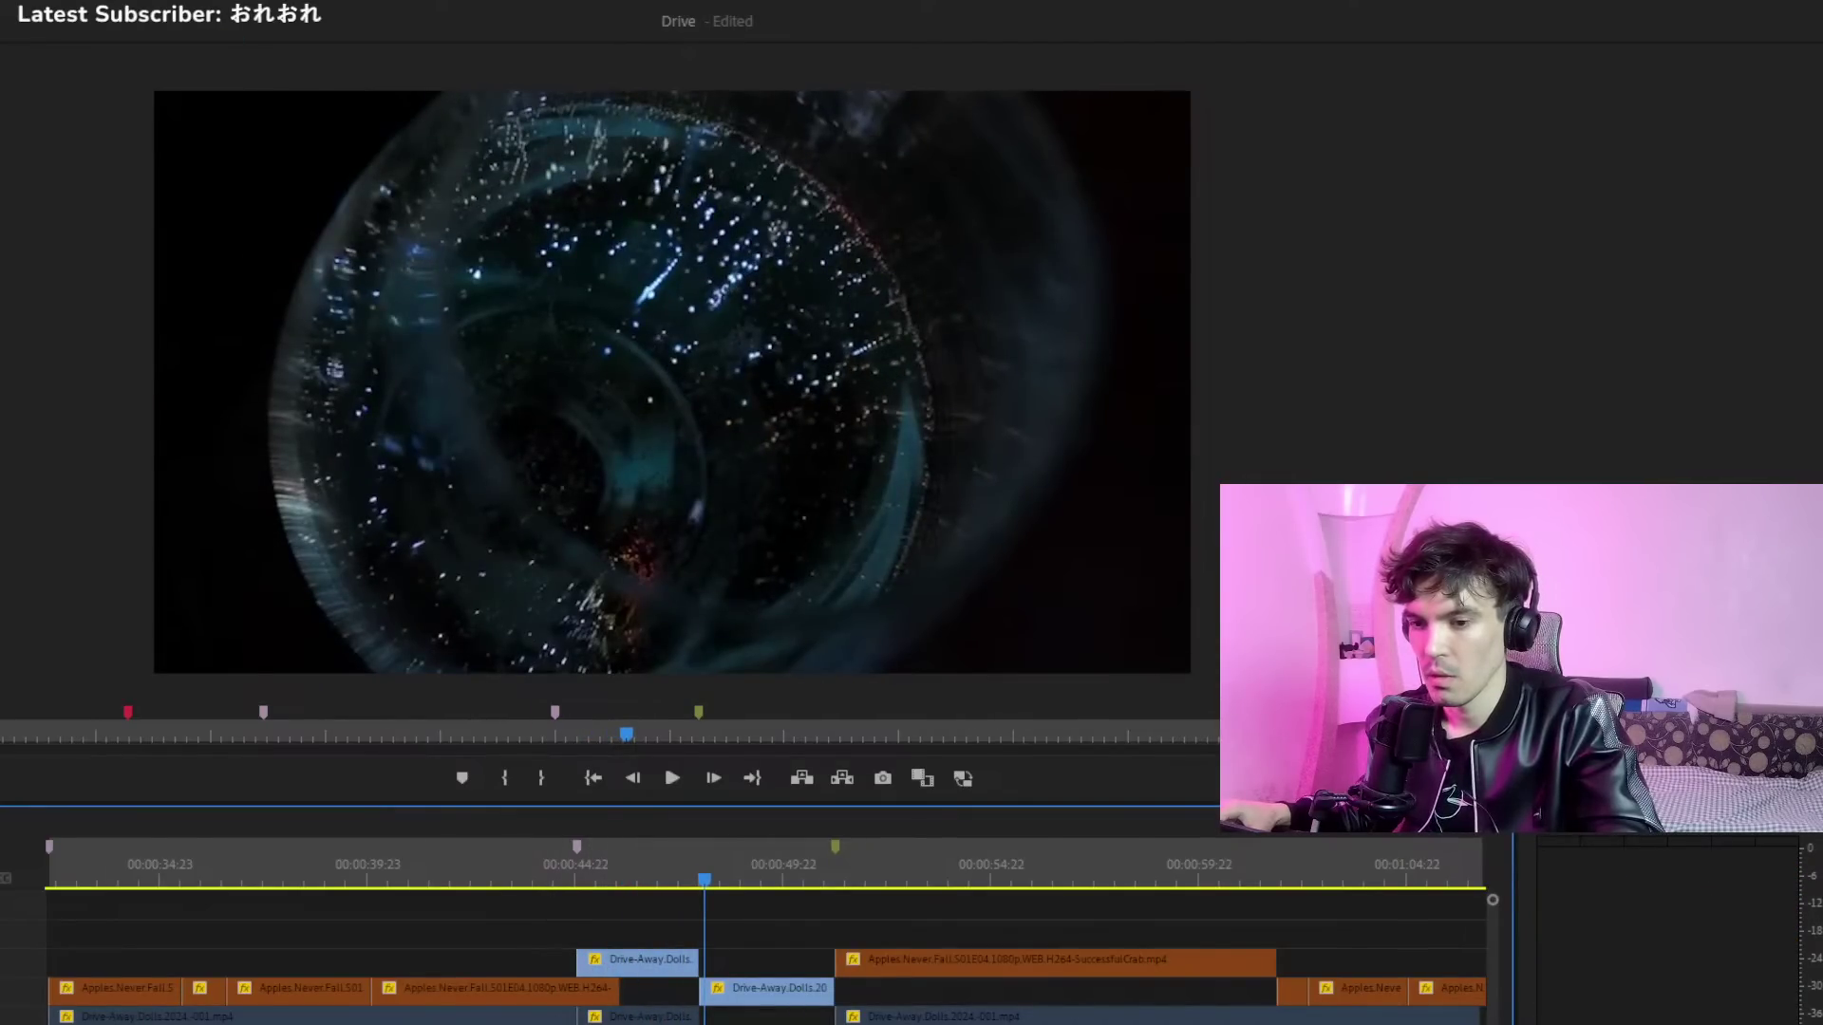
pyautogui.press('-')
pyautogui.press('-')
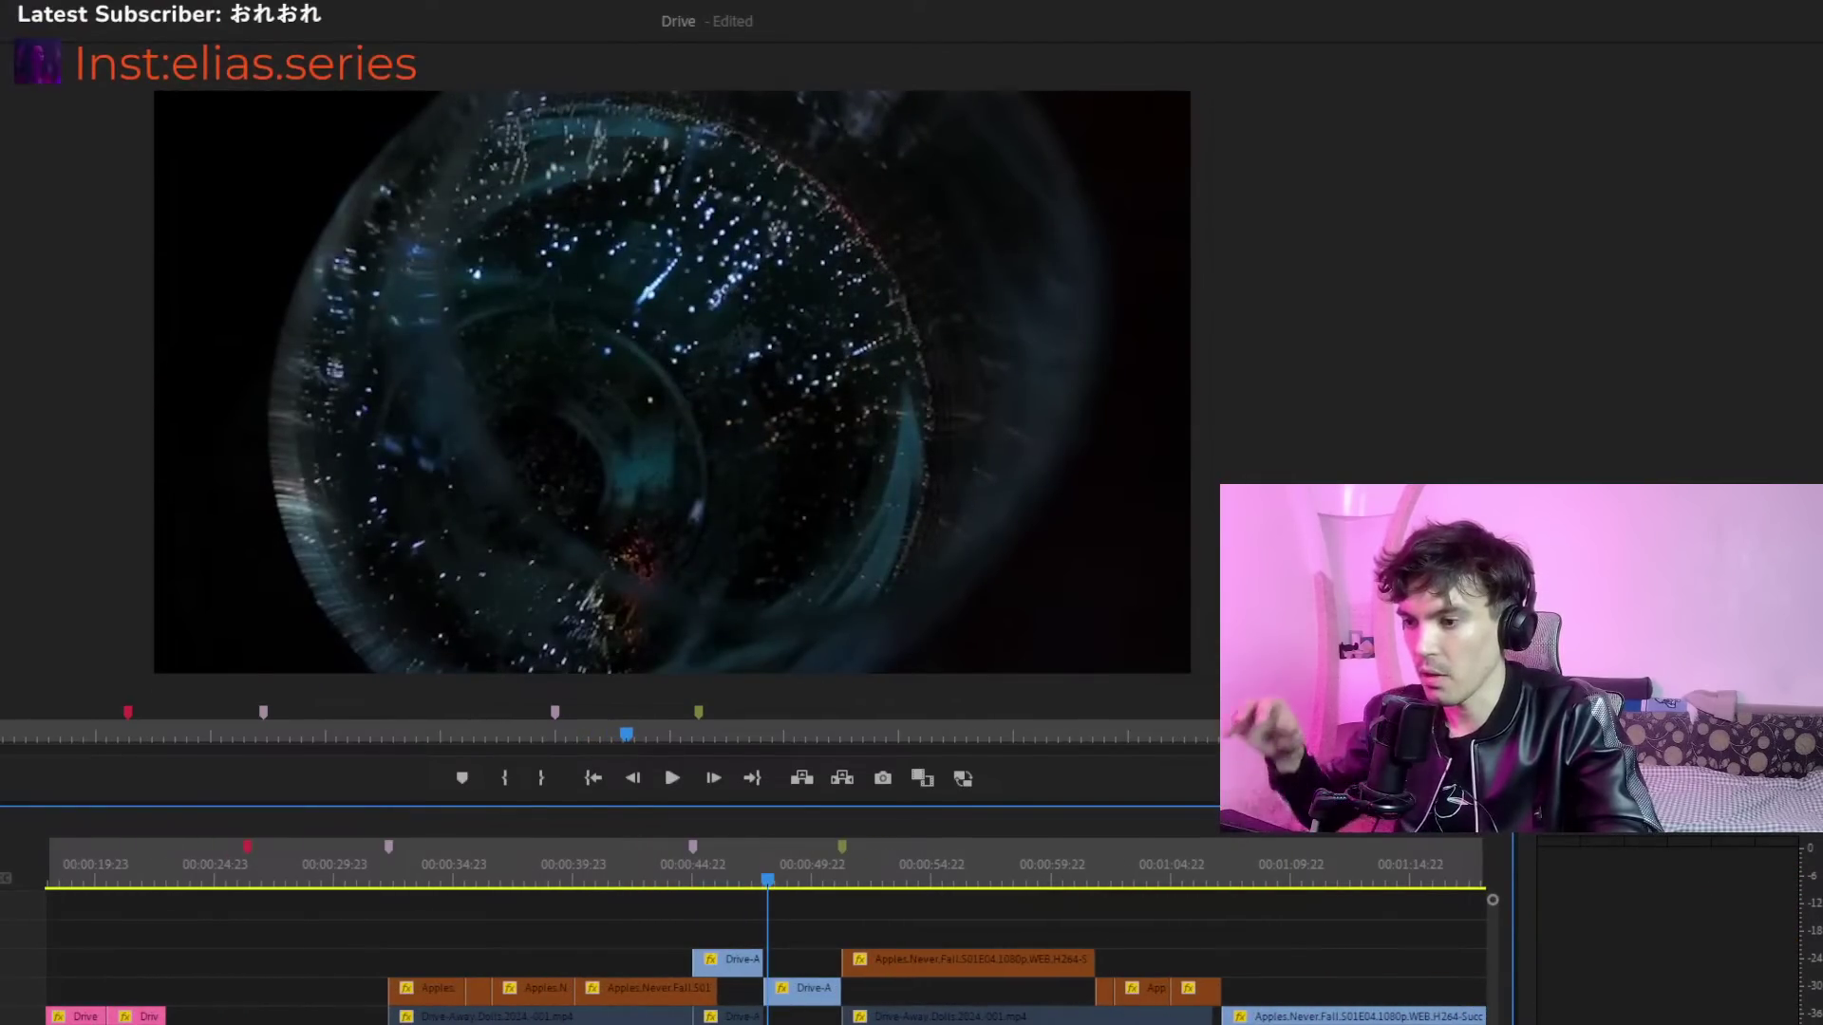
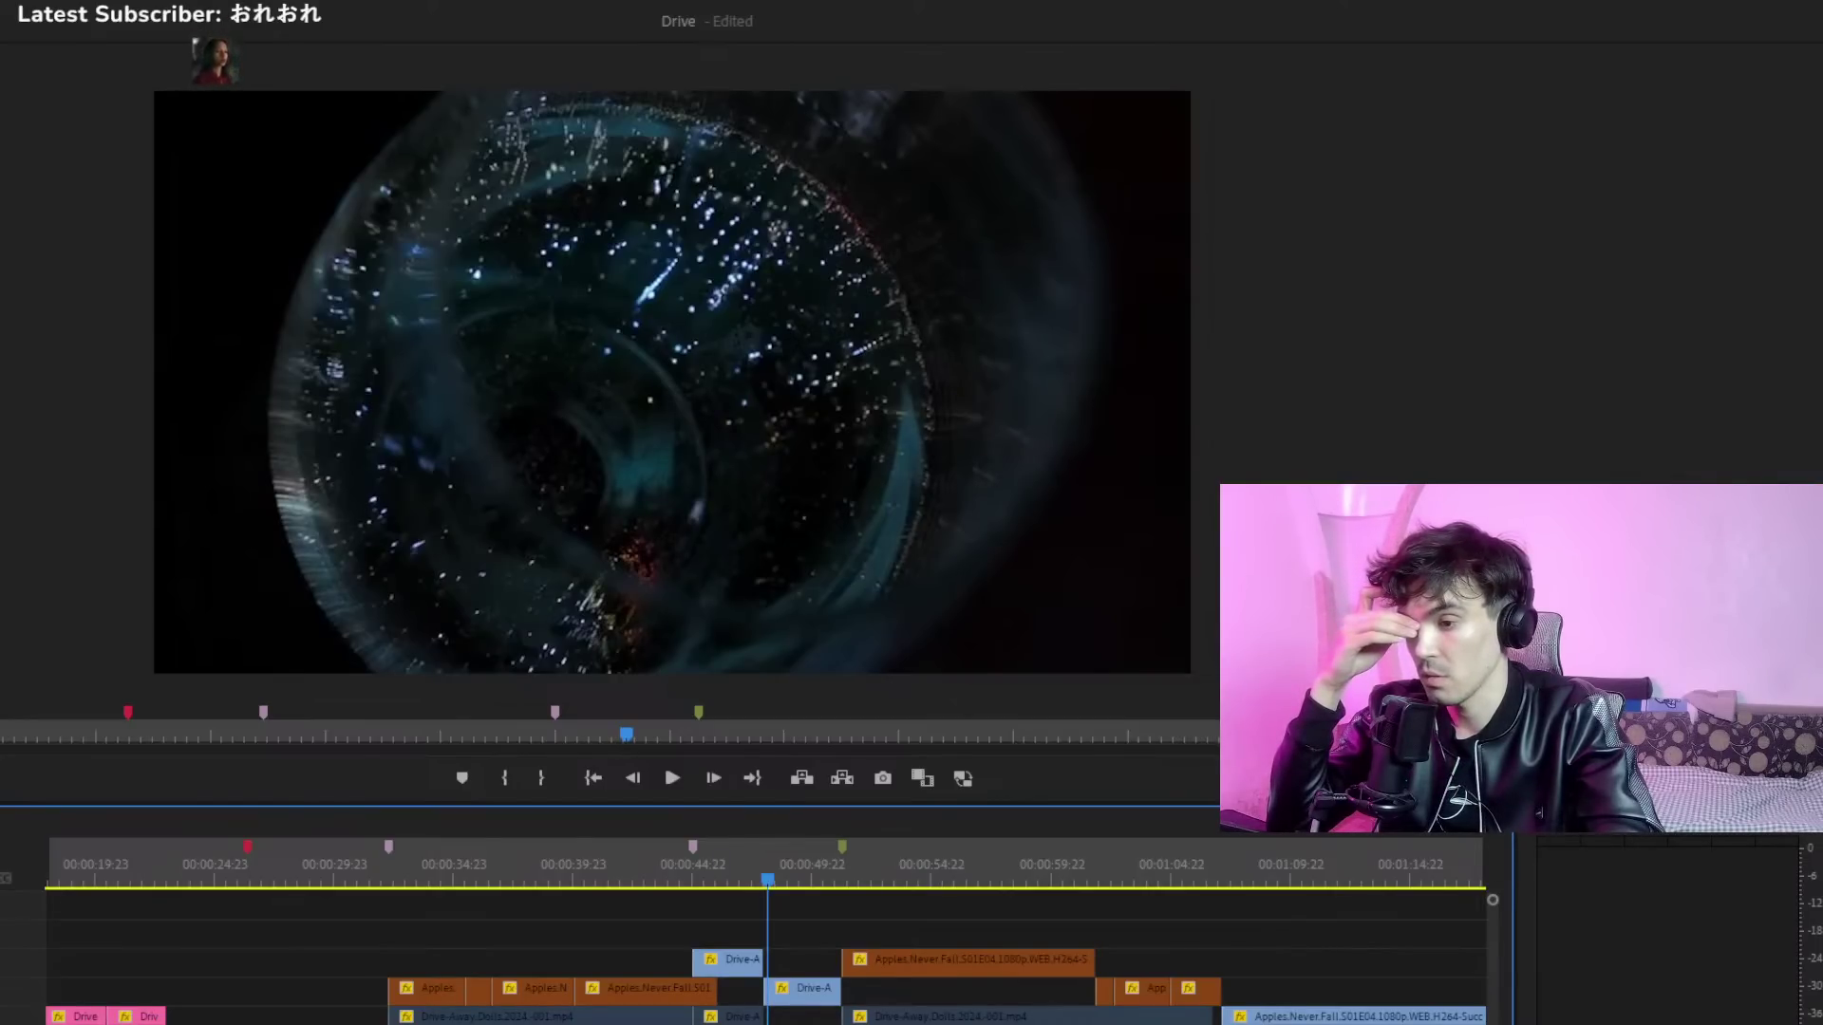
# Examine the cut from the long orange Apples Never Fall clip into the short orange clips near 00:01:01
pyautogui.press('space')
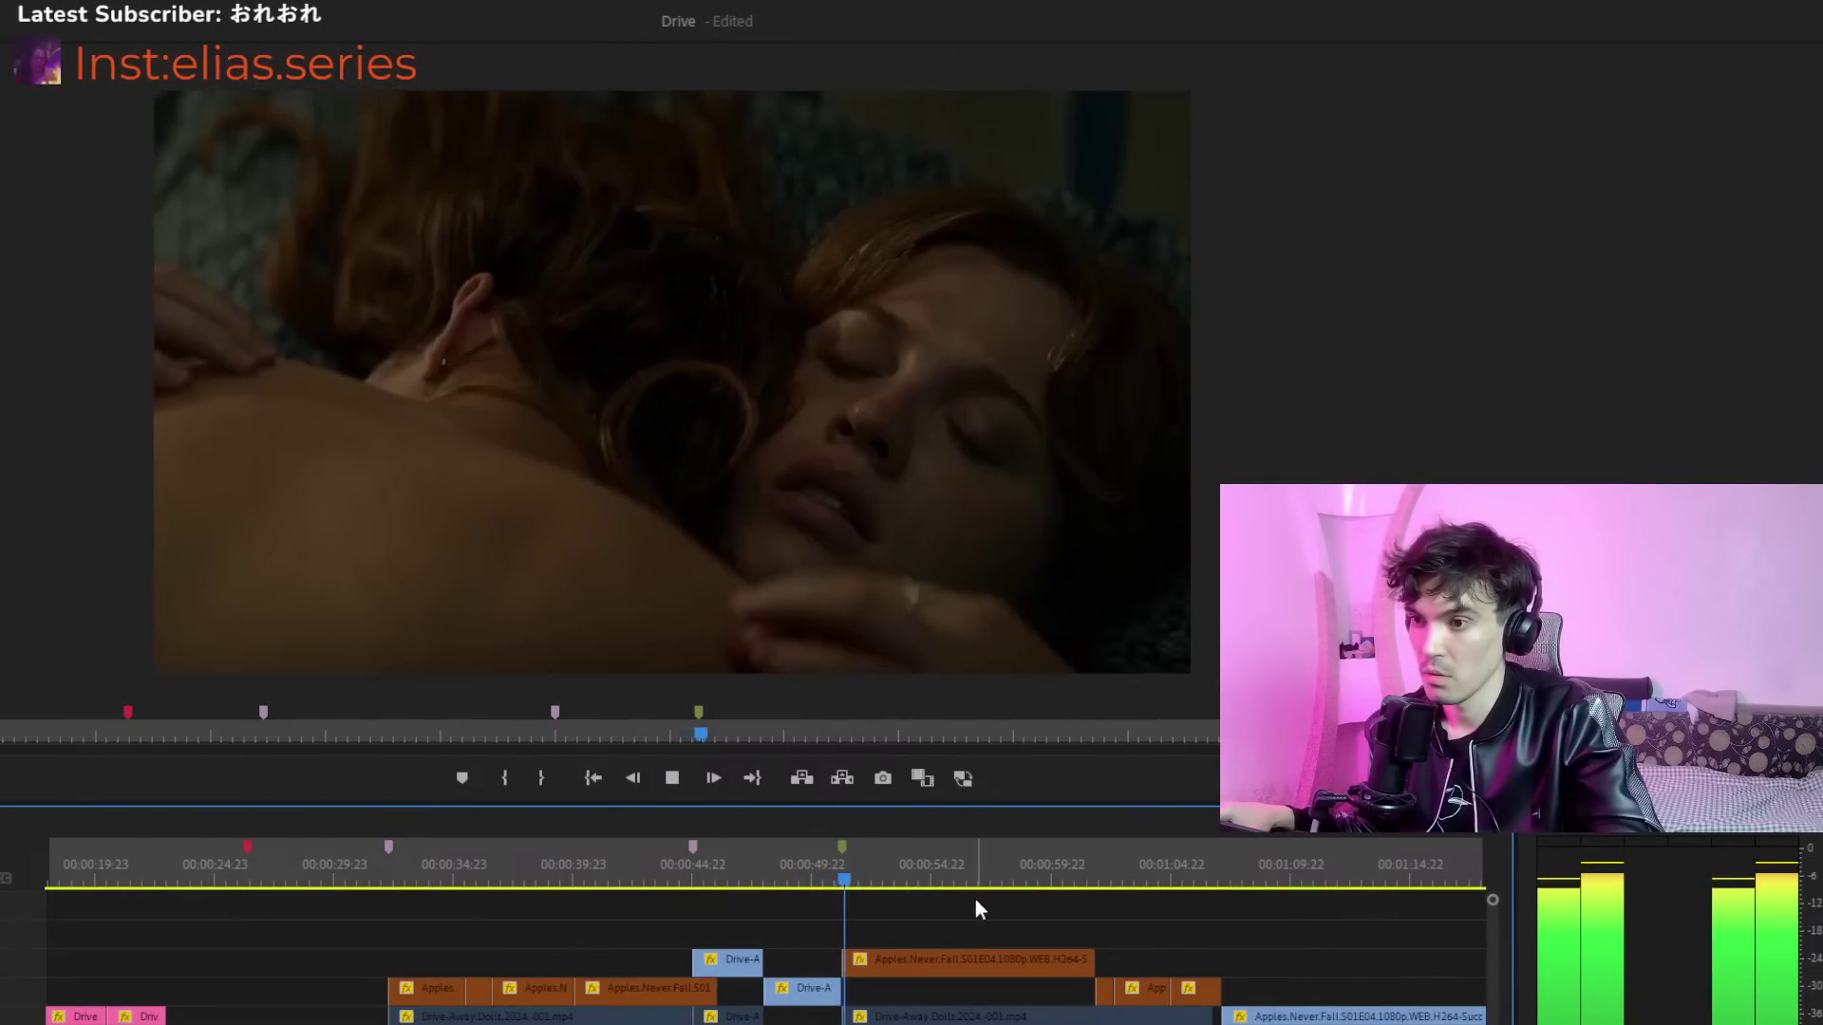
pyautogui.click(1087, 871)
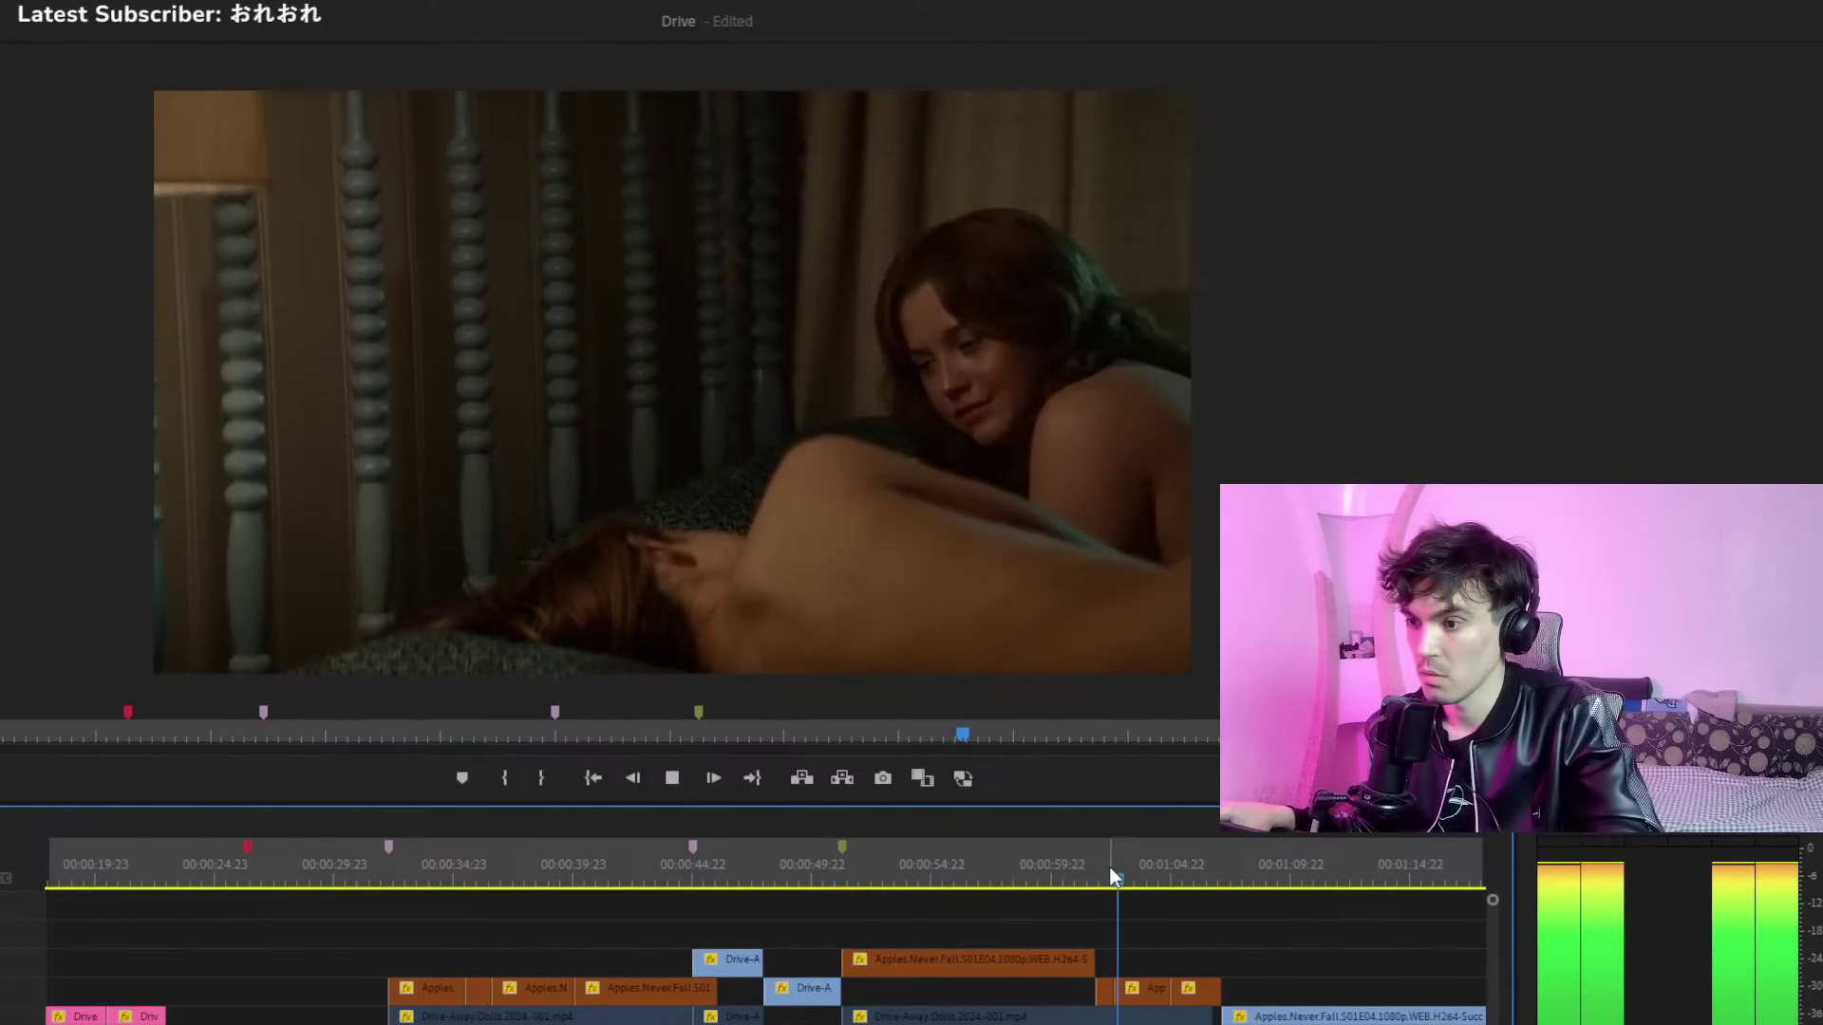
pyautogui.click(1097, 871)
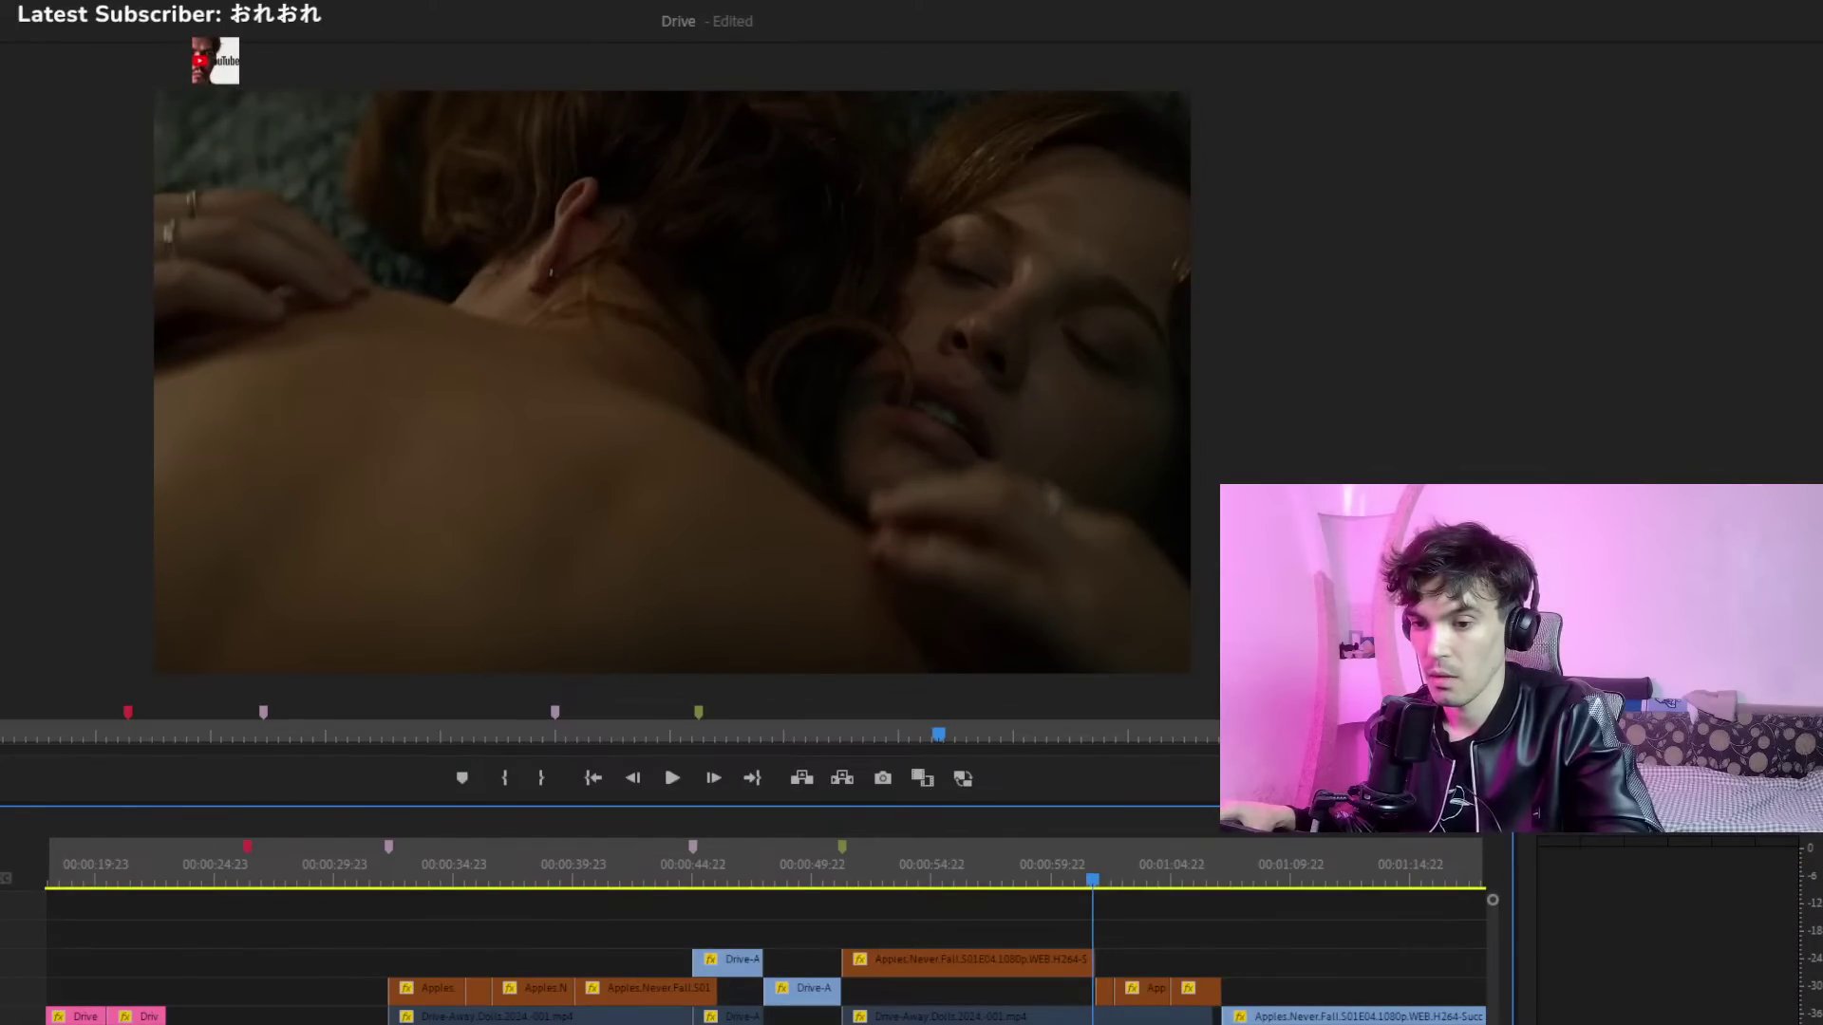
pyautogui.press('=')
pyautogui.press('=')
pyautogui.click(782, 870)
pyautogui.click(771, 878)
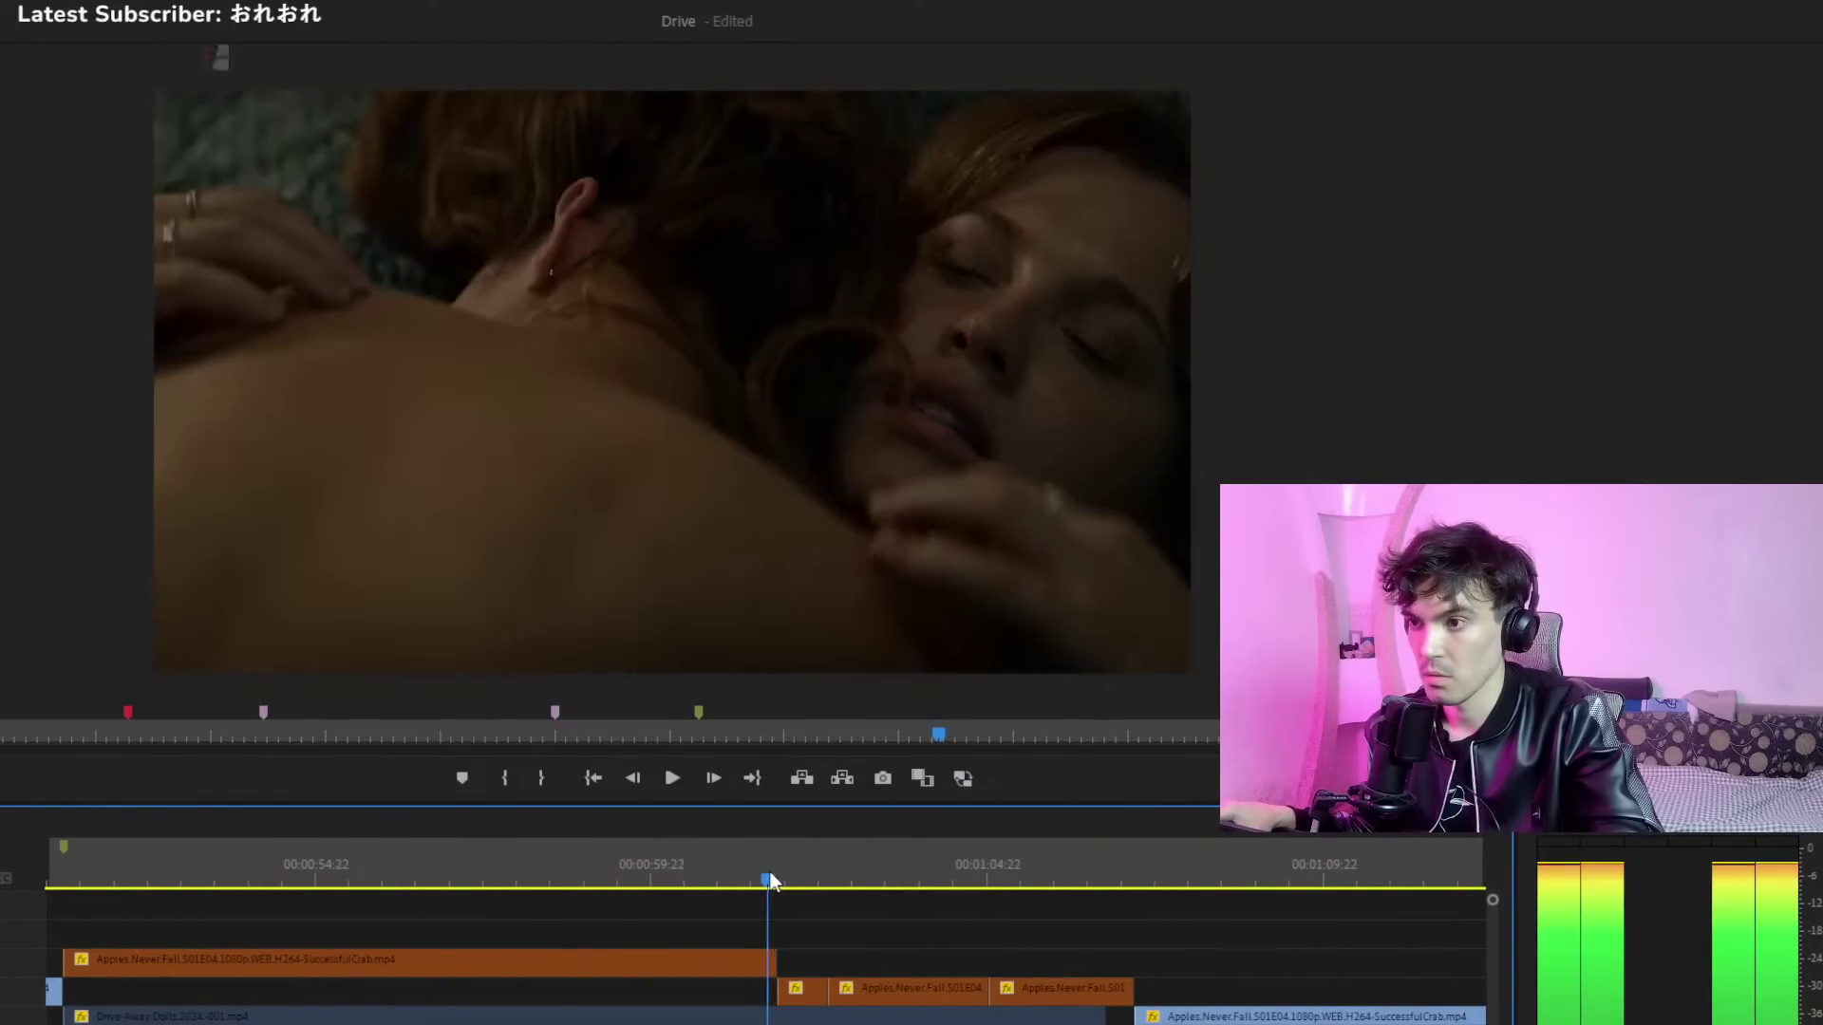
pyautogui.click(721, 867)
pyautogui.press('space')
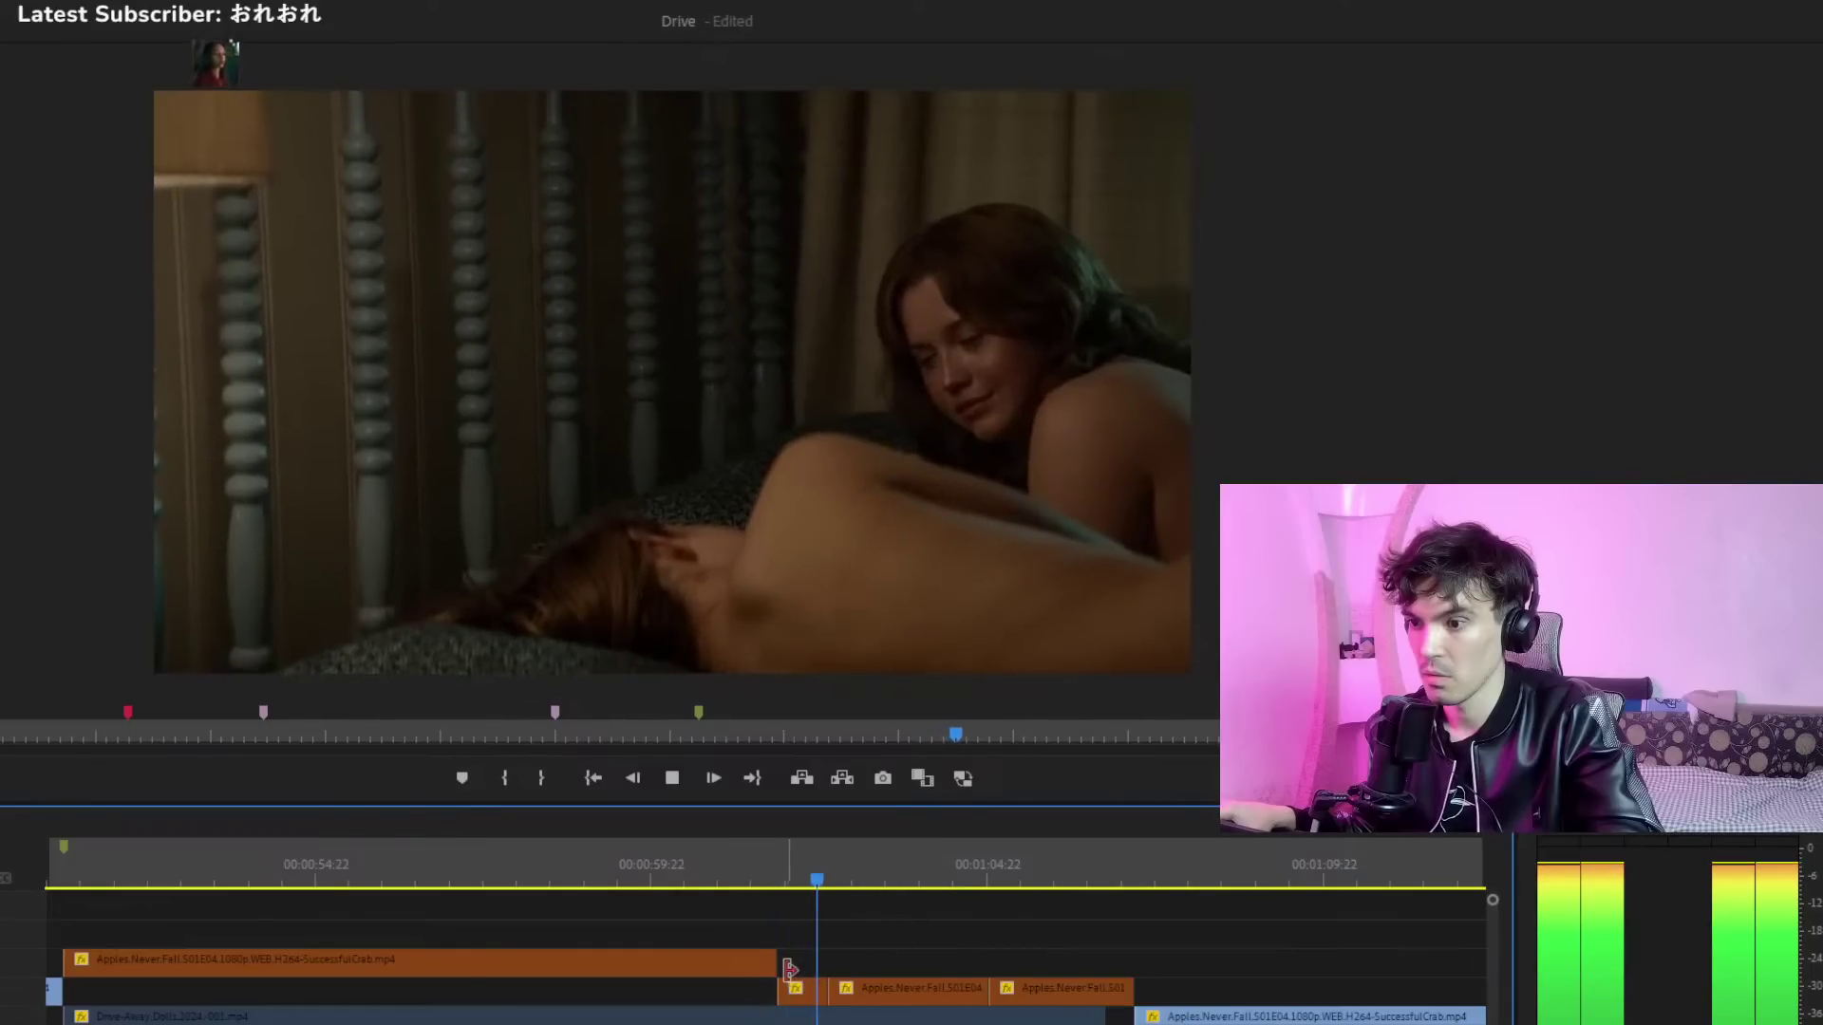
# Extend the end of the long orange Apples Never Fall clip to about 00:01:04:22, and play the following cuts to check them
pyautogui.moveTo(787, 968); pyautogui.dragTo(877, 964)
pyautogui.moveTo(777, 866); pyautogui.dragTo(910, 902)
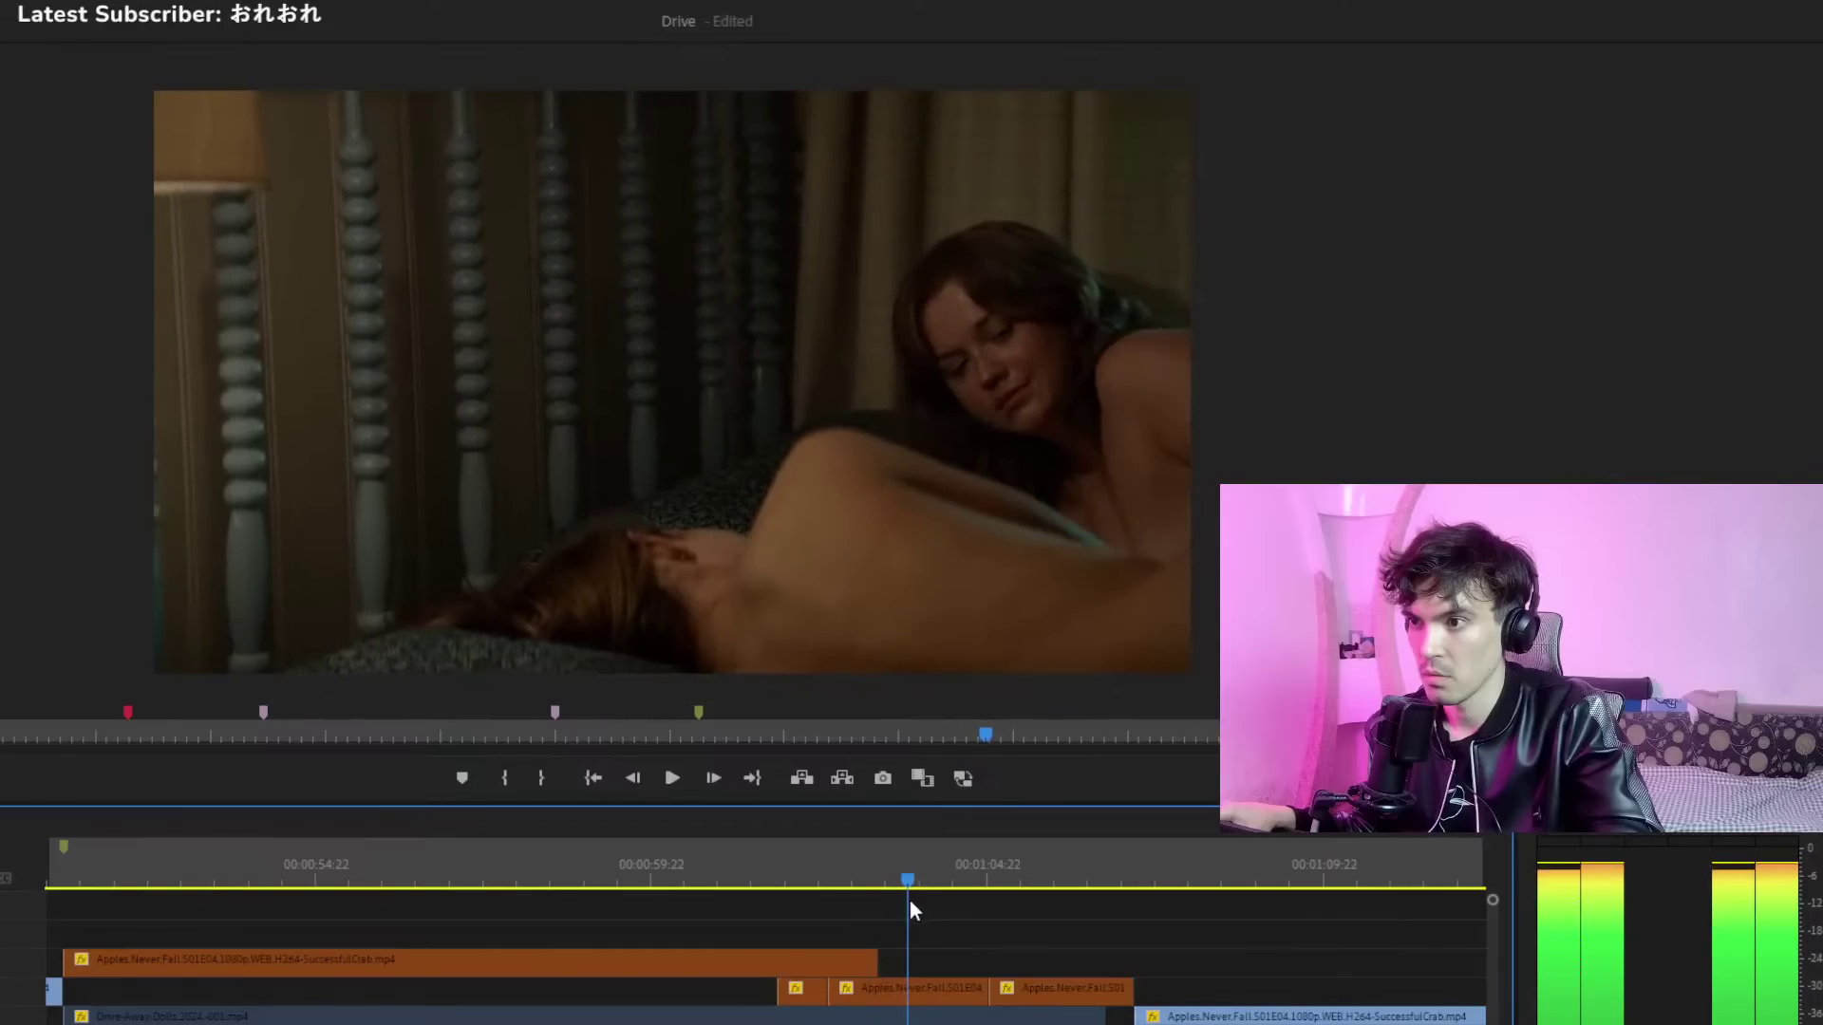
pyautogui.press('space')
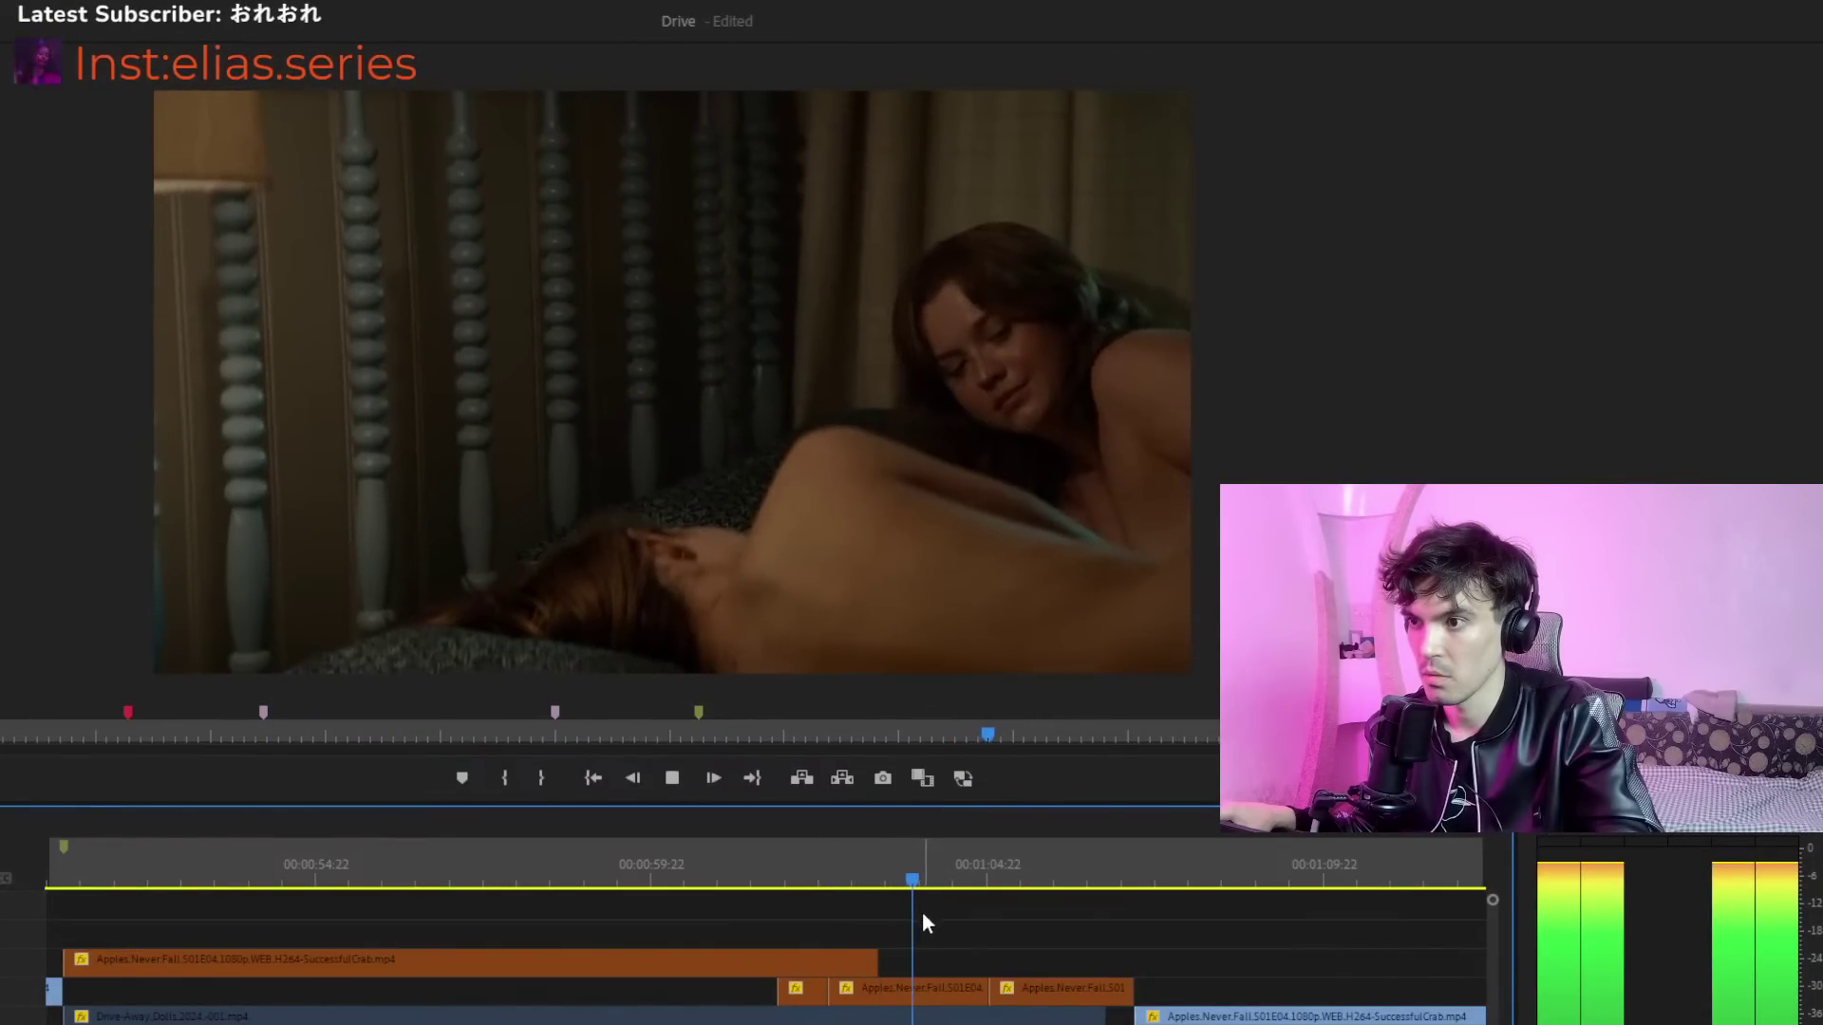
pyautogui.moveTo(878, 960); pyautogui.dragTo(988, 964)
pyautogui.moveTo(851, 875); pyautogui.dragTo(936, 928)
pyautogui.press('space')
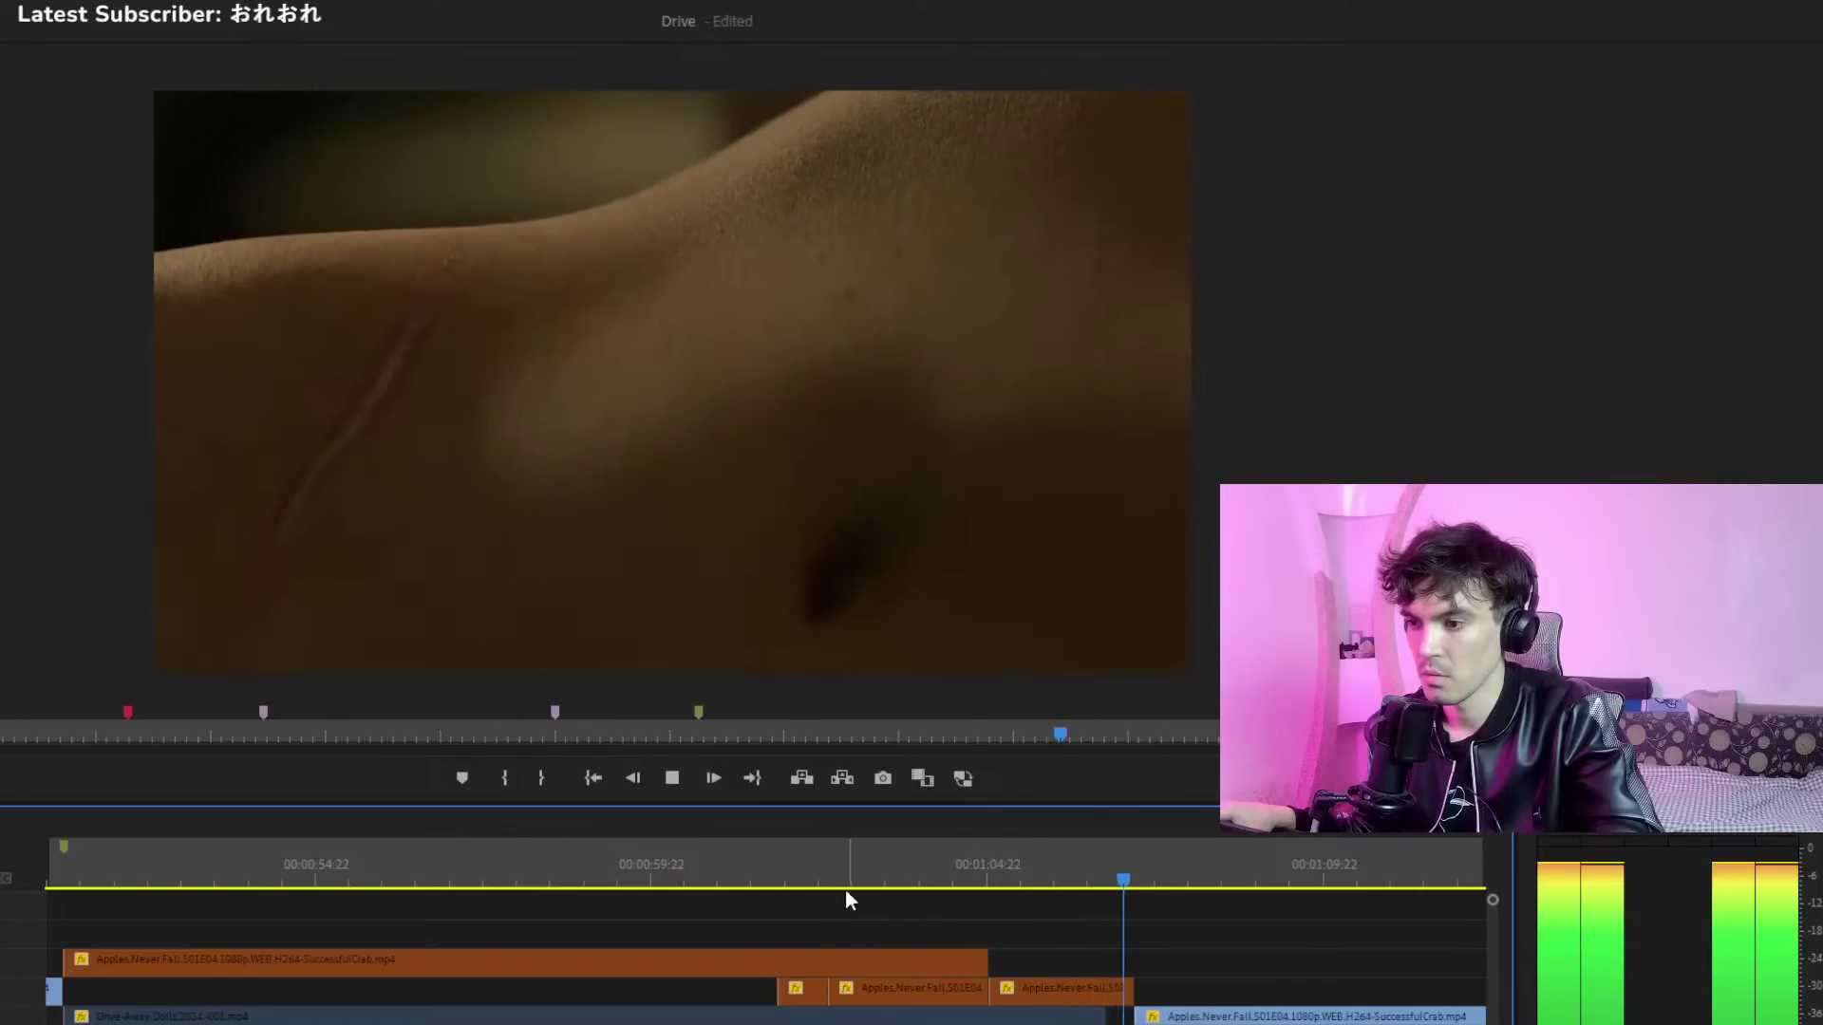
pyautogui.click(790, 882)
pyautogui.press('space')
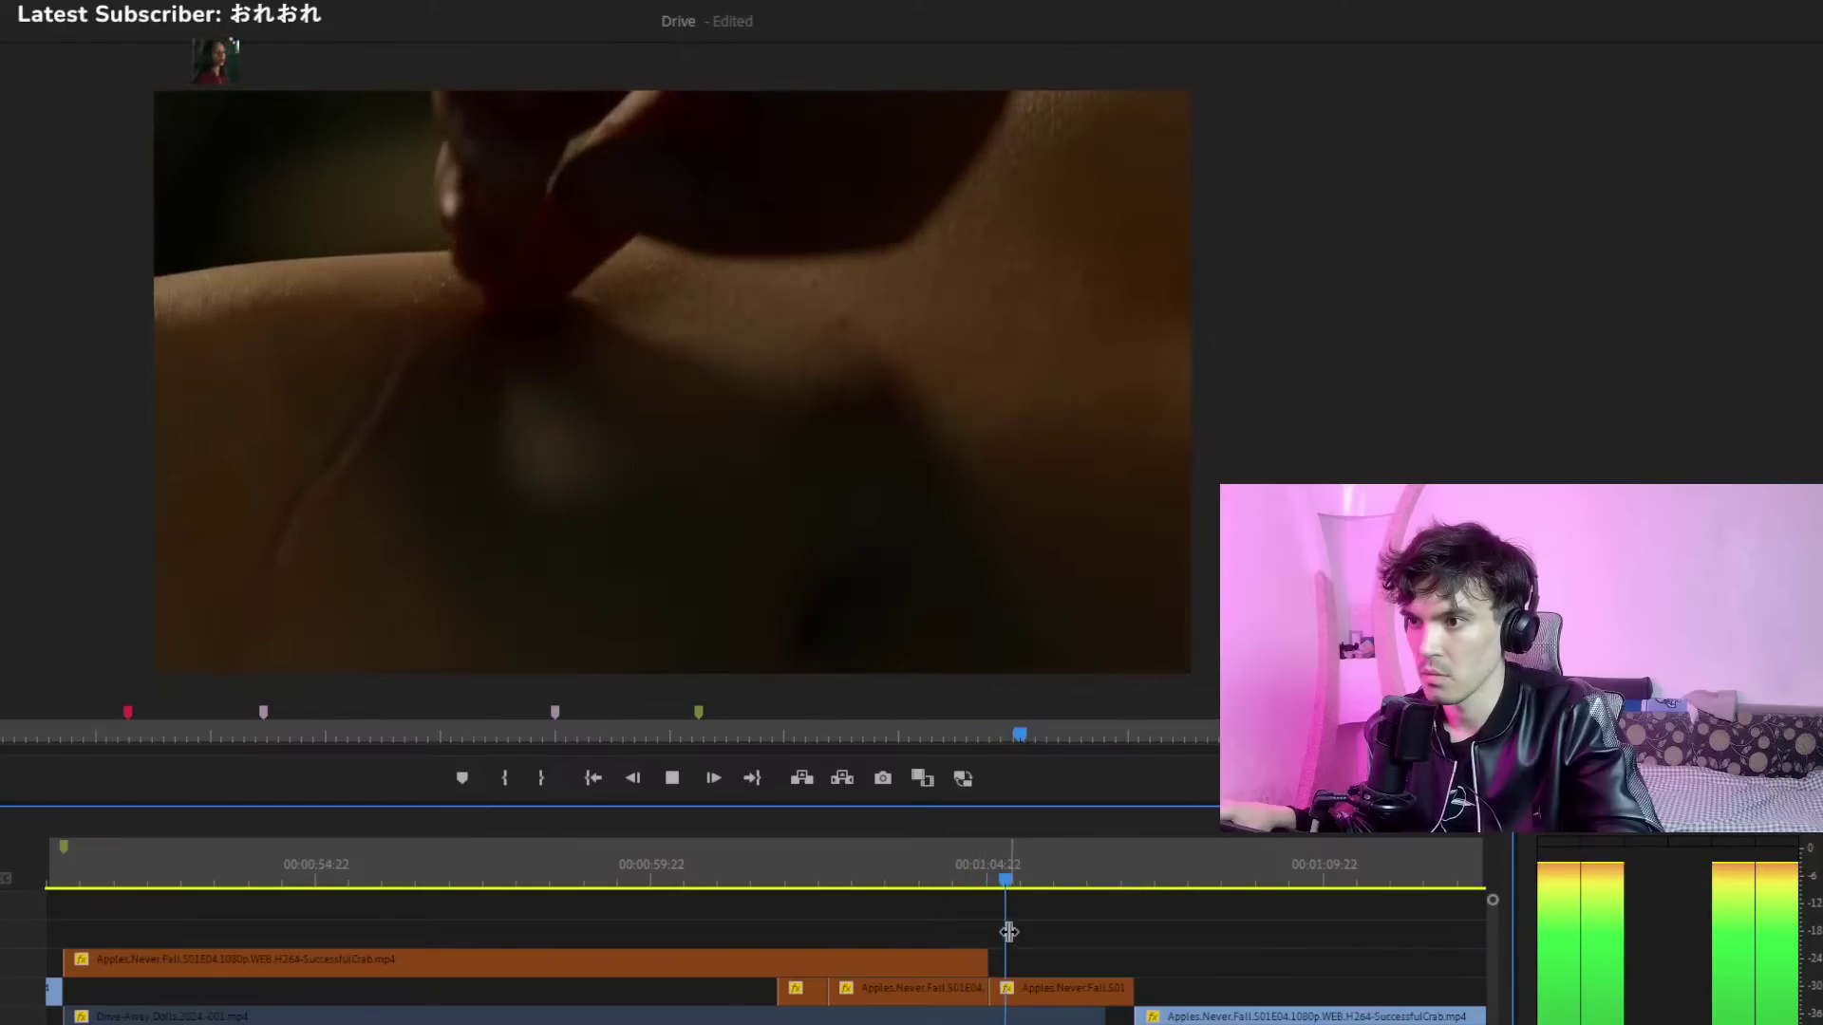
pyautogui.moveTo(960, 881)
pyautogui.mouseDown()
pyautogui.moveTo(1010, 886)
pyautogui.moveTo(947, 886)
pyautogui.moveTo(994, 886)
pyautogui.mouseUp()
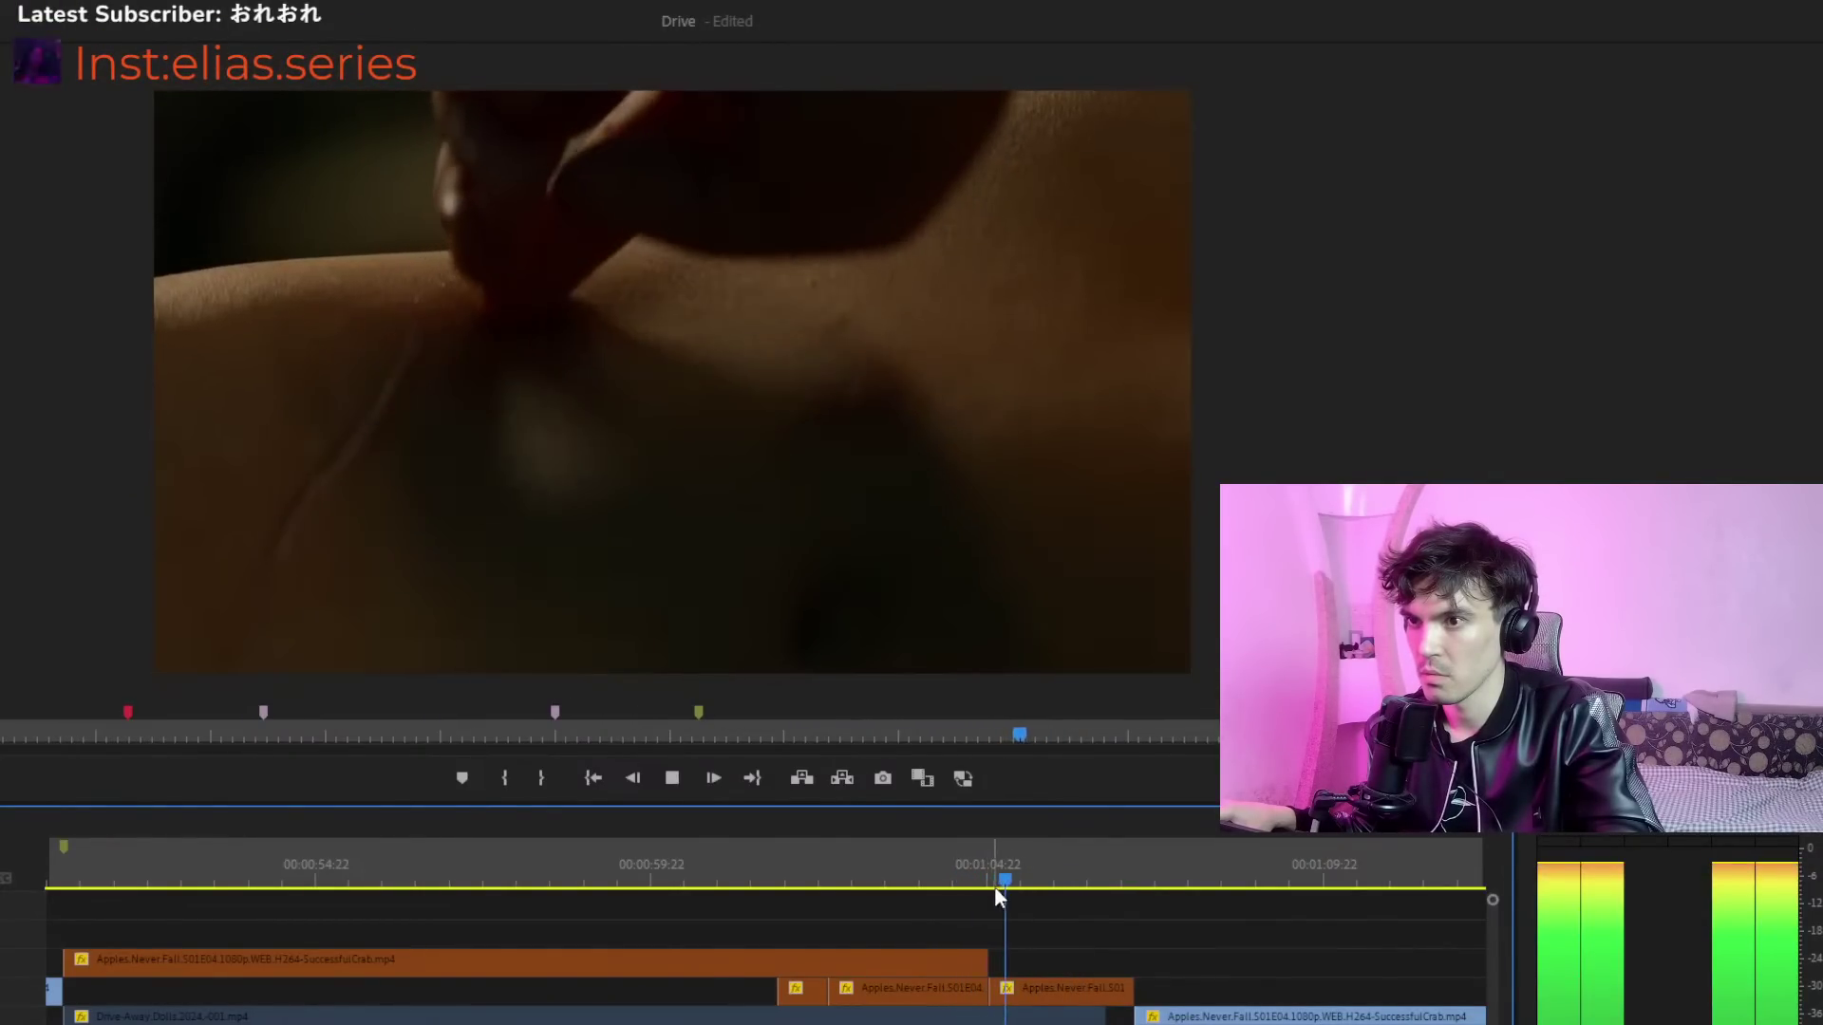
pyautogui.press('space')
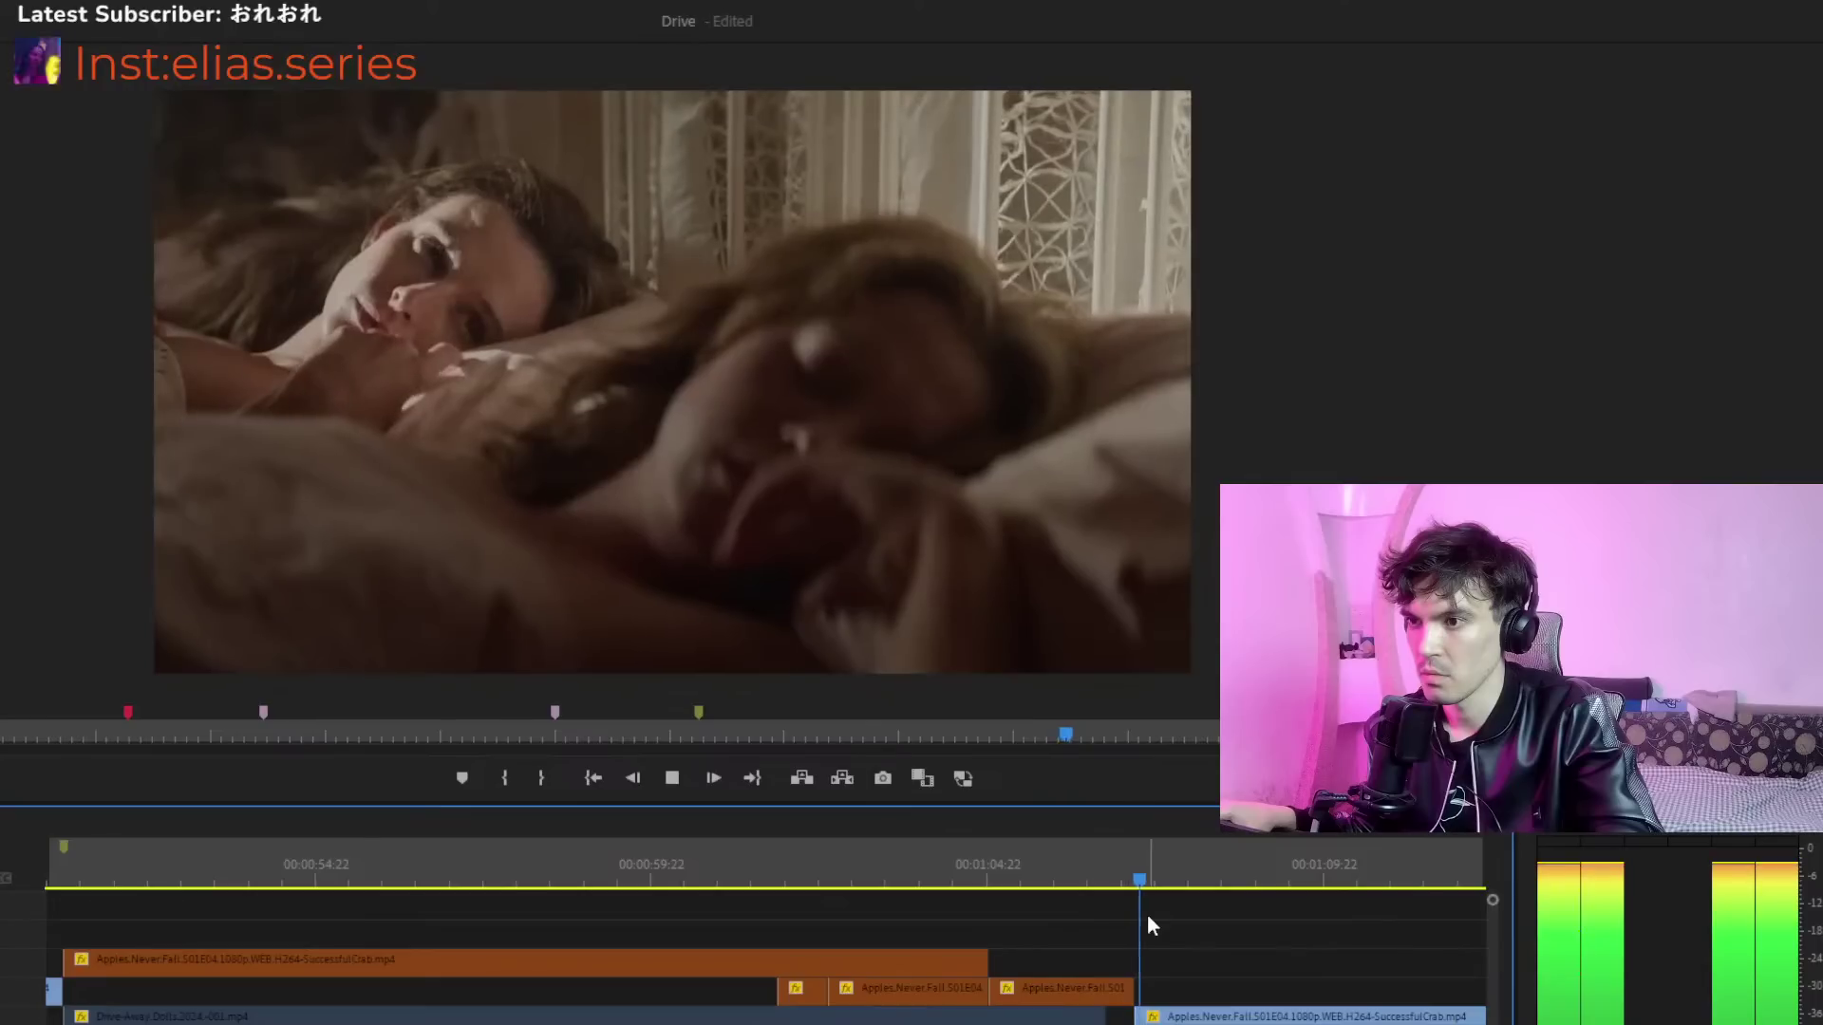
pyautogui.moveTo(1088, 881); pyautogui.dragTo(1182, 883)
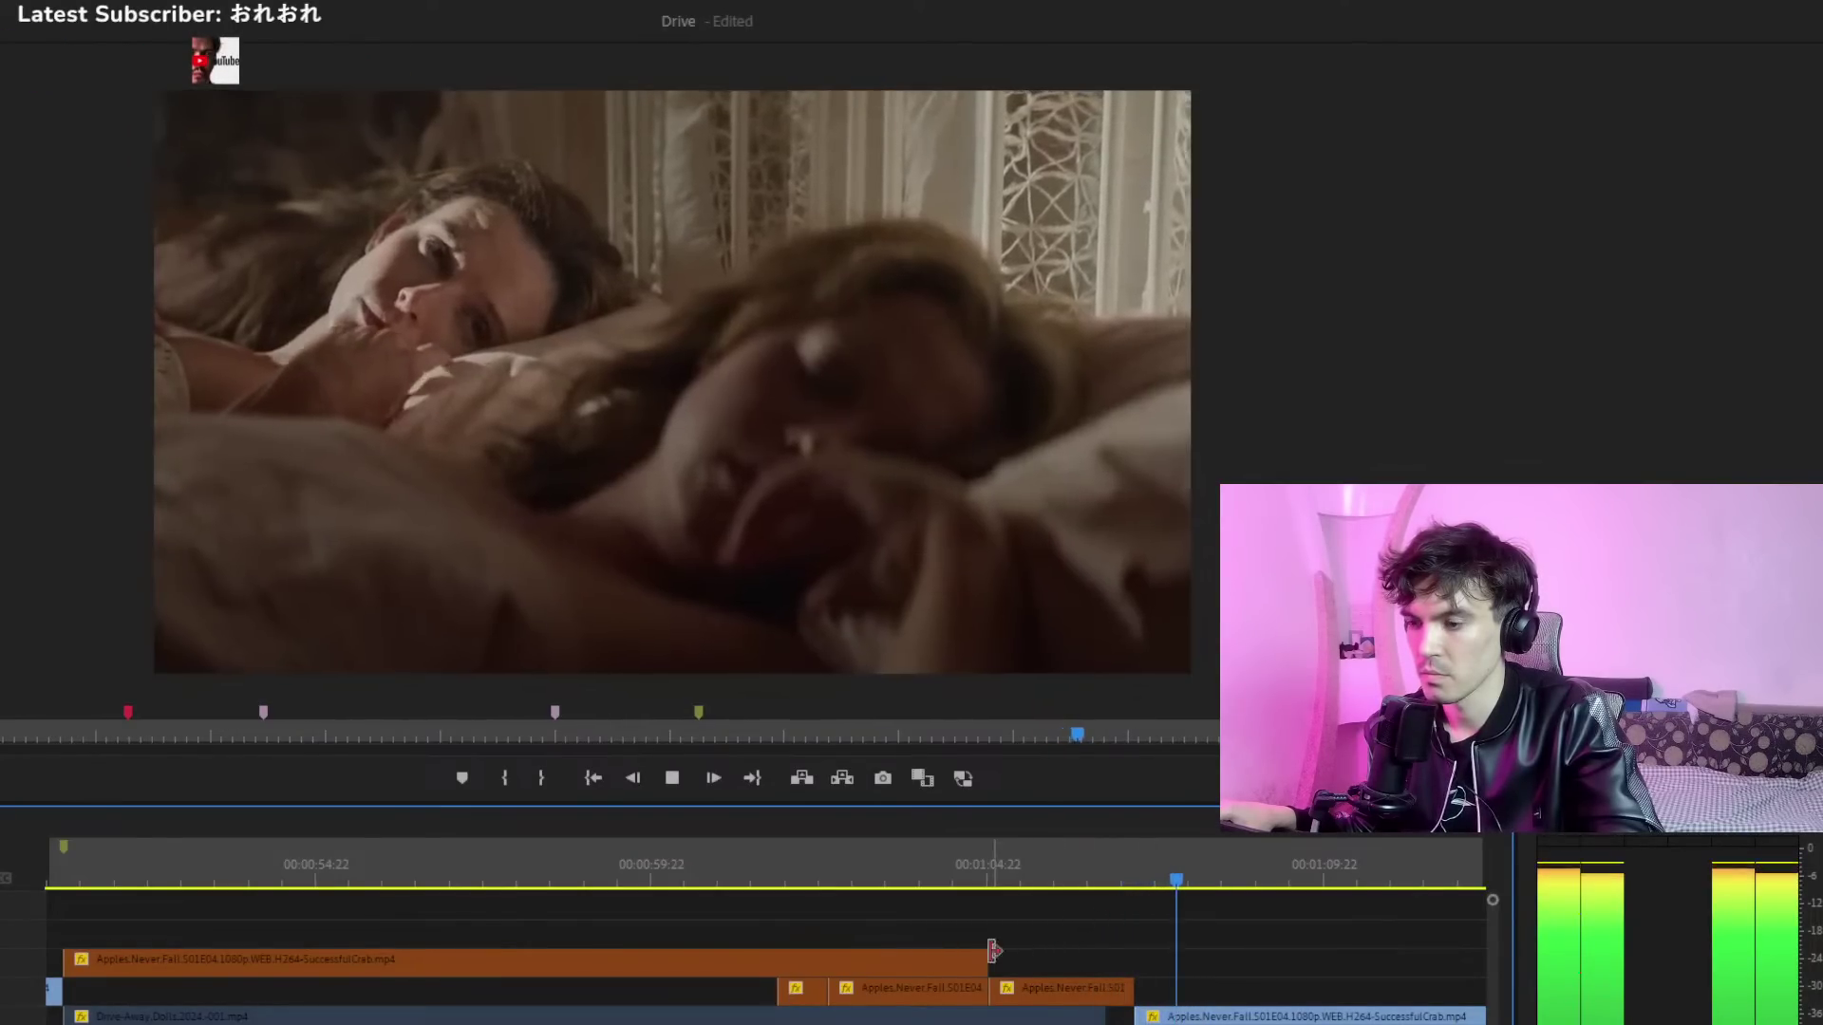
# Try moving the first two short orange clips near 00:01:01 one track up to about 00:01:08, and undo the move
pyautogui.moveTo(737, 988); pyautogui.dragTo(1372, 965)
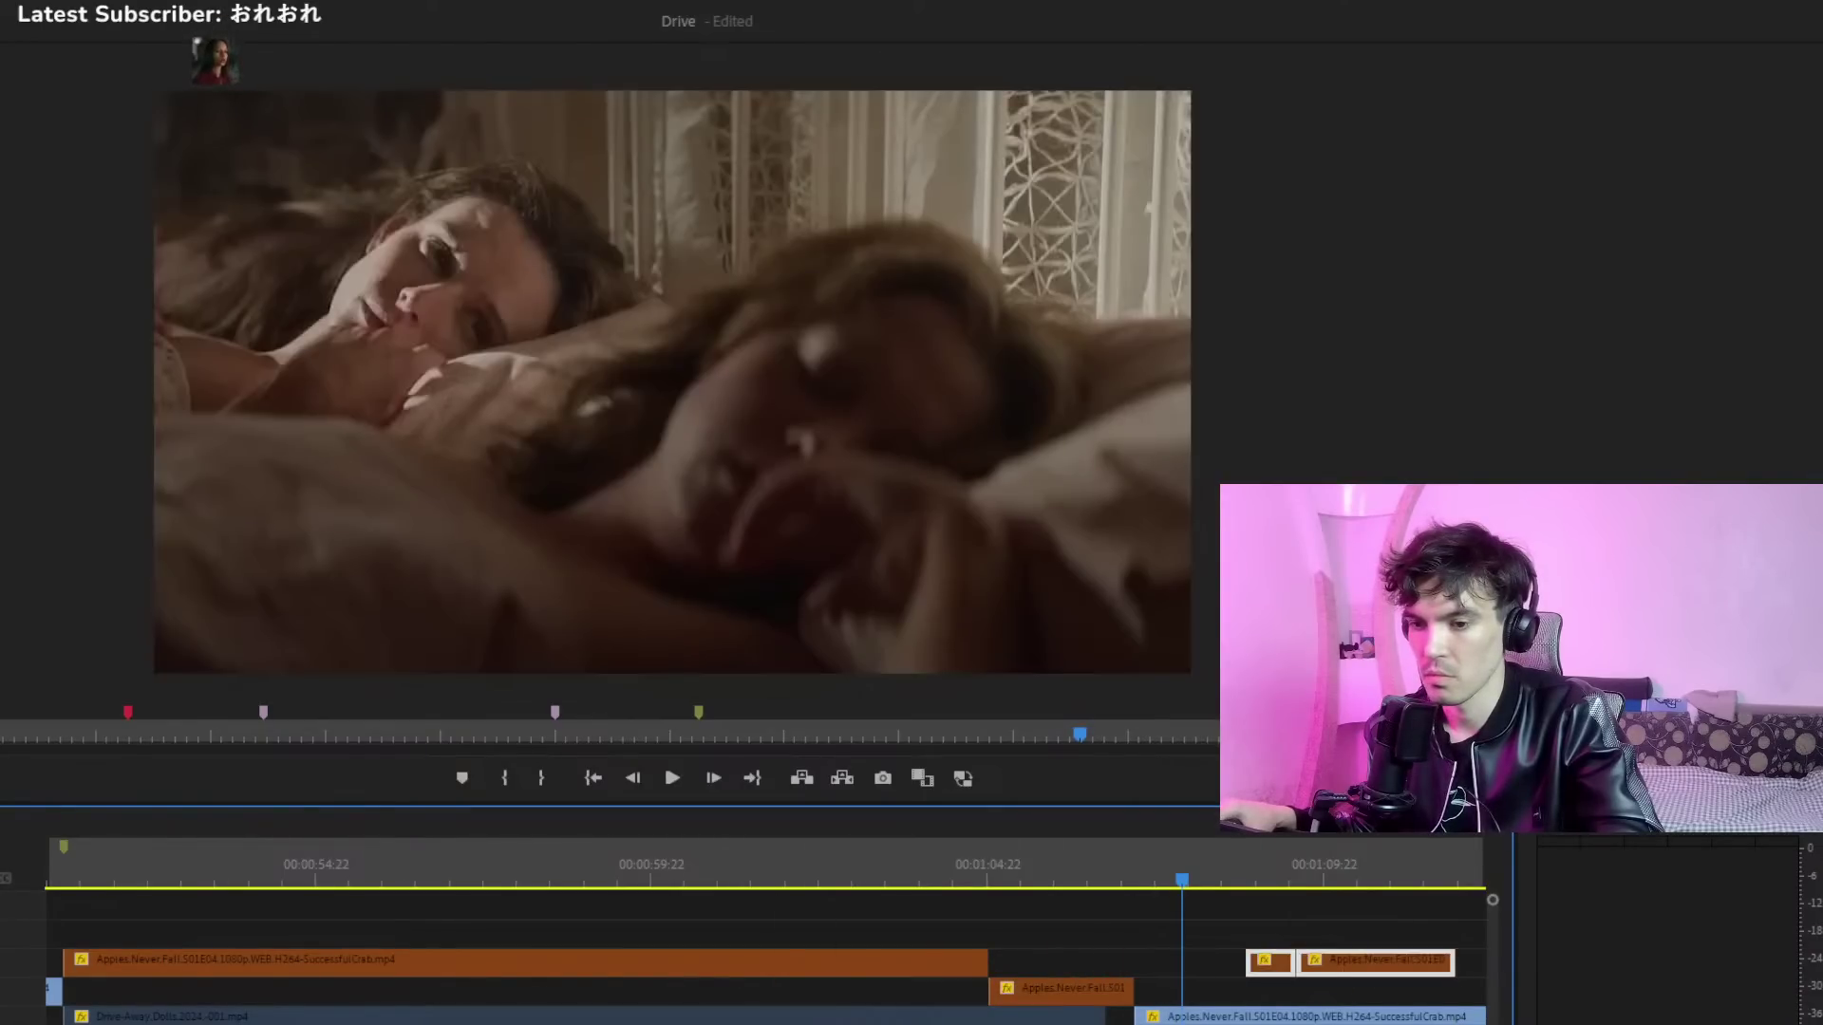
pyautogui.press('pagedown')
pyautogui.press('-')
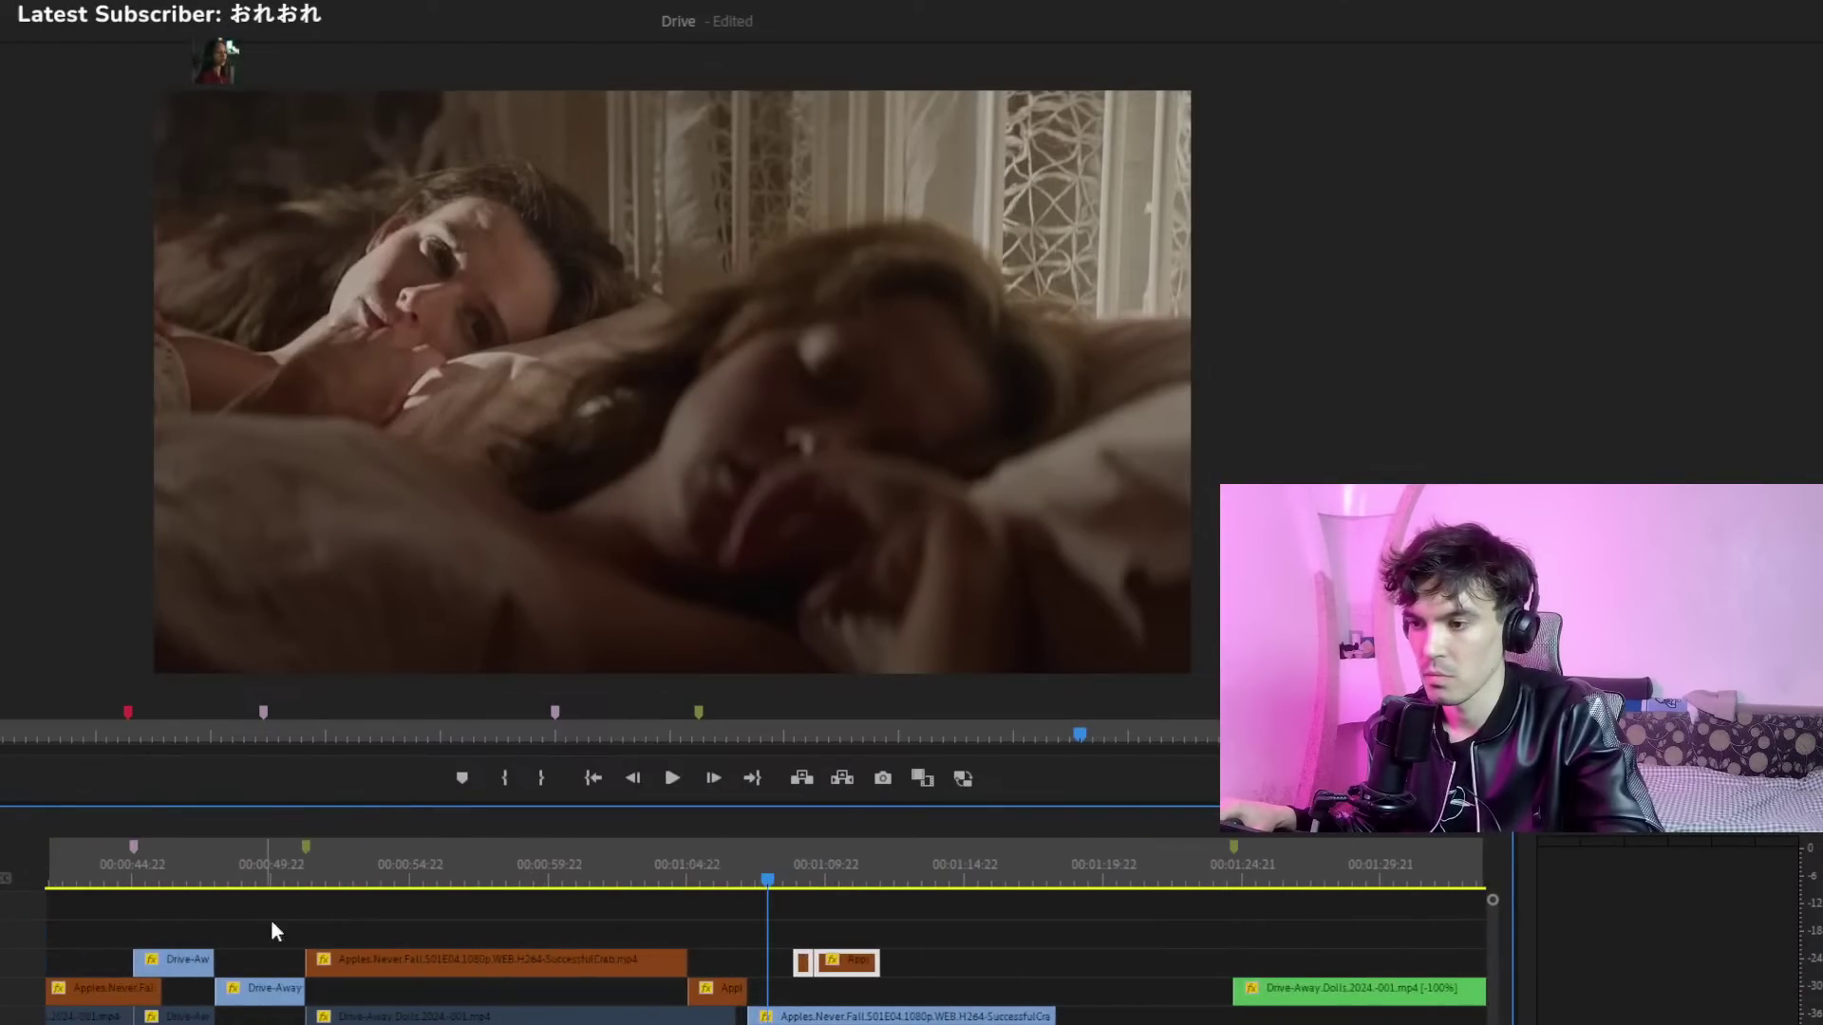
pyautogui.moveTo(798, 885); pyautogui.dragTo(304, 887)
pyautogui.hotkey('ctrl', 'z')
# Play the sequence from the long orange clip near 00:00:51 through the blue Apples Never Fall clip ending near 00:01:18
pyautogui.press('space')
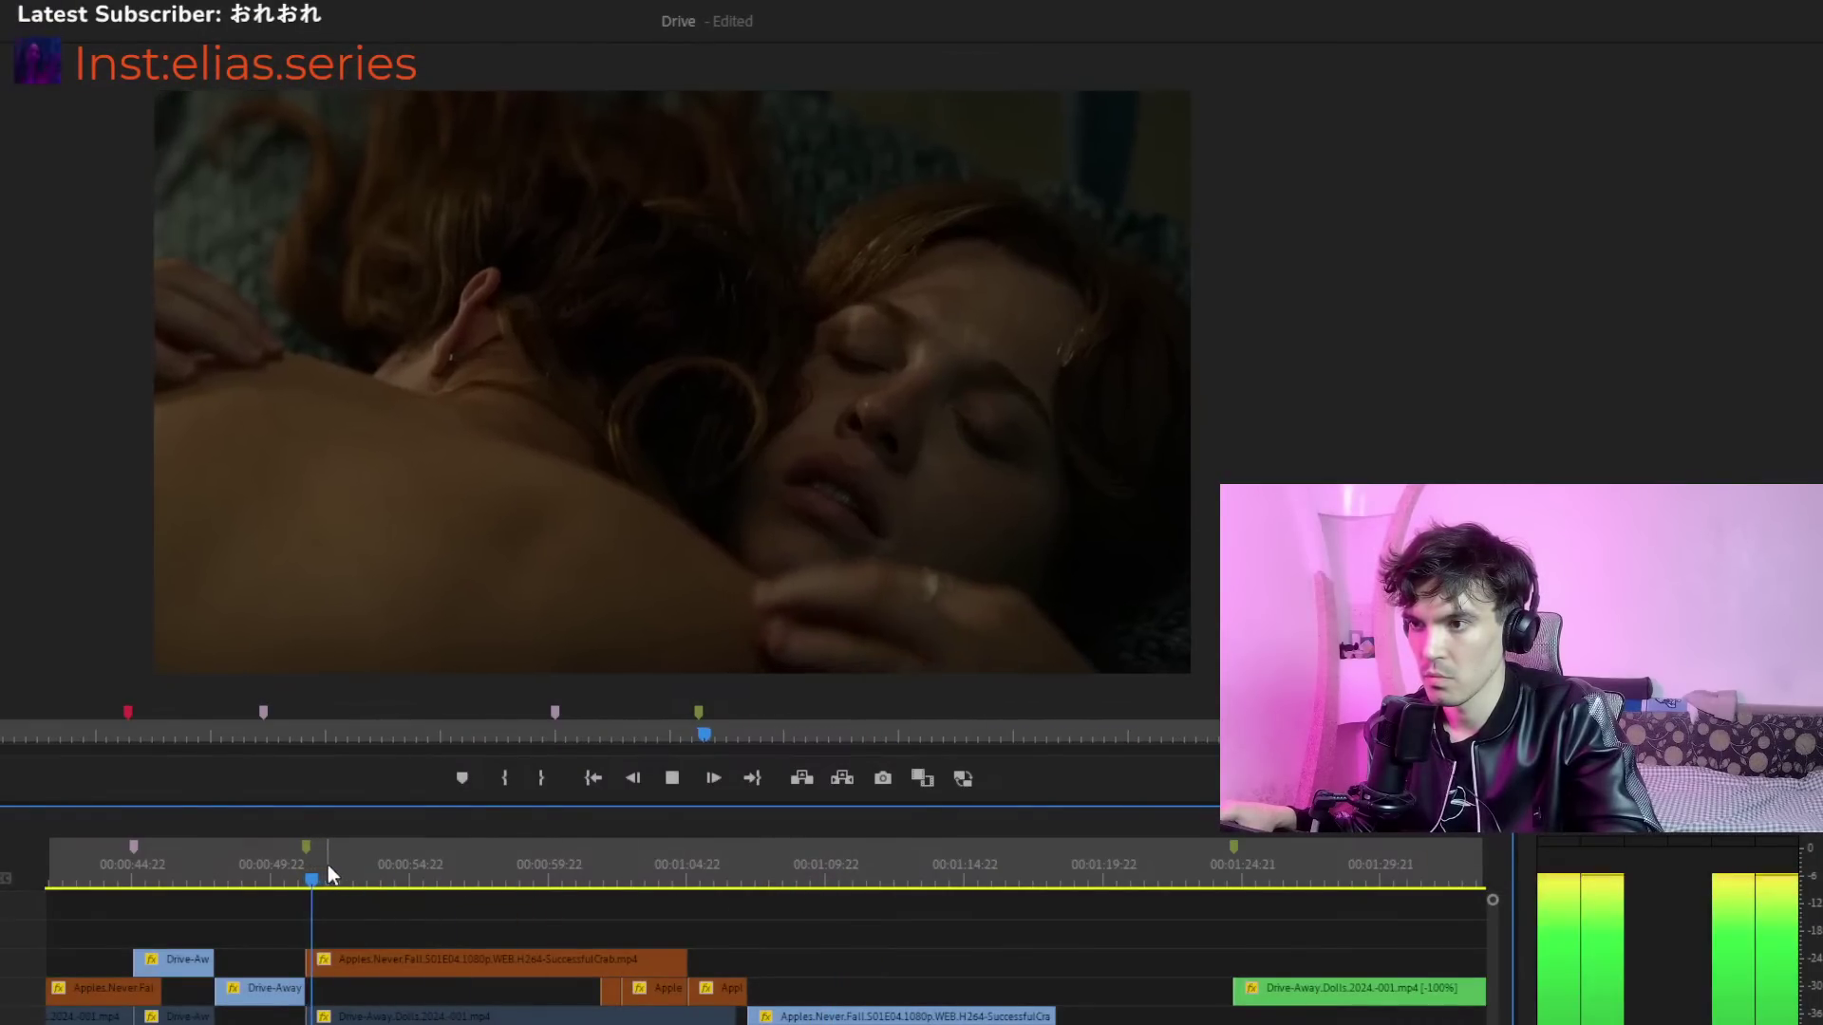
pyautogui.click(602, 872)
pyautogui.click(516, 957)
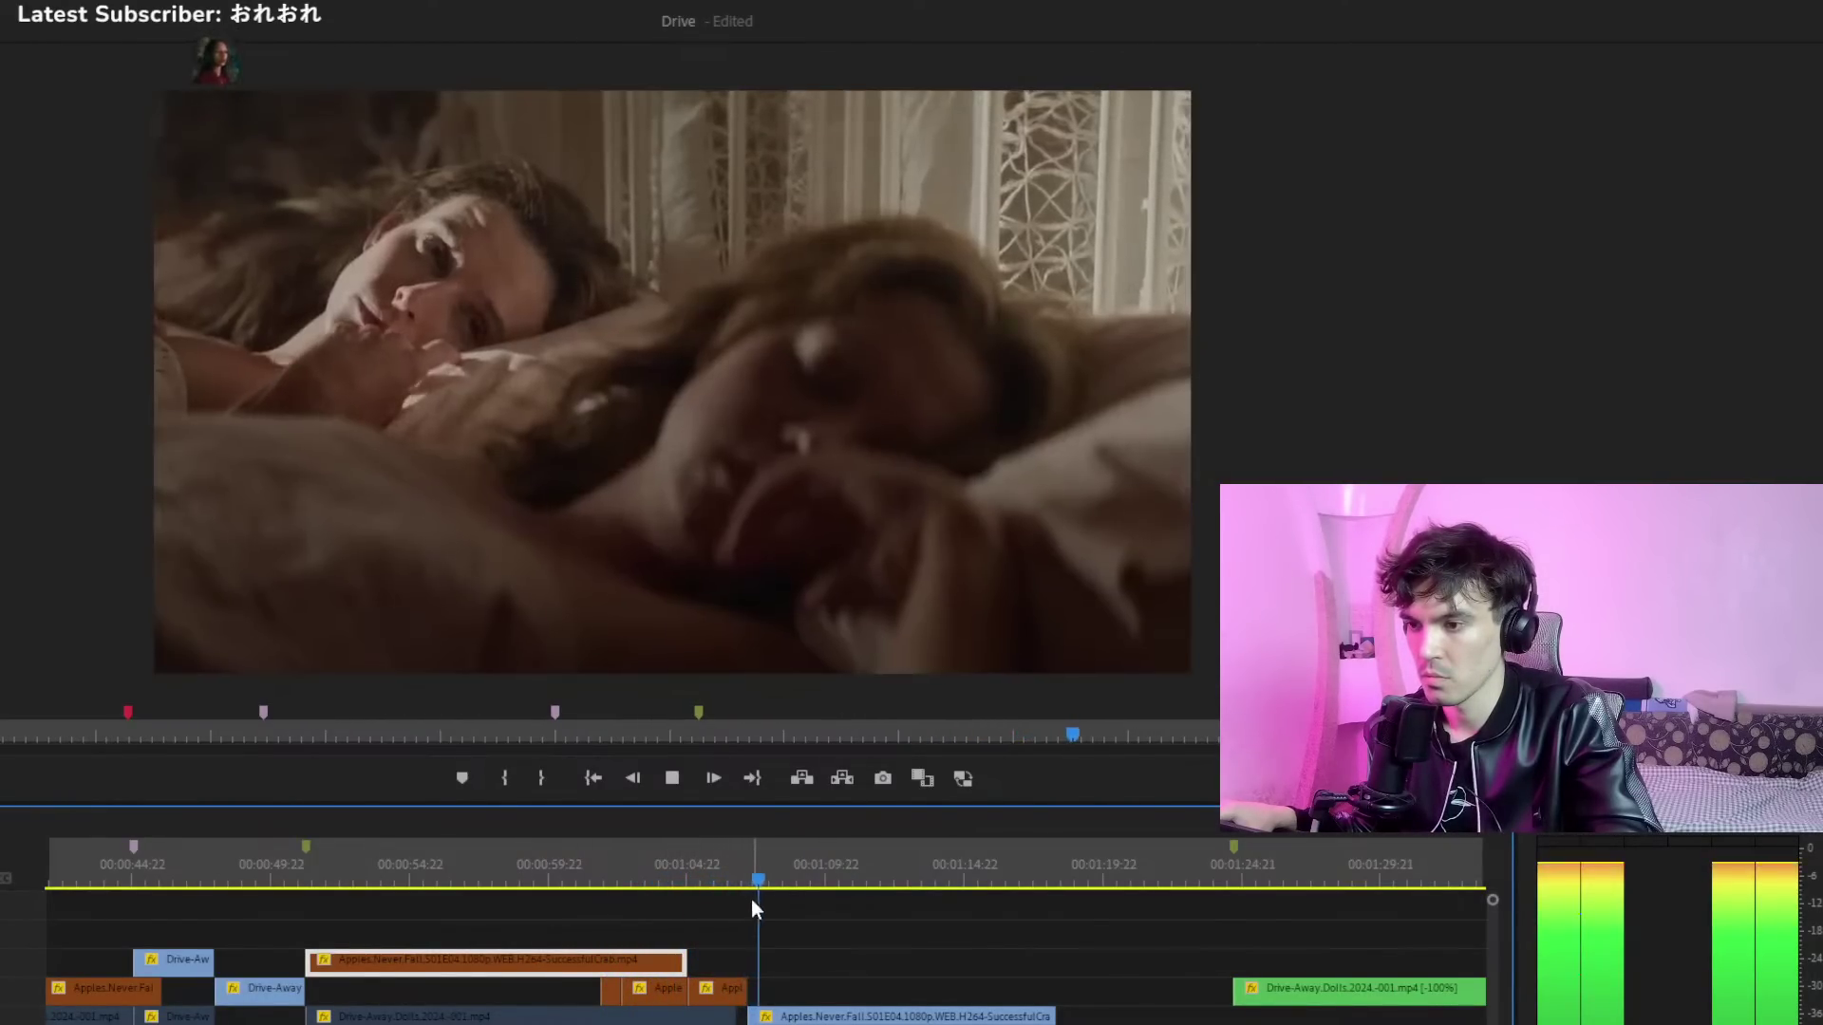
pyautogui.click(1047, 881)
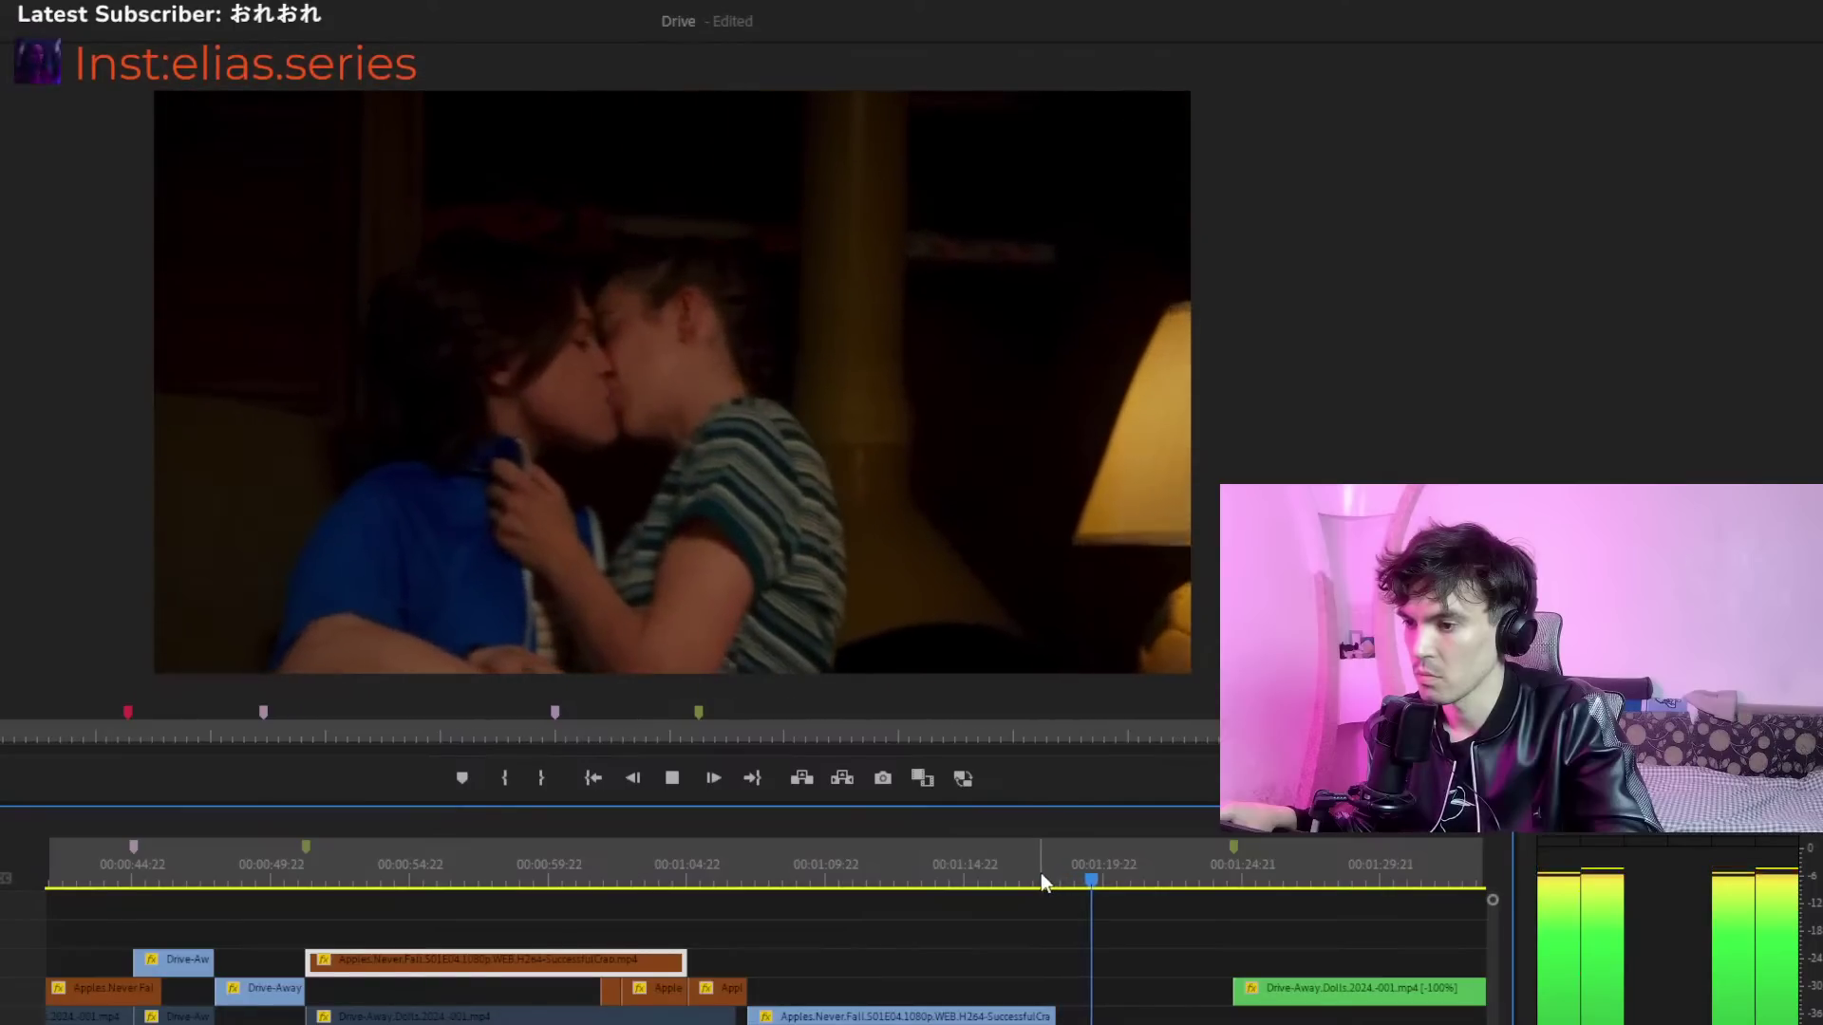
# Place the orange Drive-Away Dolls clip one track above the long Apples Never Fall clip, aligned to its start near 00:00:51, and play it
pyautogui.click(254, 883)
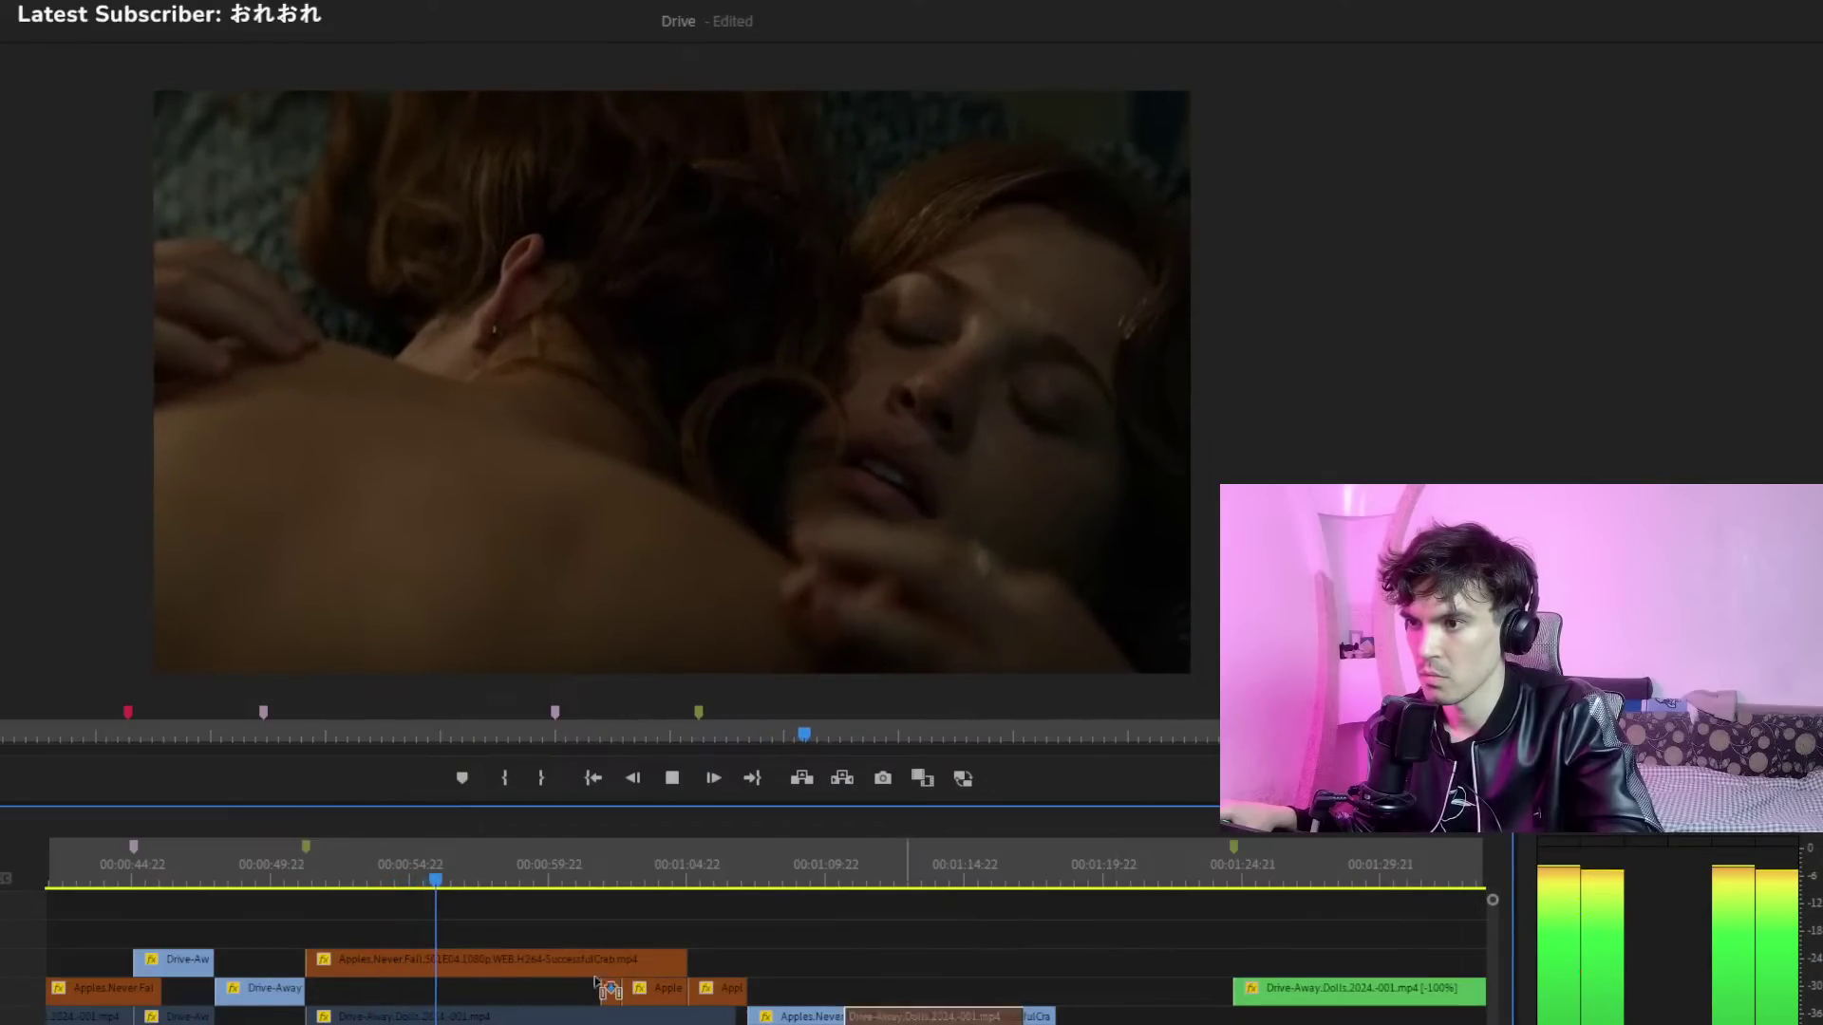
pyautogui.moveTo(596, 987); pyautogui.dragTo(389, 932)
pyautogui.moveTo(298, 868); pyautogui.dragTo(458, 886)
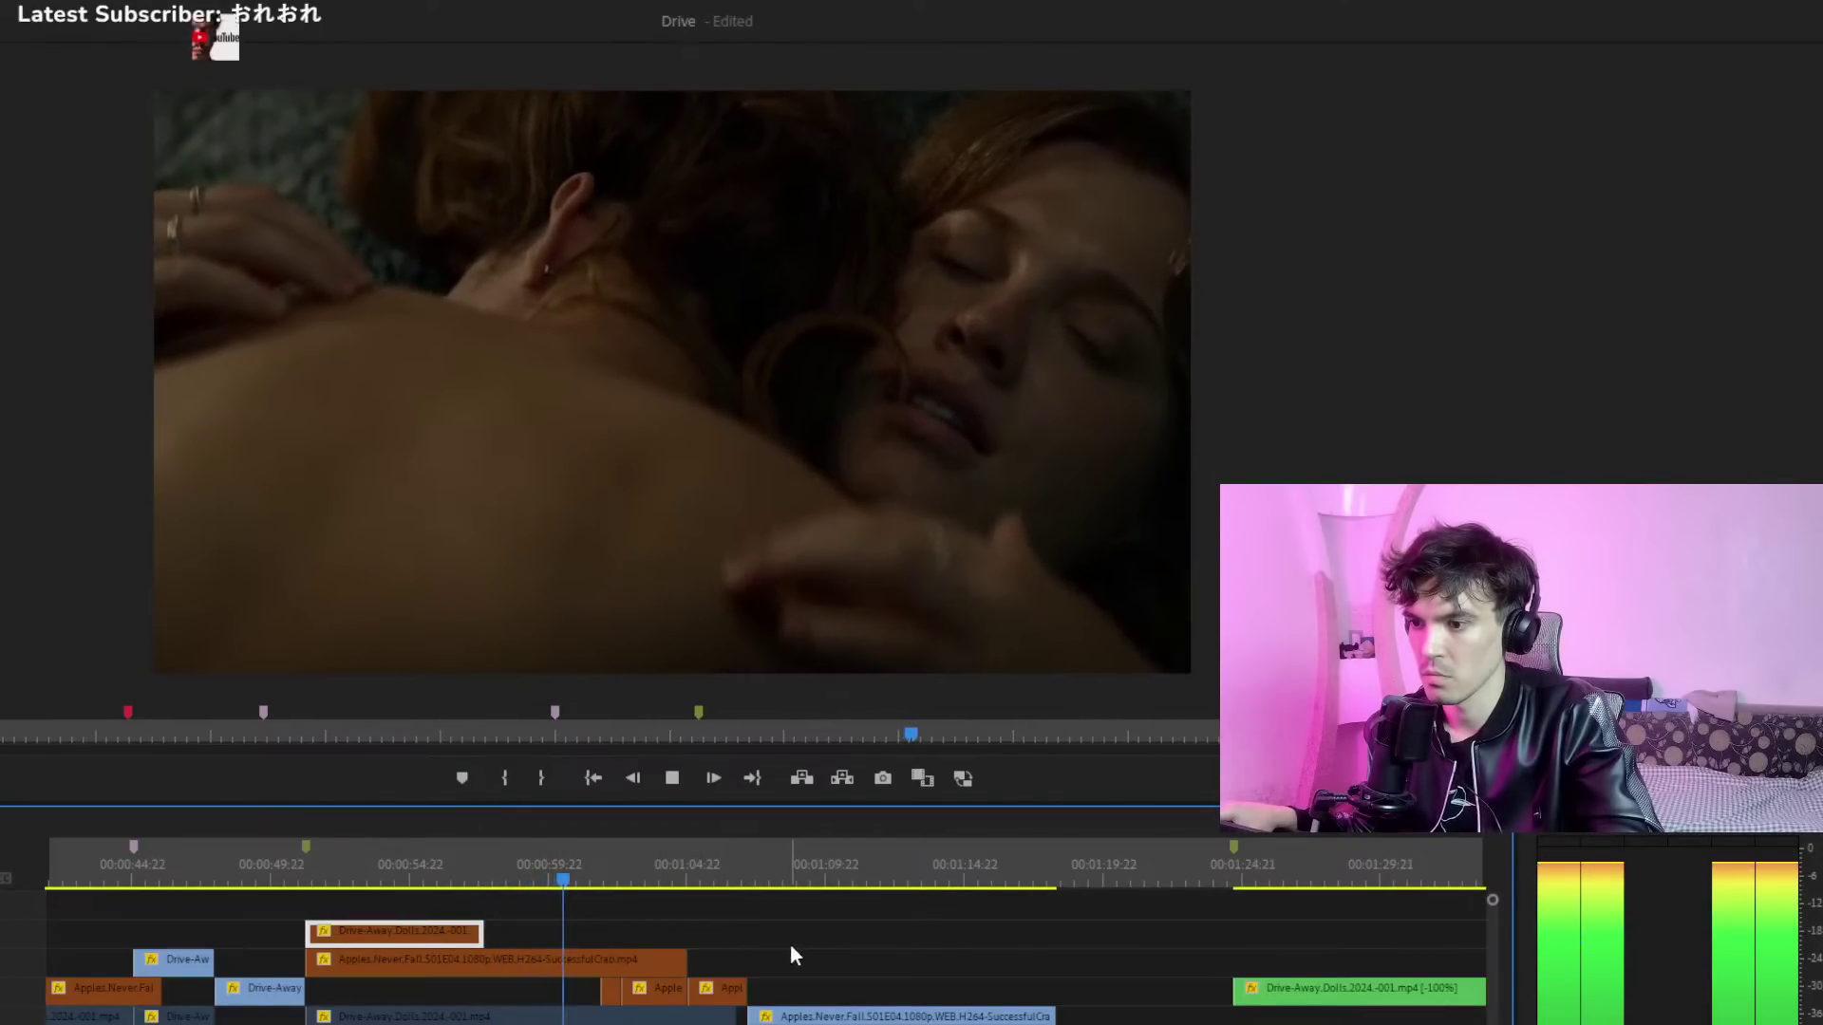
# Move the long Apples Never Fall clip and its three short orange clips to start near 00:00:57, after the Drive-Away Dolls clip, and play it
pyautogui.moveTo(836, 875); pyautogui.dragTo(579, 885)
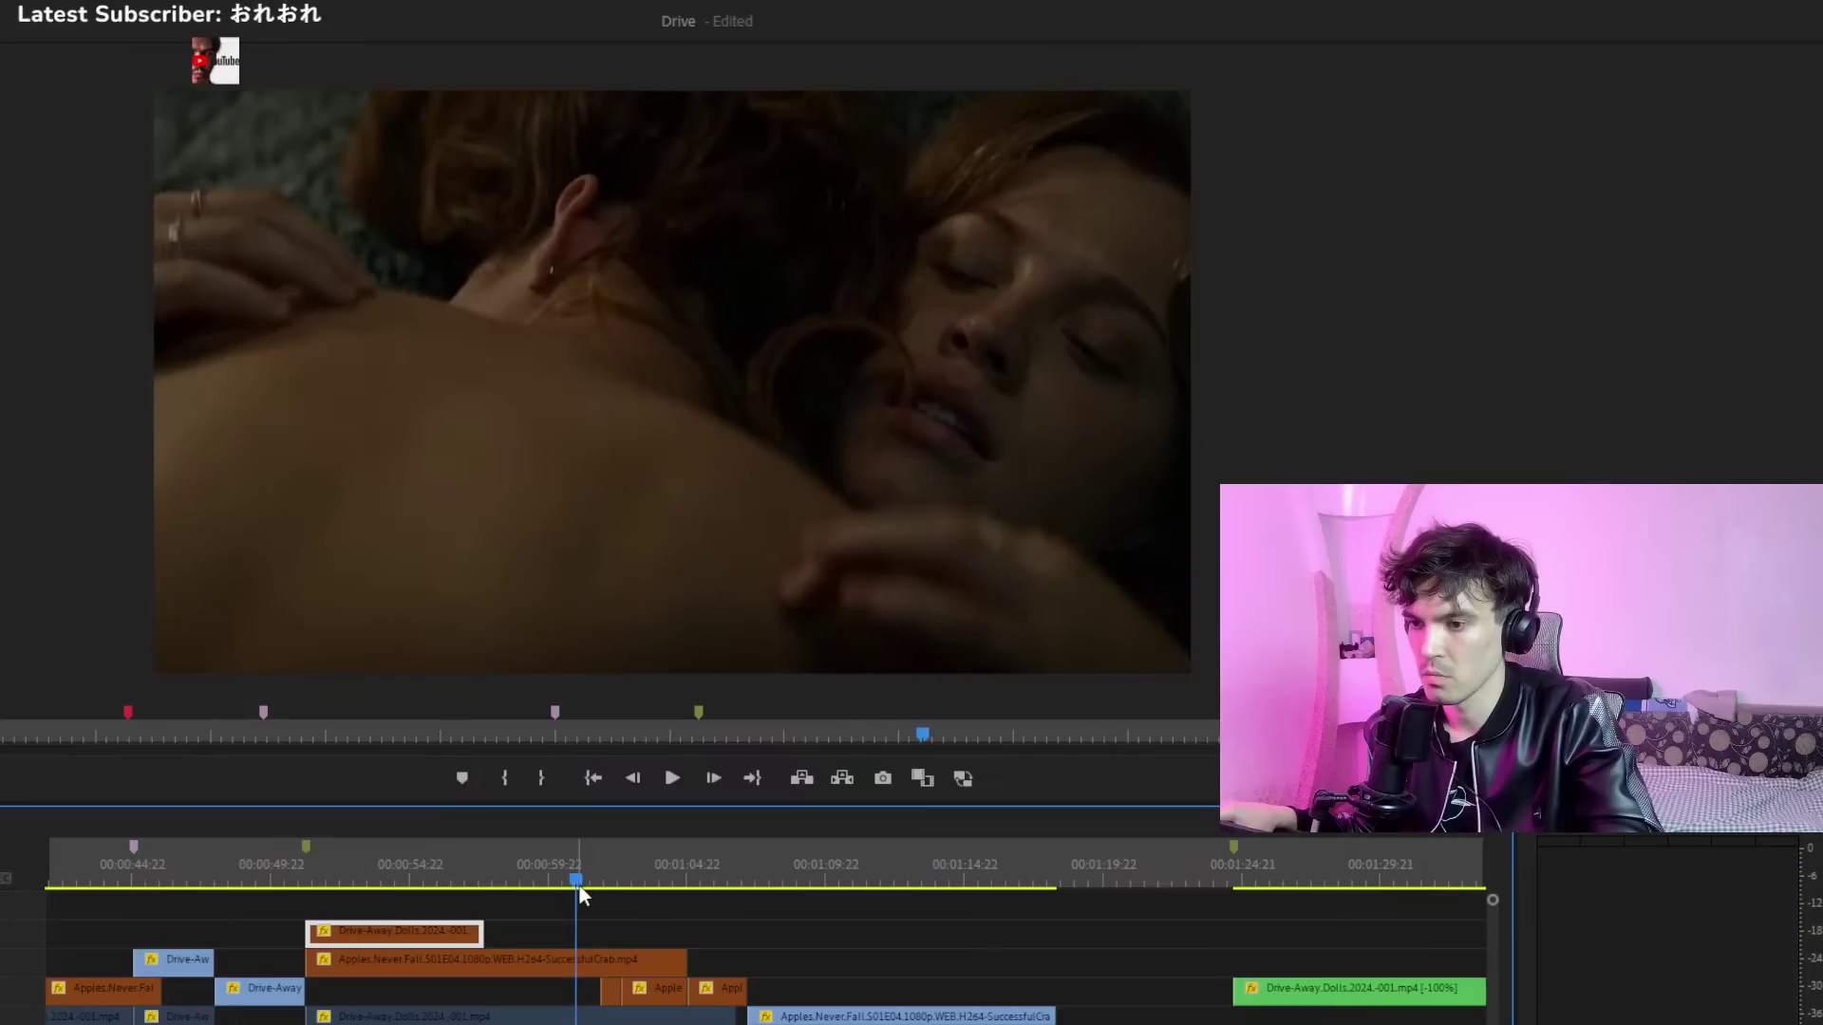
pyautogui.moveTo(797, 937)
pyautogui.mouseDown()
pyautogui.moveTo(596, 997)
pyautogui.moveTo(720, 957)
pyautogui.moveTo(810, 958)
pyautogui.mouseUp()
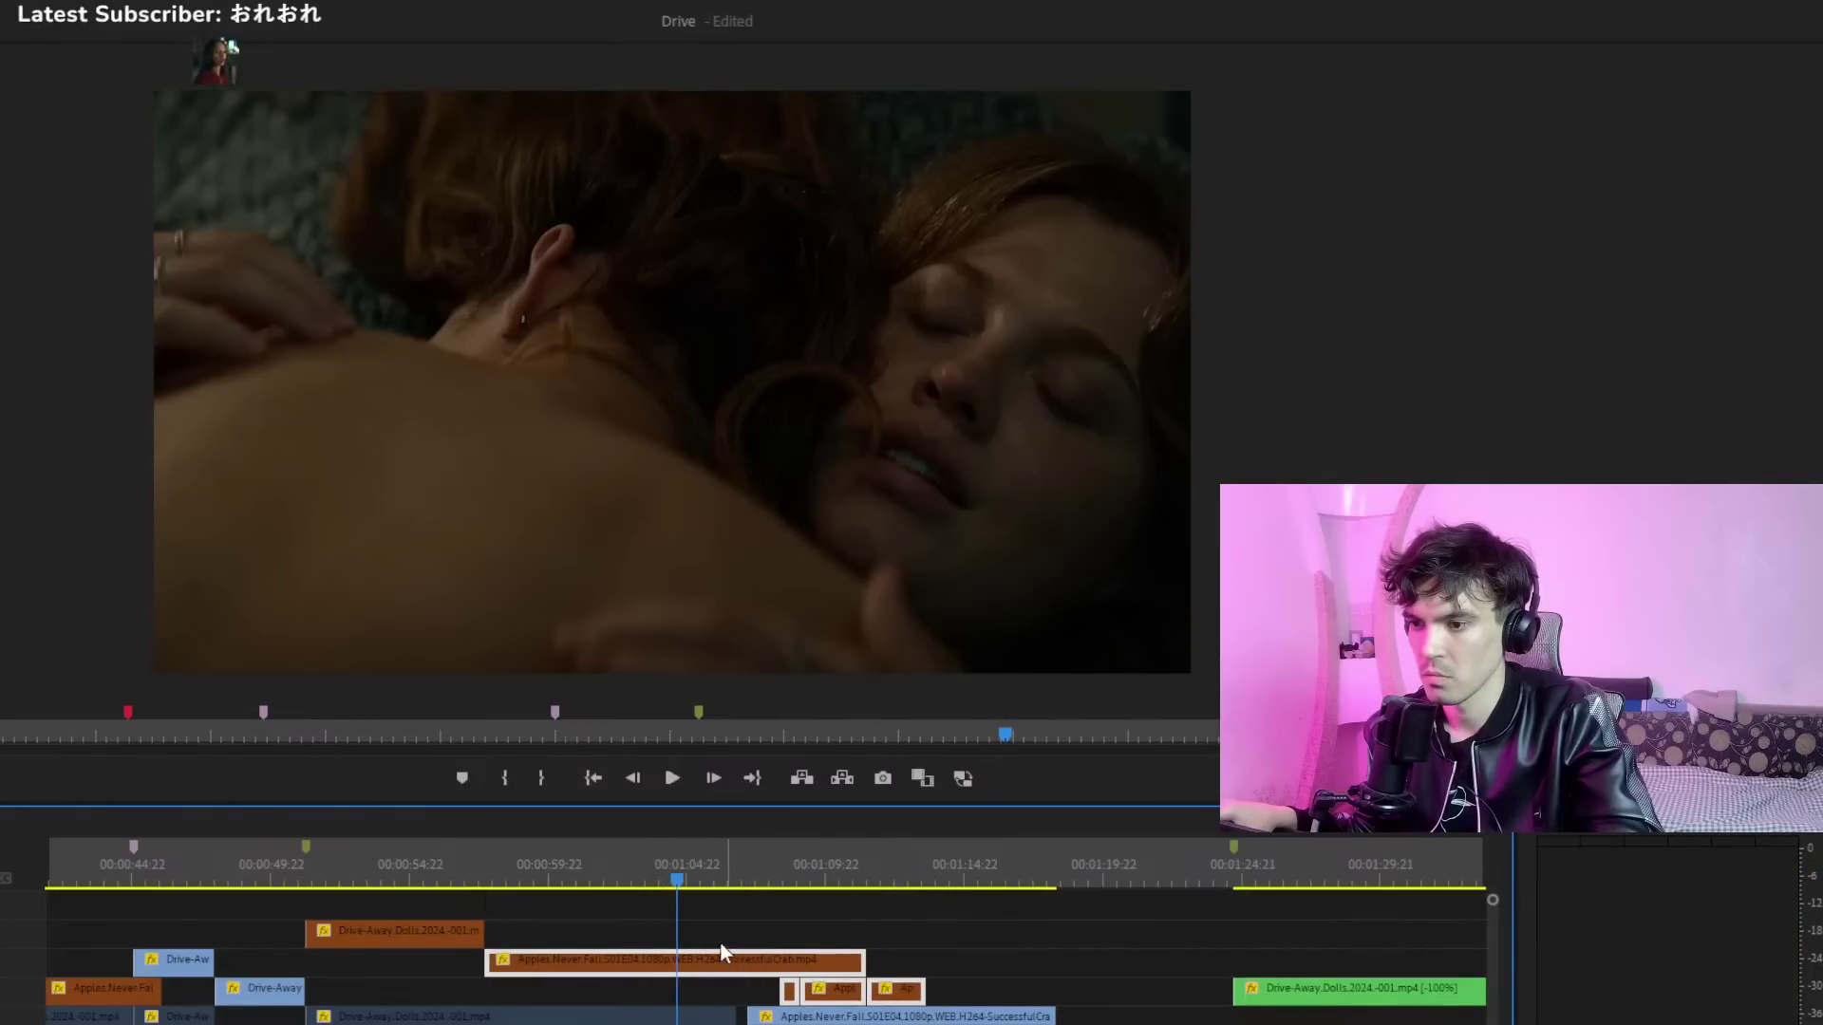
pyautogui.moveTo(465, 875); pyautogui.dragTo(277, 880)
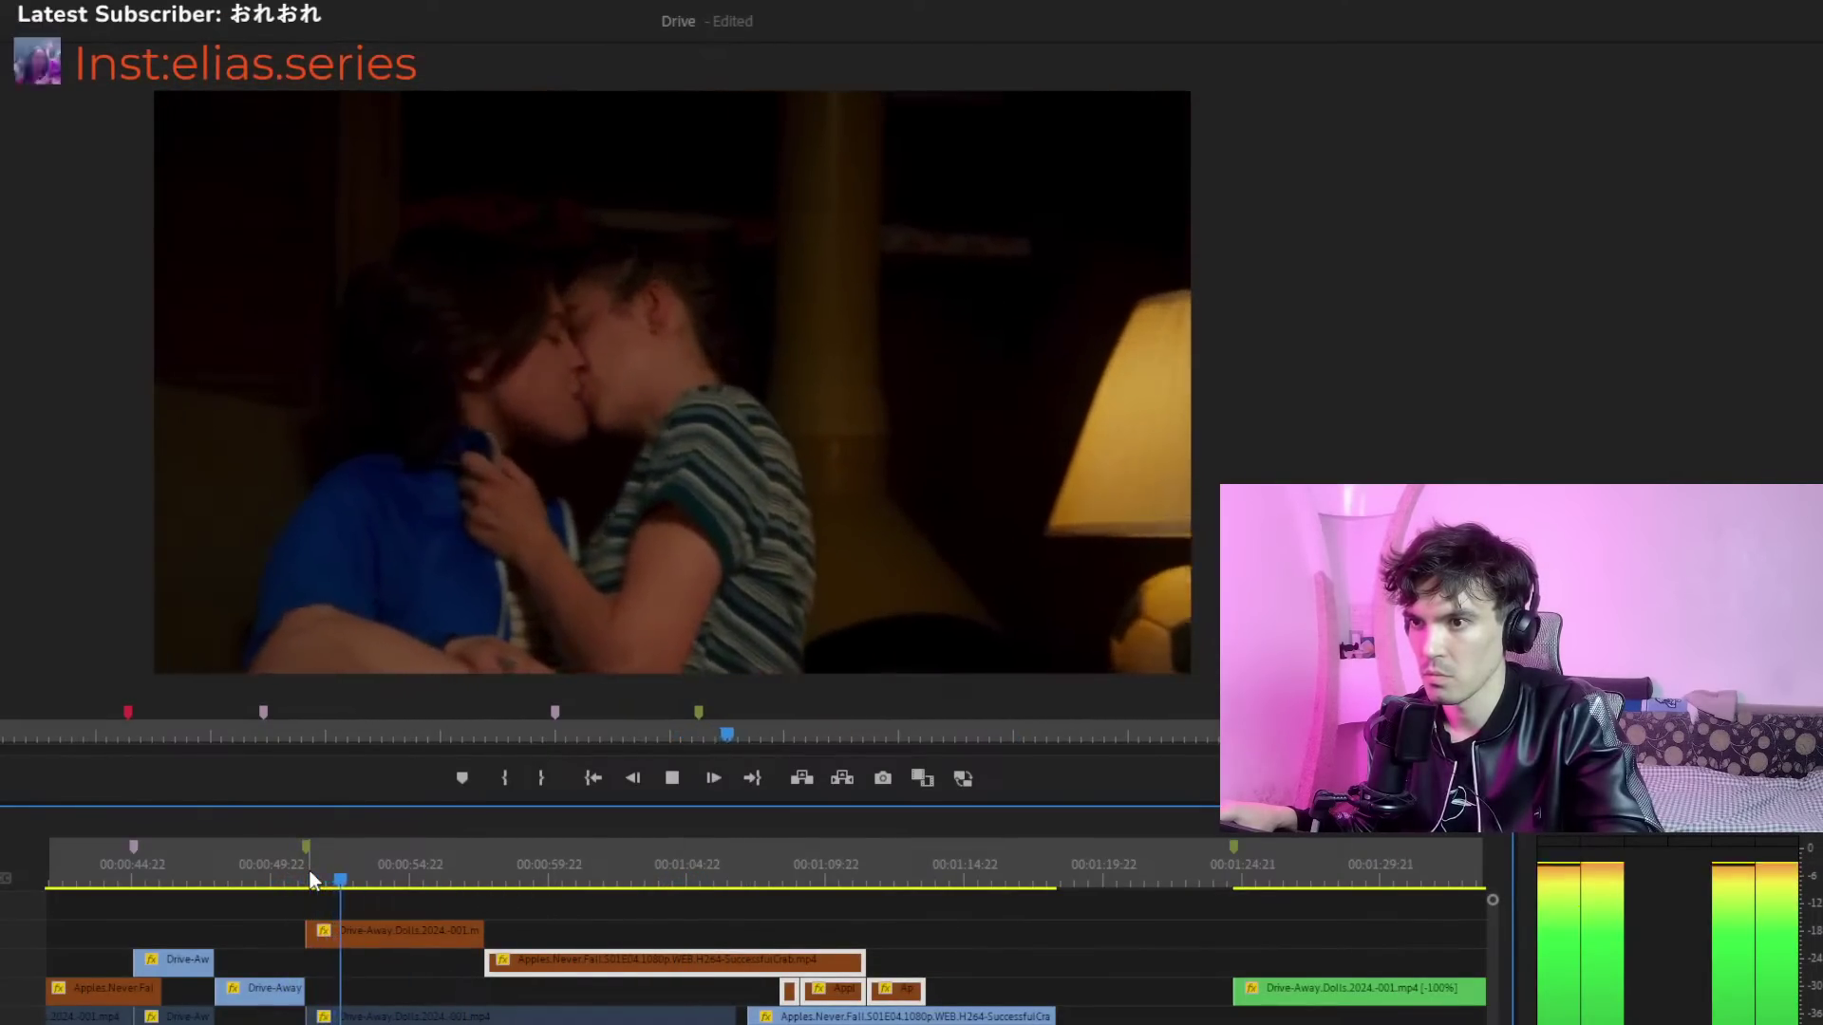
pyautogui.click(461, 874)
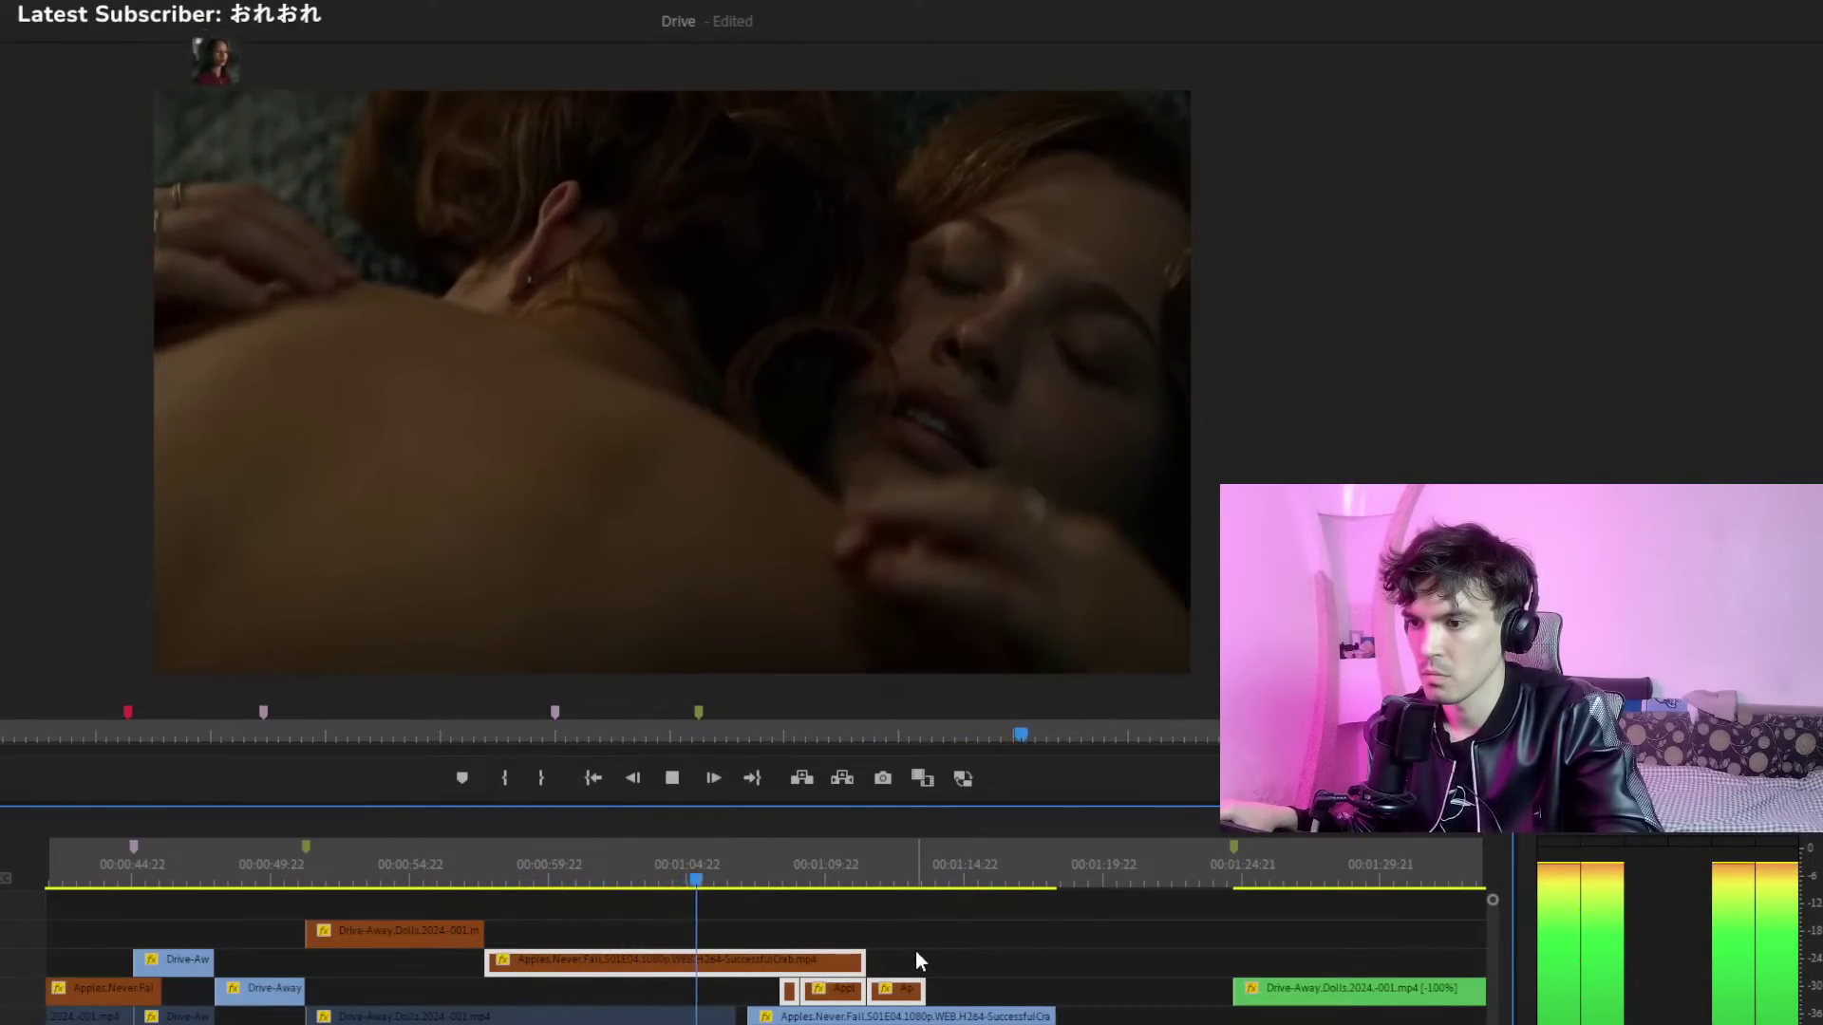
pyautogui.press('space')
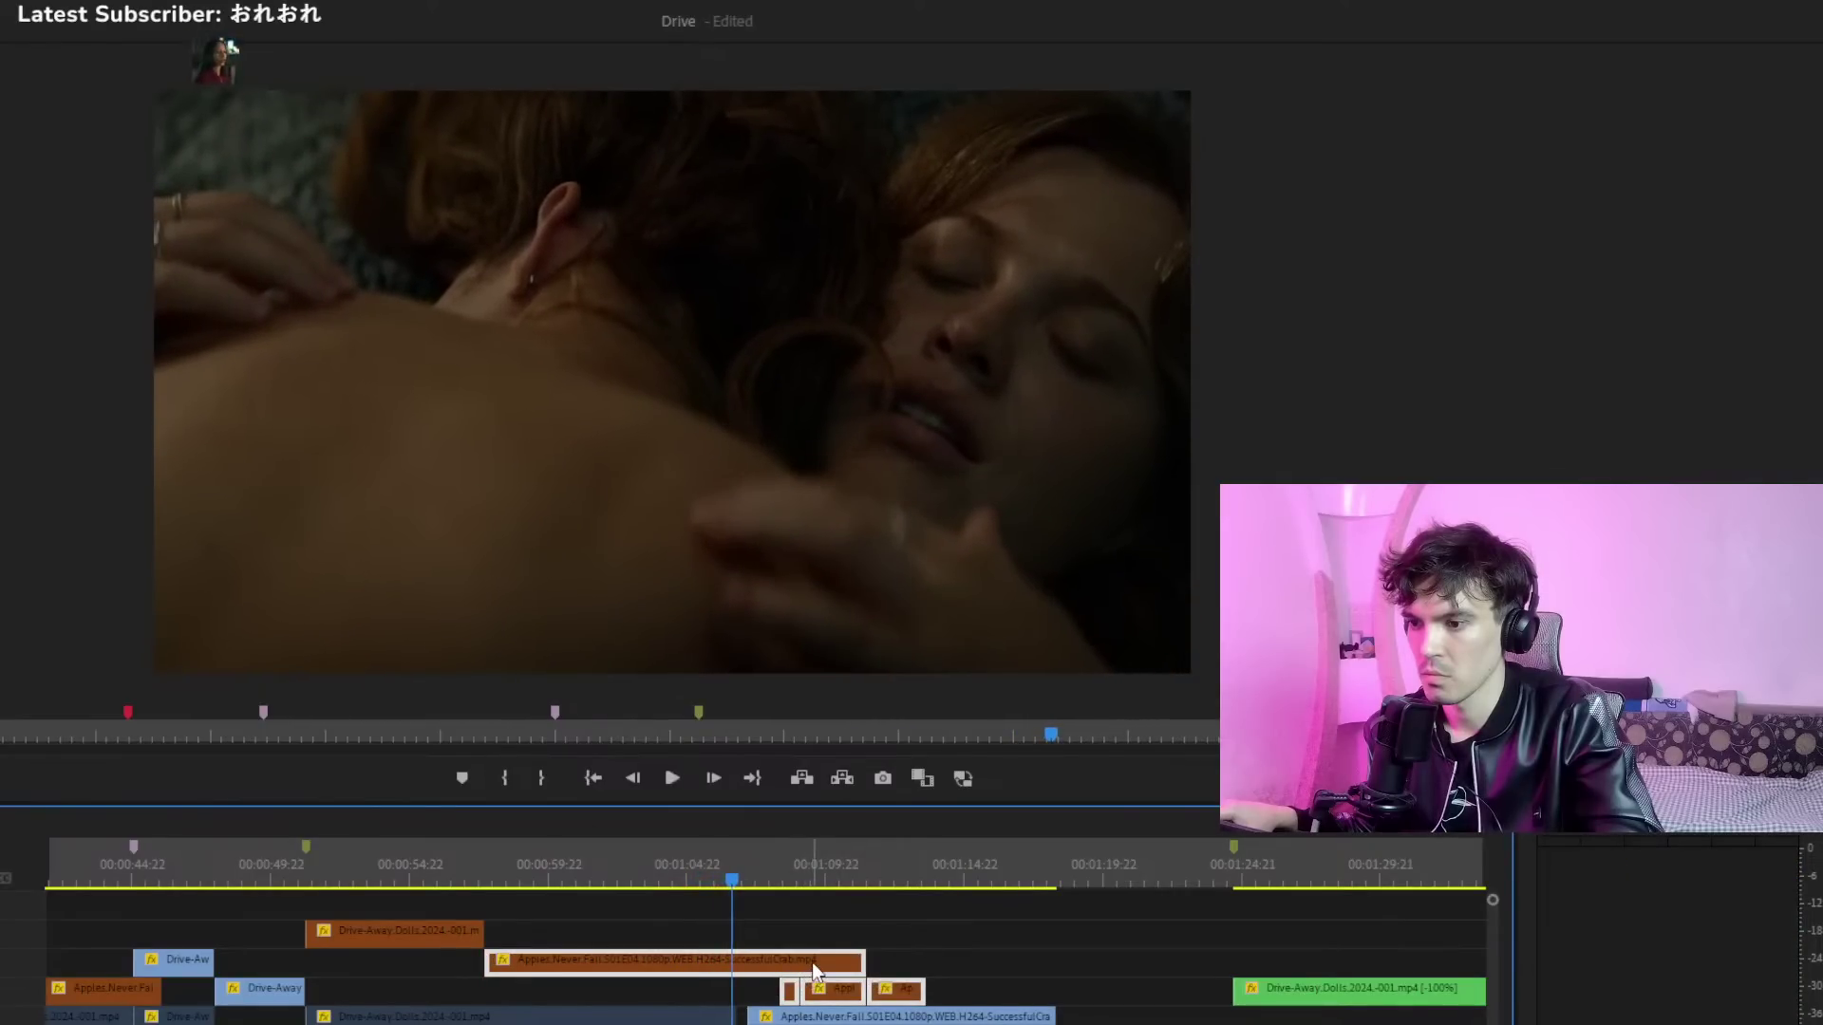
pyautogui.hotkey('ctrl', 'z')
pyautogui.hotkey('ctrl', 'shift', 'z')
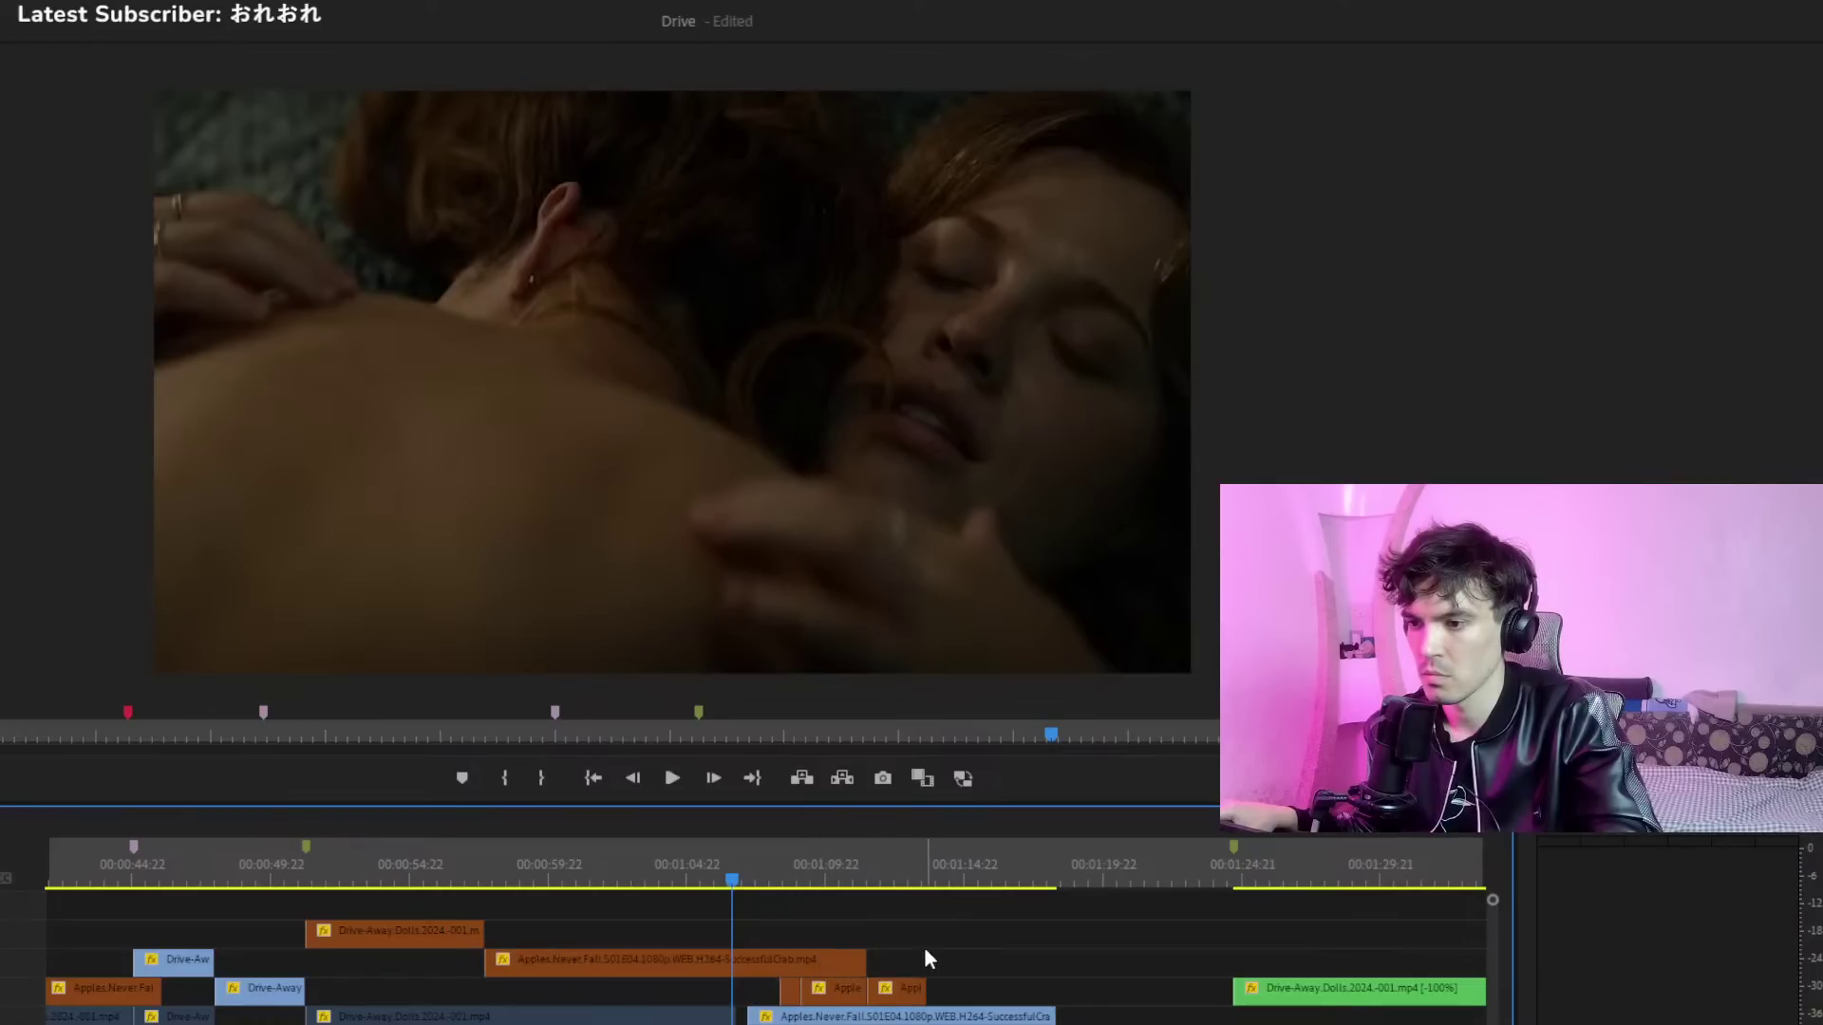
# Shift the long Apples Never Fall clip and the three short orange clips earlier to start near 00:00:53, and play them
pyautogui.moveTo(927, 944); pyautogui.dragTo(707, 970)
pyautogui.press('space')
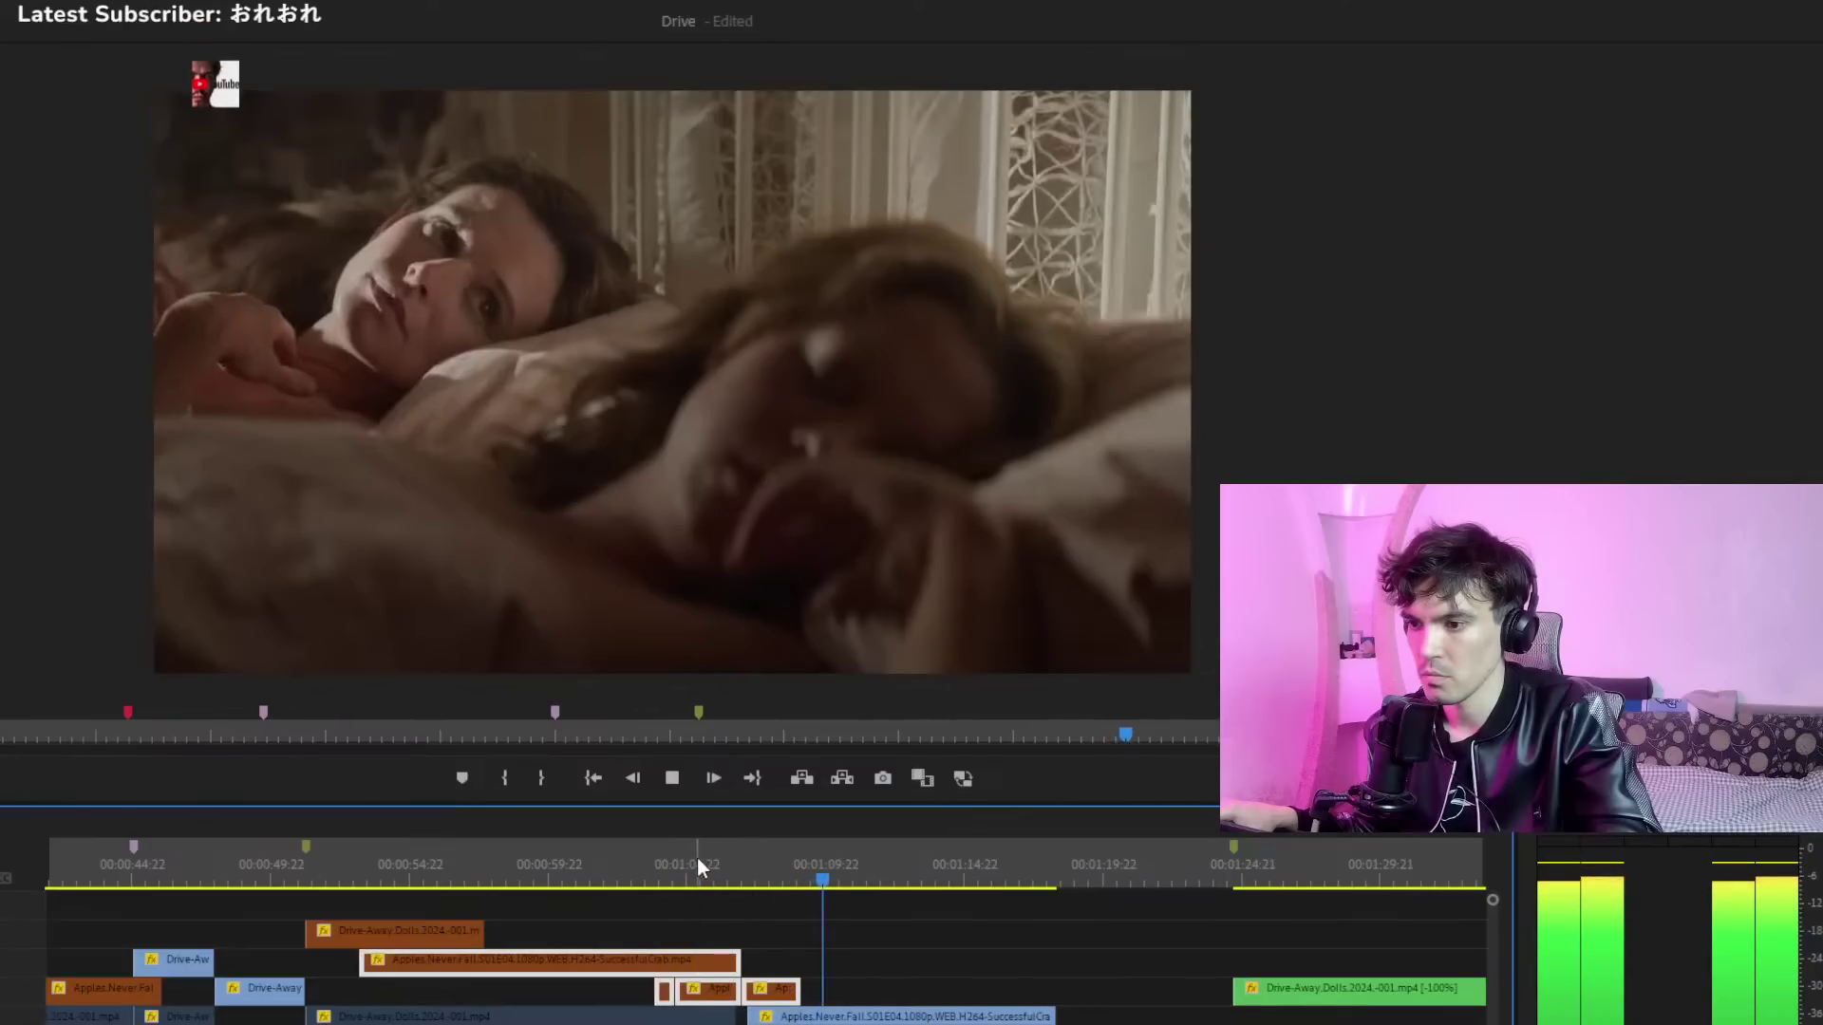
pyautogui.click(698, 860)
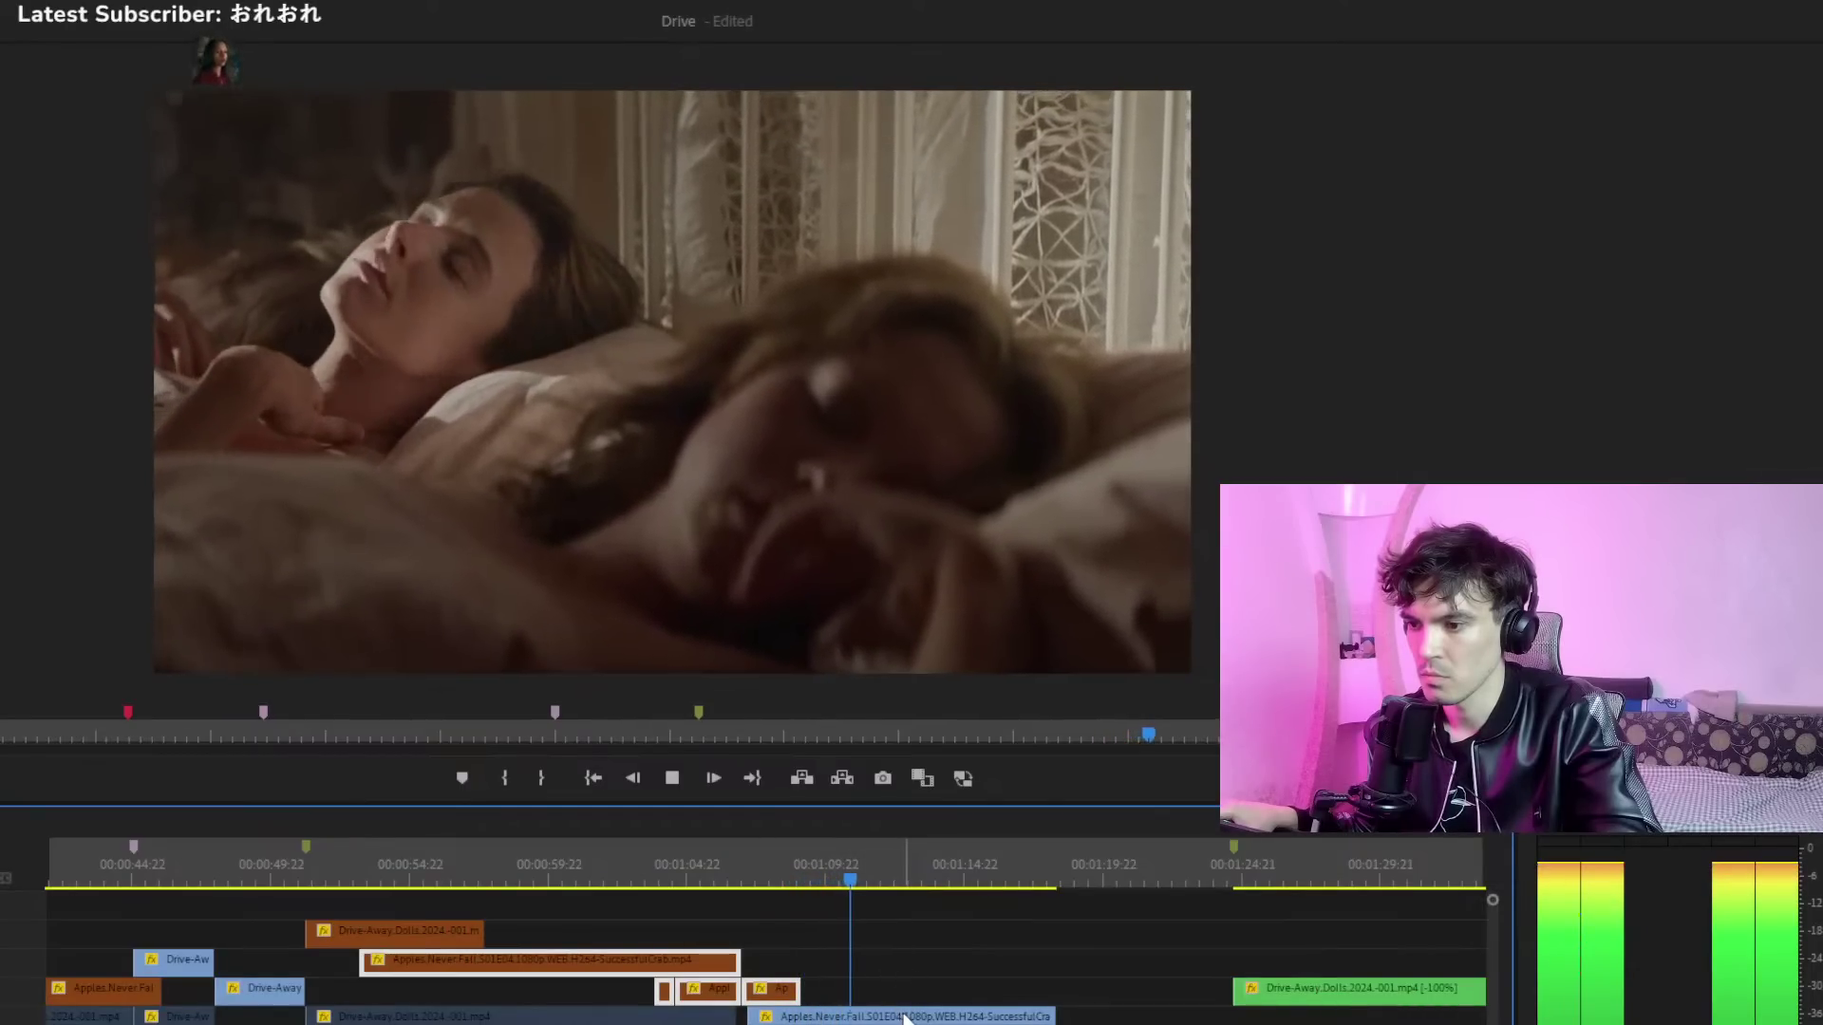
# Move the blue Apples Never Fall clip to start near 00:01:09, after the short orange clips, and play the sequence from about 00:00:50
pyautogui.moveTo(907, 1019); pyautogui.dragTo(960, 1017)
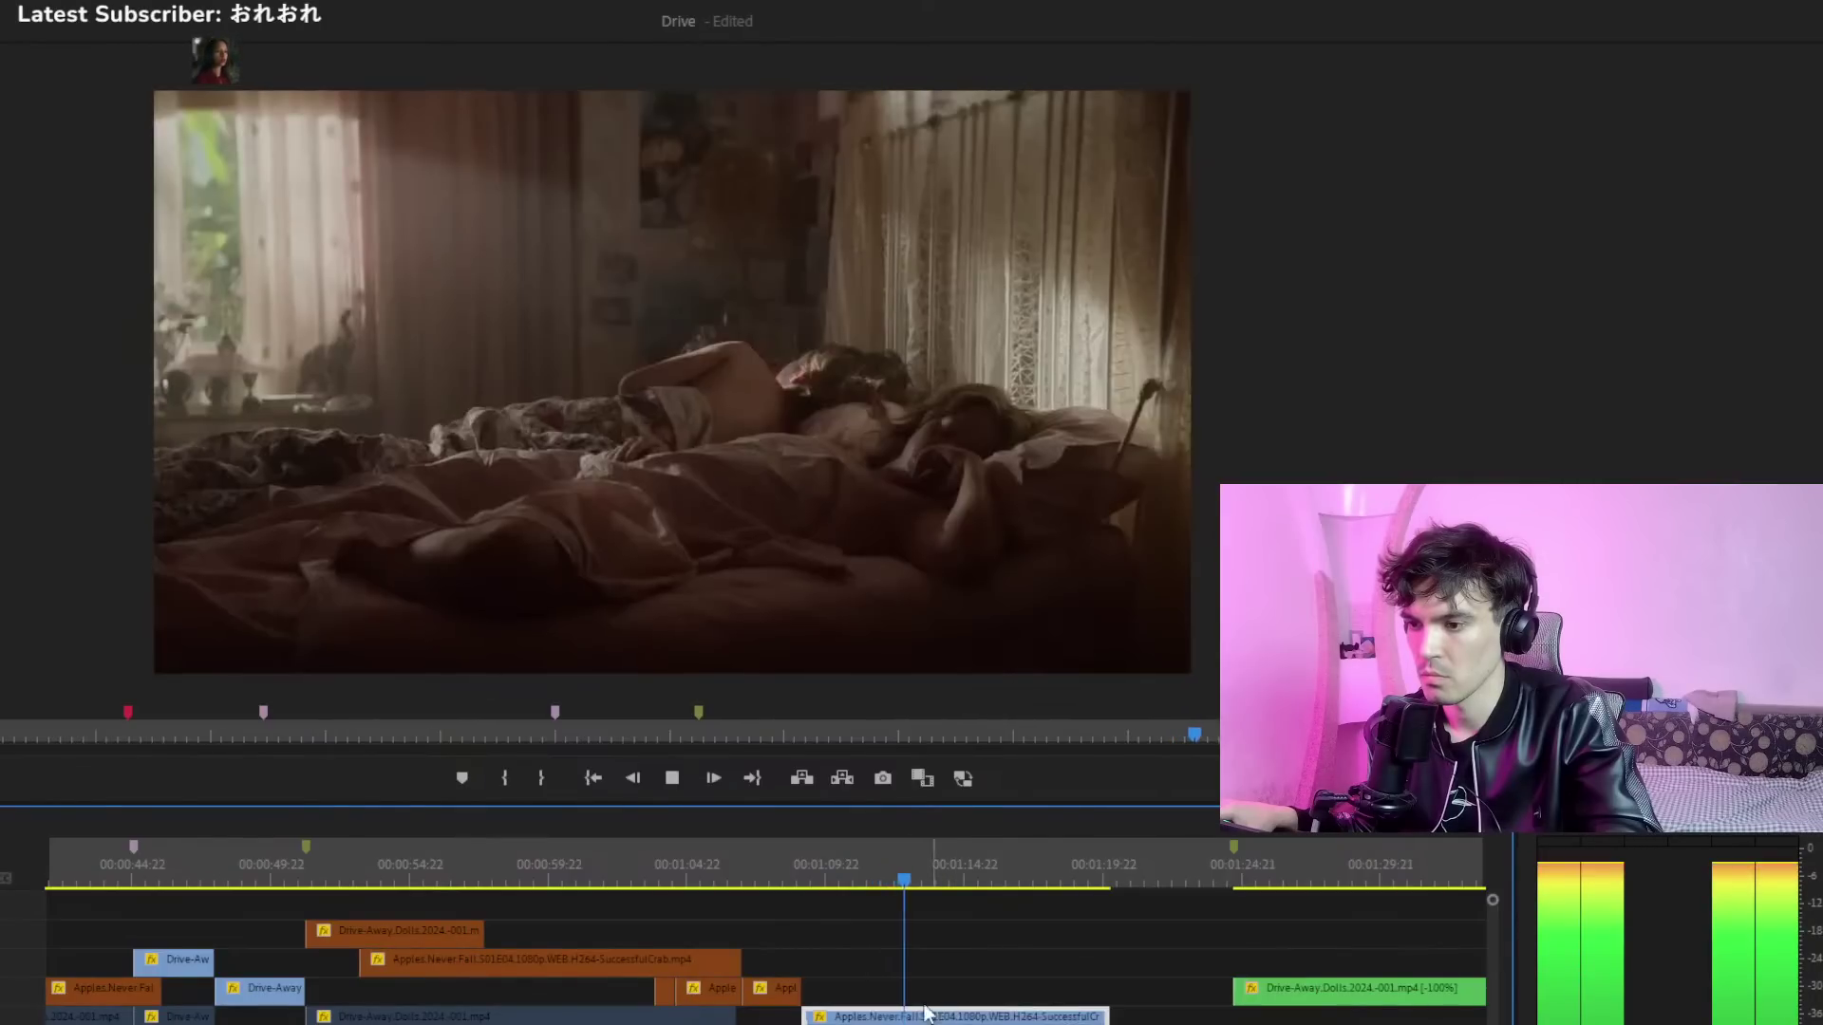
pyautogui.moveTo(351, 881); pyautogui.dragTo(277, 883)
pyautogui.press('space')
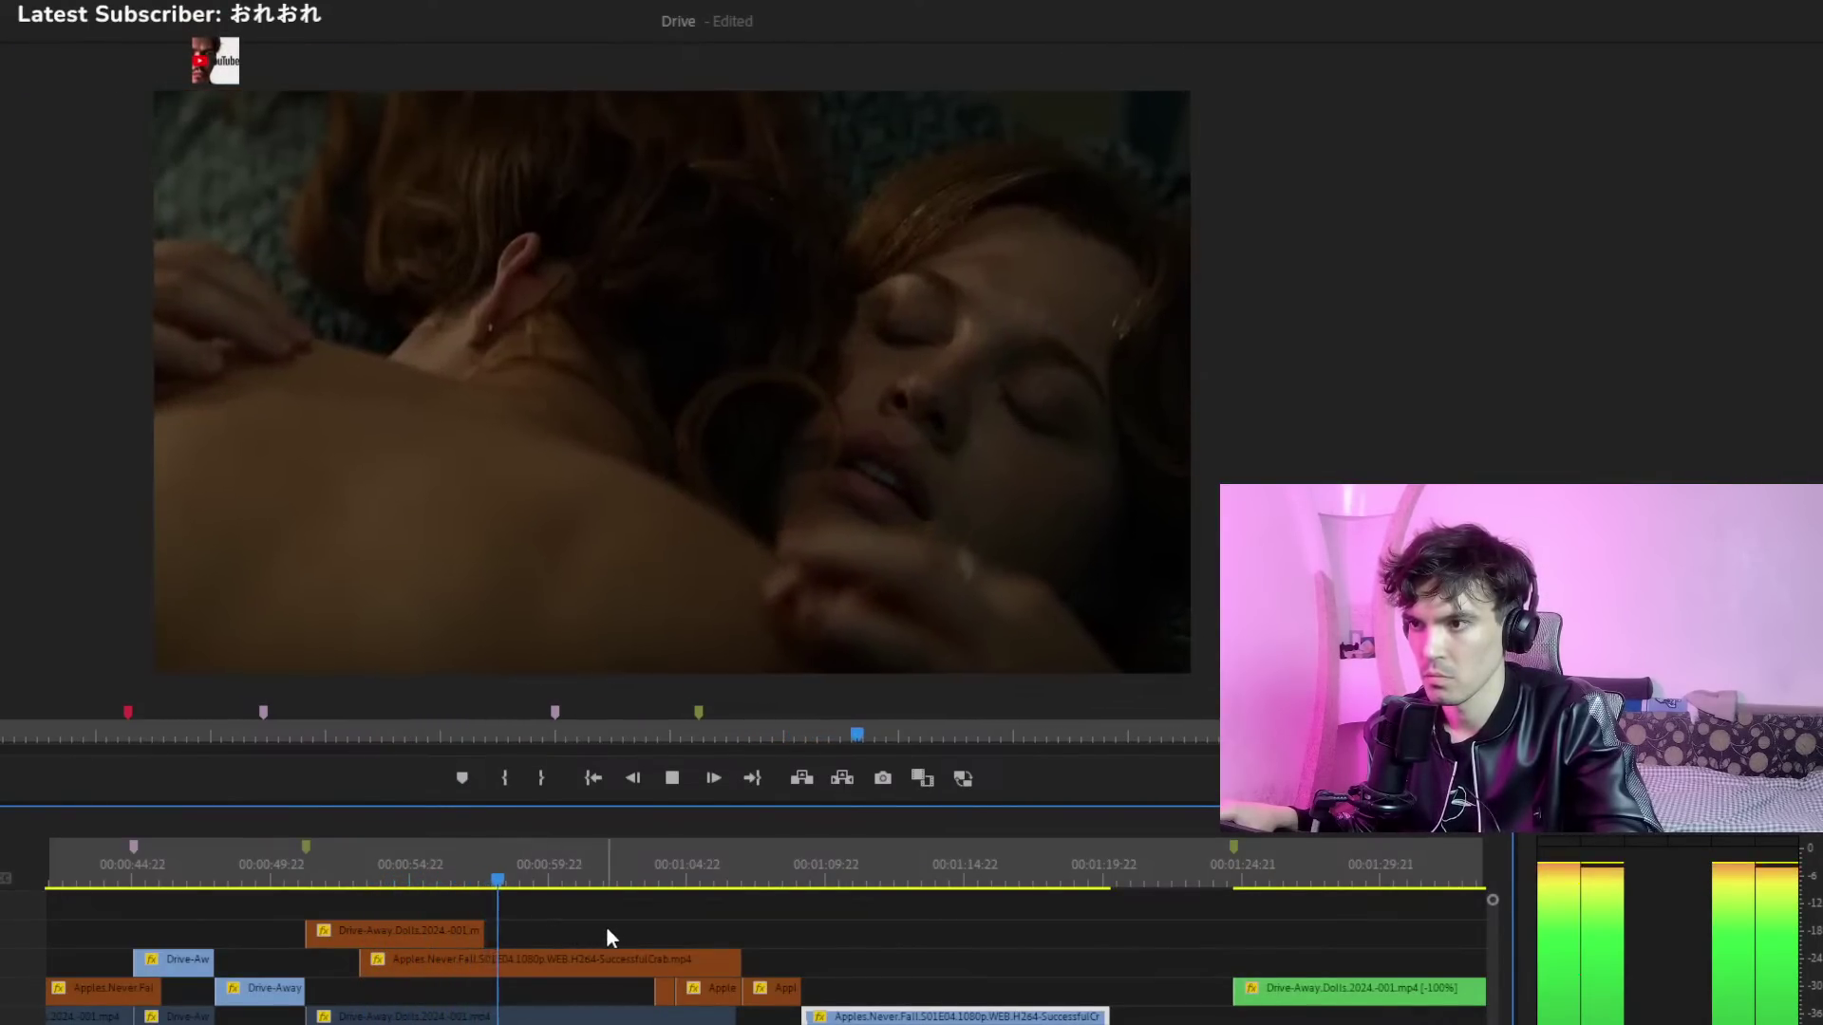
pyautogui.moveTo(806, 928); pyautogui.dragTo(660, 1005)
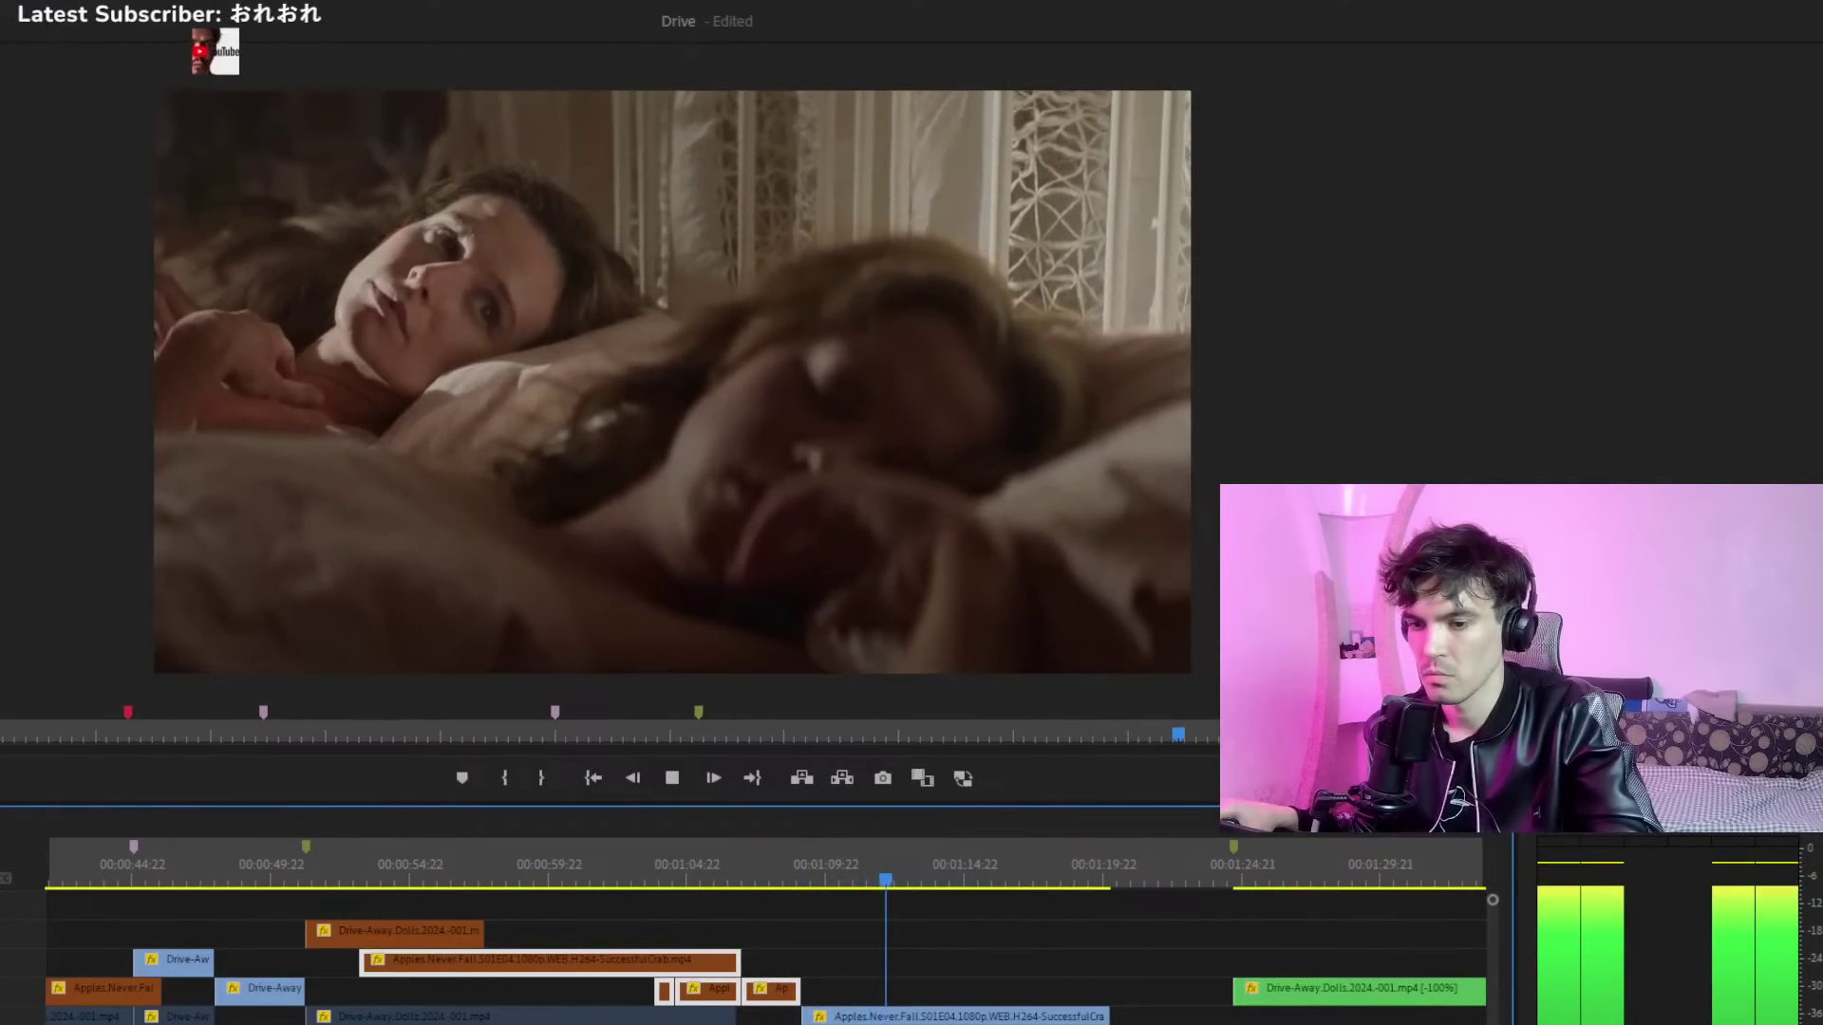
pyautogui.press('space')
# Try placing the orange Drive-Away Dolls clip one track up, directly after the blue Apples Never Fall clip near 00:01:20, and play the cut
pyautogui.press('-')
pyautogui.moveTo(1125, 1024); pyautogui.dragTo(1026, 1017)
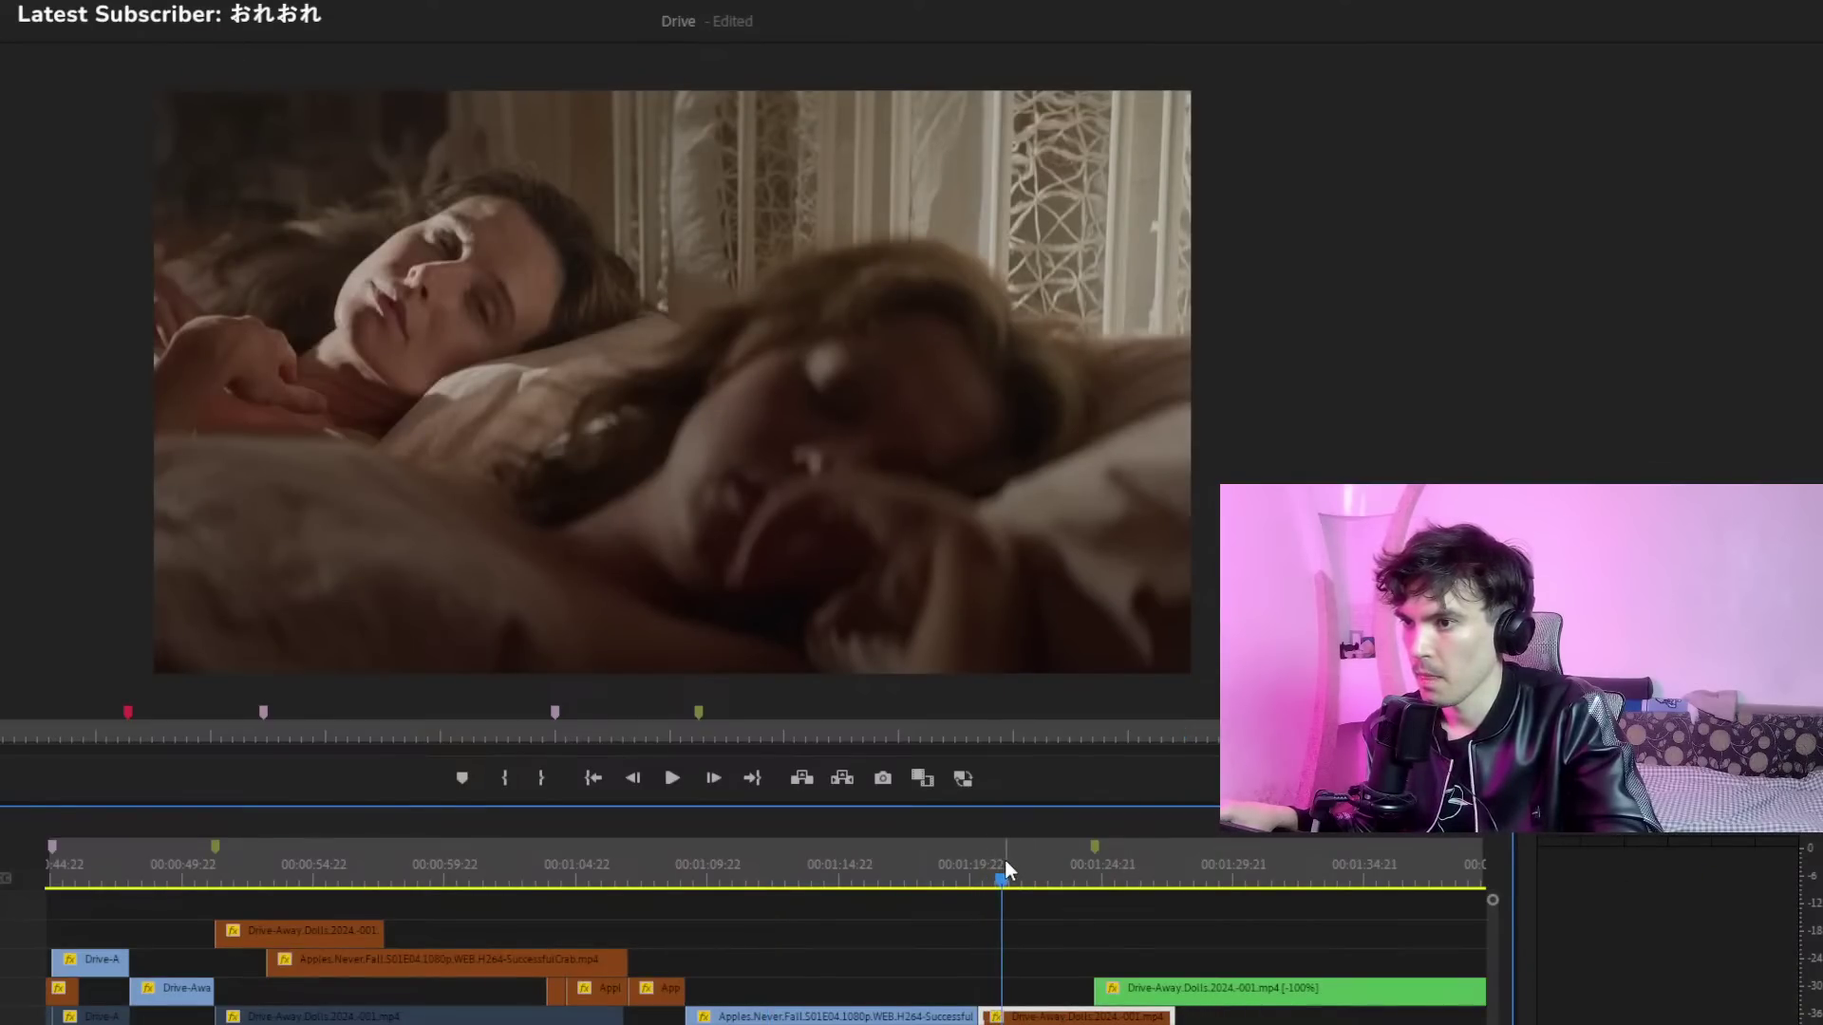
pyautogui.click(1022, 875)
pyautogui.moveTo(1028, 888); pyautogui.dragTo(949, 886)
pyautogui.press('space')
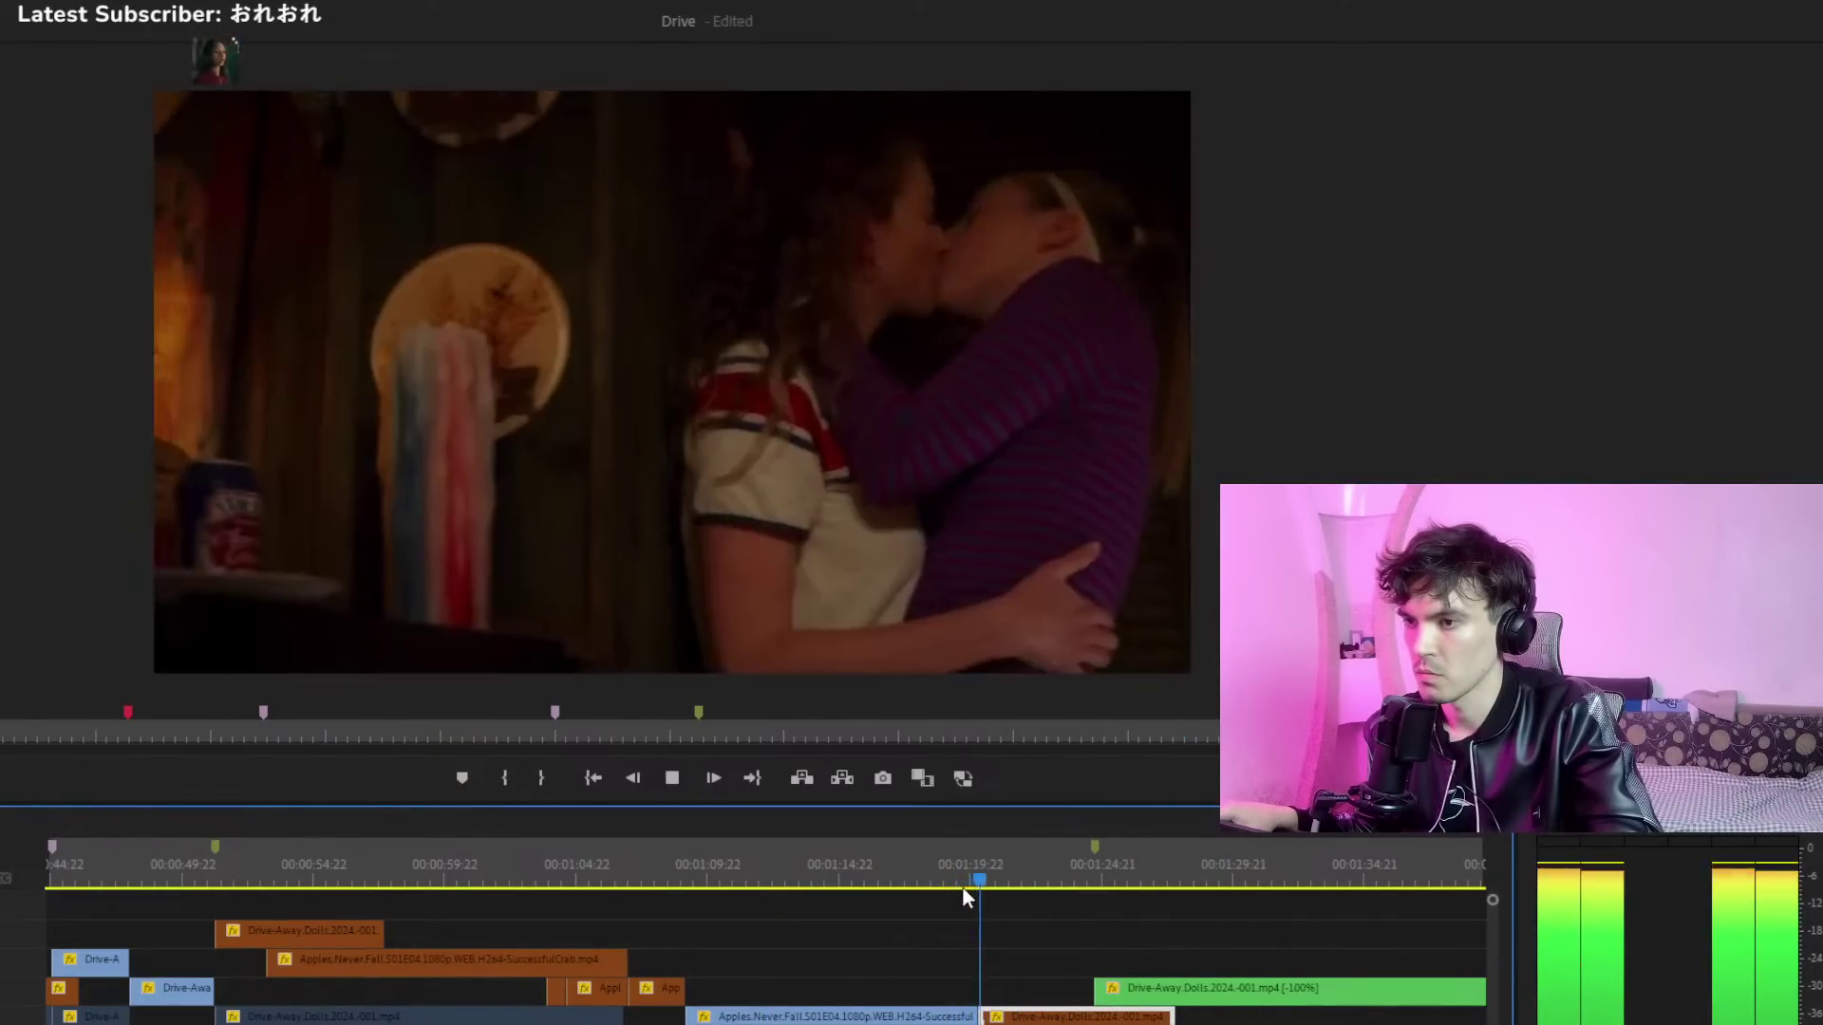
# Try moving the green Drive-Away Dolls clip earlier to the end of the blue clip near 00:01:20, play it, and undo the move
pyautogui.moveTo(1062, 888); pyautogui.dragTo(1126, 885)
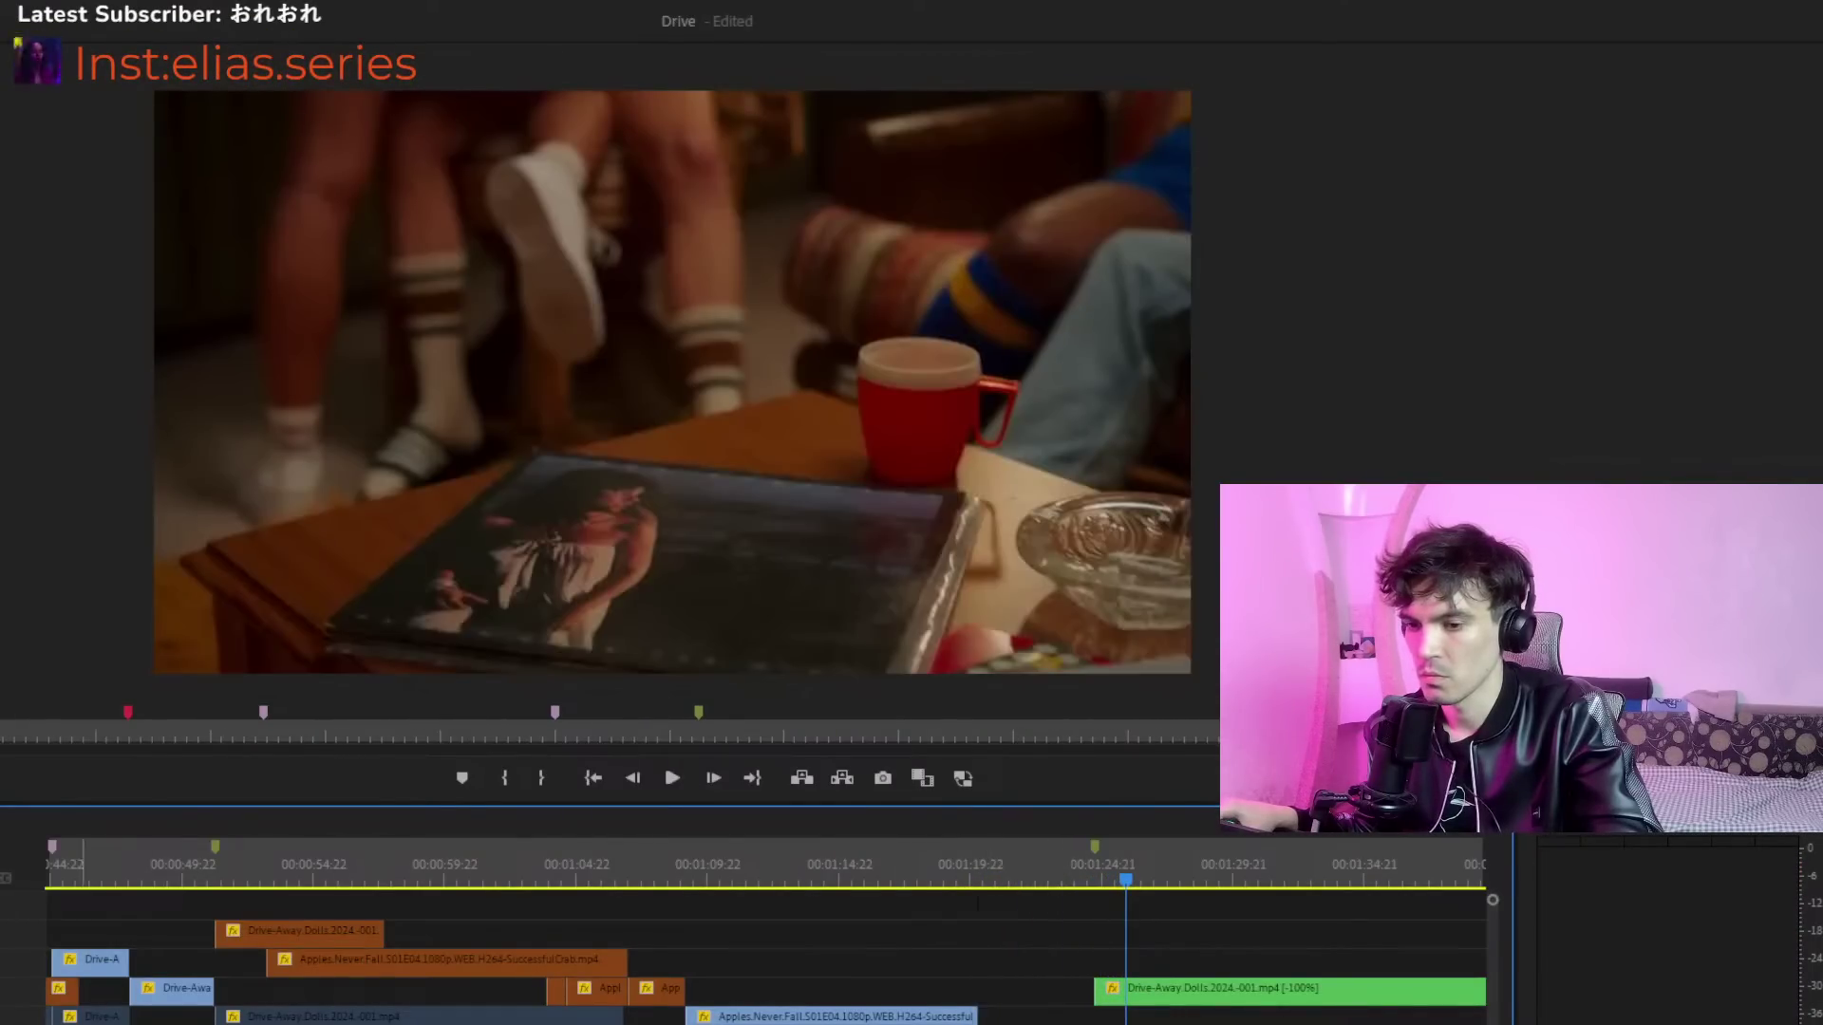
pyautogui.press('-')
pyautogui.press('-')
pyautogui.click(841, 883)
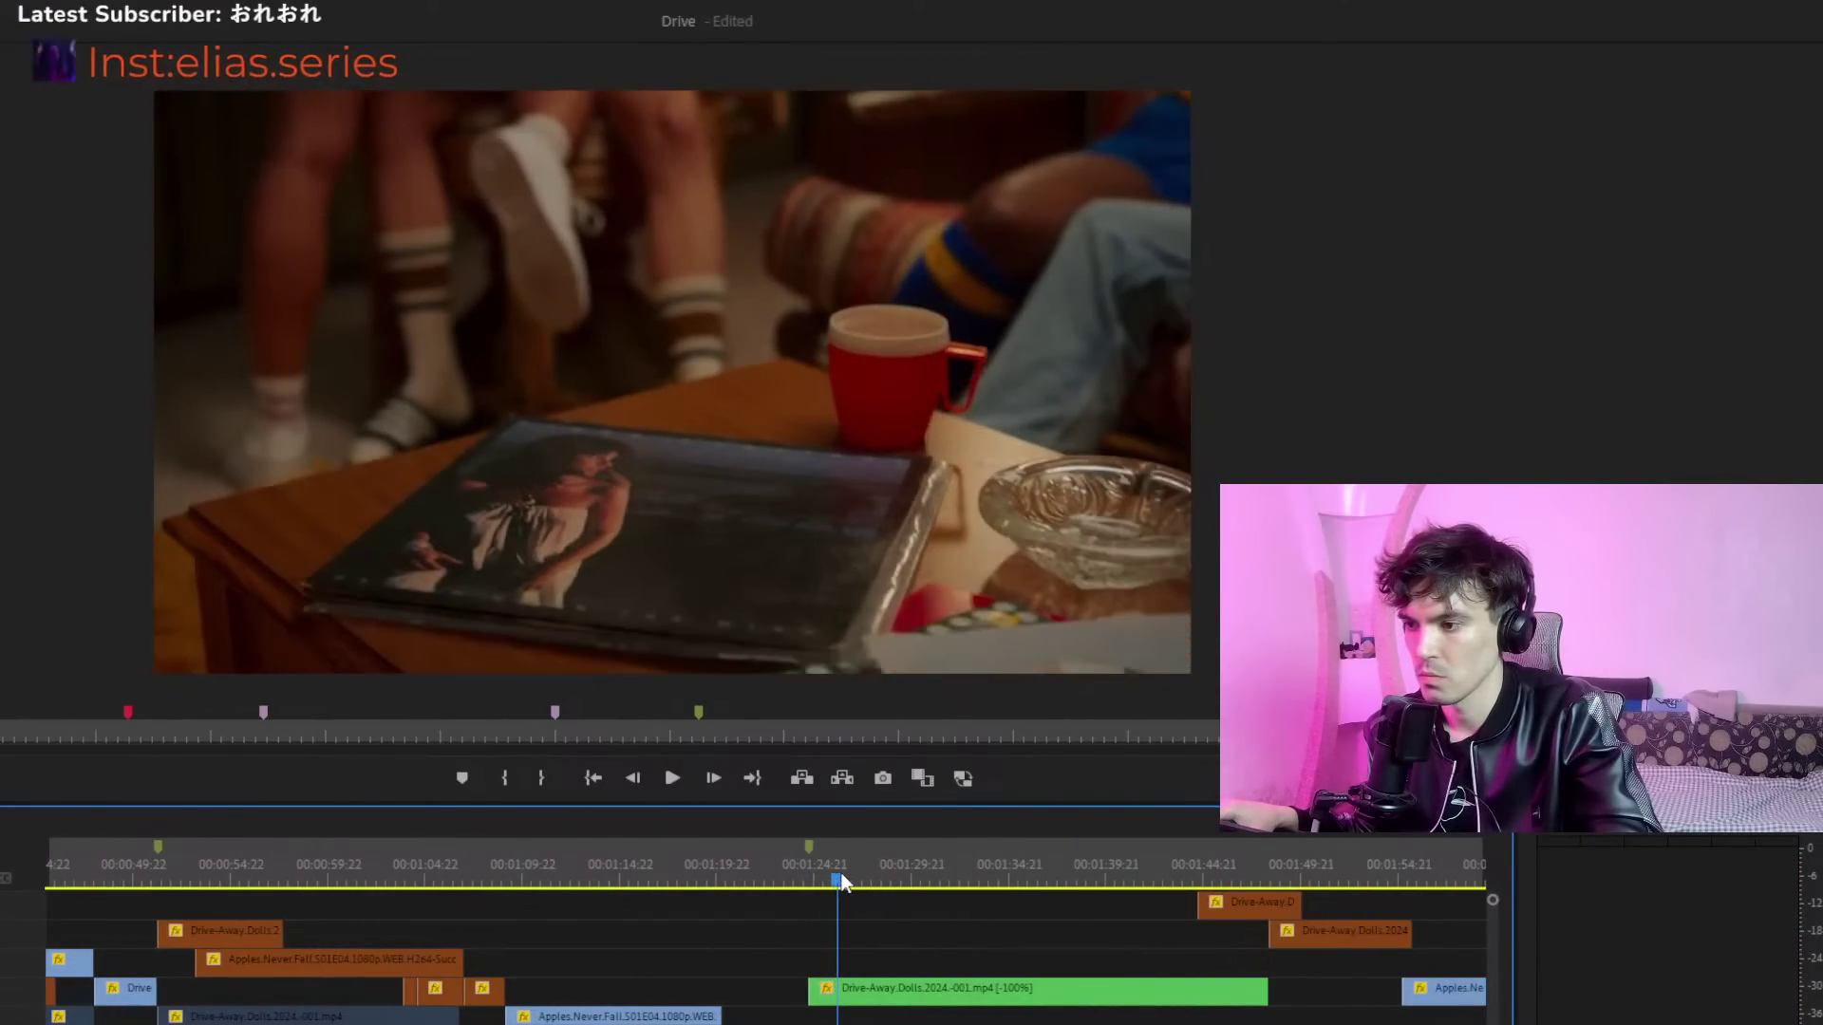
pyautogui.moveTo(874, 1002); pyautogui.dragTo(789, 1001)
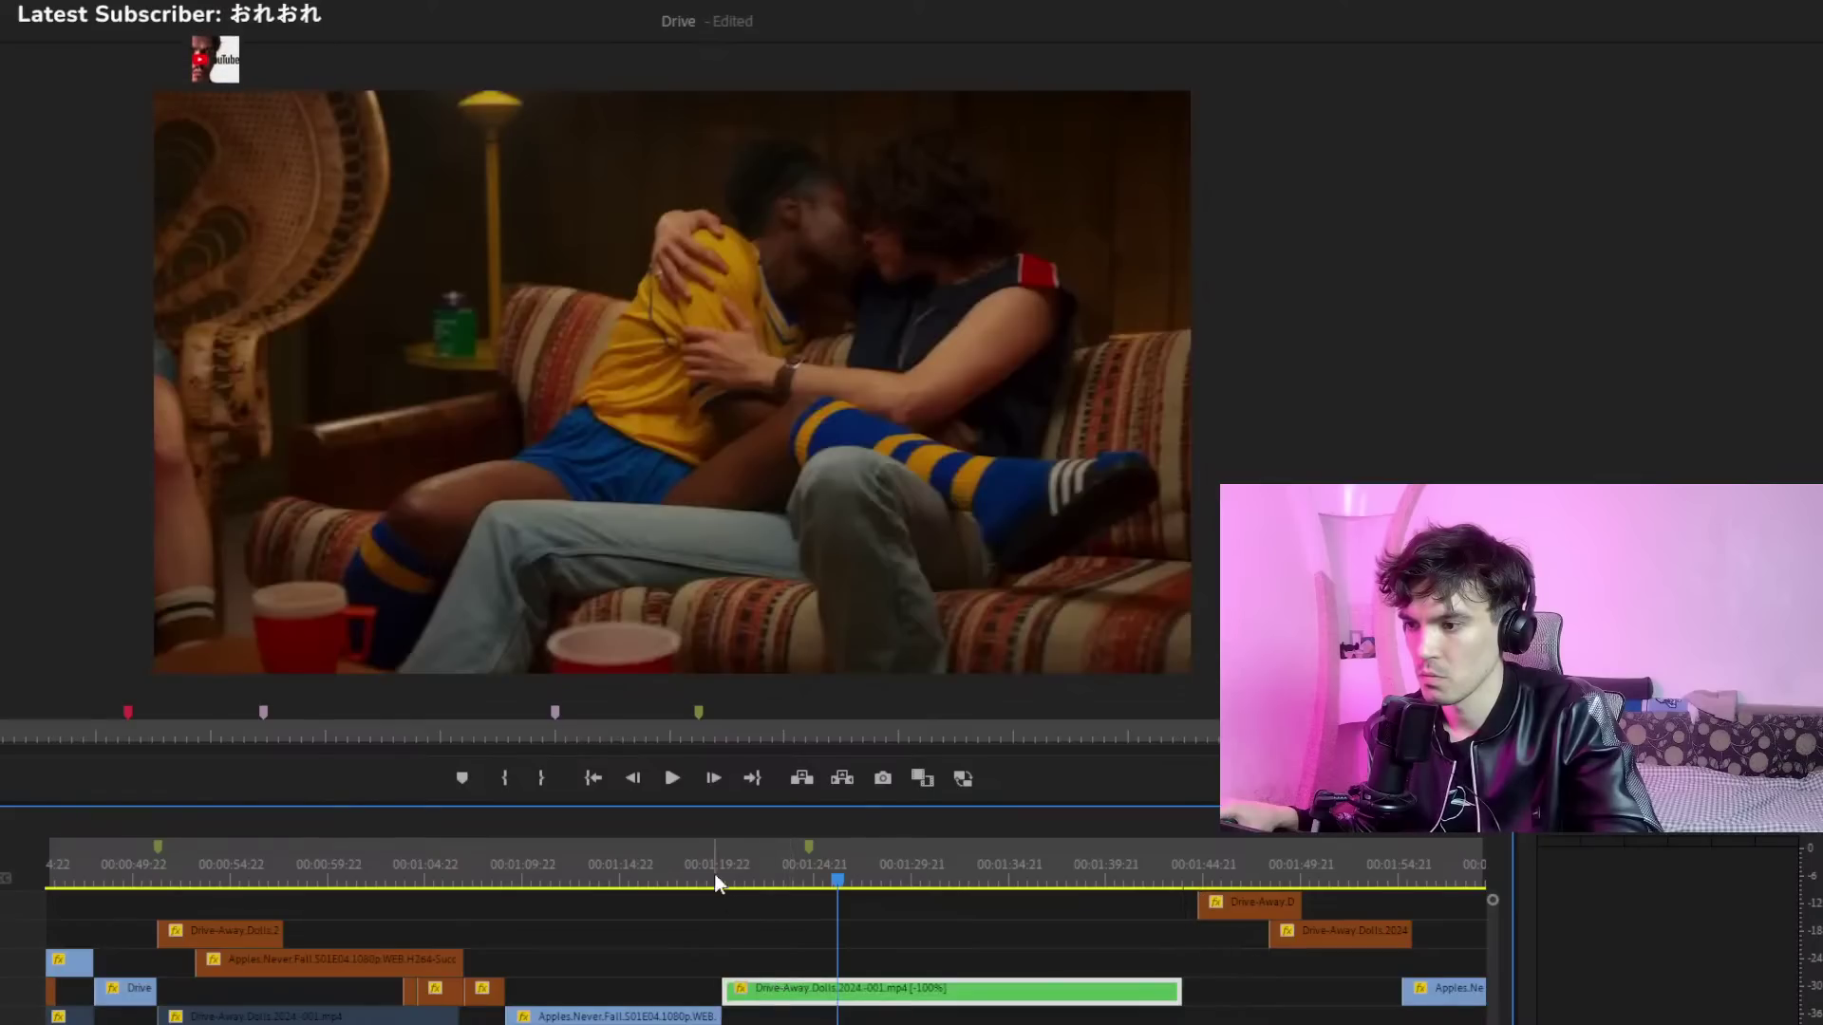
pyautogui.click(683, 852)
pyautogui.press('space')
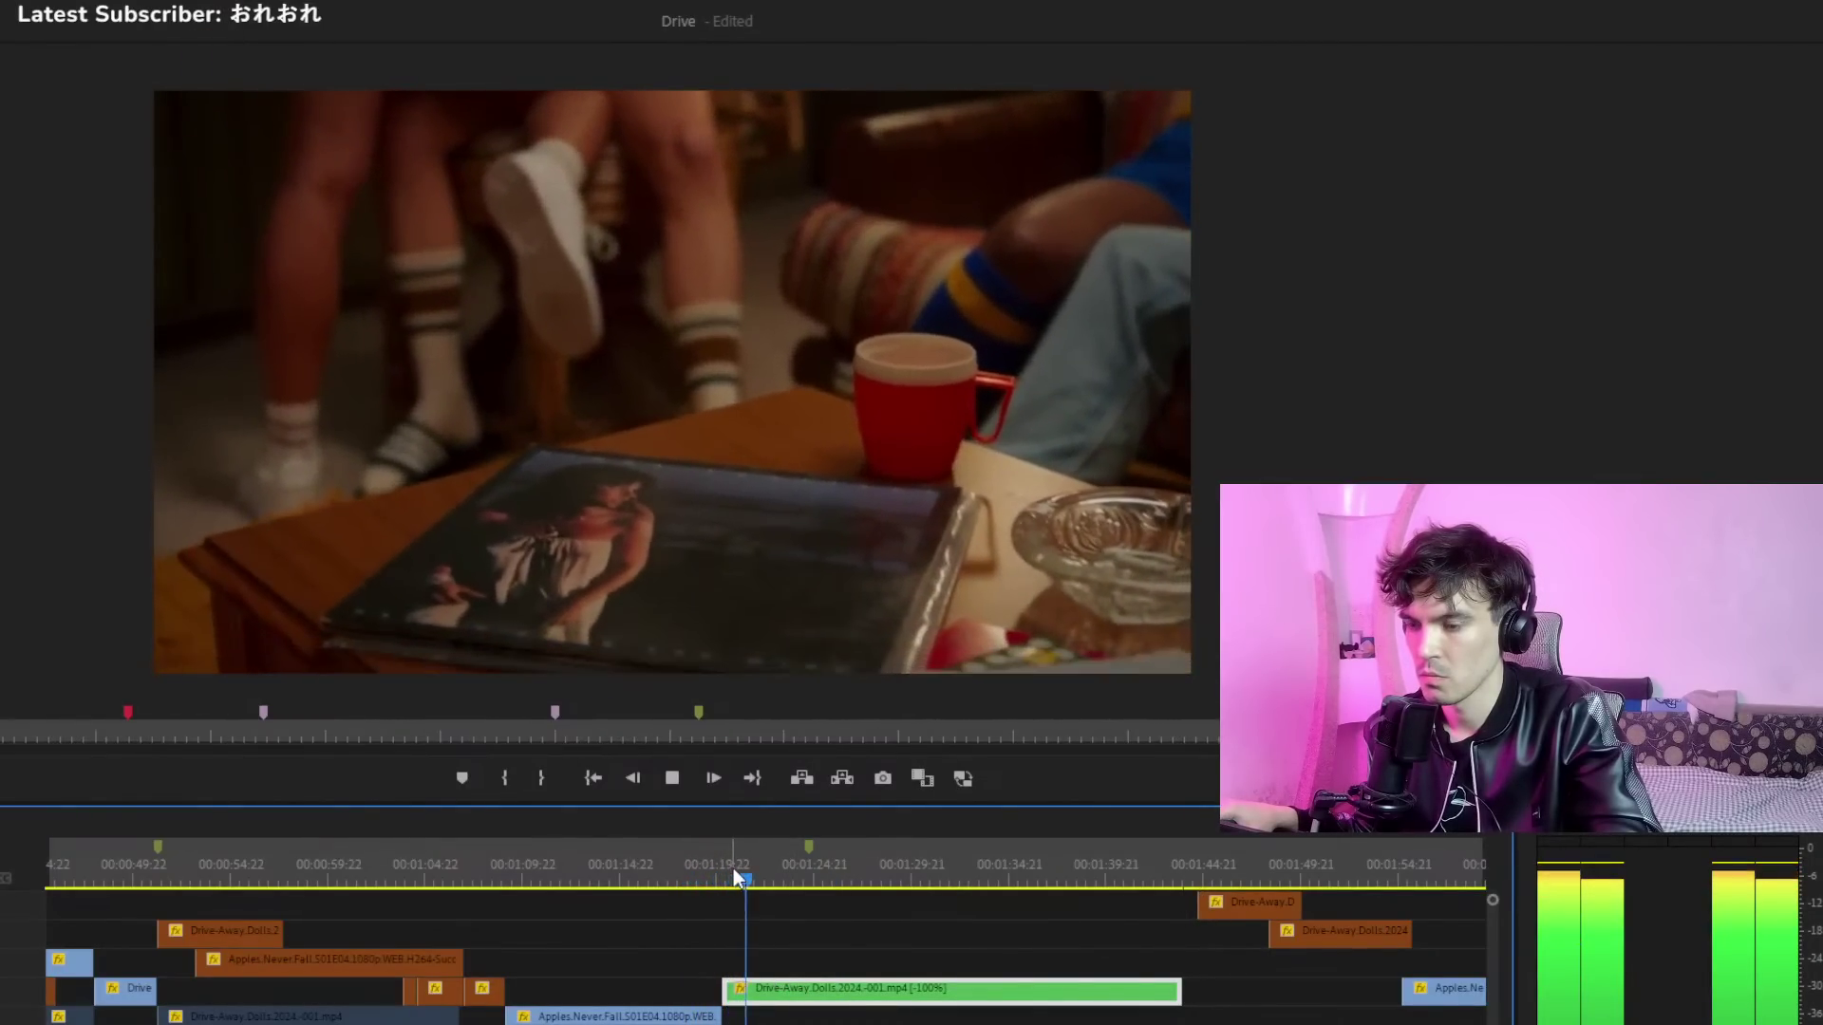
pyautogui.hotkey('ctrl', 'z')
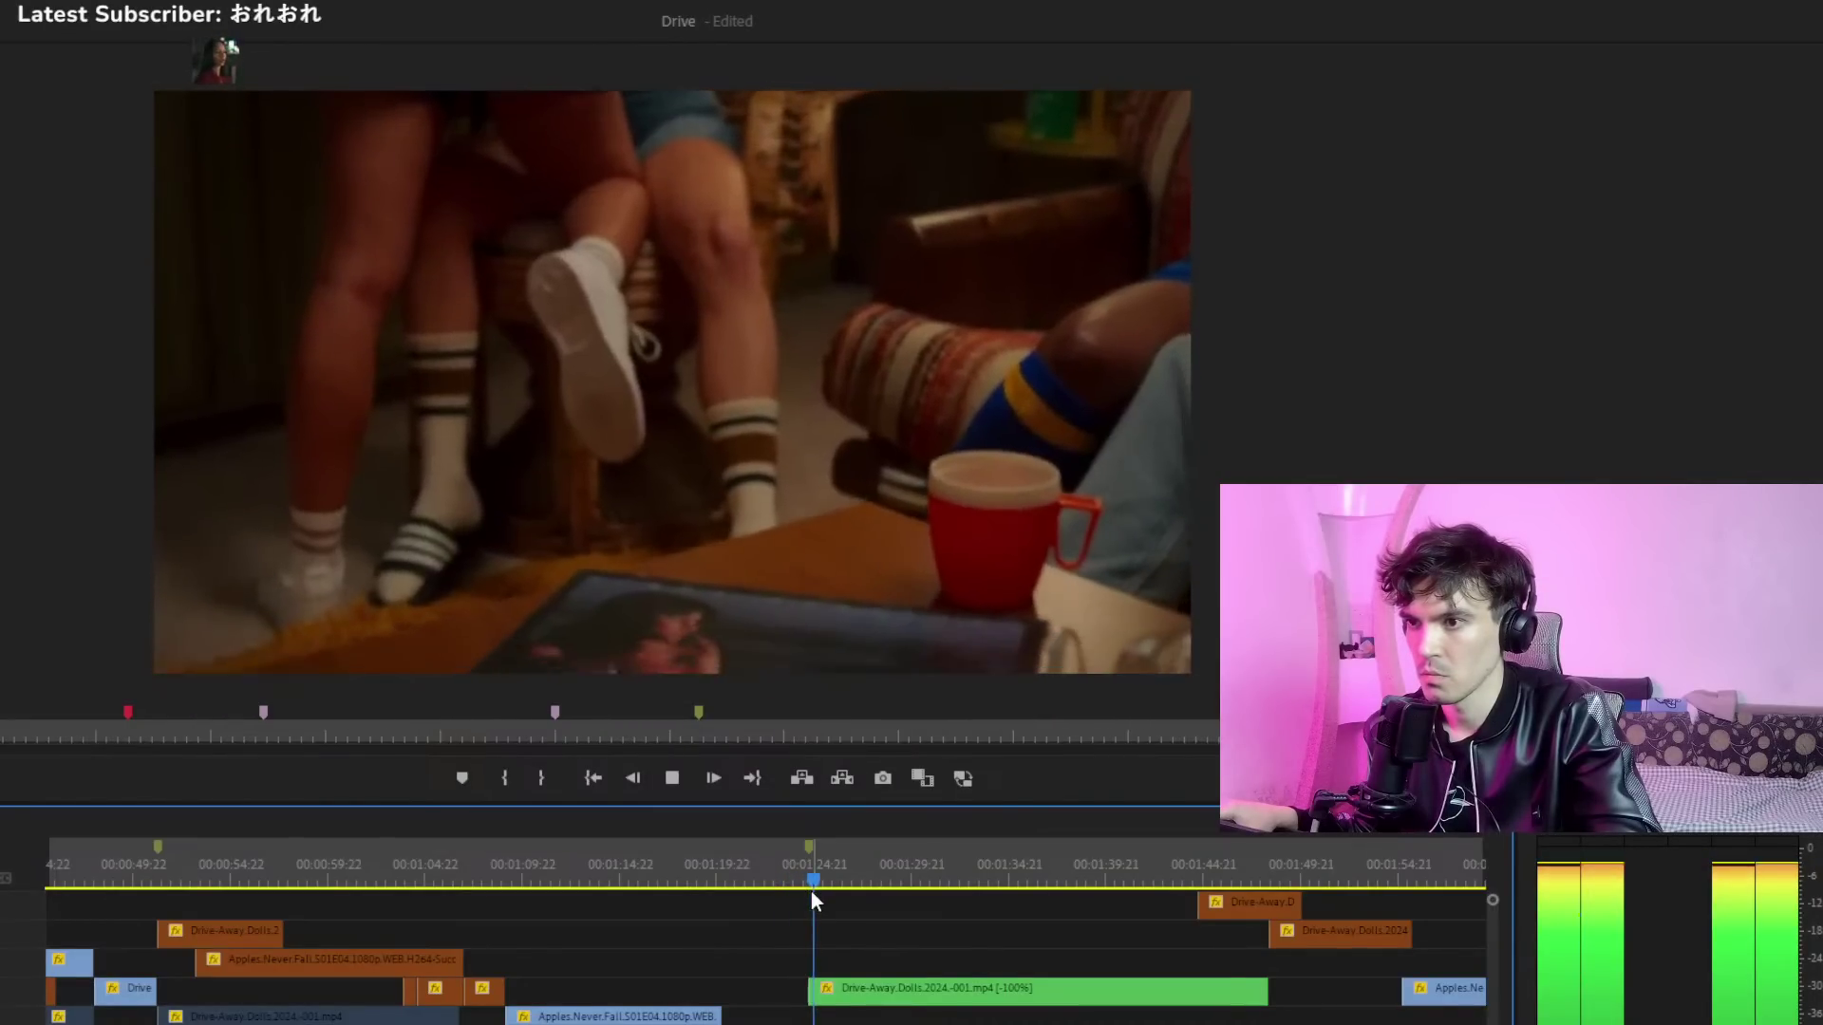
# Play the transition around 00:01:20, and review the passage from about 00:00:50 into the long orange Apples Never Fall clip
pyautogui.click(718, 866)
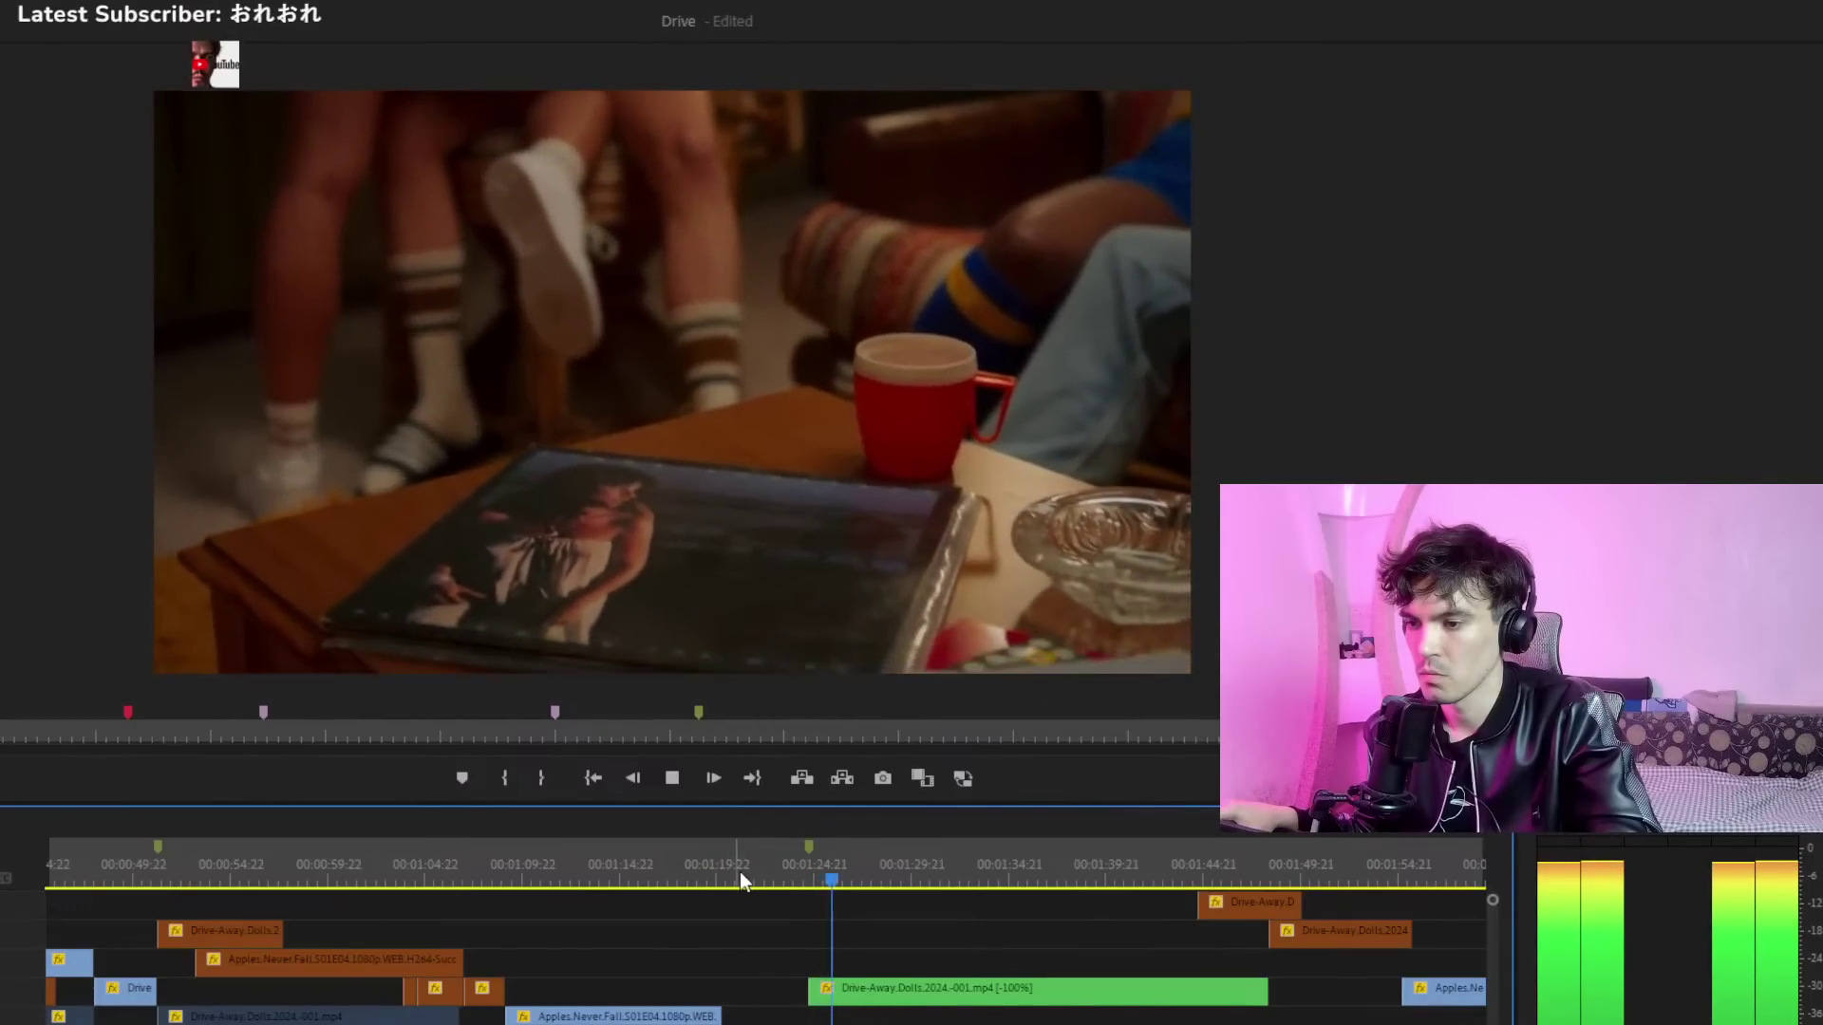
pyautogui.click(744, 872)
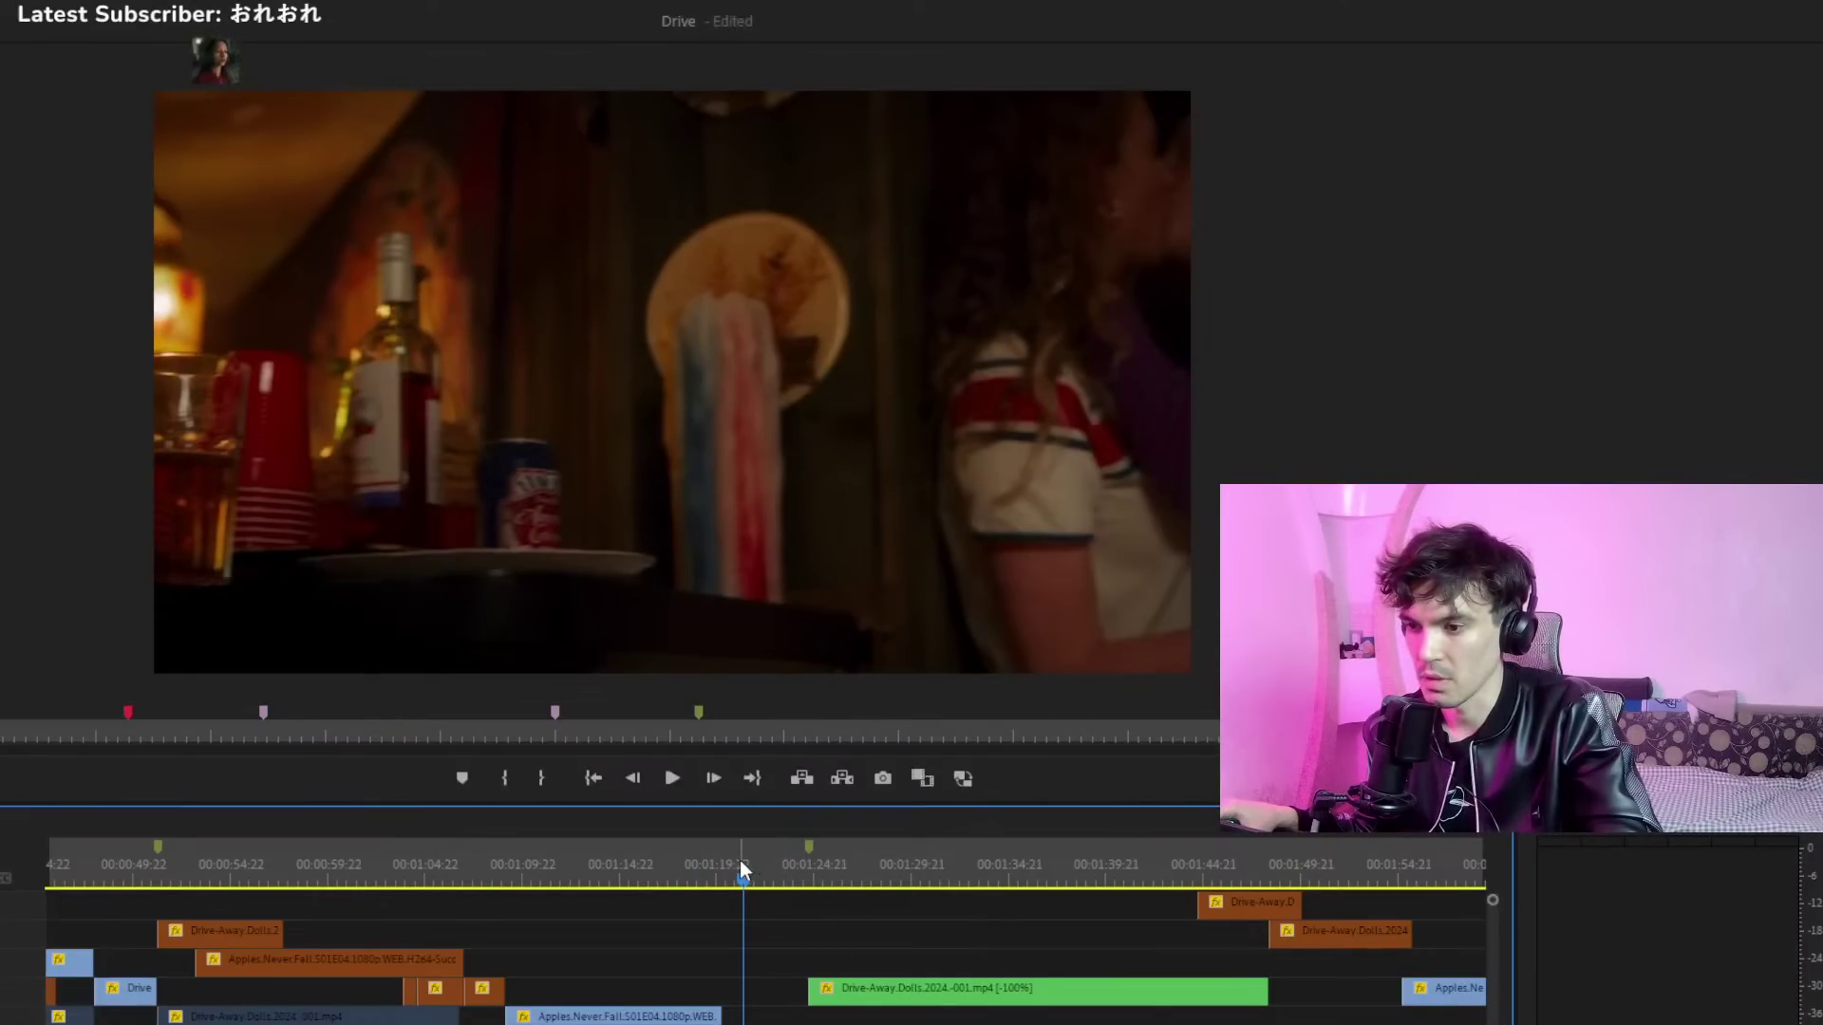
pyautogui.click(710, 859)
pyautogui.press('space')
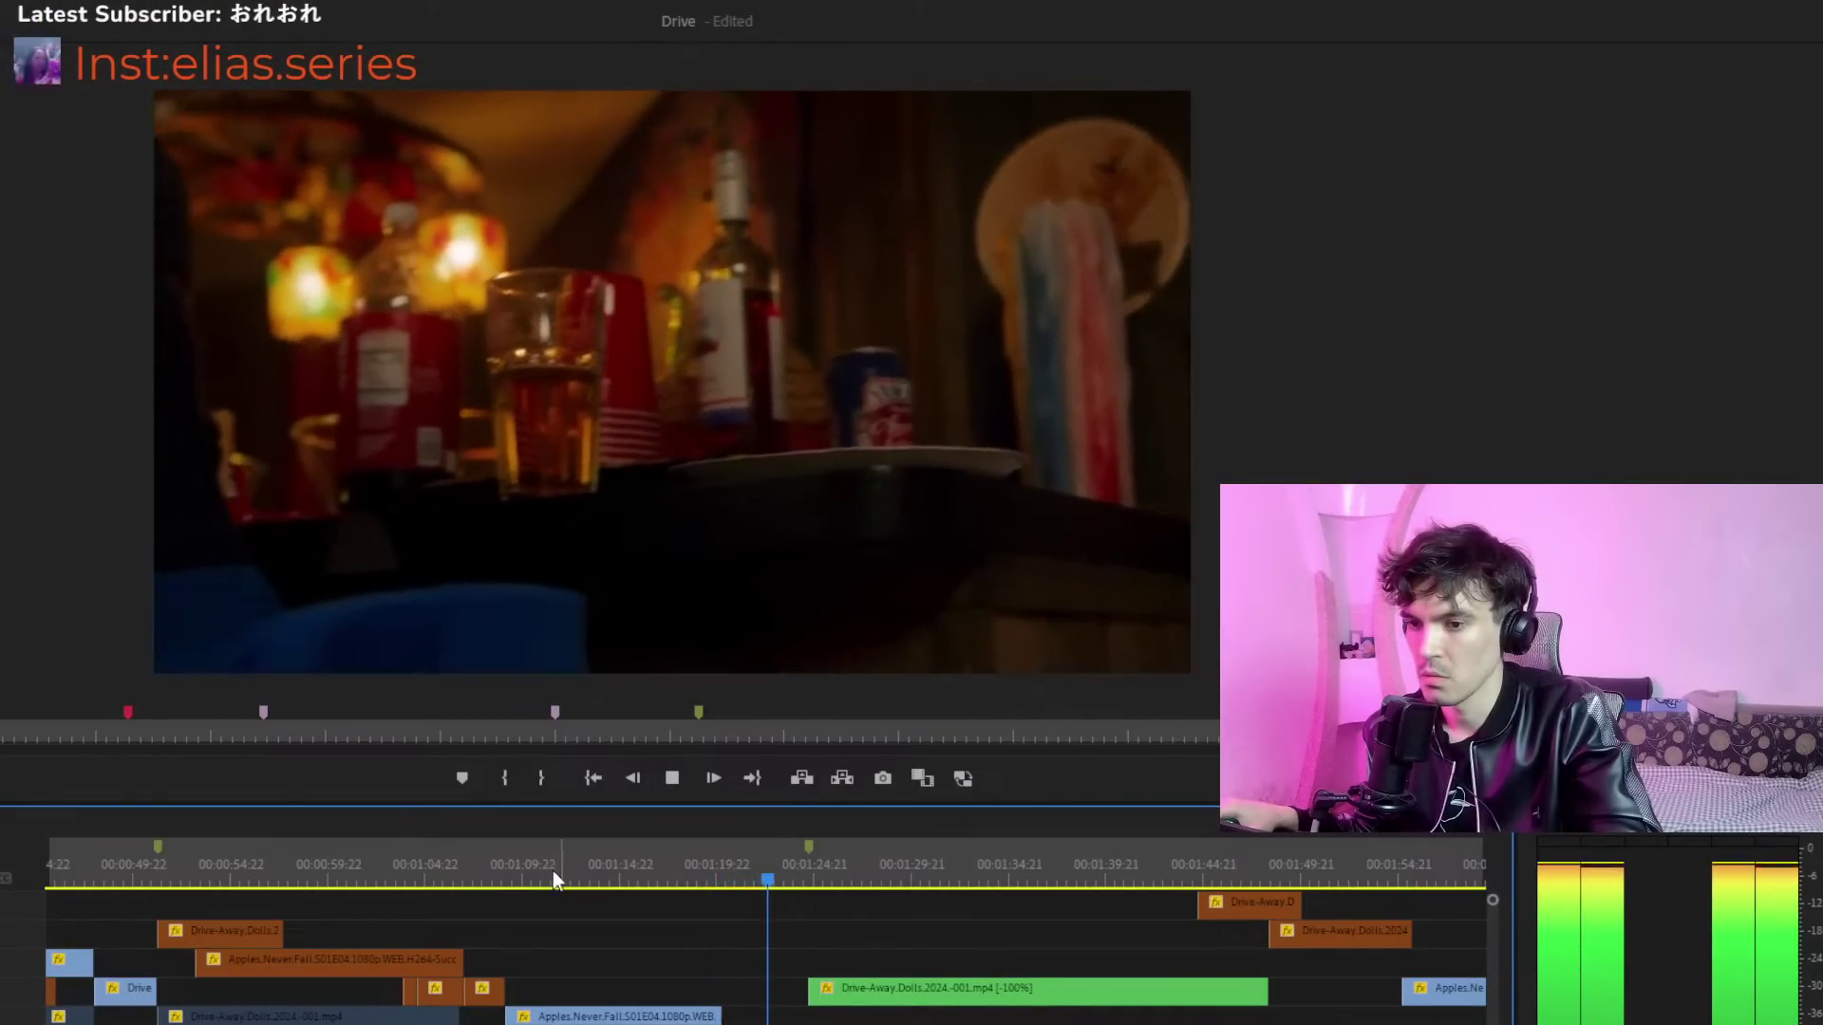
pyautogui.click(142, 869)
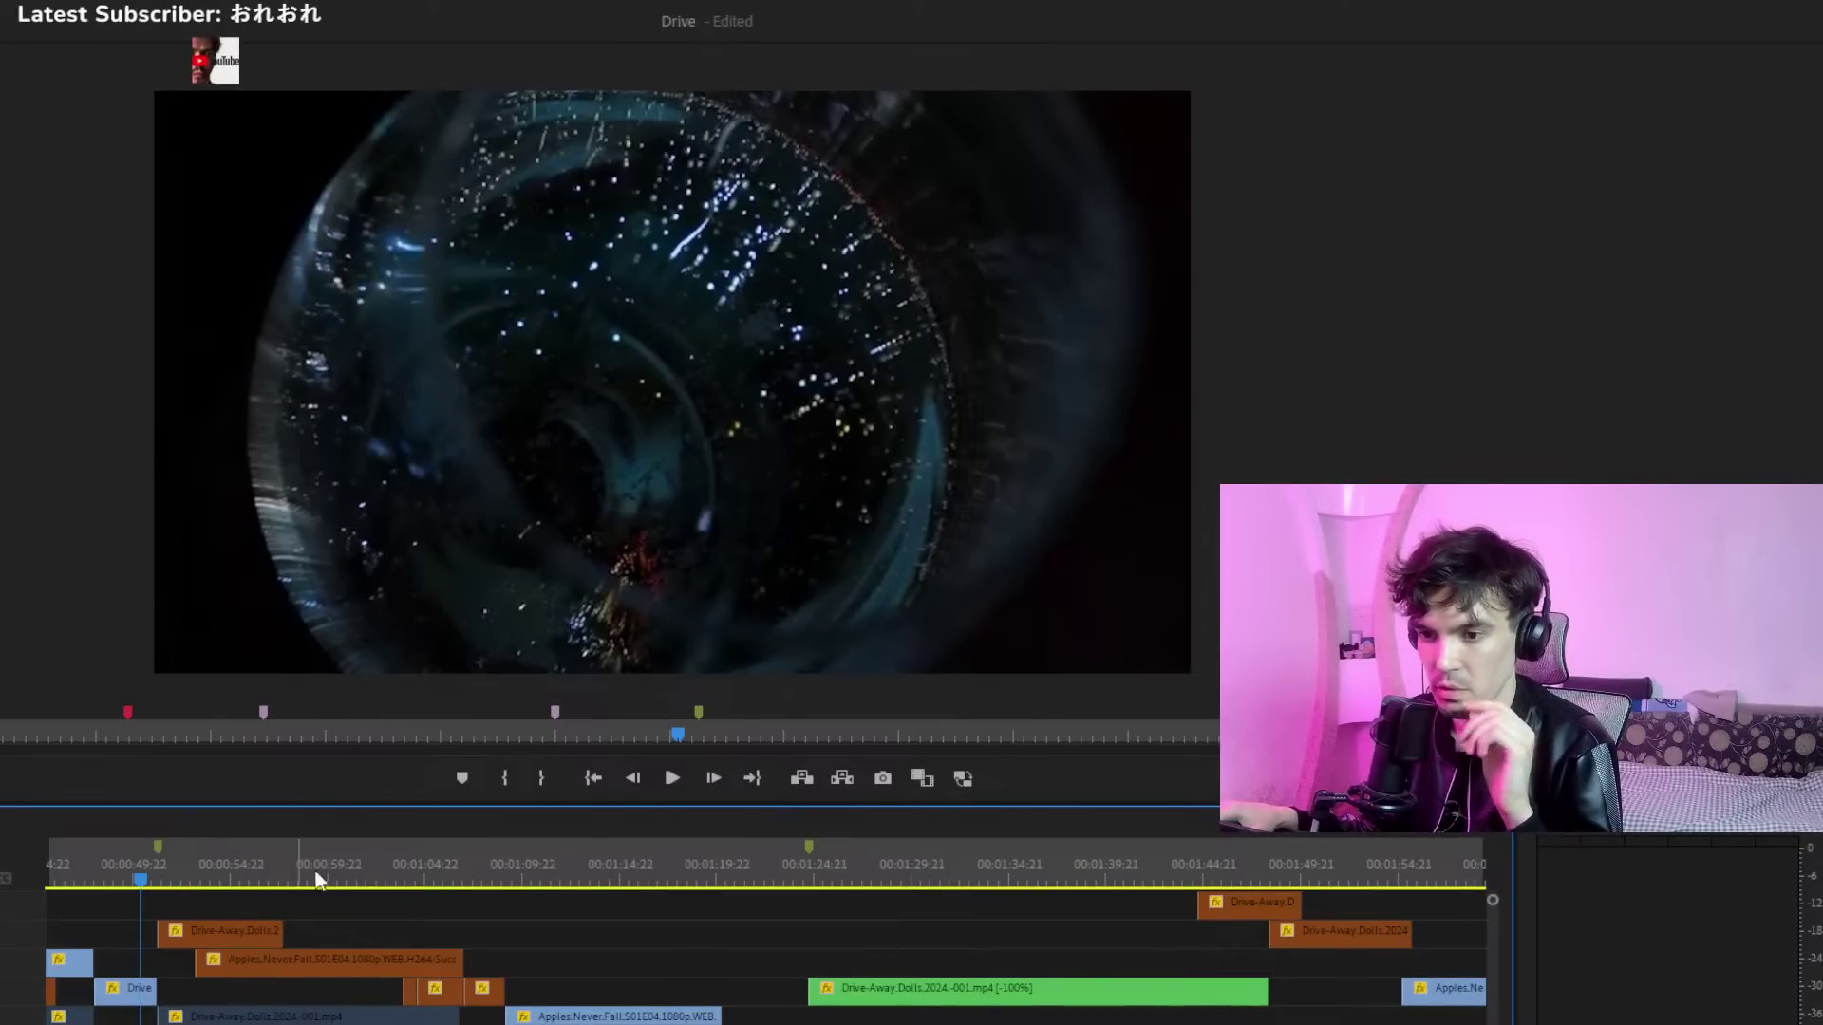
pyautogui.click(679, 780)
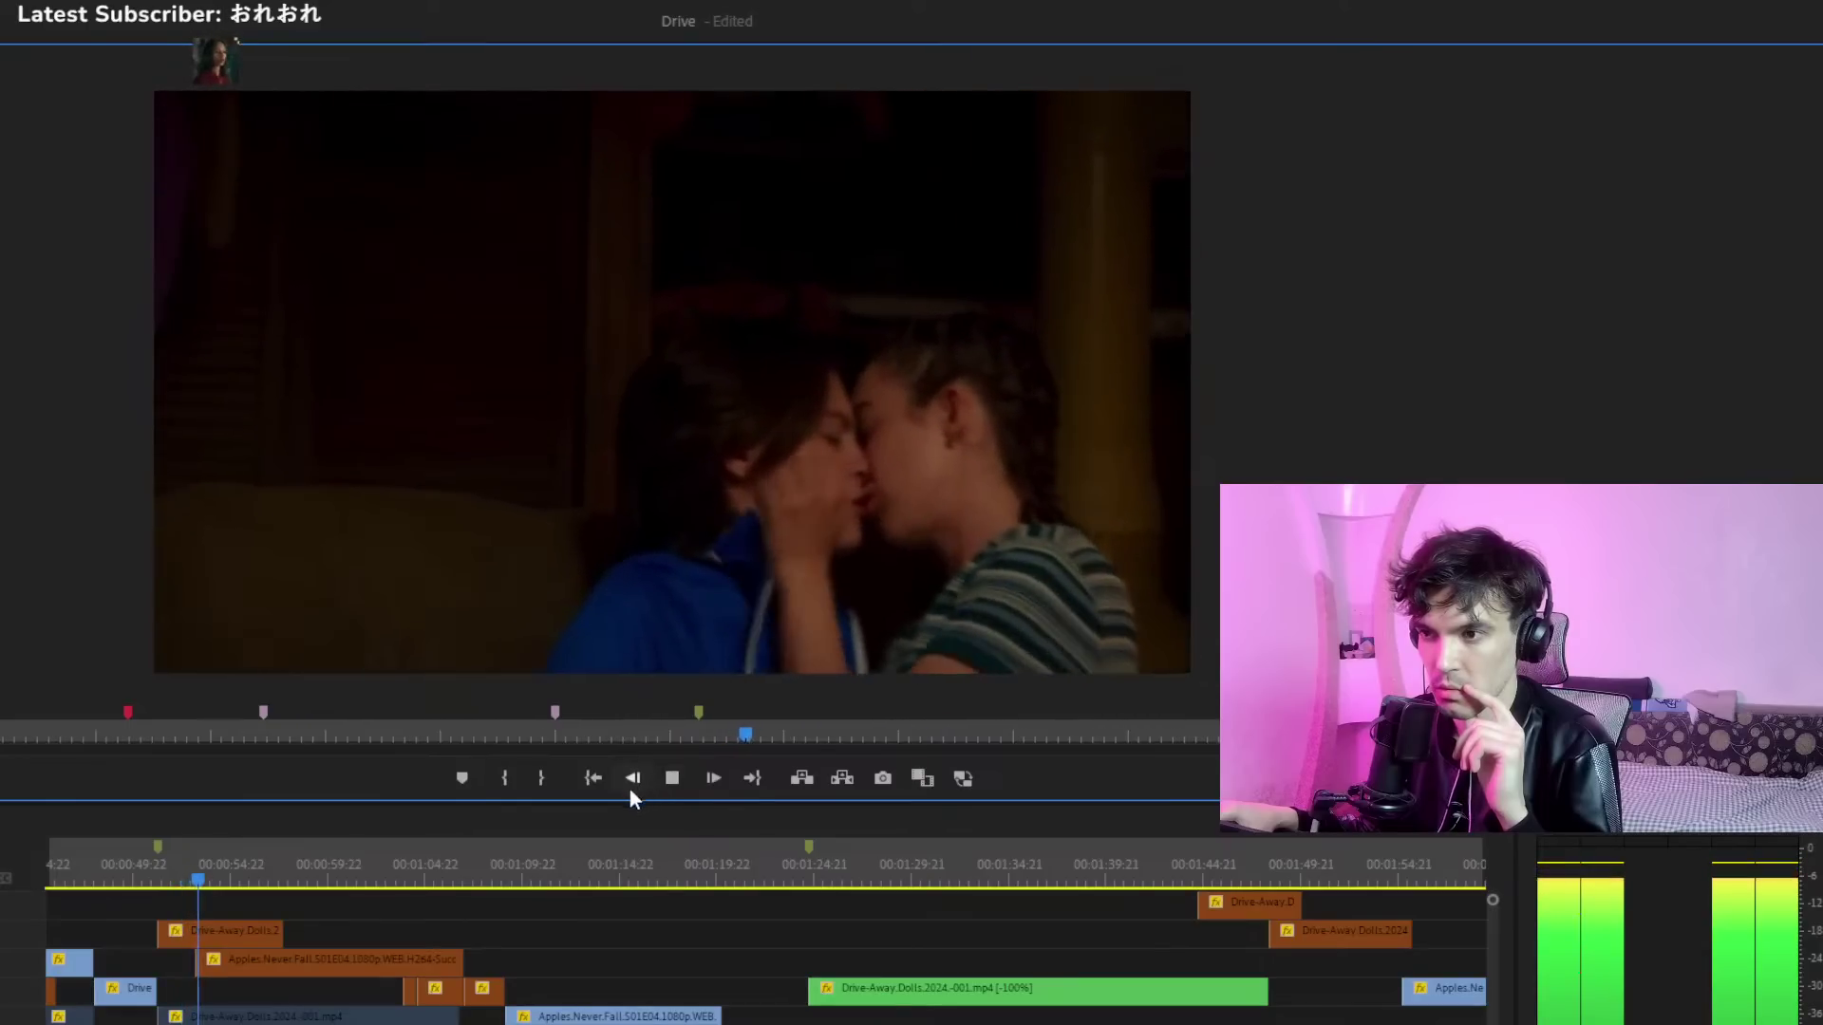
pyautogui.press('space')
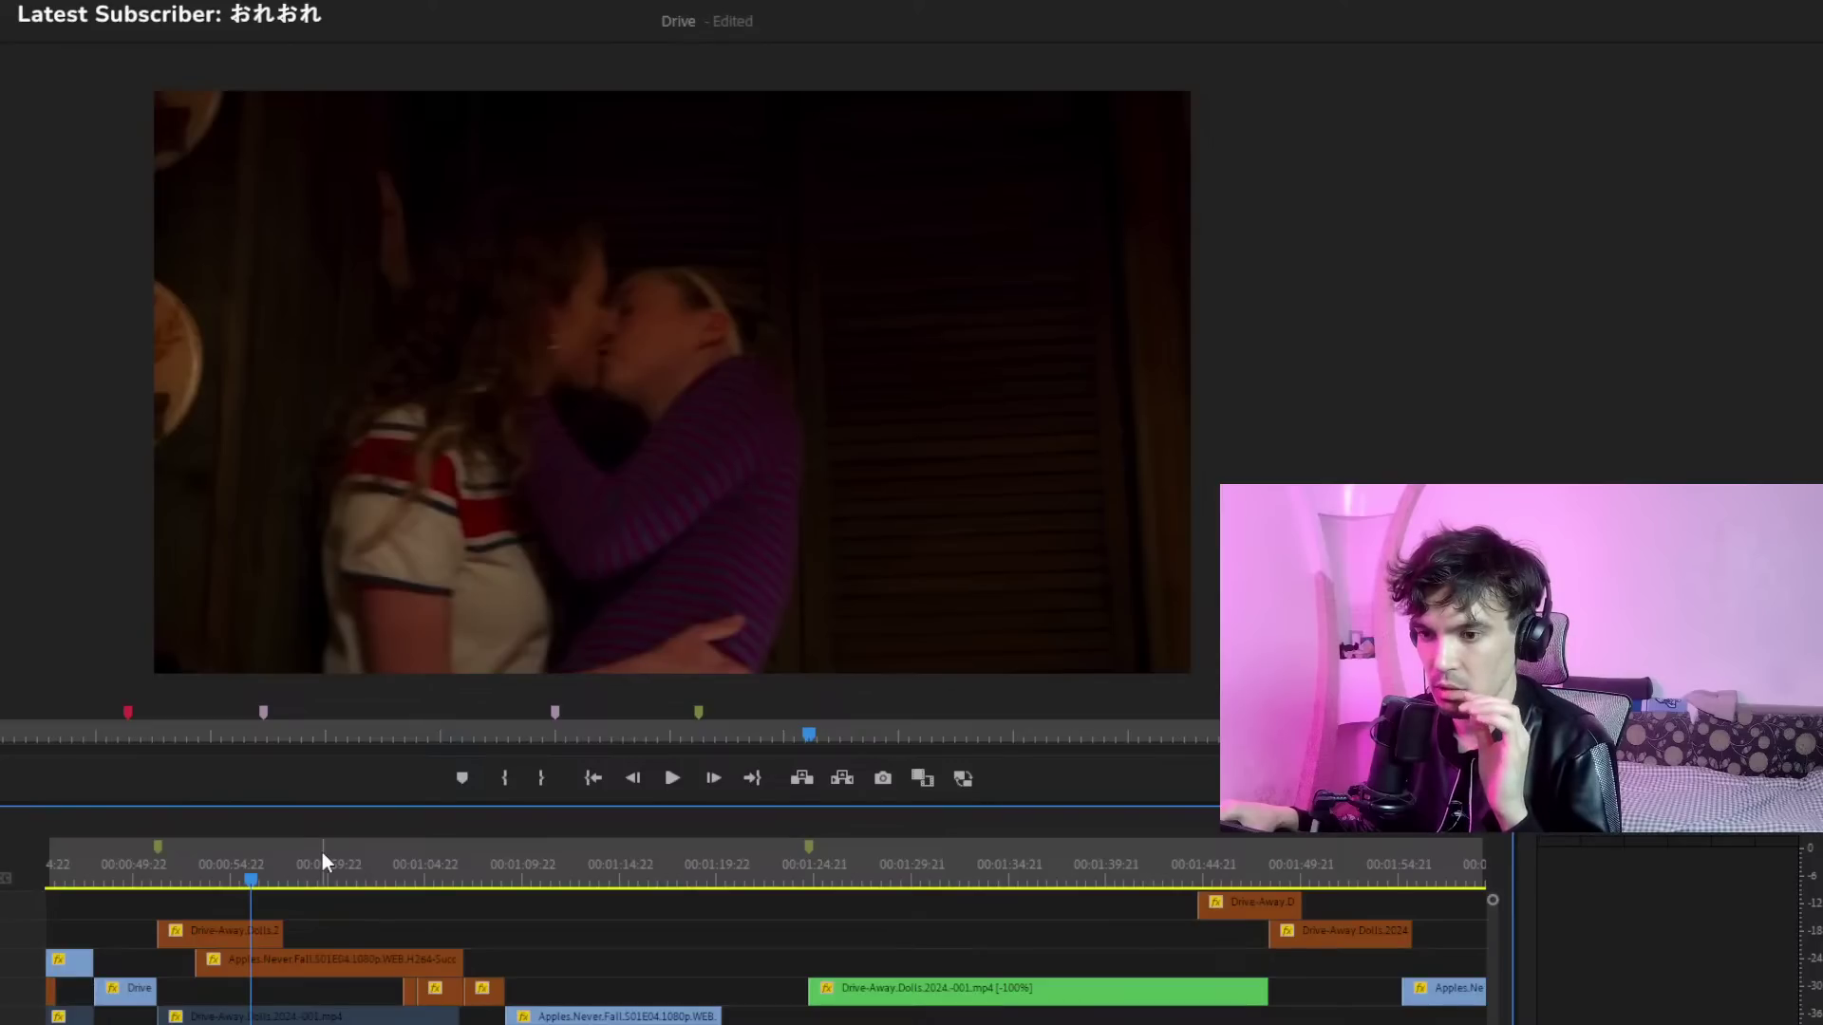
pyautogui.click(672, 780)
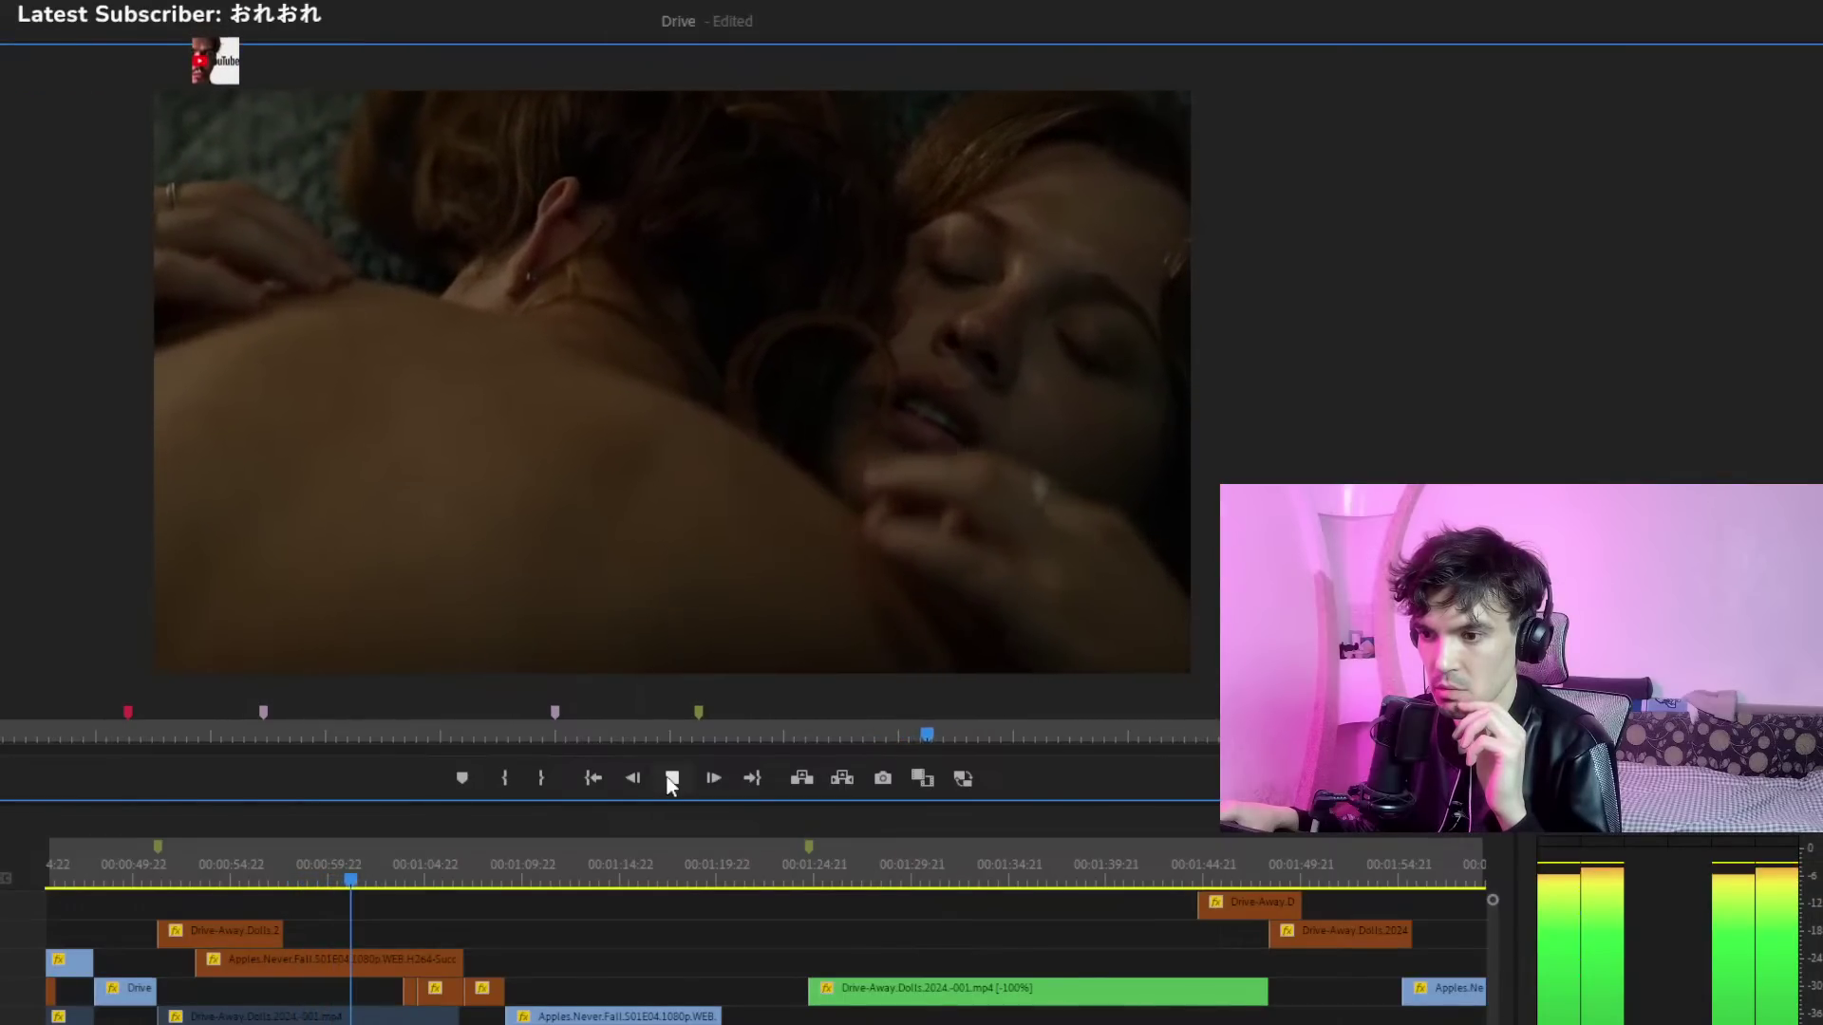
pyautogui.click(671, 780)
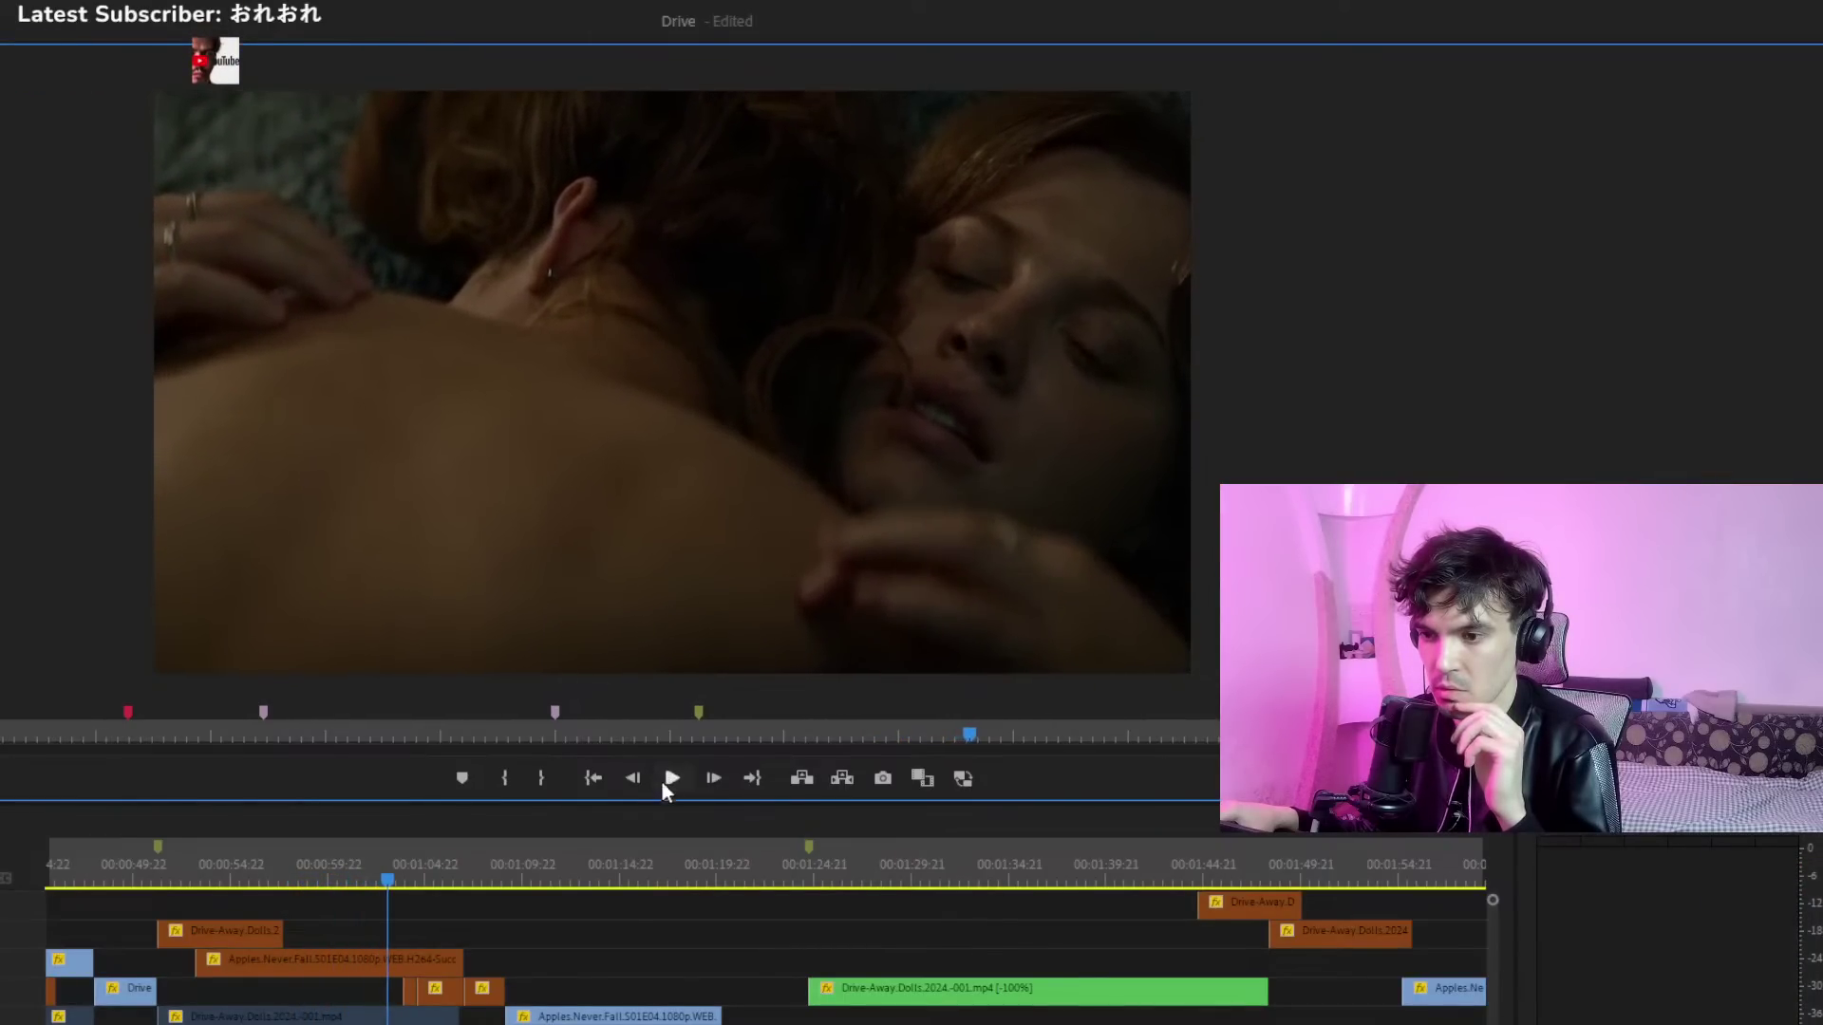
# Try moving the orange and blue Apples Never Fall clips later to start near 00:00:57, play the cut, and undo the move
pyautogui.moveTo(594, 936); pyautogui.dragTo(489, 973)
pyautogui.click(279, 870)
pyautogui.press('space')
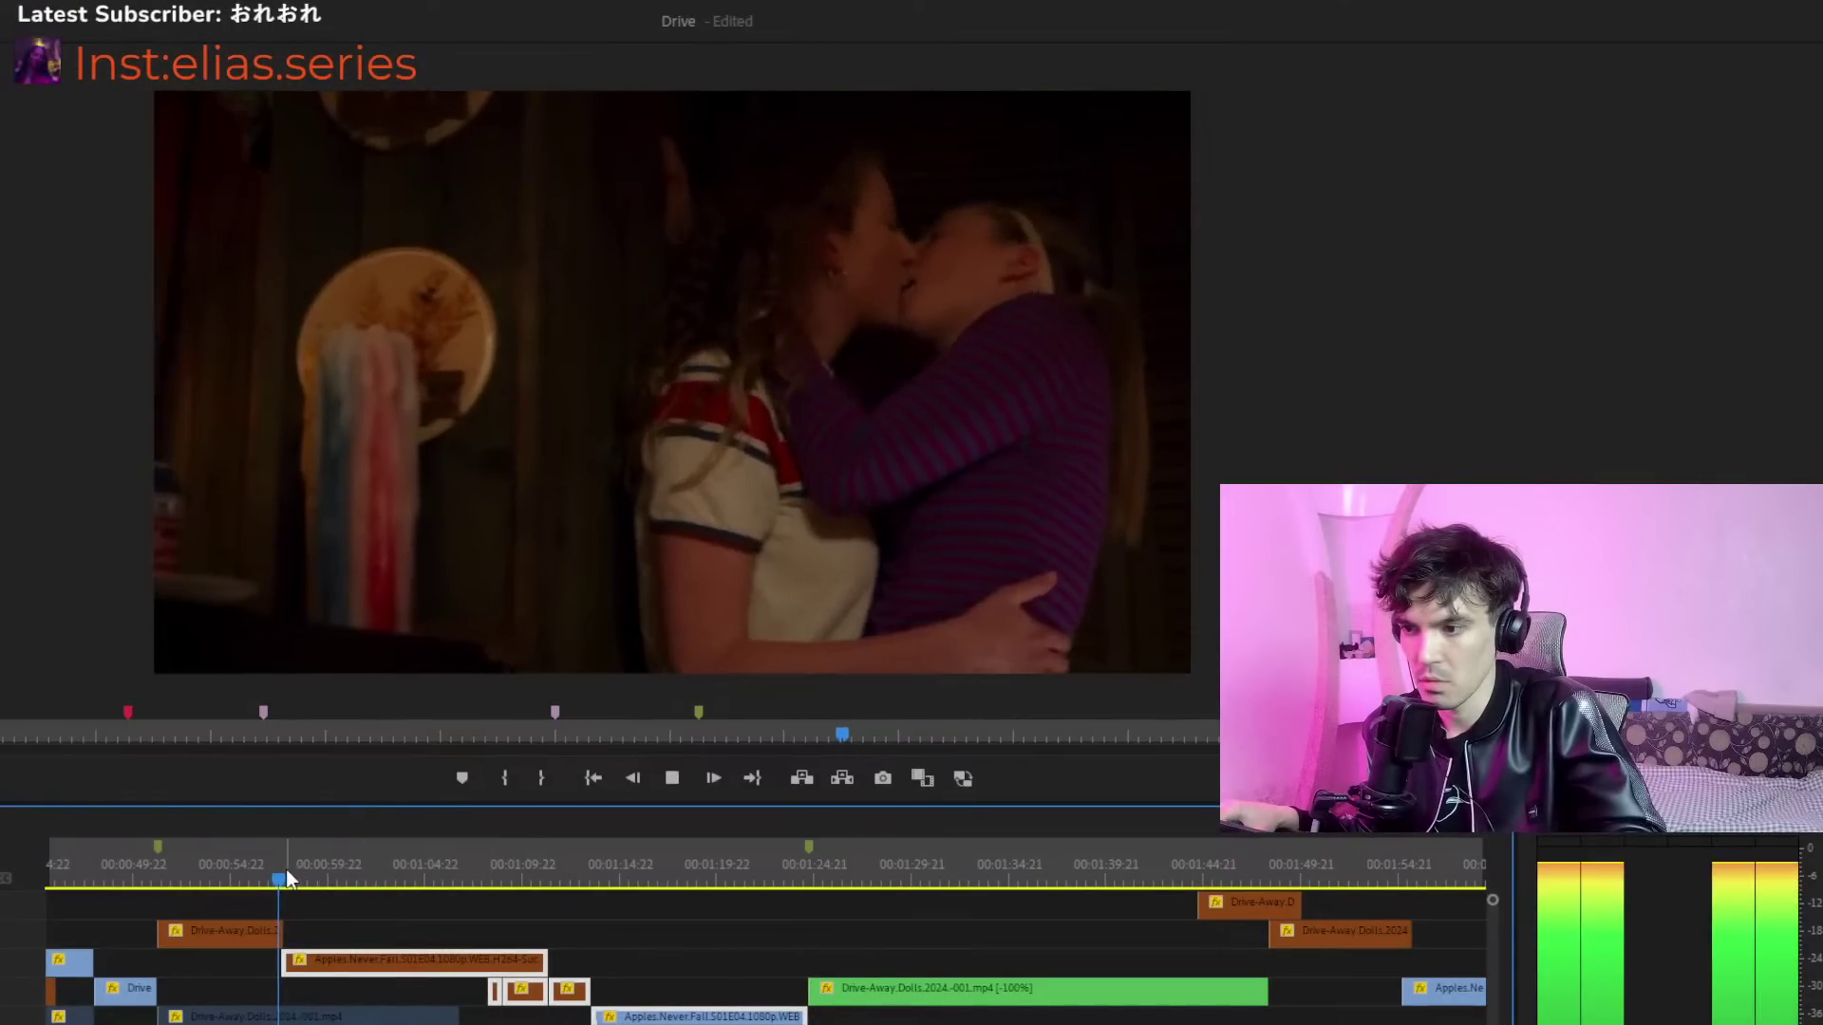
pyautogui.click(273, 866)
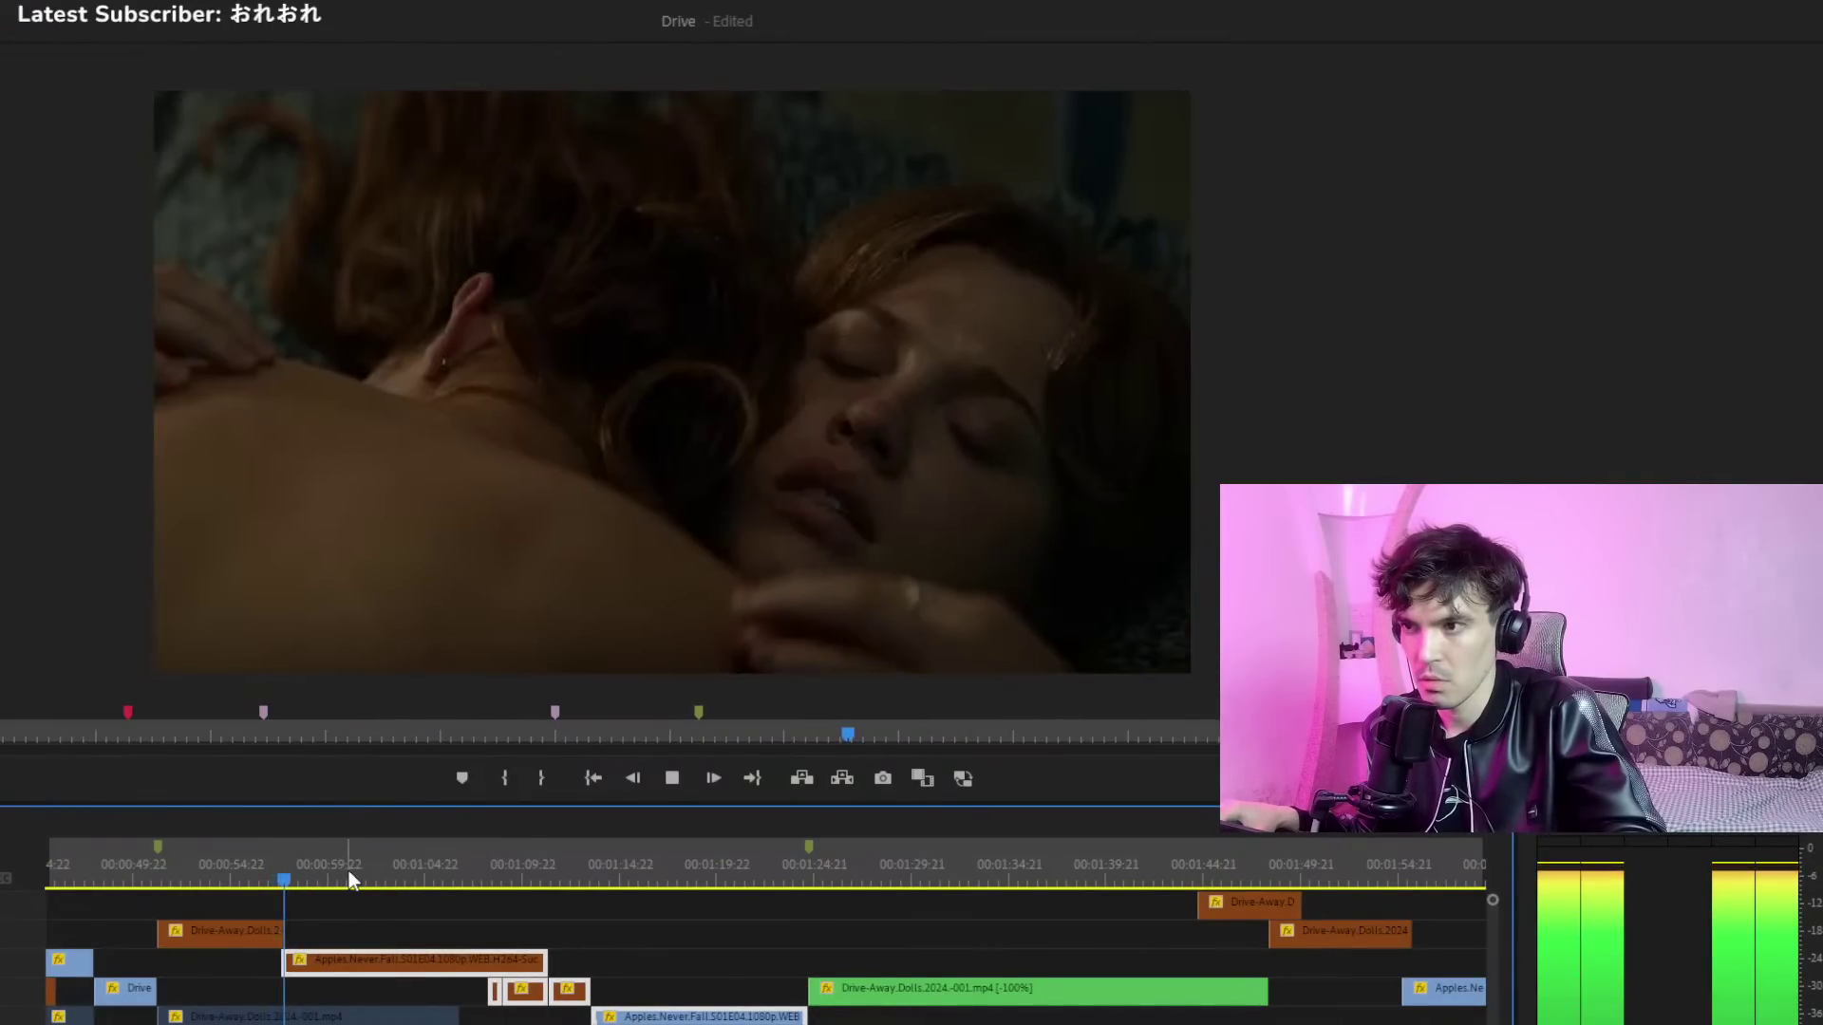
pyautogui.click(258, 877)
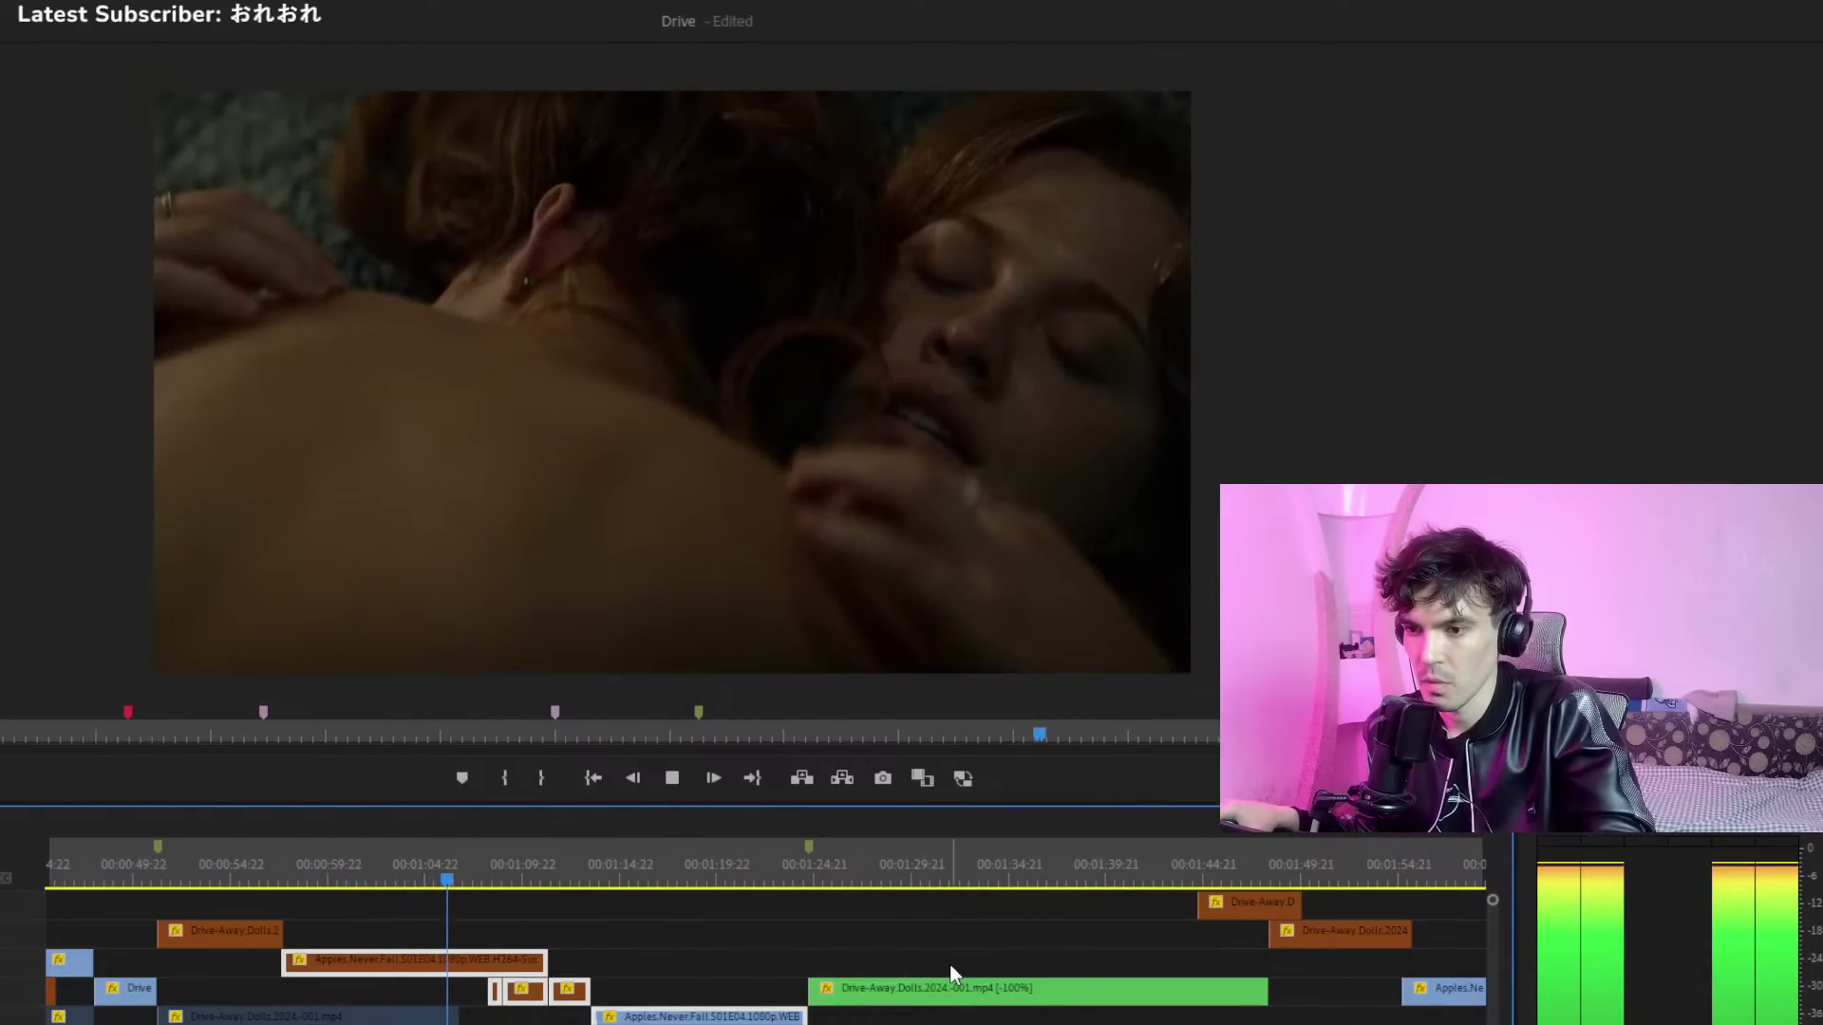
pyautogui.hotkey('ctrl', 'z')
pyautogui.press('space')
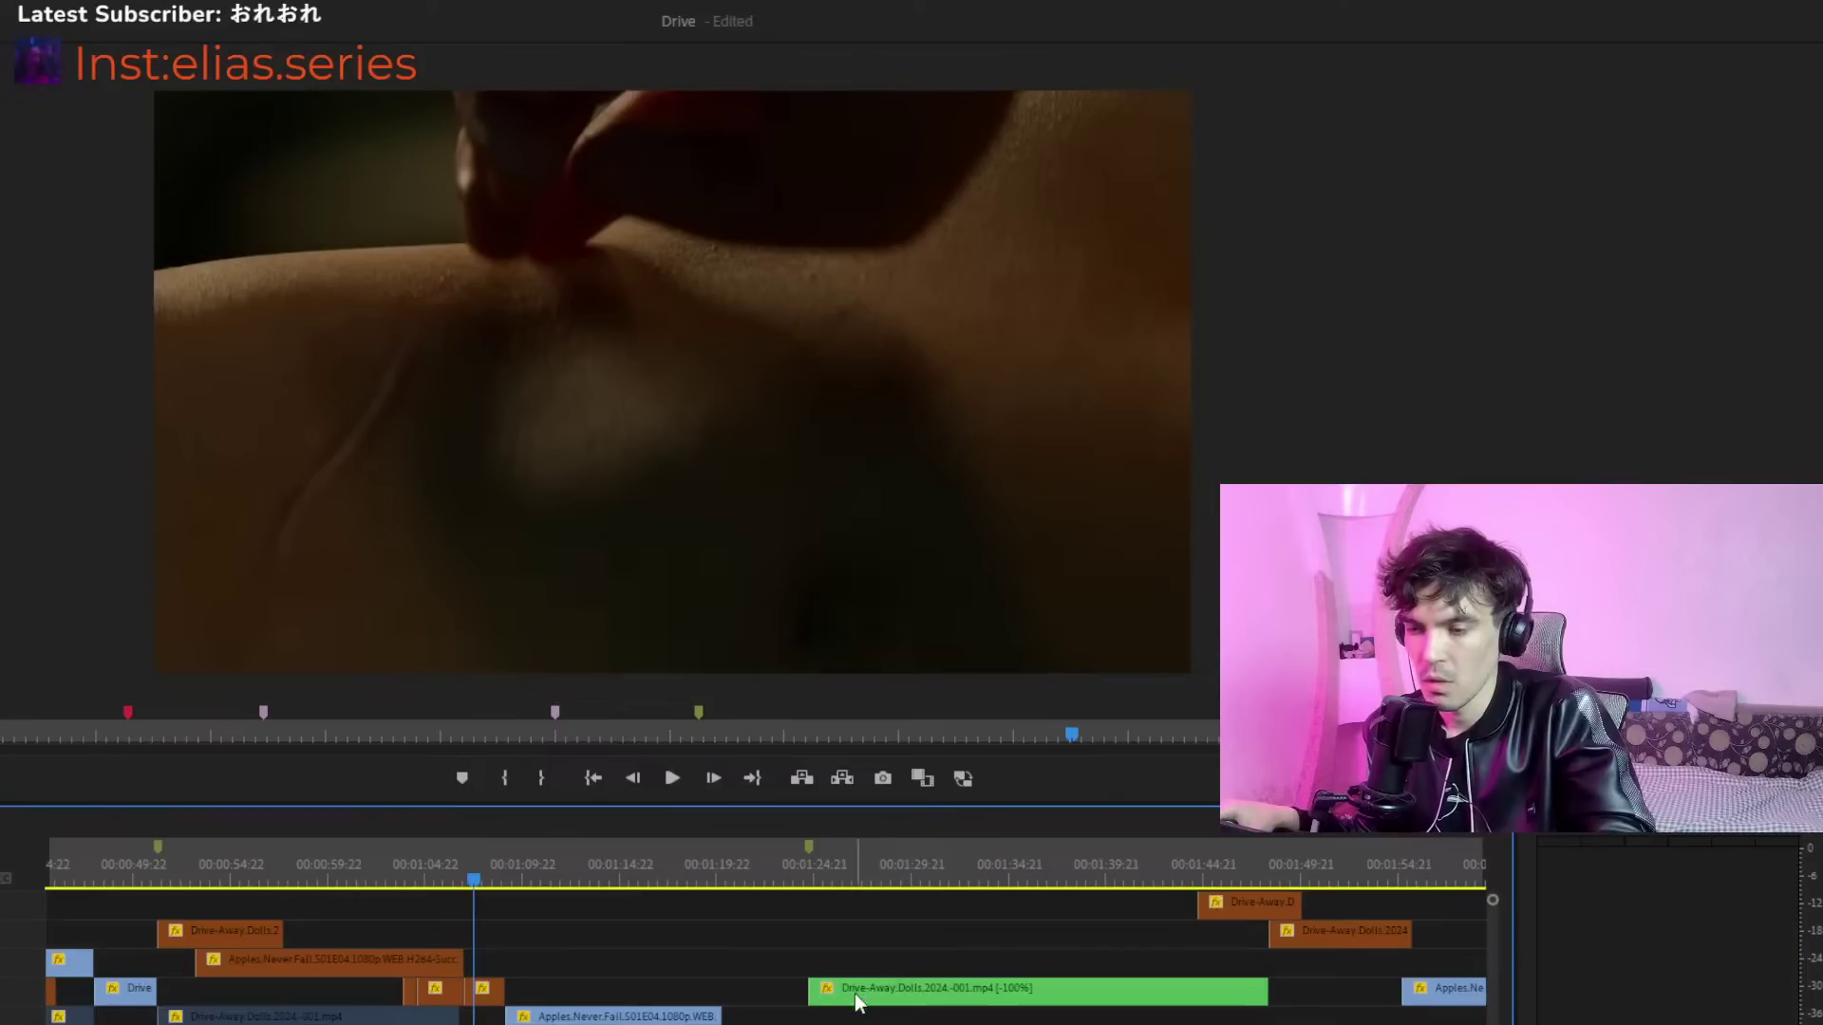
# Try placing the lower orange Drive-Away Dolls clip directly after the first one near 00:00:57, play the cut, and undo the placement
pyautogui.moveTo(736, 1024); pyautogui.dragTo(353, 938)
pyautogui.moveTo(266, 872)
pyautogui.mouseDown()
pyautogui.moveTo(424, 892)
pyautogui.moveTo(258, 903)
pyautogui.mouseUp()
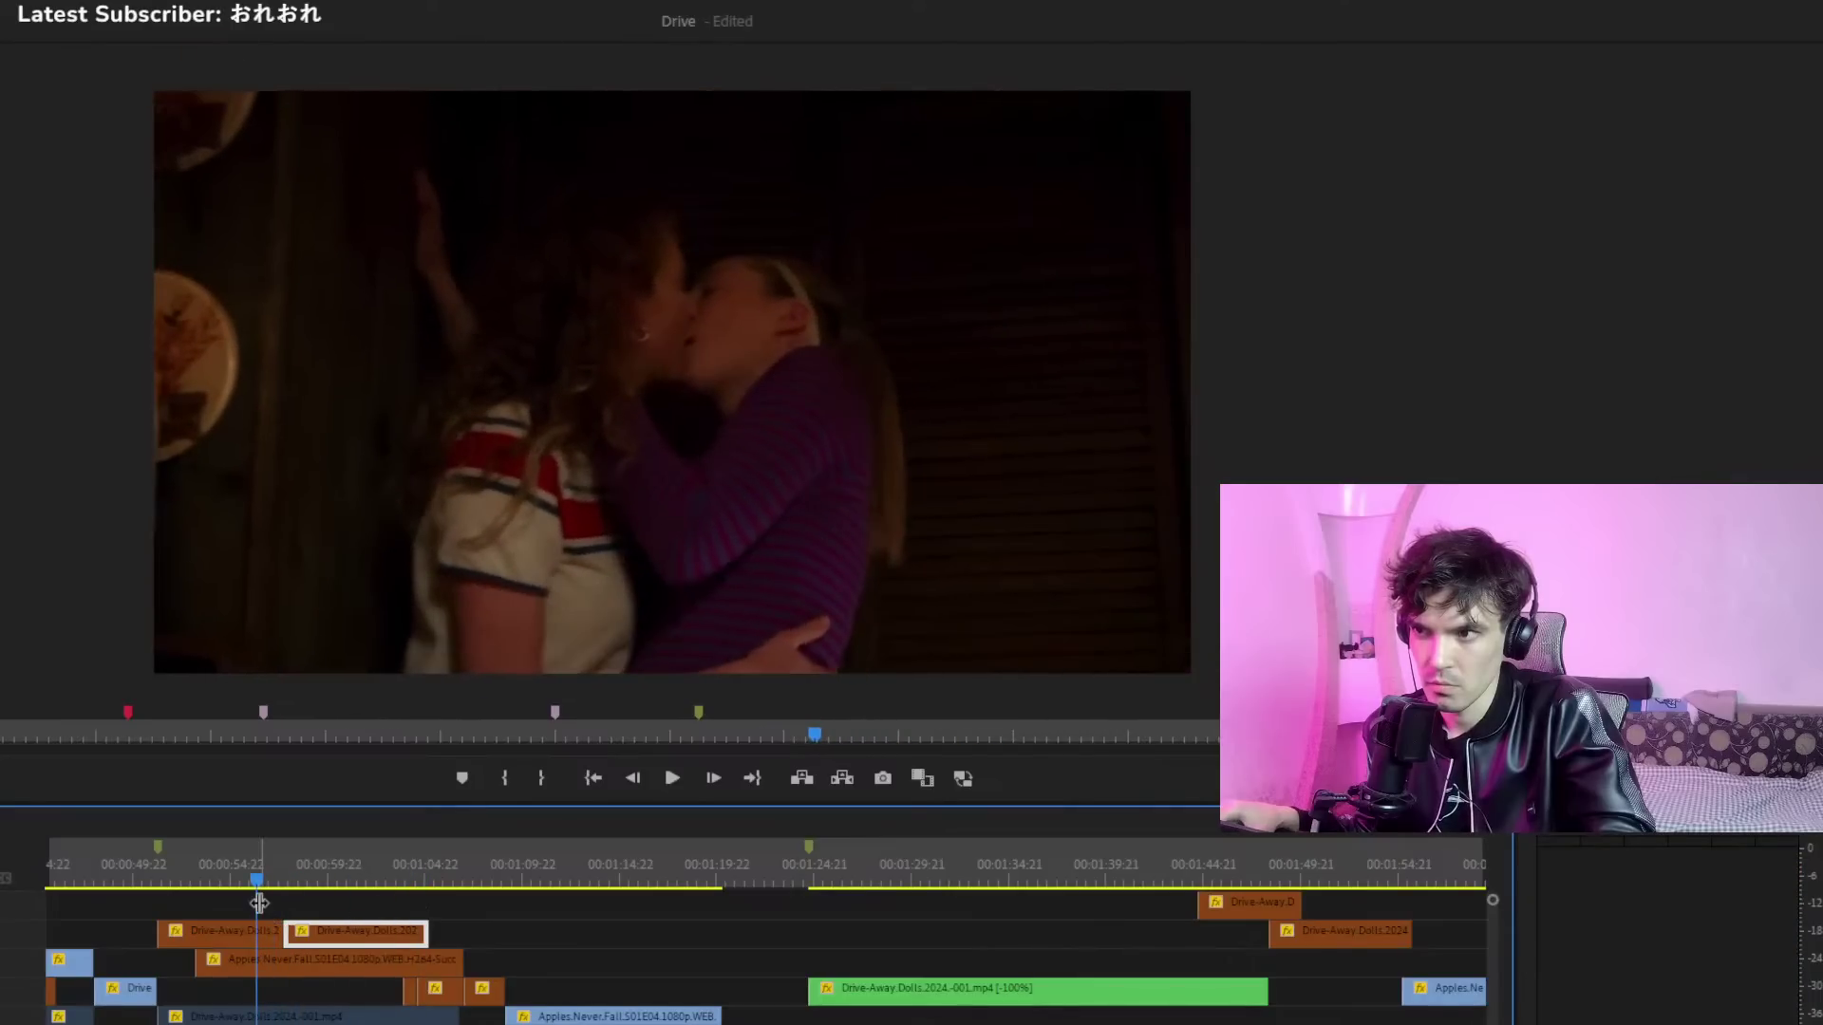
pyautogui.press('space')
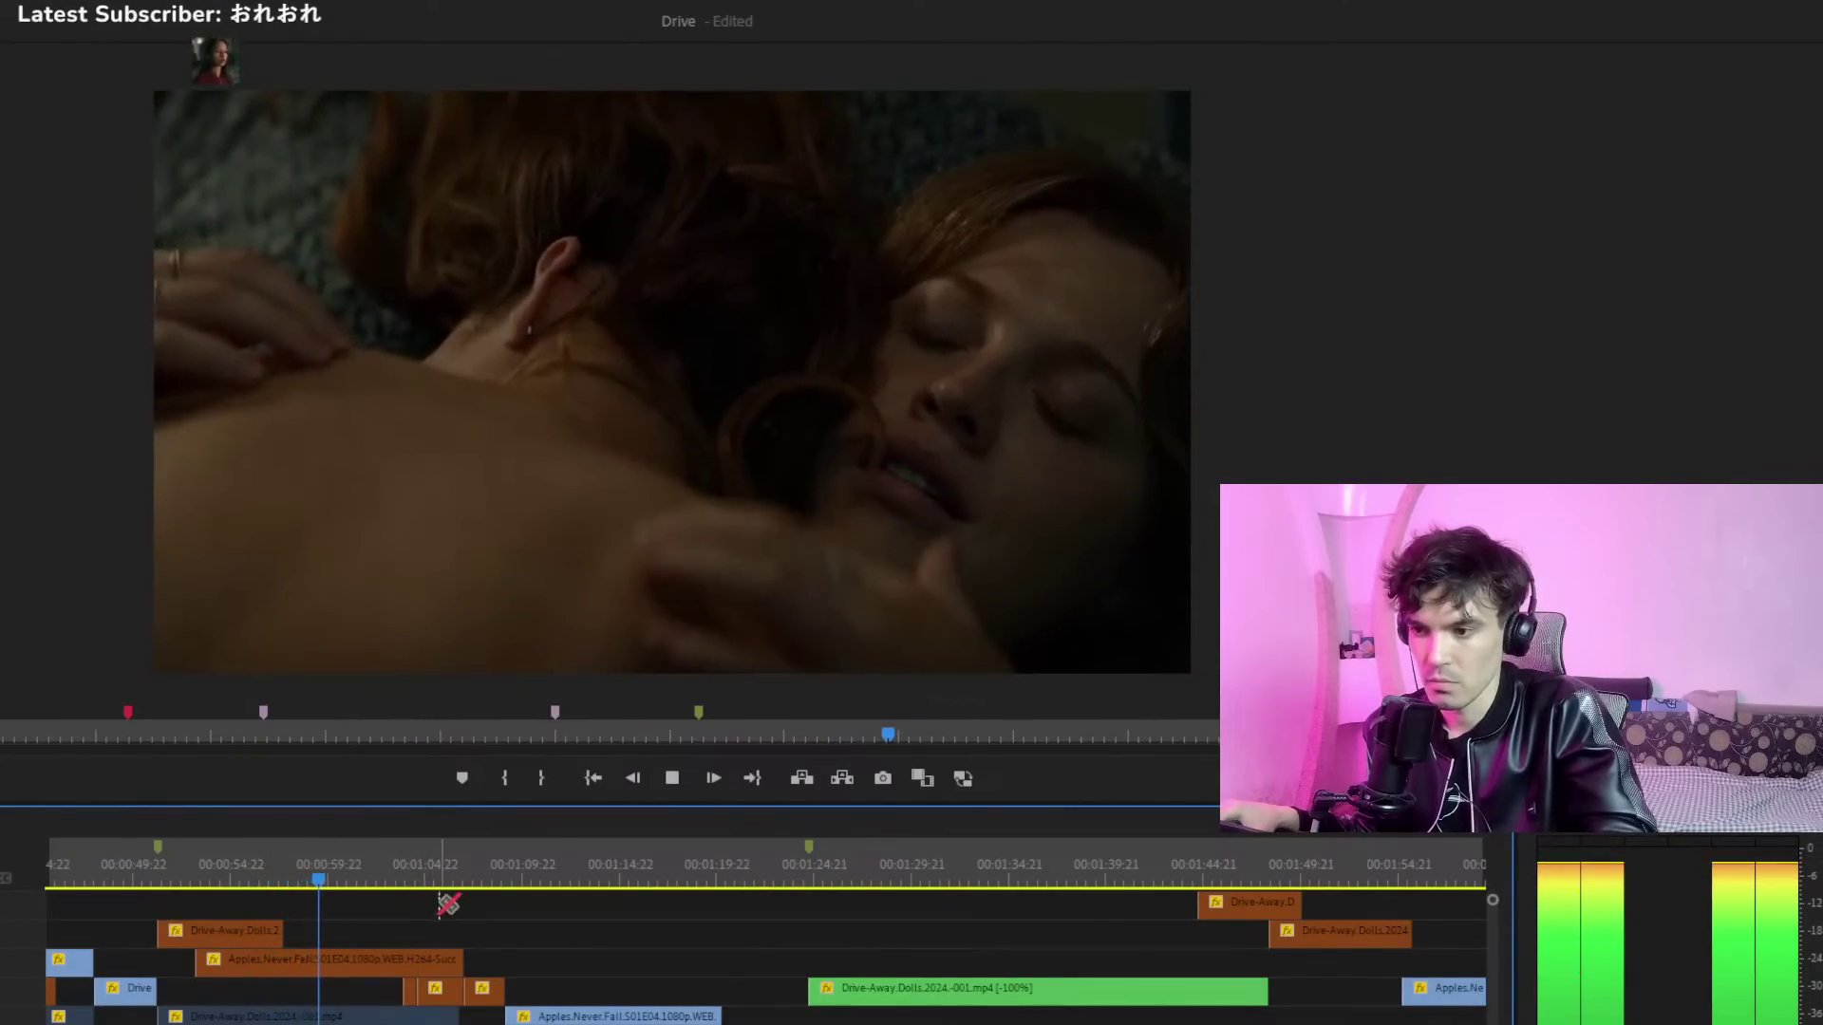
# Place the lower orange Drive-Away Dolls clip one track above the first one, aligned to its start near 00:00:51, and play it
pyautogui.moveTo(792, 1023); pyautogui.dragTo(224, 917)
pyautogui.click(157, 860)
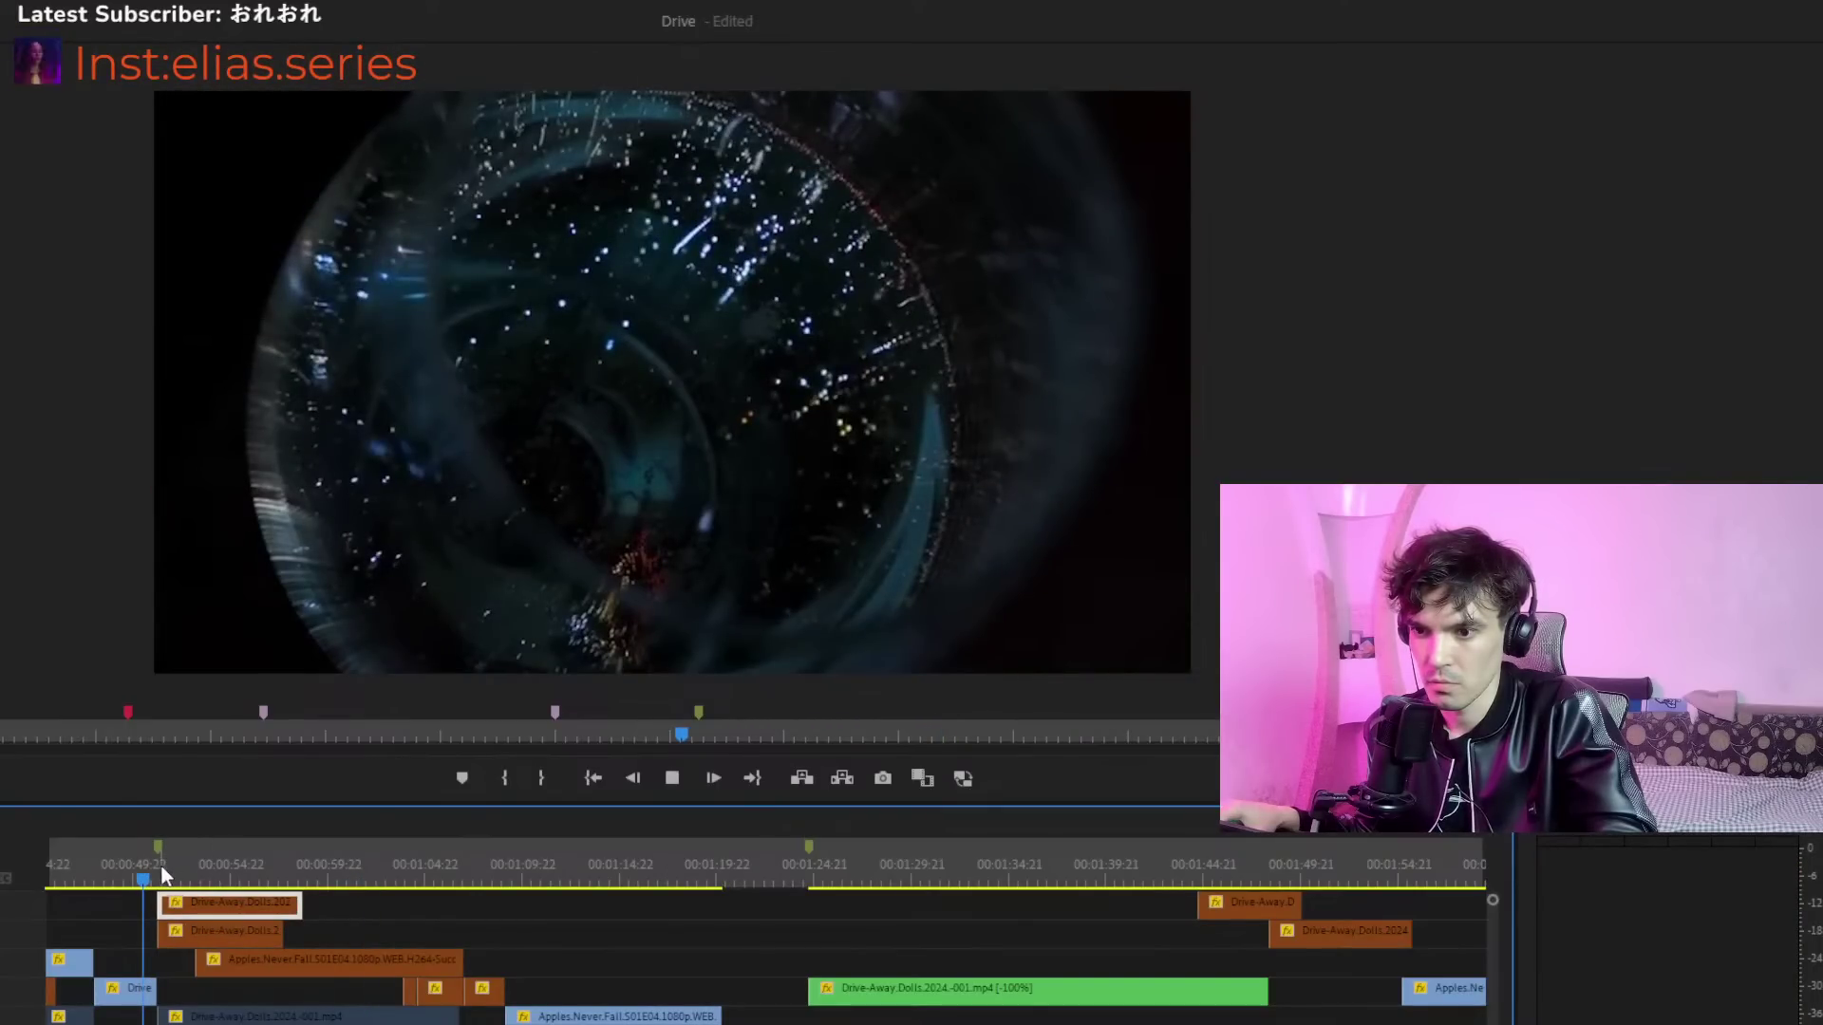
pyautogui.press('space')
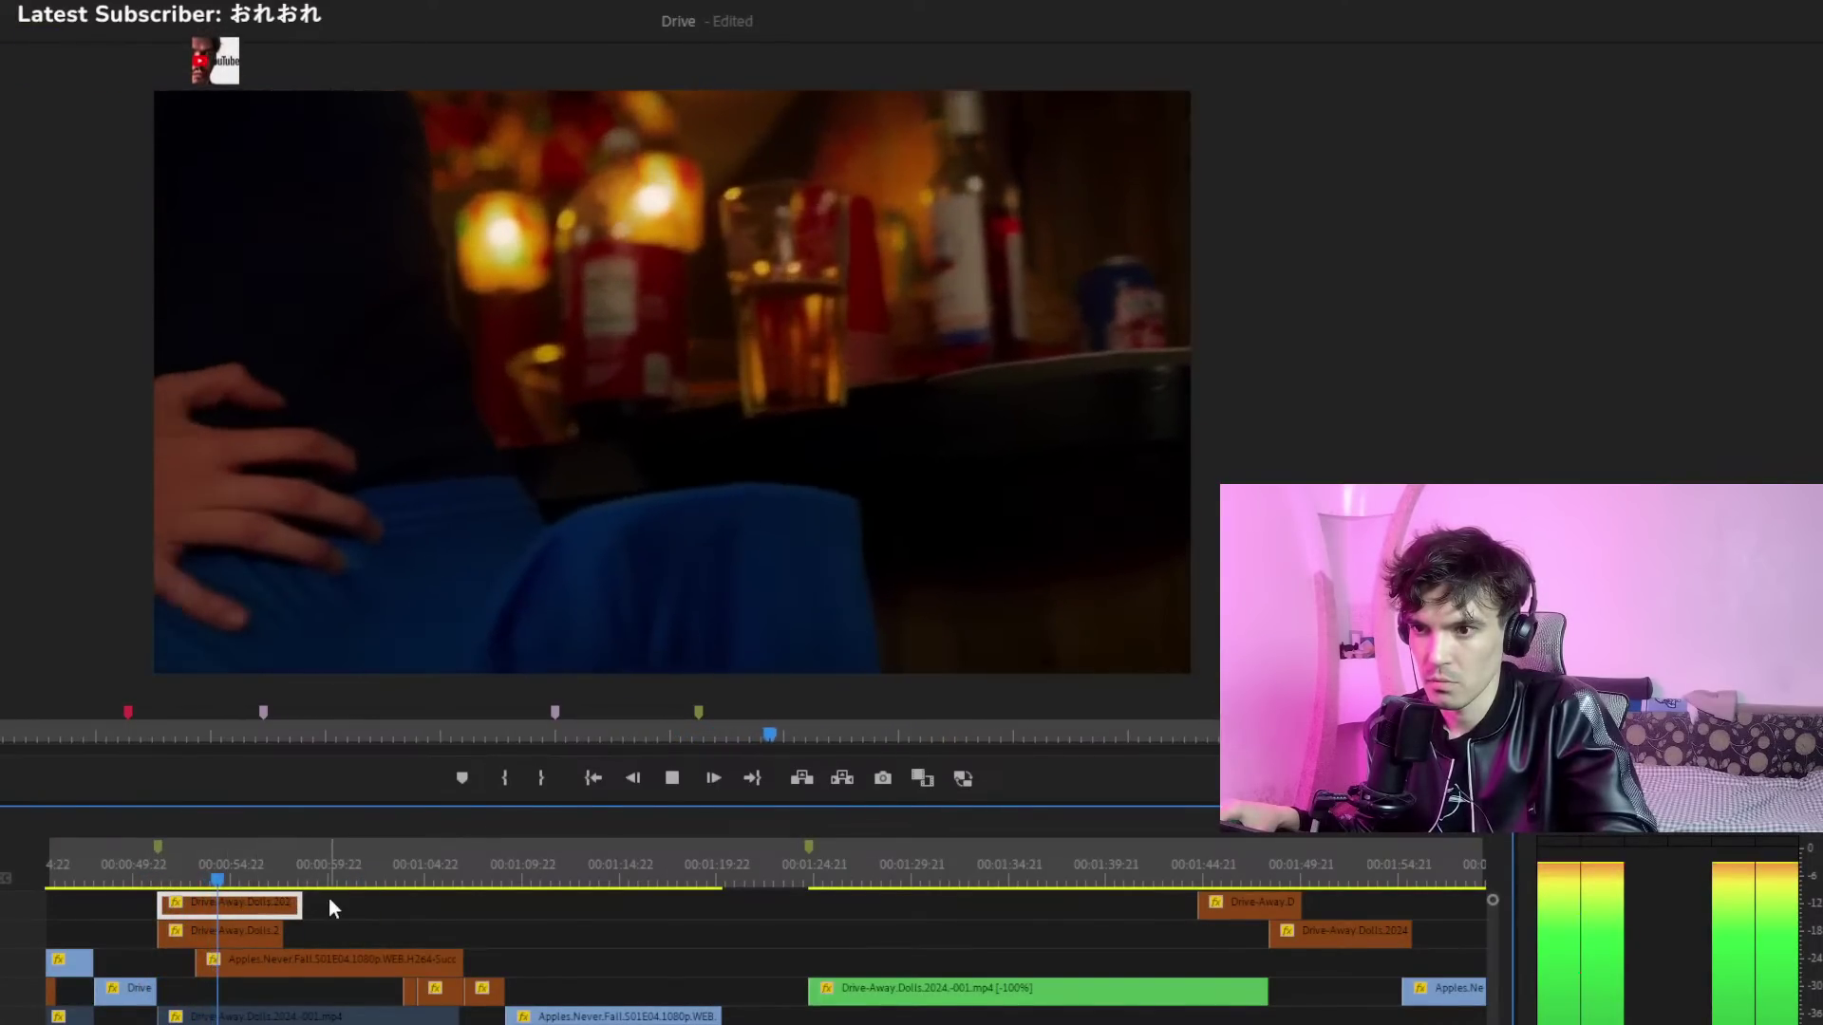
pyautogui.press('space')
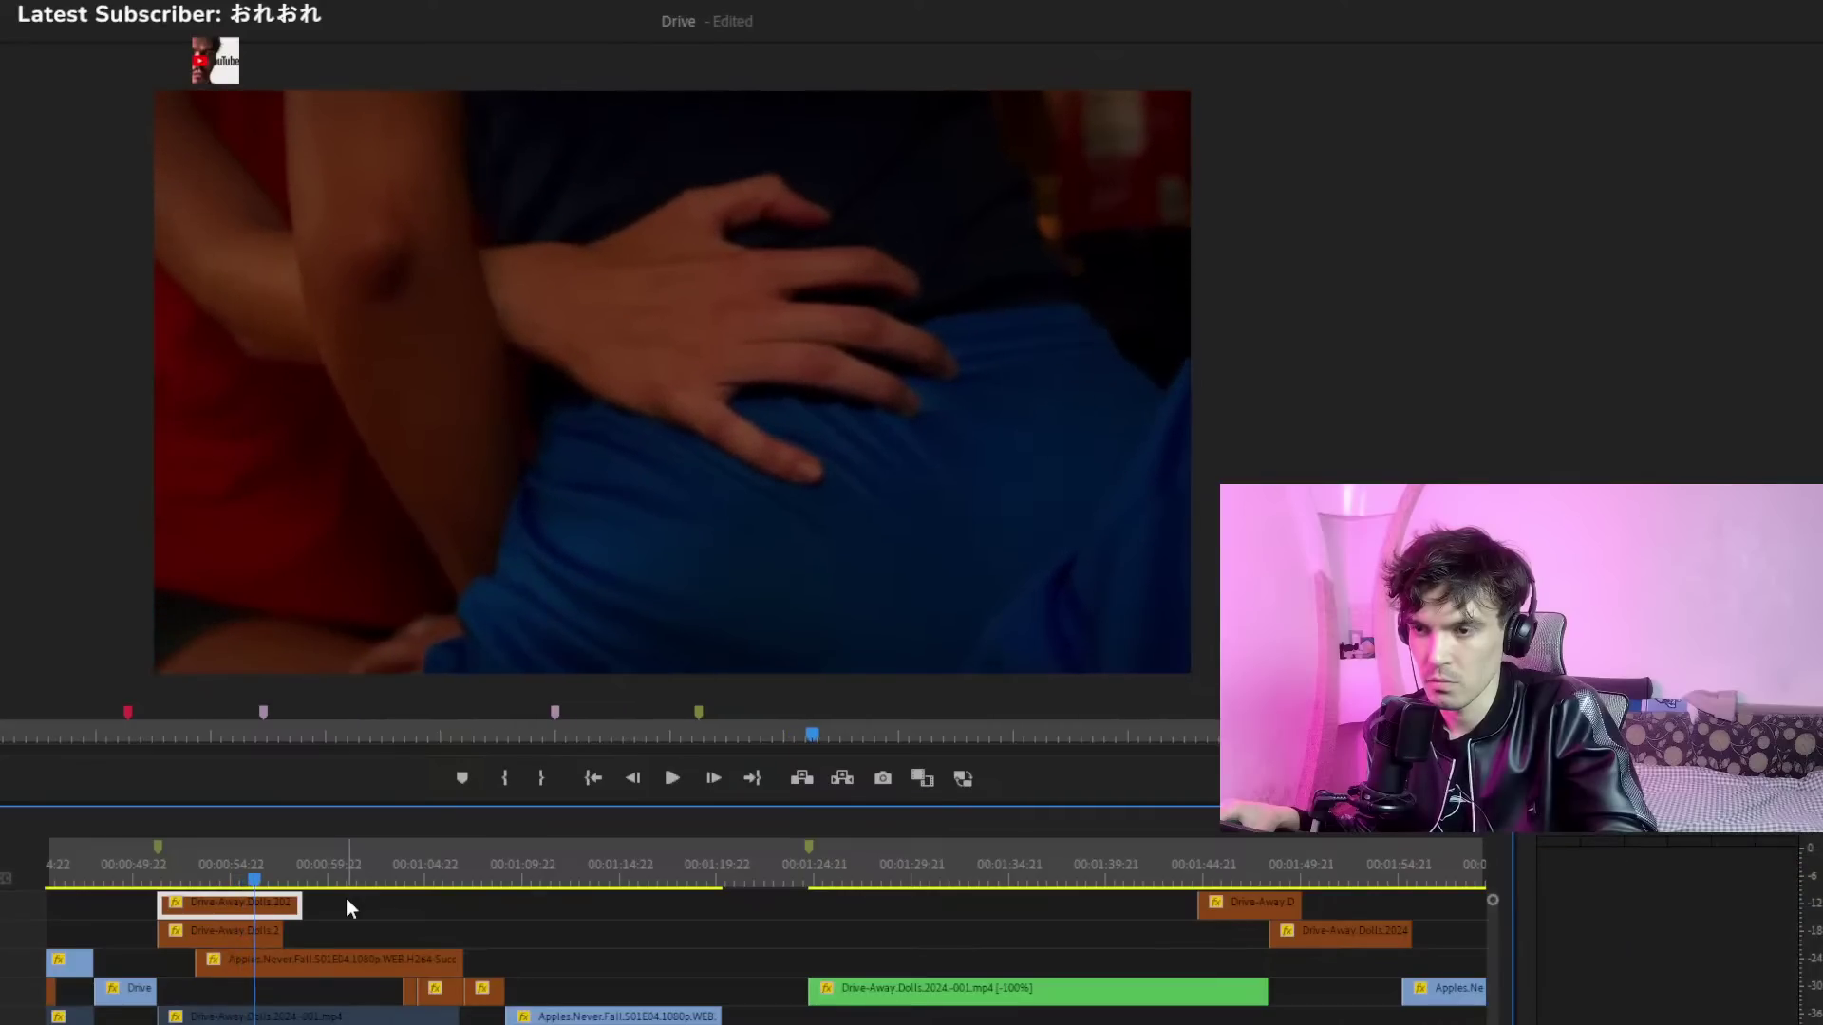
# Step back through the recent clip edits near 00:00:51, and restore them up to the two stacked Drive-Away Dolls clips
pyautogui.press('Delete')
pyautogui.hotkey('ctrl', 'z')
pyautogui.hotkey('ctrl', 'z')
pyautogui.hotkey('ctrl', 'z')
pyautogui.hotkey('ctrl', 'z')
pyautogui.hotkey('ctrl', 'z')
pyautogui.hotkey('ctrl', 'z')
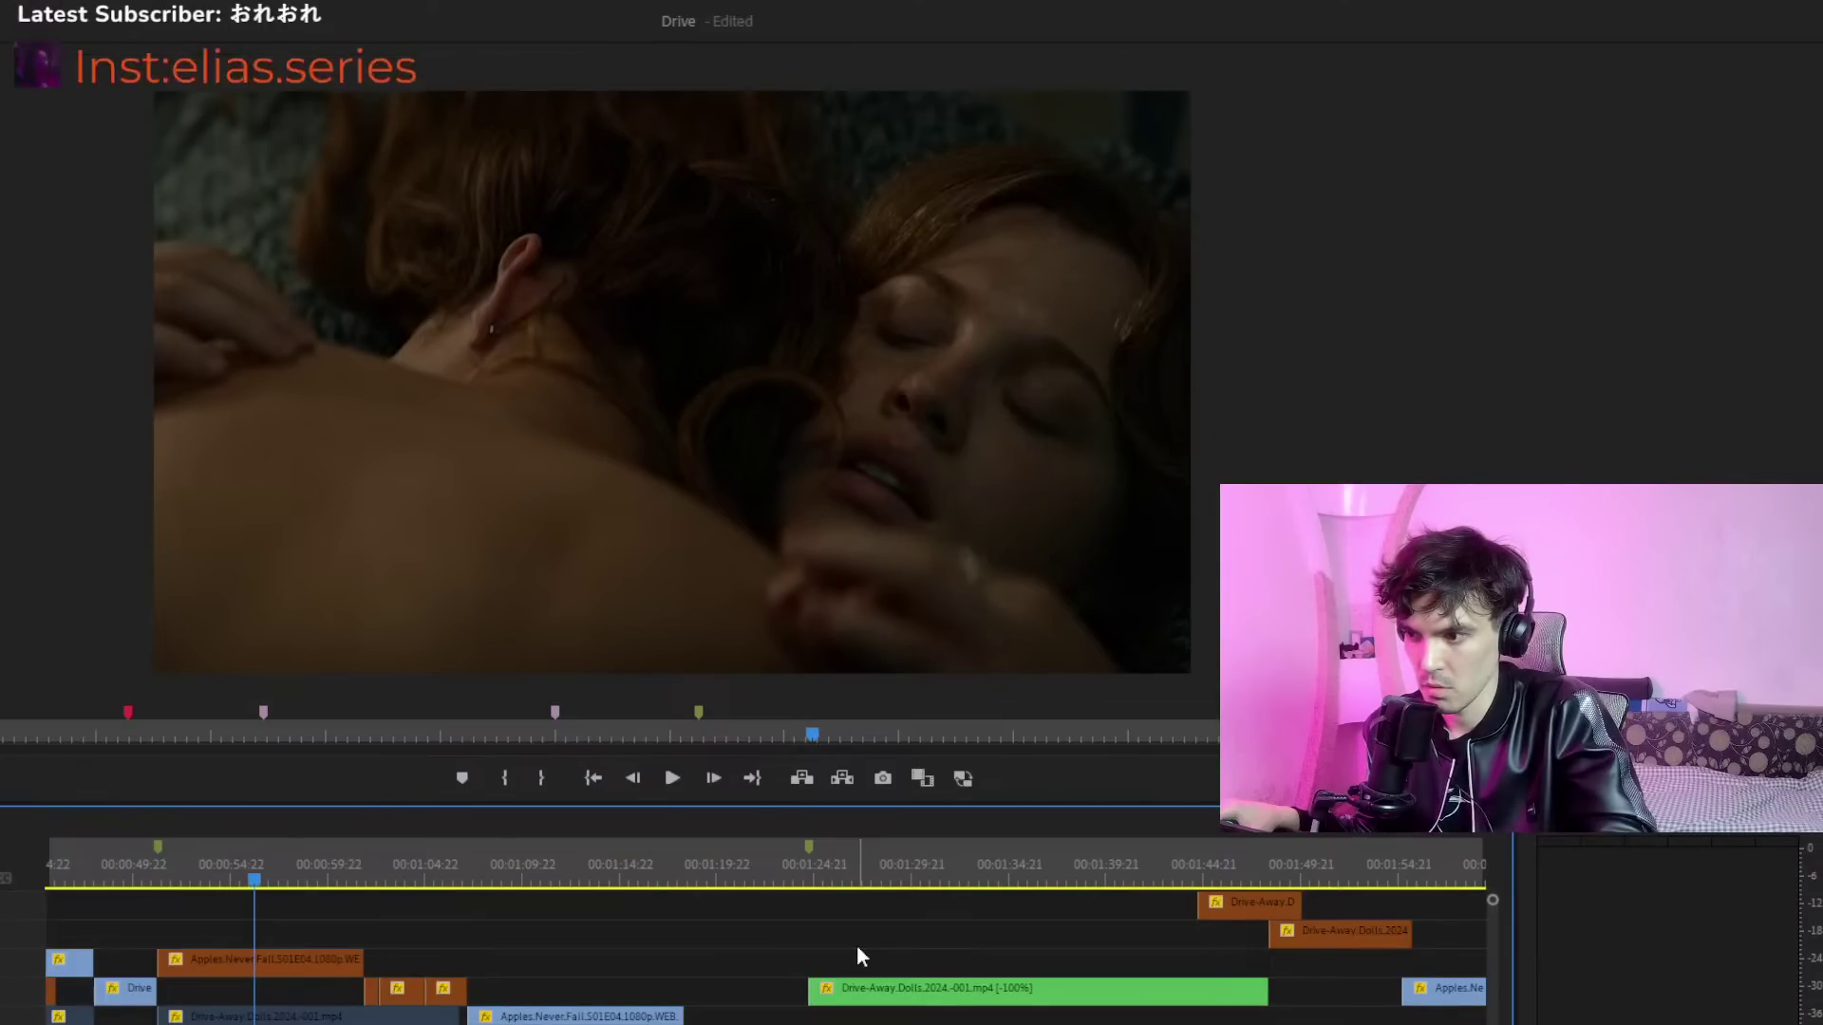
pyautogui.hotkey('ctrl', 'shift', 'z')
pyautogui.hotkey('ctrl', 'shift', 'z')
pyautogui.hotkey('ctrl', 'shift', 'z')
pyautogui.hotkey('ctrl', 'shift', 'z')
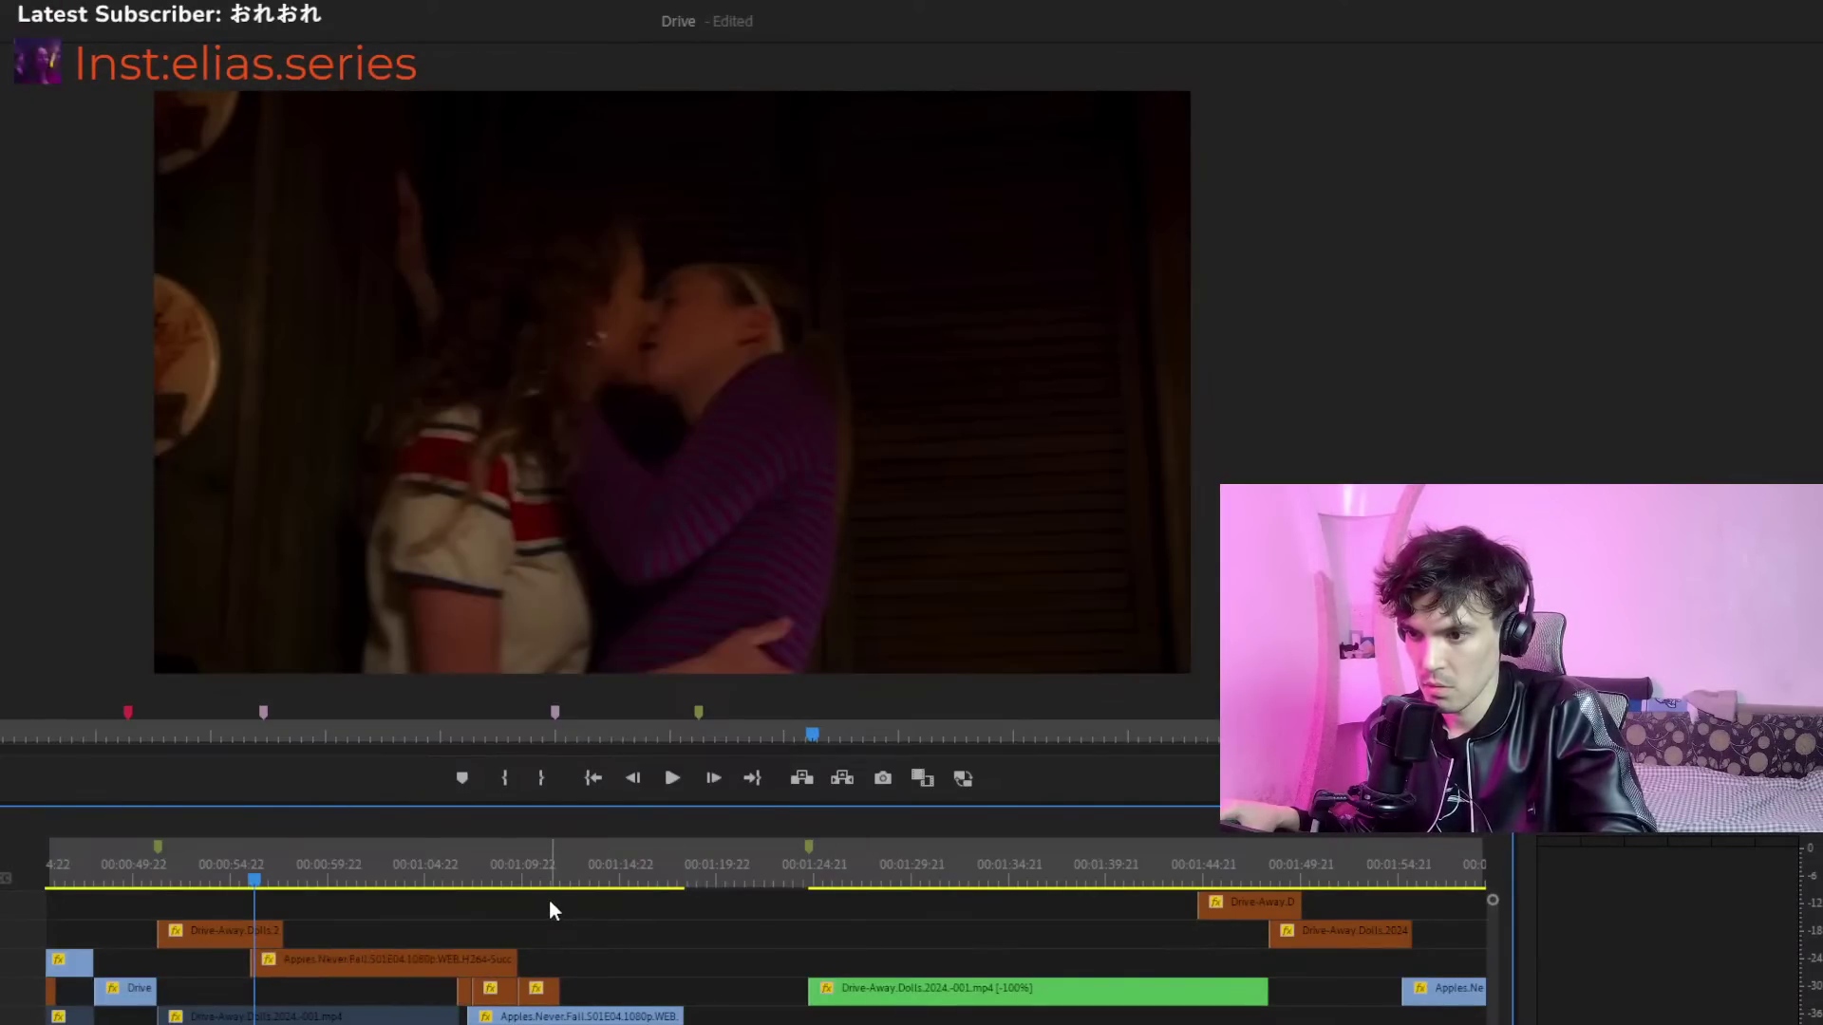
pyautogui.hotkey('ctrl', 'shift', 'z')
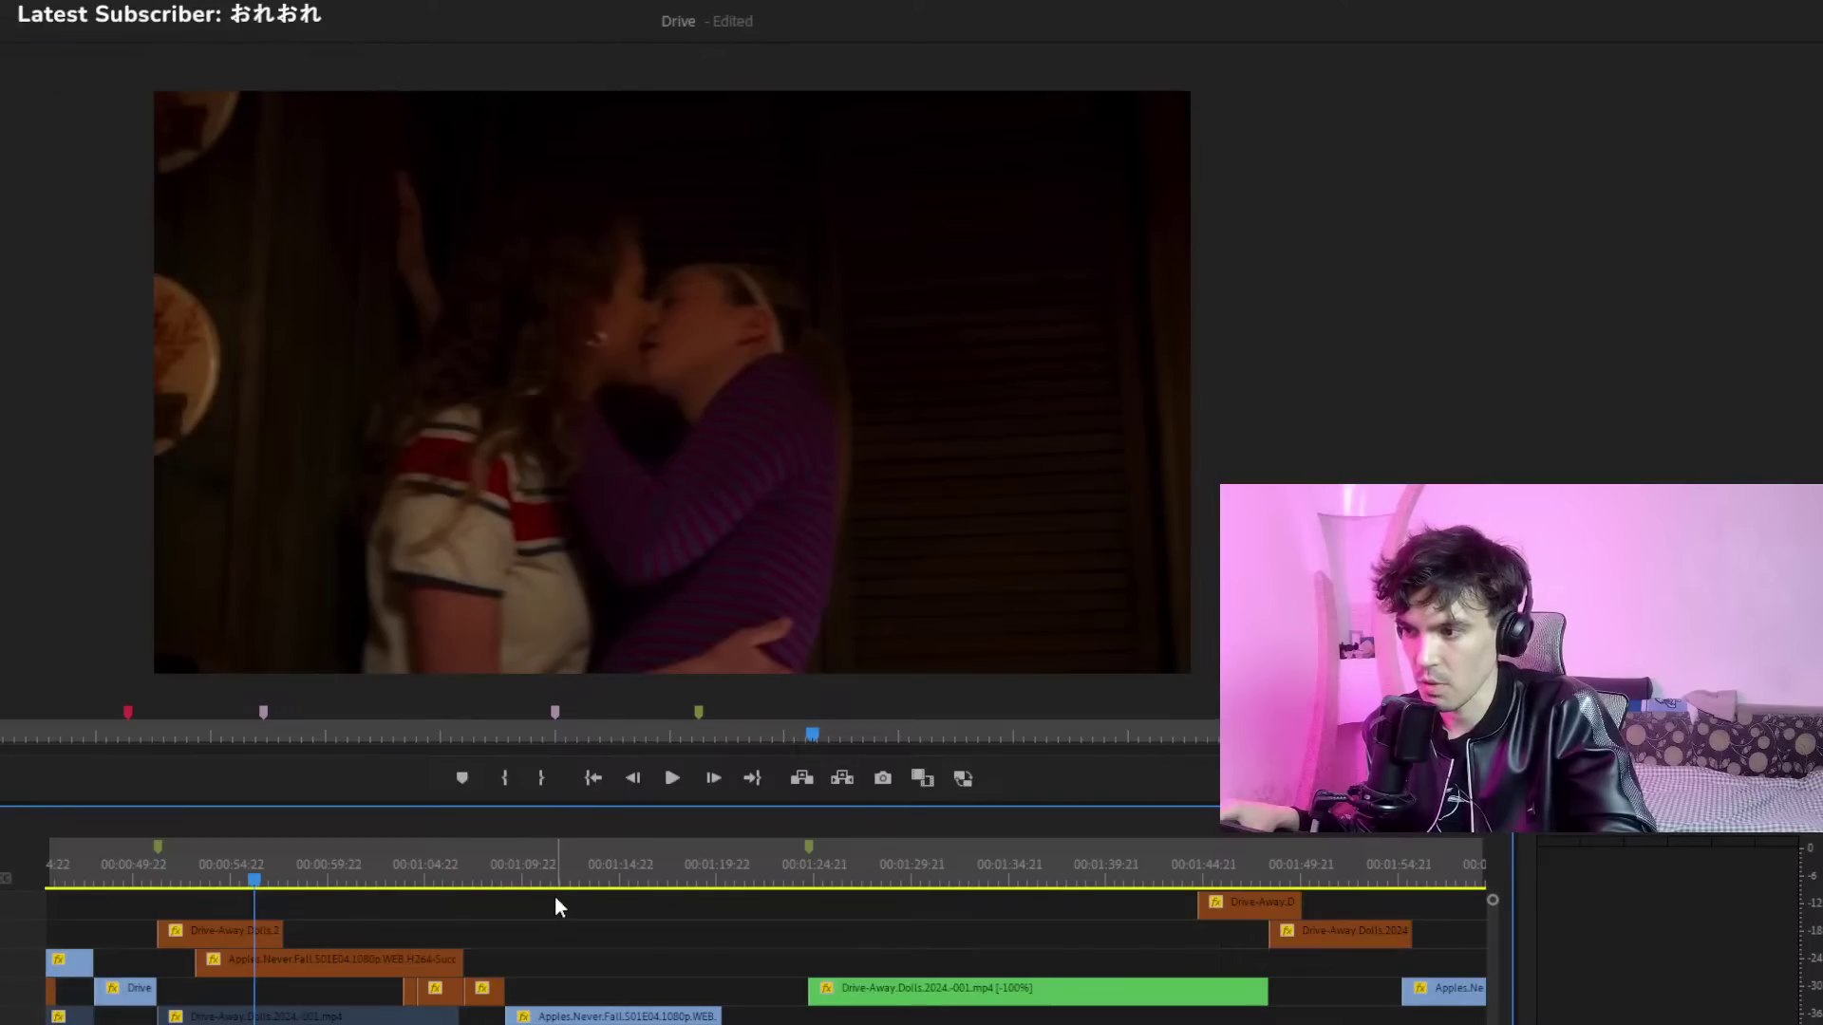
pyautogui.hotkey('ctrl', 'shift', 'z')
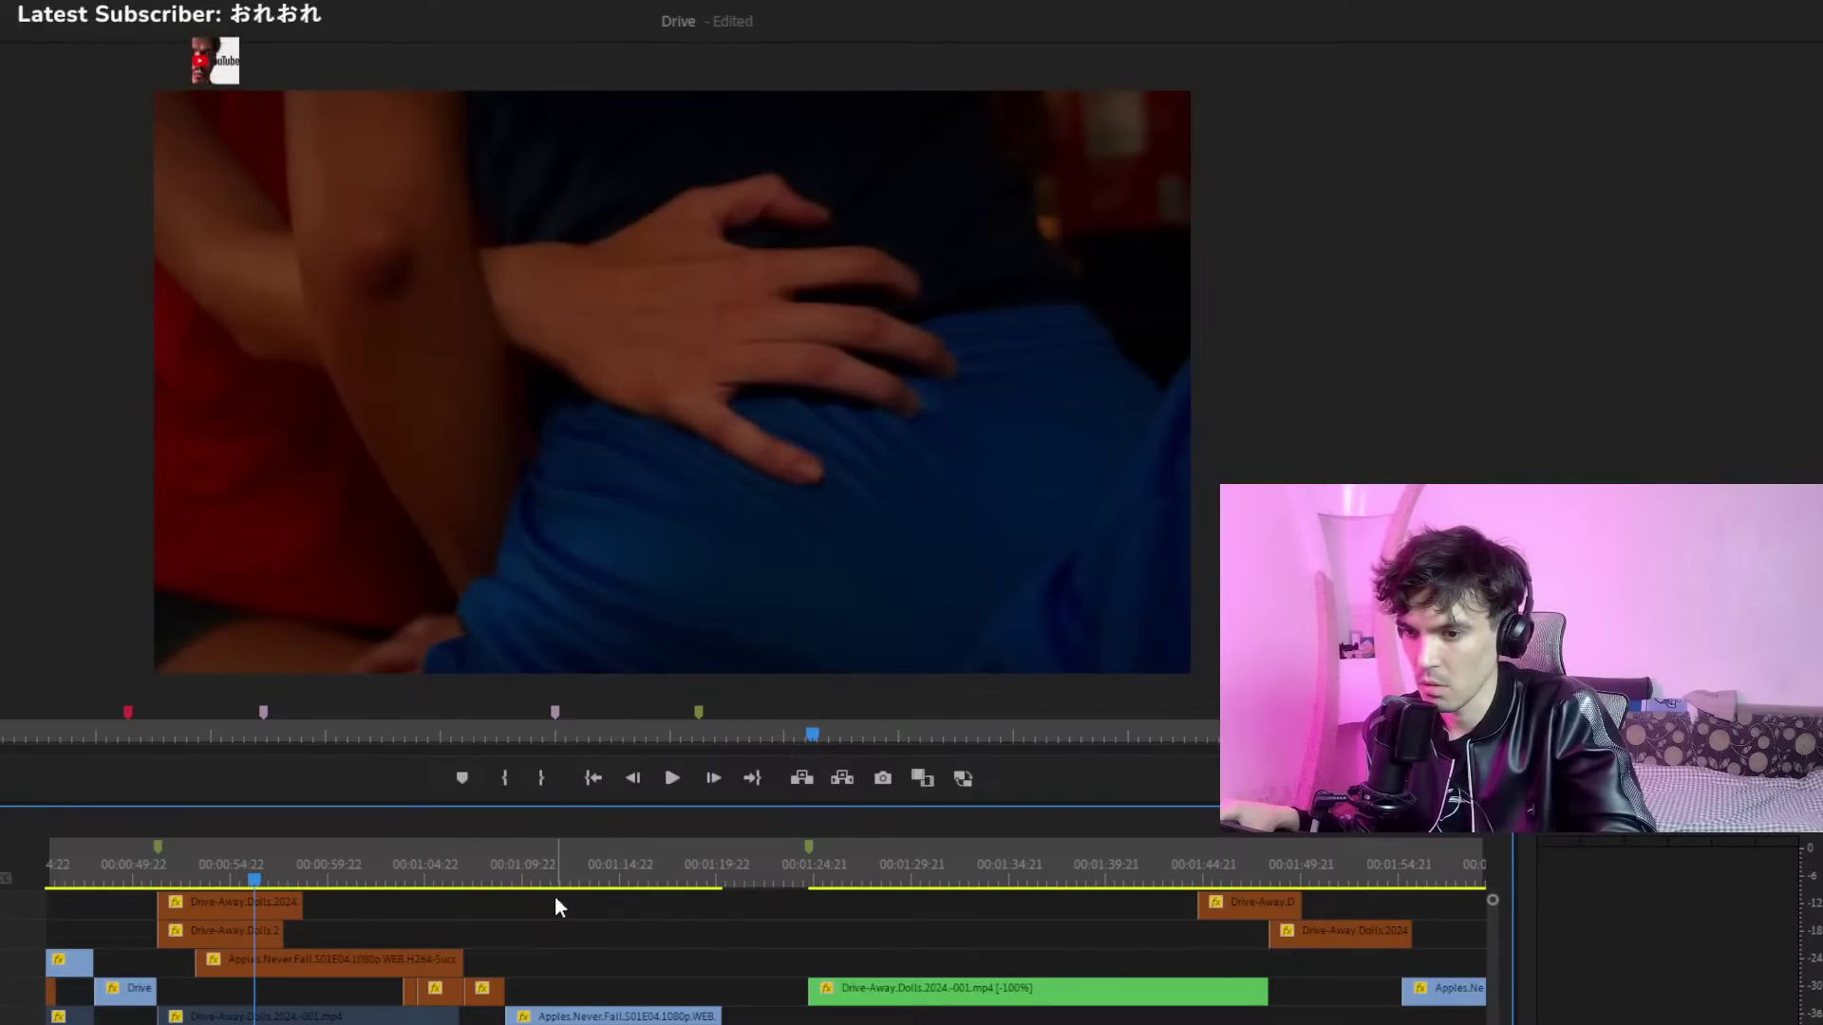
# Move the green reversed Drive-Away Dolls clip directly after the upper orange clip near 00:00:58, and play from about 00:00:50
pyautogui.moveTo(898, 987); pyautogui.dragTo(400, 930)
pyautogui.click(139, 873)
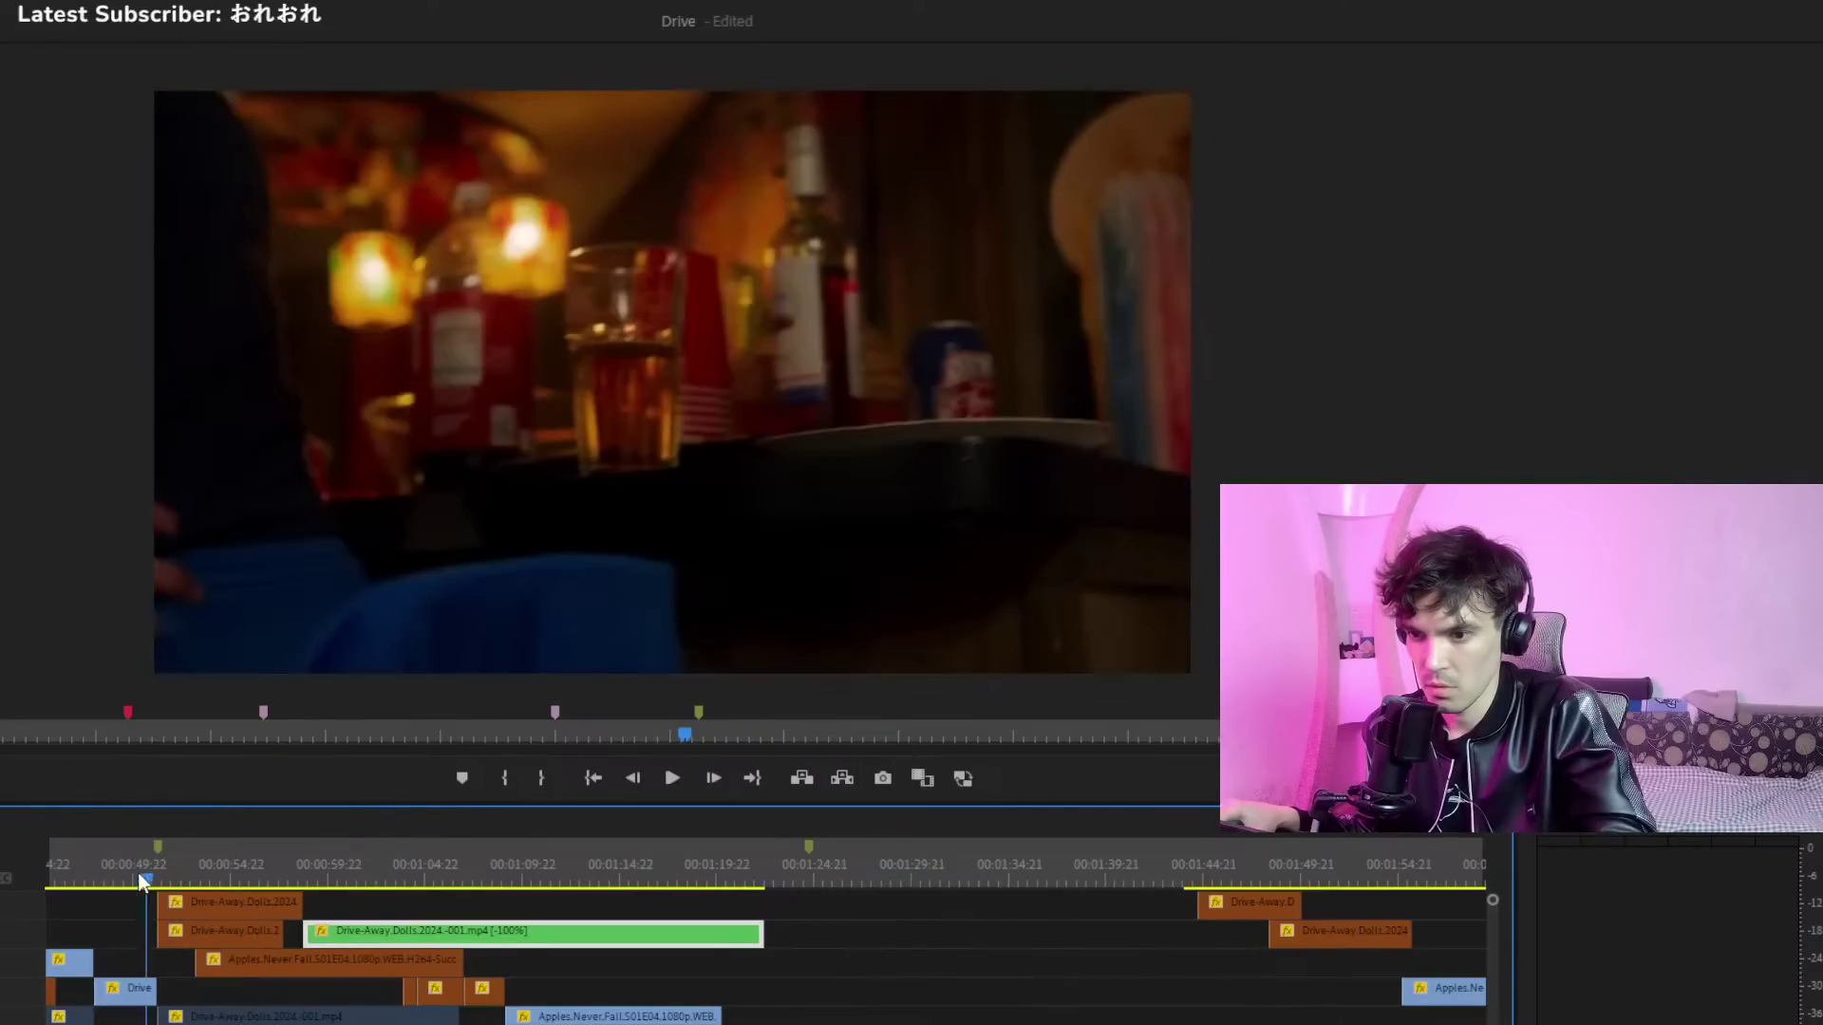
pyautogui.press('space')
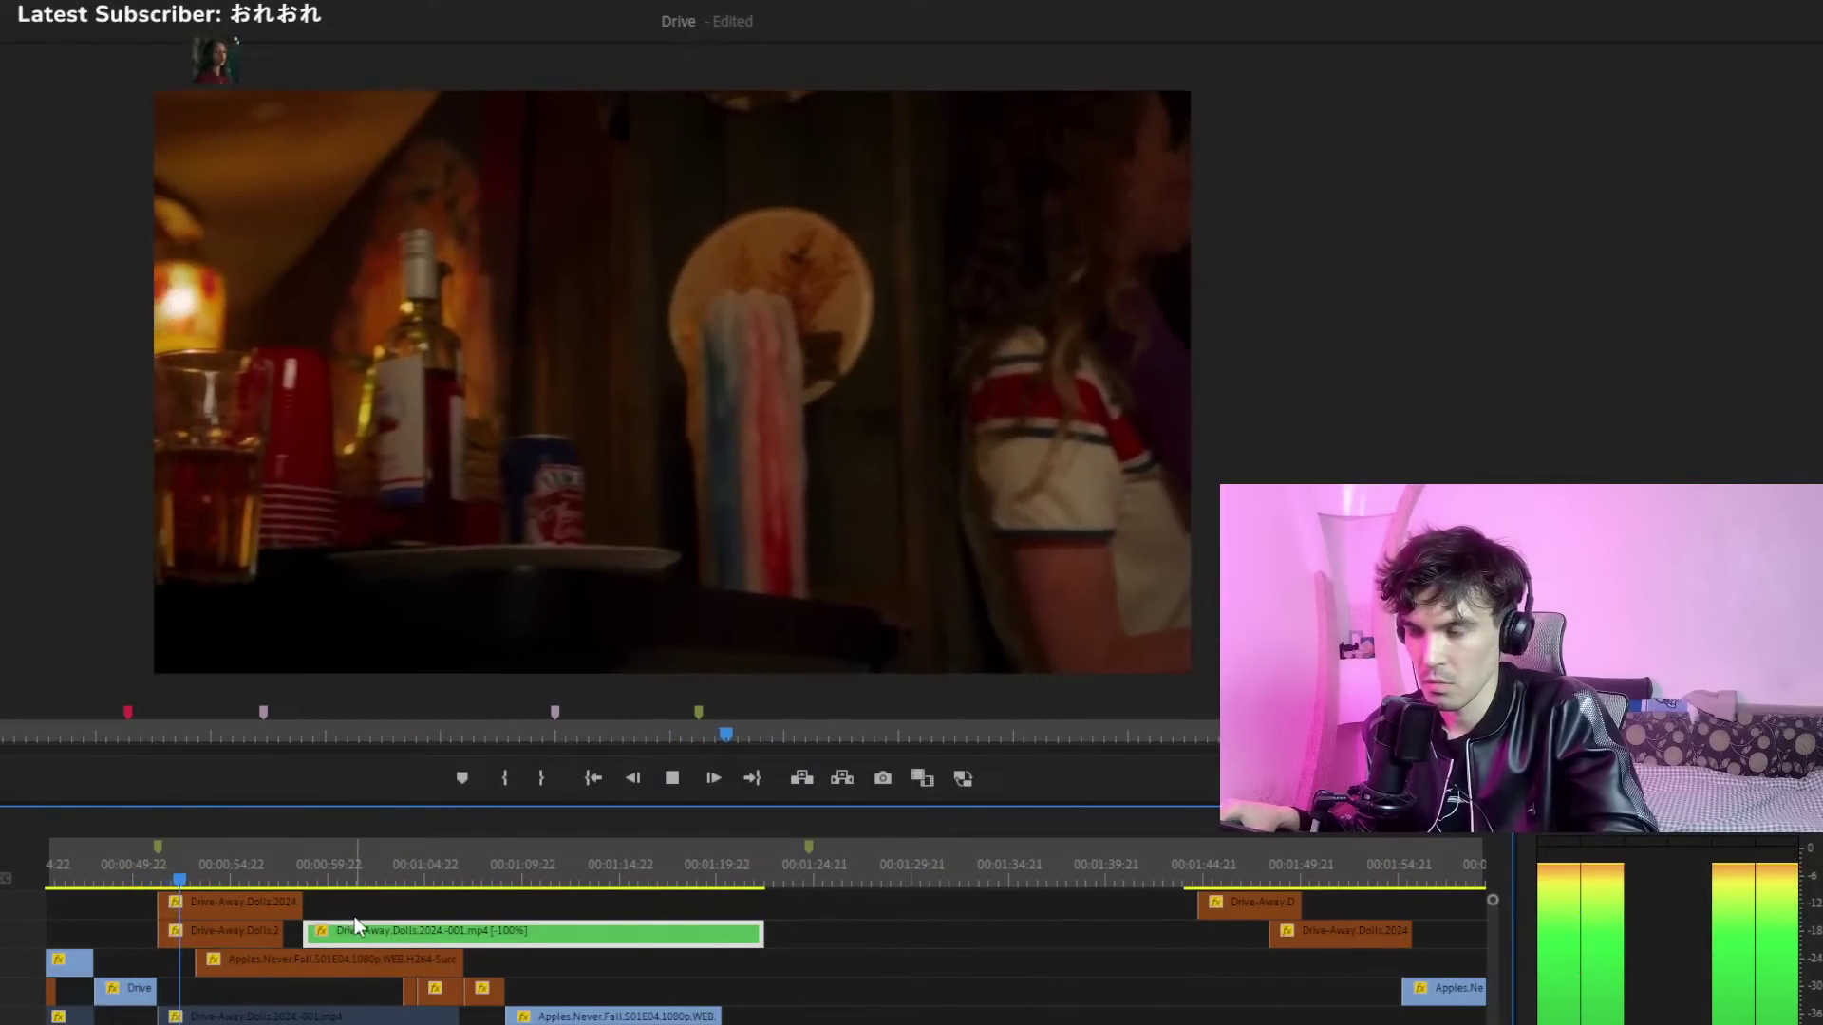
pyautogui.moveTo(174, 886); pyautogui.dragTo(152, 887)
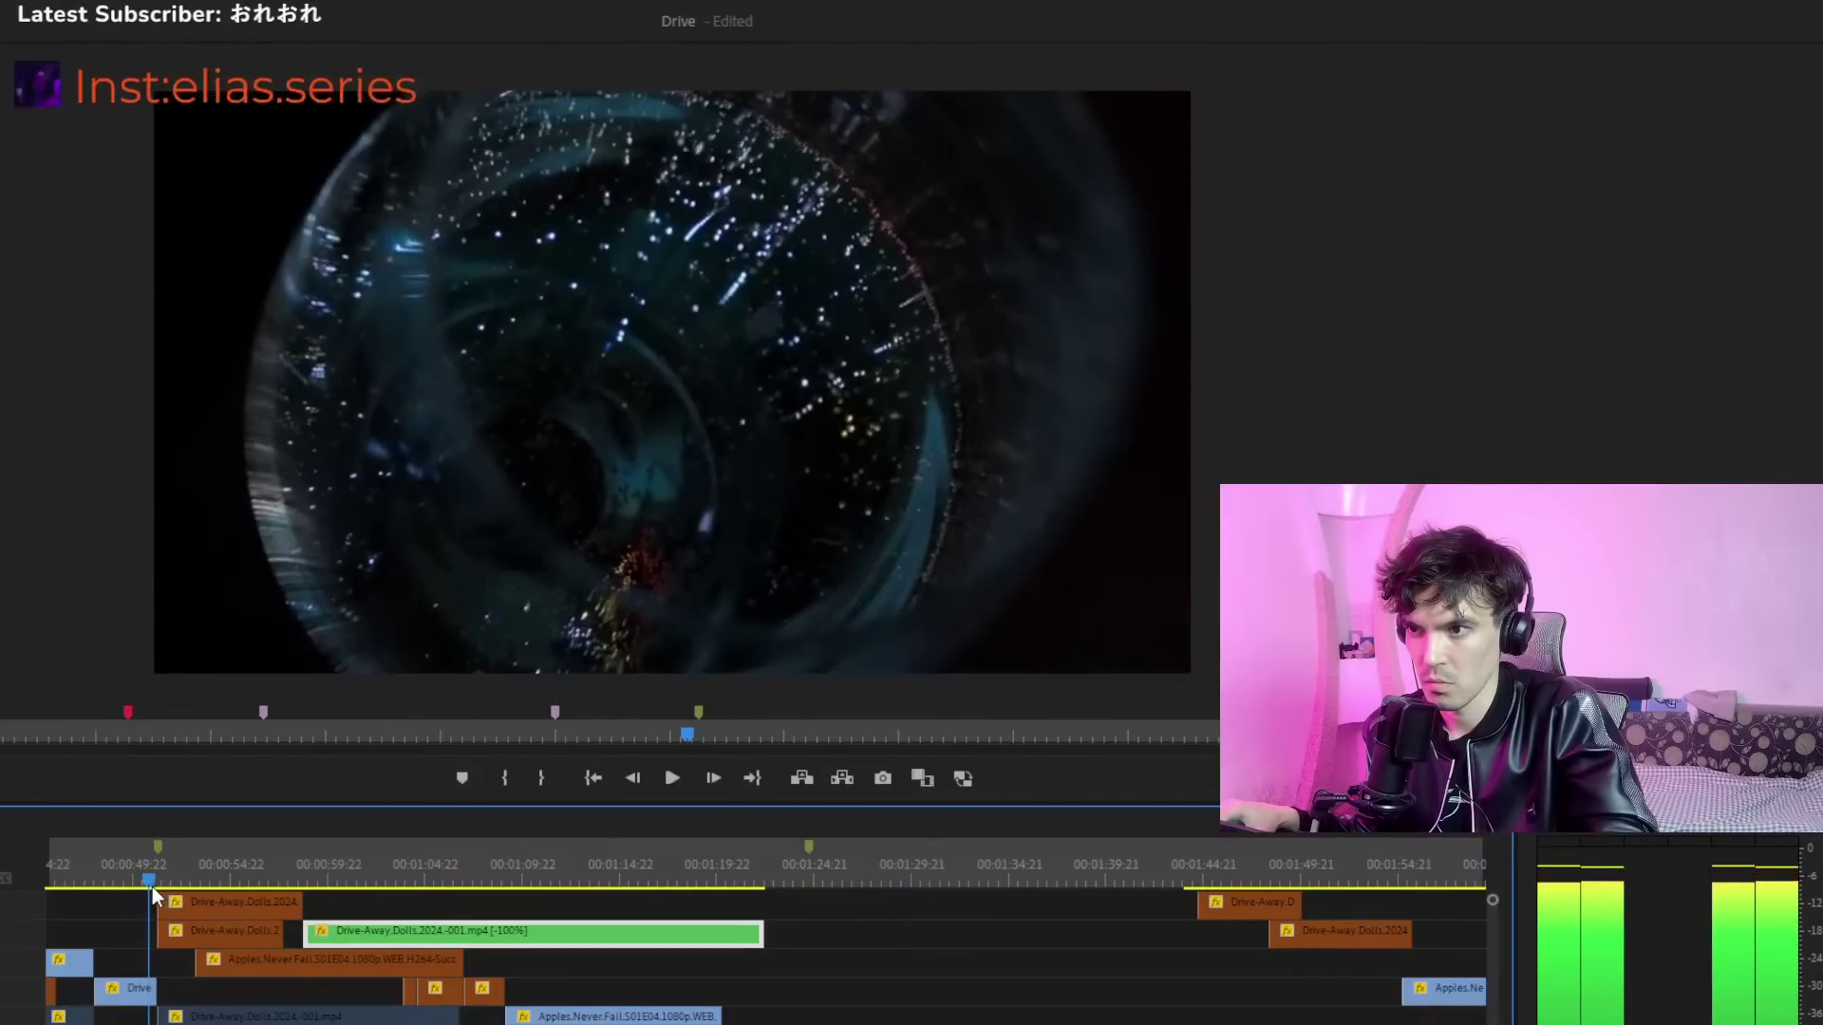
pyautogui.press('space')
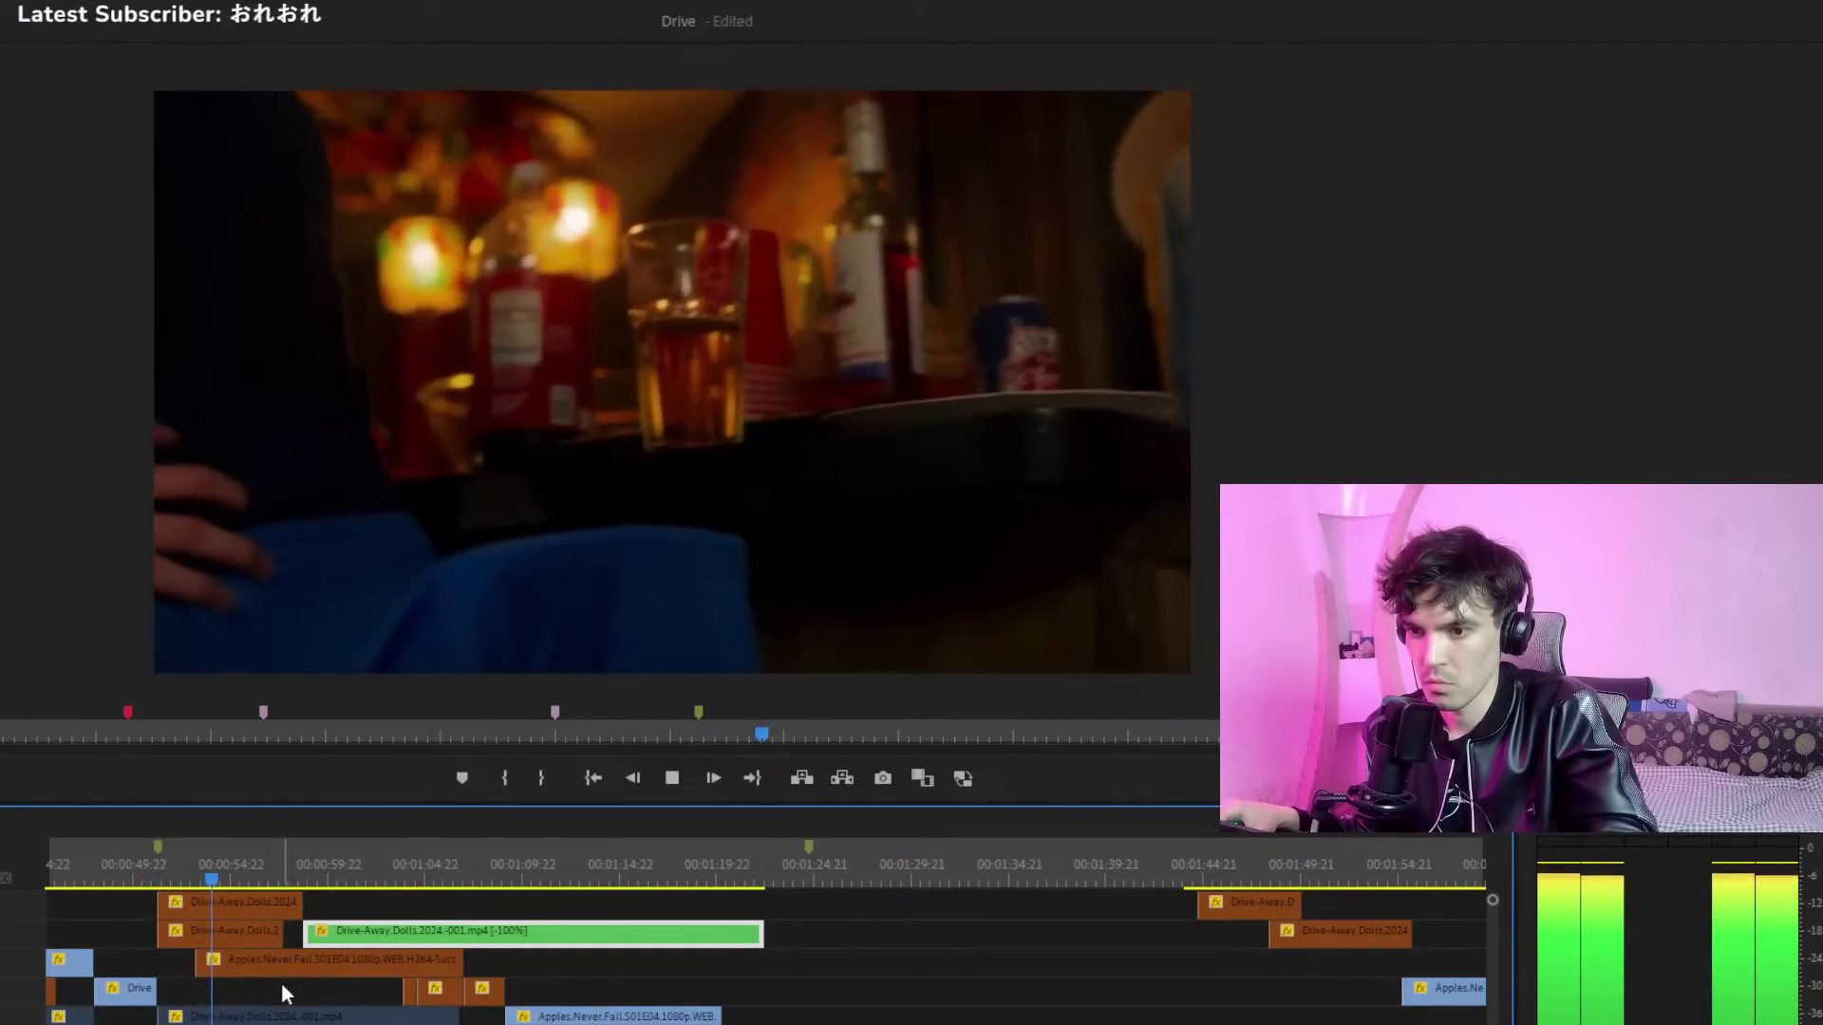
# Move the long orange Apples Never Fall clip and the small orange clips below it to start after the green clip, near 00:01:22
pyautogui.click(408, 962)
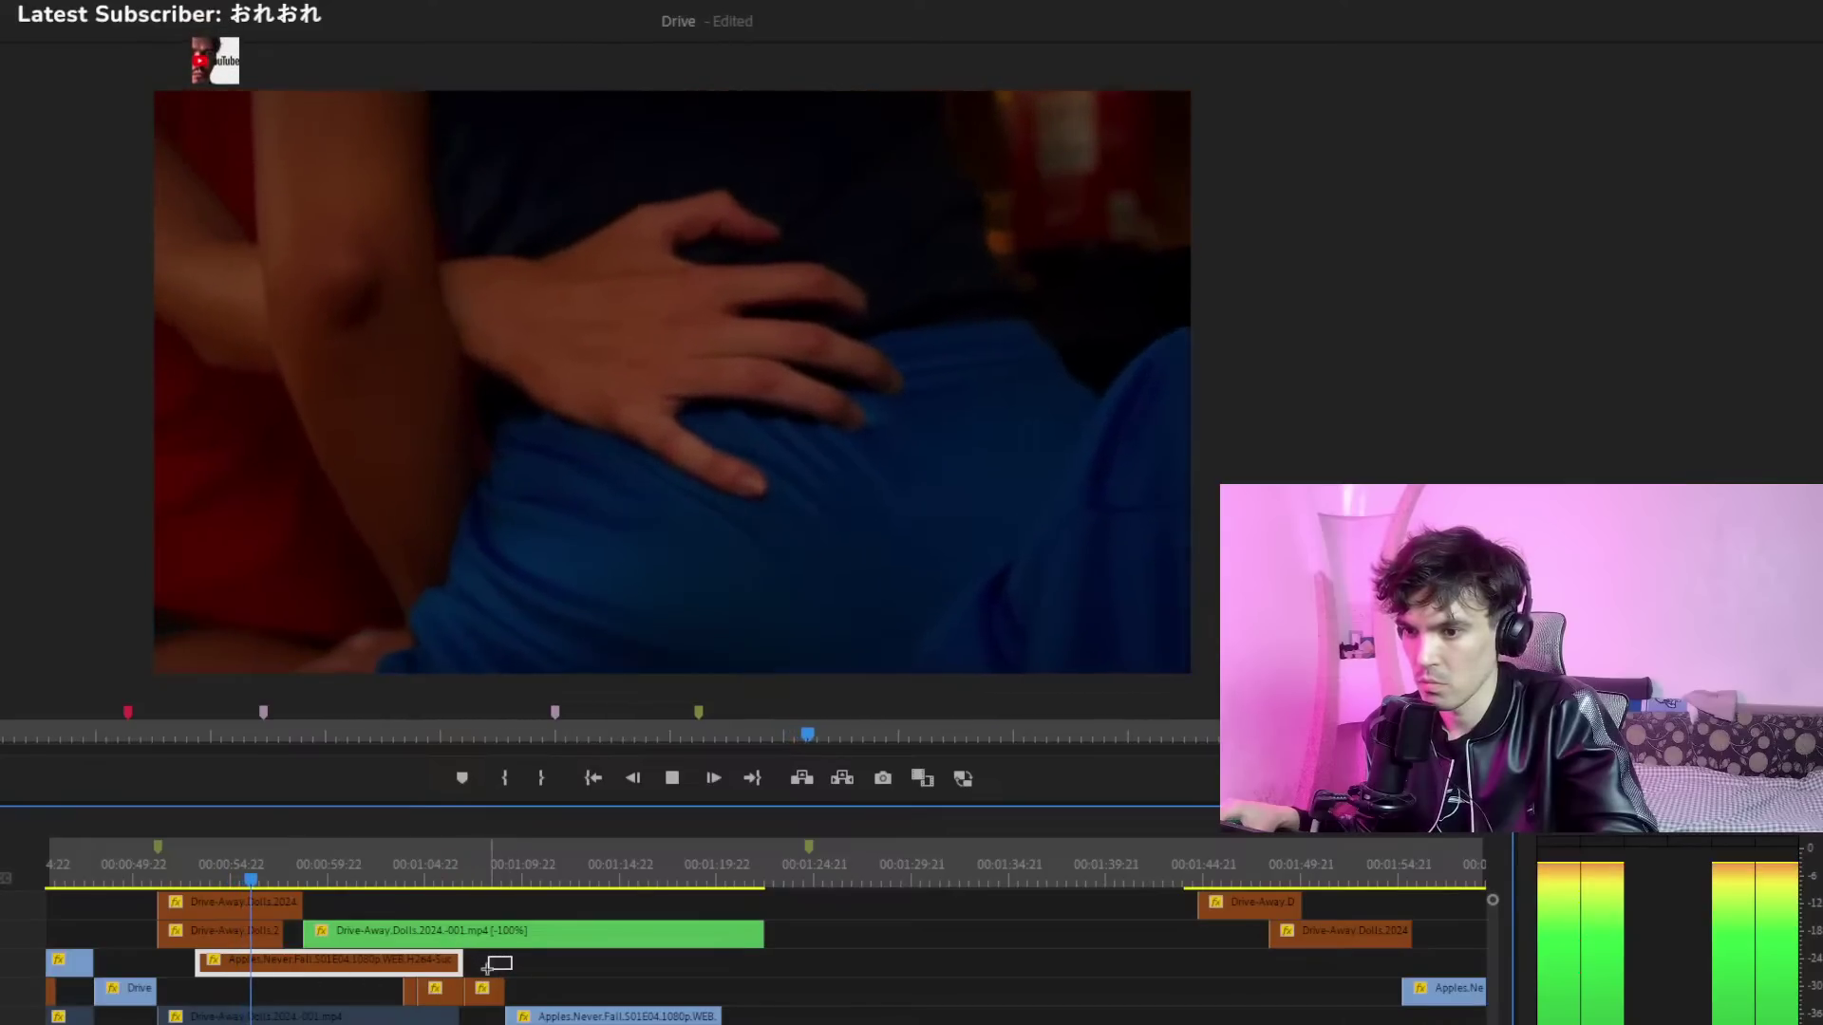
pyautogui.moveTo(511, 956); pyautogui.dragTo(406, 992)
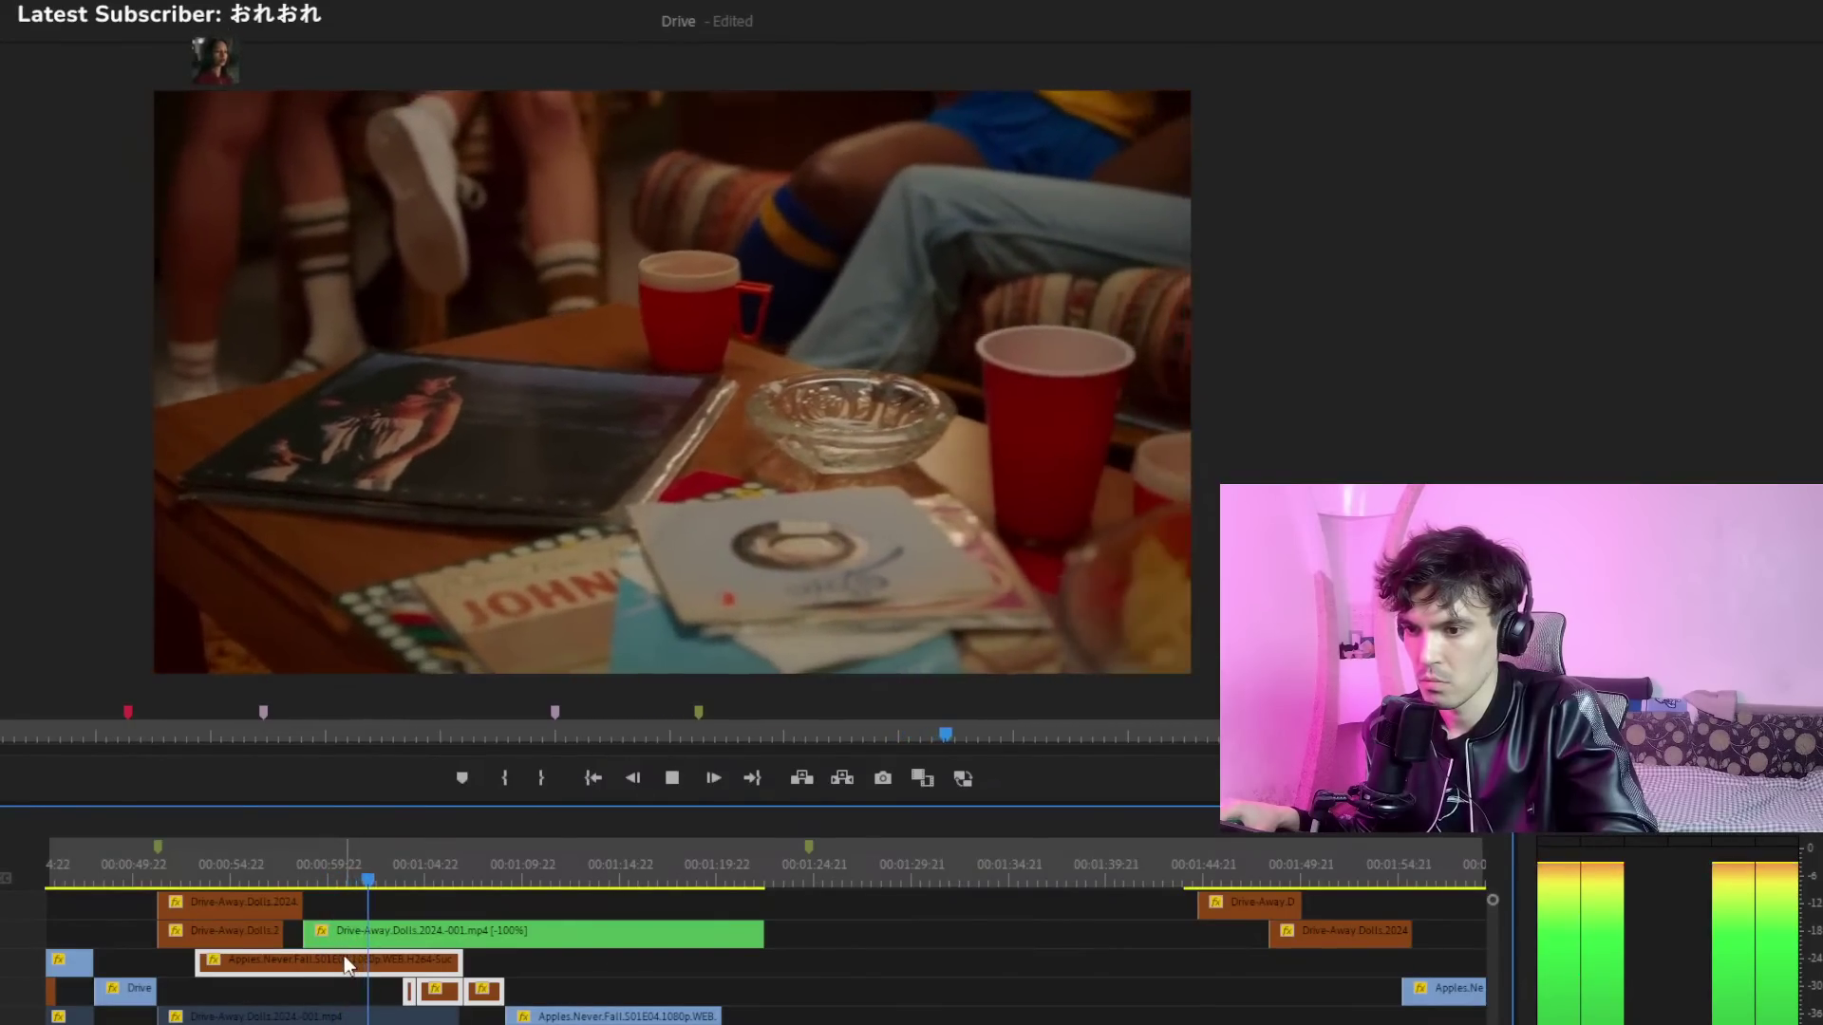
pyautogui.moveTo(350, 955); pyautogui.dragTo(817, 955)
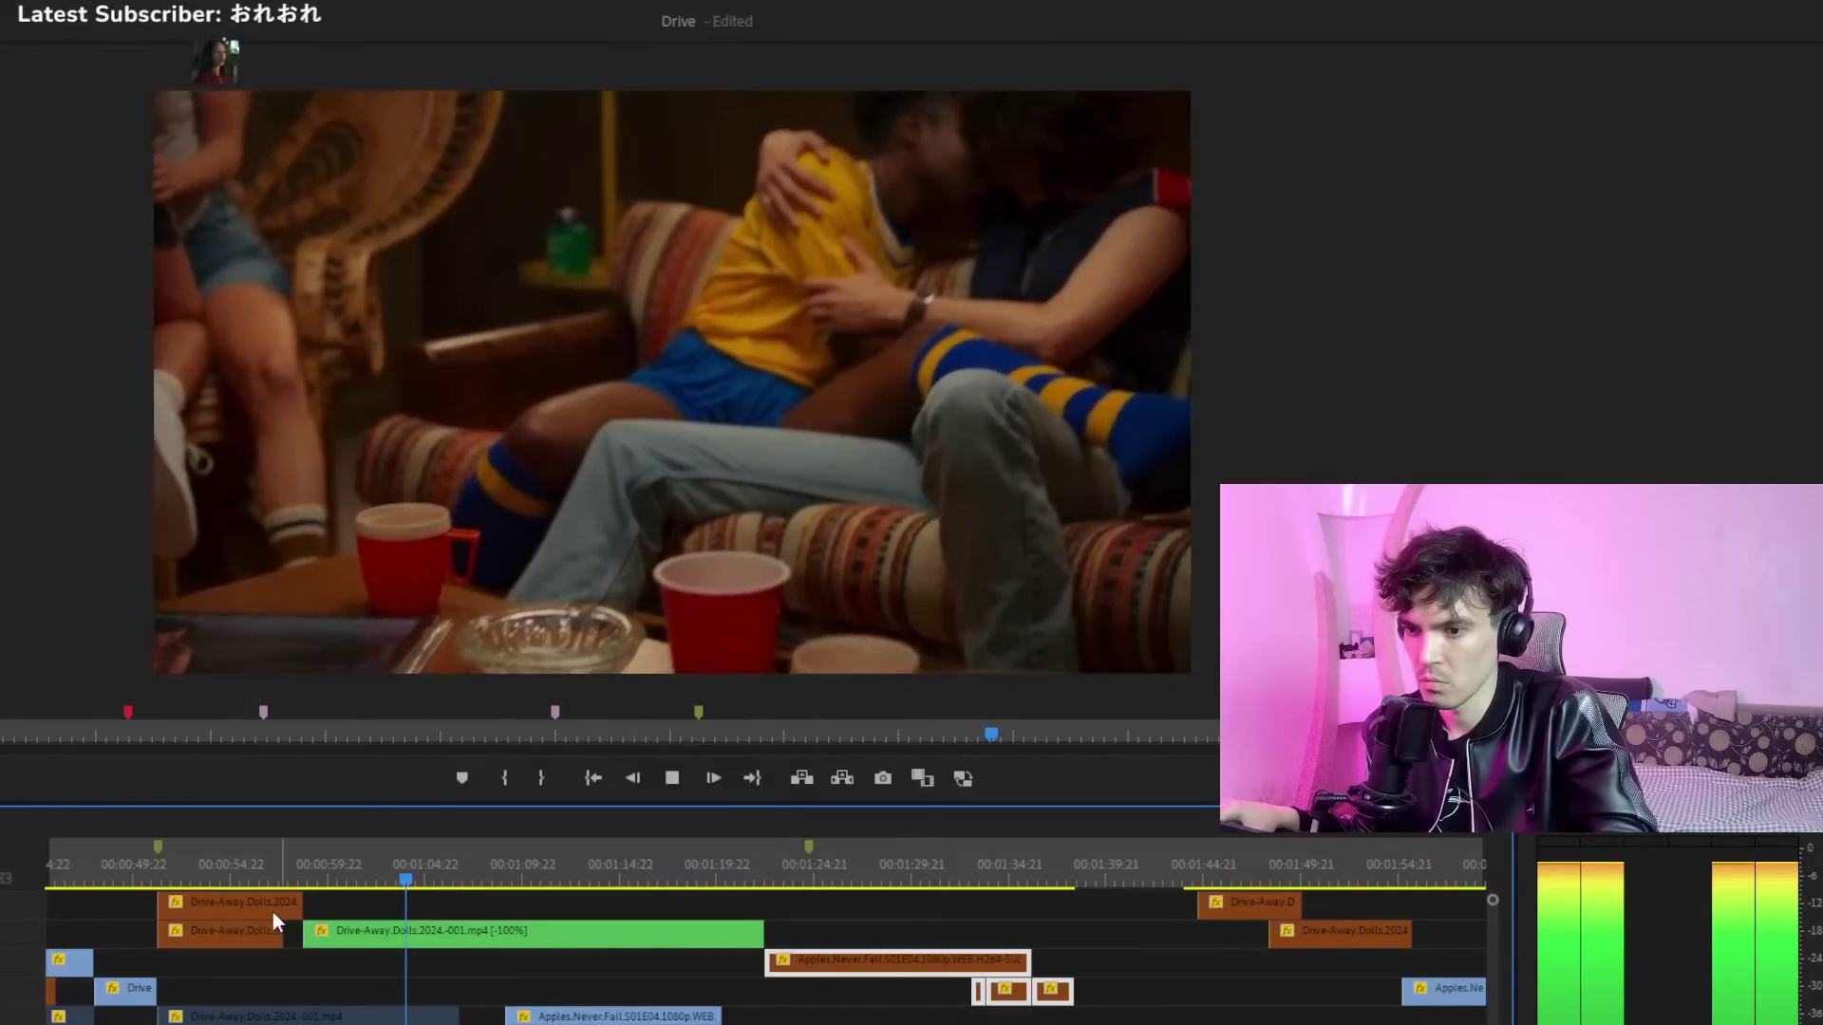
# Lower the shorter stacked Drive-Away Dolls clip near 00:00:51 by one track, keep the longer one on its original track, and play the passage
pyautogui.moveTo(248, 961); pyautogui.dragTo(204, 947)
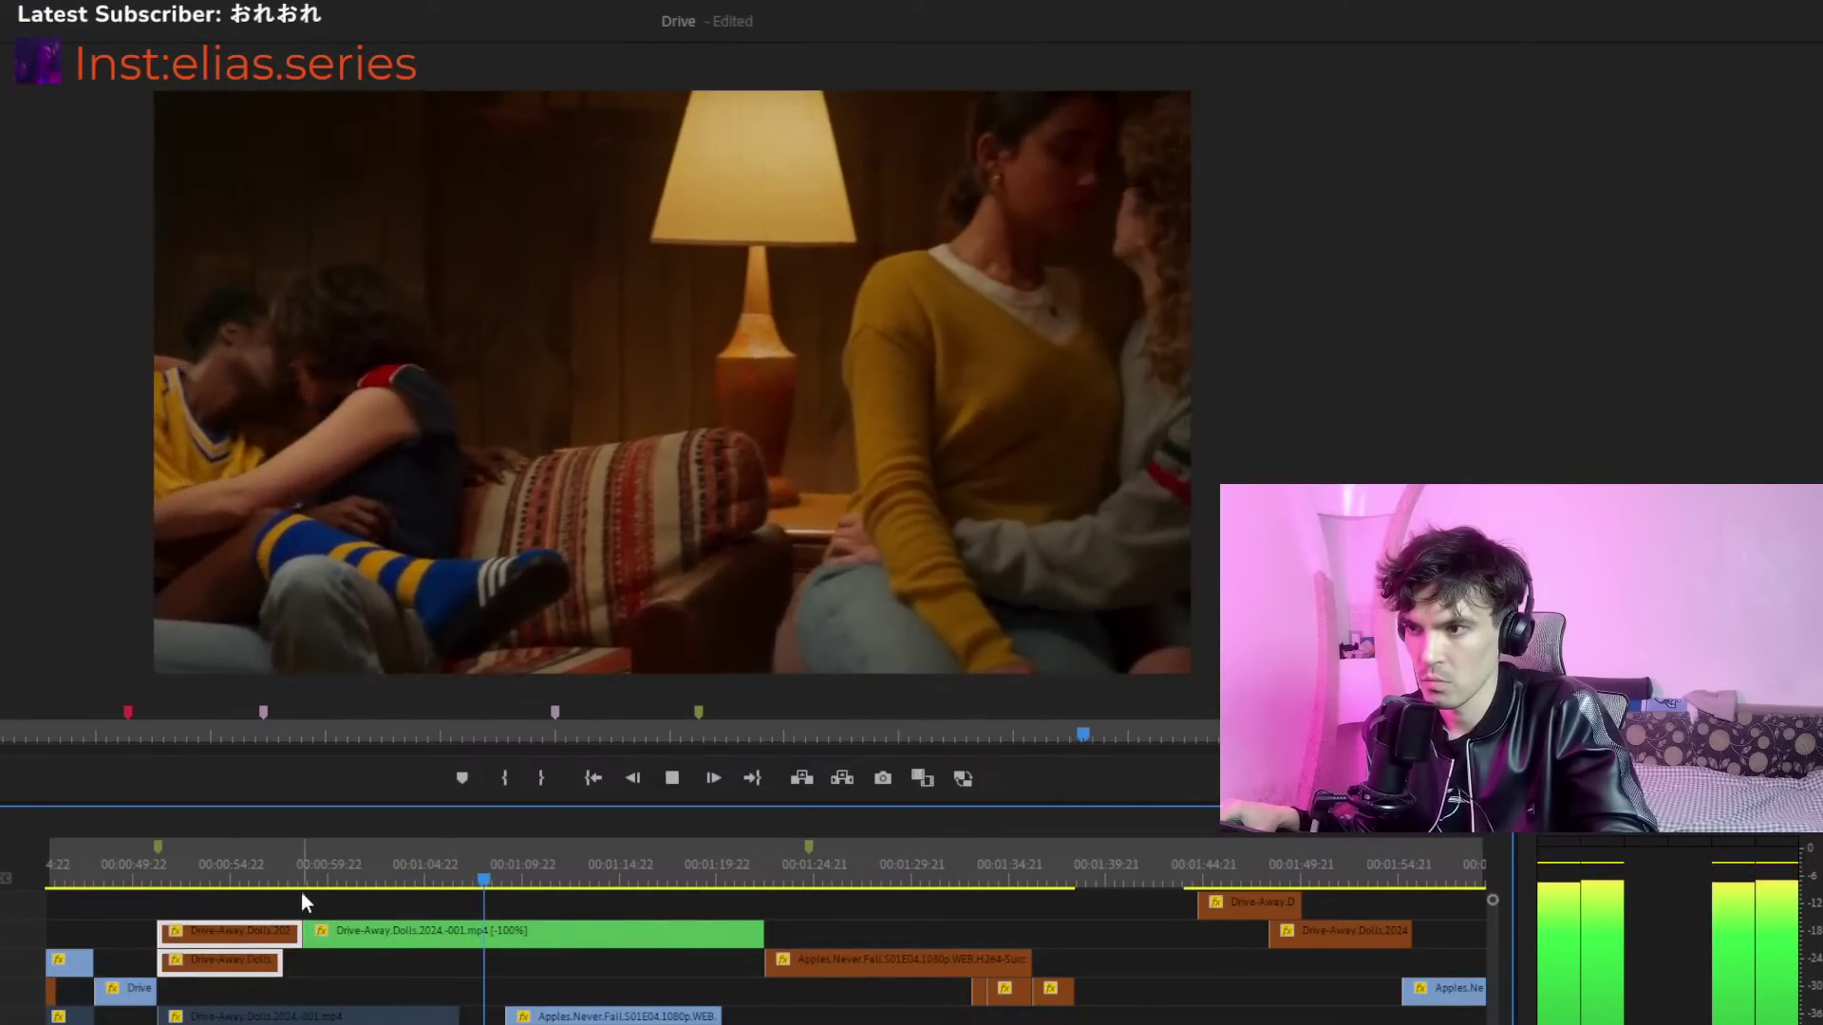
pyautogui.click(160, 867)
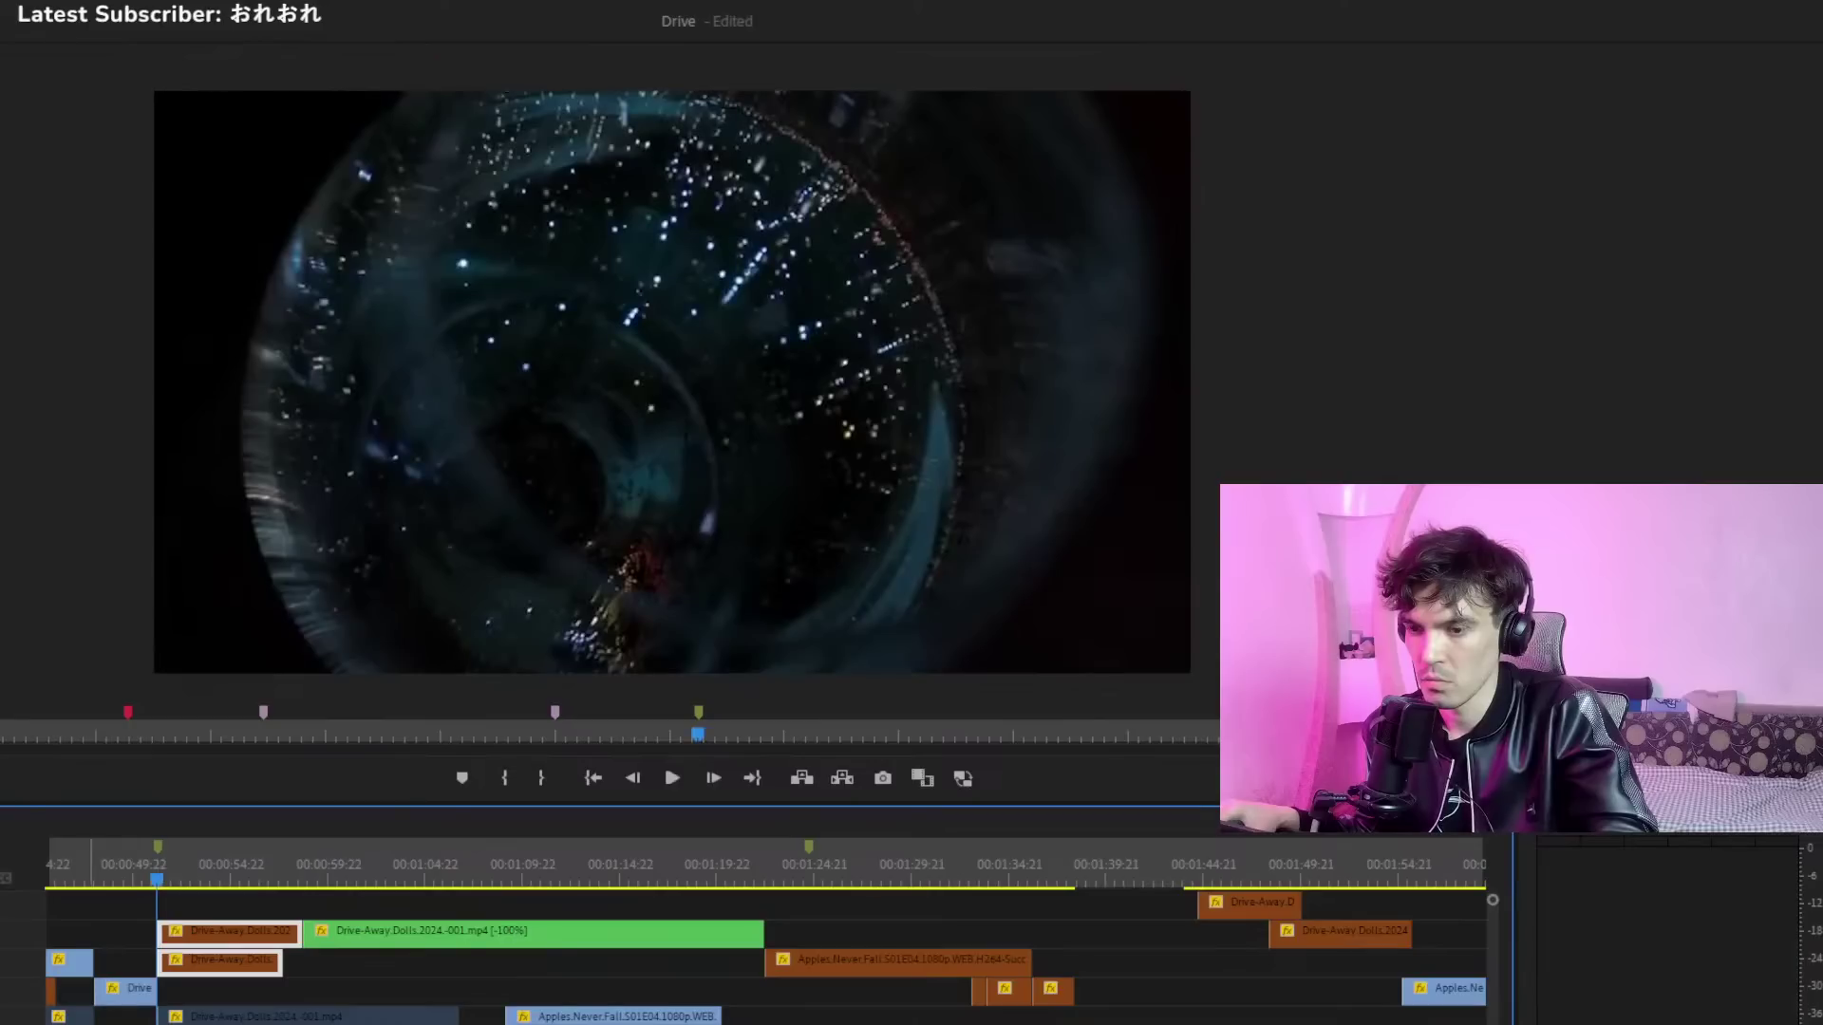
pyautogui.click(236, 987)
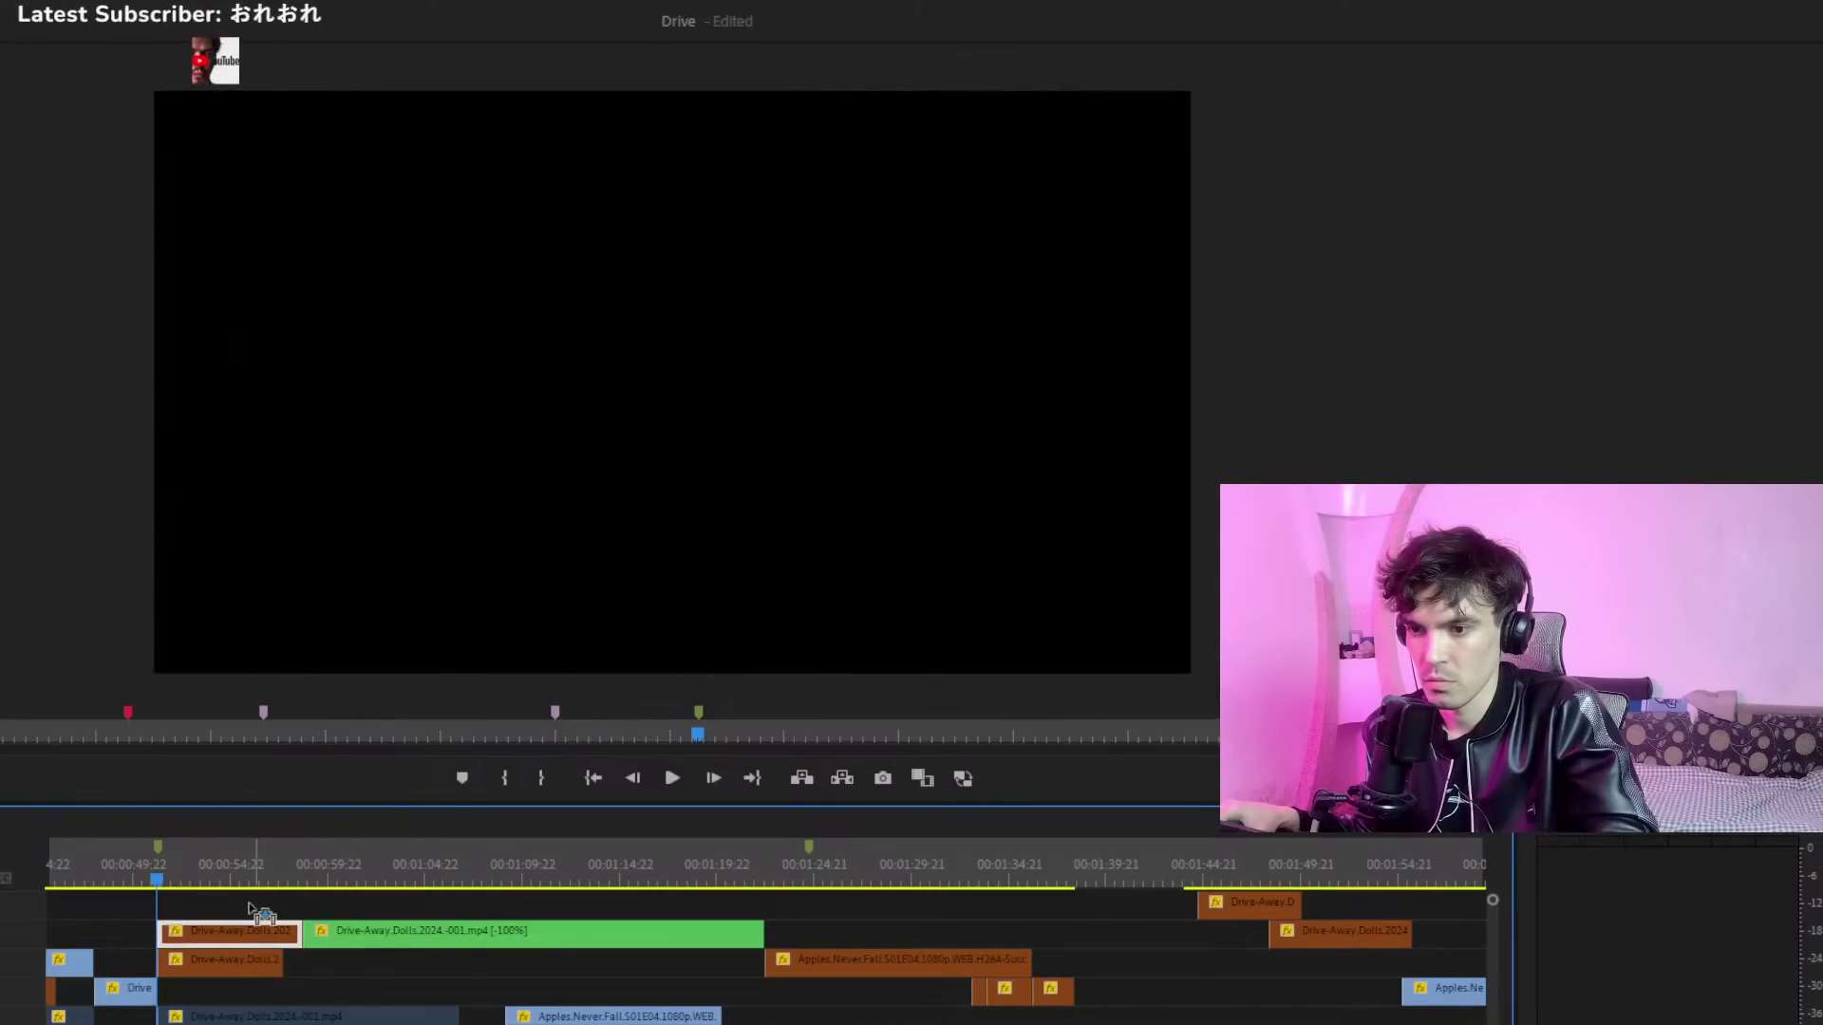
pyautogui.moveTo(259, 925); pyautogui.dragTo(256, 900)
pyautogui.press('space')
pyautogui.click(135, 879)
pyautogui.press('space')
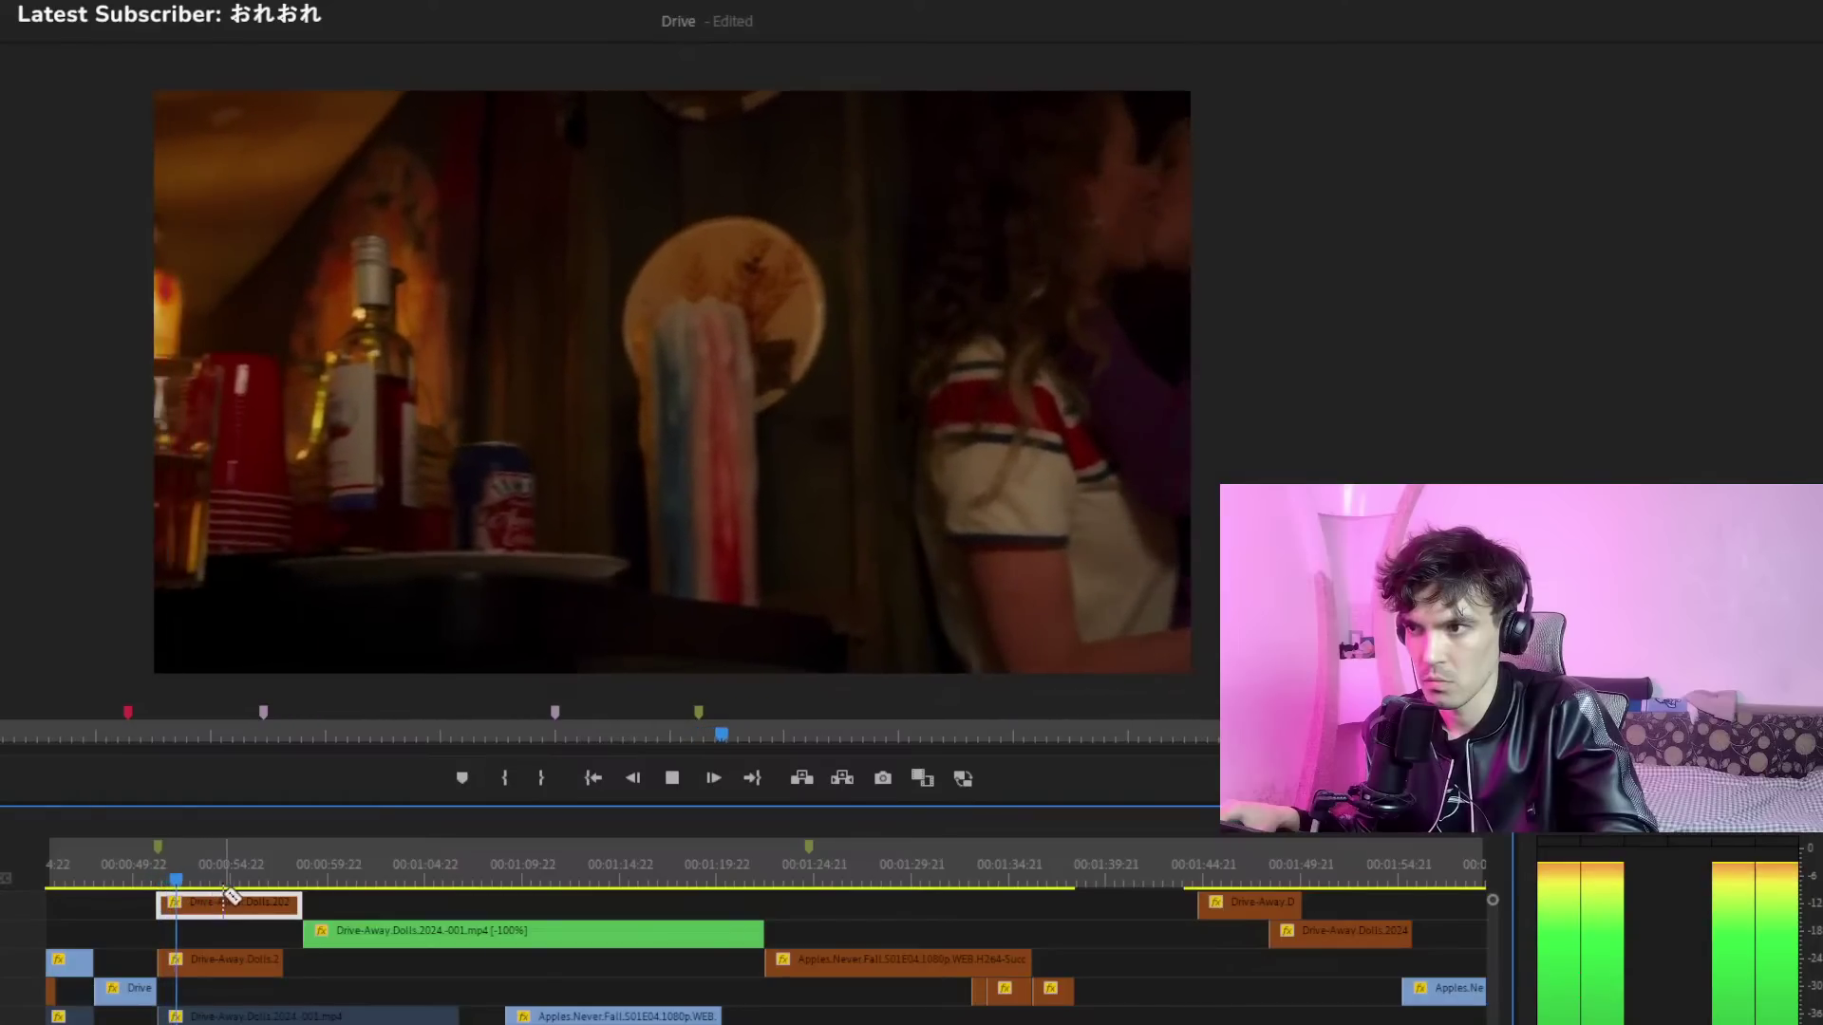
pyautogui.press('space')
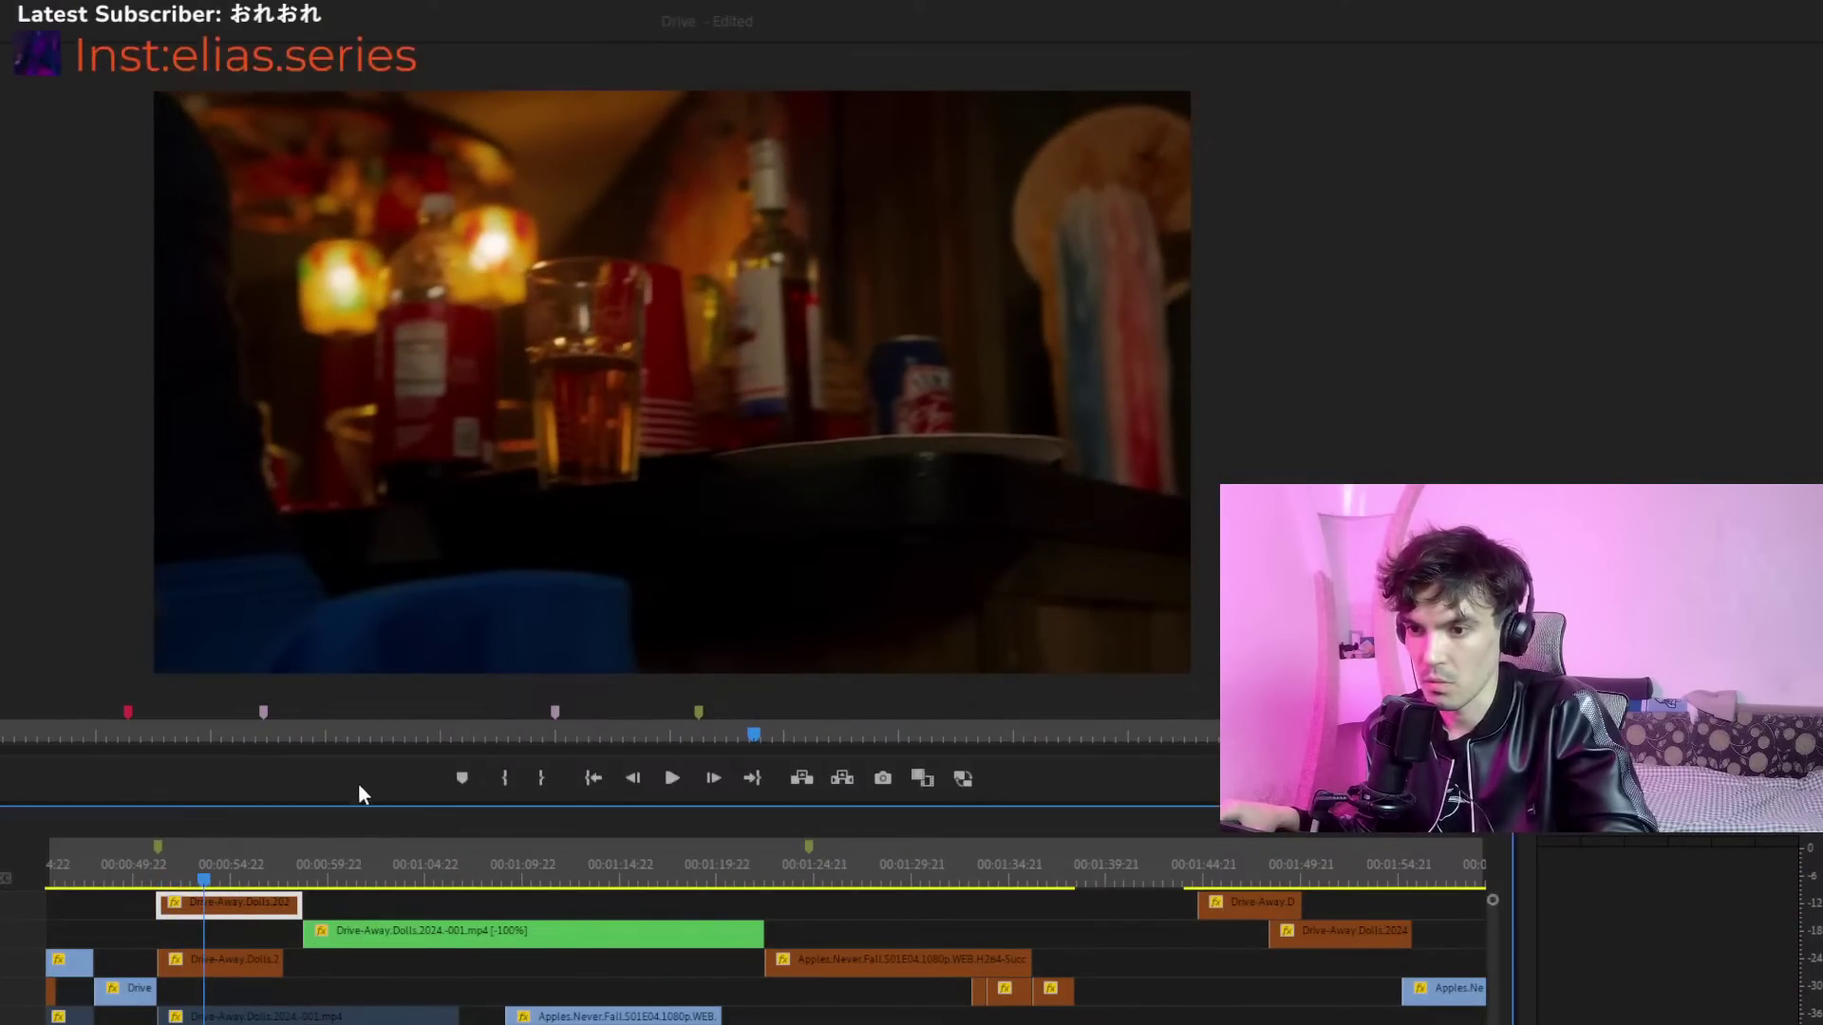
# Play the cut from the longer orange Drive-Away Dolls clip into the green reversed clip near 00:00:58
pyautogui.moveTo(297, 862); pyautogui.dragTo(326, 864)
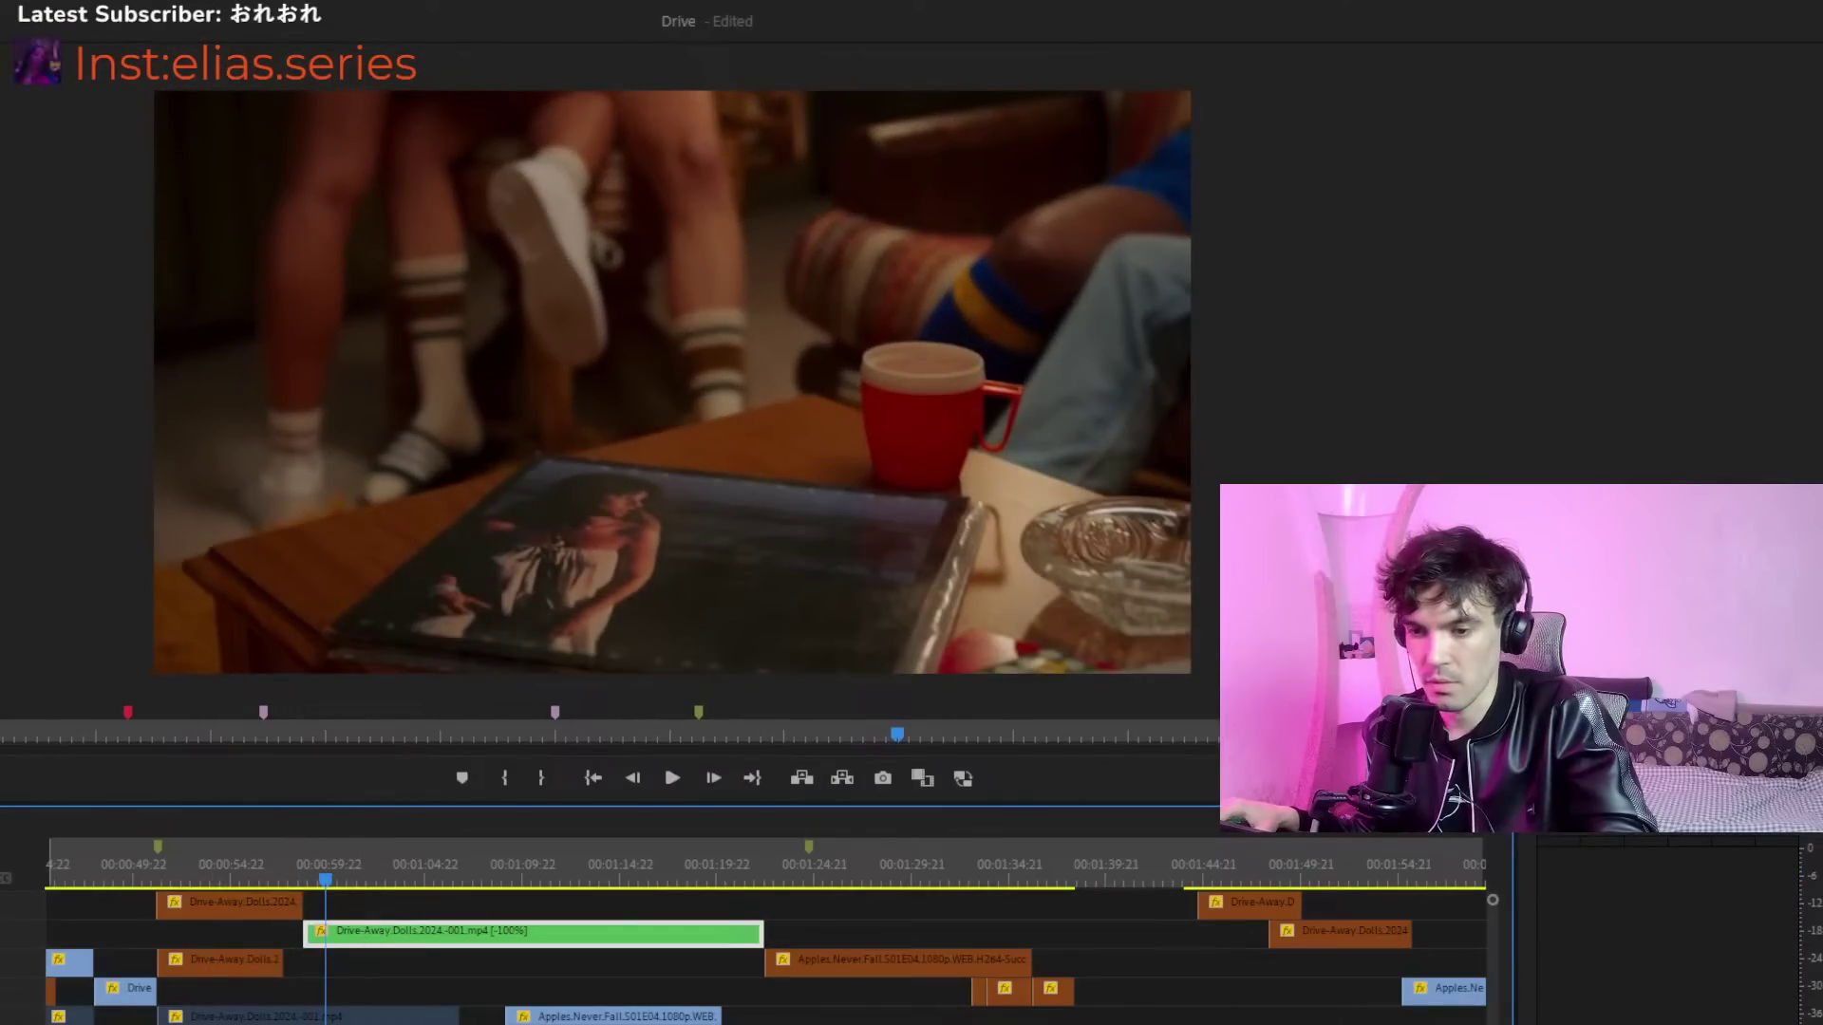
pyautogui.press('=')
pyautogui.press('=')
pyautogui.press('=')
pyautogui.moveTo(629, 856); pyautogui.dragTo(644, 859)
pyautogui.moveTo(728, 926); pyautogui.dragTo(725, 927)
pyautogui.press('space')
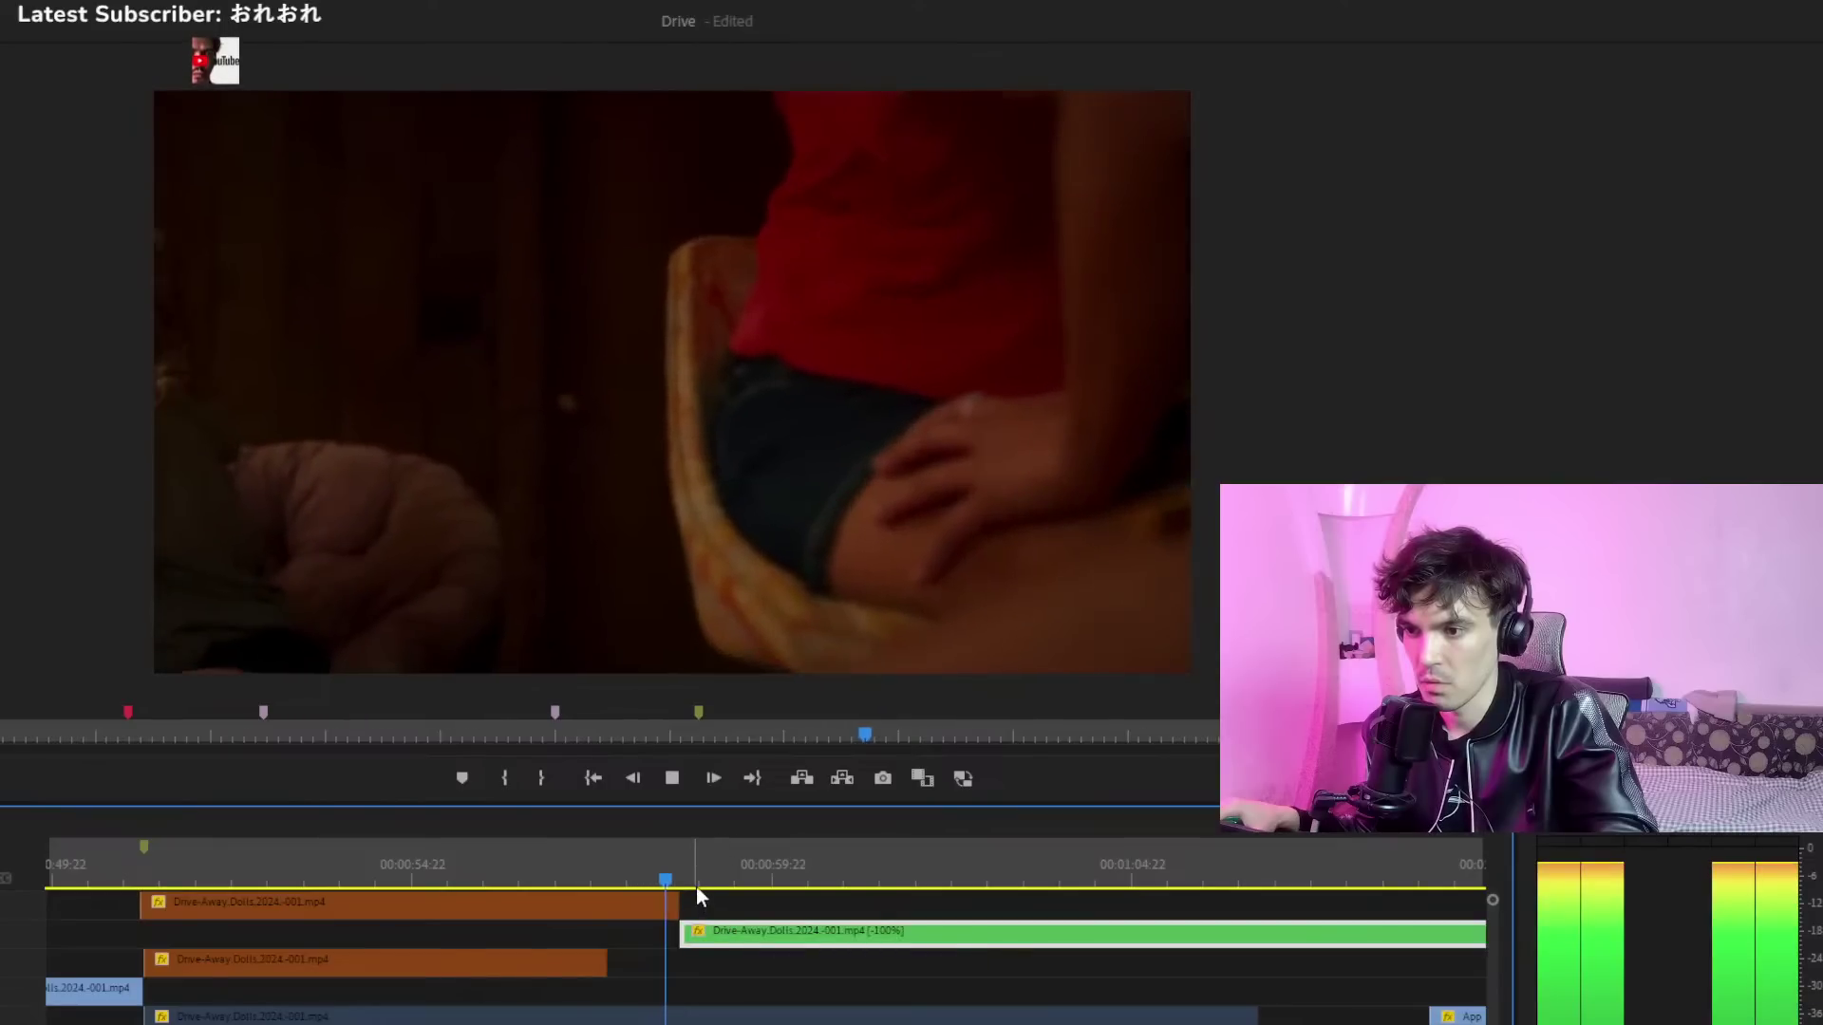
pyautogui.click(561, 859)
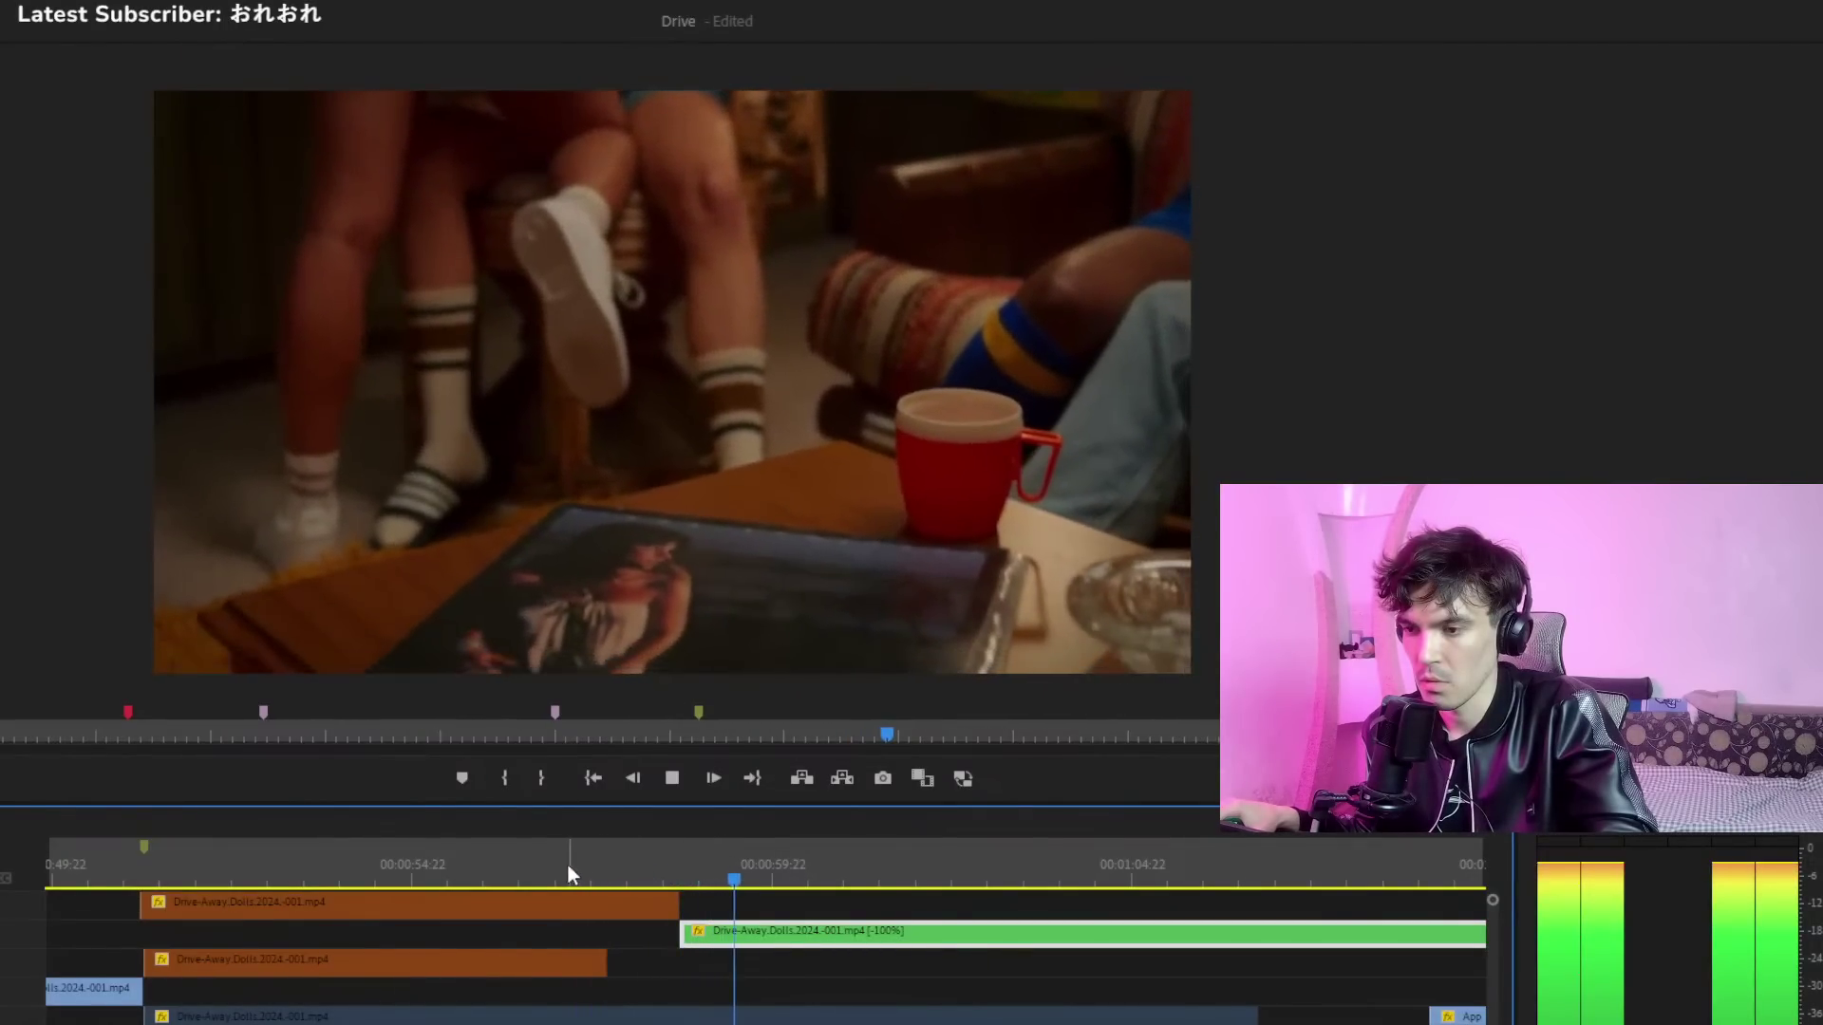
pyautogui.press('space')
# Lower the longer orange Drive-Away Dolls clip one track, raise the green clip one track so it slightly overlaps the orange clip's end, and play it
pyautogui.moveTo(514, 909); pyautogui.dragTo(533, 934)
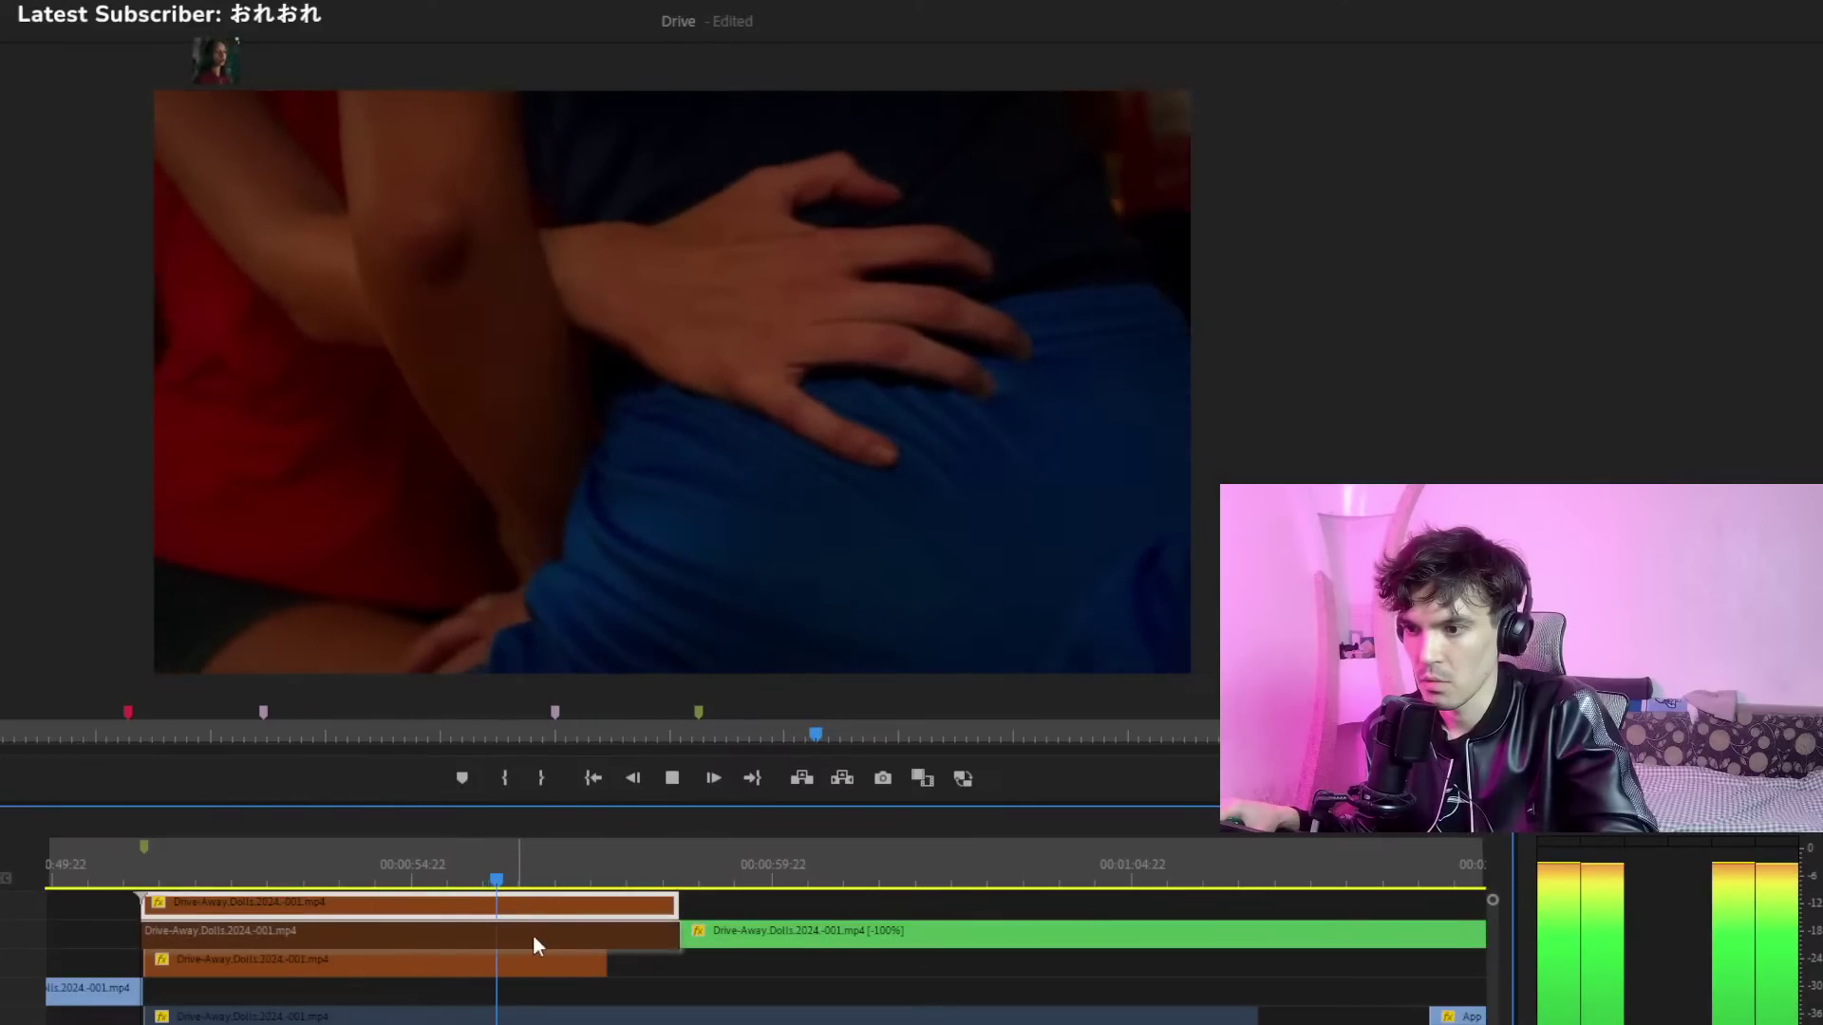
pyautogui.press('space')
pyautogui.press('-')
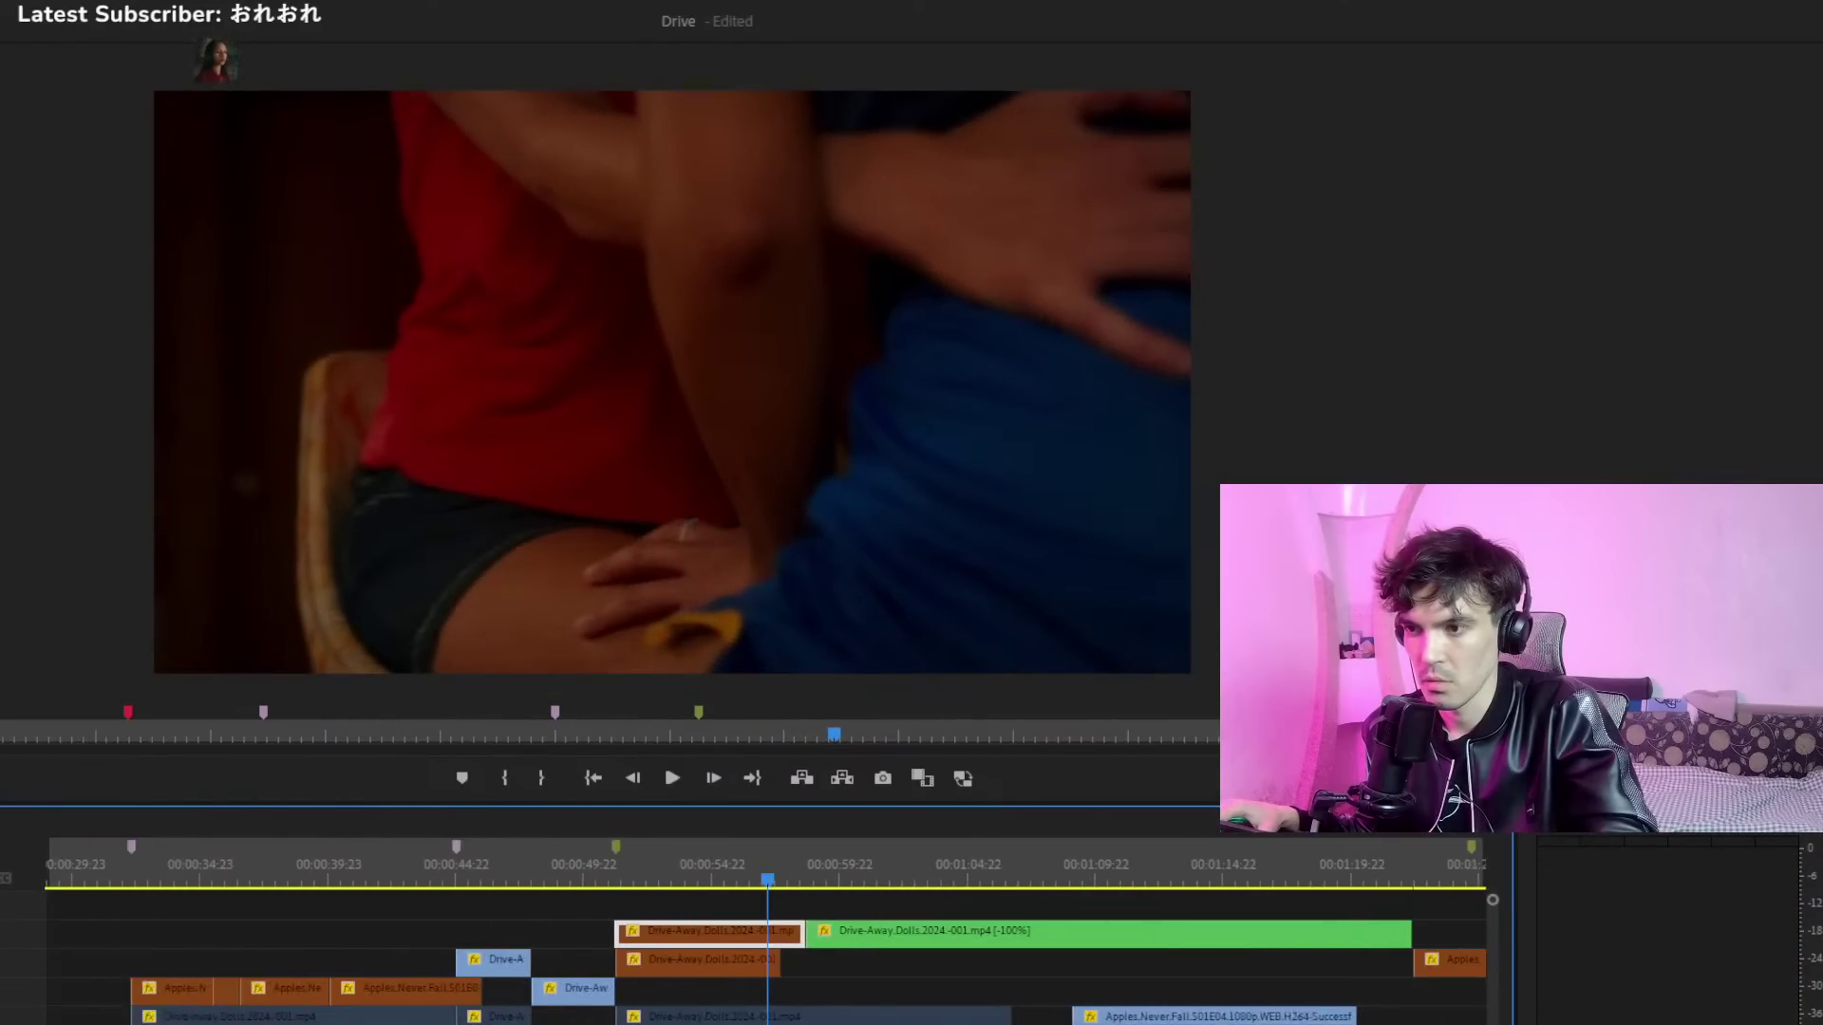
pyautogui.moveTo(839, 929)
pyautogui.mouseDown()
pyautogui.moveTo(814, 910)
pyautogui.moveTo(837, 909)
pyautogui.moveTo(761, 873)
pyautogui.moveTo(800, 873)
pyautogui.moveTo(838, 913)
pyautogui.mouseUp()
pyautogui.press('space')
pyautogui.click(737, 872)
pyautogui.press('space')
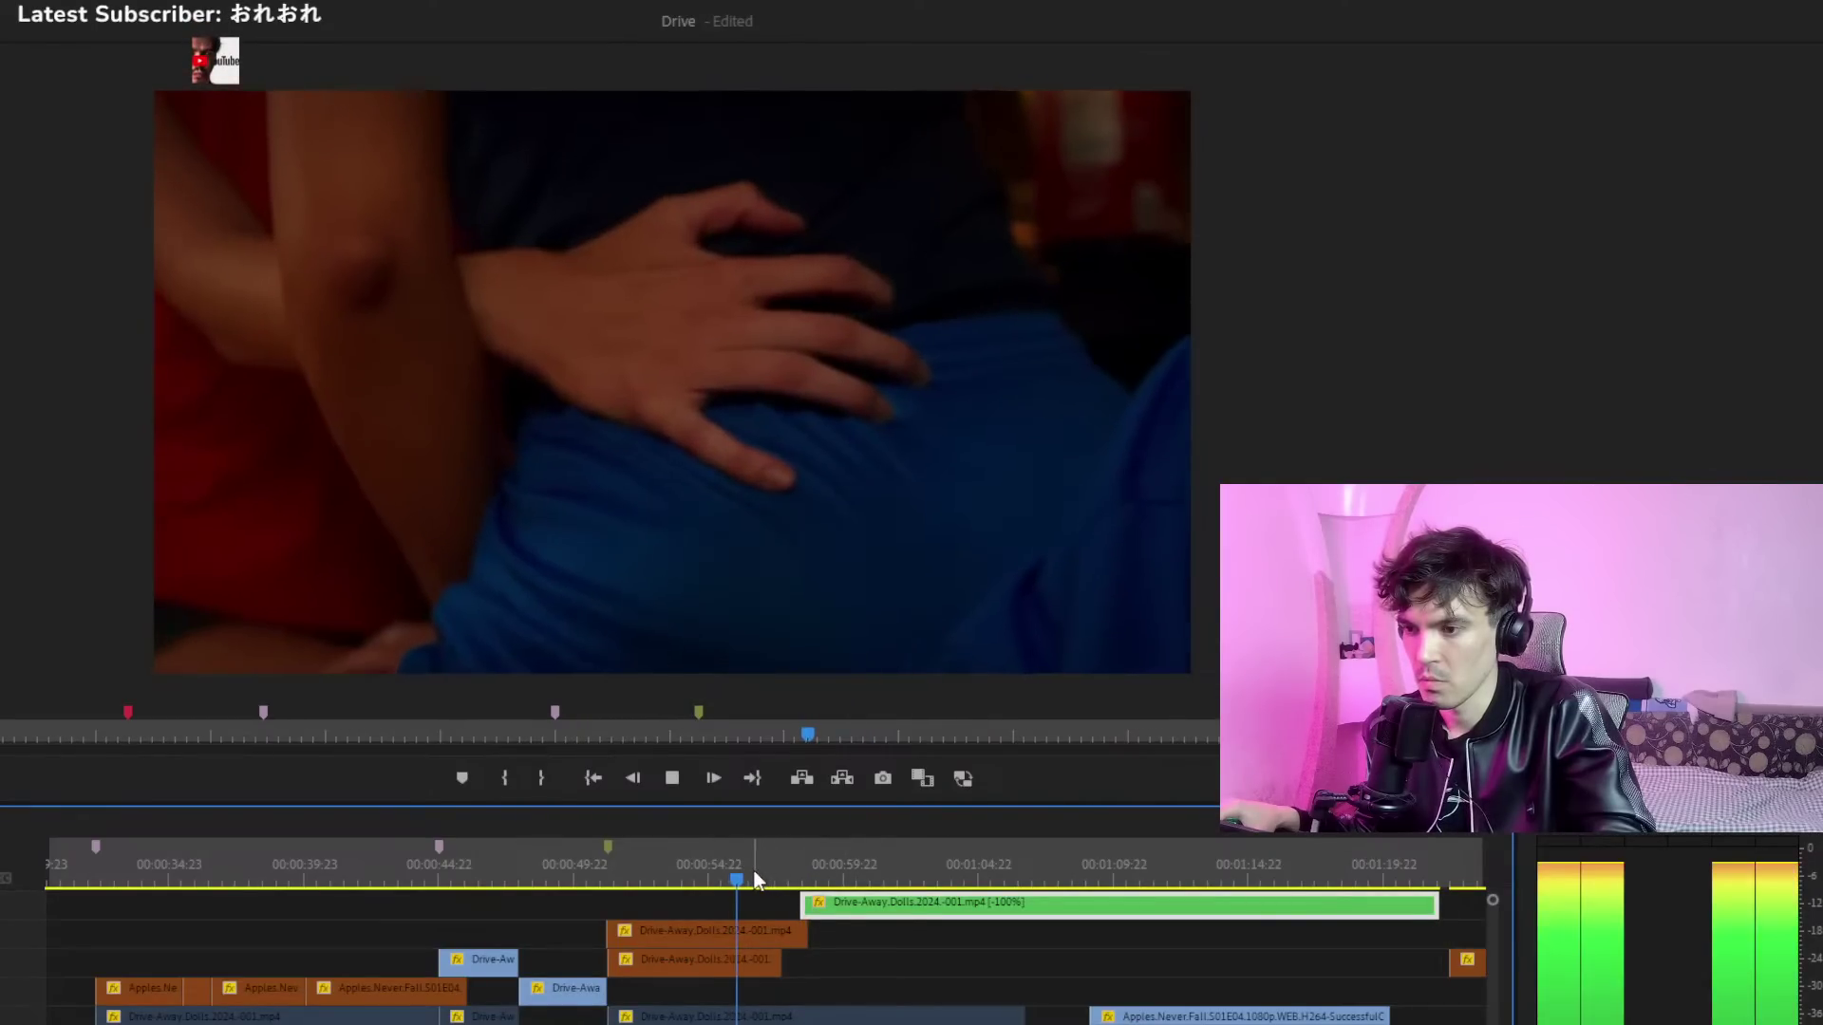
# Disable the shorter lower Drive-Away Dolls clip near 00:00:51, and play the passage into the green clip
pyautogui.moveTo(617, 875); pyautogui.dragTo(626, 889)
pyautogui.press('space')
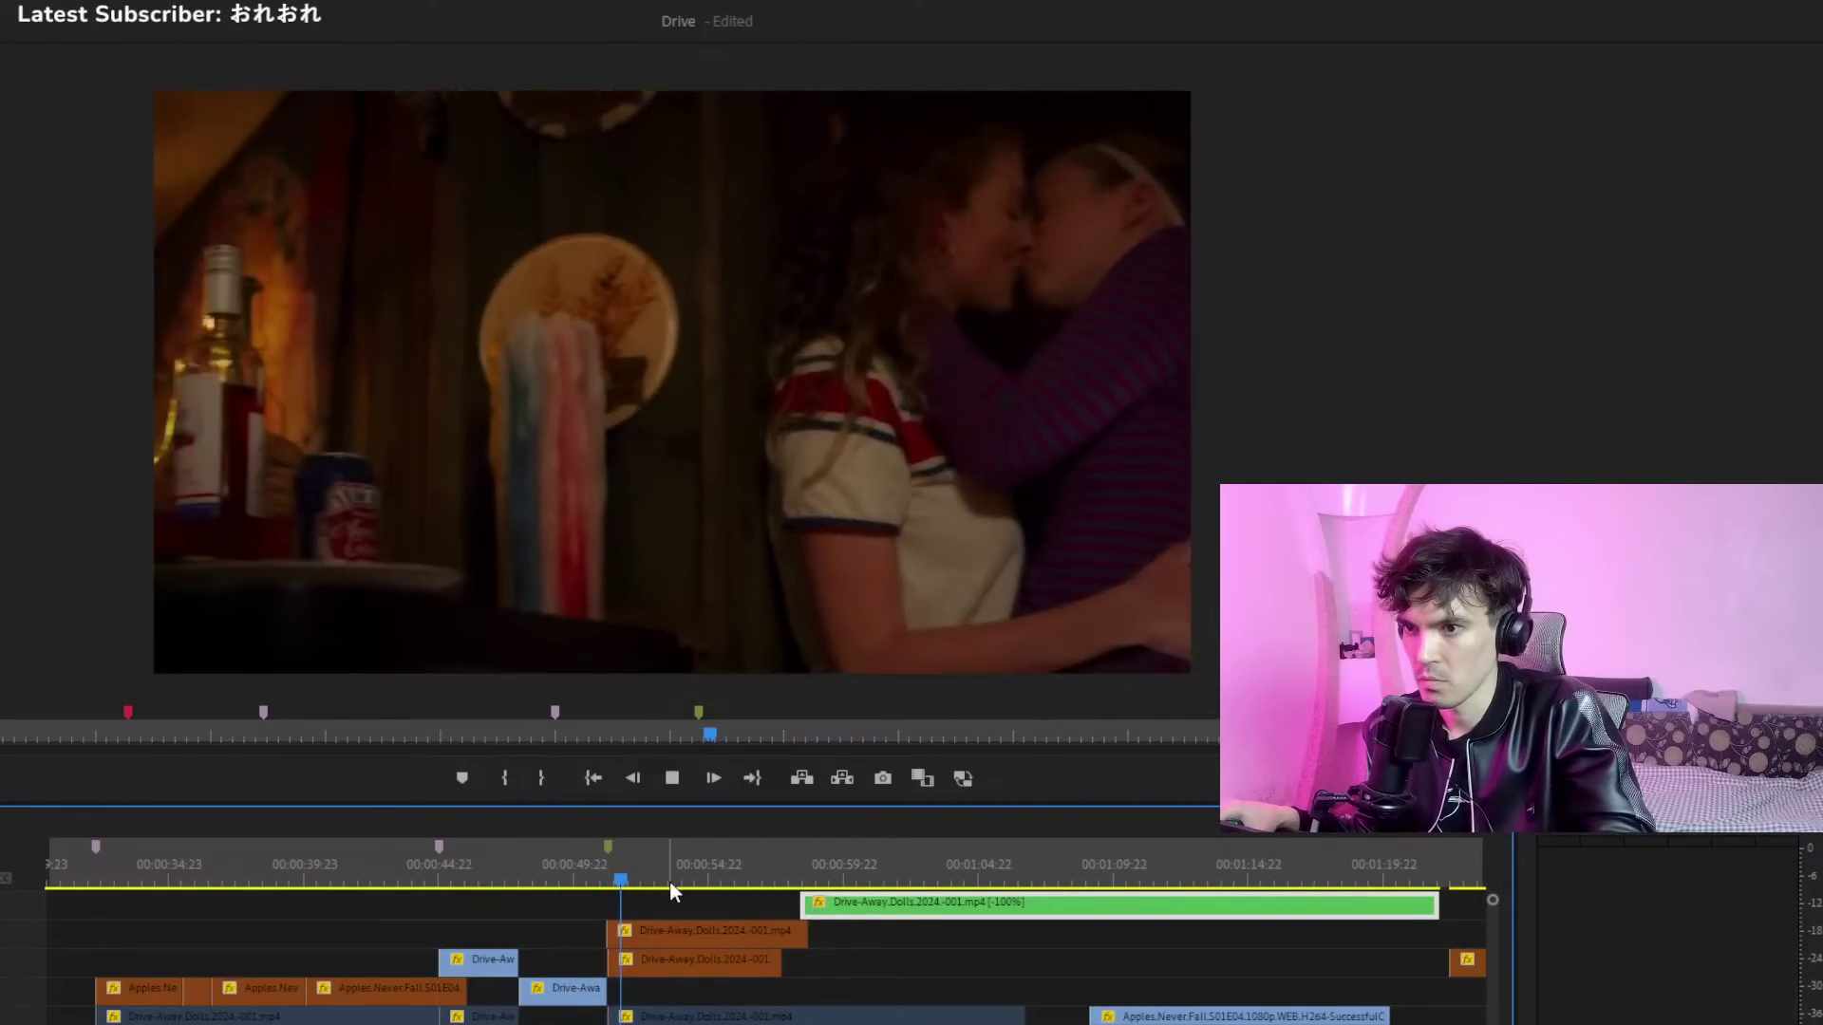
pyautogui.click(727, 957)
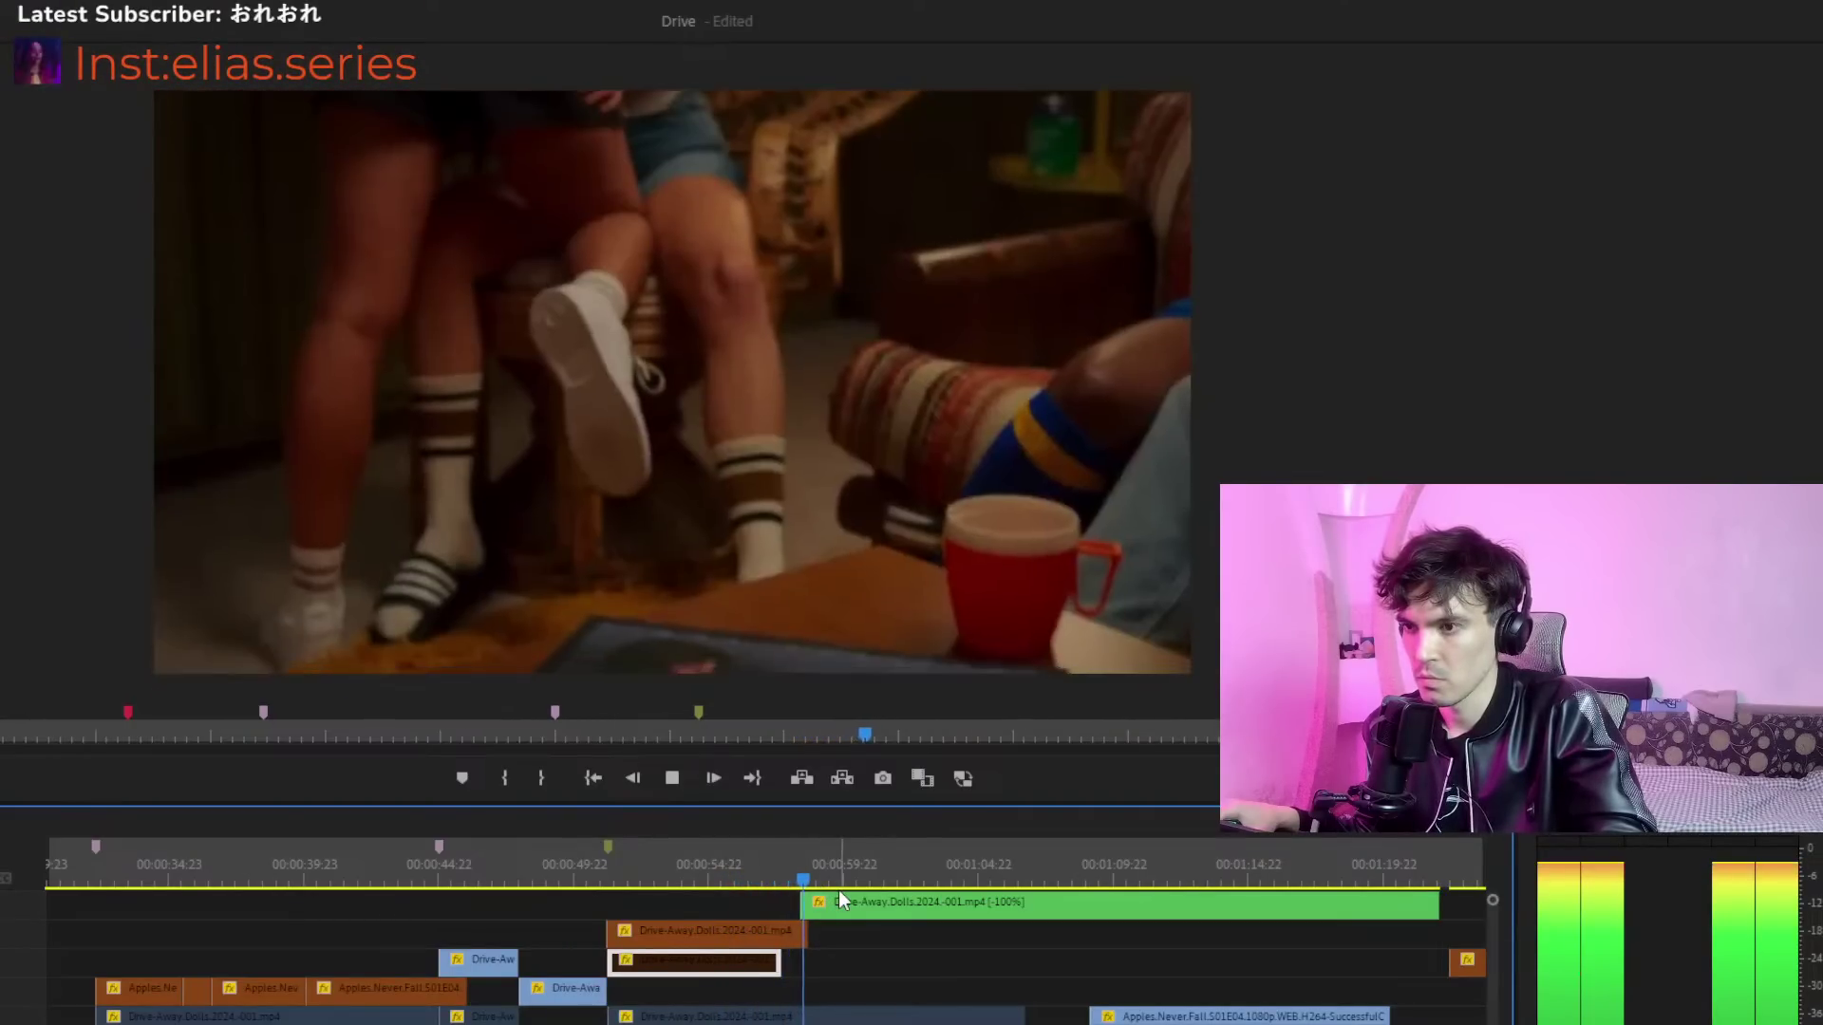
pyautogui.click(773, 874)
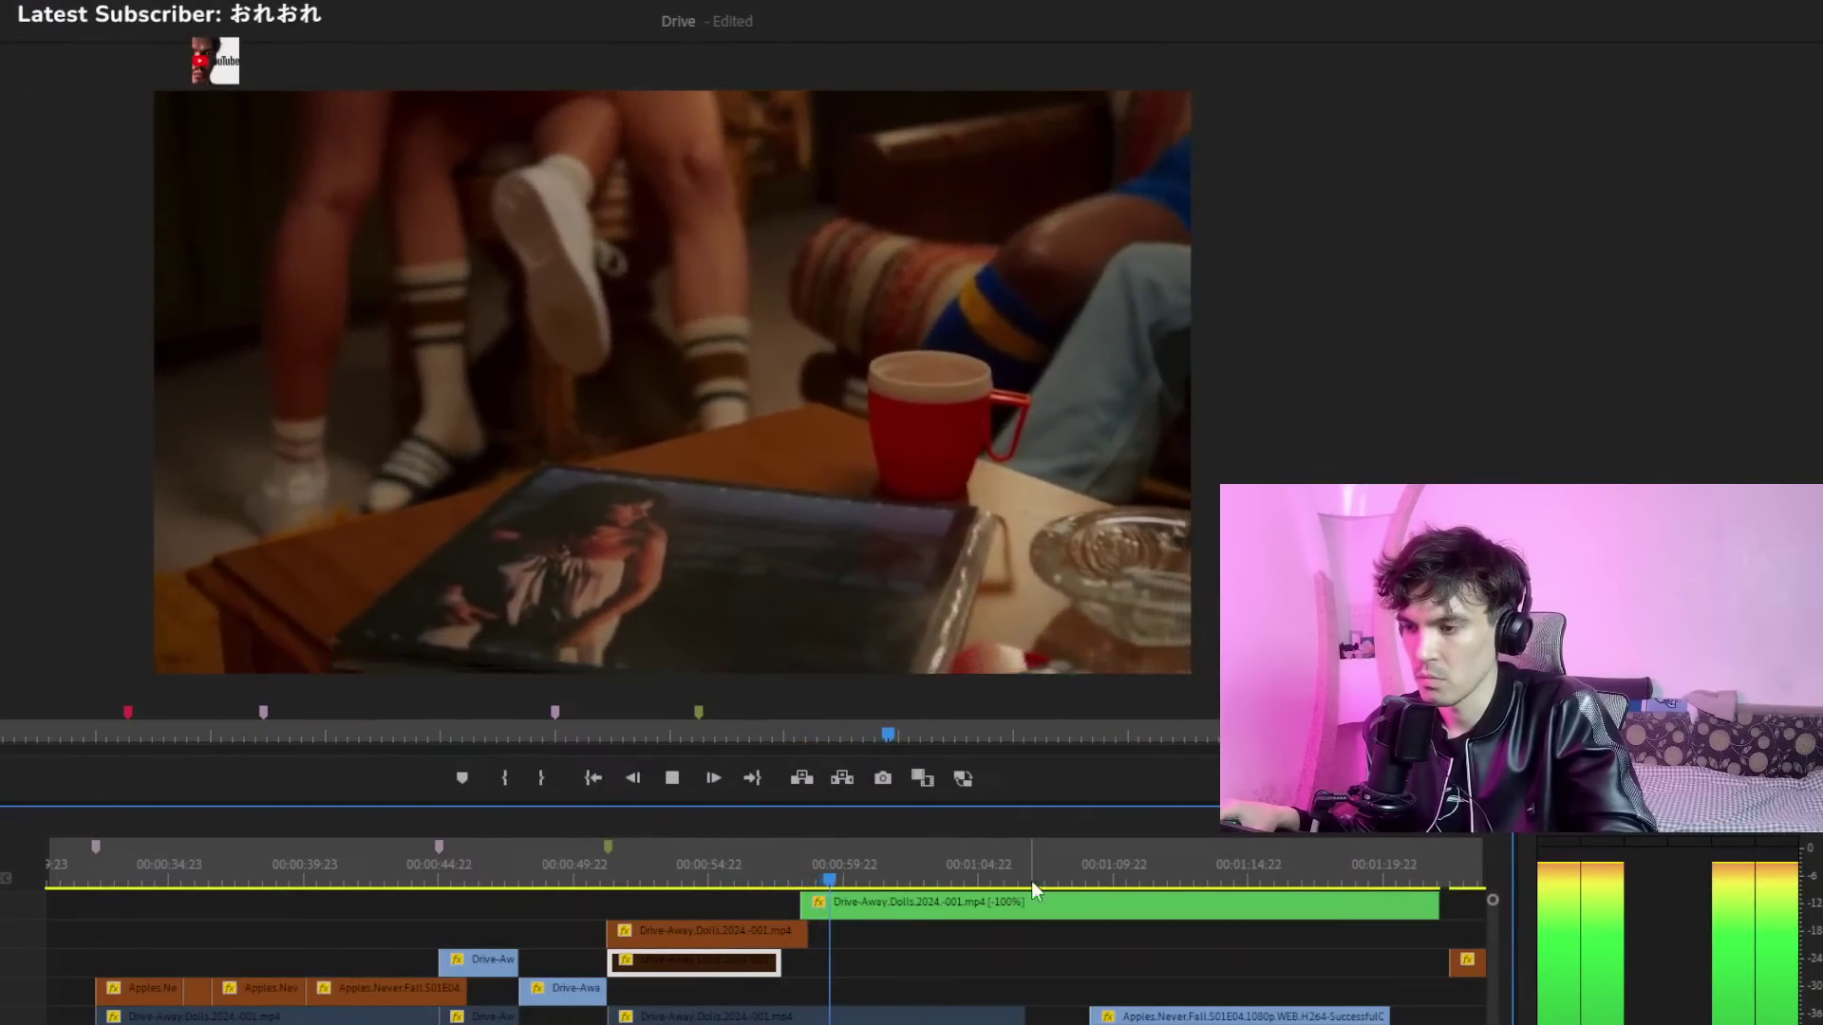
# Raise the orange Apples Never Fall clips one track, and place them directly after the green clip's end near 00:01:22
pyautogui.click(1314, 858)
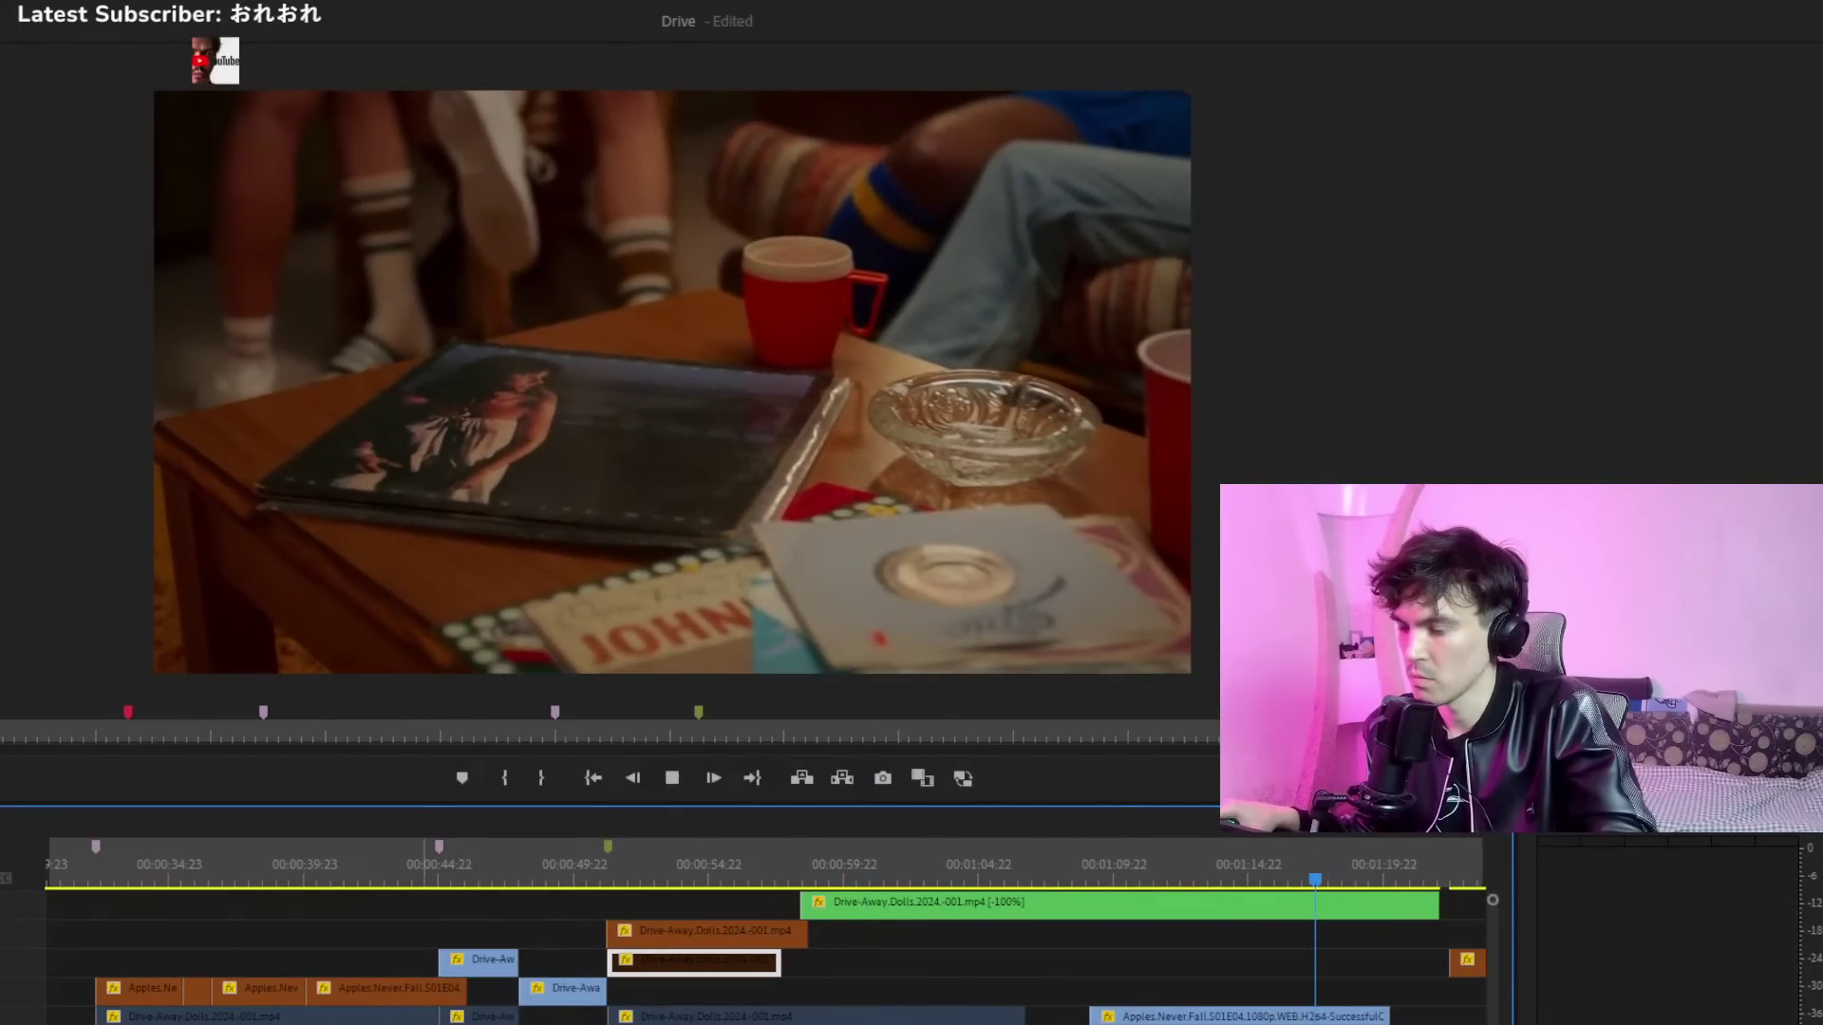
pyautogui.hscroll(5, 1010, 920)
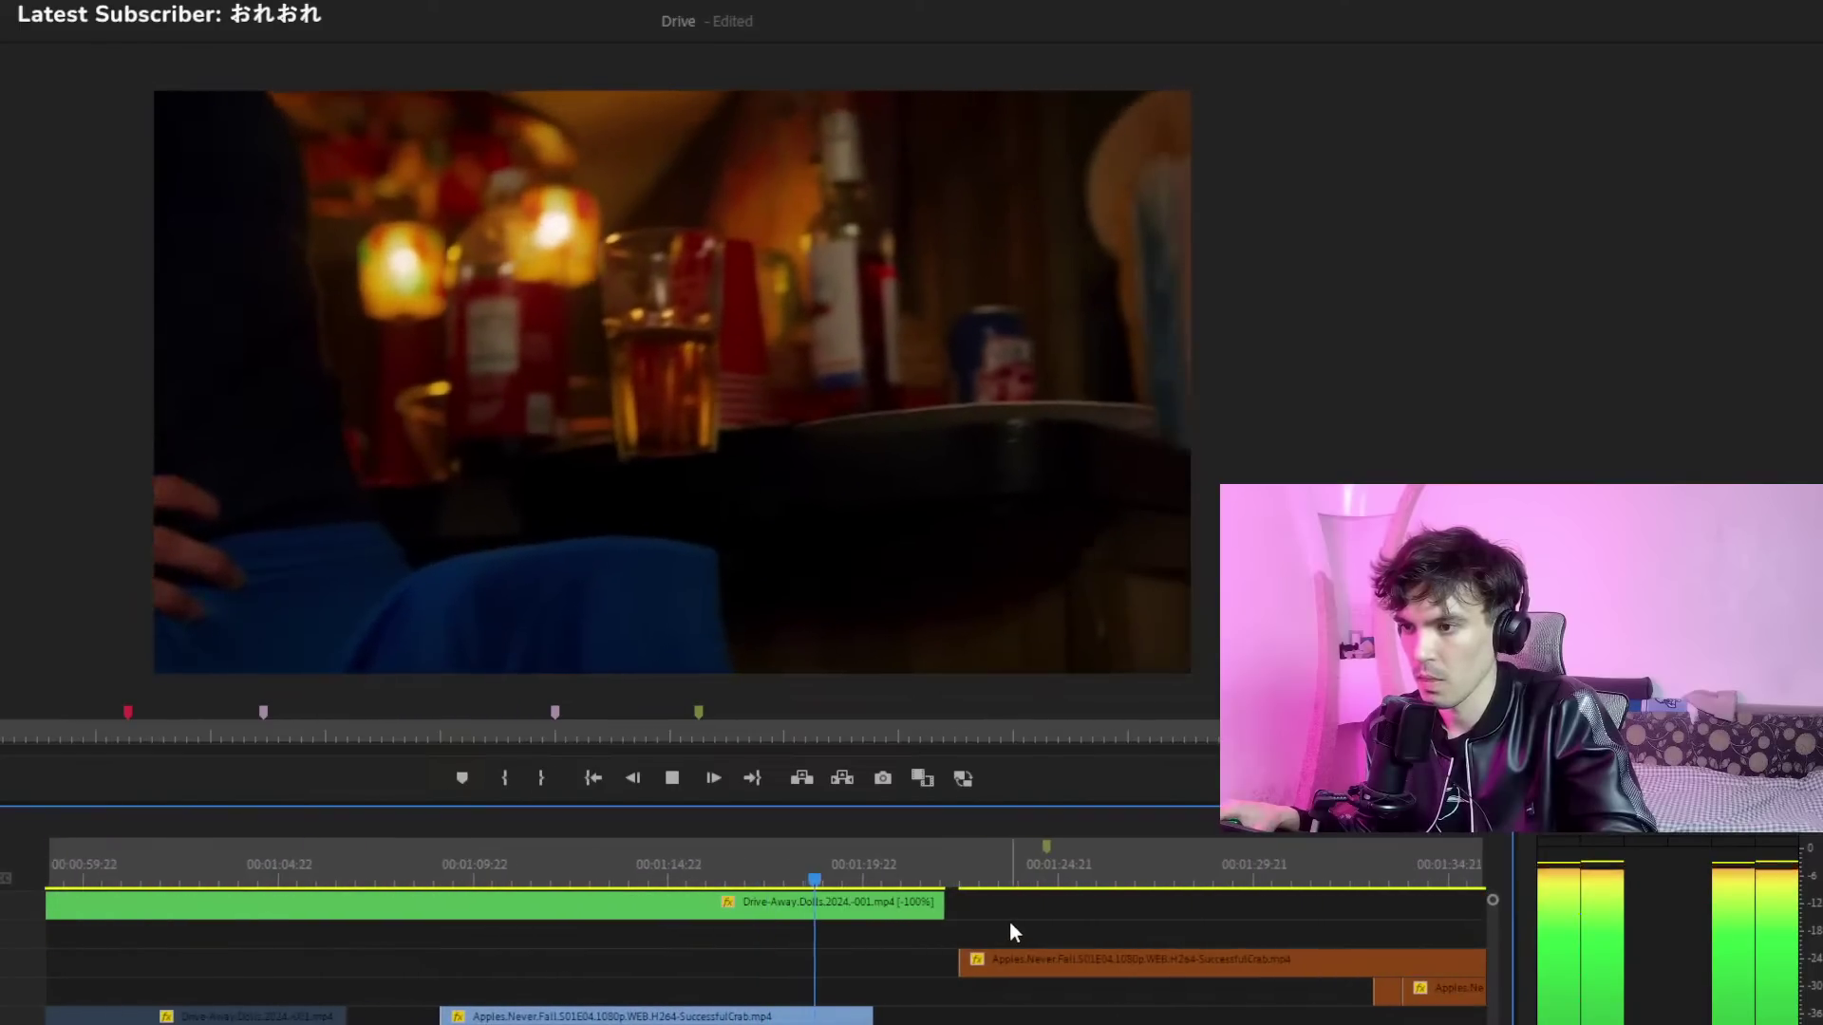
pyautogui.press('space')
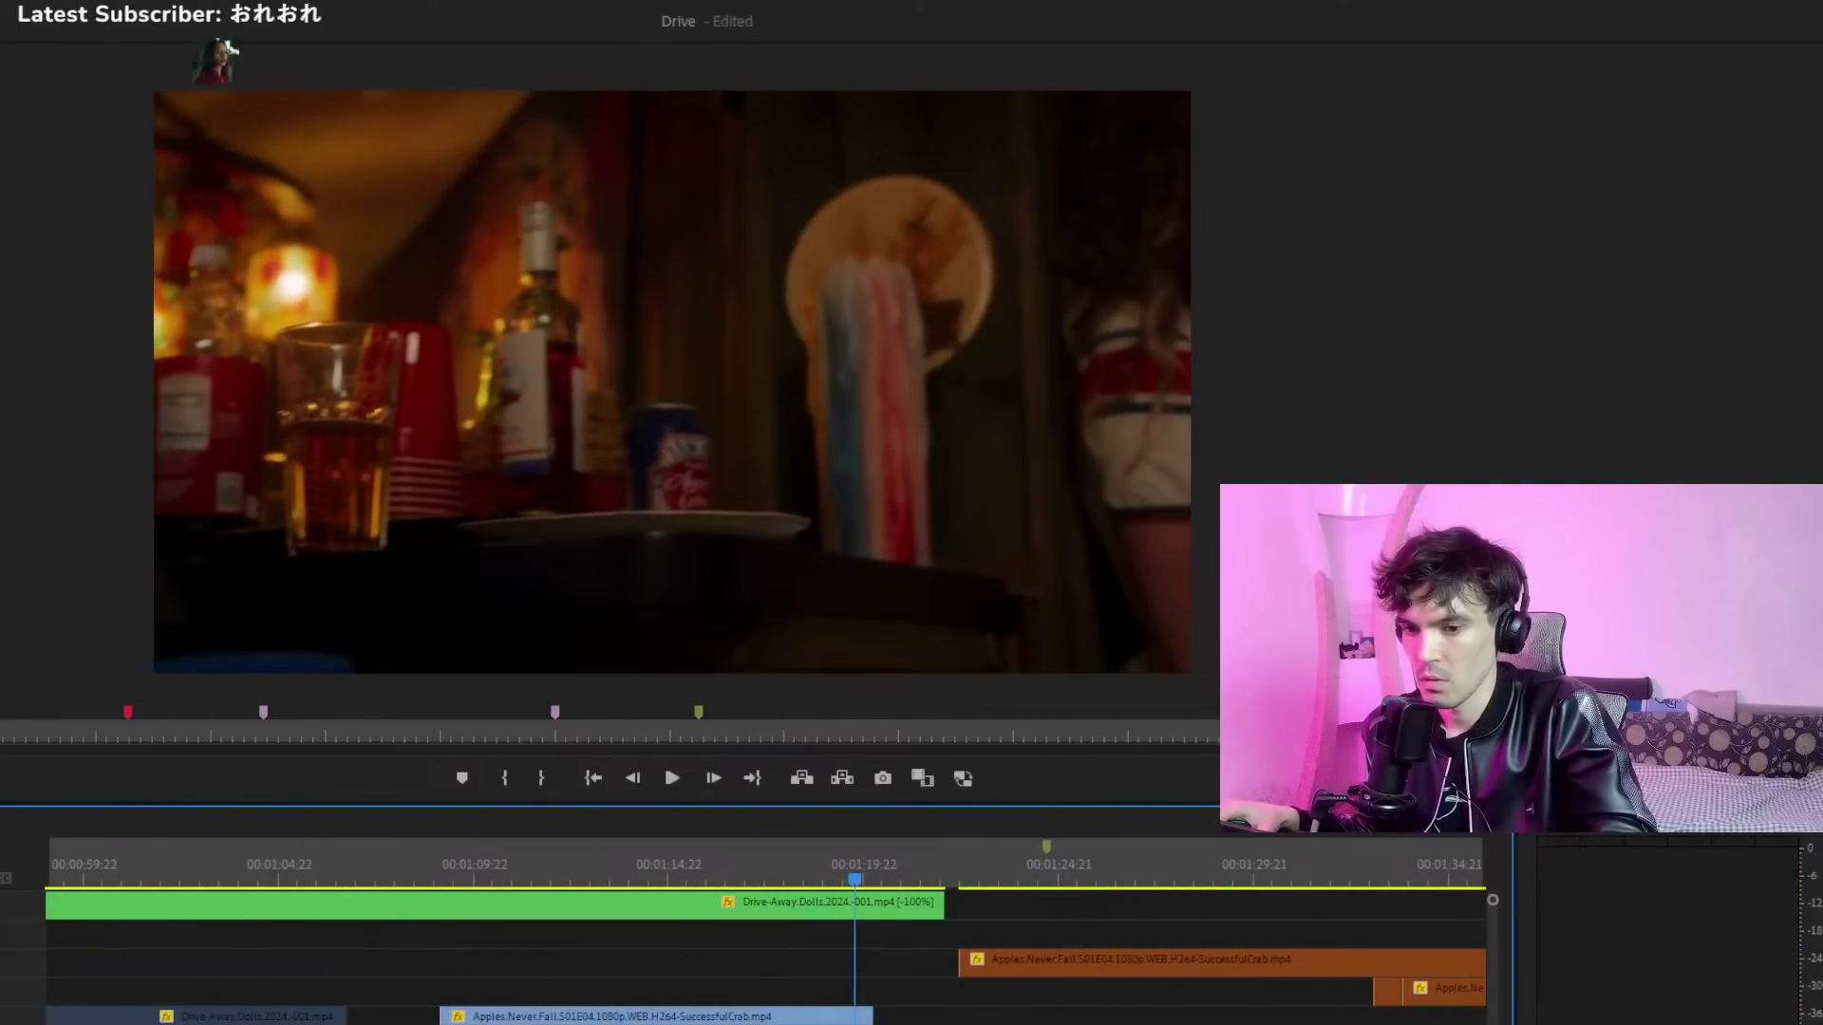
pyautogui.press('-')
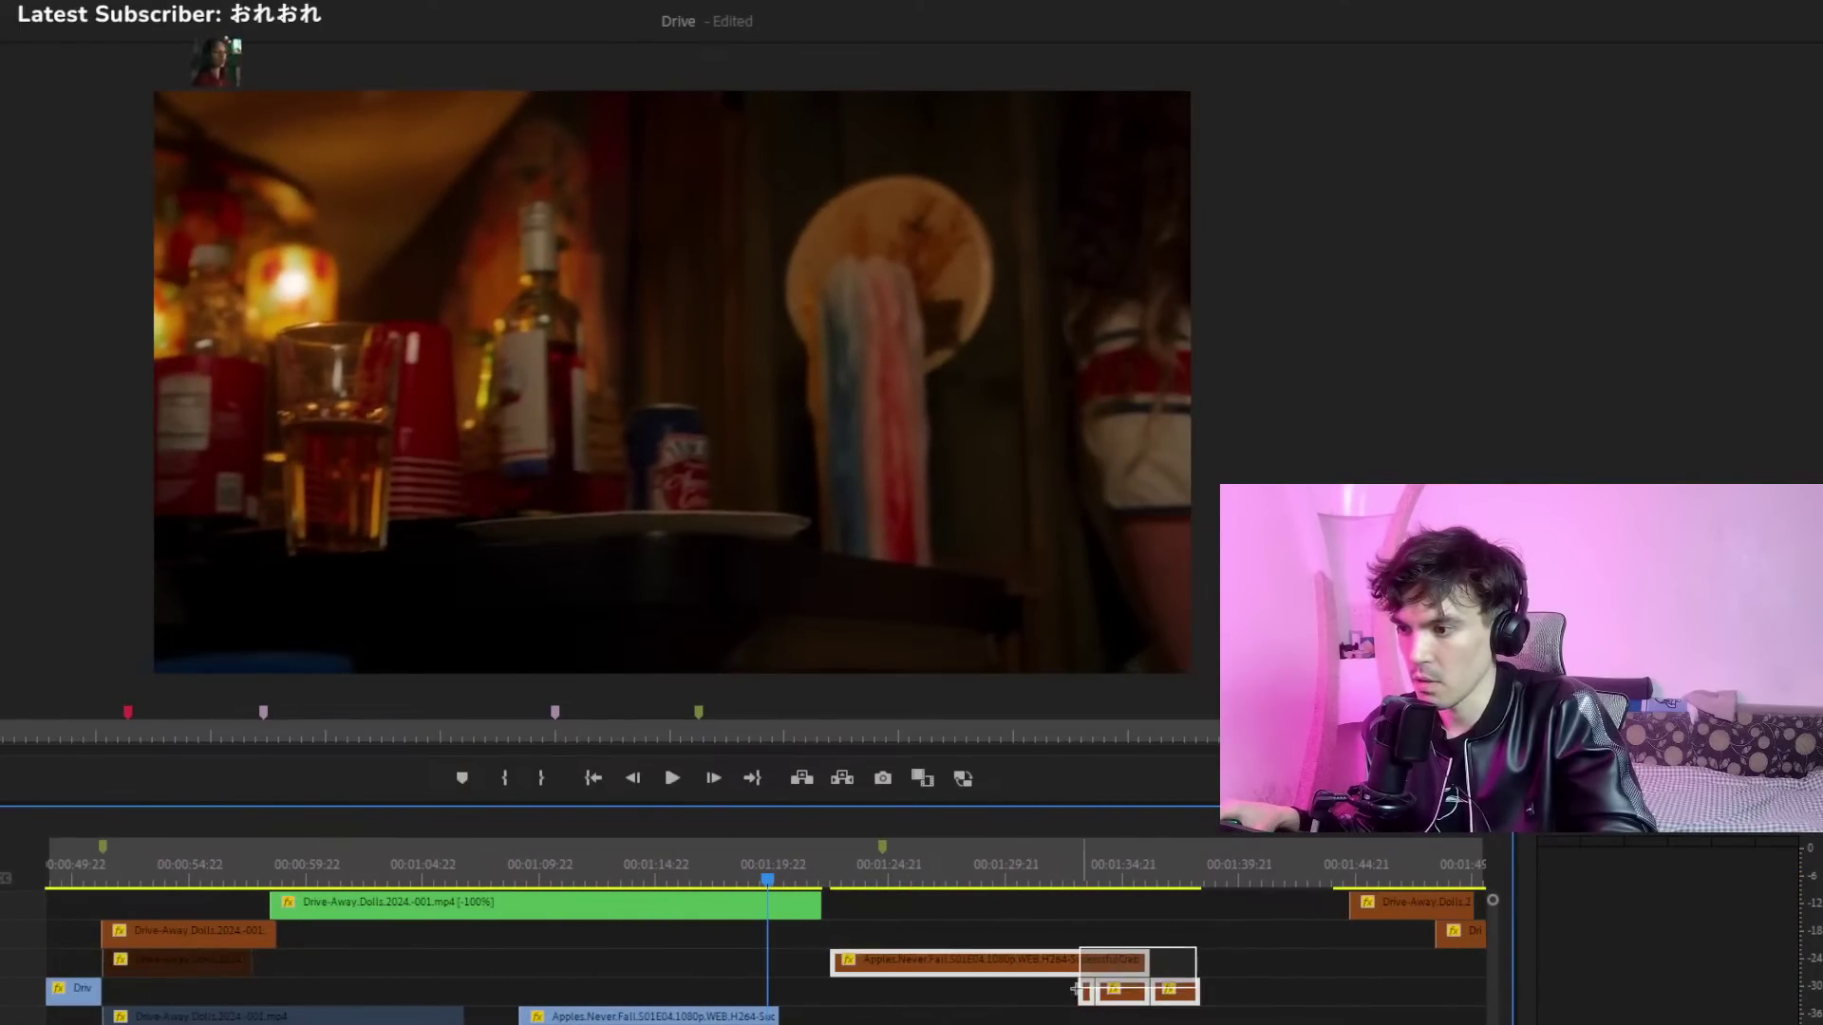
pyautogui.moveTo(1058, 977); pyautogui.dragTo(1039, 946)
pyautogui.press('space')
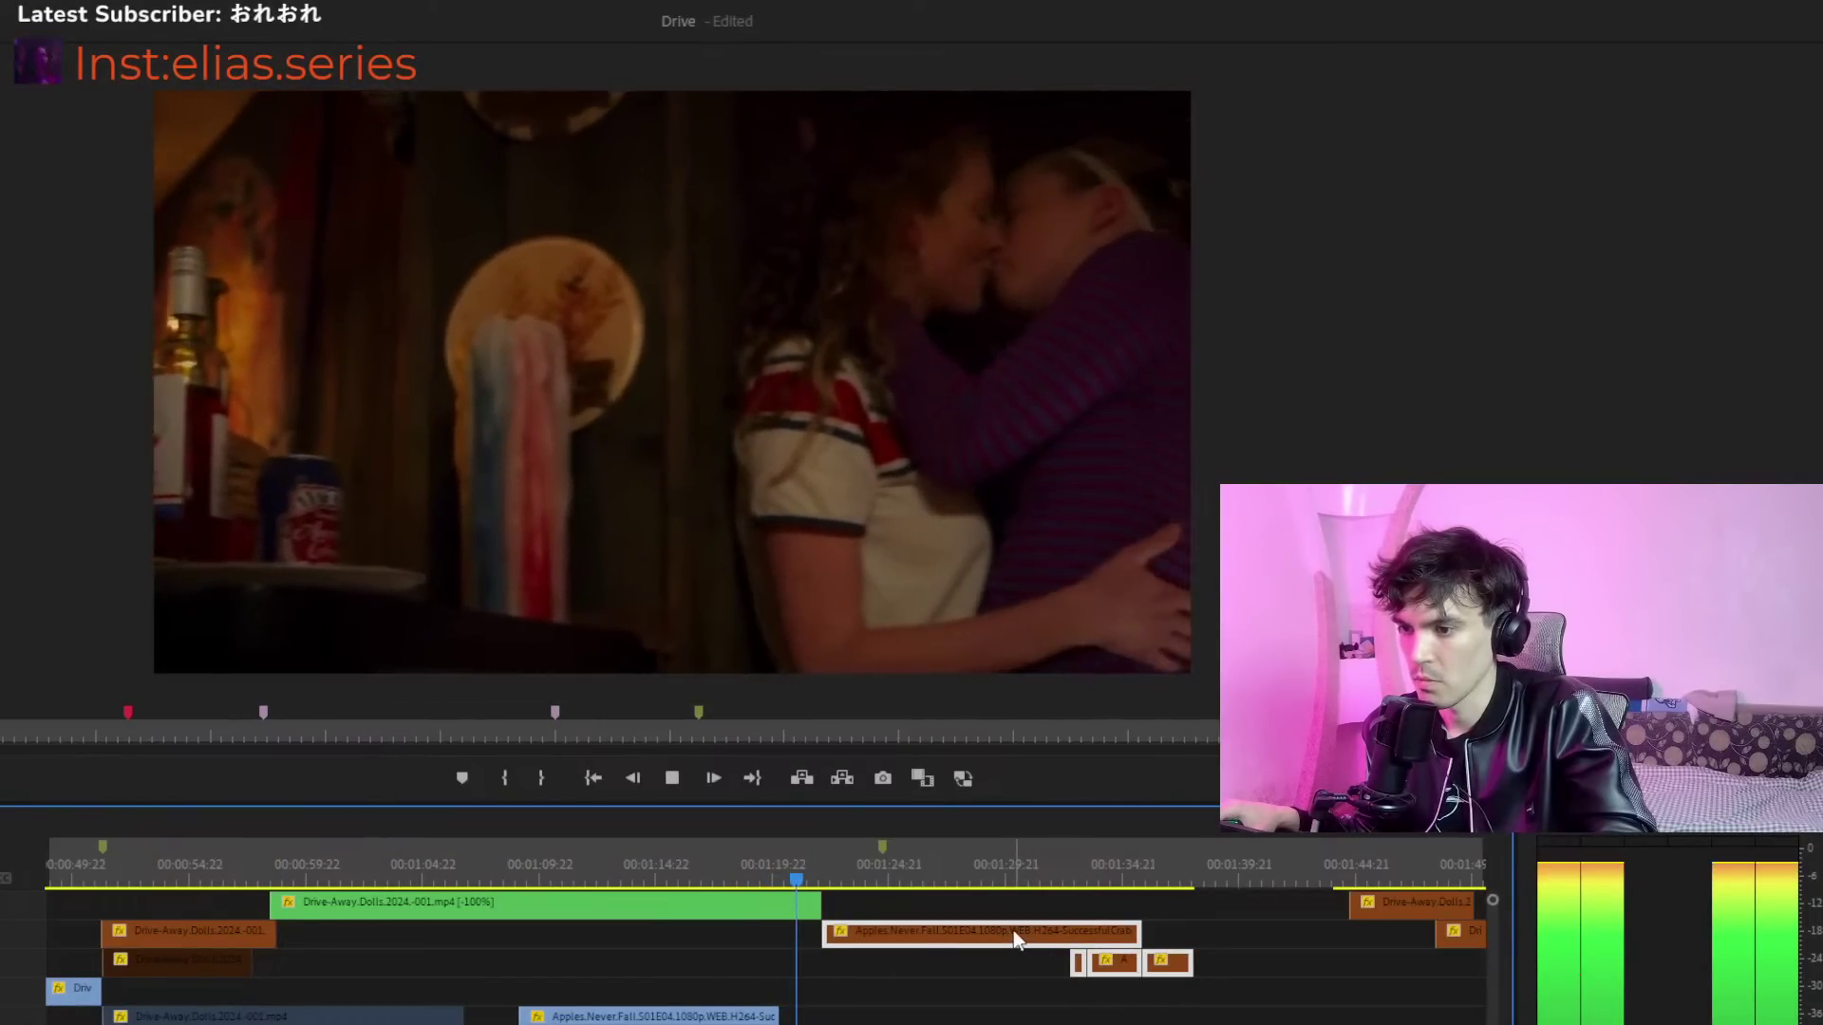
# Play the green clip's ending from about 00:01:16, and trim its end back to about 00:01:18
pyautogui.moveTo(792, 858); pyautogui.dragTo(694, 888)
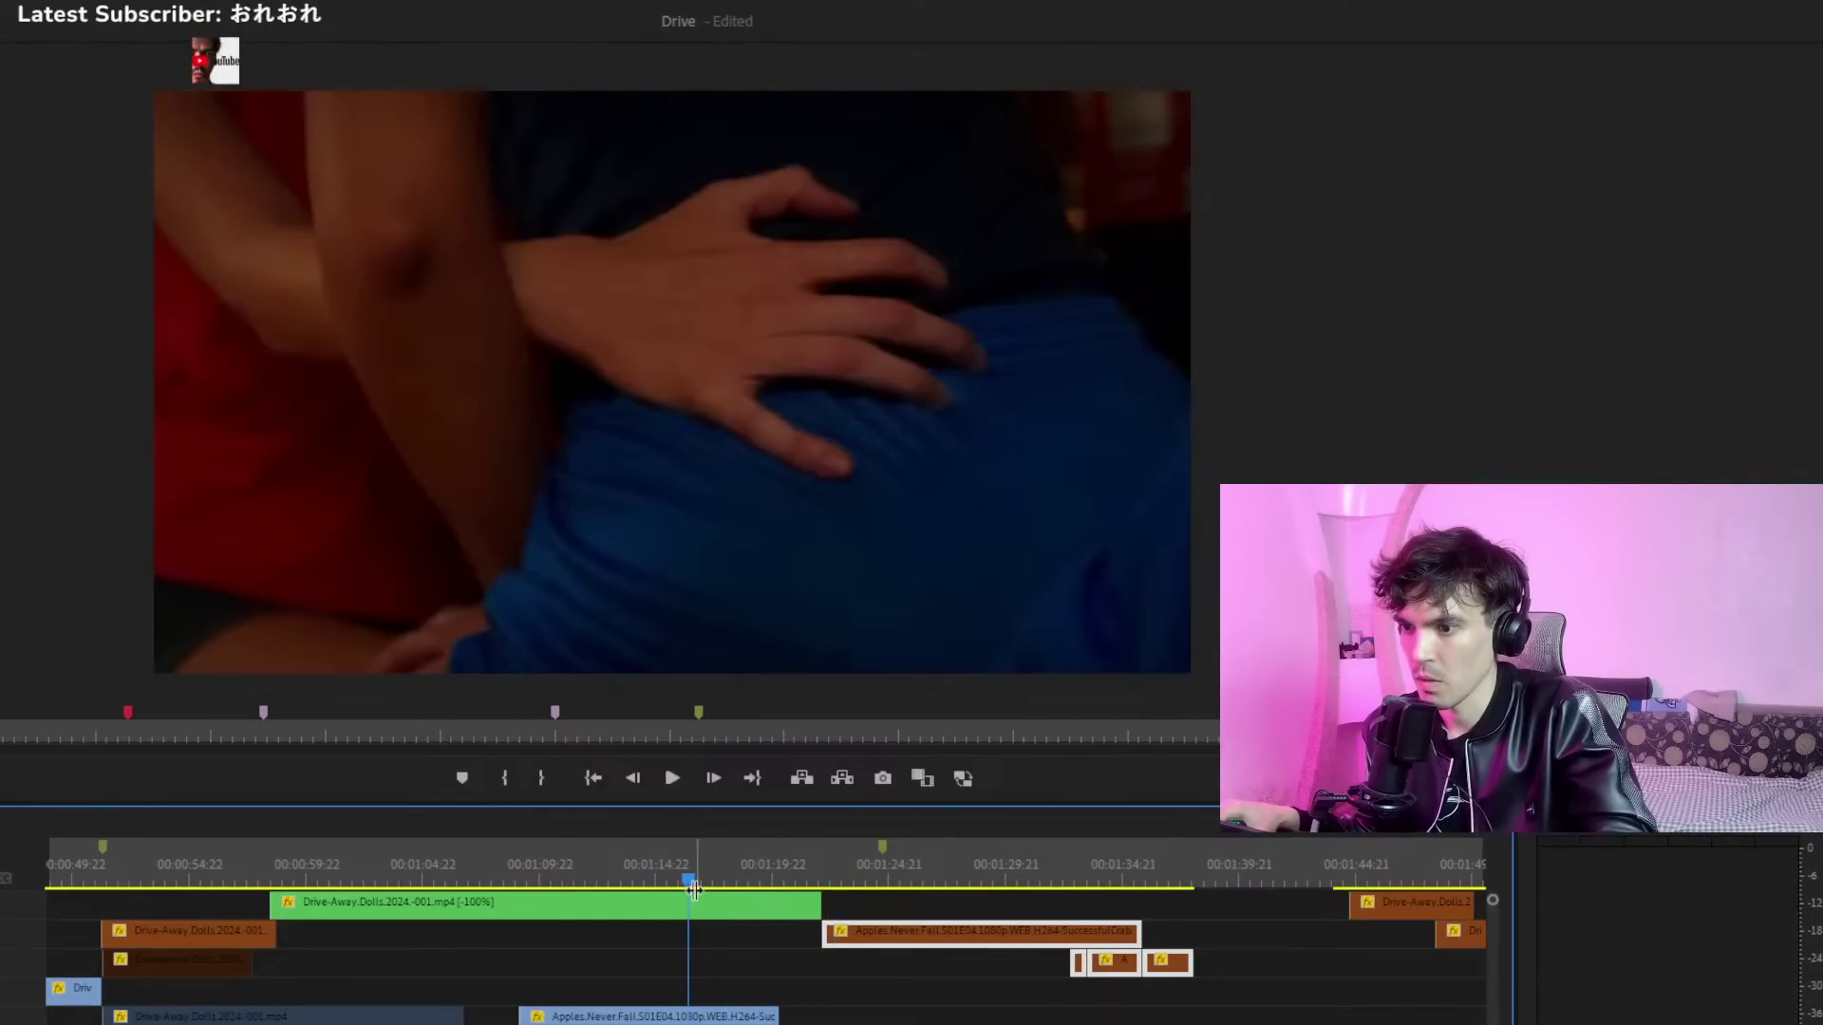
pyautogui.press('space')
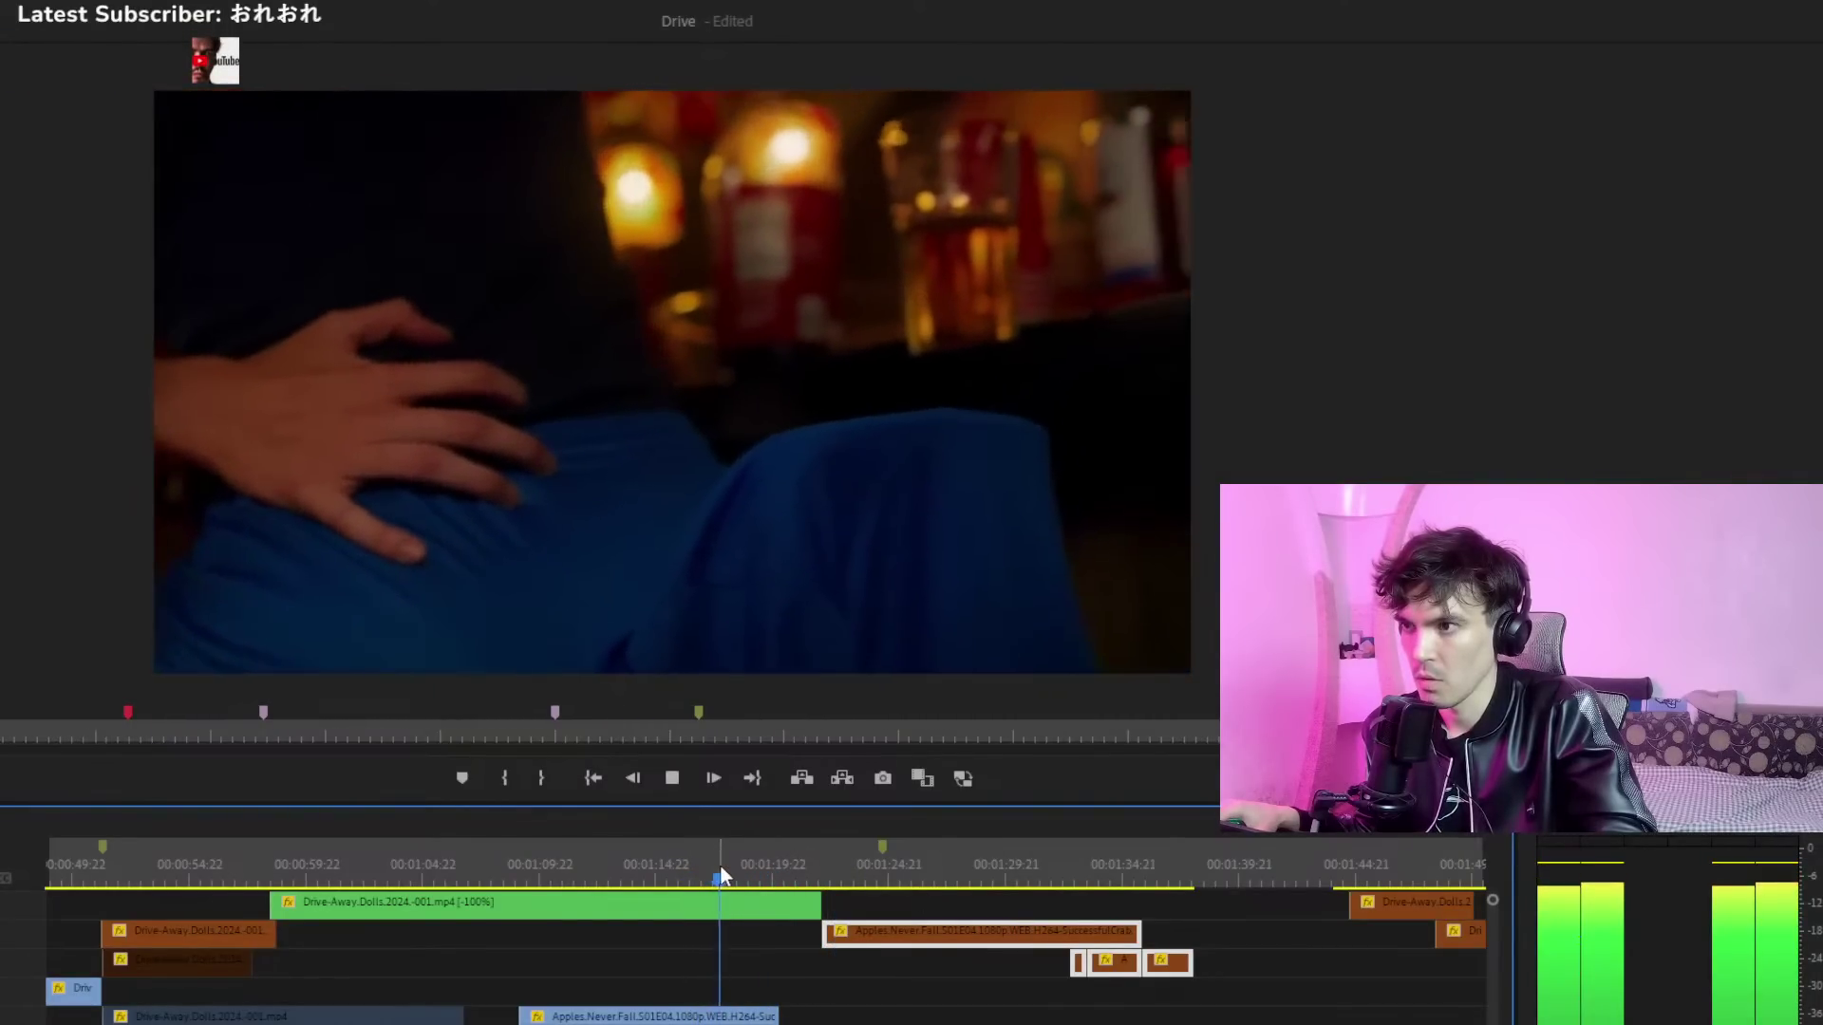
pyautogui.press('space')
pyautogui.moveTo(831, 902); pyautogui.dragTo(735, 902)
# Play the passage from about 00:00:52, and review the green reversed clip around 00:01:10 to 00:01:12
pyautogui.click(309, 852)
pyautogui.click(125, 883)
pyautogui.press('space')
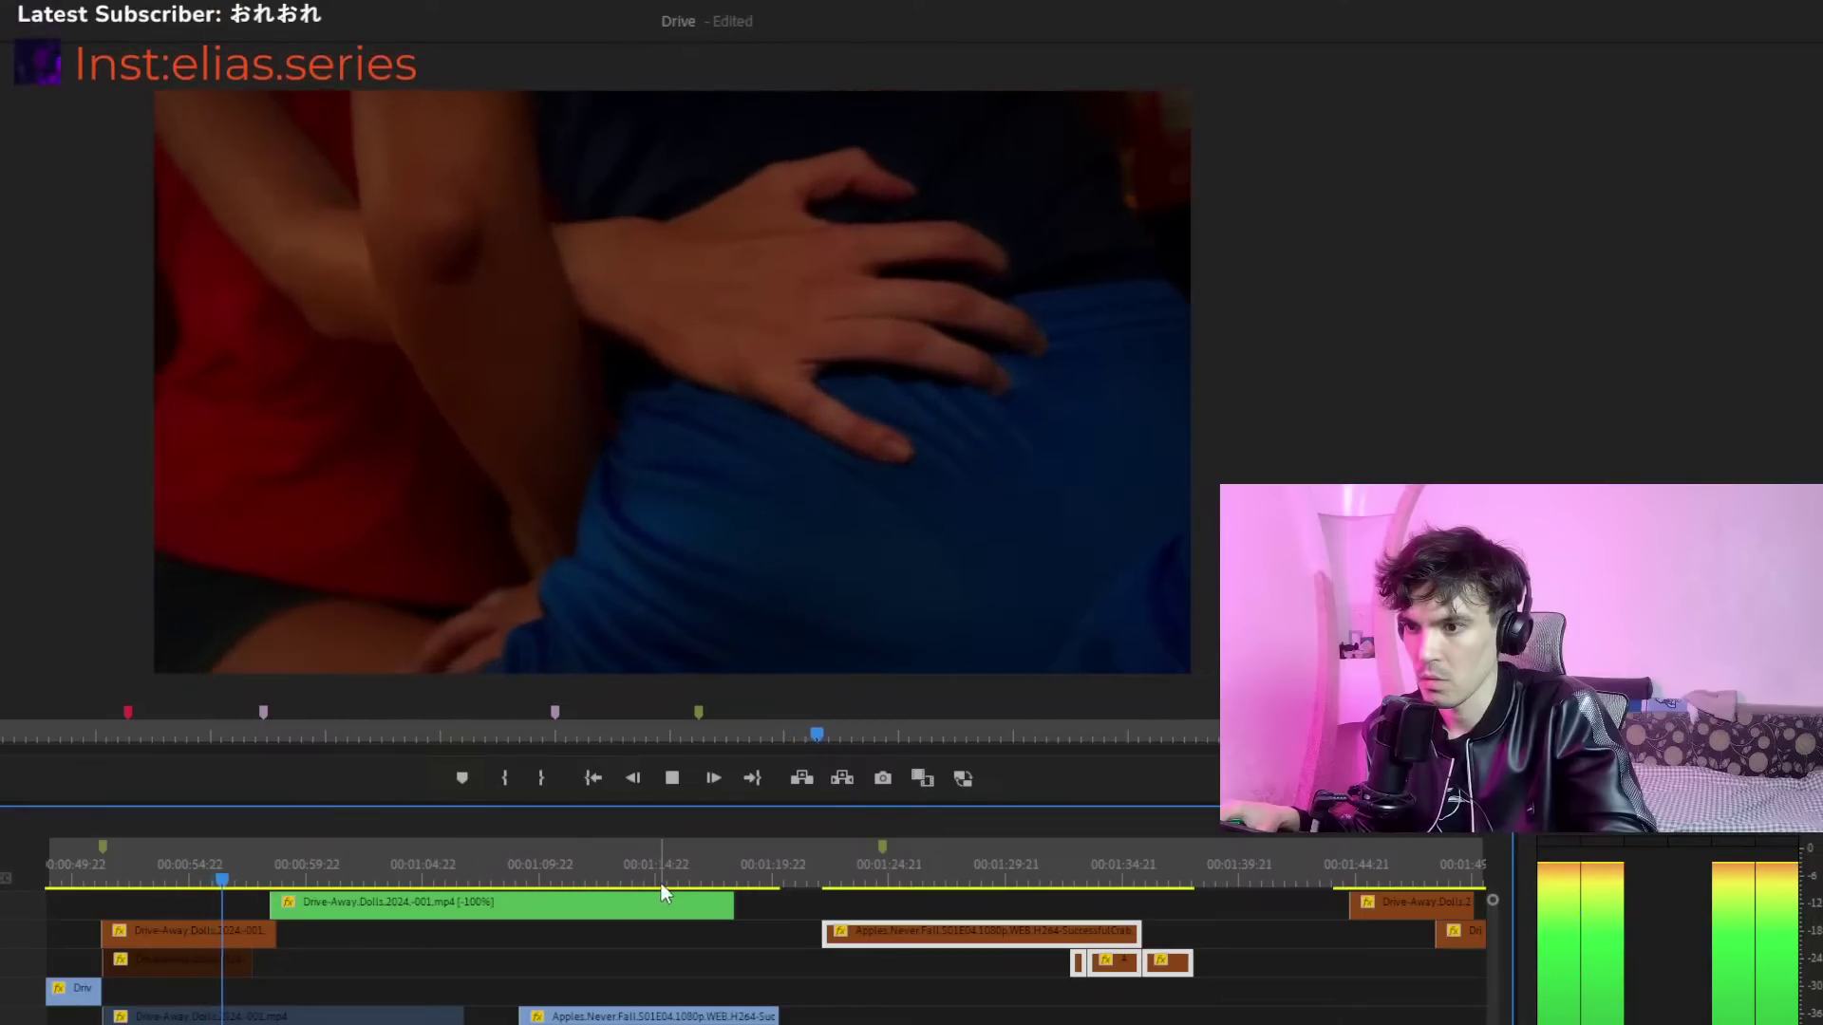
pyautogui.moveTo(676, 876); pyautogui.dragTo(598, 869)
pyautogui.press('space')
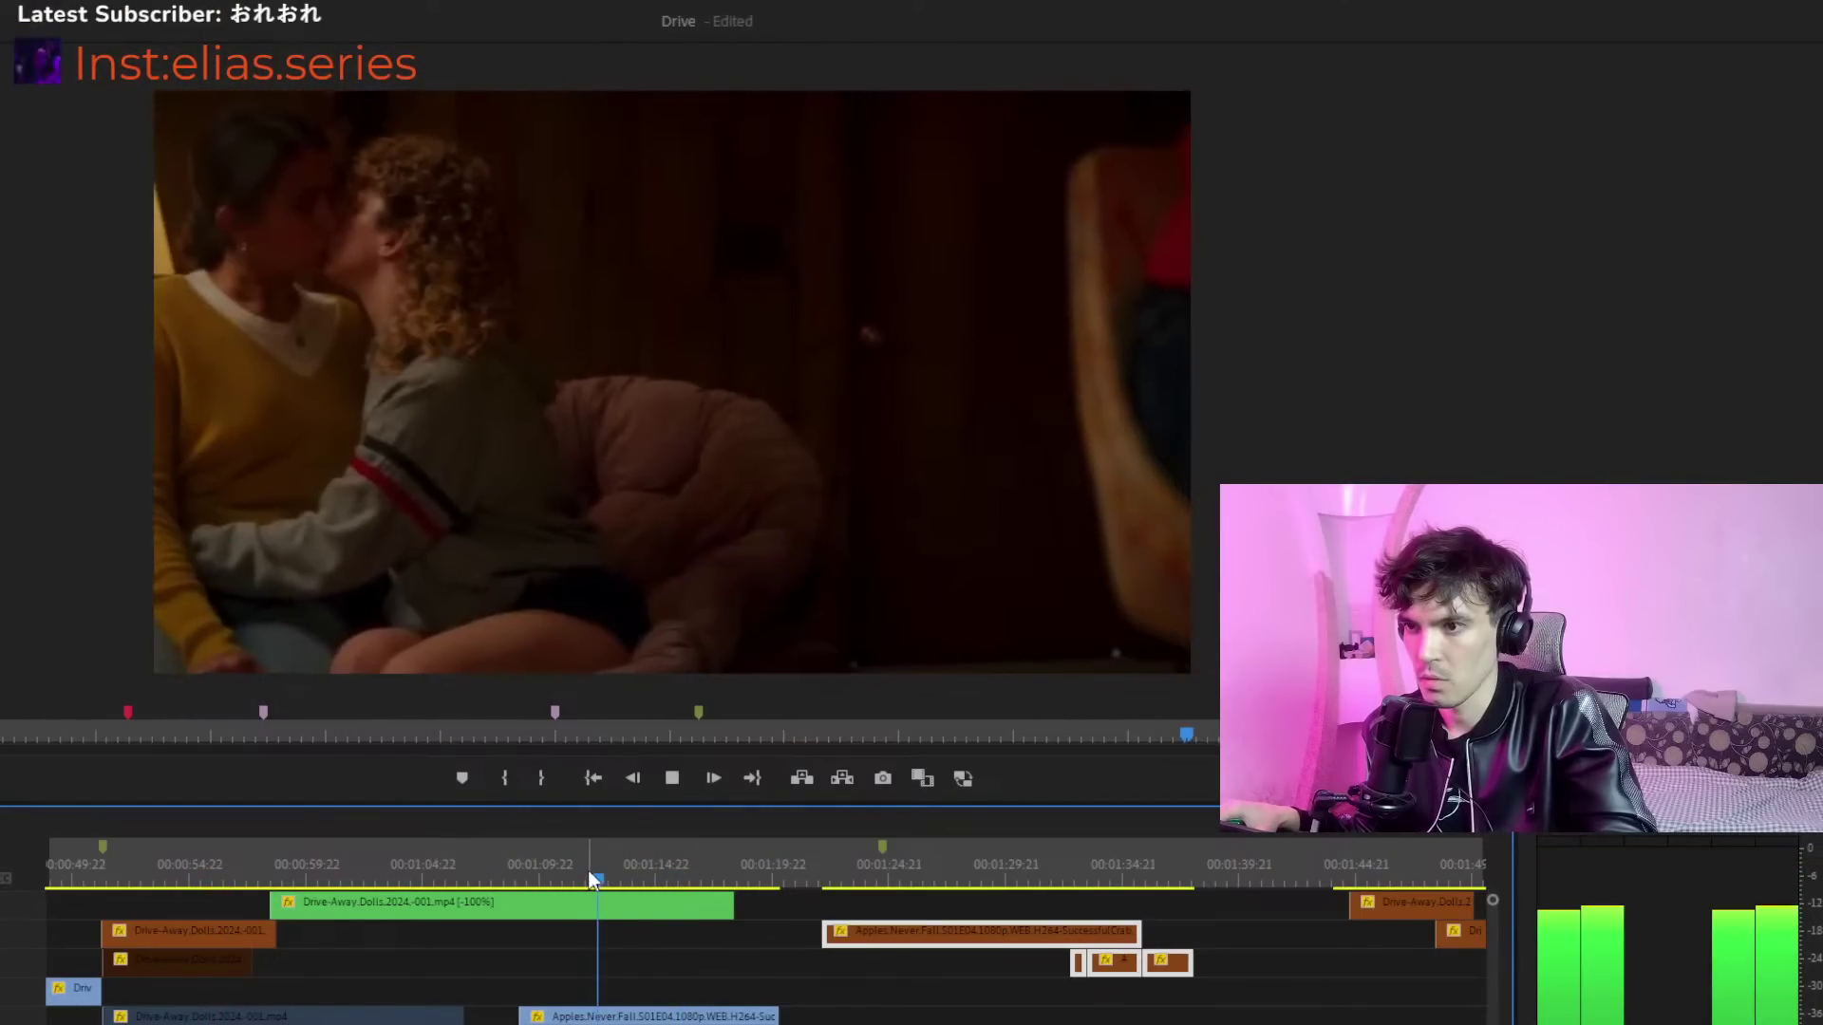
pyautogui.click(554, 867)
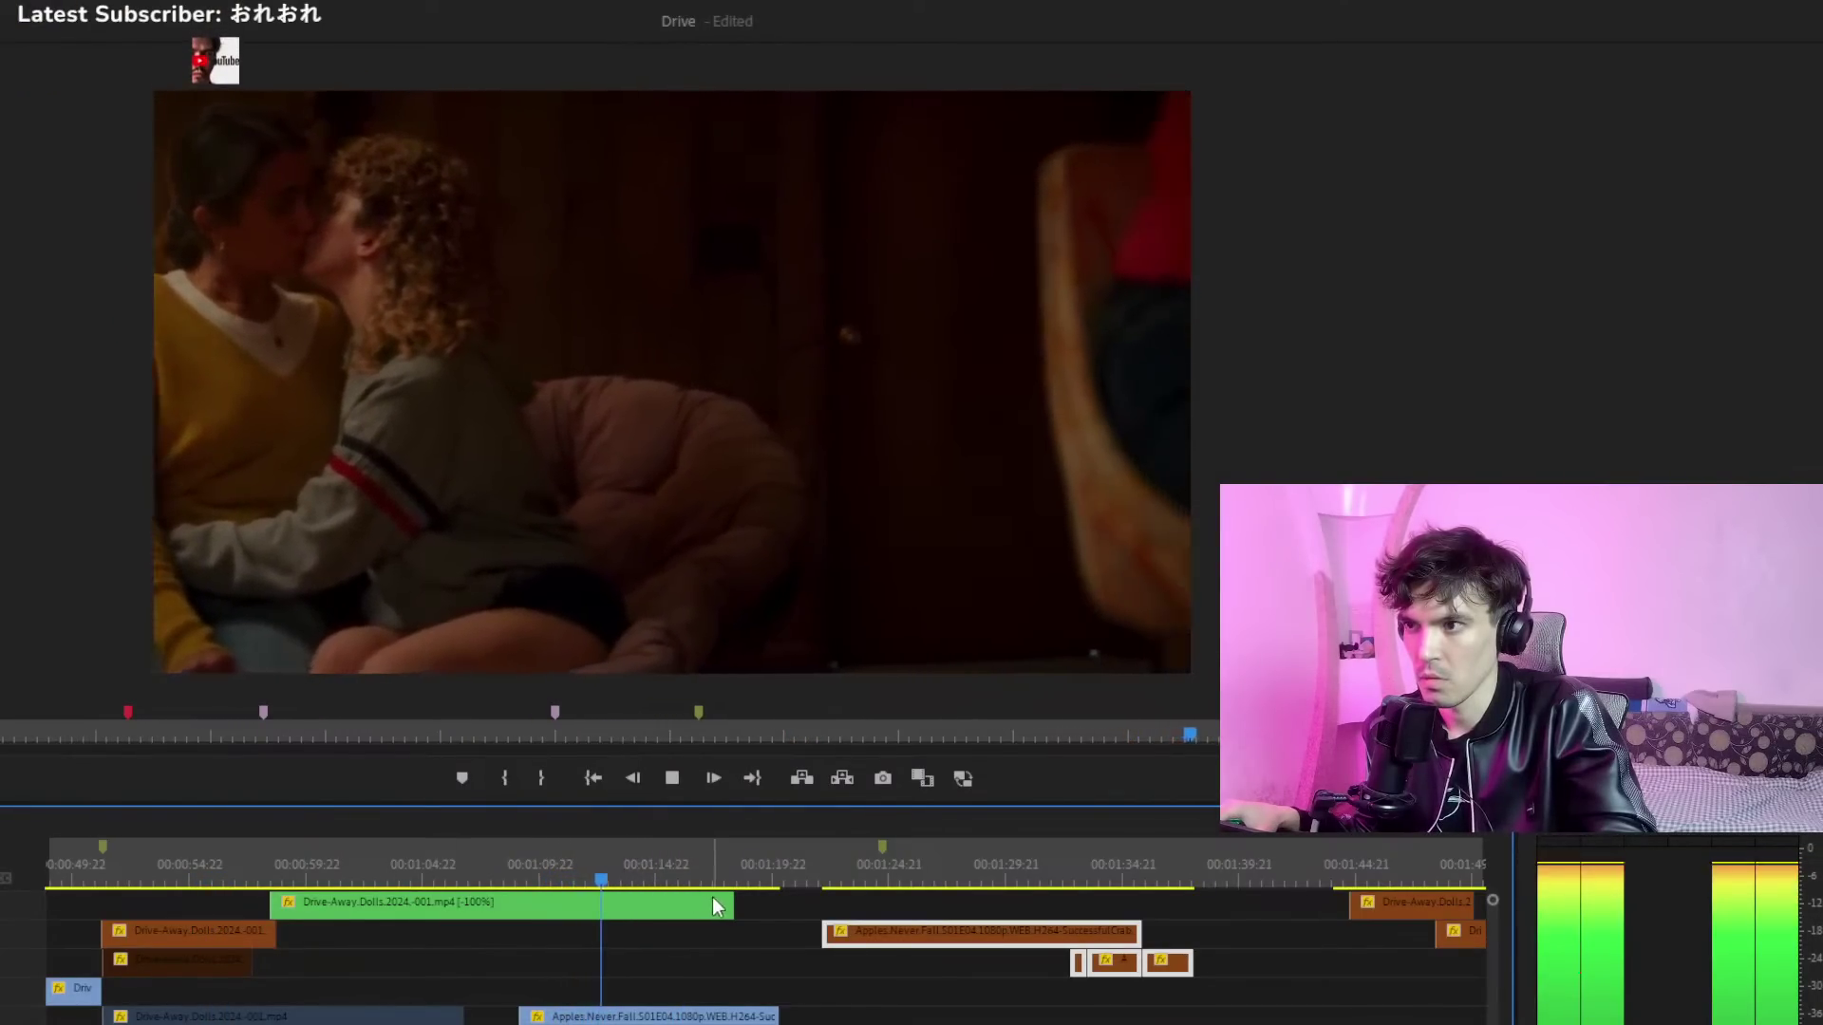
# Stop playback and undo the last trim of the green clip's end
pyautogui.press('space')
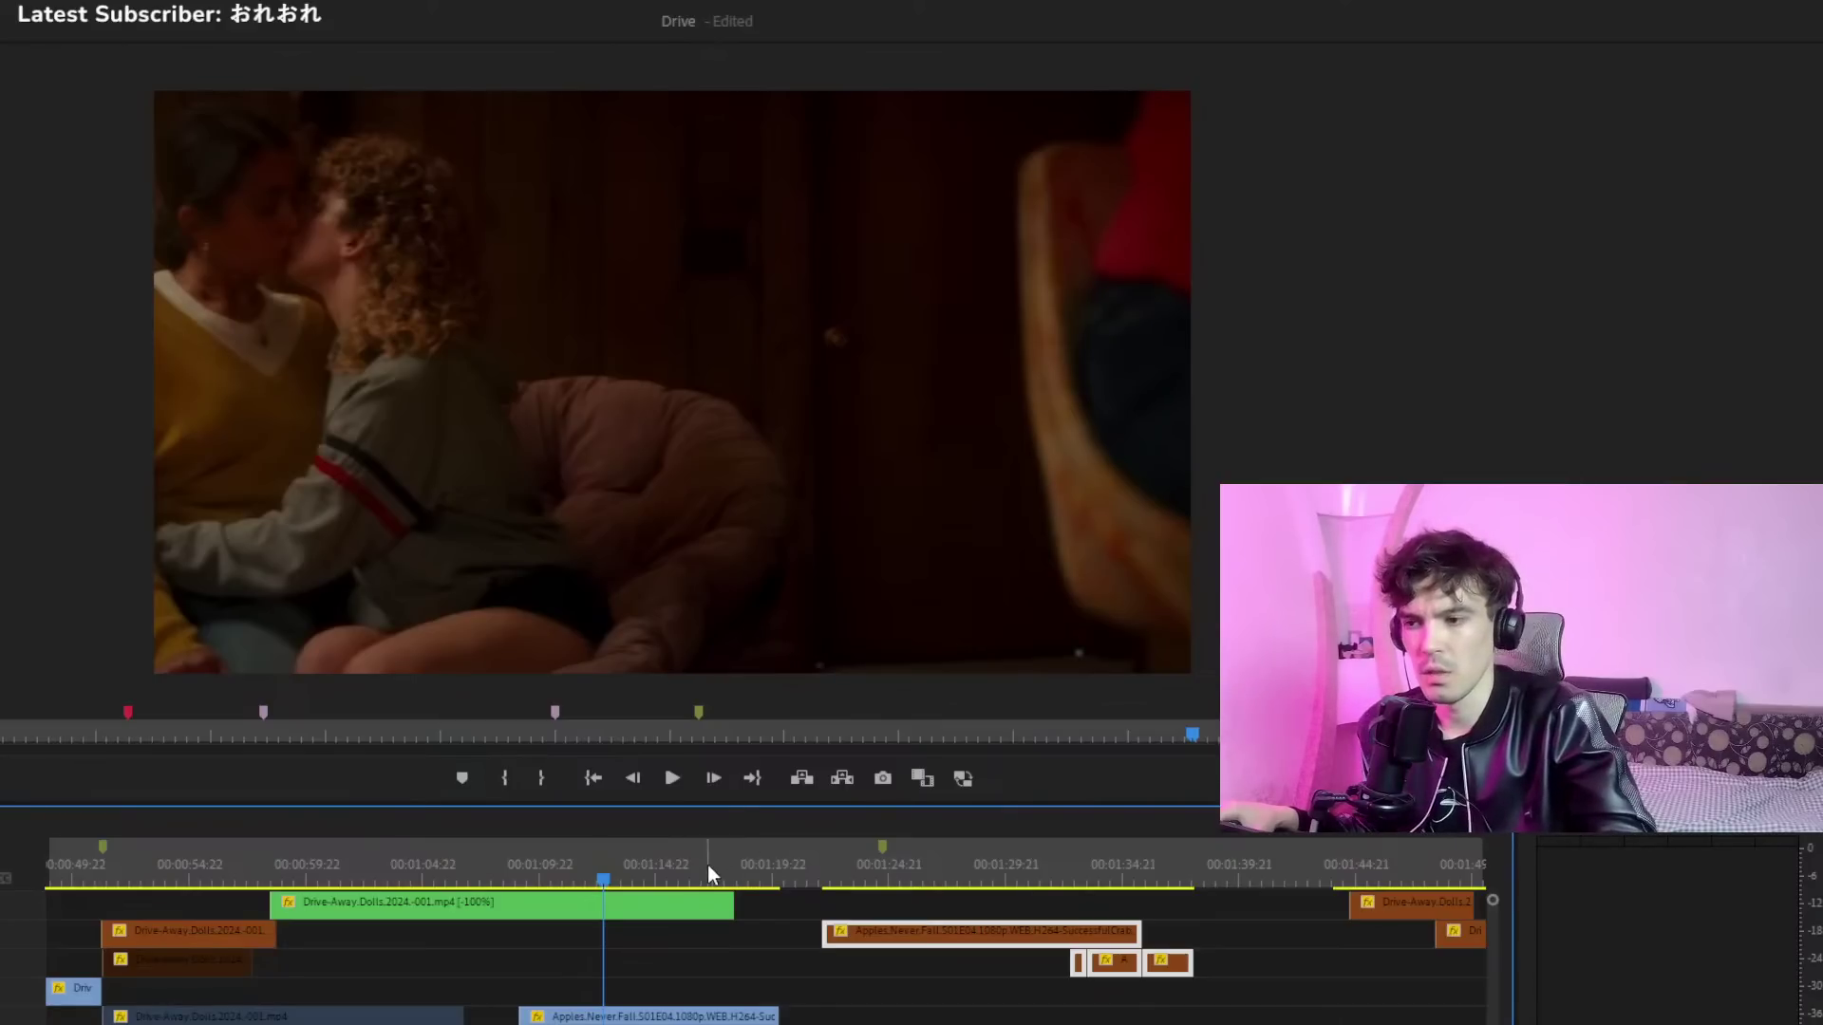
pyautogui.hotkey('ctrl', 'z')
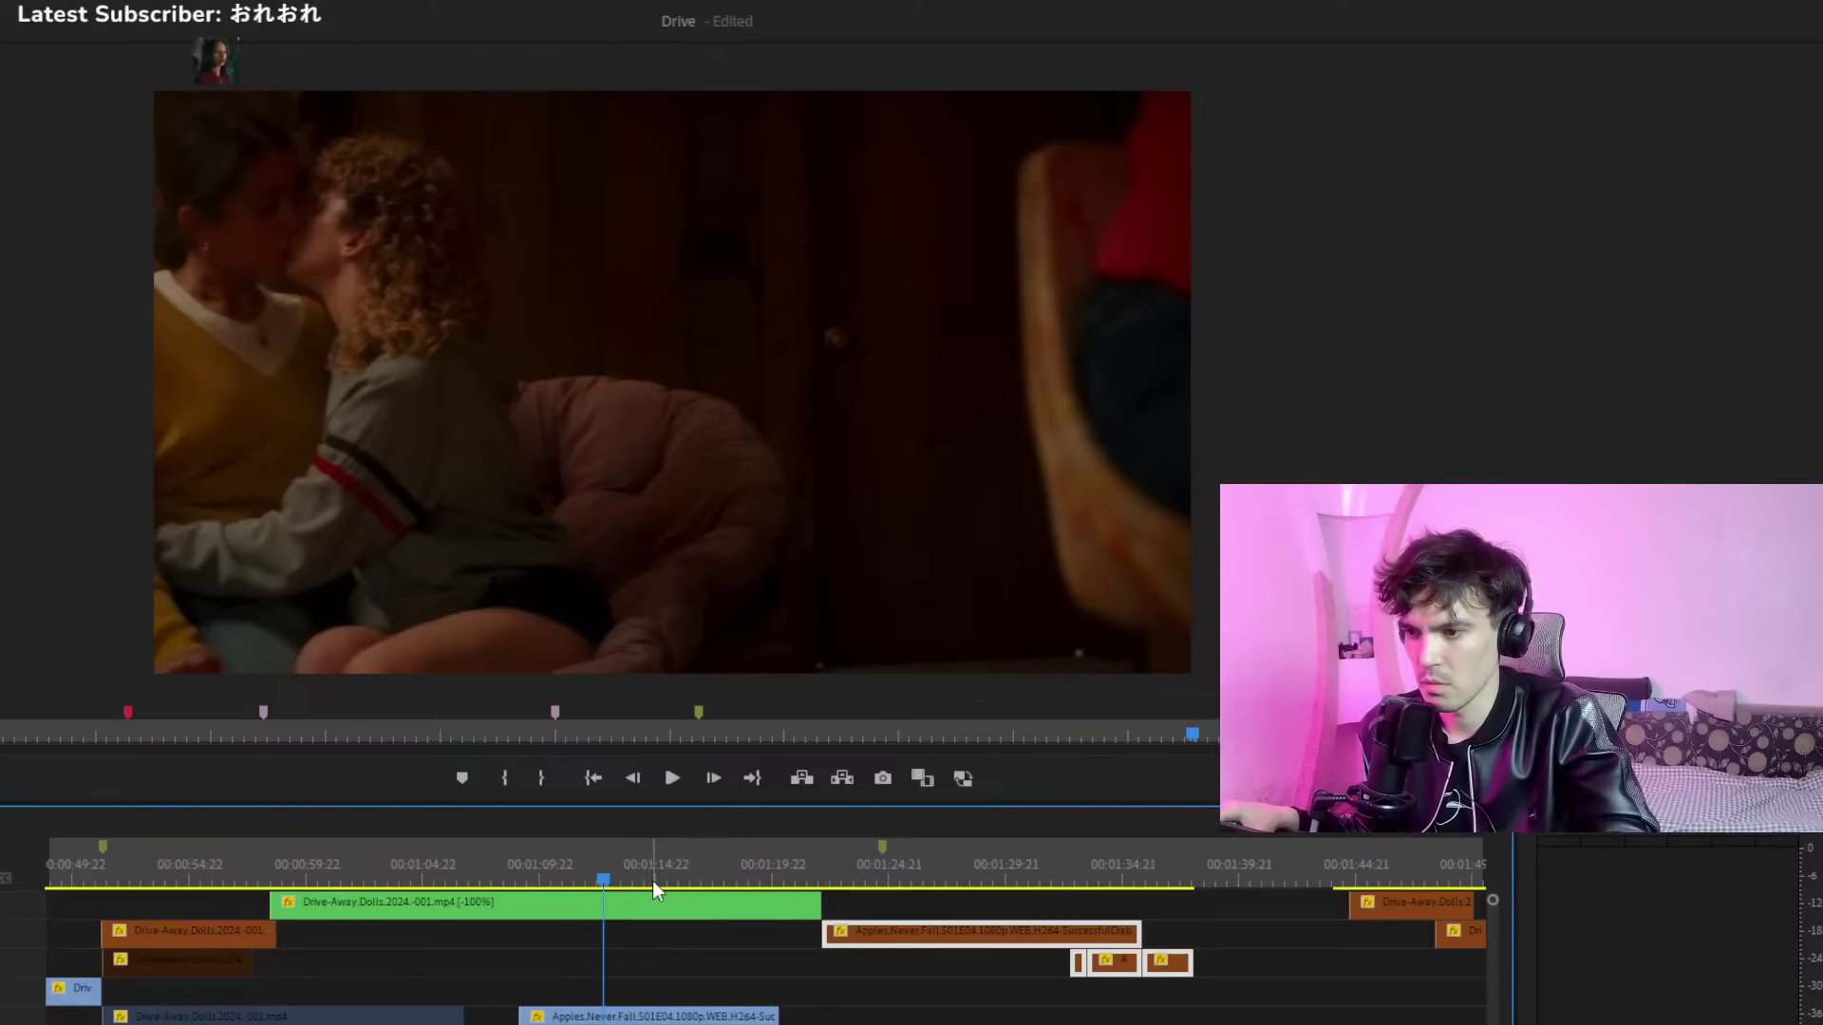
# Try shifting the orange Apples Never Fall clips to about 00:01:29, and placing the first Drive-Away Dolls clip in the gap after the green clip
pyautogui.click(862, 897)
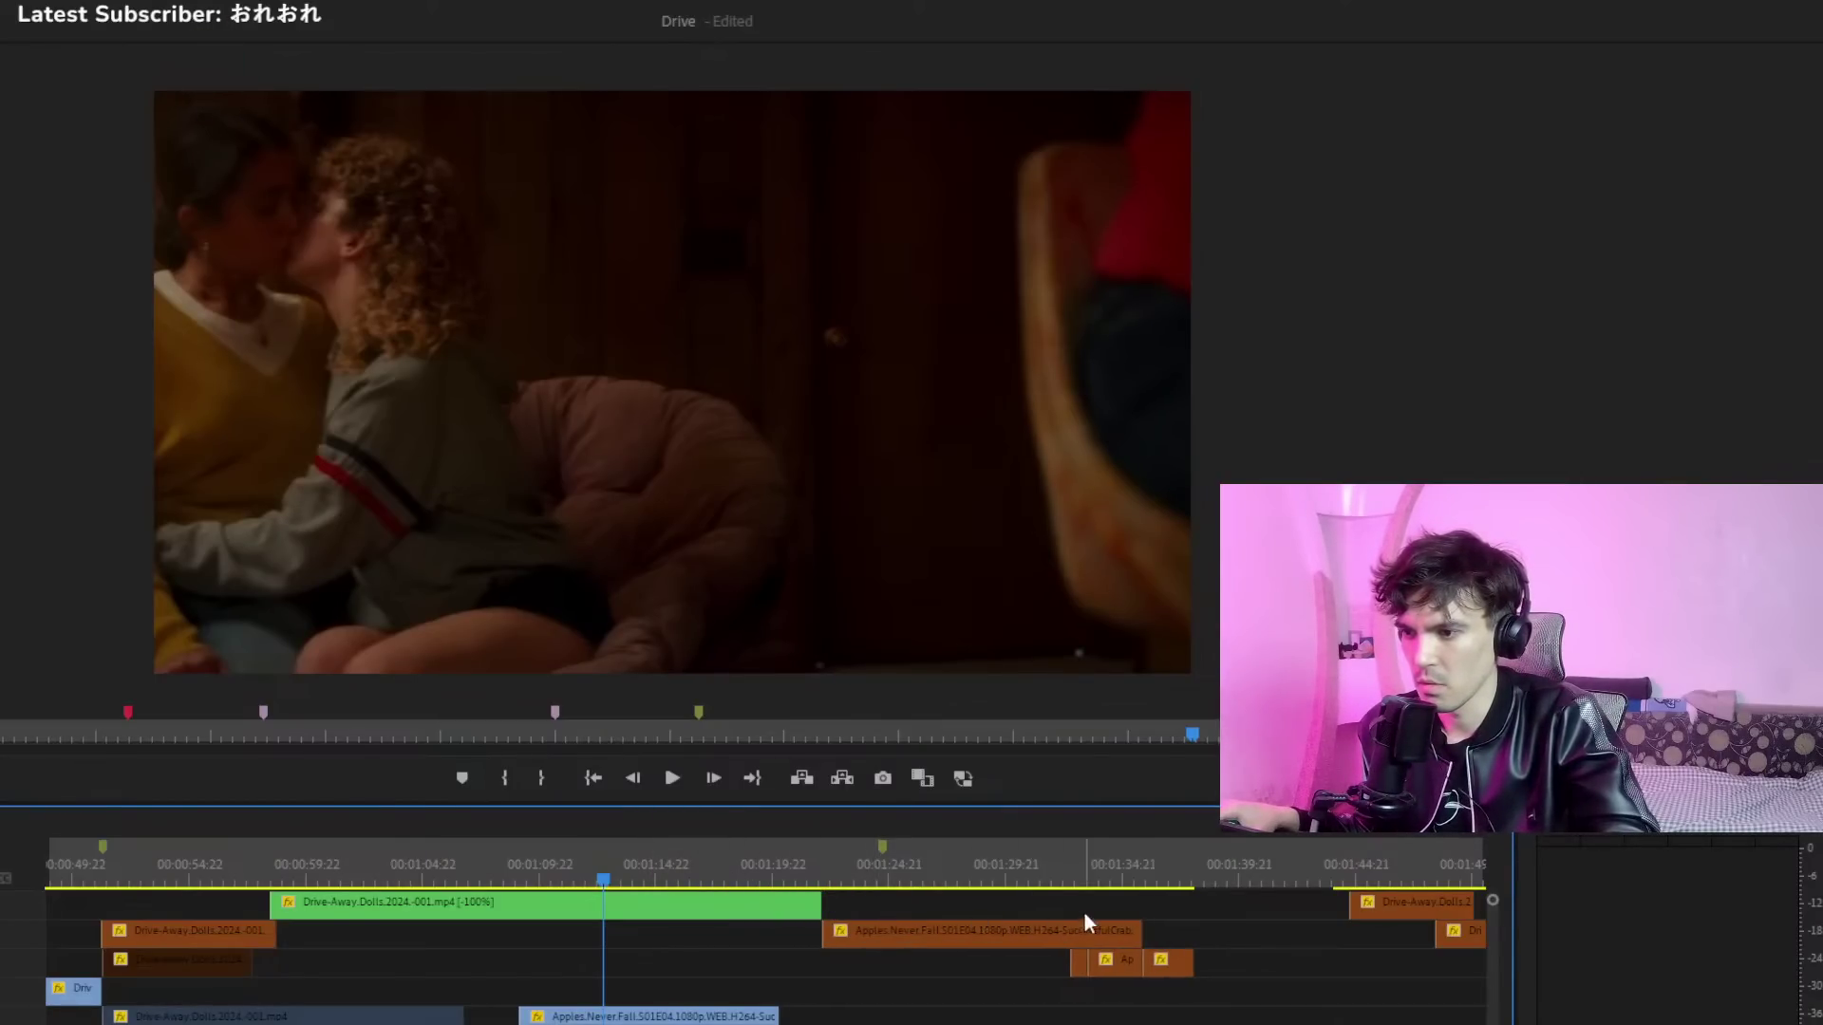
pyautogui.moveTo(1188, 922); pyautogui.dragTo(1225, 940)
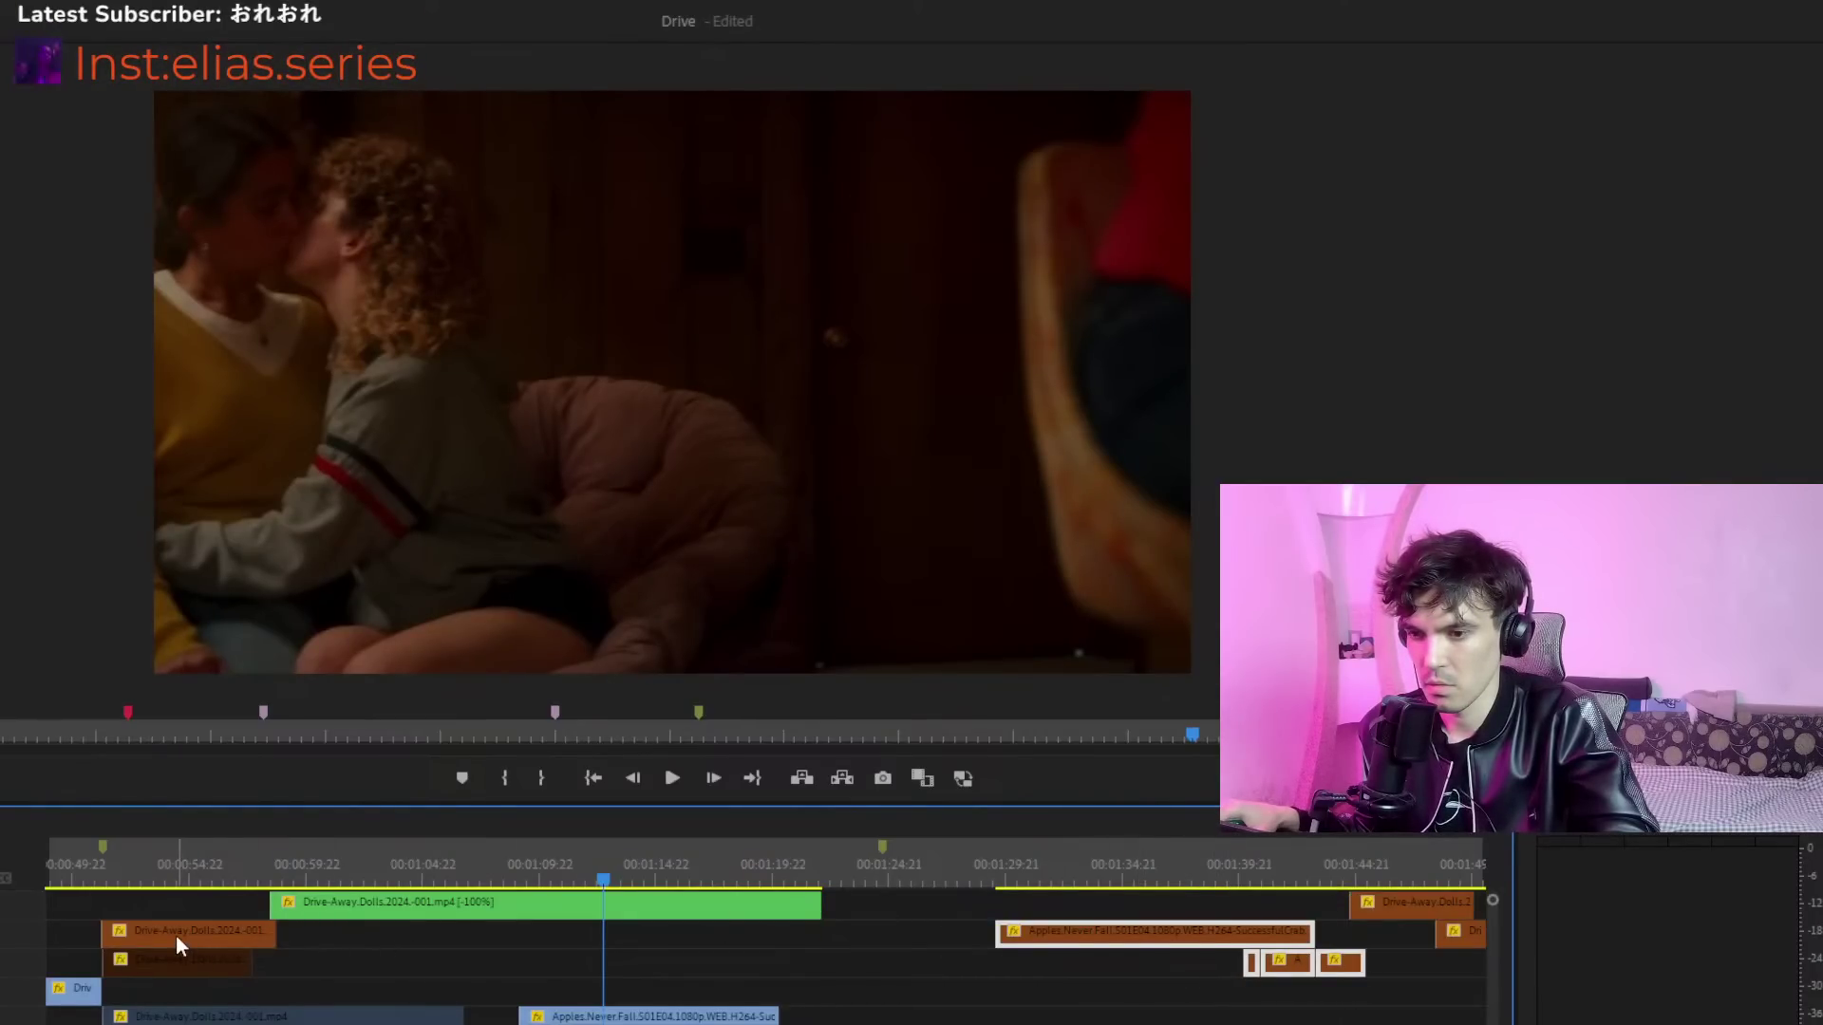
pyautogui.moveTo(175, 934); pyautogui.dragTo(883, 963)
pyautogui.click(807, 863)
pyautogui.press('space')
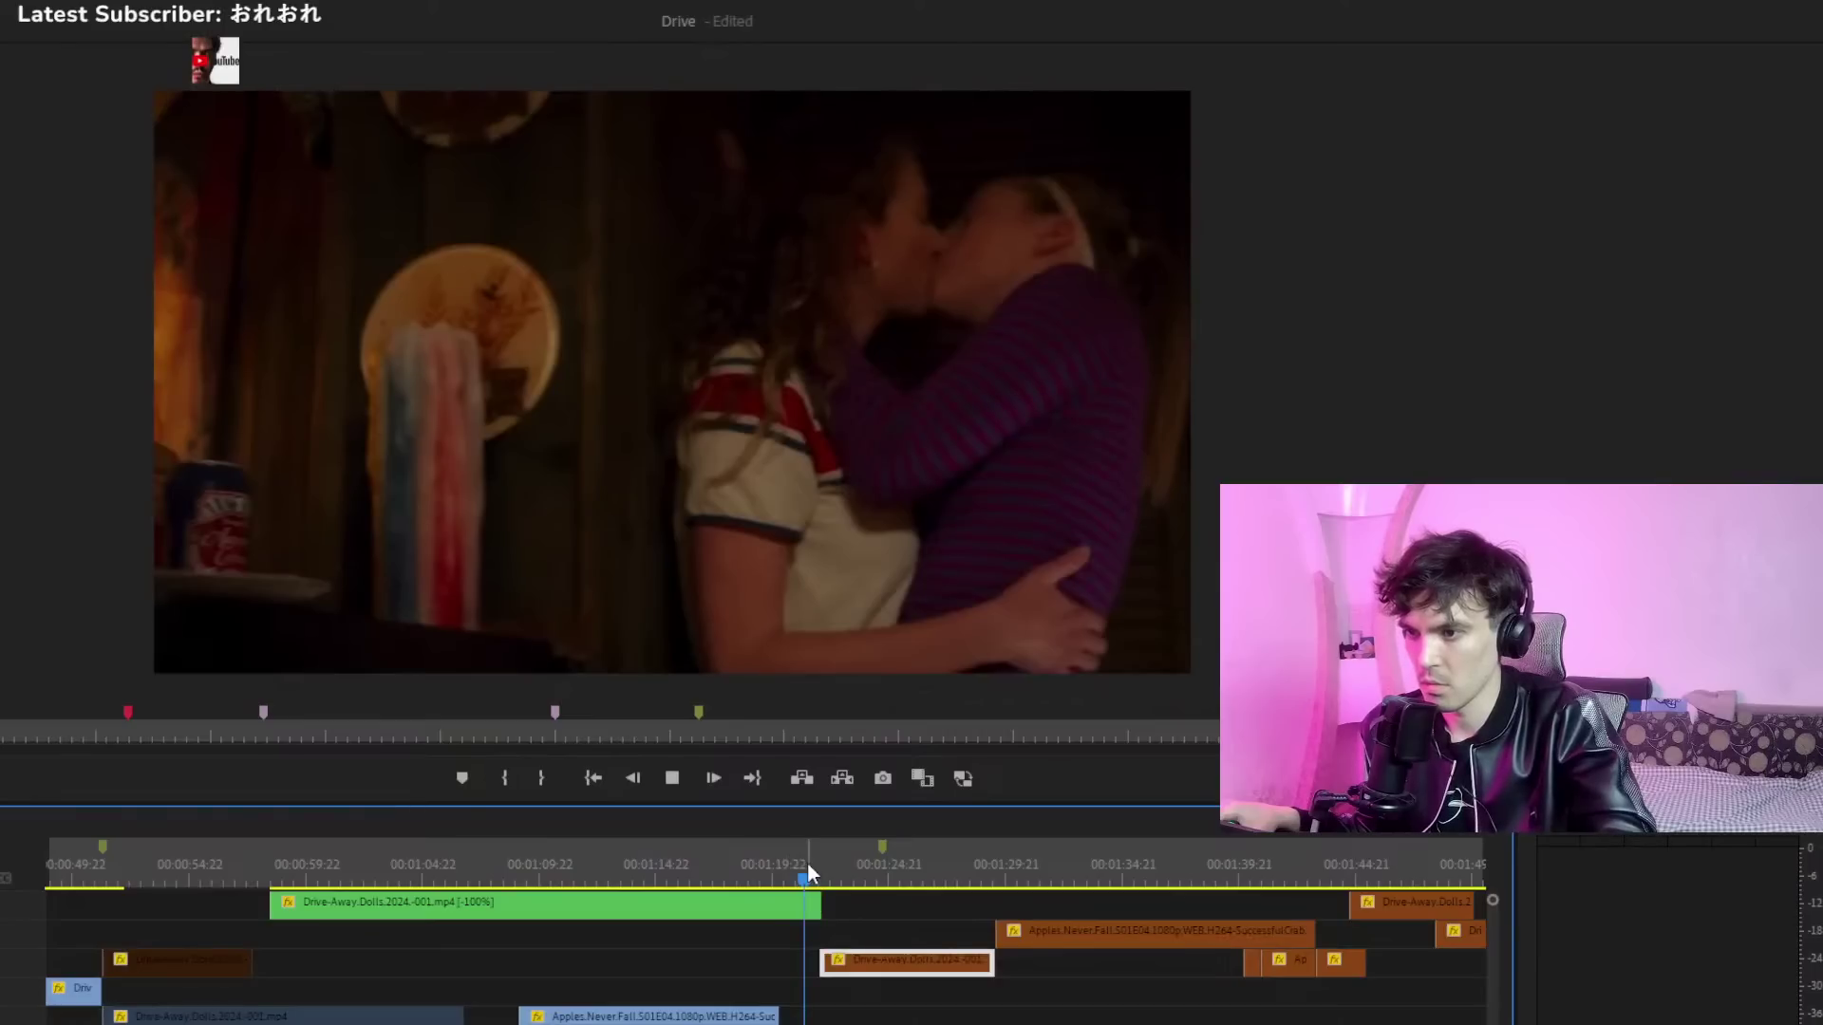
# Try overlapping the moved Drive-Away Dolls clip onto the green clip's ending from about 00:01:18, and undo the whole rearrangement
pyautogui.press('space')
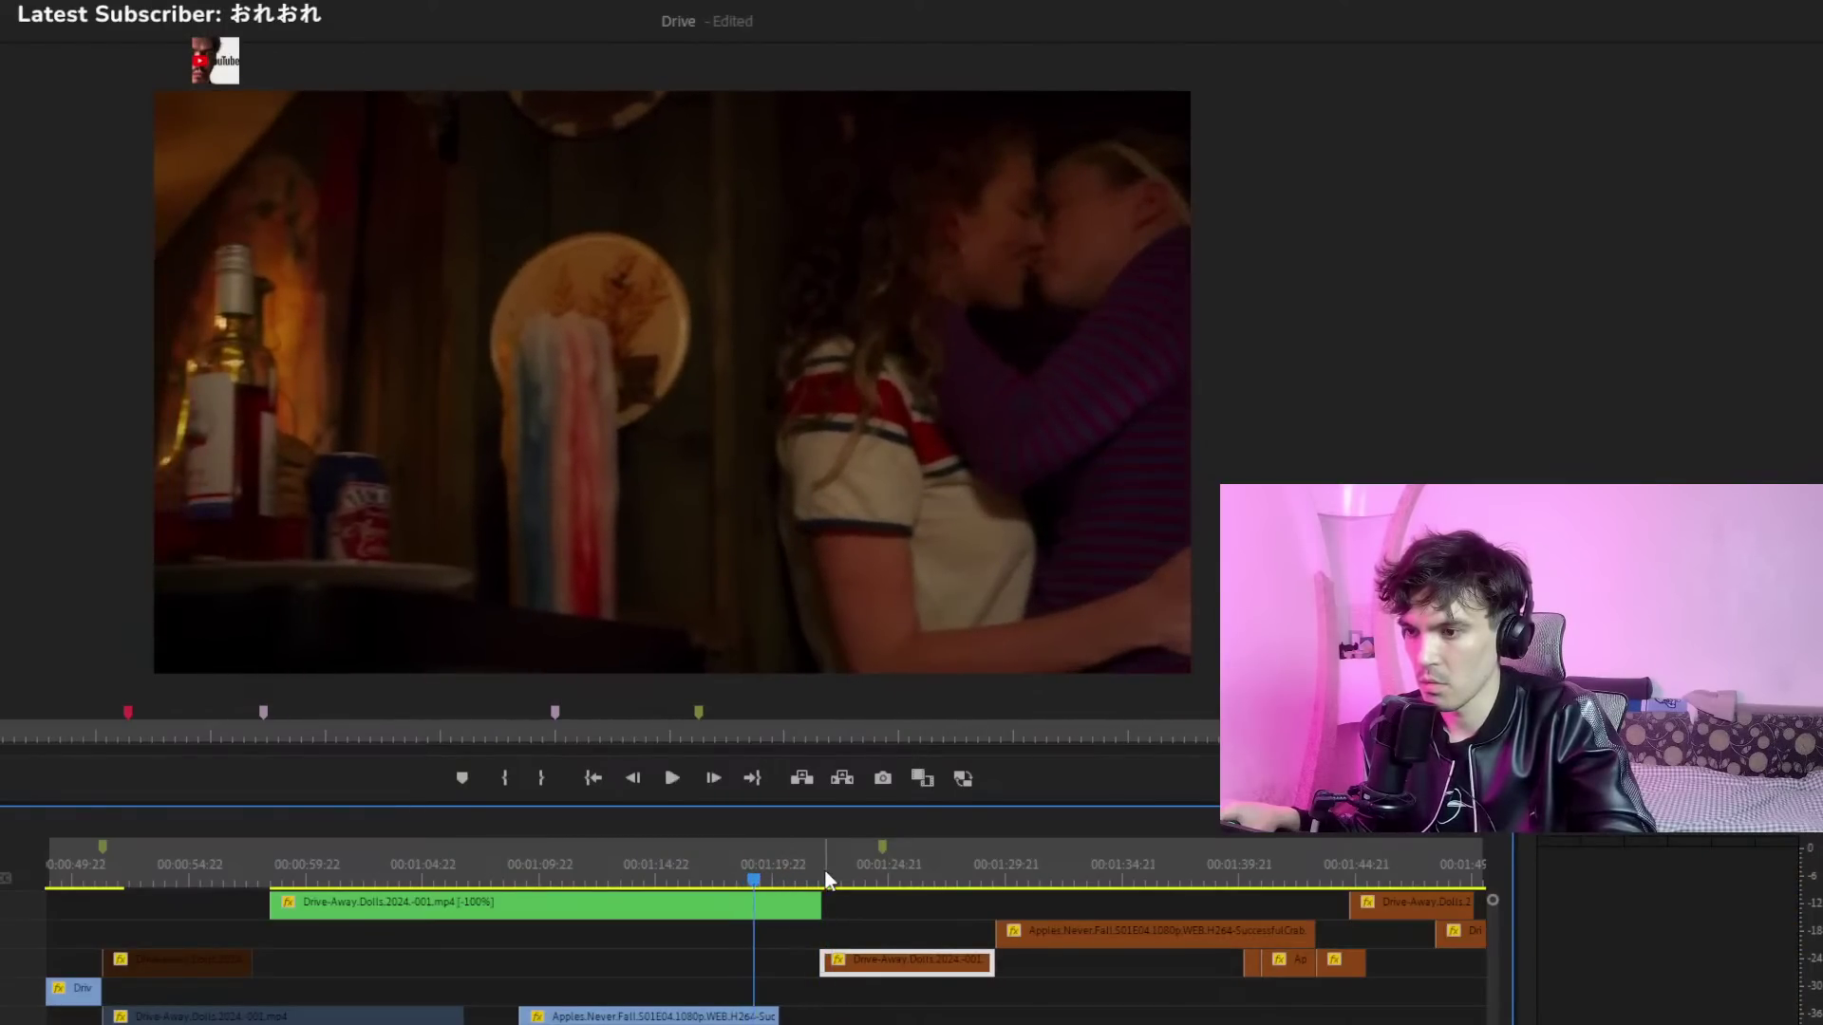
pyautogui.moveTo(824, 870); pyautogui.dragTo(787, 913)
pyautogui.press('space')
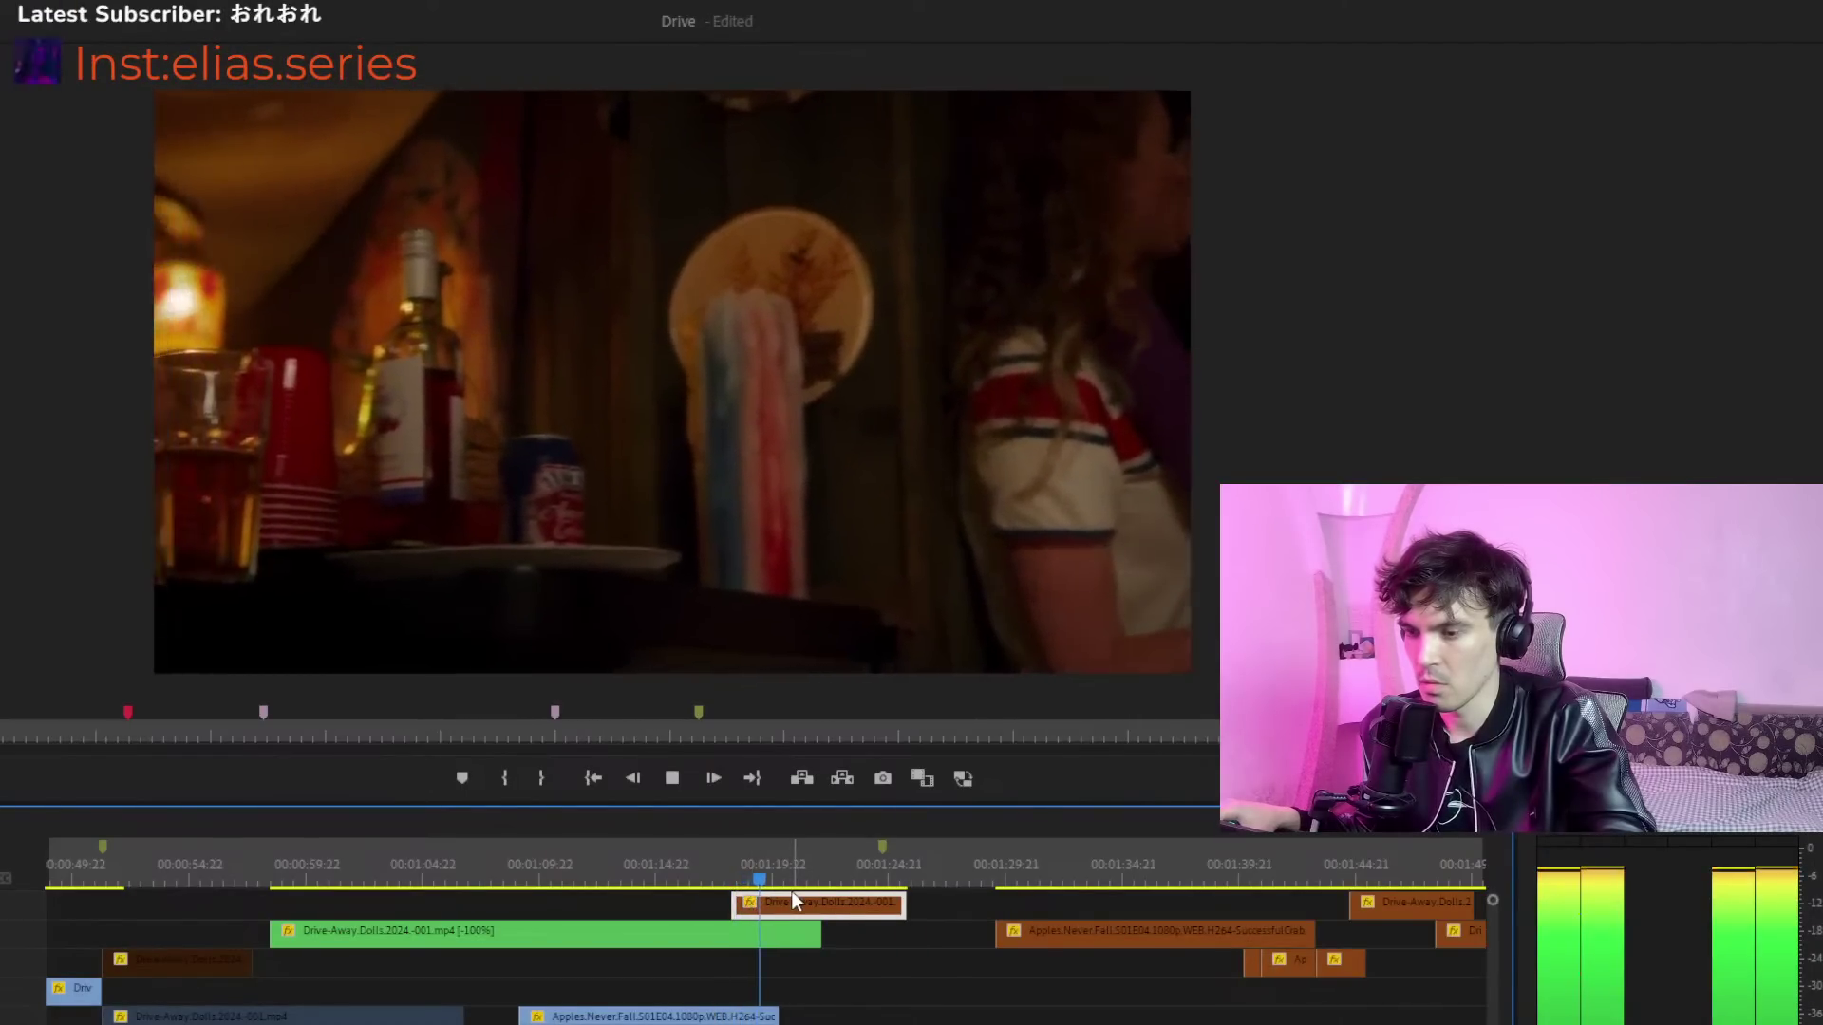
pyautogui.hotkey('ctrl', 'z')
pyautogui.hotkey('ctrl', 'z')
pyautogui.hotkey('ctrl', 'z')
pyautogui.hotkey('ctrl', 'z')
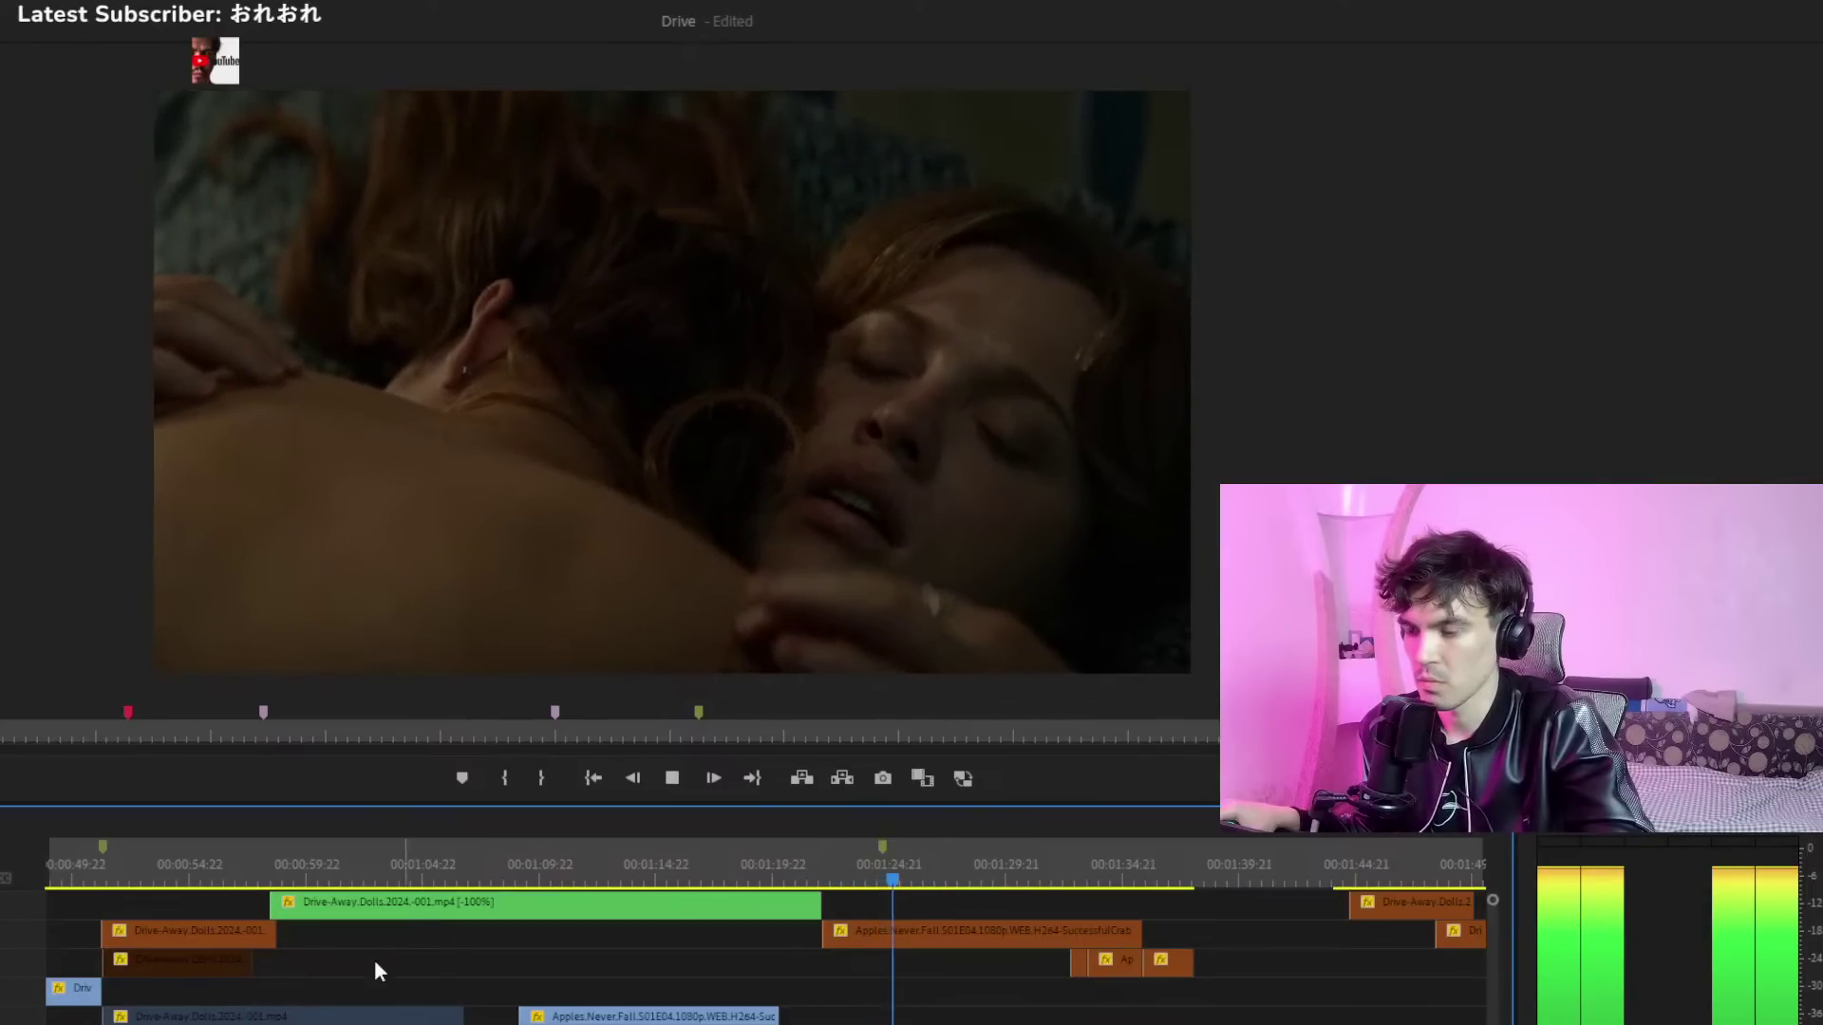
# Shift the green clip slightly earlier to start near 00:00:57, and move the orange Apples Never Fall clips up against its end
pyautogui.press('-')
pyautogui.click(297, 850)
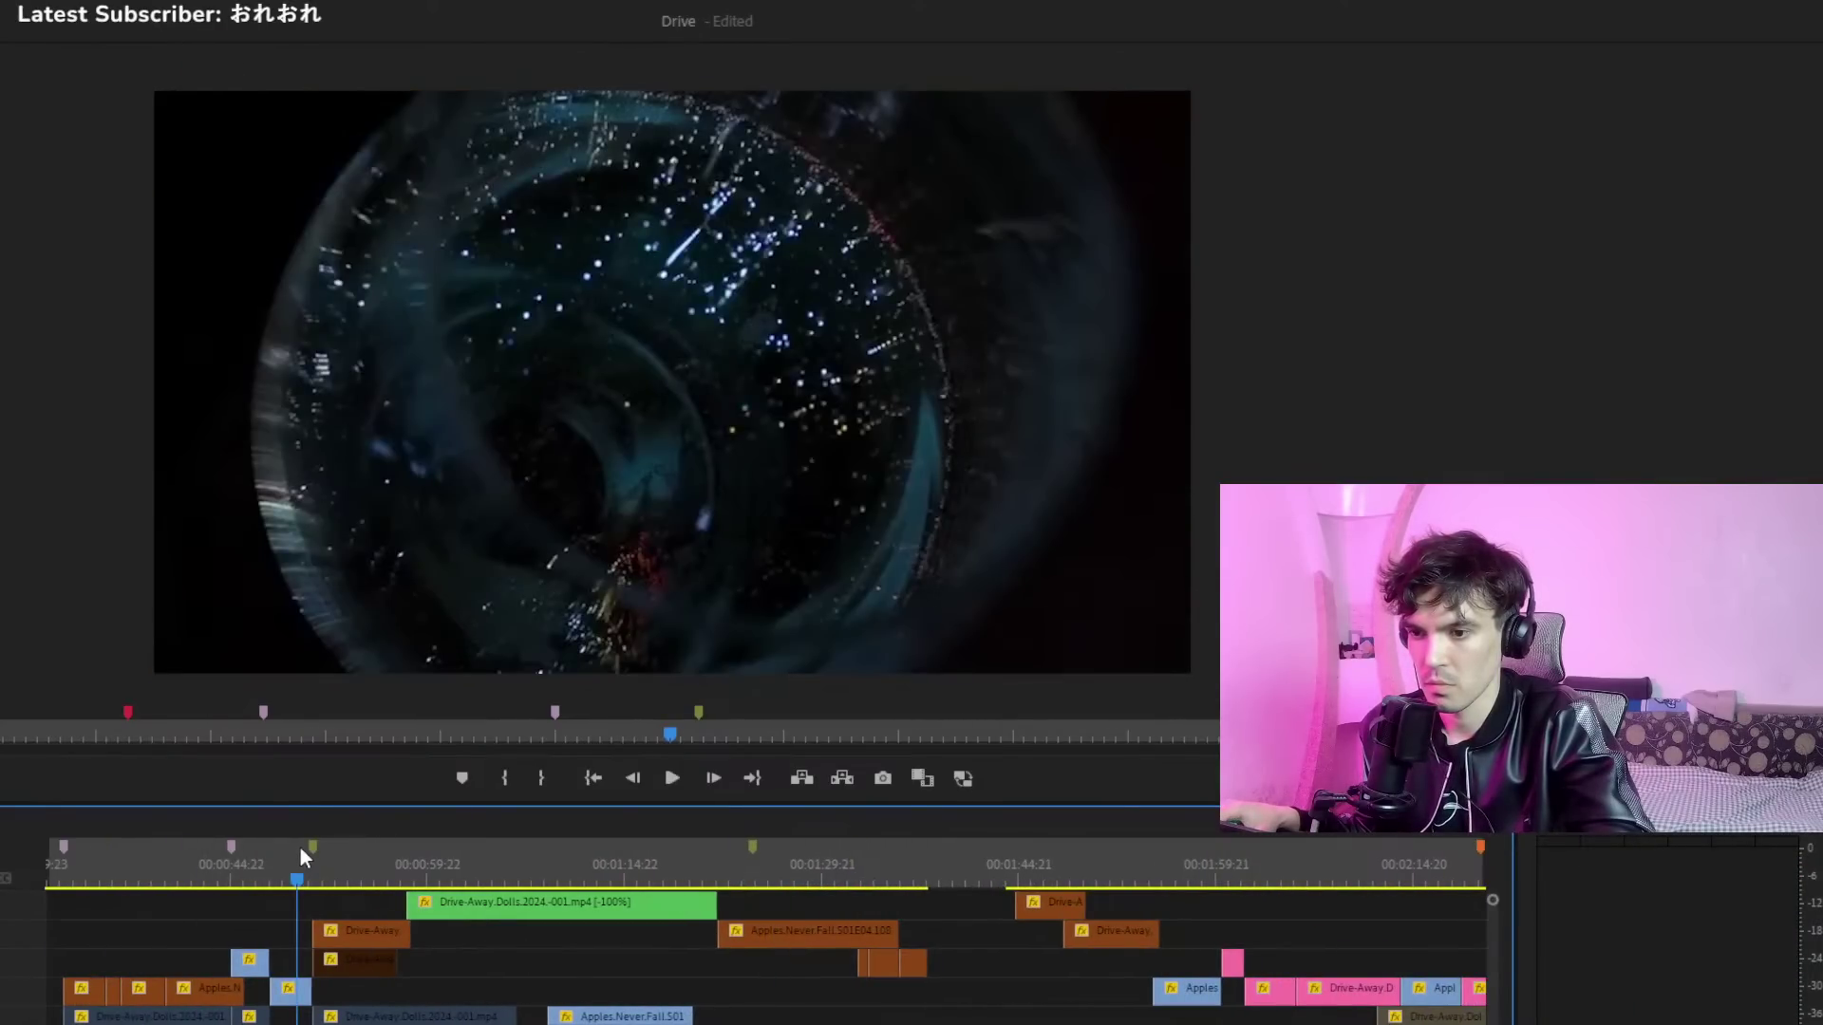
pyautogui.press('space')
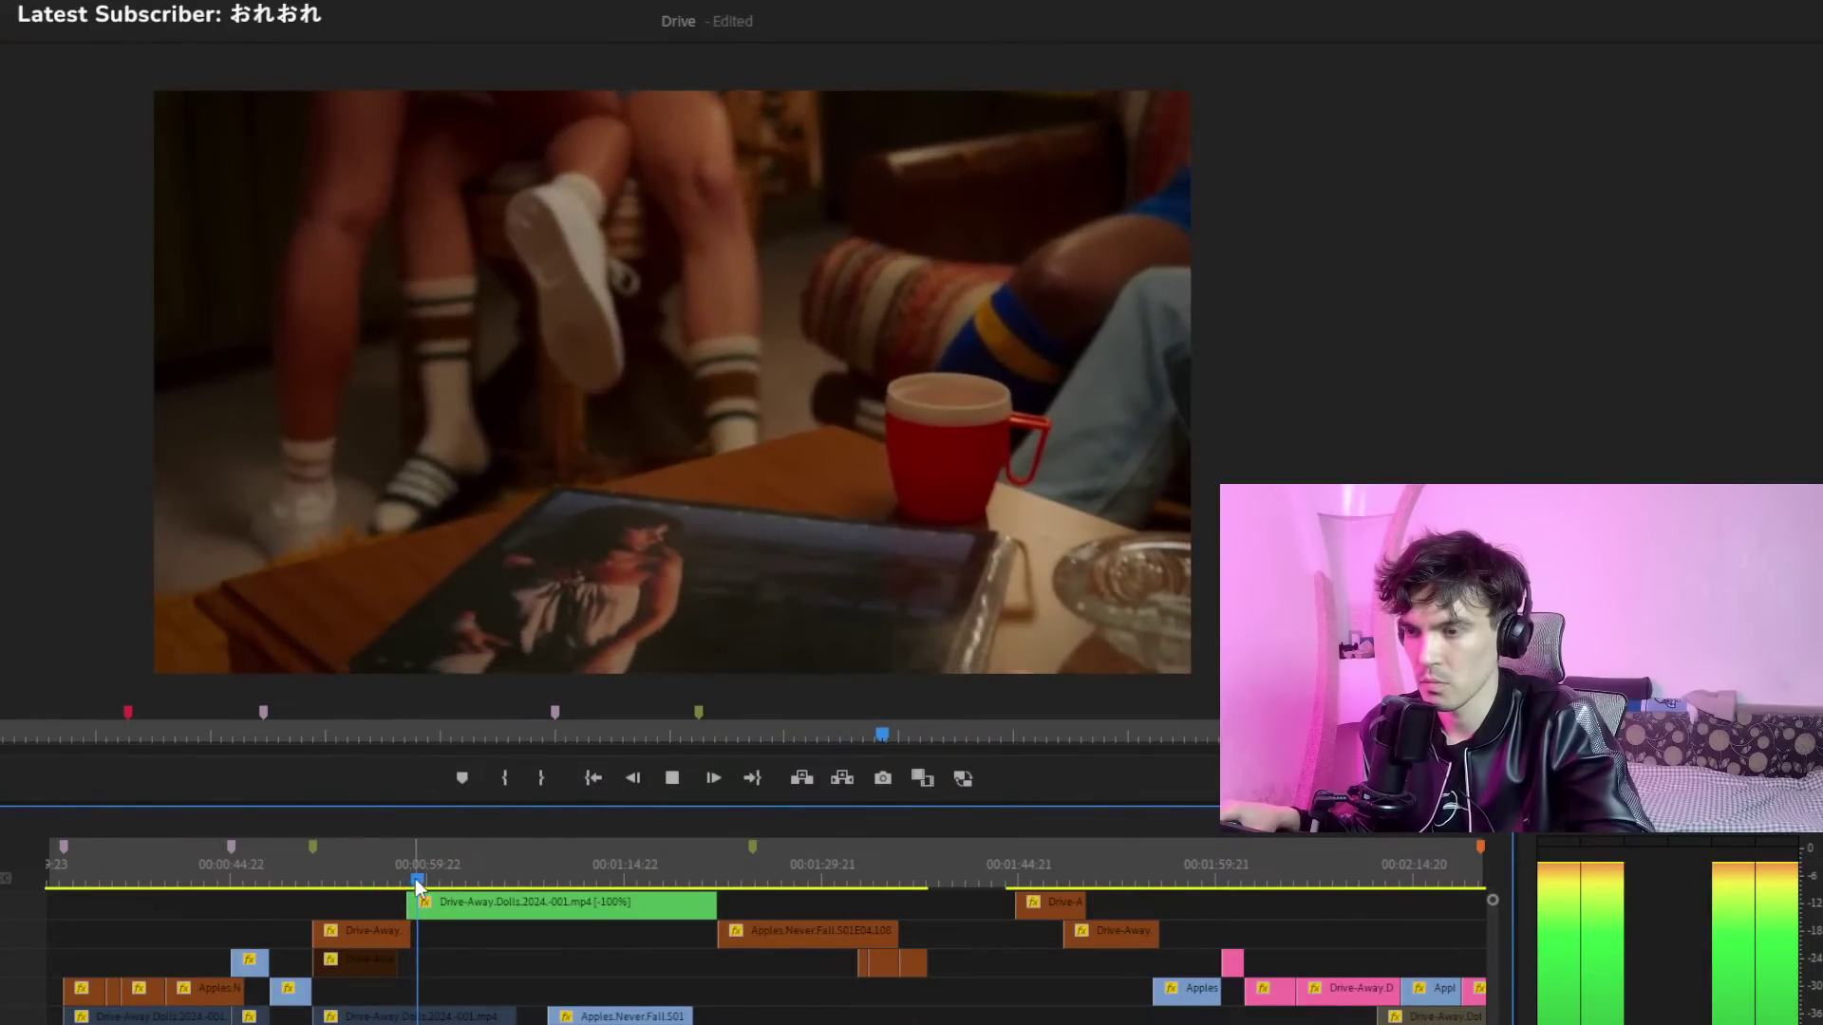
pyautogui.moveTo(448, 898); pyautogui.dragTo(442, 904)
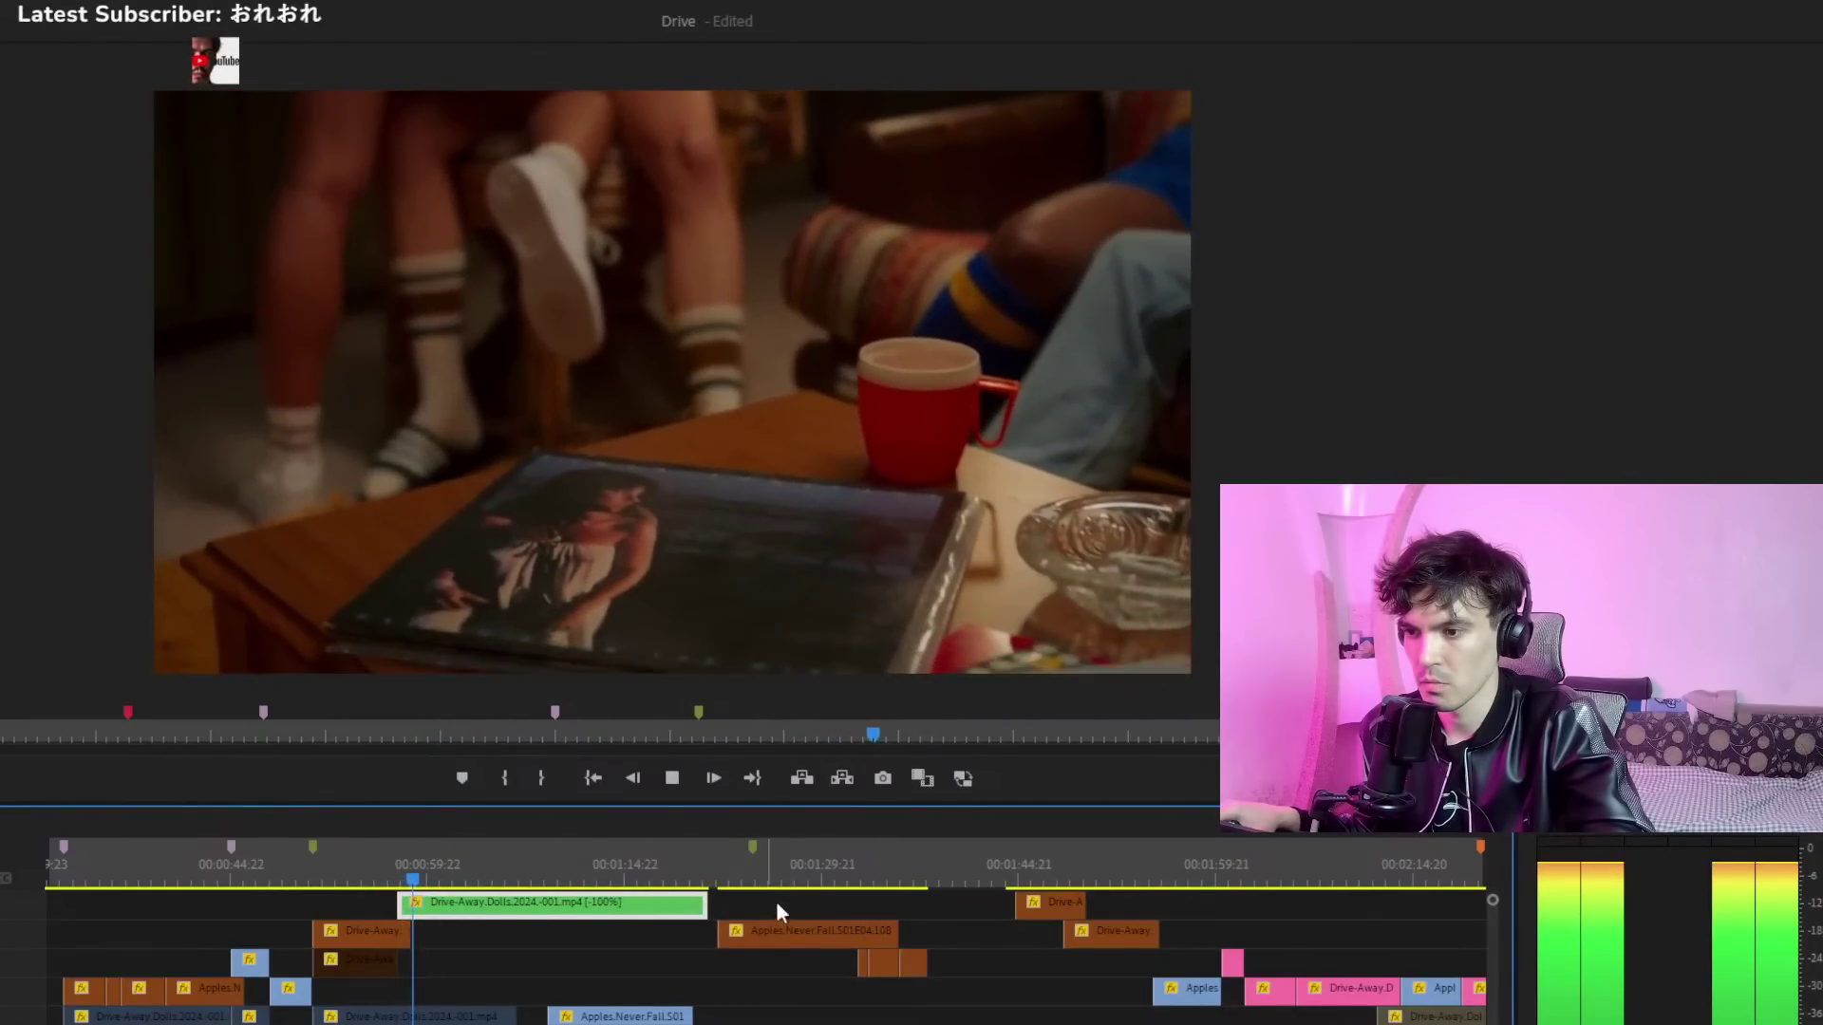
pyautogui.moveTo(925, 910); pyautogui.dragTo(807, 937)
# Review the green clip's ending, trim its end back to about 00:01:11, and play the new cut
pyautogui.click(693, 883)
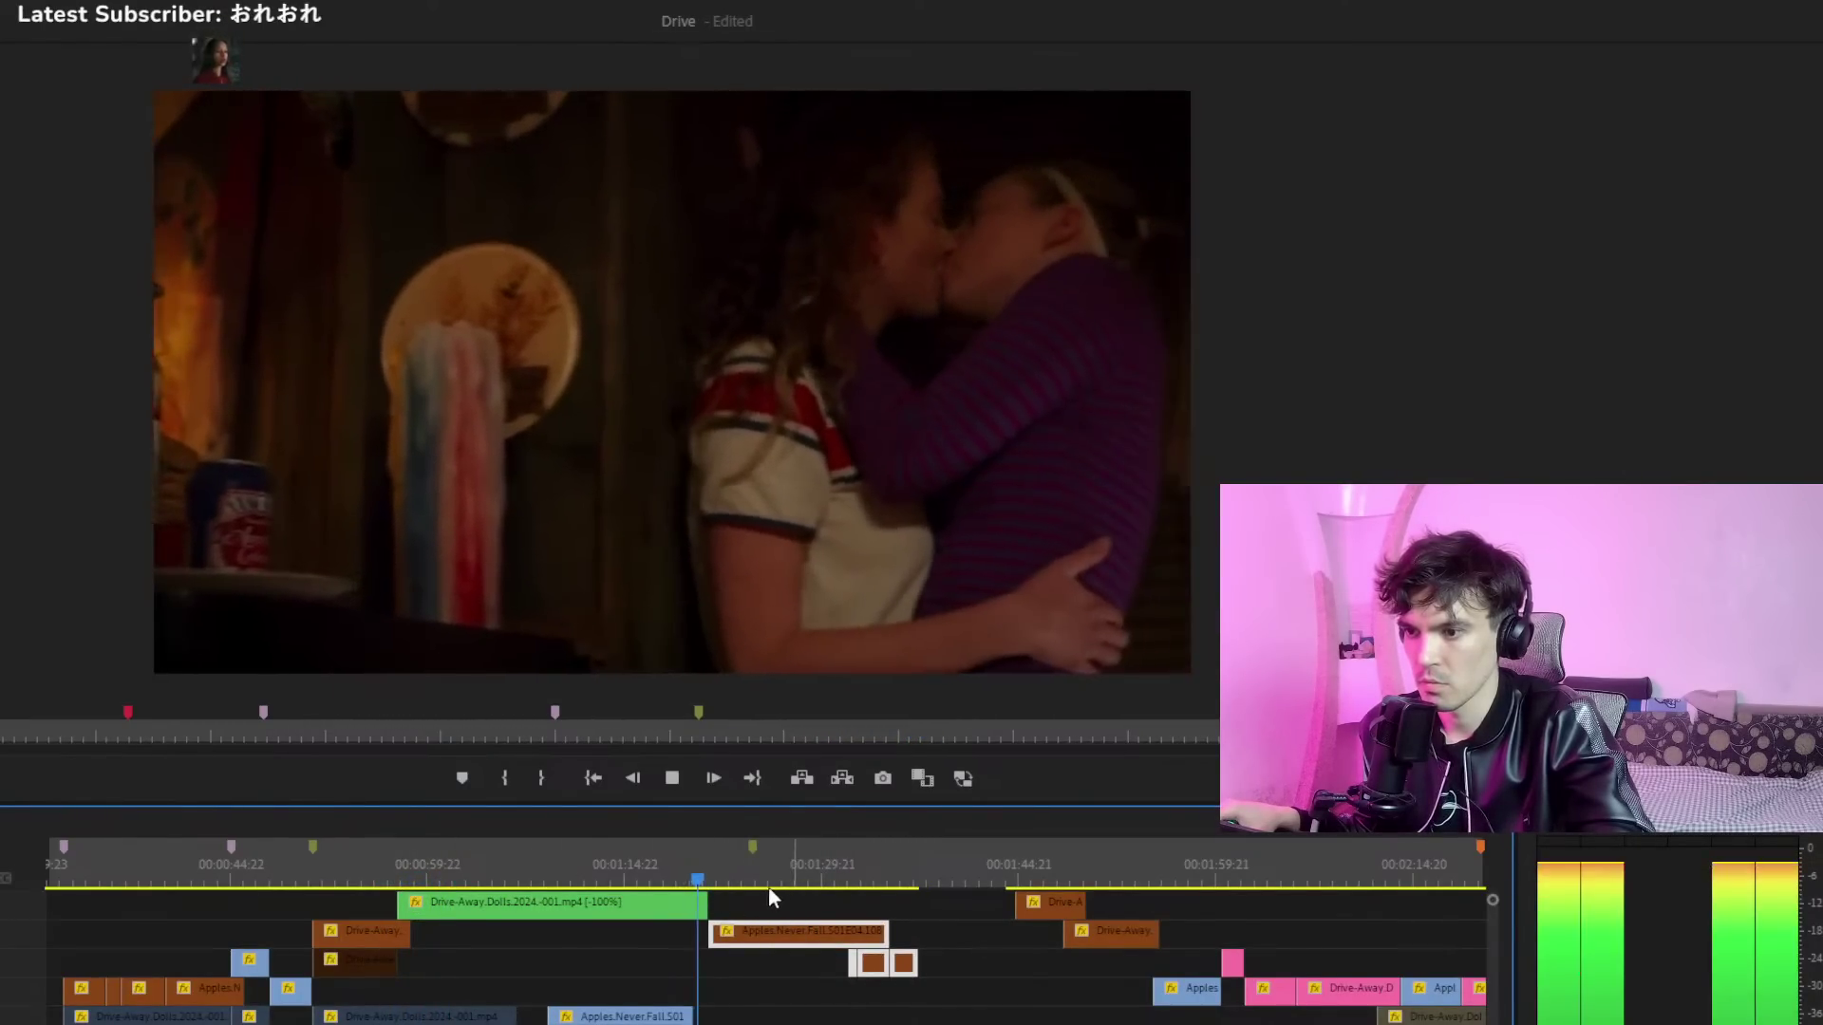
pyautogui.click(685, 880)
pyautogui.moveTo(687, 875); pyautogui.dragTo(678, 881)
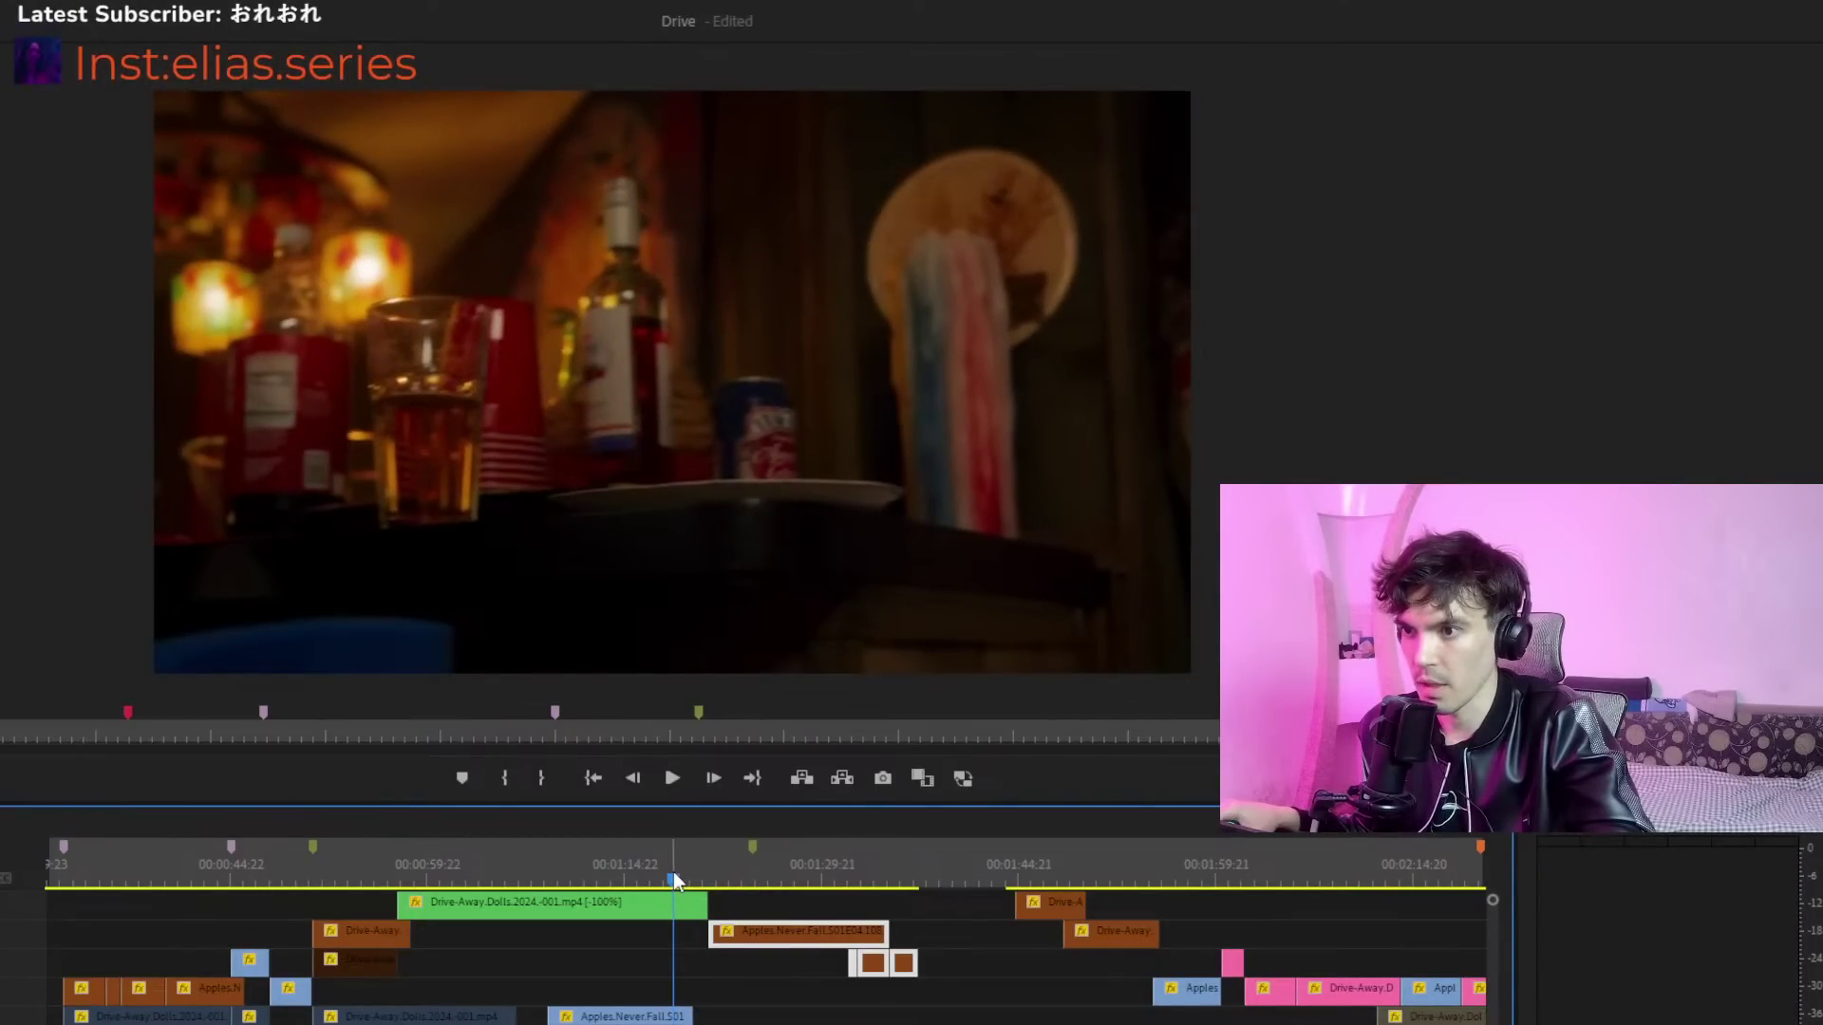
pyautogui.click(668, 875)
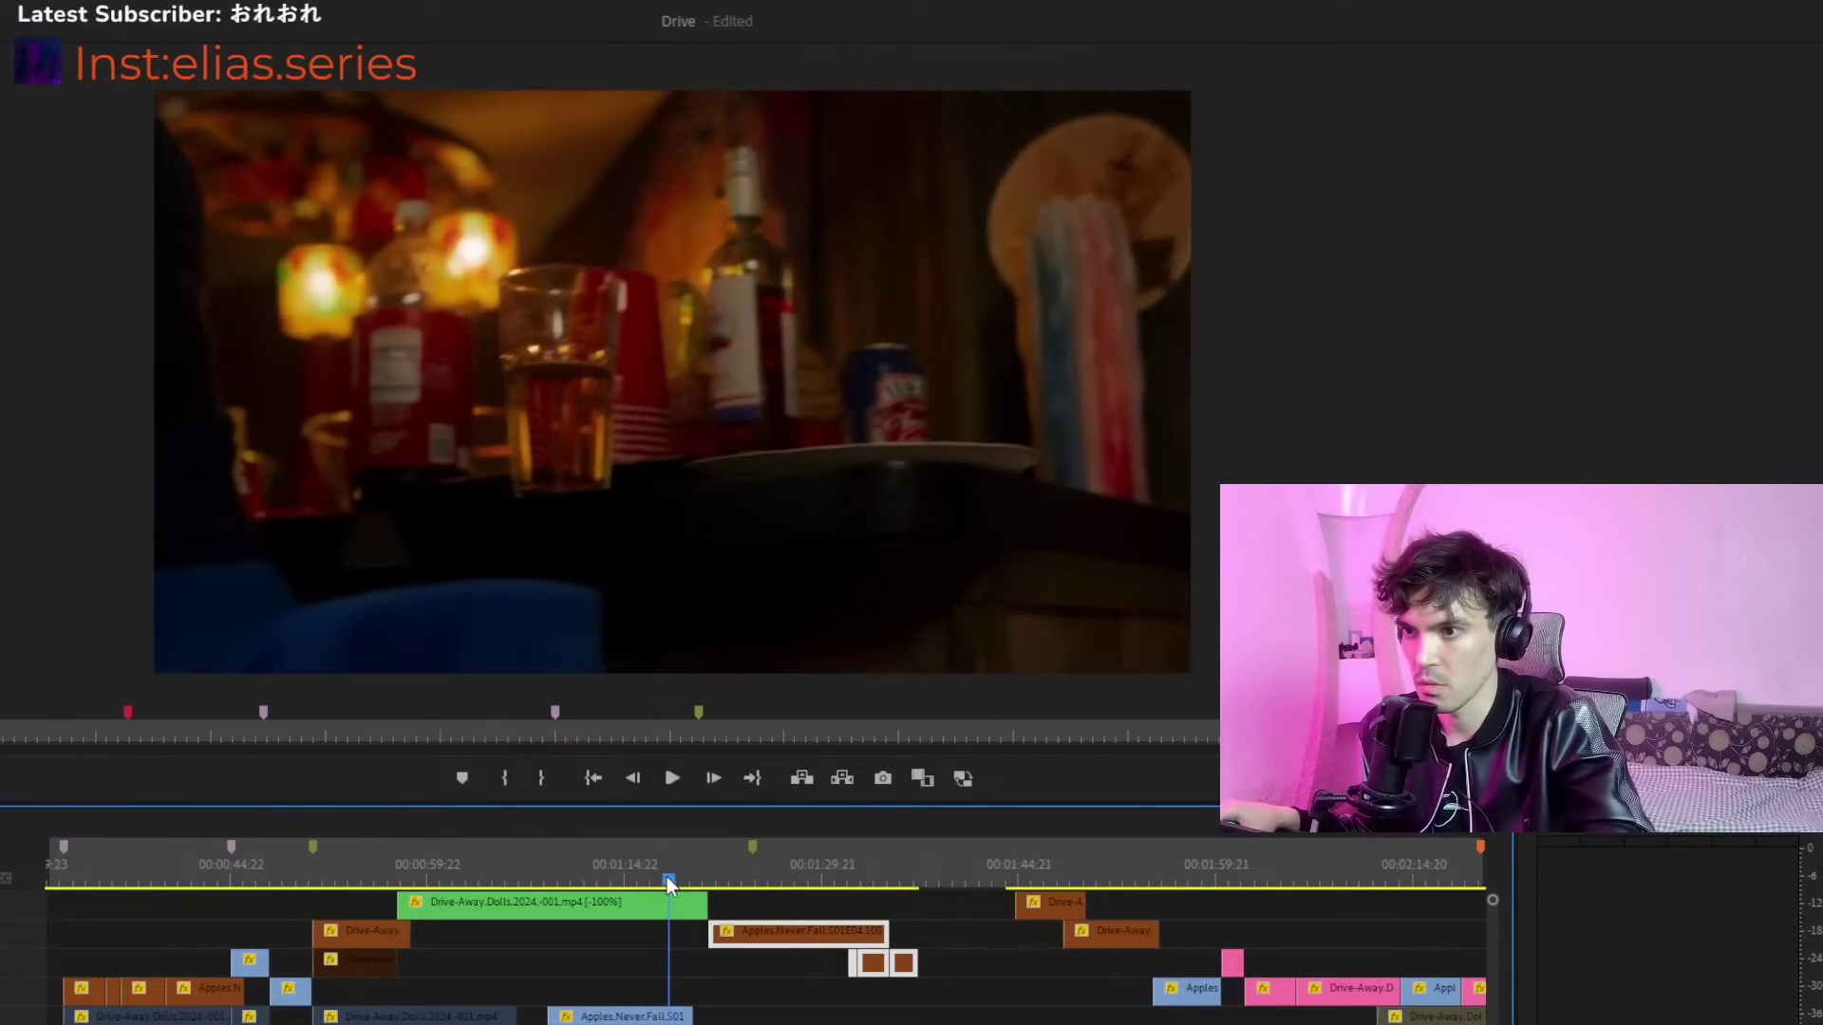
pyautogui.click(386, 877)
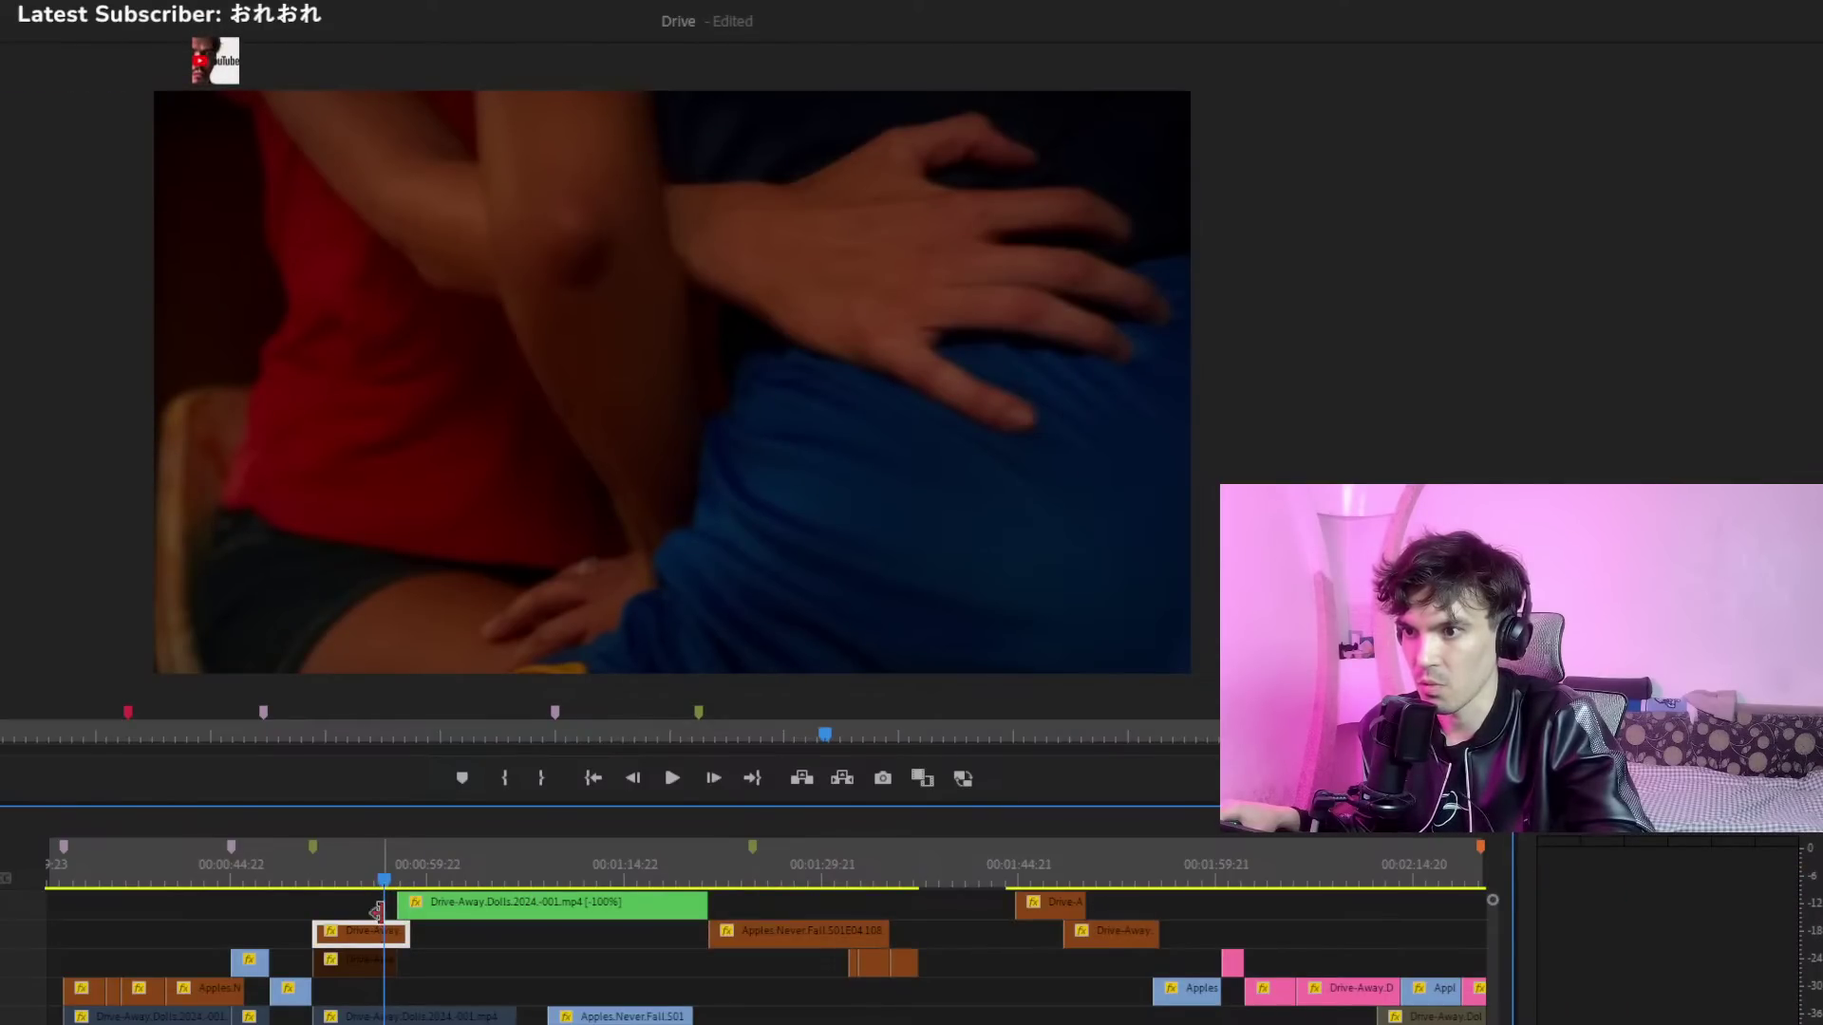
pyautogui.moveTo(651, 885); pyautogui.dragTo(581, 909)
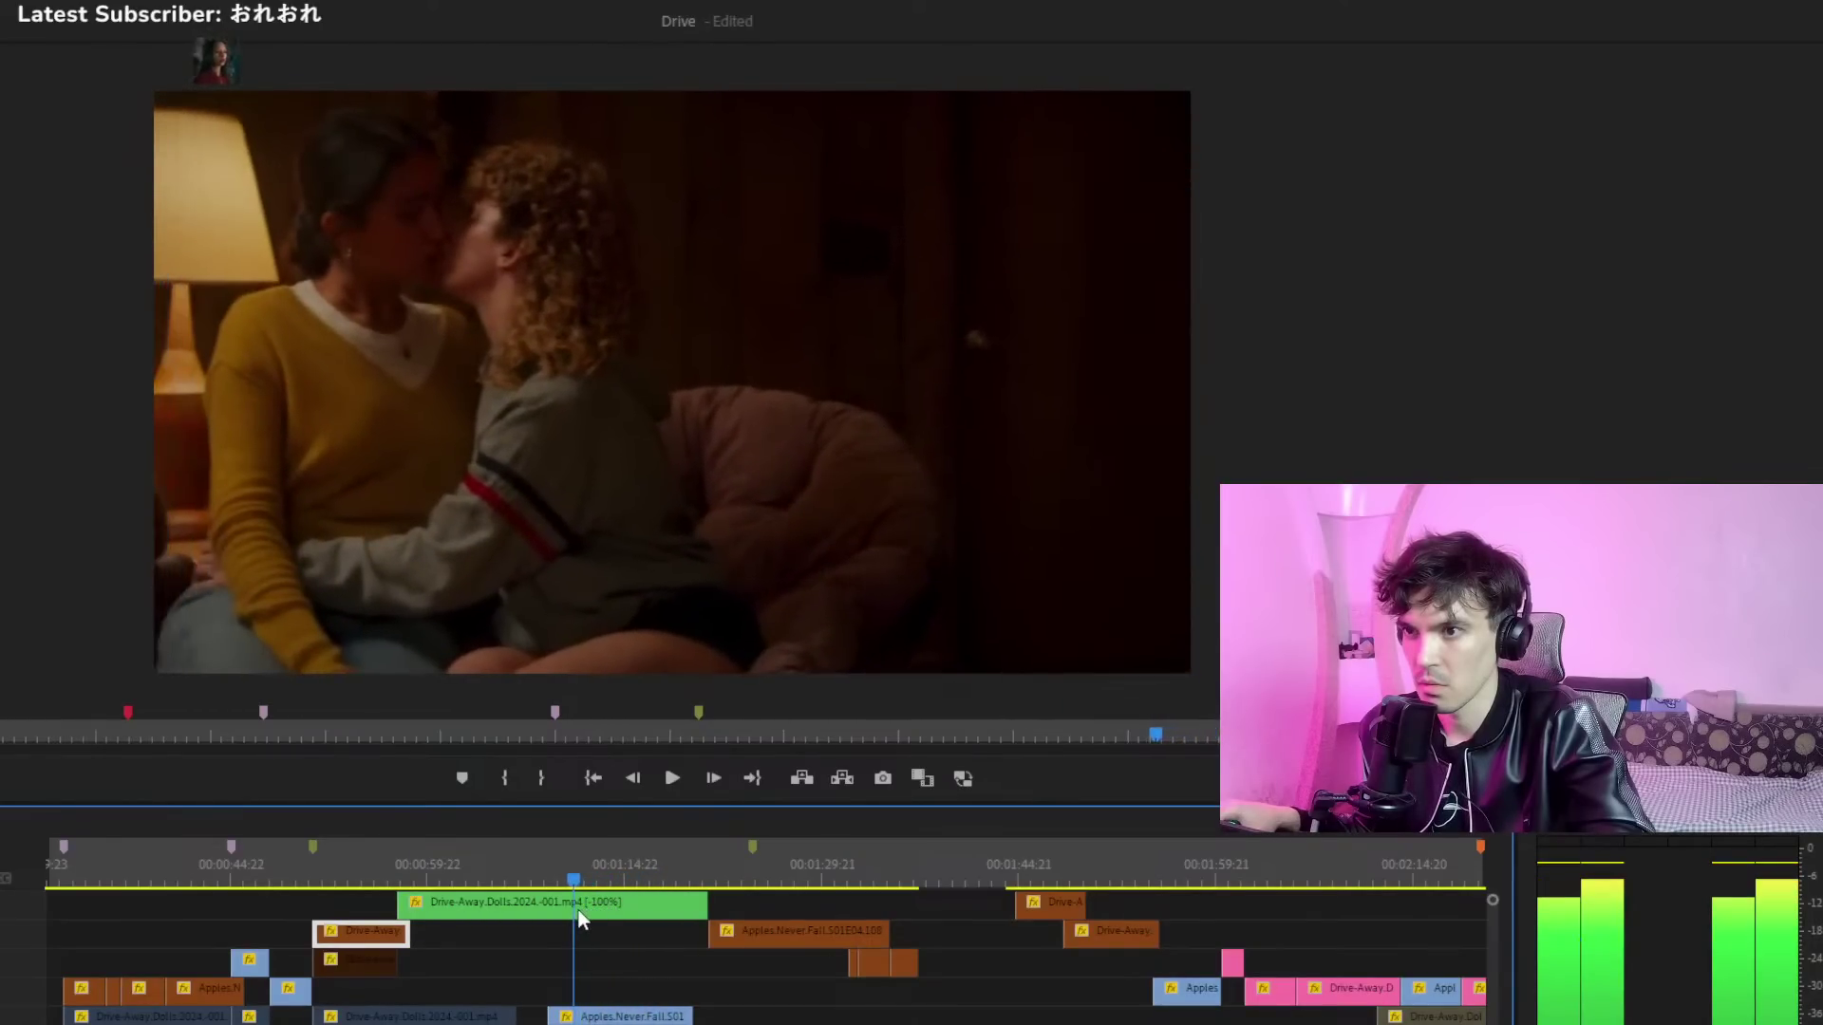
pyautogui.moveTo(706, 907); pyautogui.dragTo(572, 908)
pyautogui.click(538, 875)
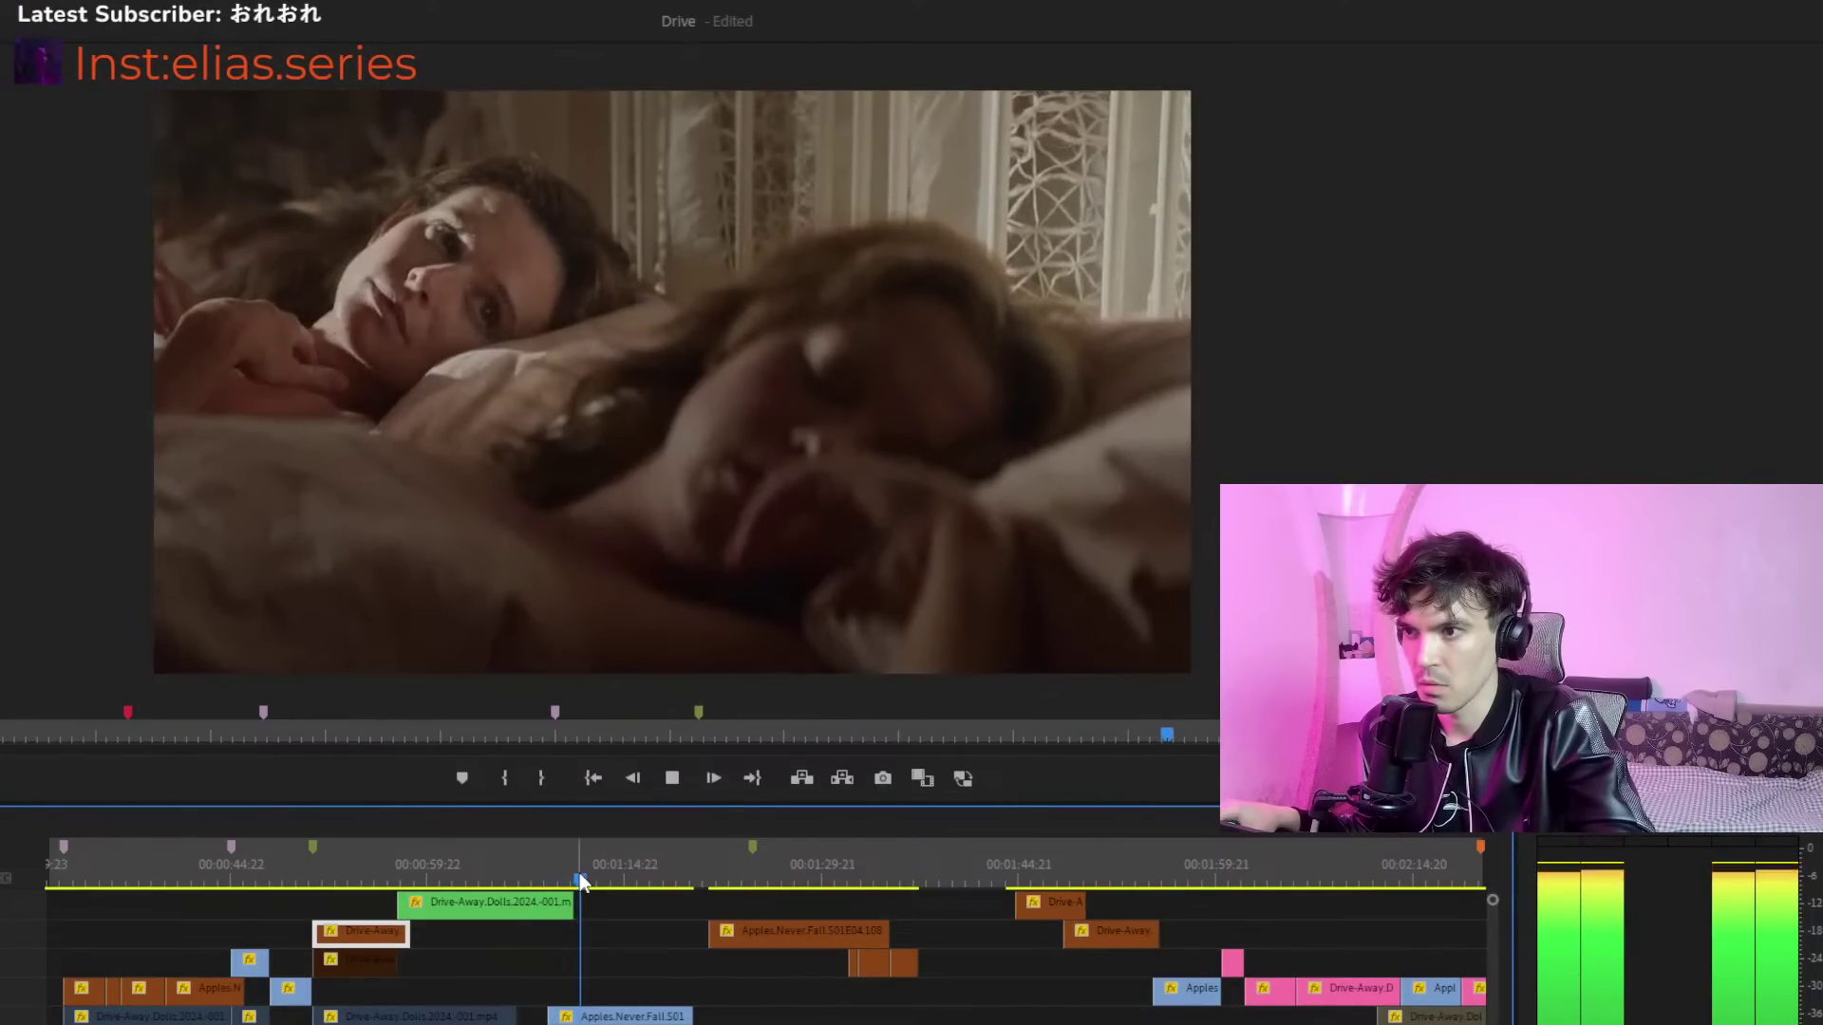
# Move the orange Apples Never Fall clips directly after the green clip's new end near 00:01:11, and play the transition
pyautogui.click(709, 876)
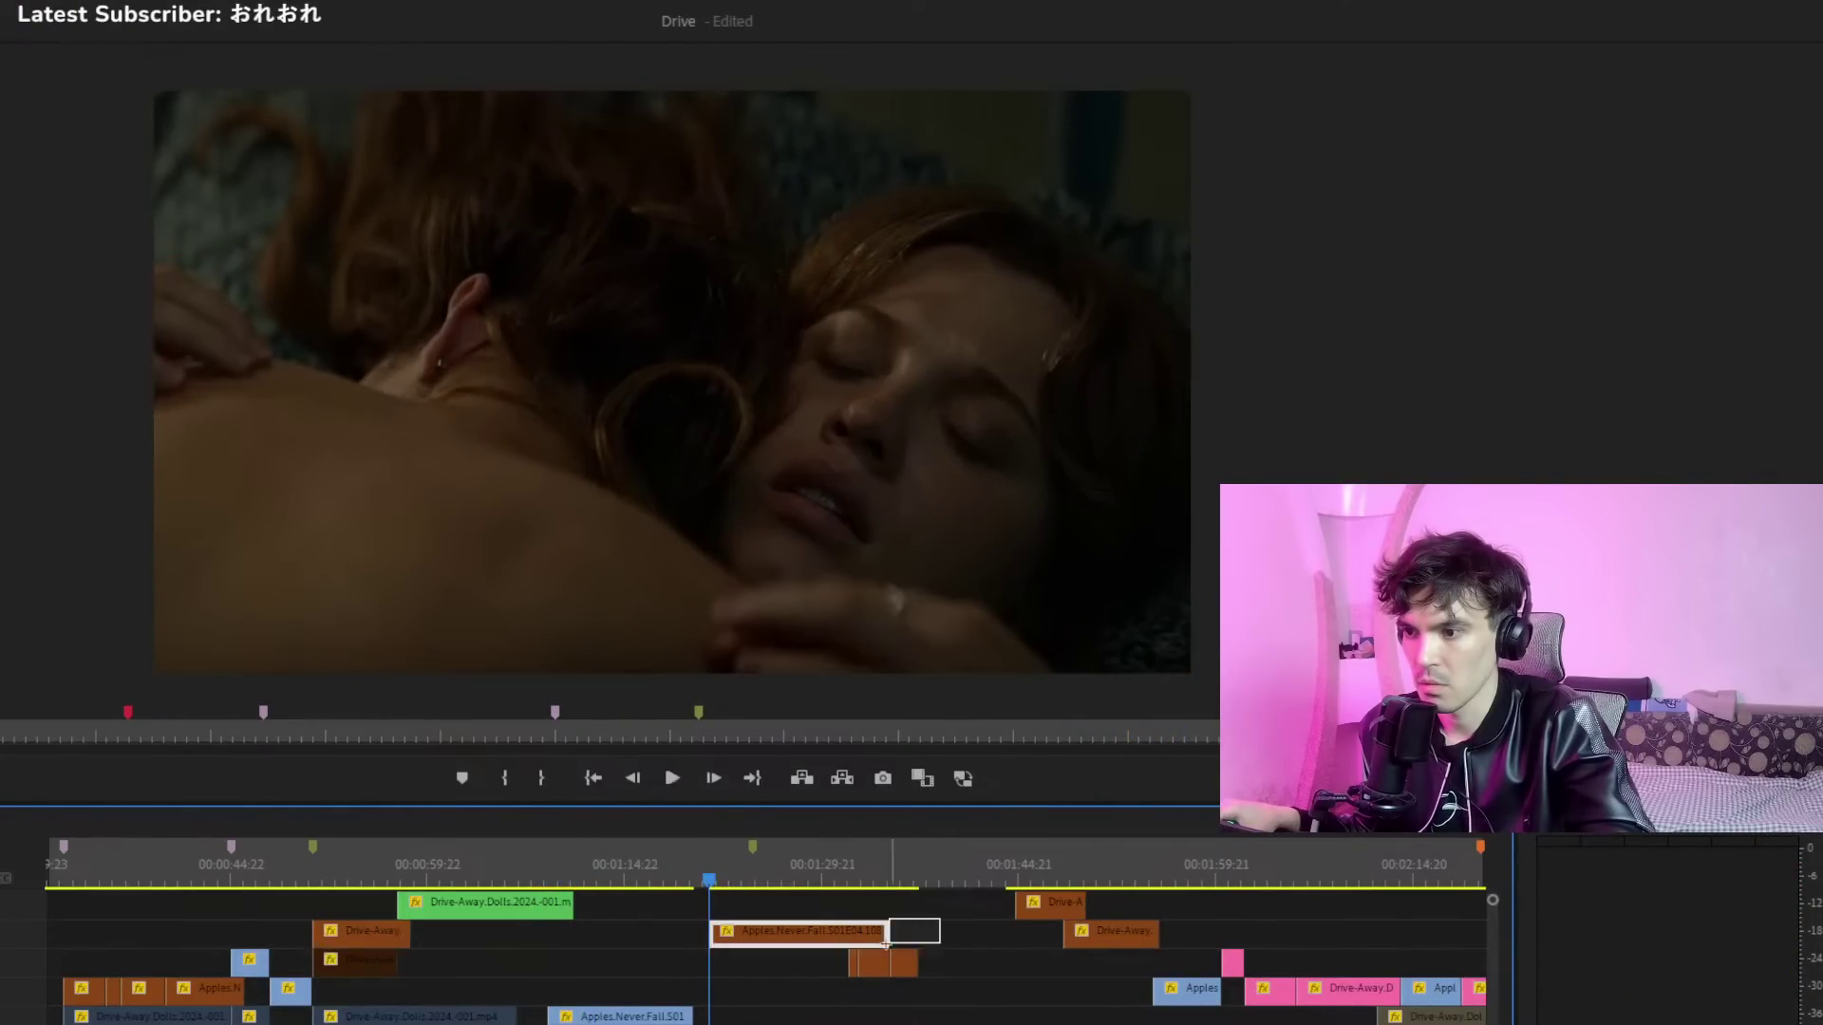
pyautogui.moveTo(888, 973); pyautogui.dragTo(752, 972)
pyautogui.click(567, 879)
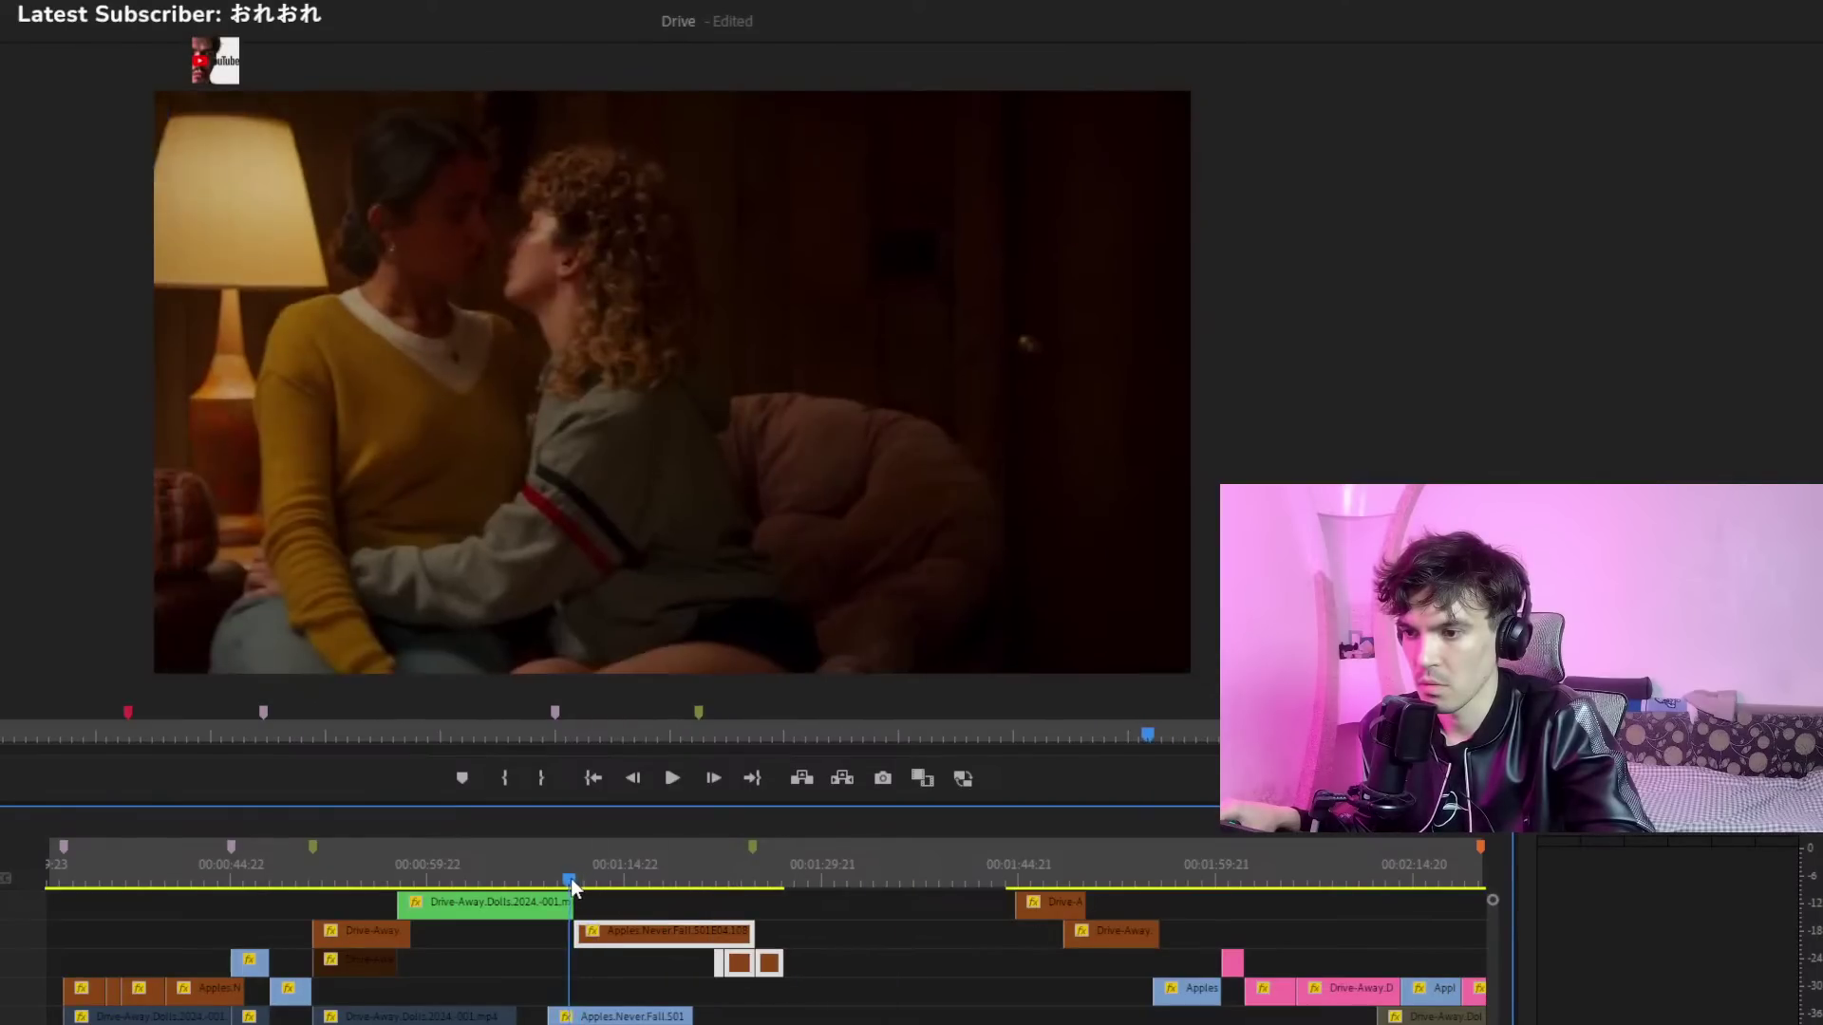
pyautogui.press('space')
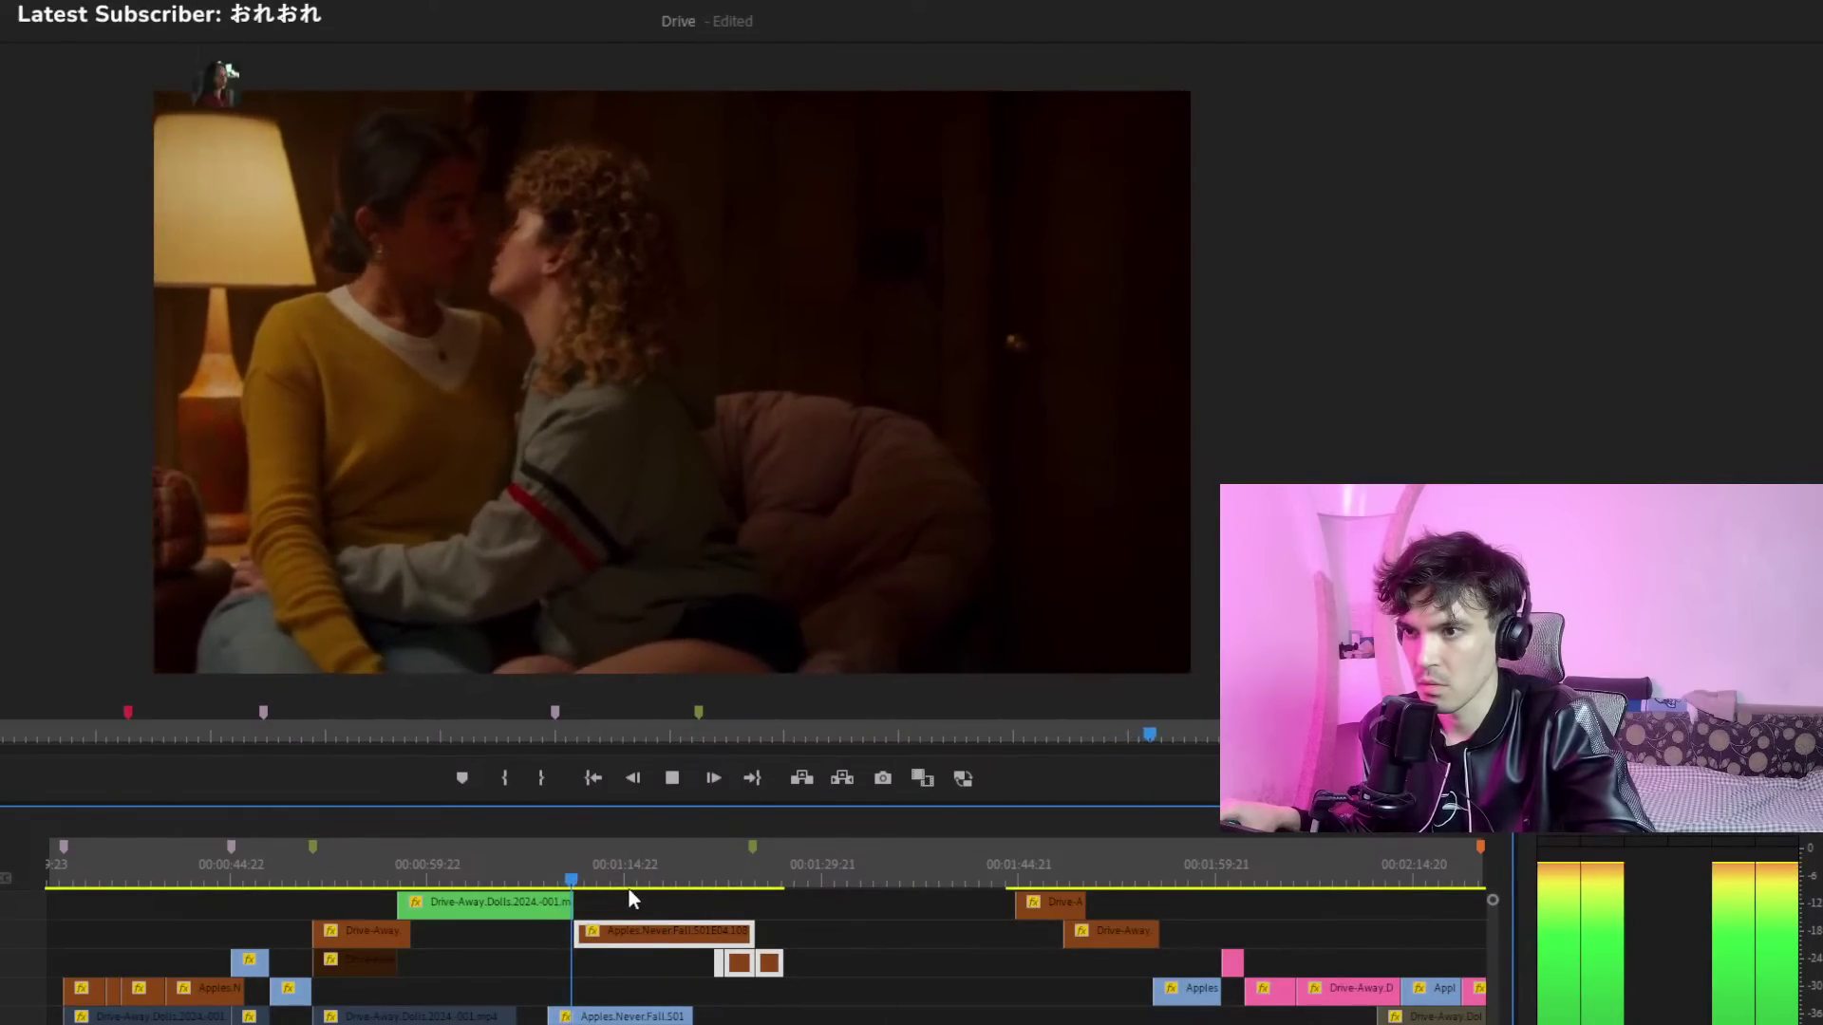
pyautogui.click(573, 879)
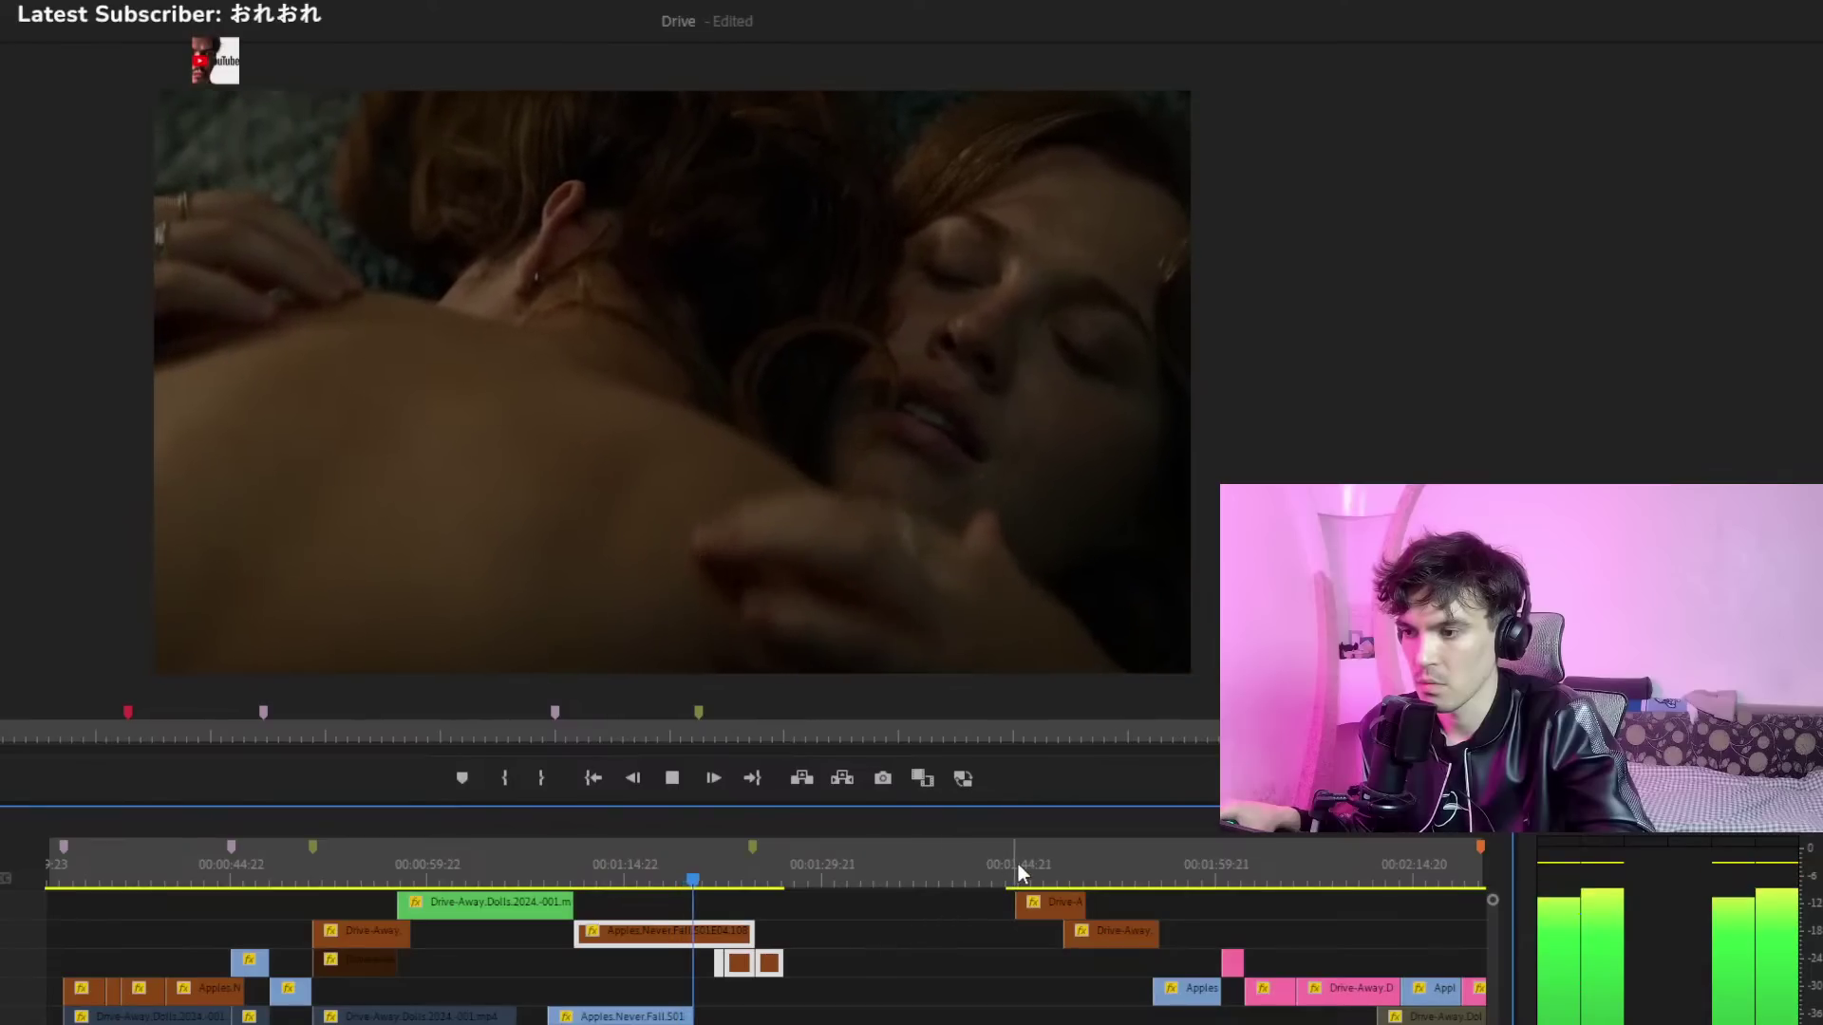
# Try placing the two Drive-Away Dolls clips from about 00:01:45 above the long orange clip at 00:01:11, and undo the move
pyautogui.click(1037, 869)
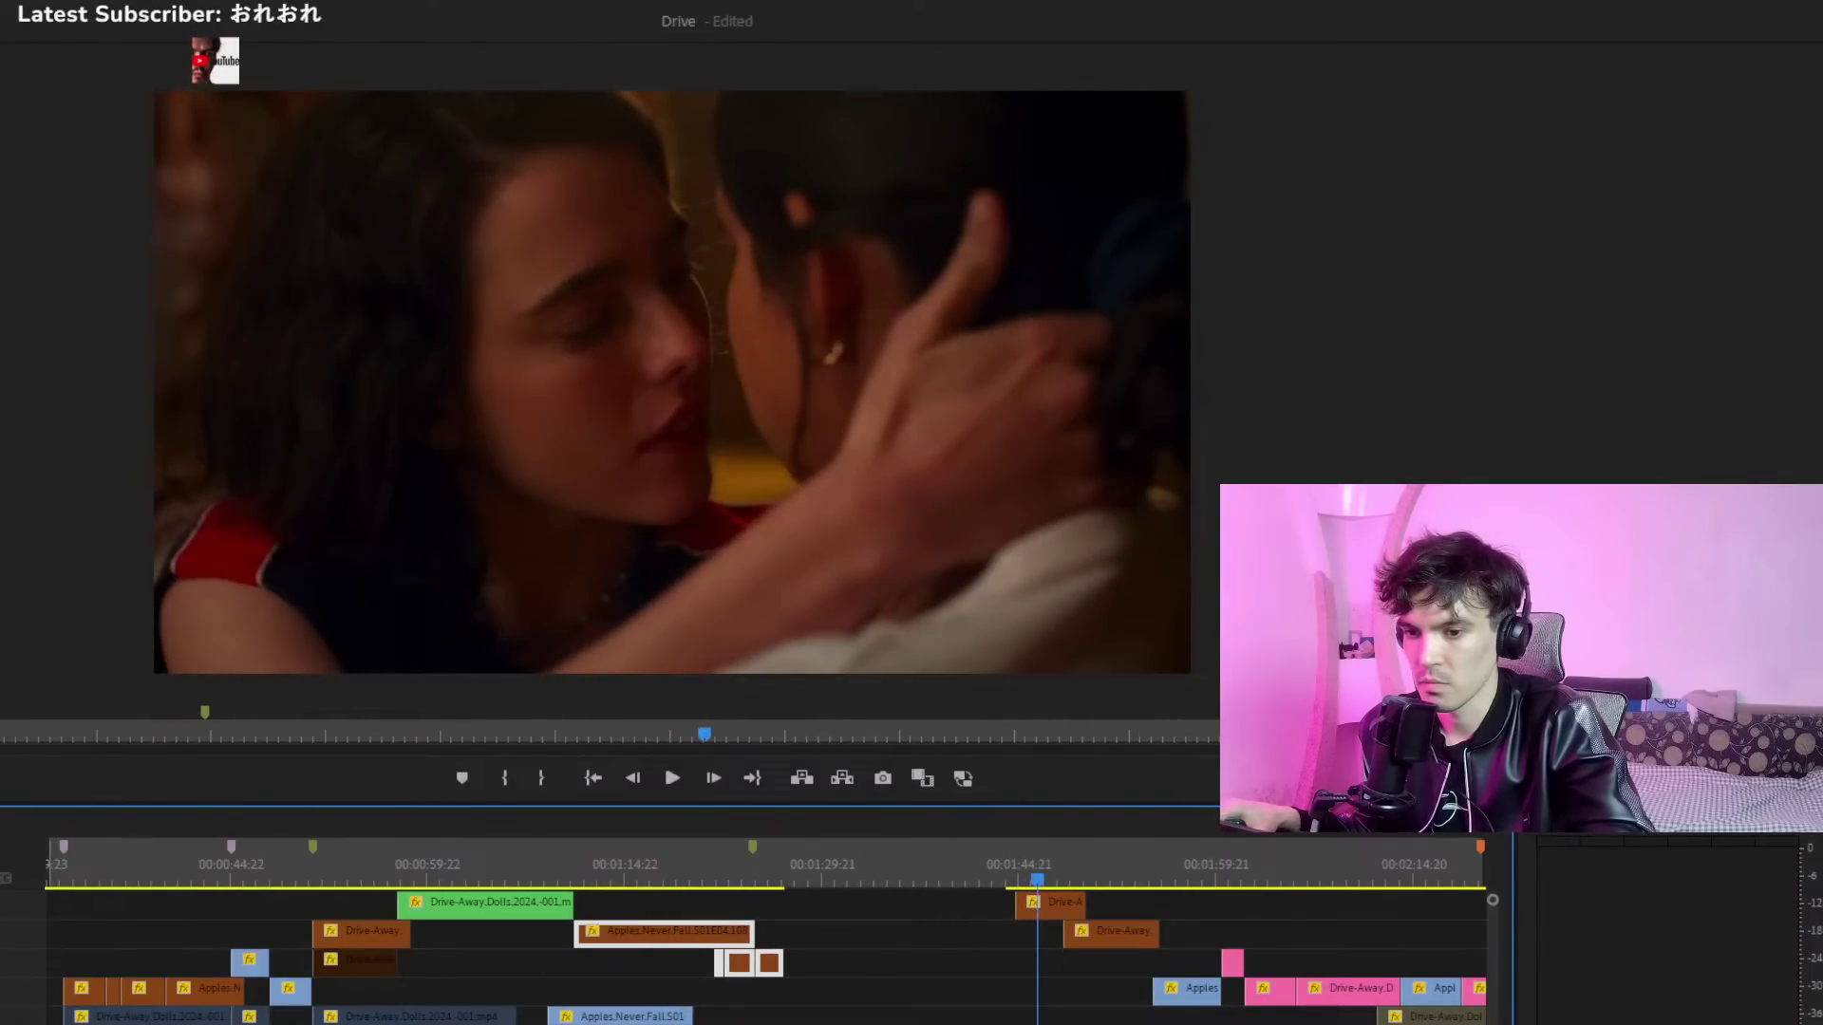
pyautogui.scroll(1, 1080, 949)
pyautogui.click(1077, 944)
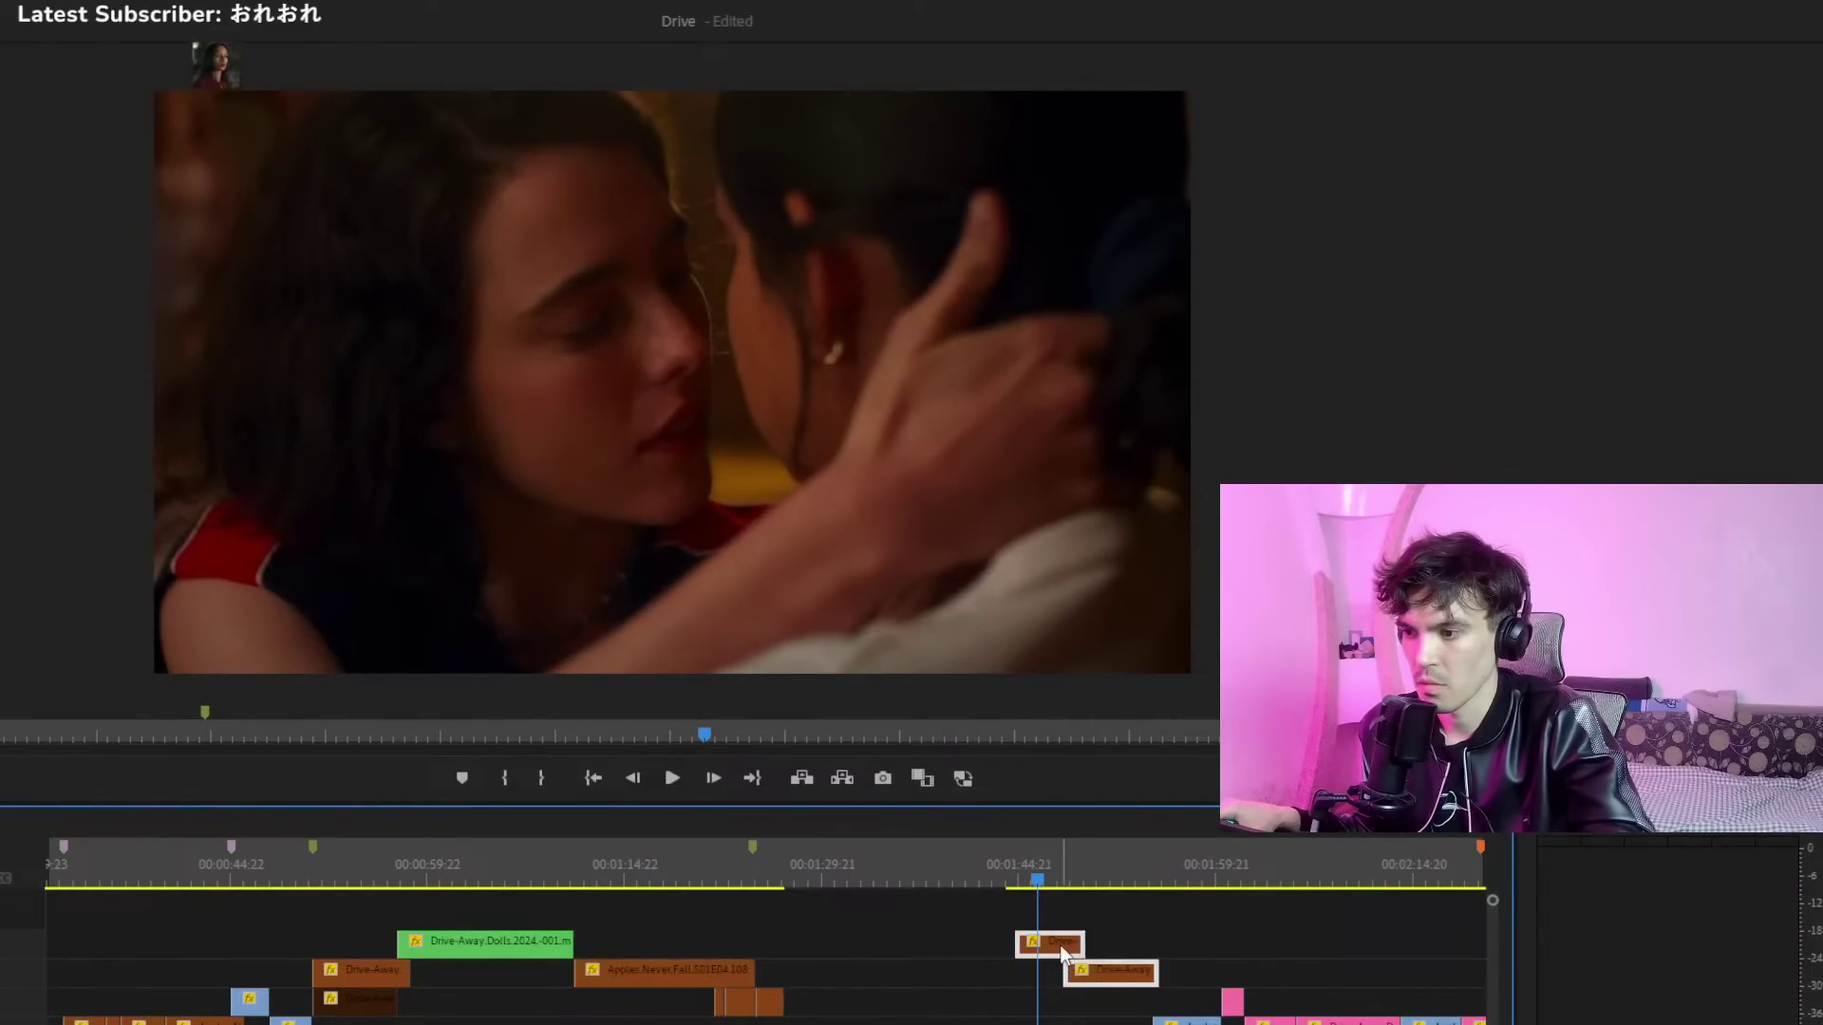
pyautogui.moveTo(1063, 952); pyautogui.dragTo(612, 913)
pyautogui.click(552, 866)
pyautogui.press('space')
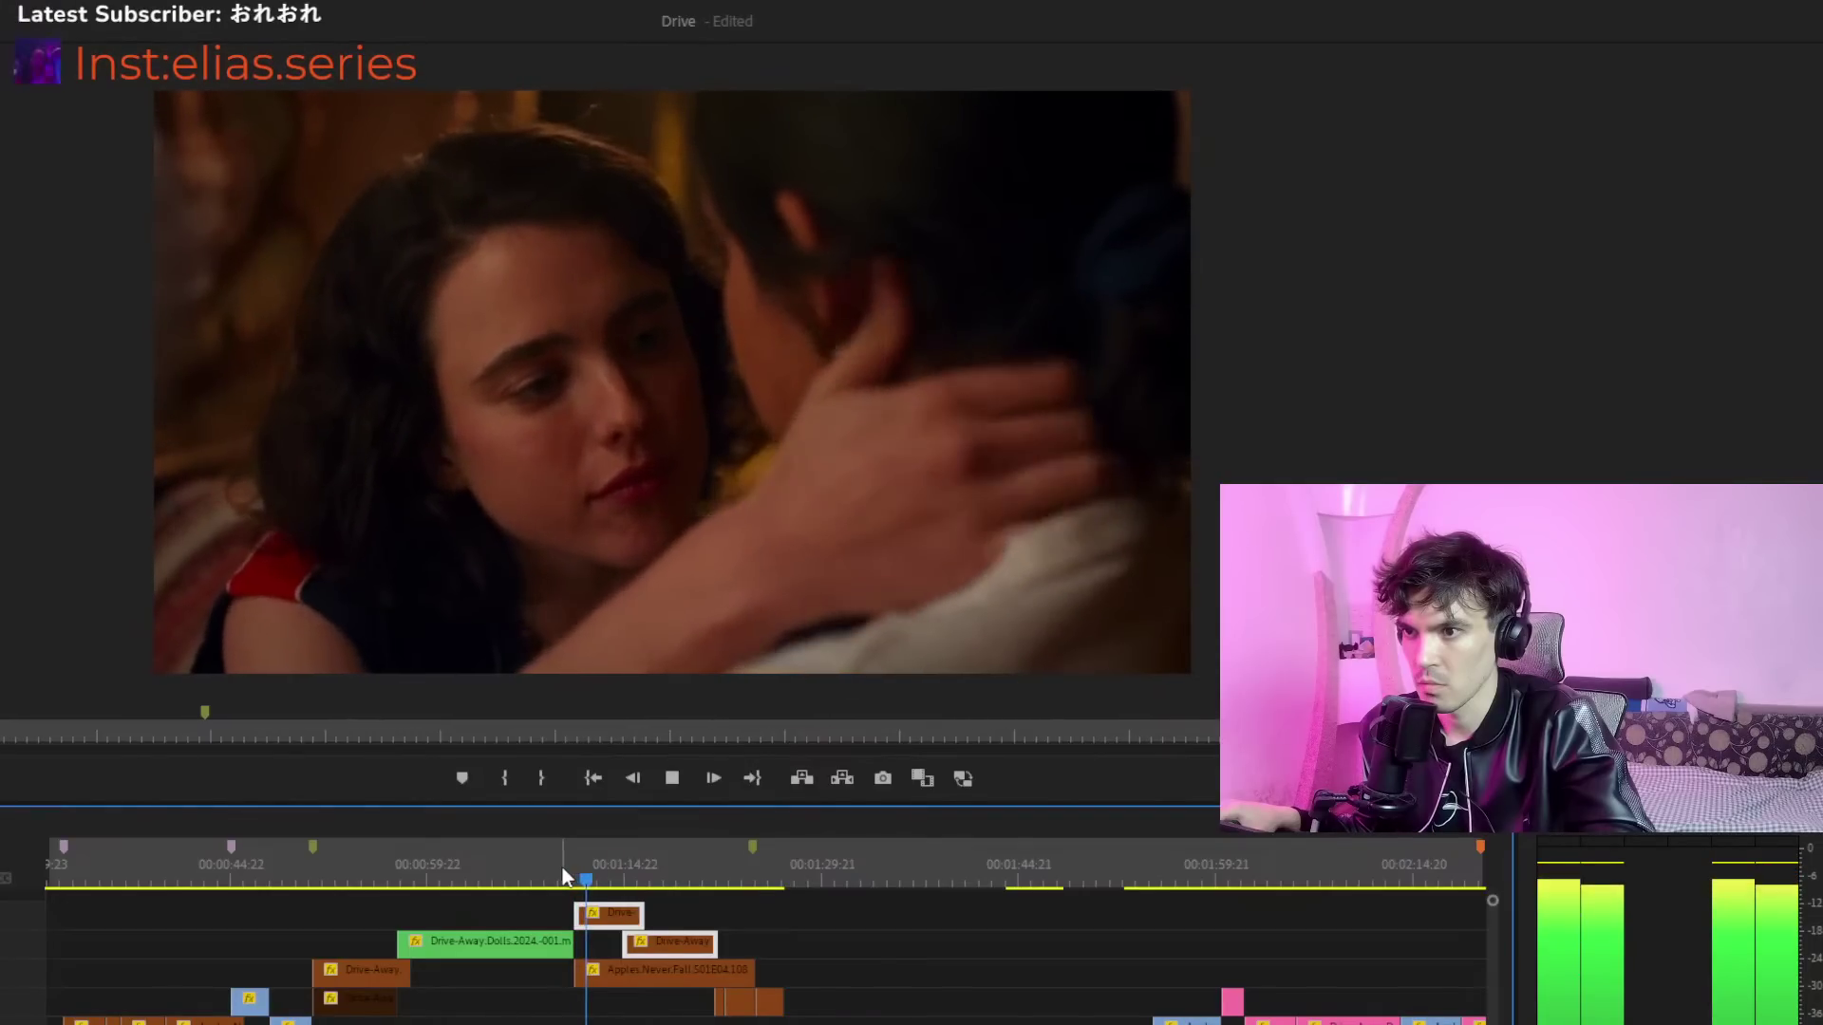
pyautogui.hotkey('ctrl', 'z')
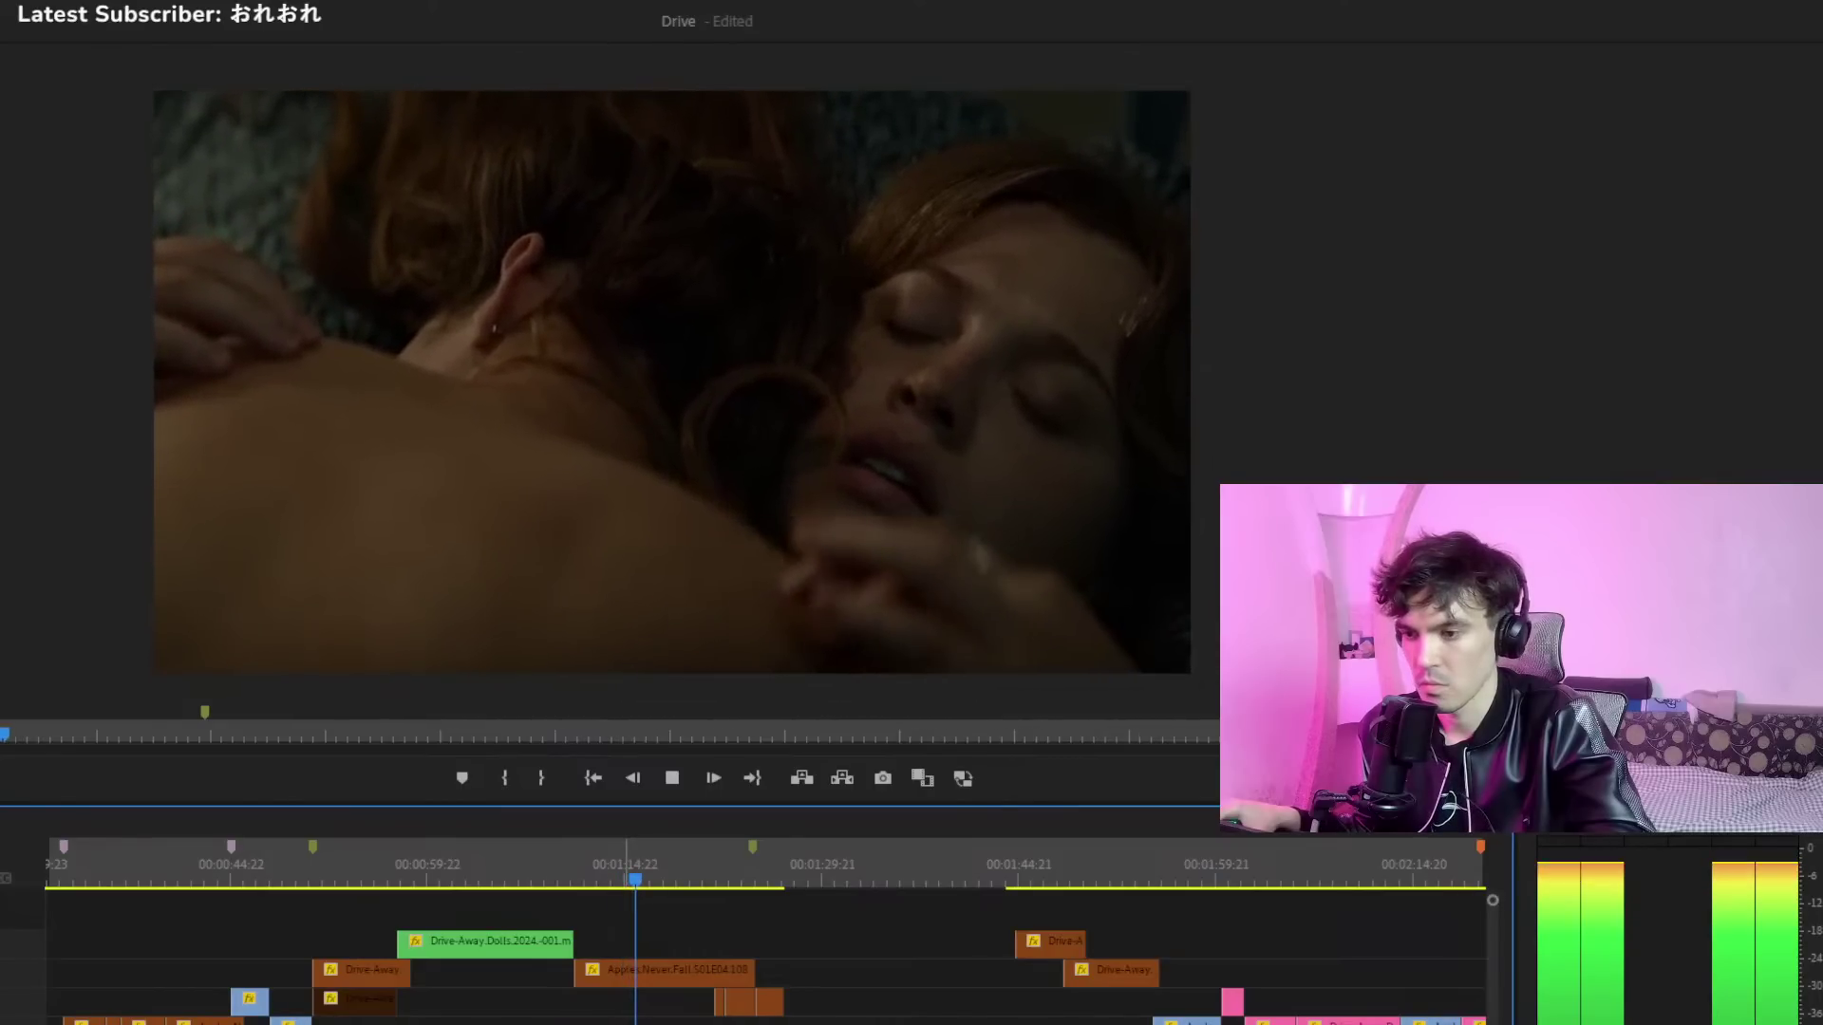
# Place the blue Apples Never Fall clip directly after the last short orange clip, near 00:01:27
pyautogui.moveTo(883, 949); pyautogui.dragTo(714, 980)
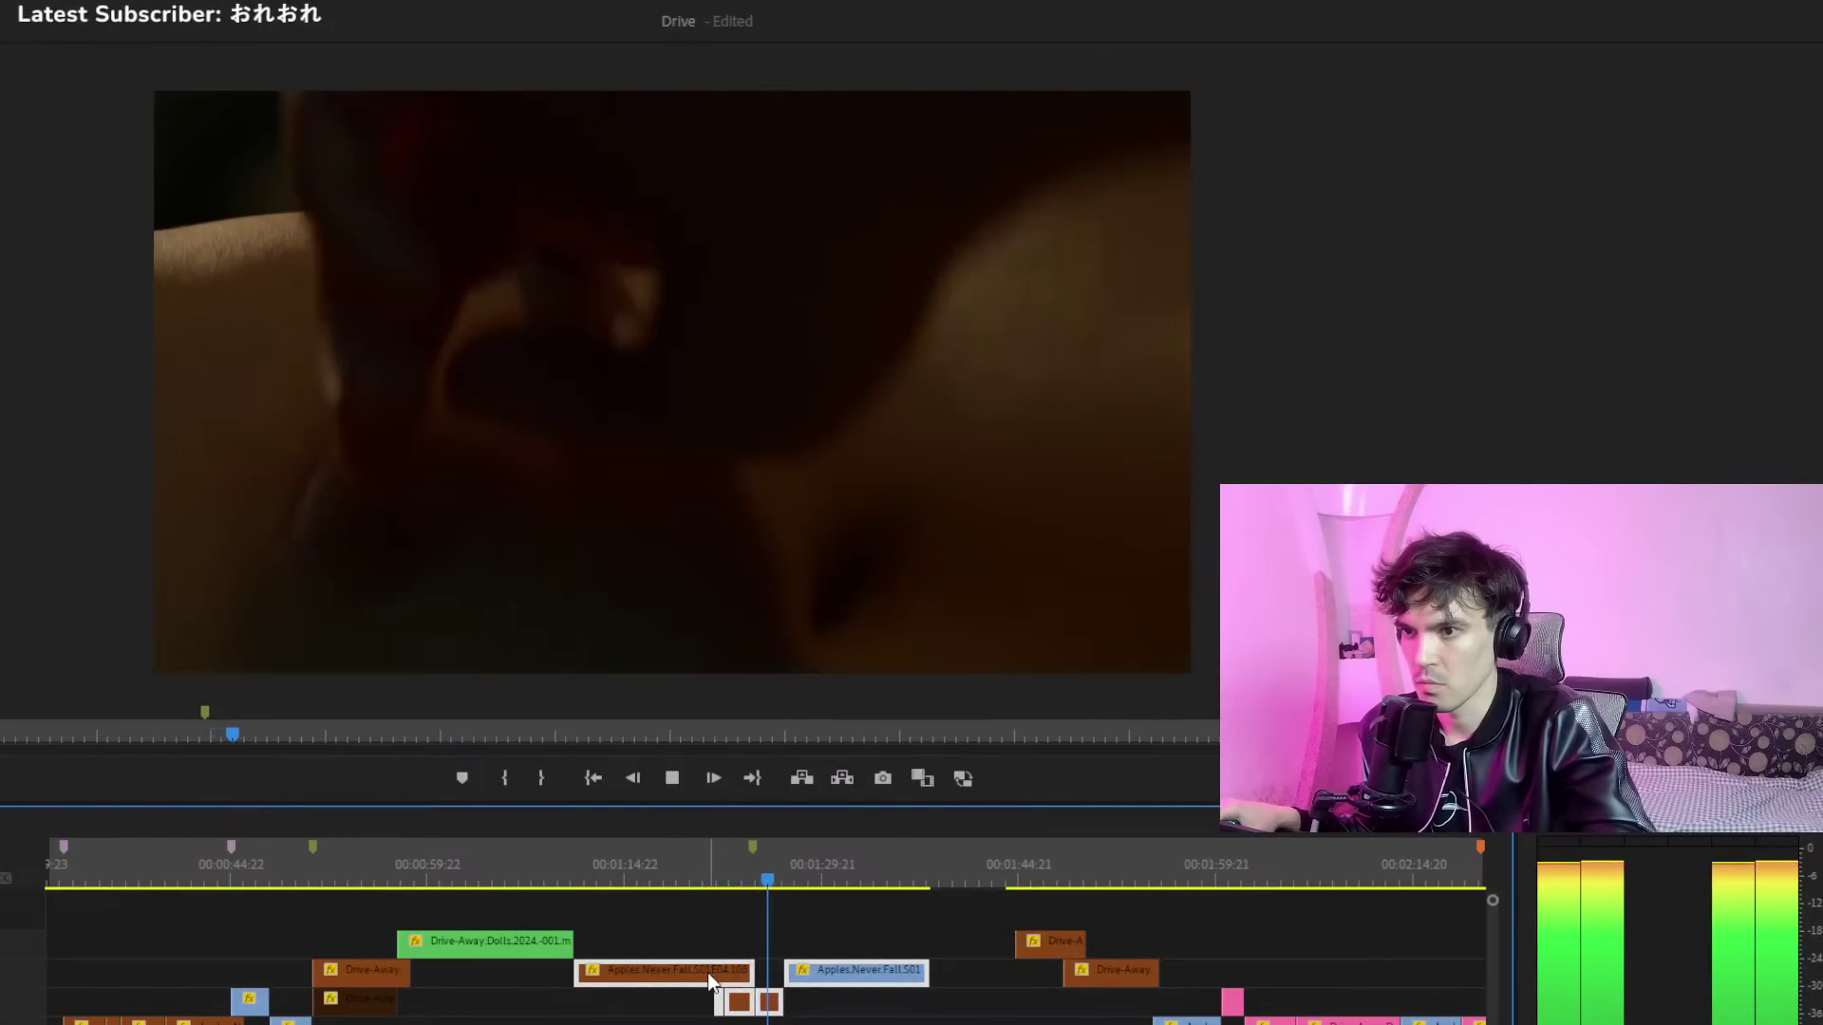
pyautogui.click(712, 924)
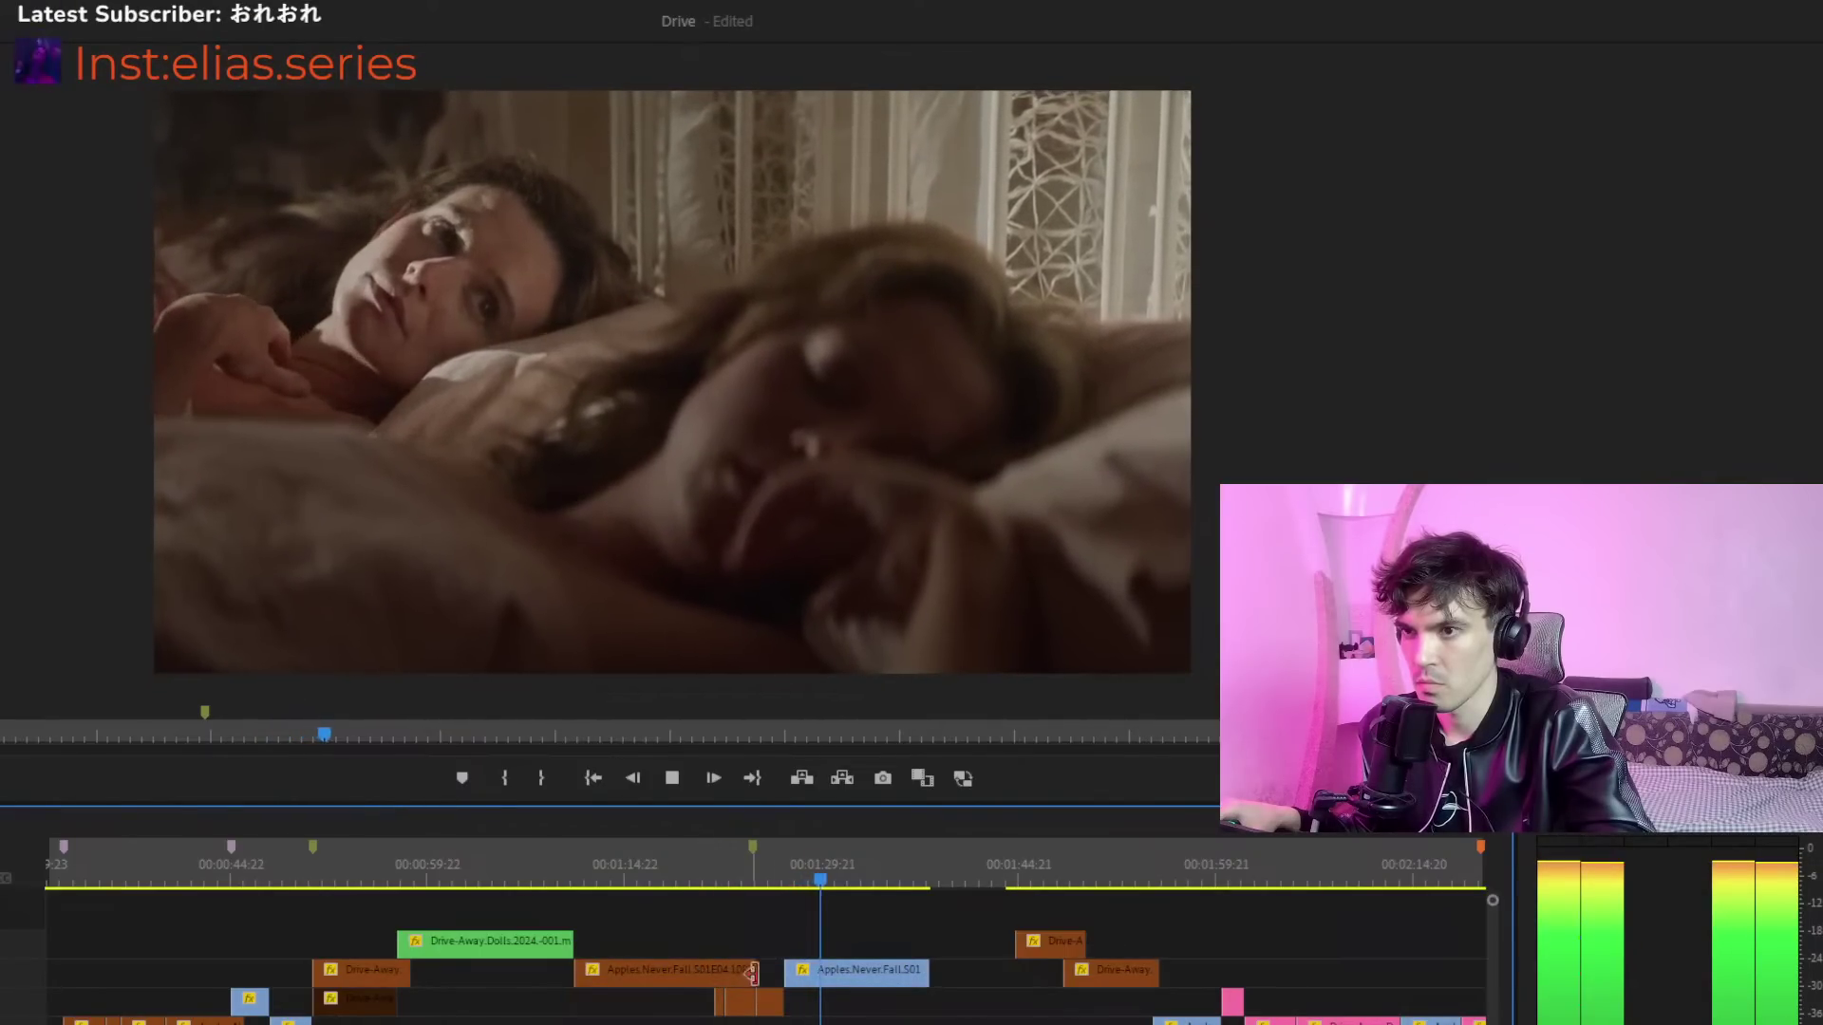
# Try moving the blue Apples Never Fall clip earlier to about 00:01:25, against the long orange clip, and play the cut
pyautogui.moveTo(802, 968); pyautogui.dragTo(770, 919)
pyautogui.click(744, 860)
pyautogui.click(761, 864)
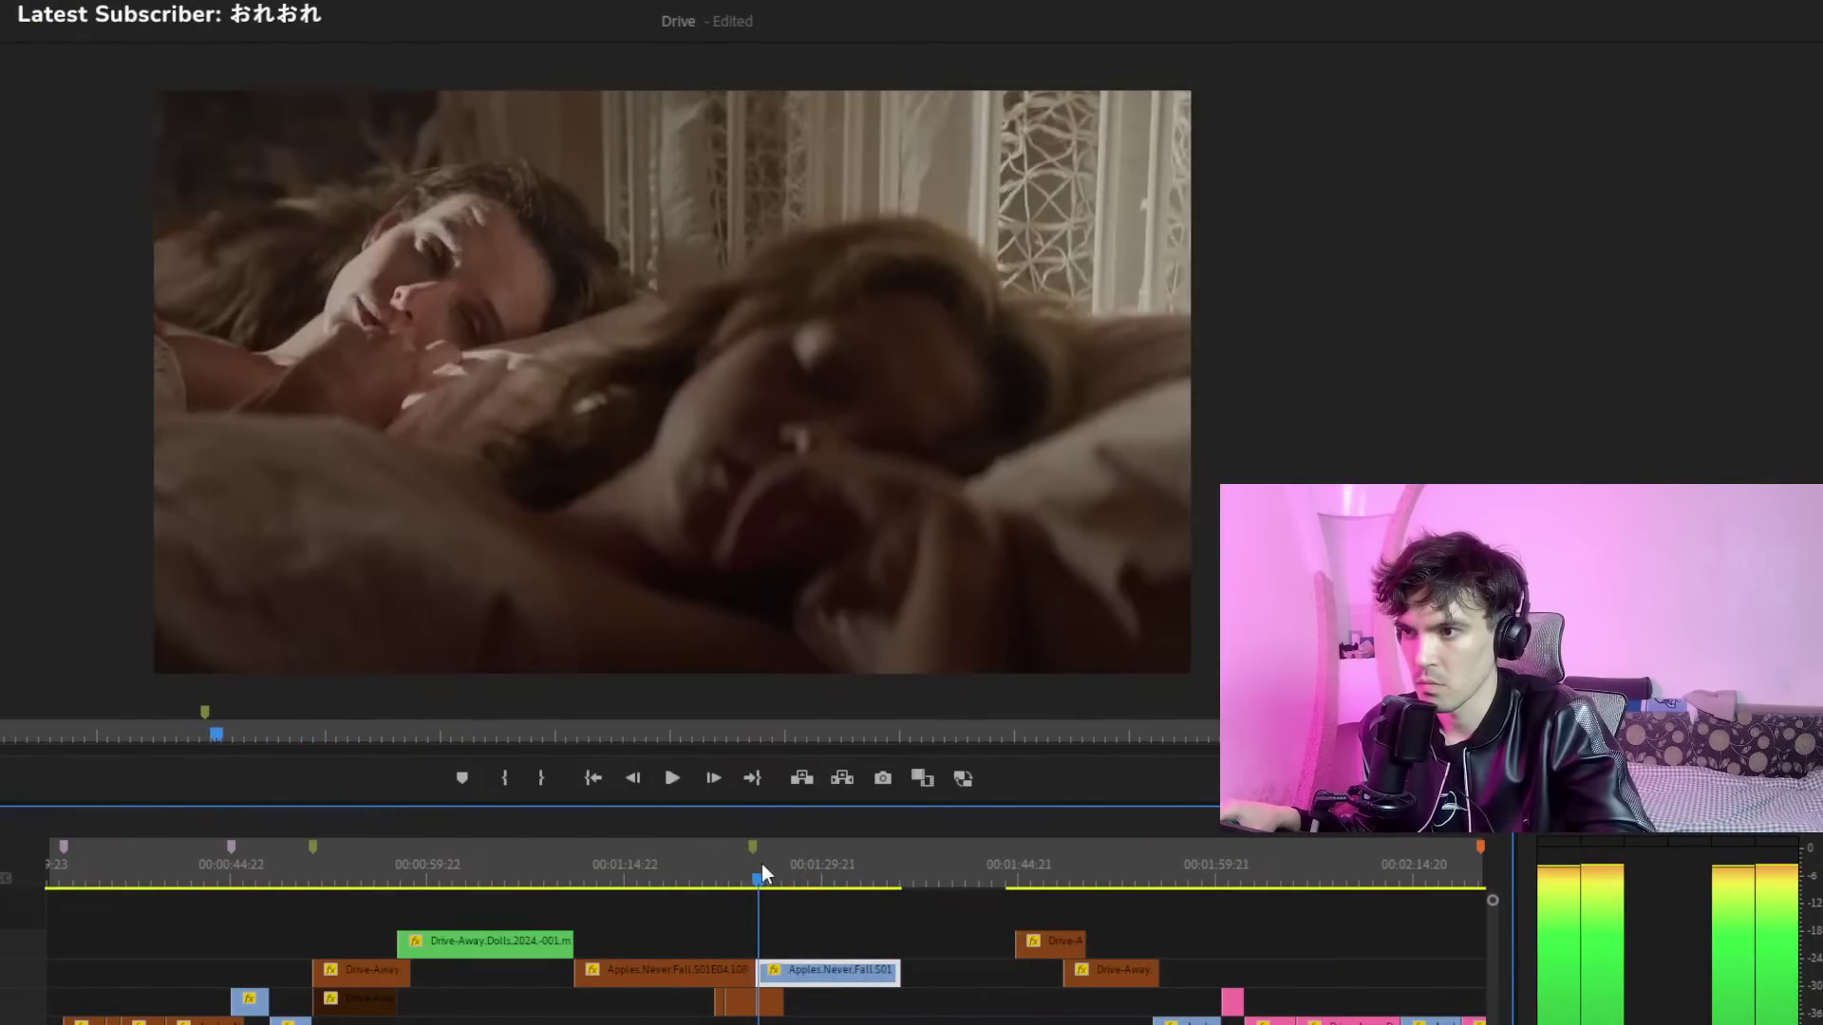
pyautogui.click(746, 868)
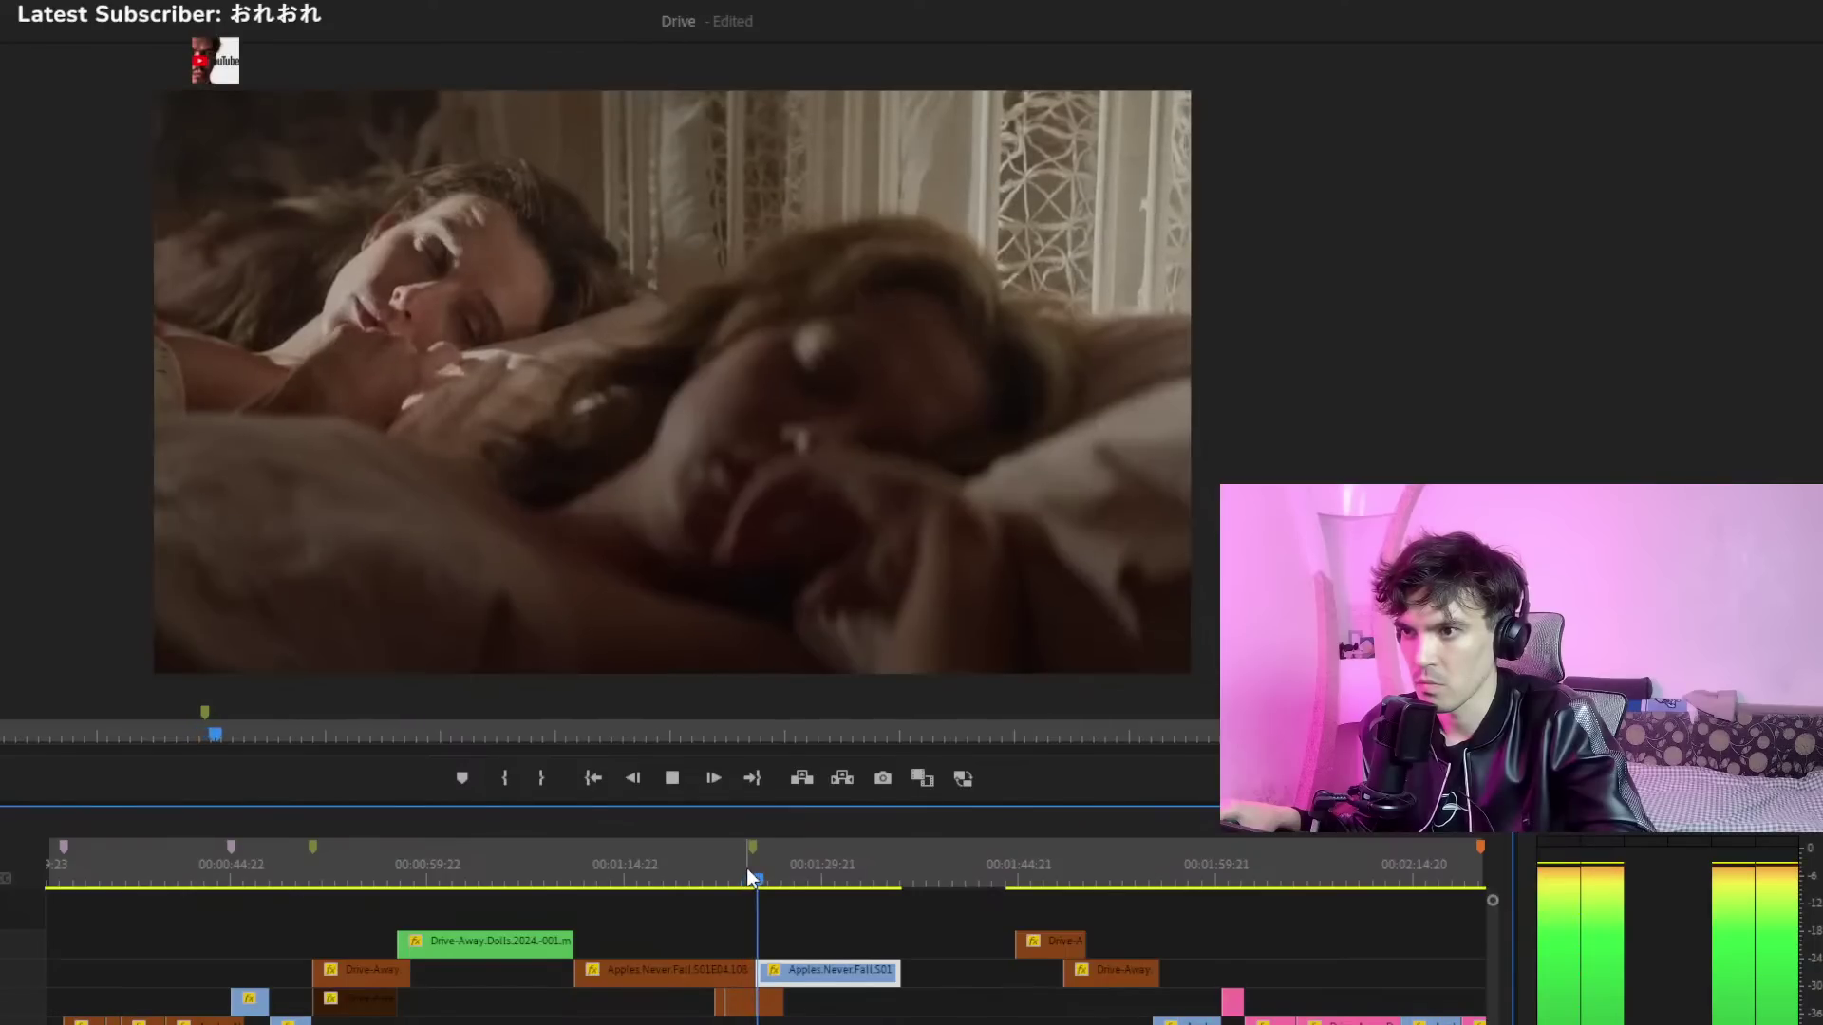
# Try sliding the long orange Apples Never Fall clip earlier to about 00:01:08, and undo the move after playing its end
pyautogui.moveTo(710, 970); pyautogui.dragTo(667, 970)
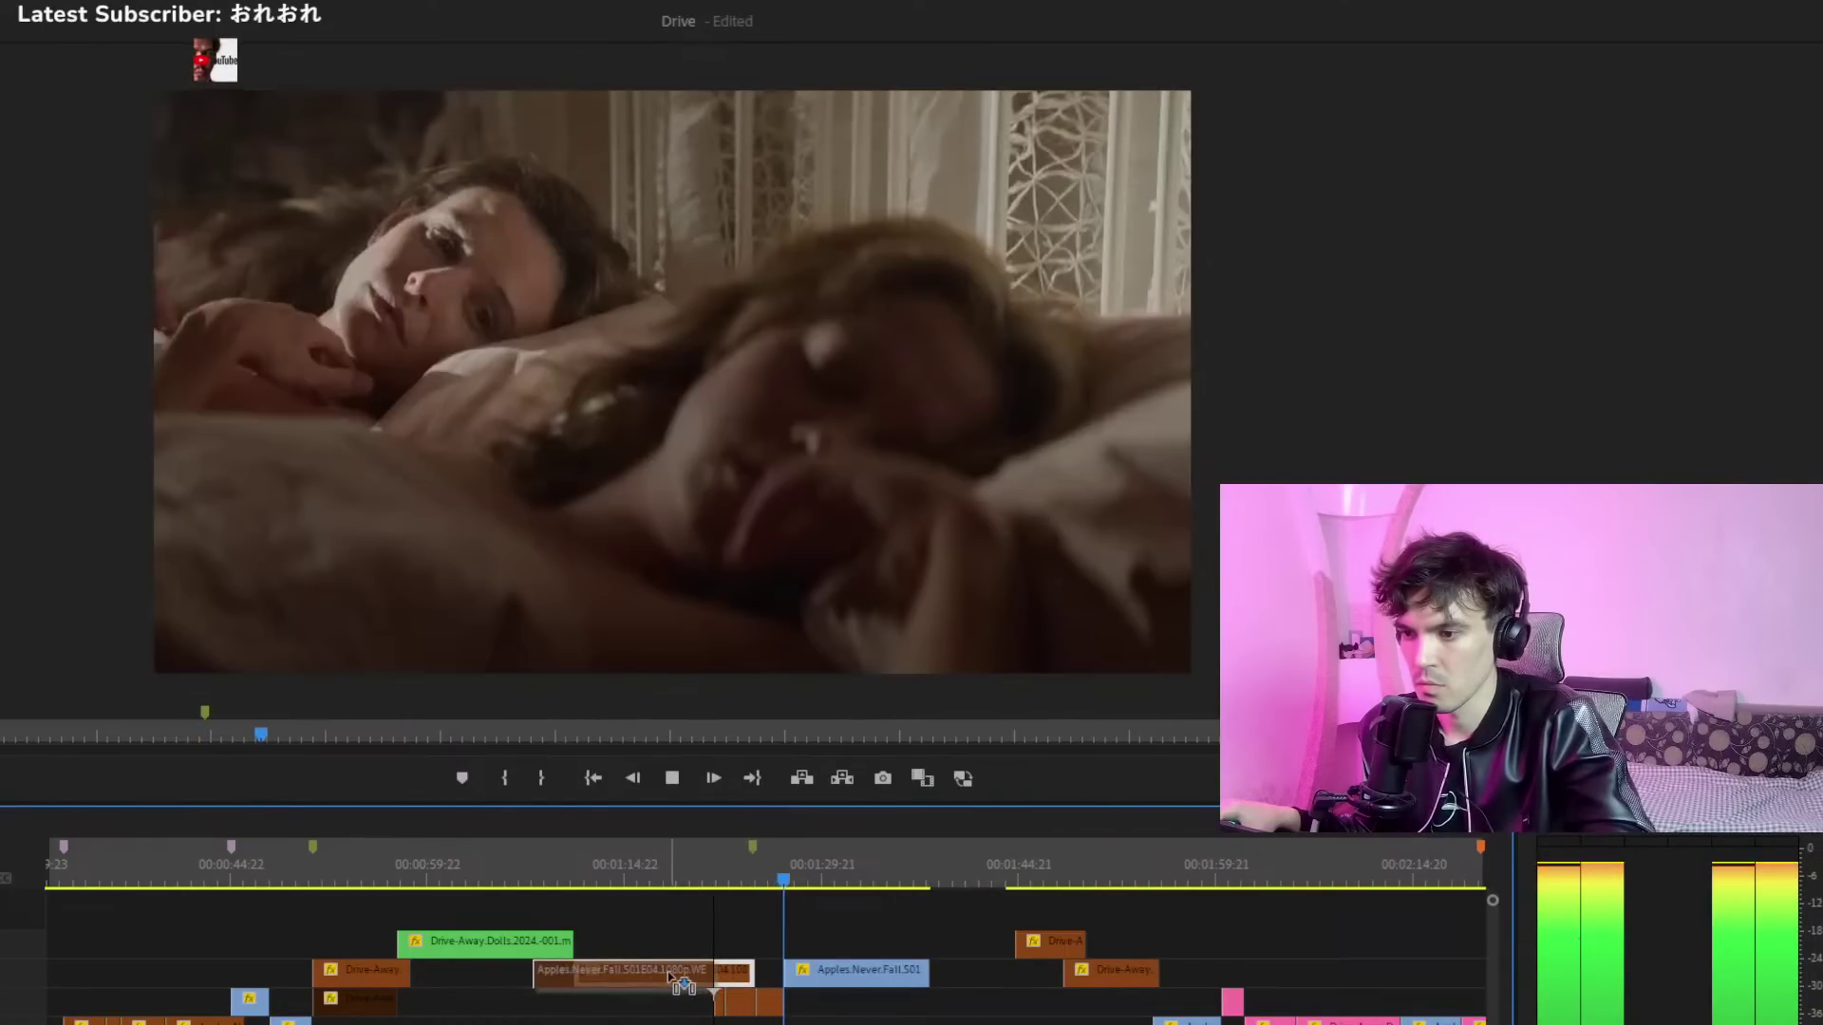
pyautogui.click(700, 851)
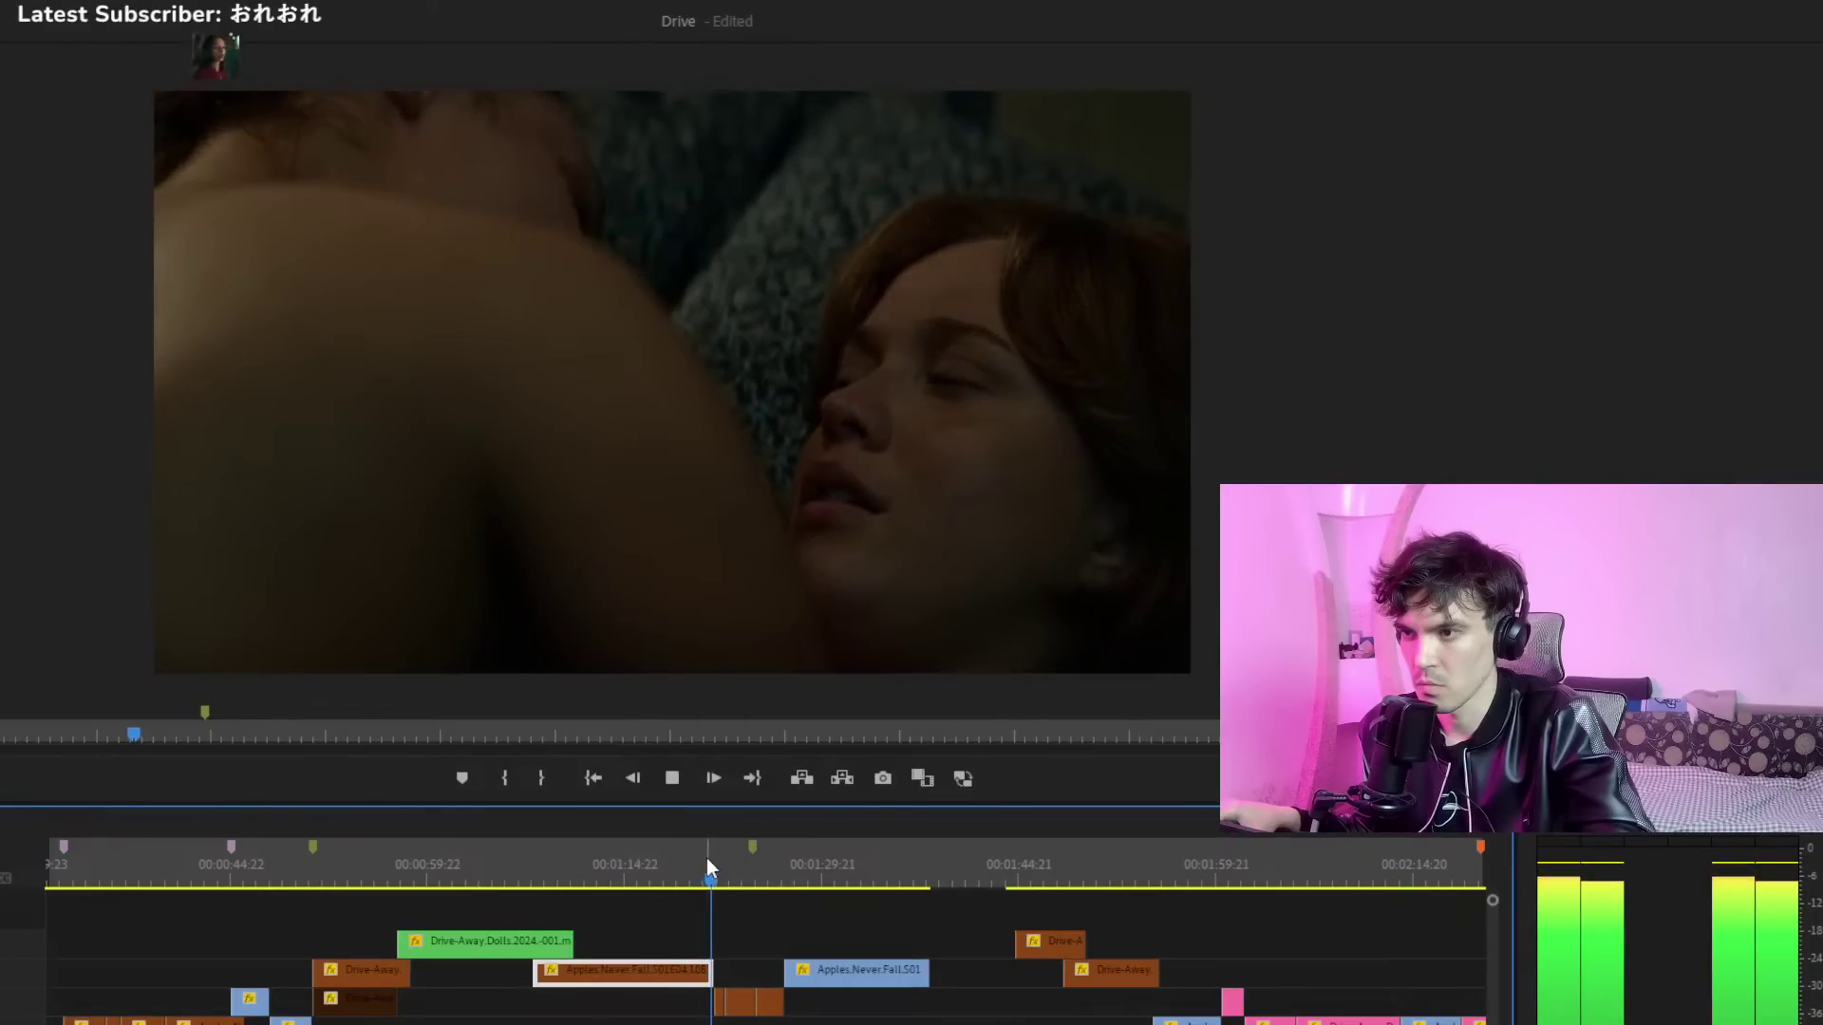
pyautogui.hotkey('ctrl', 'z')
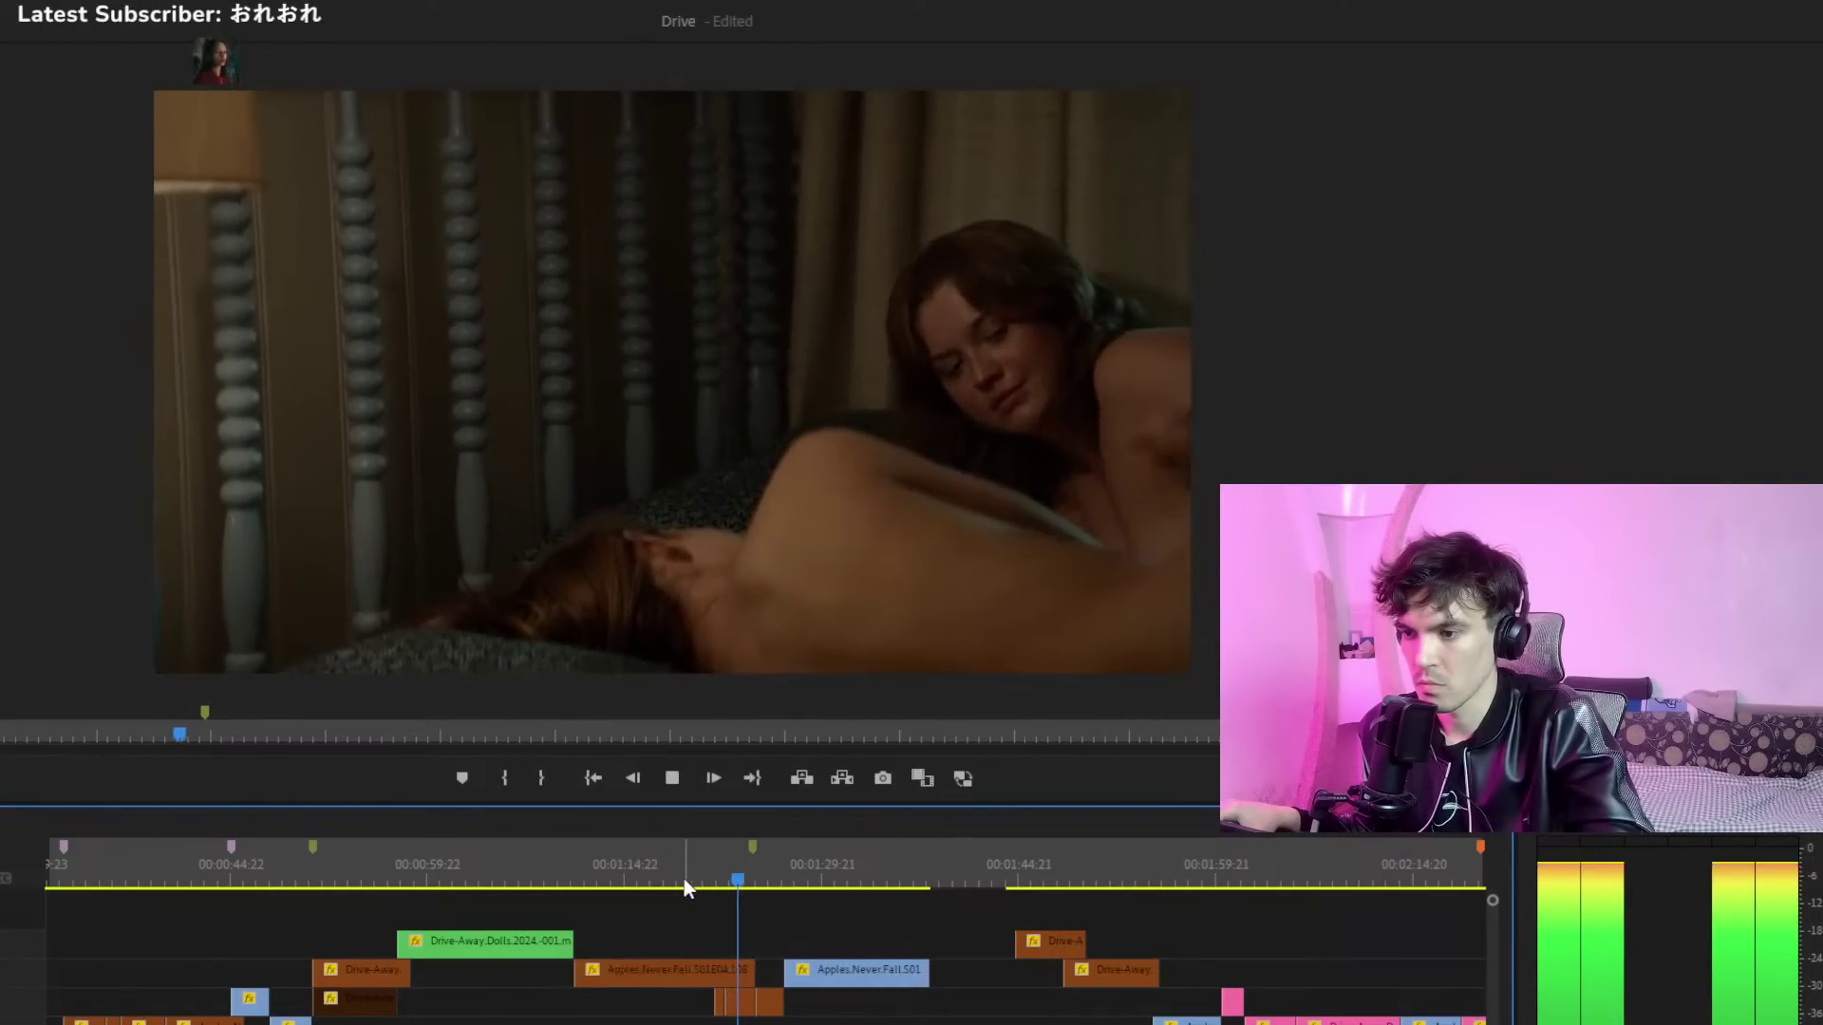
# Move the first two short orange clips onto the green clip's track directly after its end near 00:01:11, and play the cut
pyautogui.press('space')
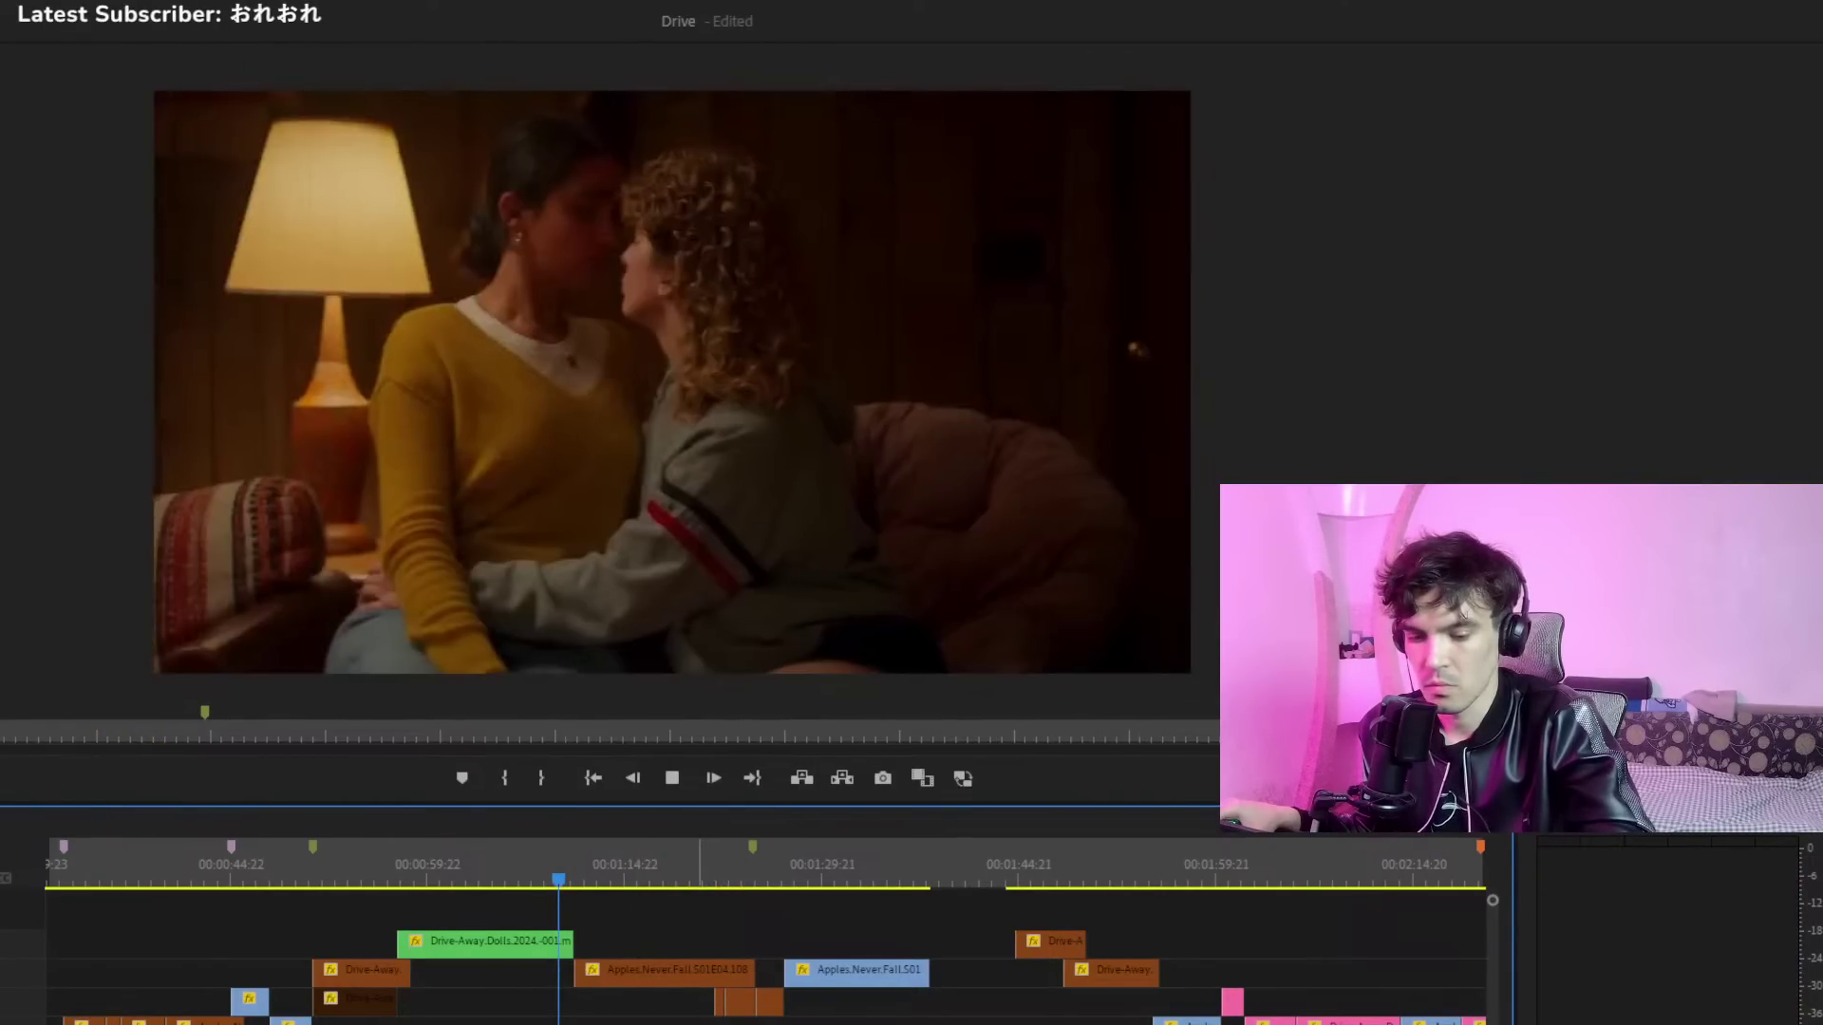
pyautogui.click(738, 1008)
pyautogui.moveTo(738, 1012); pyautogui.dragTo(600, 945)
pyautogui.moveTo(574, 867); pyautogui.dragTo(568, 867)
pyautogui.press('space')
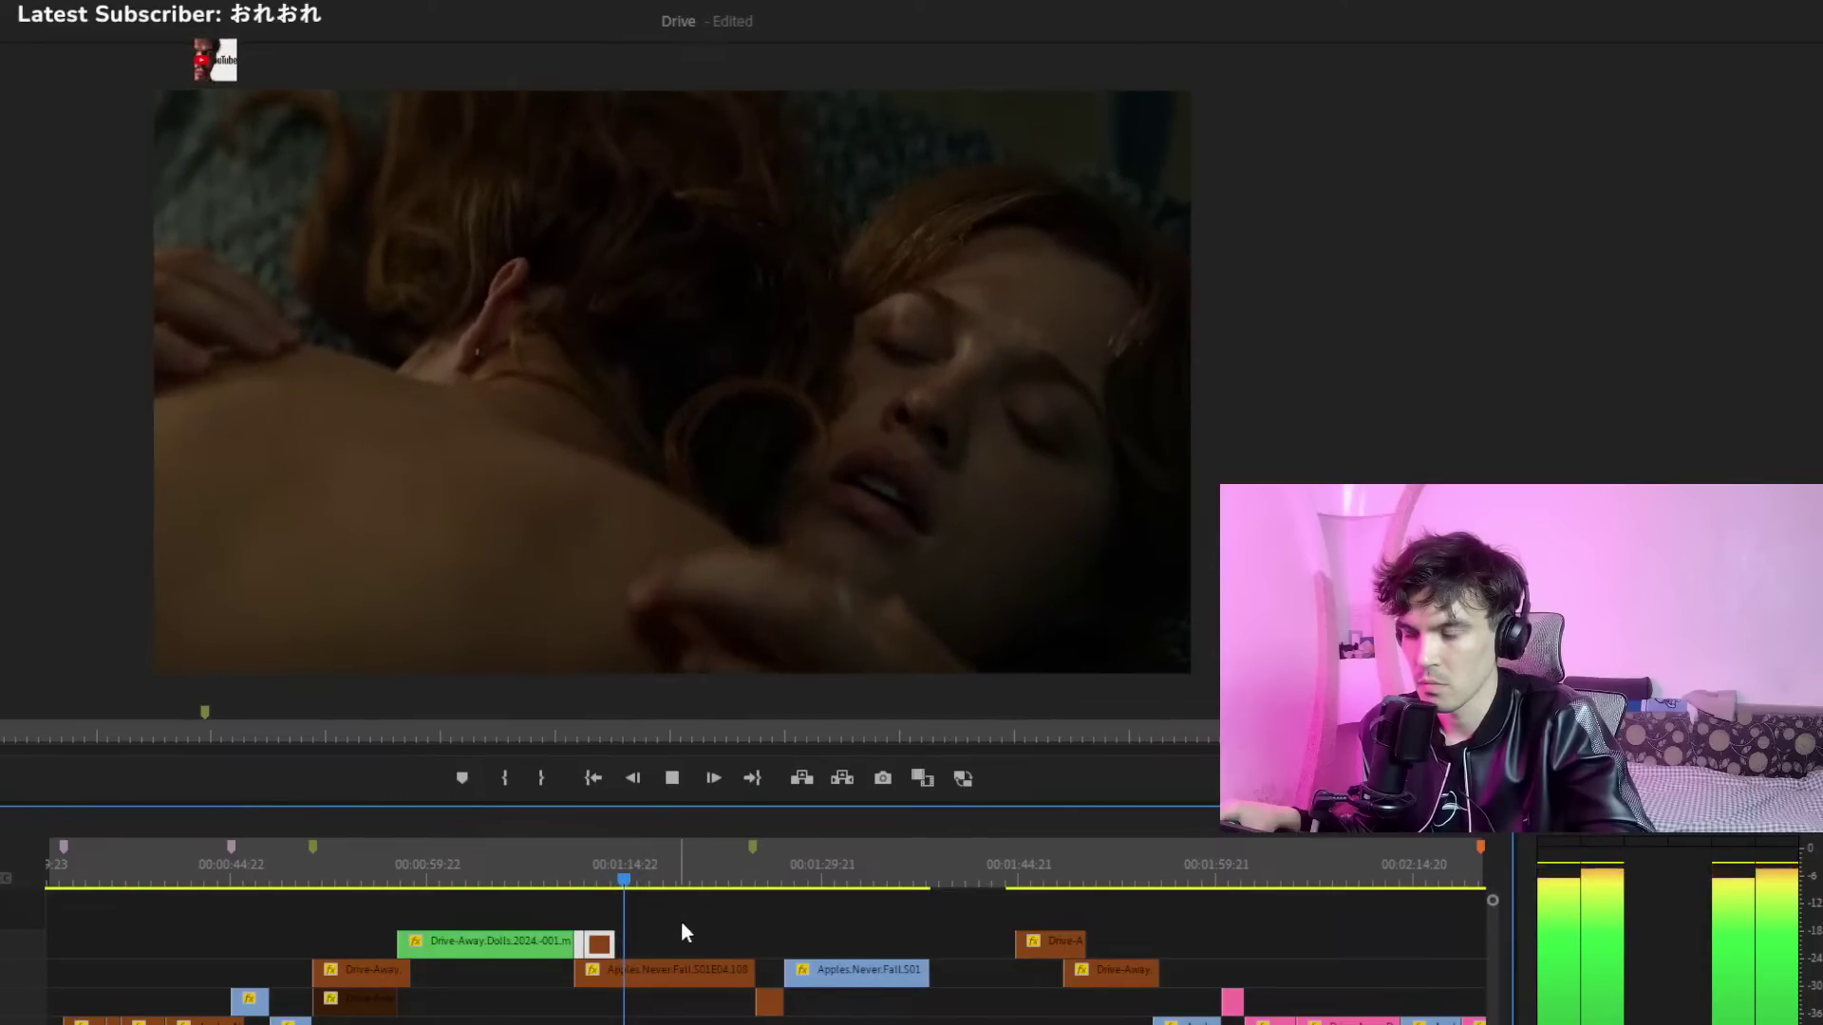
# Move the blue Apples Never Fall clip directly after the short orange clips on the green clip's track, and play it from about 00:01:13
pyautogui.click(795, 860)
pyautogui.press('space')
pyautogui.moveTo(828, 969); pyautogui.dragTo(663, 941)
pyautogui.click(601, 862)
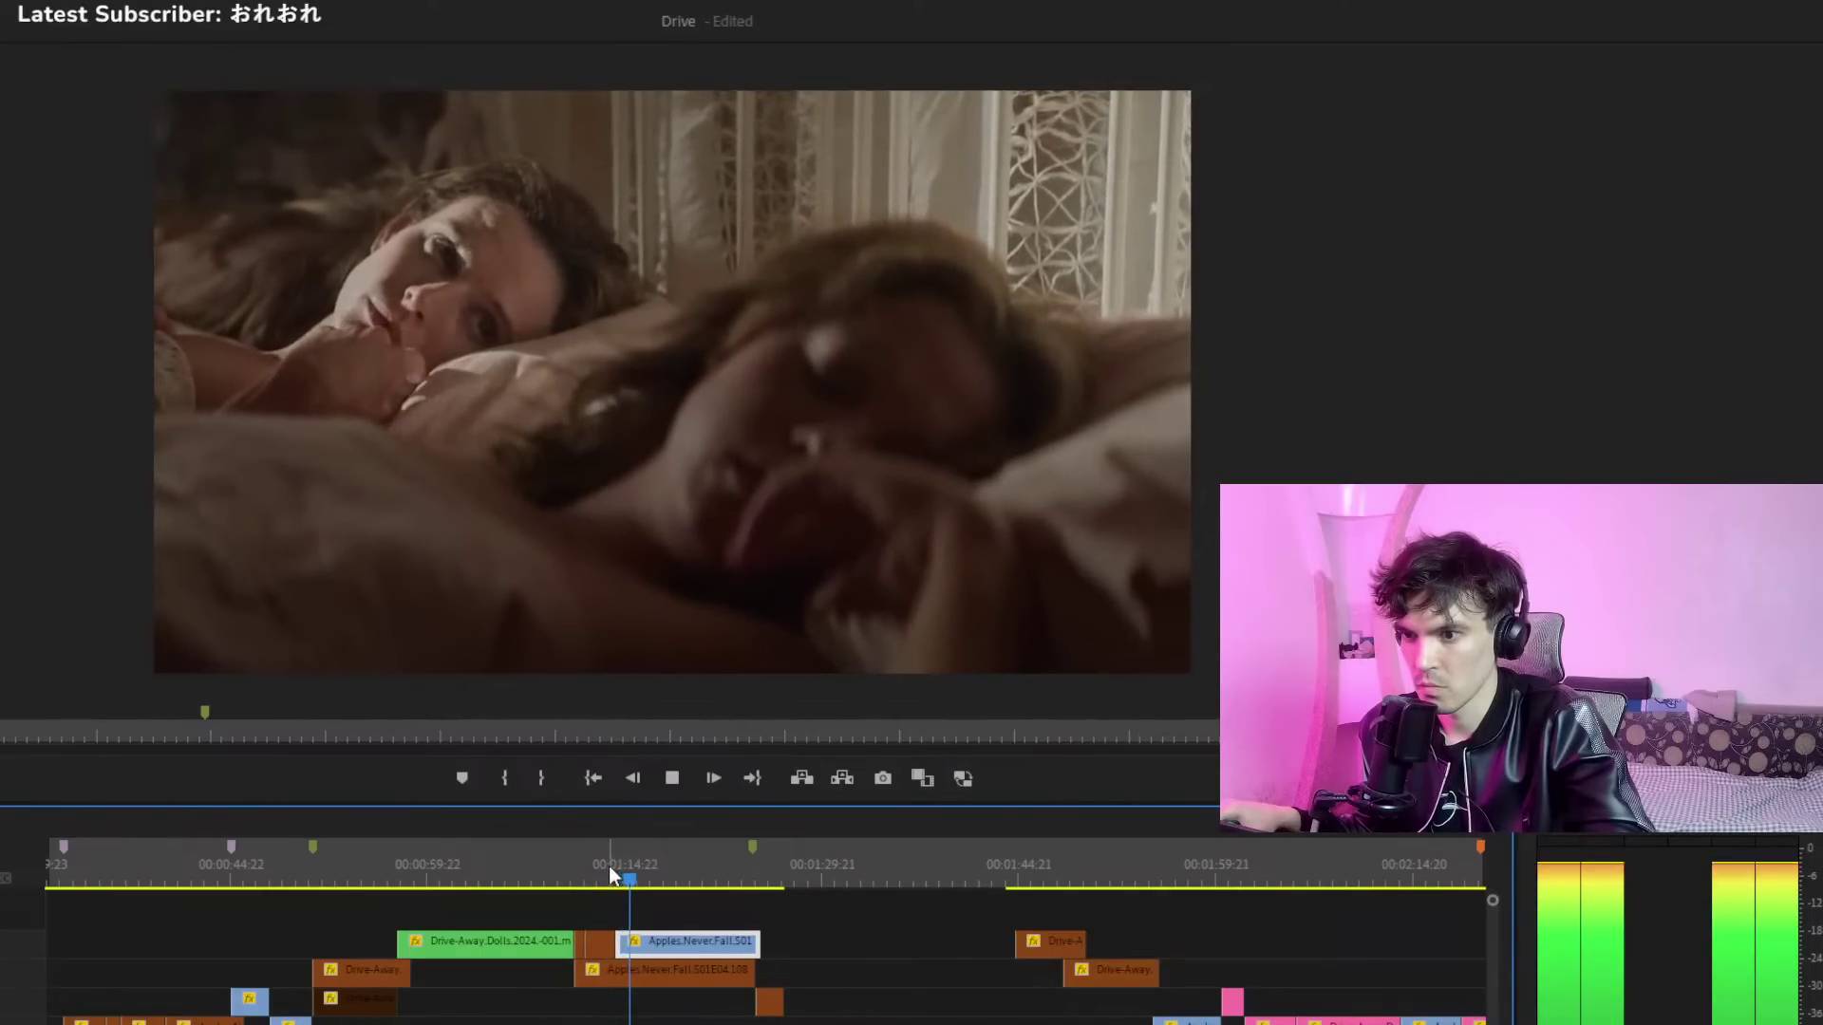
# Undo the blue Apples Never Fall clip's move, place the third short orange clip directly after the first two near 00:01:14, and play the cut
pyautogui.click(601, 858)
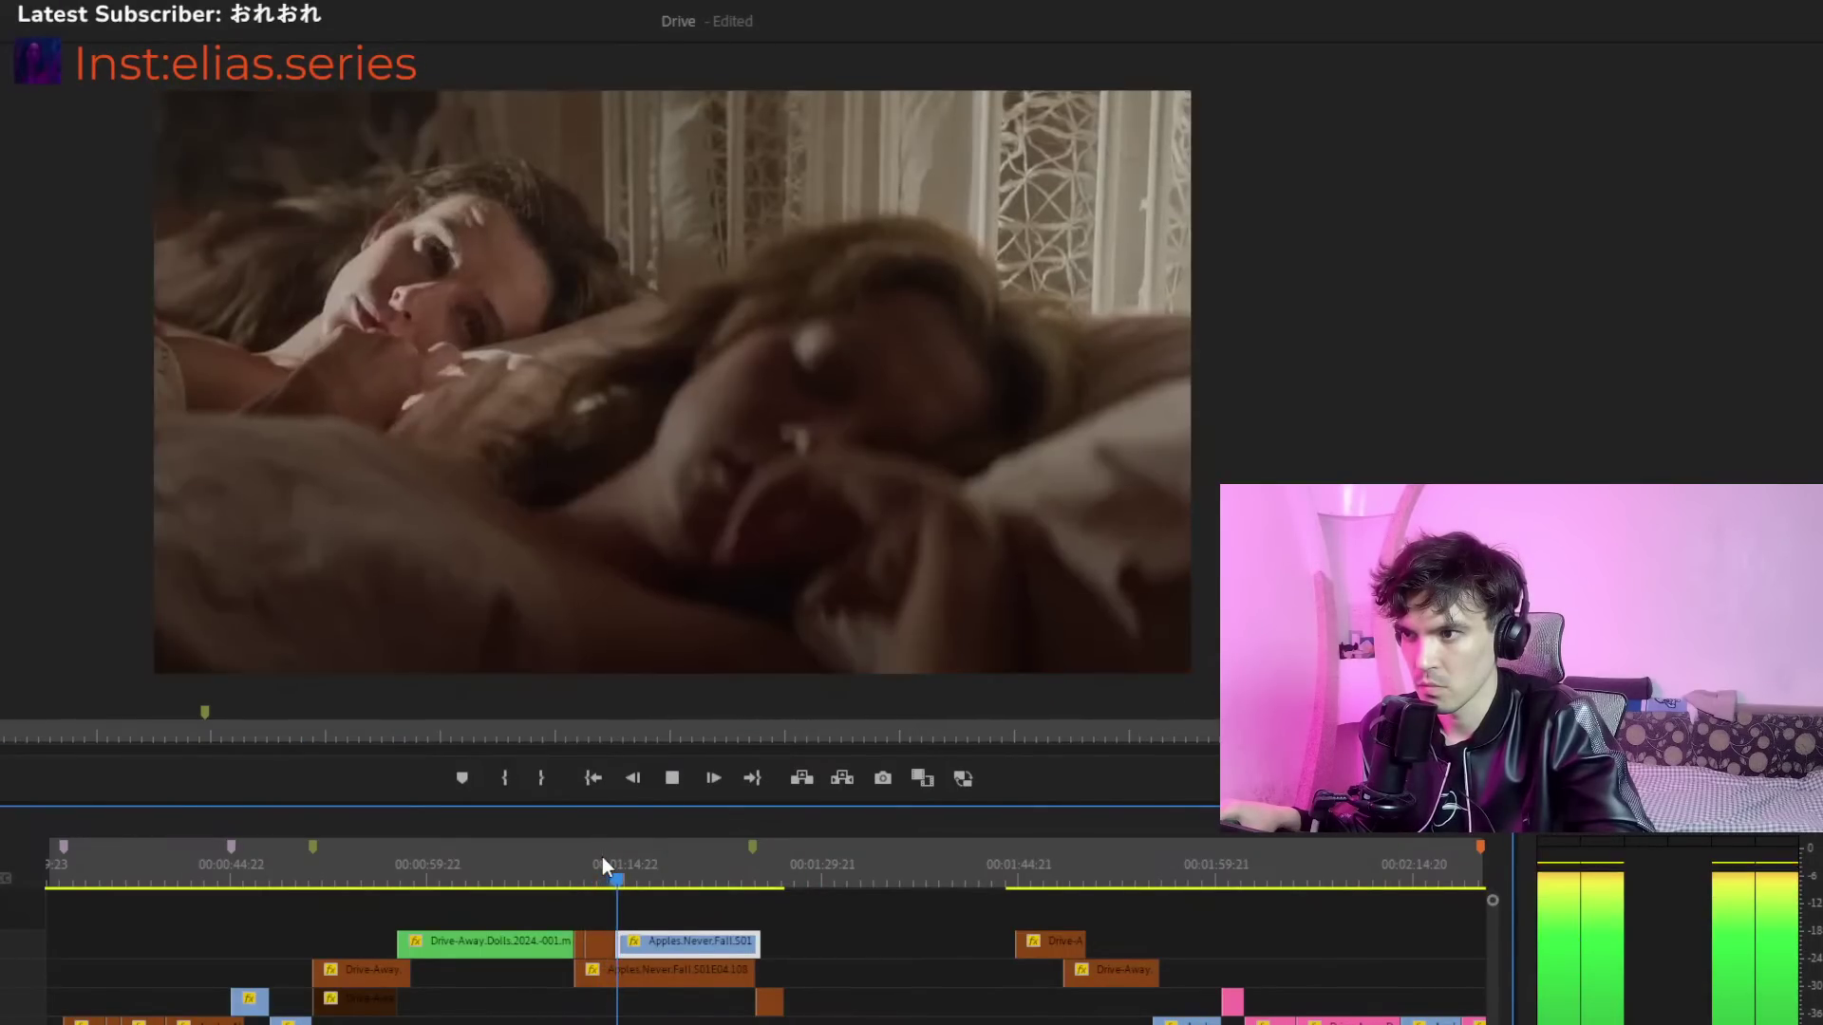
pyautogui.hotkey('ctrl', 'z')
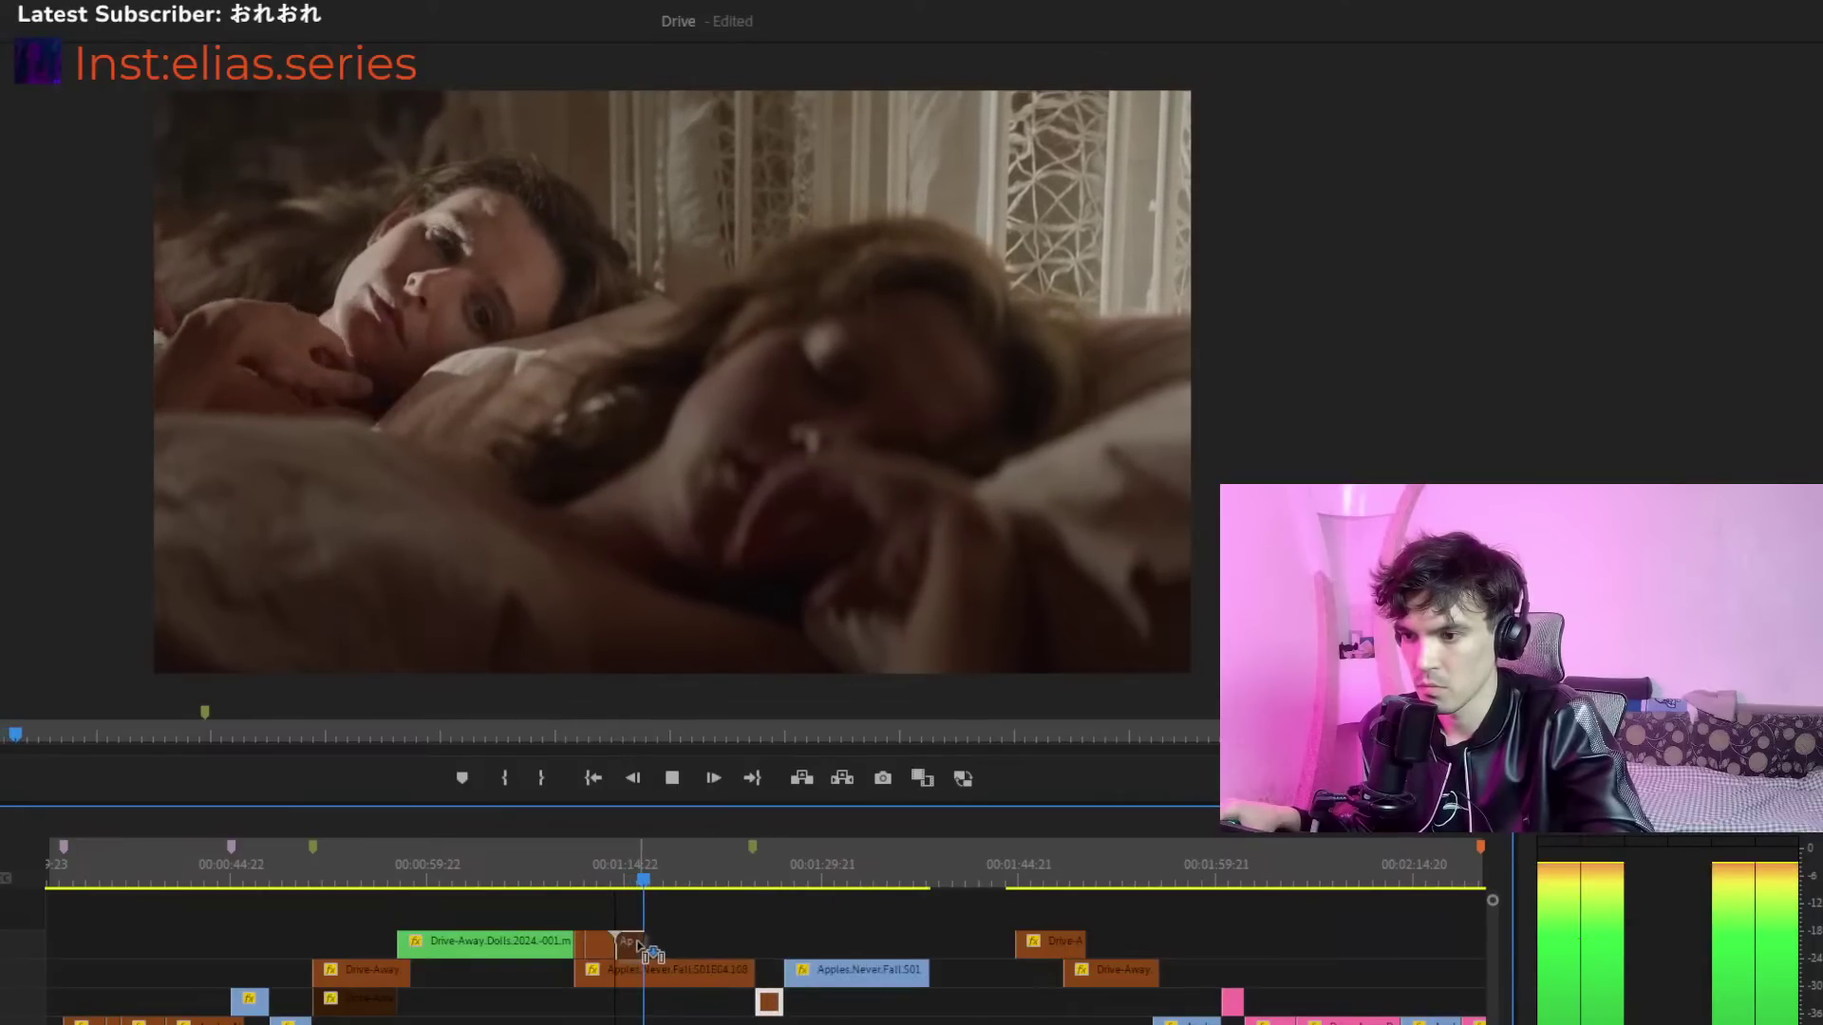
pyautogui.press('space')
pyautogui.click(632, 946)
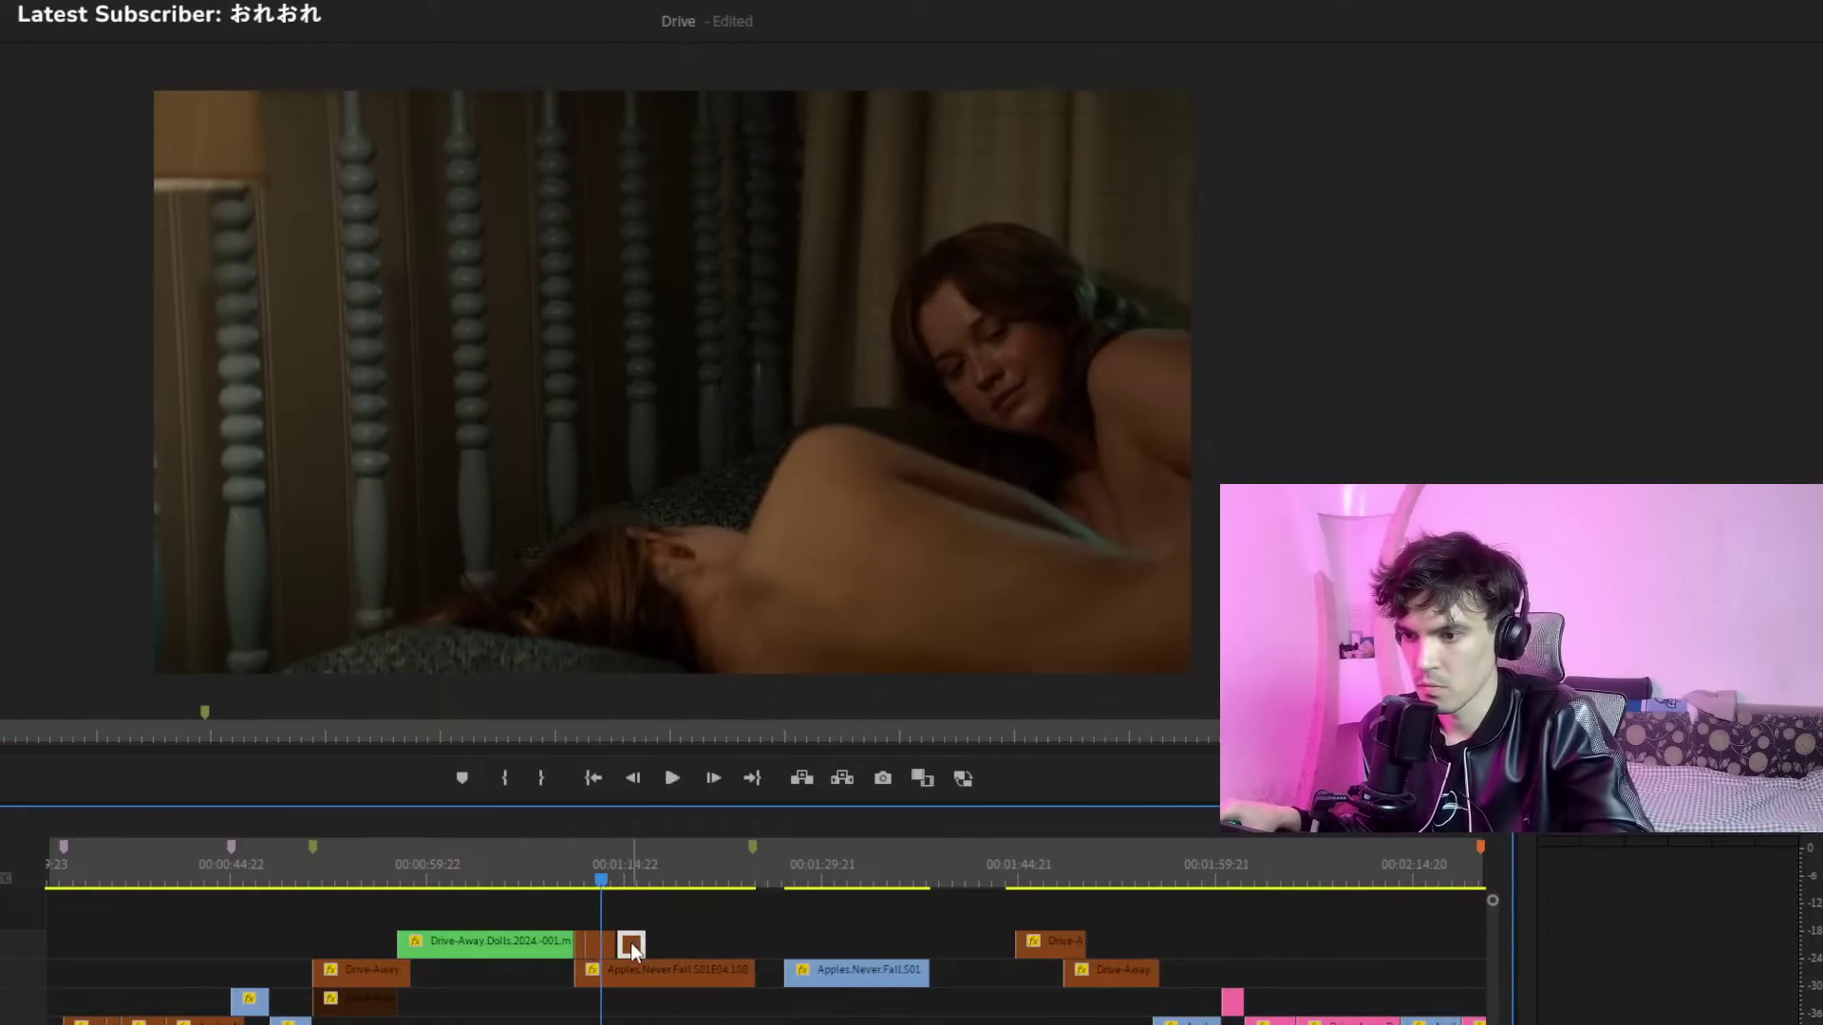
pyautogui.press('space')
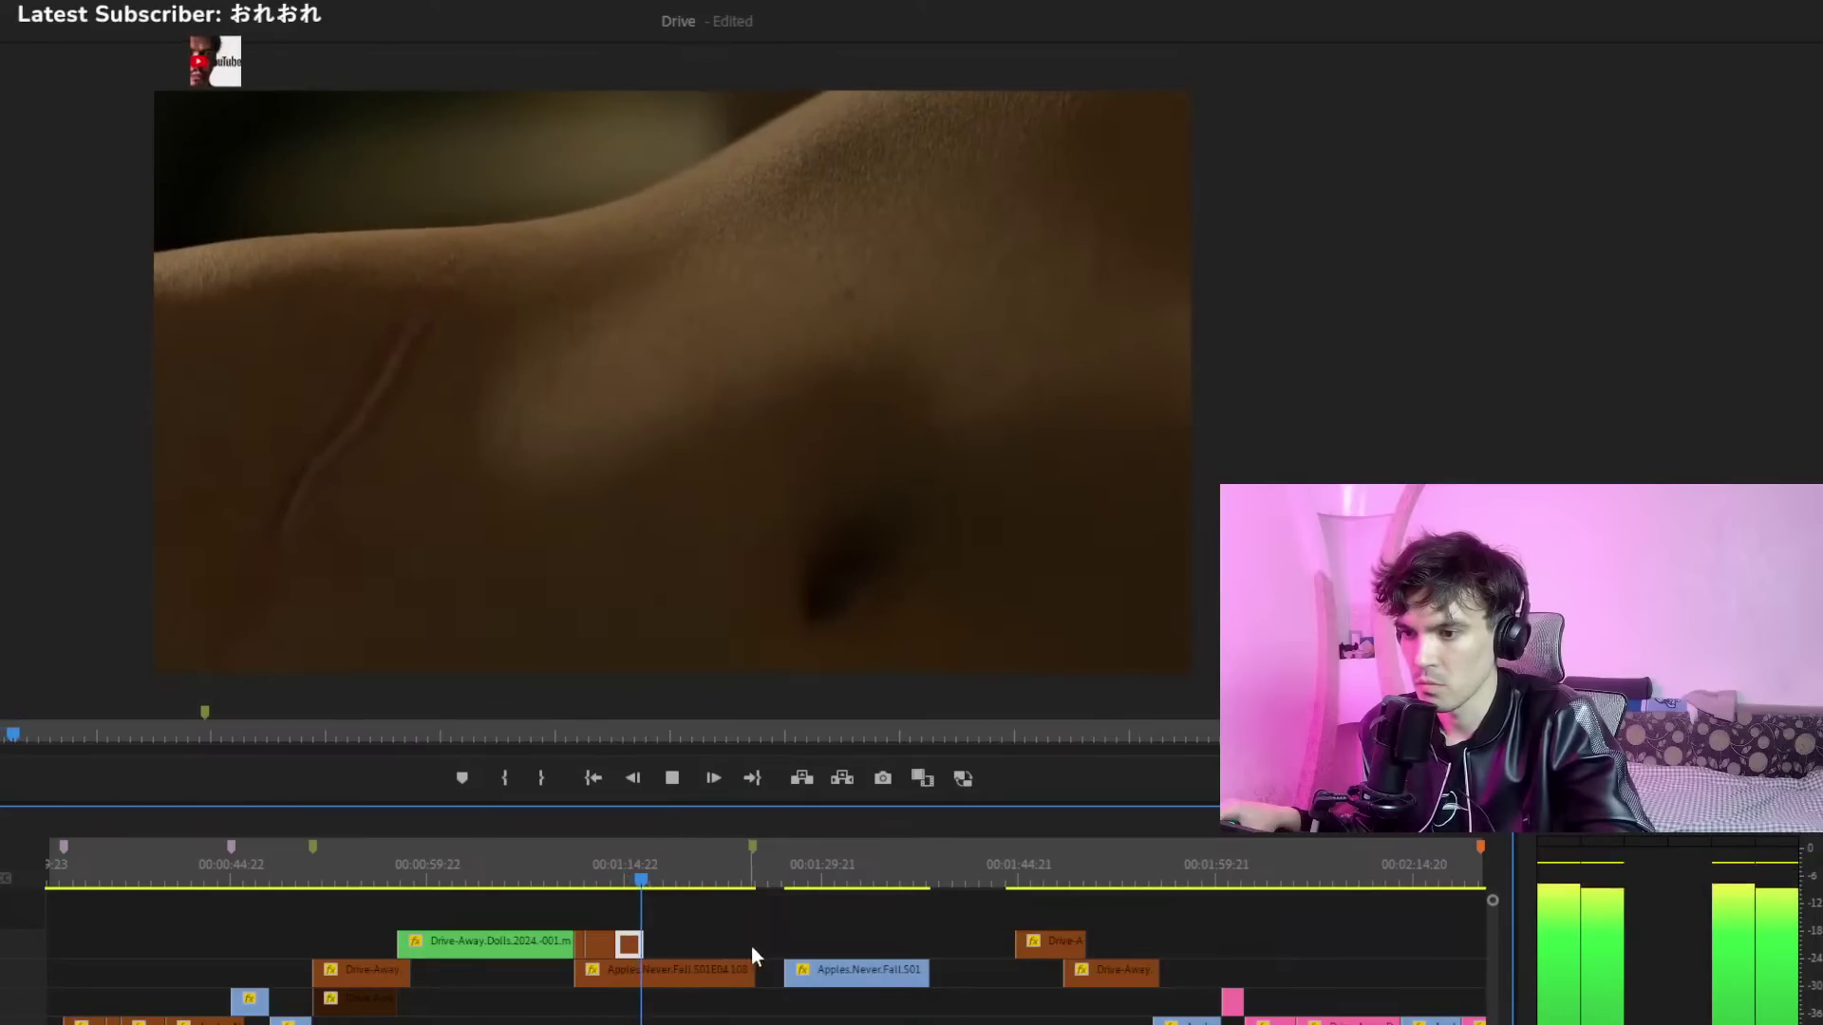
# Line up the blue Apples Never Fall clip directly after the short orange clips near 00:01:16, followed by the long orange clip near 00:01:27
pyautogui.moveTo(828, 970); pyautogui.dragTo(699, 944)
pyautogui.click(634, 862)
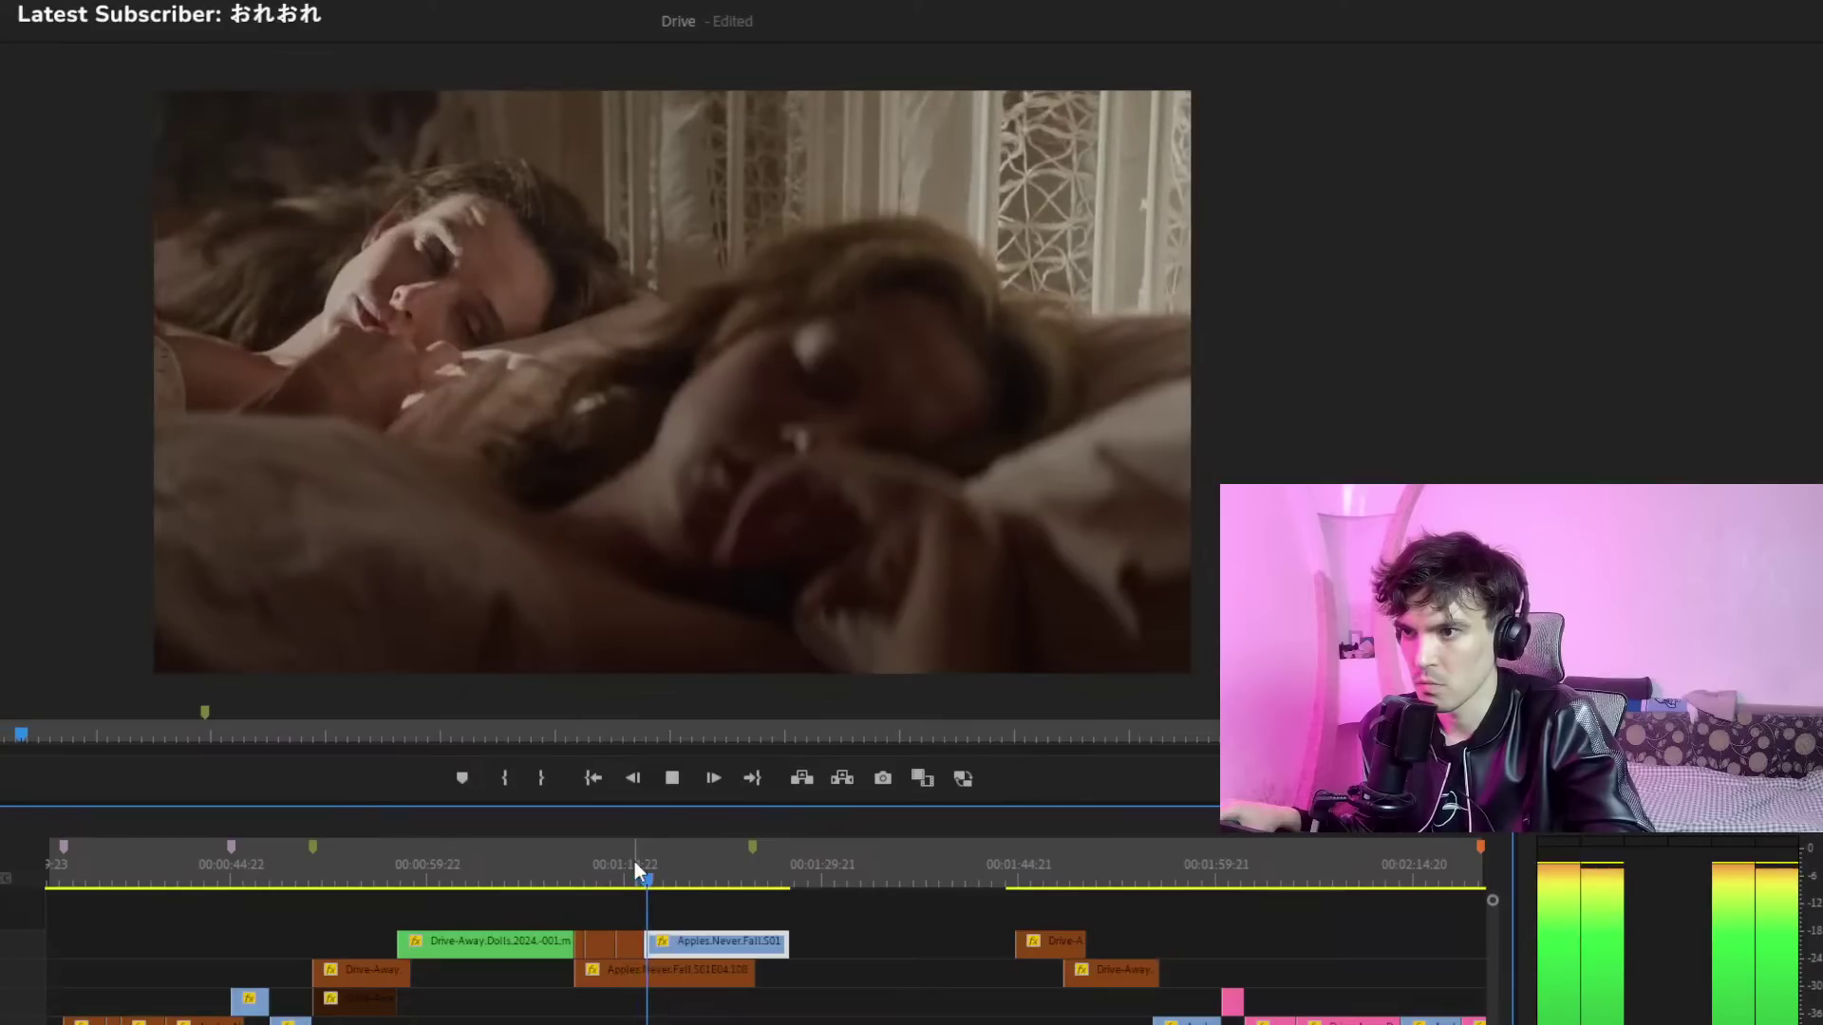
pyautogui.moveTo(649, 970); pyautogui.dragTo(866, 971)
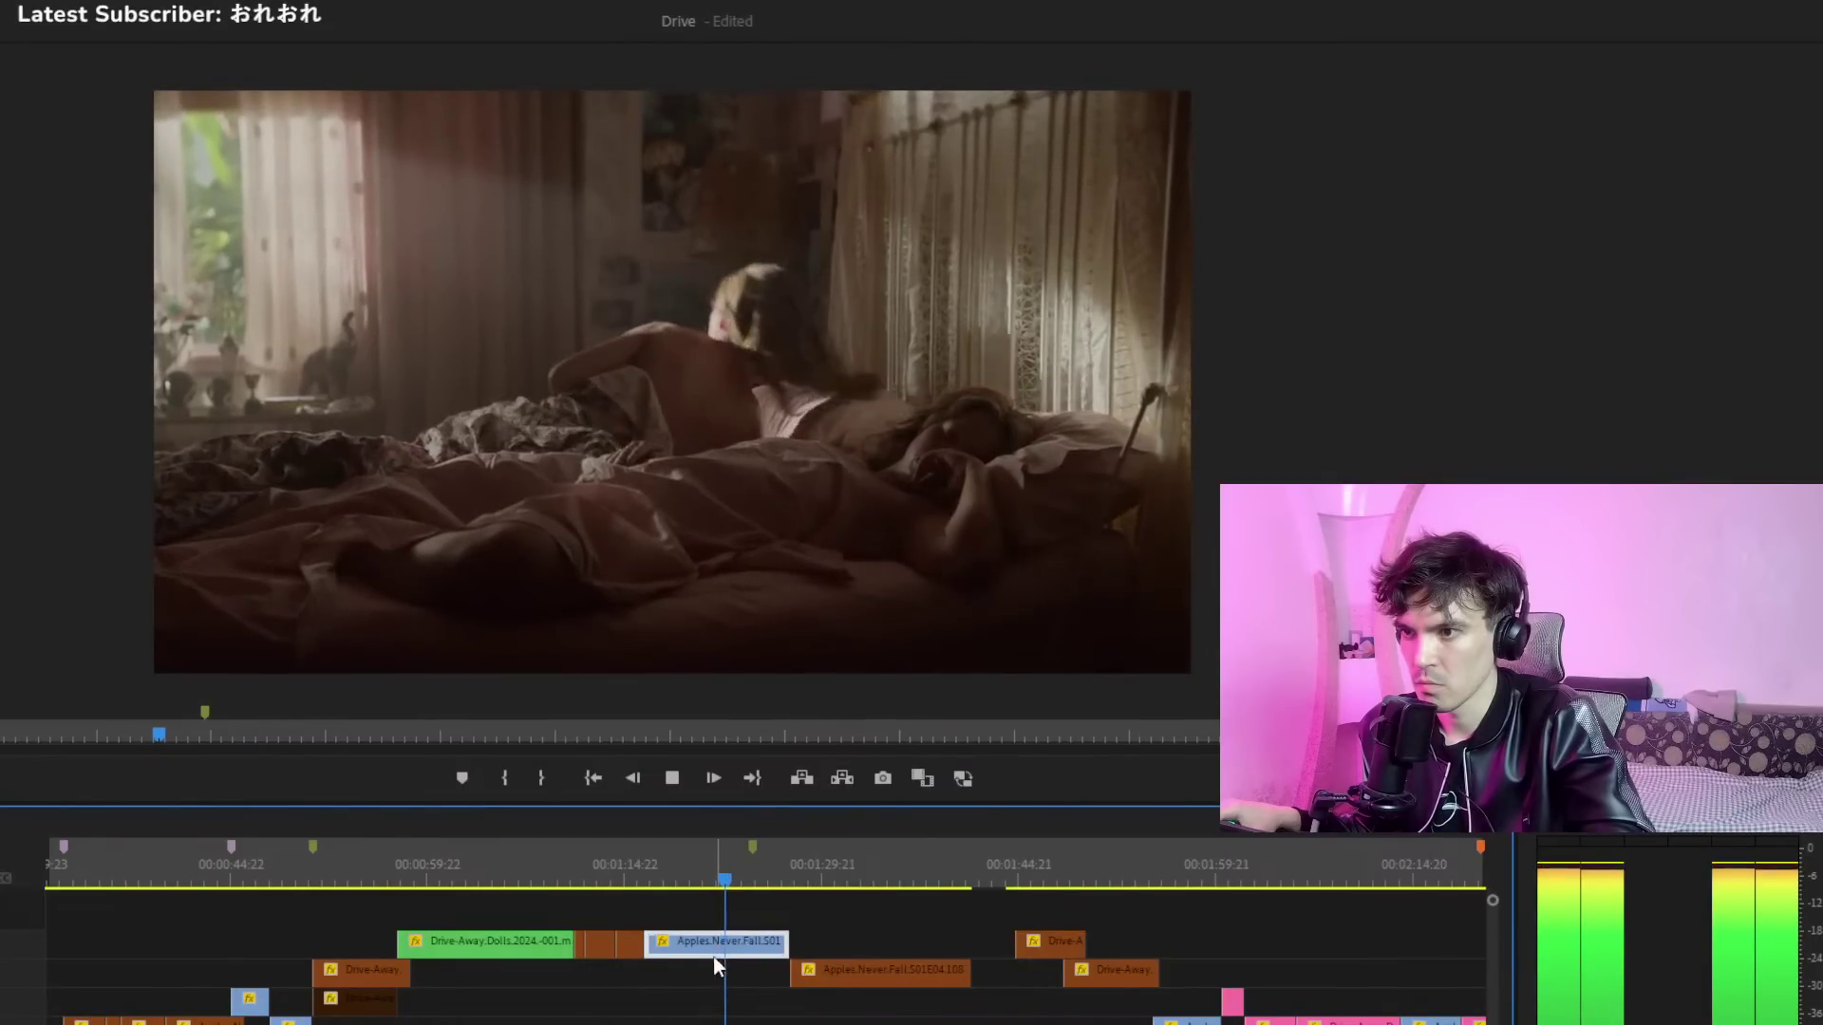
# Move the blue Apples Never Fall clip down two tracks and shift the long orange clip after it to a lower track
pyautogui.moveTo(715, 965); pyautogui.dragTo(718, 994)
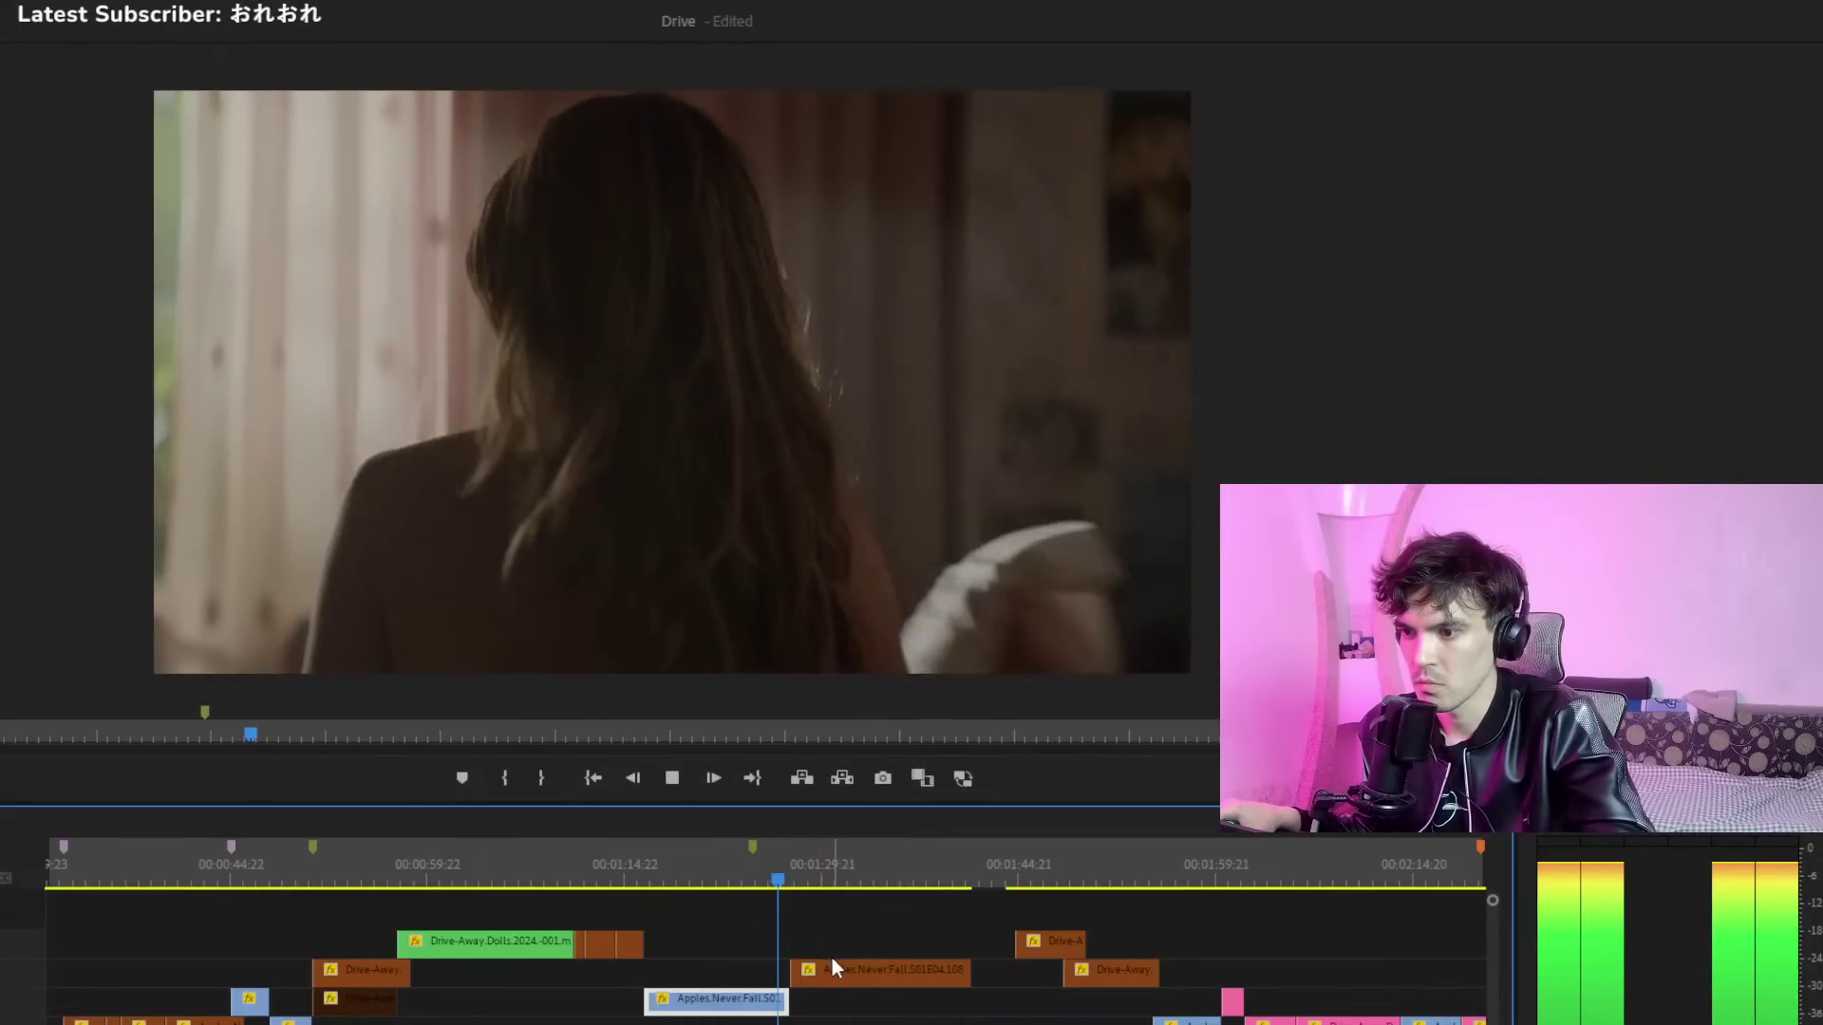
pyautogui.click(845, 970)
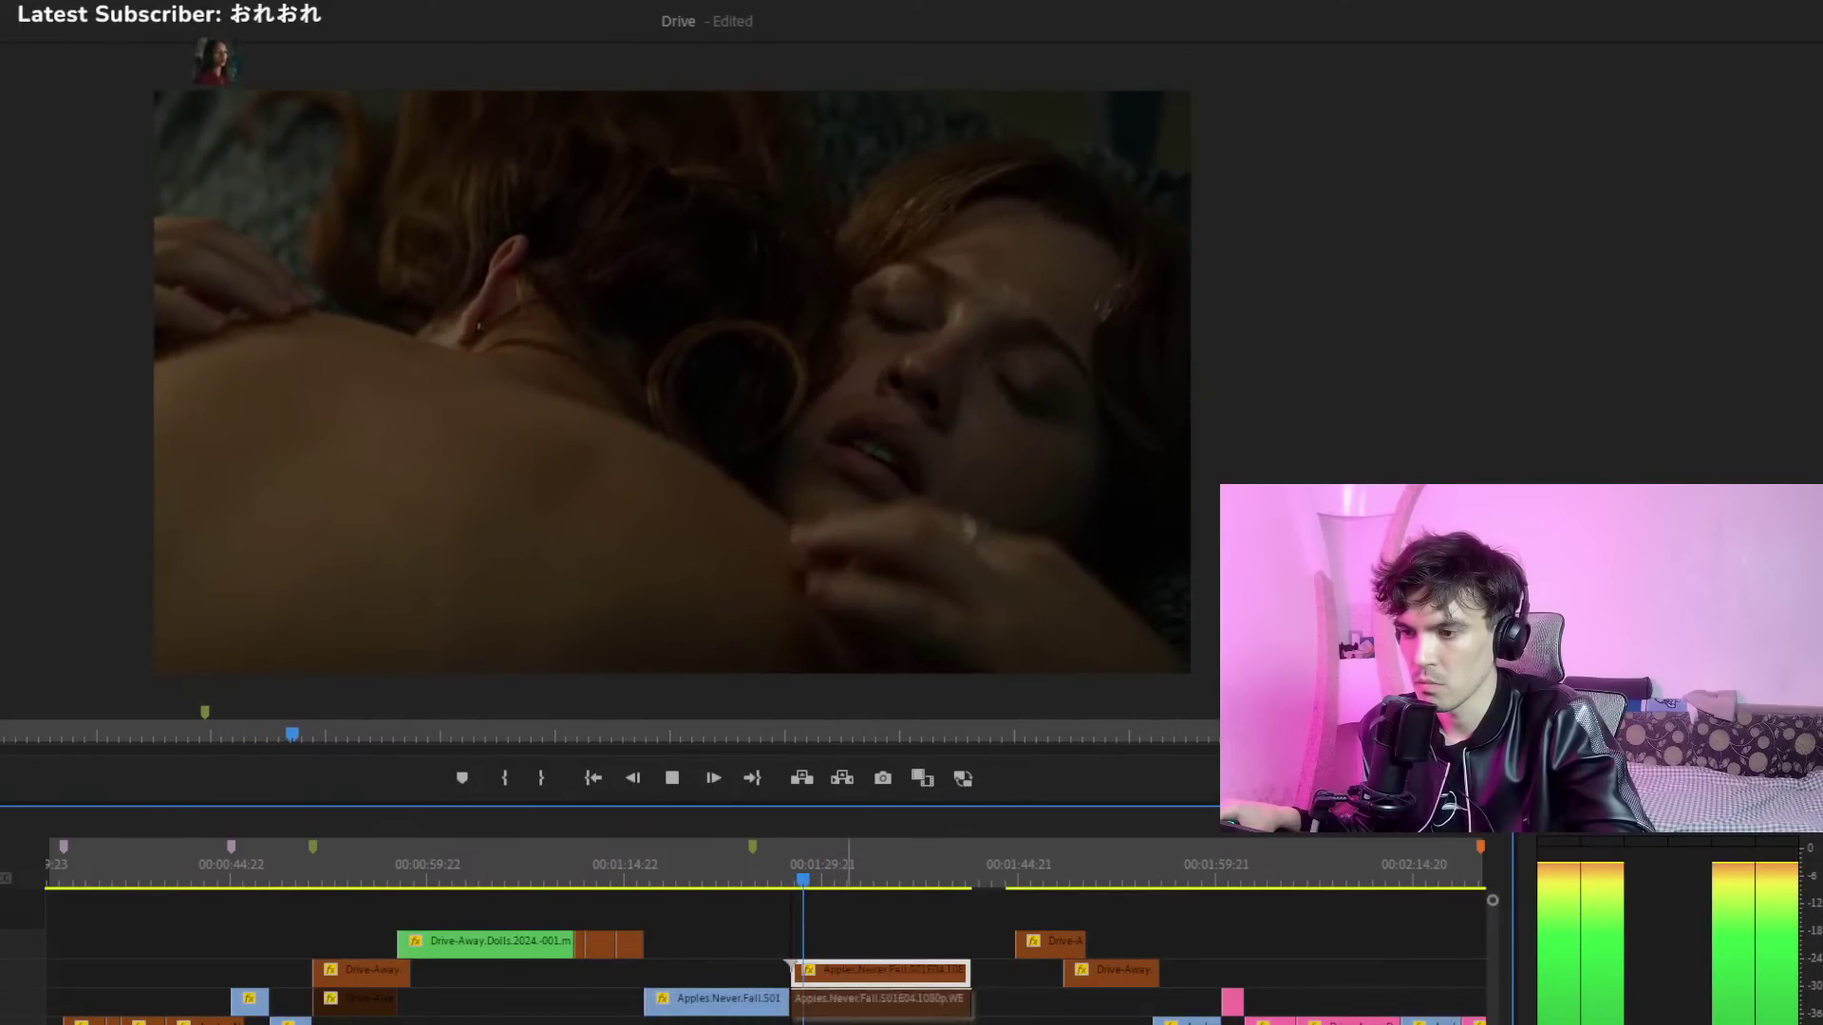
pyautogui.press('Delete')
# Play the rearranged section from about 00:00:55 through the green clip into the short orange clips
pyautogui.click(367, 874)
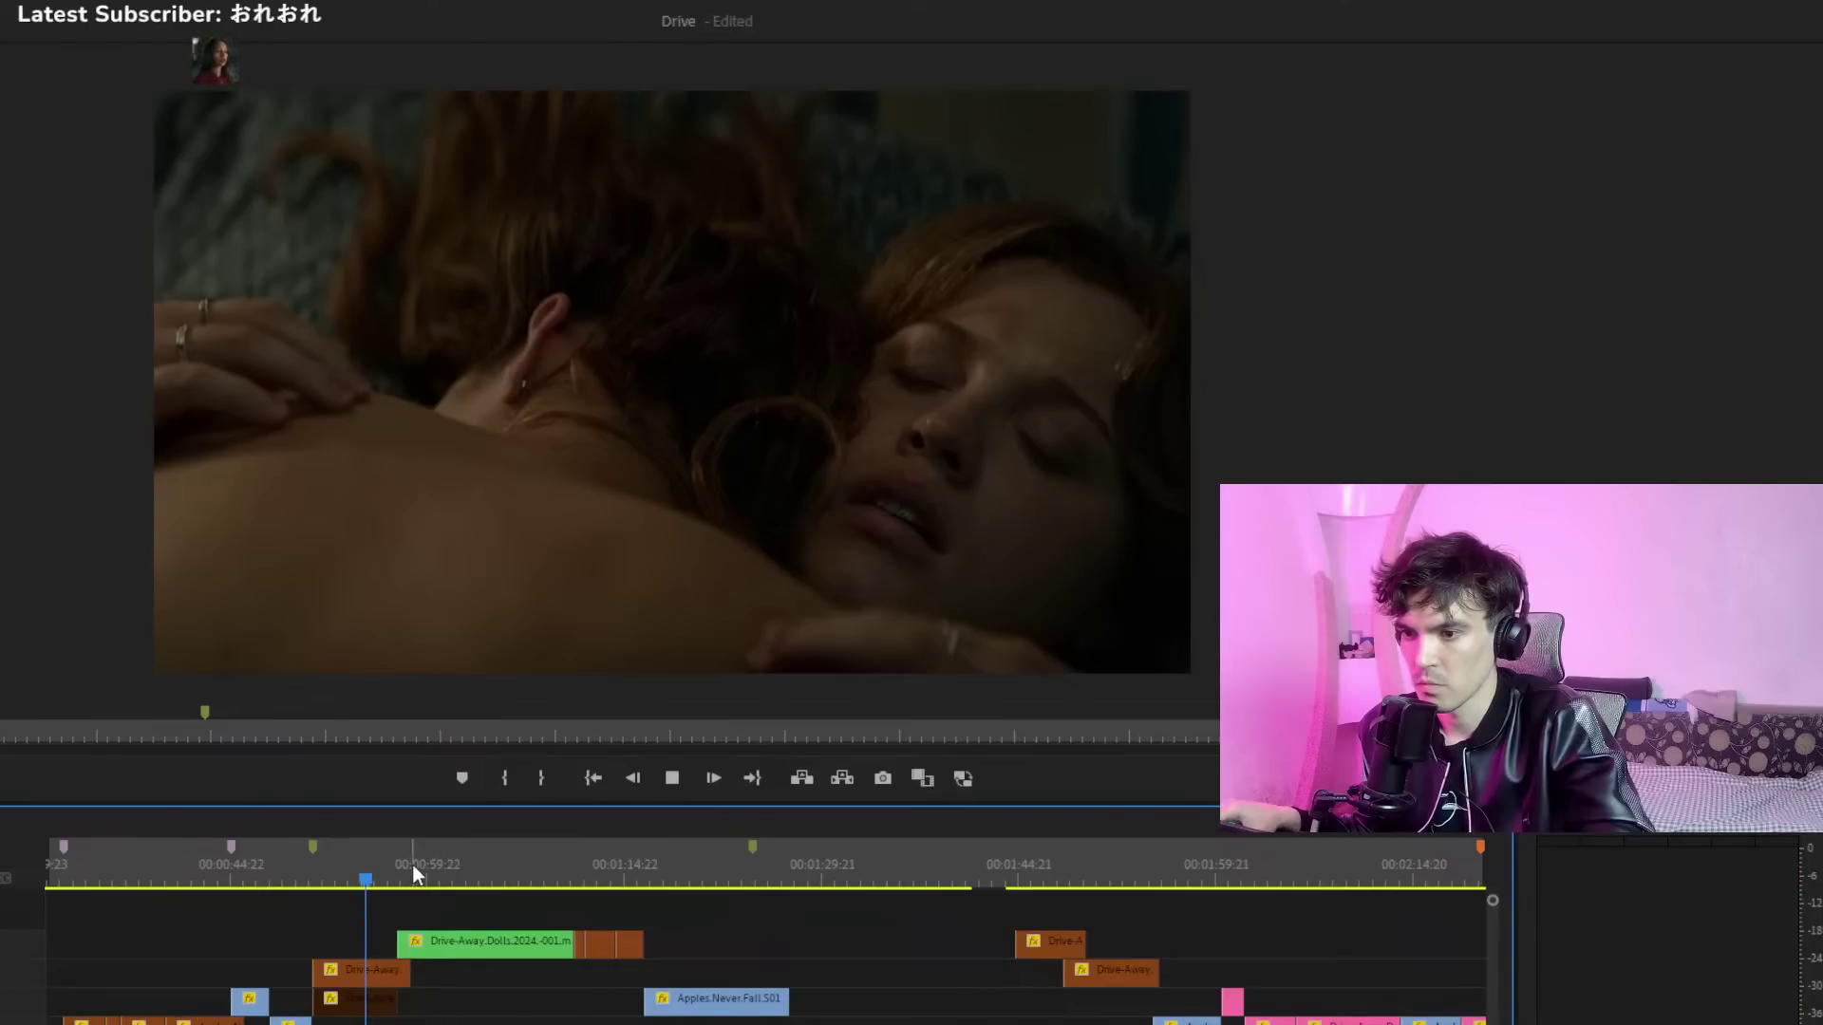
pyautogui.press('space')
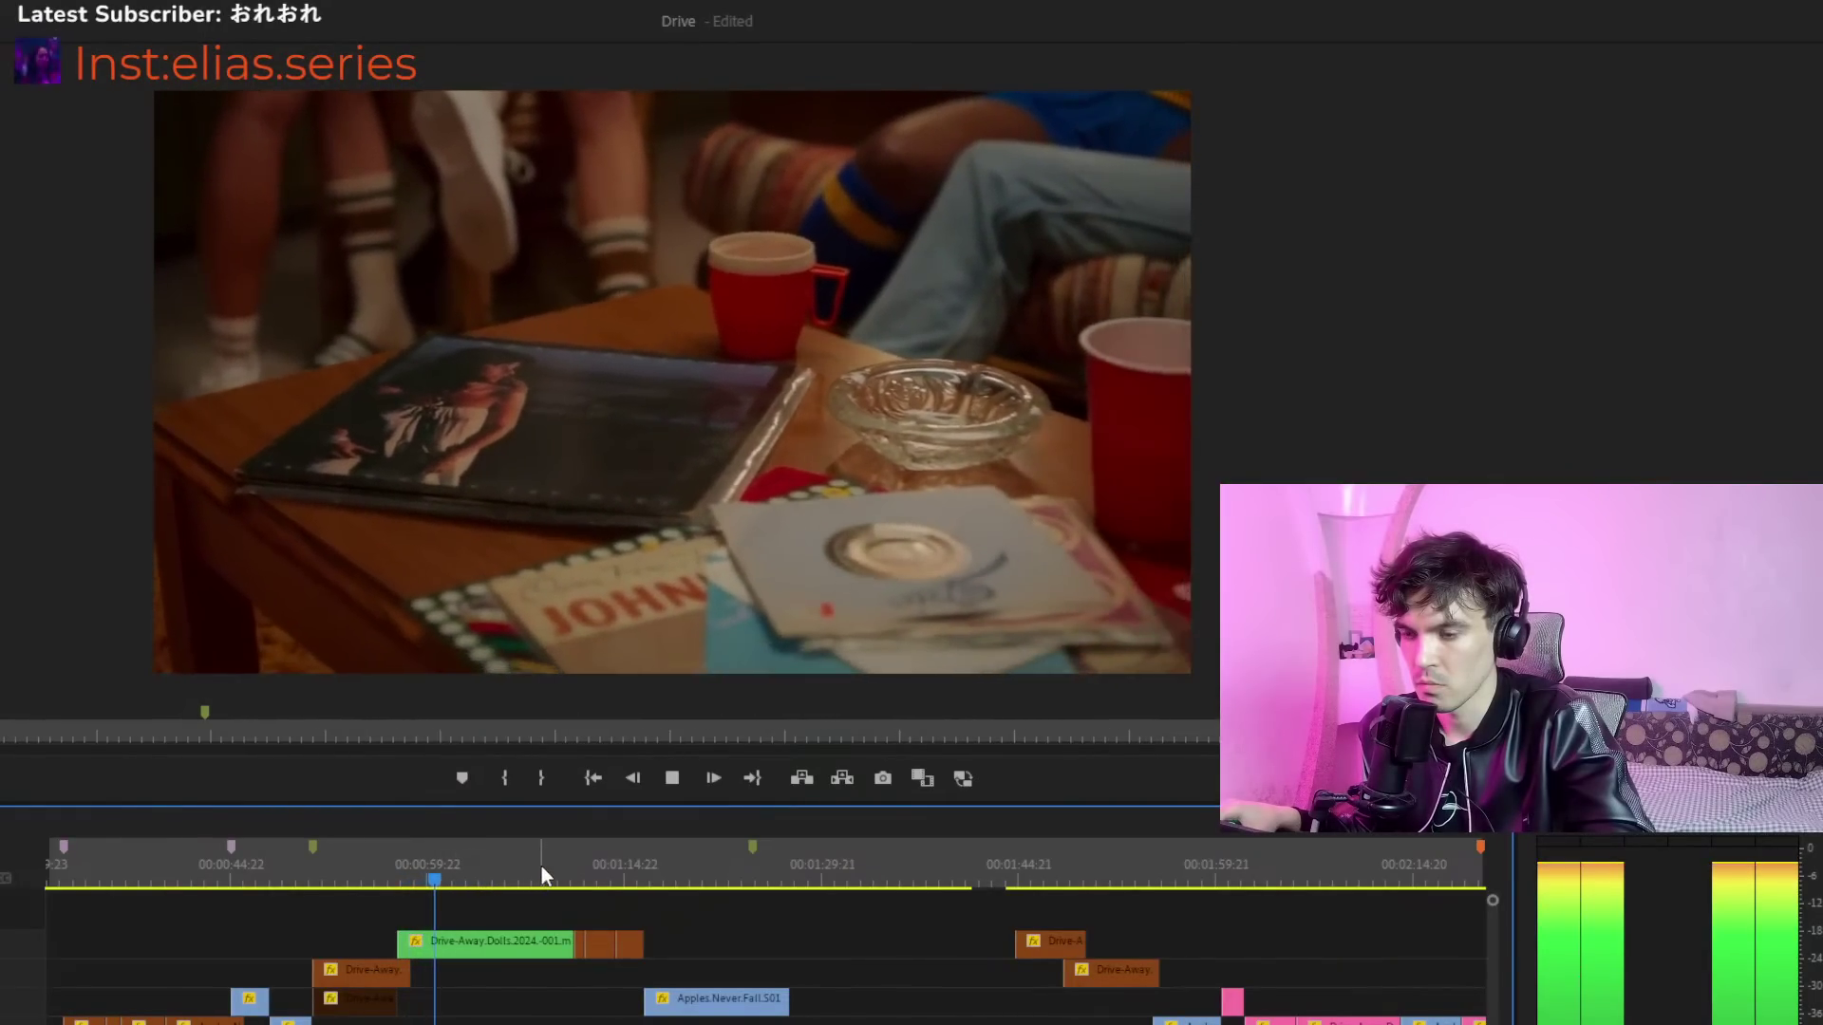
pyautogui.moveTo(541, 866); pyautogui.dragTo(570, 887)
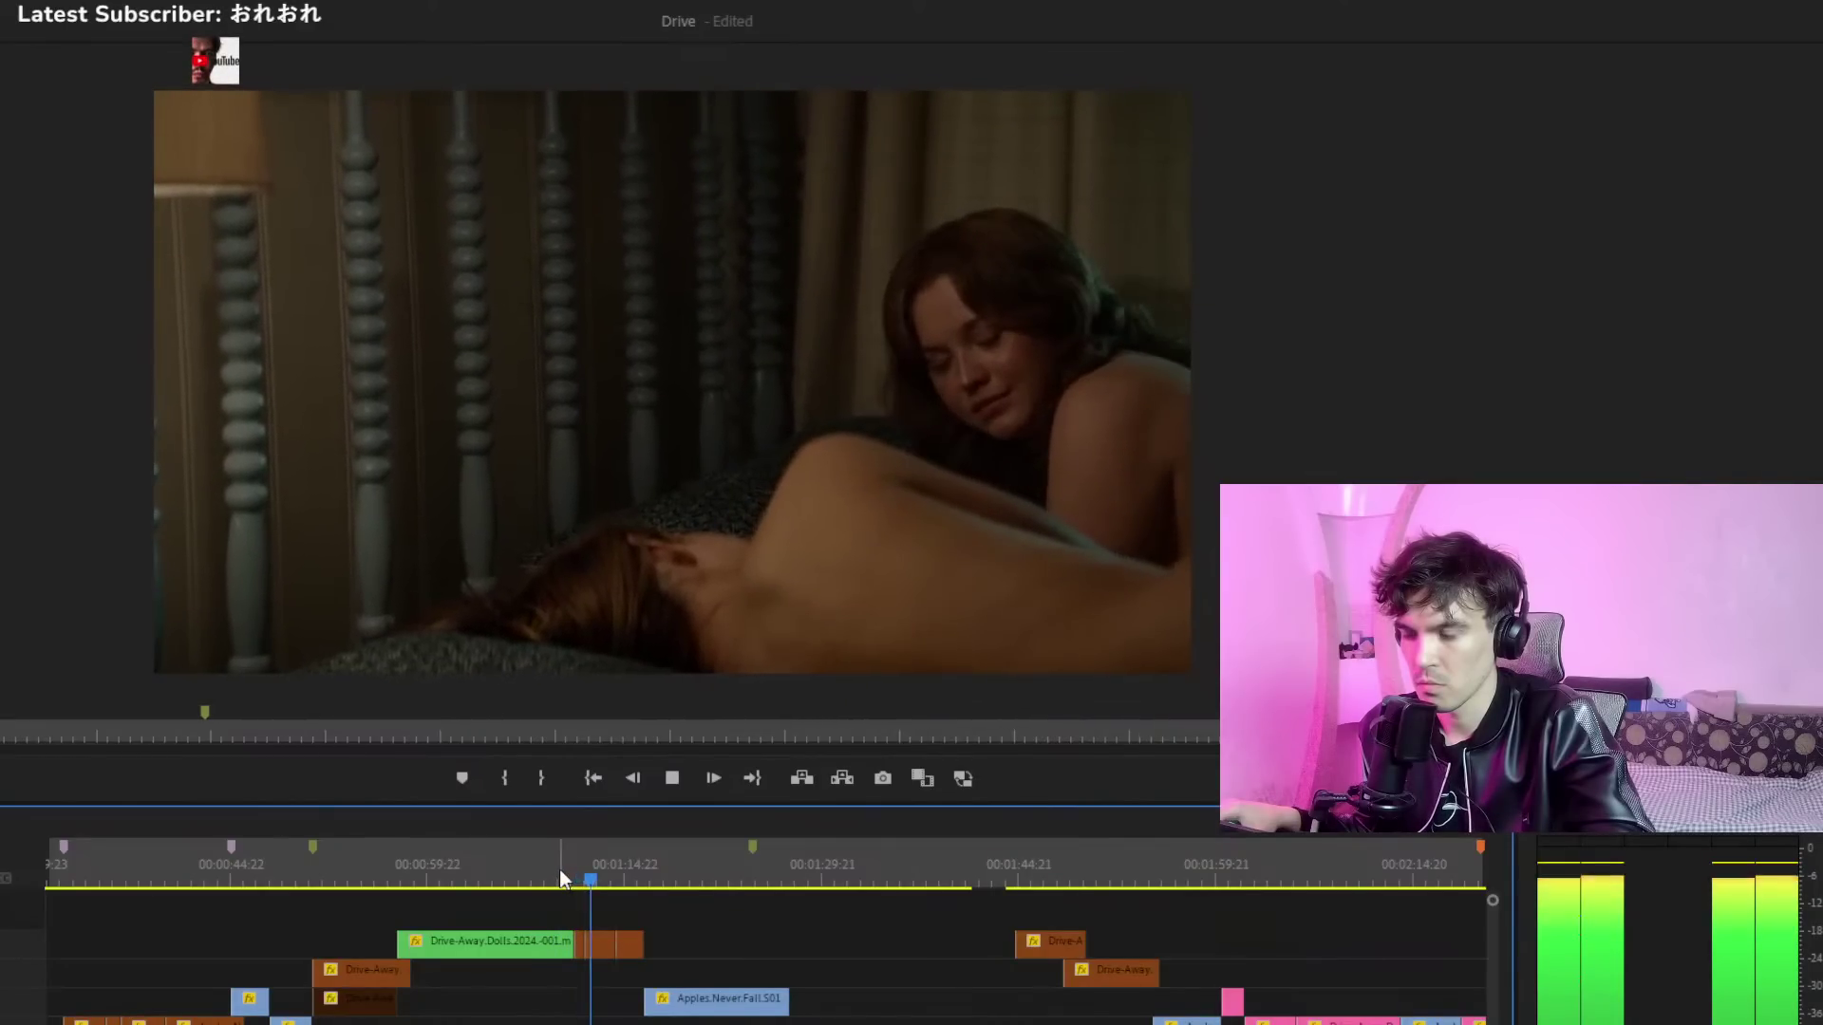
# Try moving the two orange Drive-Away clips from about 00:01:44 to directly after the short orange clips near 00:01:16, and play the cut
pyautogui.click(1018, 874)
pyautogui.press('space')
pyautogui.moveTo(1115, 925); pyautogui.dragTo(670, 918)
pyautogui.click(630, 862)
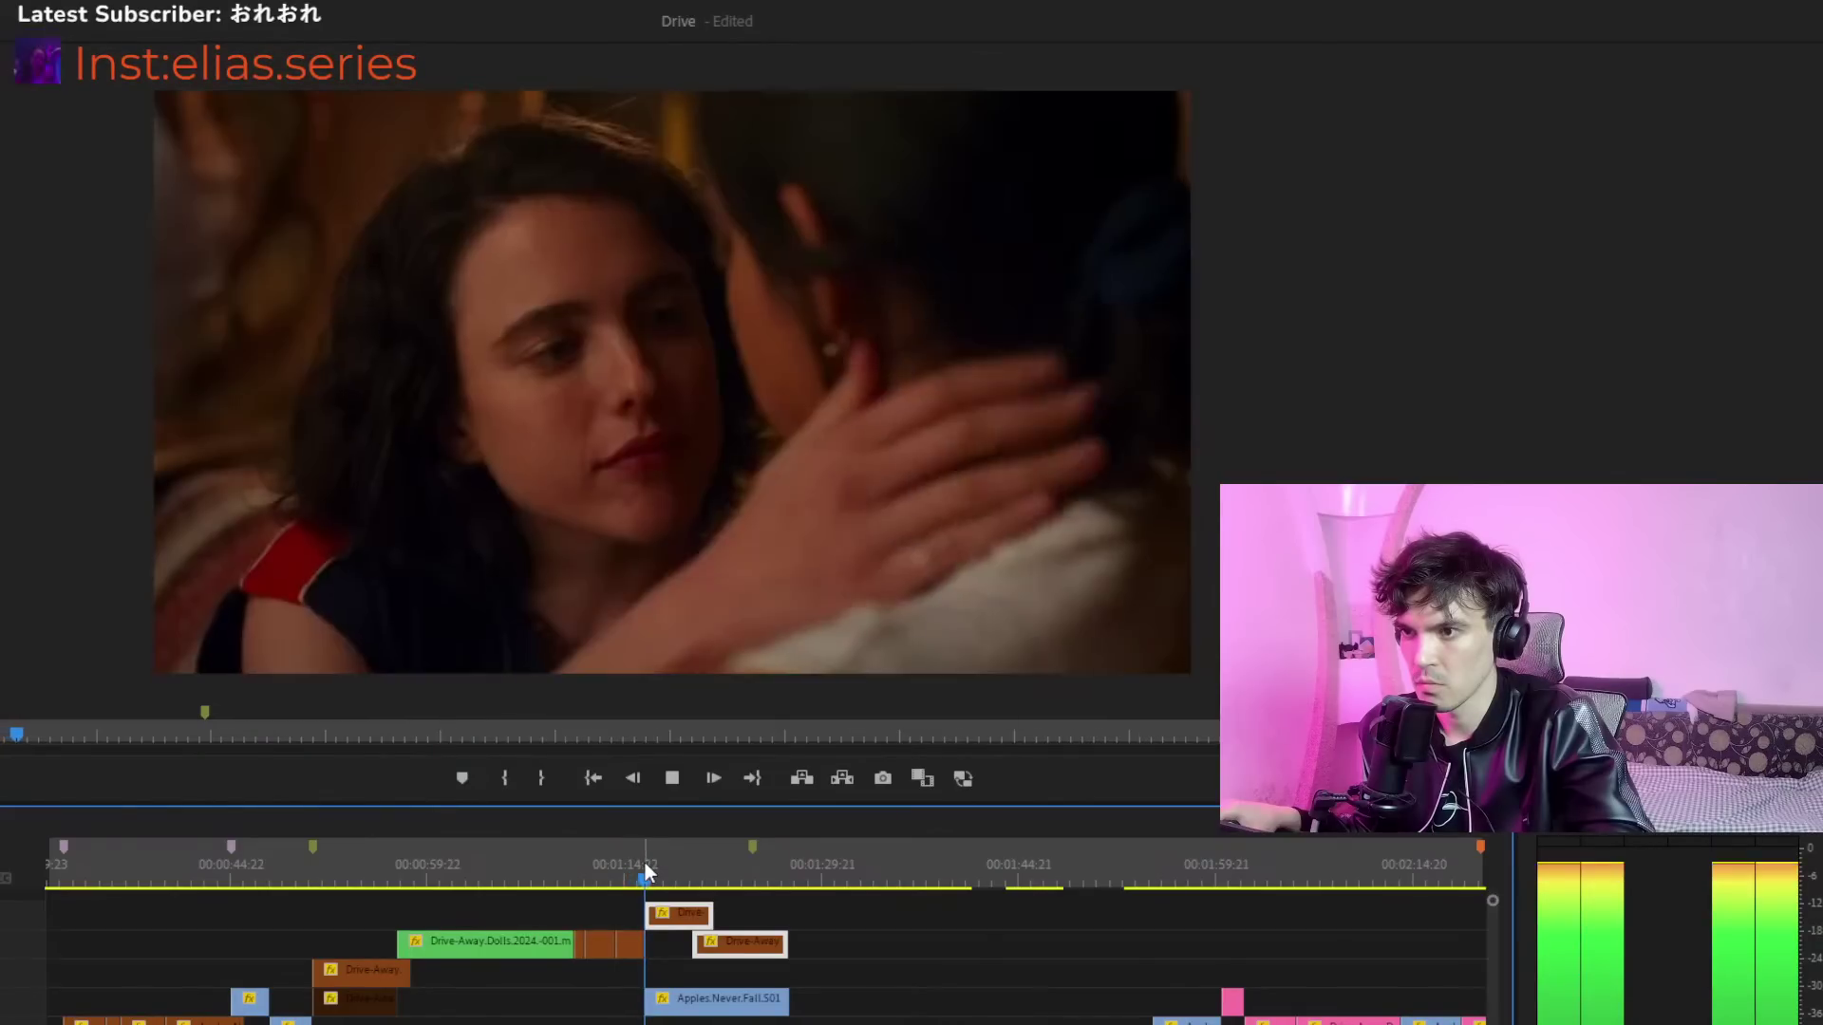
pyautogui.click(636, 852)
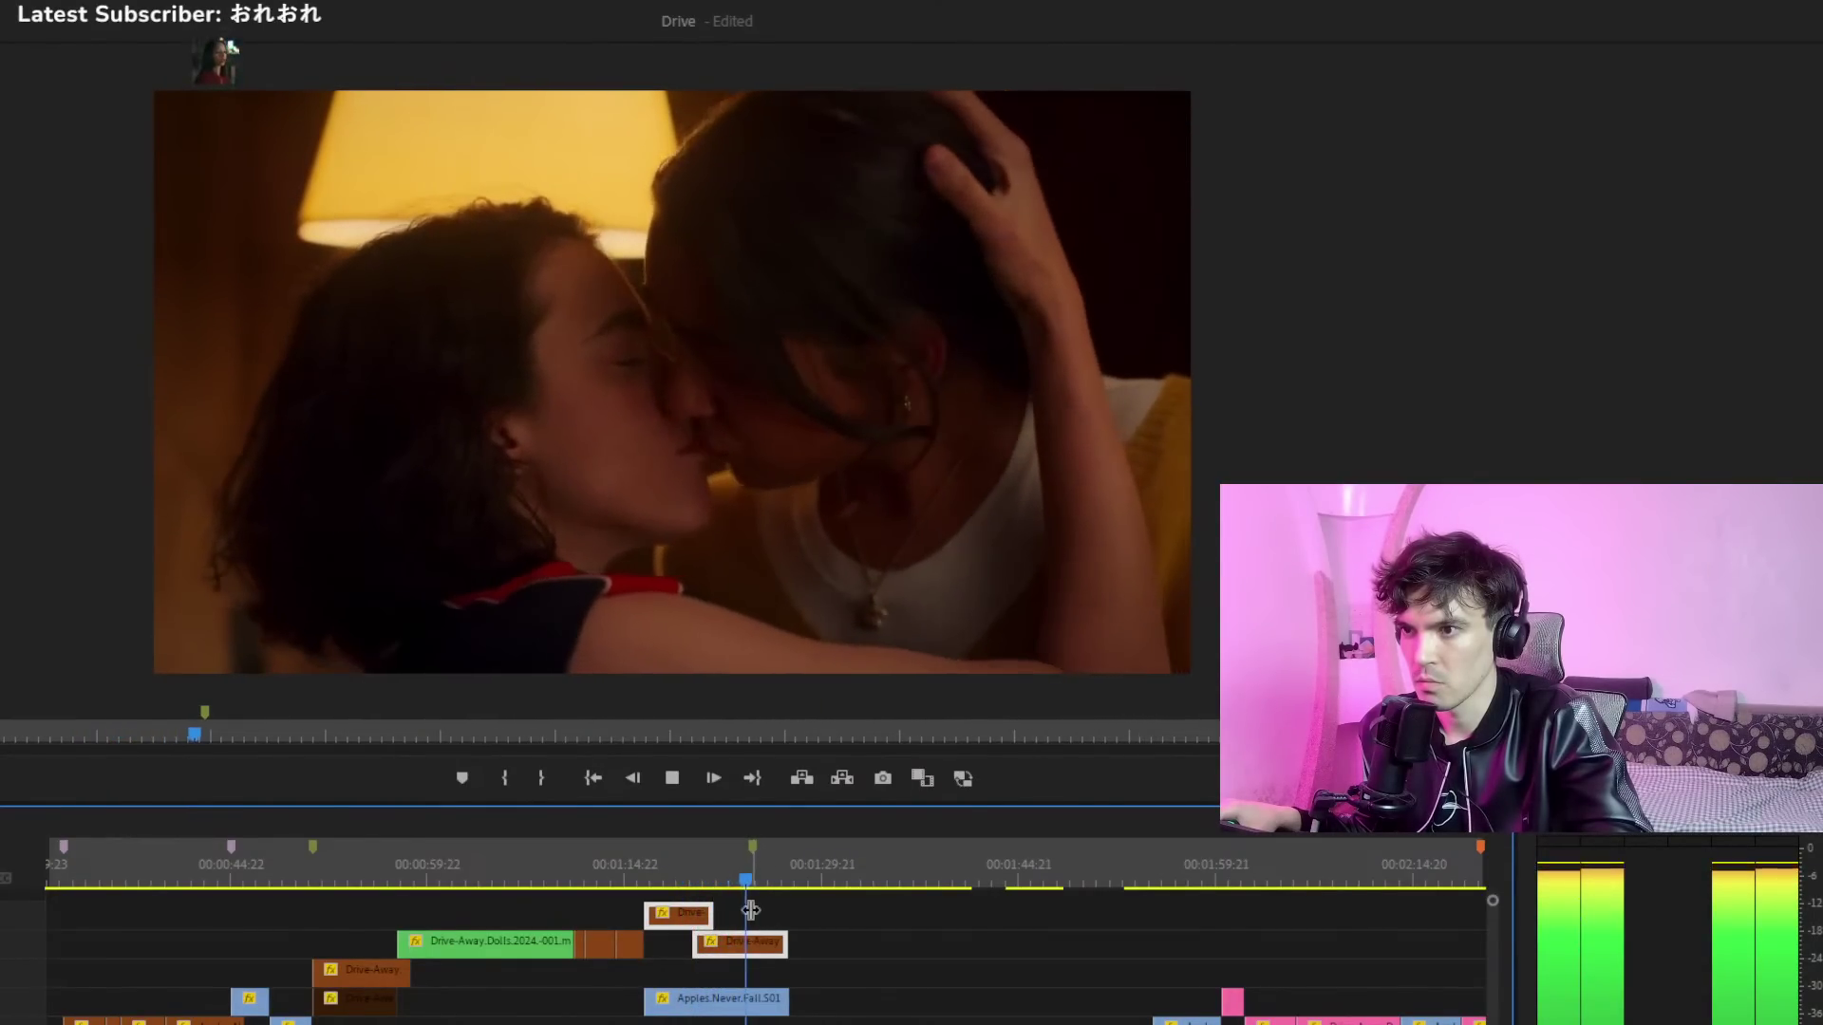
pyautogui.click(628, 867)
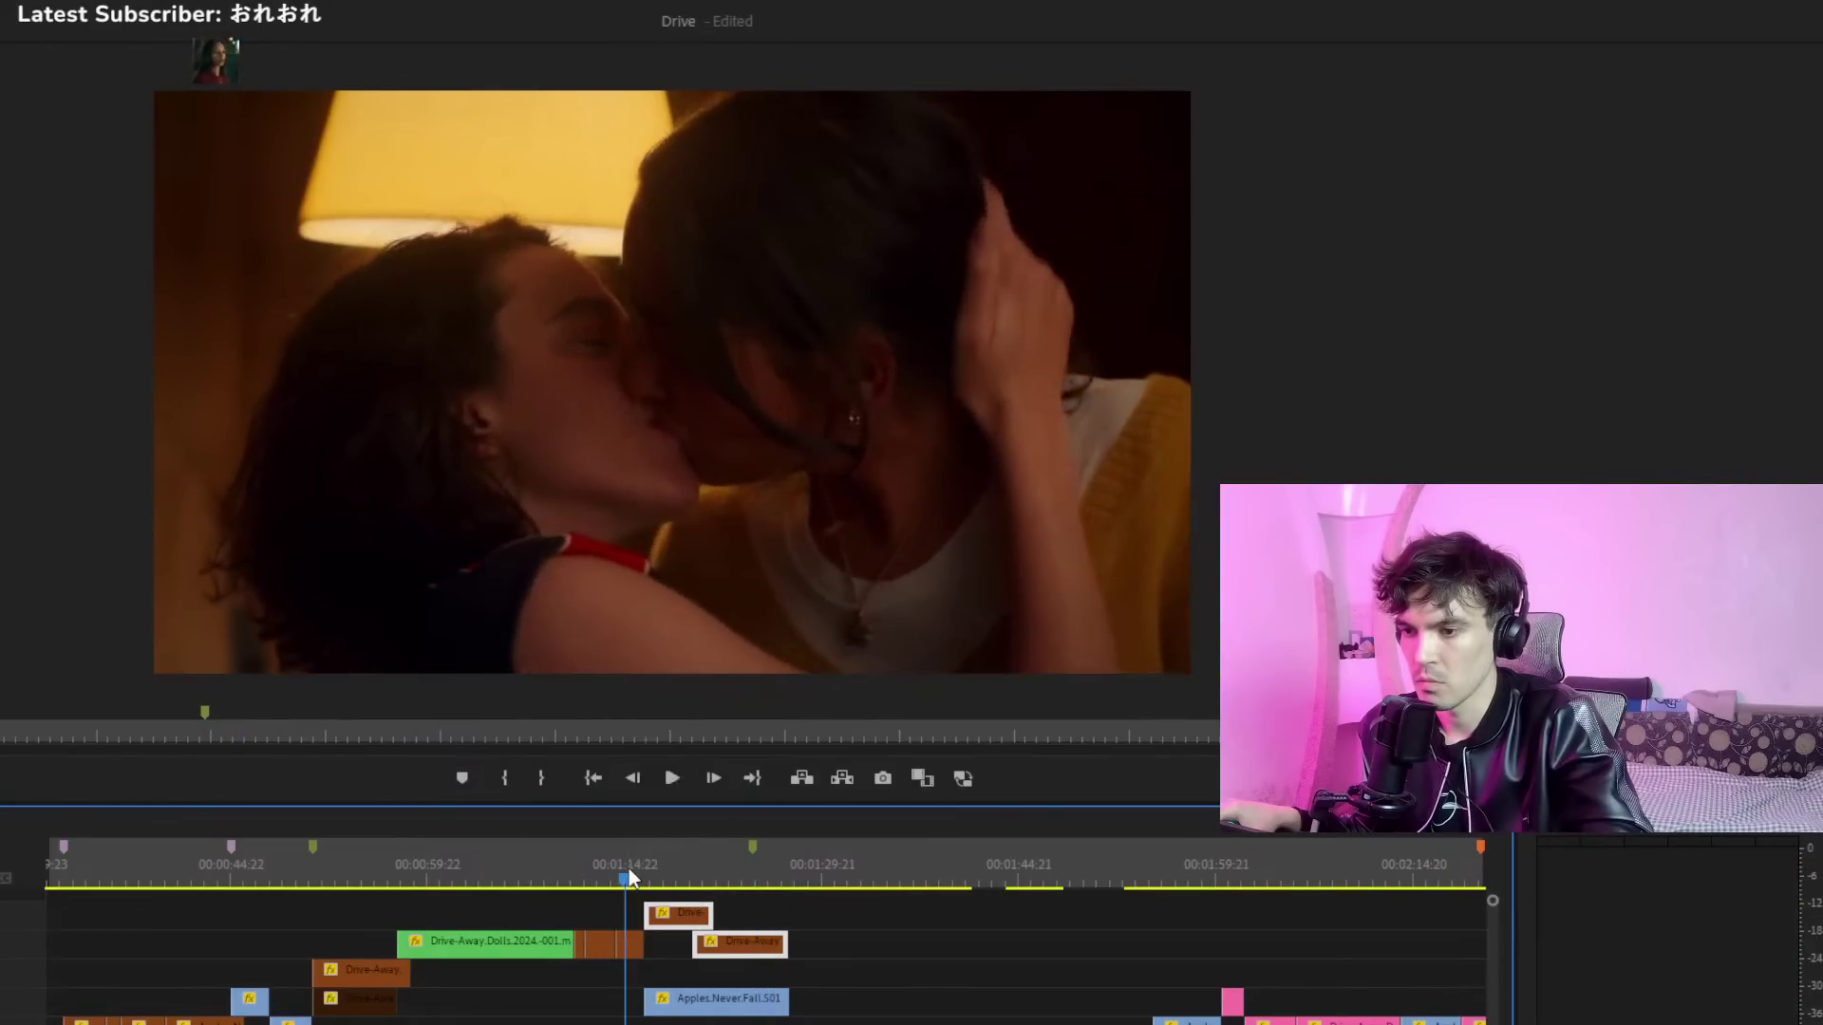
pyautogui.click(608, 868)
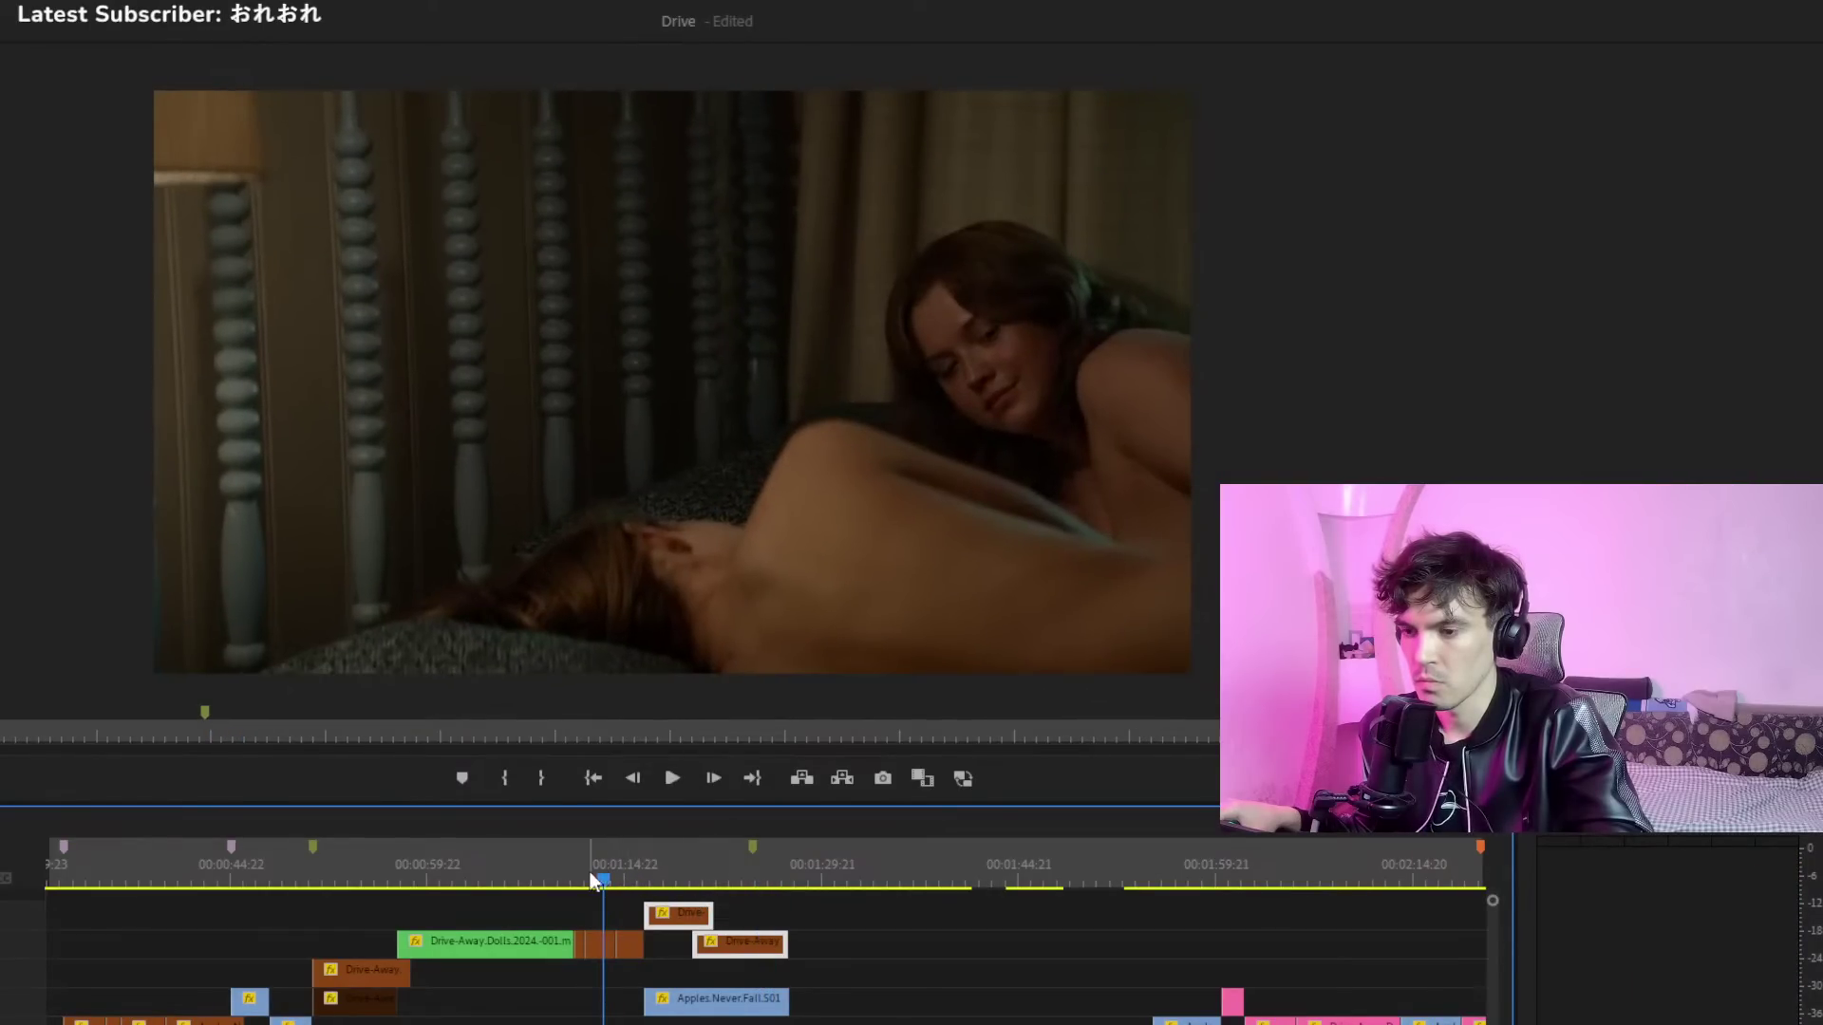
# Try moving the blue clip from about 00:01:55 to 00:01:16 on the track above the blue Apples Never Fall clip, and check the cut
pyautogui.click(1170, 868)
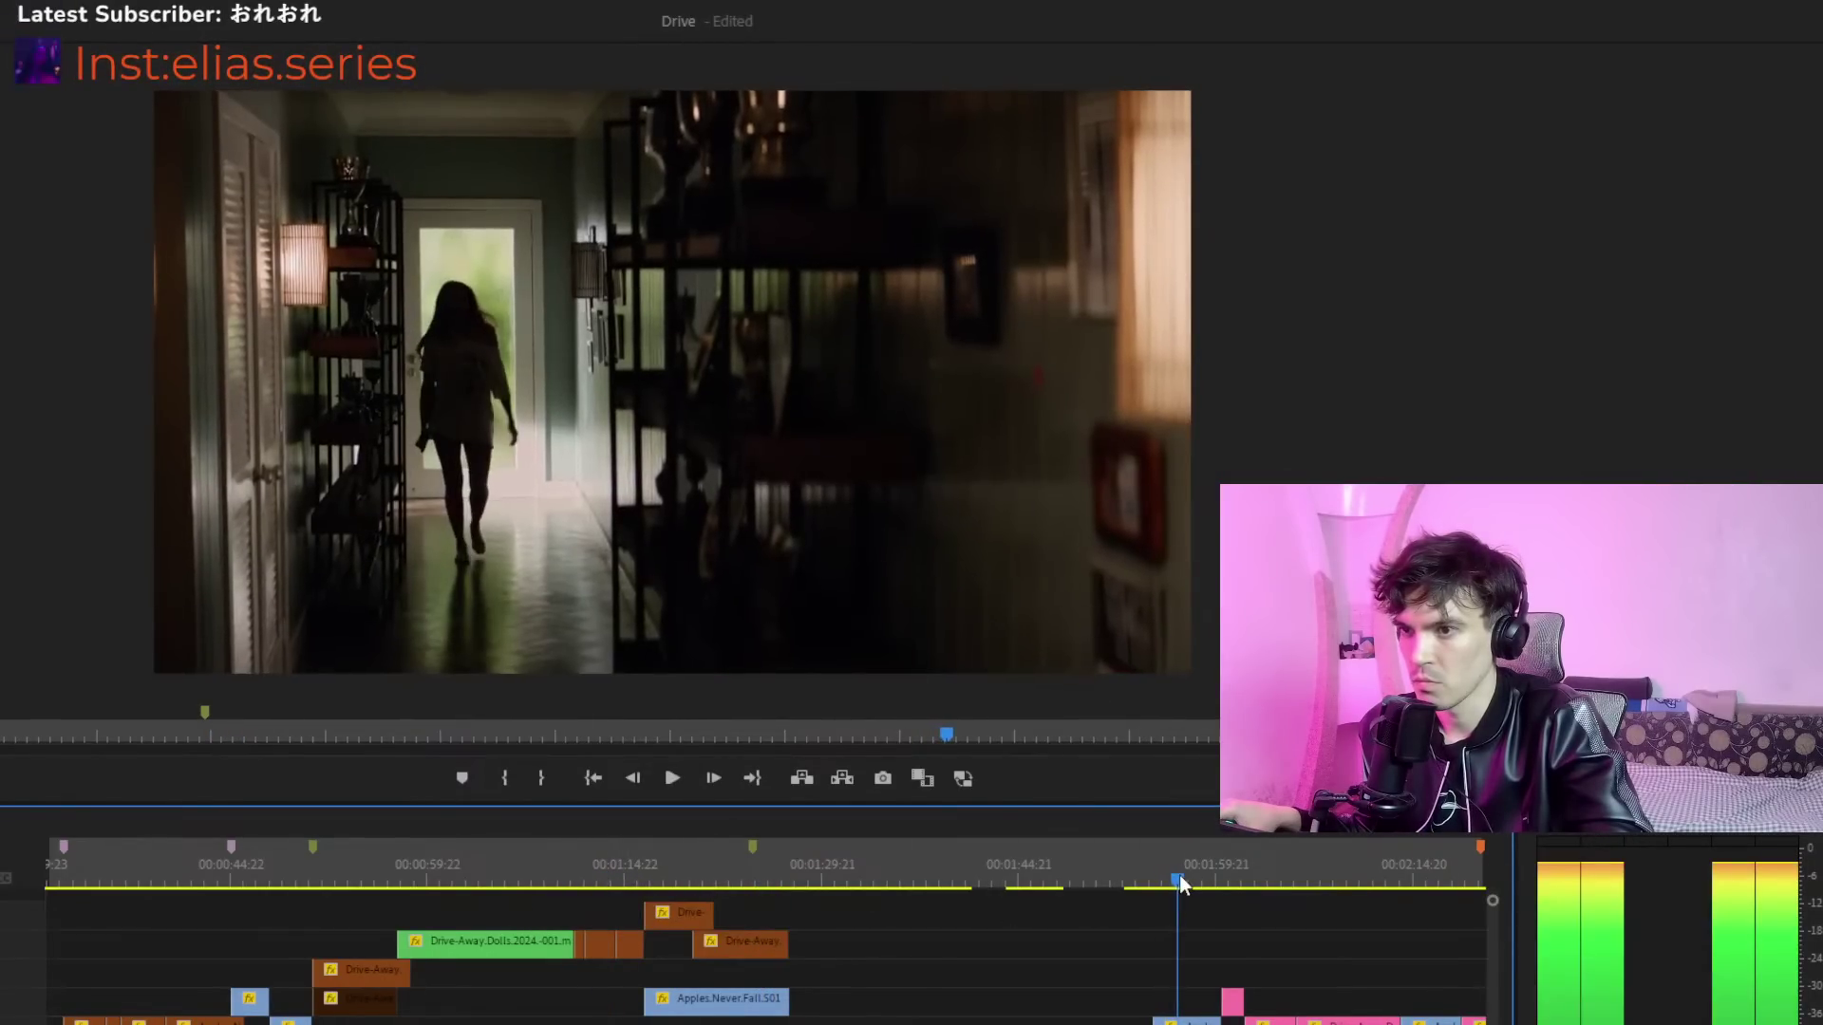
pyautogui.moveTo(679, 999); pyautogui.dragTo(678, 970)
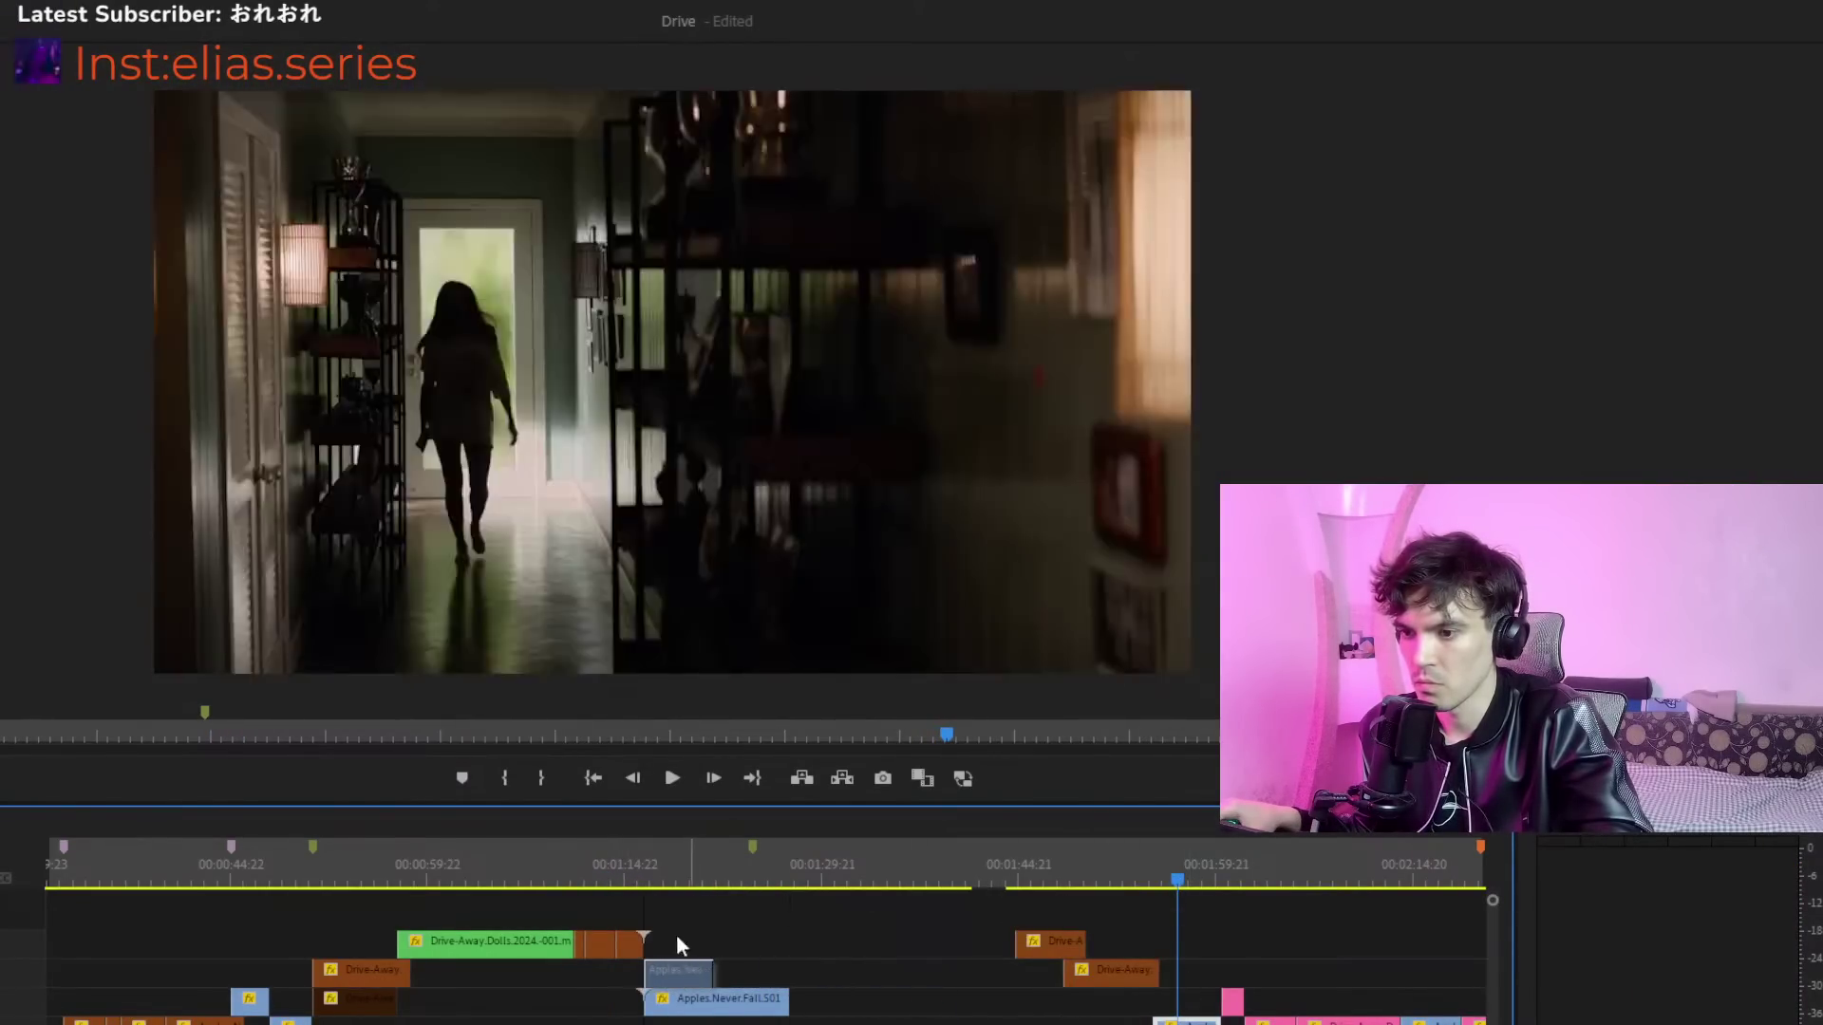
pyautogui.click(640, 866)
pyautogui.press('space')
pyautogui.moveTo(640, 864); pyautogui.dragTo(683, 885)
pyautogui.press('Delete')
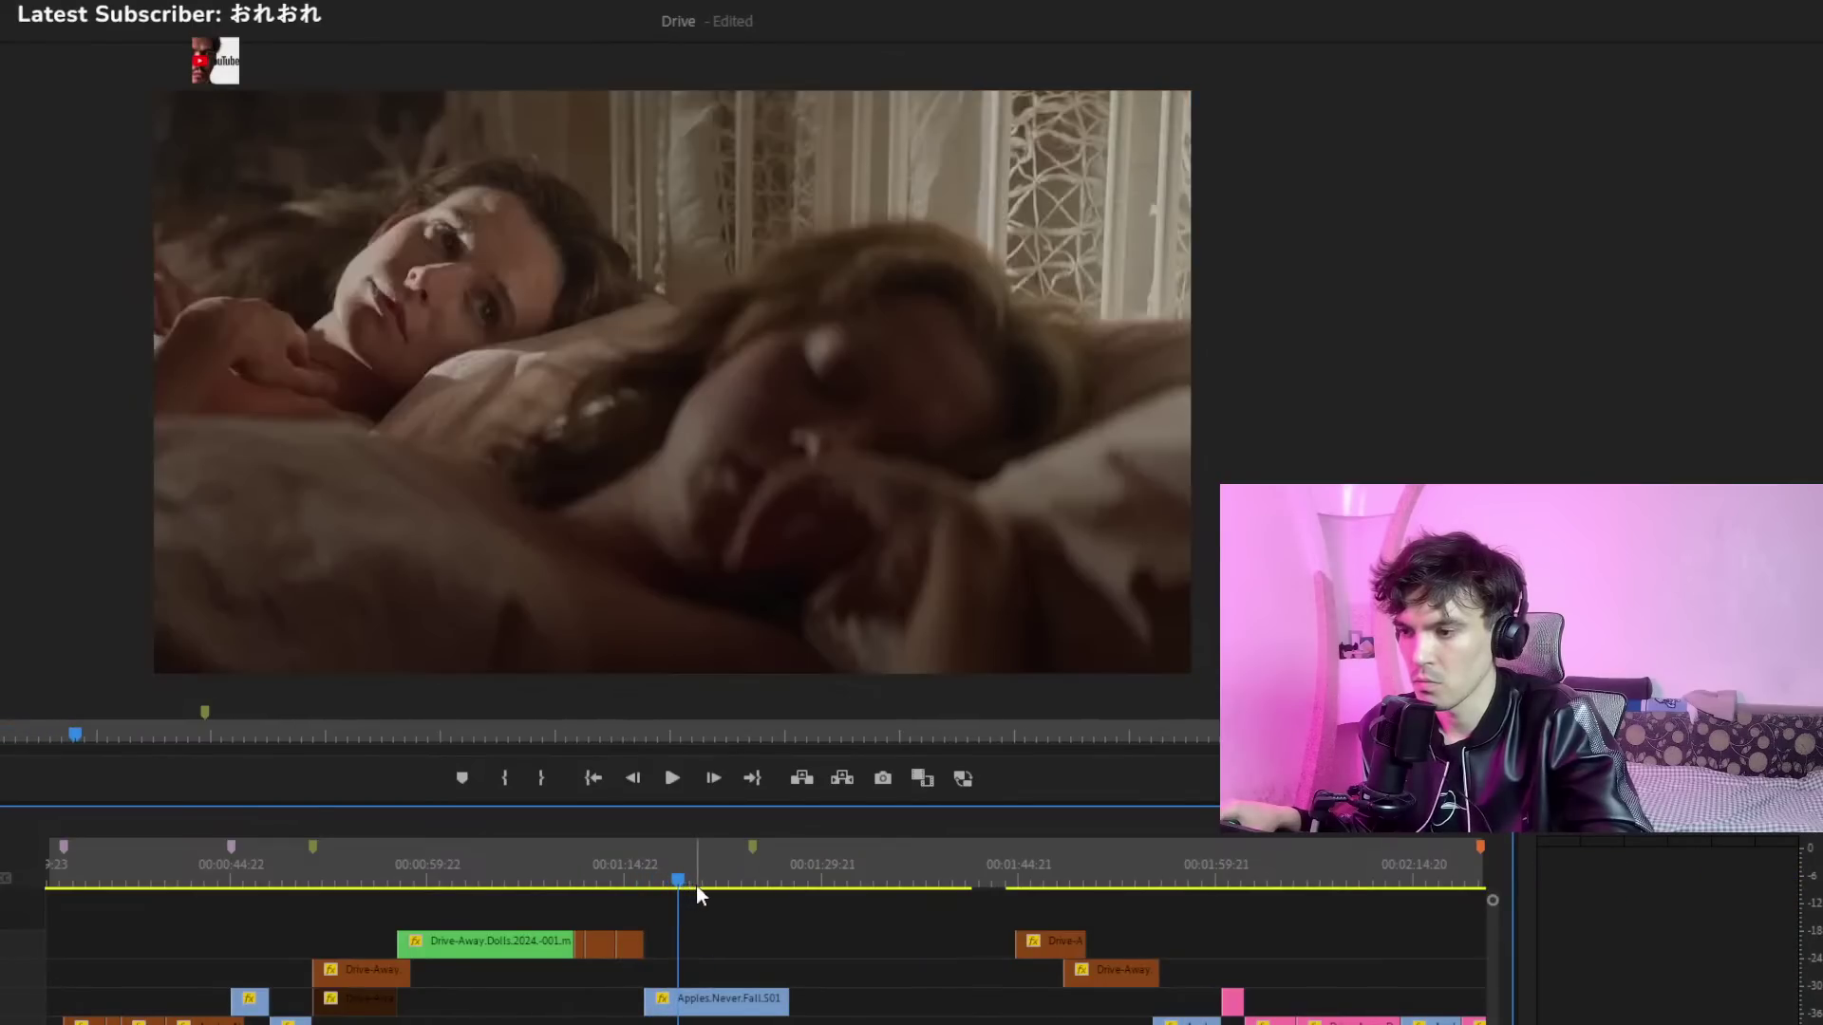
# Try moving the two orange Drive-Away clips directly after the blue clip near 00:01:27, and undo the move after playing the cut
pyautogui.press('space')
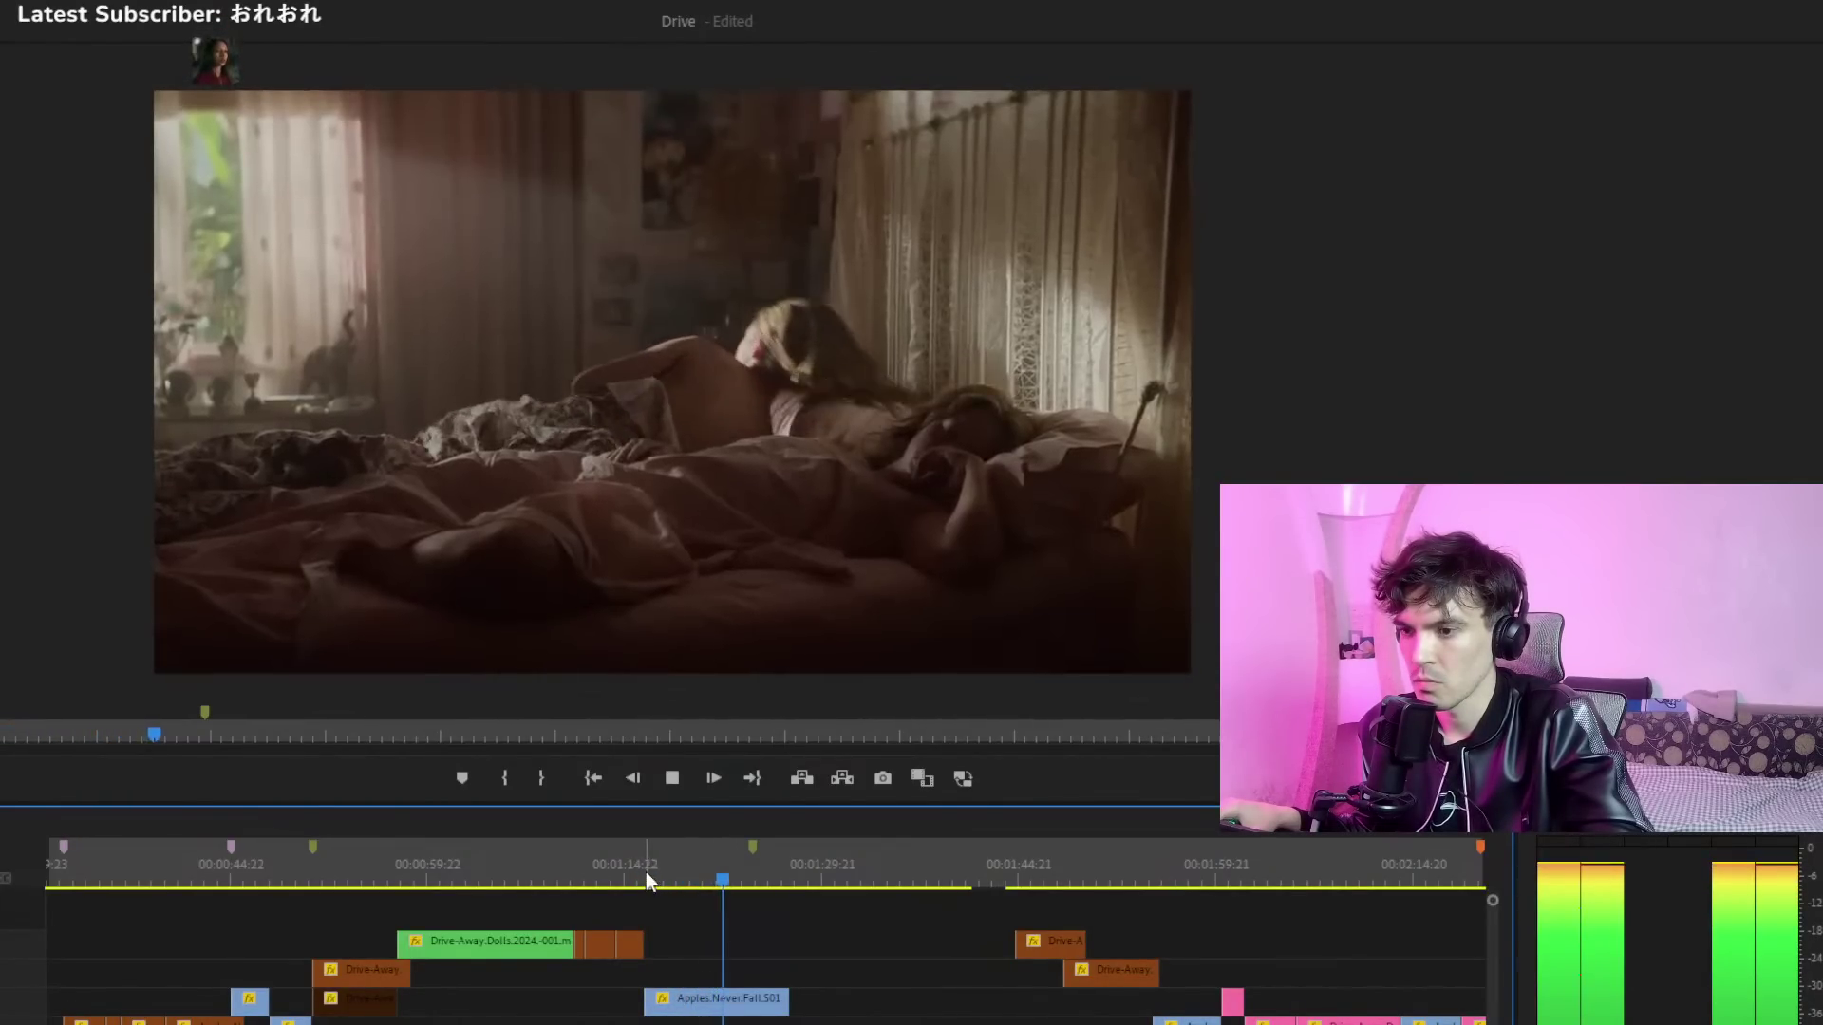
pyautogui.click(637, 857)
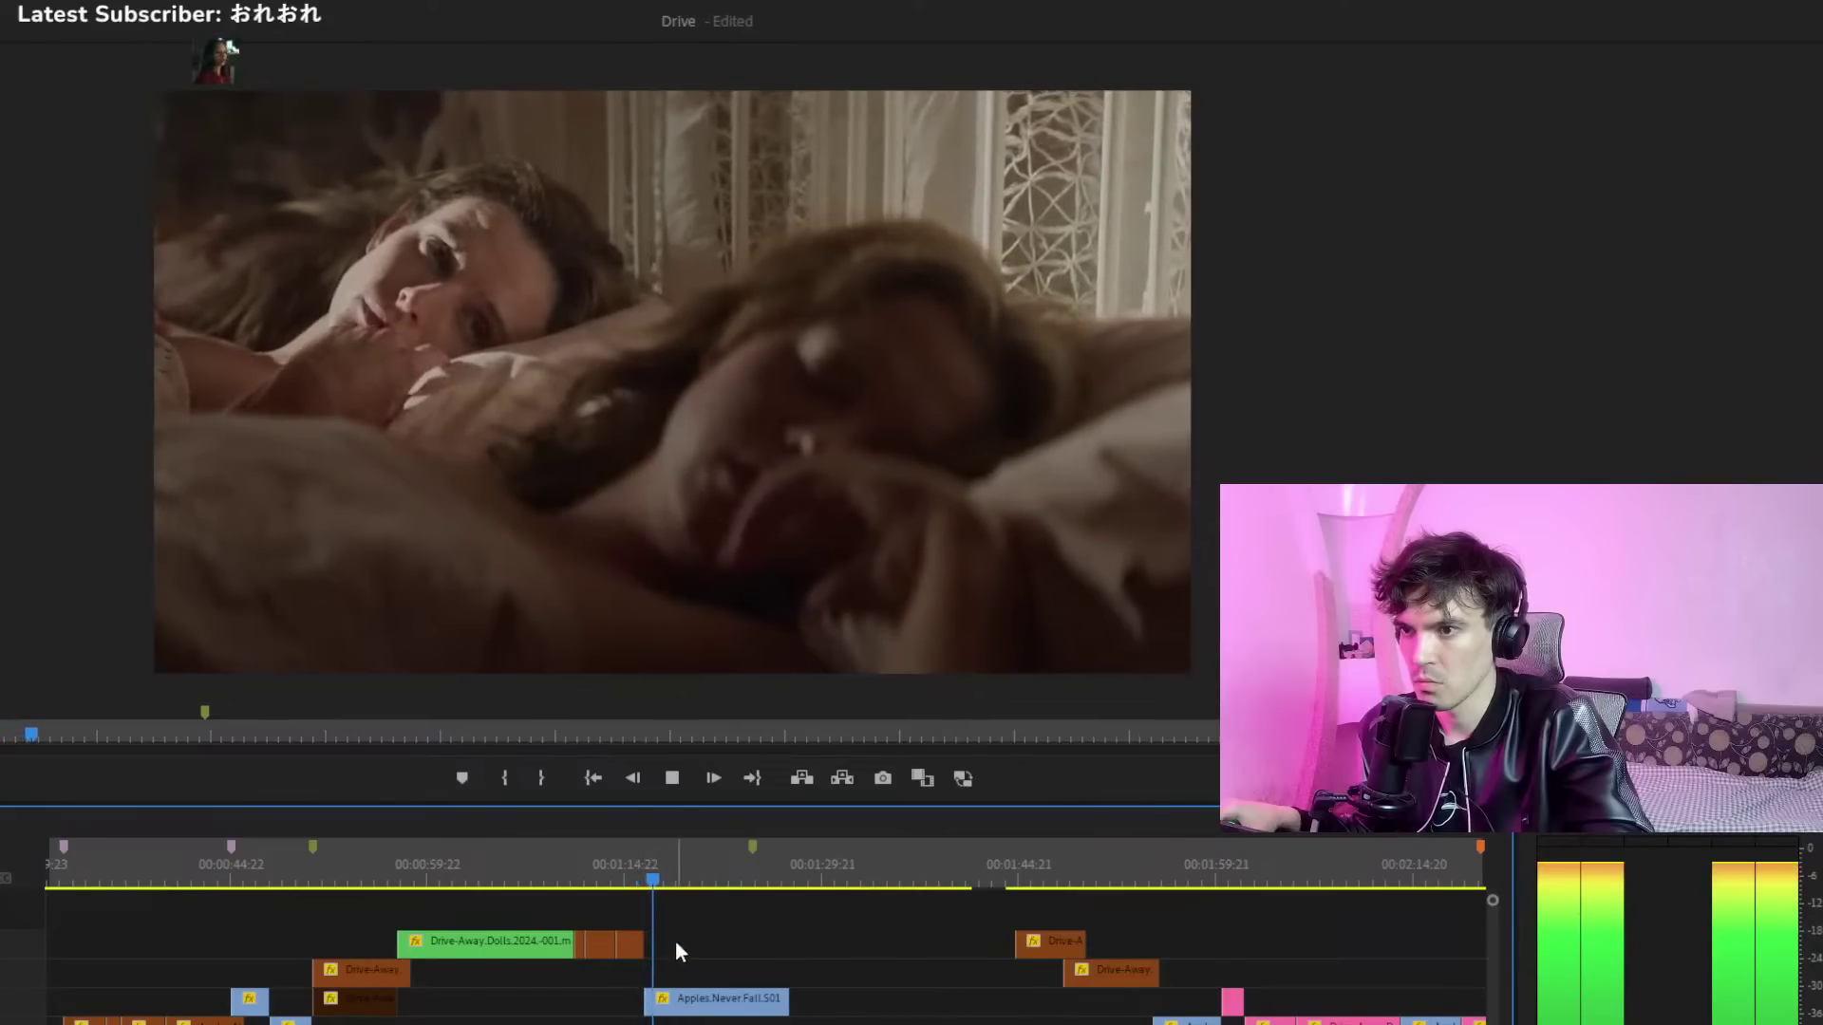
pyautogui.click(840, 880)
pyautogui.press('space')
pyautogui.moveTo(844, 895); pyautogui.dragTo(561, 930)
pyautogui.press('space')
pyautogui.moveTo(893, 913); pyautogui.dragTo(594, 955)
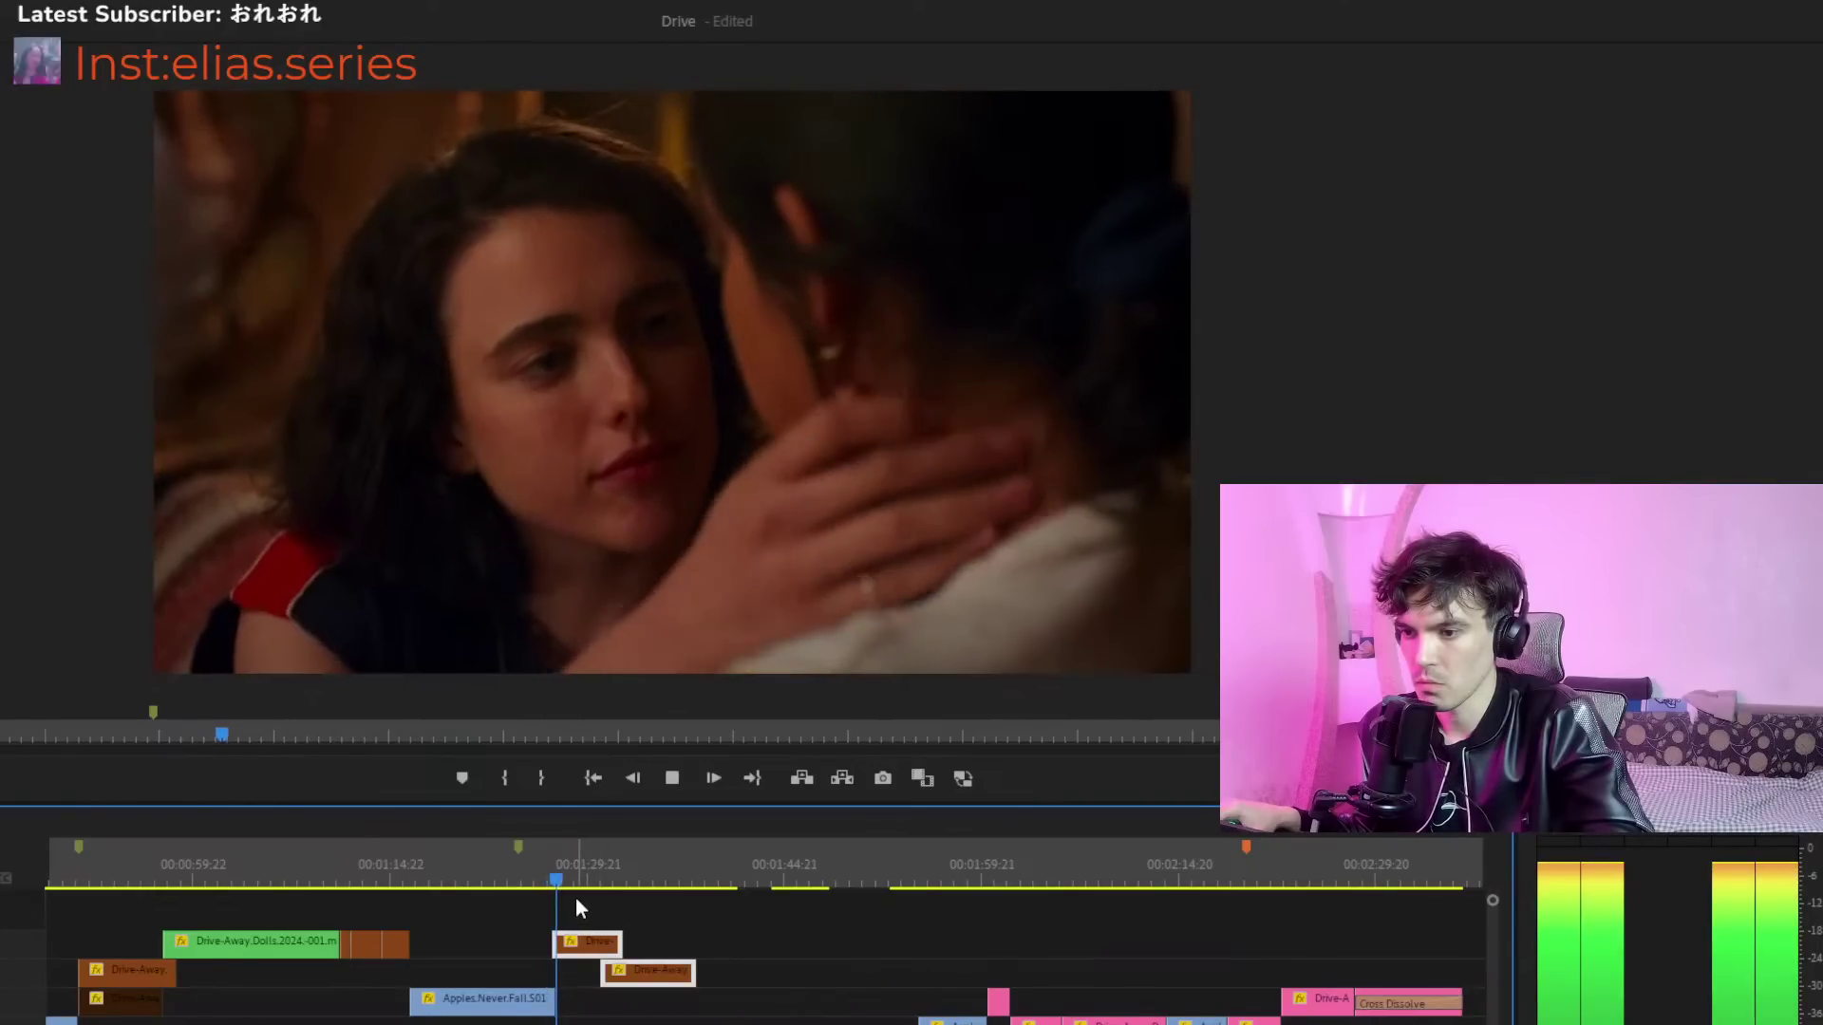
pyautogui.click(543, 859)
pyautogui.press('space')
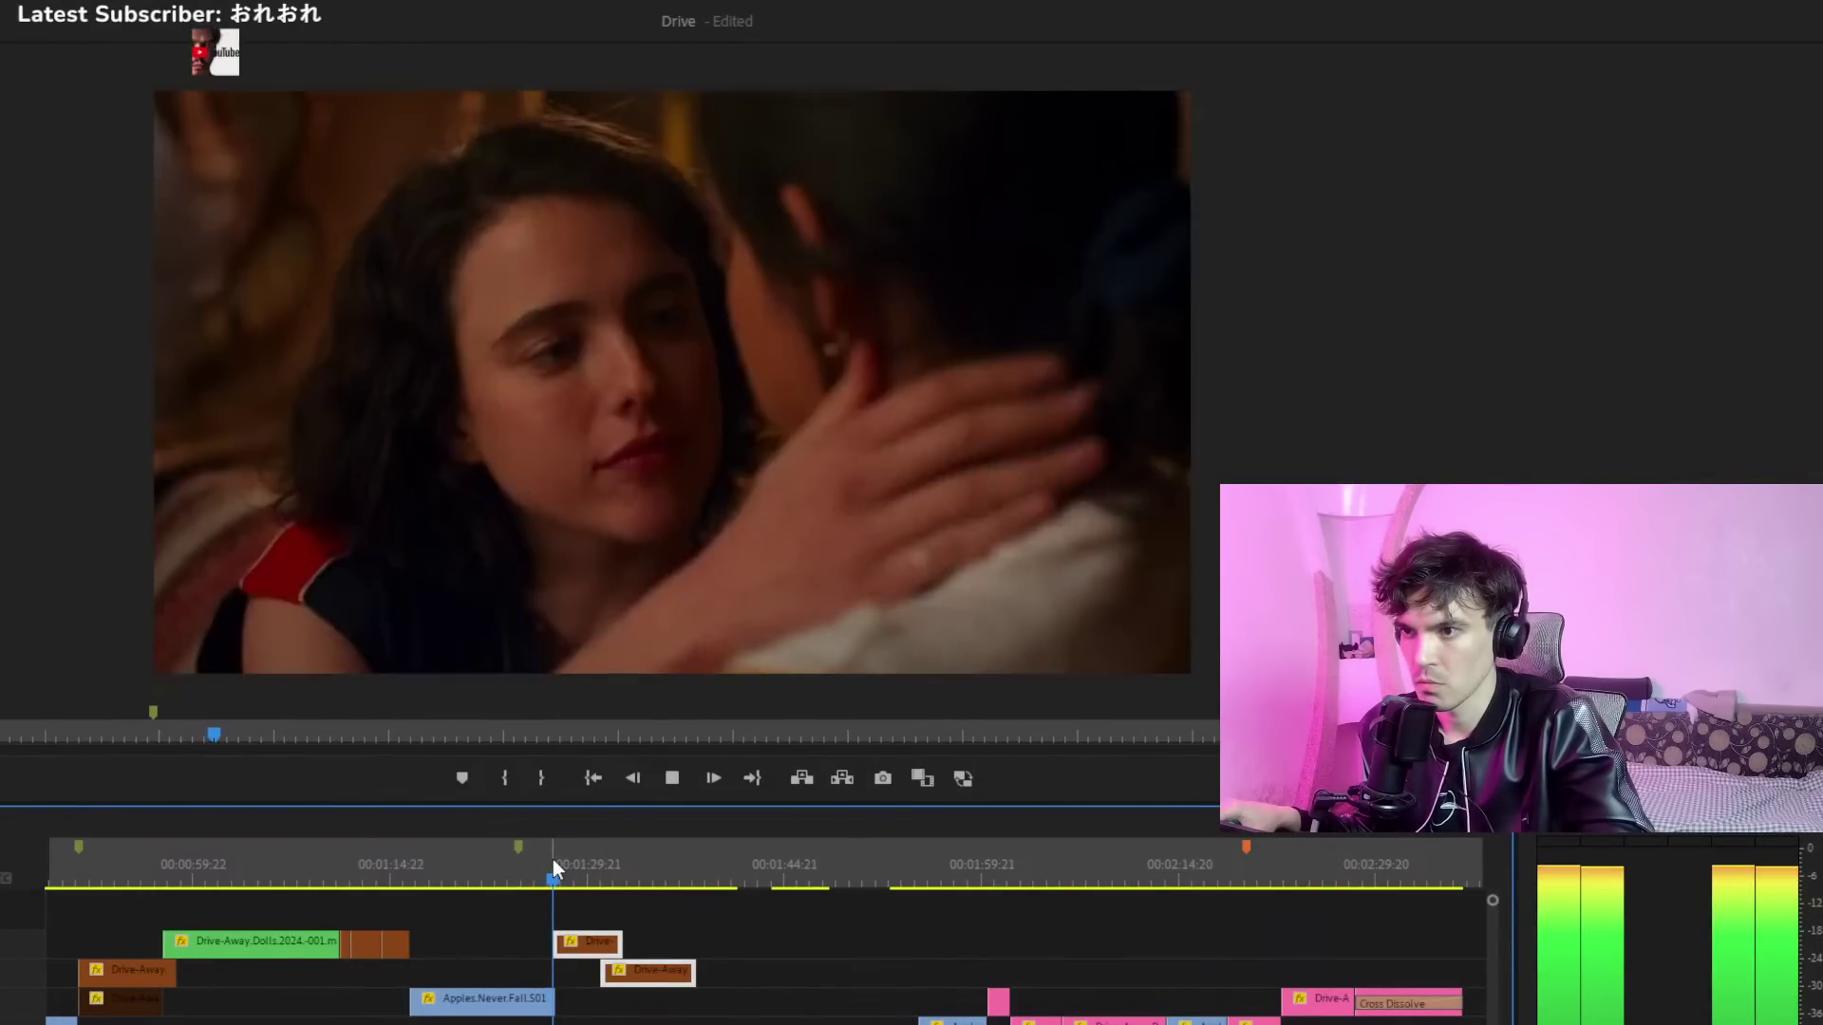
pyautogui.hotkey('ctrl', 'z')
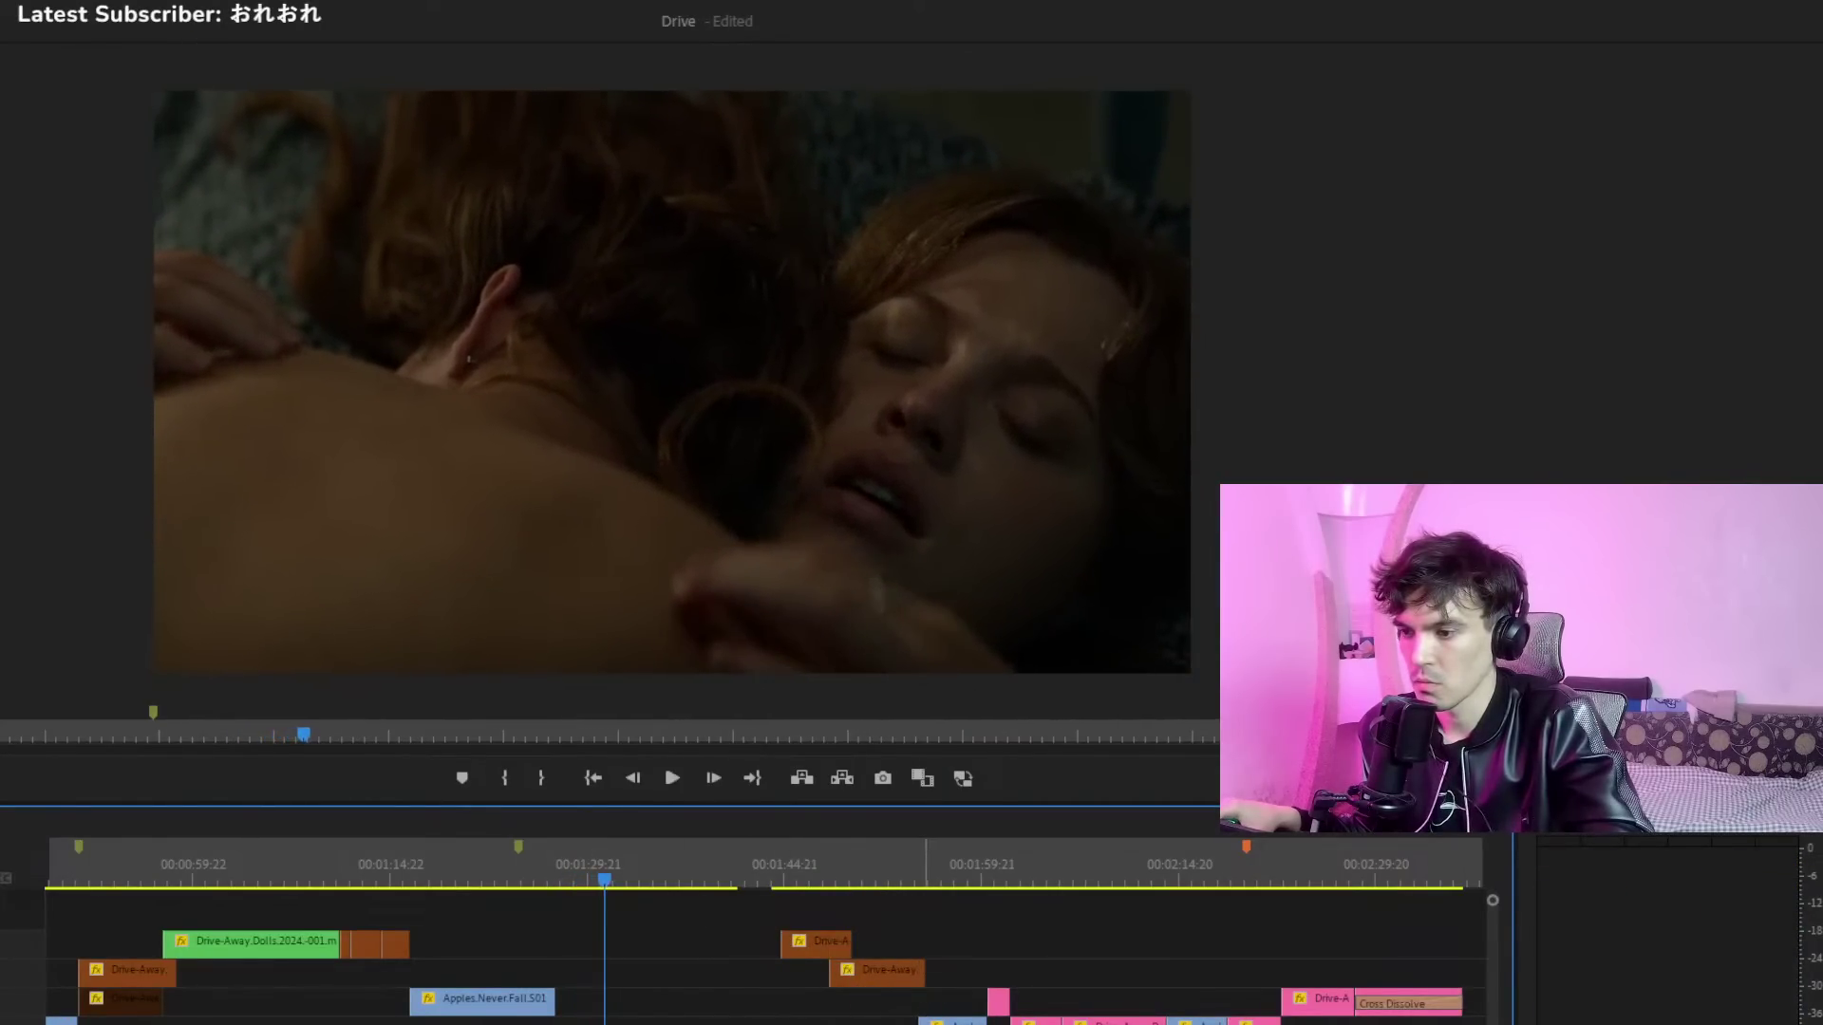
# Try placing a short orange clip at about 00:01:37 on the track below the green clip's track, and play it
pyautogui.click(698, 872)
pyautogui.hotkey('ctrl', 'v')
pyautogui.press('space')
pyautogui.press('space')
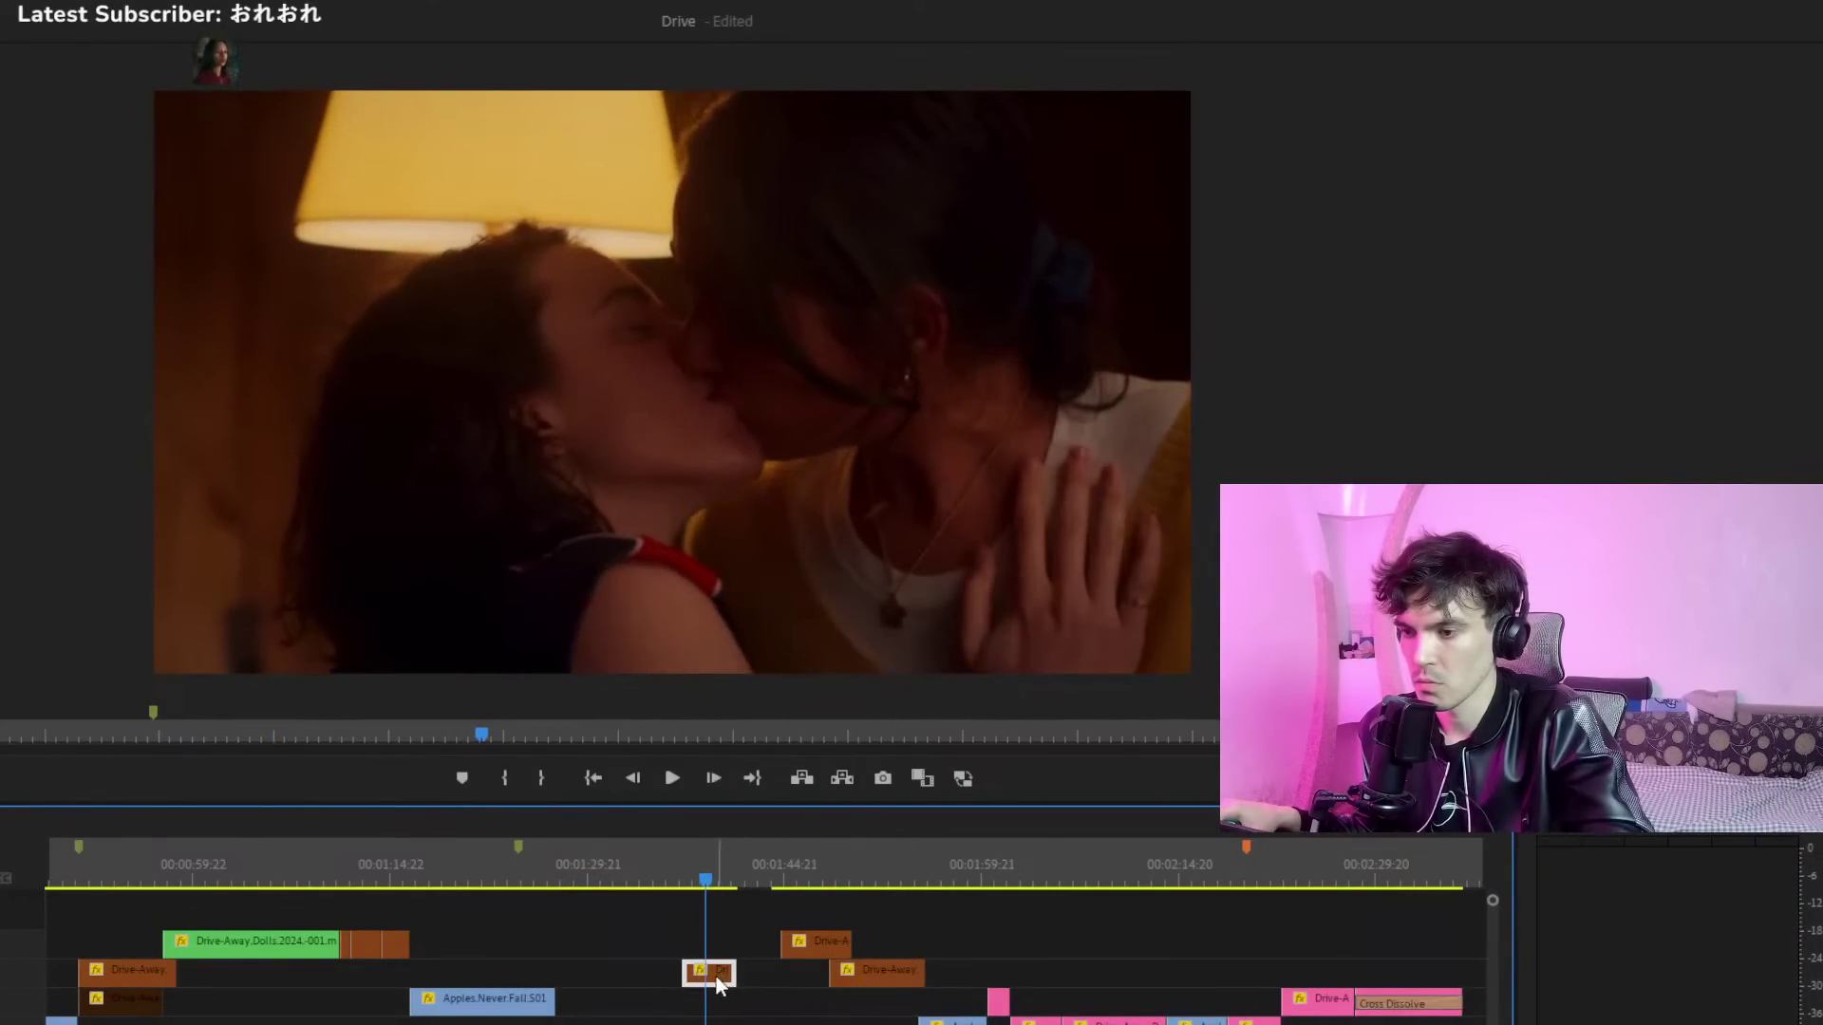
# Play the later part of the sequence from about 00:01:56 through the pink clips with the wider timeline in view
pyautogui.click(938, 862)
pyautogui.press('space')
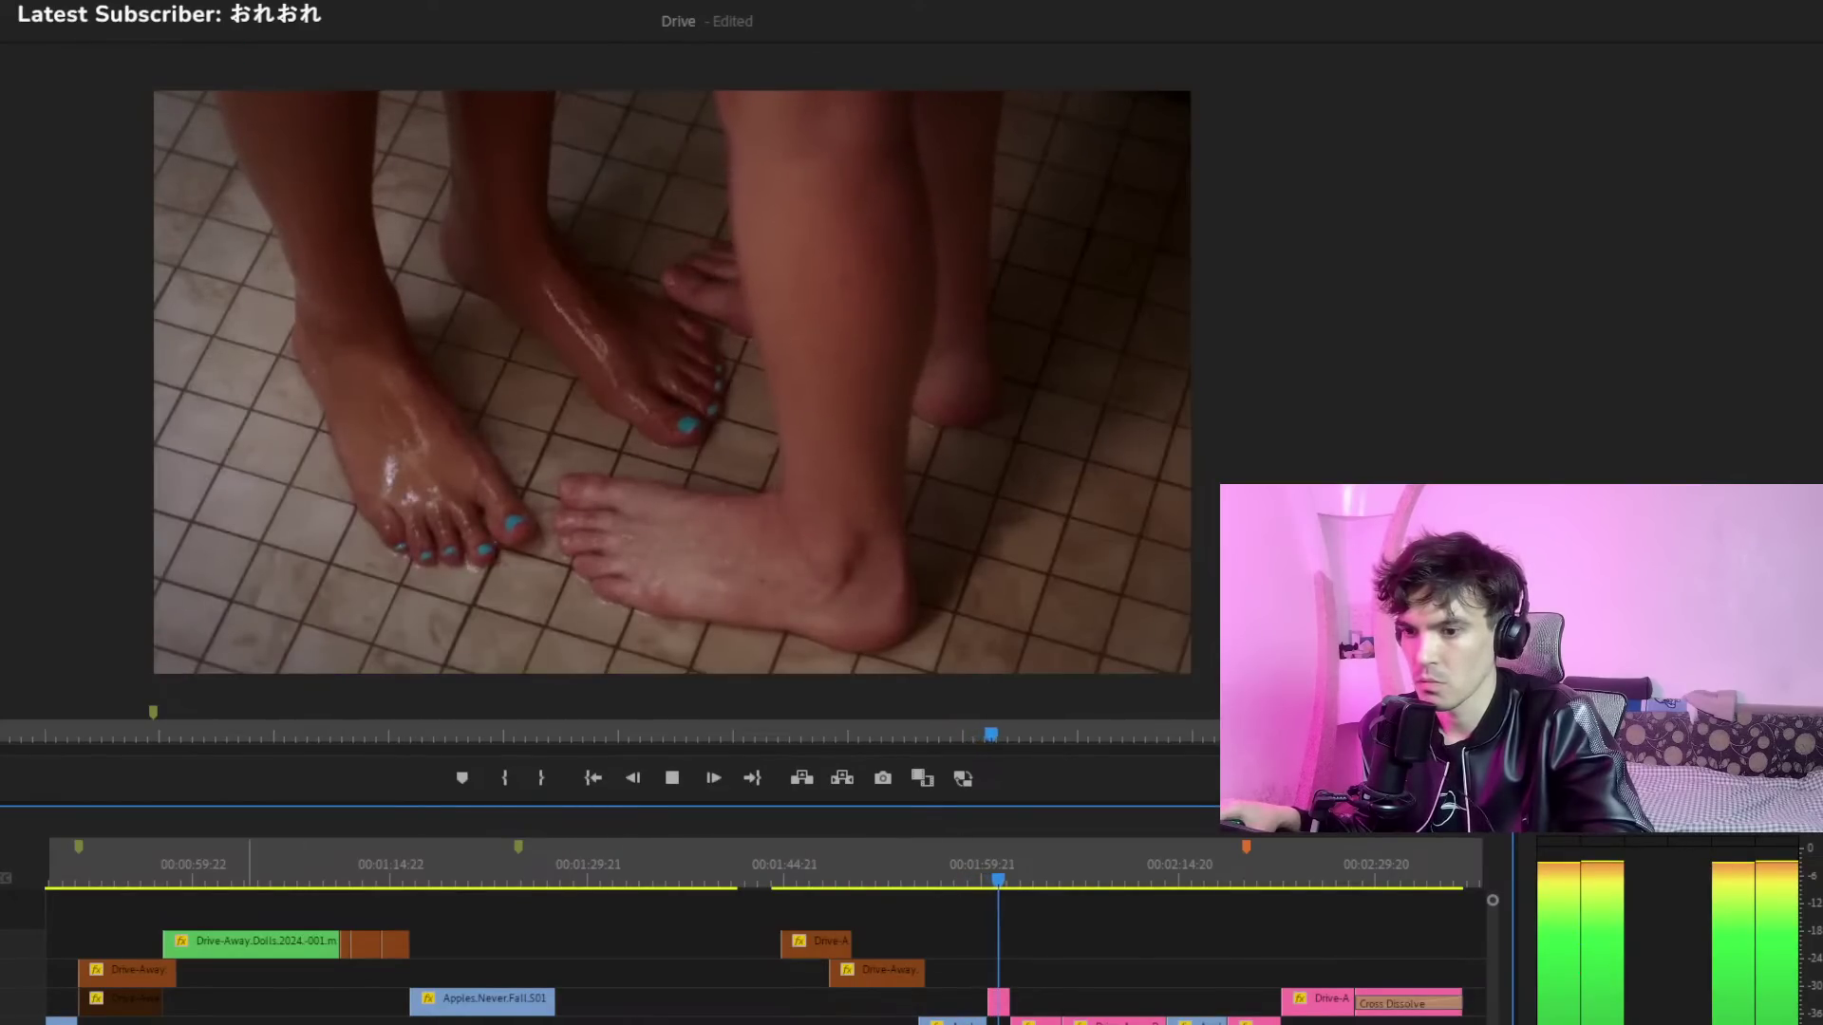
pyautogui.press('-')
pyautogui.press('-')
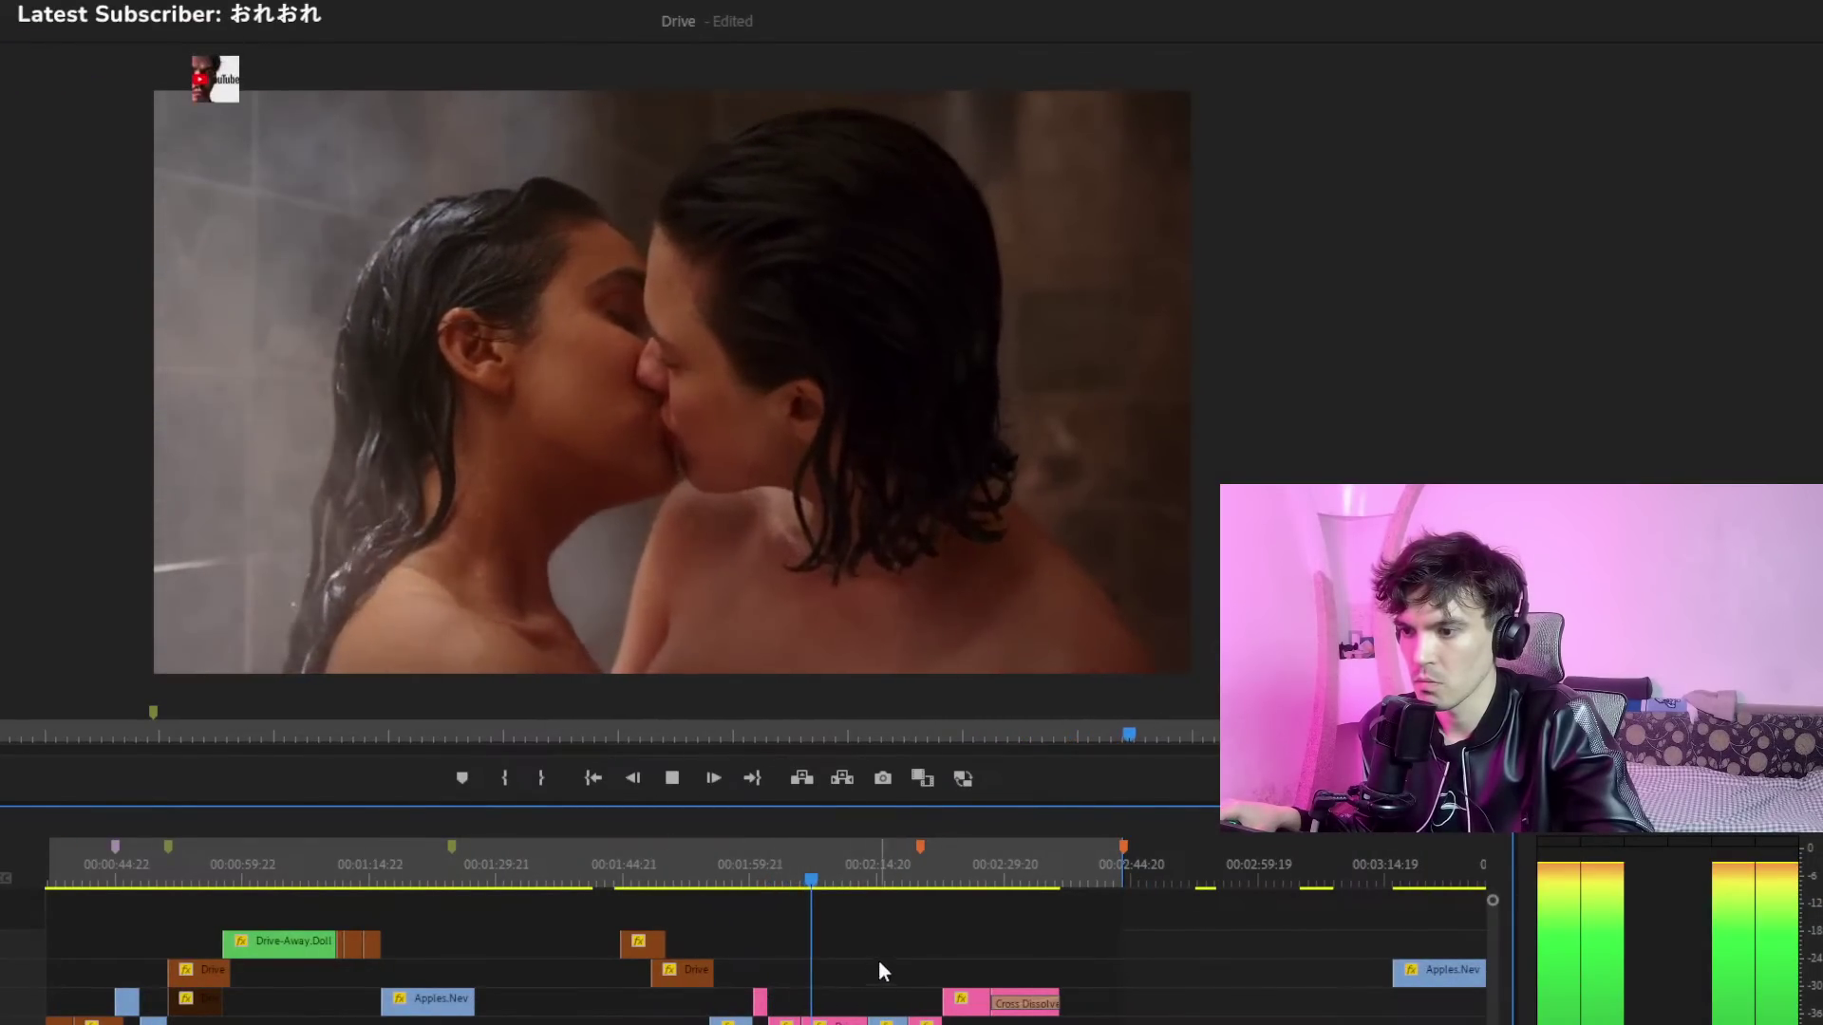
# Move the Apples Never Fall clip at the end of the sequence earlier to about 2:55 and one video track higher
pyautogui.moveTo(1445, 971); pyautogui.dragTo(1265, 961)
pyautogui.click(1082, 868)
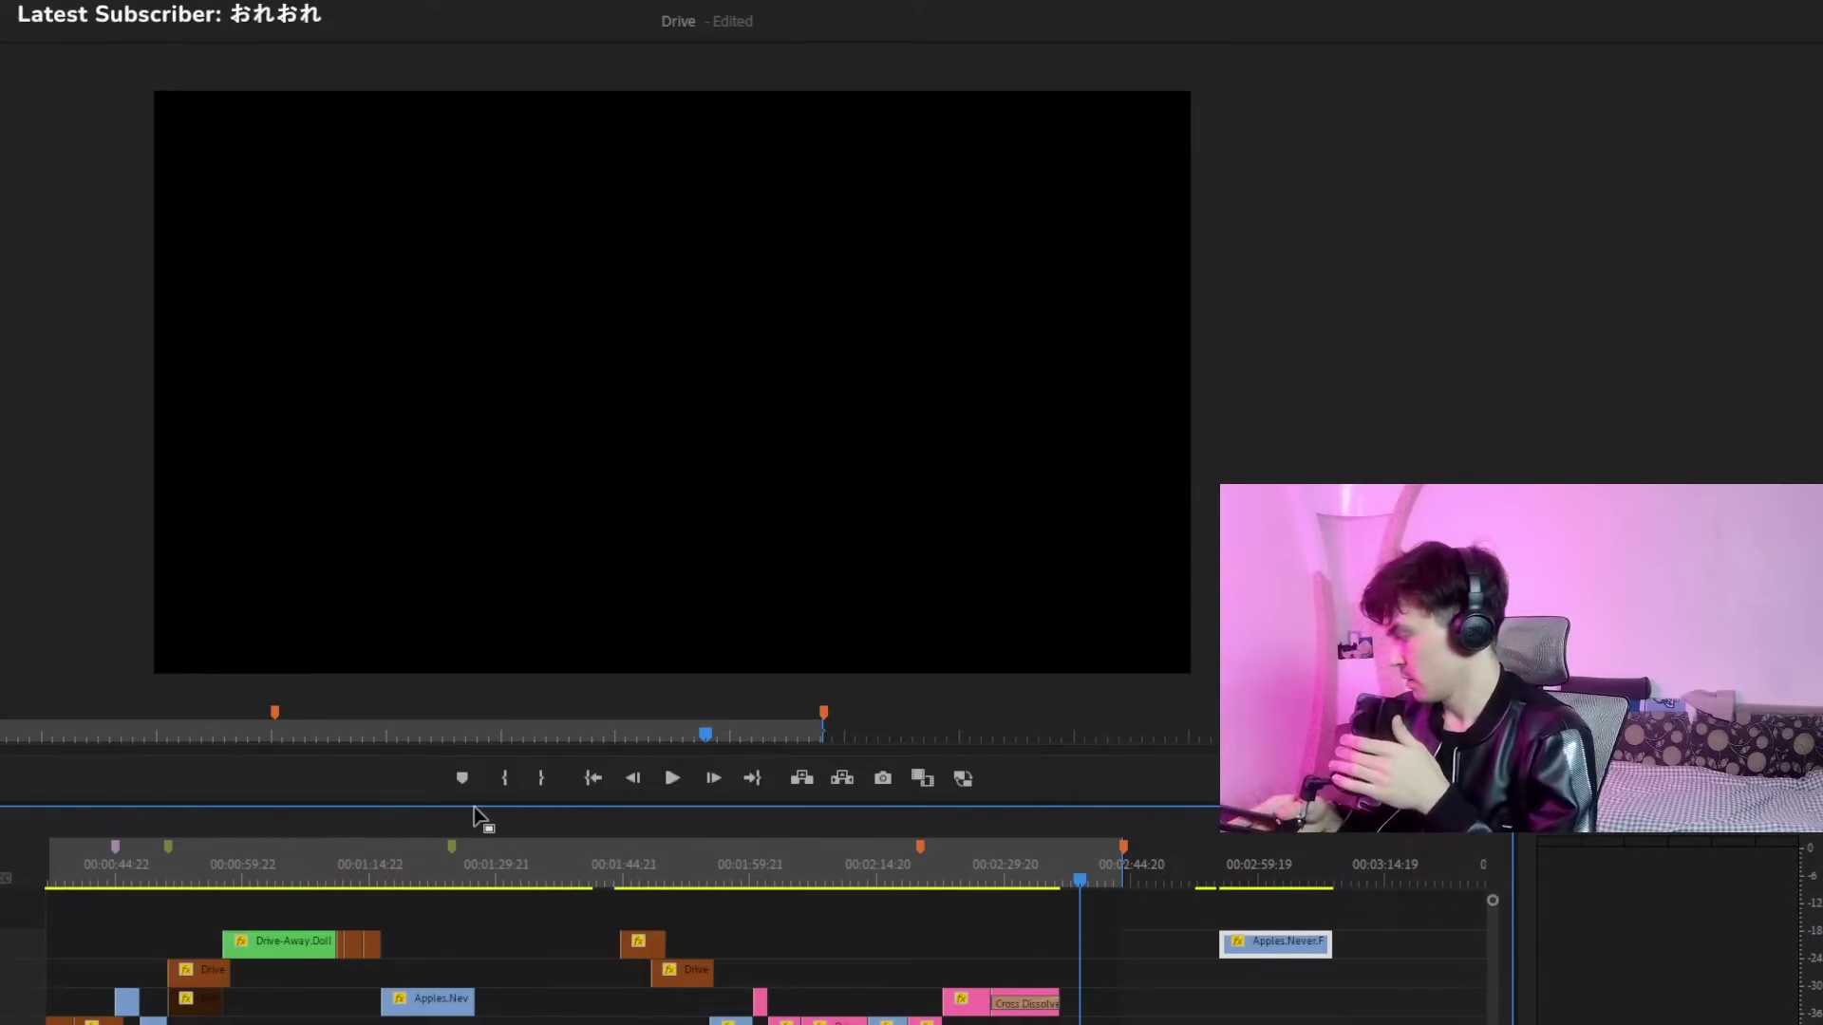
# Review the sequence from about 0:59 to 1:28, through the Apples Never Fall bedroom clip into the following Drive-Away Dolls clip
pyautogui.click(295, 891)
pyautogui.scroll(5, 767, 959)
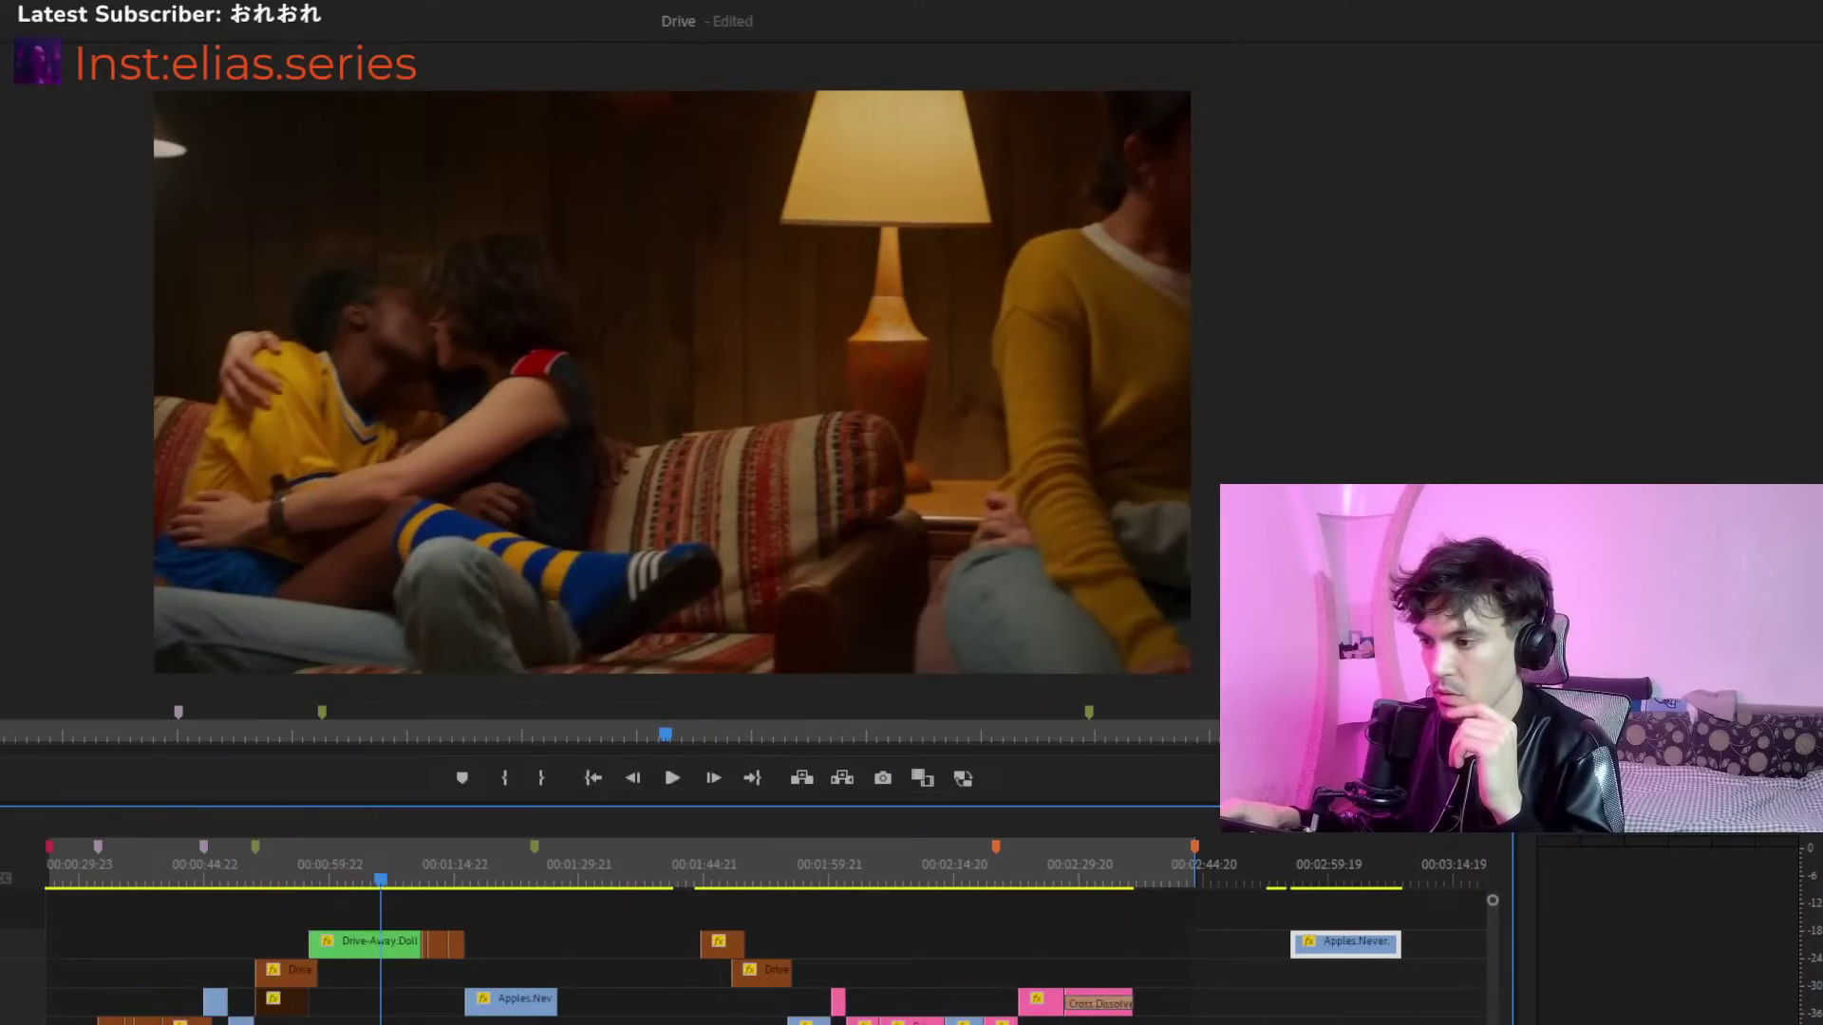
pyautogui.press('=')
pyautogui.press('=')
pyautogui.press('=')
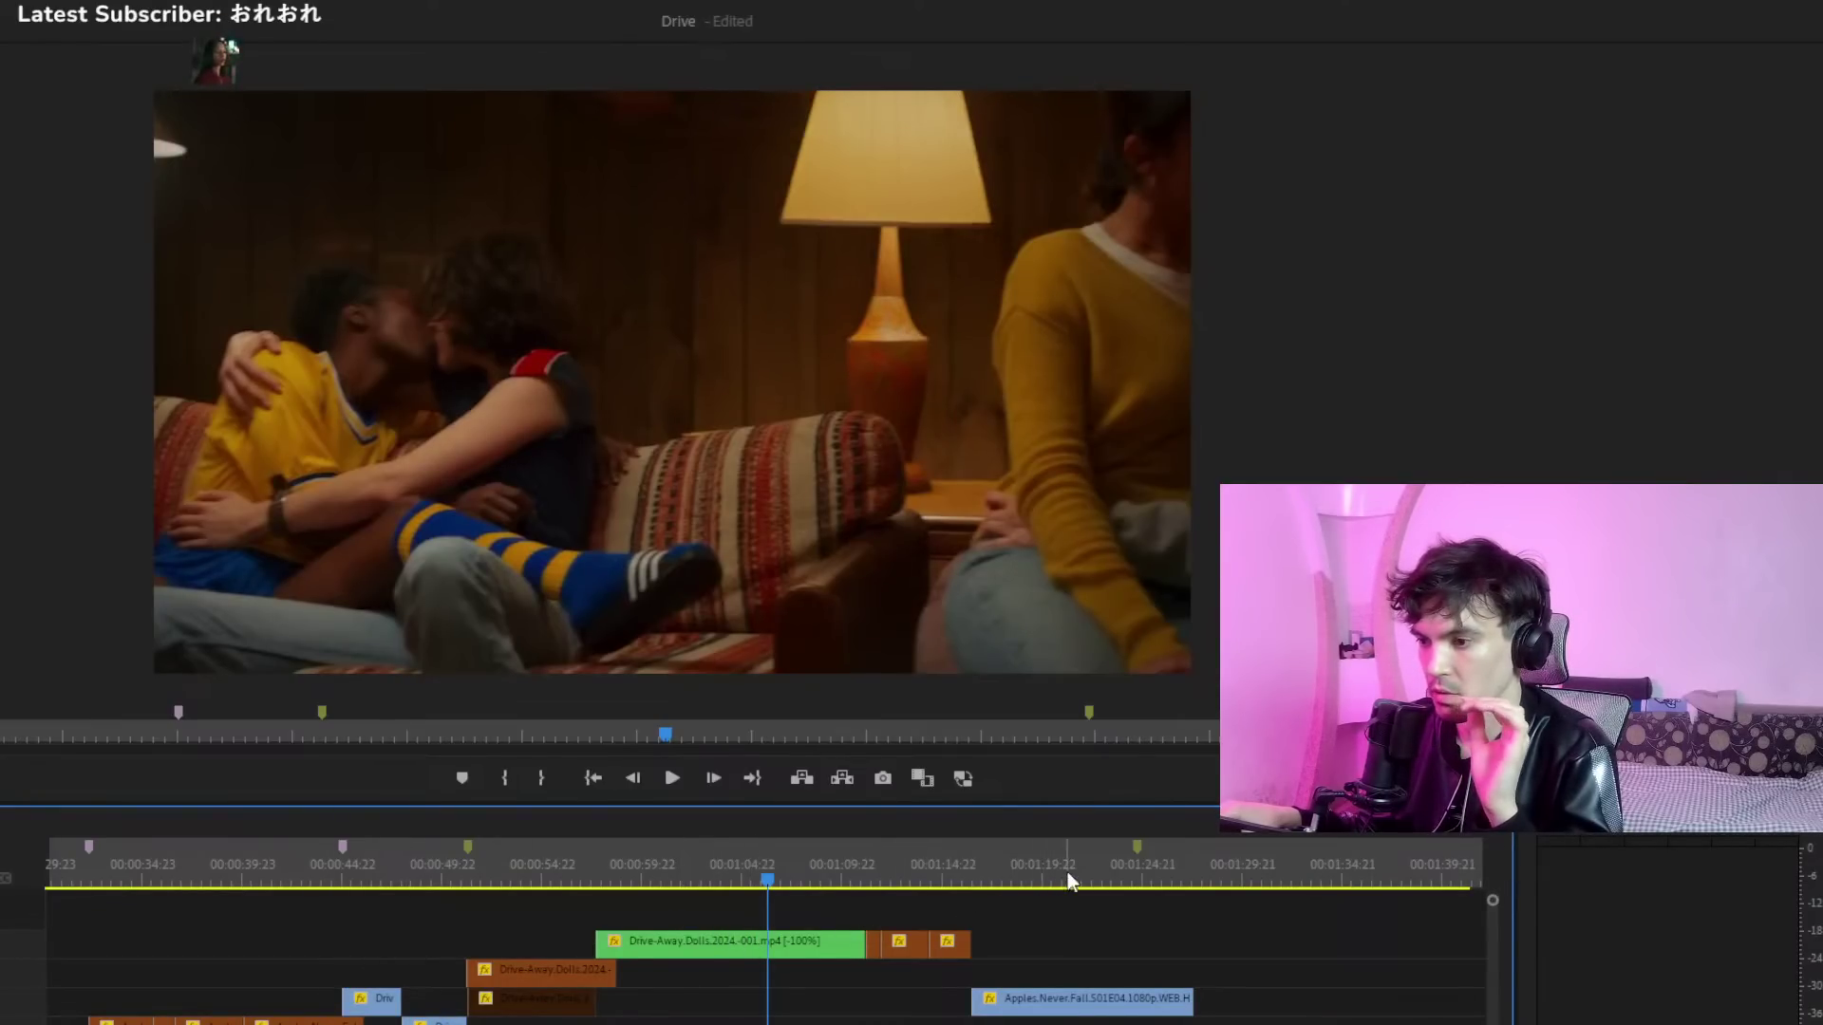
pyautogui.click(1097, 864)
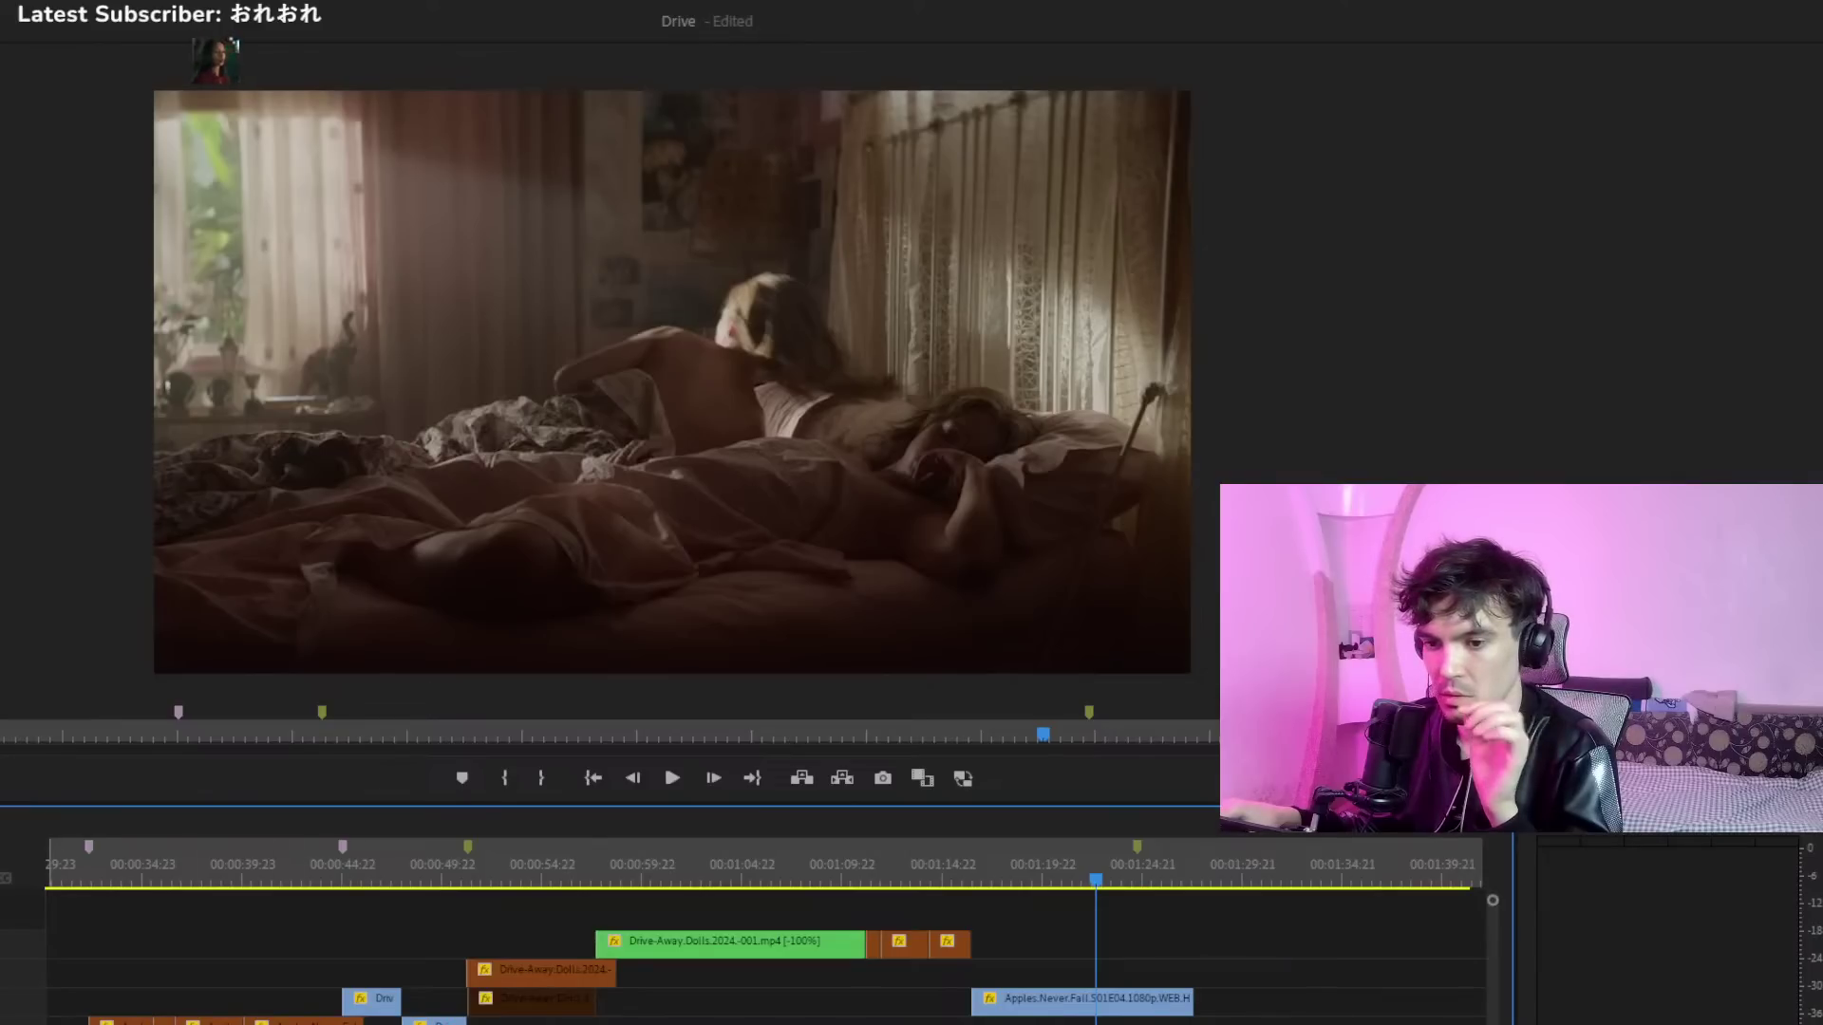
pyautogui.press('-')
pyautogui.moveTo(608, 866); pyautogui.dragTo(454, 885)
pyautogui.click(552, 870)
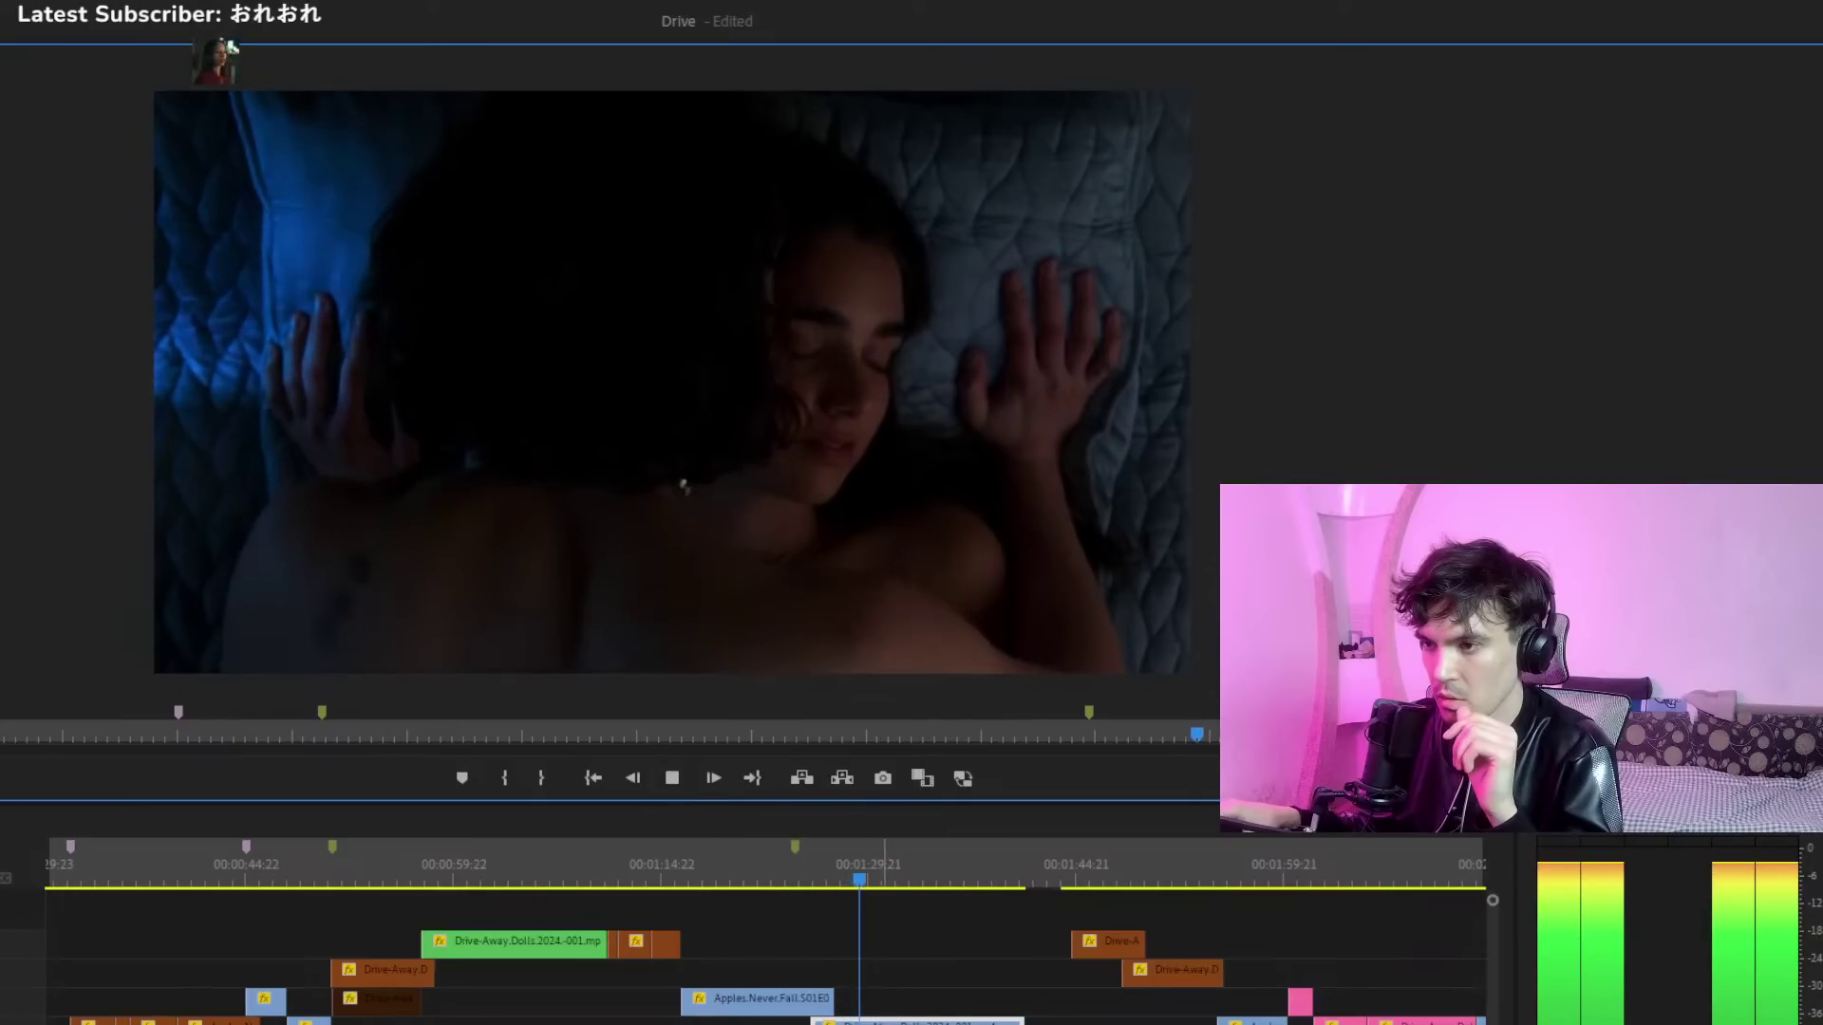
# Try moving the Drive-Away Dolls bedroom clip to about 1:12 on the track above the Apples Never Fall clip, and preview the result
pyautogui.click(659, 859)
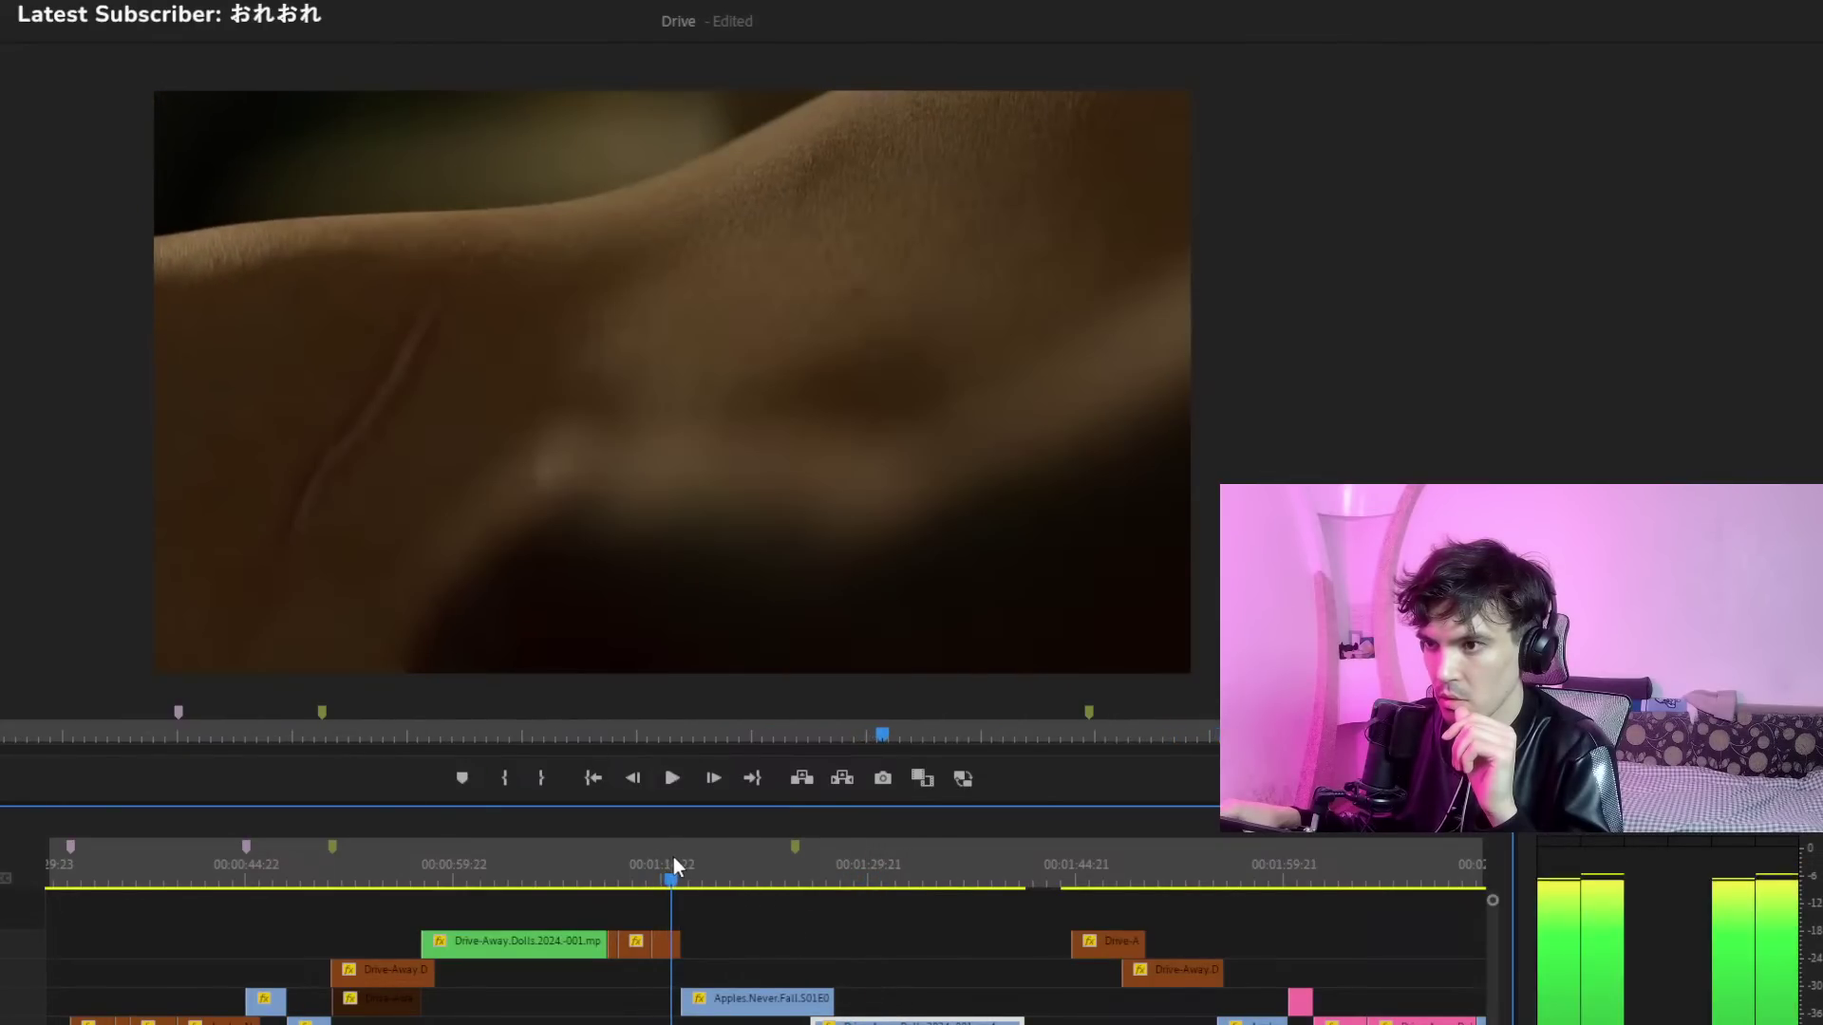
pyautogui.moveTo(700, 962); pyautogui.dragTo(669, 968)
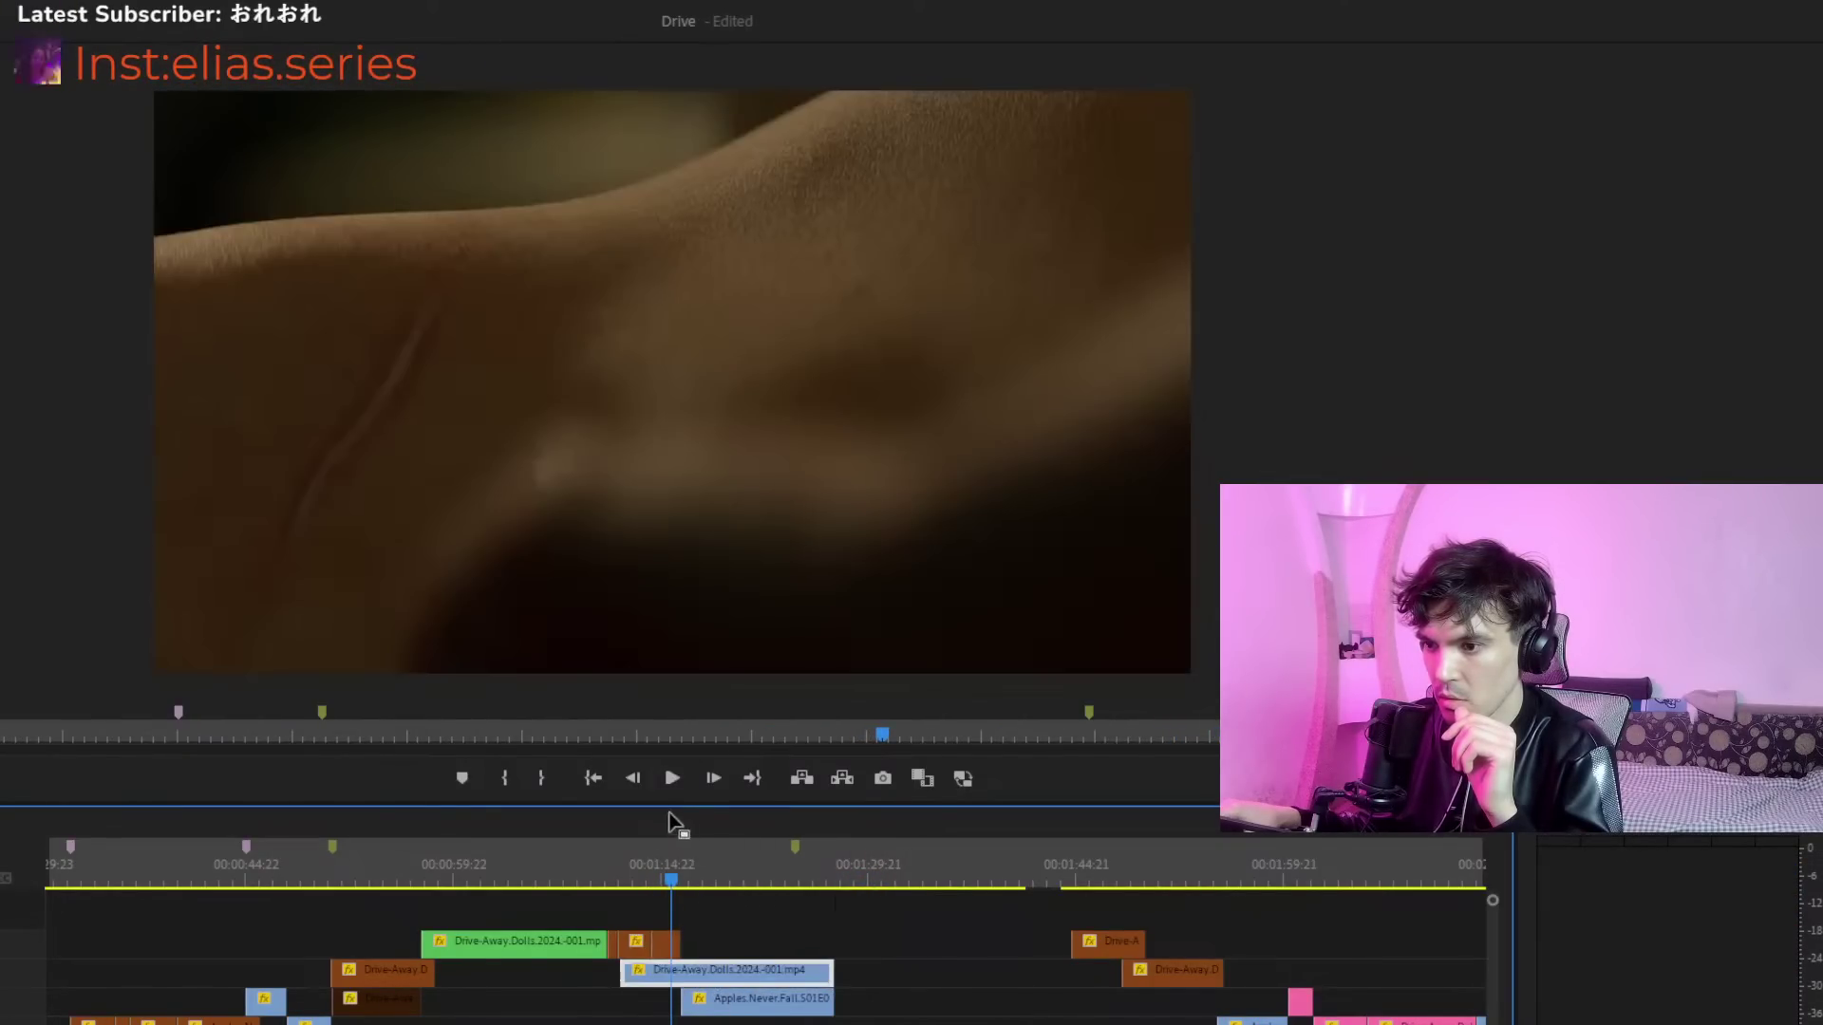
pyautogui.click(664, 779)
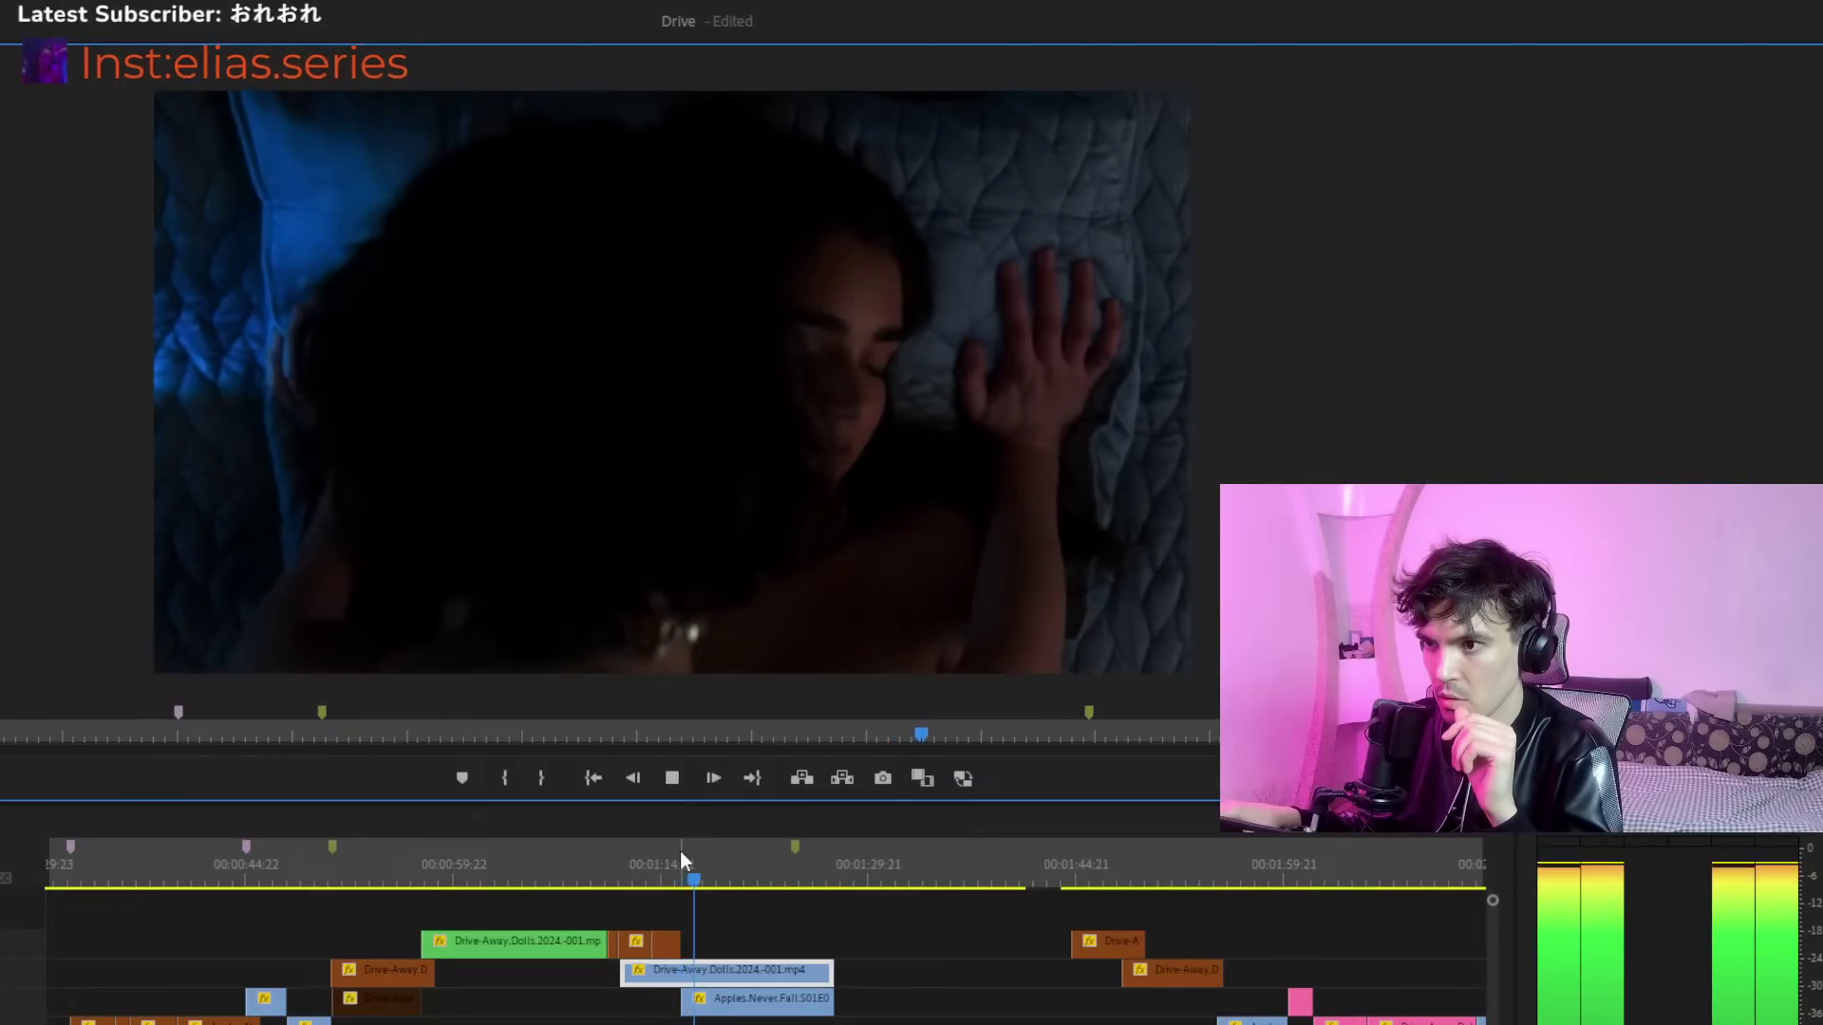
pyautogui.moveTo(691, 970); pyautogui.dragTo(693, 973)
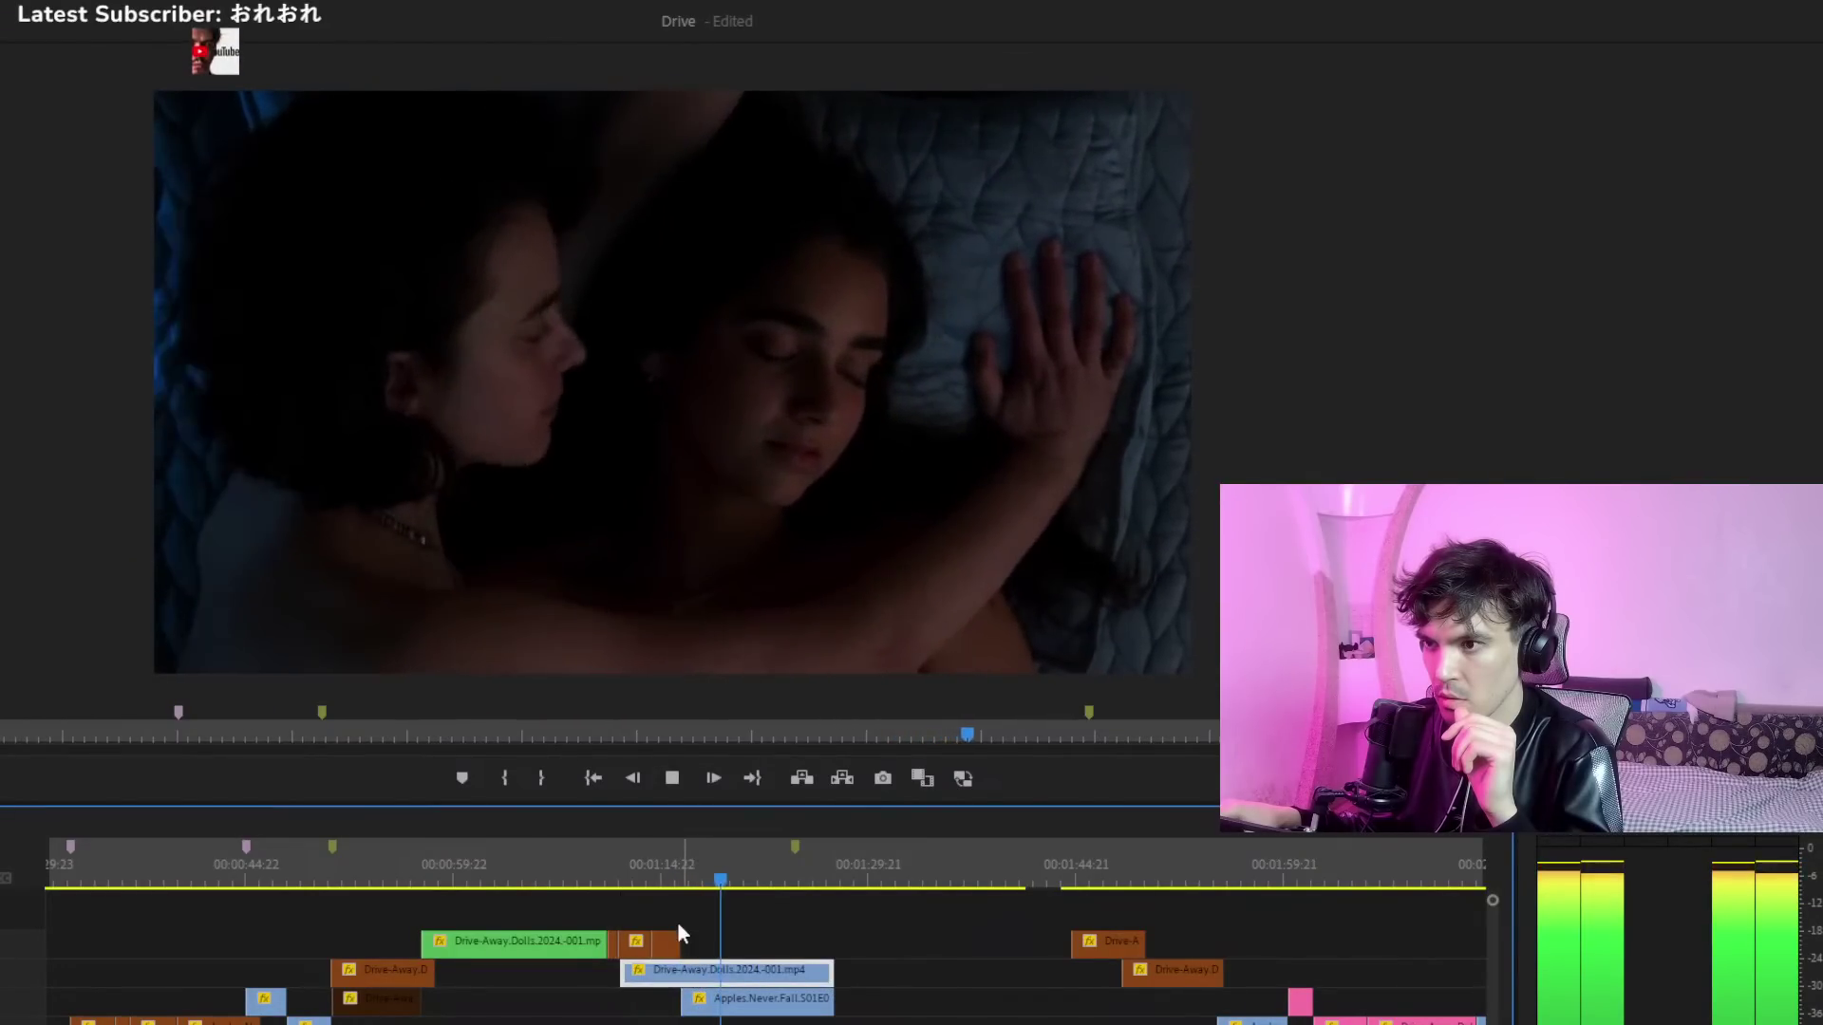
pyautogui.click(633, 857)
pyautogui.click(674, 778)
pyautogui.click(674, 779)
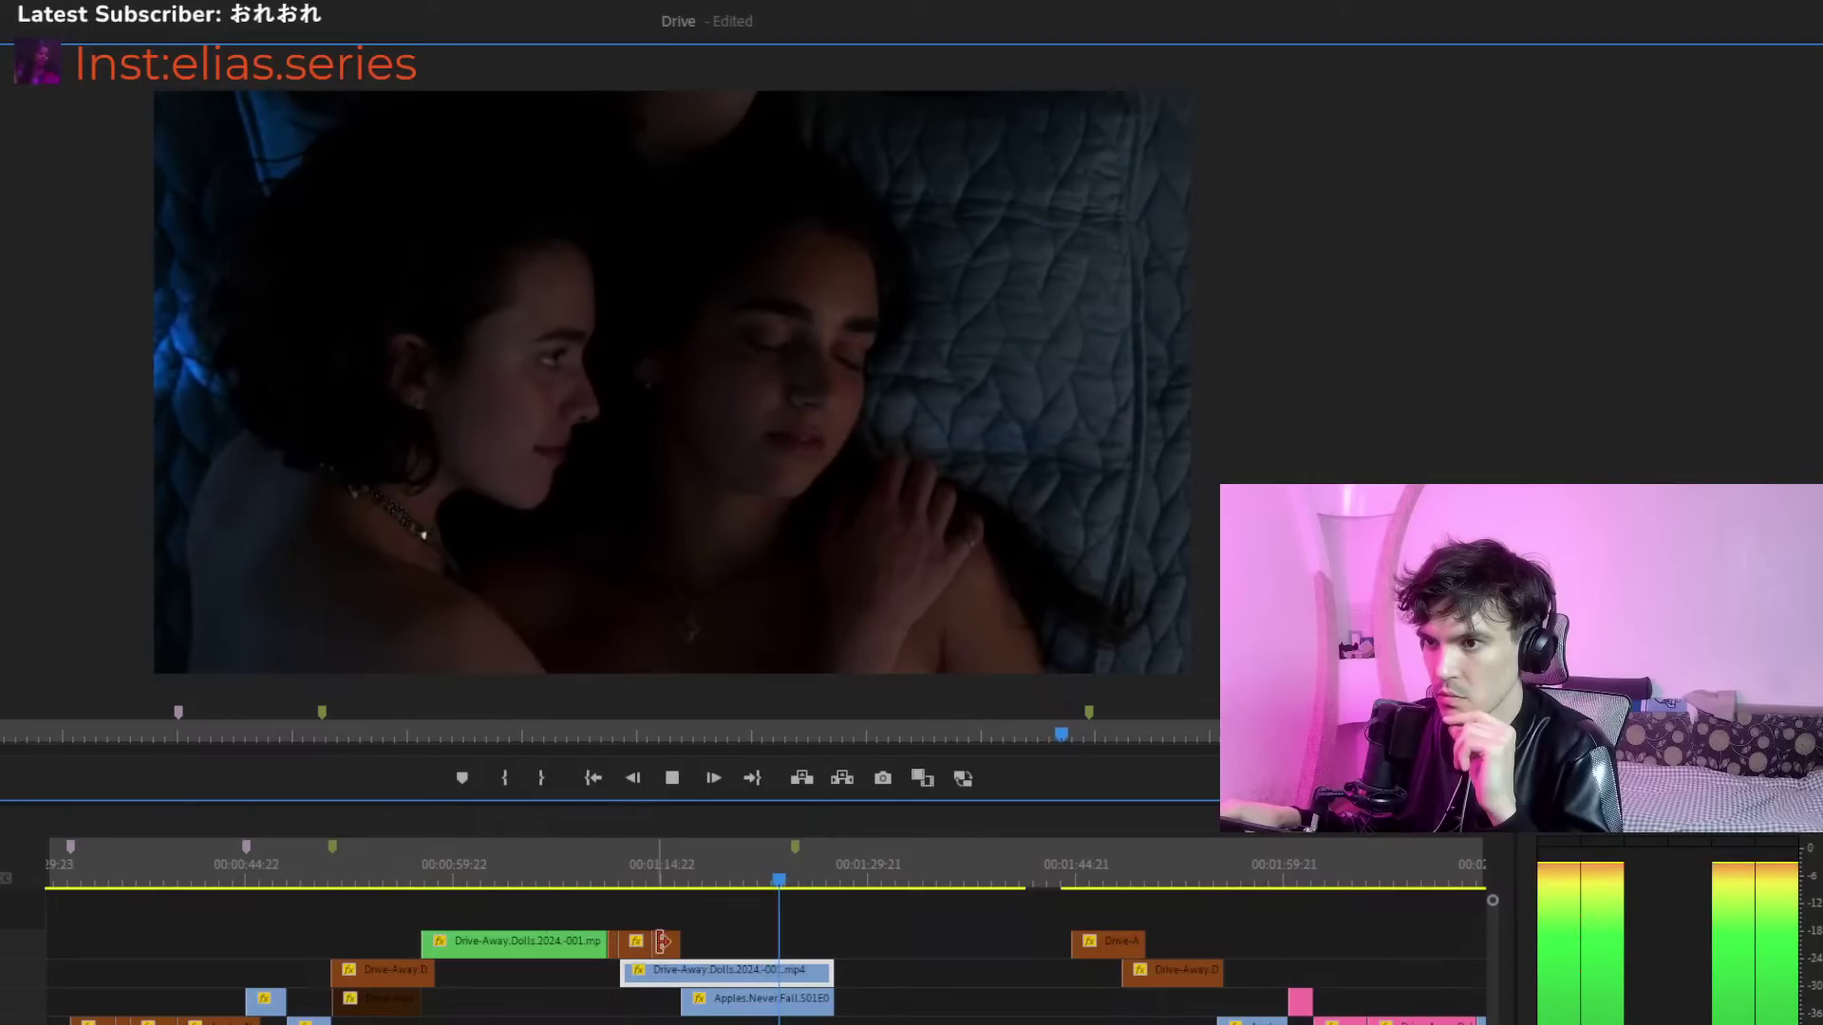
pyautogui.moveTo(594, 860); pyautogui.dragTo(295, 892)
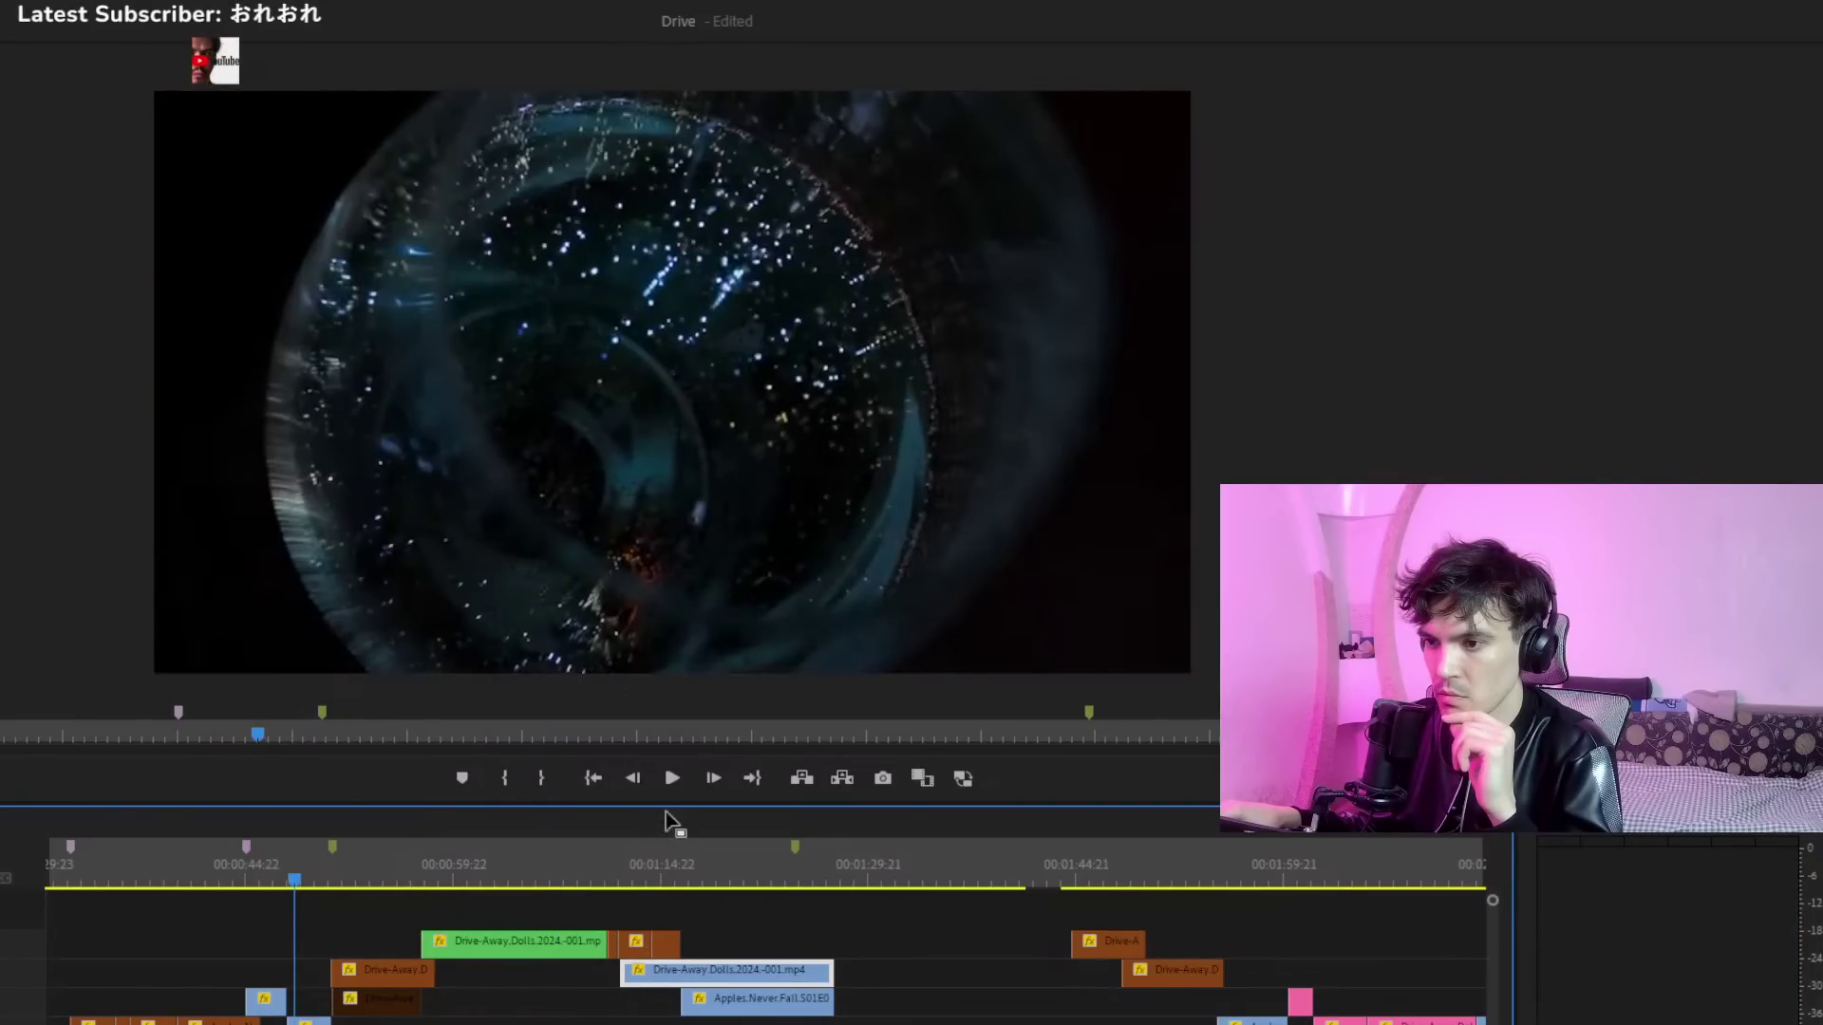
pyautogui.press('space')
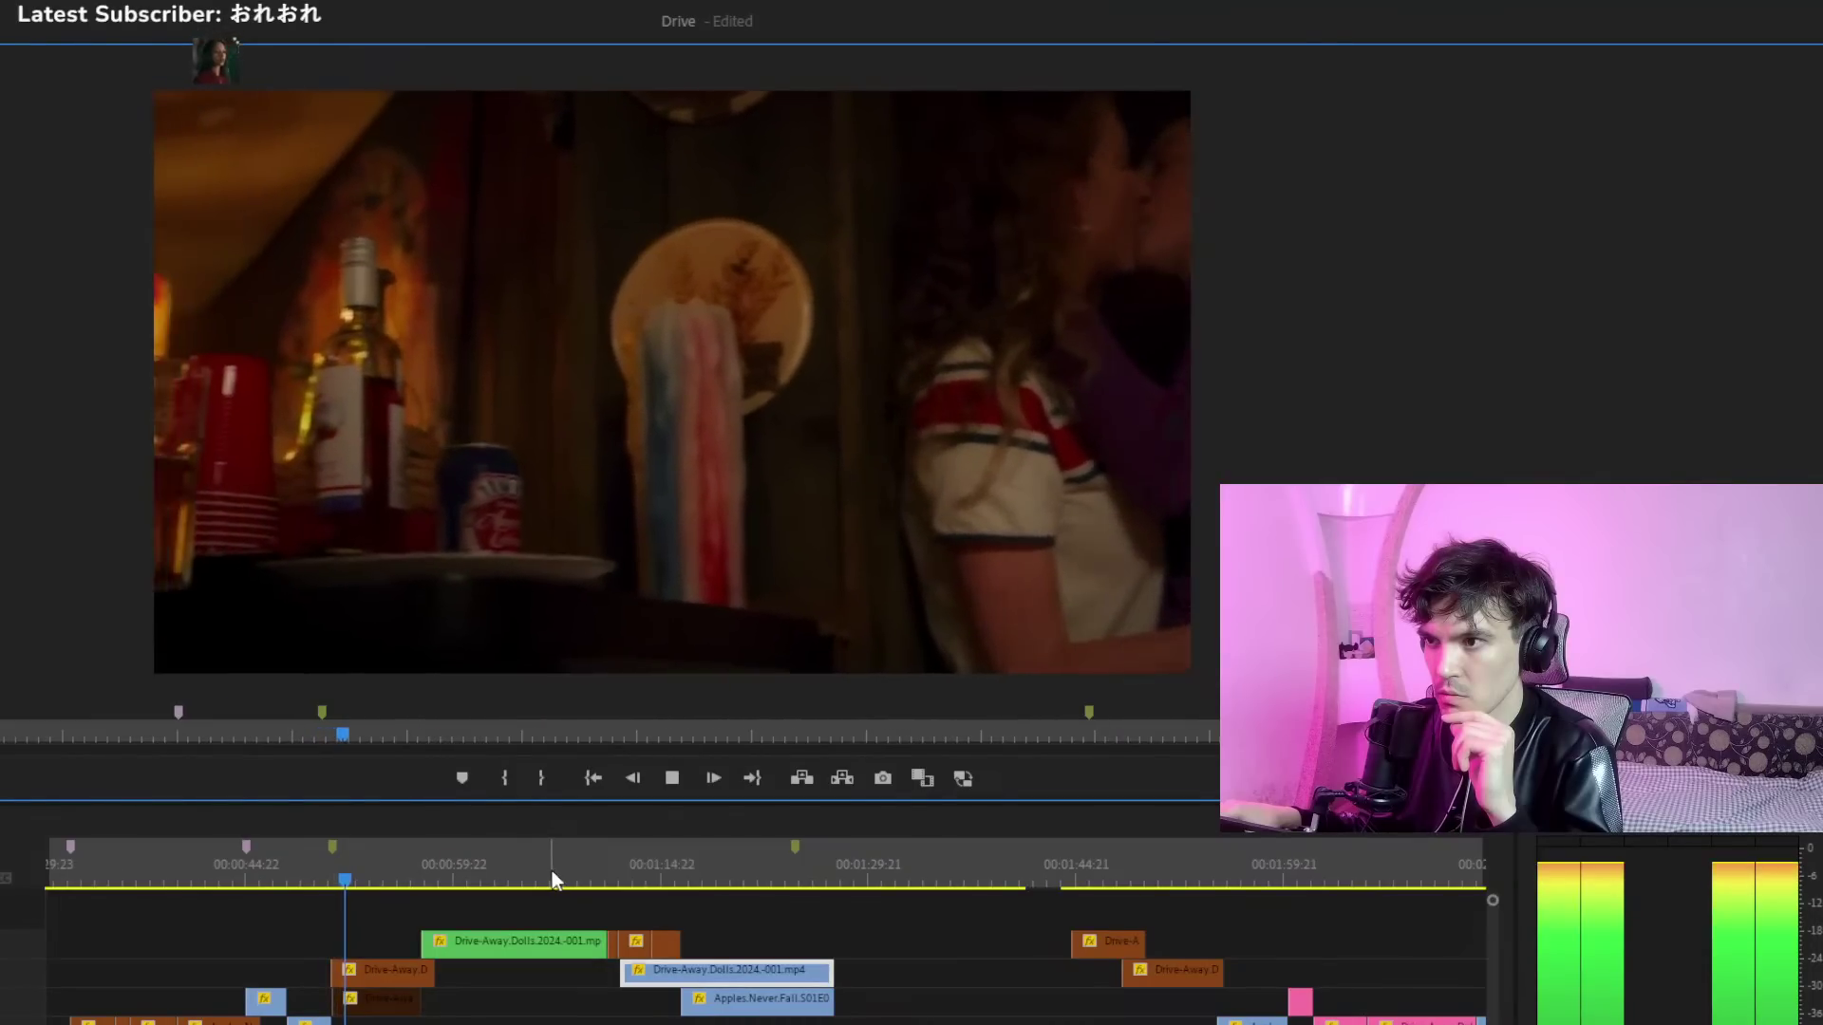
pyautogui.moveTo(527, 879); pyautogui.dragTo(716, 904)
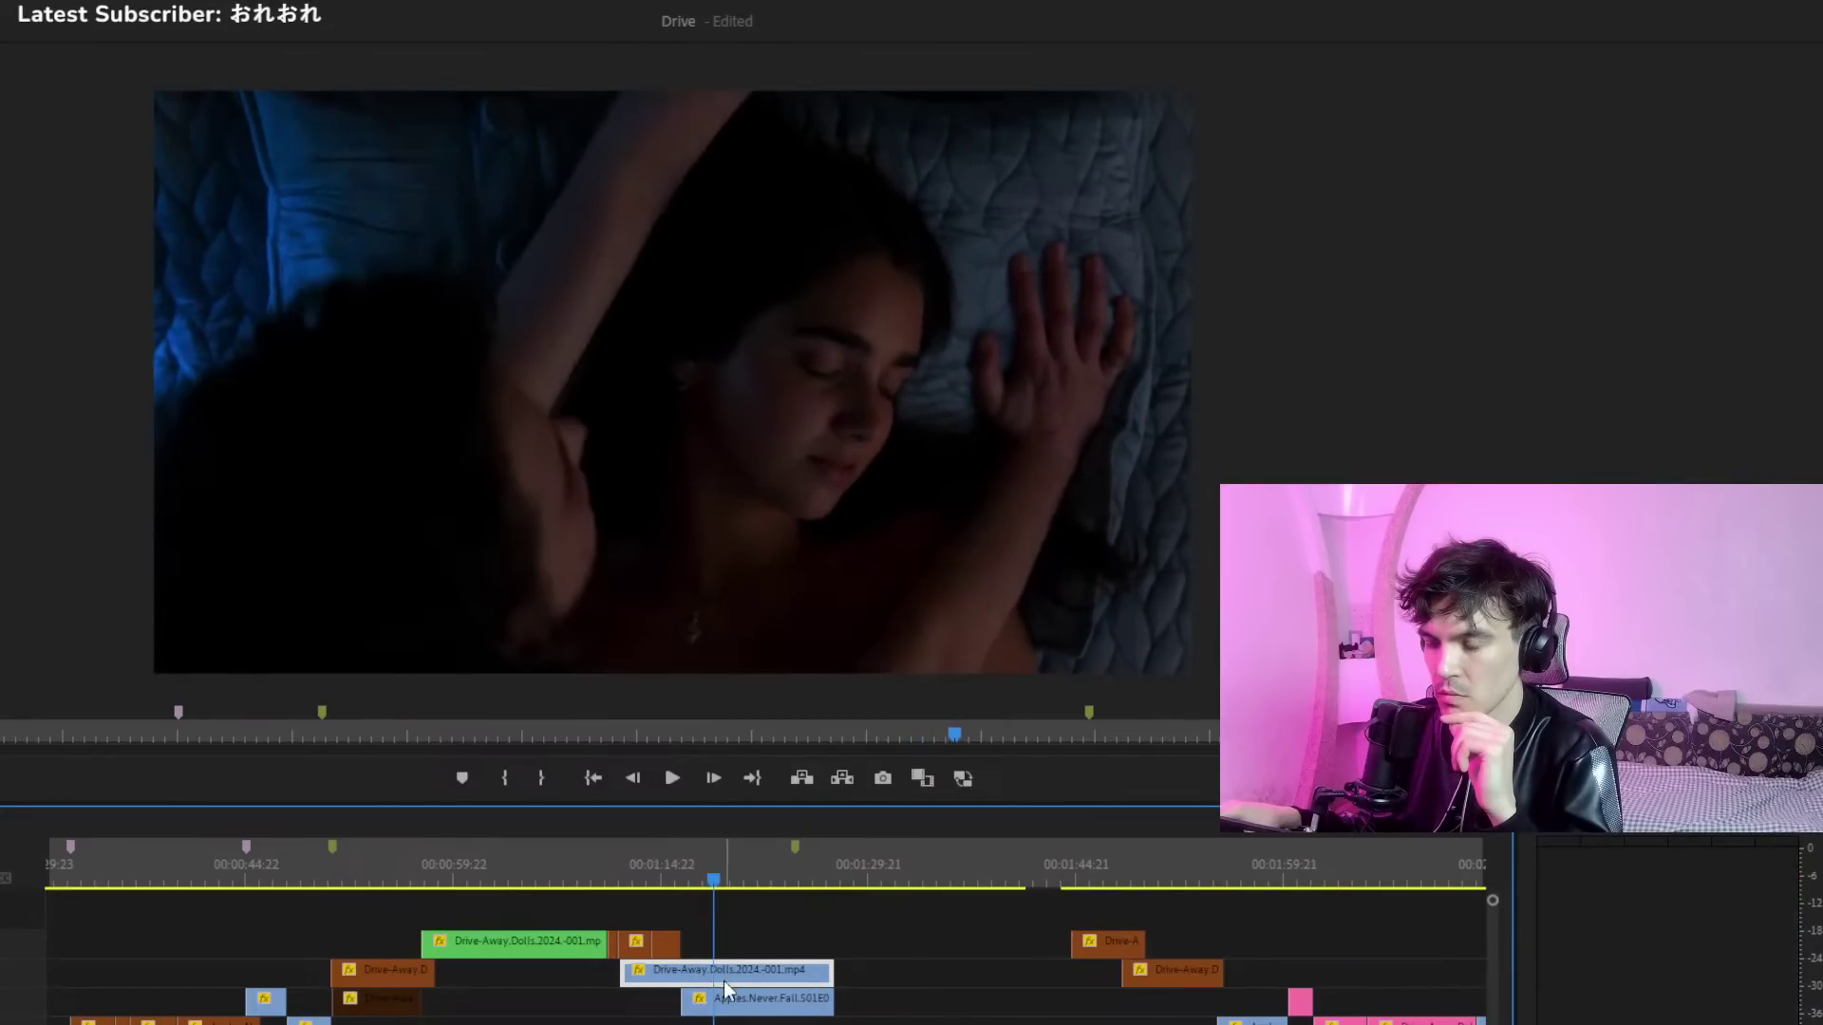
# Try lifting the Apples Never Fall bedroom clip to the topmost video track, and restore the earlier arrangement of both bedroom clips
pyautogui.moveTo(750, 1008); pyautogui.dragTo(818, 921)
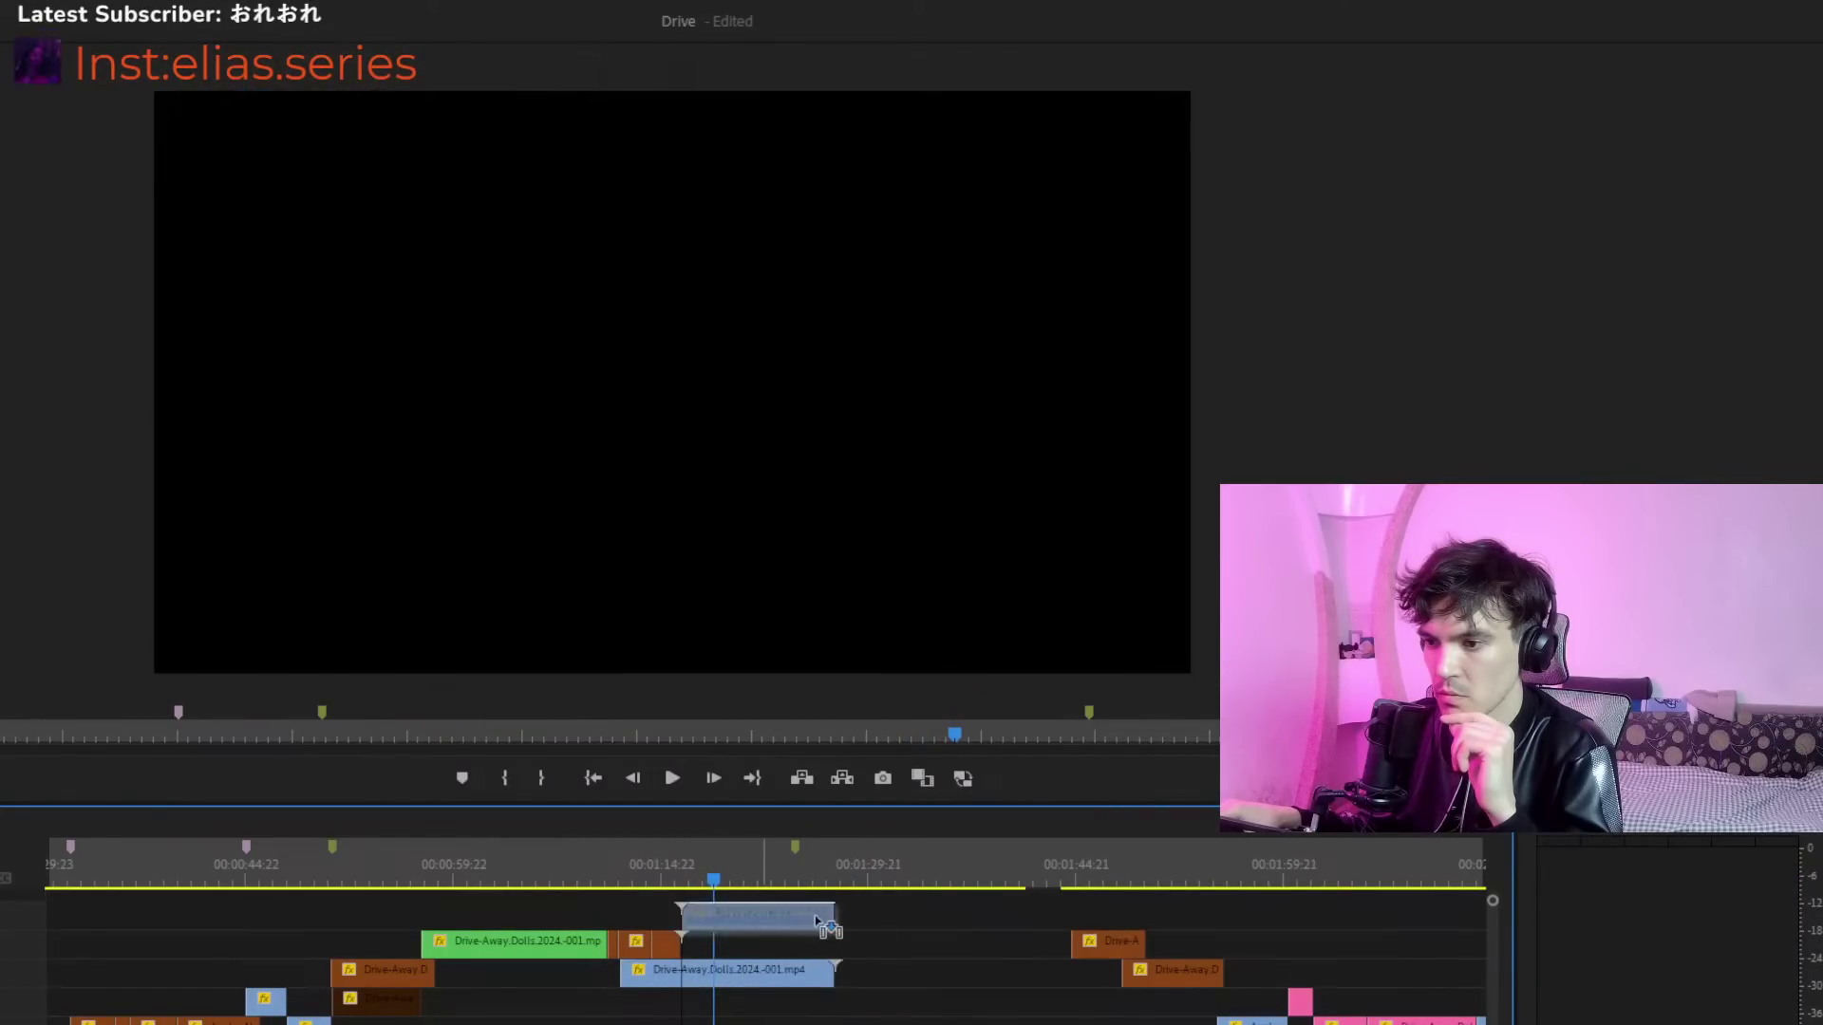
pyautogui.moveTo(911, 959); pyautogui.dragTo(911, 957)
pyautogui.moveTo(805, 860); pyautogui.dragTo(833, 885)
pyautogui.moveTo(881, 942); pyautogui.dragTo(739, 1003)
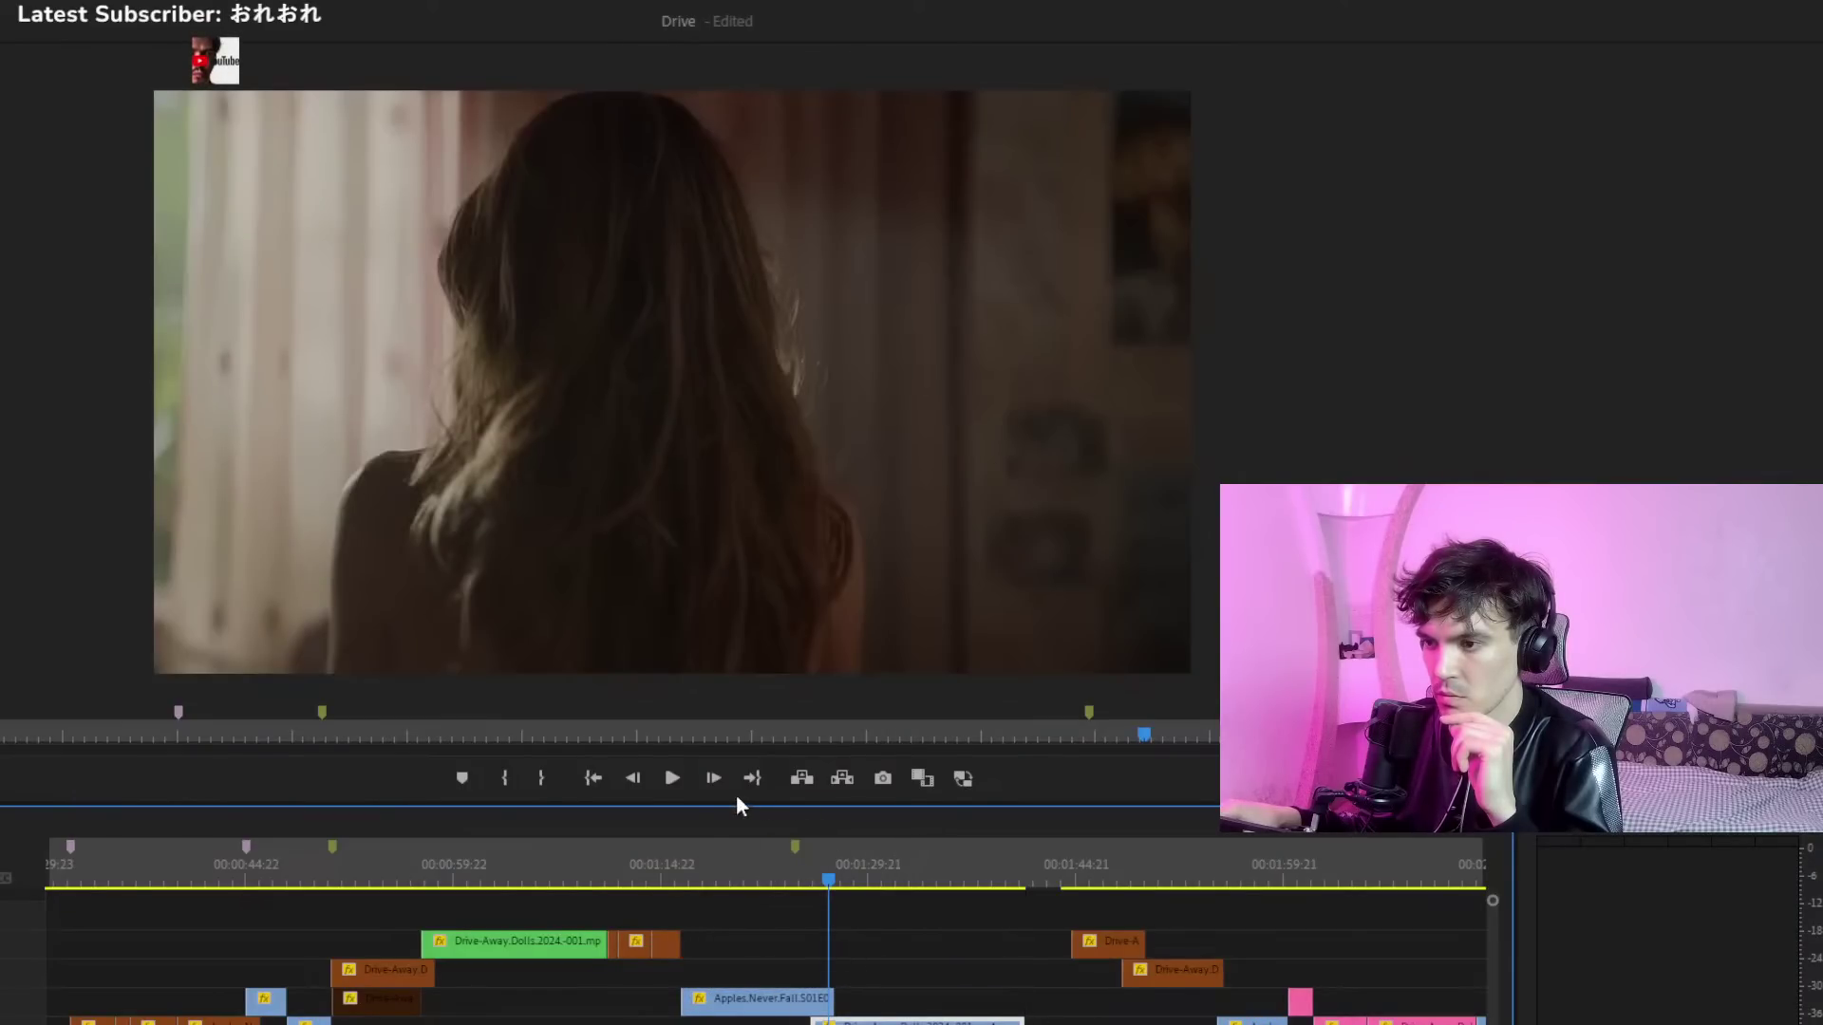
# Play the cut from the Apples Never Fall clip into the Drive-Away Dolls bedroom clip around 1:27
pyautogui.click(673, 779)
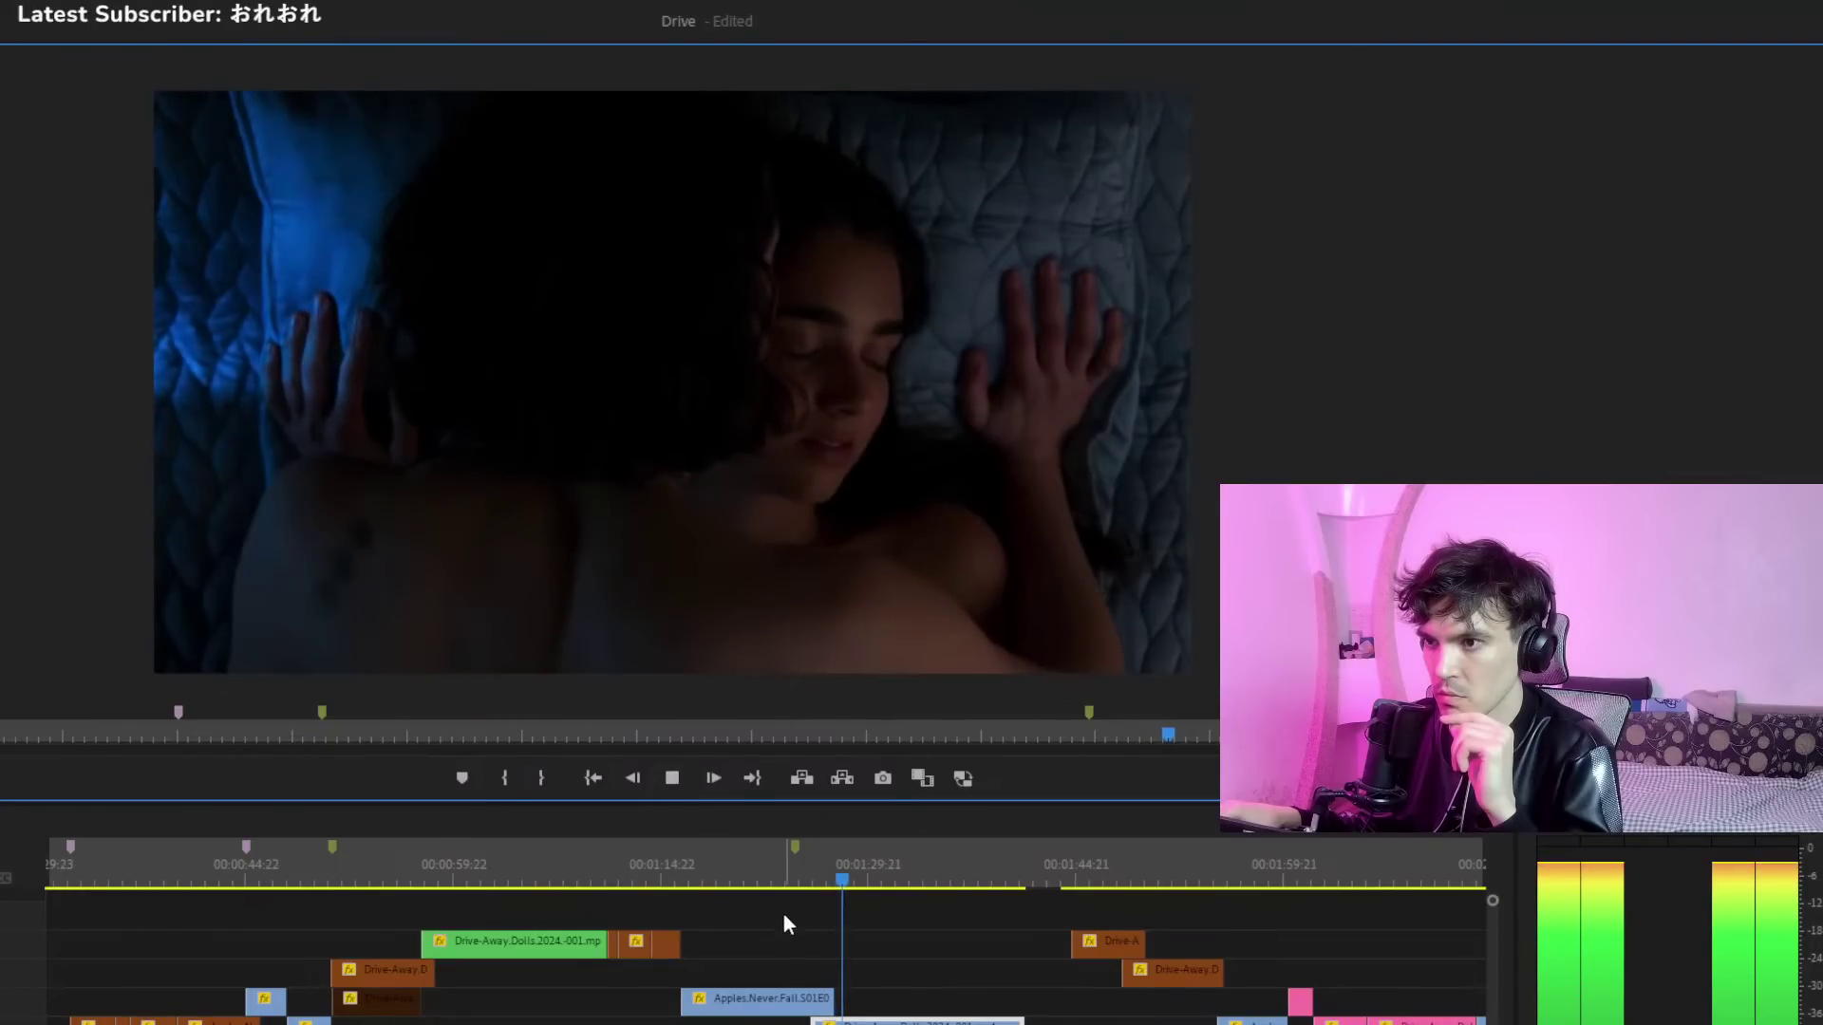
pyautogui.moveTo(695, 874); pyautogui.dragTo(603, 870)
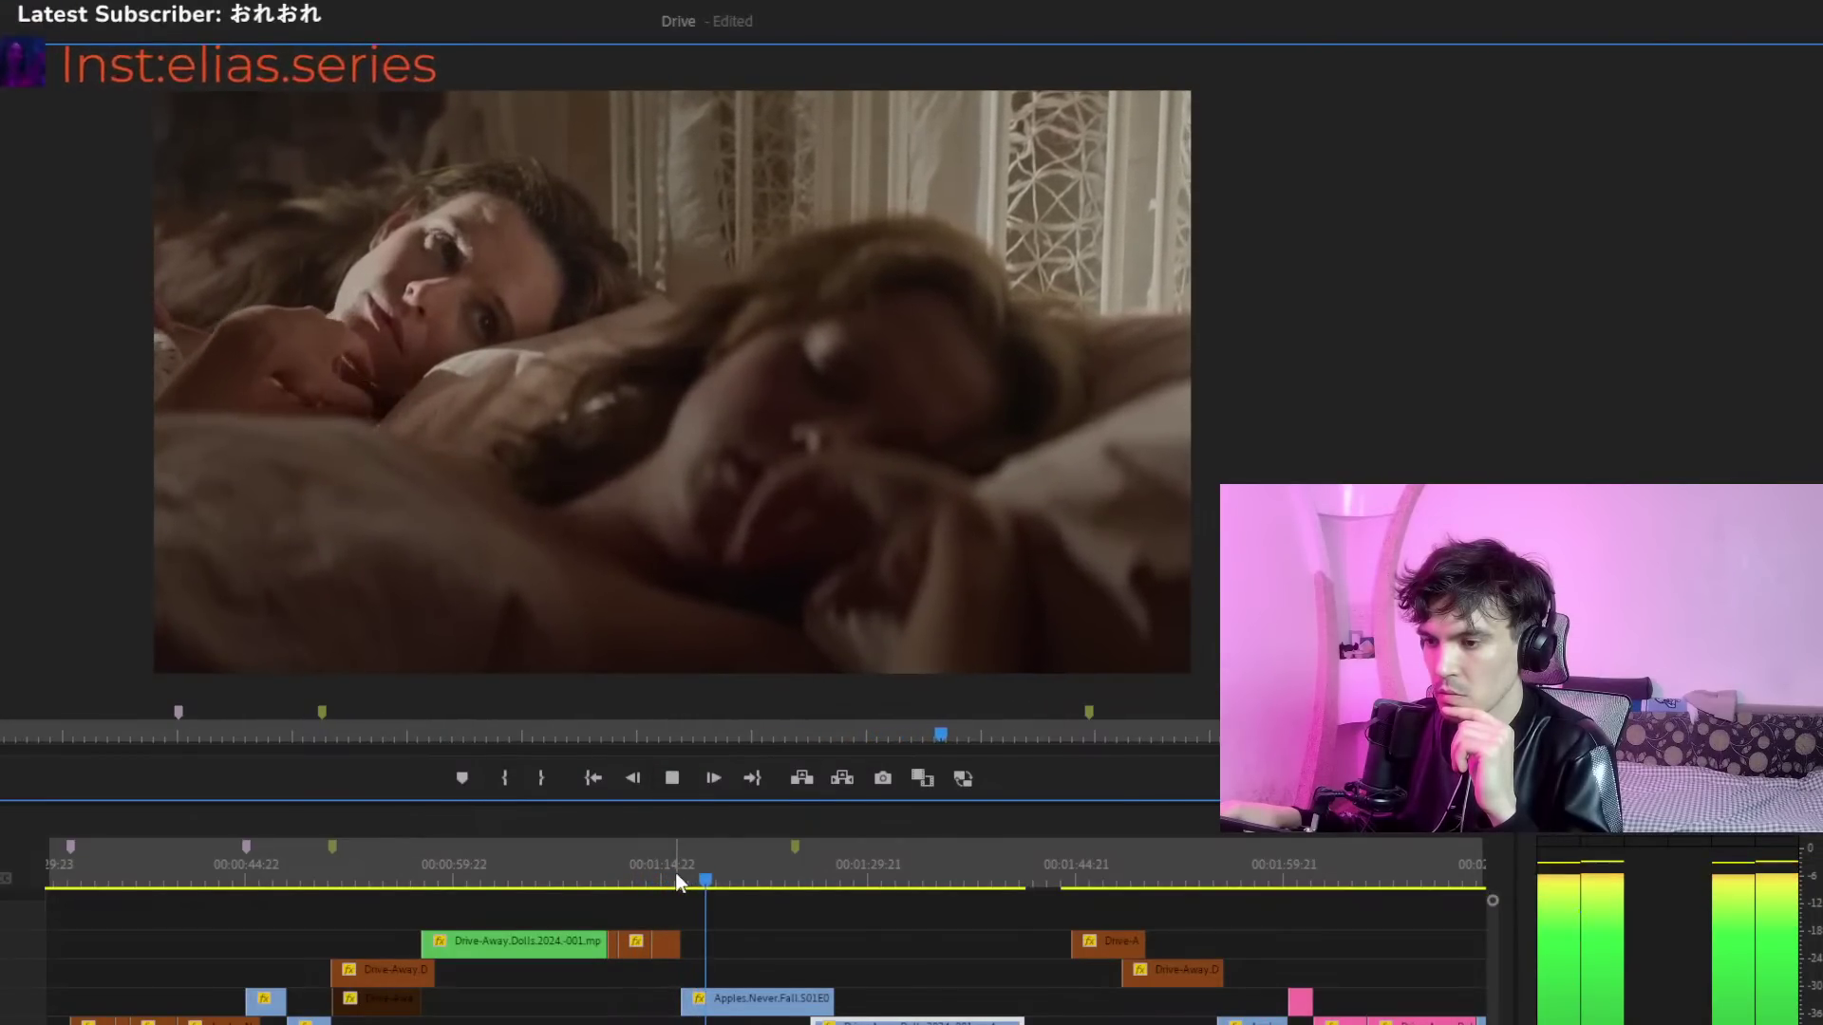
pyautogui.click(677, 878)
pyautogui.moveTo(680, 880); pyautogui.dragTo(815, 917)
pyautogui.click(676, 778)
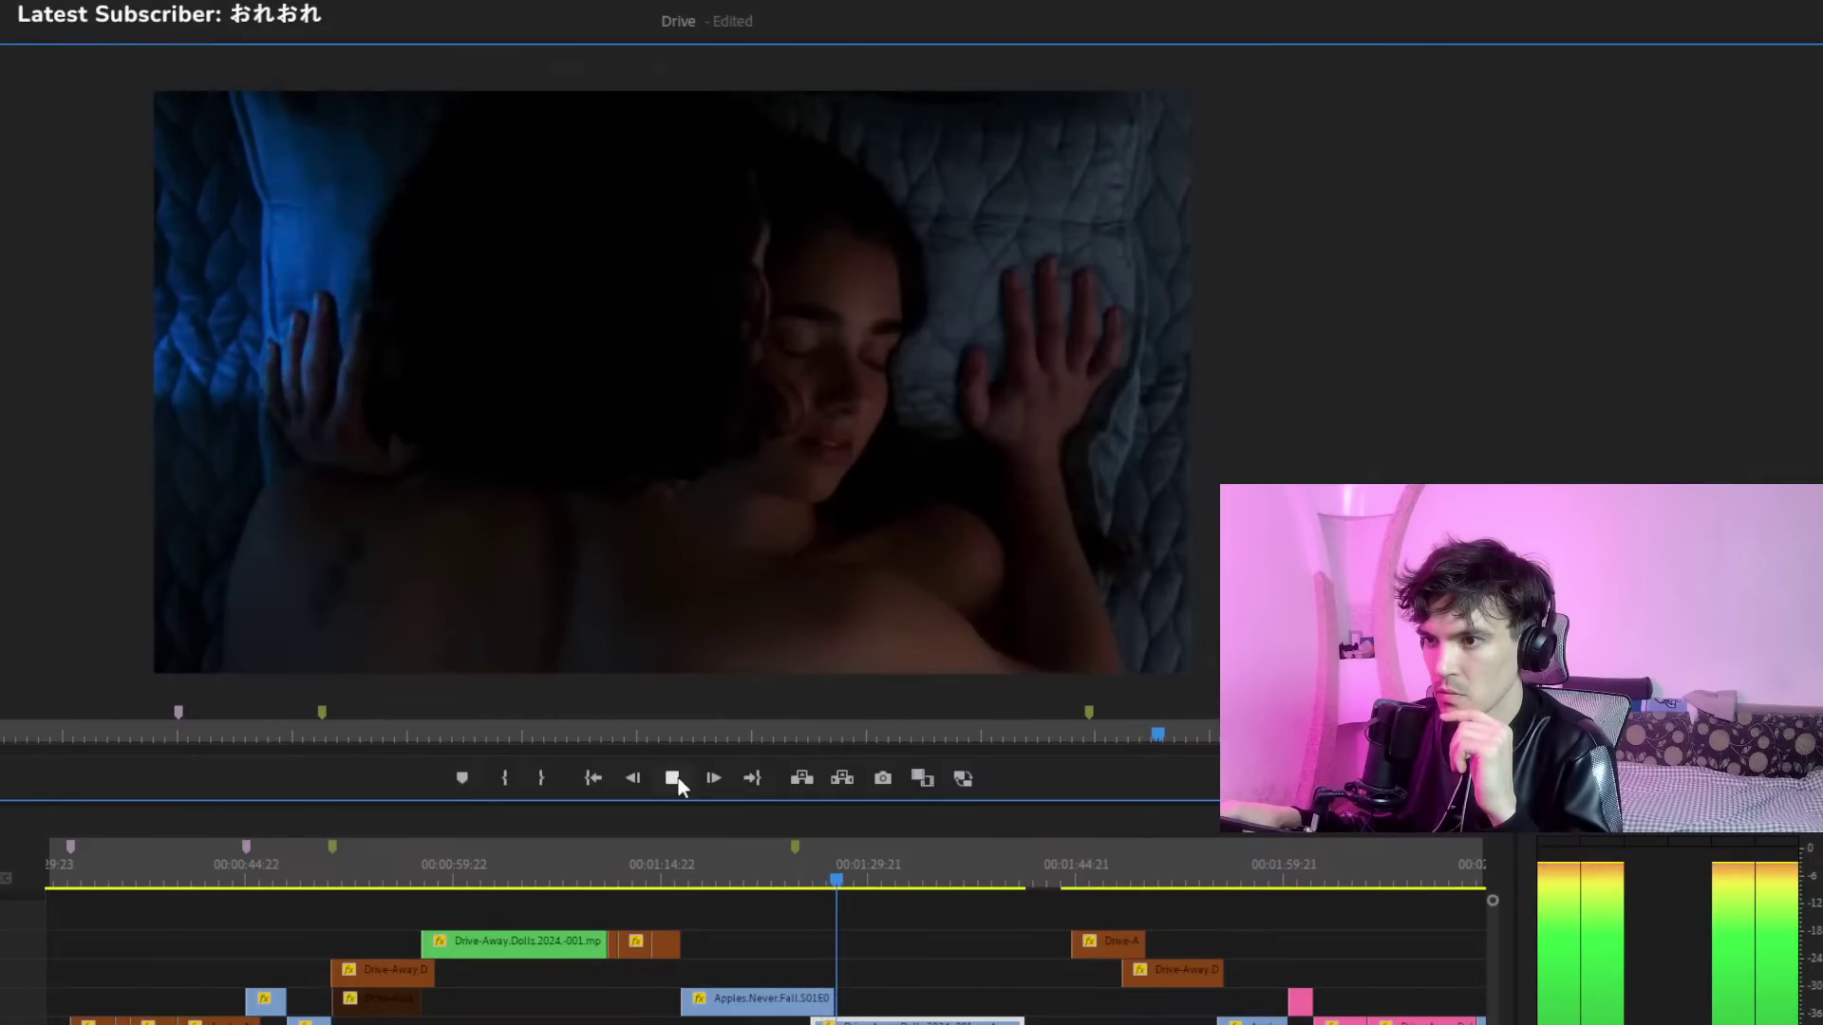
# Try pasting the Apples Never Fall hallway clip at about 1:27, preview it, and undo the paste
pyautogui.click(1062, 864)
pyautogui.moveTo(1065, 866); pyautogui.dragTo(833, 902)
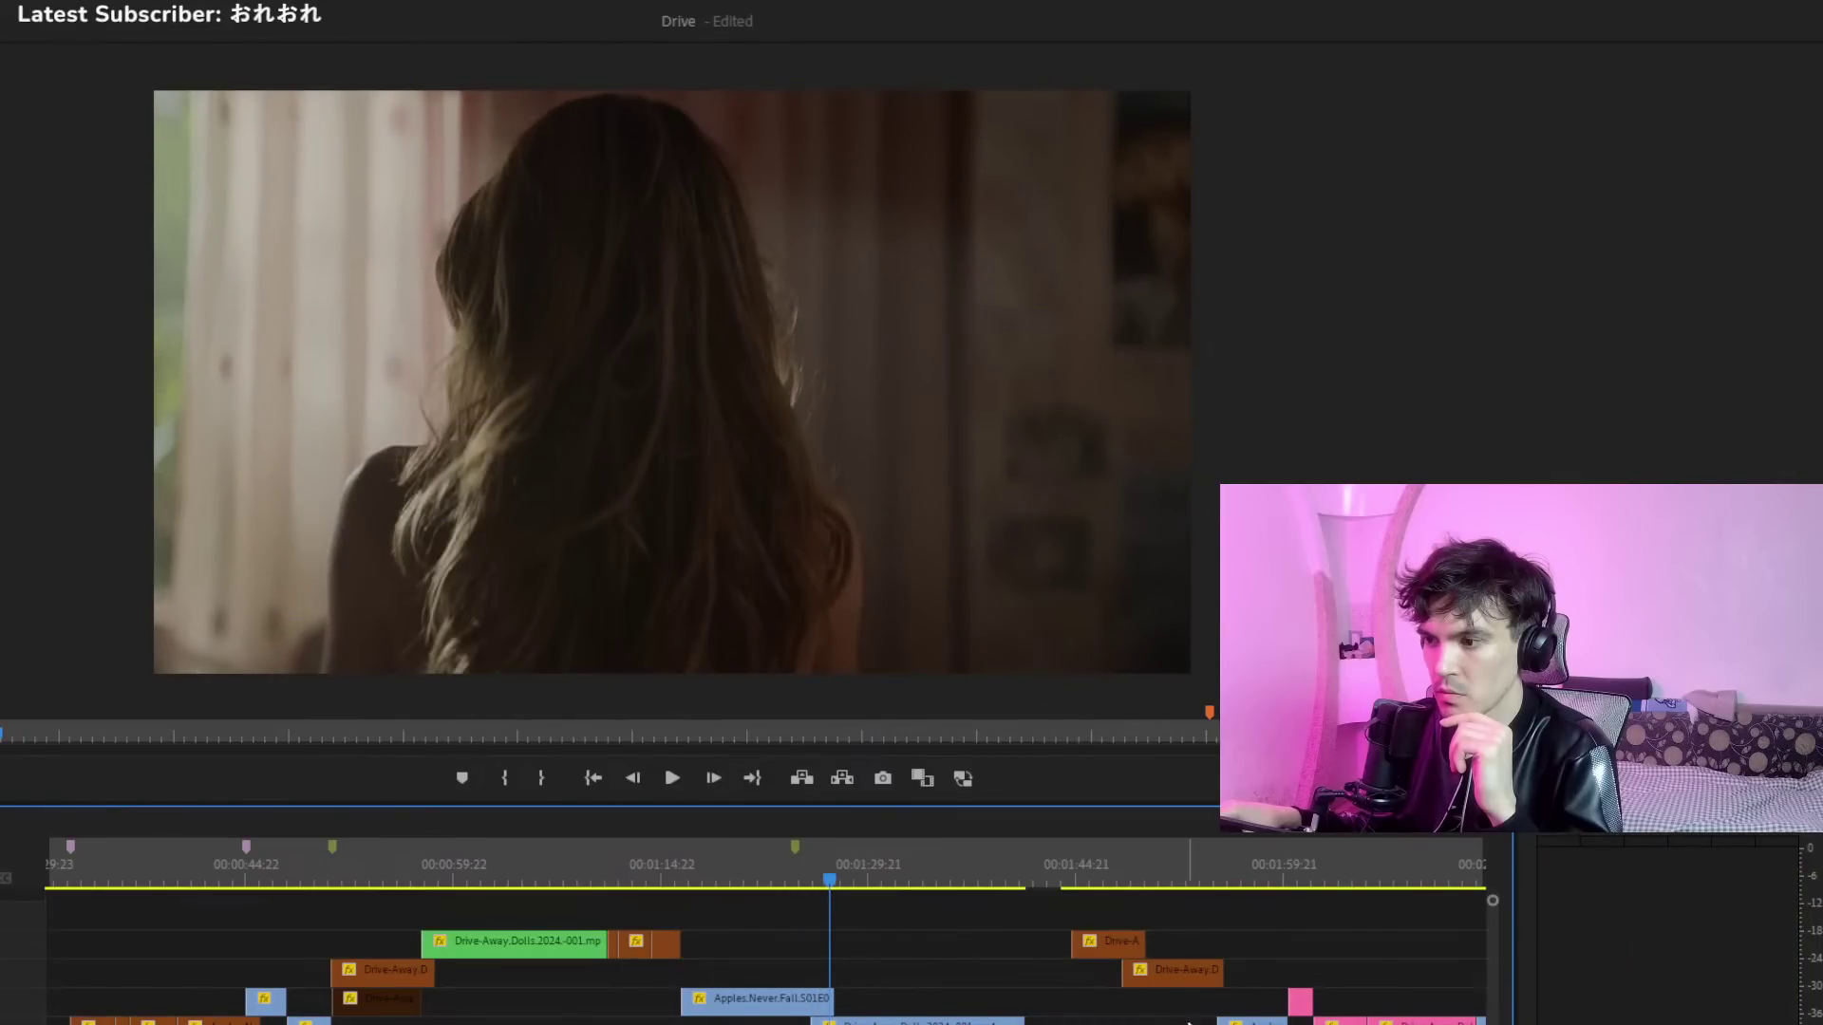
pyautogui.hotkey('ctrl', 'v')
pyautogui.click(674, 777)
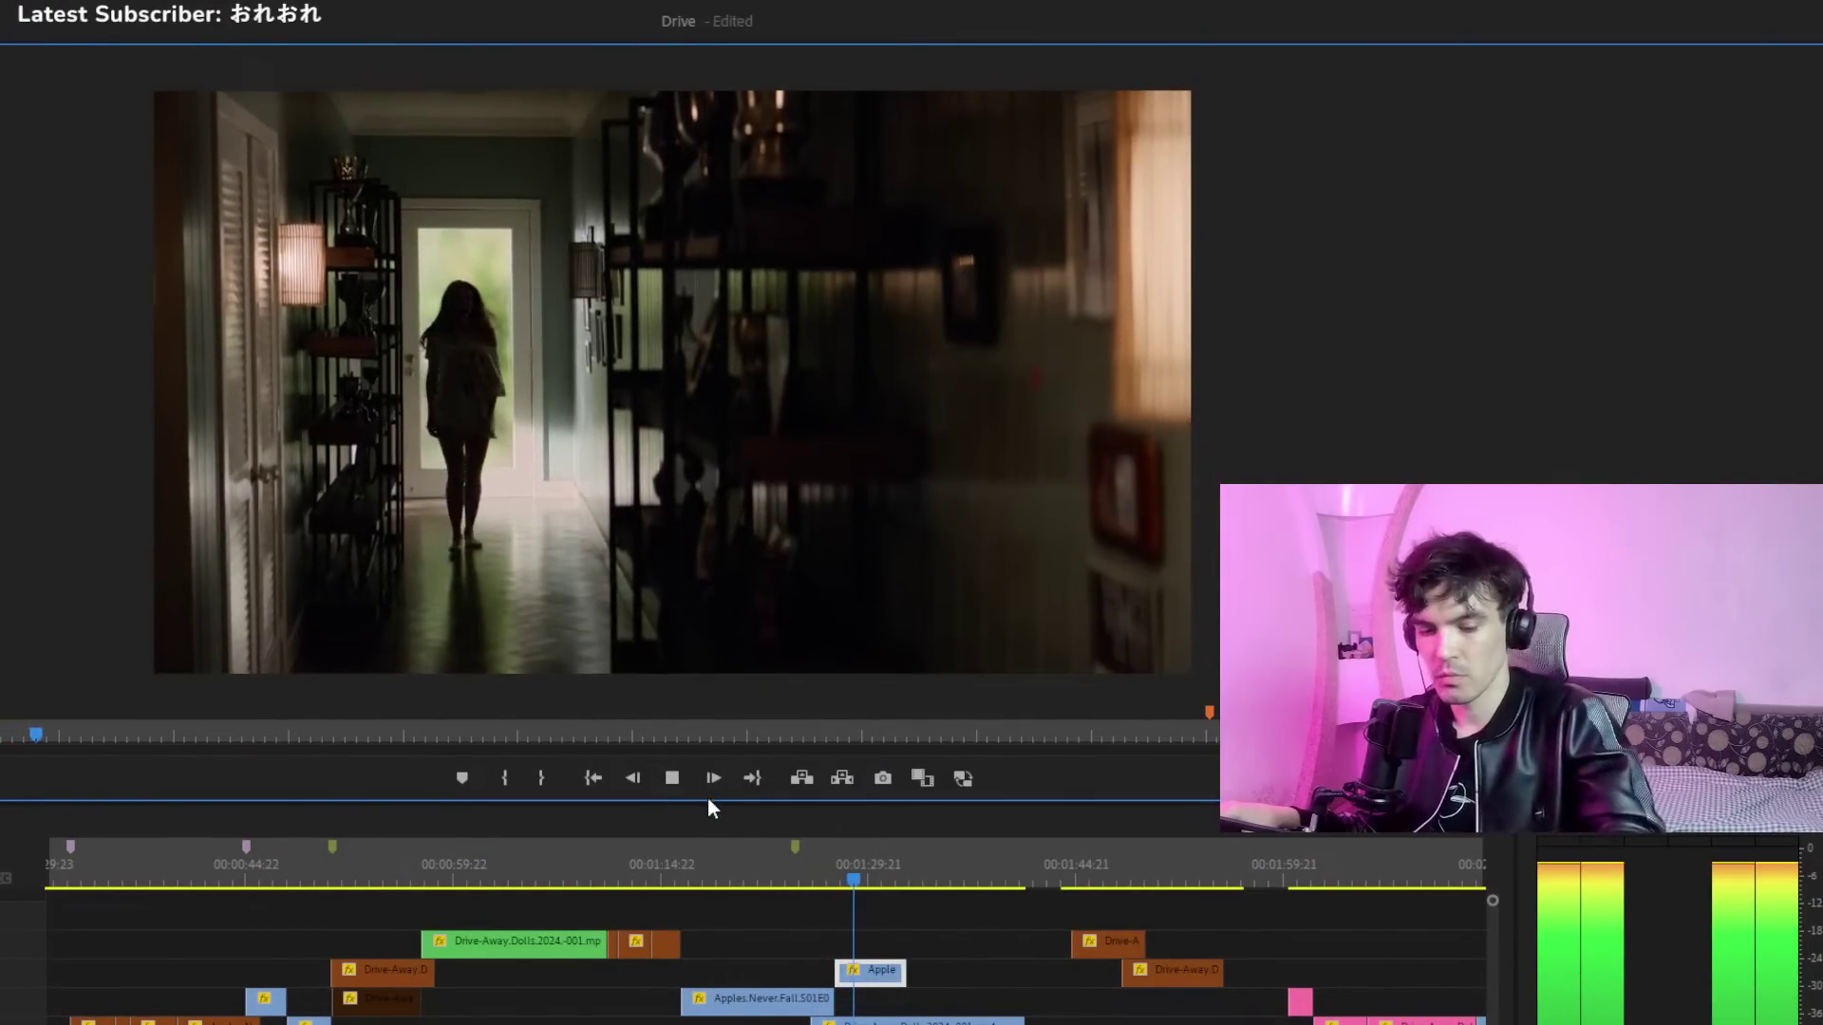
pyautogui.hotkey('ctrl', 'z')
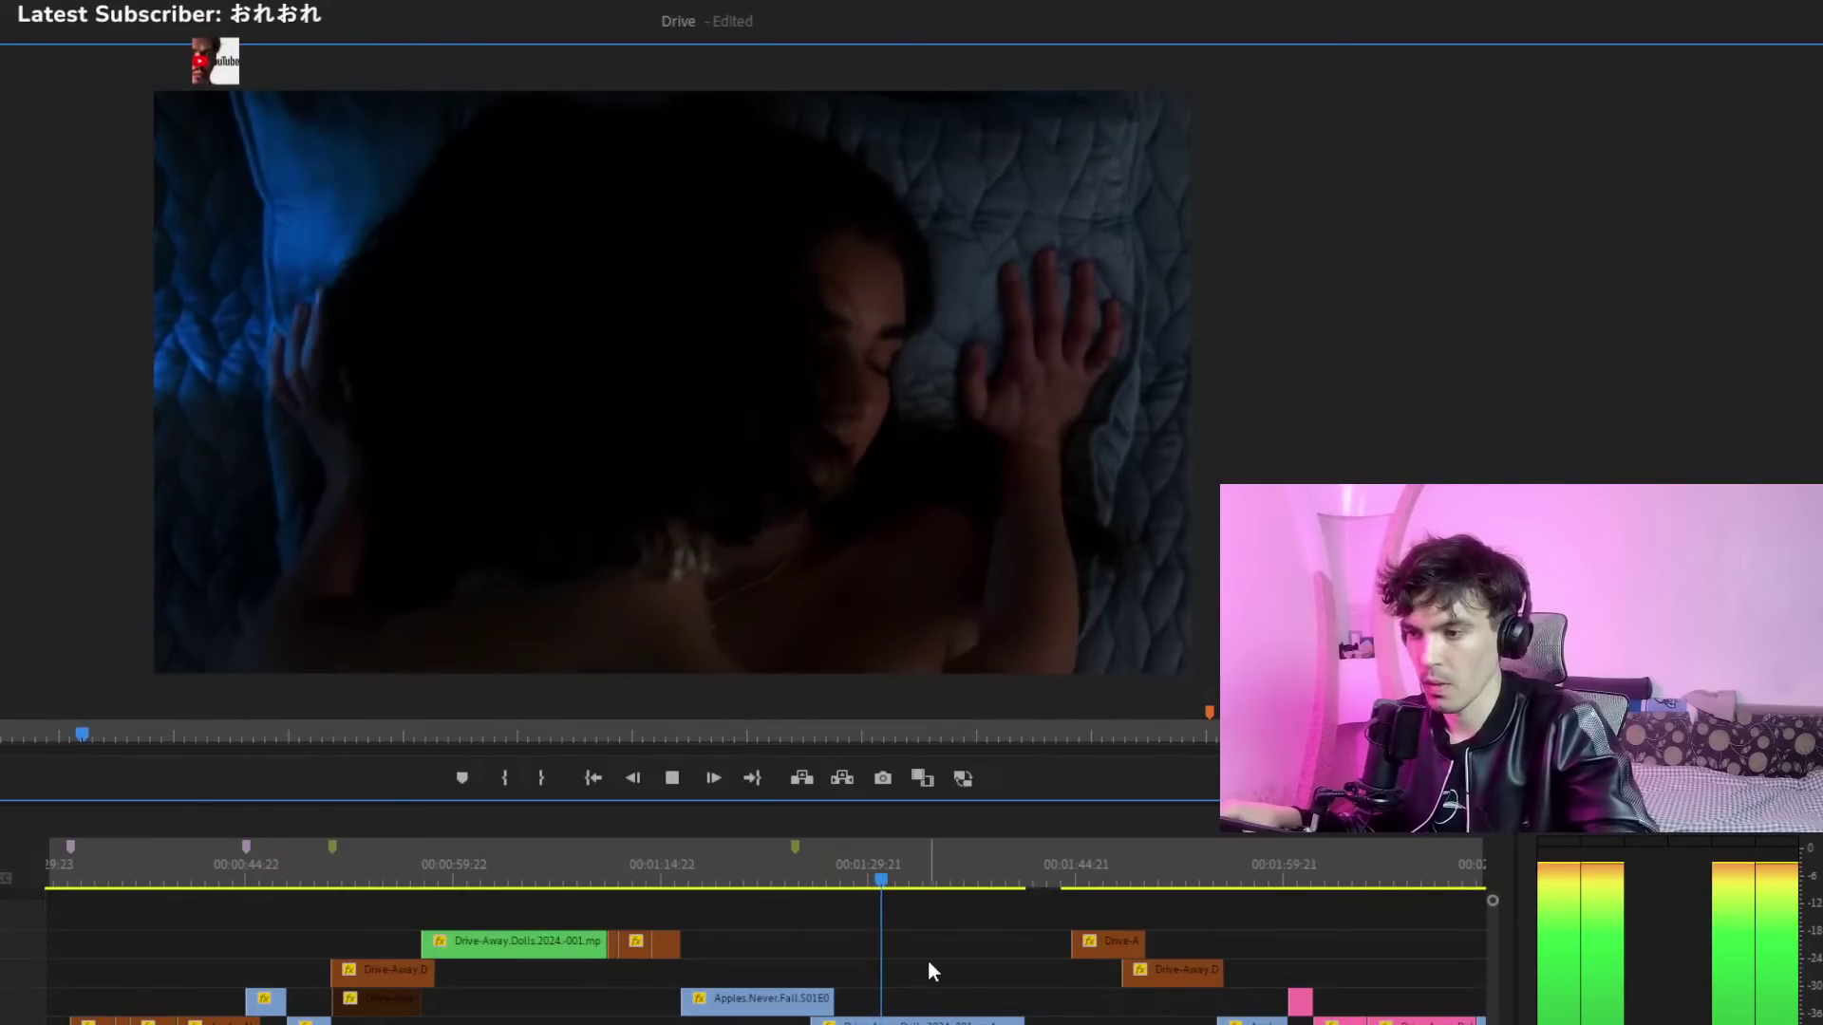
# Move the Drive-Away Dolls bedroom clip on the lower track earlier to about 1:04 and play from about 0:54
pyautogui.click(582, 1021)
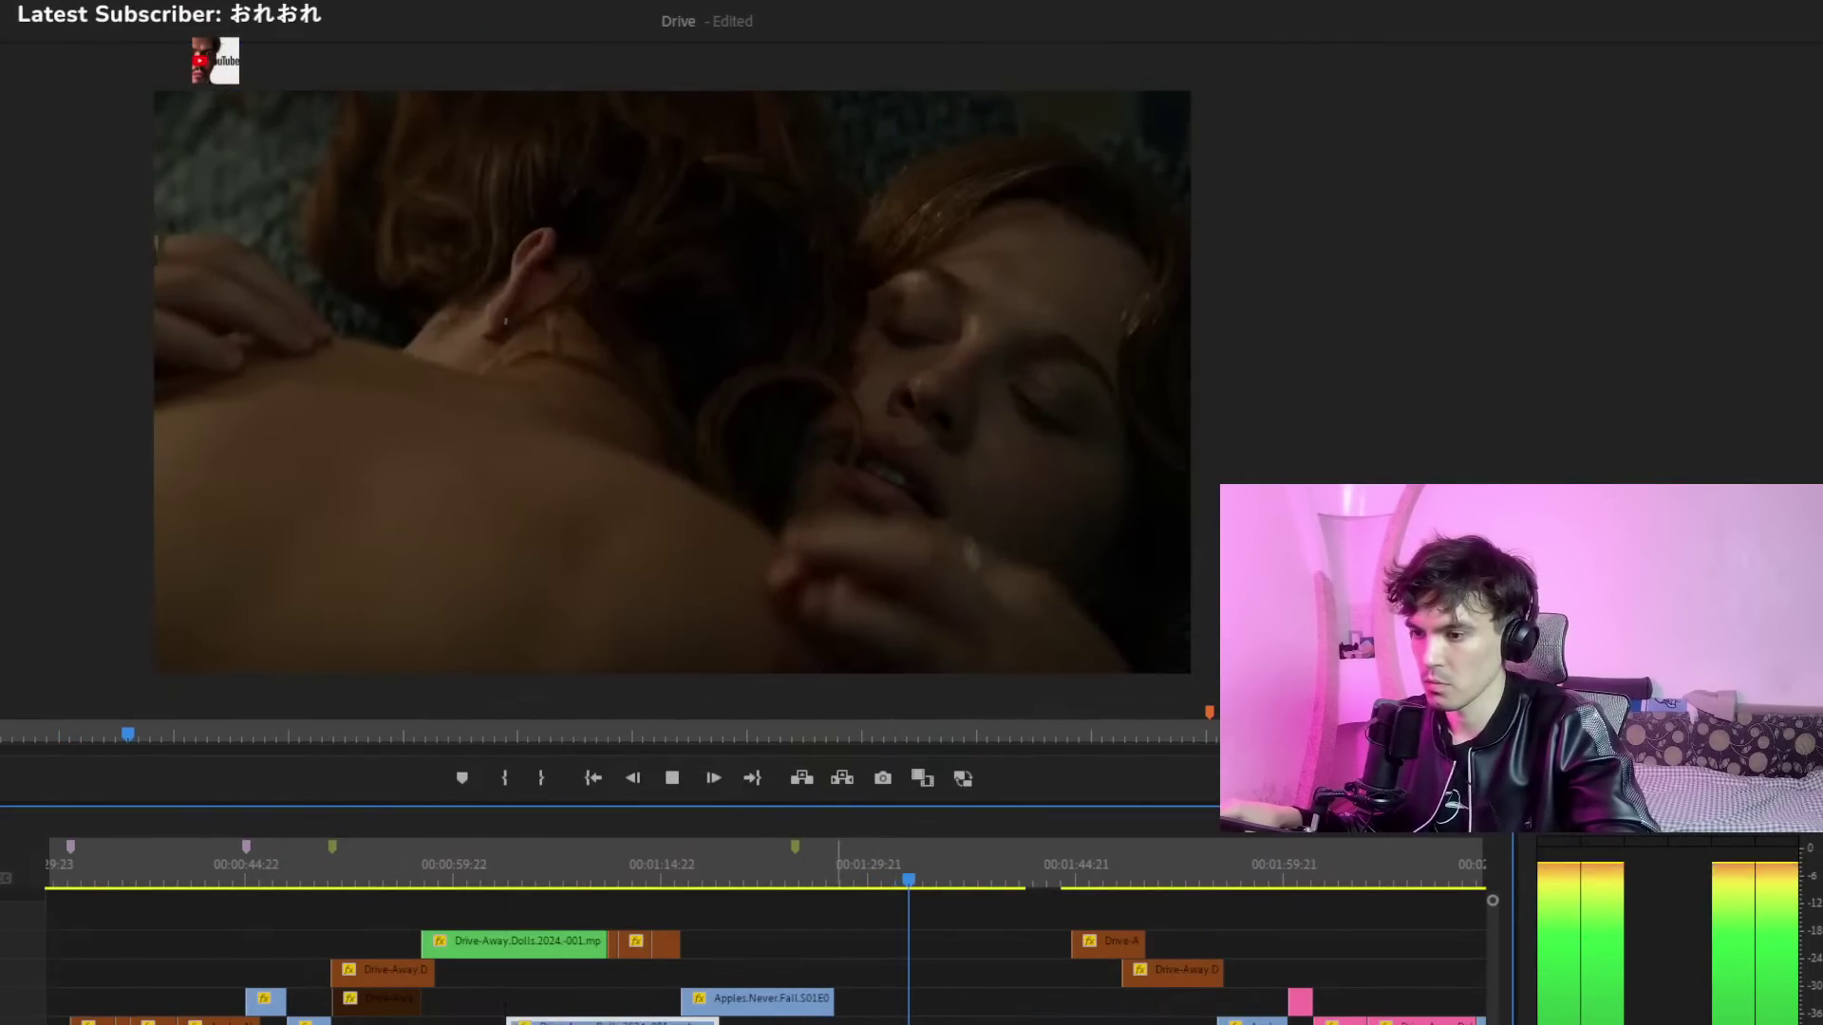
pyautogui.moveTo(1051, 875); pyautogui.dragTo(376, 906)
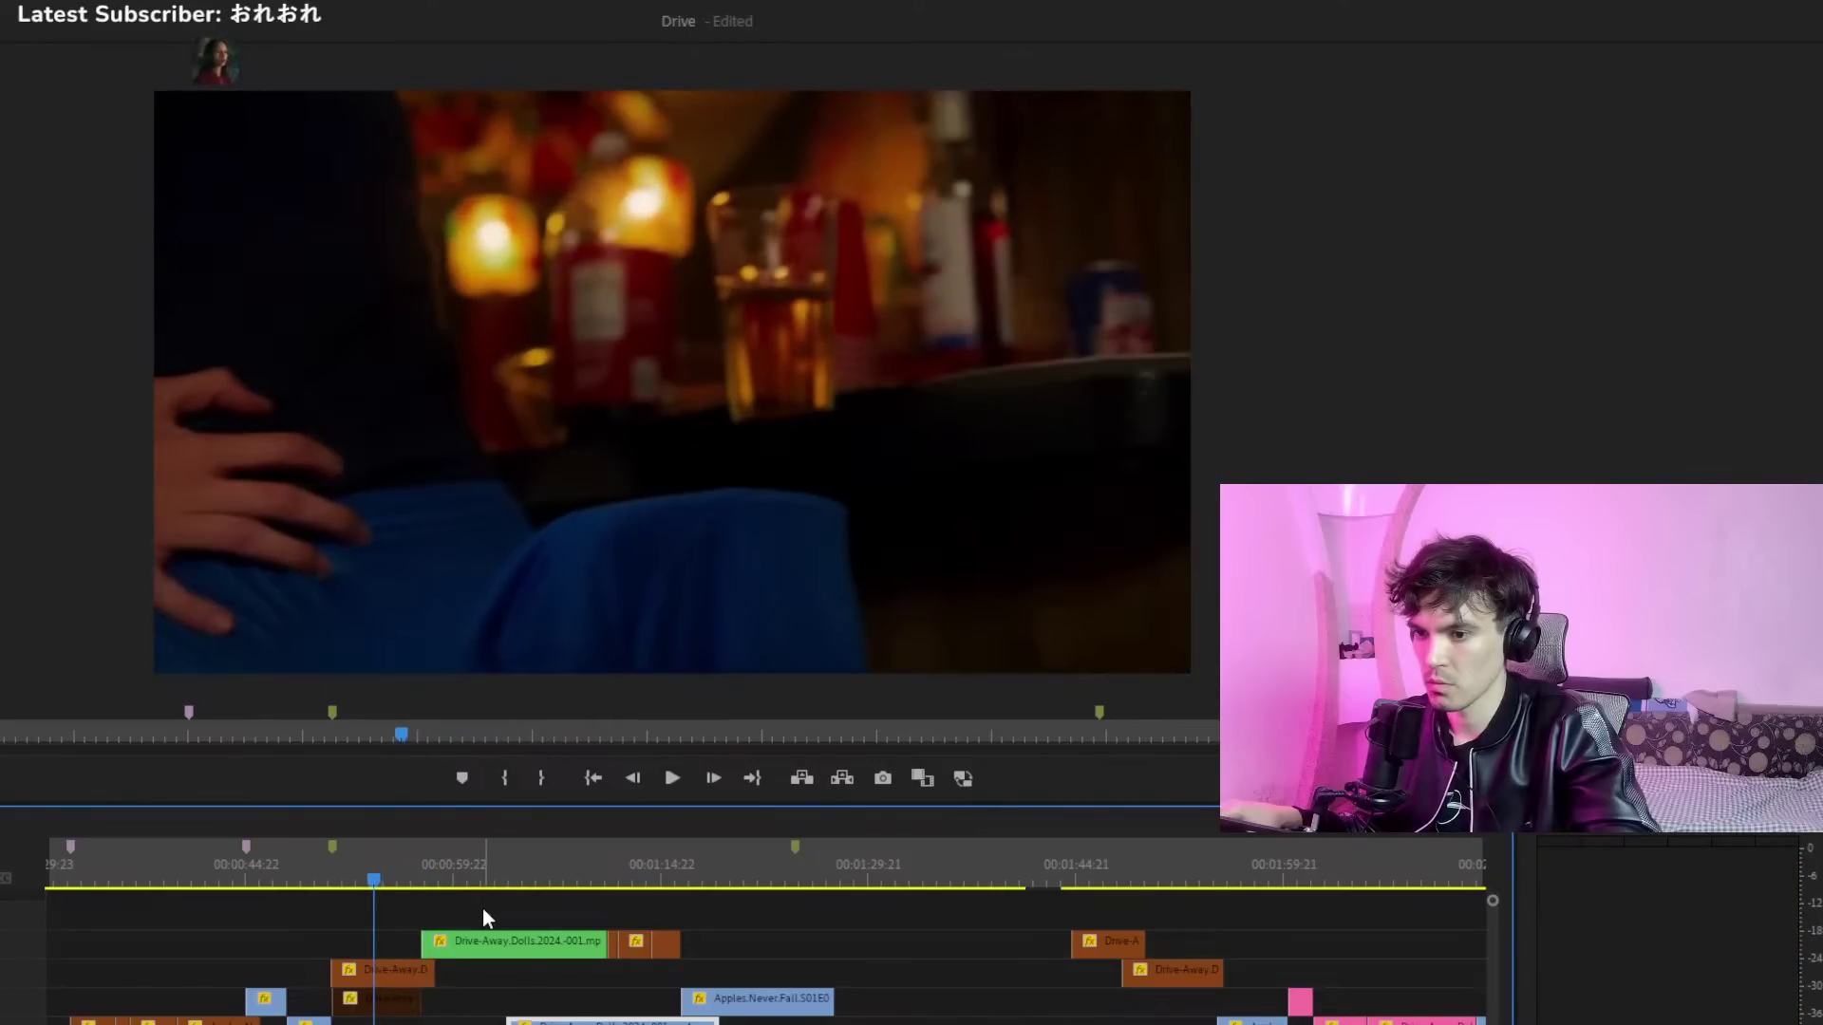
pyautogui.press('space')
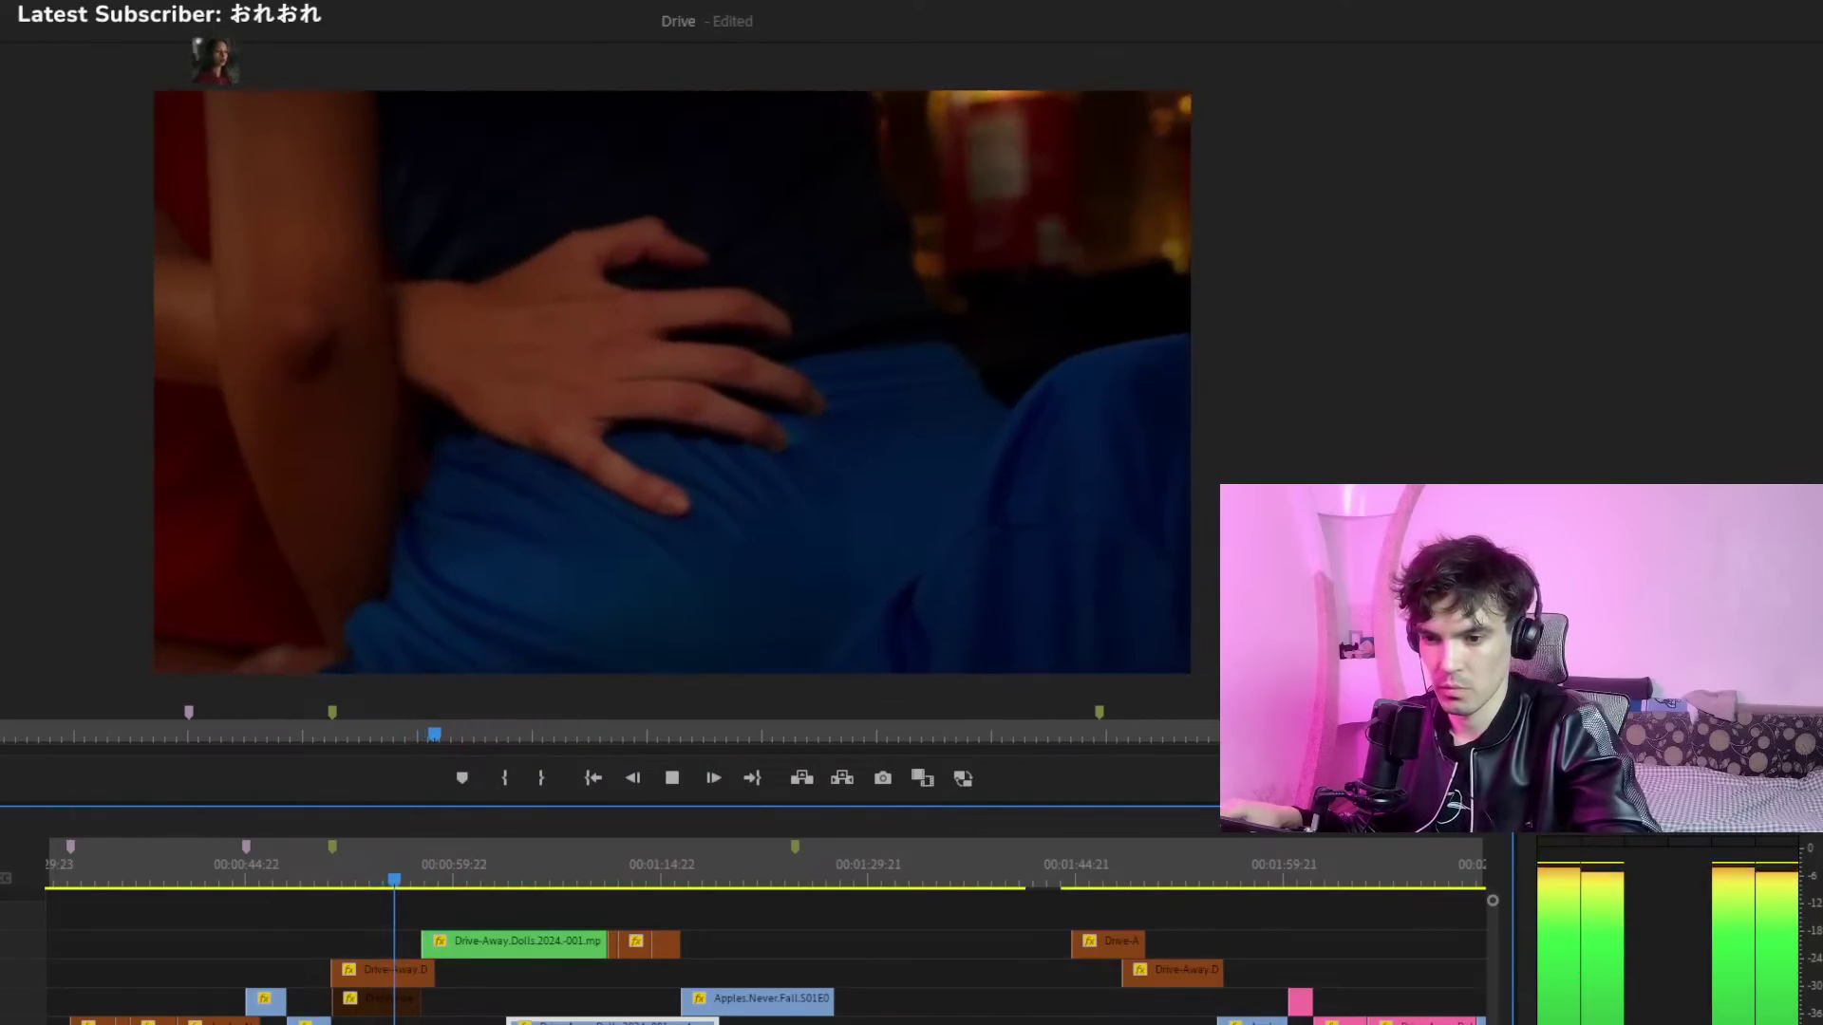
# Raise the Drive-Away Dolls poolside kiss clip at about 0:32 to the green clip's video track and inspect its content
pyautogui.press('-')
pyautogui.press('-')
pyautogui.press('=')
pyautogui.press('=')
pyautogui.press('=')
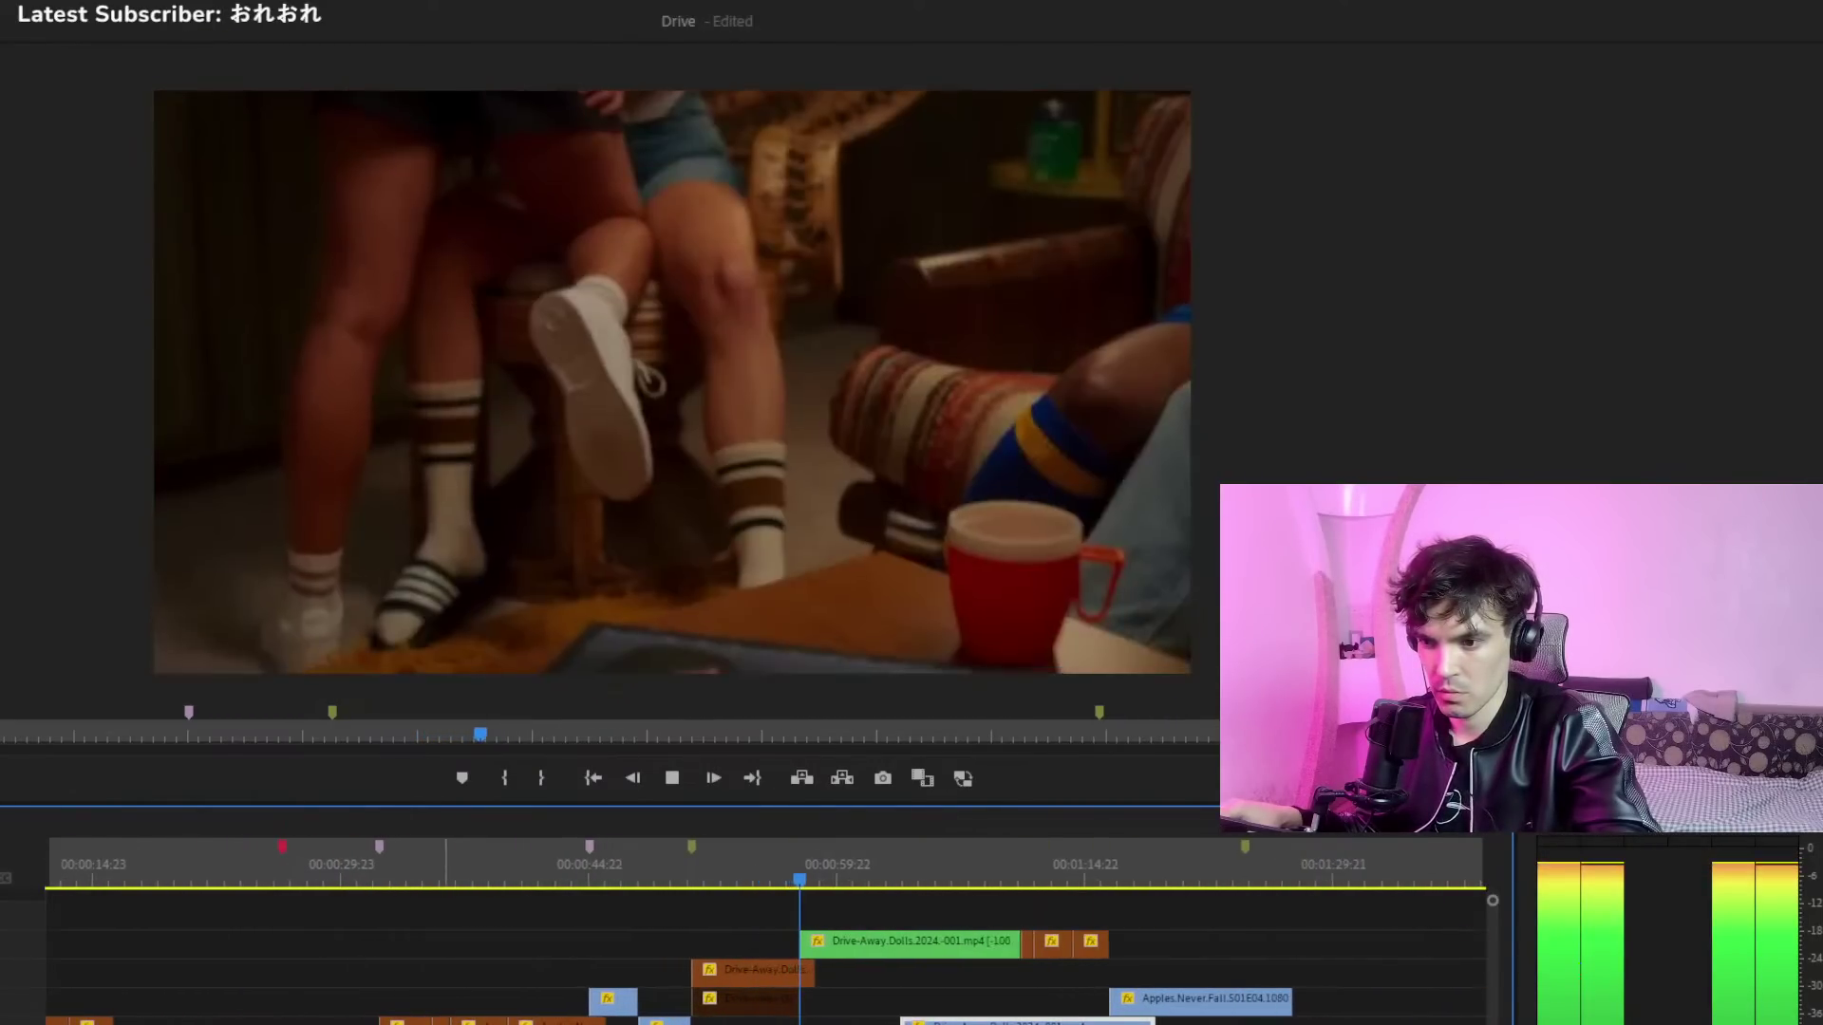
pyautogui.moveTo(447, 1023); pyautogui.dragTo(443, 943)
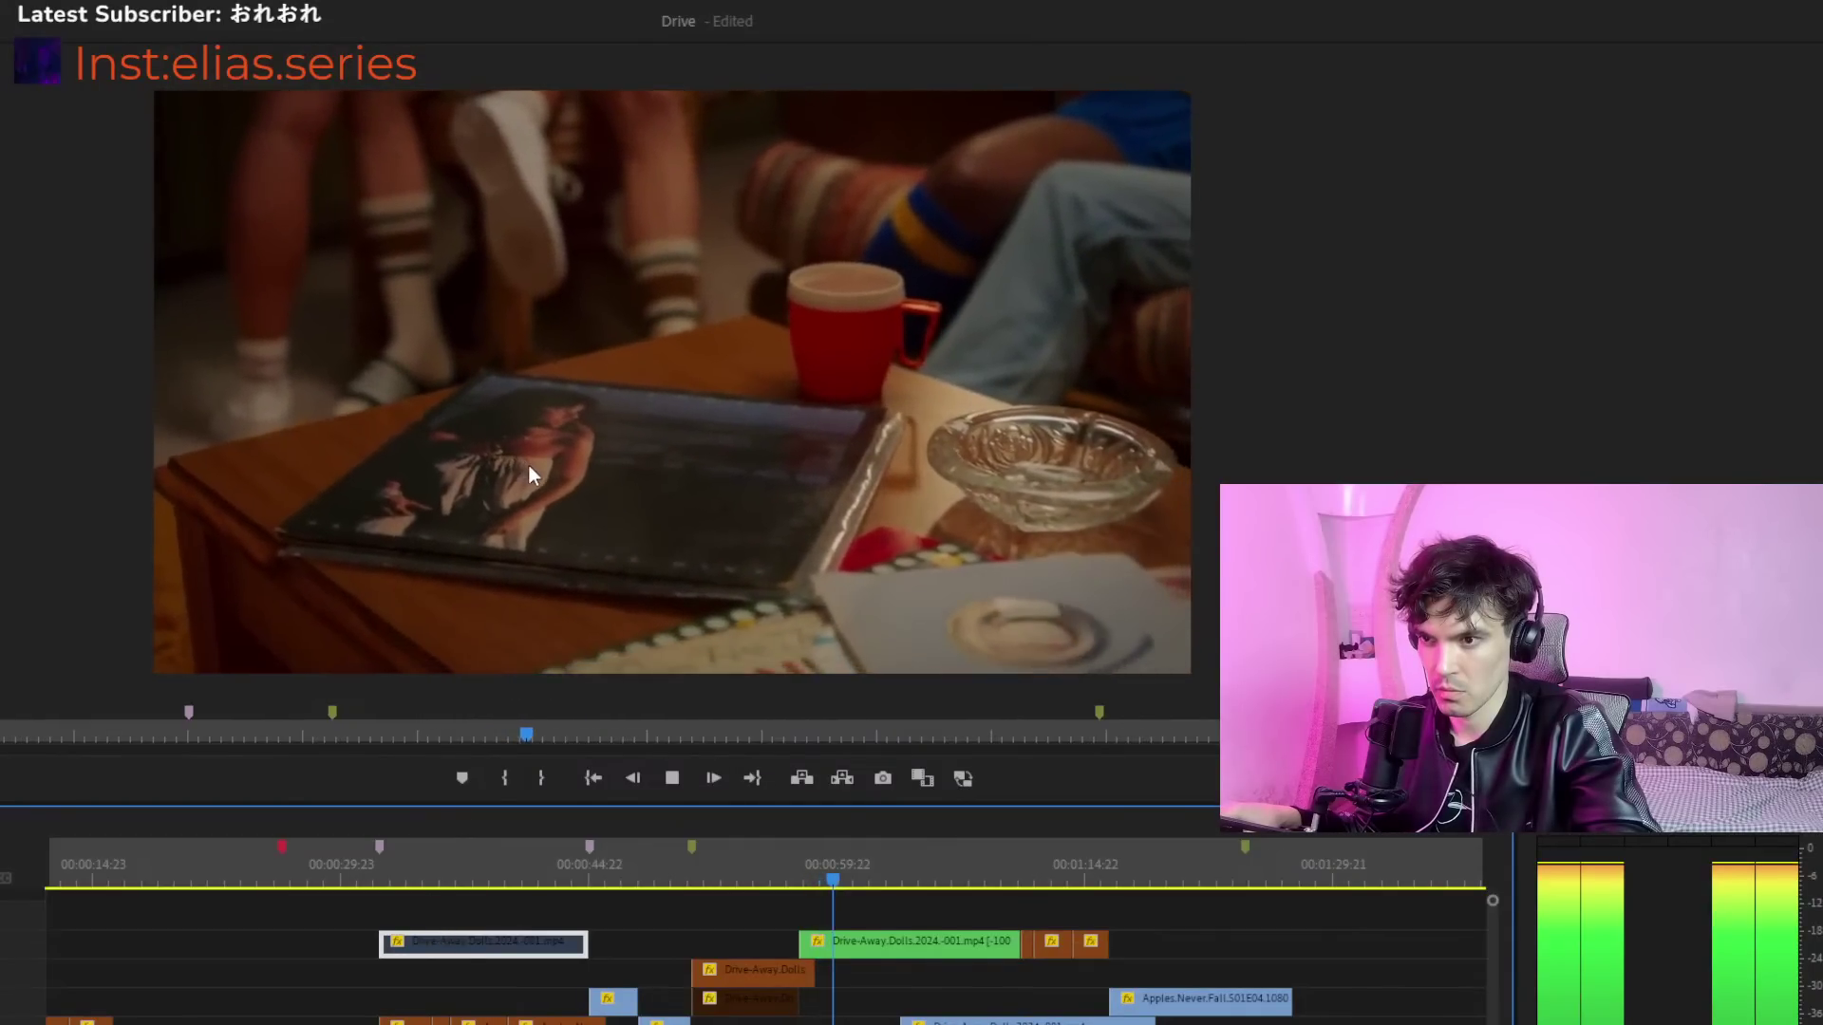
pyautogui.click(456, 869)
pyautogui.moveTo(471, 868); pyautogui.dragTo(486, 868)
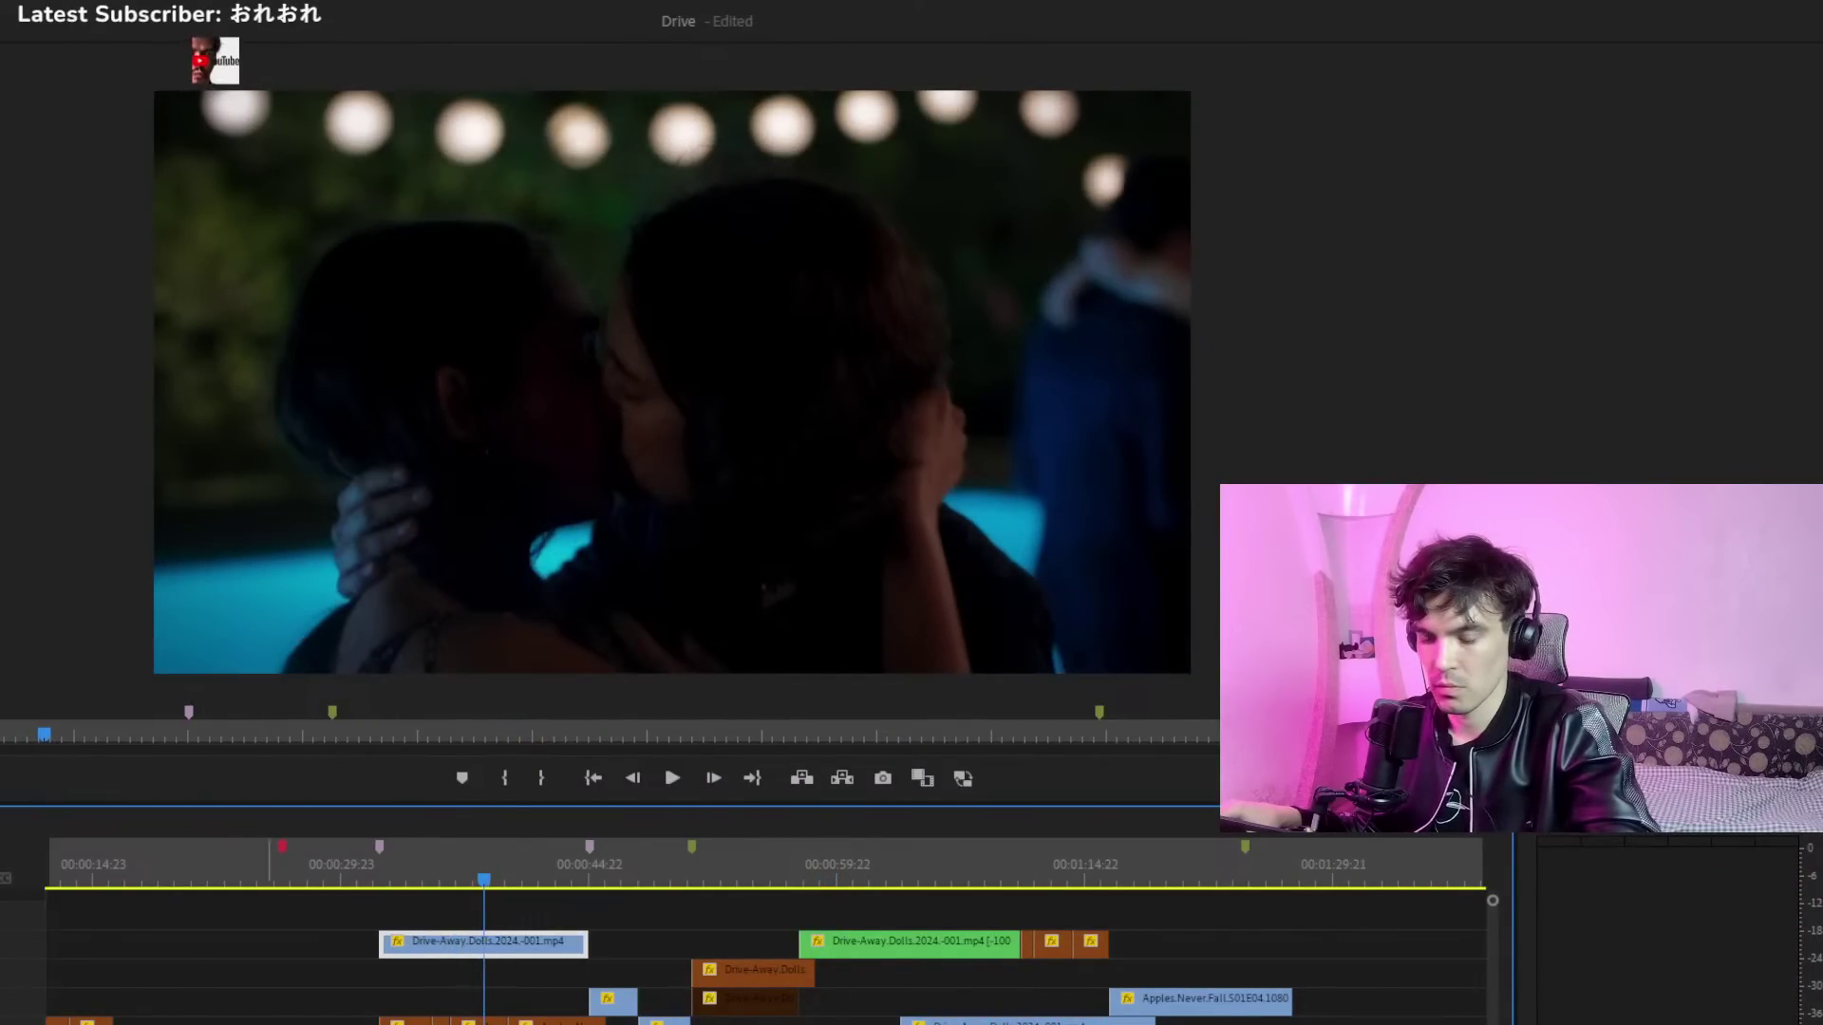
# Move the poolside kiss clip to the lower track directly after the Apples Never Fall clip, at about 1:27, and preview it
pyautogui.scroll(-4, 503, 1011)
pyautogui.moveTo(504, 957); pyautogui.dragTo(1174, 1021)
pyautogui.click(1060, 868)
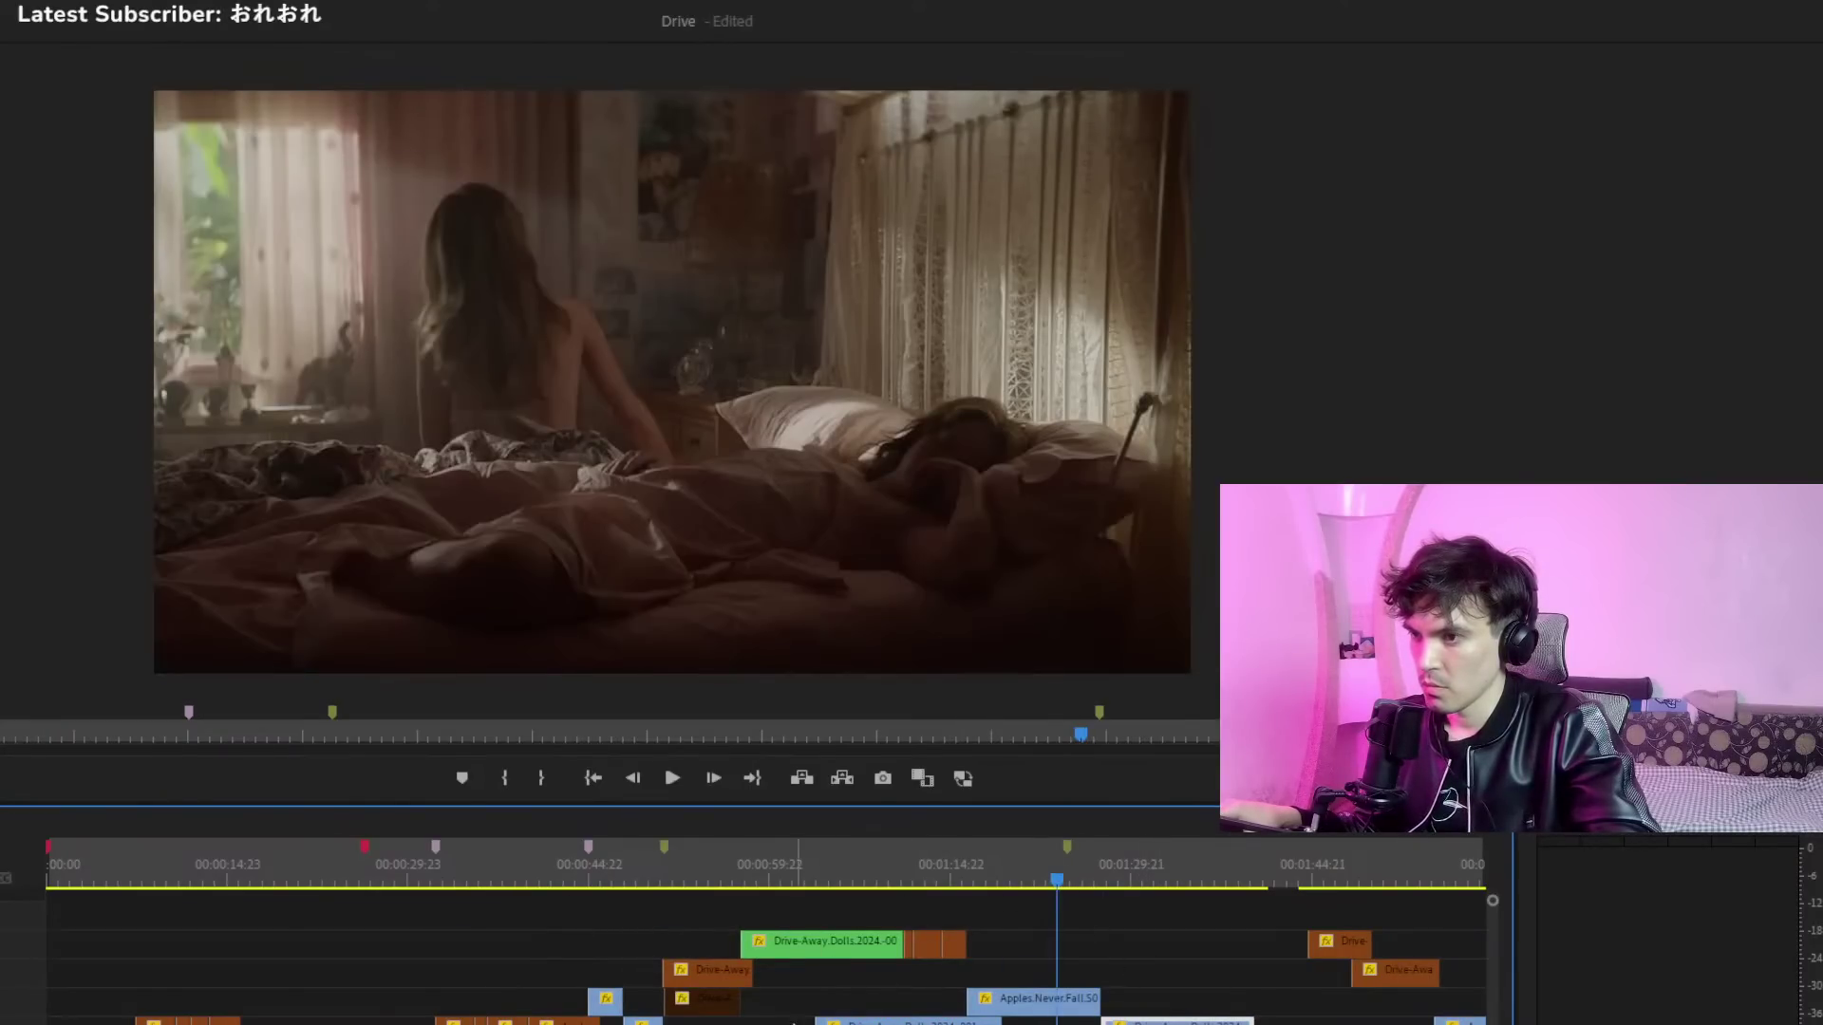
pyautogui.press('space')
pyautogui.scroll(6, 831, 1014)
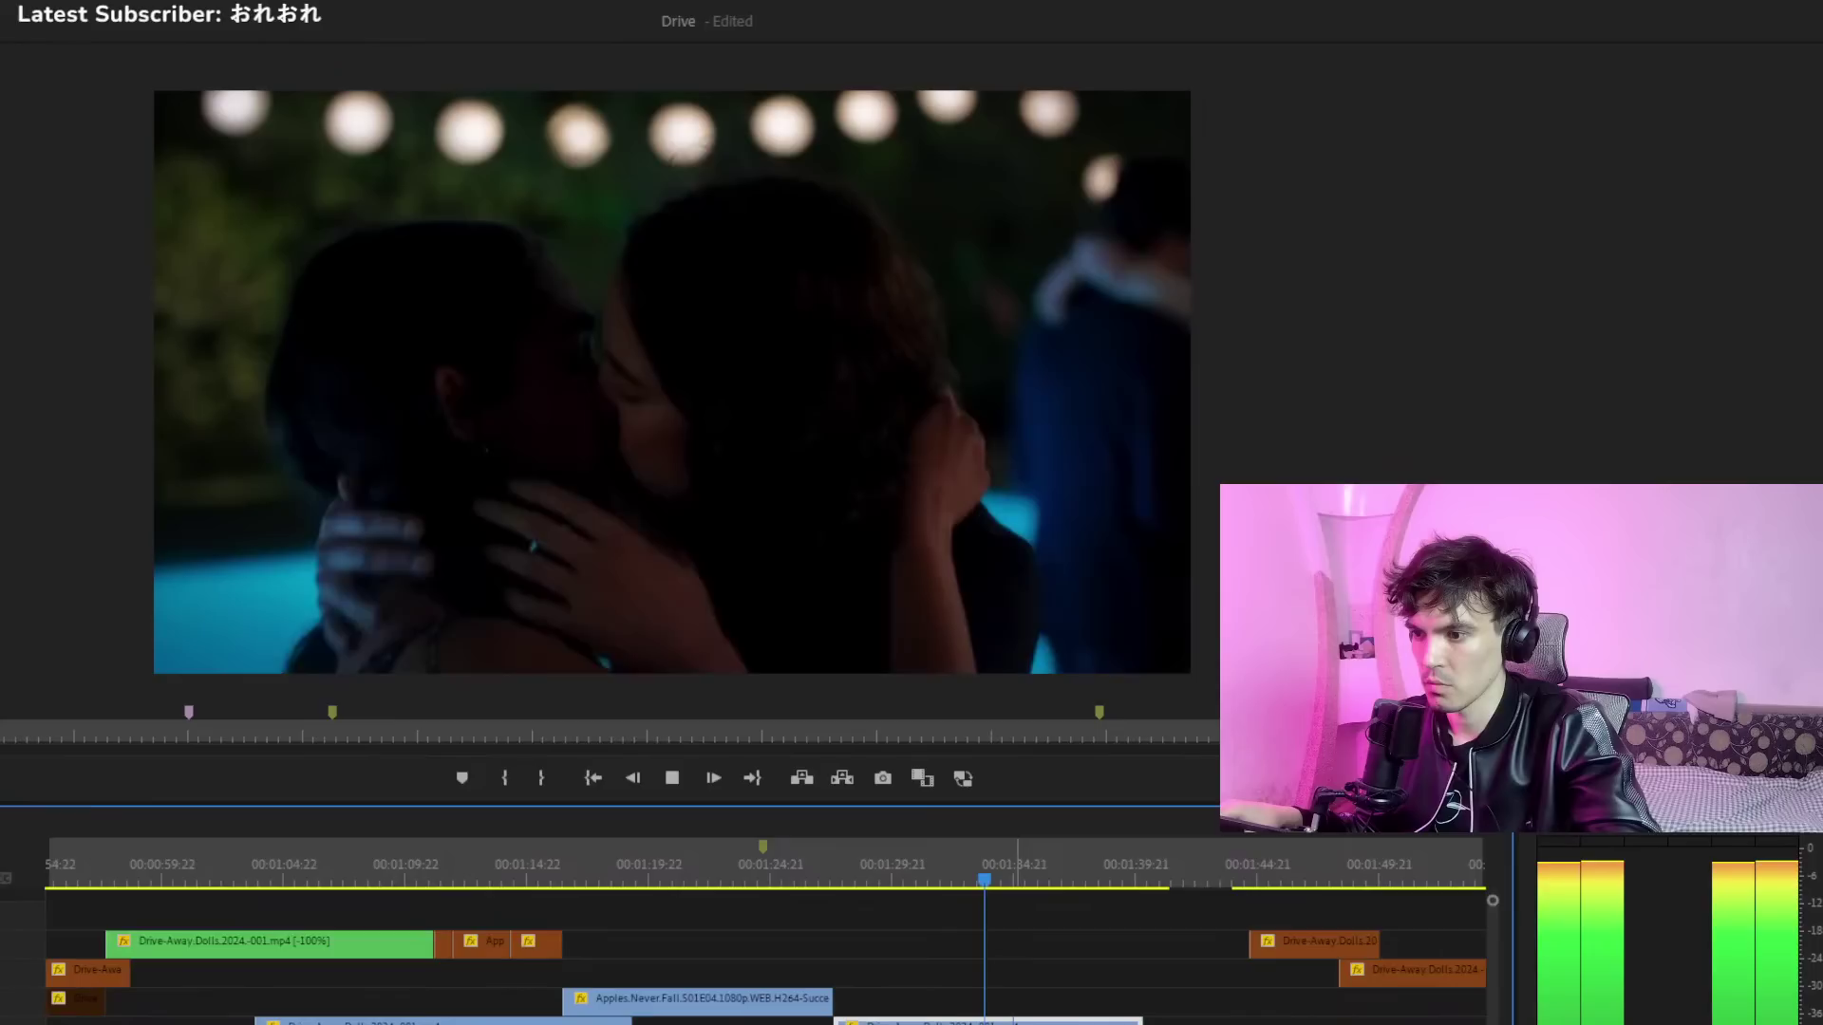
# Split the poolside kiss clip at about 1:33, remove the part after the cut, and play on from there
pyautogui.press('space')
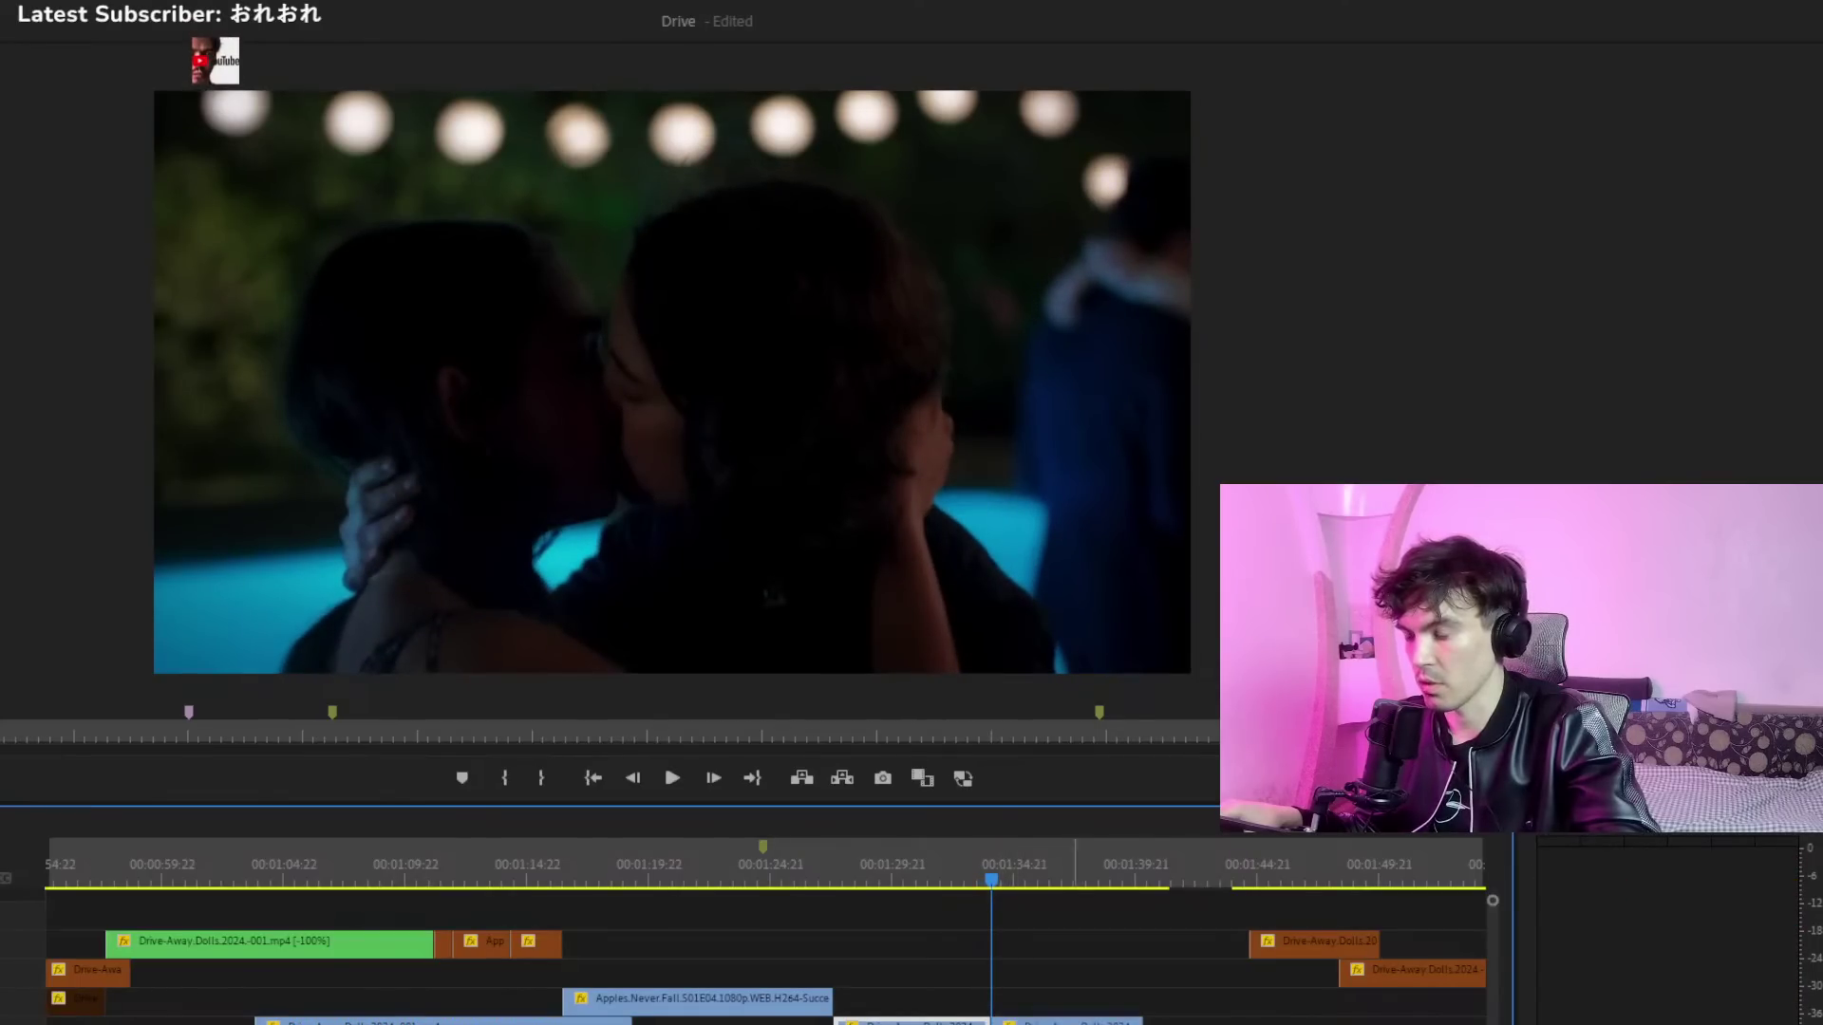
pyautogui.press('Right')
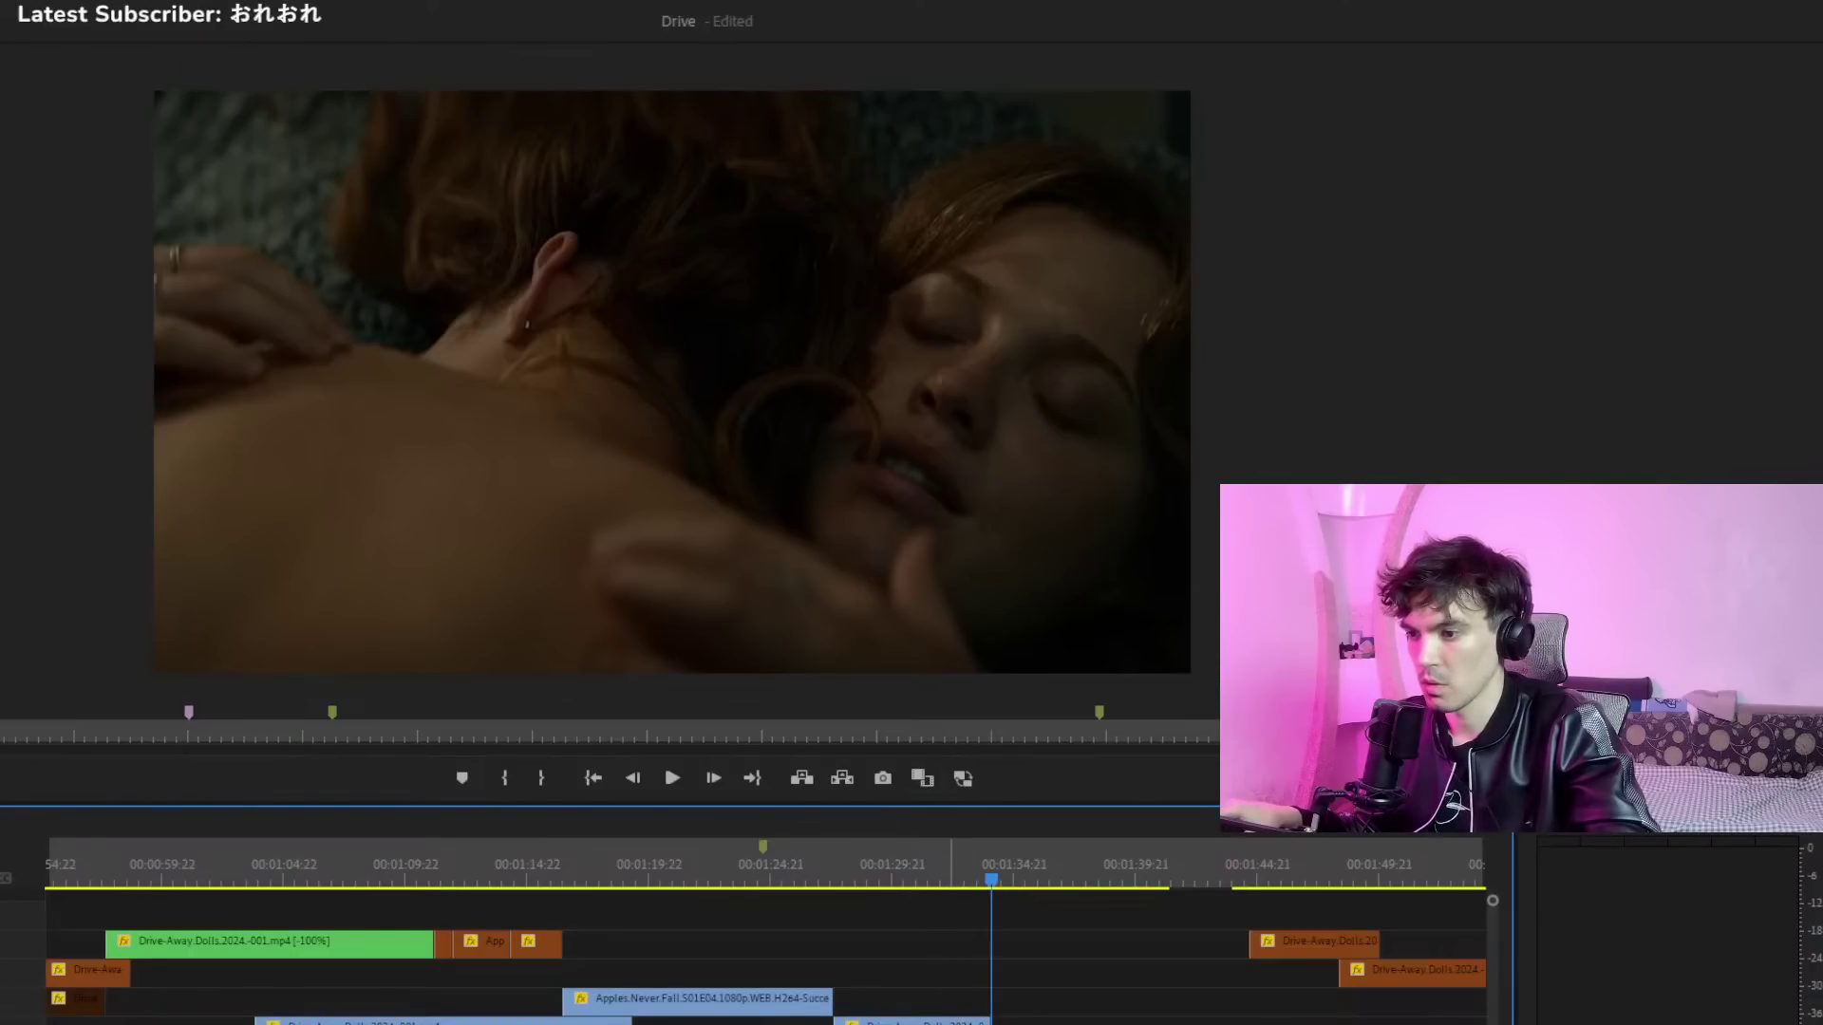
pyautogui.press('space')
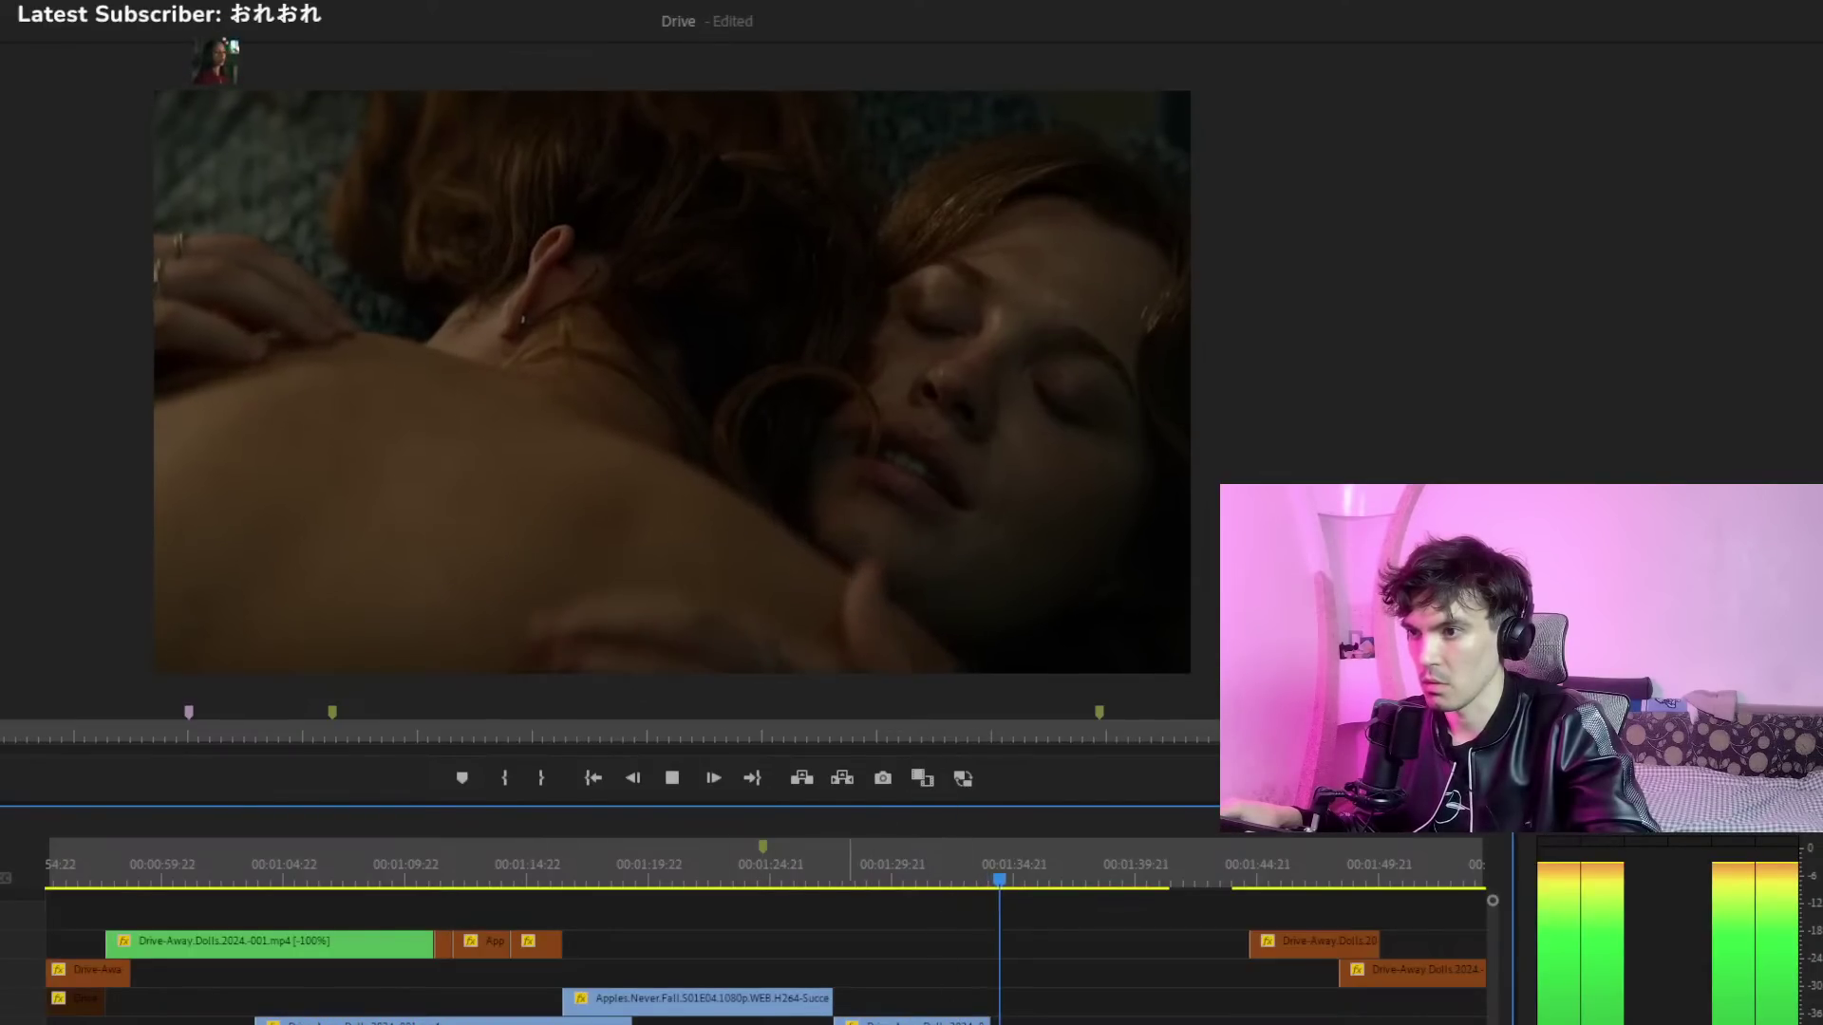
# Shift the two overlapping Drive-Away Dolls clips slightly earlier so the first starts at about 1:44, and preview the transition
pyautogui.press('-')
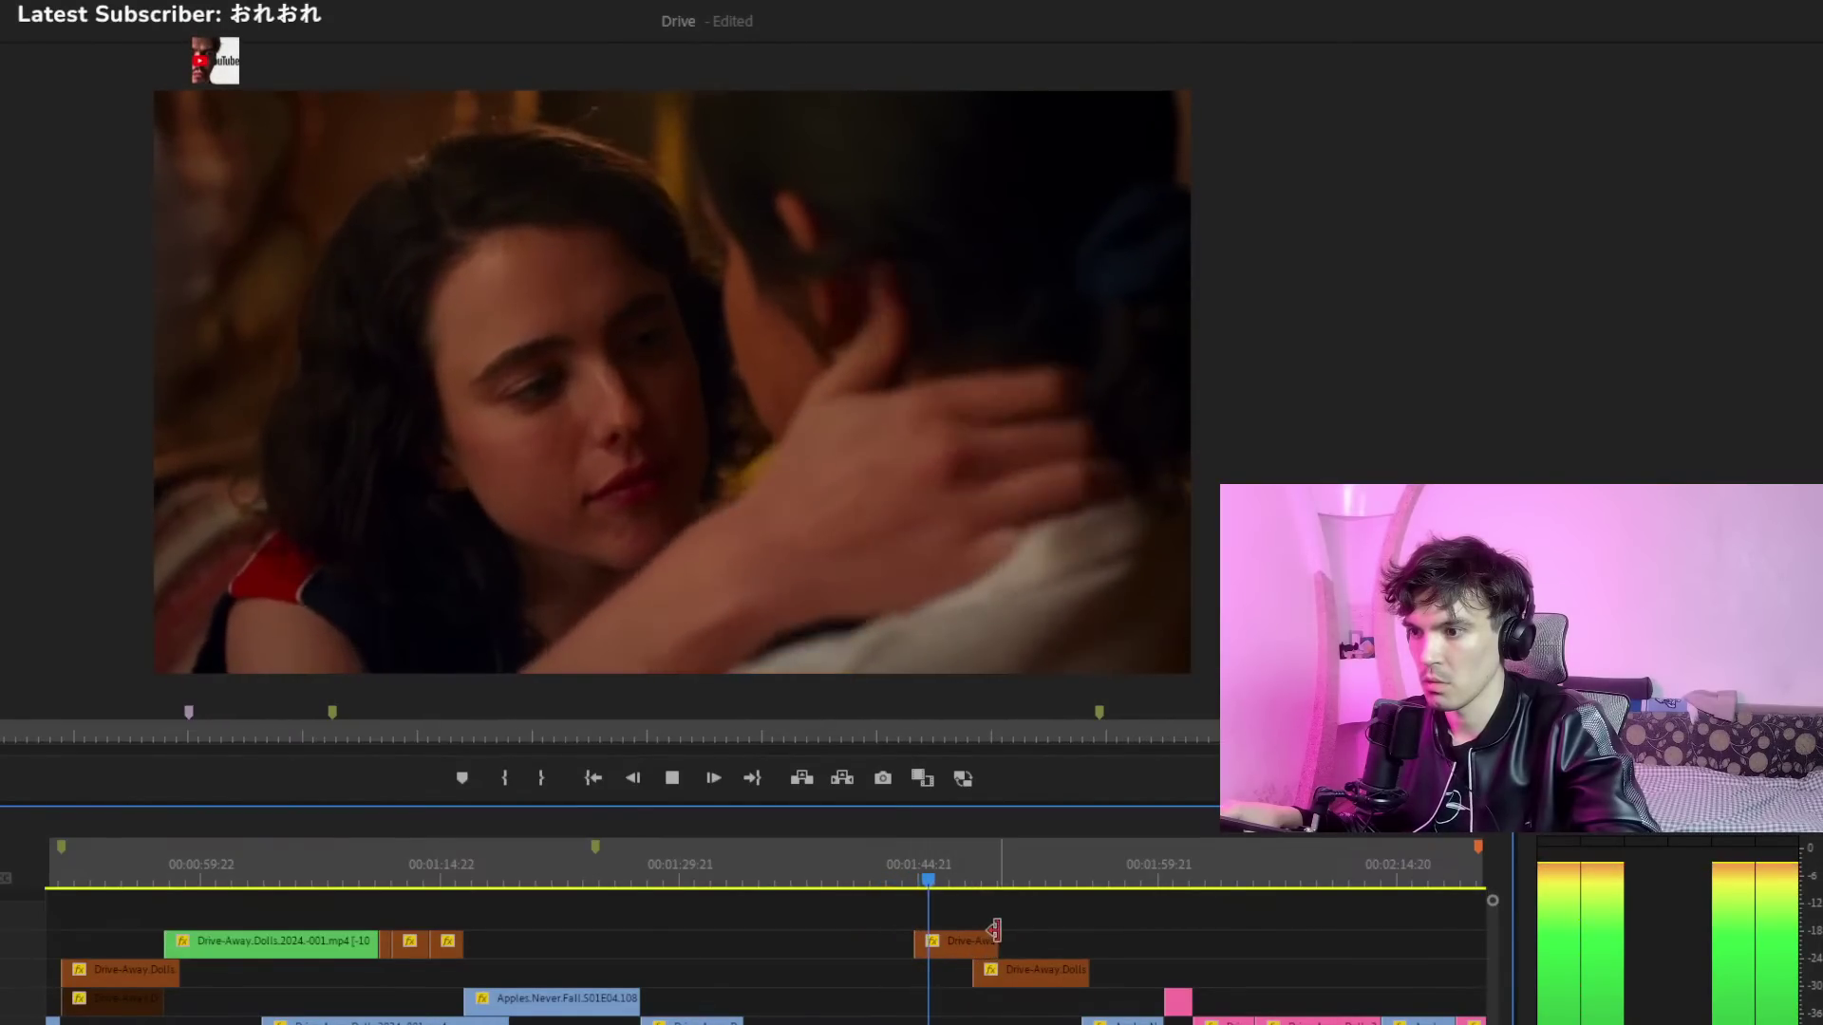
pyautogui.moveTo(975, 963)
pyautogui.mouseDown()
pyautogui.moveTo(1050, 923)
pyautogui.moveTo(959, 949)
pyautogui.mouseUp()
pyautogui.click(854, 883)
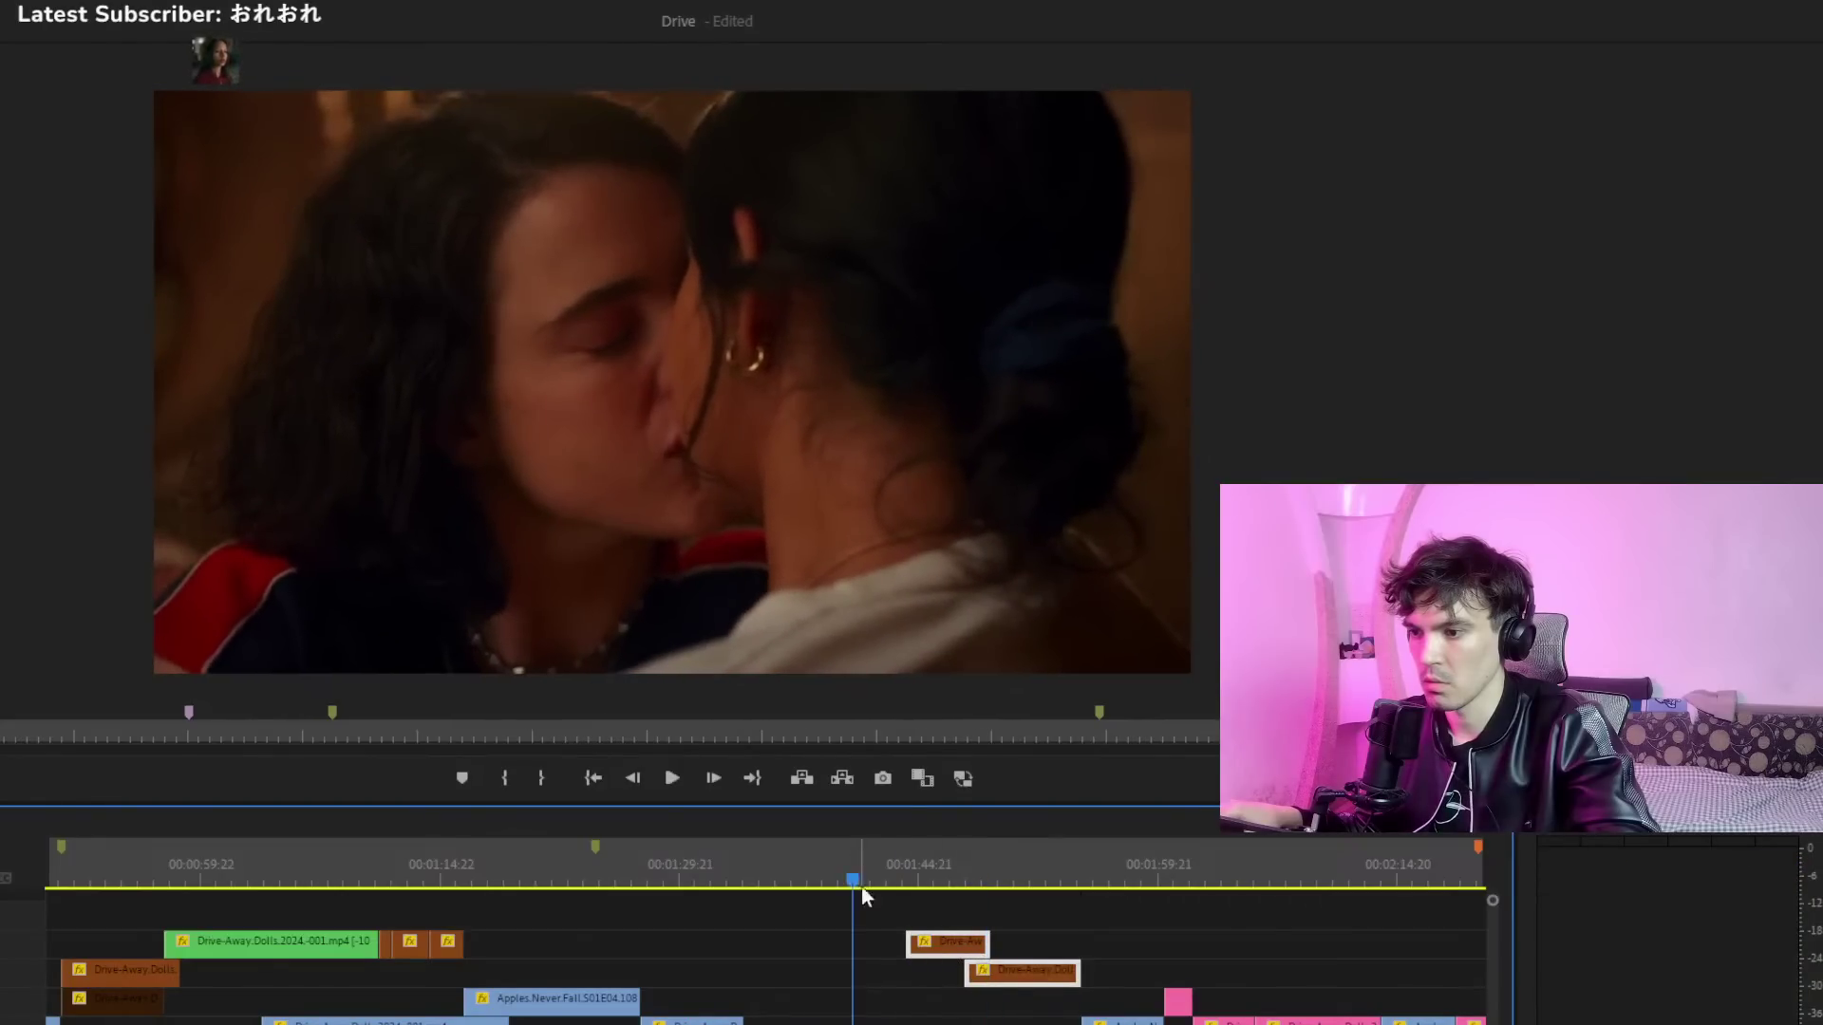
pyautogui.press('space')
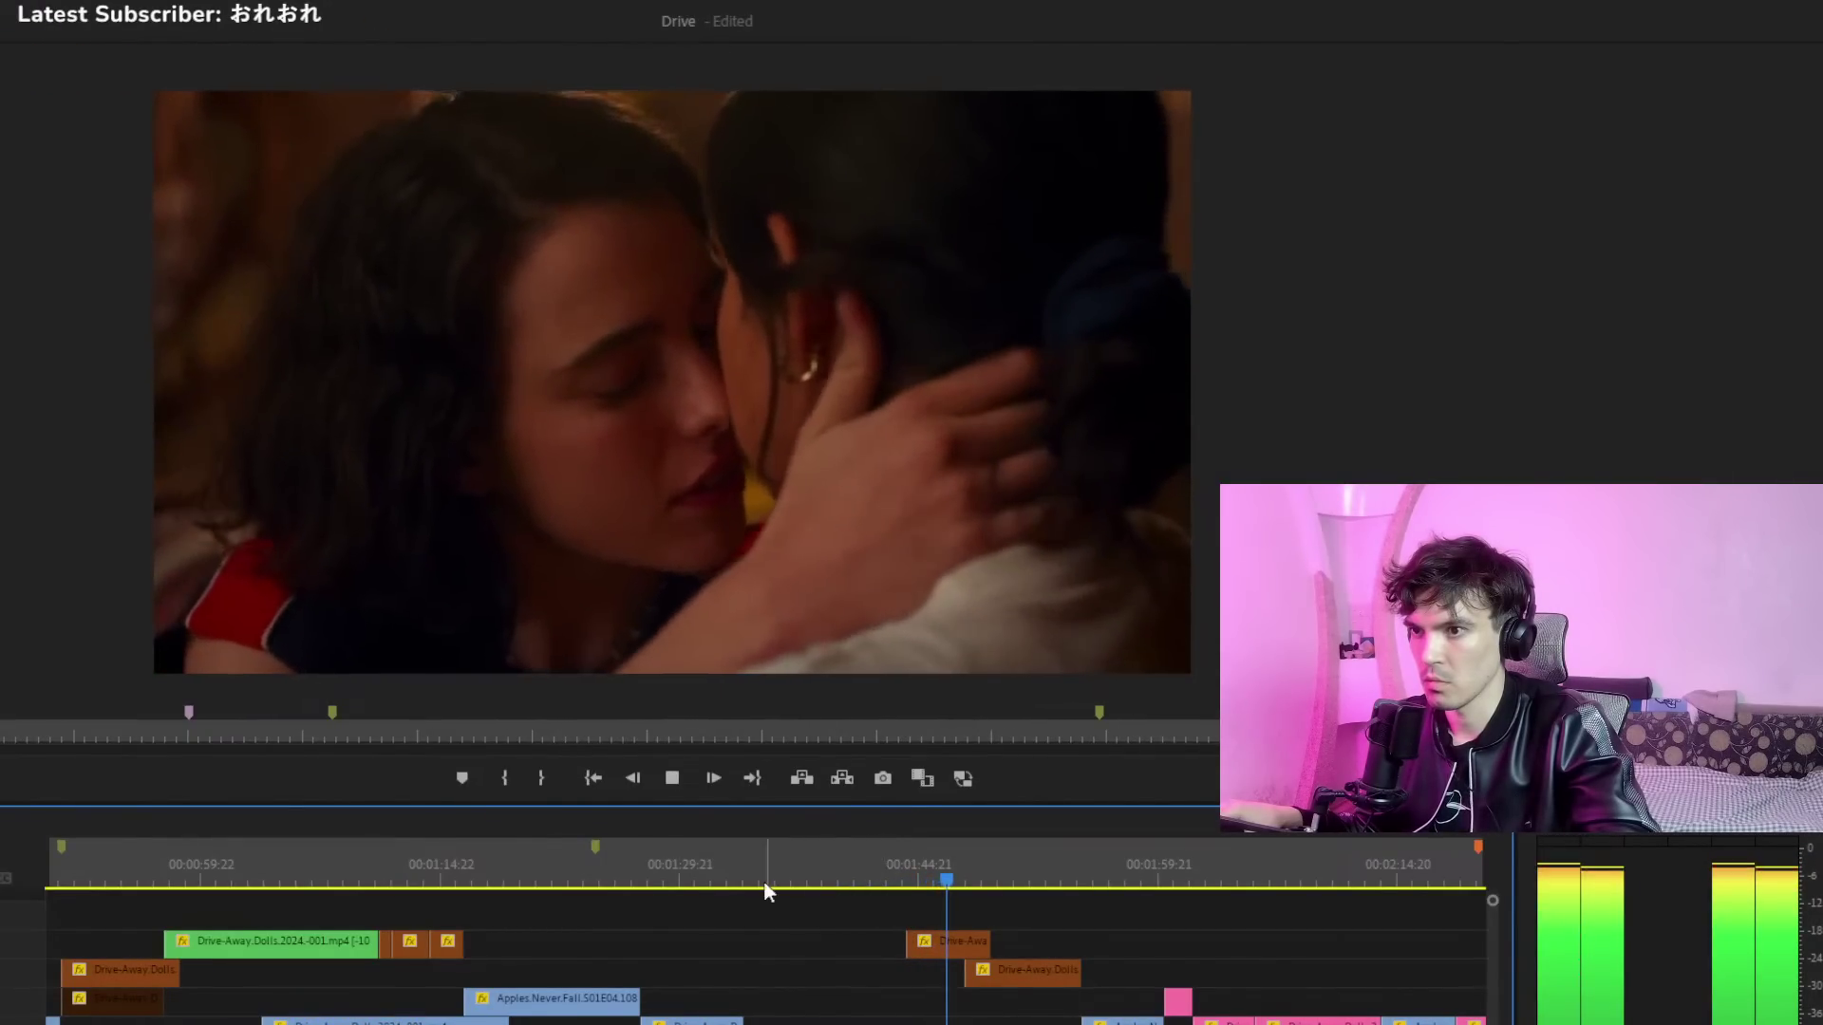
# Nudge the upper of the two overlapping Drive-Away Dolls clips at about 1:44 slightly earlier and preview the transition
pyautogui.click(712, 857)
pyautogui.press('space')
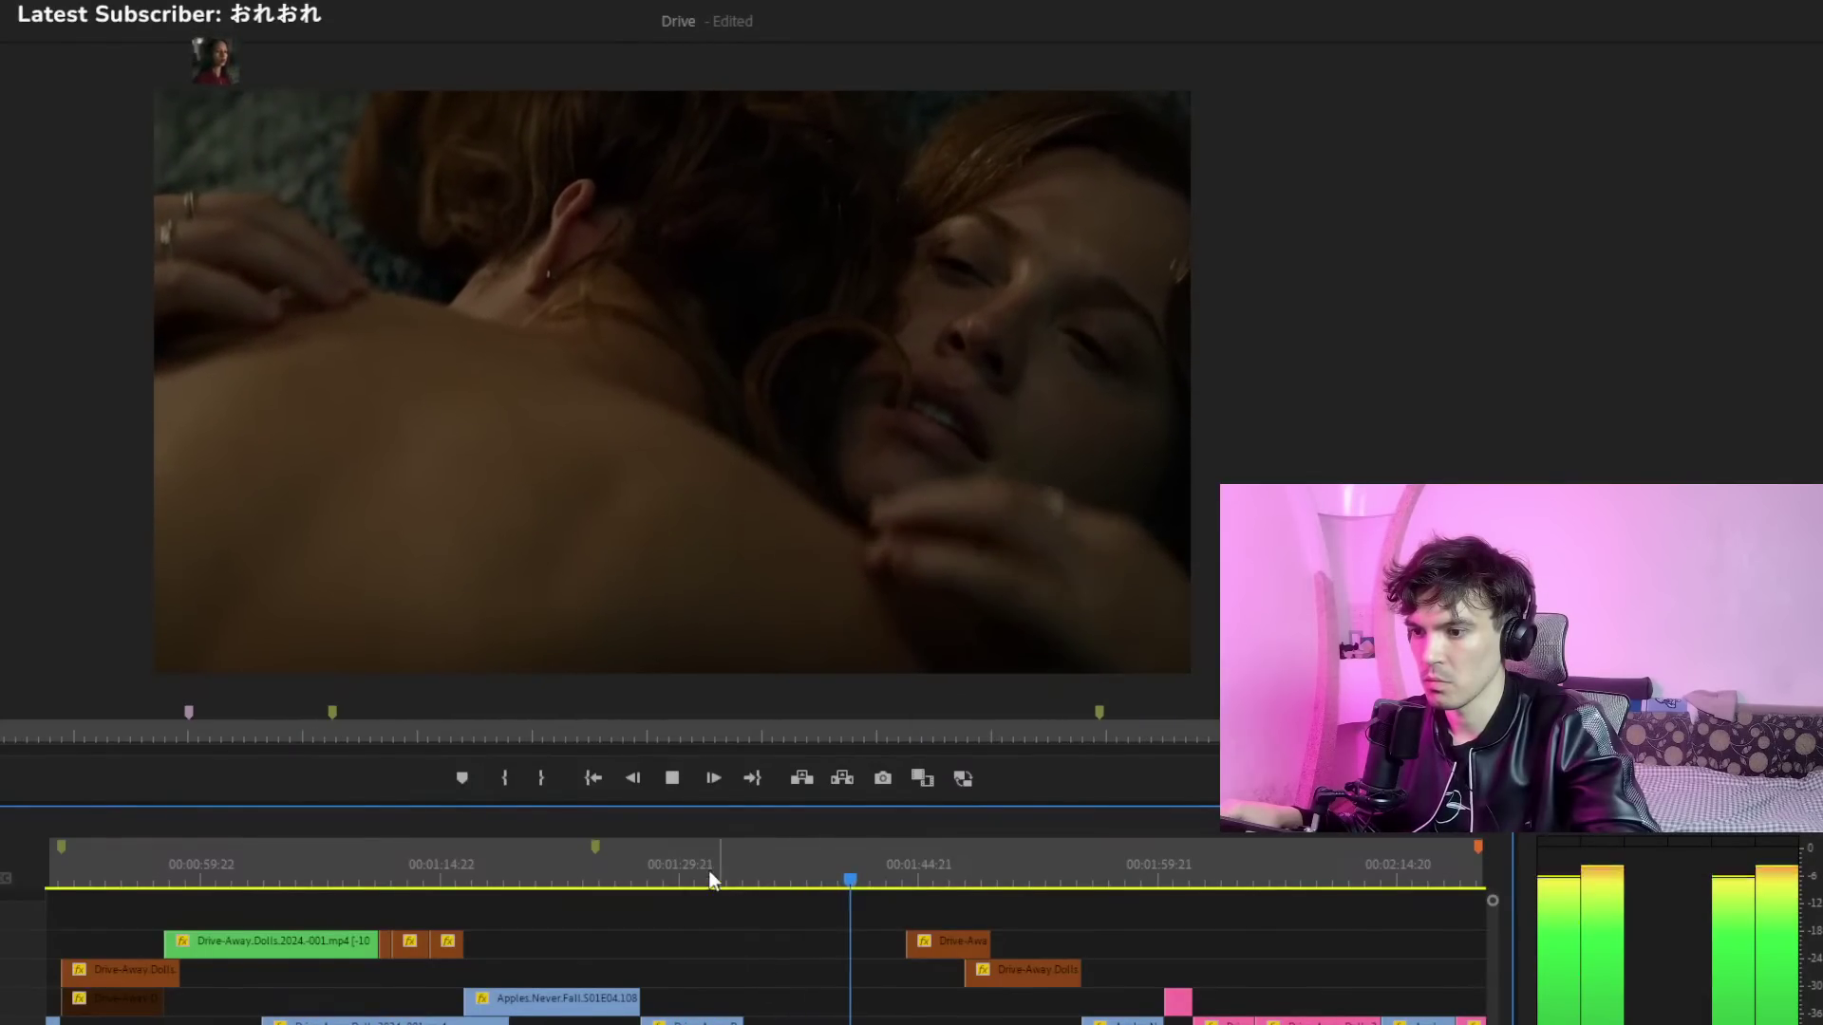
pyautogui.click(733, 862)
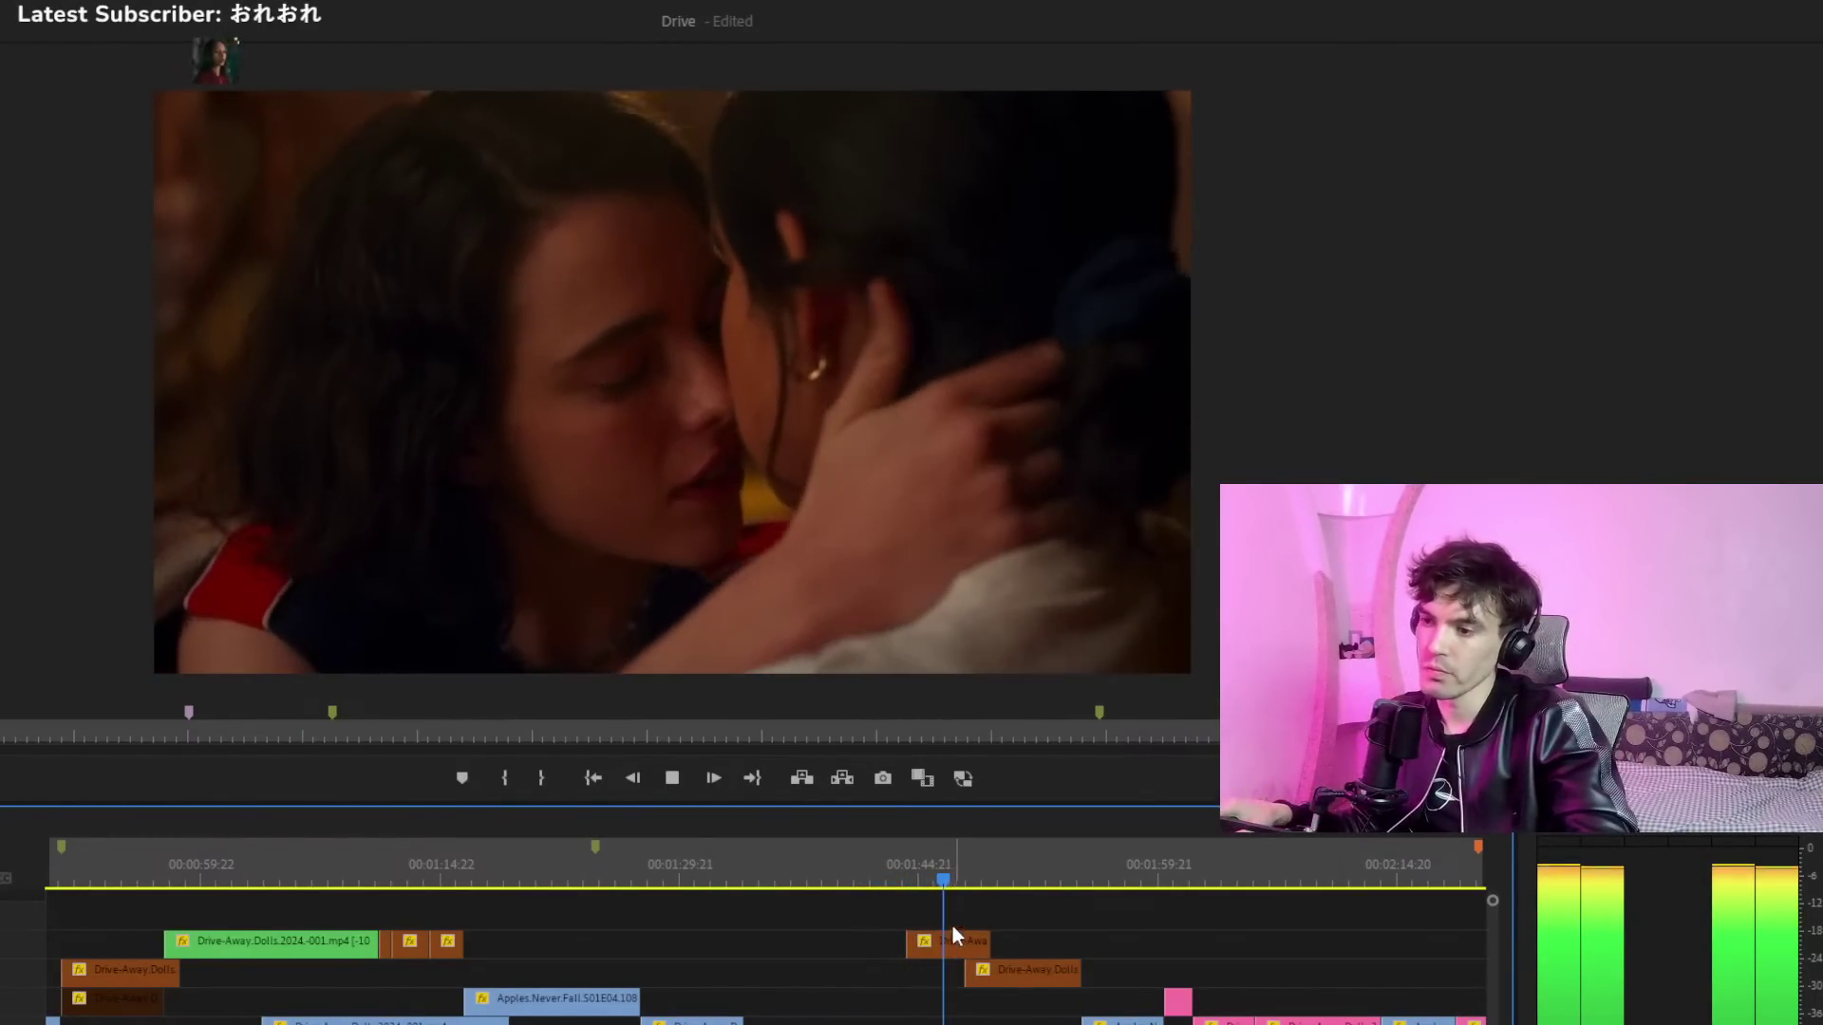
pyautogui.click(875, 859)
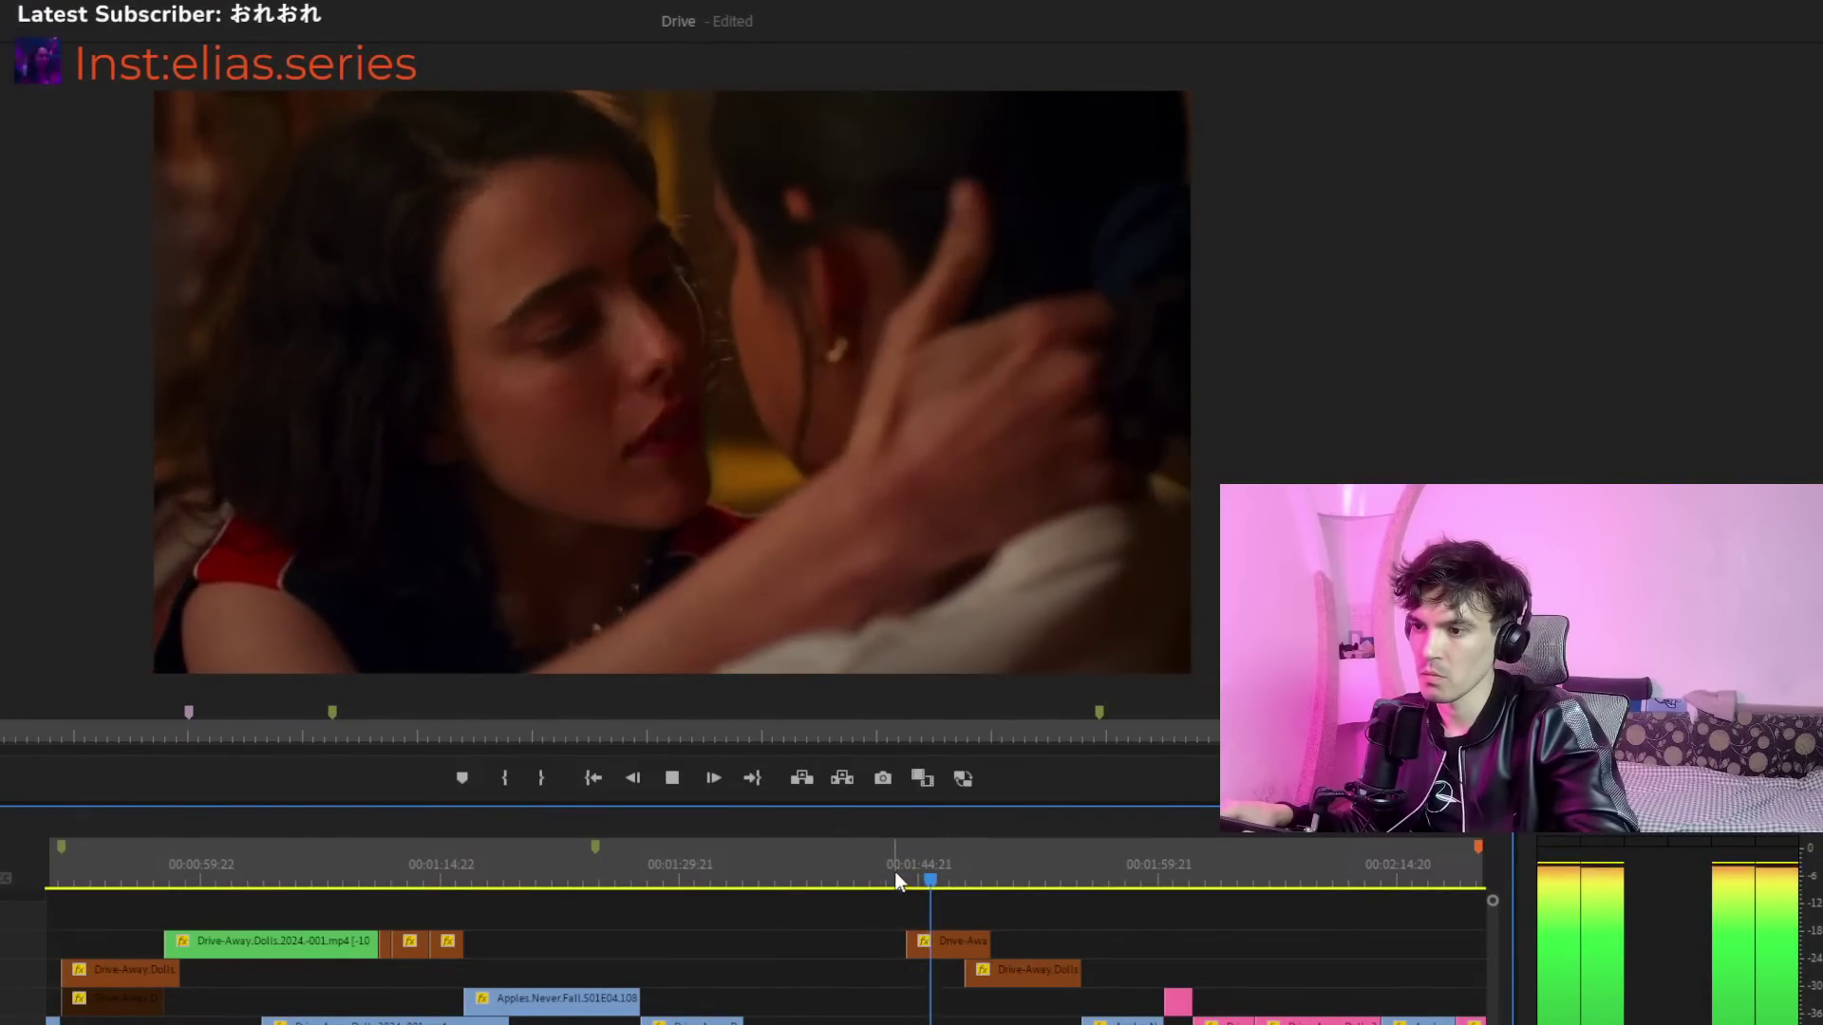
pyautogui.click(892, 872)
pyautogui.click(940, 943)
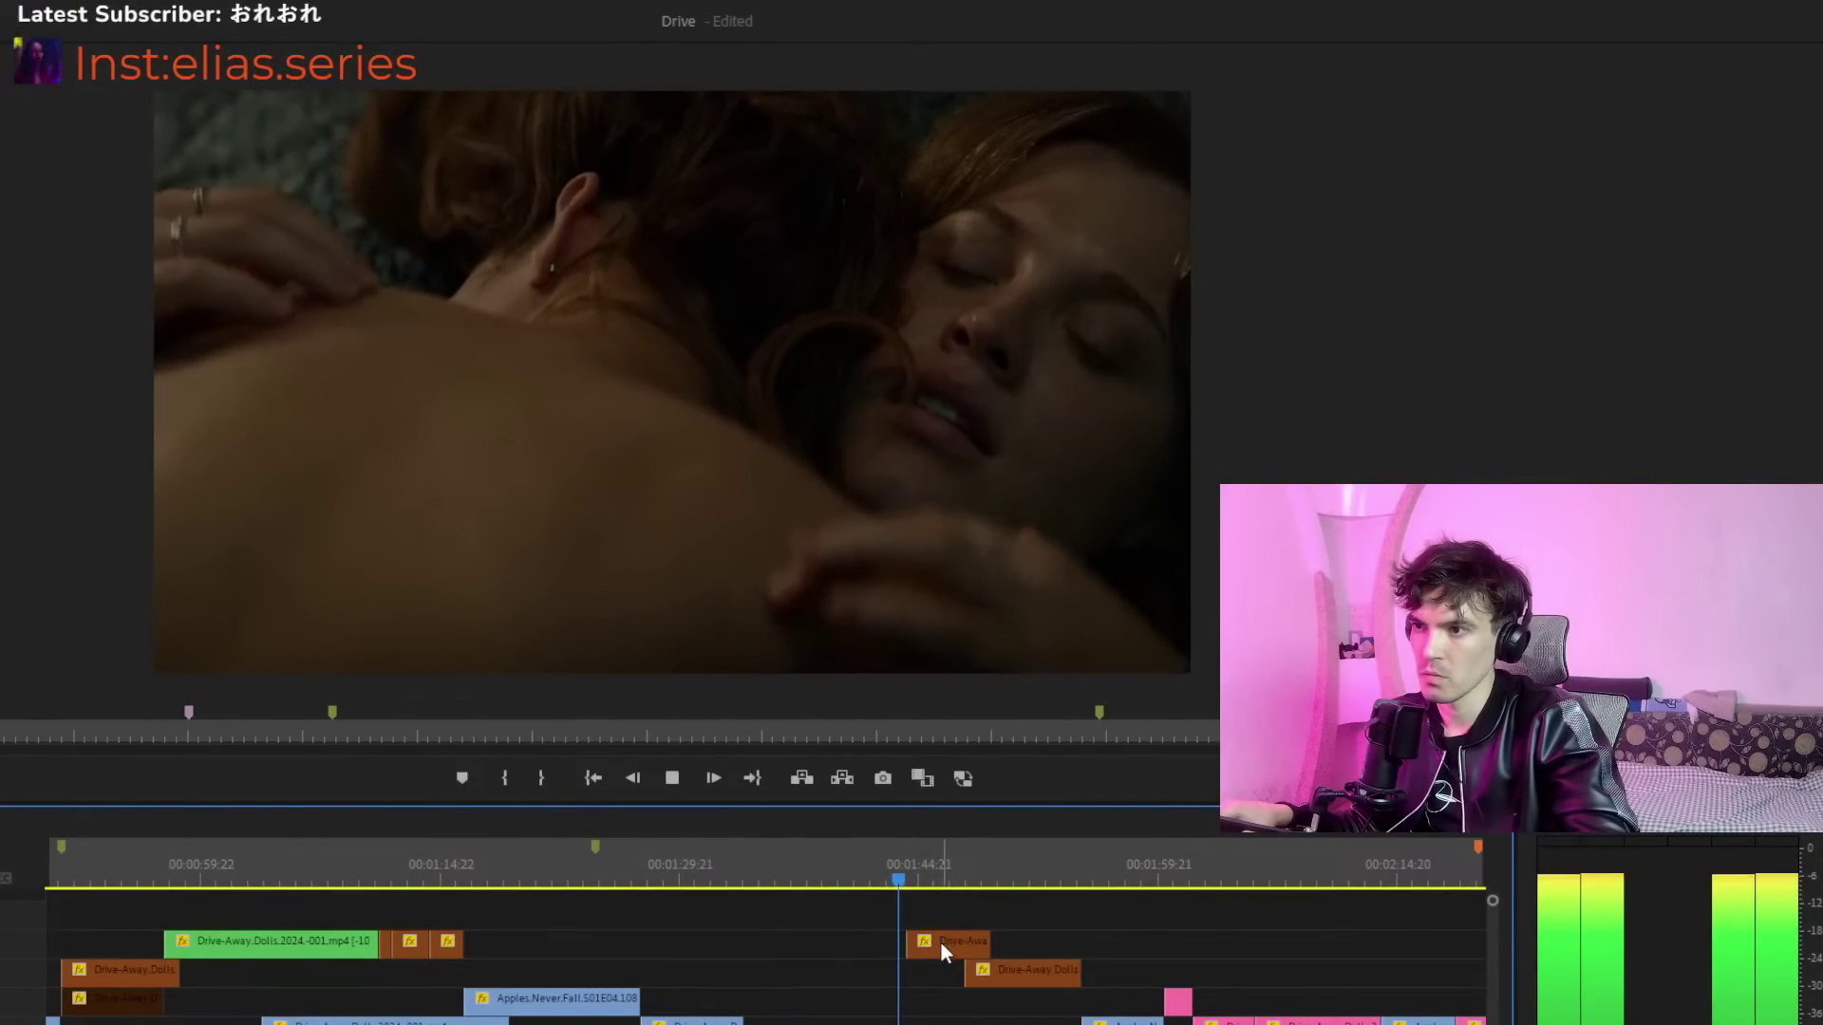
pyautogui.moveTo(942, 952)
pyautogui.mouseDown()
pyautogui.moveTo(923, 914)
pyautogui.moveTo(936, 956)
pyautogui.mouseUp()
pyautogui.click(882, 862)
pyautogui.press('space')
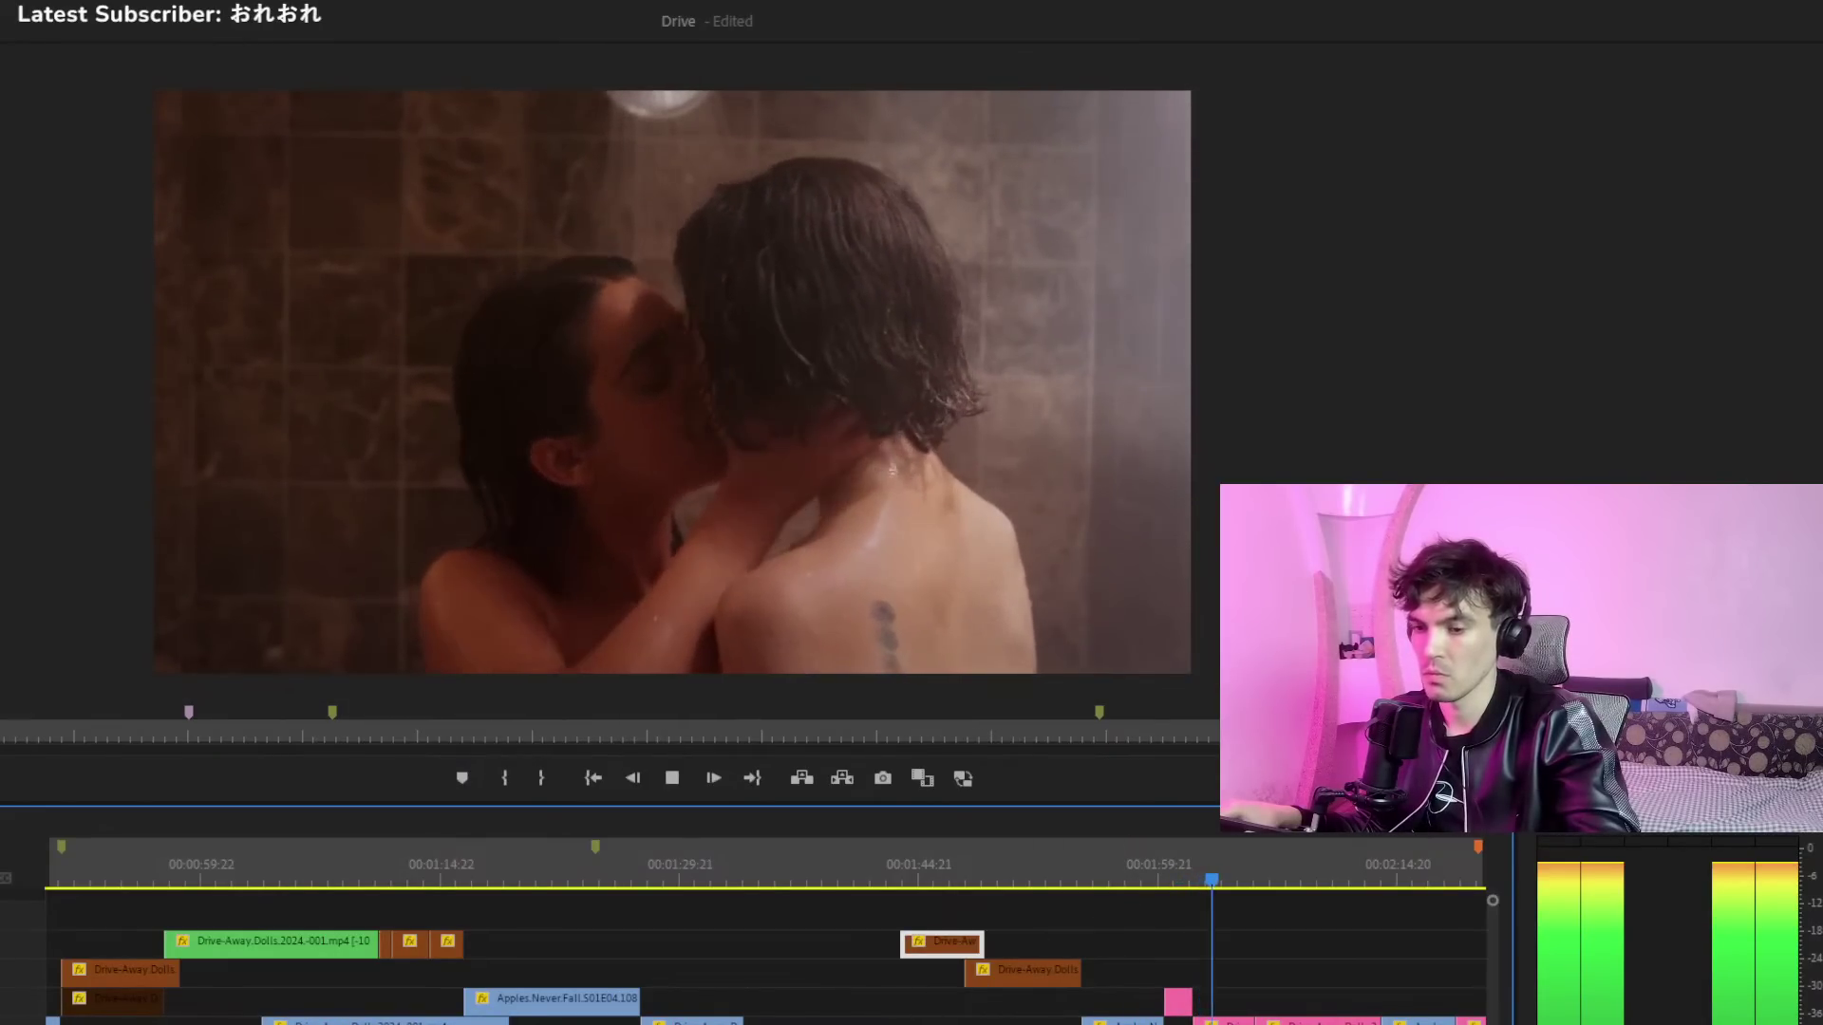
# Review the shower kiss clip and its cut to the cross dissolve clip between about 2:24 and 2:29
pyautogui.press('-')
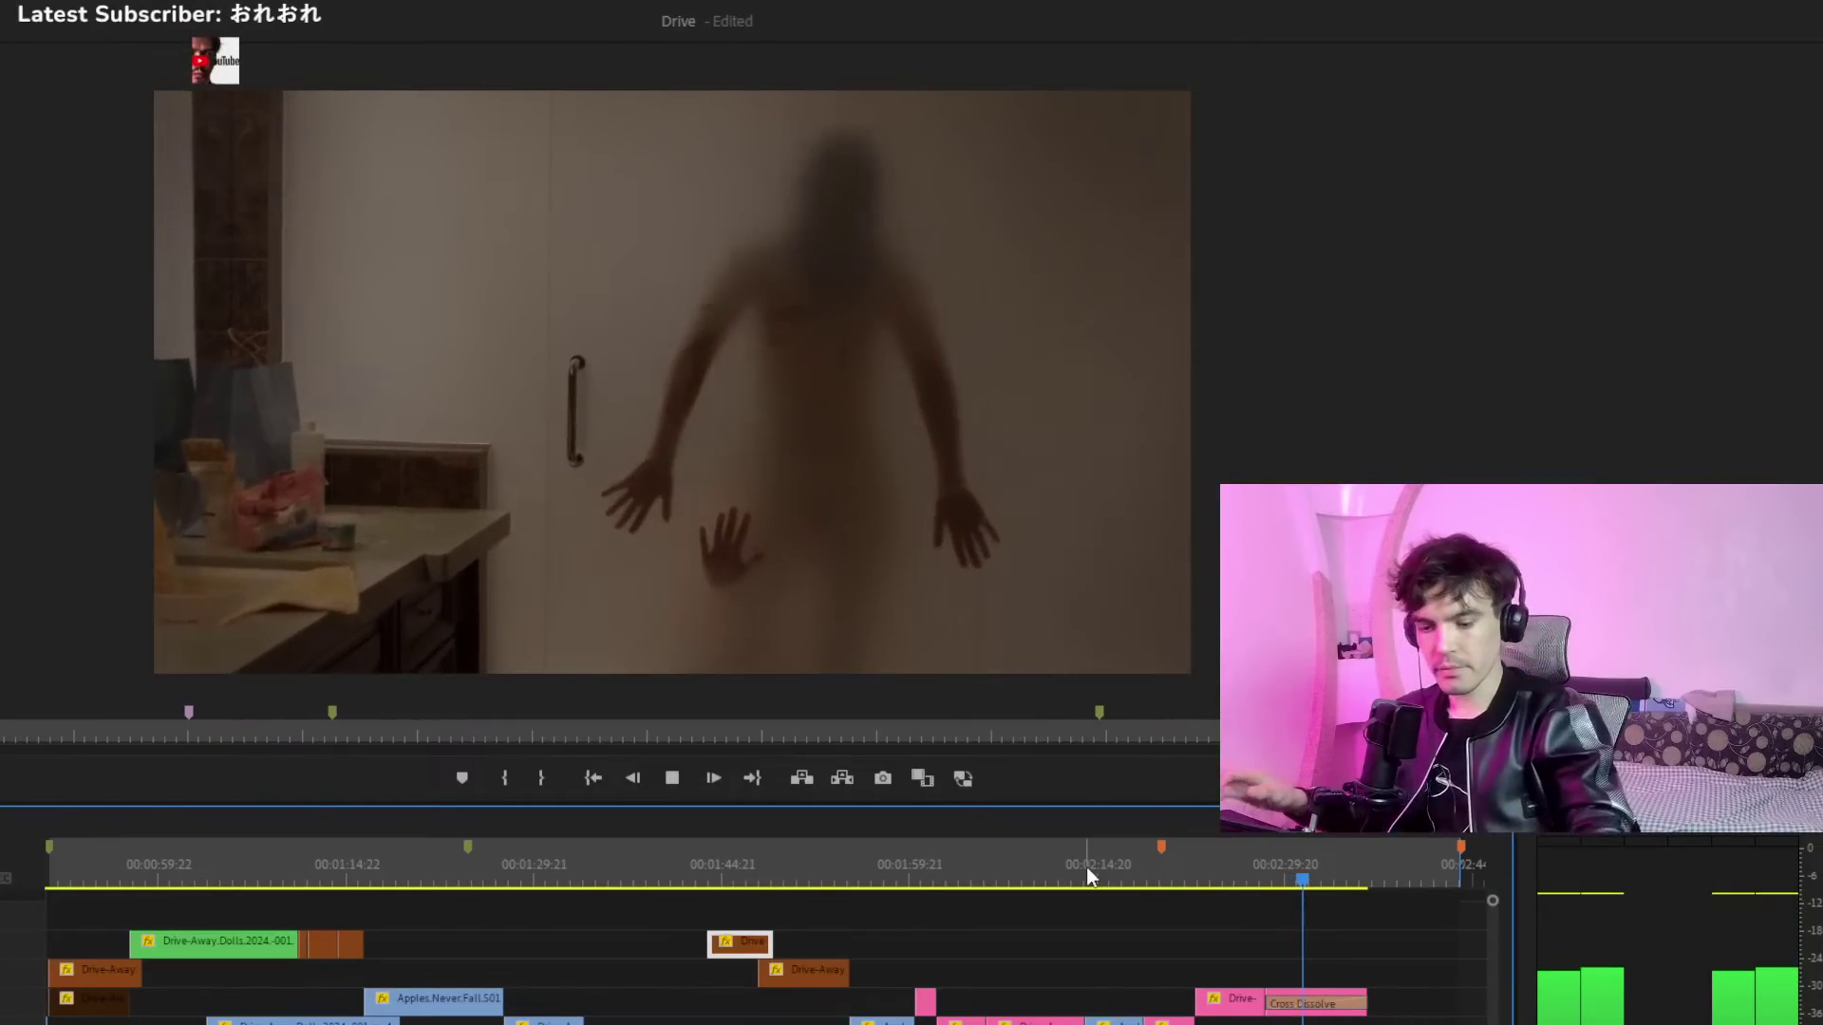
pyautogui.click(1263, 858)
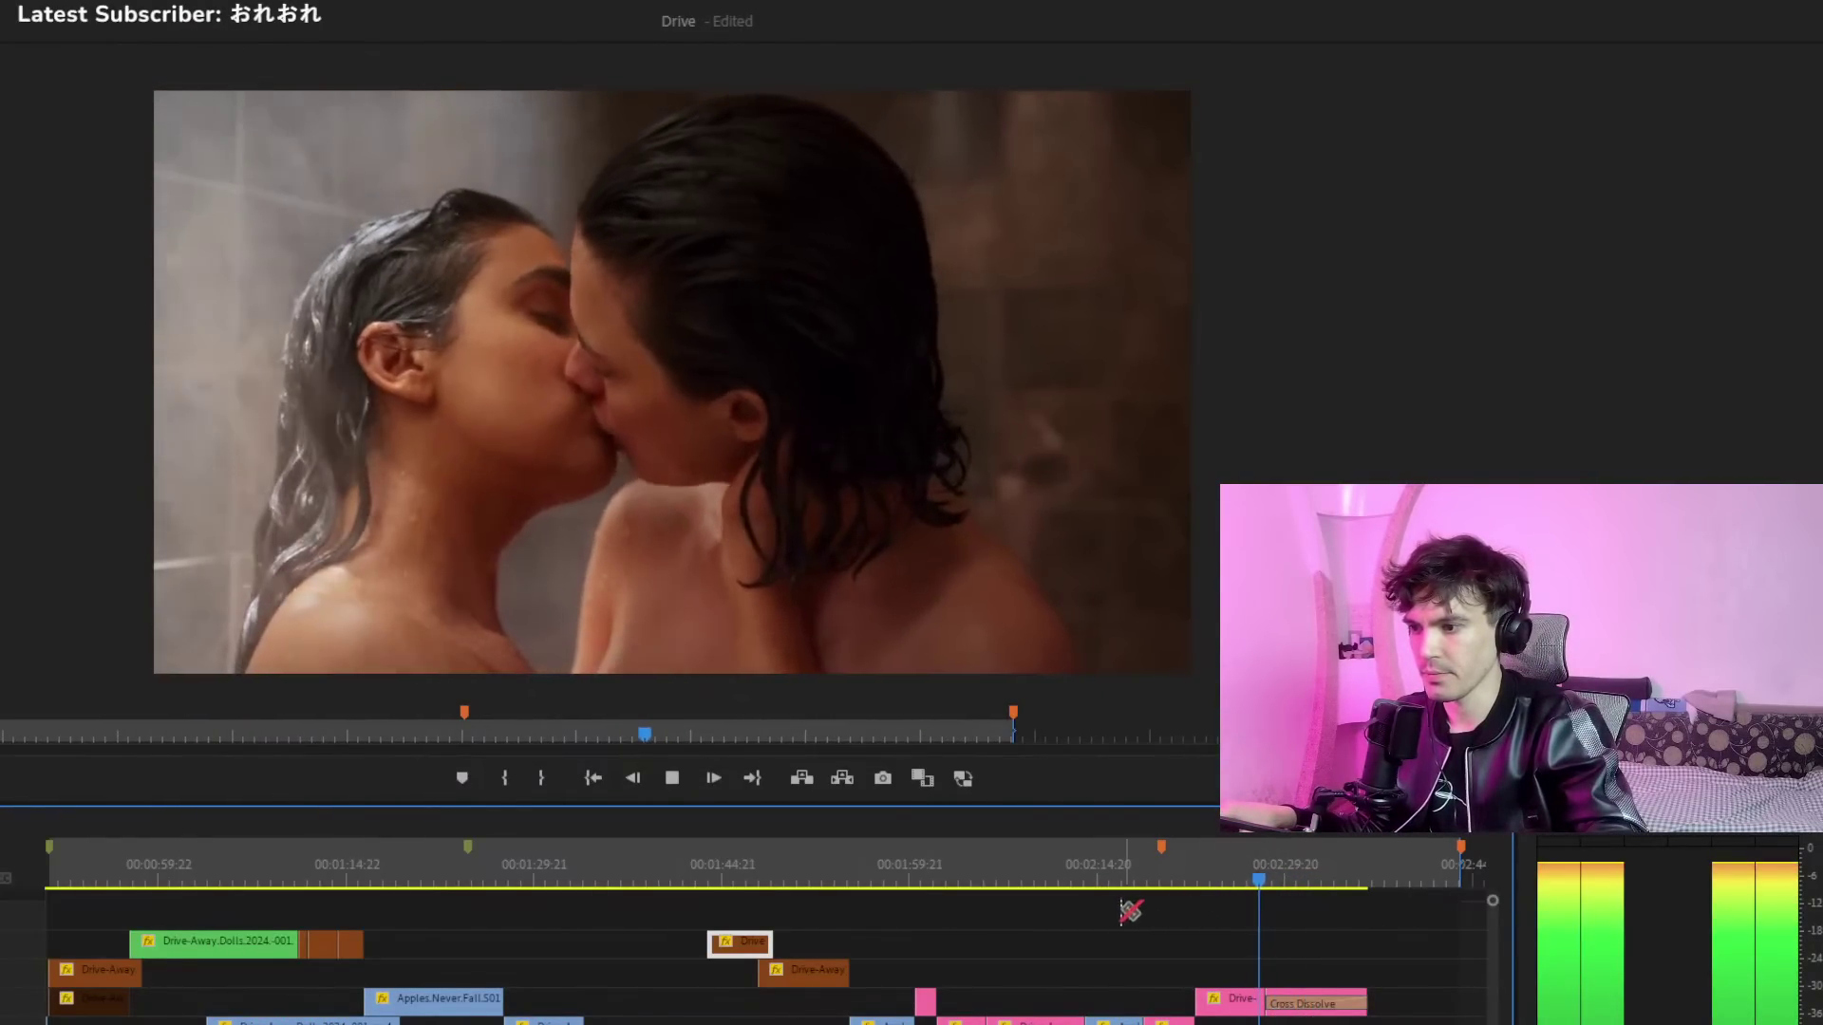
pyautogui.press('space')
pyautogui.press('=')
pyautogui.press('=')
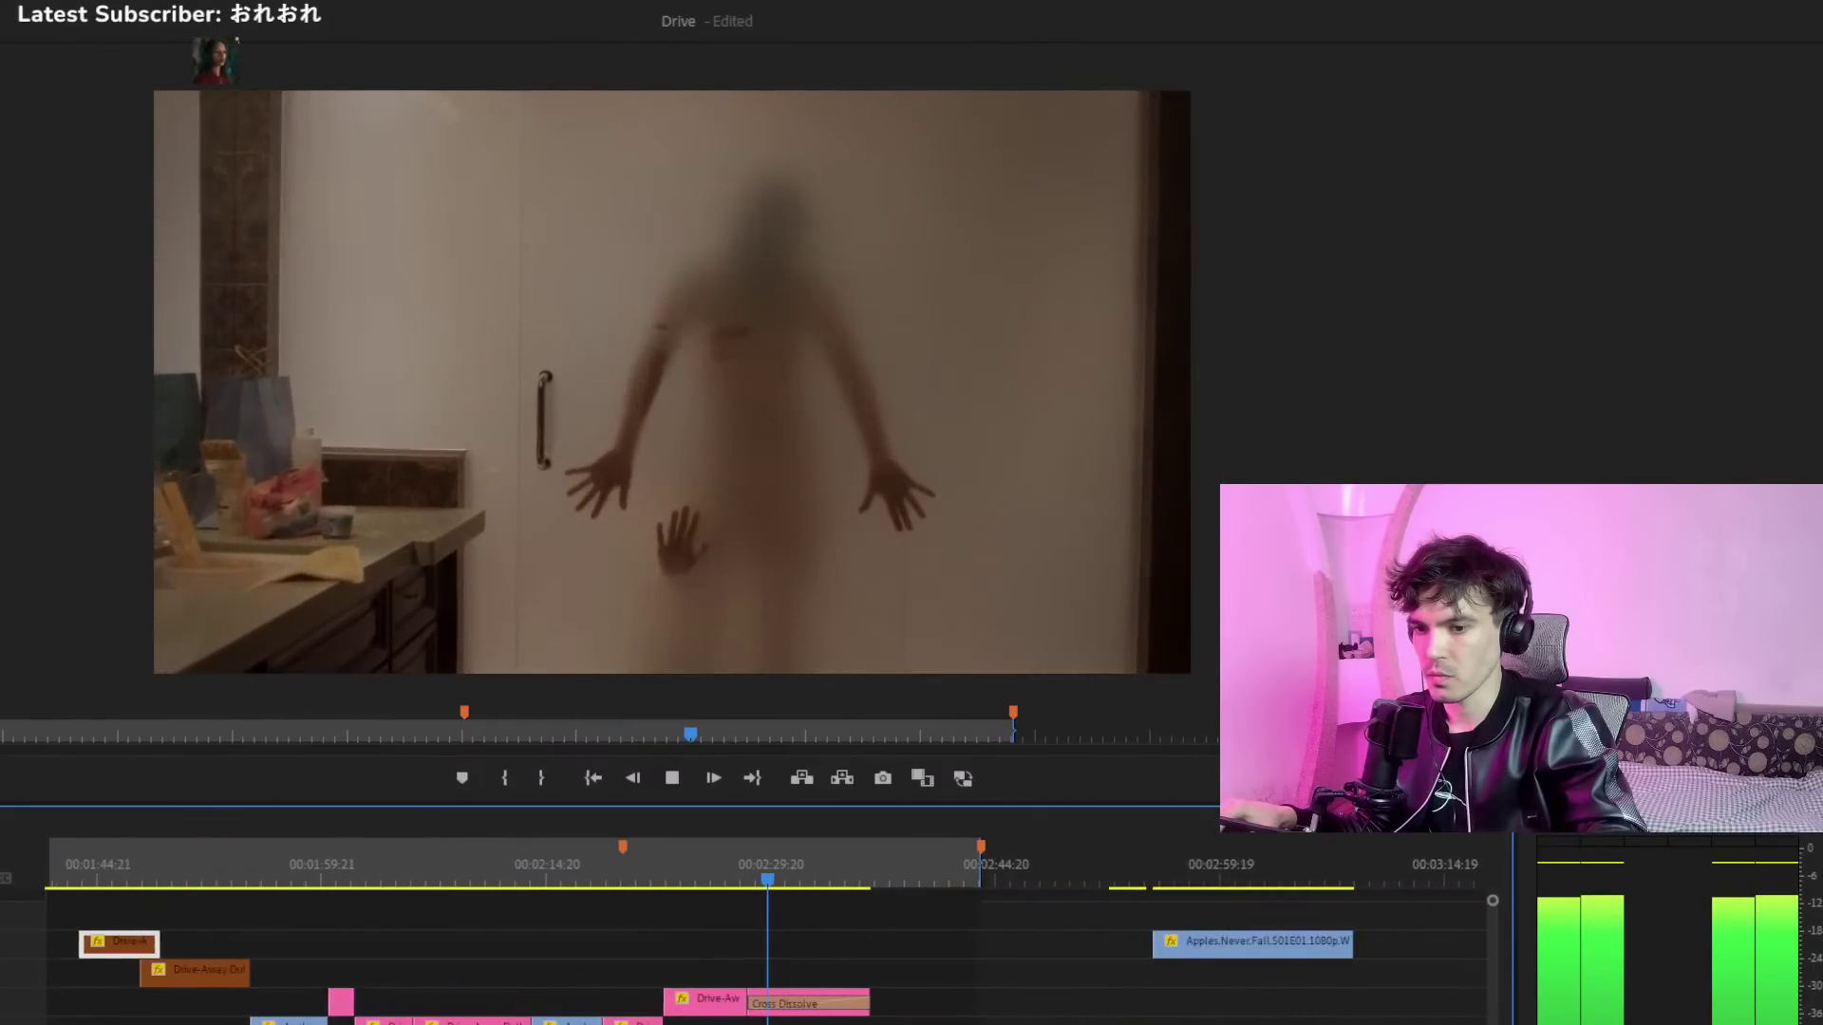
pyautogui.press('=')
pyautogui.click(624, 868)
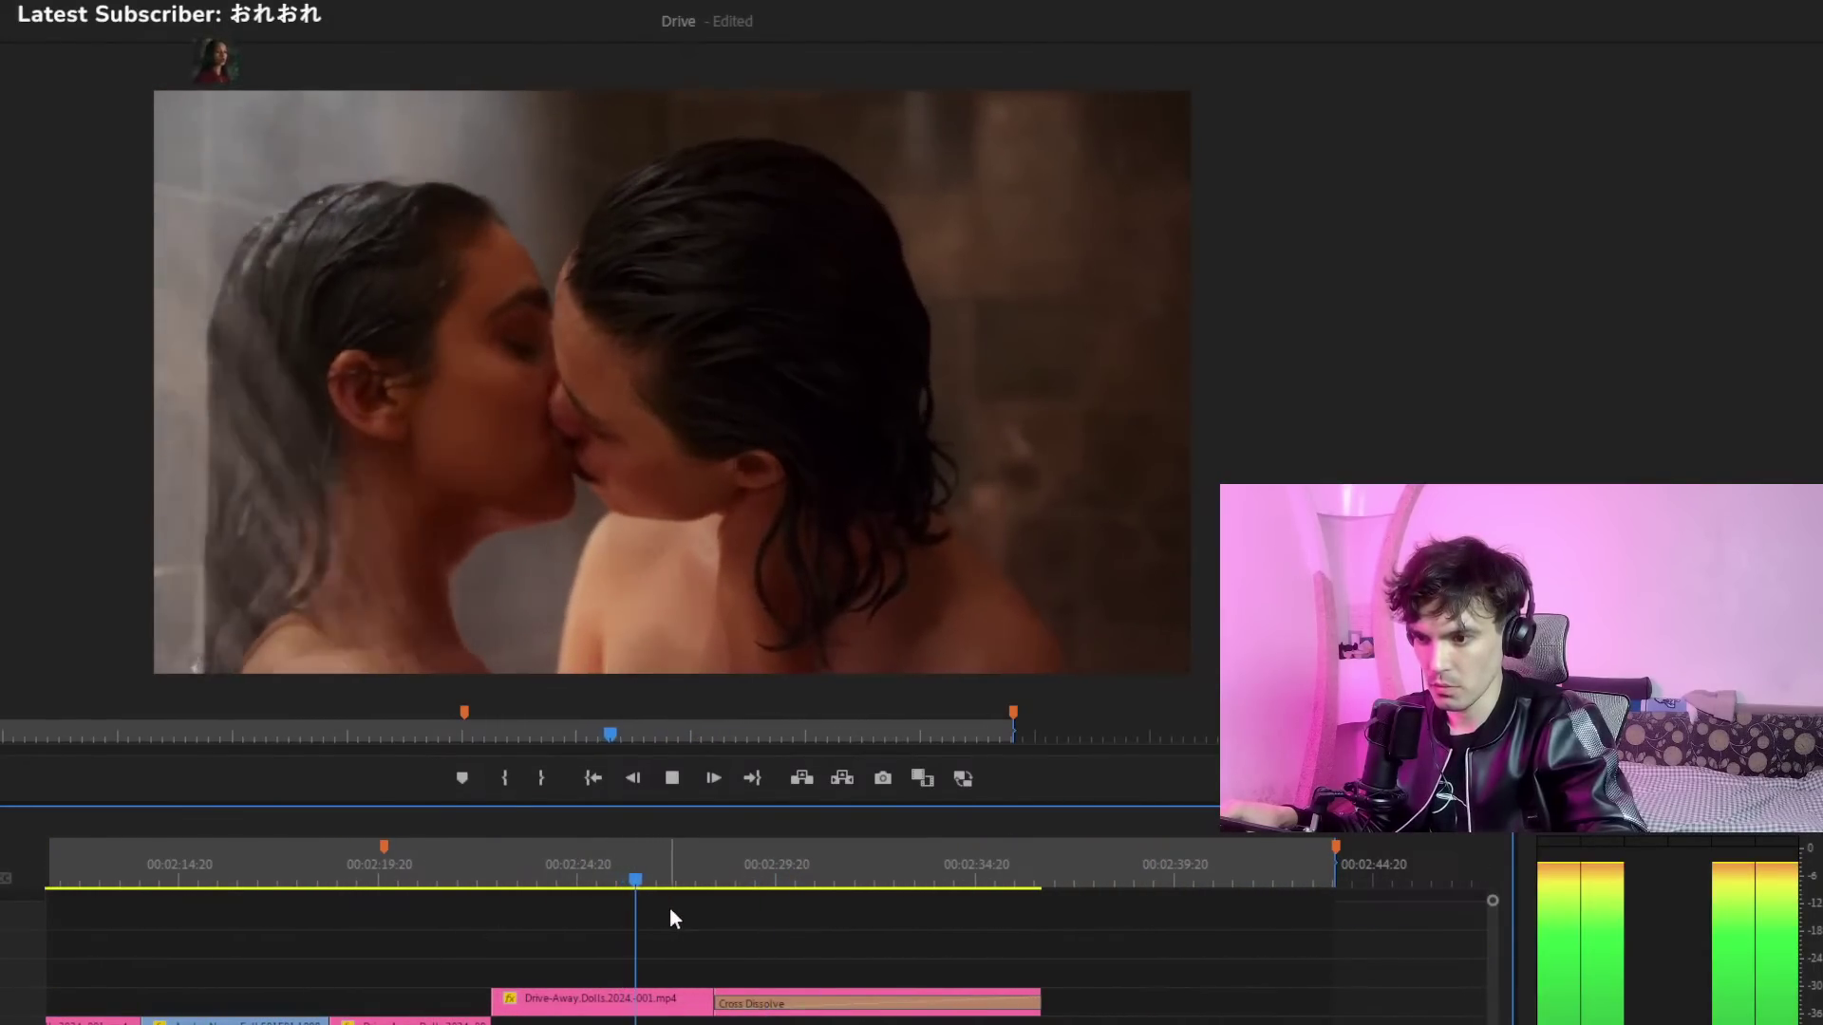
pyautogui.press('space')
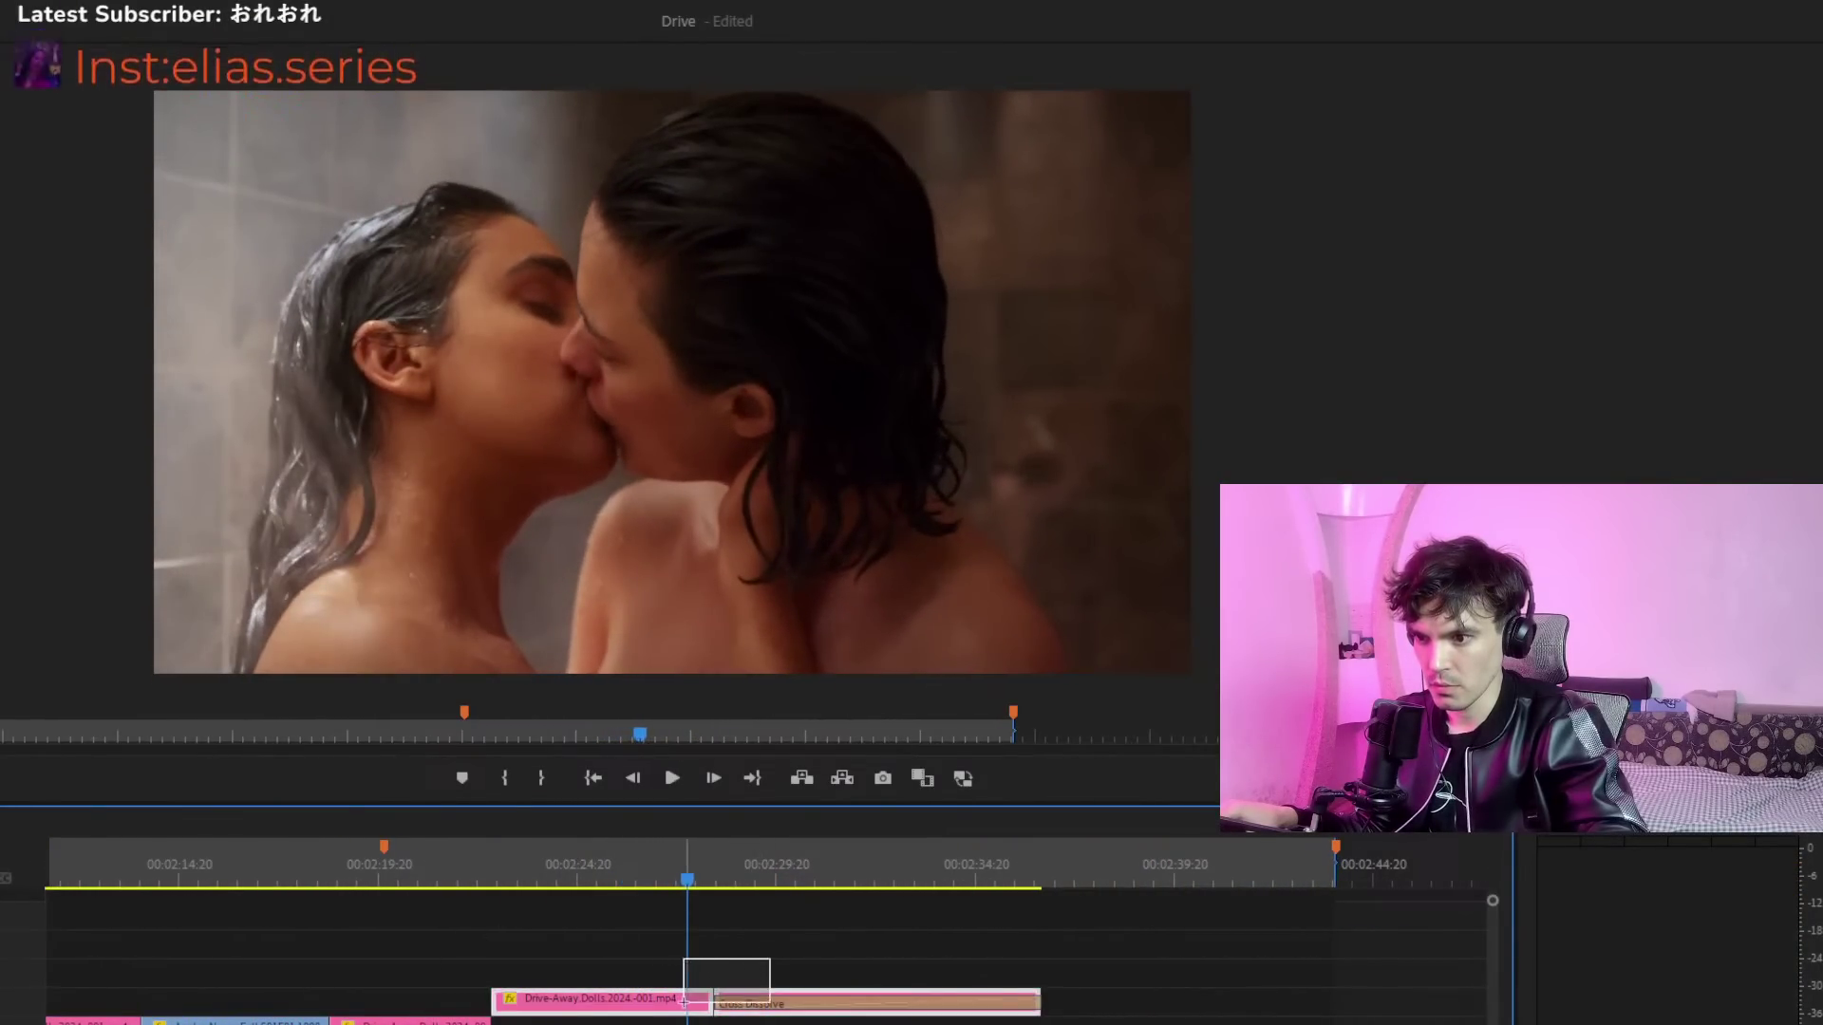
# Examine the cut from the Apples Never Fall bathtub clip to the frosted shower door clip at about 2:18, and the clips before it
pyautogui.click(275, 864)
pyautogui.press('space')
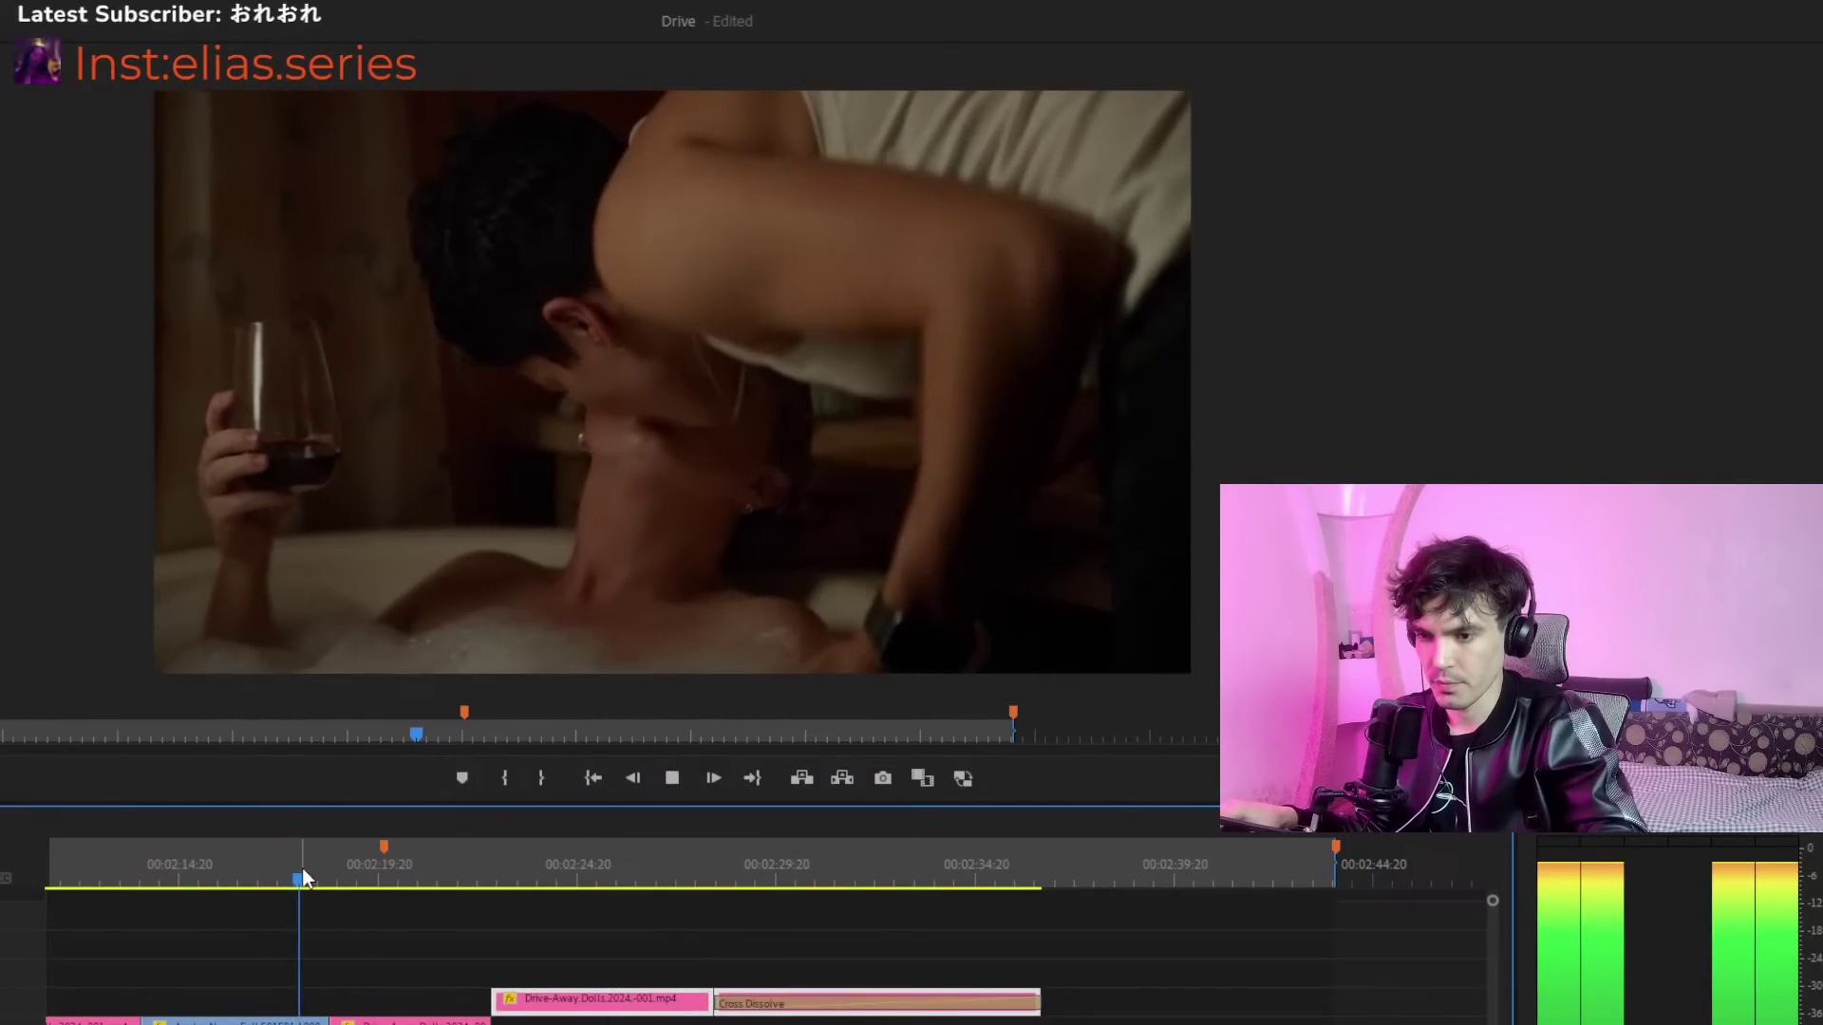
pyautogui.click(302, 868)
pyautogui.click(289, 864)
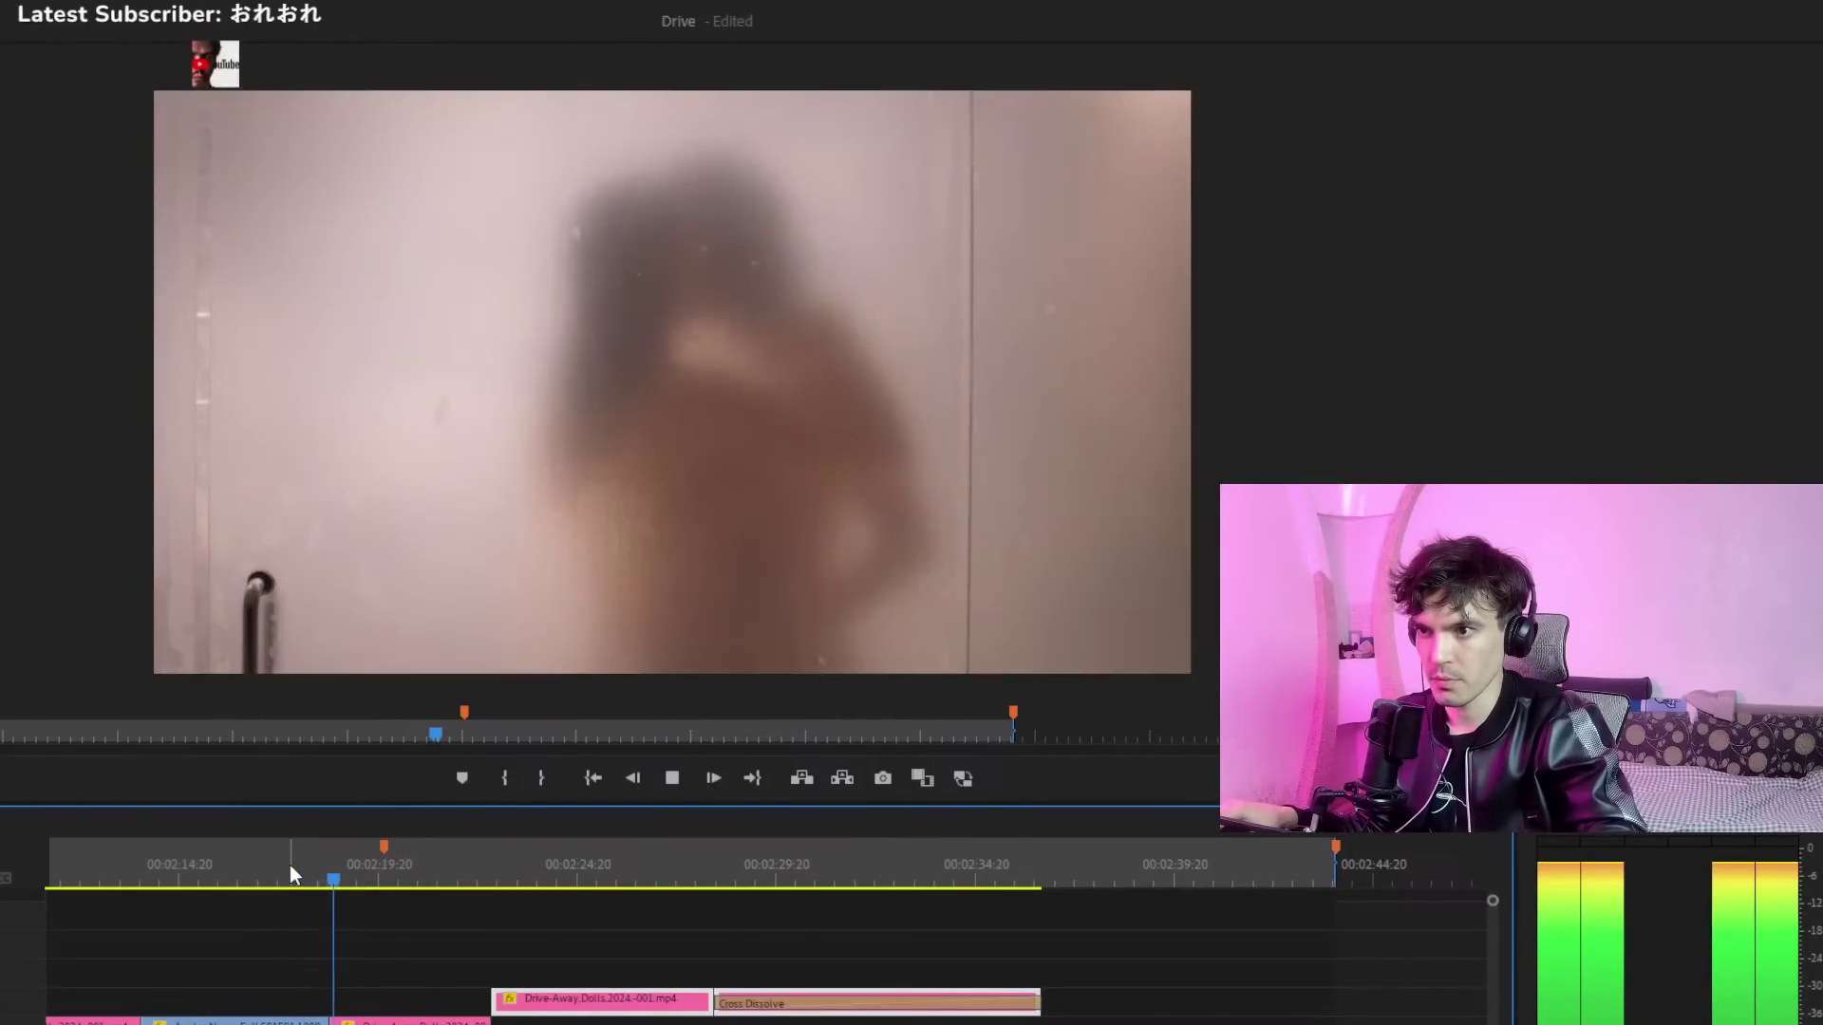
pyautogui.click(289, 864)
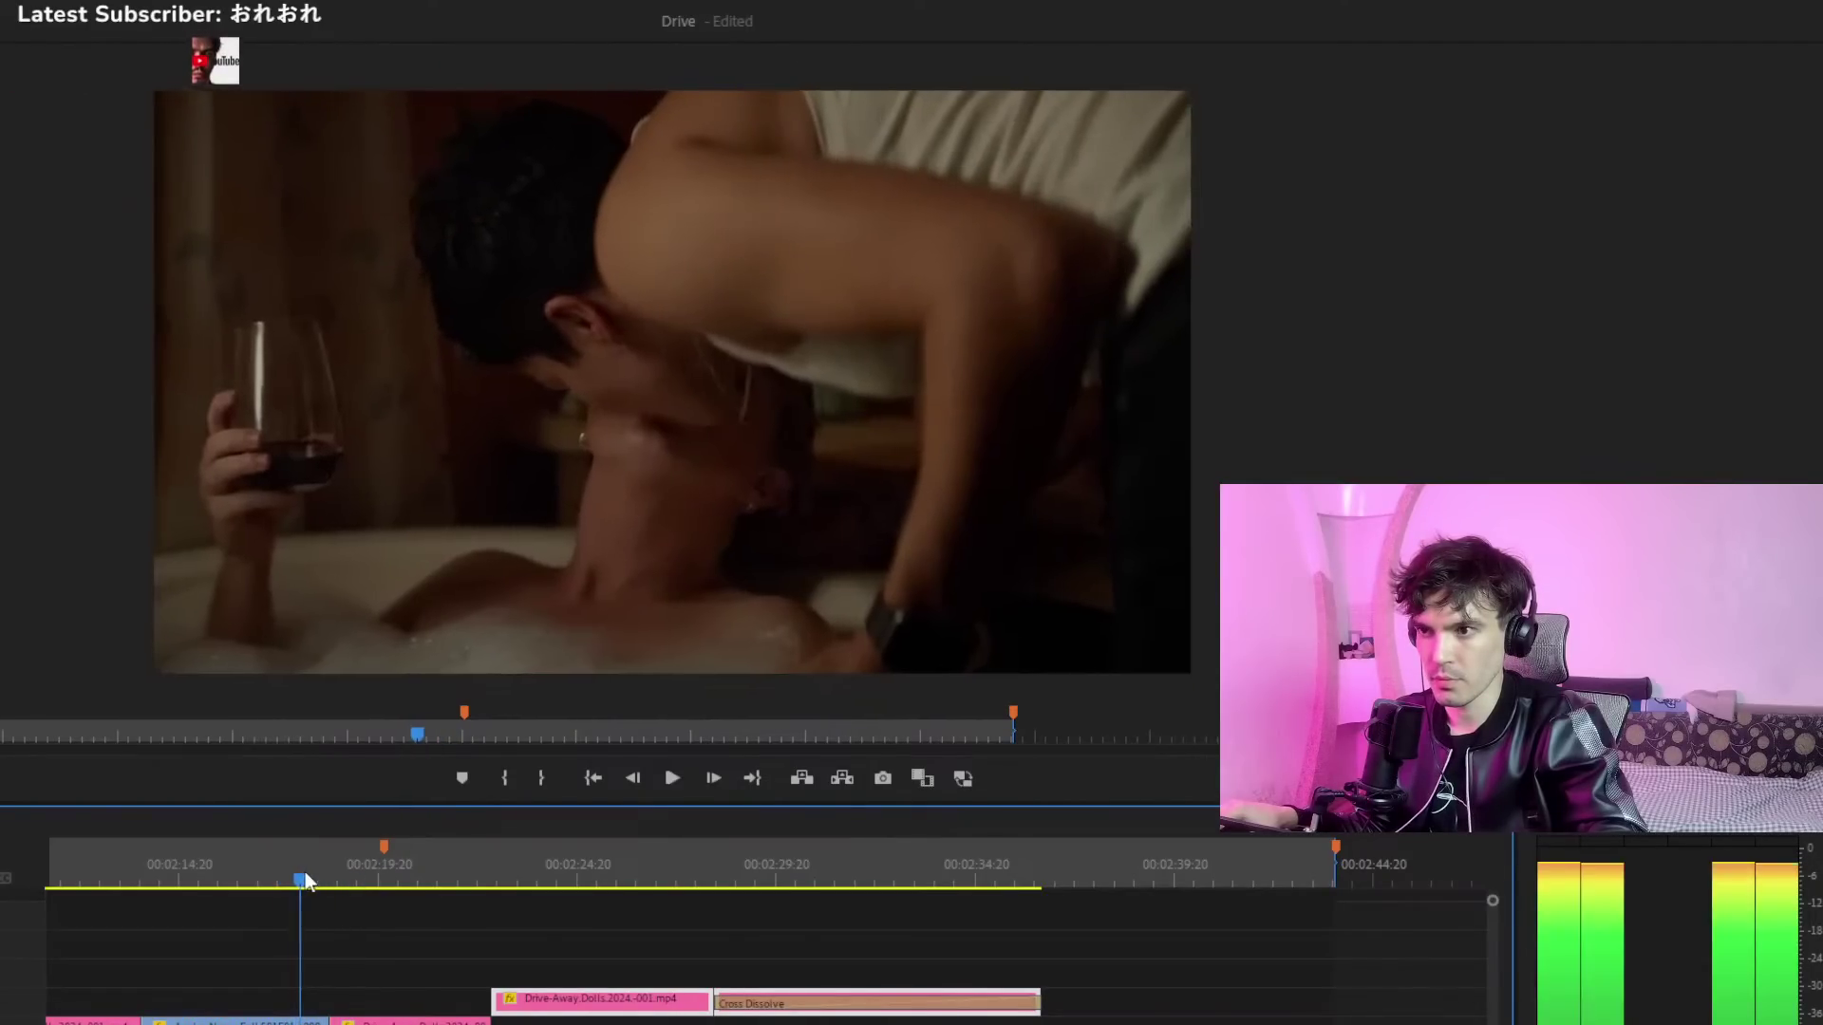
pyautogui.press('space')
pyautogui.moveTo(318, 886); pyautogui.dragTo(275, 888)
pyautogui.press('space')
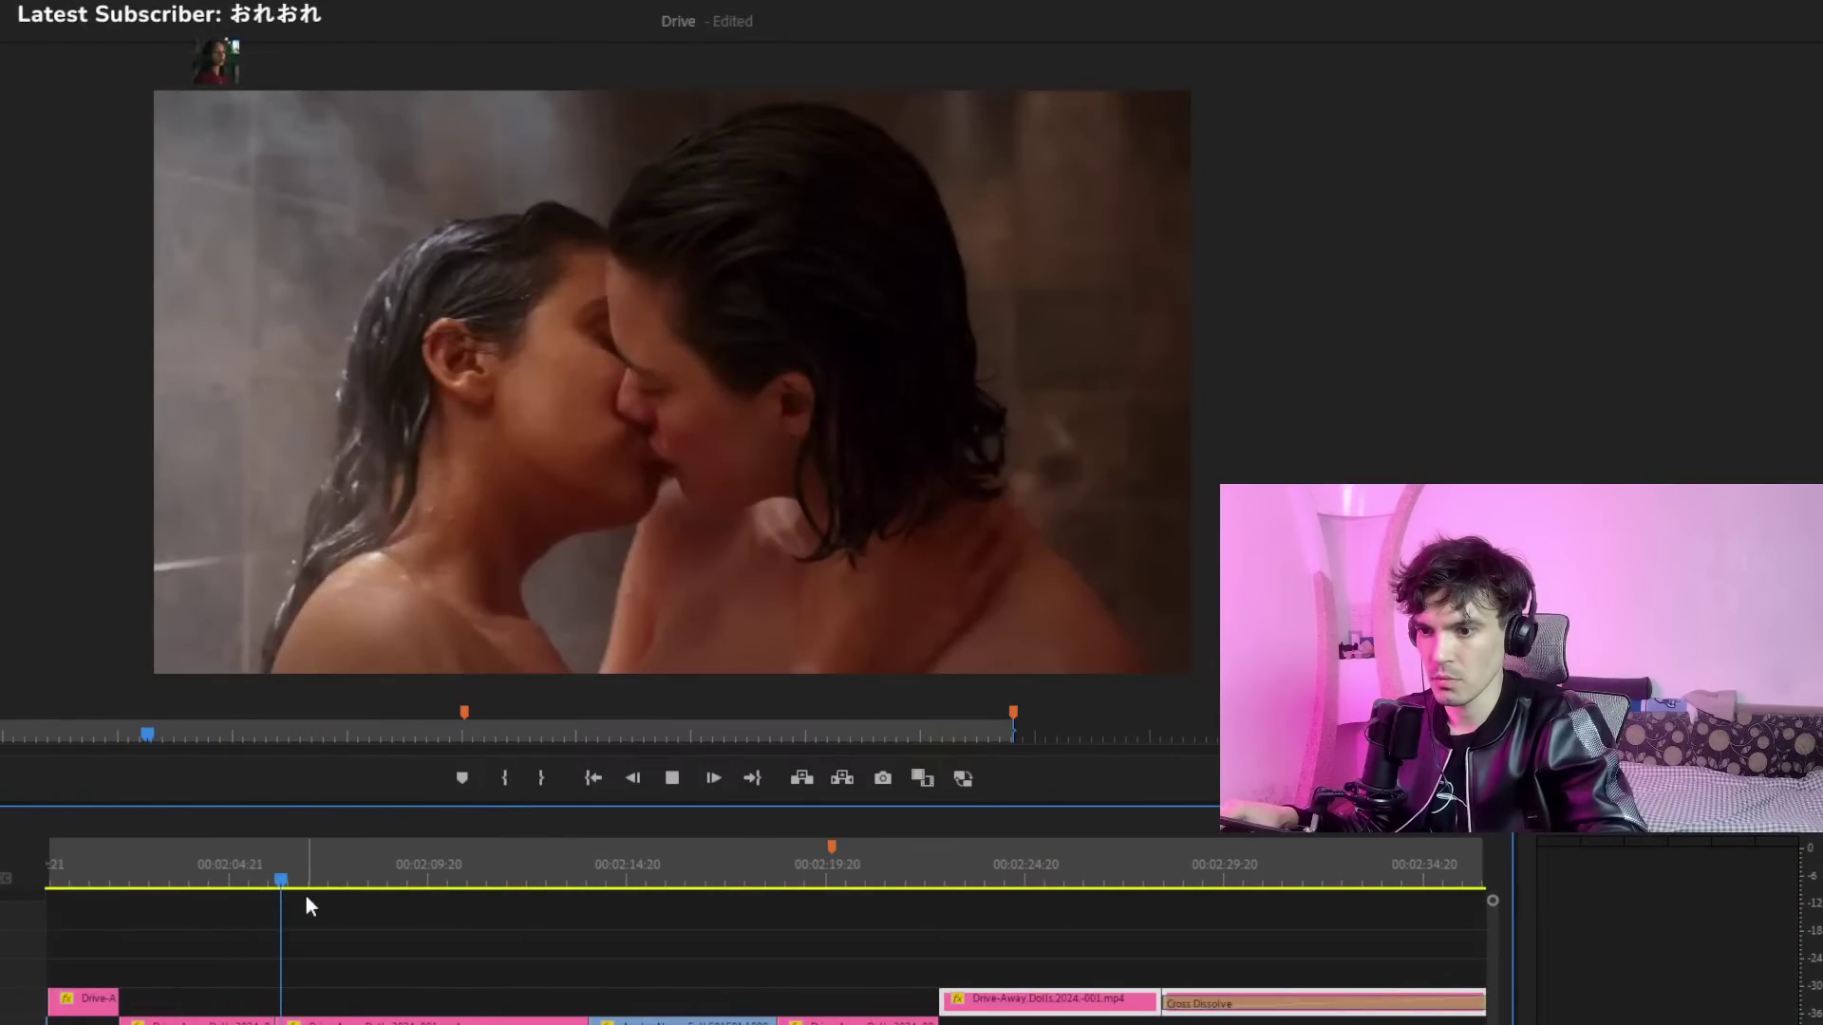
# Move the Apples Never Fall bathtub clip to about 2:12 and close up the next two Drive-Away Dolls clips behind it, then preview
pyautogui.click(651, 1008)
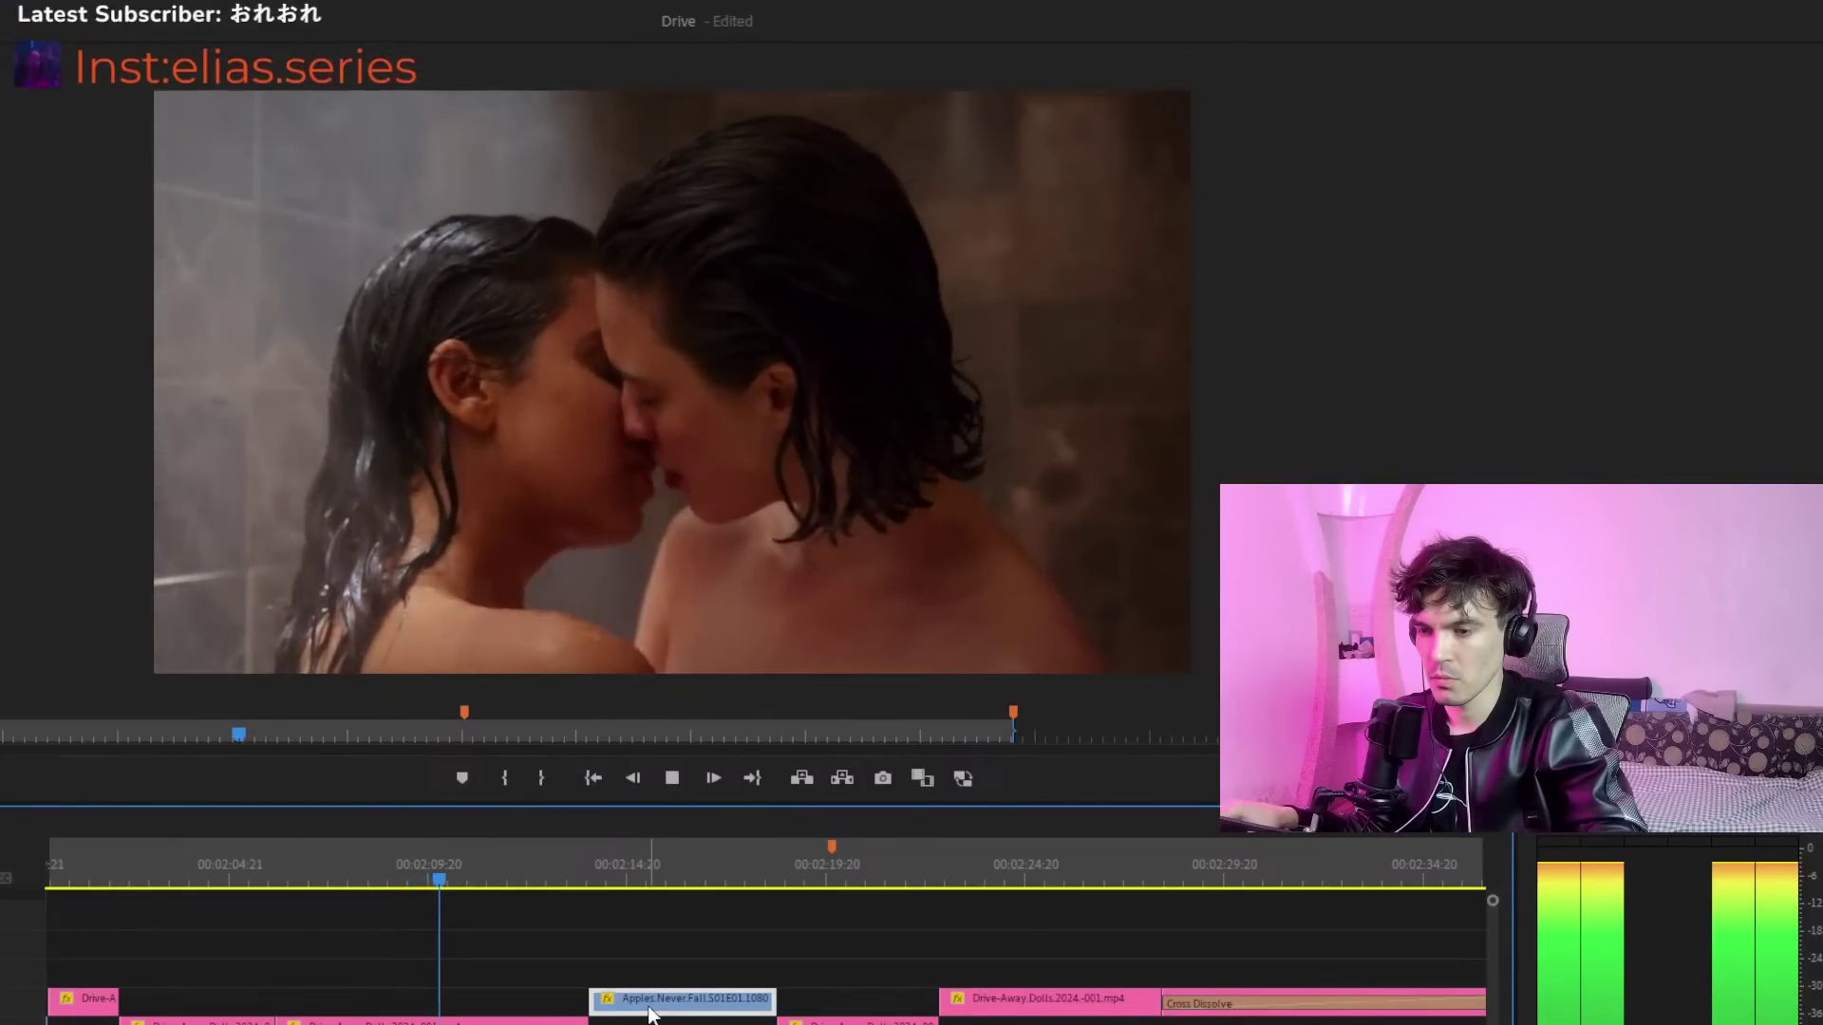
pyautogui.moveTo(582, 1009); pyautogui.dragTo(594, 999)
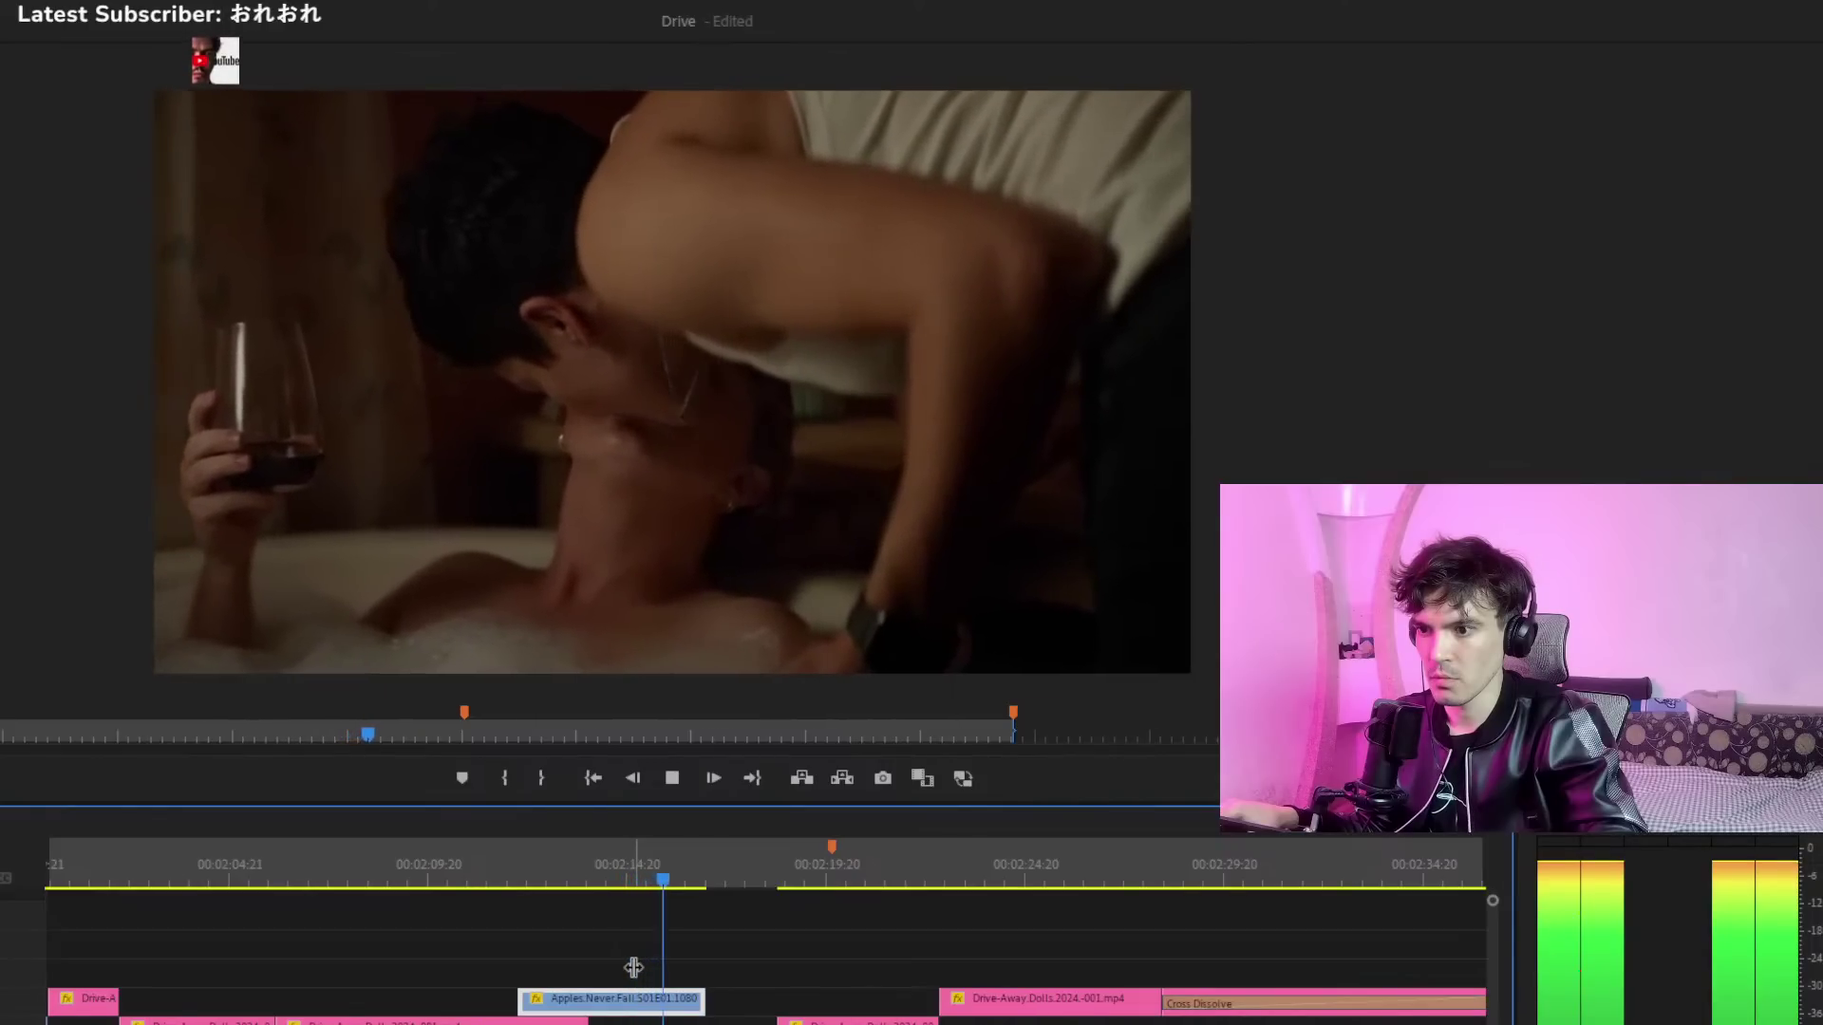
pyautogui.press('space')
pyautogui.moveTo(1019, 964); pyautogui.dragTo(947, 964)
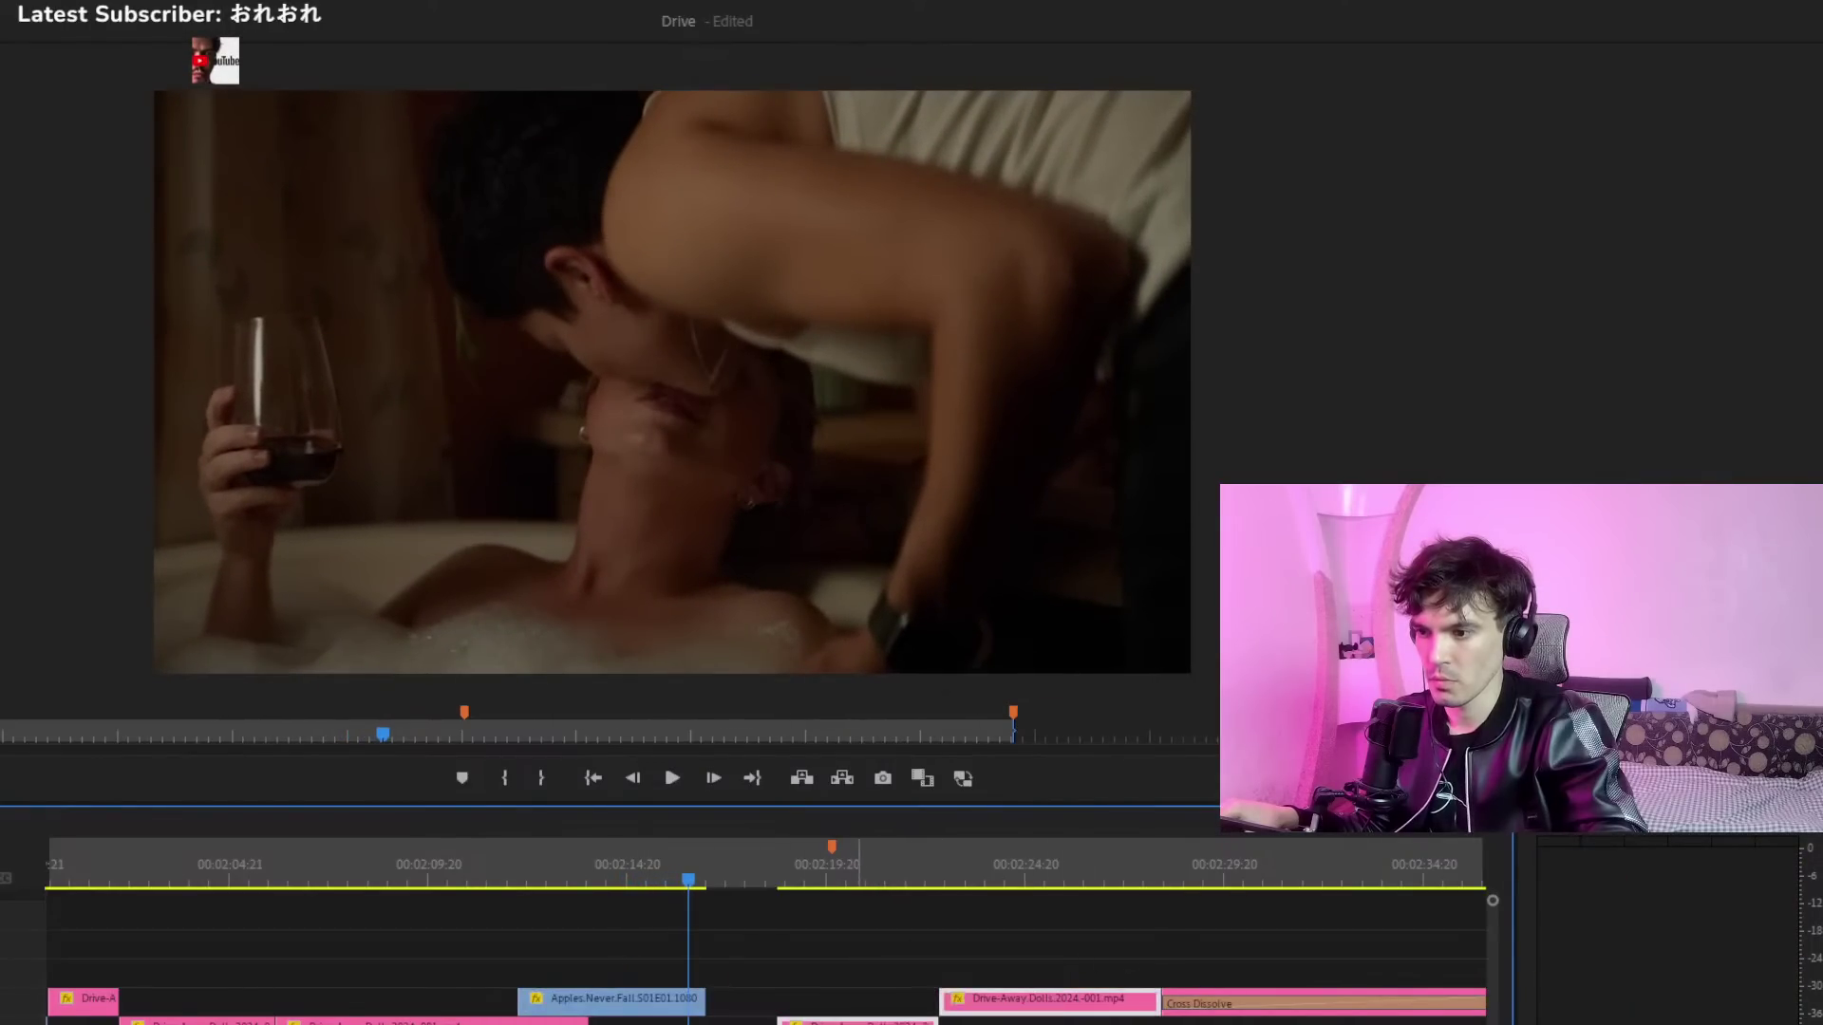
pyautogui.press('space')
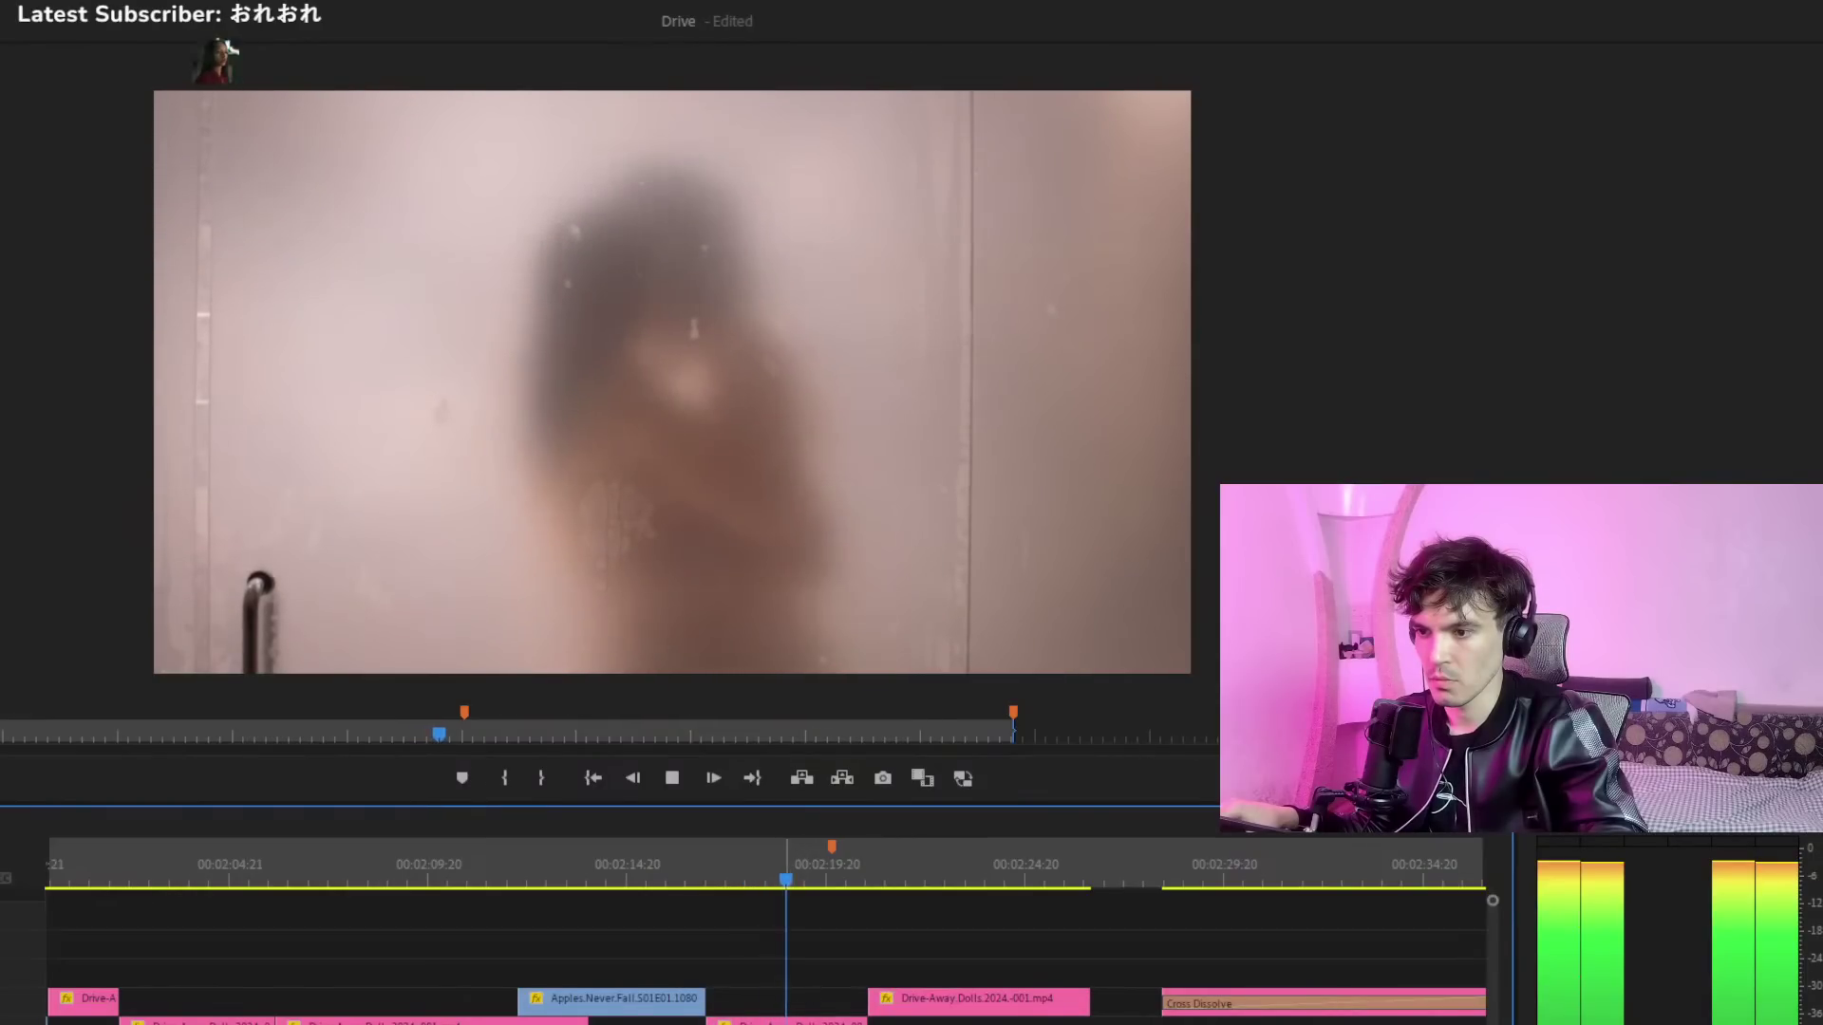
pyautogui.scroll(3, 218, 873)
pyautogui.click(208, 879)
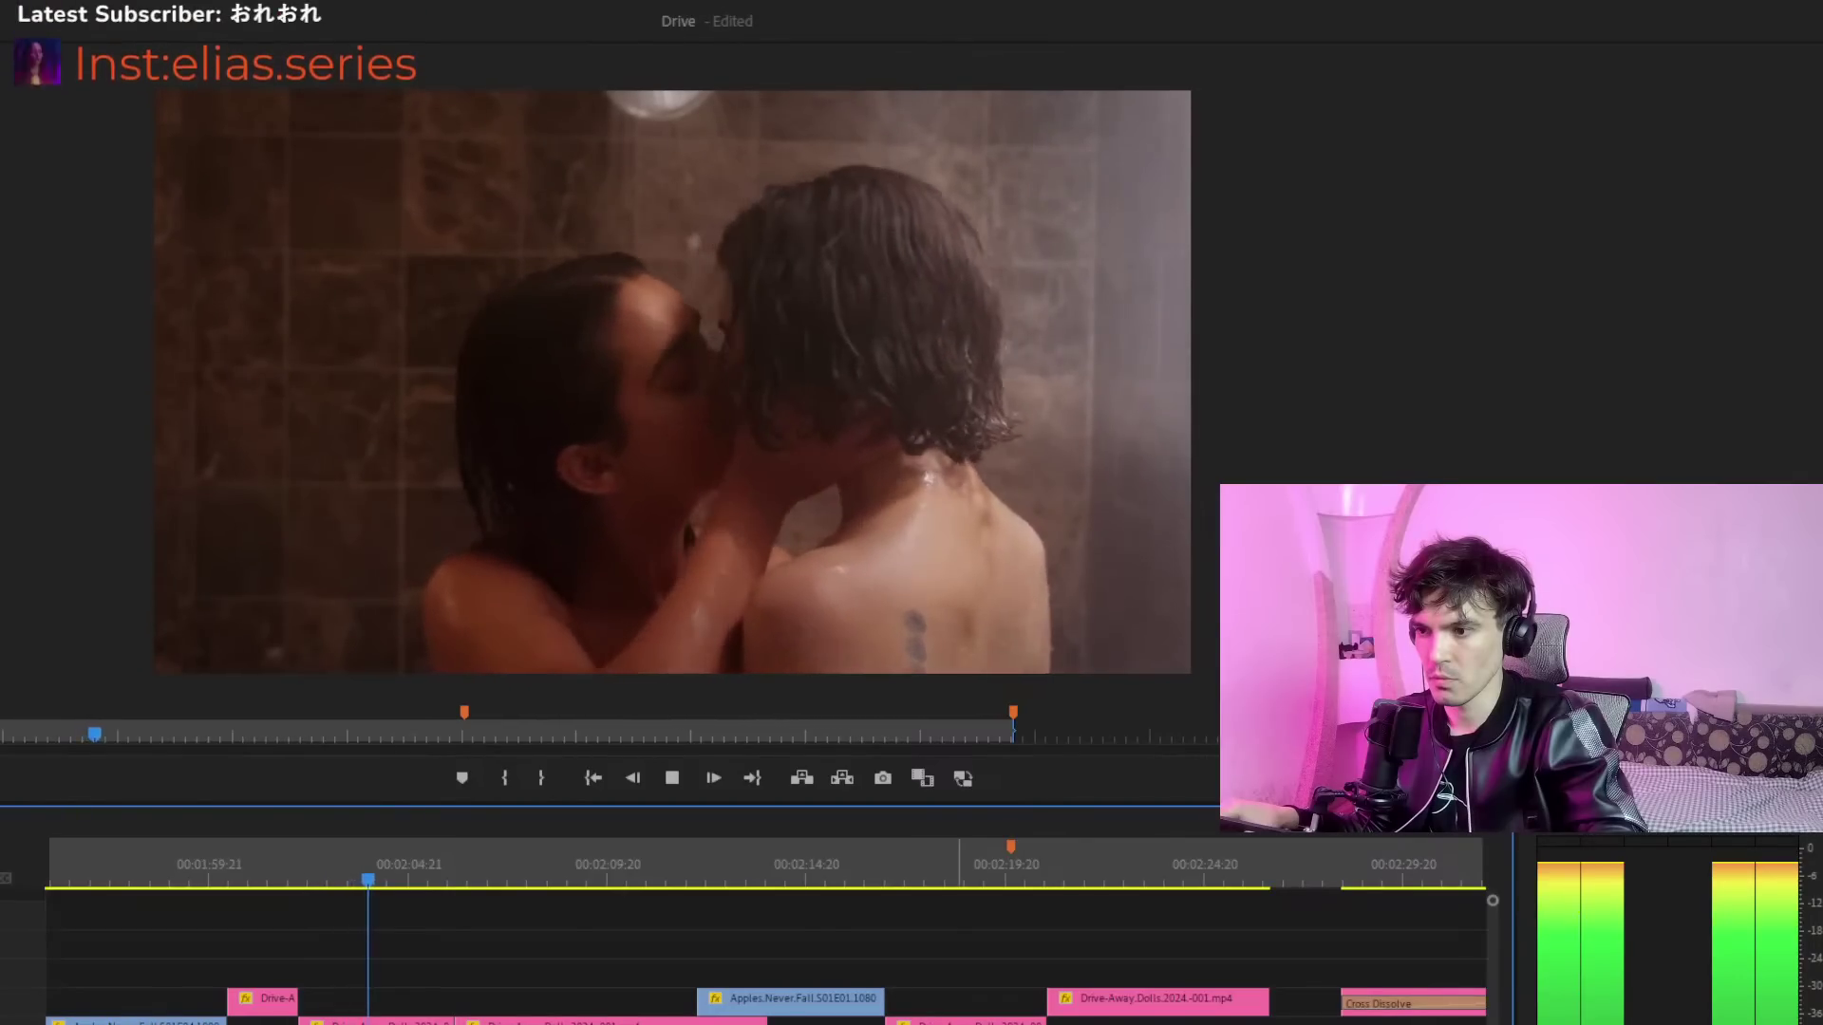
# Try the frosted shower door clip above the start of the Apples Never Fall clip, at about 2:12, and preview it
pyautogui.moveTo(902, 969); pyautogui.dragTo(776, 966)
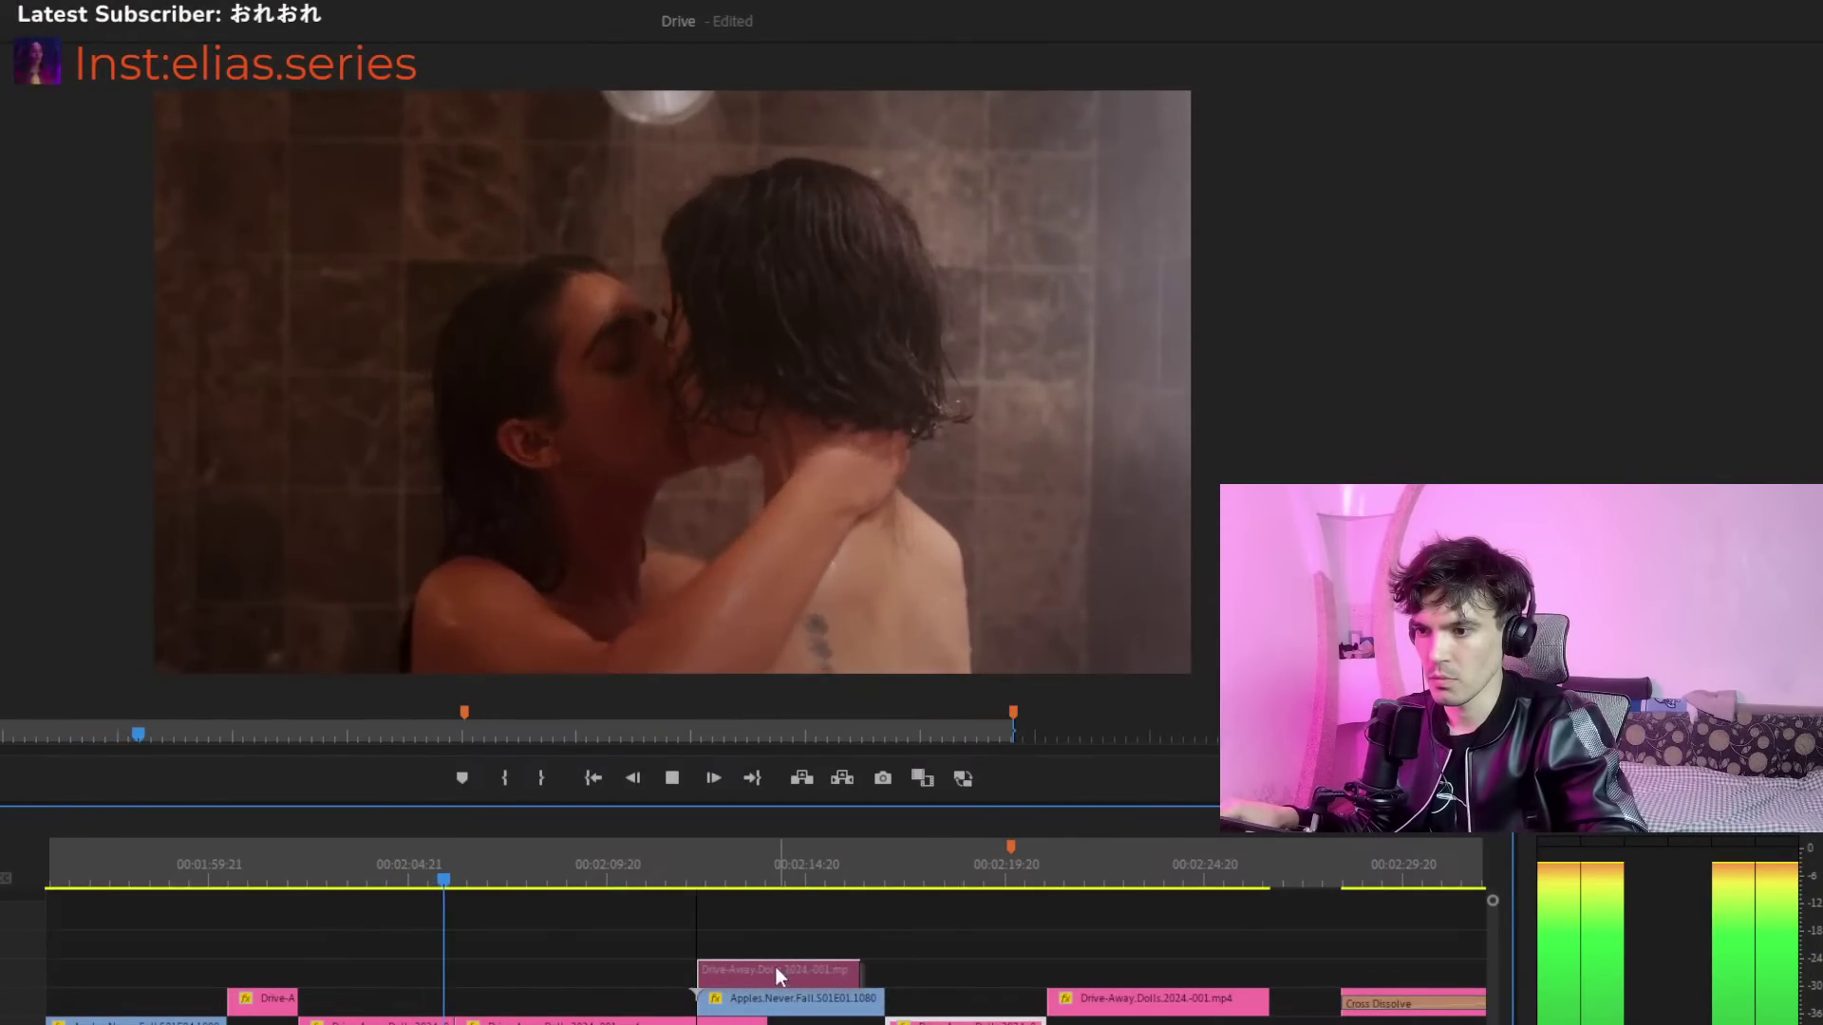
pyautogui.click(637, 859)
pyautogui.press('space')
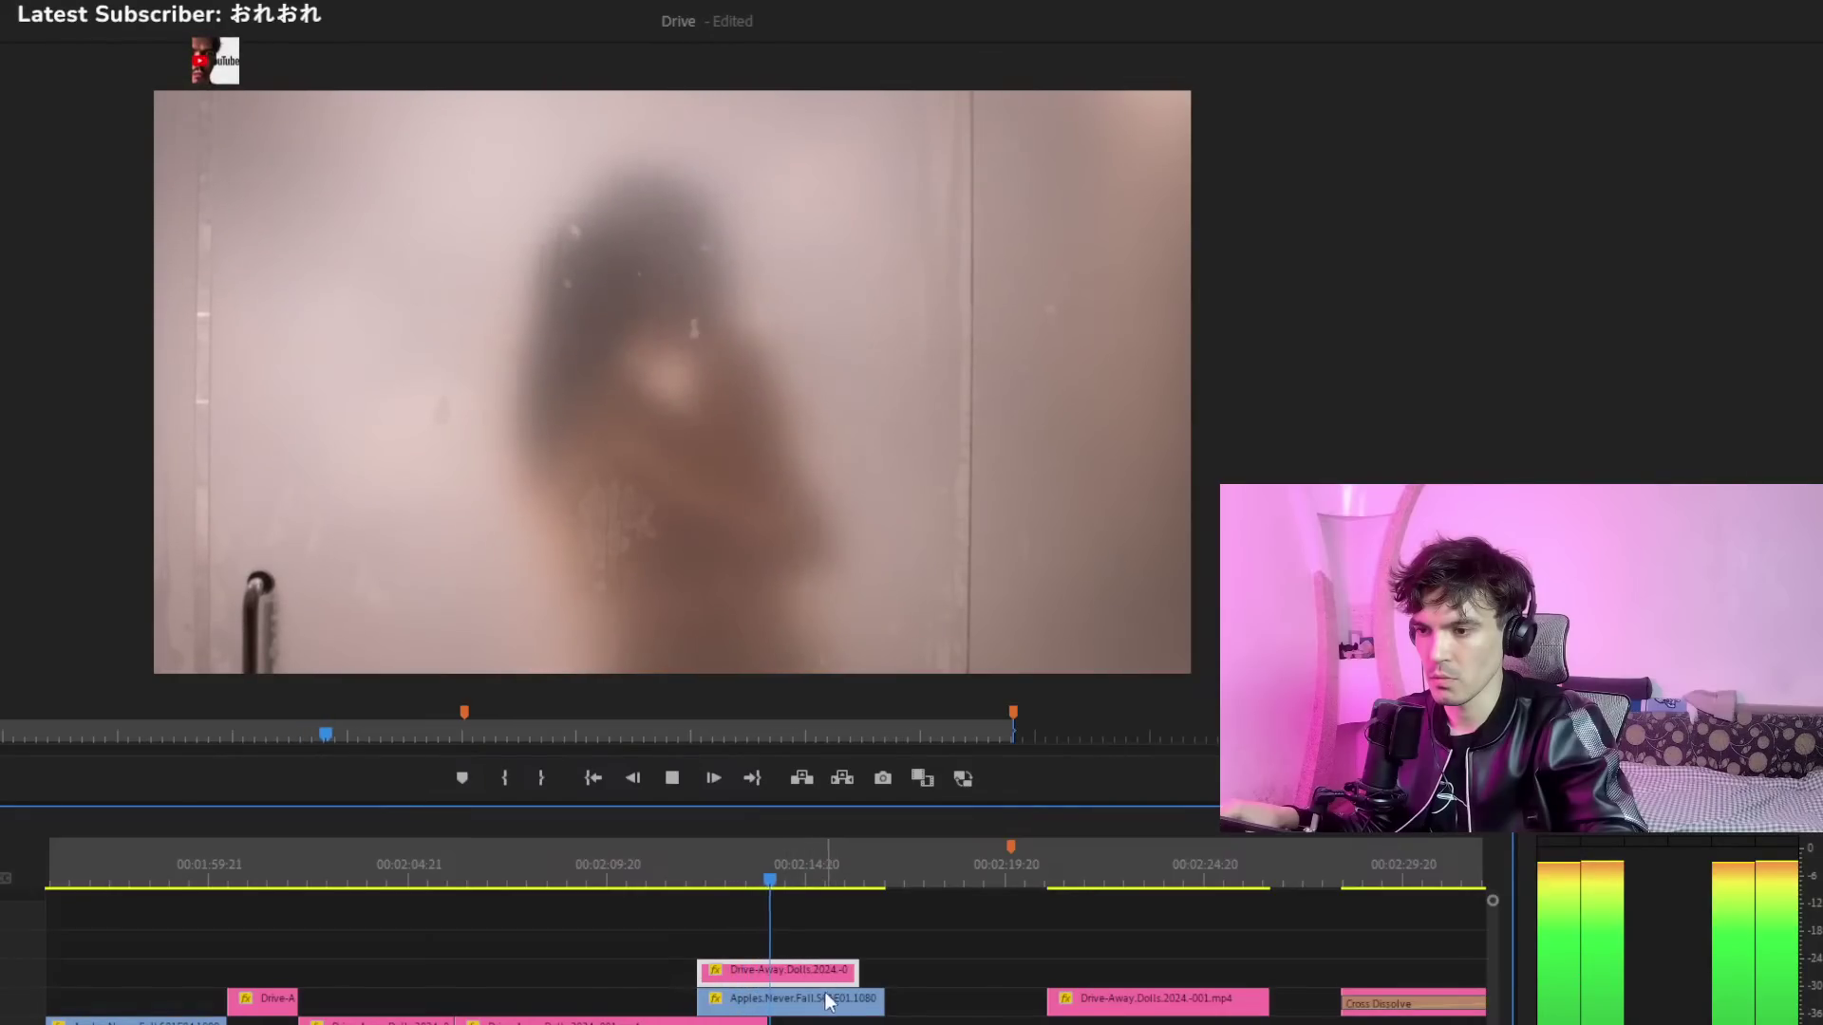
# Try the Apples Never Fall clip at about 2:25, with the shower kiss clip directly after the frosted shower door clip
pyautogui.moveTo(959, 1006); pyautogui.dragTo(969, 1004)
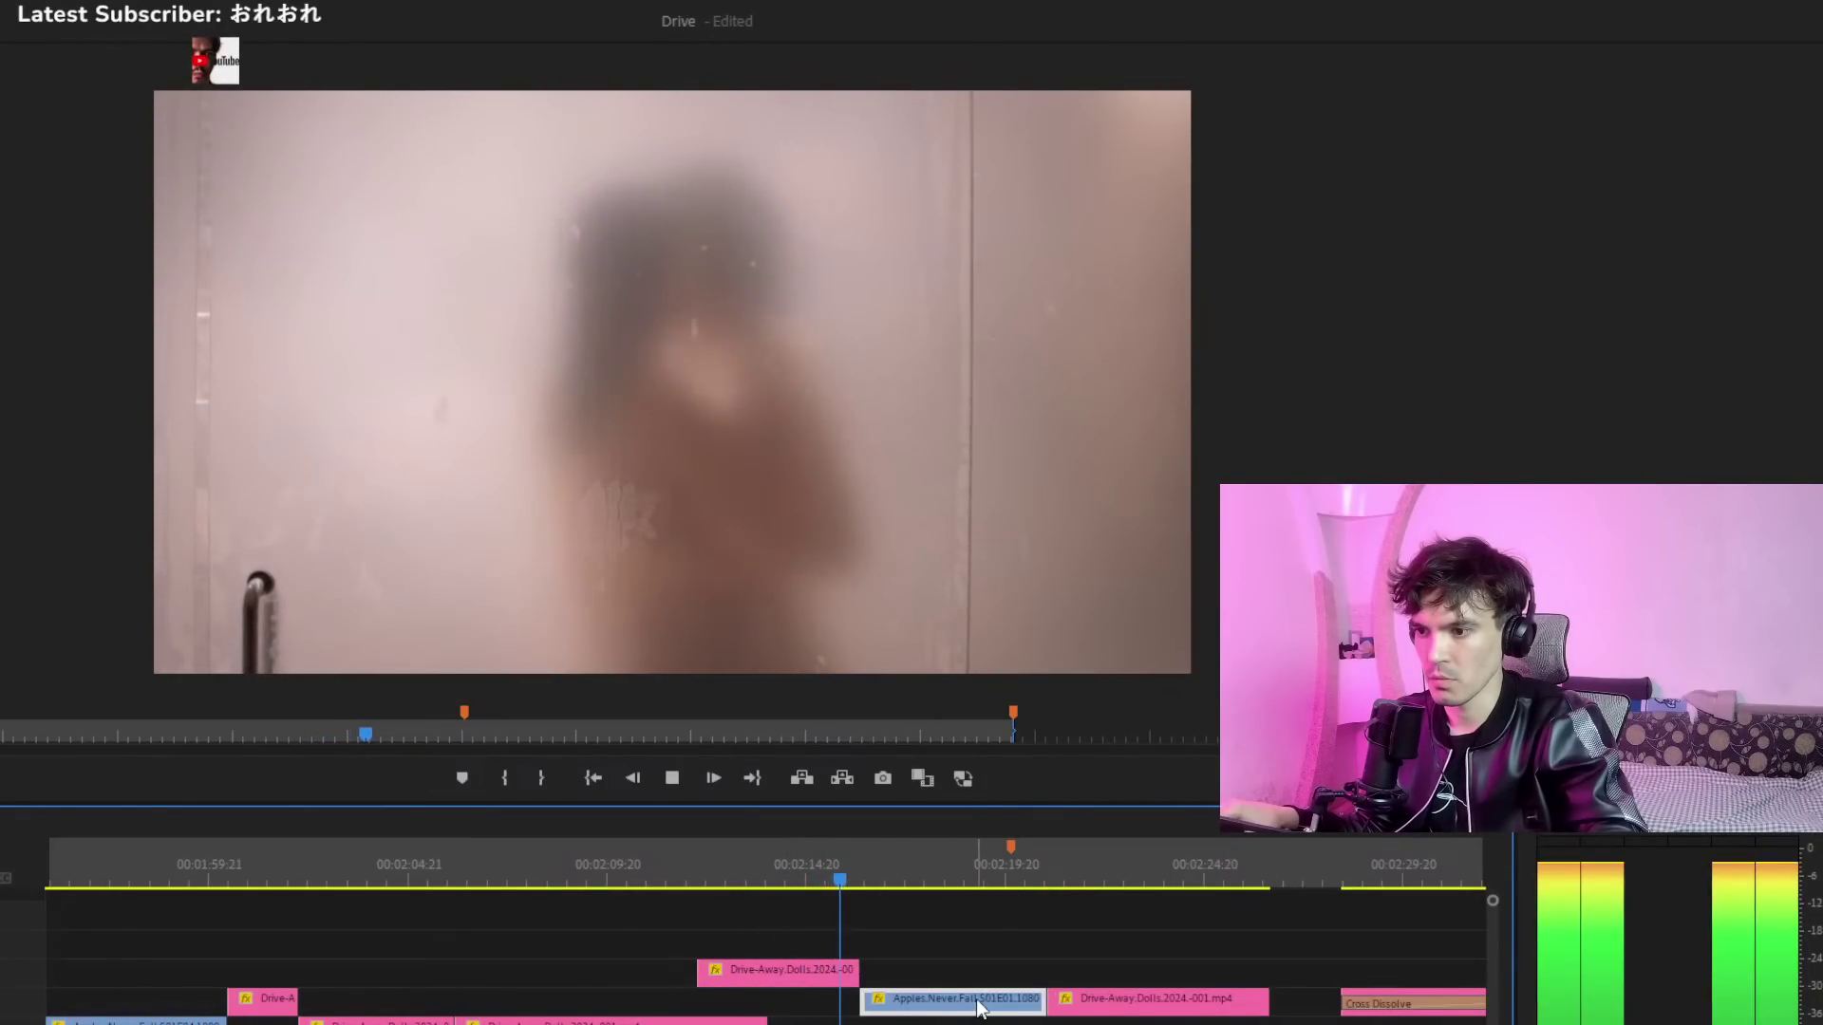
pyautogui.hotkey('ctrl', 'z')
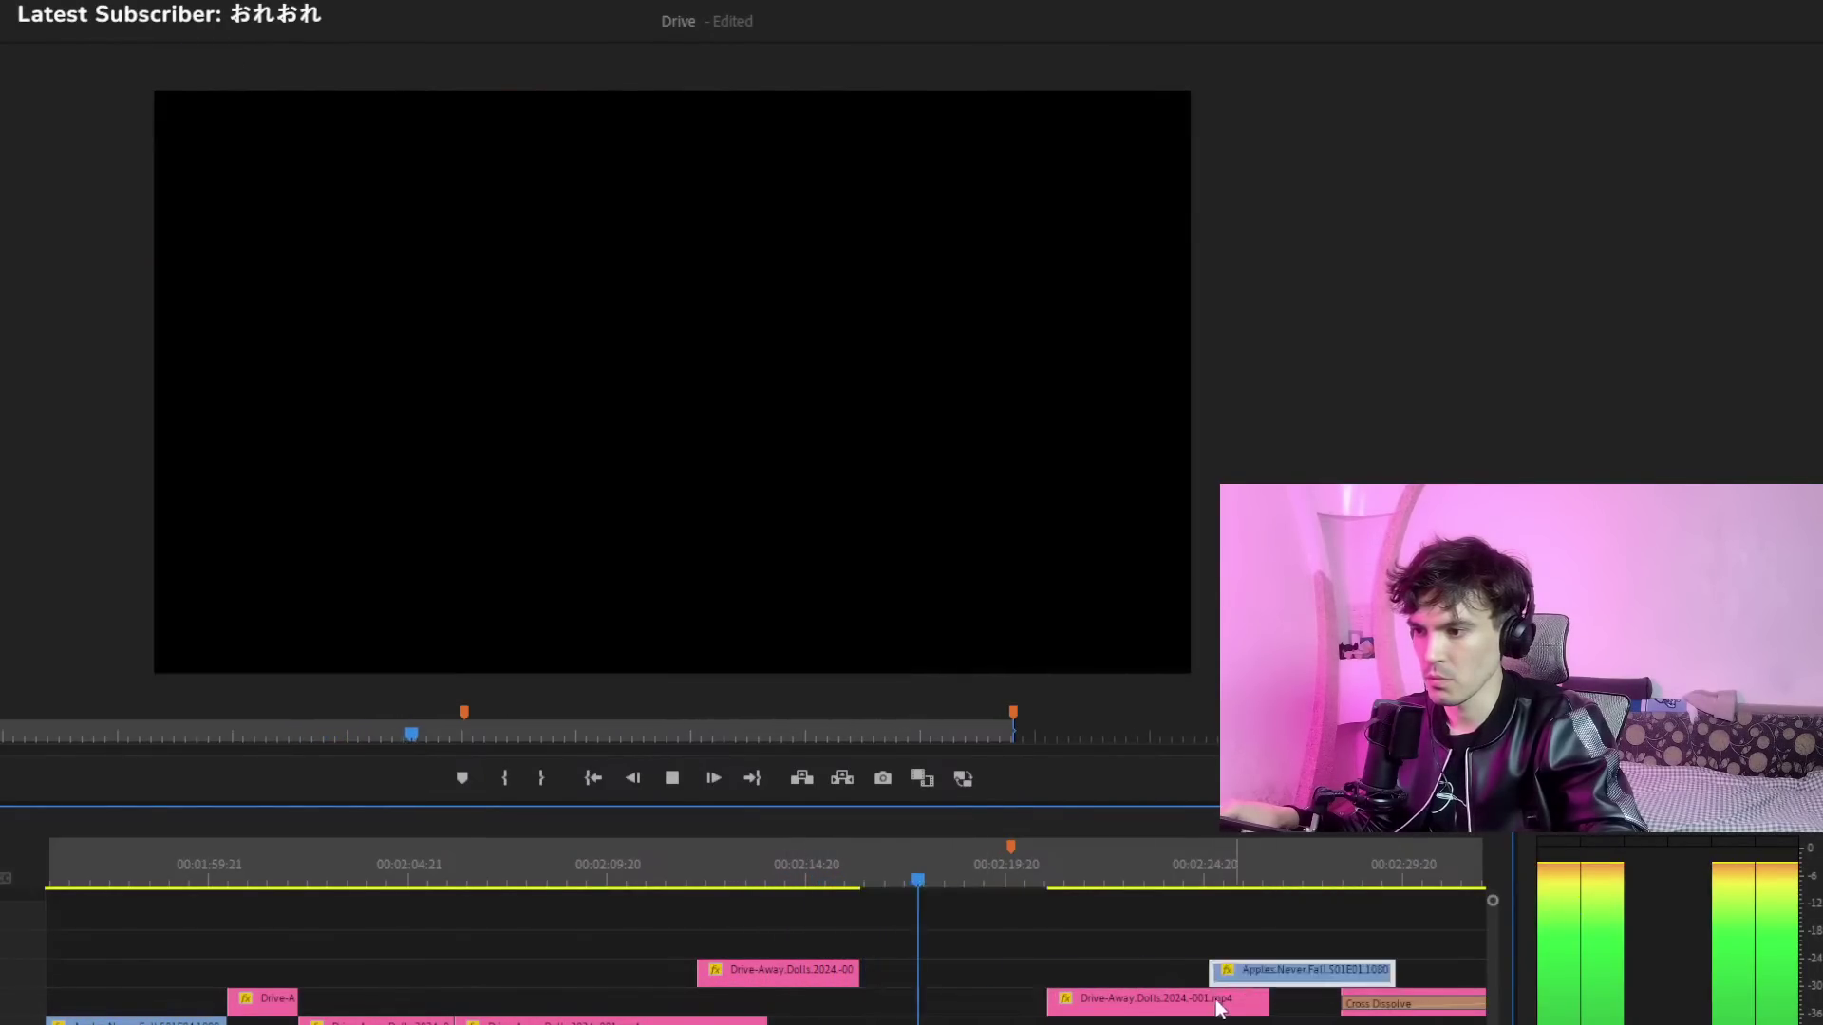
pyautogui.click(816, 864)
pyautogui.press('space')
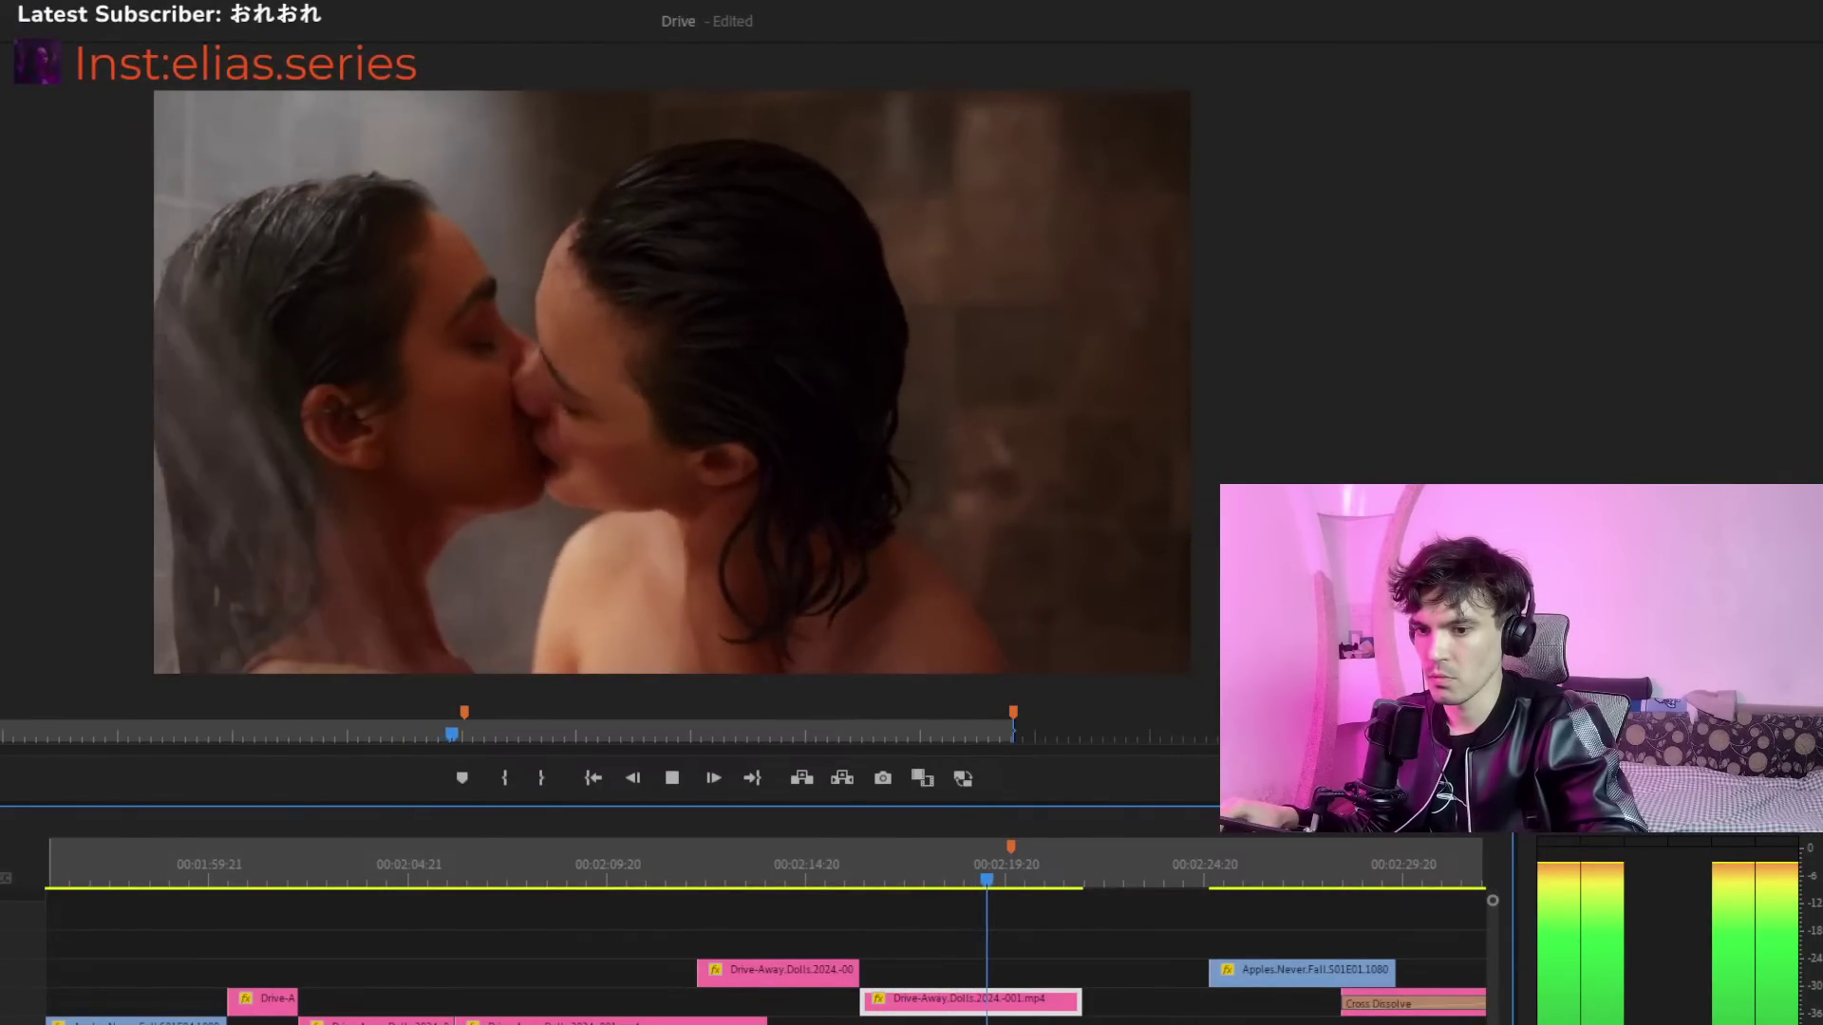
# Stop playback and undo the reordering of the shower kiss, Apples Never Fall and frosted shower door clips
pyautogui.press('-')
pyautogui.press('=')
pyautogui.press('space')
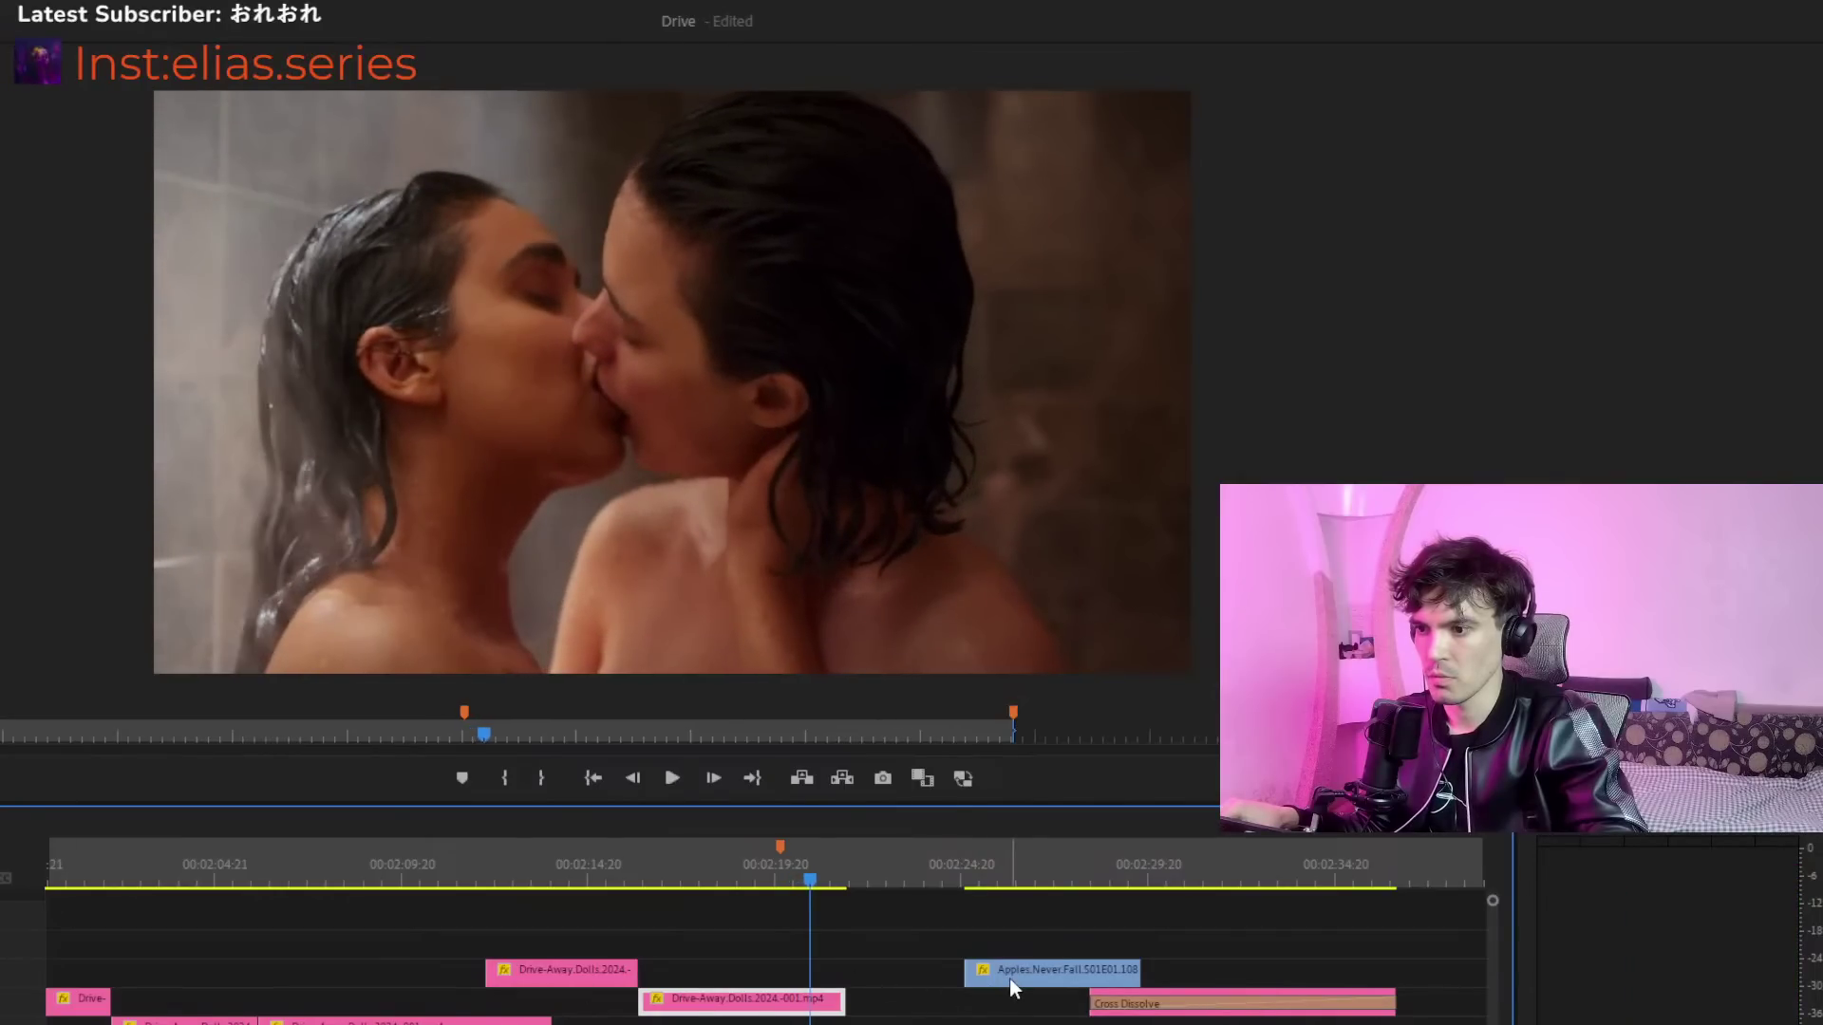
pyautogui.hotkey('ctrl', 'z')
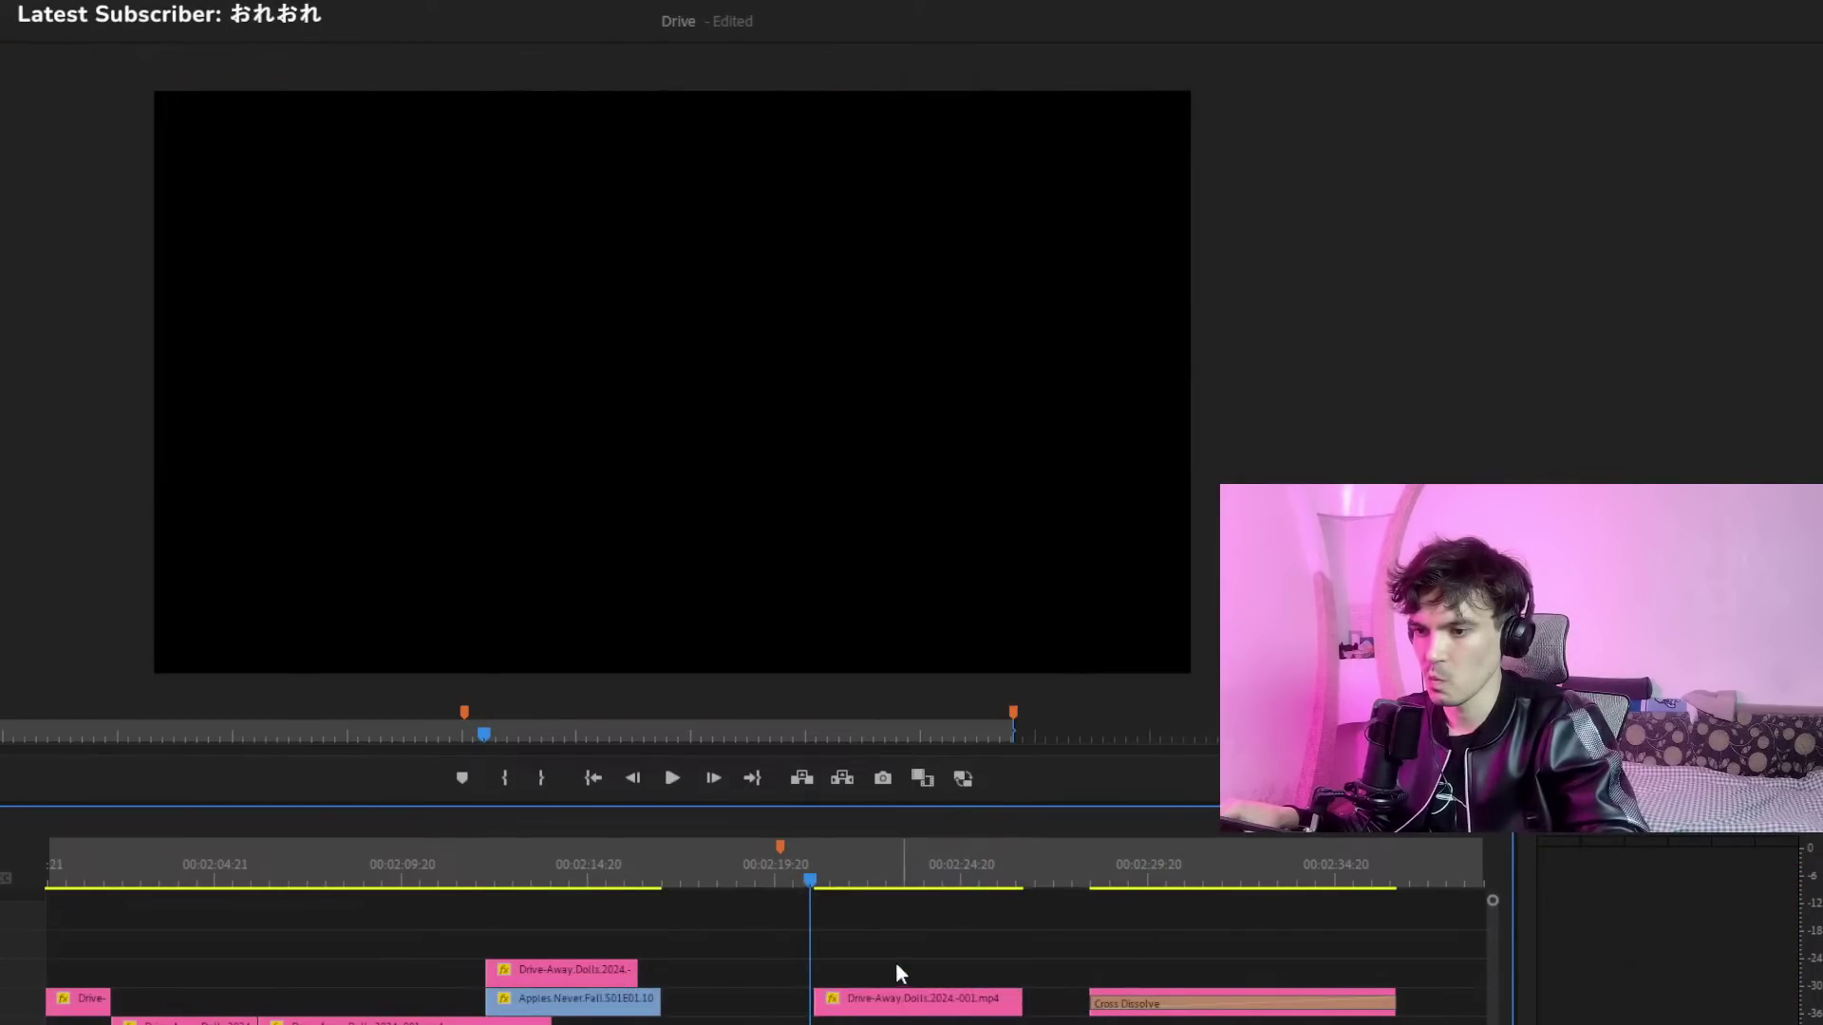
pyautogui.hotkey('ctrl', 'z')
# Try the shower kiss clip directly after the Apples Never Fall clip, at about 2:17, preview the cut, and undo the move
pyautogui.click(436, 870)
pyautogui.press('space')
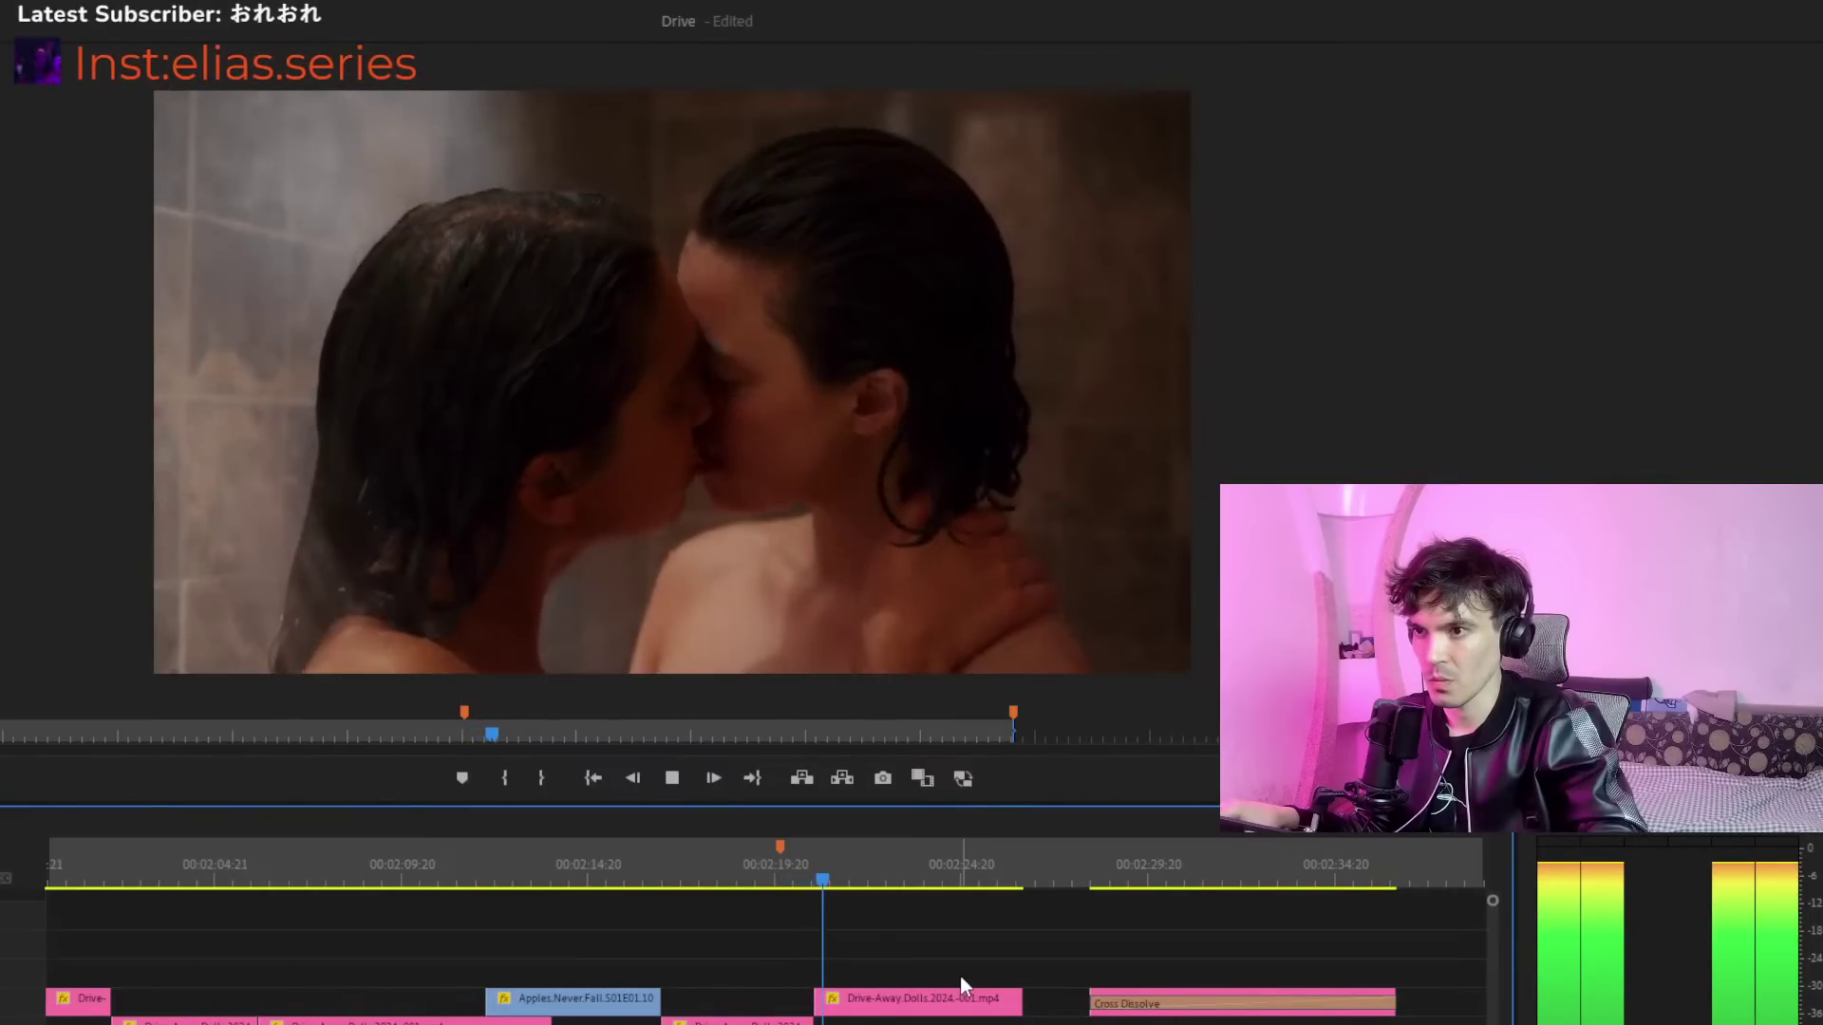
pyautogui.moveTo(924, 999); pyautogui.dragTo(783, 999)
pyautogui.click(638, 854)
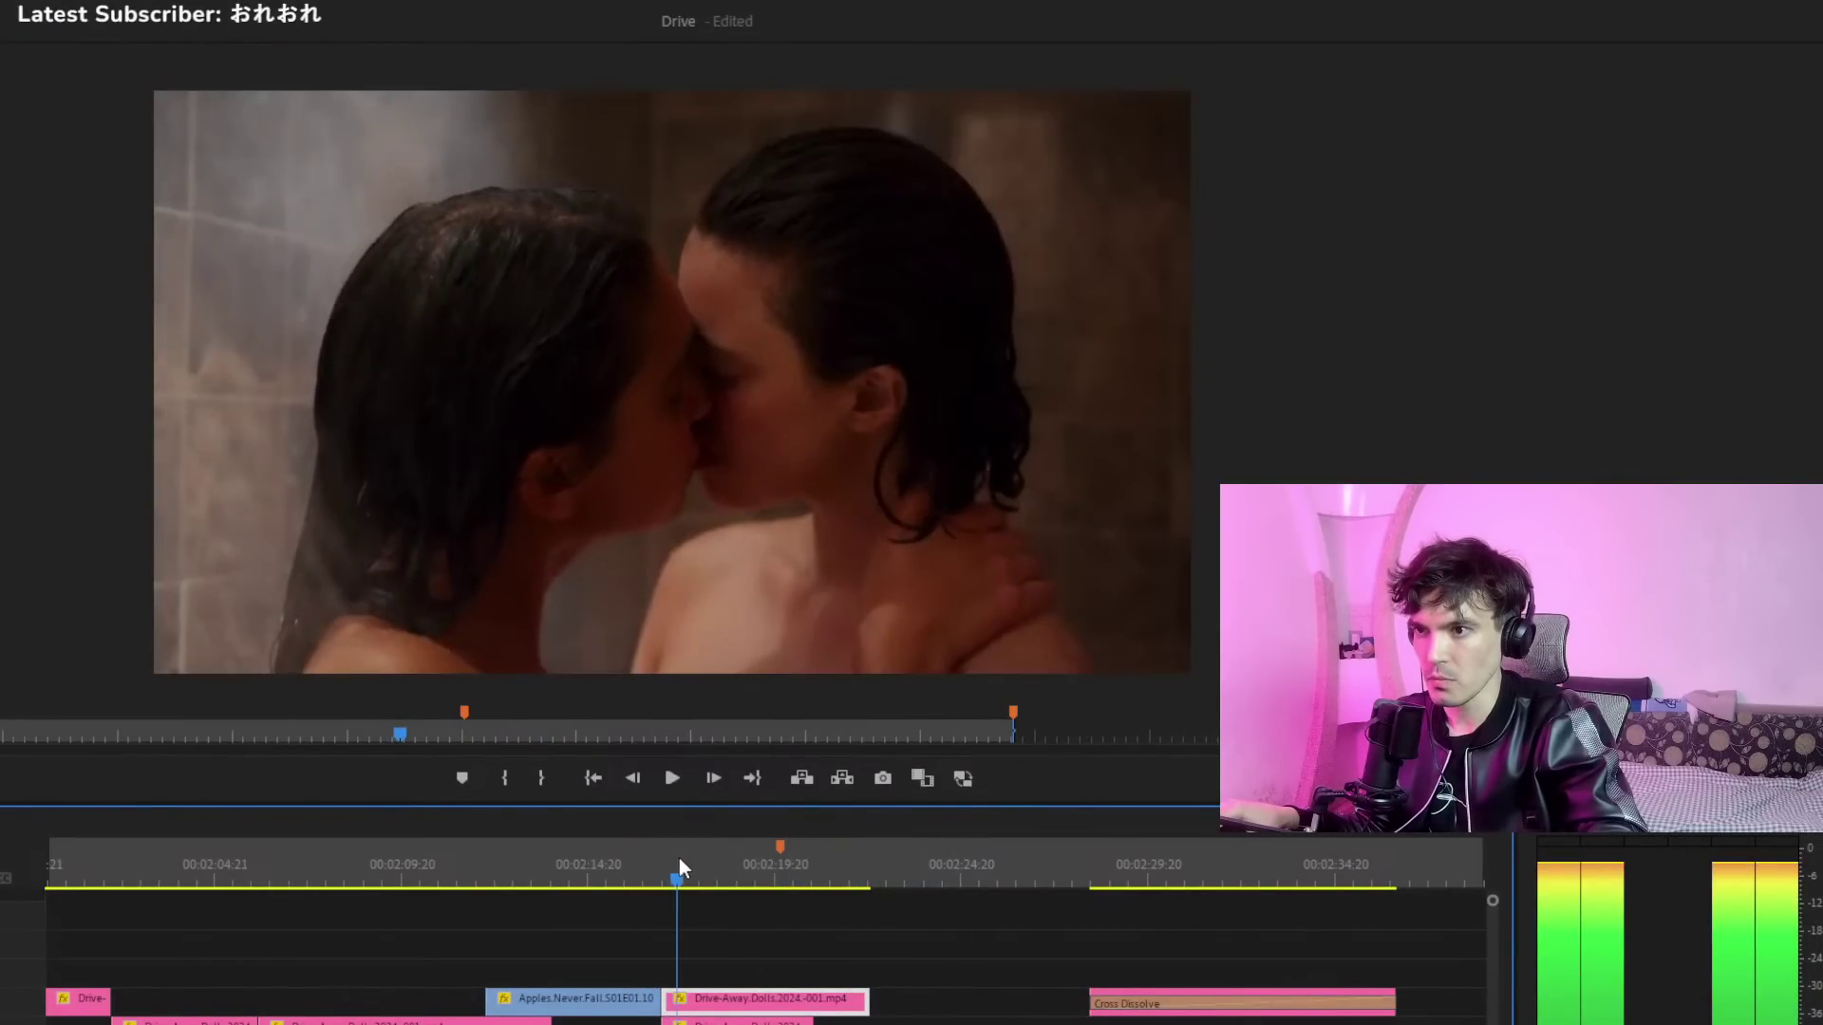
pyautogui.click(447, 860)
pyautogui.moveTo(447, 860); pyautogui.dragTo(647, 879)
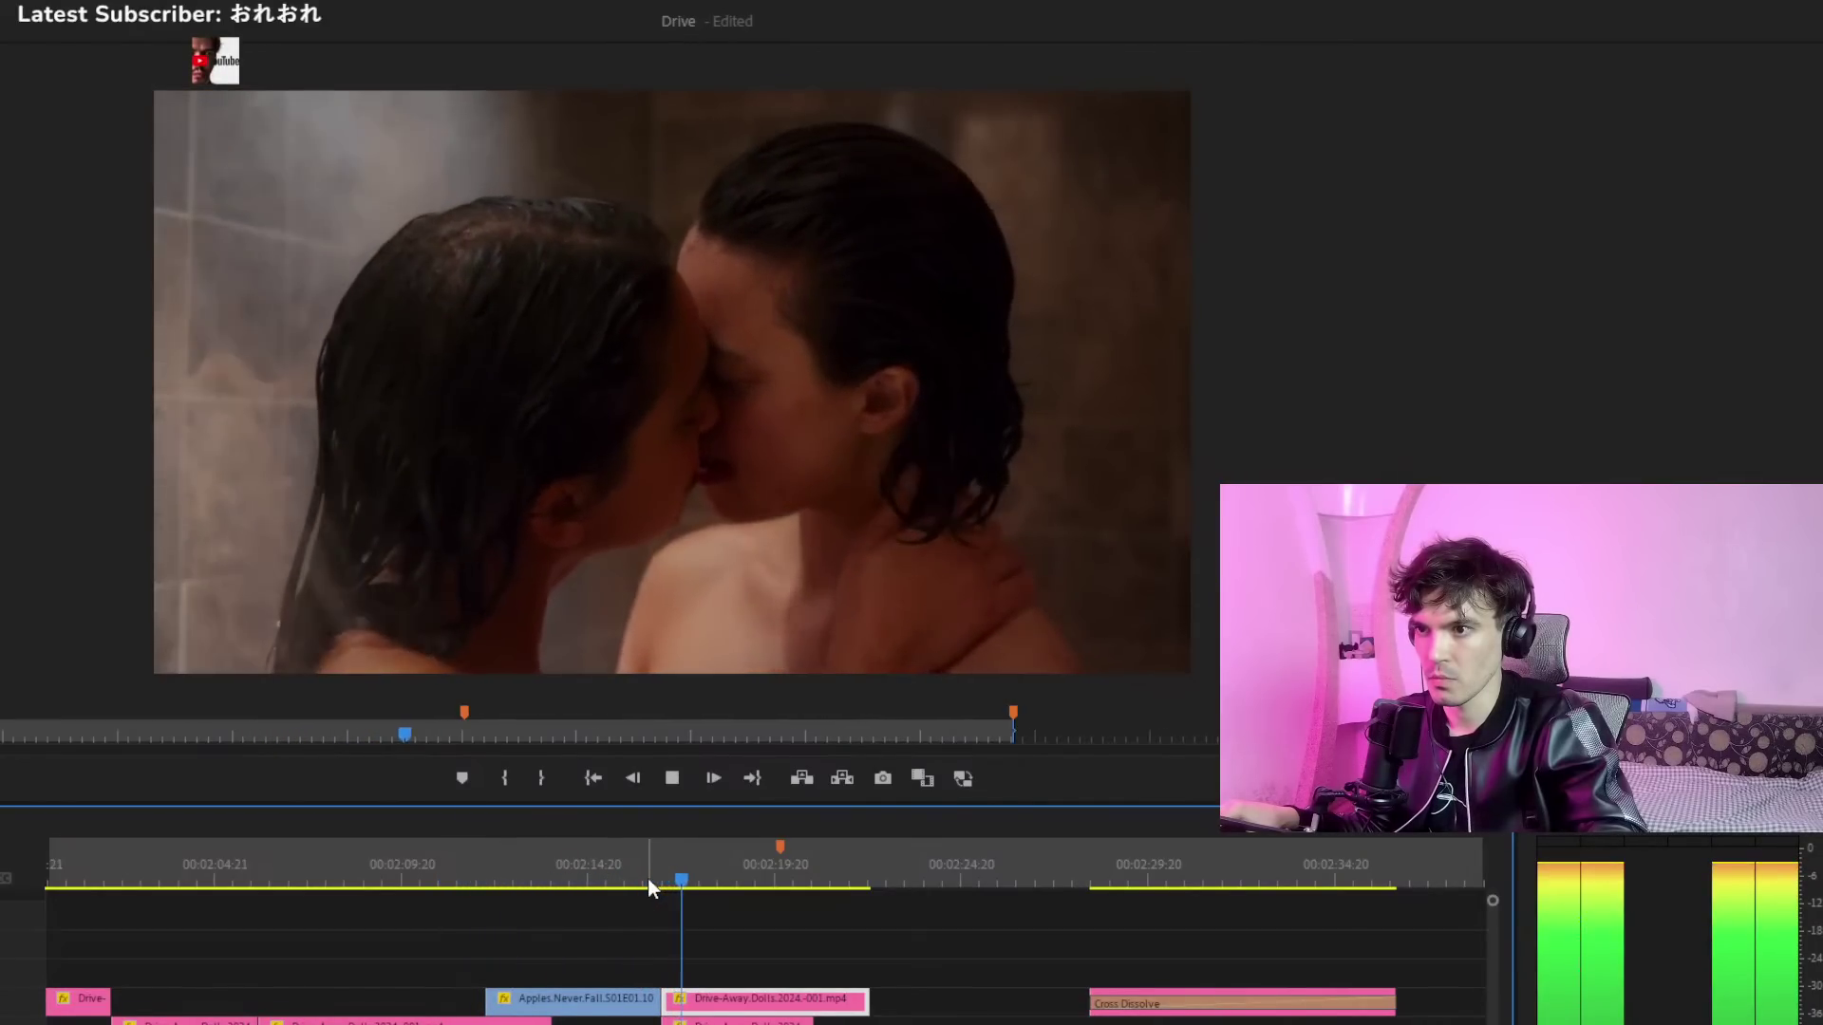
pyautogui.hotkey('ctrl', 'z')
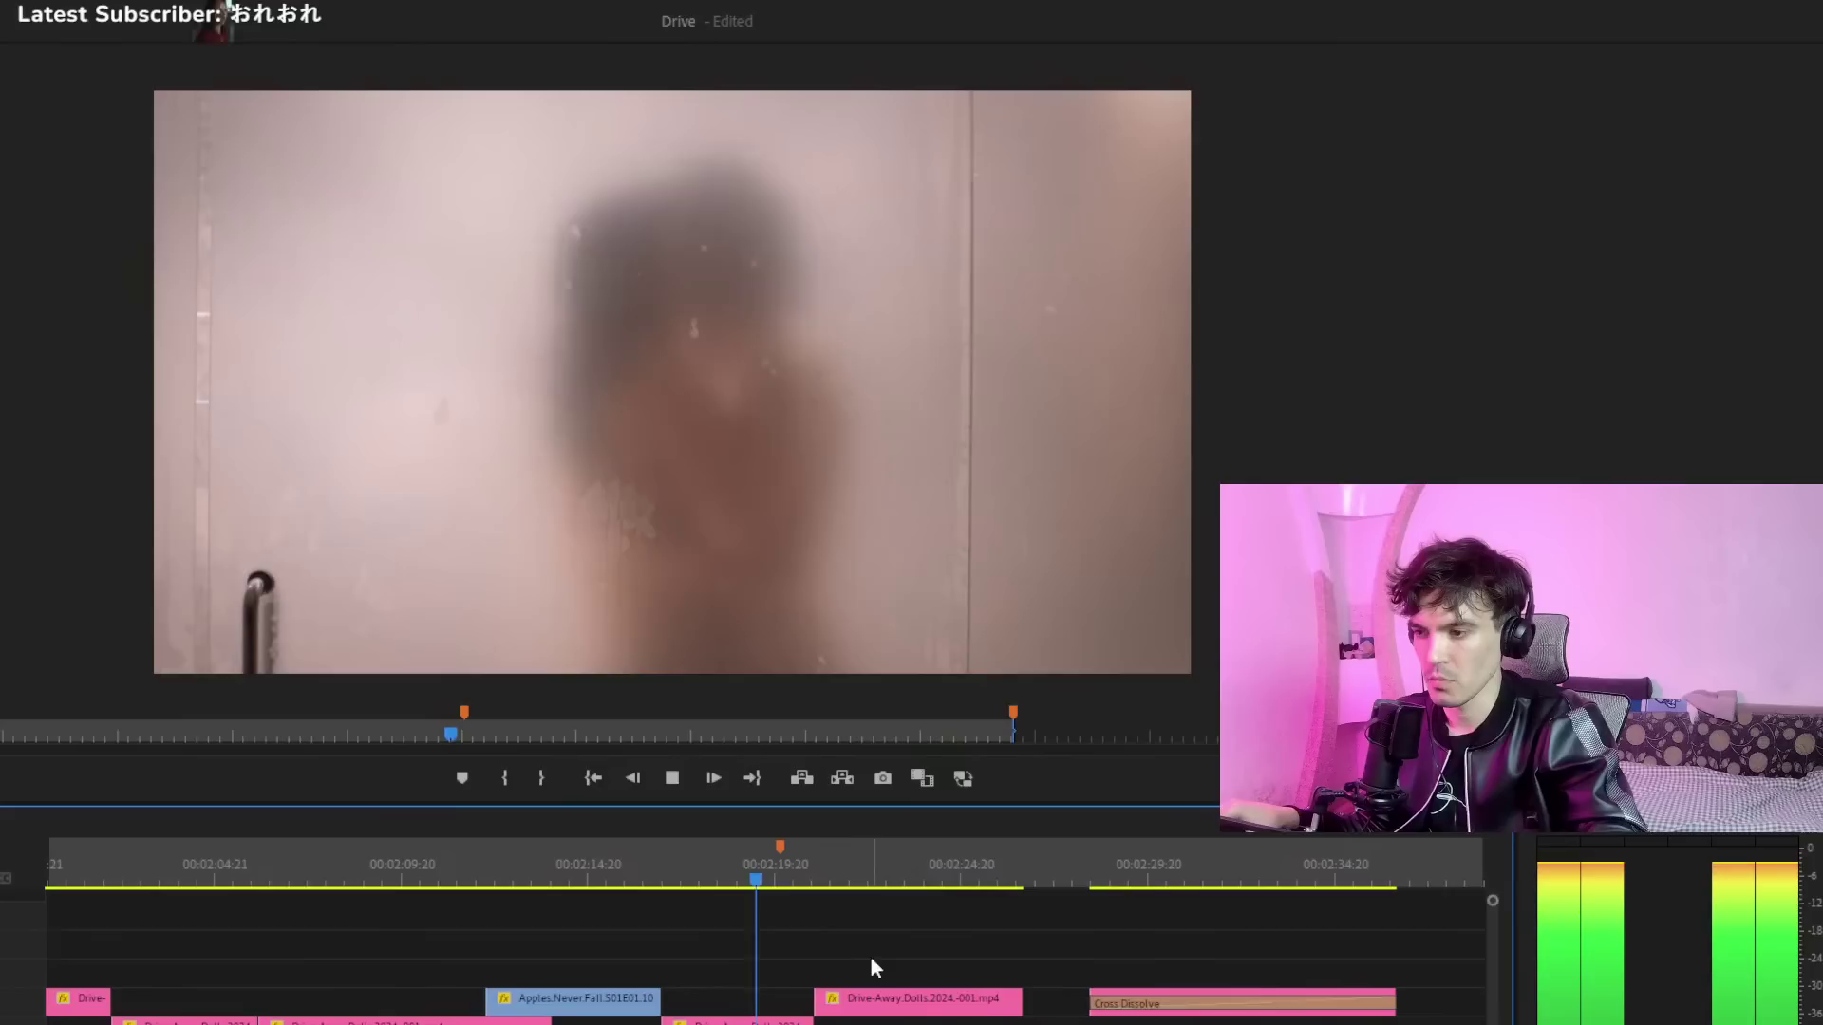
# Set the shower kiss clip aside on a higher track at about 2:34, and place the cross dissolve clip at about 2:21
pyautogui.moveTo(875, 1001); pyautogui.dragTo(1364, 952)
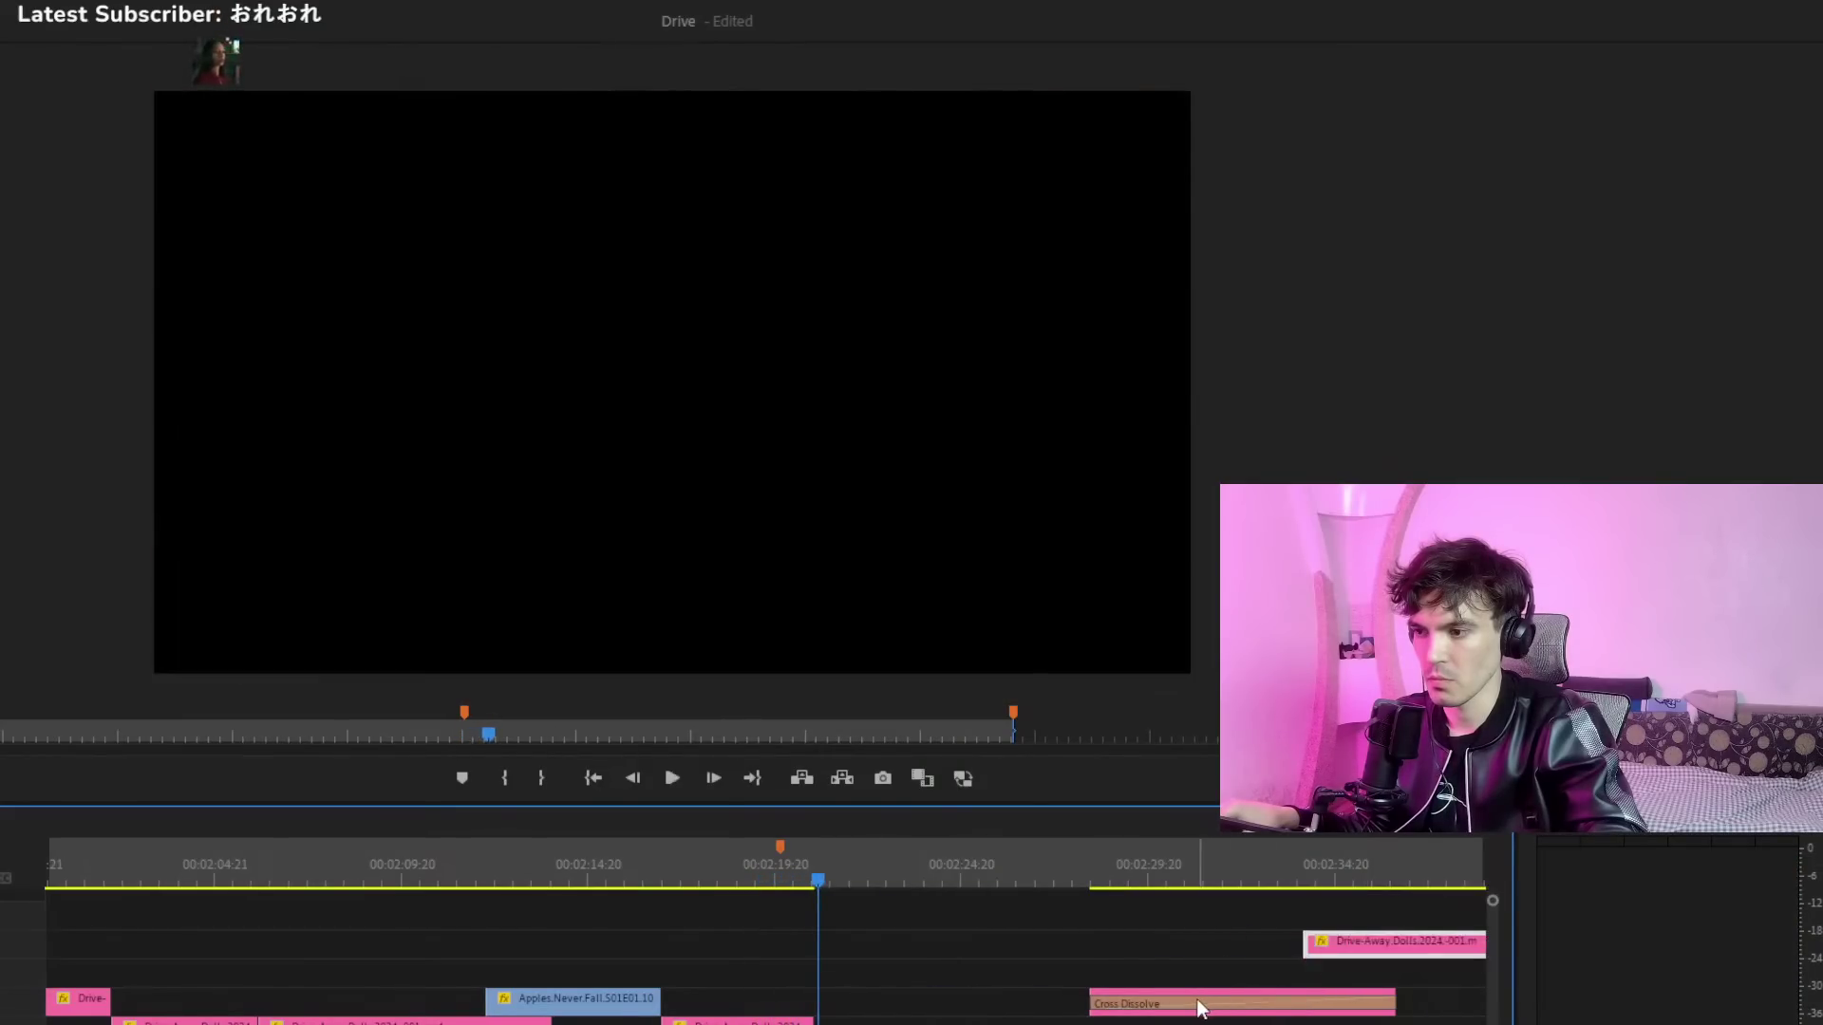
pyautogui.moveTo(1136, 994); pyautogui.dragTo(834, 1007)
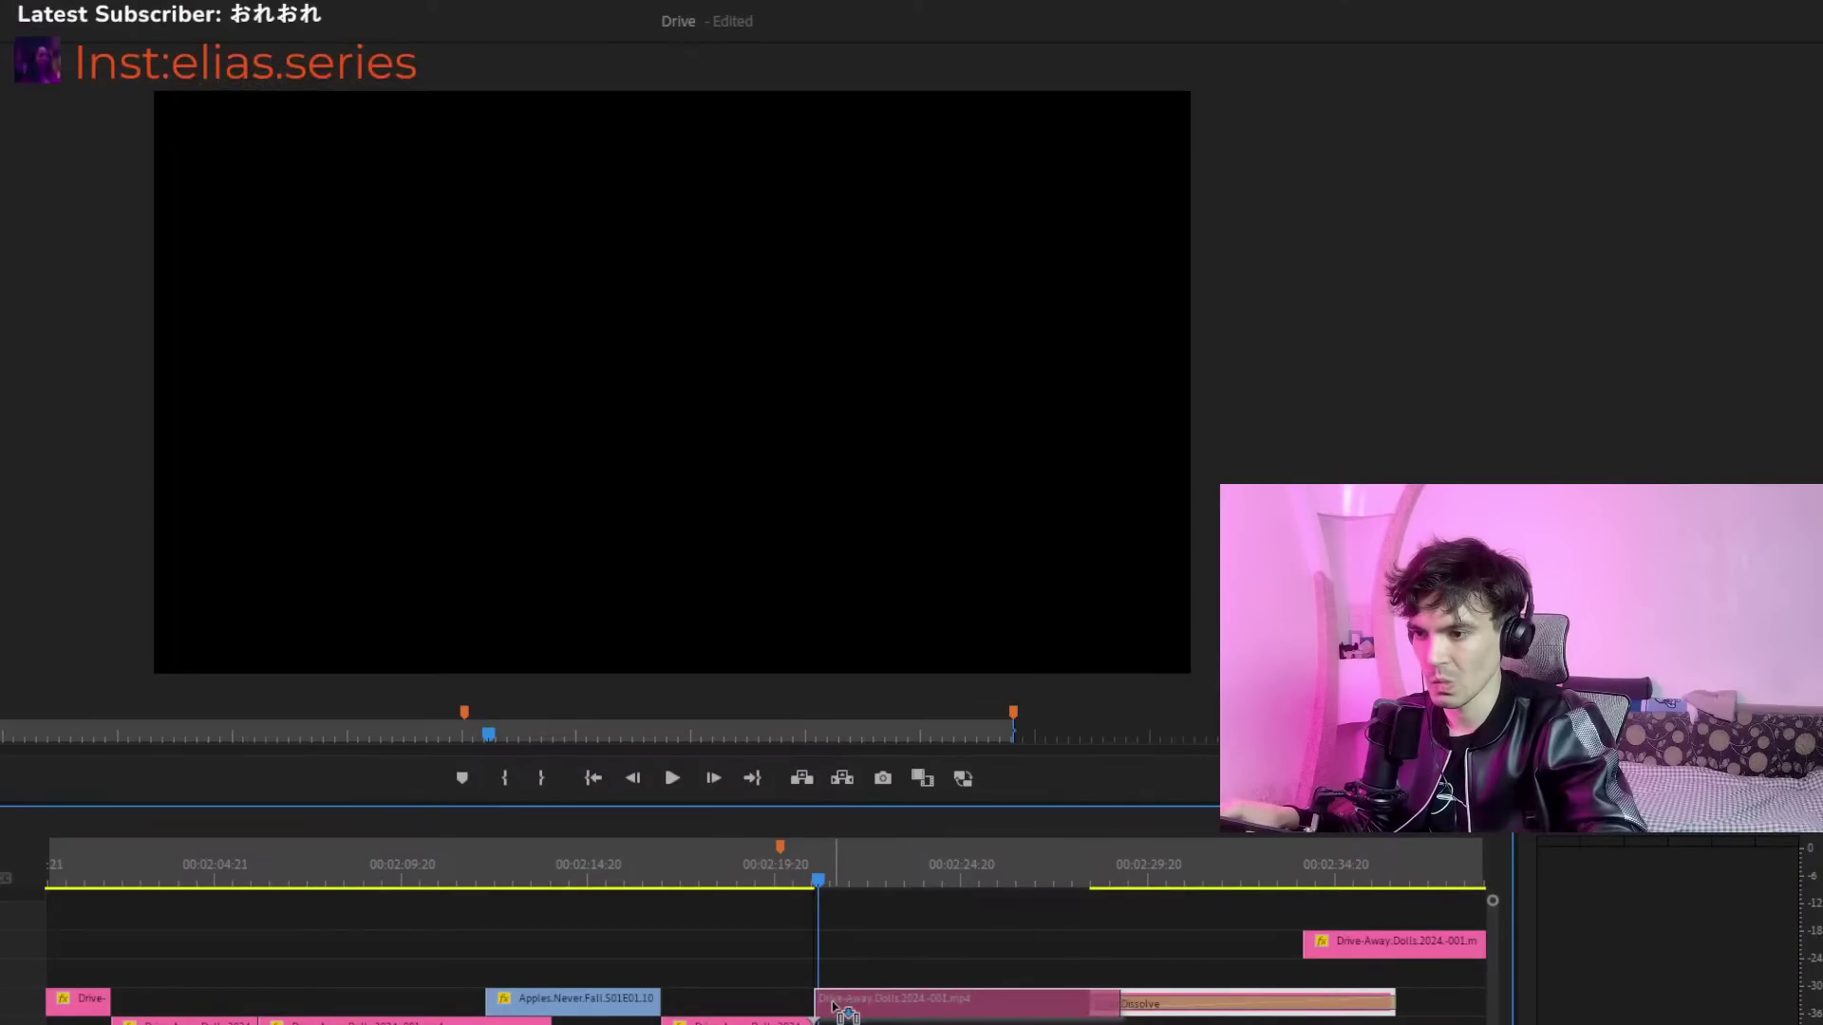
pyautogui.click(772, 868)
pyautogui.press('space')
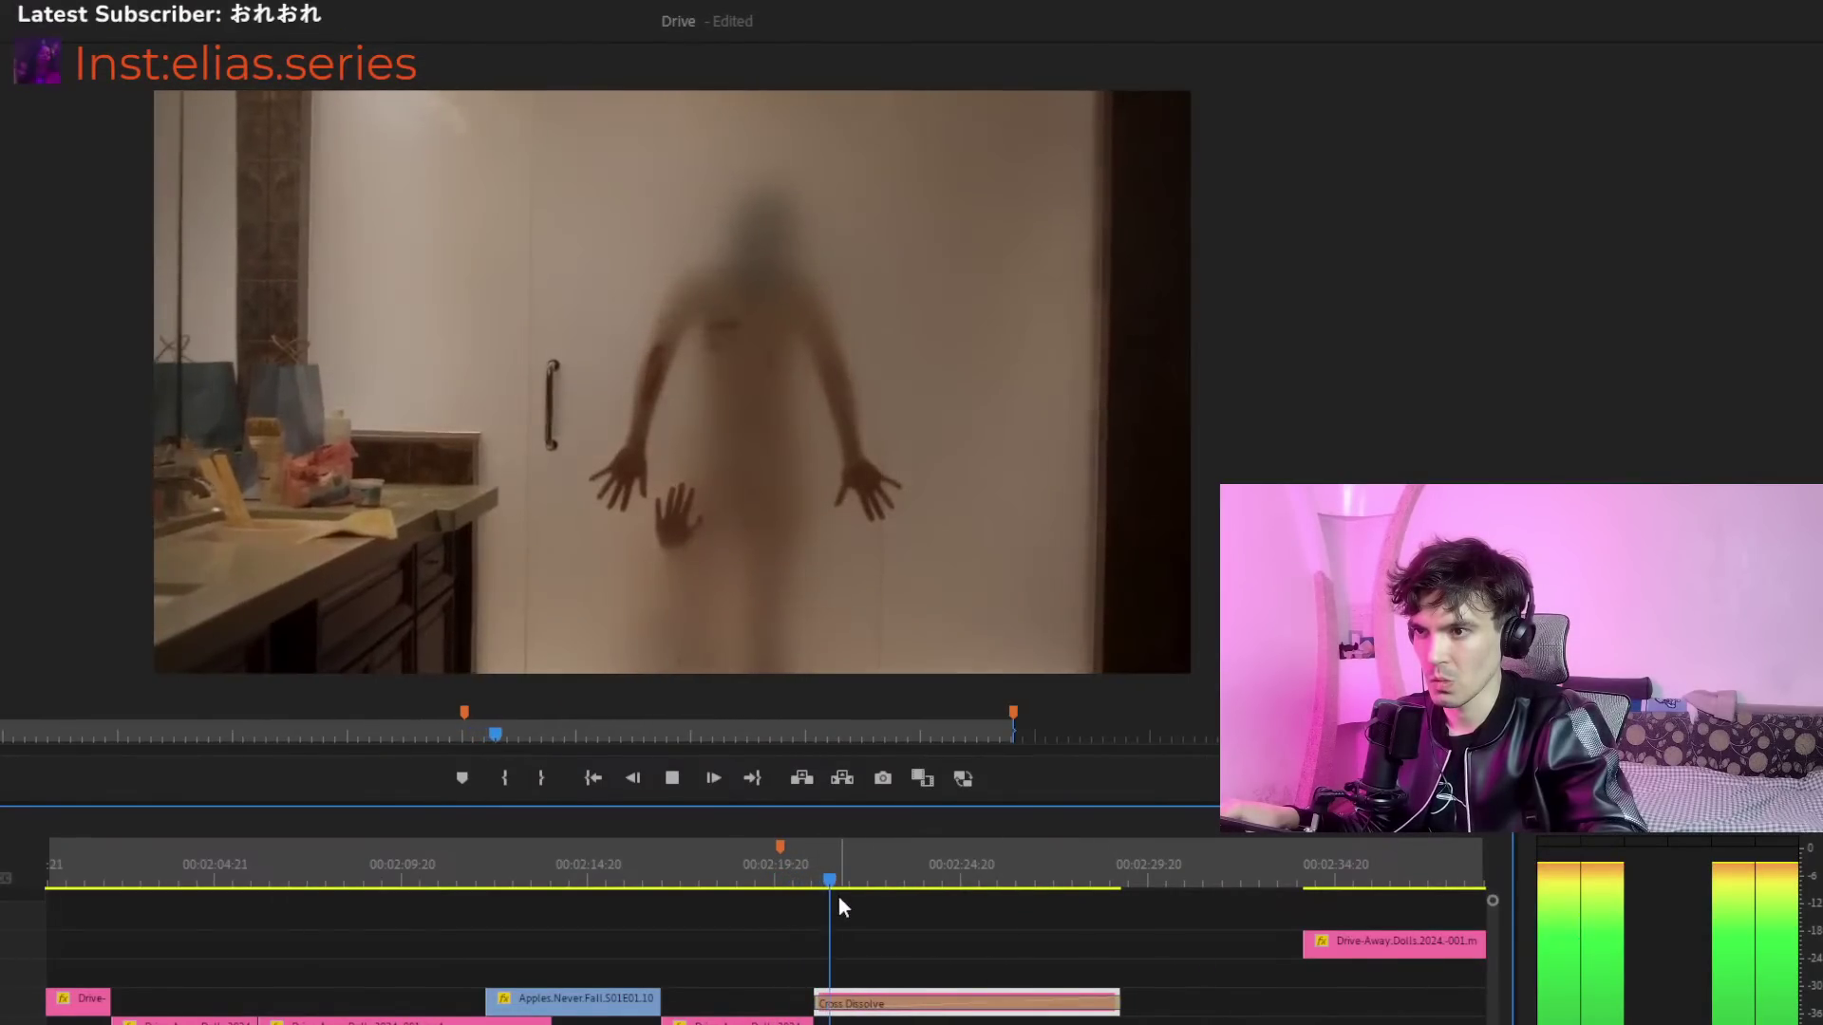
# Move the cross dissolve clip directly after the Apples Never Fall clip, set the frosted shower door clip aside at about 2:30, and preview
pyautogui.moveTo(833, 997); pyautogui.dragTo(681, 999)
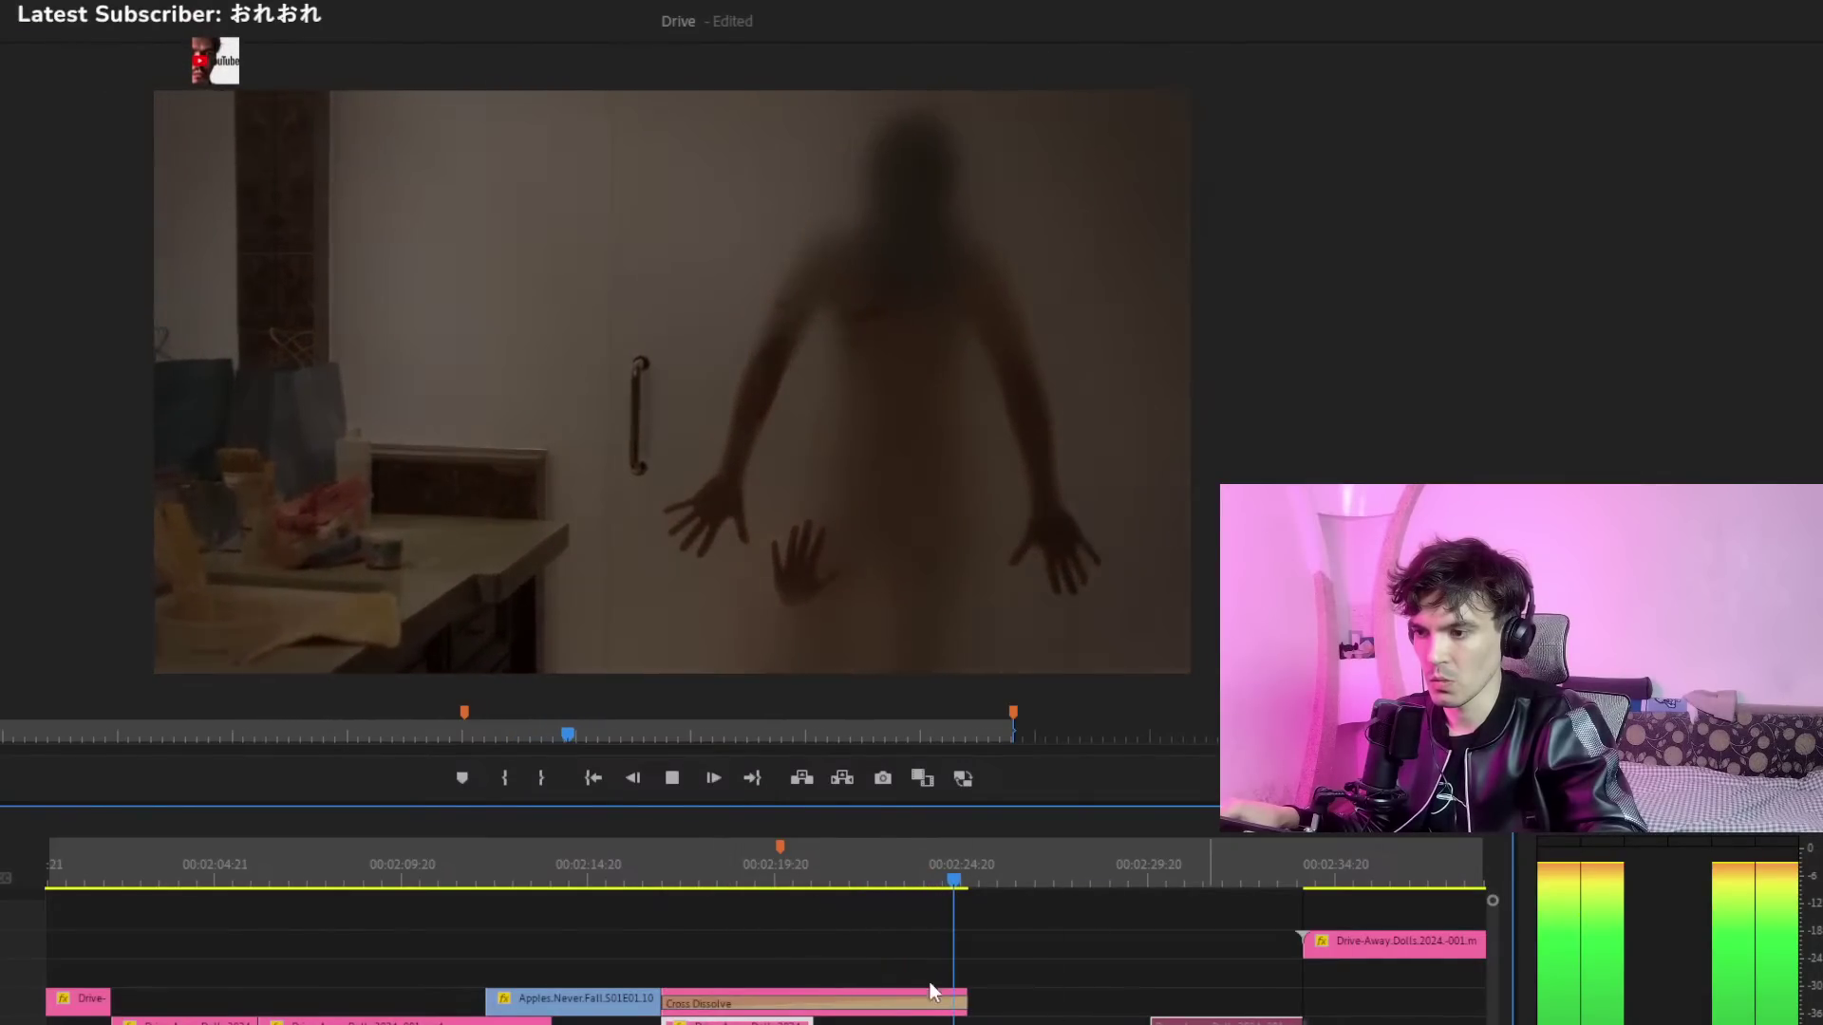
pyautogui.click(577, 866)
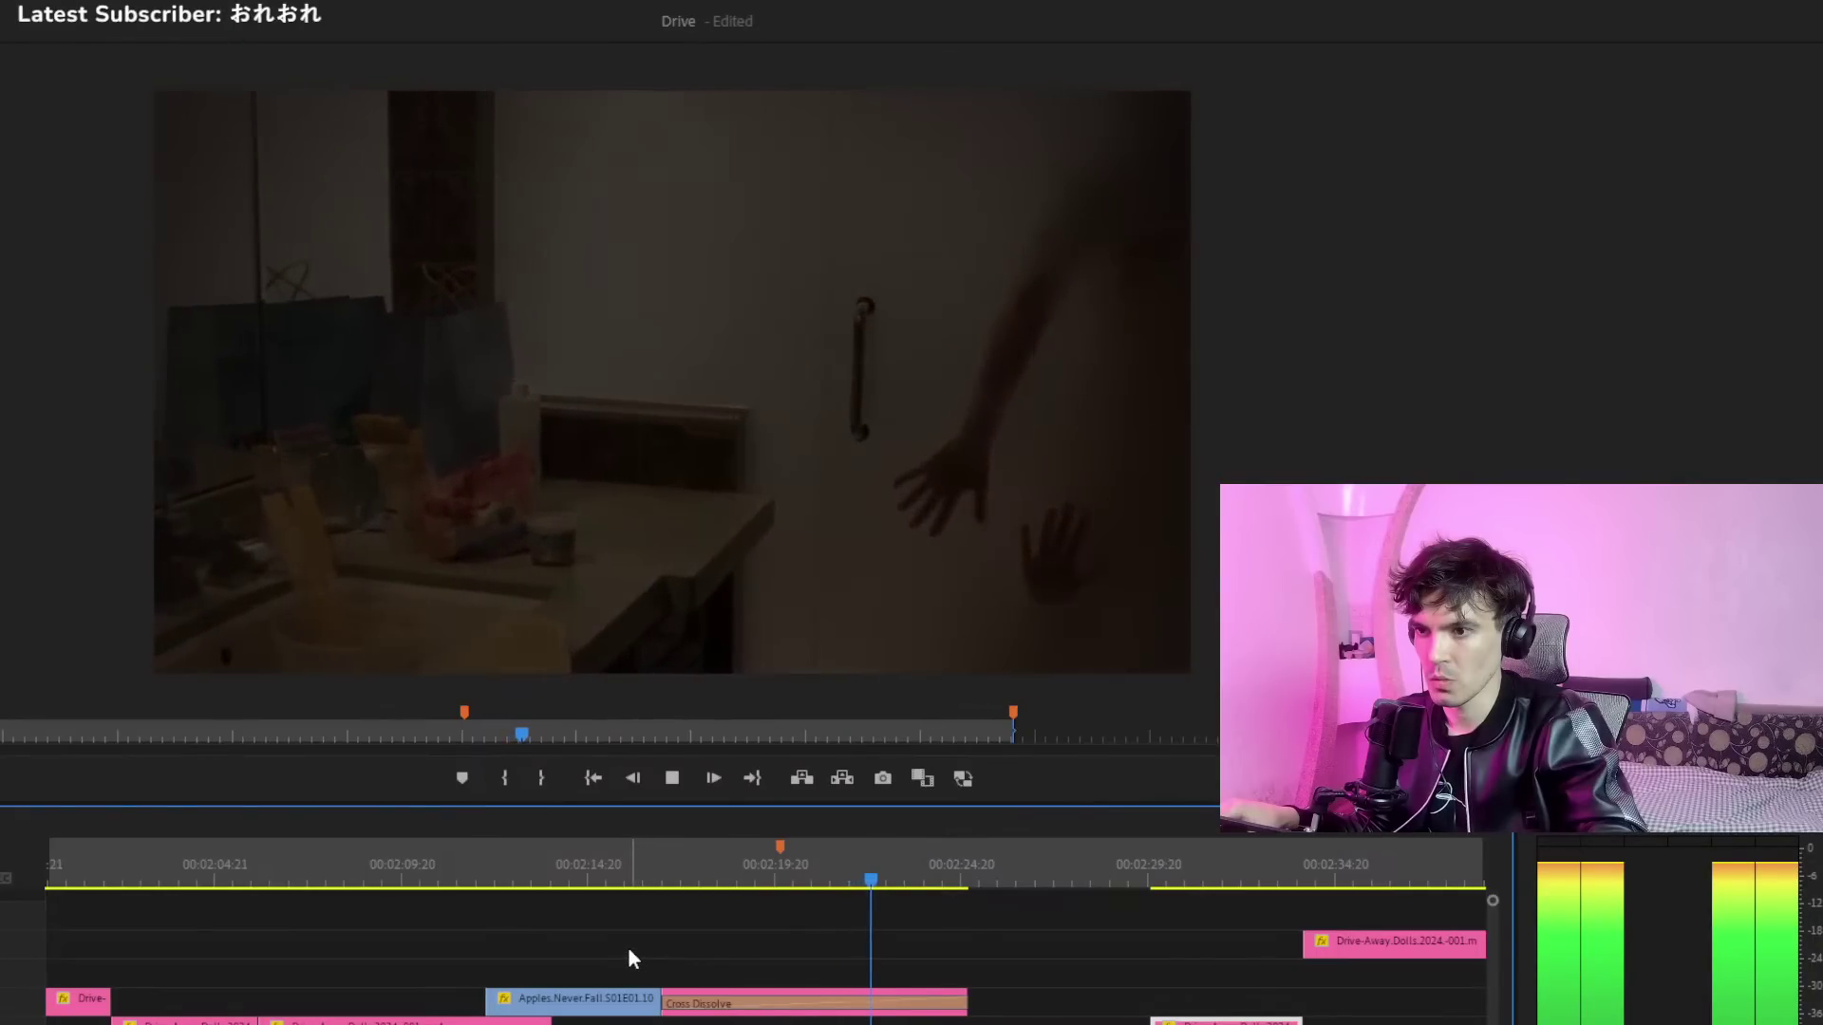
# Preview the cut from the Apples Never Fall clip into the cross dissolve clip, starting at about 2:10
pyautogui.click(430, 872)
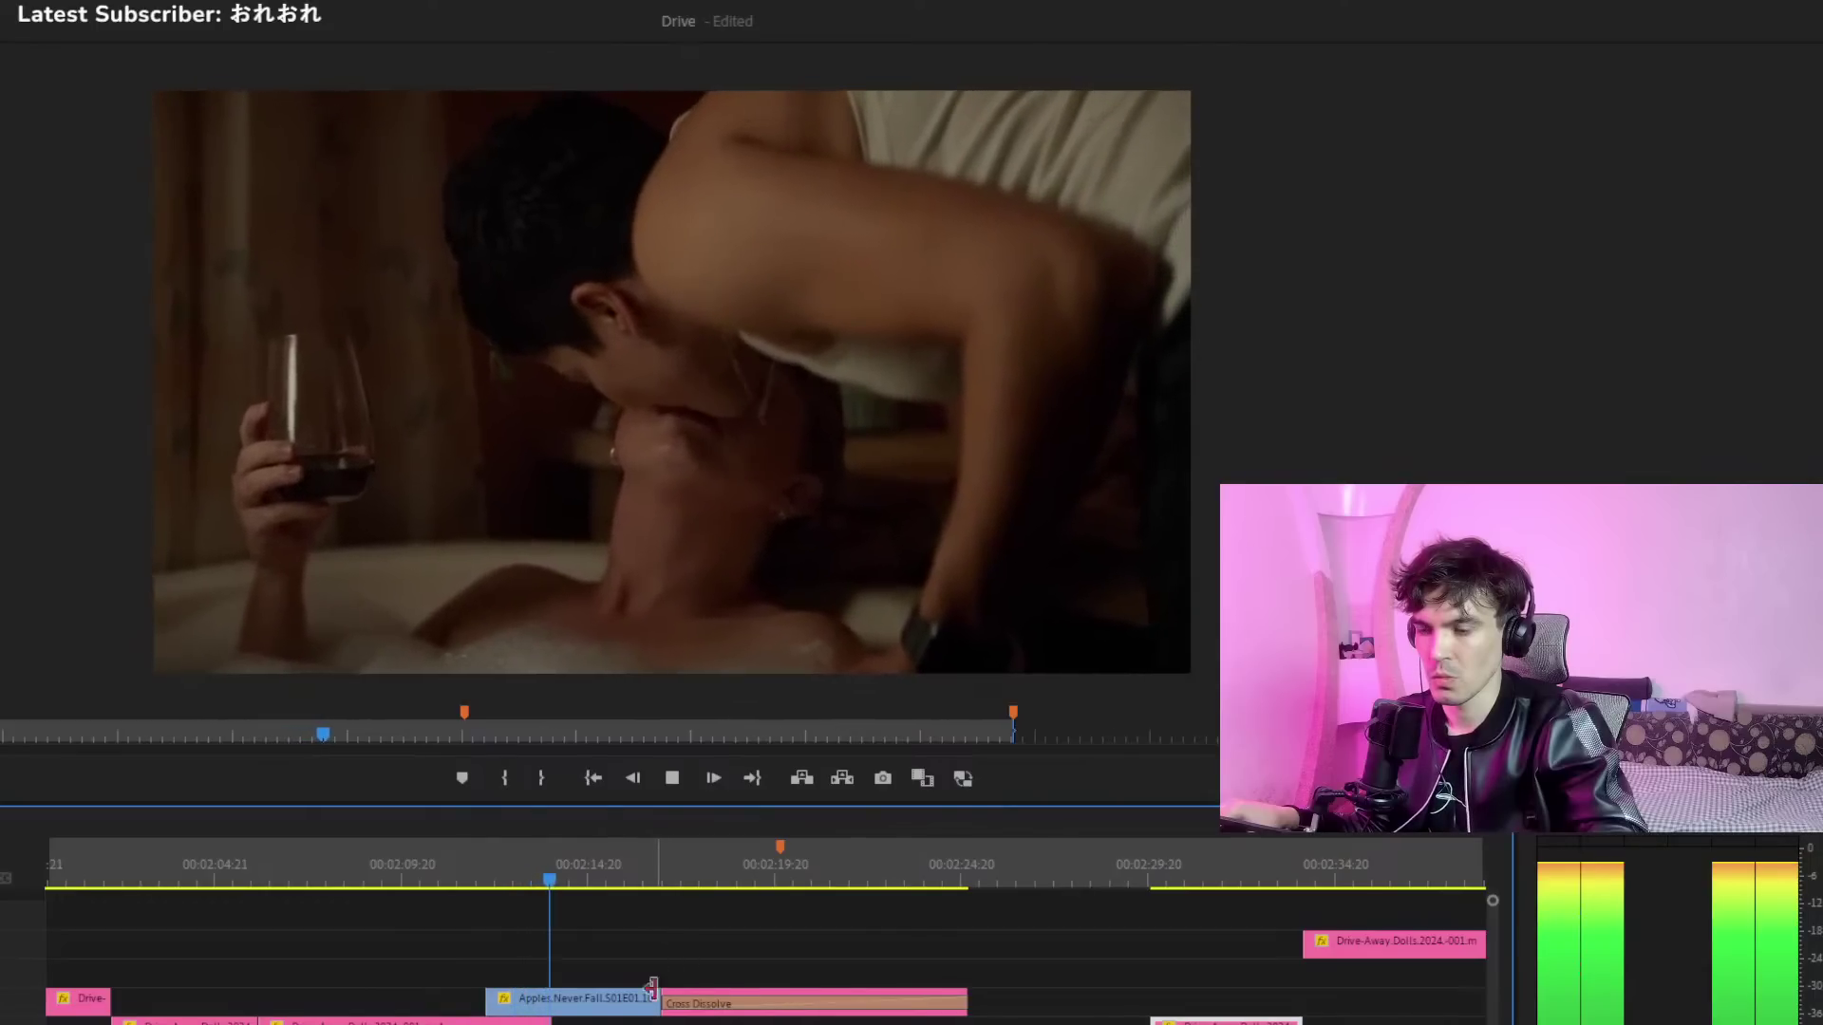
pyautogui.press('-')
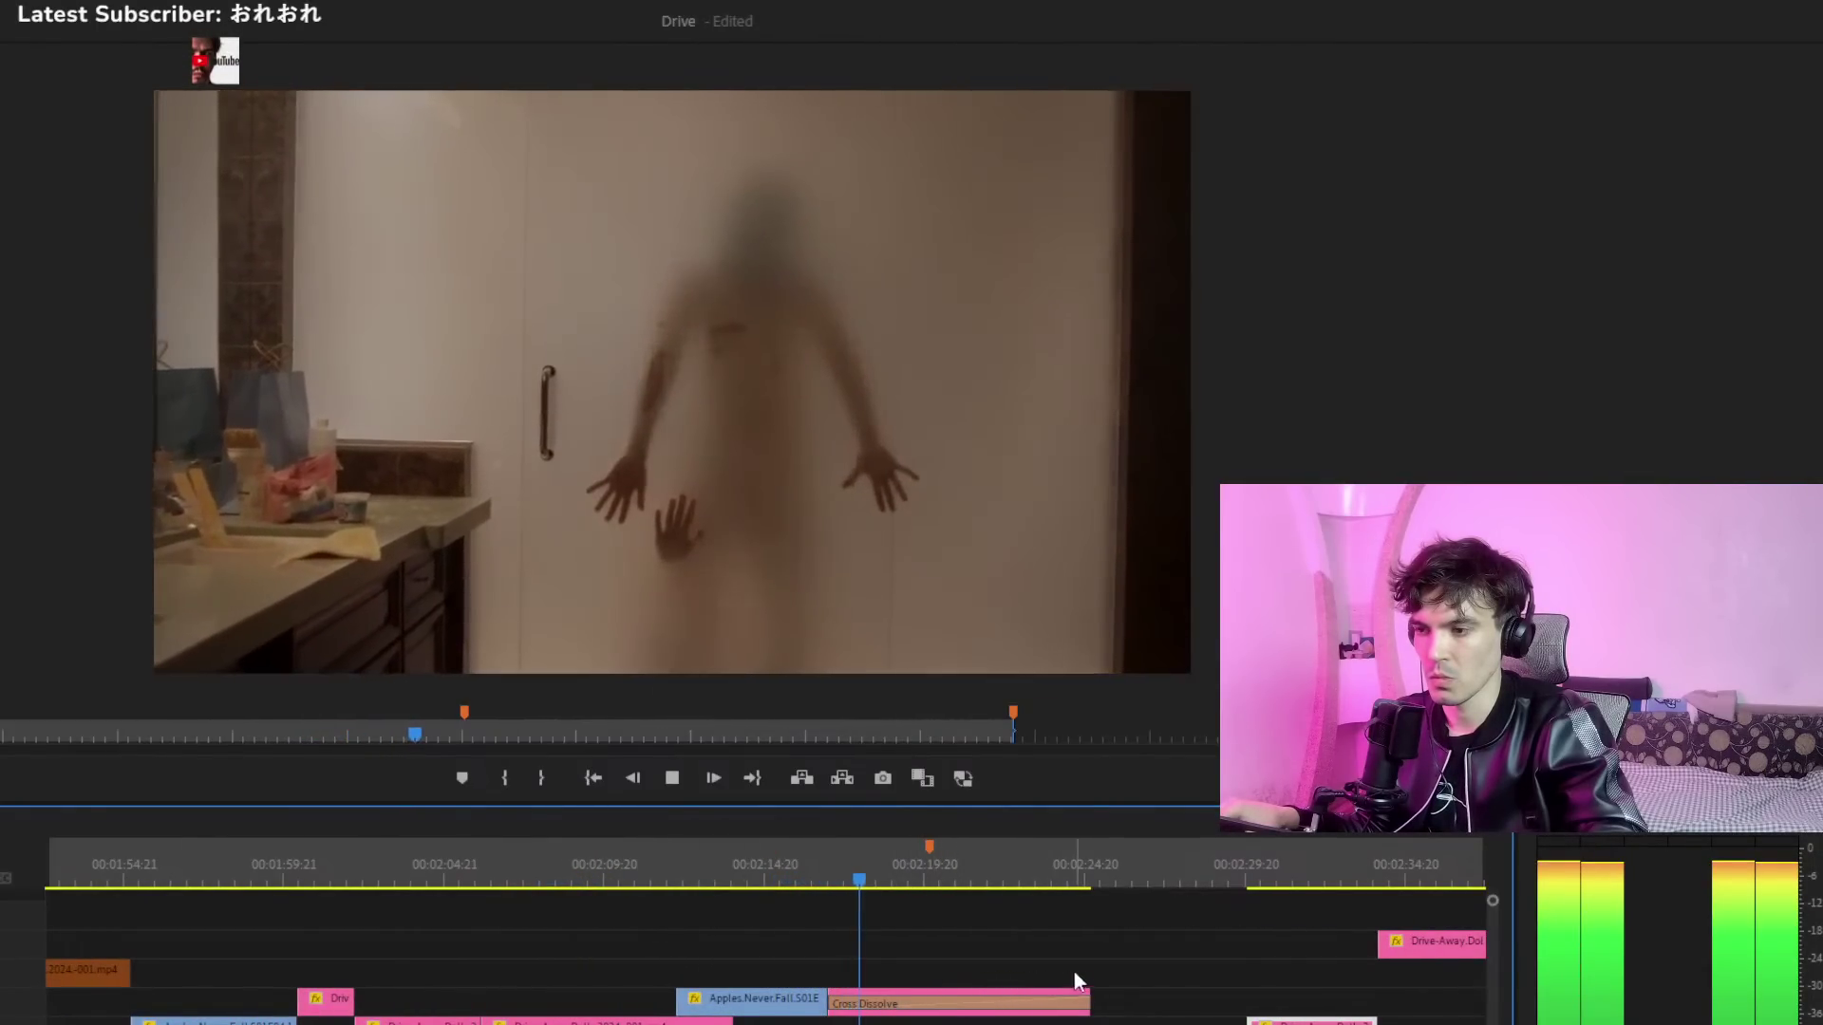
pyautogui.press('space')
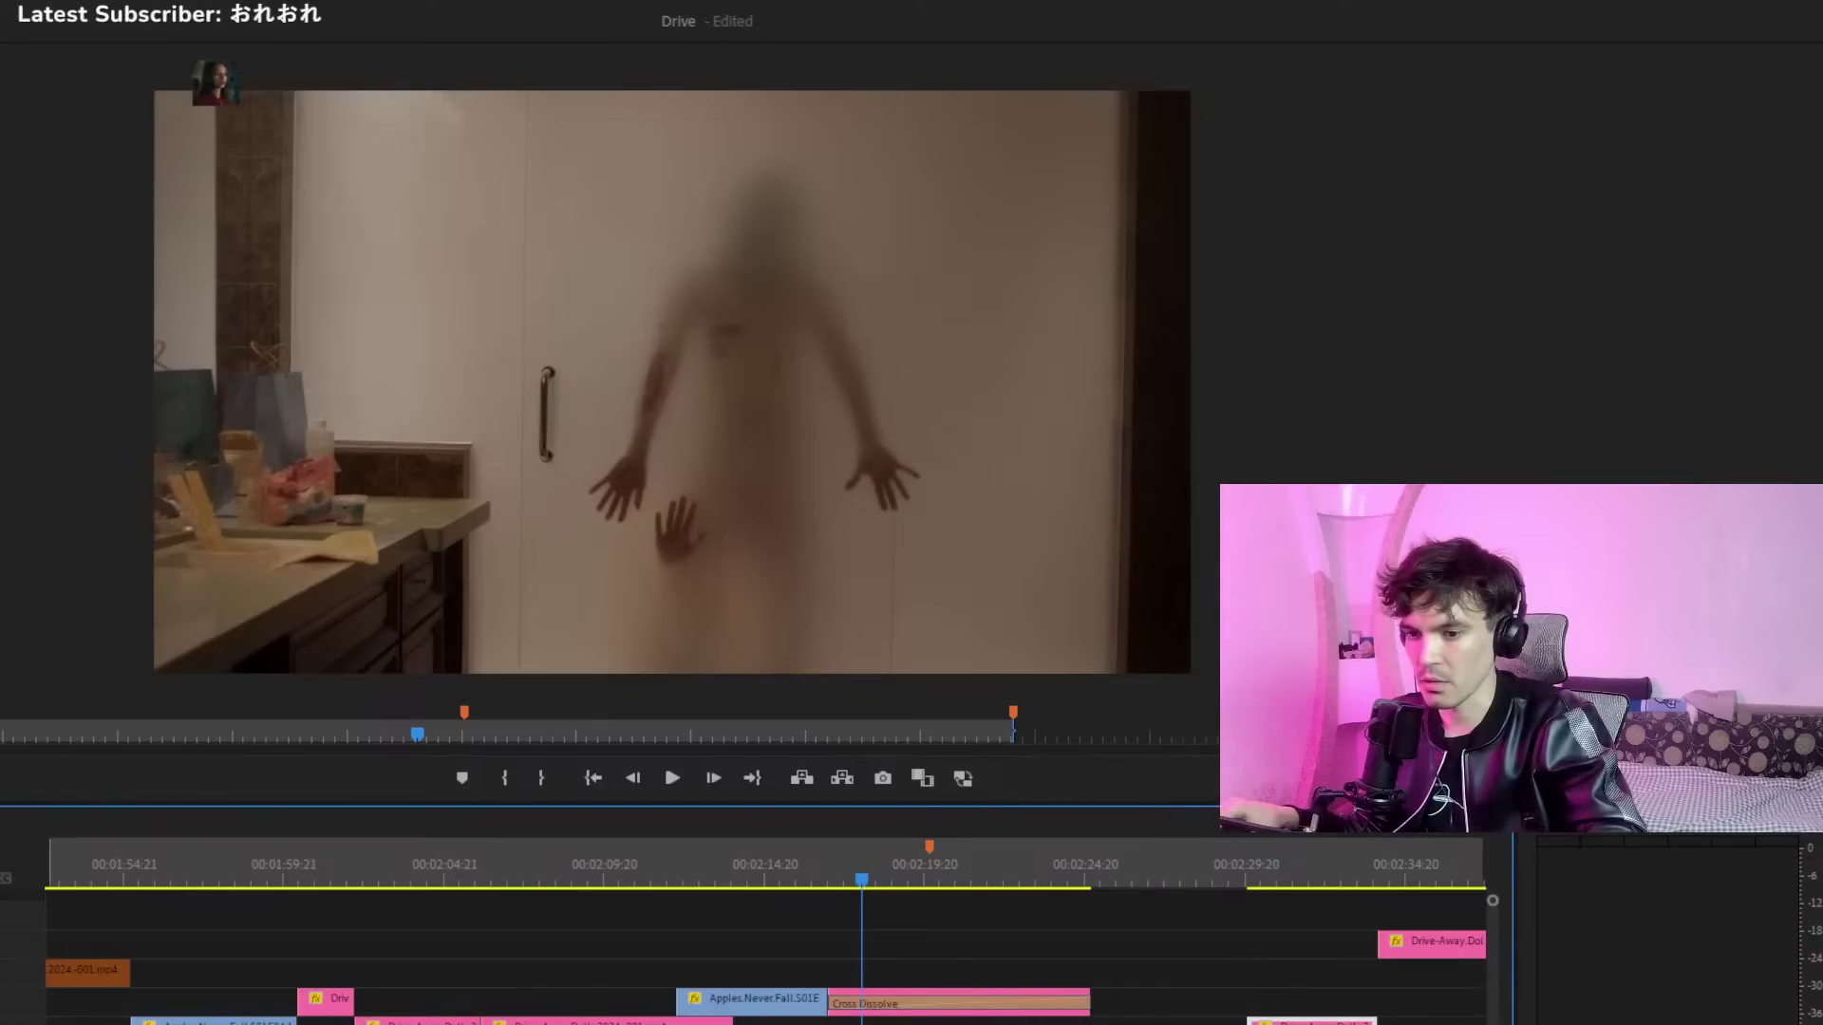
pyautogui.press('-')
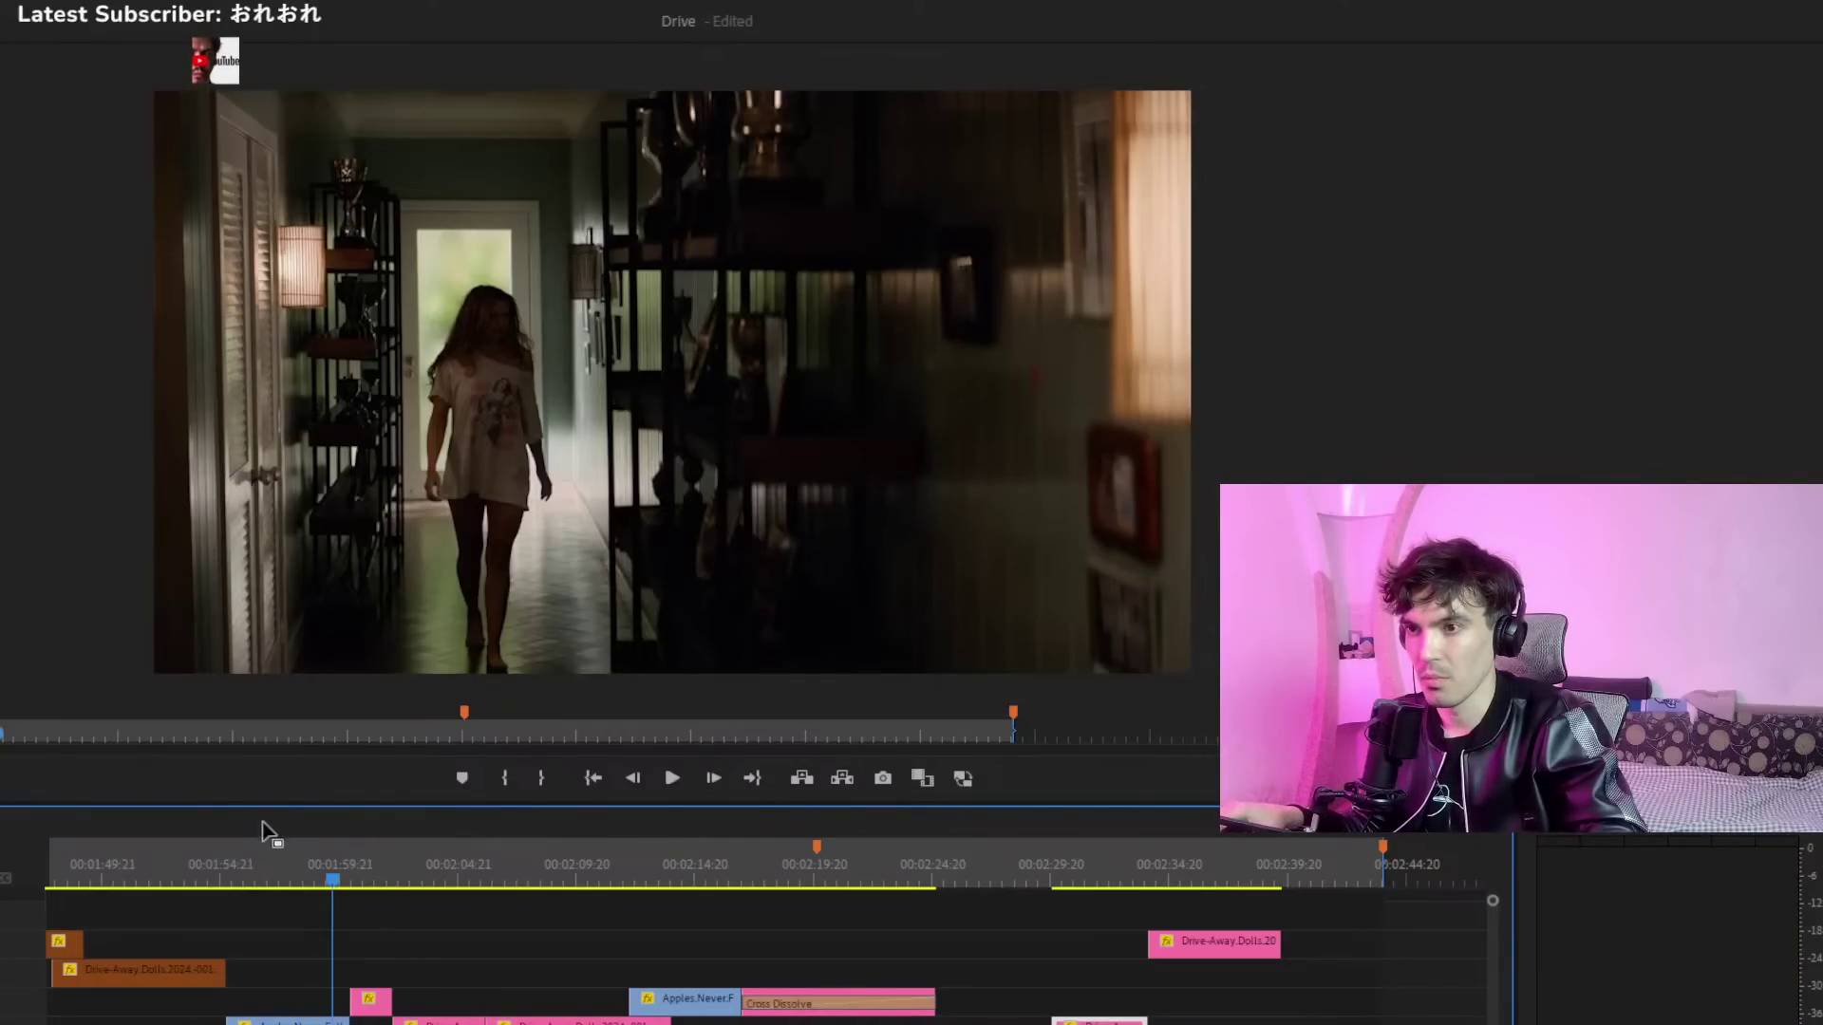
# Move the shower kiss clip set aside at about 2:34 down one track
pyautogui.click(368, 859)
pyautogui.click(471, 942)
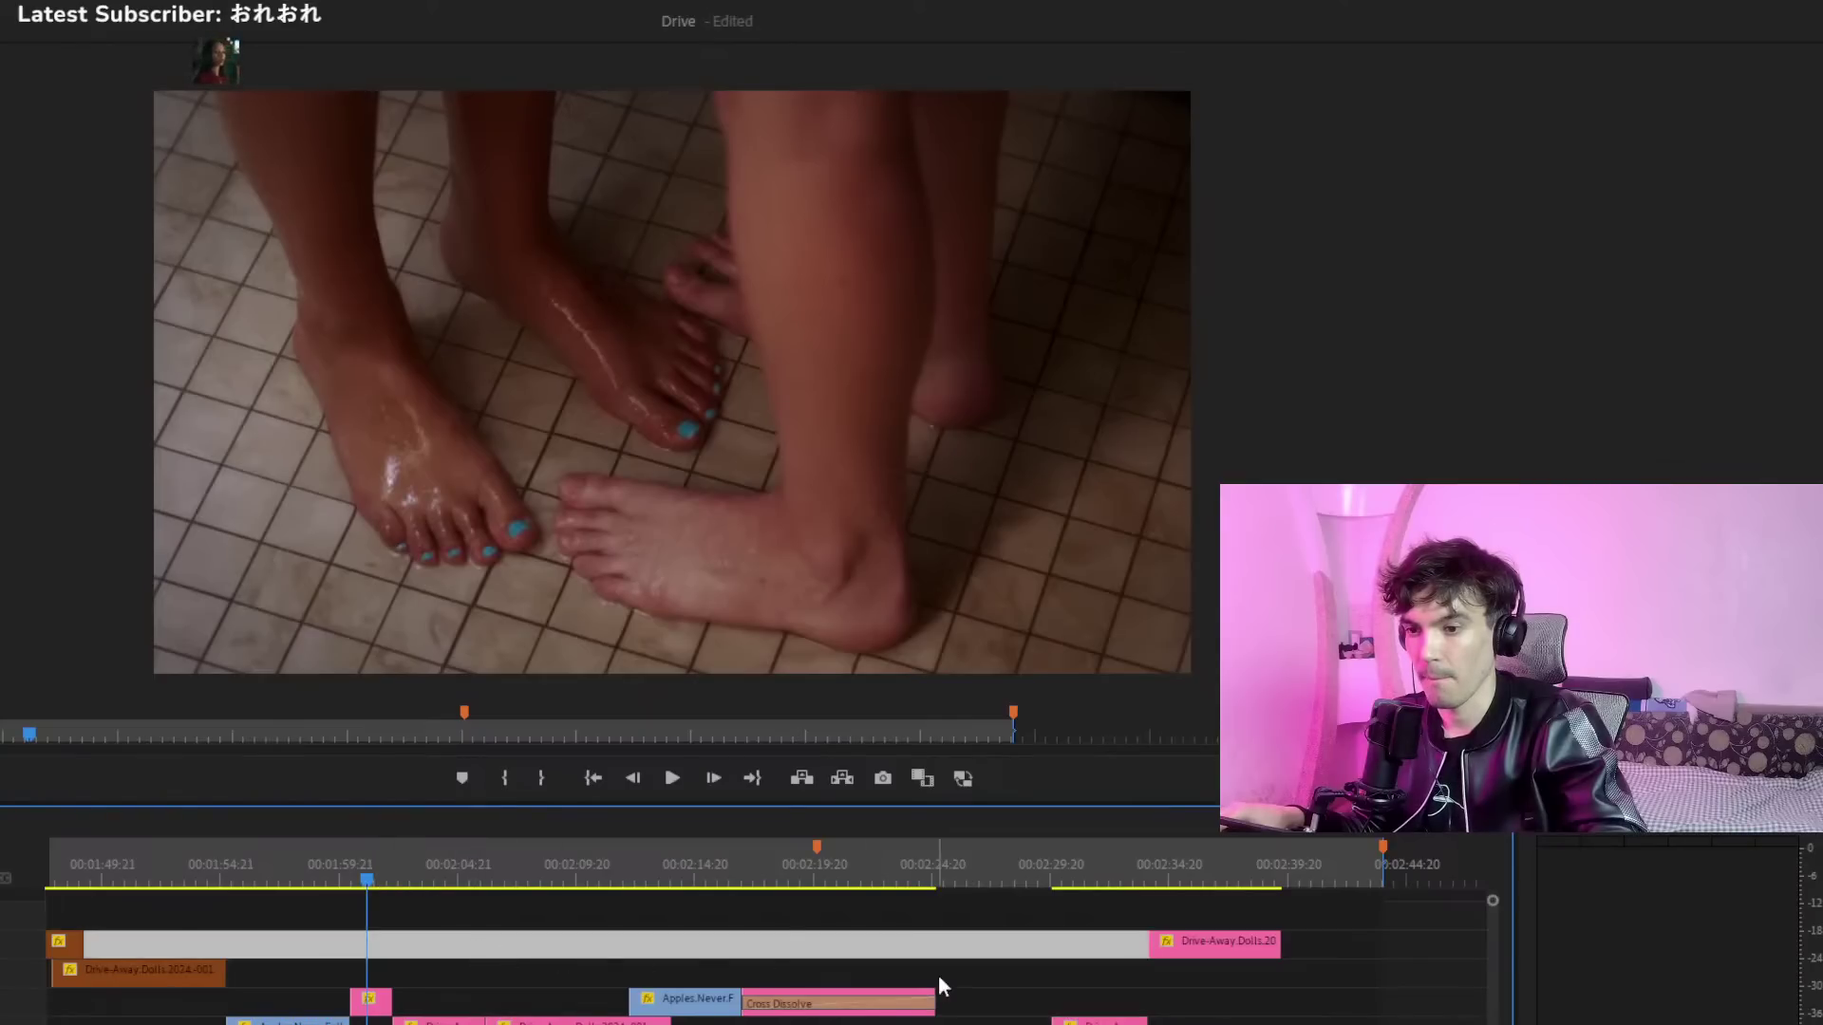
pyautogui.moveTo(1211, 940); pyautogui.dragTo(1212, 999)
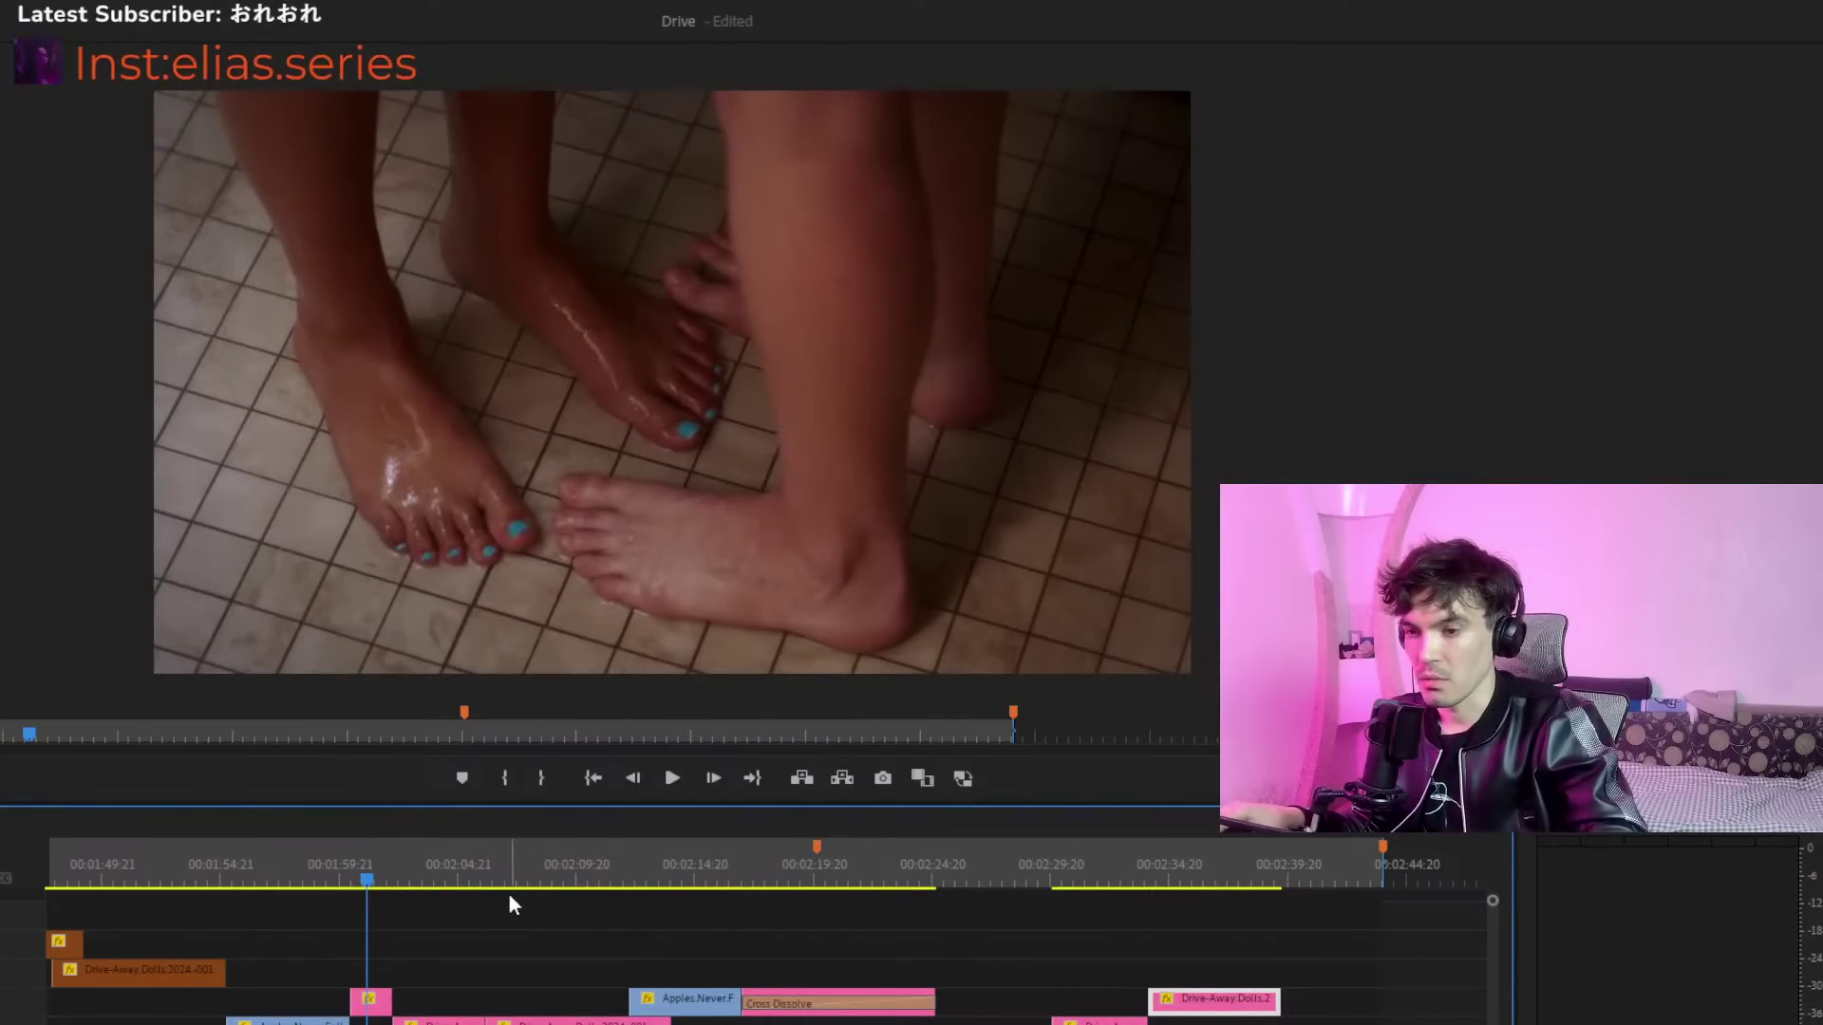
# Move the Drive-Away Dolls clip at about 2:02 up one track, directly after the shower feet clip, and preview the cut
pyautogui.press('space')
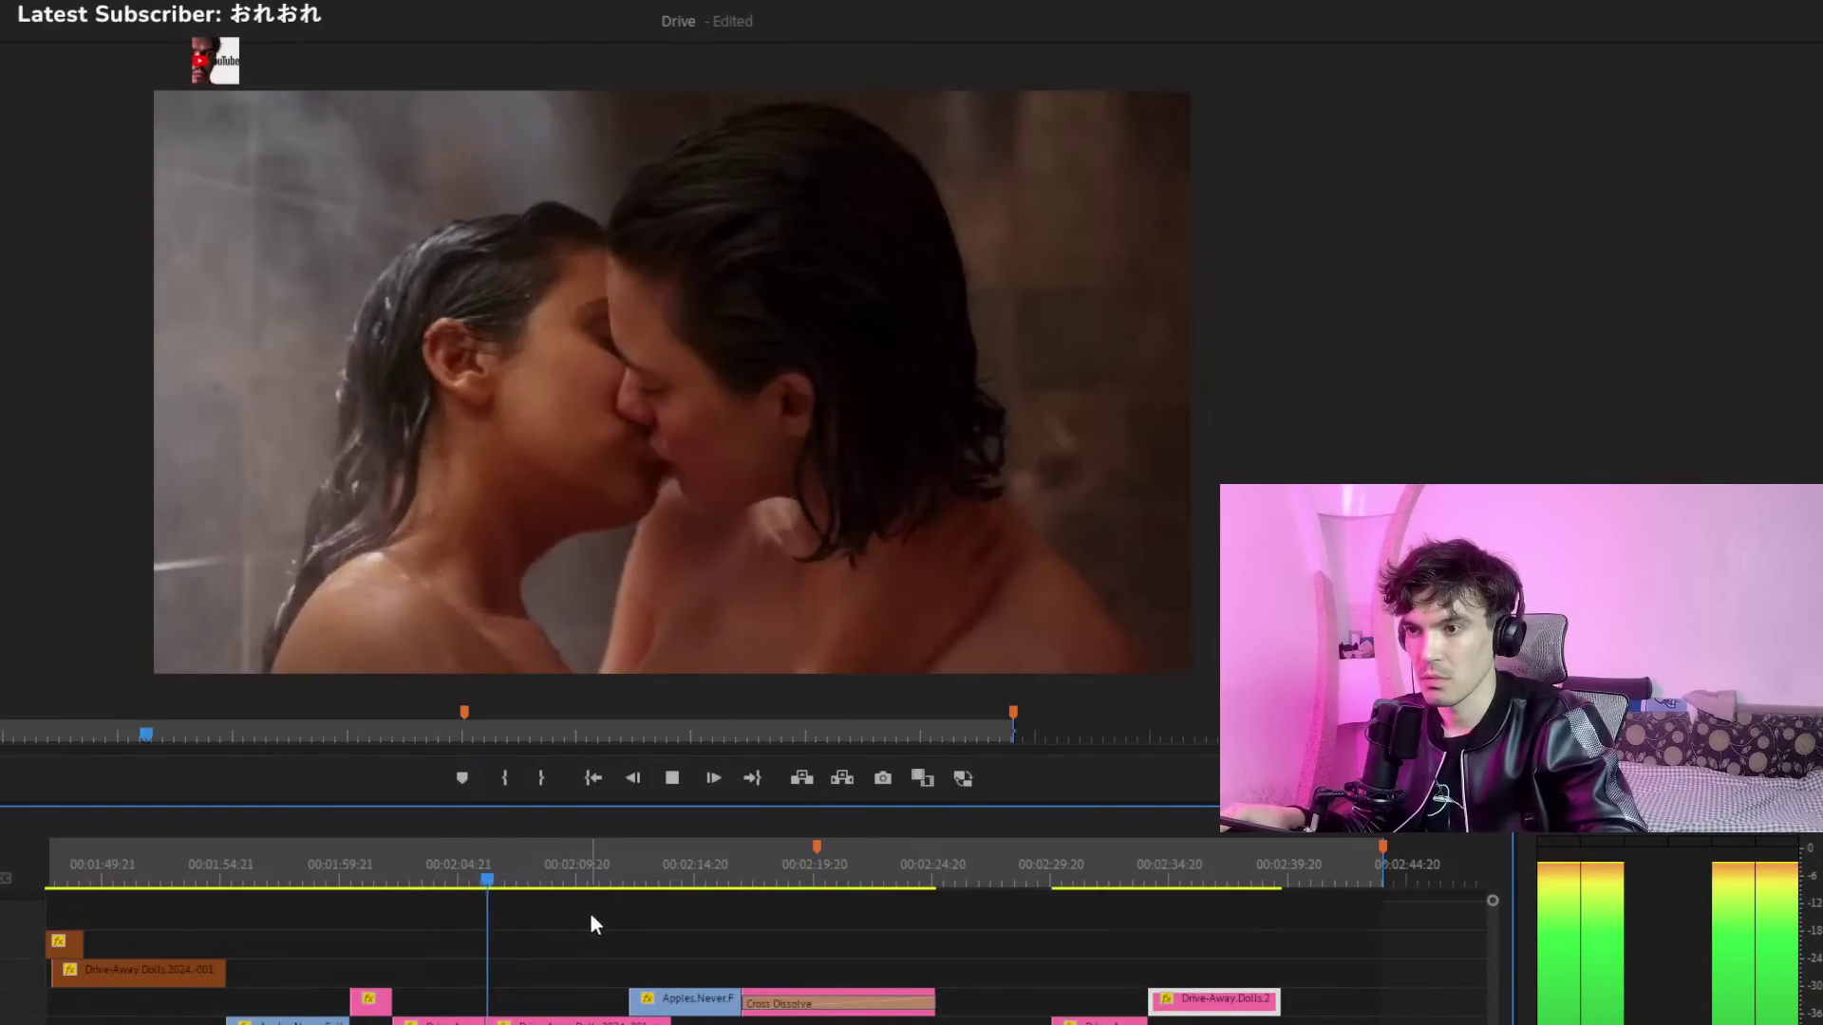
pyautogui.moveTo(475, 1021); pyautogui.dragTo(568, 1002)
pyautogui.moveTo(465, 867); pyautogui.dragTo(522, 883)
pyautogui.hotkey('ctrl', 'z')
pyautogui.press('space')
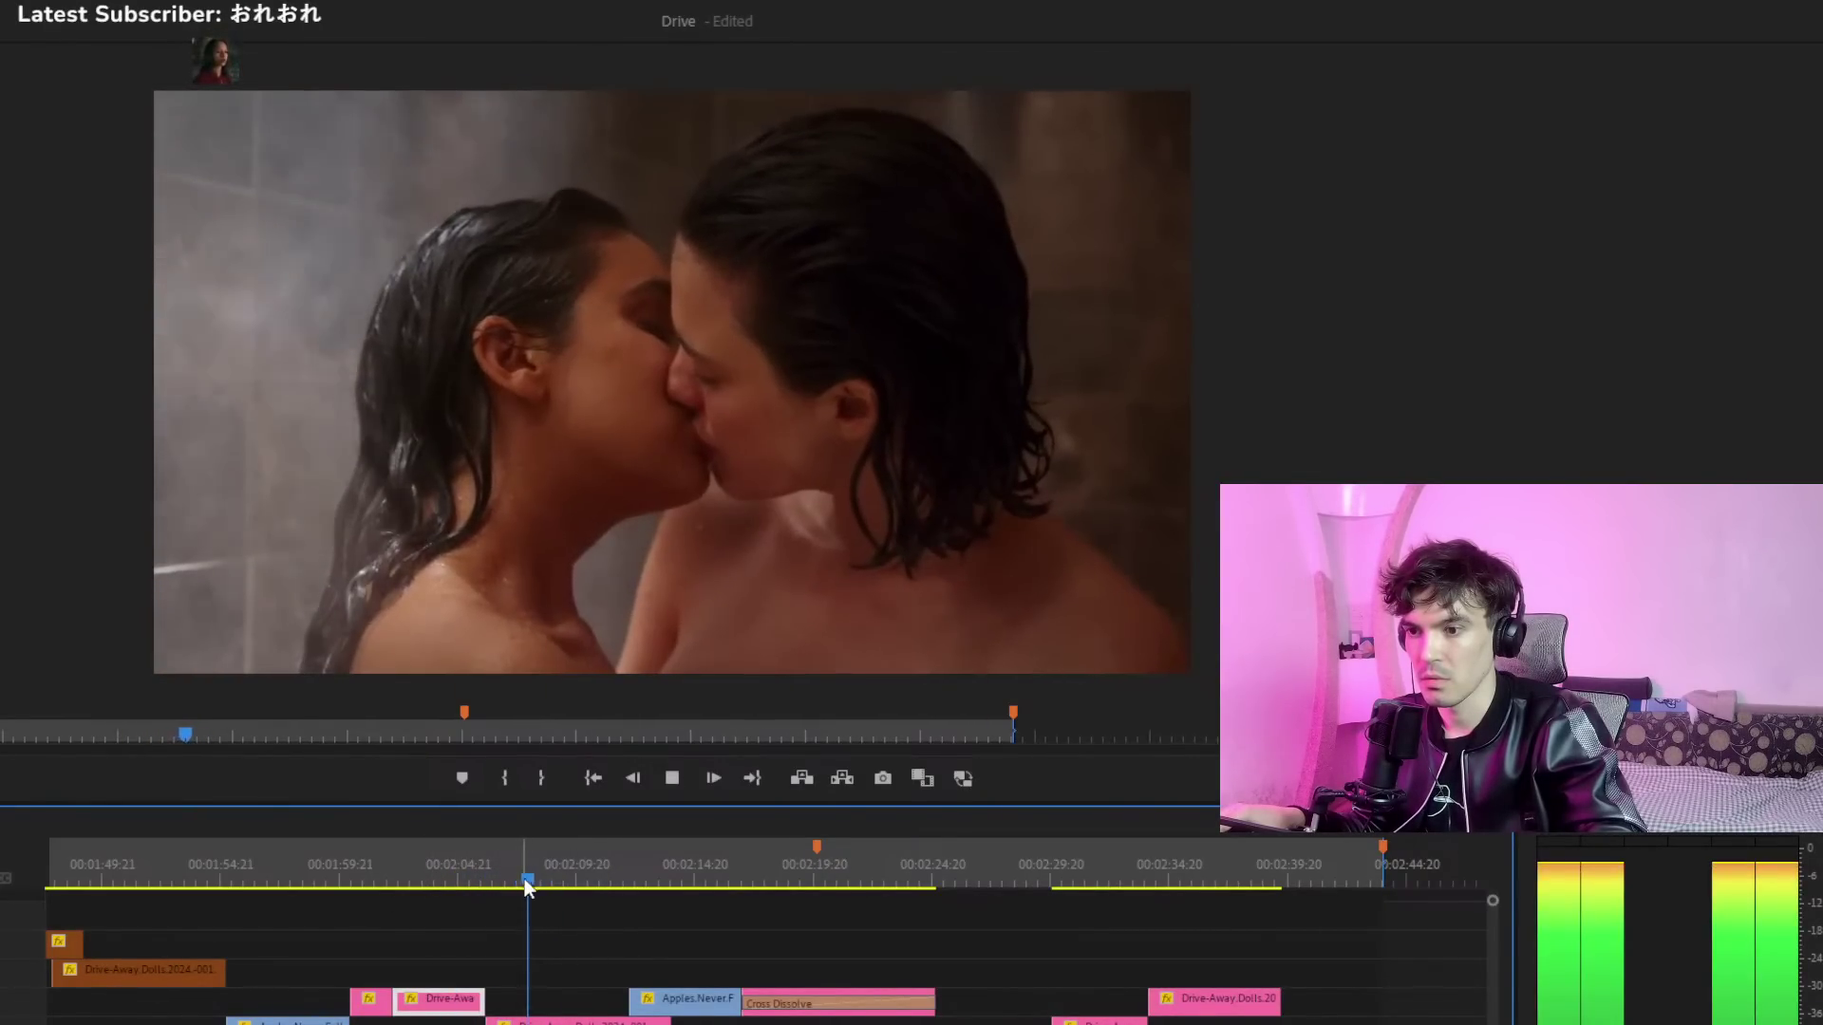
# Preview from about 2:11 through the cross dissolve clip and its transition into the wall-writing shot at about 2:24
pyautogui.click(611, 870)
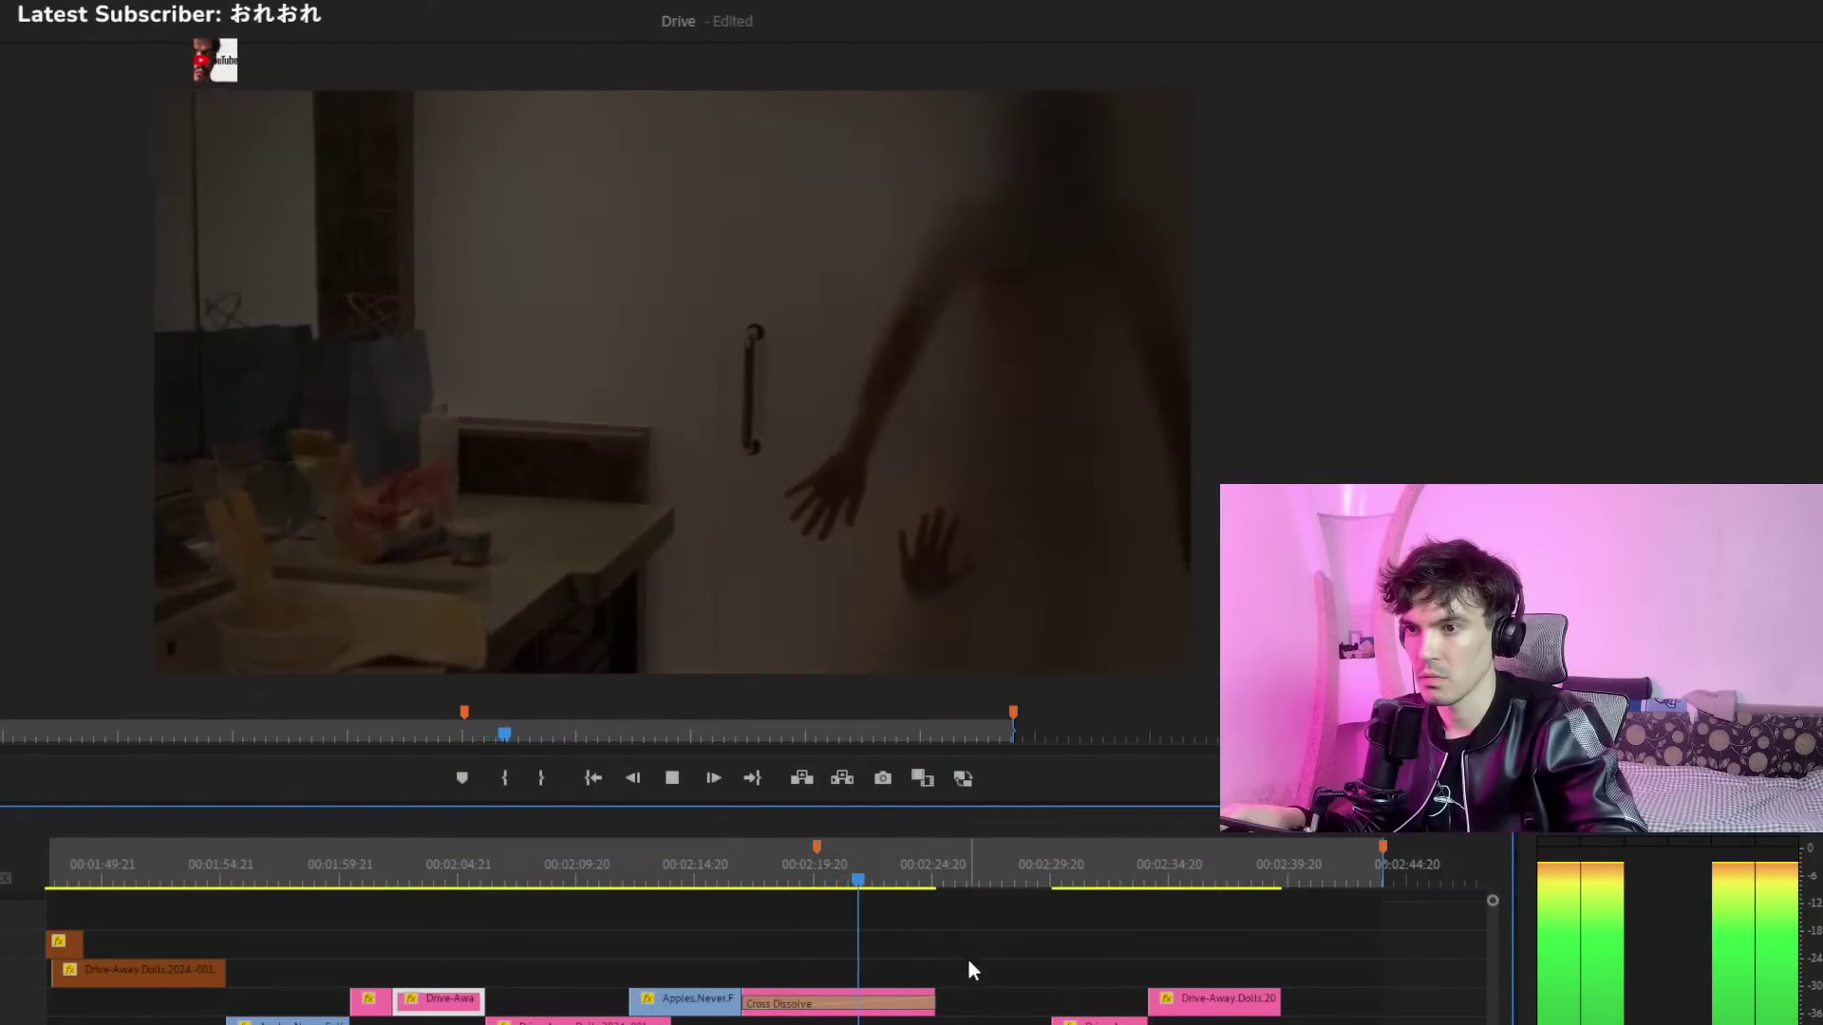
pyautogui.press('space')
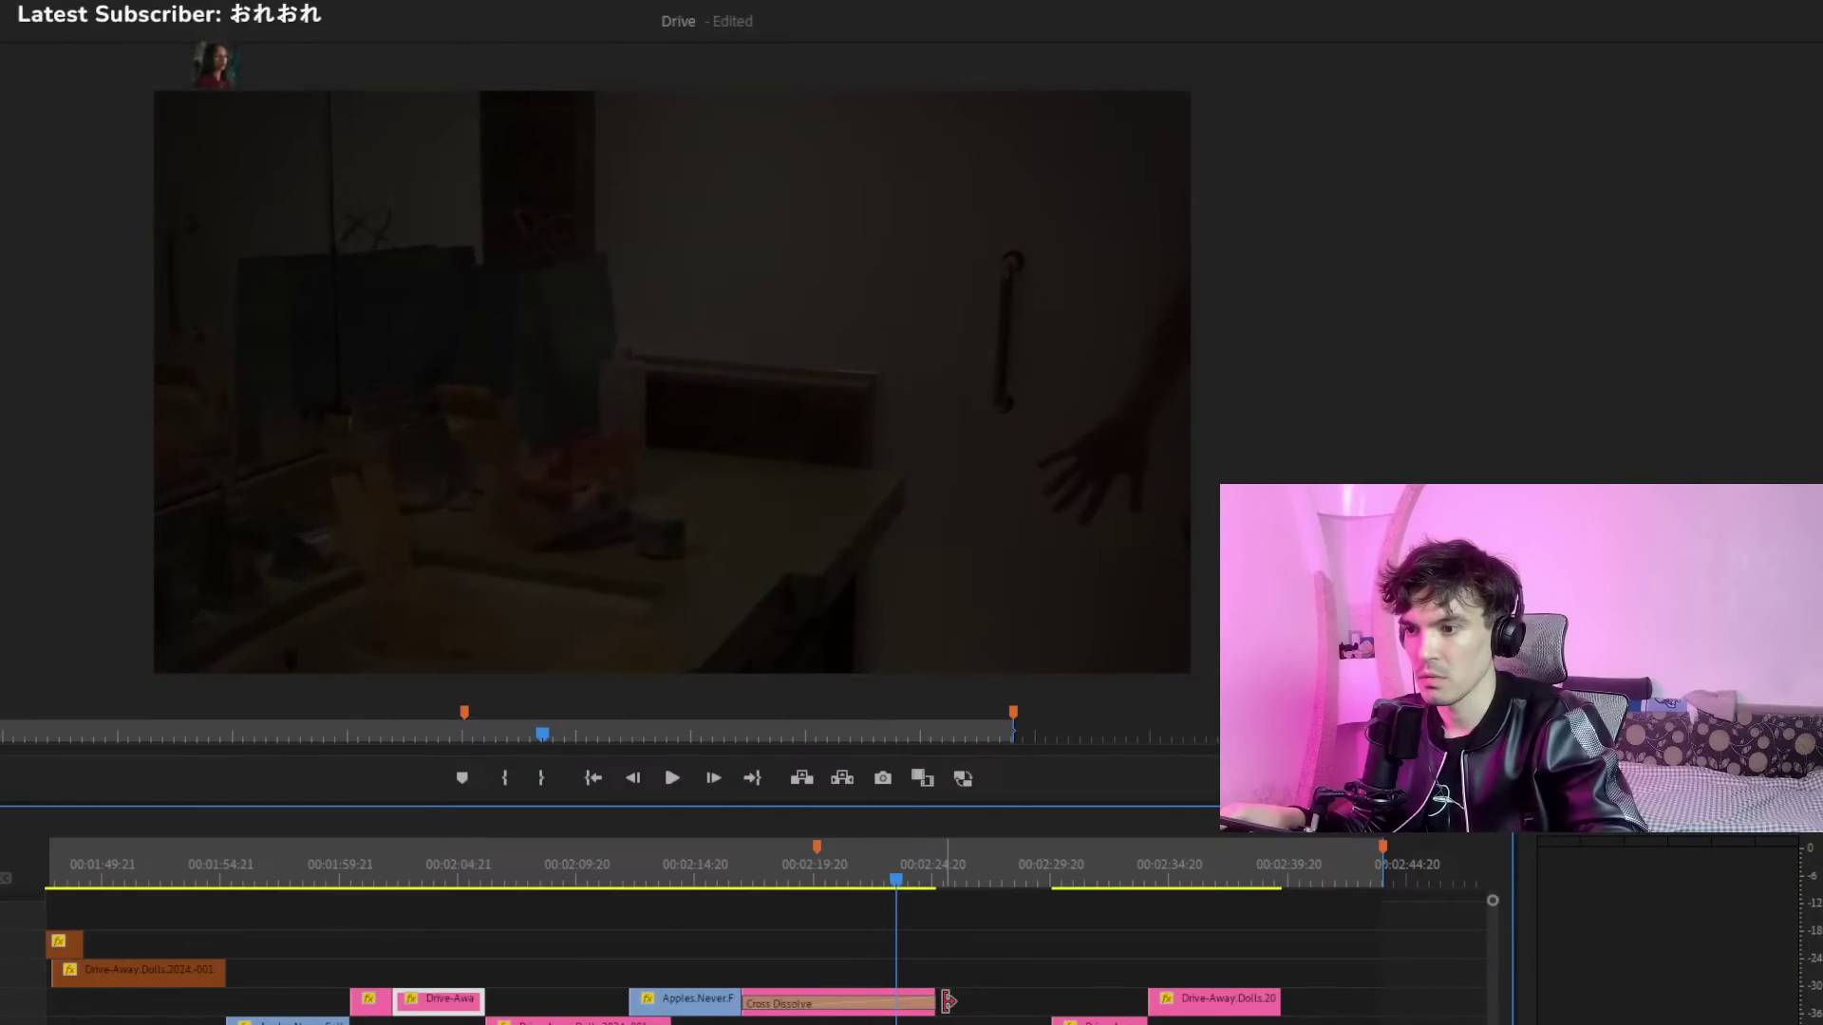
pyautogui.press('space')
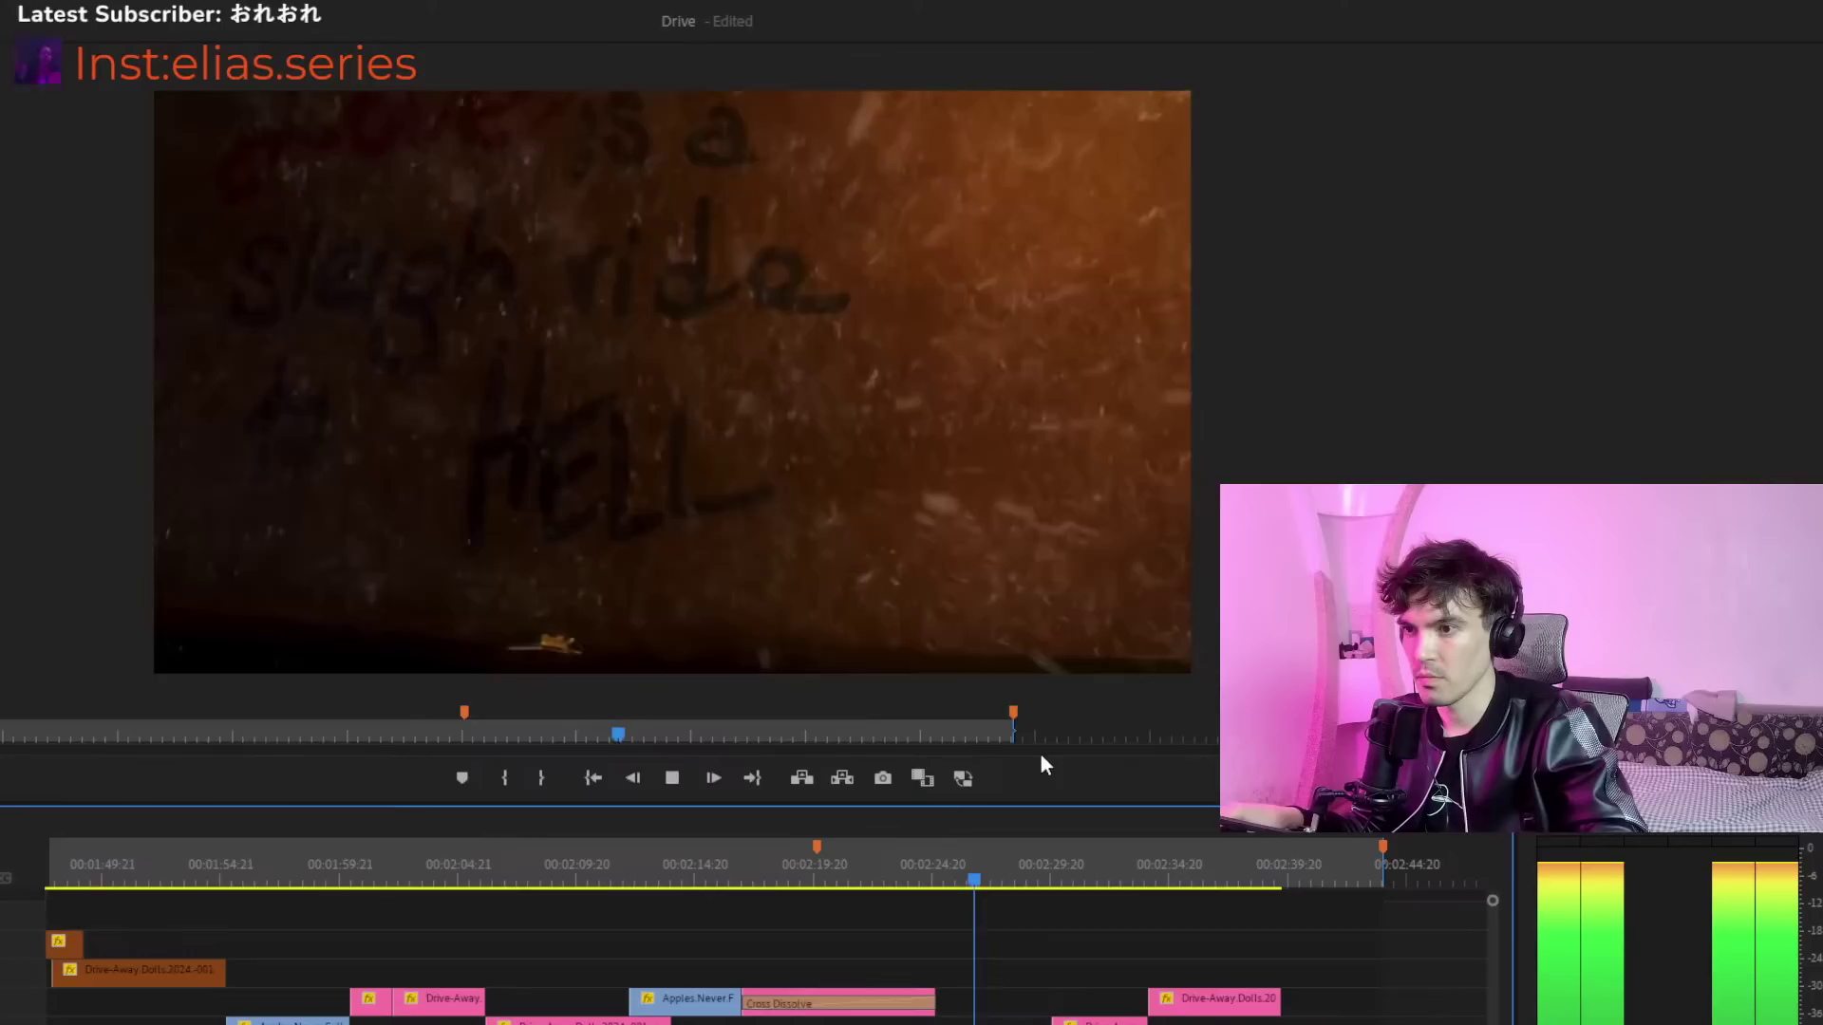
pyautogui.press('space')
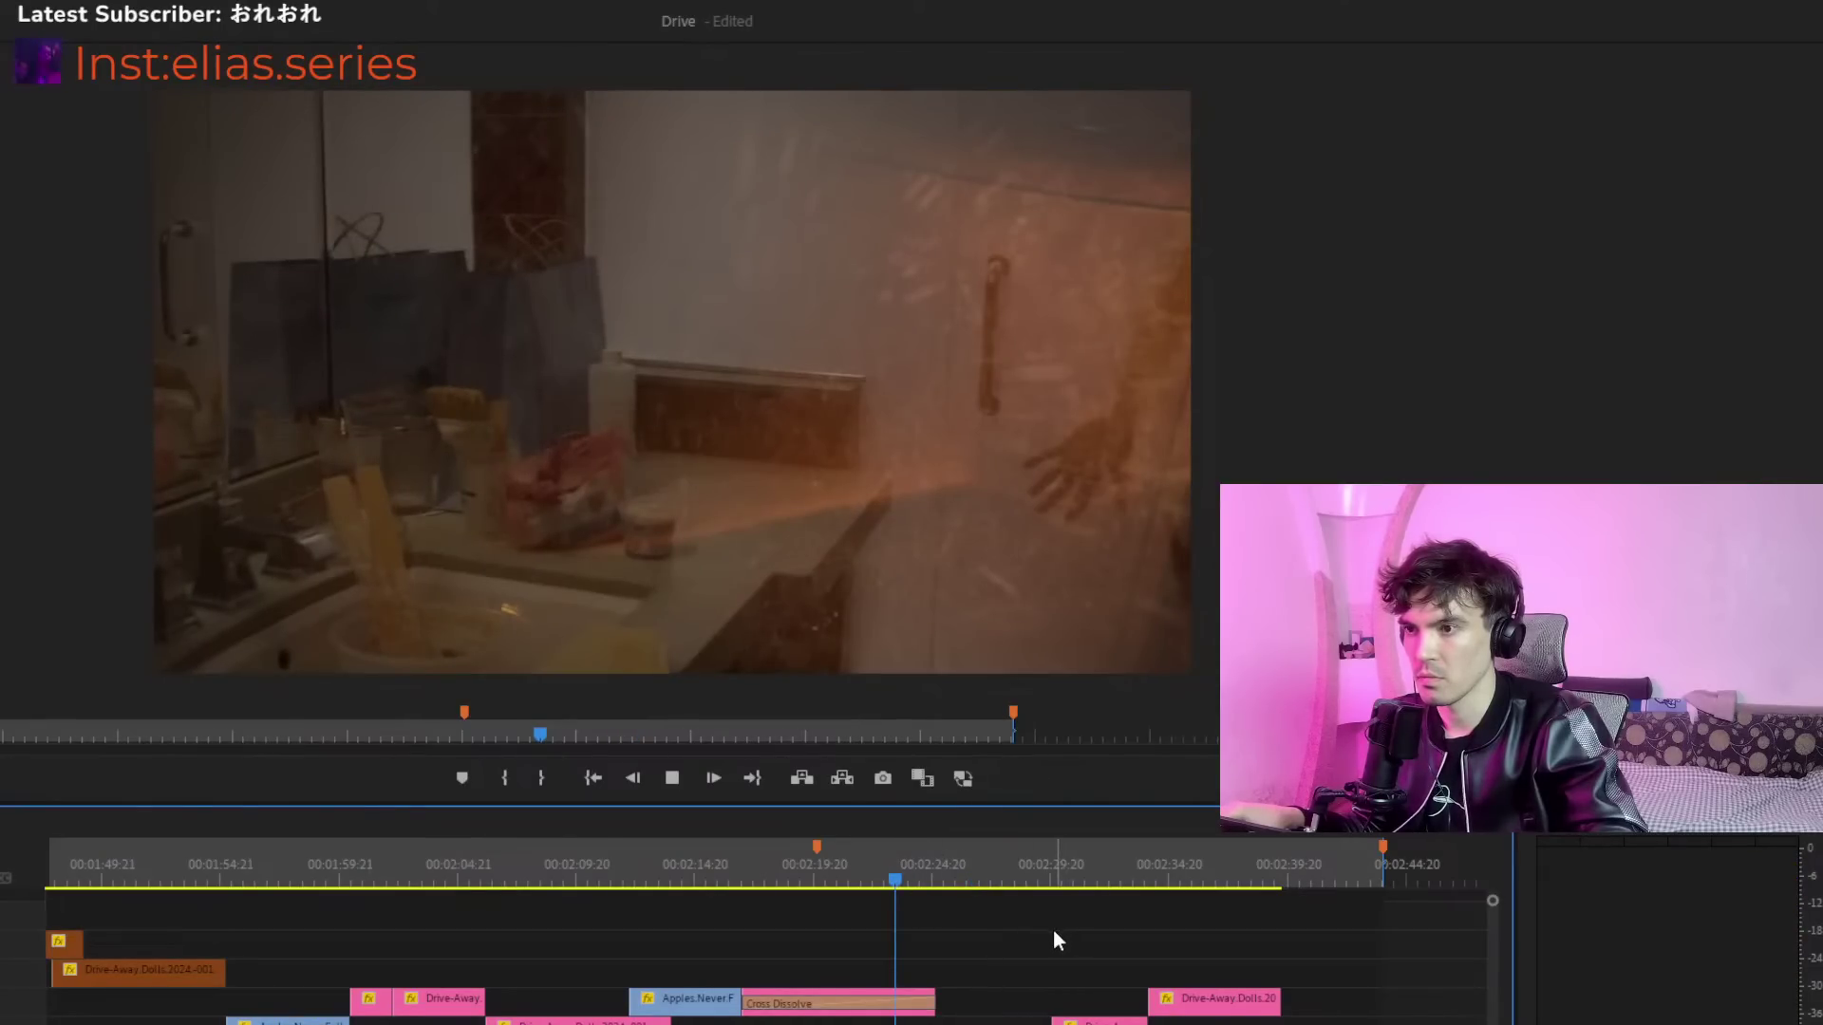
pyautogui.press('space')
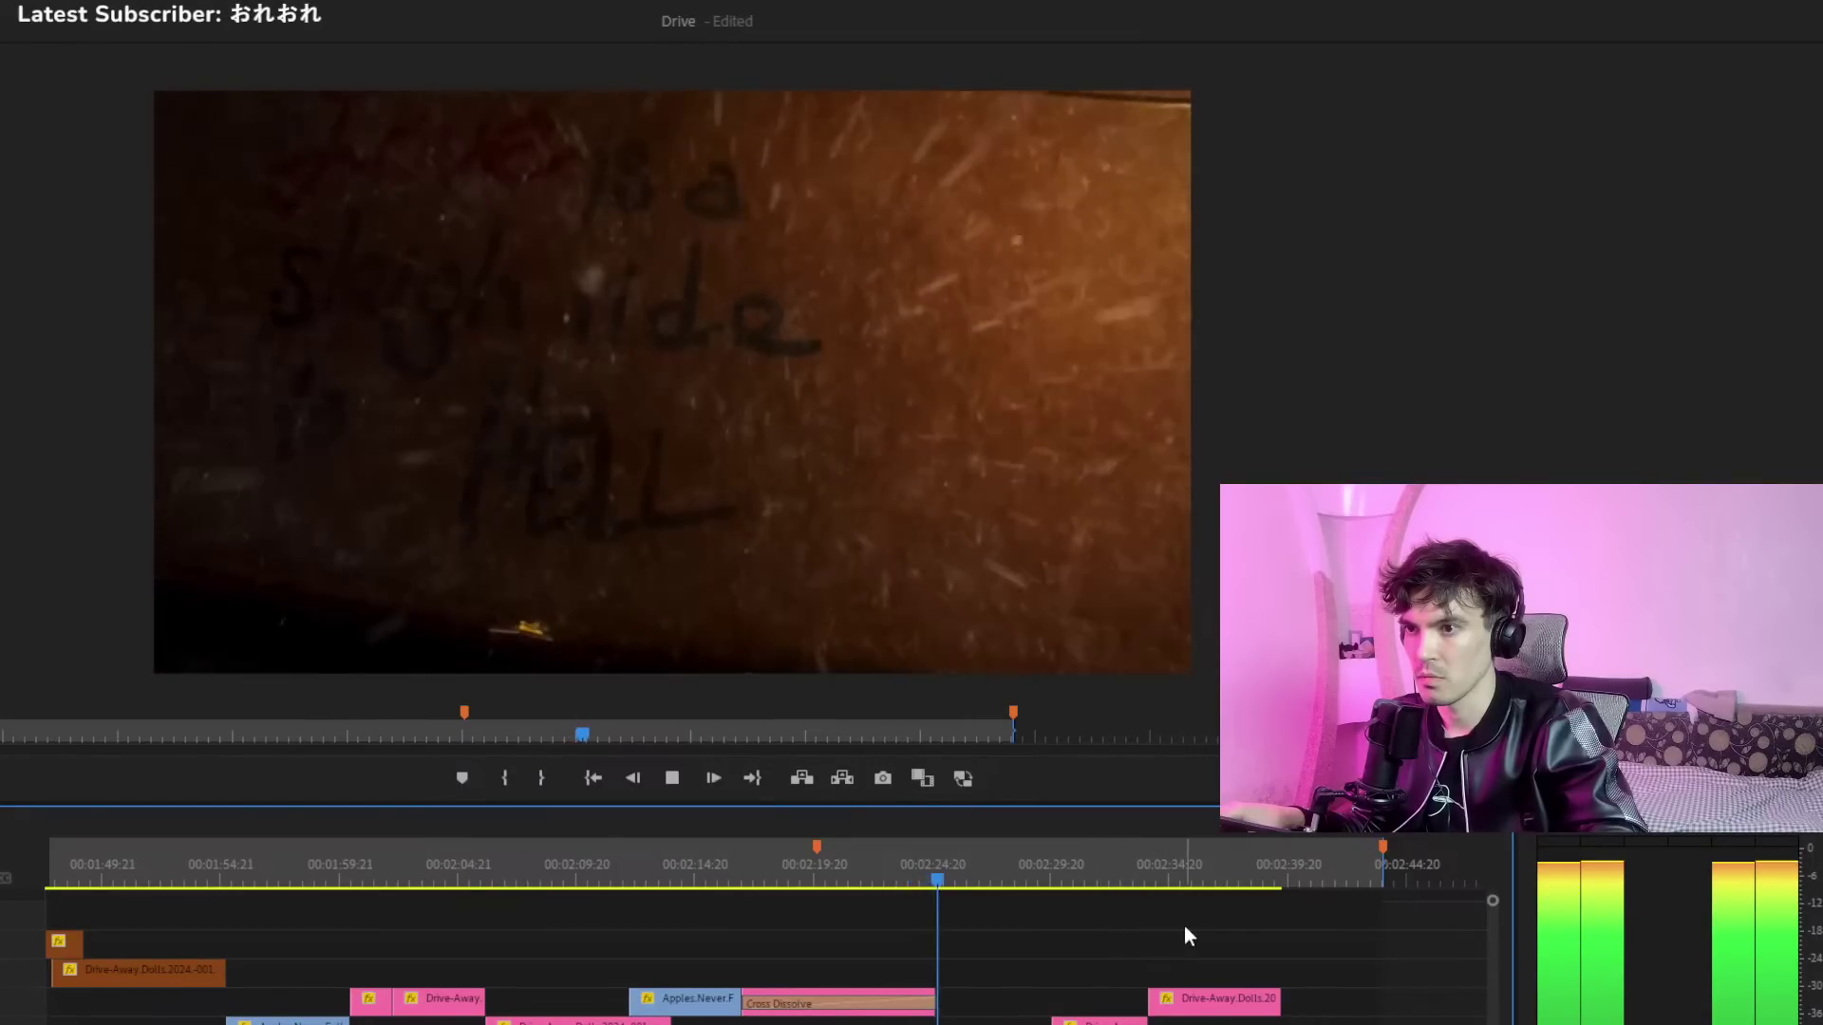
# Set the two spare clips between about 2:30 and 2:39 aside past the end of the edit, starting at about 2:45
pyautogui.moveTo(1282, 936); pyautogui.dragTo(1054, 1021)
pyautogui.press('space')
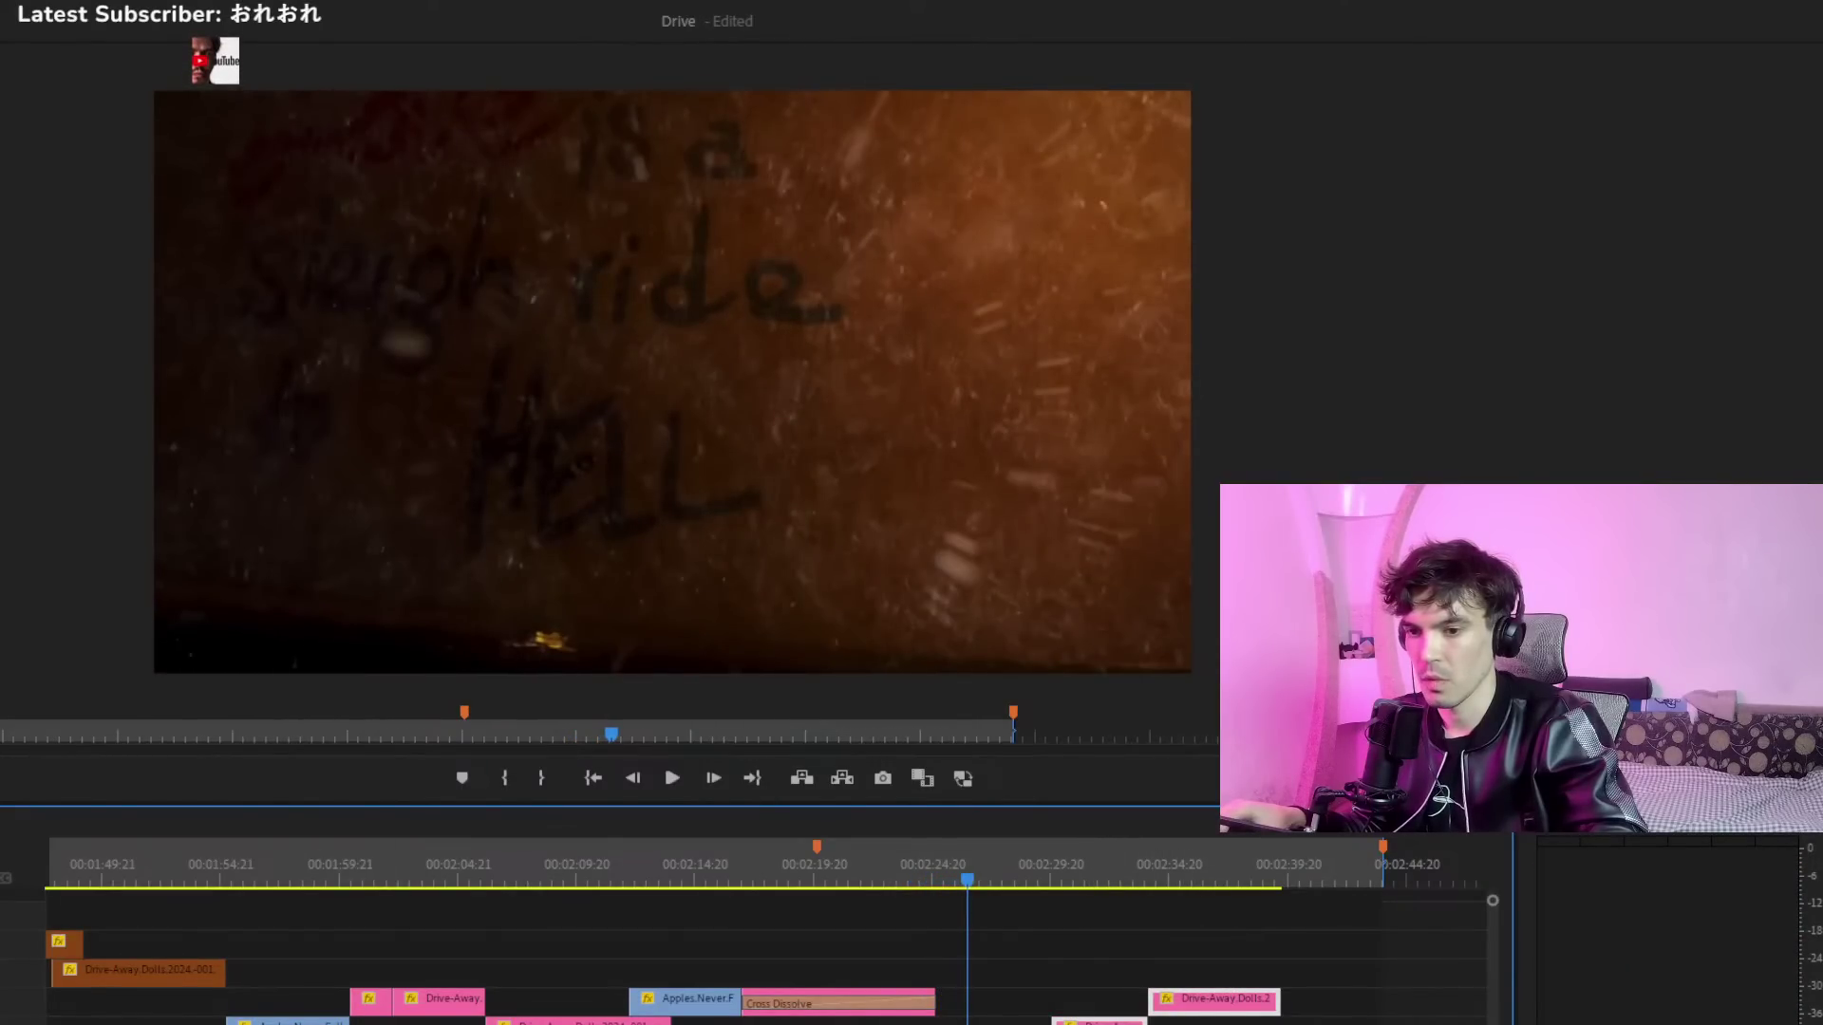
pyautogui.scroll(-4, 925, 947)
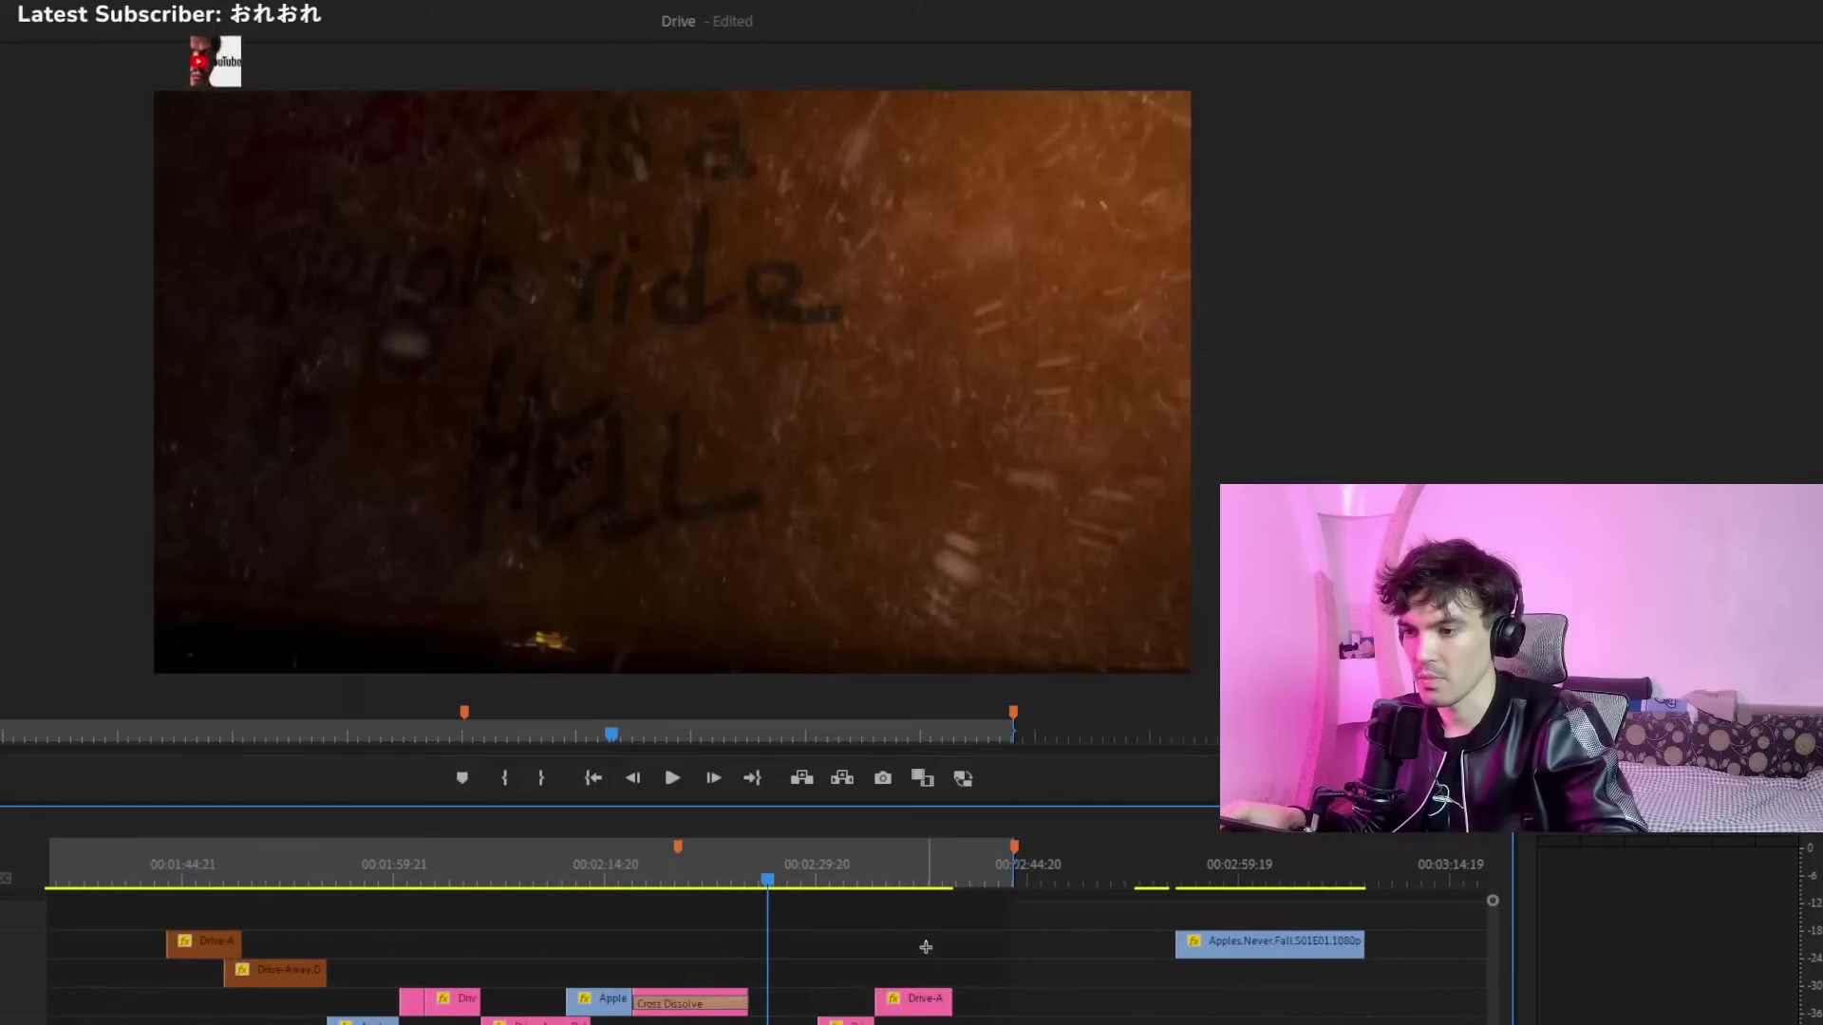
pyautogui.hotkey('ctrl', 'z')
# Preview the fade-out of the wall-writing shot at about 2:30 and save the project
pyautogui.press('space')
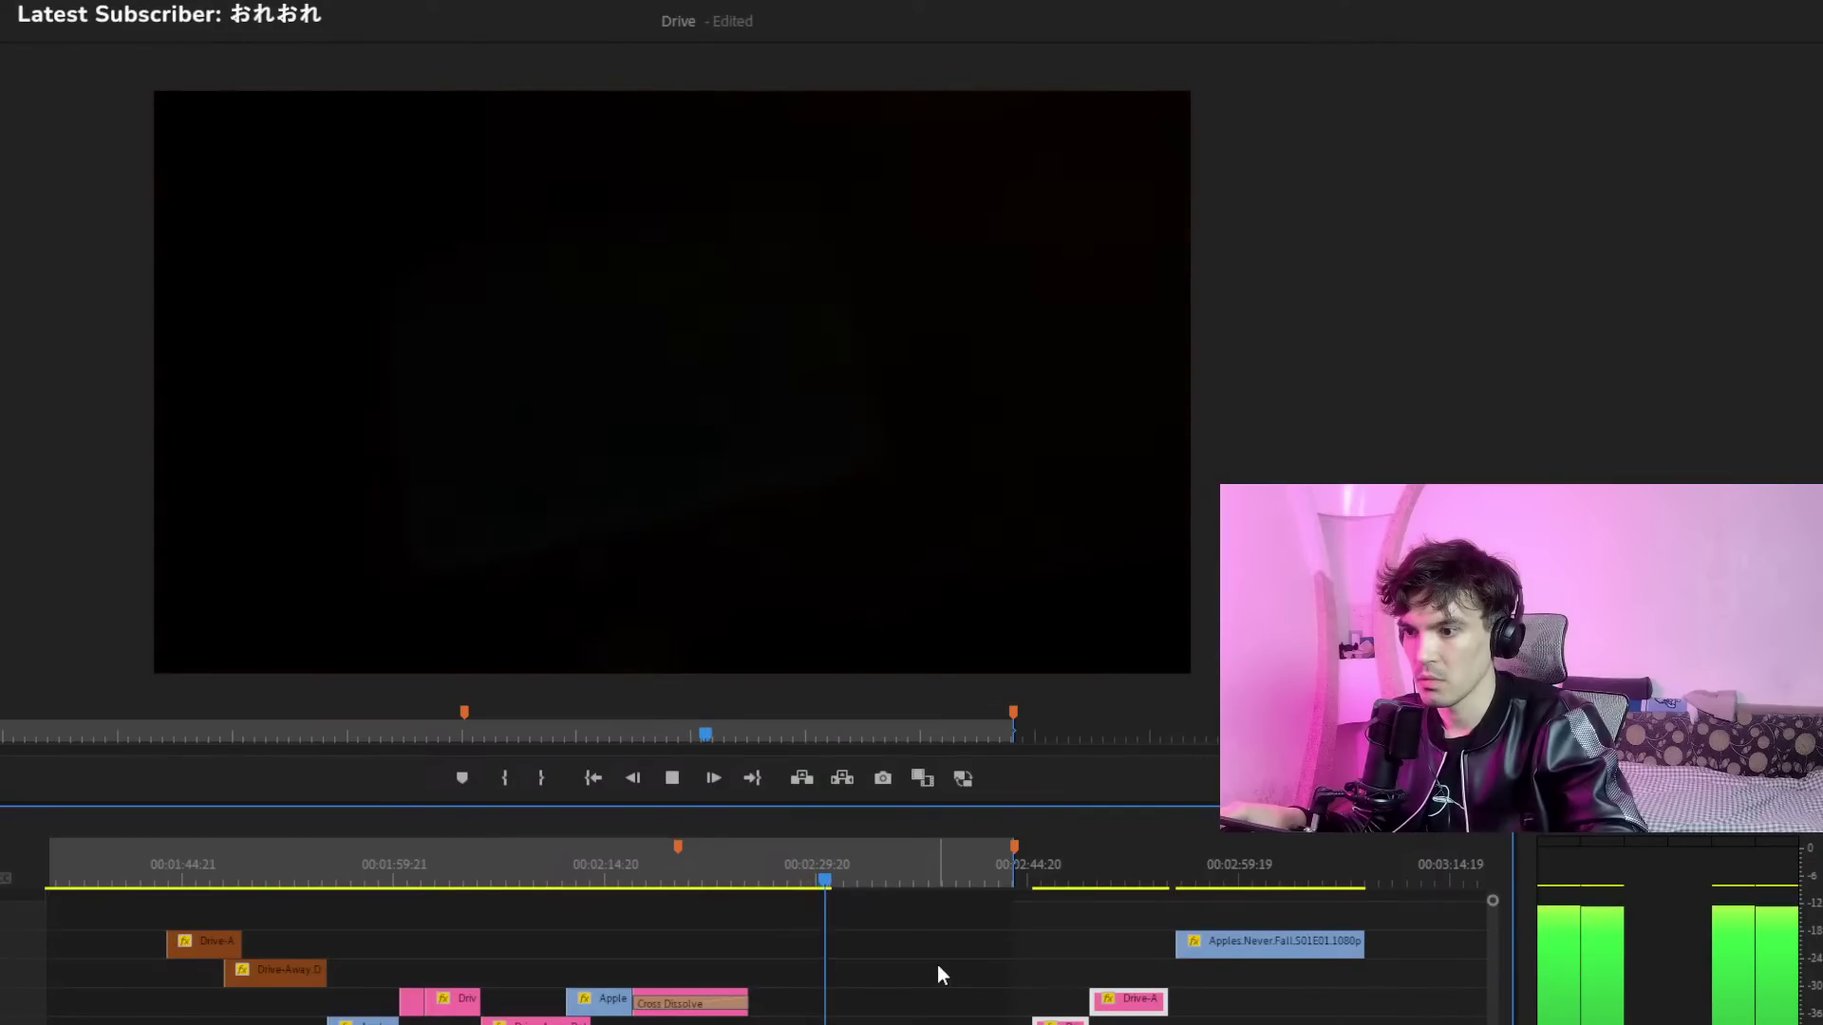
pyautogui.press('space')
pyautogui.hotkey('ctrl', 's')
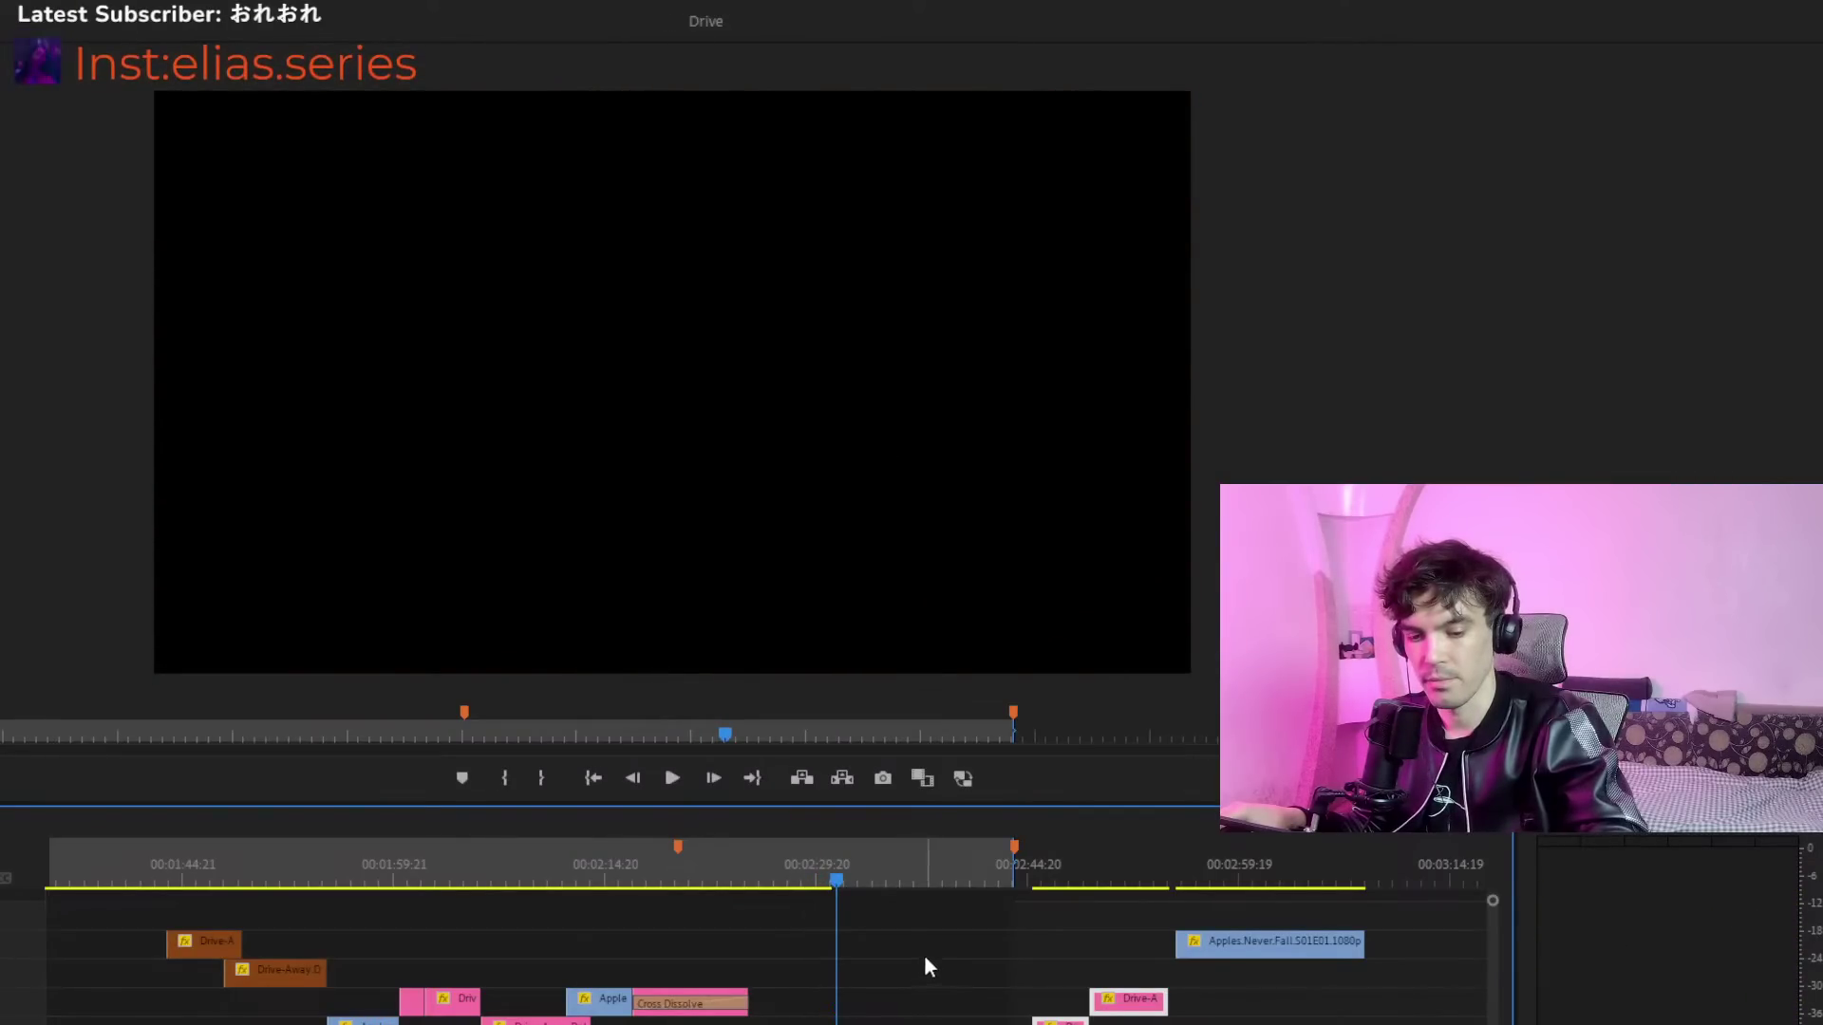
# Examine the blend between the frosted shower door and the wall-writing shot at about 2:19, and play on to the fade-out
pyautogui.click(778, 874)
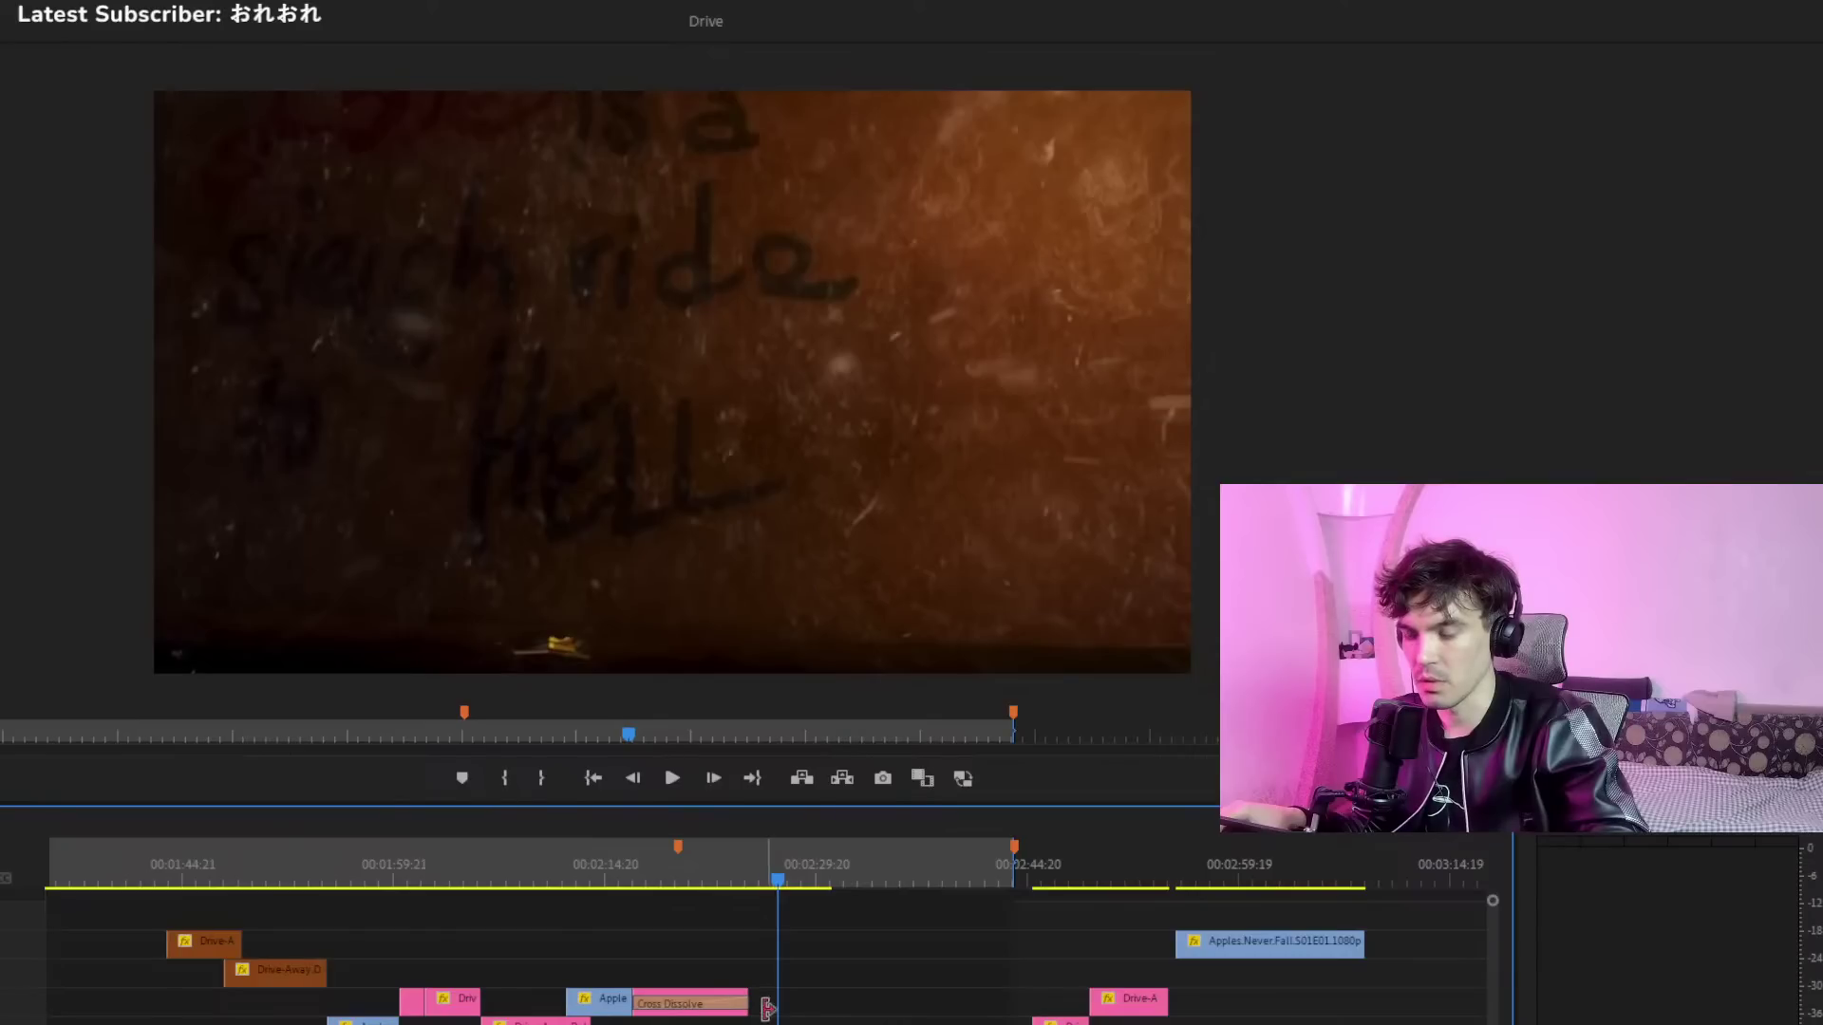
pyautogui.click(672, 879)
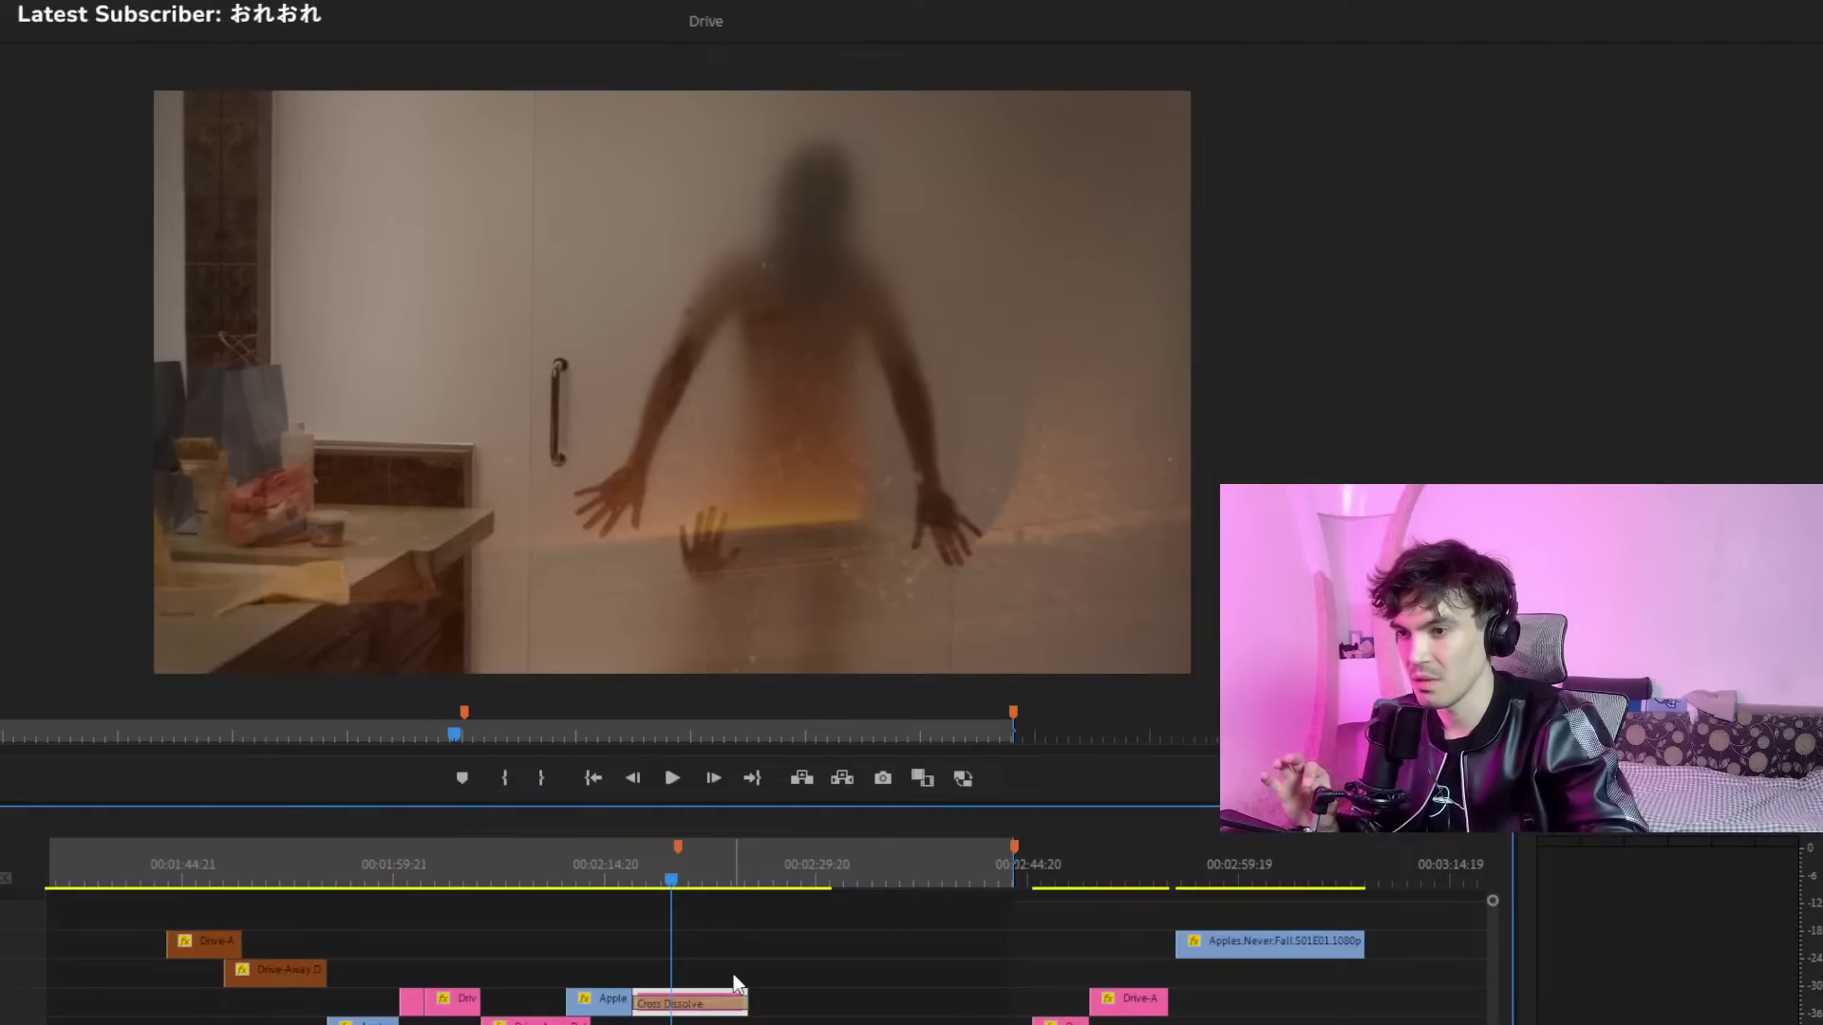
pyautogui.press('space')
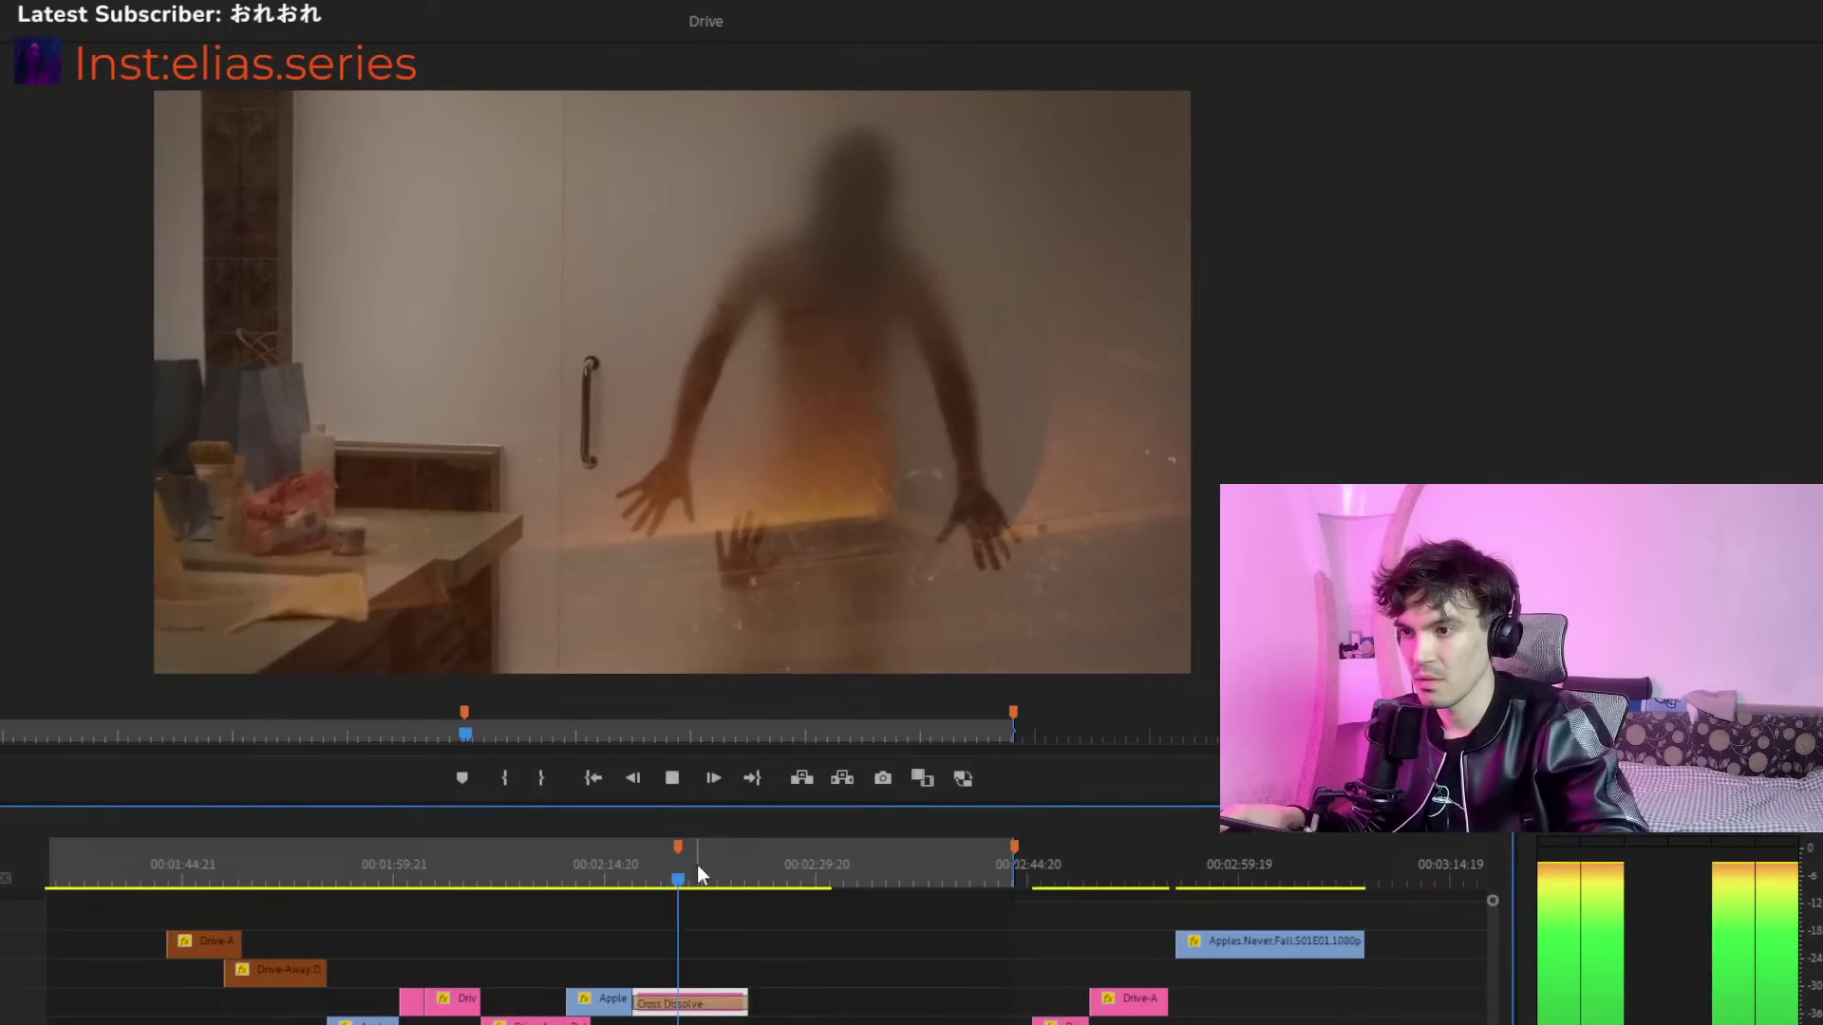
pyautogui.press('space')
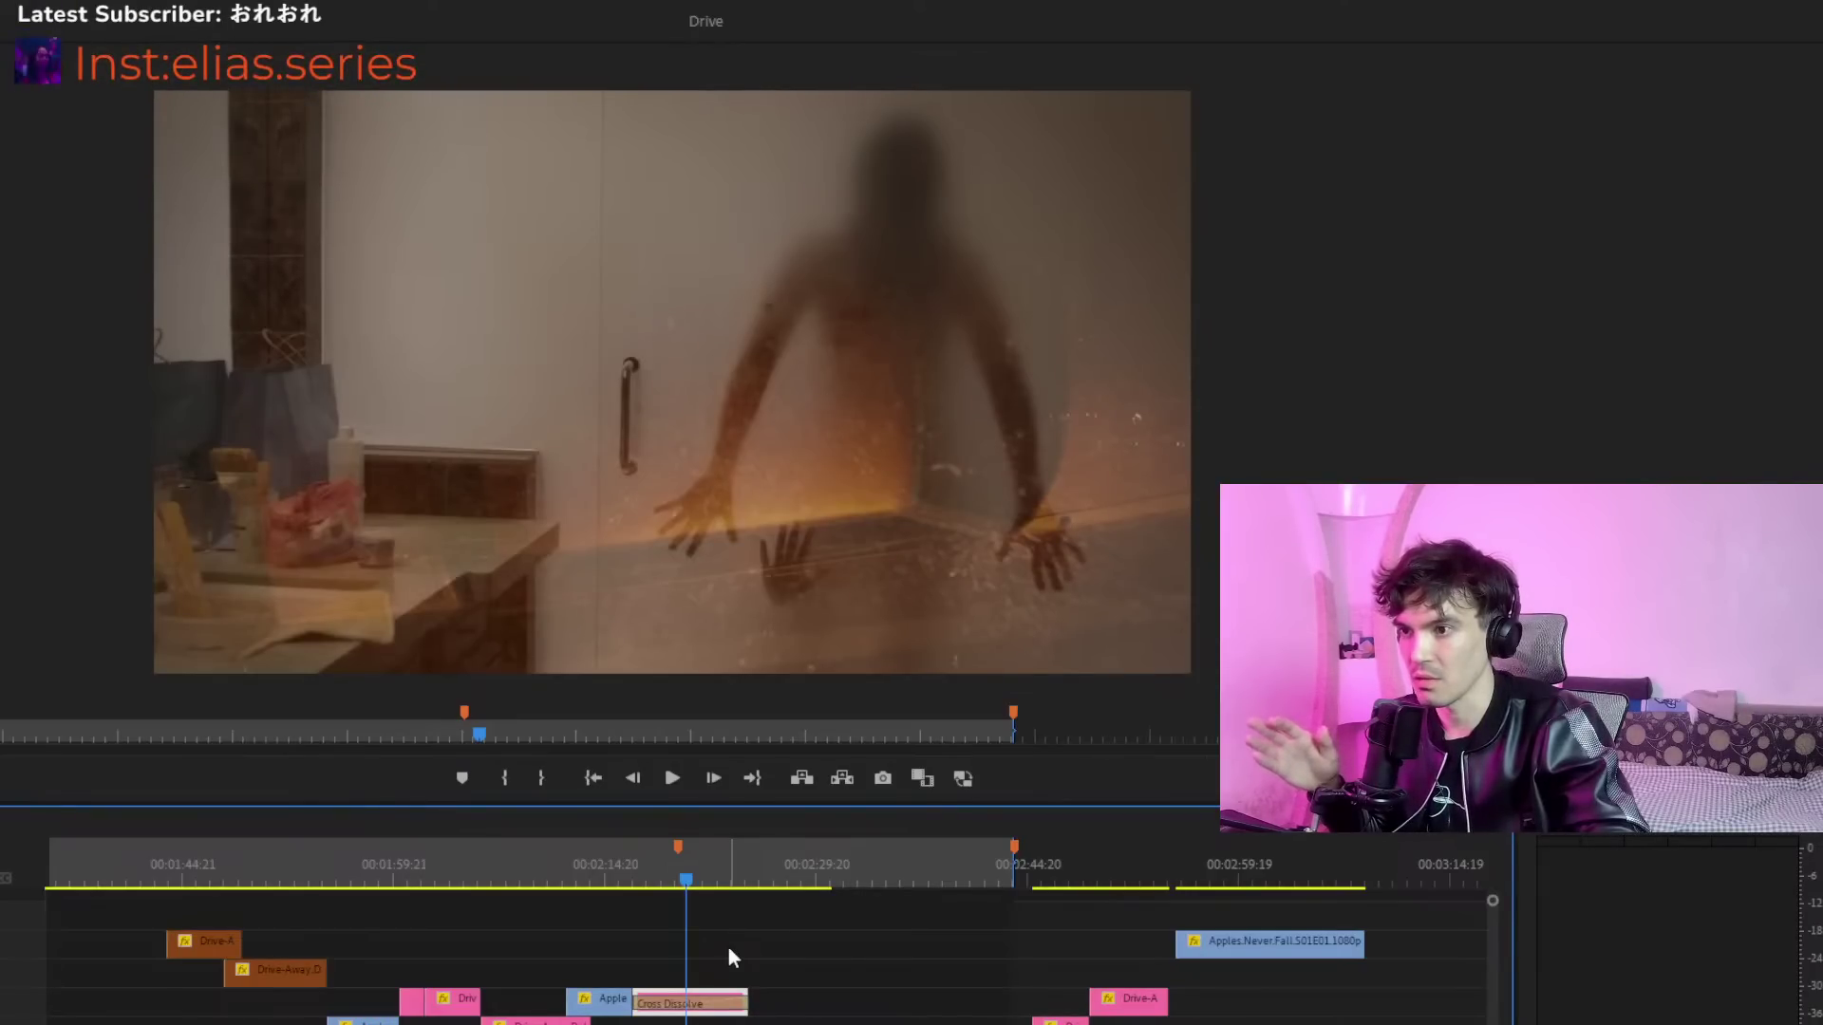
pyautogui.moveTo(704, 869); pyautogui.dragTo(674, 873)
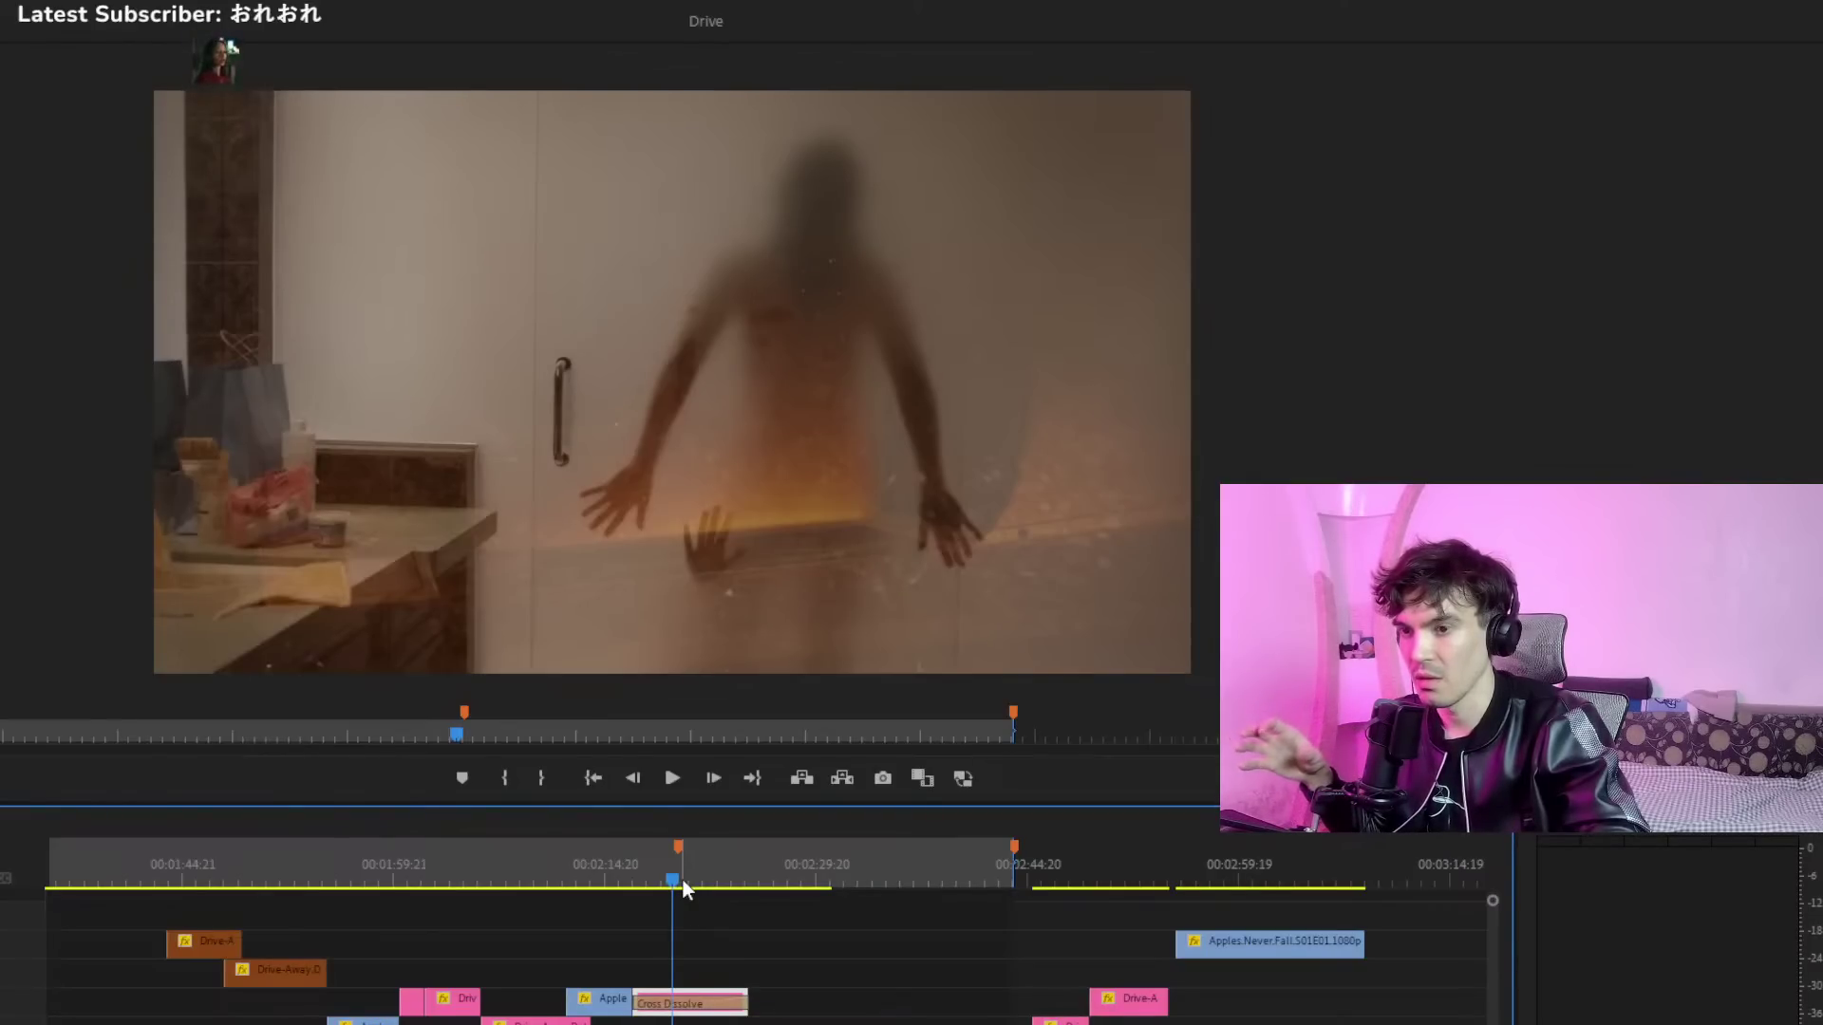
pyautogui.click(686, 881)
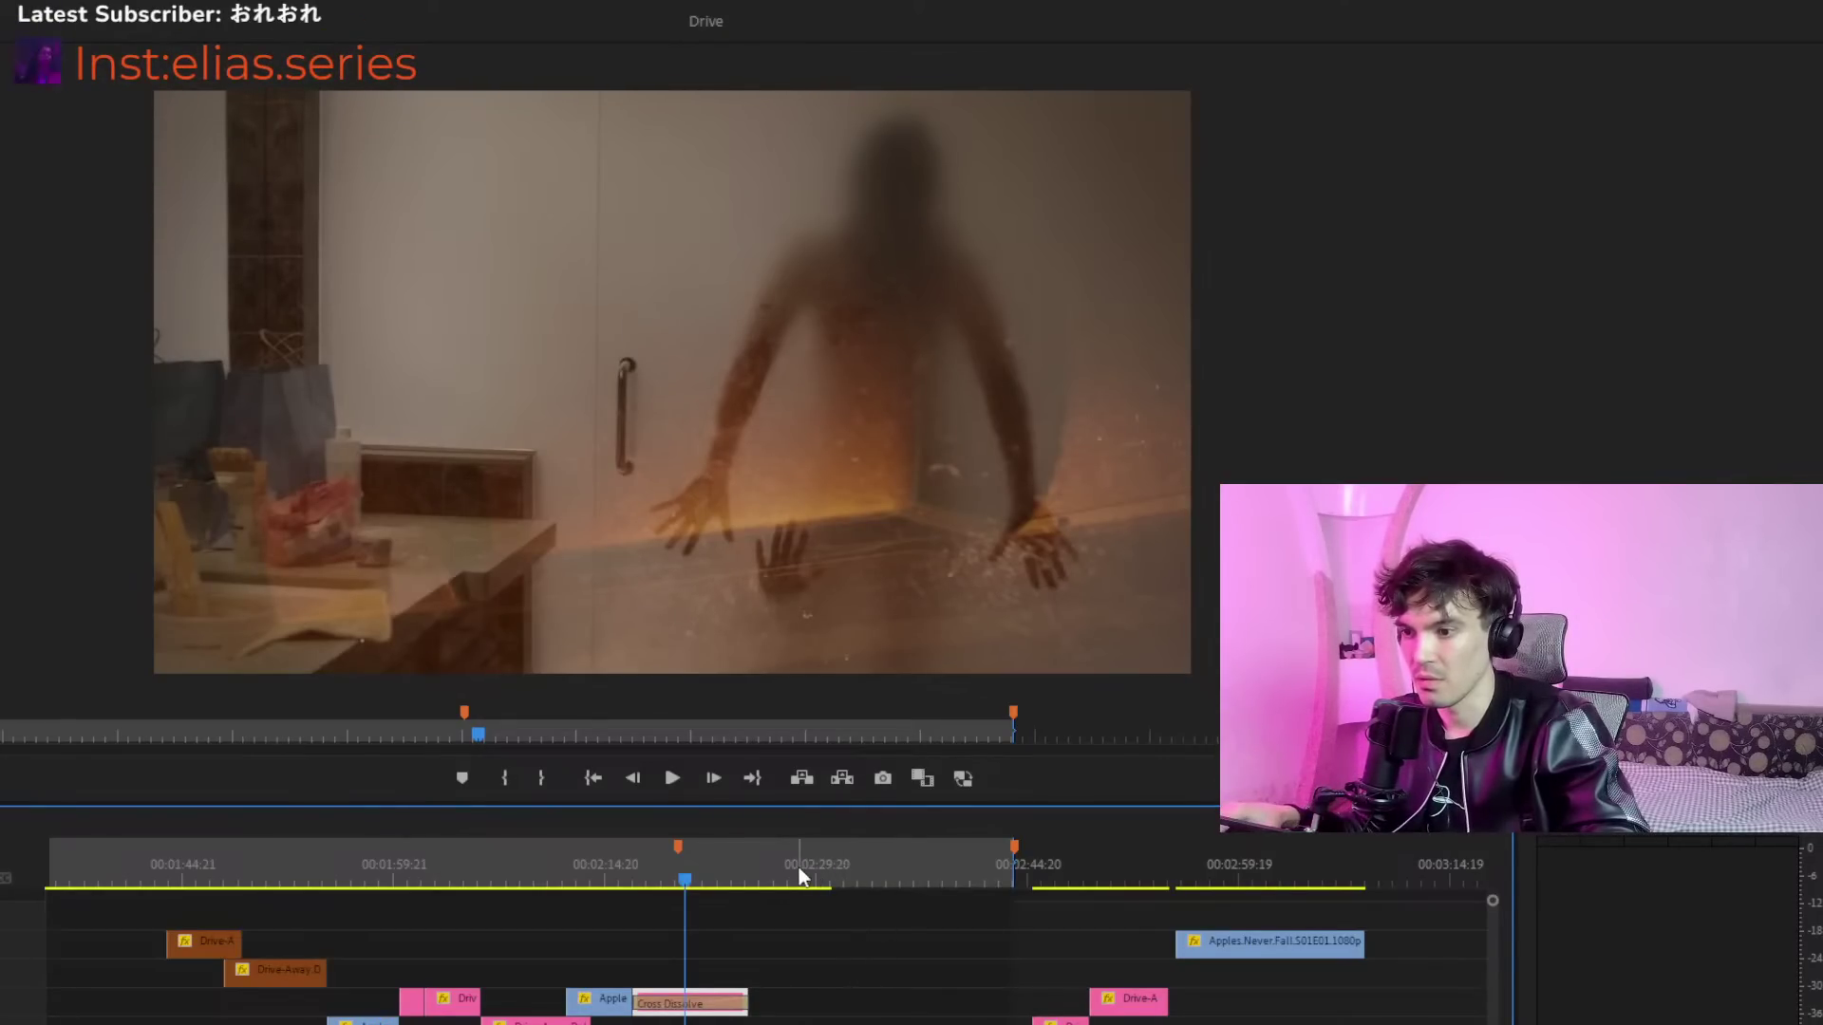
pyautogui.press('space')
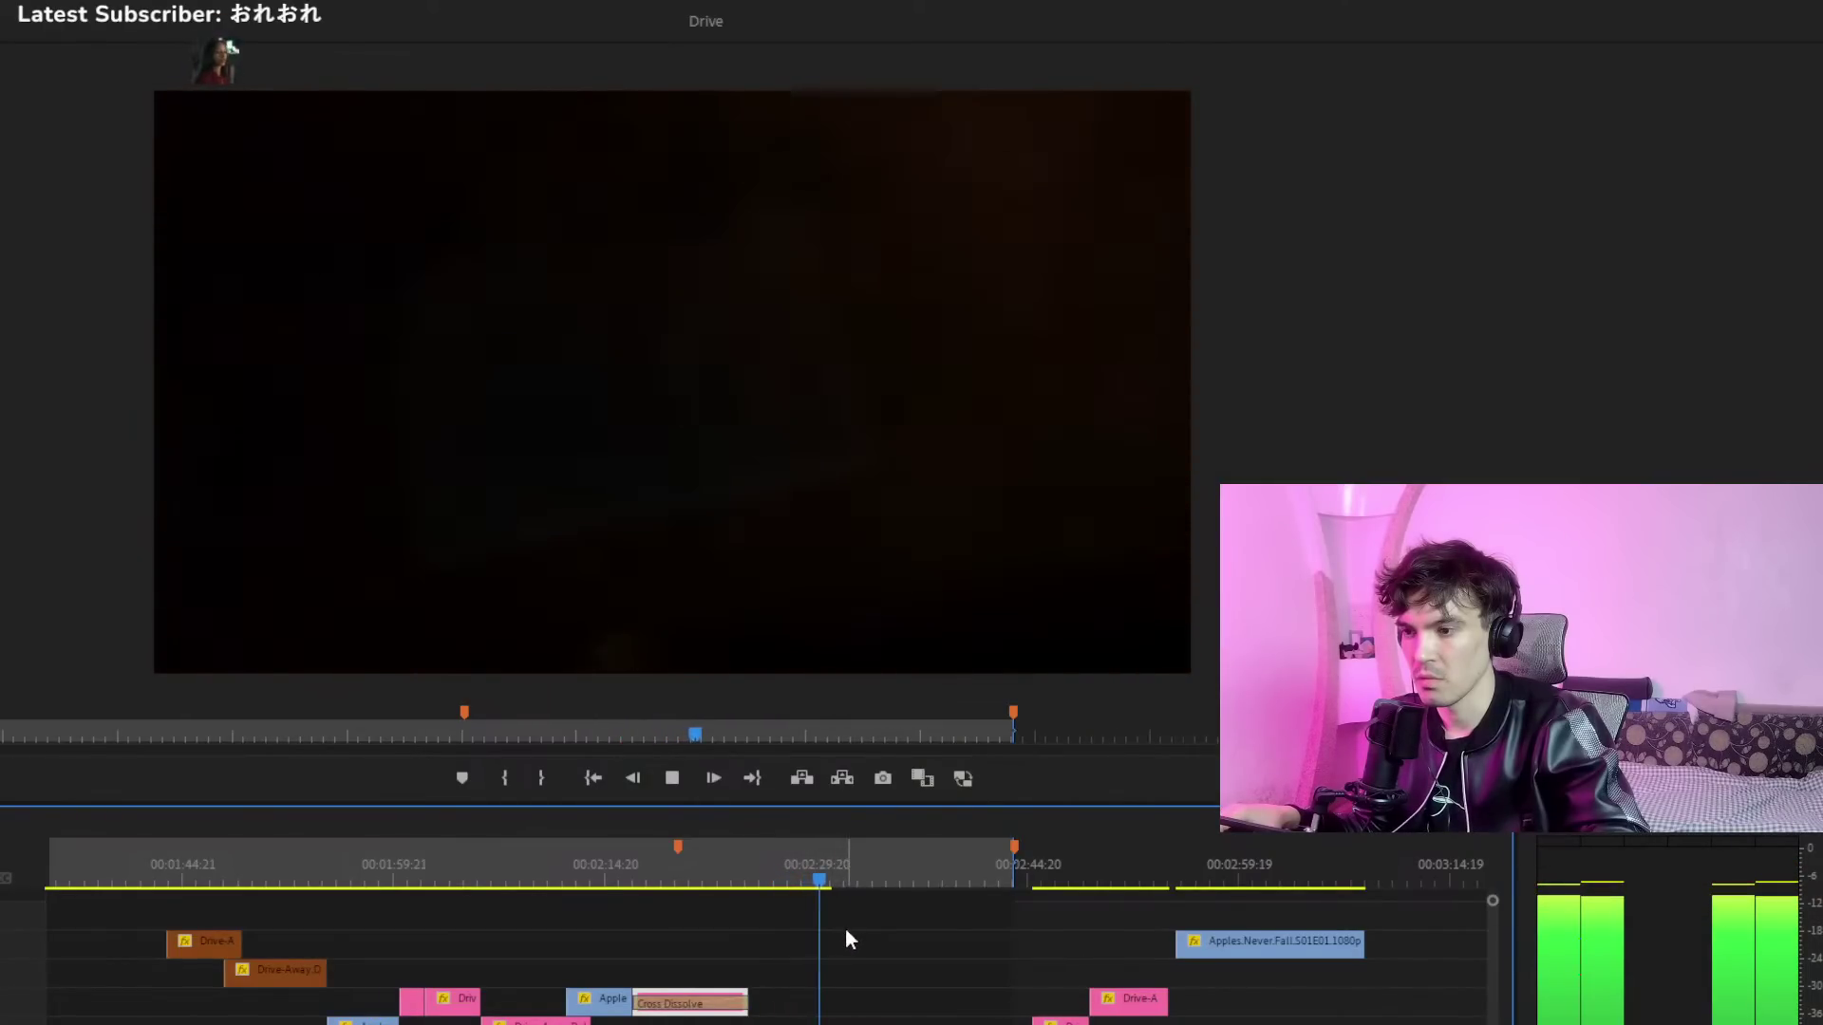
# Preview the couple's kiss in the orange Drive-Away Dolls clips from about 1:43
pyautogui.click(202, 873)
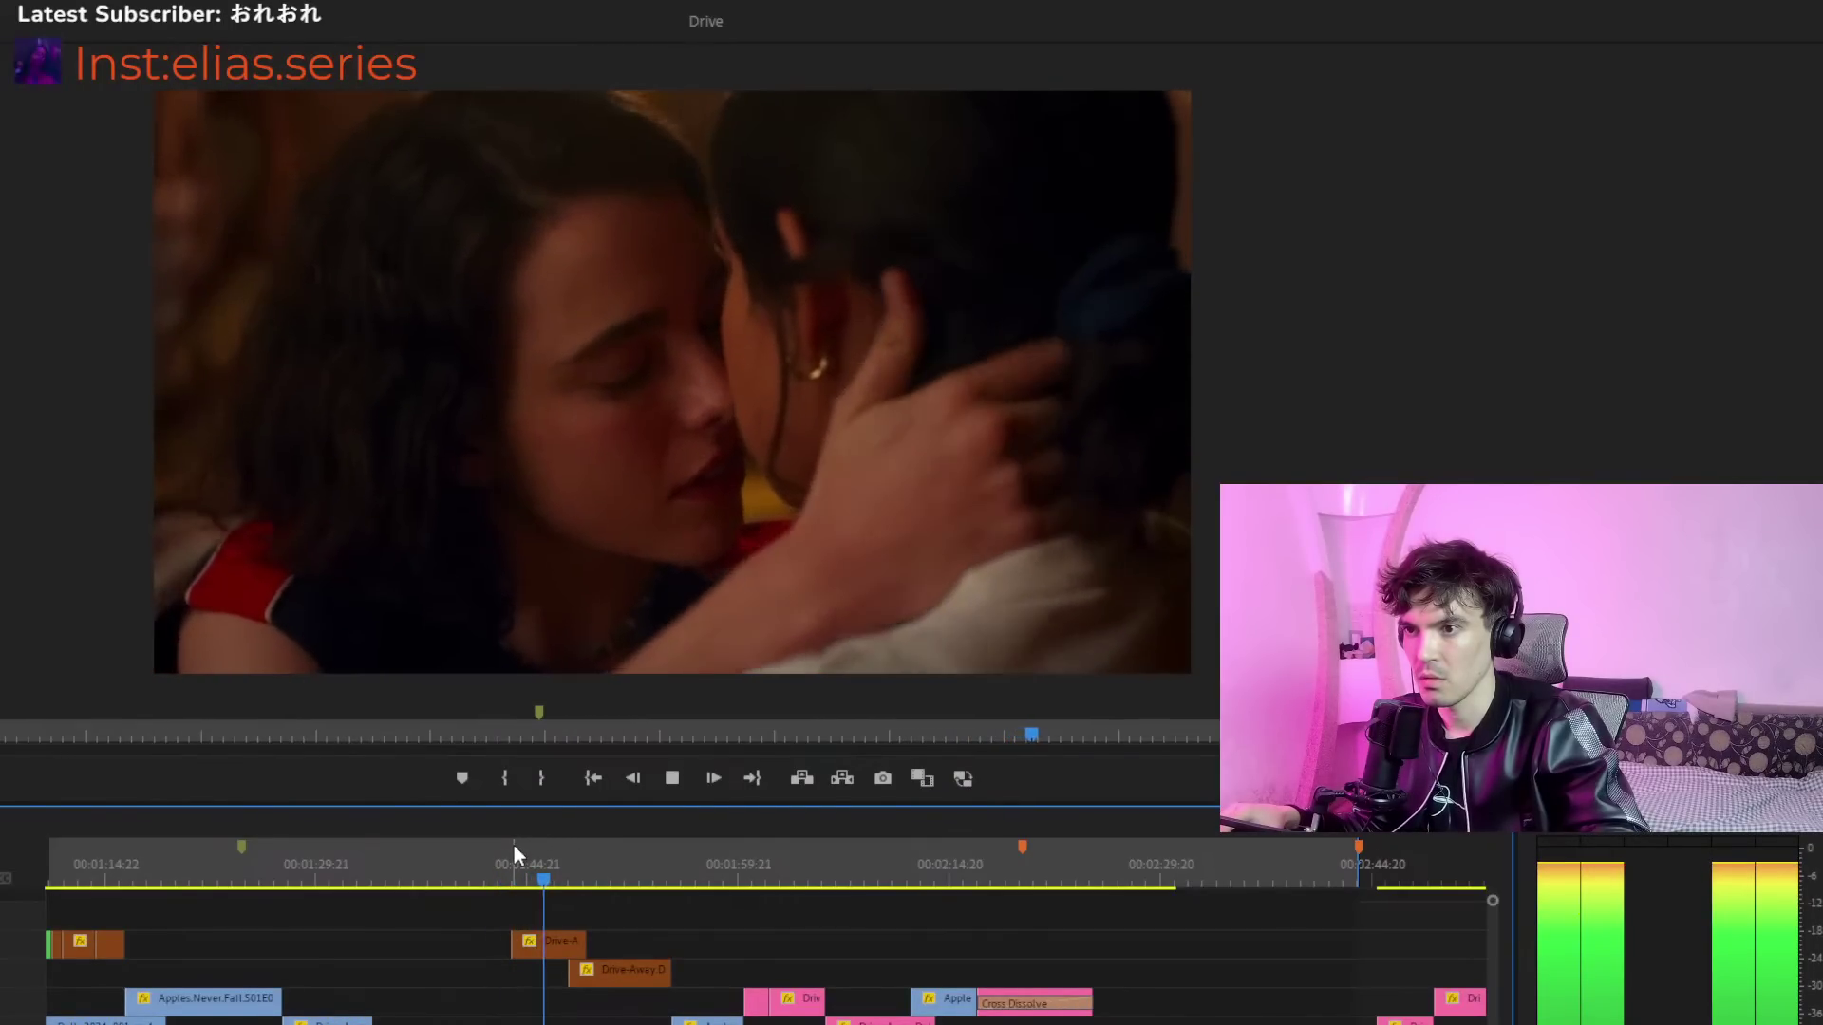
pyautogui.click(506, 845)
pyautogui.press('space')
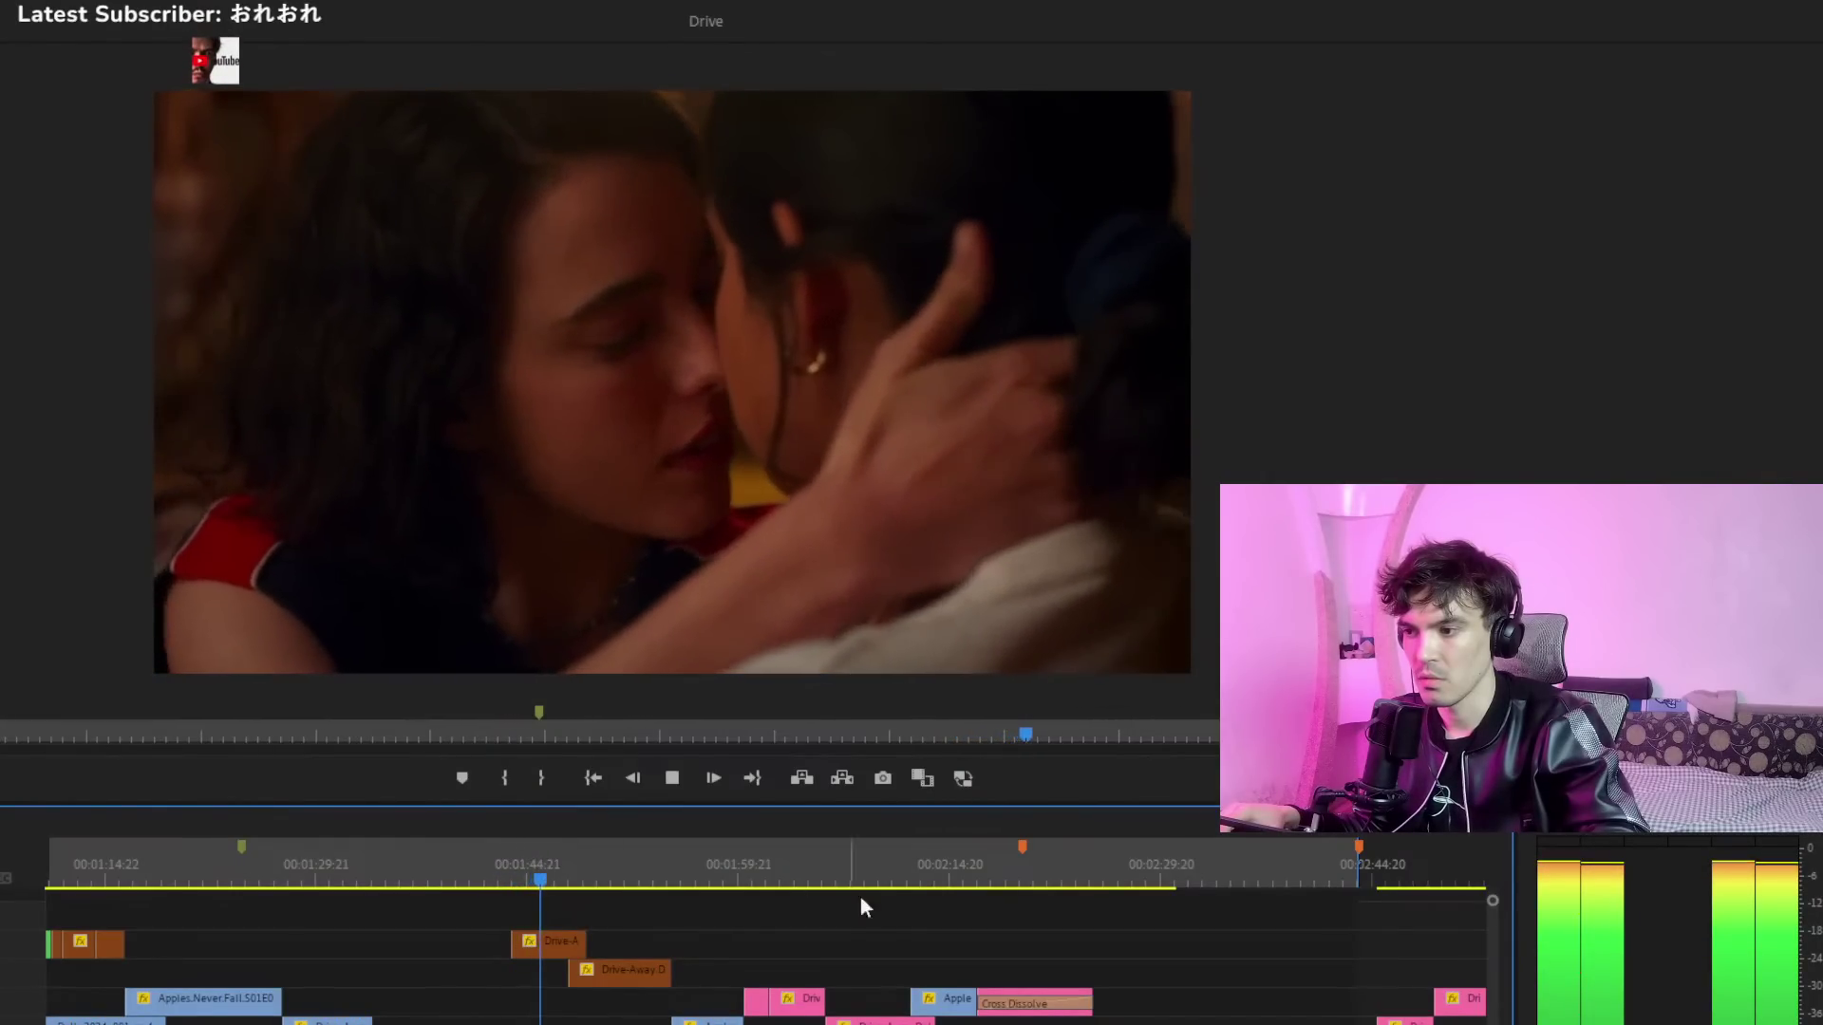
# Try the spare clip from about 2:45 on the track above the orange Drive-Away Dolls clip at about 1:43
pyautogui.click(1398, 875)
pyautogui.moveTo(1403, 1020); pyautogui.dragTo(625, 917)
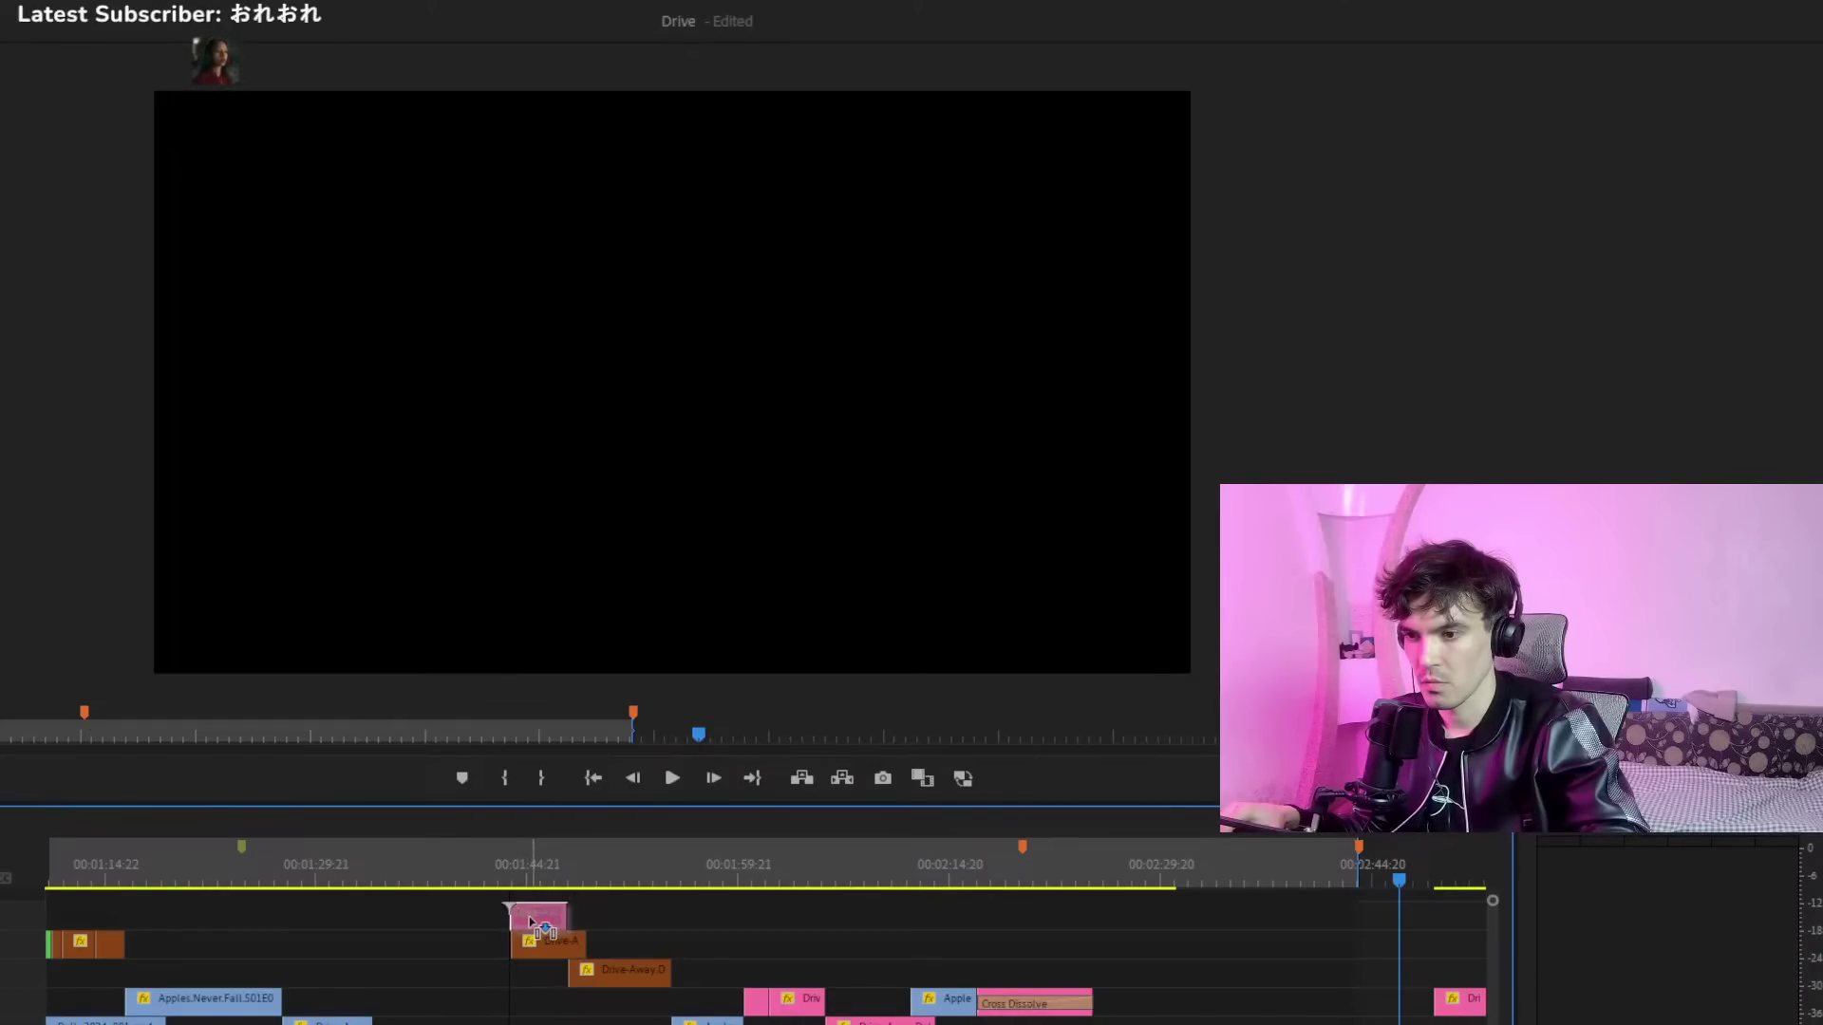
pyautogui.moveTo(532, 922); pyautogui.dragTo(532, 919)
# Play the sequence from about 1:42 through the shower kiss at about 2:06
pyautogui.click(493, 867)
pyautogui.press('space')
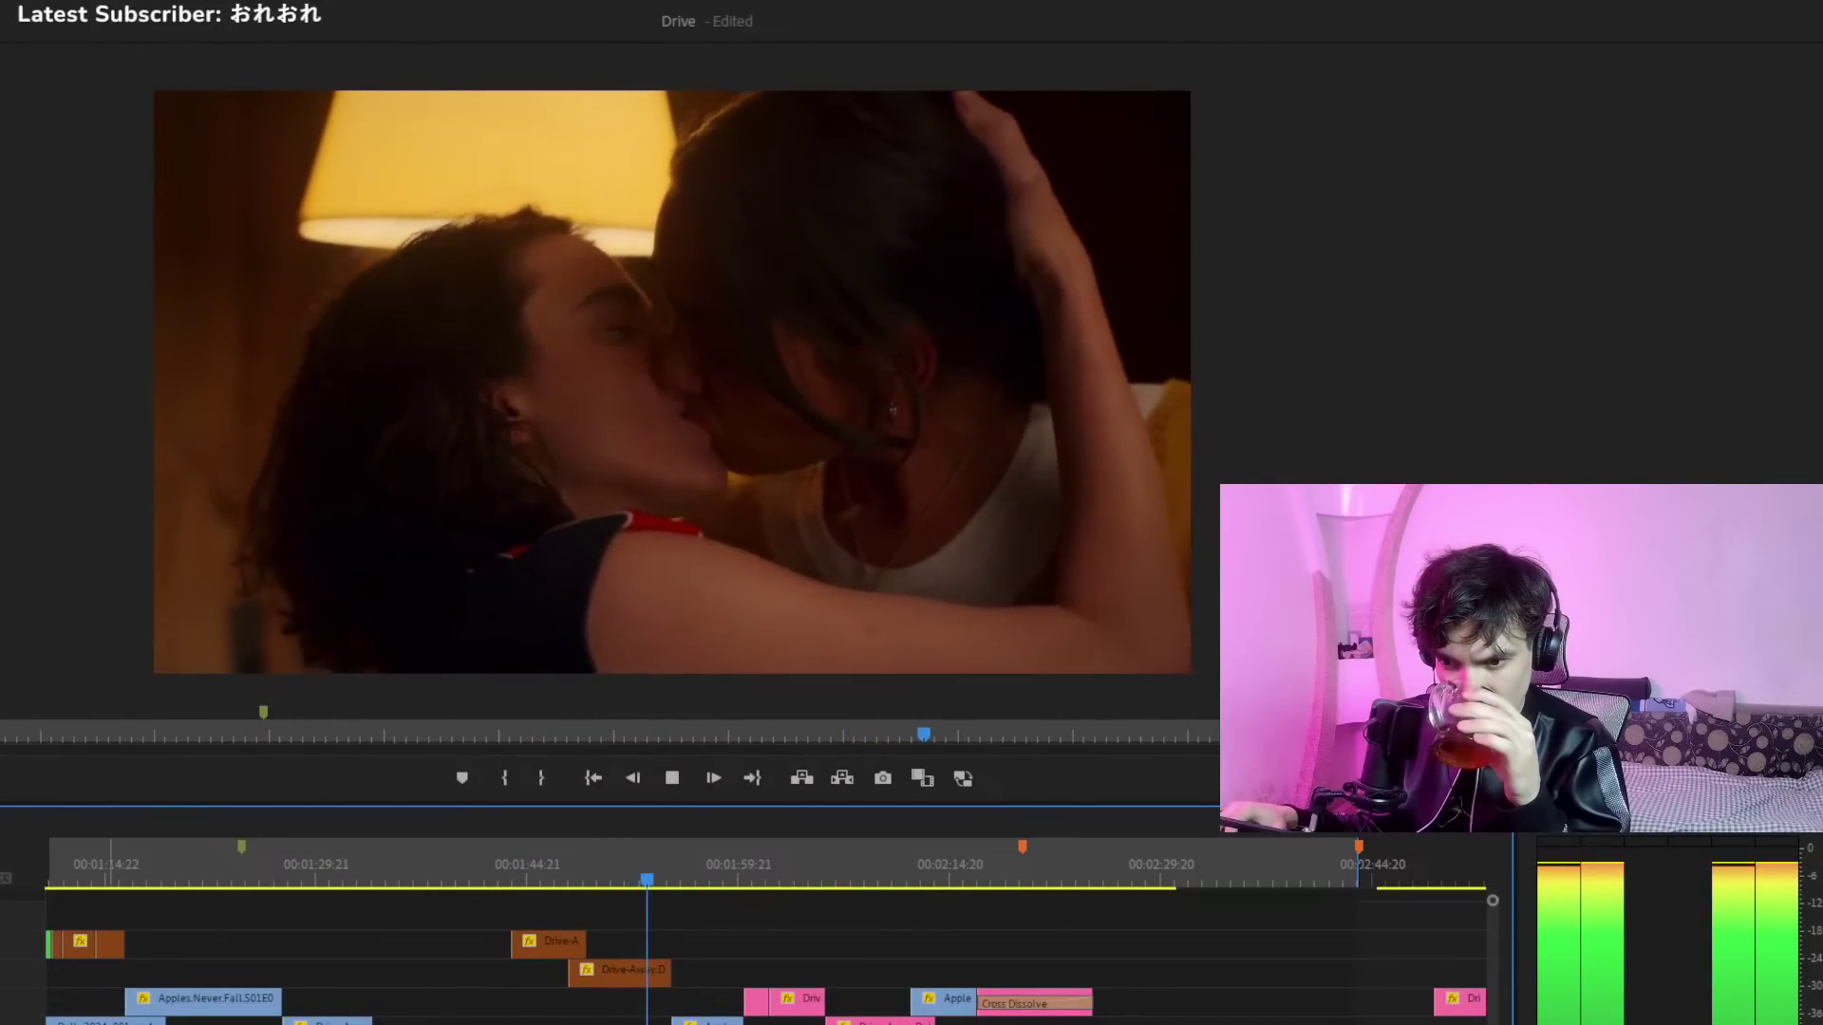
pyautogui.press('-')
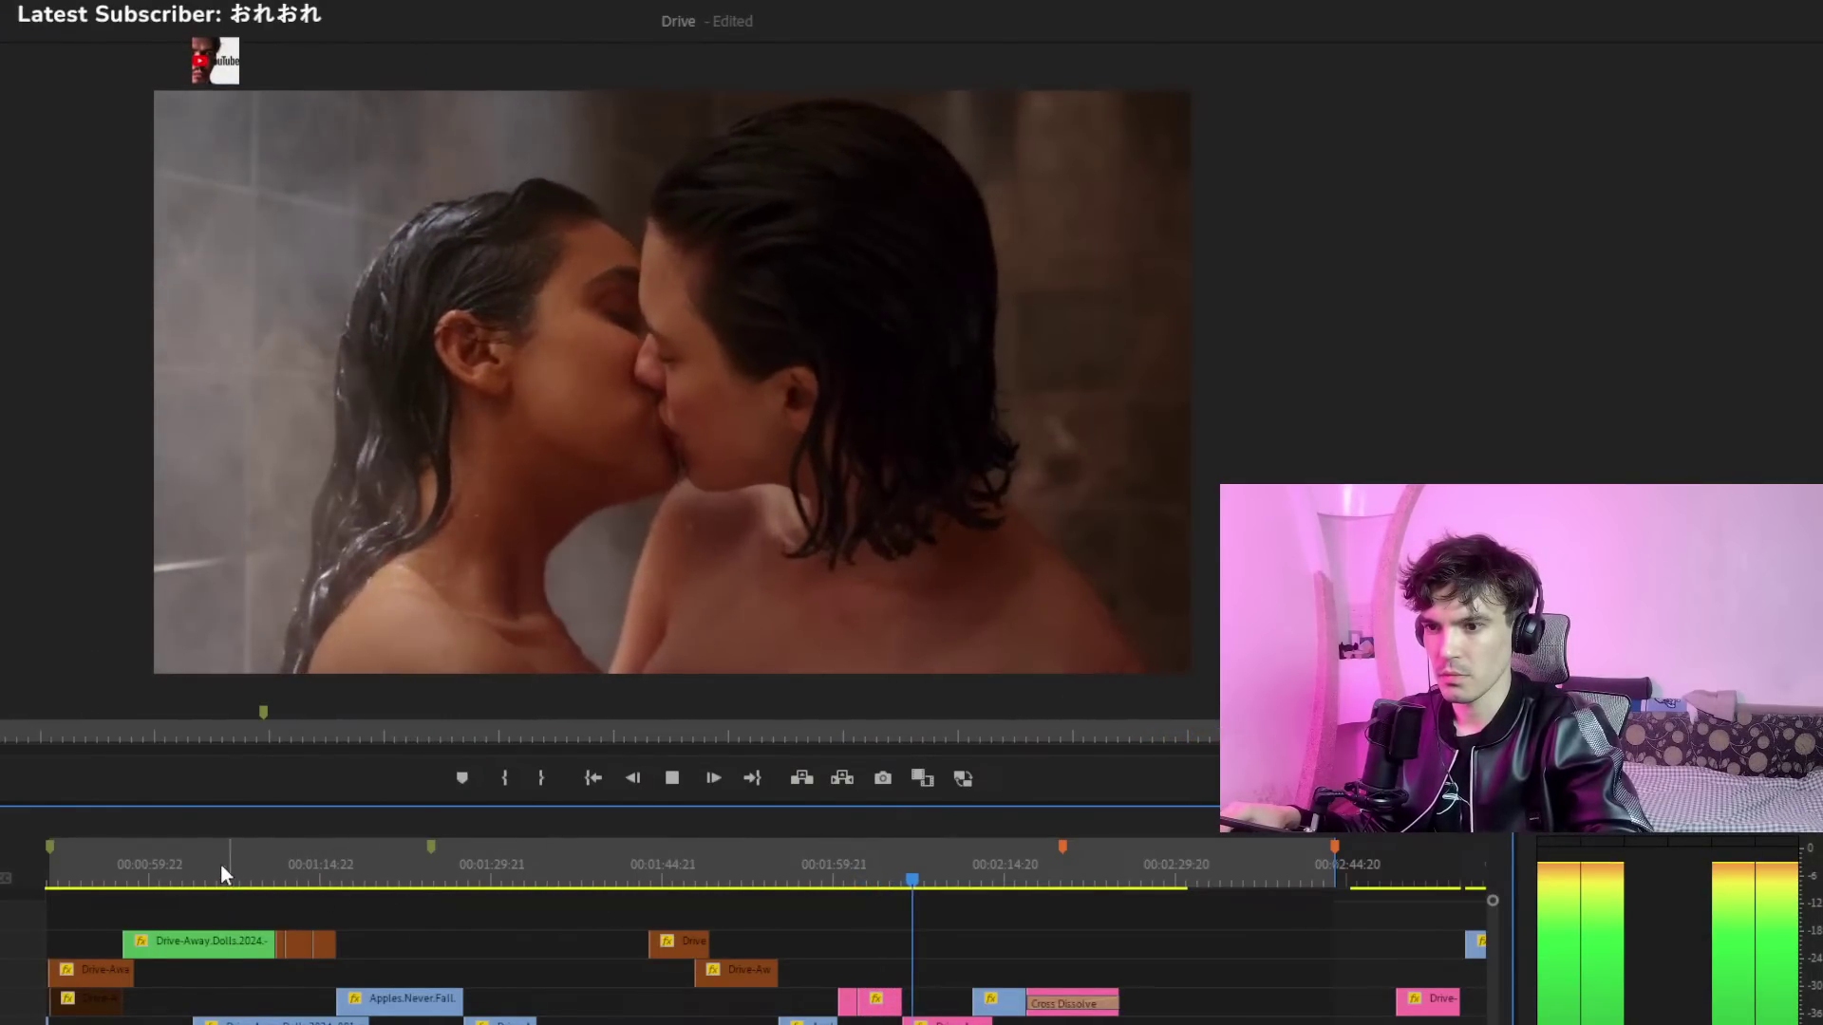
# Review the earlier cuts around the reversed green Drive-Away Dolls clip and the following Apples Never Fall clips, from about 0:56 to 1:30
pyautogui.moveTo(221, 863); pyautogui.dragTo(362, 885)
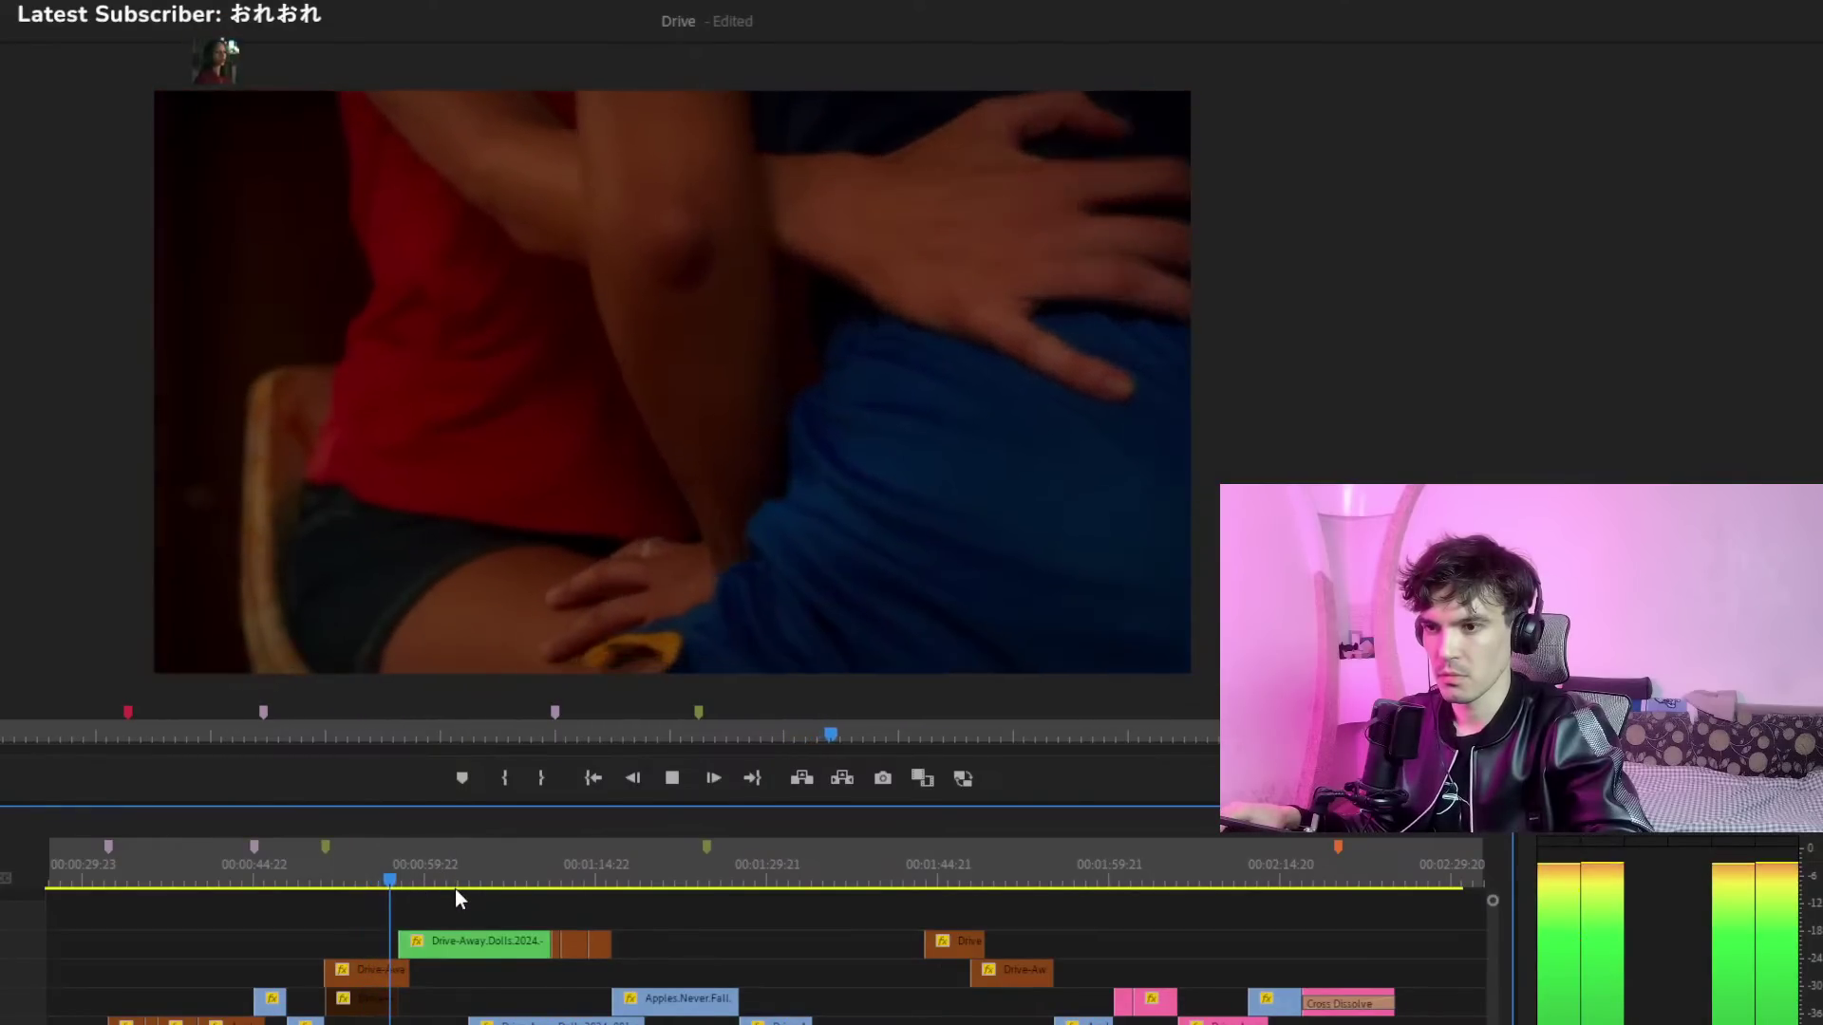
pyautogui.press('c')
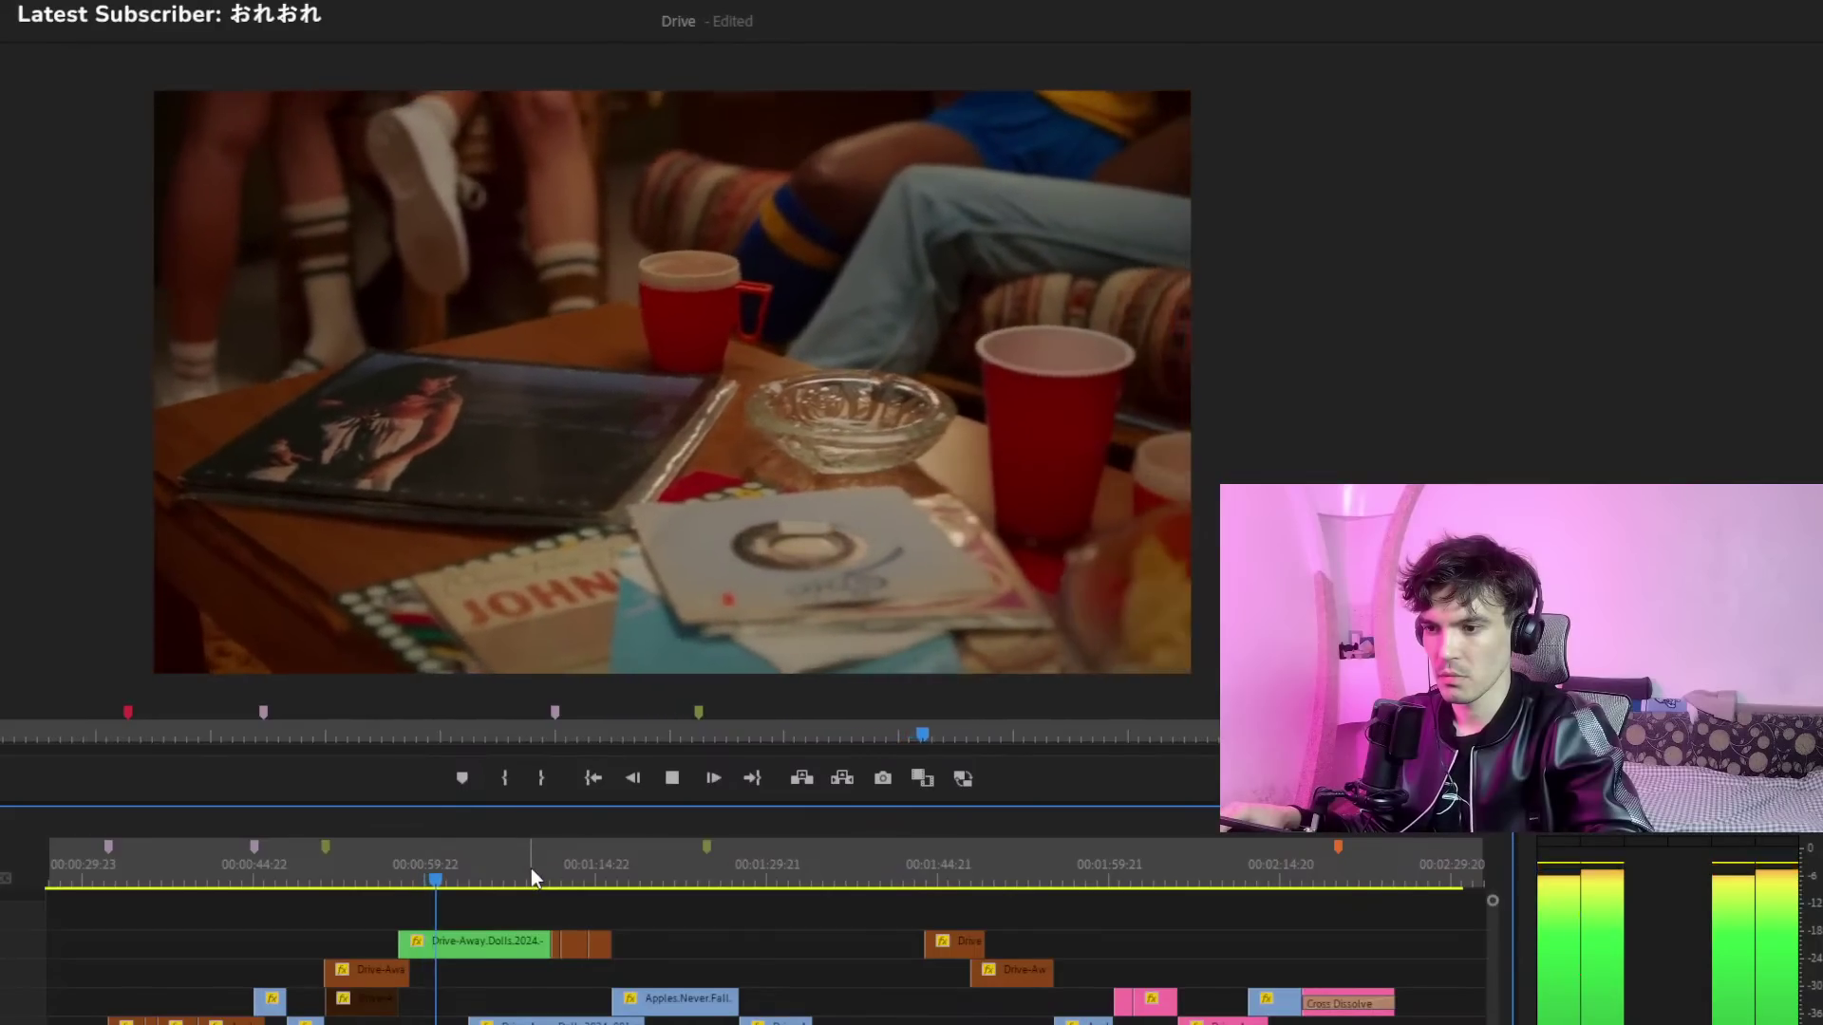
pyautogui.click(534, 874)
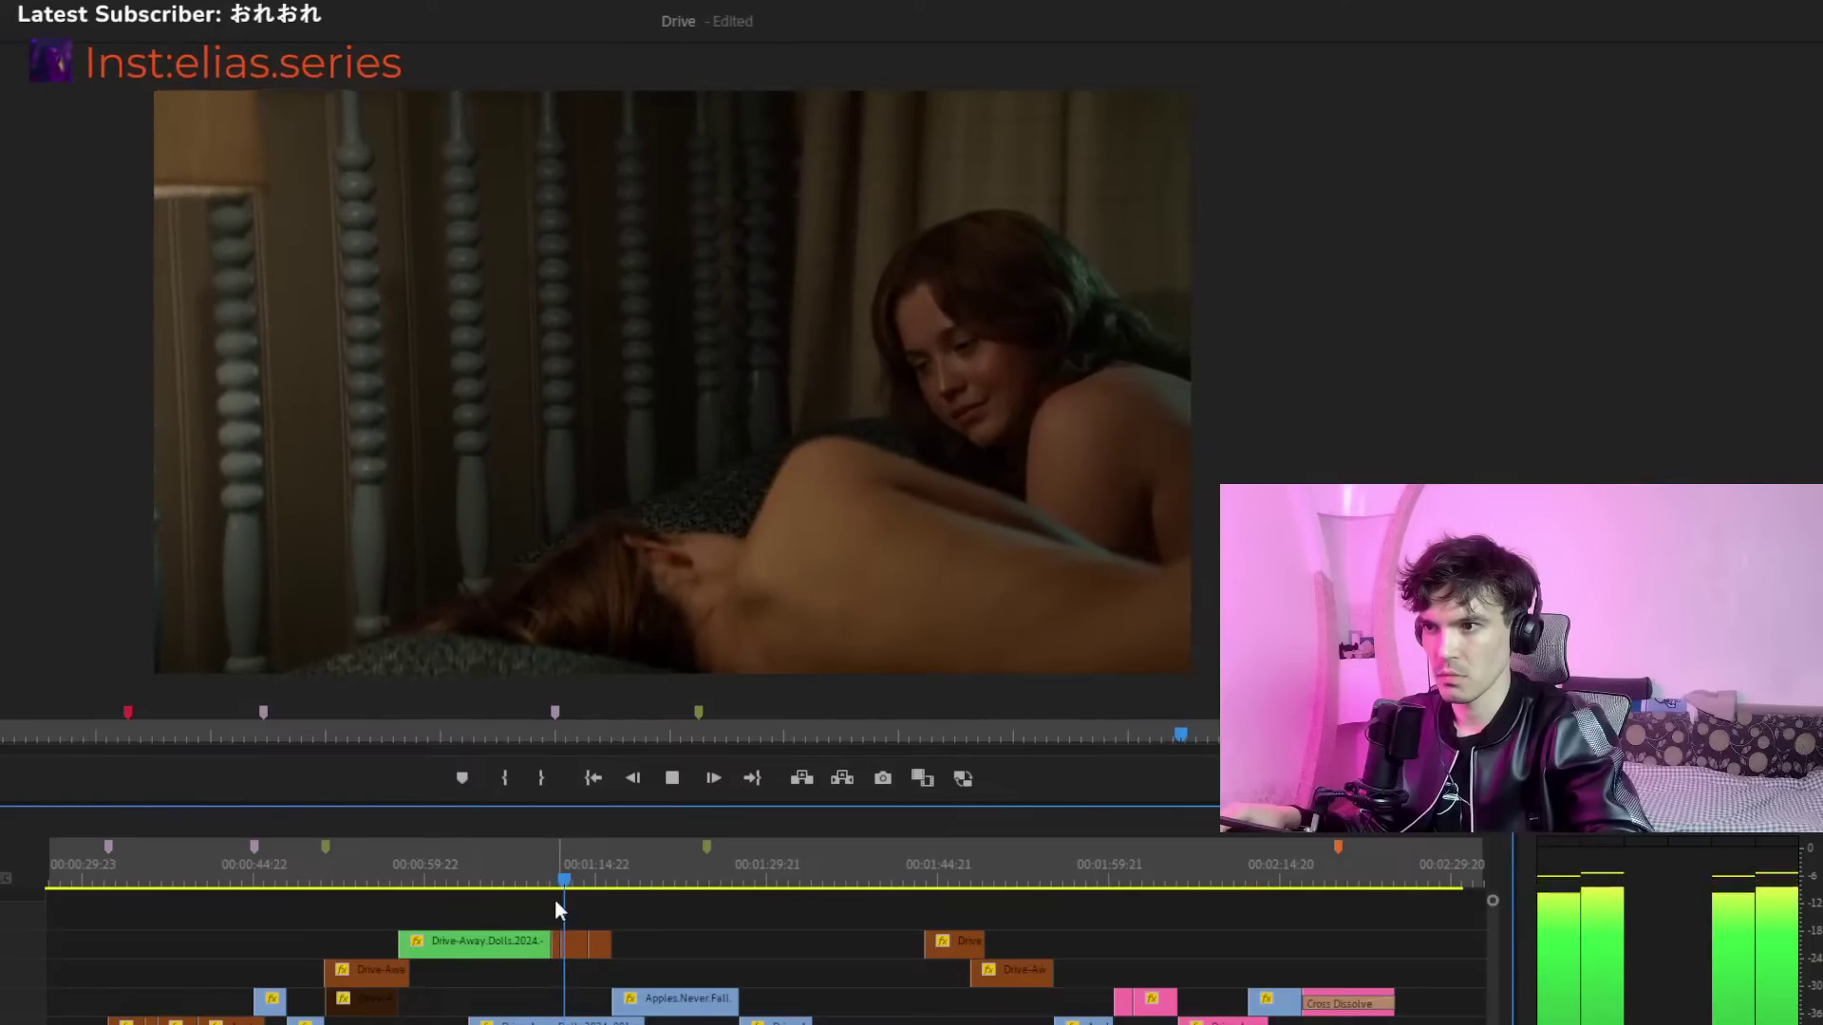
pyautogui.press('=')
pyautogui.press('=')
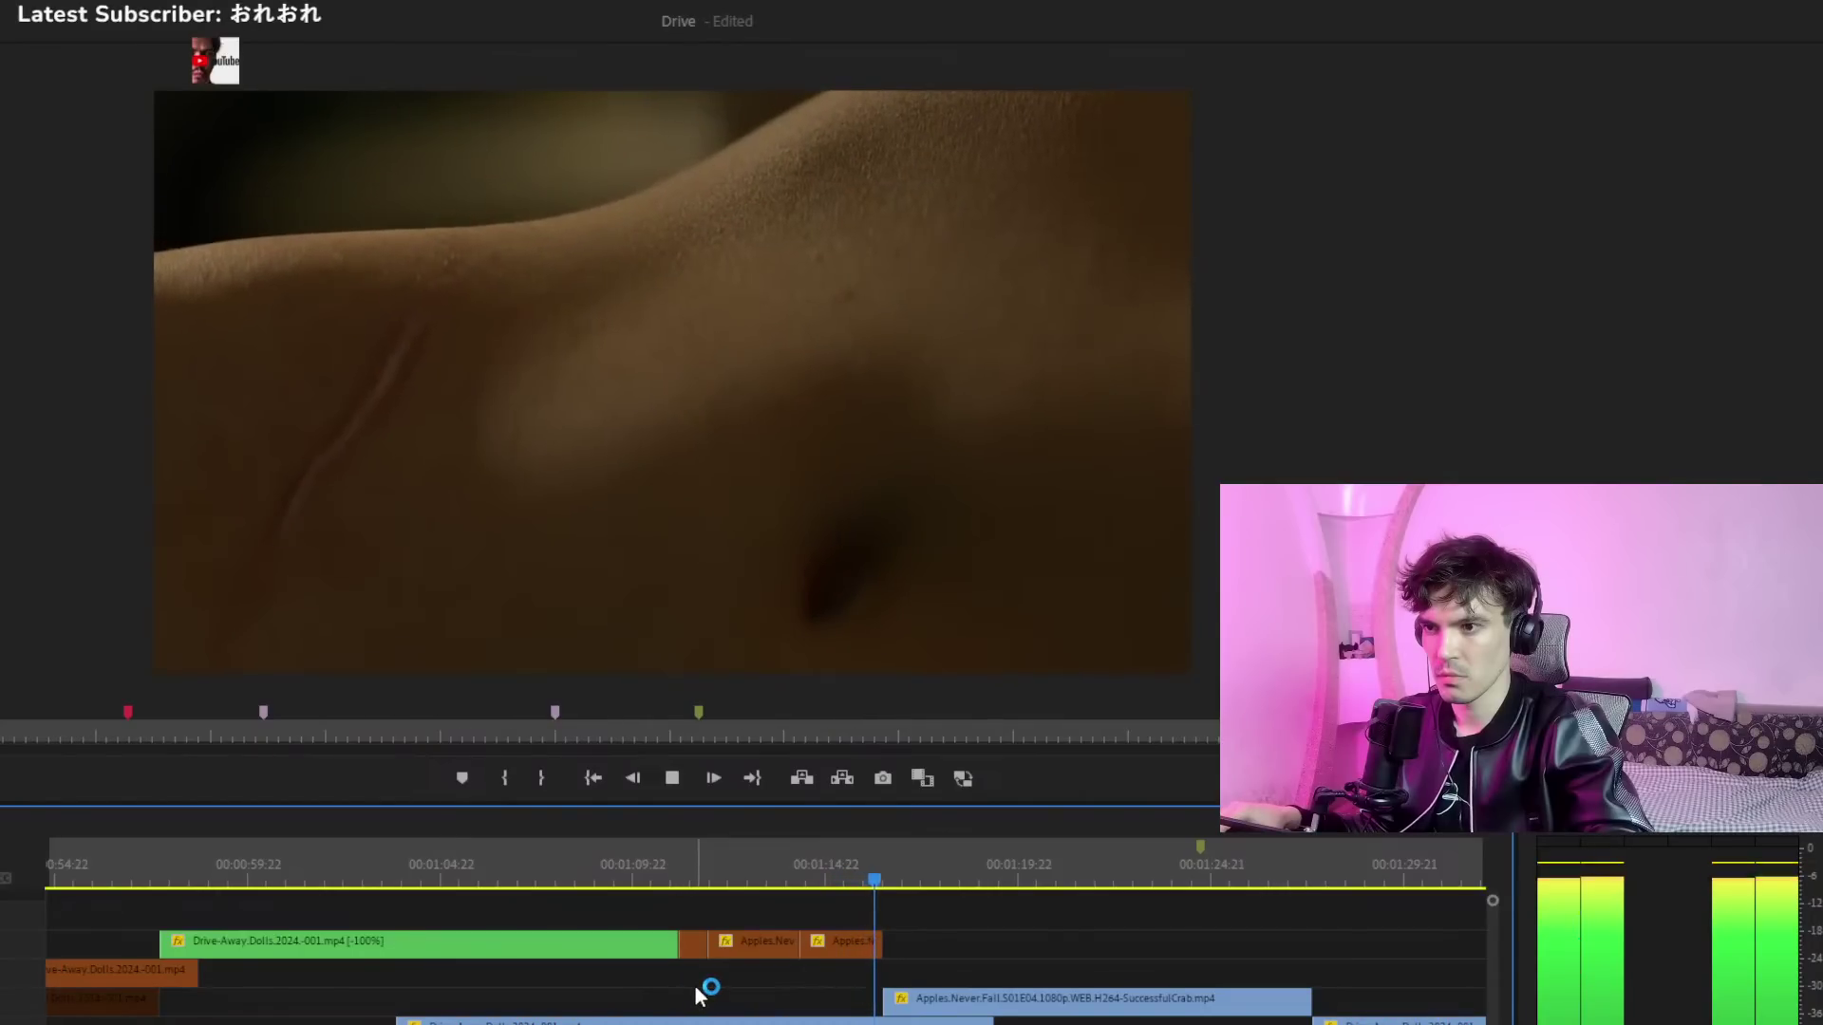
pyautogui.press('-')
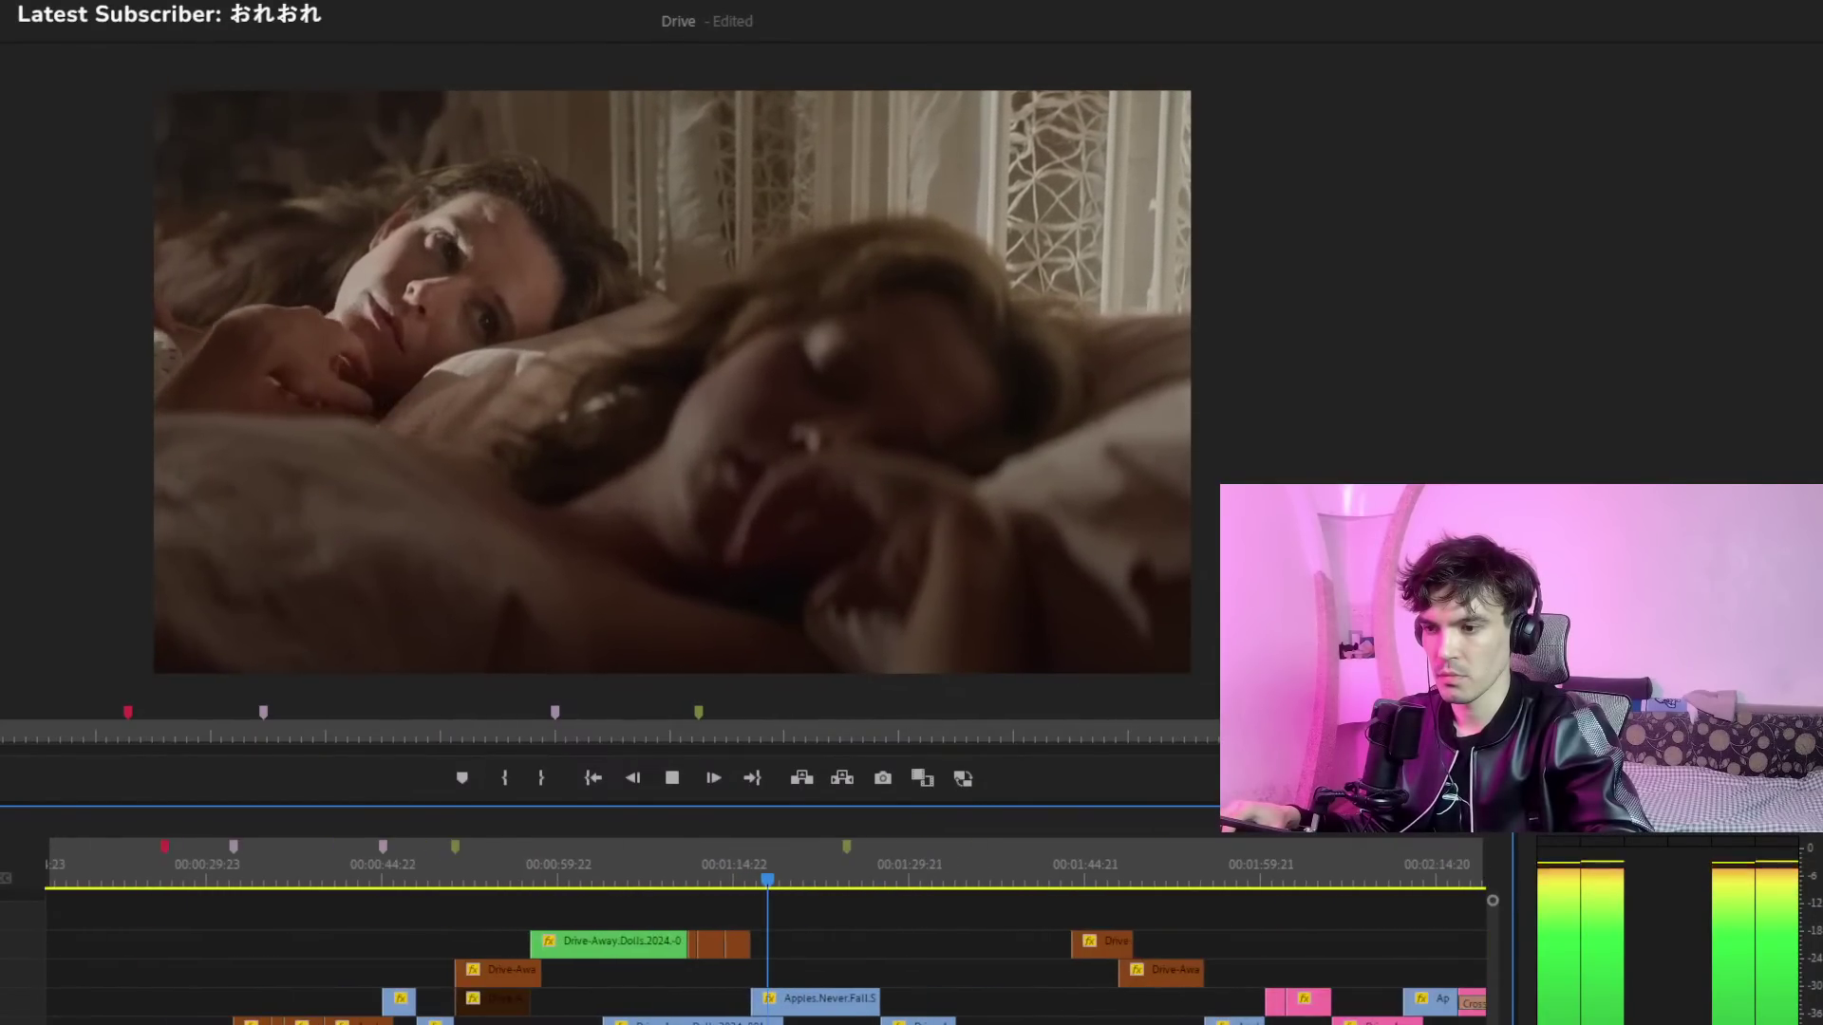
pyautogui.click(880, 876)
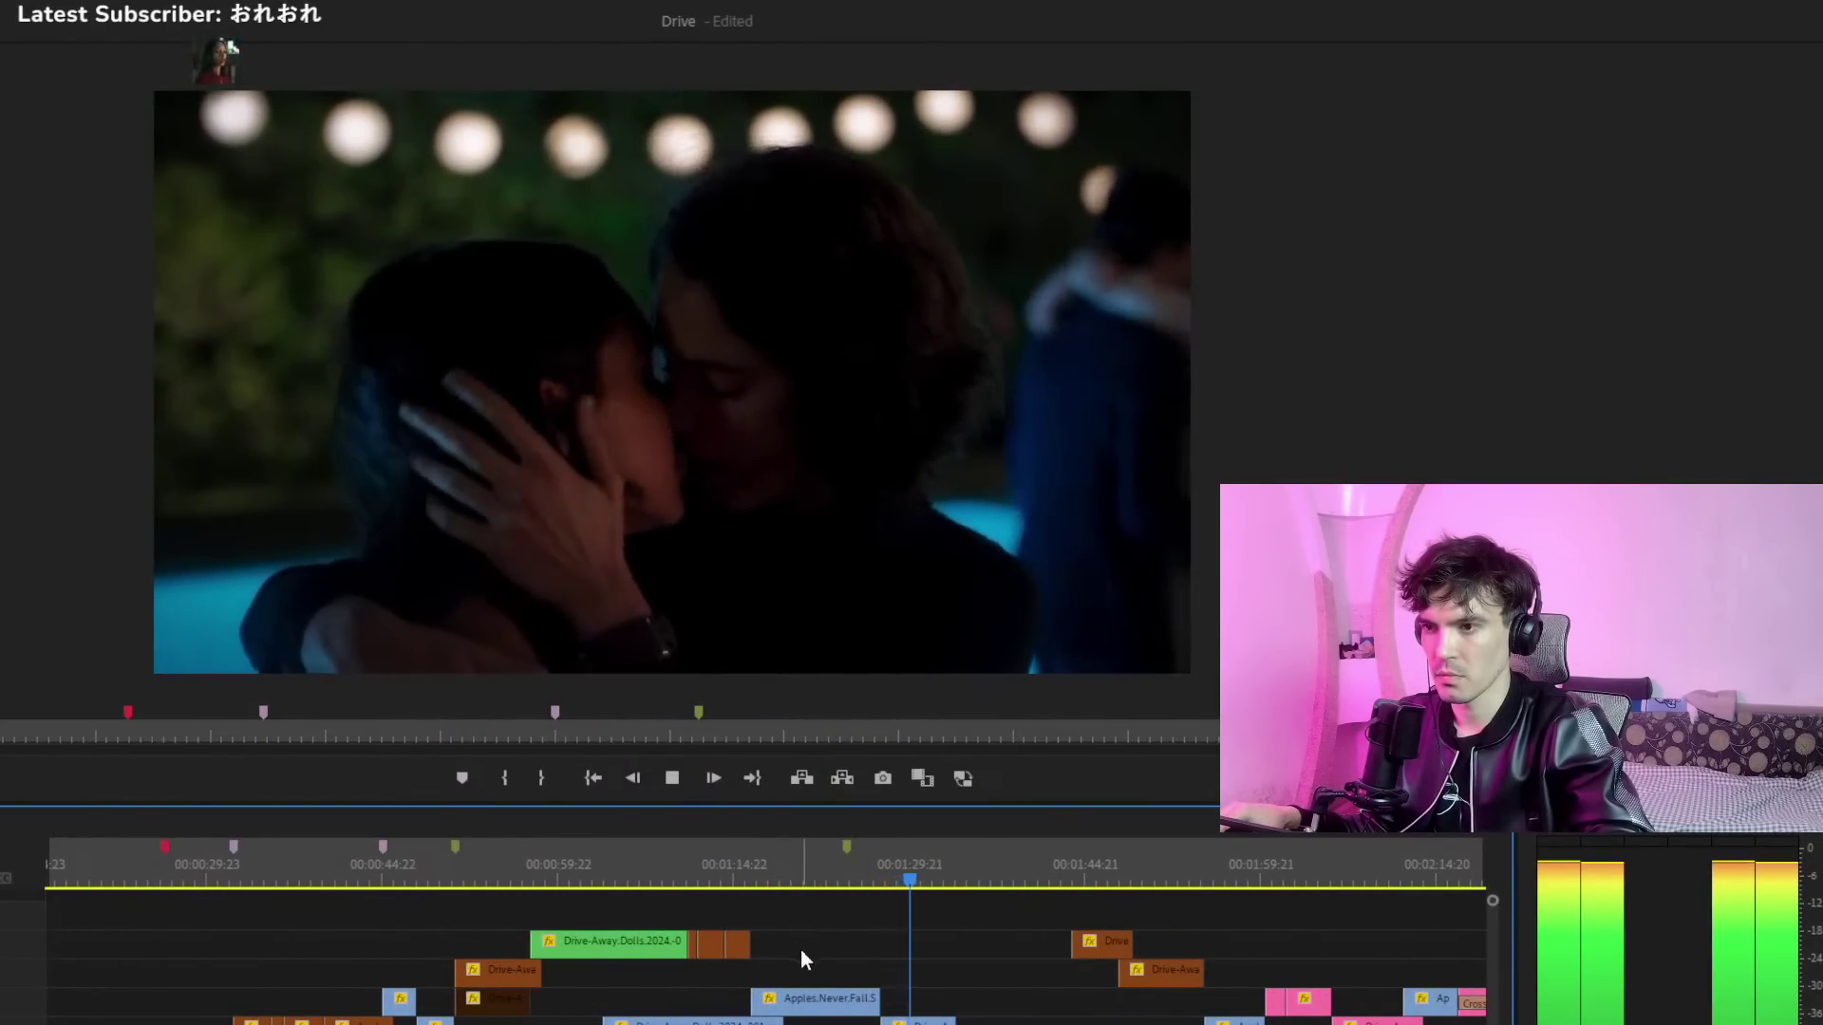
# Try the Drive-Away Dolls clip from about 1:03 on the top track at about 1:20, and undo the placement
pyautogui.click(508, 865)
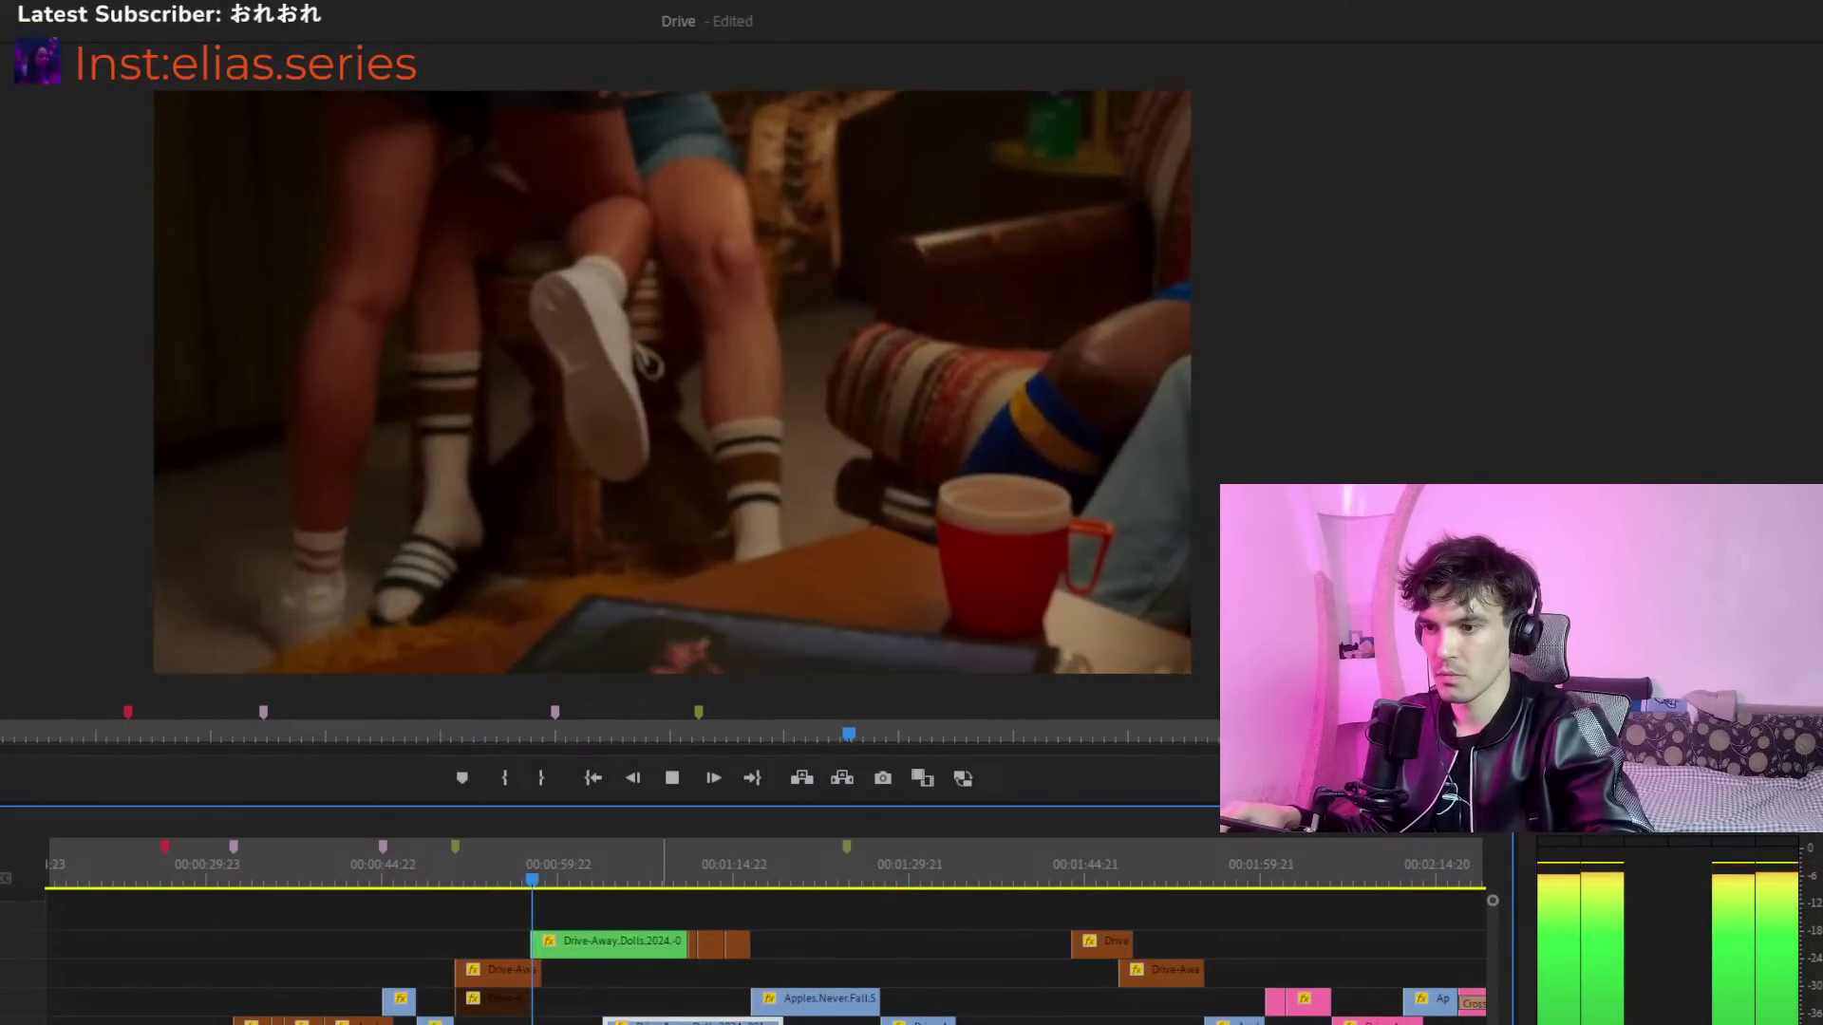
pyautogui.moveTo(664, 1020); pyautogui.dragTo(852, 913)
pyautogui.click(831, 876)
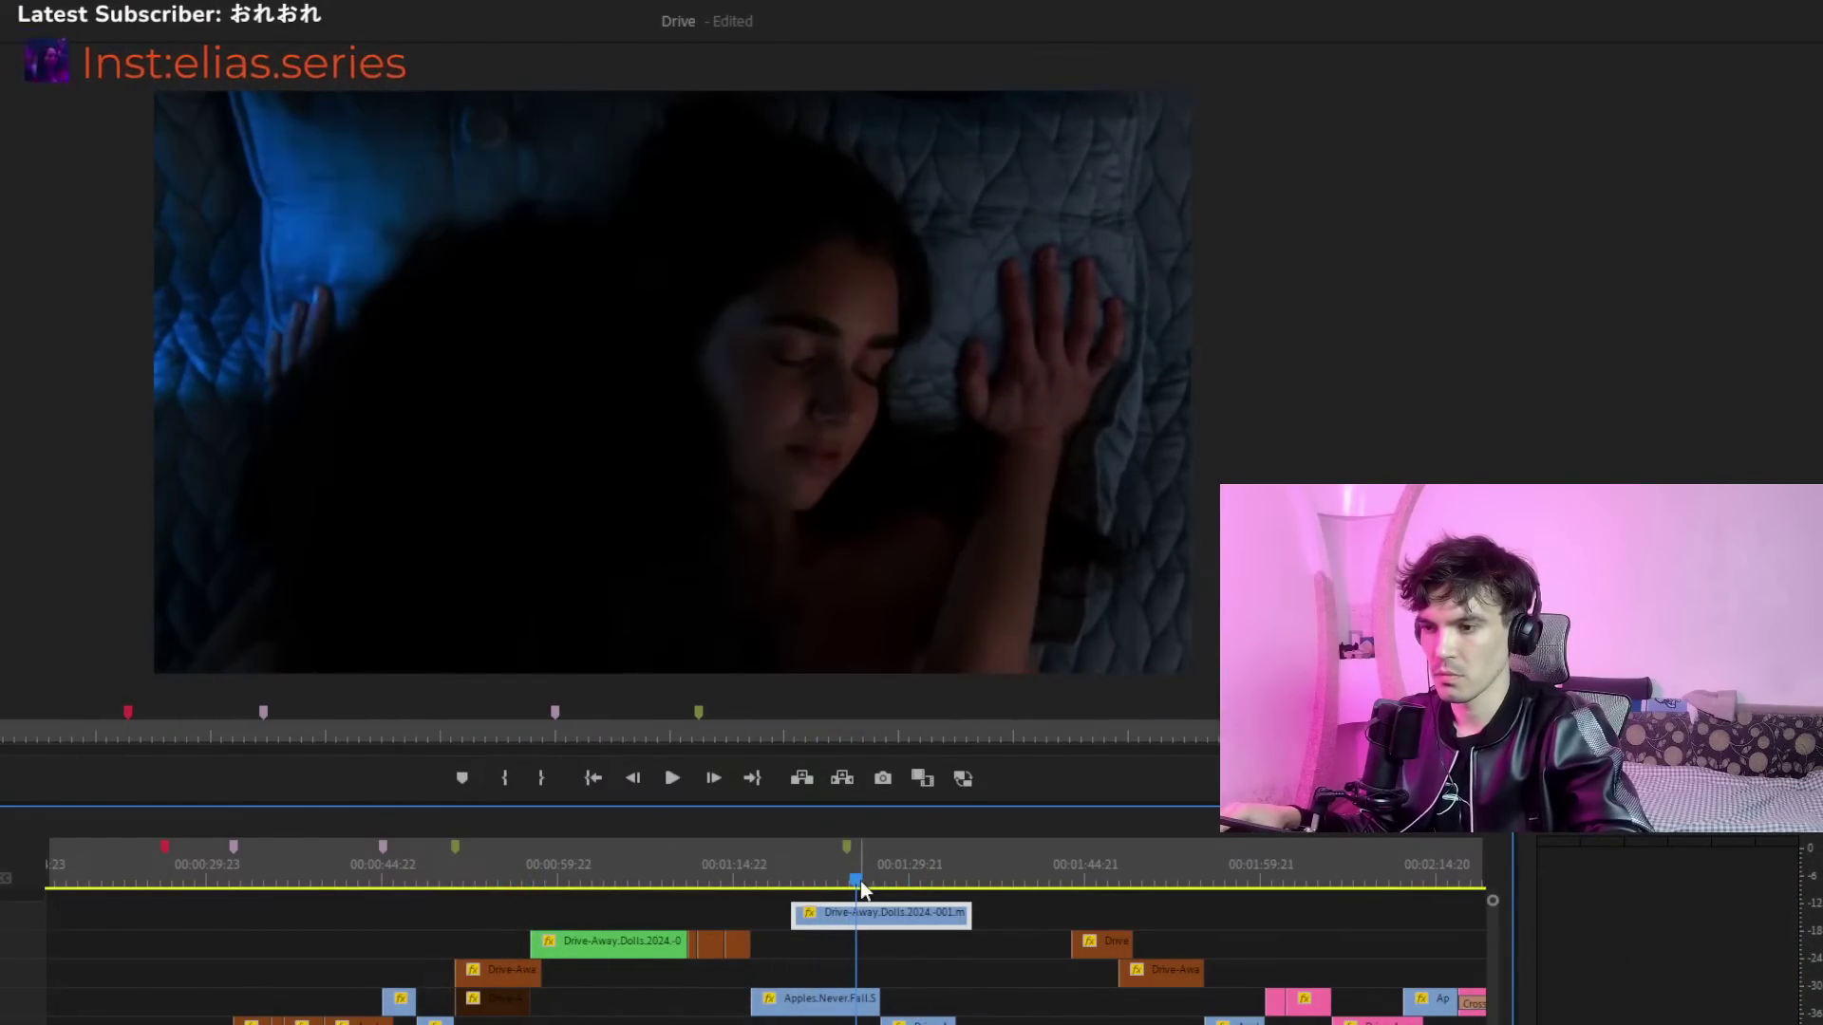
pyautogui.hotkey('ctrl', 'z')
# Play the bed scene around 1:37 on the timeline
pyautogui.click(992, 888)
pyautogui.press('space')
pyautogui.click(949, 886)
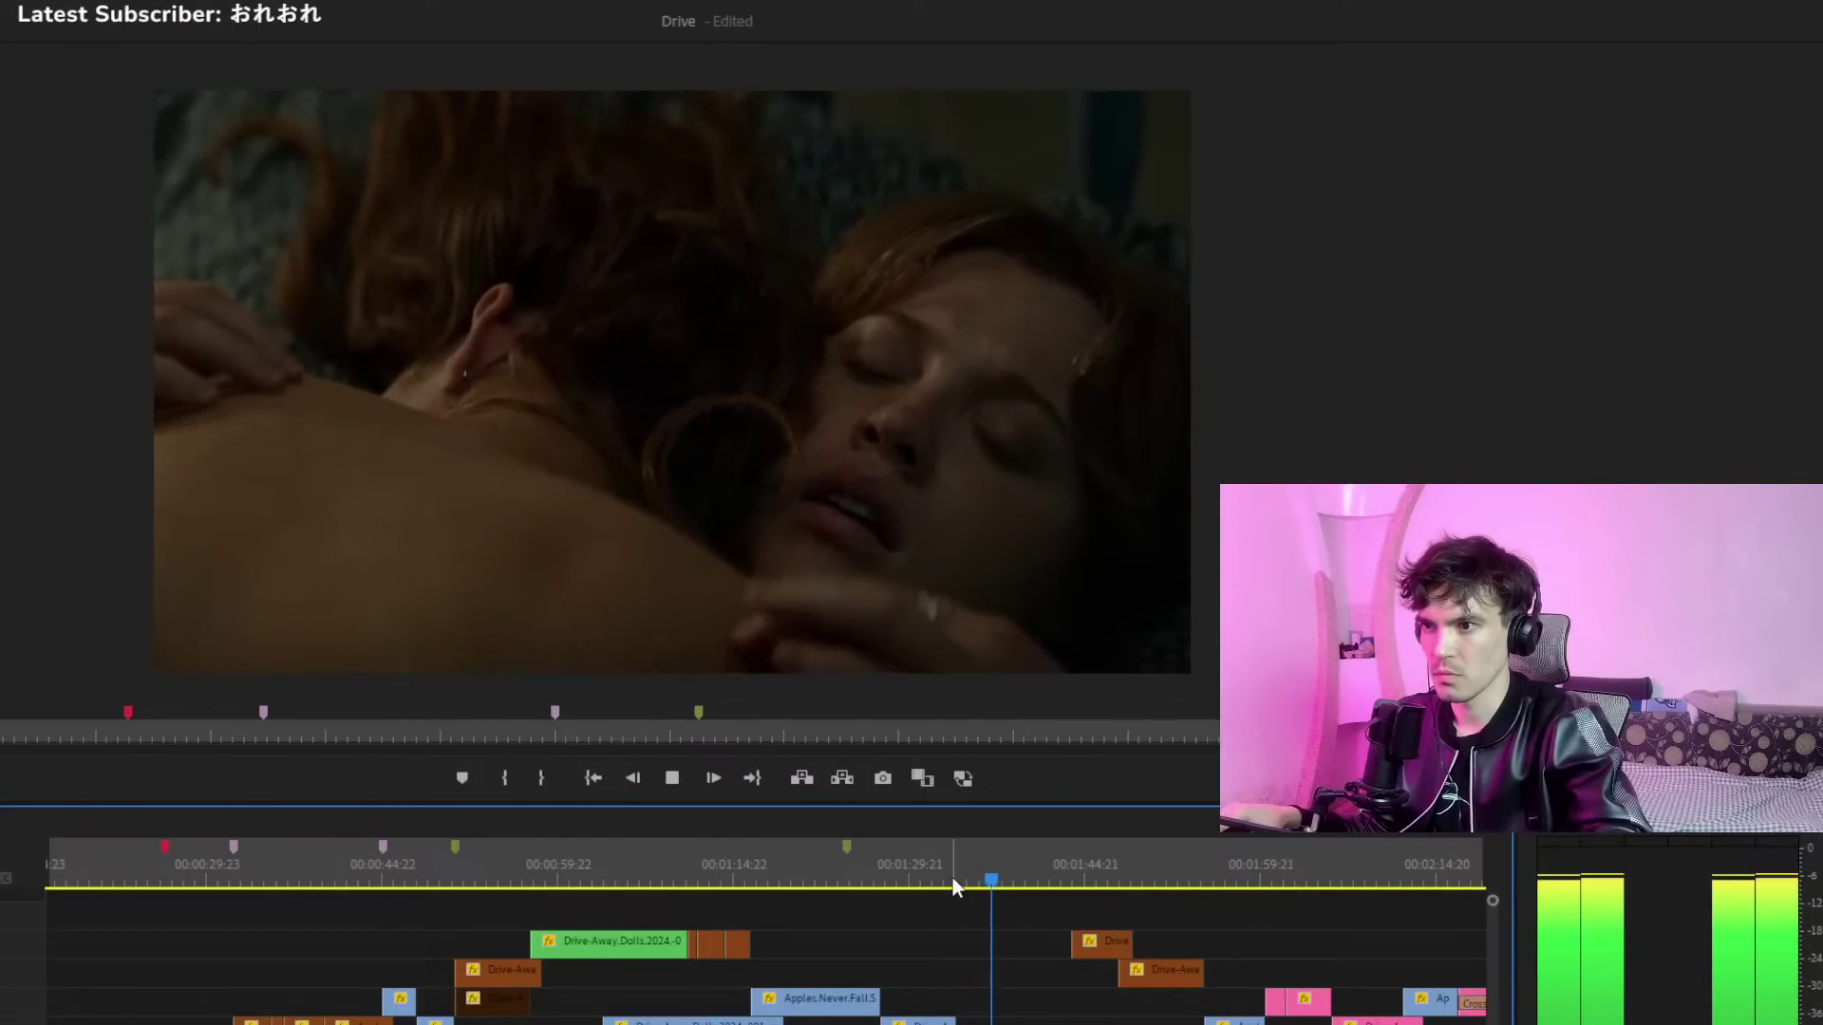
pyautogui.click(205, 886)
# Review the edit from its beginning, through the champagne glass shot and the first Drive-Away Dolls clips, up to about 0:50
pyautogui.press('Home')
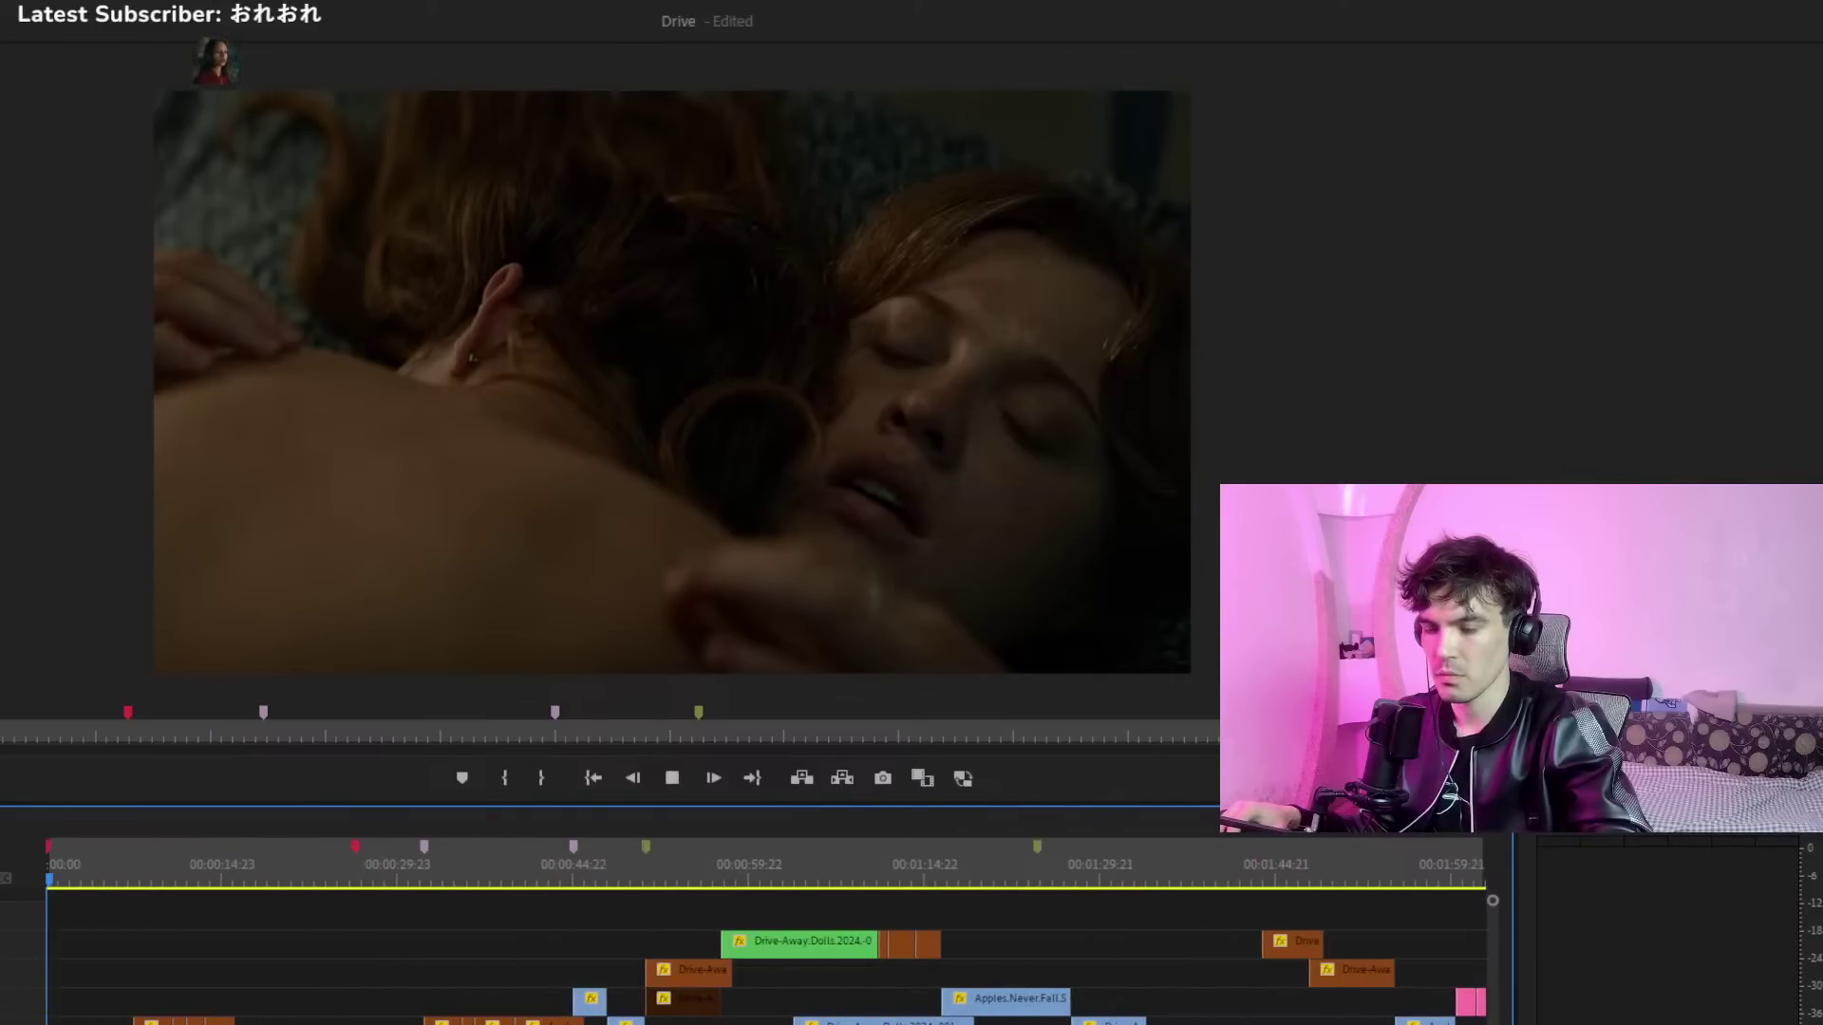
pyautogui.press('space')
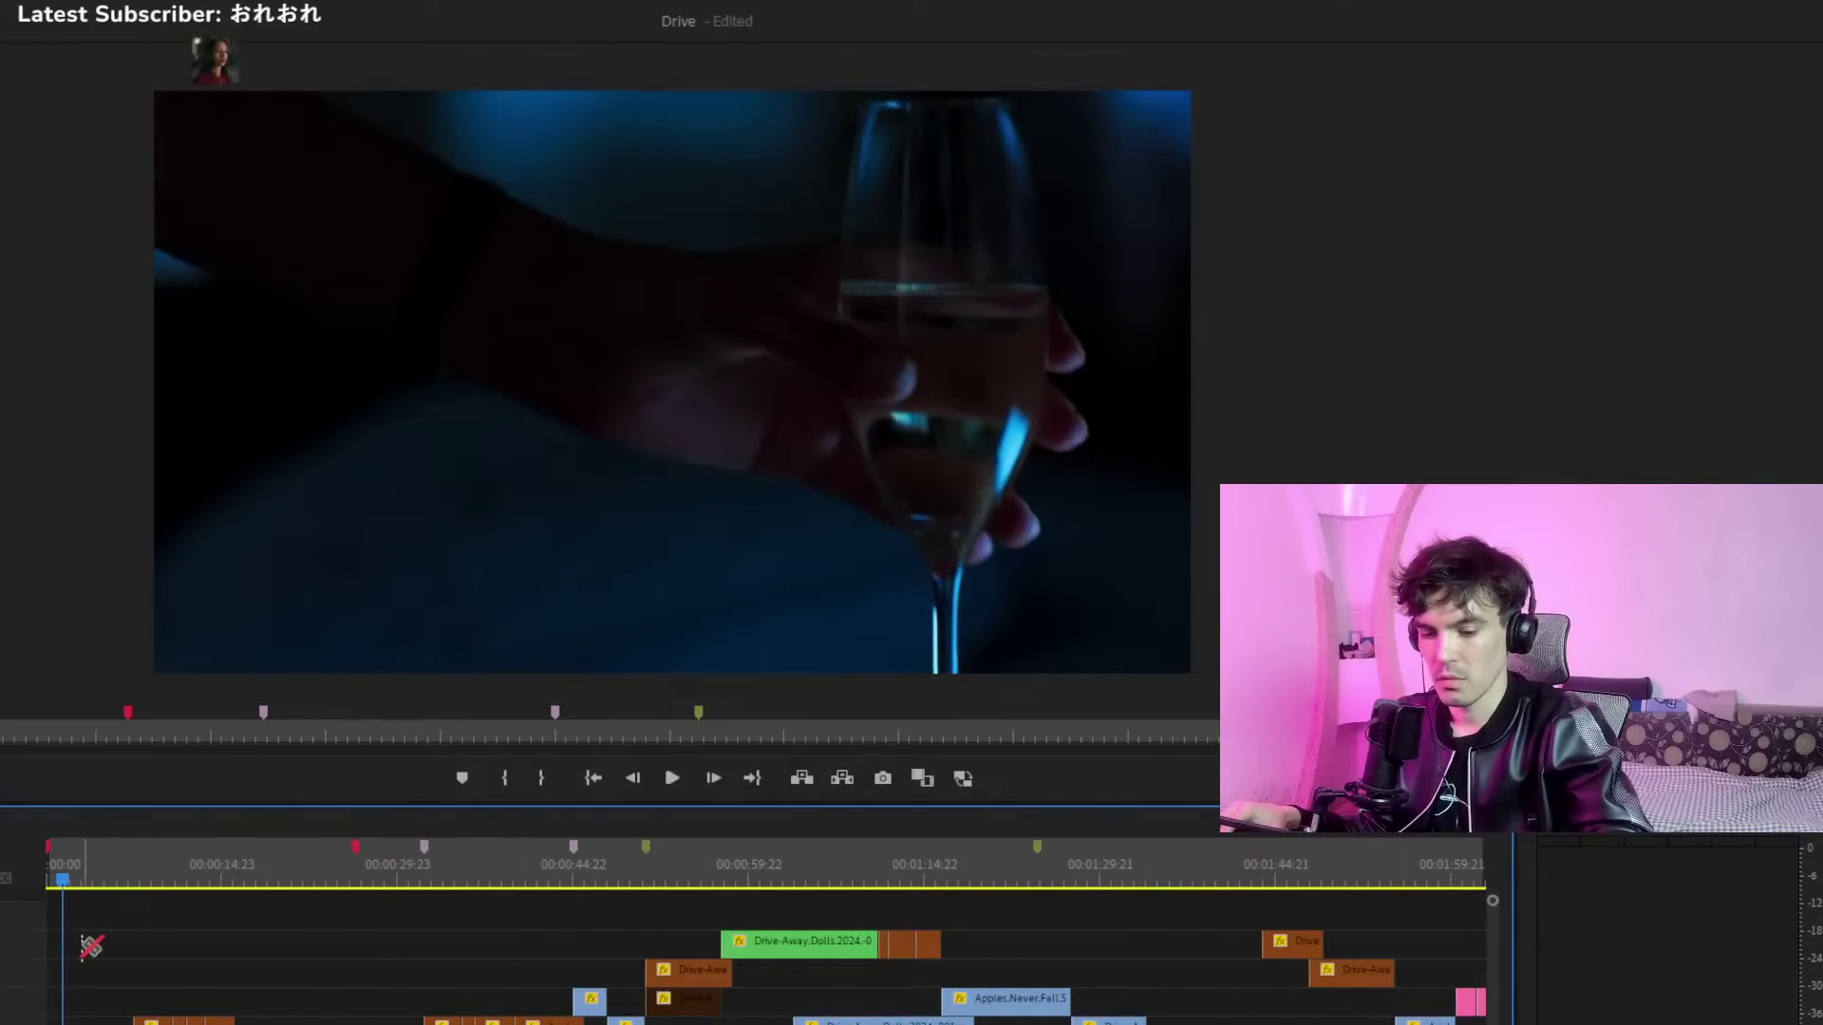
pyautogui.press('space')
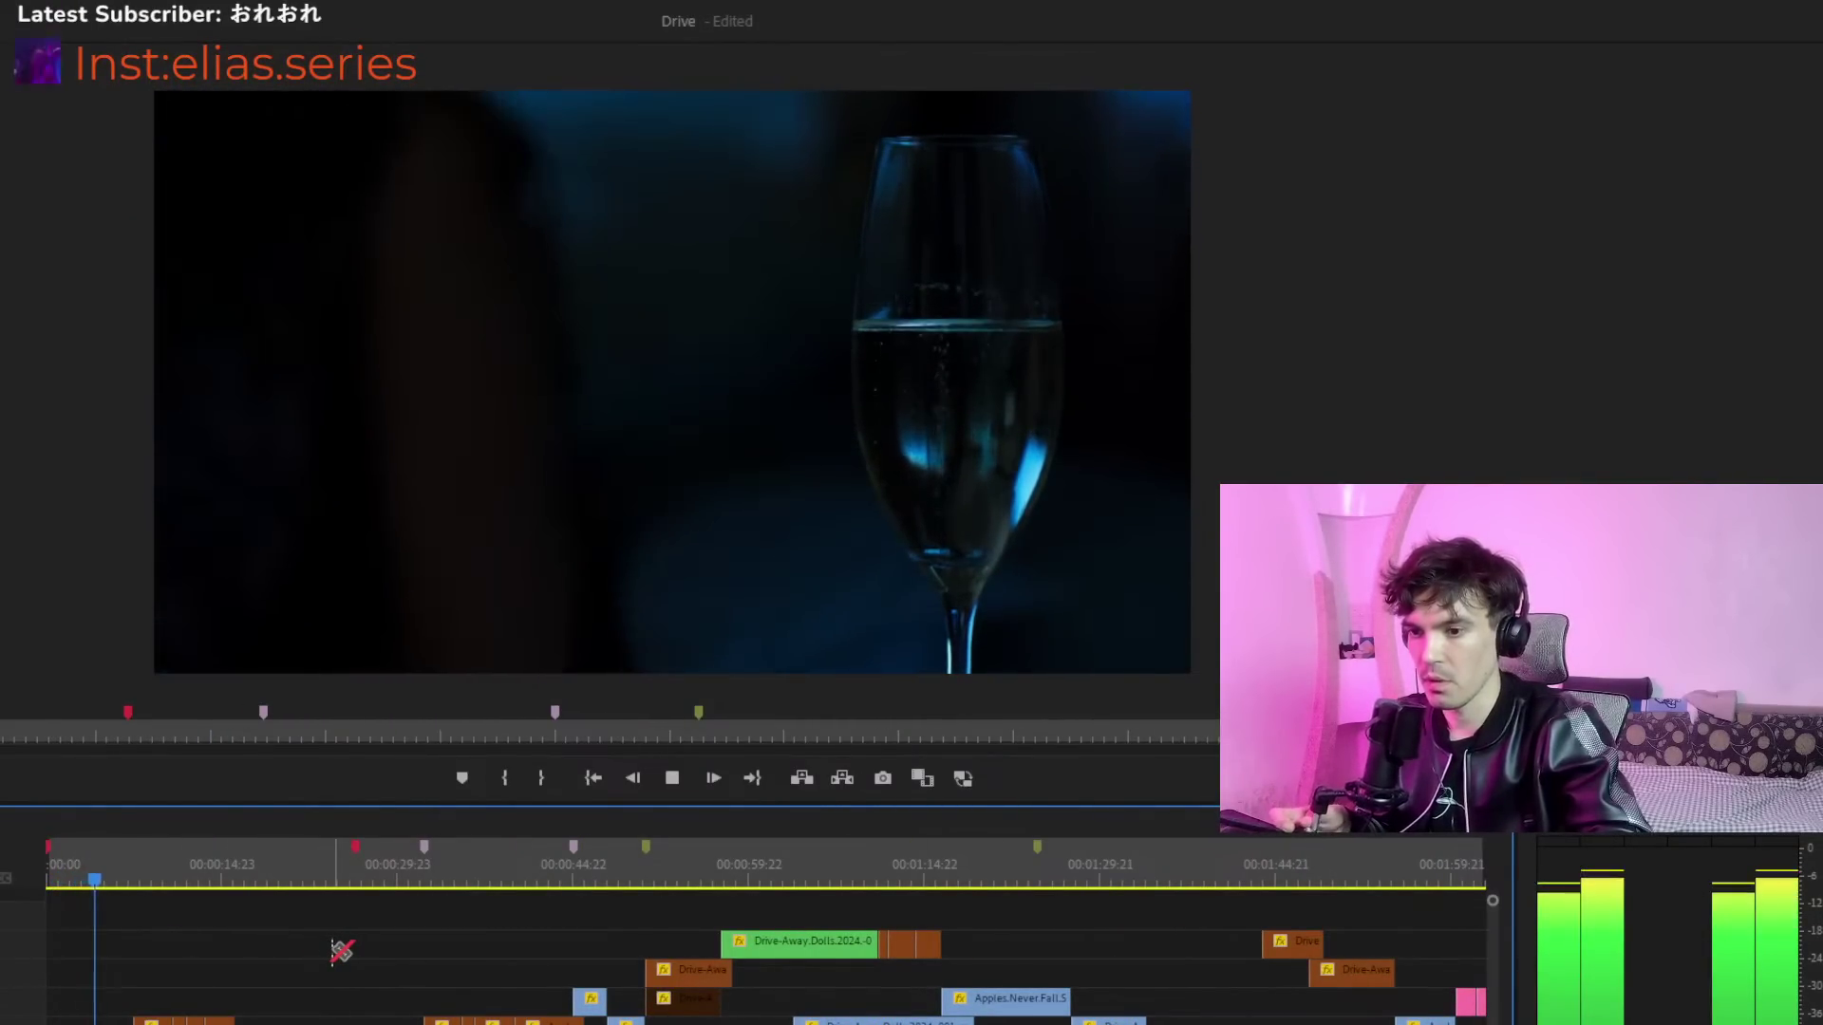
pyautogui.press('space')
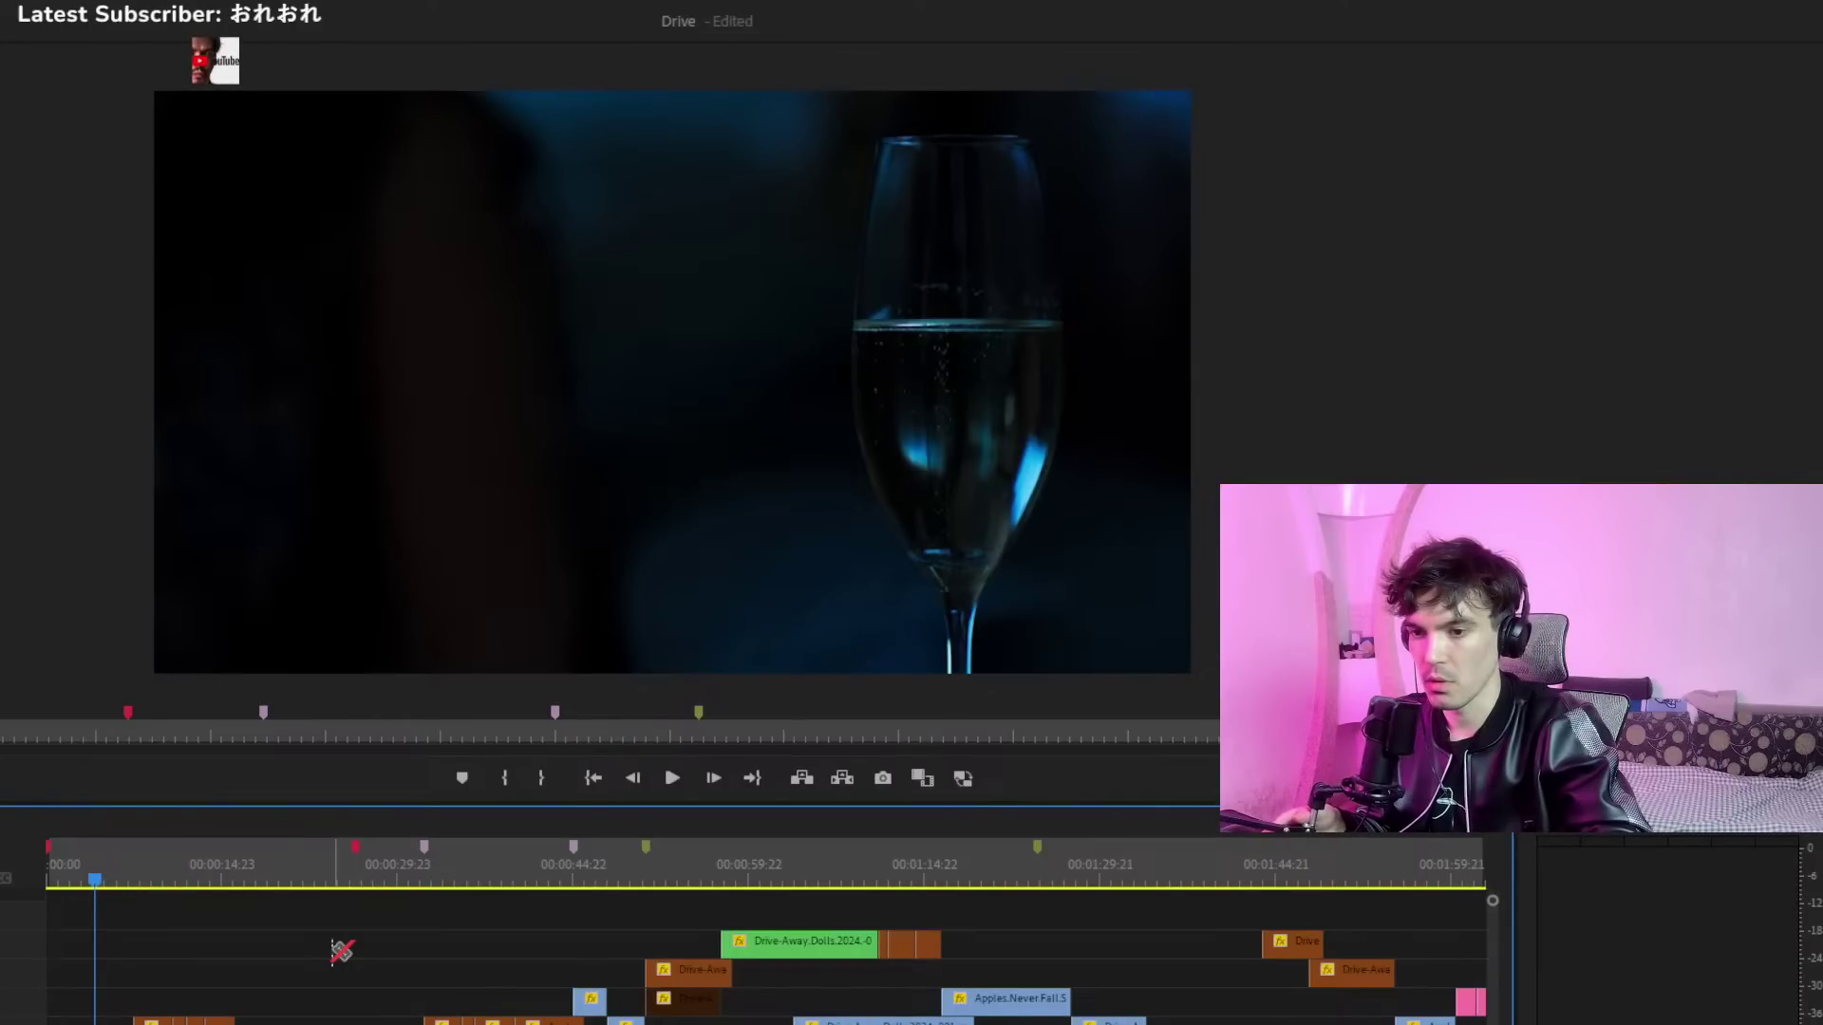
pyautogui.press('space')
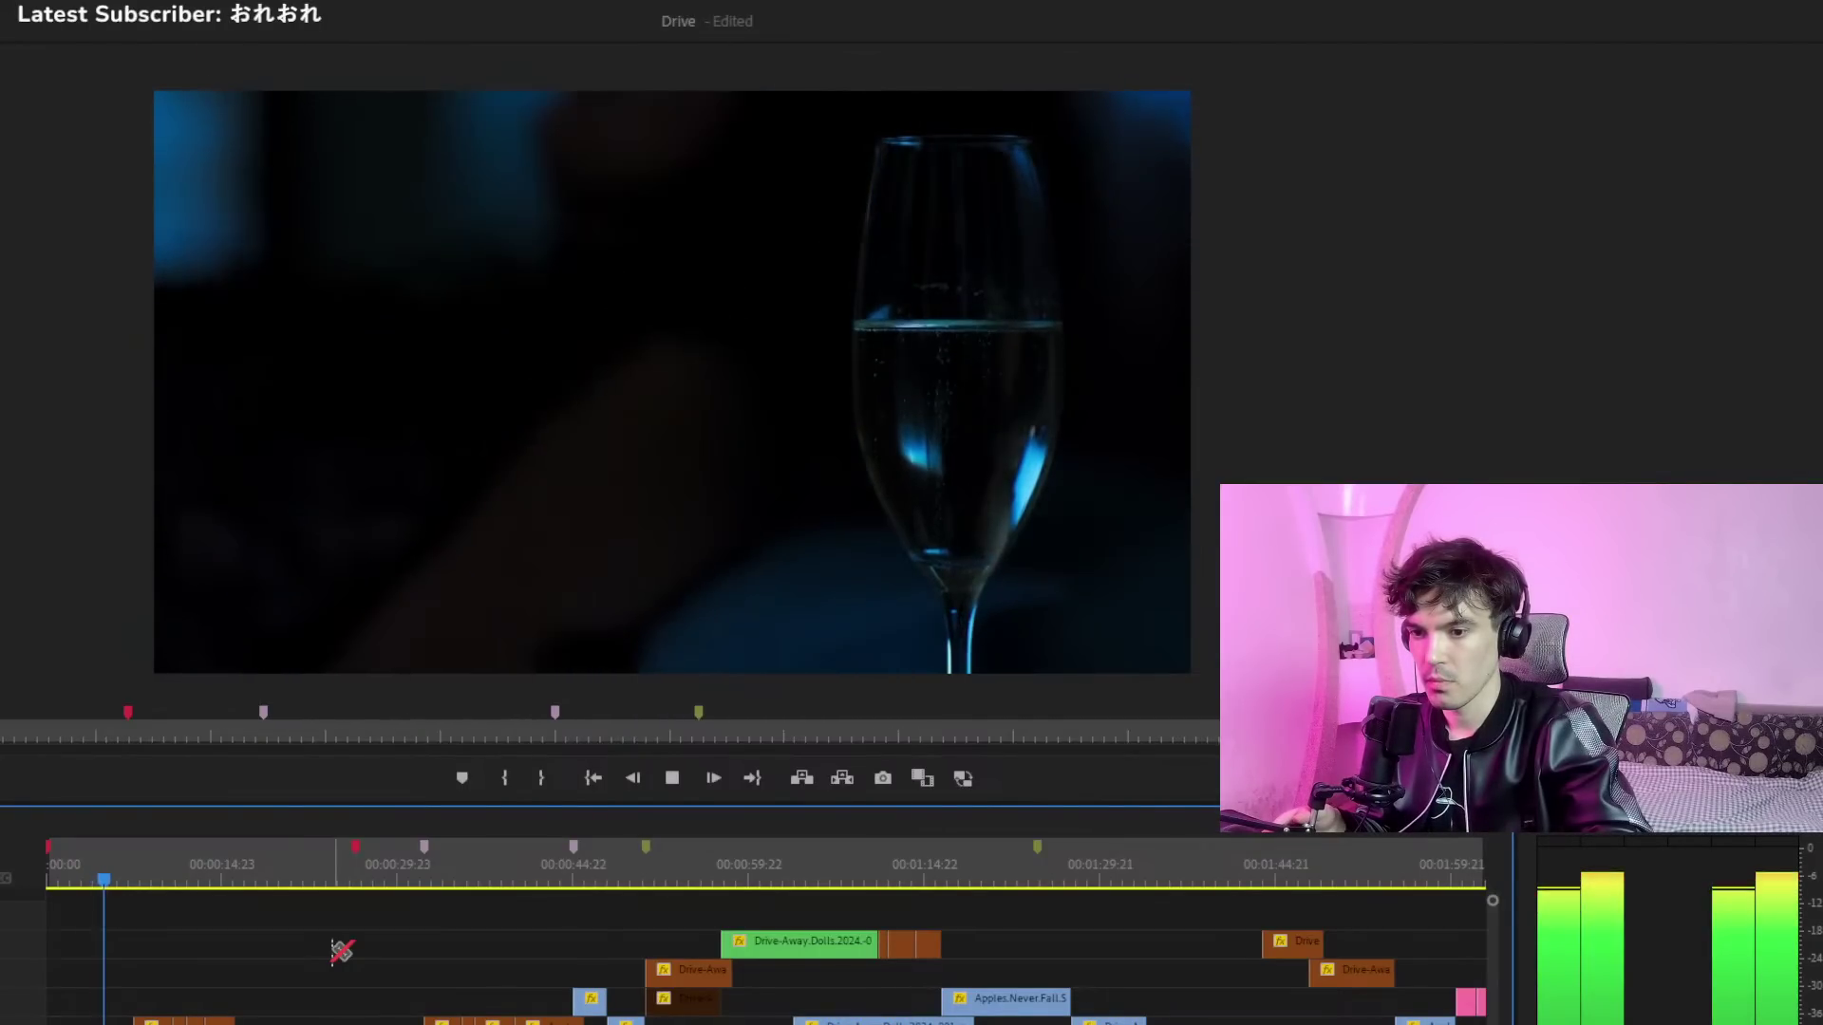
pyautogui.press('space')
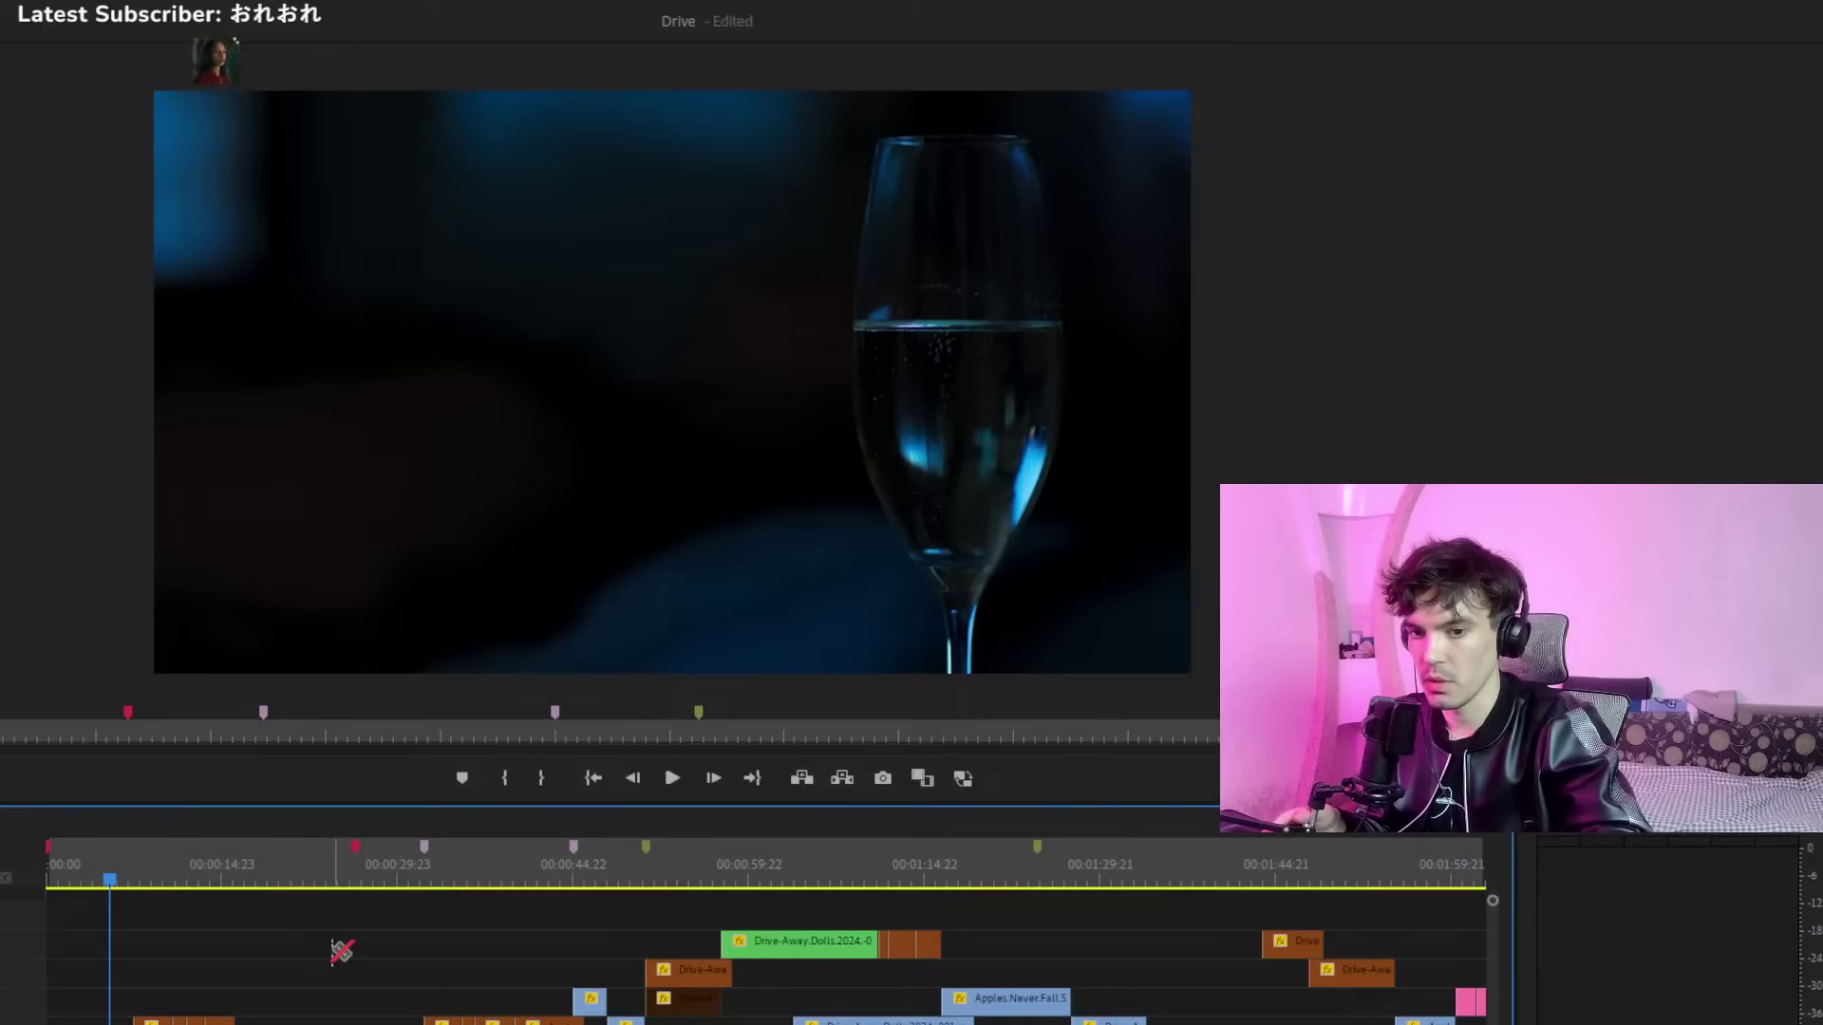
pyautogui.press('space')
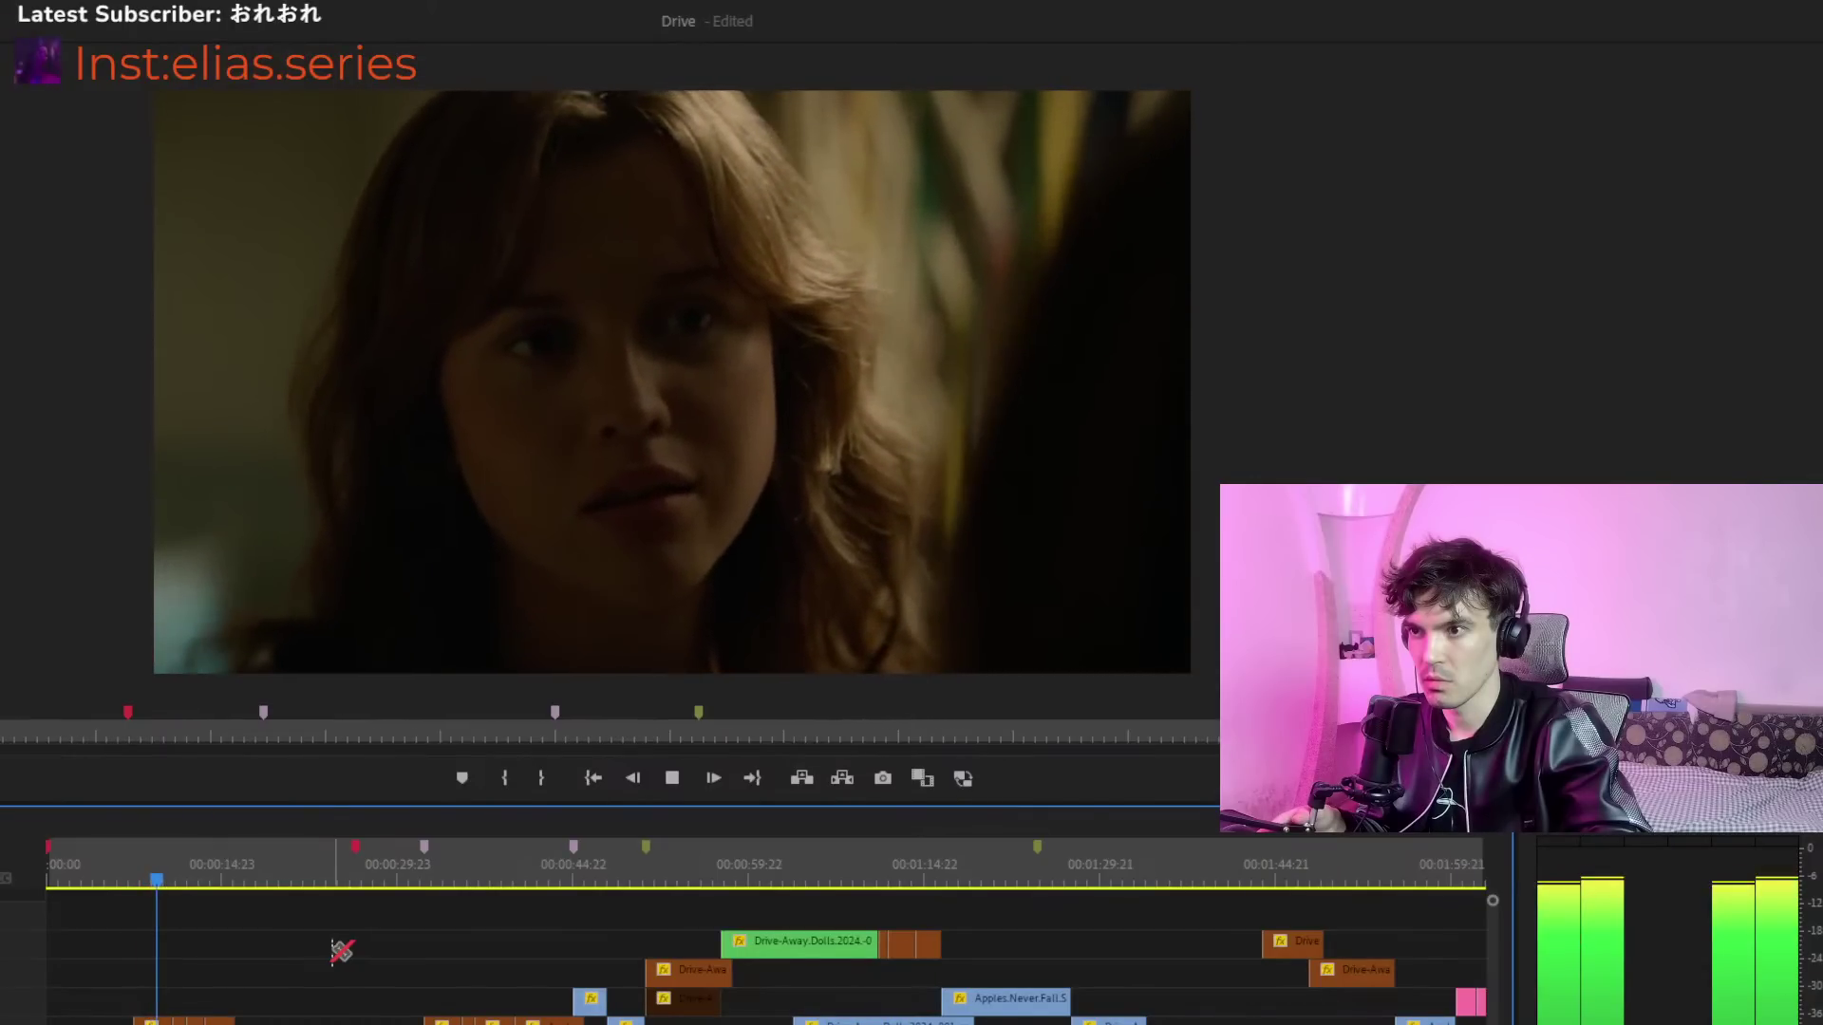
pyautogui.press('space')
pyautogui.press('space')
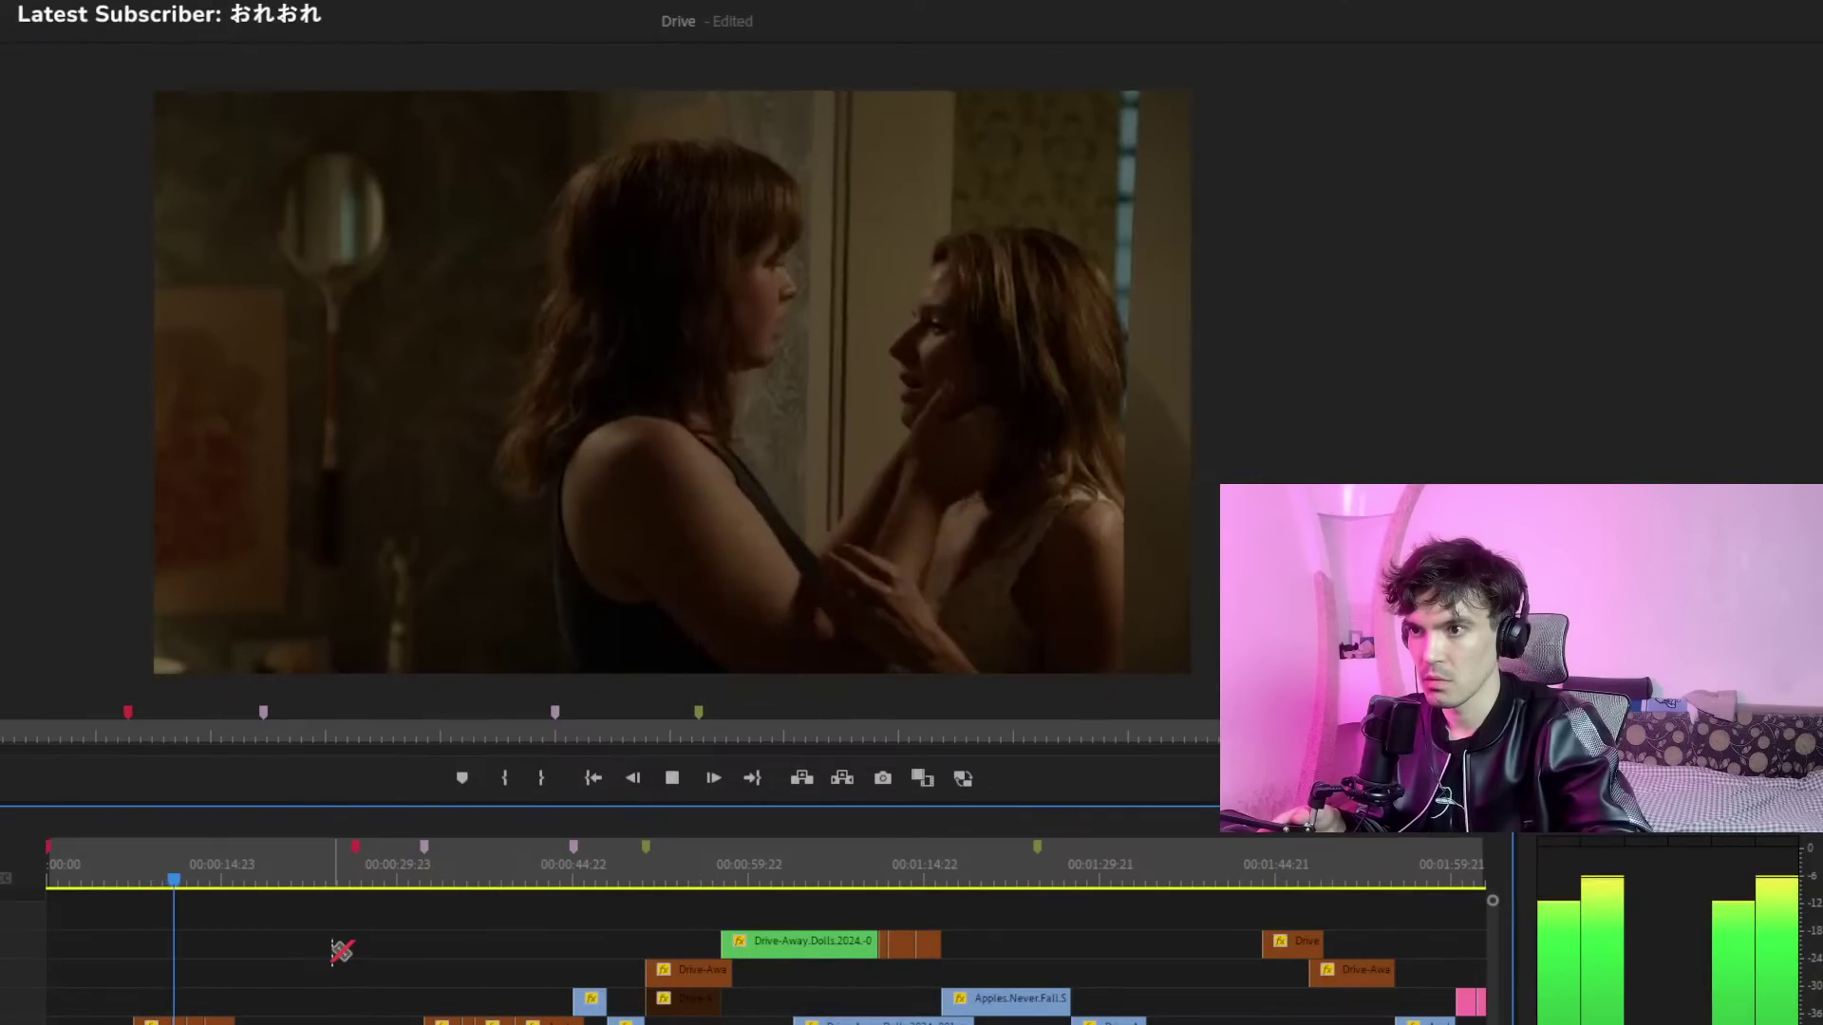
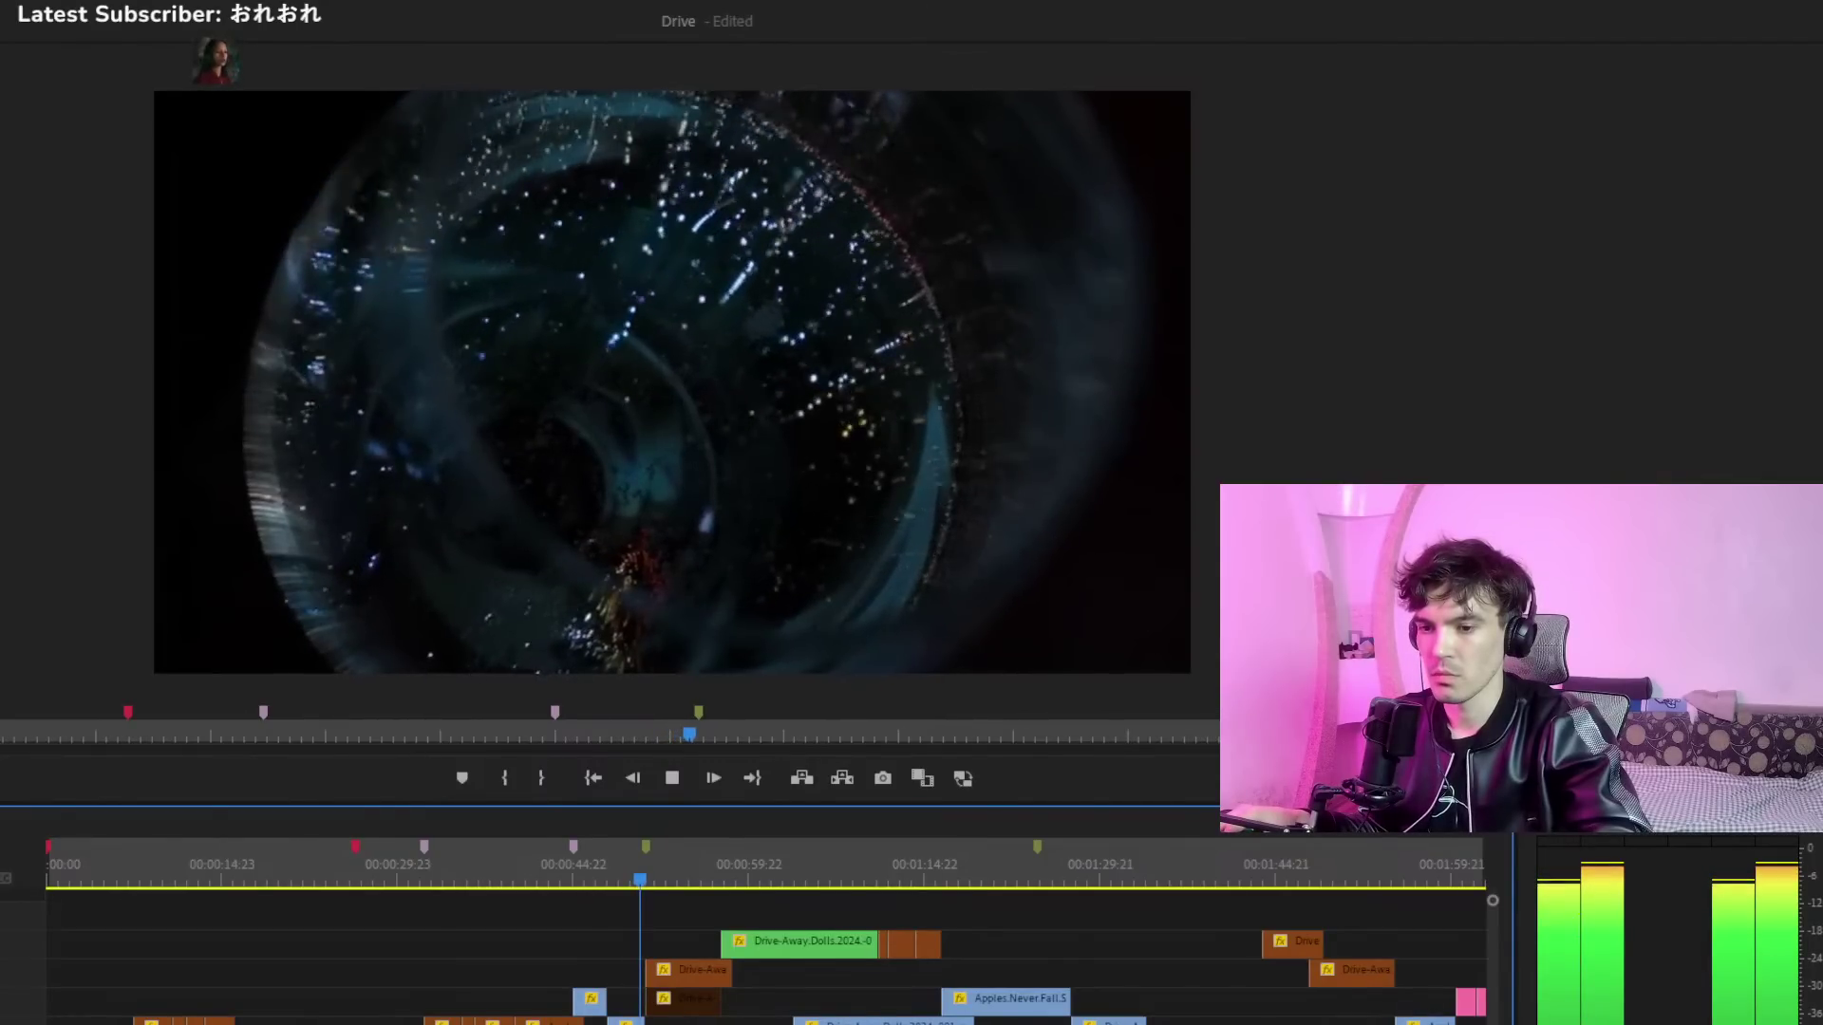
# Try raising the Drive-Away Dolls clip at about 0:48 to a higher track and shifting the preceding clip's start to about 0:46
pyautogui.press('=')
pyautogui.press('=')
pyautogui.press('=')
pyautogui.moveTo(667, 1021); pyautogui.dragTo(663, 959)
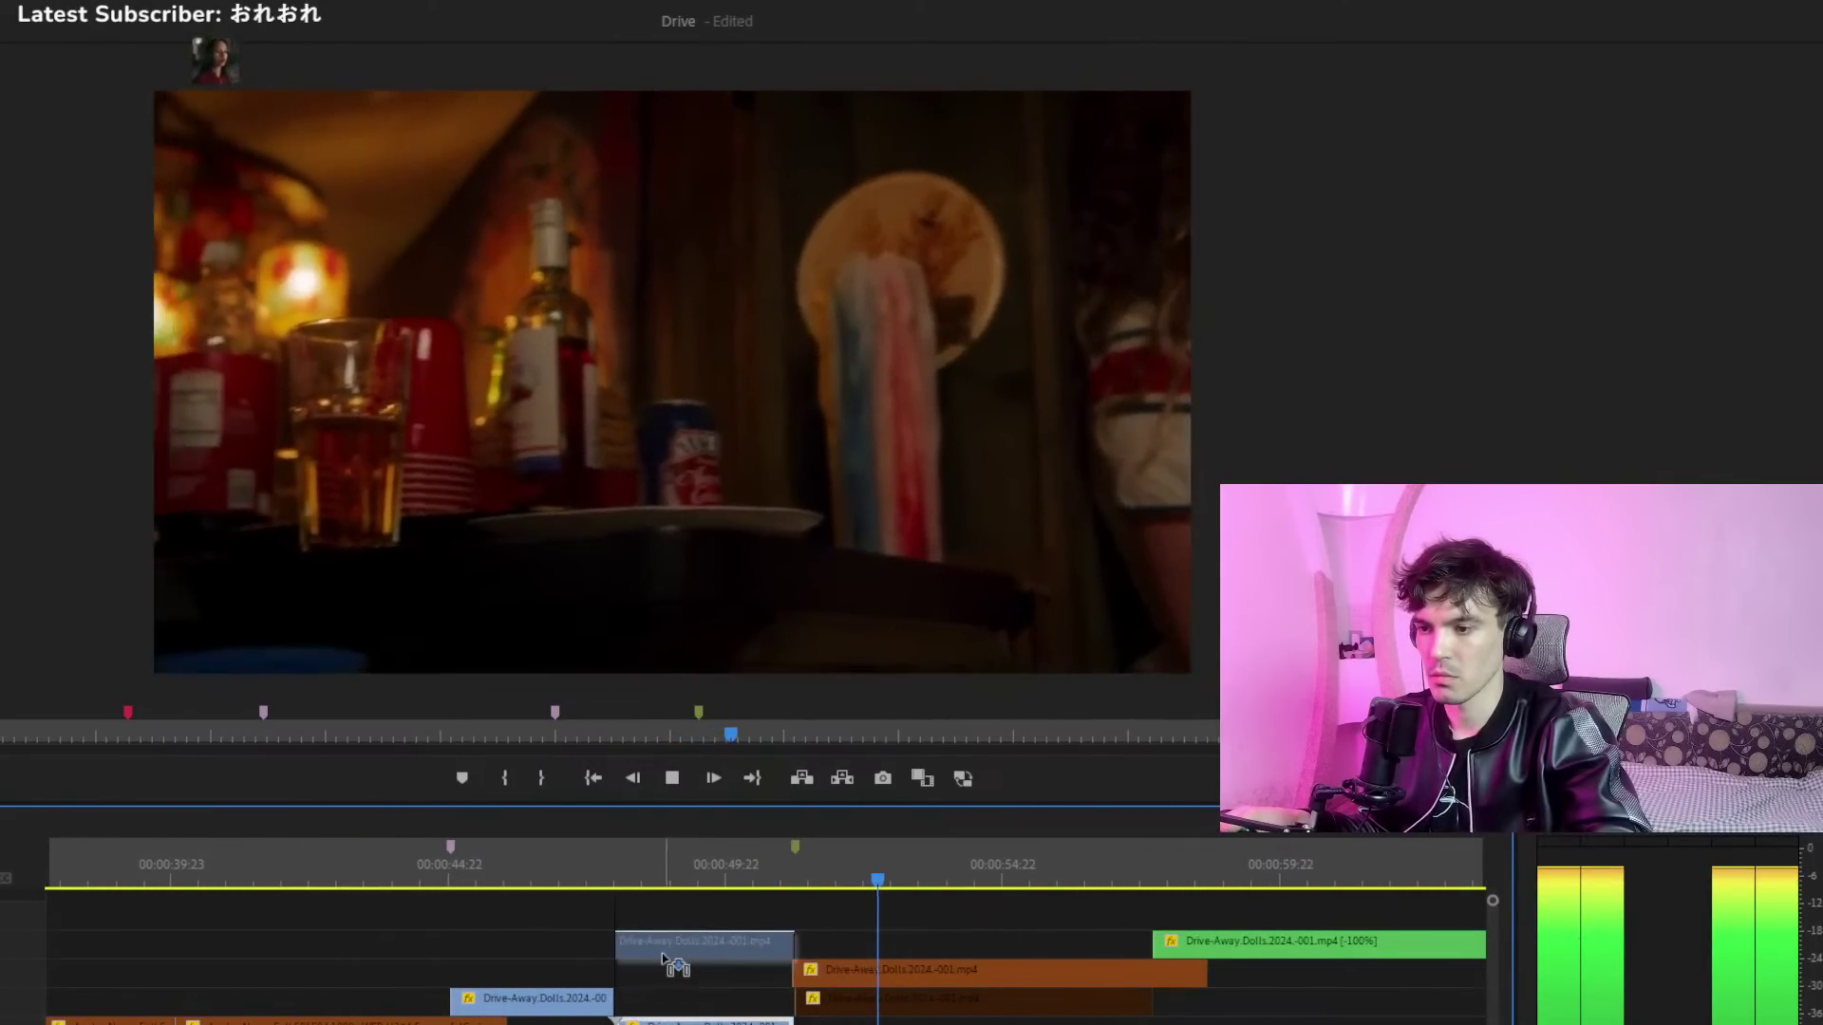
pyautogui.moveTo(531, 1002); pyautogui.dragTo(589, 1002)
pyautogui.click(408, 877)
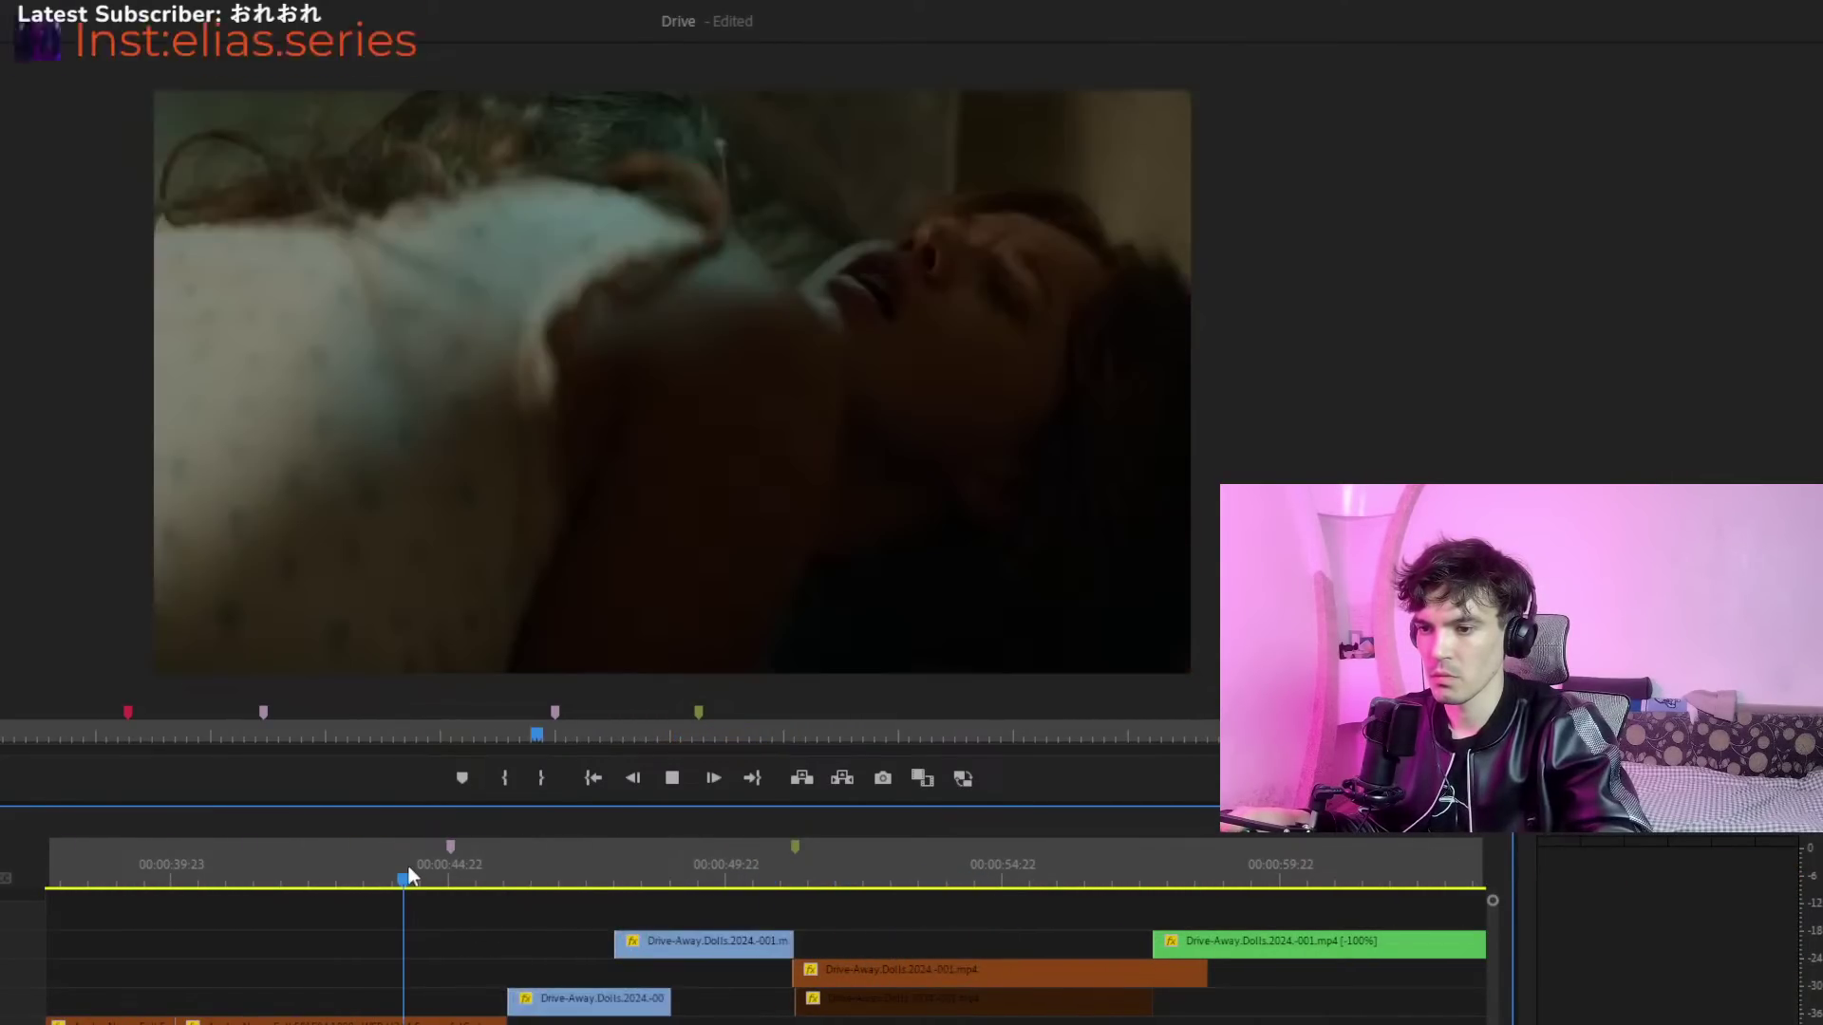
pyautogui.press('space')
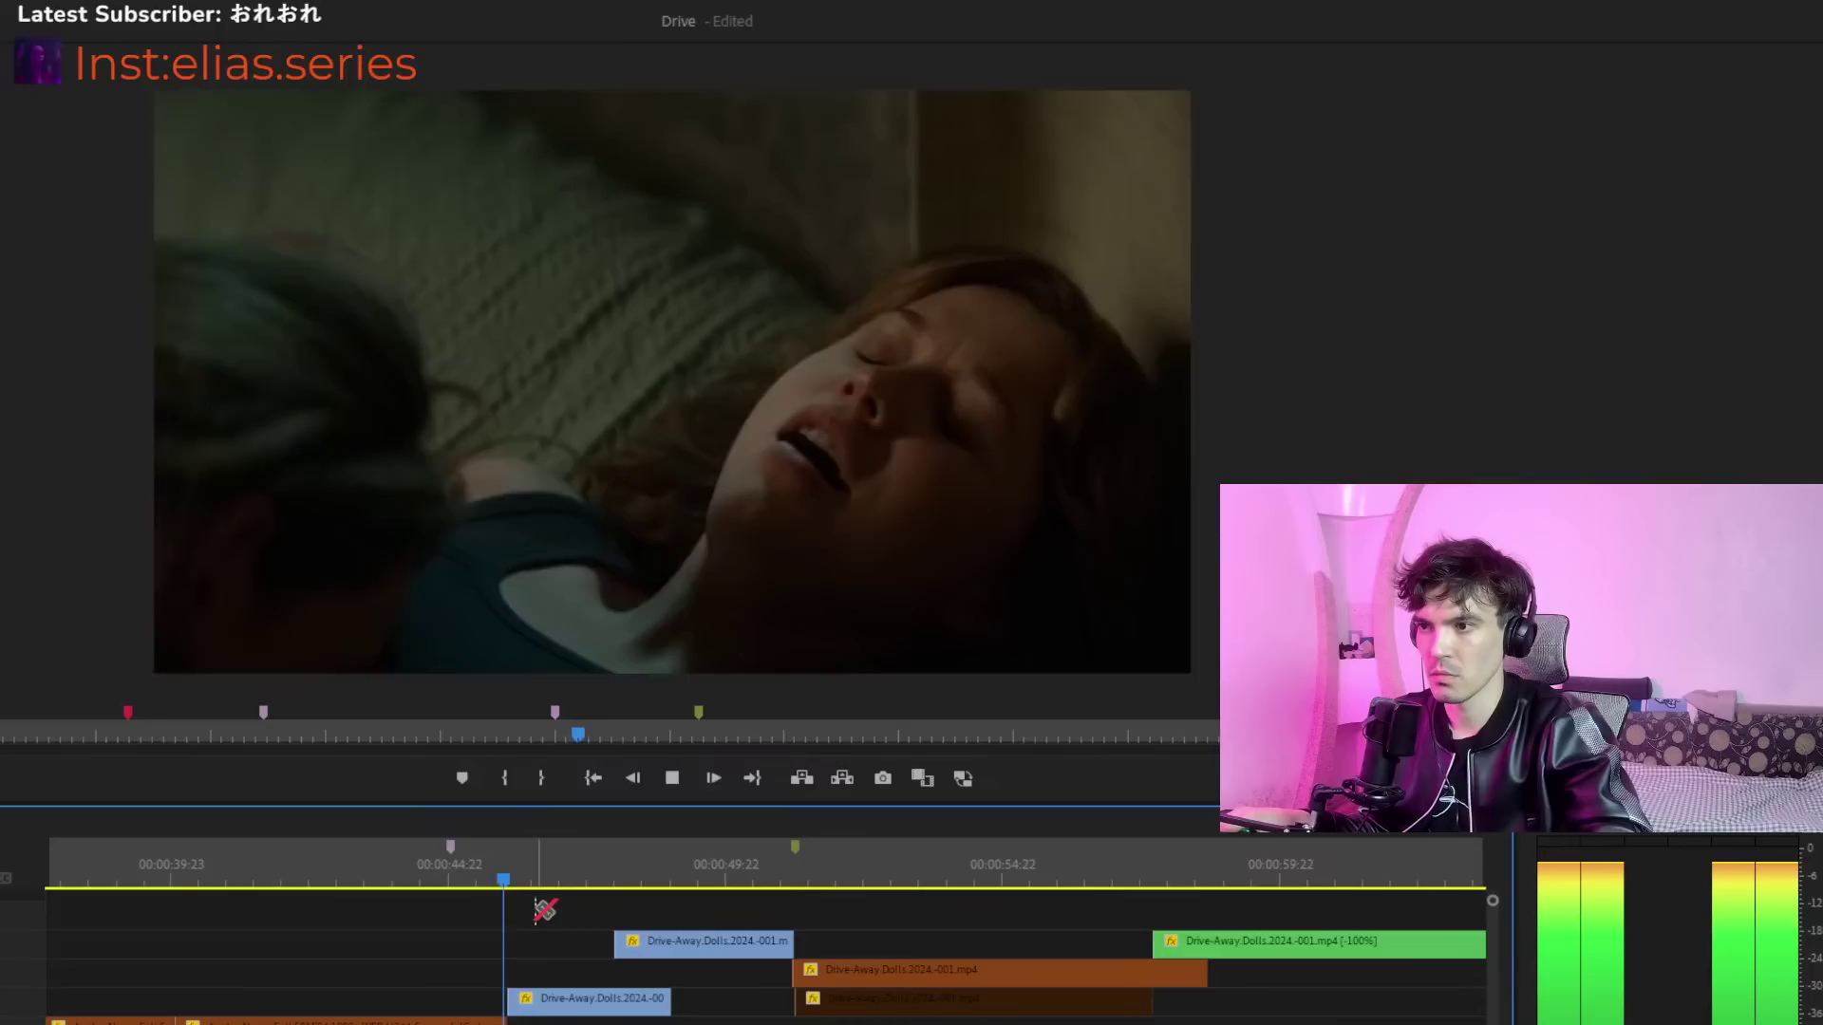
pyautogui.hotkey('ctrl', 'z')
pyautogui.hotkey('ctrl', 'z')
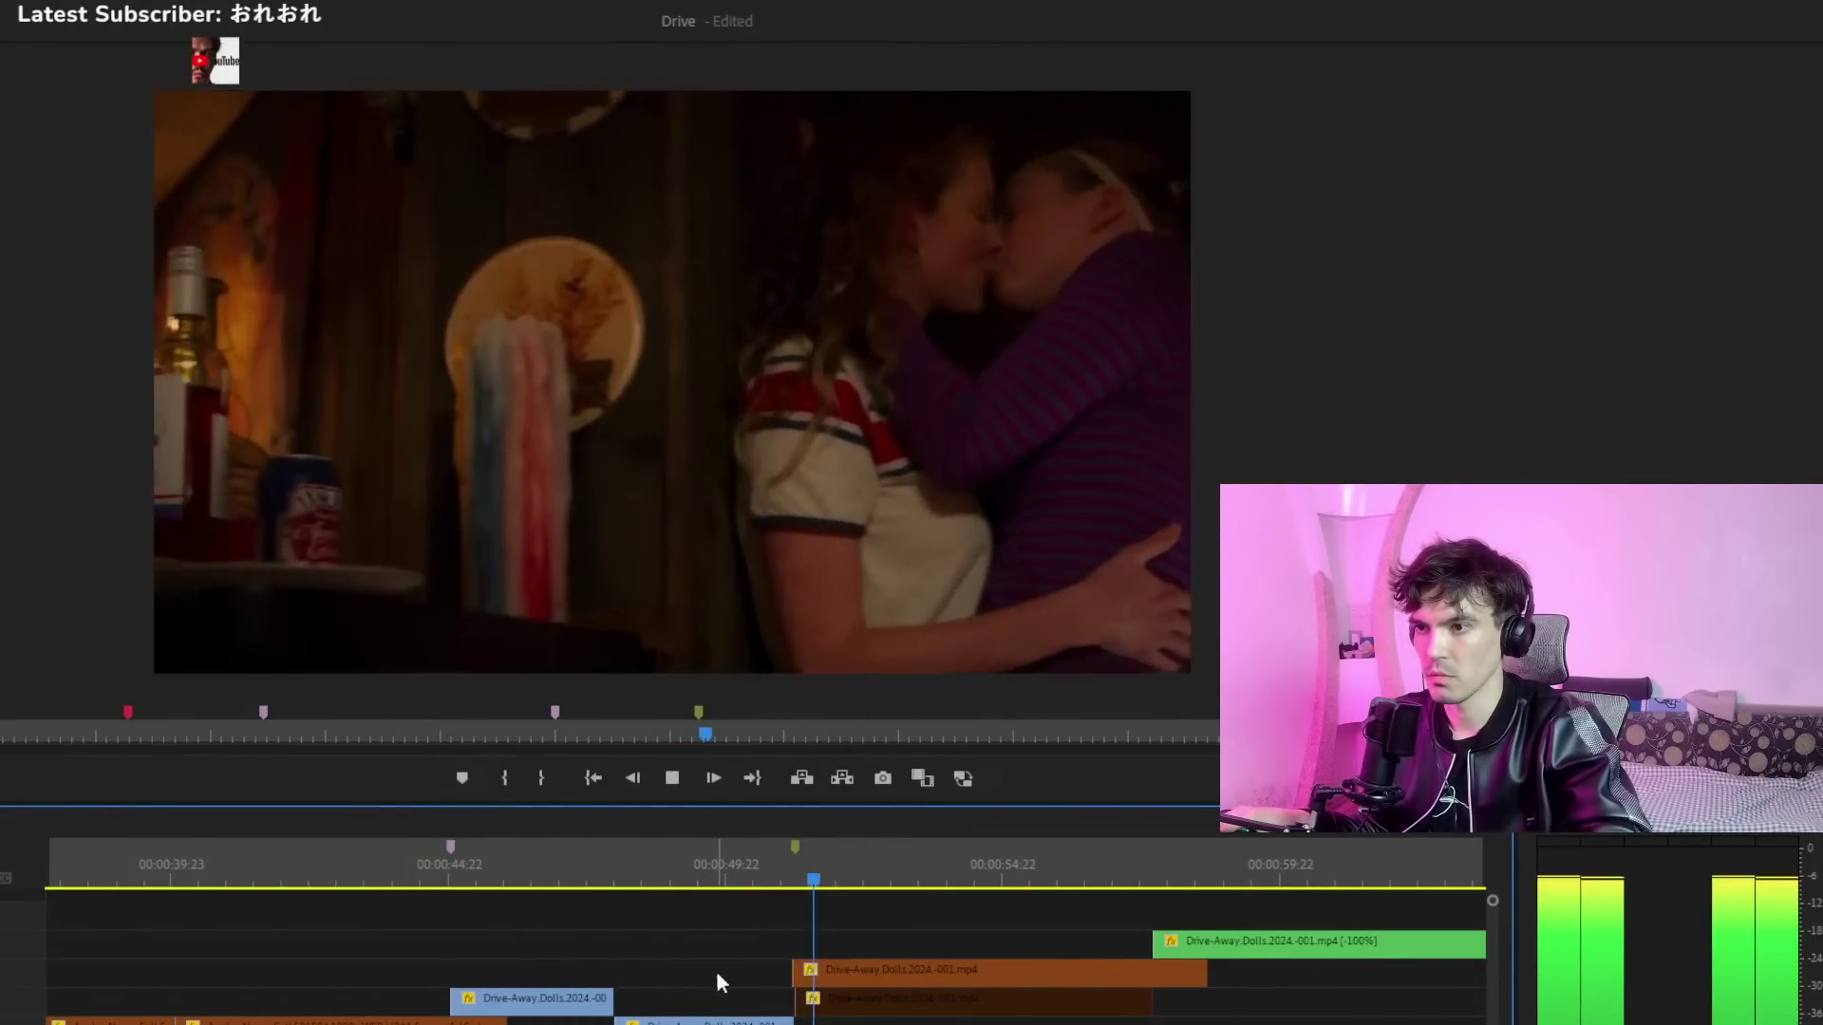
# Play the sequence from about 0:51 past the reversed green clip to the poolside kiss at about 1:30
pyautogui.press('-')
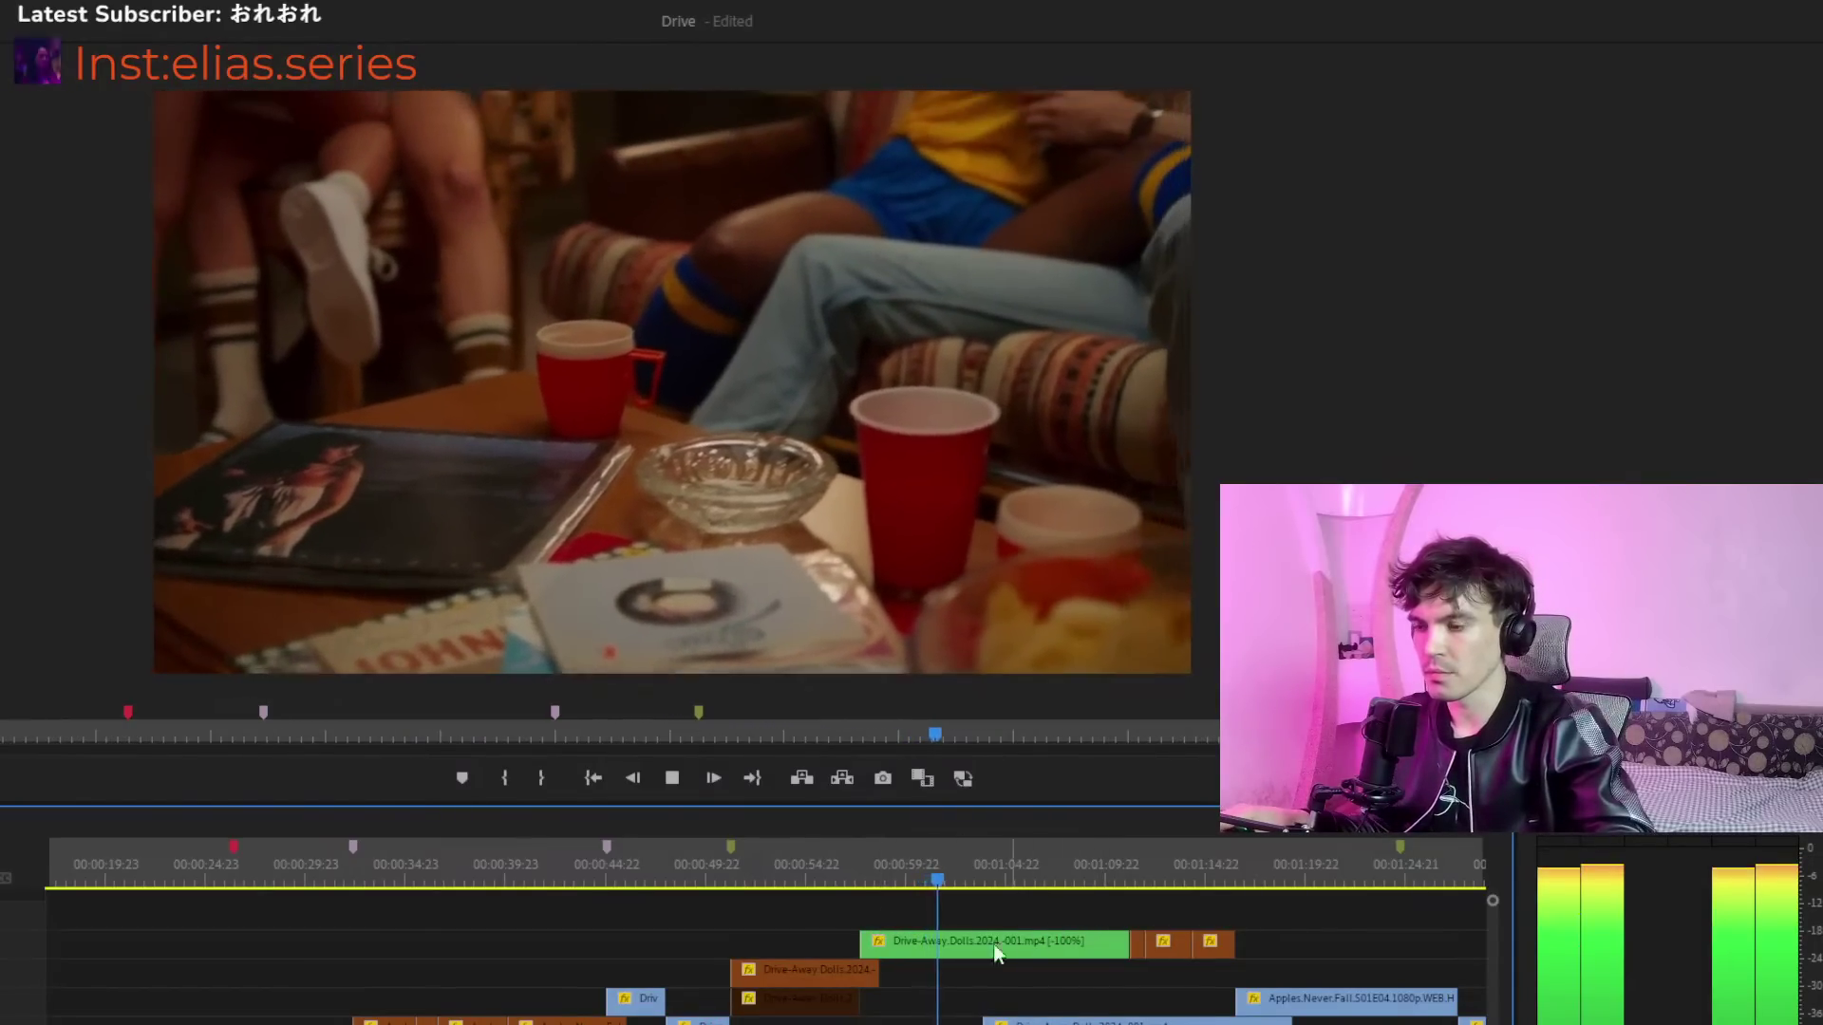
pyautogui.press('-')
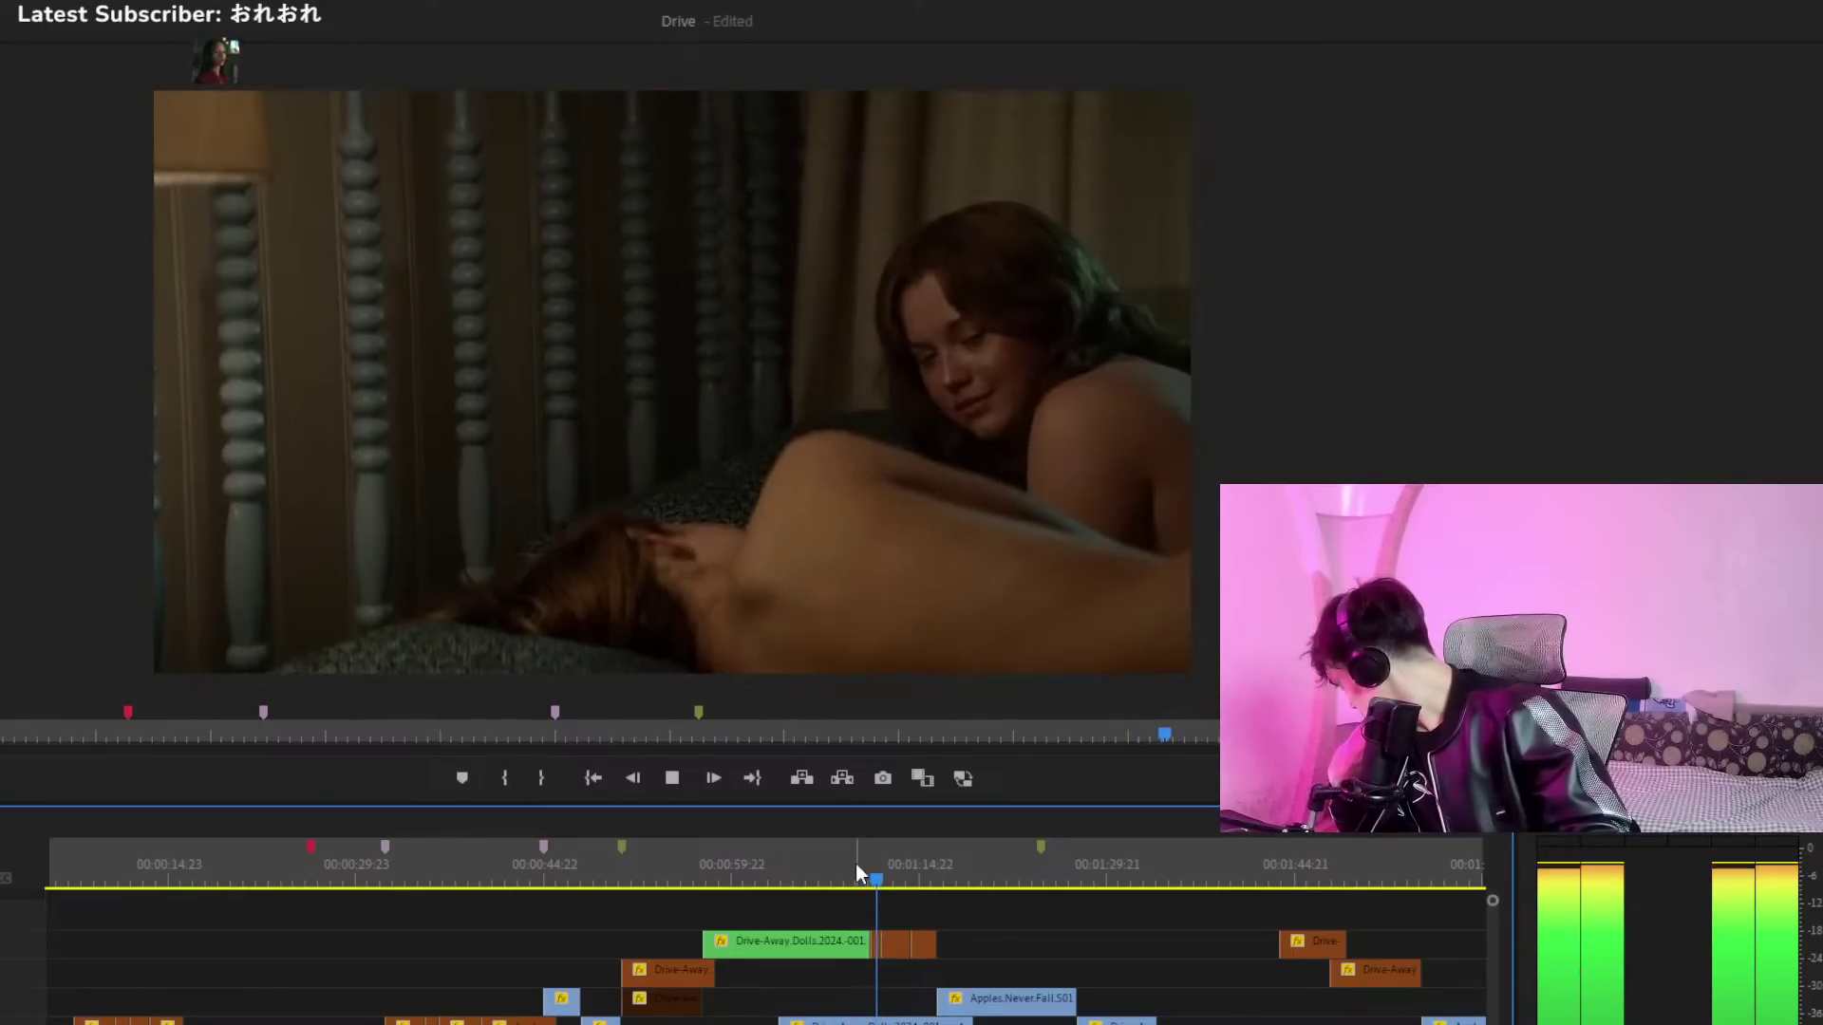
pyautogui.press('space')
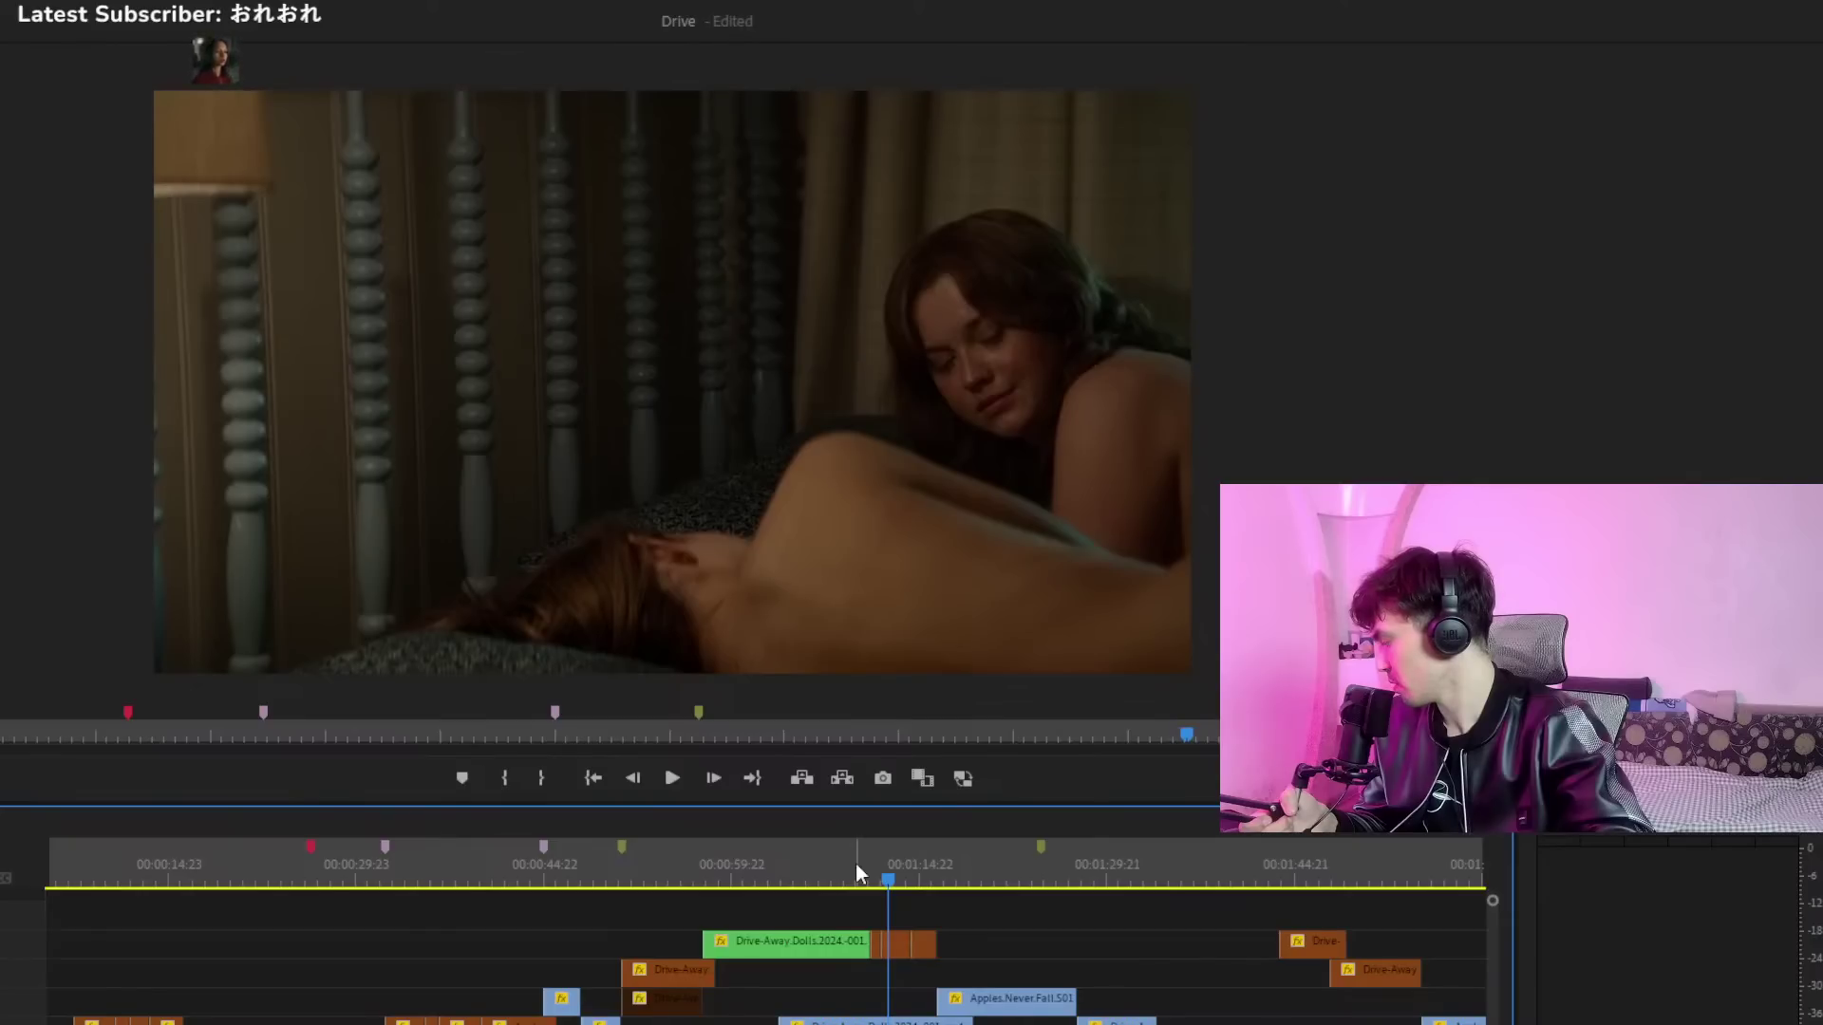
pyautogui.press('space')
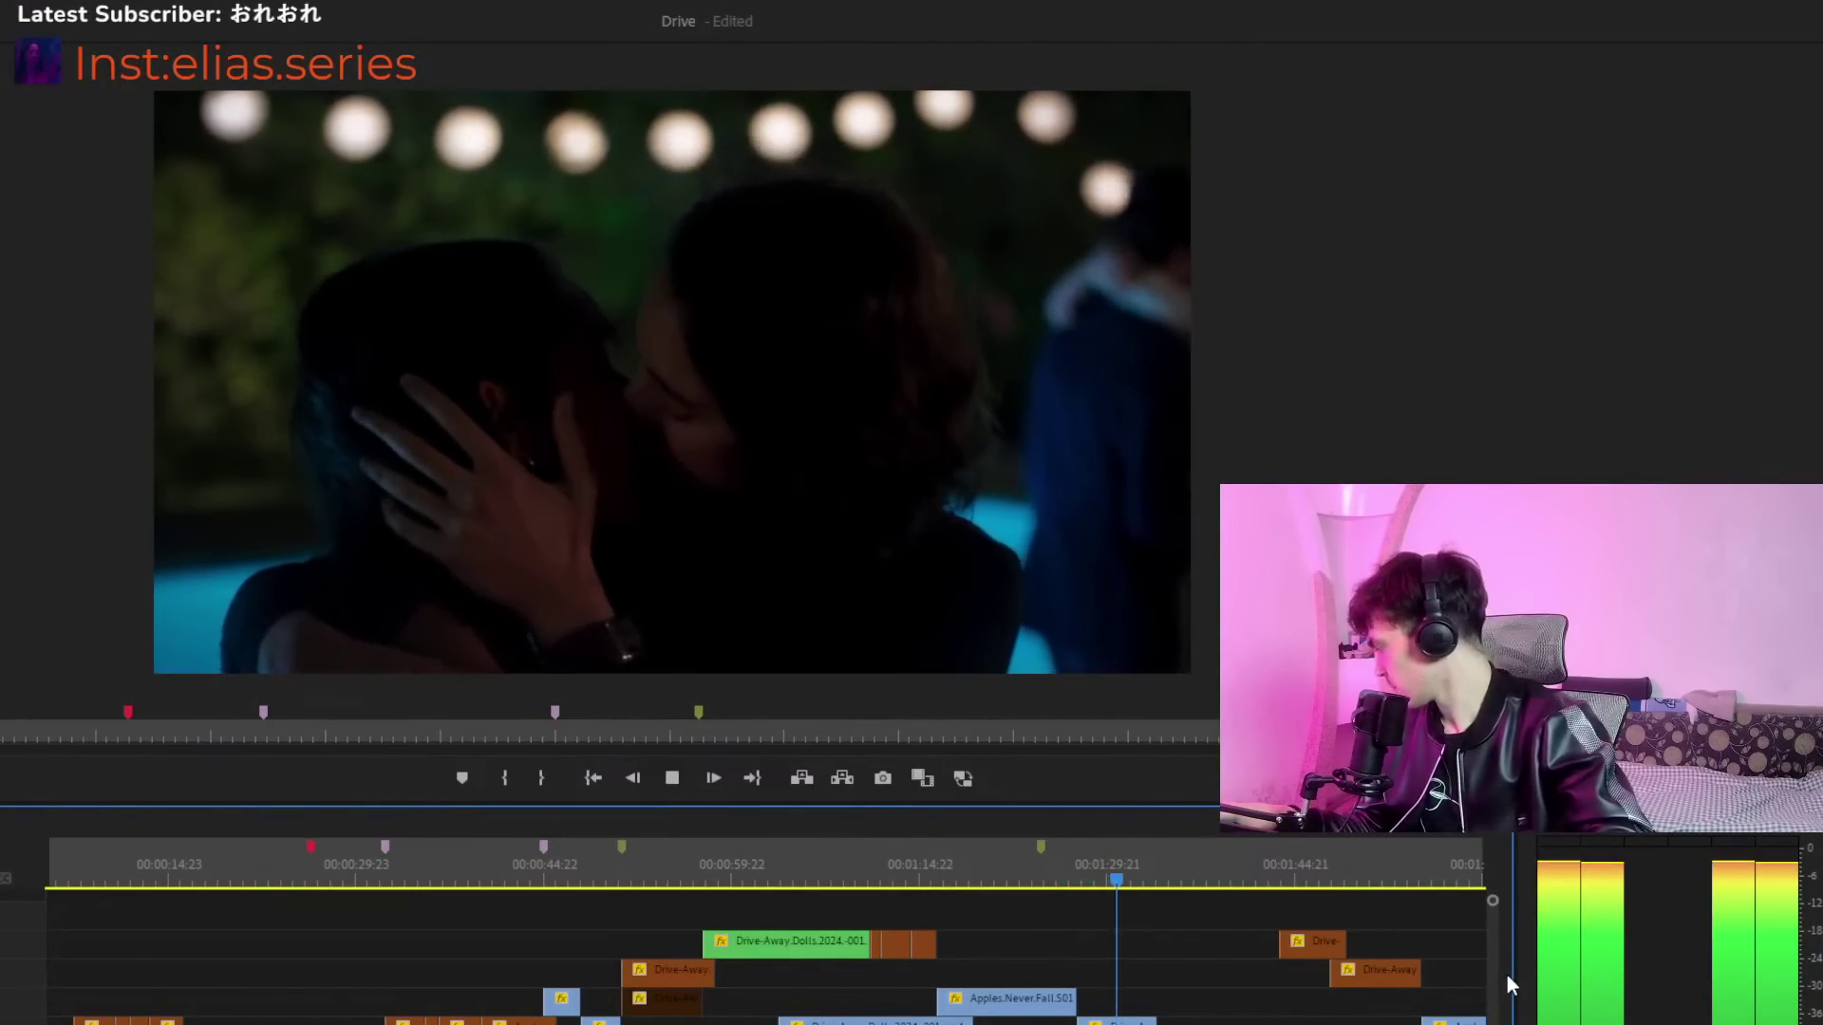
# Replay the cut from the Apples Never Fall clip to the poolside kiss and stop just before it at about 1:27
pyautogui.click(1067, 876)
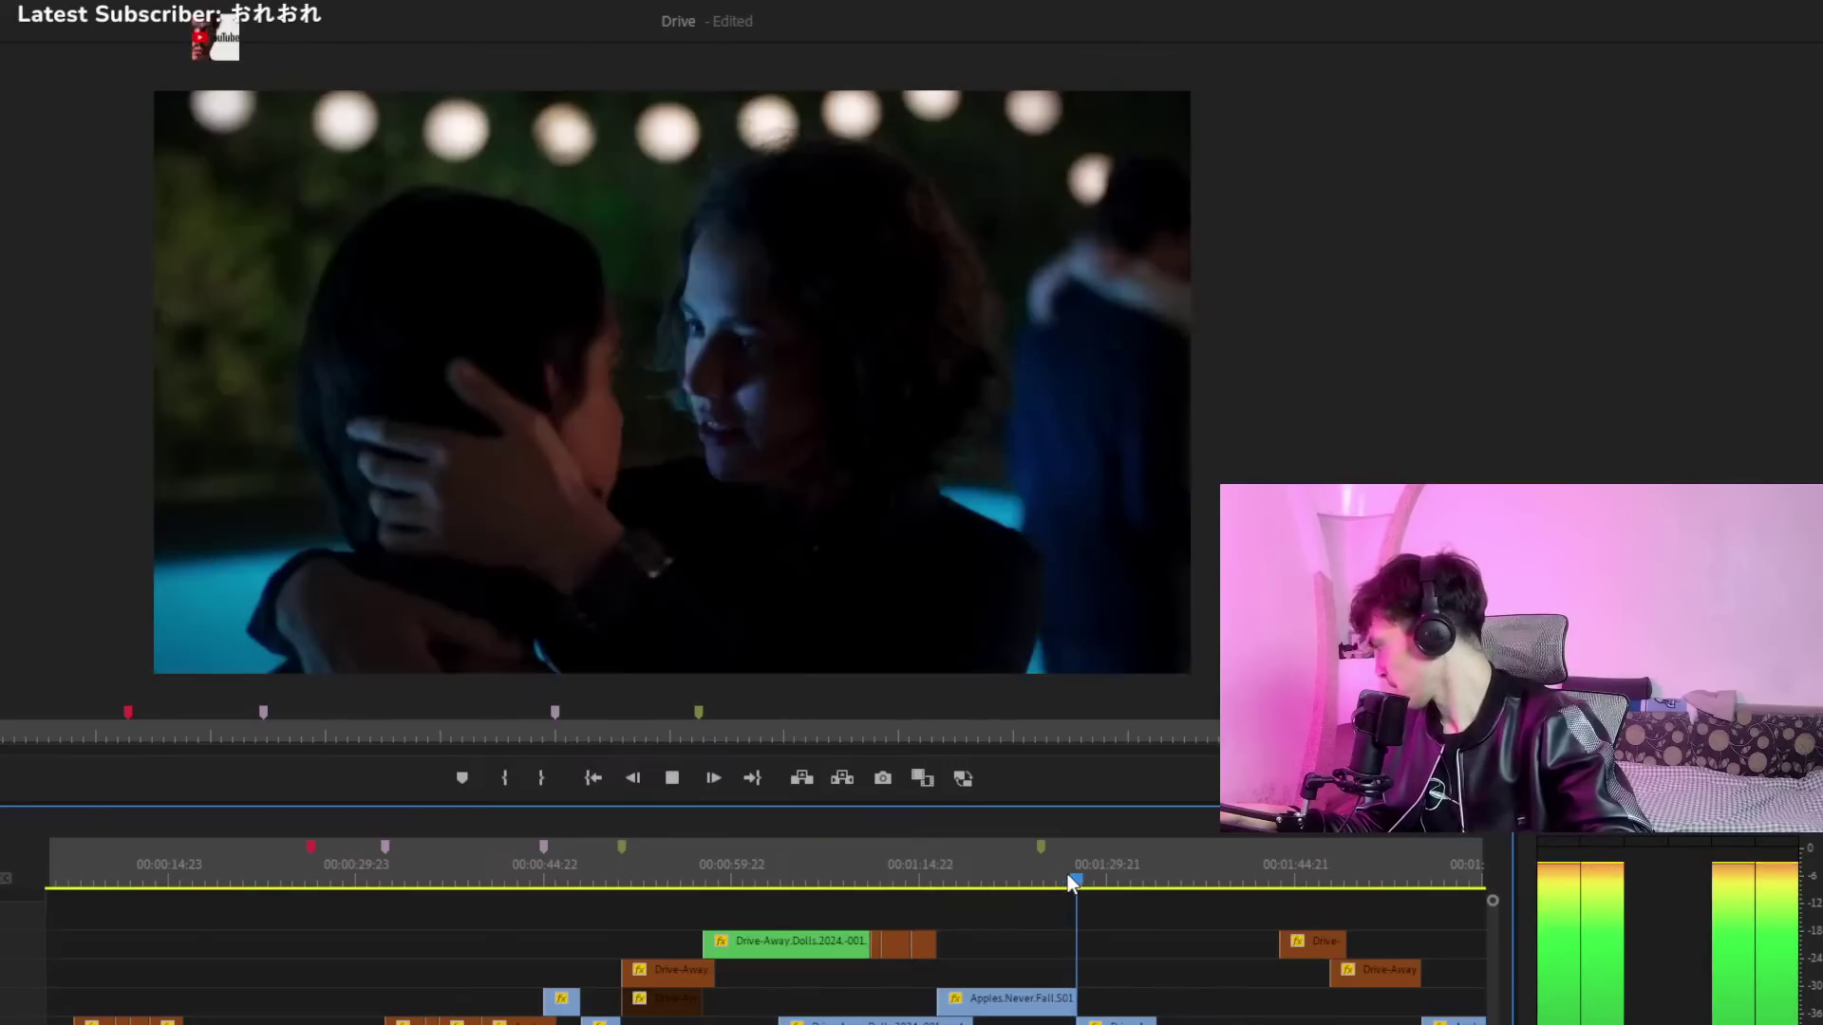
pyautogui.click(1069, 879)
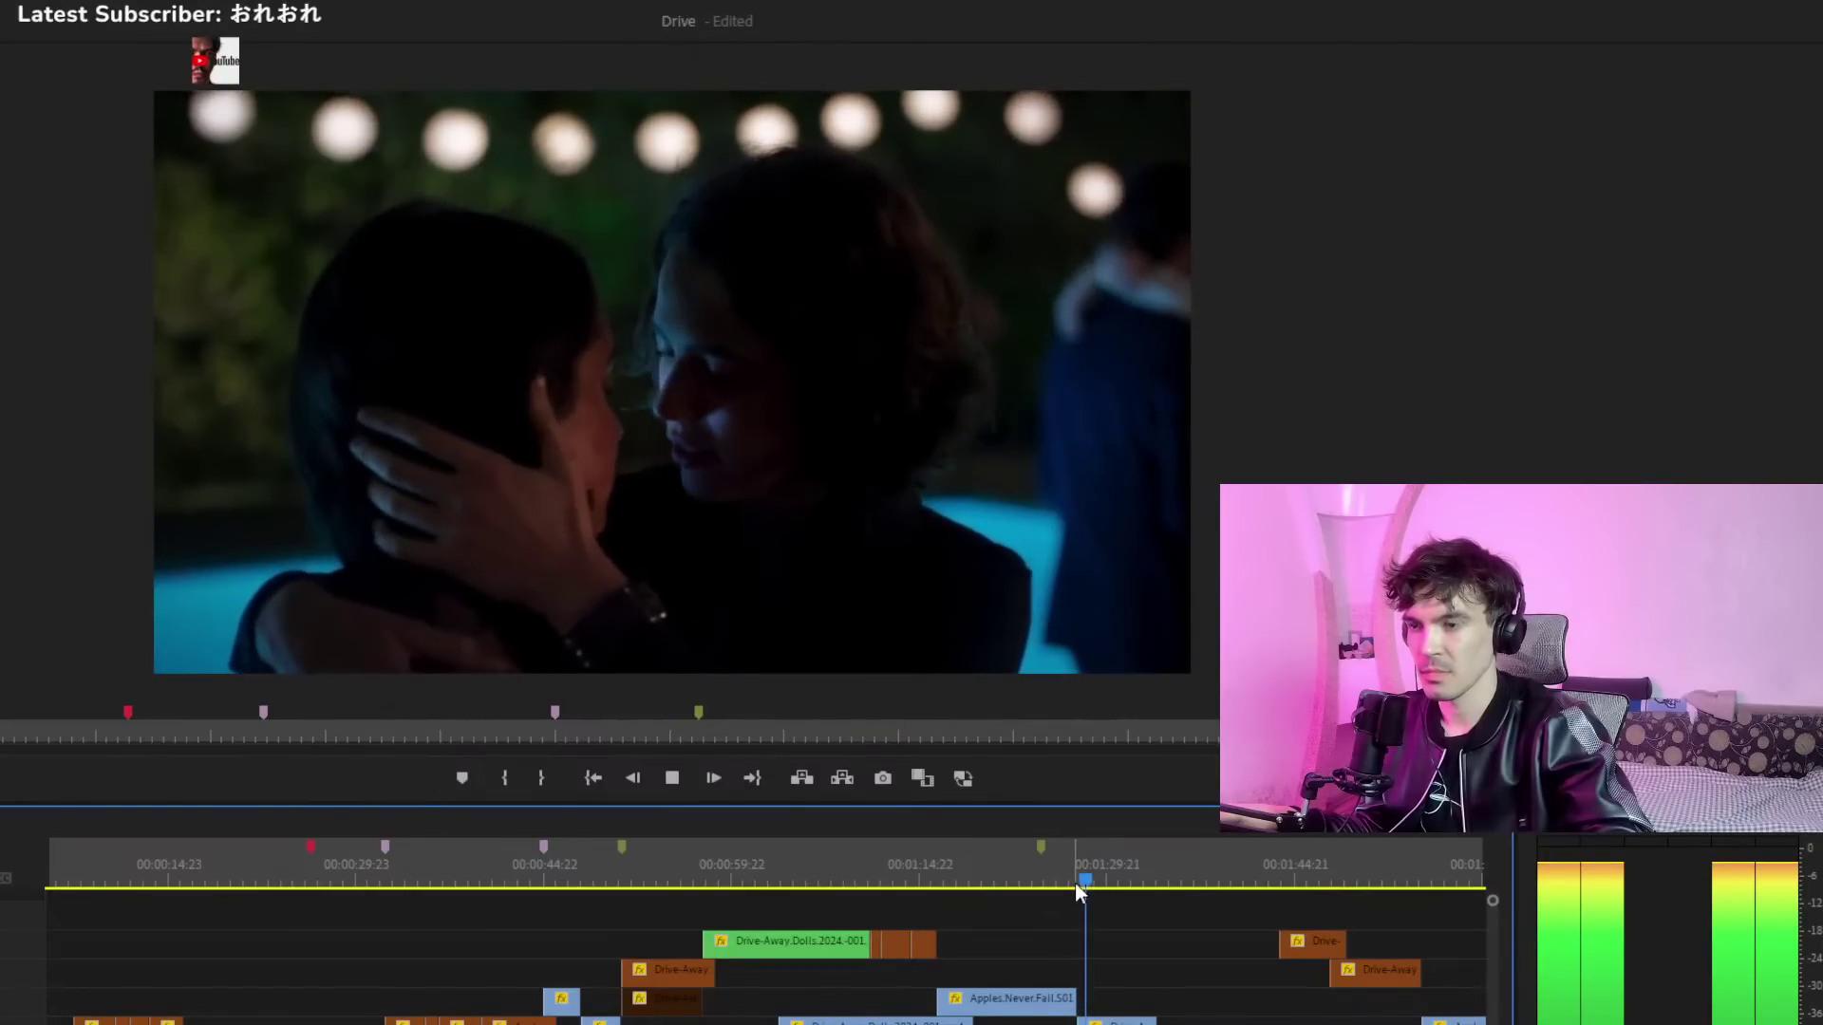
pyautogui.click(1074, 882)
pyautogui.press('space')
pyautogui.click(1071, 881)
pyautogui.press('space')
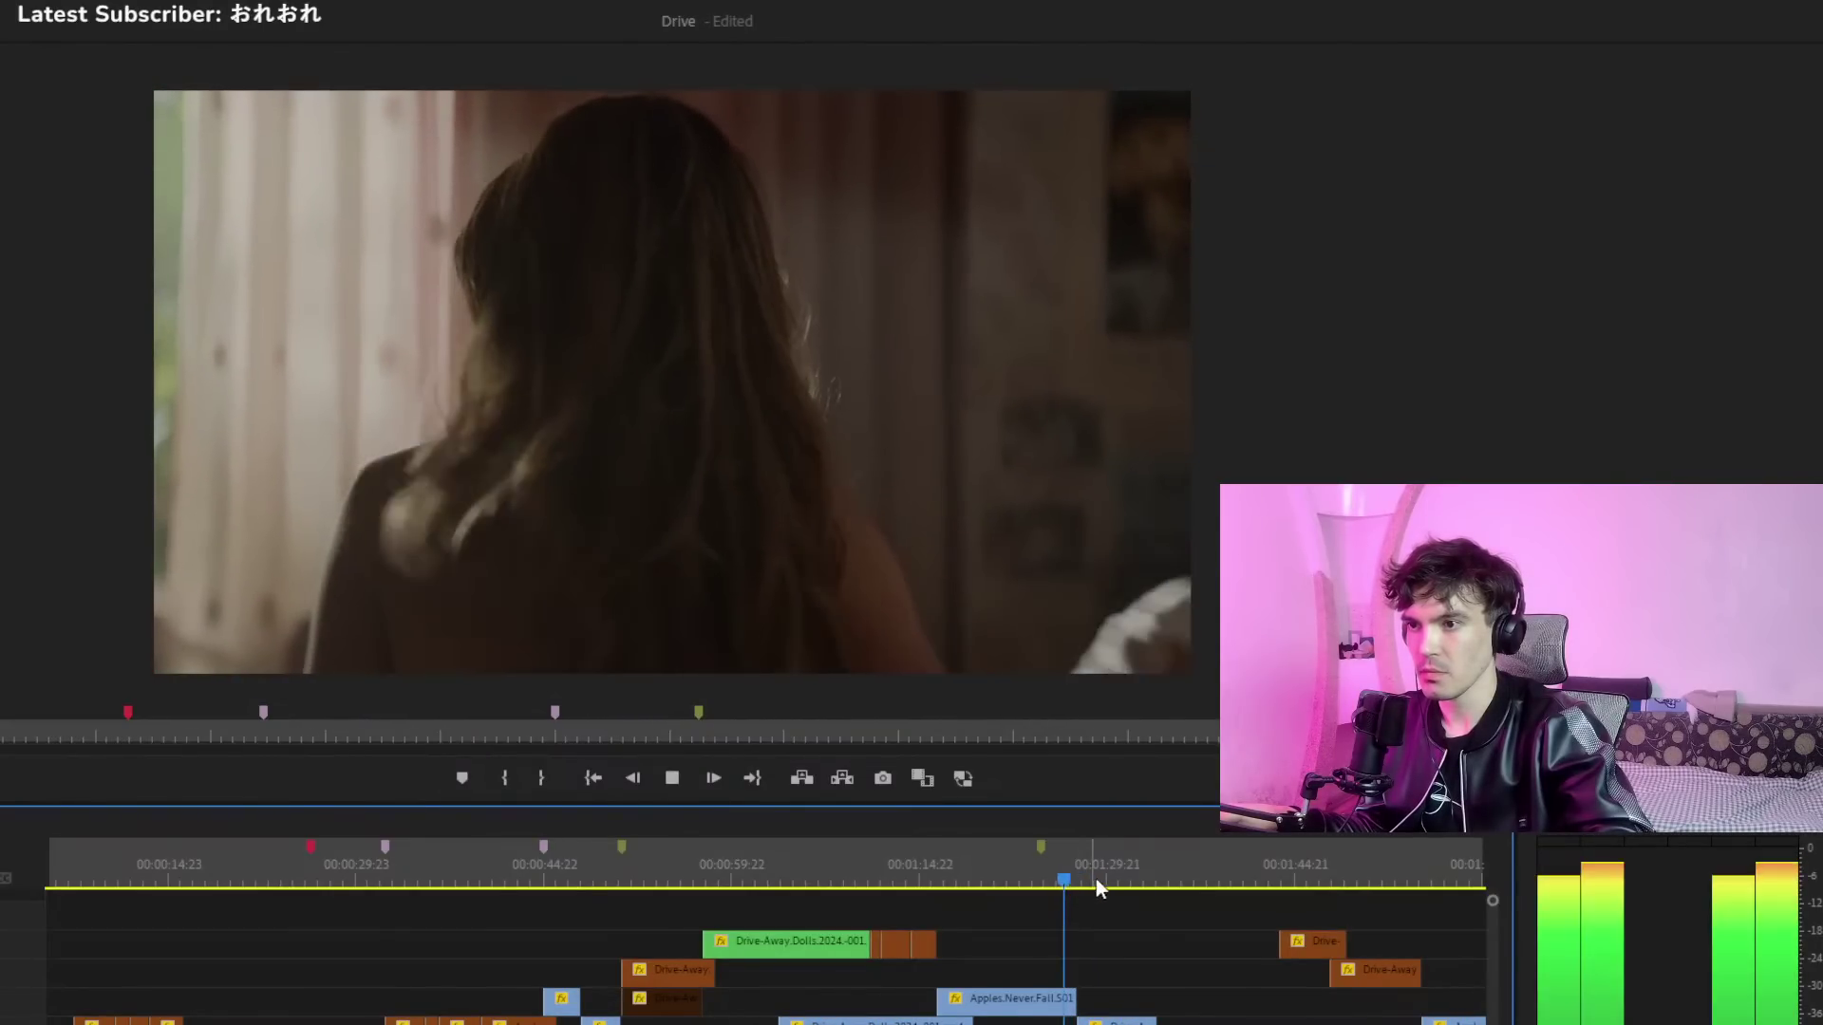
pyautogui.press('space')
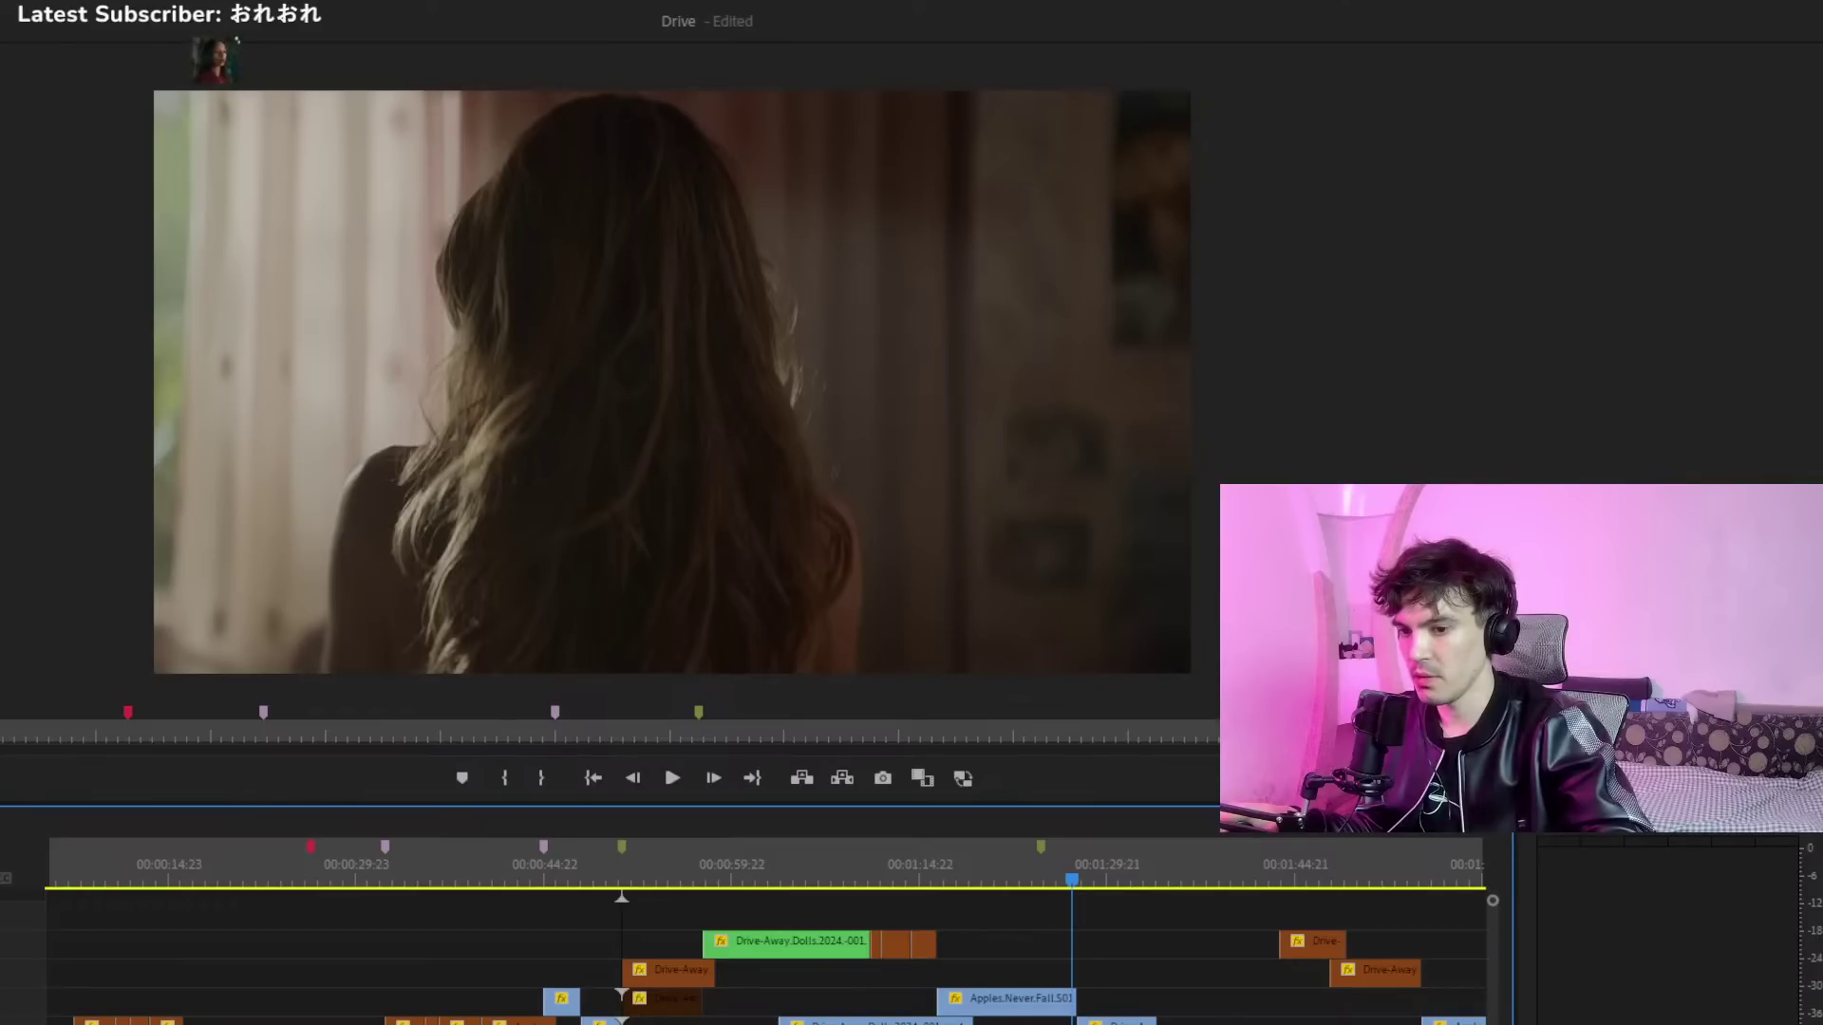
# Move the Apples Never Fall clip ending at about 1:27 and the clips just after it up one track
pyautogui.press('=')
pyautogui.press('=')
pyautogui.press('=')
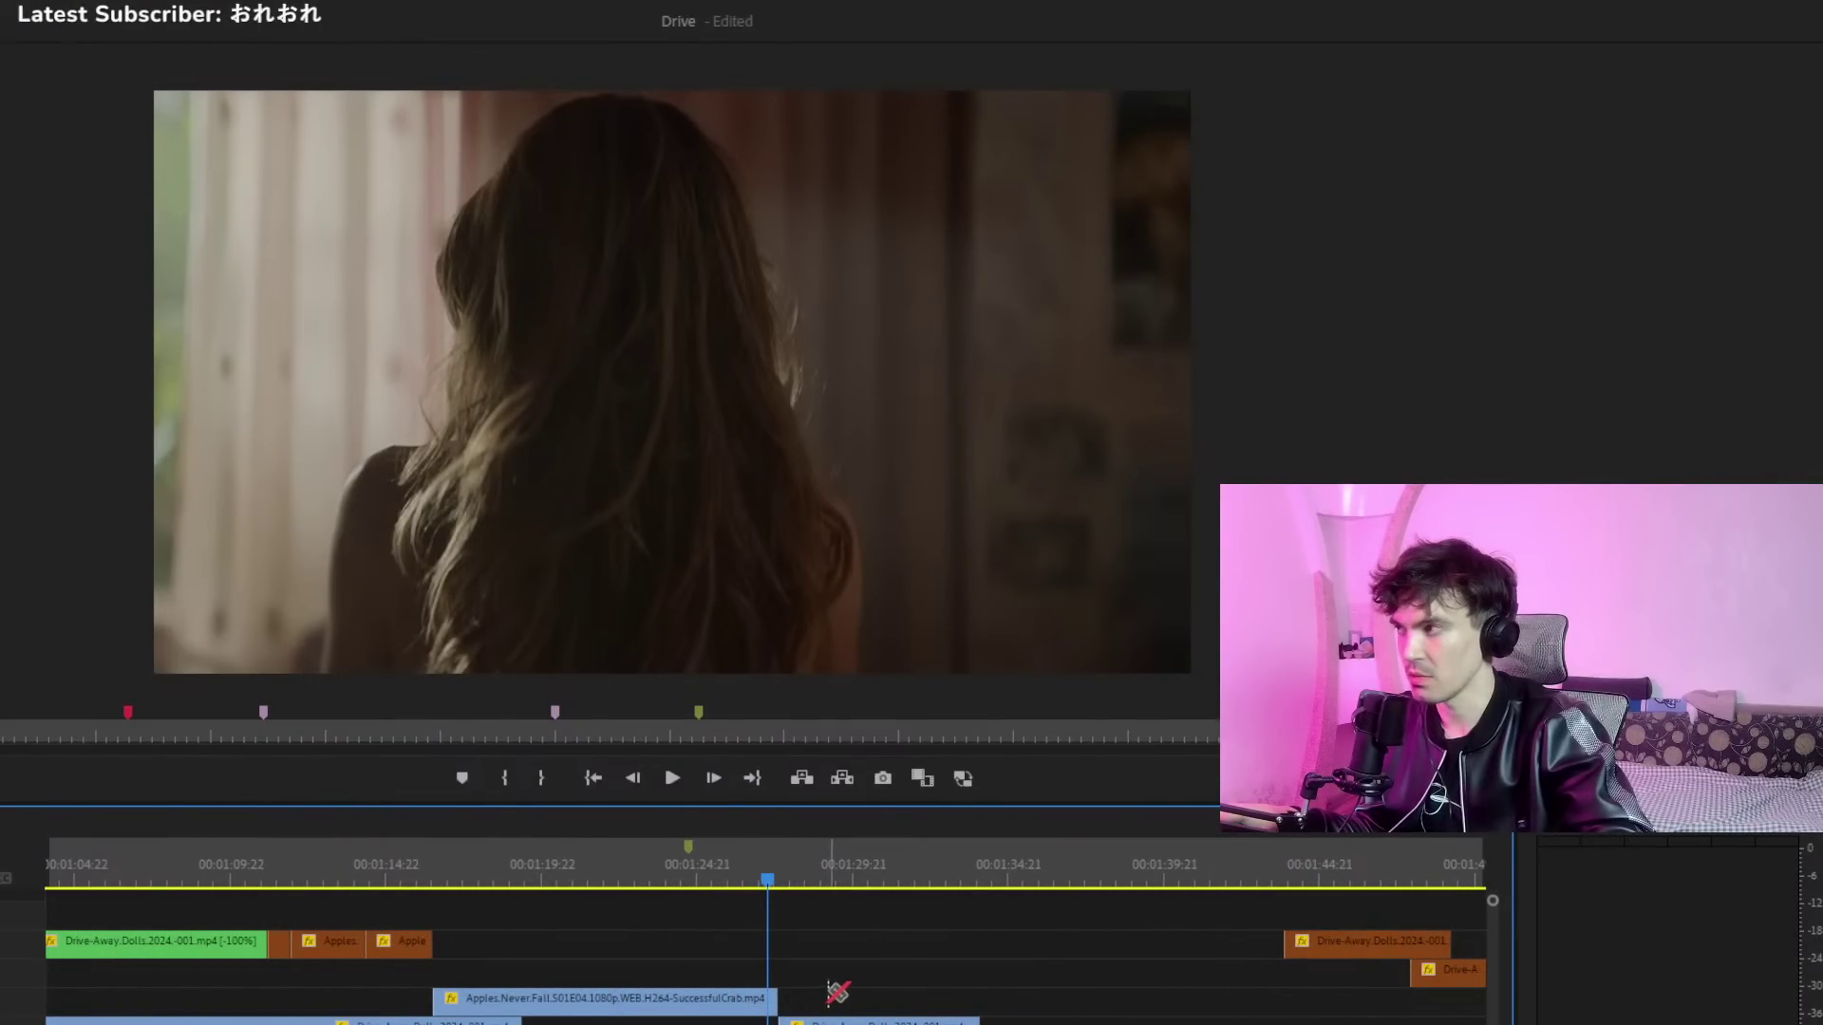
pyautogui.click(760, 1002)
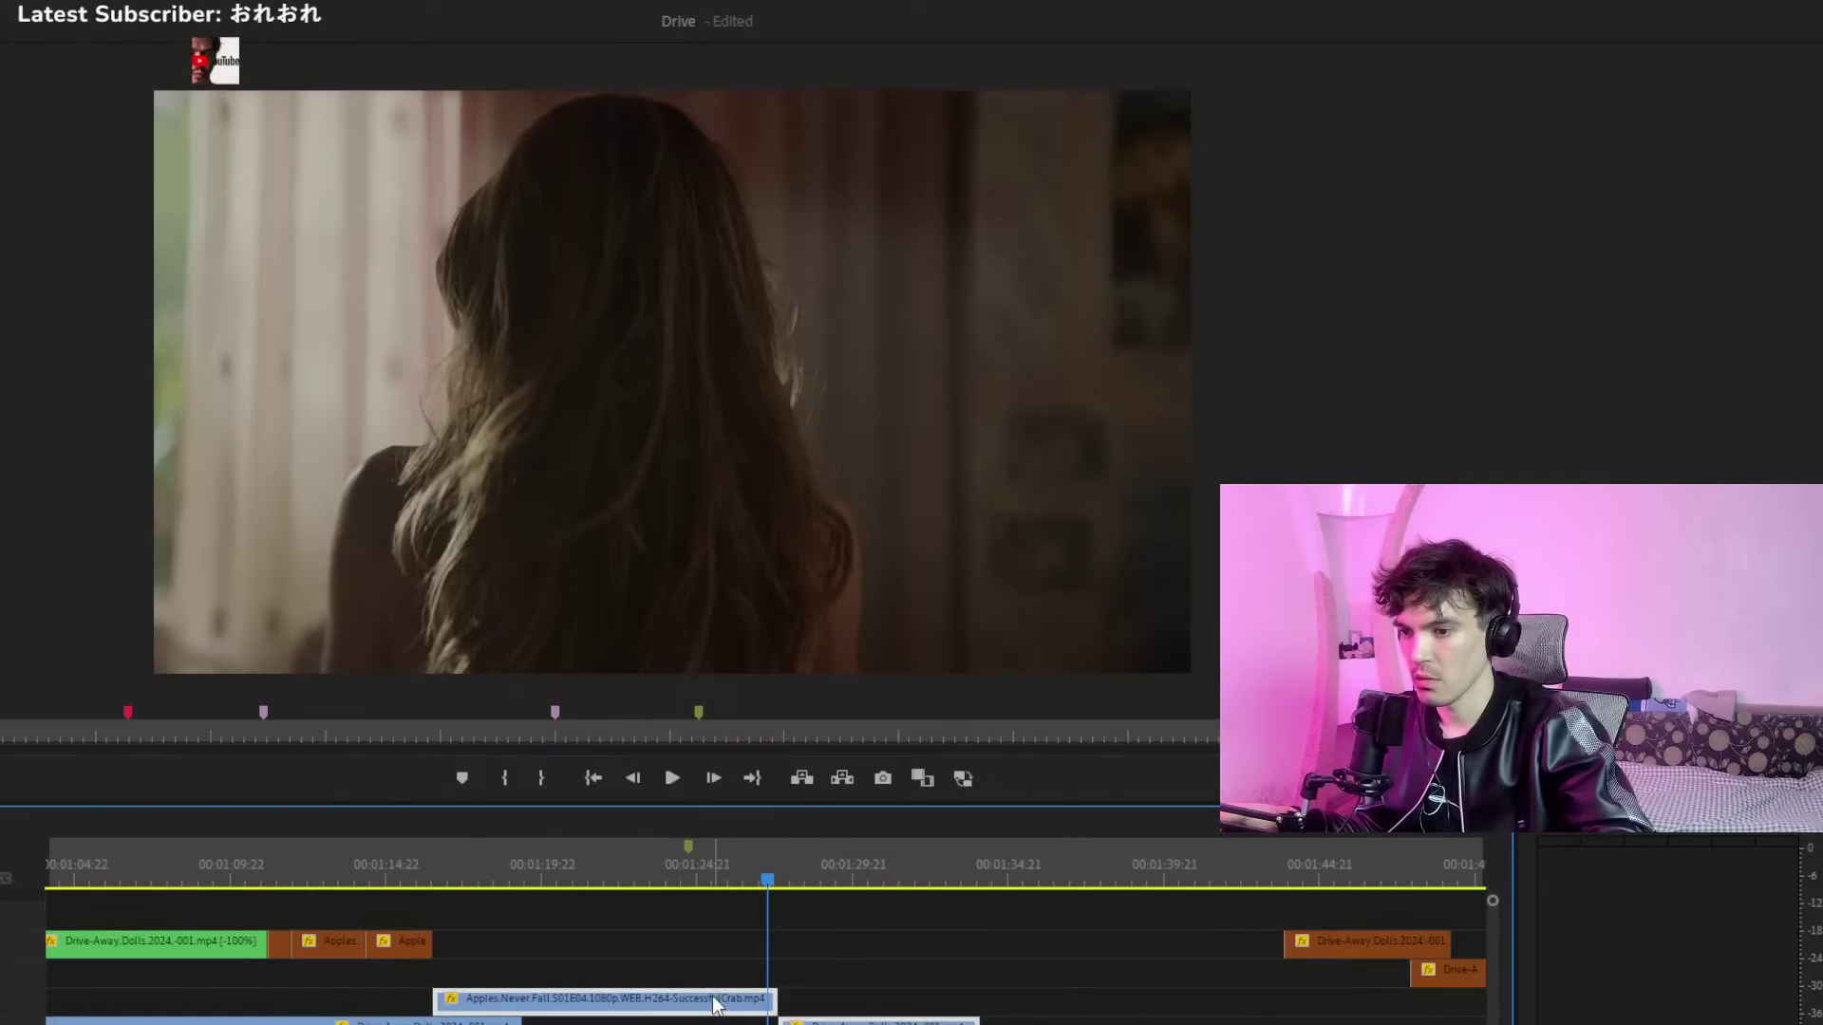
pyautogui.click(912, 911)
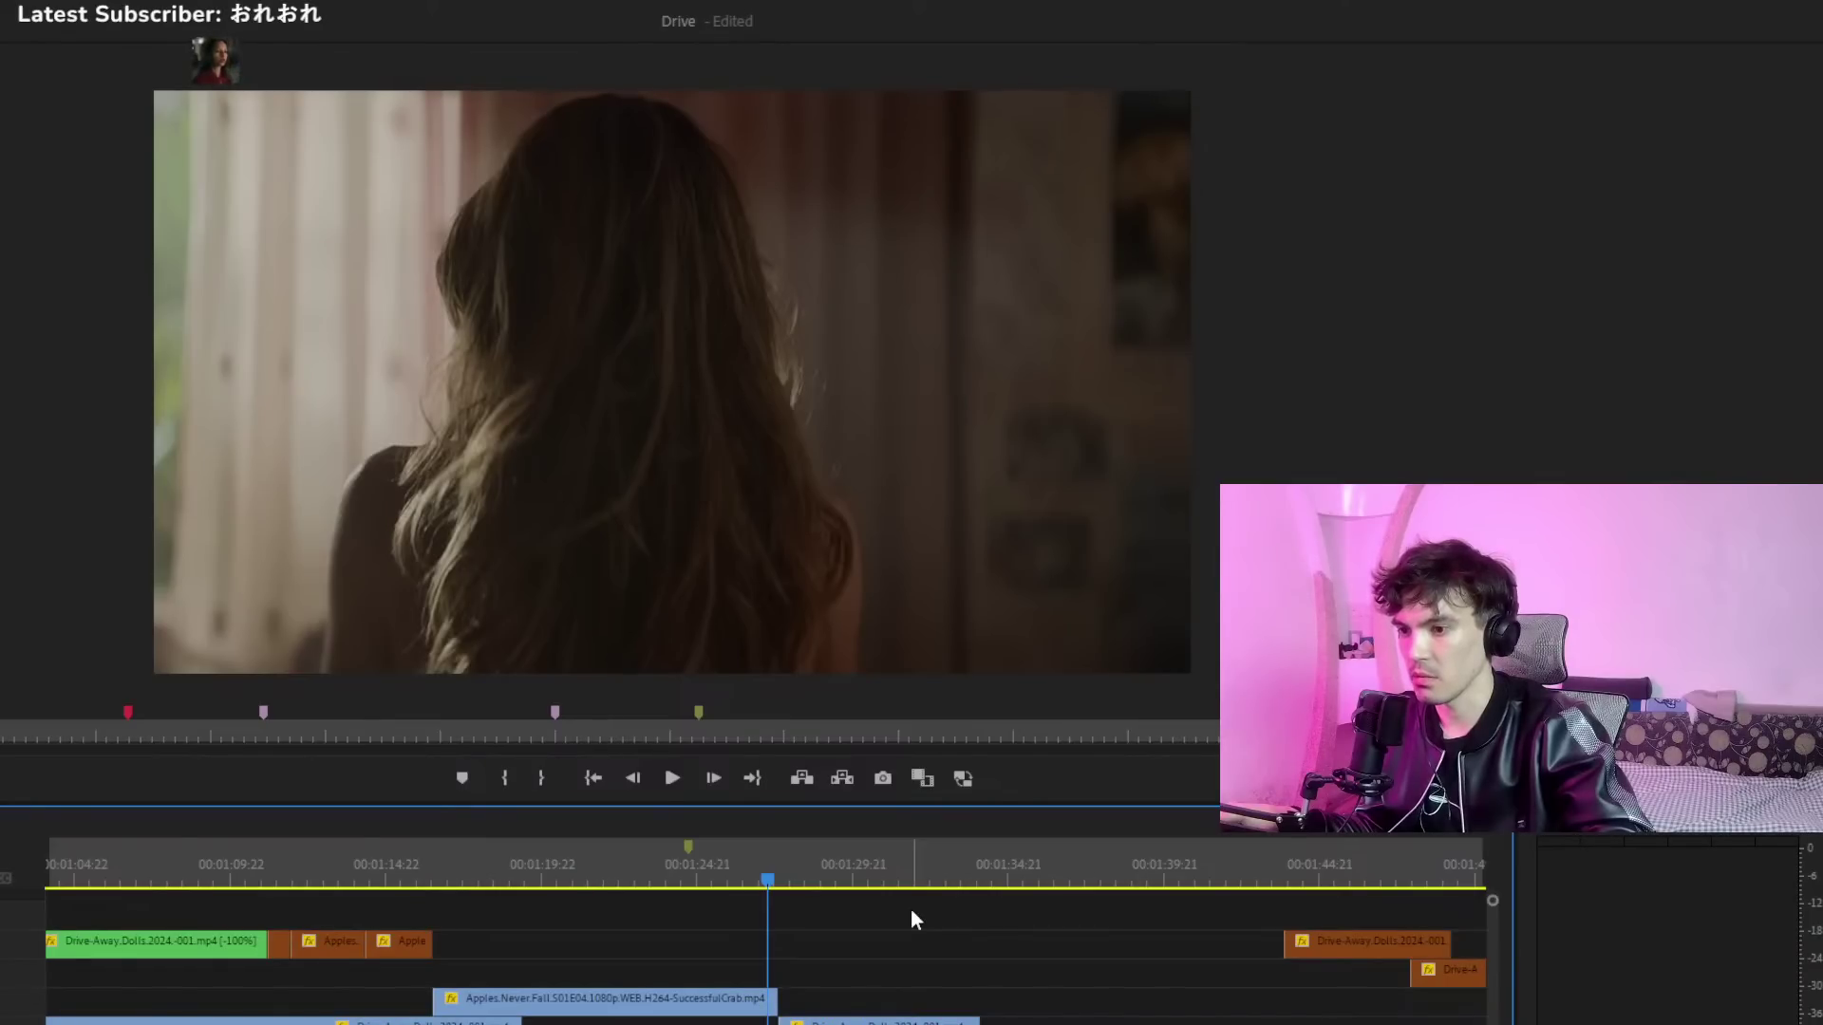
pyautogui.moveTo(1072, 955); pyautogui.dragTo(712, 1022)
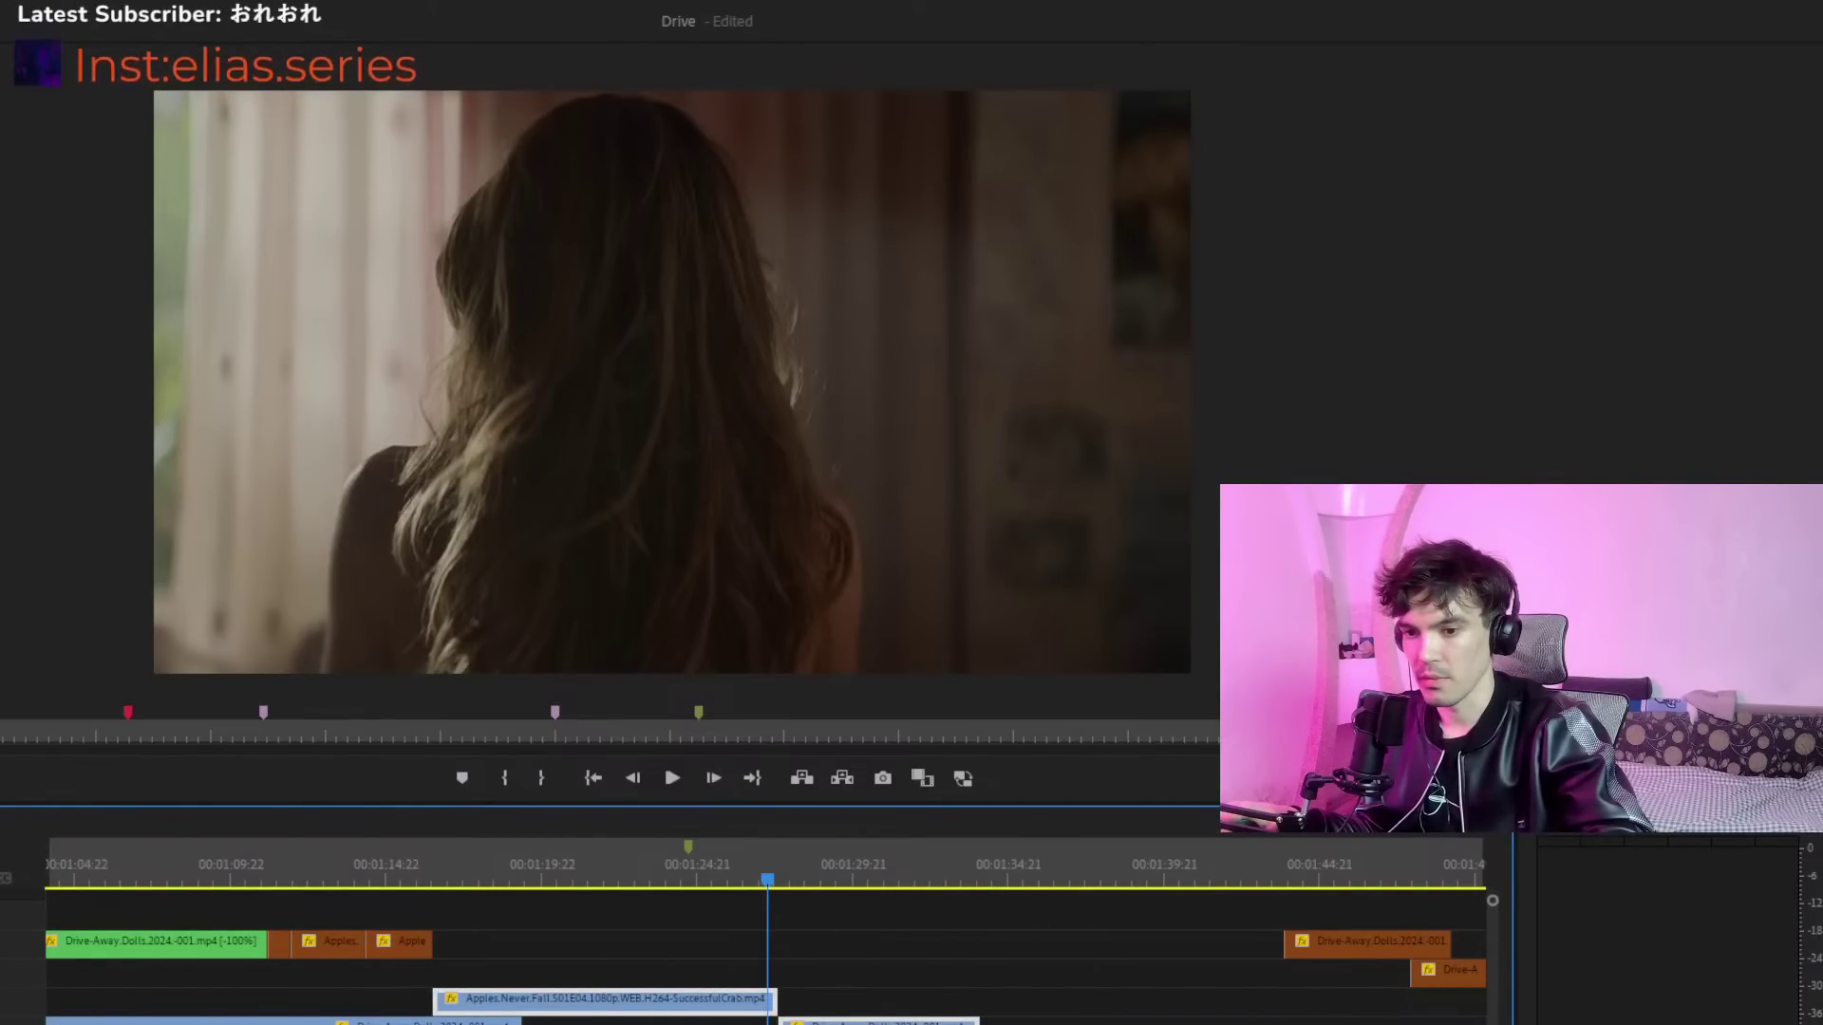
pyautogui.press('=')
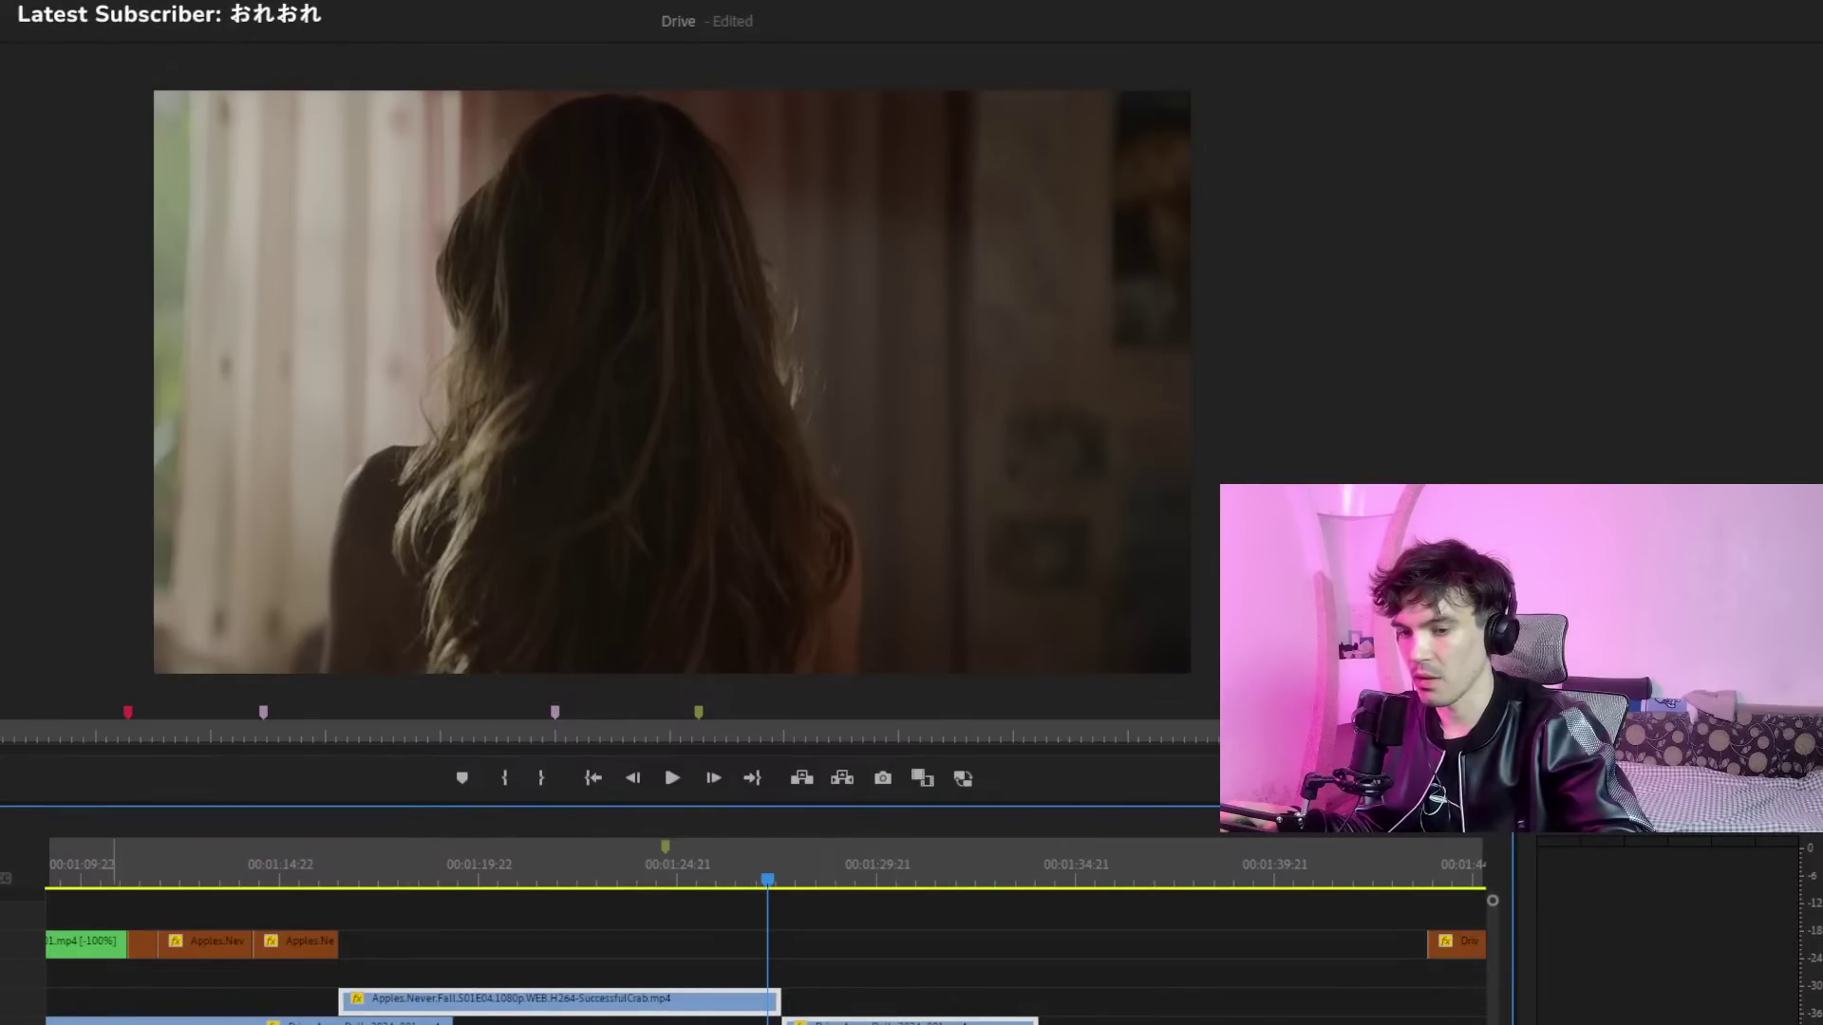
pyautogui.press('-')
pyautogui.press('-')
pyautogui.press('-')
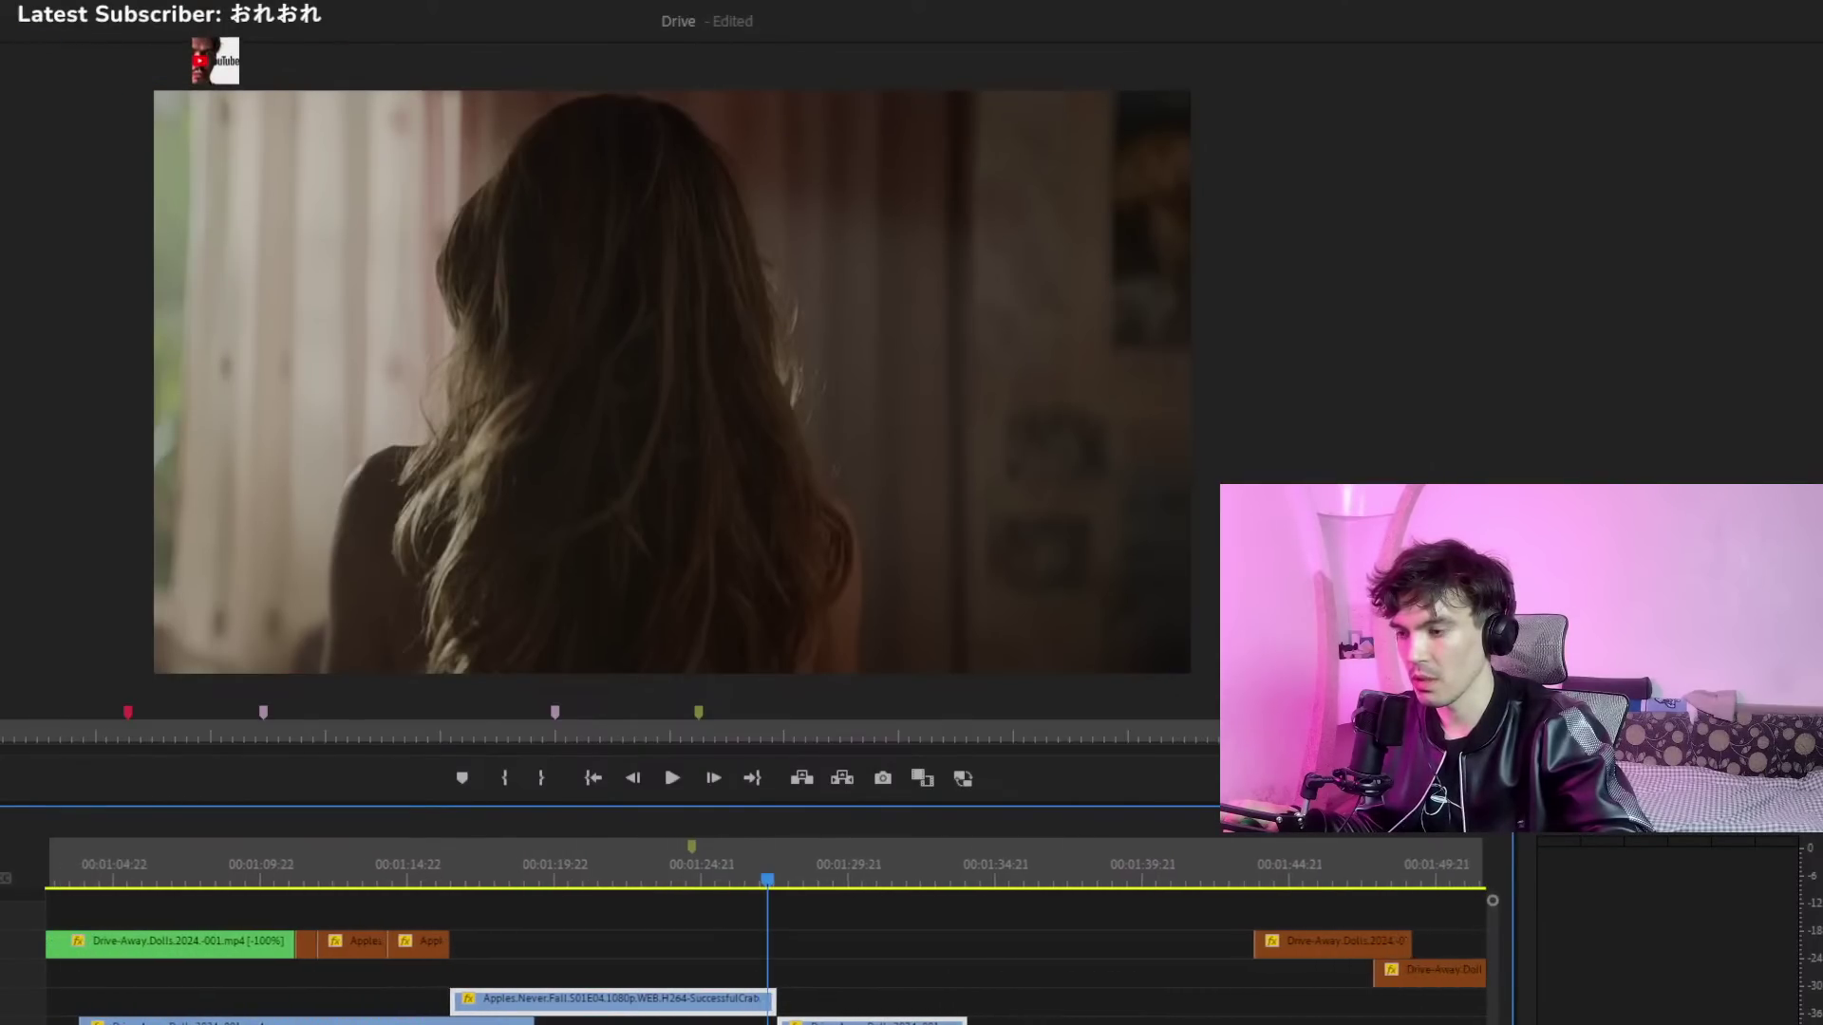
pyautogui.moveTo(523, 999); pyautogui.dragTo(532, 970)
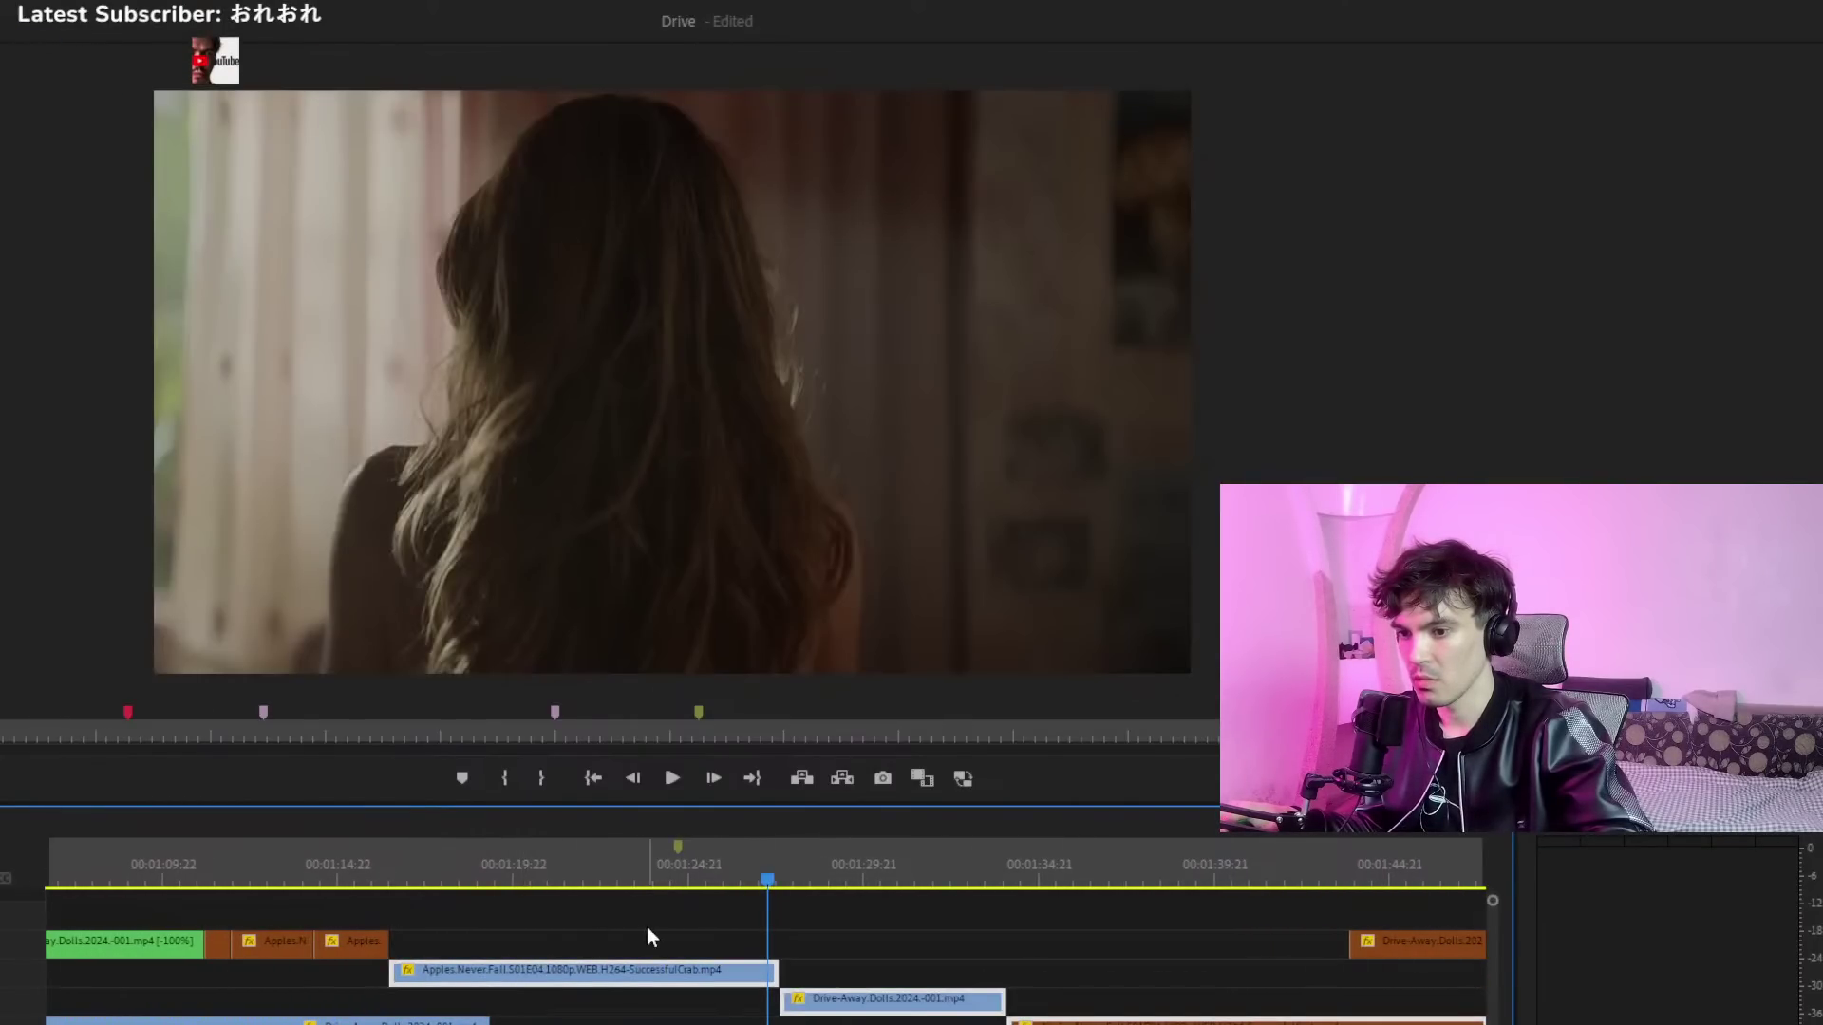
pyautogui.click(815, 921)
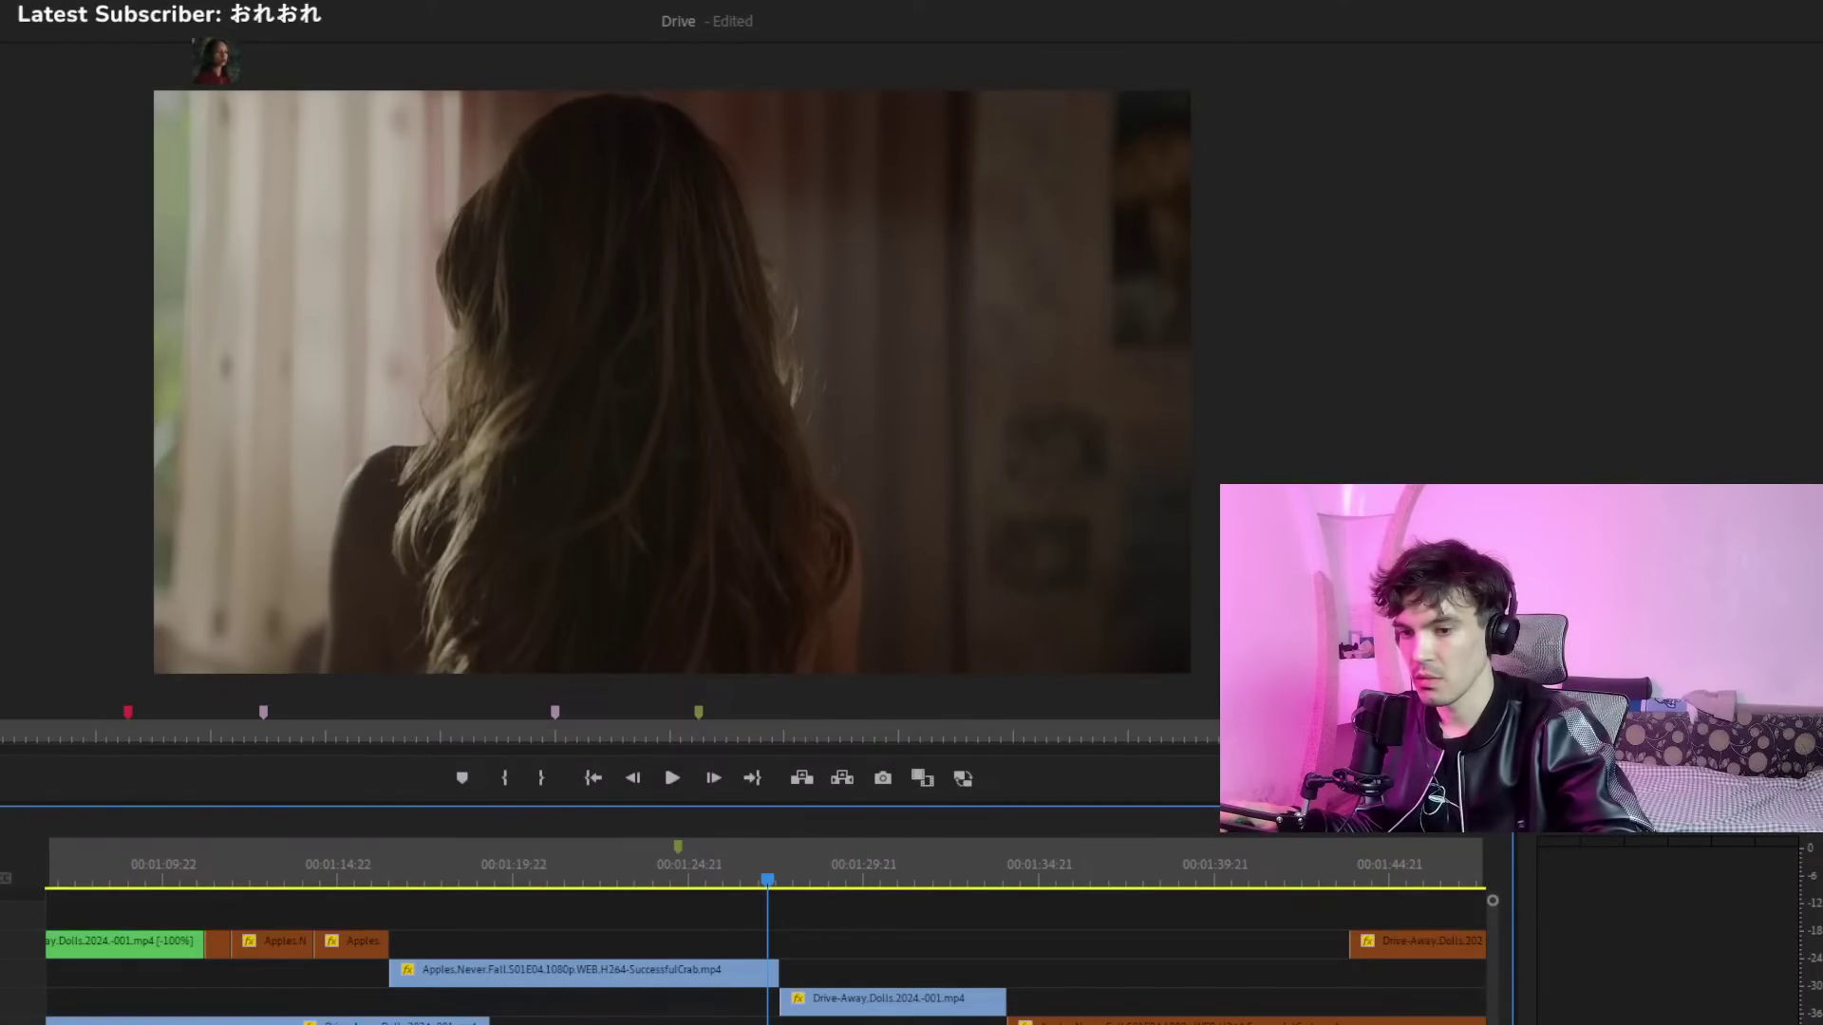
# Raise the blue Drive-Away Dolls clip starting at about 1:27 by two tracks, above the preceding Apples Never Fall clip
pyautogui.press('-')
pyautogui.press('=')
pyautogui.press('=')
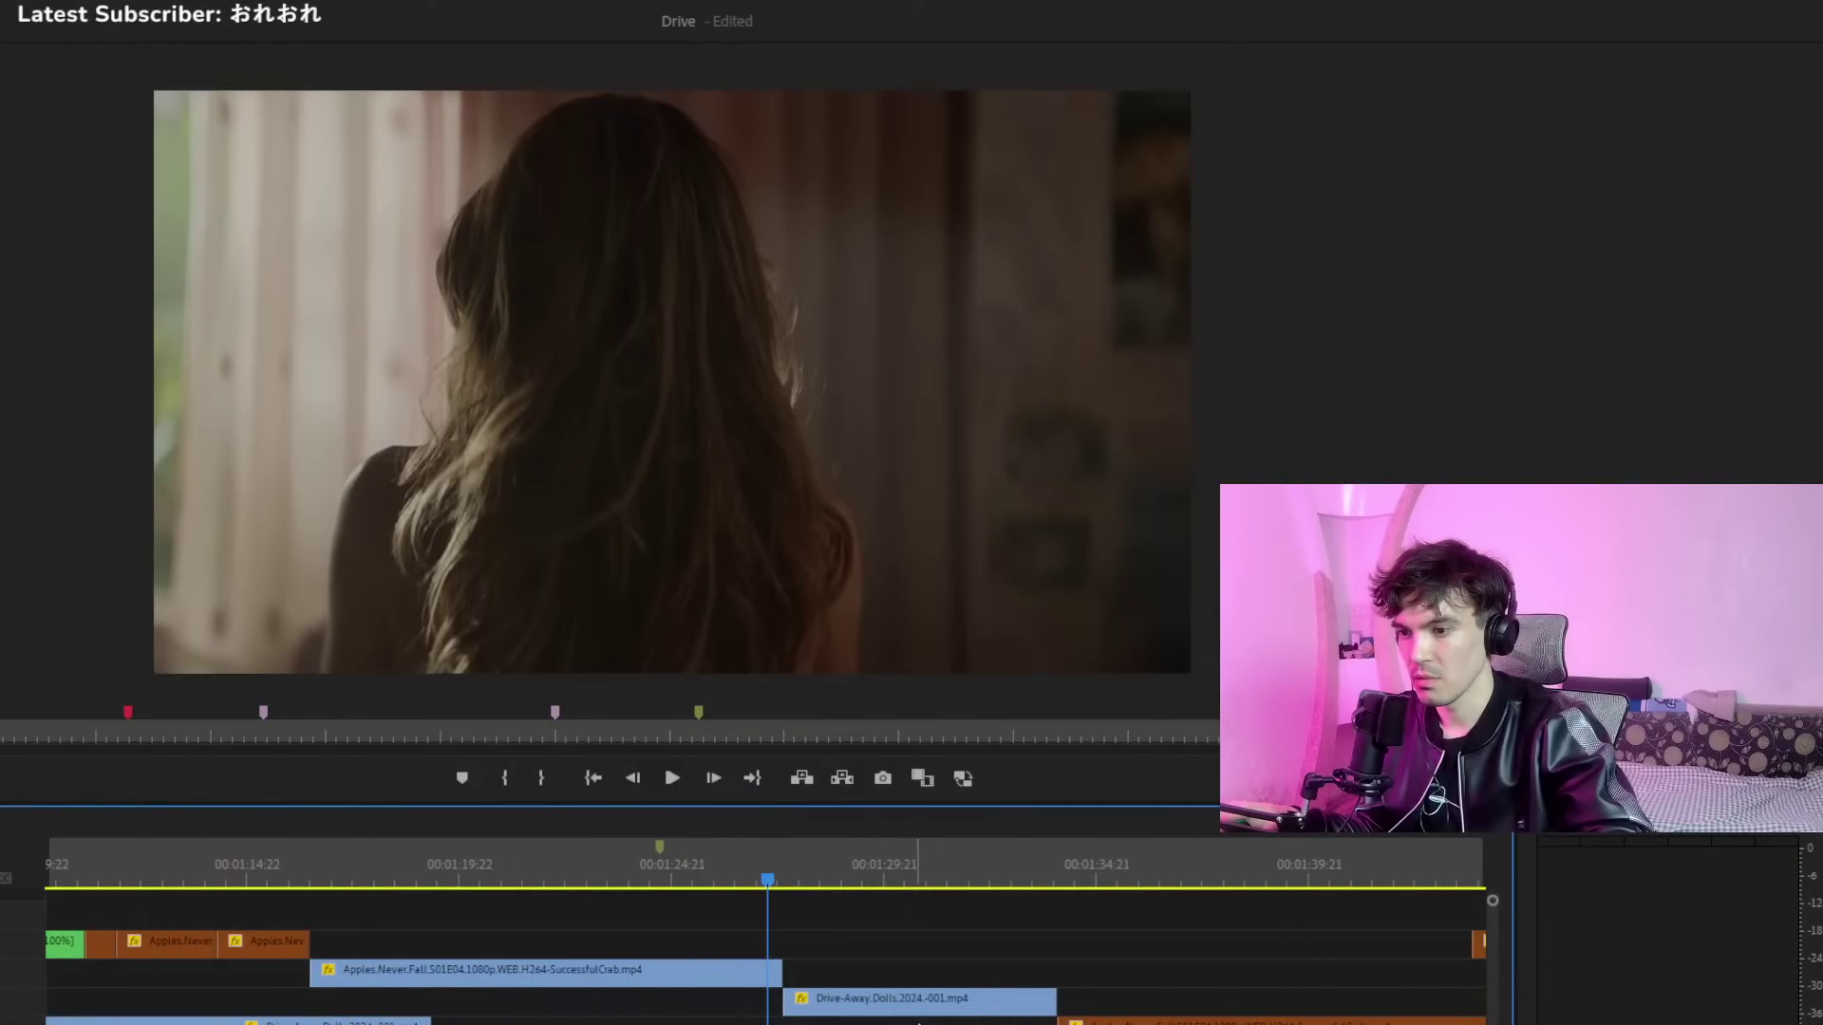
pyautogui.moveTo(1108, 964); pyautogui.dragTo(760, 1021)
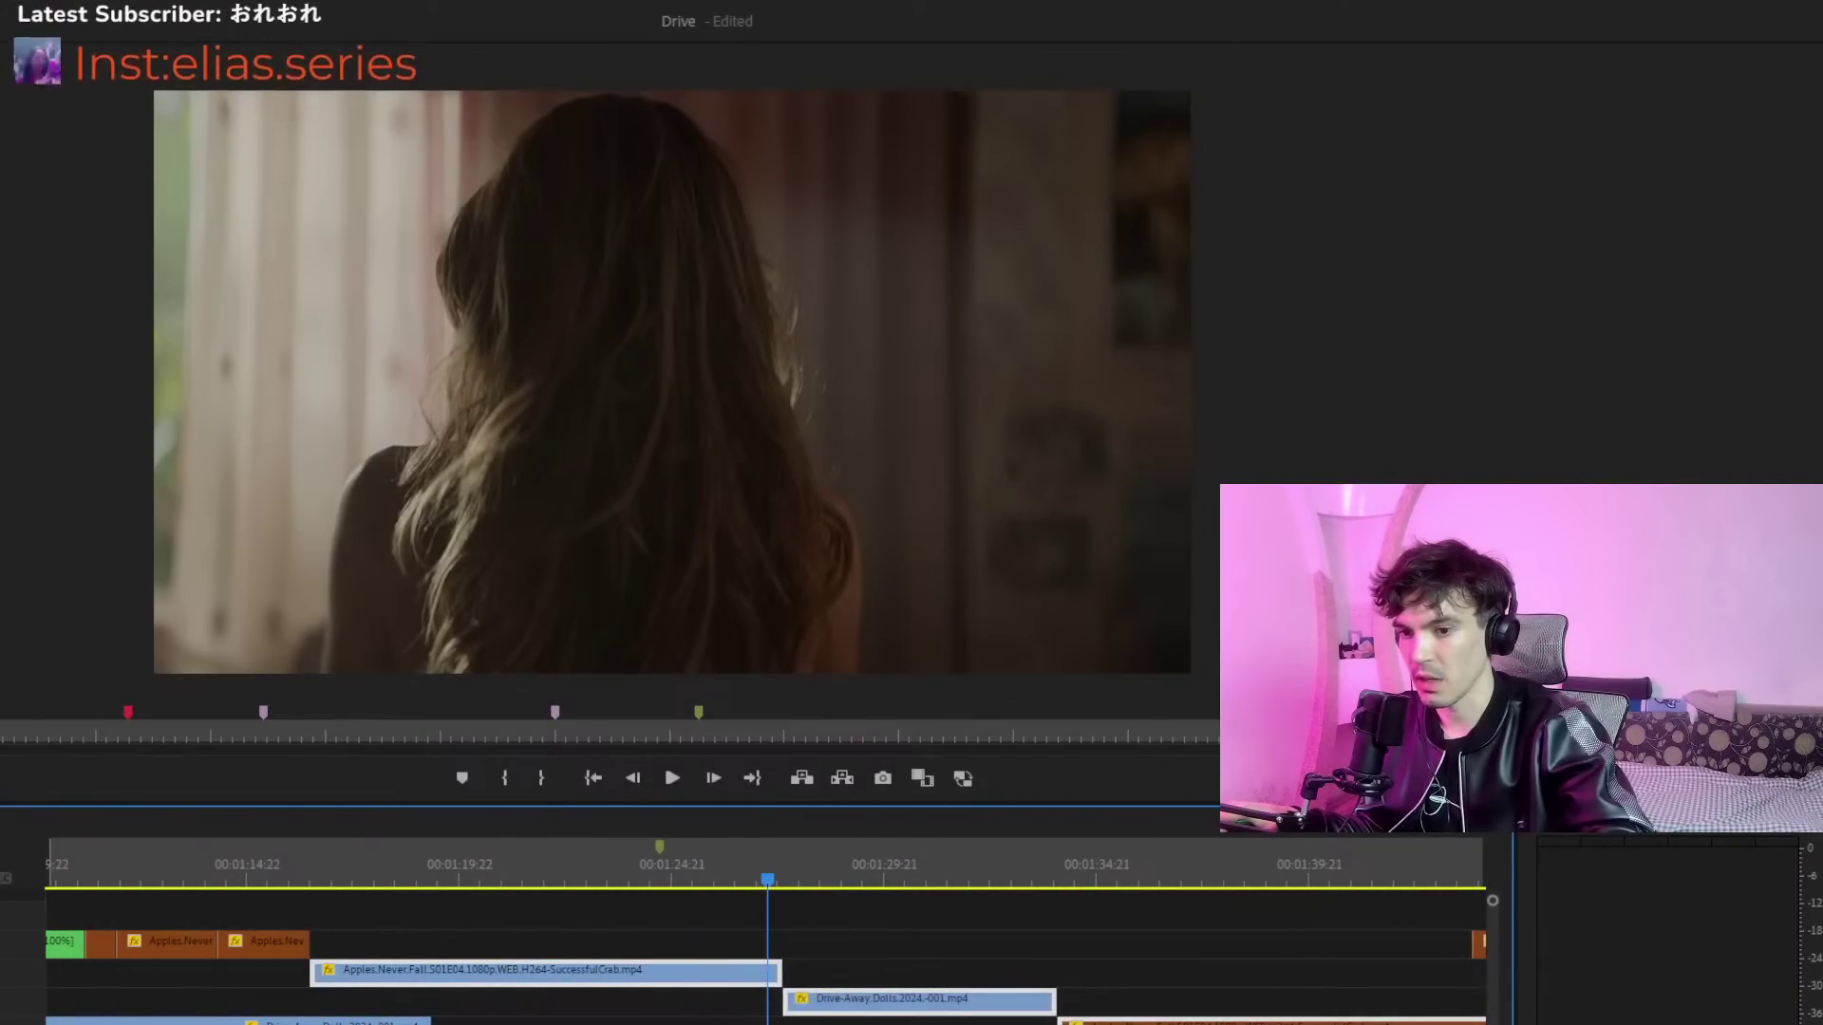
pyautogui.press('-')
pyautogui.press('-')
pyautogui.press('=')
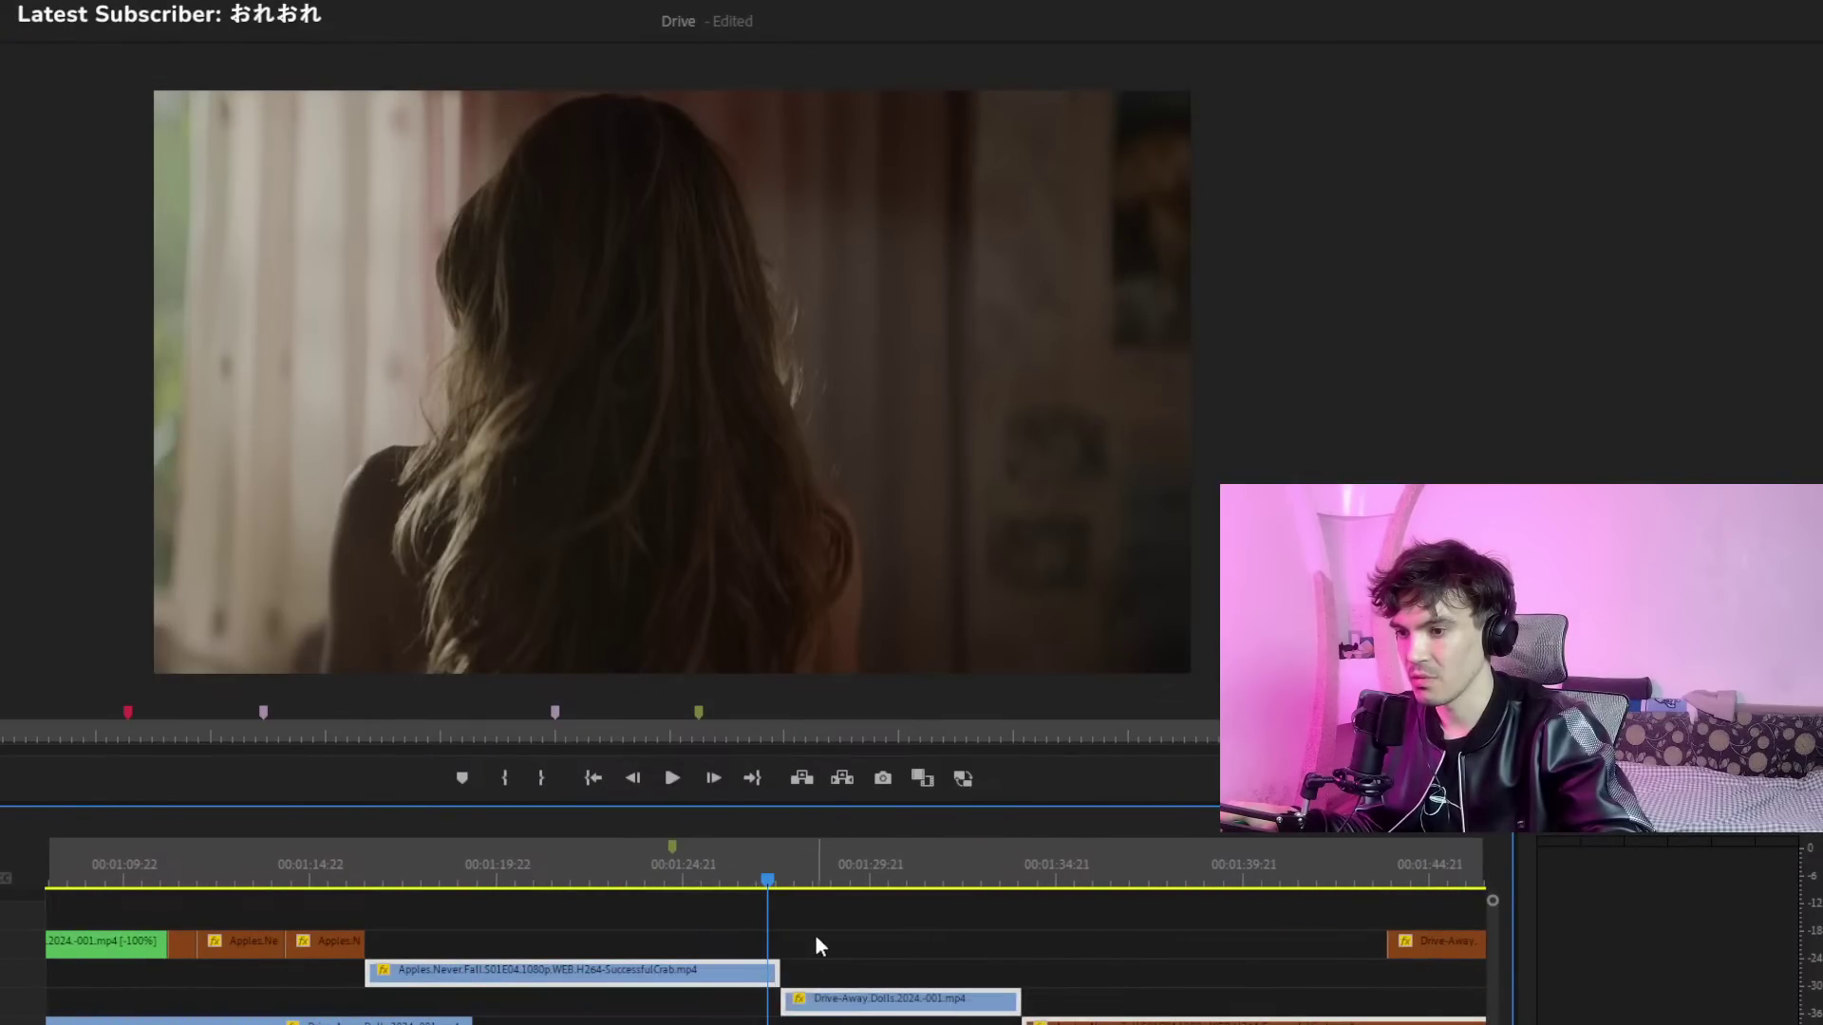
pyautogui.click(860, 910)
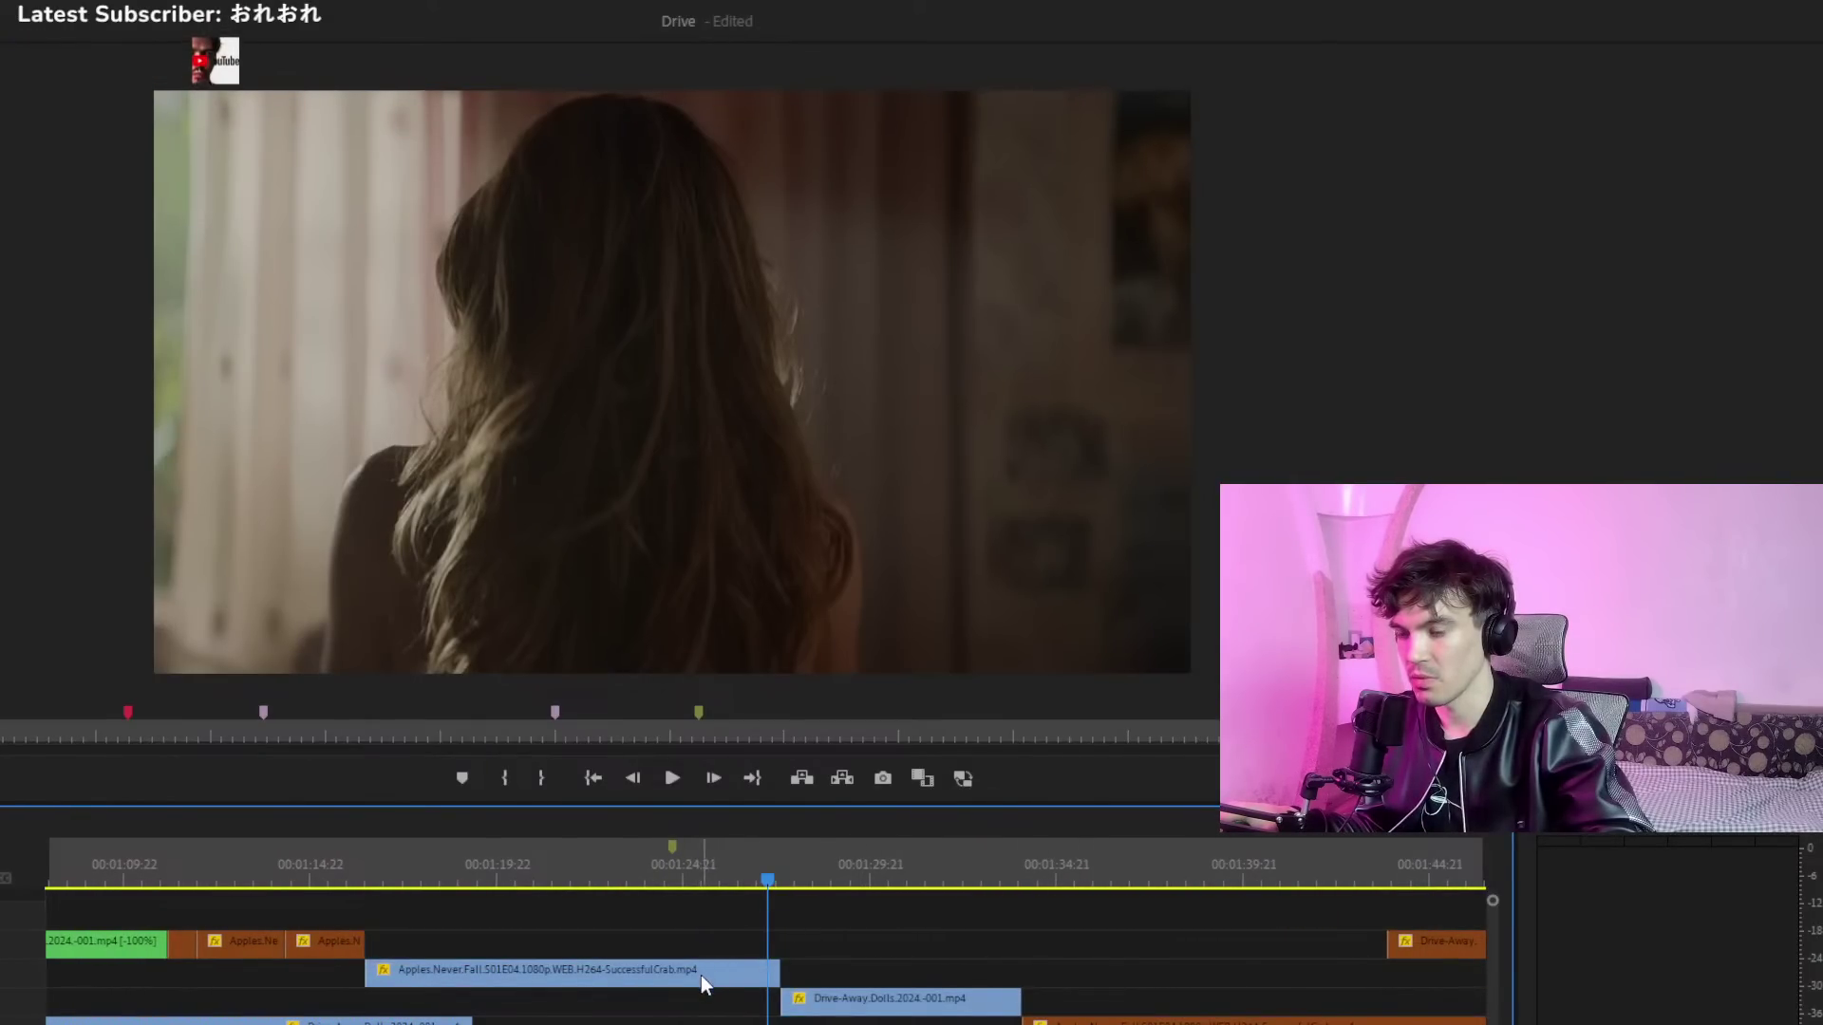
pyautogui.moveTo(701, 976)
pyautogui.mouseDown()
pyautogui.moveTo(703, 1005)
pyautogui.moveTo(704, 976)
pyautogui.mouseUp()
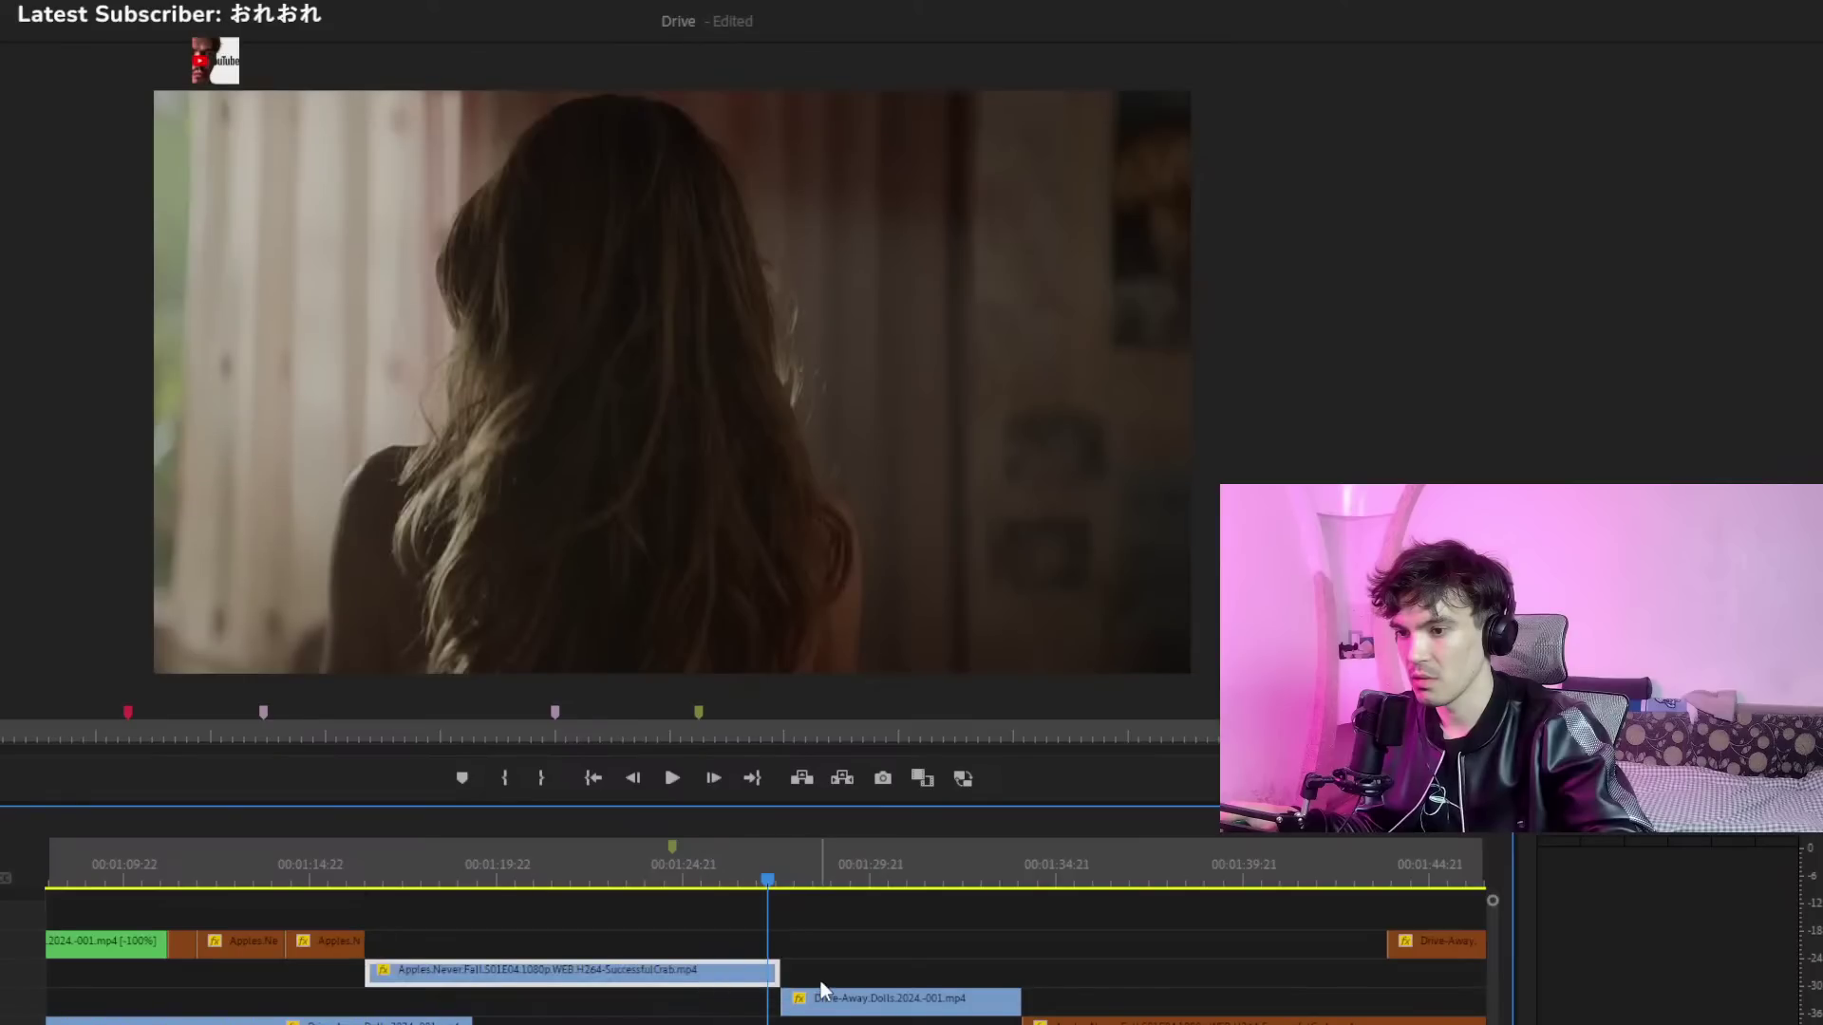
pyautogui.click(869, 1003)
pyautogui.moveTo(868, 1002); pyautogui.dragTo(869, 943)
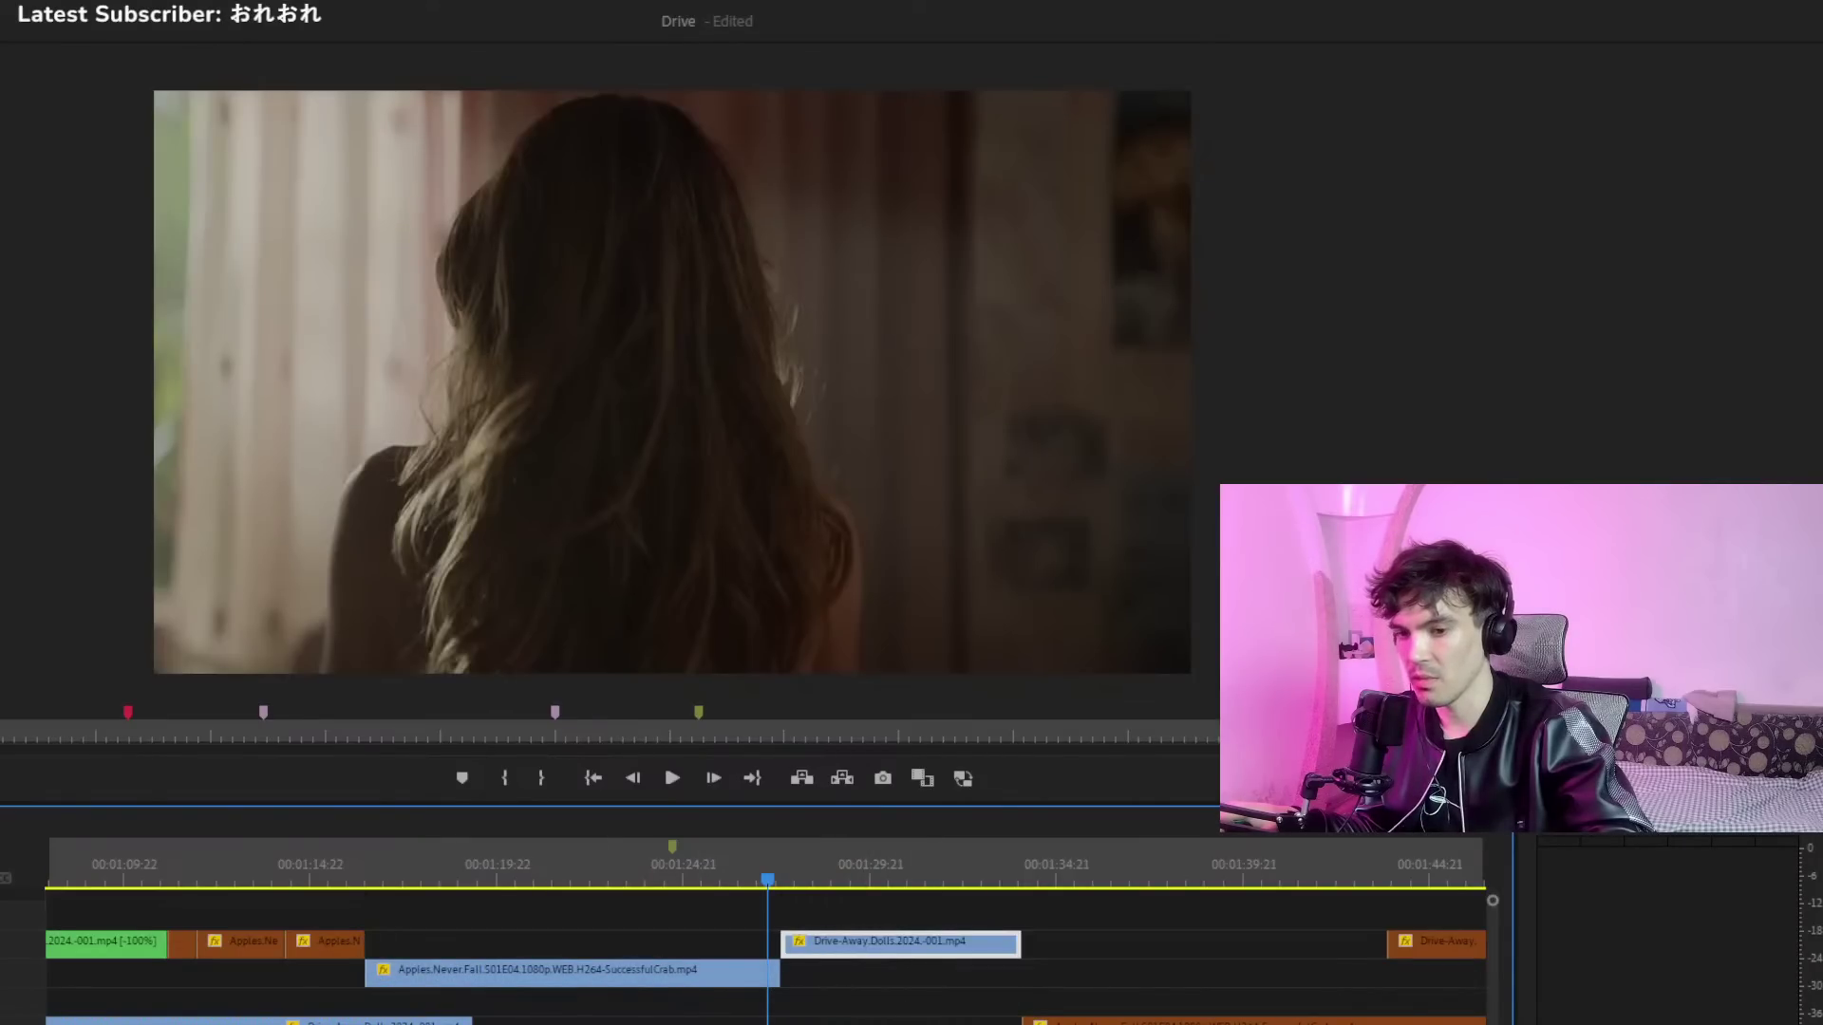
# Raise the brown Apples Never Fall clip at about 1:34 one track and lower the two blue clips before it by one track
pyautogui.press('-')
pyautogui.press('-')
pyautogui.press('-')
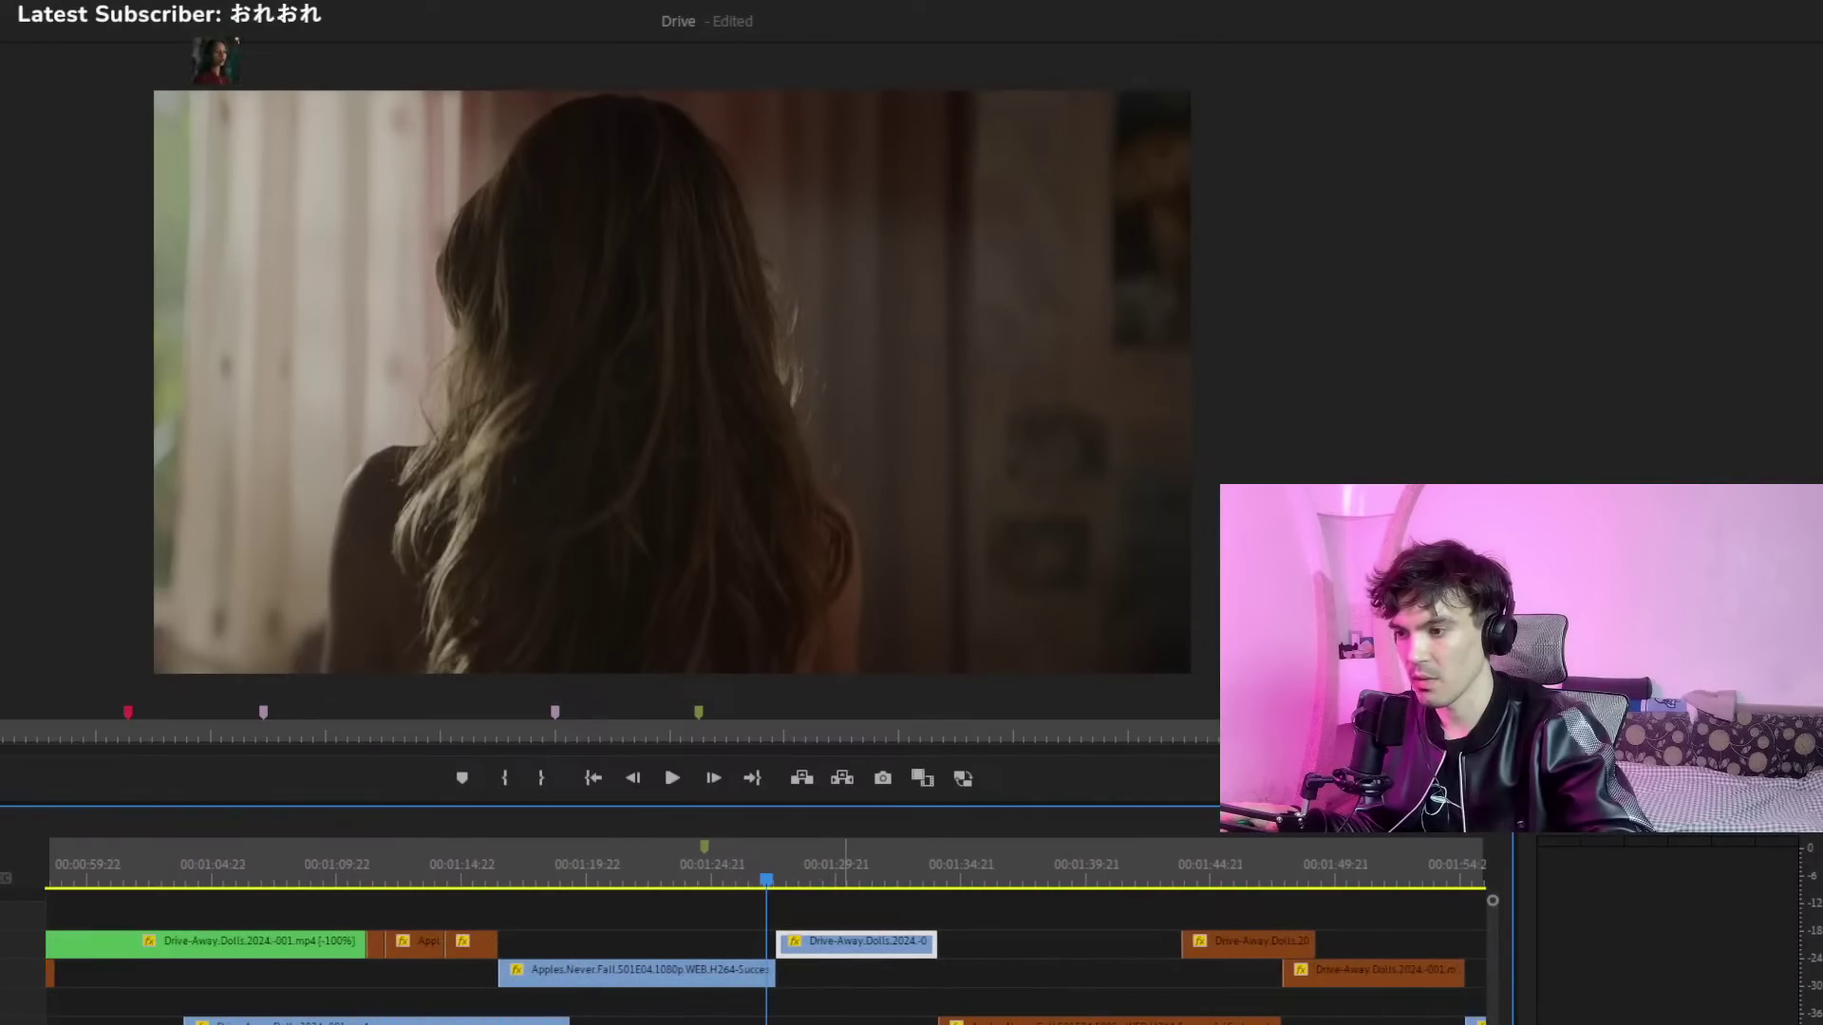
pyautogui.click(1009, 1008)
pyautogui.moveTo(830, 928); pyautogui.dragTo(710, 1003)
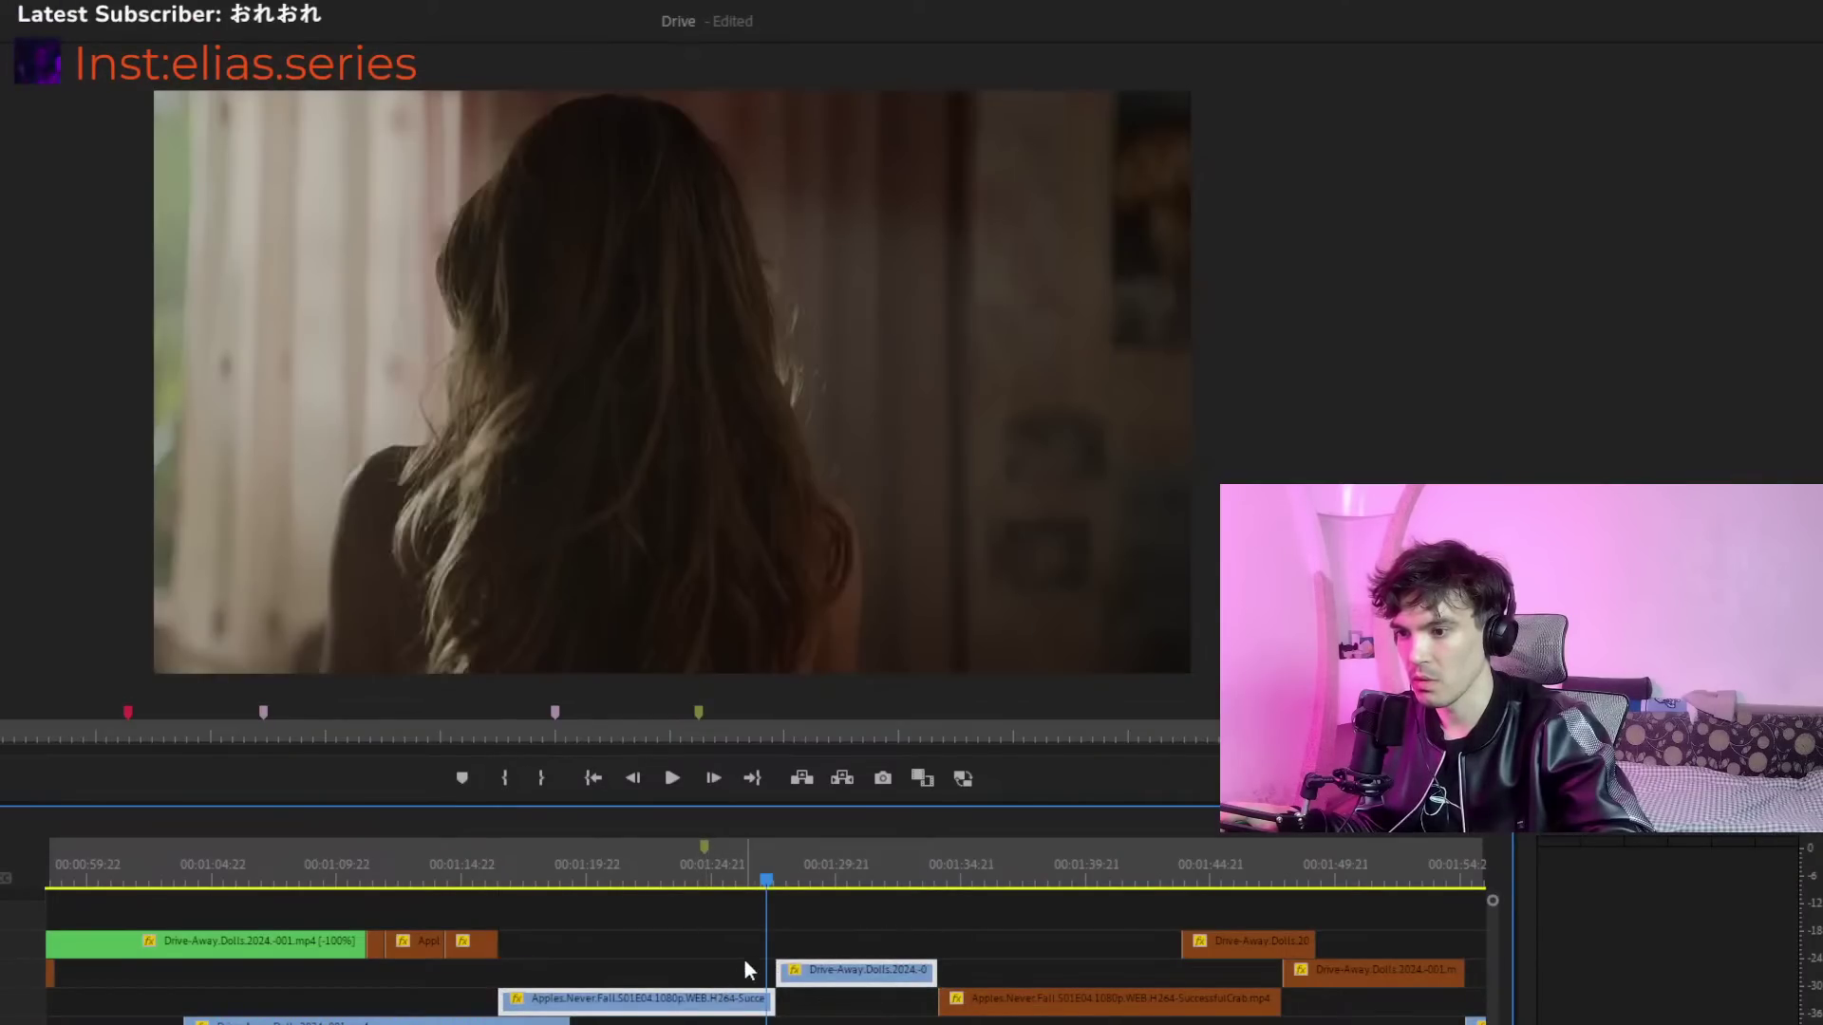
pyautogui.click(881, 909)
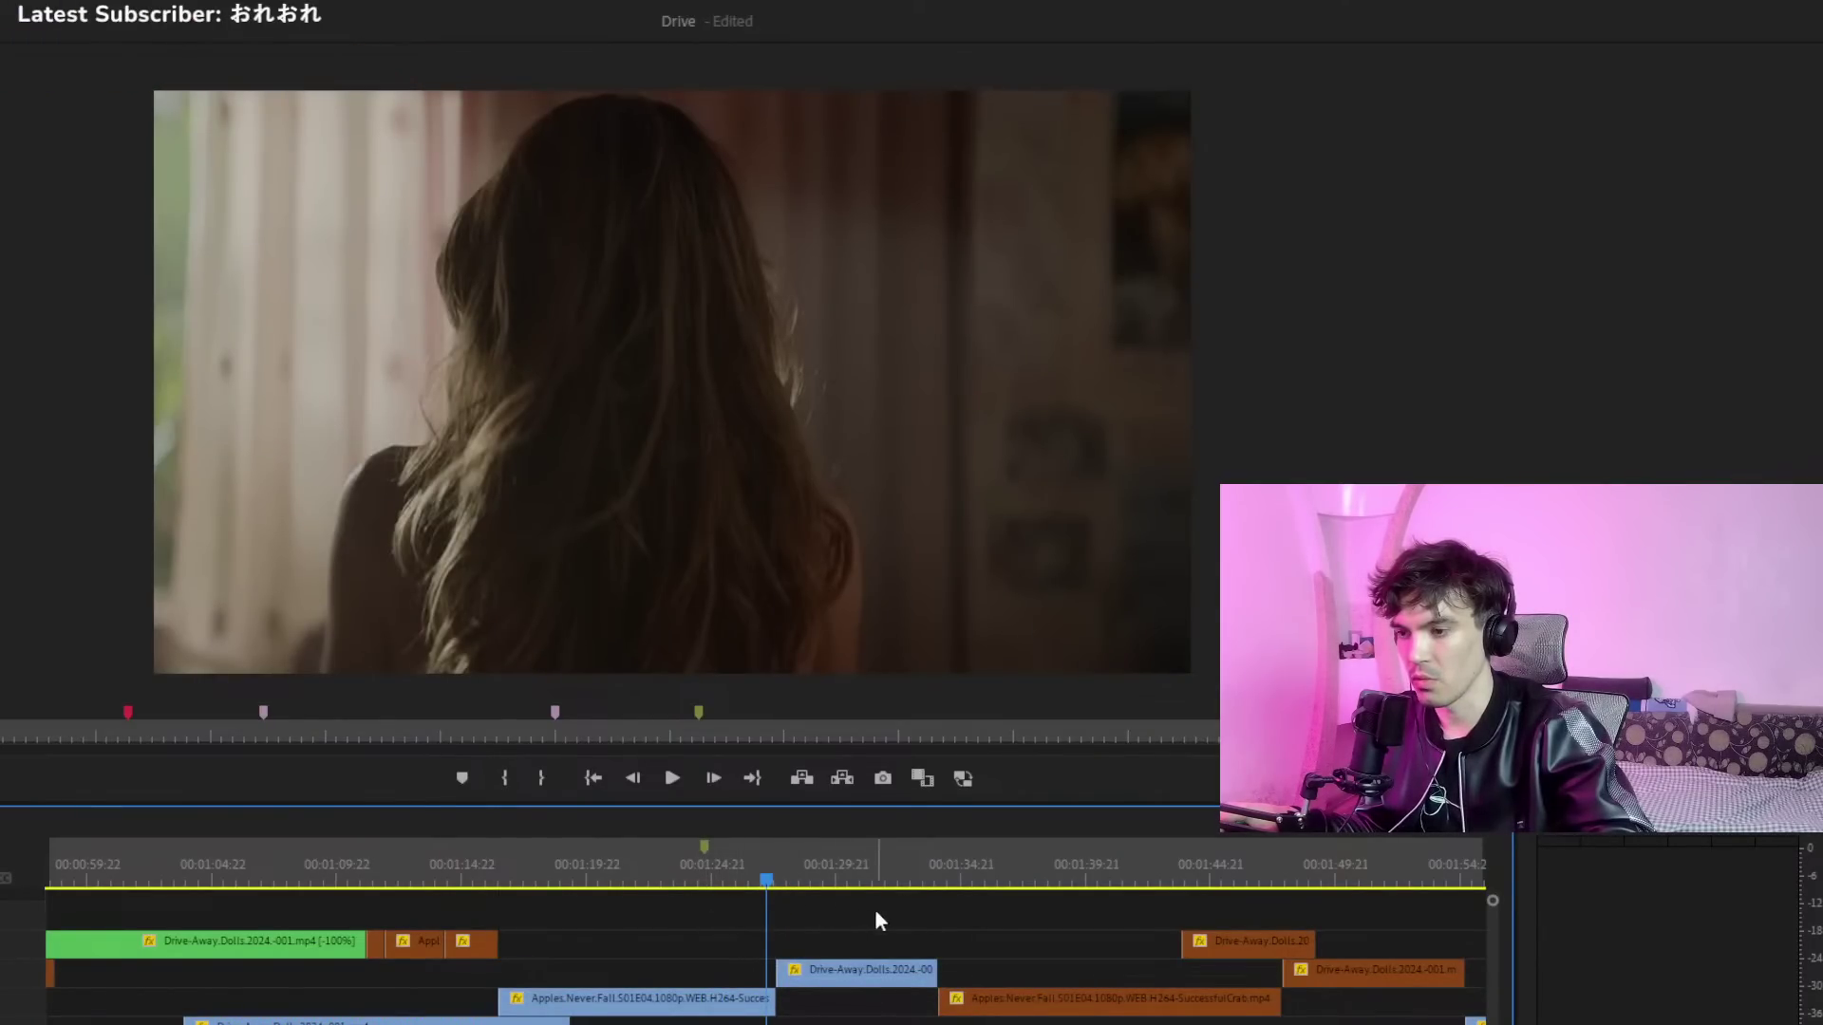
pyautogui.click(489, 881)
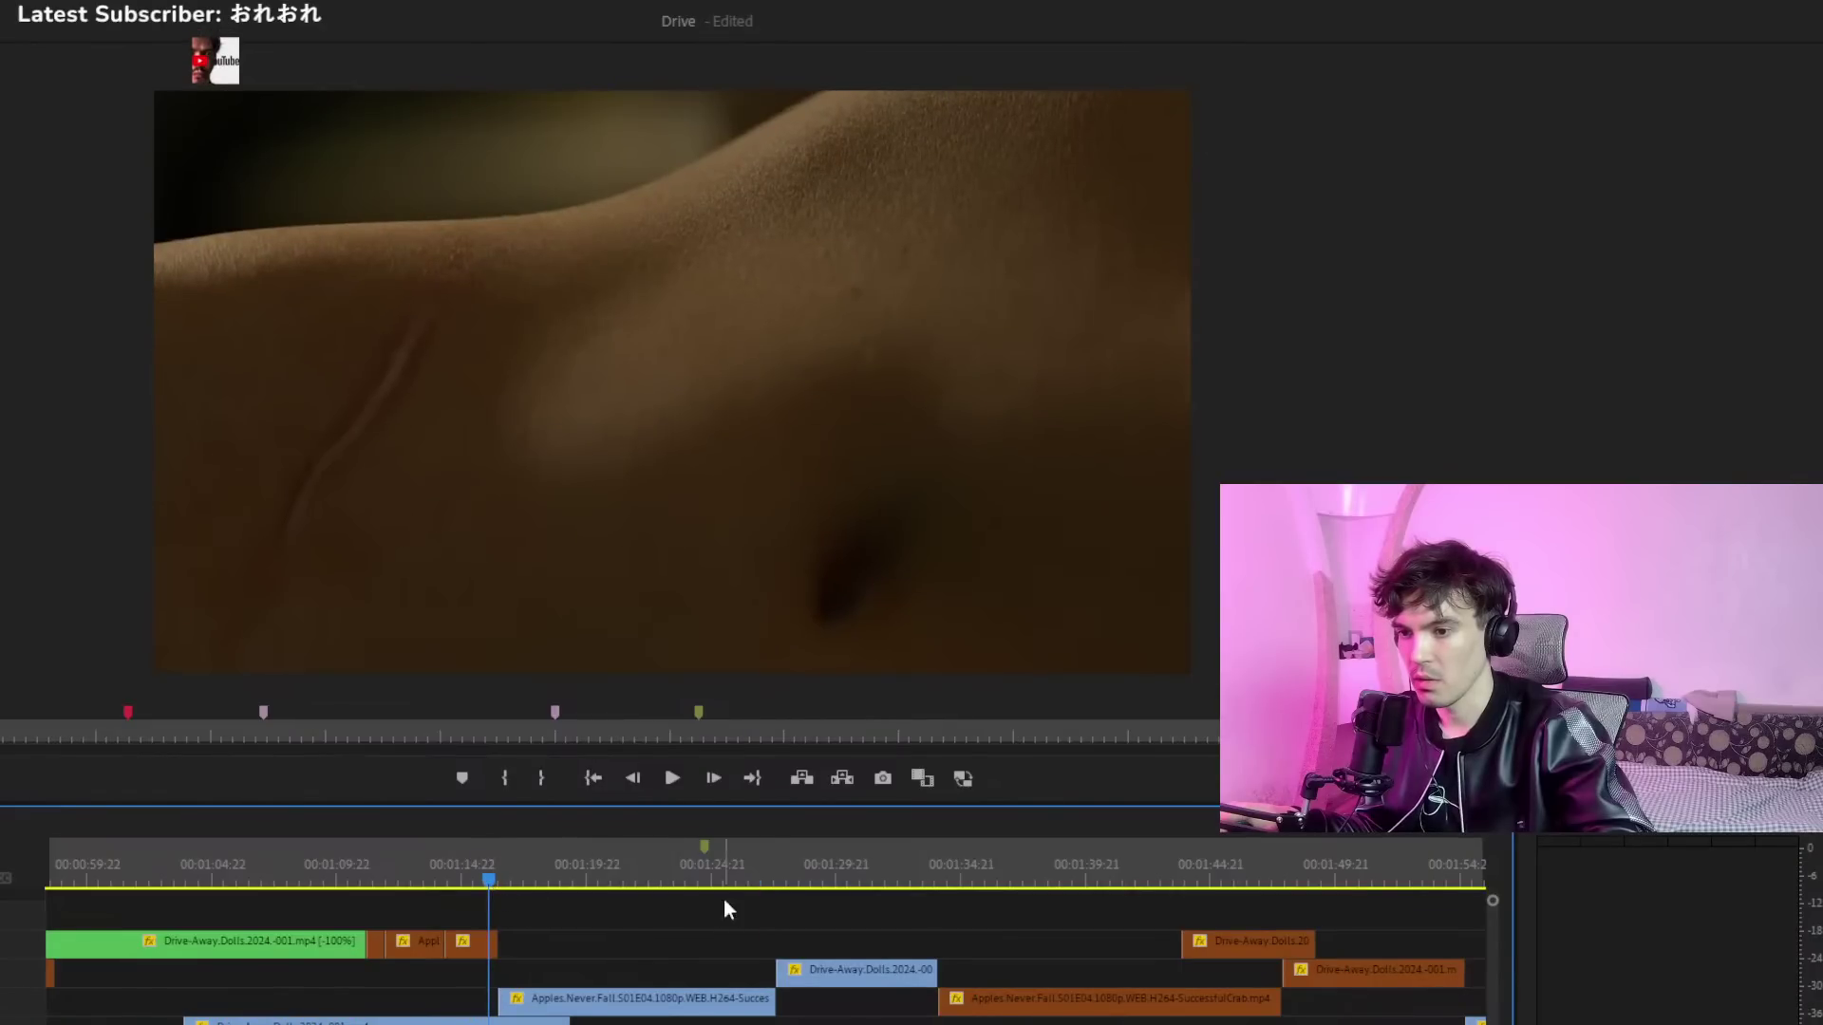
pyautogui.moveTo(1071, 941); pyautogui.dragTo(688, 1002)
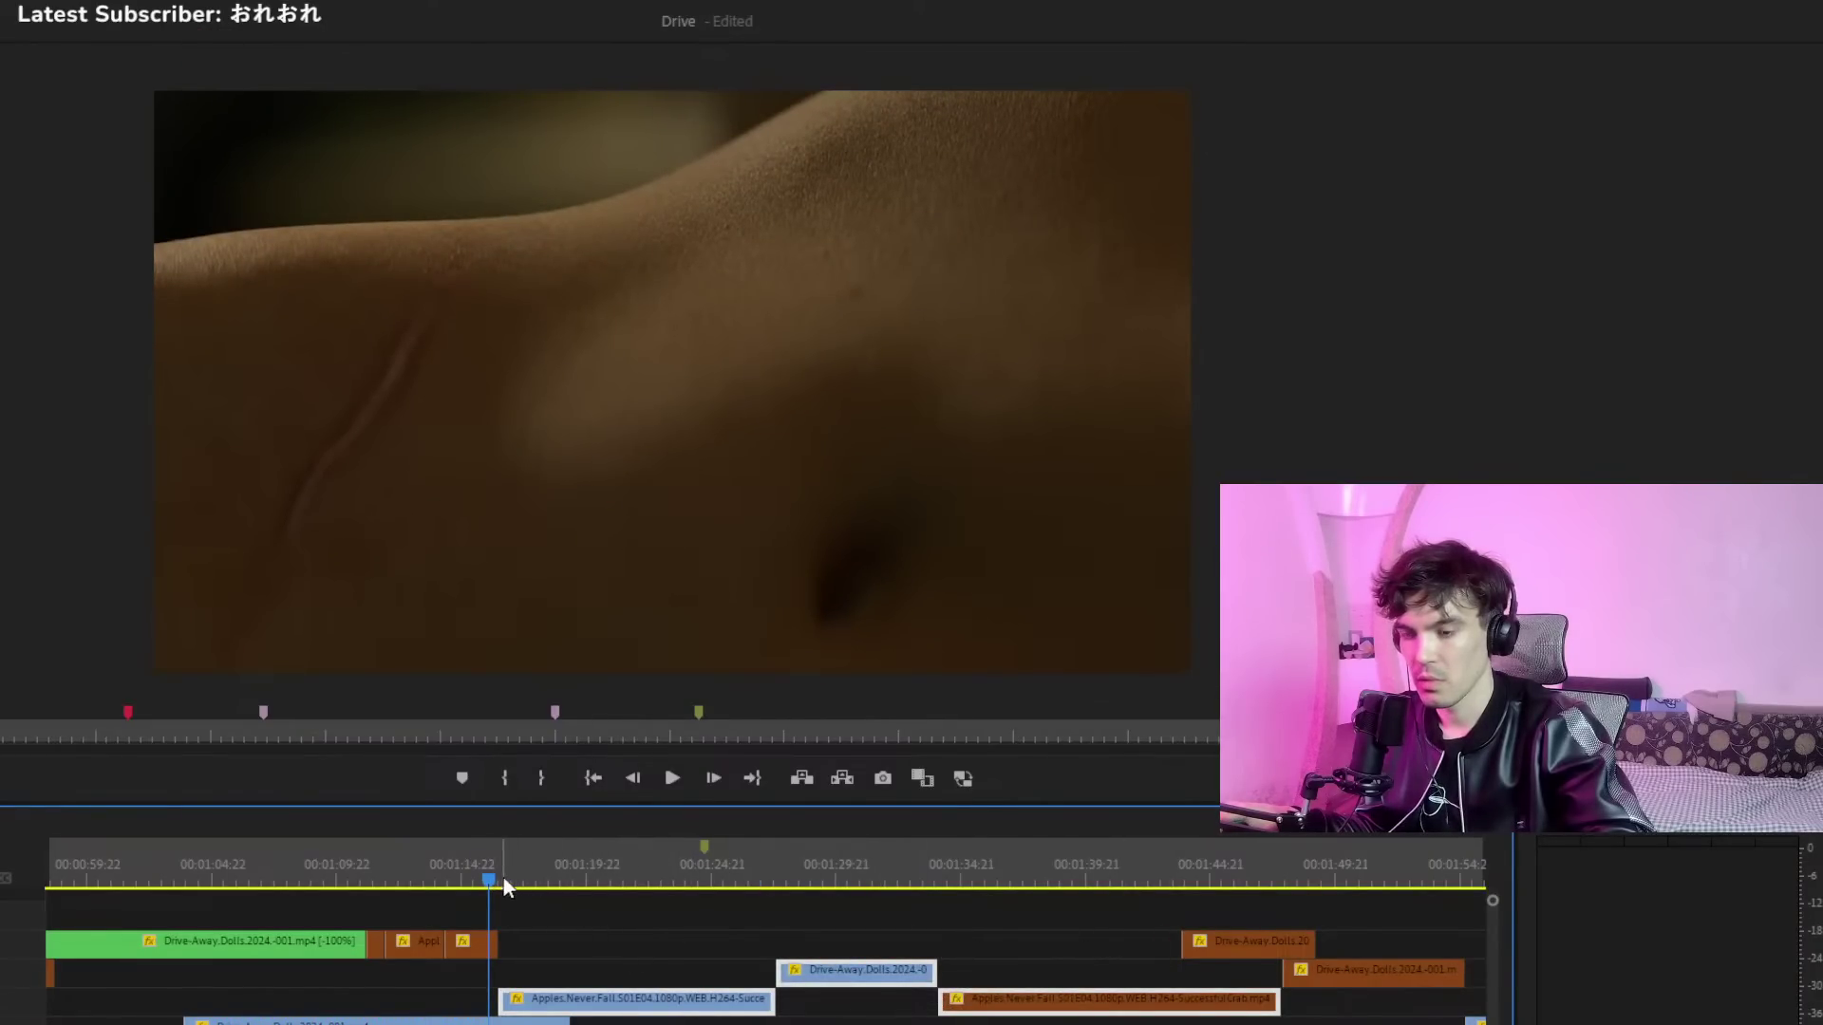
pyautogui.press('j')
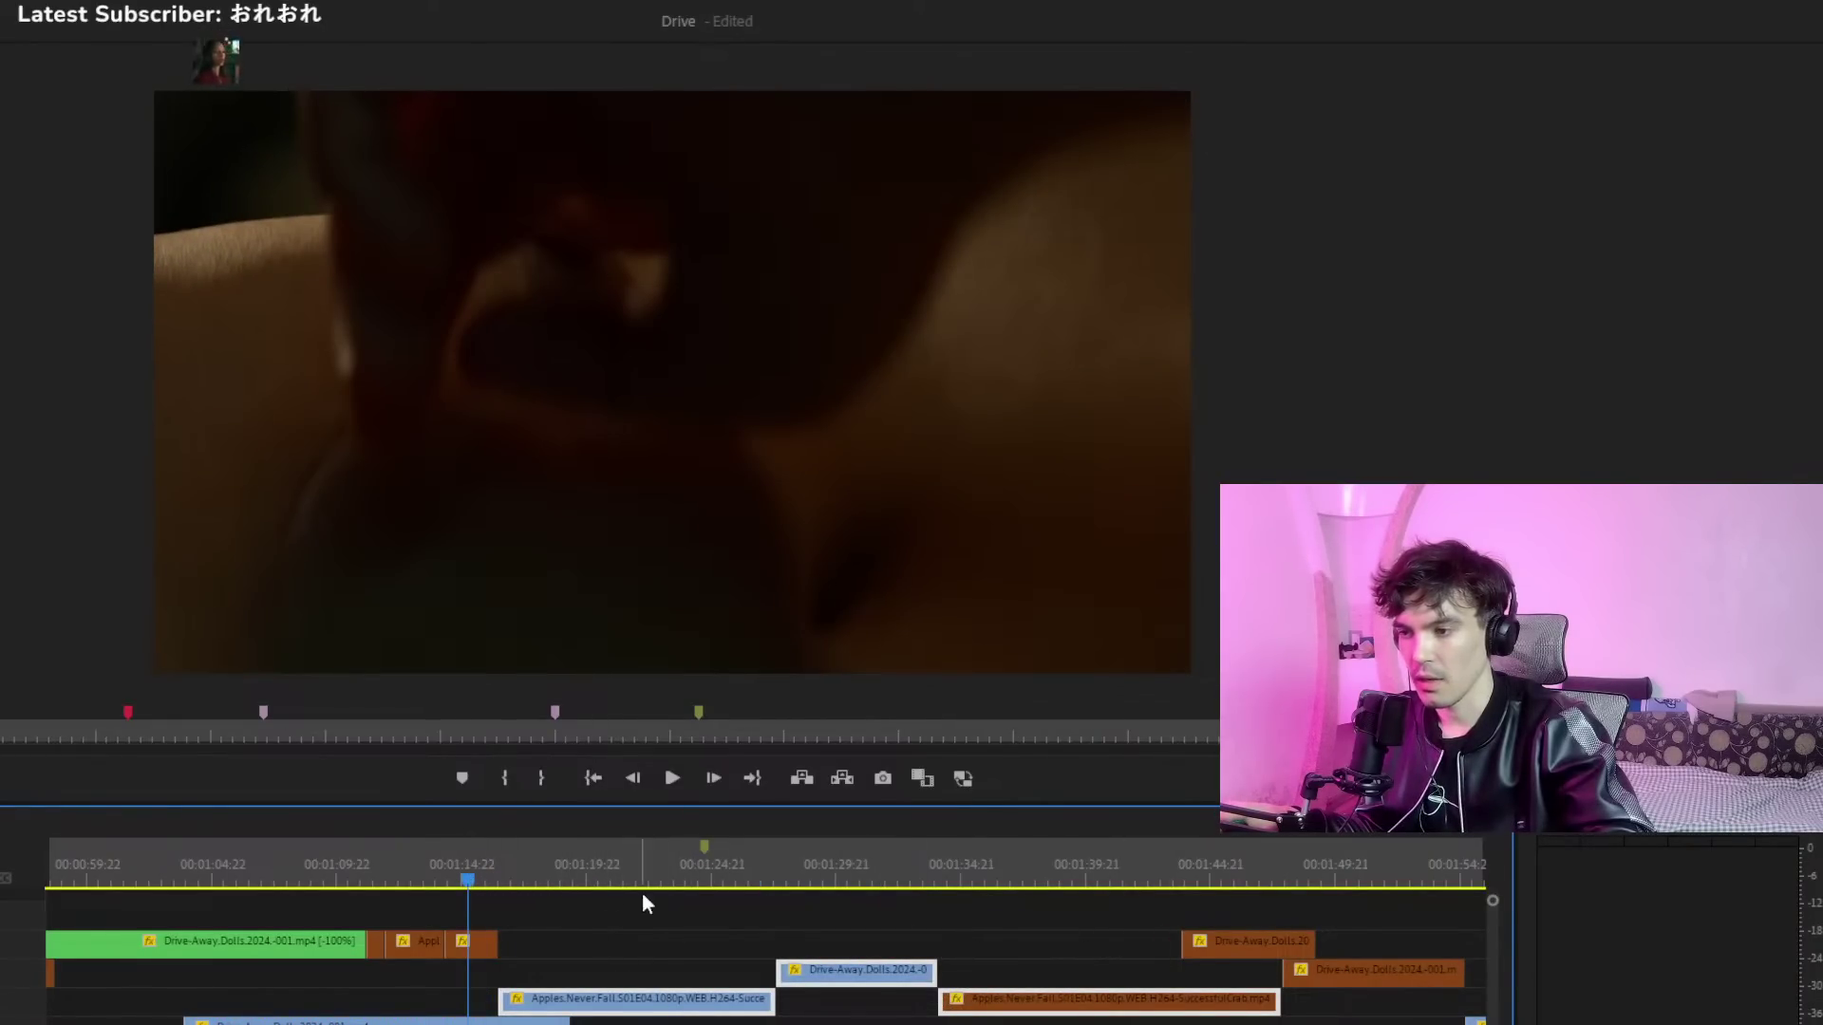
pyautogui.moveTo(998, 940); pyautogui.dragTo(724, 1003)
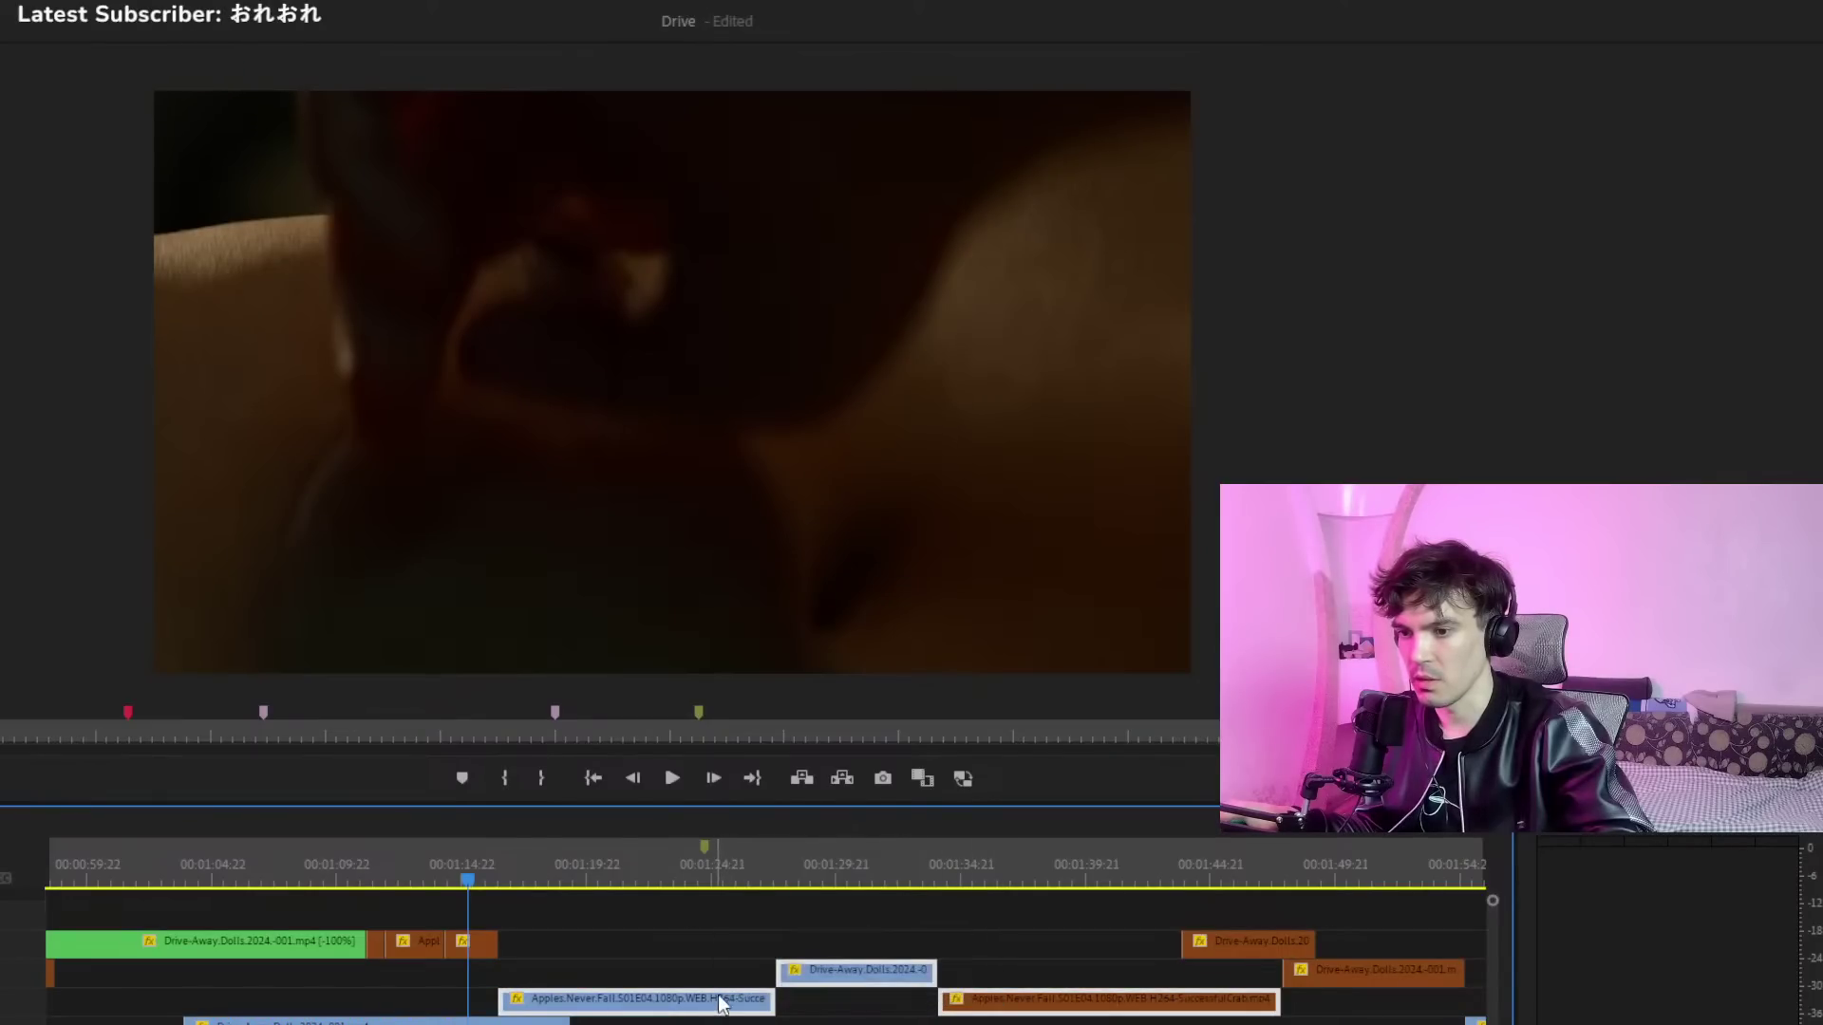
pyautogui.click(950, 944)
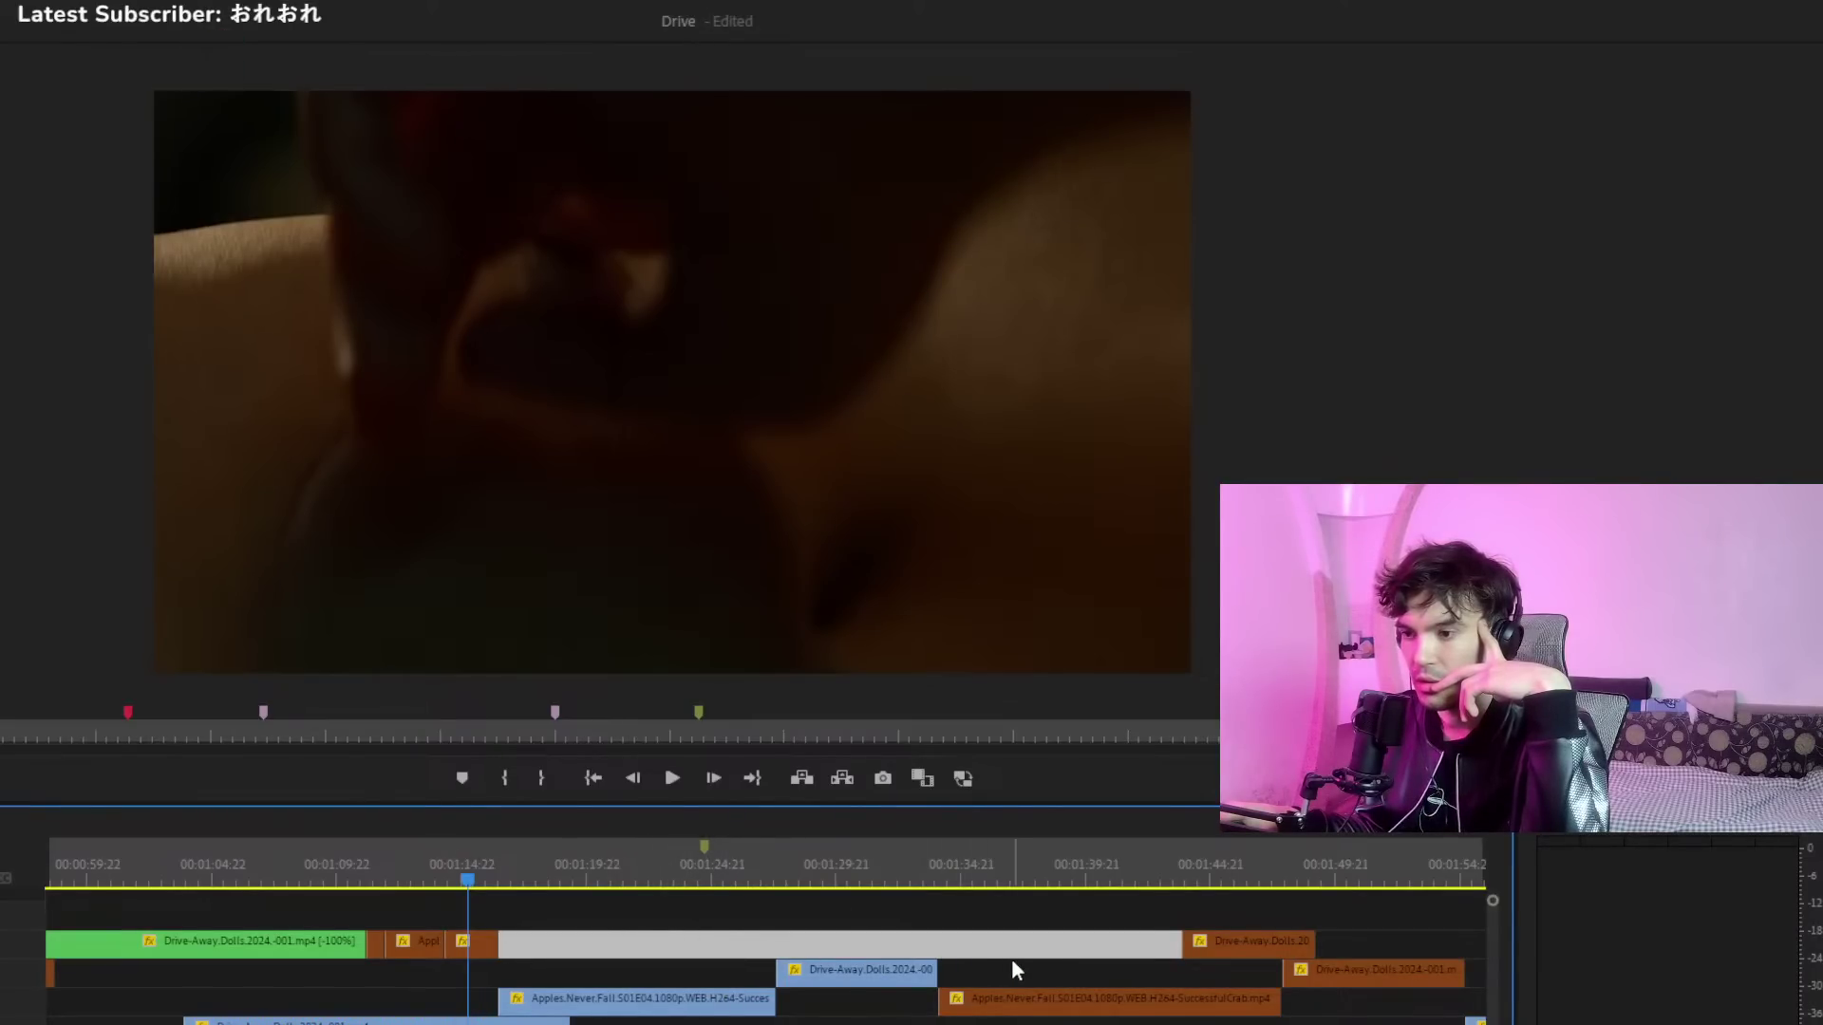
pyautogui.moveTo(1011, 968); pyautogui.dragTo(664, 1008)
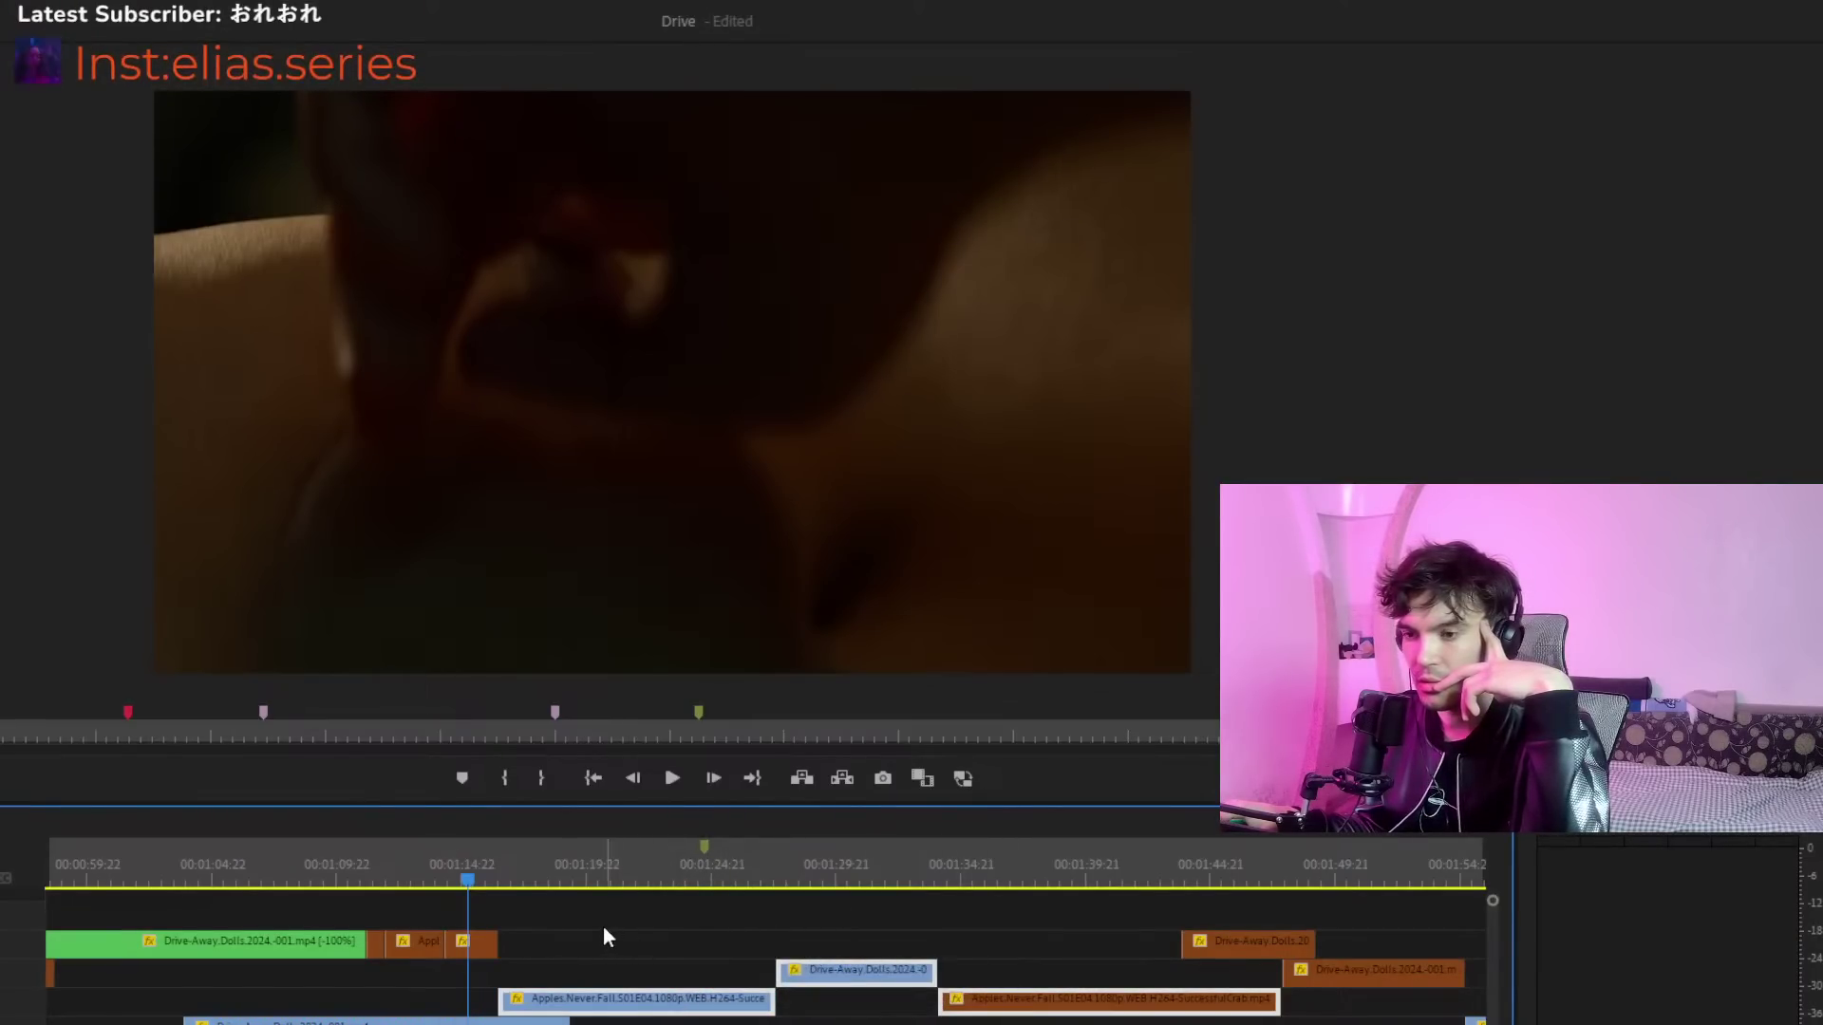
pyautogui.moveTo(513, 878); pyautogui.dragTo(485, 866)
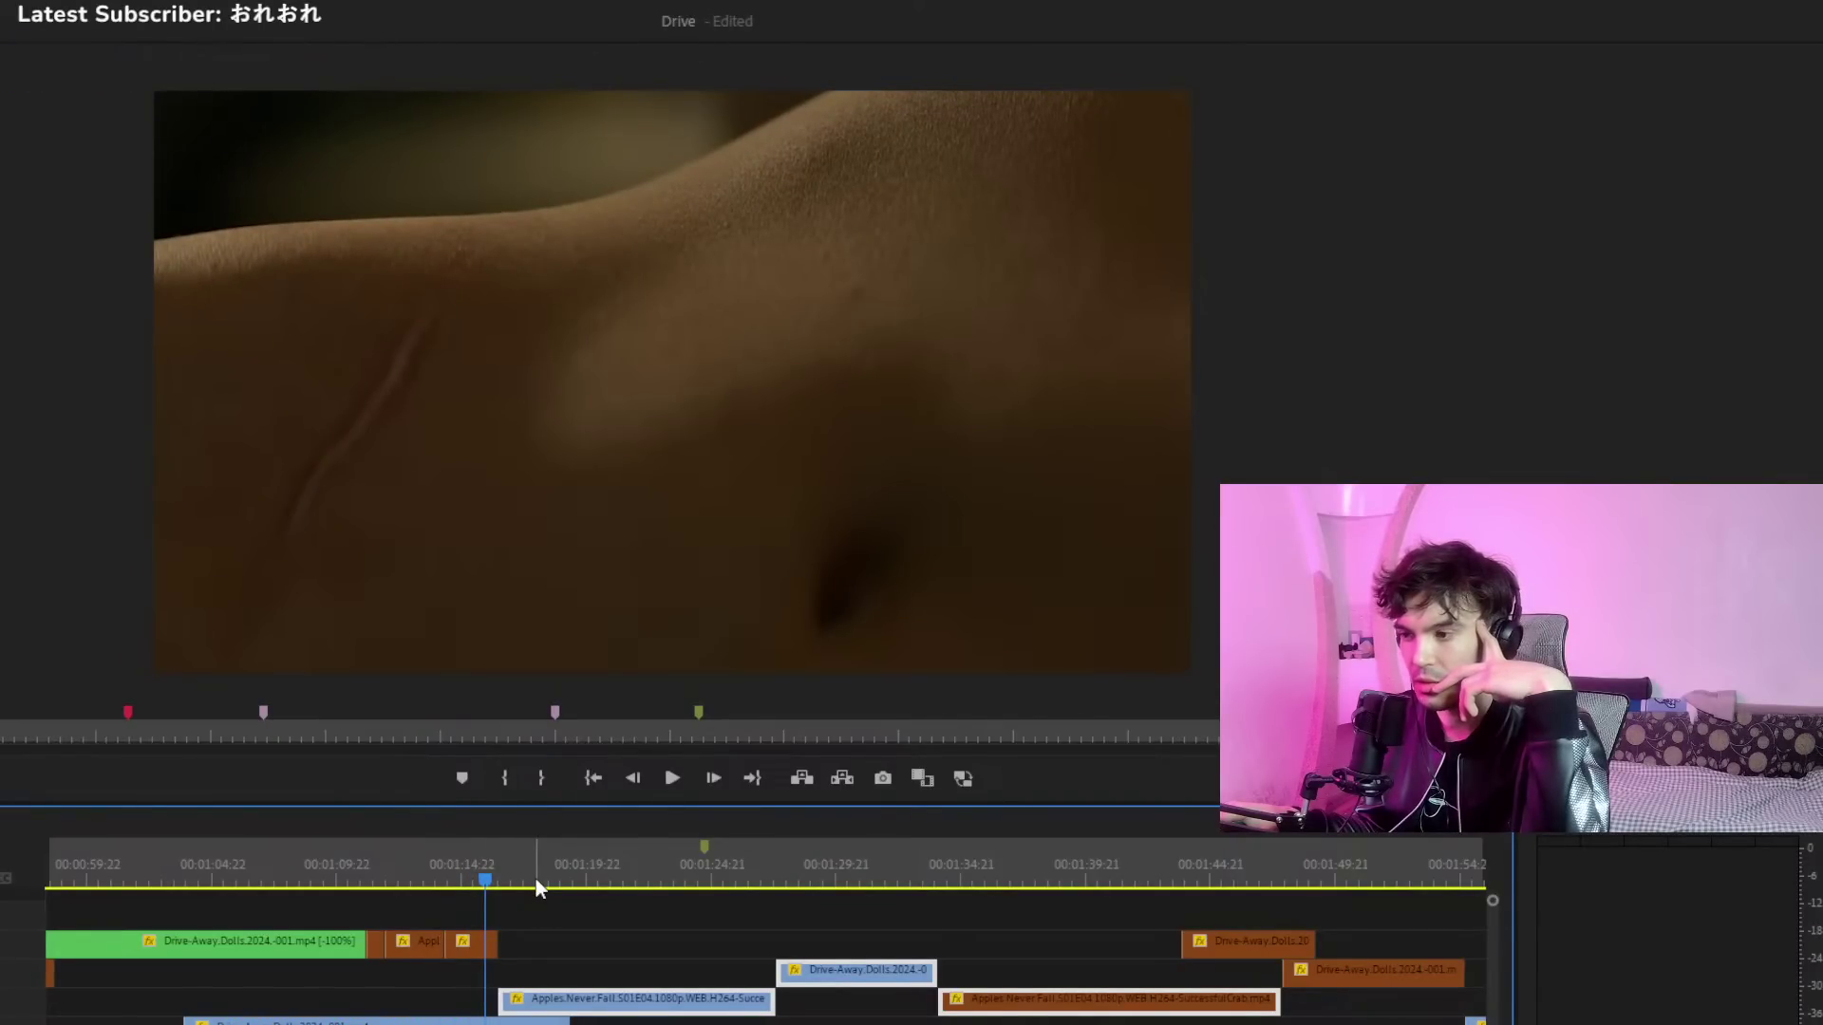
pyautogui.moveTo(1009, 934); pyautogui.dragTo(686, 966)
pyautogui.click(669, 953)
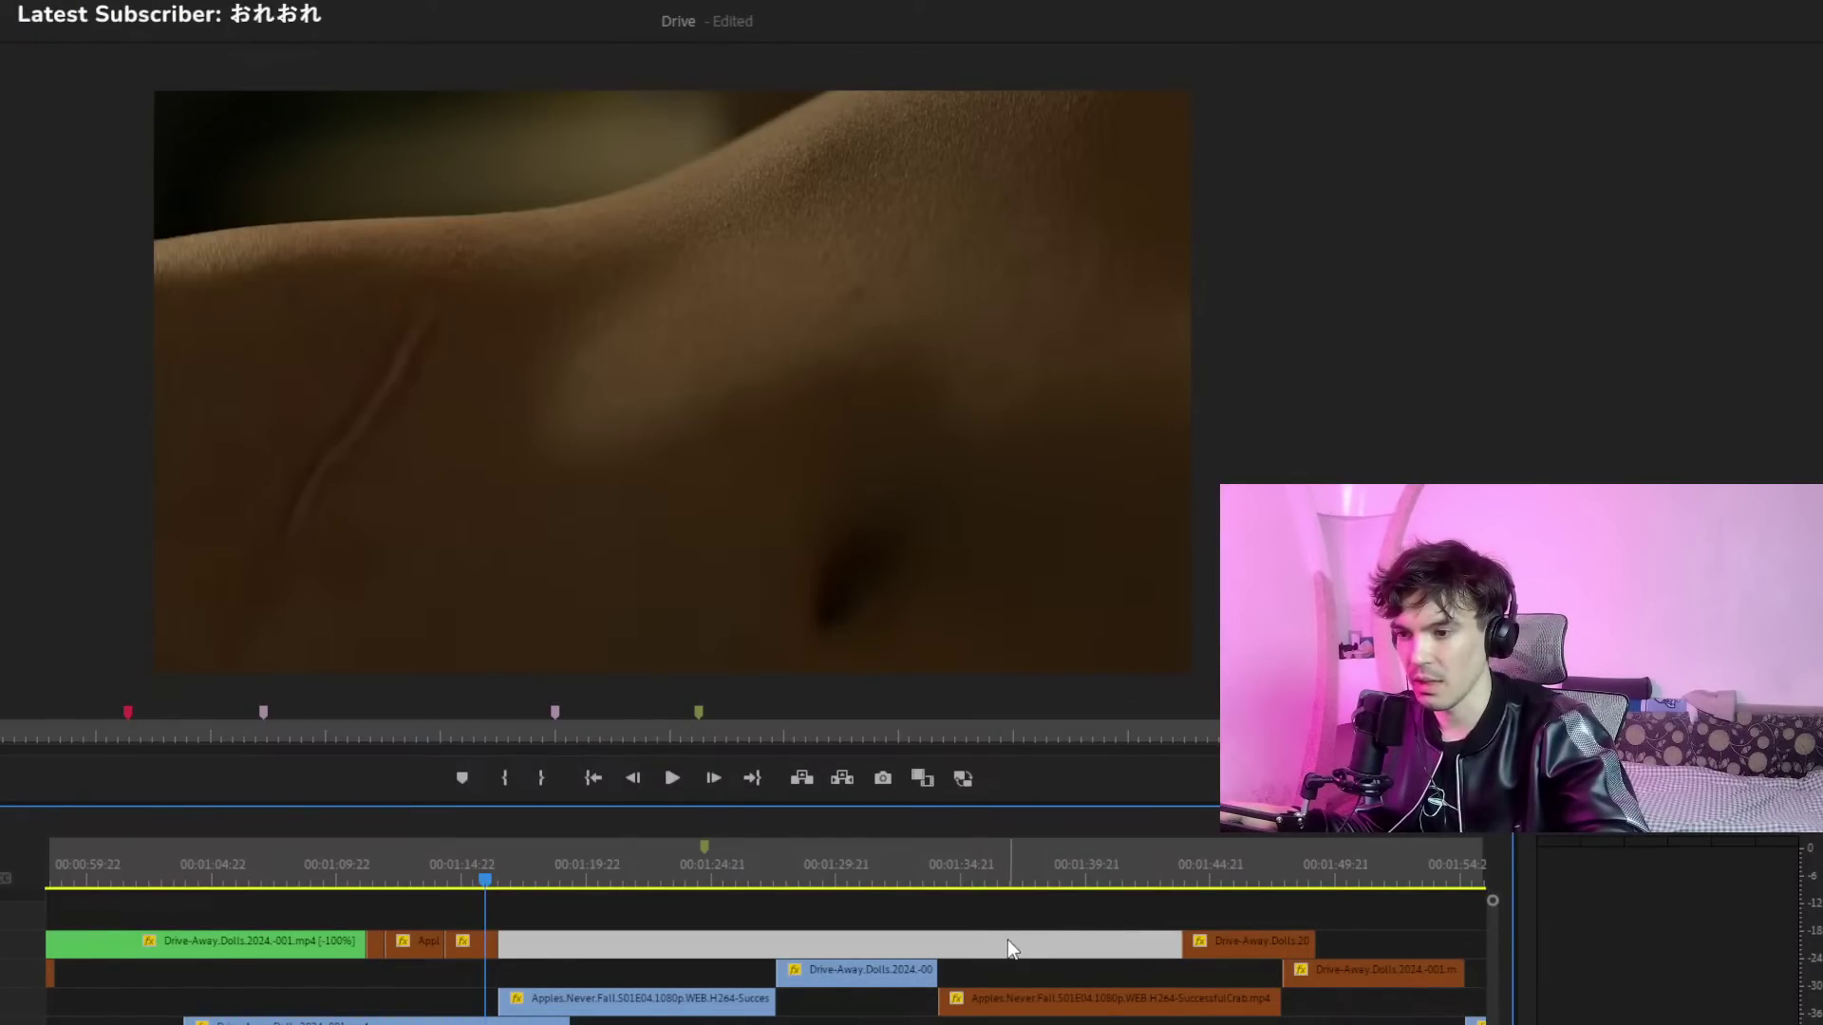
pyautogui.moveTo(1002, 949); pyautogui.dragTo(692, 978)
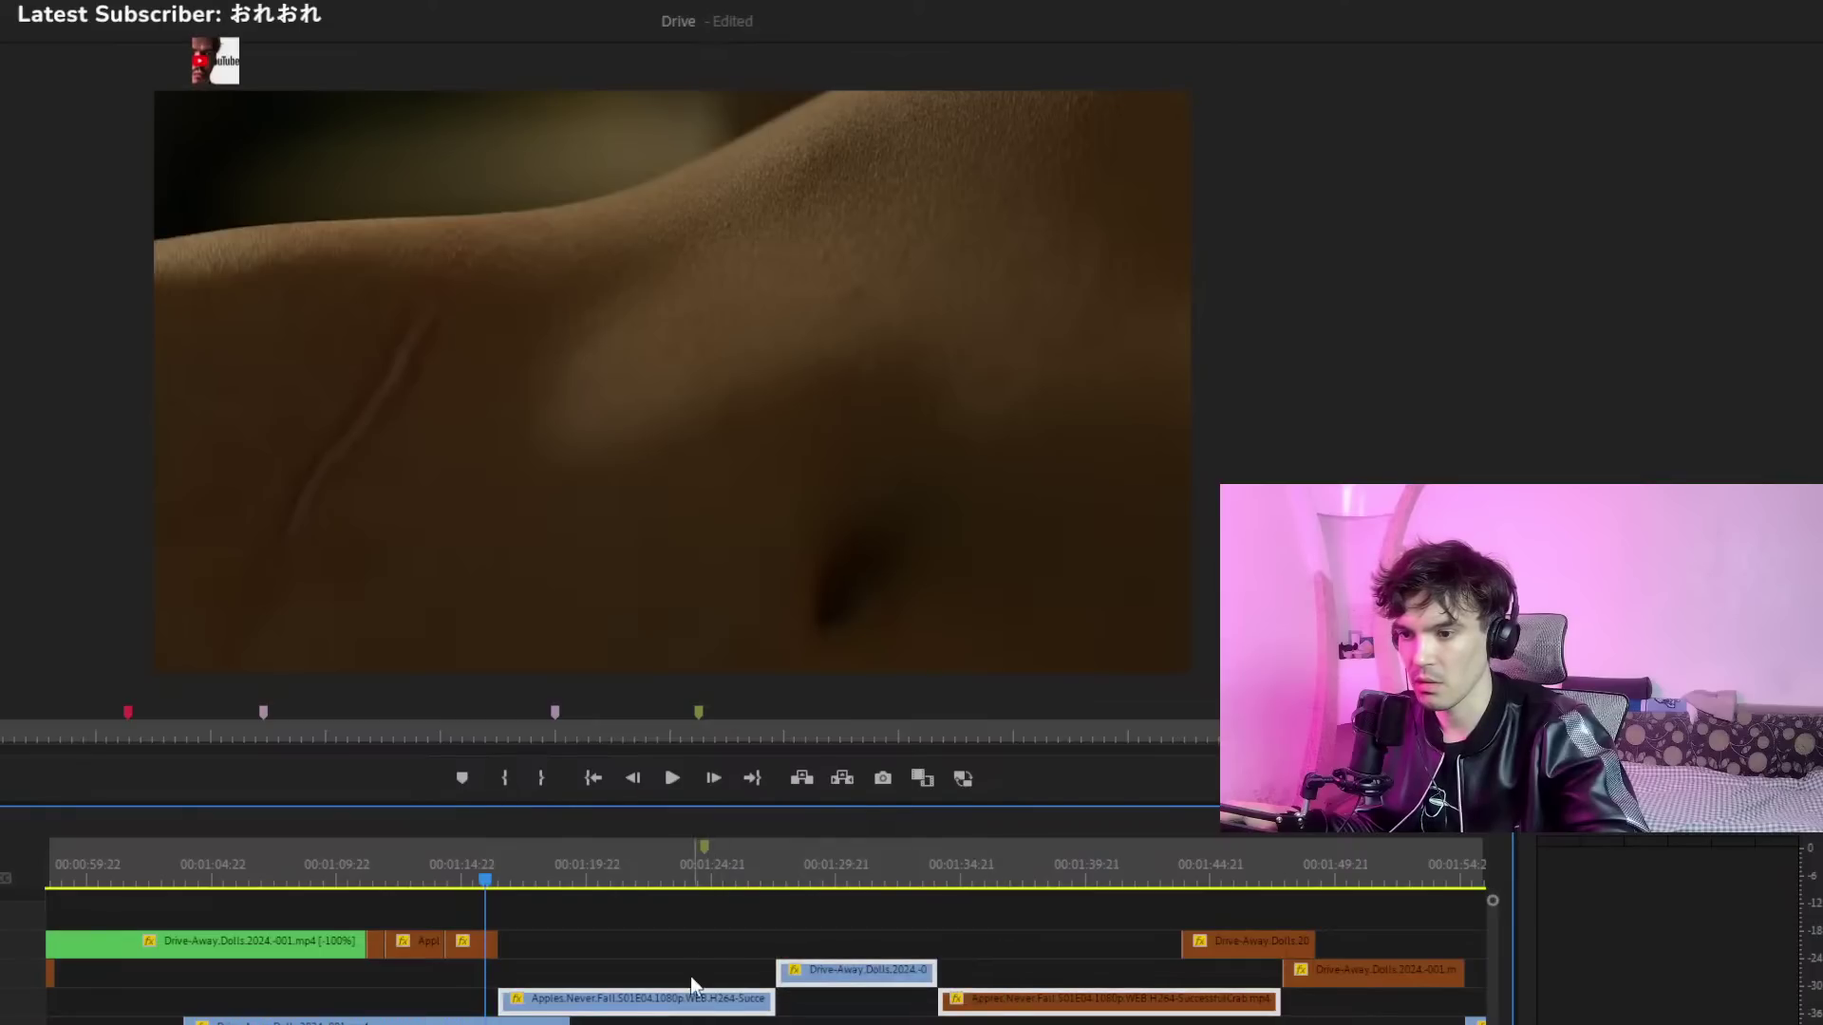
# Play from about 1:15 into the blue Apples Never Fall clip, then recheck the cut at the reversed green clip's end near 1:11
pyautogui.moveTo(492, 867); pyautogui.dragTo(473, 869)
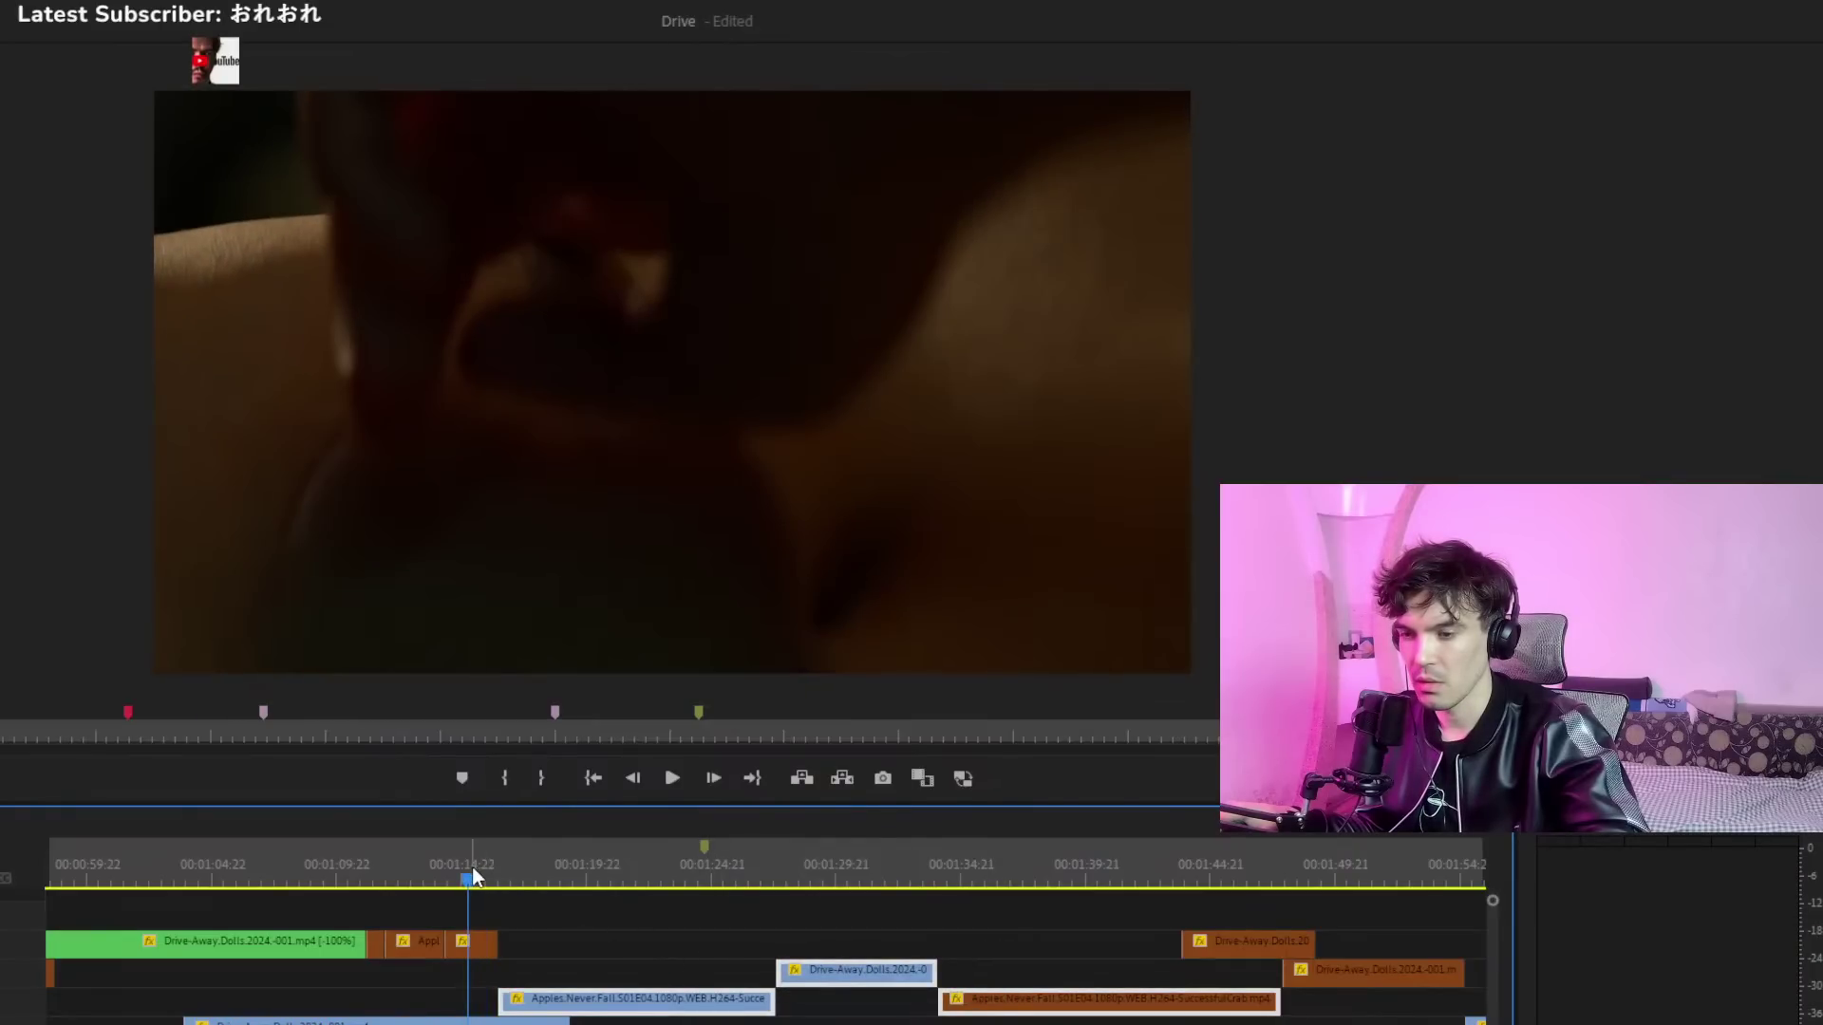
pyautogui.click(586, 912)
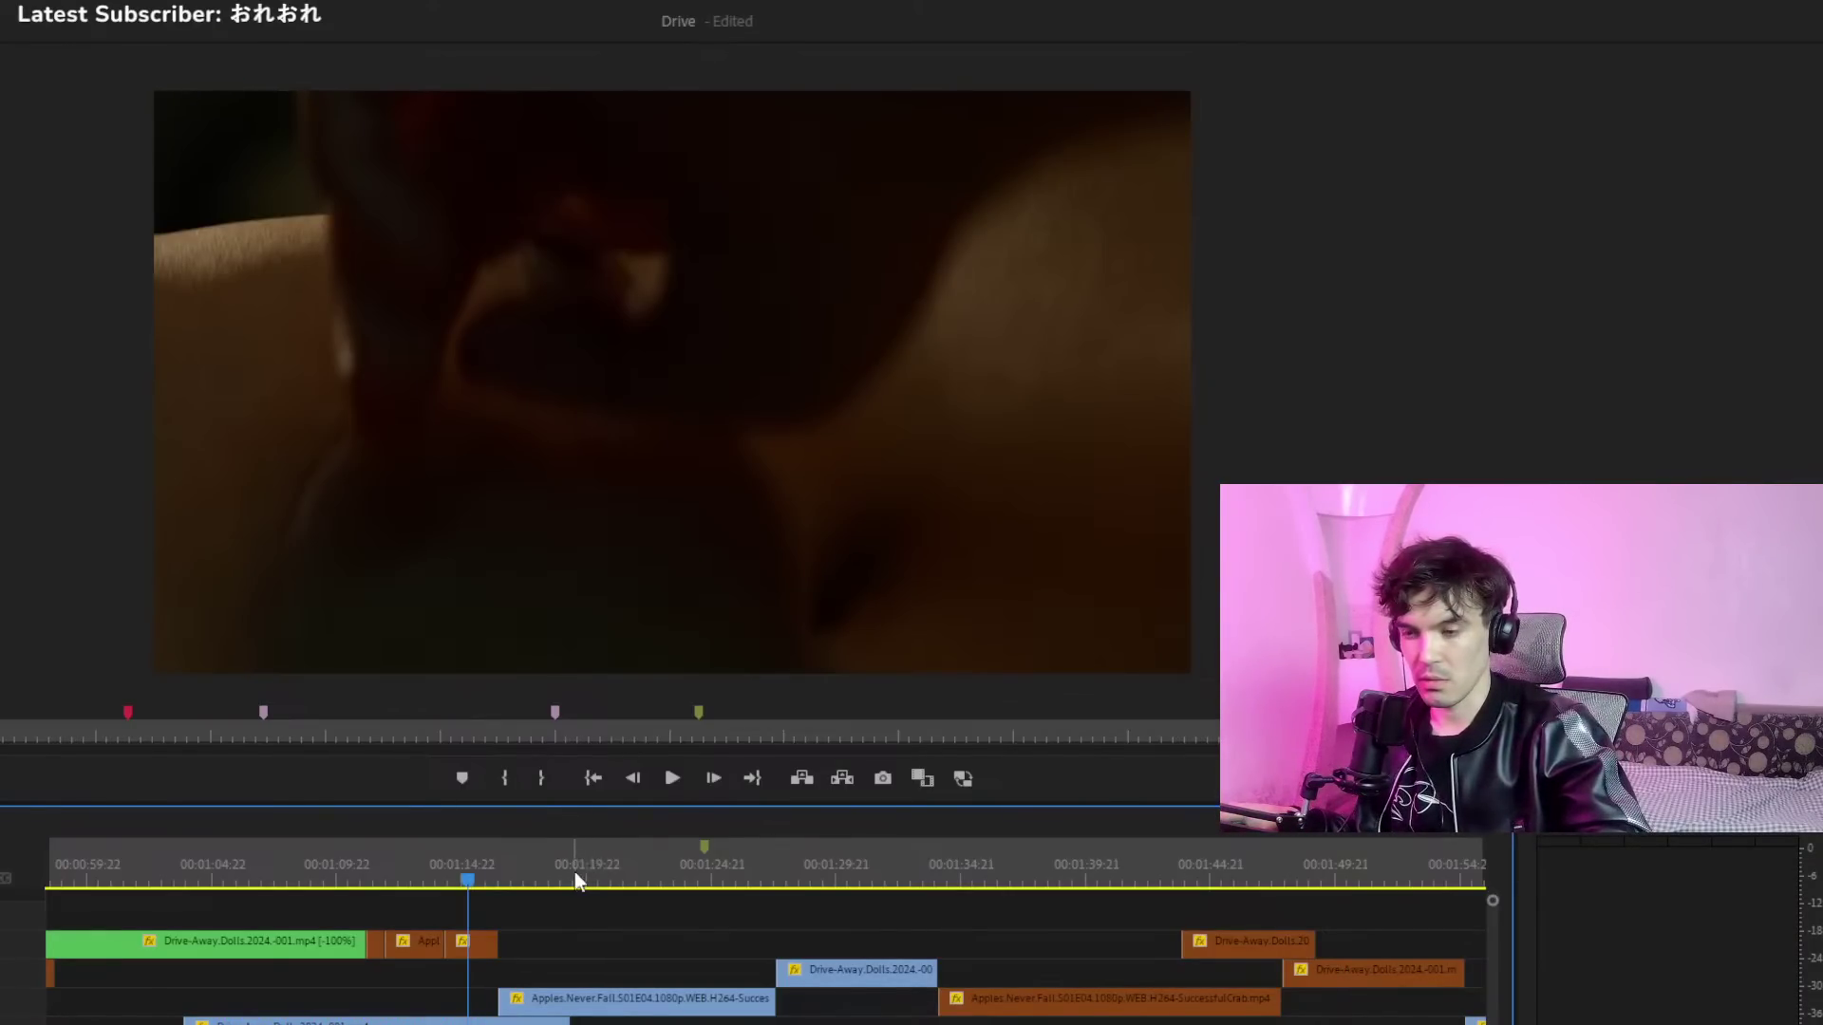
pyautogui.press('space')
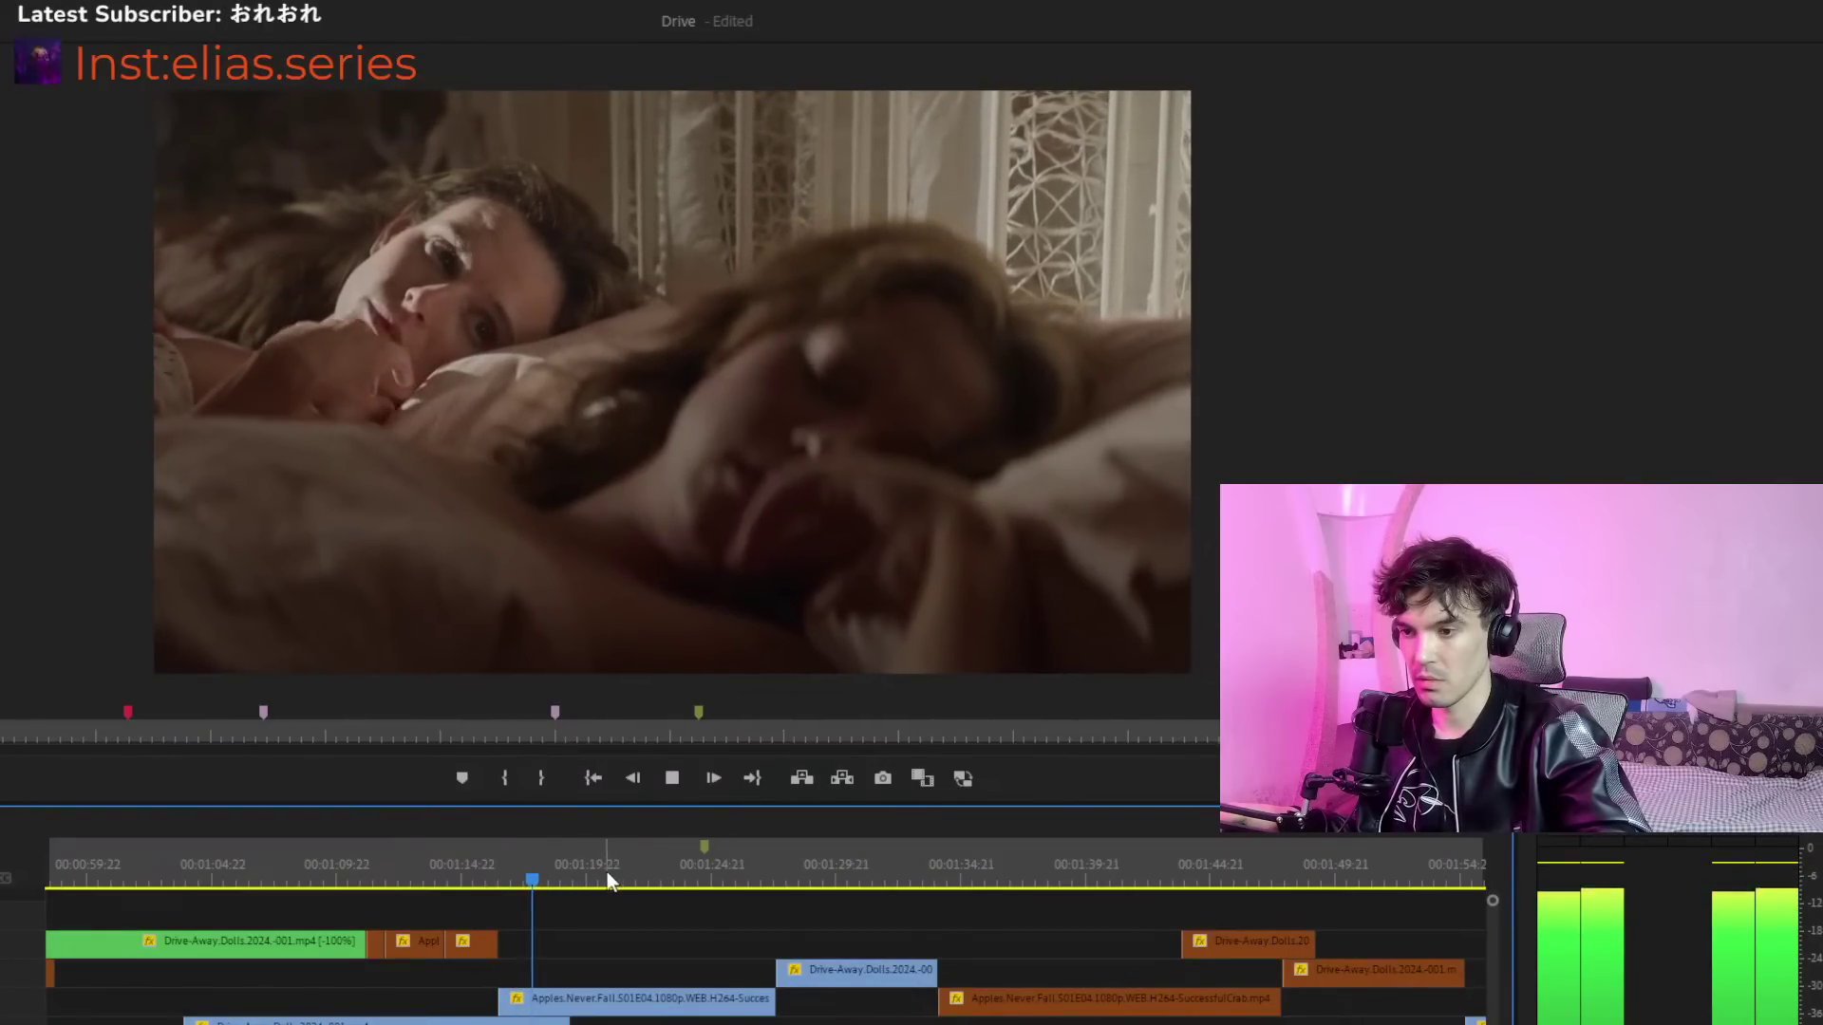
pyautogui.click(443, 878)
pyautogui.click(355, 876)
pyautogui.press('space')
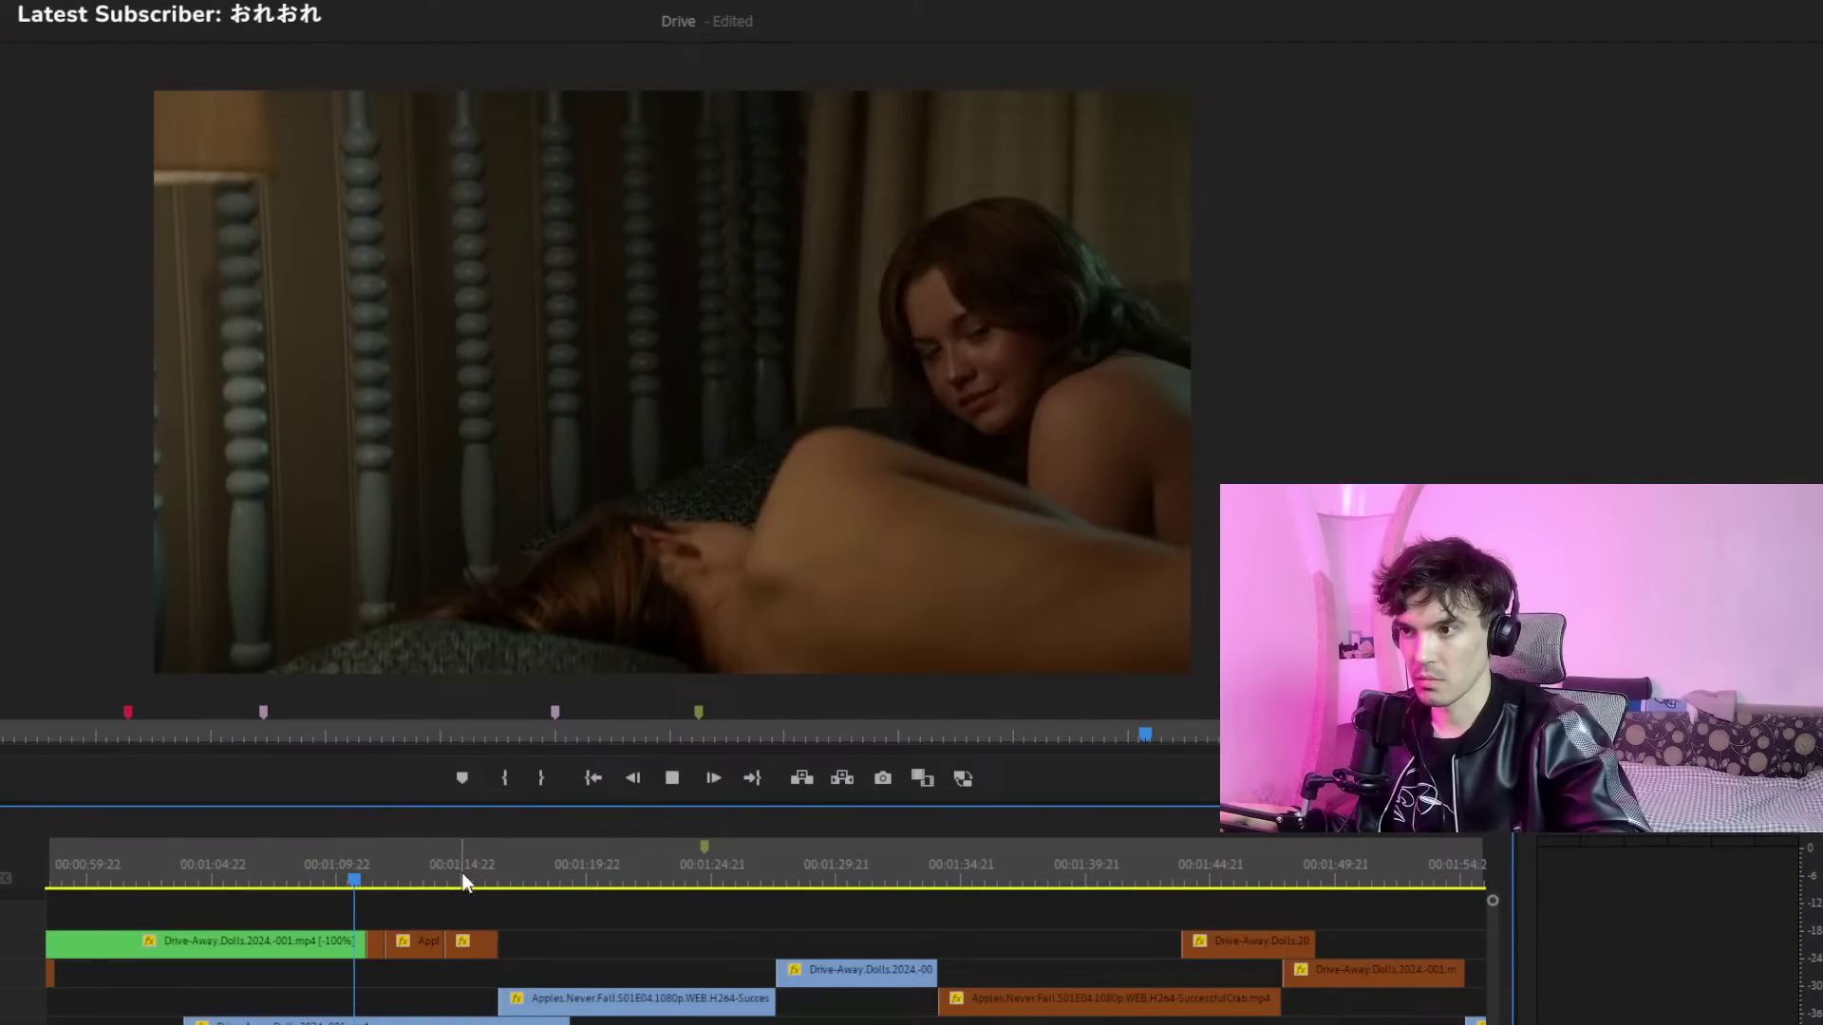
pyautogui.click(367, 866)
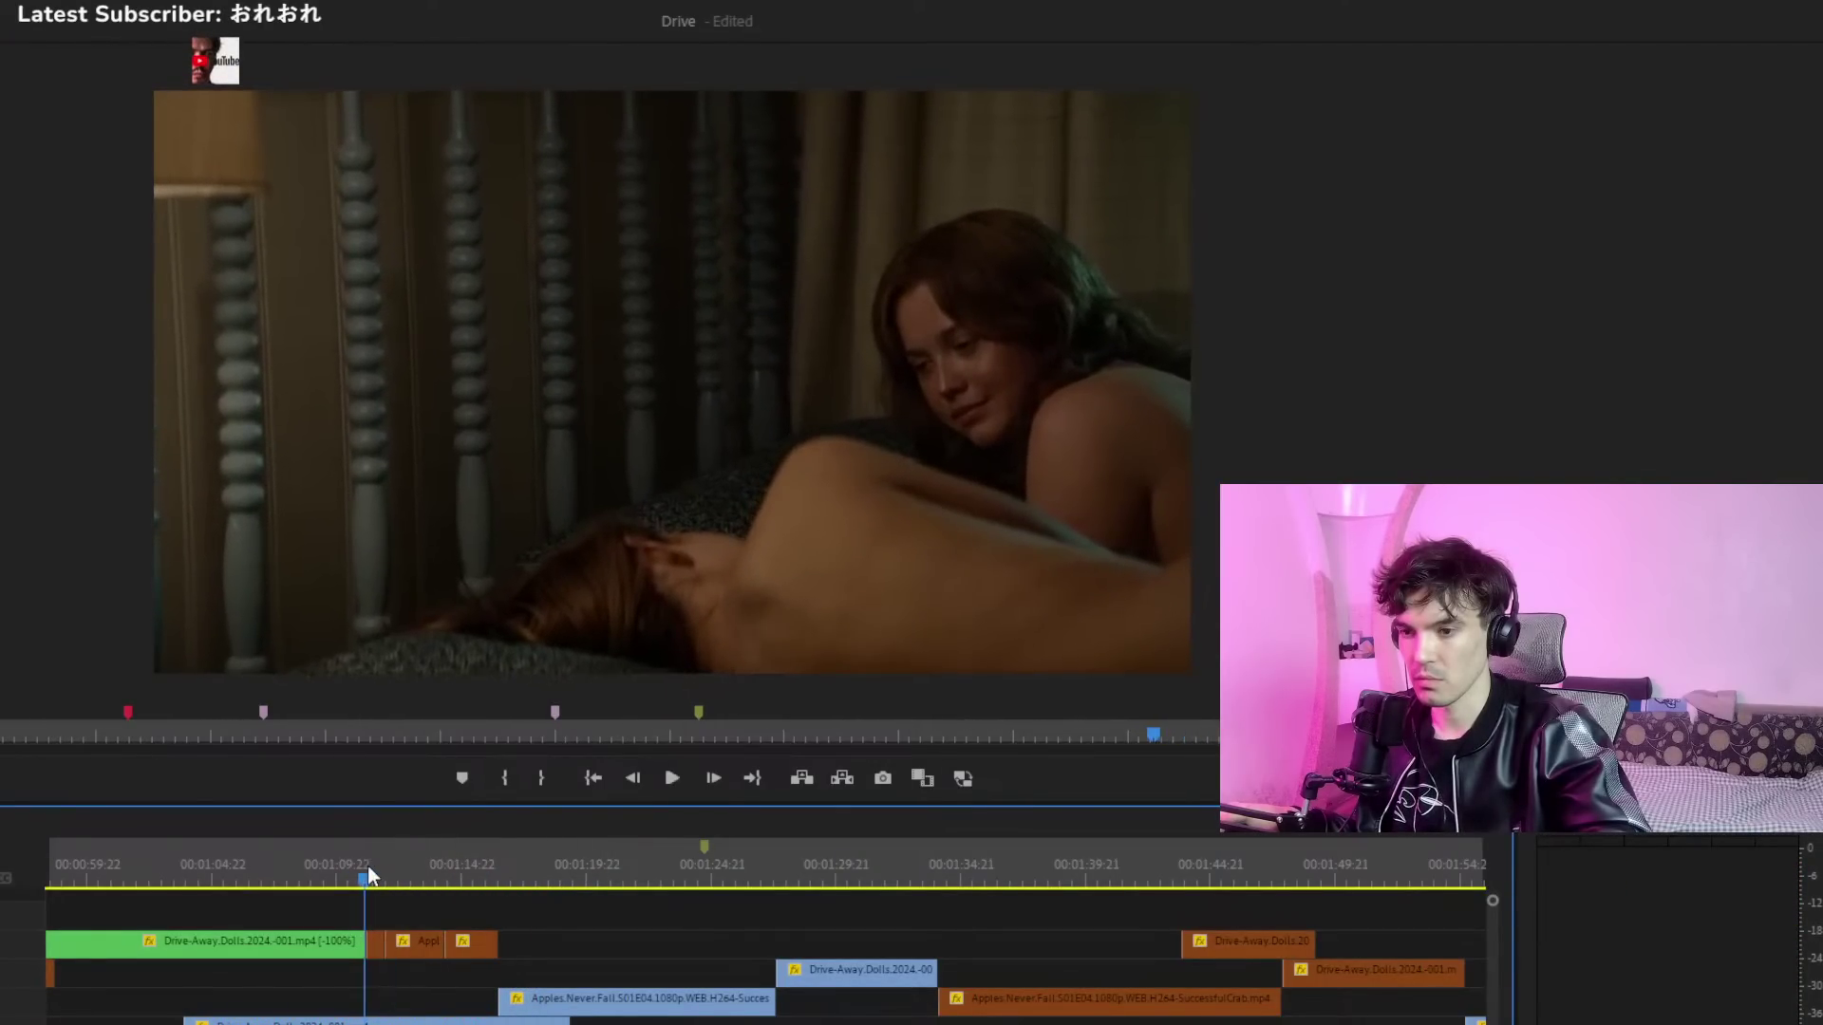
pyautogui.press('space')
pyautogui.click(362, 875)
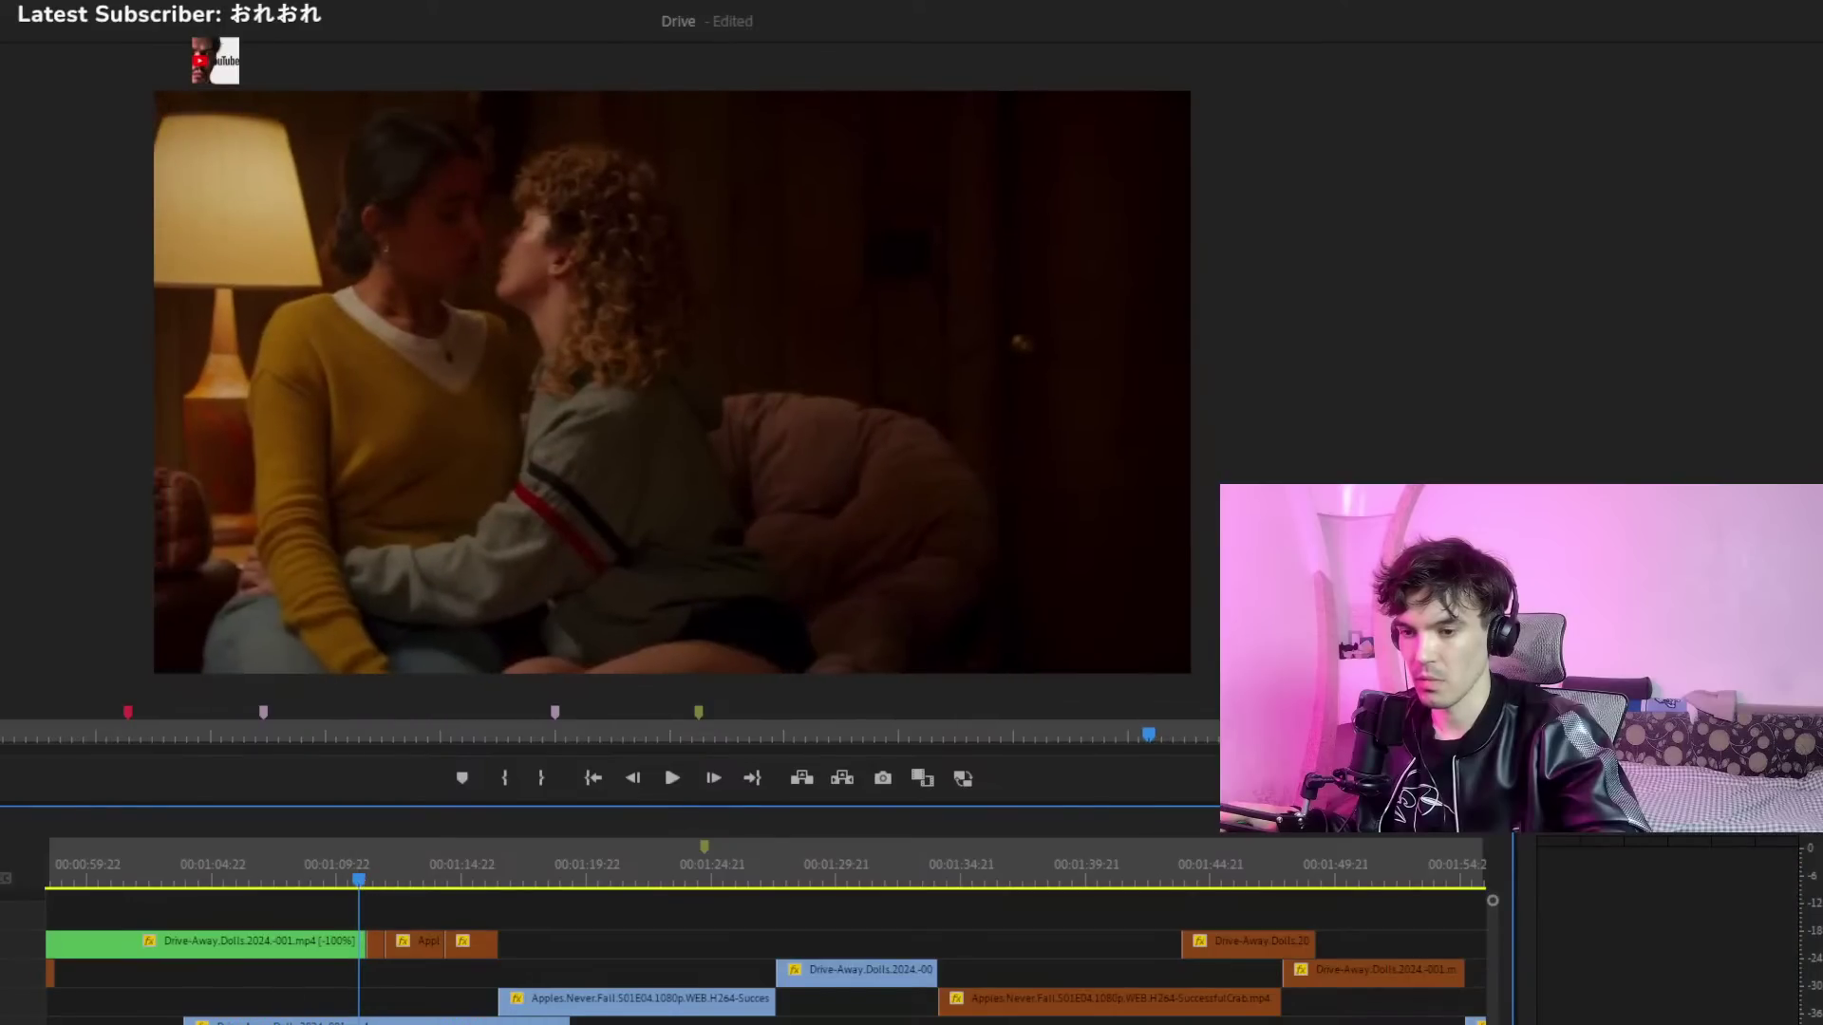
# Play from just before the reversed green clip's end through the short brown Apples Never Fall clips to about 1:17
pyautogui.press('=')
pyautogui.press('=')
pyautogui.moveTo(772, 874)
pyautogui.mouseDown()
pyautogui.moveTo(811, 877)
pyautogui.moveTo(741, 895)
pyautogui.moveTo(828, 885)
pyautogui.moveTo(784, 909)
pyautogui.moveTo(741, 897)
pyautogui.moveTo(855, 879)
pyautogui.moveTo(753, 892)
pyautogui.mouseUp()
pyautogui.press('space')
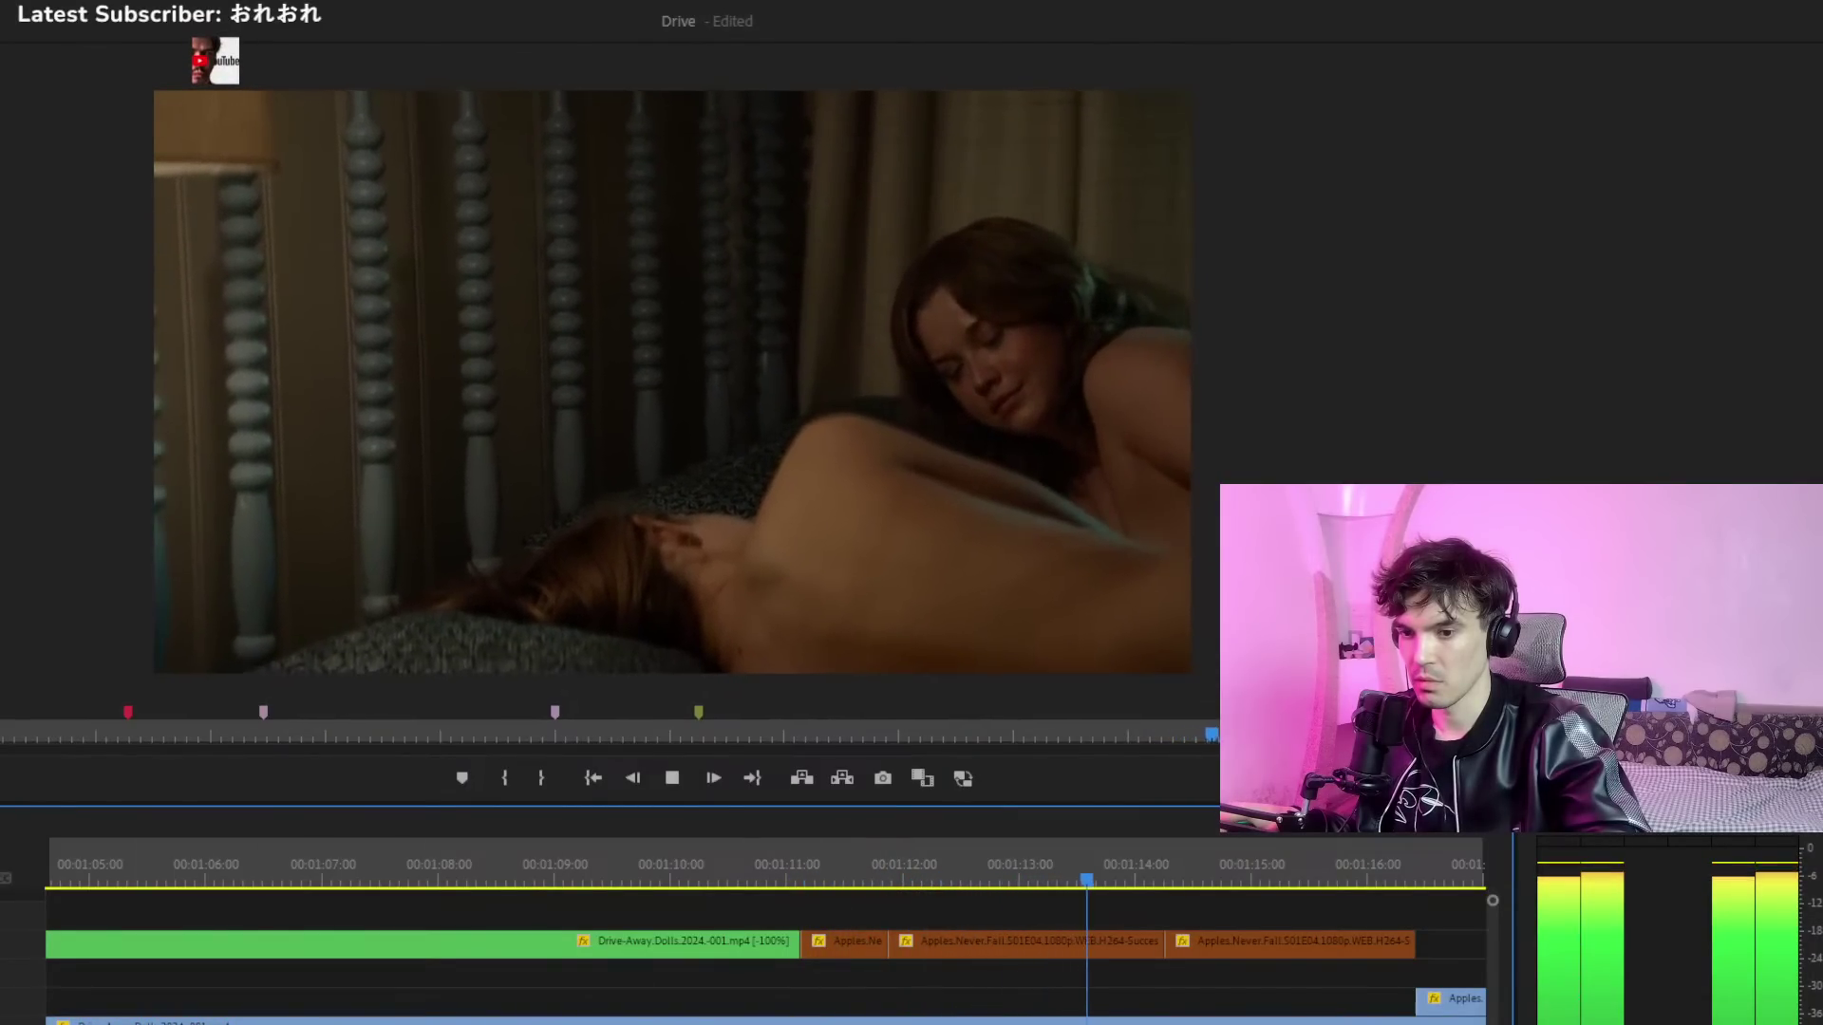
pyautogui.press('-')
pyautogui.press('-')
pyautogui.press('-')
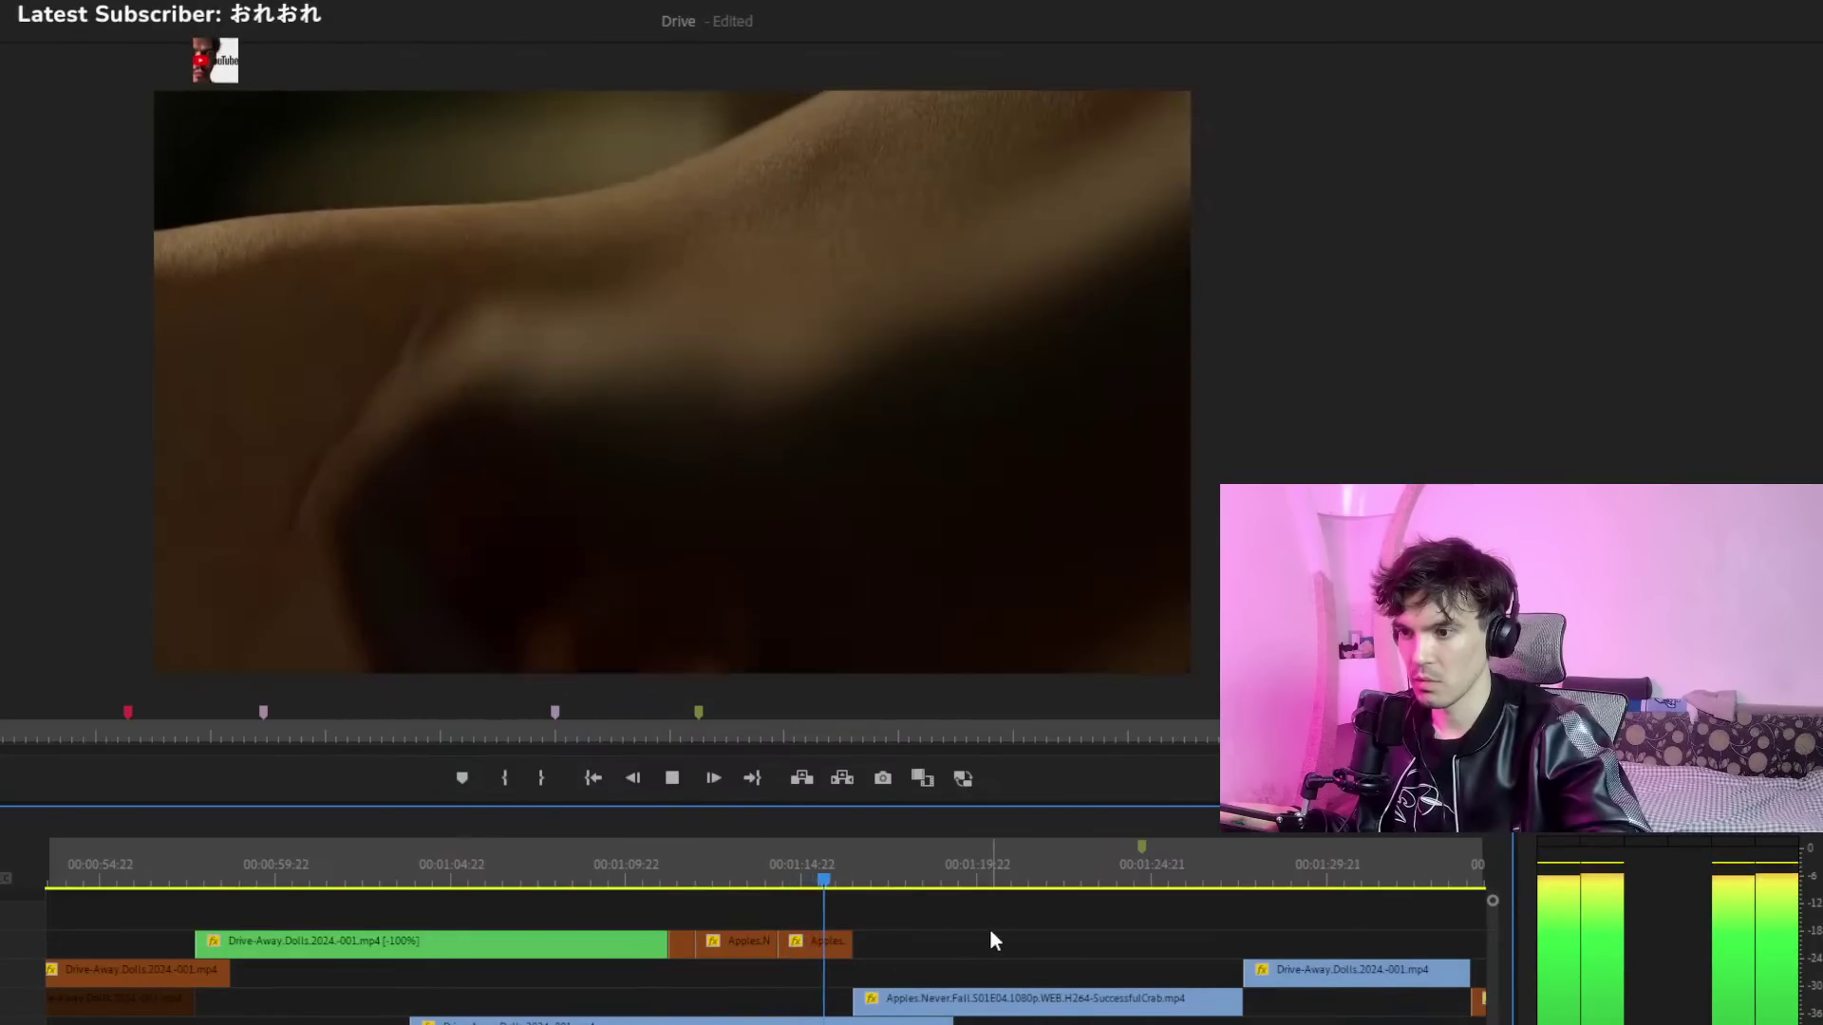
pyautogui.press('space')
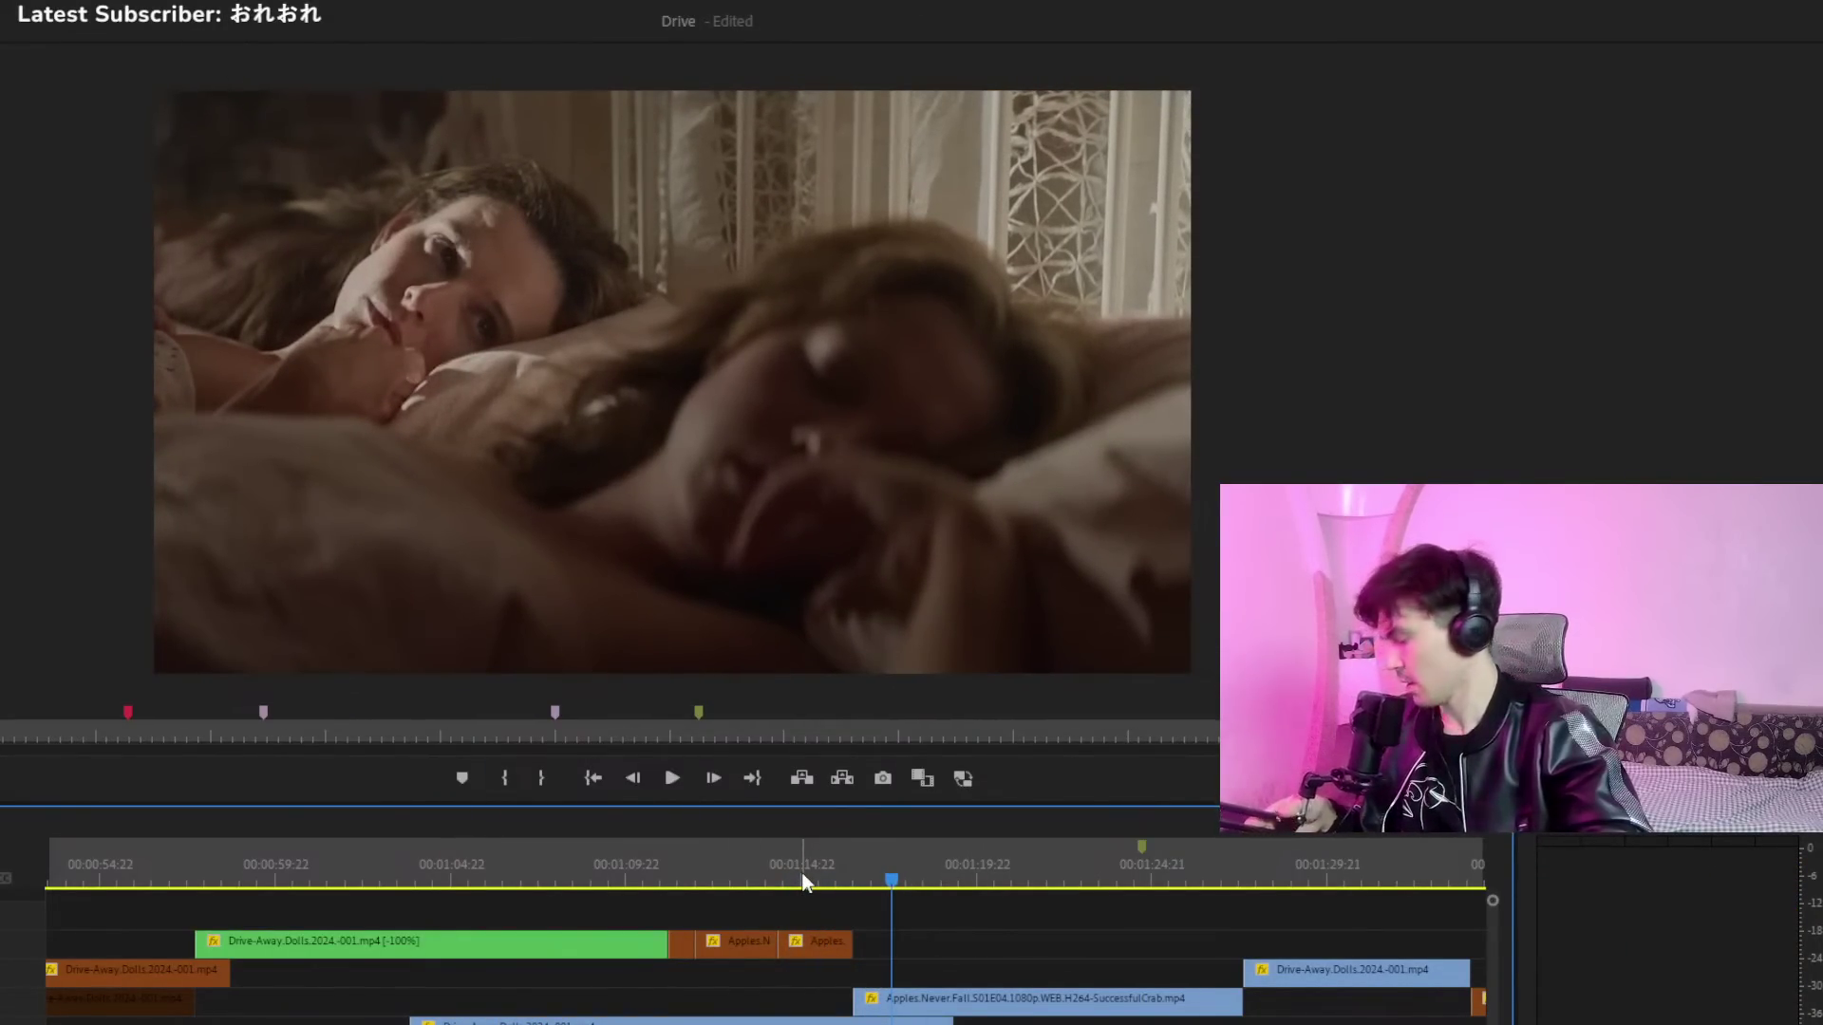
# Move the two short brown Apples Never Fall clips between about 1:11 and 1:14 down one track and compare the frames around their first cut
pyautogui.moveTo(811, 879); pyautogui.dragTo(671, 910)
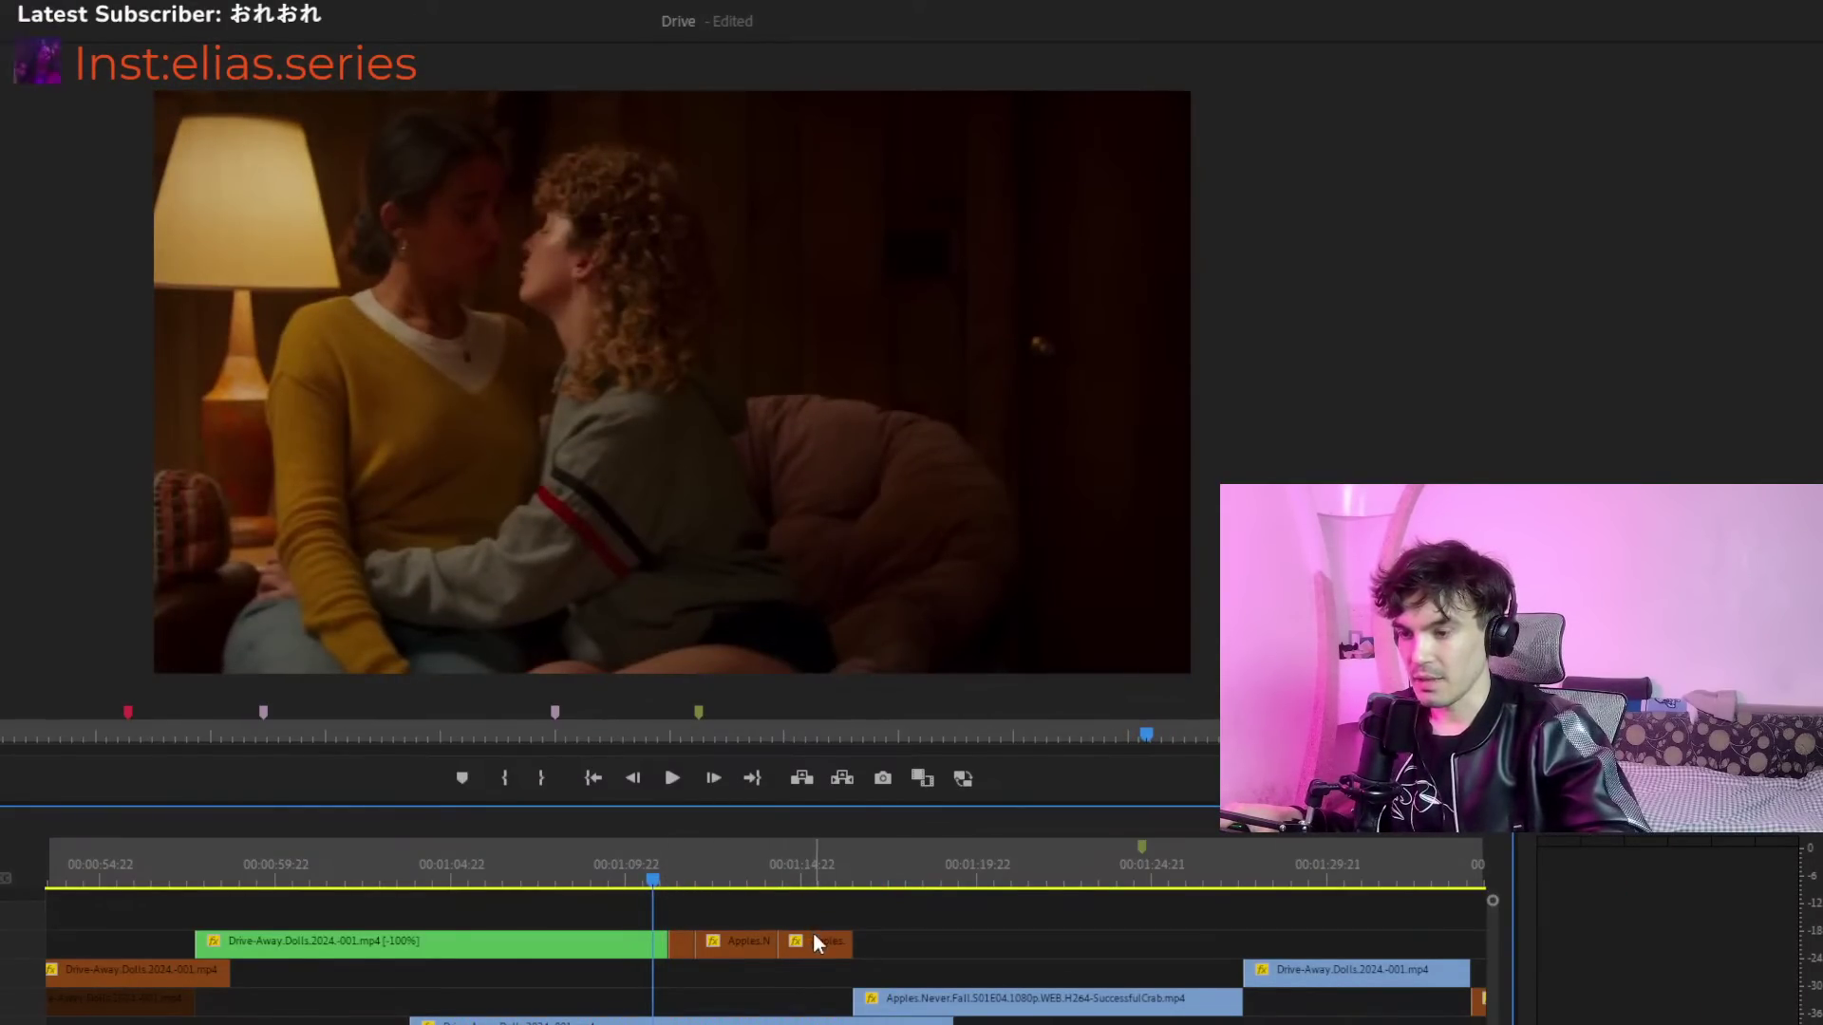
pyautogui.moveTo(754, 911); pyautogui.dragTo(733, 971)
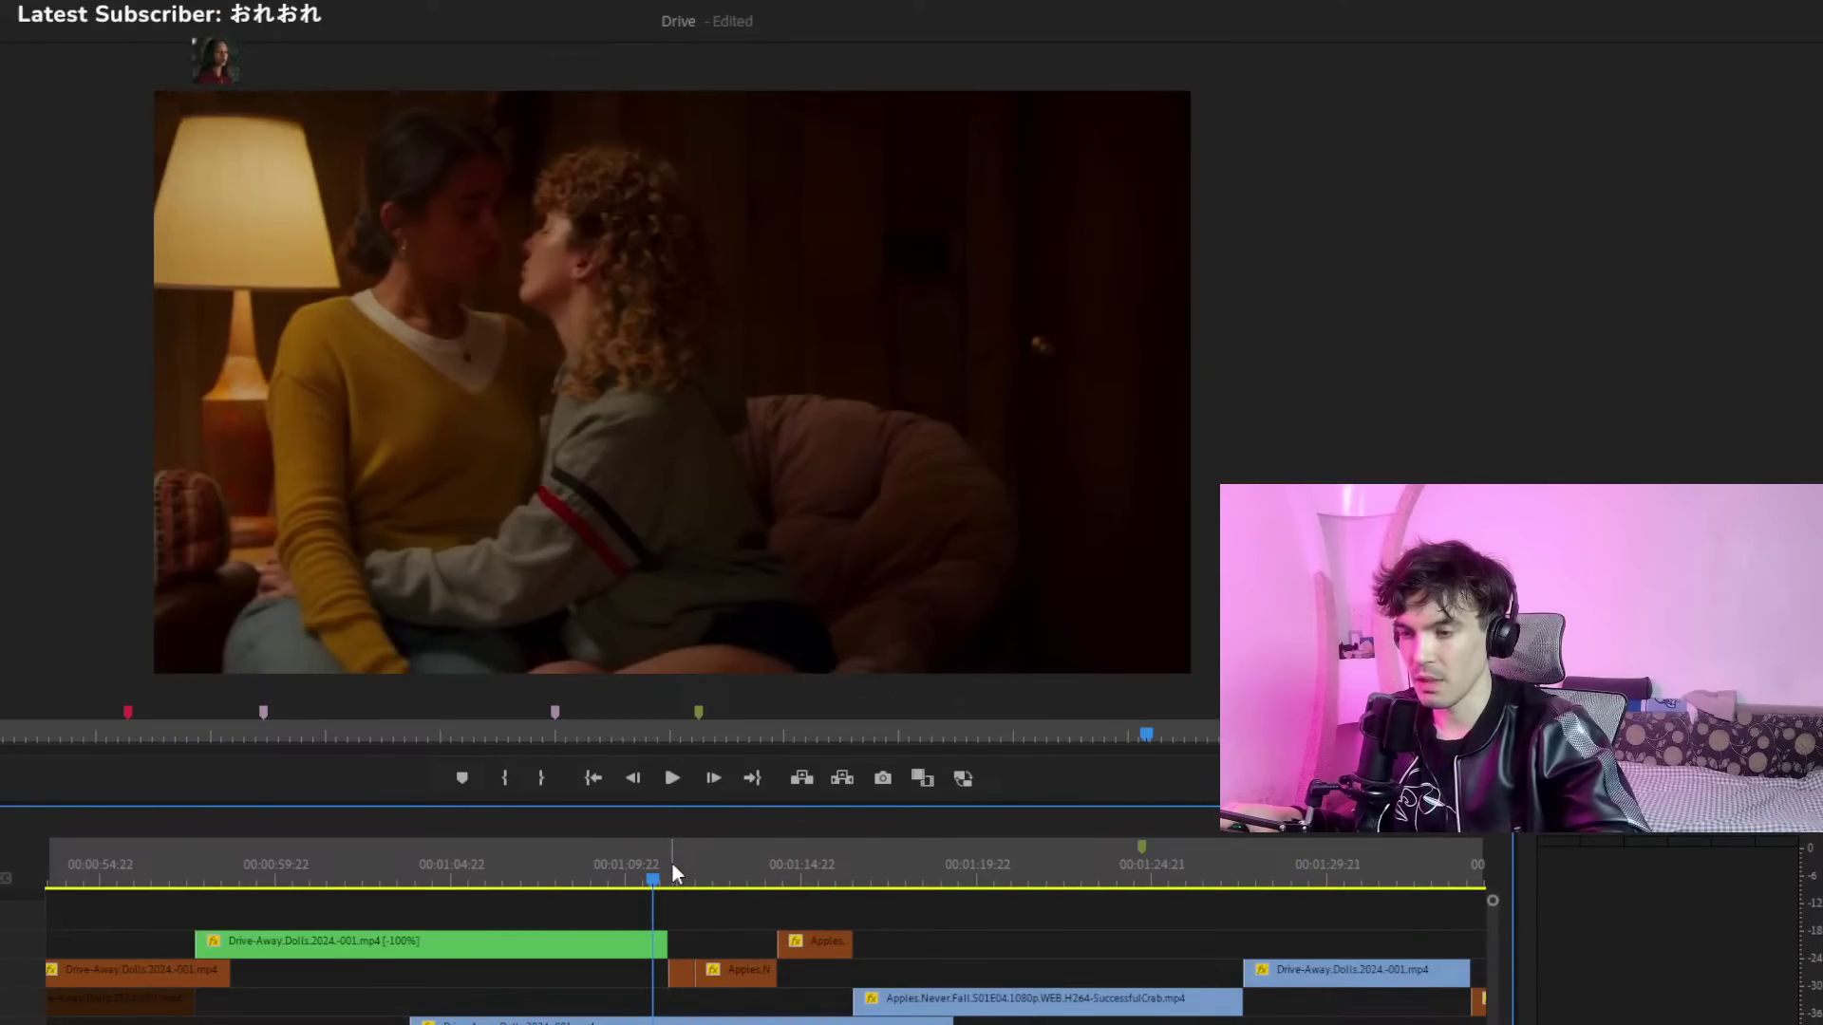
pyautogui.press('Down')
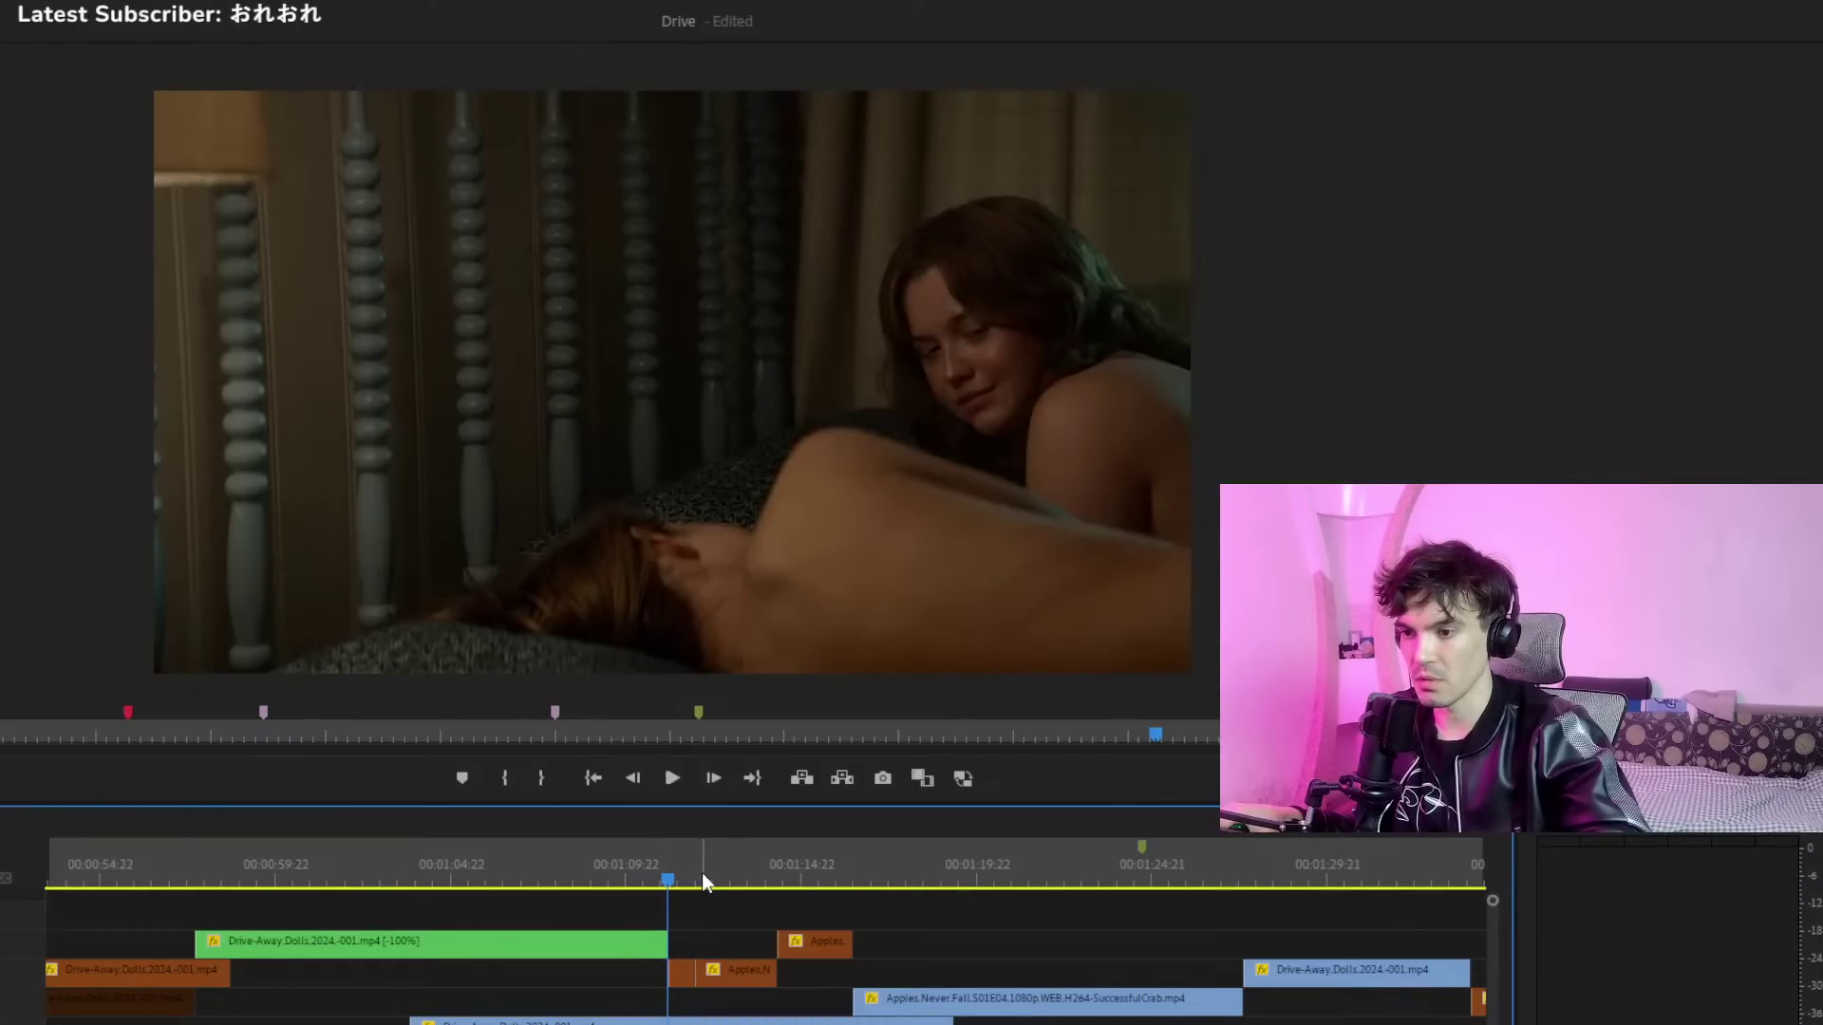
pyautogui.click(655, 869)
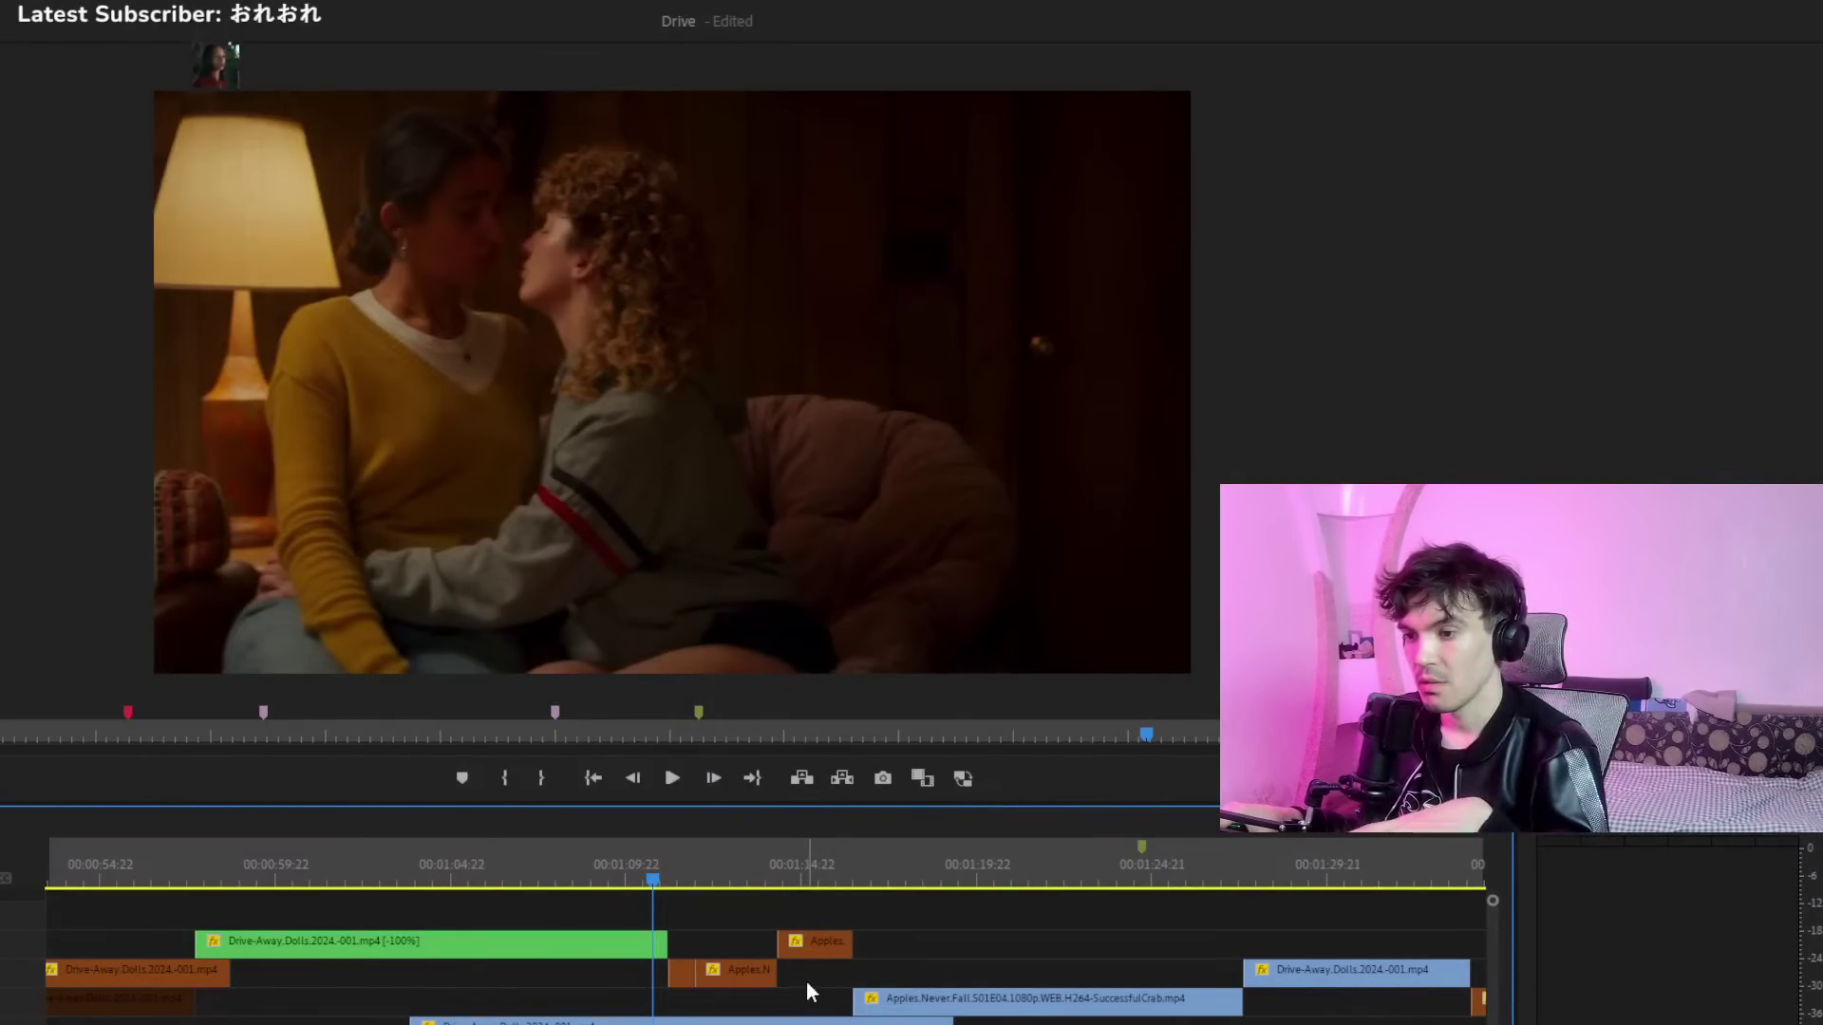
# Play from just before the reversed green clip's end near 1:11 through the two short brown Apples Never Fall clips
pyautogui.moveTo(813, 988); pyautogui.dragTo(704, 959)
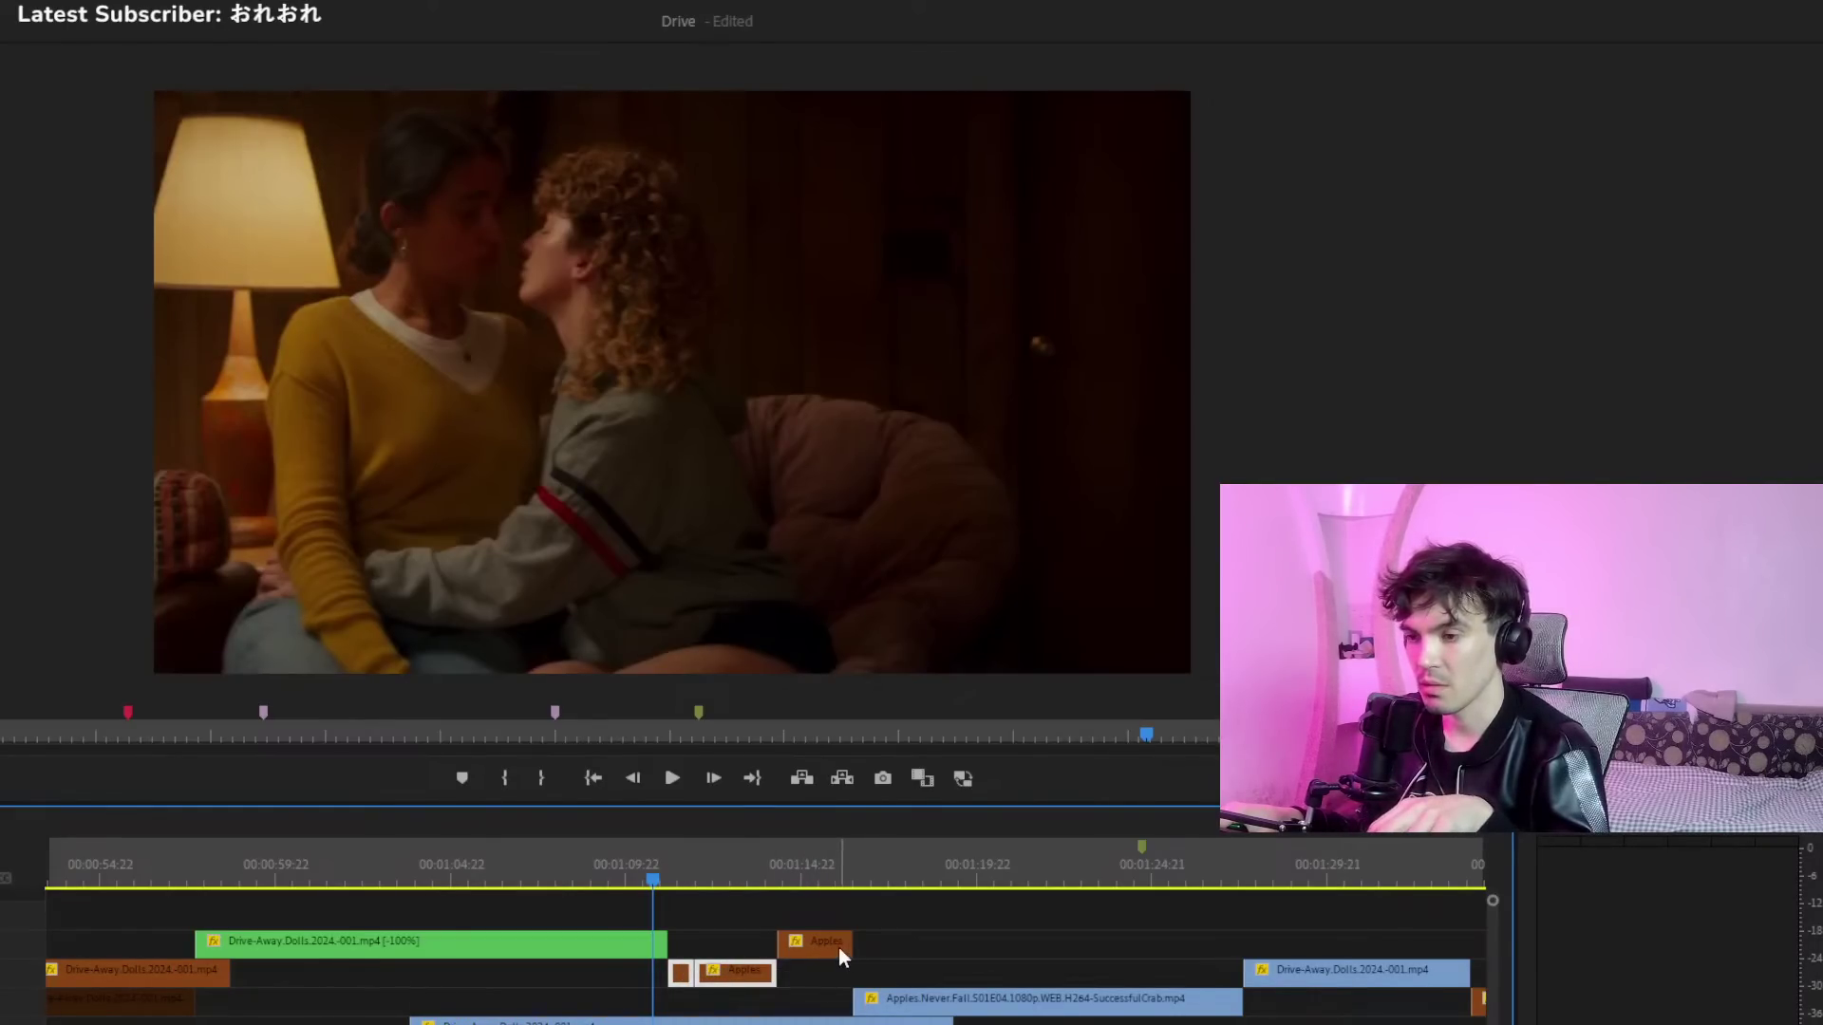
pyautogui.moveTo(840, 957); pyautogui.dragTo(805, 948)
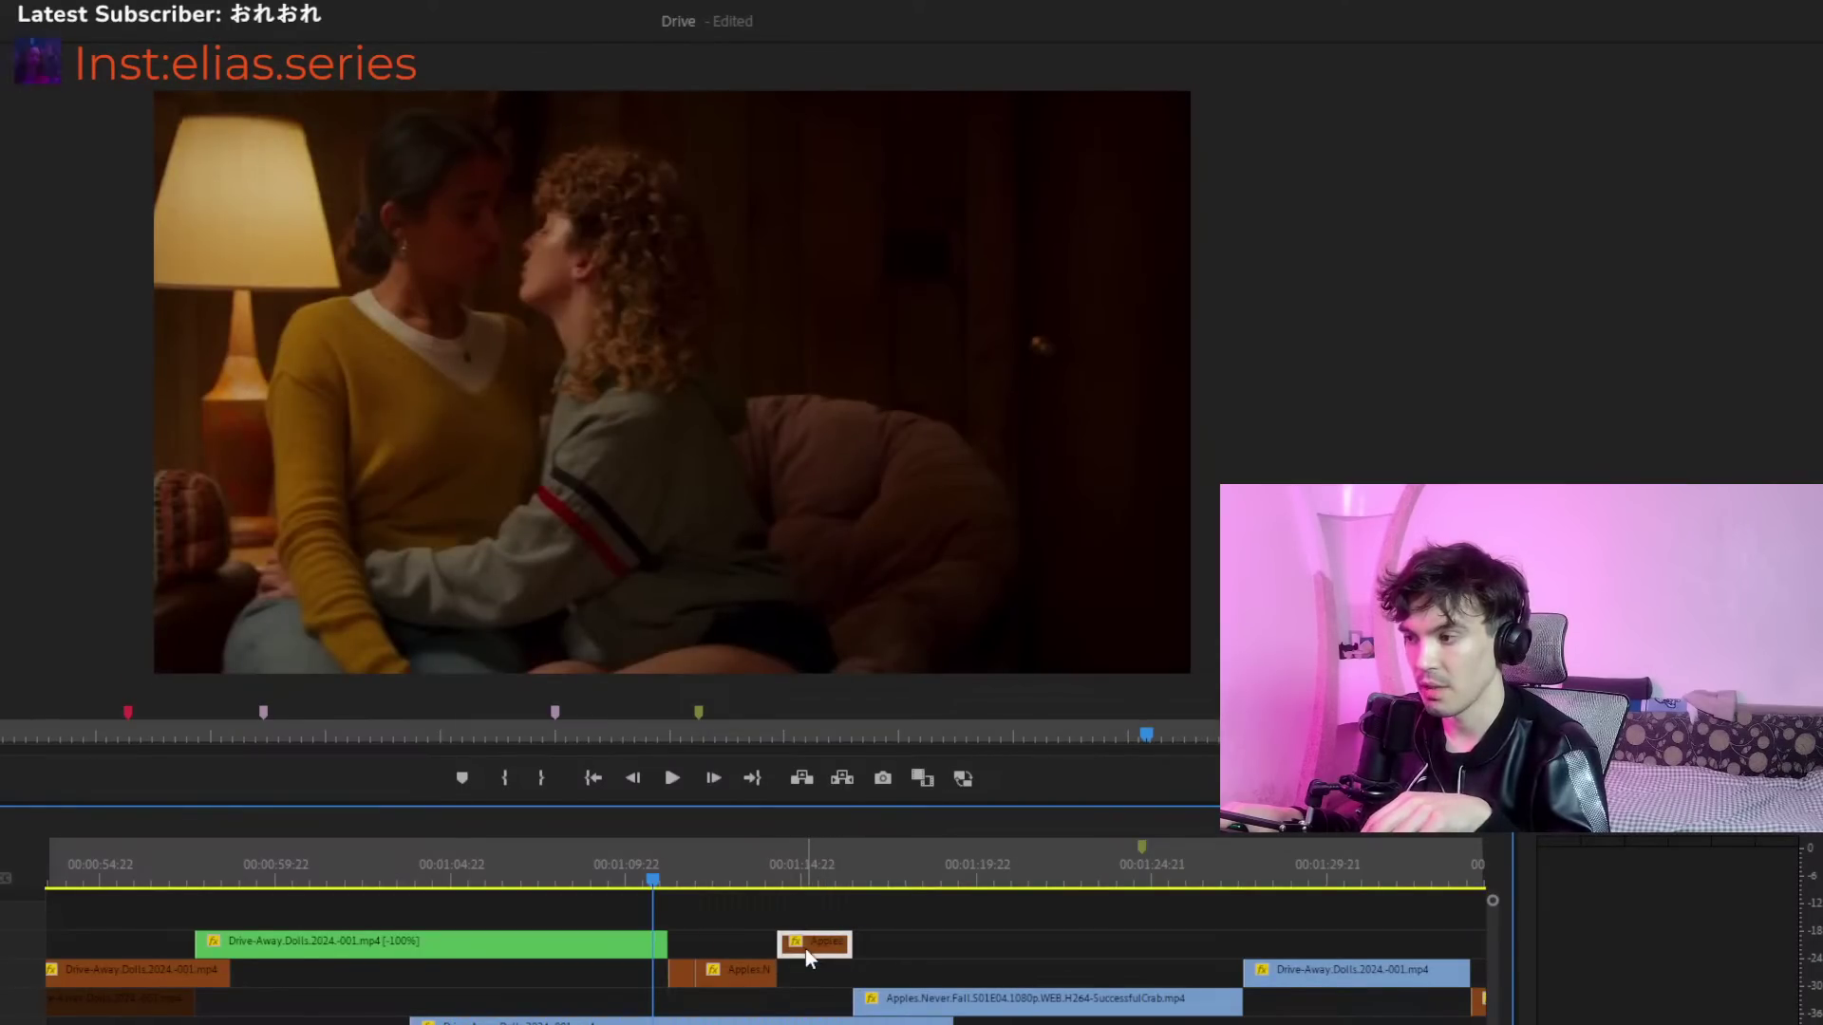
pyautogui.moveTo(659, 885)
pyautogui.mouseDown()
pyautogui.moveTo(680, 890)
pyautogui.moveTo(662, 887)
pyautogui.mouseUp()
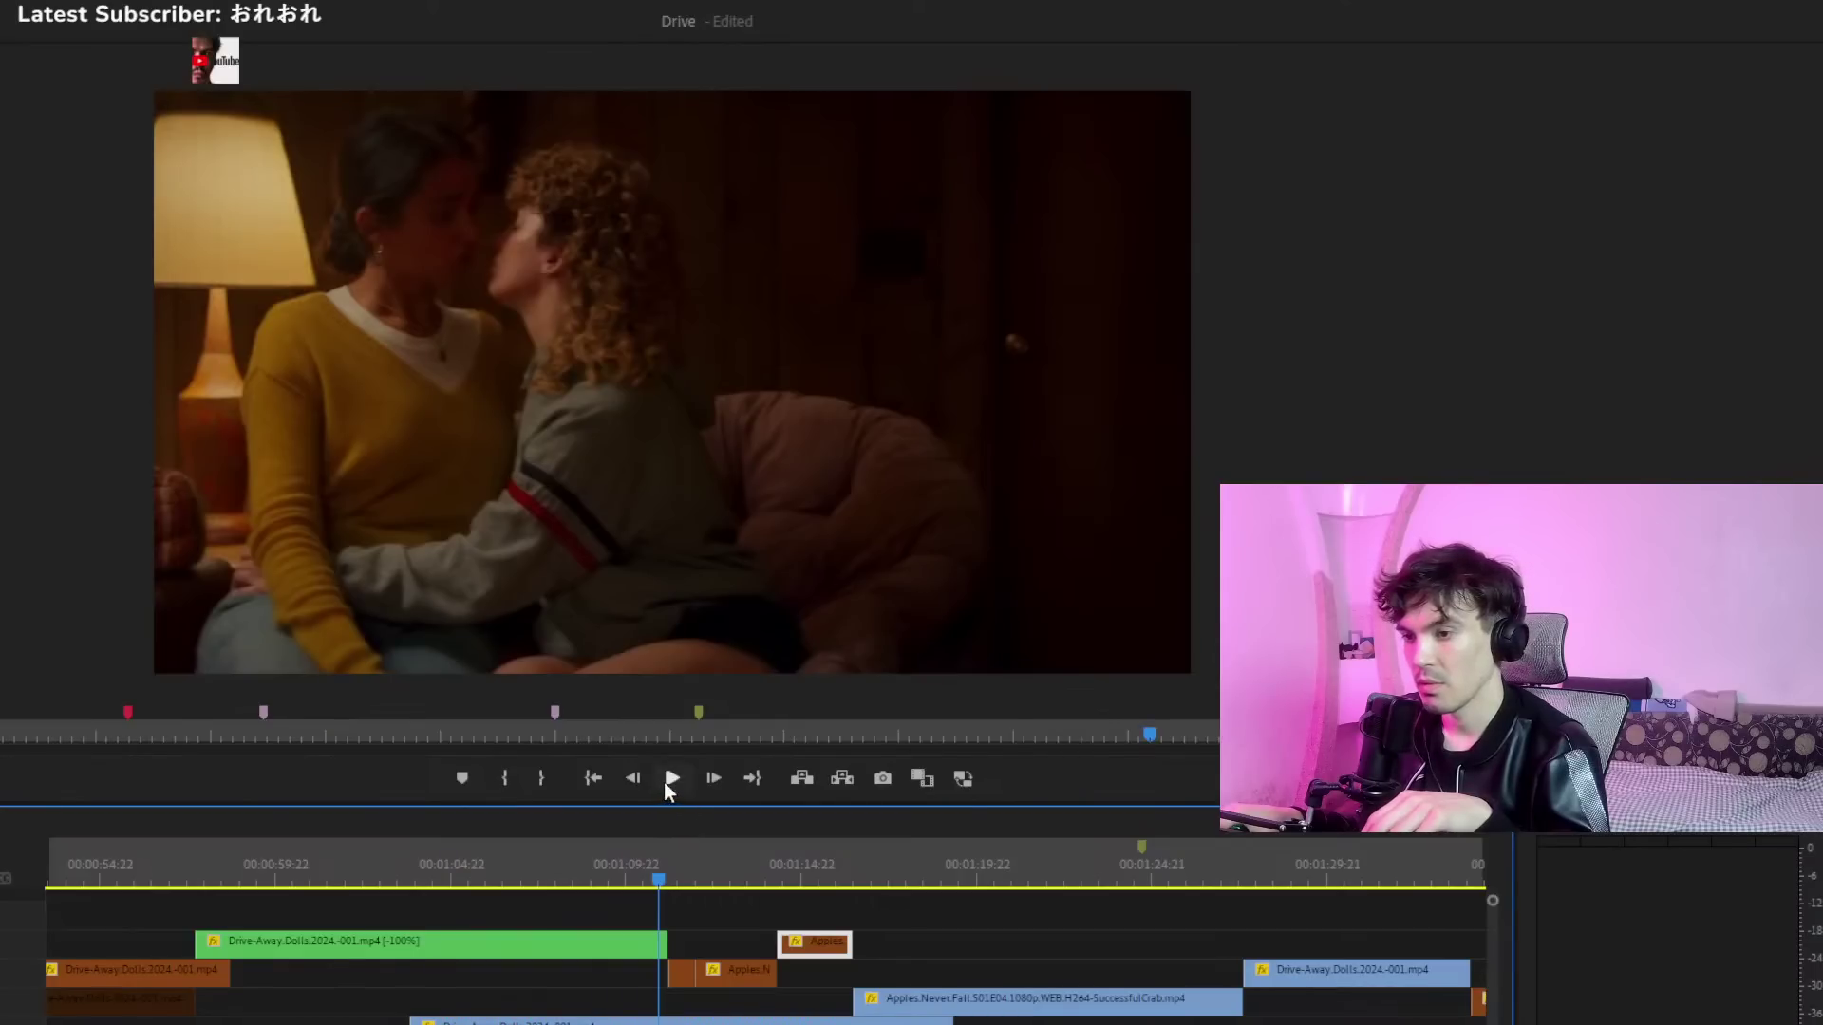
pyautogui.scroll(3, 370, 949)
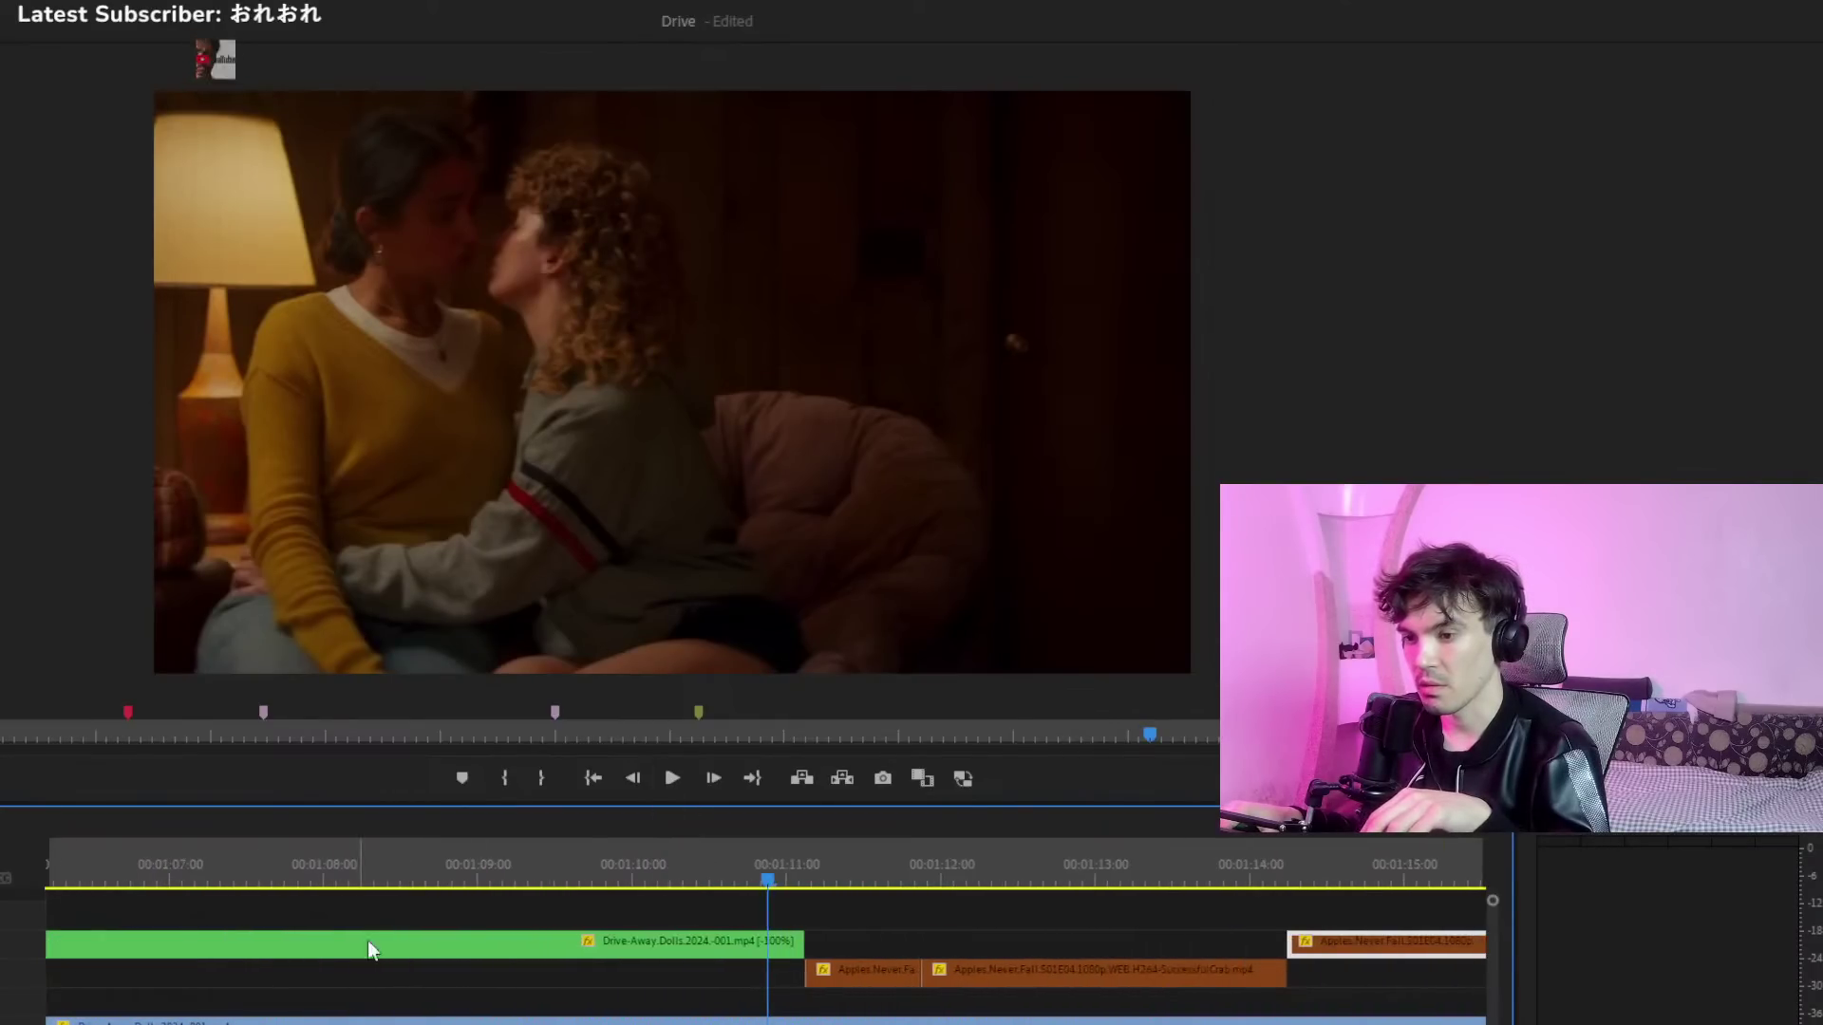
pyautogui.moveTo(801, 872); pyautogui.dragTo(696, 871)
pyautogui.click(680, 778)
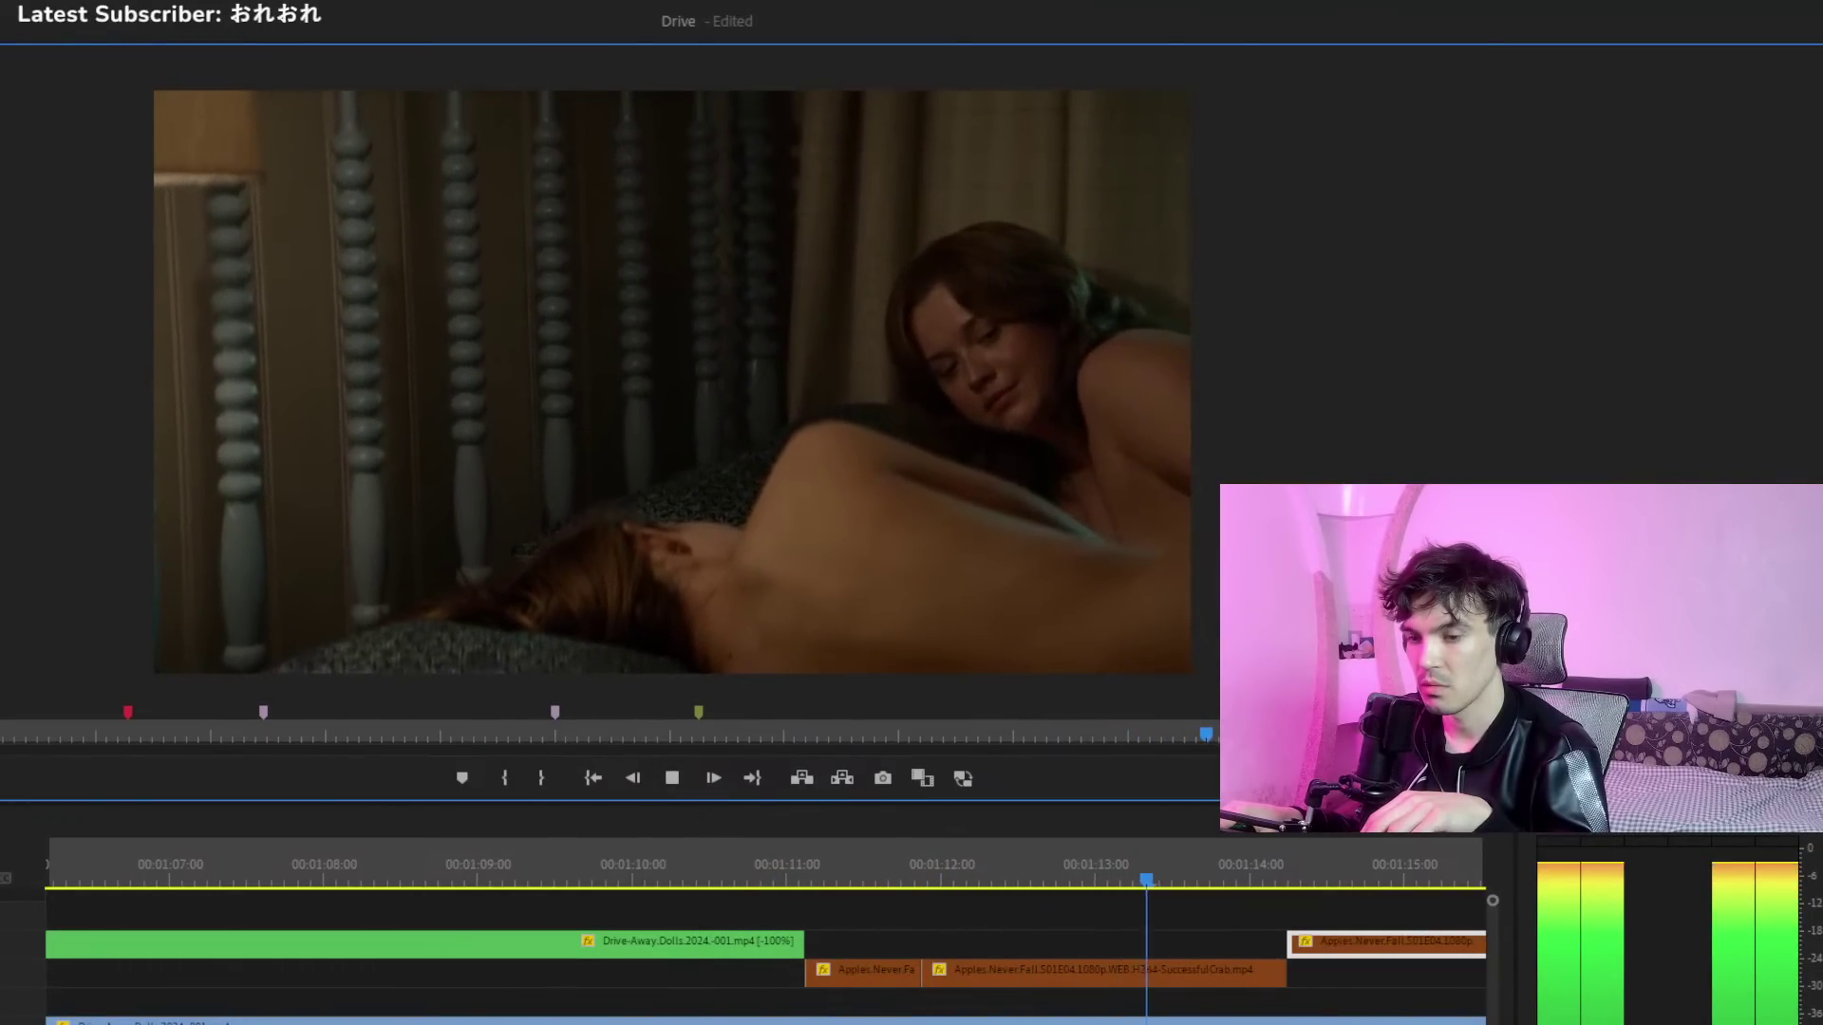
# Play the blue Apples Never Fall clip from about 1:18, then the cut into the blue Drive-Away Dolls clip near 1:27
pyautogui.scroll(-3, 739, 892)
pyautogui.scroll(-1, 903, 881)
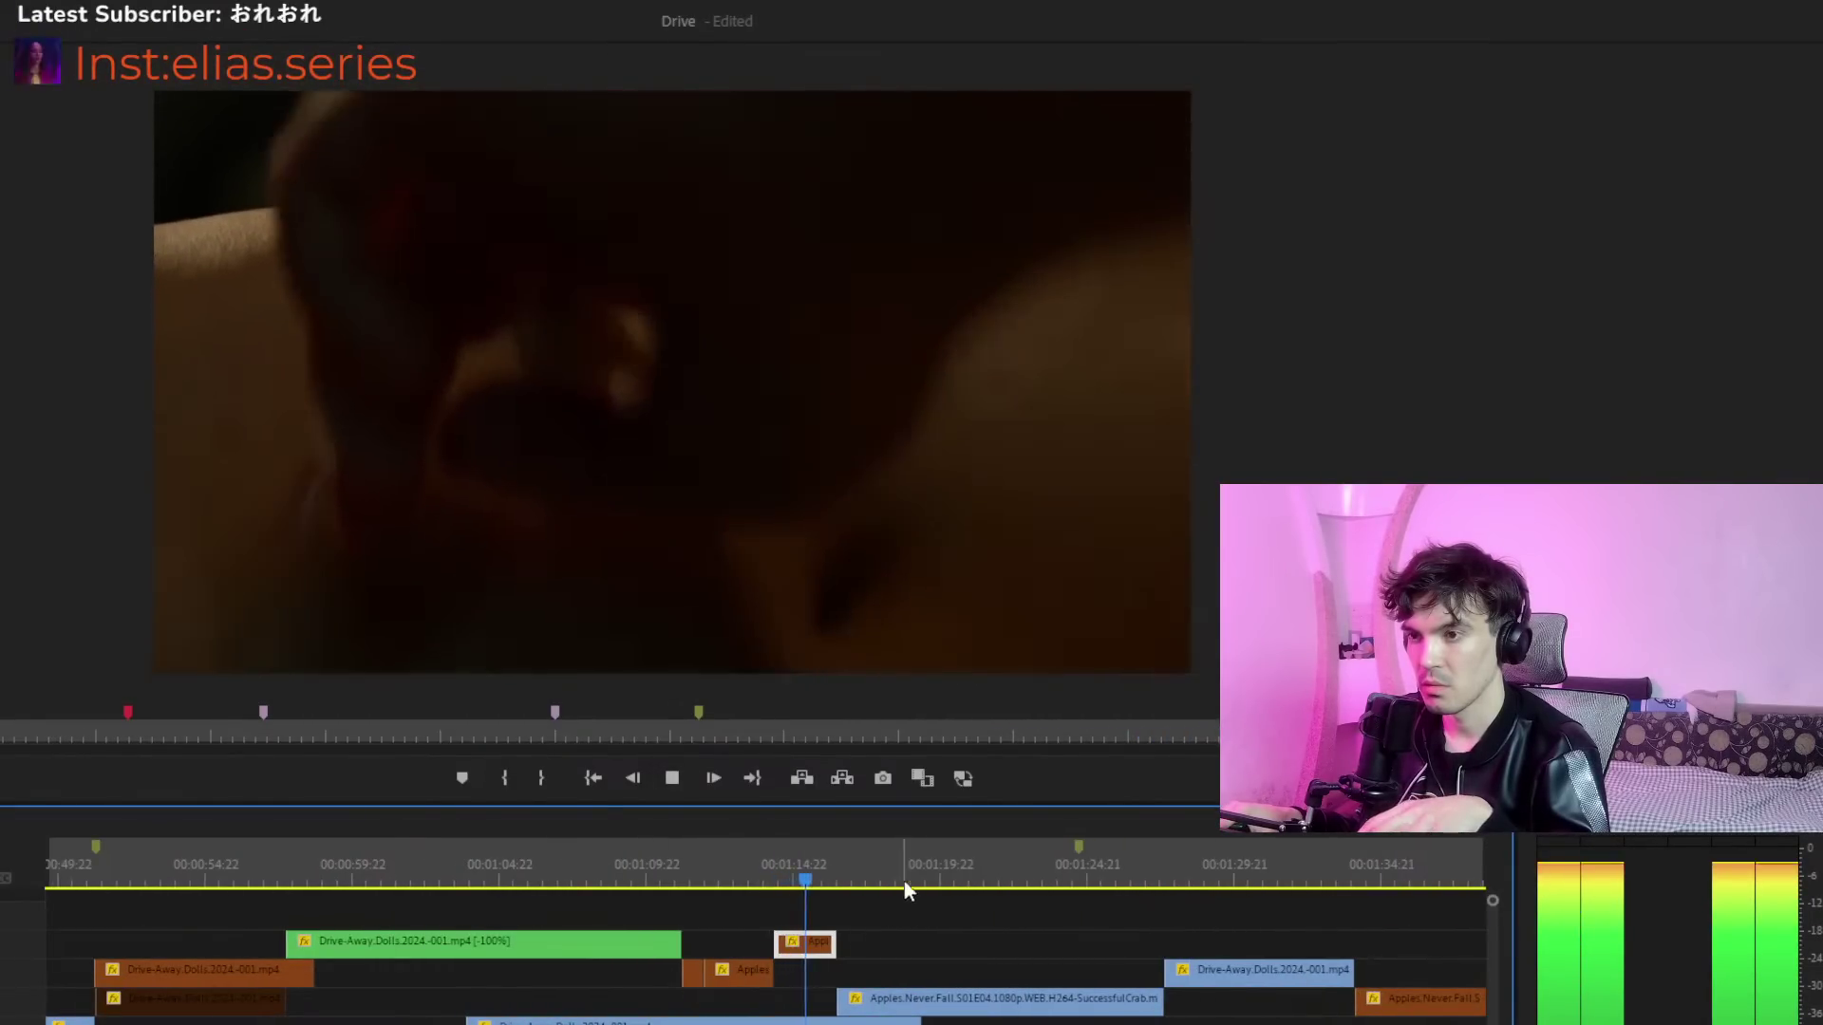
pyautogui.click(904, 872)
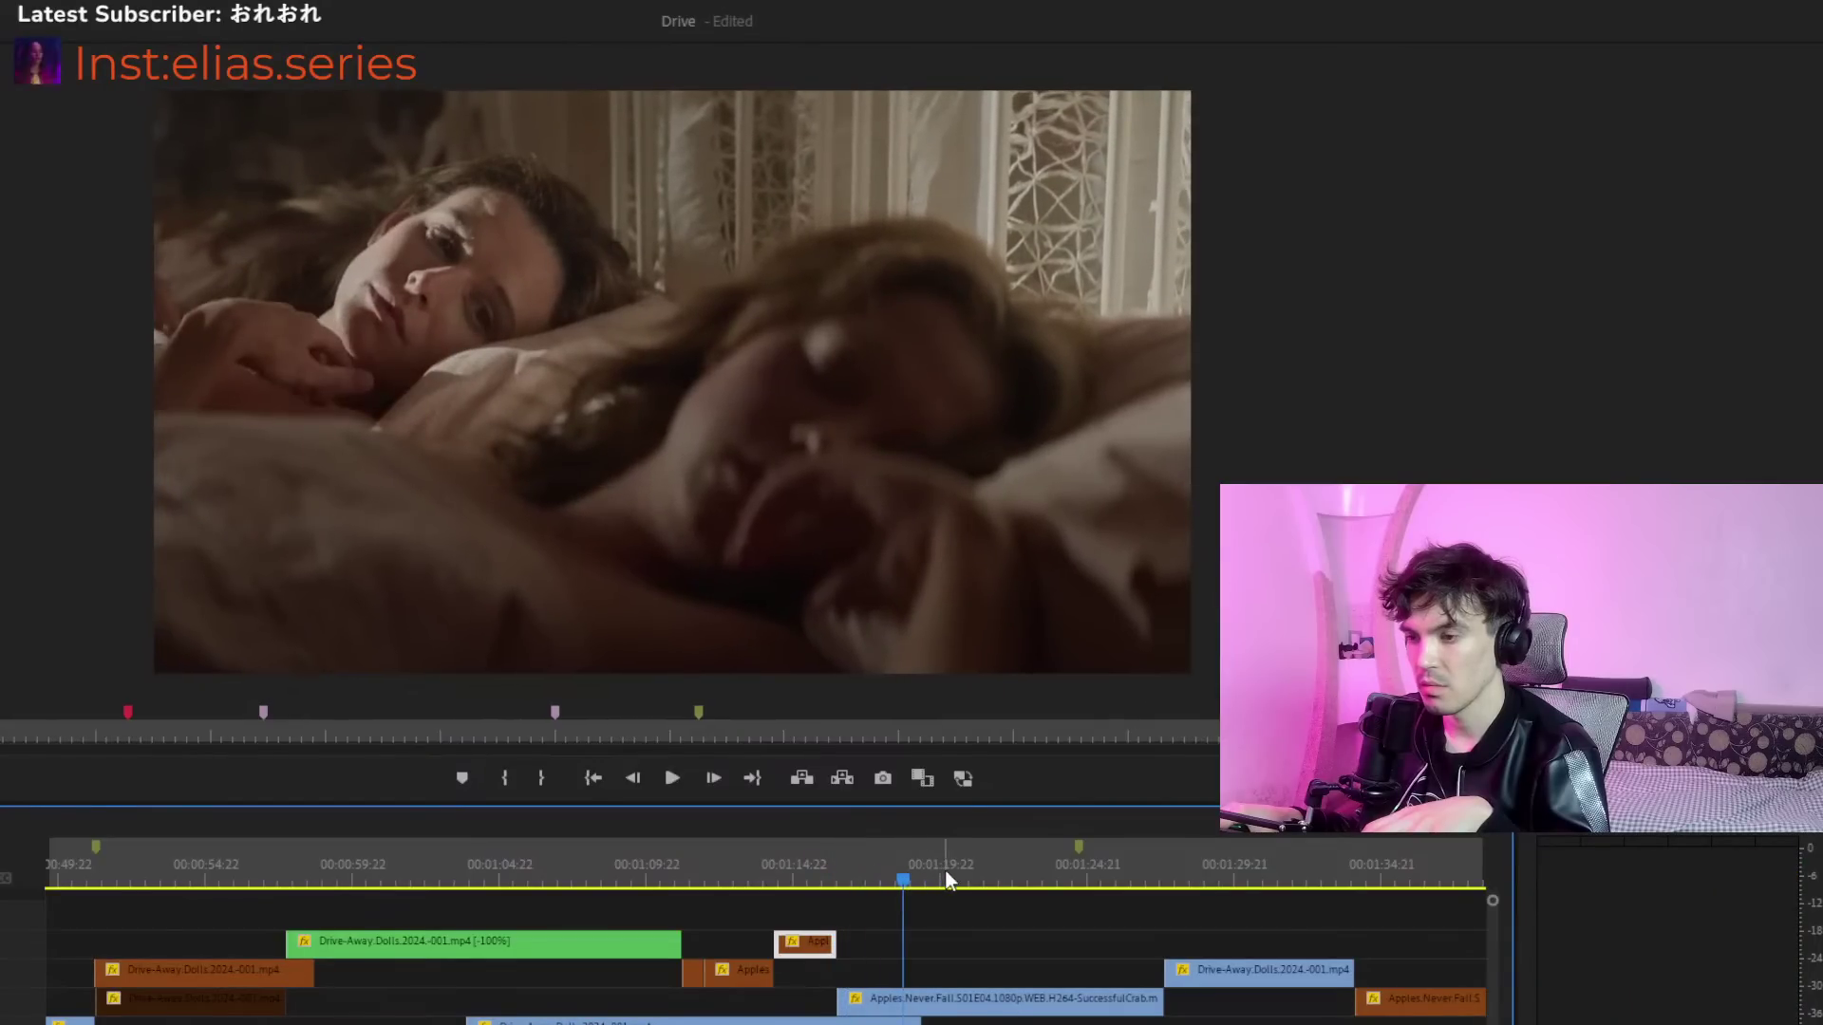
pyautogui.click(672, 778)
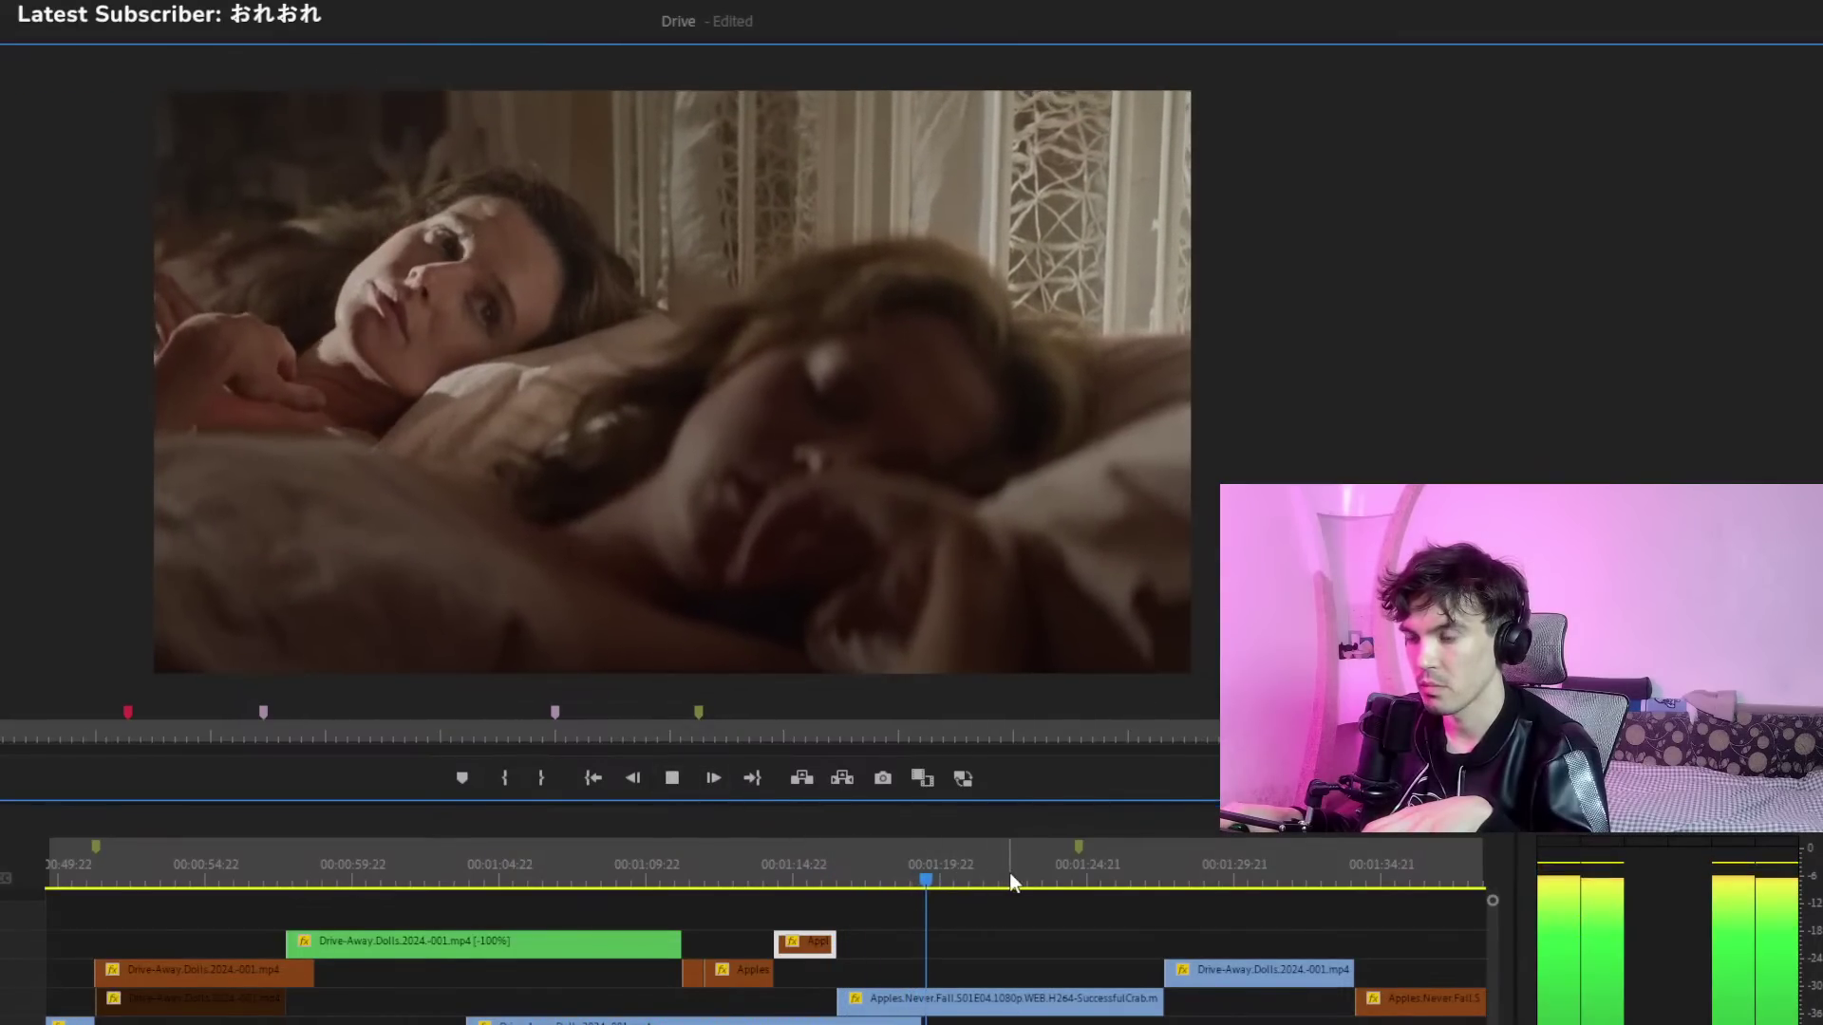
pyautogui.click(1138, 879)
pyautogui.click(676, 781)
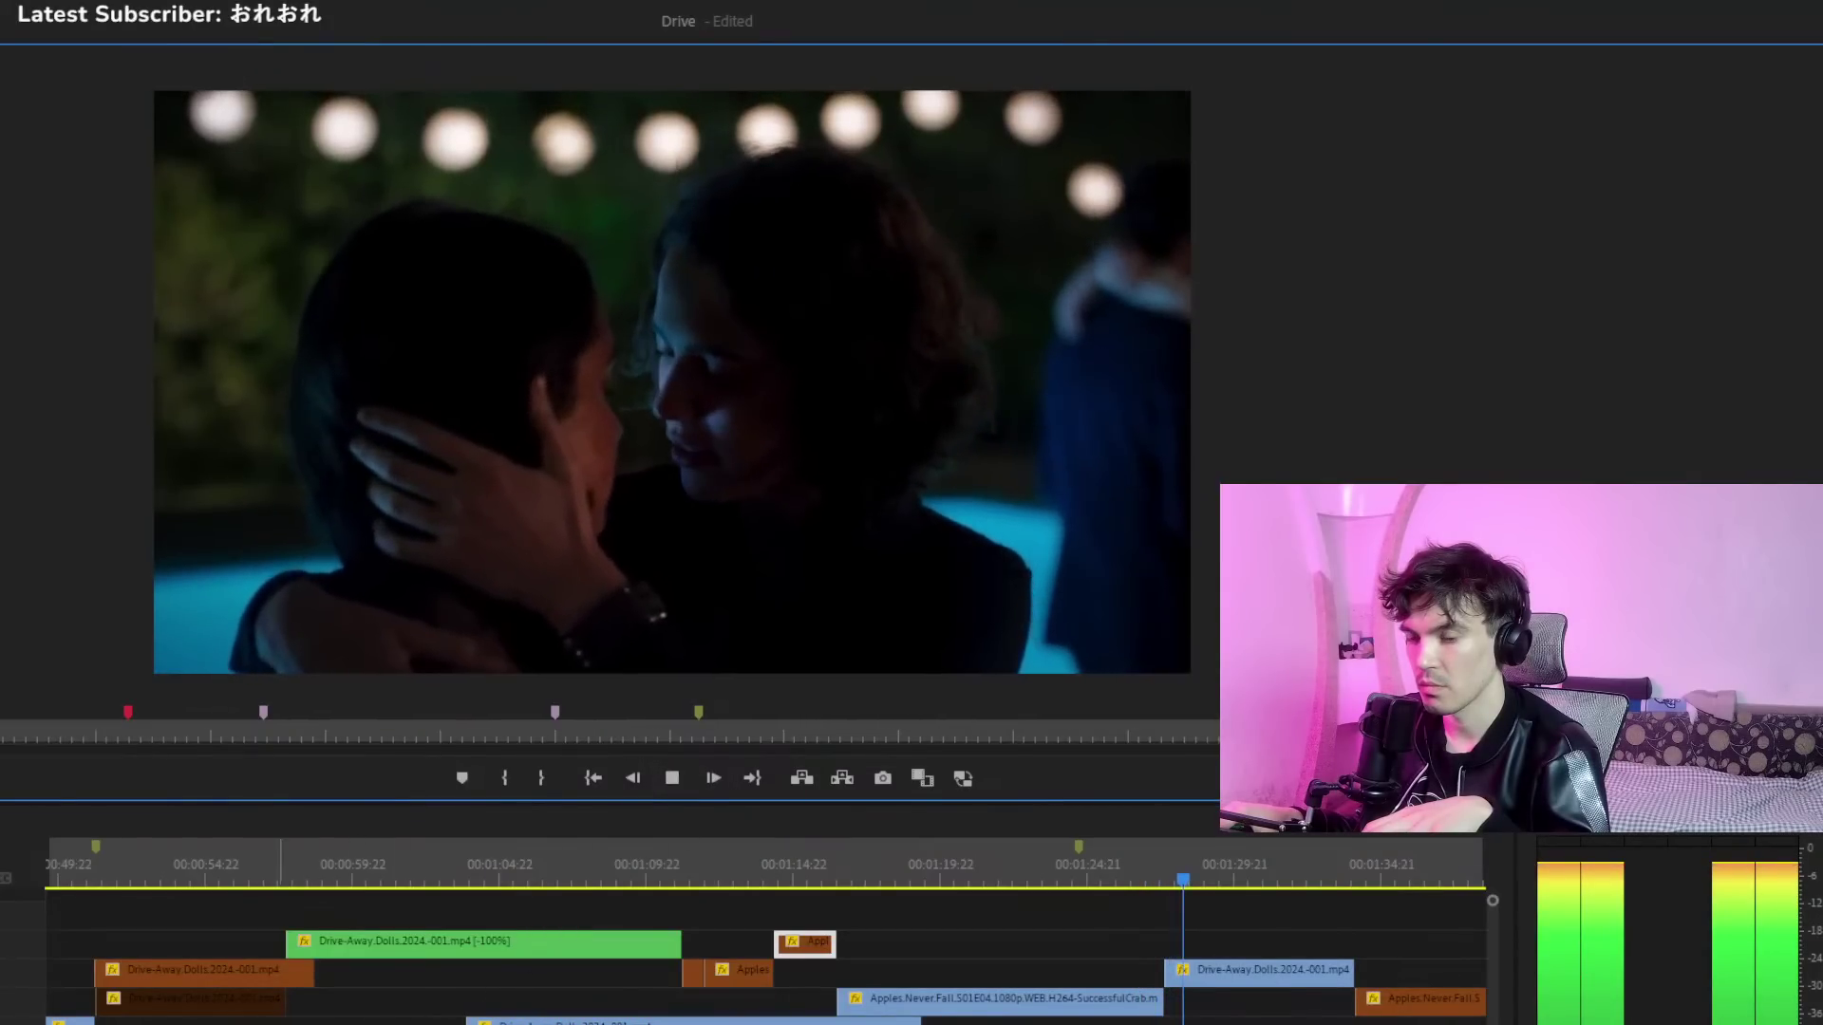
# Play the cut from the blue Drive-Away Dolls clip into the brown Apples Never Fall clip at about 1:34
pyautogui.press('-')
pyautogui.click(765, 864)
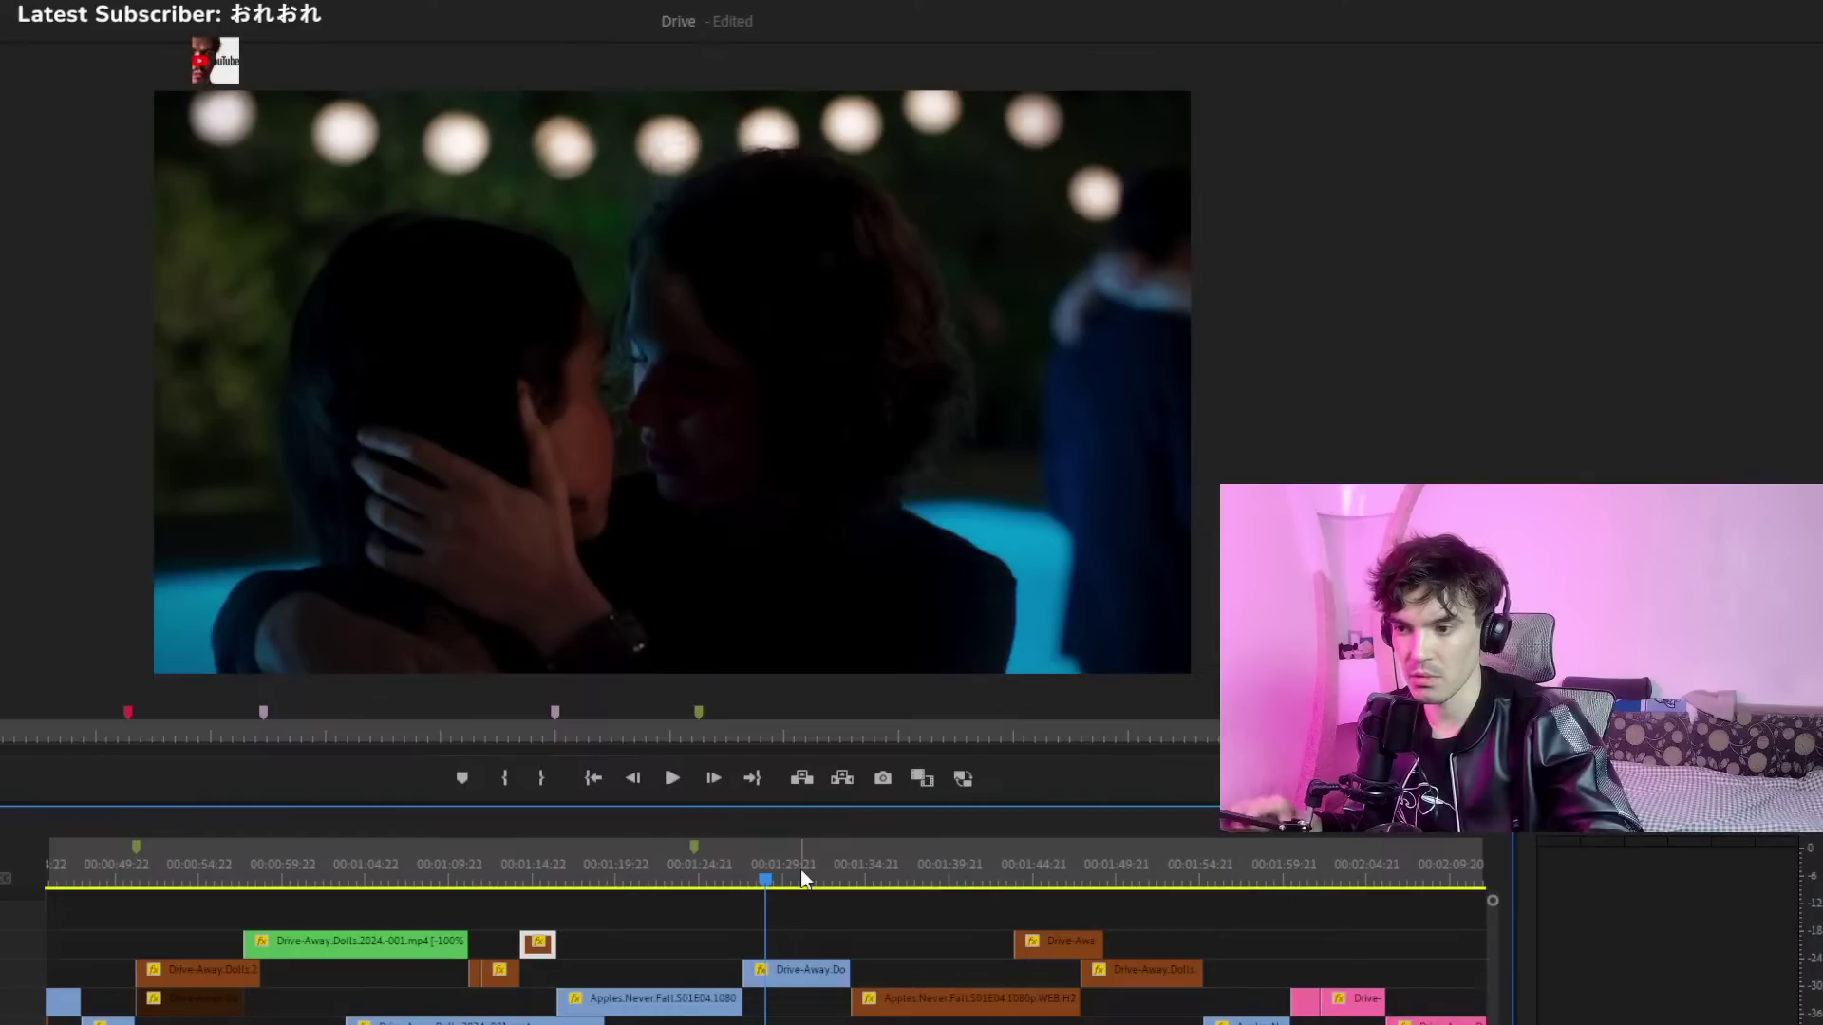
pyautogui.moveTo(800, 871); pyautogui.dragTo(838, 879)
pyautogui.click(968, 936)
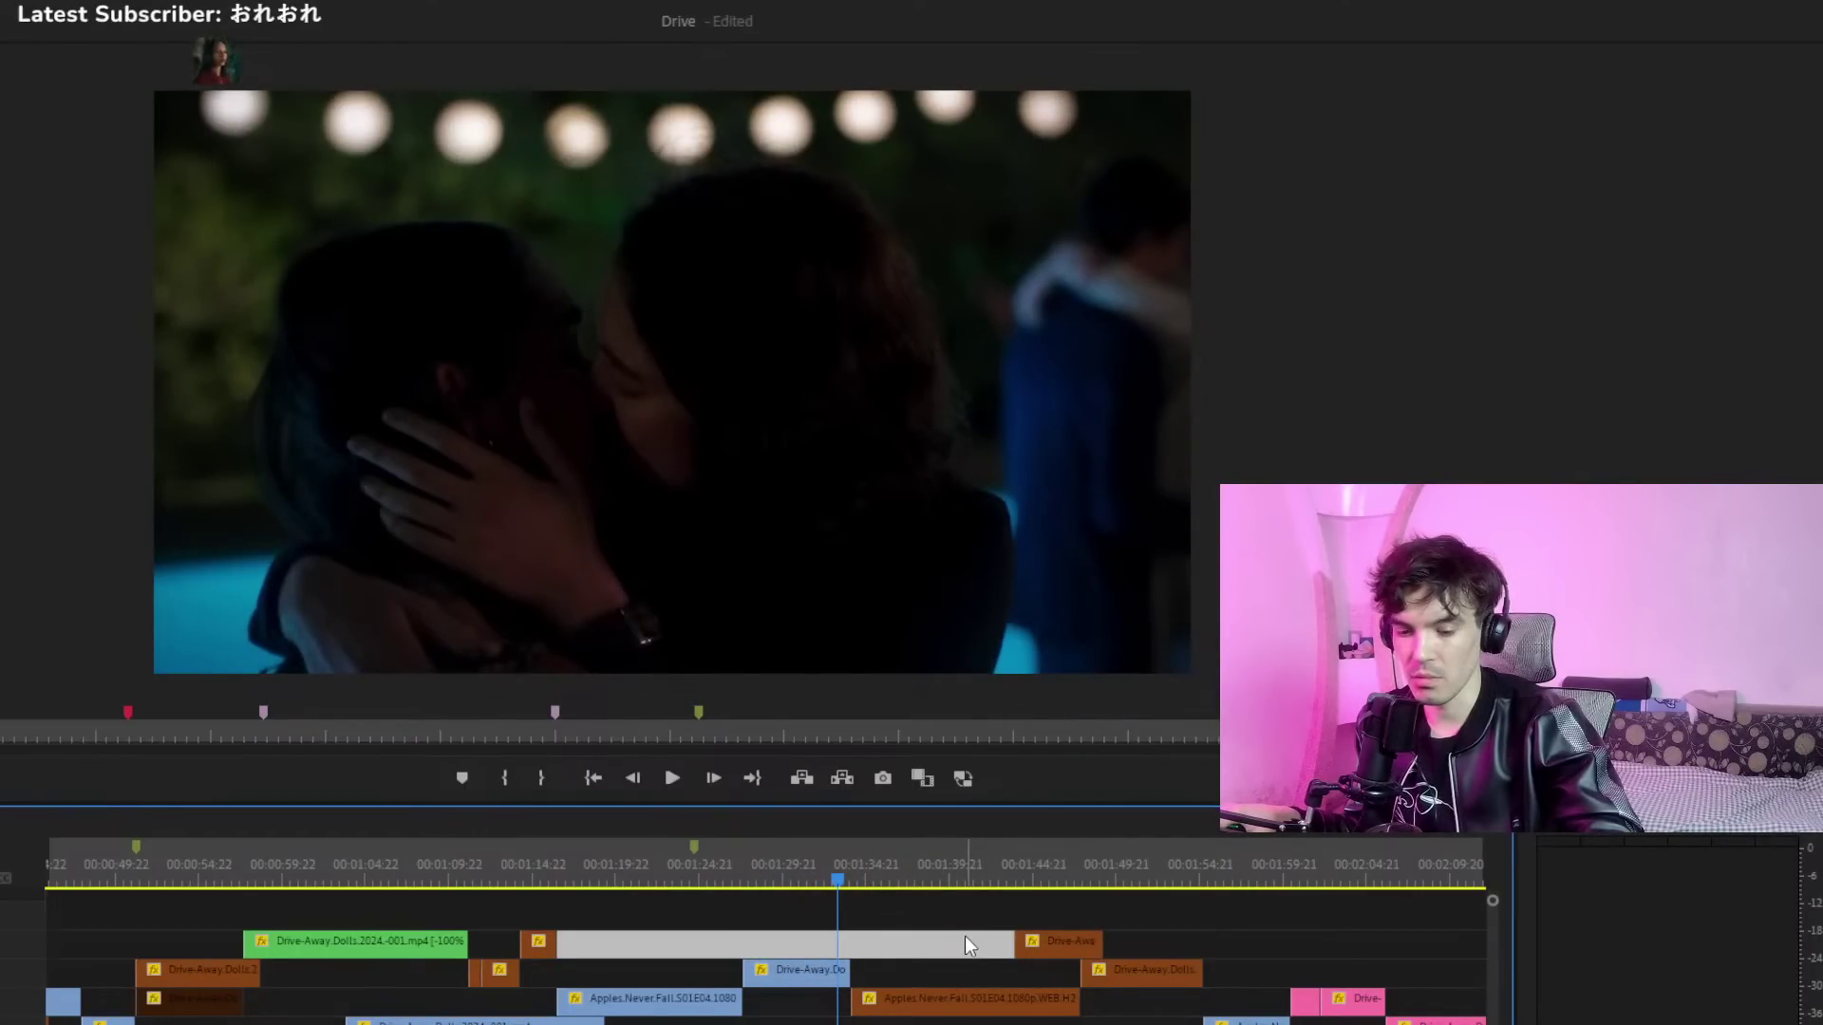
pyautogui.press('space')
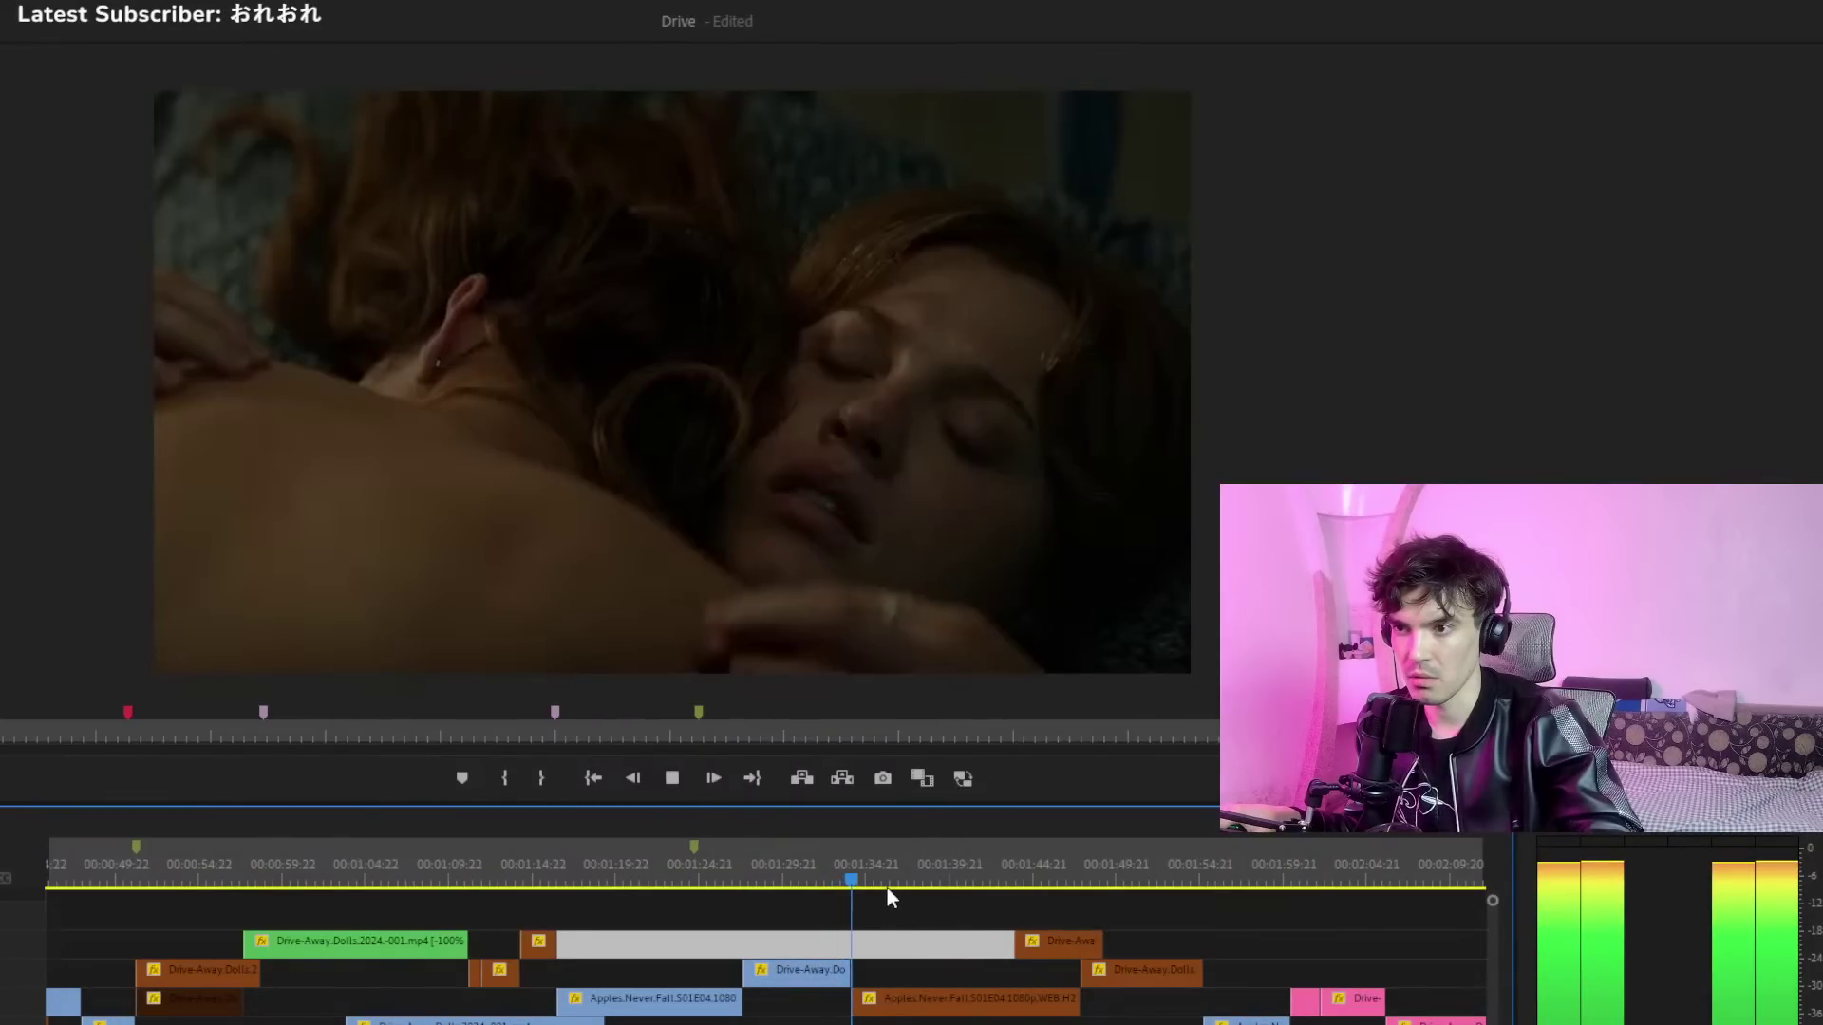
# Play the end of the long brown Apples Never Fall clip from about 1:42 into the brown Drive-Away Dolls clip
pyautogui.click(992, 883)
pyautogui.press('space')
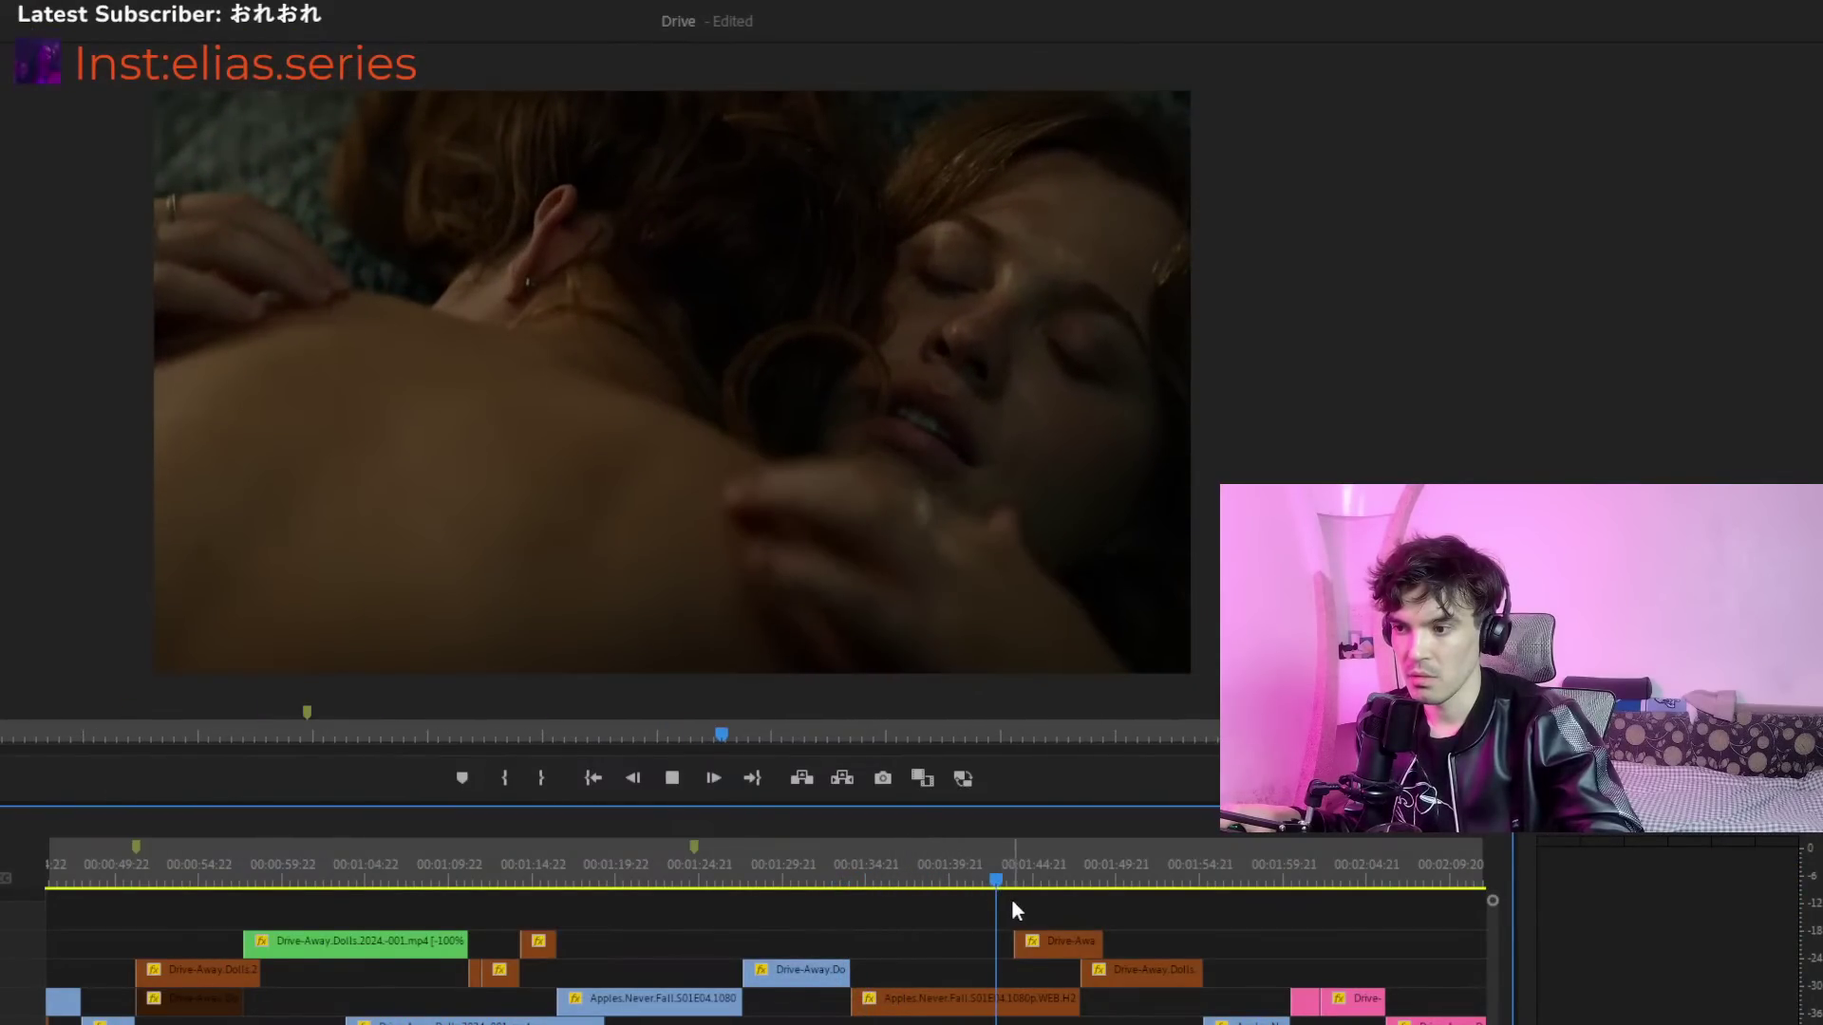
pyautogui.press('space')
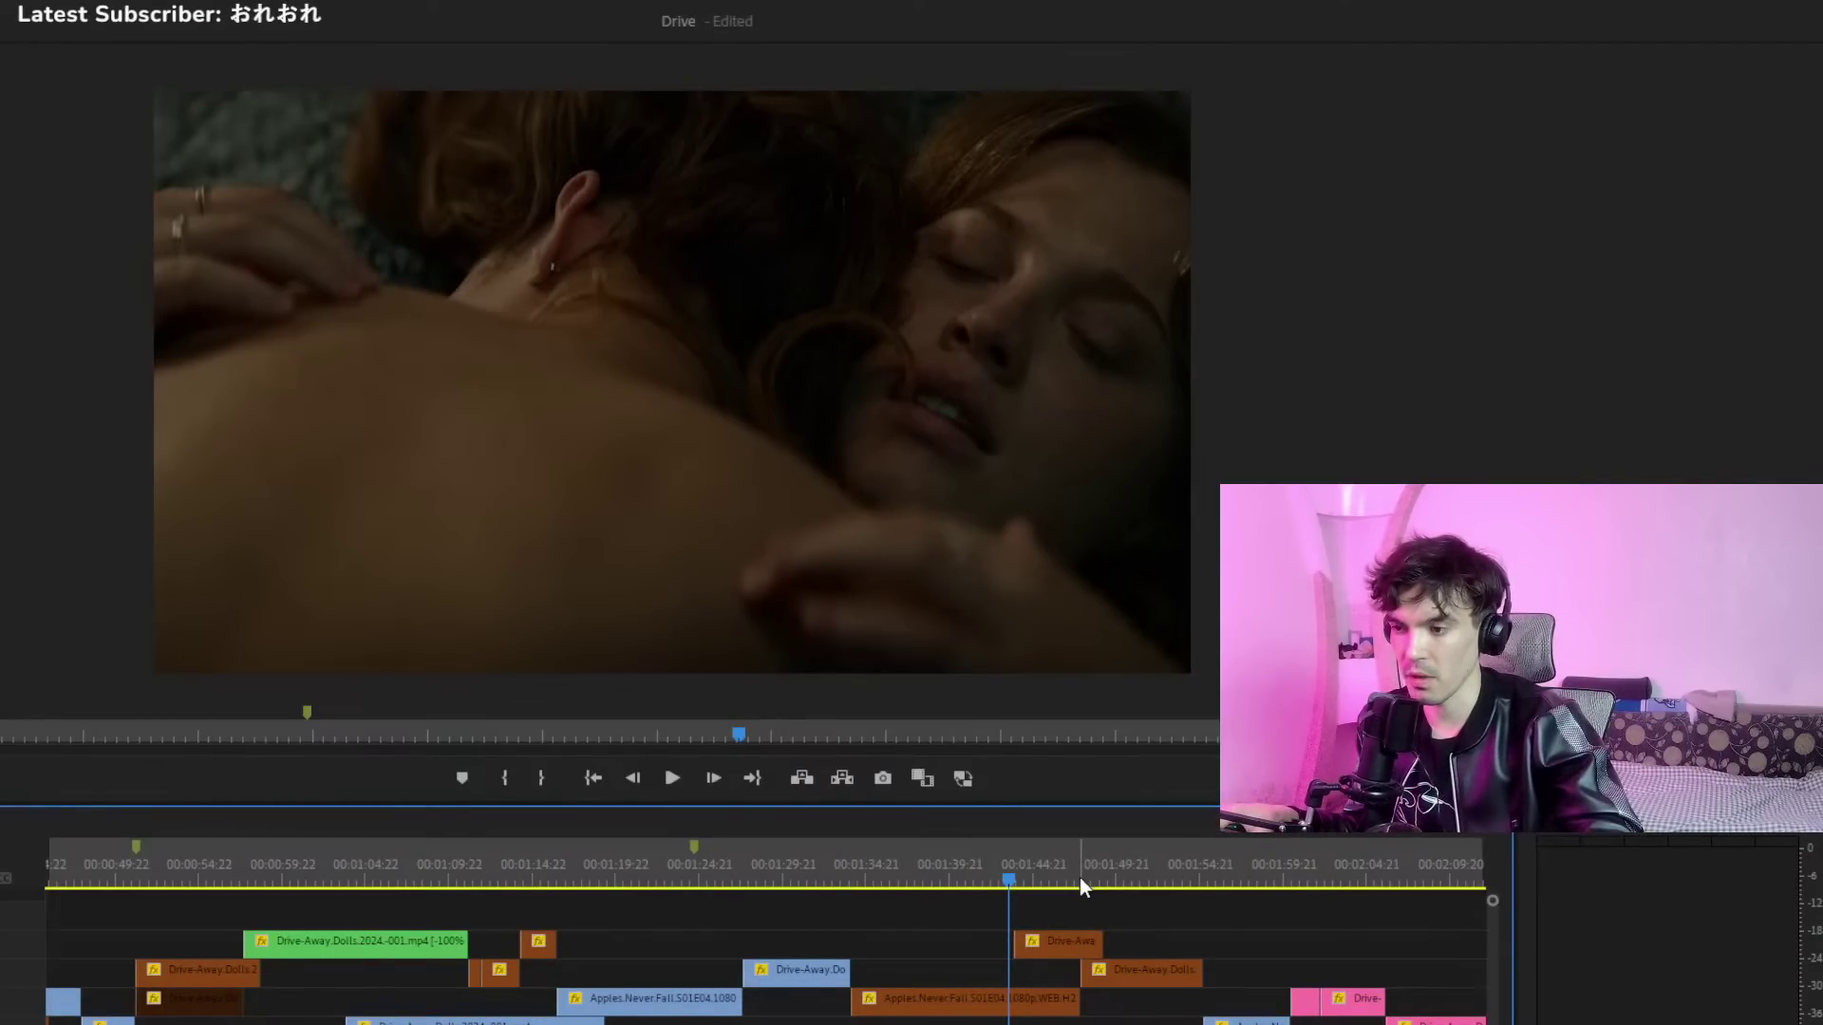
pyautogui.press('space')
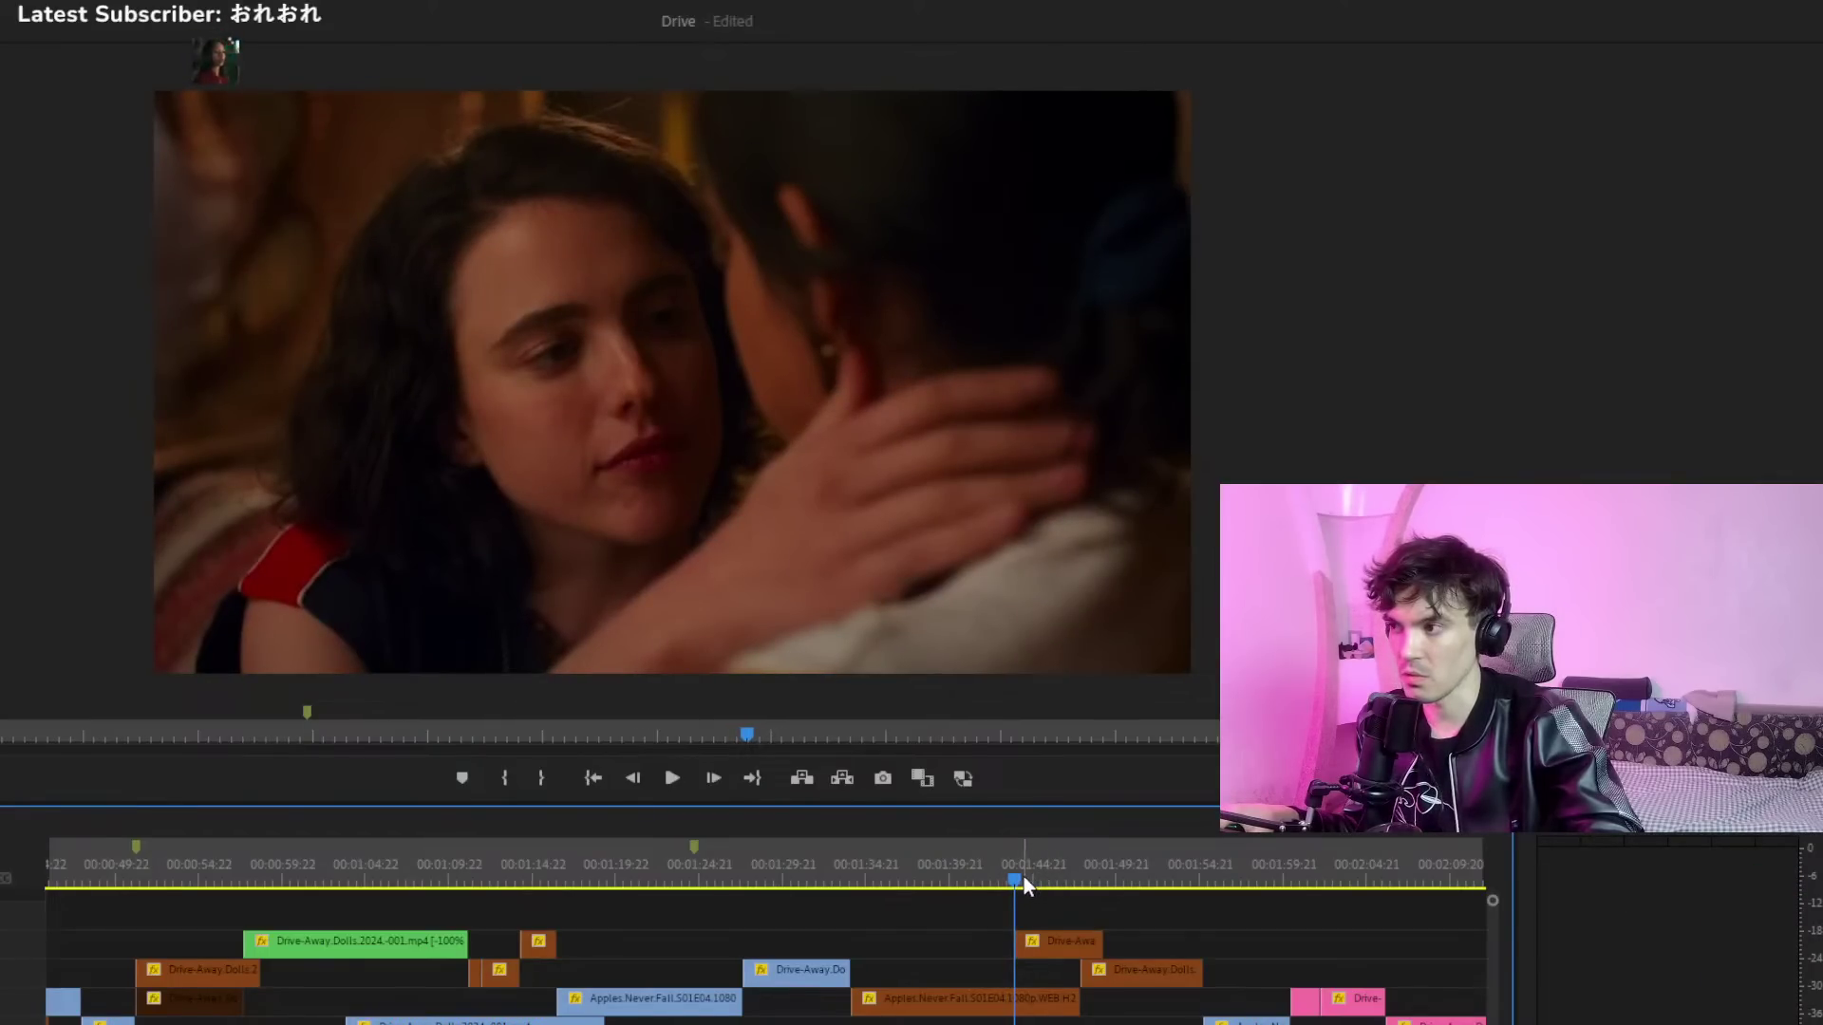
pyautogui.click(1008, 874)
pyautogui.press('space')
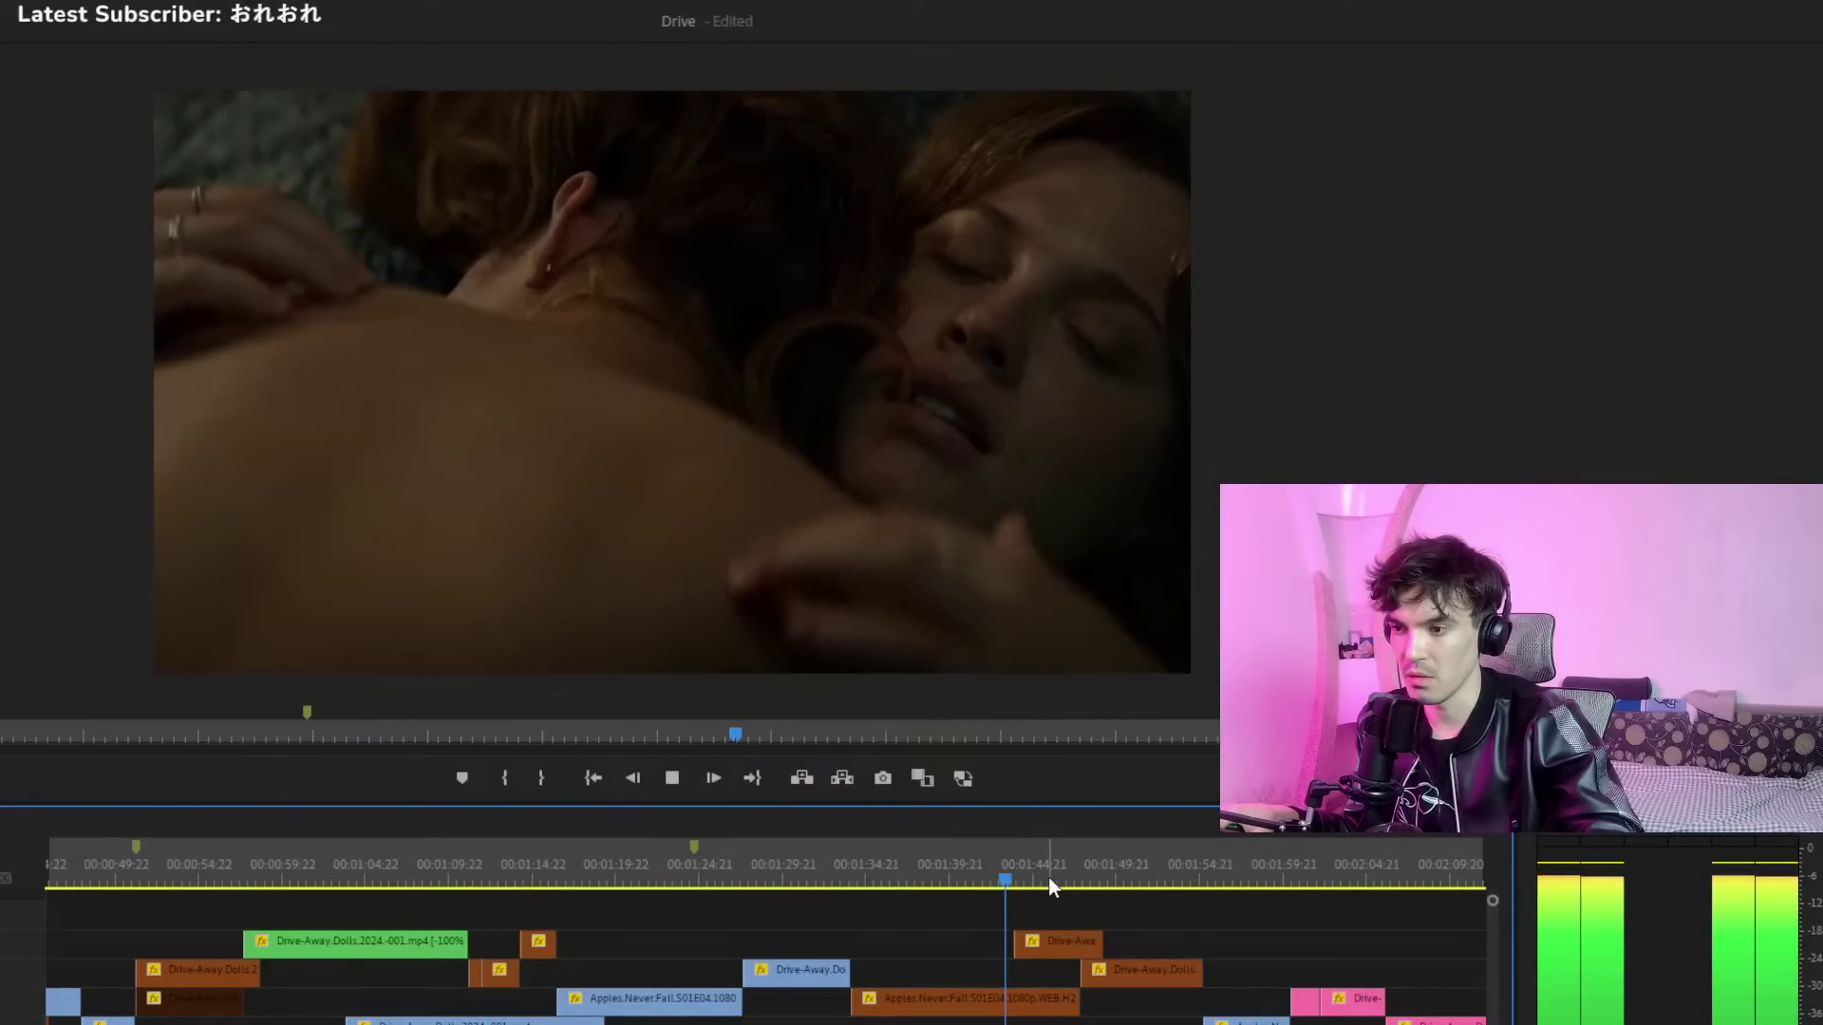
pyautogui.press('space')
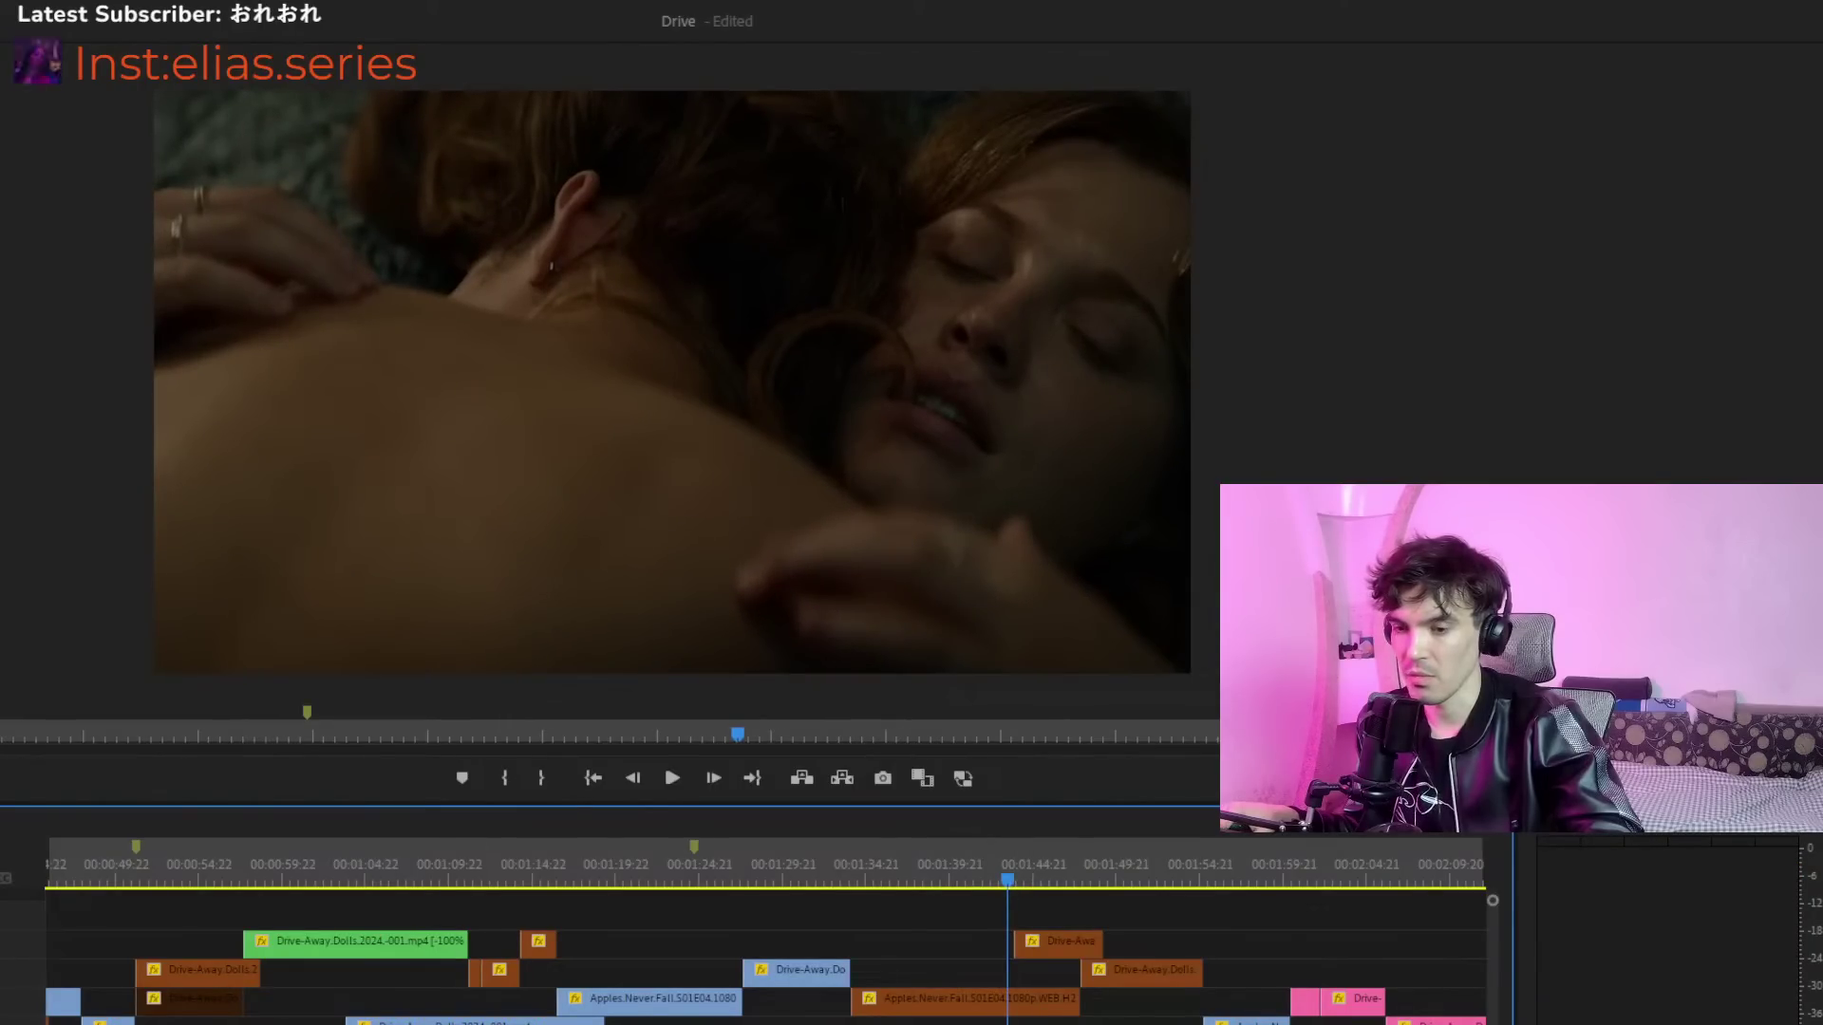
# Replay the start of the brown Drive-Away Dolls clip near 1:43 several times from slightly earlier points
pyautogui.hscroll(3, 1025, 875)
pyautogui.scroll(3, 845, 966)
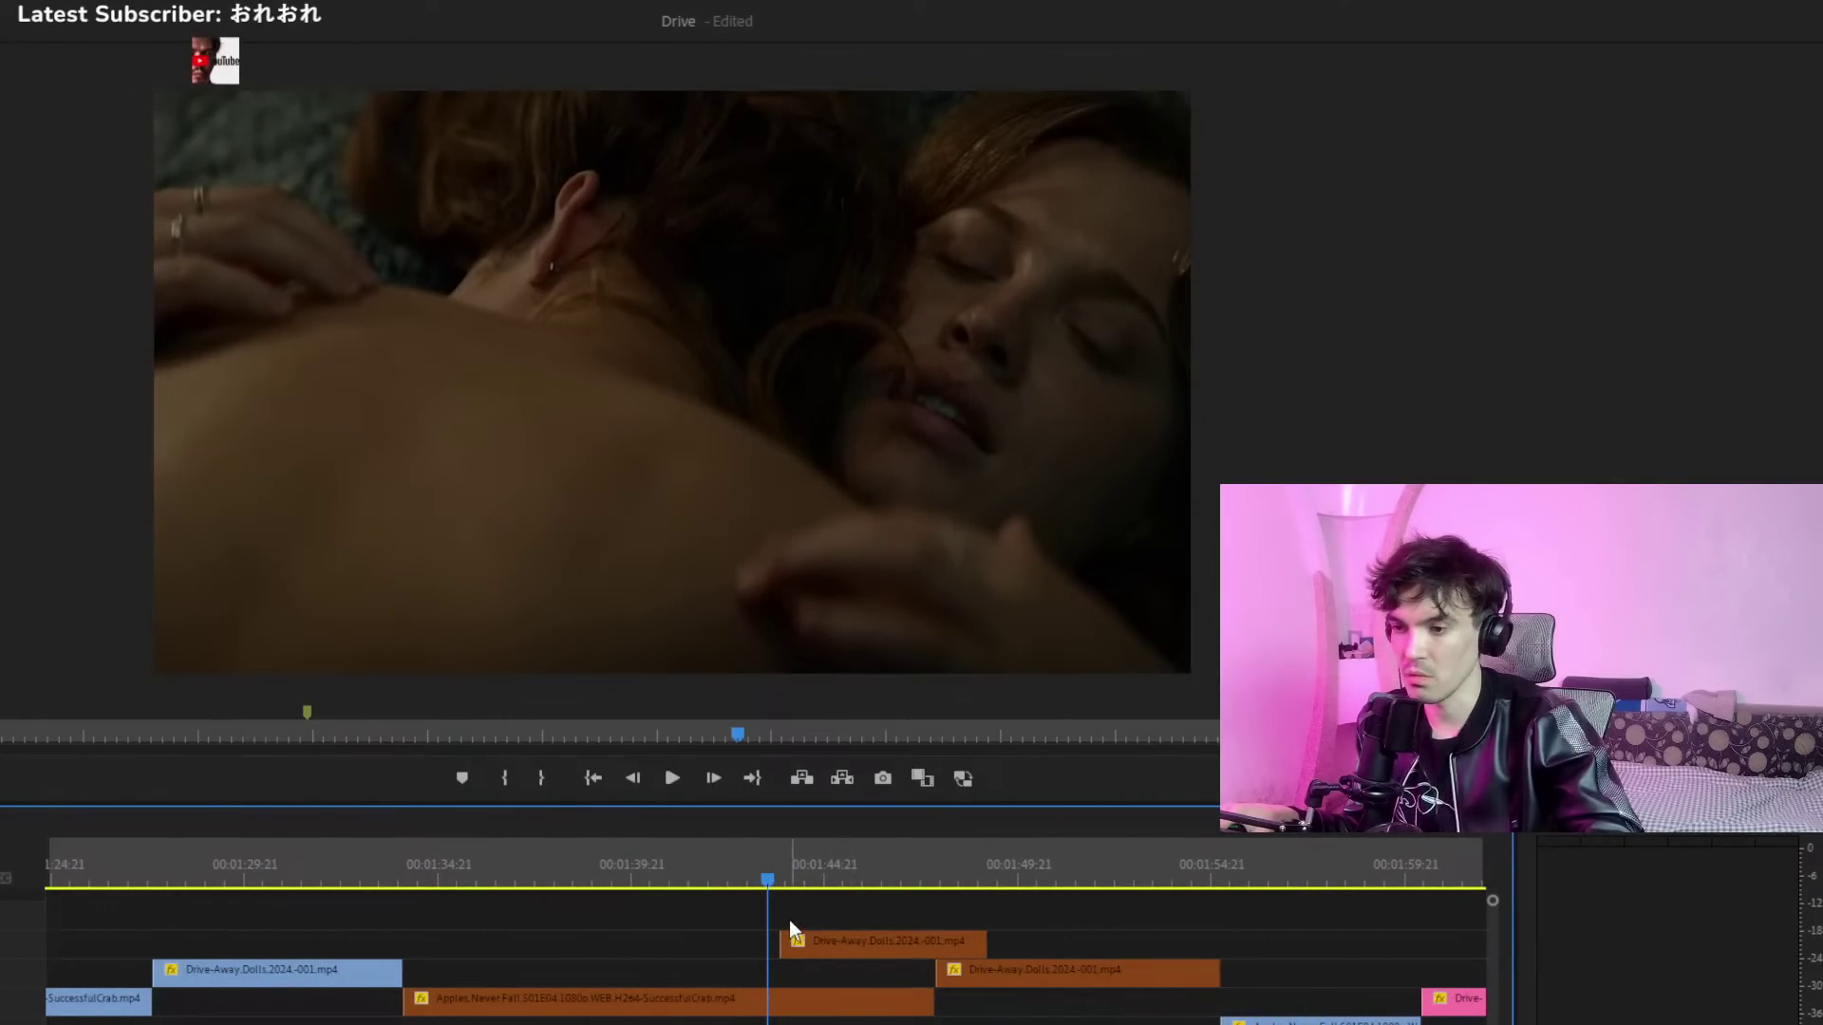
pyautogui.press('space')
pyautogui.click(762, 865)
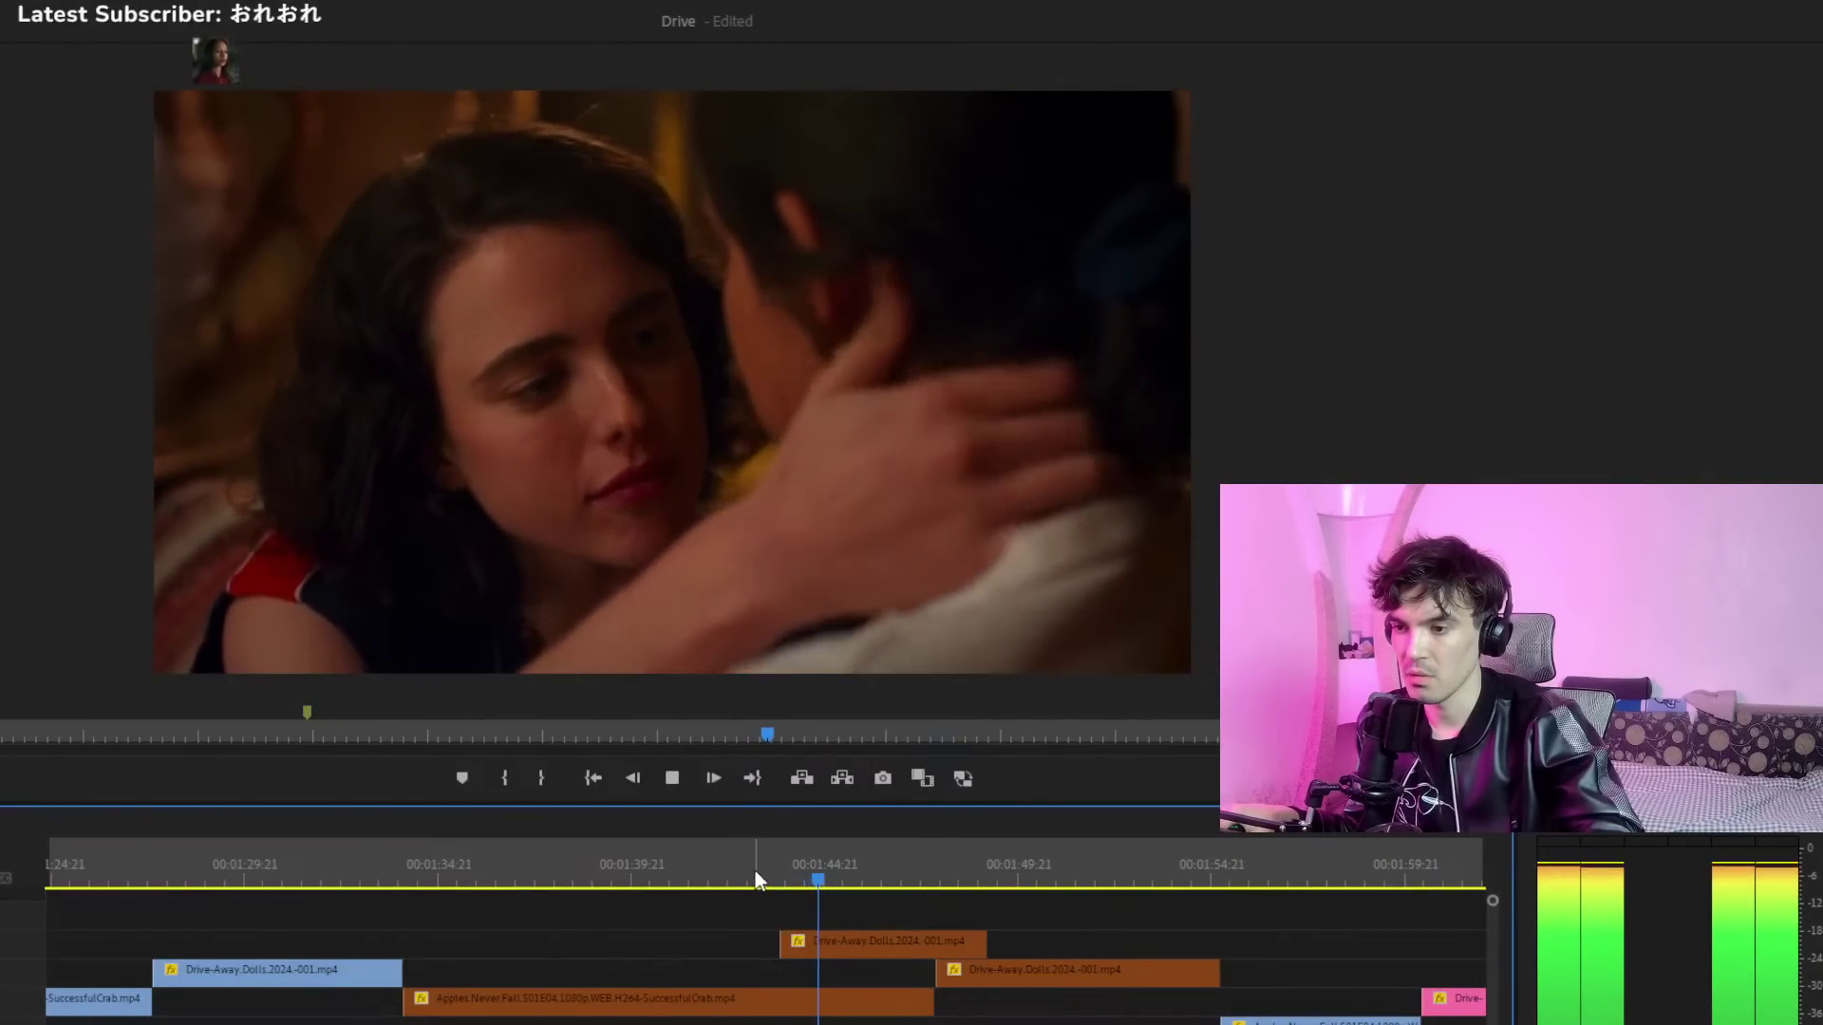
pyautogui.moveTo(740, 877)
pyautogui.mouseDown()
pyautogui.moveTo(799, 887)
pyautogui.moveTo(735, 890)
pyautogui.mouseUp()
pyautogui.press('space')
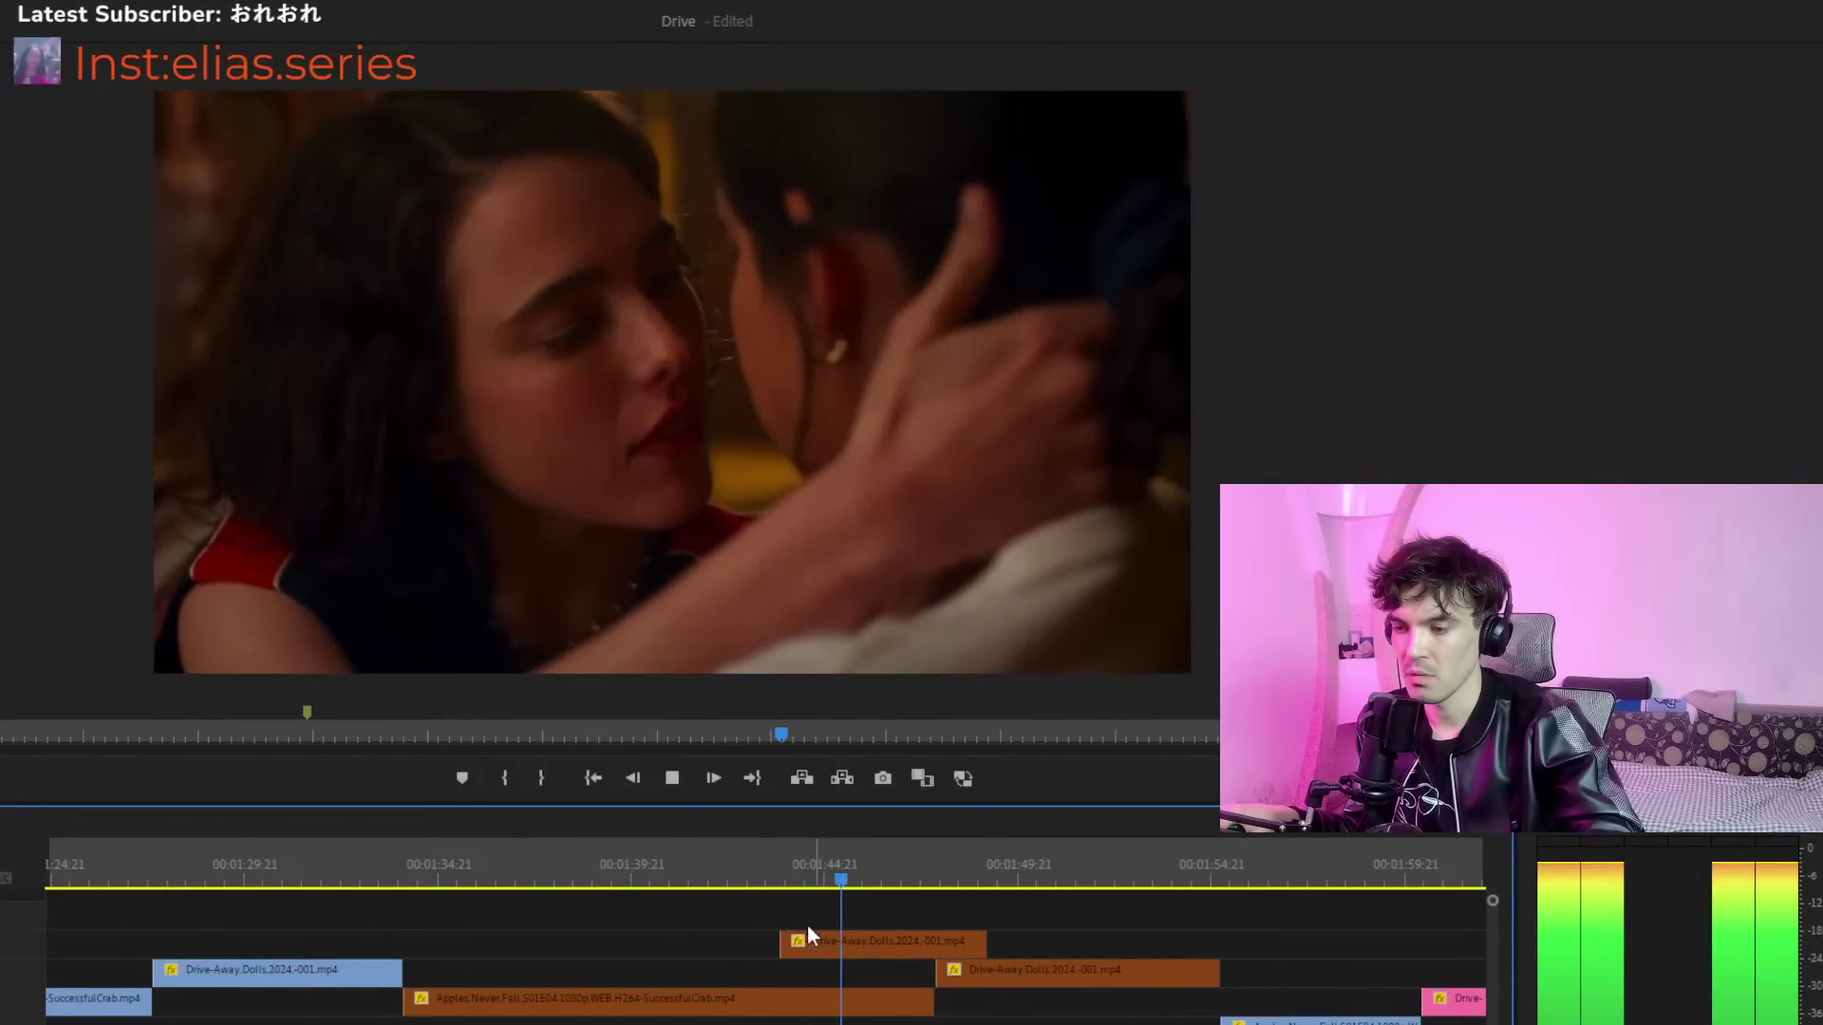
# Place a blue Drive-Away Dolls clip above the start of the brown Drive-Away Dolls clip at about 1:43 and play into it
pyautogui.press('-')
pyautogui.press('-')
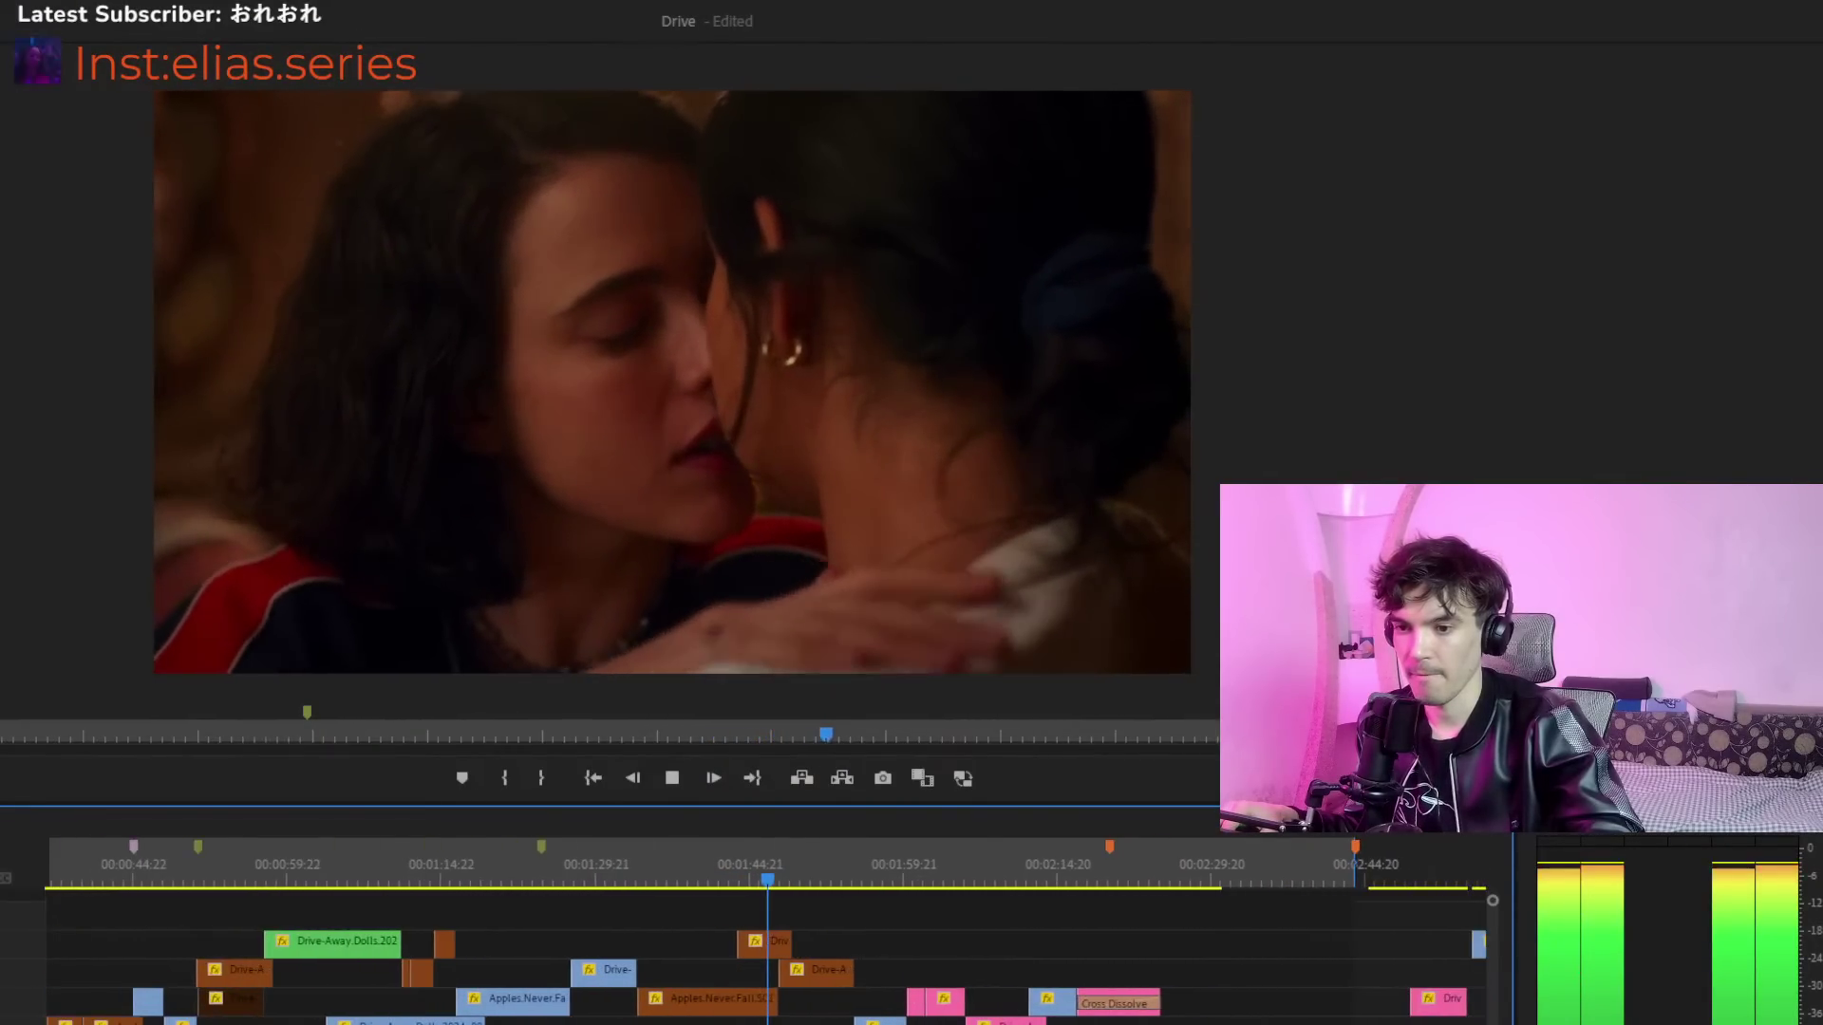
pyautogui.moveTo(742, 946); pyautogui.dragTo(809, 917)
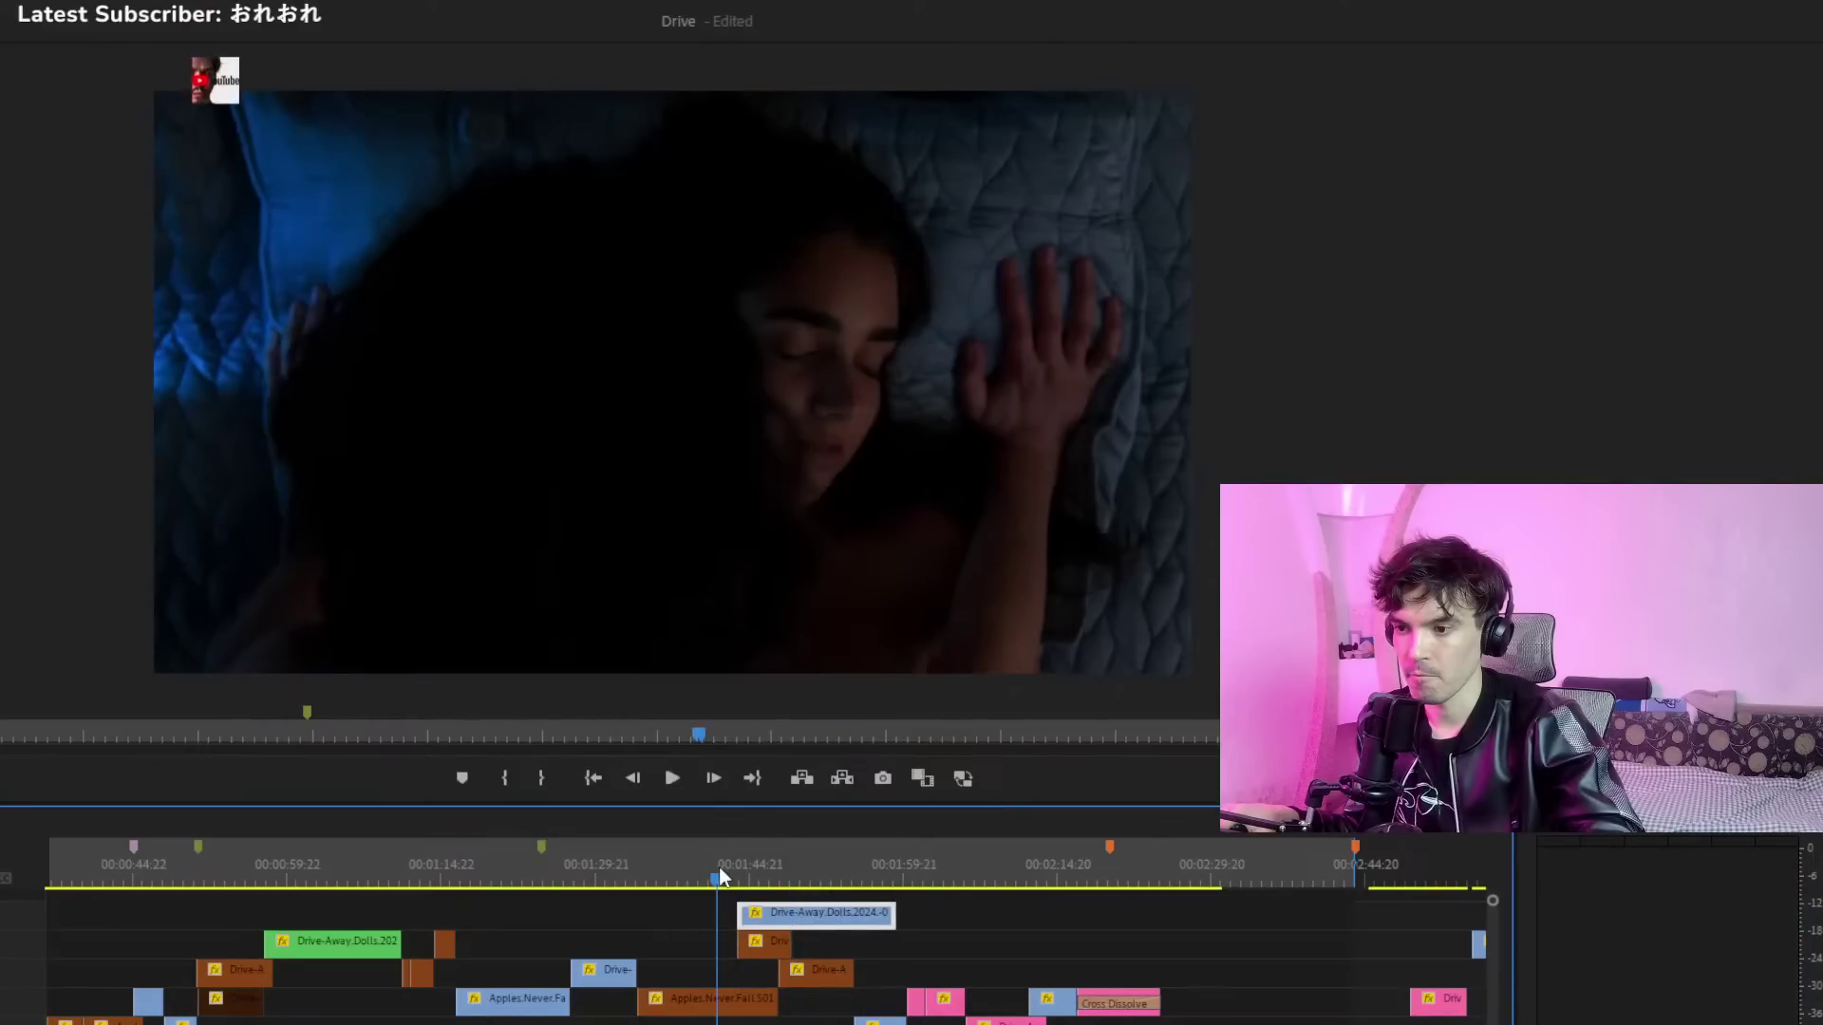
pyautogui.press('=')
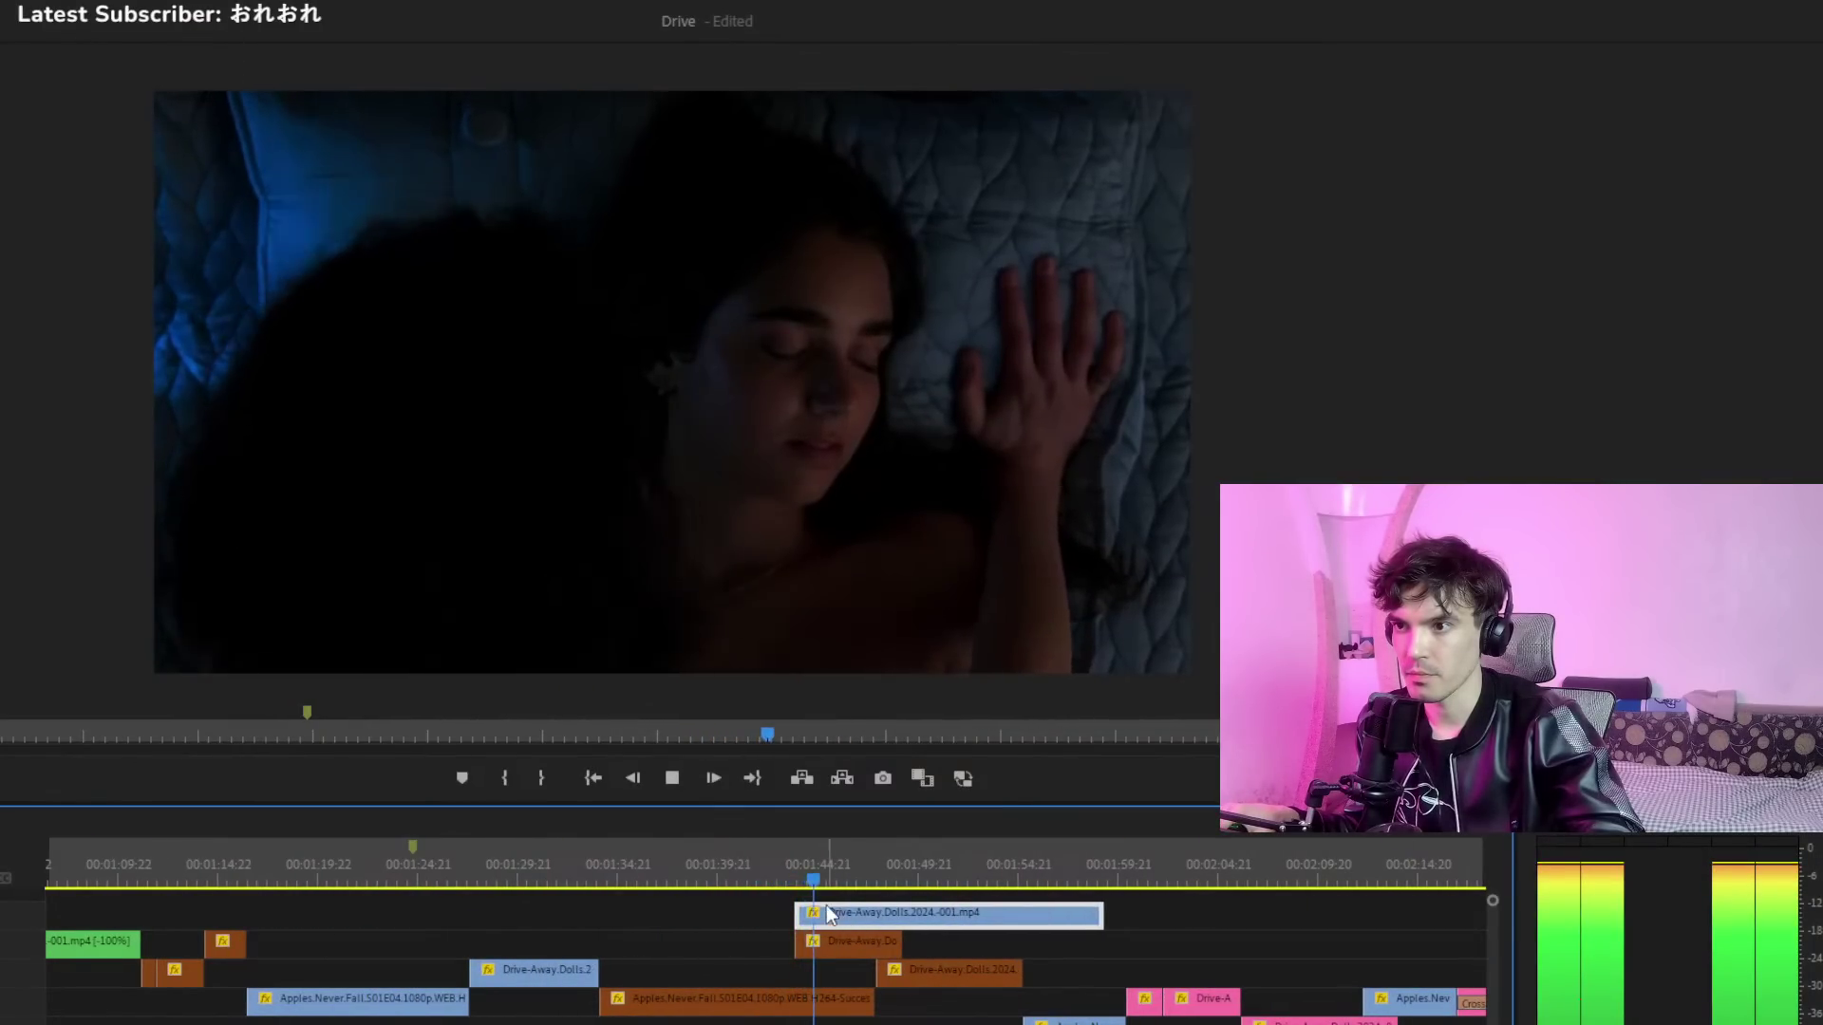
pyautogui.click(774, 875)
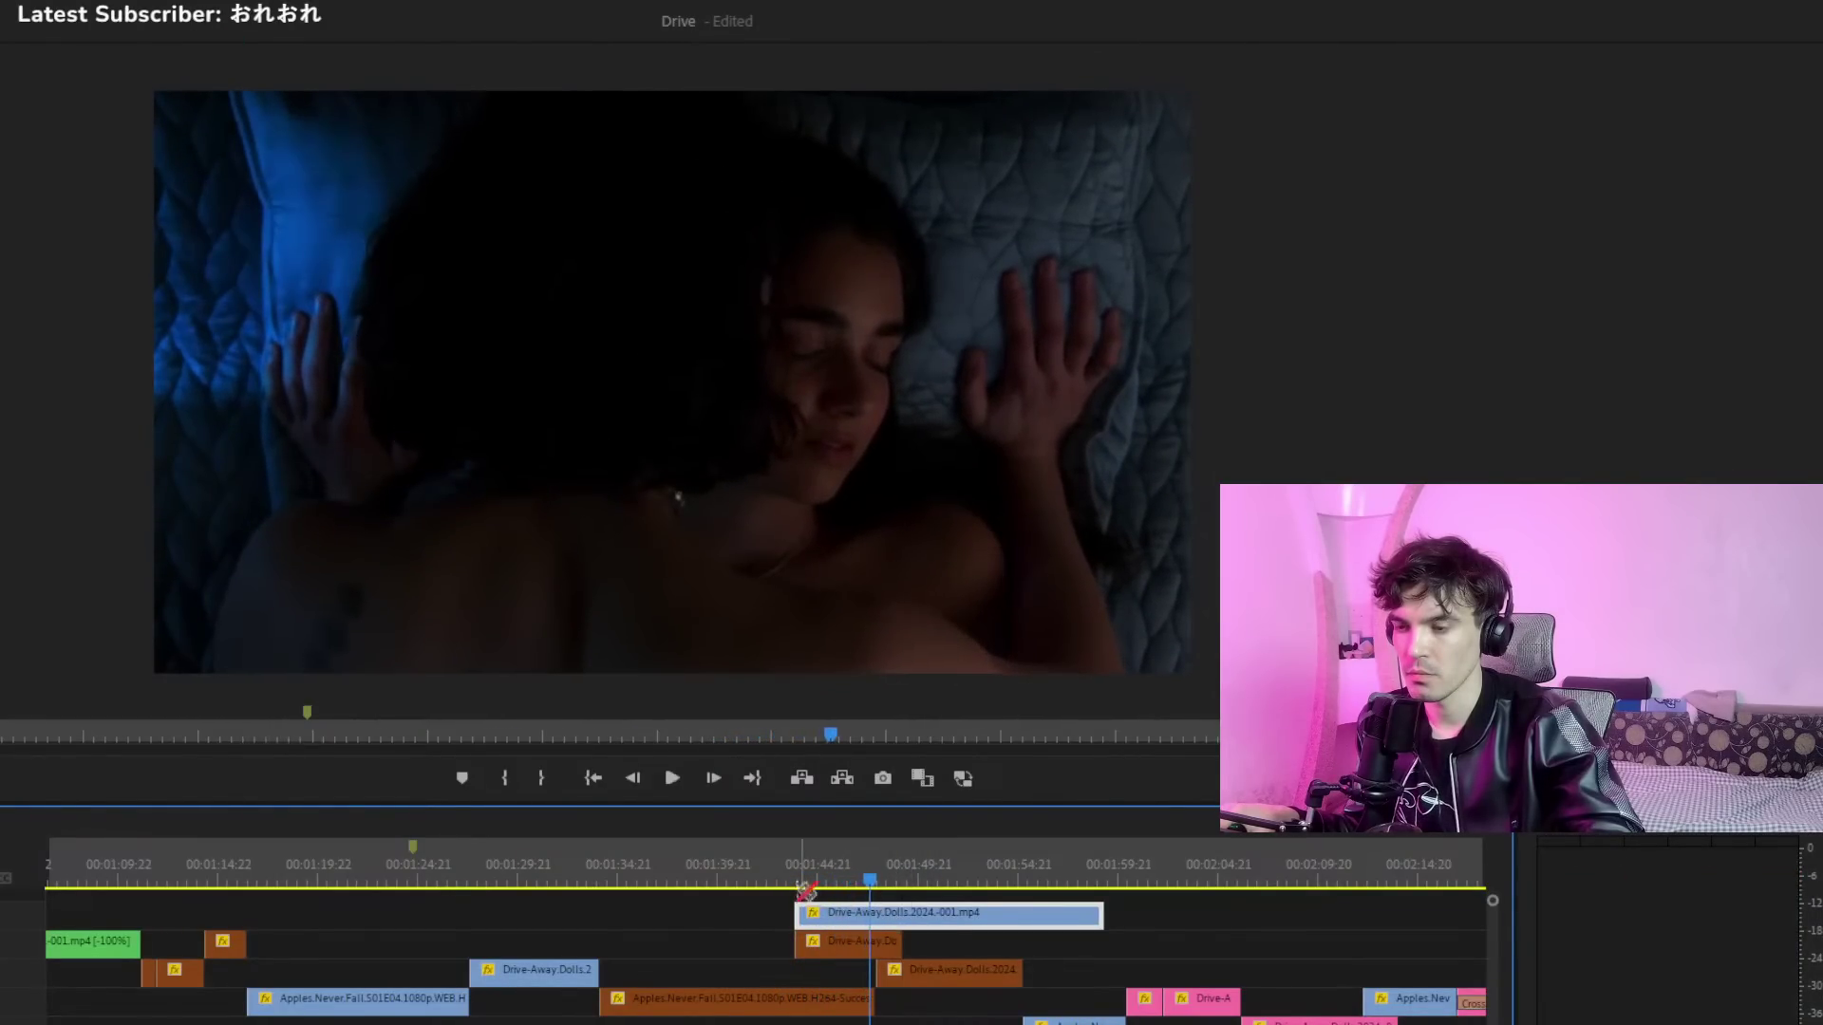
pyautogui.click(756, 874)
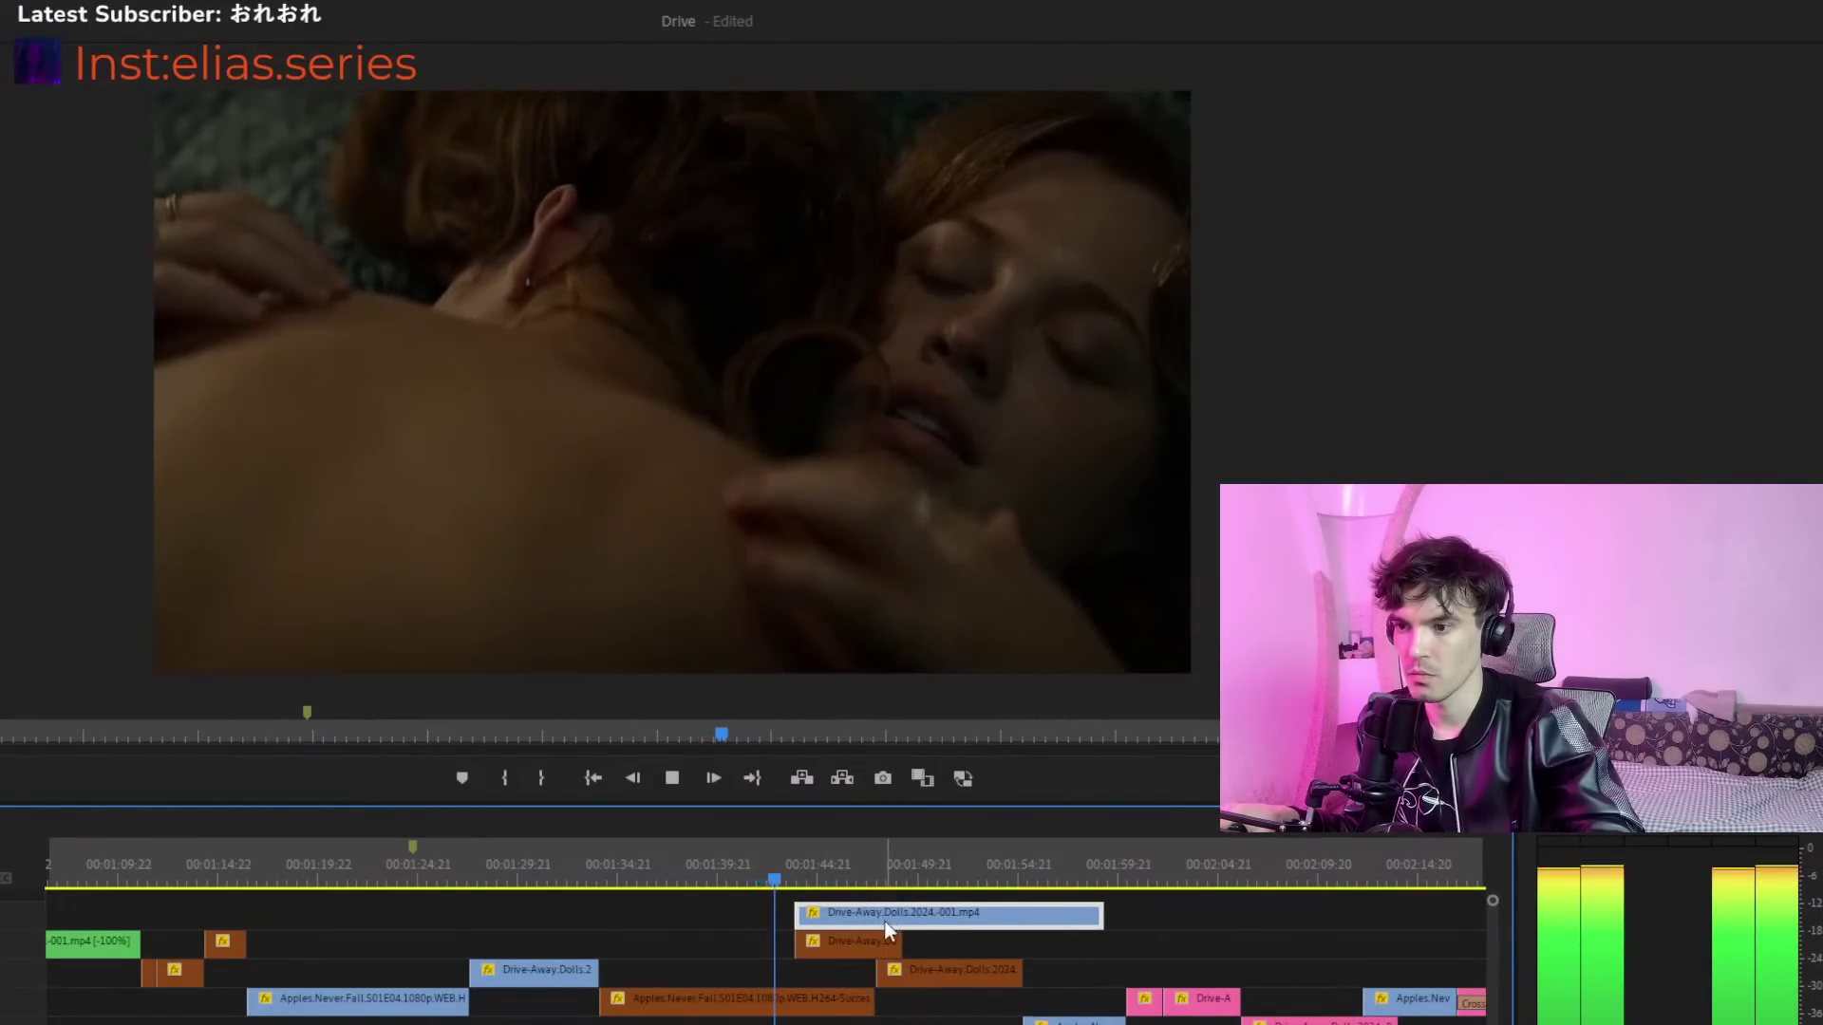
pyautogui.press('space')
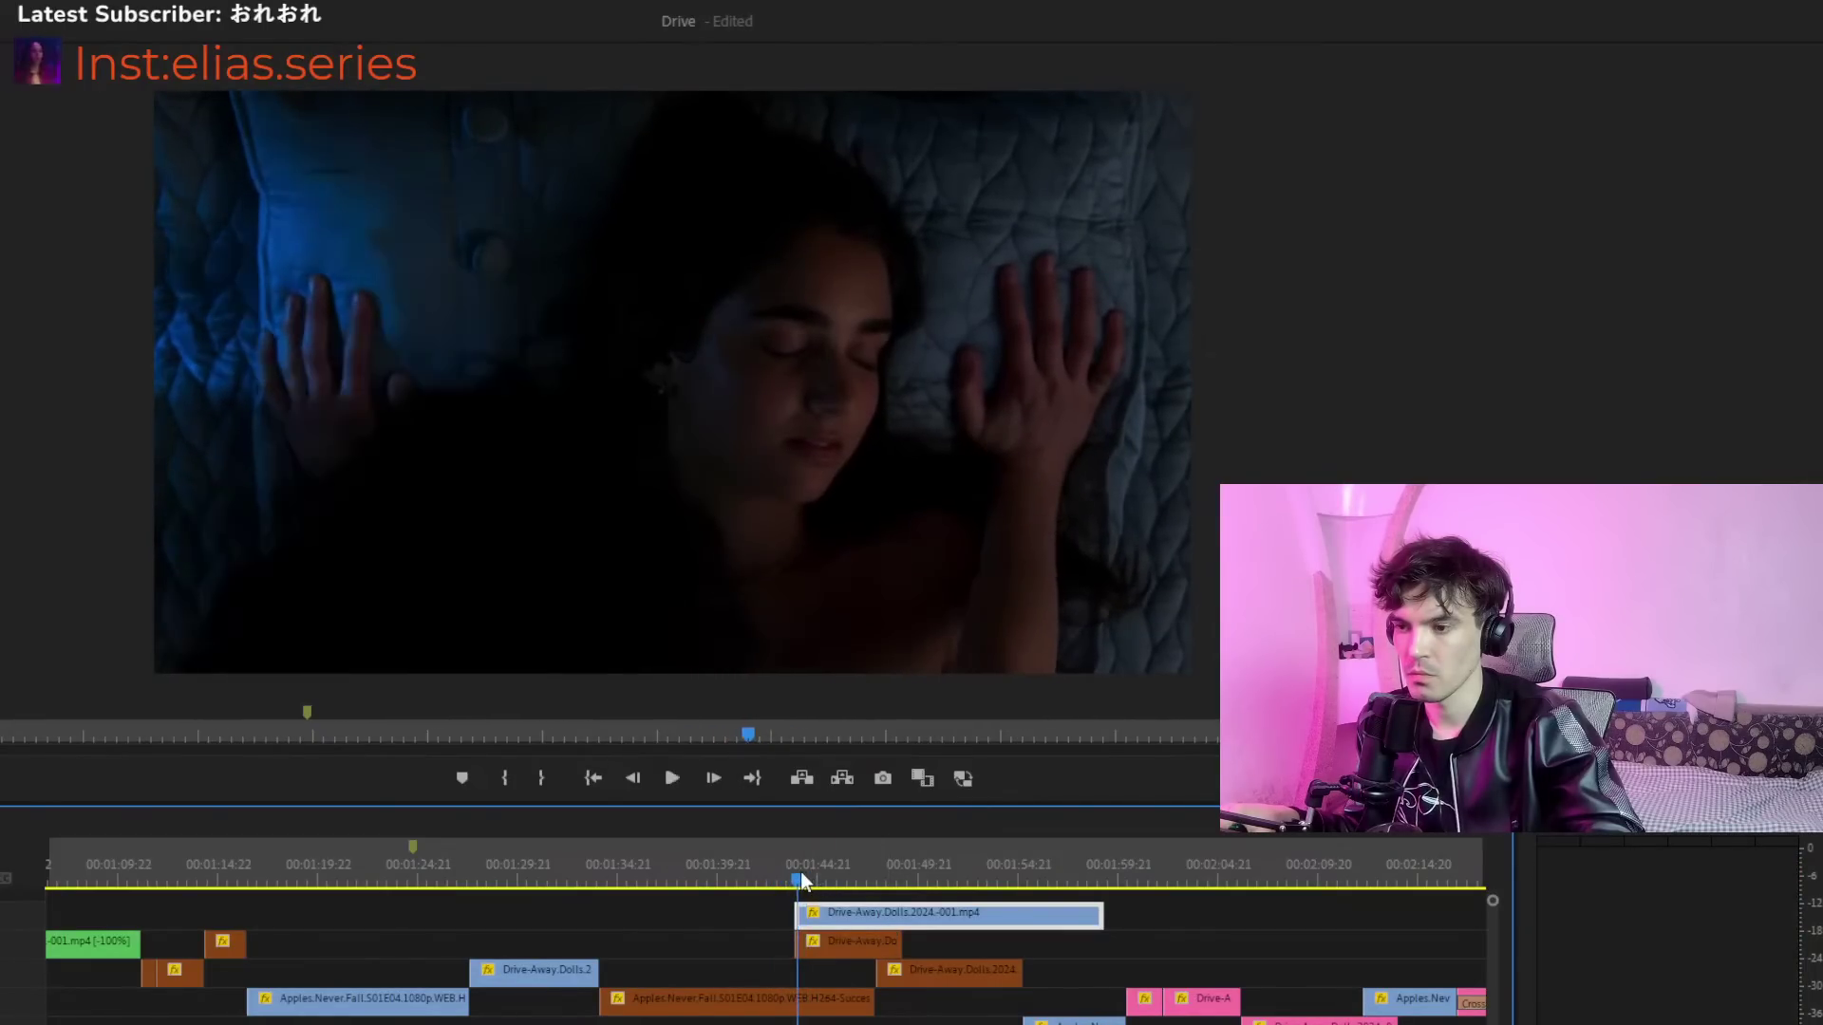
pyautogui.click(787, 875)
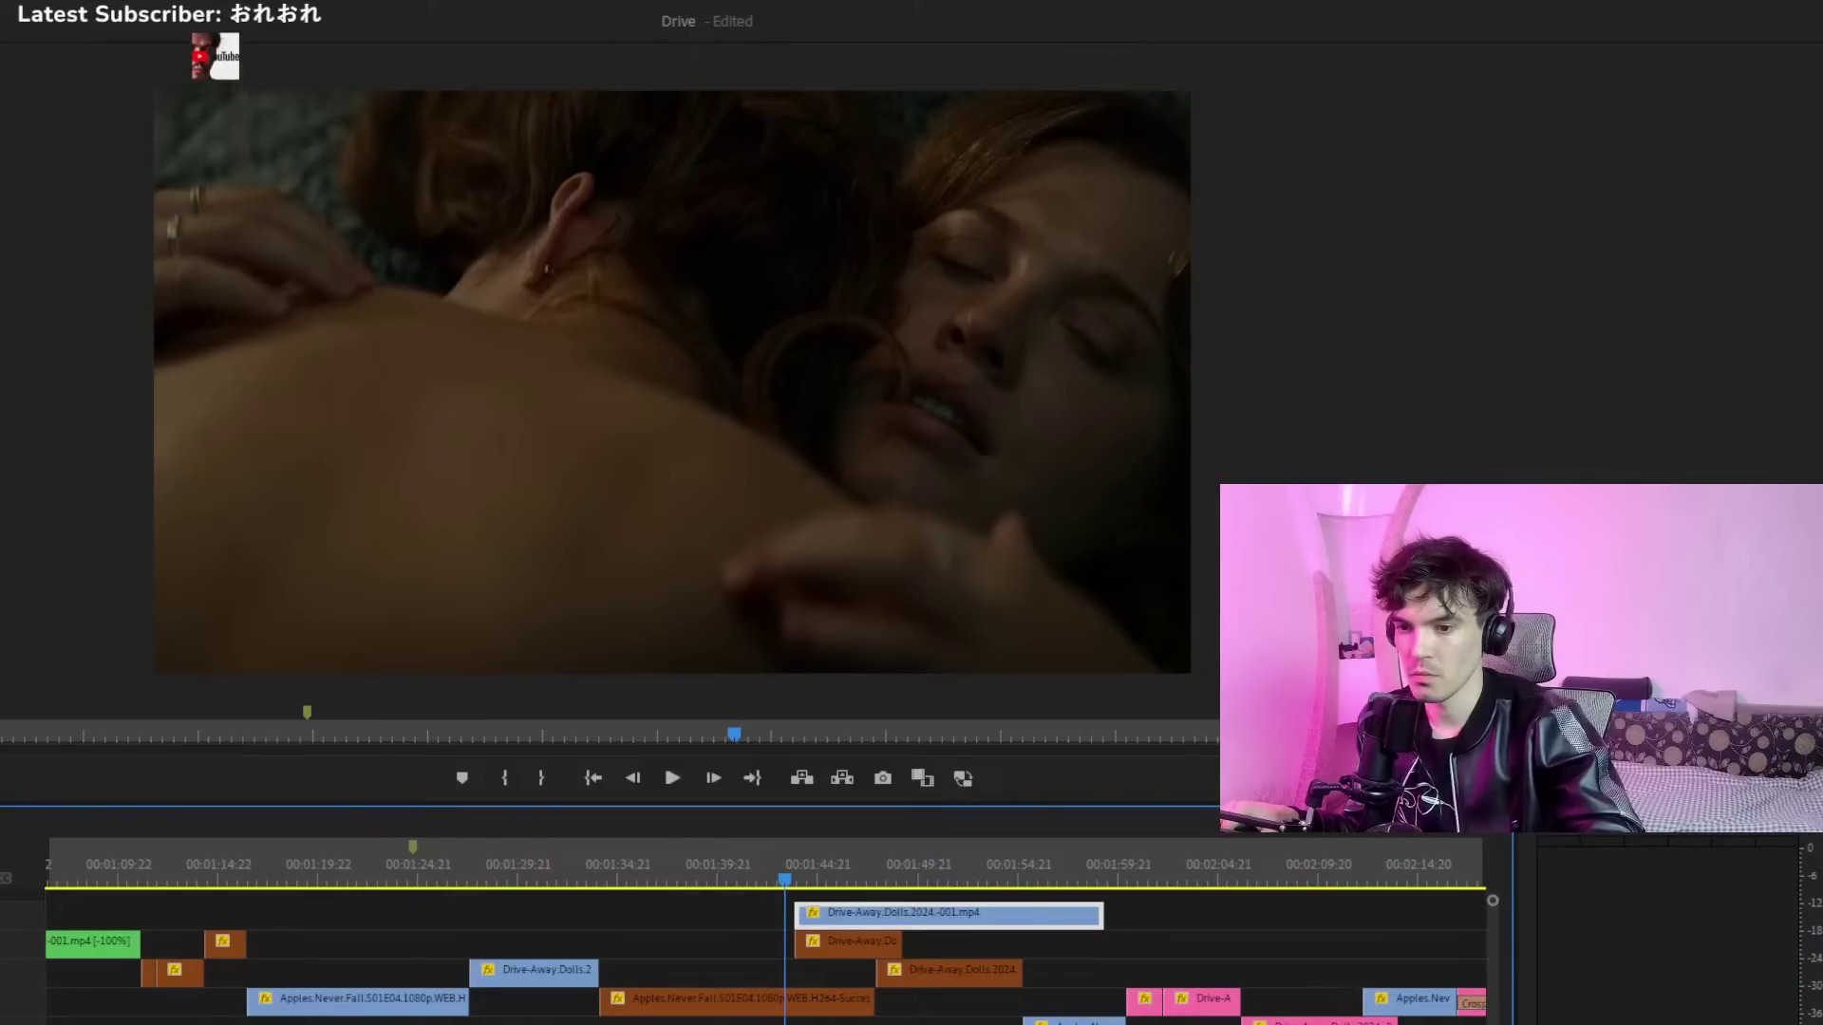
# Try the upper blue Drive-Away Dolls clip above the start of the brown Apples Never Fall clip at about 1:34 and play it
pyautogui.press('=')
pyautogui.click(163, 866)
pyautogui.press('space')
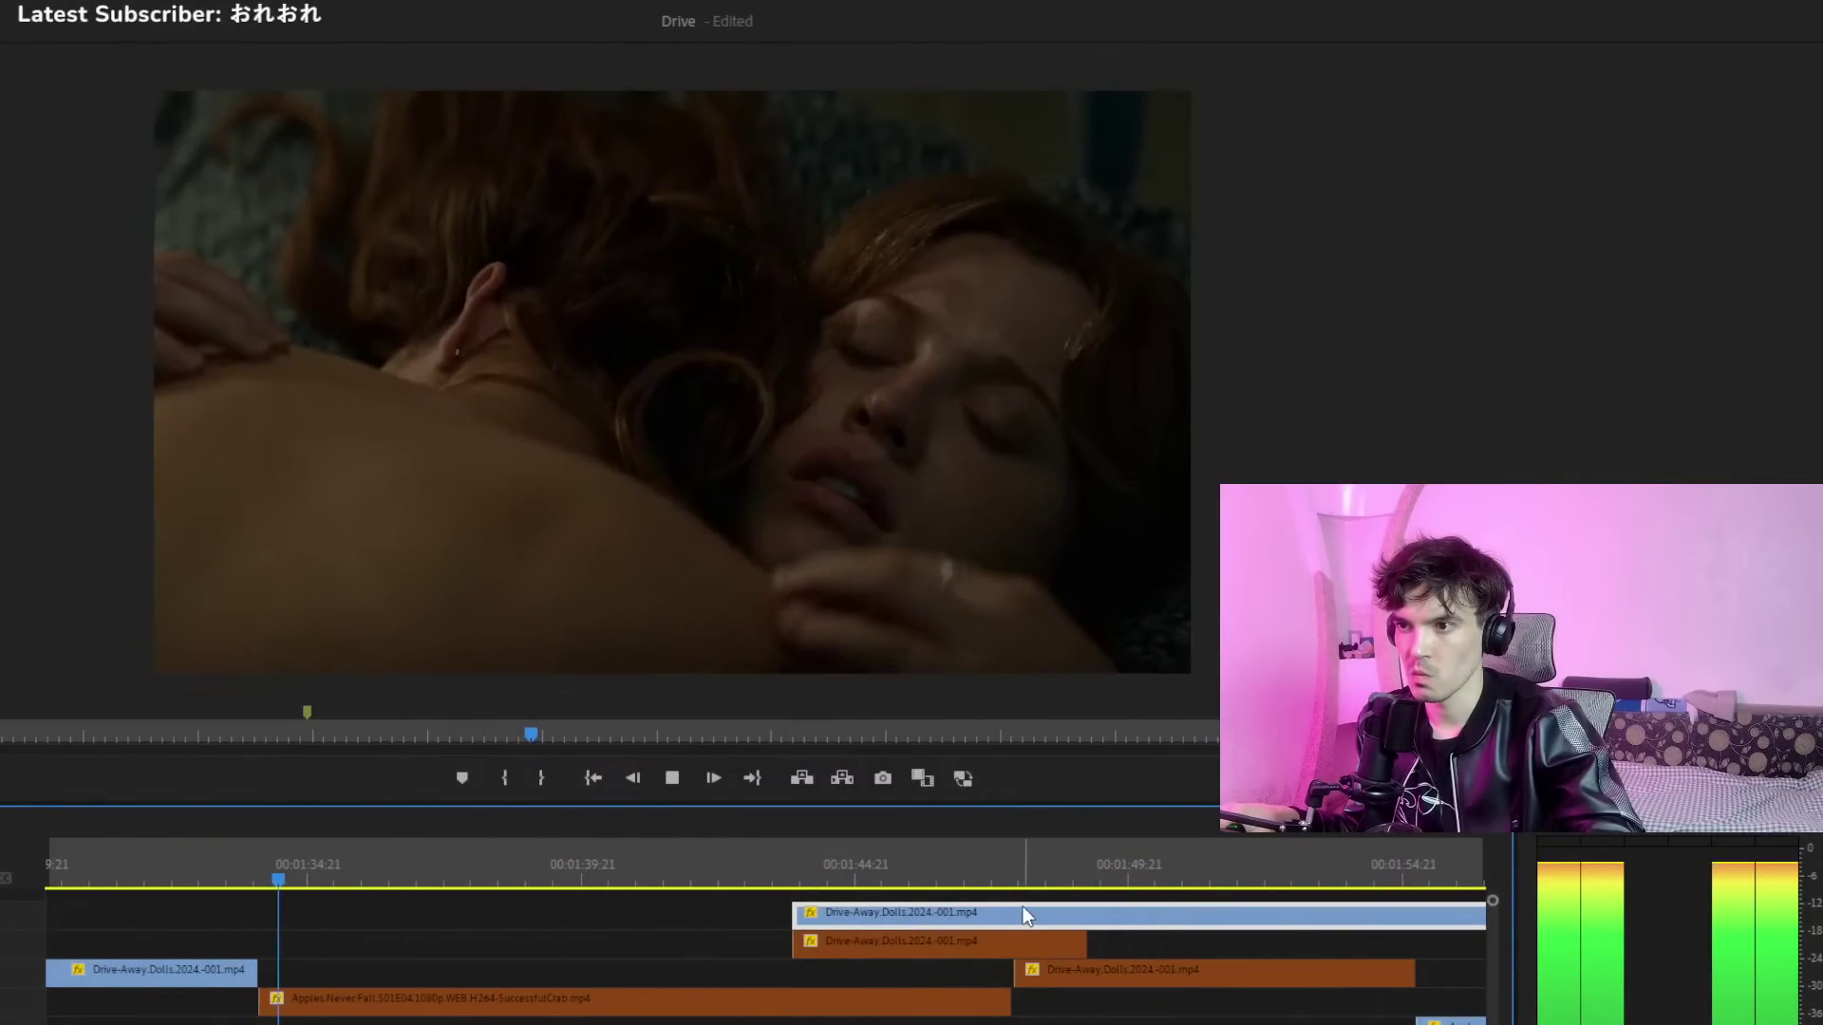
pyautogui.moveTo(981, 909); pyautogui.dragTo(448, 913)
pyautogui.click(225, 855)
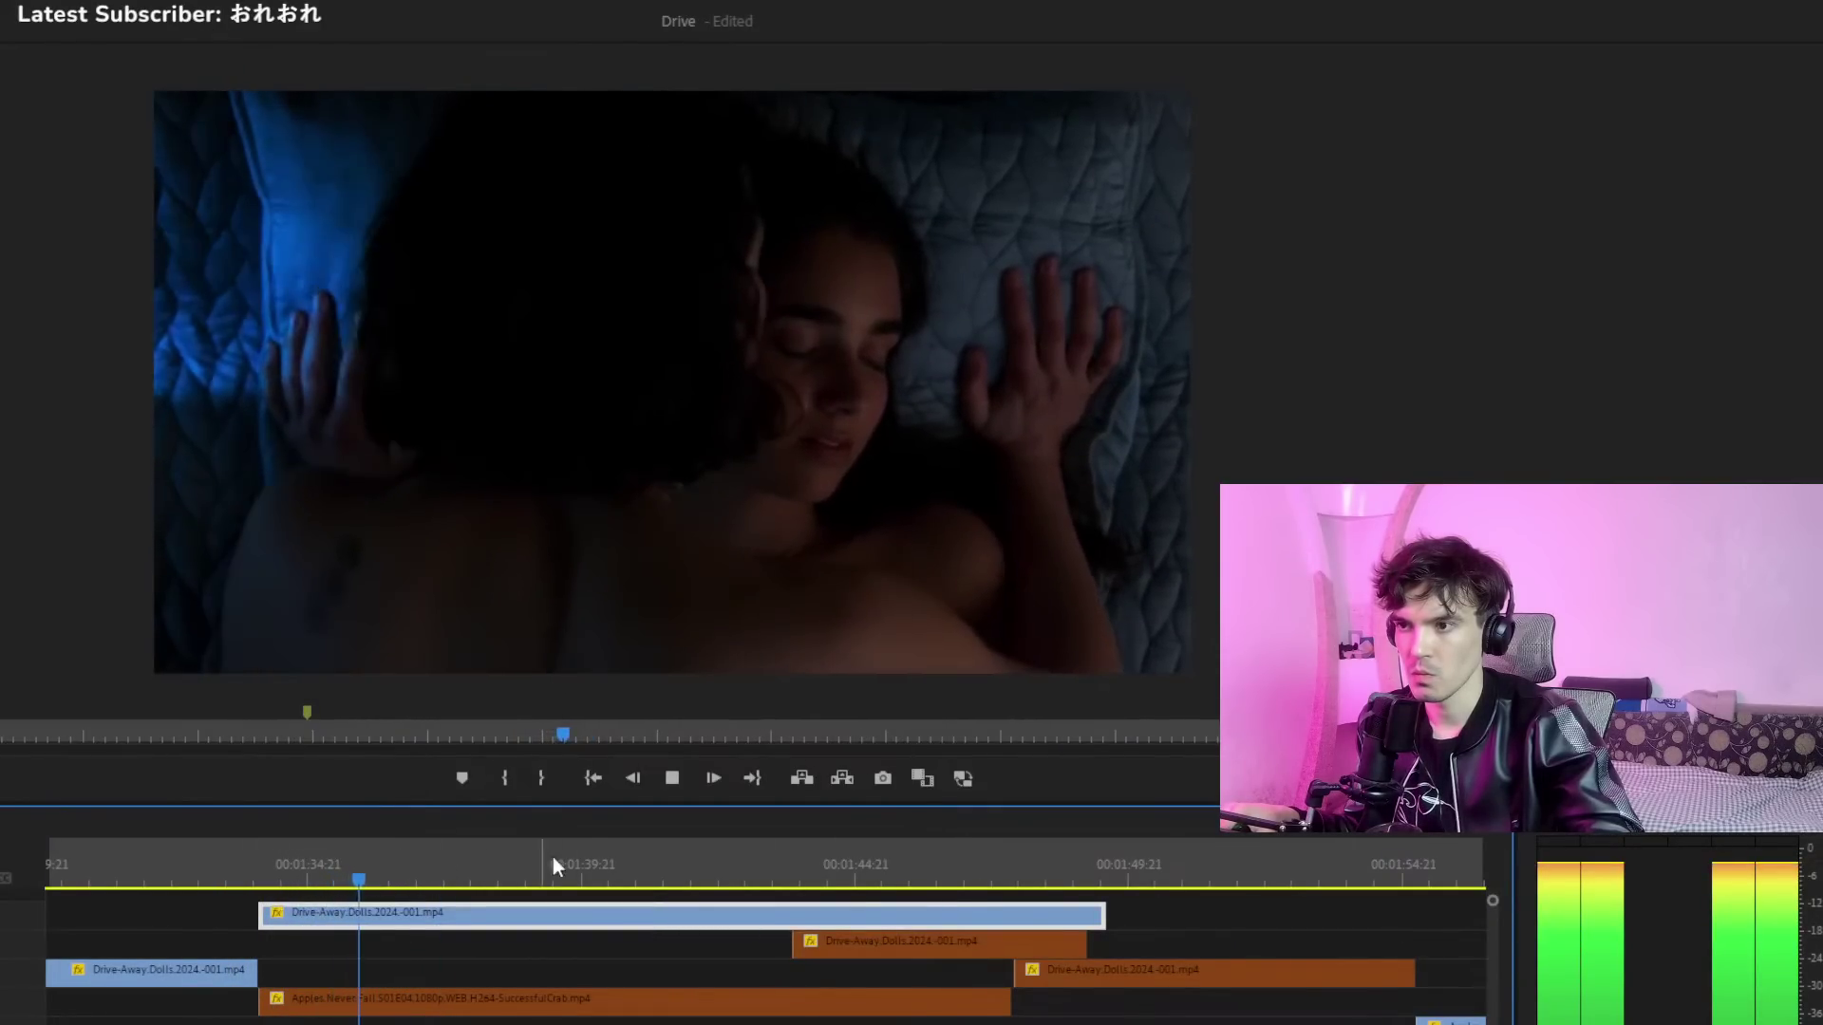
pyautogui.click(759, 862)
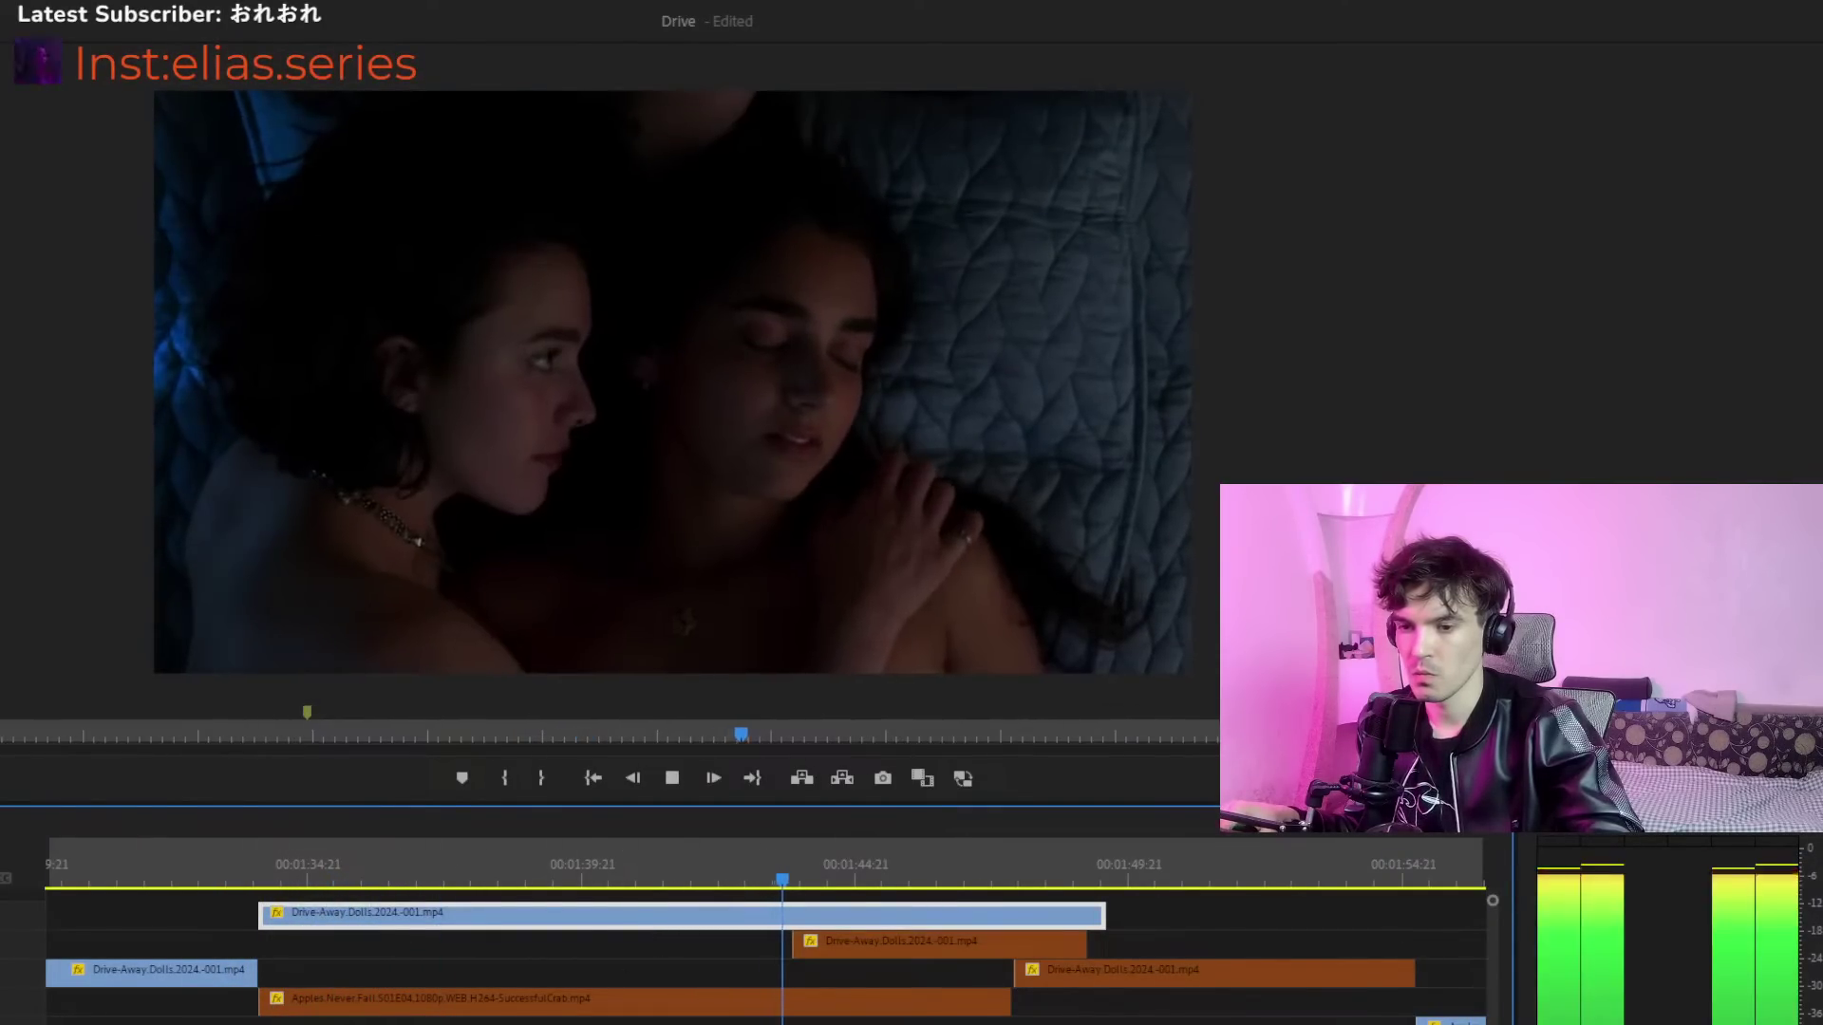
pyautogui.press('-')
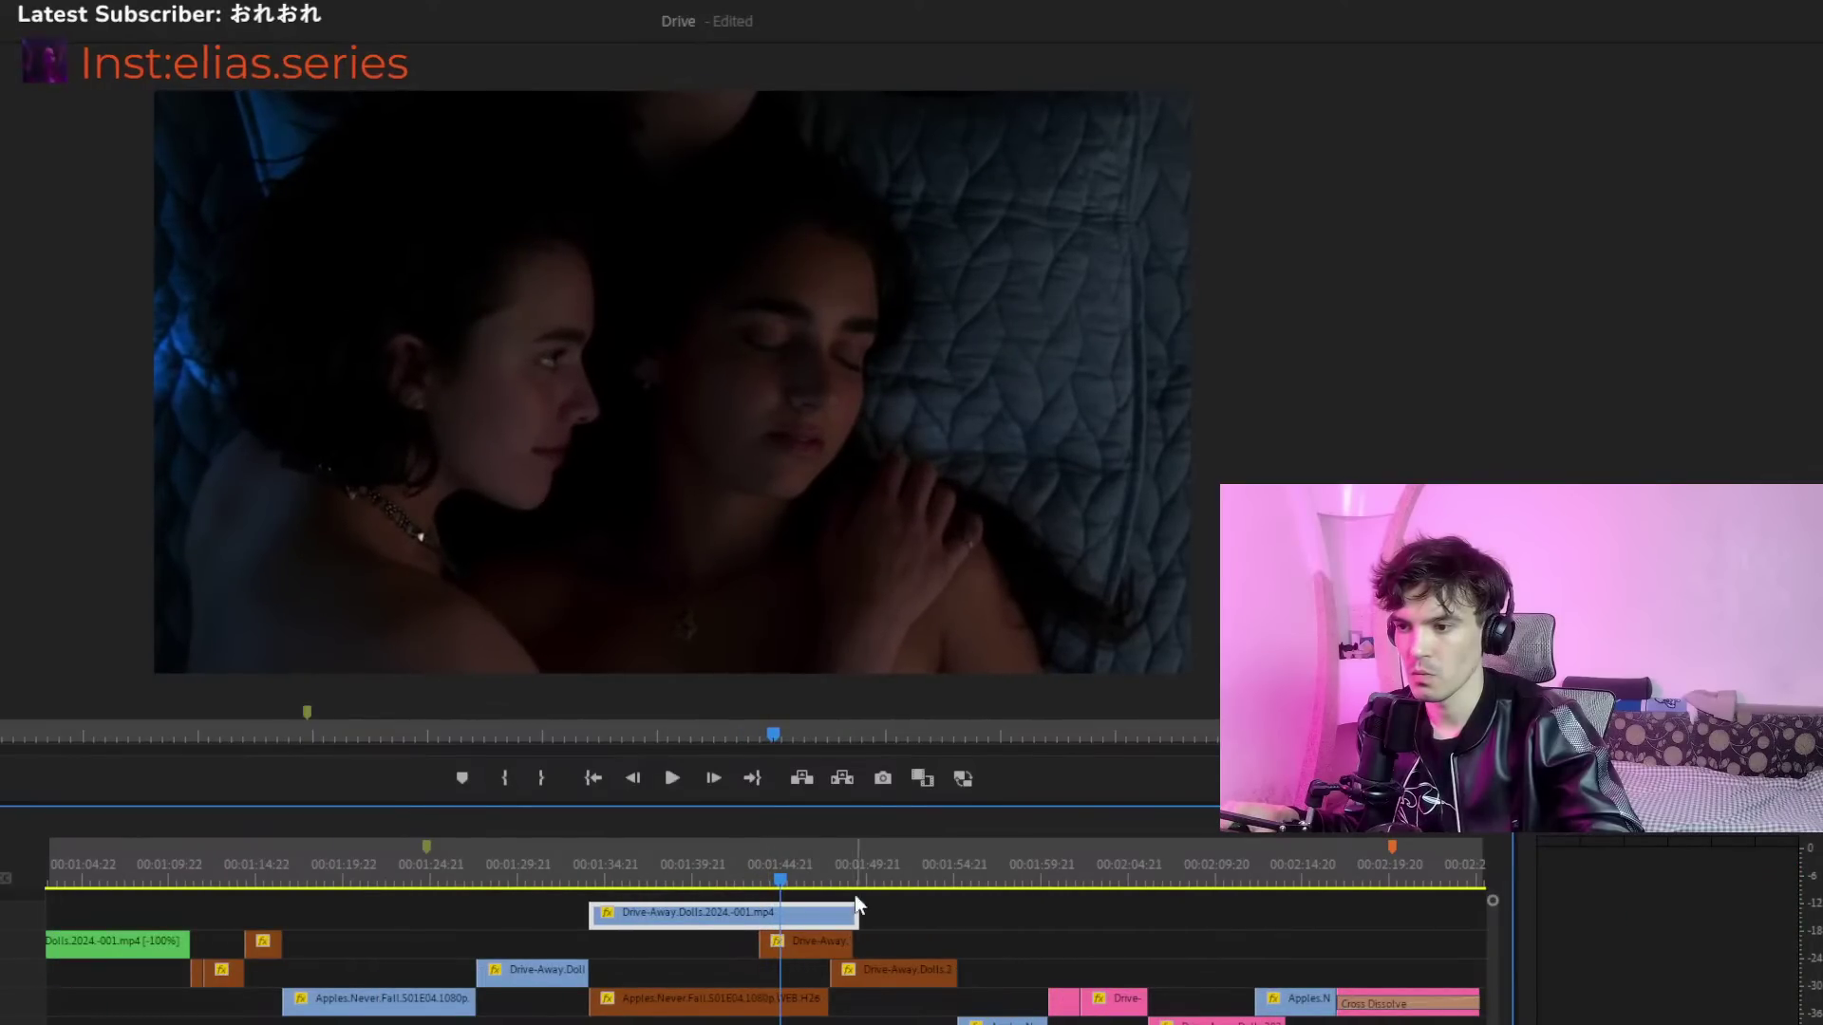
# Try the brown Apples Never Fall clip on the top track at about 1:41, overlapping the blue Drive-Away Dolls clip, and play the cut
pyautogui.click(877, 880)
pyautogui.moveTo(750, 931)
pyautogui.mouseDown()
pyautogui.moveTo(896, 947)
pyautogui.moveTo(855, 1023)
pyautogui.mouseUp()
pyautogui.moveTo(776, 925); pyautogui.dragTo(882, 921)
pyautogui.moveTo(752, 873); pyautogui.dragTo(752, 873)
pyautogui.click(652, 858)
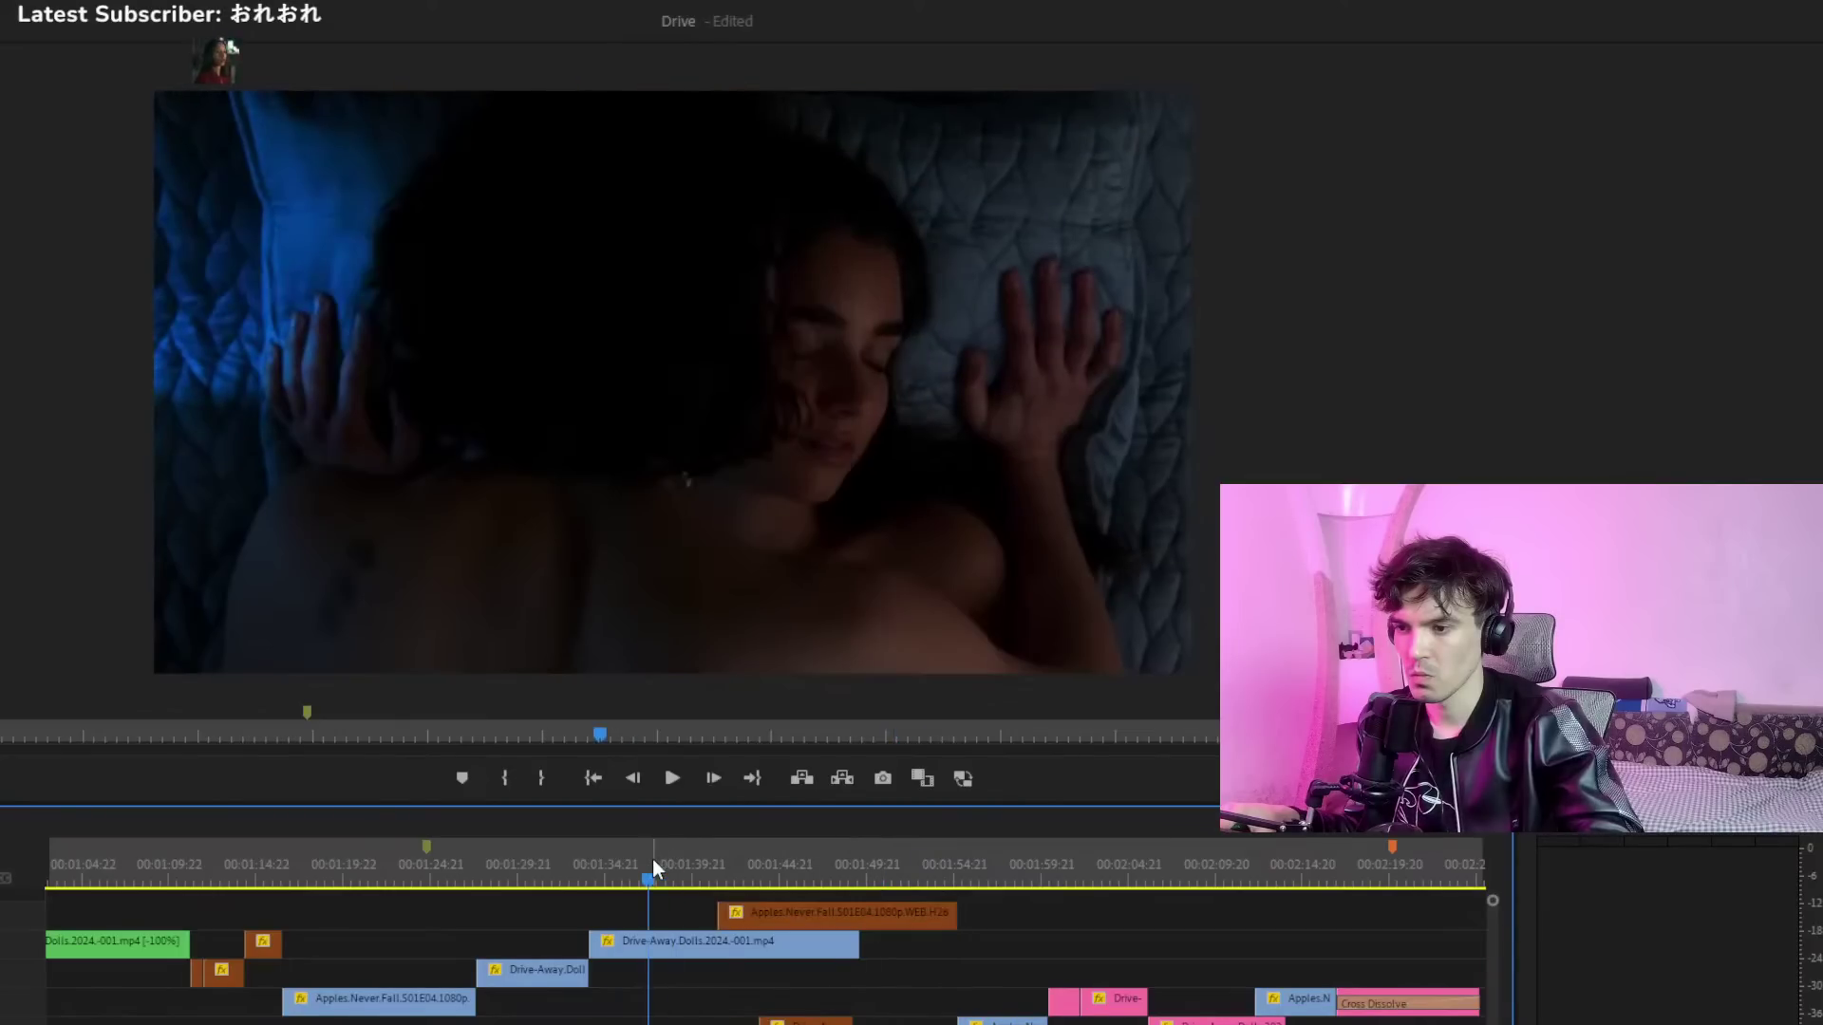
pyautogui.press('space')
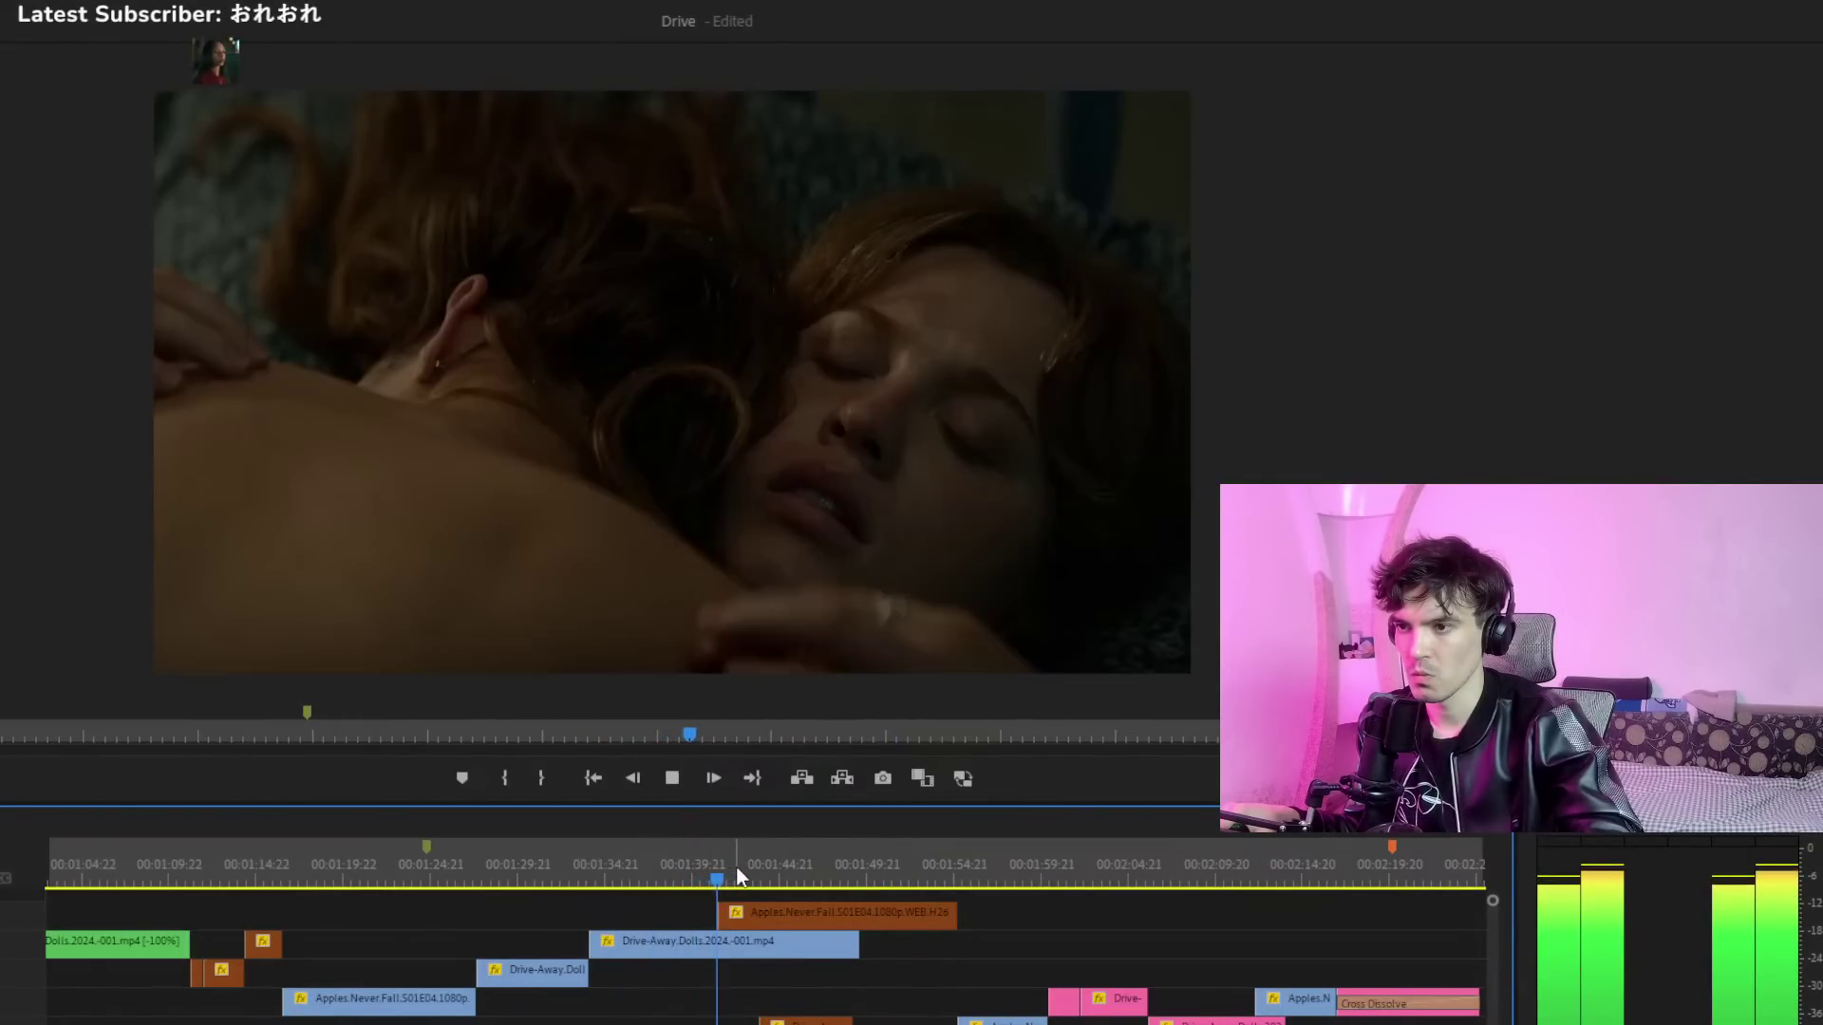
# Undo the Apples Never Fall restacking and the blue Drive-Away Dolls clip's move to about 1:34, then check the frame near 1:44
pyautogui.hotkey('ctrl', 'z')
pyautogui.hotkey('ctrl', 'z')
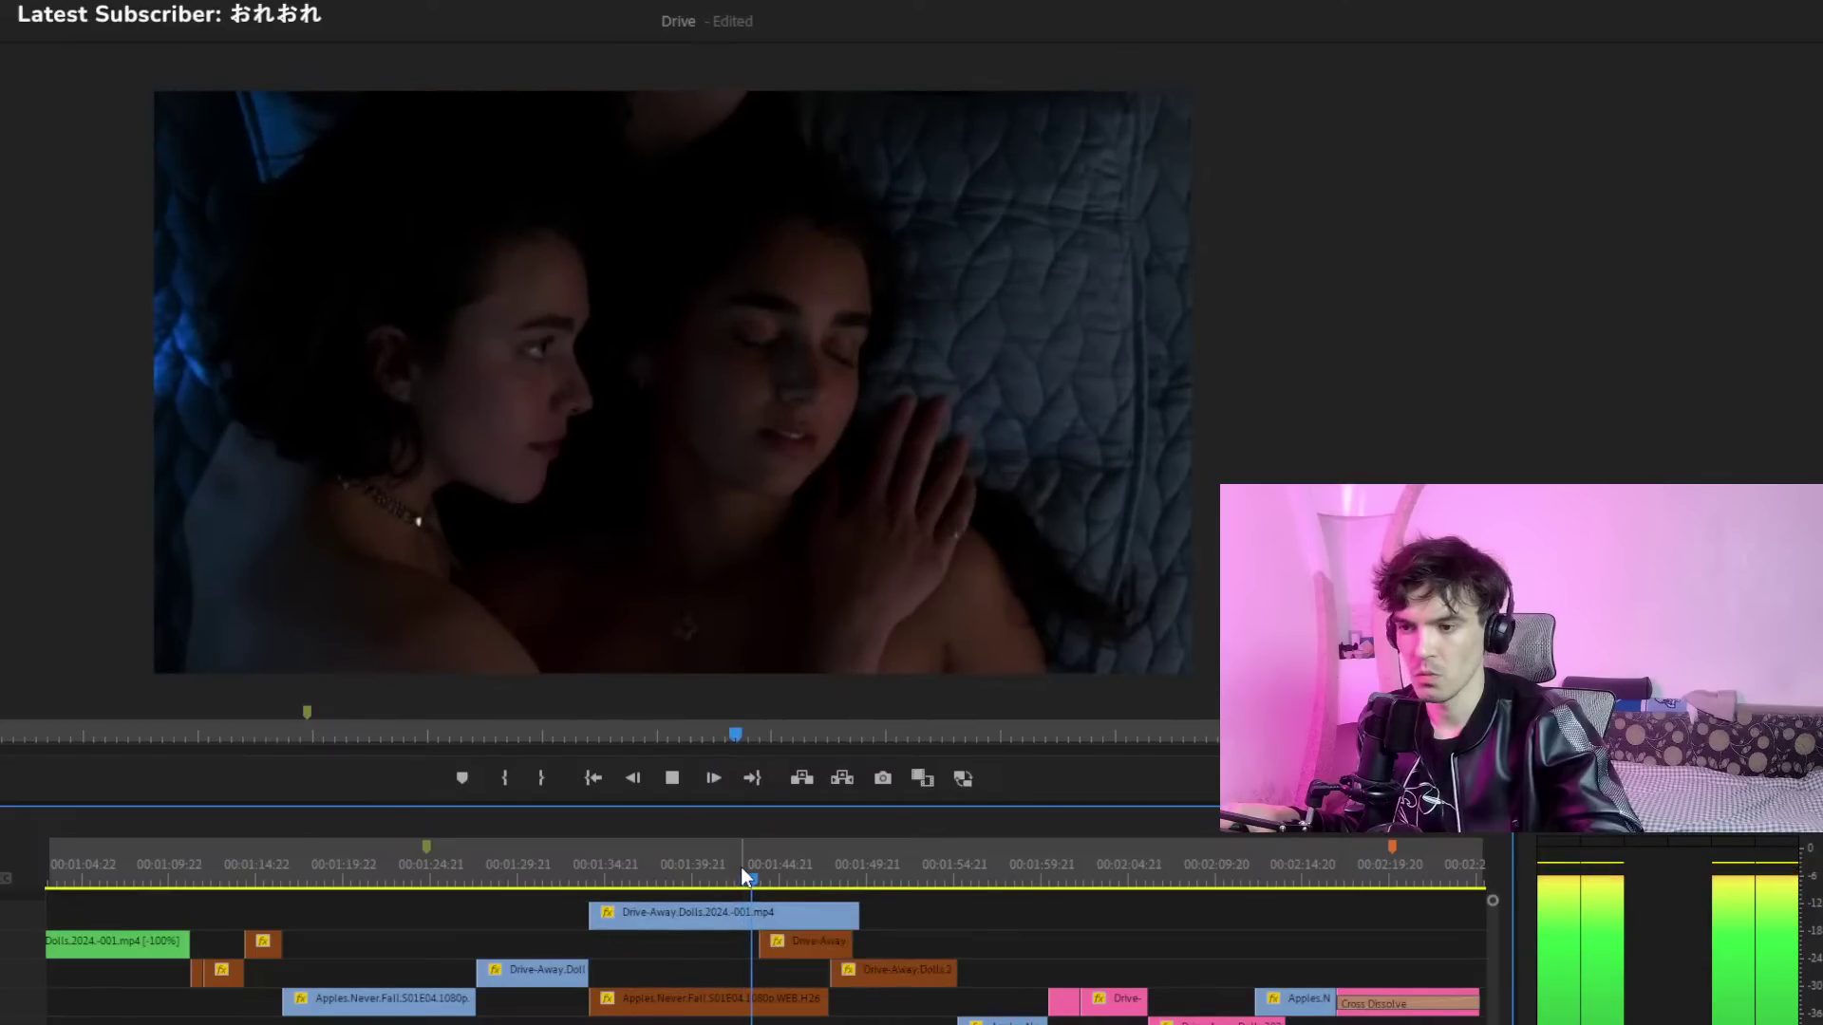
pyautogui.hotkey('ctrl', 'z')
pyautogui.click(779, 871)
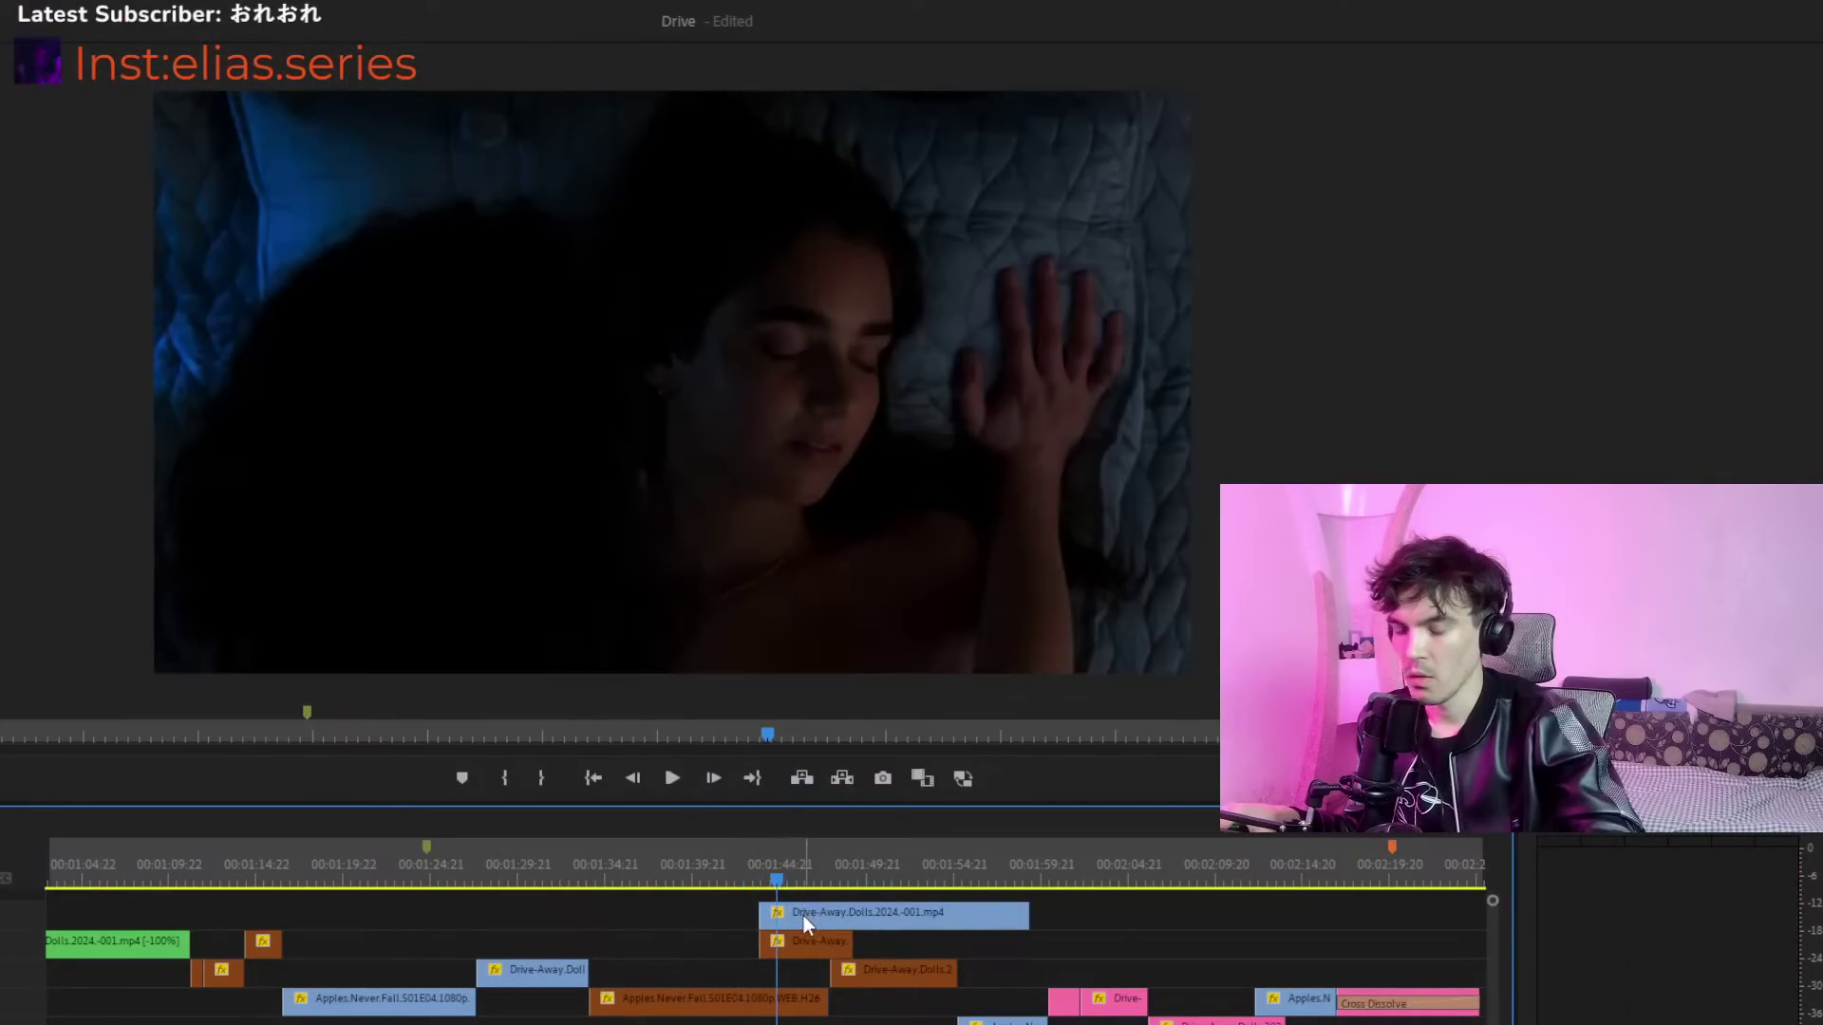
# Play the cut into the blue Drive-Away Dolls clip from about 1:42 and check the frame near 1:48
pyautogui.click(803, 915)
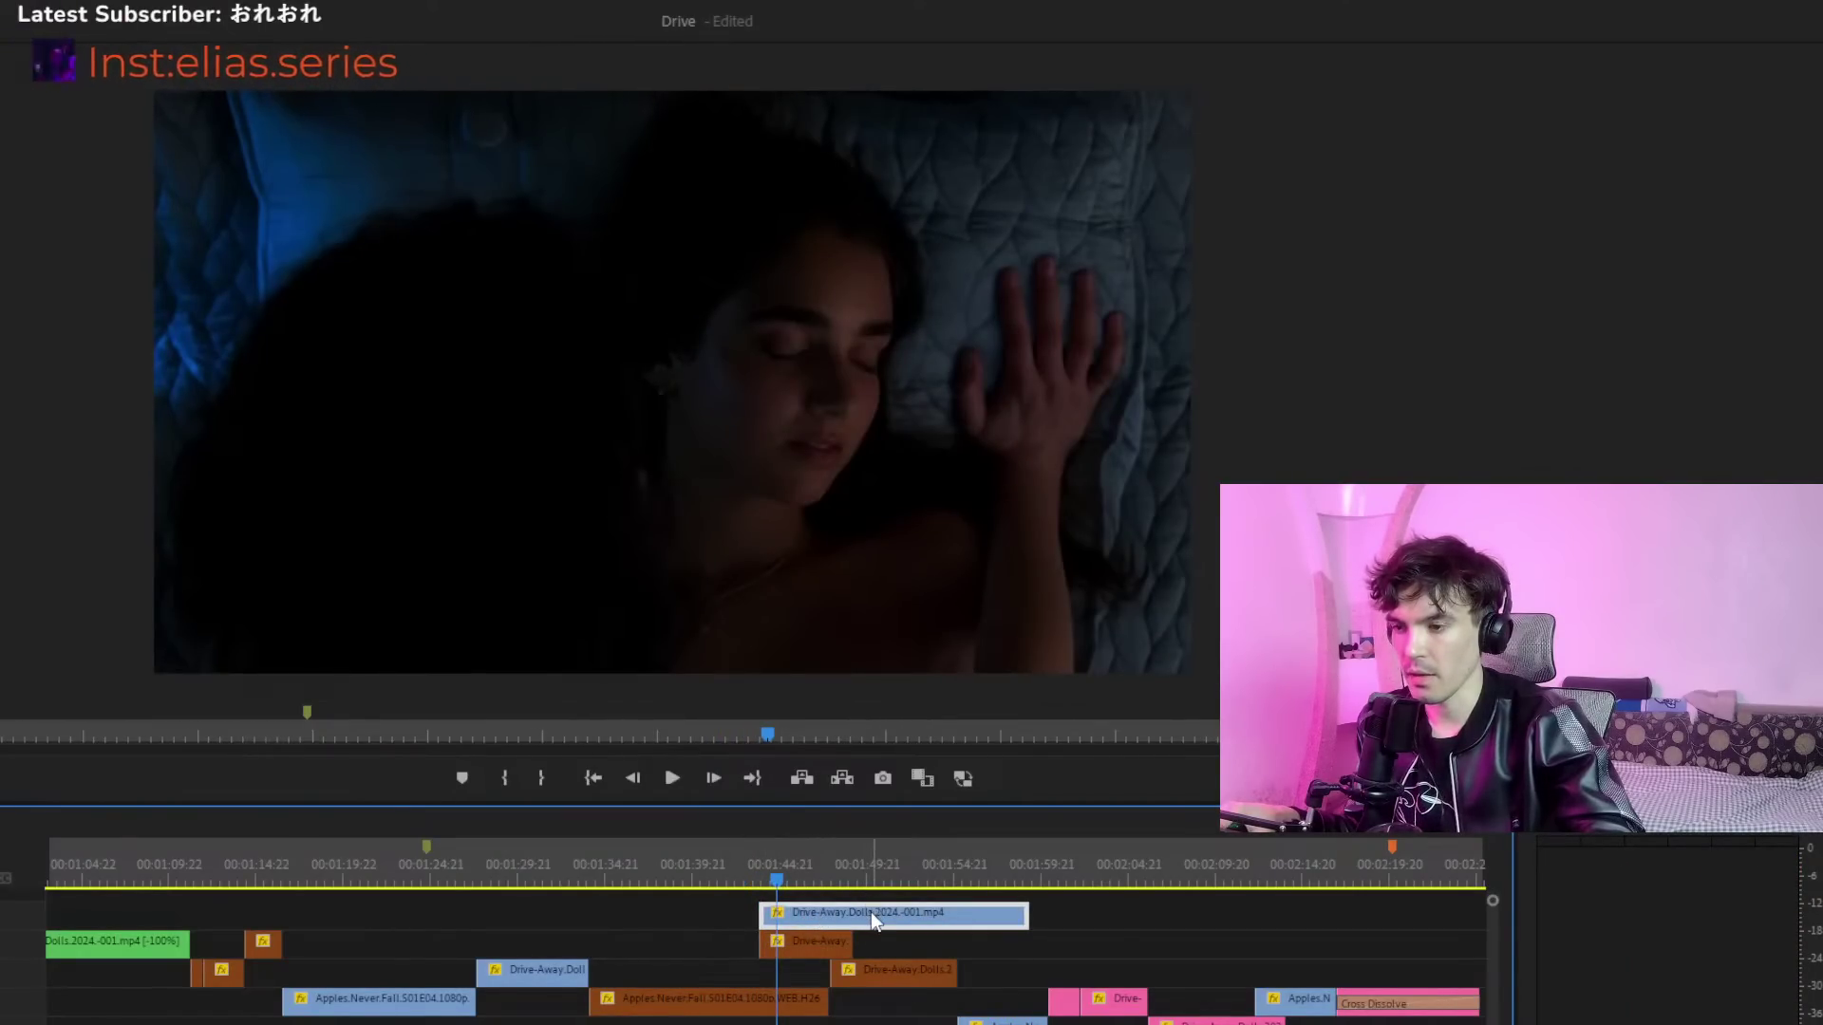
pyautogui.click(742, 879)
pyautogui.press('space')
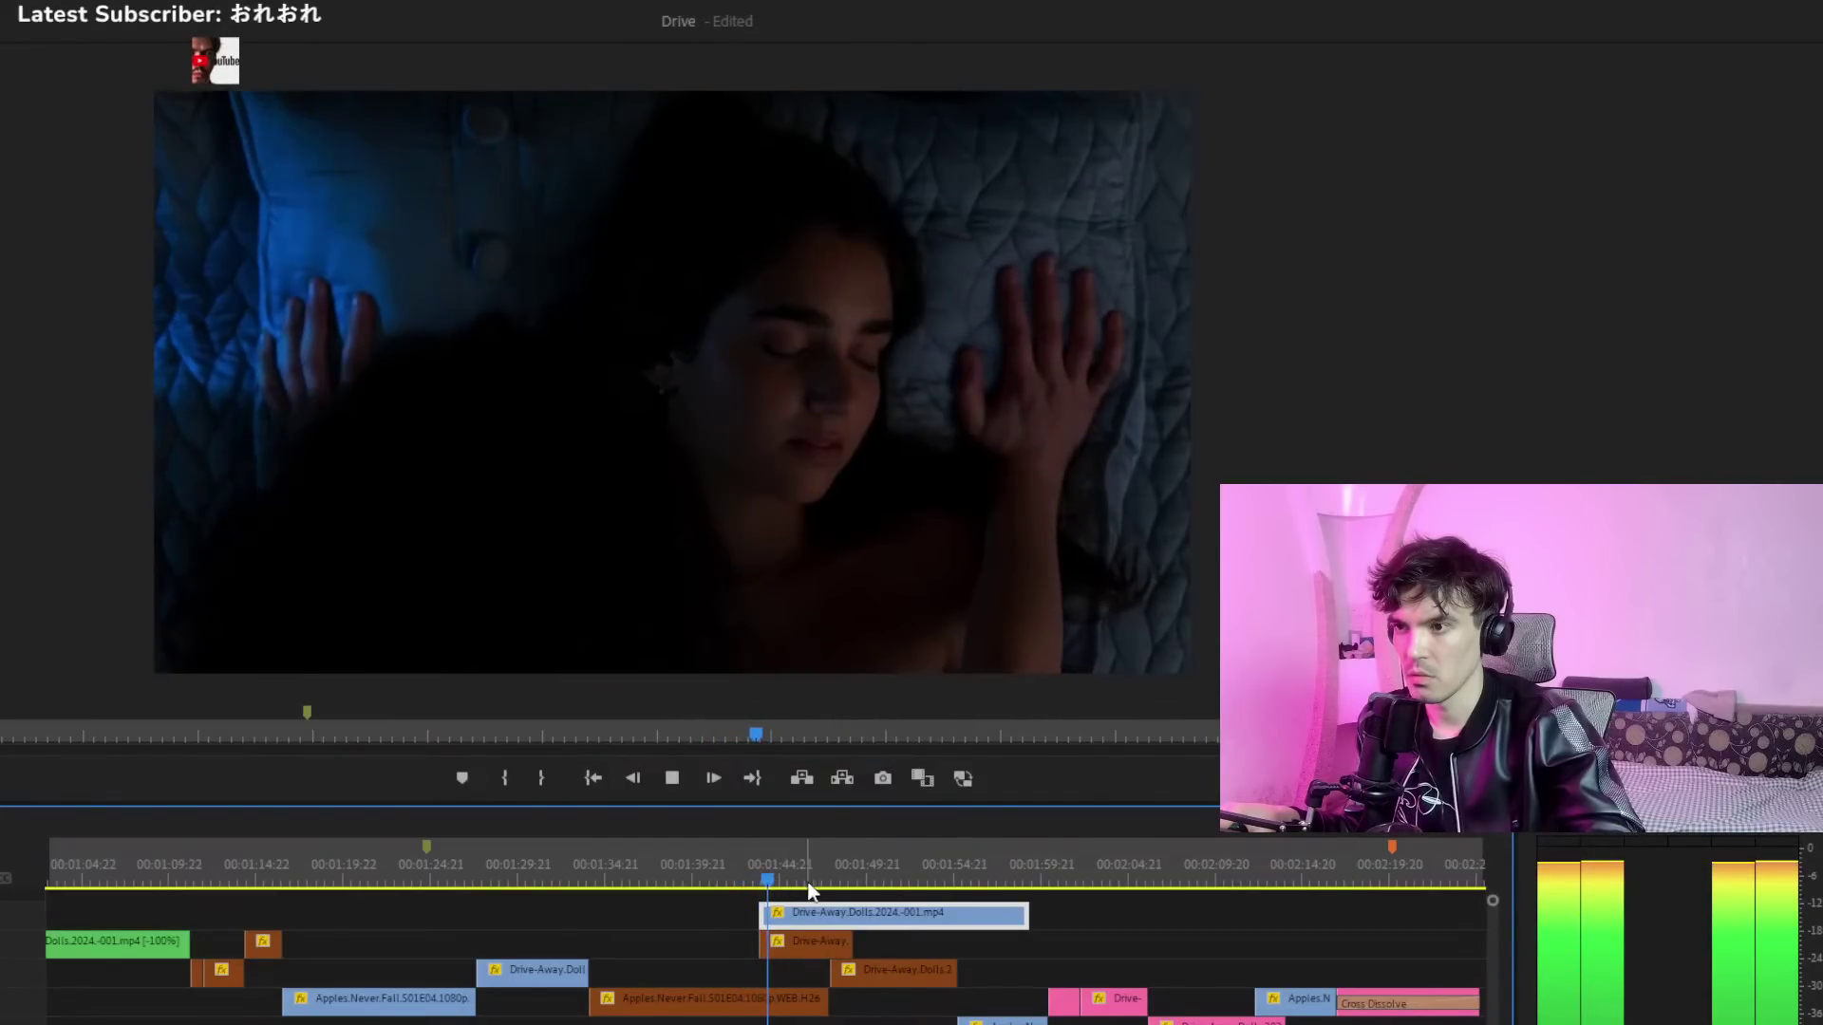
pyautogui.click(843, 879)
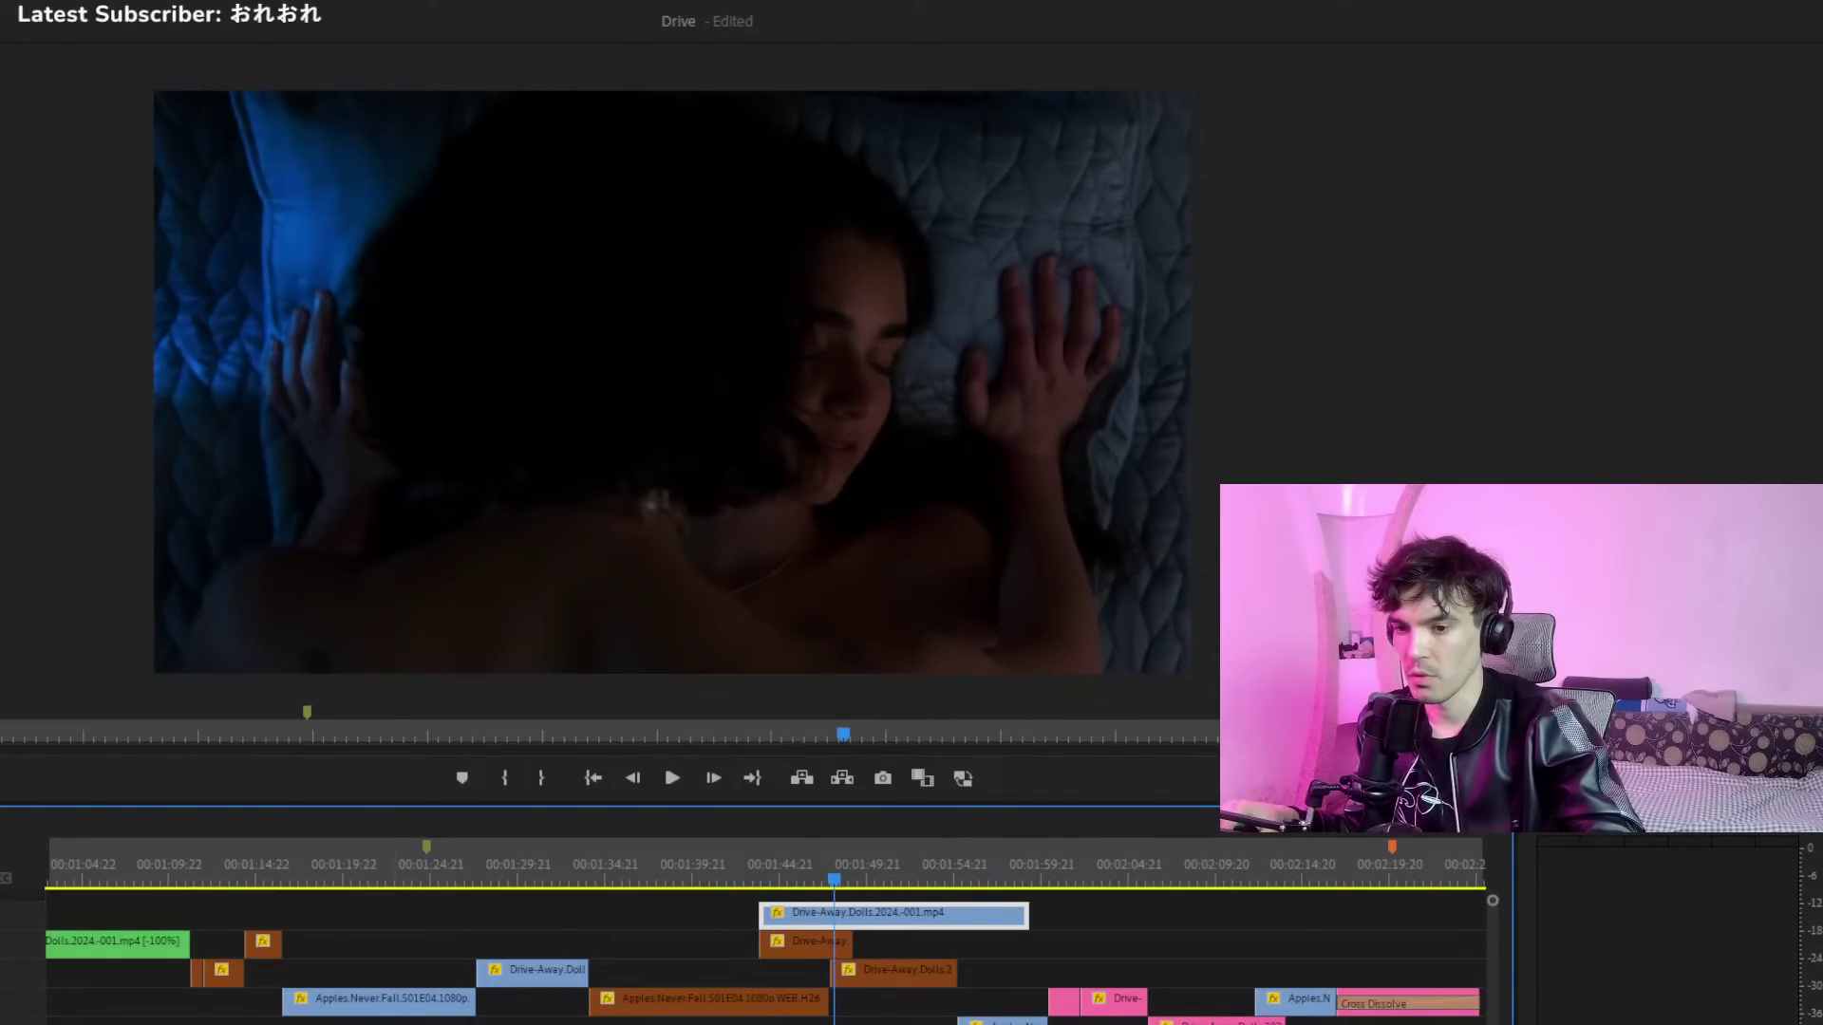
# Move the upper blue Drive-Away Dolls clip from about 1:43 to about 2:15, and play the shots from about 2:01
pyautogui.press('-')
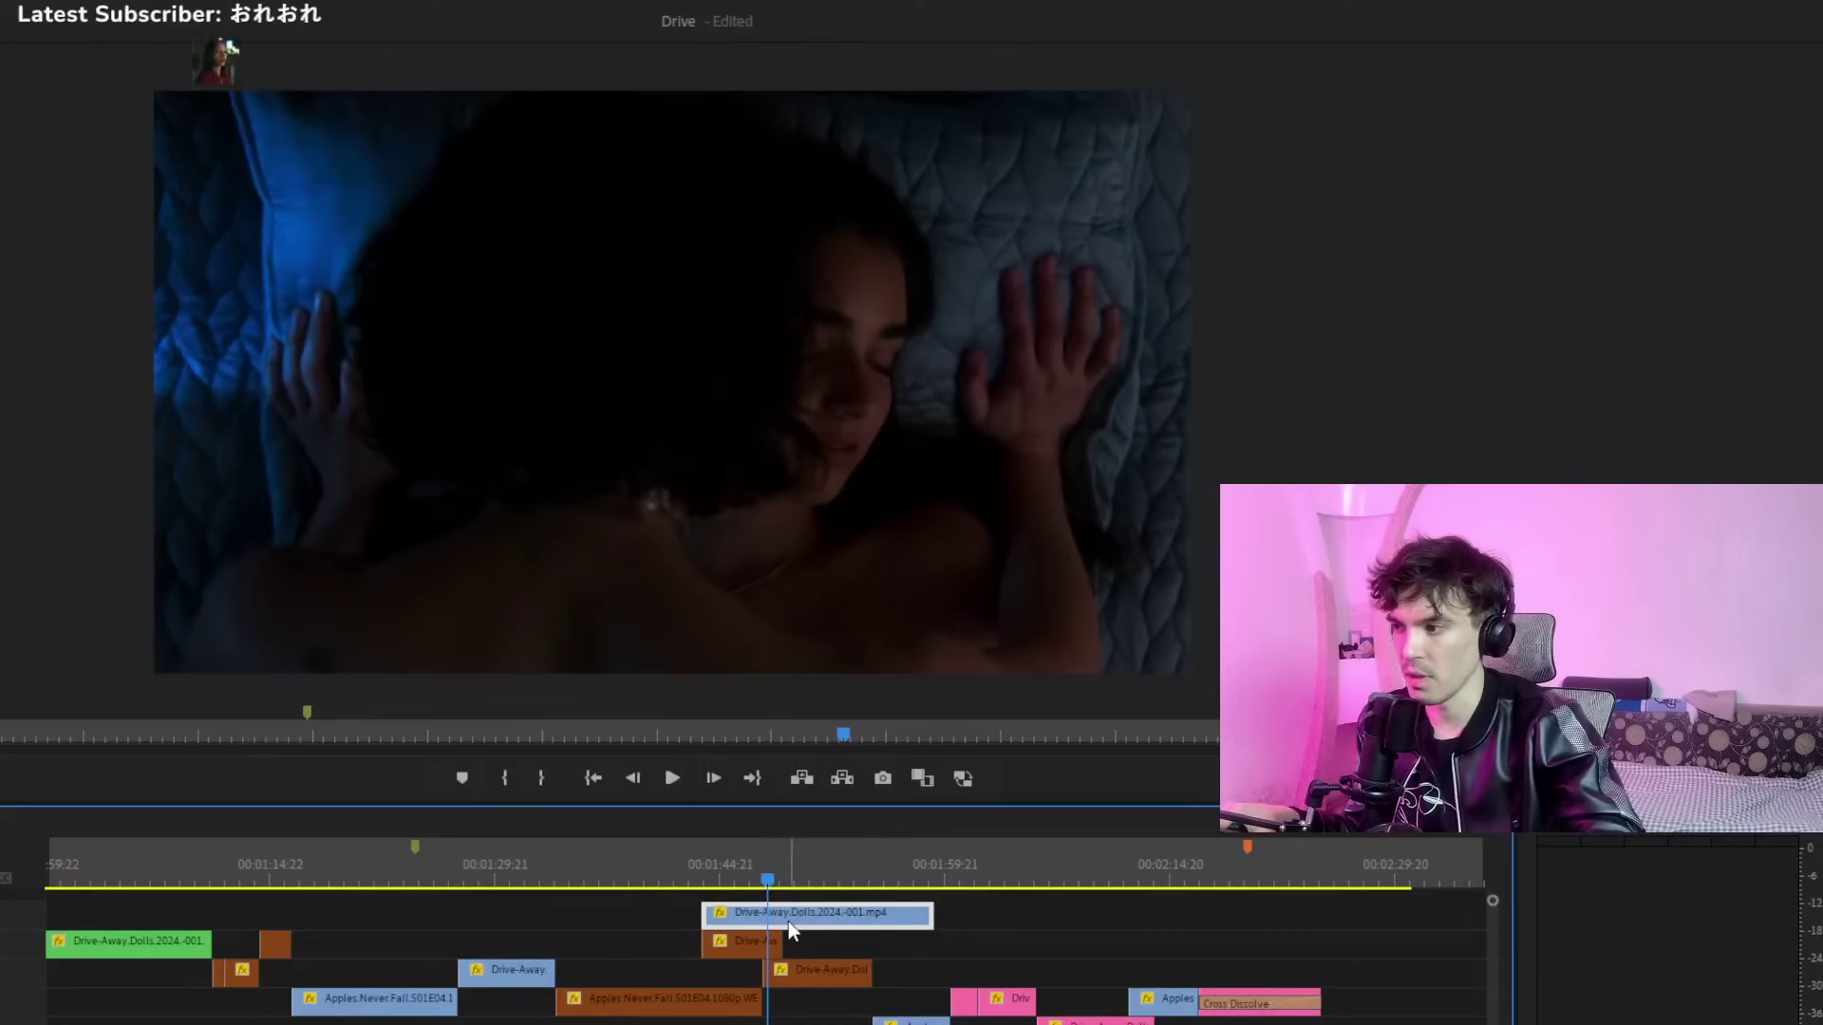
pyautogui.press('space')
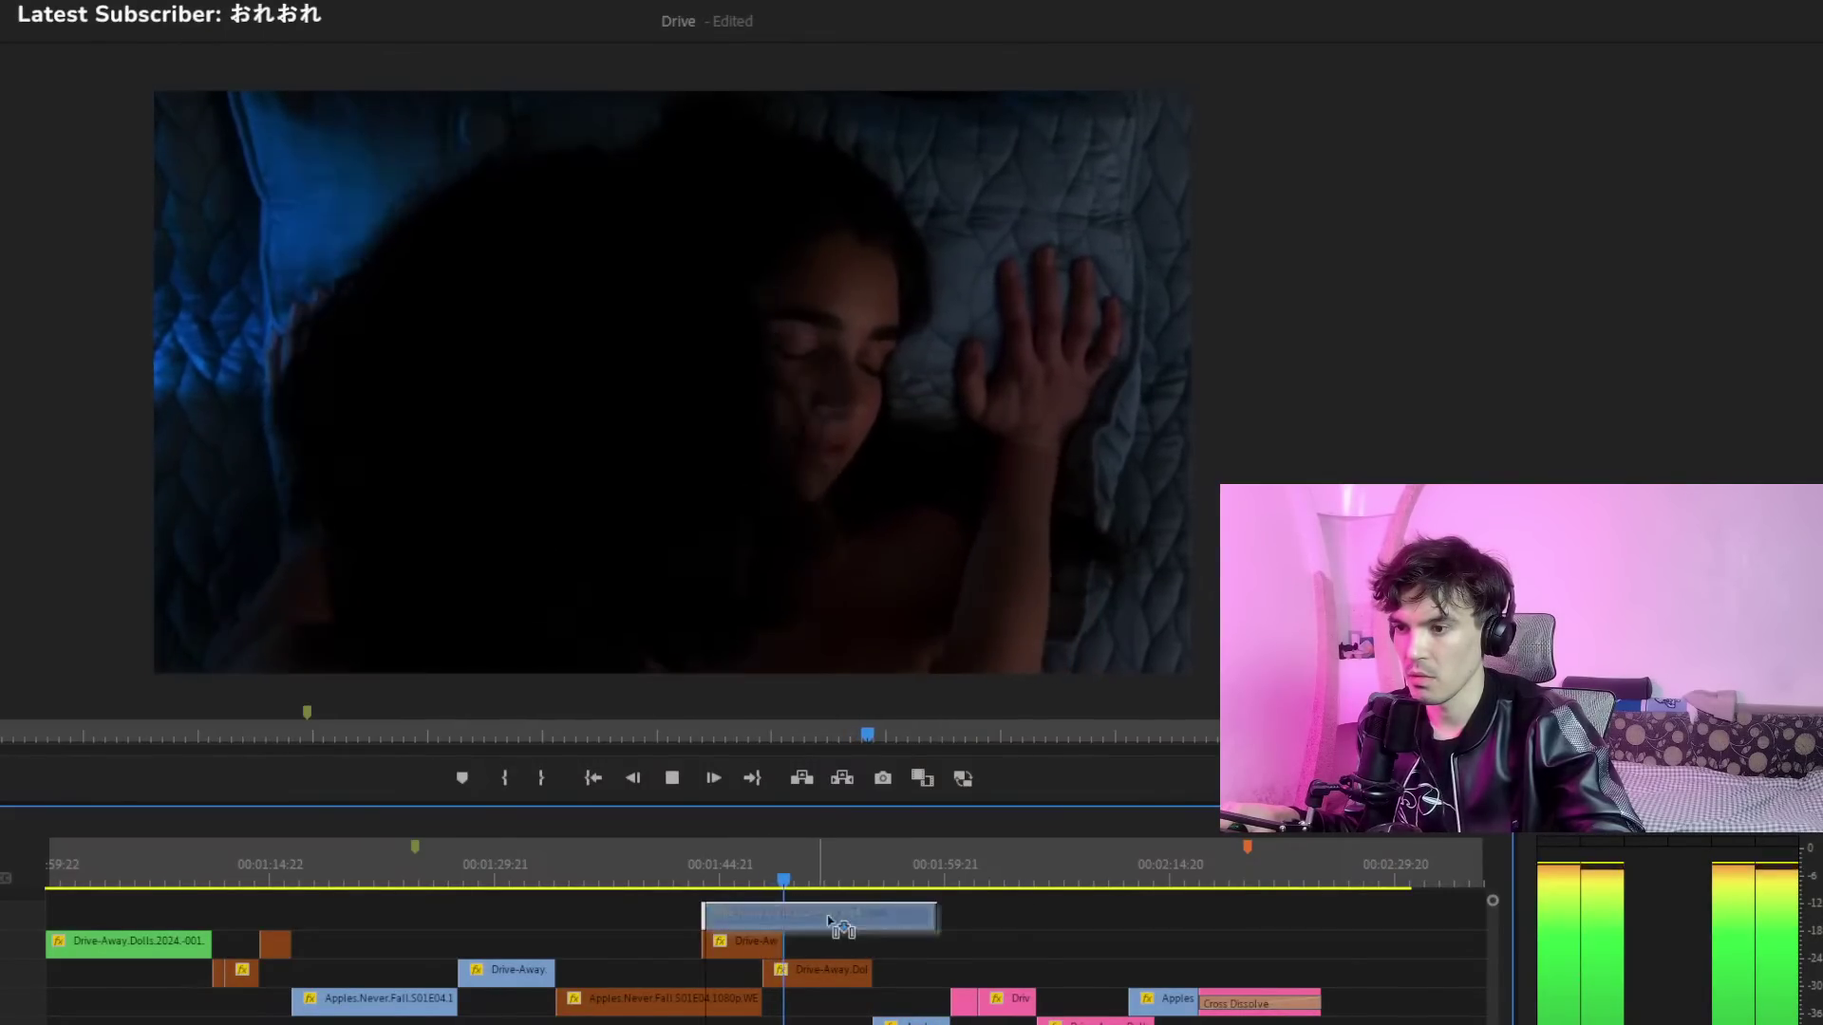
pyautogui.moveTo(761, 907); pyautogui.dragTo(1286, 948)
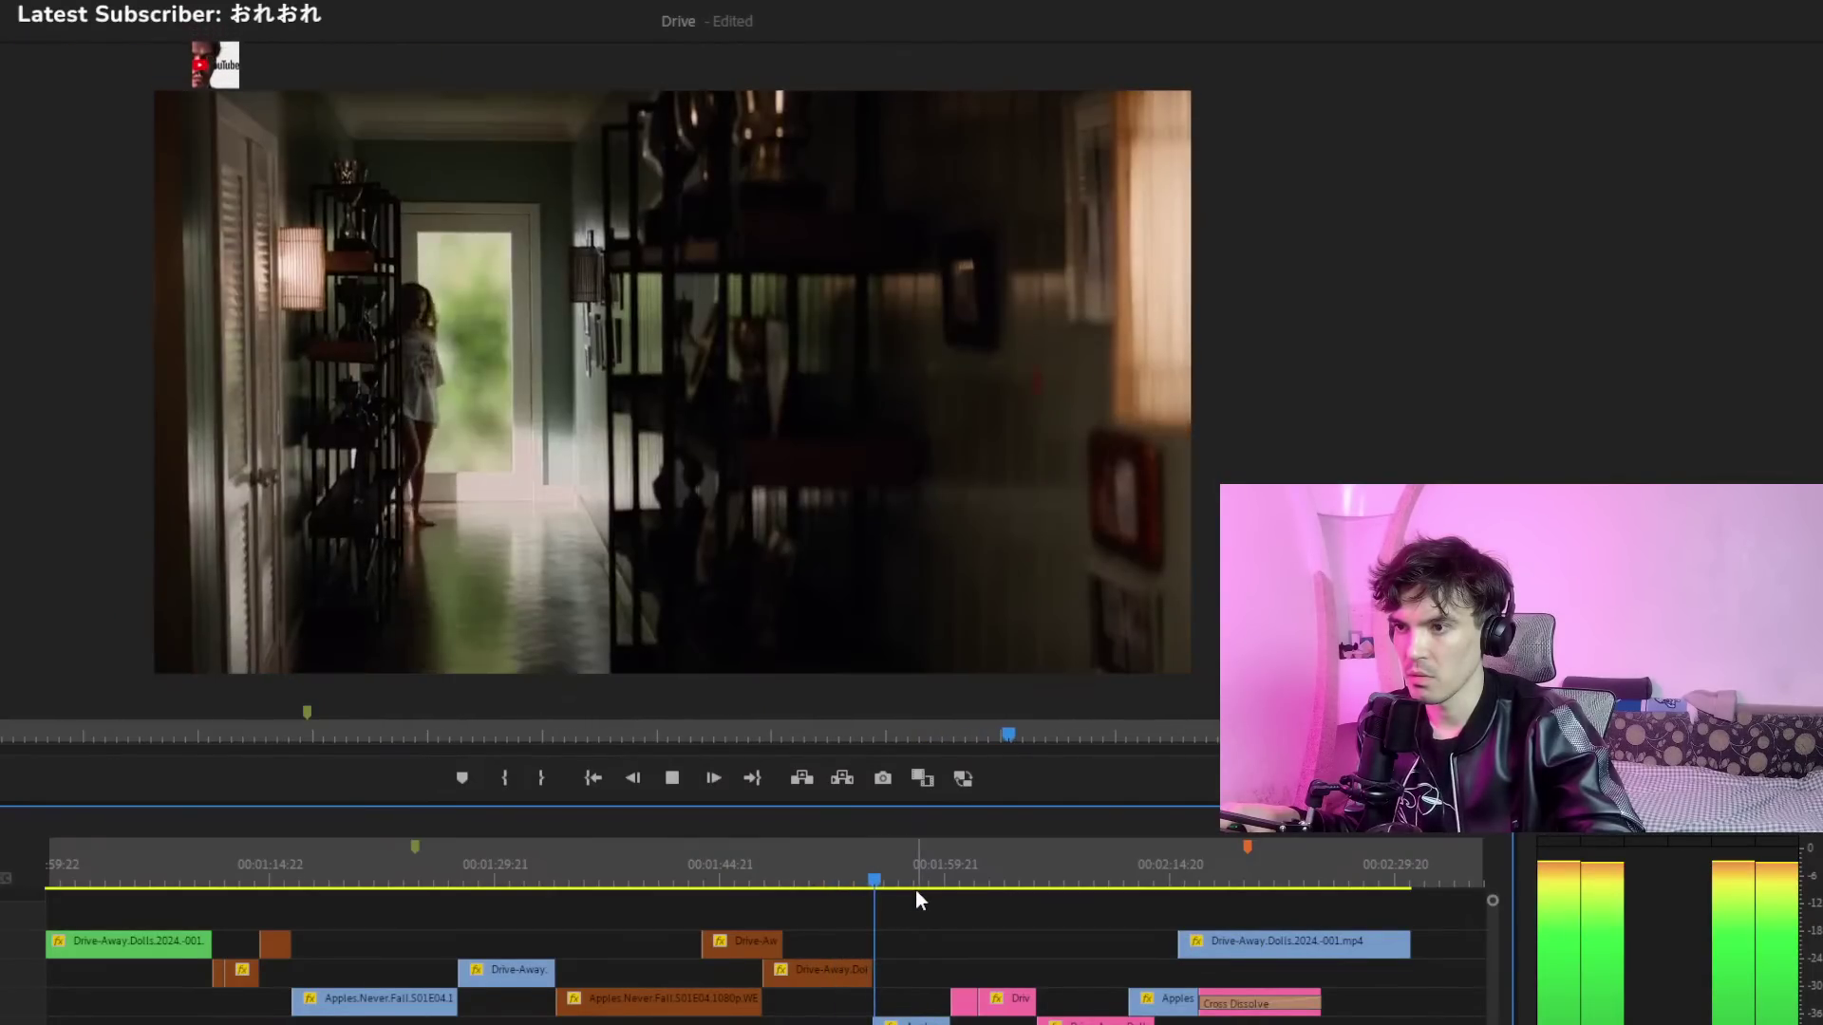
pyautogui.click(970, 859)
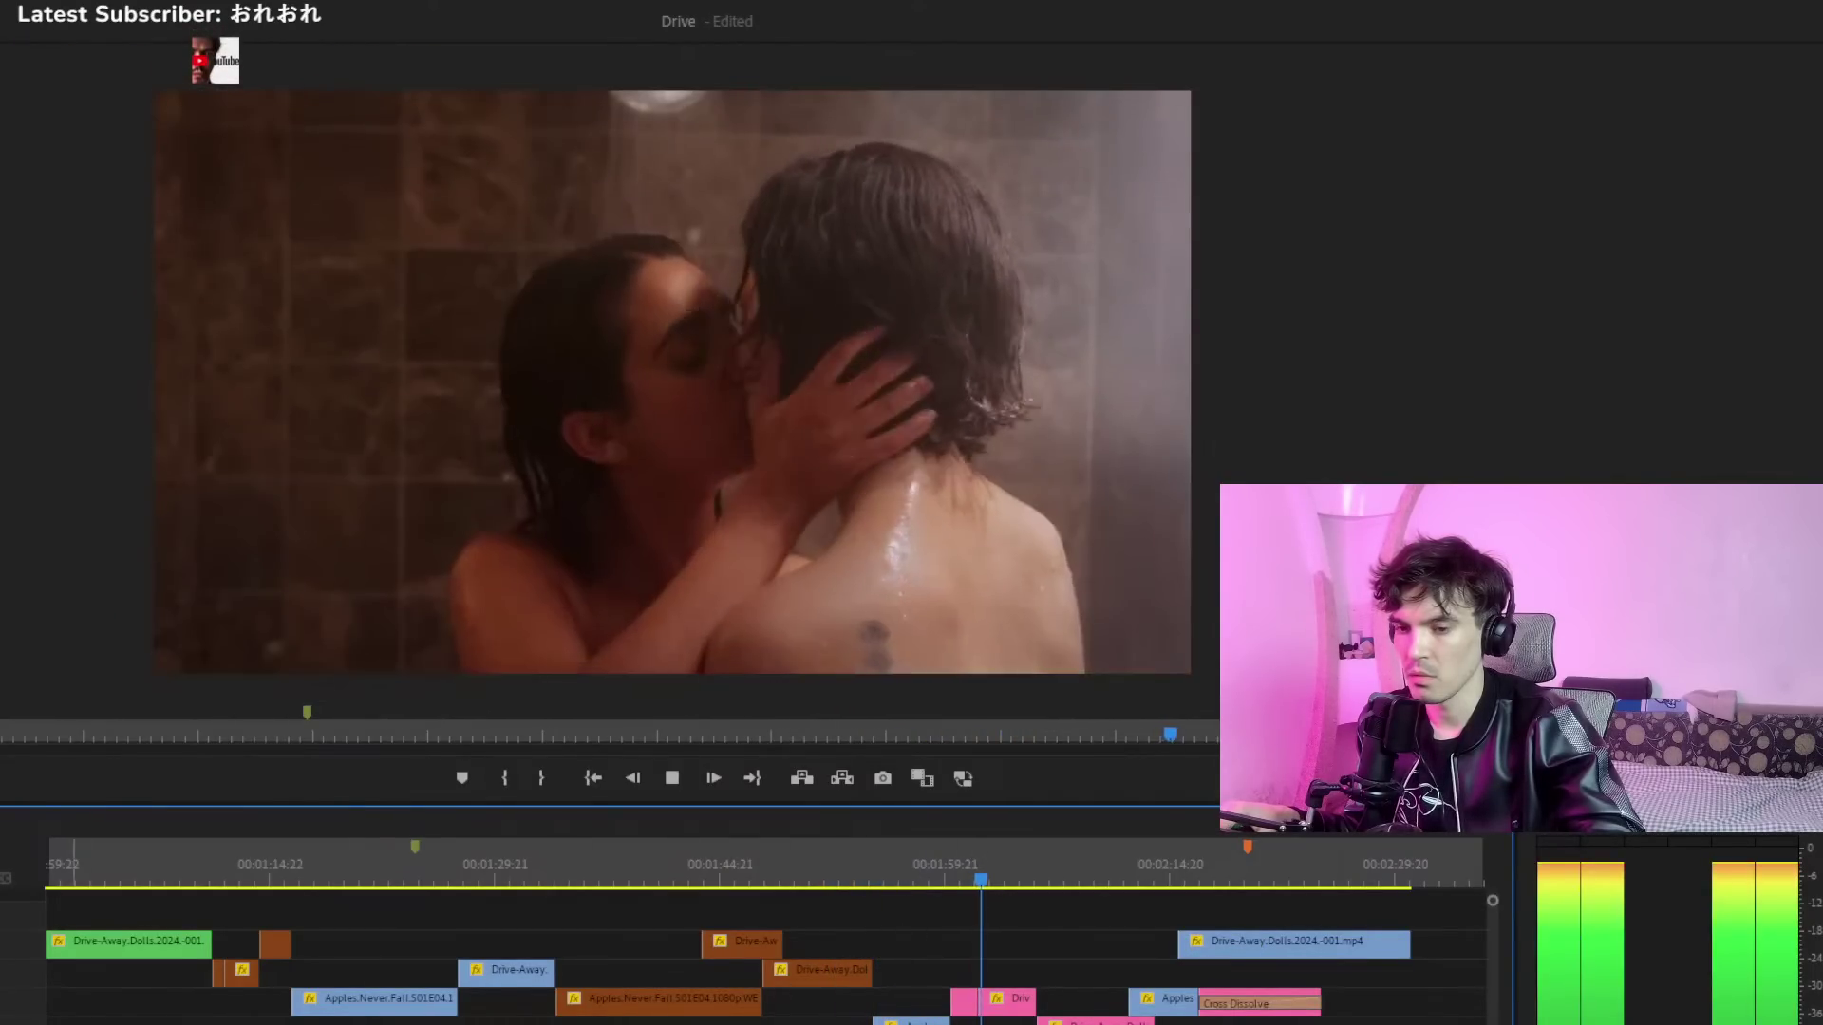
pyautogui.press('=')
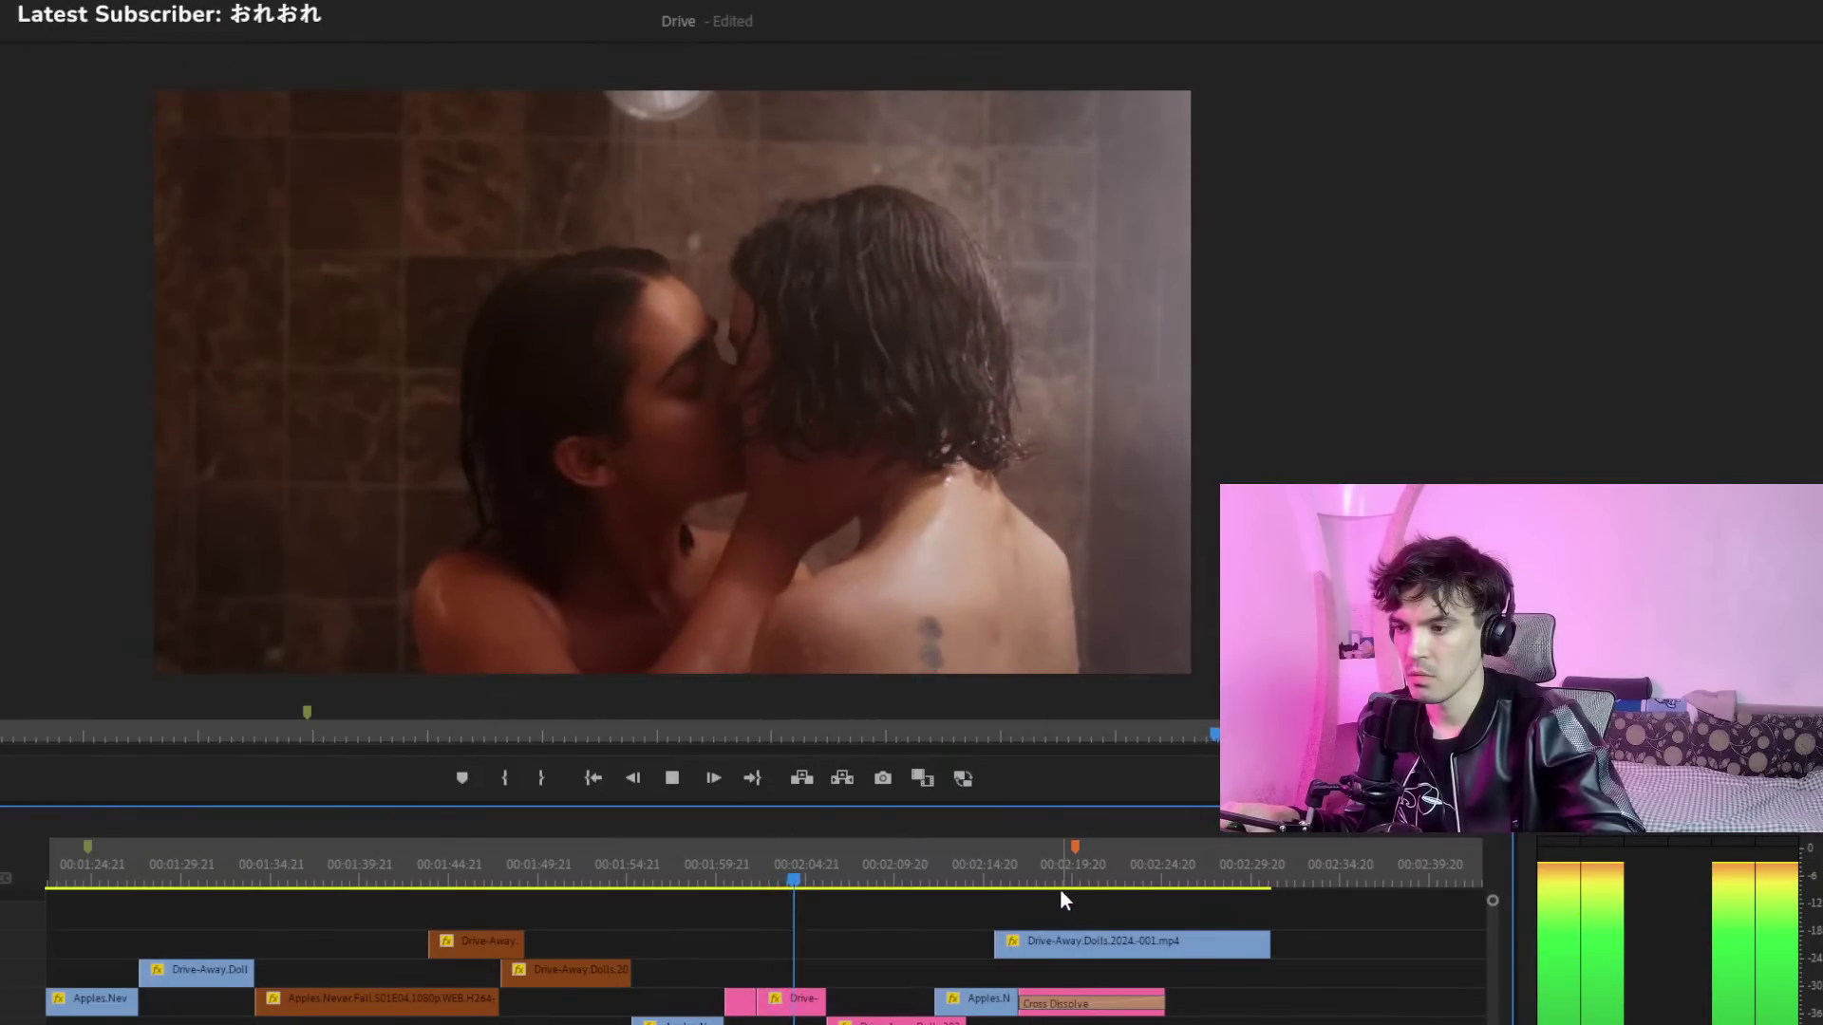
# Shift the blue Drive-Away Dolls clip at about 2:15 down to a lower track and play it from about 2:20
pyautogui.click(969, 877)
pyautogui.moveTo(1085, 1007); pyautogui.dragTo(1082, 1012)
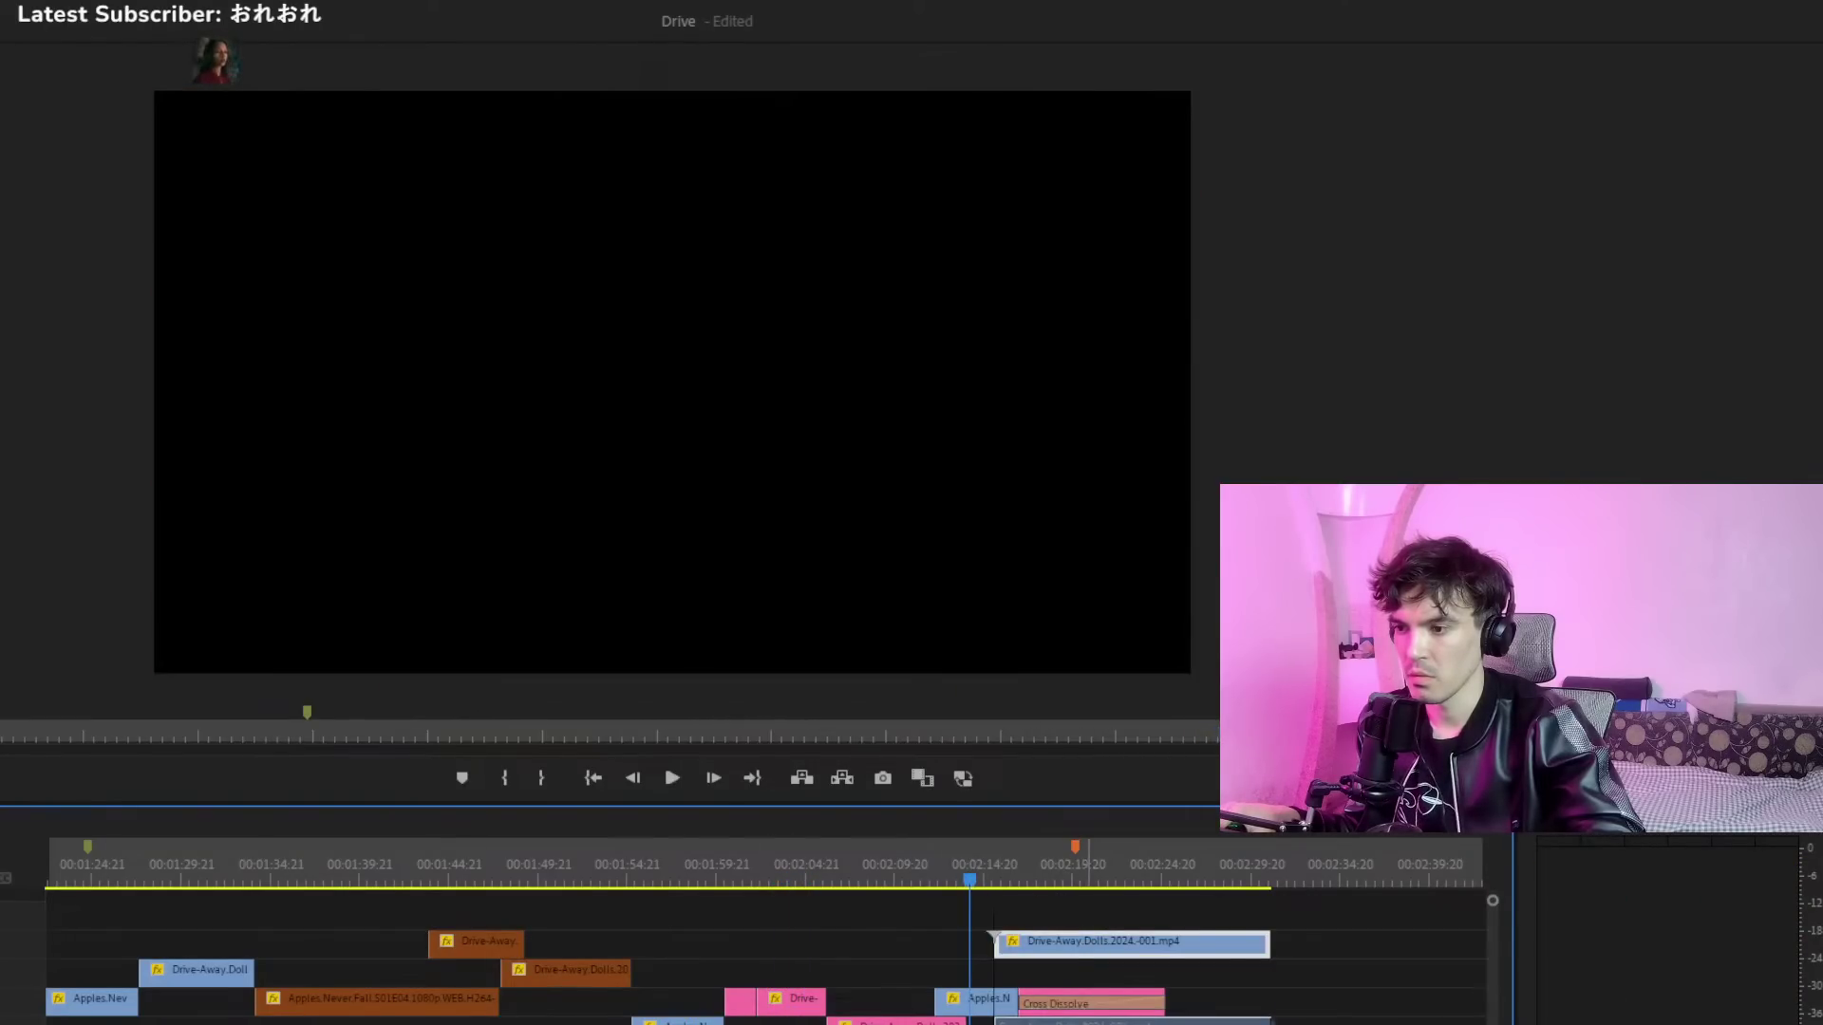
pyautogui.click(1089, 881)
pyautogui.press('space')
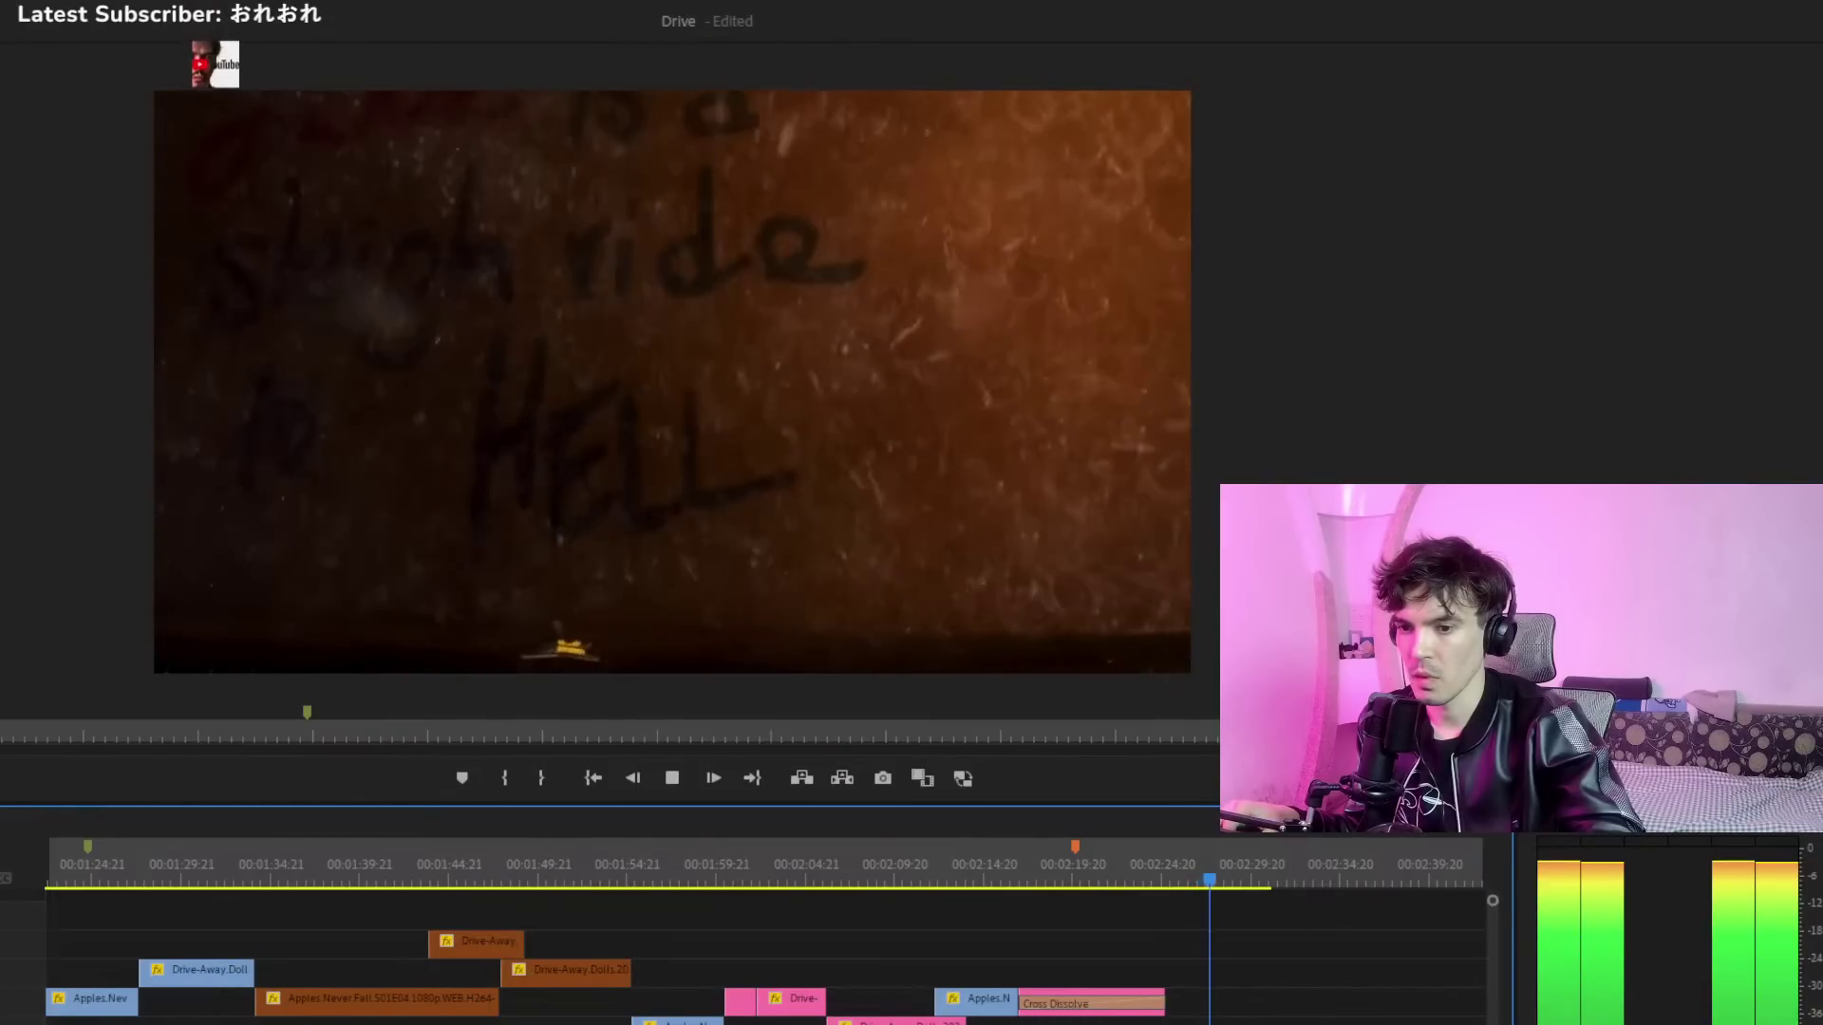
# Return to the beginning of the sequence and review the opening shots up to about 0:20
pyautogui.press('-')
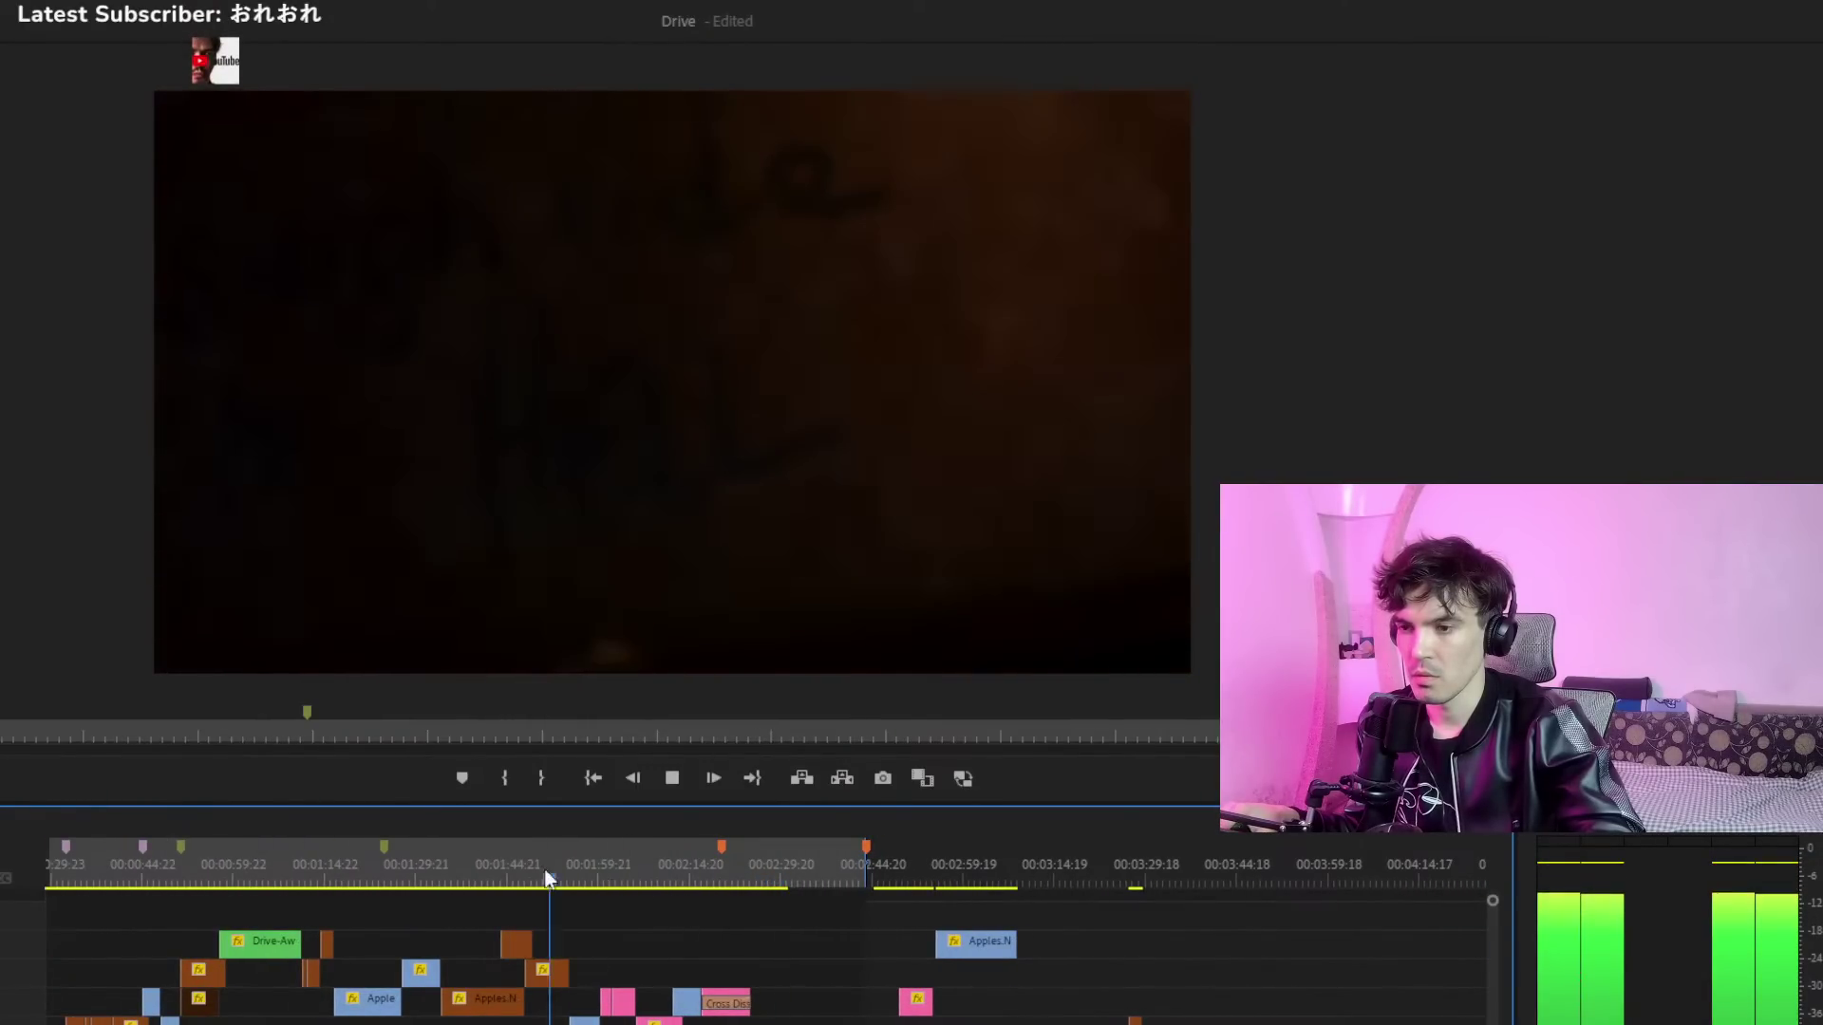
pyautogui.press('Home')
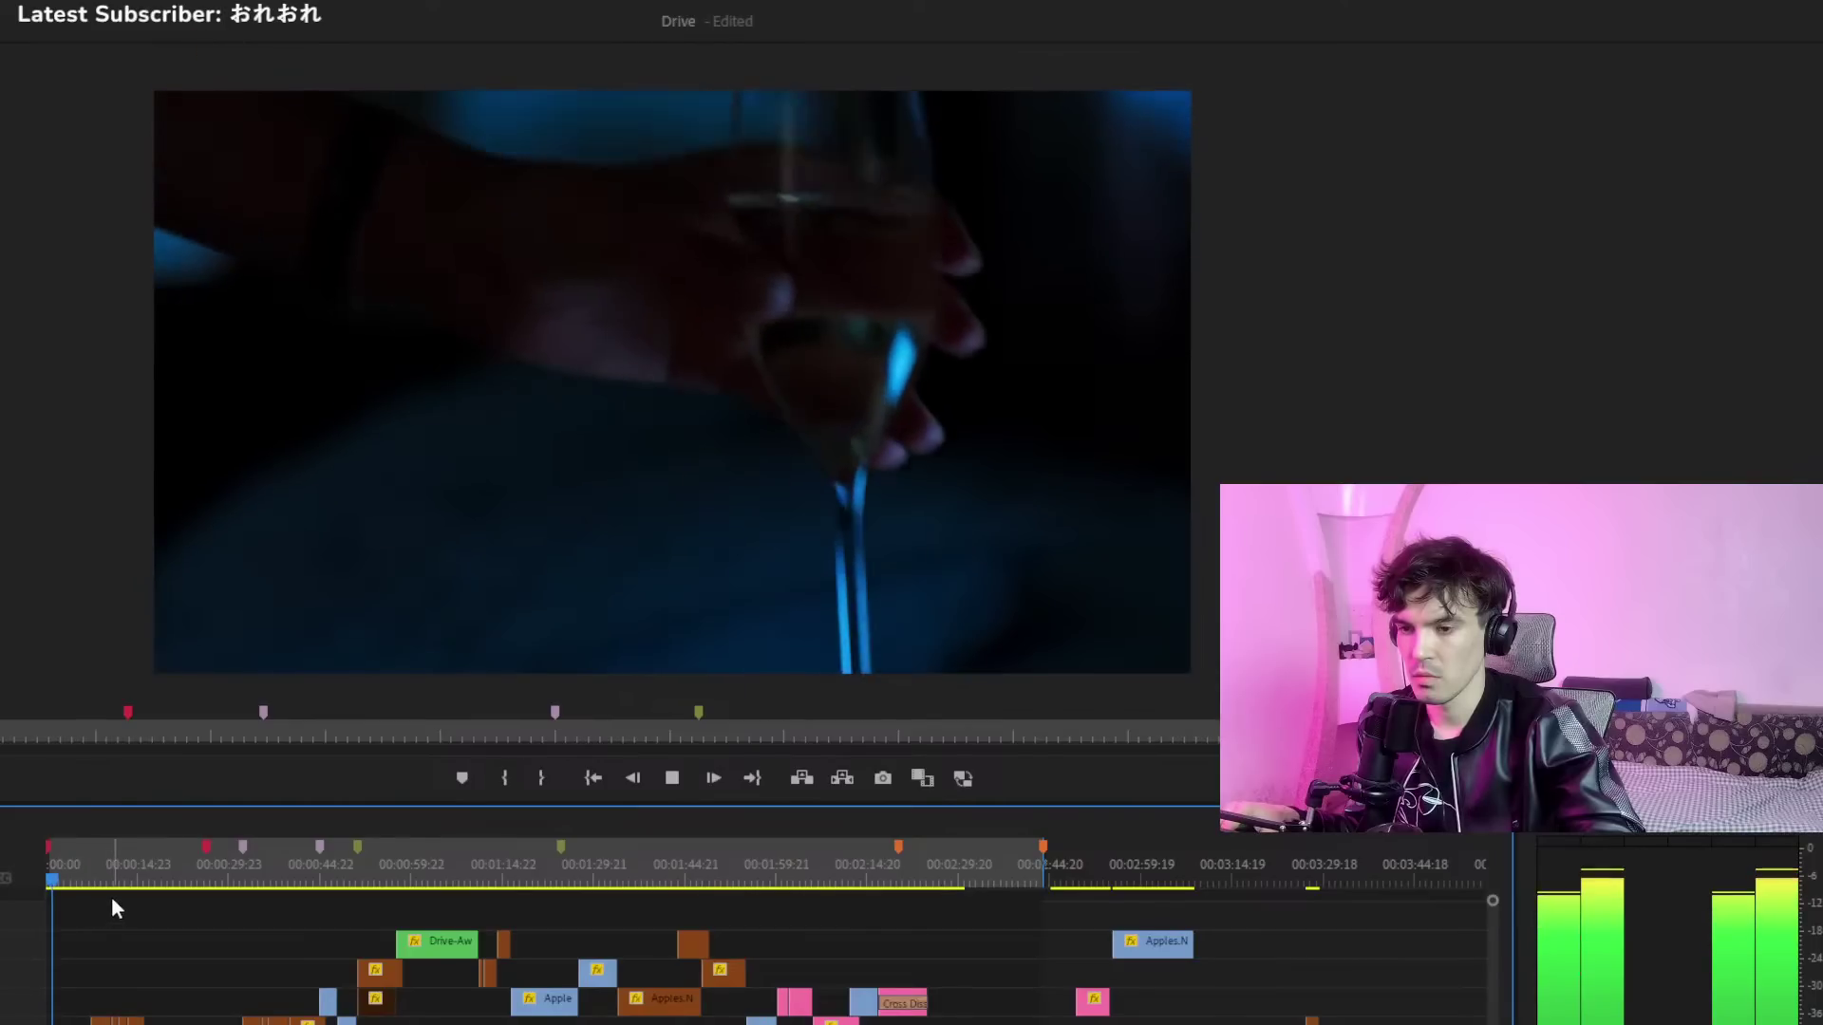
pyautogui.click(86, 866)
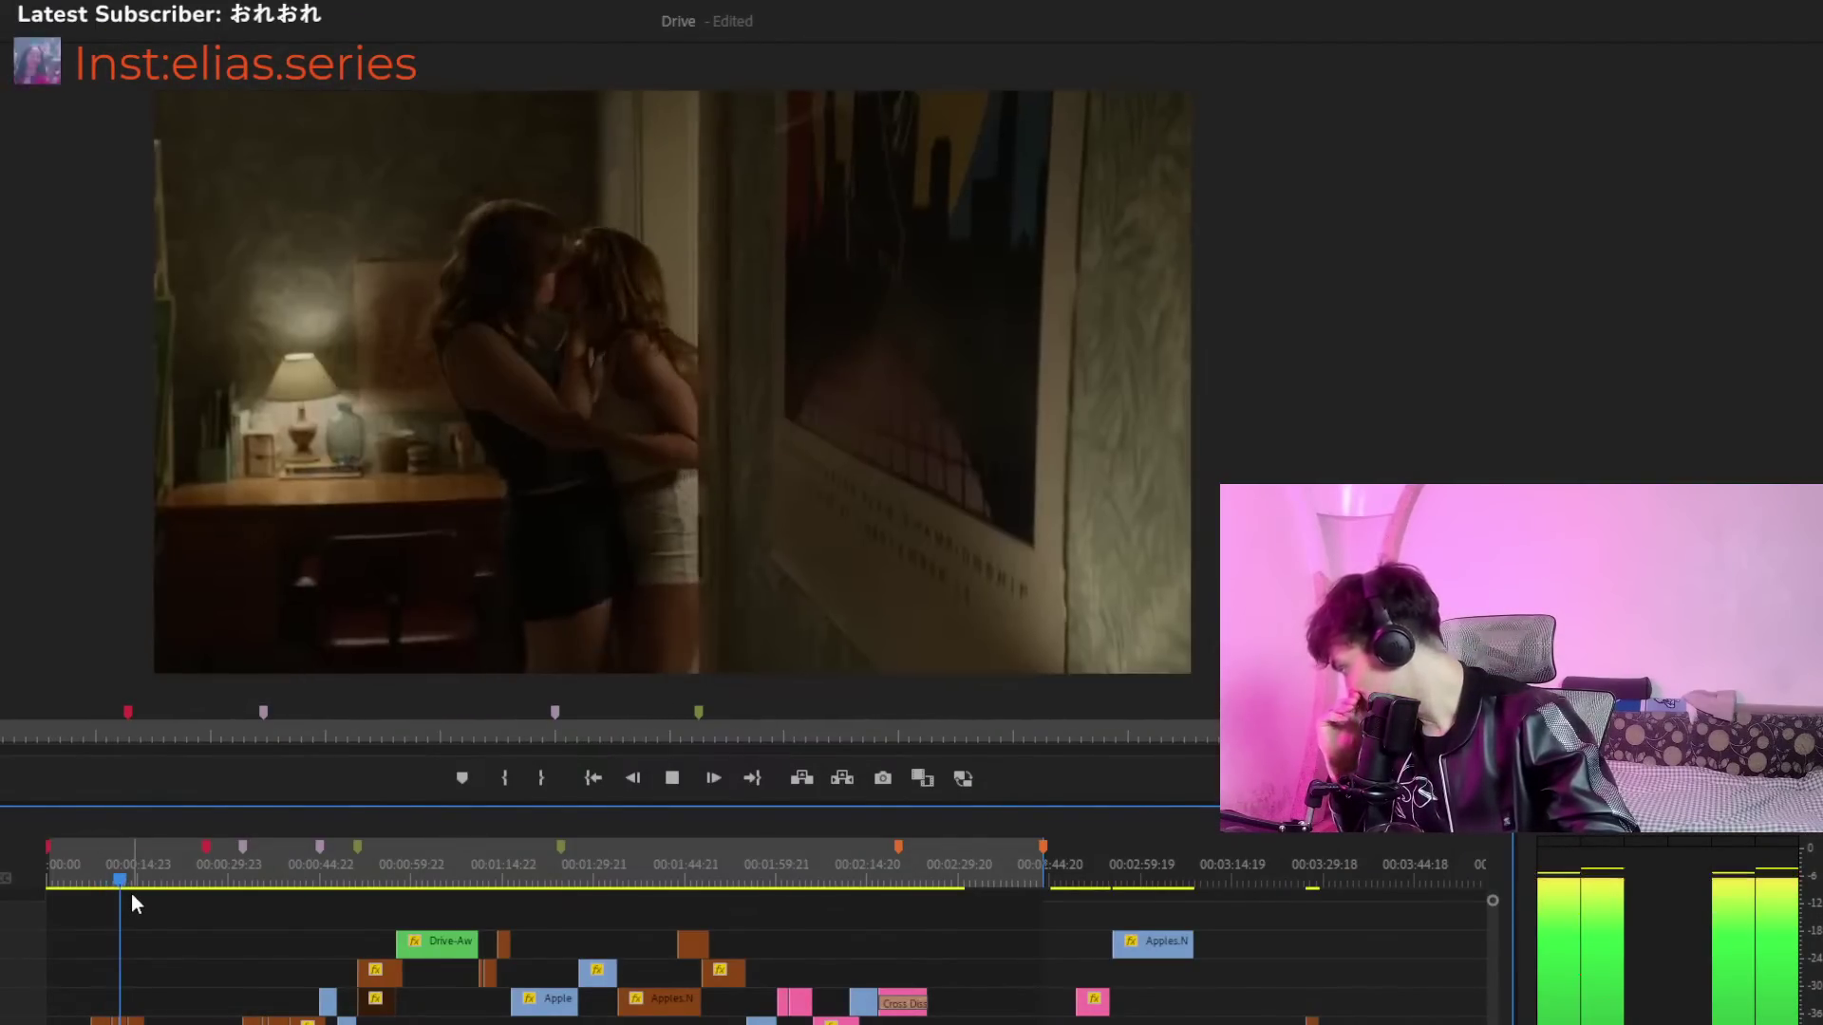
pyautogui.press('space')
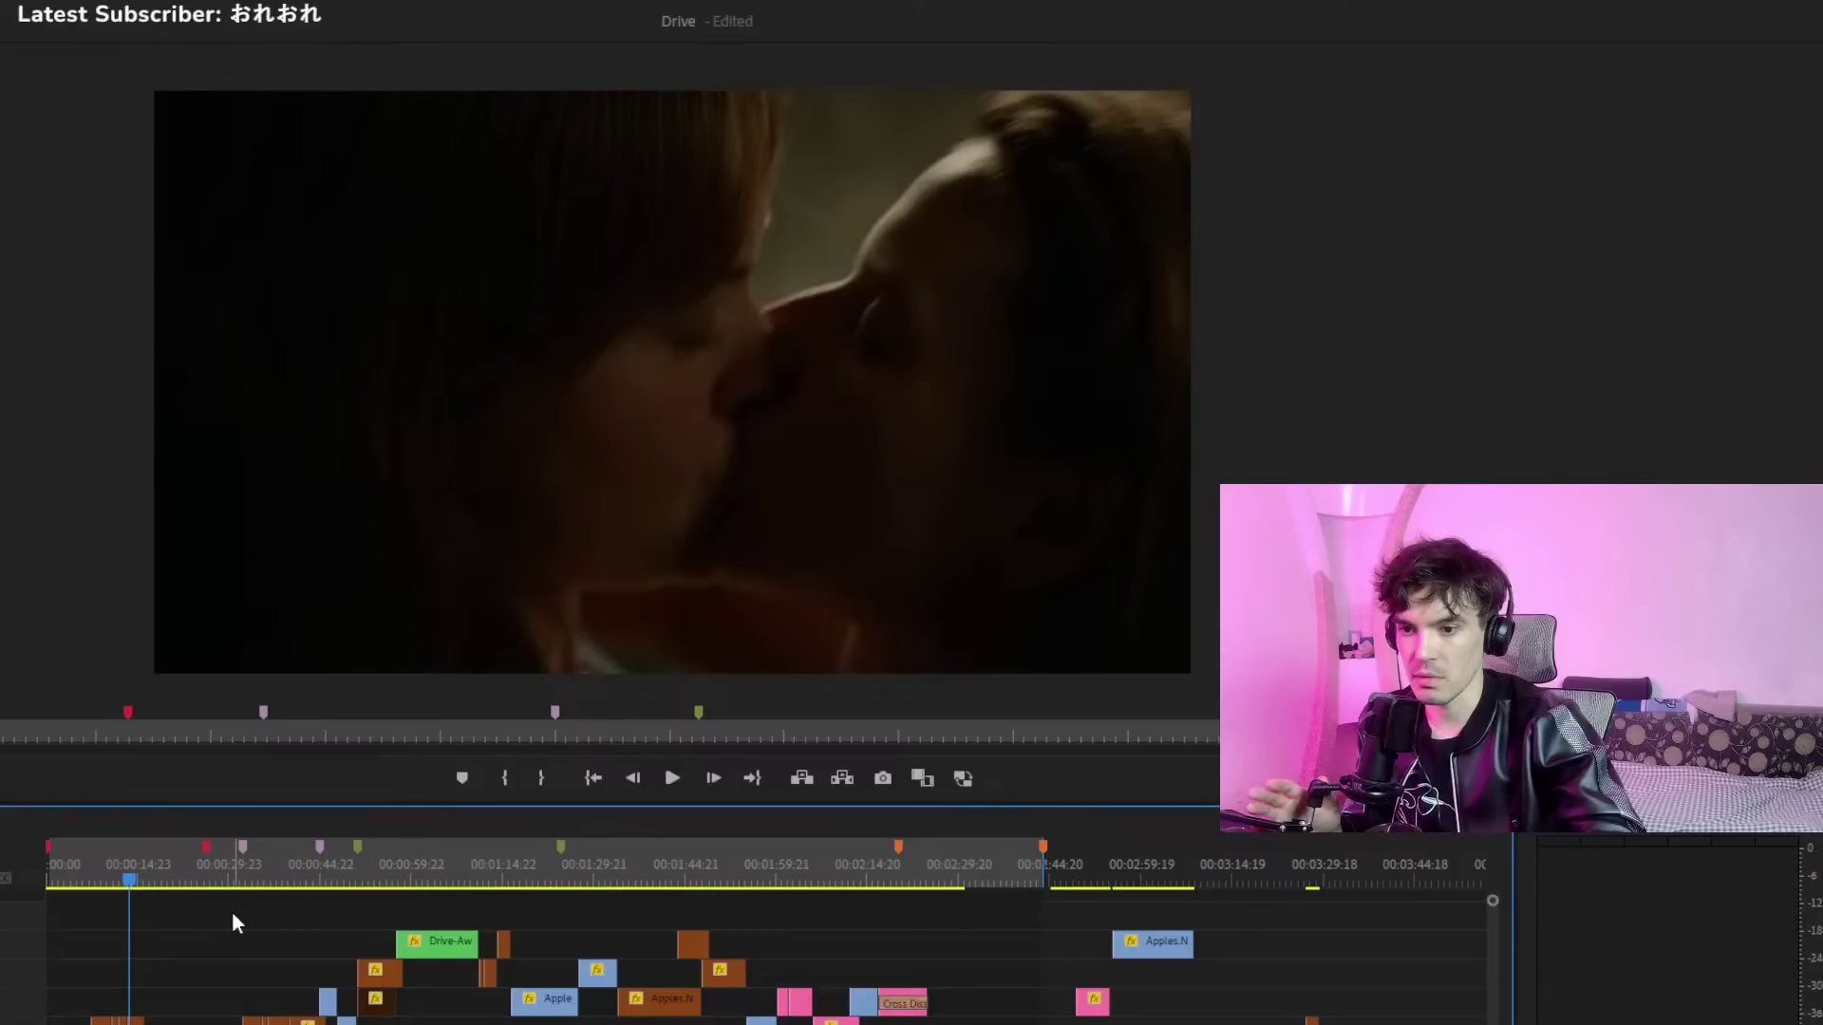
pyautogui.press('space')
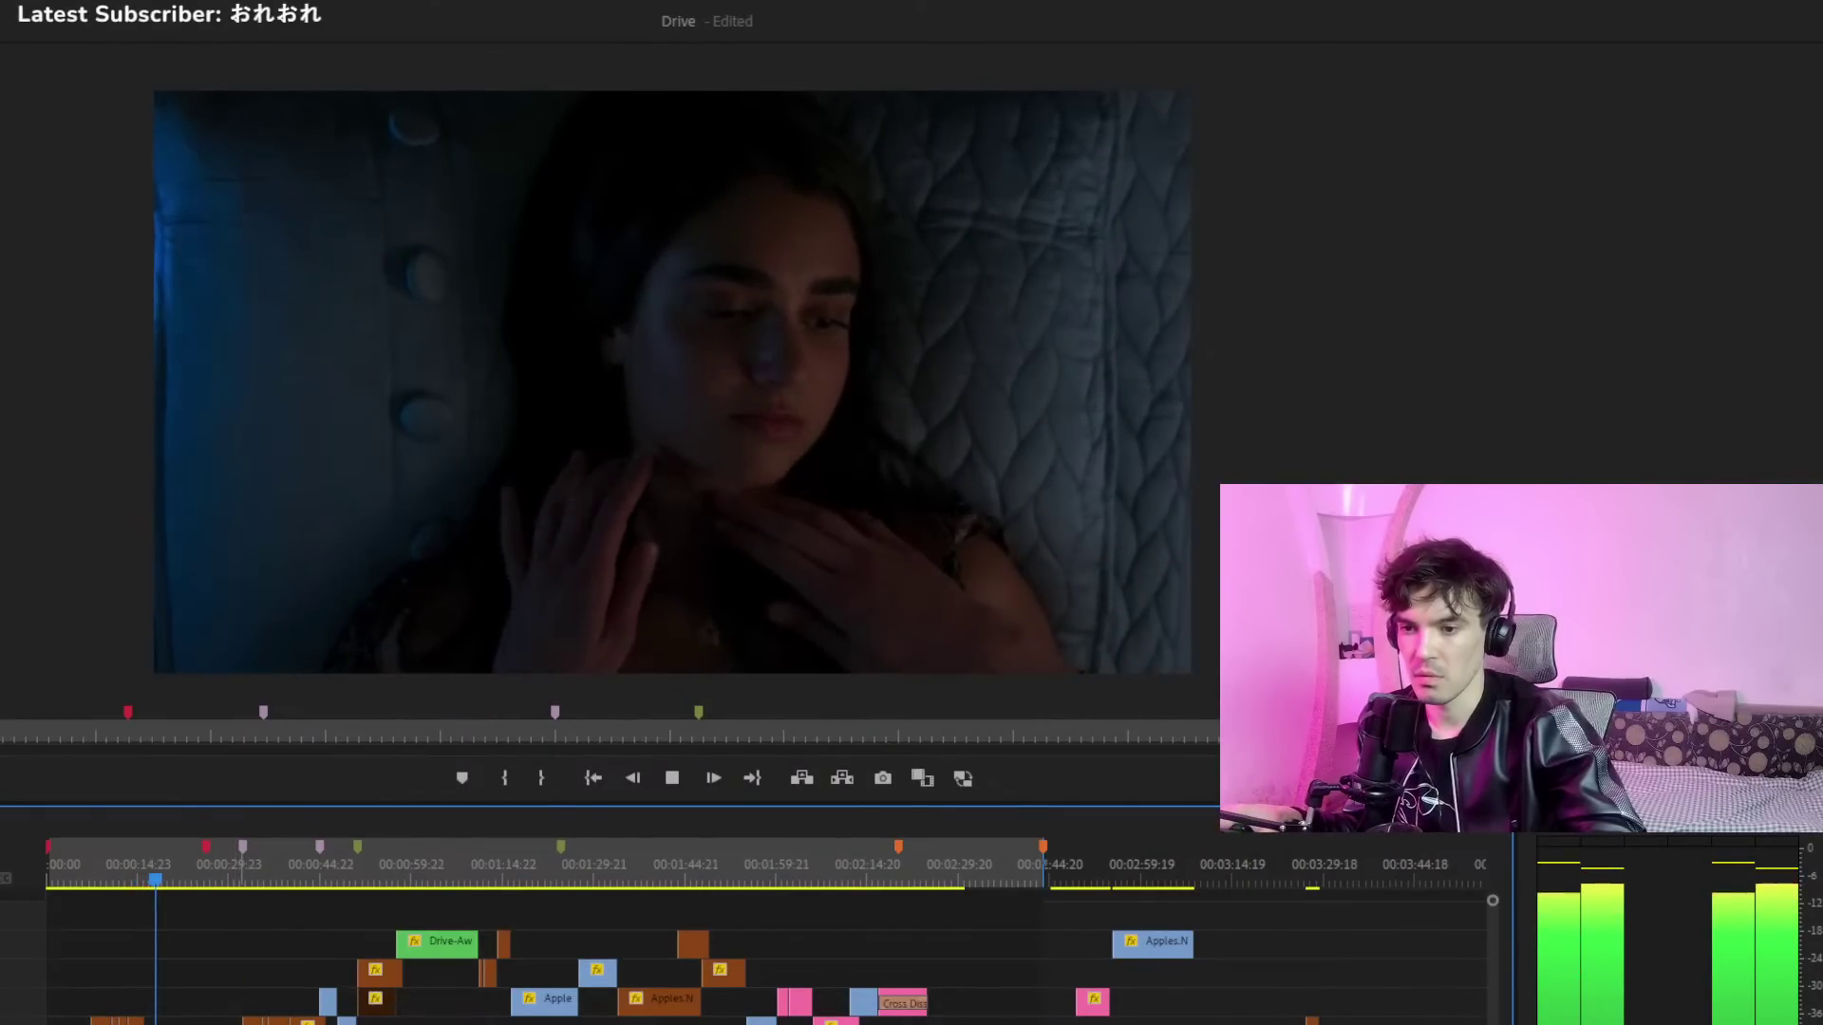
pyautogui.press('=')
pyautogui.press('space')
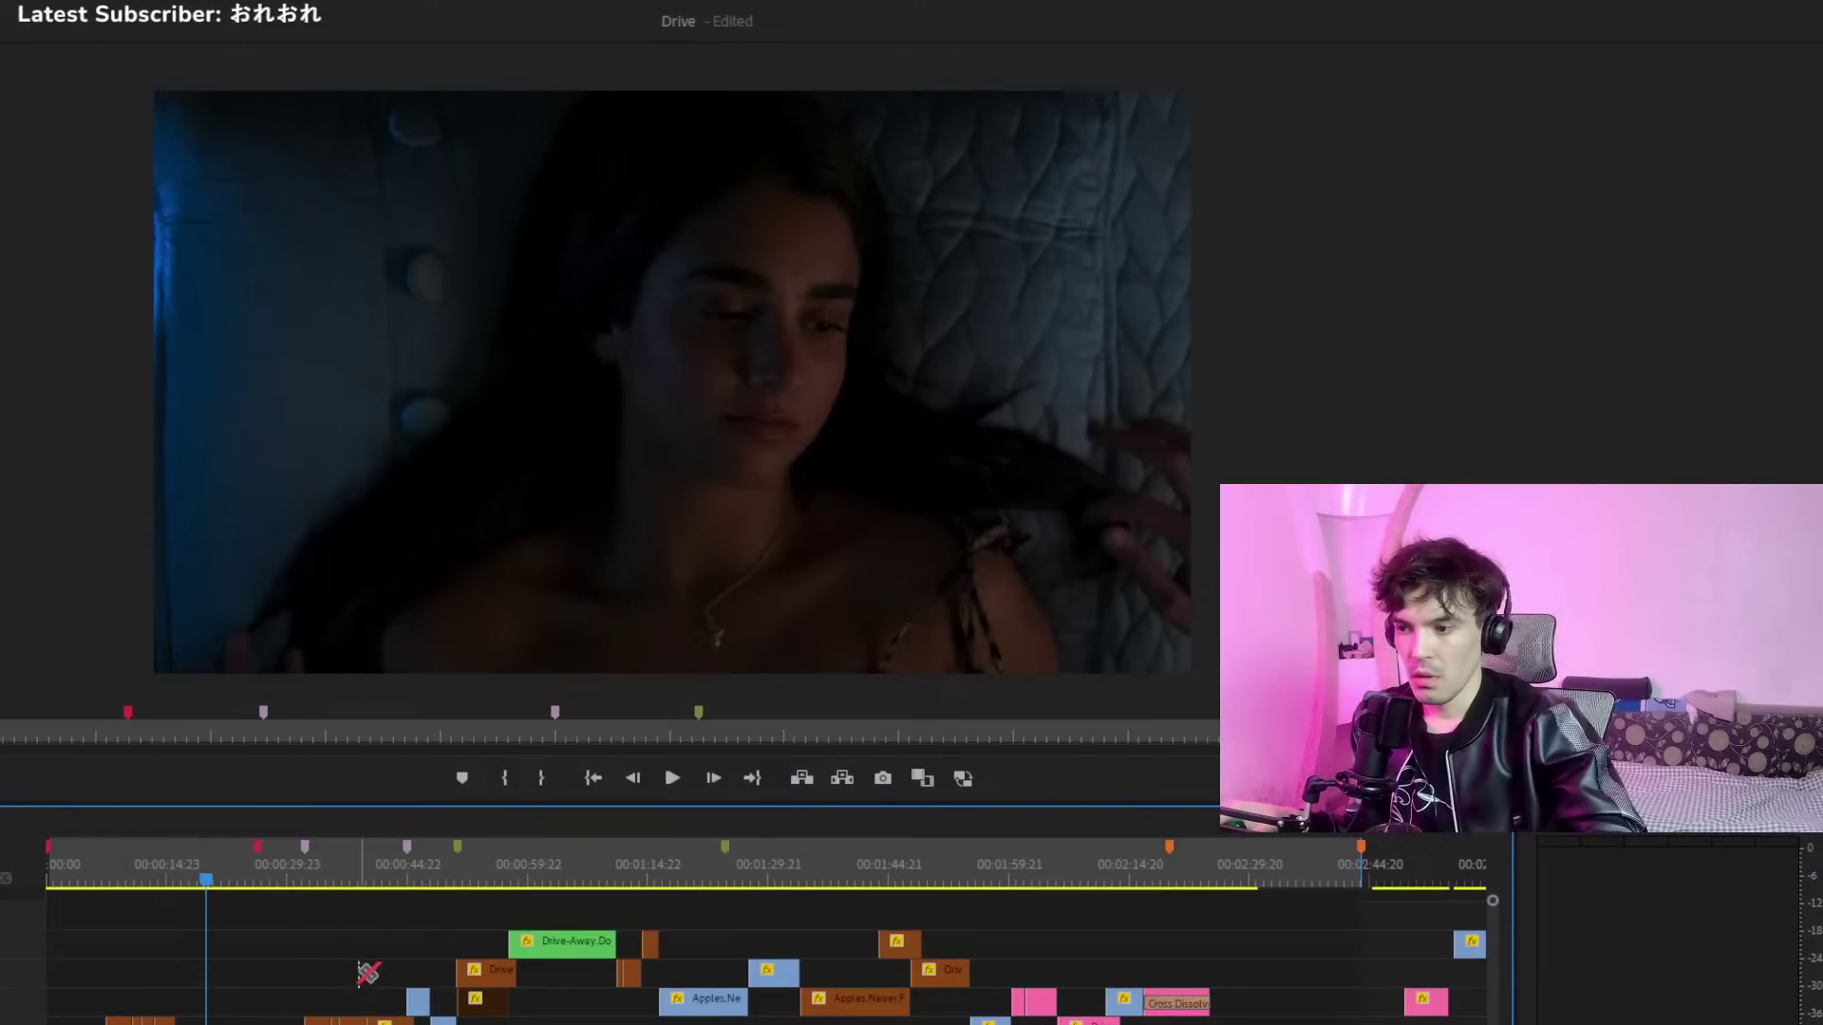
# Check the frame near 0:19 and play from about 0:22 into the shot of the standing woman in black
pyautogui.click(248, 934)
pyautogui.click(202, 879)
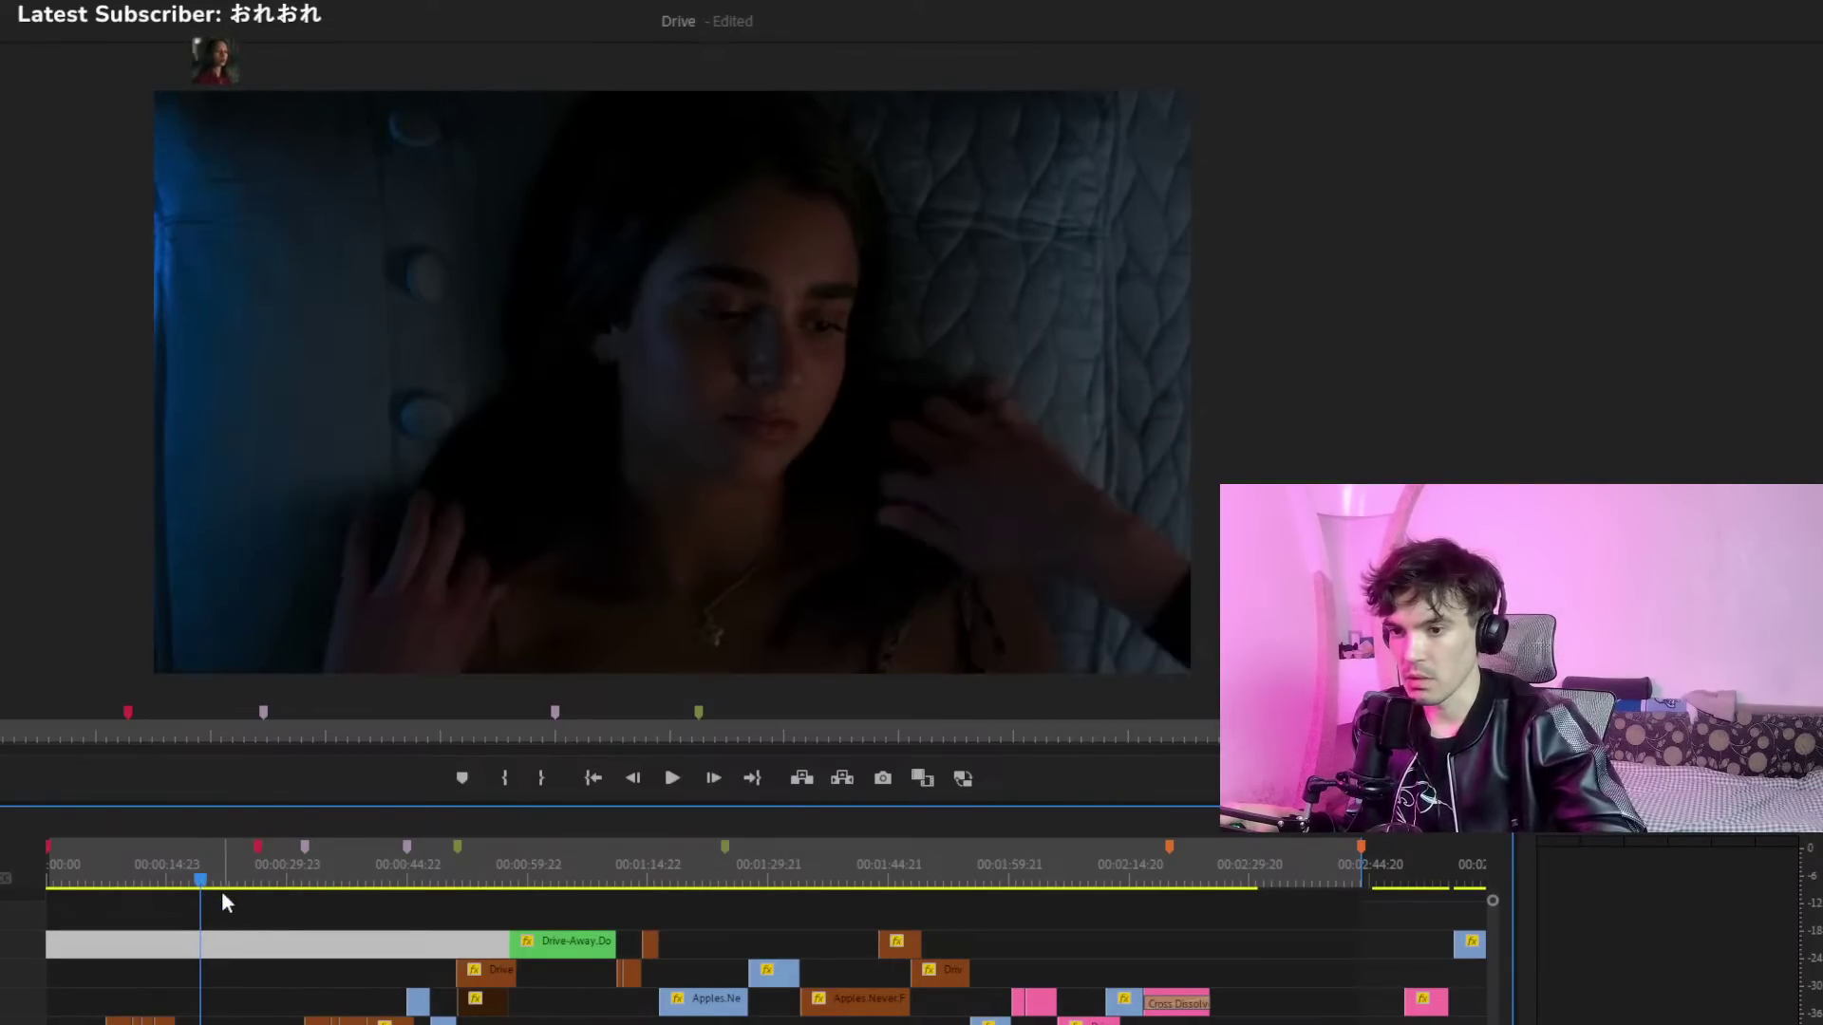
pyautogui.click(252, 923)
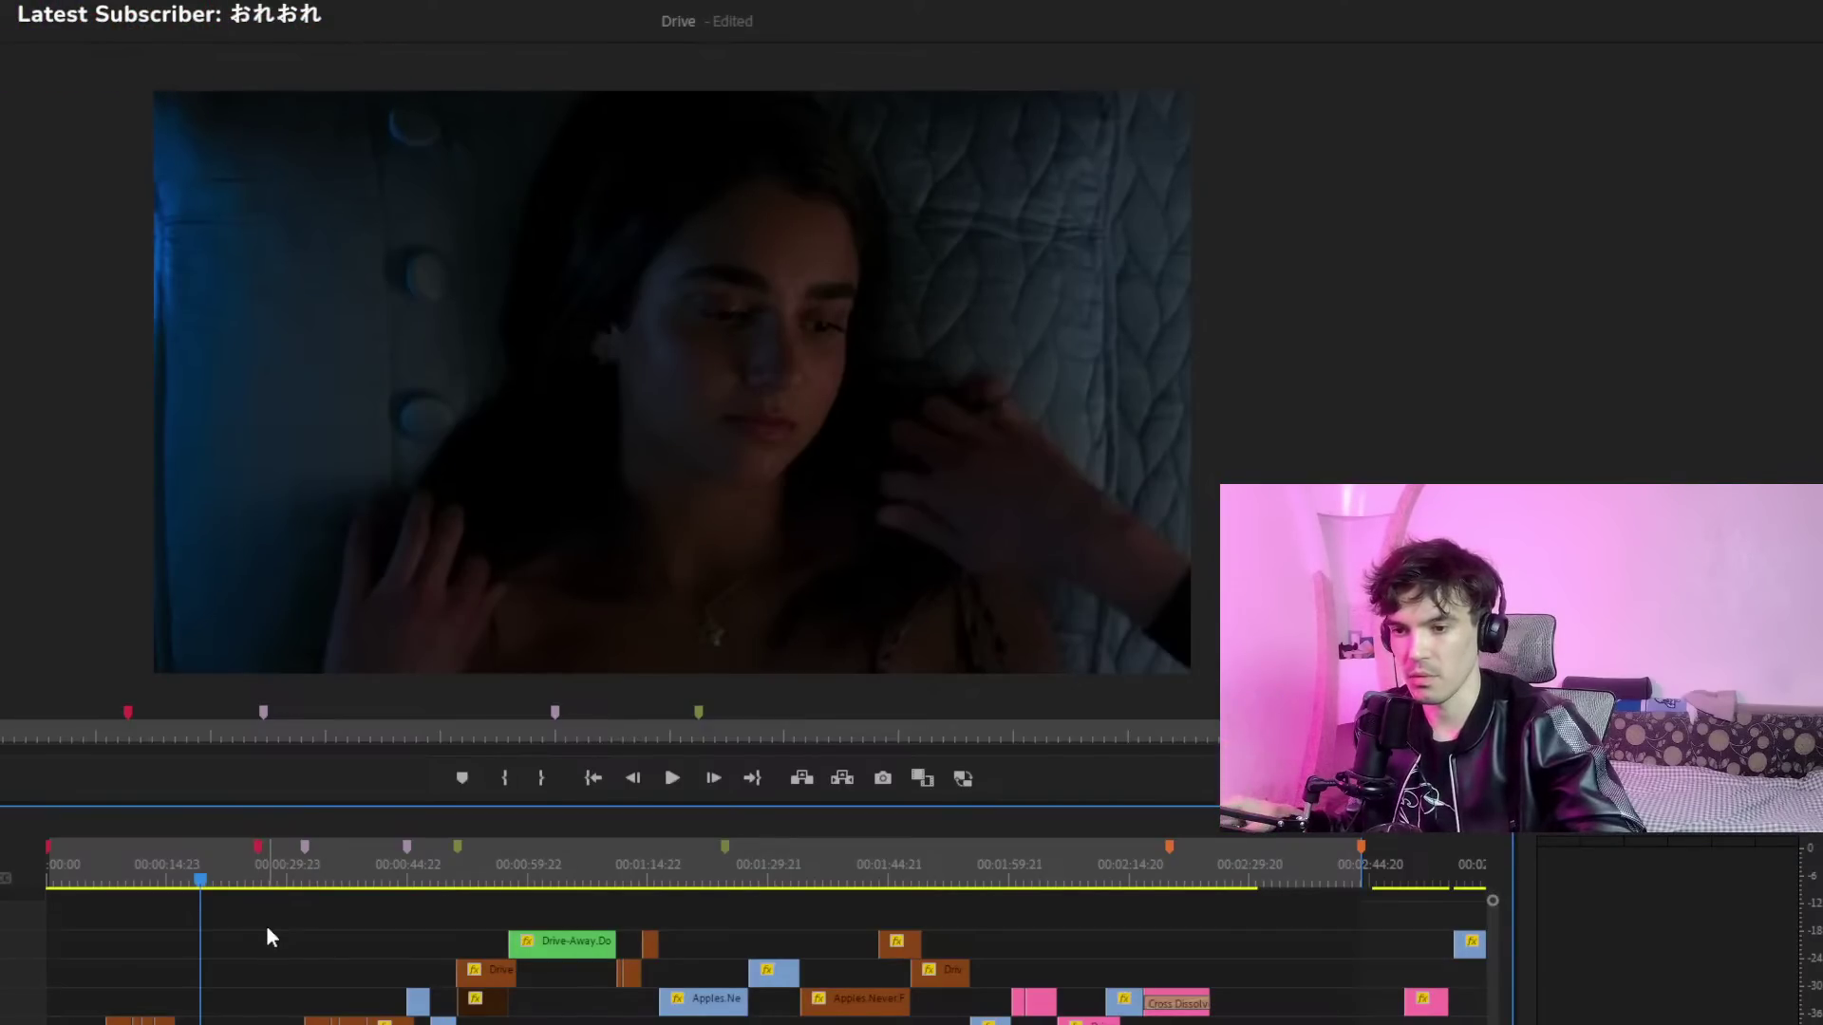
pyautogui.click(224, 881)
pyautogui.press('space')
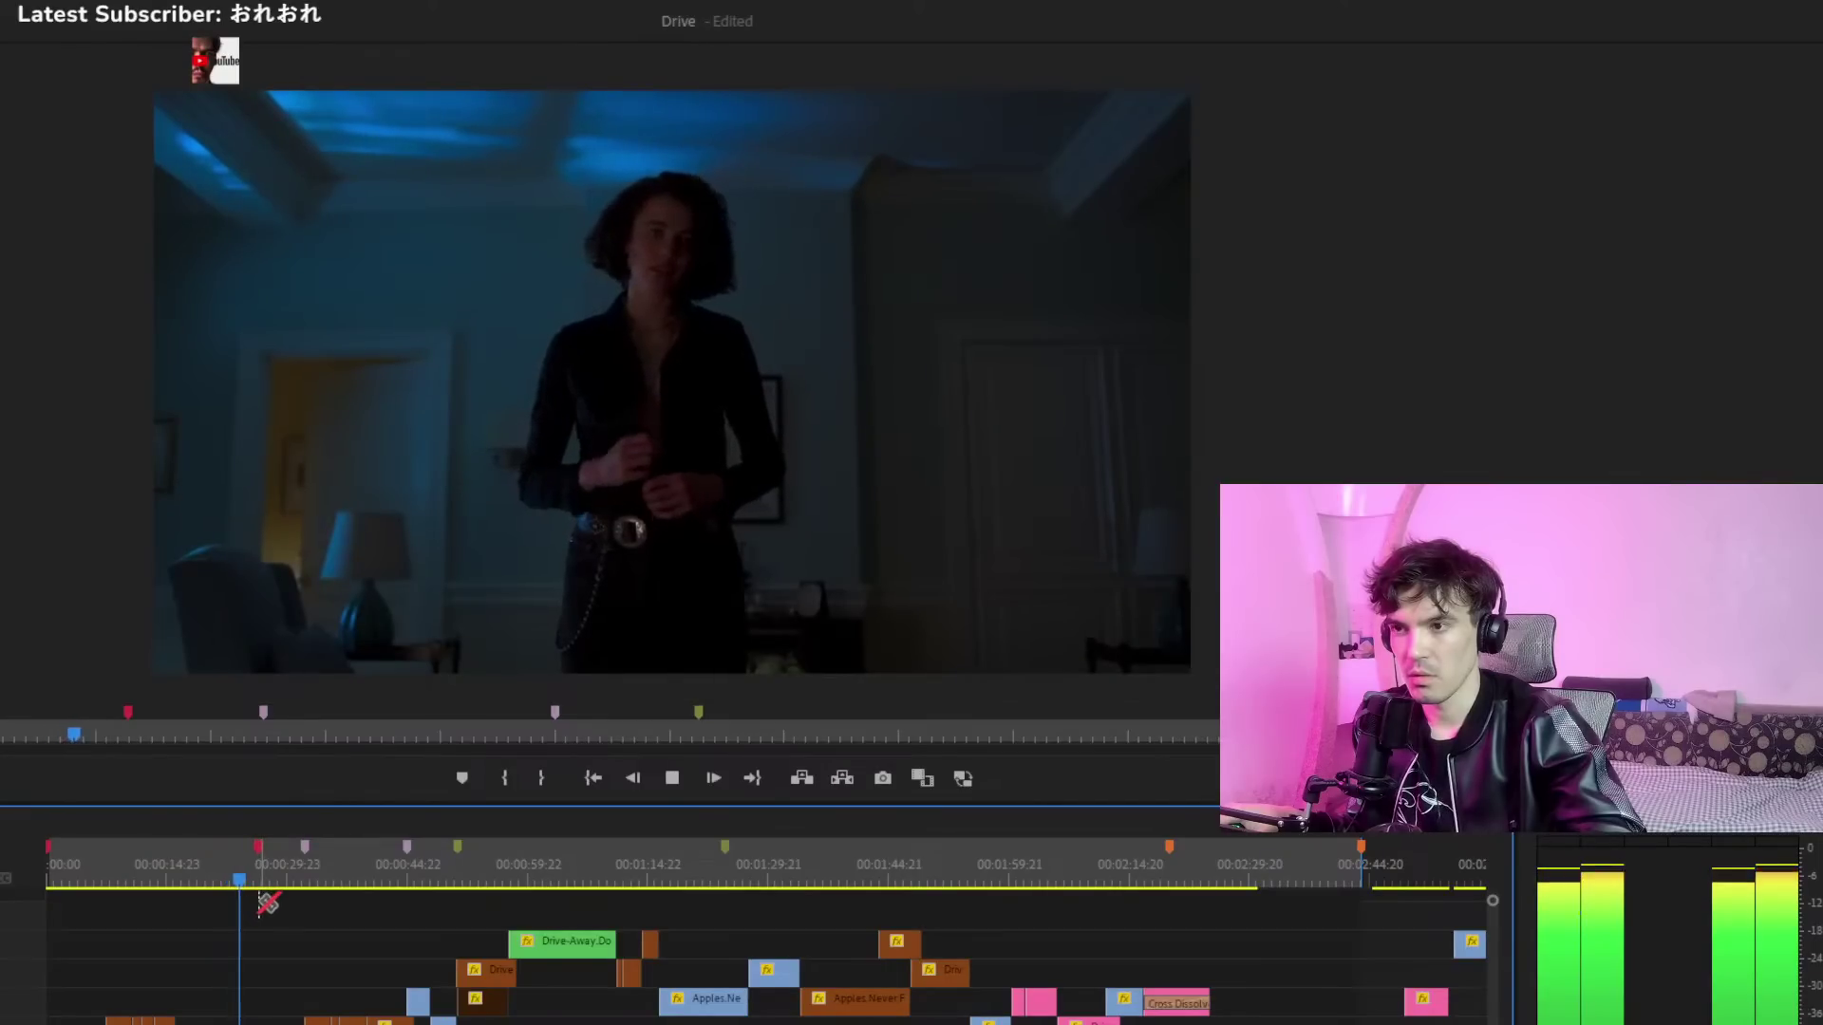
pyautogui.press('space')
# Examine the stretch around the red marker closely, playing from about 0:25 and checking the close-up near 0:30
pyautogui.press('=')
pyautogui.press('=')
pyautogui.press('=')
pyautogui.press('=')
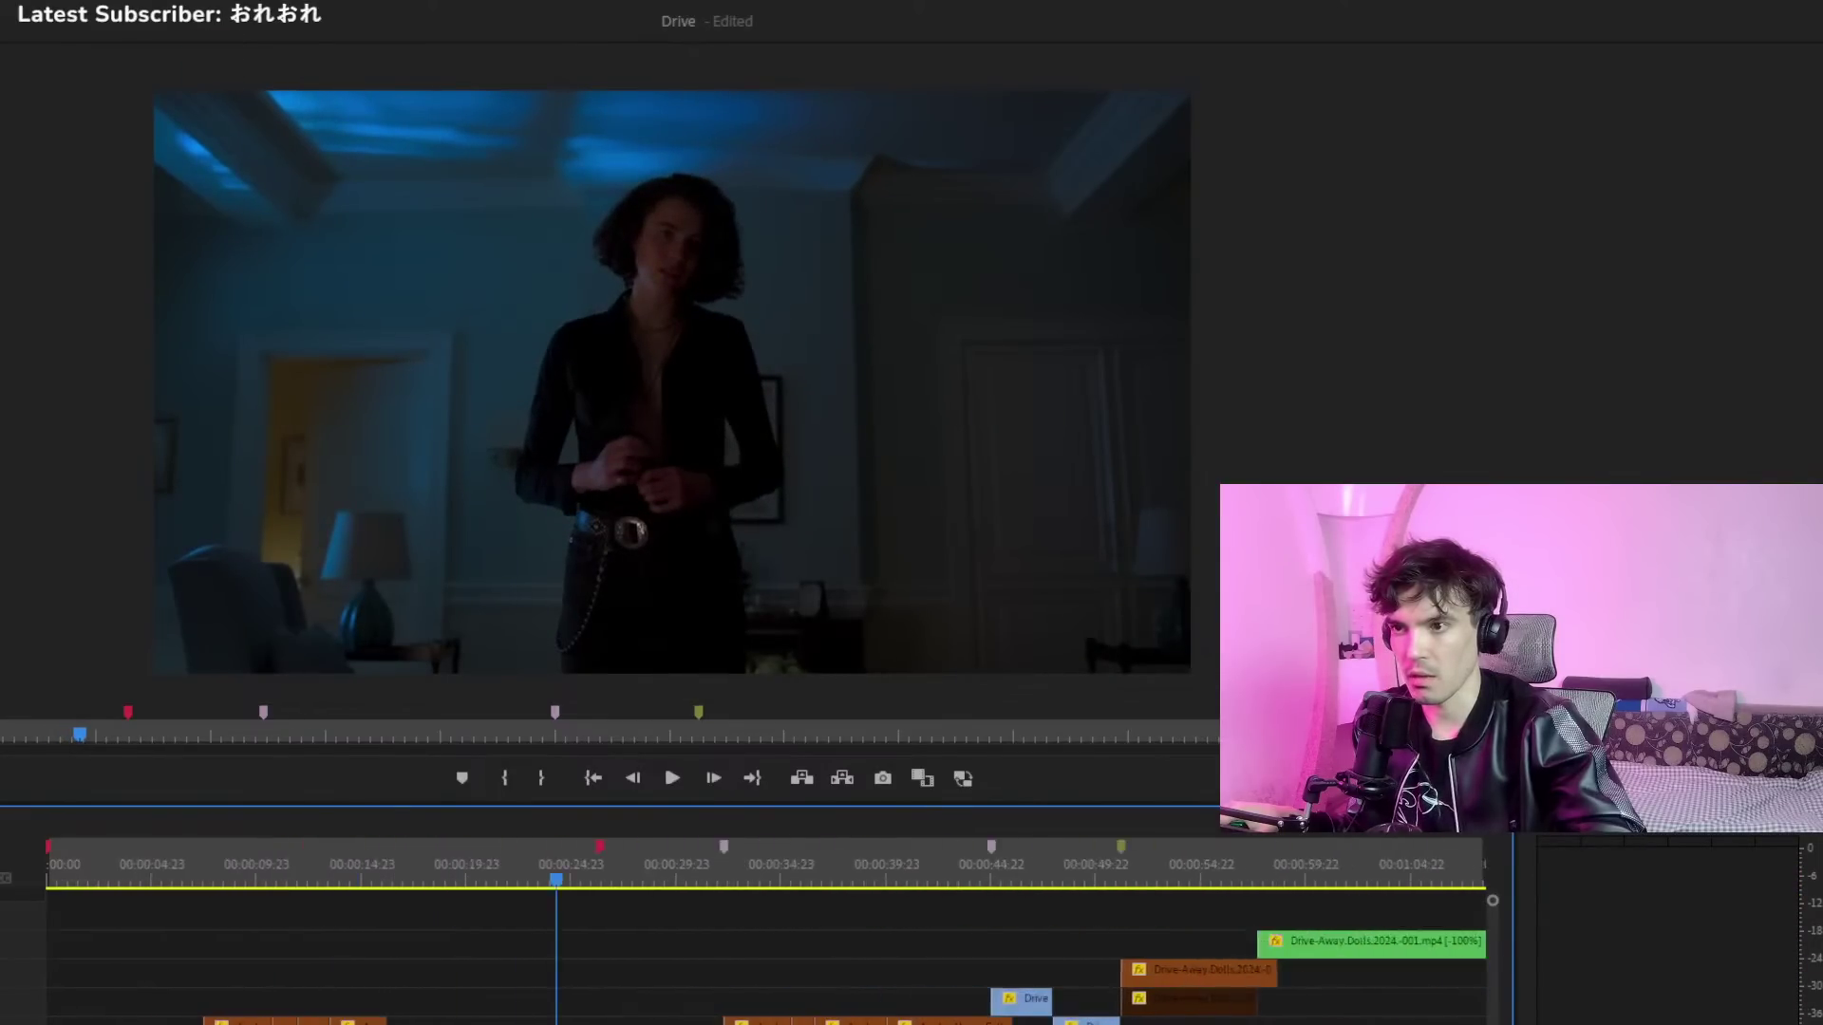
pyautogui.press('=')
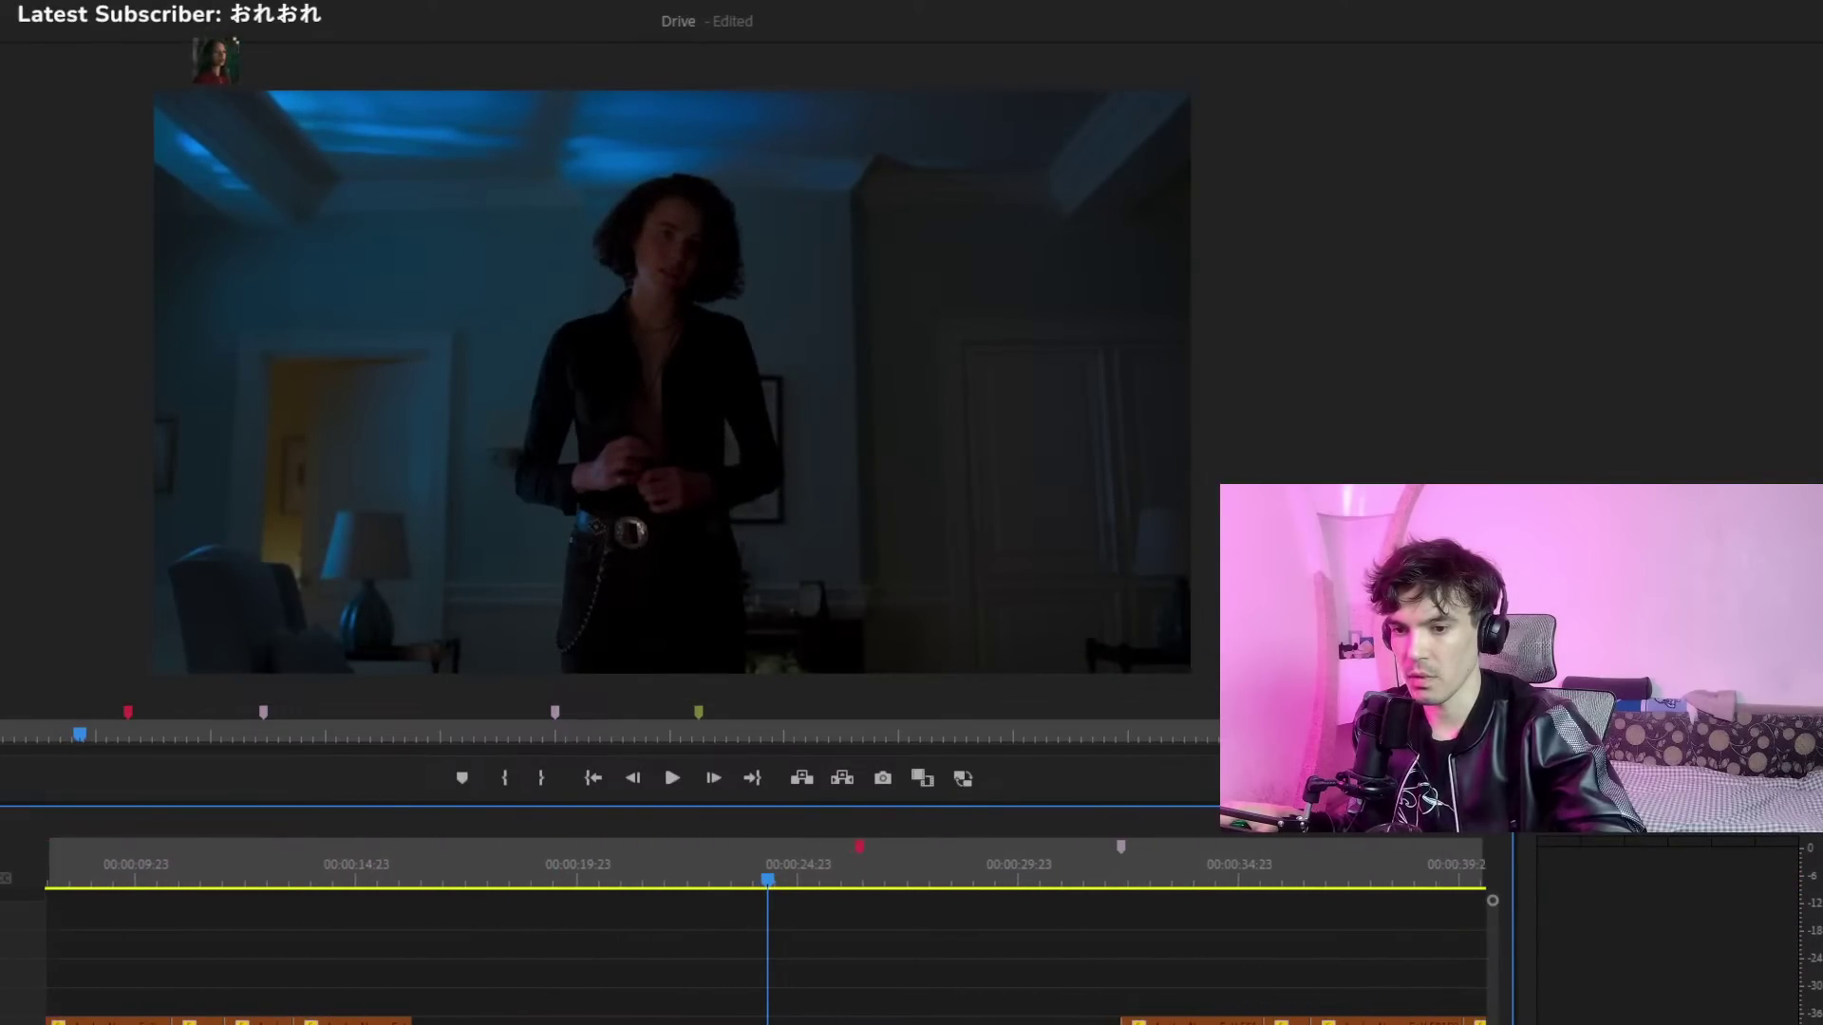
pyautogui.press('=')
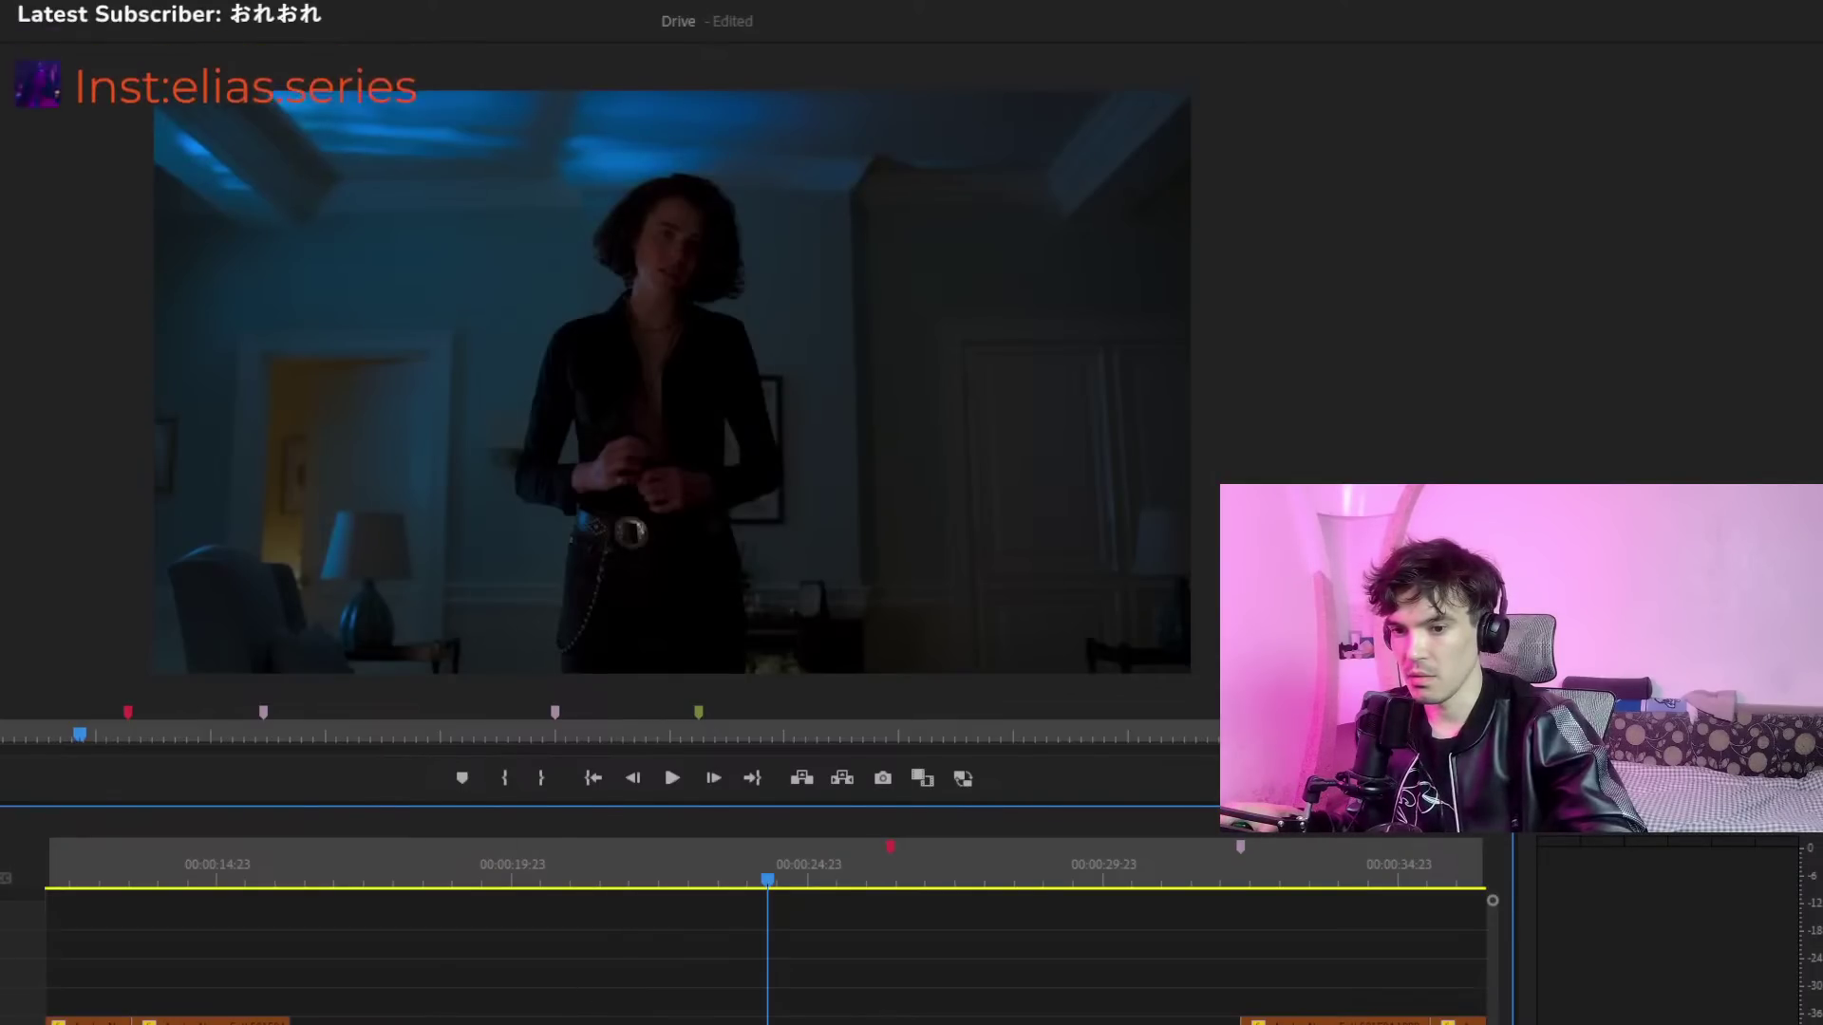
pyautogui.press('-')
pyautogui.press('=')
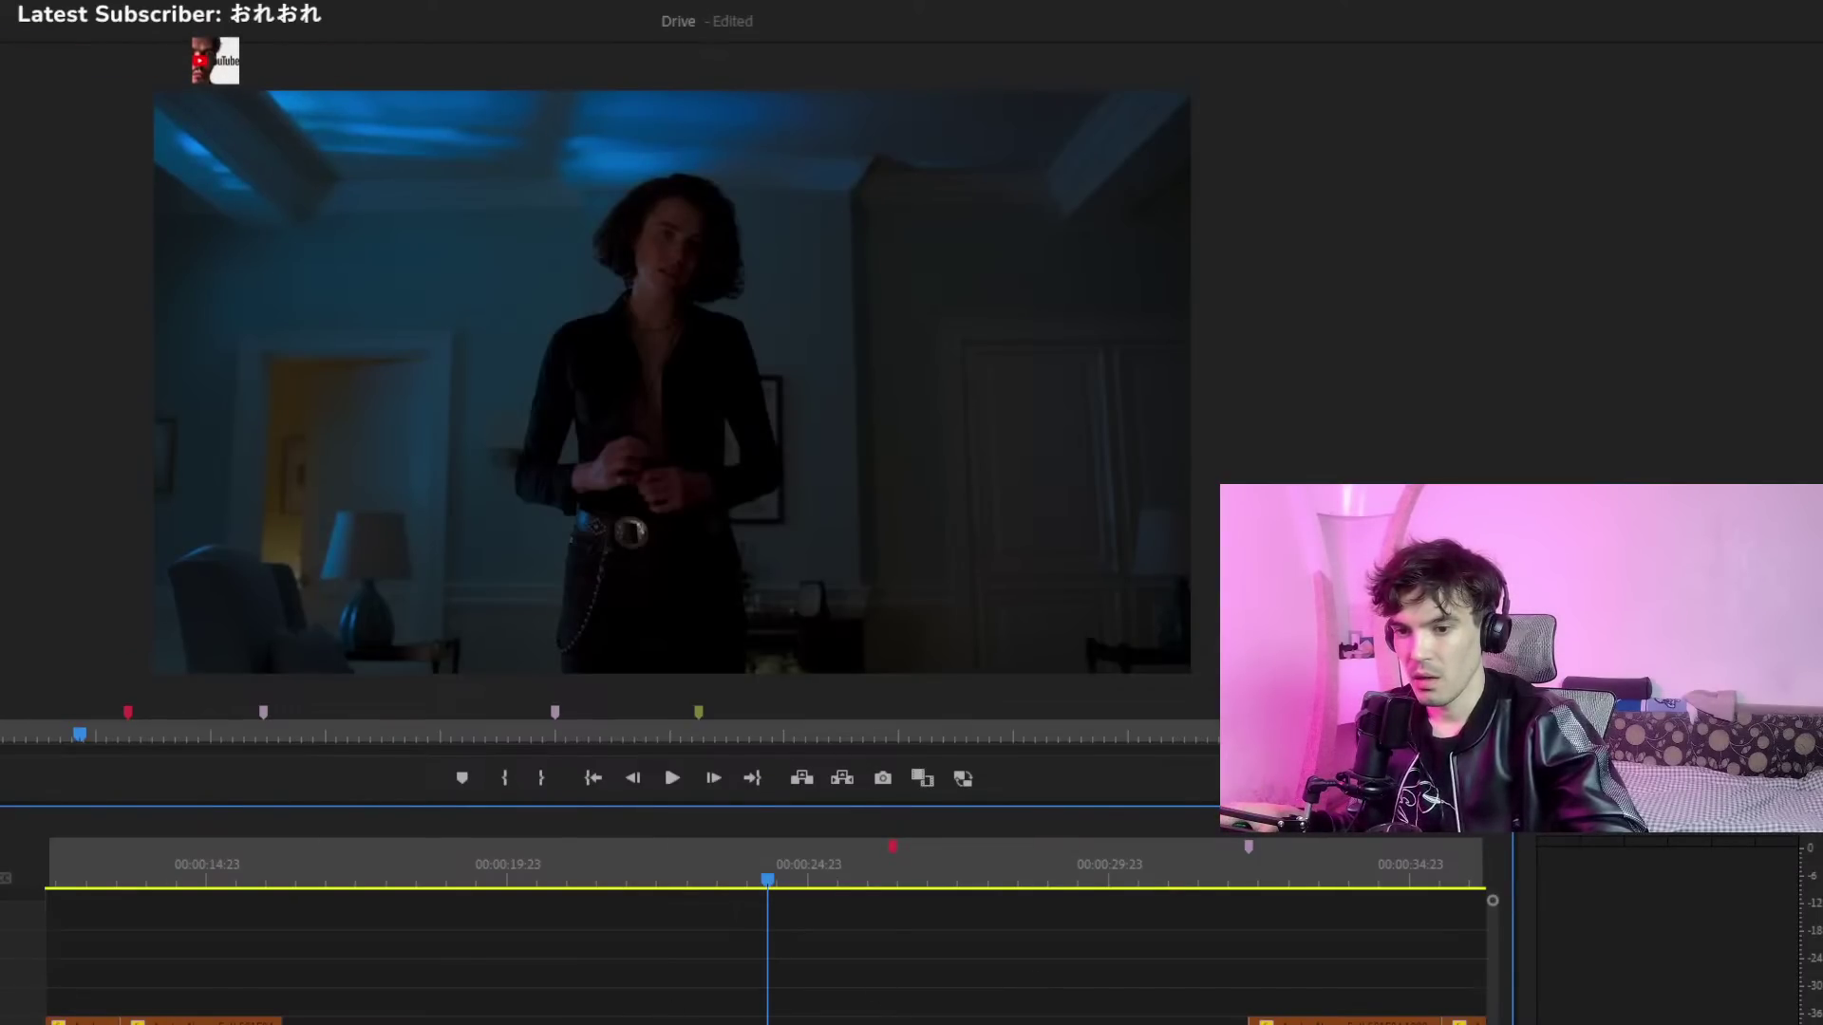
pyautogui.press('=')
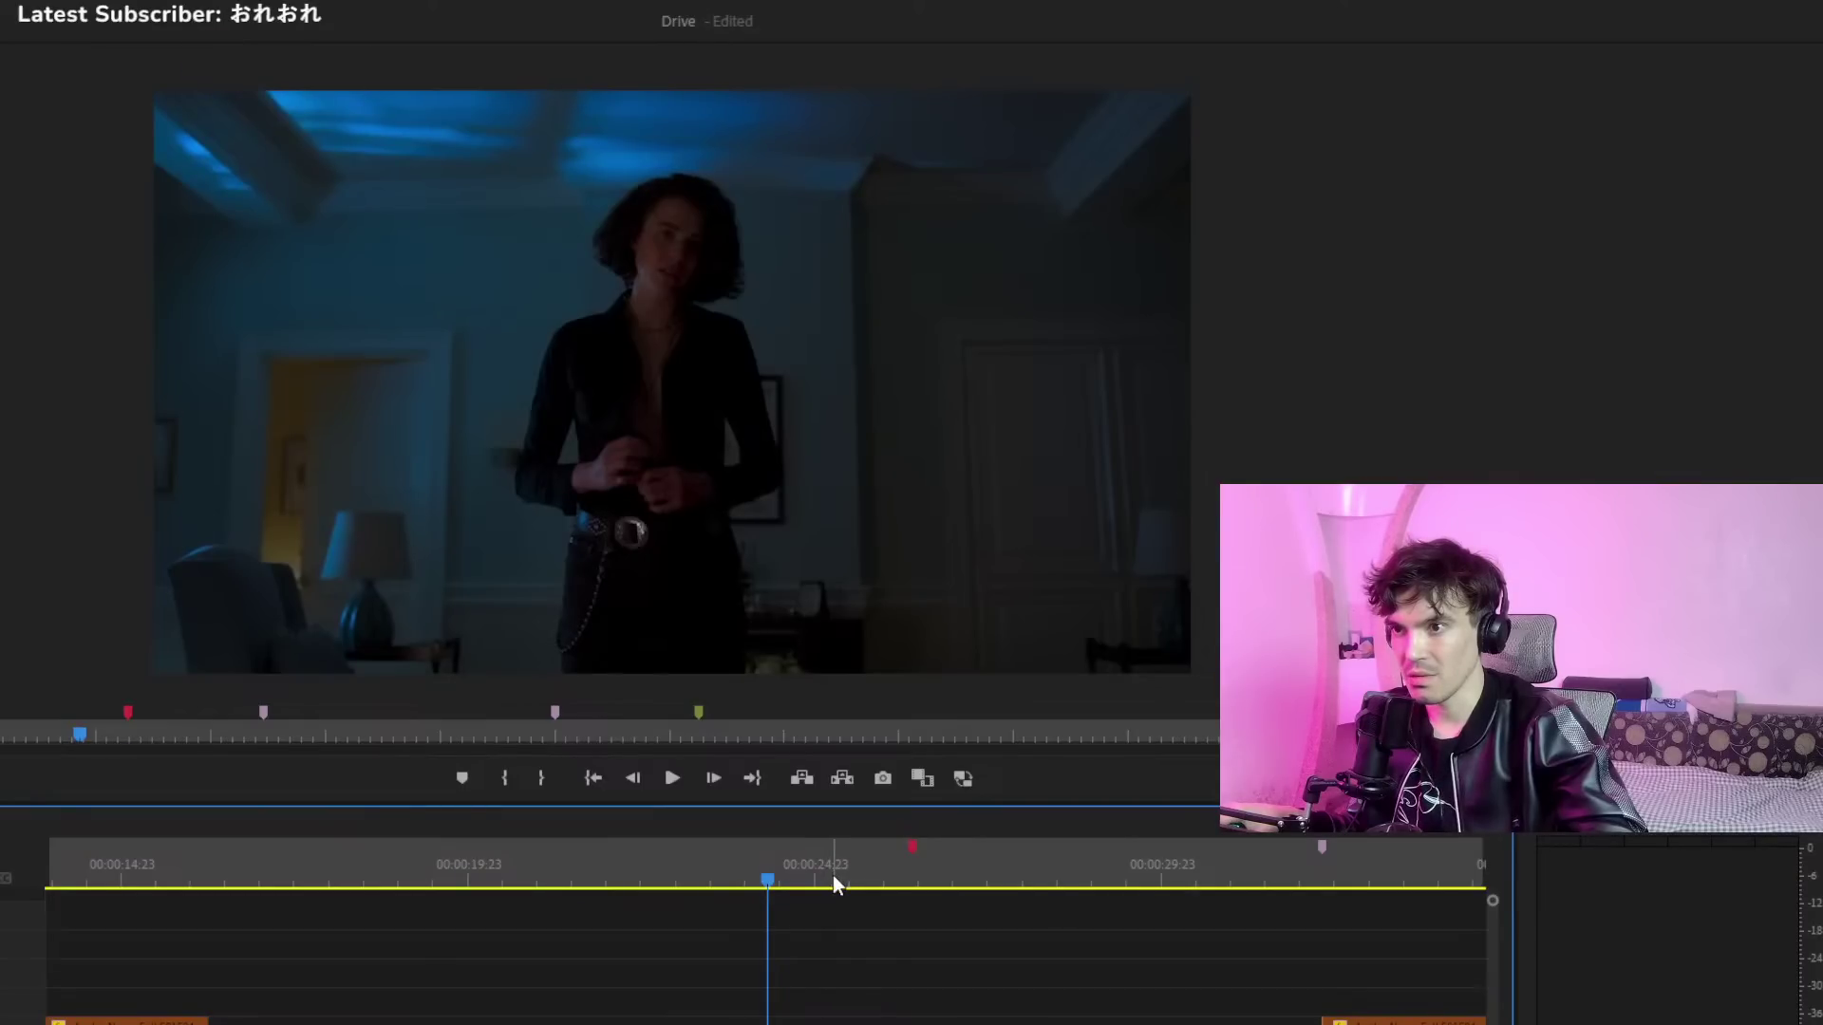
pyautogui.click(834, 874)
pyautogui.press('space')
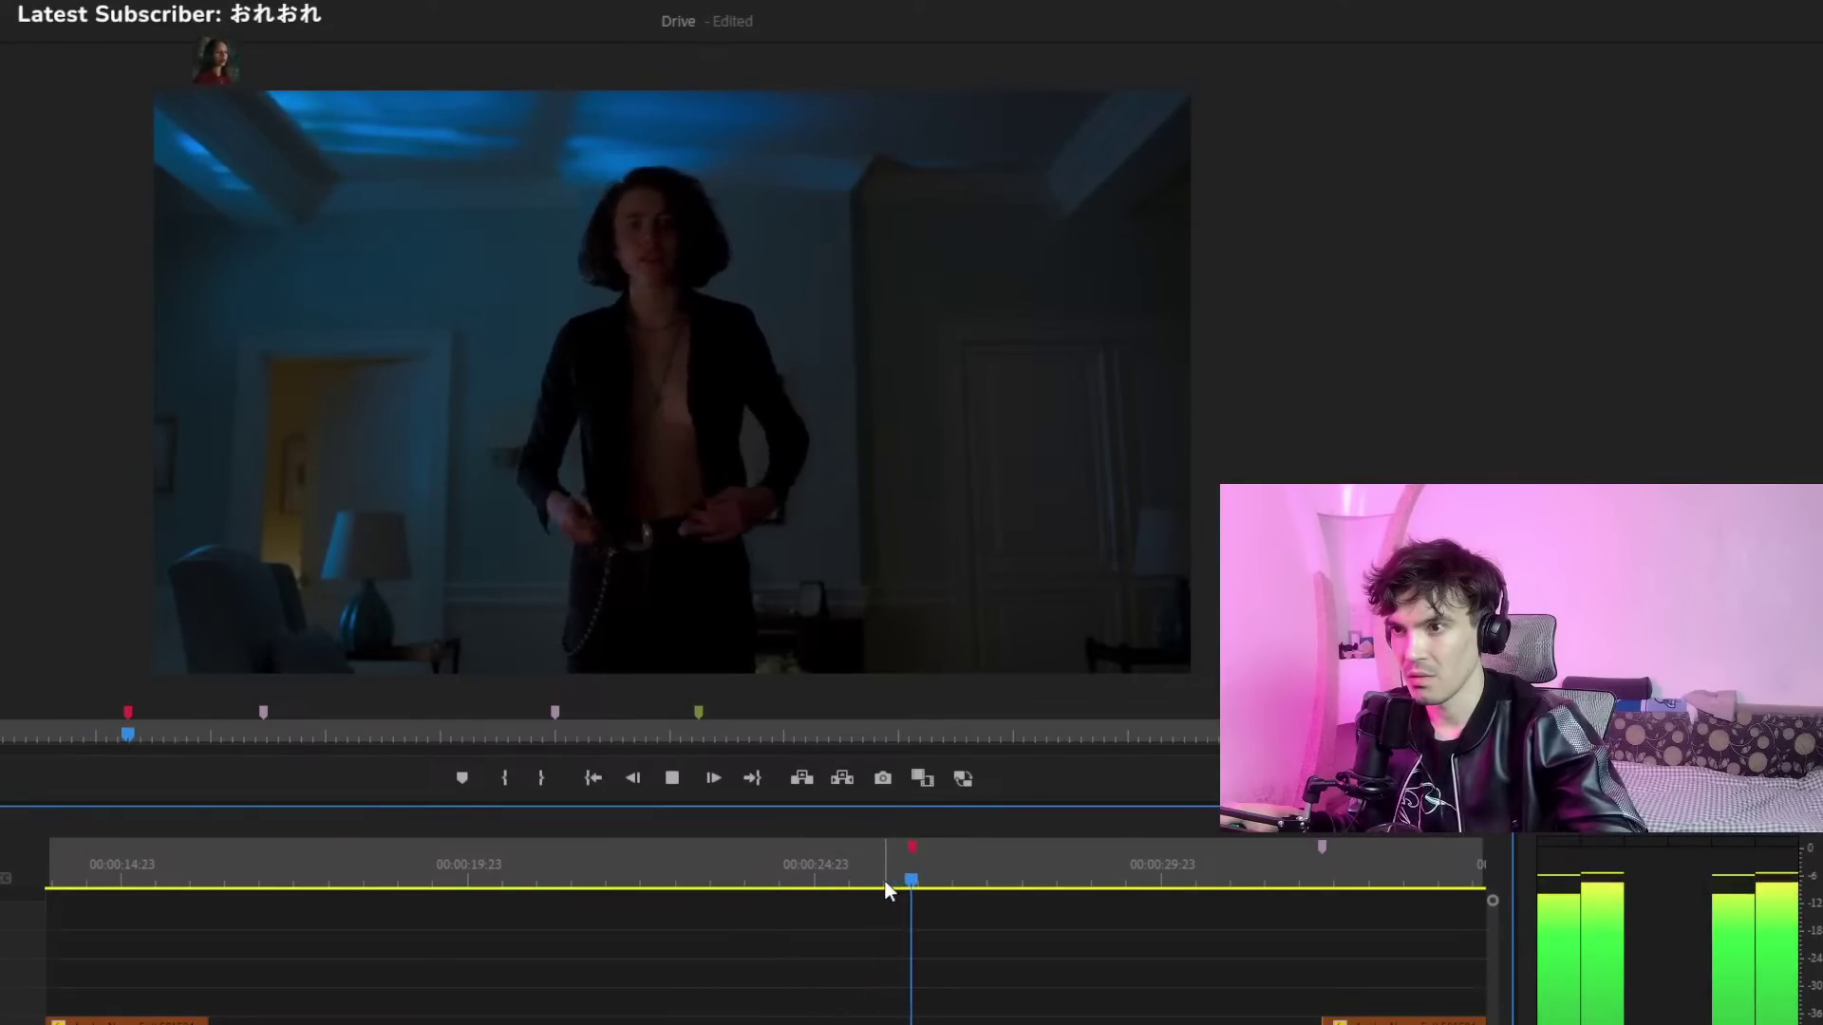
pyautogui.click(1147, 874)
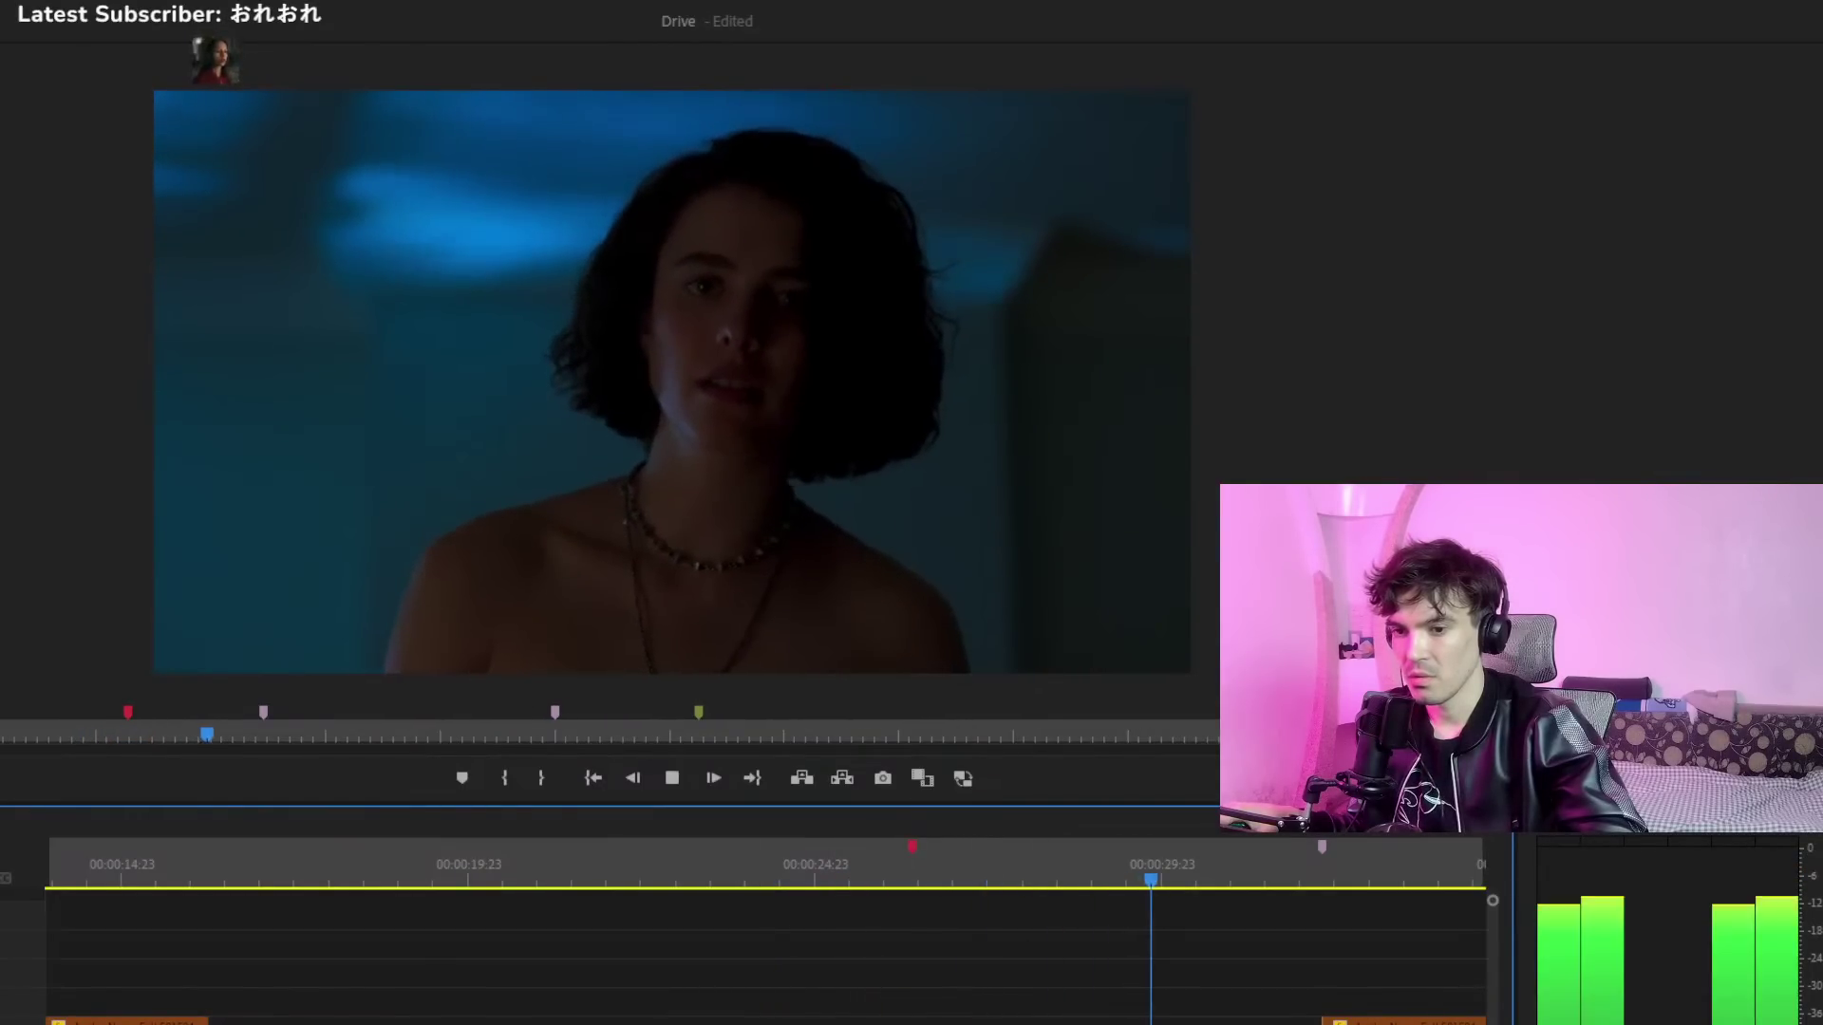
# Replay the cut at about 0:22 from the woman lying down to the standing woman in black several times
pyautogui.press('-')
pyautogui.click(455, 878)
pyautogui.press('space')
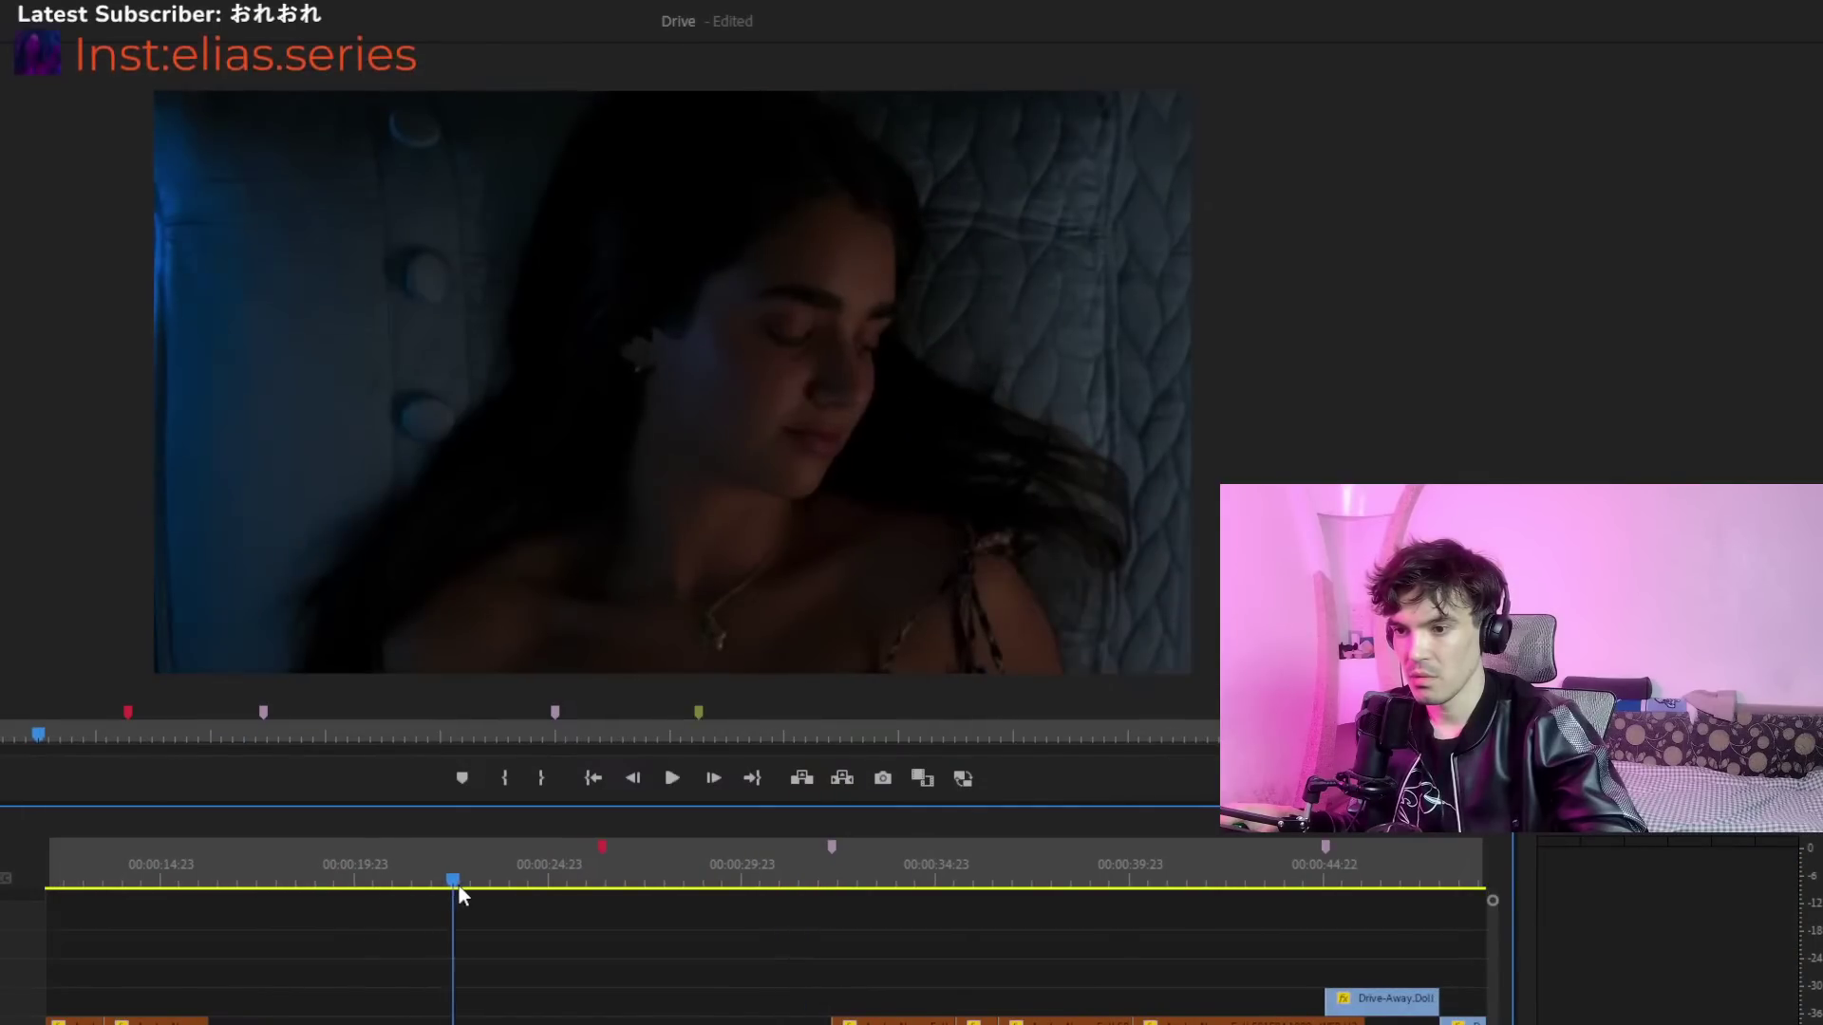
pyautogui.moveTo(459, 886); pyautogui.dragTo(465, 887)
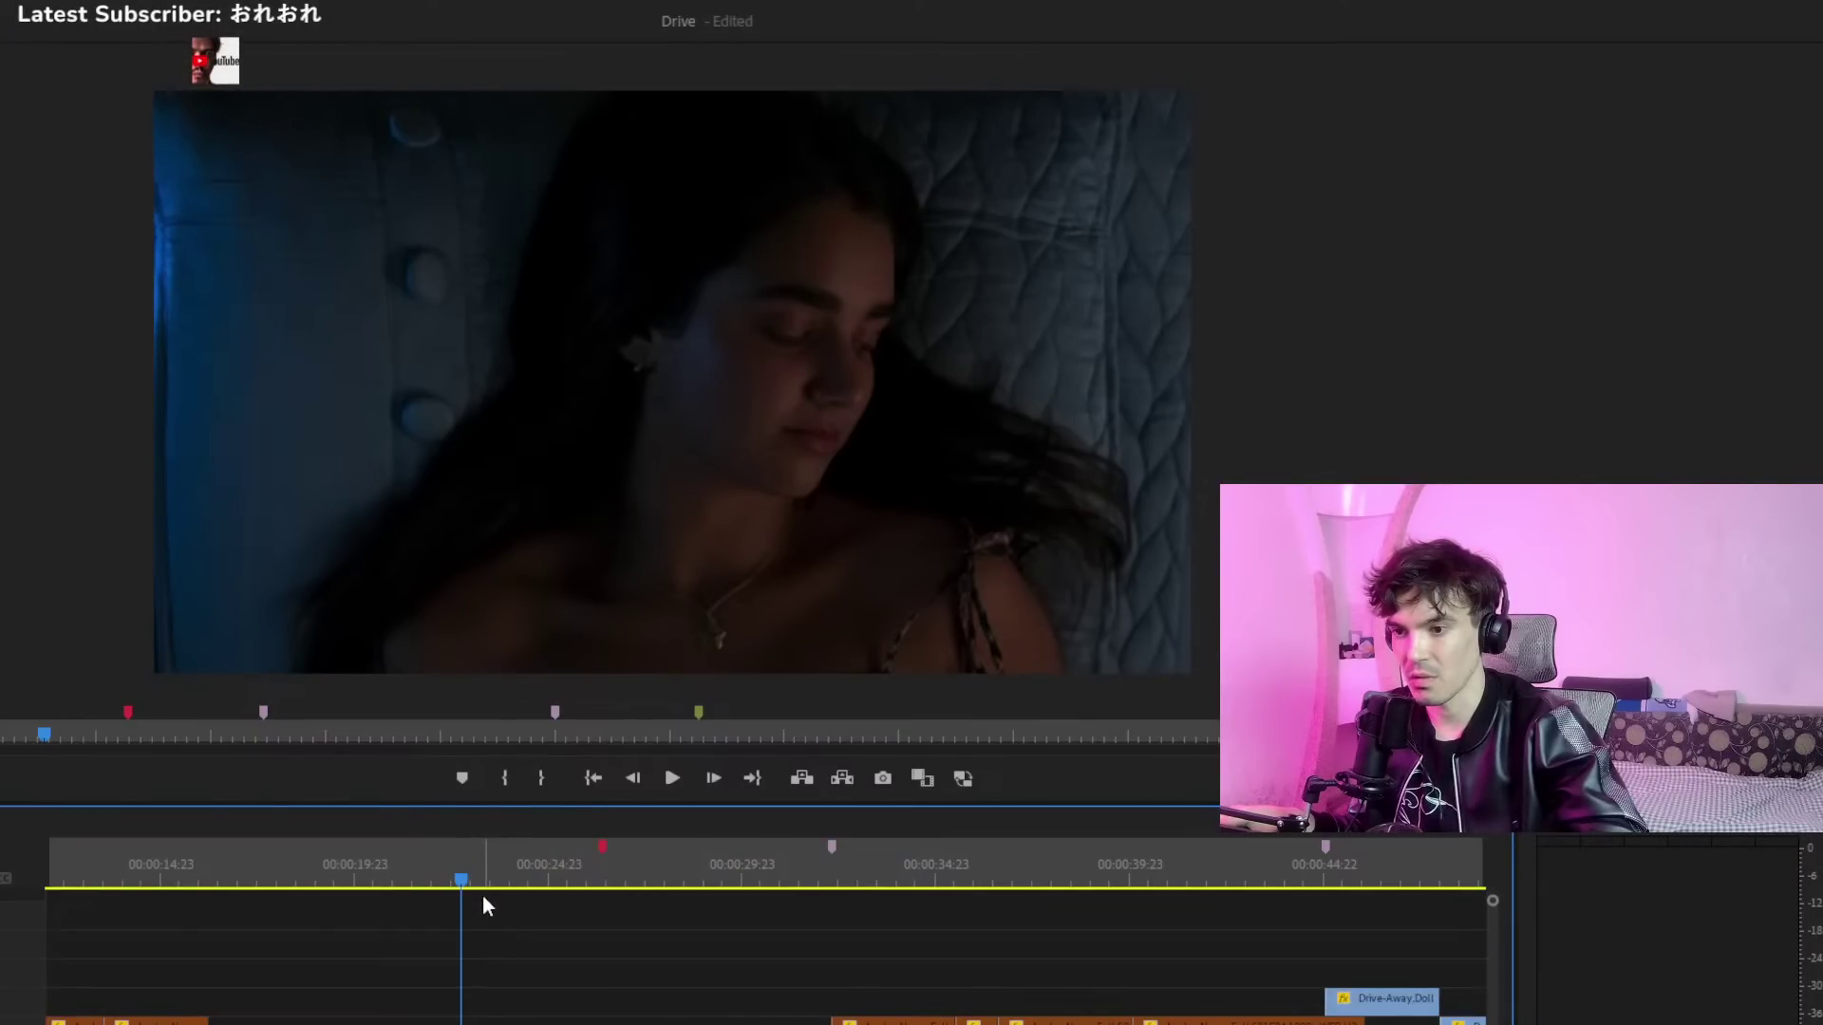
pyautogui.press('space')
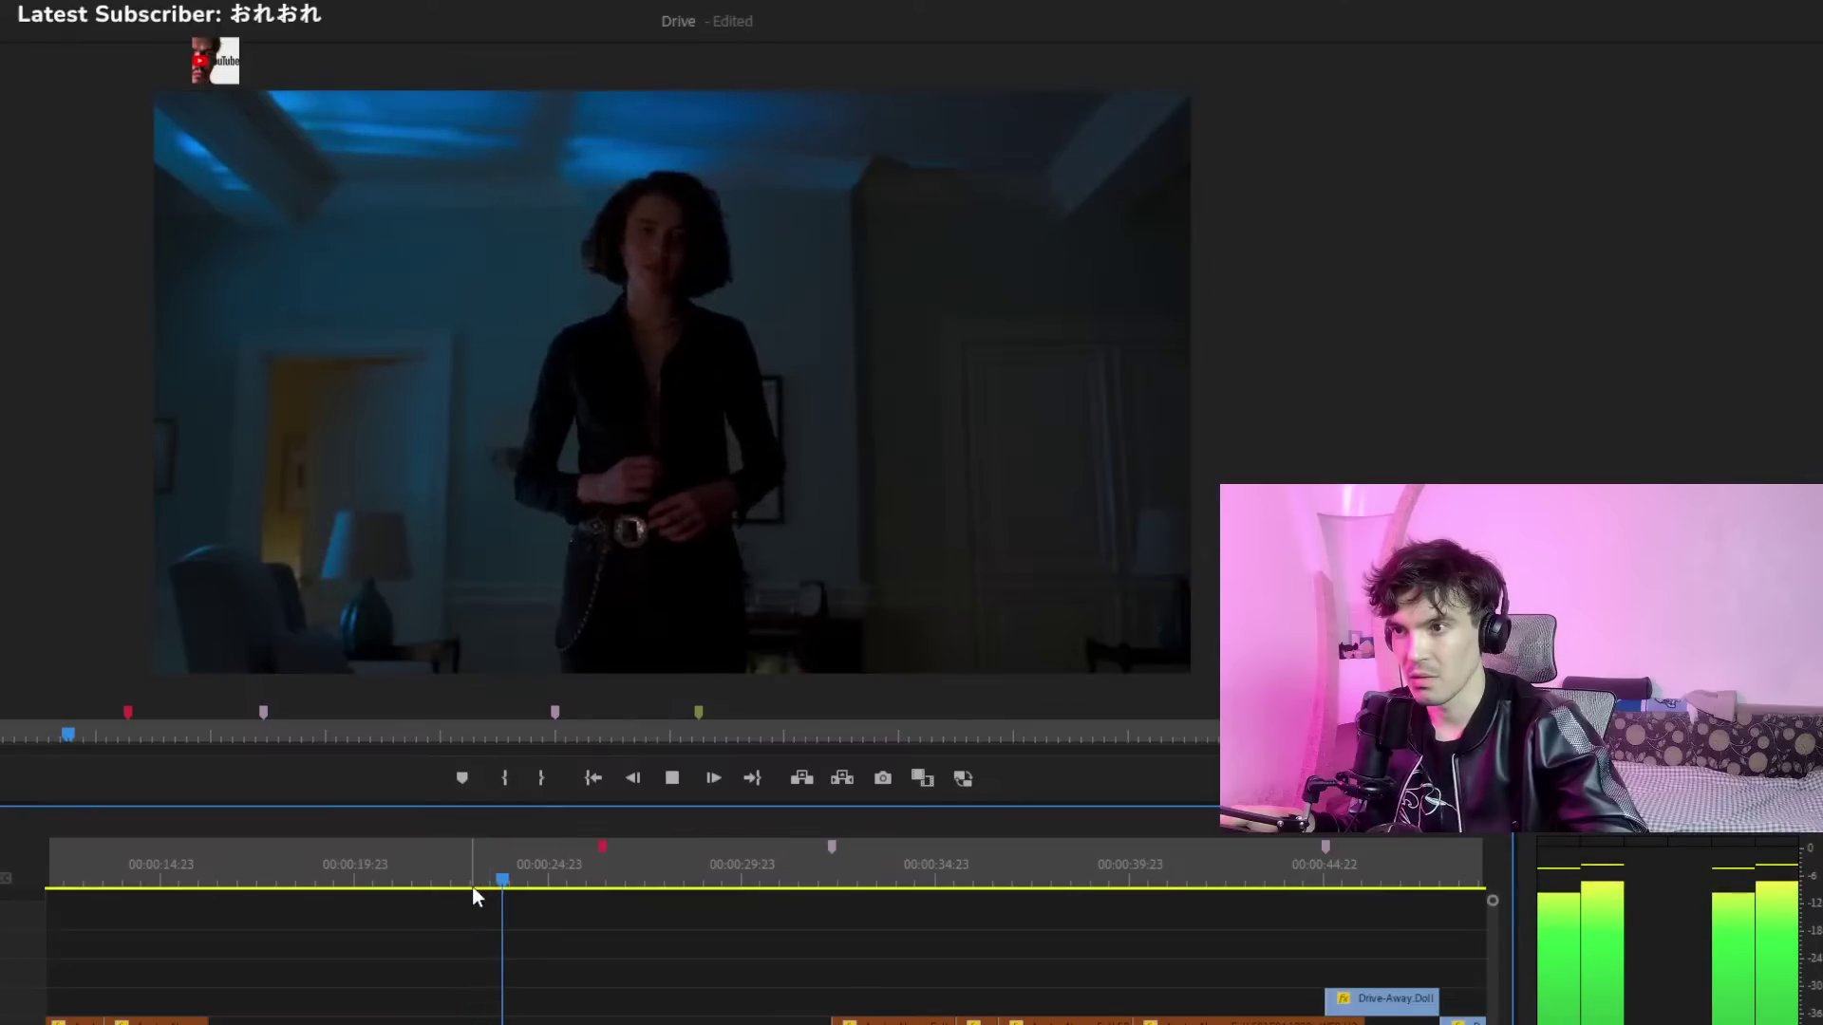
pyautogui.click(465, 876)
pyautogui.press('space')
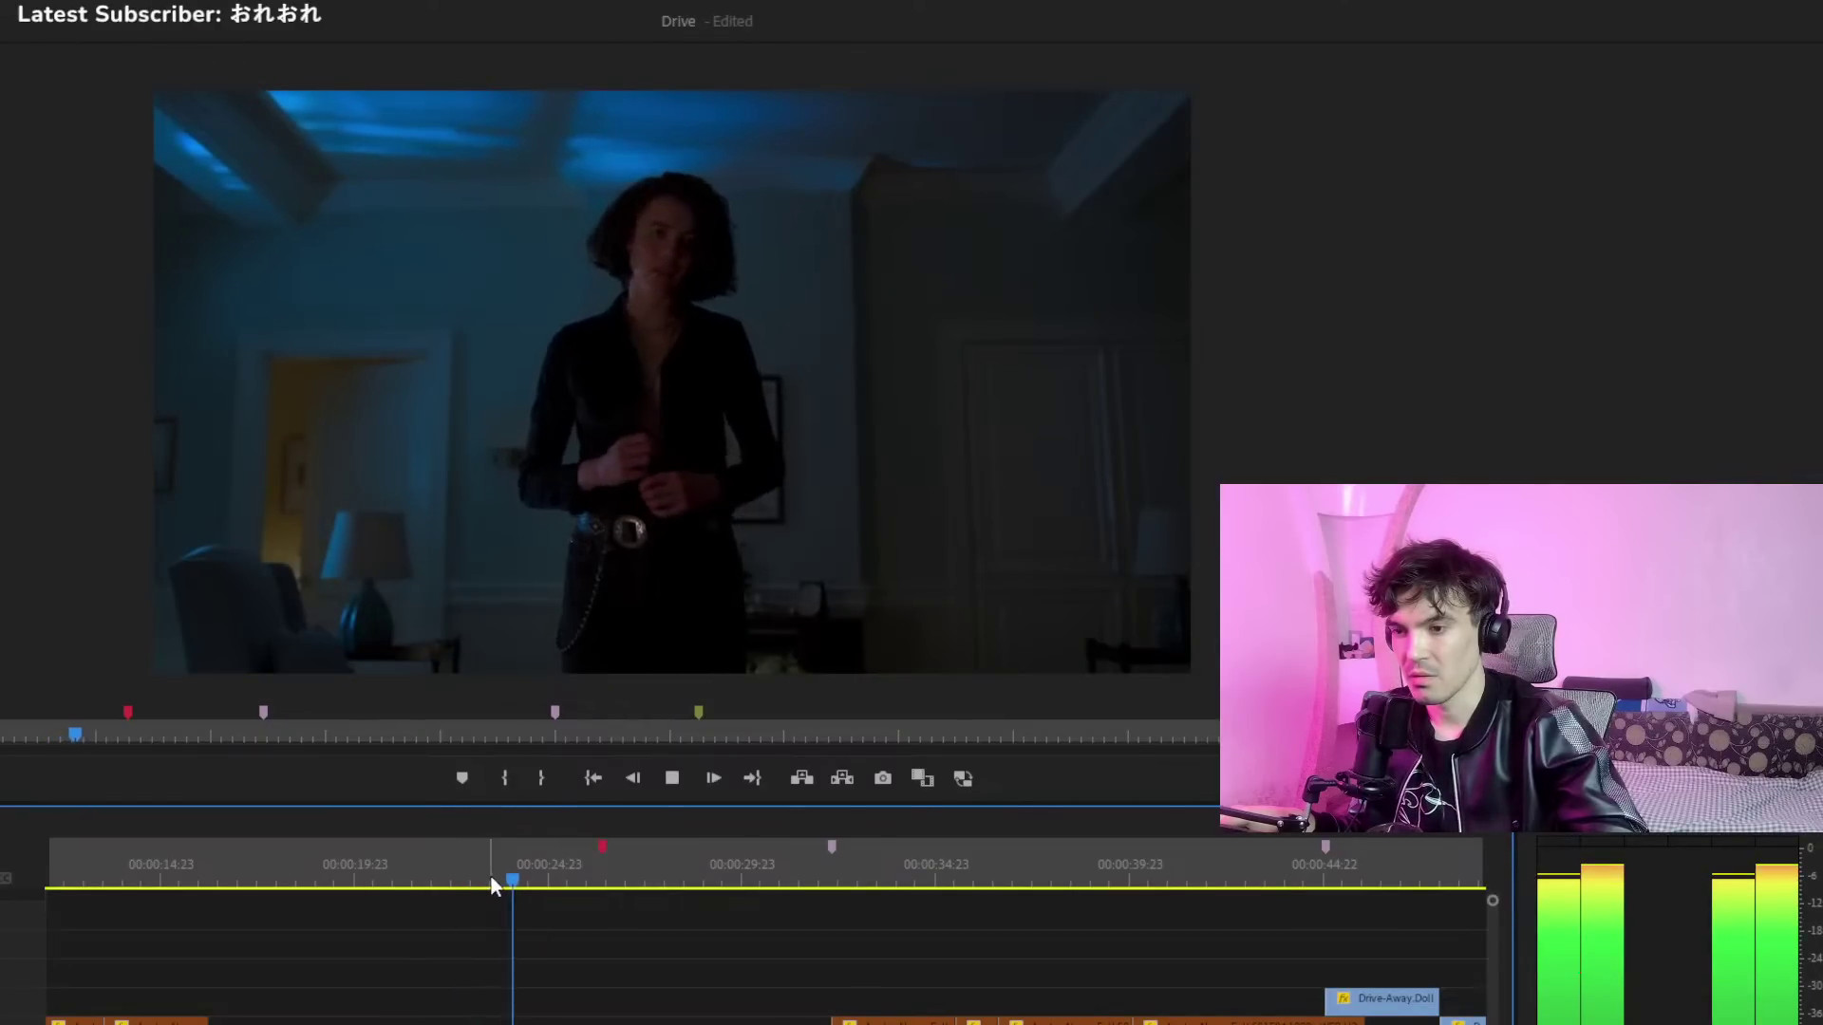
pyautogui.click(465, 875)
pyautogui.press('space')
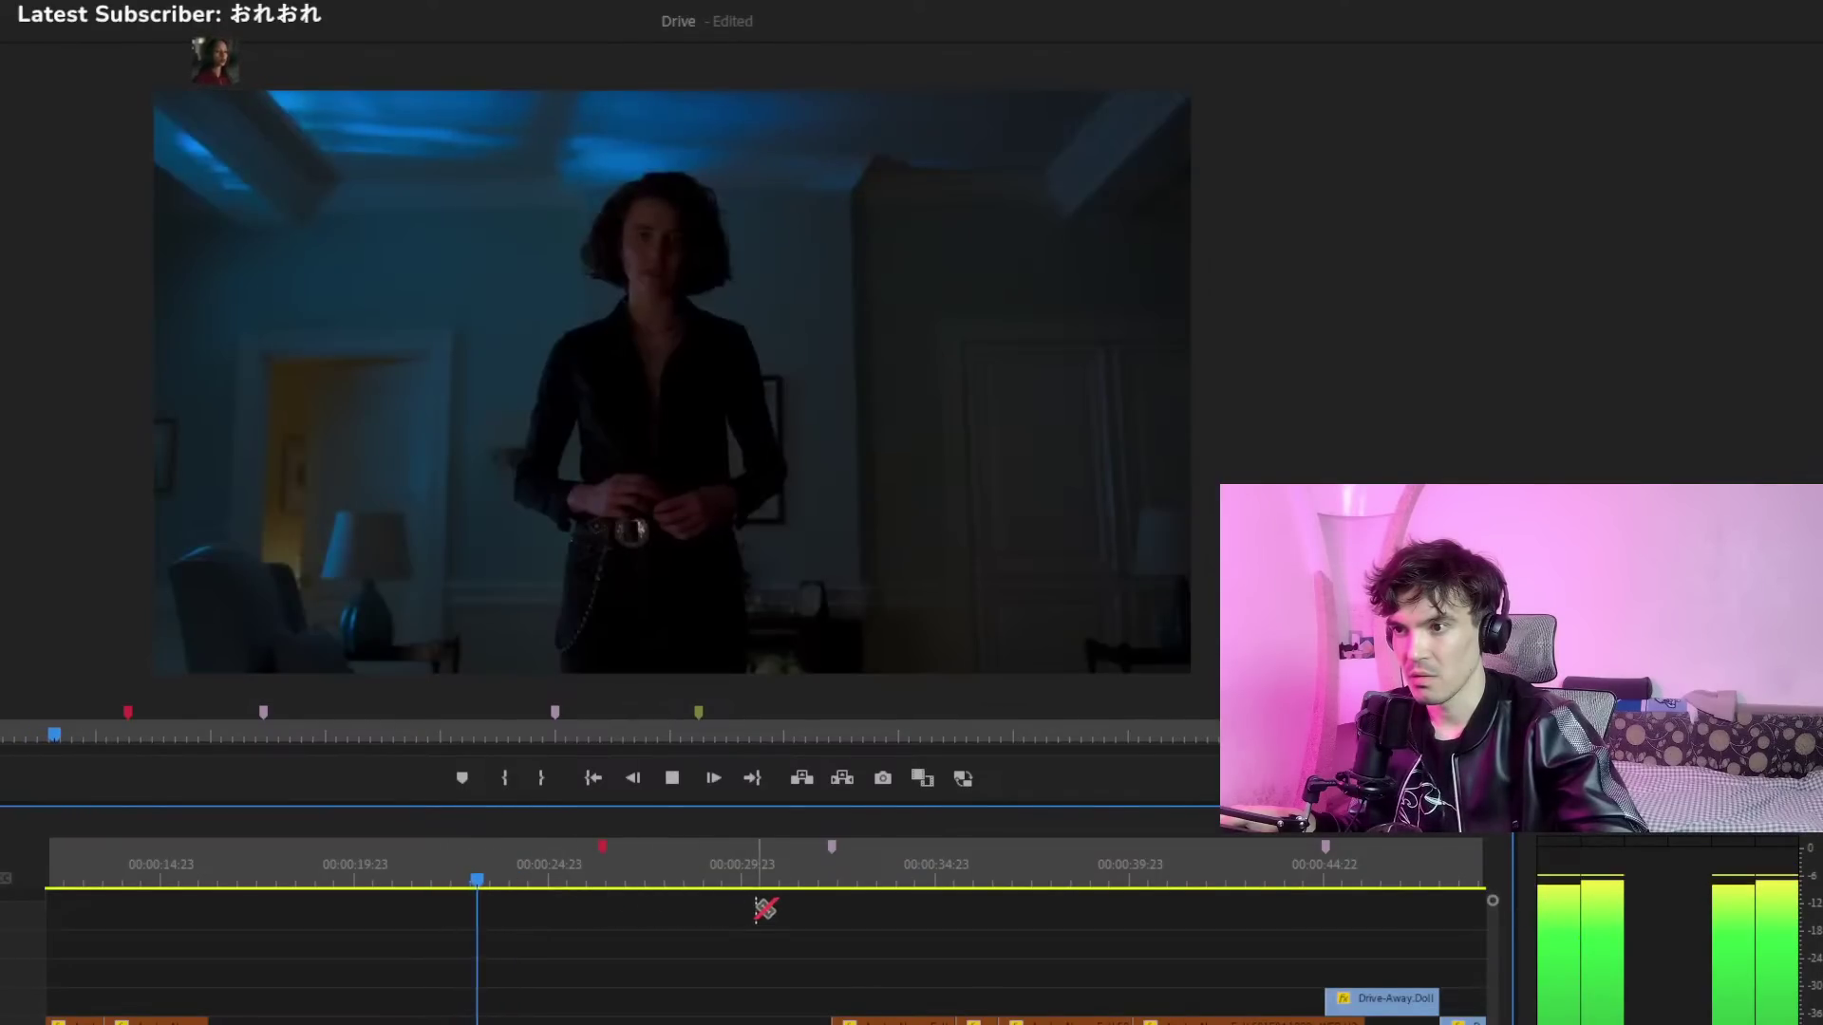
# Play the transition at about 0:31 and scrub through the brown clips up to about 0:42
pyautogui.click(797, 879)
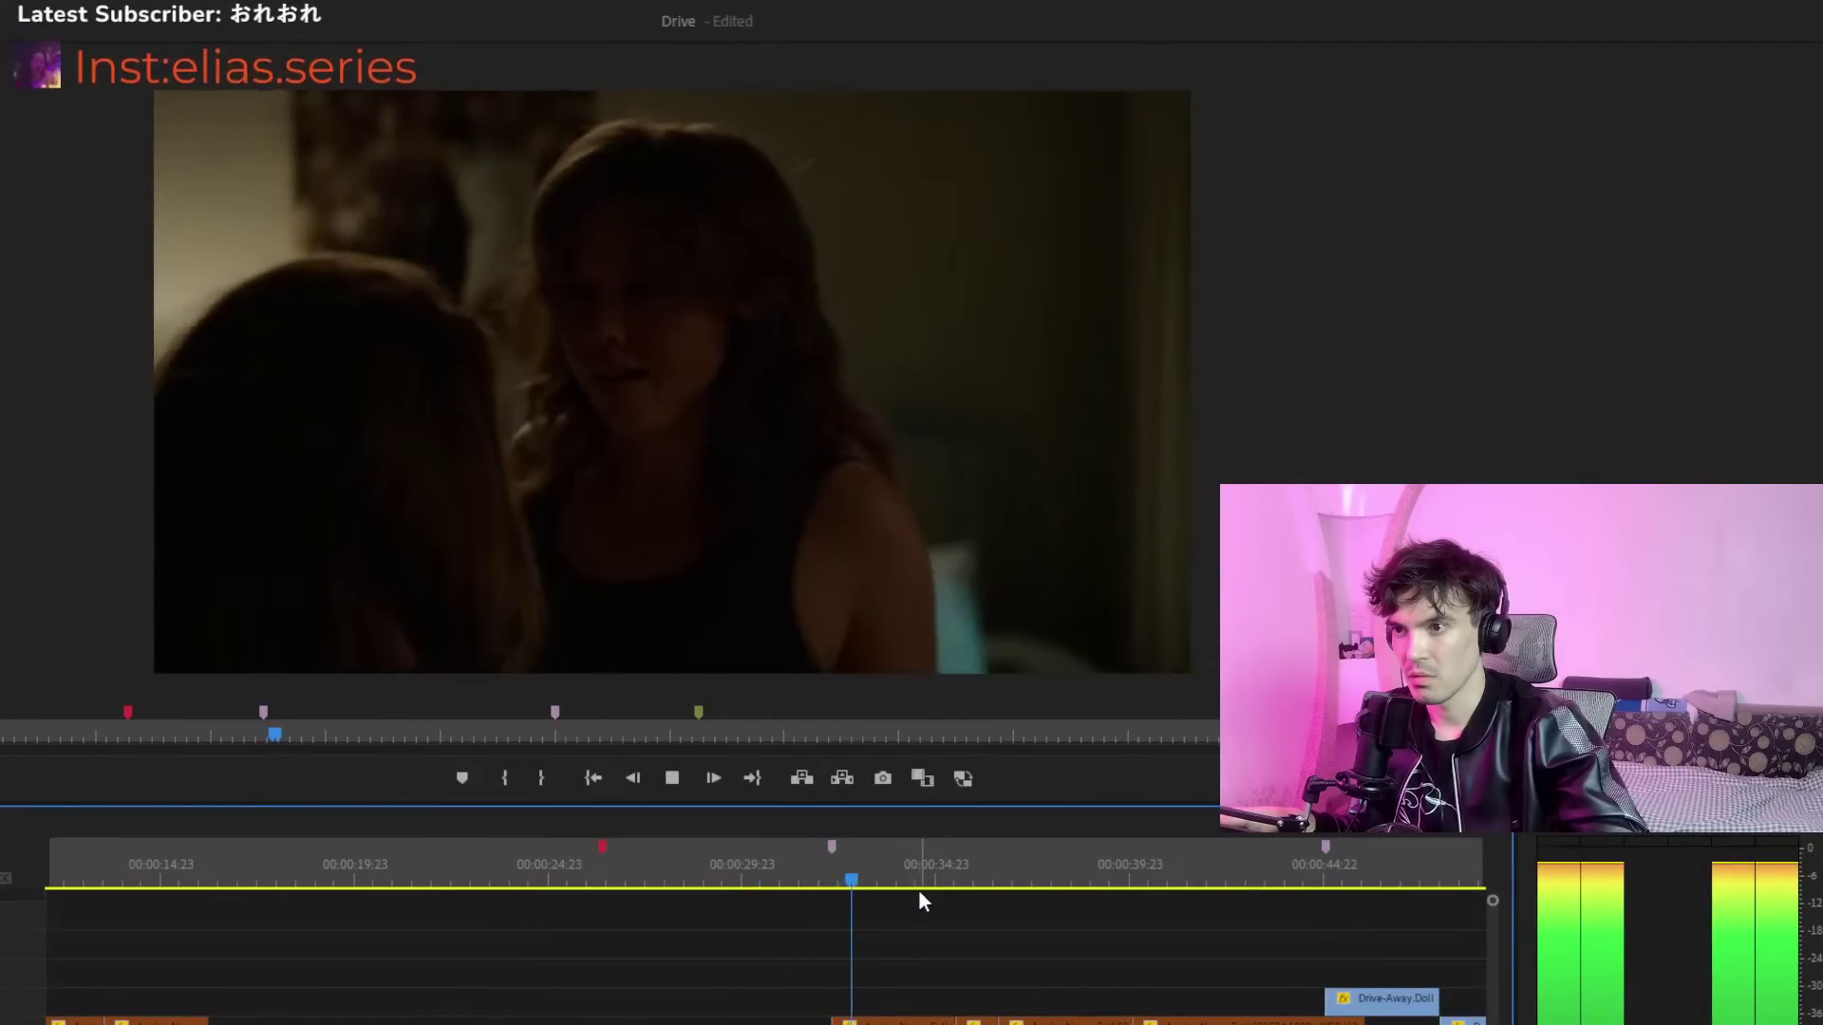
pyautogui.moveTo(919, 891); pyautogui.dragTo(1188, 886)
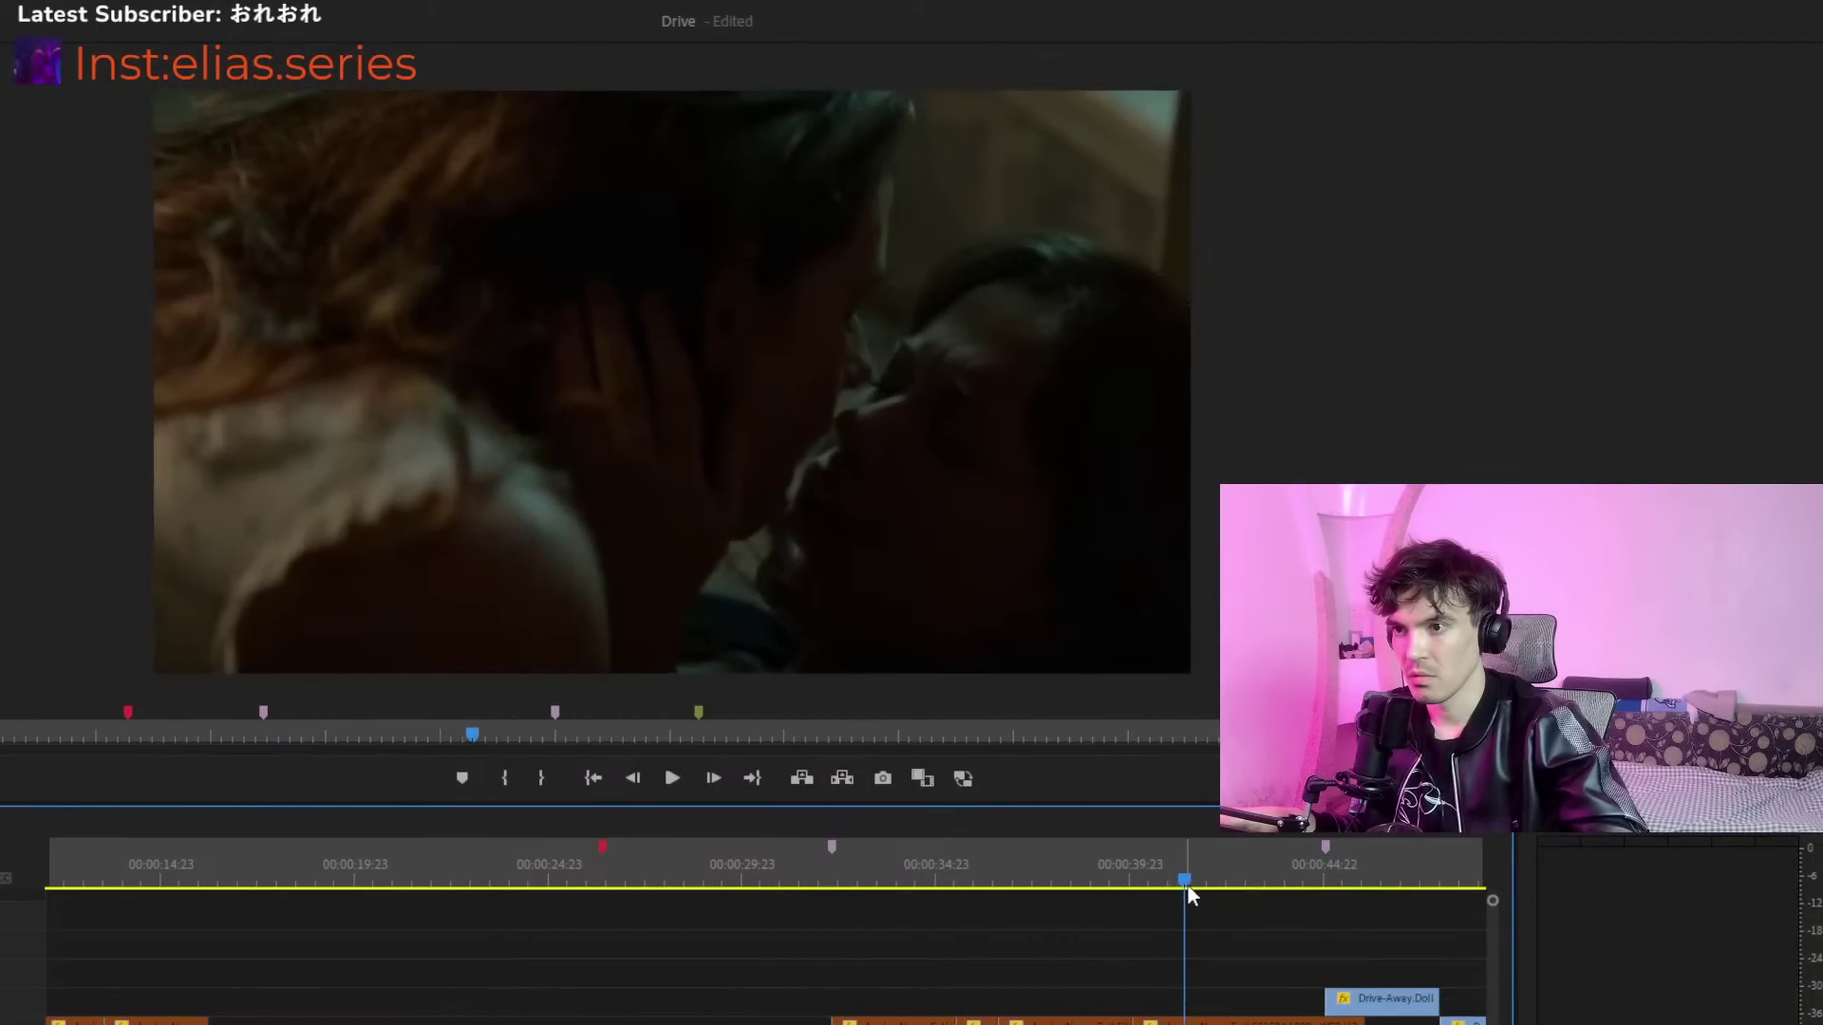
pyautogui.moveTo(887, 868); pyautogui.dragTo(988, 874)
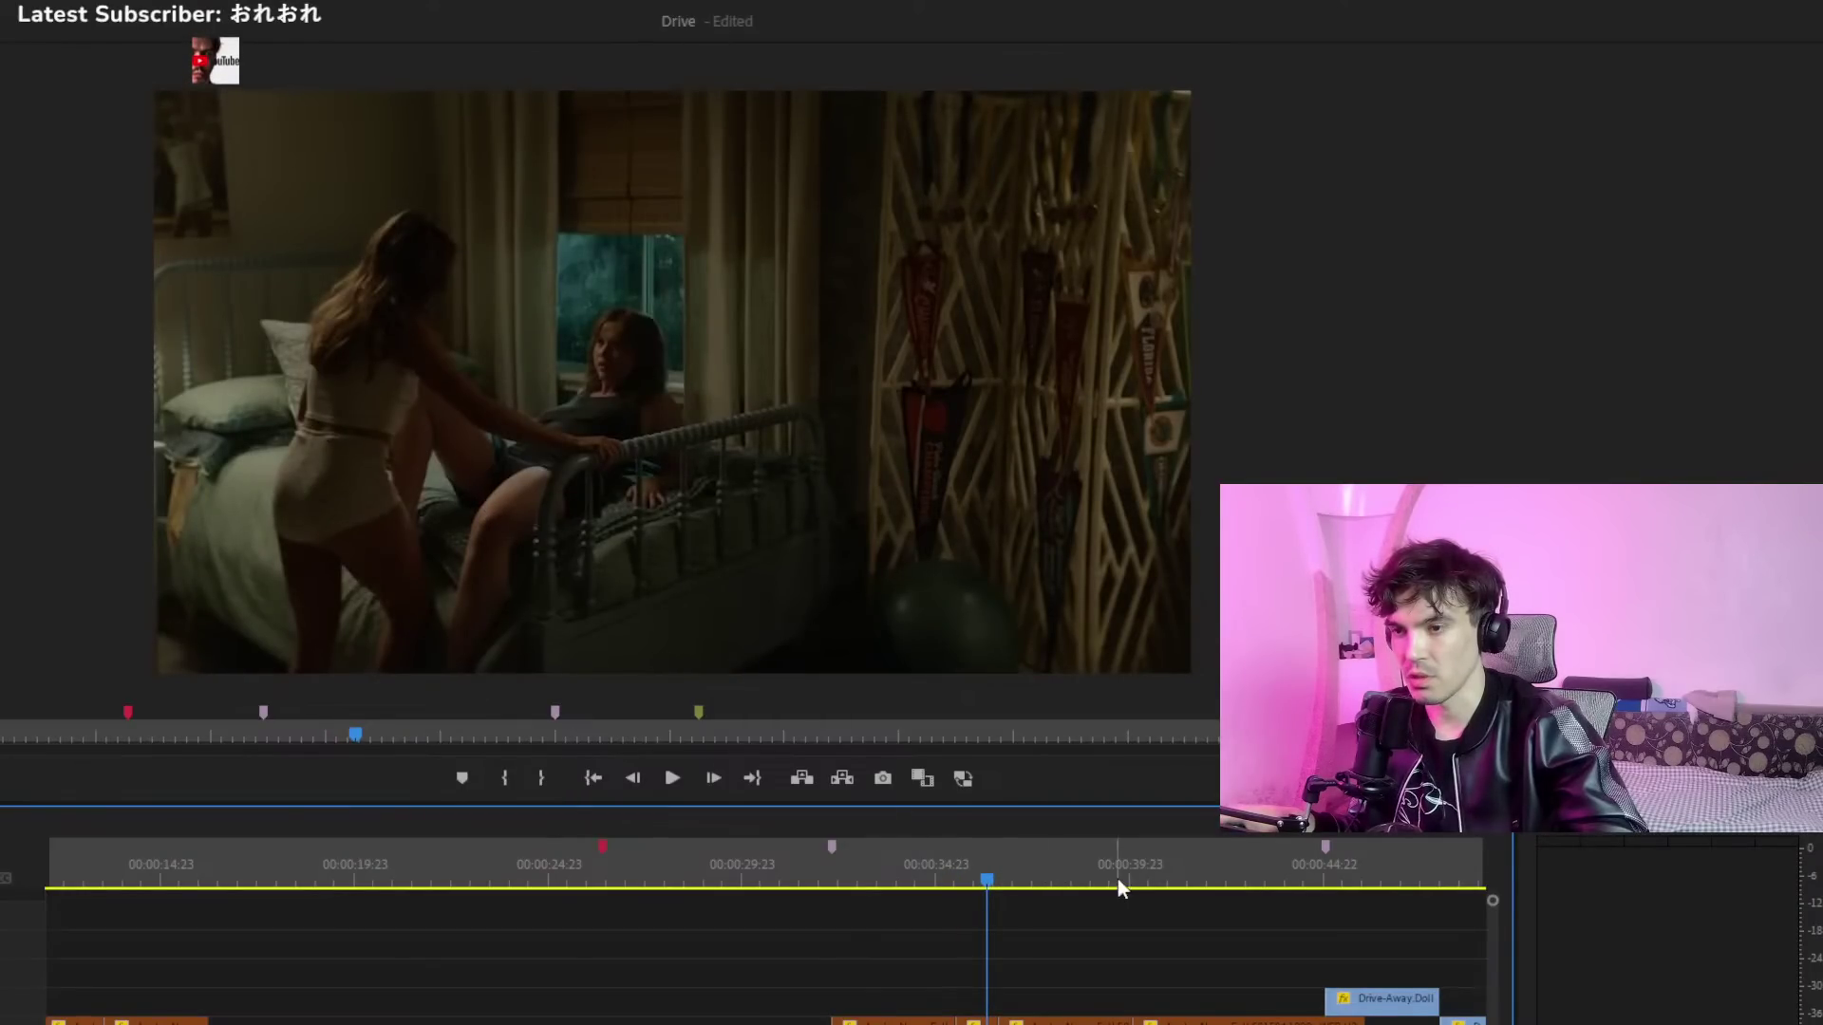
pyautogui.moveTo(1167, 883); pyautogui.dragTo(1241, 883)
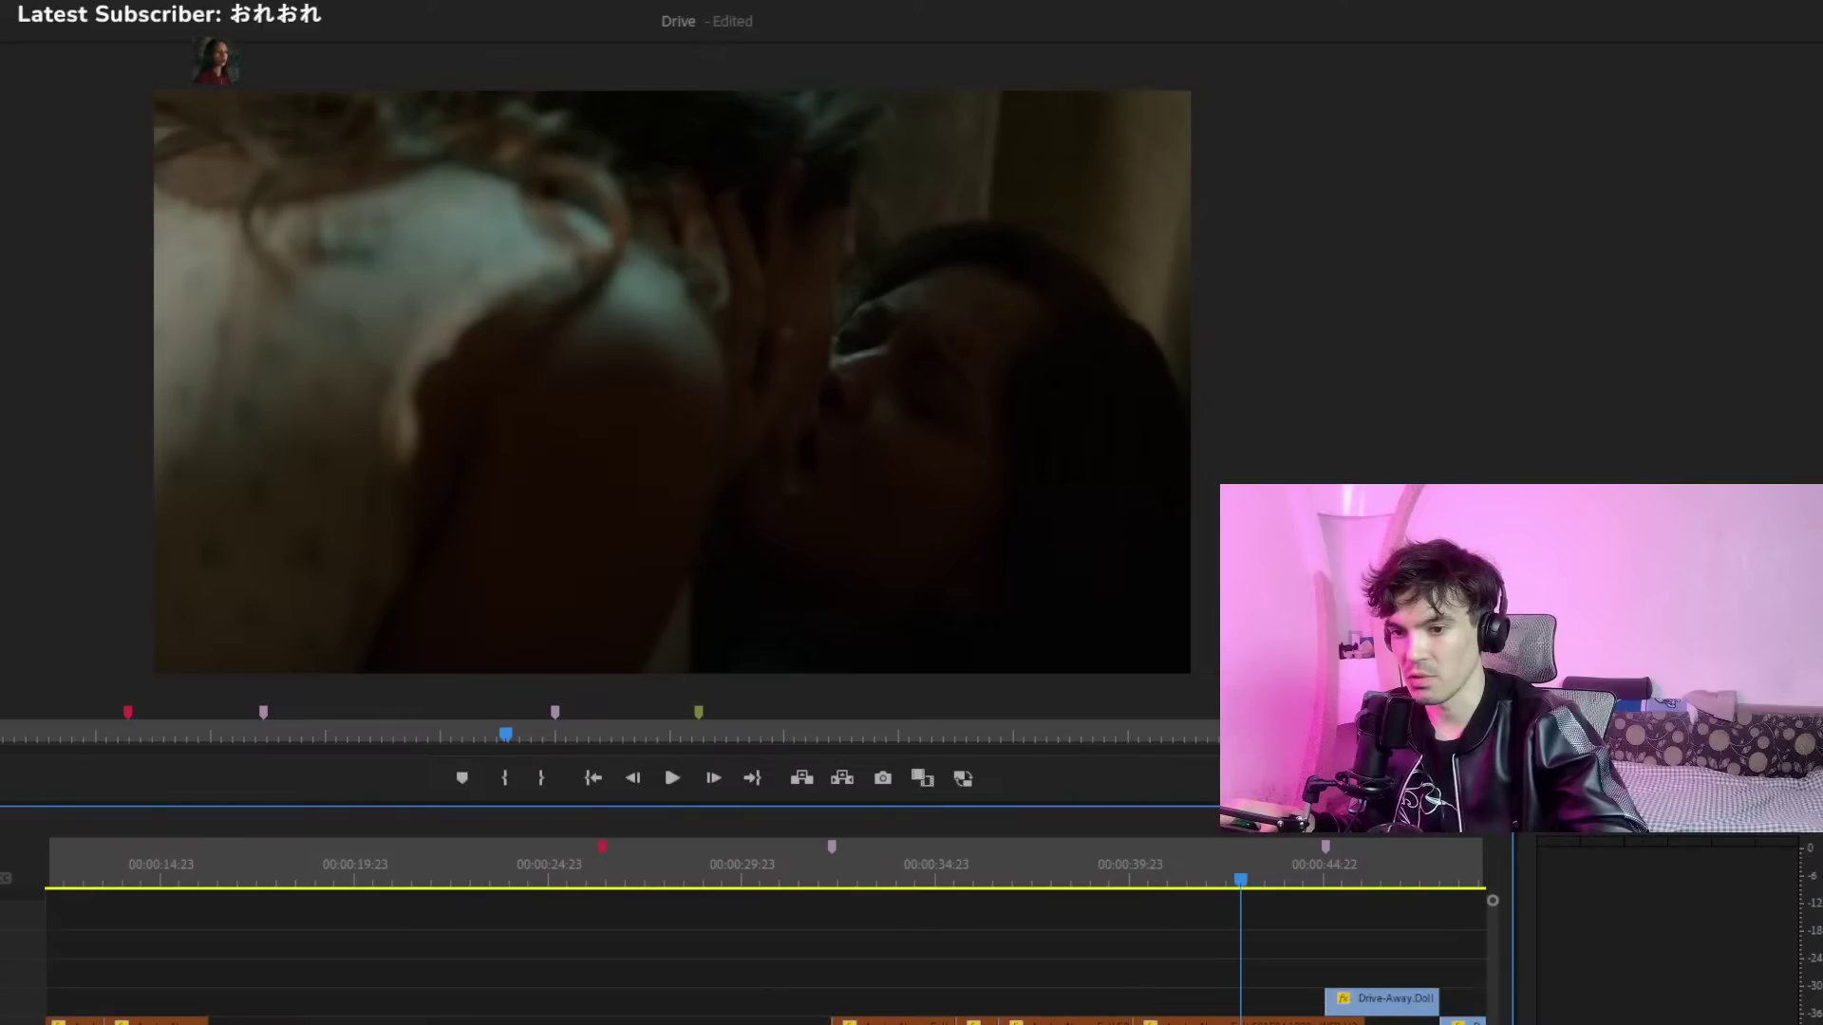
# Scrub from the transition near 0:42 through the green Drive-Away Dolls clip up to the bed shot at about 1:13
pyautogui.press('-')
pyautogui.moveTo(820, 877); pyautogui.dragTo(1133, 866)
pyautogui.click(1210, 851)
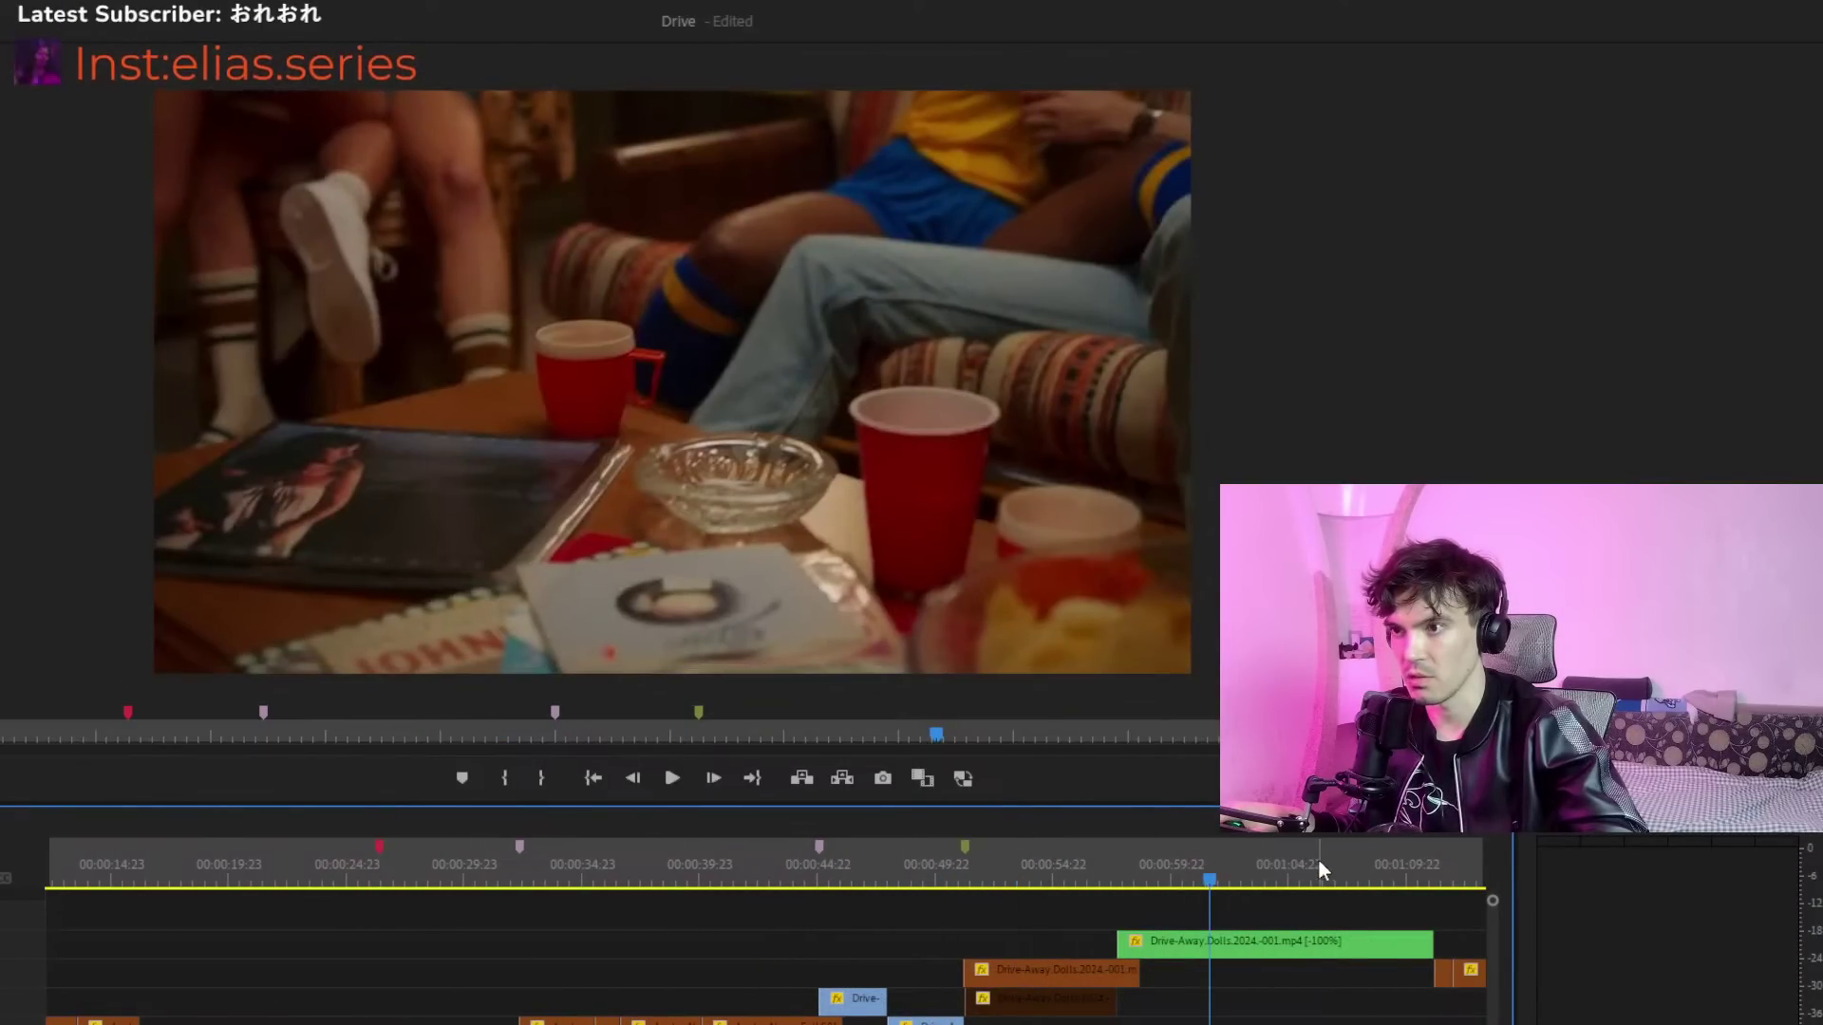
pyautogui.click(1318, 858)
pyautogui.press('=')
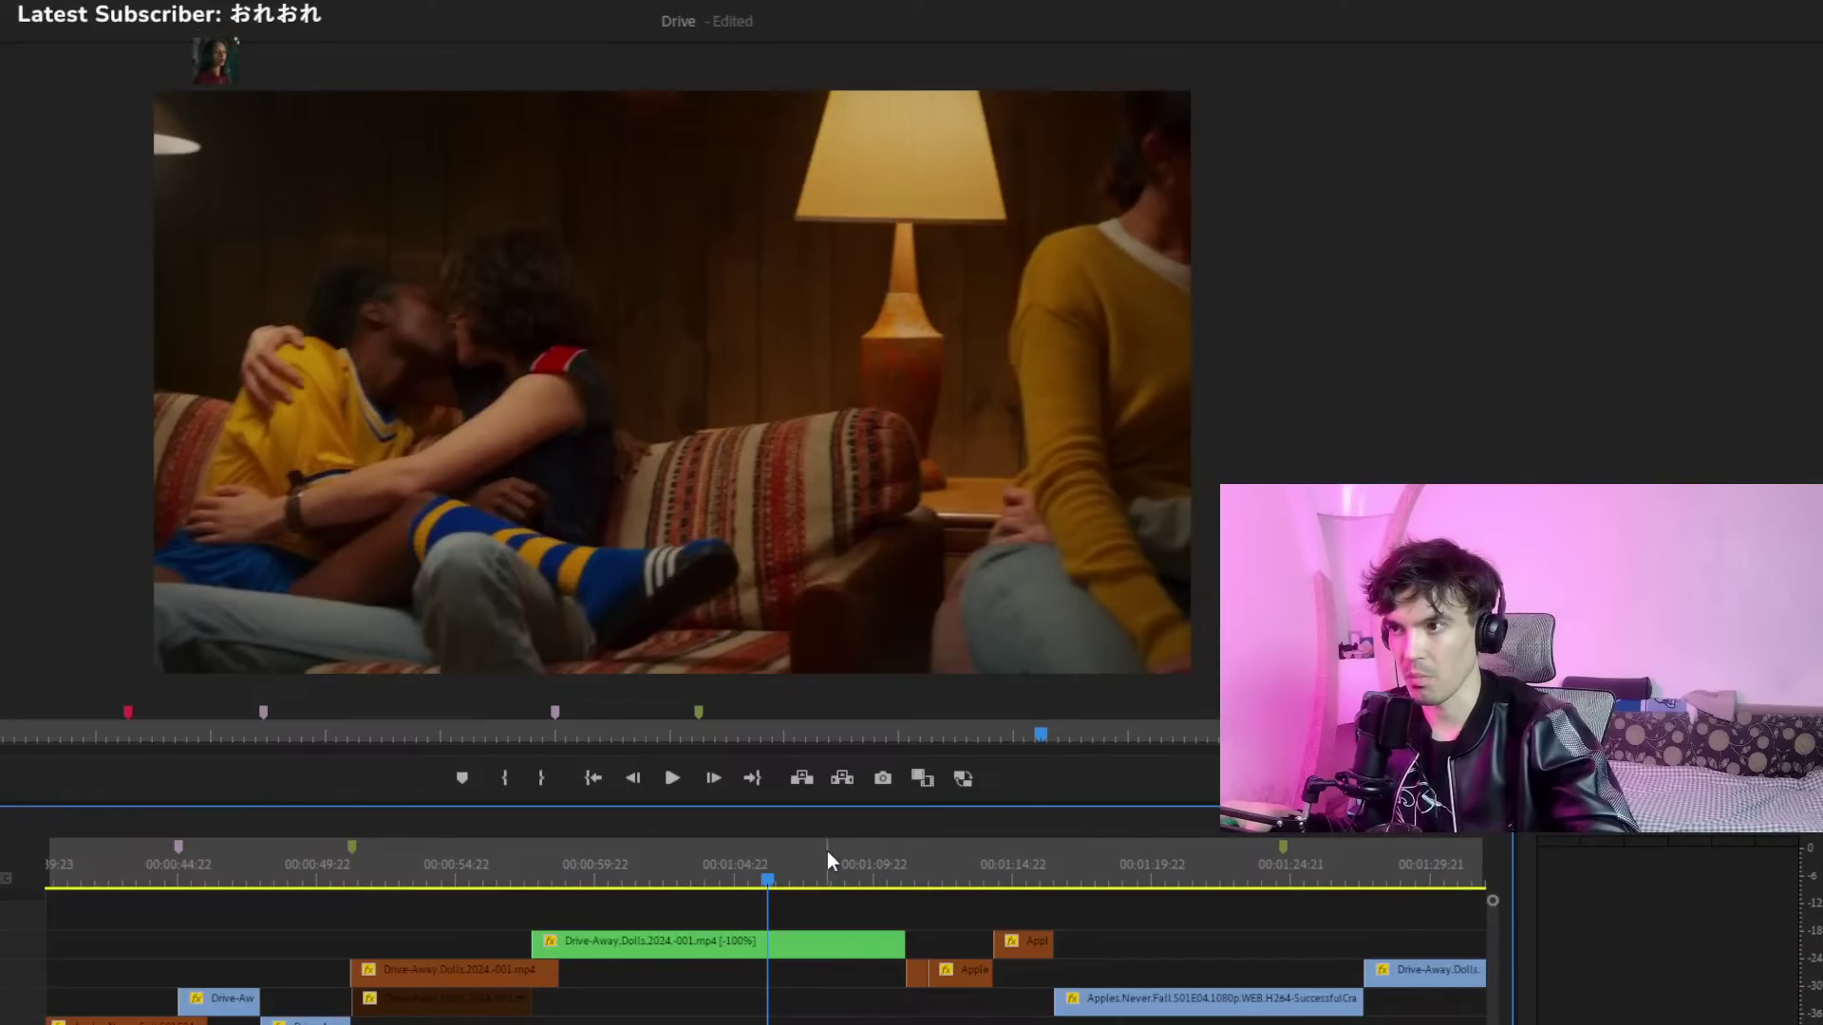
pyautogui.moveTo(794, 874); pyautogui.dragTo(965, 867)
# Raise the short brown clip at about 1:11 to the green clip's track, shifting the clip beside it down one track and back up
pyautogui.click(964, 981)
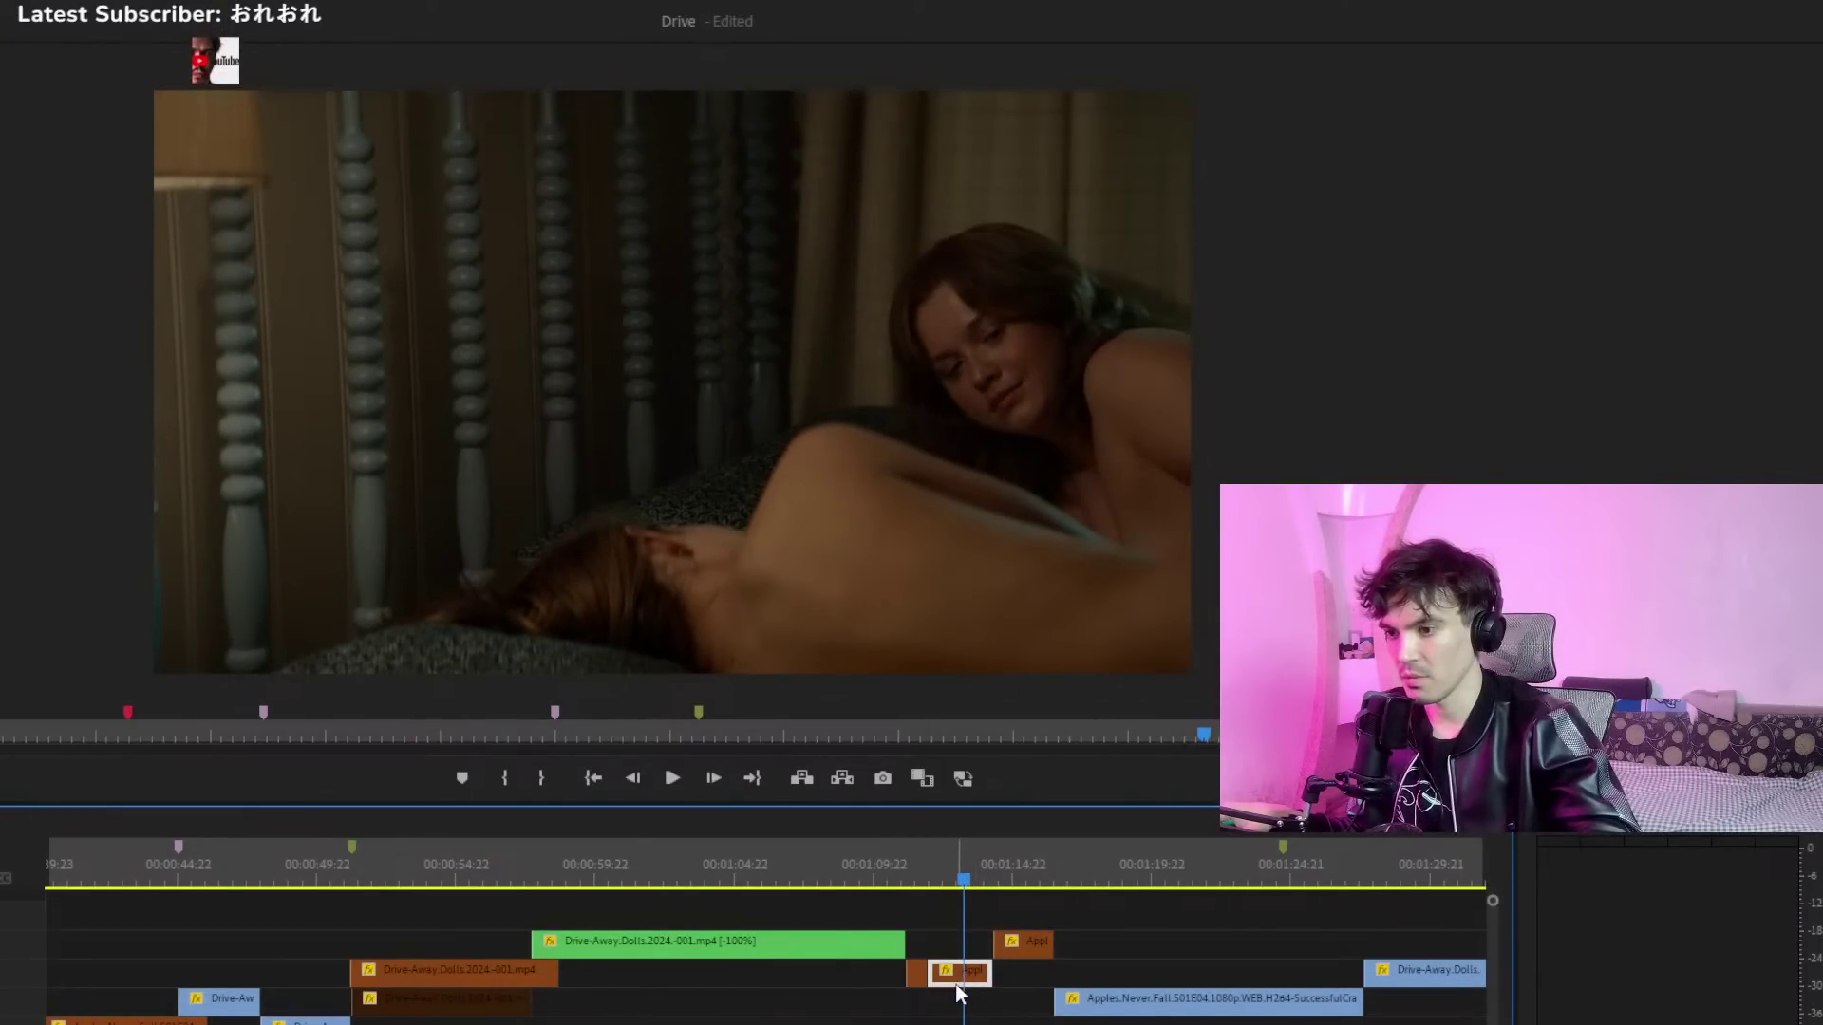
pyautogui.hotkey('alt', 'Down')
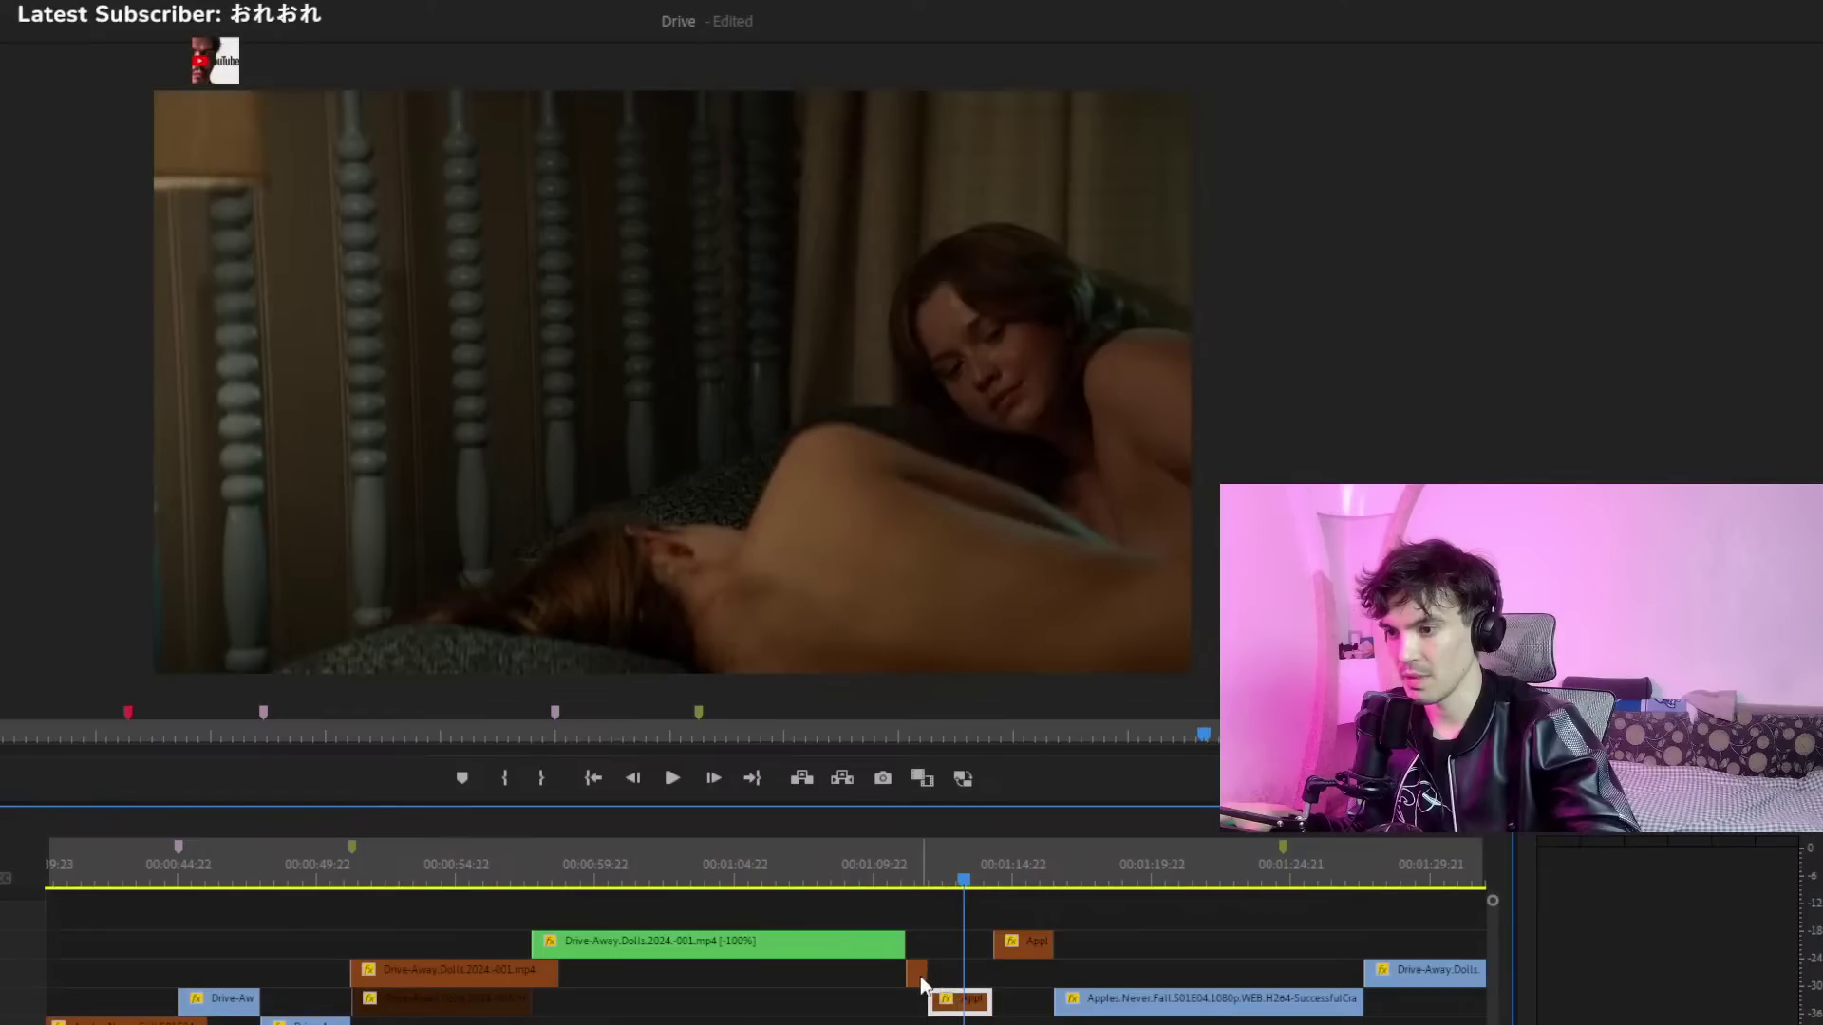
pyautogui.moveTo(919, 972); pyautogui.dragTo(923, 948)
pyautogui.moveTo(962, 879); pyautogui.dragTo(982, 922)
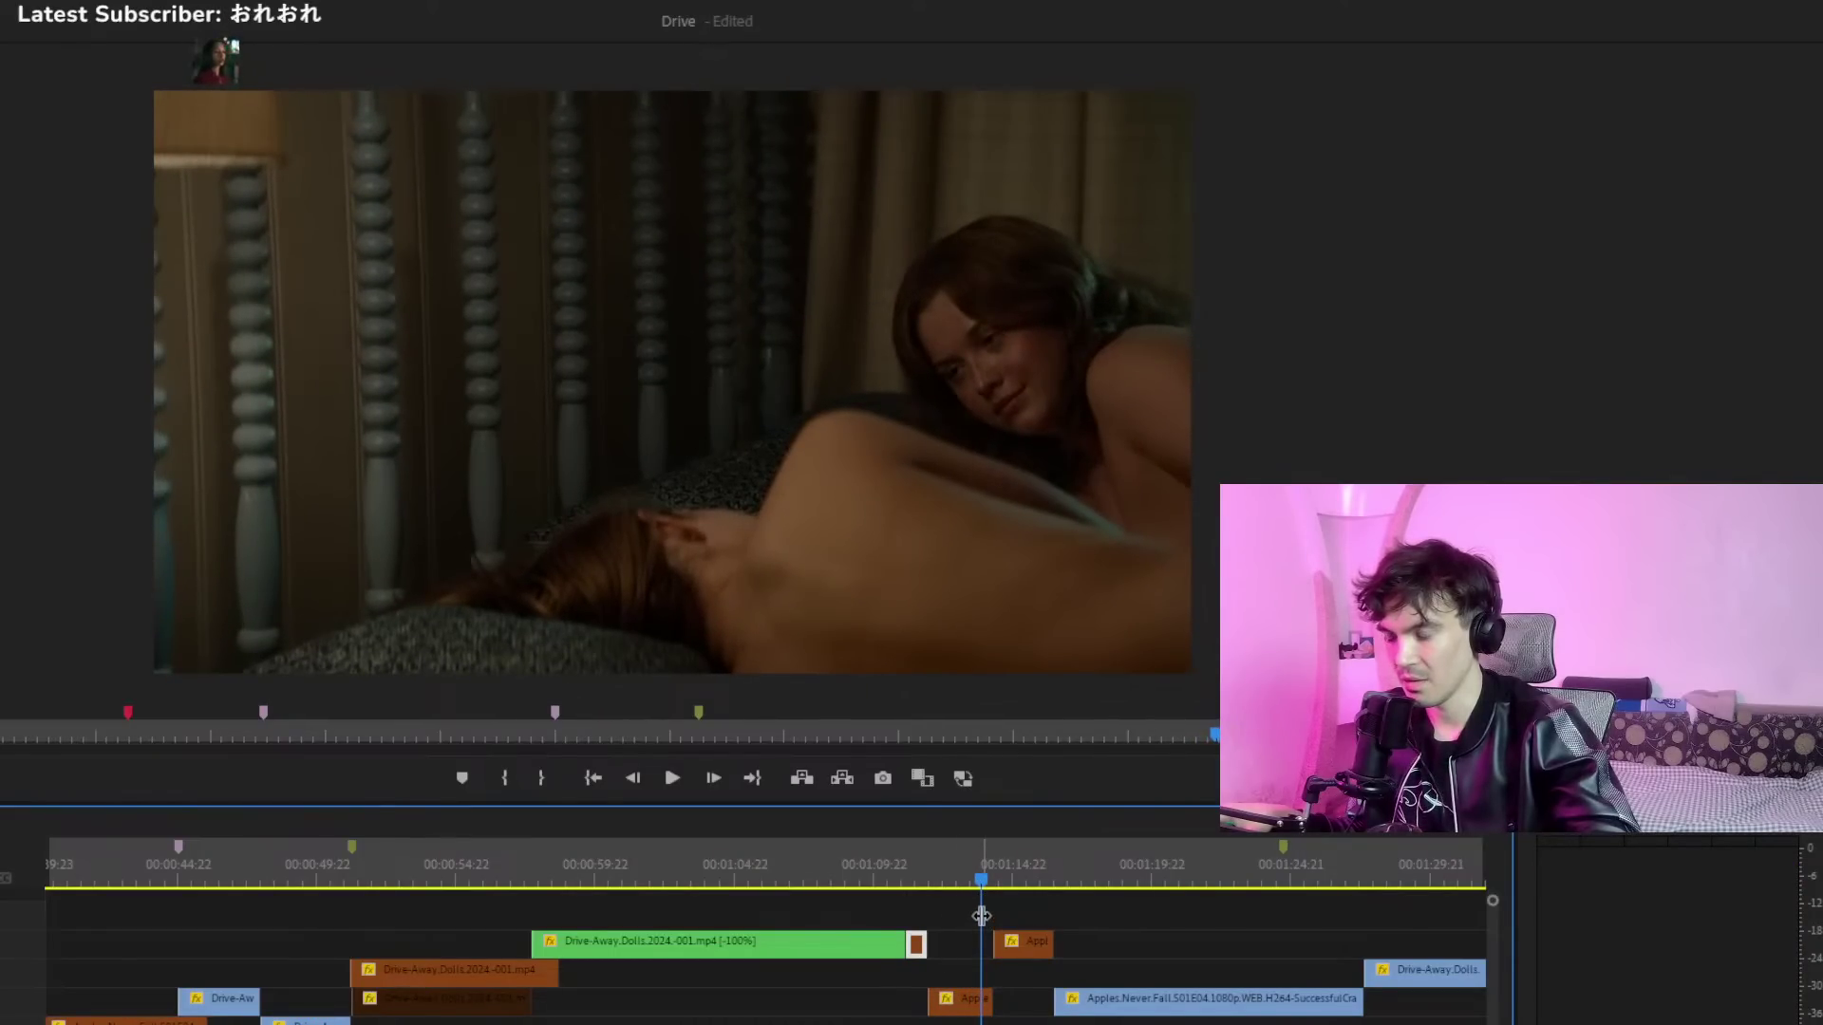
pyautogui.click(958, 973)
pyautogui.moveTo(962, 999); pyautogui.dragTo(962, 978)
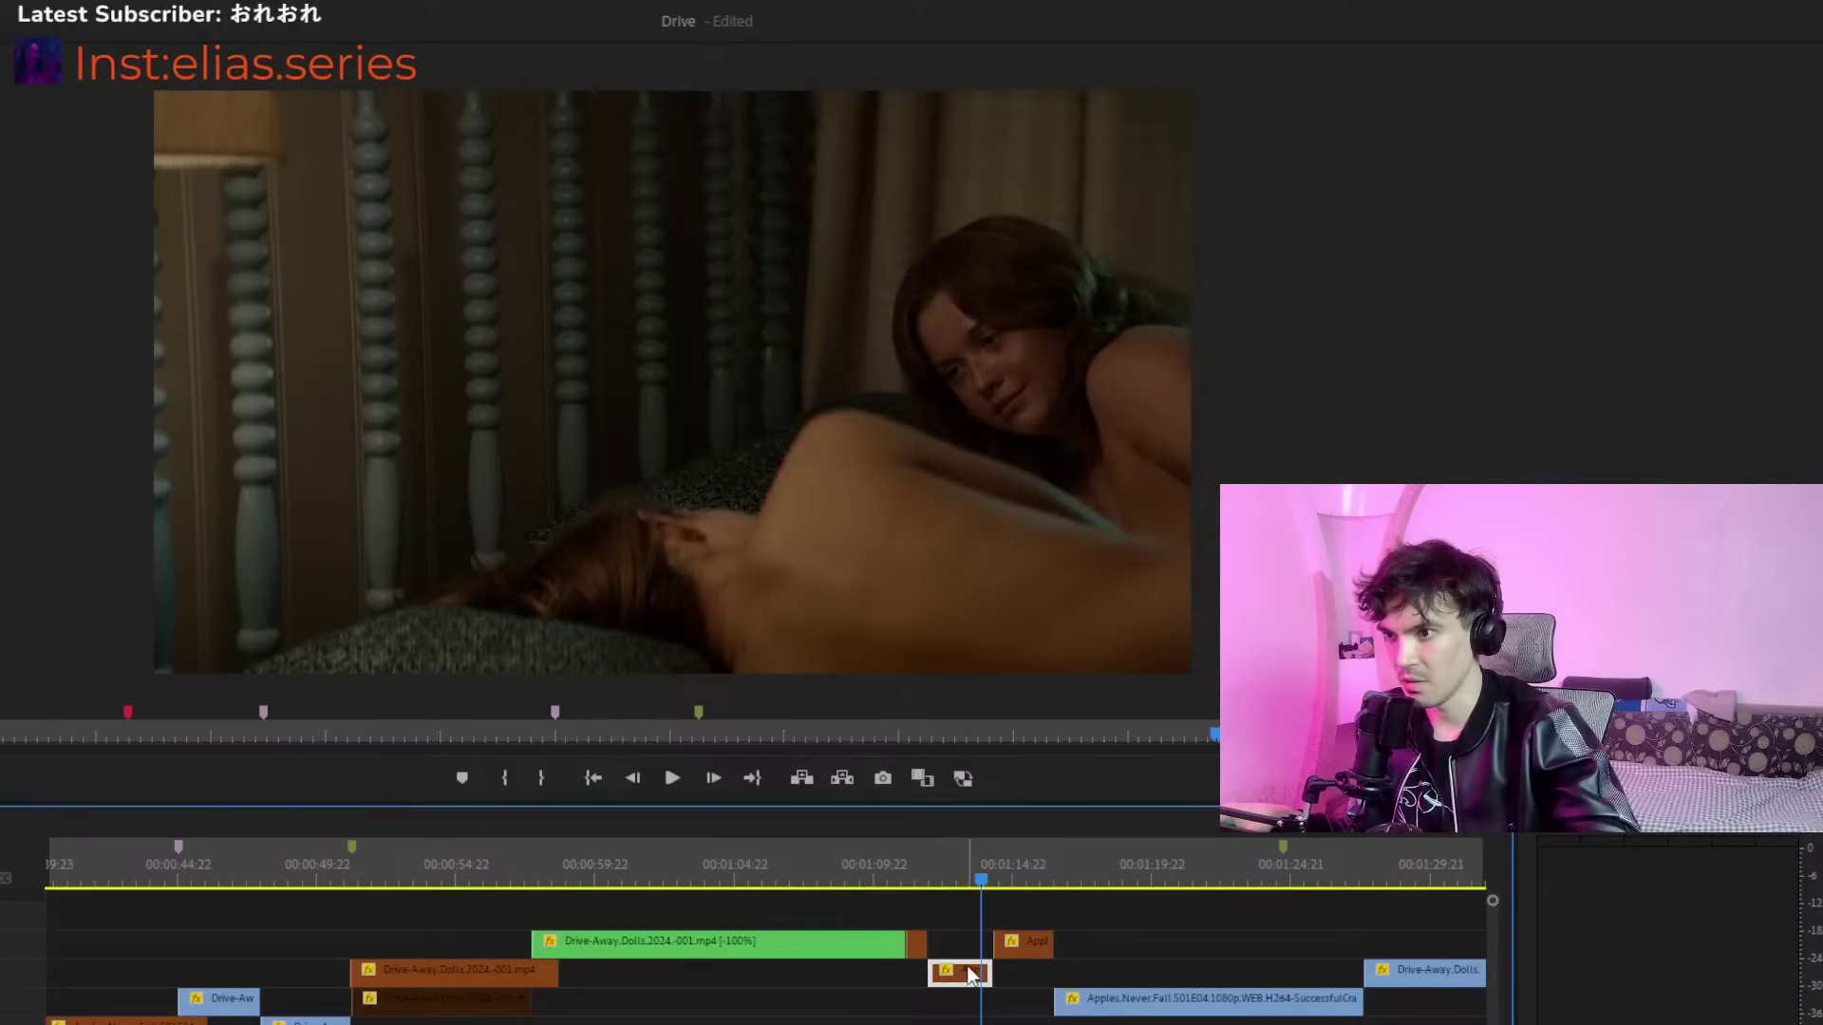
pyautogui.click(1027, 909)
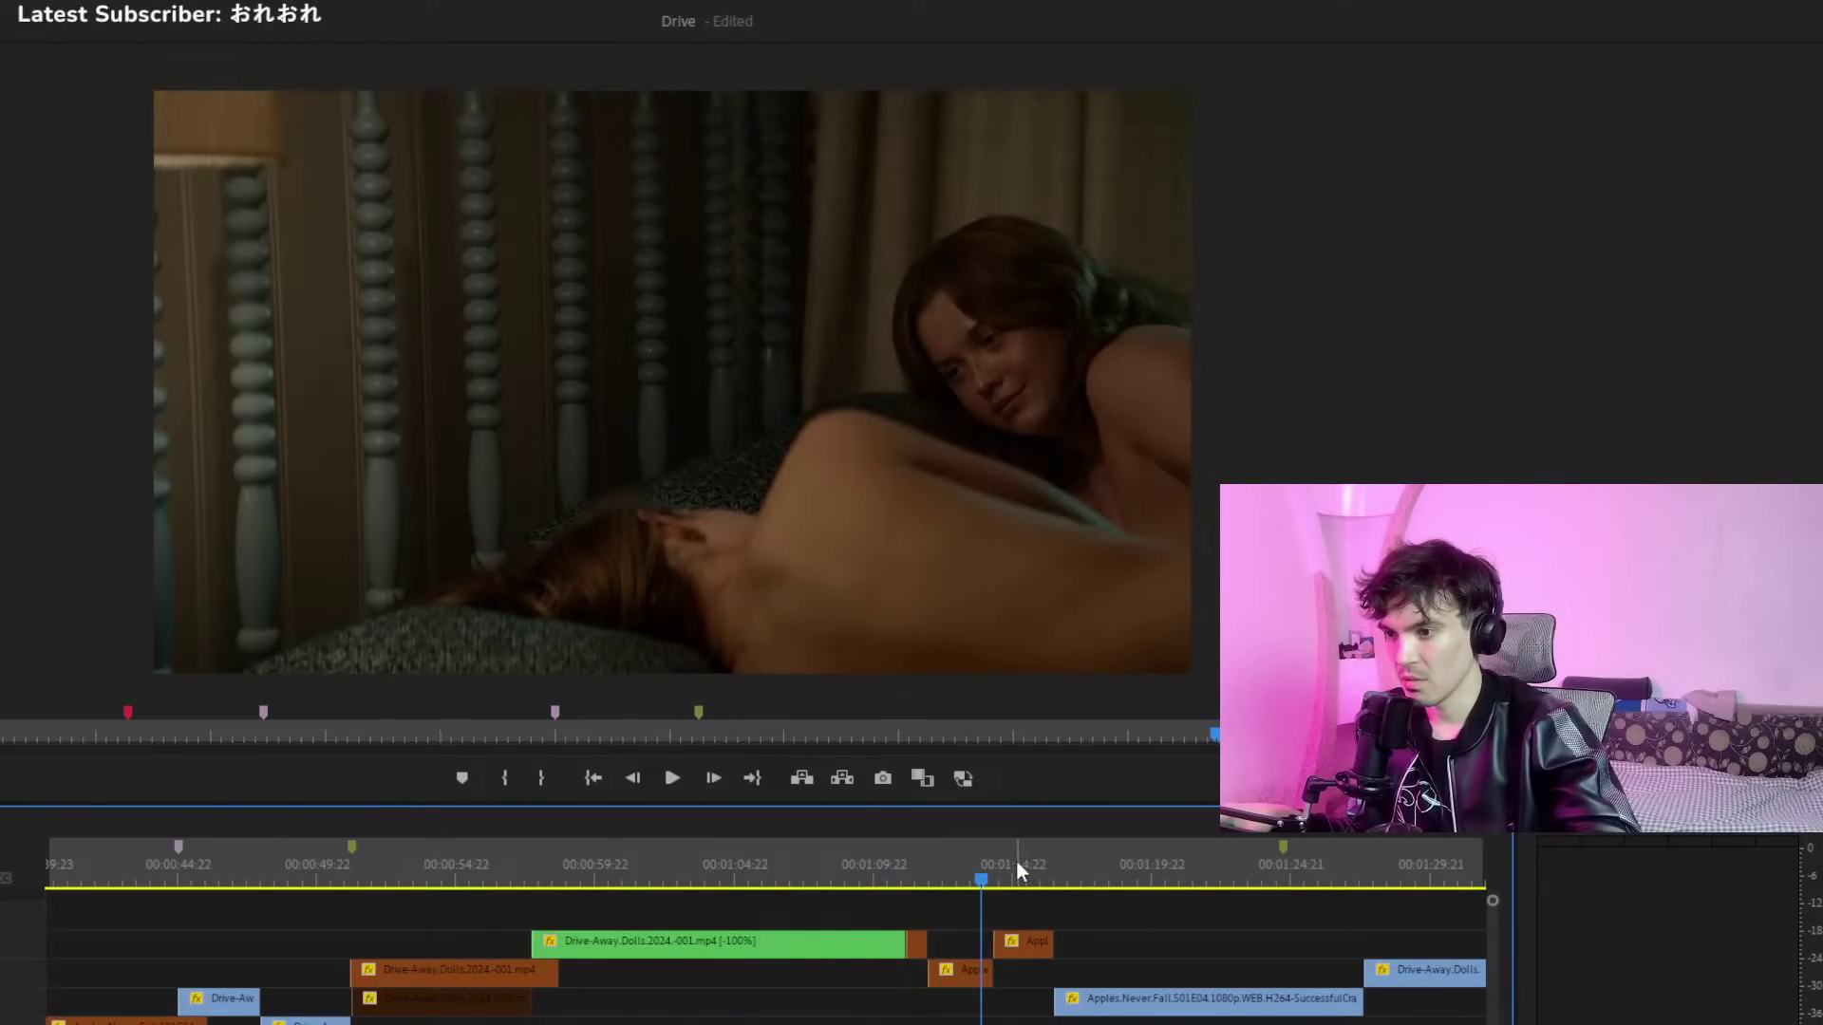
# Check the frames of the two women in bed around 1:13 and play the cuts into the shot at about 1:17
pyautogui.click(1020, 864)
pyautogui.moveTo(1022, 866); pyautogui.dragTo(985, 870)
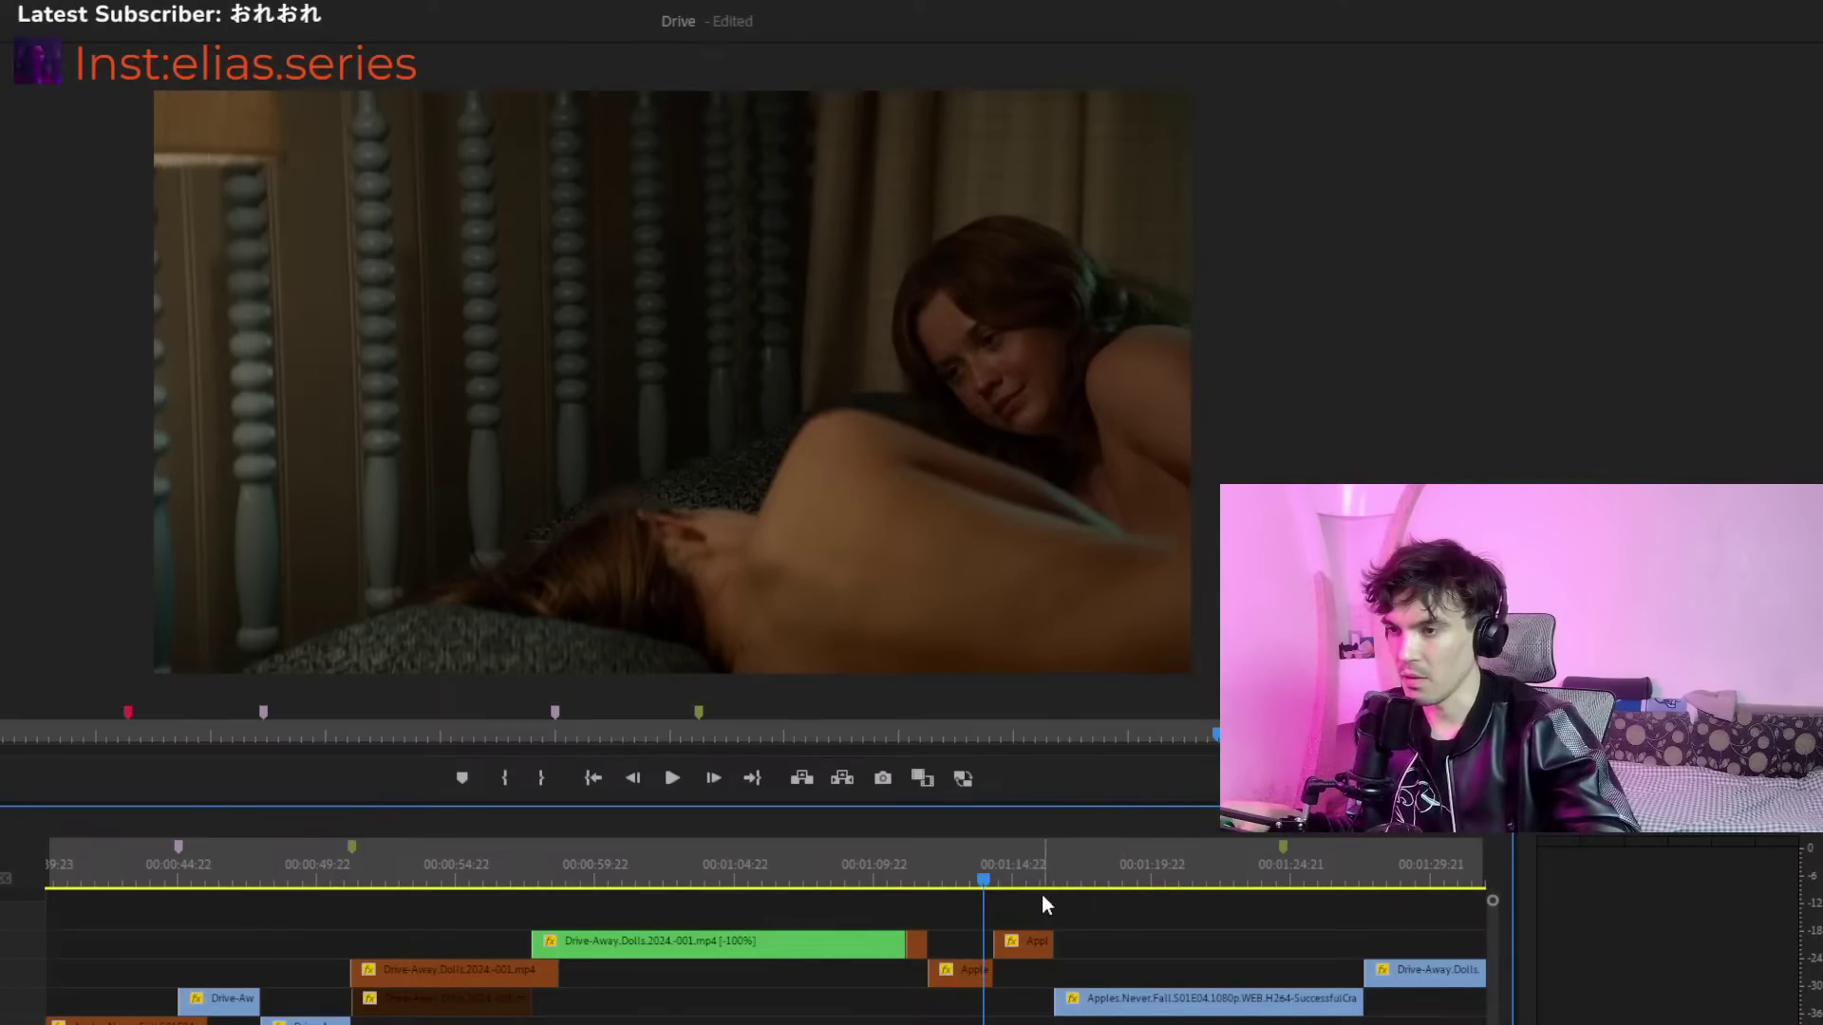
pyautogui.click(972, 871)
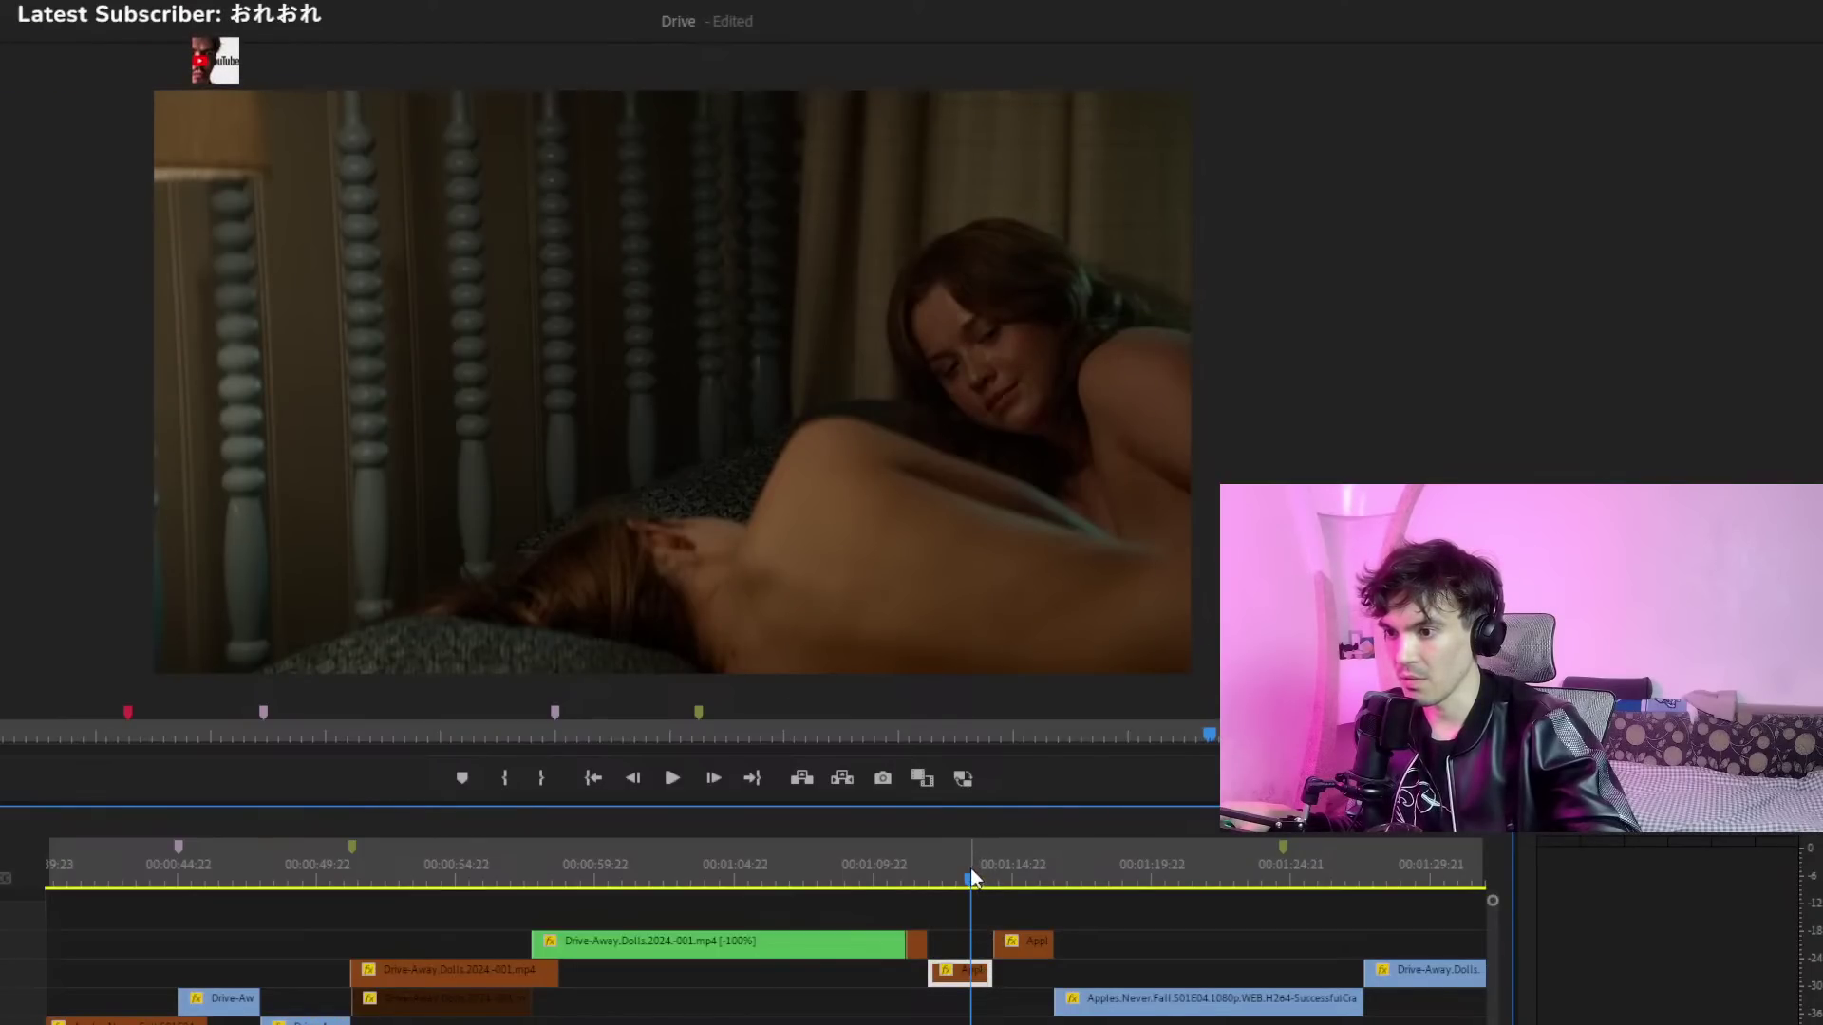
pyautogui.moveTo(970, 875); pyautogui.dragTo(956, 875)
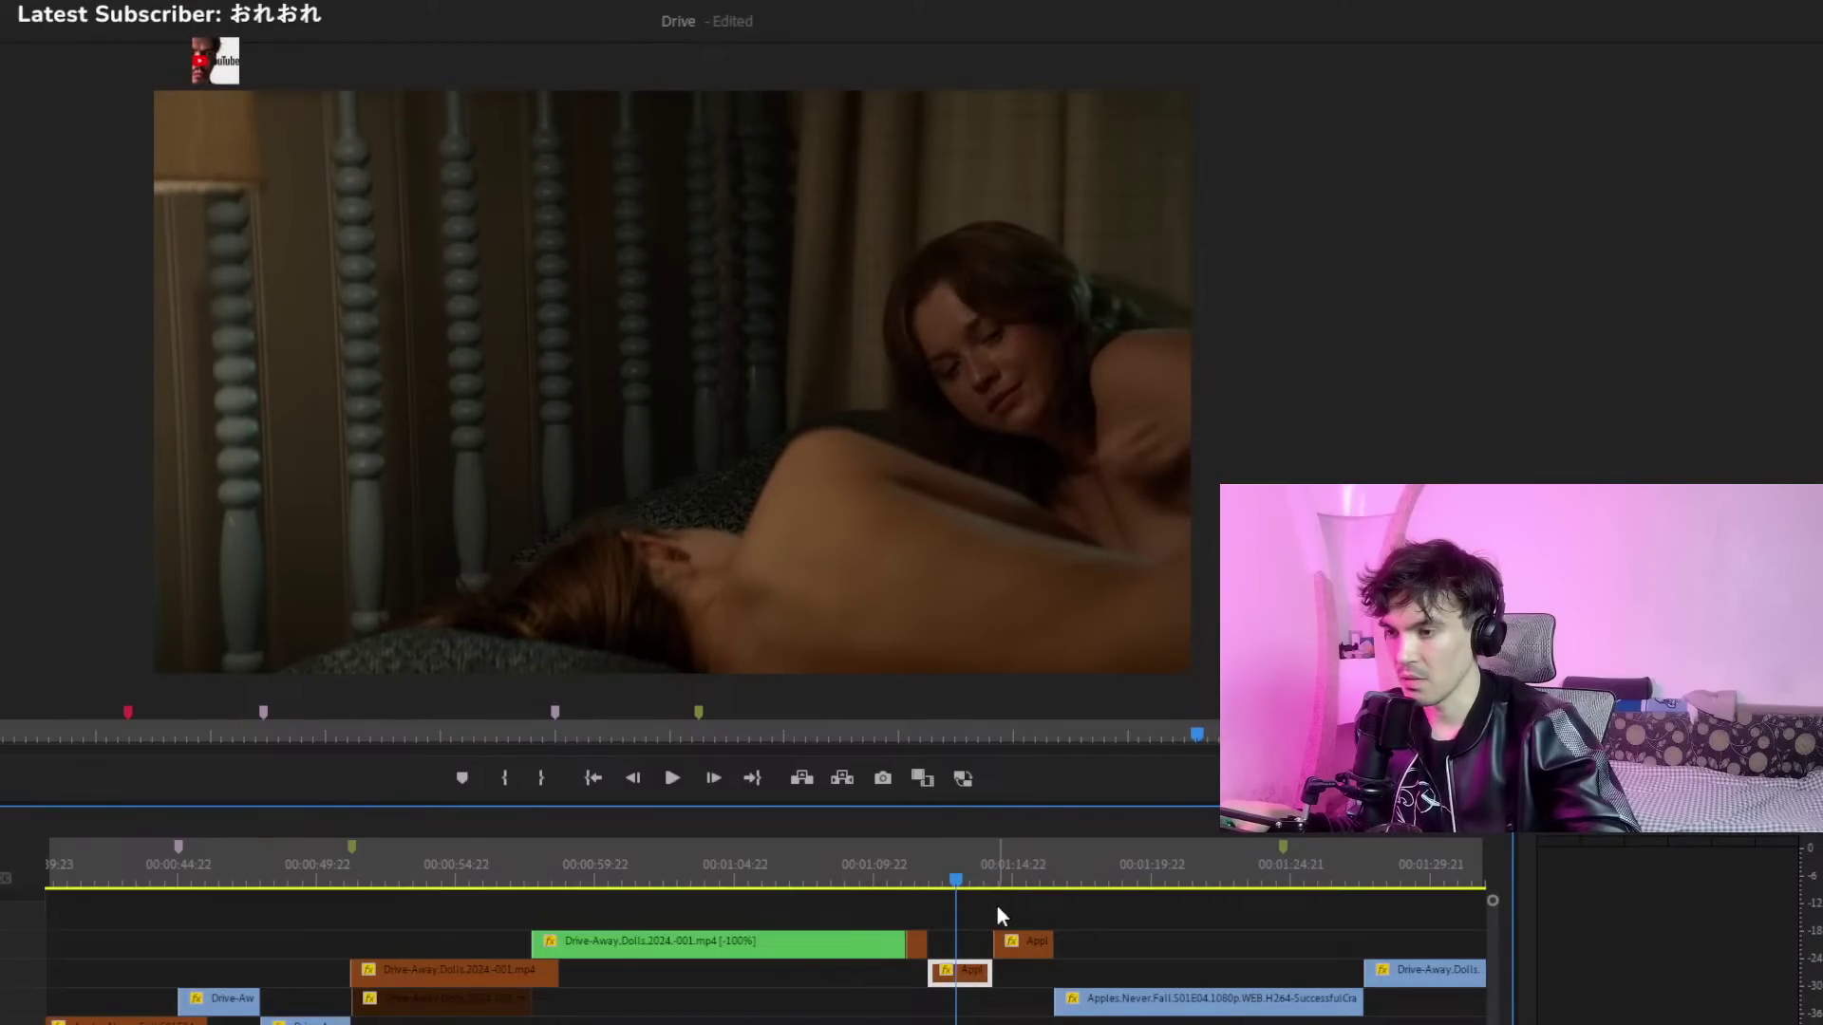
pyautogui.click(976, 877)
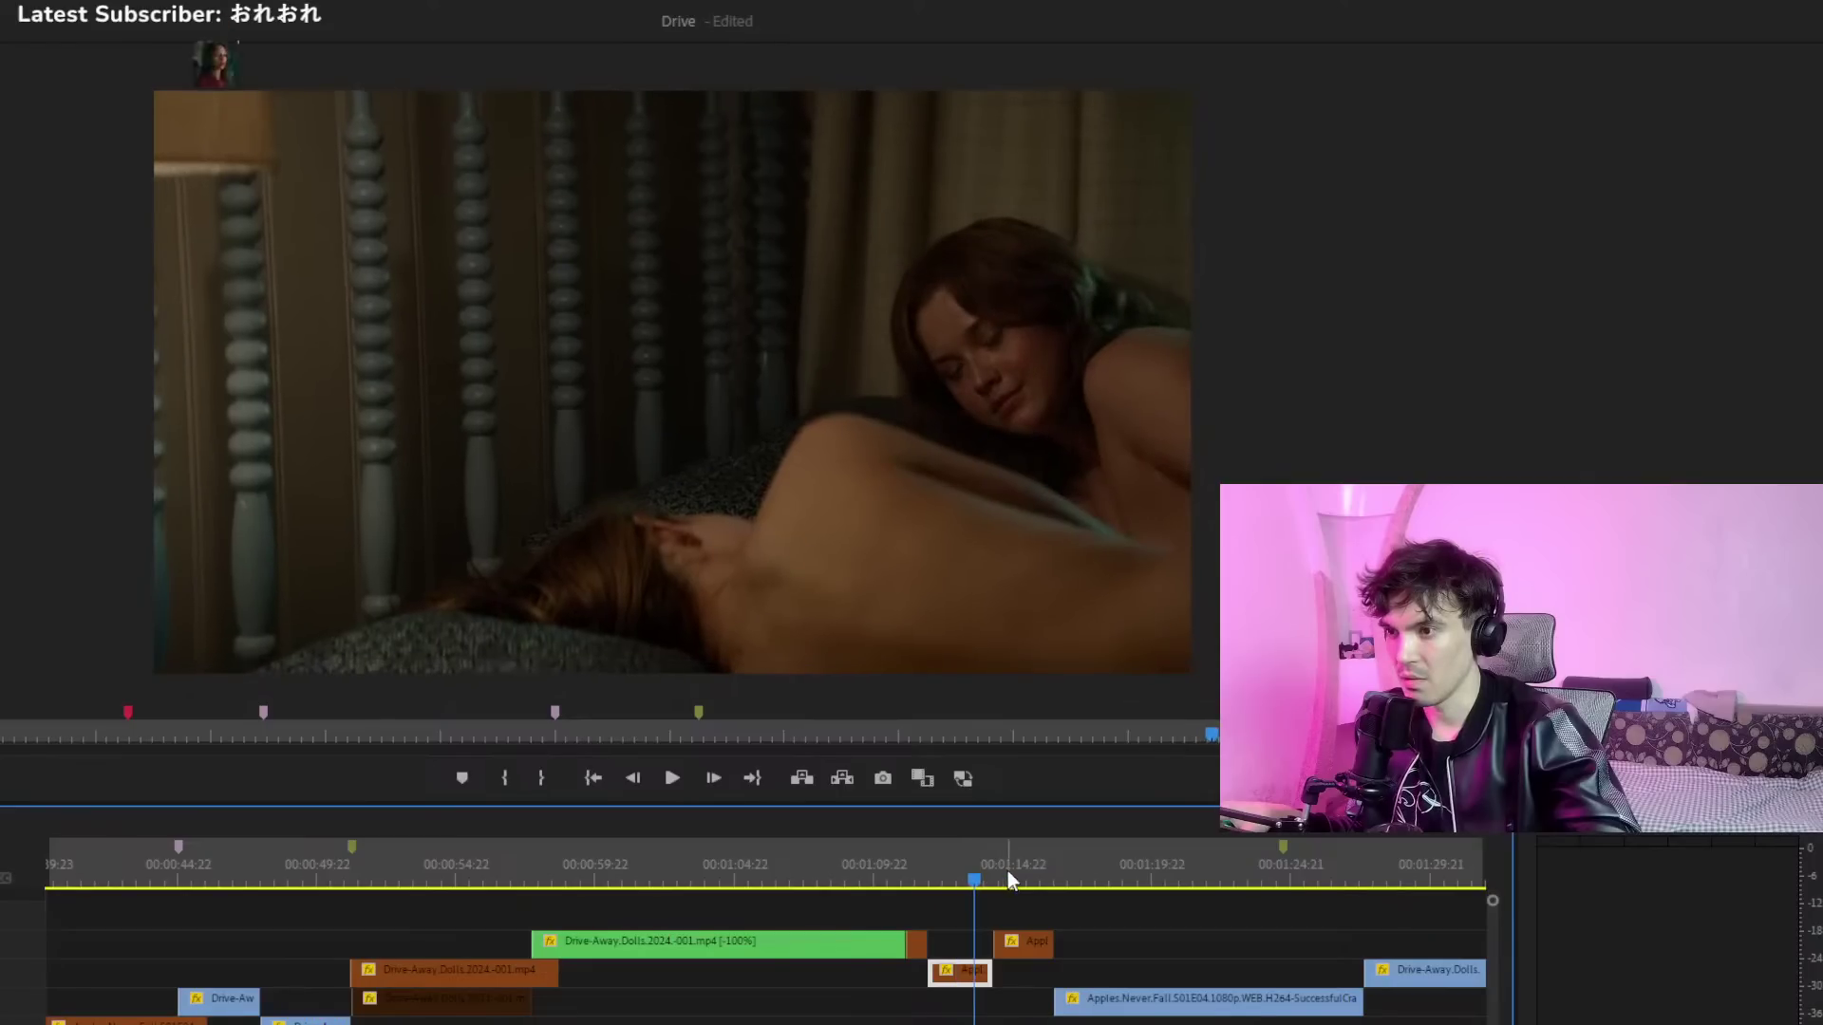
pyautogui.press('space')
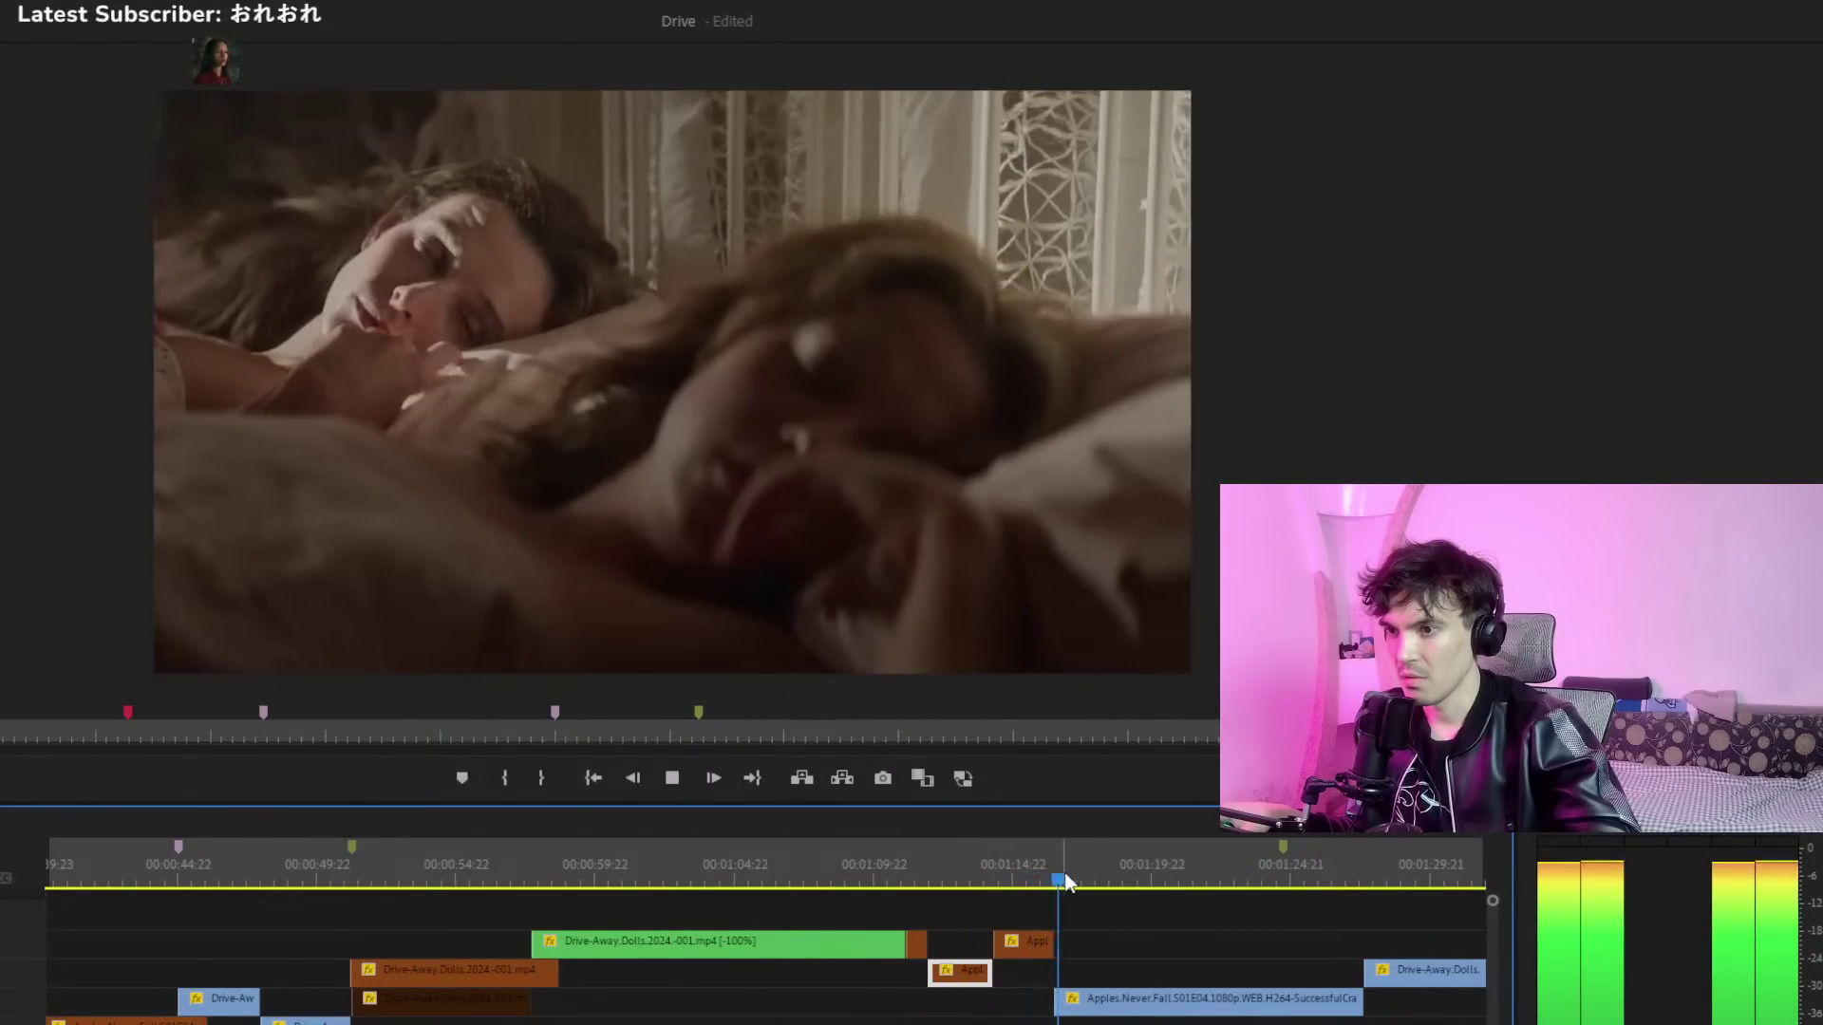
# Play from the marker near 1:24 and review the cuts around the night kiss clip up to about 1:34
pyautogui.moveTo(1177, 870); pyautogui.dragTo(1279, 877)
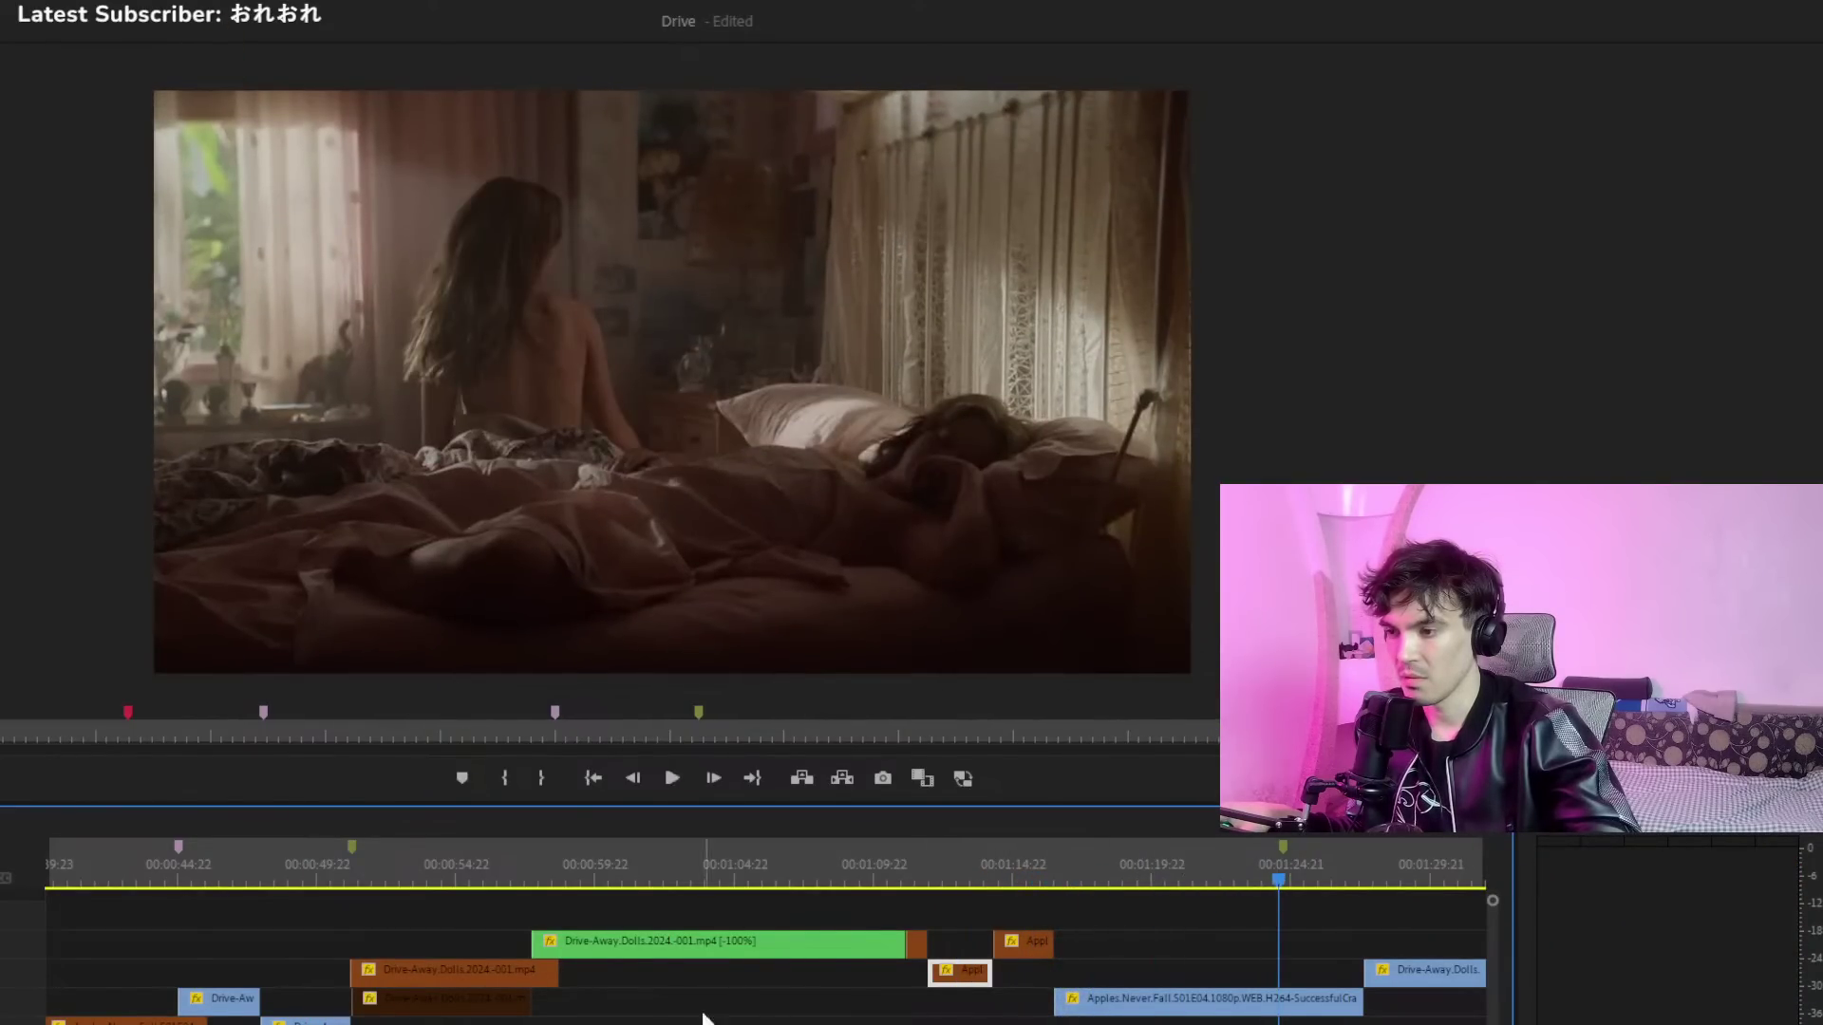
pyautogui.press('space')
pyautogui.scroll(-5, 702, 1006)
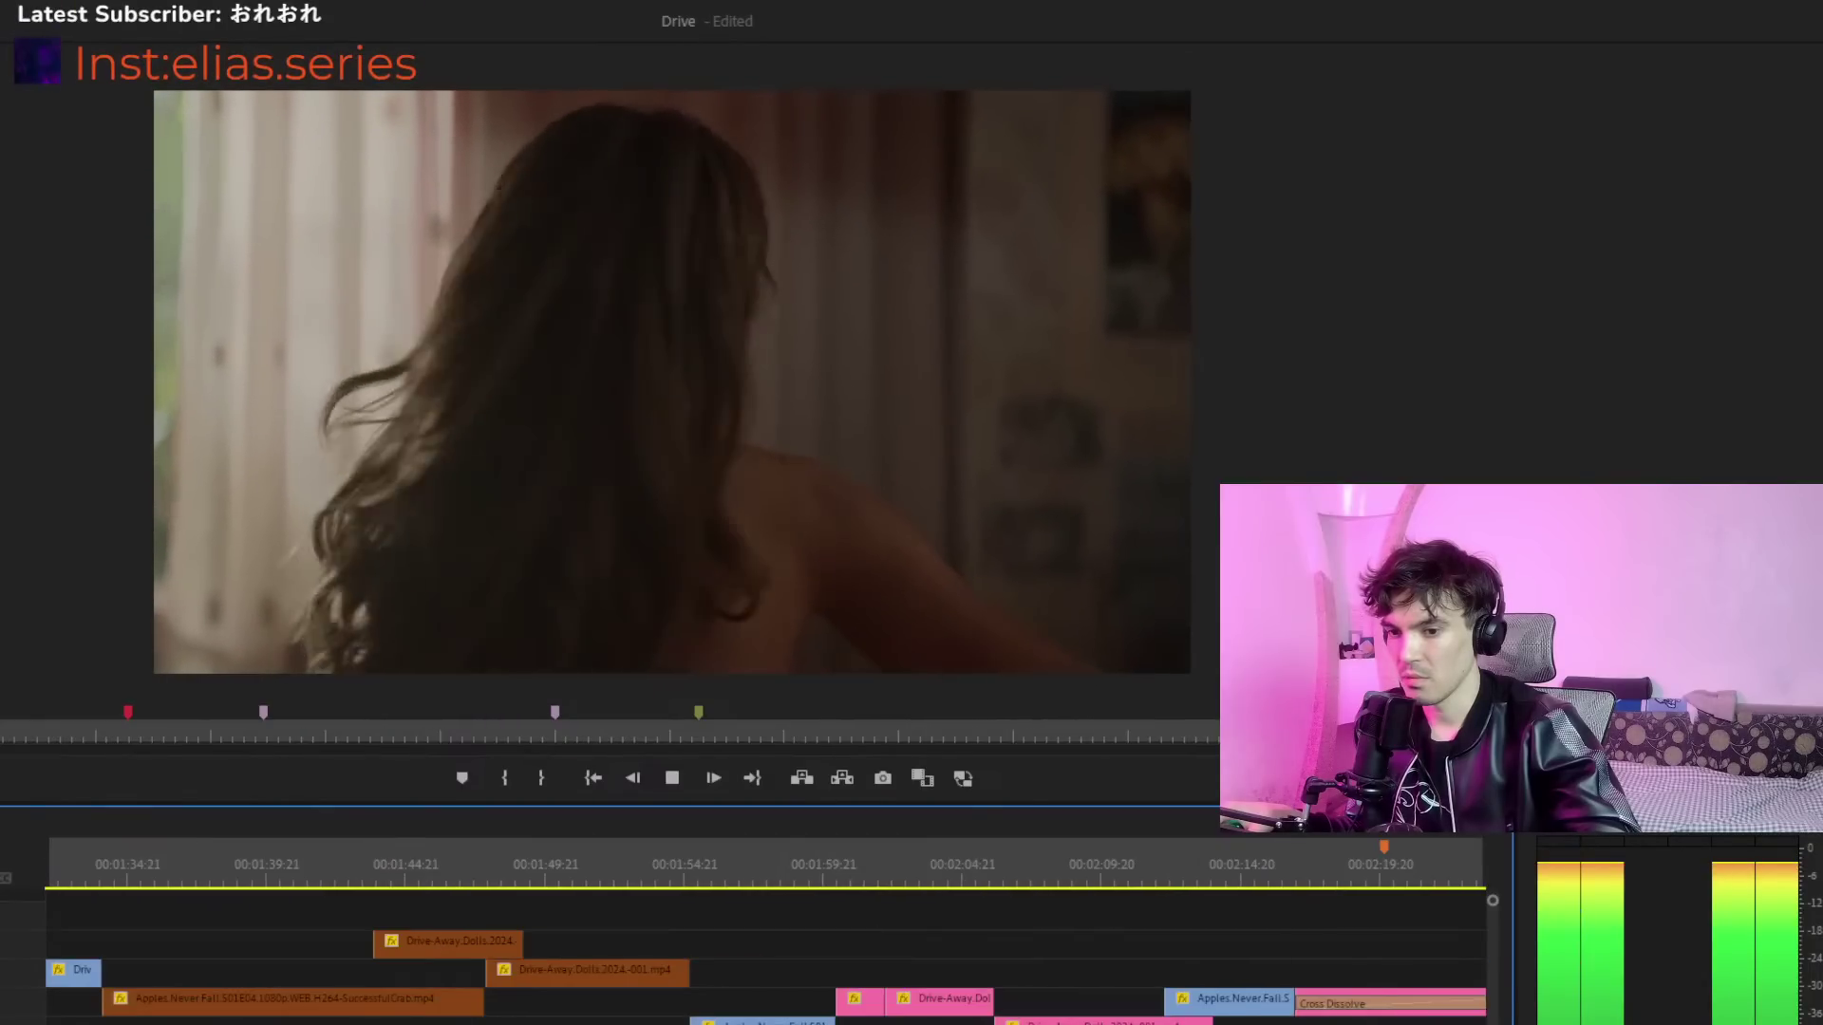
pyautogui.press('-')
pyautogui.press('-')
pyautogui.click(765, 866)
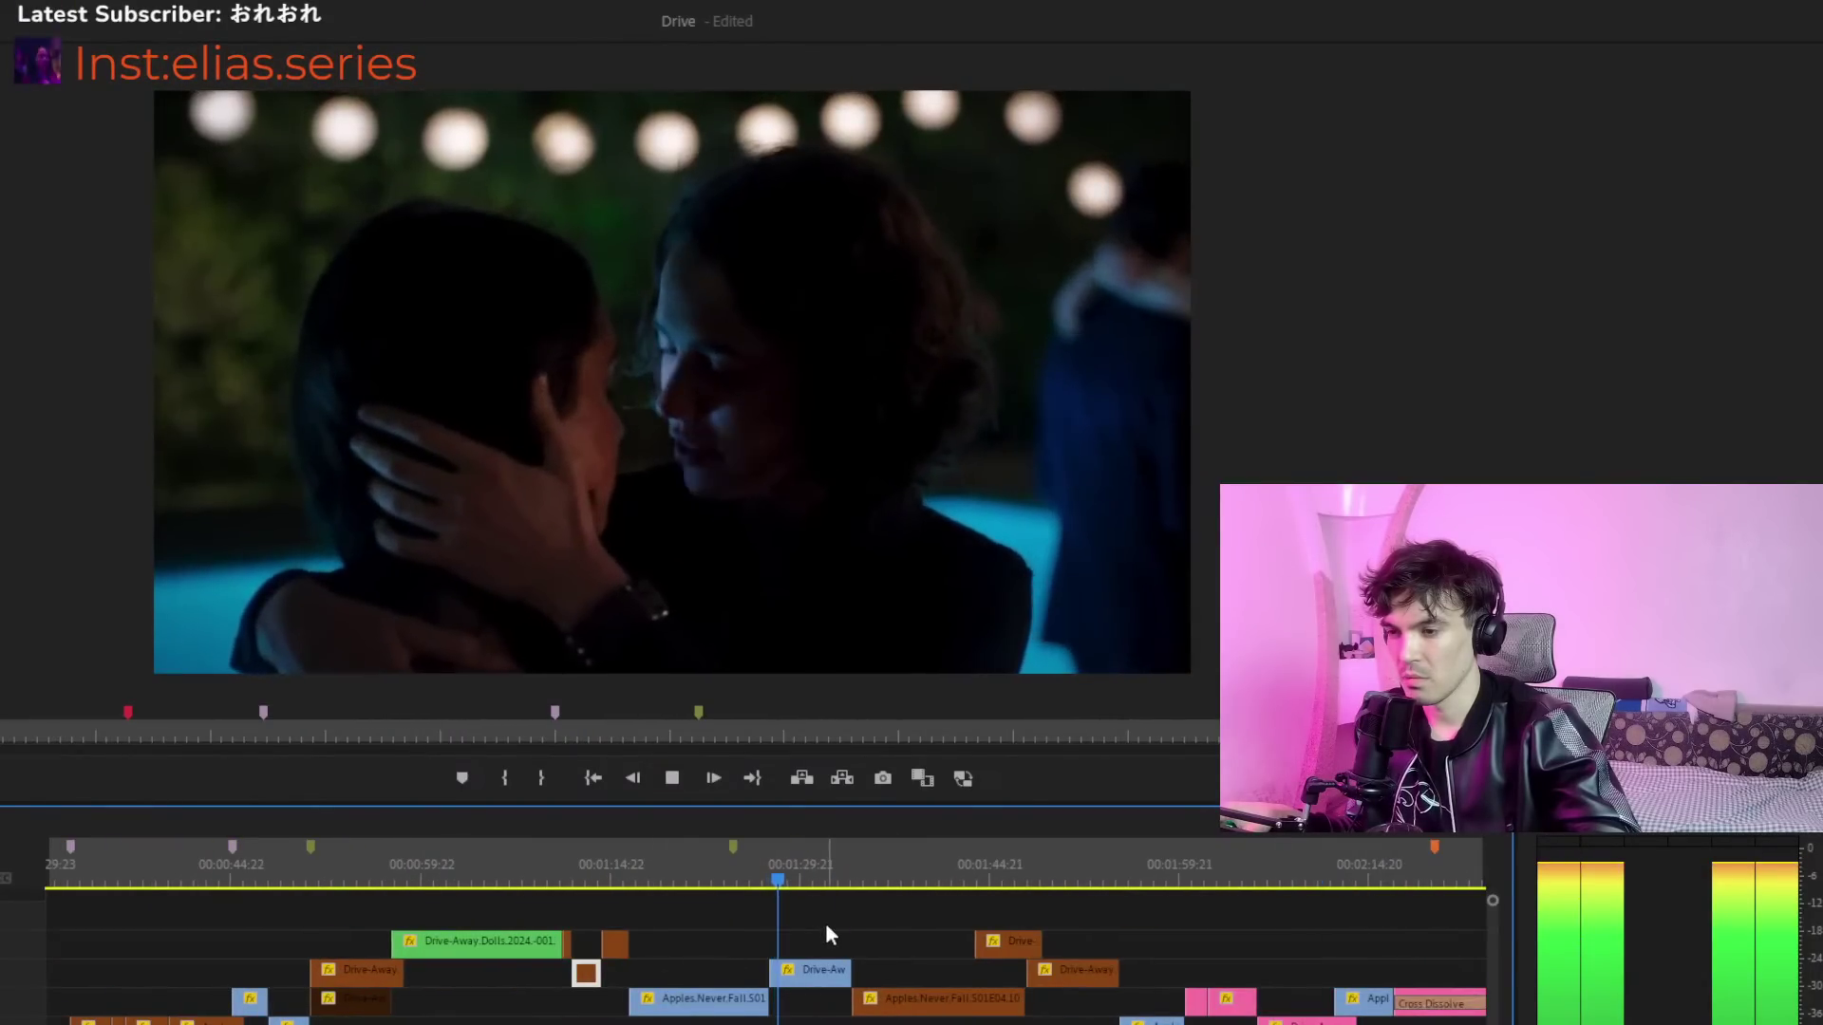
pyautogui.click(839, 873)
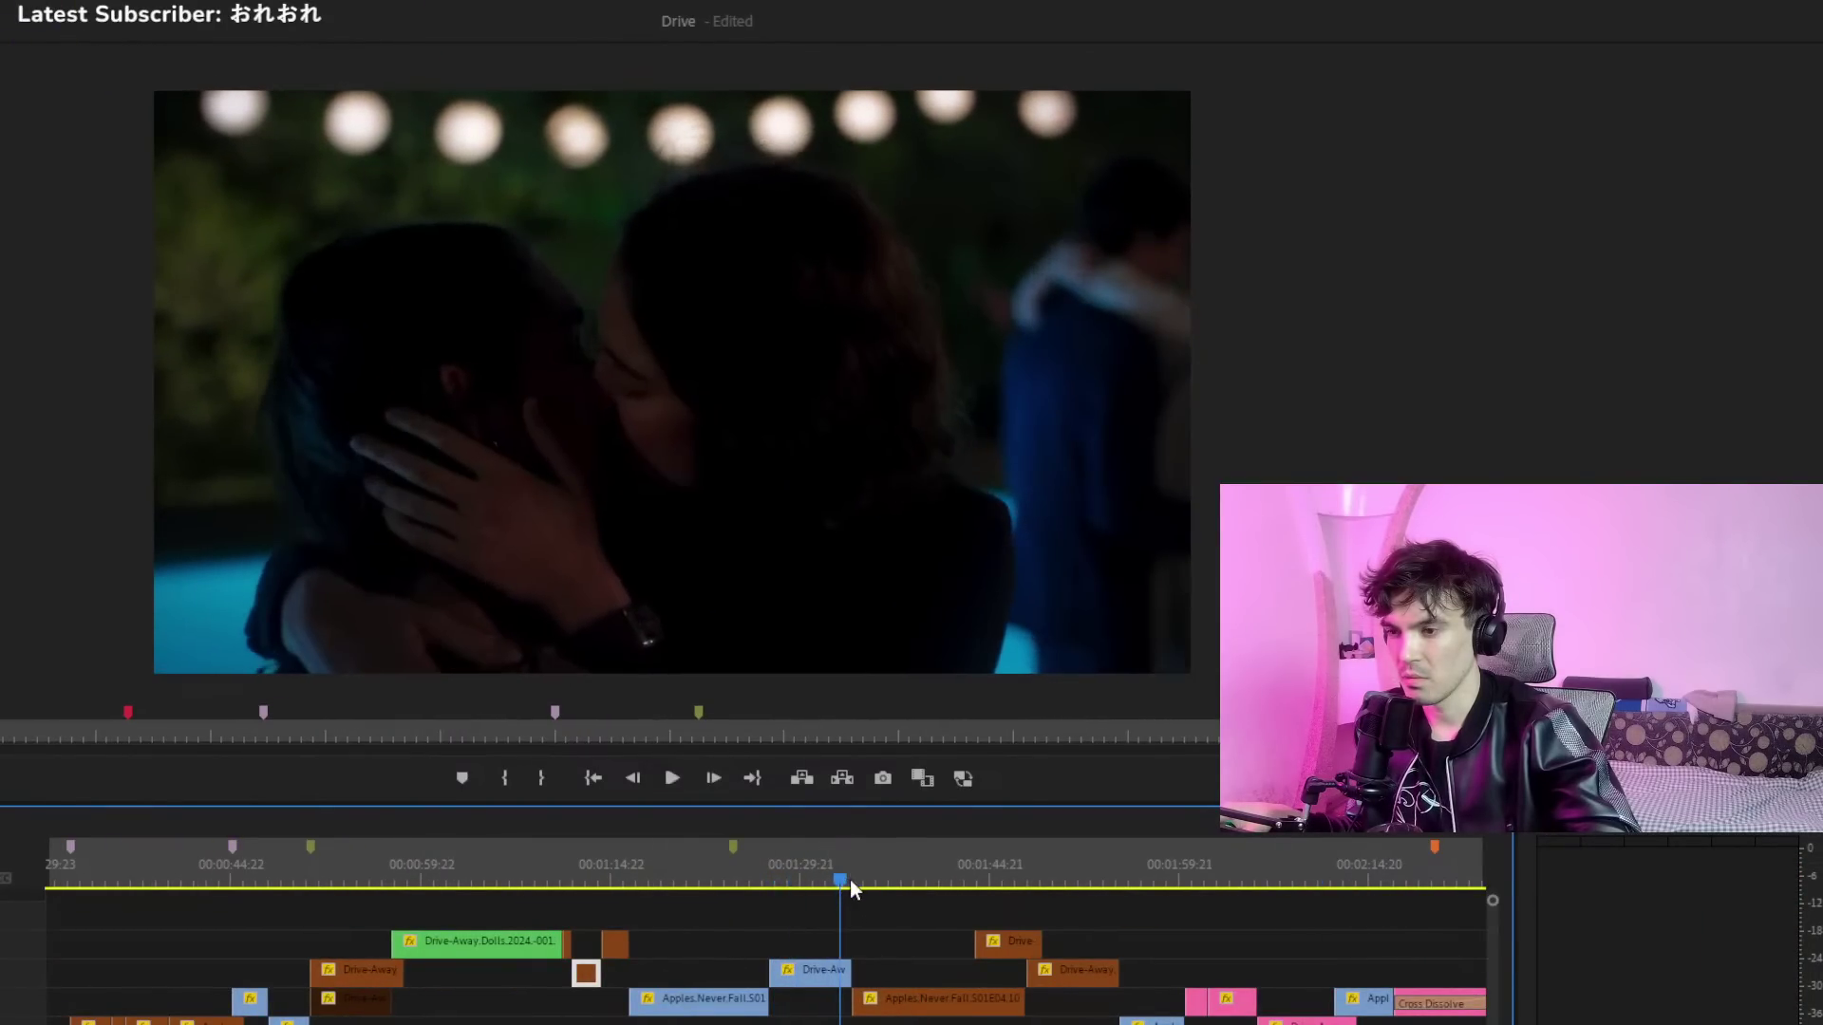
pyautogui.press('space')
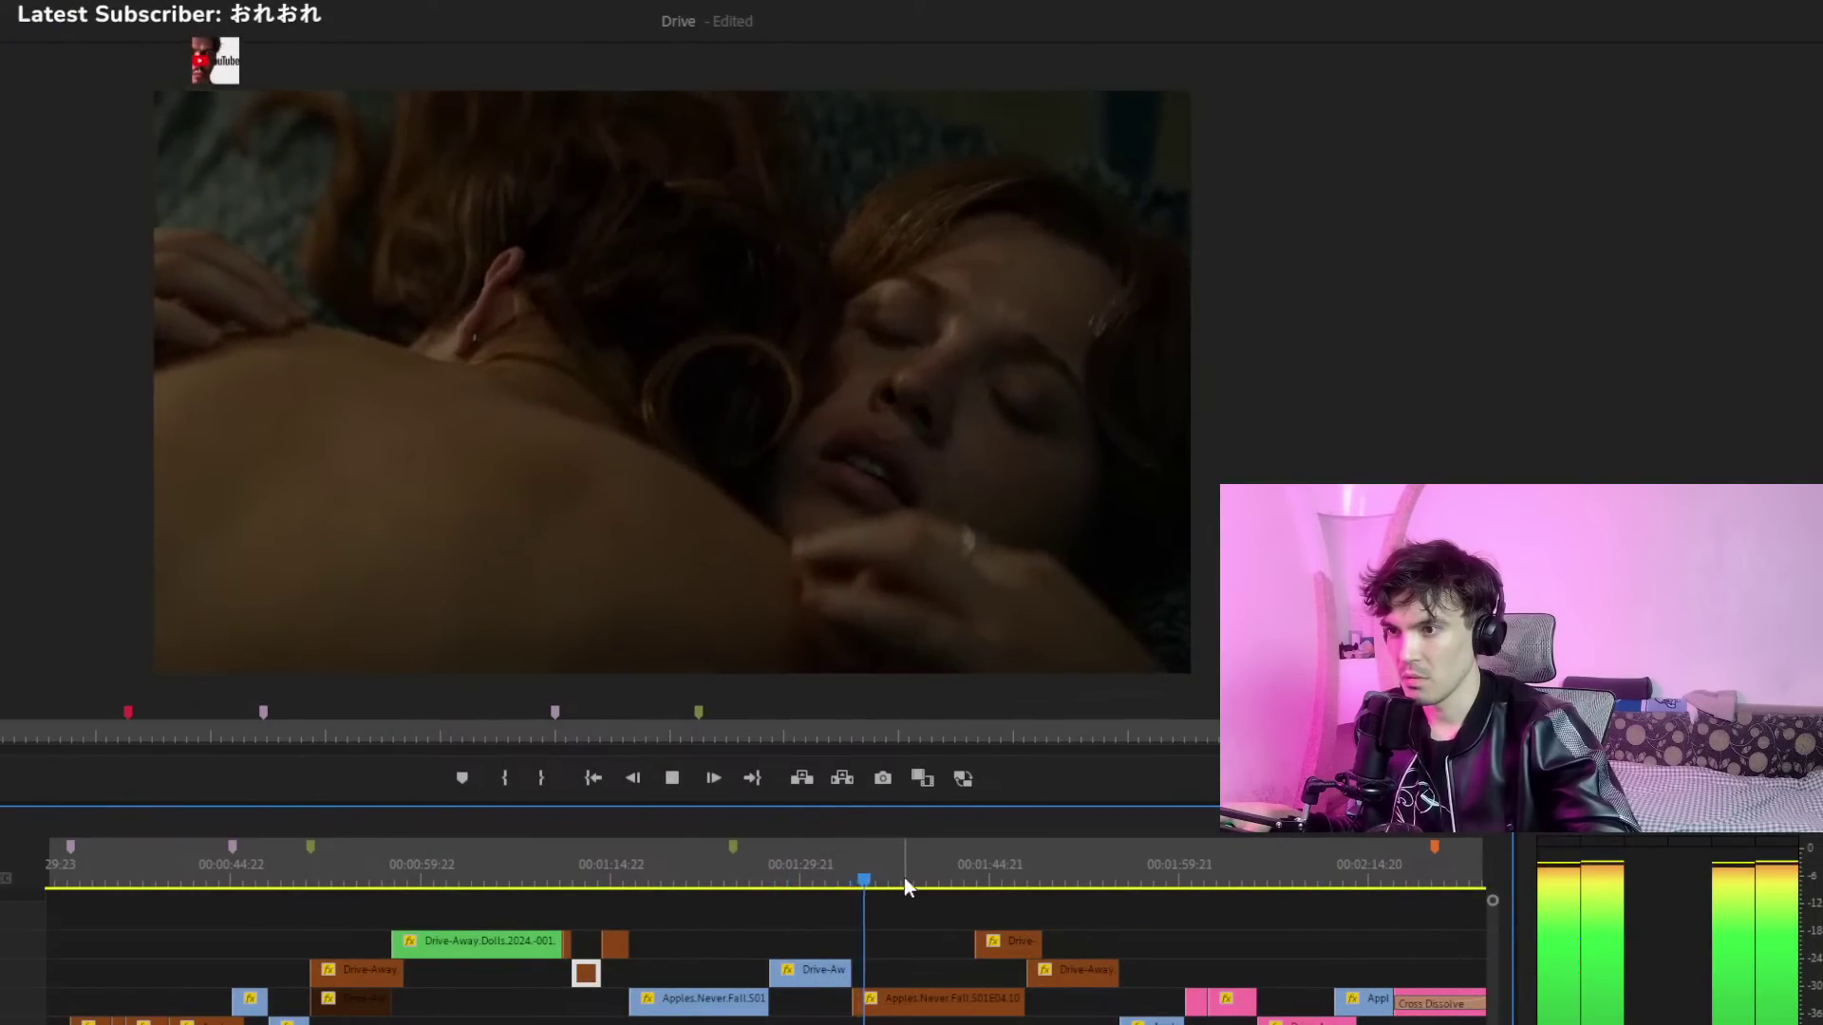
# Try the brown Apples Never Fall clip from about 1:34 at about 1:16, preview the cut, and undo the move
pyautogui.moveTo(859, 875); pyautogui.dragTo(635, 885)
pyautogui.press('space')
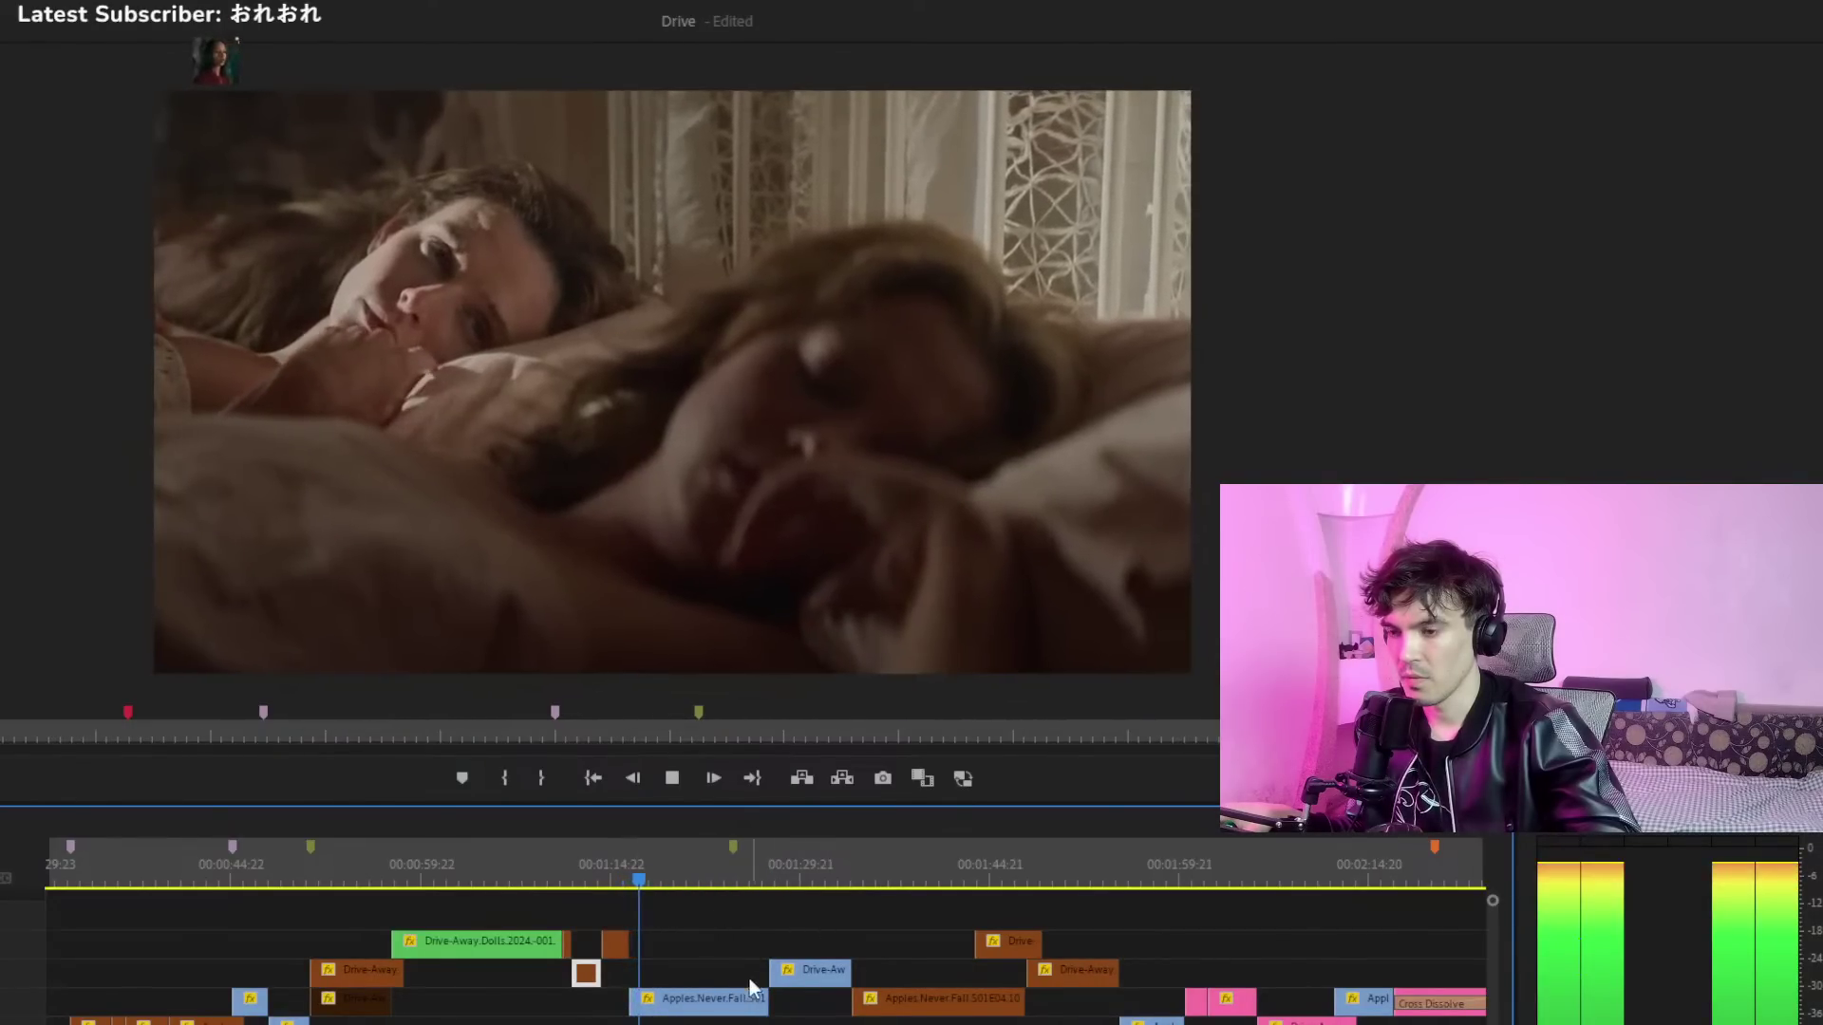
pyautogui.moveTo(929, 999); pyautogui.dragTo(707, 997)
pyautogui.click(613, 868)
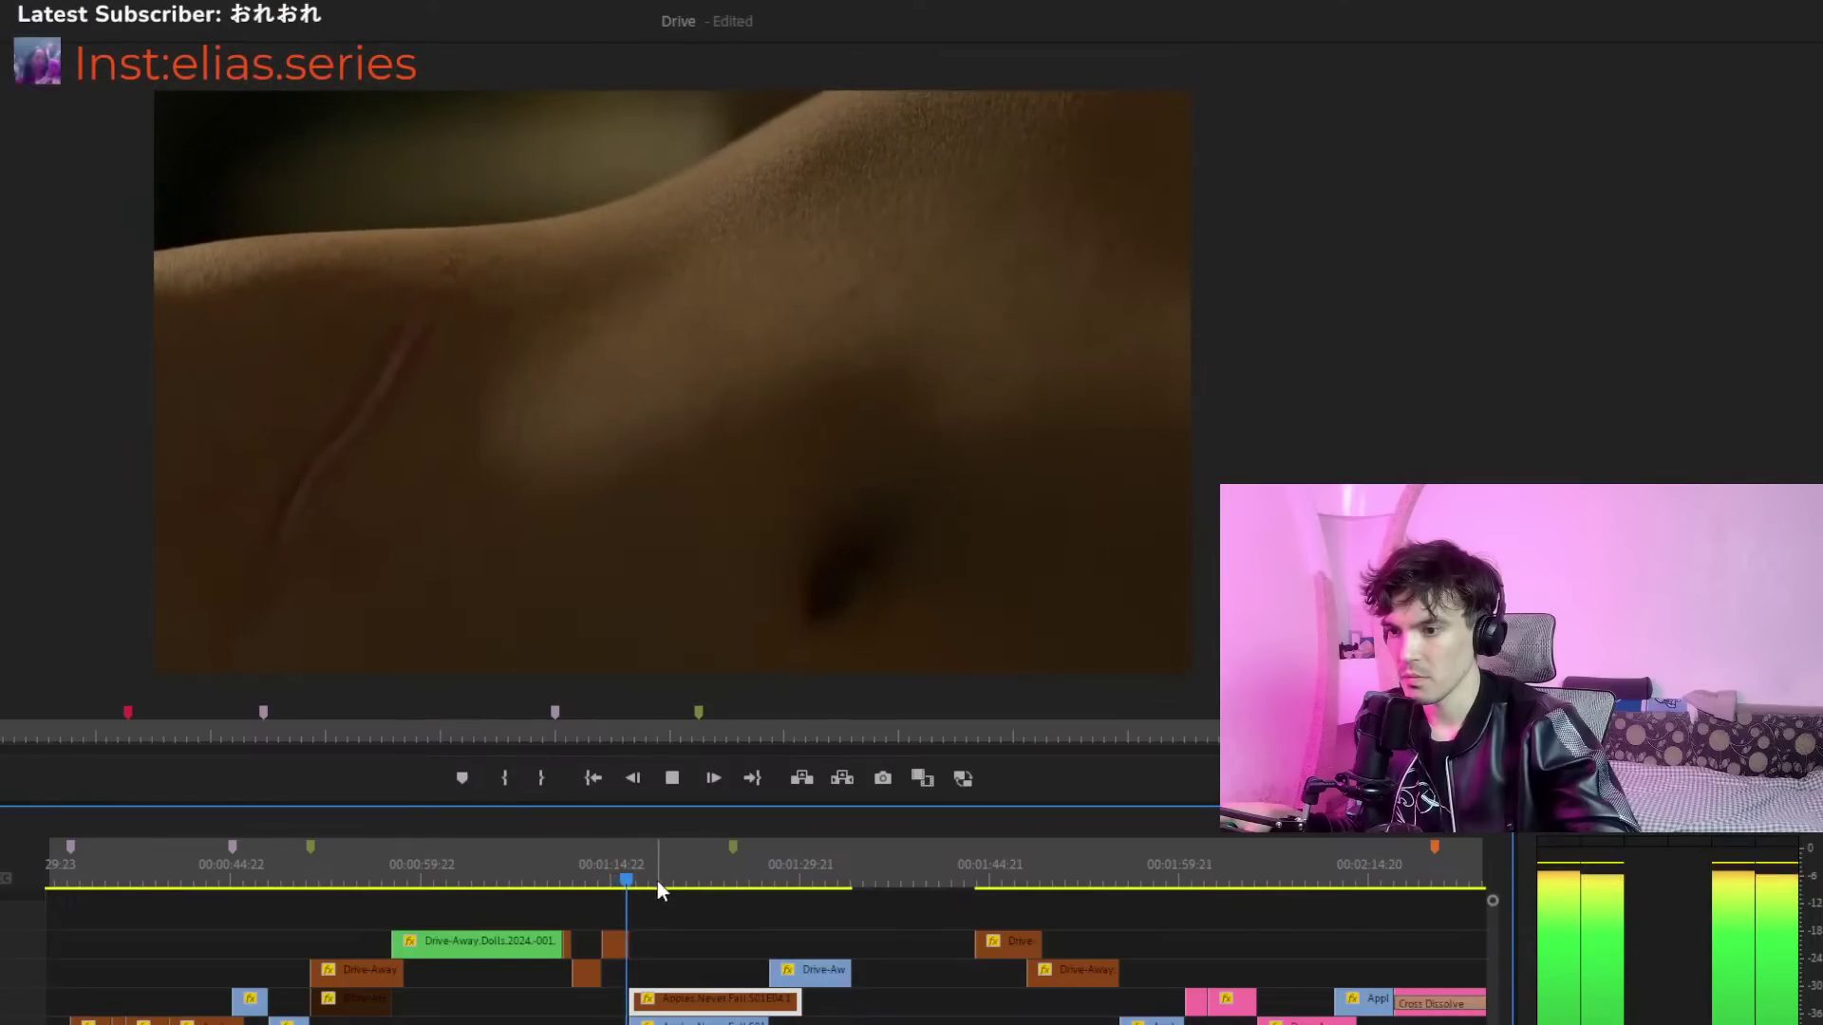
pyautogui.hotkey('ctrl', 'z')
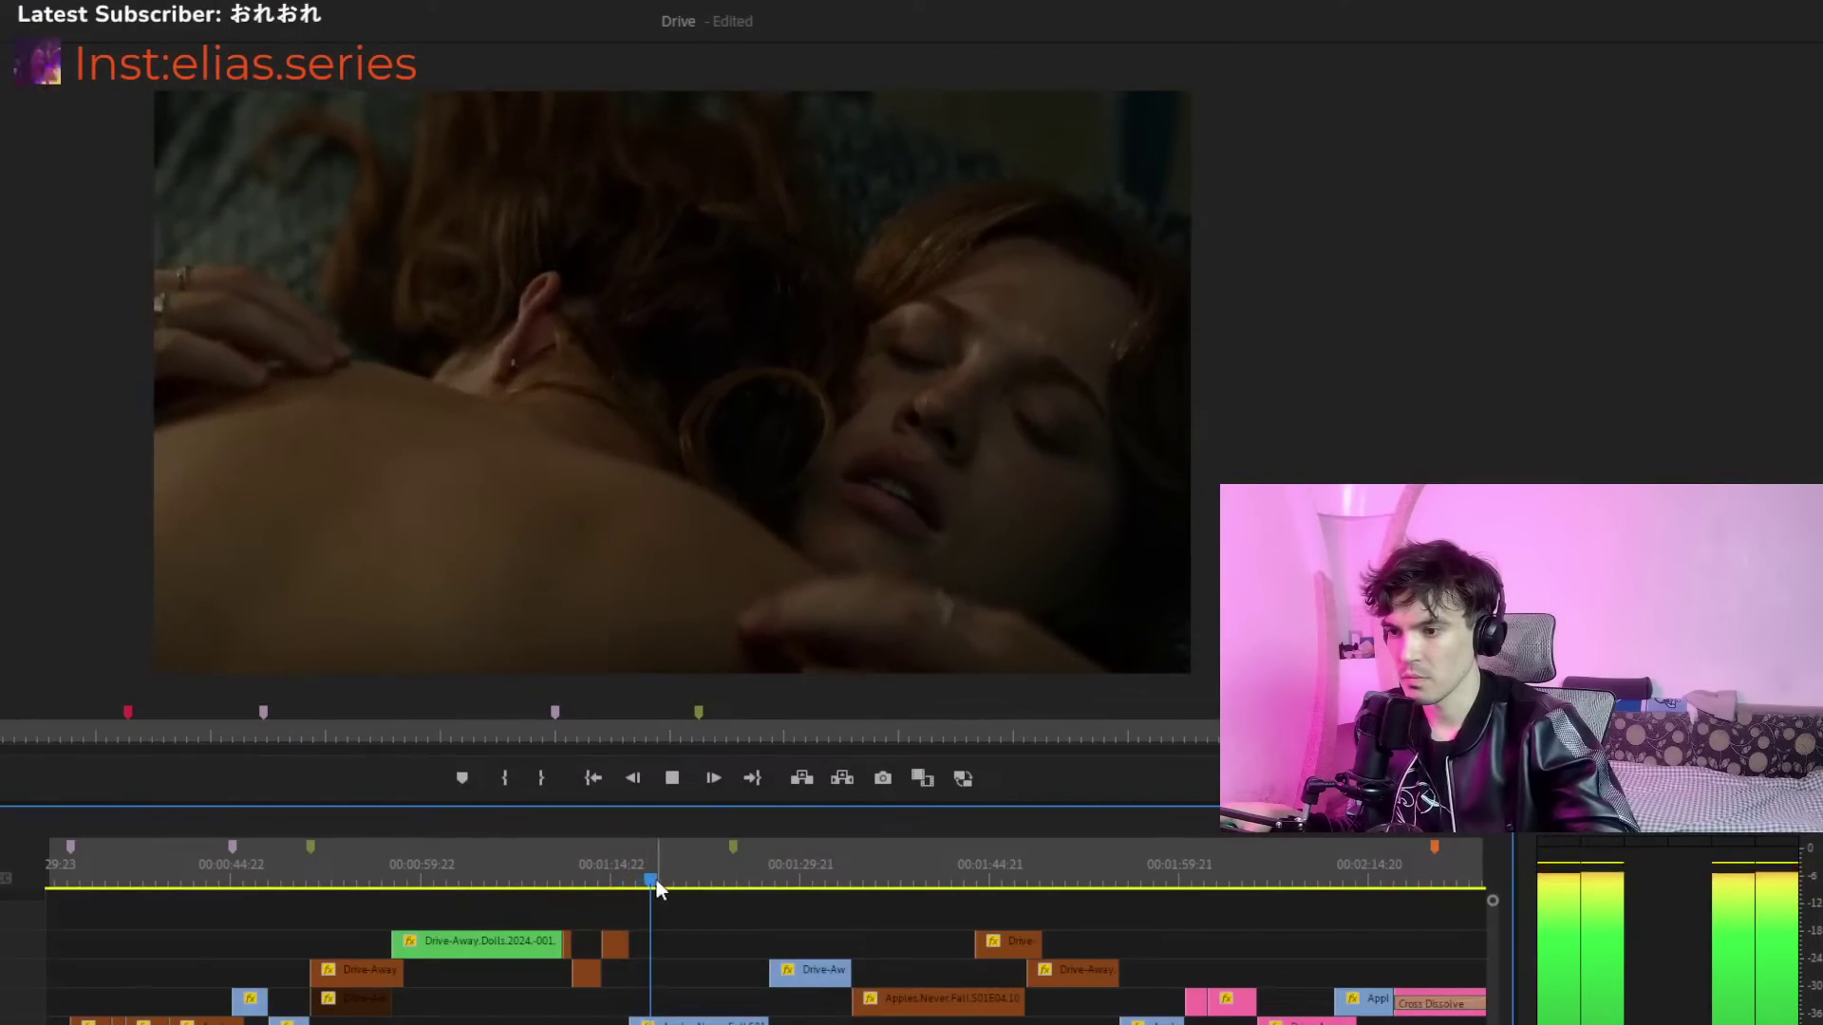
# Try the brown Apples Never Fall clip directly after the green clip at about 1:11 on a higher track, preview it, and undo the move
pyautogui.click(542, 862)
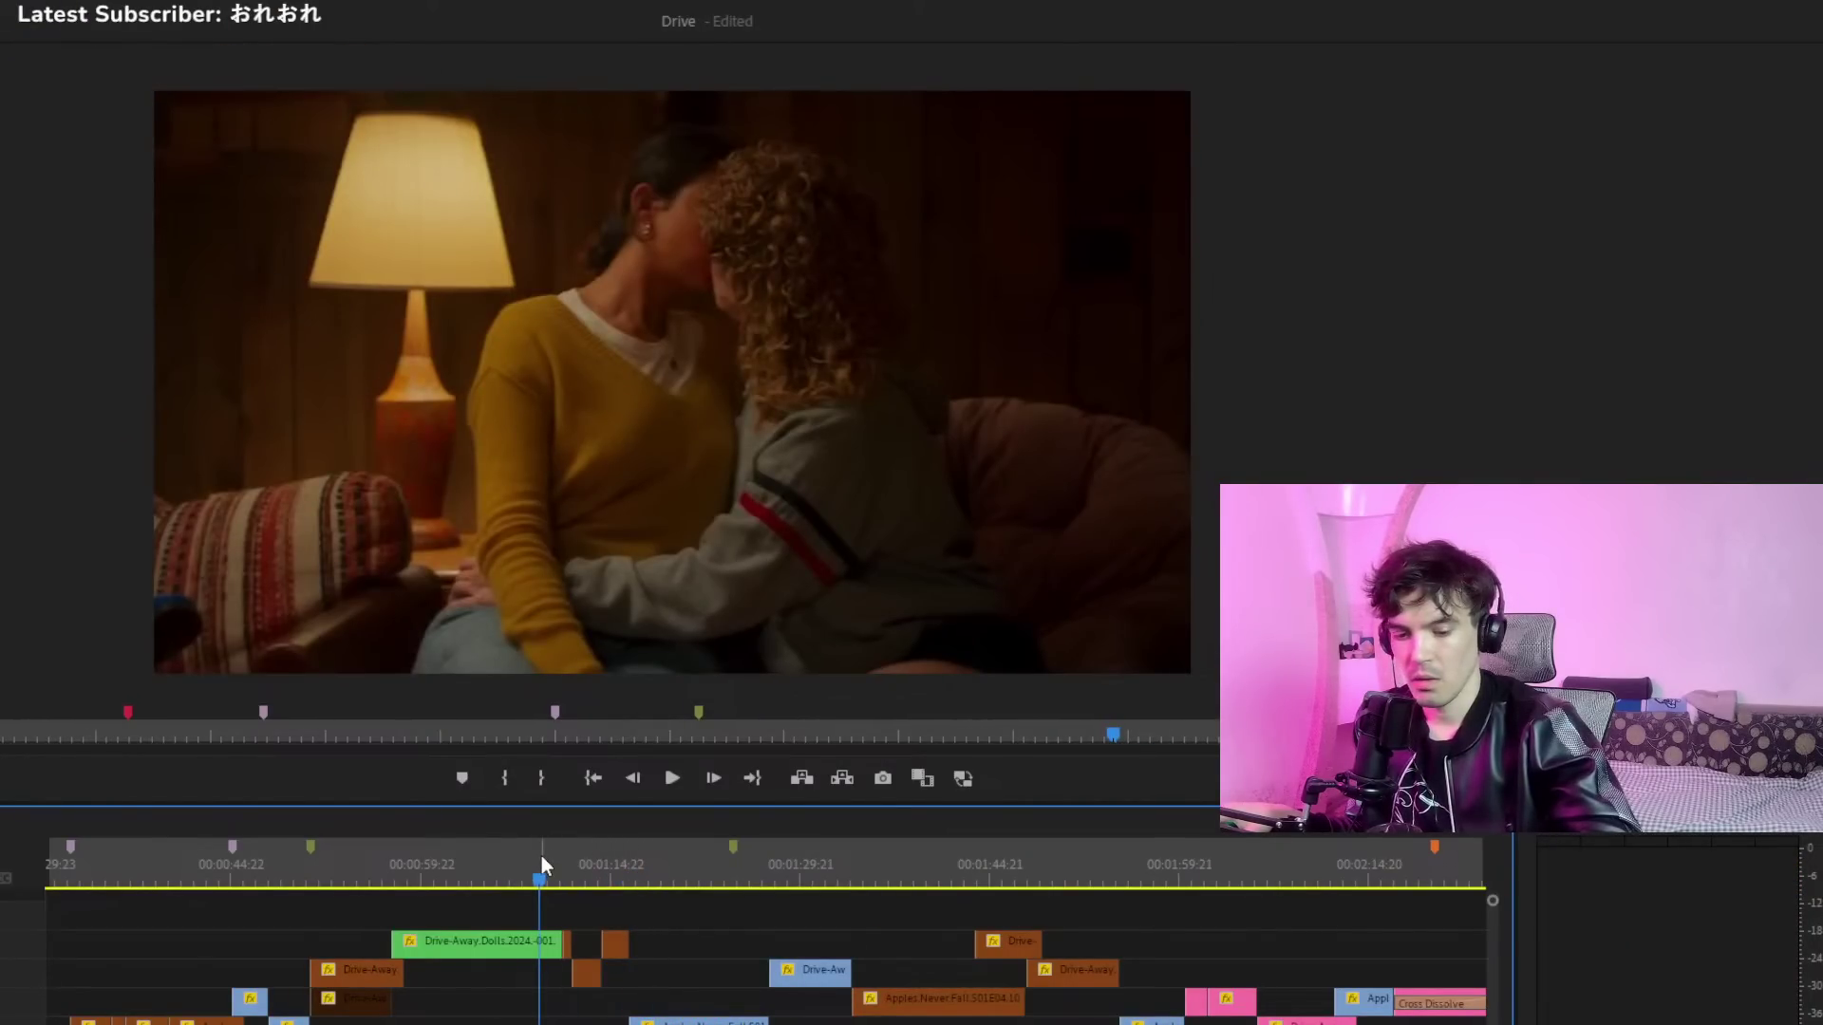
pyautogui.press('space')
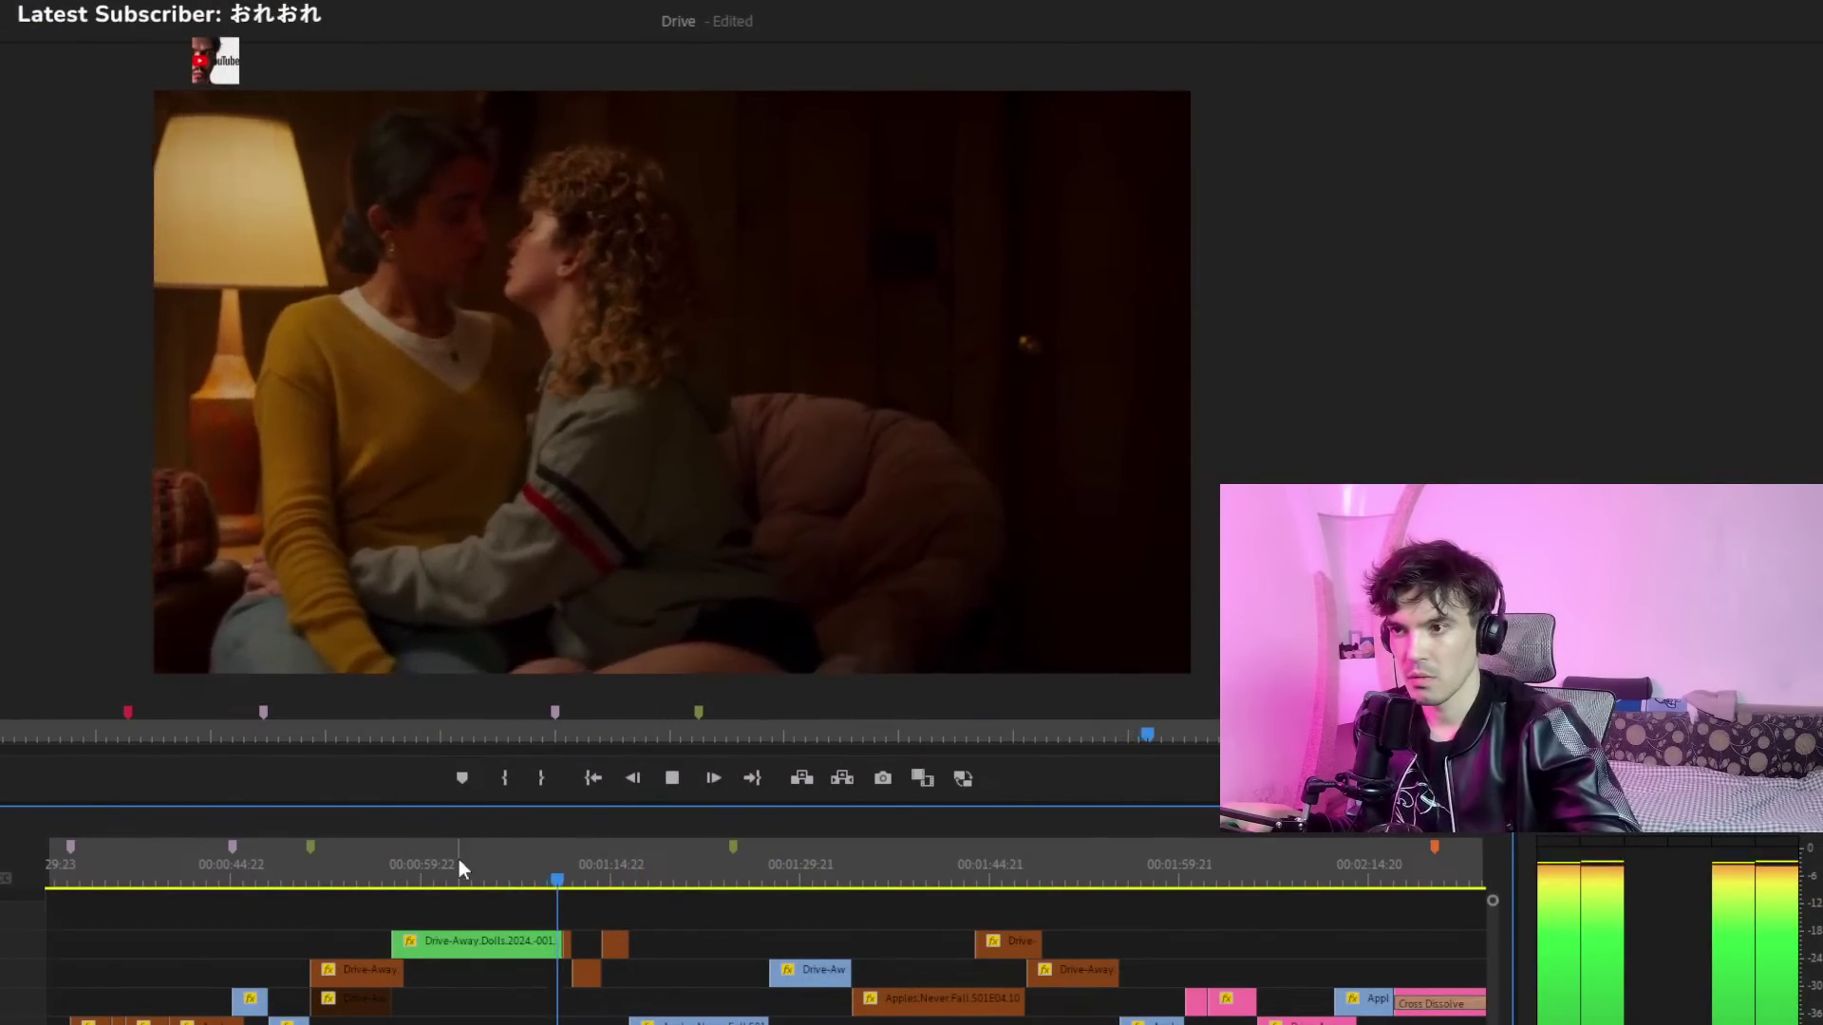
pyautogui.moveTo(914, 1009); pyautogui.dragTo(627, 919)
pyautogui.moveTo(558, 851); pyautogui.dragTo(567, 853)
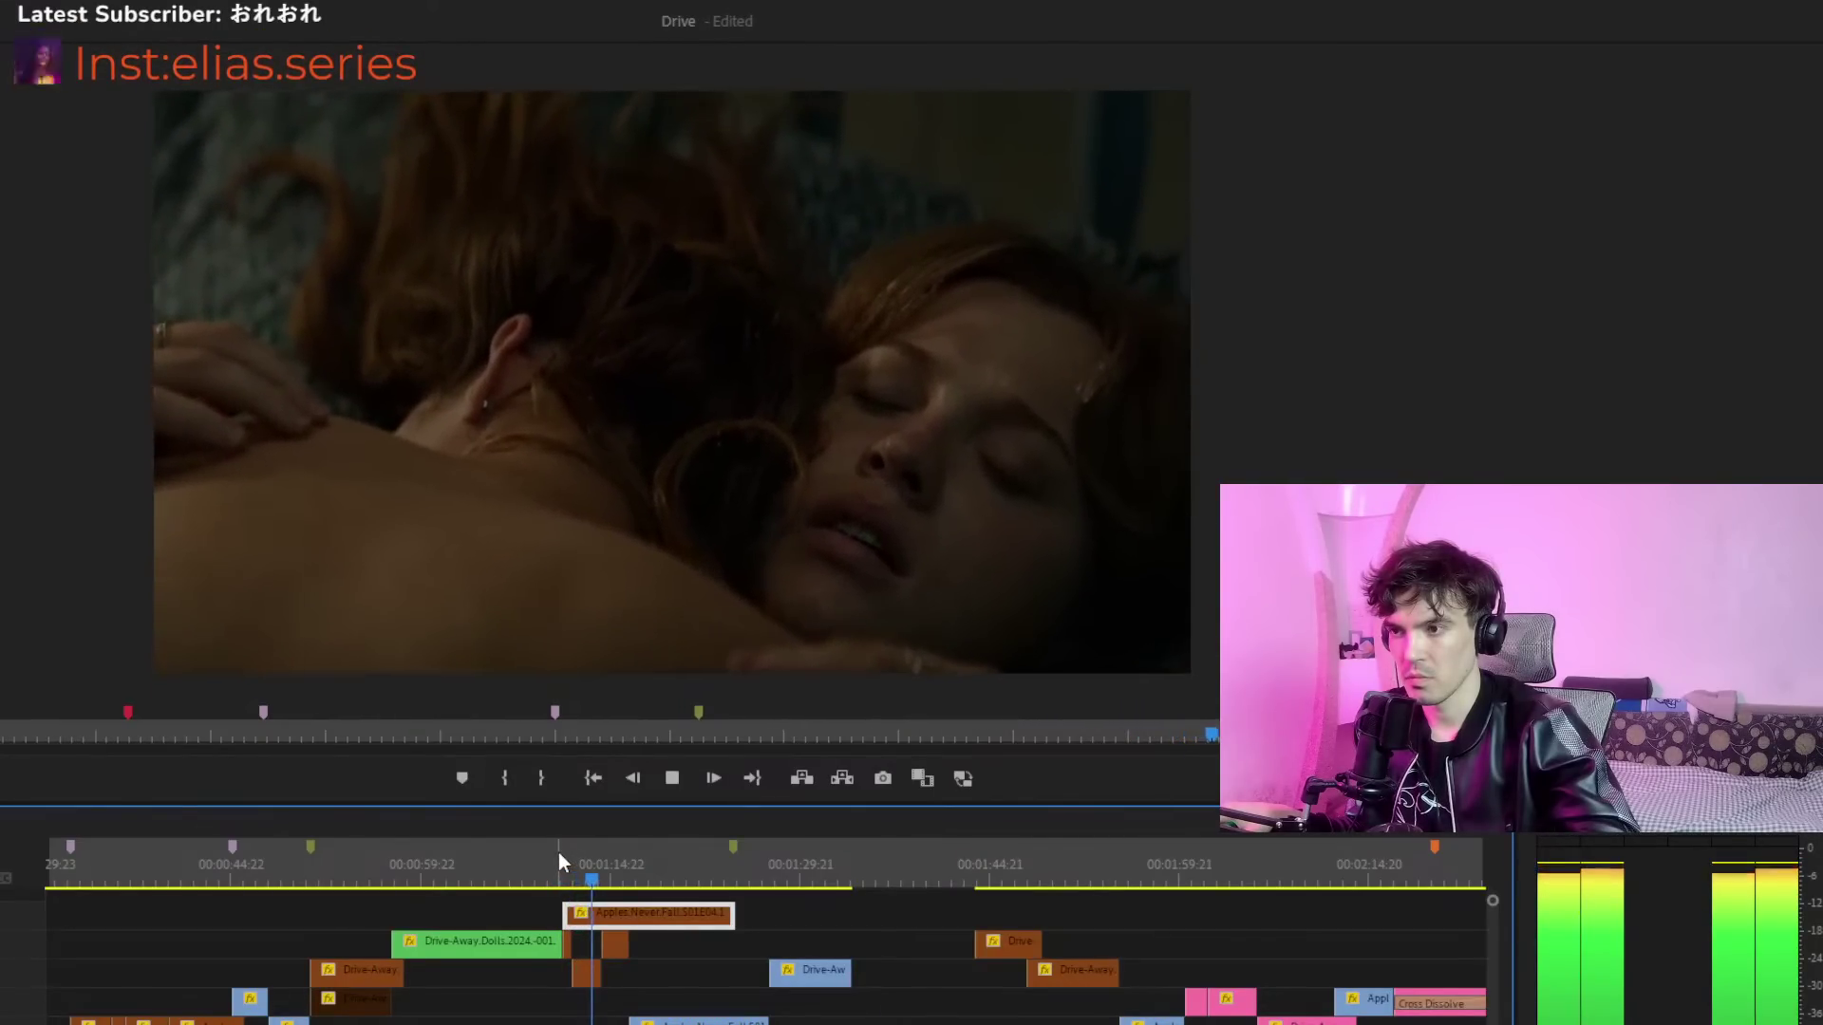
pyautogui.hotkey('ctrl', 'z')
pyautogui.press('space')
pyautogui.press('space')
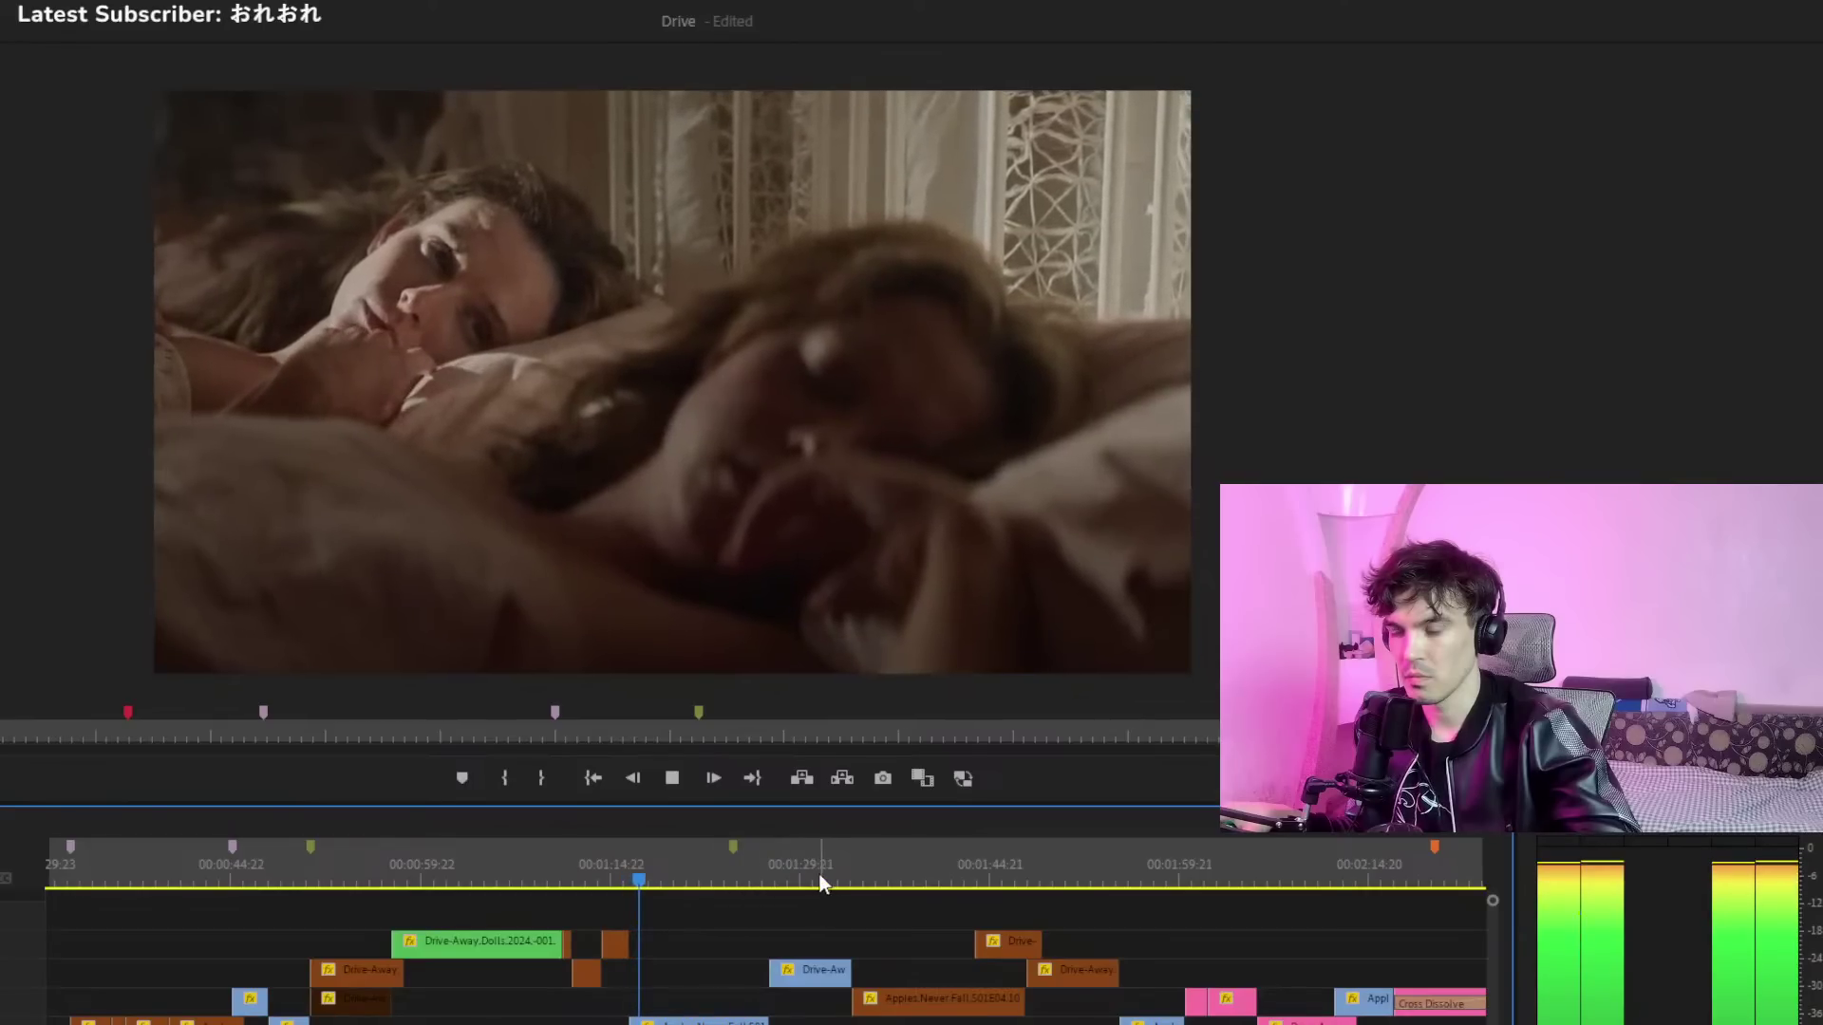
# Try the brown Apples Never Fall clip at about 1:14, ending where the night kiss clip starts, and replay the cuts around the short clips above it
pyautogui.click(758, 865)
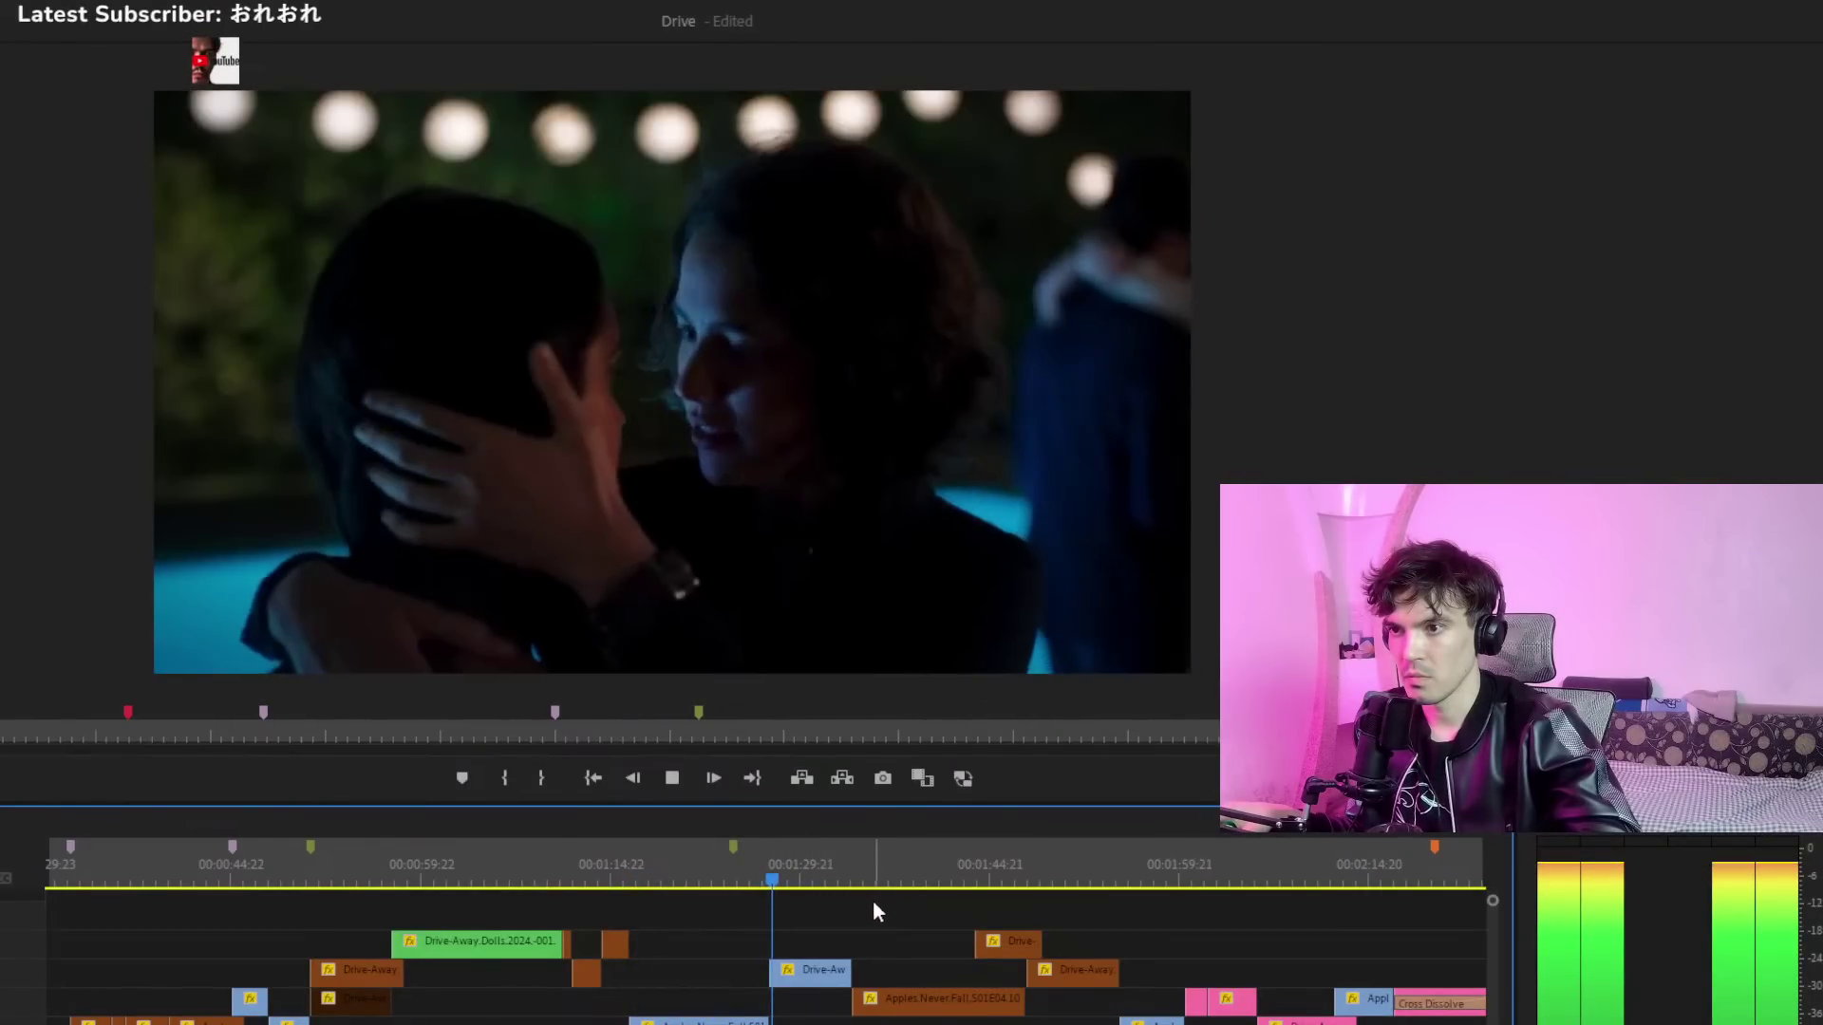
pyautogui.moveTo(919, 1009); pyautogui.dragTo(667, 999)
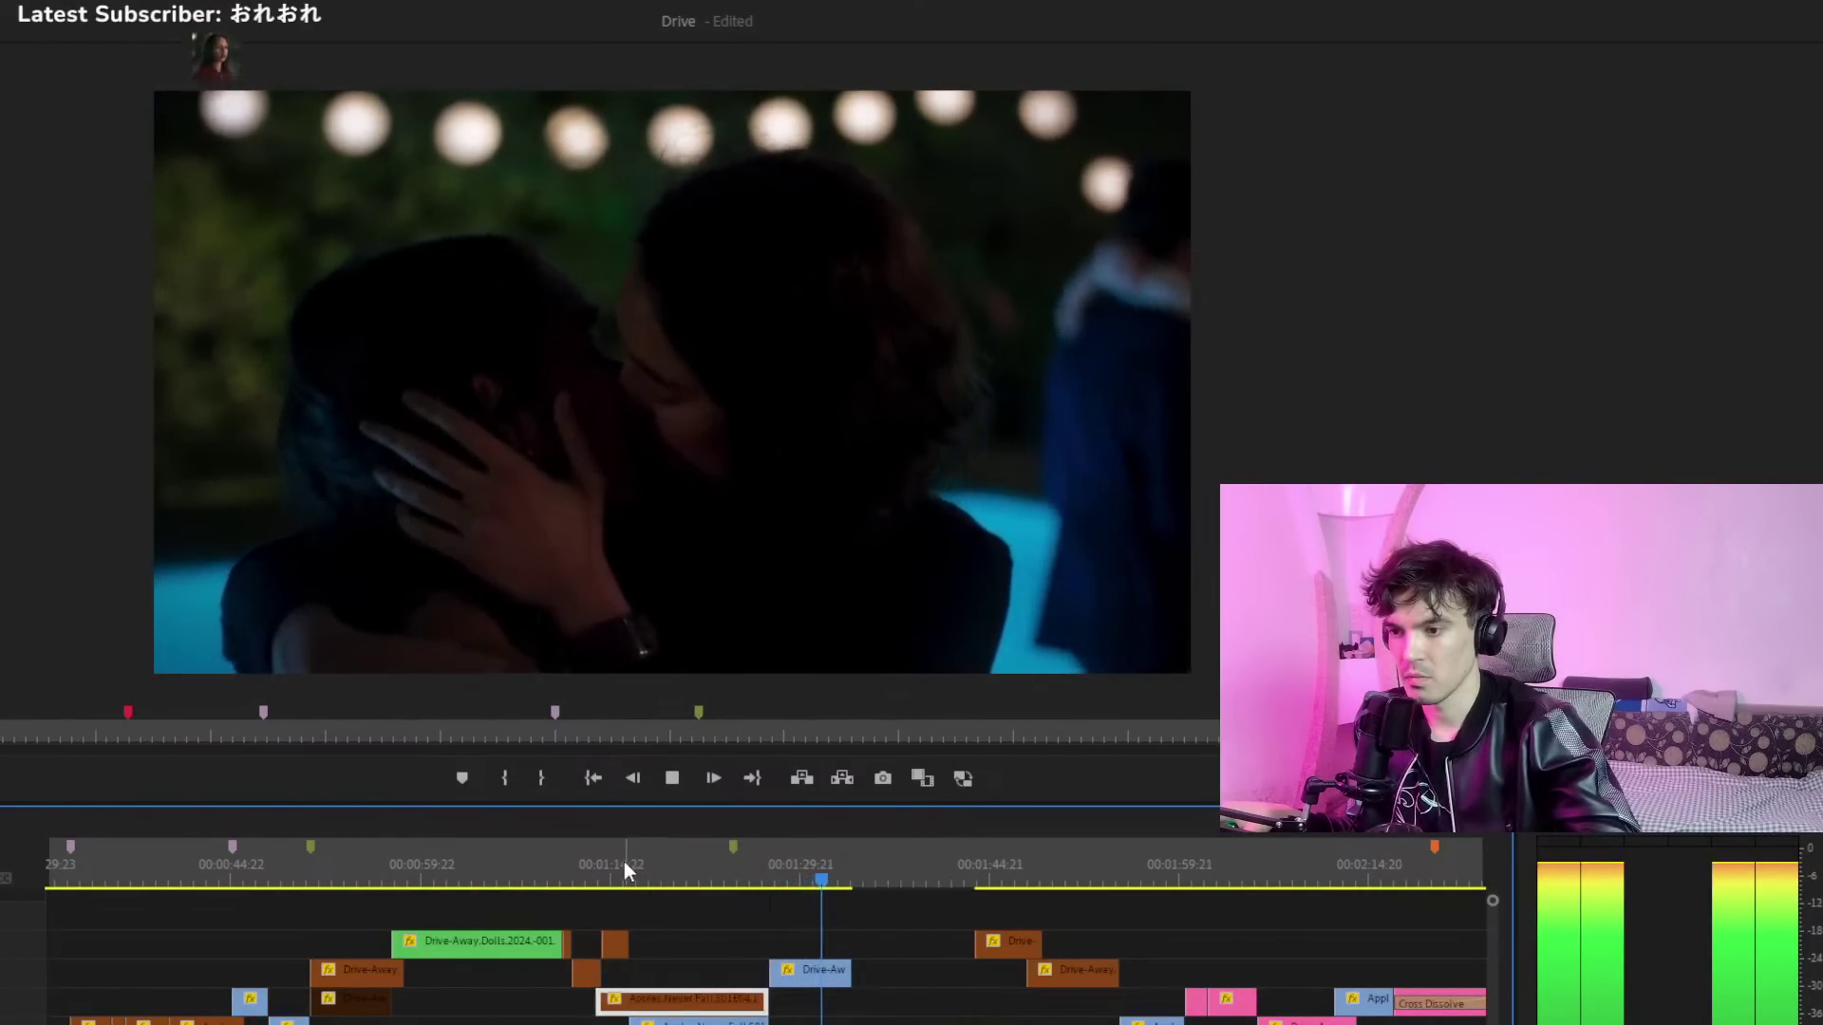
pyautogui.click(602, 850)
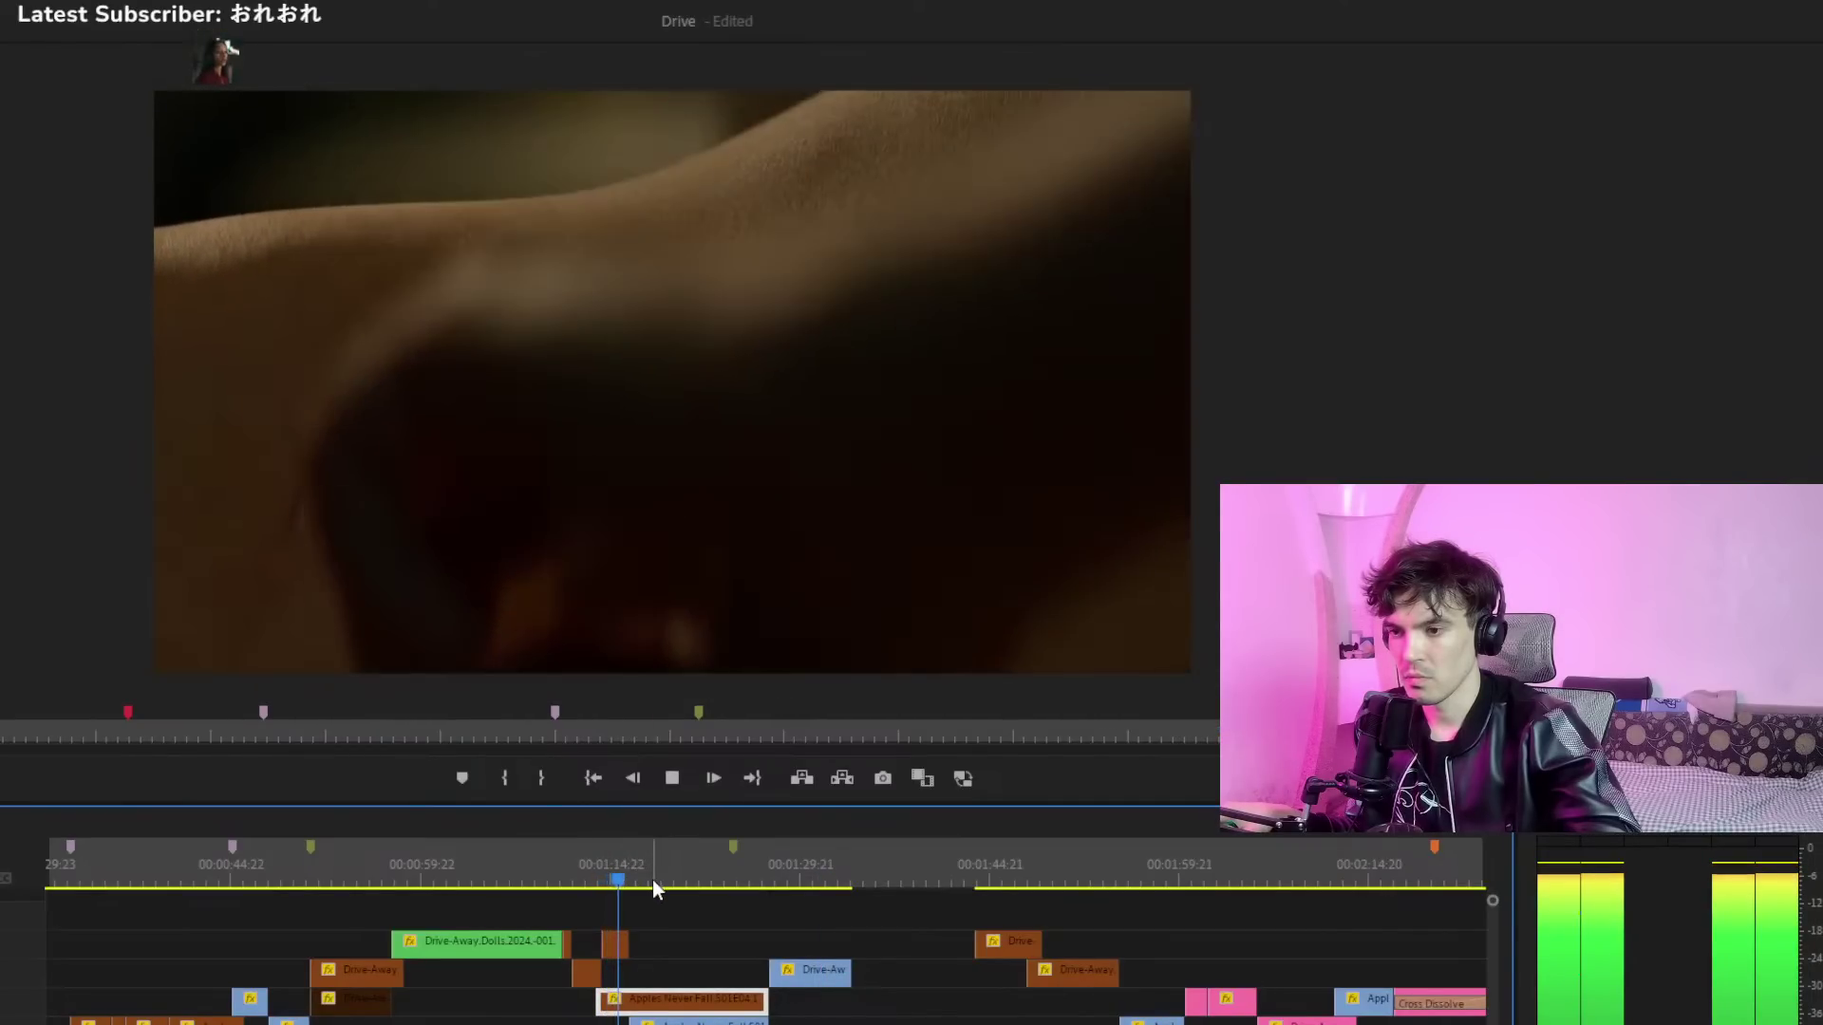
pyautogui.click(621, 864)
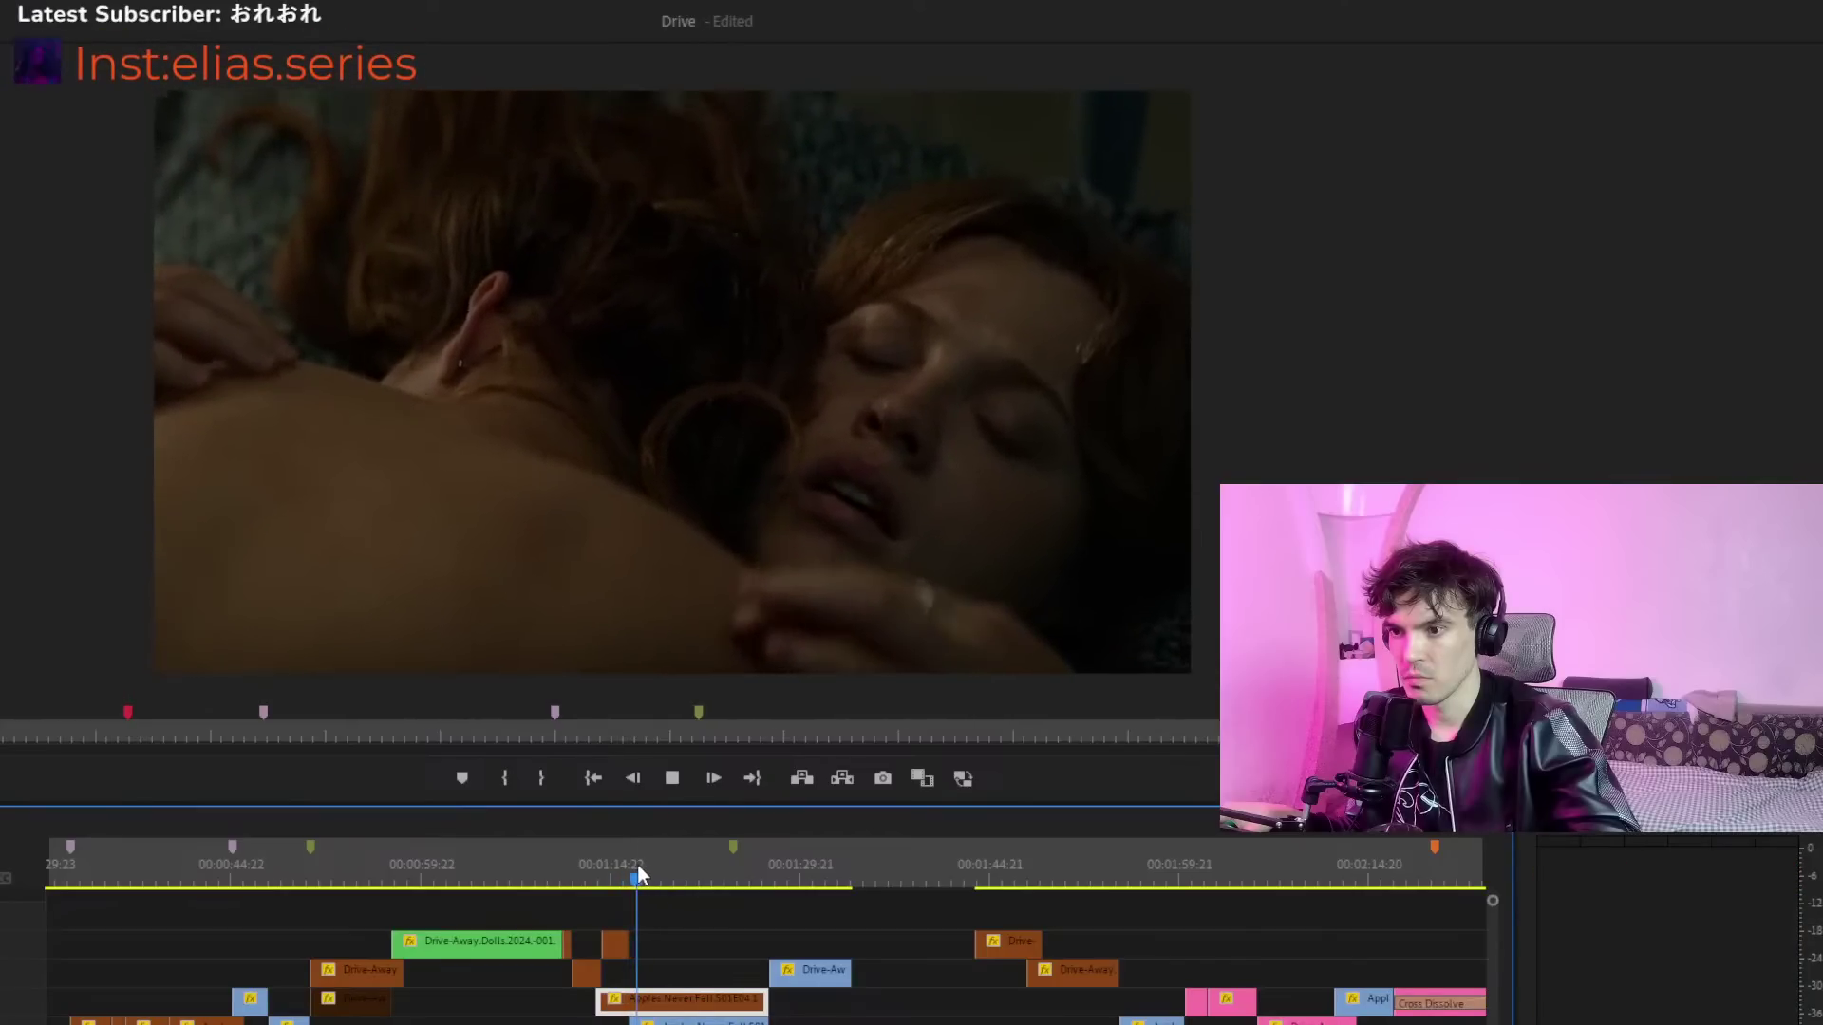
pyautogui.click(630, 867)
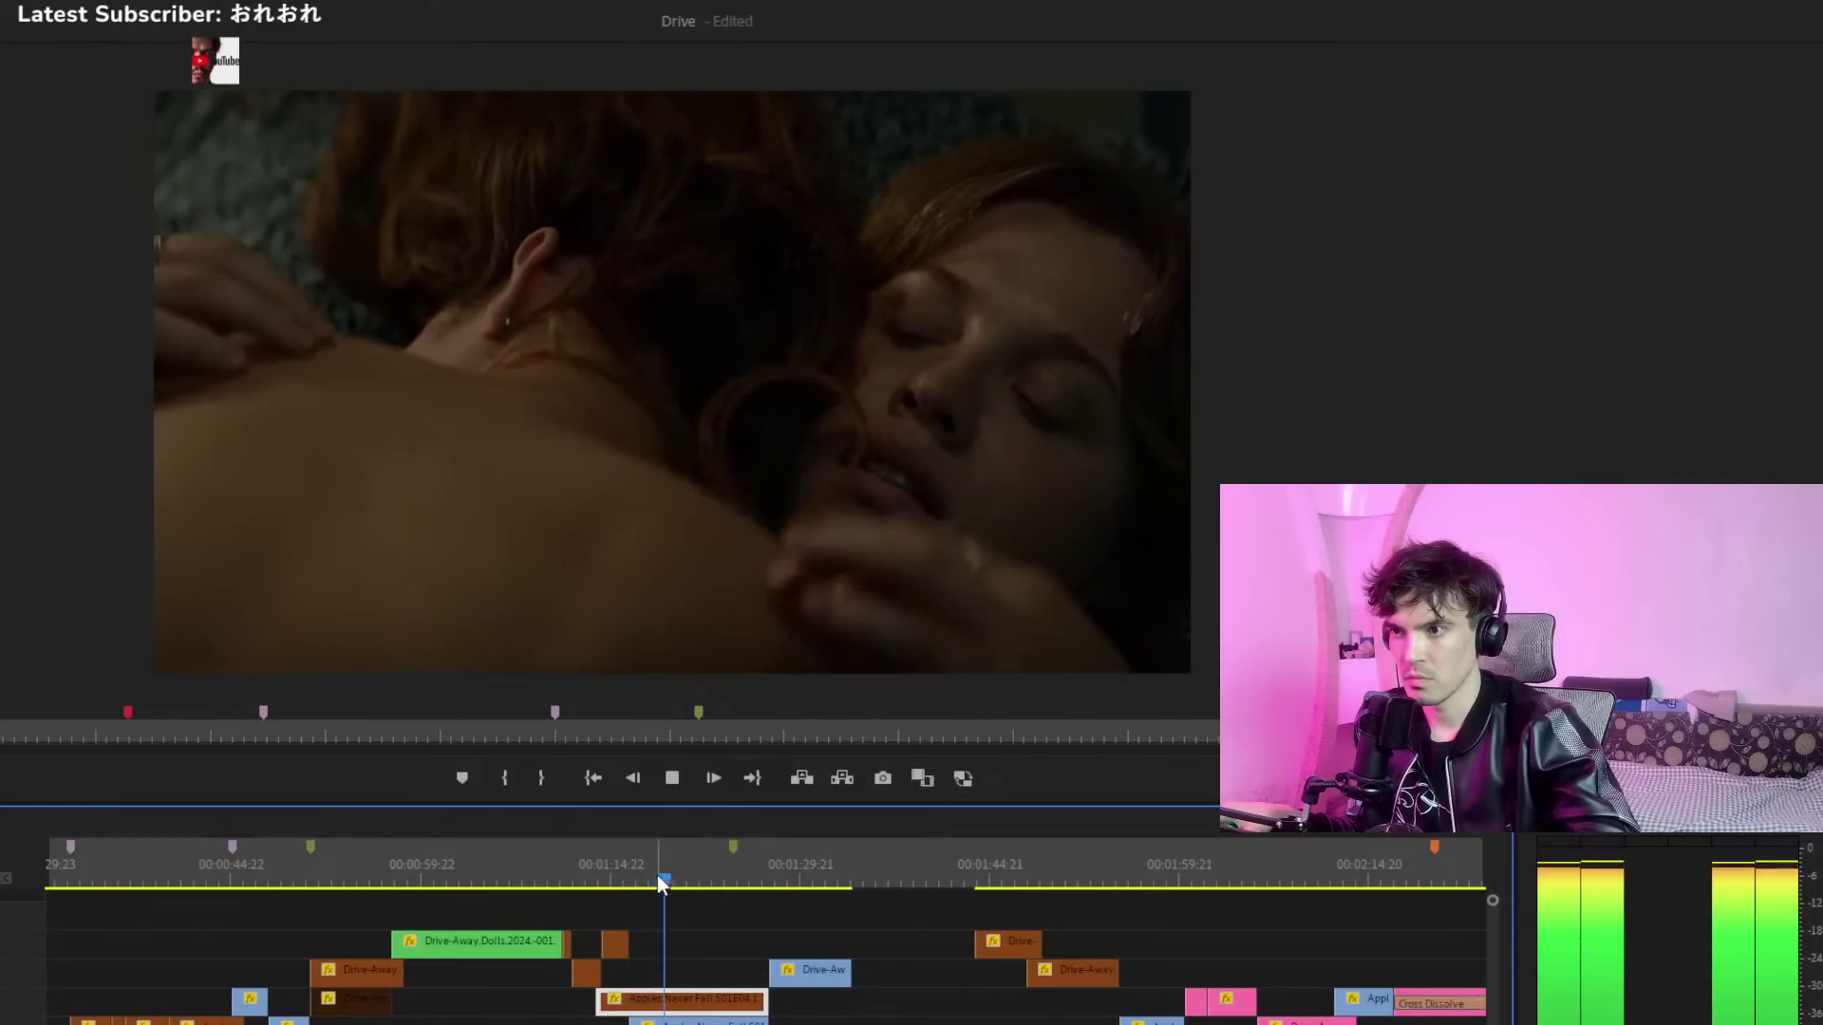
pyautogui.click(586, 875)
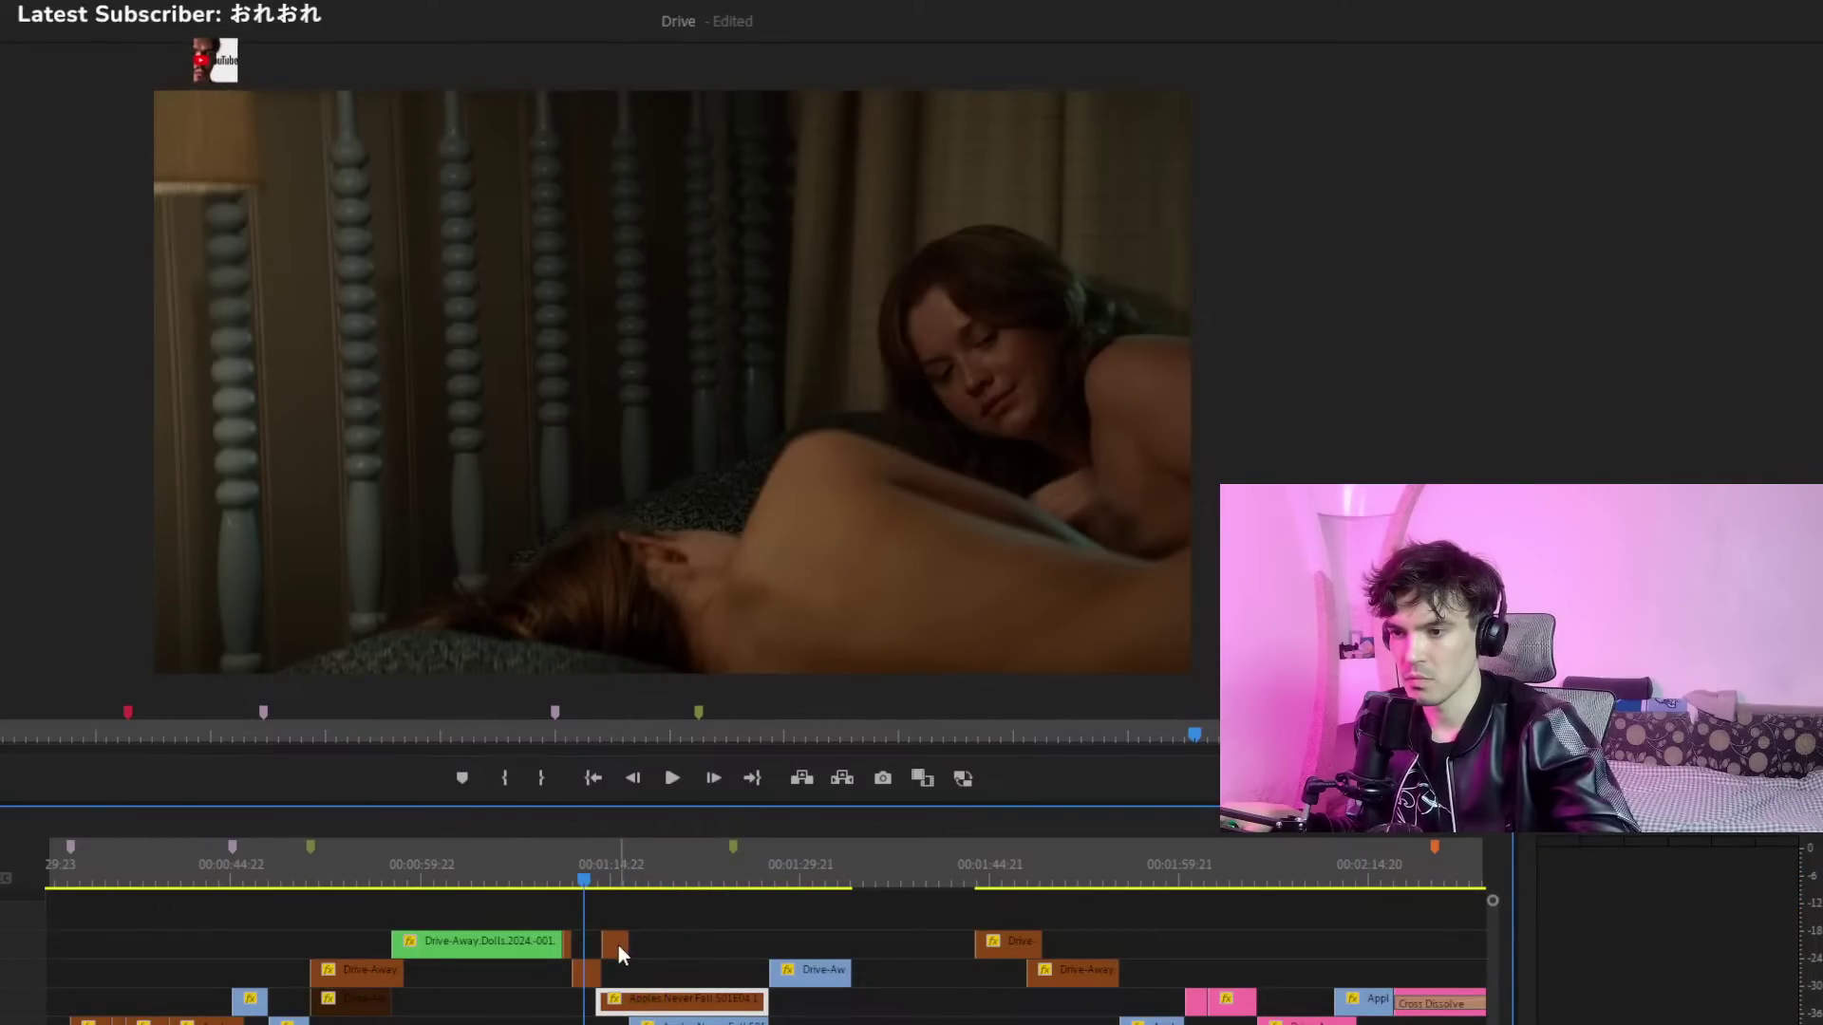
pyautogui.press('space')
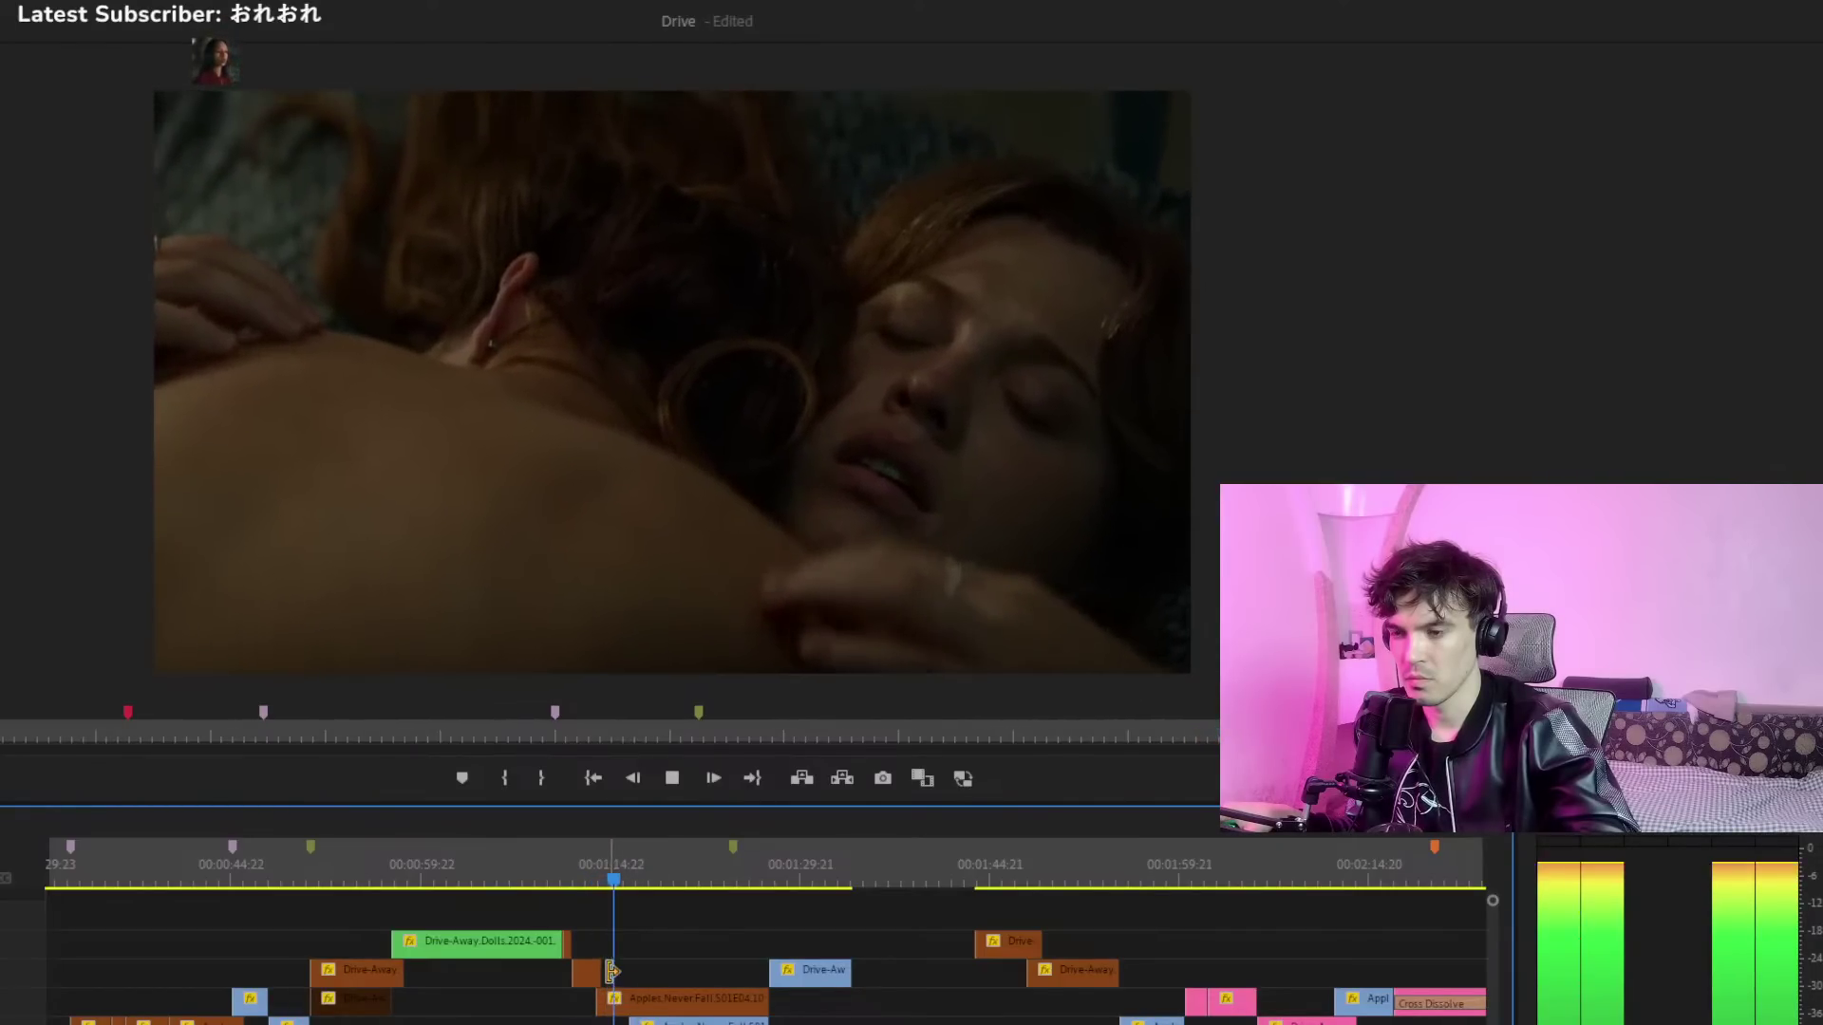
pyautogui.moveTo(610, 971); pyautogui.dragTo(600, 925)
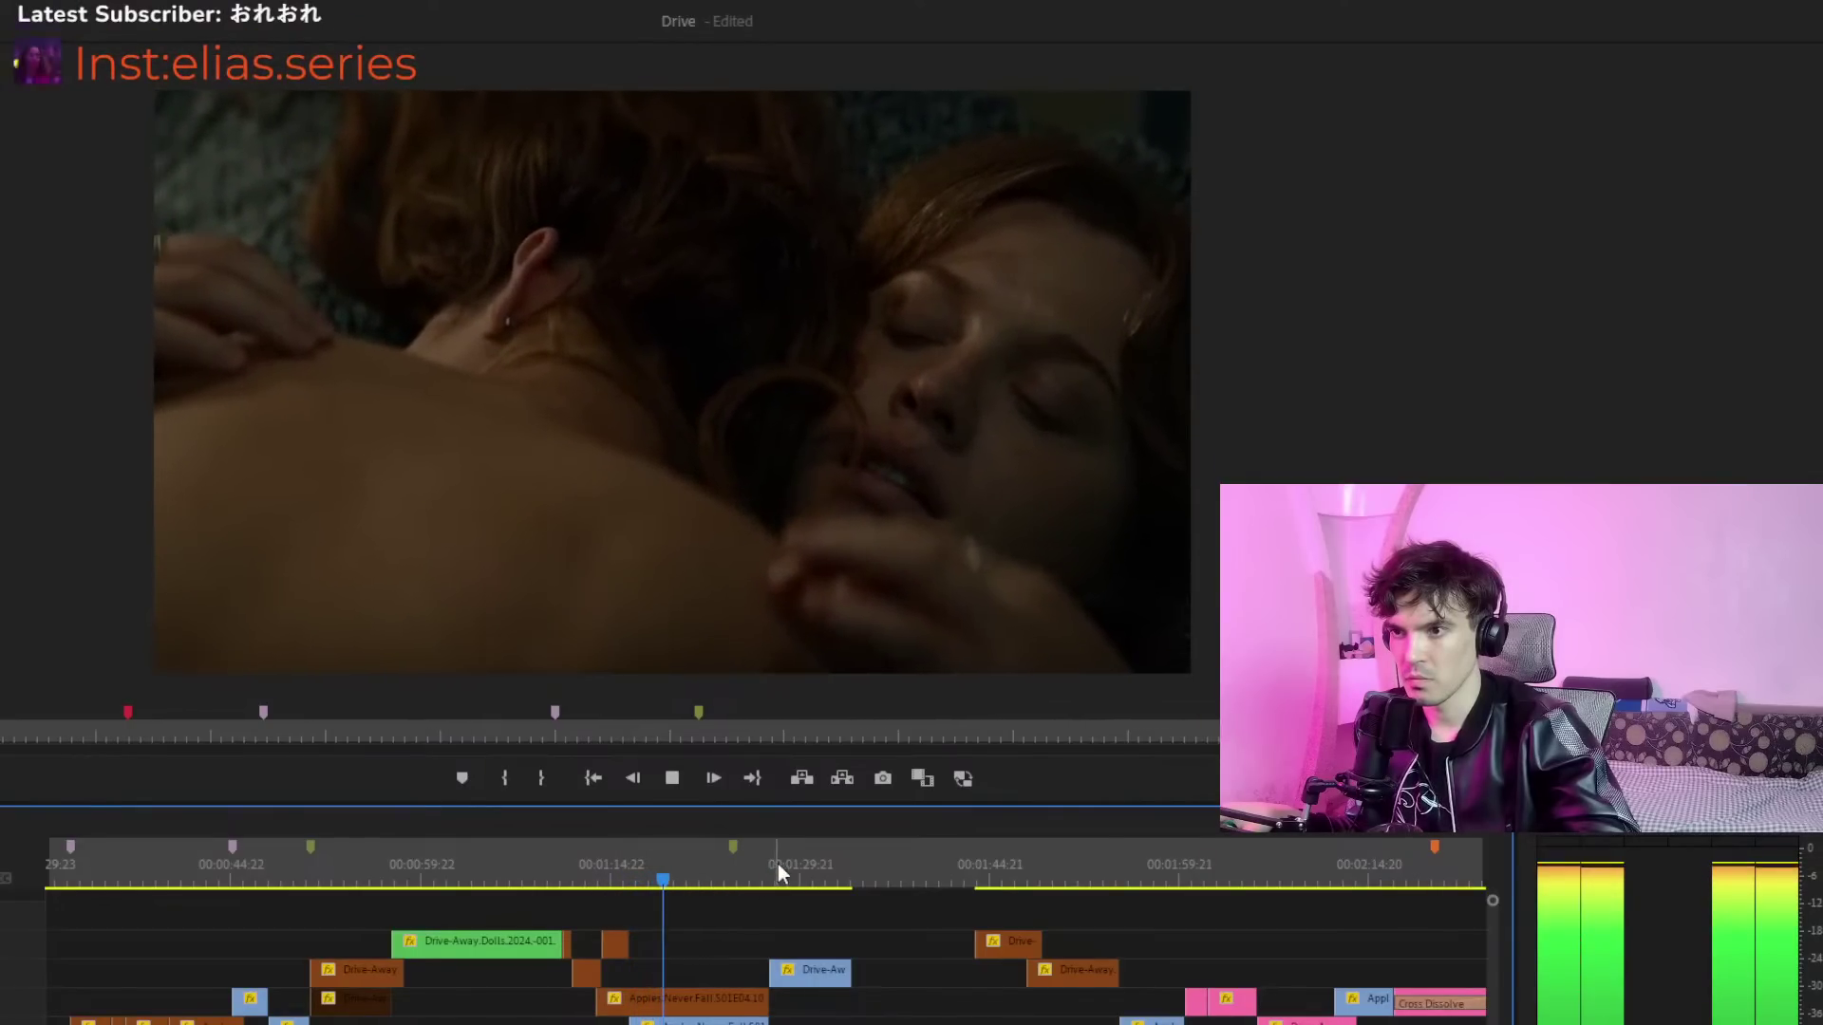
# Play the cuts into the night kiss clip near 1:27 and through the brown clips from about 1:33 to 1:47
pyautogui.click(744, 855)
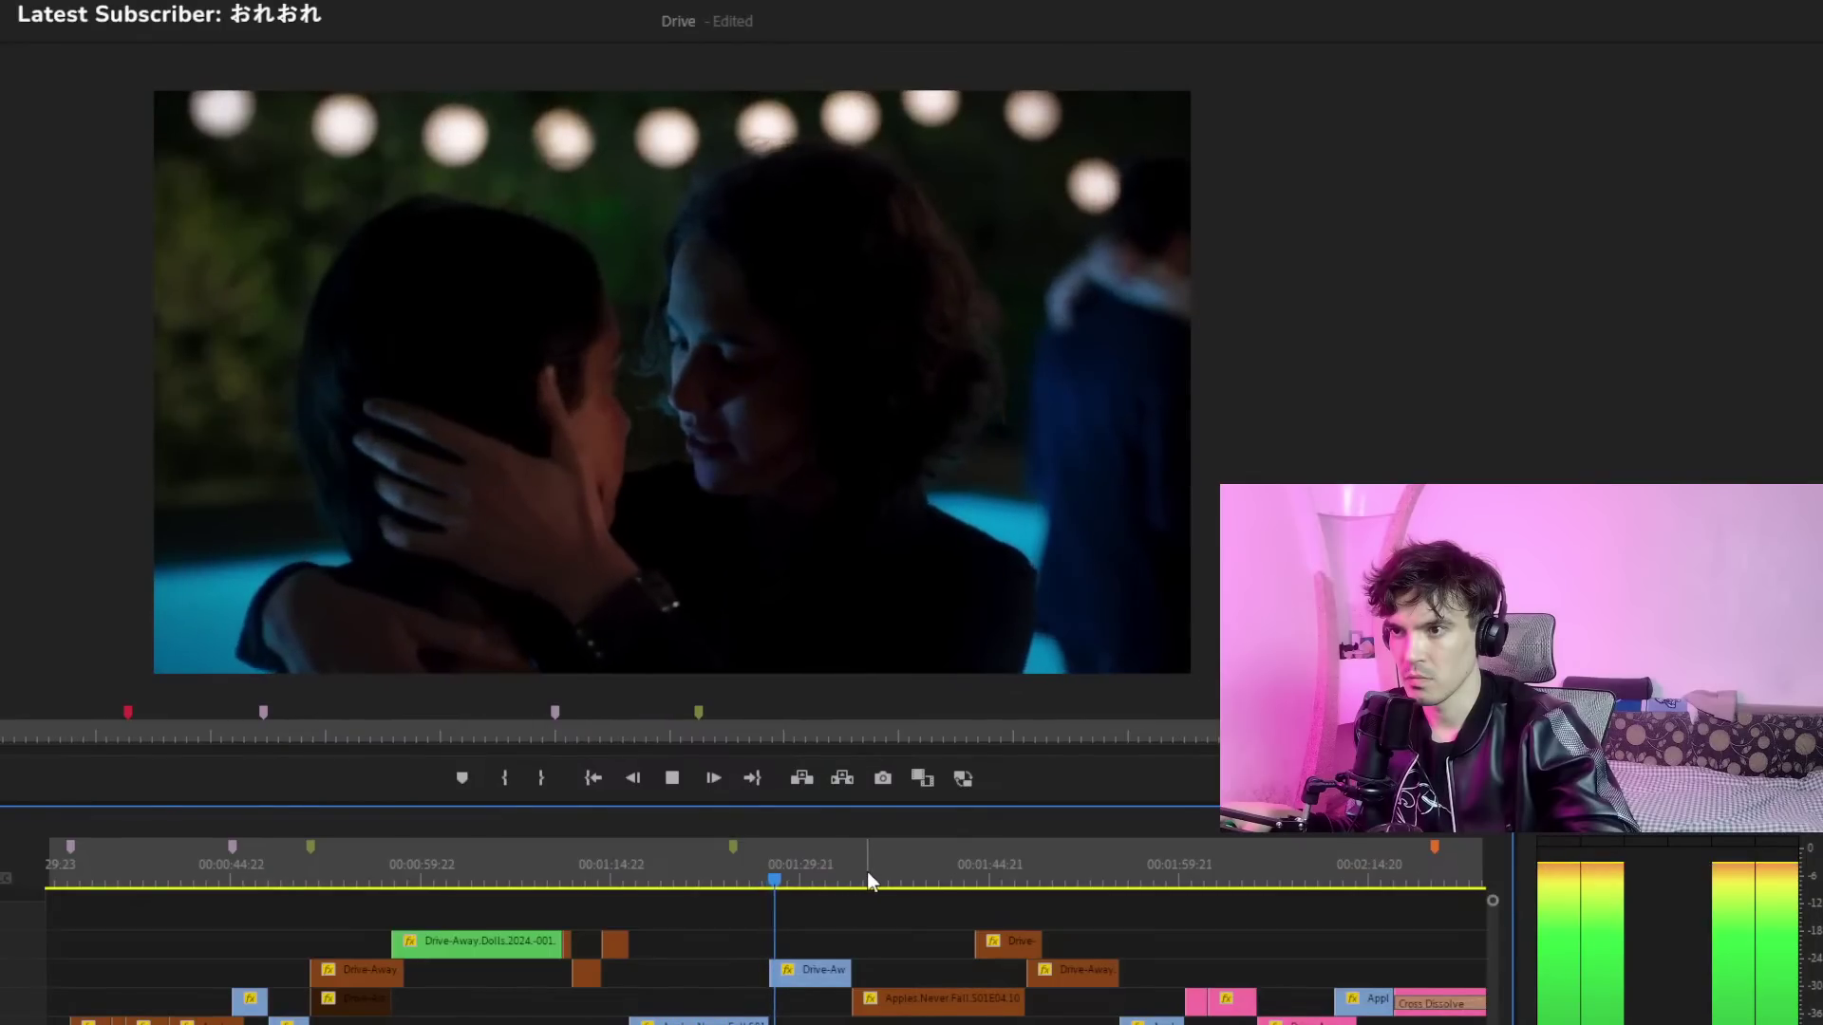
pyautogui.click(841, 859)
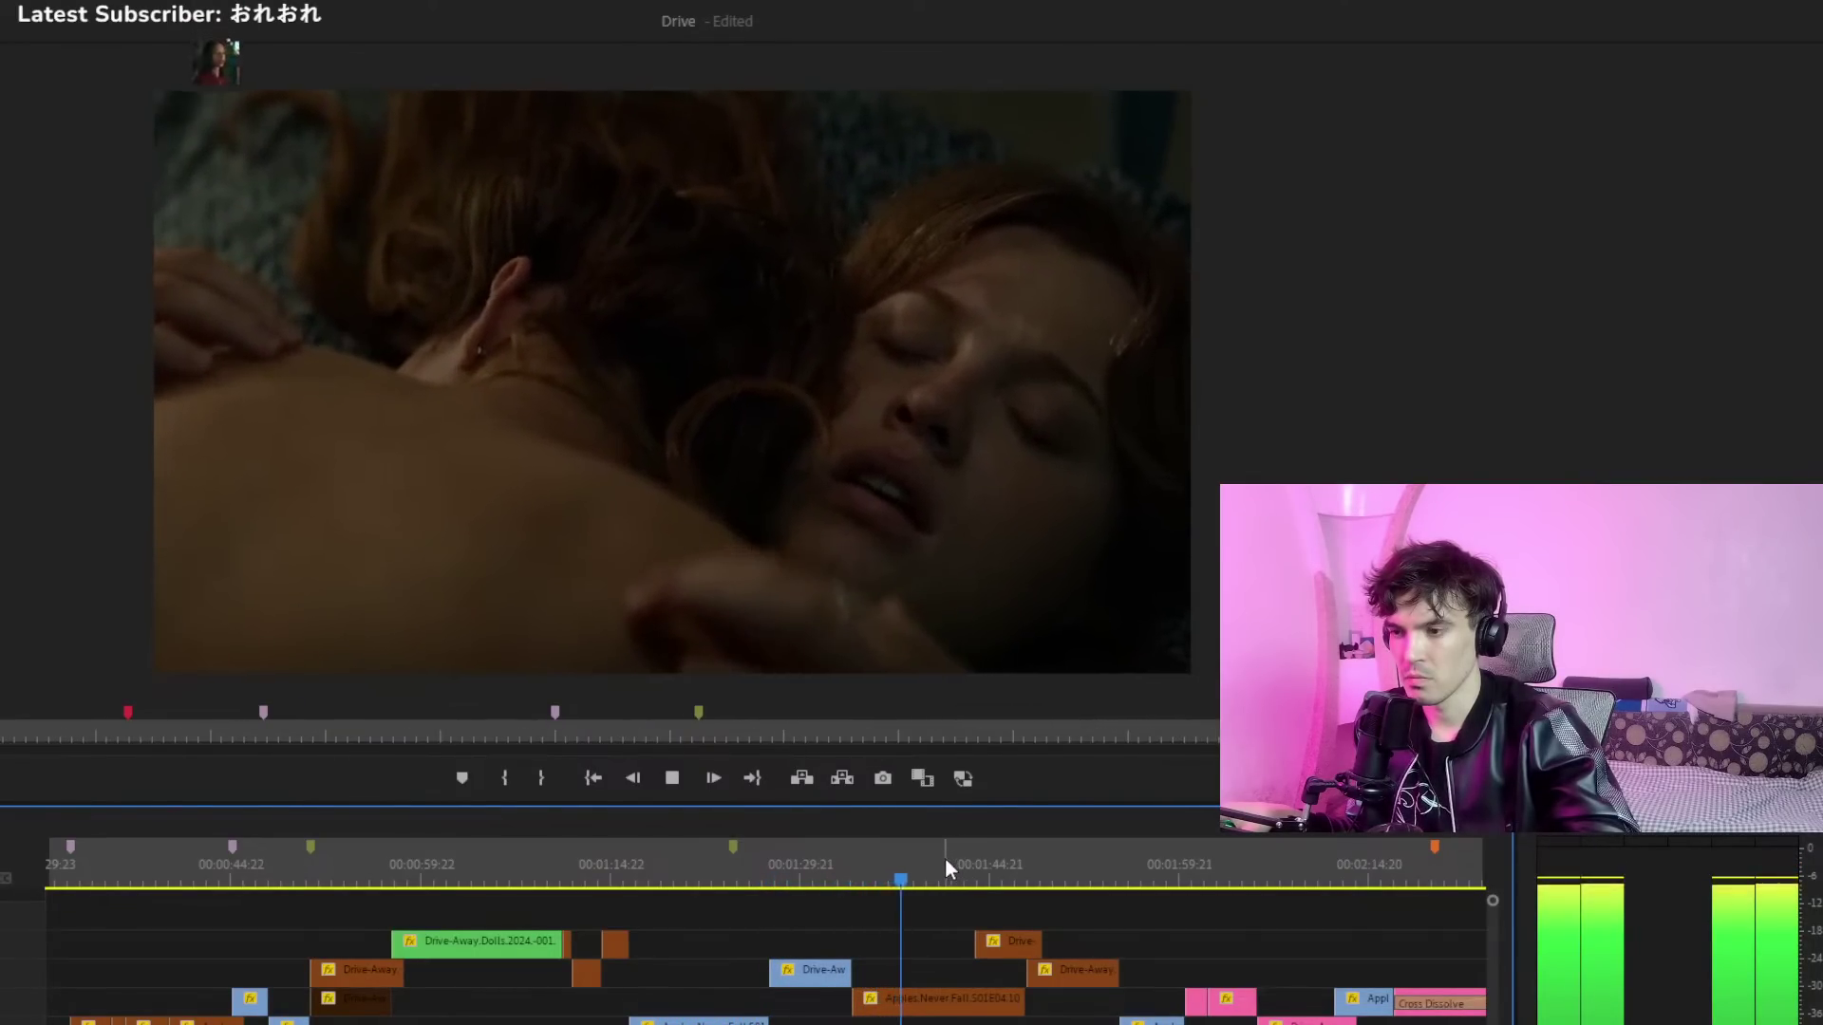
pyautogui.click(944, 859)
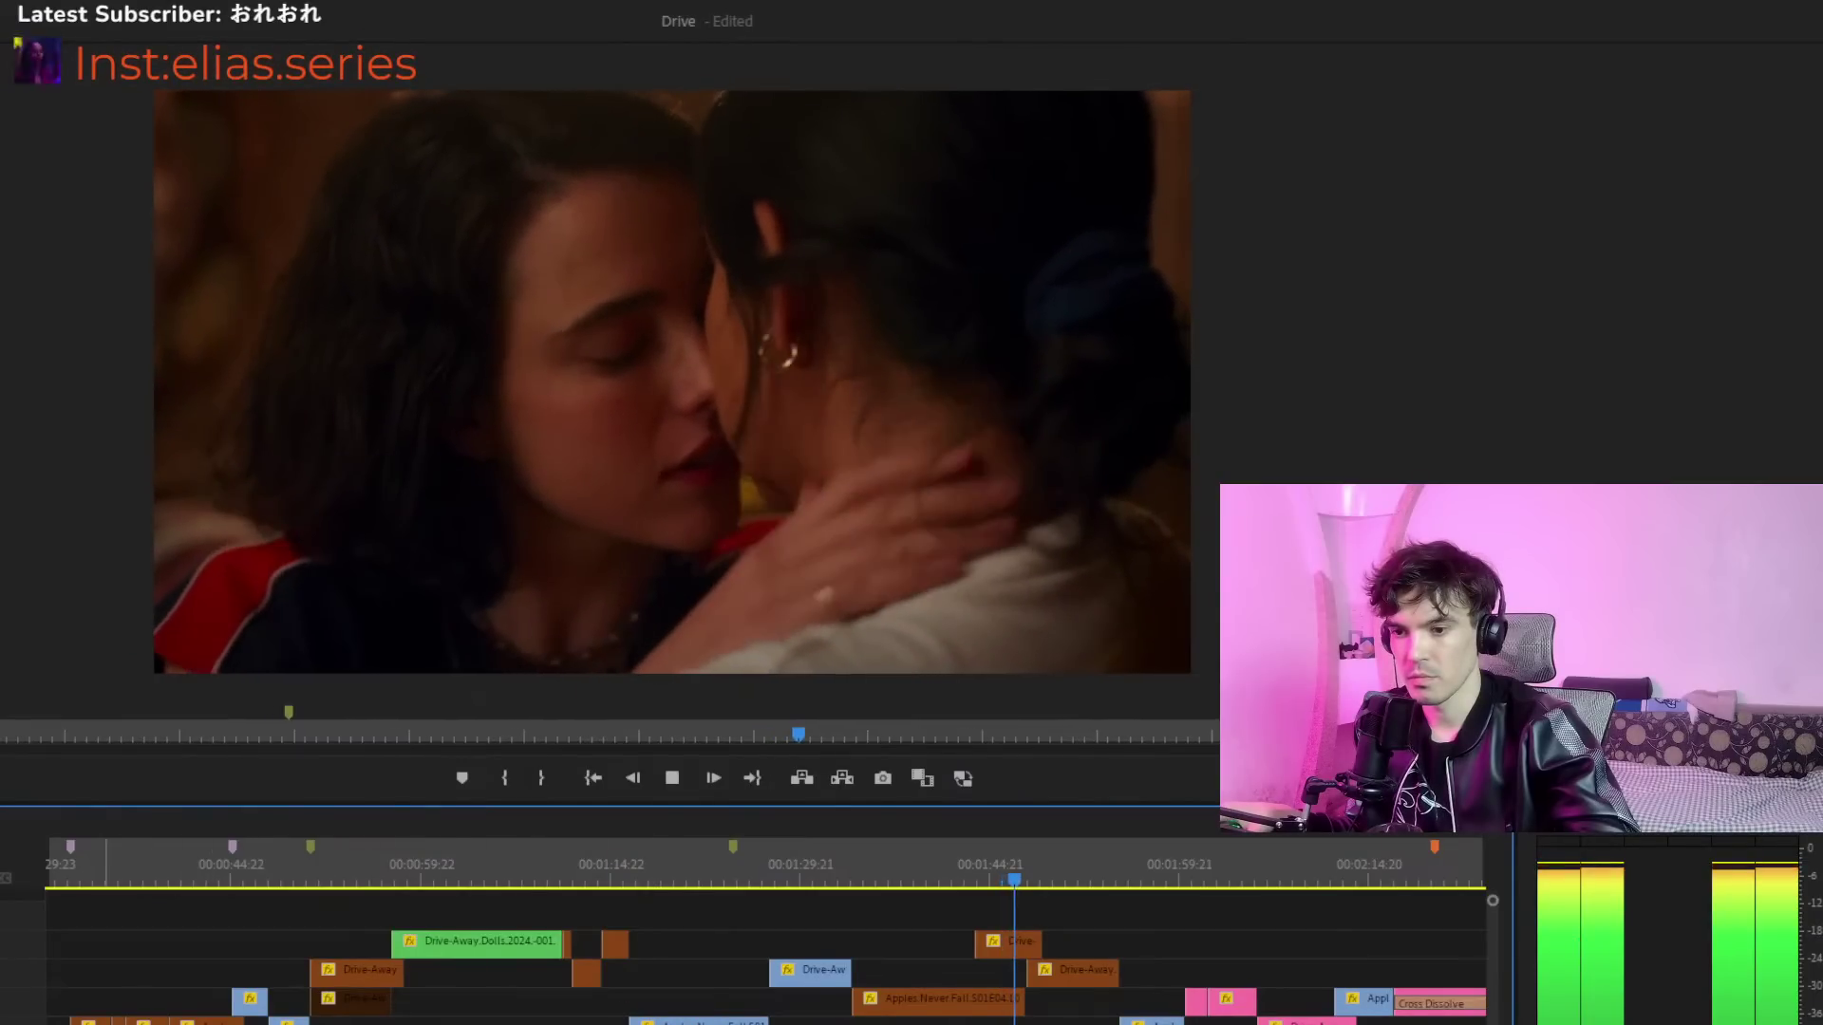
# Check the clips around 1:38 and 1:21, and raise the blue Apples Never Fall clip at about 1:16 by one track
pyautogui.press('space')
pyautogui.click(912, 855)
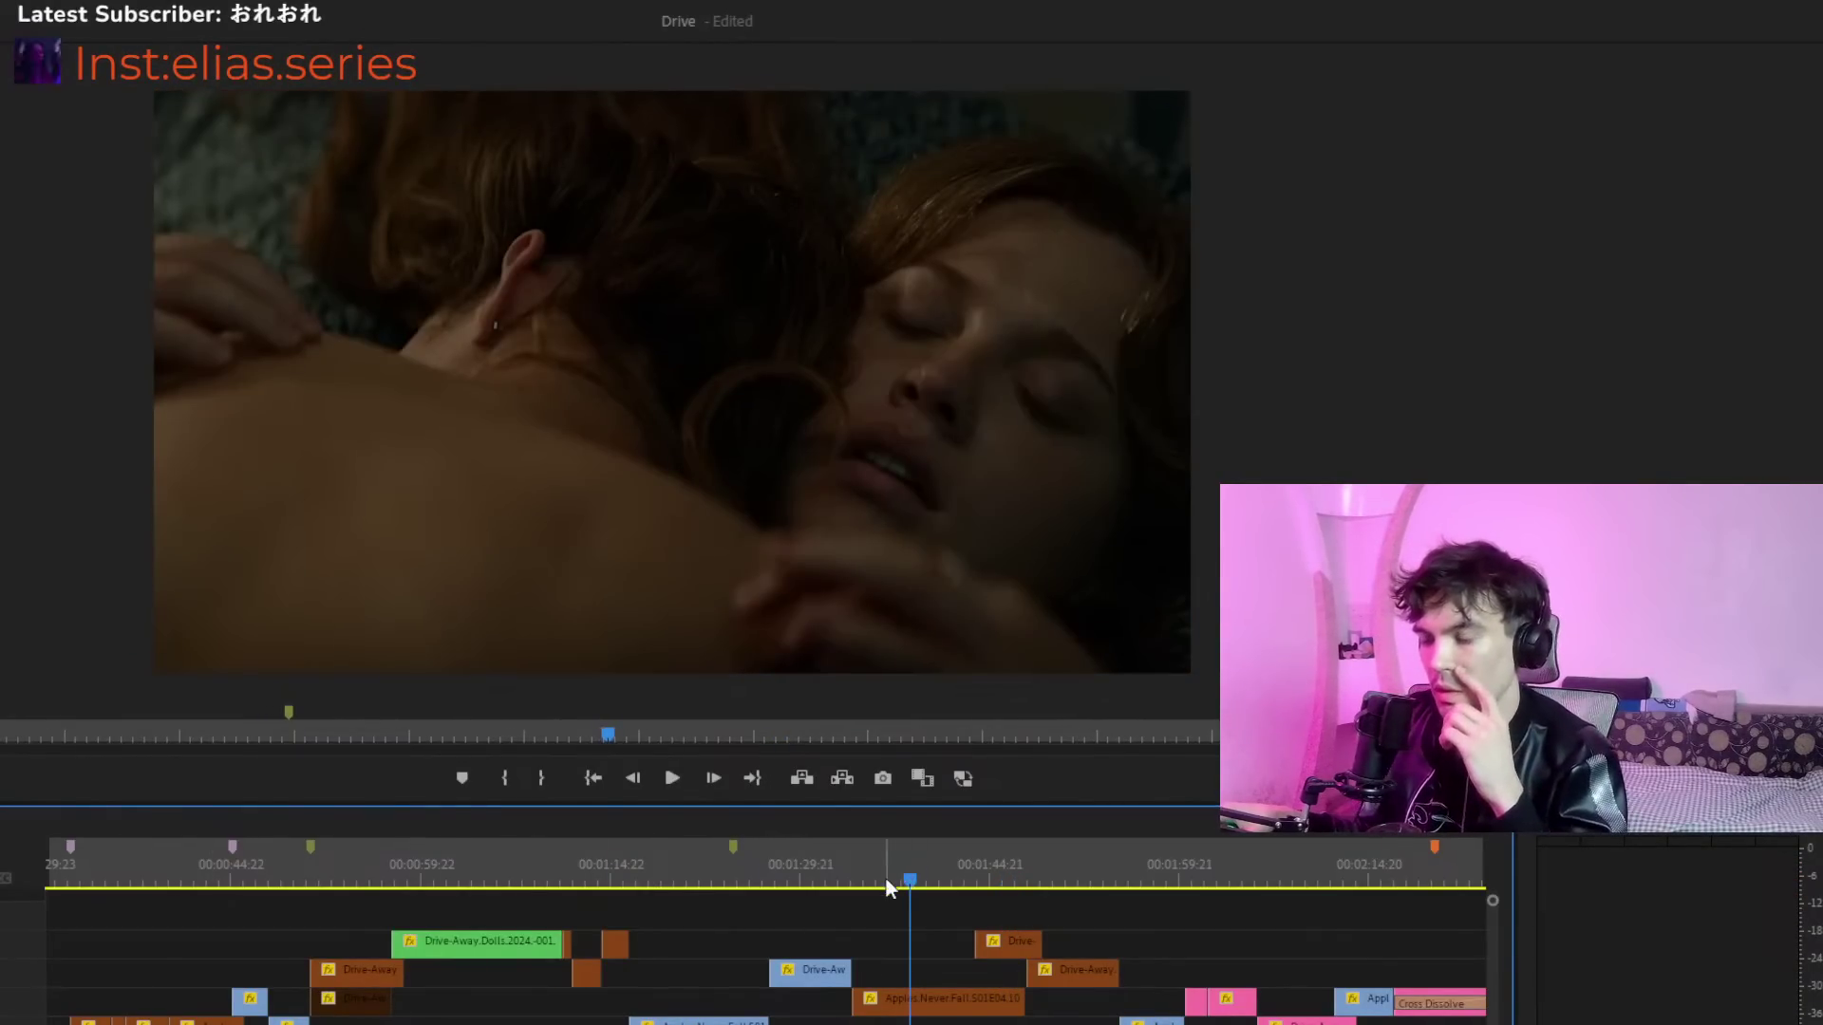
pyautogui.click(908, 997)
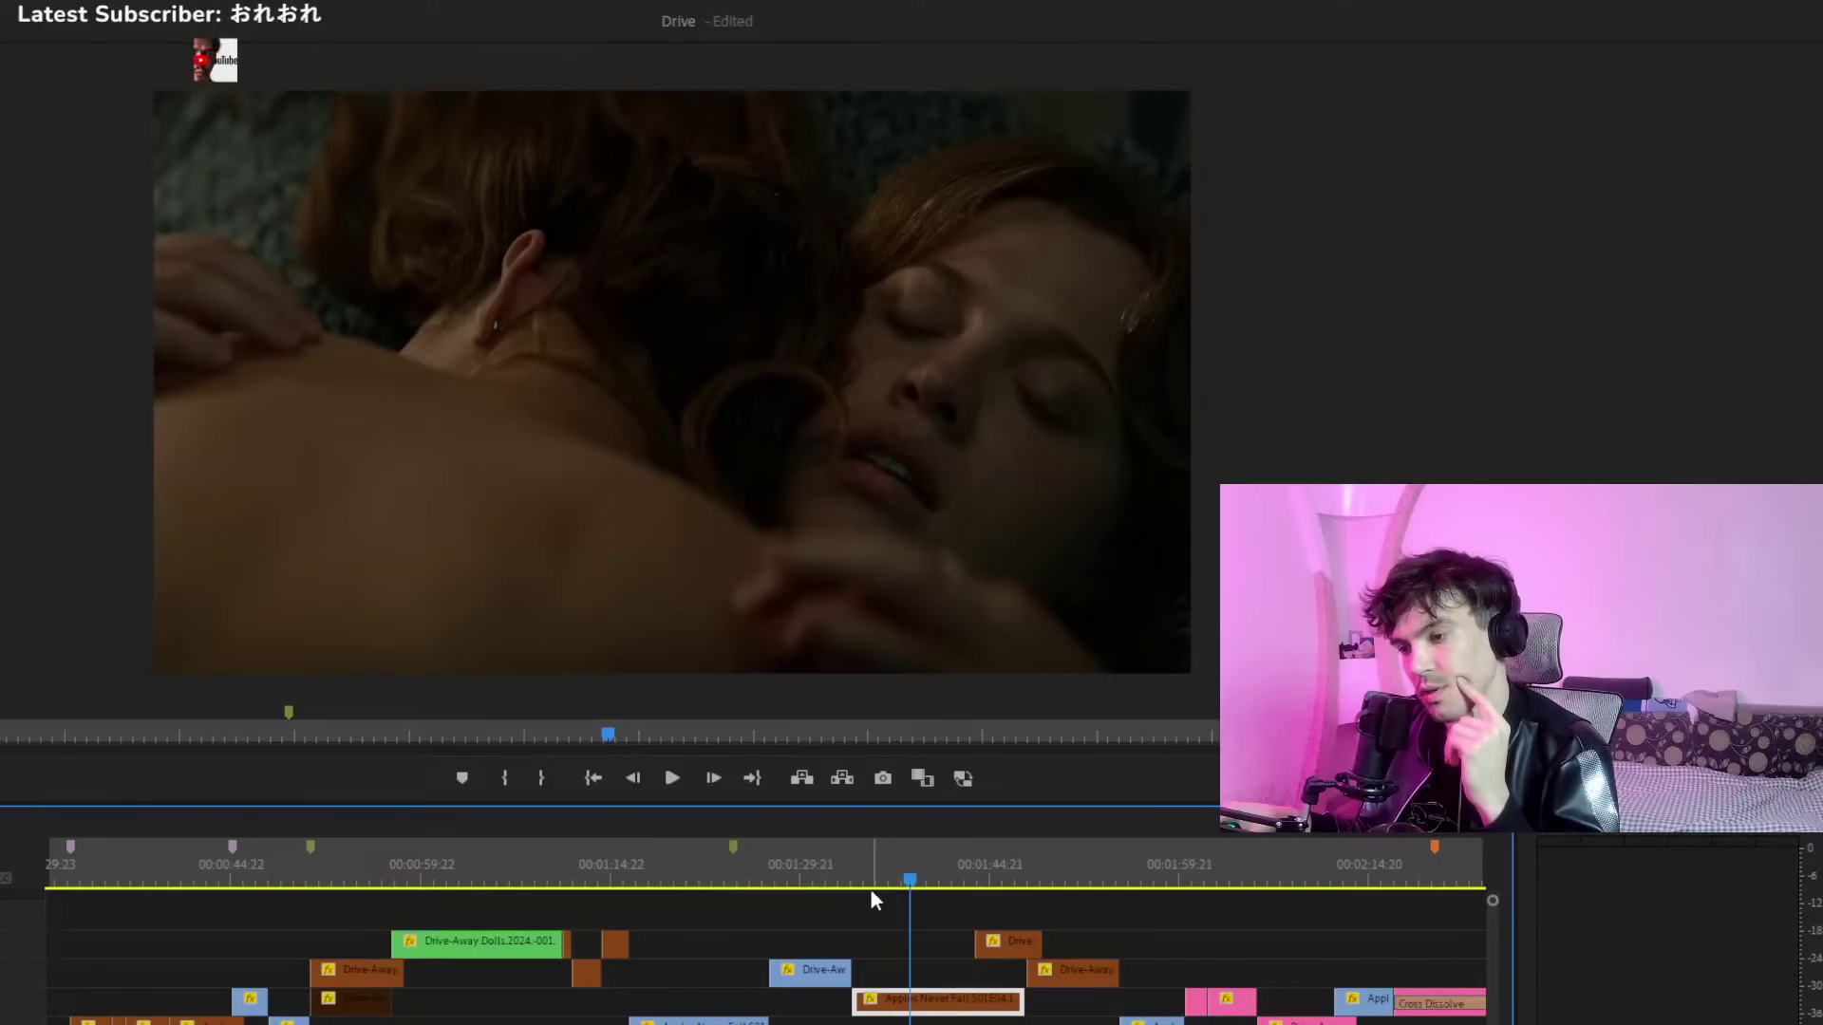
pyautogui.click(699, 876)
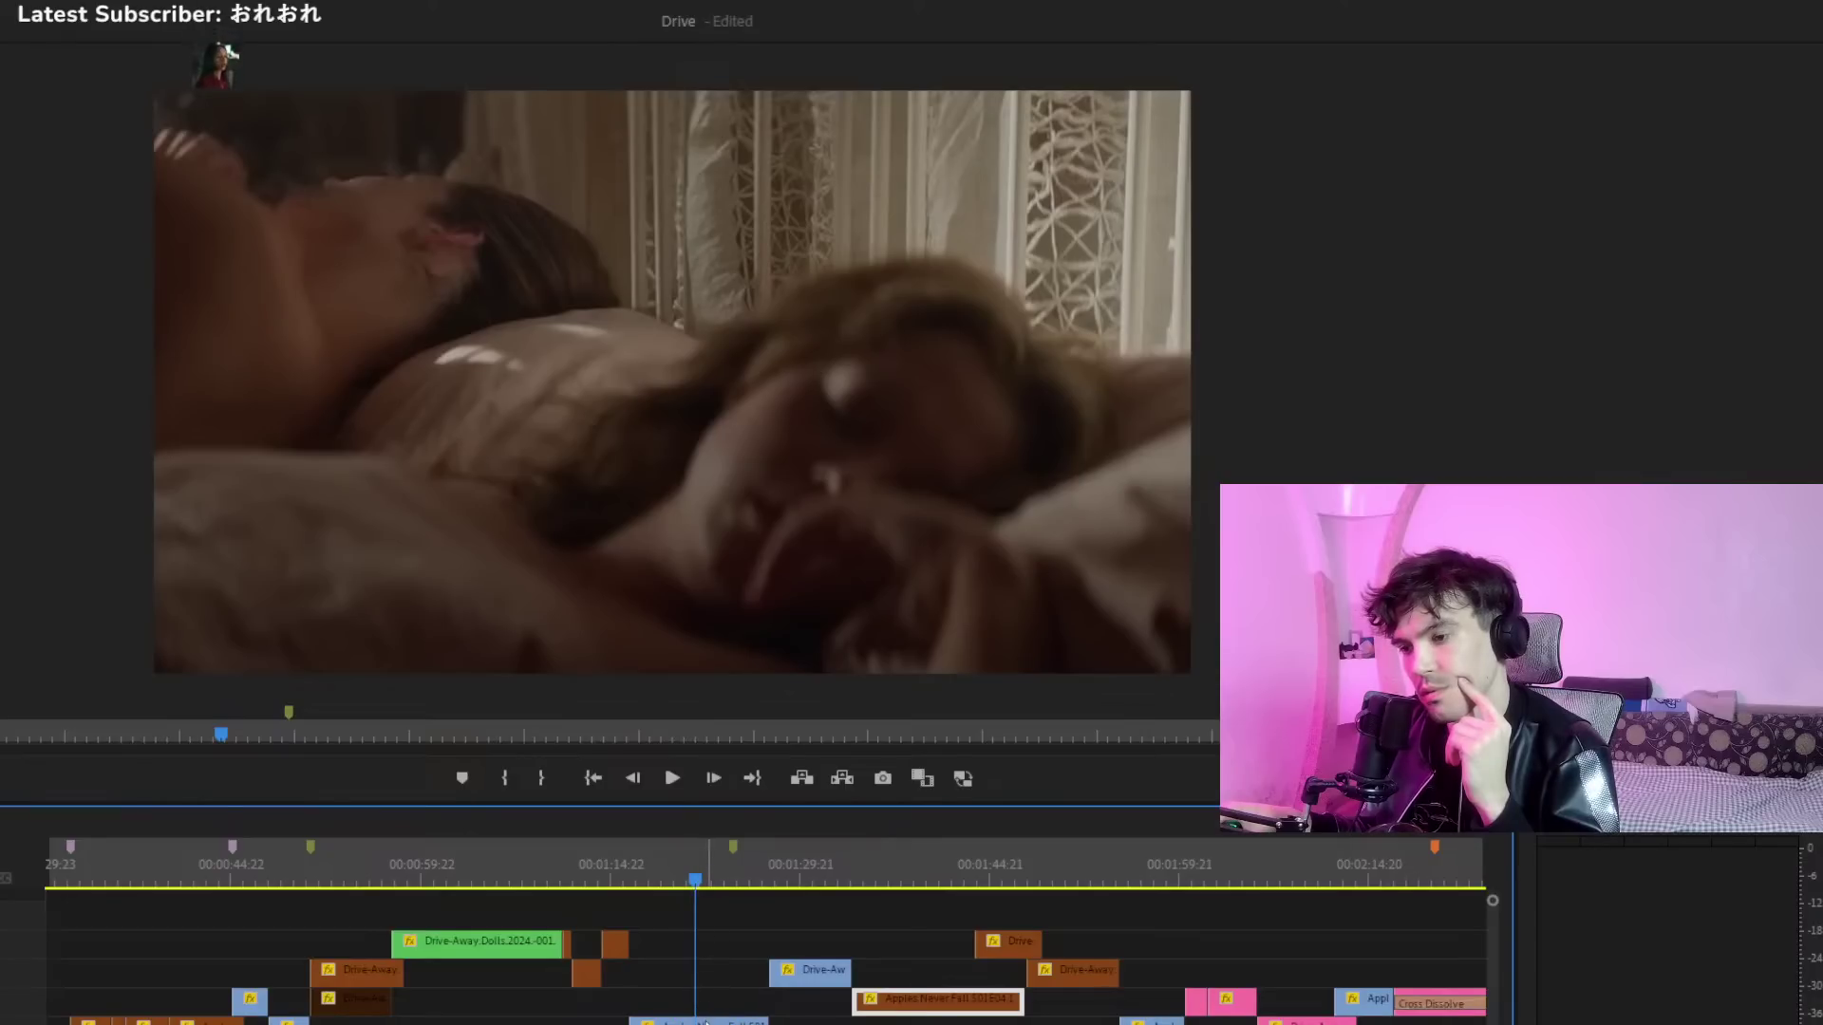
pyautogui.click(704, 1021)
pyautogui.click(613, 879)
pyautogui.click(687, 872)
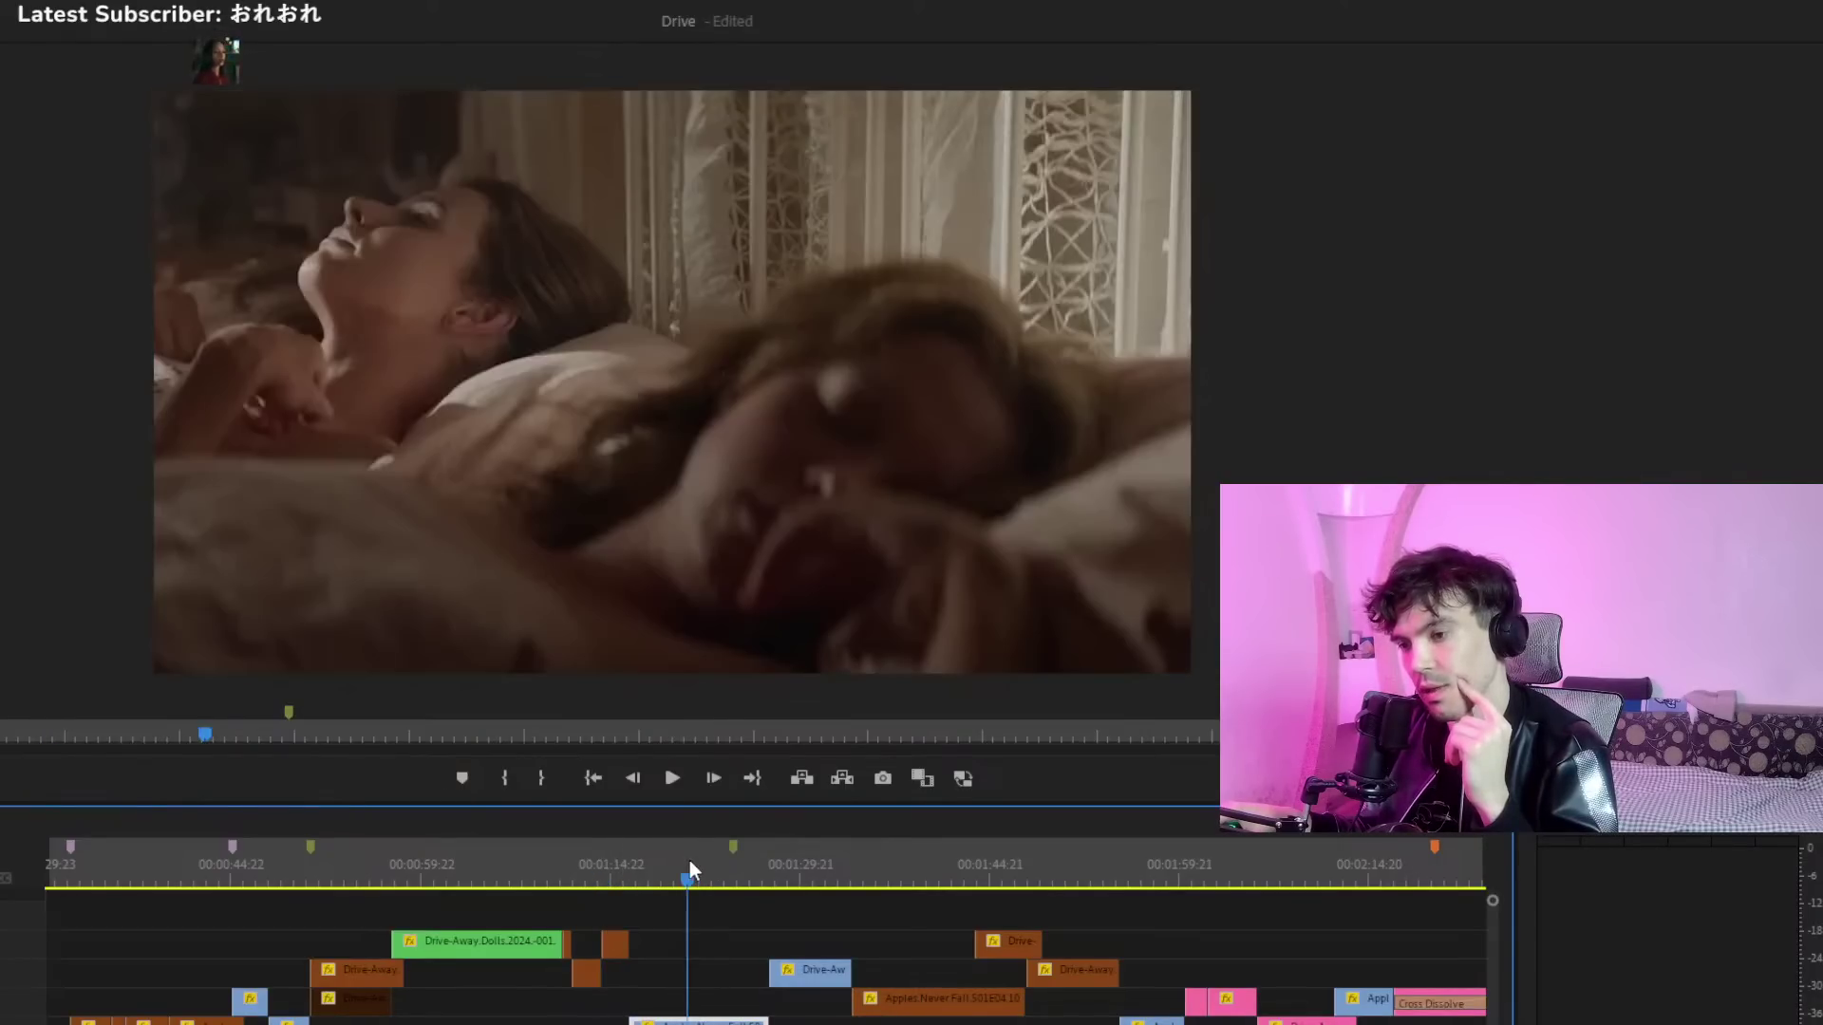
pyautogui.click(709, 1014)
pyautogui.moveTo(709, 1021); pyautogui.dragTo(715, 1010)
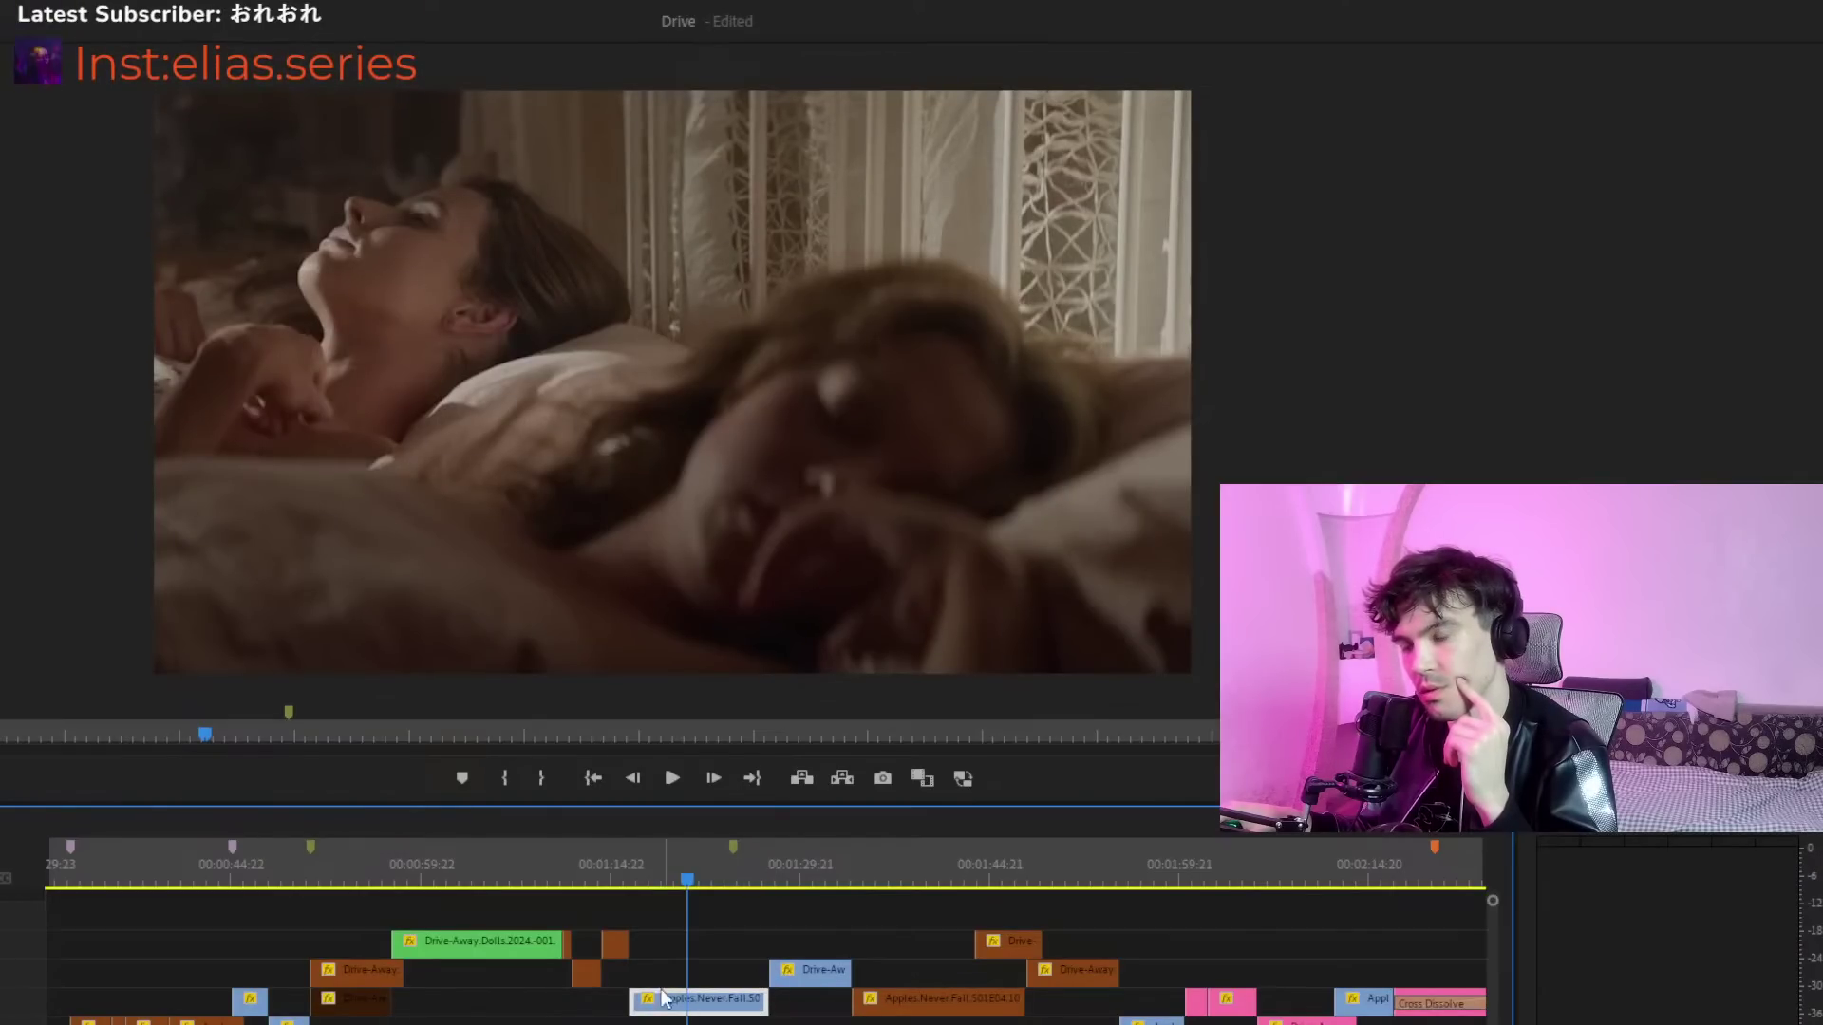
# Preview the cut at about 1:16 from the short brown clip into the blue Apples Never Fall clip
pyautogui.click(546, 863)
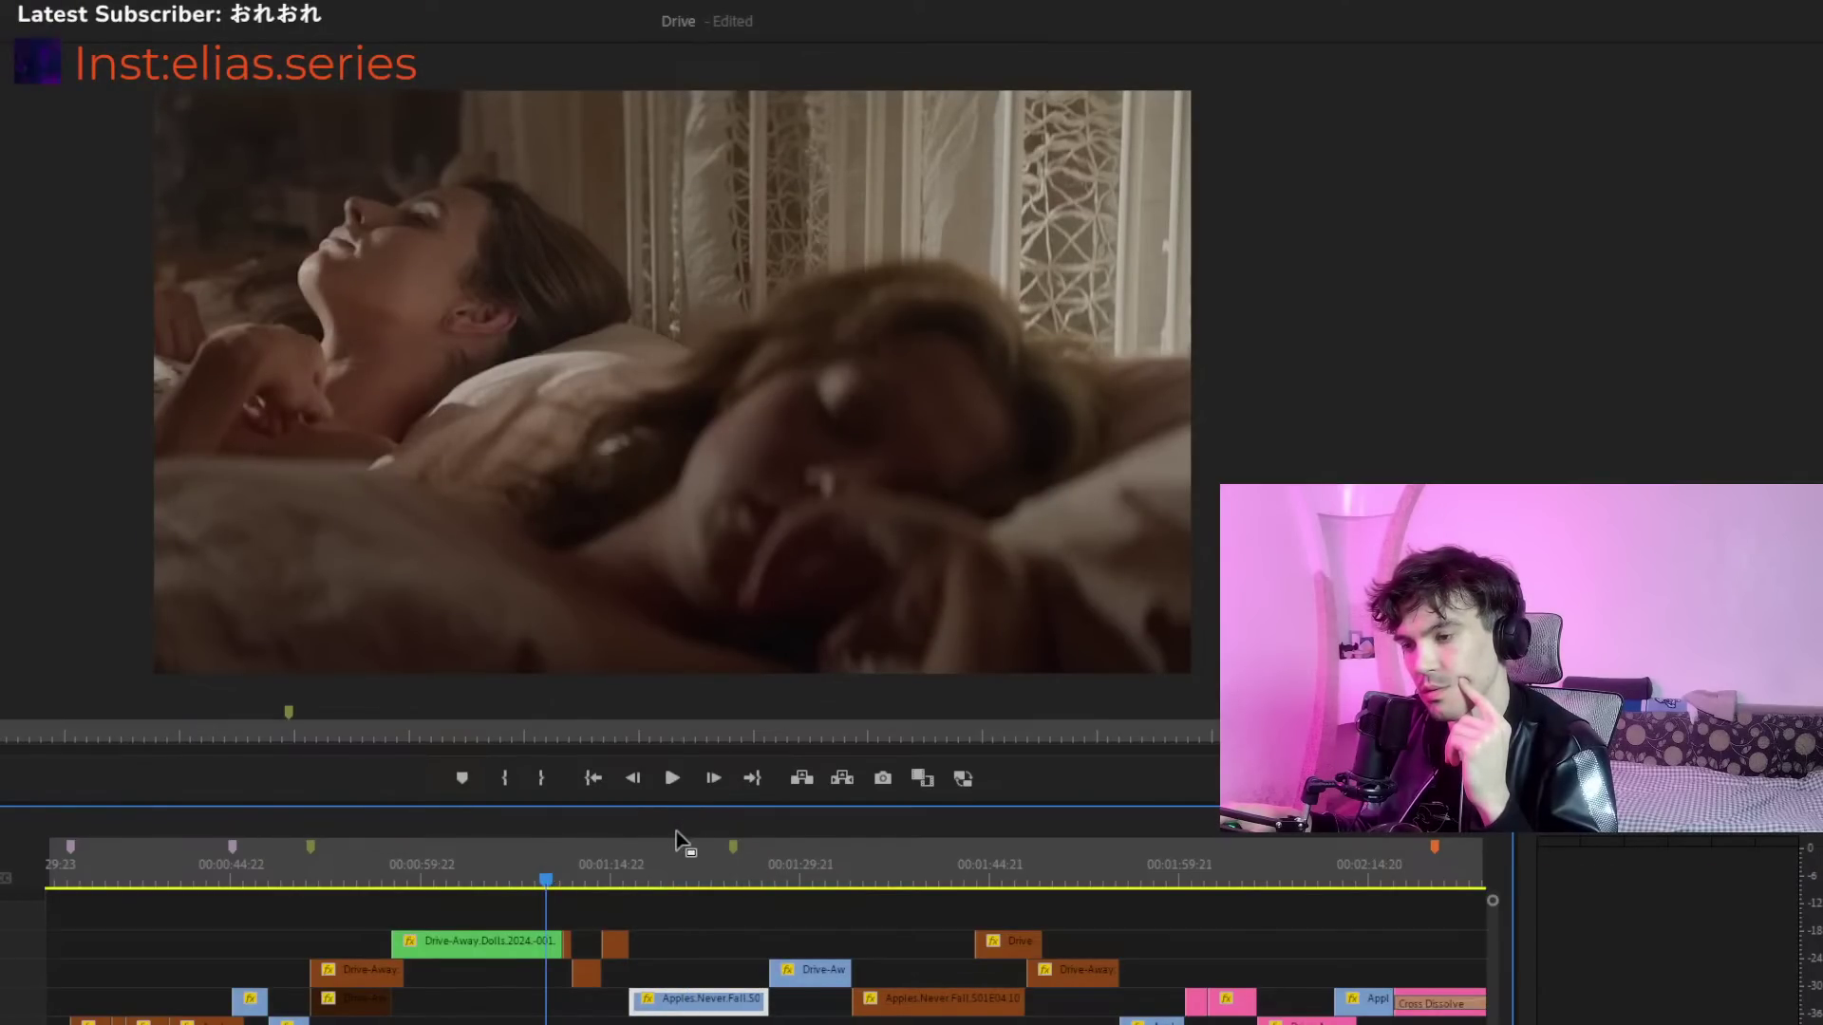
pyautogui.click(627, 853)
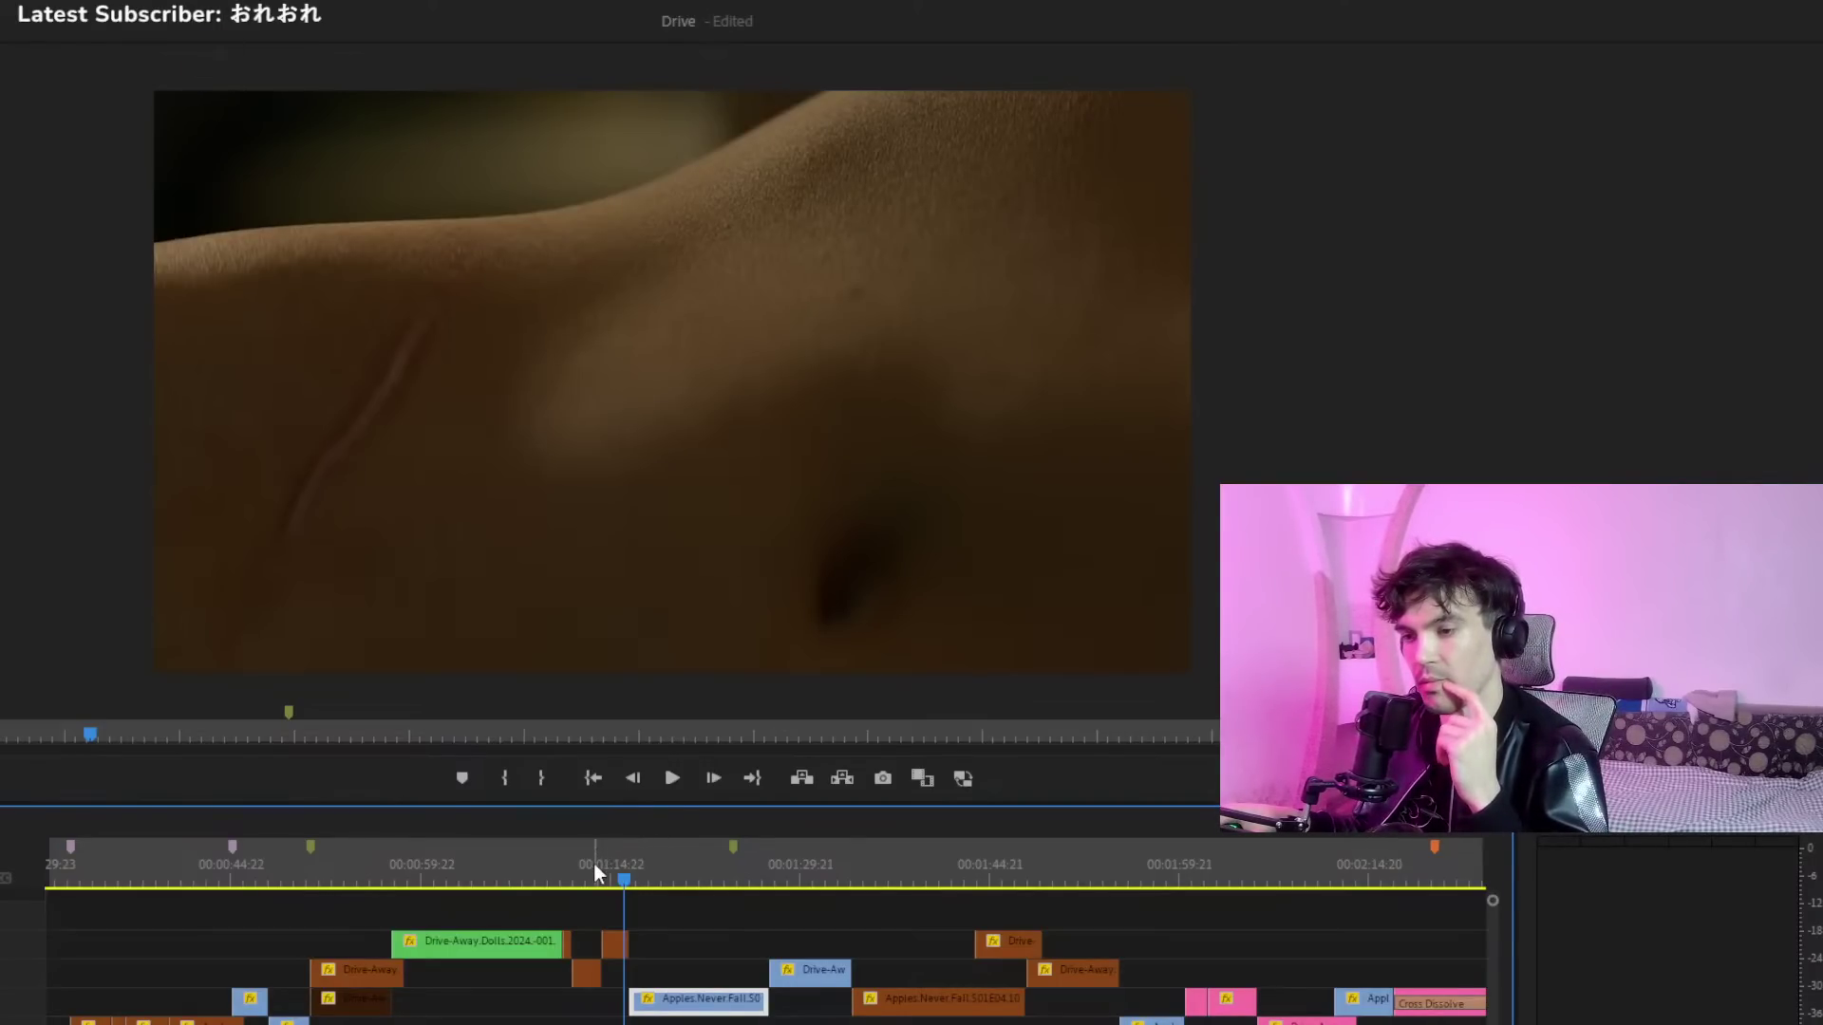
pyautogui.click(613, 872)
pyautogui.click(628, 863)
pyautogui.click(672, 779)
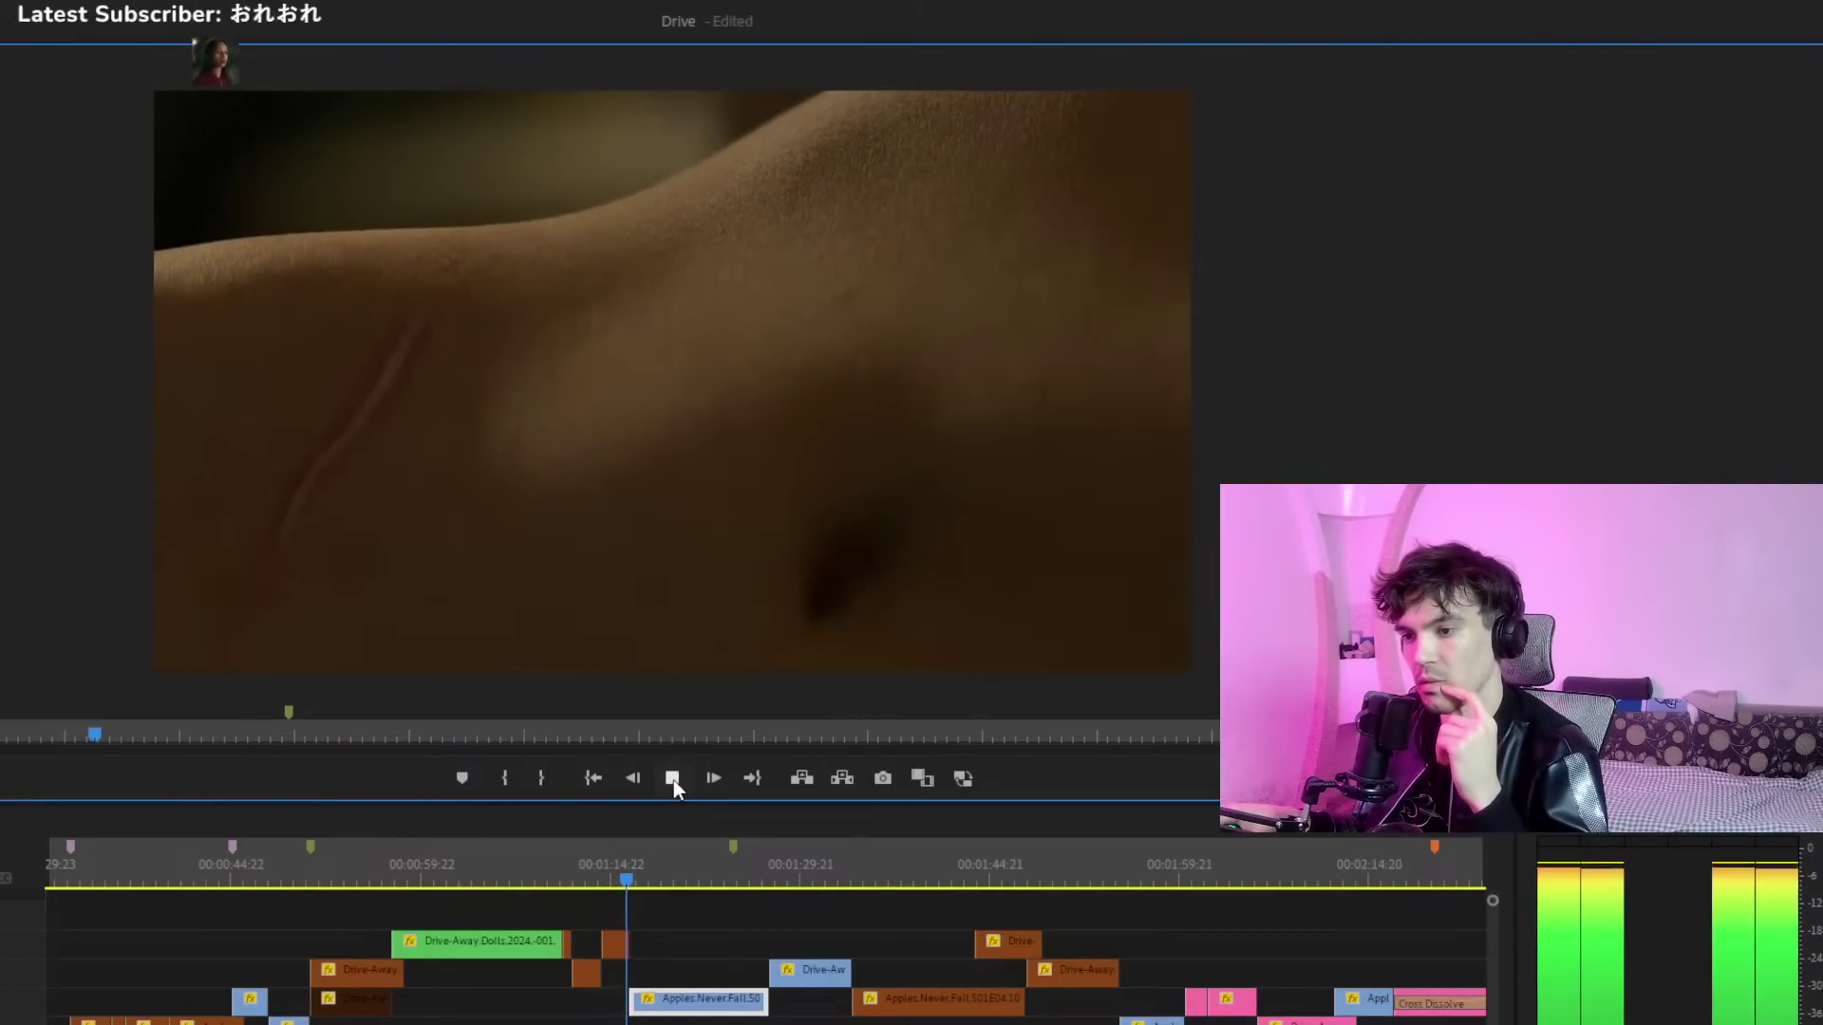
pyautogui.click(673, 780)
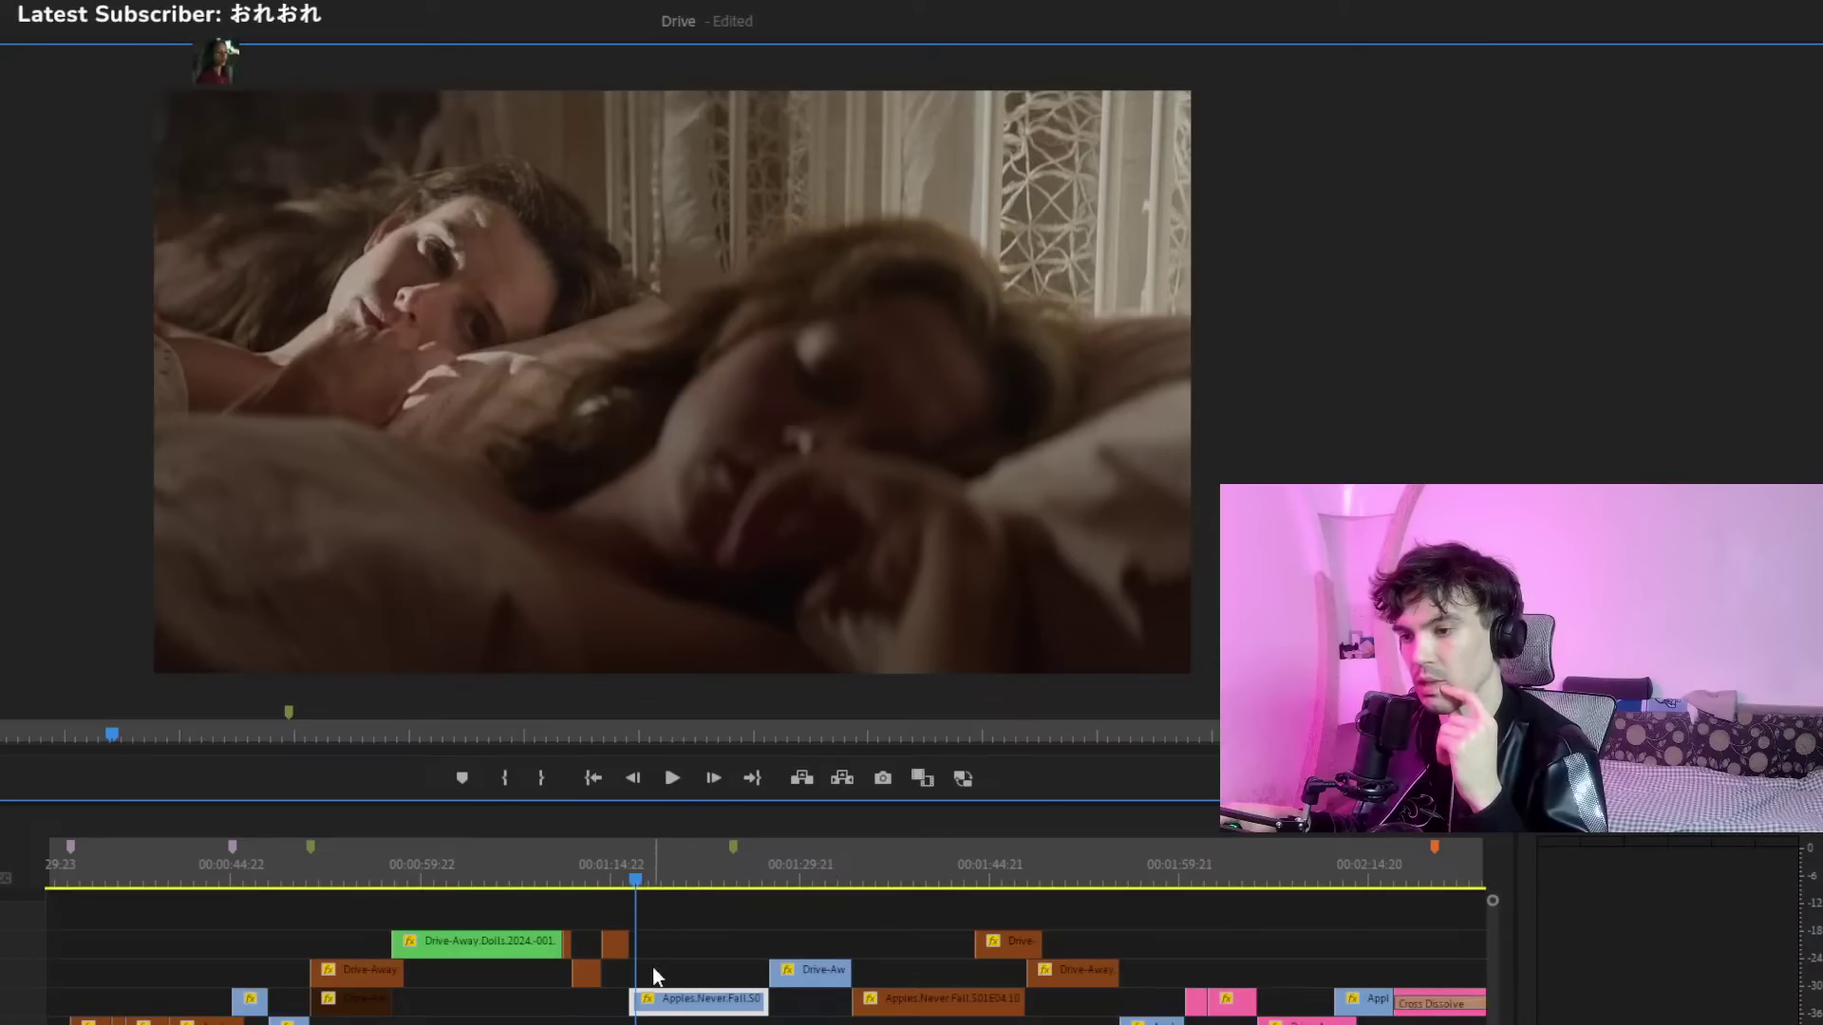
pyautogui.click(660, 992)
pyautogui.click(619, 864)
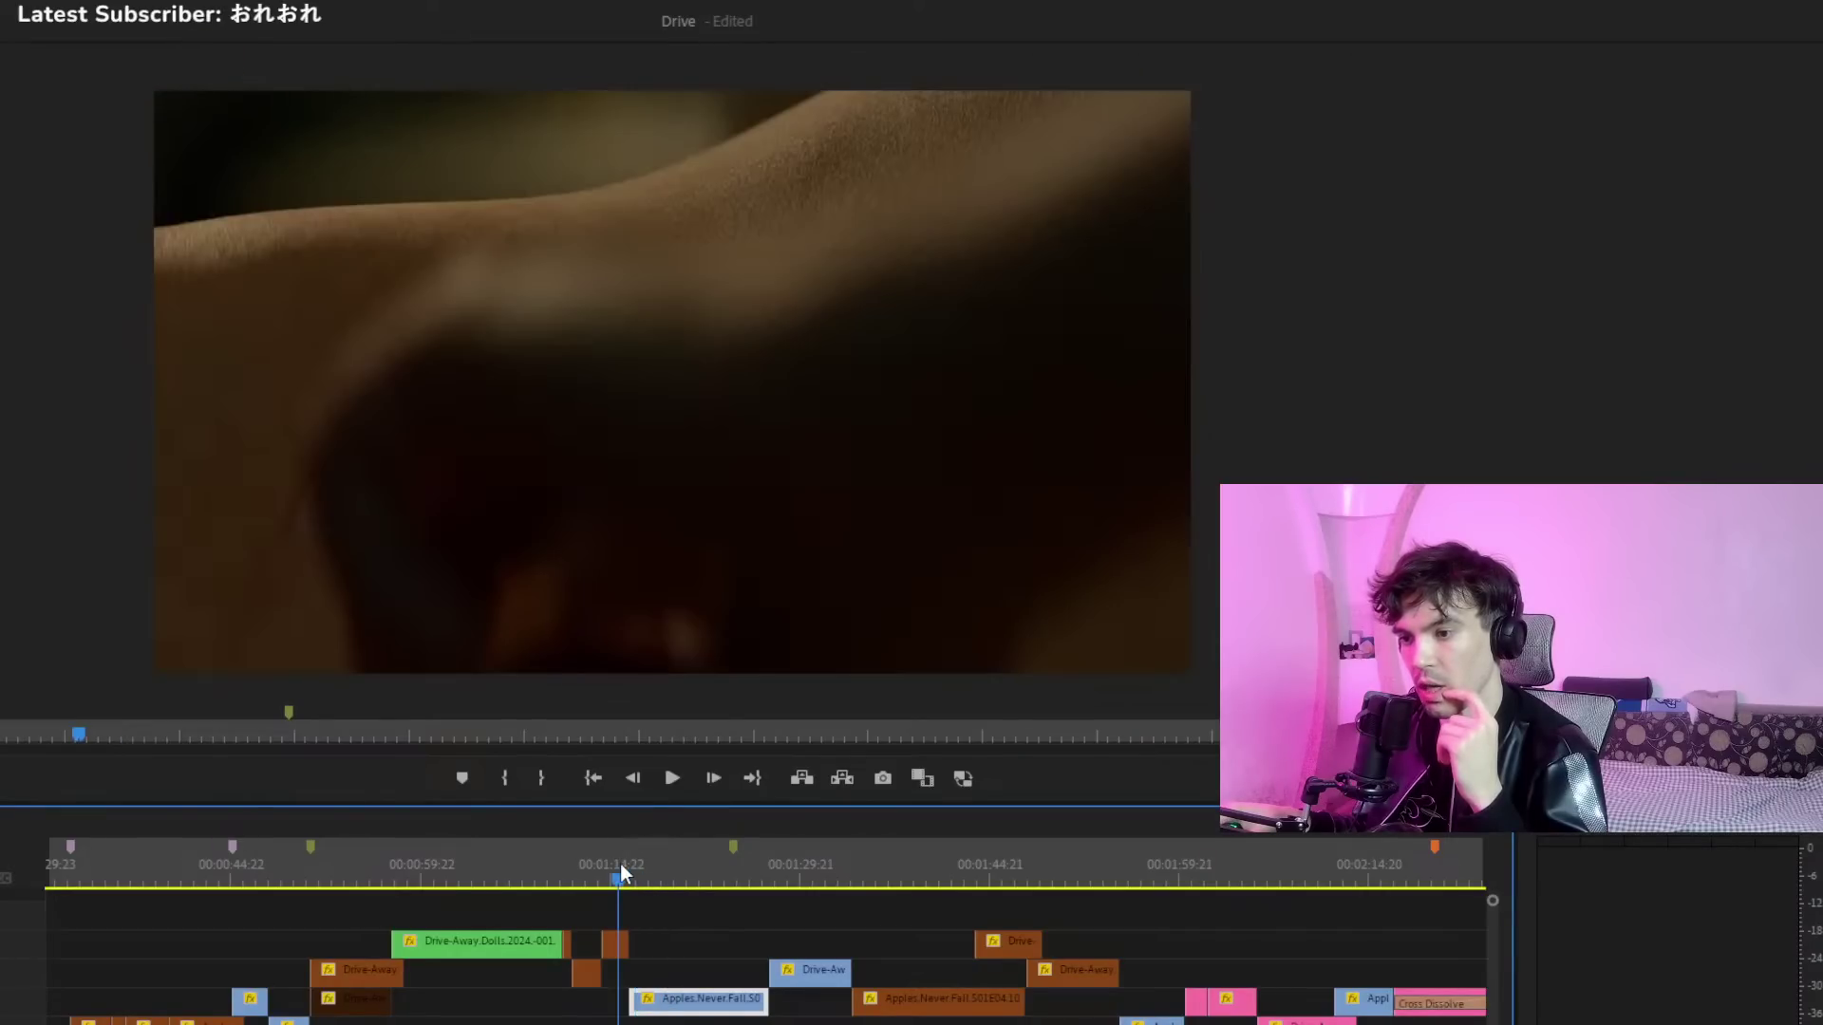
pyautogui.click(615, 942)
# Play from the end of the night kiss clip through the brown Apples Never Fall clip and the Drive-Away kiss clips to about 1:52
pyautogui.click(870, 880)
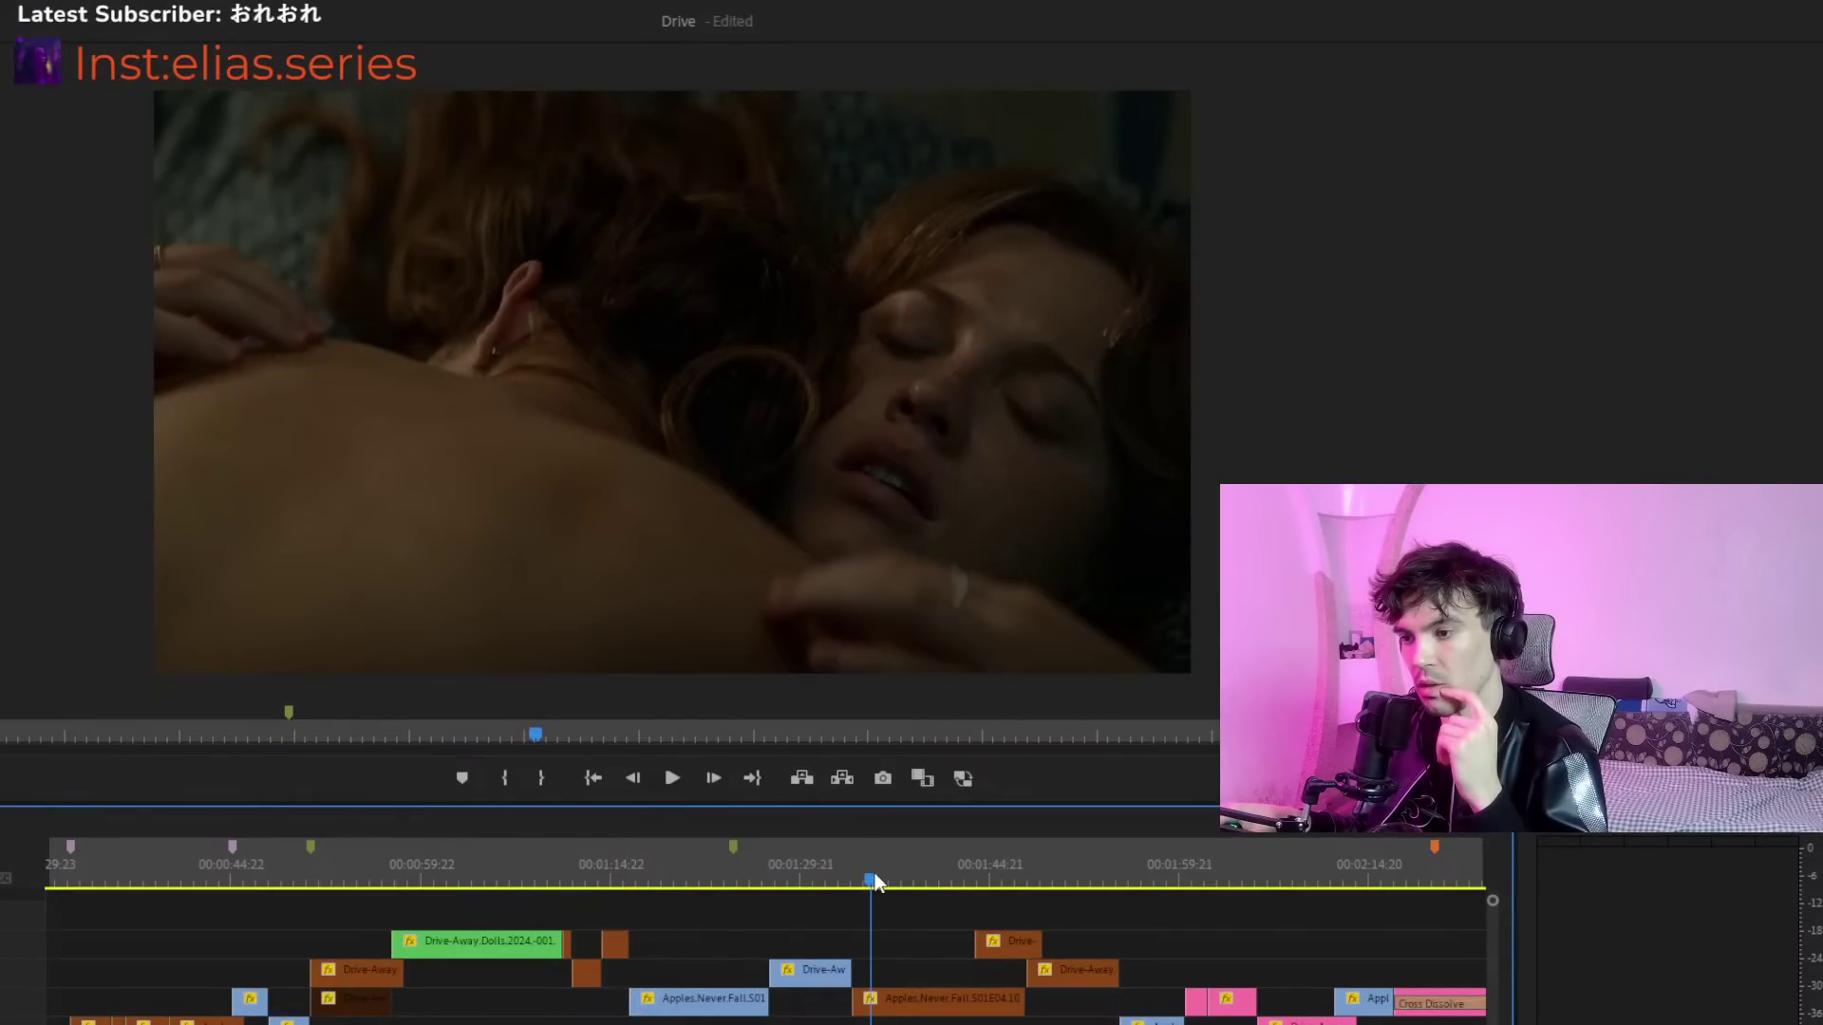
pyautogui.click(918, 1003)
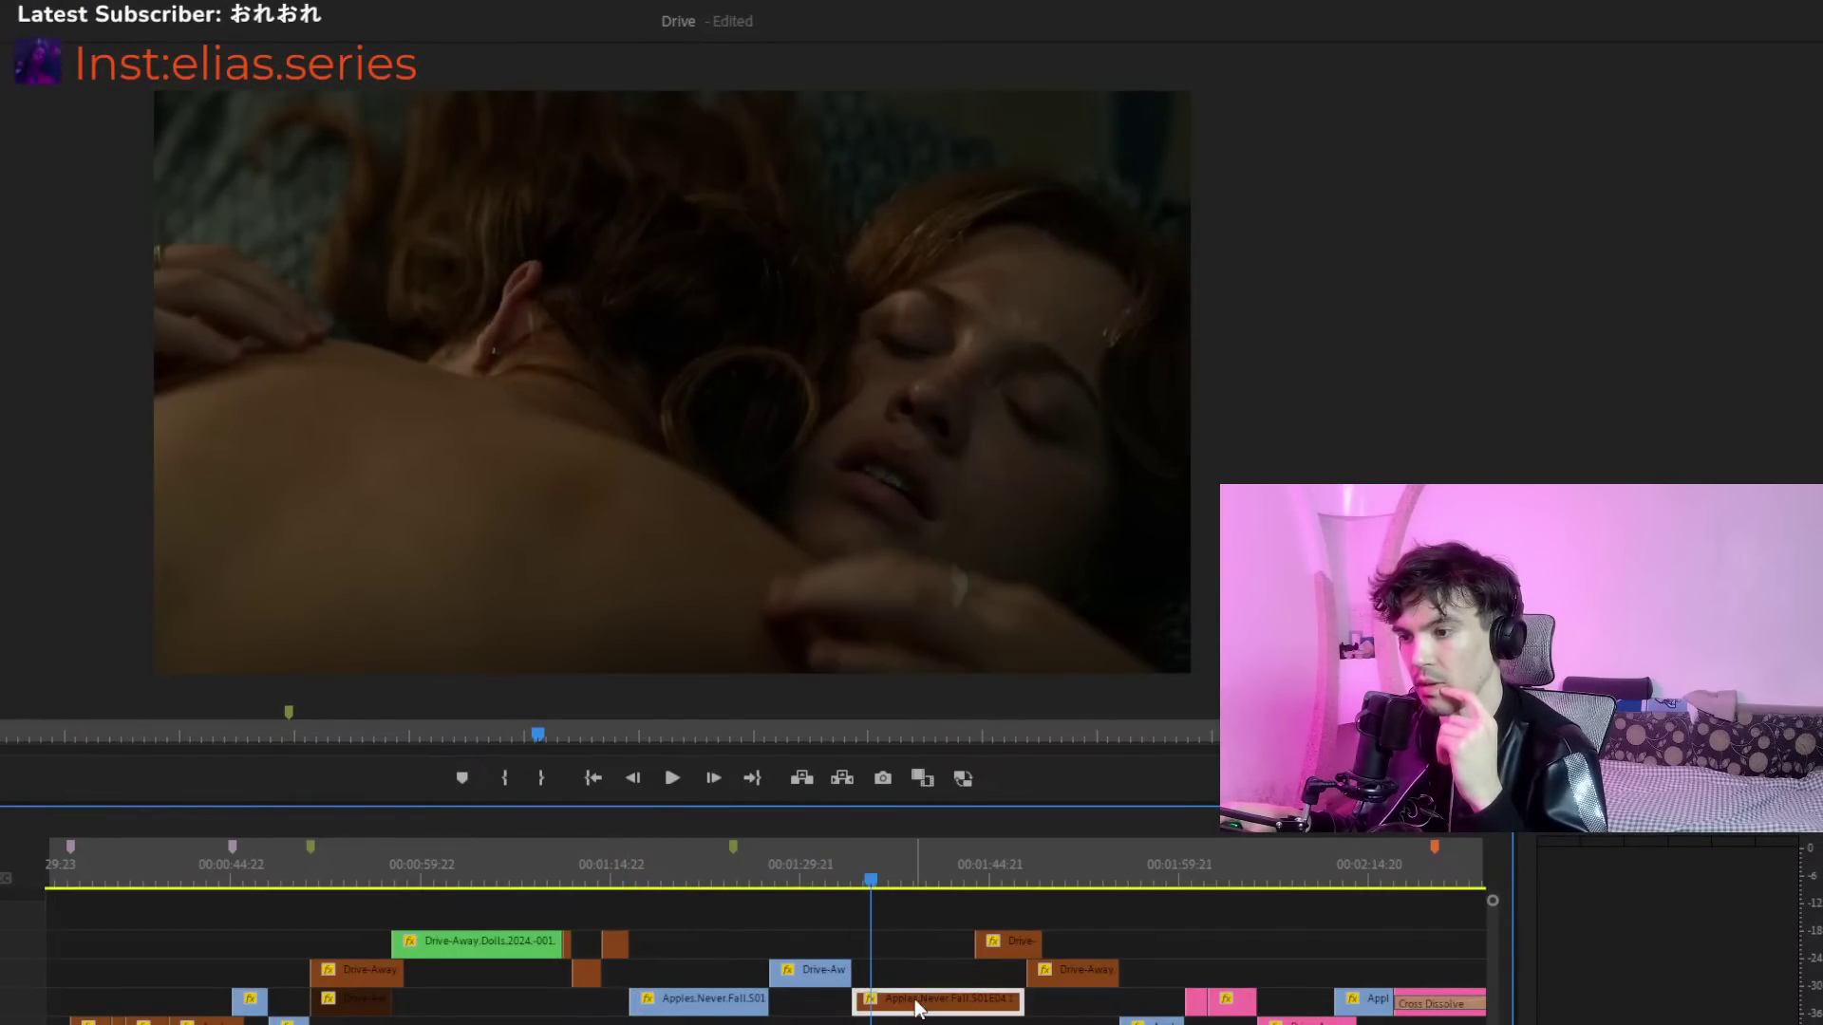
pyautogui.click(844, 868)
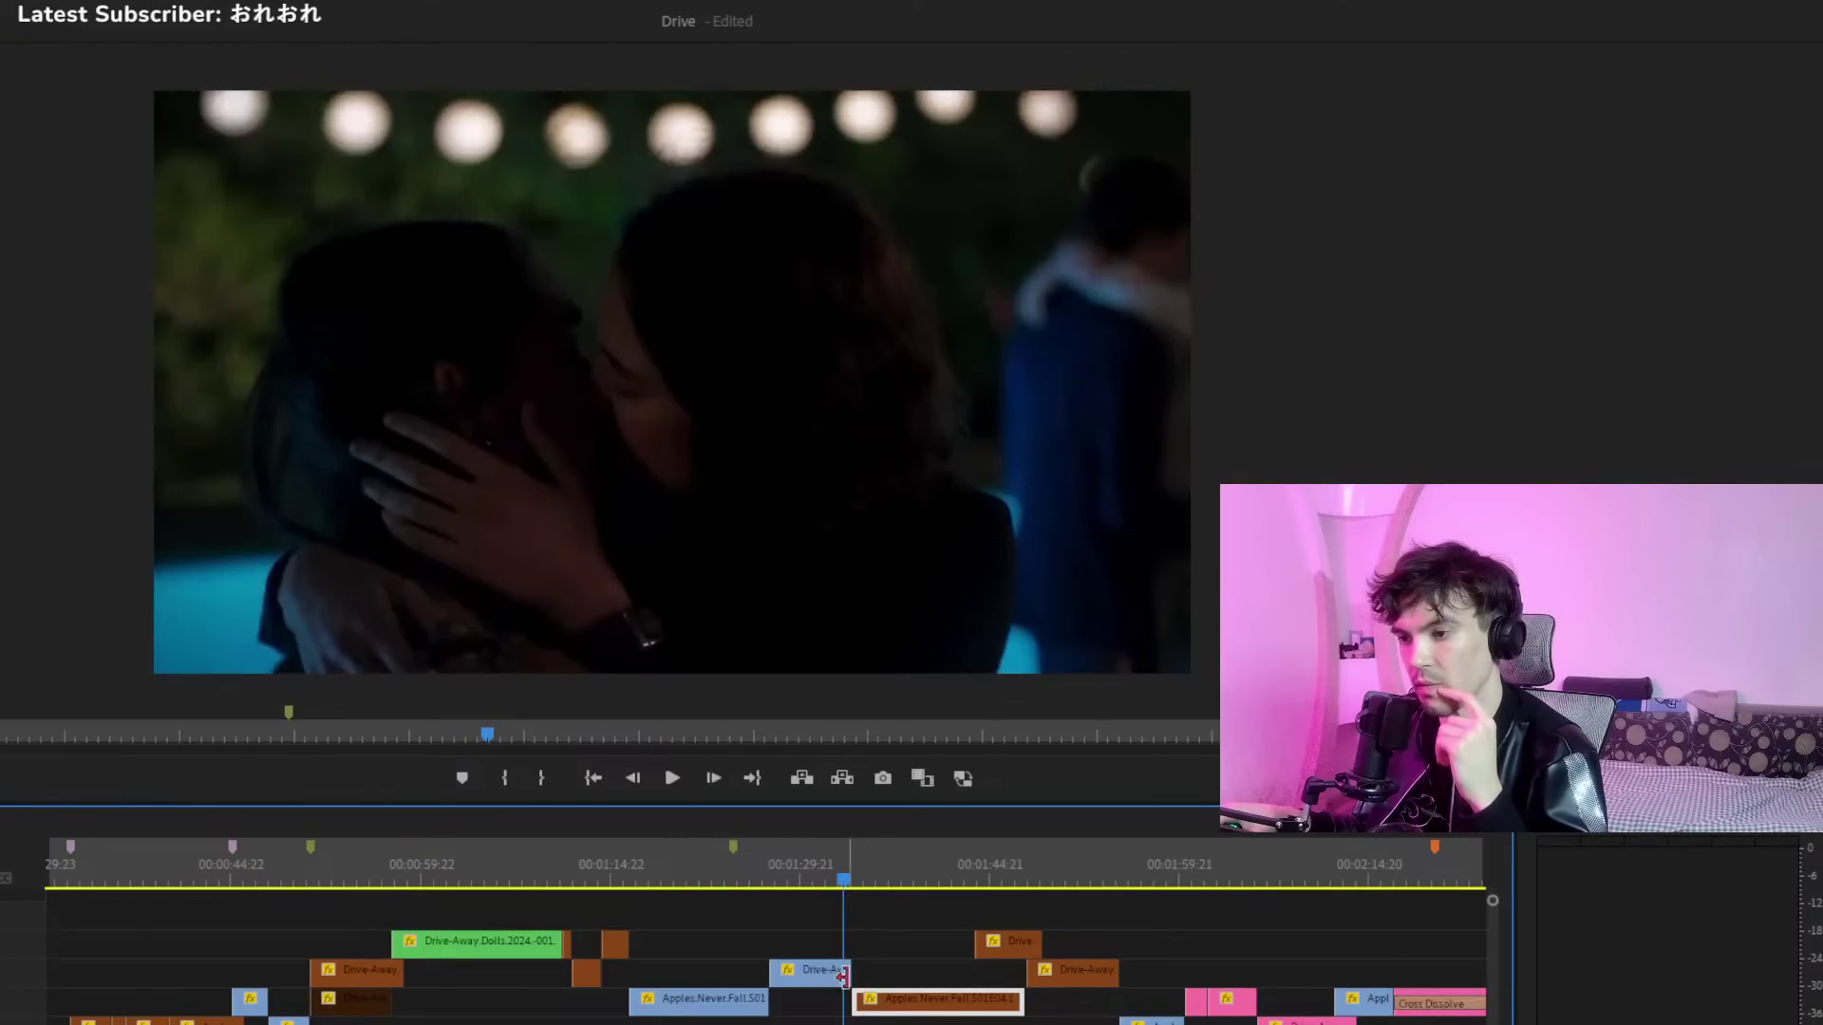
pyautogui.click(839, 975)
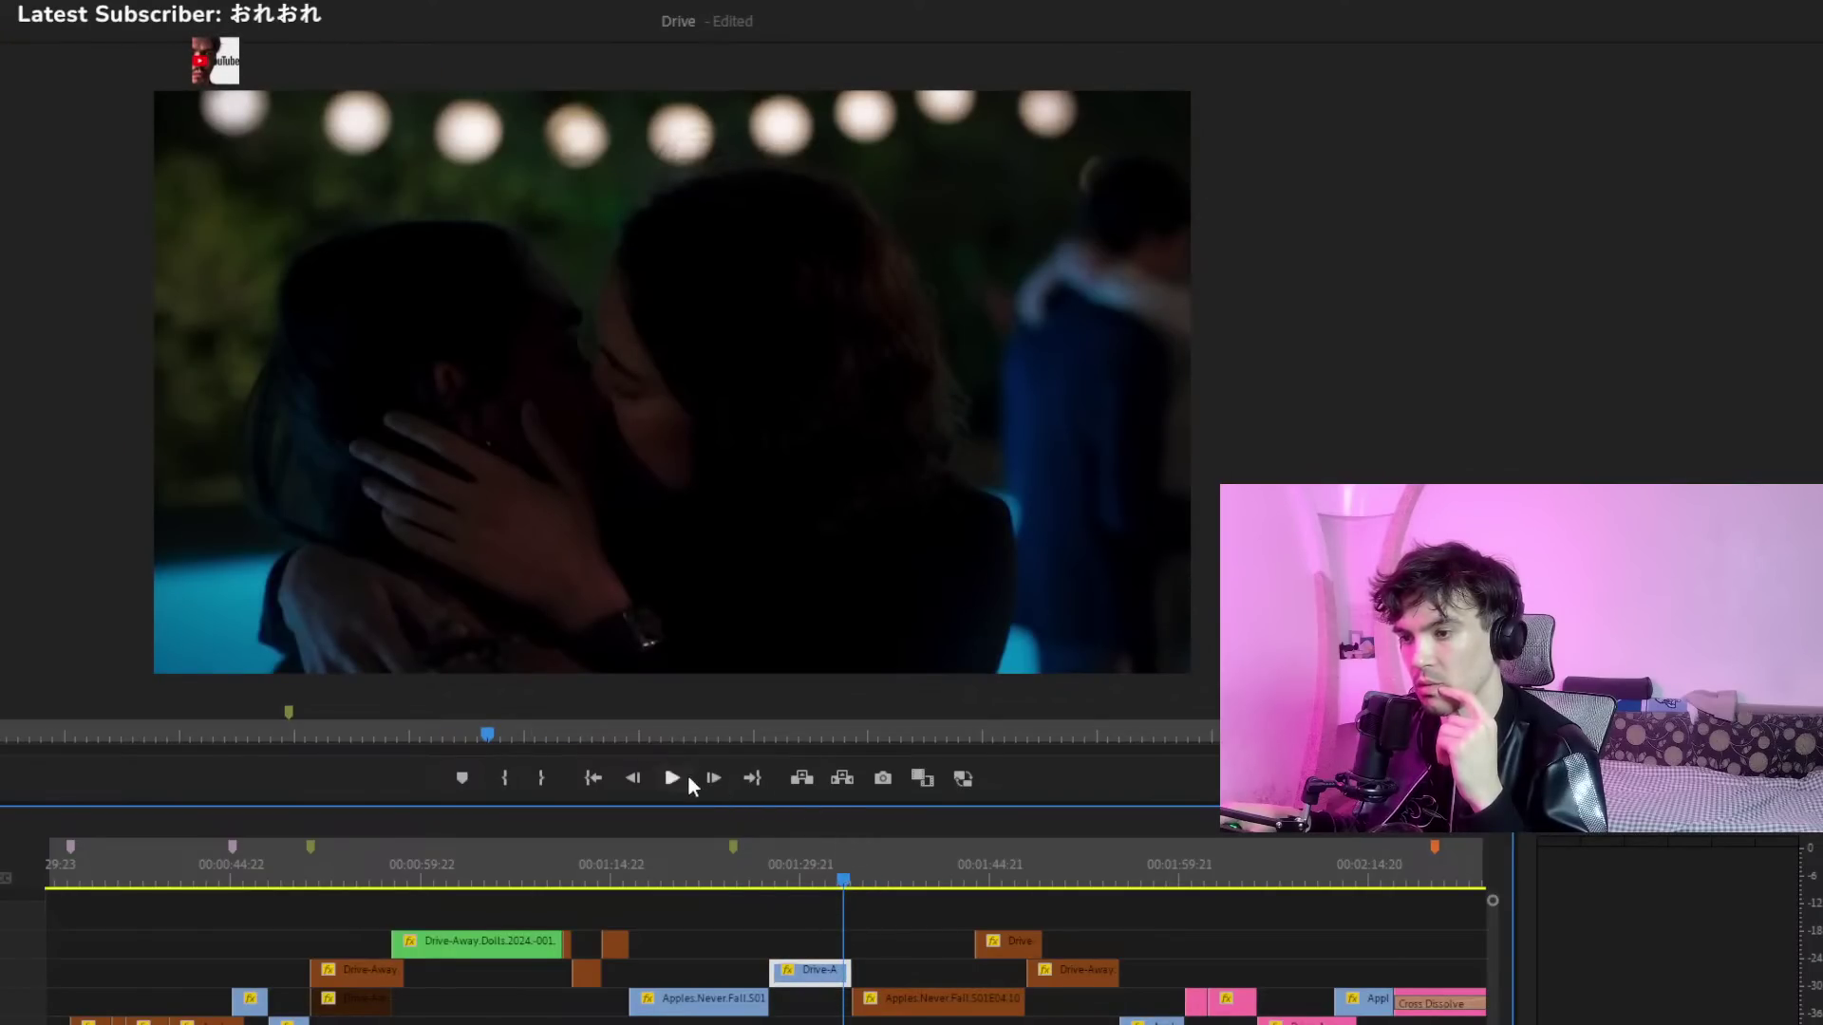
pyautogui.click(689, 779)
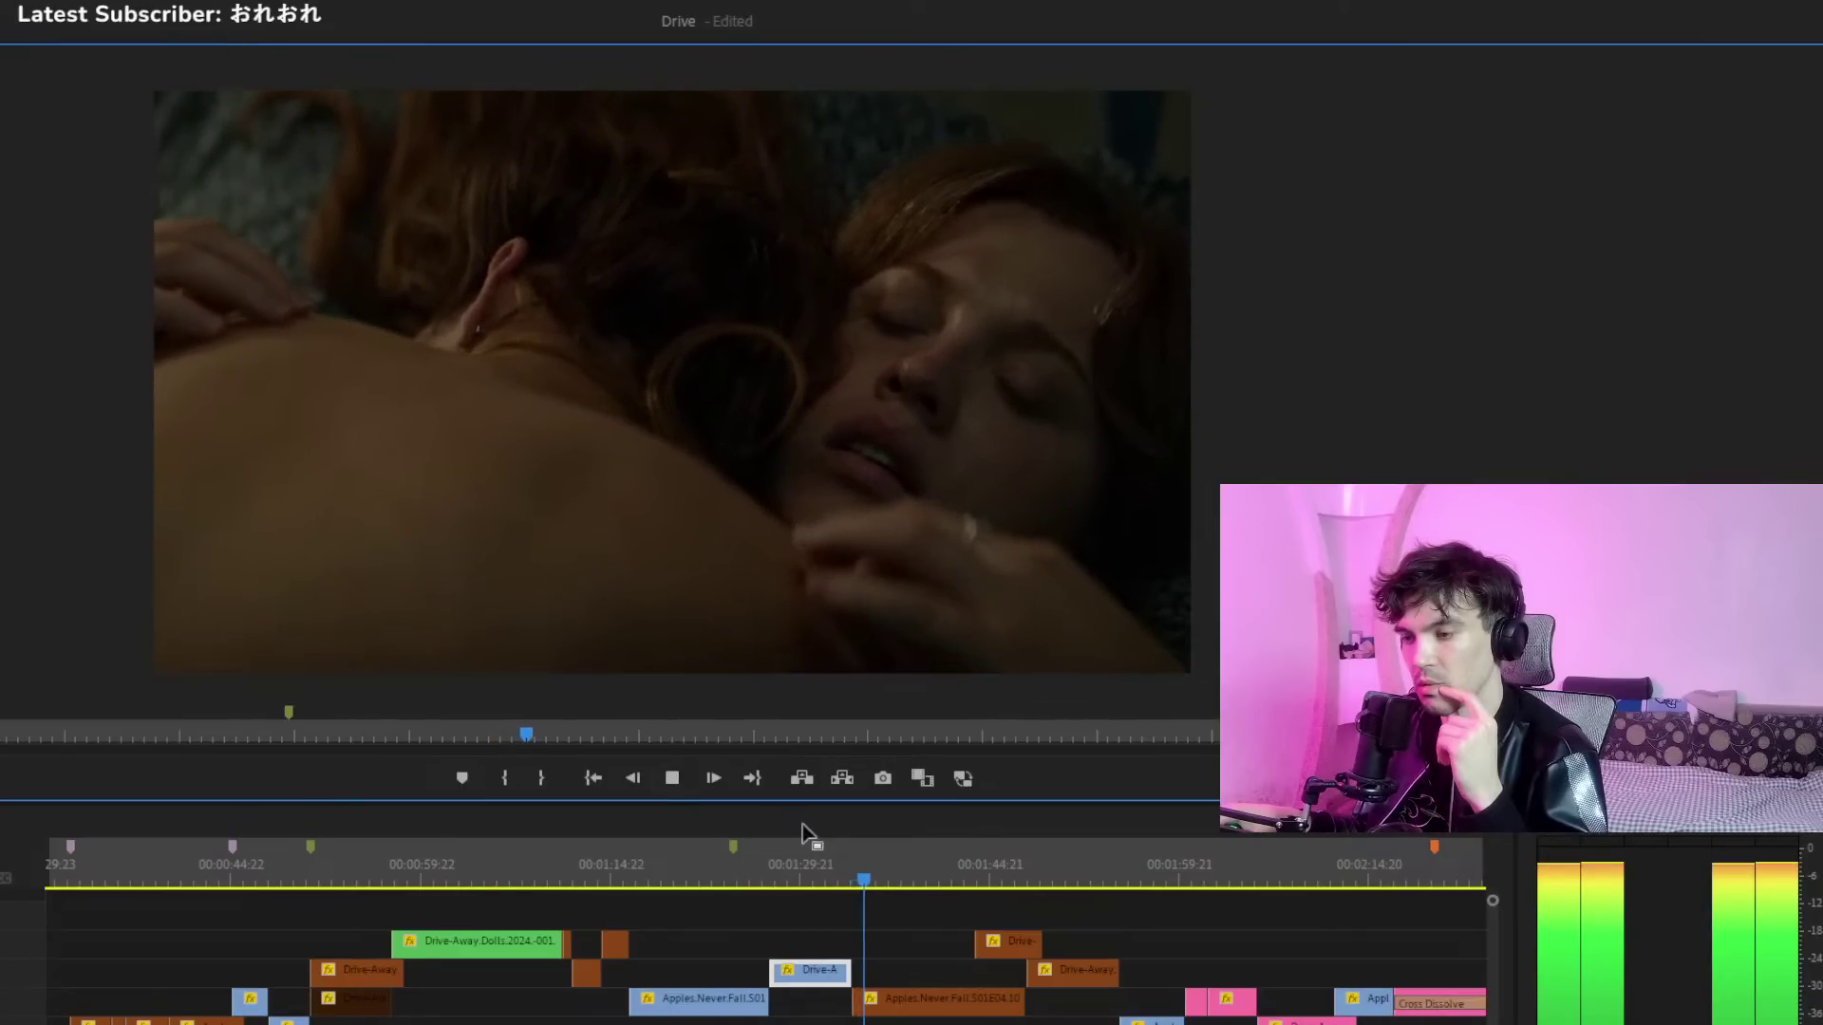
pyautogui.press('space')
pyautogui.click(670, 782)
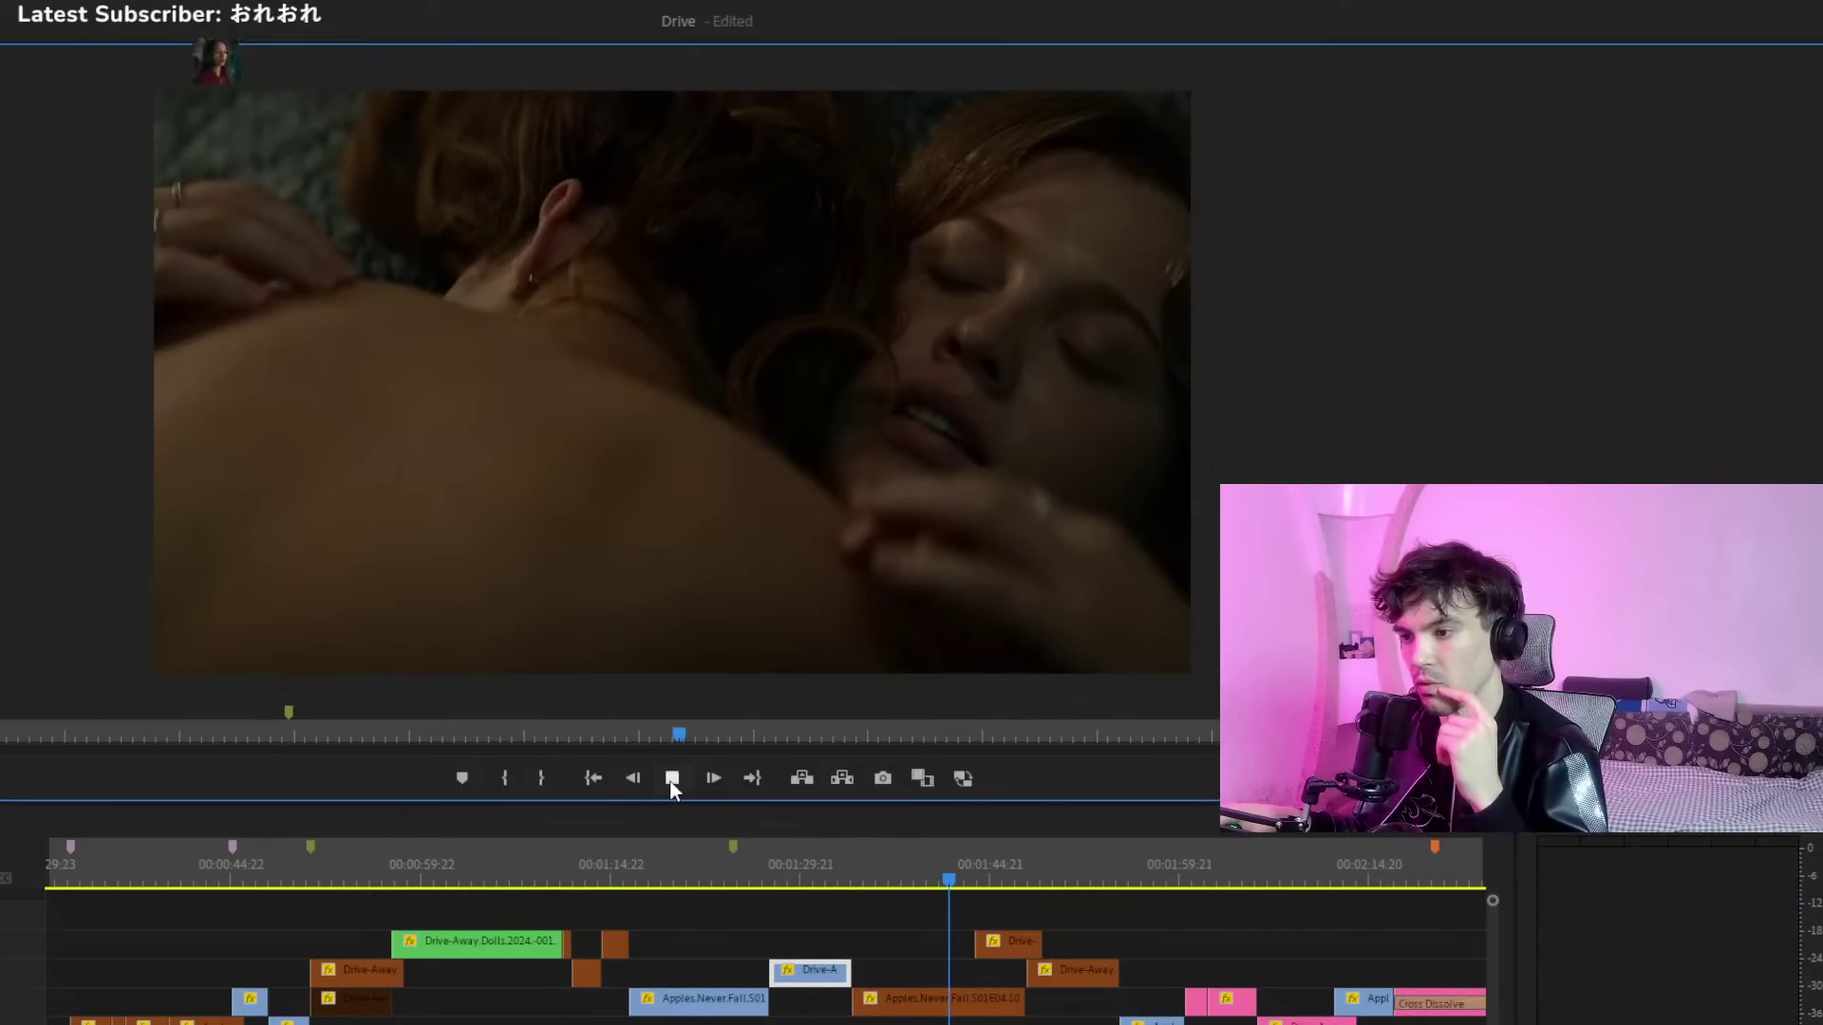
pyautogui.click(670, 782)
pyautogui.click(670, 780)
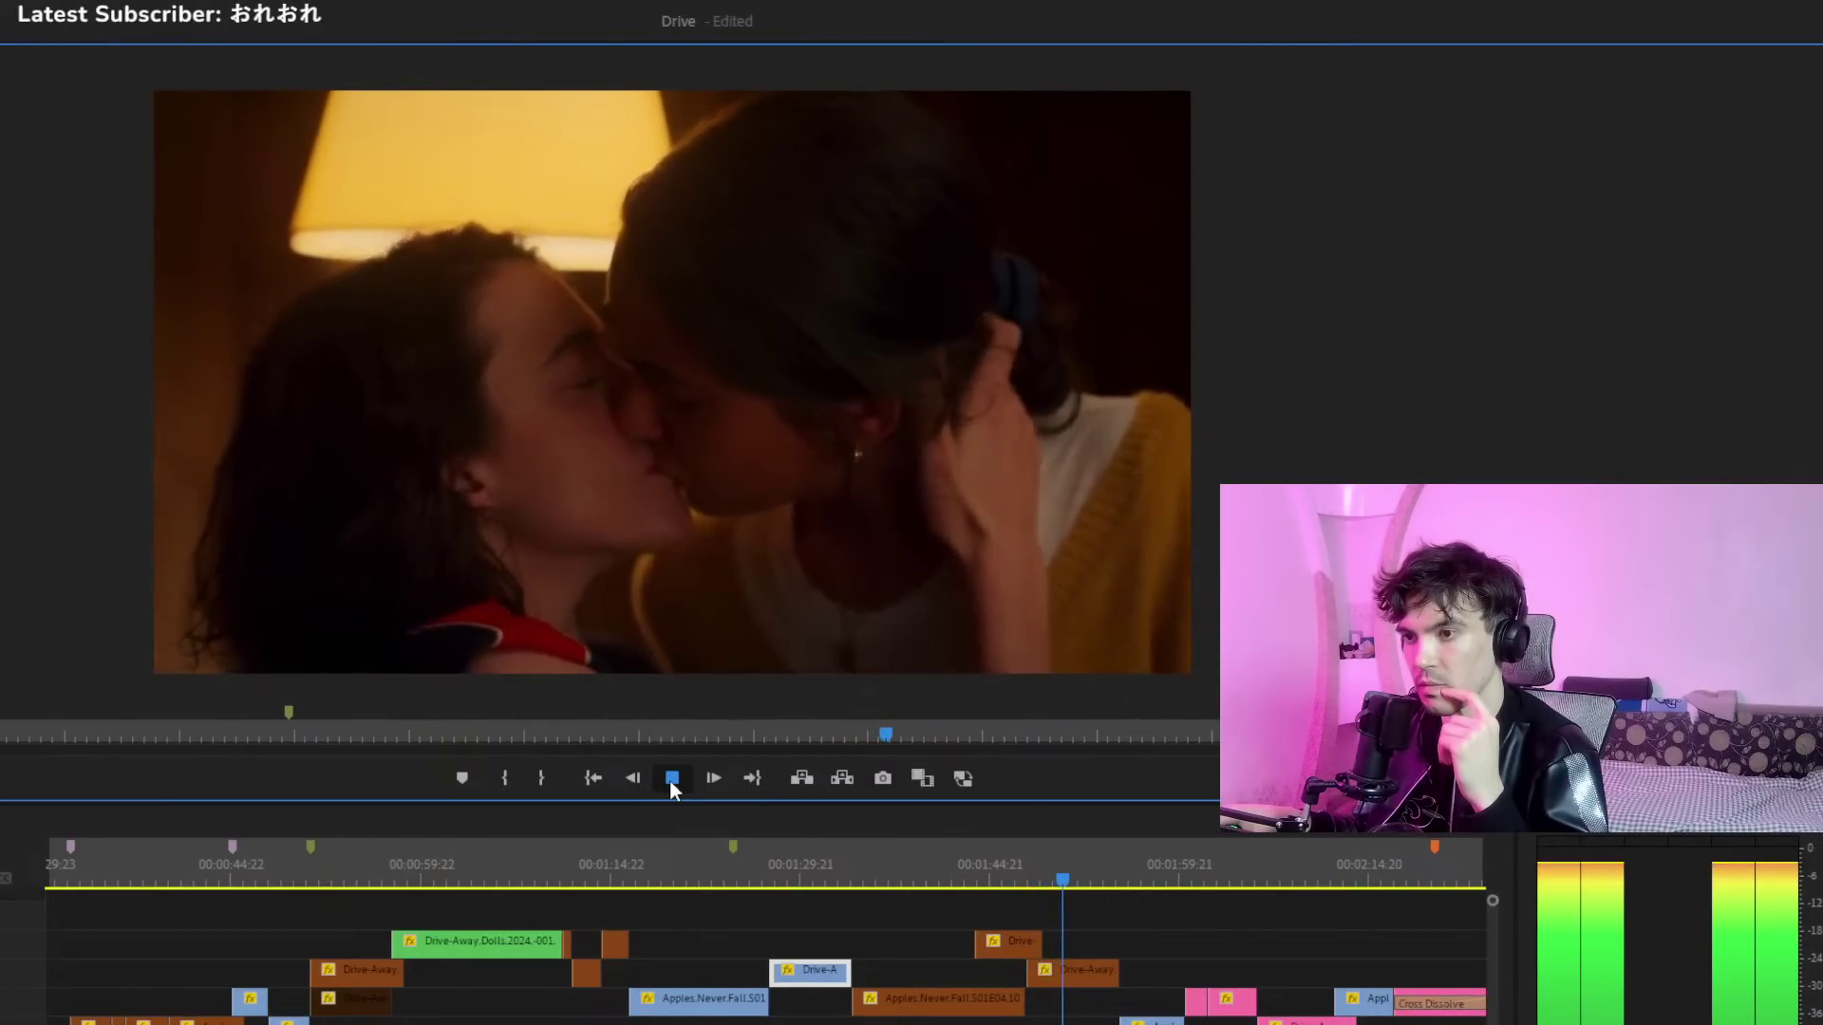
pyautogui.click(672, 780)
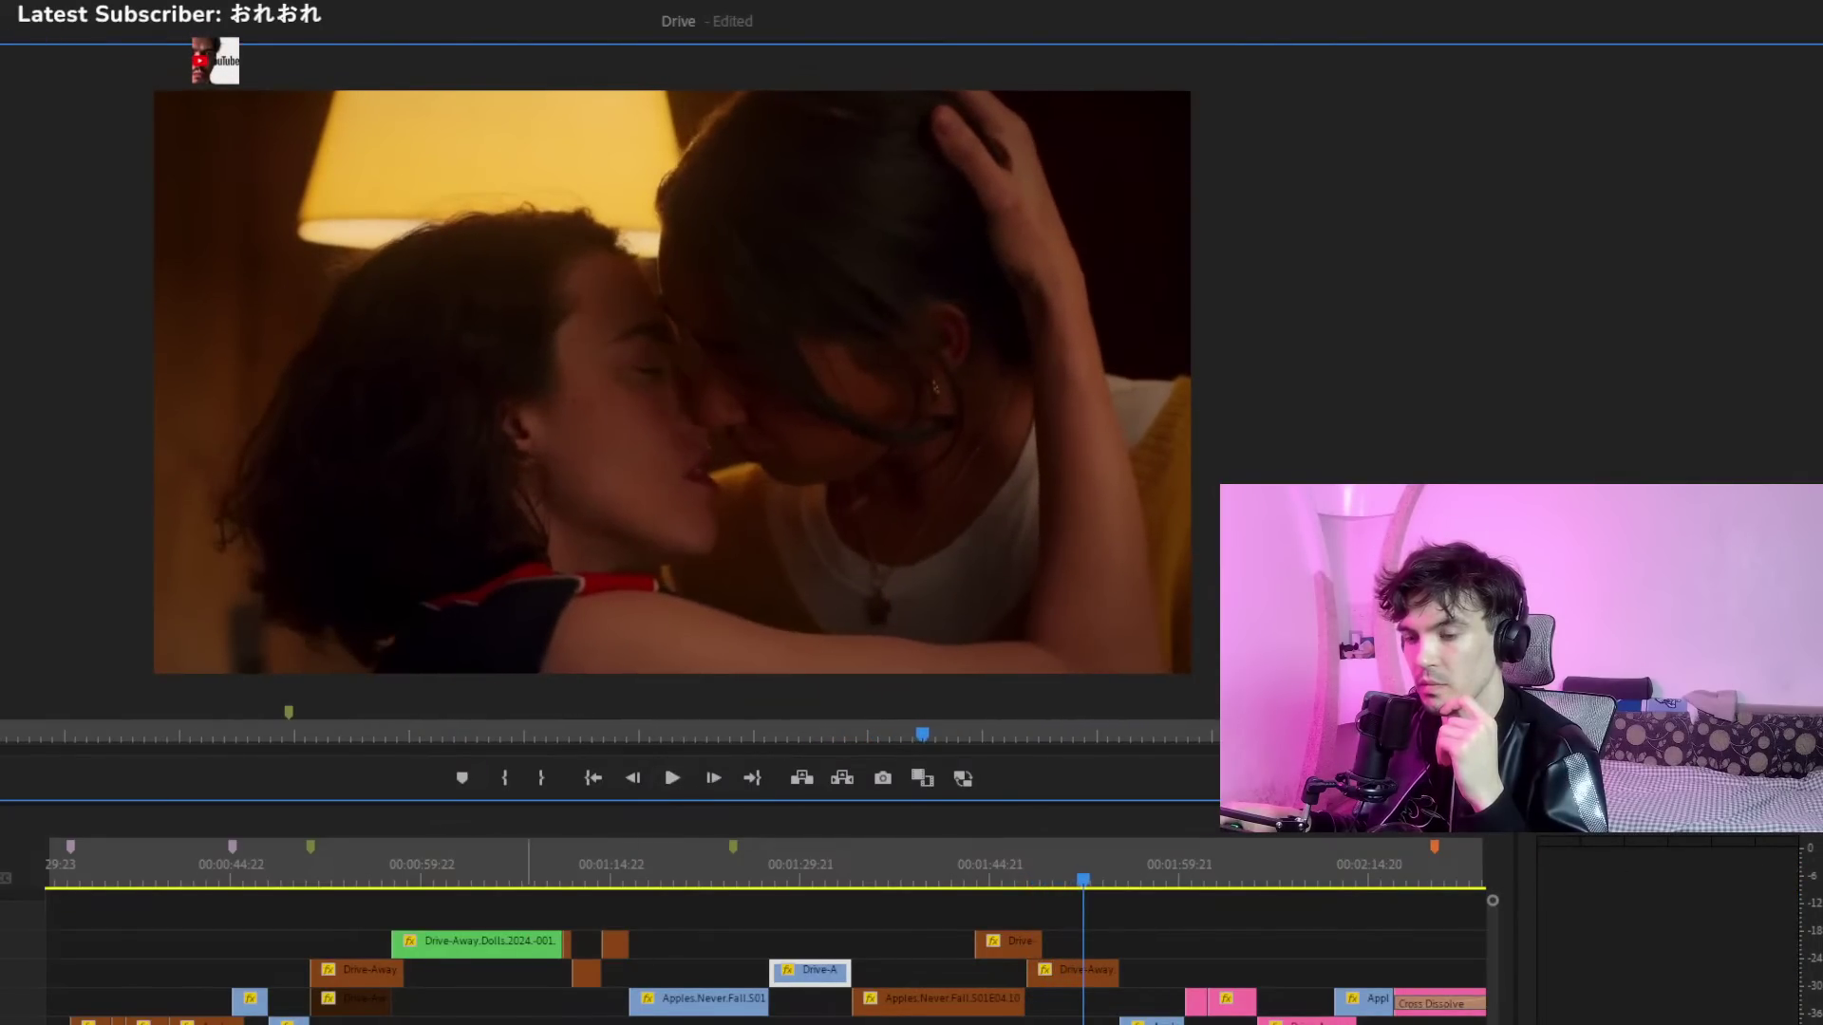
# Check the spare clips after 2:45 and place a blue Drive-Away clip past the end of the edit at about 3:13
pyautogui.press('-')
pyautogui.press('-')
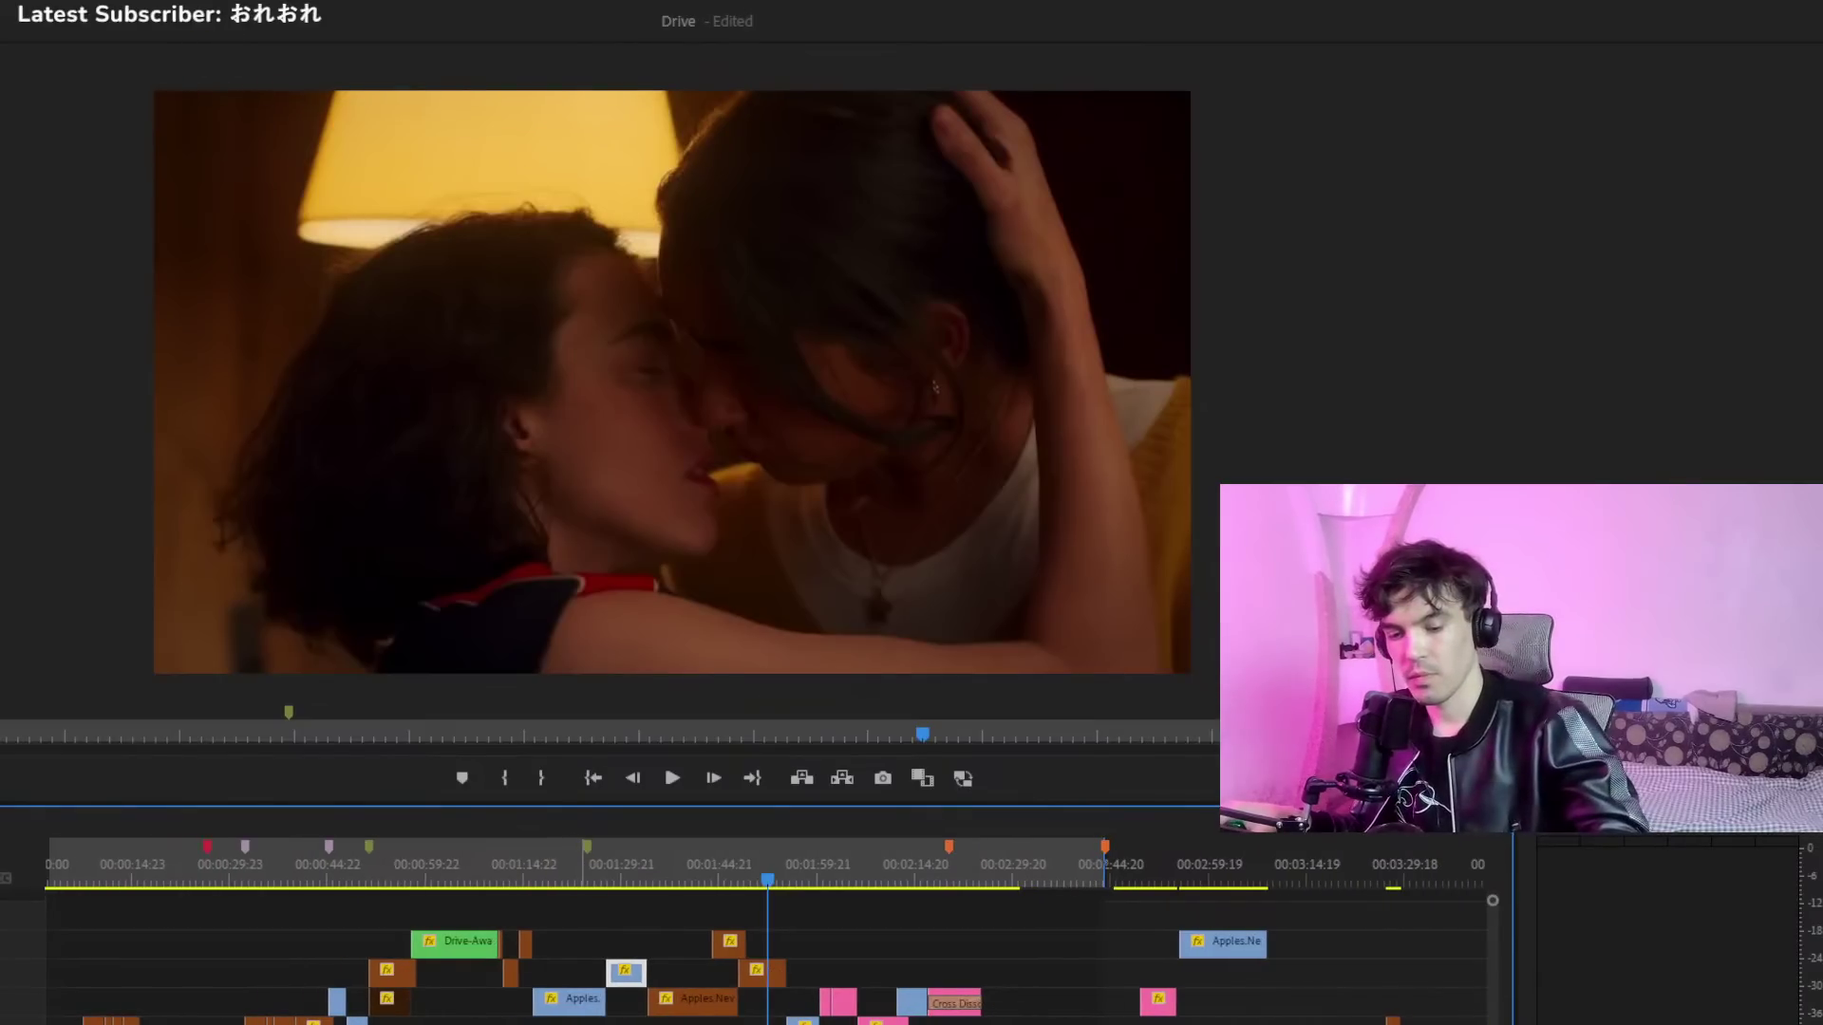
pyautogui.click(1126, 883)
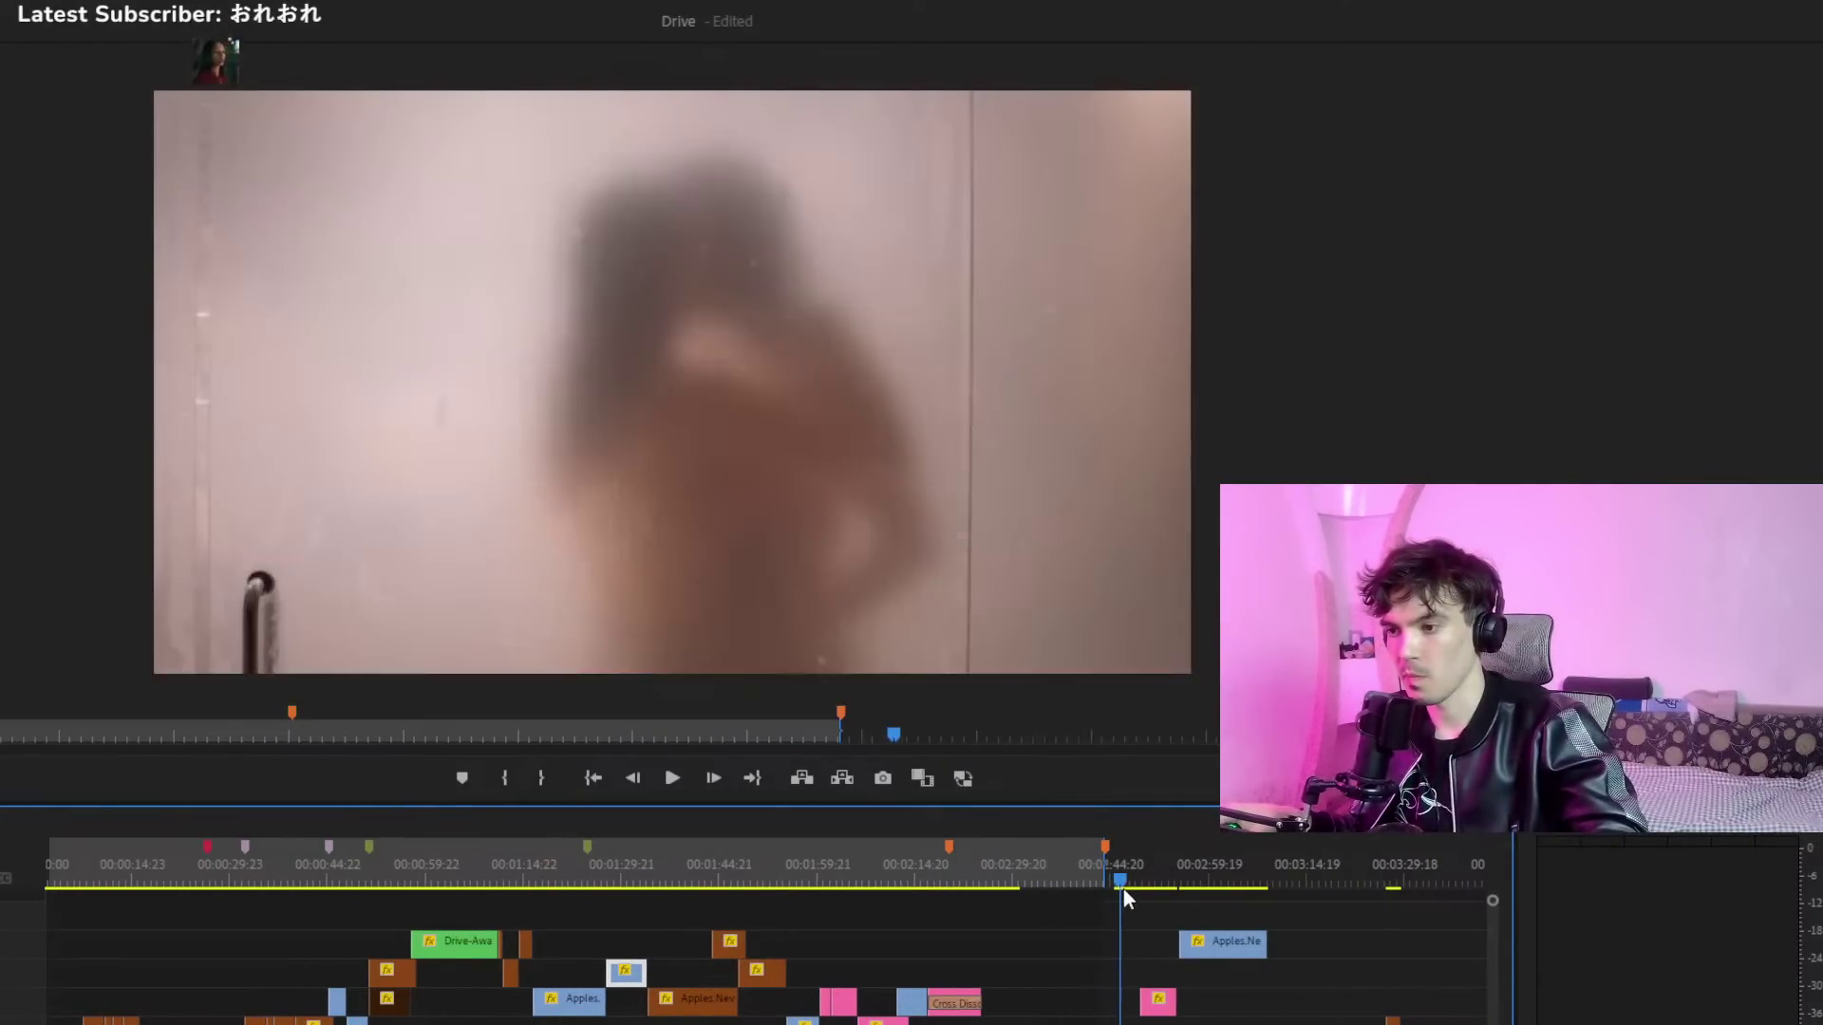
pyautogui.moveTo(1129, 891); pyautogui.dragTo(1154, 892)
pyautogui.moveTo(1173, 904); pyautogui.dragTo(1083, 883)
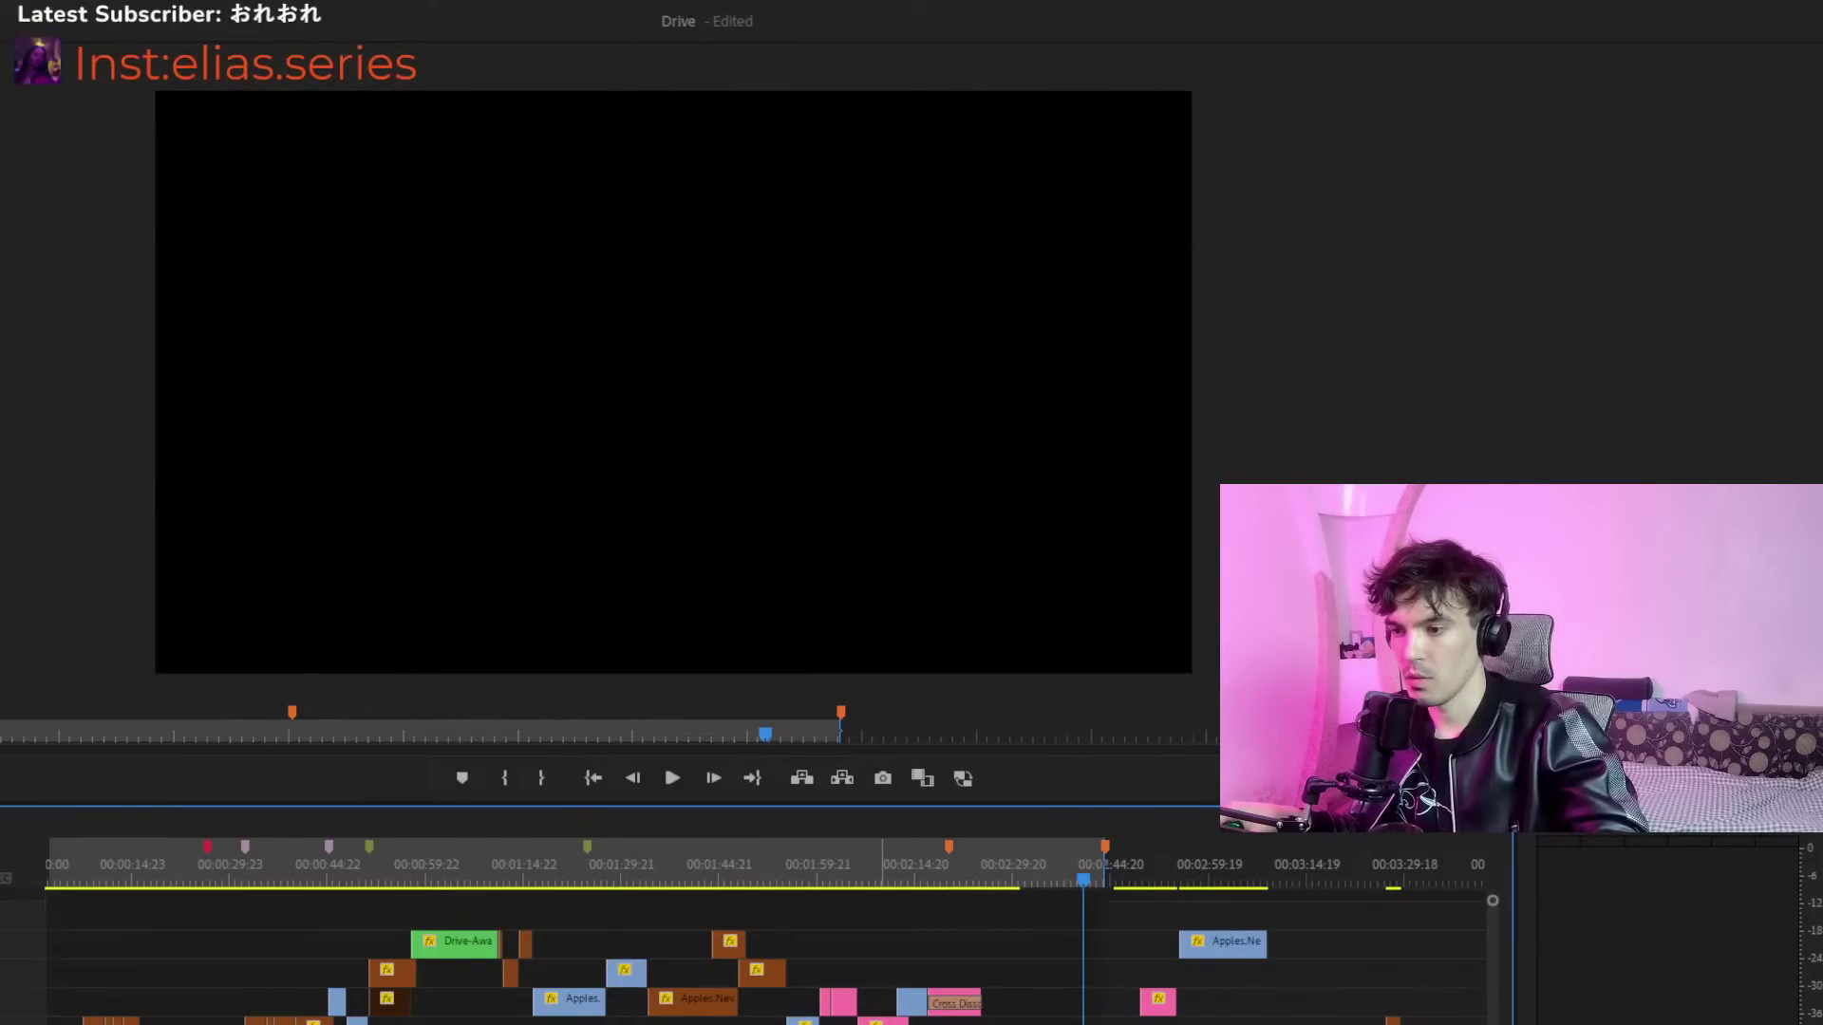
pyautogui.moveTo(880, 1023); pyautogui.dragTo(1339, 970)
pyautogui.click(1346, 864)
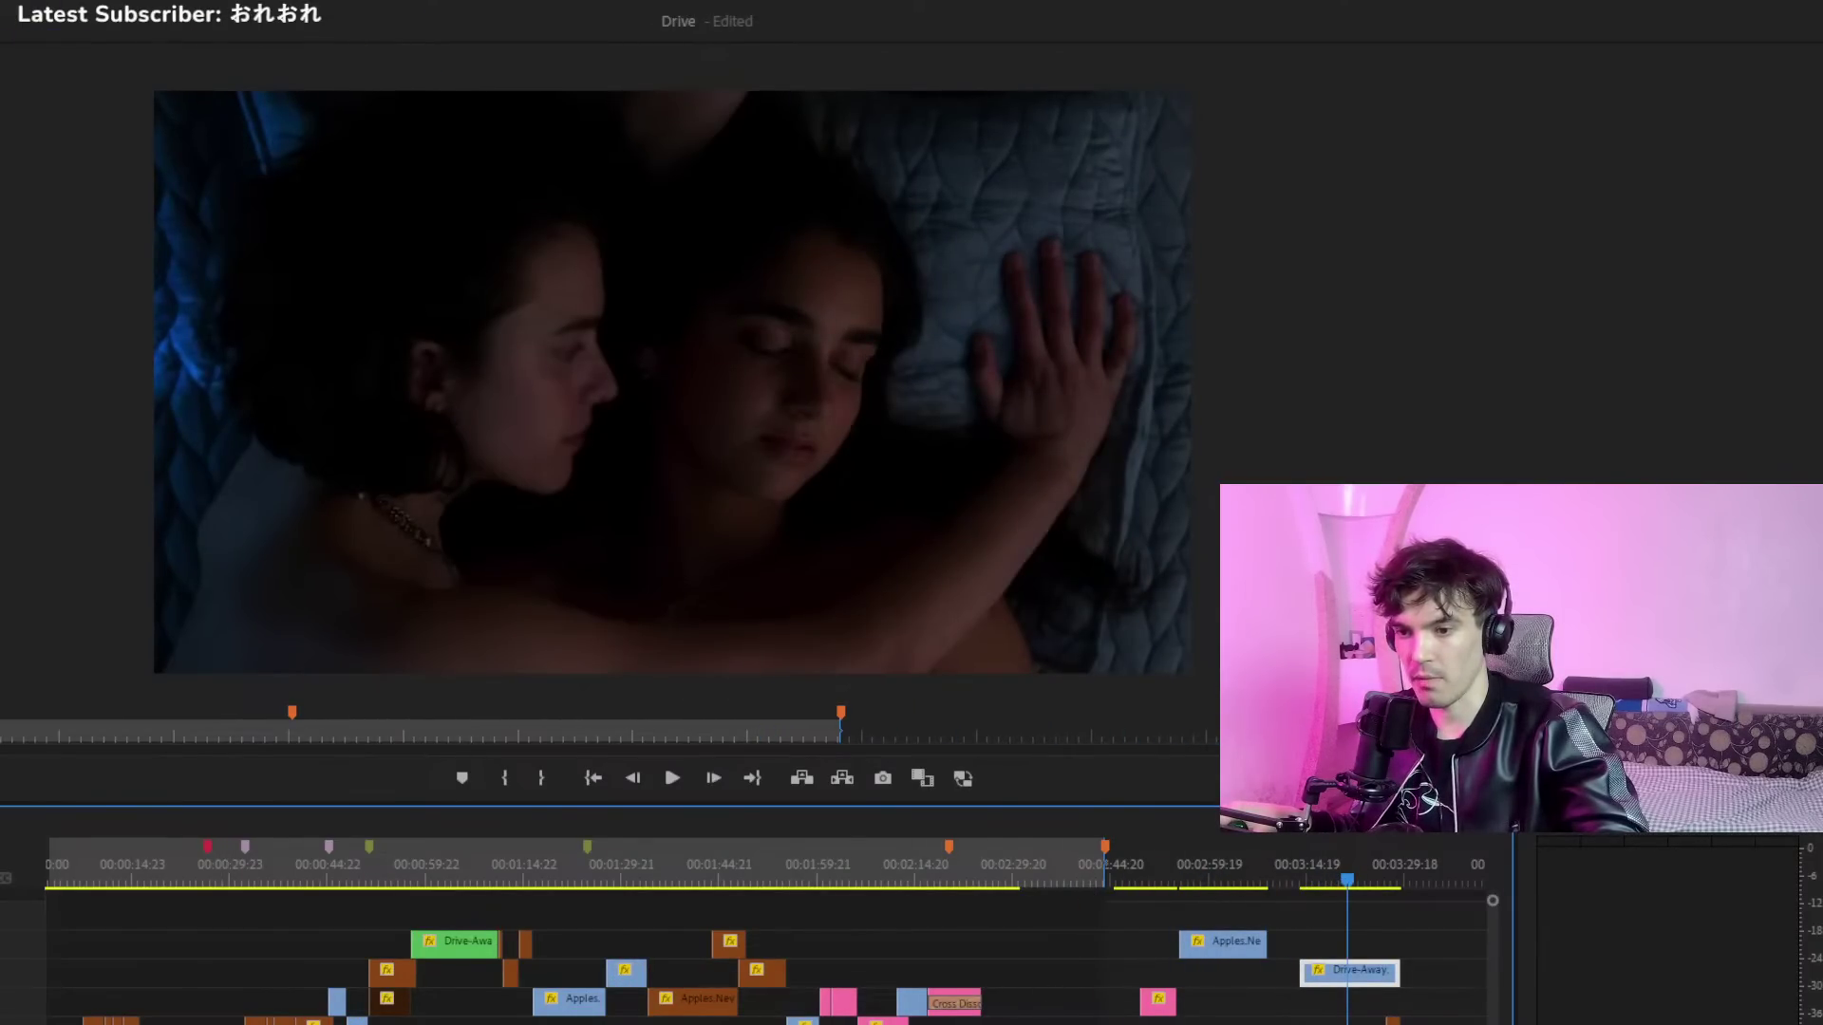
# Line up more spare clips past the end of the edit, spread between about 3:37 and 4:42
pyautogui.press('-')
pyautogui.press('-')
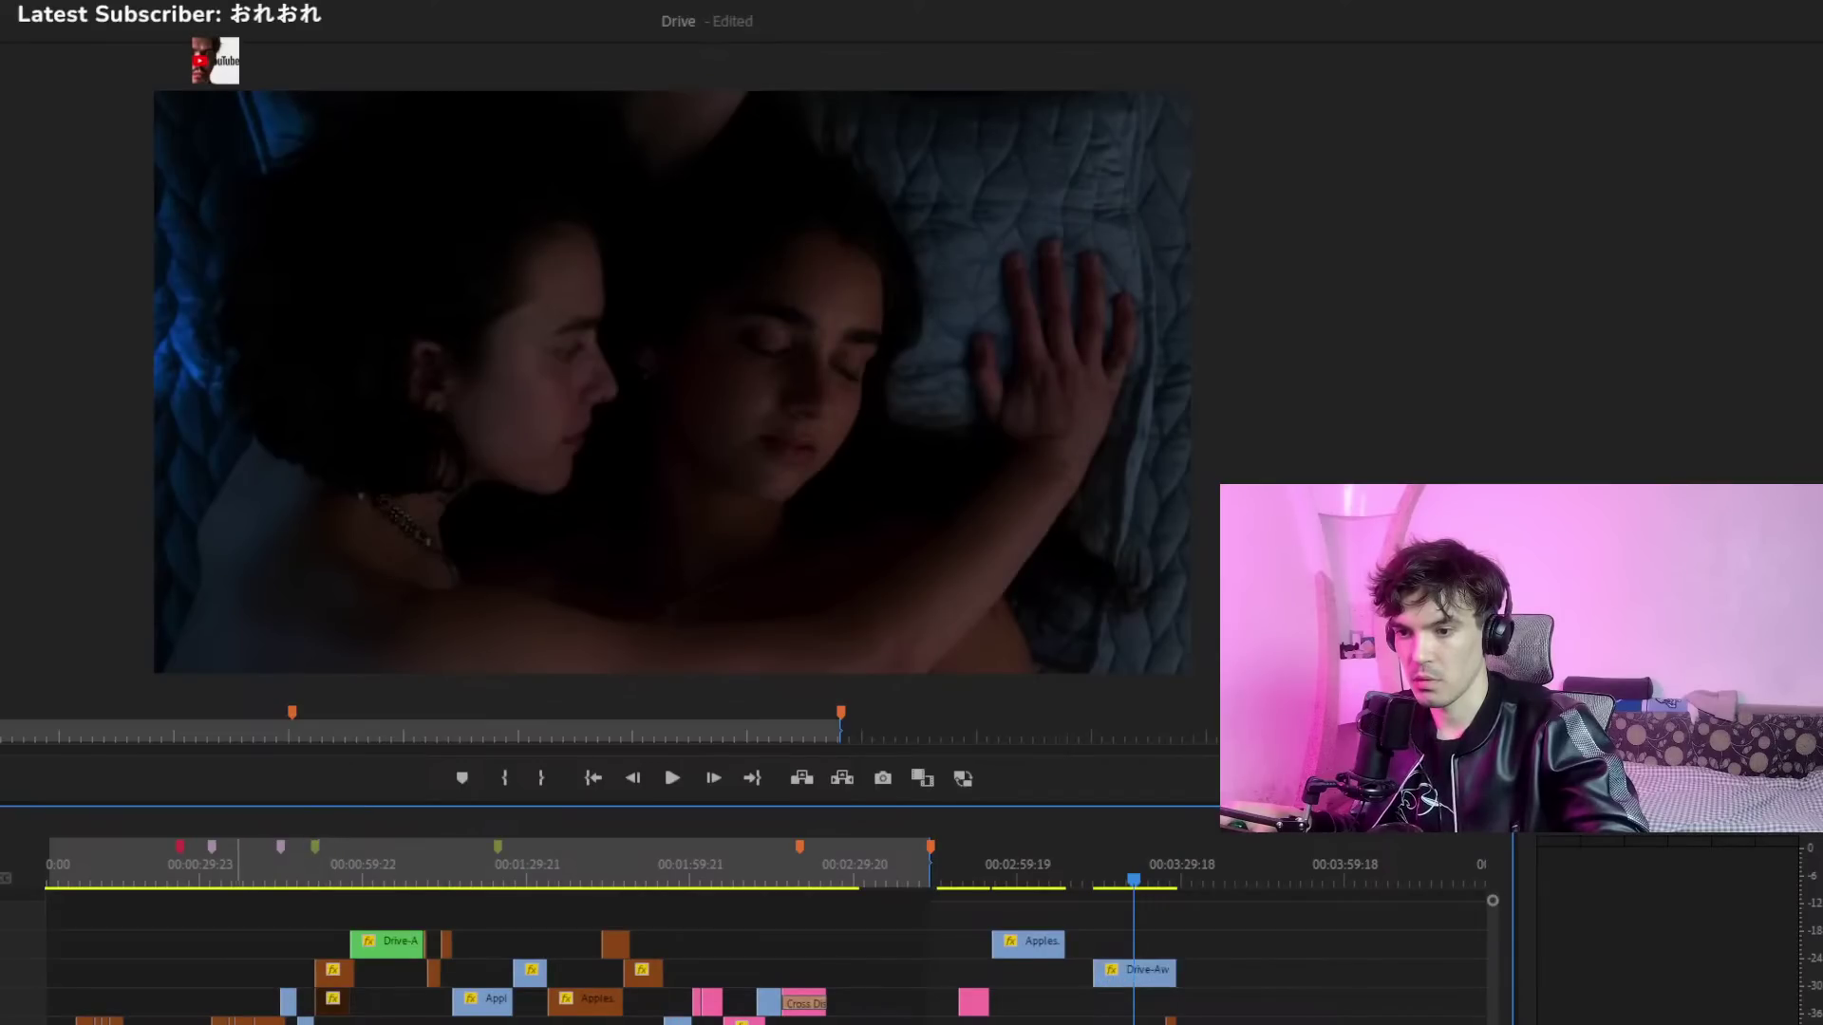
pyautogui.moveTo(289, 1023); pyautogui.dragTo(1285, 994)
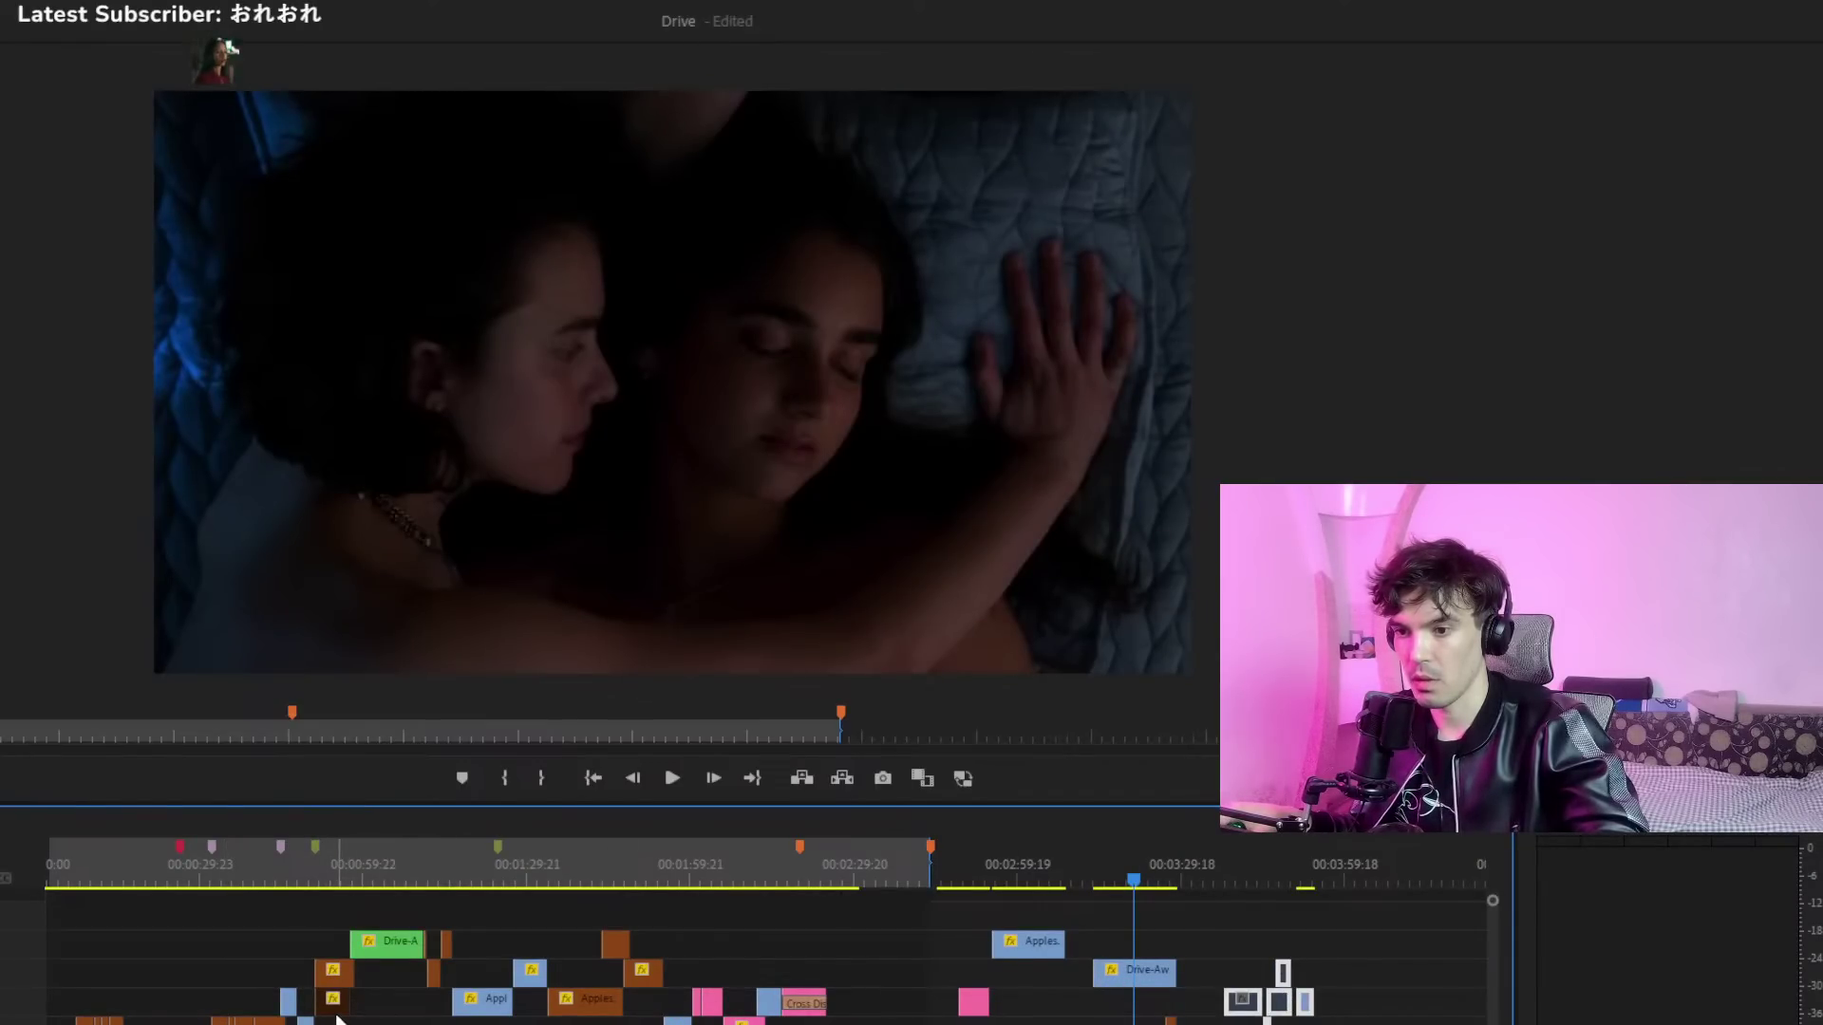
pyautogui.moveTo(833, 997); pyautogui.dragTo(1363, 972)
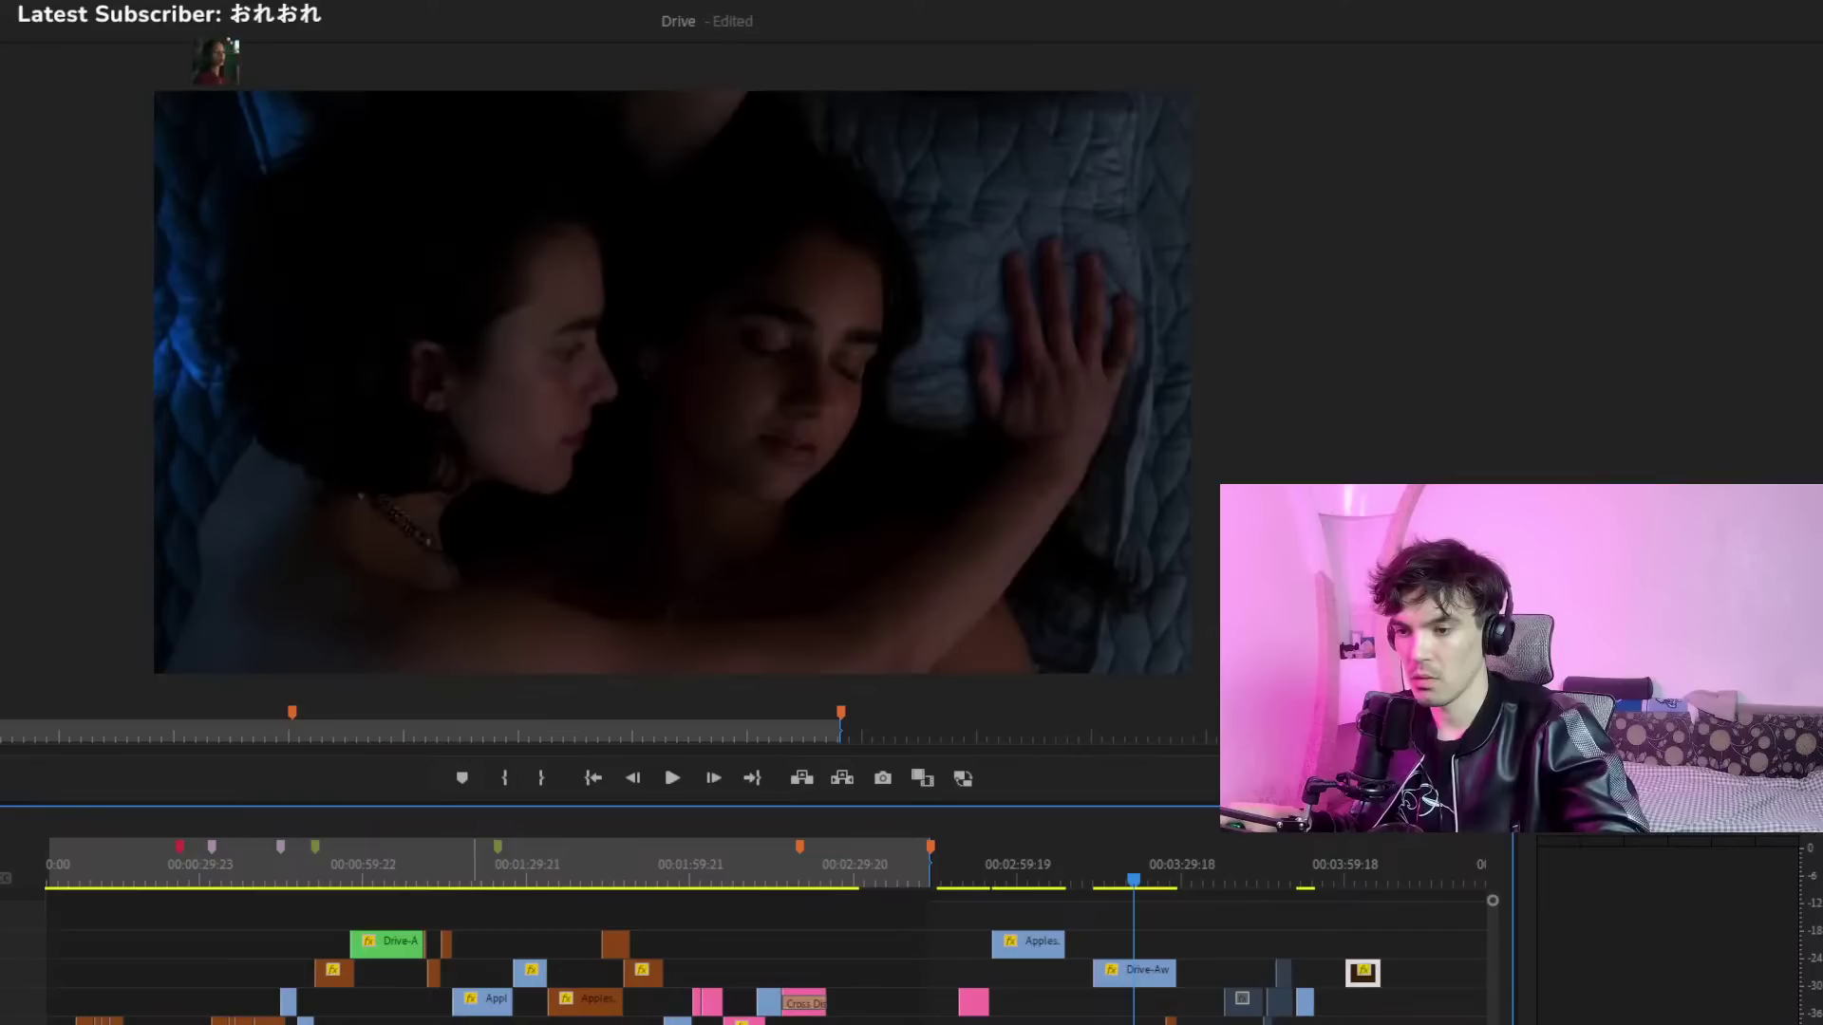
pyautogui.moveTo(587, 1002); pyautogui.dragTo(1420, 1004)
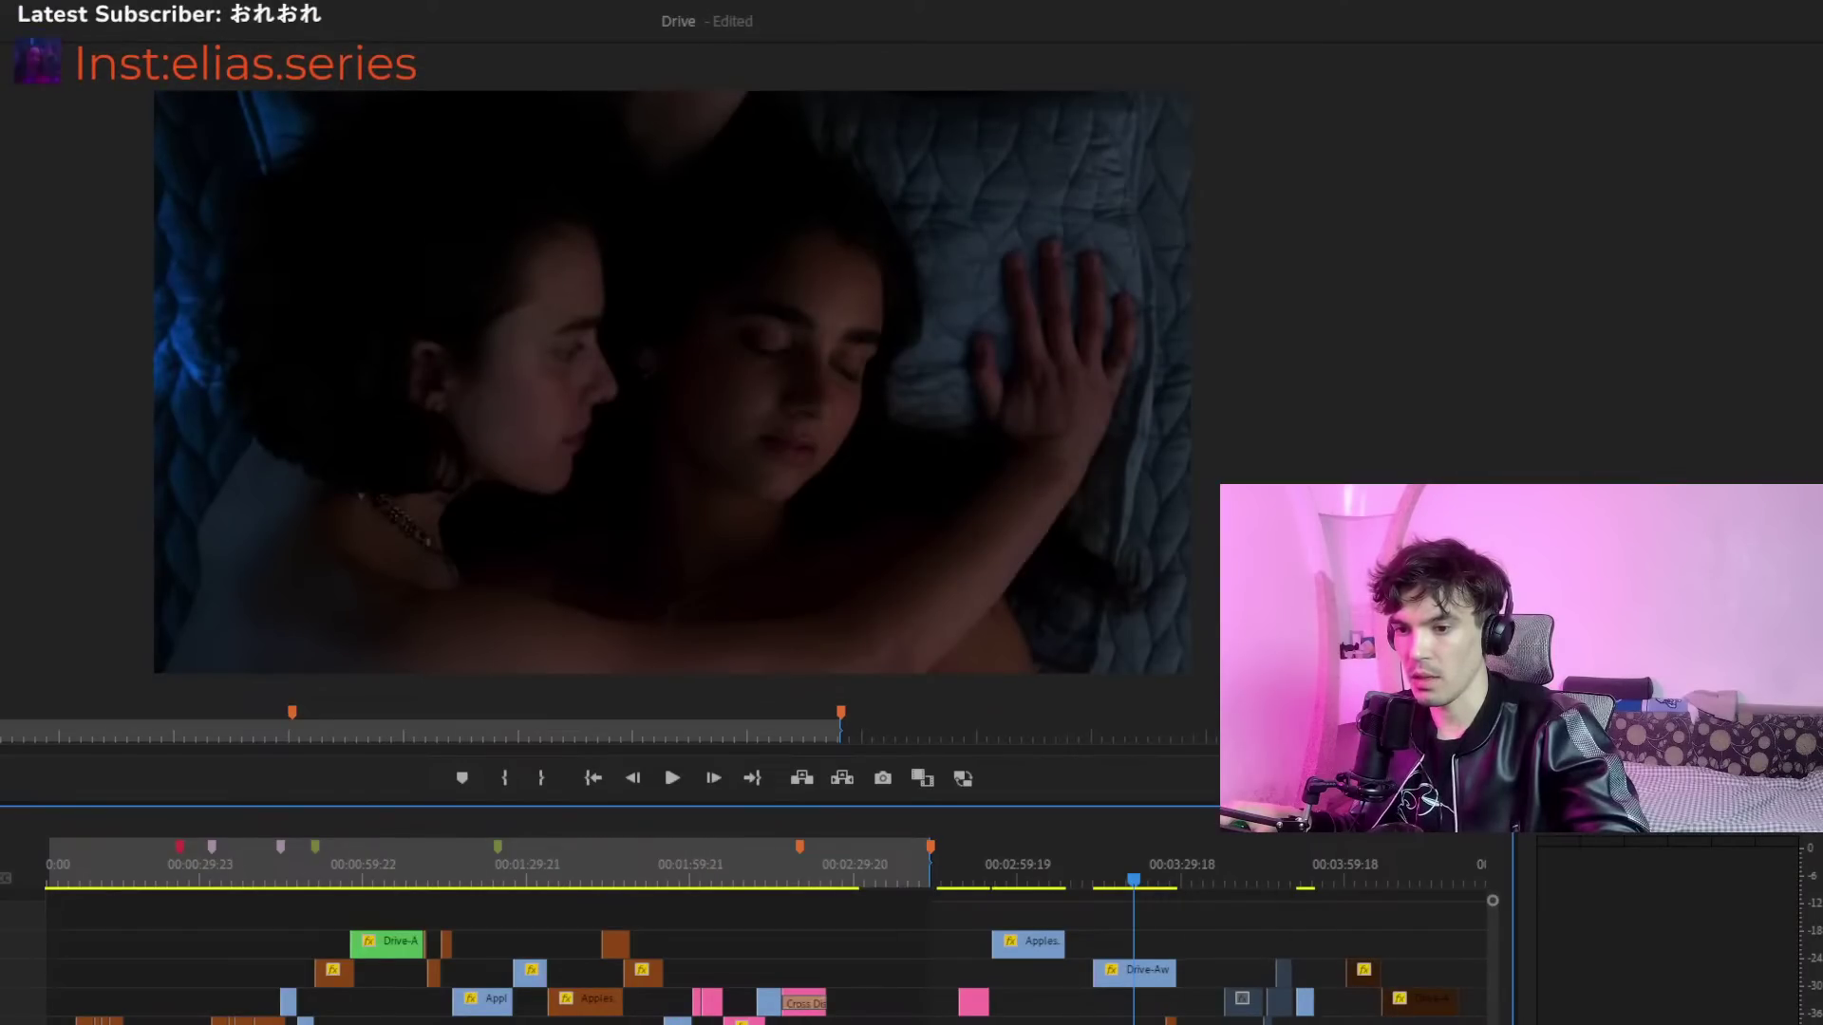
pyautogui.press('-')
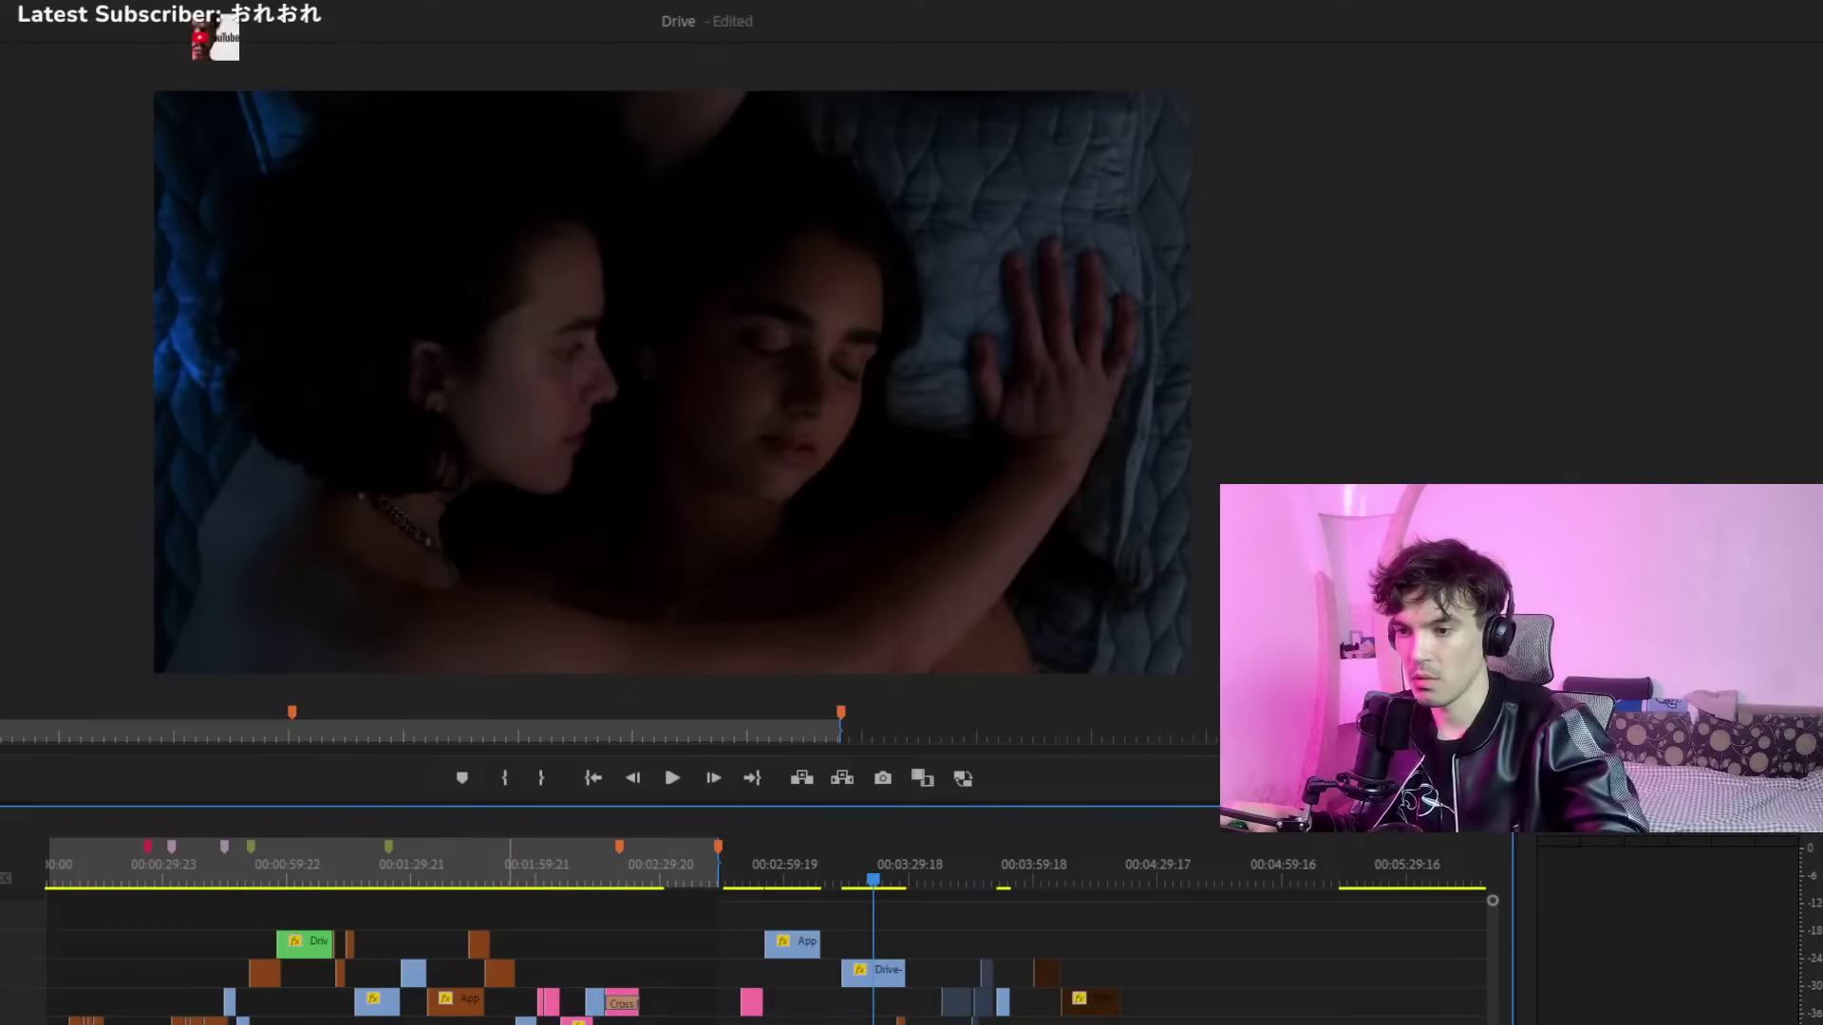
pyautogui.moveTo(1022, 1012); pyautogui.dragTo(1164, 1011)
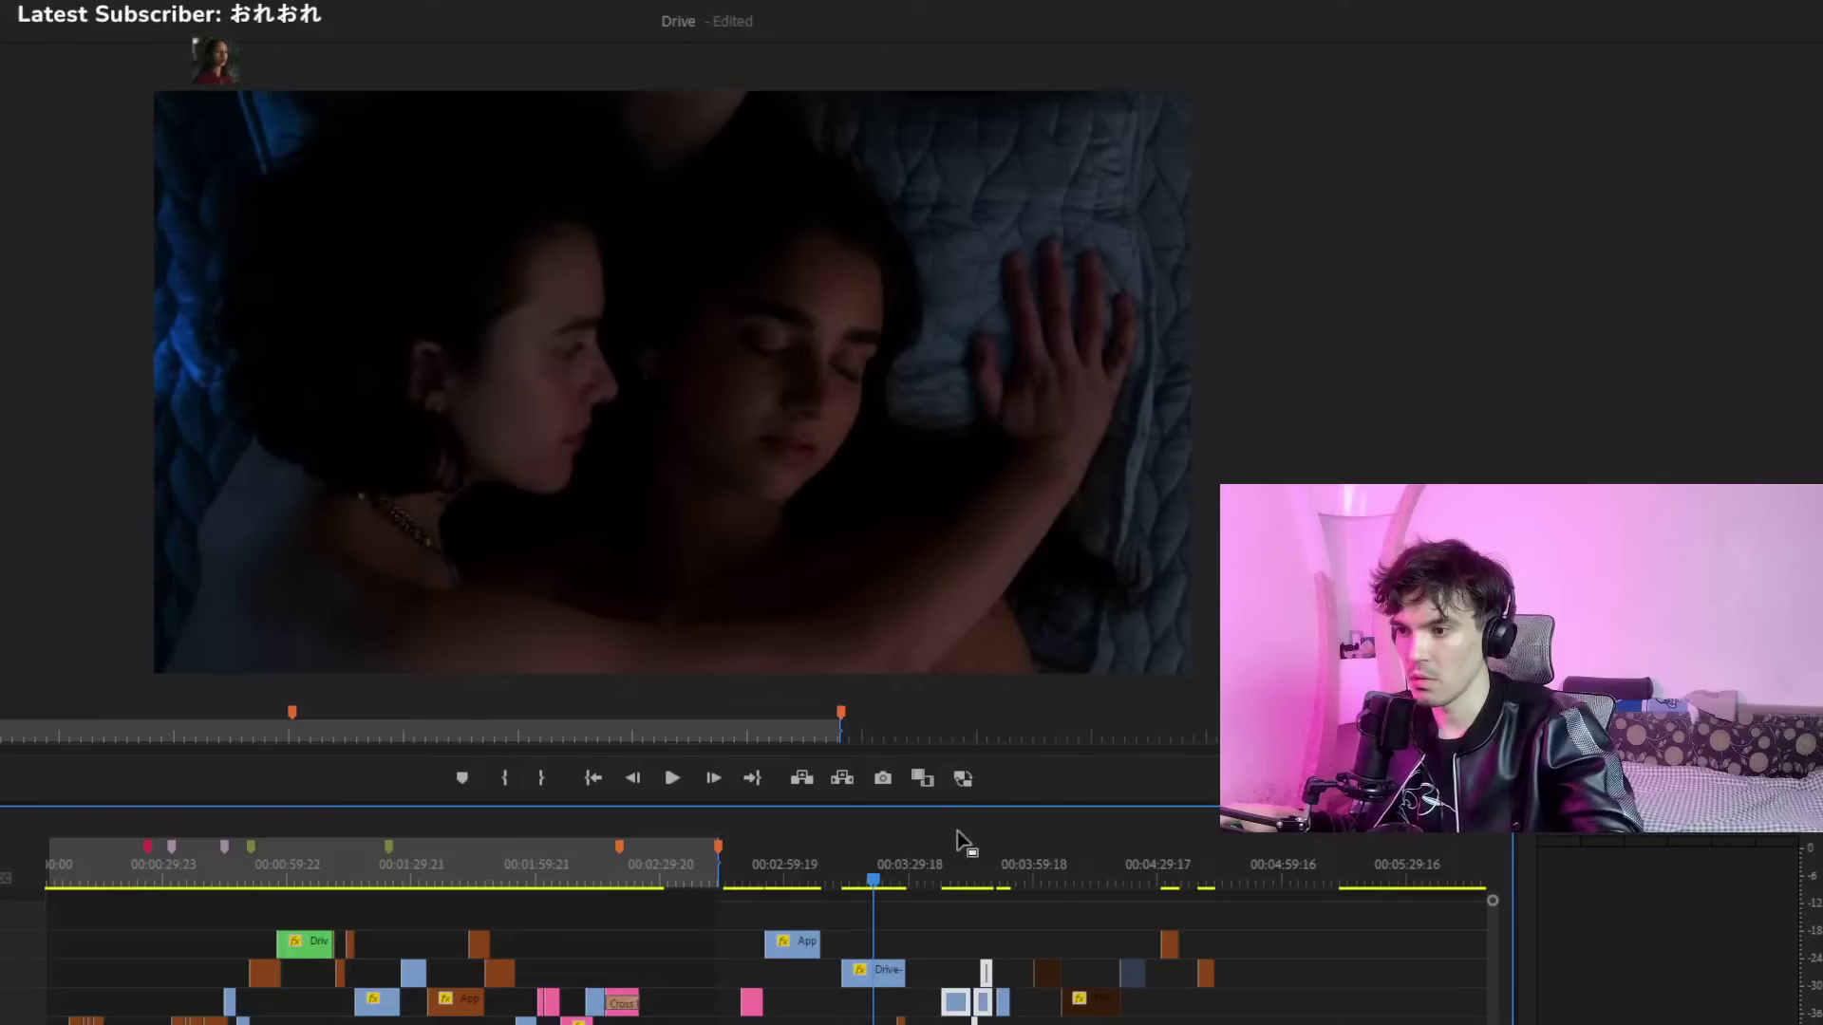
# Compare the cut after the green Drive-Away clip at about 1:11 with the spare basement party clip at about 4:31
pyautogui.click(942, 882)
pyautogui.moveTo(933, 875); pyautogui.dragTo(420, 864)
pyautogui.click(1069, 1004)
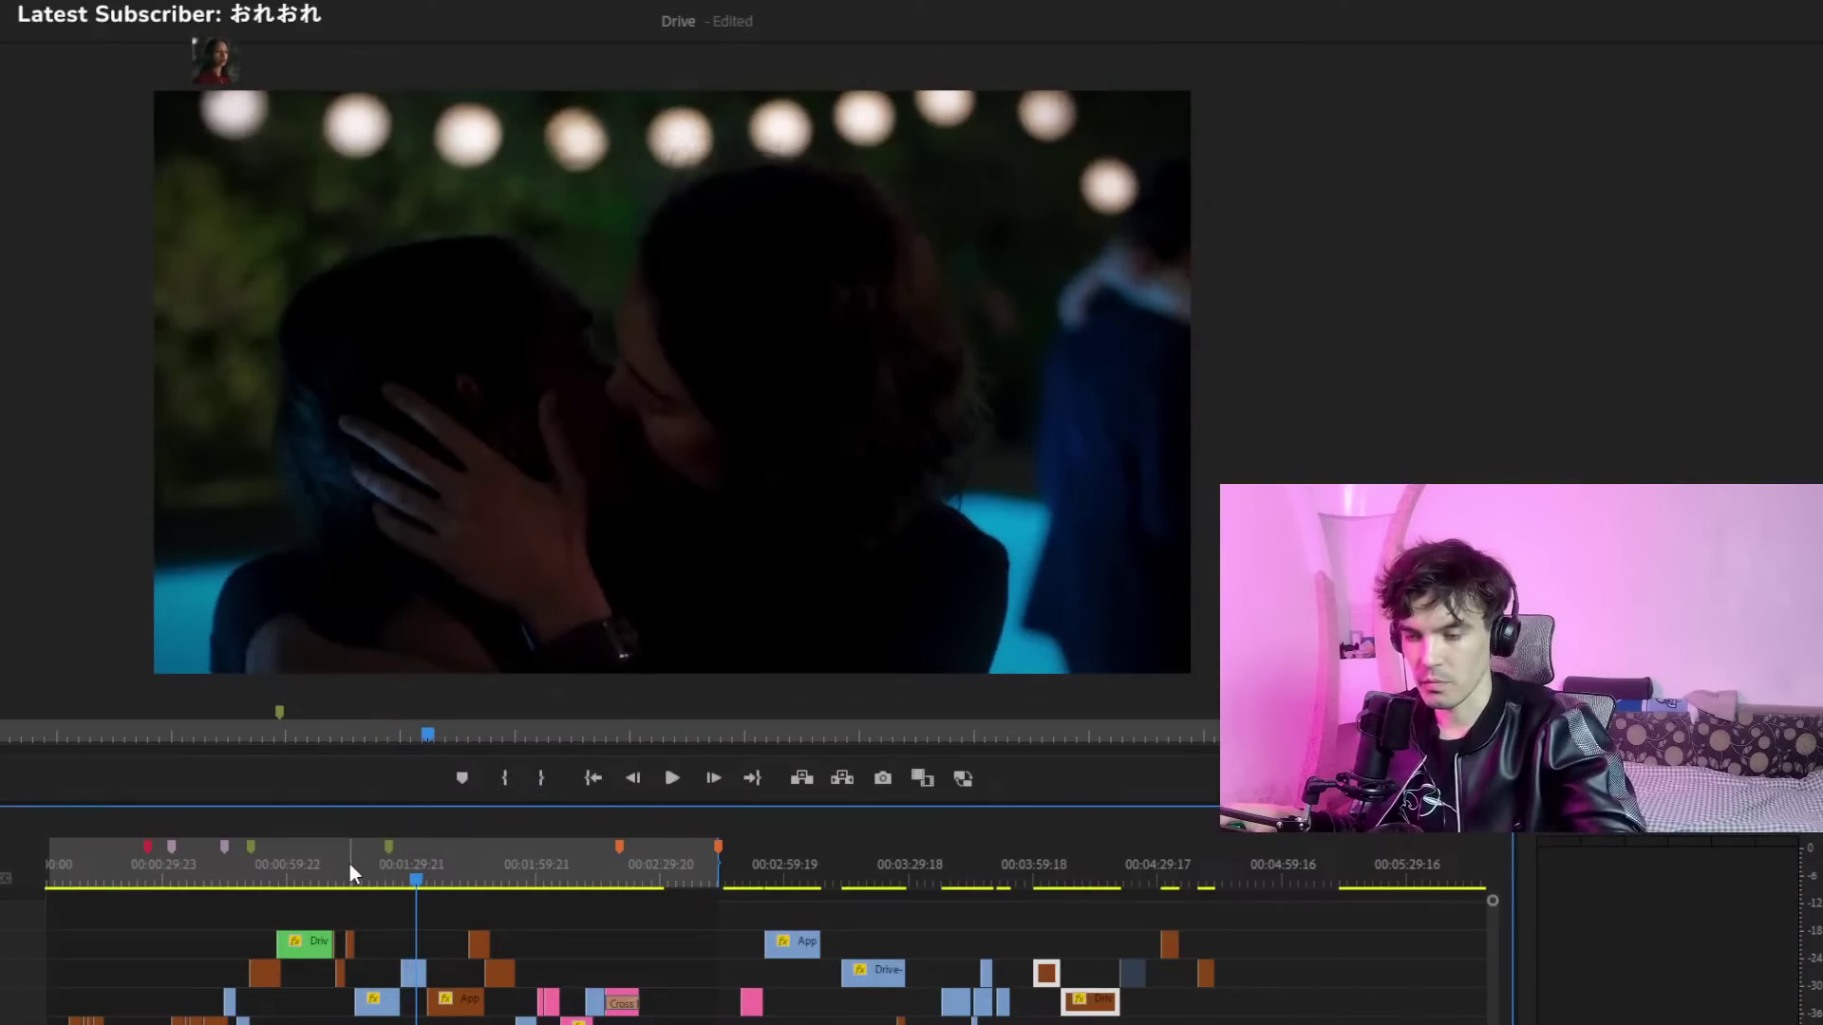
pyautogui.click(325, 864)
pyautogui.press('space')
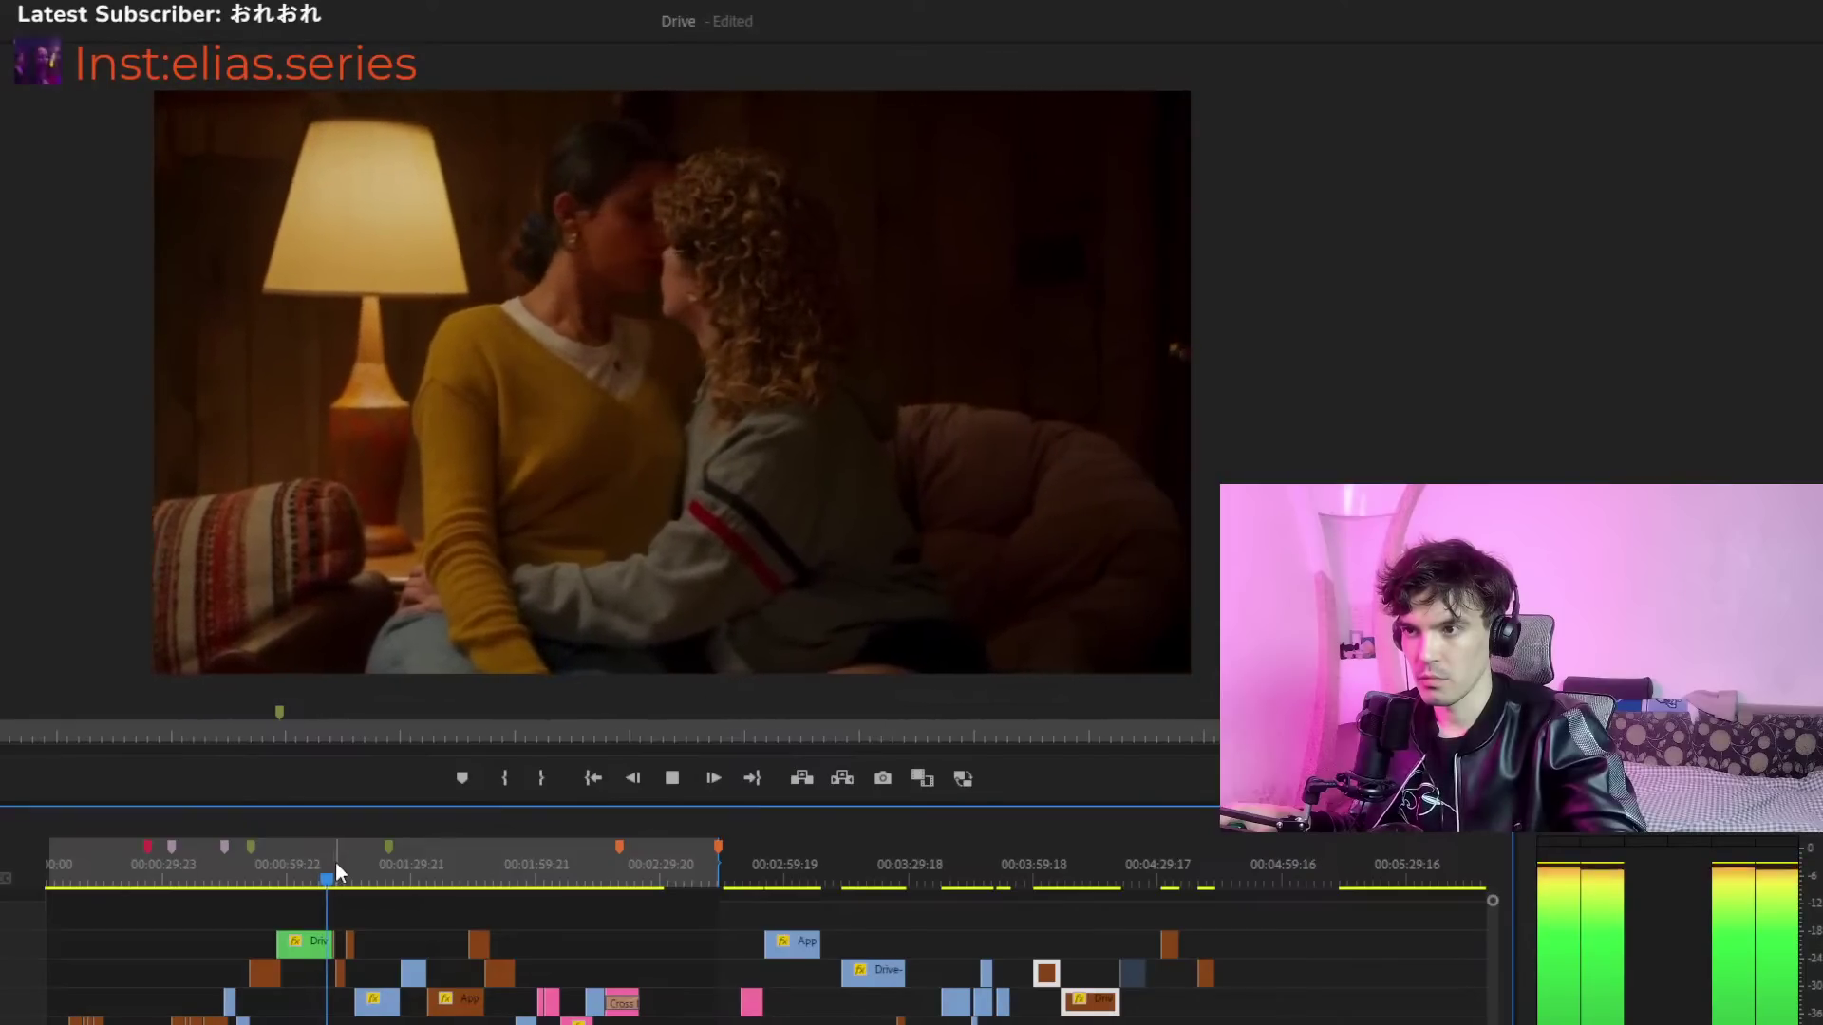
pyautogui.press('space')
pyautogui.press('space')
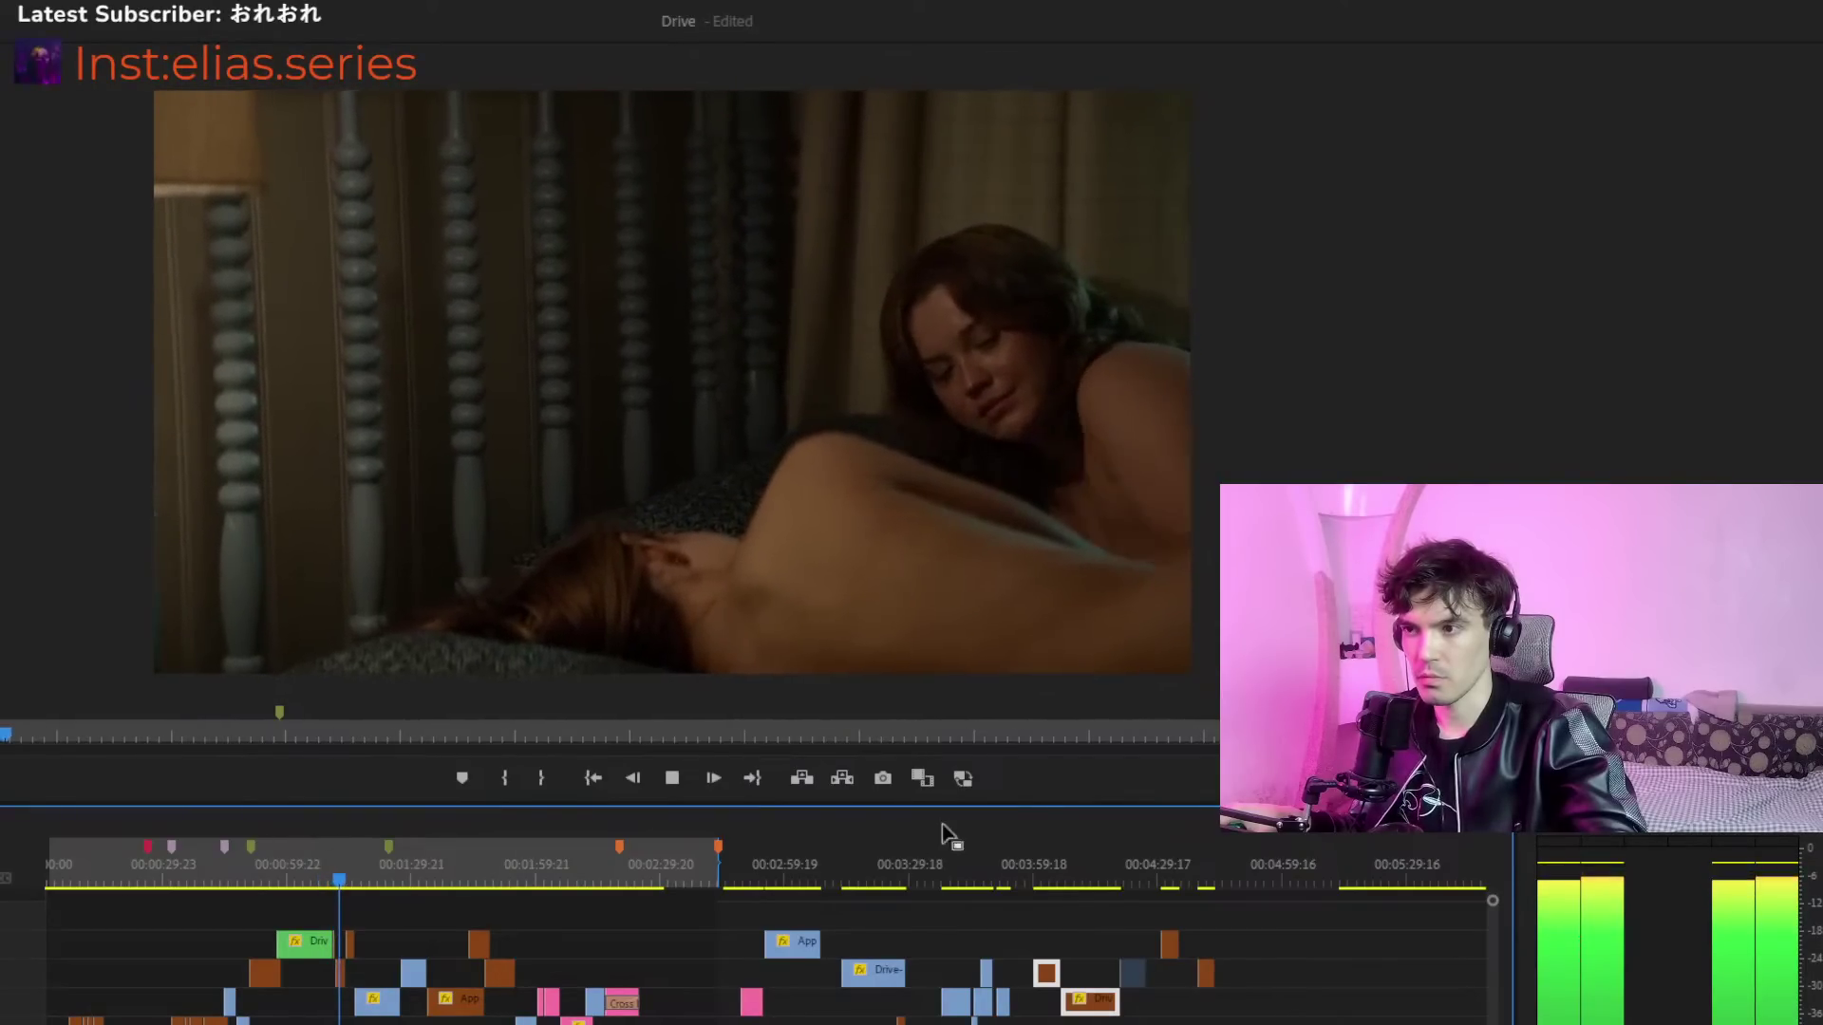
pyautogui.click(1170, 870)
pyautogui.press('space')
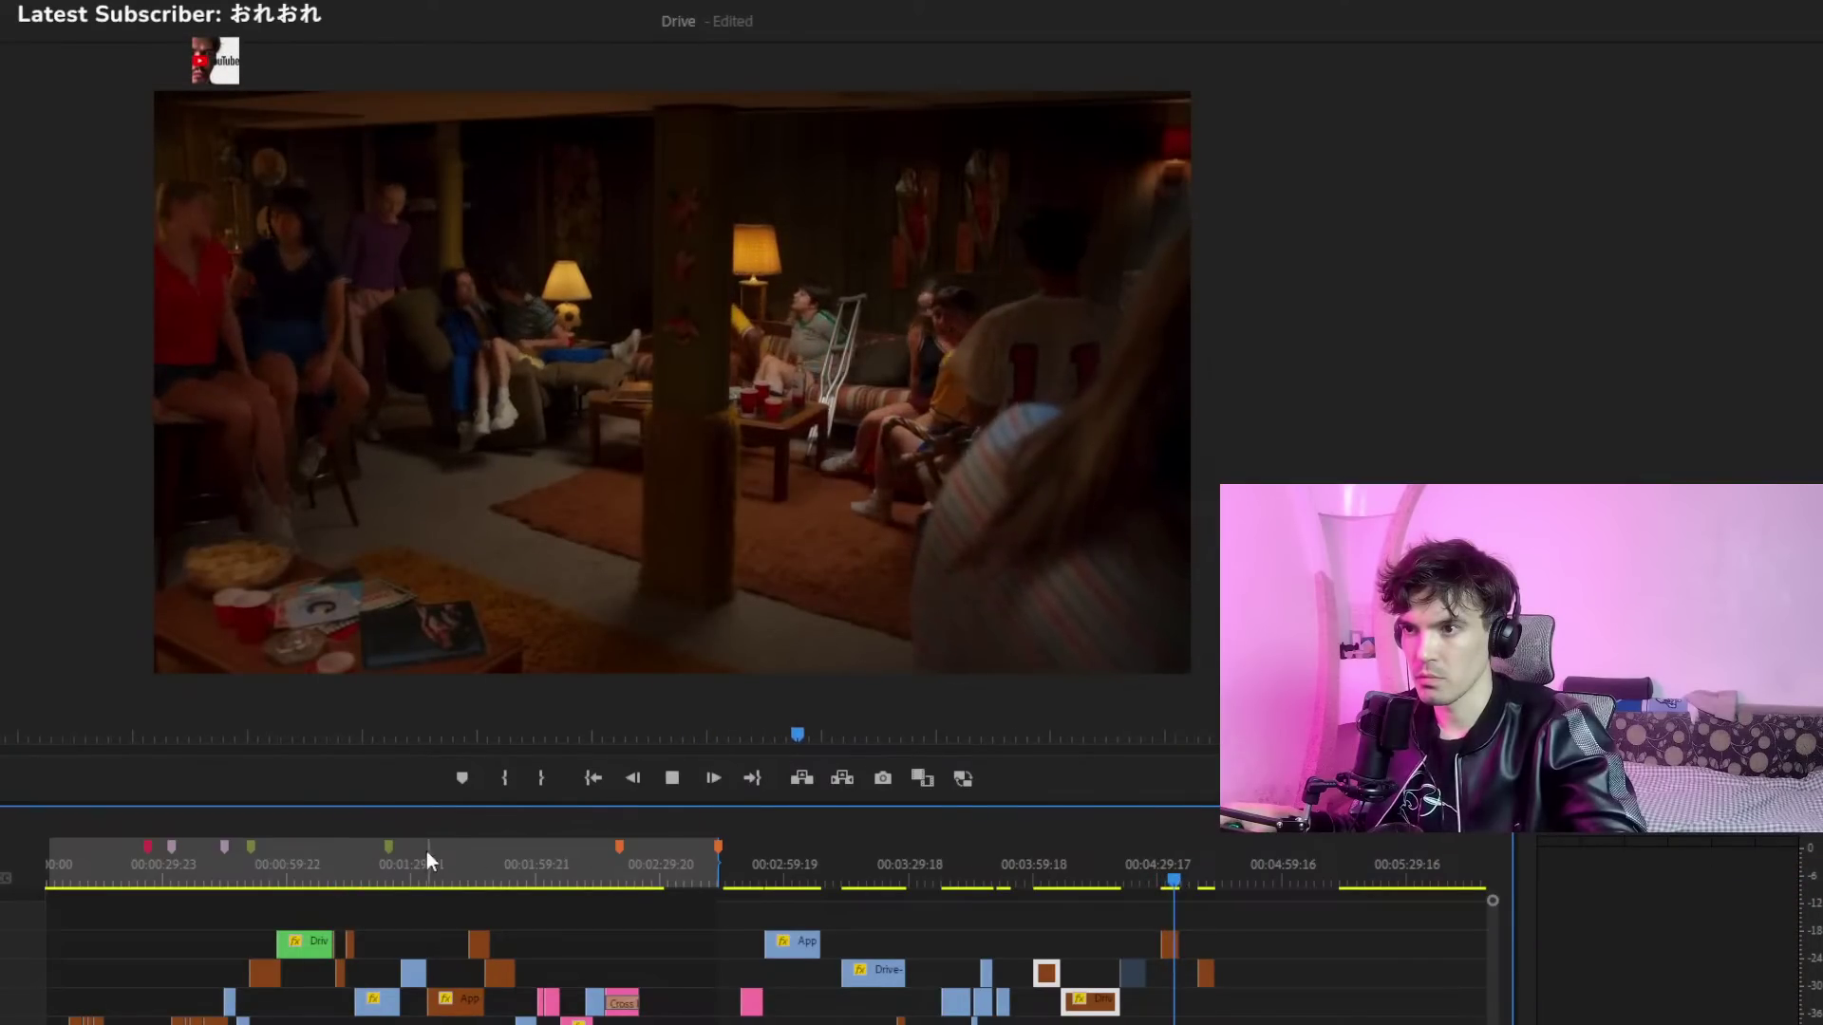
pyautogui.click(328, 858)
pyautogui.press('space')
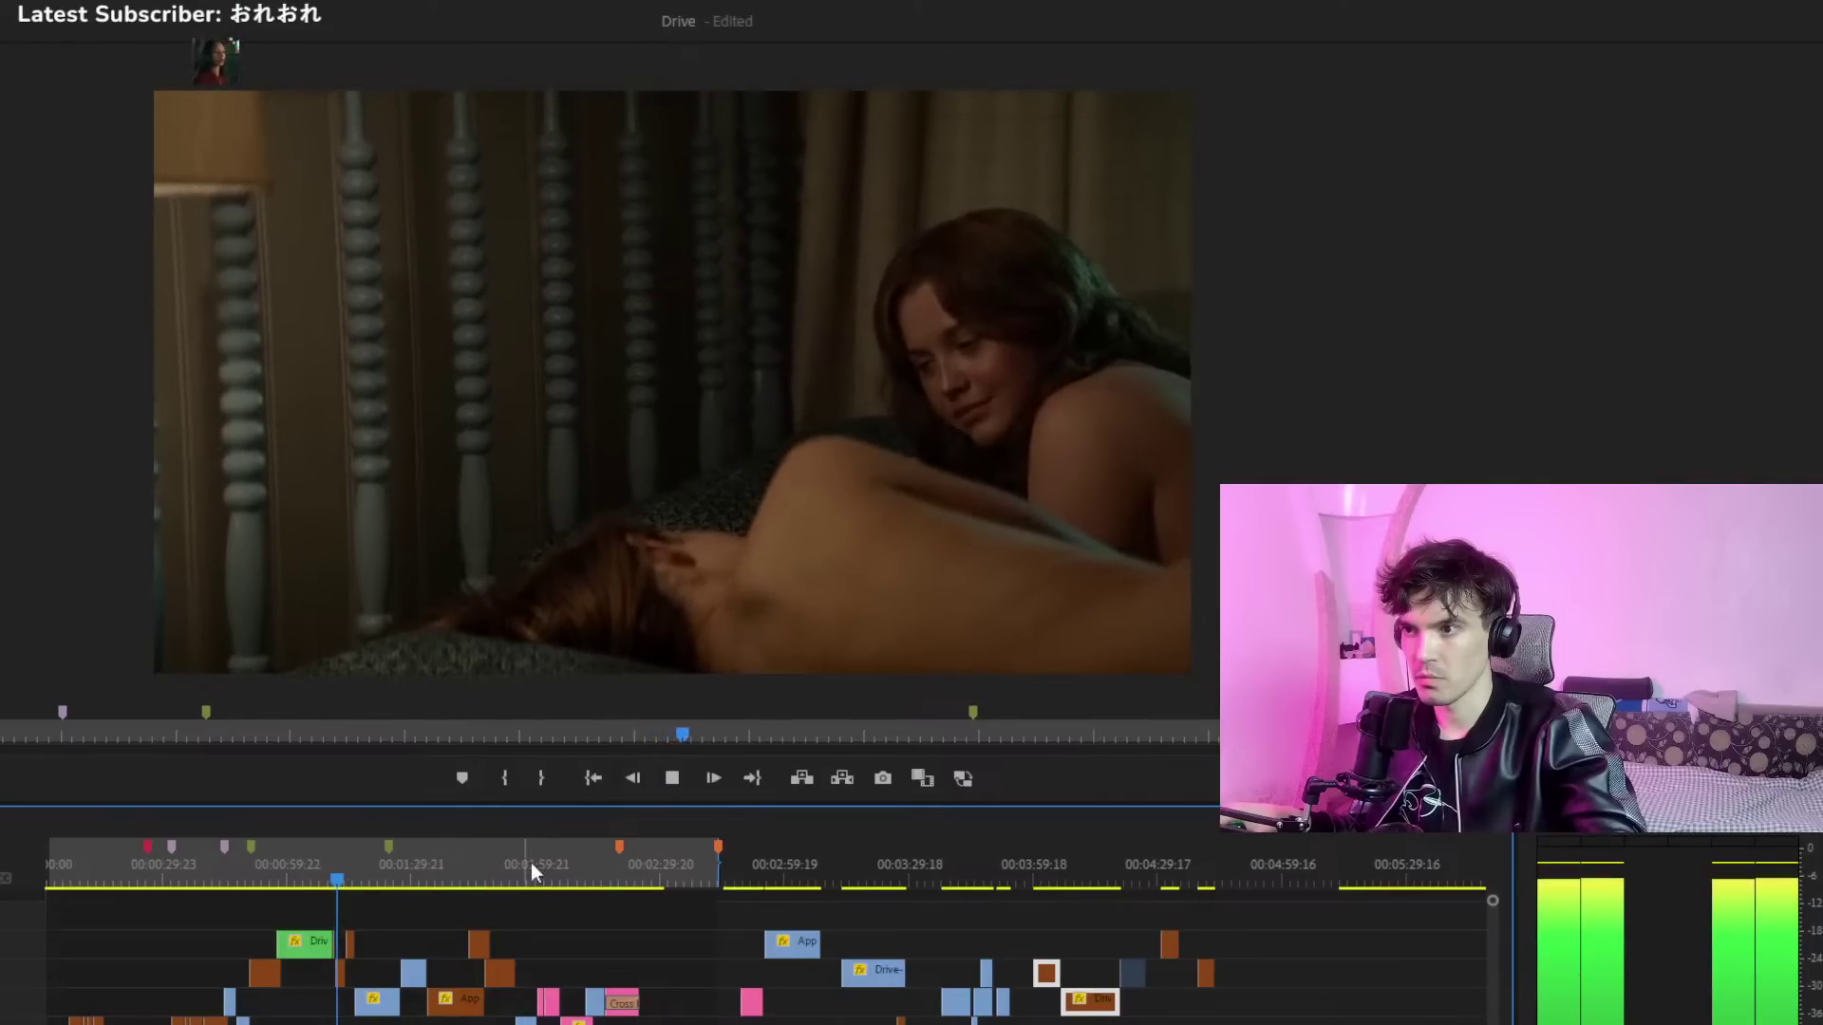
pyautogui.press('space')
# Move the basement party clip directly after the green clip at about 1:11 on a higher track, and play the cut into it
pyautogui.moveTo(1123, 952); pyautogui.dragTo(341, 915)
pyautogui.press('=')
pyautogui.press('=')
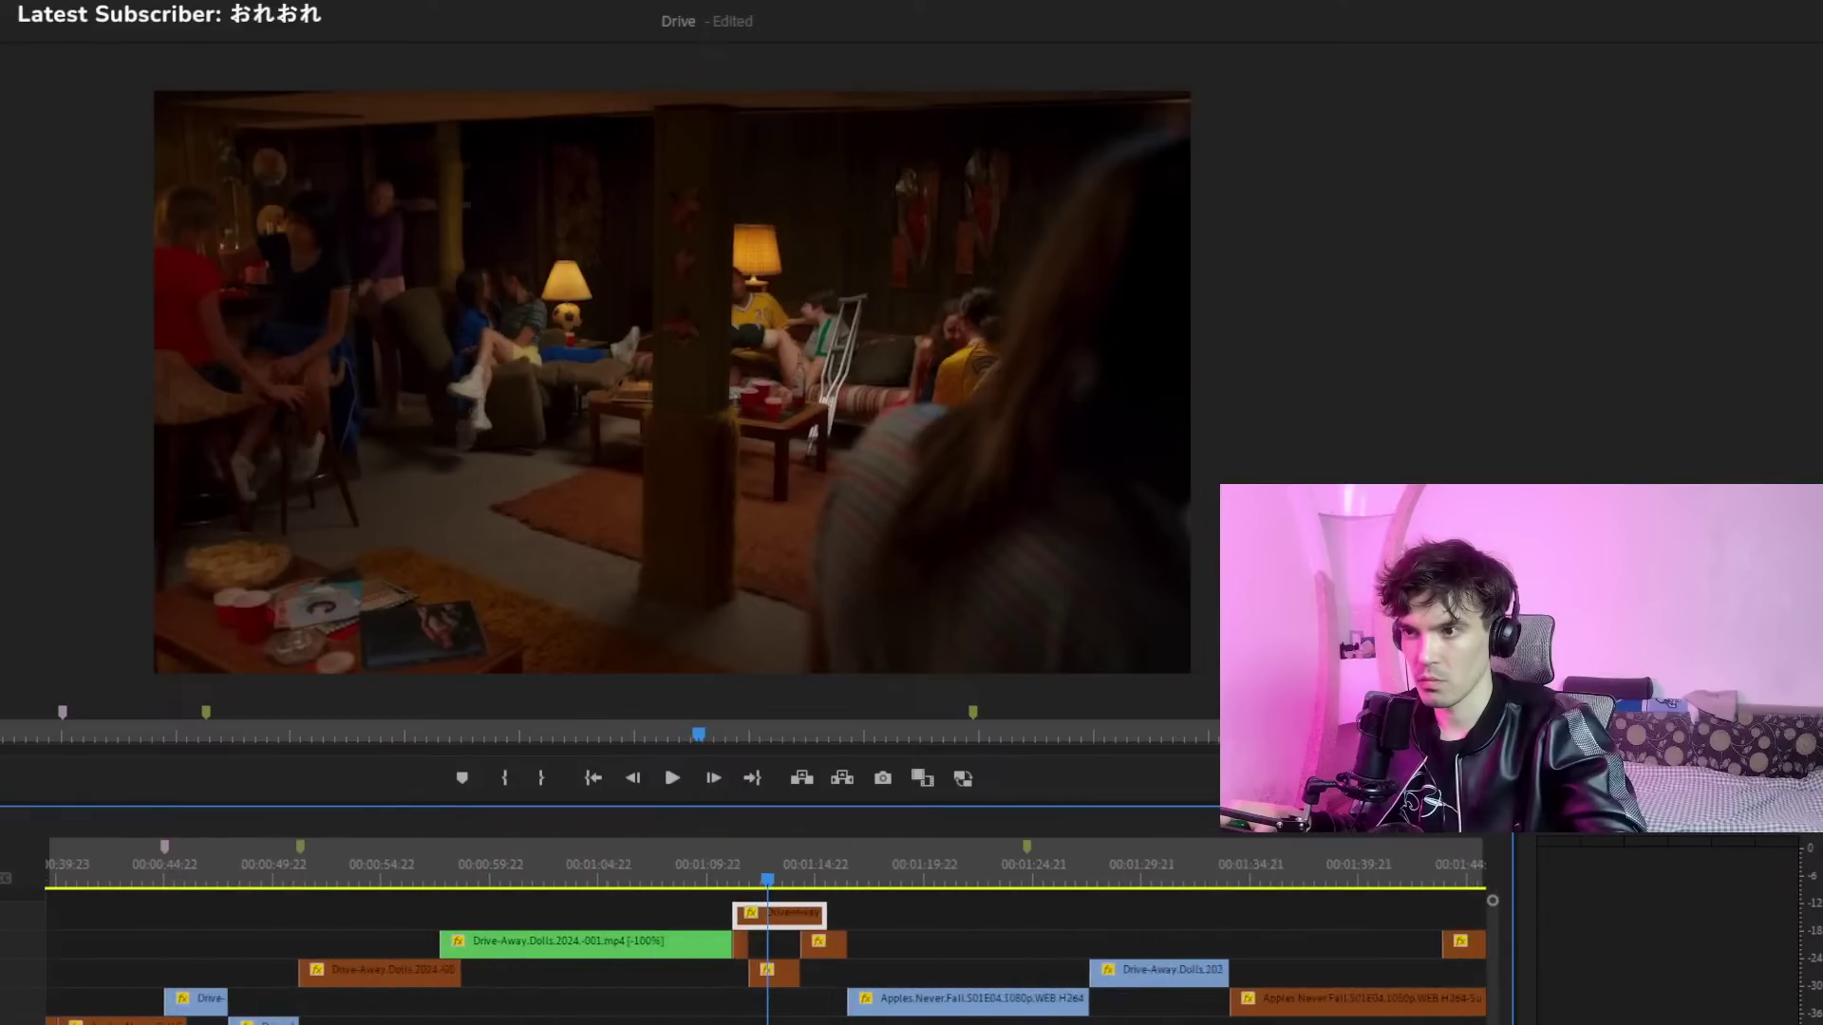
pyautogui.click(657, 868)
pyautogui.press('space')
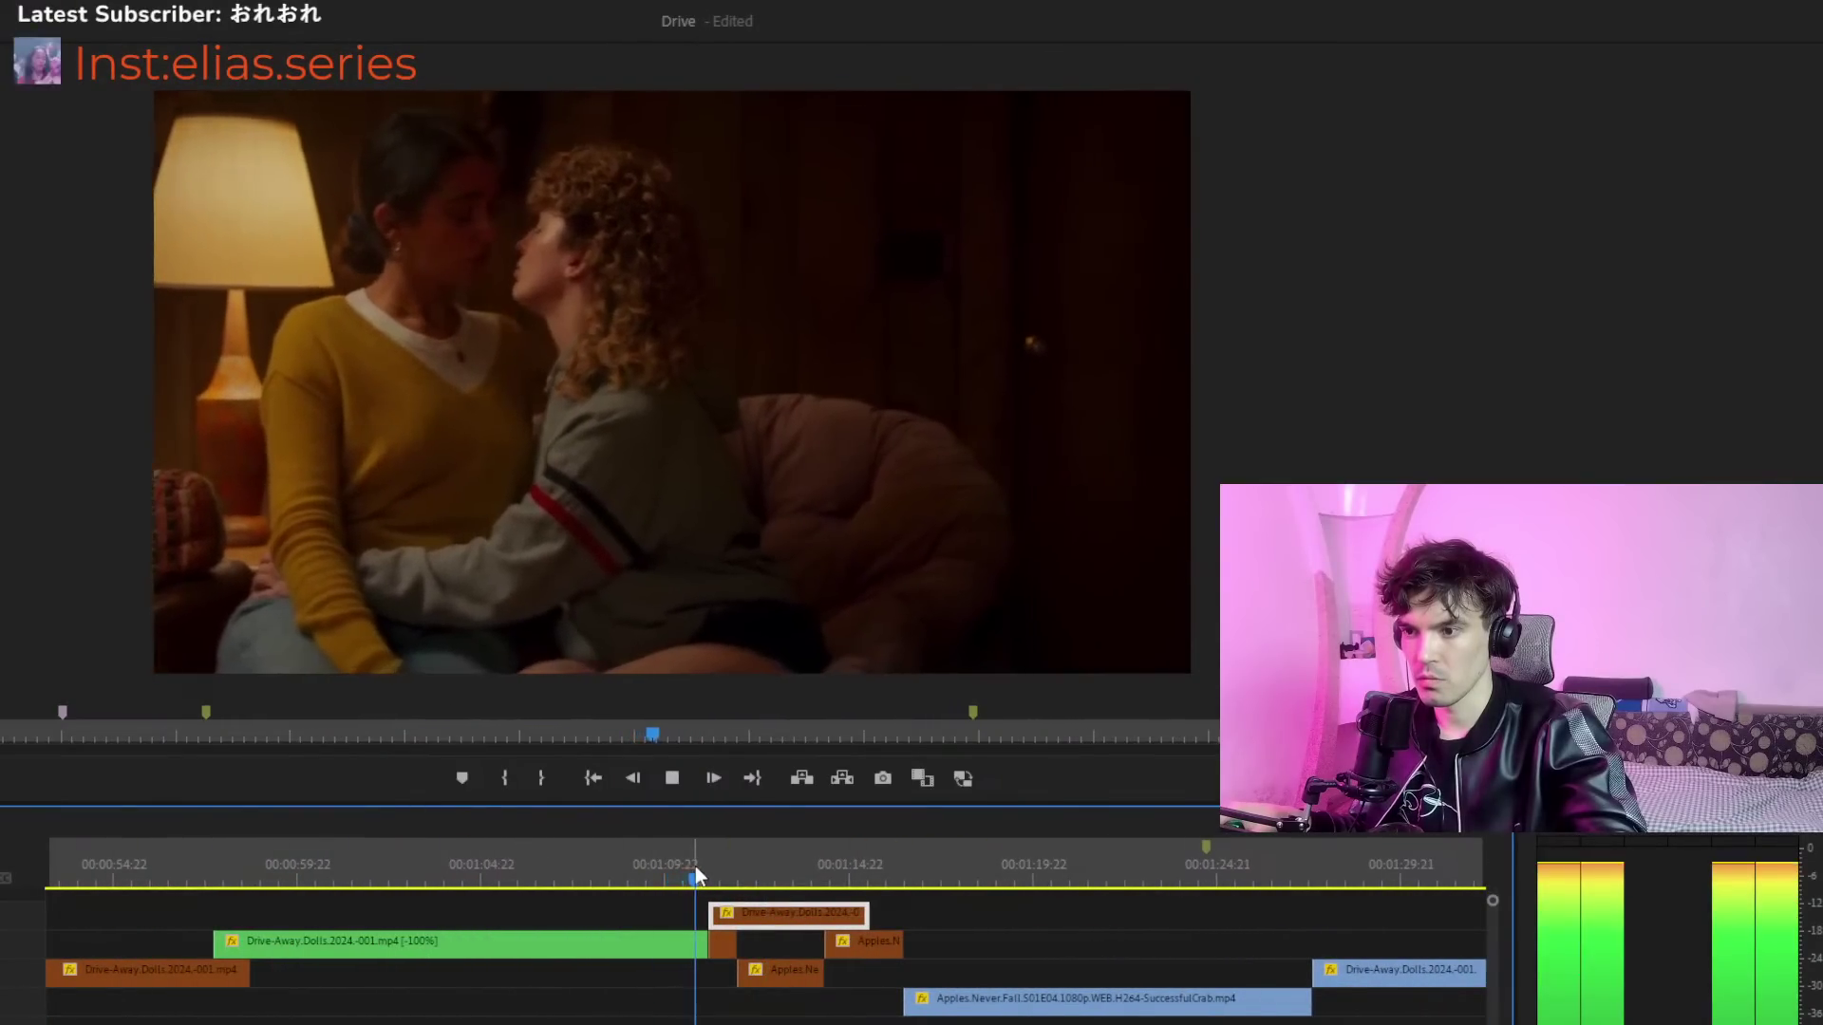
# Try the brown Apples Never Fall clip directly after the basement party clip at about 1:15 on the top track, and play the cut
pyautogui.click(704, 873)
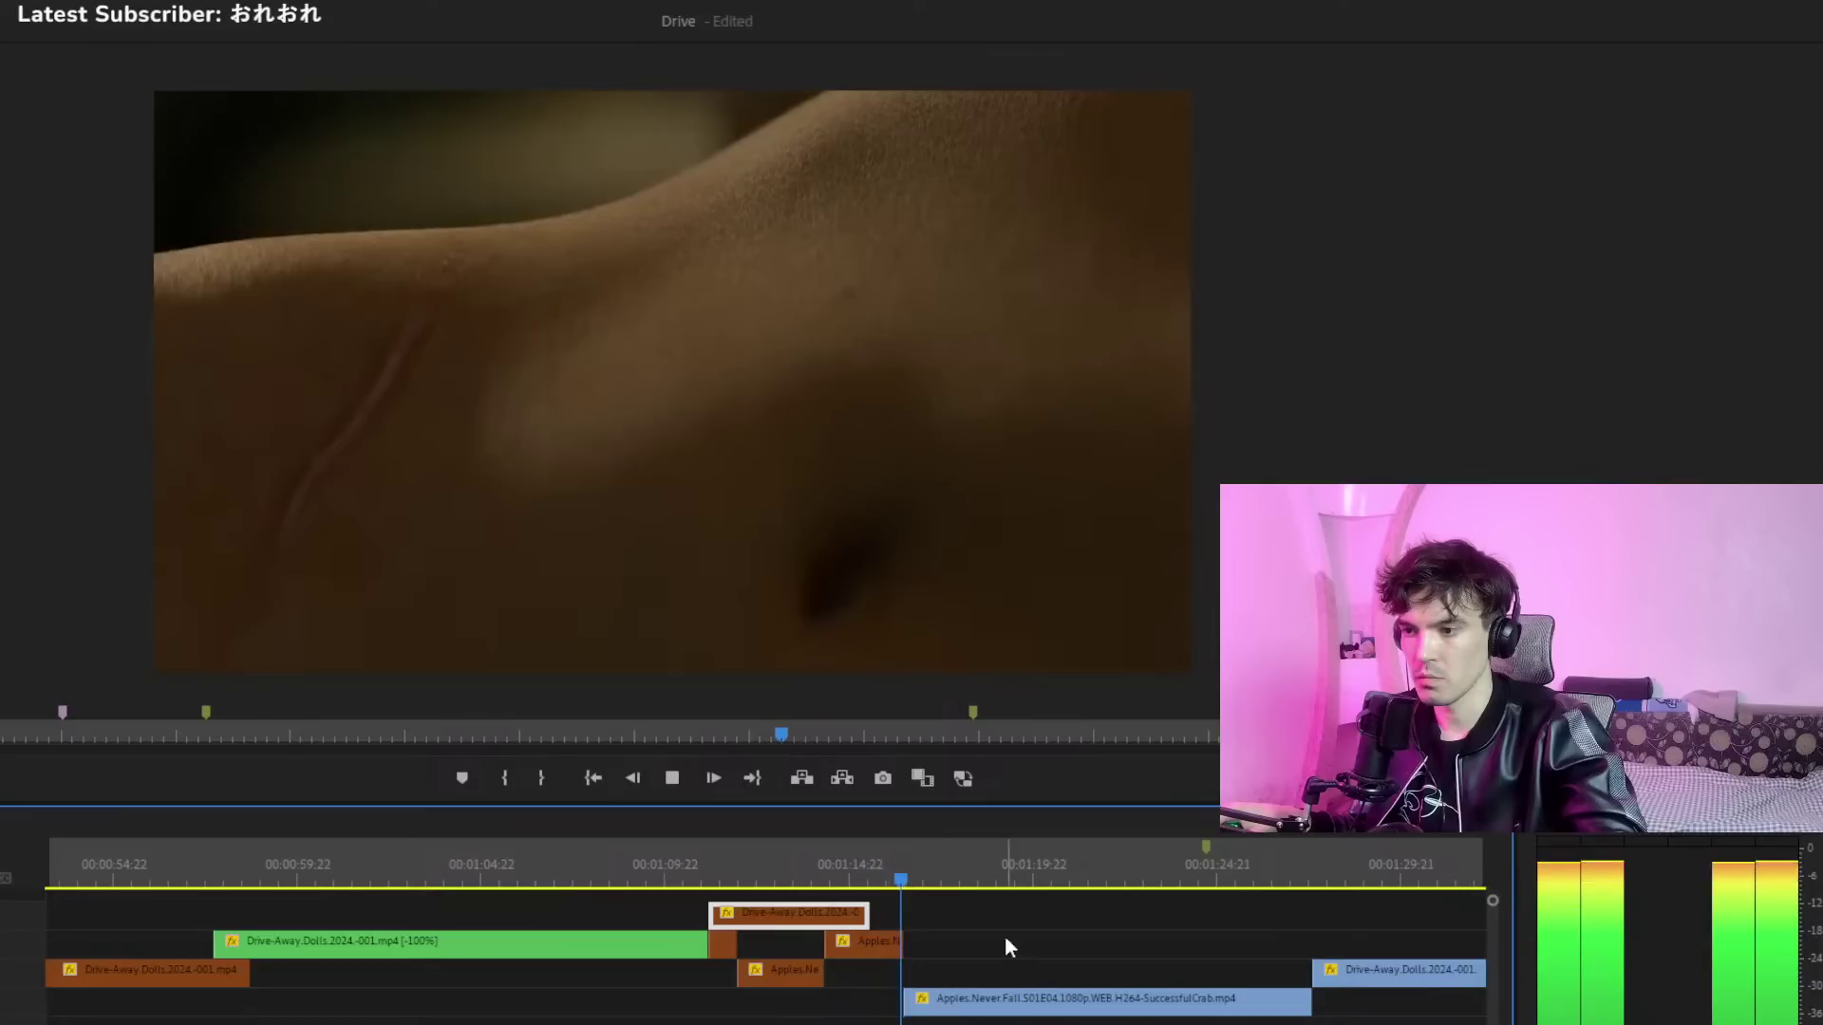
pyautogui.press('-')
pyautogui.press('-')
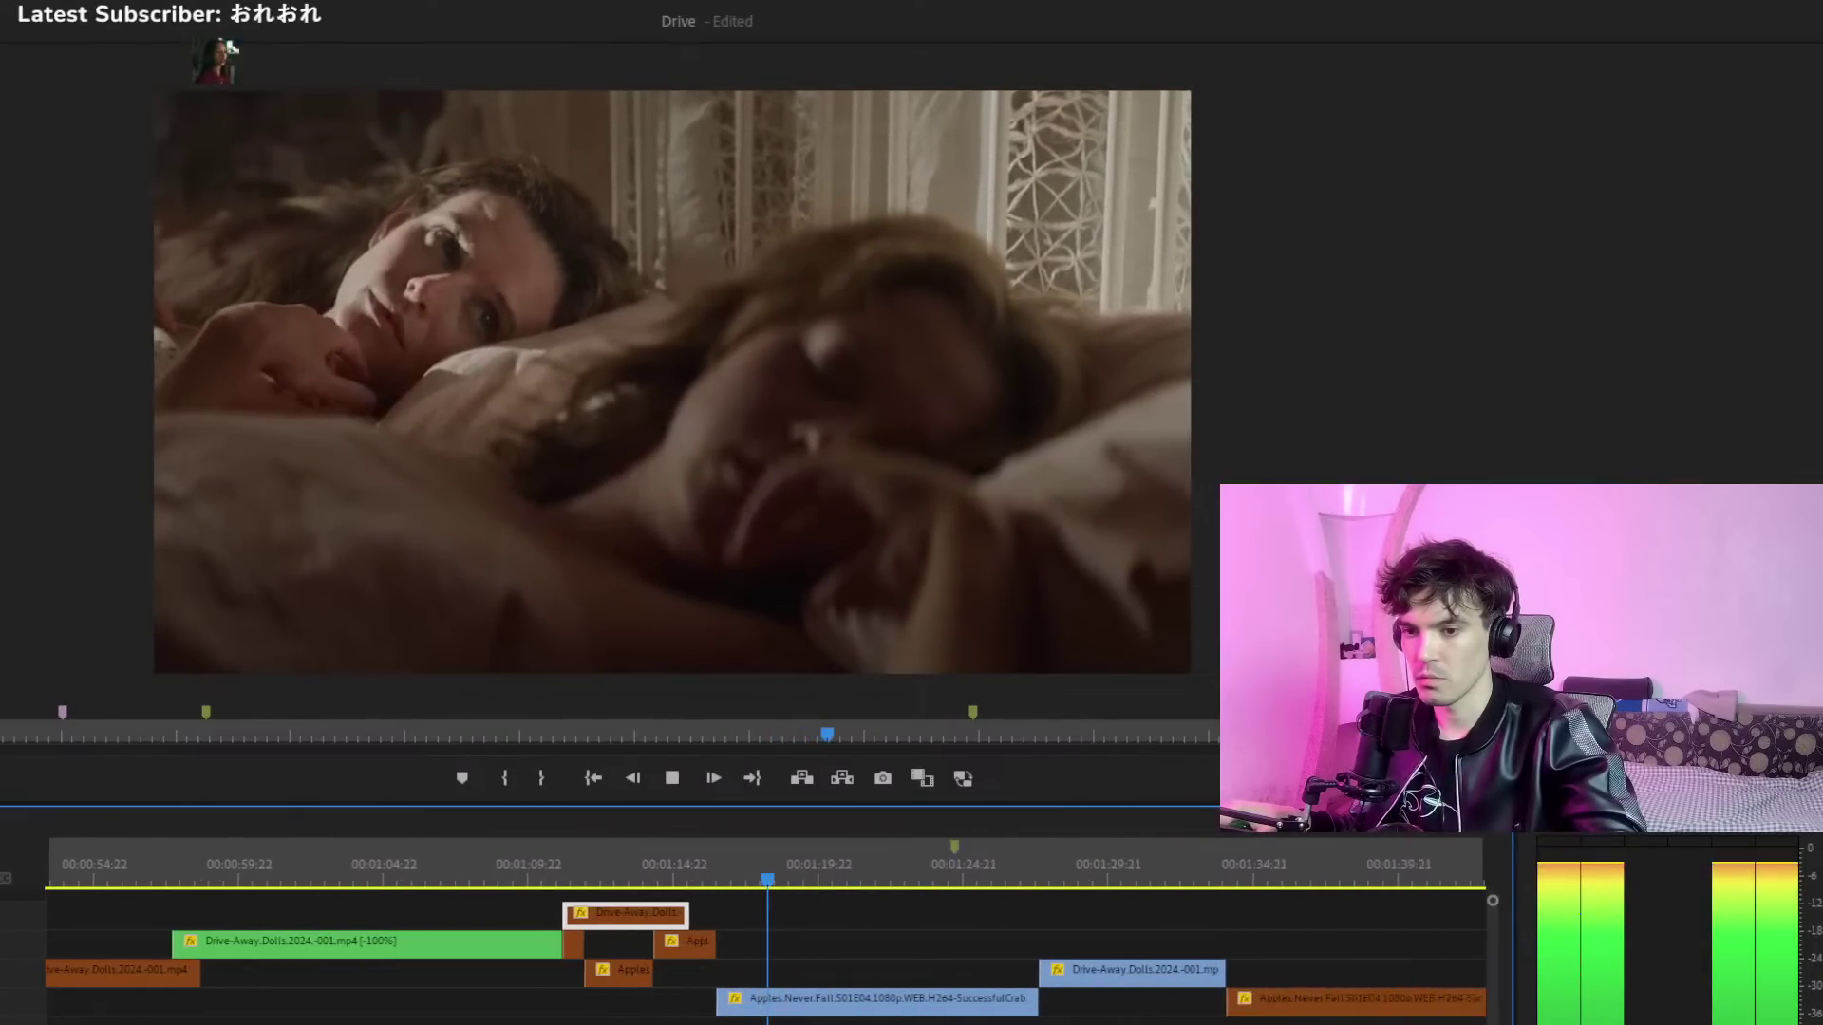
pyautogui.moveTo(1011, 1002); pyautogui.dragTo(779, 926)
pyautogui.click(721, 871)
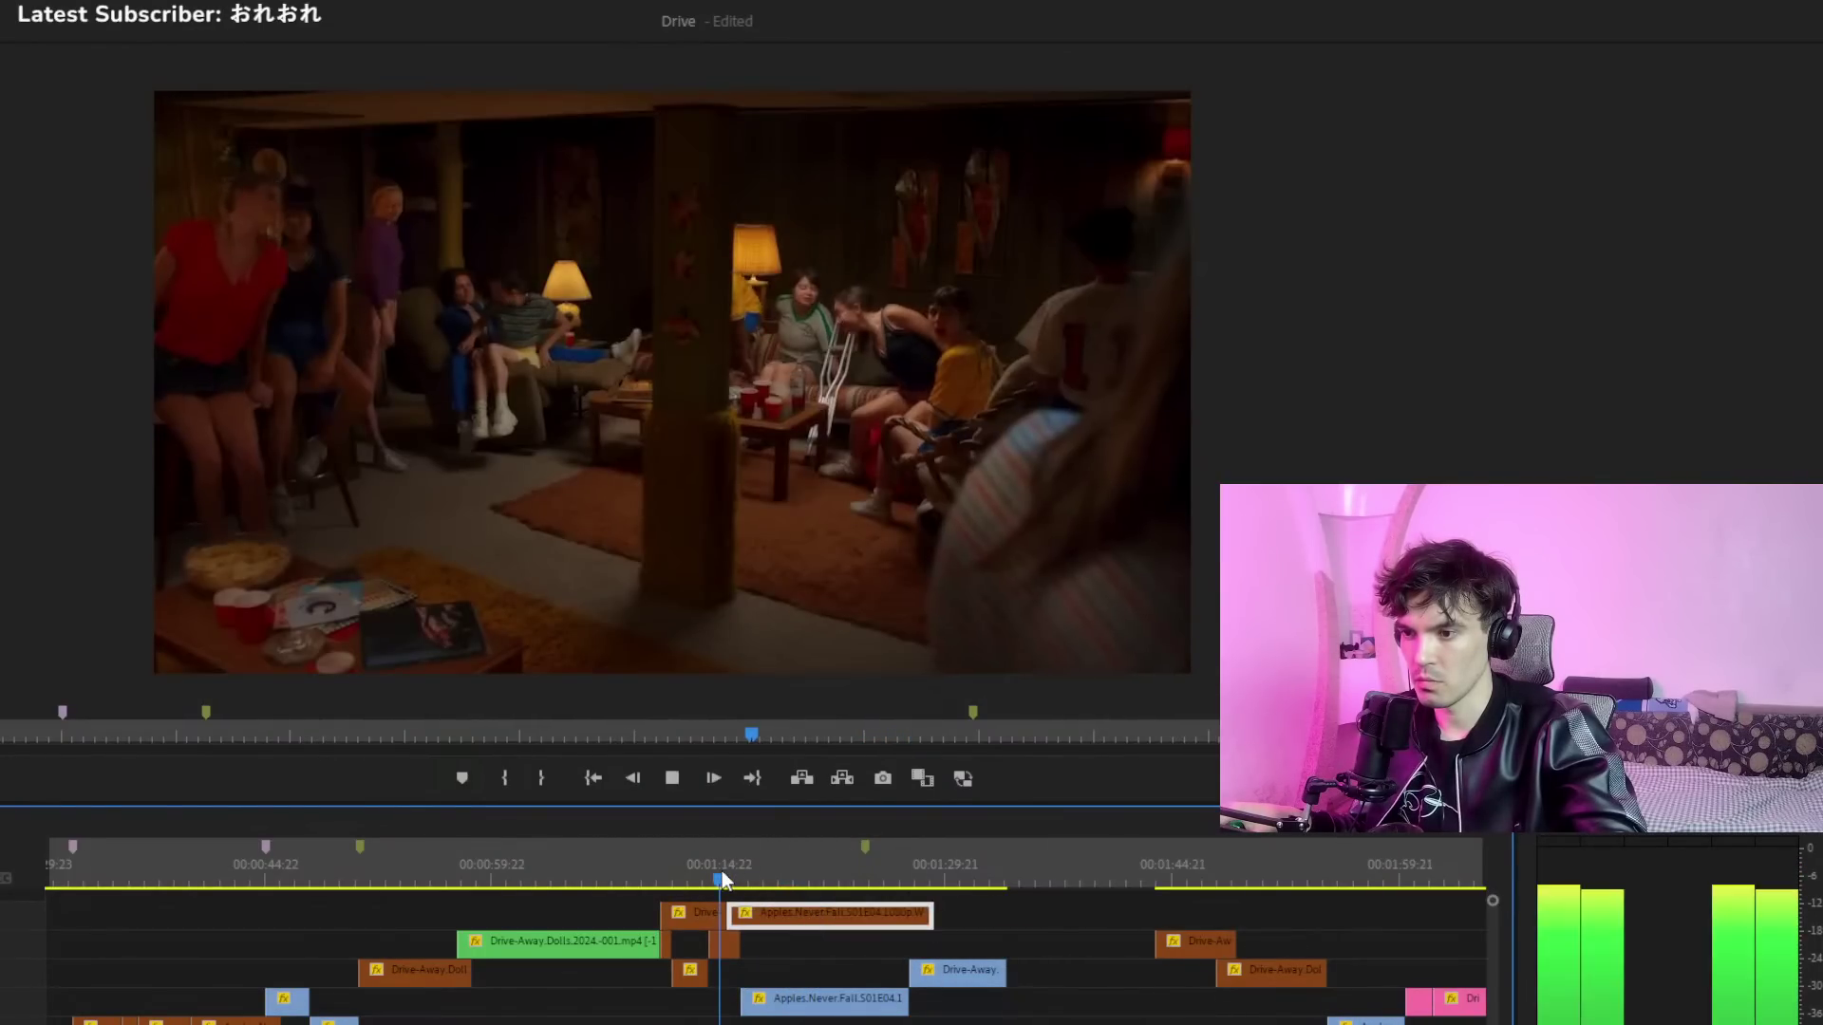
pyautogui.click(716, 870)
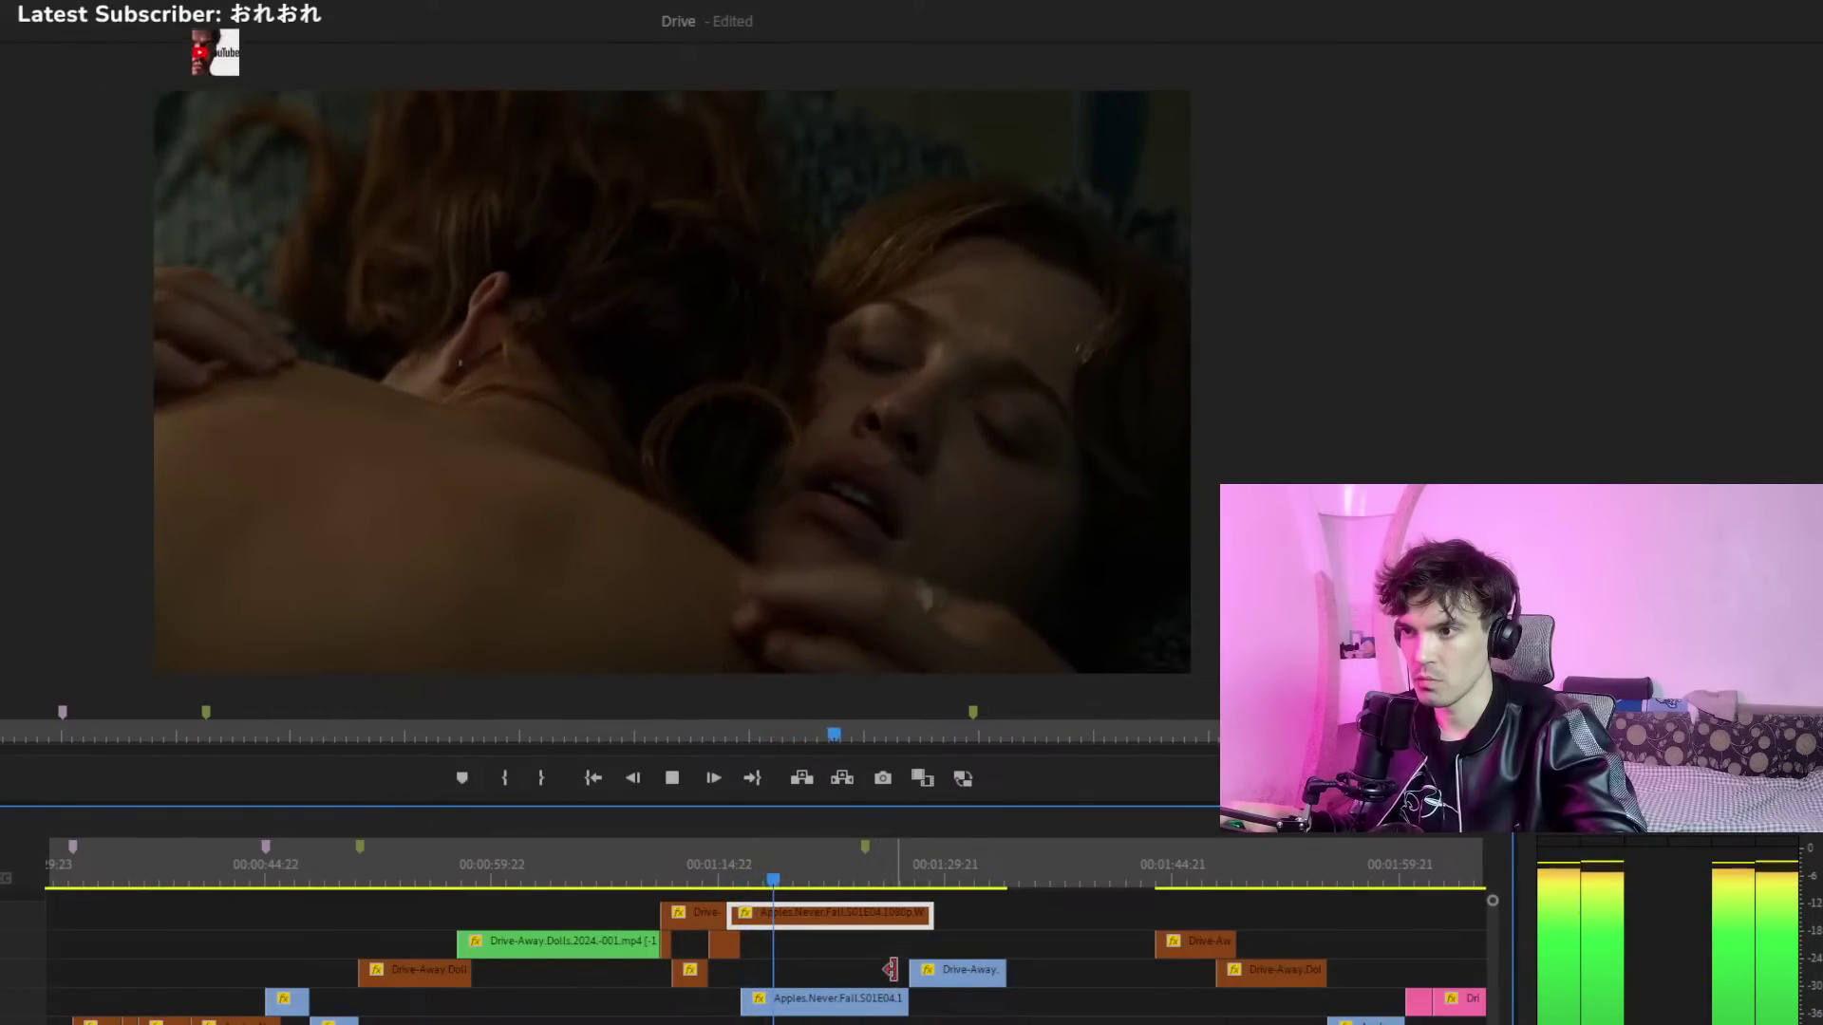
# Try moving the short brown clips after the green clip to about 1:43, and place the Apples Never Fall clip beneath the party clip from about 1:08
pyautogui.moveTo(755, 970); pyautogui.dragTo(671, 938)
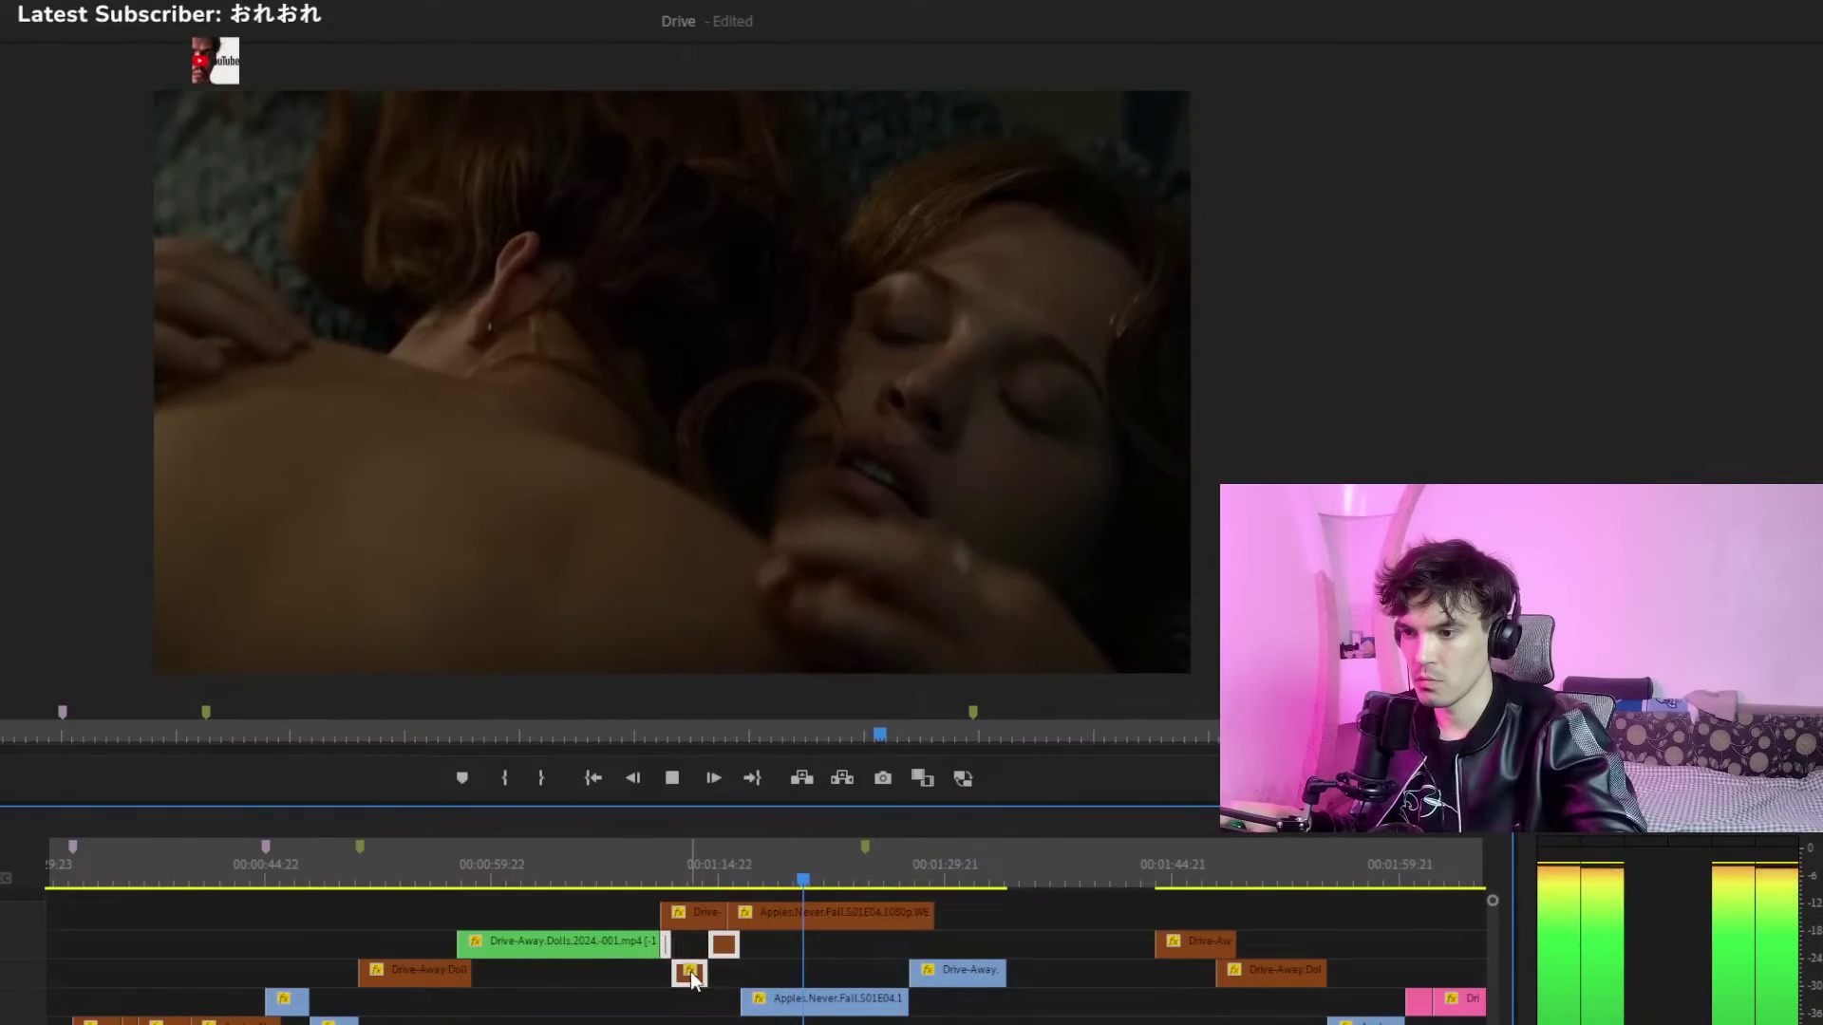
pyautogui.moveTo(840, 913); pyautogui.dragTo(731, 985)
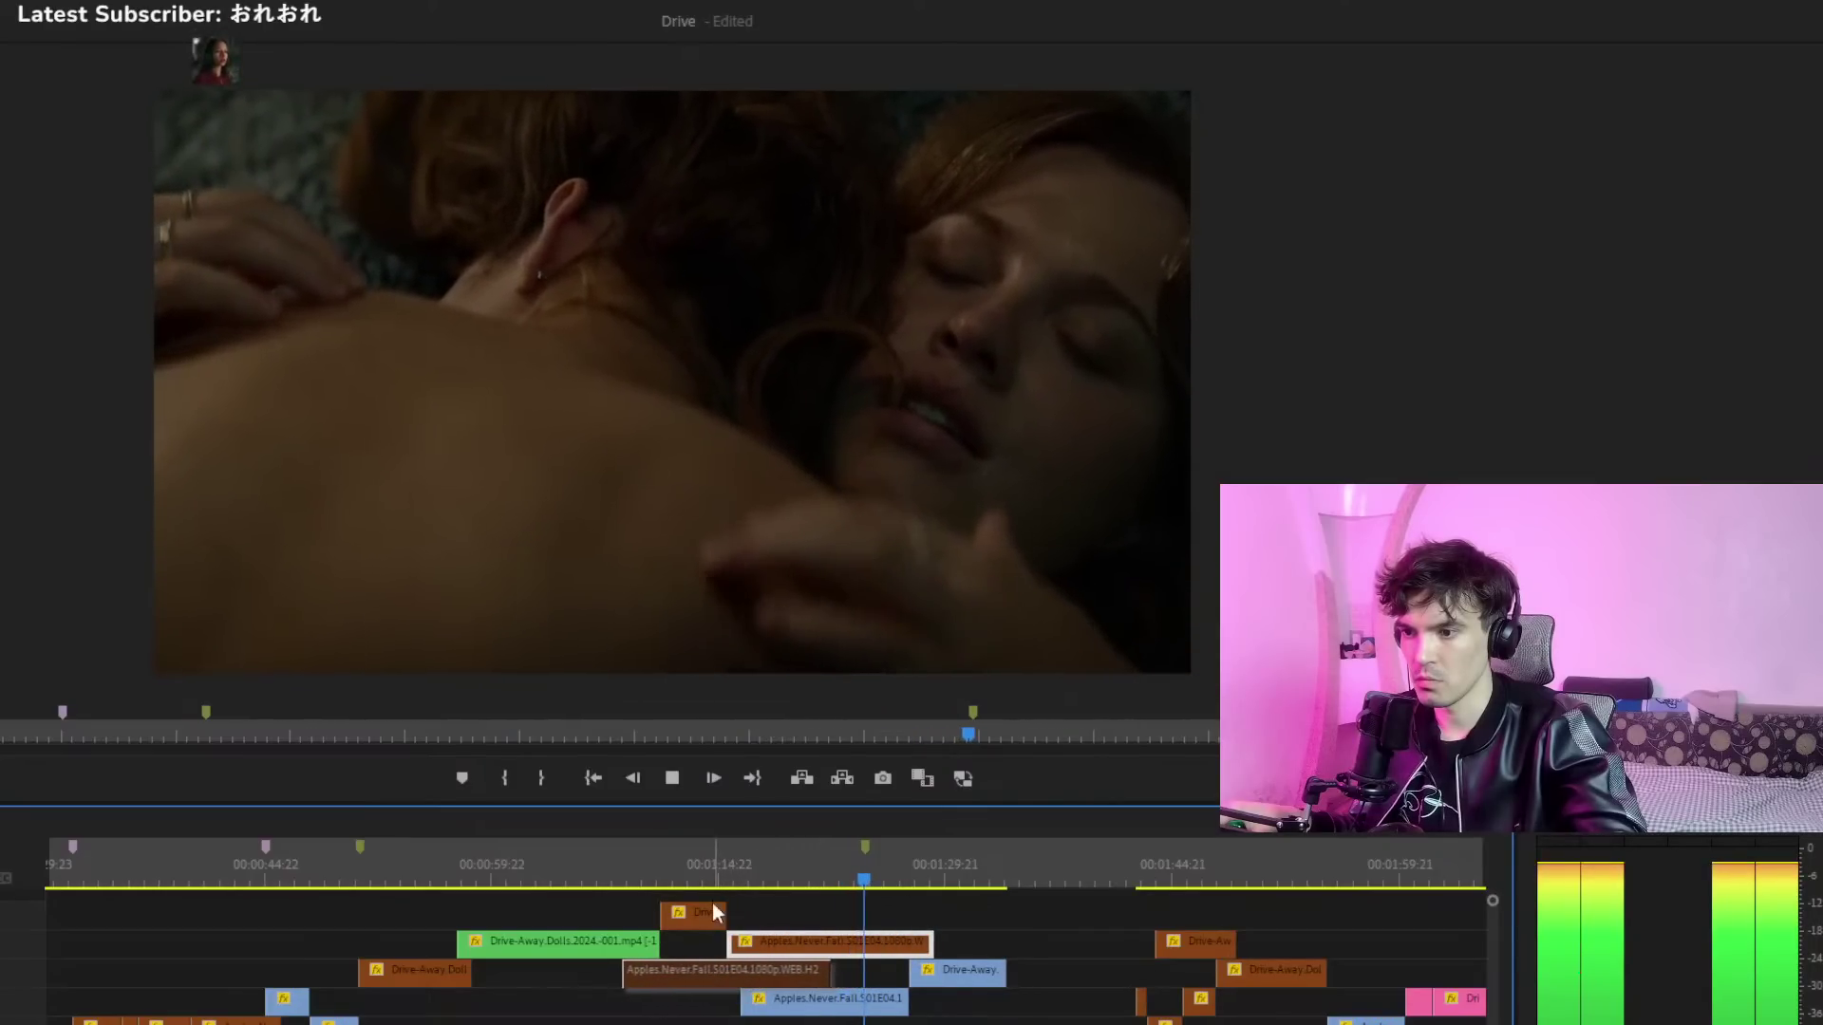
pyautogui.moveTo(717, 913); pyautogui.dragTo(718, 910)
pyautogui.click(784, 866)
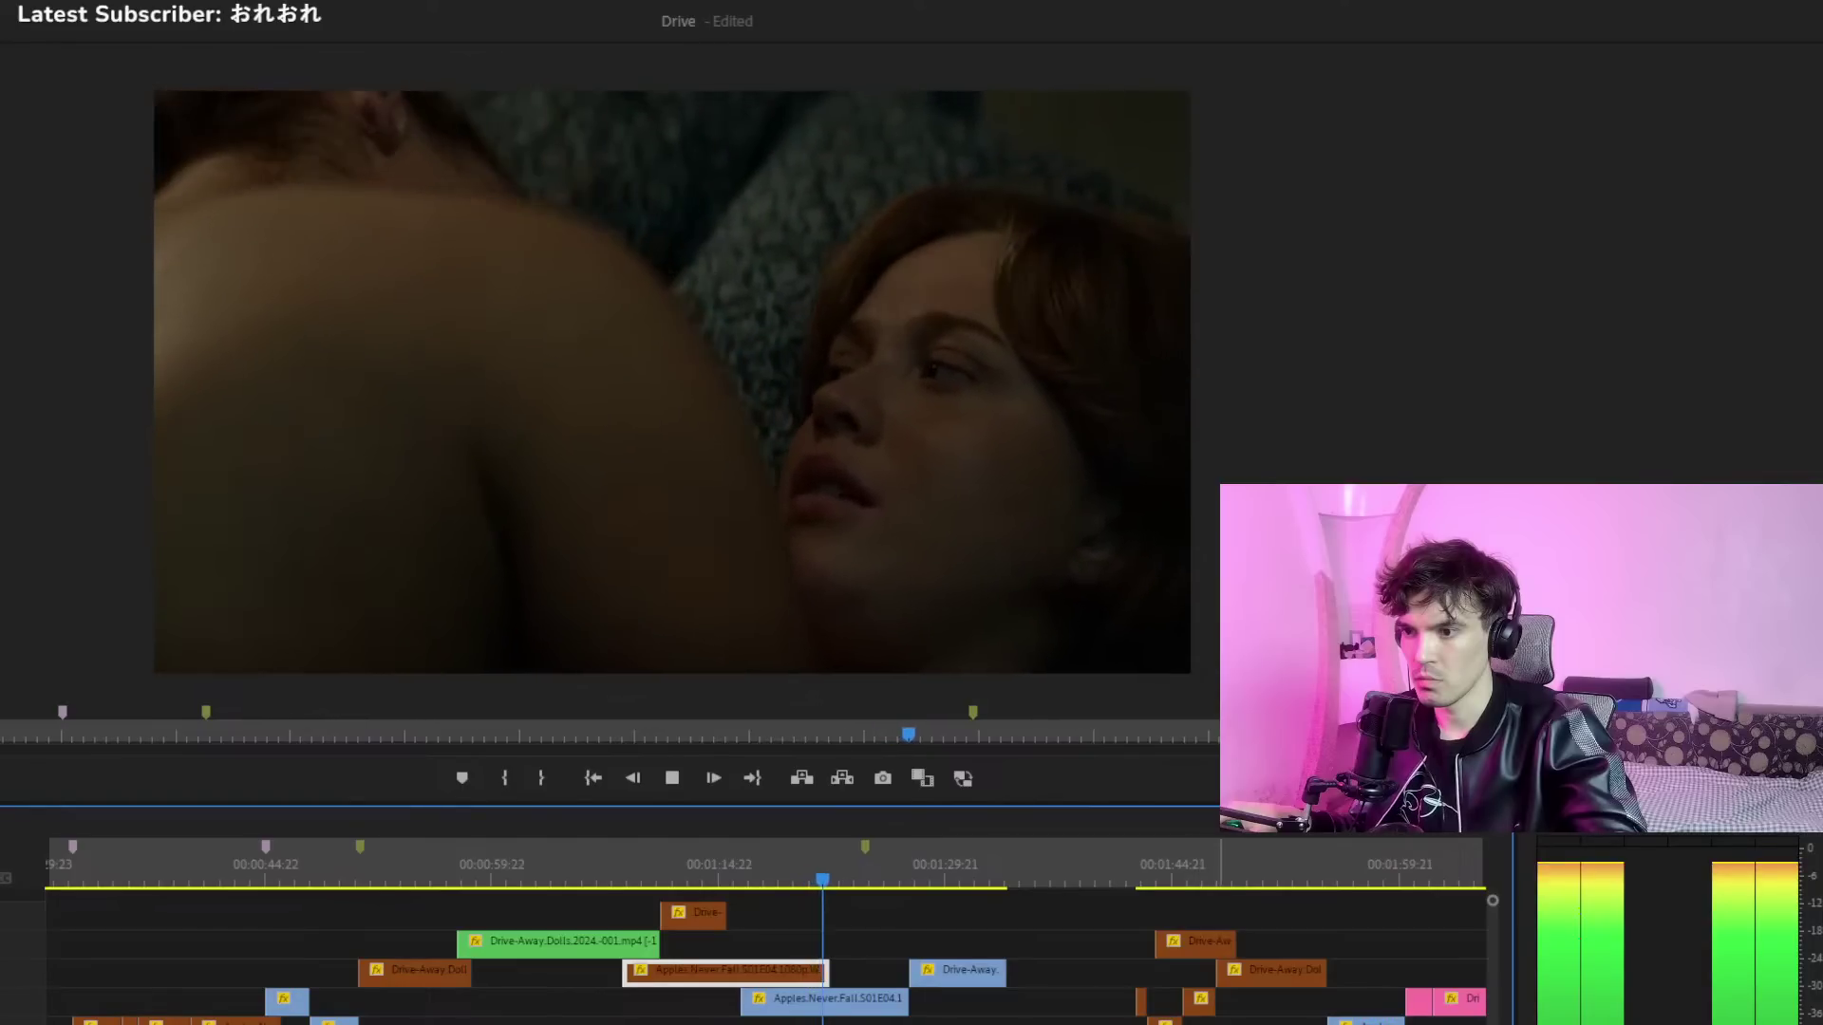
# Try the group of short brown clips directly before the Drive-Away clip at about 1:44, starting near 1:38, and play the transition
pyautogui.click(1141, 1001)
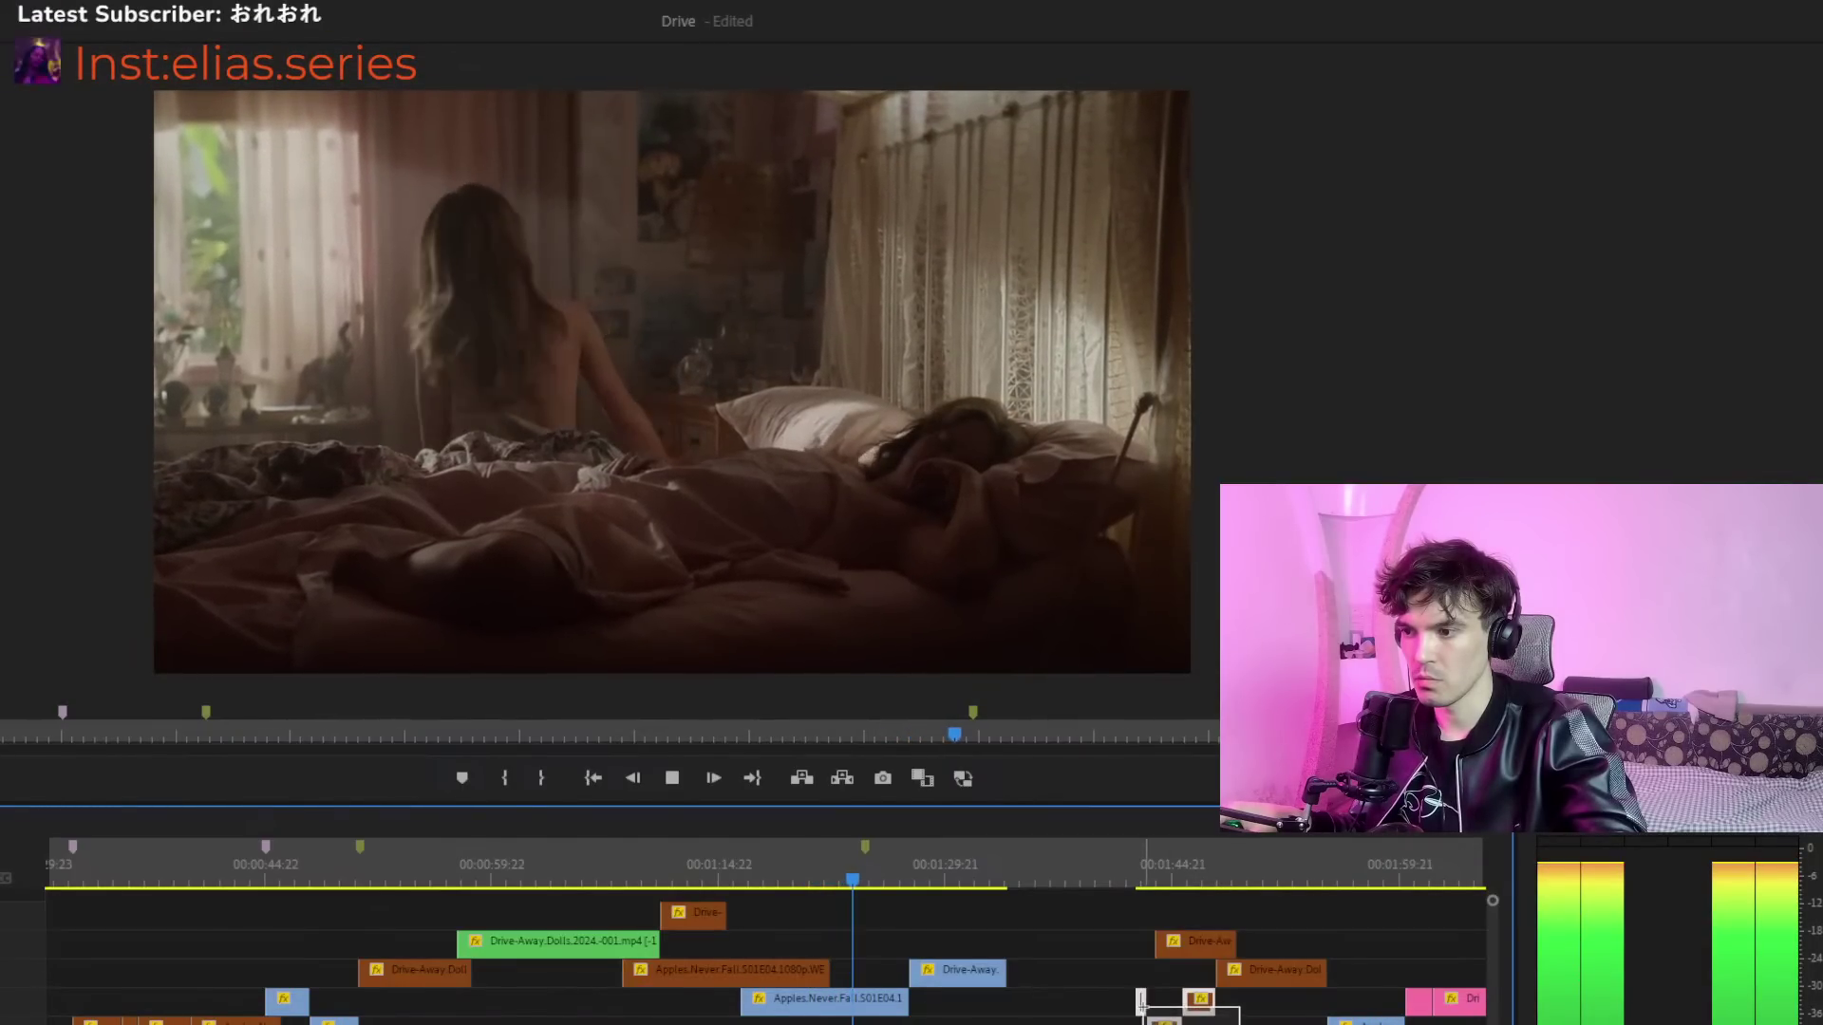
pyautogui.moveTo(1125, 1002); pyautogui.dragTo(898, 978)
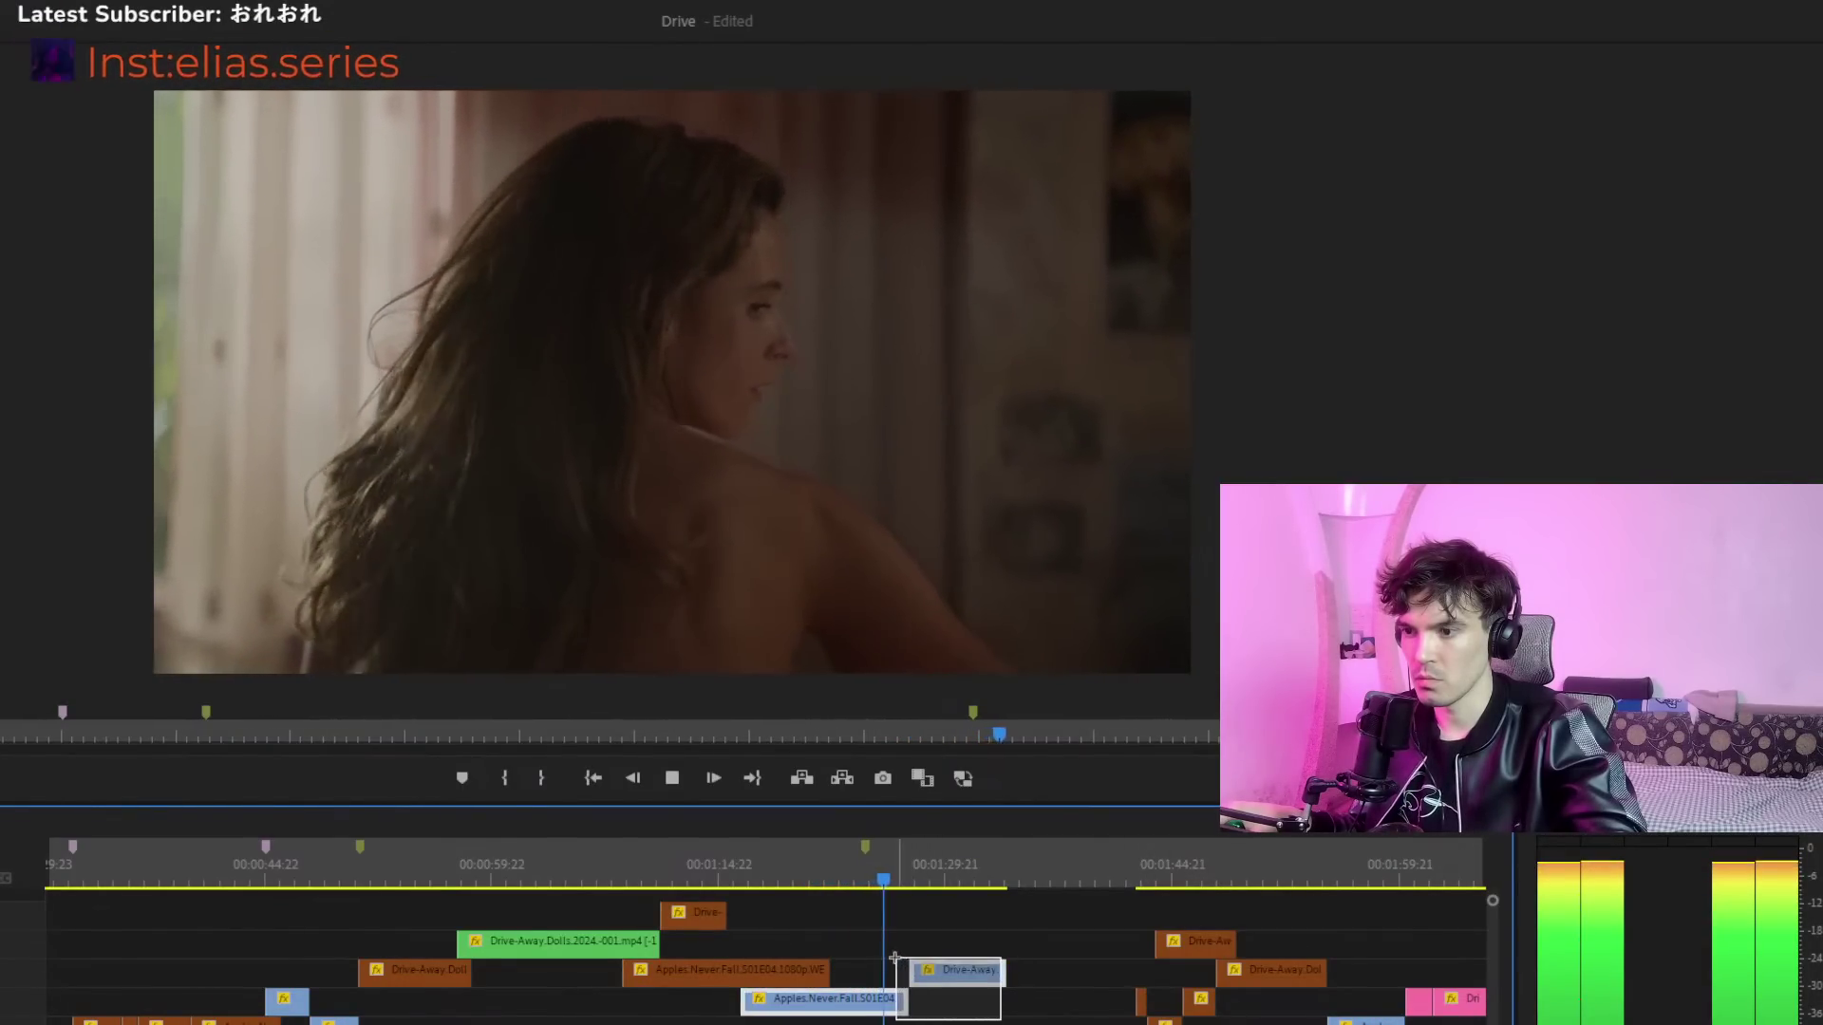
pyautogui.click(1141, 1002)
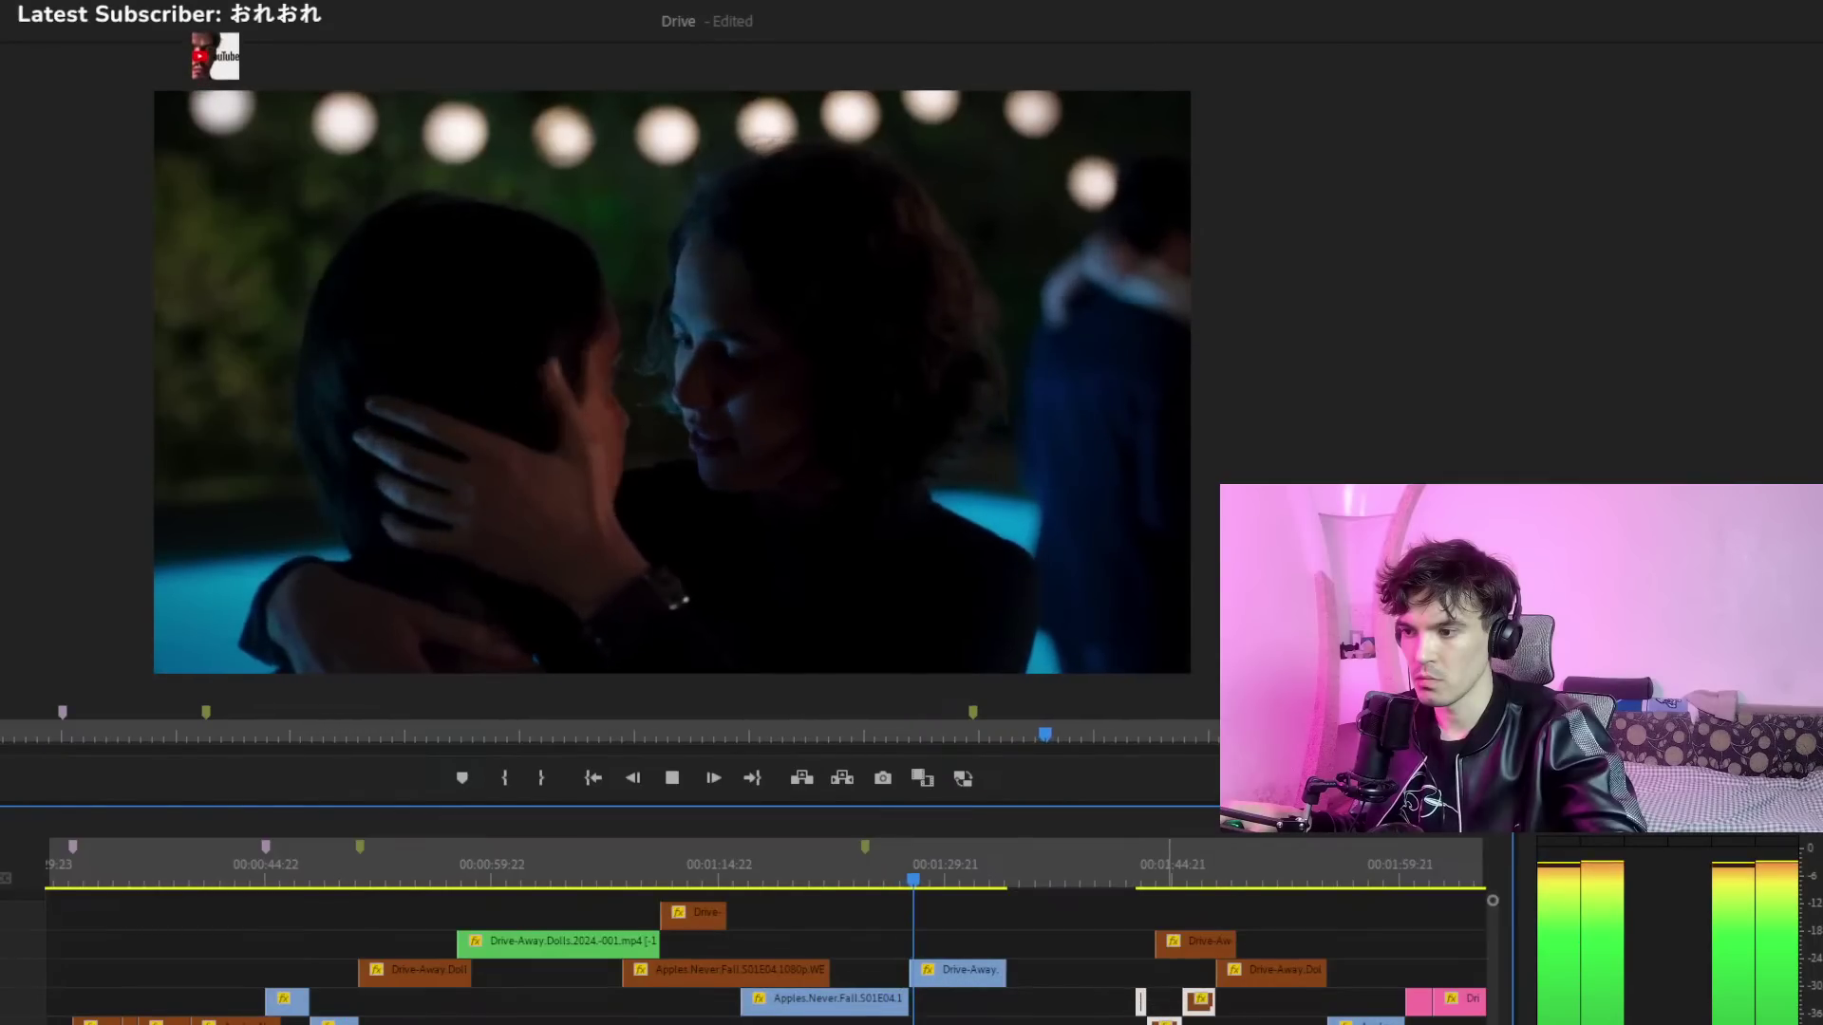
pyautogui.moveTo(1141, 1002)
pyautogui.mouseDown()
pyautogui.moveTo(1006, 987)
pyautogui.moveTo(1106, 1003)
pyautogui.mouseUp()
pyautogui.click(1135, 858)
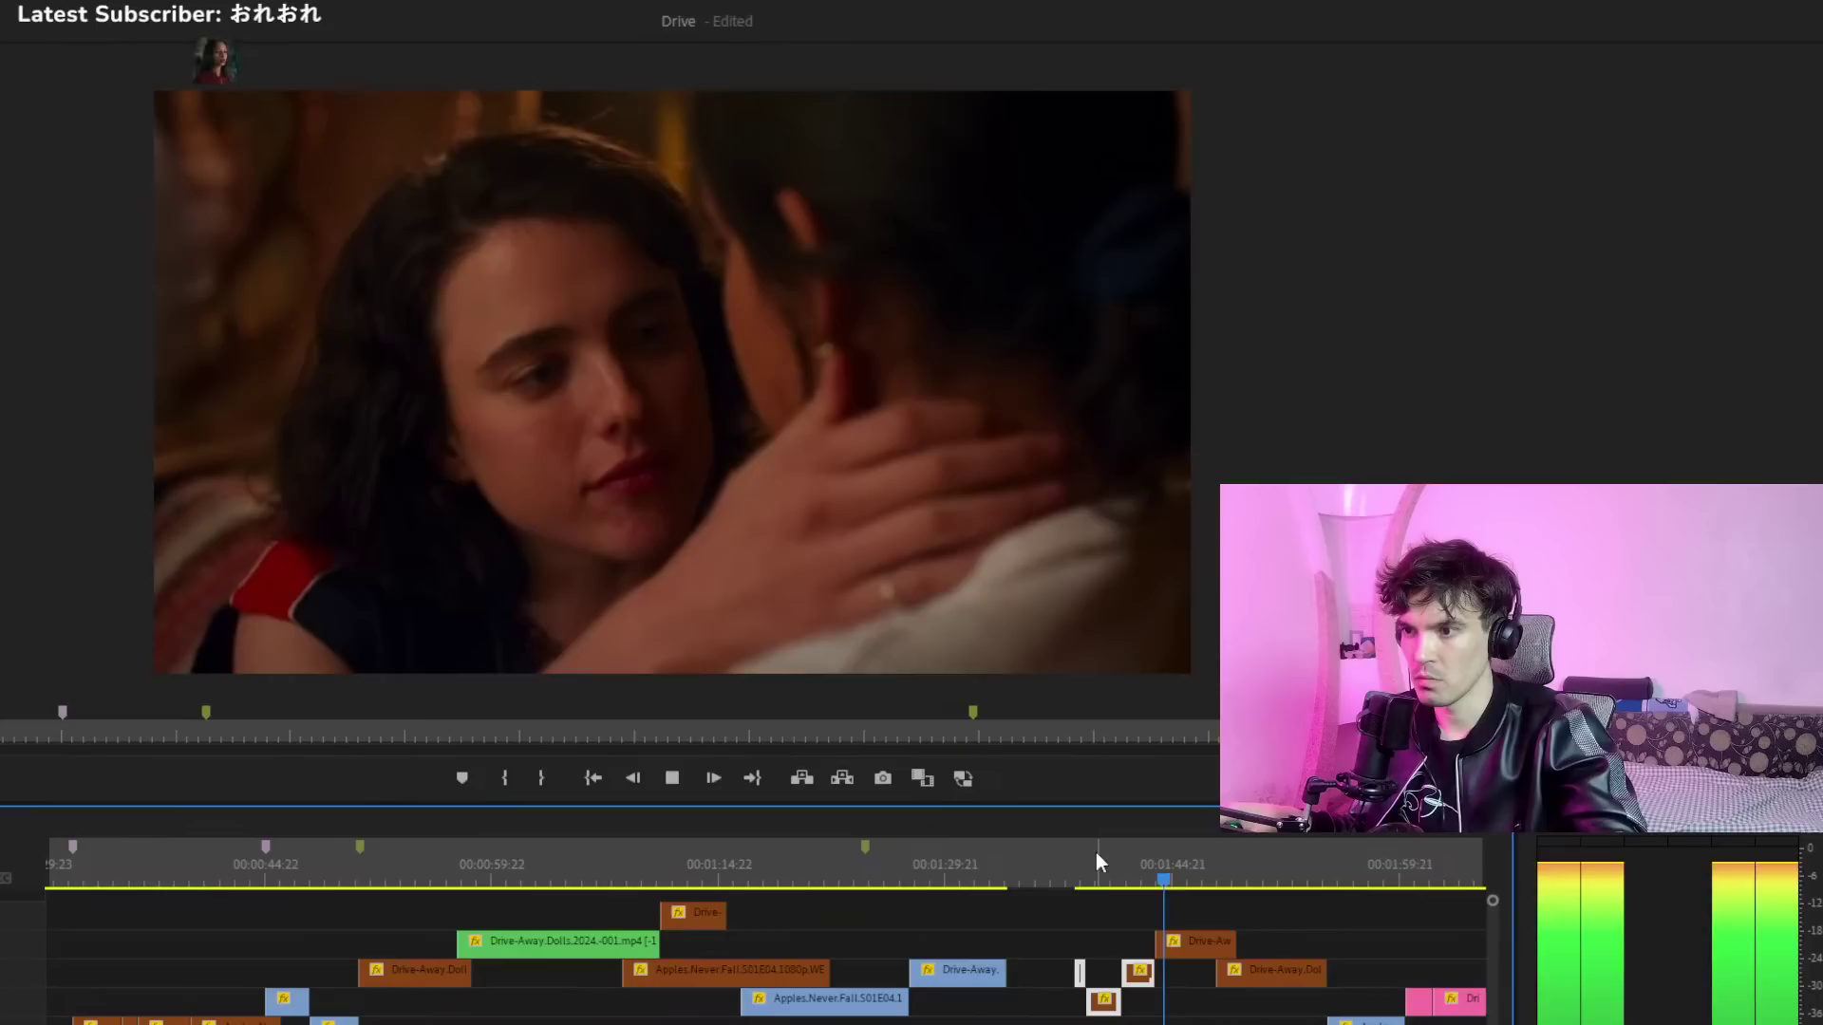
pyautogui.click(1095, 853)
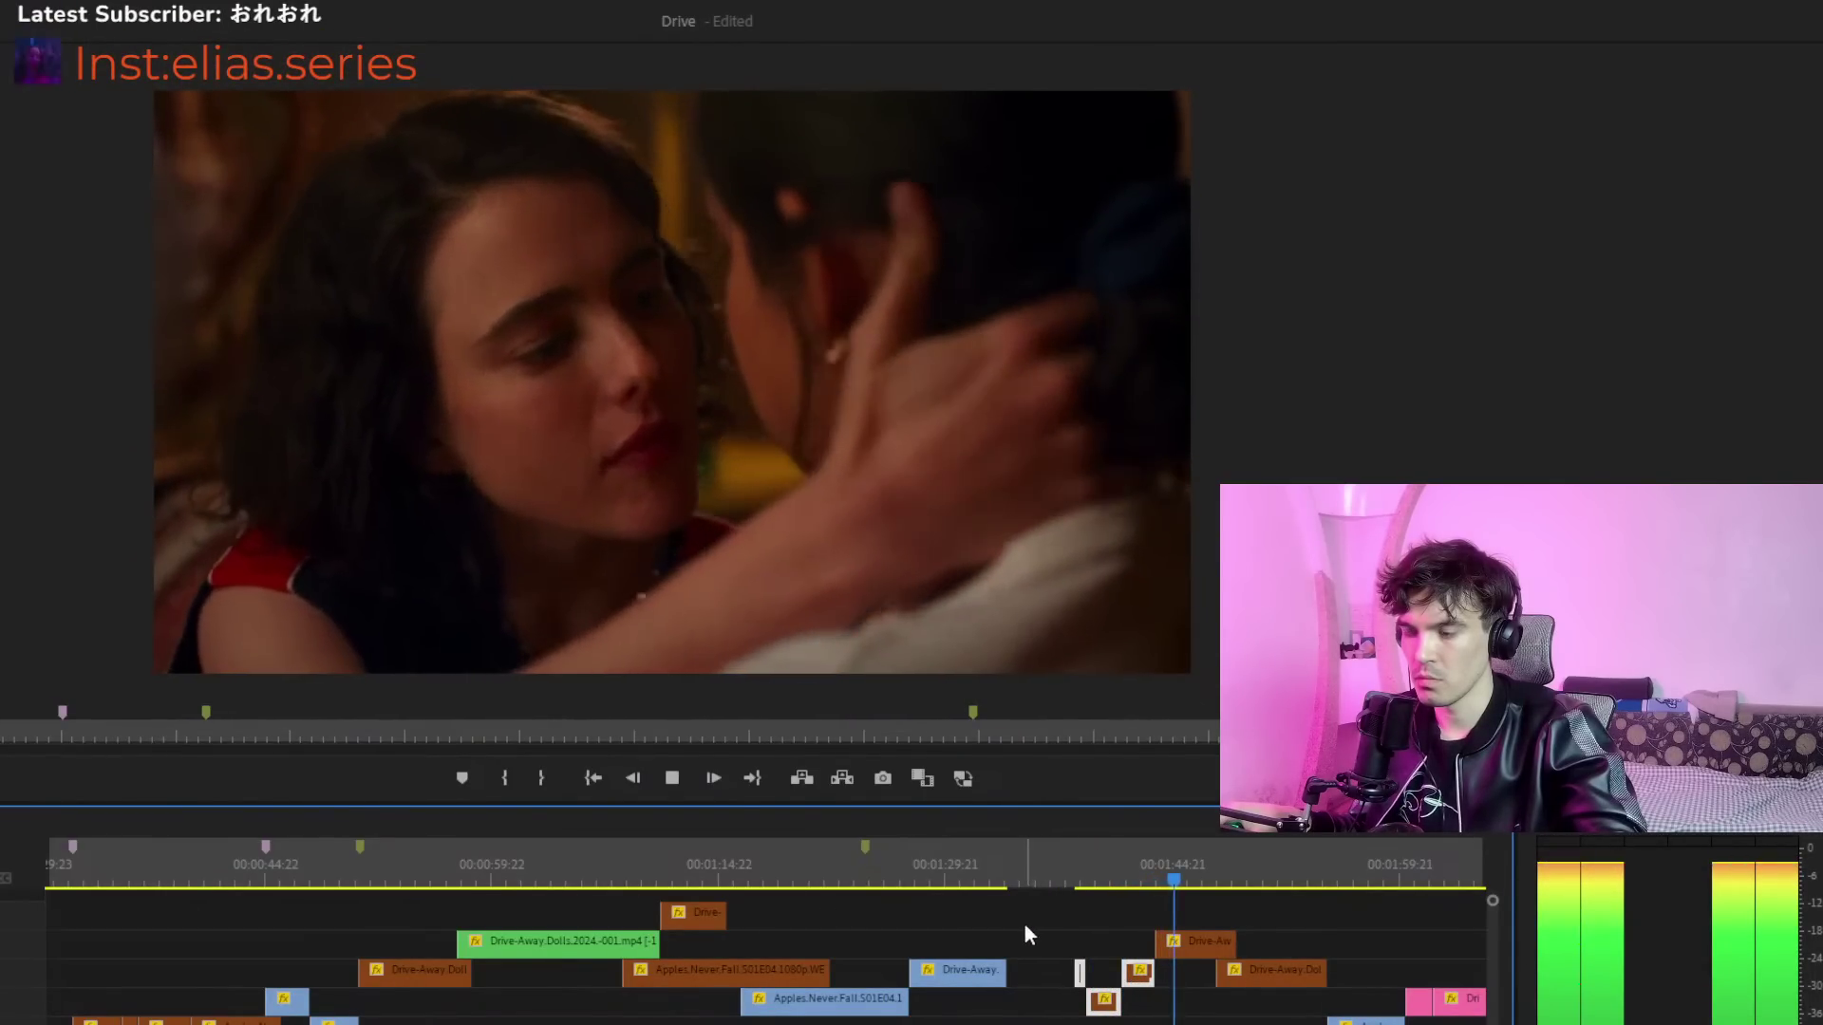
pyautogui.click(1067, 869)
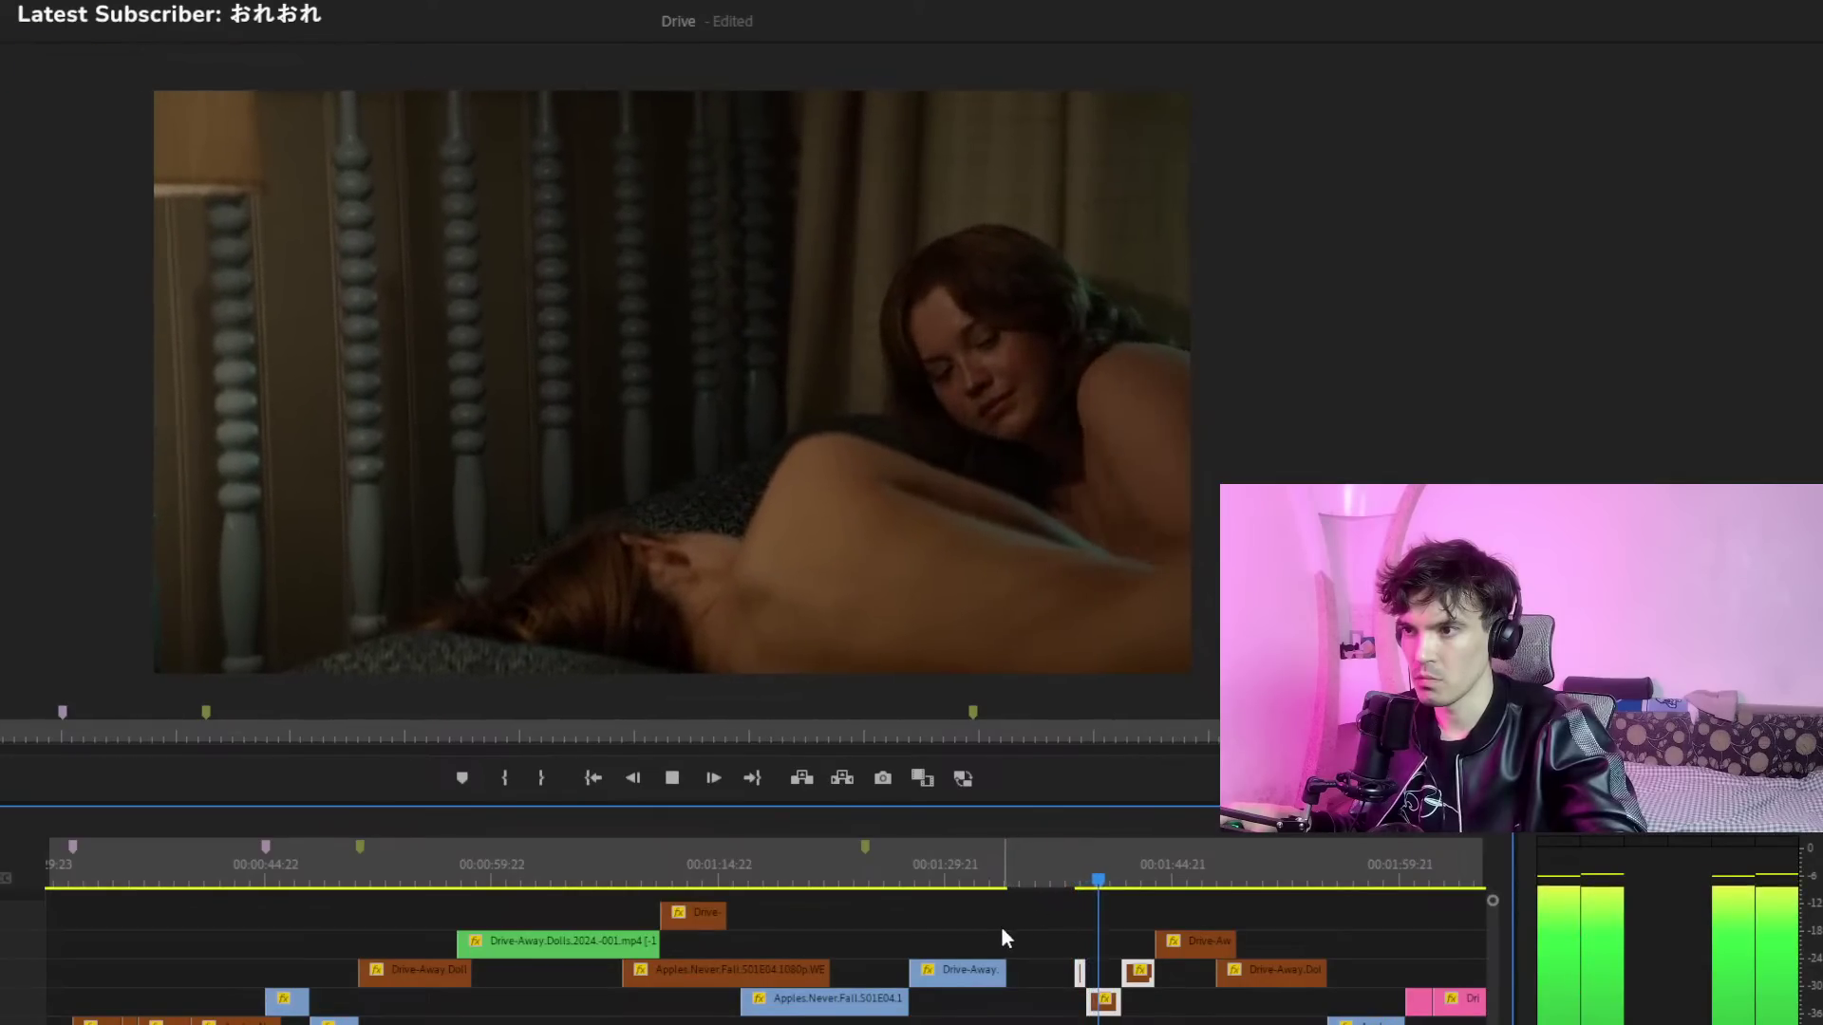
# Try the two blue clips one track lower with the Drive-Away one following the Apples Never Fall clip at about 1:22, and play the cut
pyautogui.moveTo(1001, 930); pyautogui.dragTo(928, 1020)
pyautogui.click(805, 854)
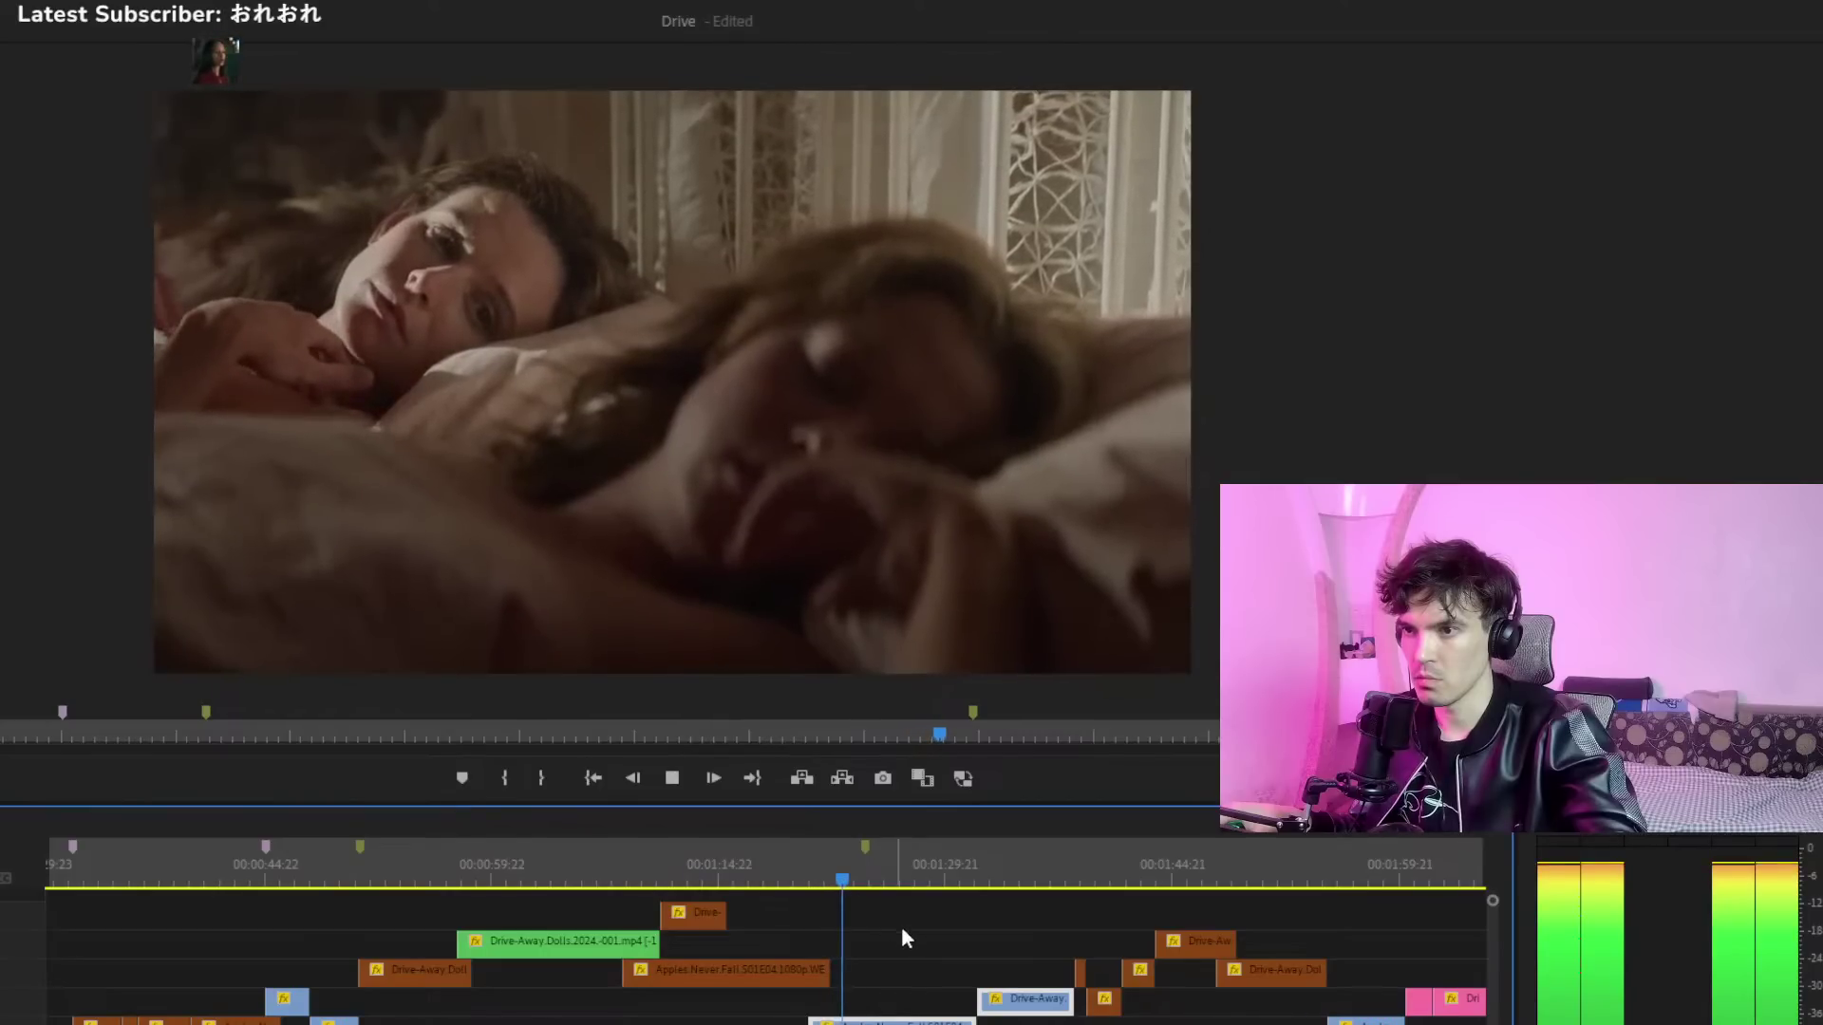
pyautogui.click(985, 891)
pyautogui.moveTo(1020, 998); pyautogui.dragTo(871, 999)
pyautogui.click(821, 866)
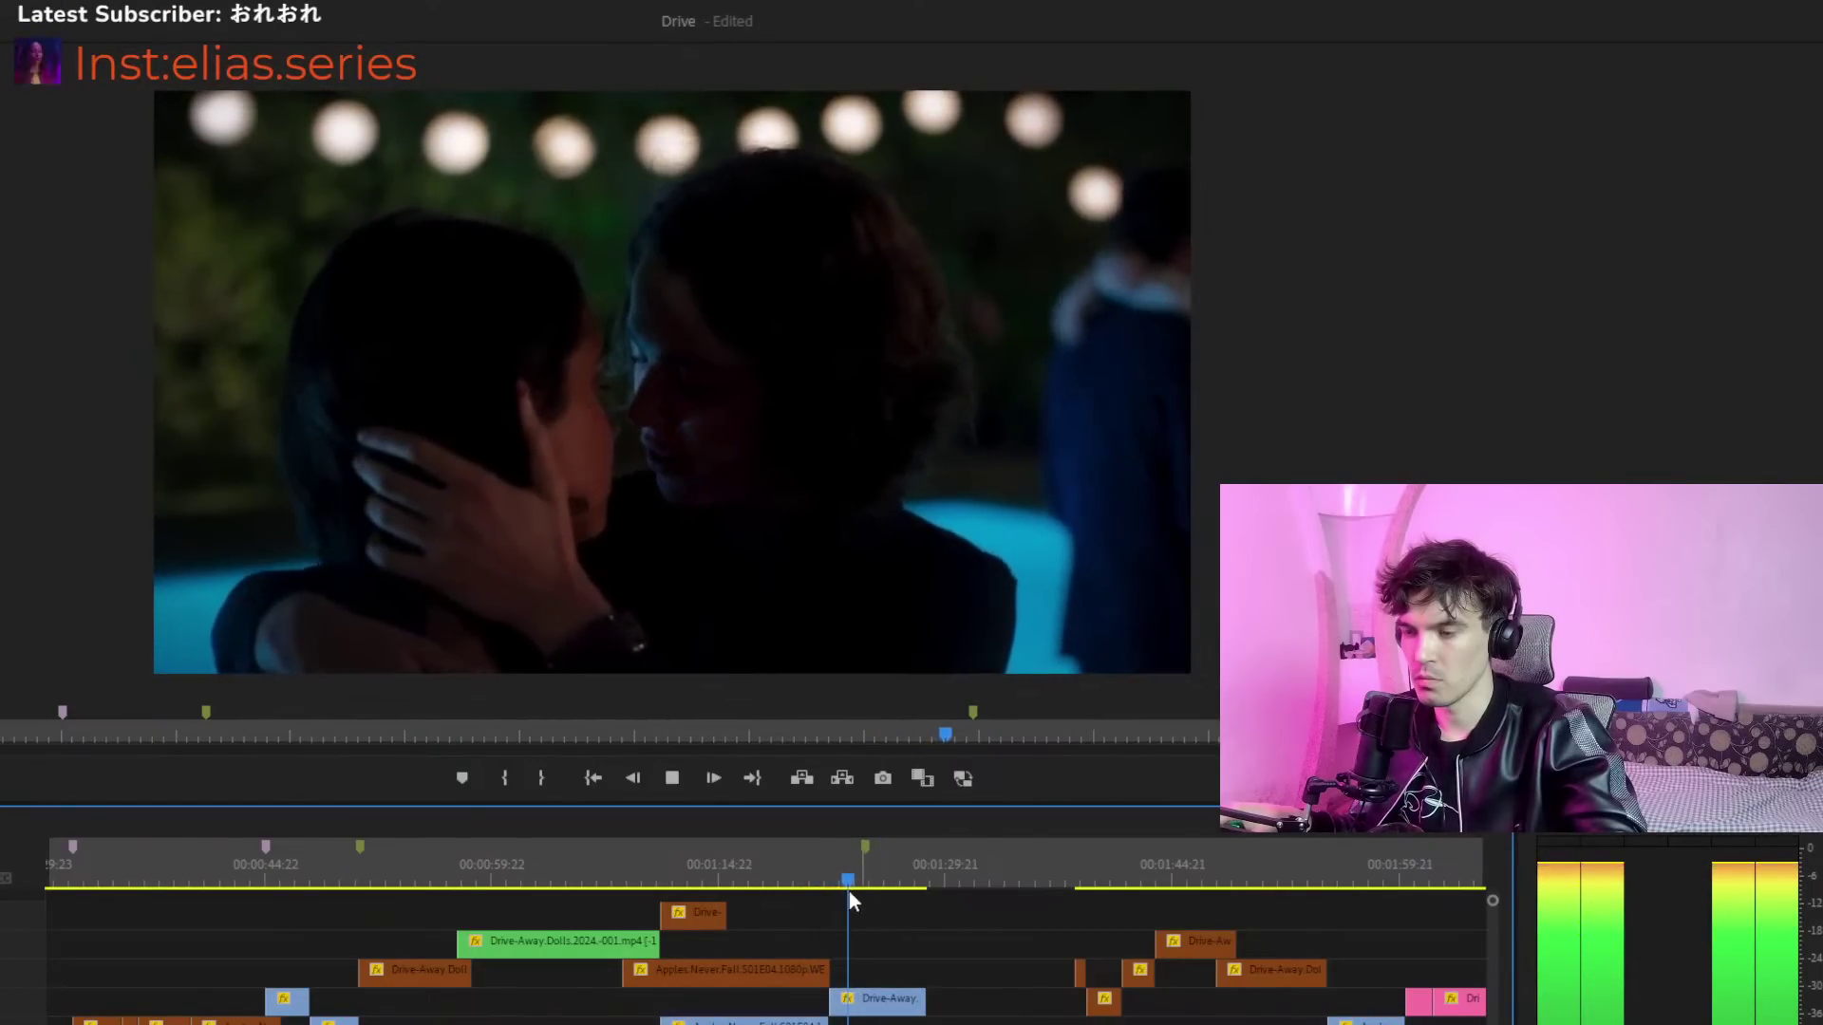
pyautogui.click(821, 869)
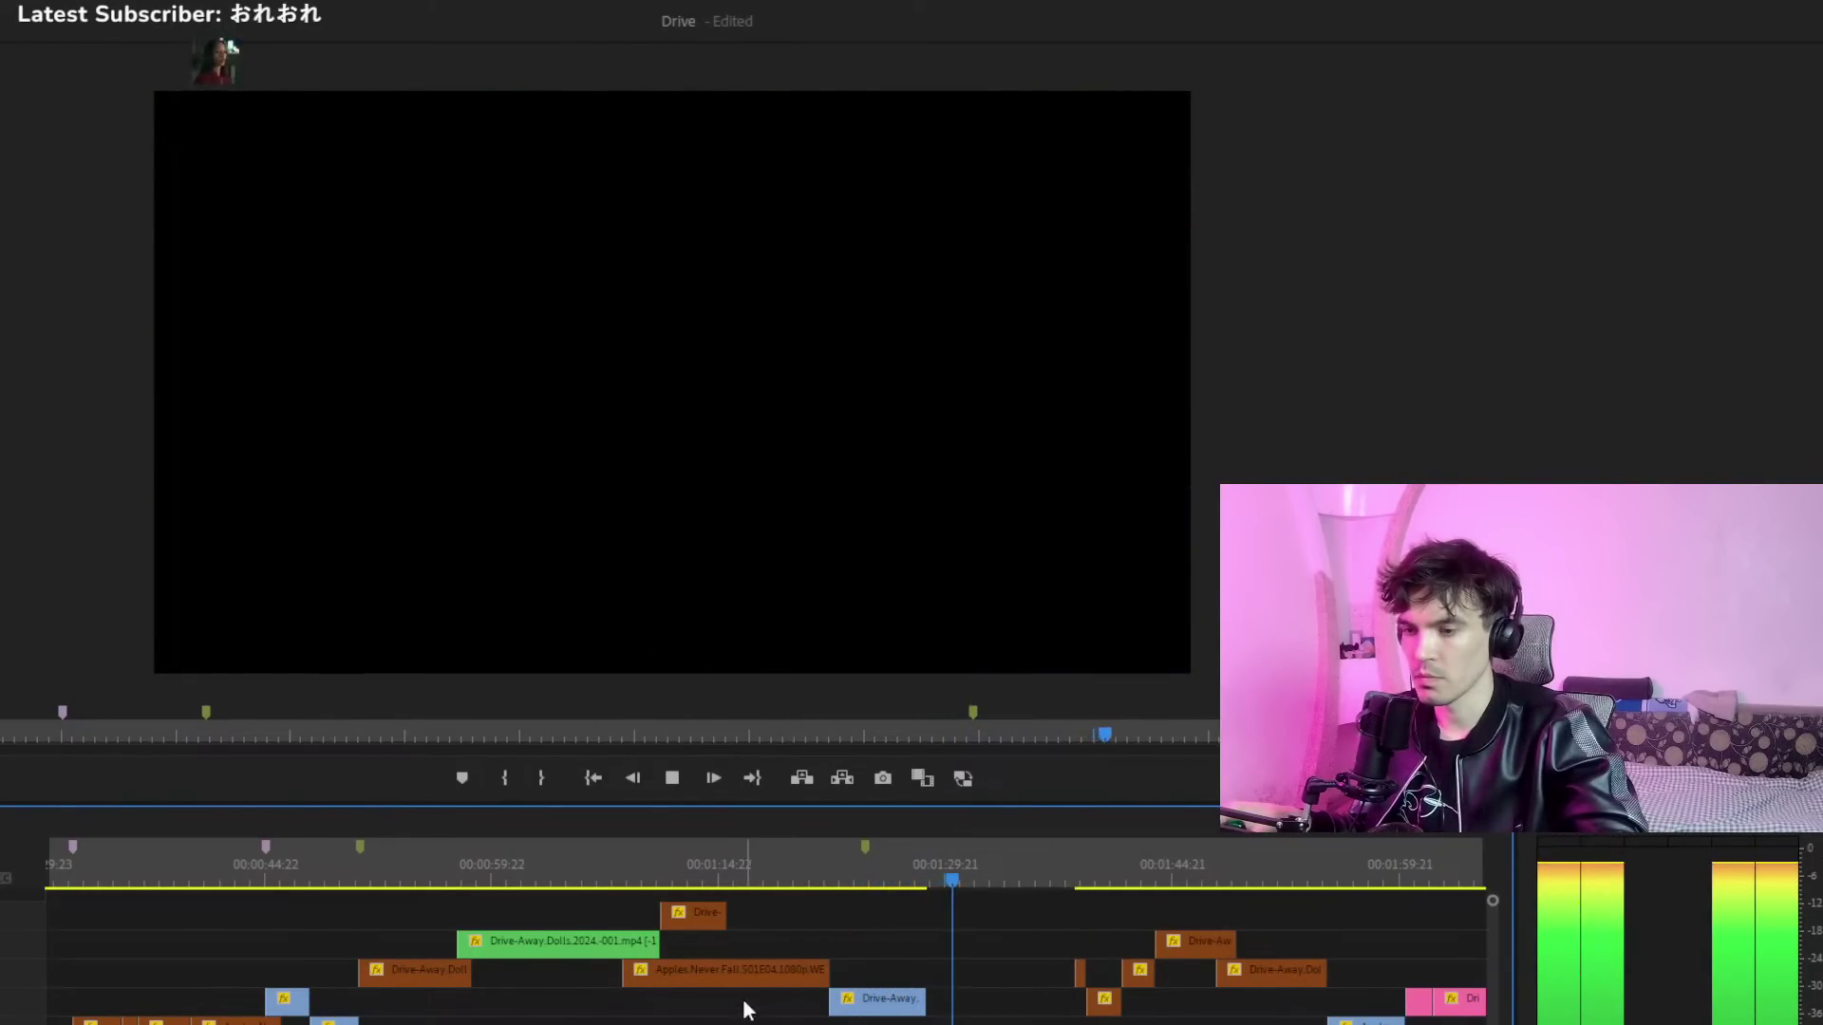
# Replay the cut from the end of the green Drive-Away clip into the basement party clip at about 1:11
pyautogui.press('space')
pyautogui.press('-')
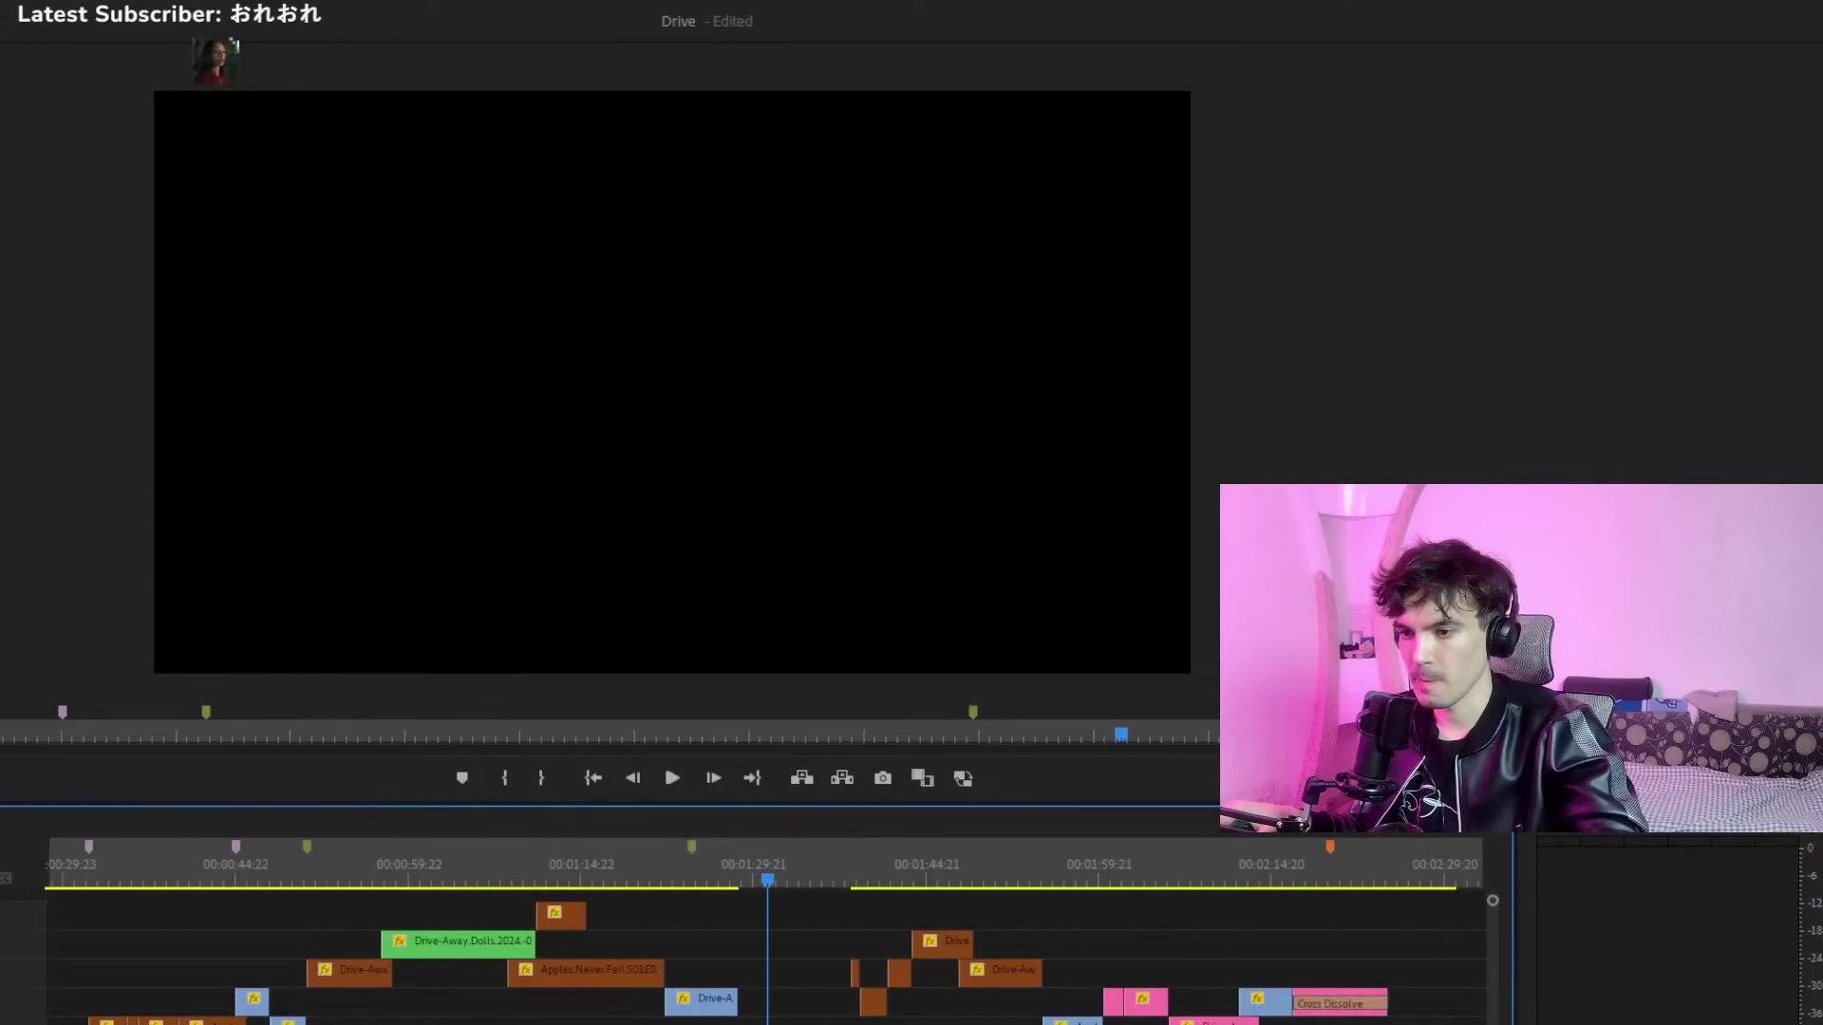
pyautogui.click(503, 858)
pyautogui.press('space')
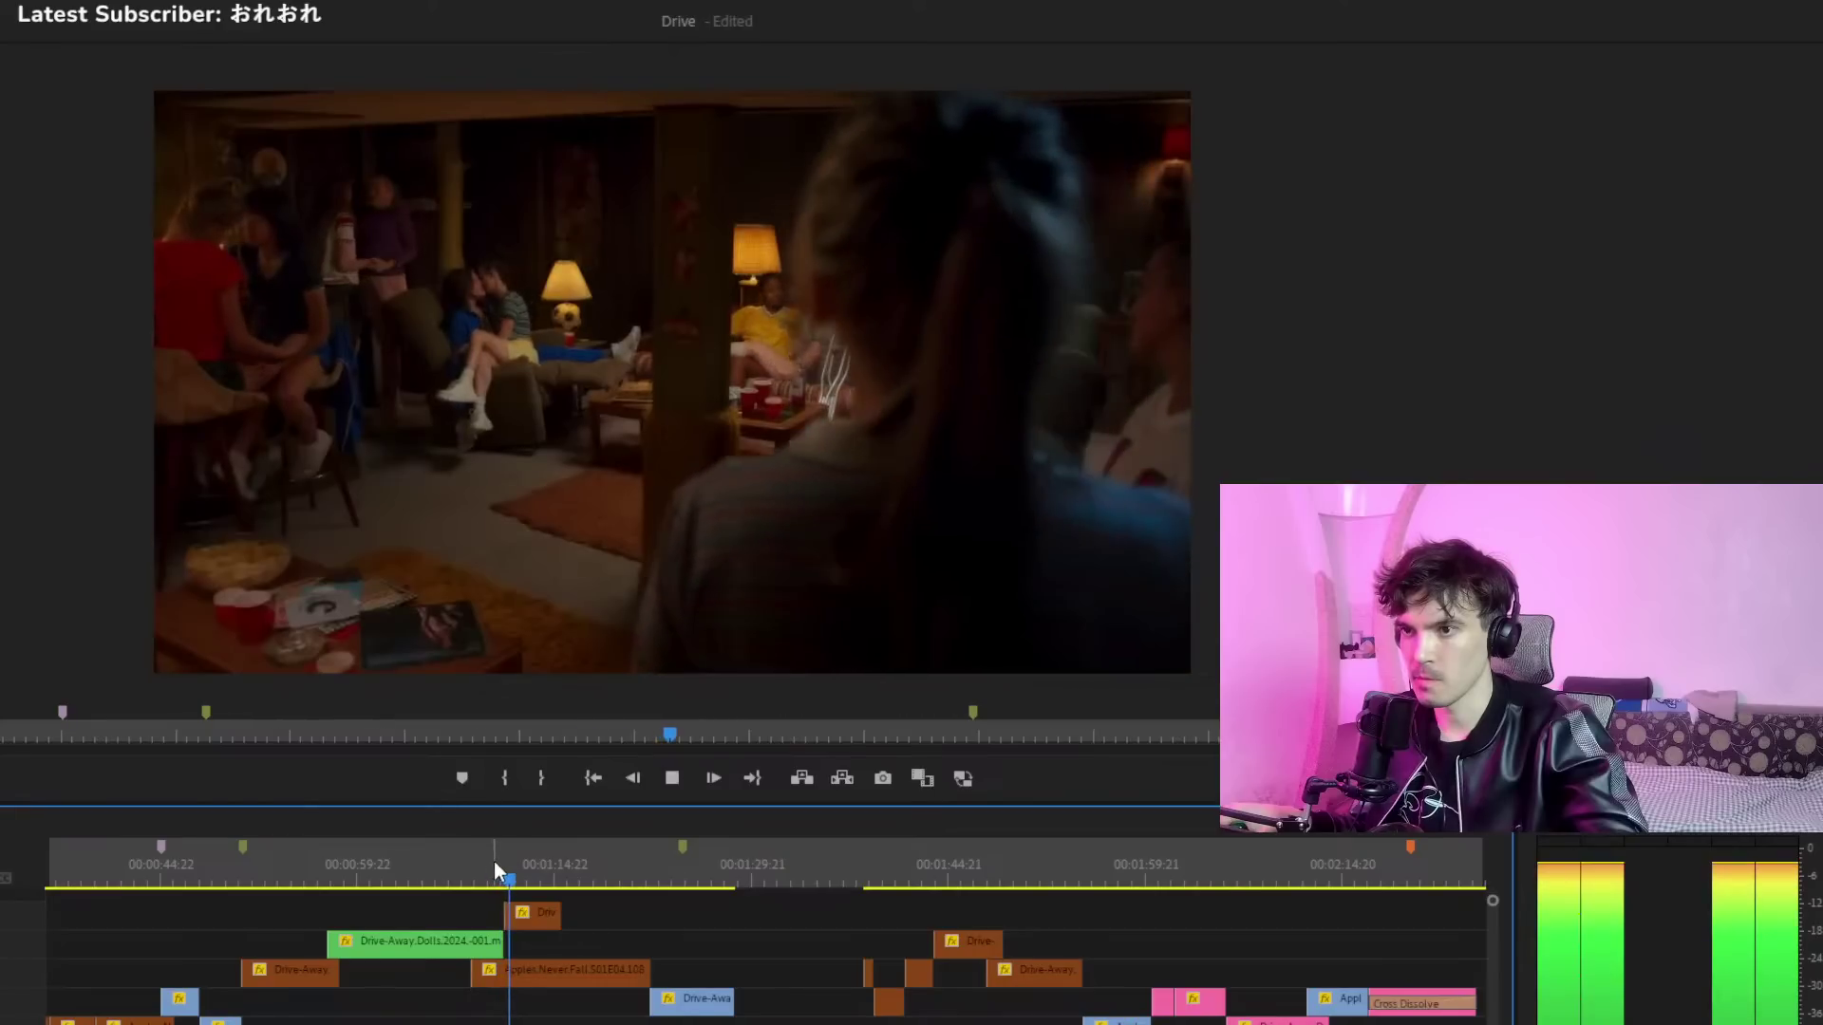
pyautogui.click(482, 855)
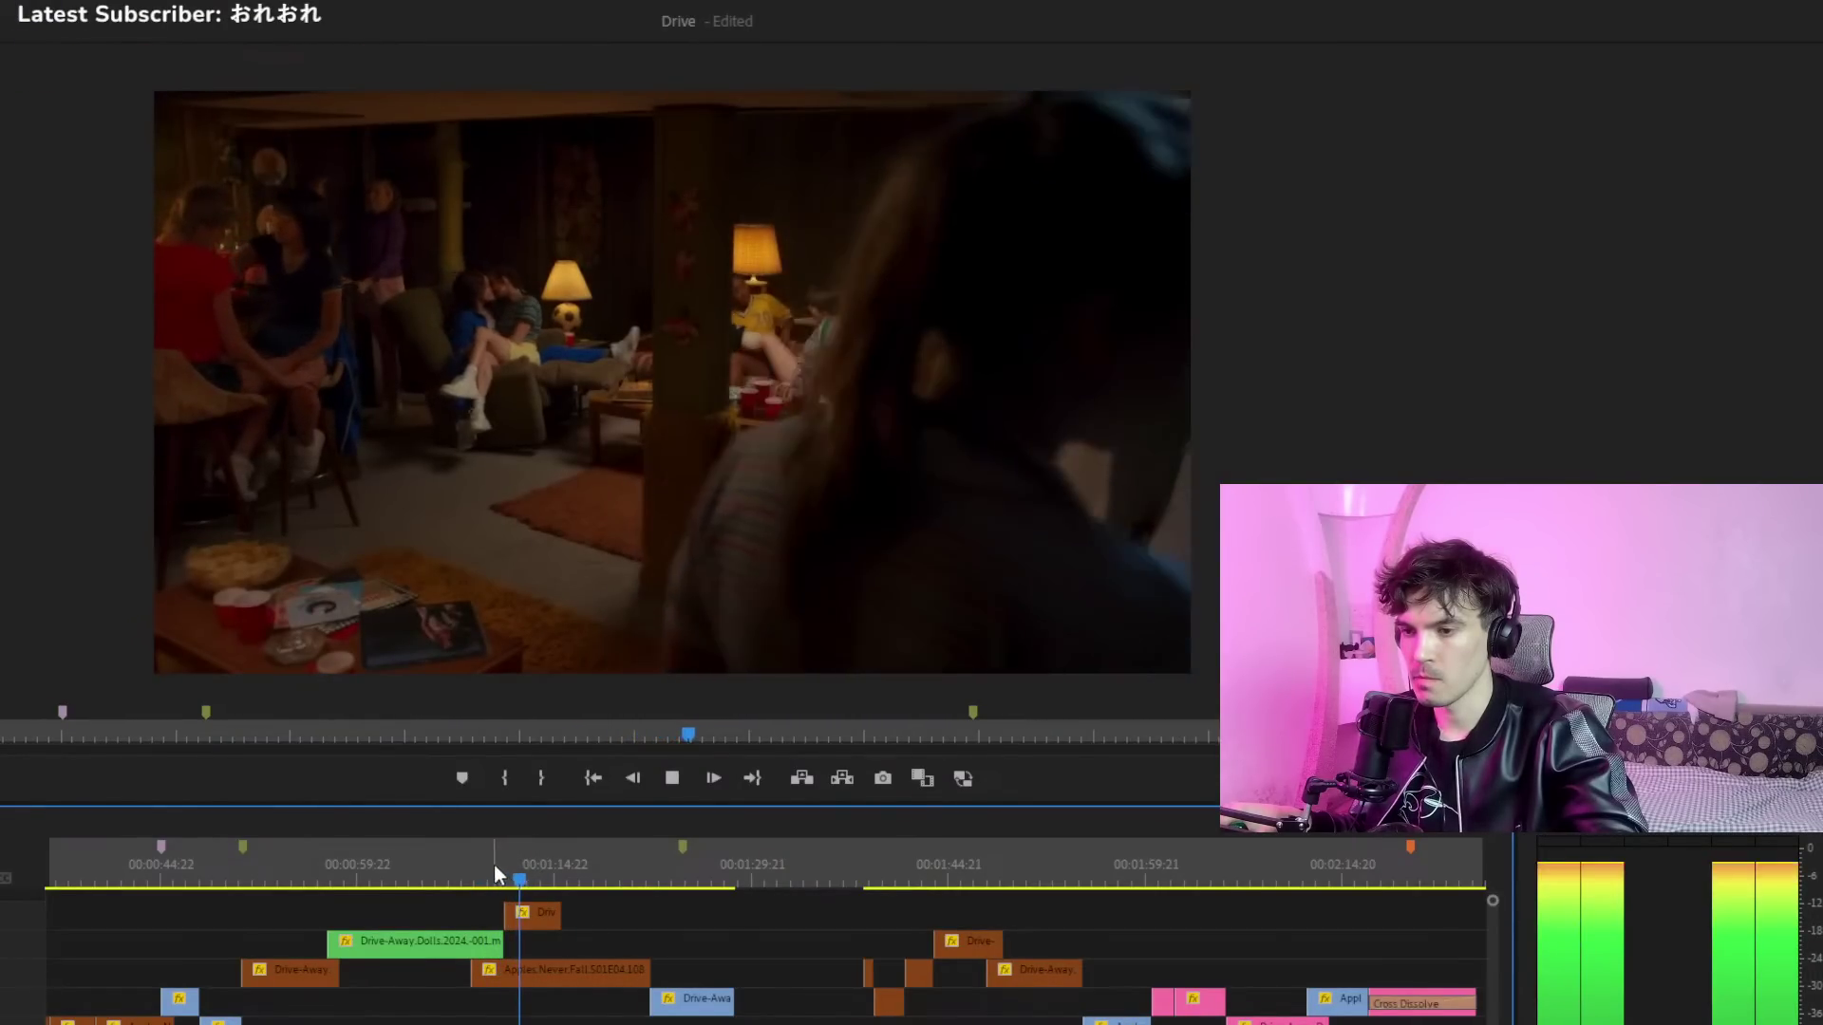
pyautogui.click(482, 858)
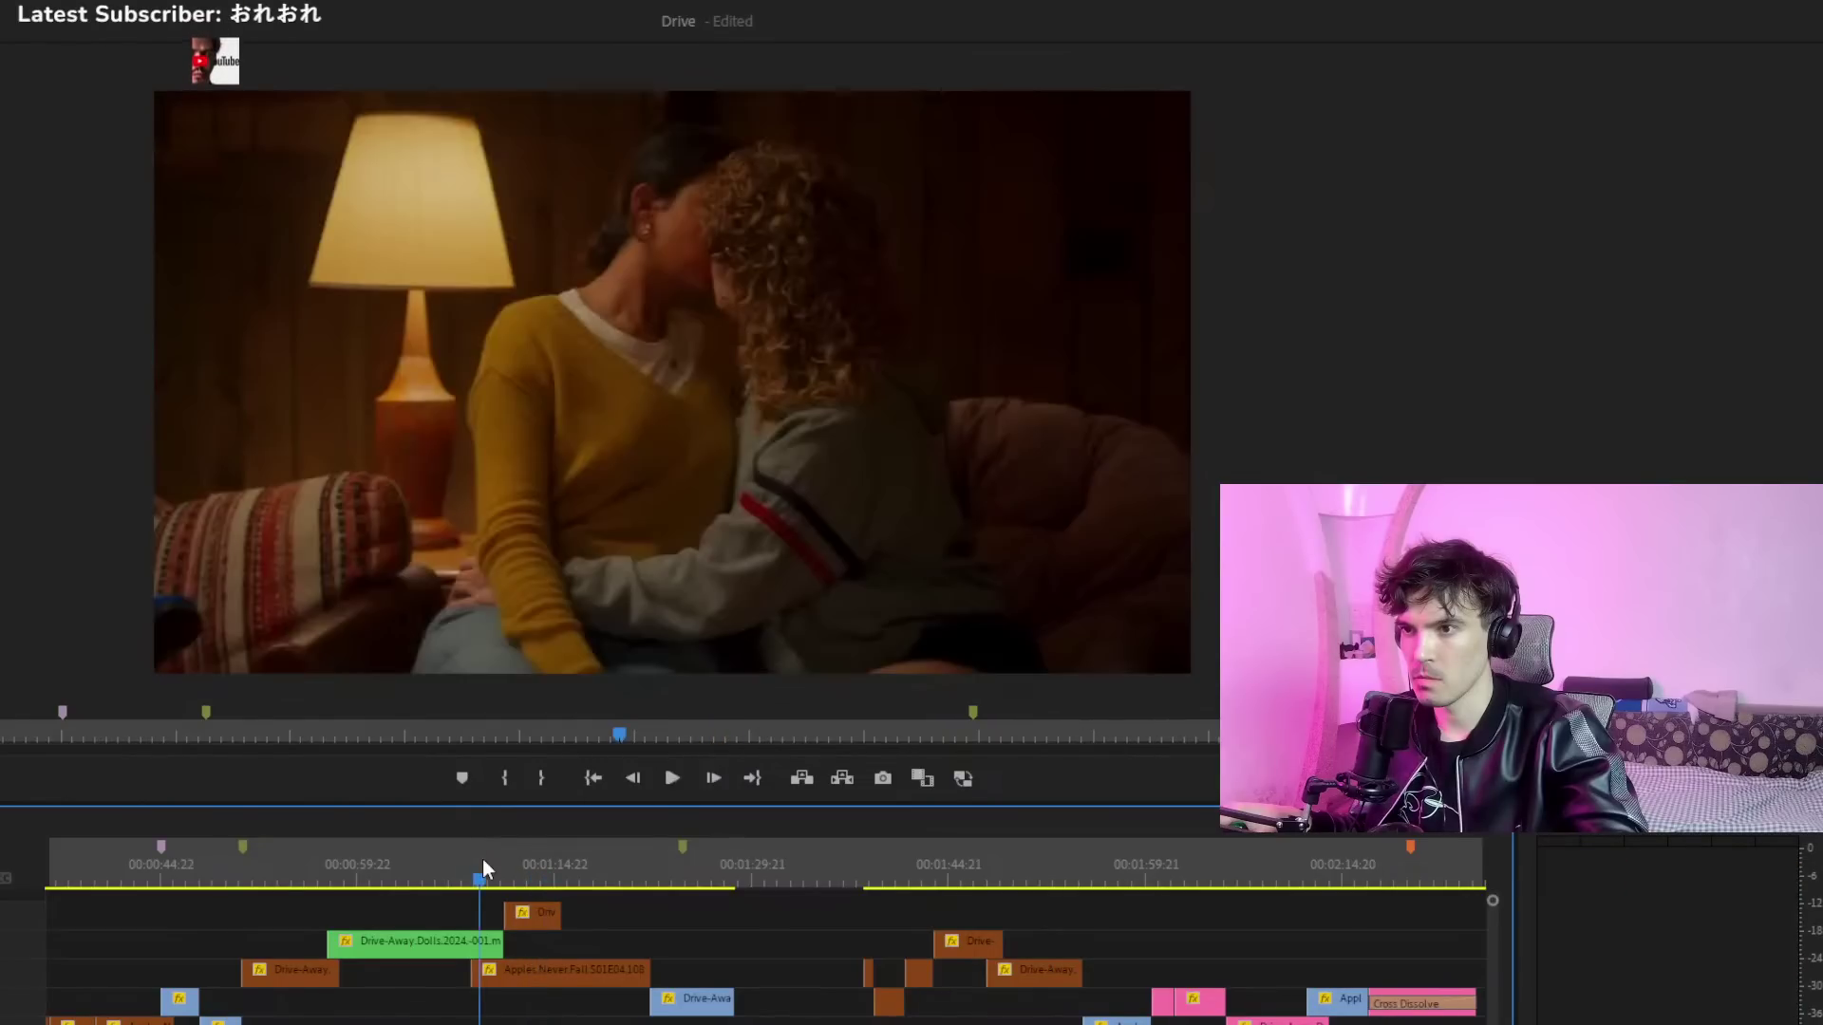
pyautogui.press('space')
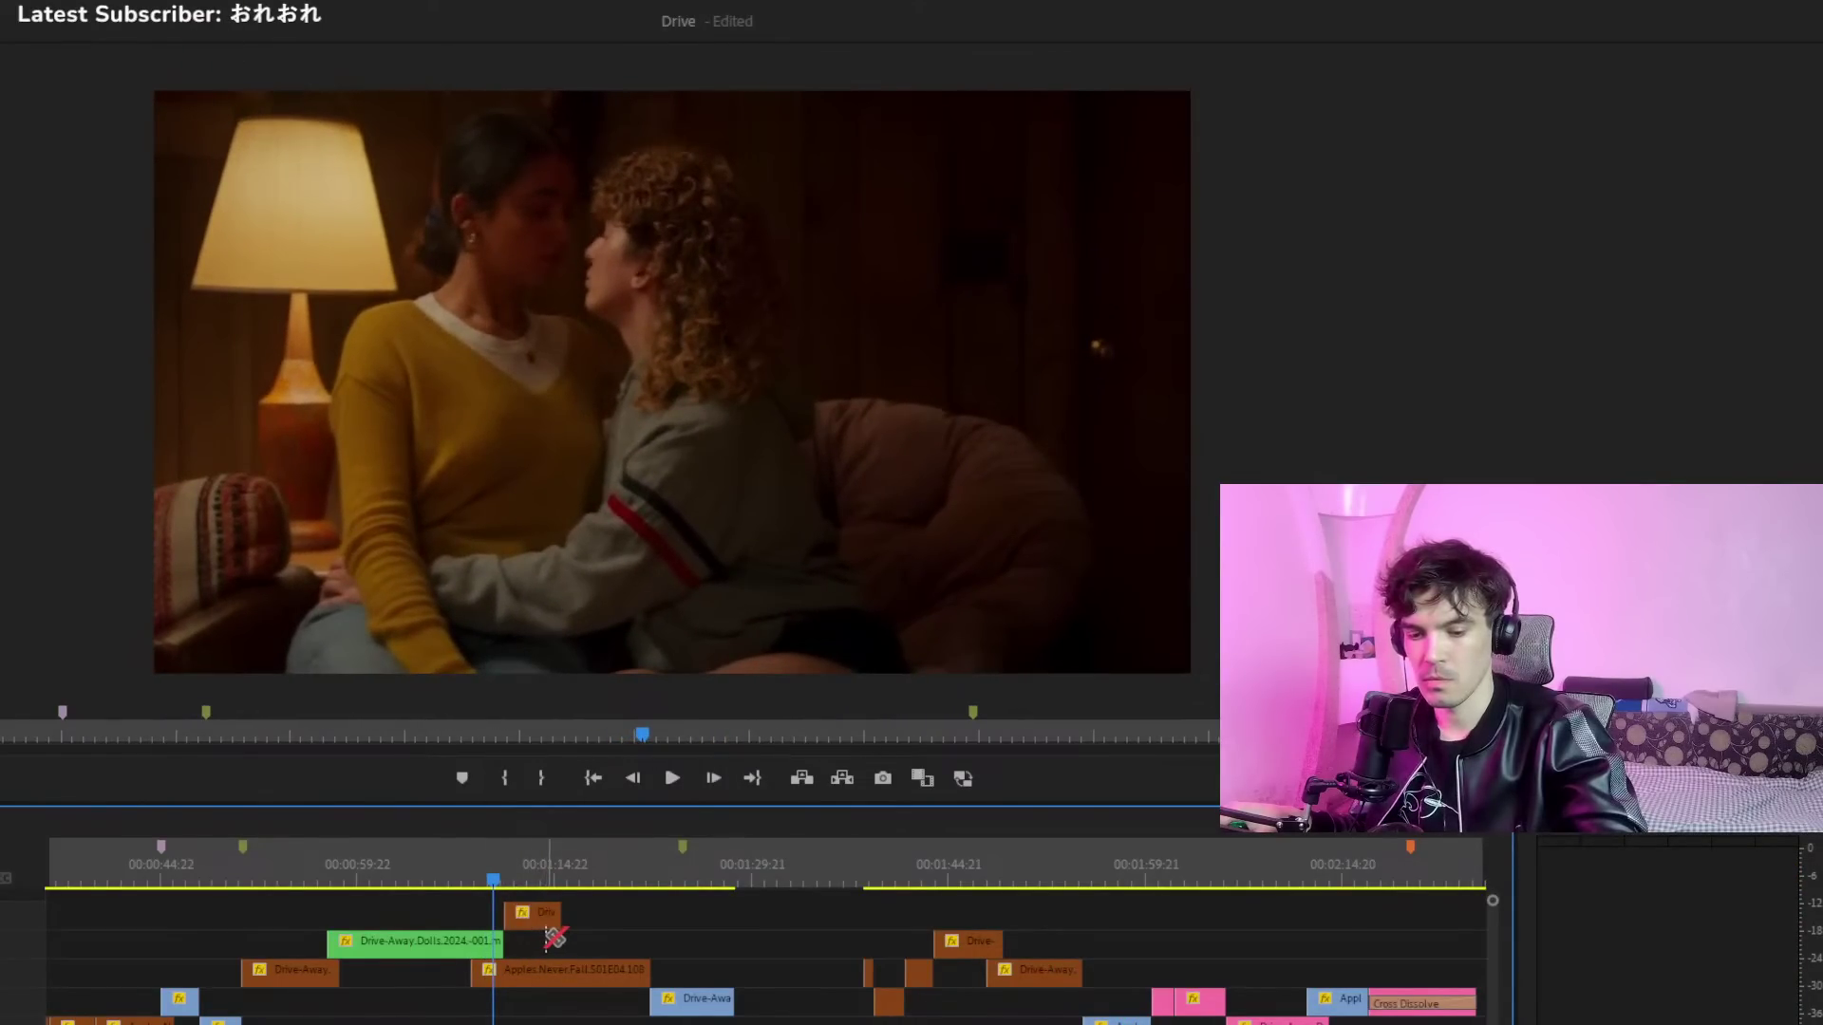
# Try the basement party clip earlier over the green clip's end, at about 1:10 and 1:08, play the cut, and undo both moves
pyautogui.moveTo(523, 926); pyautogui.dragTo(512, 927)
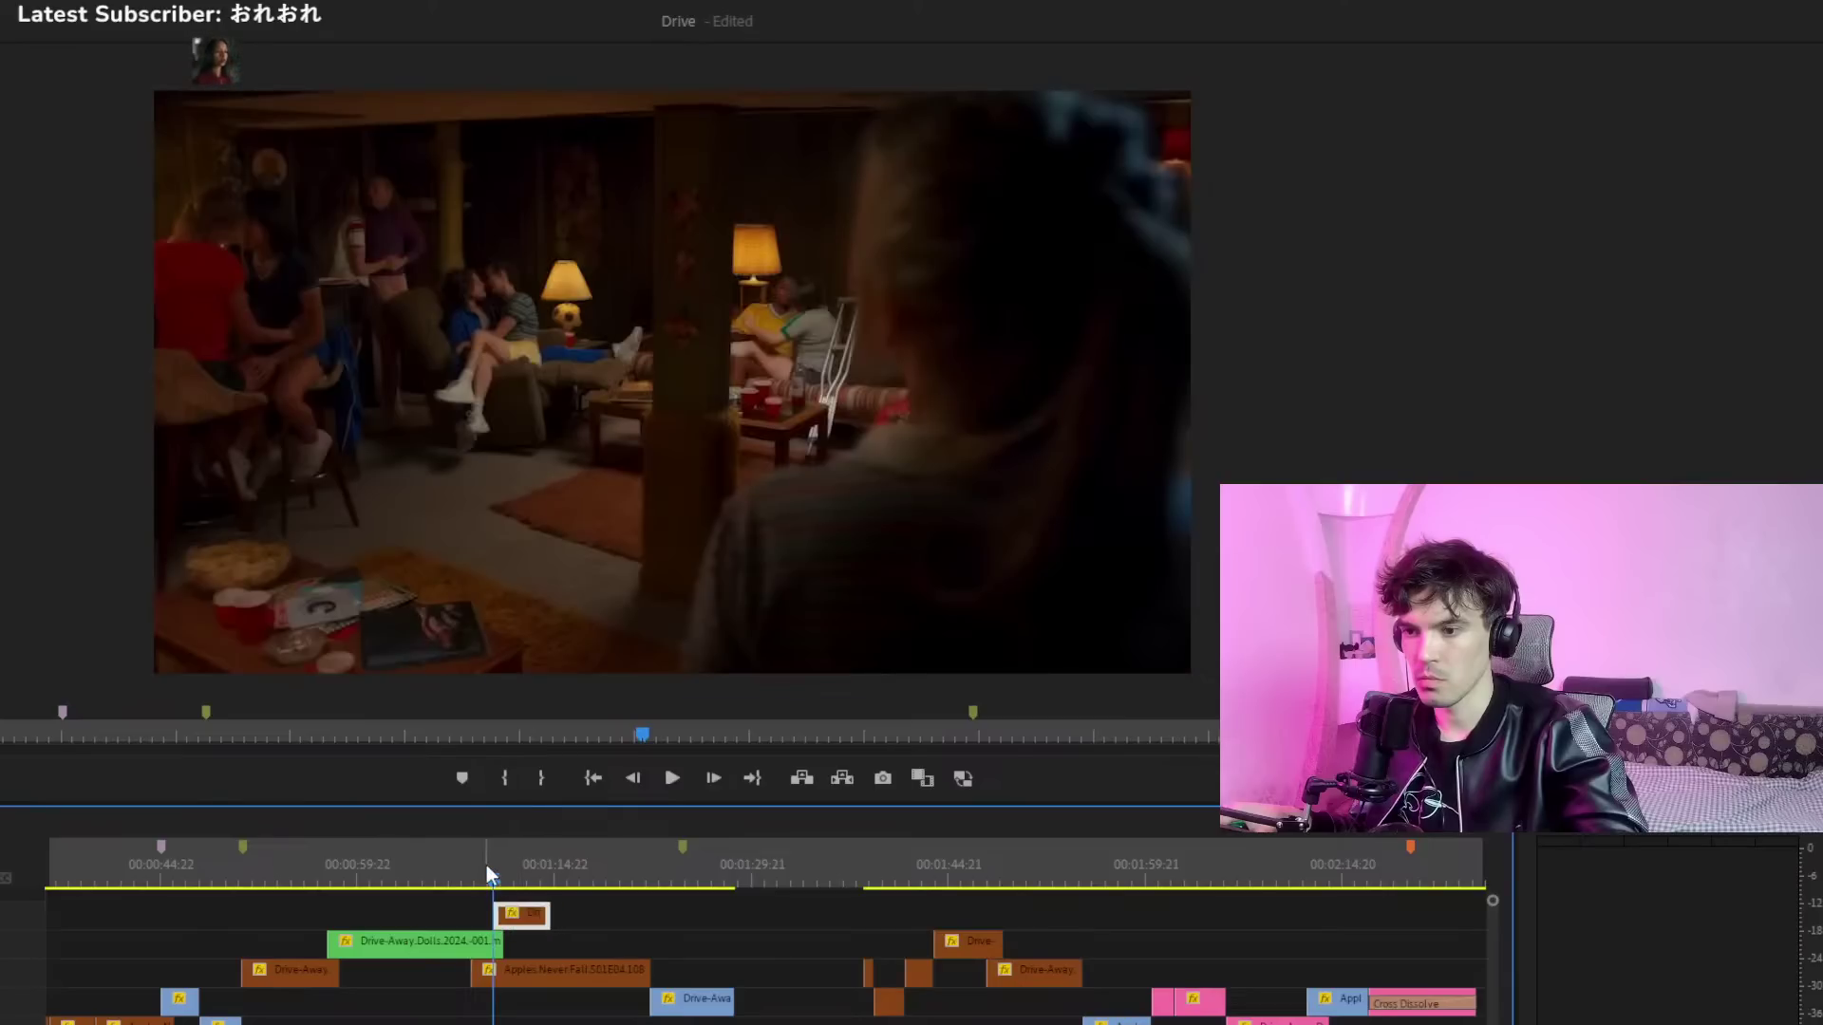
pyautogui.moveTo(482, 859); pyautogui.dragTo(510, 926)
pyautogui.press('space')
pyautogui.click(434, 862)
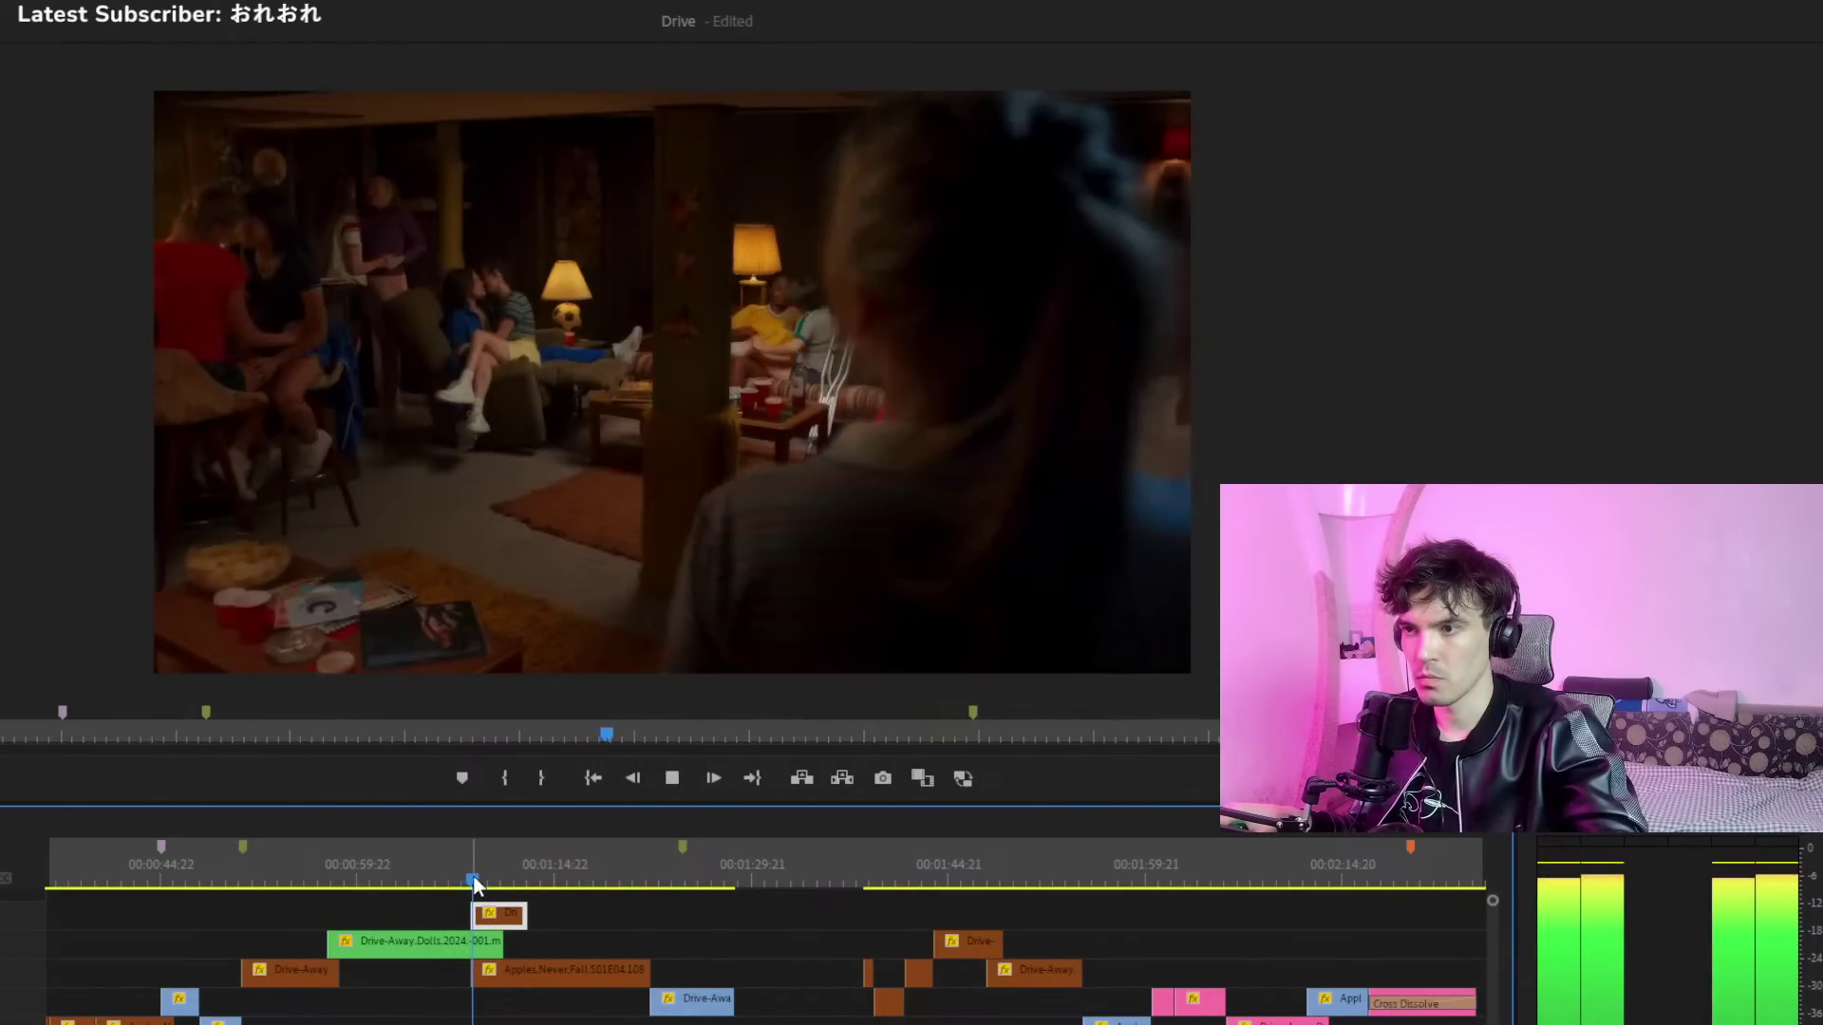
pyautogui.hotkey('ctrl', 'z')
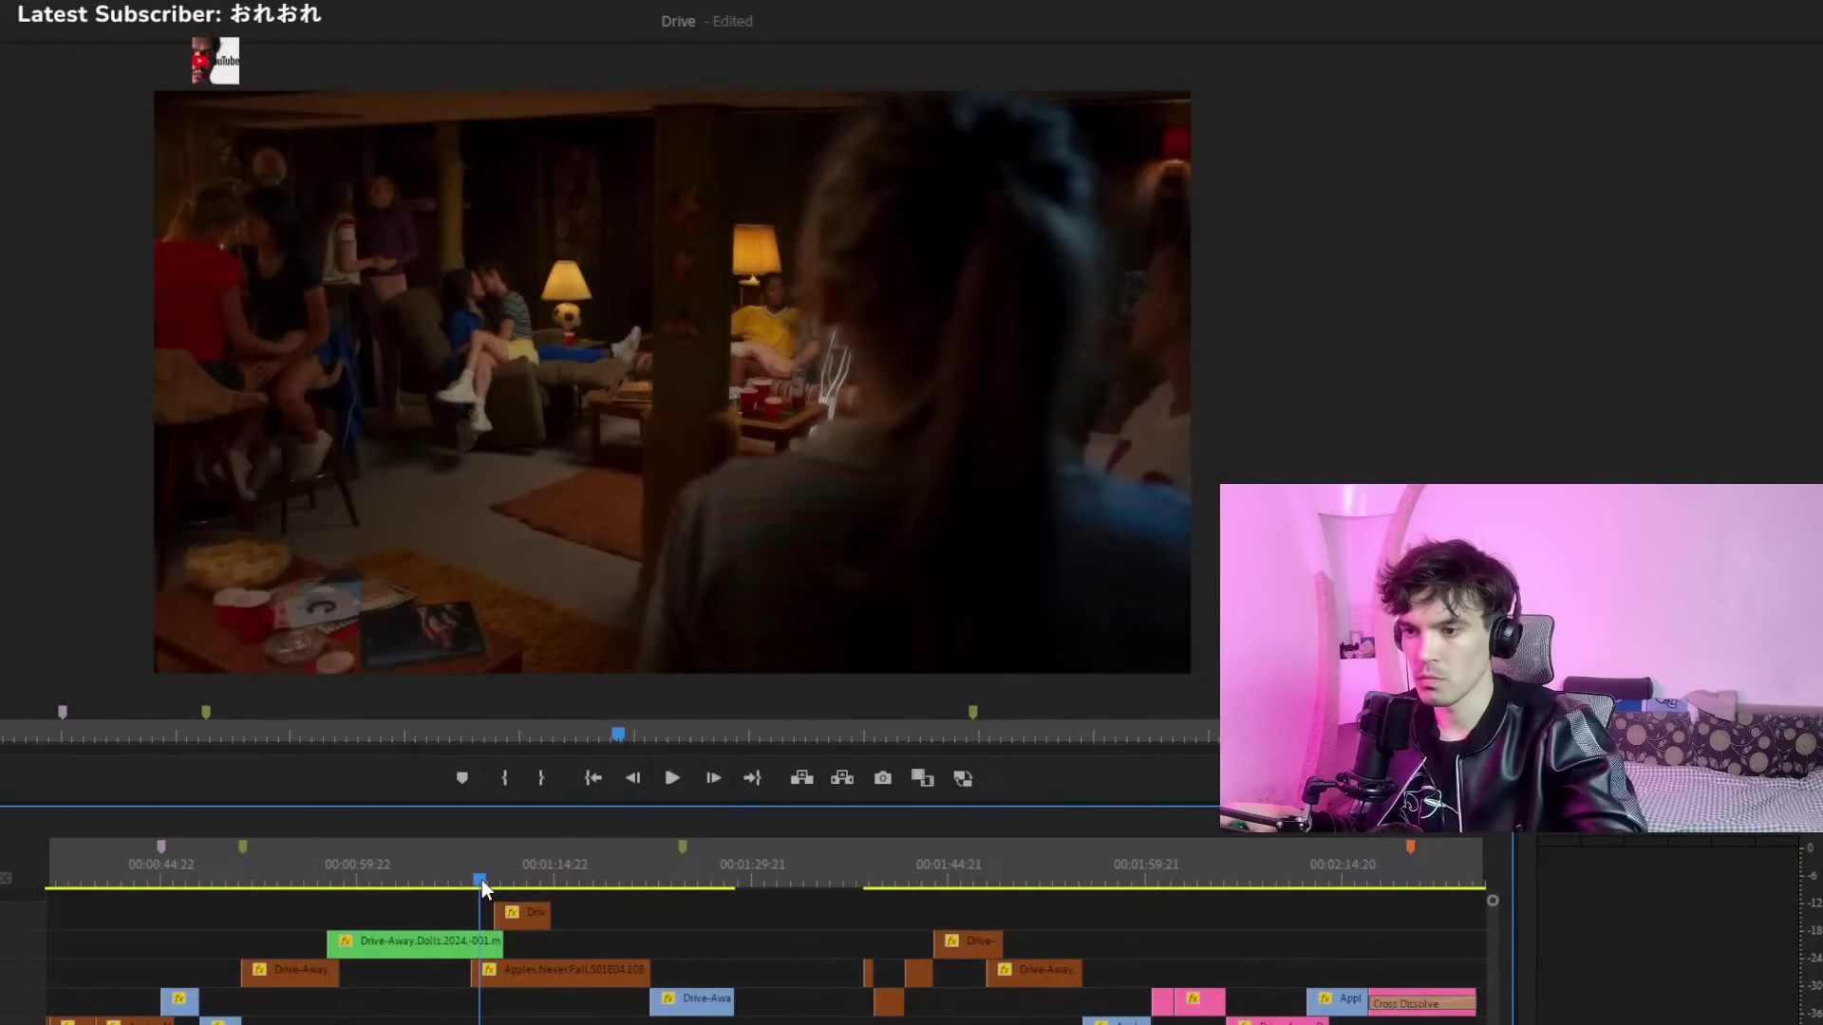
pyautogui.press('space')
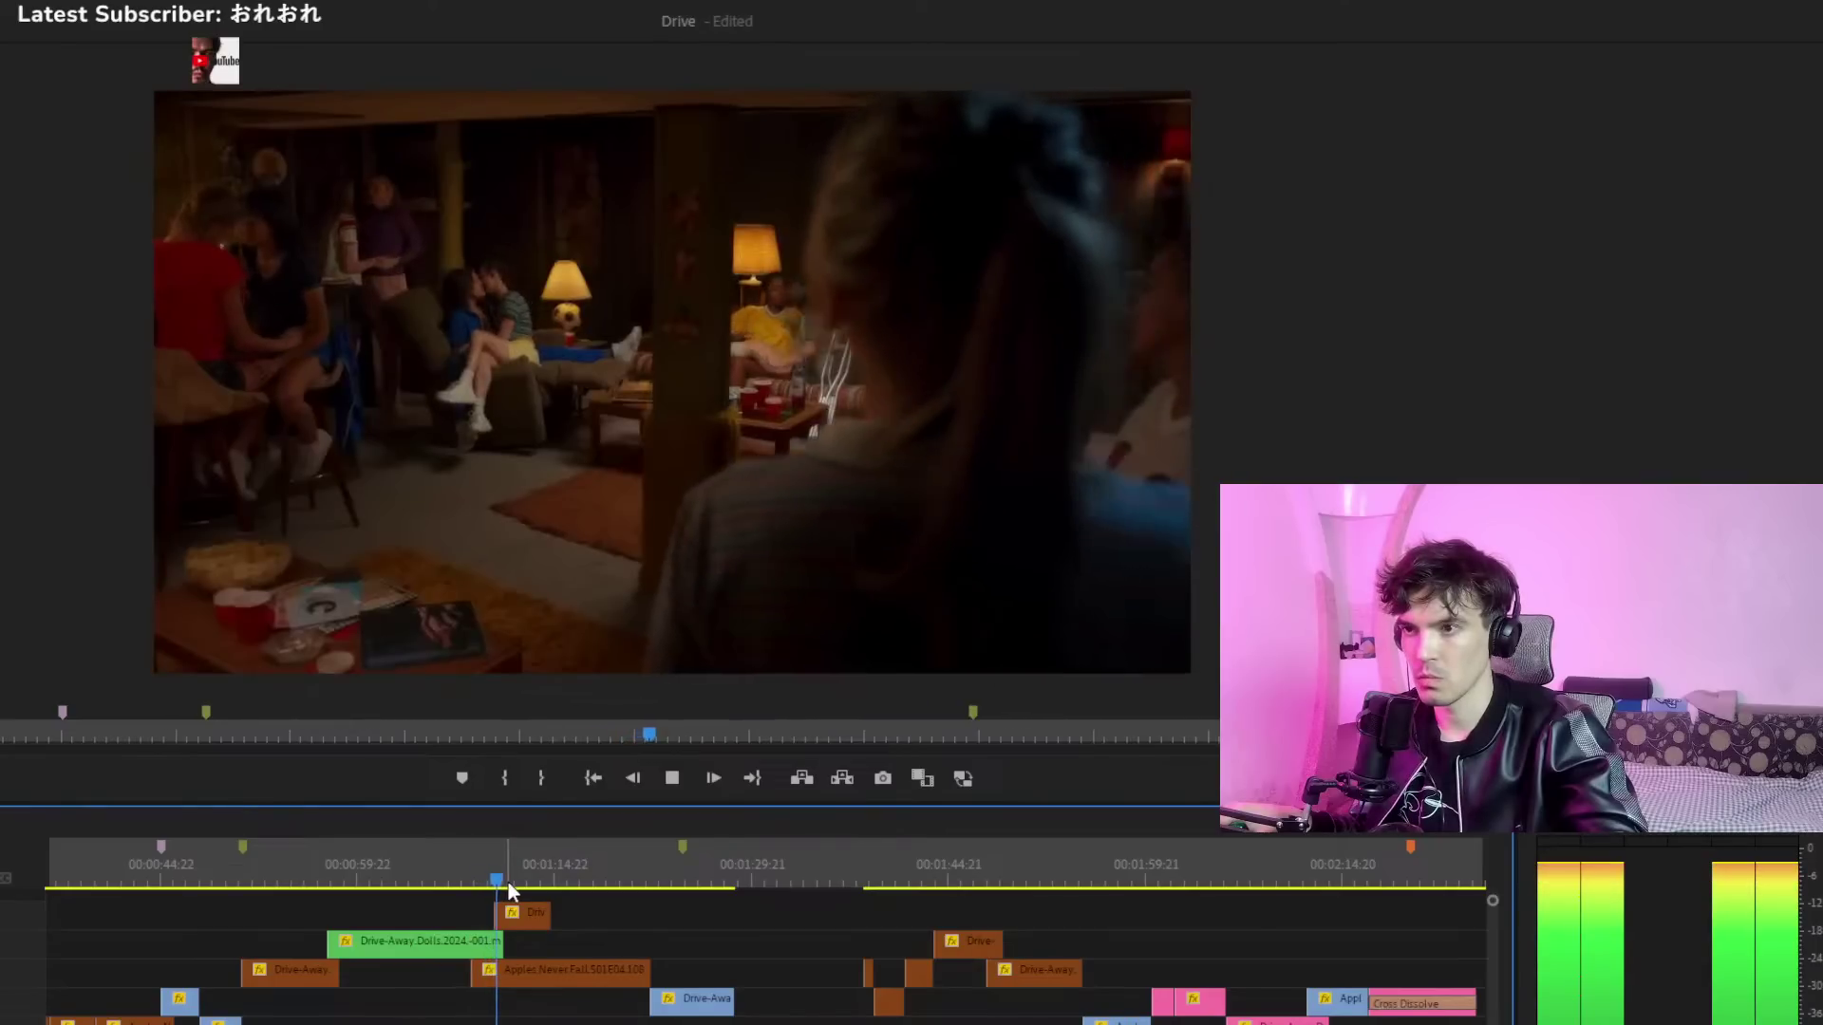
pyautogui.hotkey('ctrl', 'z')
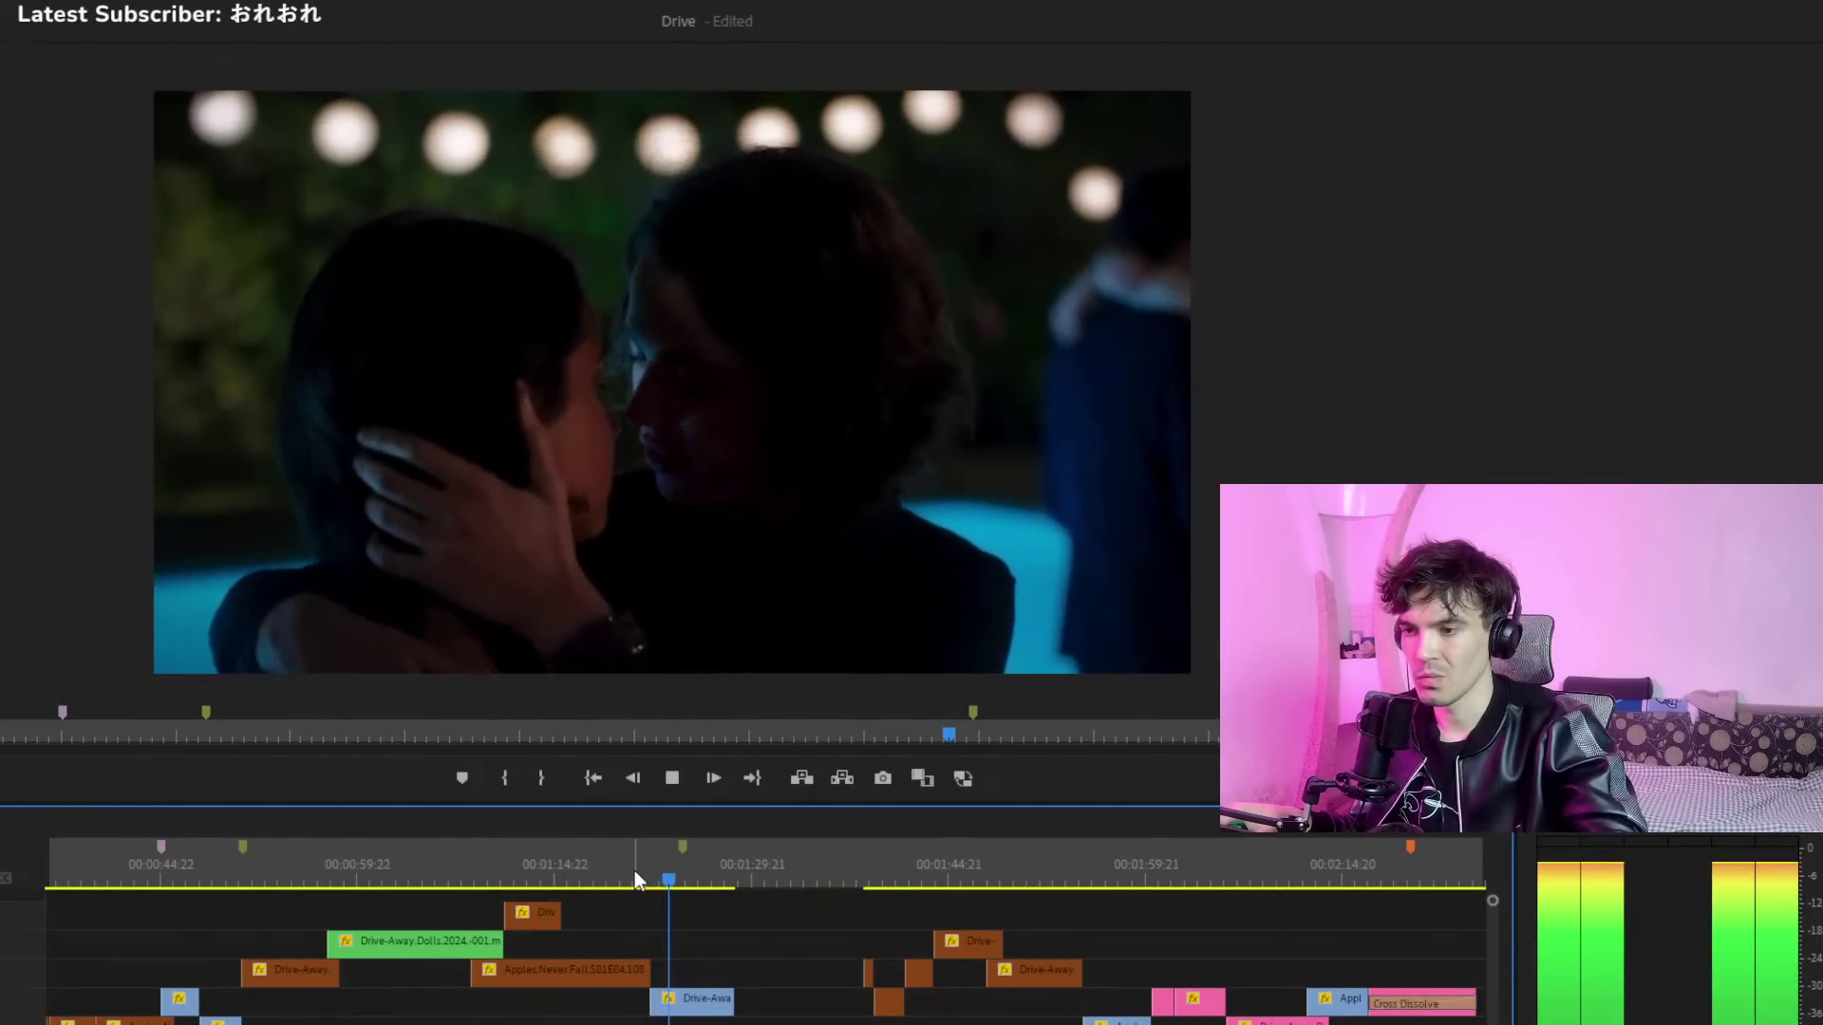
pyautogui.press('space')
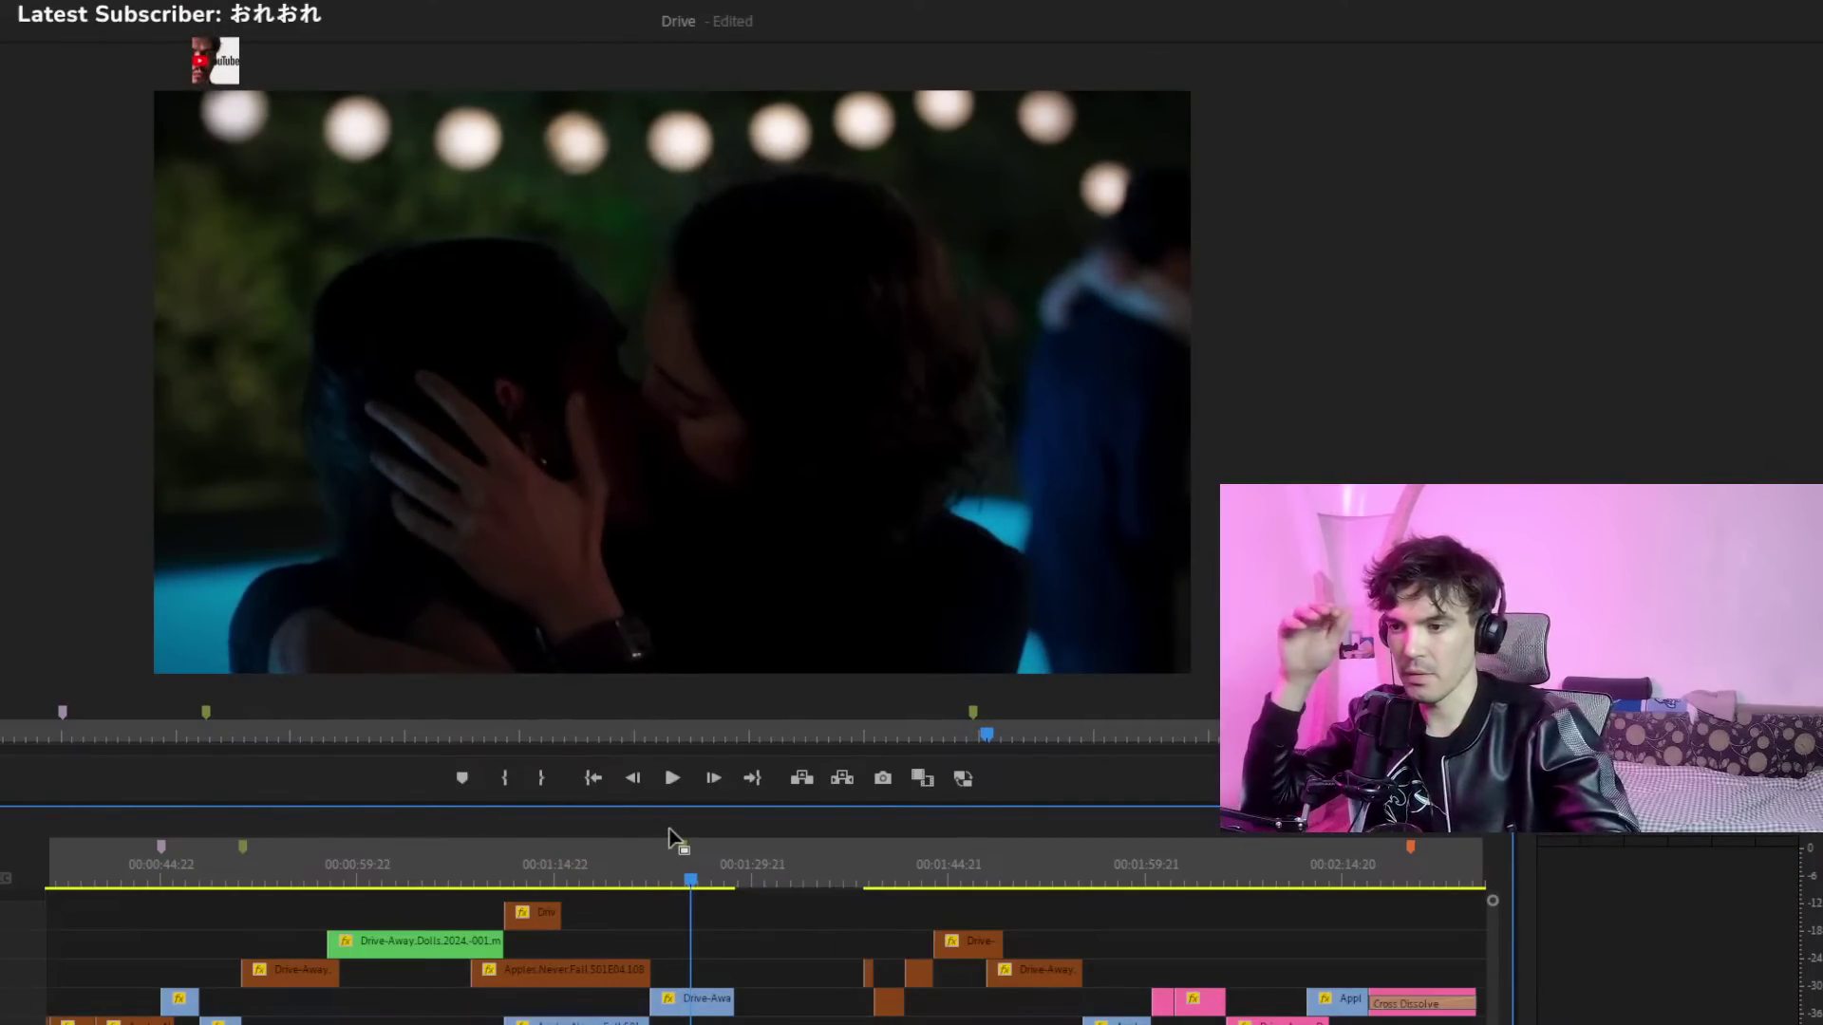
# Undo the rearrangement after the green clip, back to the clip order used before the basement party clip was inserted
pyautogui.press('super+z')
pyautogui.press('super+z')
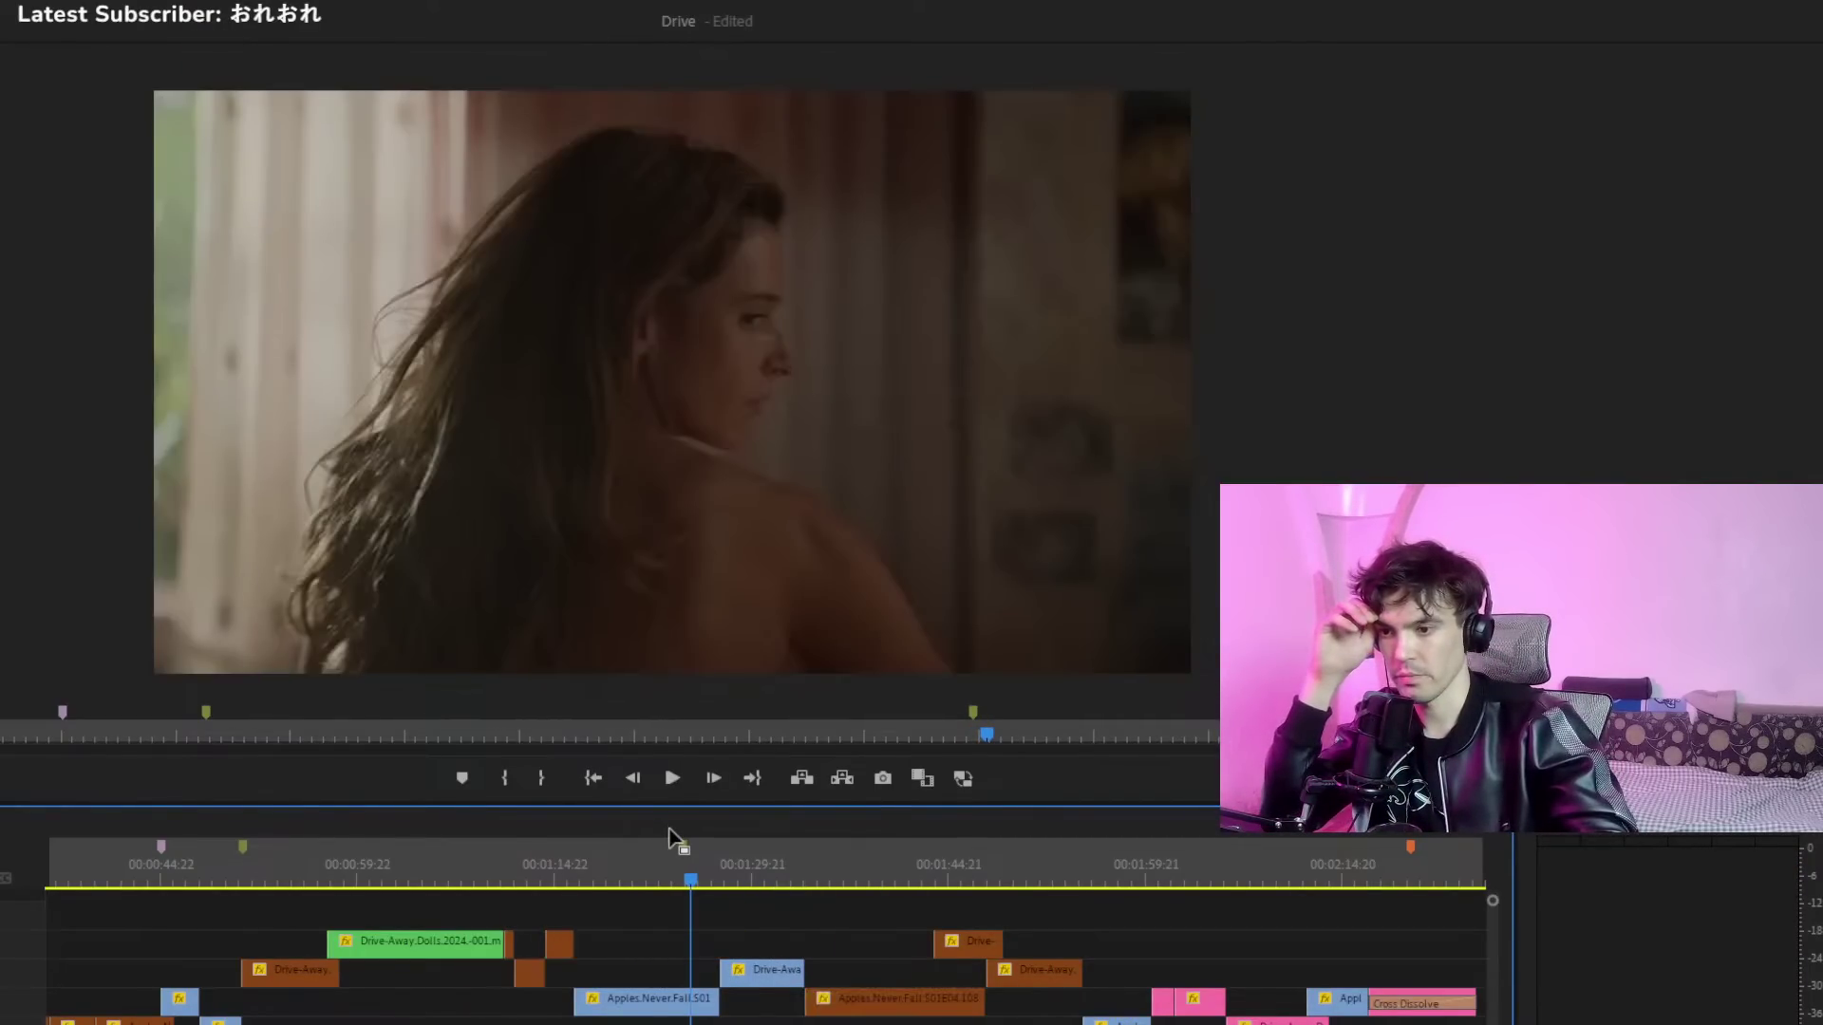
pyautogui.press('super+z')
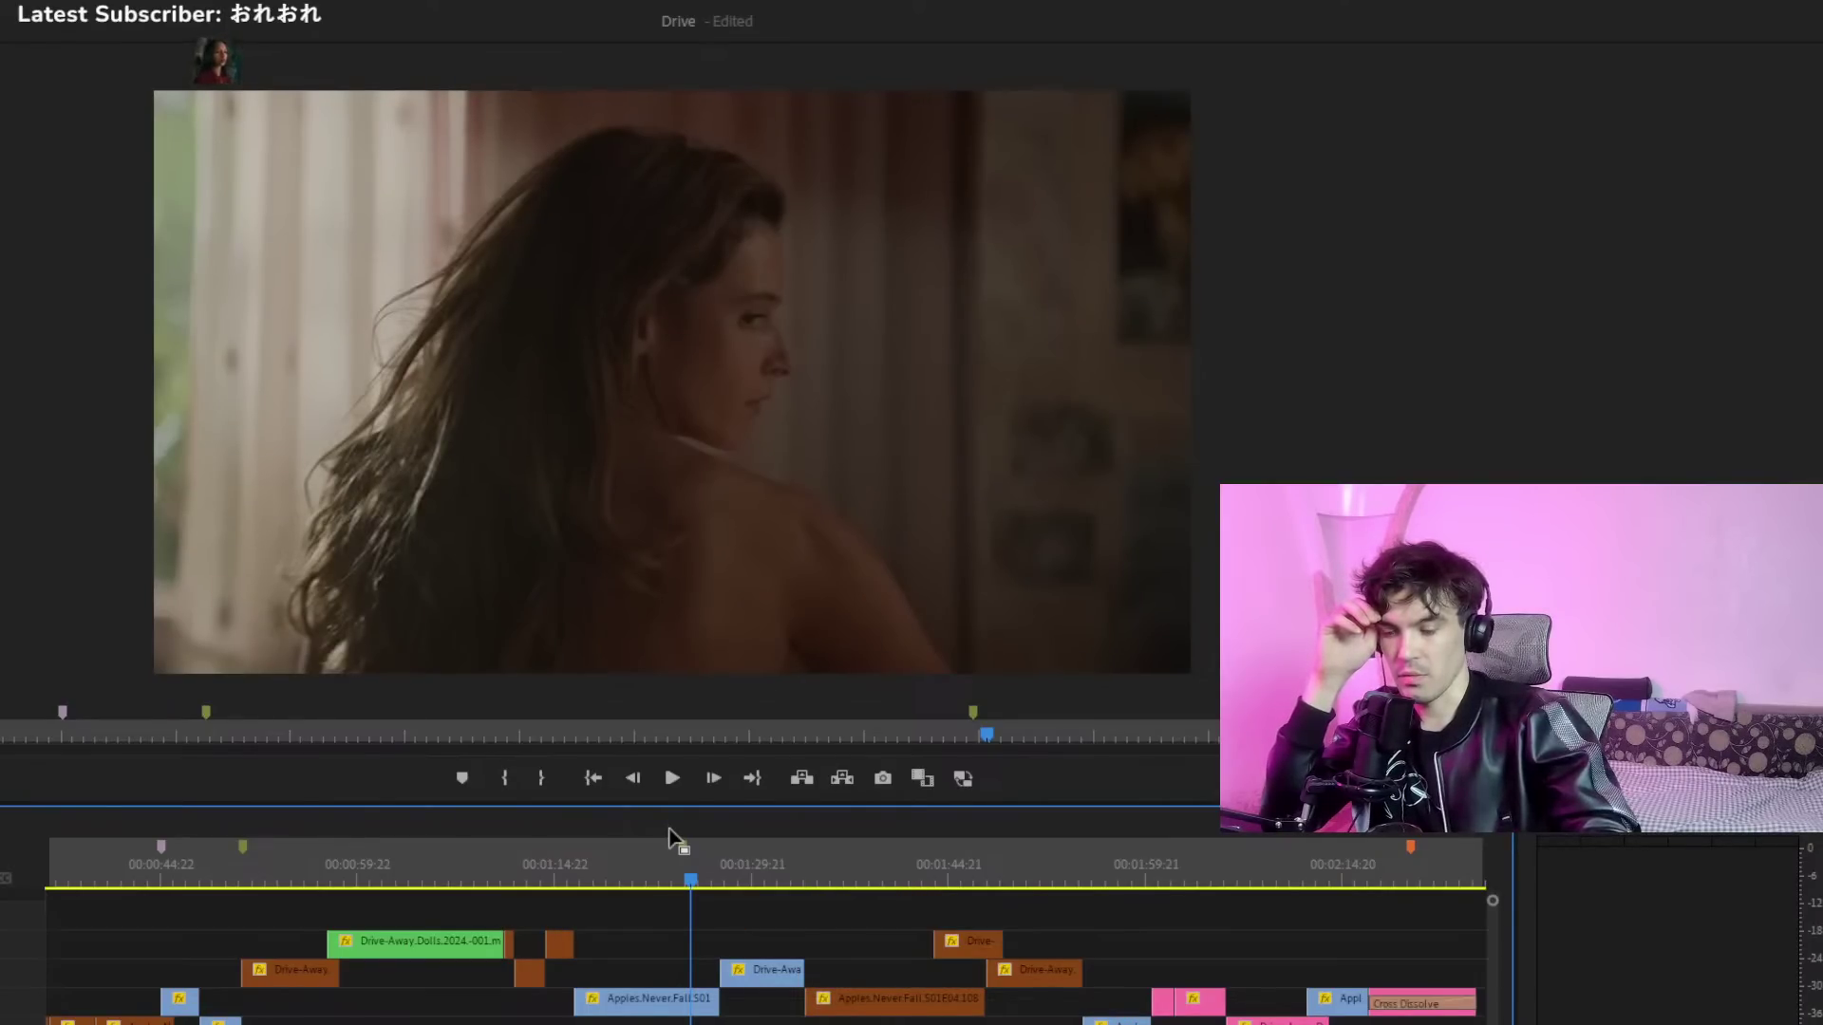
# Bring the whole edit and its spare clips into view and return to the beginning of the timeline
pyautogui.press('`')
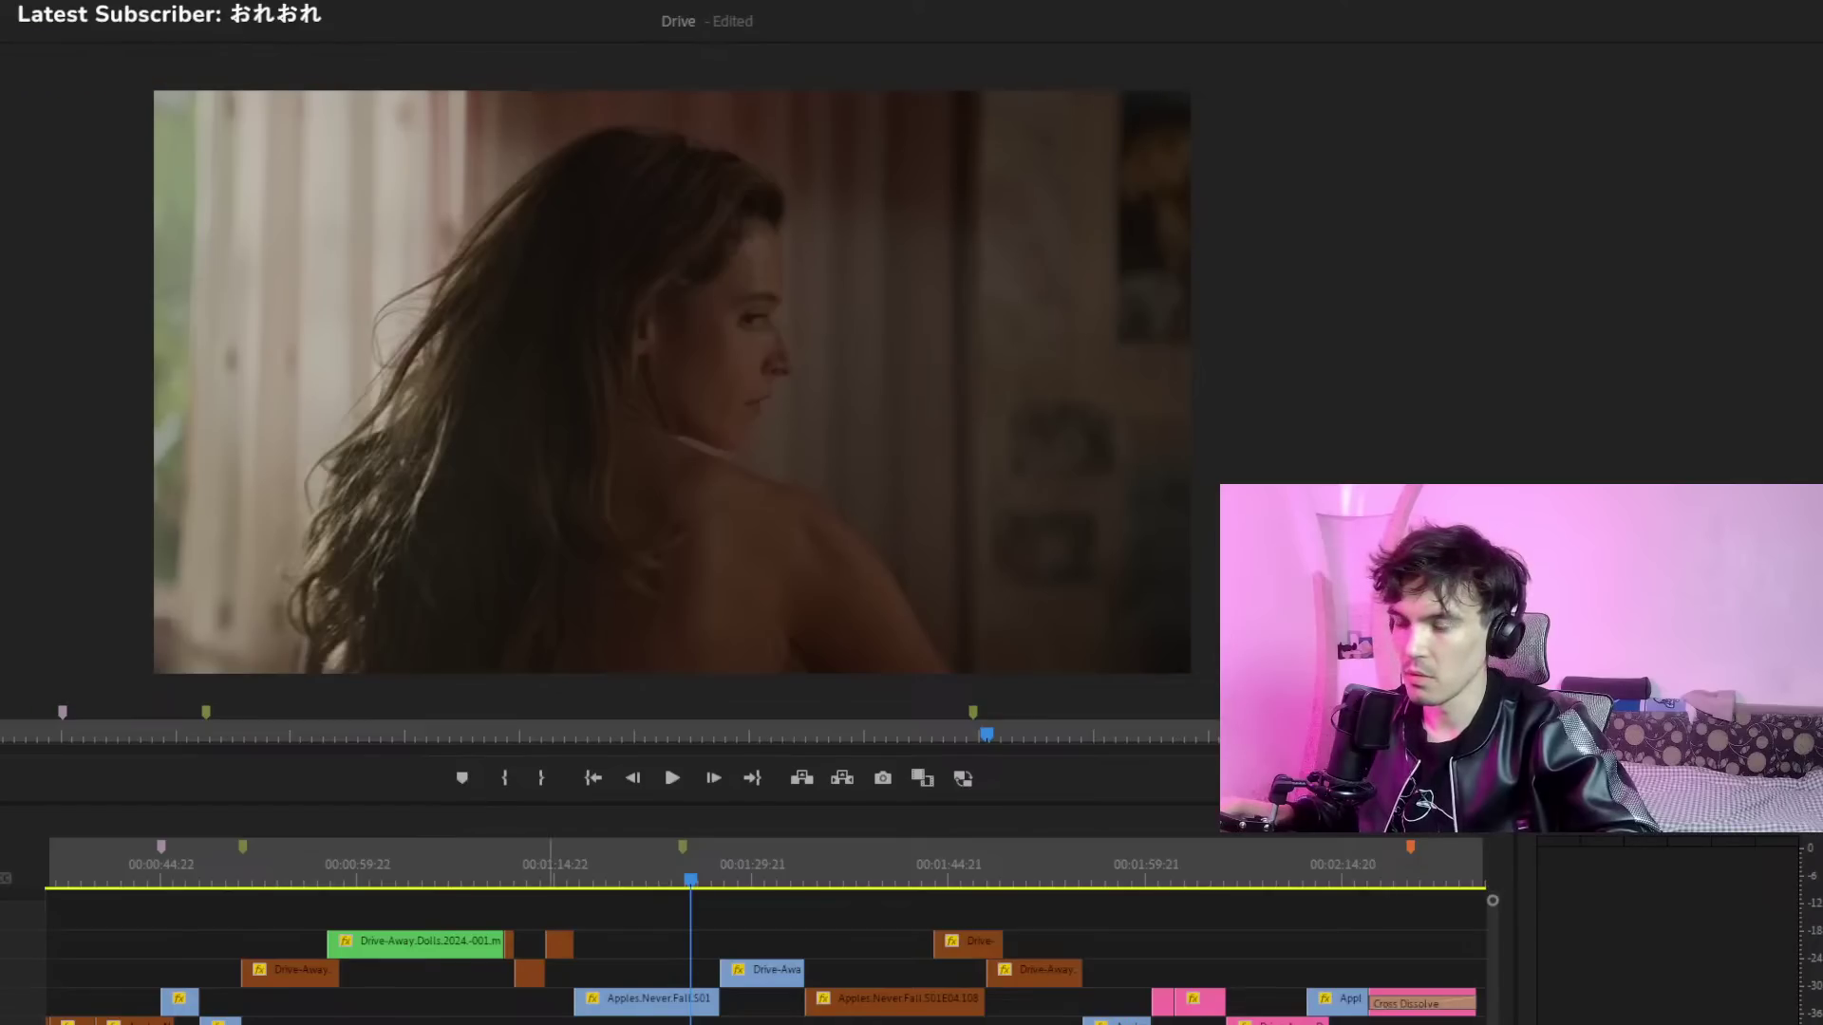
pyautogui.press('-')
pyautogui.press('-')
pyautogui.press('-')
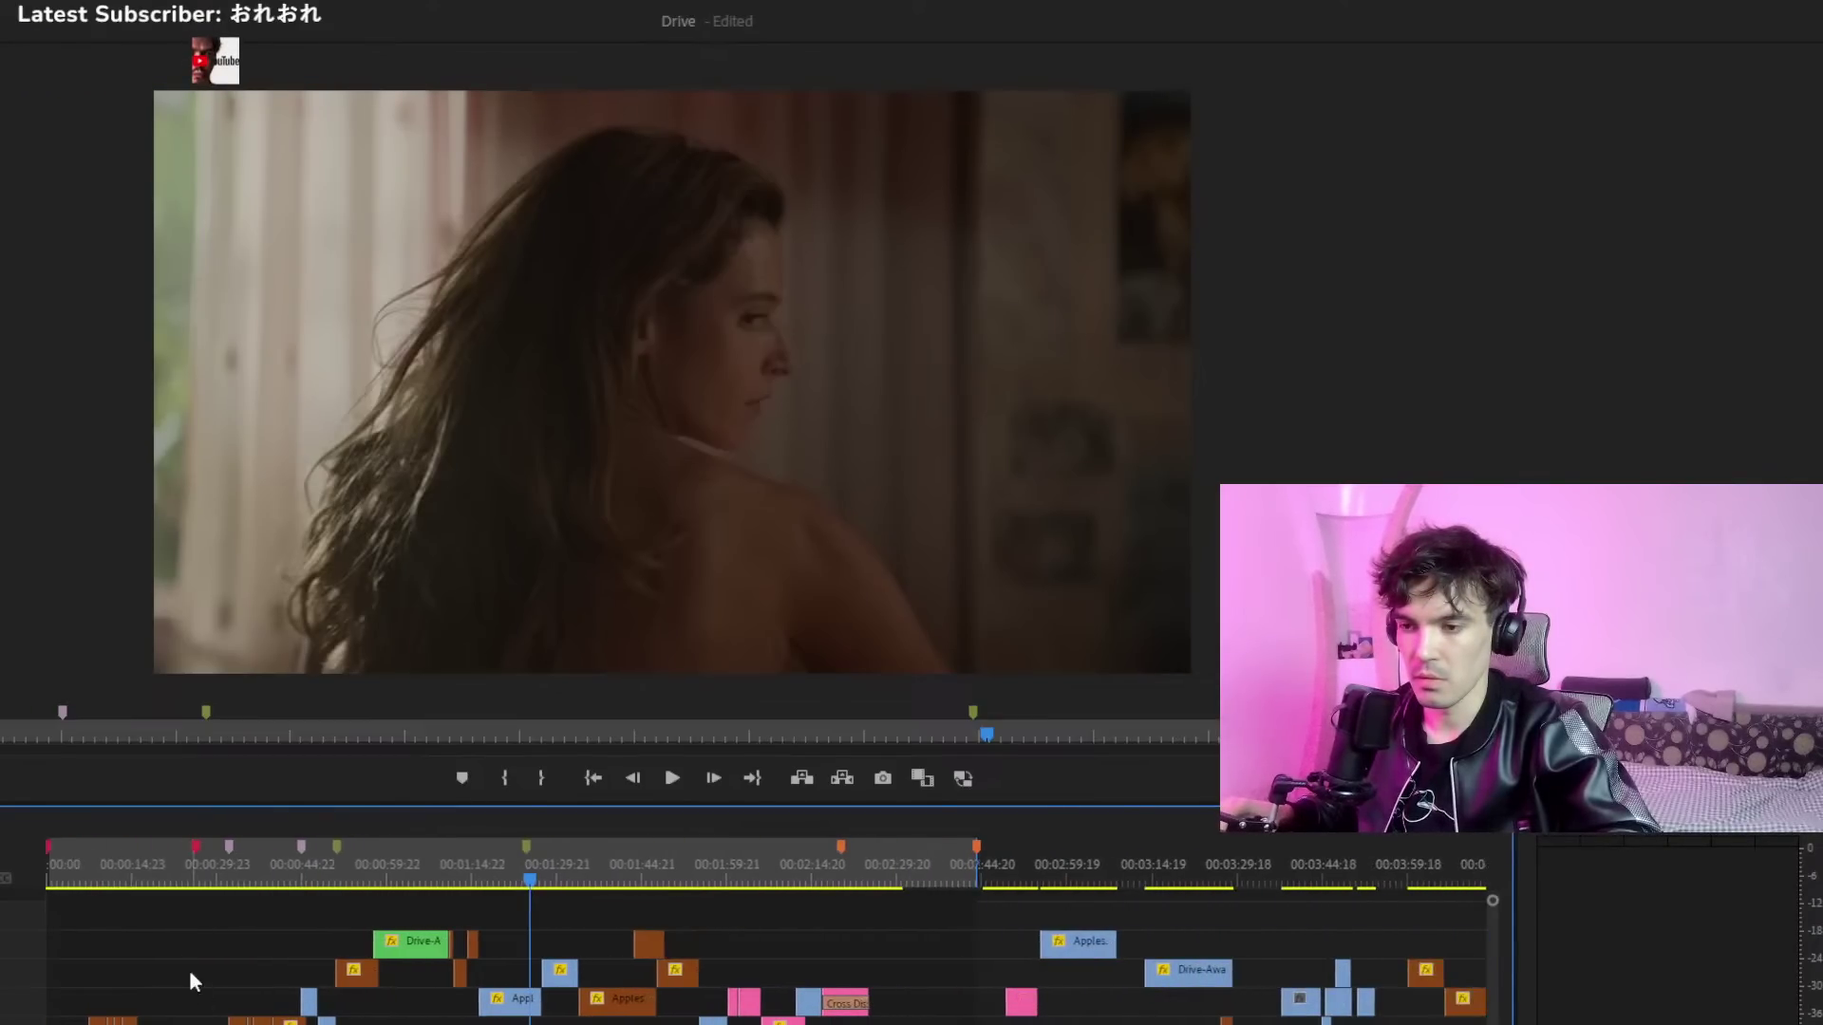
pyautogui.press('Home')
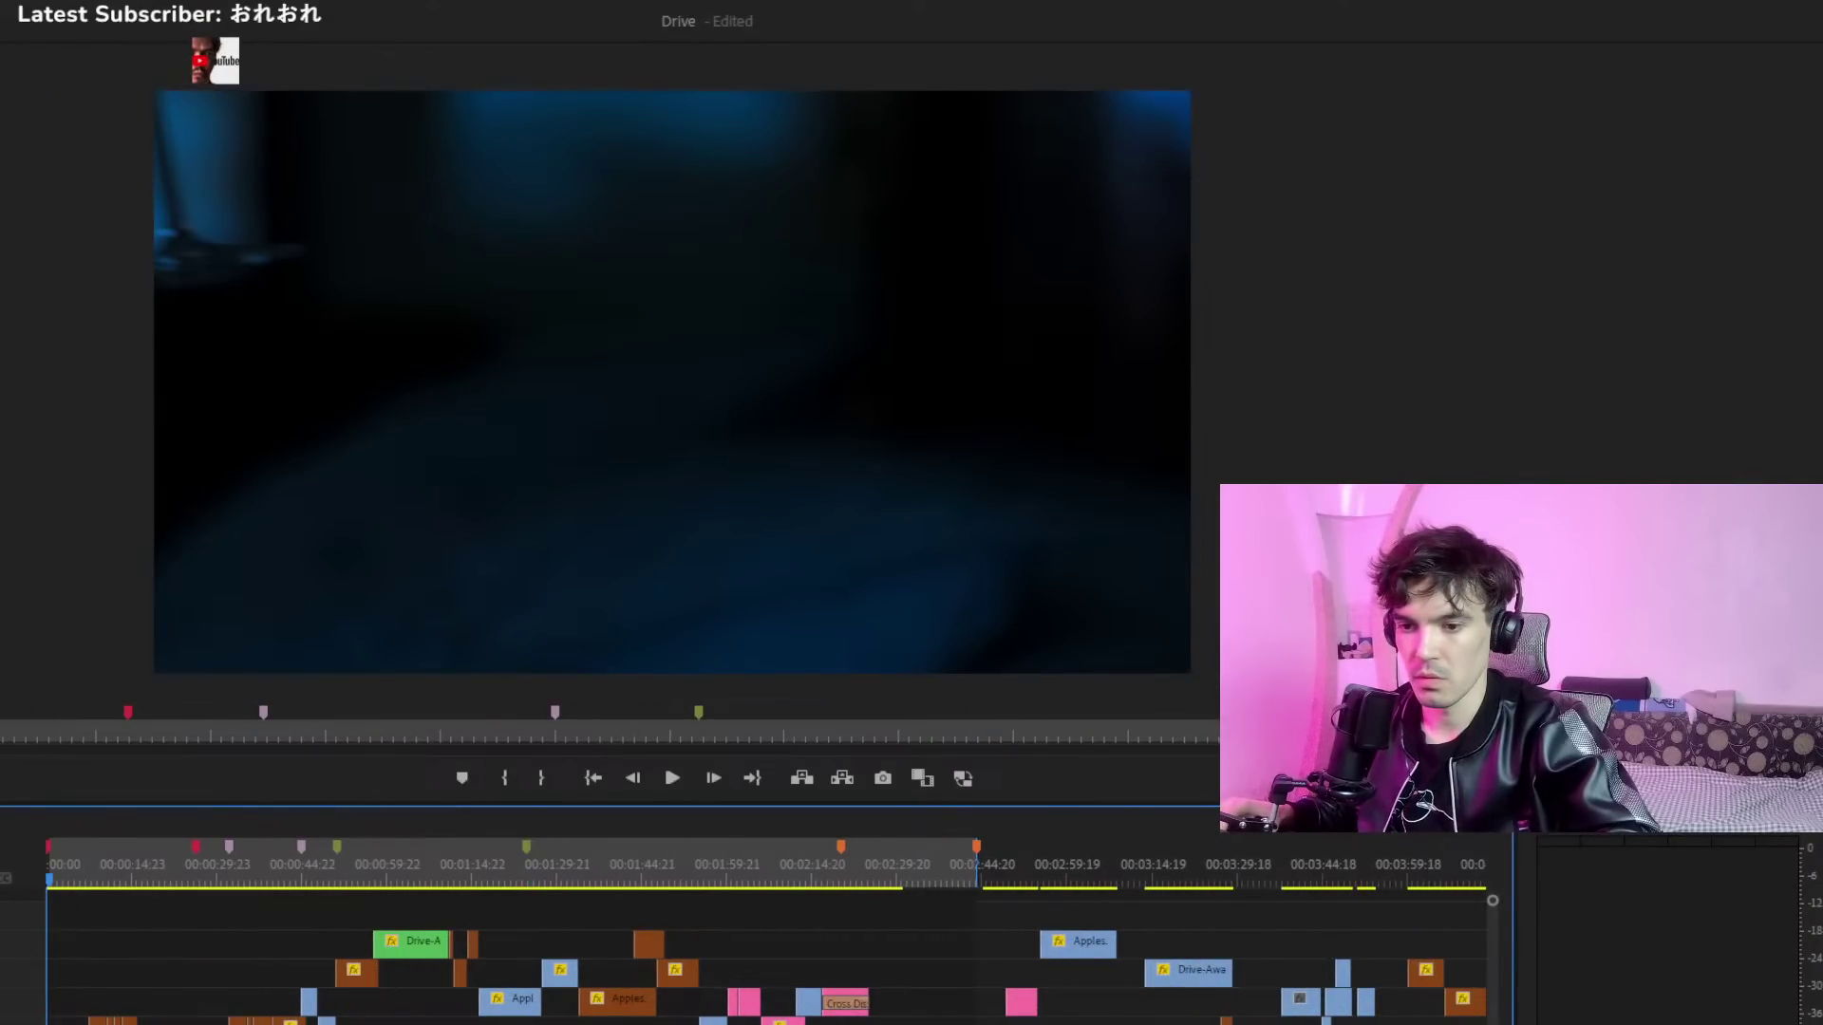